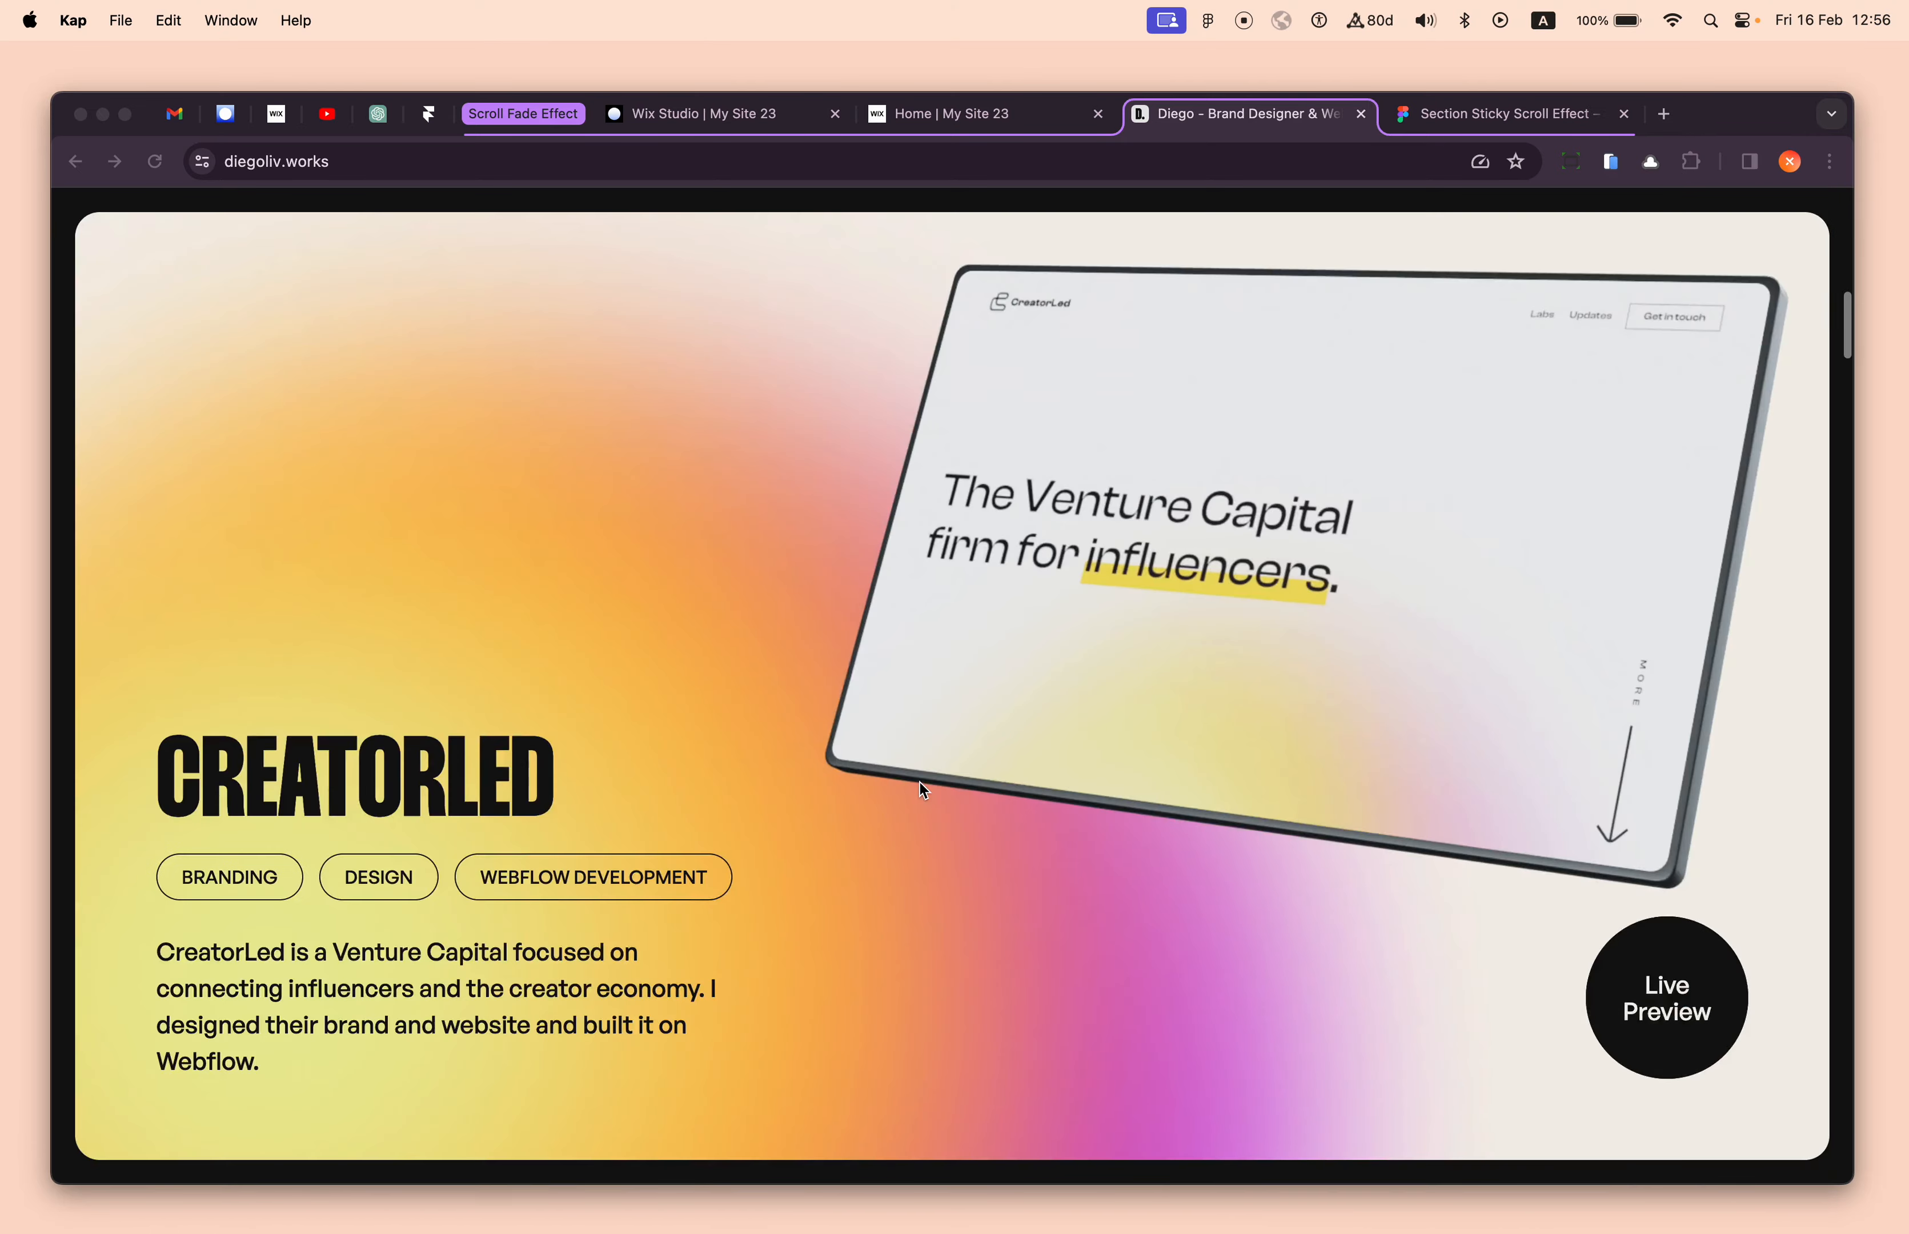
- Examine the sticky scroll transition between the hero section and the CreatorLed project section on the reference portfolio site
{"action": "scroll", "coordinate": [921, 781], "scroll_direction": "up", "scroll_amount": 10}
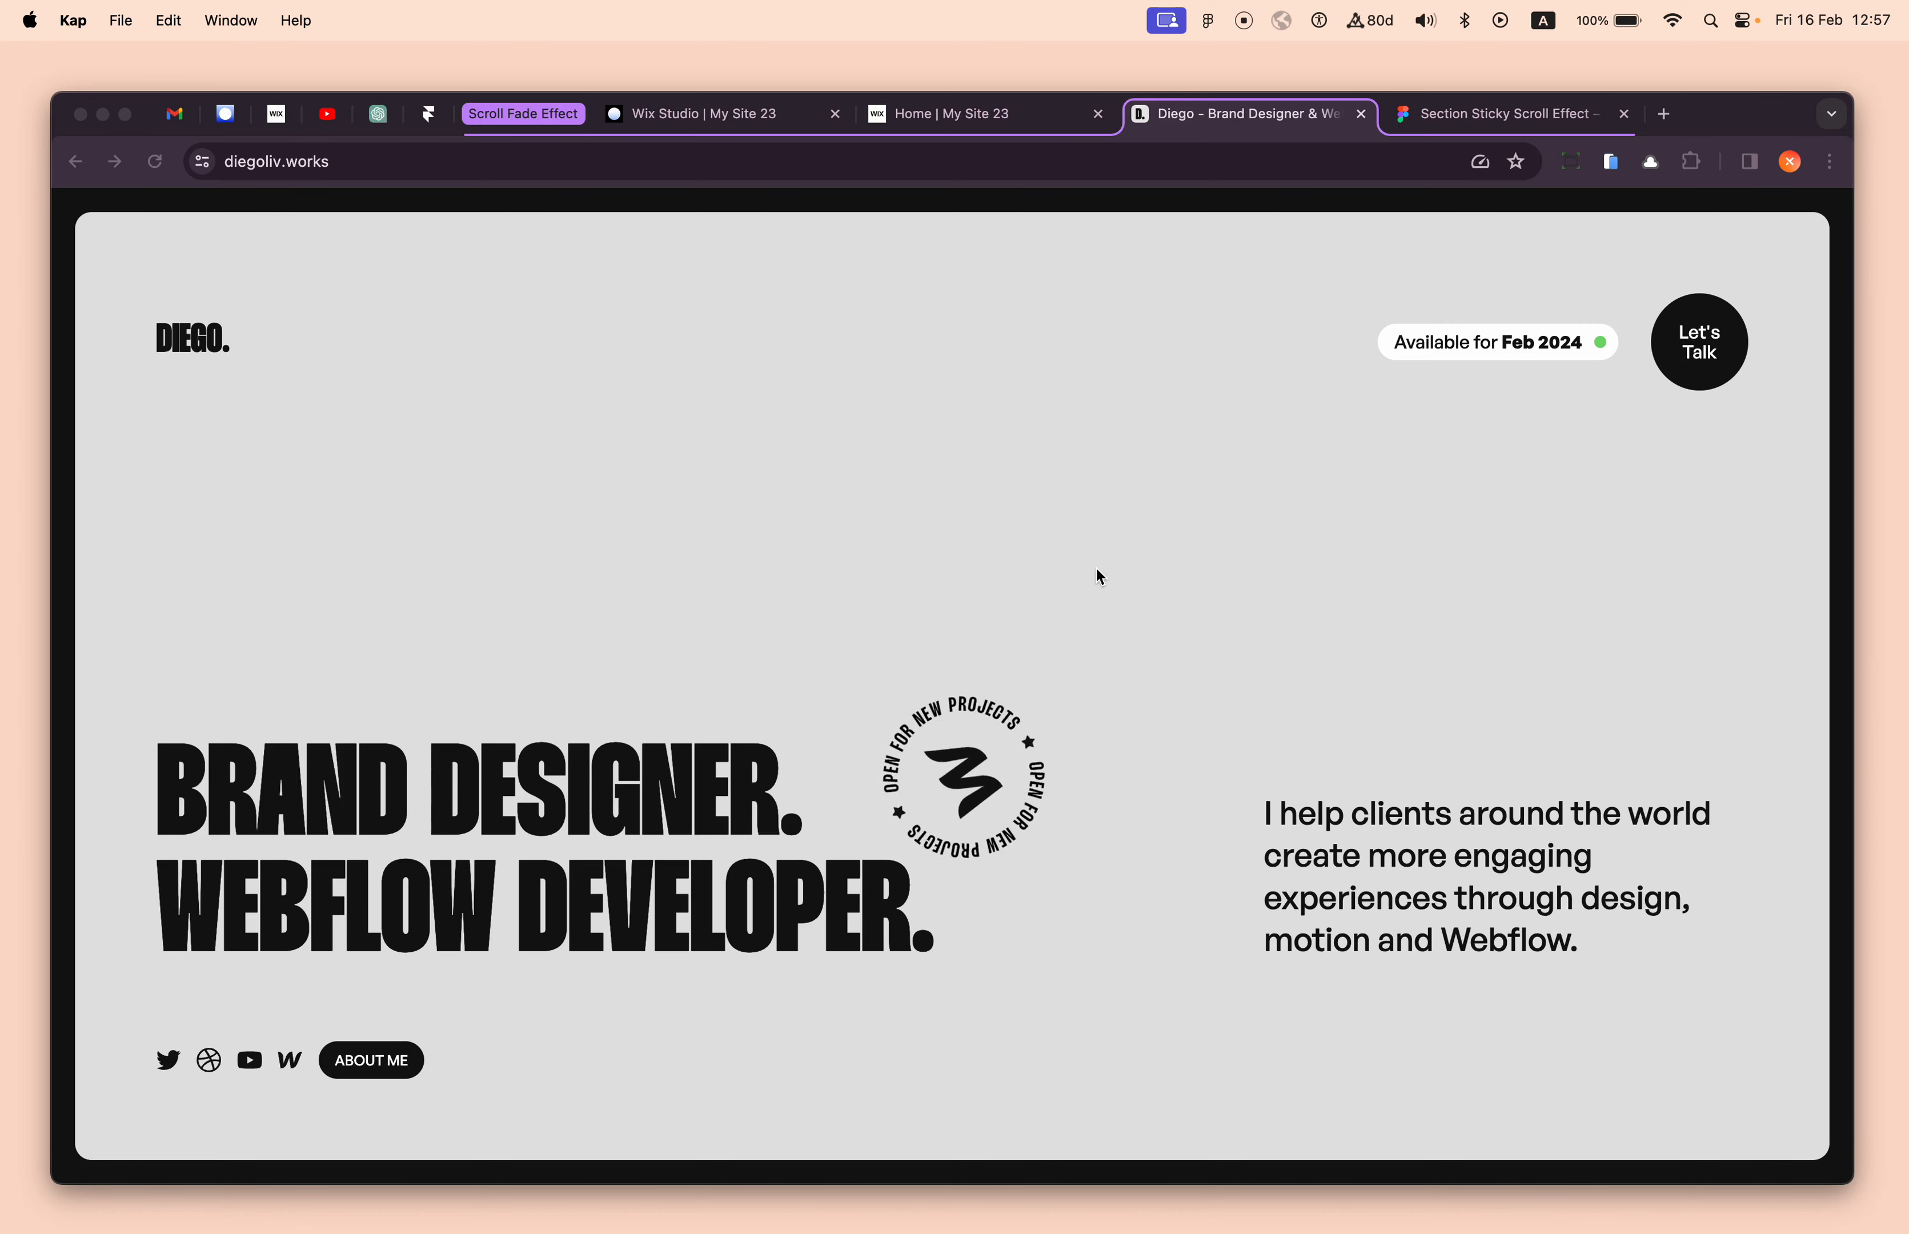
{"action": "scroll", "coordinate": [690, 568], "scroll_direction": "down", "scroll_amount": 2}
{"action": "scroll", "coordinate": [695, 576], "scroll_direction": "down", "scroll_amount": 5}
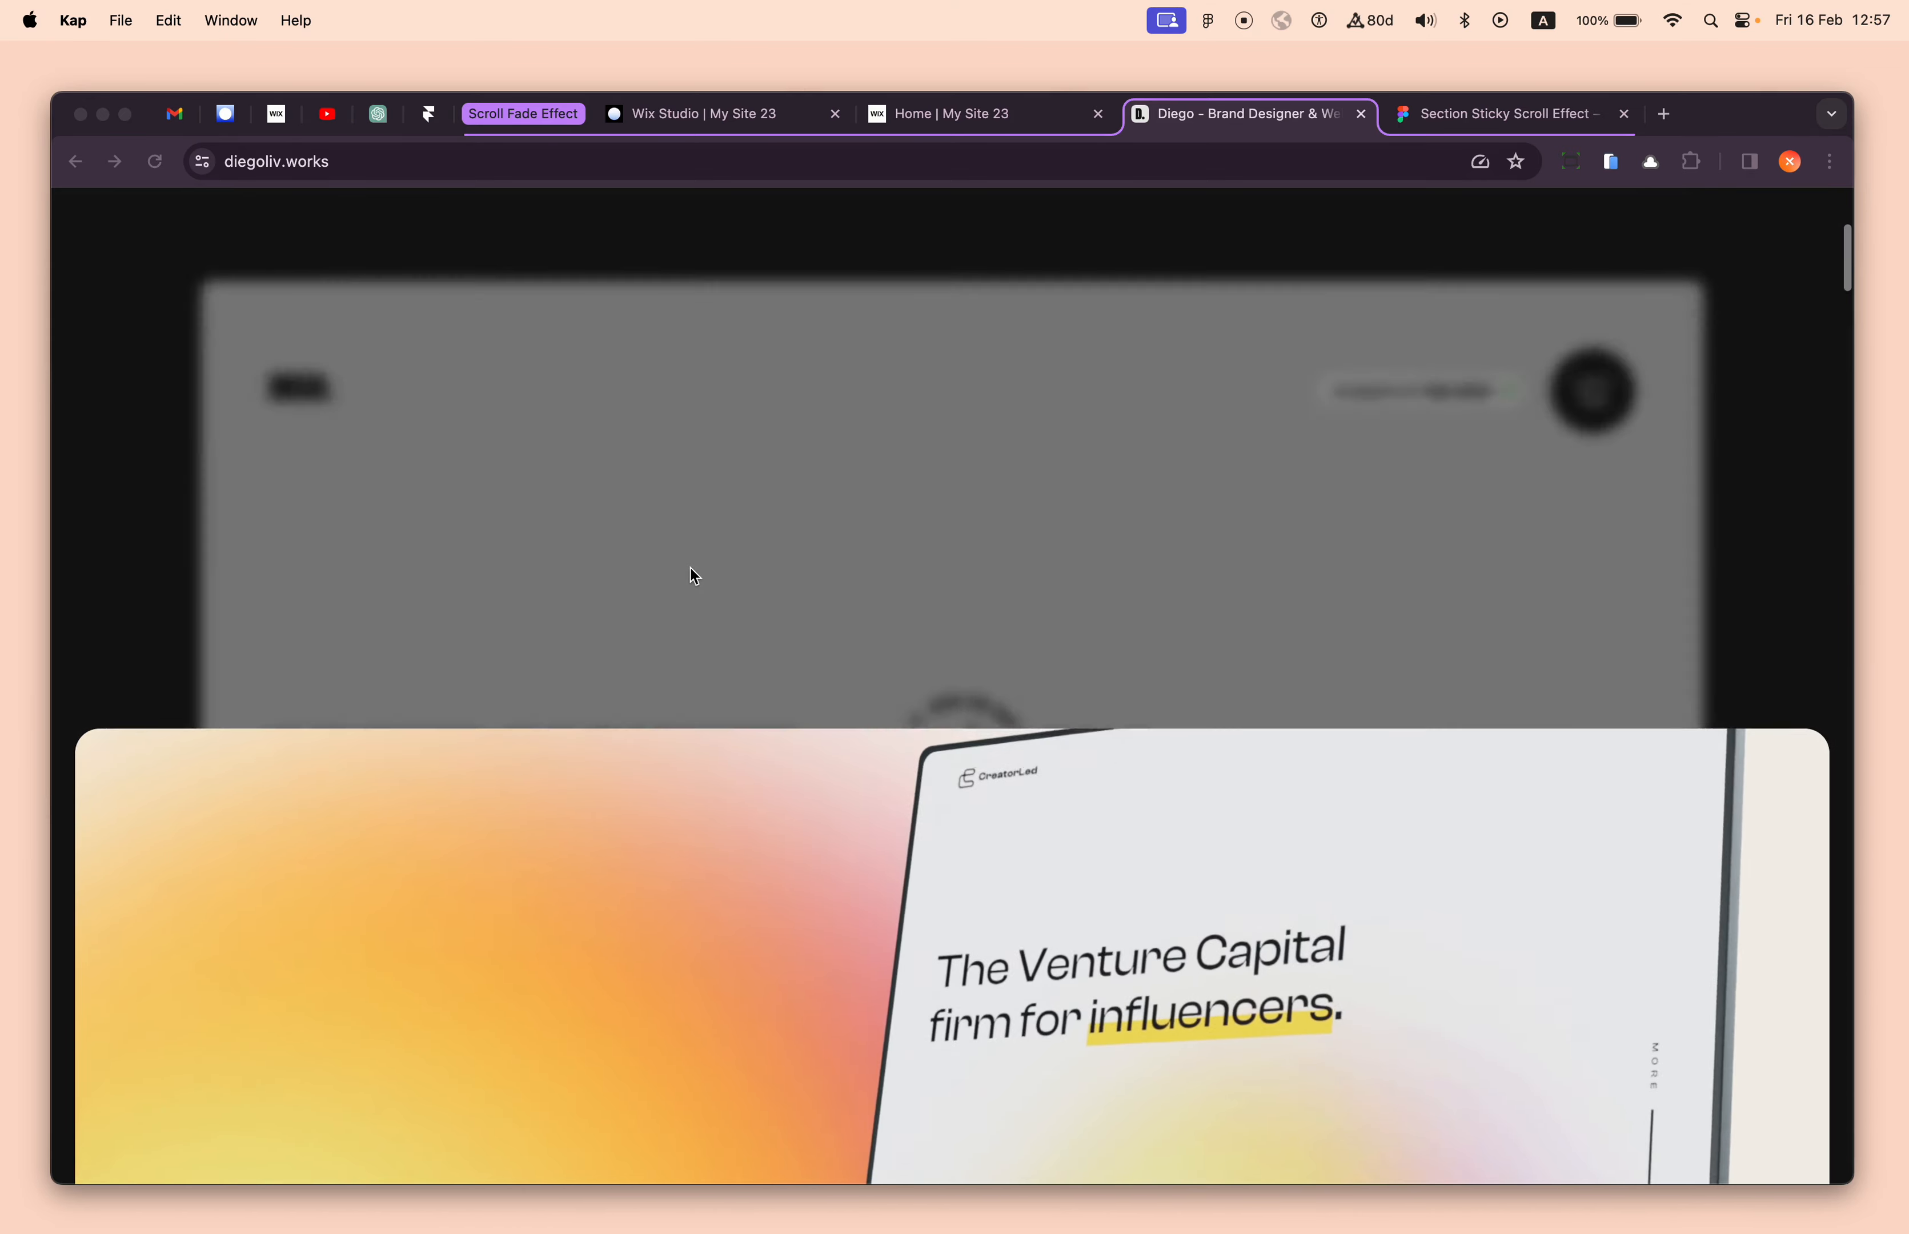
{"action": "scroll", "coordinate": [695, 576], "scroll_direction": "up", "scroll_amount": 6}
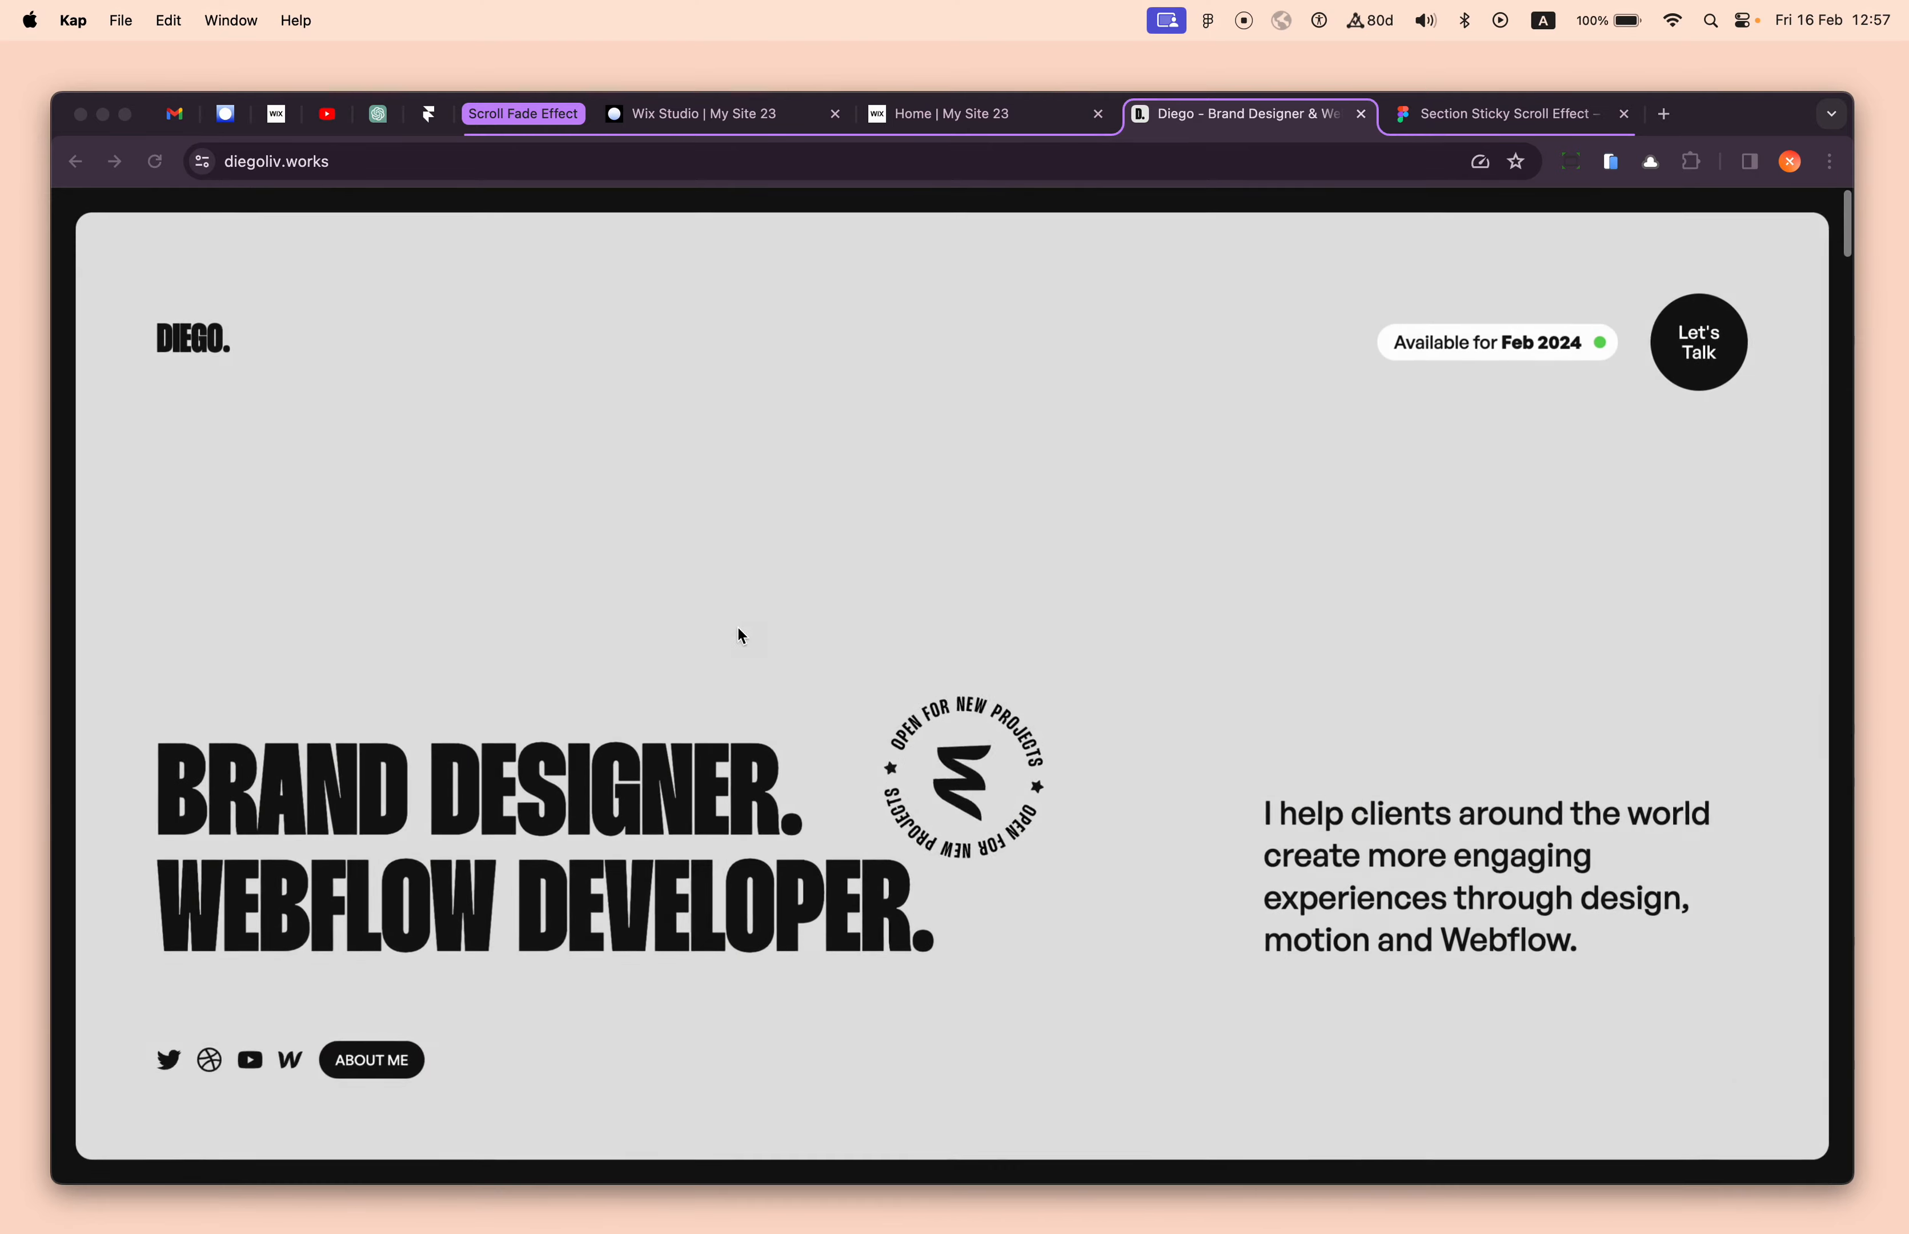
{"action": "scroll", "coordinate": [809, 582], "scroll_direction": "down", "scroll_amount": 4}
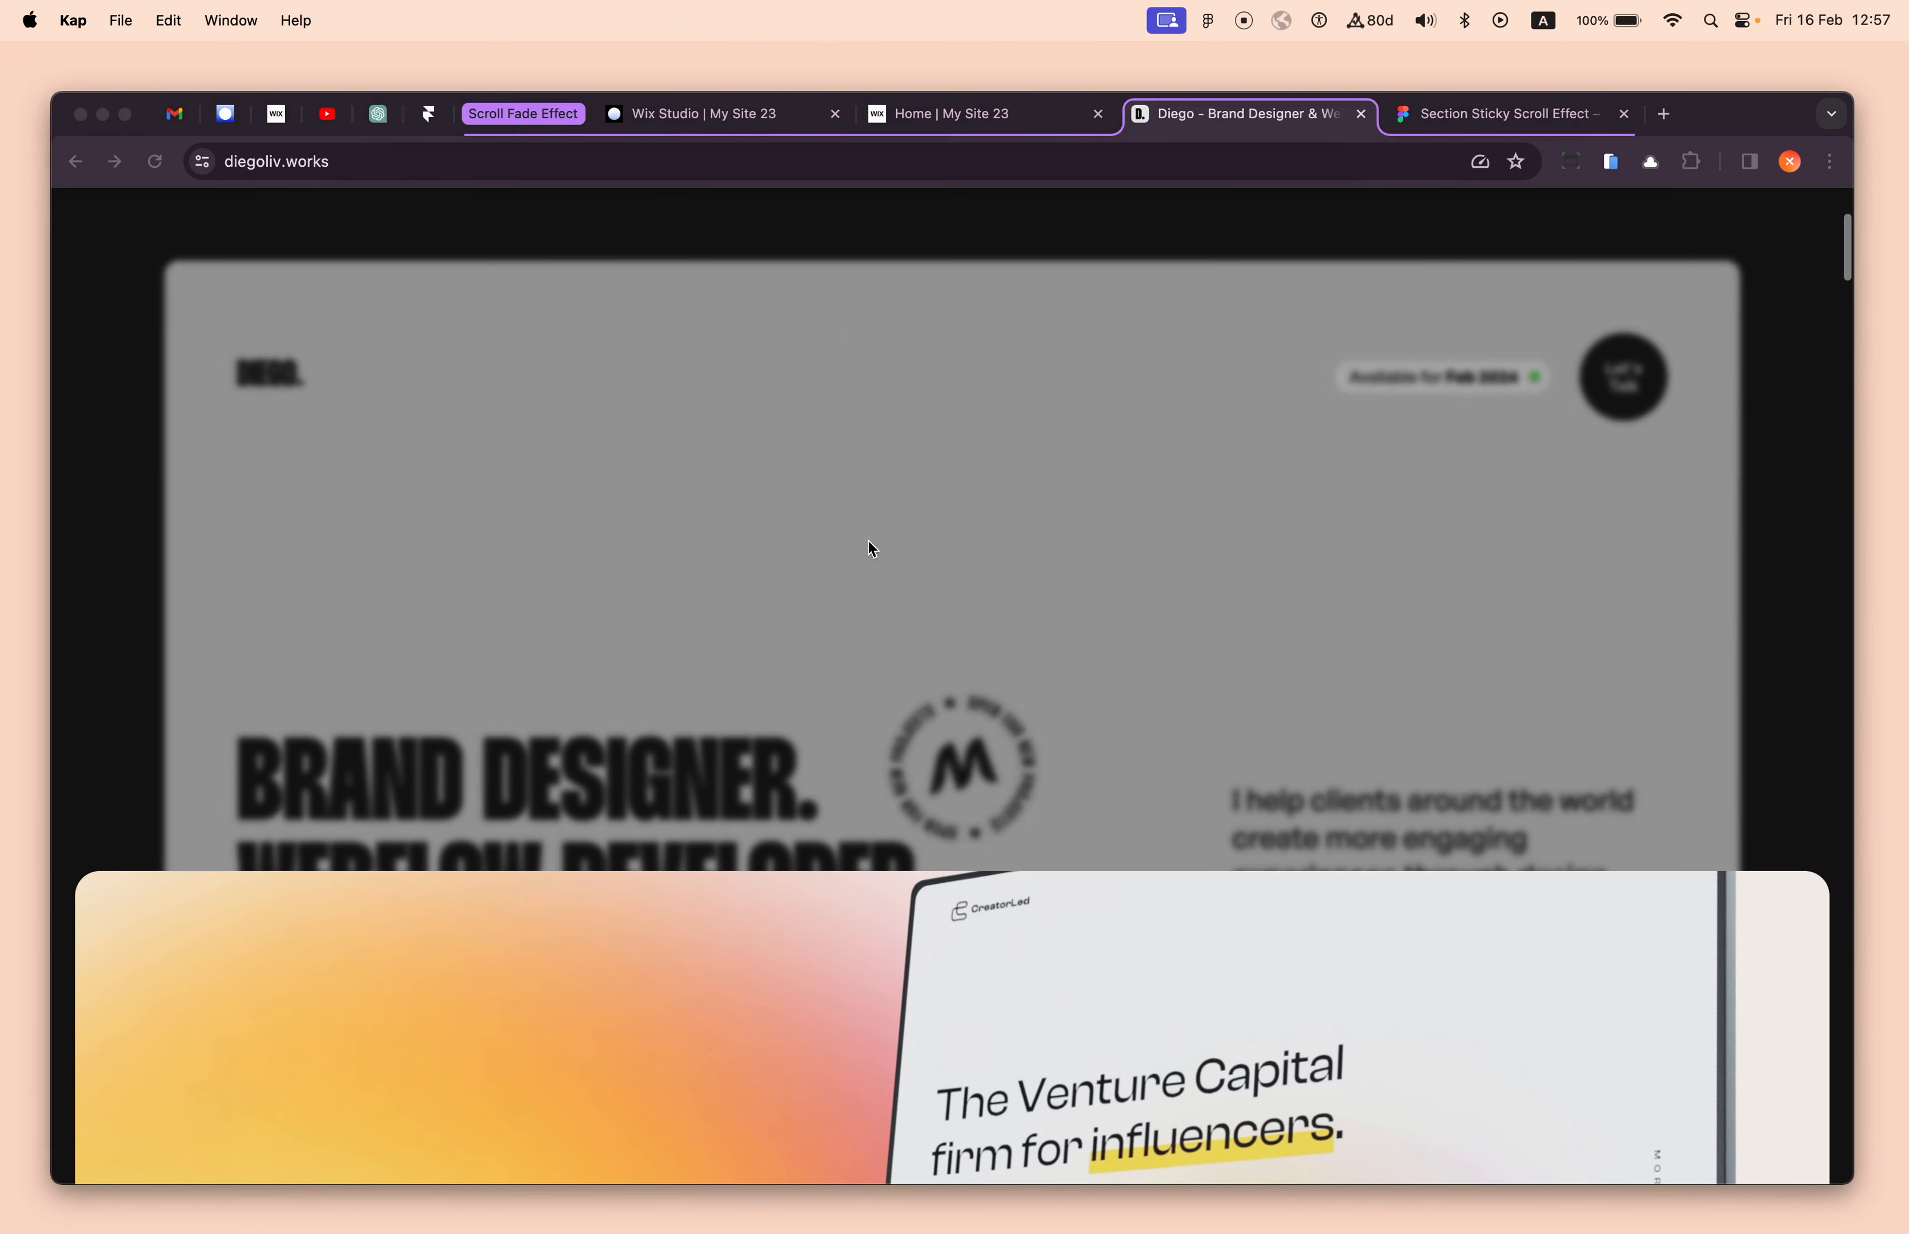
{"action": "scroll", "coordinate": [1181, 575], "scroll_direction": "down", "scroll_amount": 4}
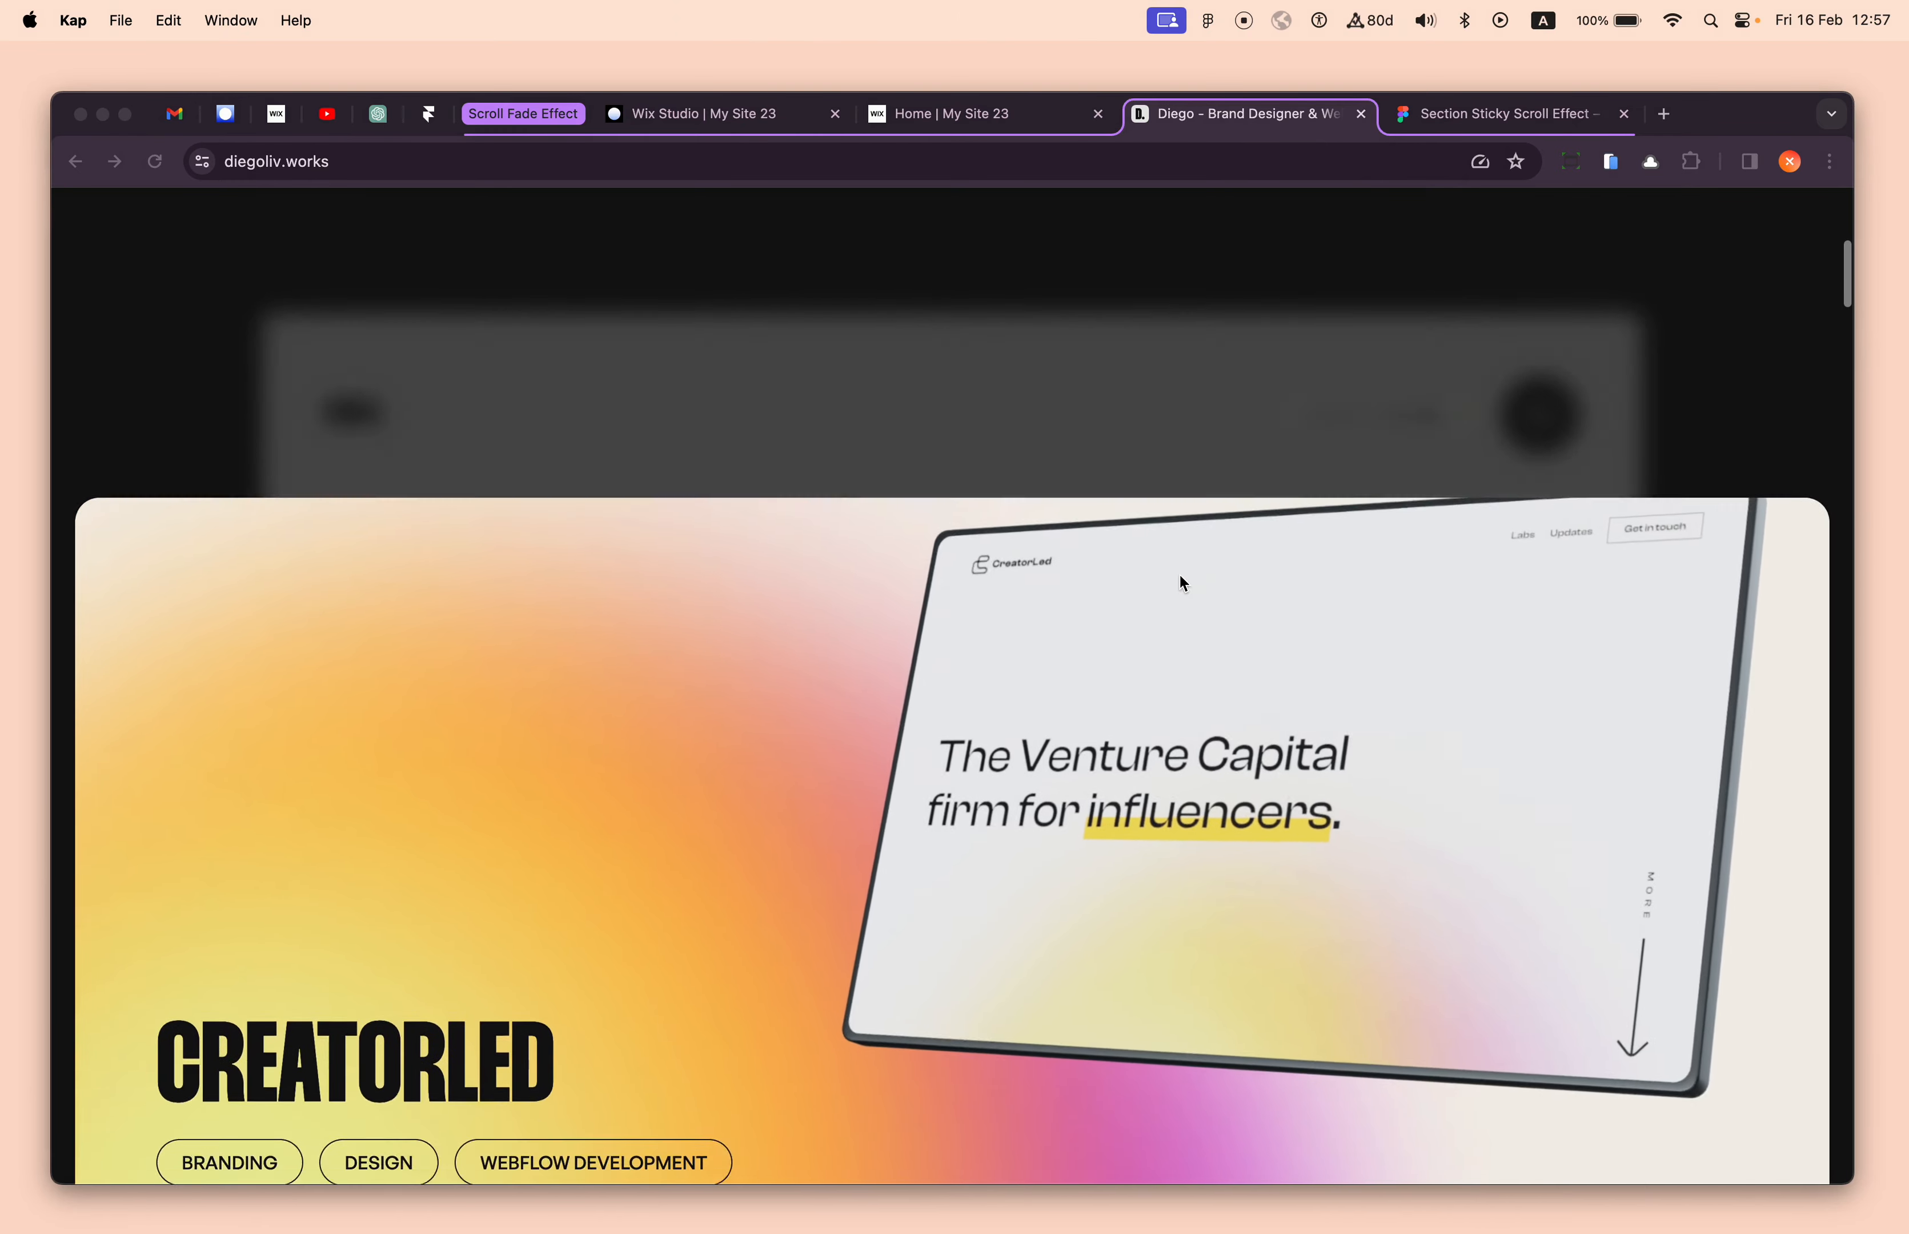
{"action": "scroll", "coordinate": [1181, 575], "scroll_direction": "up", "scroll_amount": 5}
{"action": "scroll", "coordinate": [1180, 575], "scroll_direction": "down", "scroll_amount": 4}
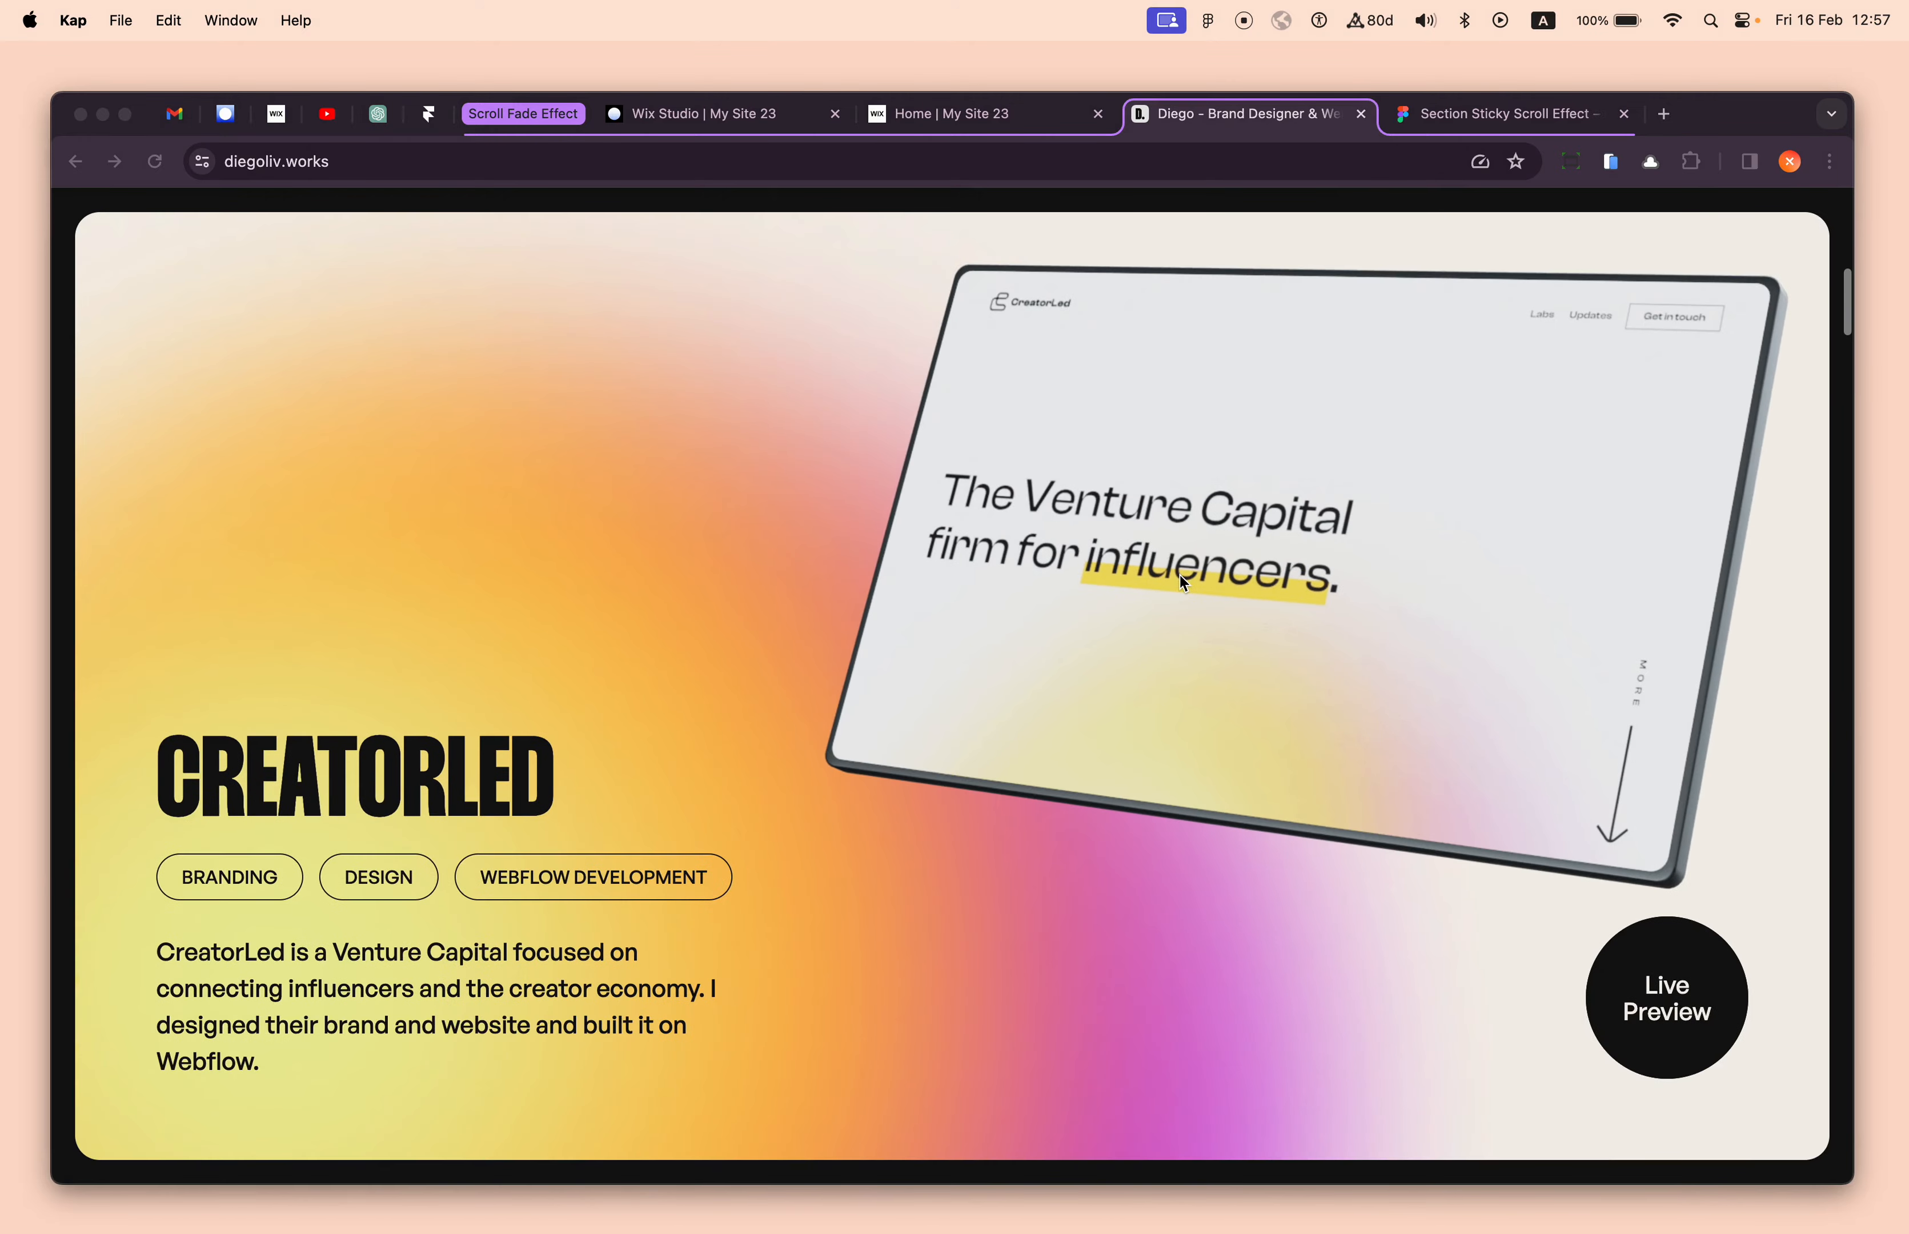
{"action": "scroll", "coordinate": [1180, 575], "scroll_direction": "down", "scroll_amount": 3}
{"action": "scroll", "coordinate": [1181, 575], "scroll_direction": "down", "scroll_amount": 3}
{"action": "scroll", "coordinate": [1181, 575], "scroll_direction": "up", "scroll_amount": 6}
{"action": "scroll", "coordinate": [1180, 574], "scroll_direction": "up", "scroll_amount": 5}
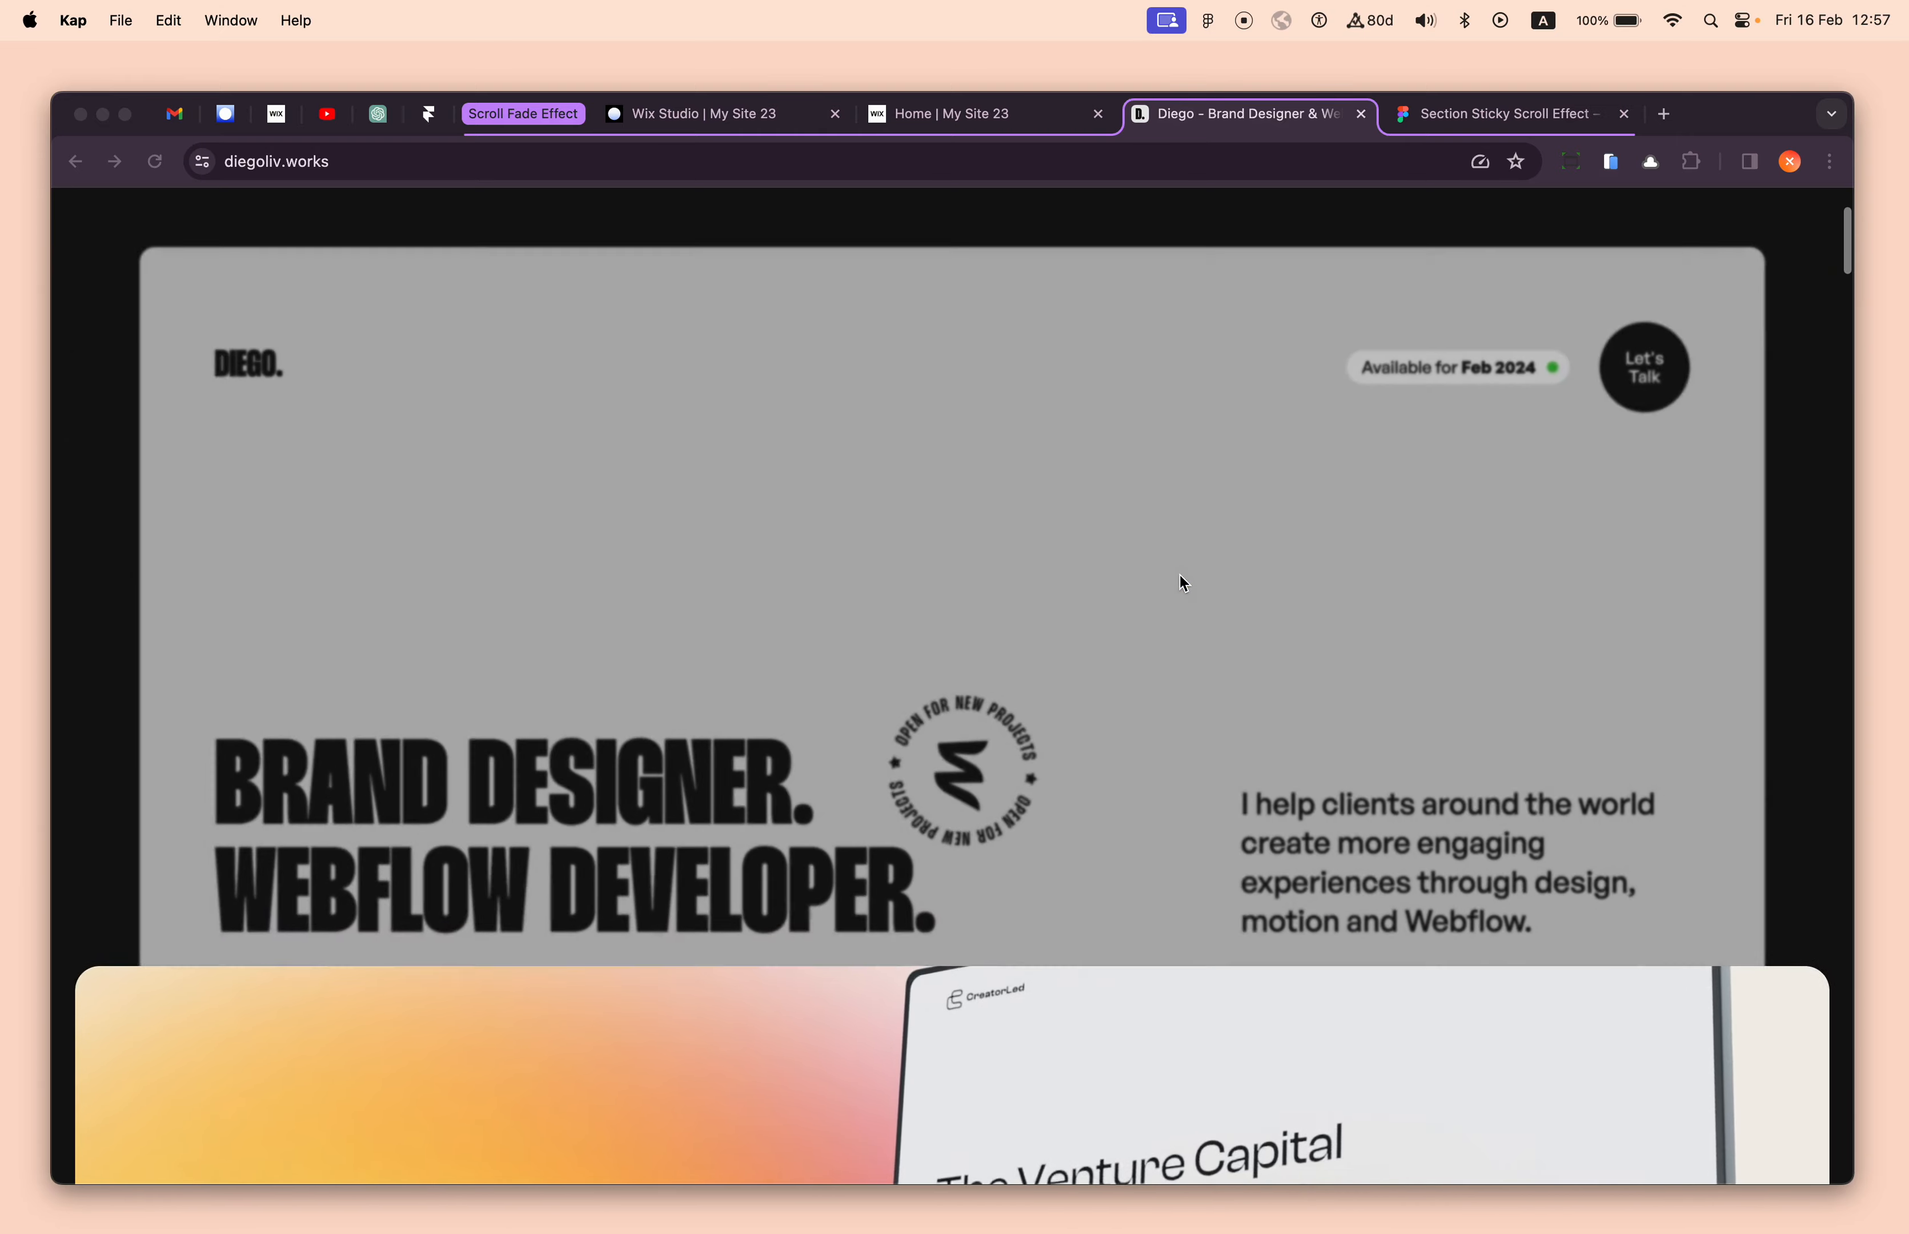
{"action": "scroll", "coordinate": [1180, 575], "scroll_direction": "down", "scroll_amount": 4}
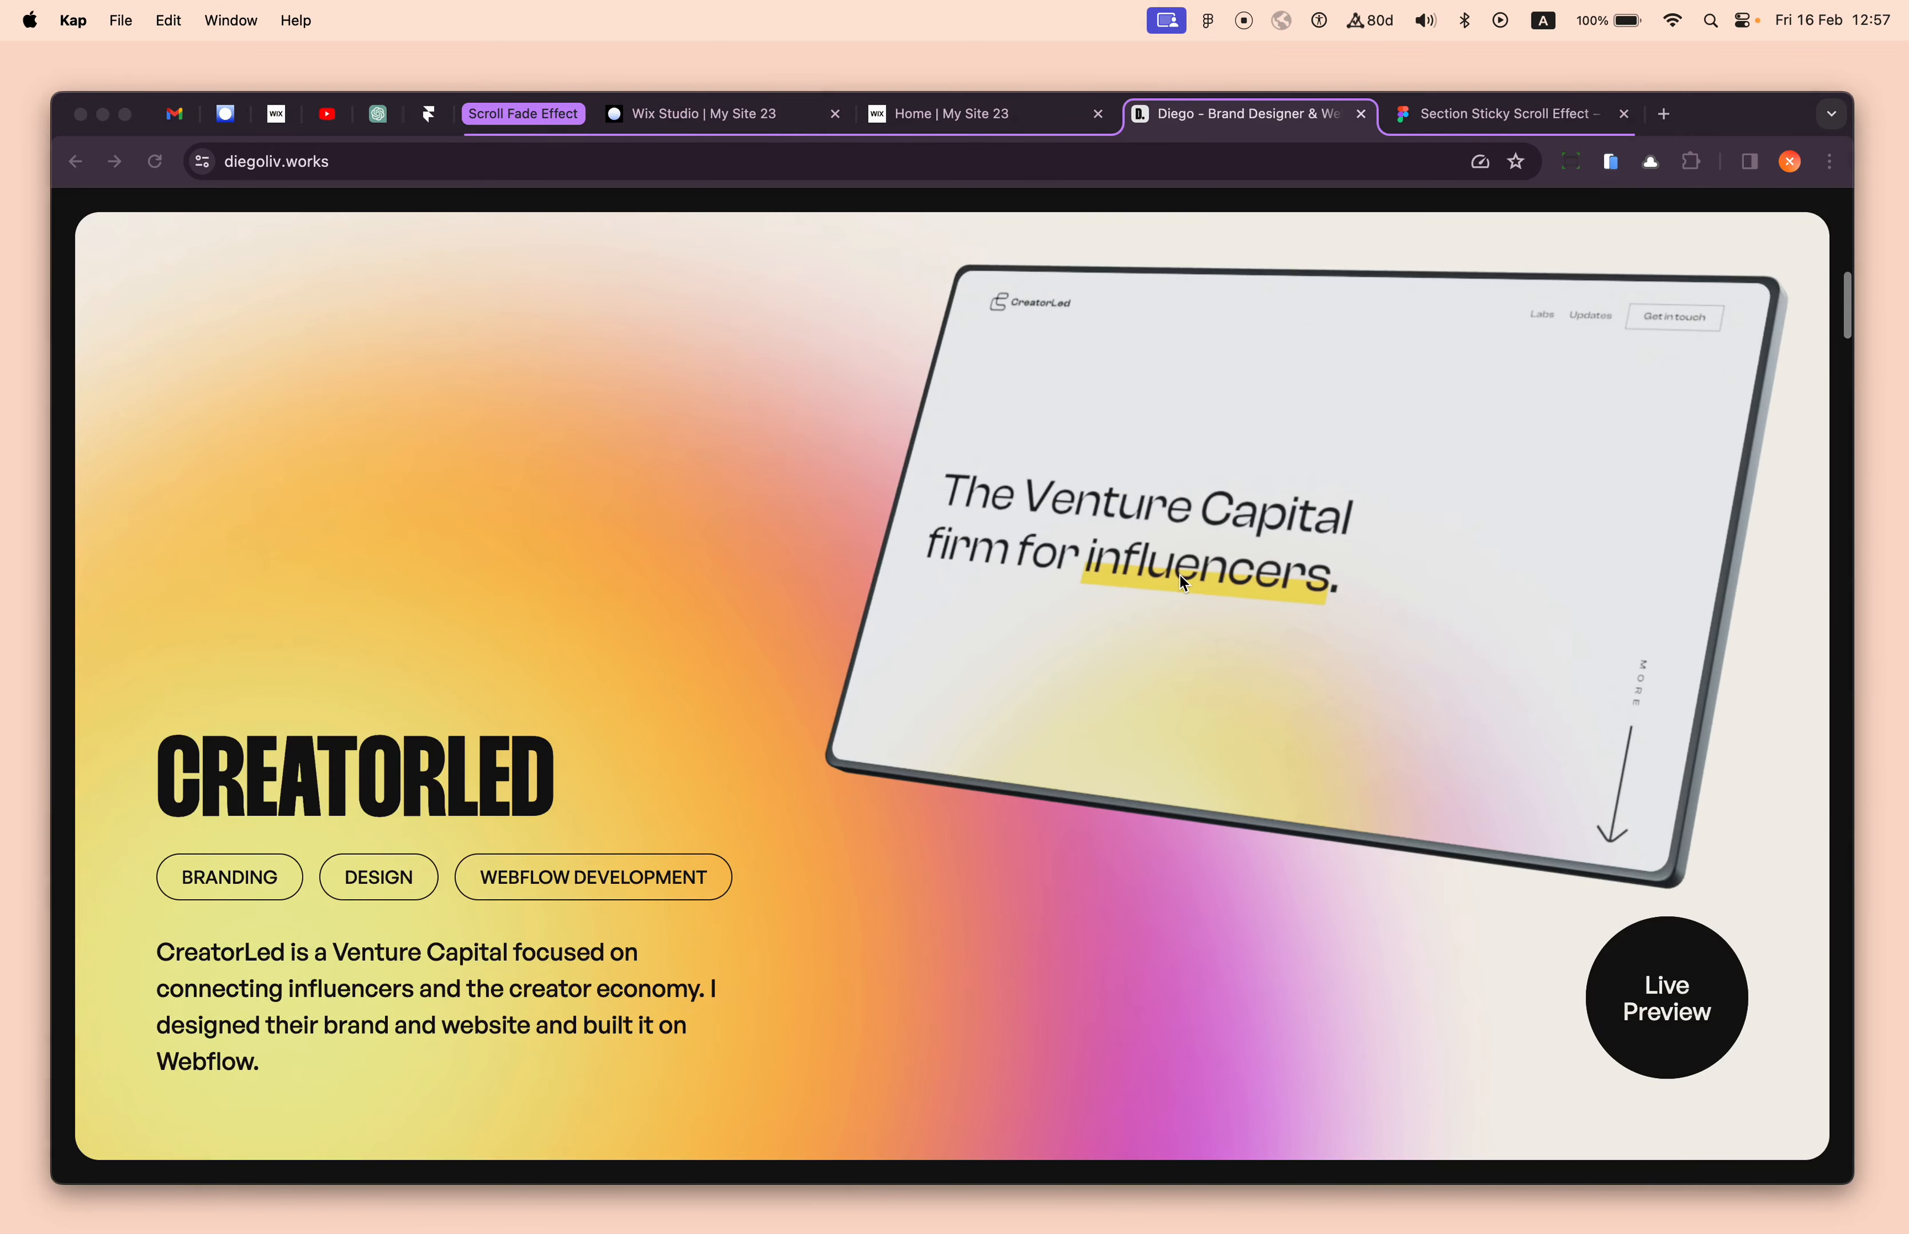
{"action": "scroll", "coordinate": [1179, 575], "scroll_direction": "up", "scroll_amount": 4}
{"action": "scroll", "coordinate": [1181, 574], "scroll_direction": "down", "scroll_amount": 3}
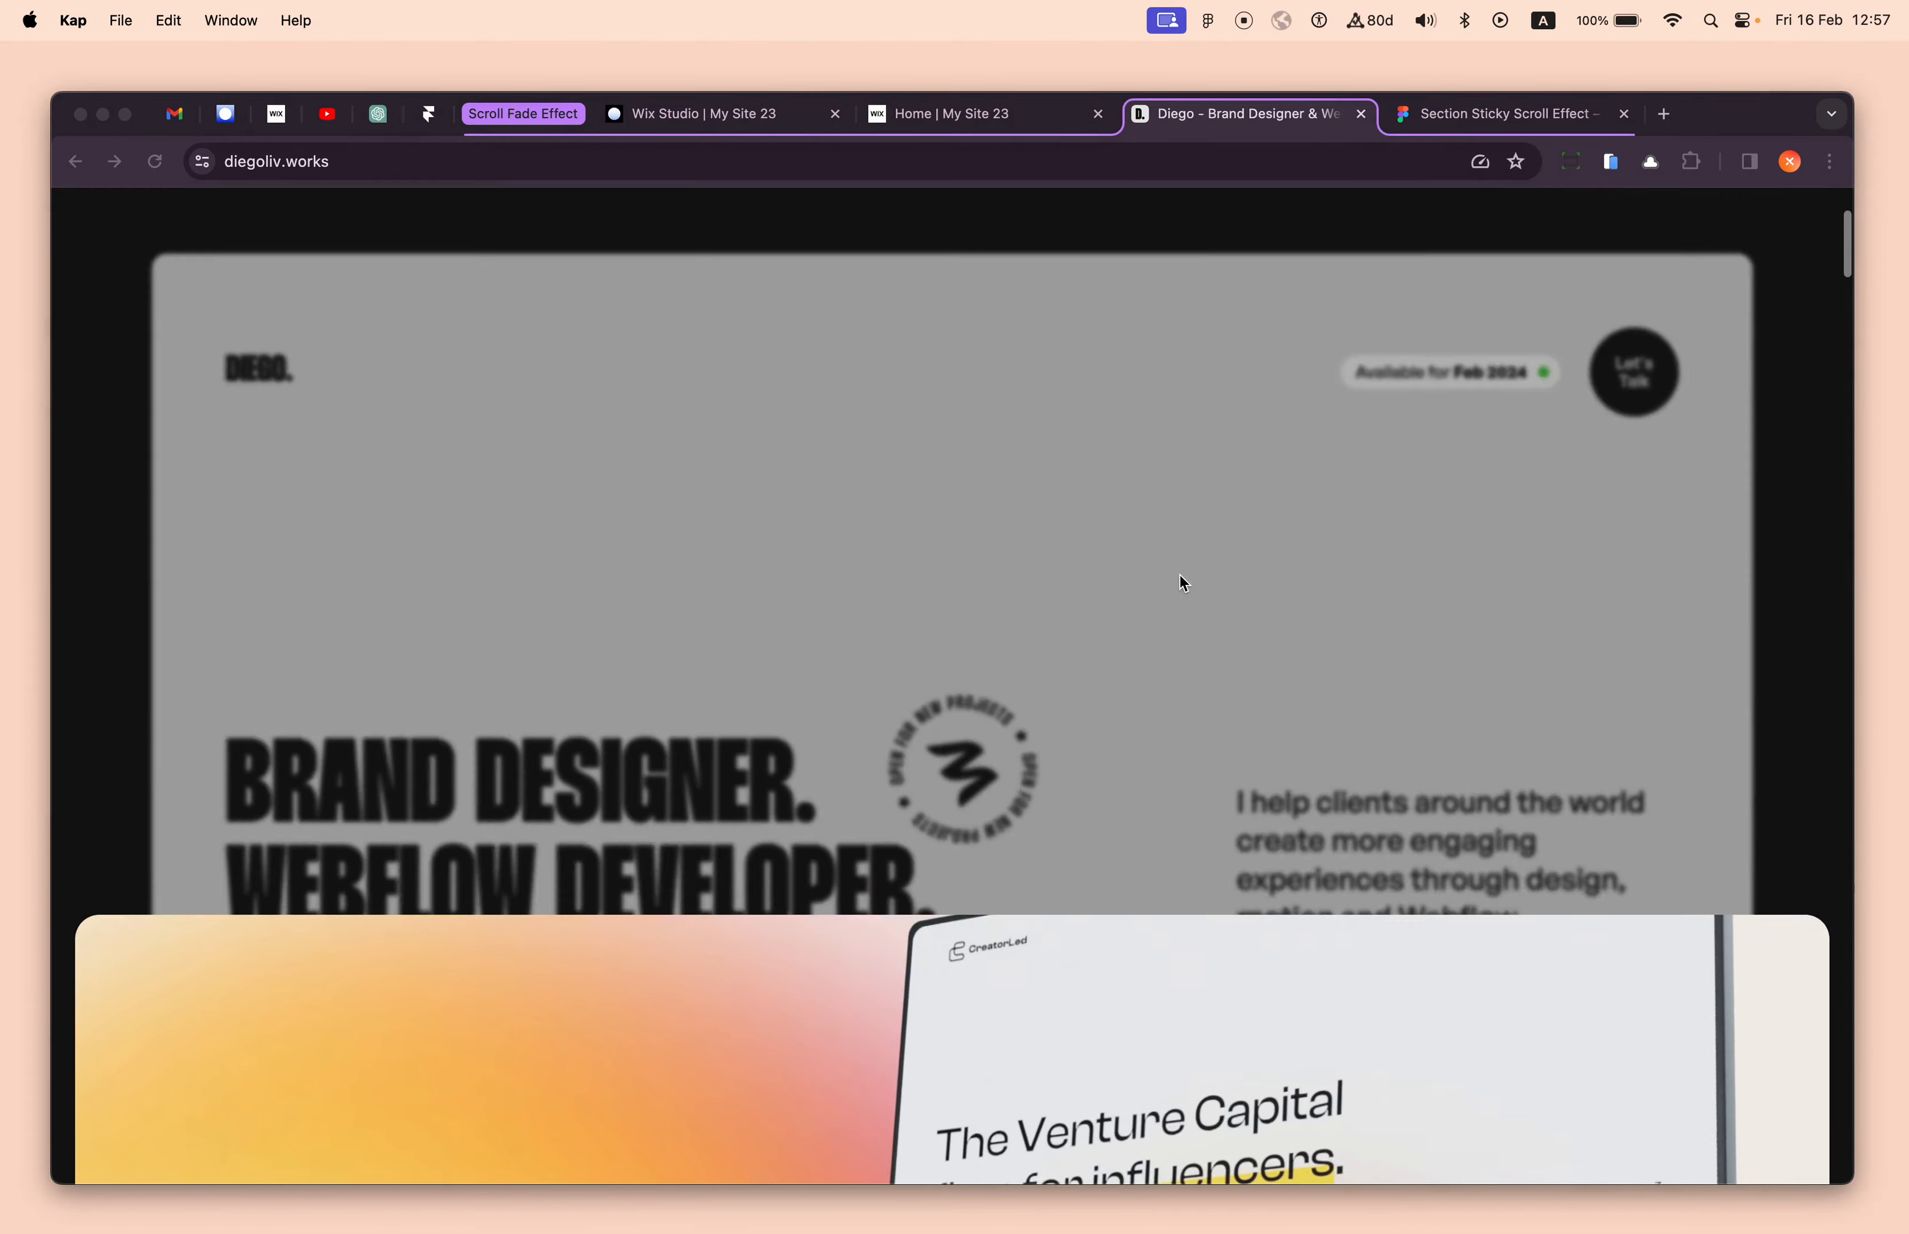
{"action": "scroll", "coordinate": [1181, 574], "scroll_direction": "up", "scroll_amount": 5}
{"action": "scroll", "coordinate": [1179, 574], "scroll_direction": "down", "scroll_amount": 2}
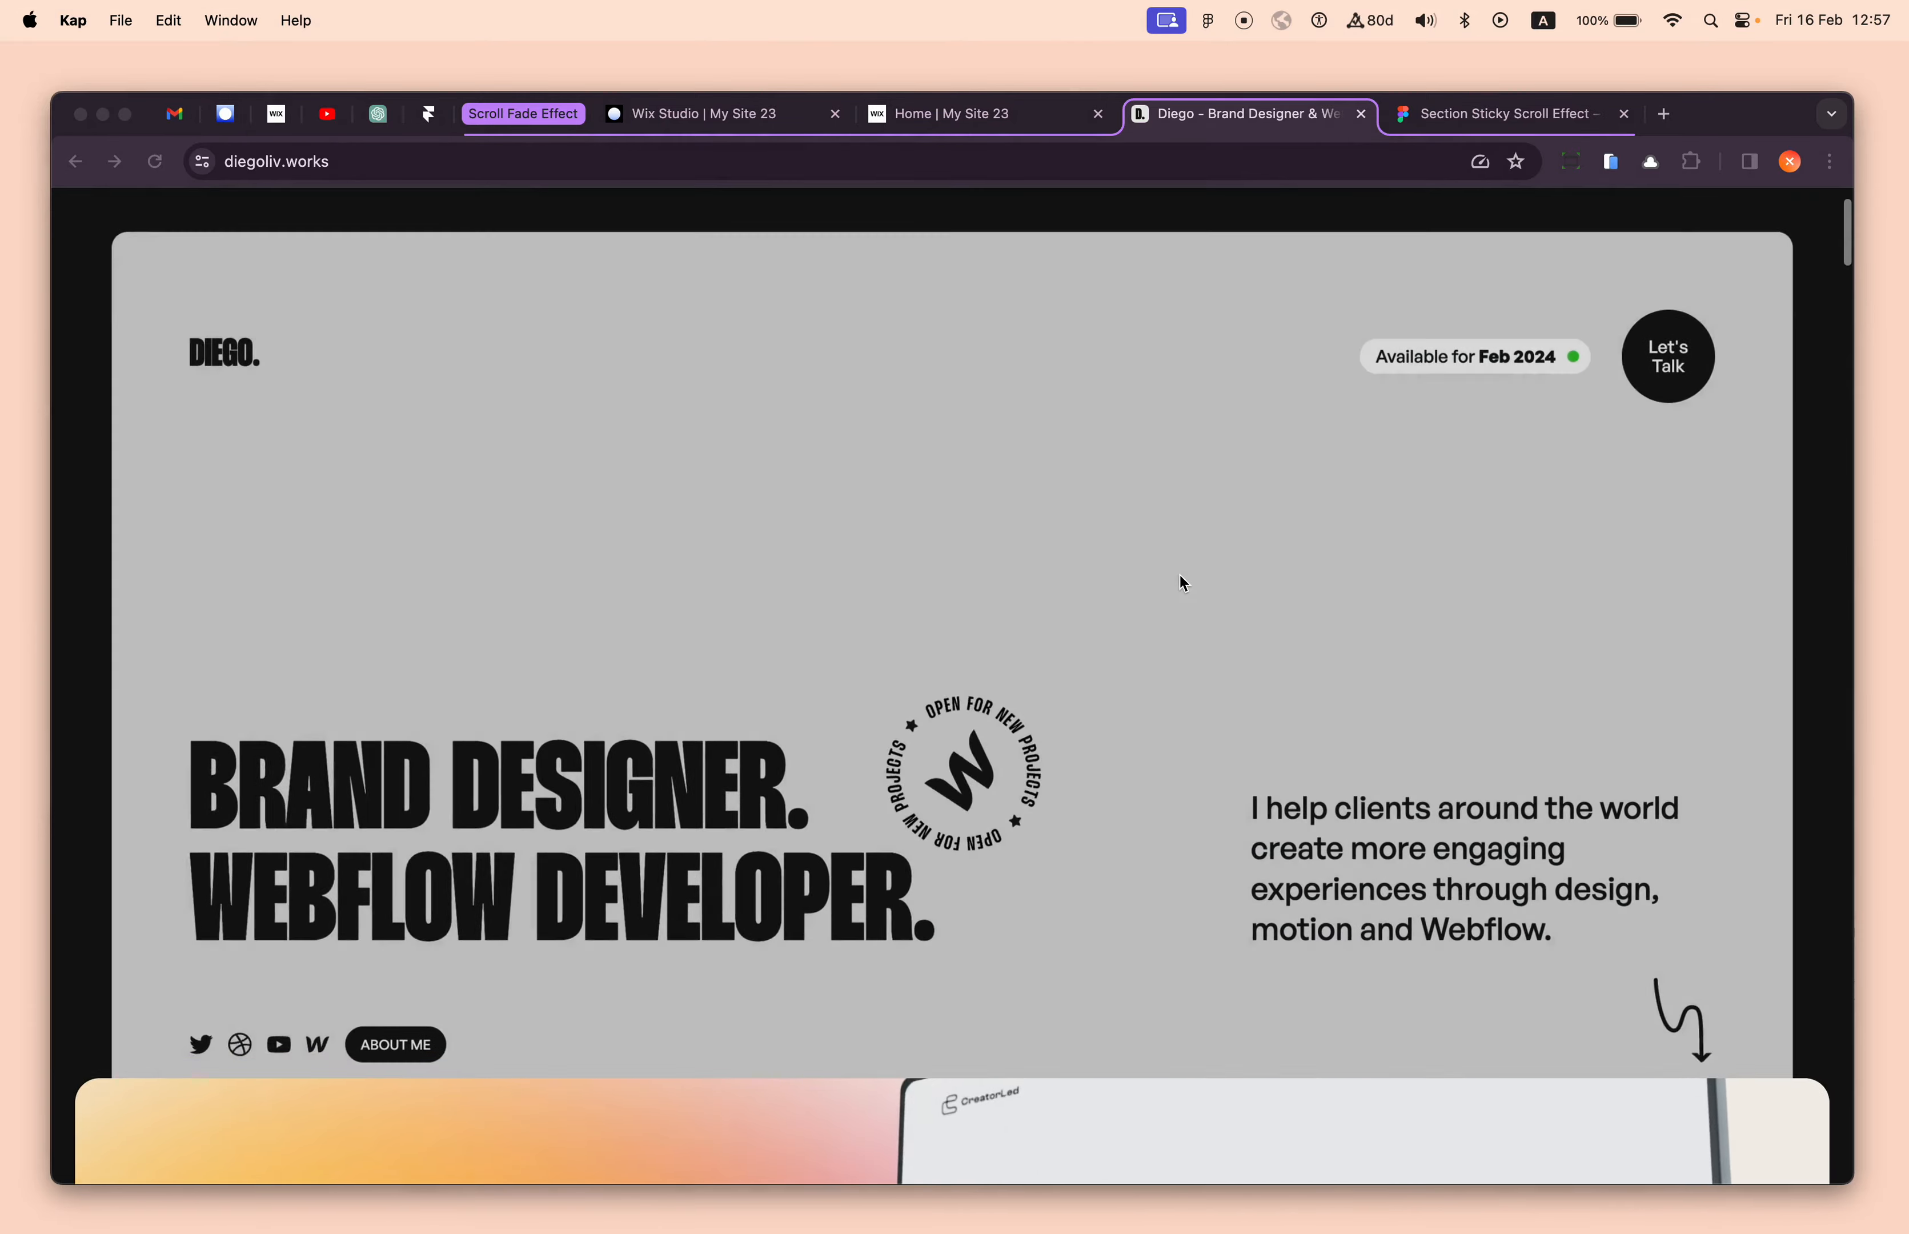
{"action": "scroll", "coordinate": [1181, 573], "scroll_direction": "up", "scroll_amount": 2}
{"action": "scroll", "coordinate": [1148, 558], "scroll_direction": "down", "scroll_amount": 5}
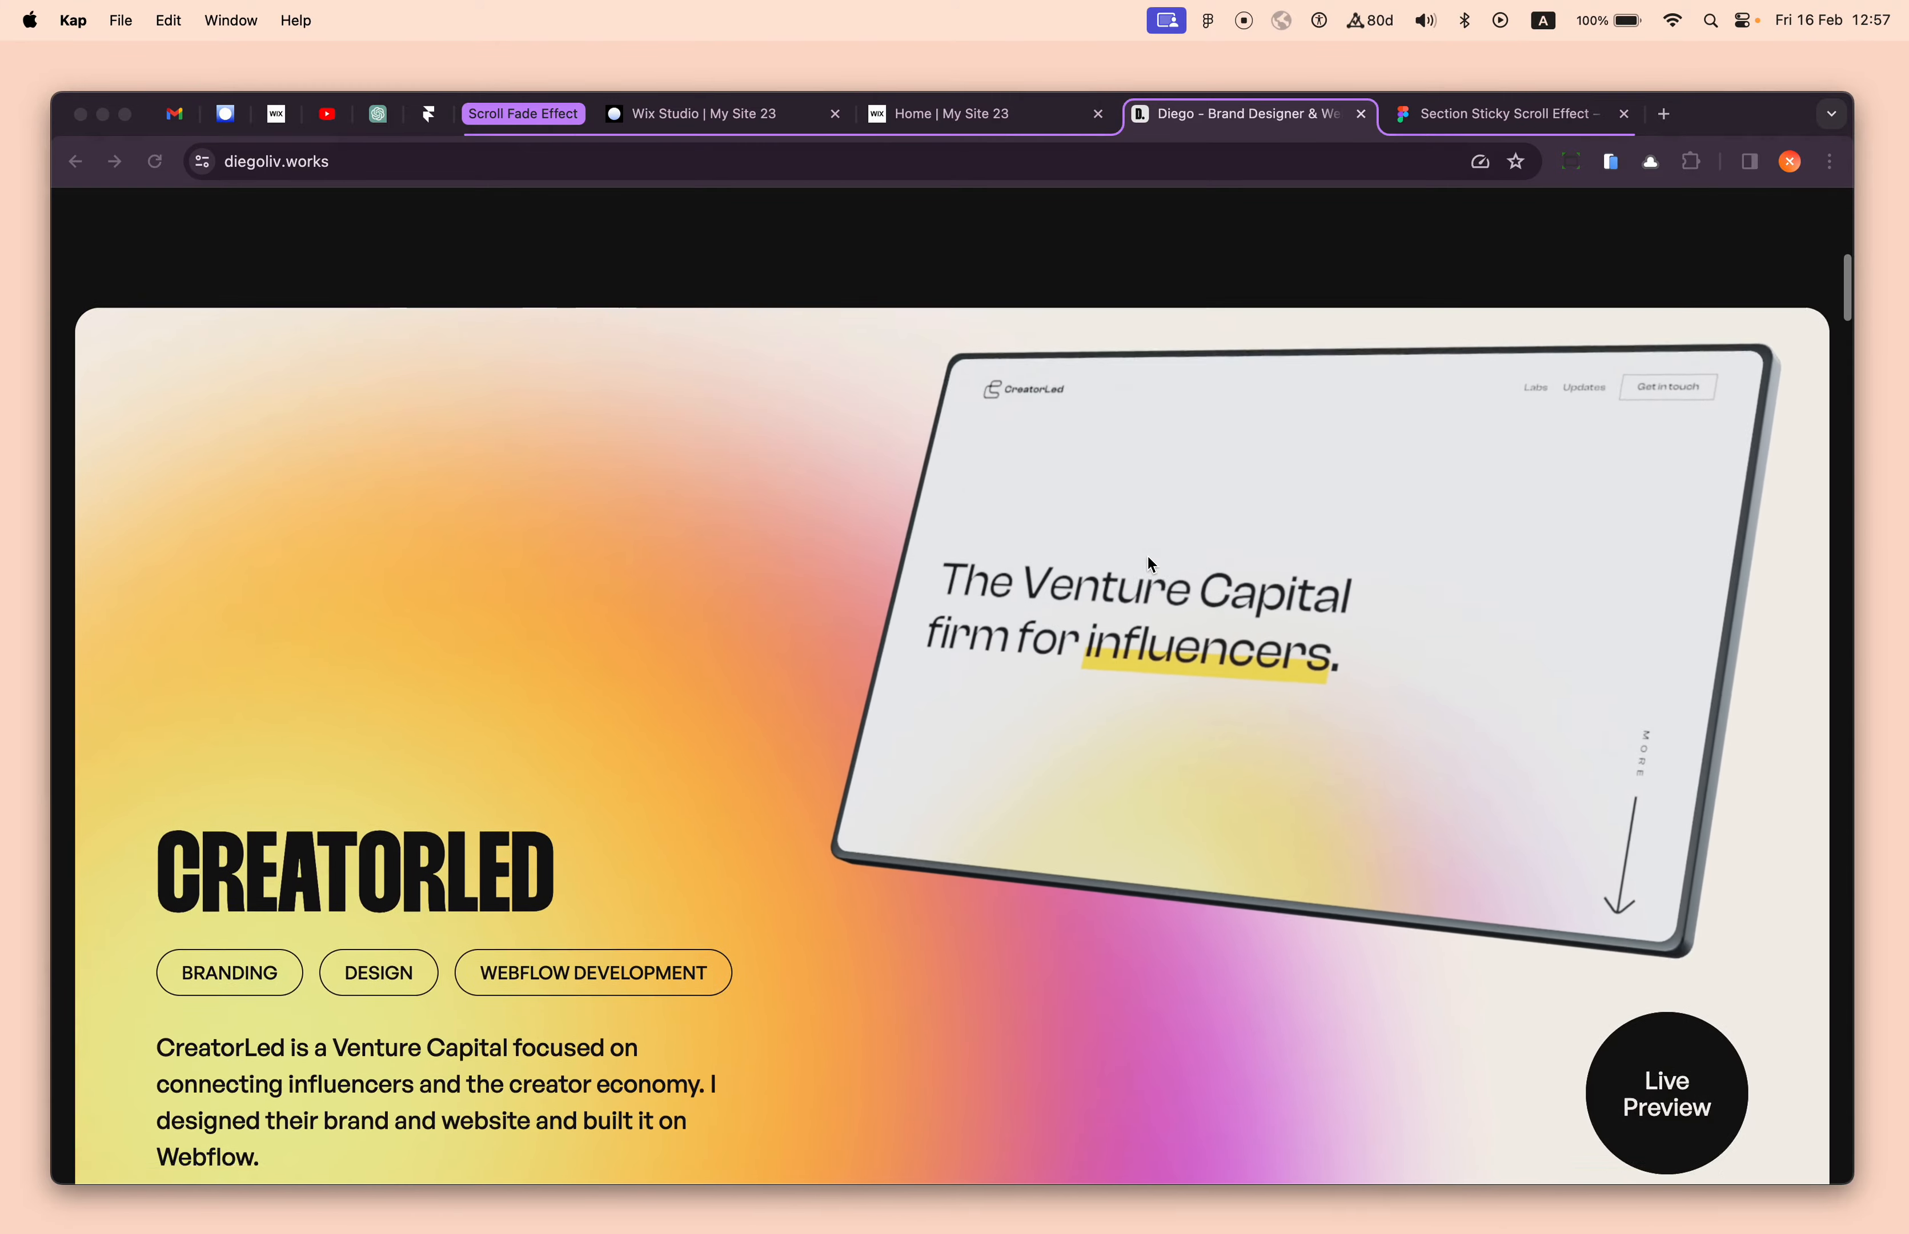
{"action": "scroll", "coordinate": [1147, 558], "scroll_direction": "down", "scroll_amount": 3}
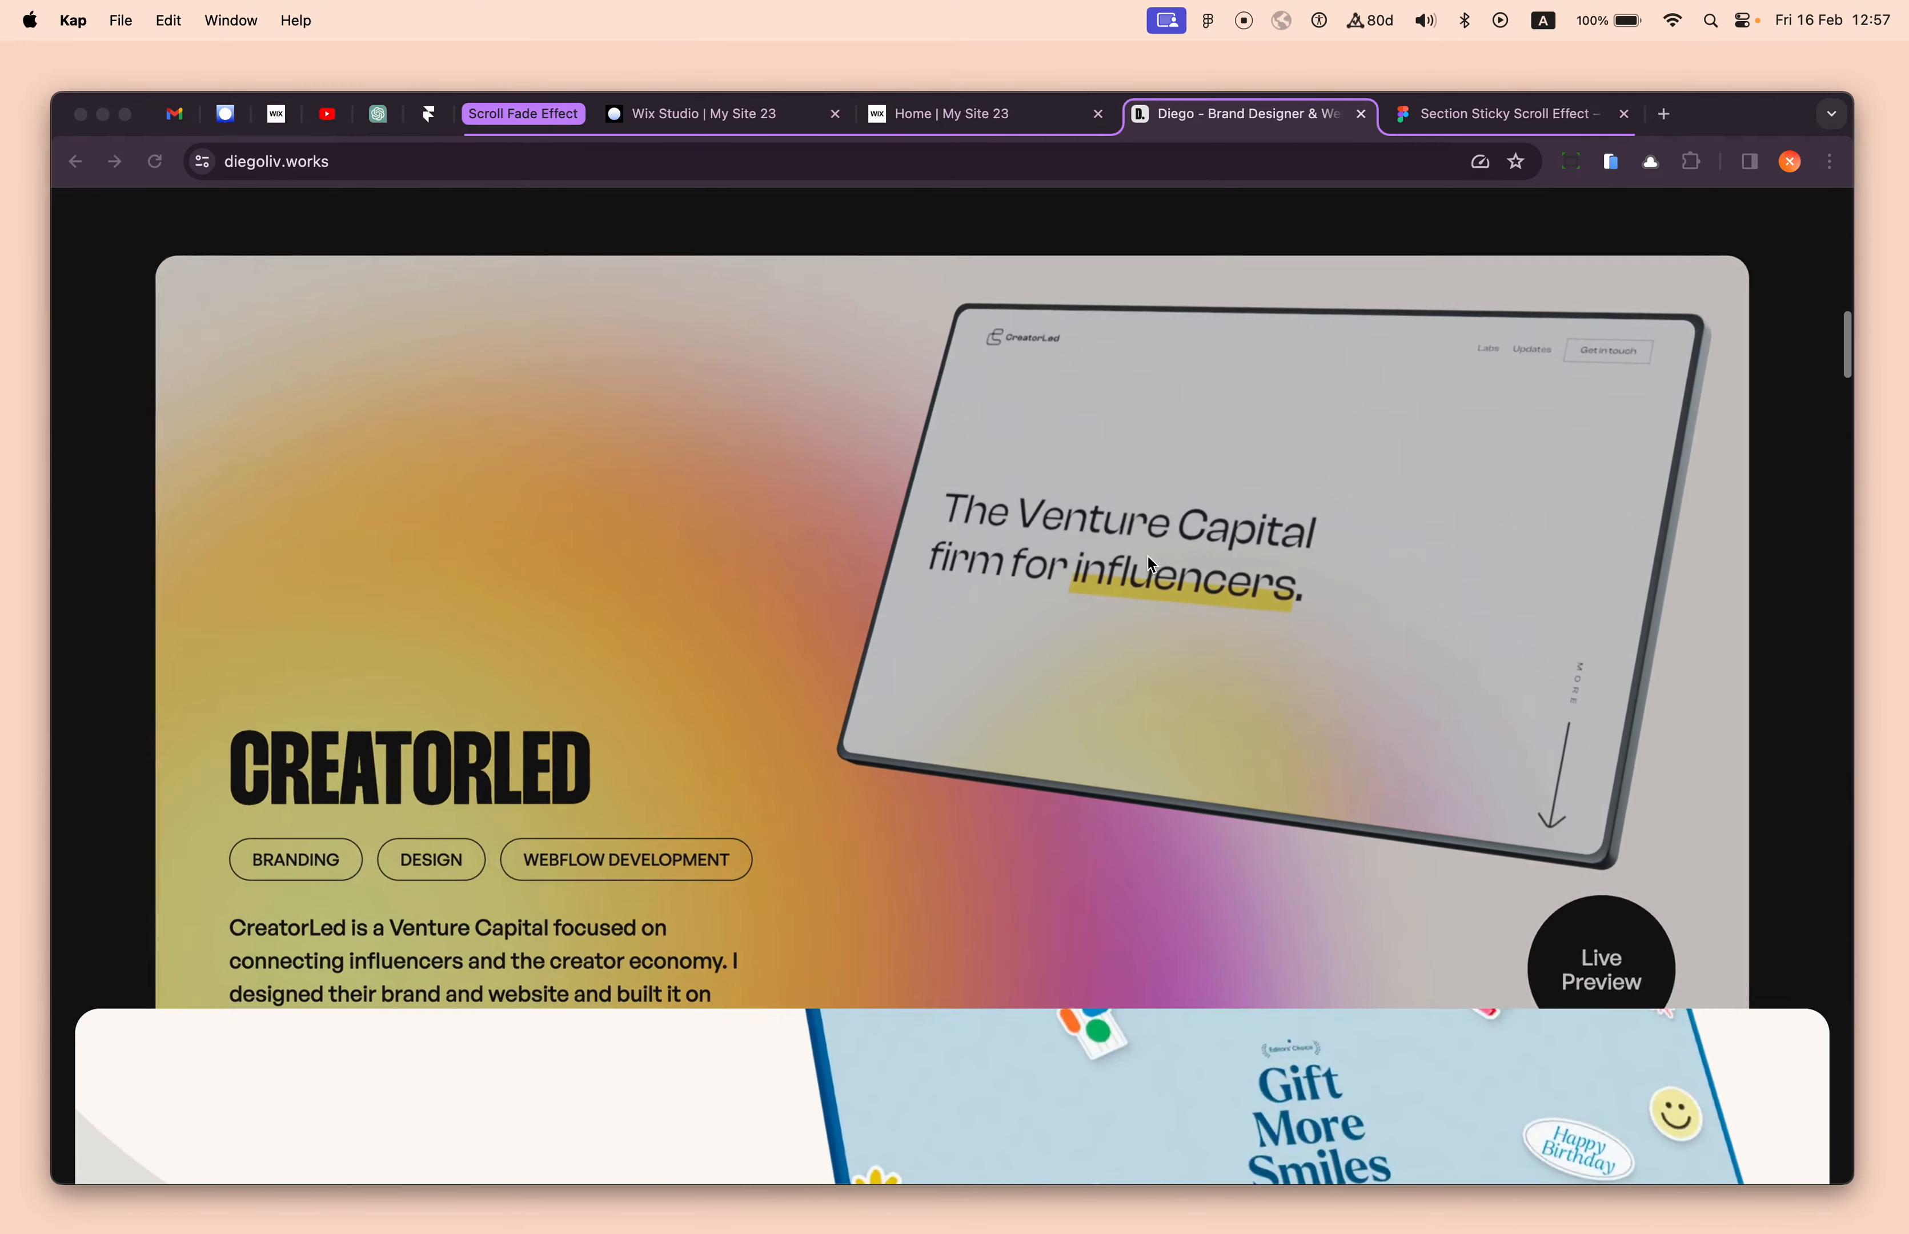
{"action": "scroll", "coordinate": [1148, 557], "scroll_direction": "up", "scroll_amount": 5}
{"action": "scroll", "coordinate": [886, 587], "scroll_direction": "up", "scroll_amount": 3}
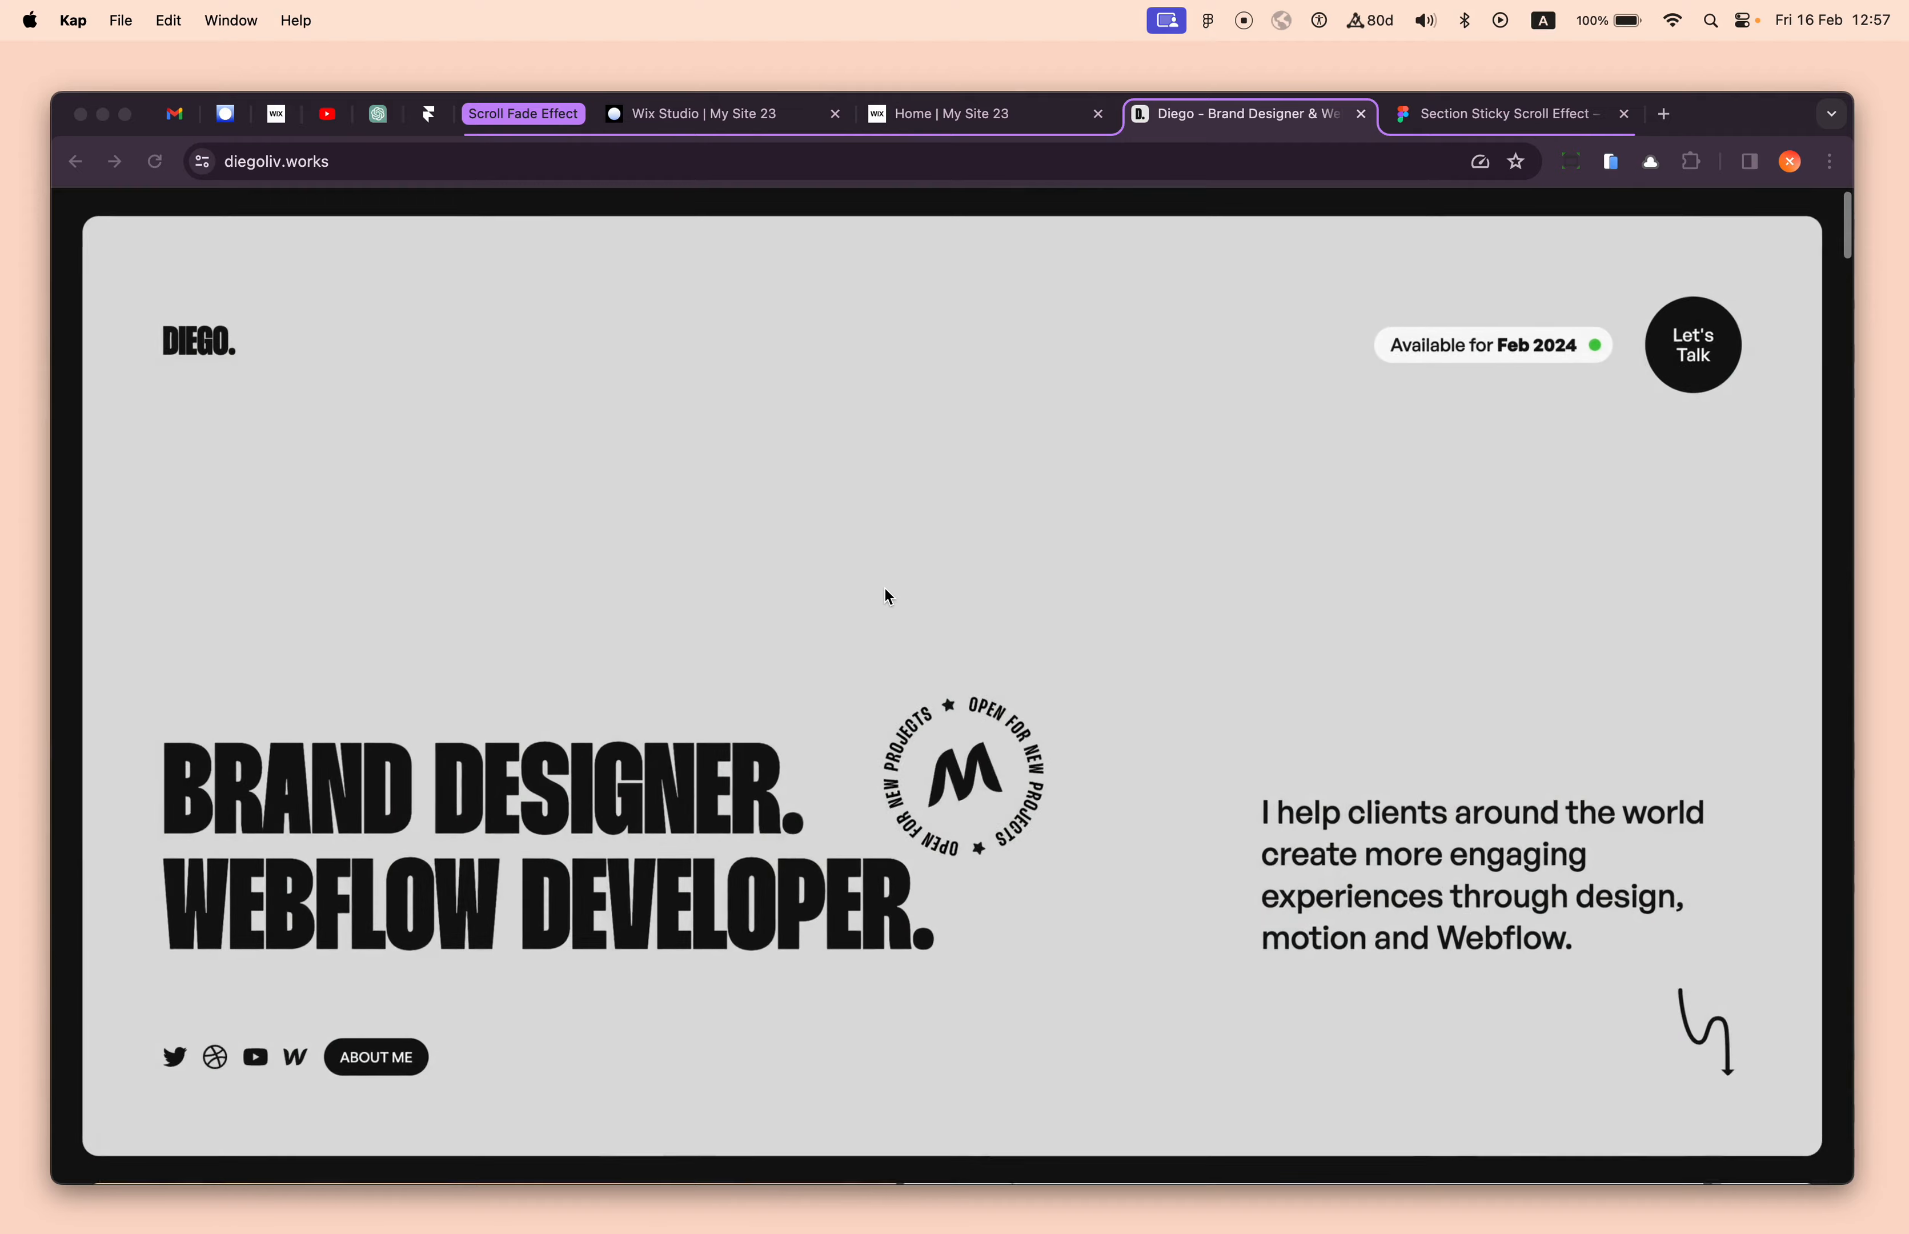
{"action": "scroll", "coordinate": [886, 594], "scroll_direction": "down", "scroll_amount": 2}
{"action": "scroll", "coordinate": [885, 598], "scroll_direction": "up", "scroll_amount": 1}
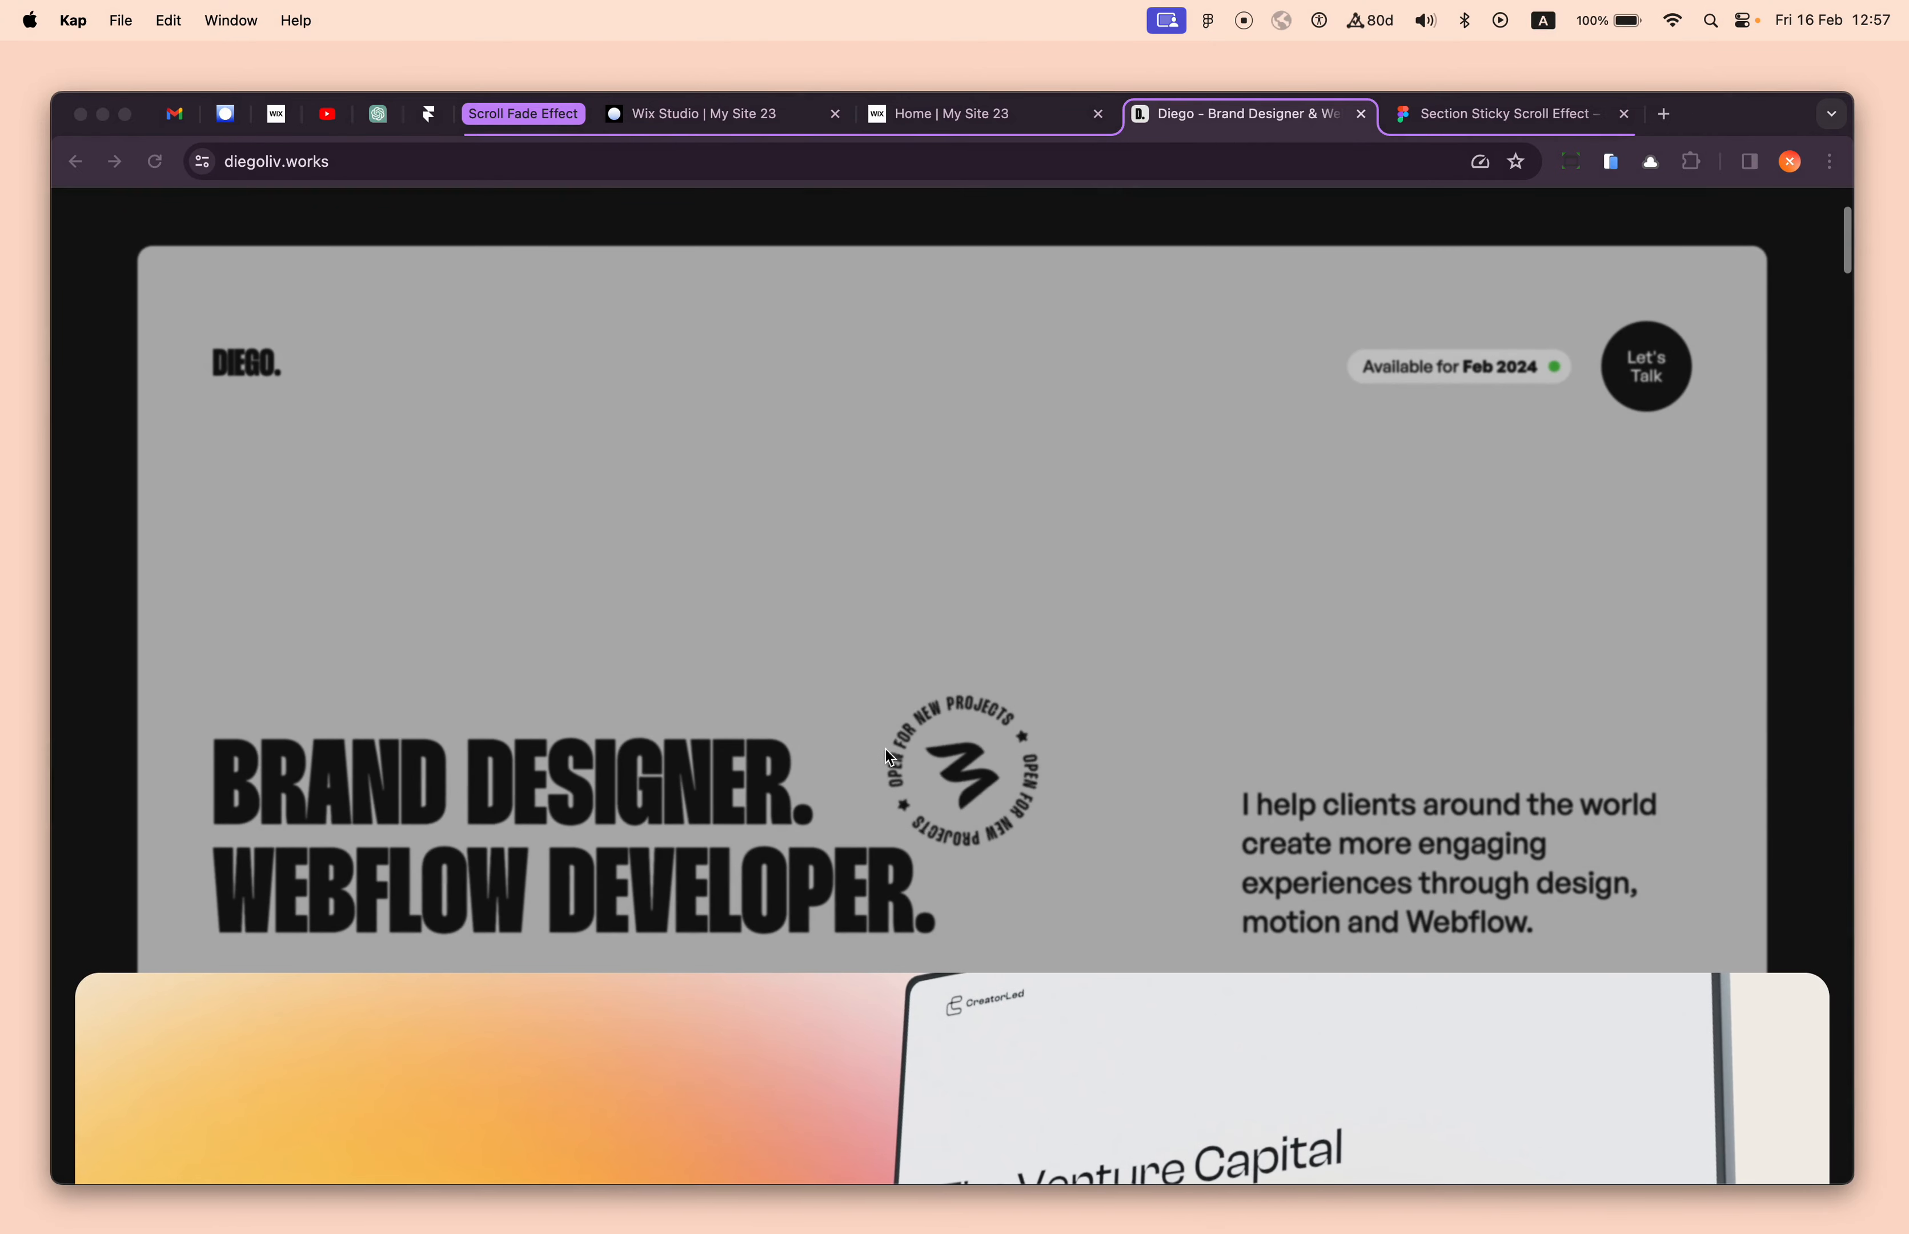
{"action": "scroll", "coordinate": [779, 591], "scroll_direction": "down", "scroll_amount": 2}
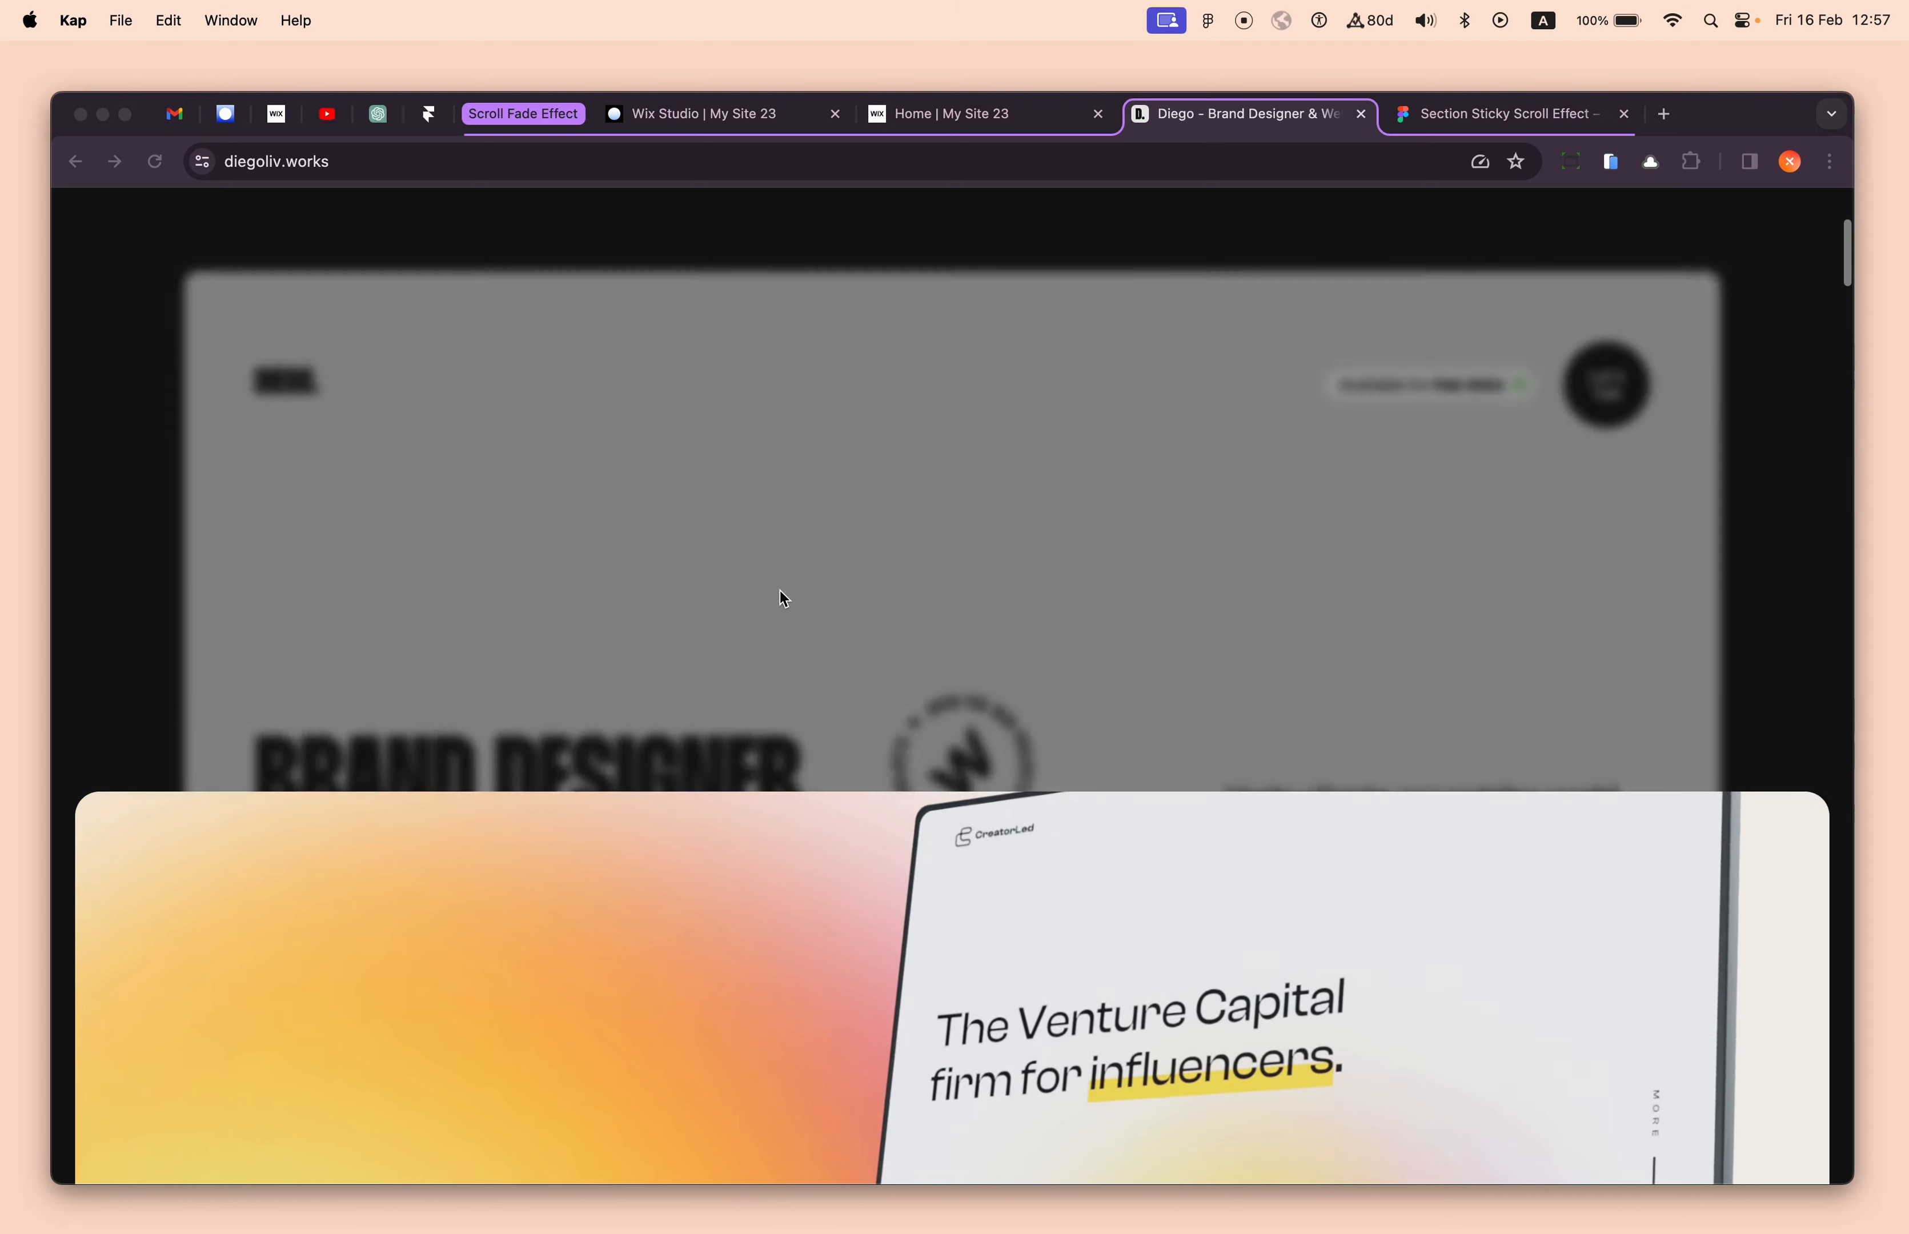
{"action": "scroll", "coordinate": [795, 601], "scroll_direction": "up", "scroll_amount": 1}
{"action": "scroll", "coordinate": [798, 607], "scroll_direction": "down", "scroll_amount": 3}
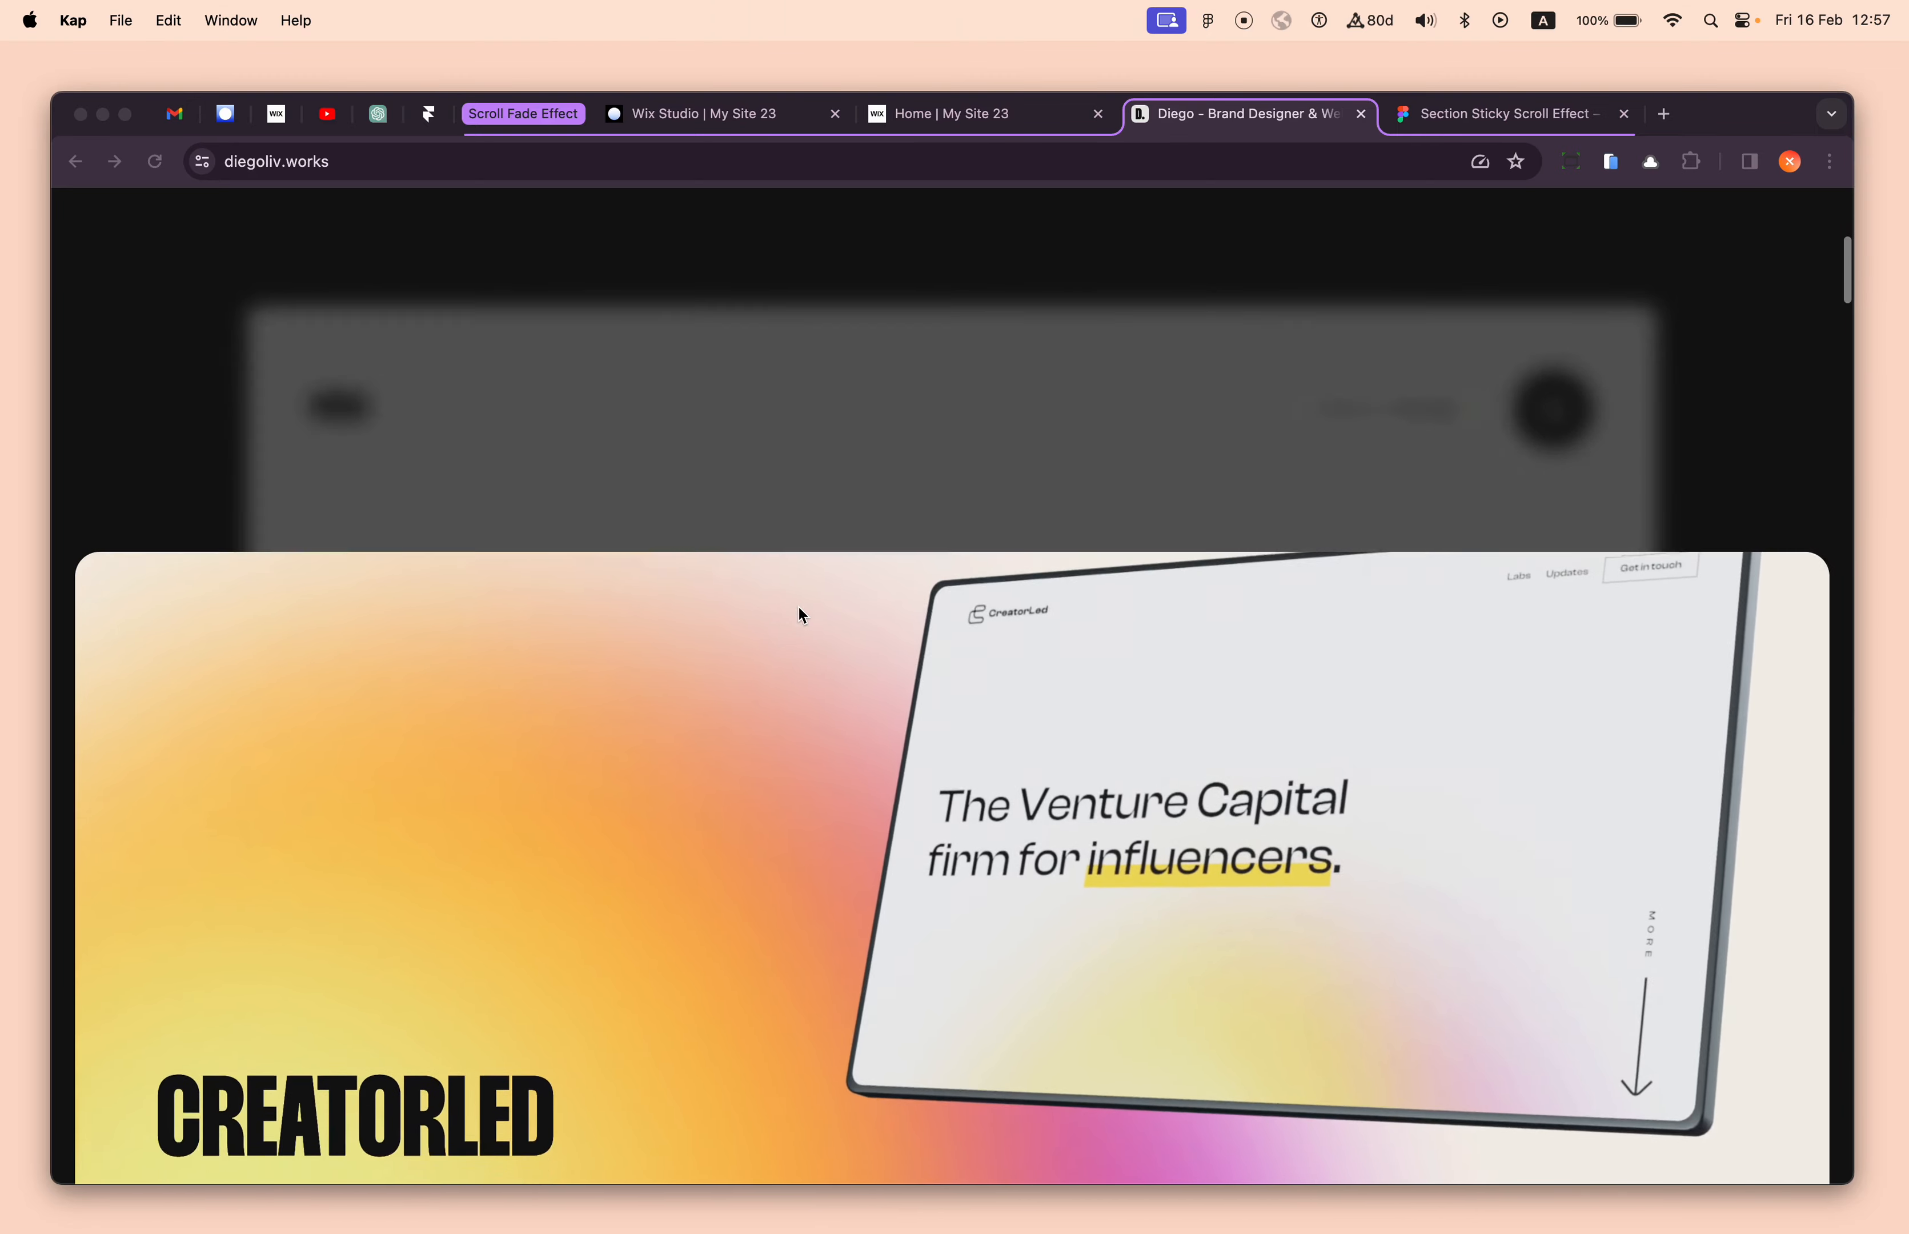
{"action": "scroll", "coordinate": [799, 604], "scroll_direction": "up", "scroll_amount": 3}
{"action": "scroll", "coordinate": [799, 606], "scroll_direction": "up", "scroll_amount": 2}
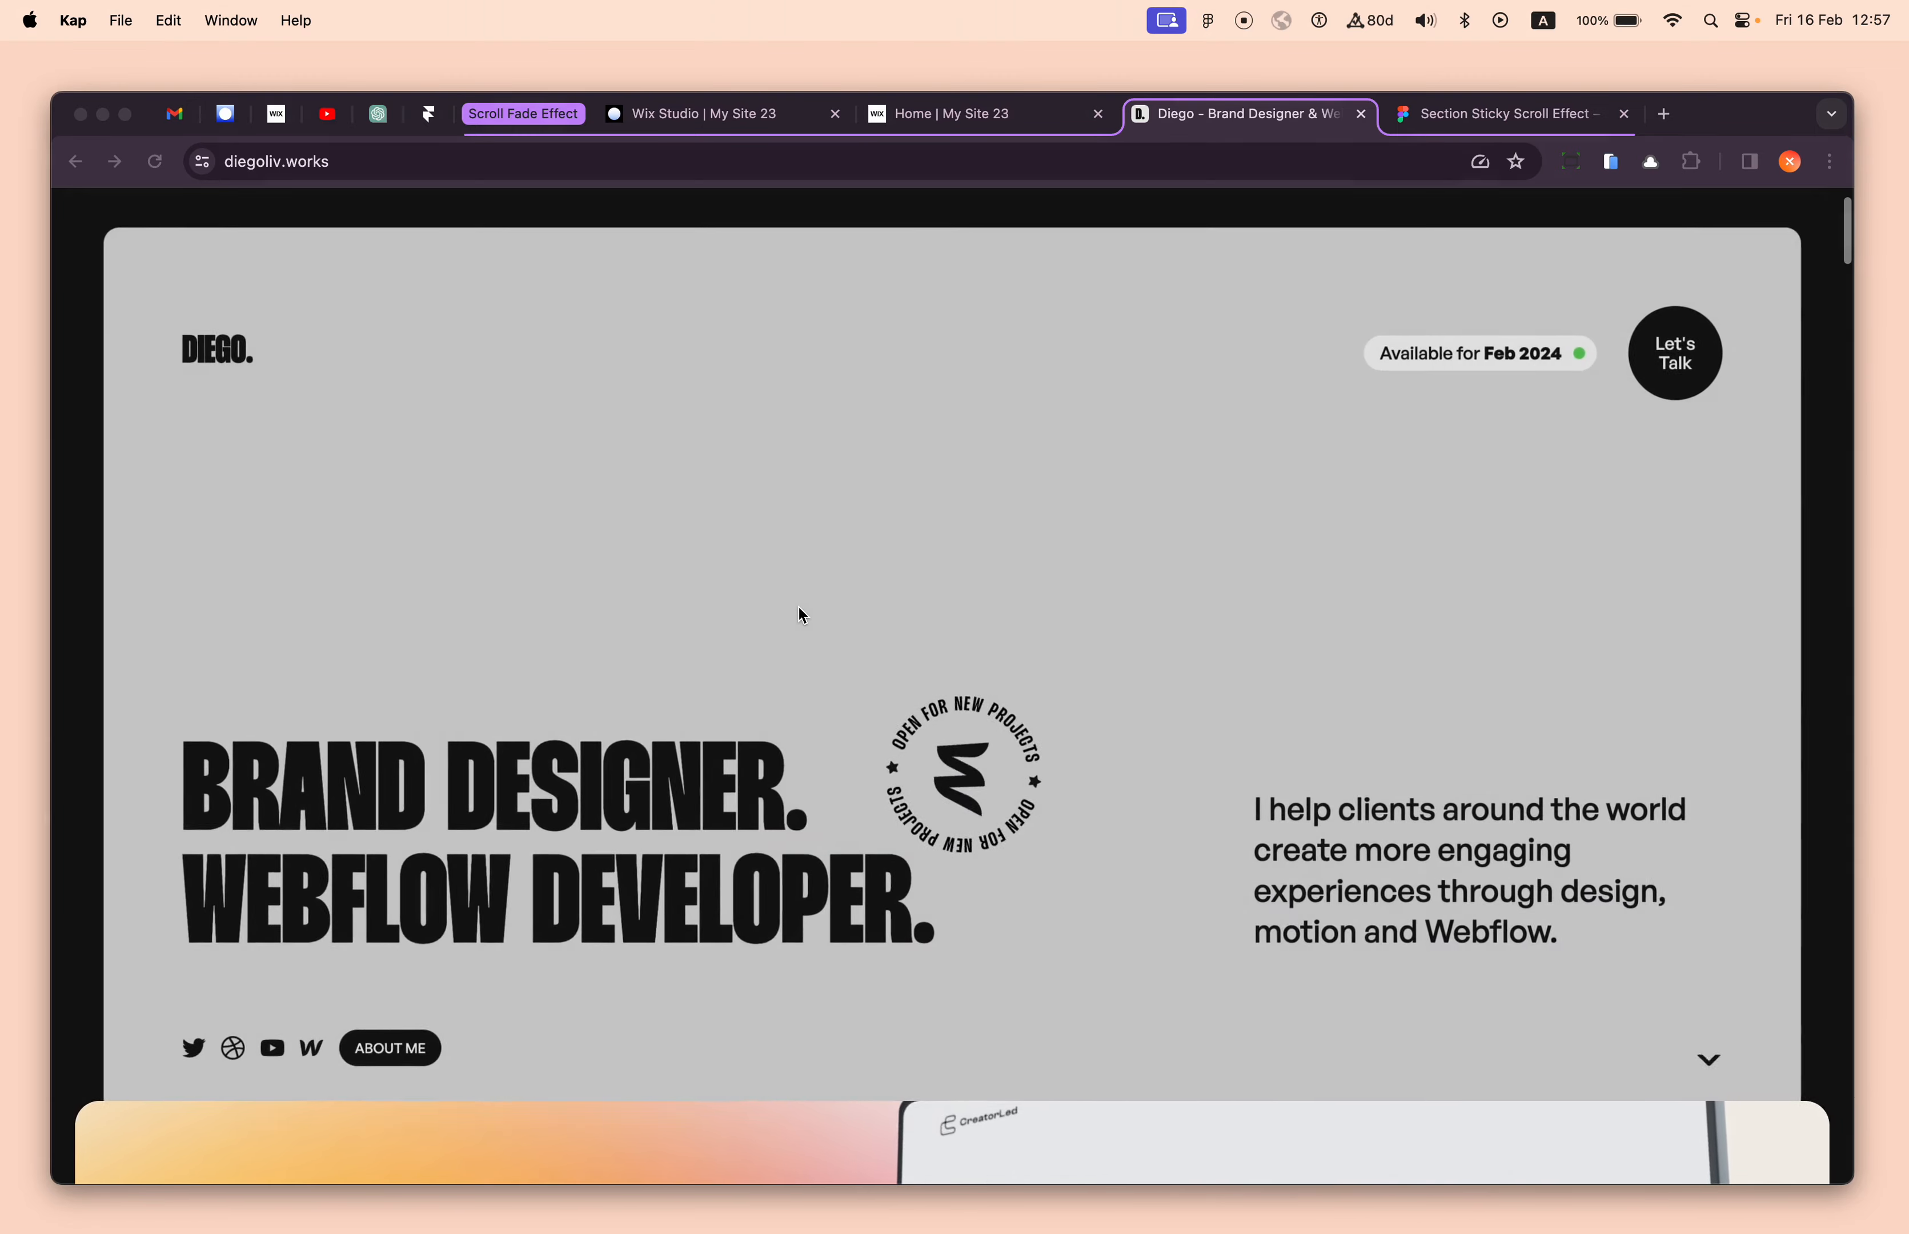
{"action": "scroll", "coordinate": [798, 605], "scroll_direction": "down", "scroll_amount": 4}
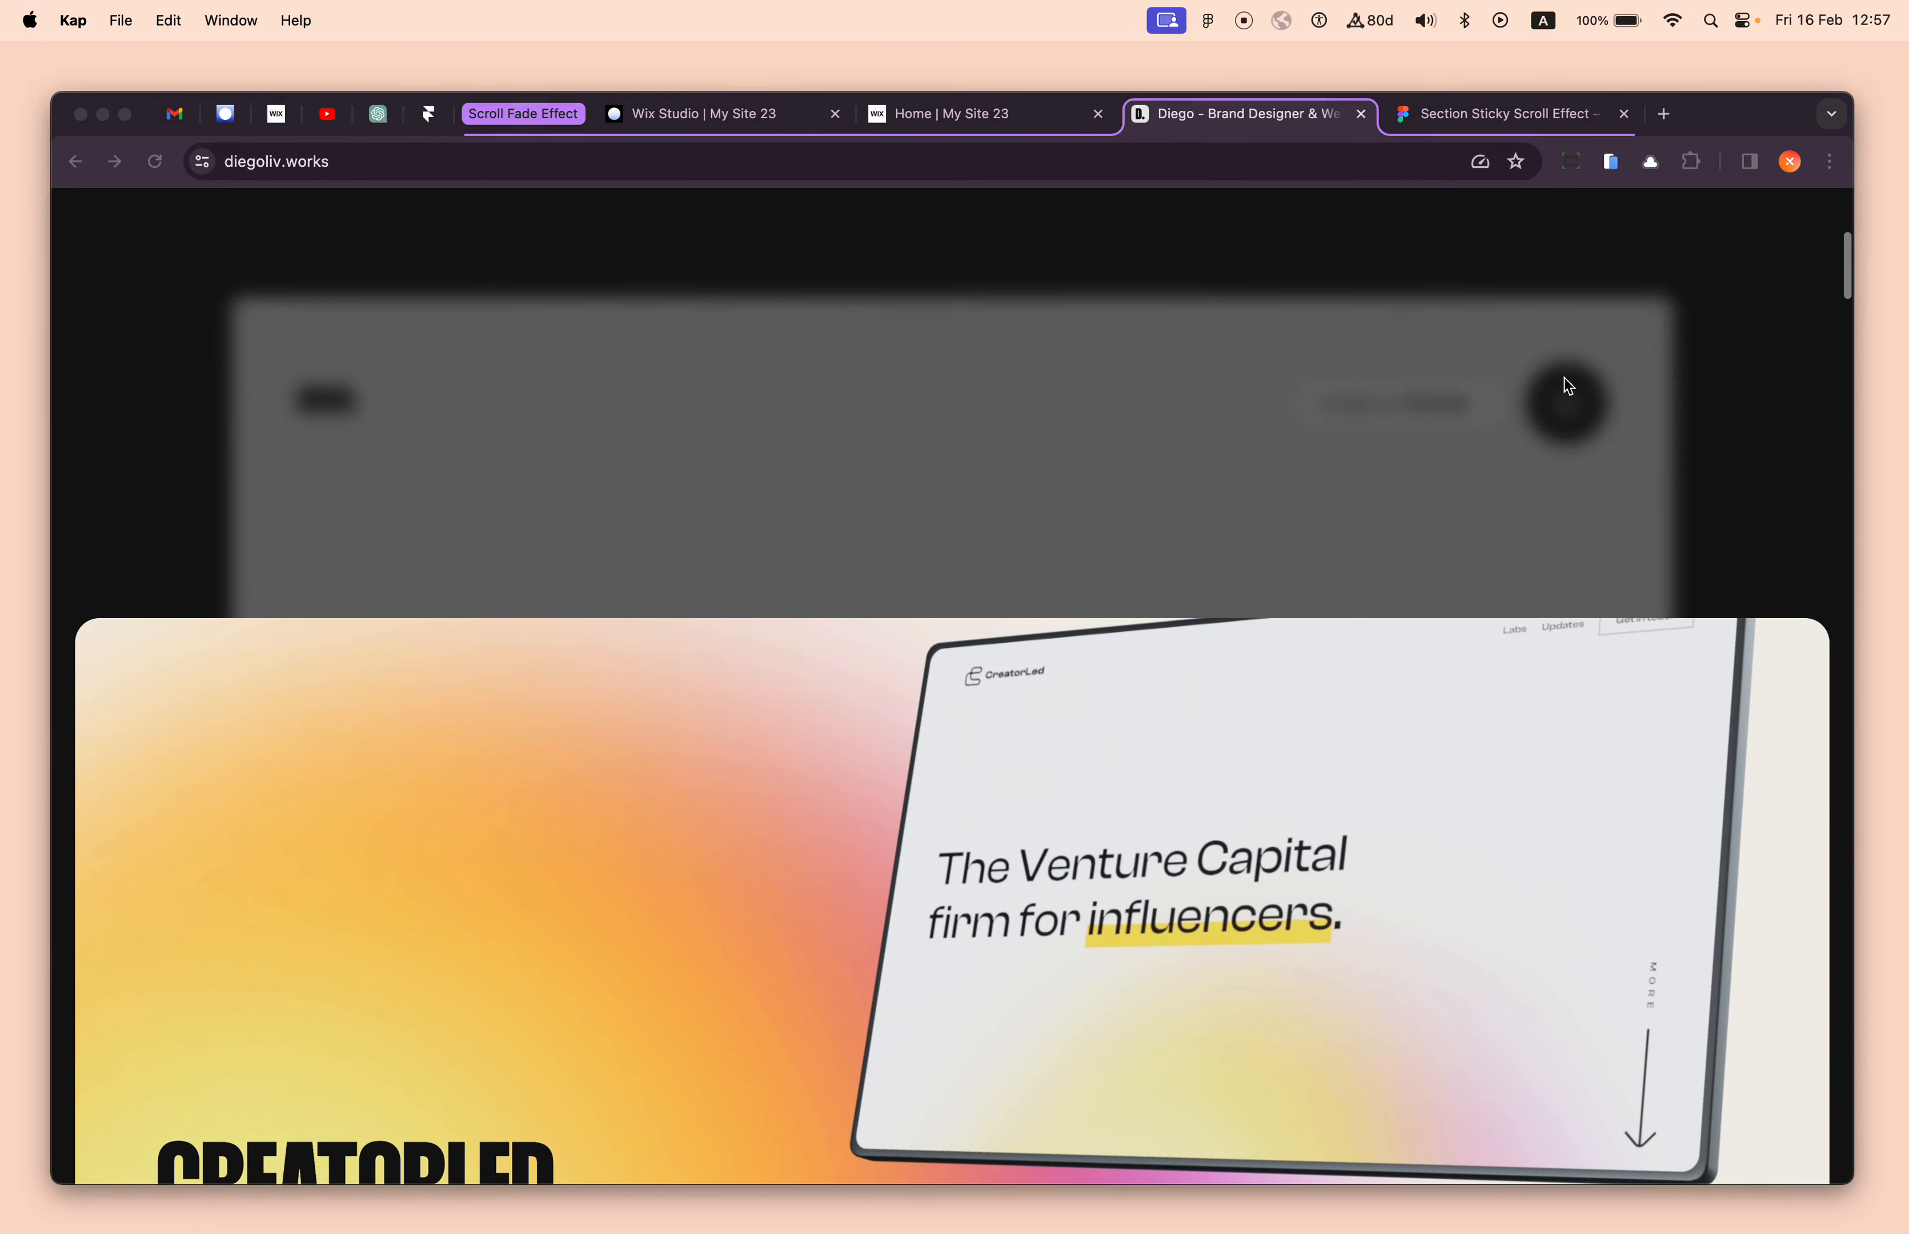
{"action": "scroll", "coordinate": [965, 548], "scroll_direction": "down", "scroll_amount": 2}
{"action": "scroll", "coordinate": [965, 548], "scroll_direction": "up", "scroll_amount": 3}
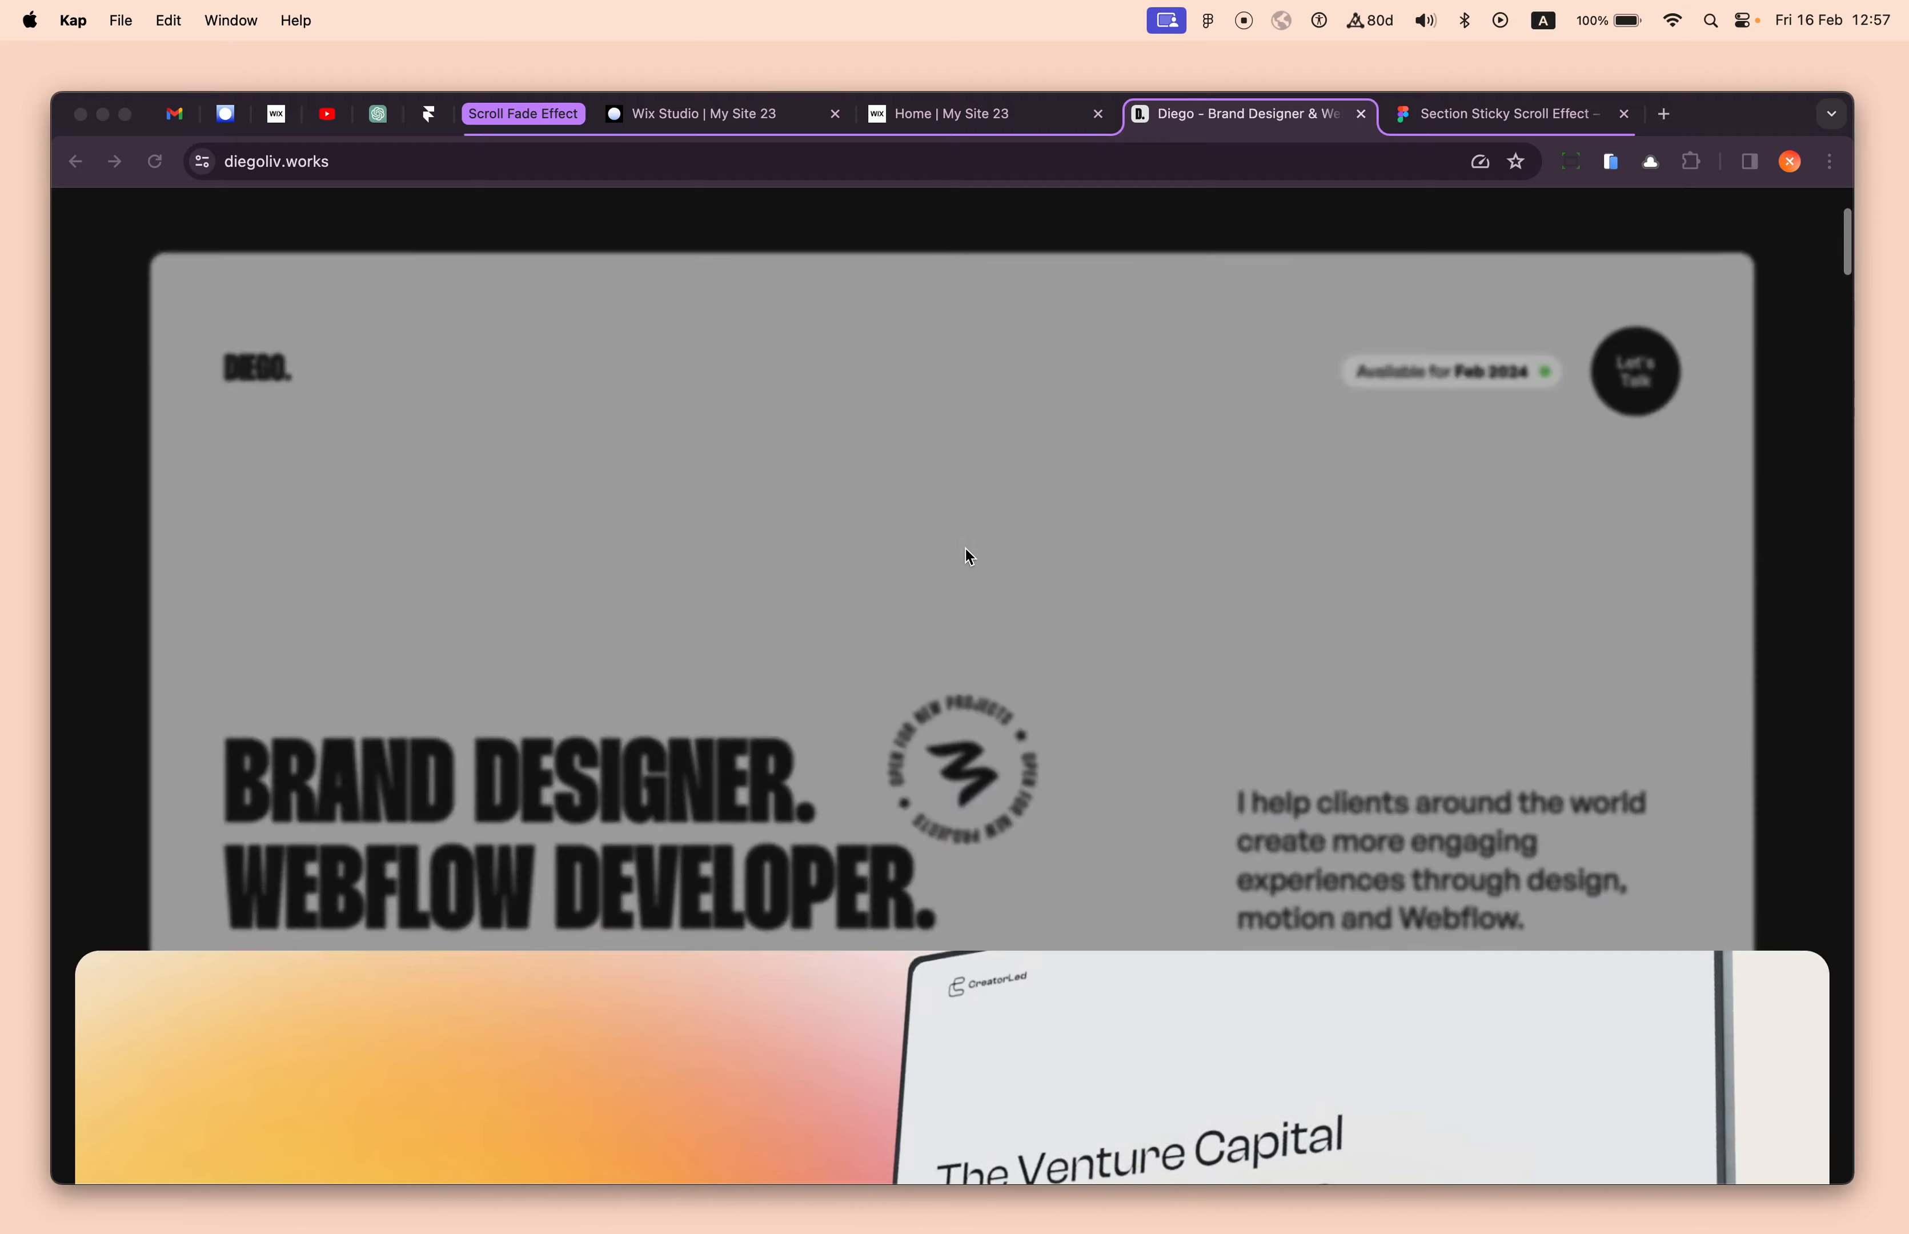
{"action": "scroll", "coordinate": [965, 548], "scroll_direction": "down", "scroll_amount": 3}
{"action": "scroll", "coordinate": [965, 549], "scroll_direction": "down", "scroll_amount": 3}
{"action": "scroll", "coordinate": [965, 549], "scroll_direction": "up", "scroll_amount": 3}
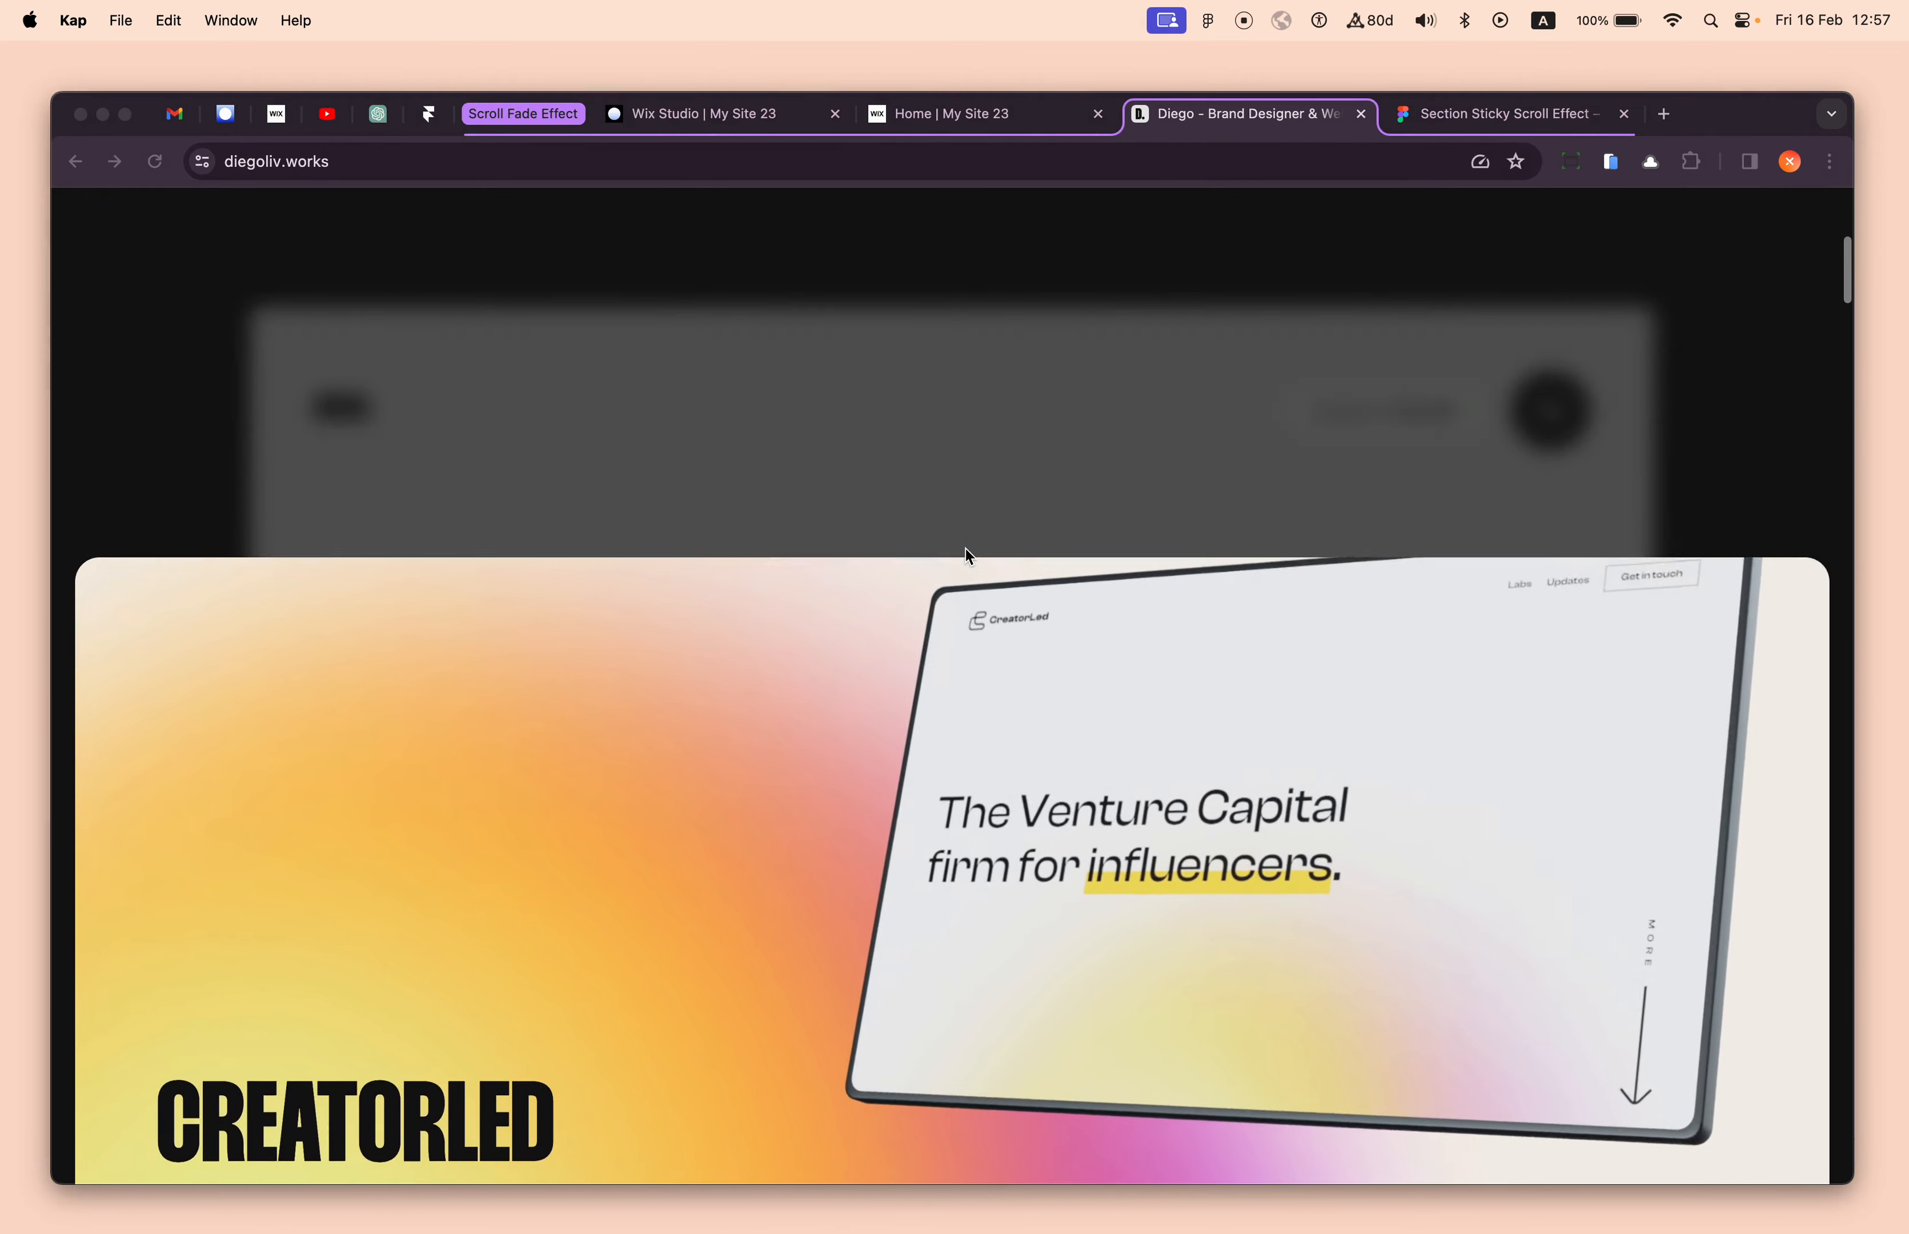
- Review the section transitions through the Givingli, Nas Studios and Jungle projects, and return to the start of the page
{"action": "scroll", "coordinate": [965, 549], "scroll_direction": "down", "scroll_amount": 3}
{"action": "scroll", "coordinate": [969, 553], "scroll_direction": "down", "scroll_amount": 3}
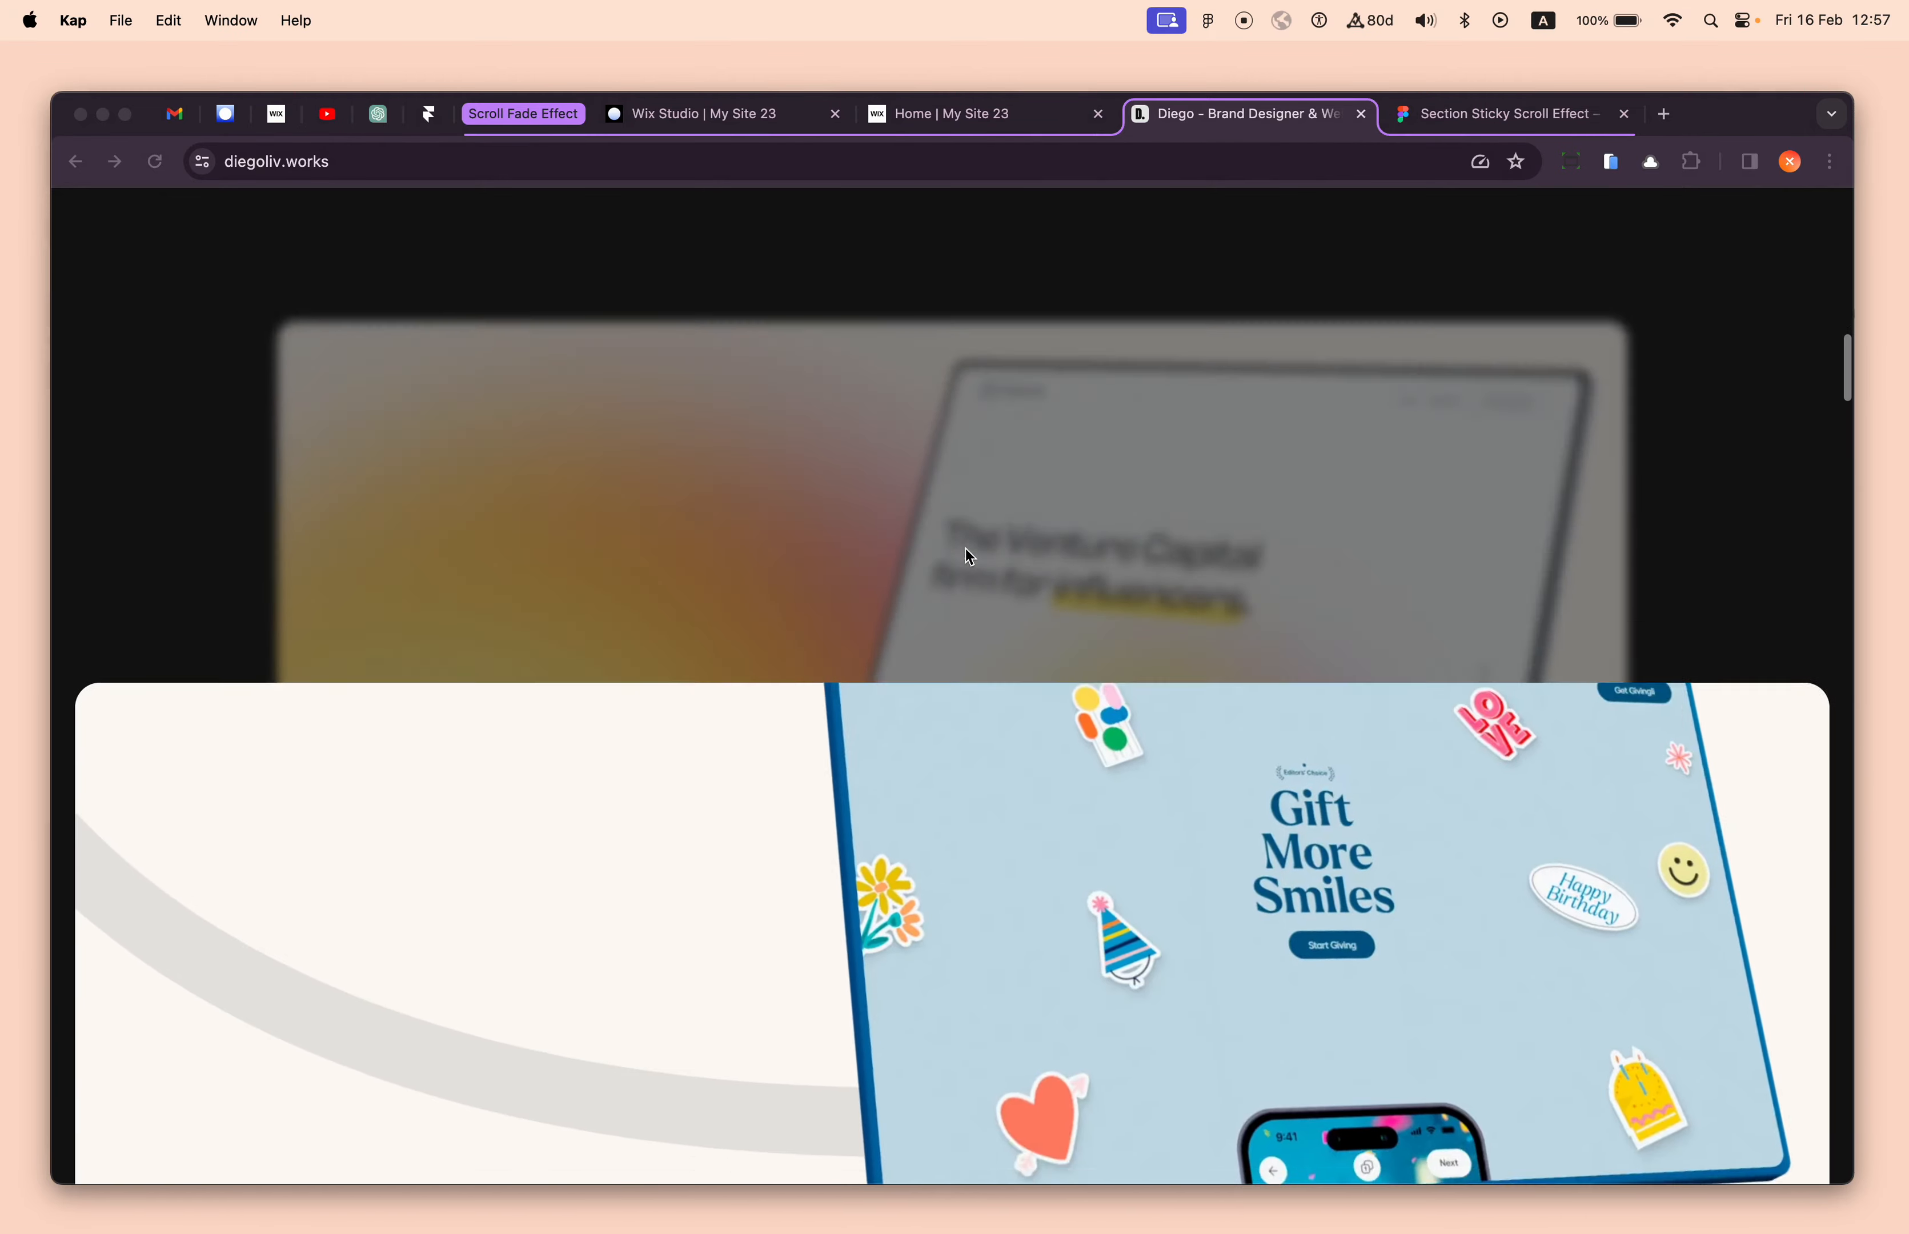
{"action": "scroll", "coordinate": [969, 556], "scroll_direction": "down", "scroll_amount": 1}
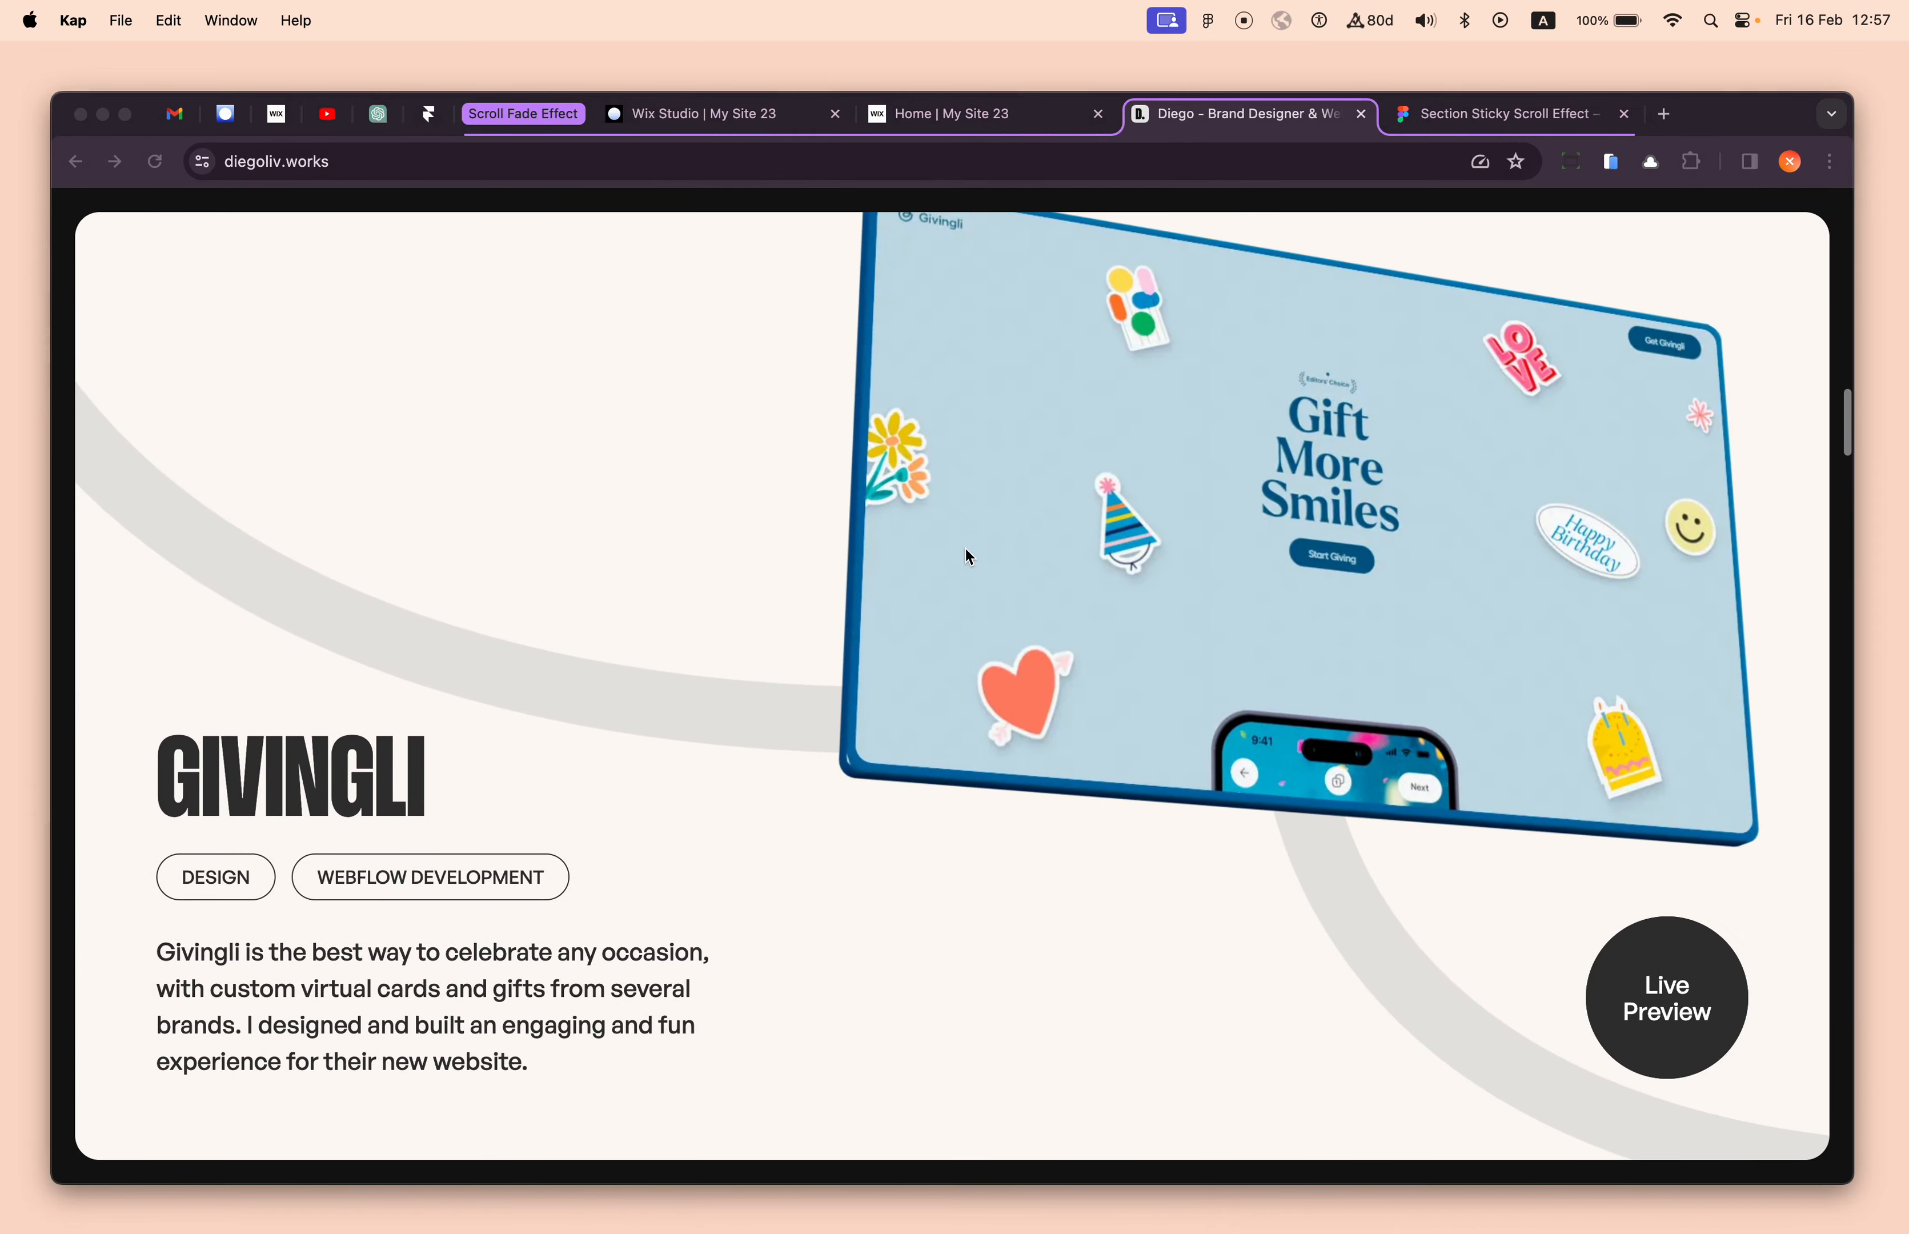
{"action": "scroll", "coordinate": [969, 556], "scroll_direction": "down", "scroll_amount": 4}
{"action": "scroll", "coordinate": [969, 556], "scroll_direction": "up", "scroll_amount": 2}
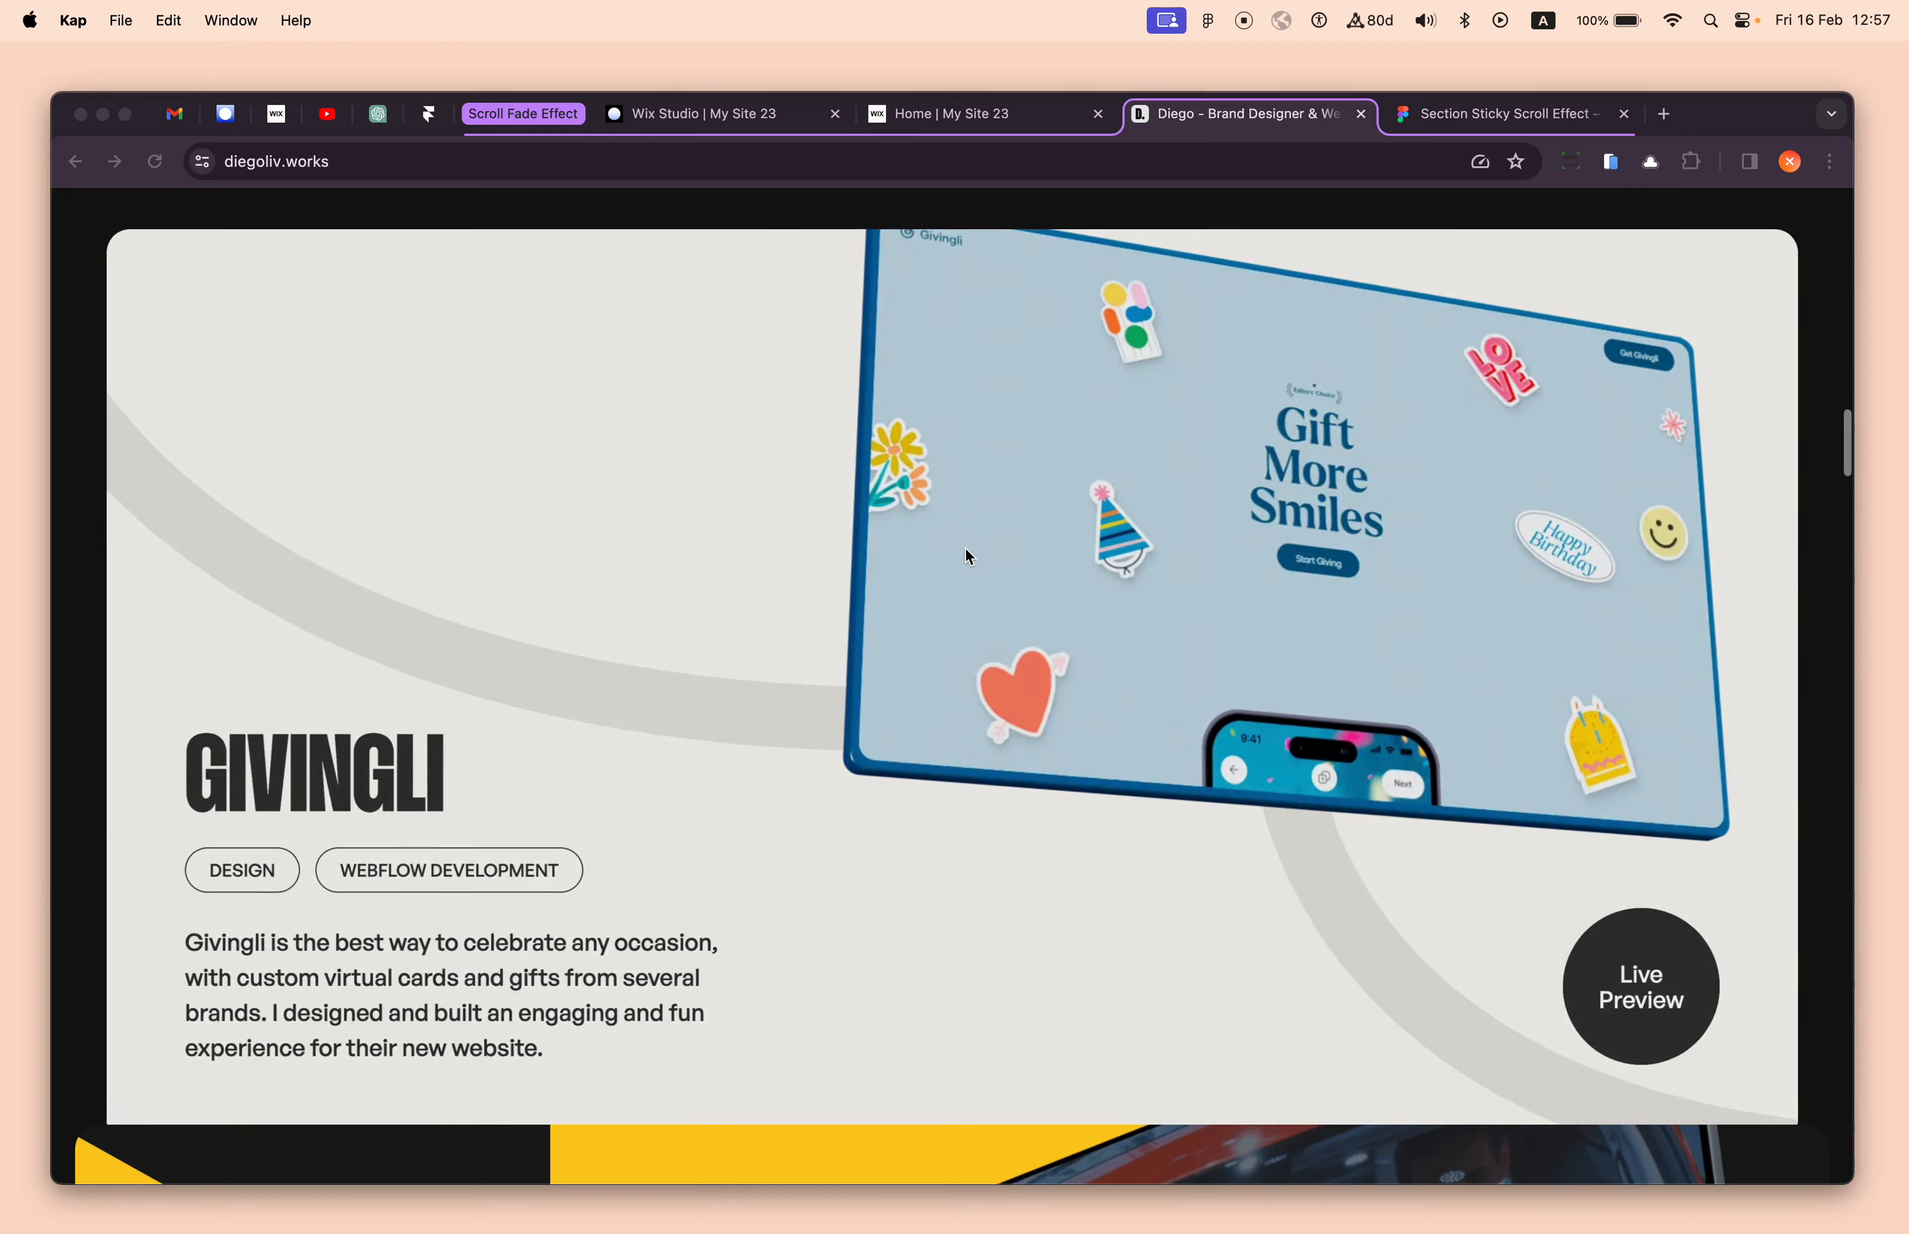
{"action": "scroll", "coordinate": [969, 554], "scroll_direction": "down", "scroll_amount": 4}
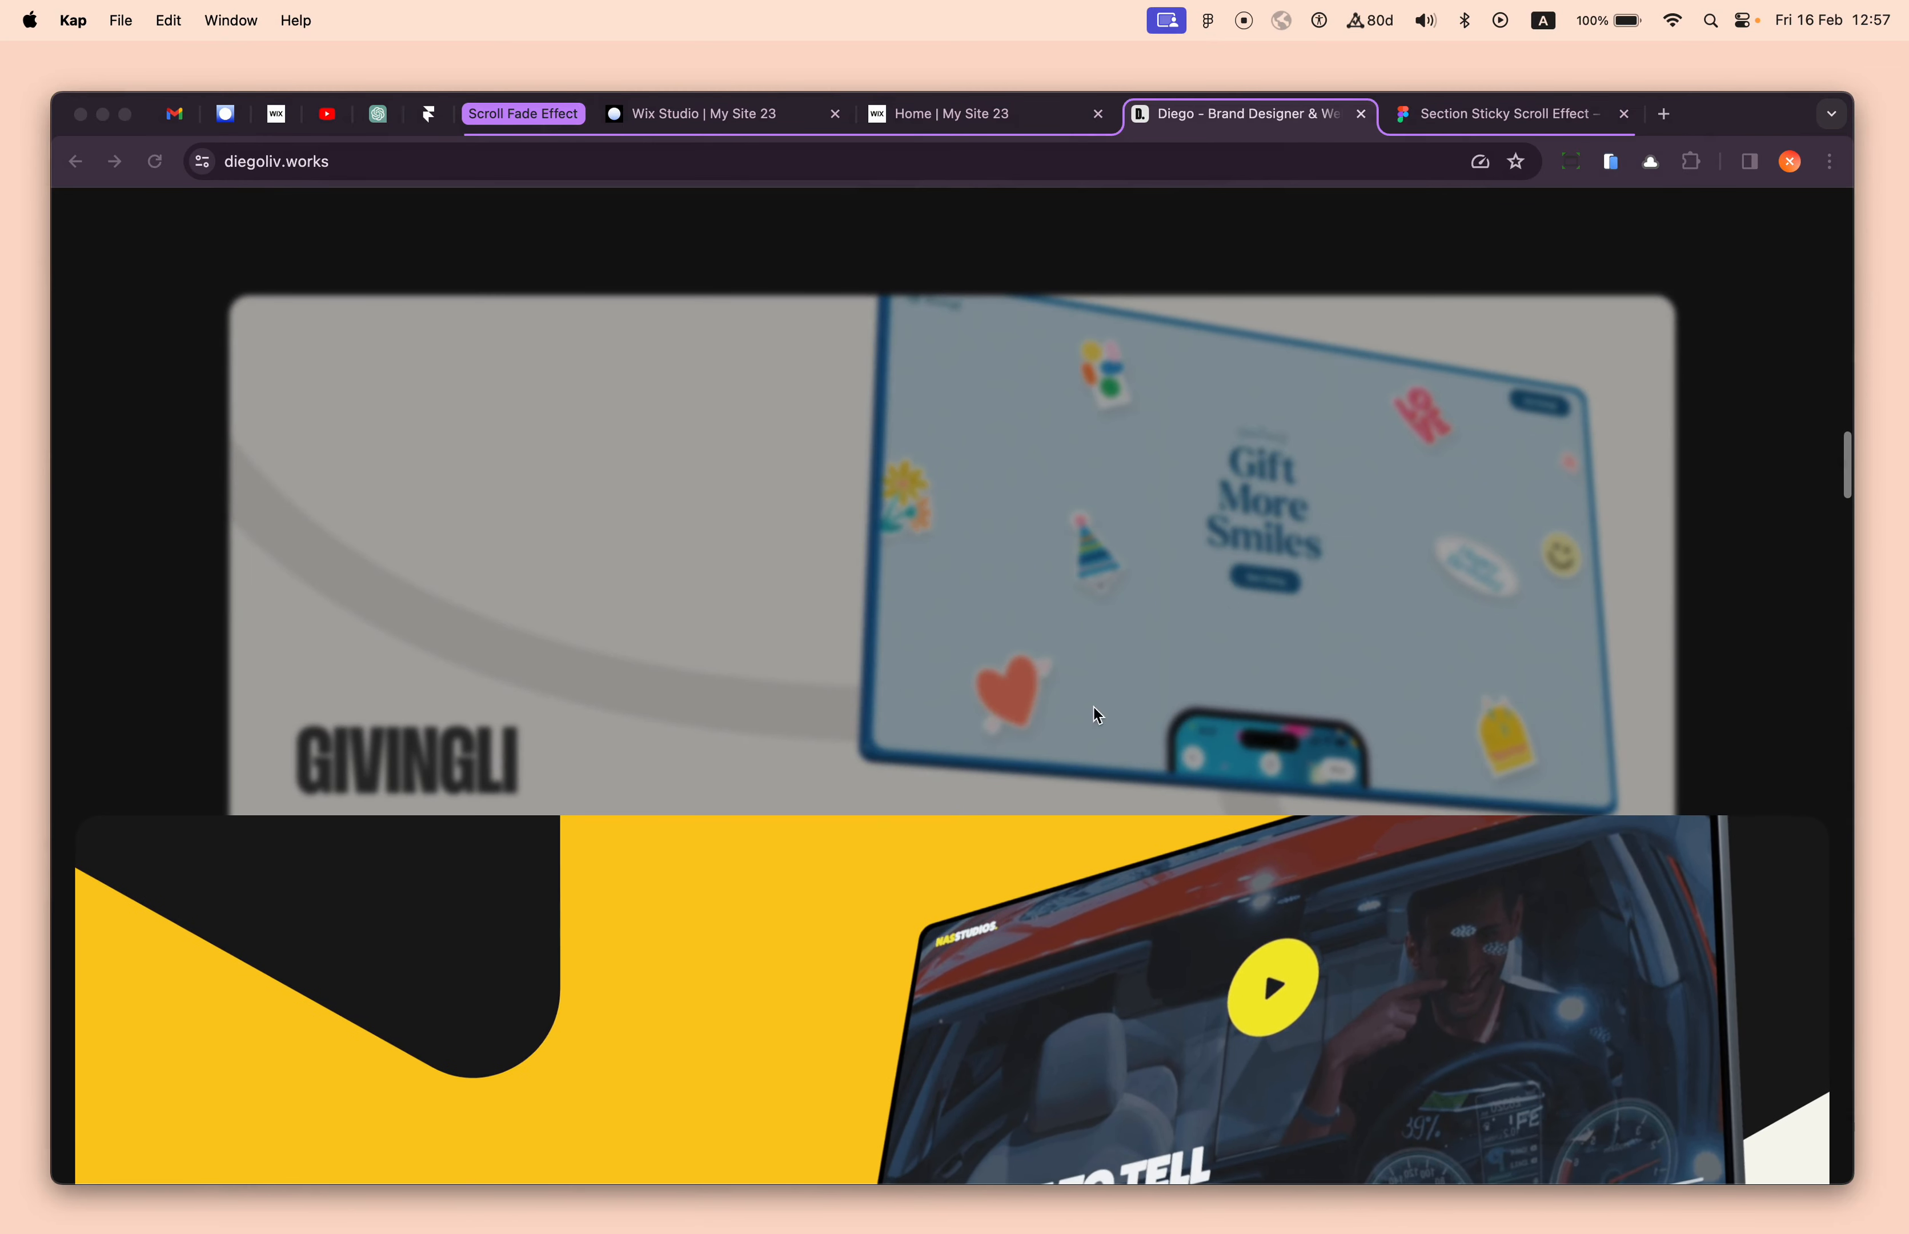
{"action": "scroll", "coordinate": [1017, 476], "scroll_direction": "down", "scroll_amount": 3}
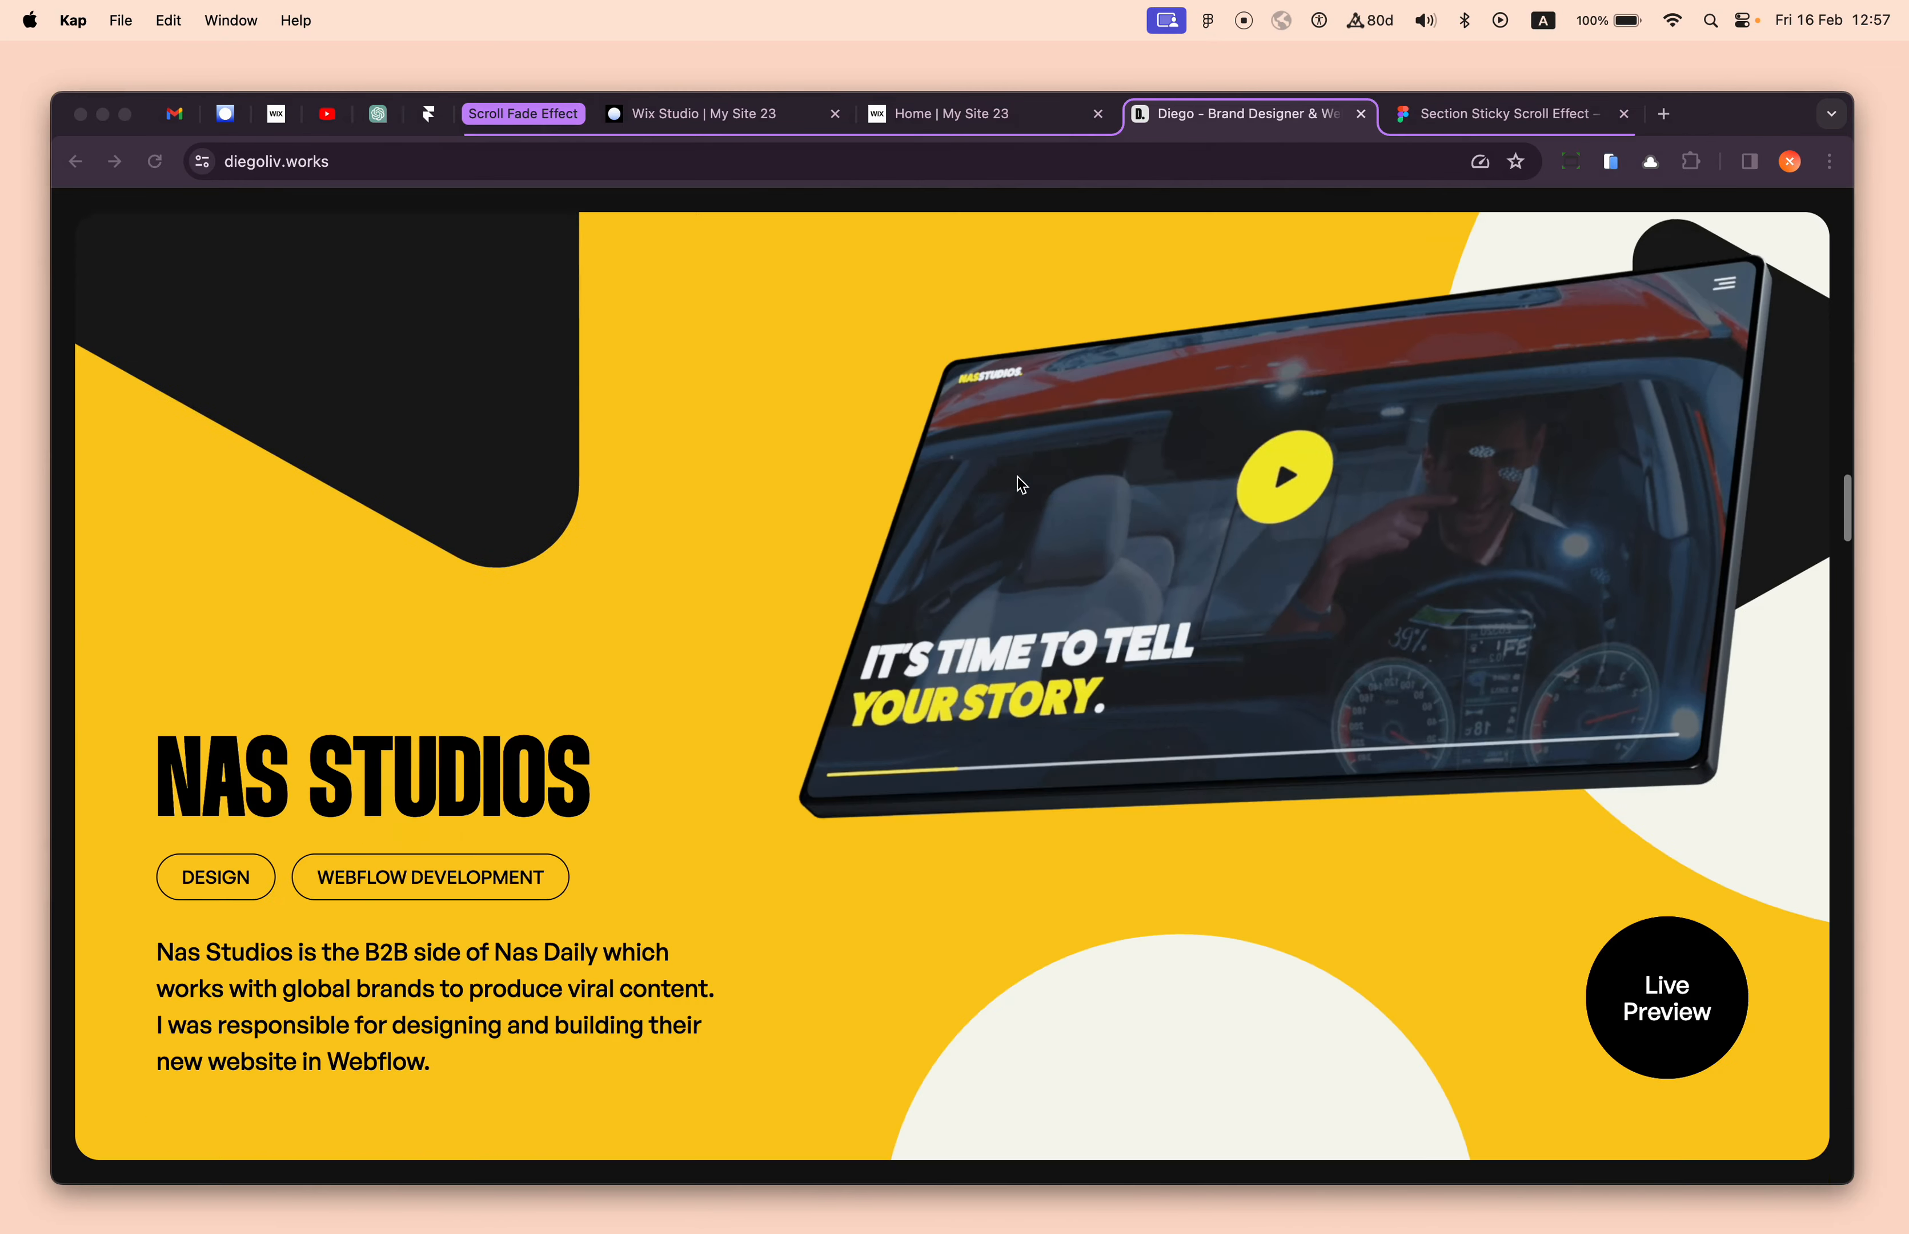
{"action": "scroll", "coordinate": [1018, 476], "scroll_direction": "down", "scroll_amount": 3}
{"action": "scroll", "coordinate": [1017, 476], "scroll_direction": "down", "scroll_amount": 3}
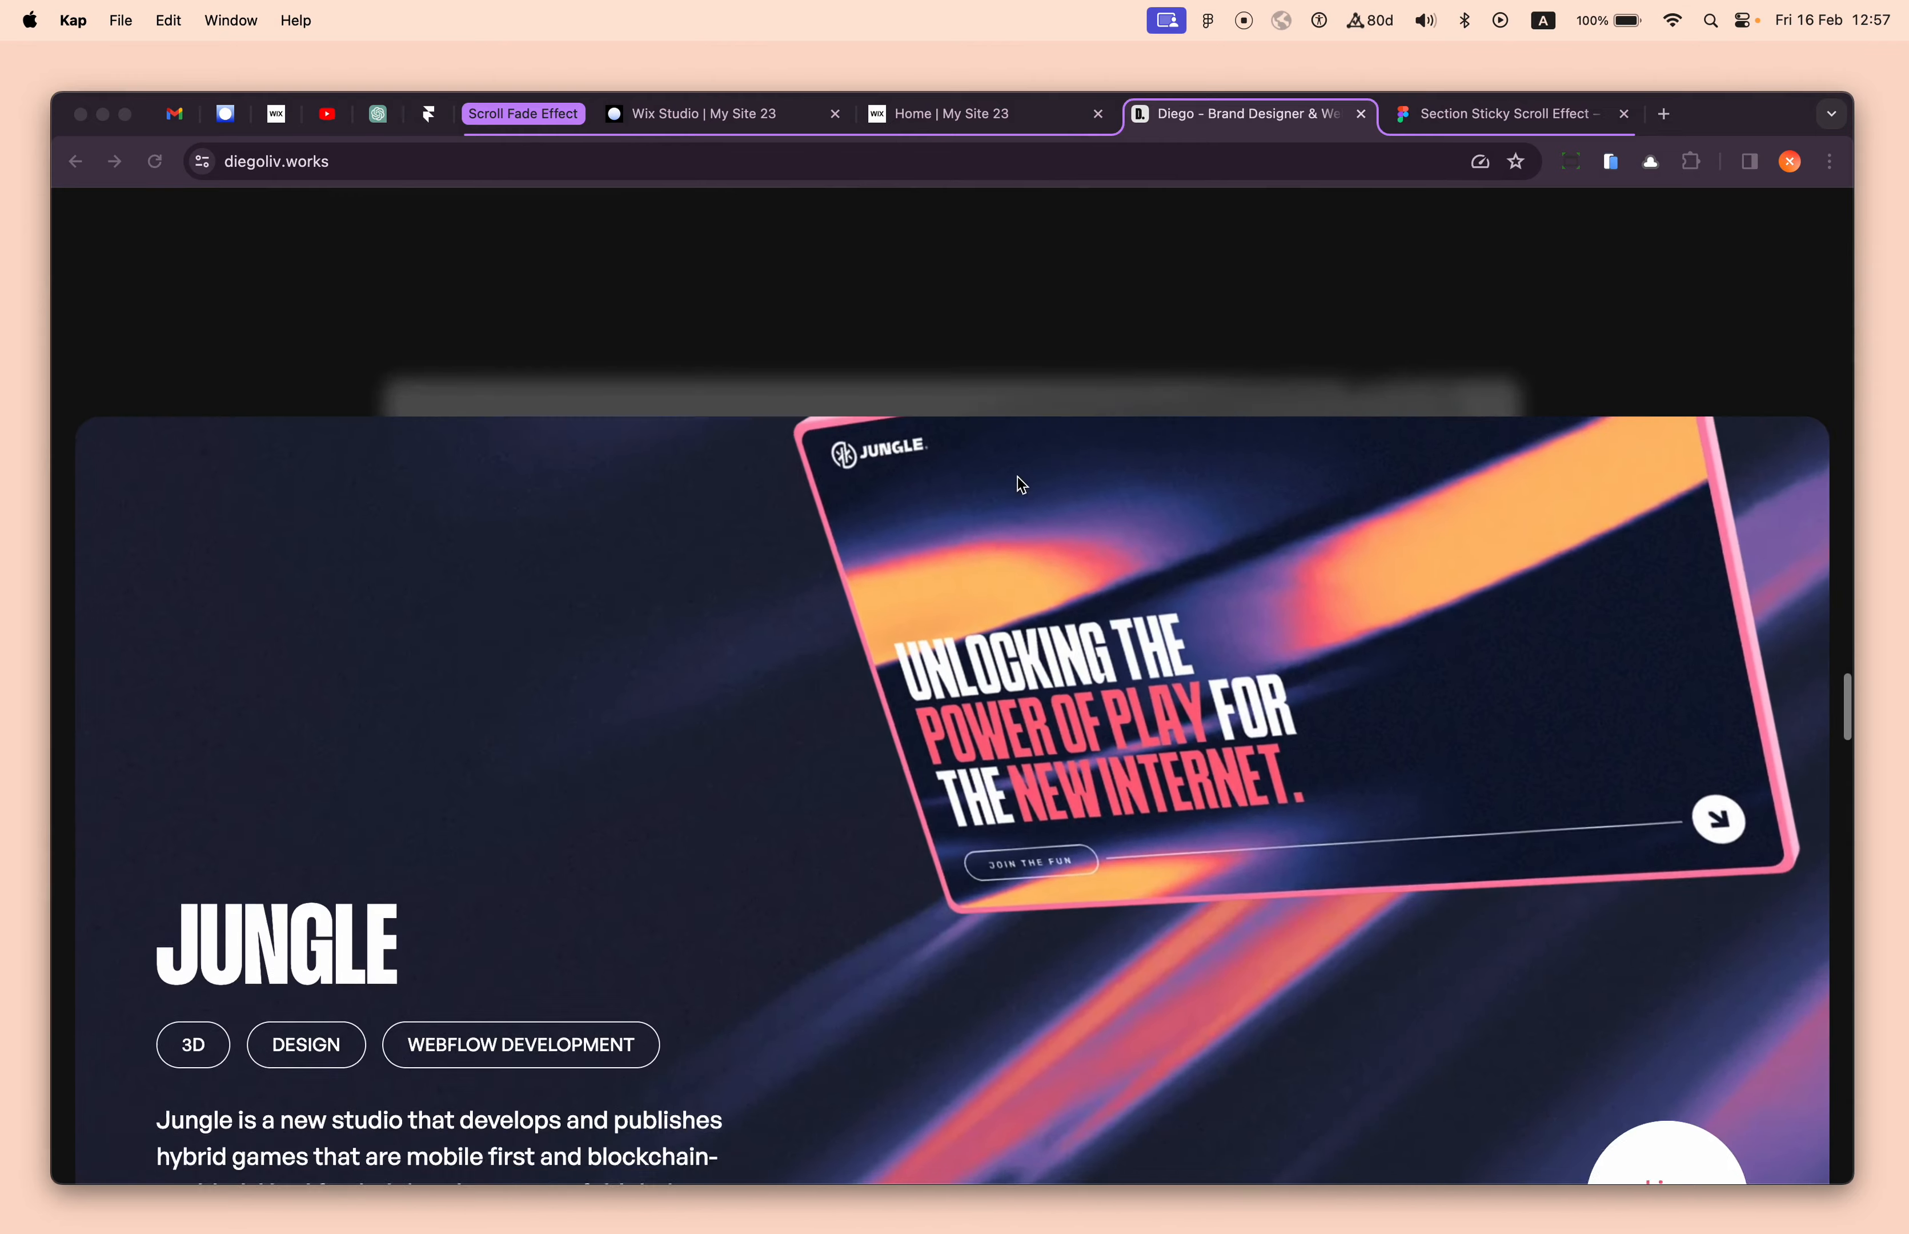
{"action": "scroll", "coordinate": [1018, 476], "scroll_direction": "down", "scroll_amount": 3}
{"action": "scroll", "coordinate": [1017, 476], "scroll_direction": "up", "scroll_amount": 10}
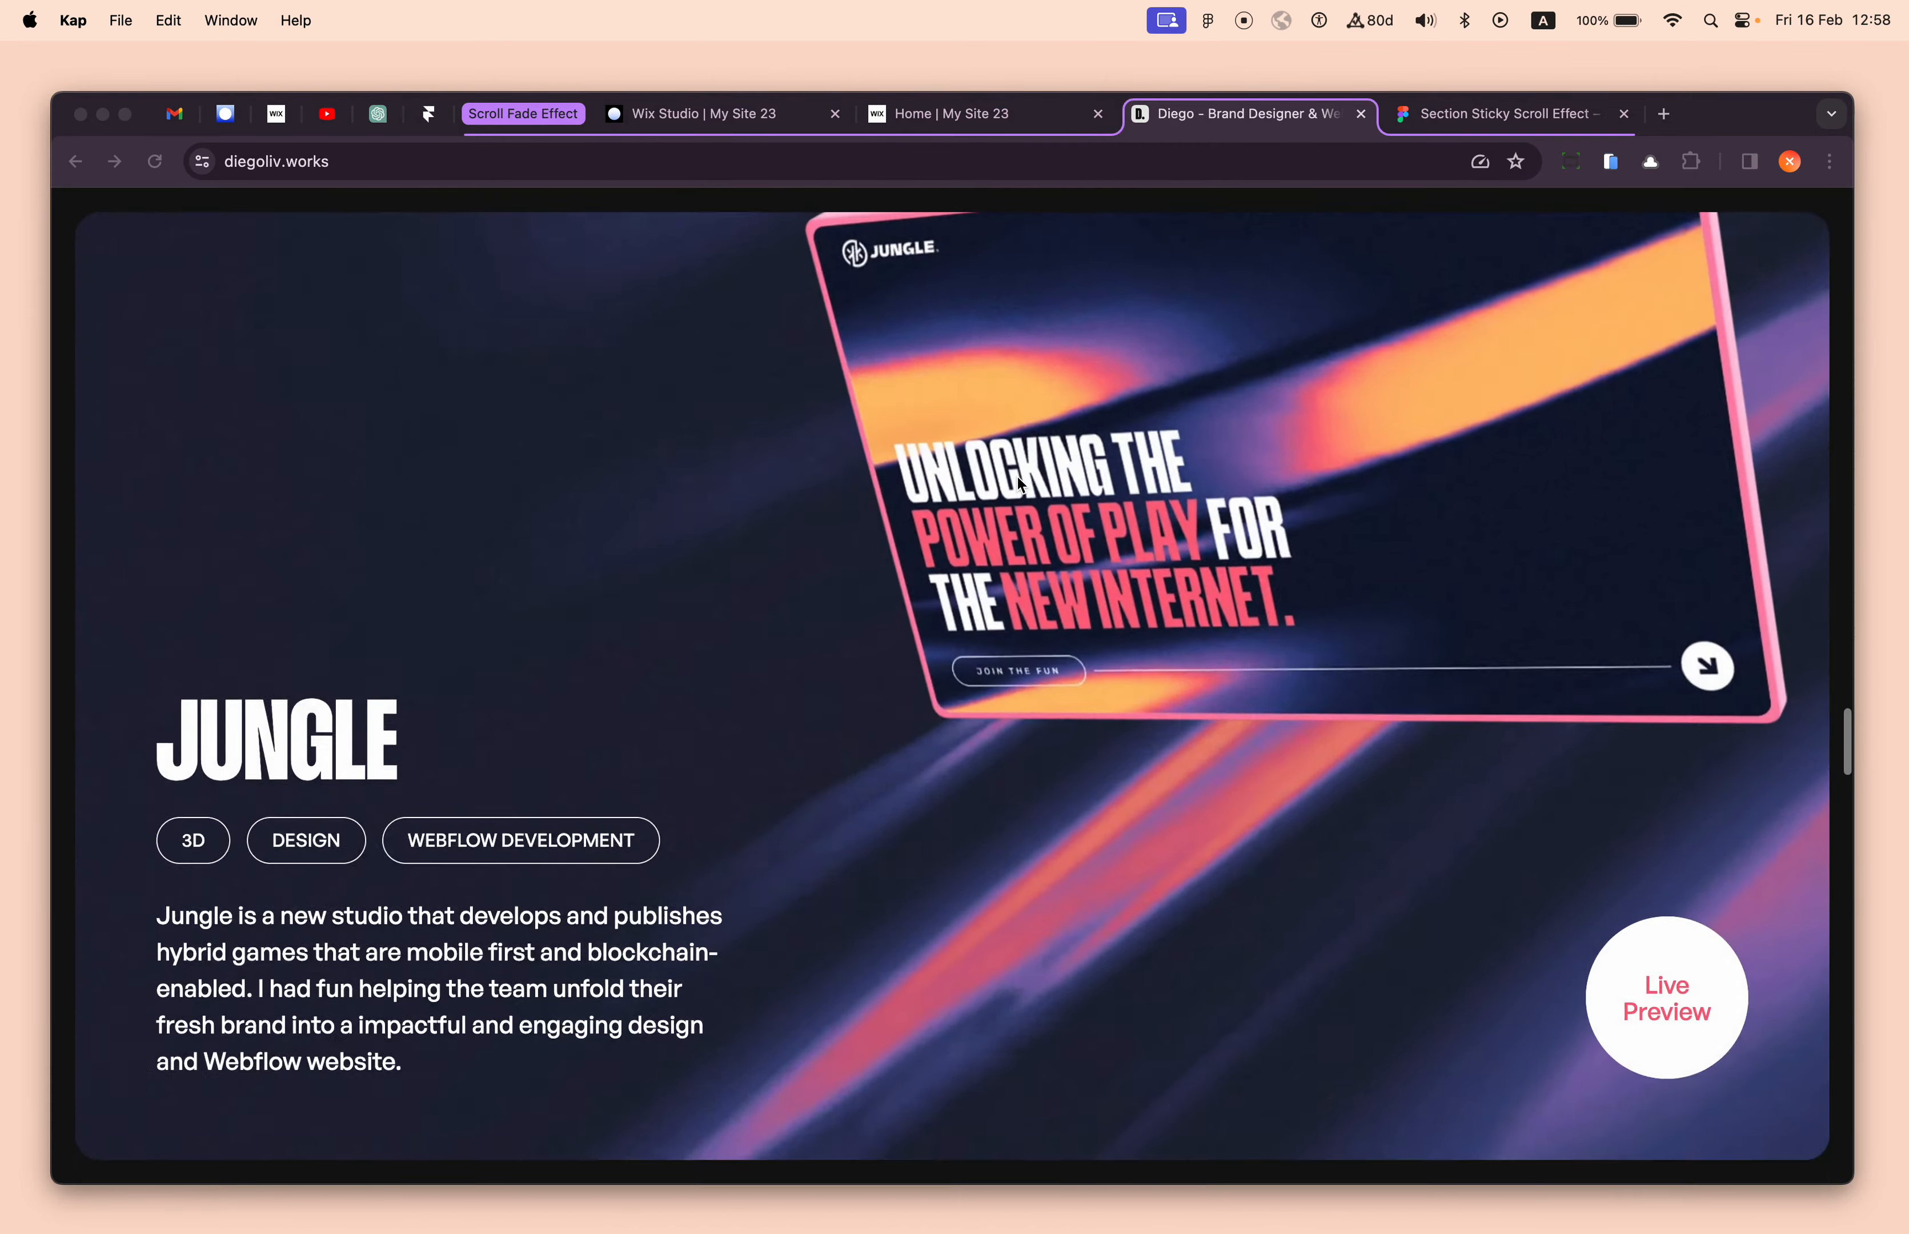
{"action": "scroll", "coordinate": [1019, 478], "scroll_direction": "up", "scroll_amount": 10}
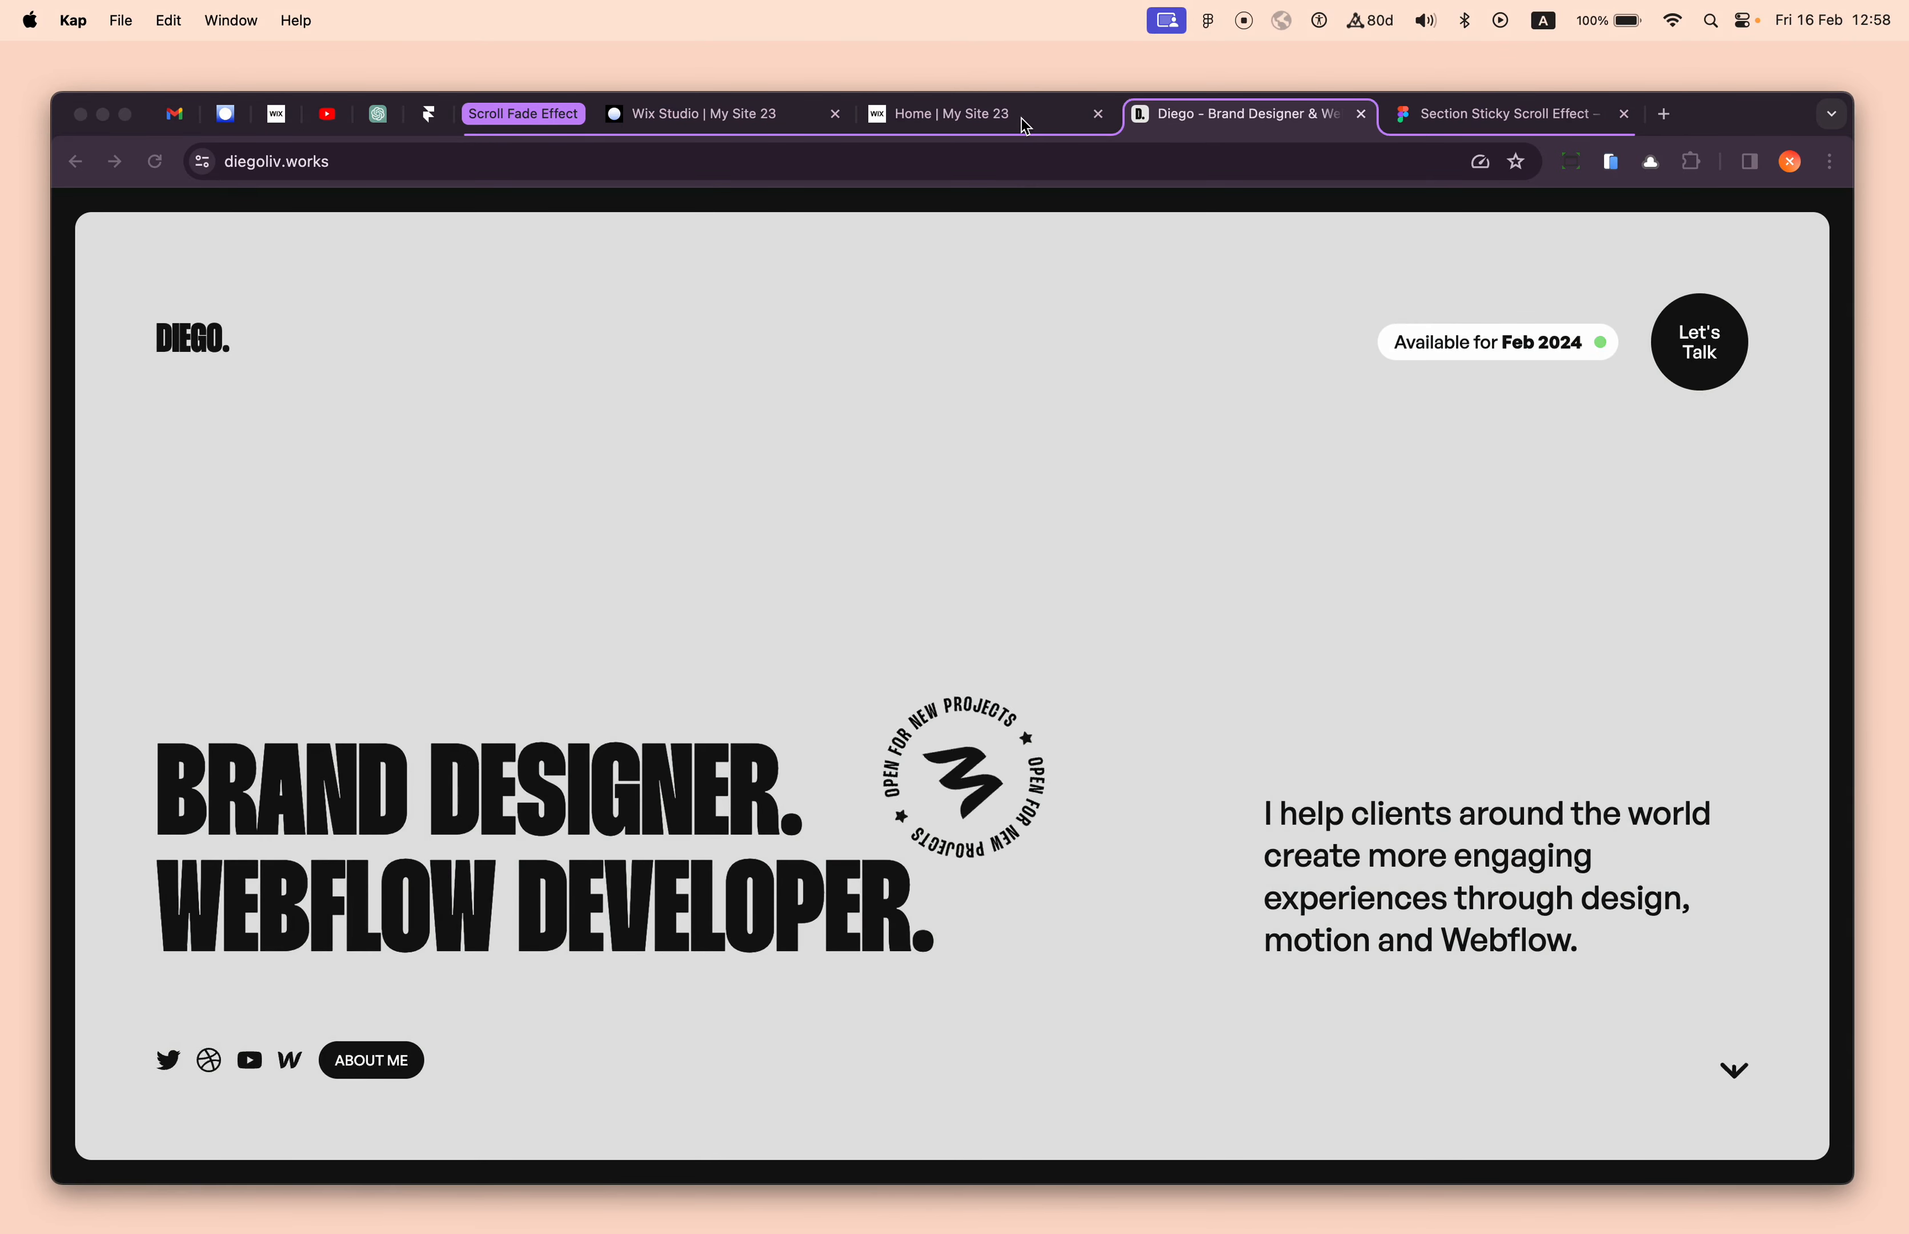
- Switch to the published Wix Studio page and examine the sticky shrink, fade and blur transition from container #01 to #02
{"action": "left_click", "coordinate": [1022, 118]}
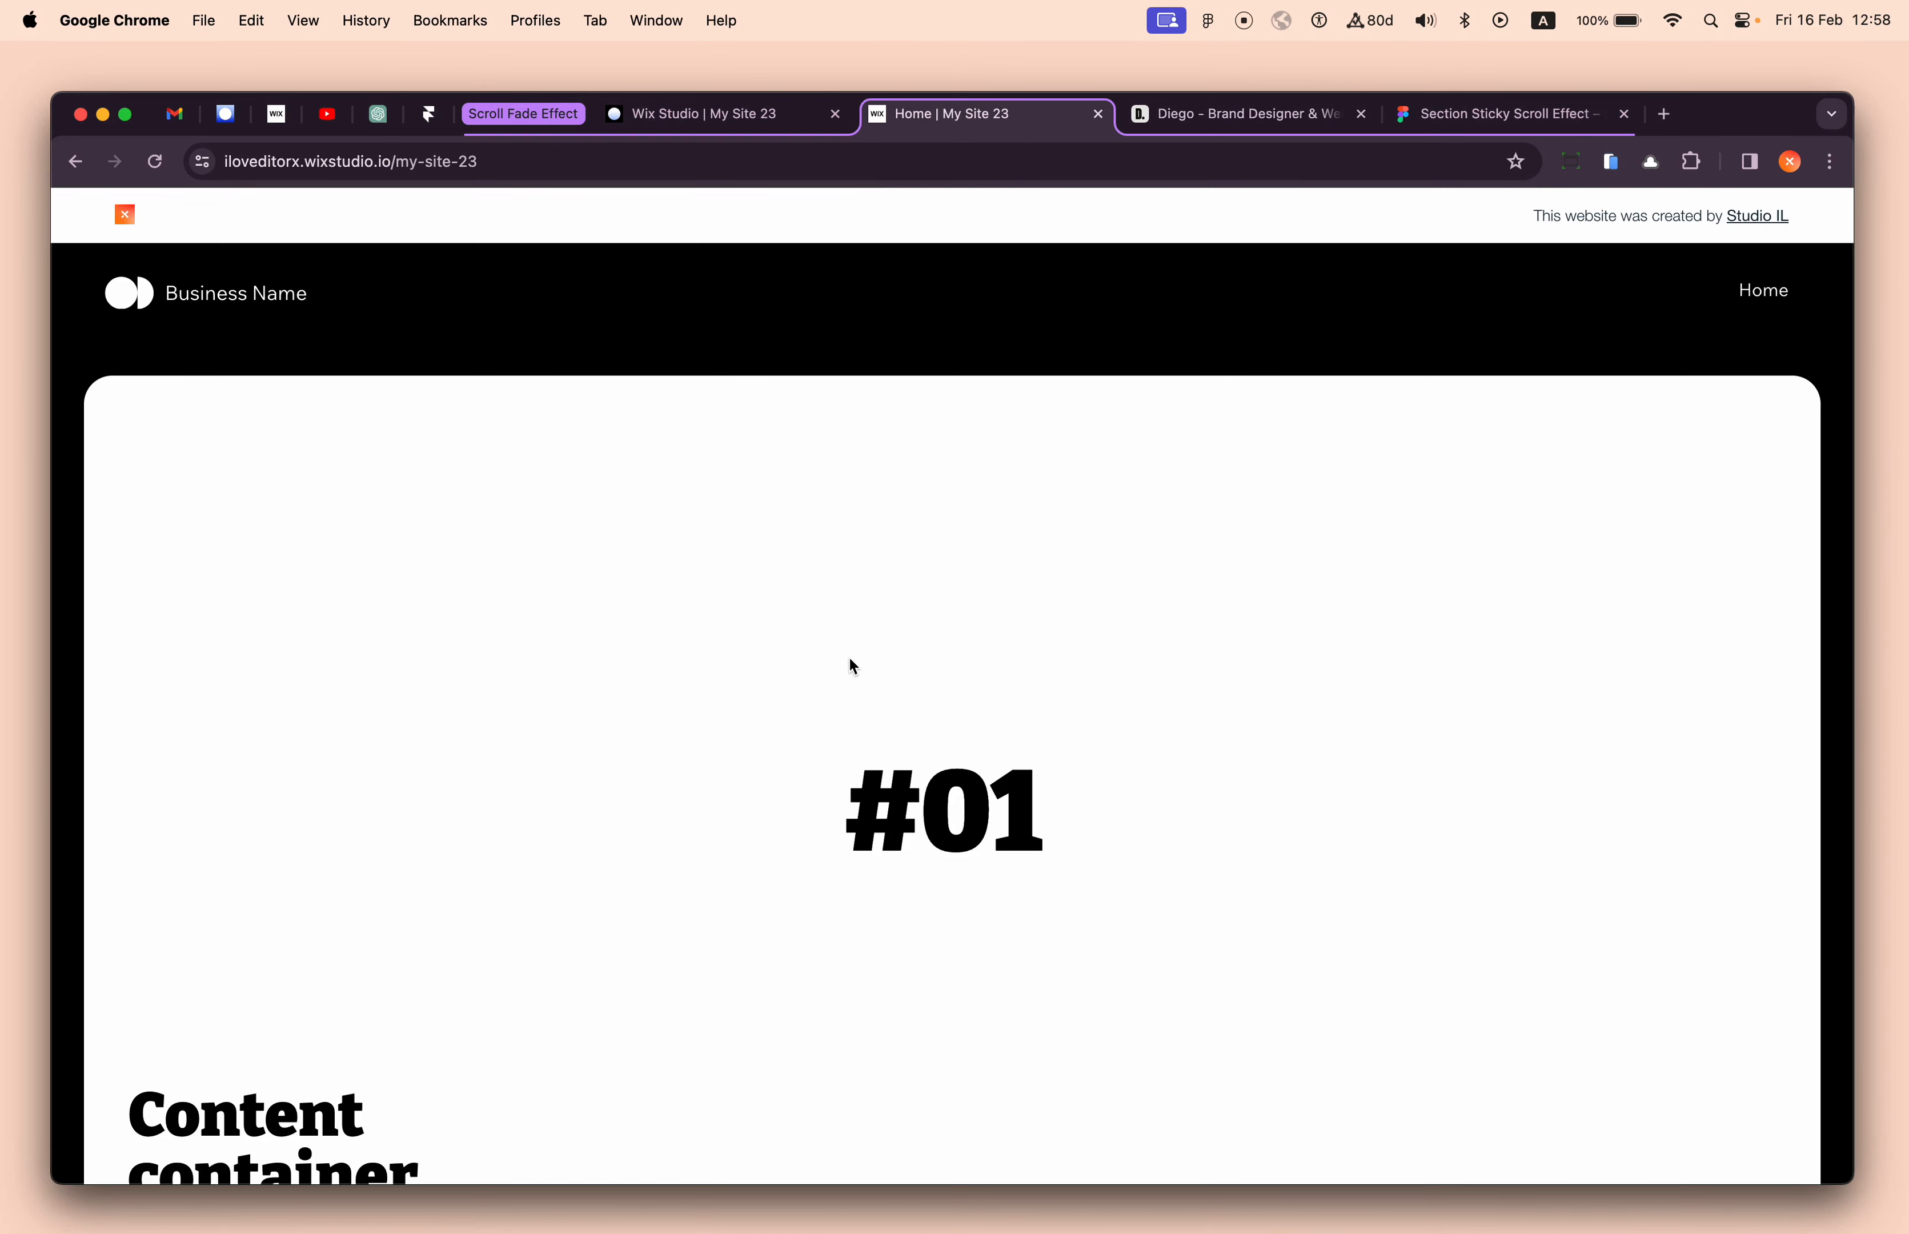
{"action": "scroll", "coordinate": [849, 658], "scroll_direction": "down", "scroll_amount": 2}
{"action": "scroll", "coordinate": [849, 655], "scroll_direction": "up", "scroll_amount": 2}
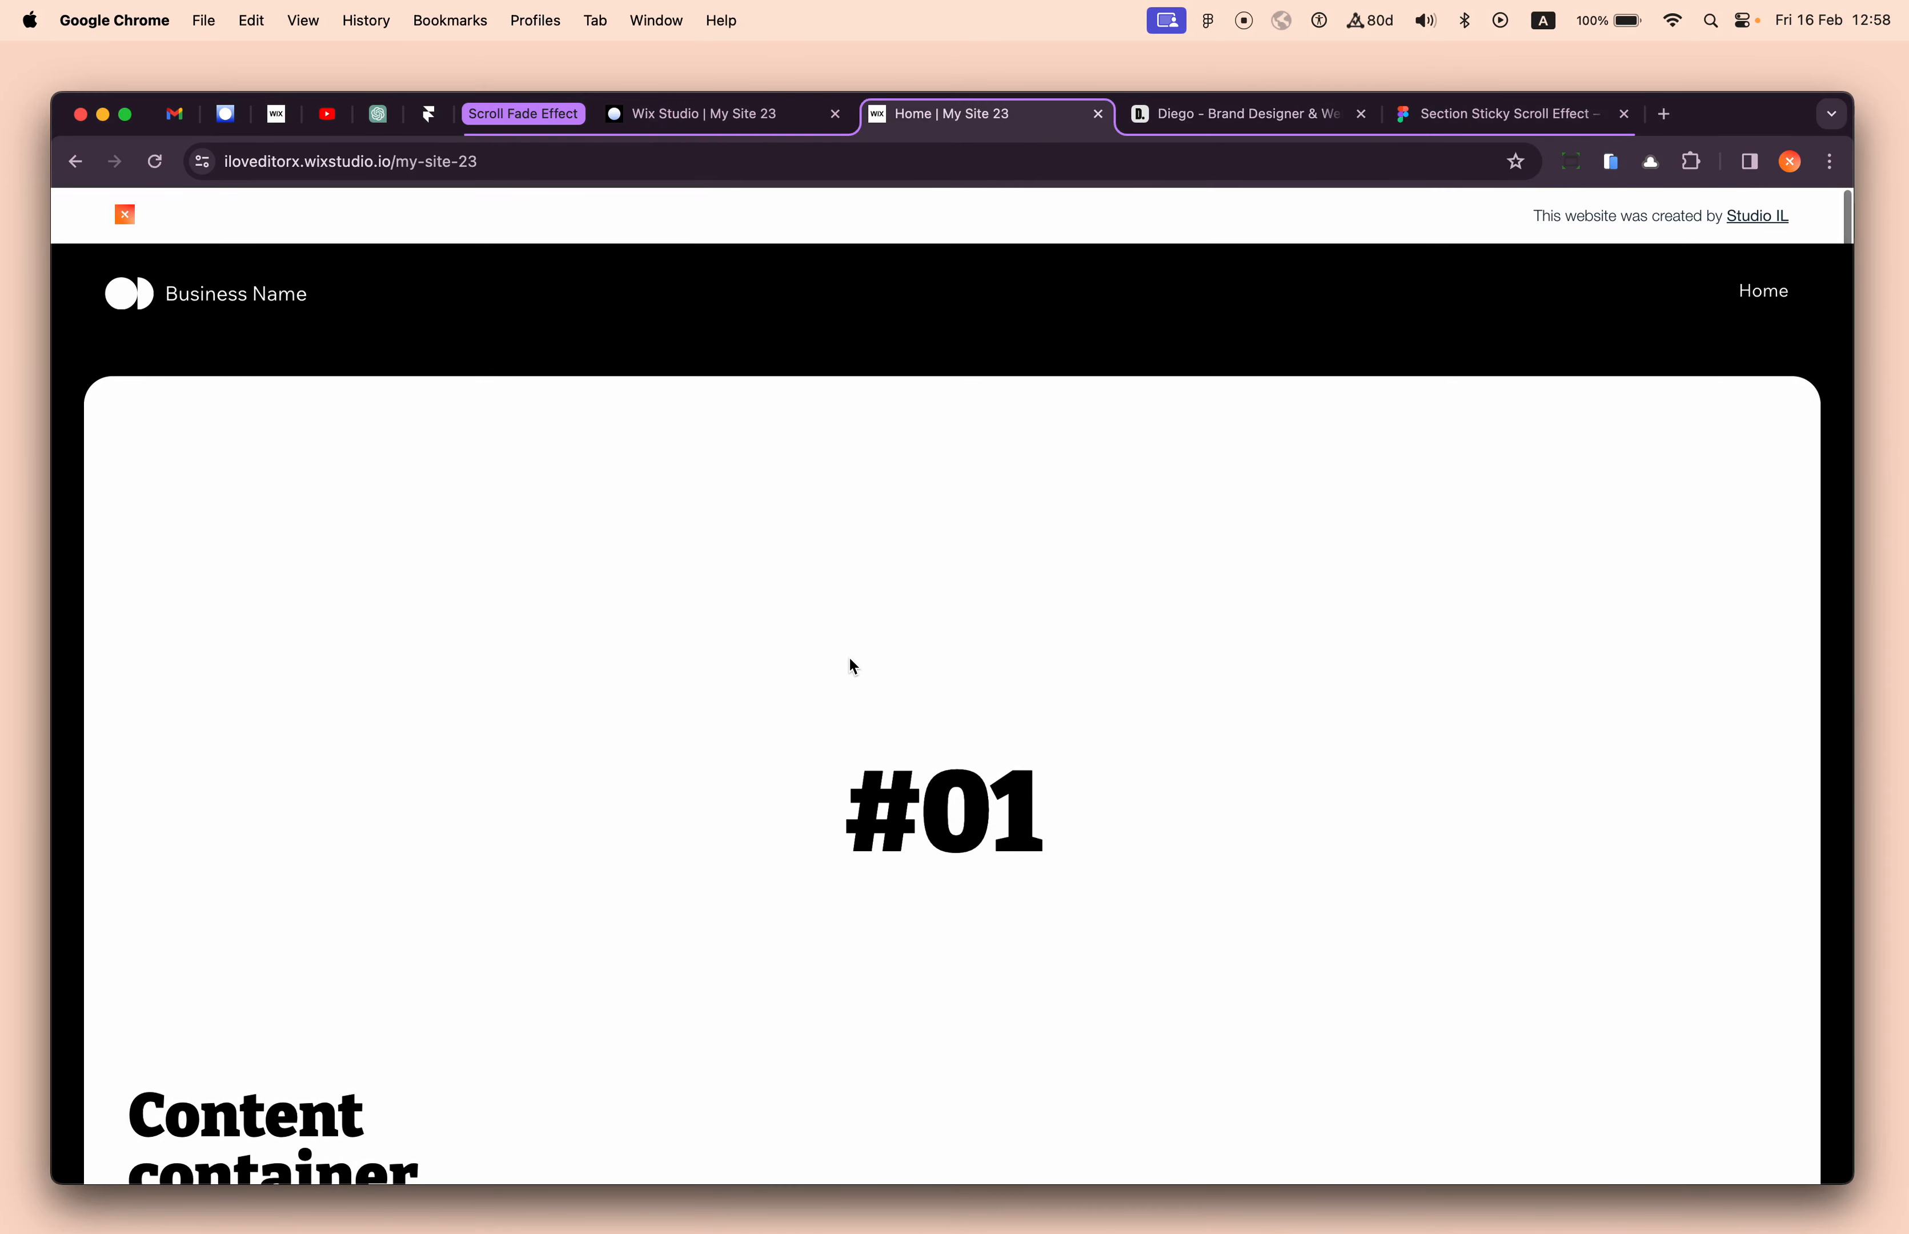
{"action": "scroll", "coordinate": [791, 694], "scroll_direction": "down", "scroll_amount": 2}
{"action": "scroll", "coordinate": [792, 702], "scroll_direction": "down", "scroll_amount": 5}
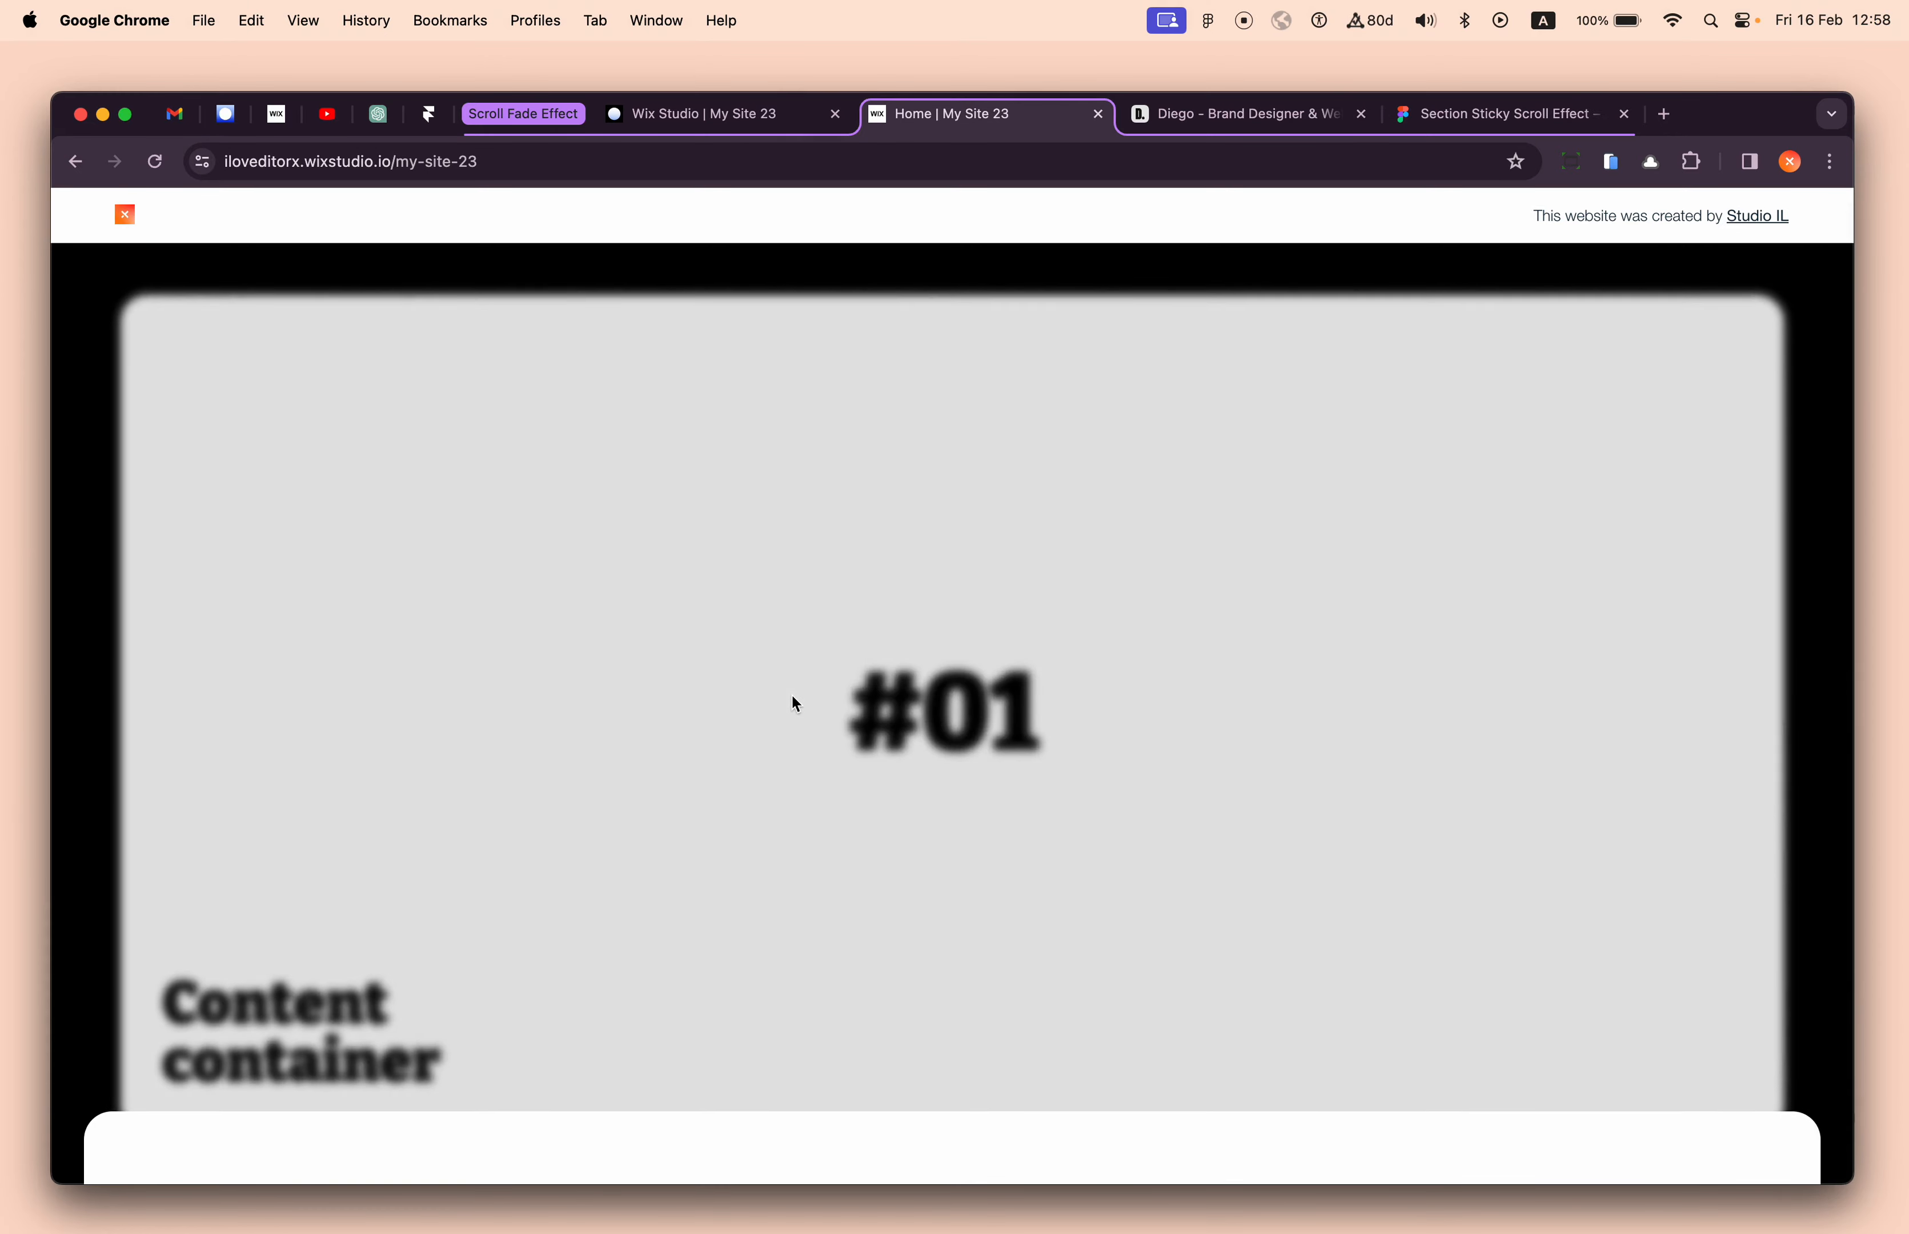
{"action": "scroll", "coordinate": [720, 1004], "scroll_direction": "down", "scroll_amount": 3}
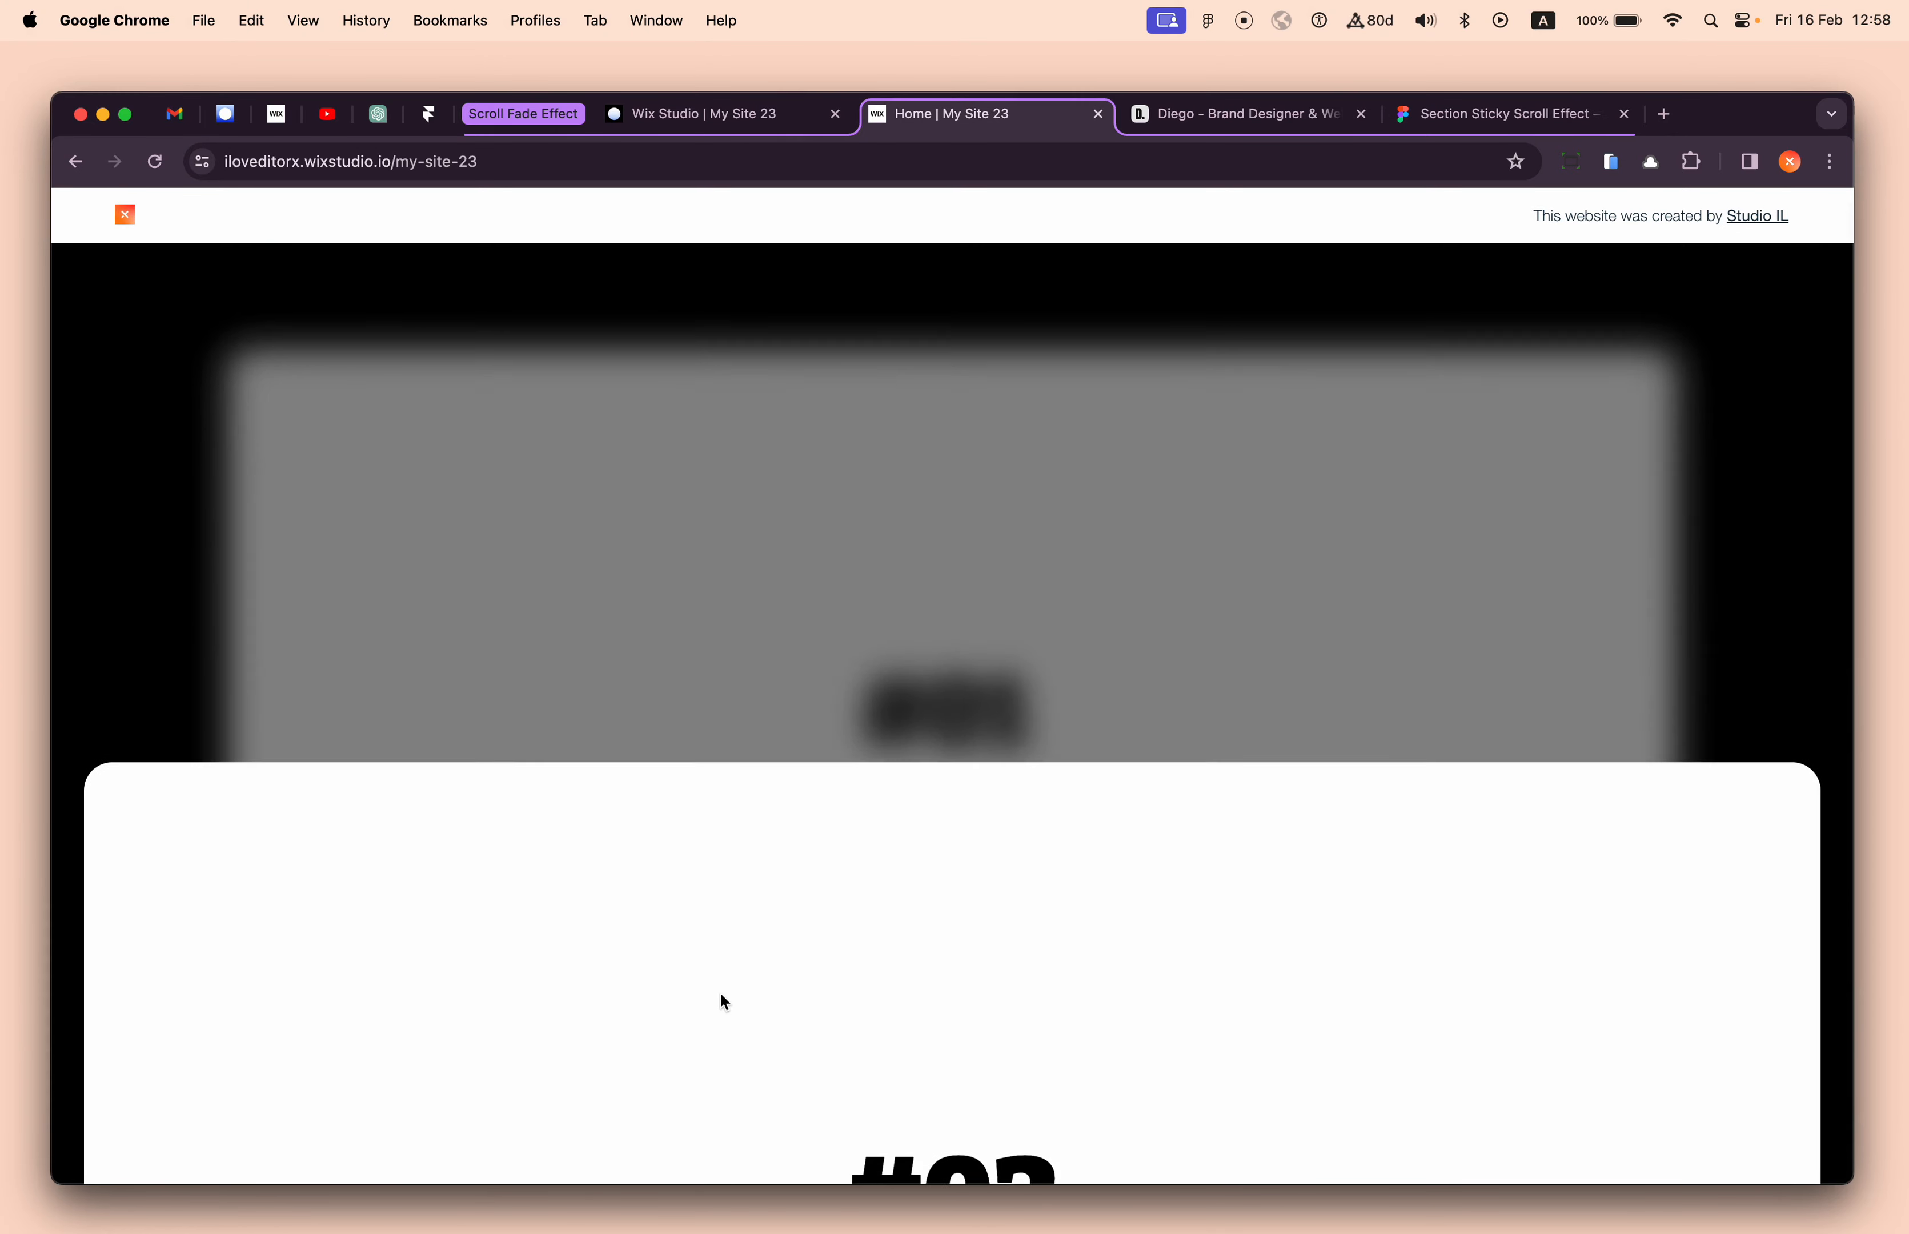
{"action": "scroll", "coordinate": [974, 669], "scroll_direction": "down", "scroll_amount": 5}
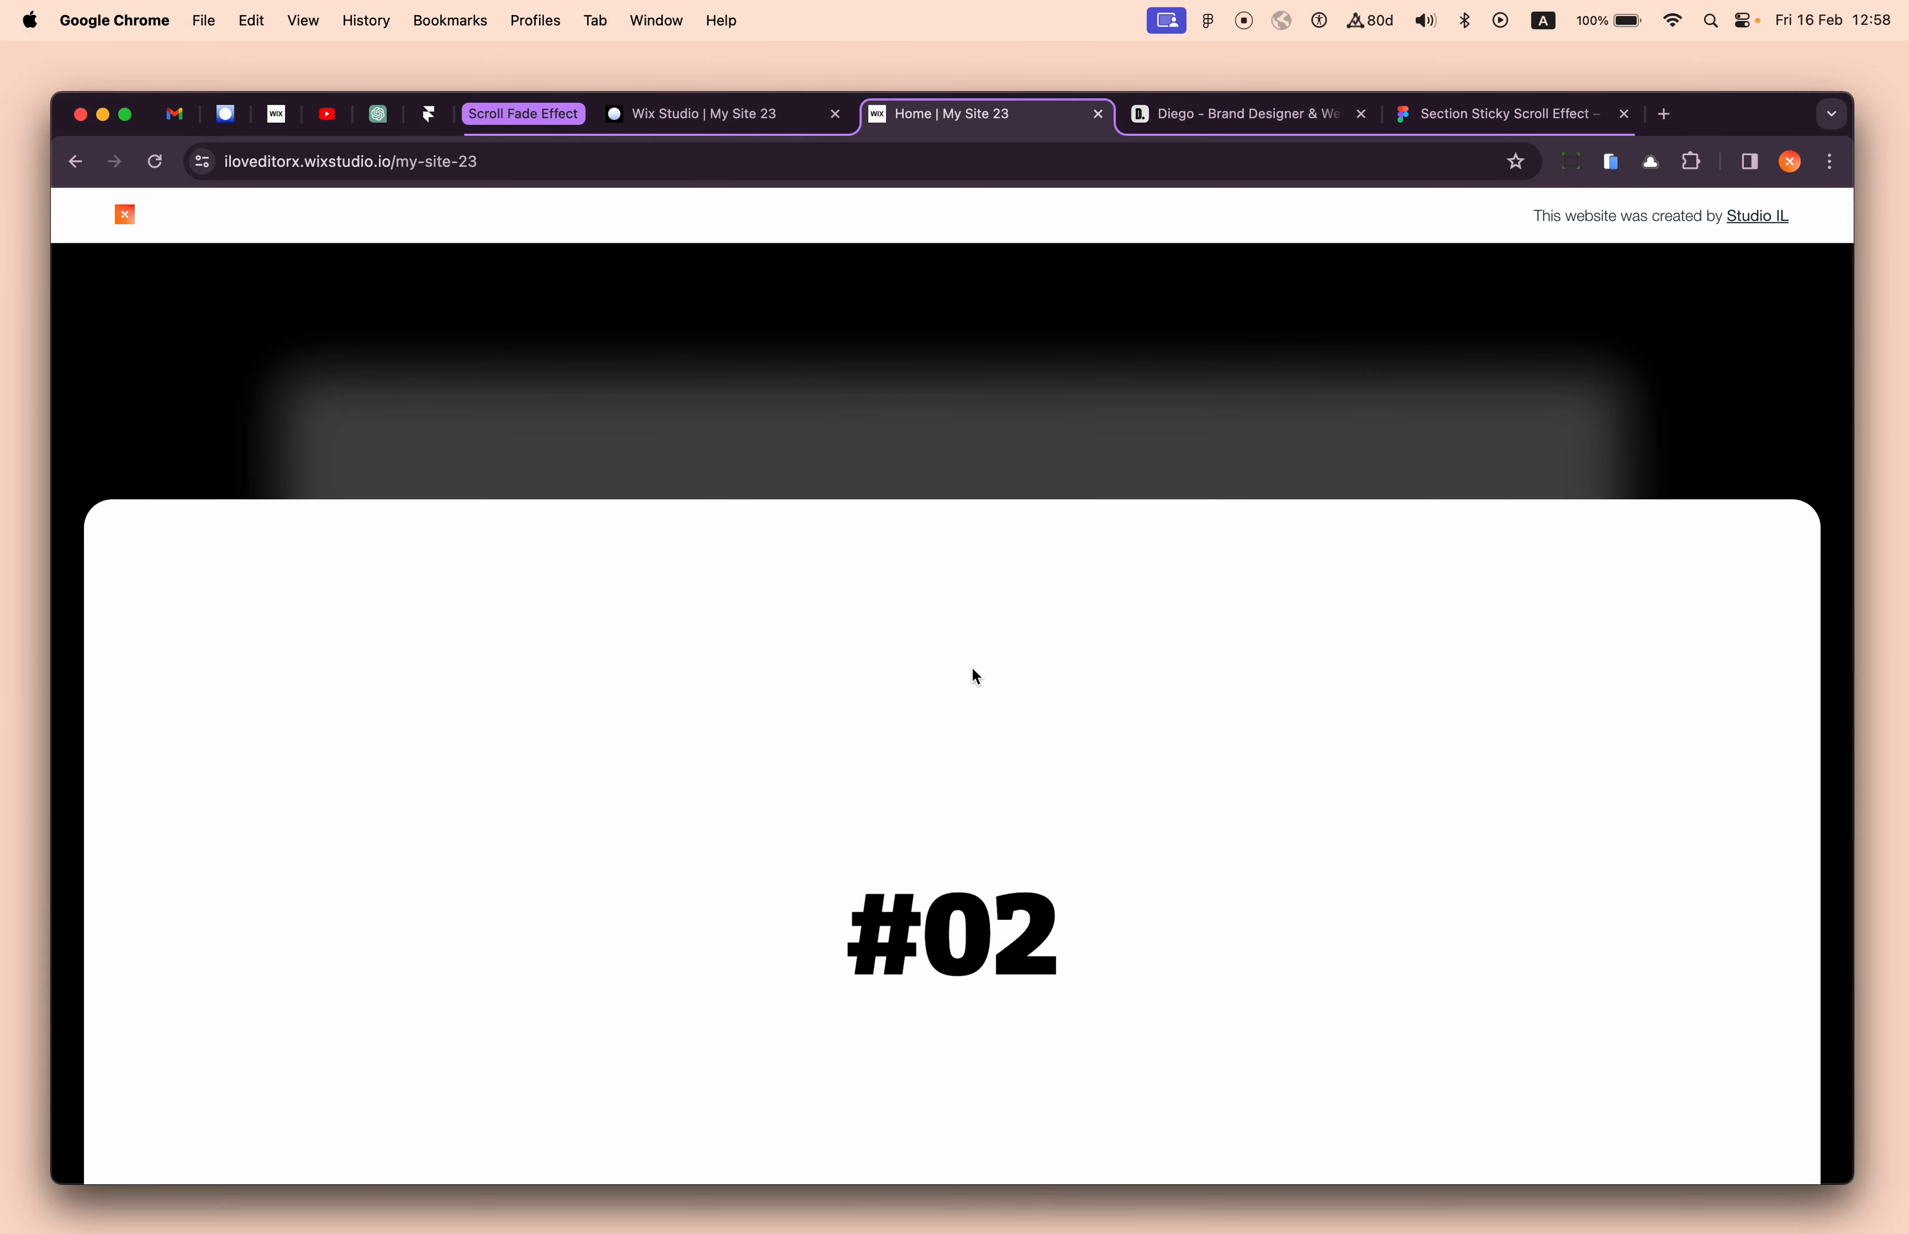
{"action": "scroll", "coordinate": [972, 671], "scroll_direction": "down", "scroll_amount": 3}
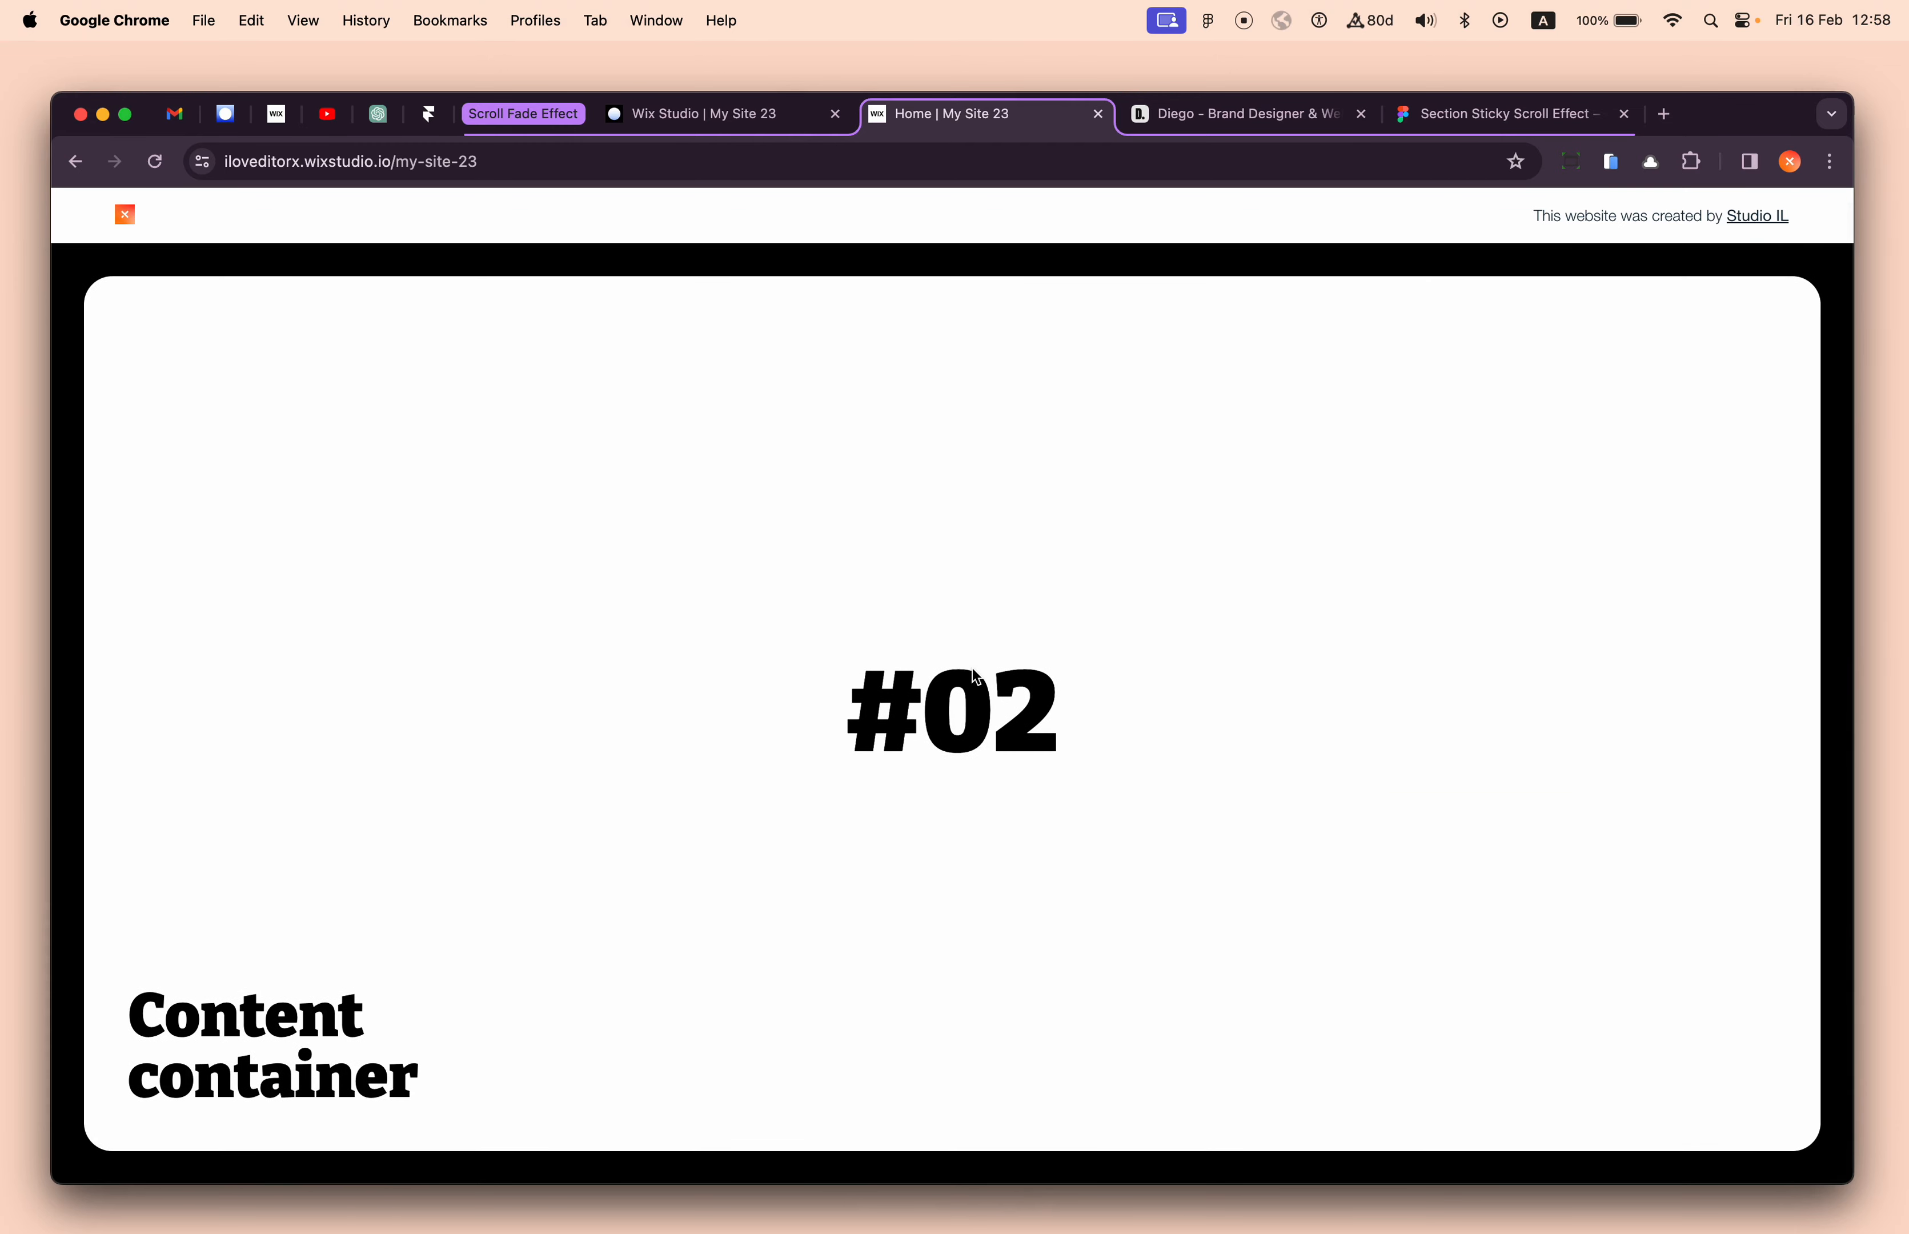
- Review the transitions through containers #02, #03 and #04 on the published page, and return to its start
{"action": "scroll", "coordinate": [973, 668], "scroll_direction": "down", "scroll_amount": 5}
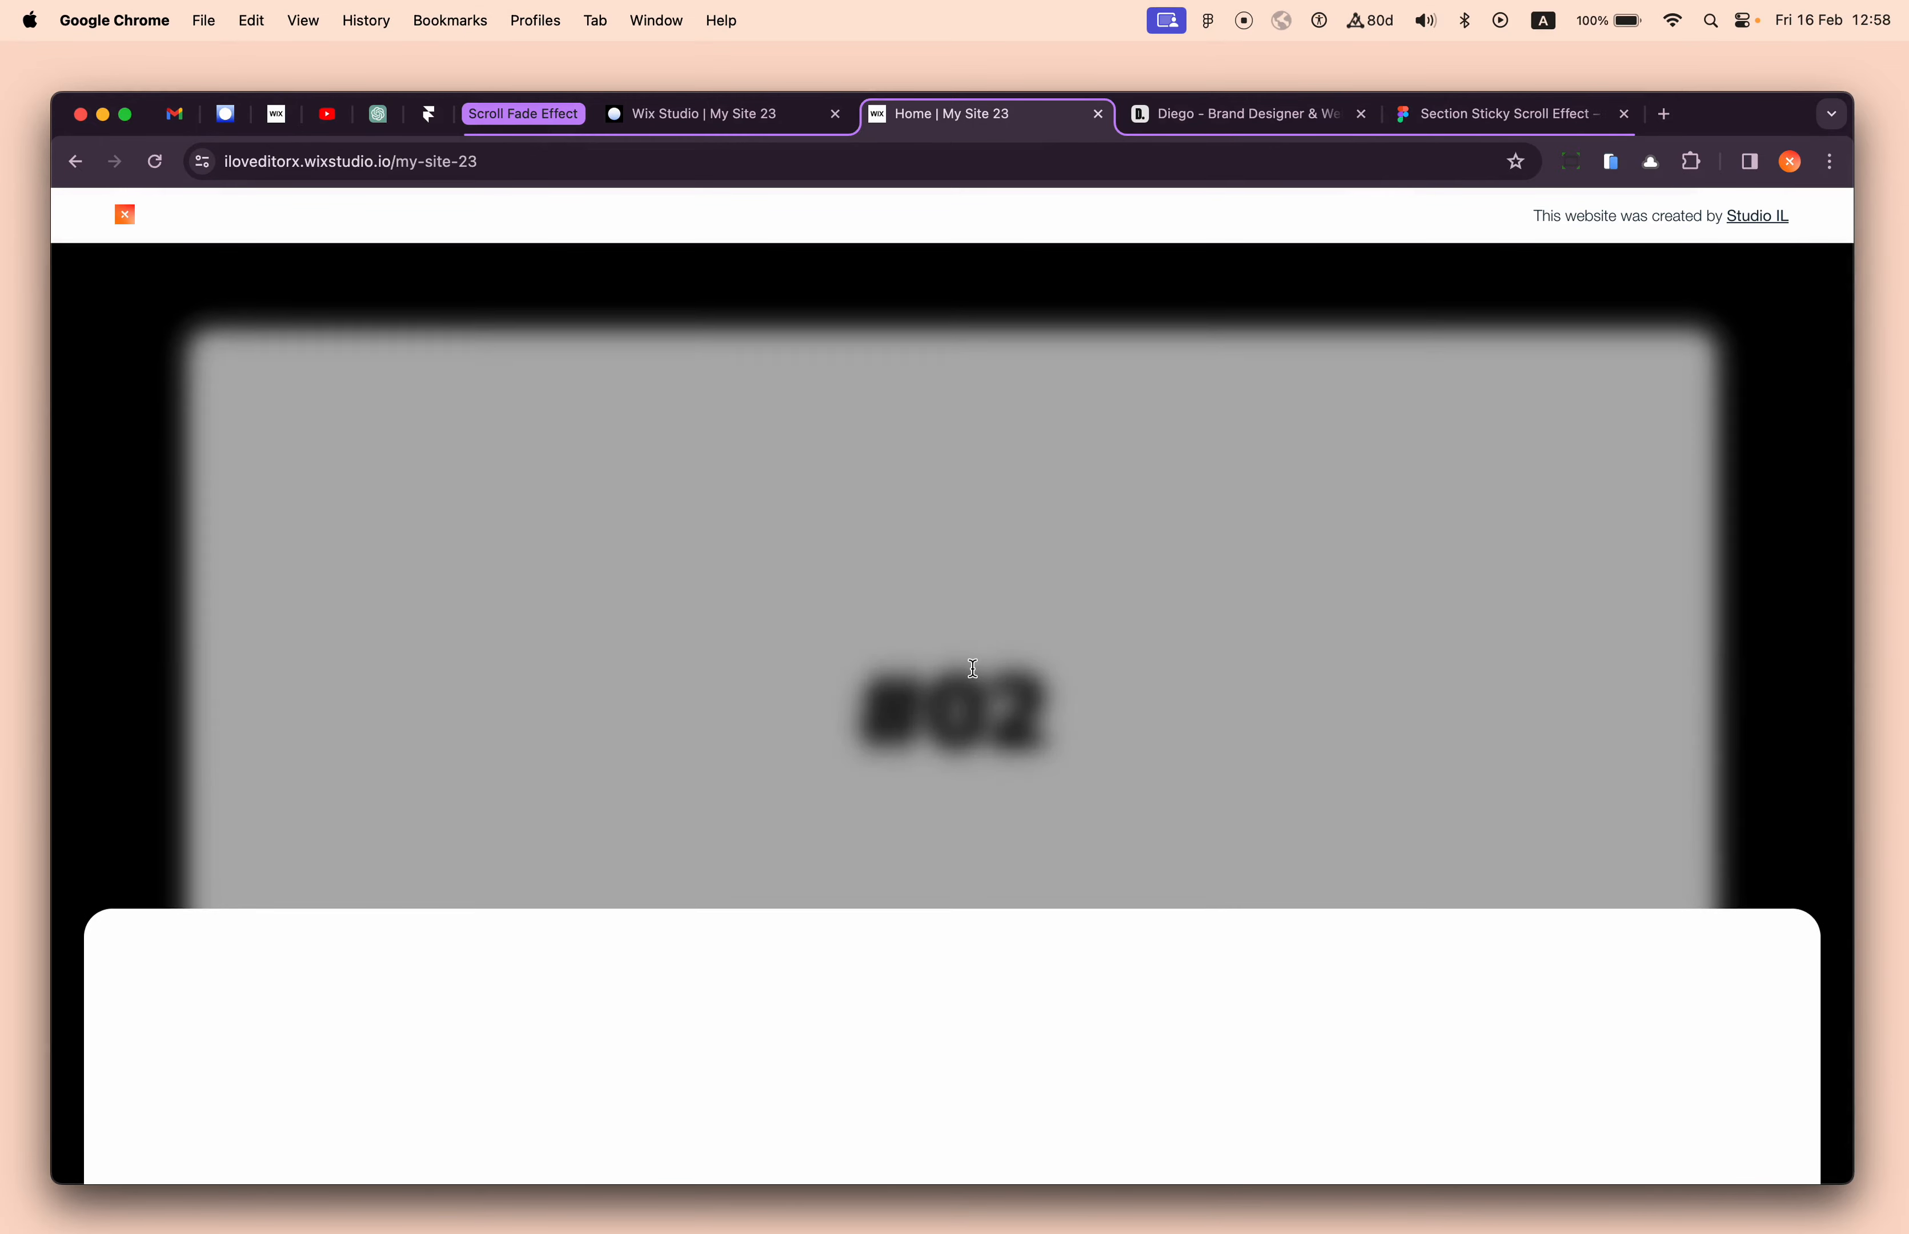
{"action": "scroll", "coordinate": [976, 677], "scroll_direction": "down", "scroll_amount": 6}
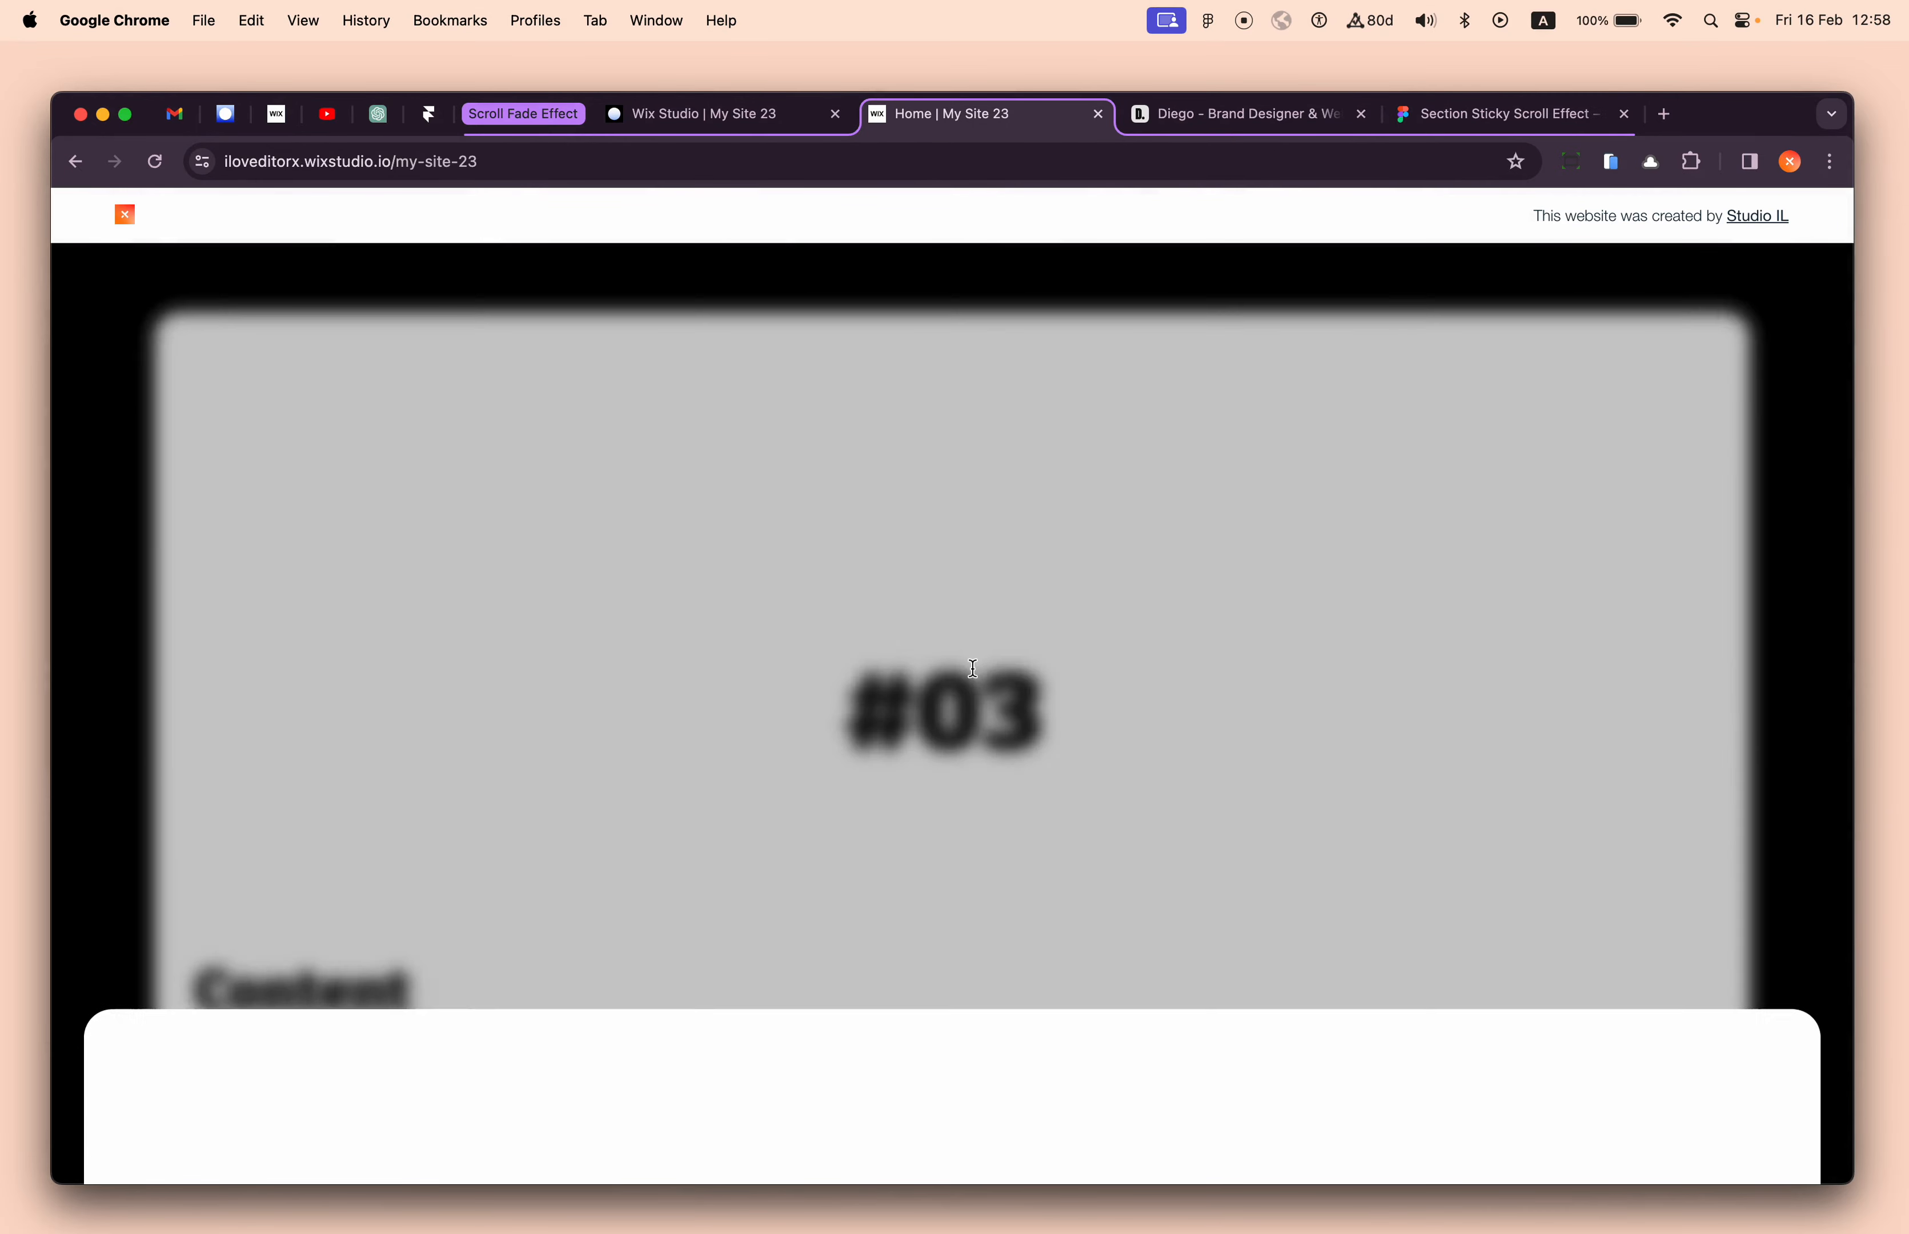
{"action": "scroll", "coordinate": [972, 668], "scroll_direction": "down", "scroll_amount": 2}
{"action": "scroll", "coordinate": [972, 669], "scroll_direction": "up", "scroll_amount": 10}
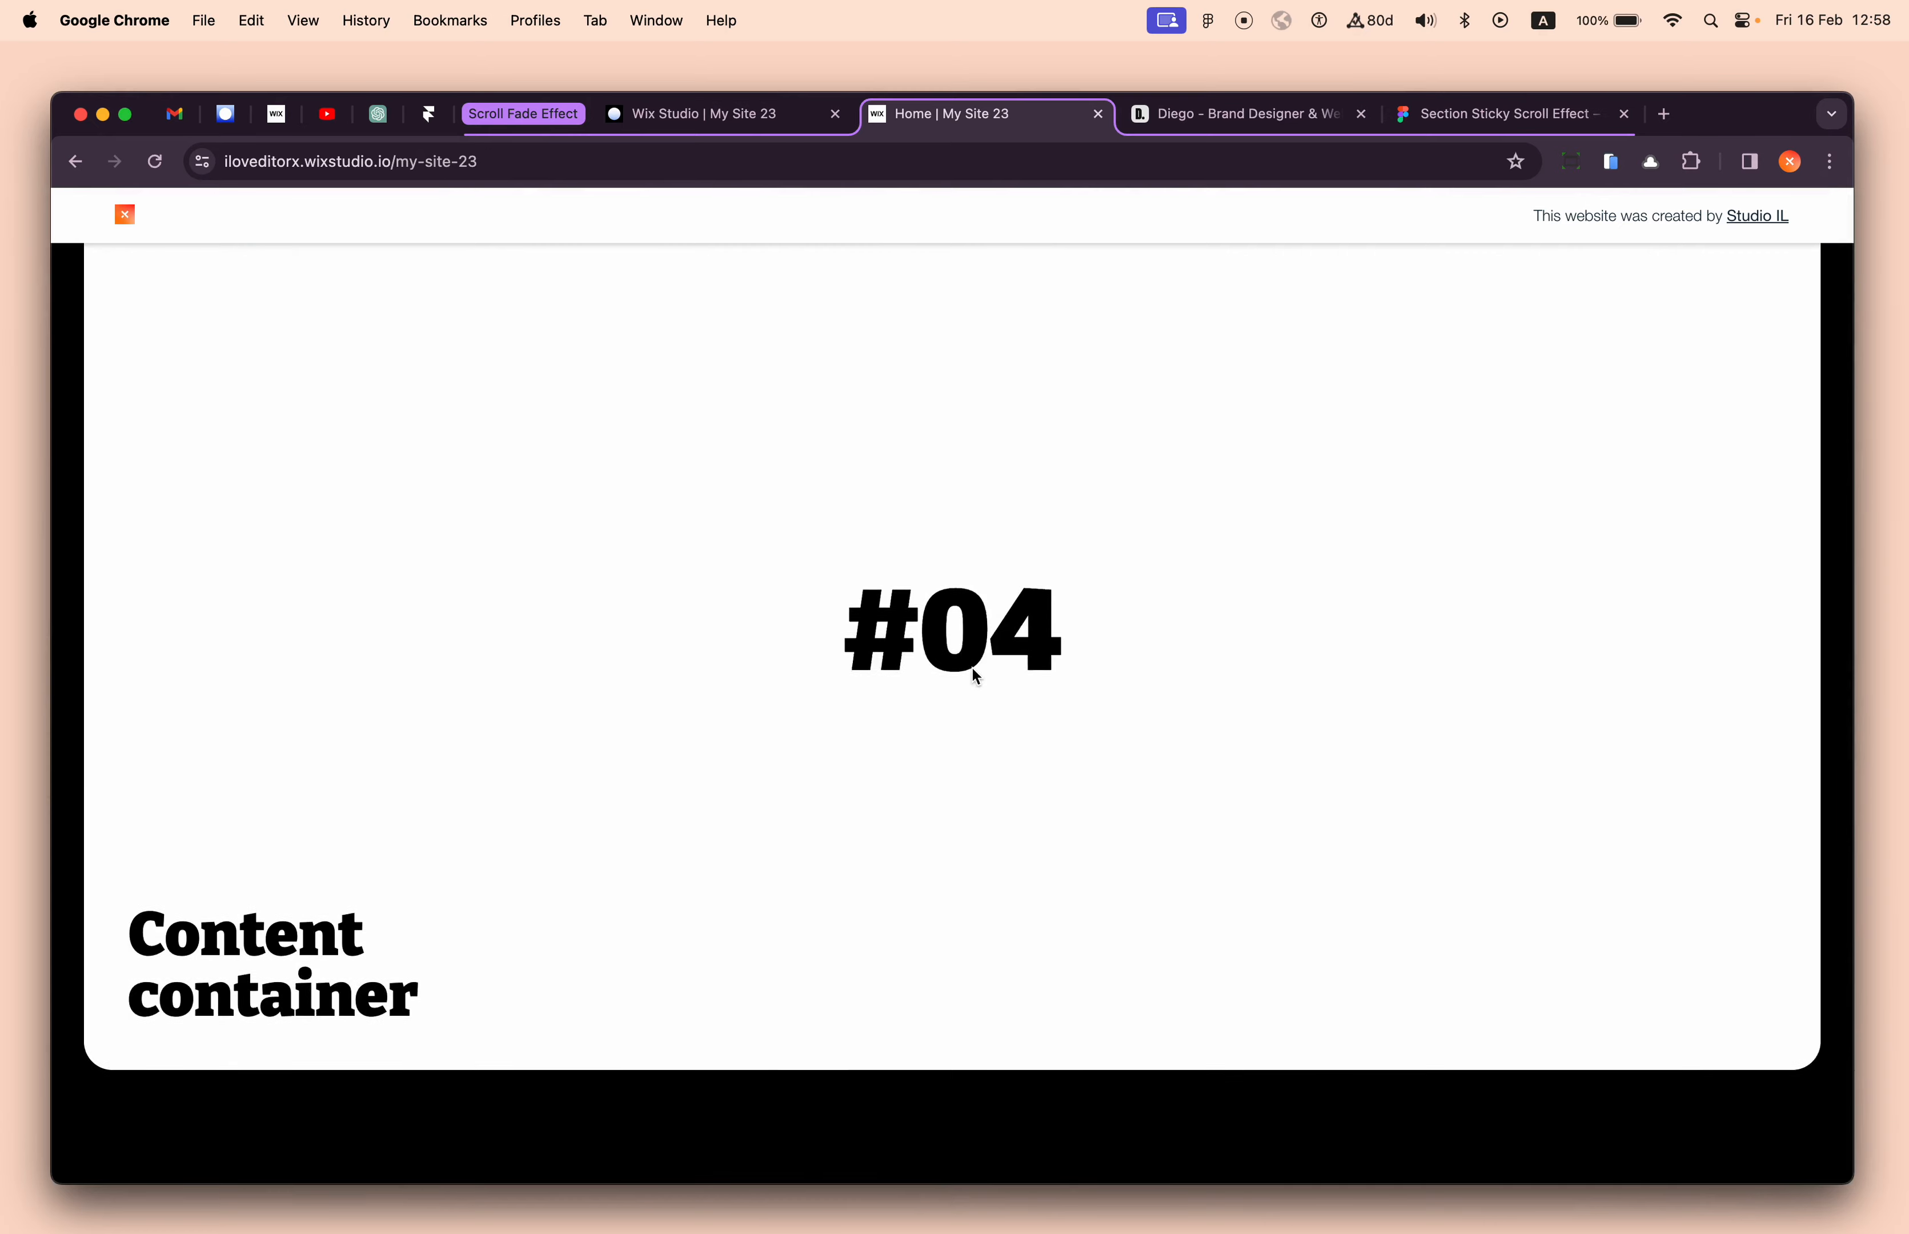
{"action": "scroll", "coordinate": [973, 669], "scroll_direction": "up", "scroll_amount": 10}
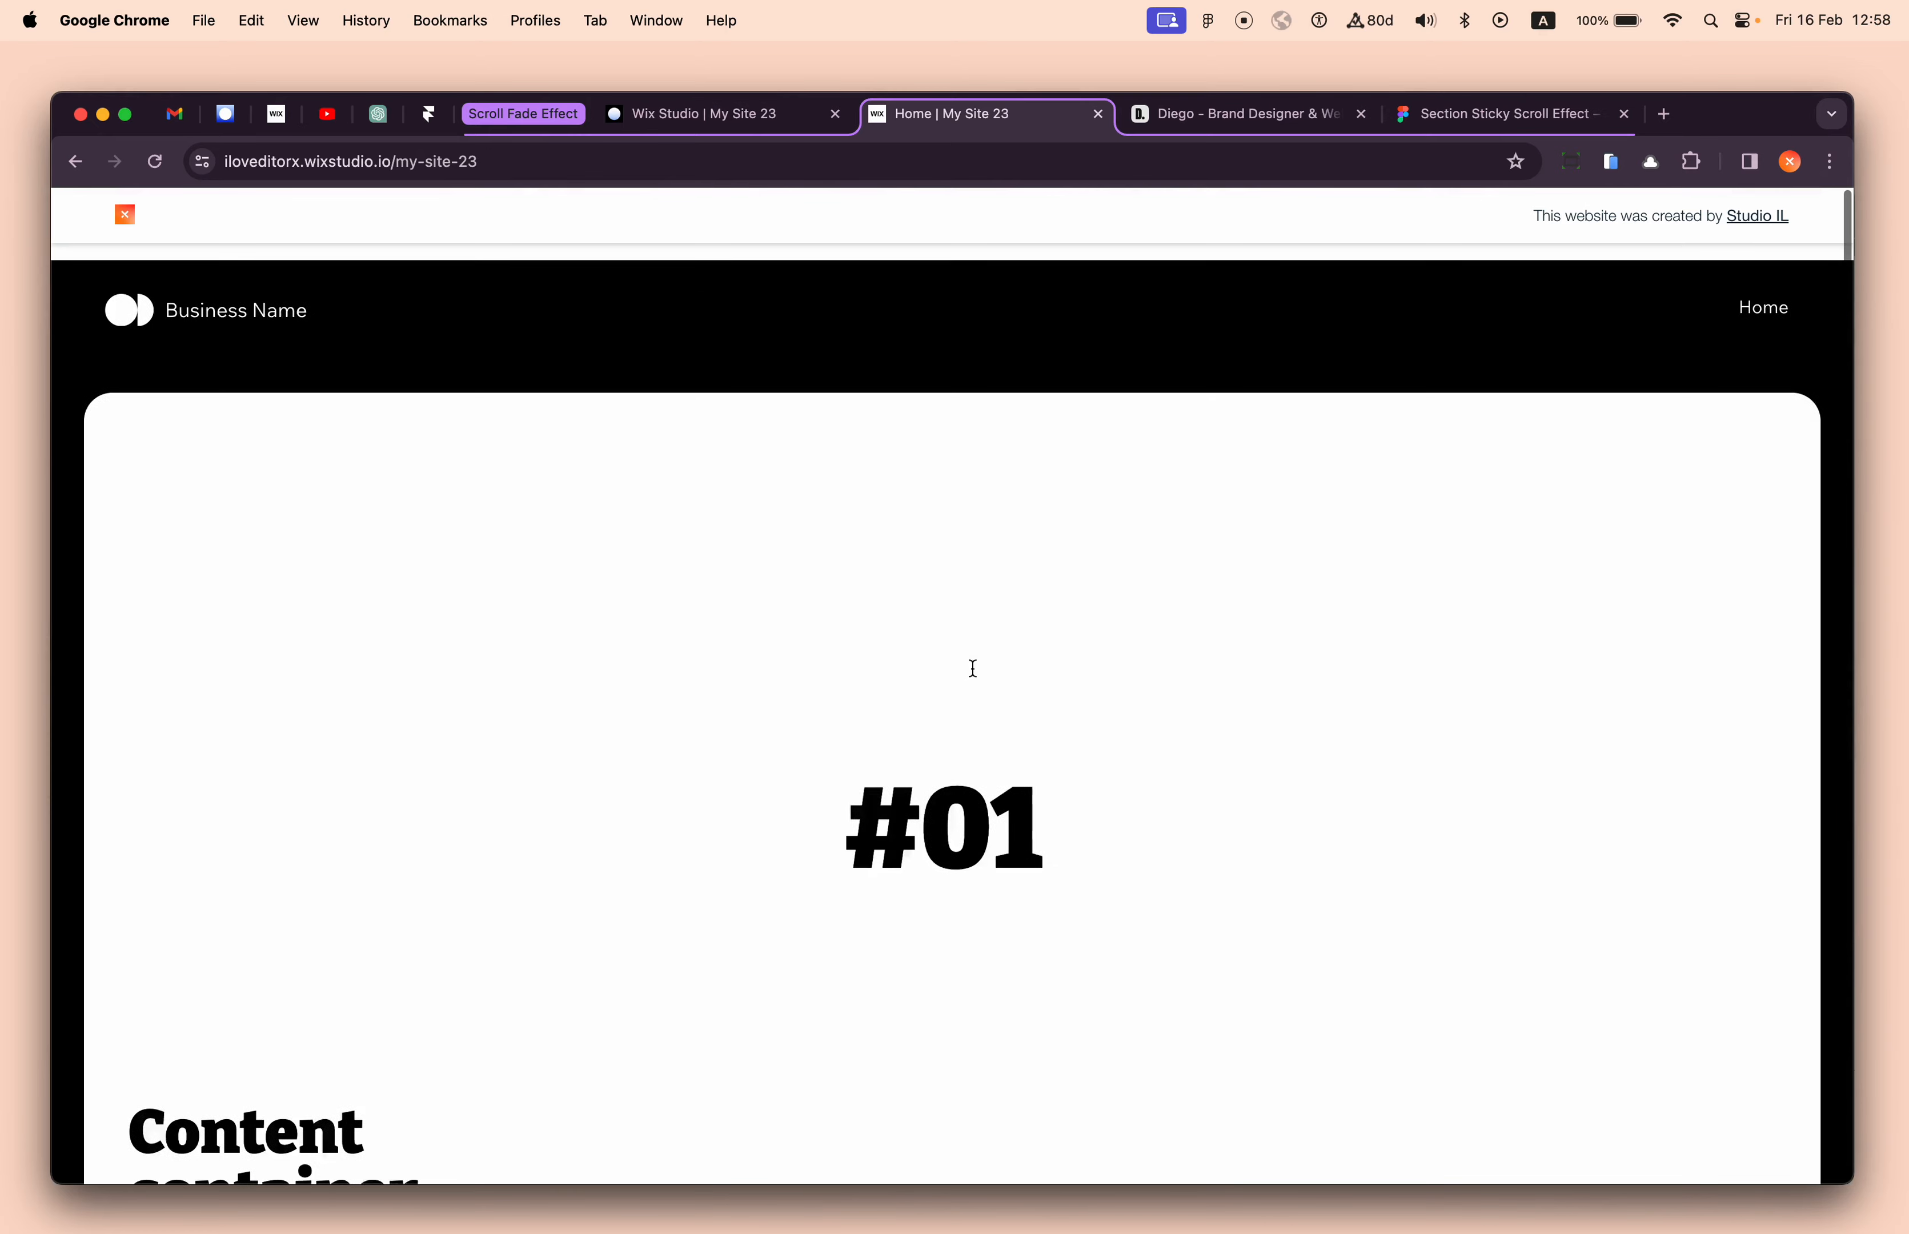
- Compare the reference portfolio's hero transition with container #01 of the published Wix page, including its "Content container" text
{"action": "left_click", "coordinate": [1185, 132]}
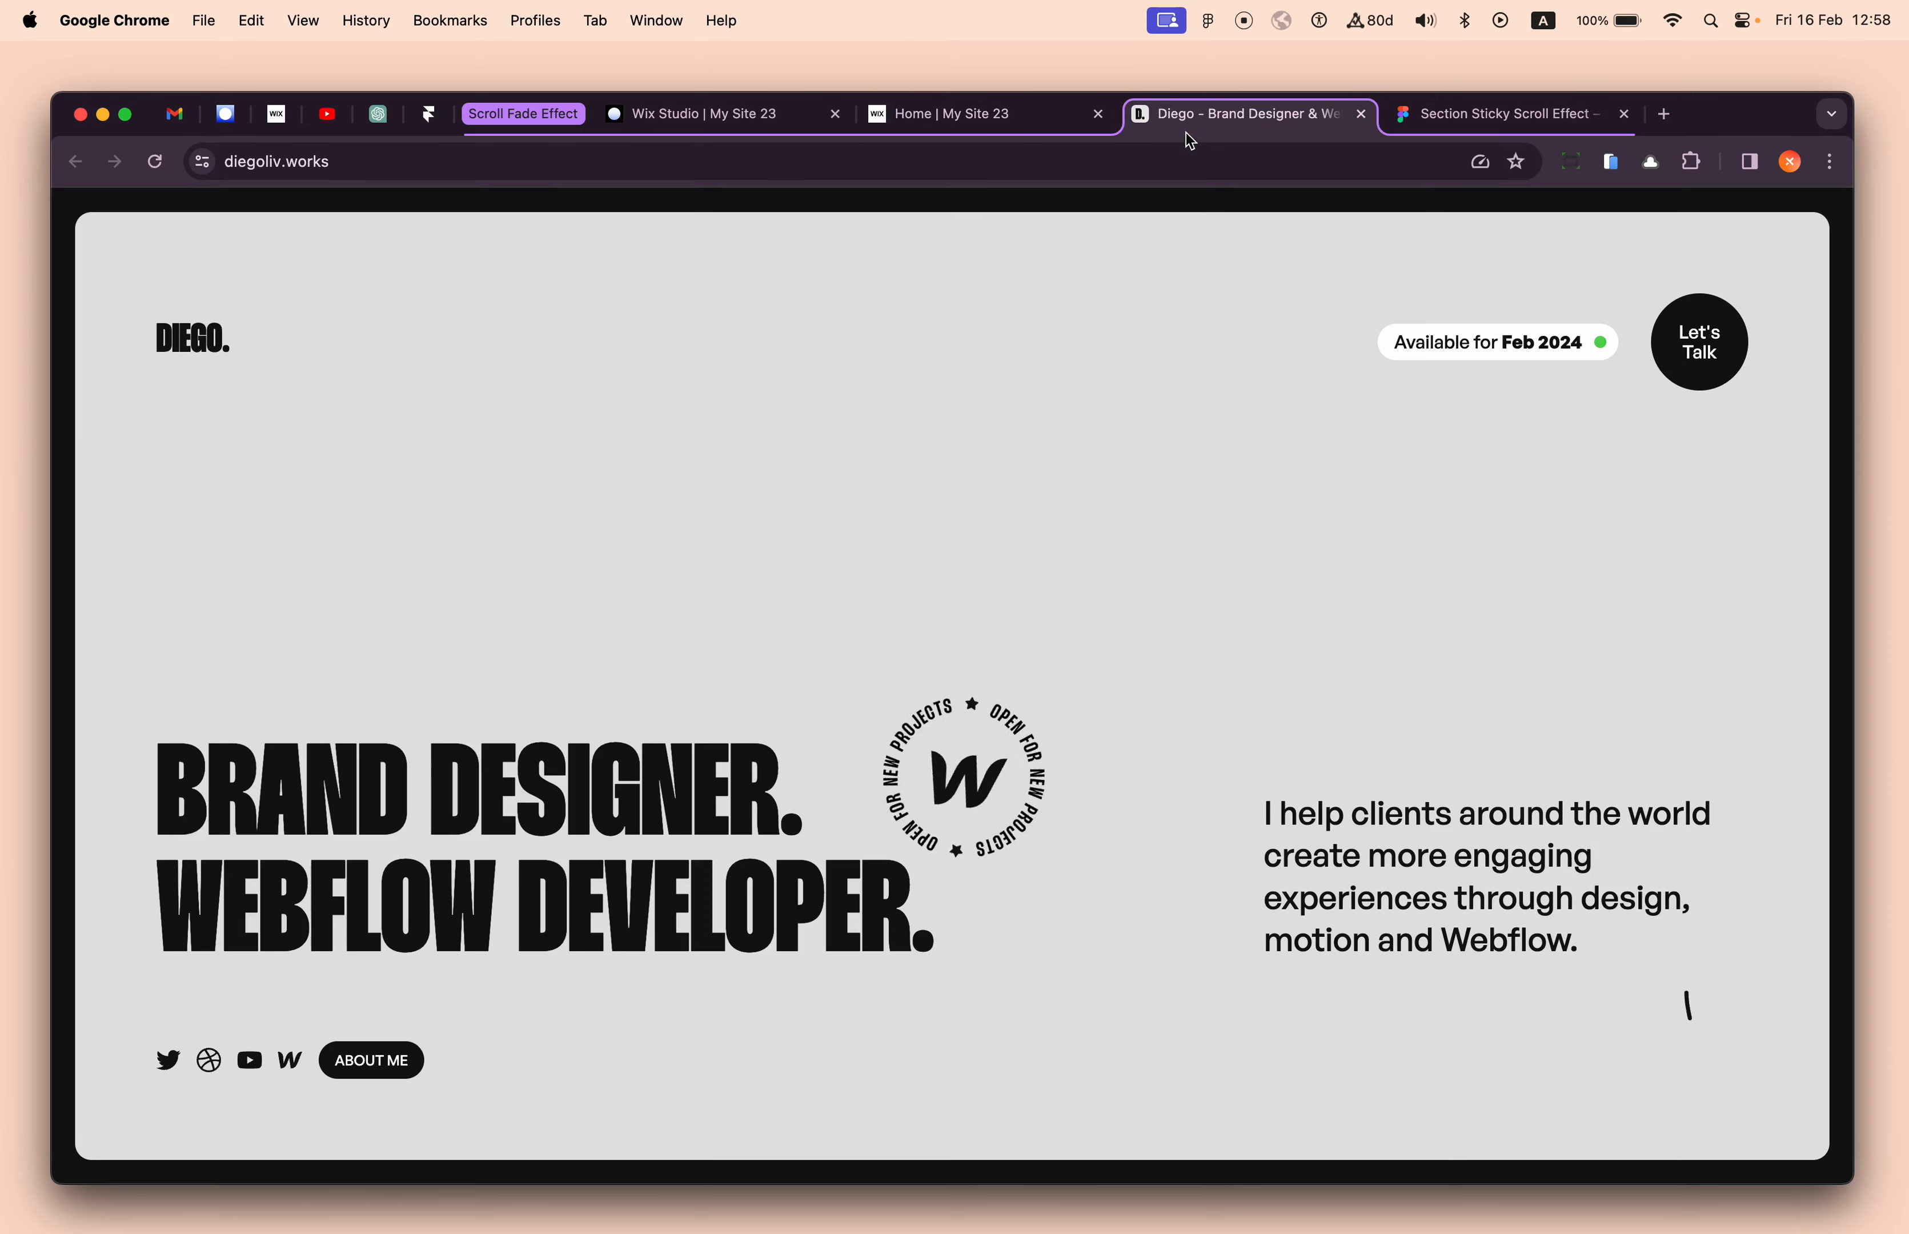
{"action": "left_click", "coordinate": [1004, 131]}
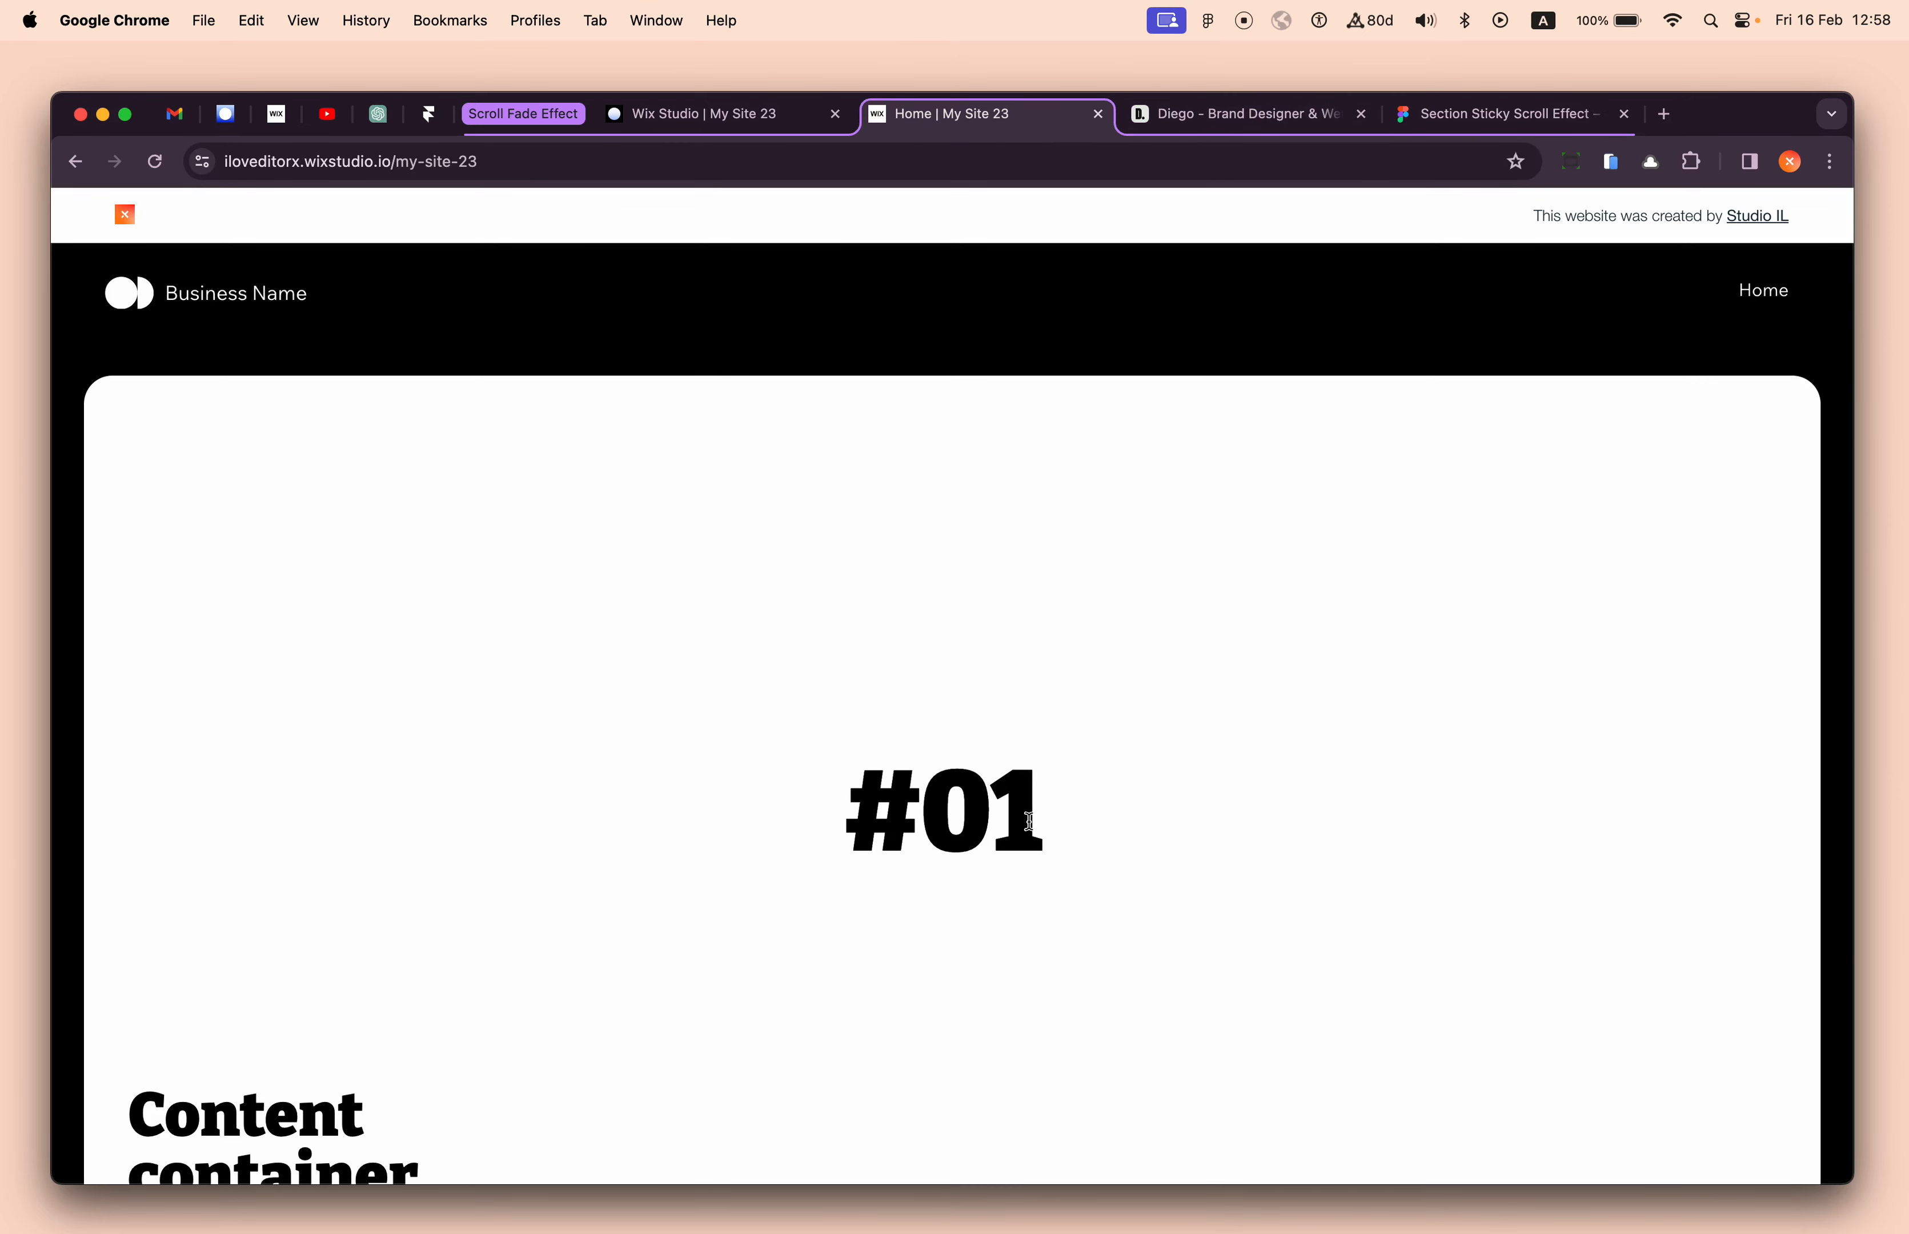
{"action": "scroll", "coordinate": [952, 1030], "scroll_direction": "down", "scroll_amount": 2}
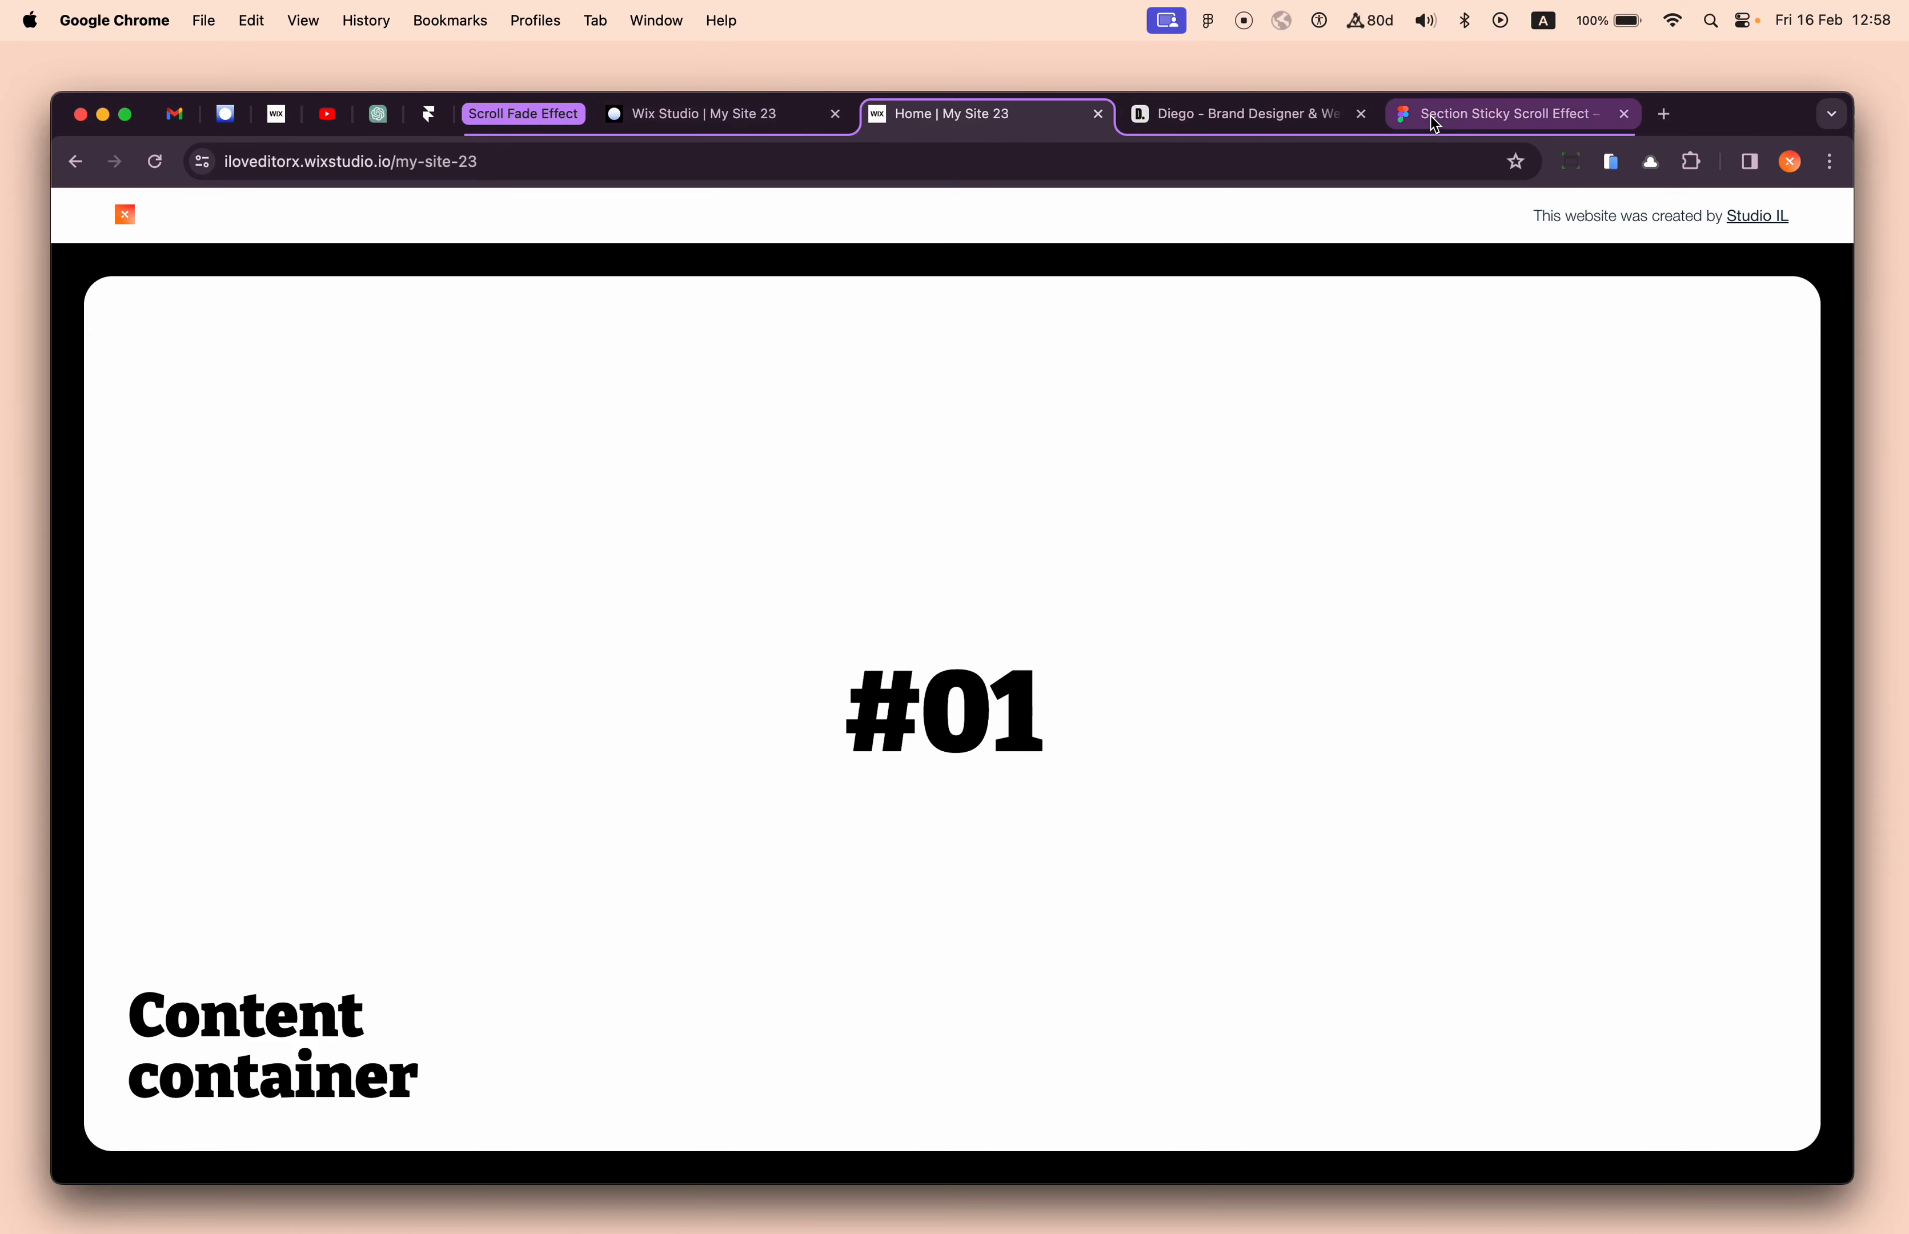
{"action": "left_click", "coordinate": [1230, 122]}
{"action": "scroll", "coordinate": [1156, 530], "scroll_direction": "down", "scroll_amount": 5}
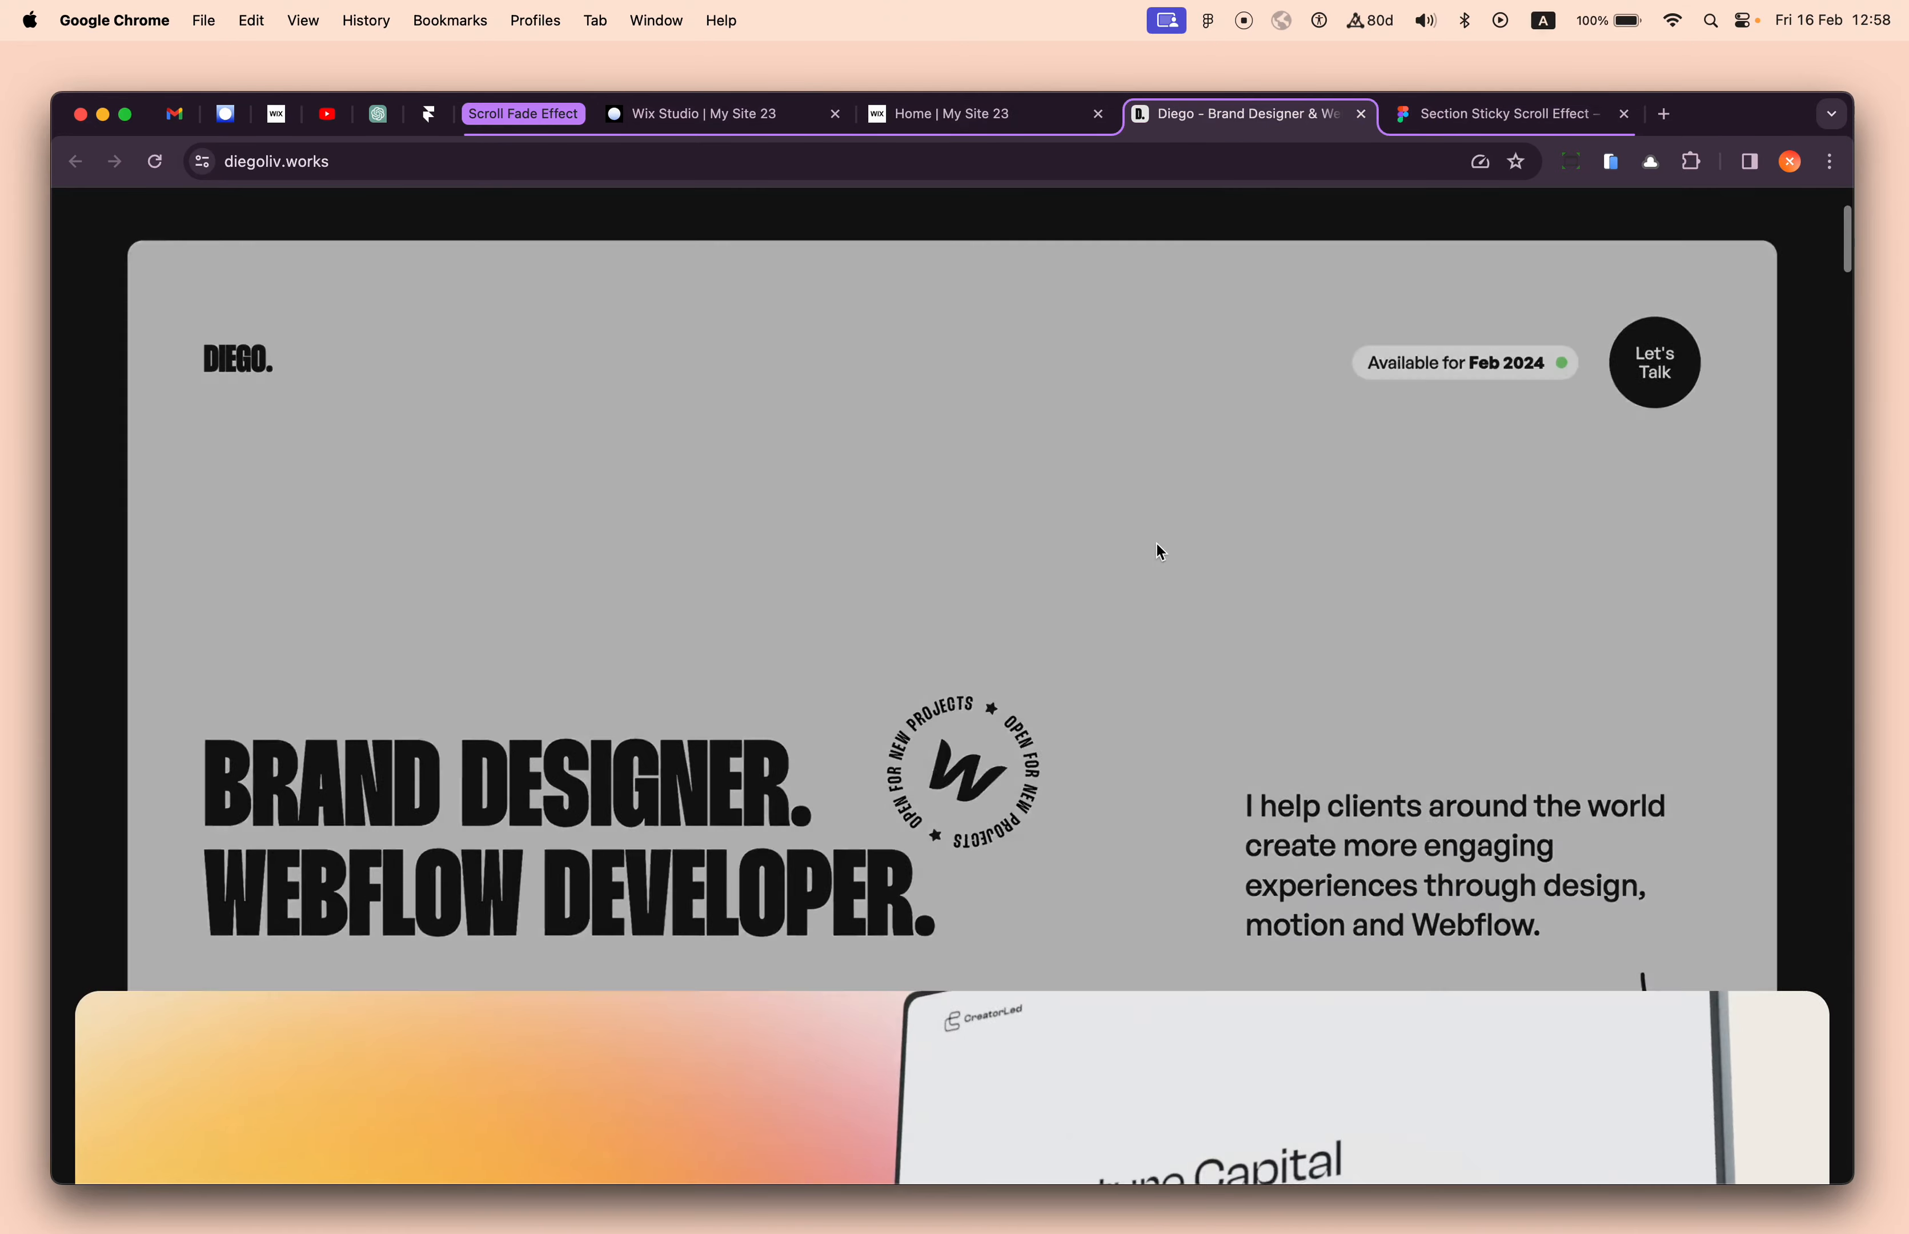
{"action": "scroll", "coordinate": [1158, 544], "scroll_direction": "up", "scroll_amount": 5}
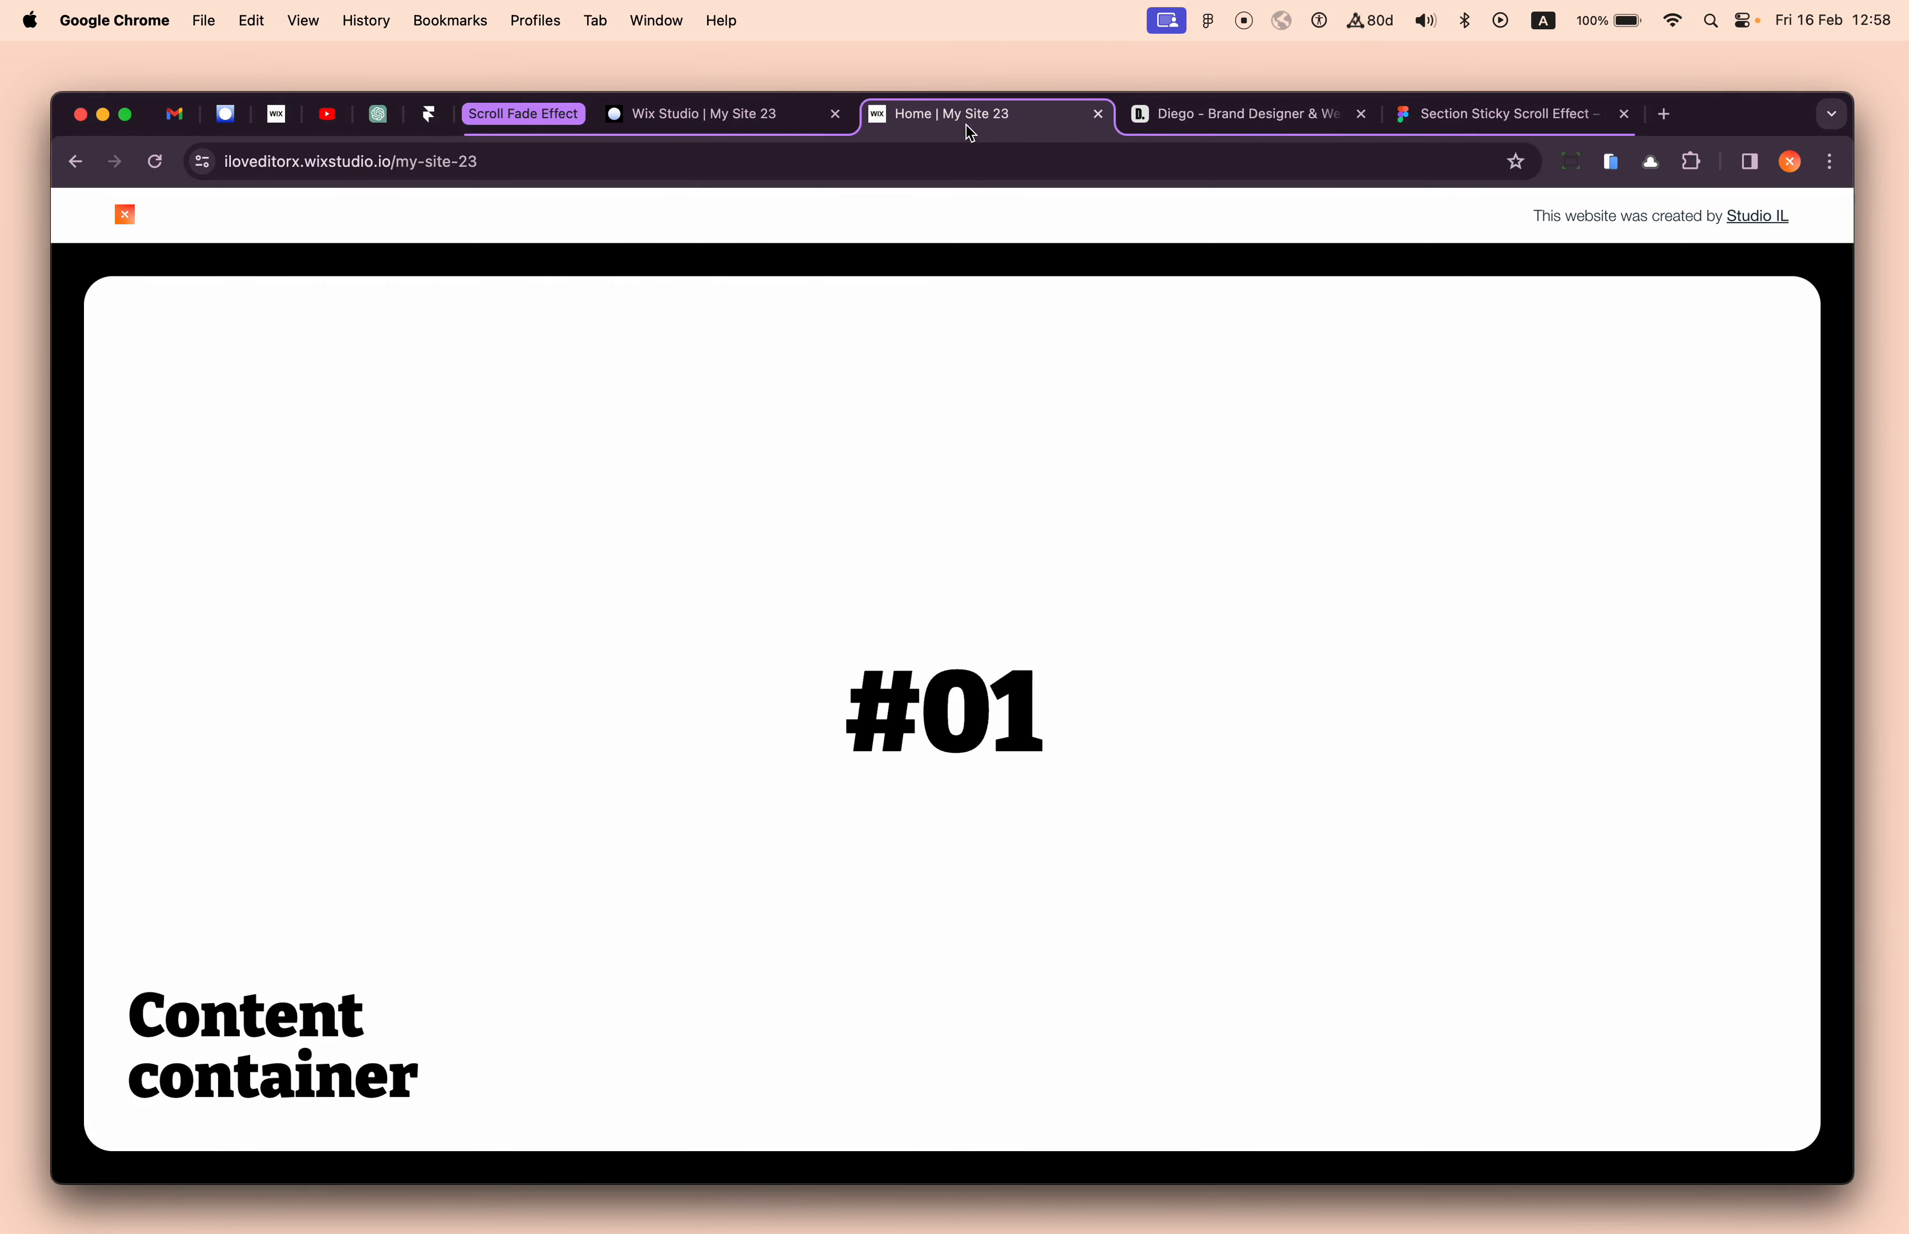
{"action": "left_click", "coordinate": [969, 131]}
{"action": "left_click_drag", "start_coordinate": [159, 1015], "coordinate": [335, 1061]}
{"action": "left_click", "coordinate": [381, 1076]}
- Switch to the Section Sticky Scroll Effect file in Figma and inspect the pink section rectangle behind the containers in Frame 3
{"action": "left_click", "coordinate": [1441, 115]}
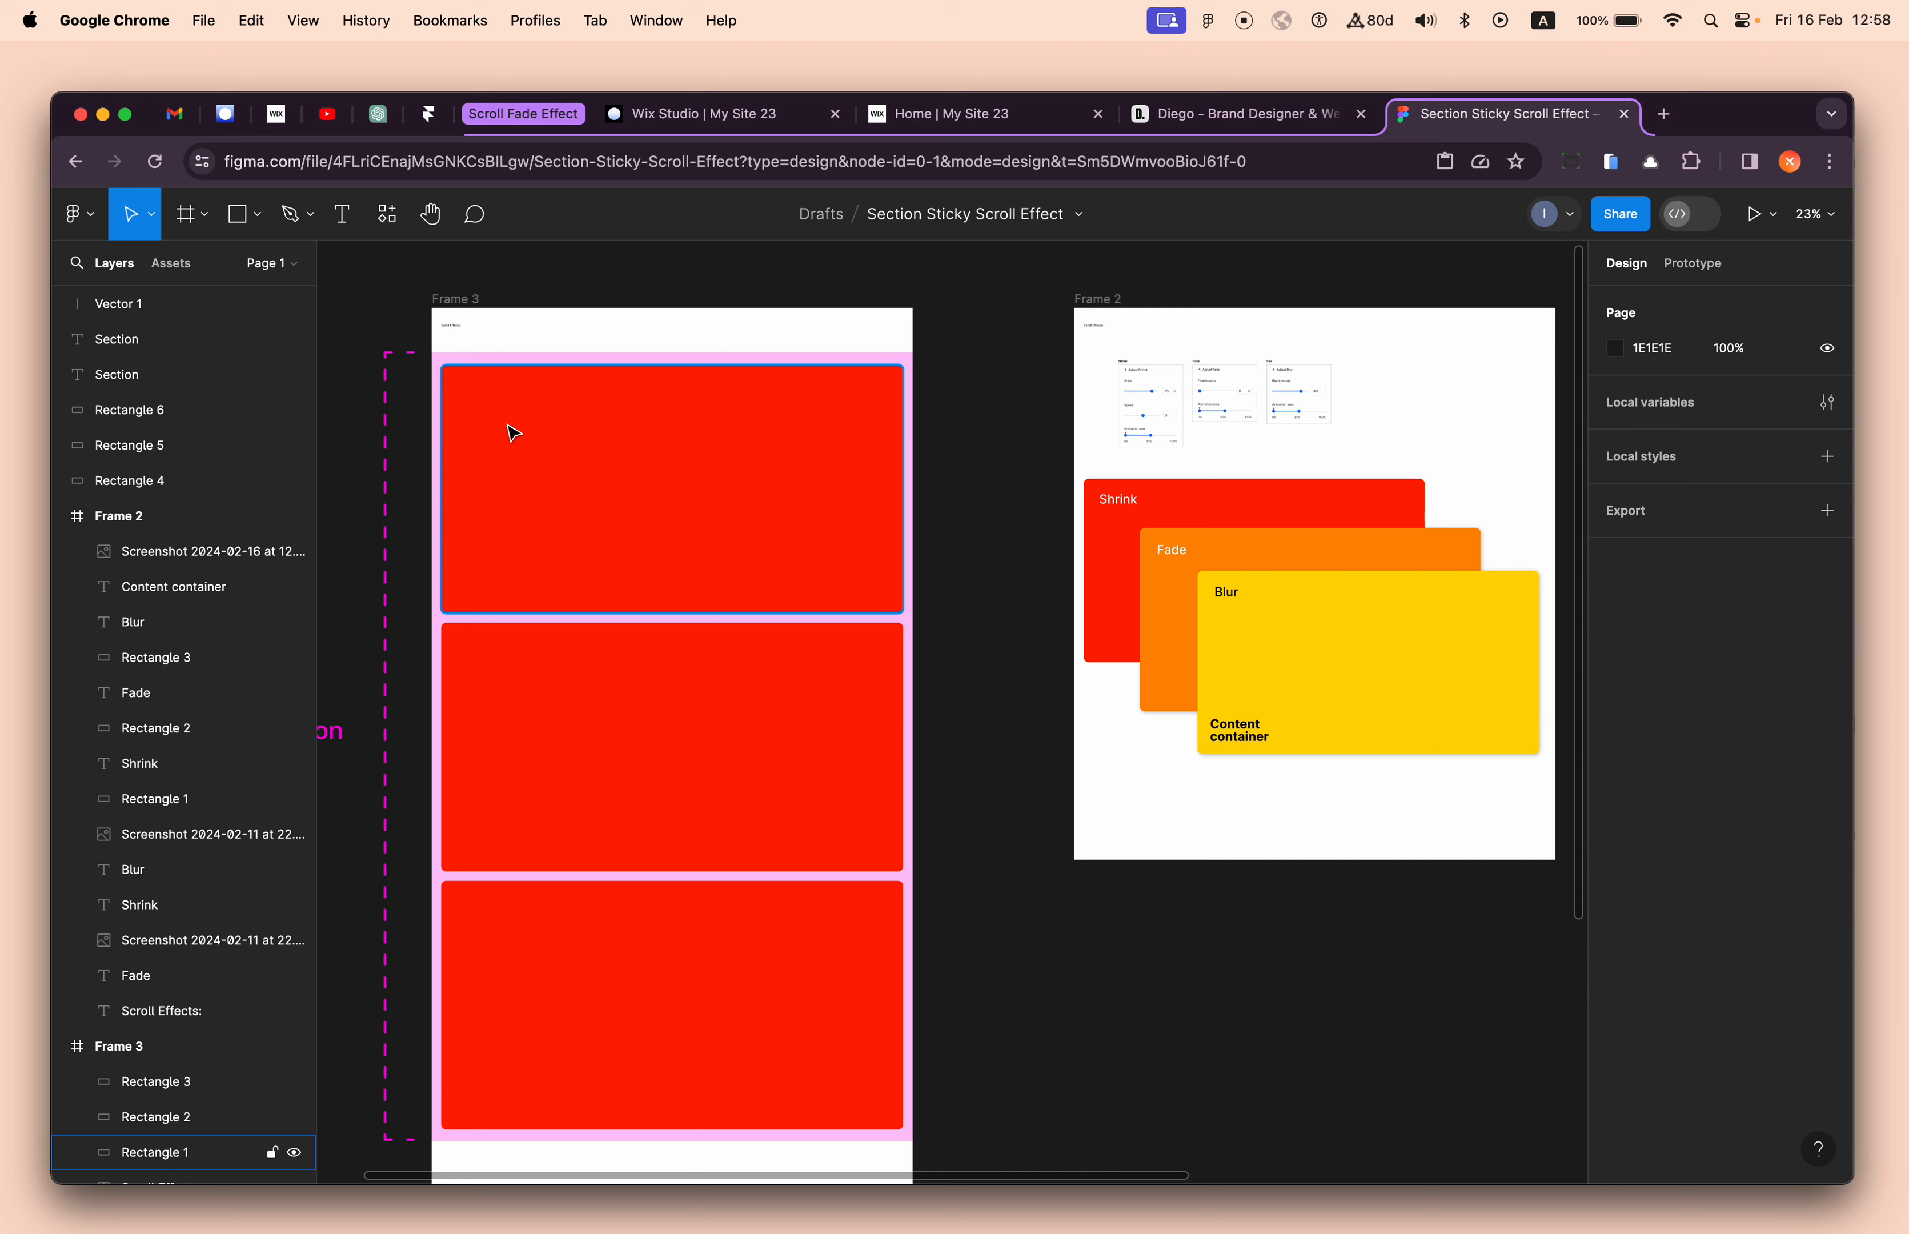
{"action": "scroll", "coordinate": [511, 433], "scroll_direction": "left", "scroll_amount": 4}
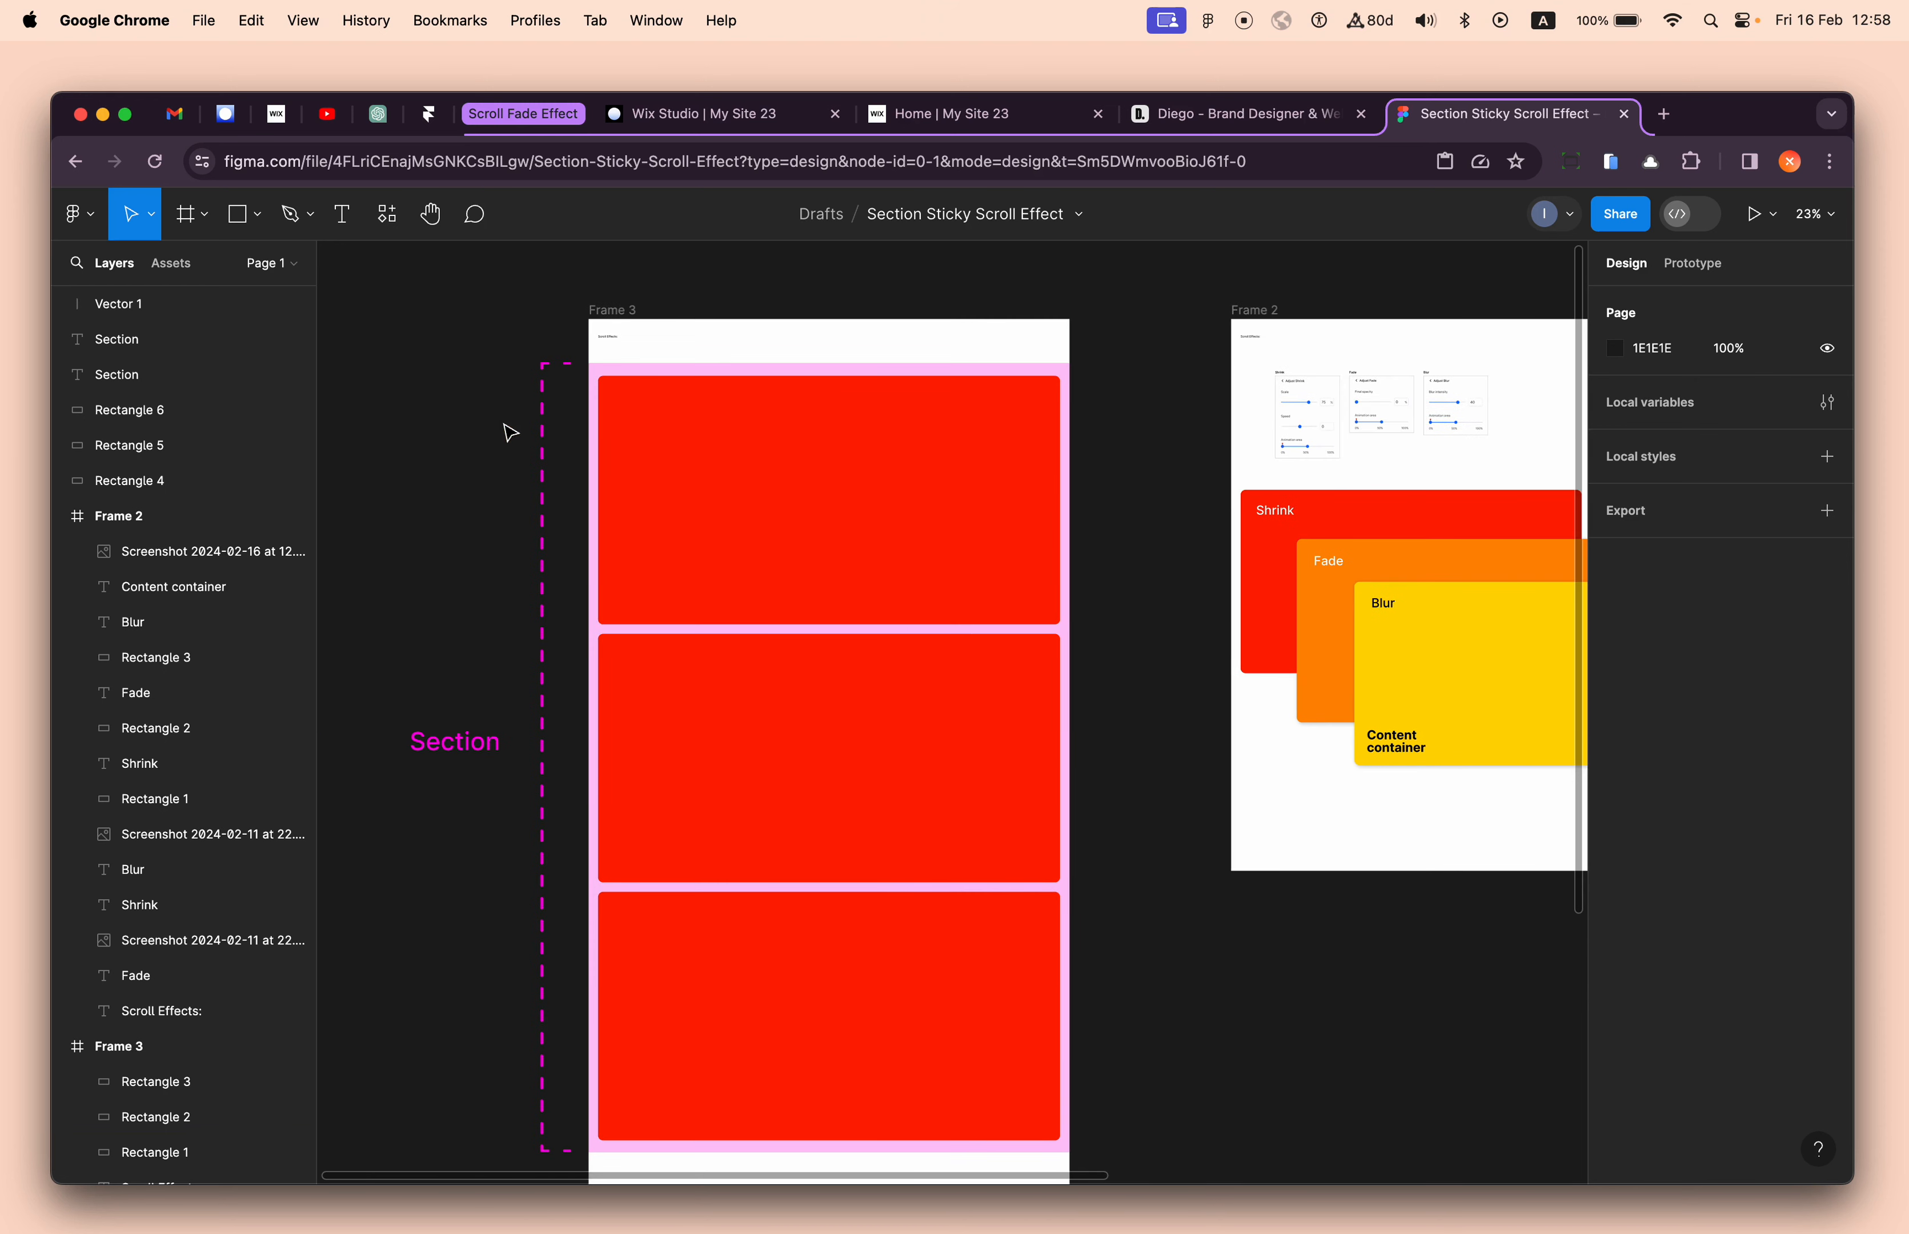
{"action": "scroll", "coordinate": [660, 478], "scroll_direction": "up", "scroll_amount": 3, "text": "ctrl"}
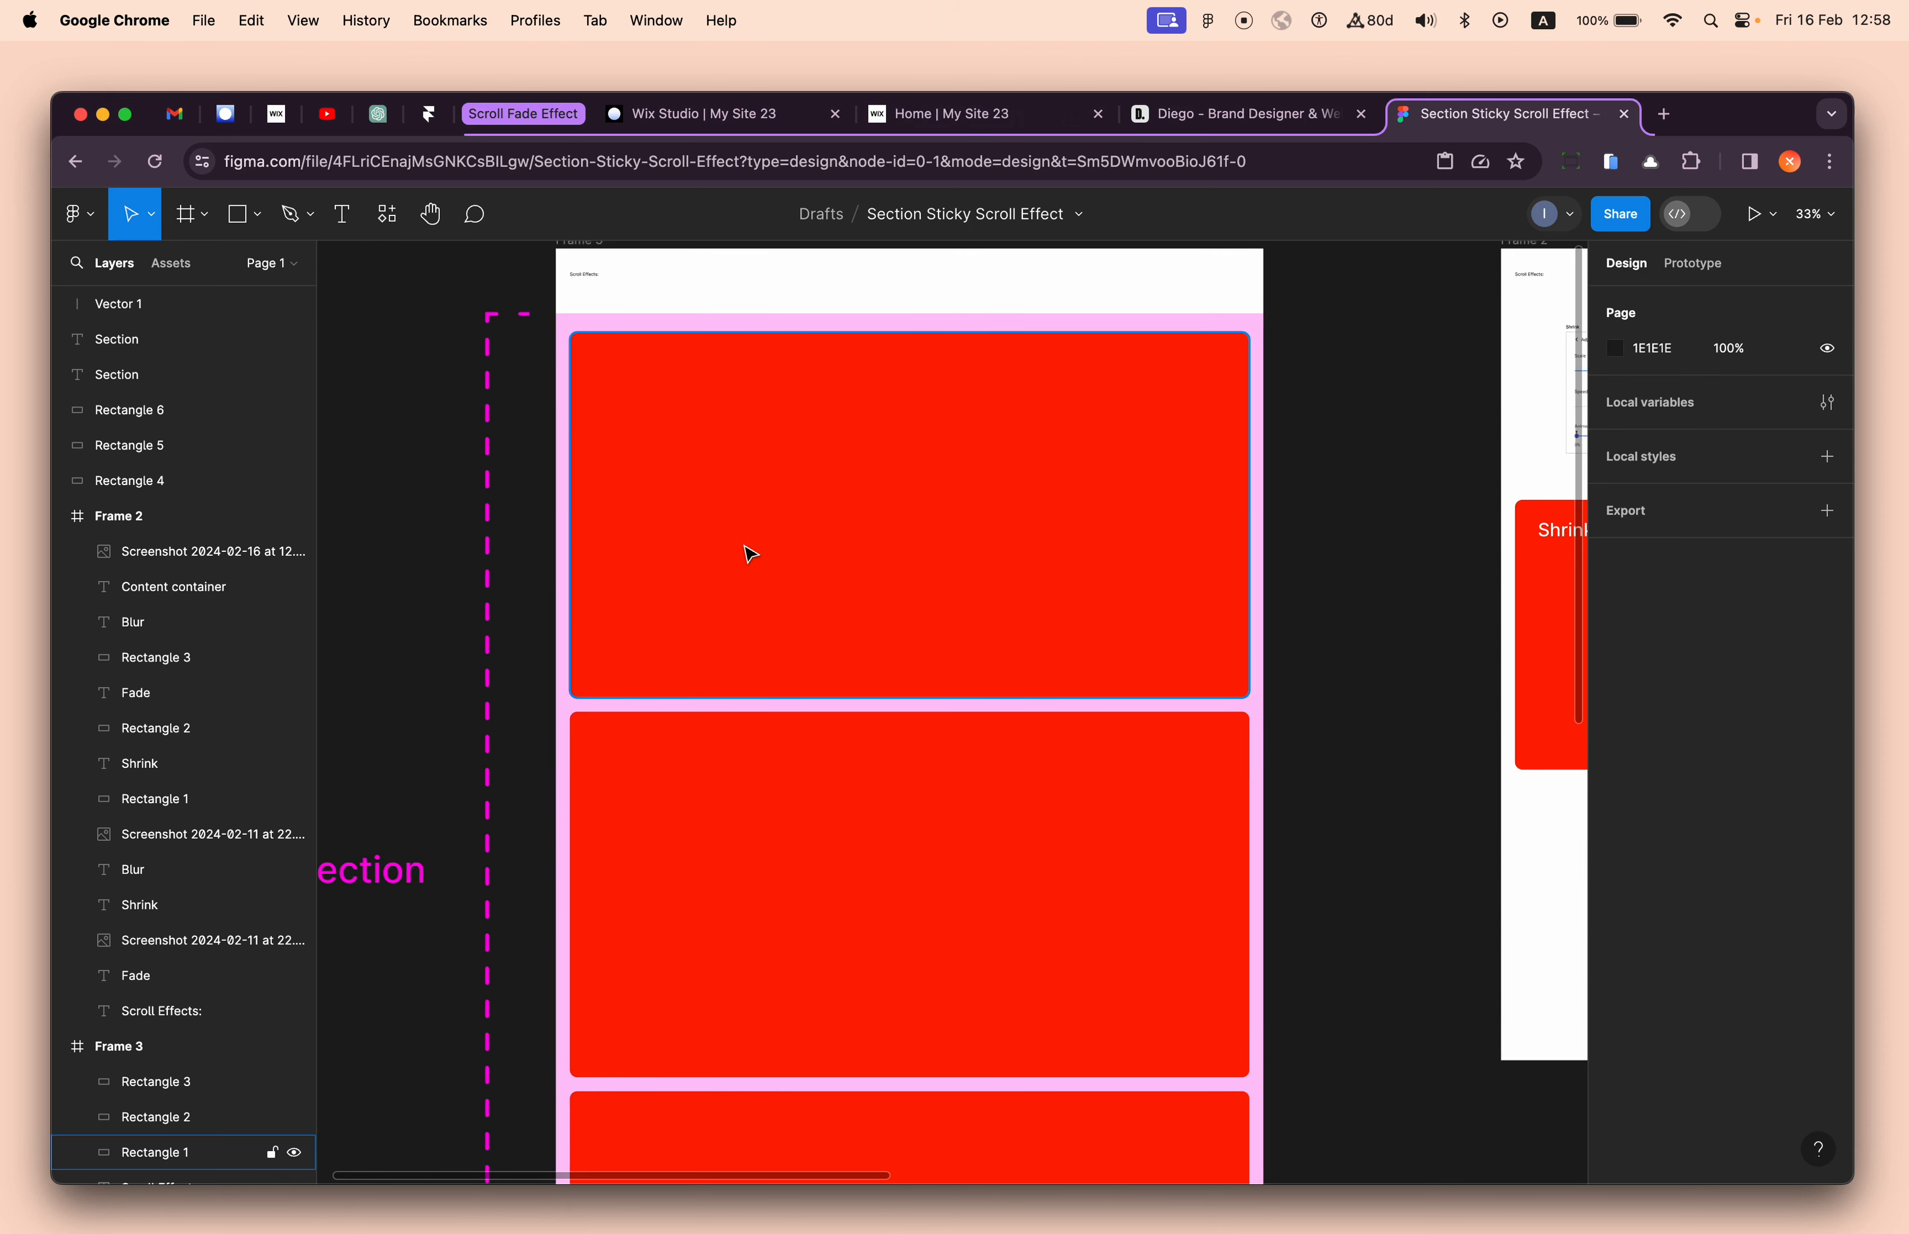
{"action": "scroll", "coordinate": [683, 474], "scroll_direction": "down", "scroll_amount": 1}
{"action": "left_click", "coordinate": [560, 321]}
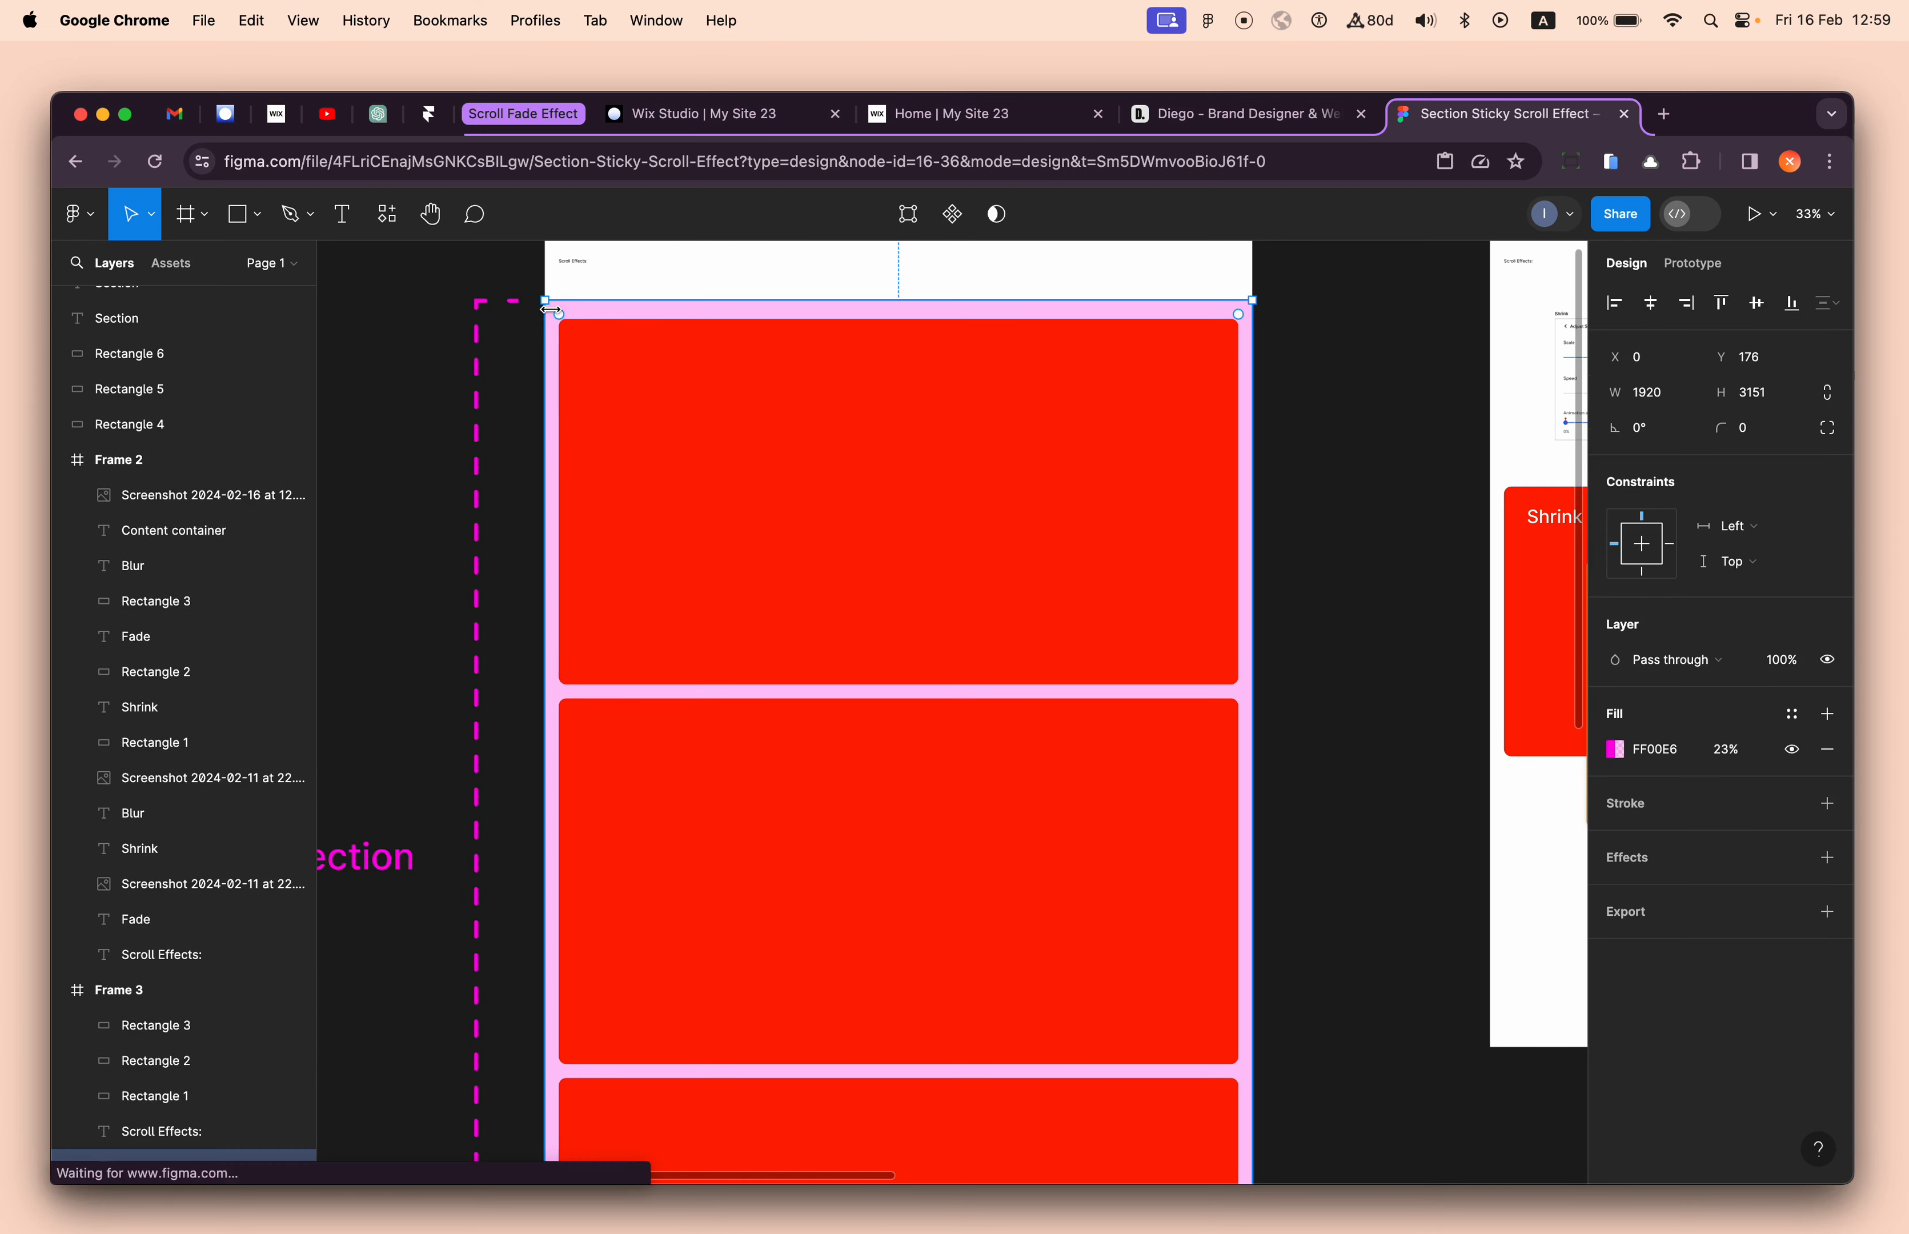
{"action": "scroll", "coordinate": [574, 522], "scroll_direction": "down", "scroll_amount": 2}
{"action": "scroll", "coordinate": [581, 643], "scroll_direction": "down", "scroll_amount": 5}
{"action": "scroll", "coordinate": [581, 643], "scroll_direction": "left", "scroll_amount": 1}
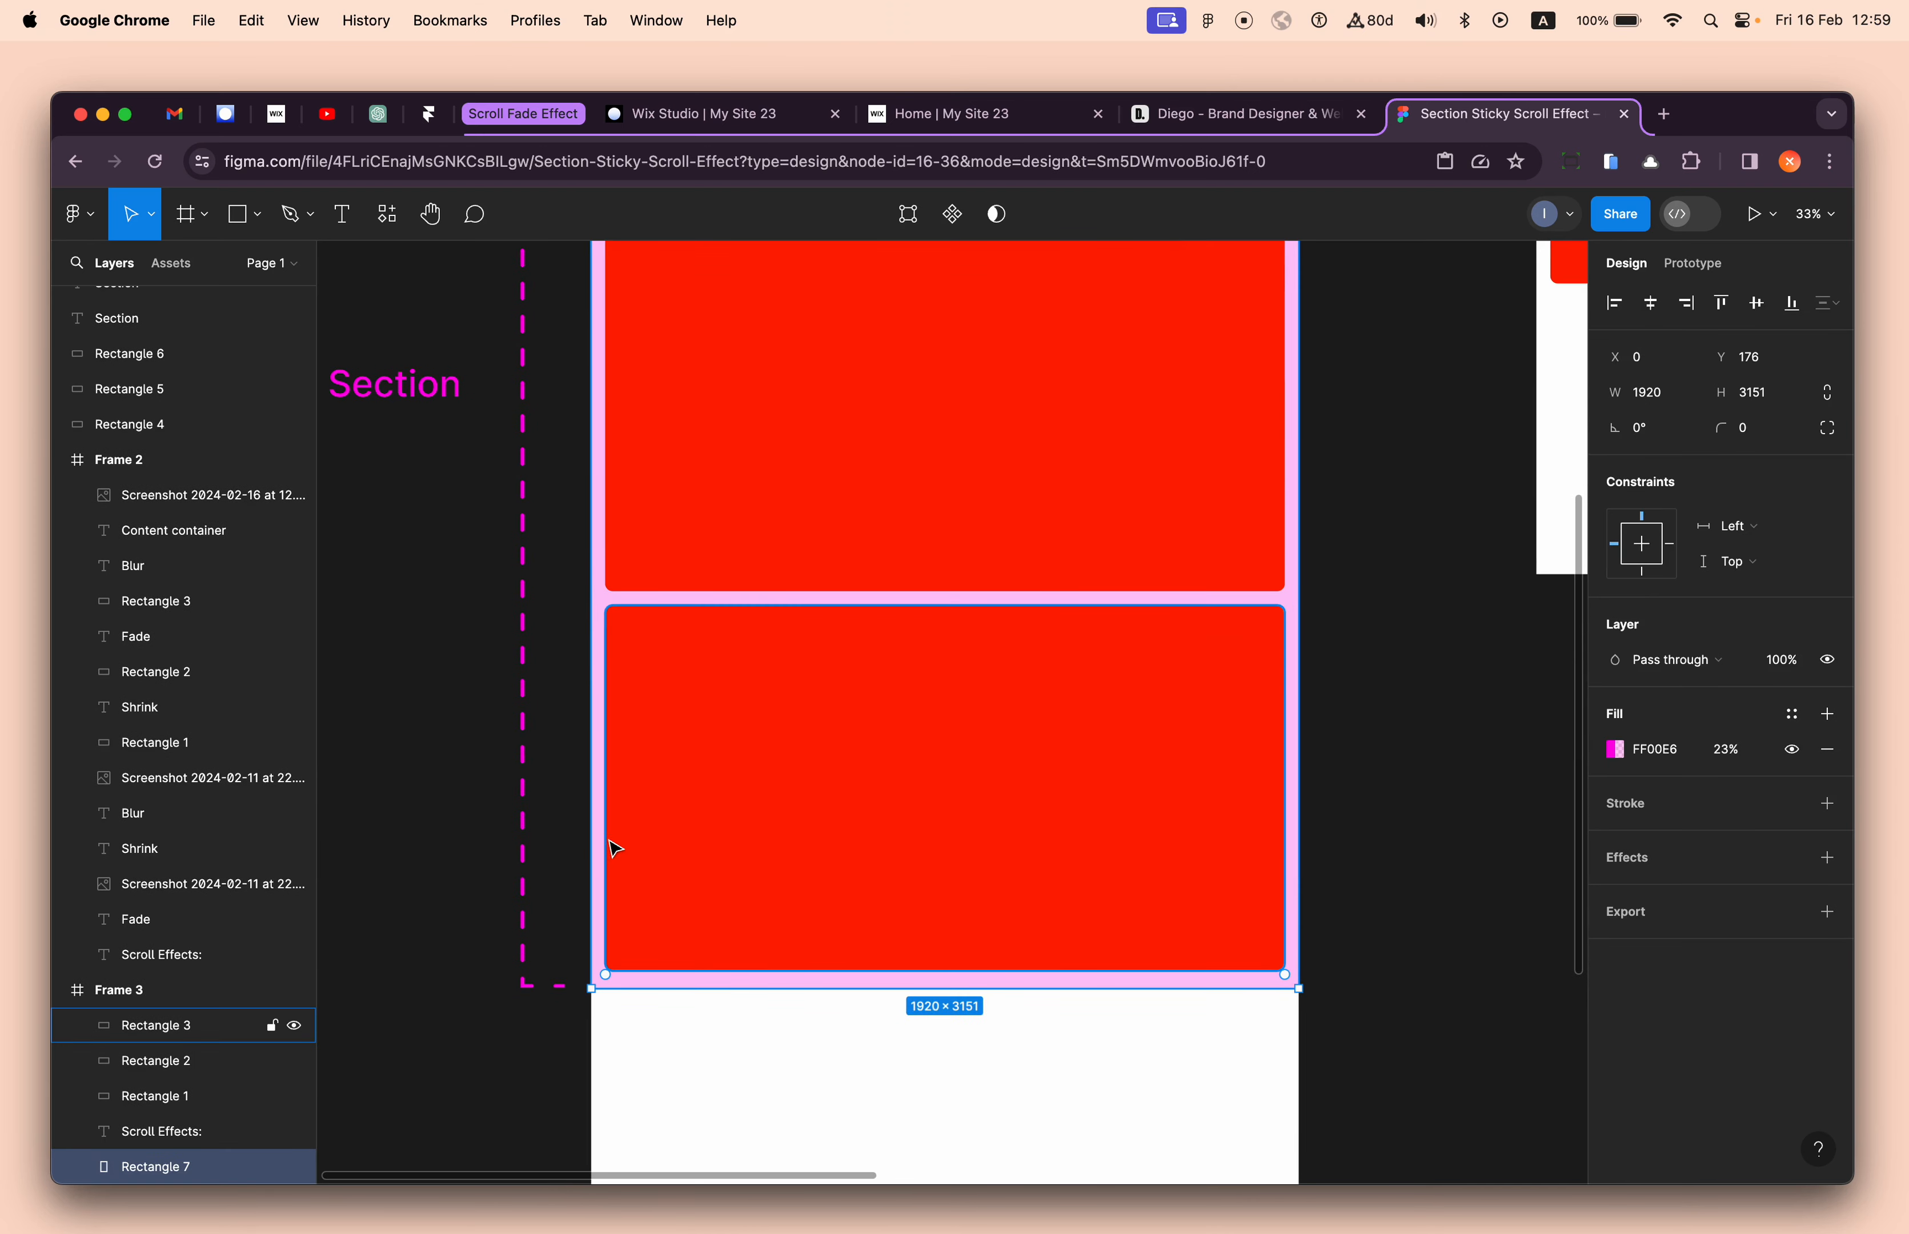
{"action": "scroll", "coordinate": [611, 848], "scroll_direction": "up", "scroll_amount": 9}
{"action": "scroll", "coordinate": [611, 847], "scroll_direction": "right", "scroll_amount": 1}
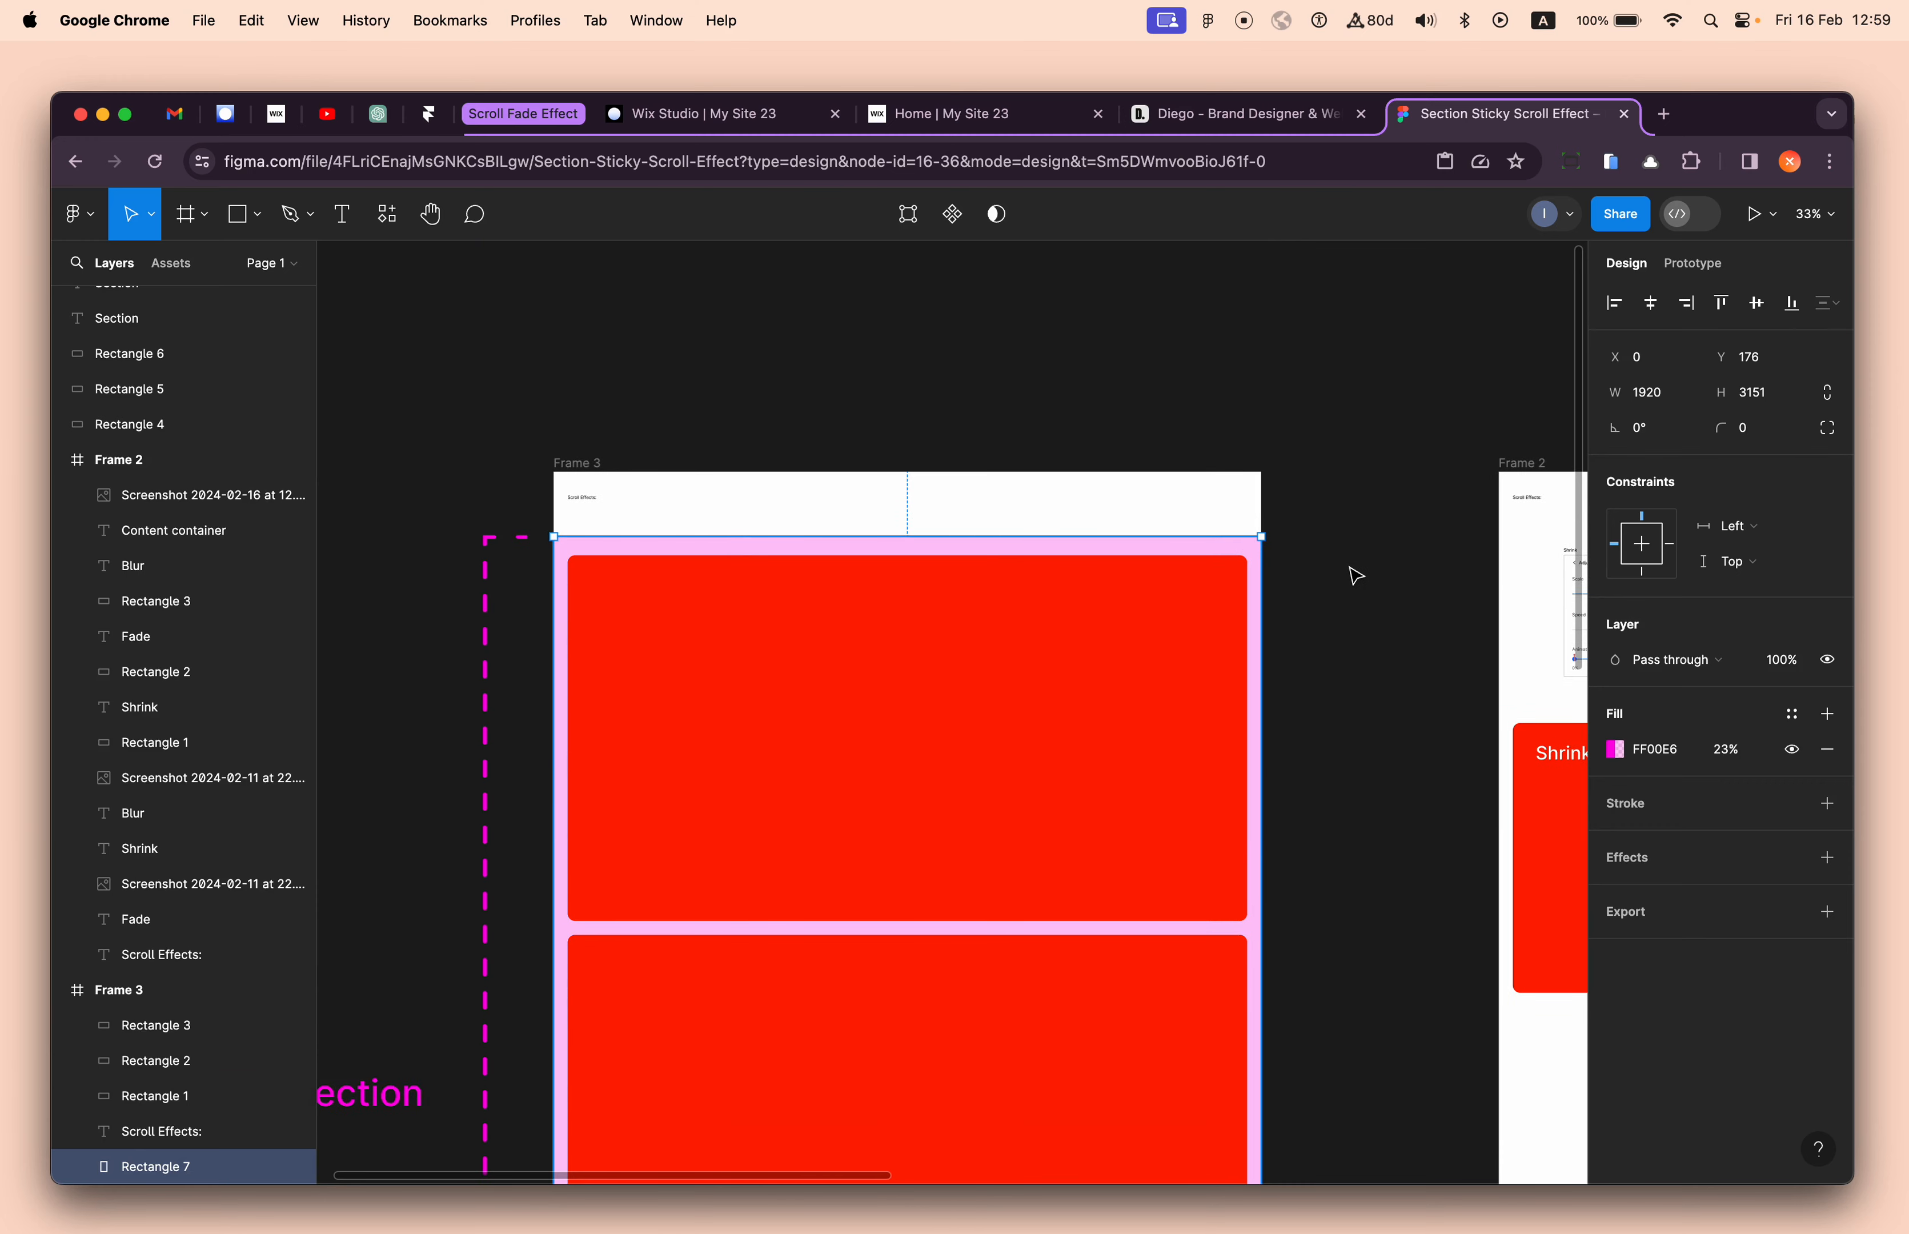
- Examine how the three red containers are stacked inside the pink section in Frame 3, from first to last
{"action": "scroll", "coordinate": [1355, 575], "scroll_direction": "down", "scroll_amount": 3}
{"action": "scroll", "coordinate": [1356, 576], "scroll_direction": "left", "scroll_amount": 1}
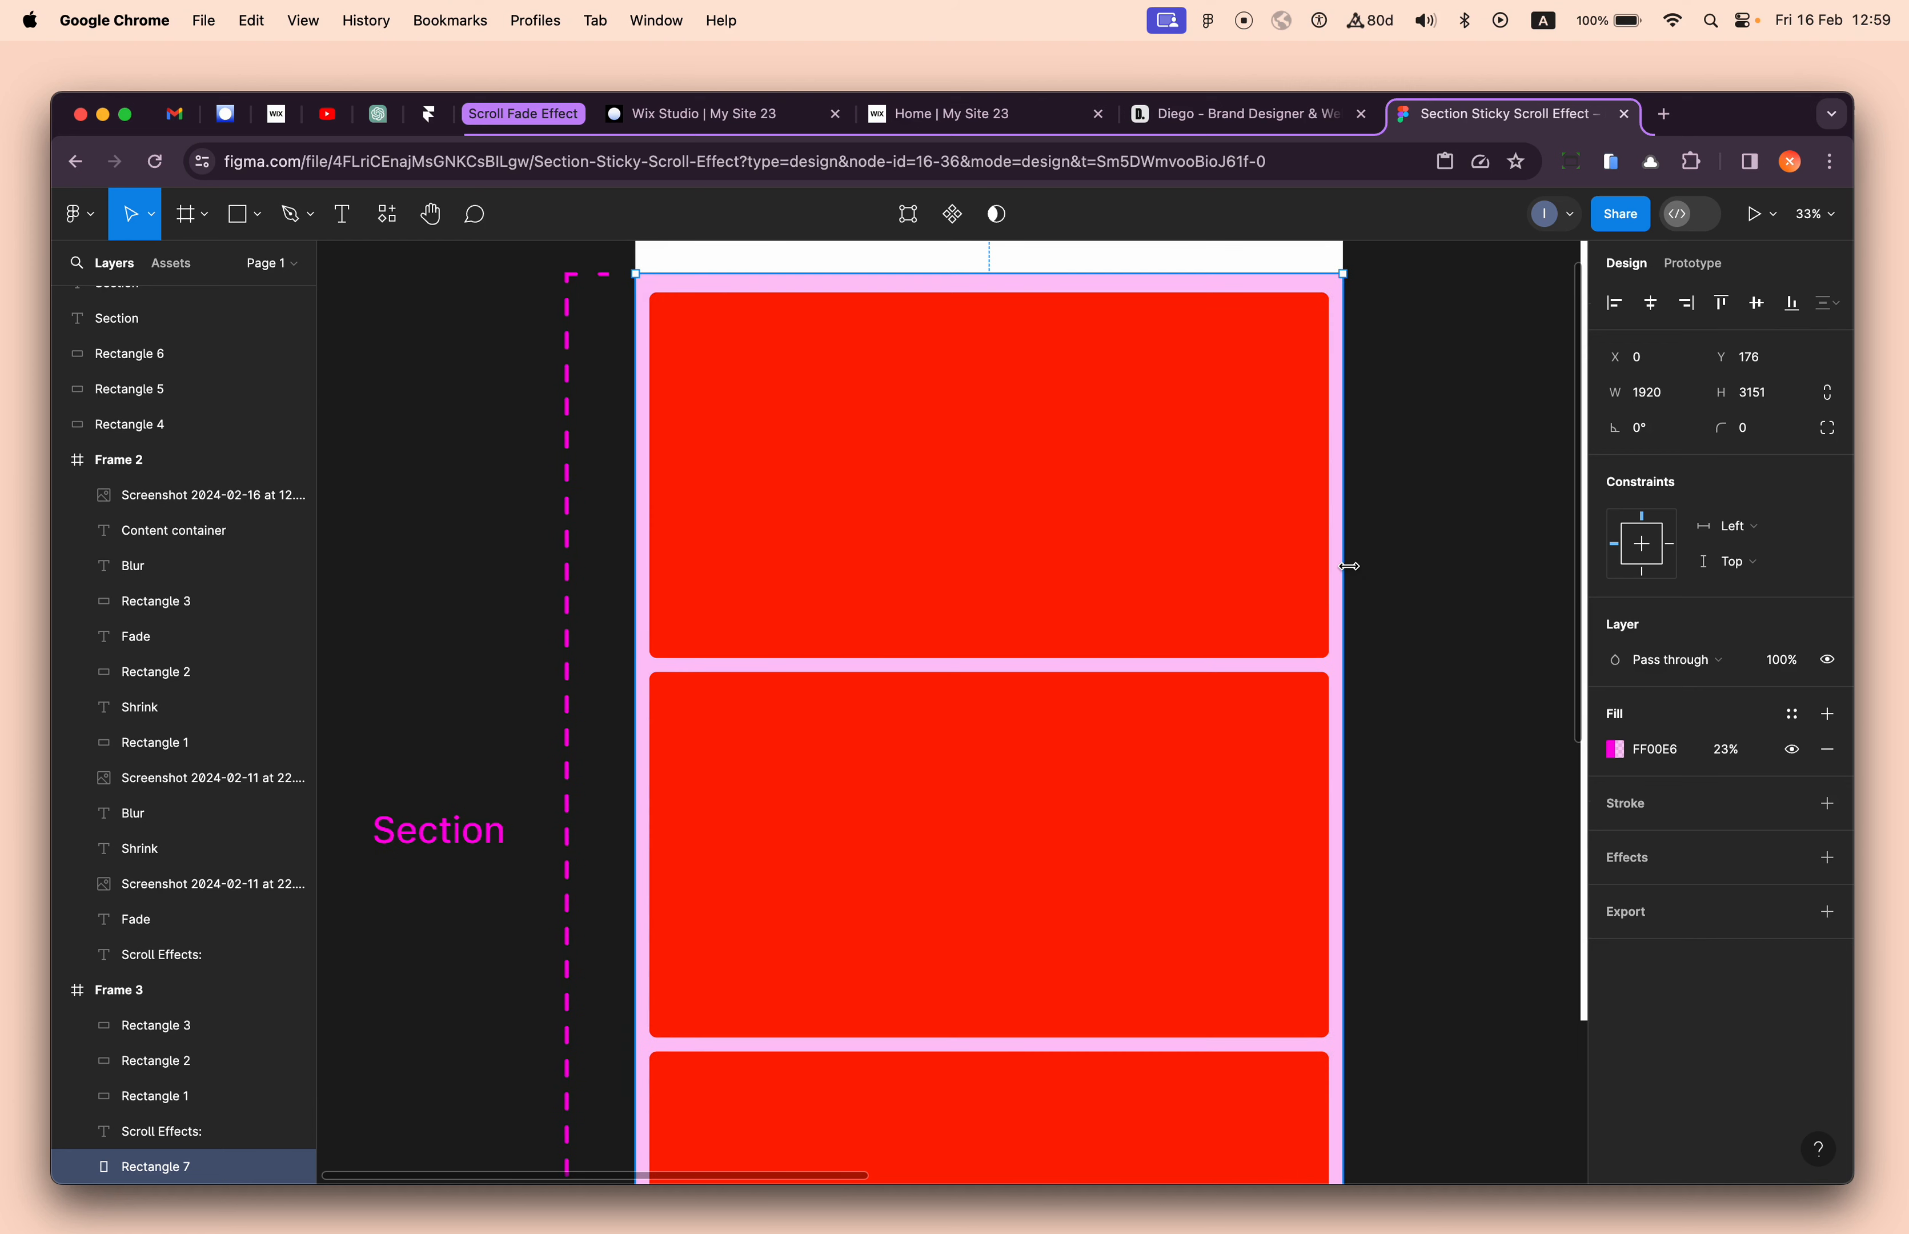
{"action": "scroll", "coordinate": [1375, 574], "scroll_direction": "up", "scroll_amount": 2}
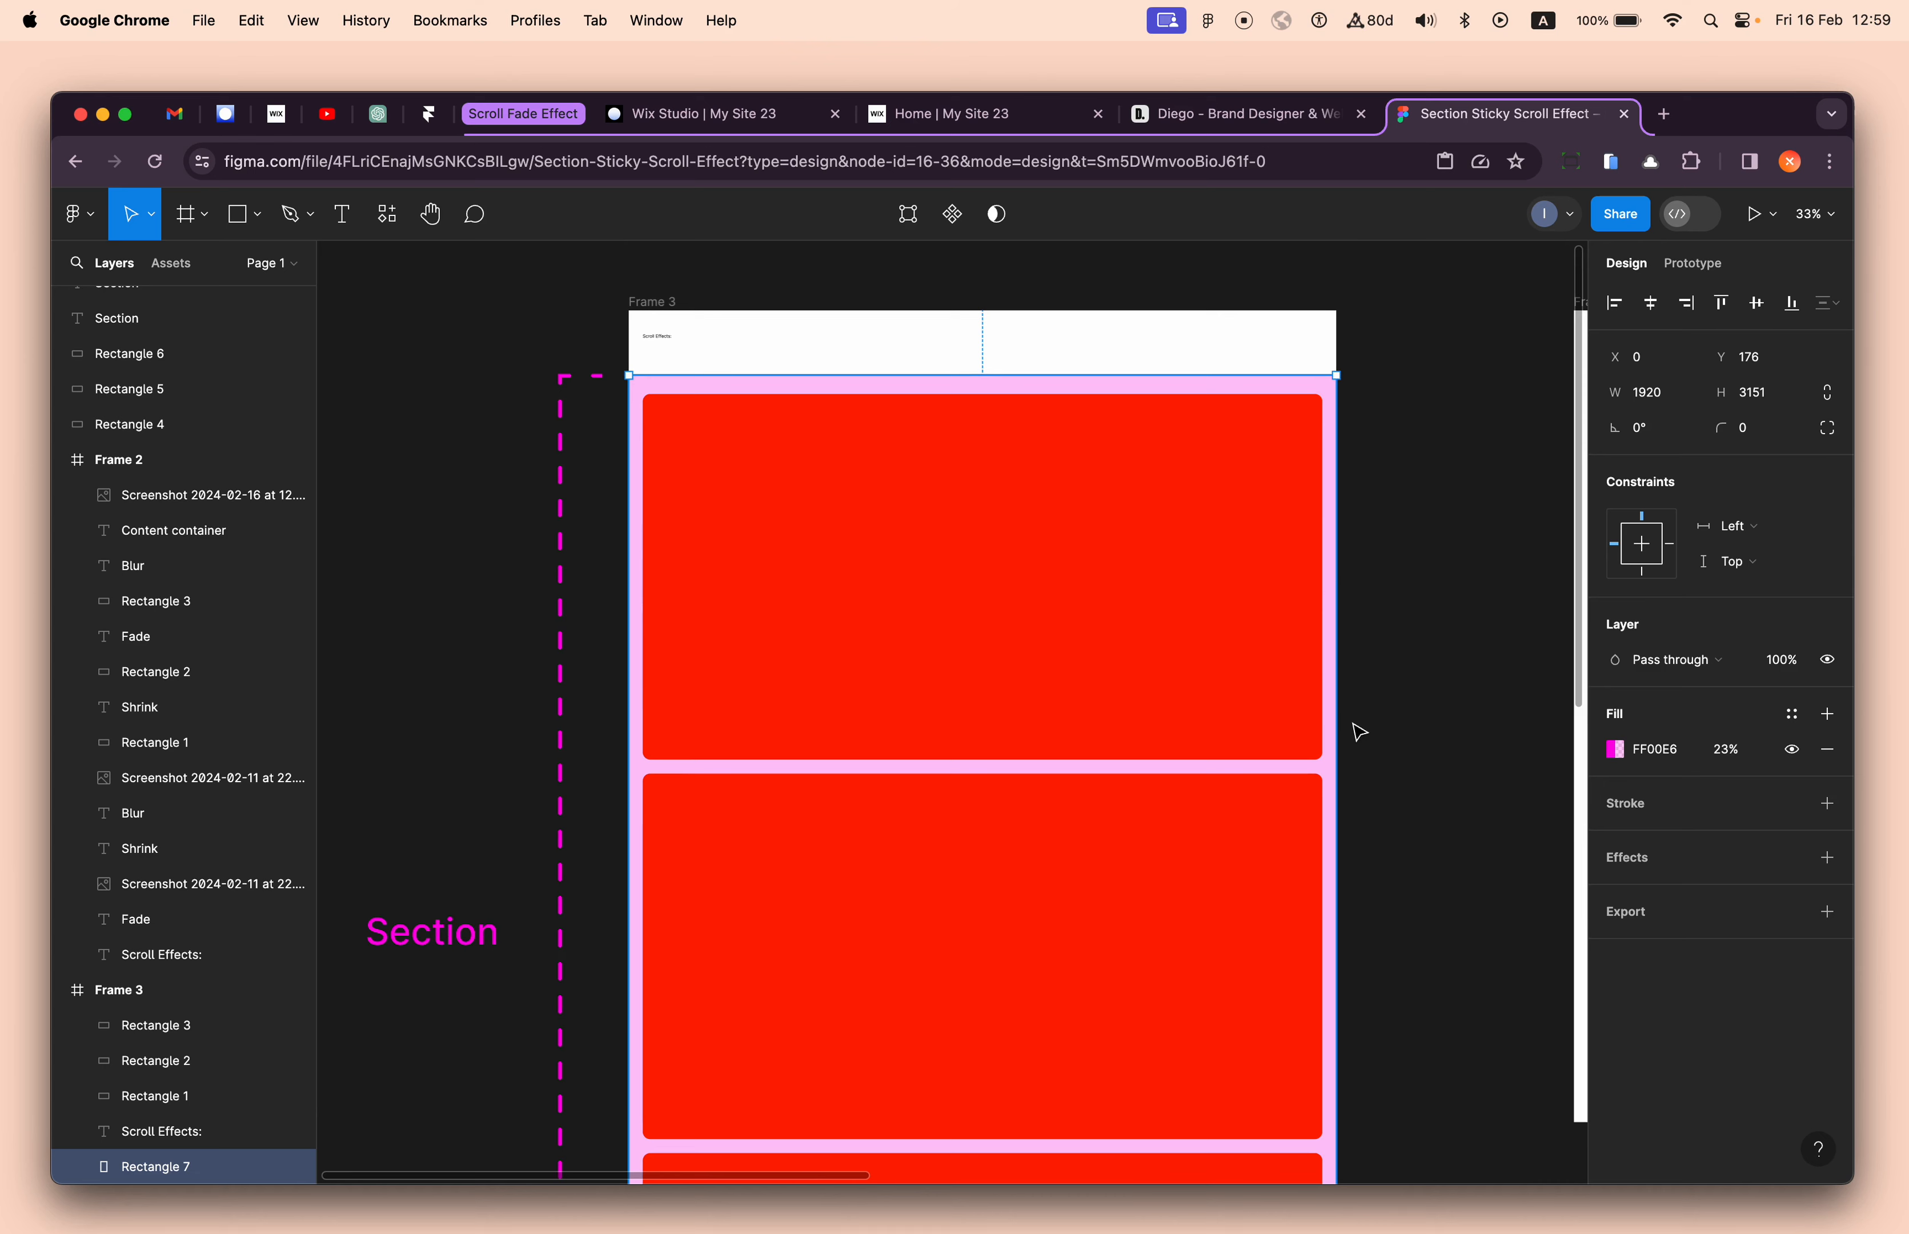
{"action": "scroll", "coordinate": [1358, 731], "scroll_direction": "down", "scroll_amount": 1}
{"action": "scroll", "coordinate": [1359, 732], "scroll_direction": "right", "scroll_amount": 1}
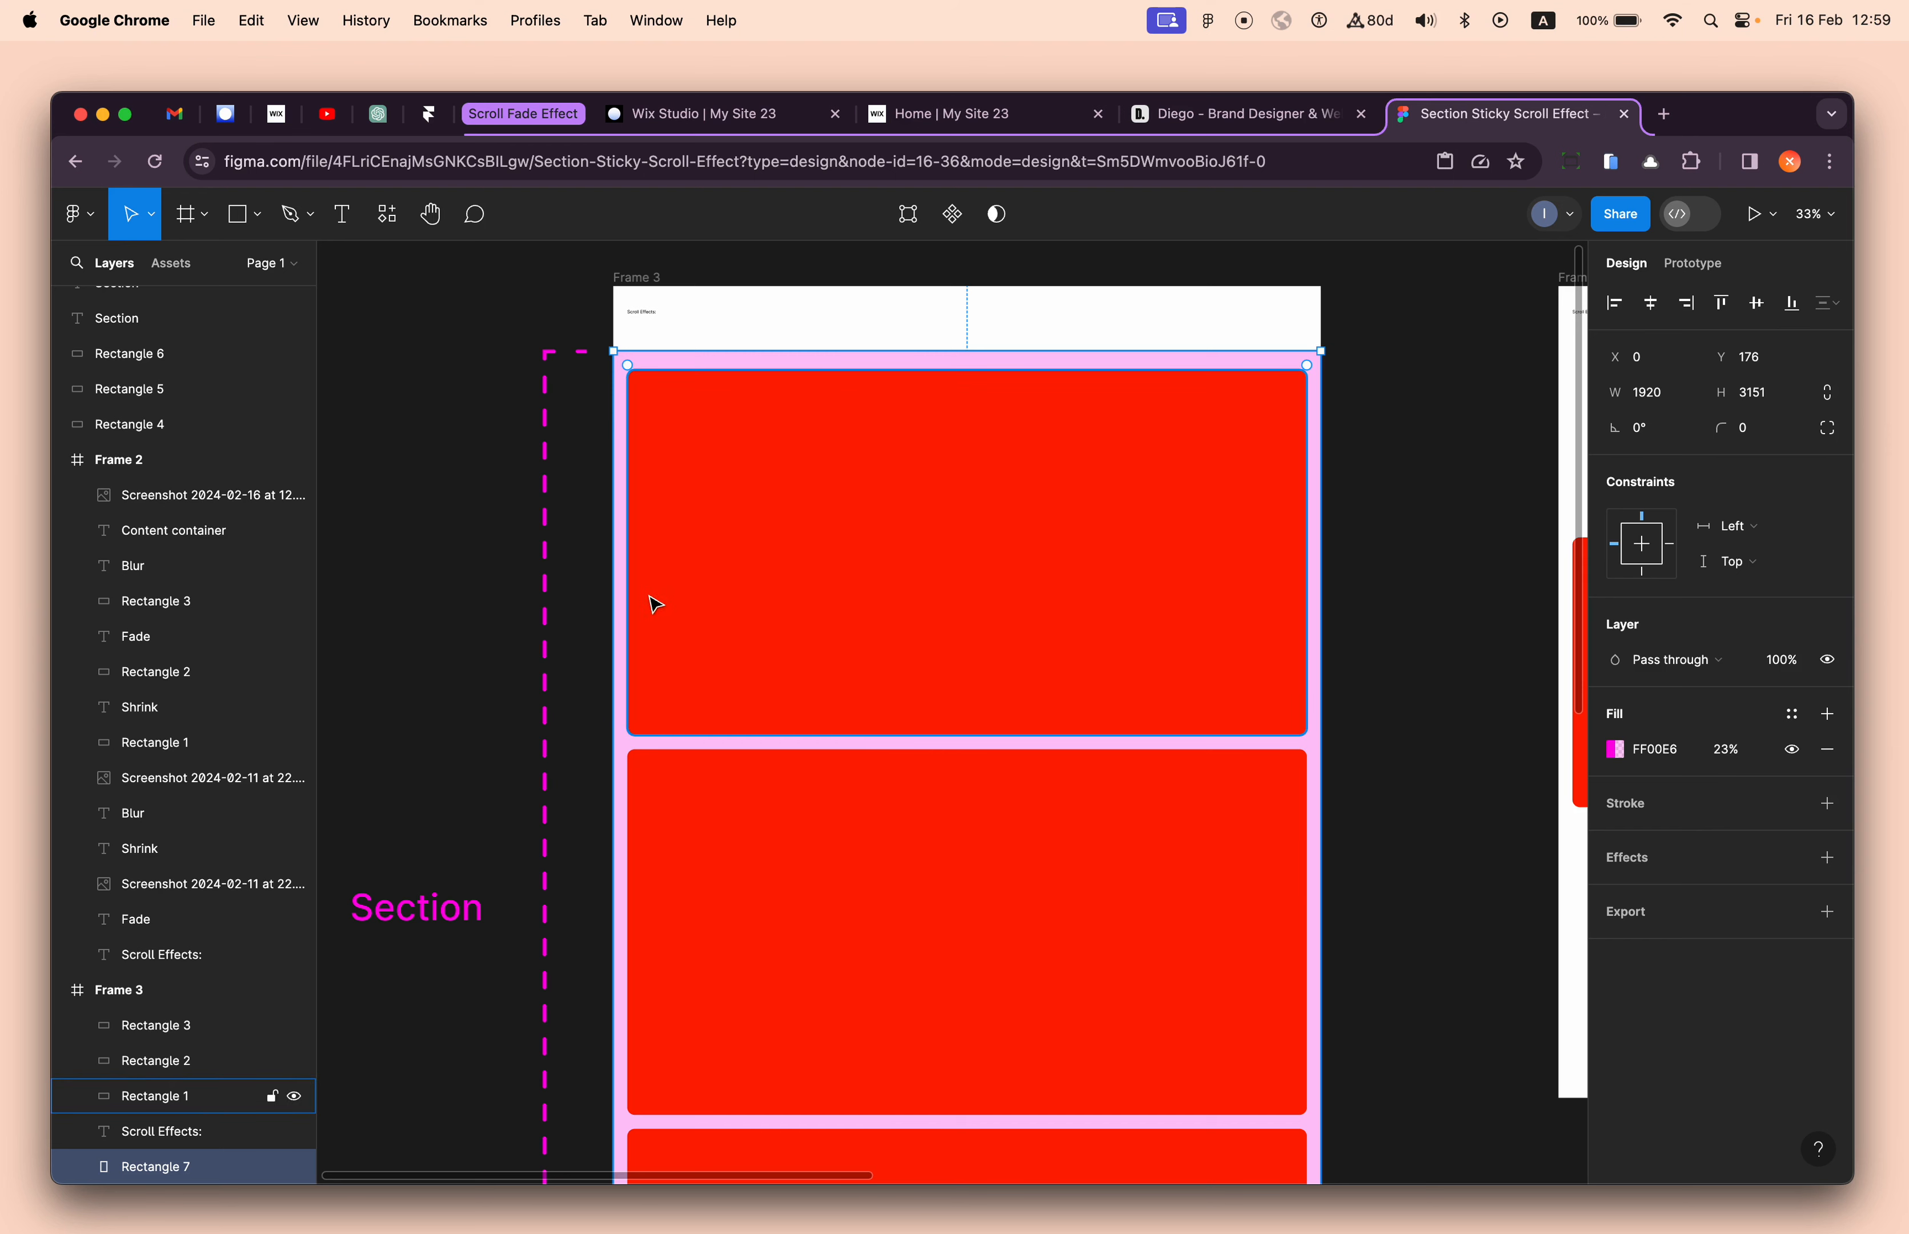
{"action": "scroll", "coordinate": [675, 638], "scroll_direction": "down", "scroll_amount": 5}
{"action": "scroll", "coordinate": [759, 651], "scroll_direction": "right", "scroll_amount": 2}
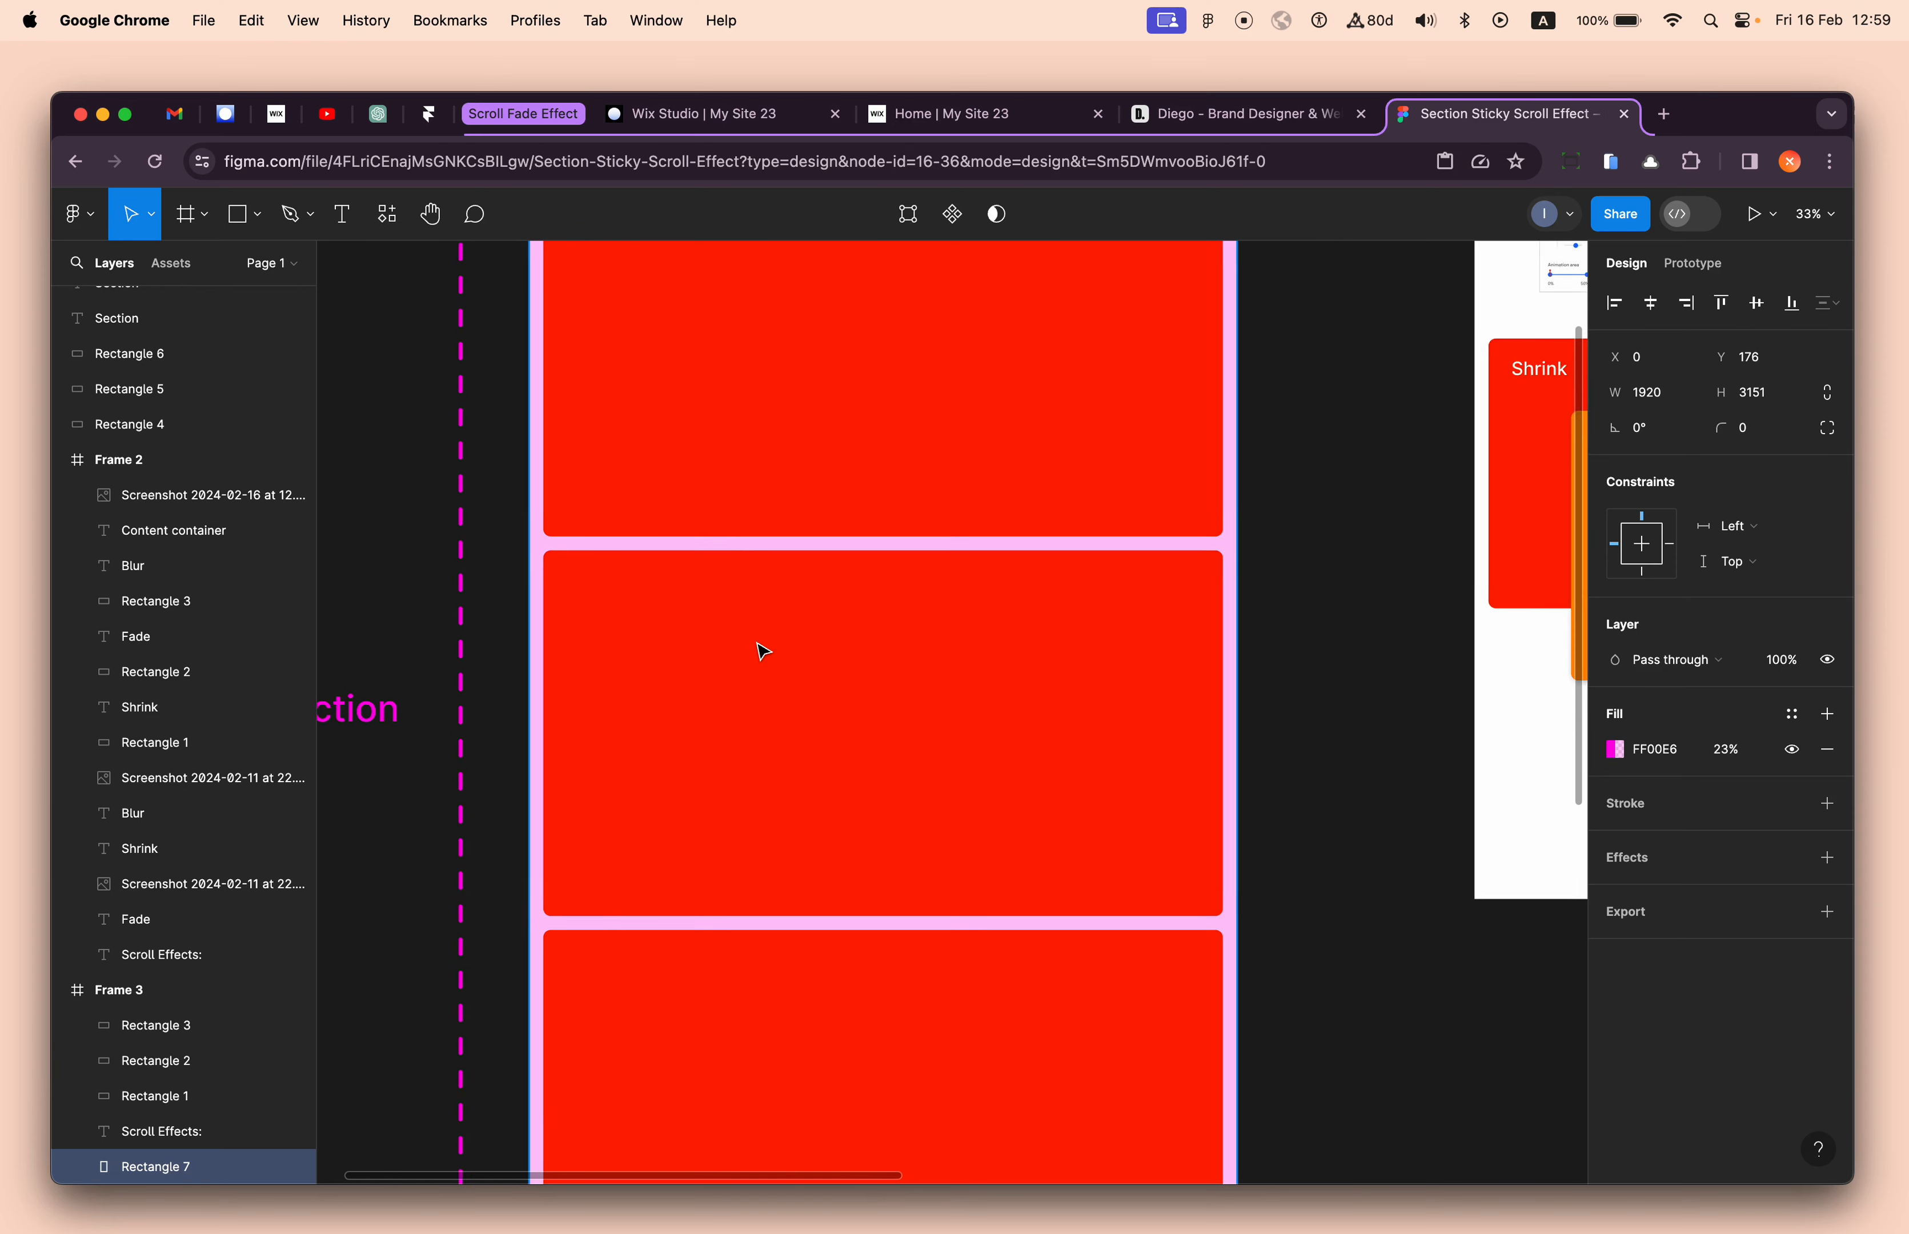
{"action": "scroll", "coordinate": [757, 644], "scroll_direction": "down", "scroll_amount": 2}
{"action": "scroll", "coordinate": [758, 643], "scroll_direction": "left", "scroll_amount": 1}
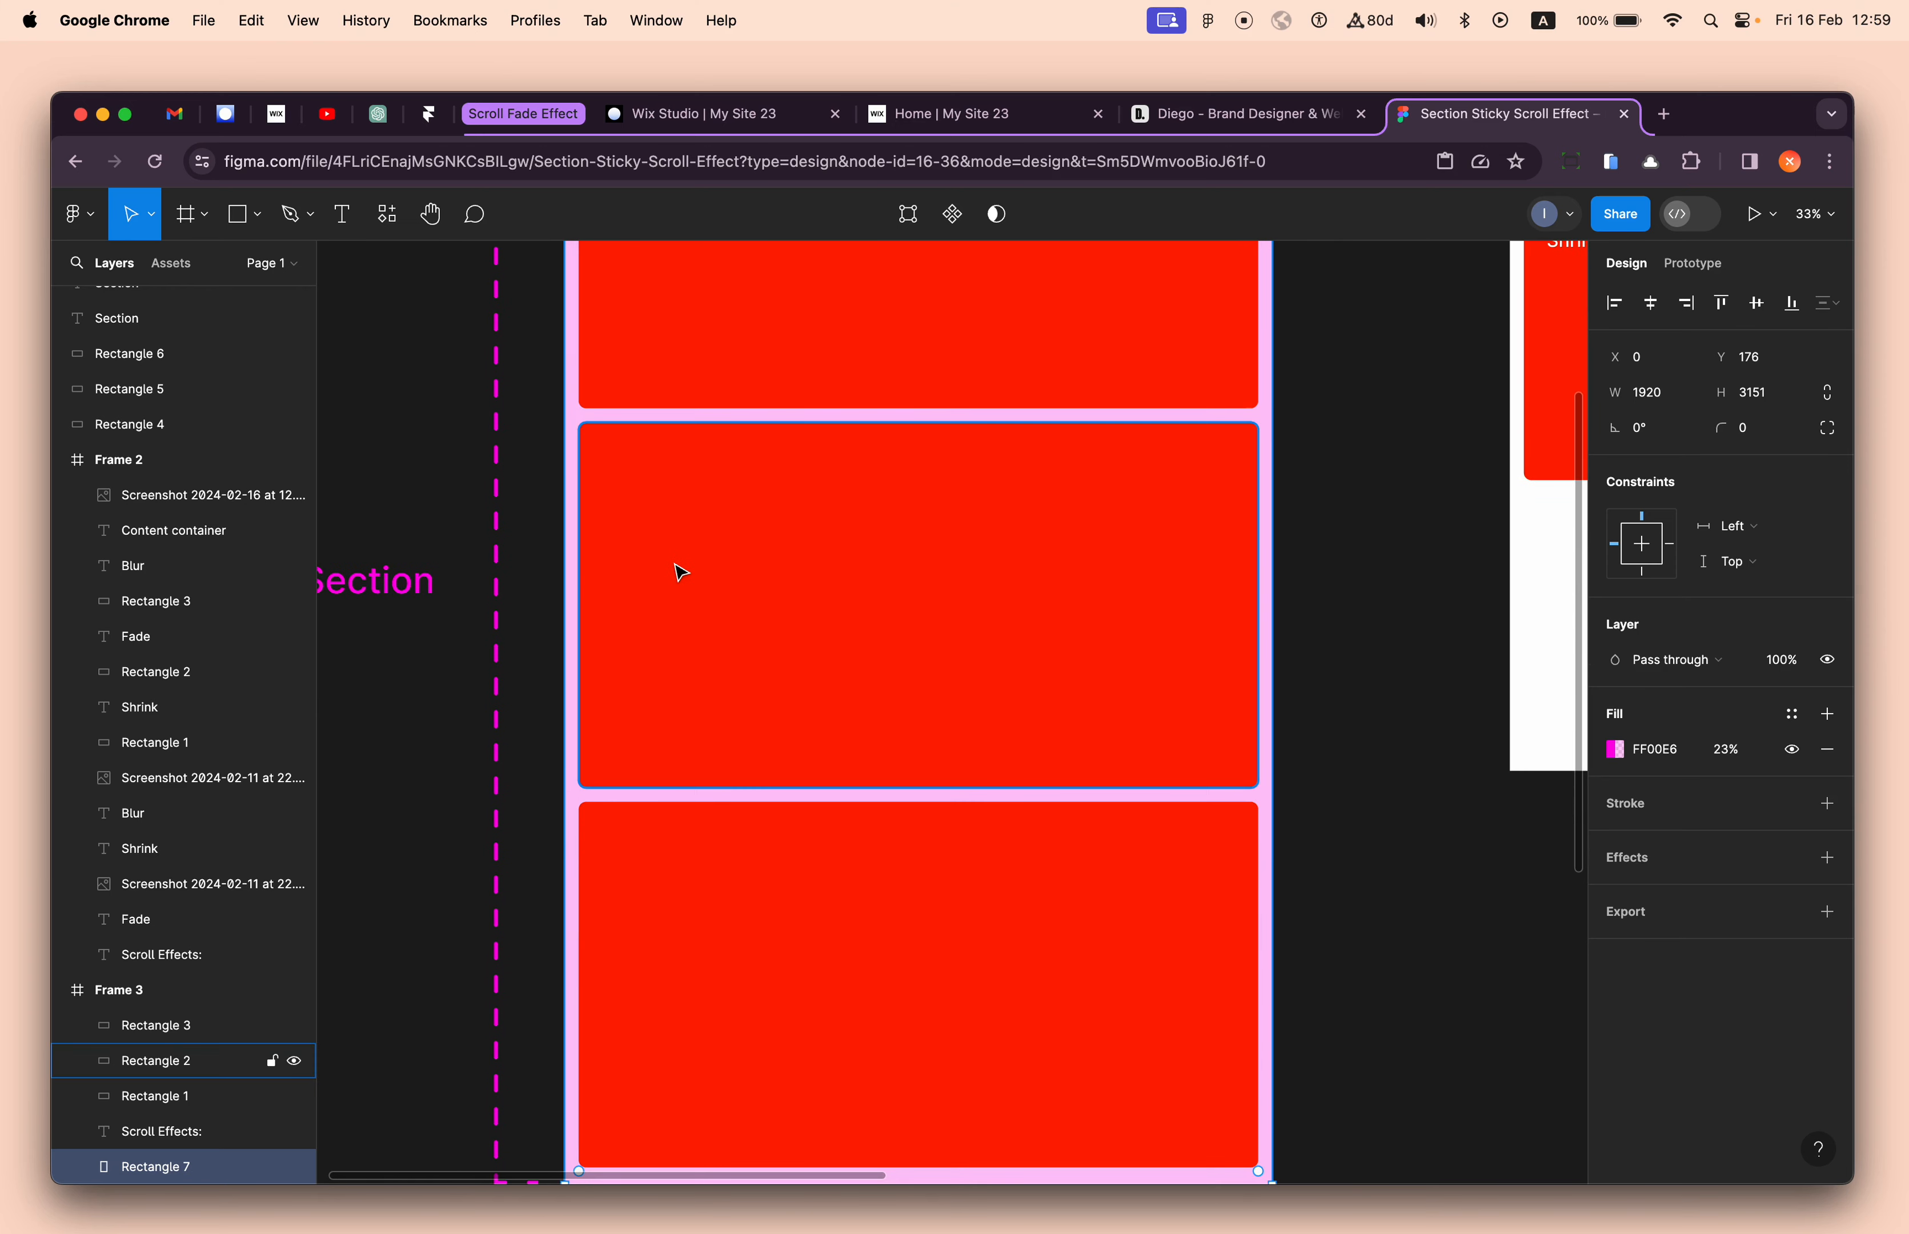
{"action": "scroll", "coordinate": [680, 572], "scroll_direction": "down", "scroll_amount": 2}
{"action": "scroll", "coordinate": [681, 572], "scroll_direction": "left", "scroll_amount": 2}
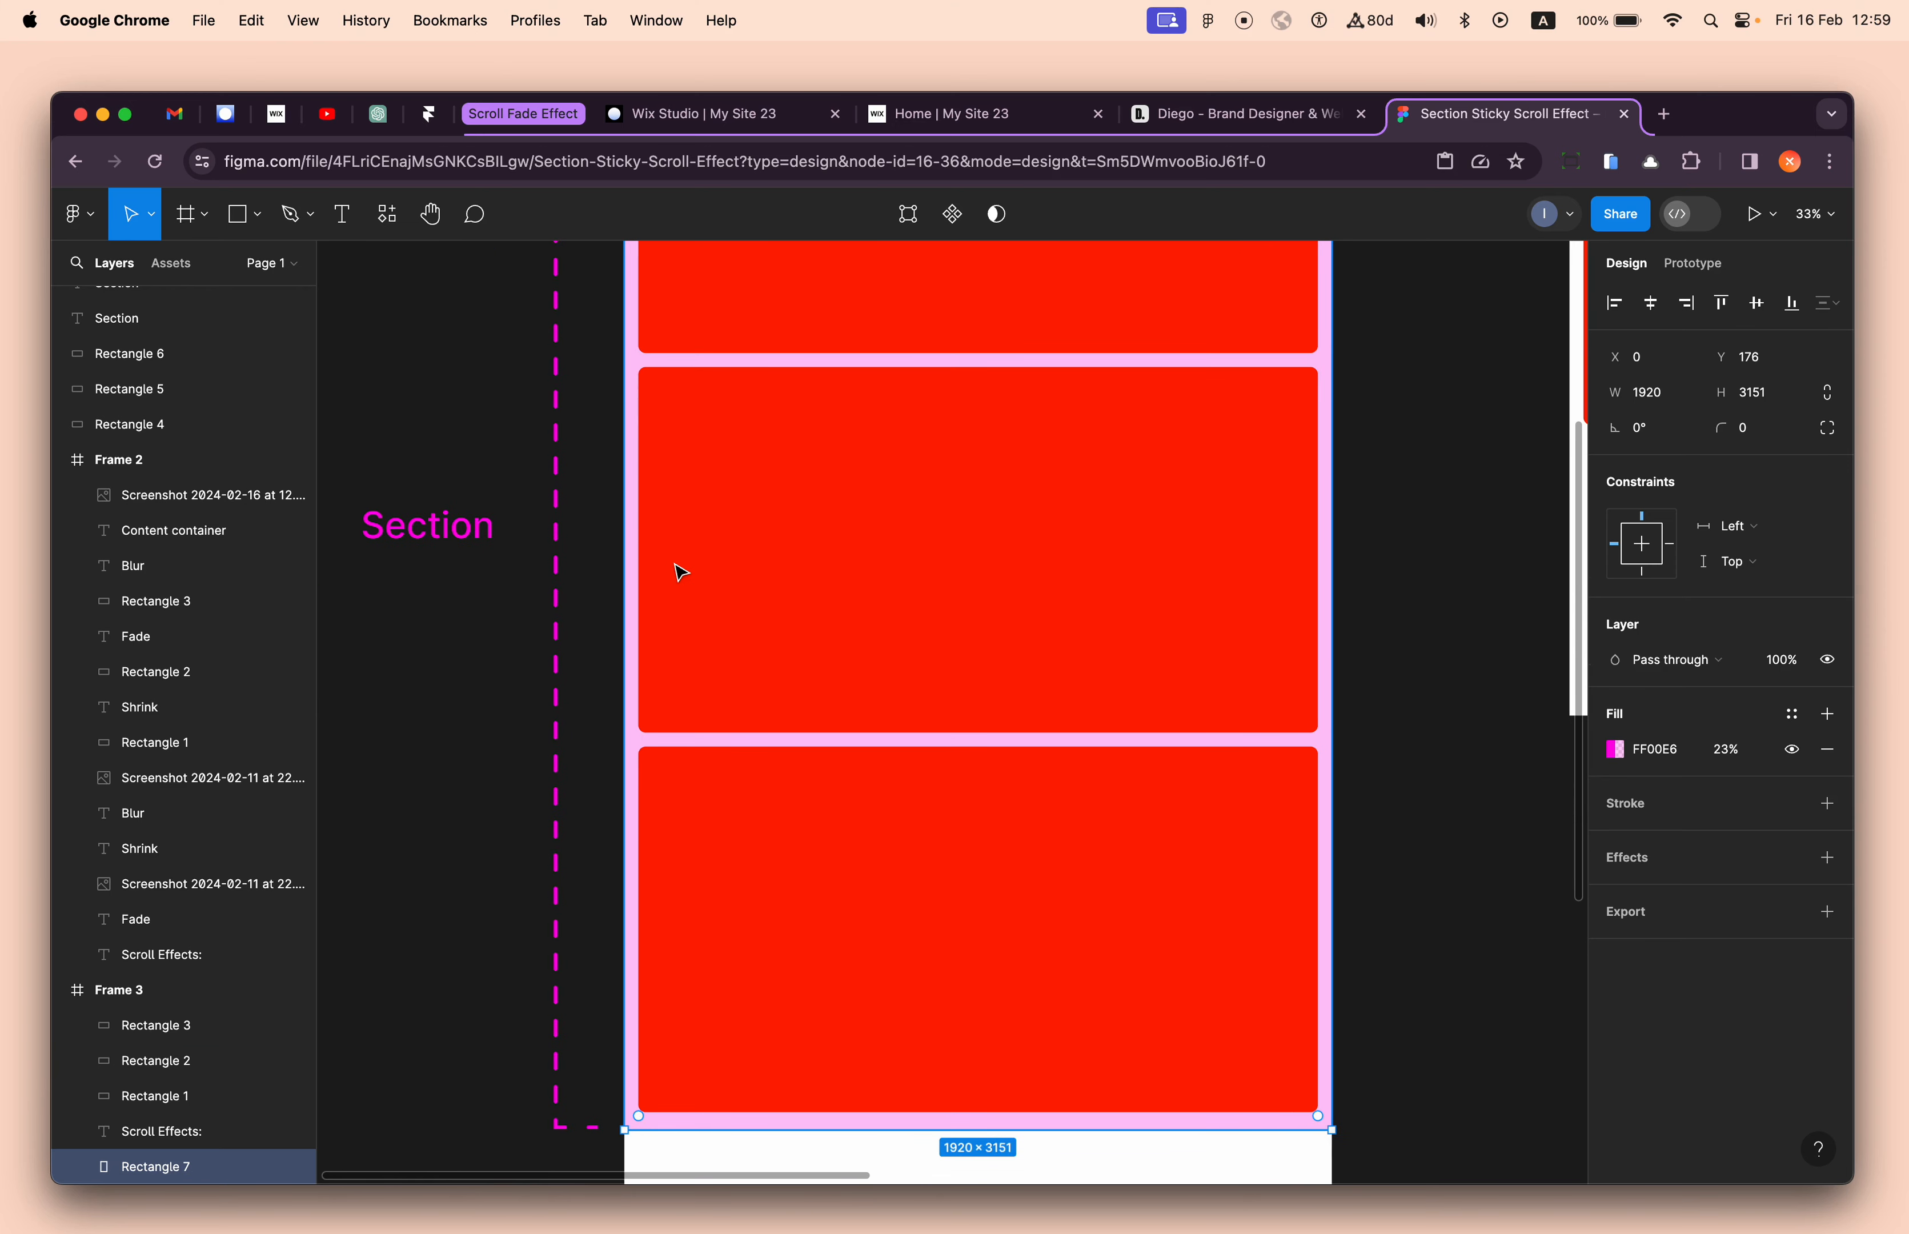
{"action": "scroll", "coordinate": [680, 572], "scroll_direction": "down", "scroll_amount": 2}
{"action": "scroll", "coordinate": [681, 572], "scroll_direction": "right", "scroll_amount": 3}
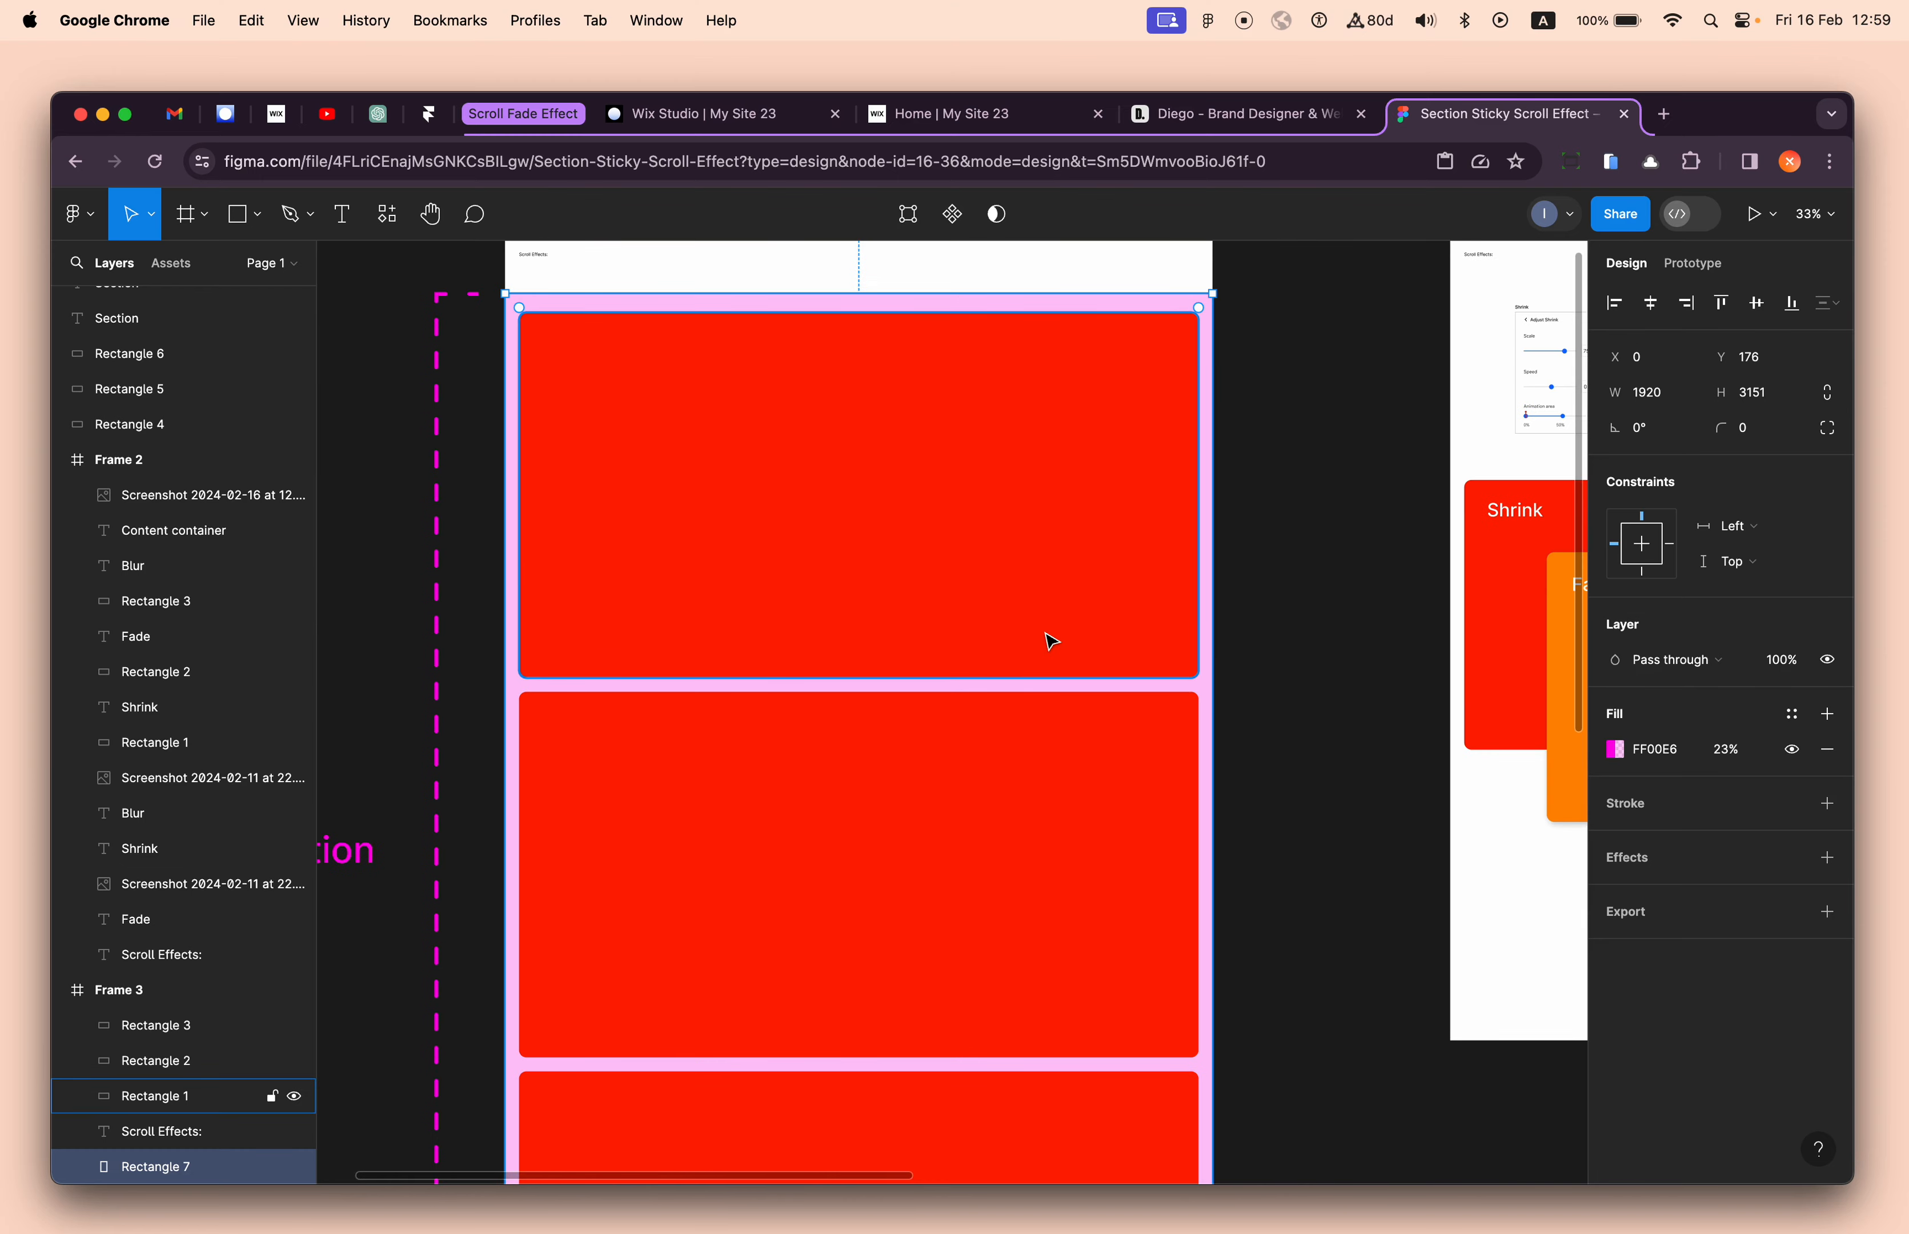
- Review the overall height of the section in Frame 3 and select its first red container rectangle
{"action": "scroll", "coordinate": [1047, 642], "scroll_direction": "down", "scroll_amount": 3}
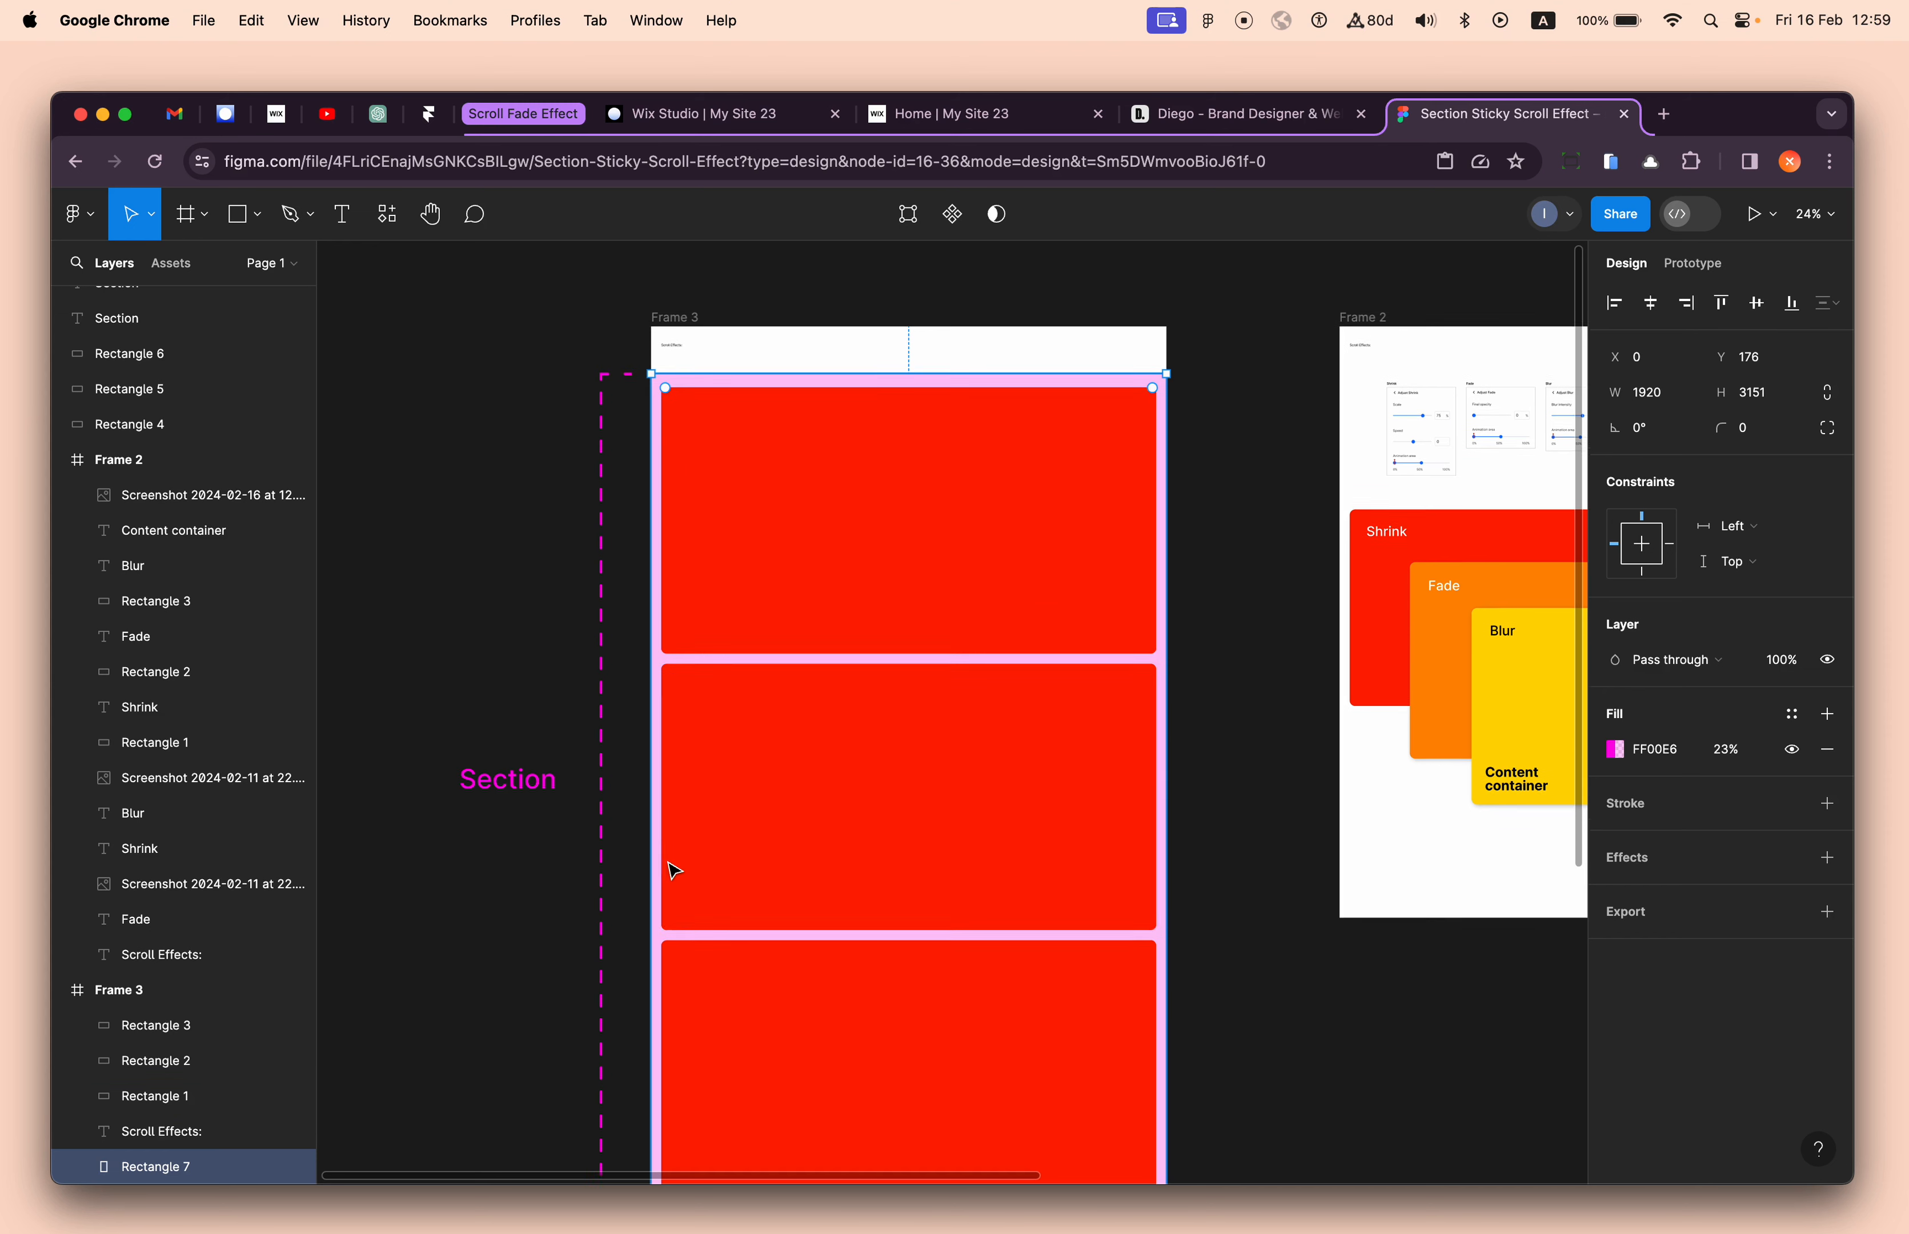
{"action": "scroll", "coordinate": [671, 872], "scroll_direction": "down", "scroll_amount": 2}
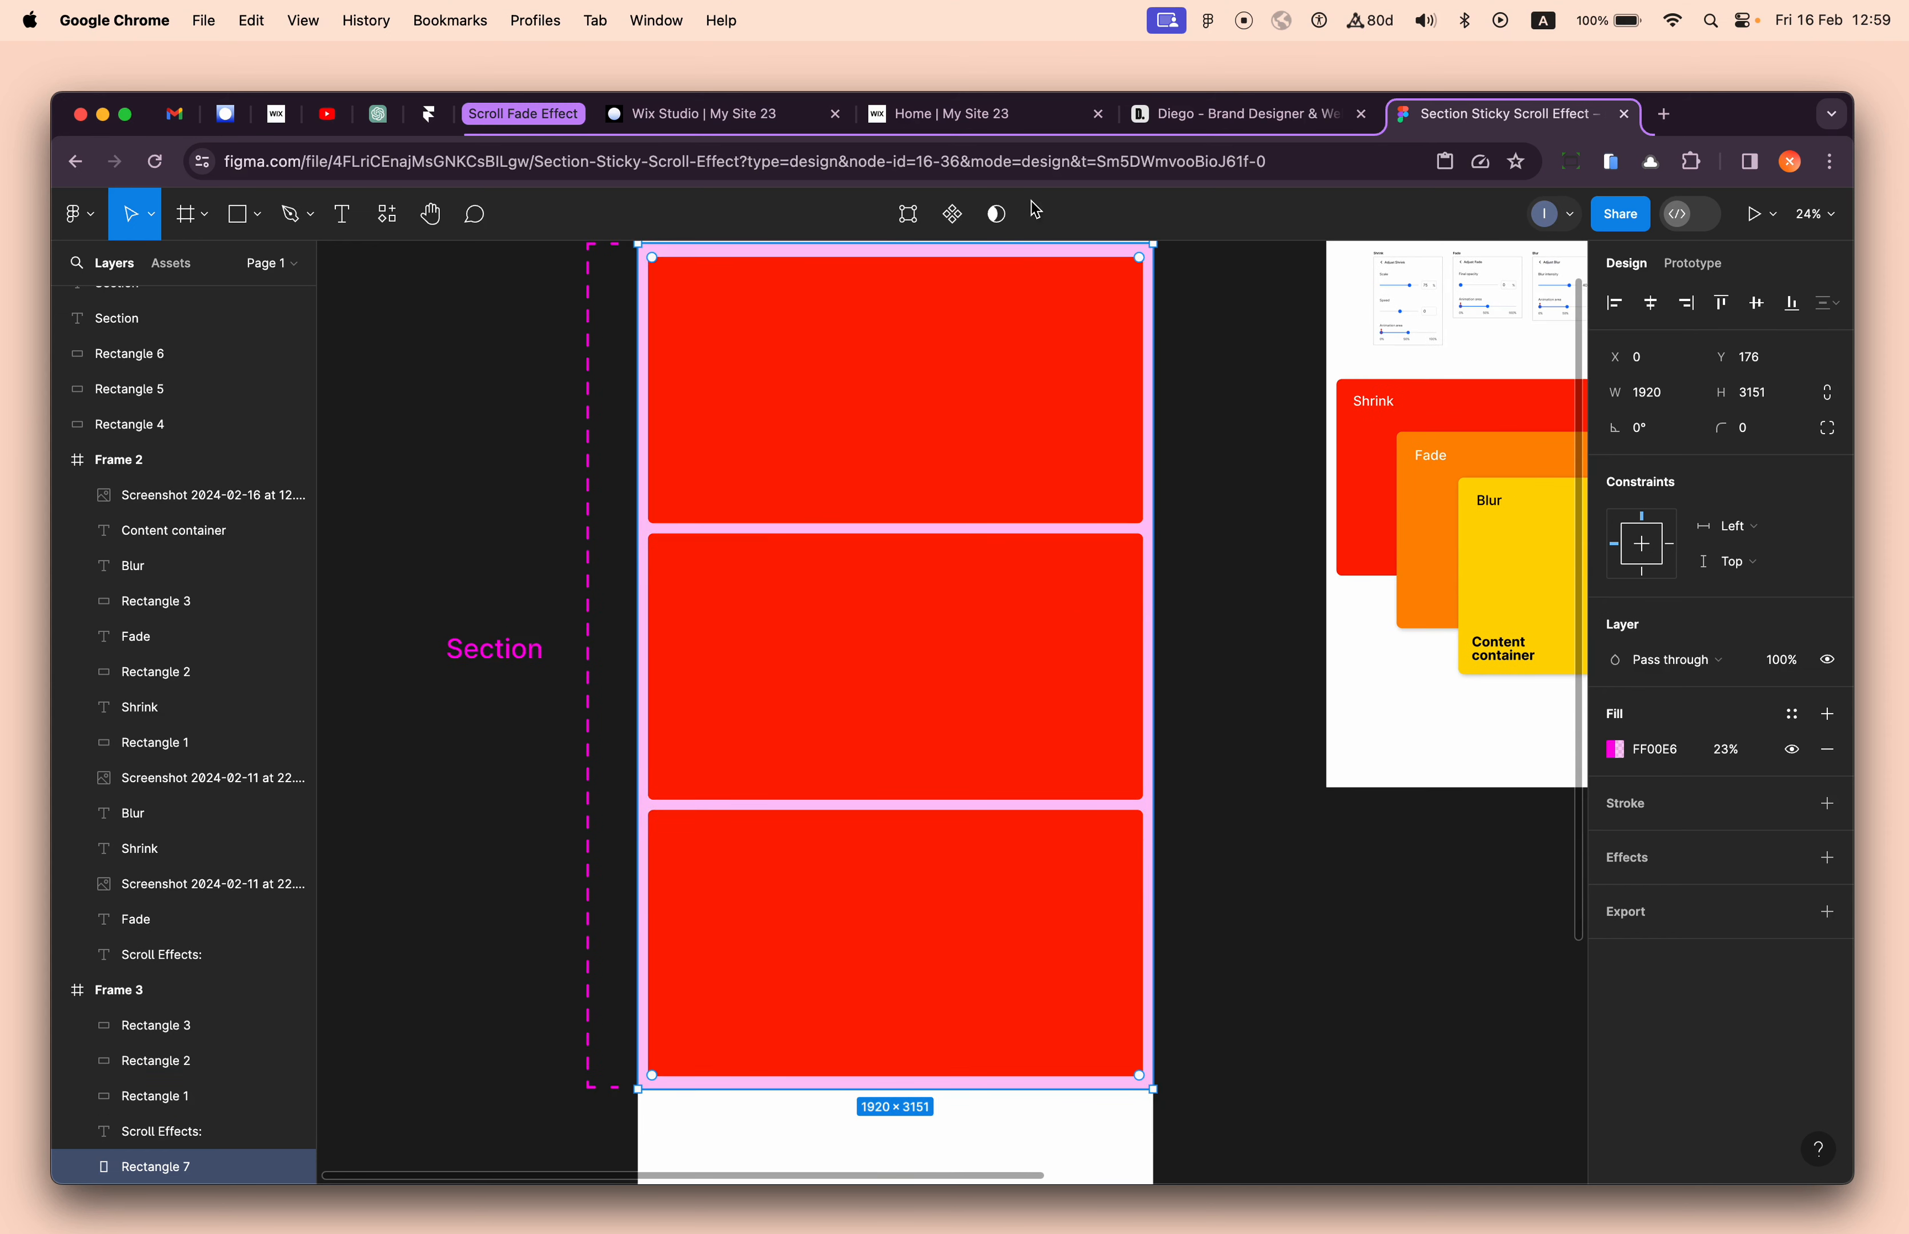
{"action": "scroll", "coordinate": [842, 802], "scroll_direction": "down", "scroll_amount": 2}
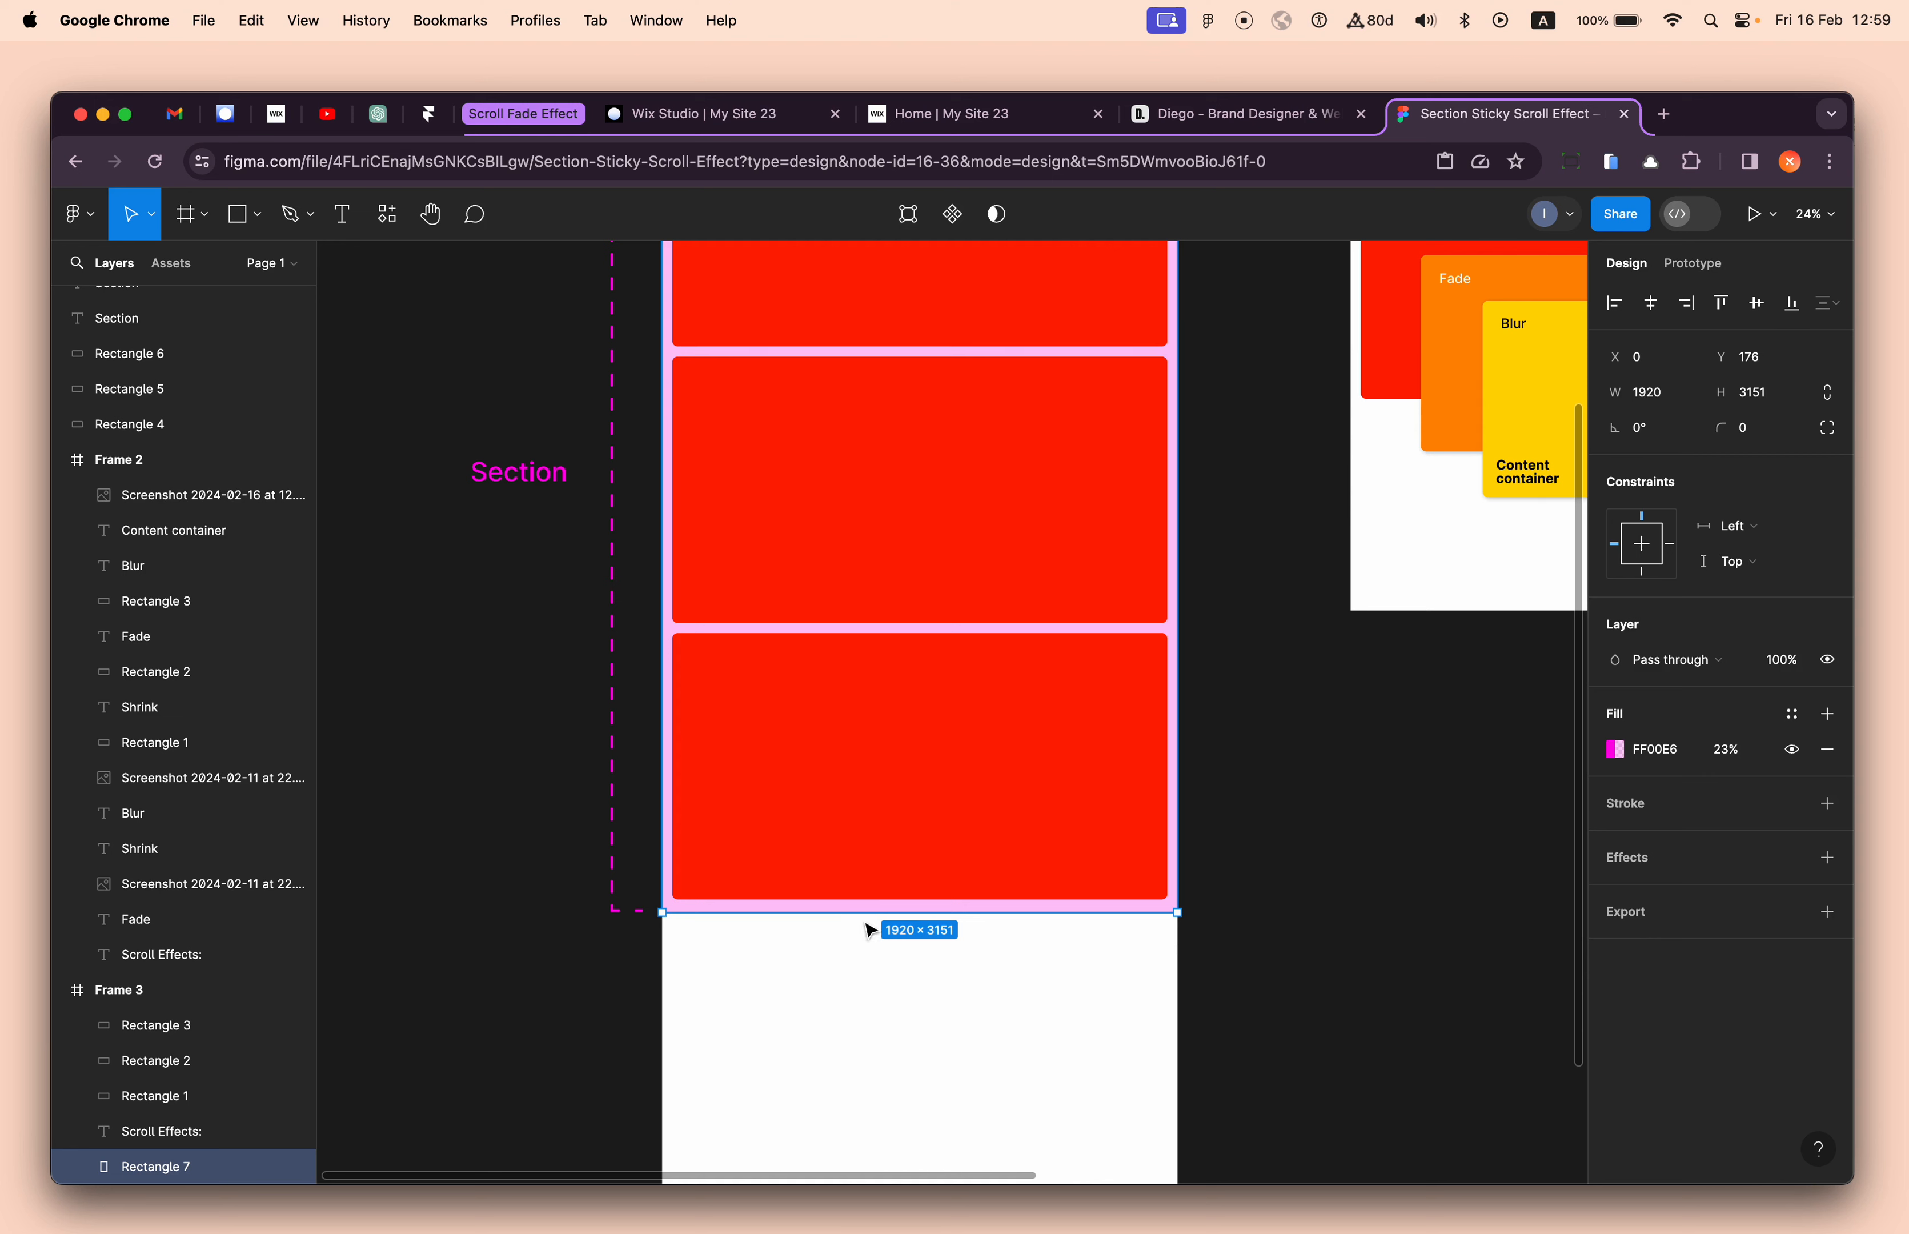
{"action": "scroll", "coordinate": [943, 871], "scroll_direction": "up", "scroll_amount": 3}
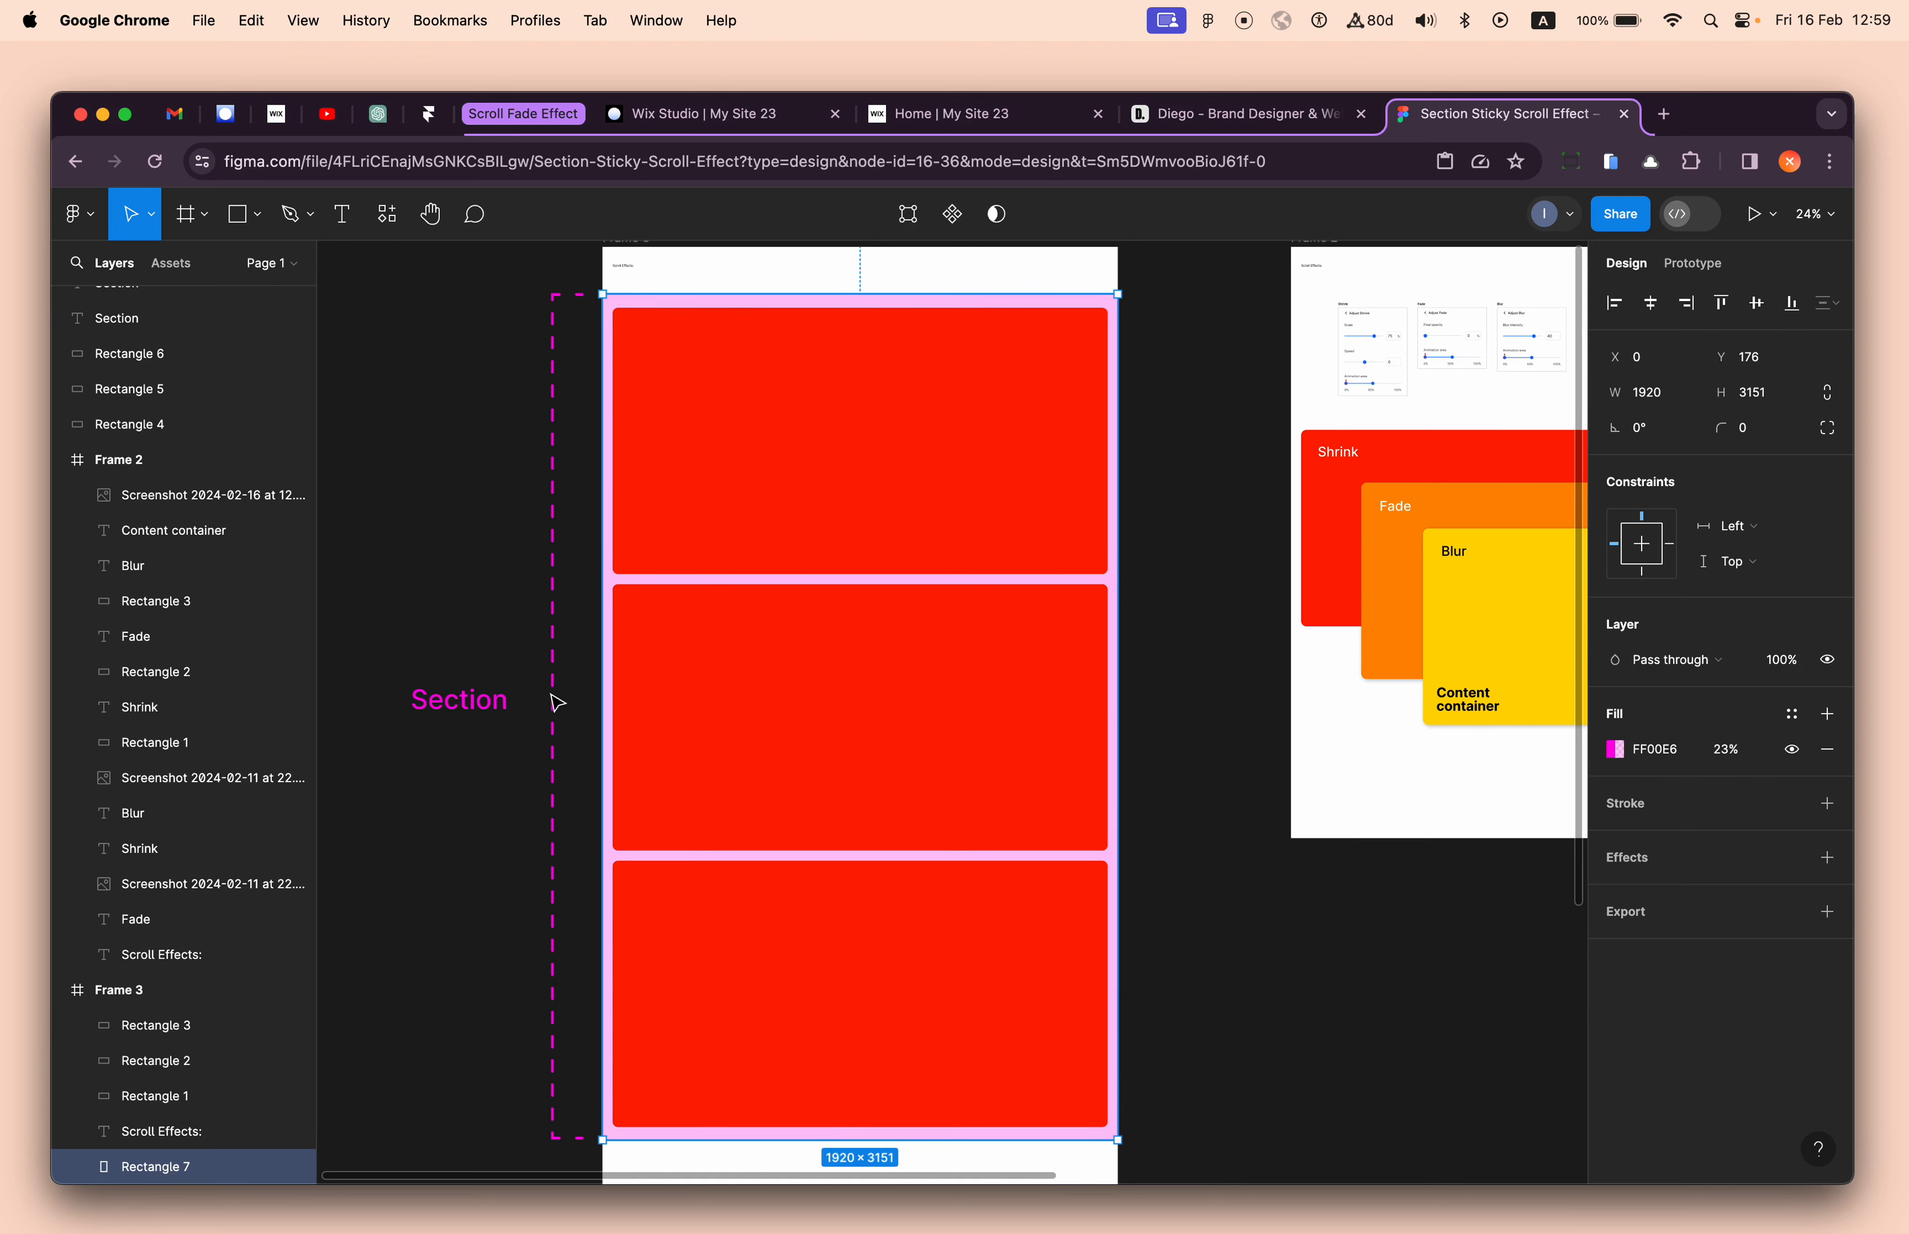
{"action": "scroll", "coordinate": [581, 1035], "scroll_direction": "down", "scroll_amount": 2}
{"action": "scroll", "coordinate": [576, 1031], "scroll_direction": "up", "scroll_amount": 3}
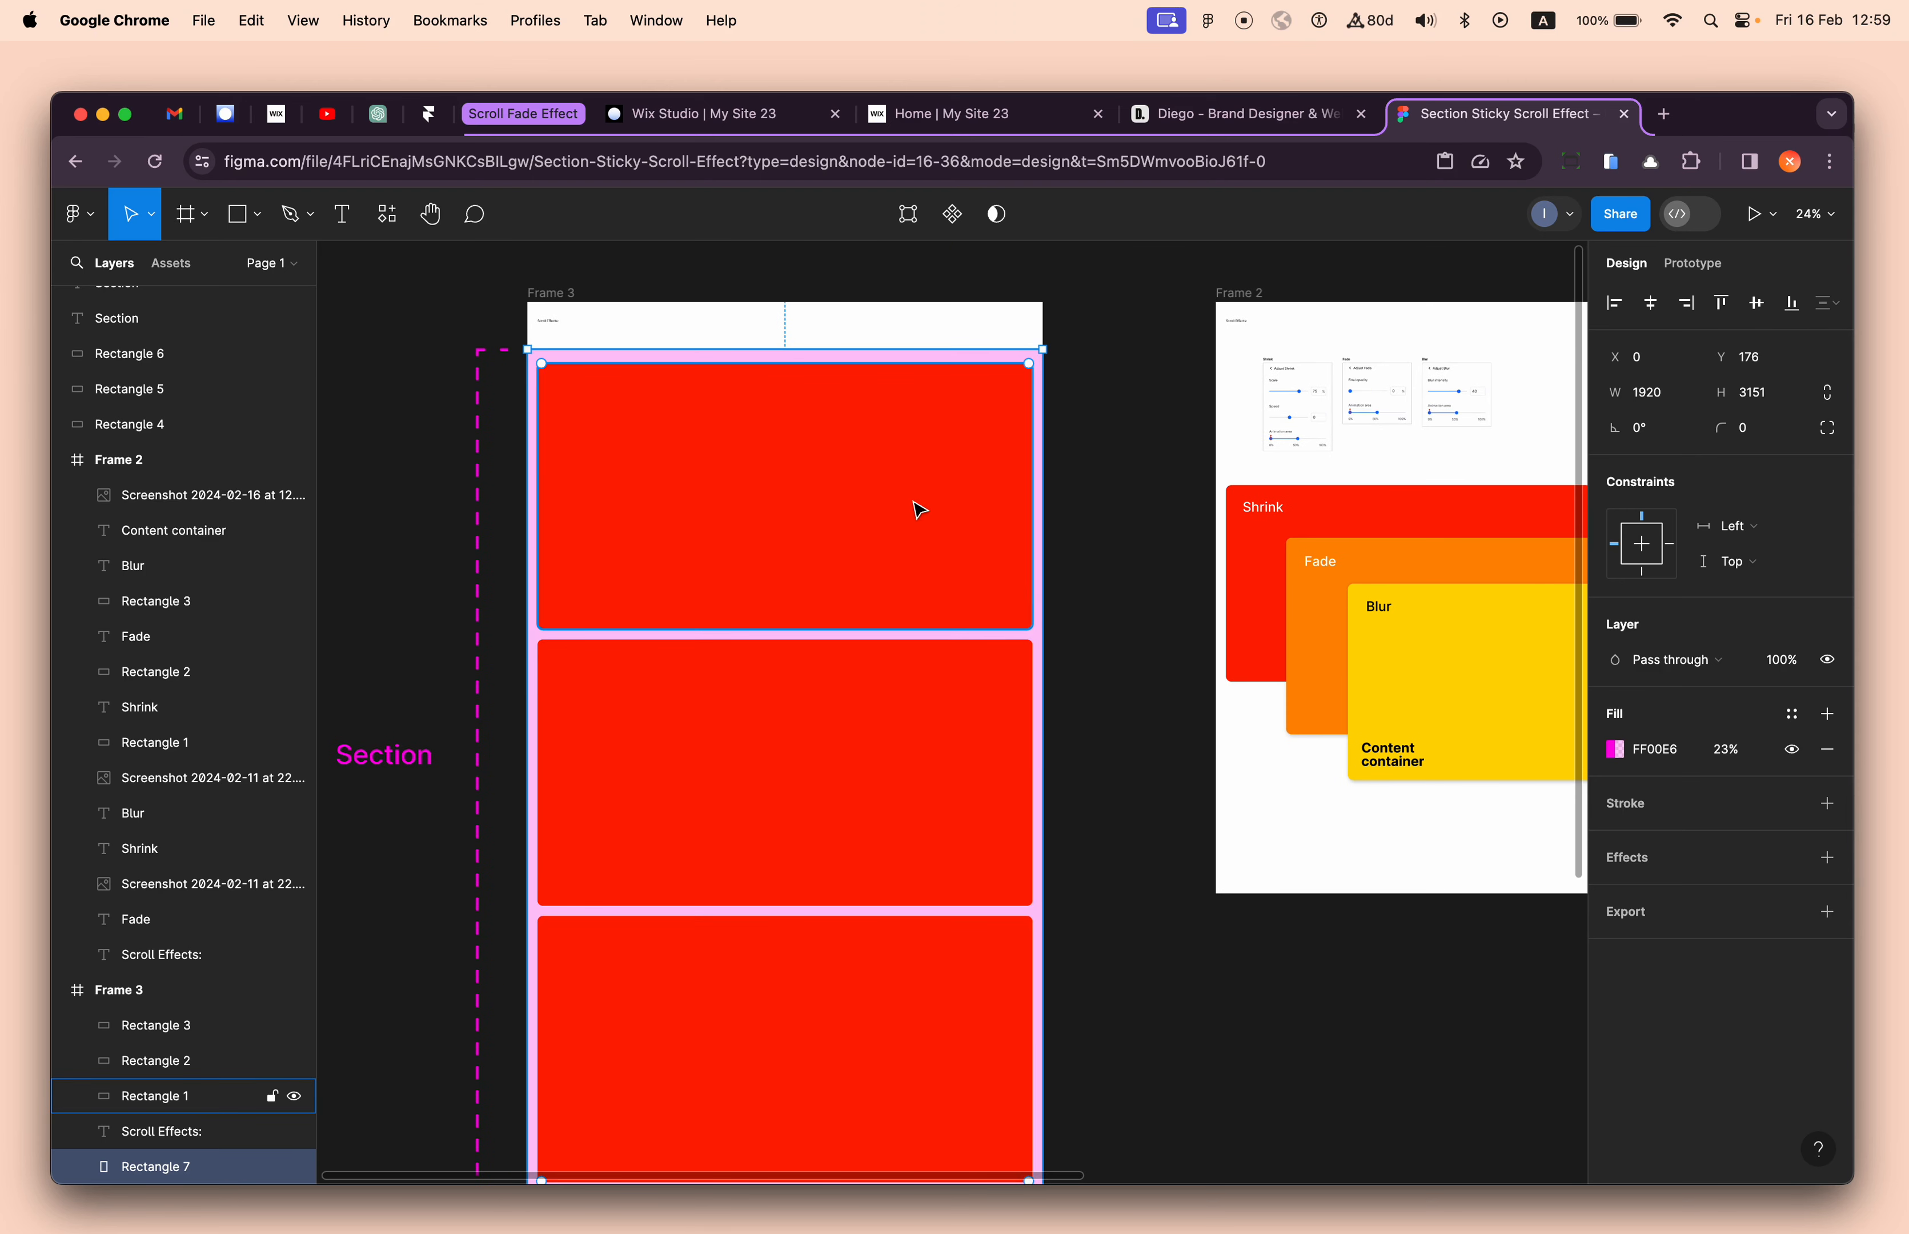
{"action": "scroll", "coordinate": [732, 441], "scroll_direction": "up", "scroll_amount": 4}
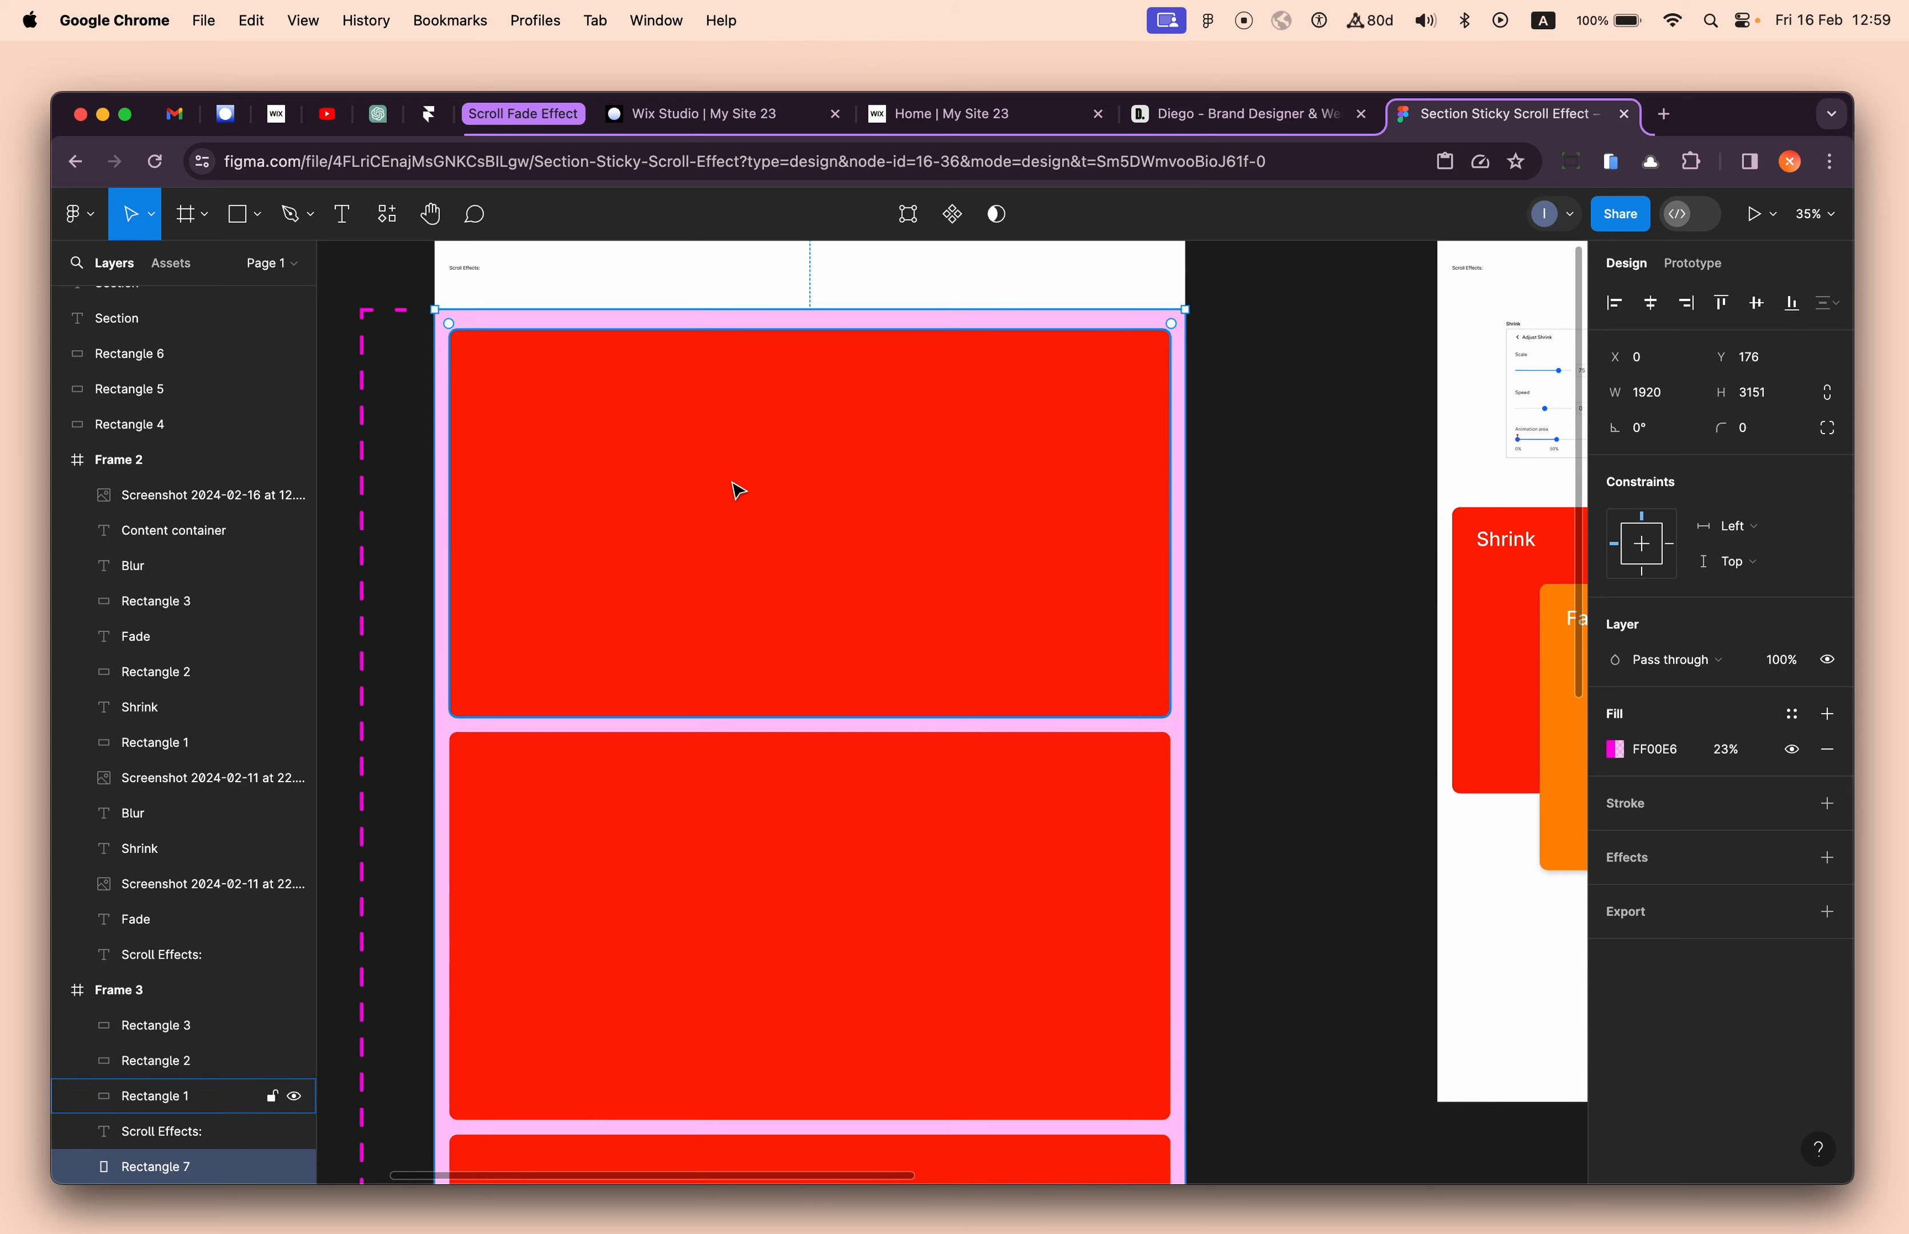
{"action": "left_click", "coordinate": [733, 484]}
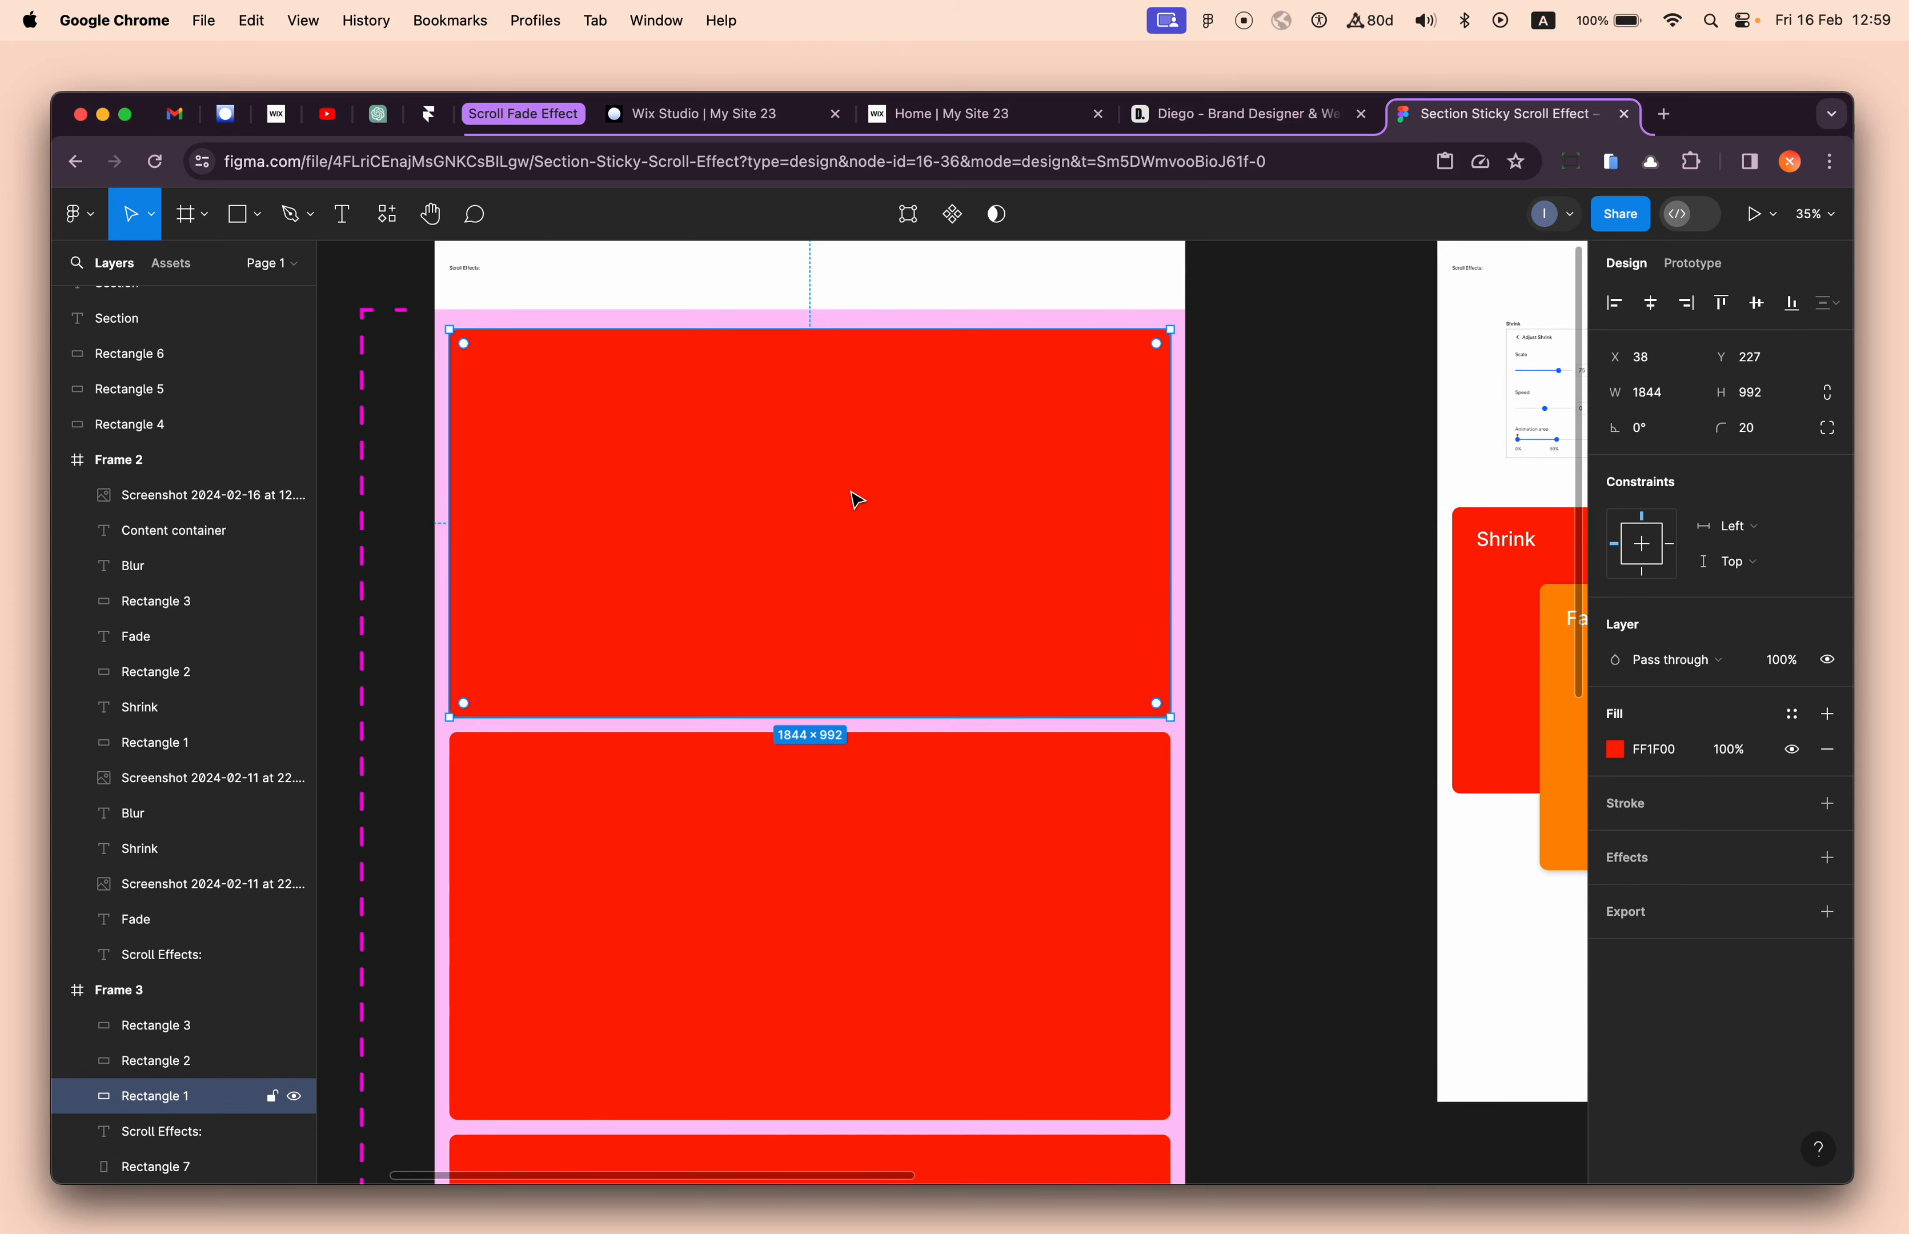
- Go to the overlapping effect rectangles in Frame 2 and select the red Shrink rectangle to examine it
{"action": "scroll", "coordinate": [853, 498], "scroll_direction": "right", "scroll_amount": 10}
{"action": "scroll", "coordinate": [979, 601], "scroll_direction": "up", "scroll_amount": 3}
{"action": "scroll", "coordinate": [980, 601], "scroll_direction": "right", "scroll_amount": 3}
{"action": "scroll", "coordinate": [980, 601], "scroll_direction": "down", "scroll_amount": 2}
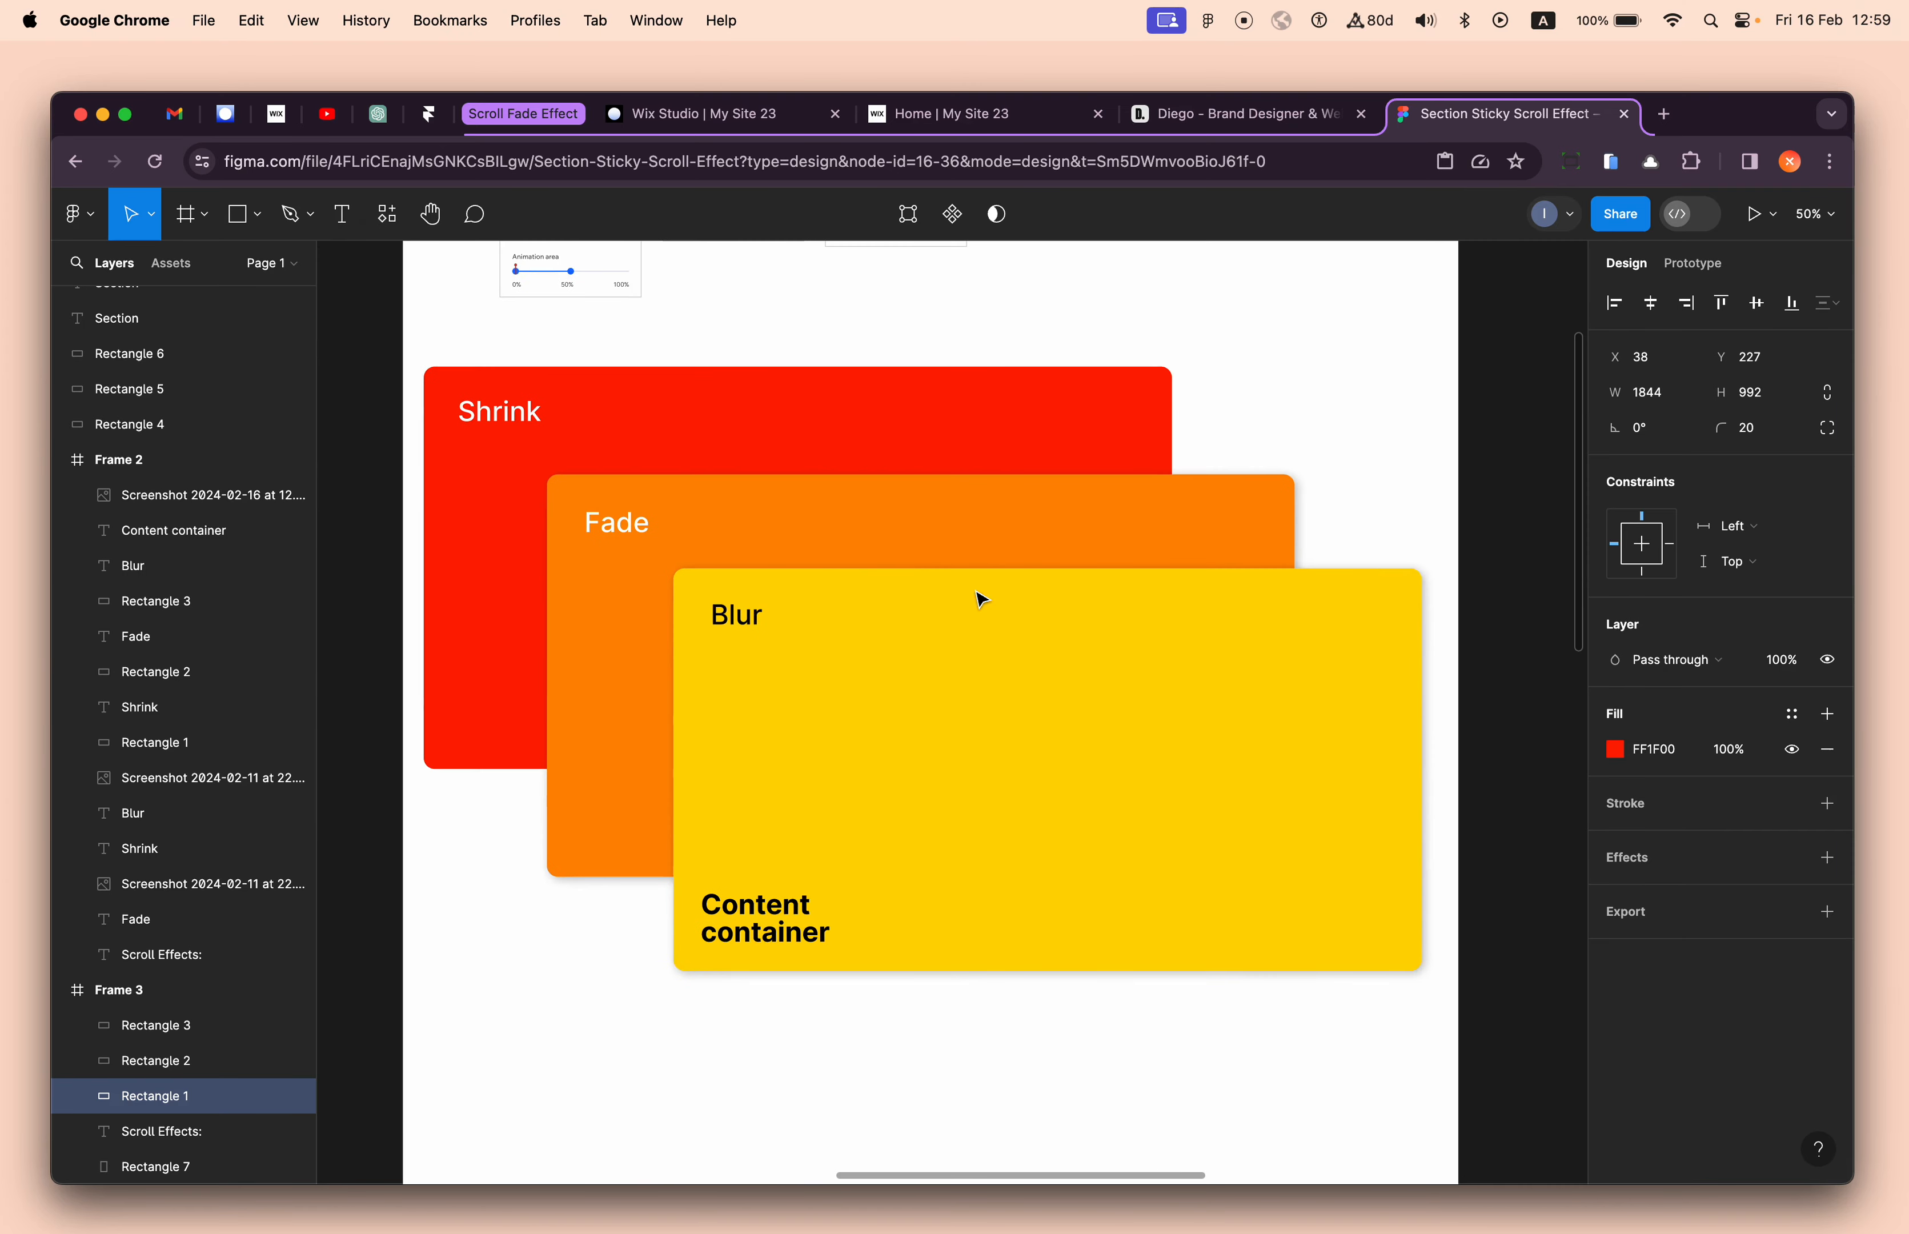
{"action": "left_click", "coordinate": [593, 440]}
{"action": "scroll", "coordinate": [592, 437], "scroll_direction": "left", "scroll_amount": 3}
{"action": "scroll", "coordinate": [592, 437], "scroll_direction": "up", "scroll_amount": 1}
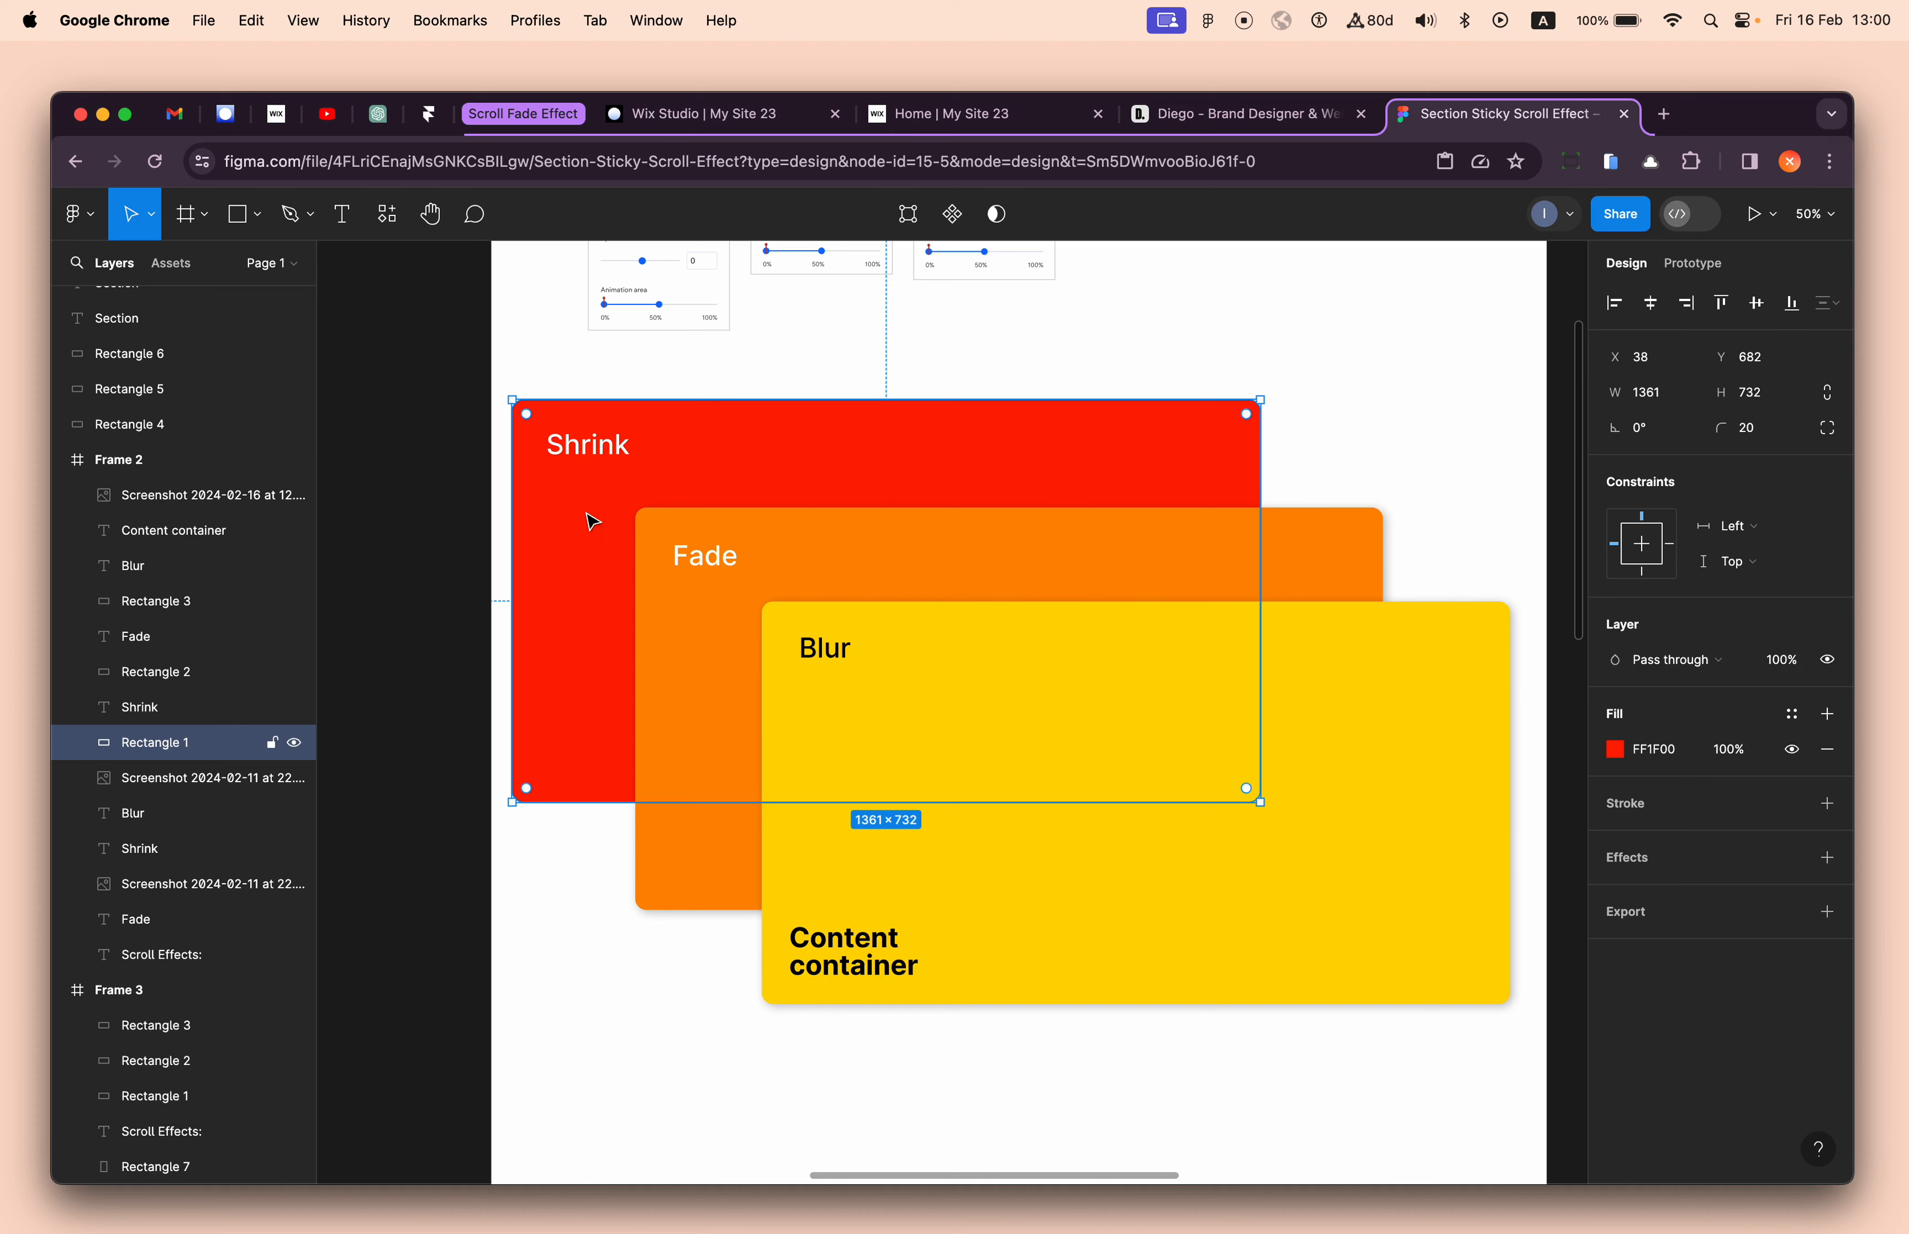
- Examine the orange Fade rectangle and the yellow Blur rectangle with the content container, selecting each in turn
{"action": "left_click", "coordinate": [725, 622]}
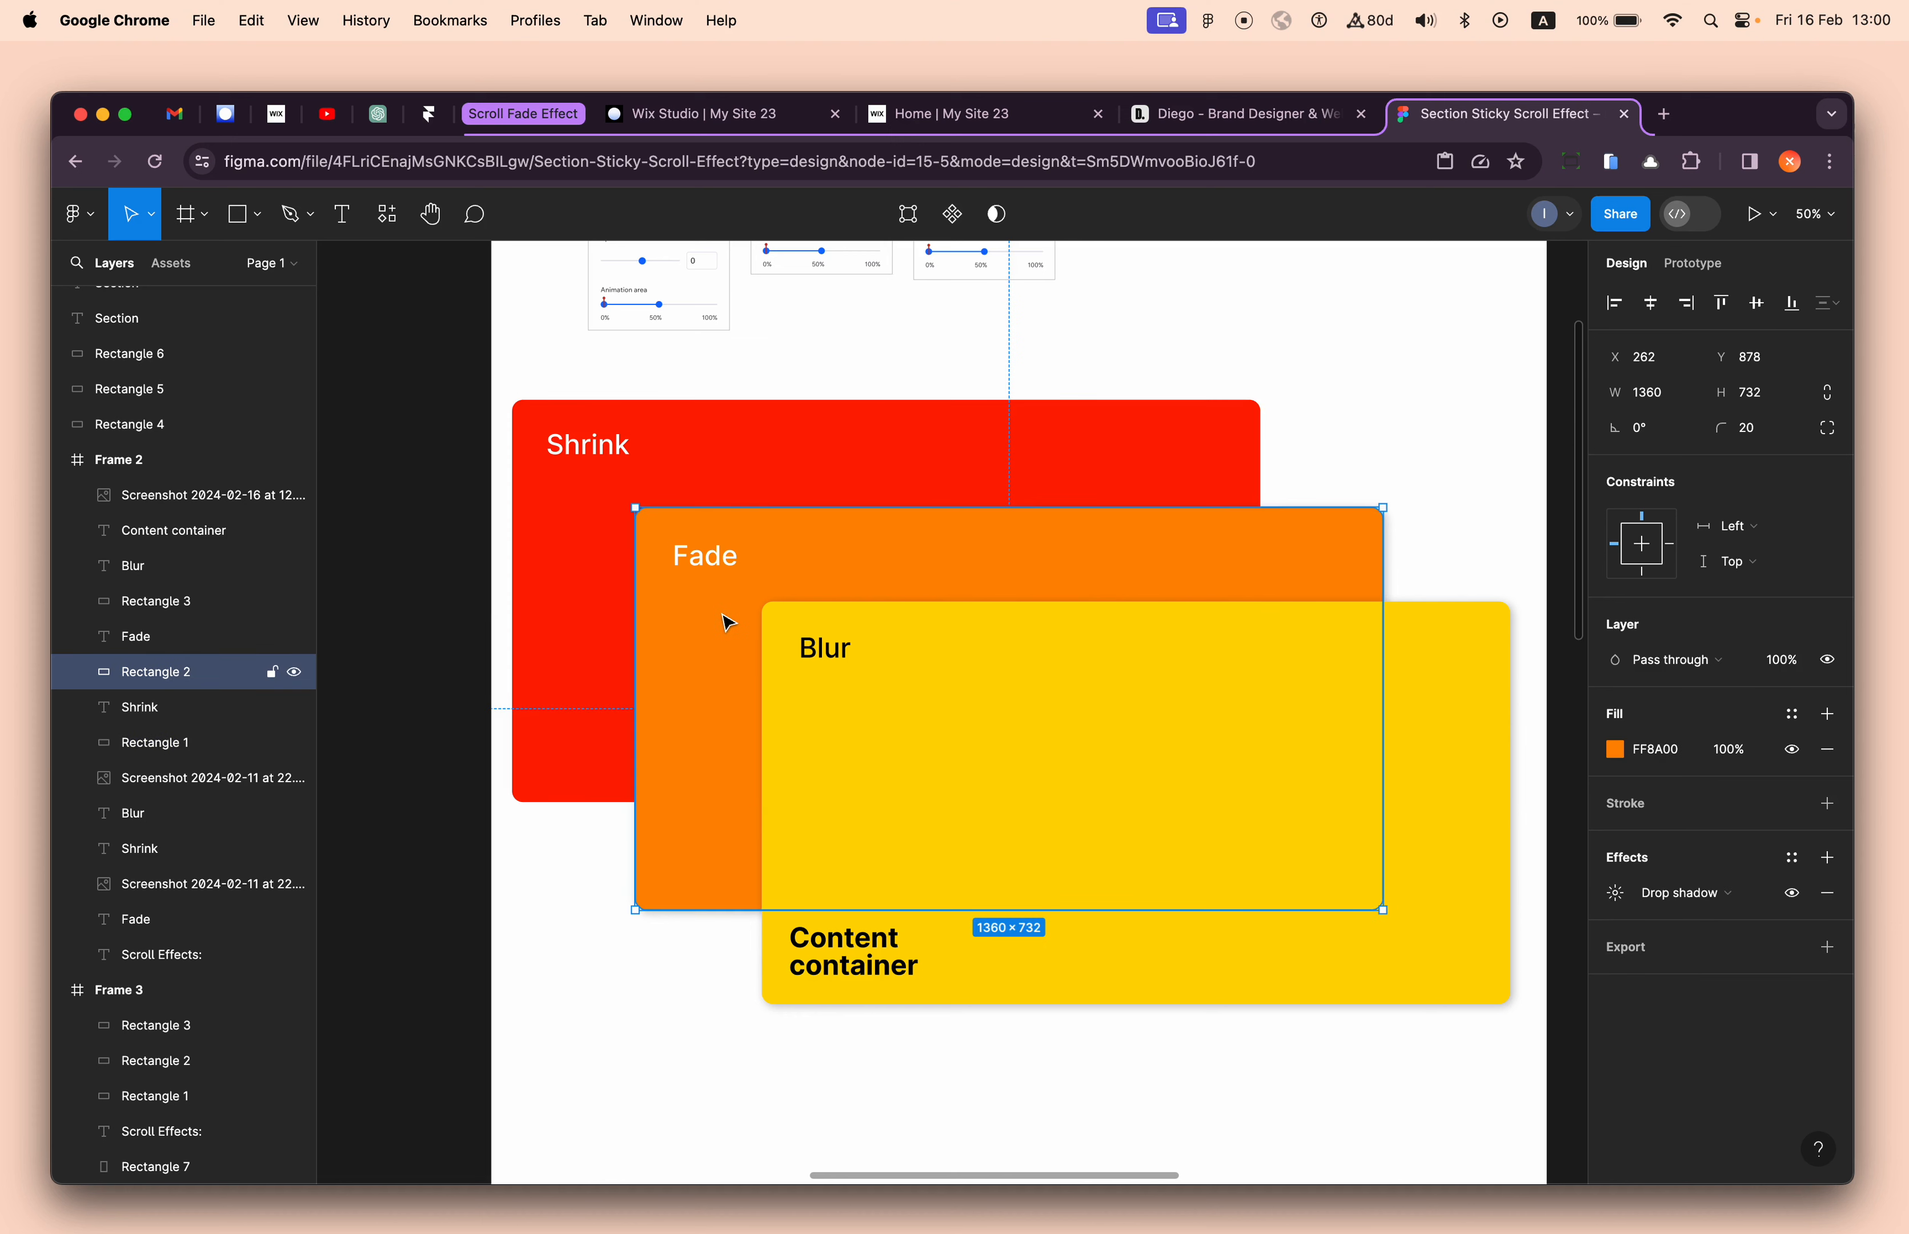
{"action": "left_click", "coordinate": [933, 751]}
{"action": "scroll", "coordinate": [1018, 777], "scroll_direction": "right", "scroll_amount": 2}
{"action": "scroll", "coordinate": [1019, 776], "scroll_direction": "down", "scroll_amount": 1}
{"action": "scroll", "coordinate": [1018, 777], "scroll_direction": "right", "scroll_amount": 1}
{"action": "scroll", "coordinate": [1019, 777], "scroll_direction": "down", "scroll_amount": 1}
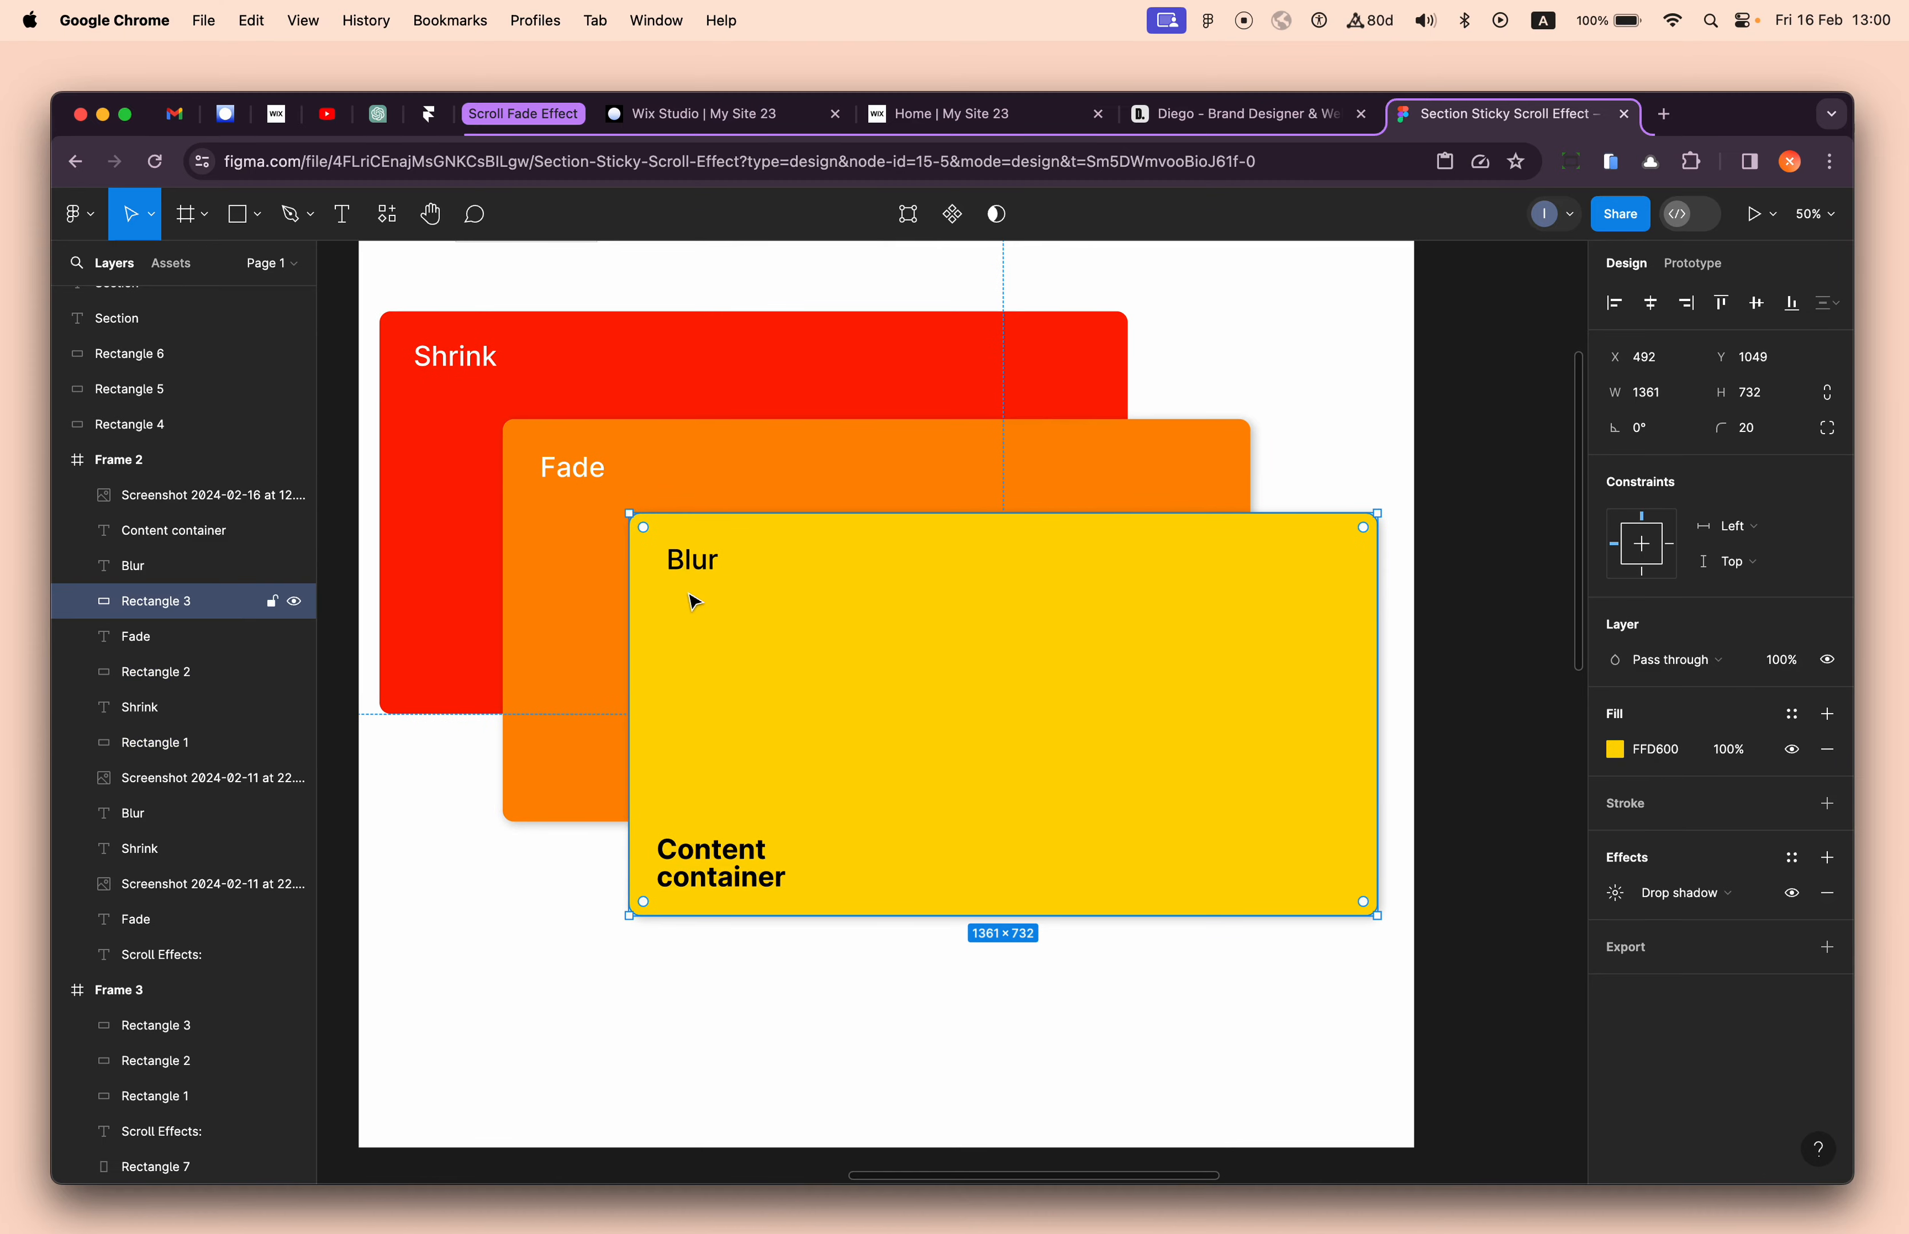
{"action": "scroll", "coordinate": [690, 587], "scroll_direction": "up", "scroll_amount": 2}
{"action": "scroll", "coordinate": [690, 588], "scroll_direction": "left", "scroll_amount": 2}
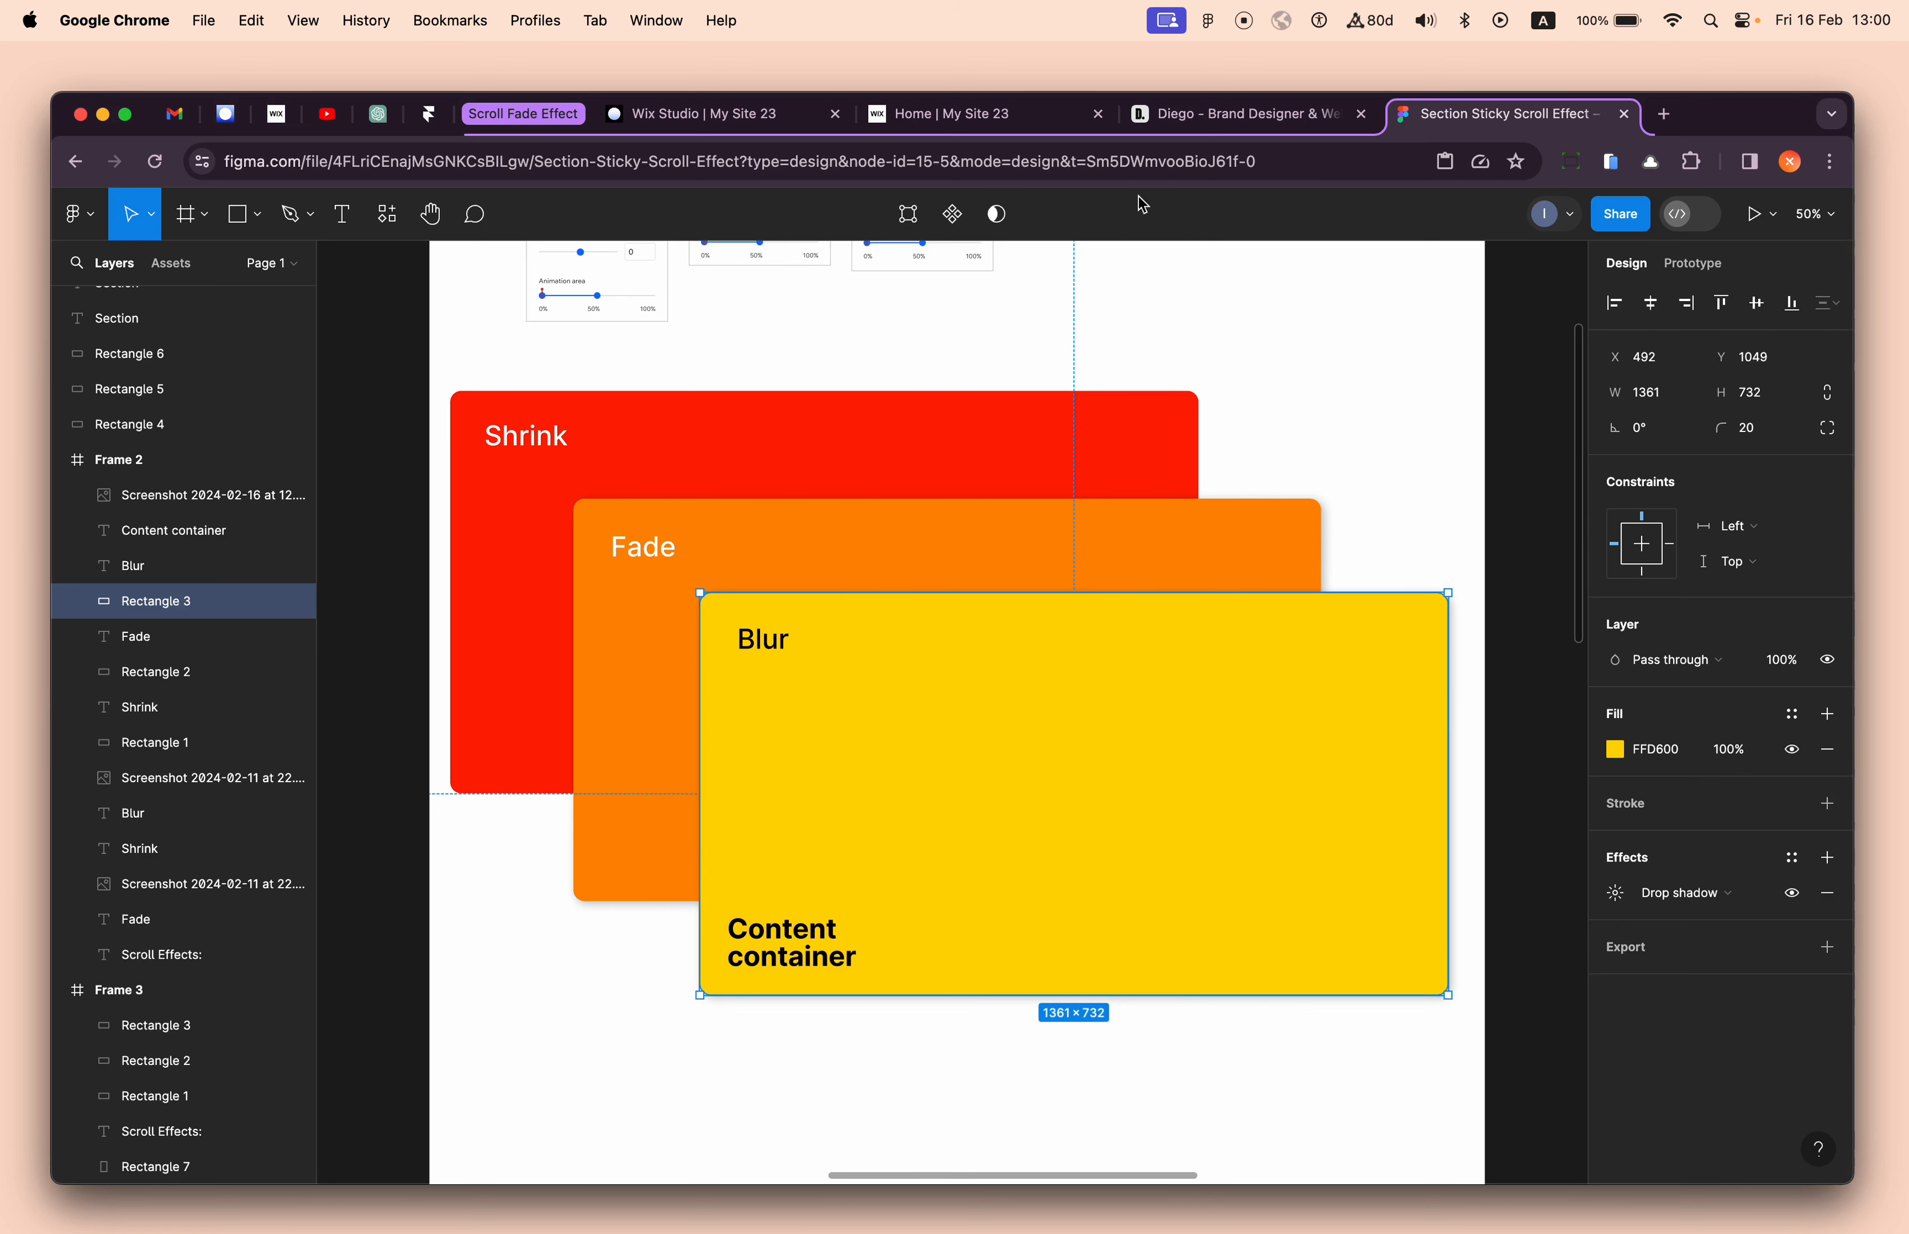
- Switch to the Wix Studio editor and examine the page's layer structure under Main Wrapper
{"action": "left_click", "coordinate": [754, 122]}
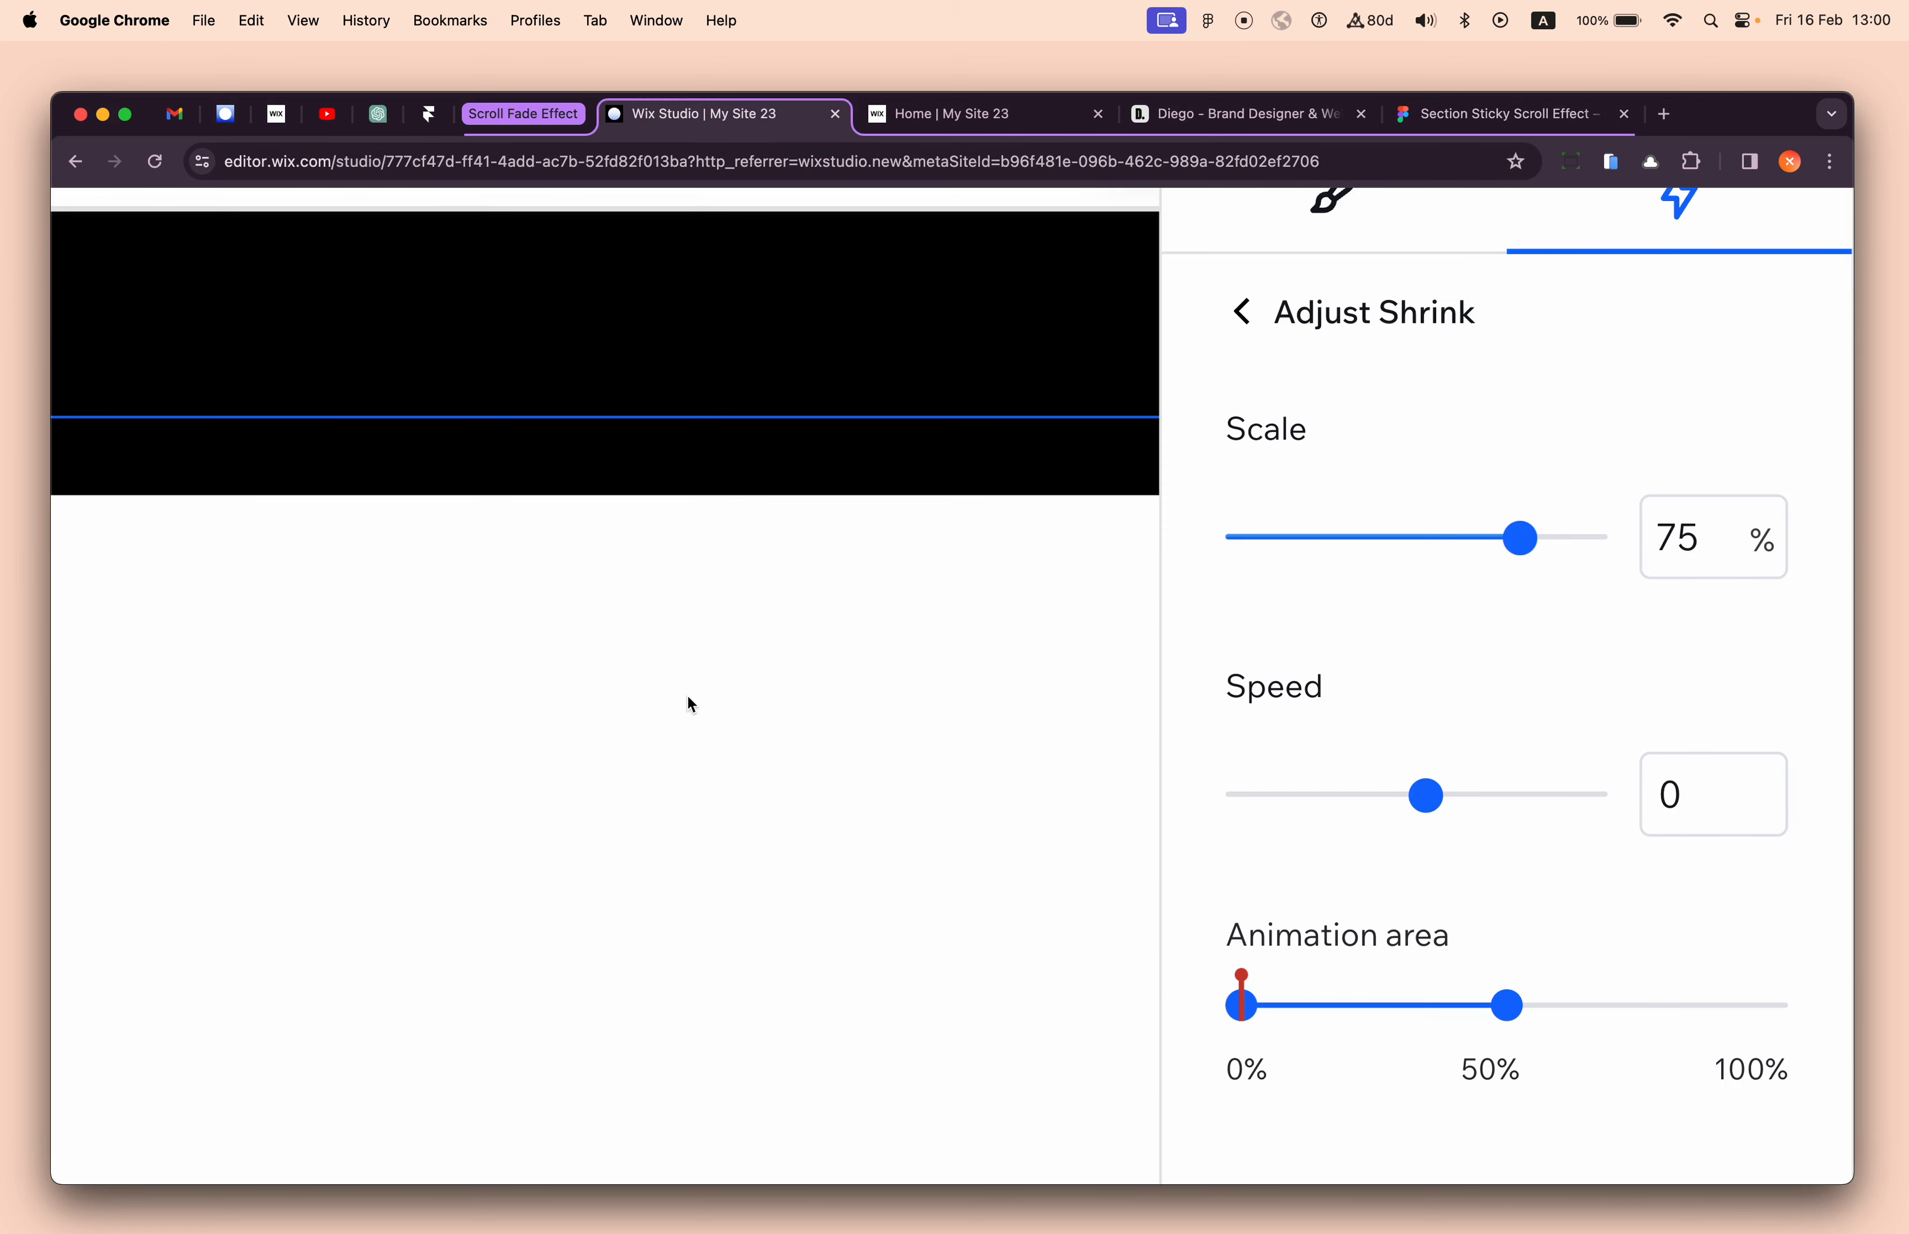
{"action": "left_click", "coordinate": [329, 559]}
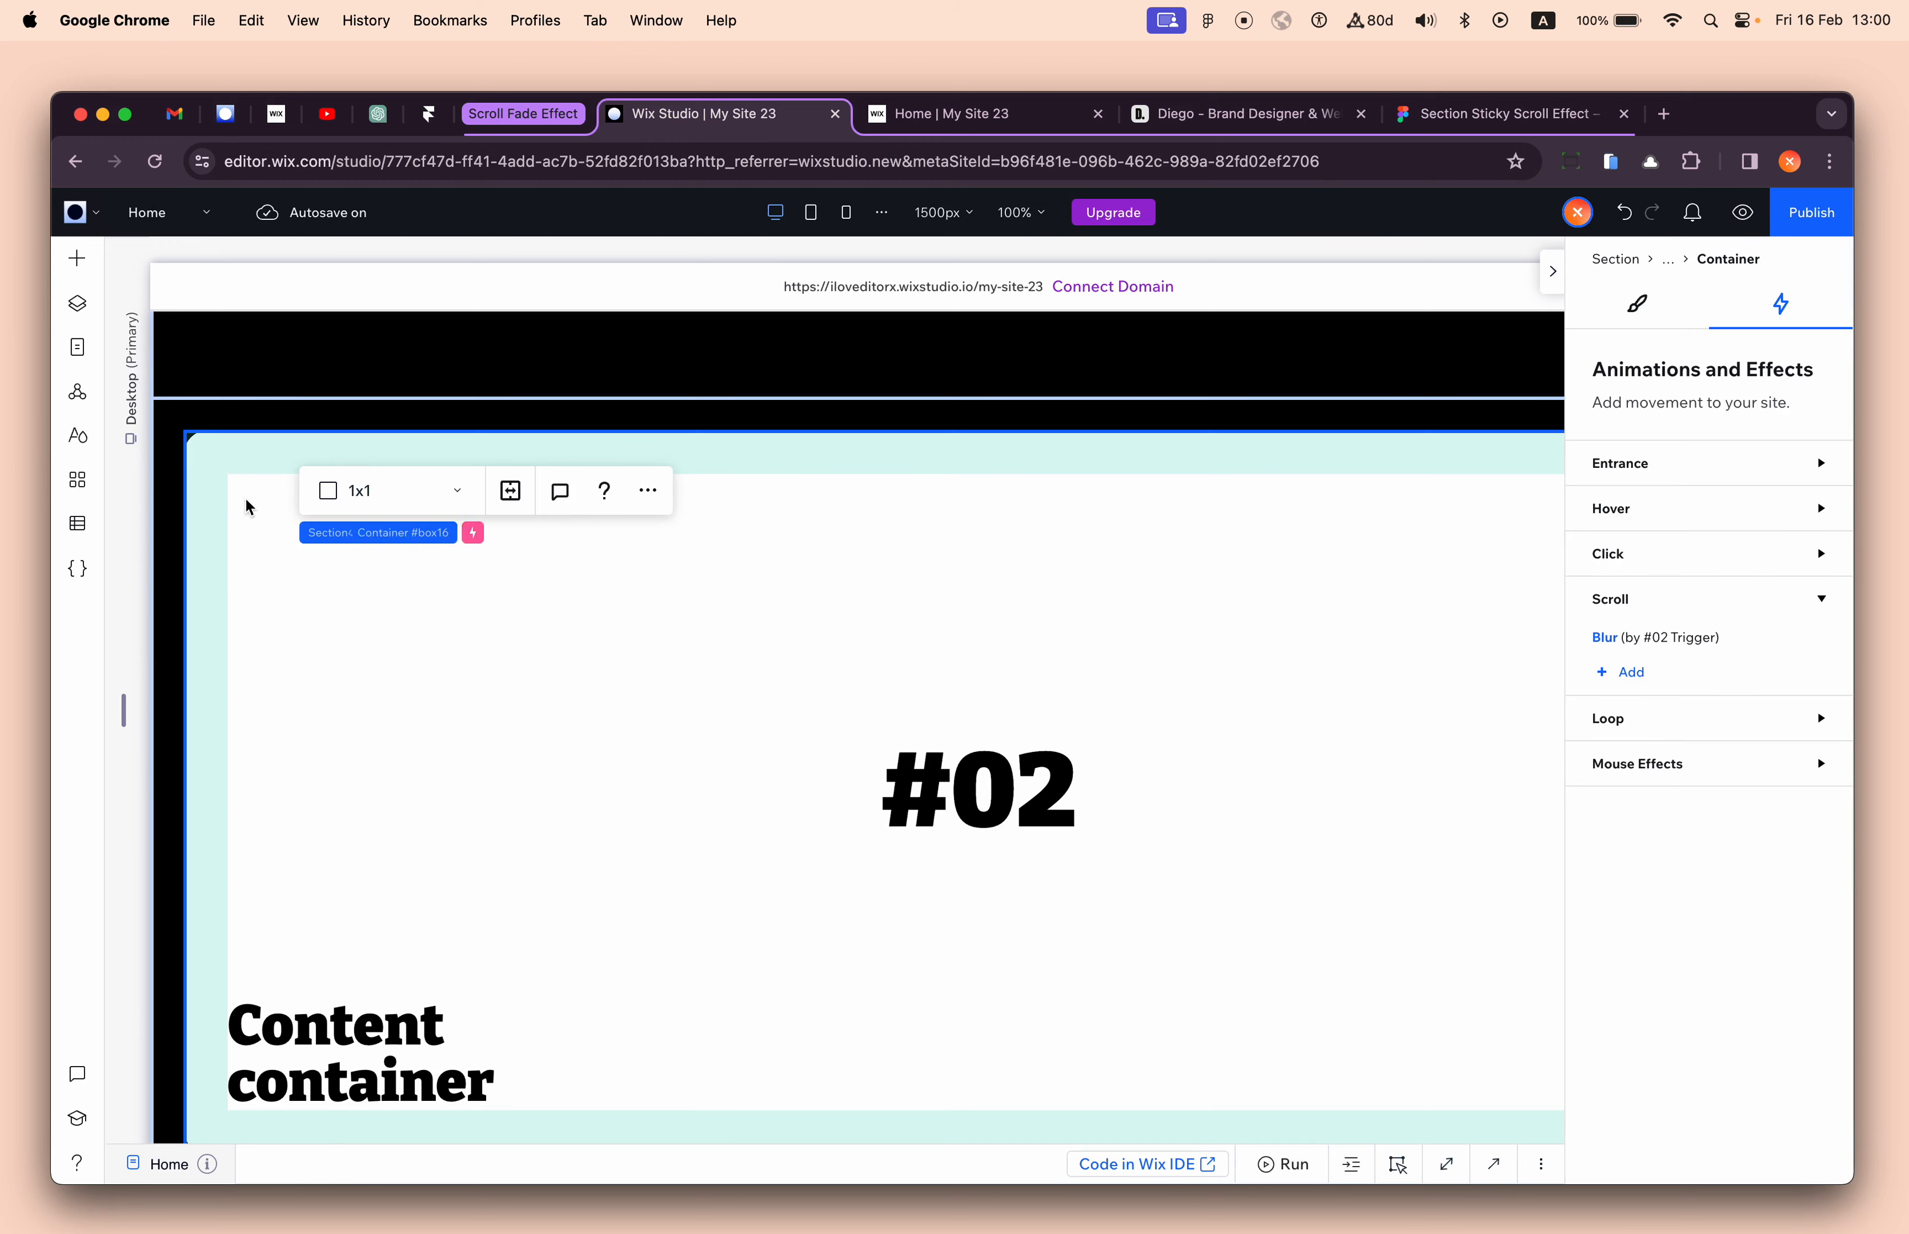
{"action": "left_click", "coordinate": [77, 304]}
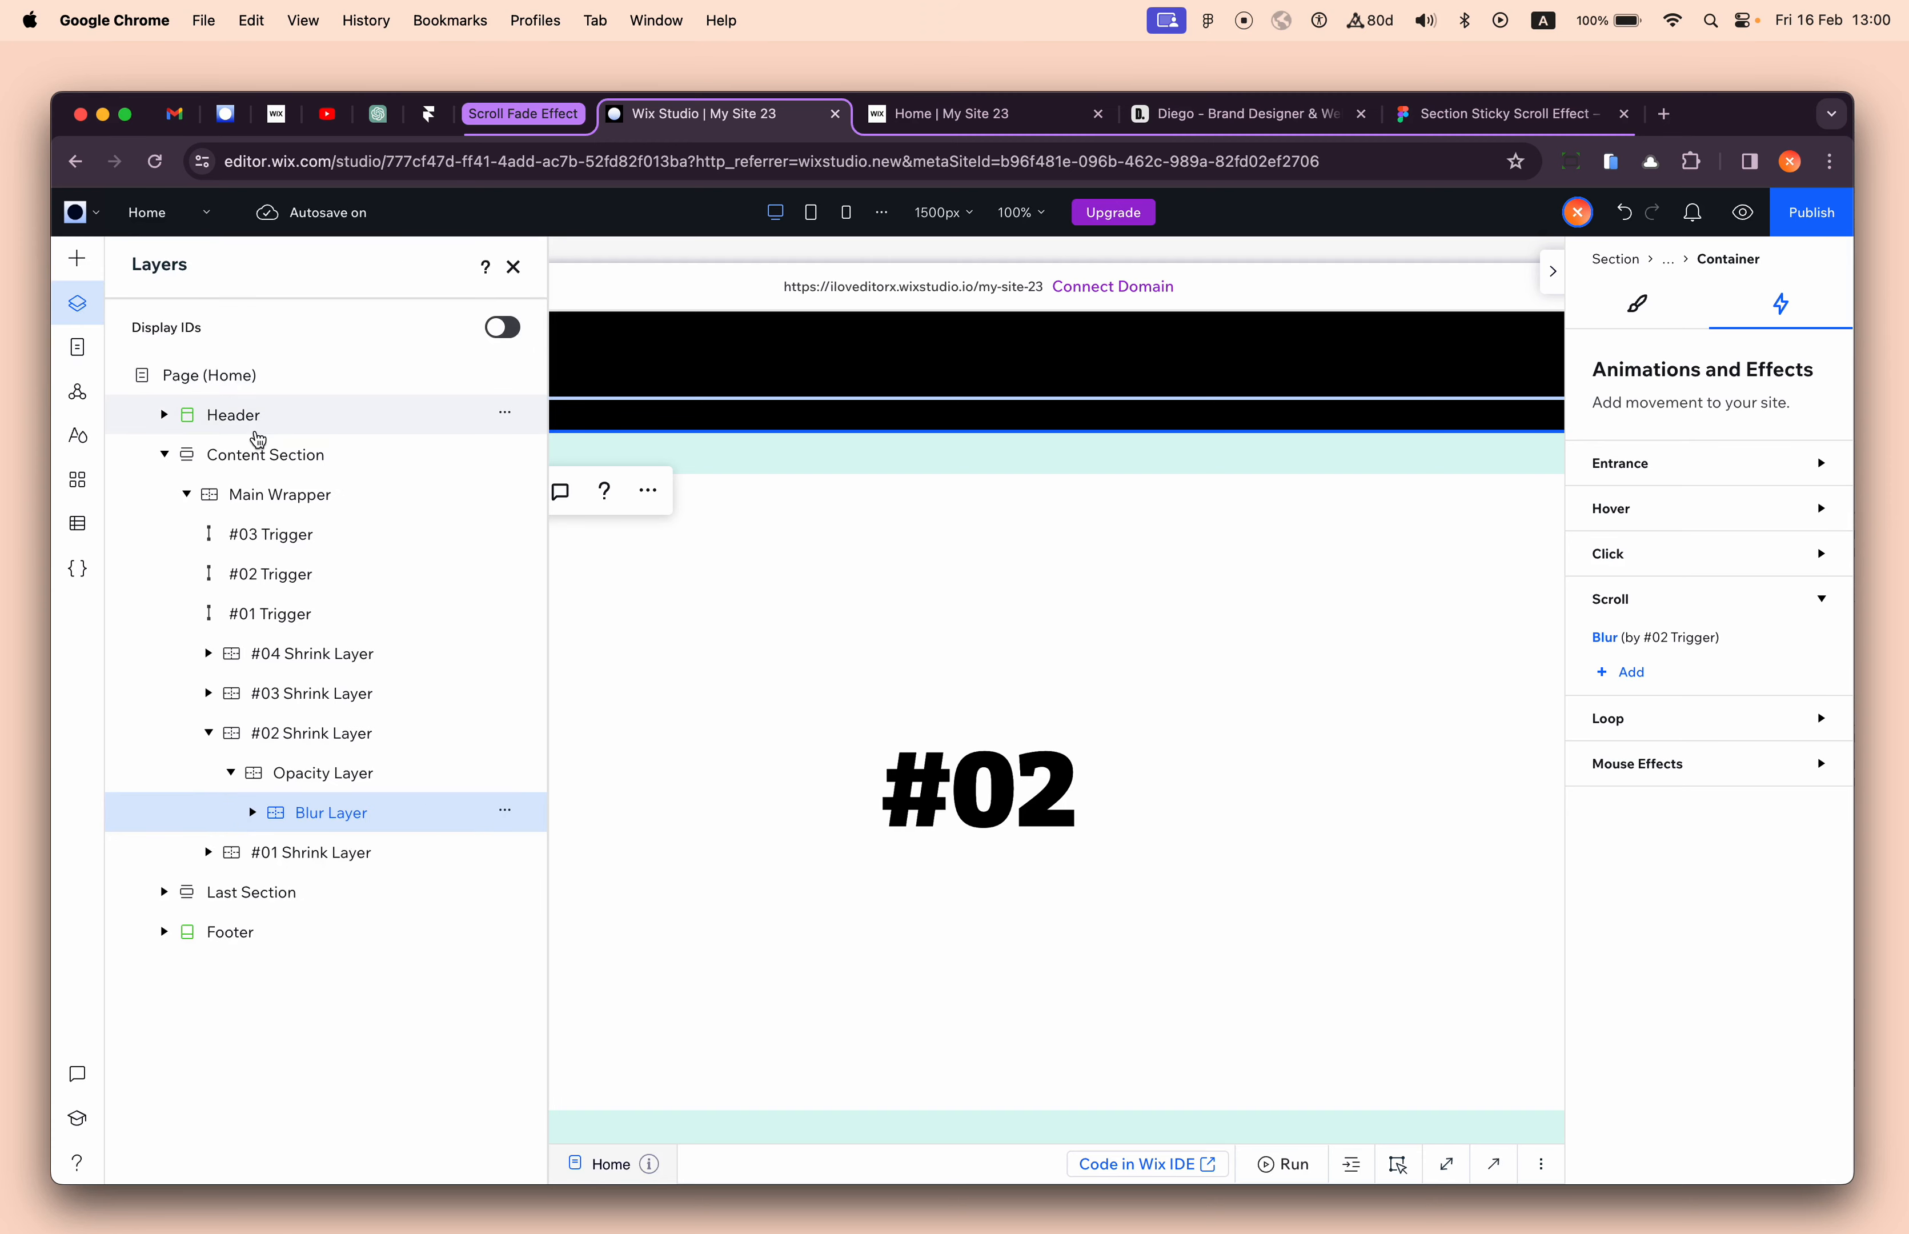
{"action": "scroll", "coordinate": [257, 438], "scroll_direction": "down", "scroll_amount": 4}
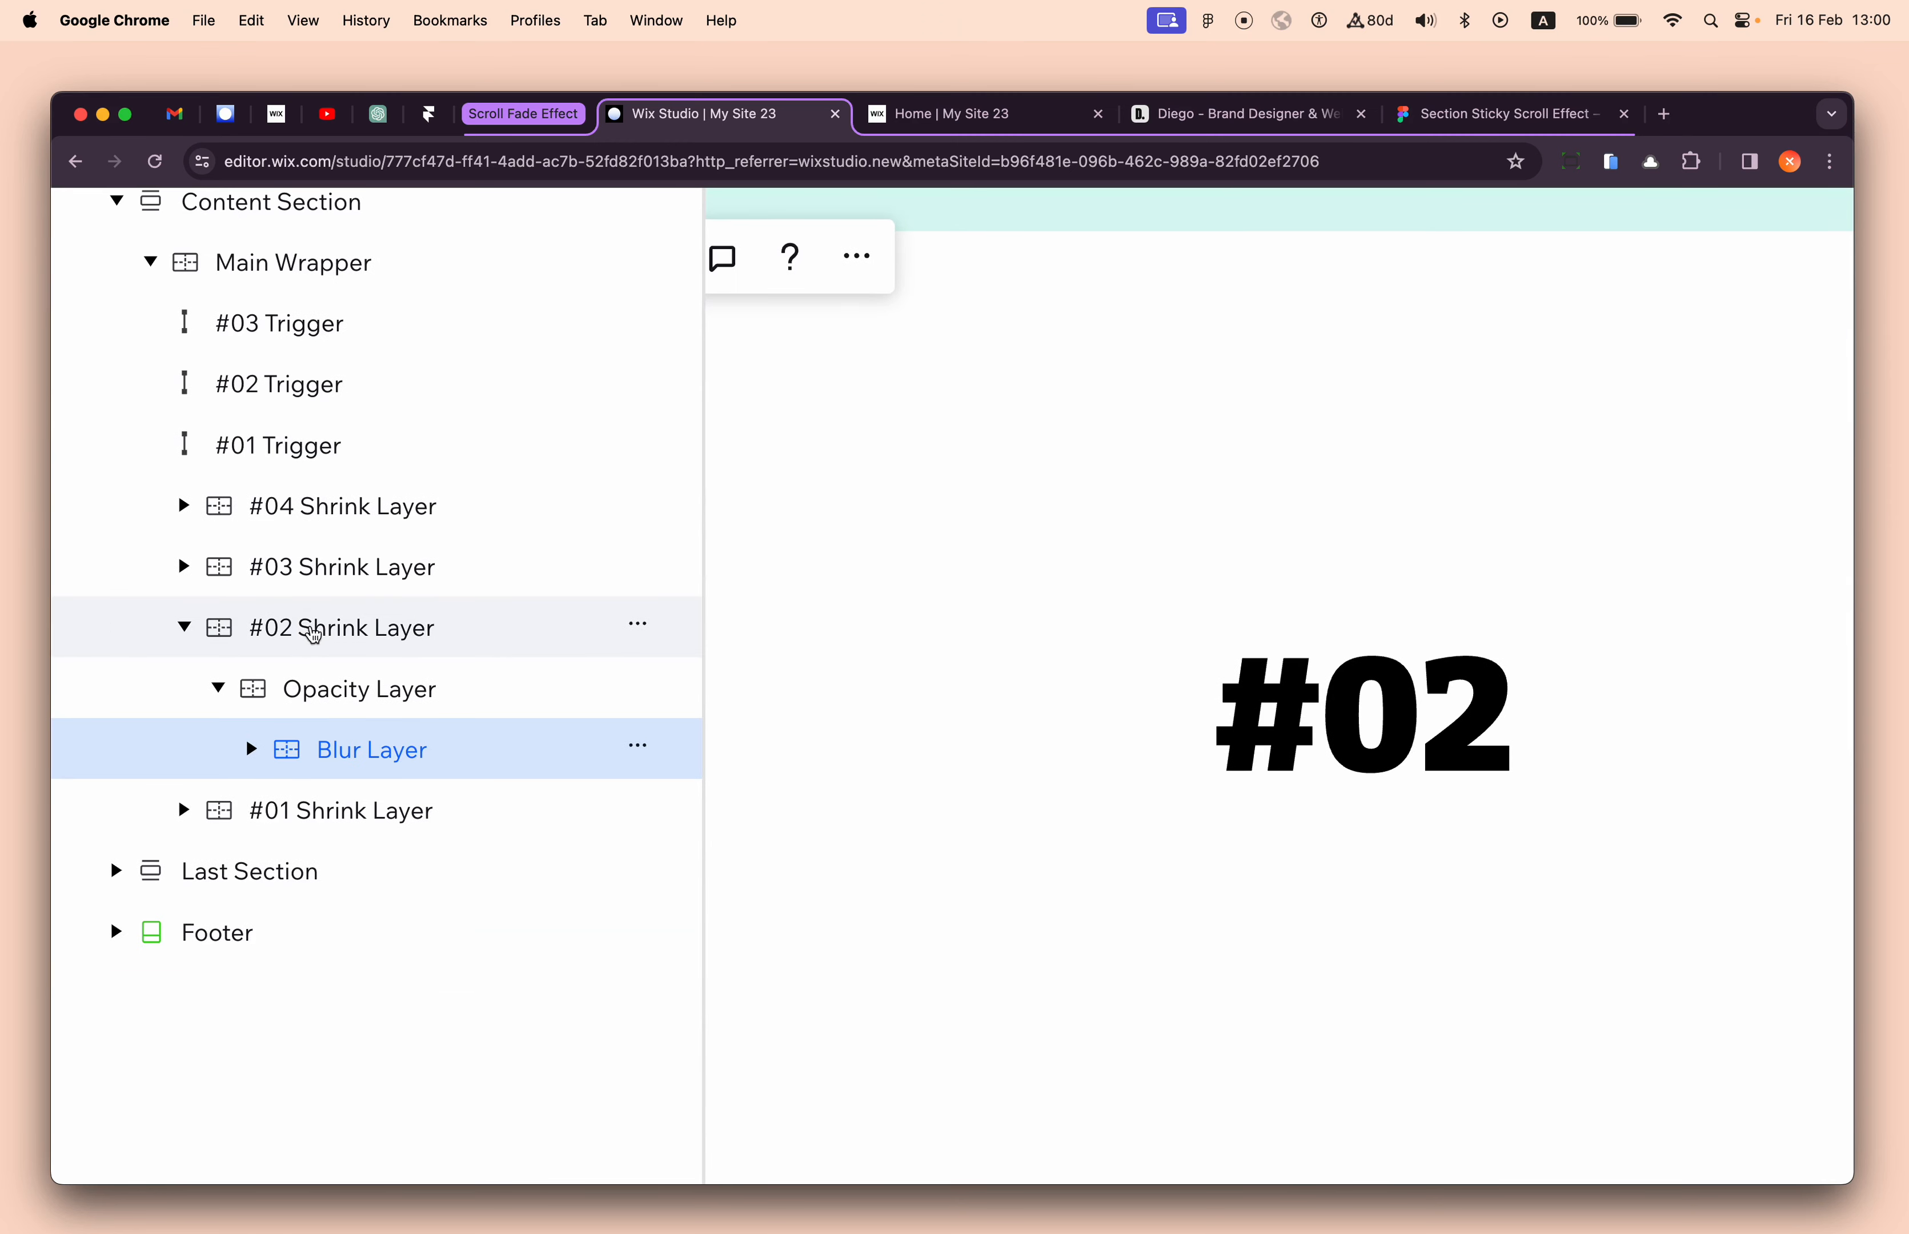
- Collapse #02 Shrink Layer, expand #01 Shrink Layer, and select its nested Opacity Layer and Blur Layer to see the hierarchy
{"action": "left_click", "coordinate": [186, 634]}
{"action": "left_click", "coordinate": [313, 692]}
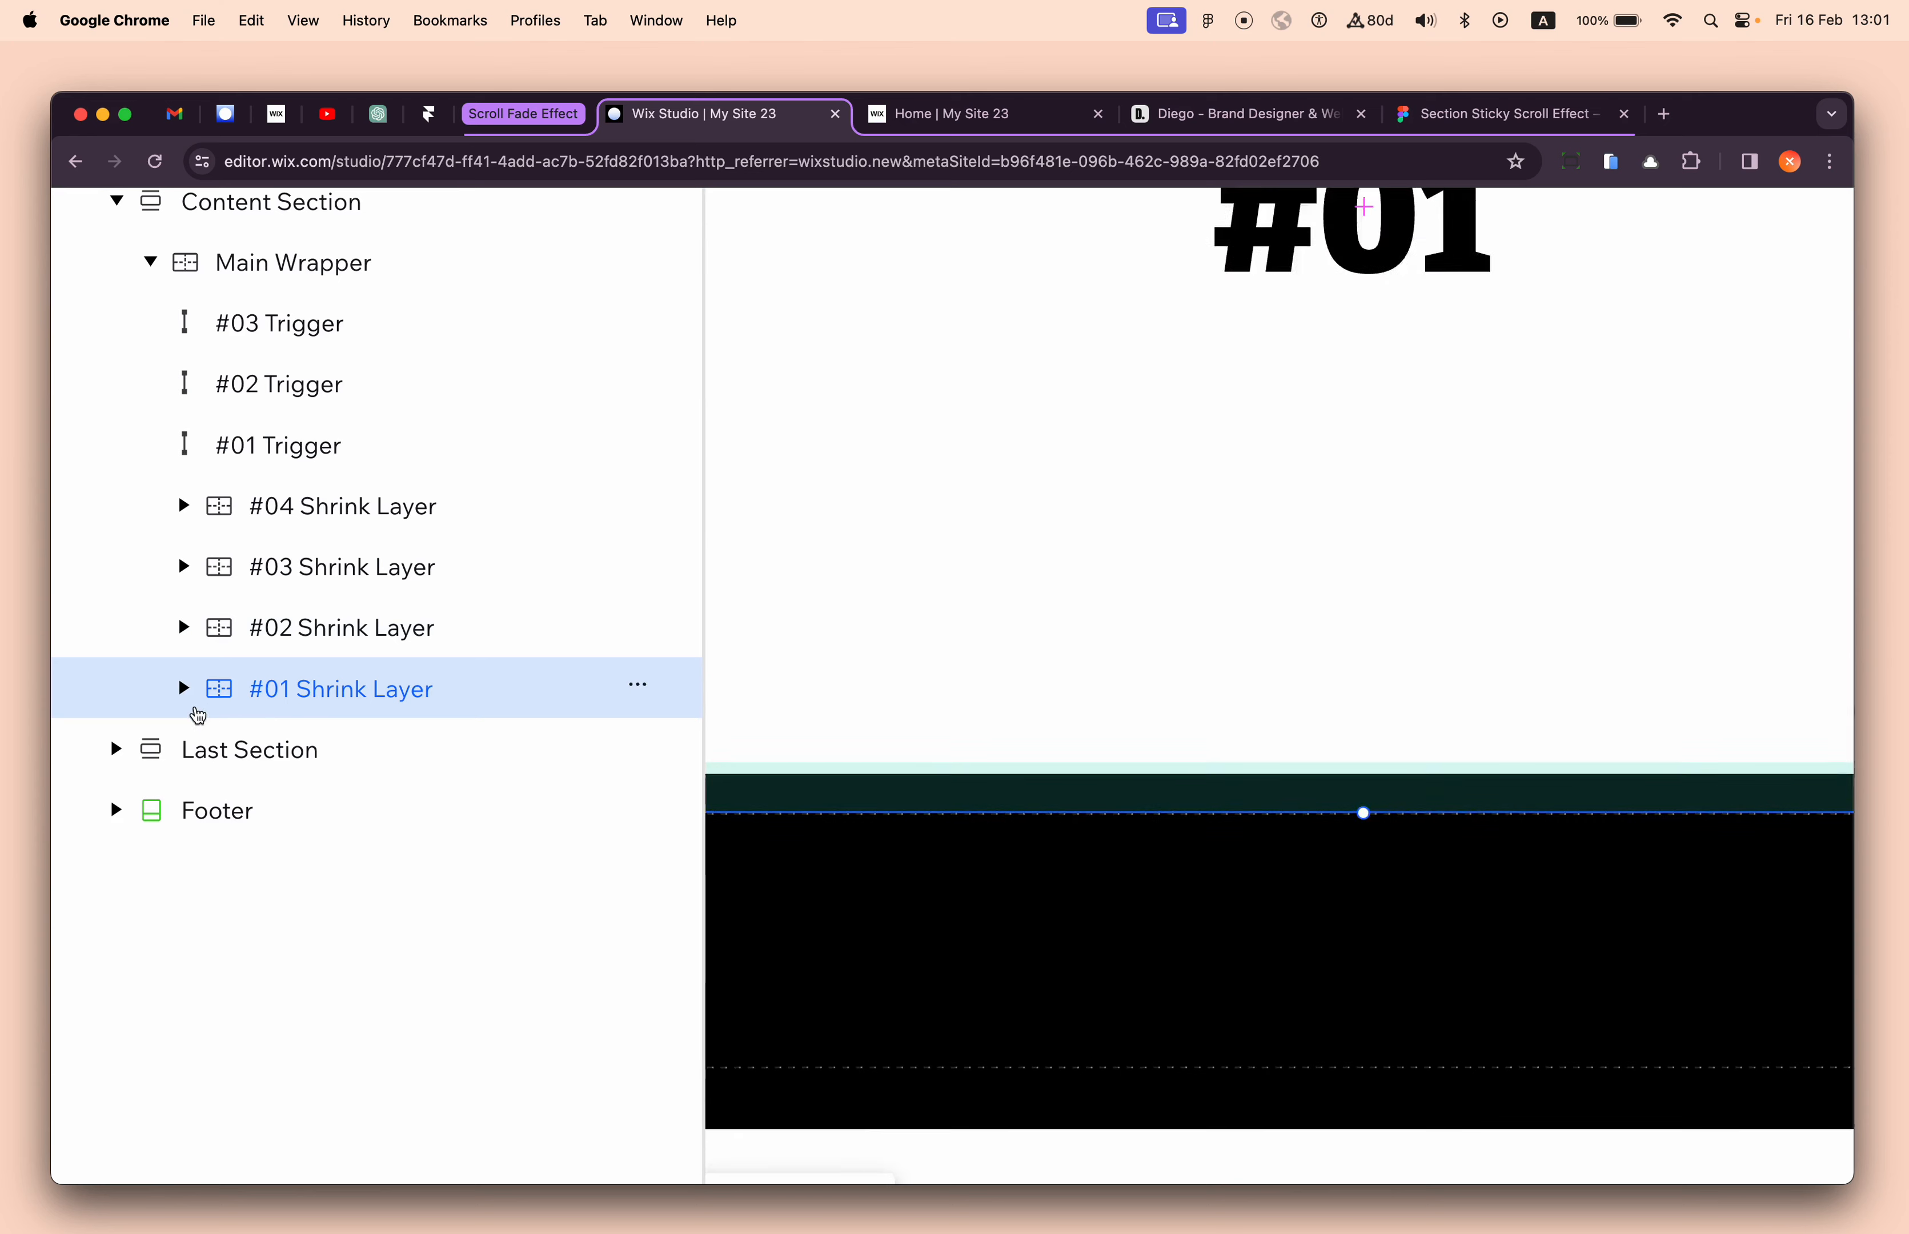
{"action": "left_click", "coordinate": [181, 689]}
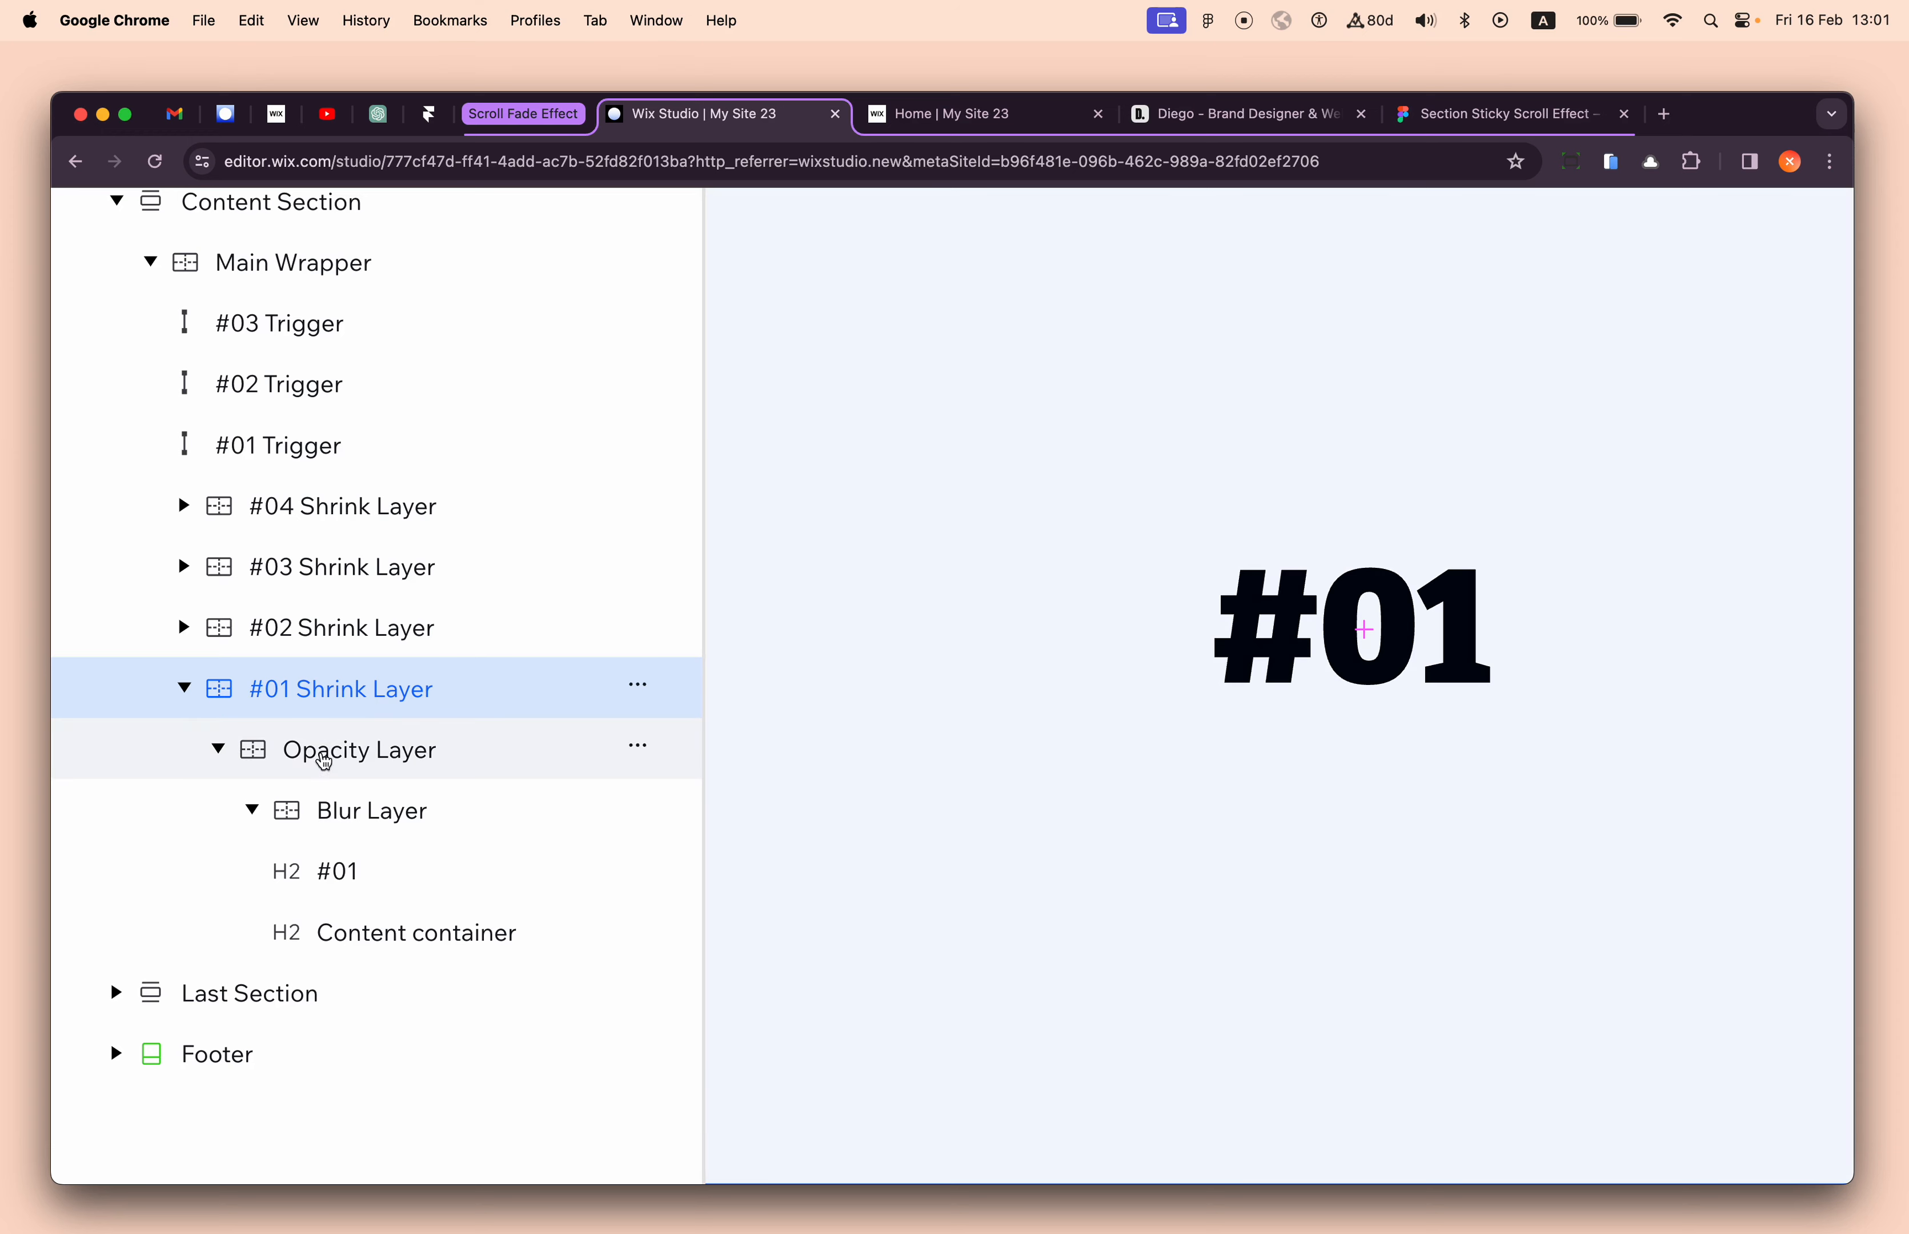
{"action": "left_click", "coordinate": [314, 765]}
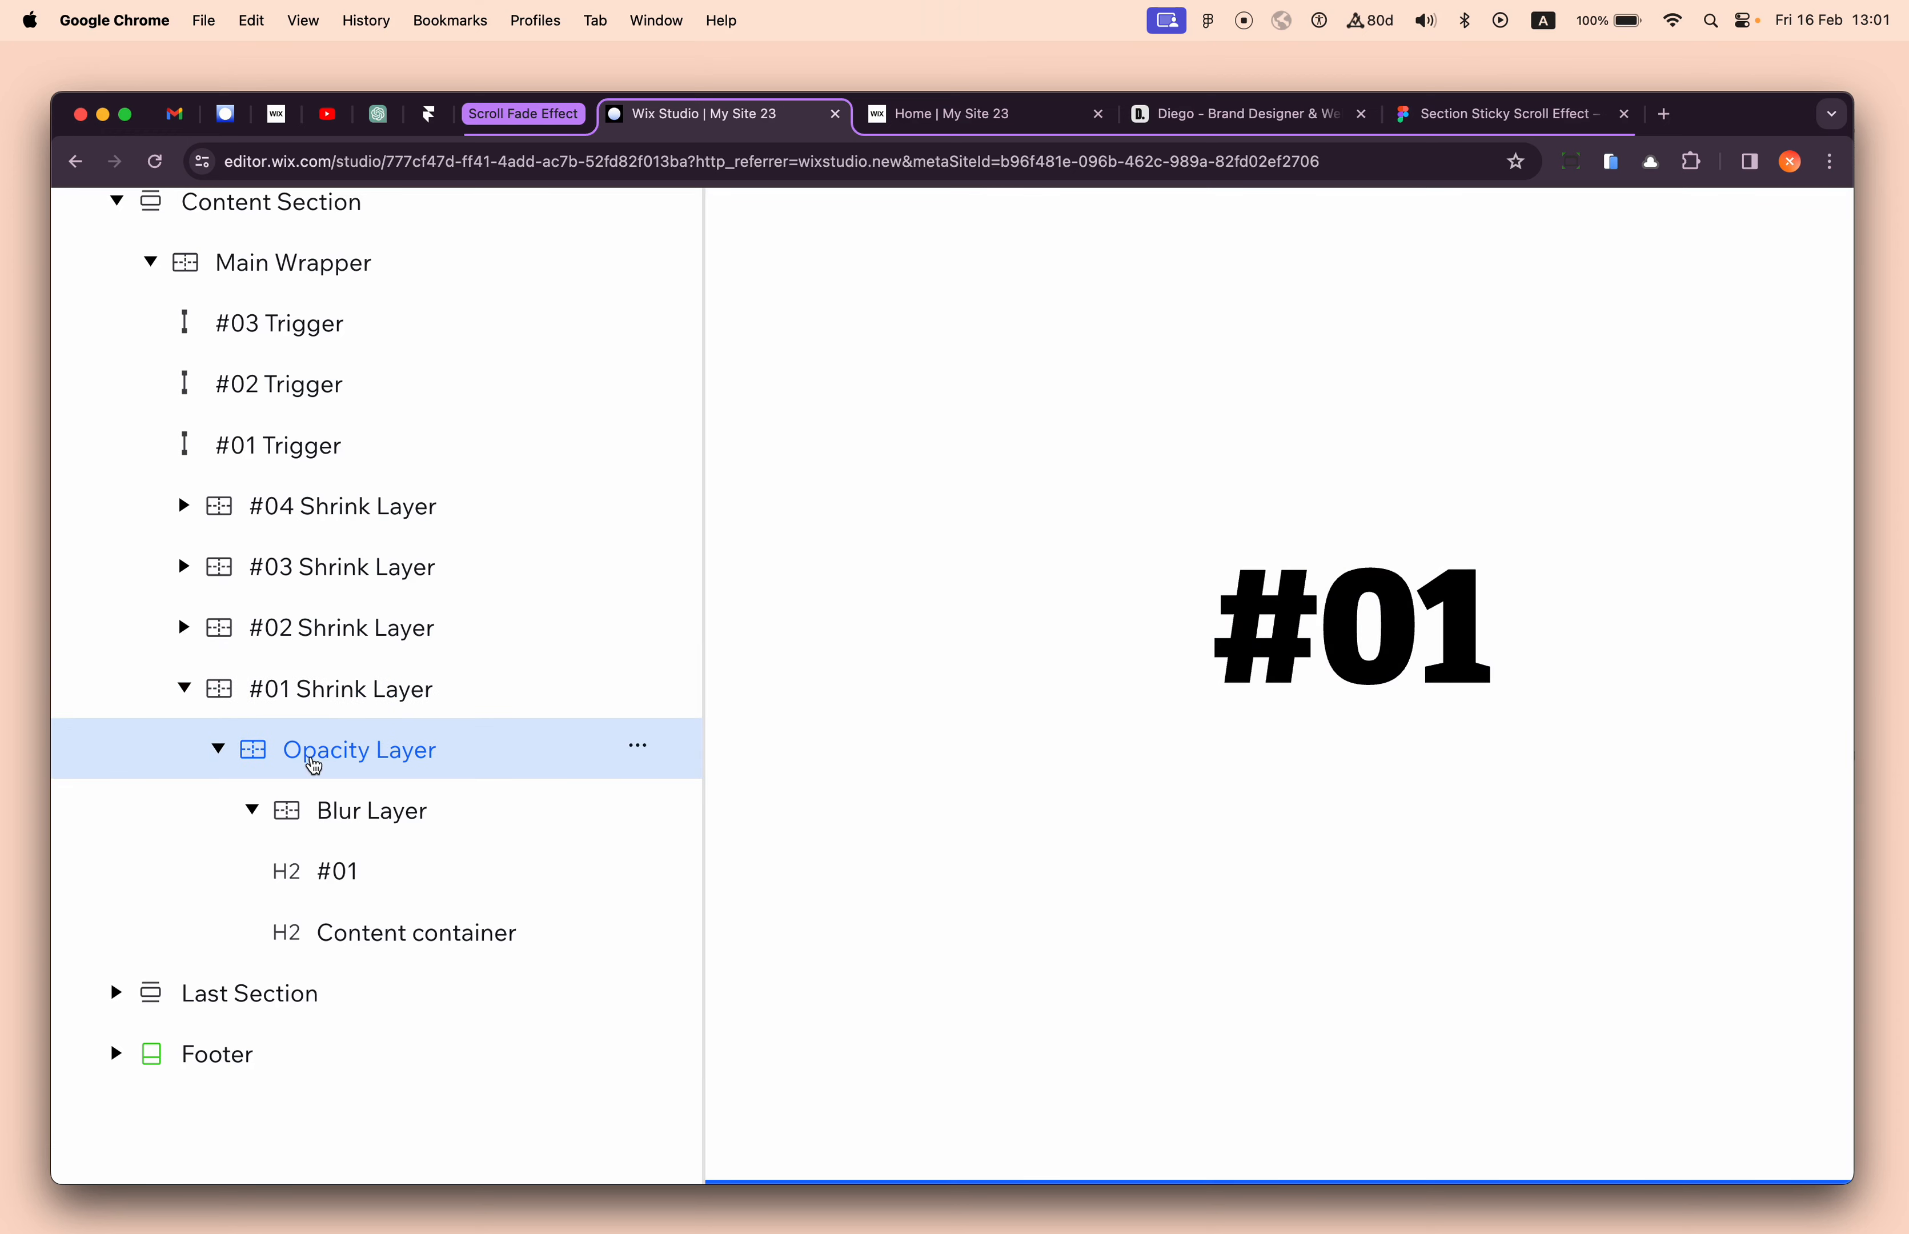
{"action": "left_click", "coordinate": [381, 827]}
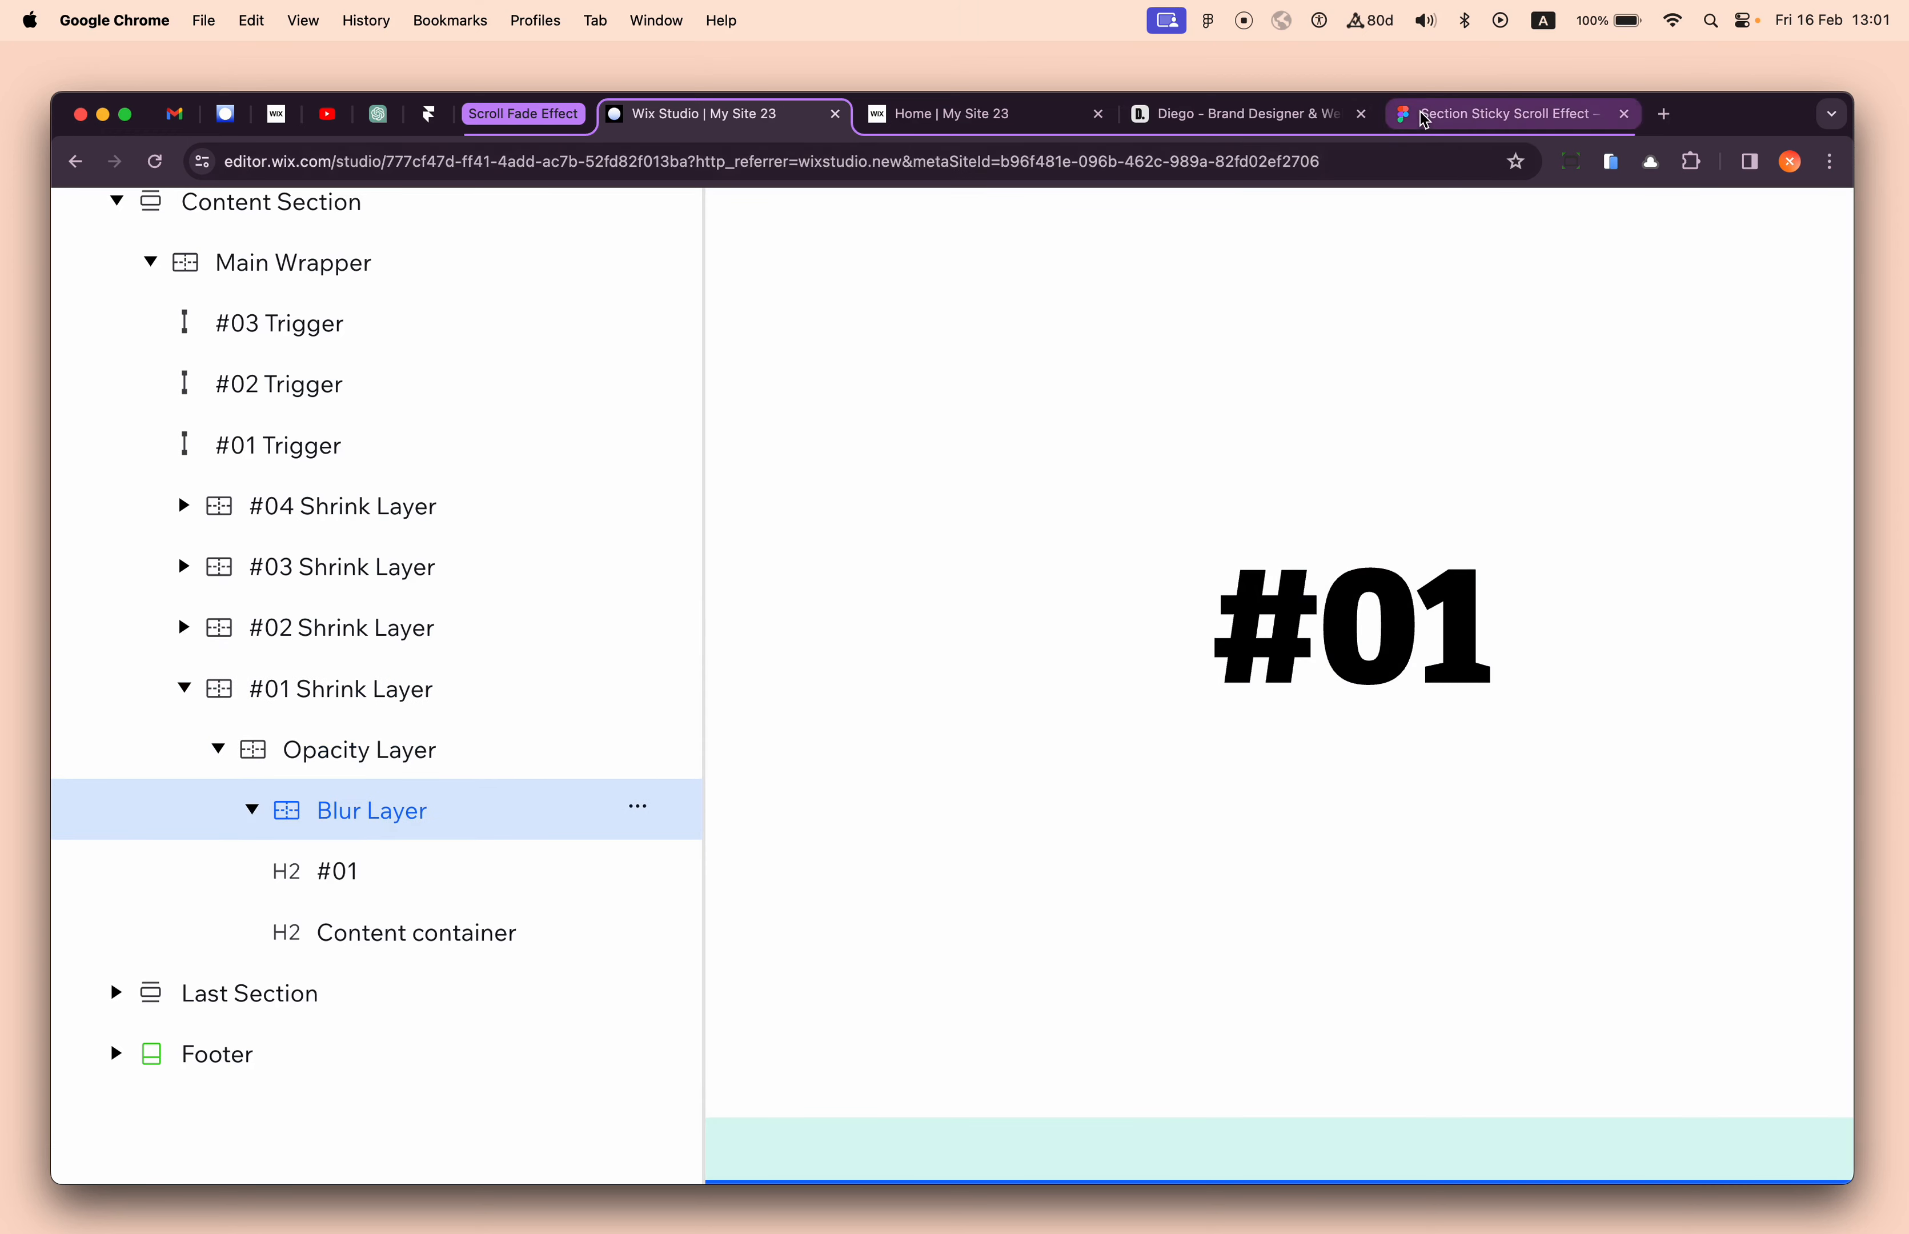
- Switch to the Figma file and change the orange rectangle's "Fade" text to "Opacity"
{"action": "left_click", "coordinate": [1500, 113]}
{"action": "left_click", "coordinate": [591, 462]}
{"action": "left_click", "coordinate": [637, 550]}
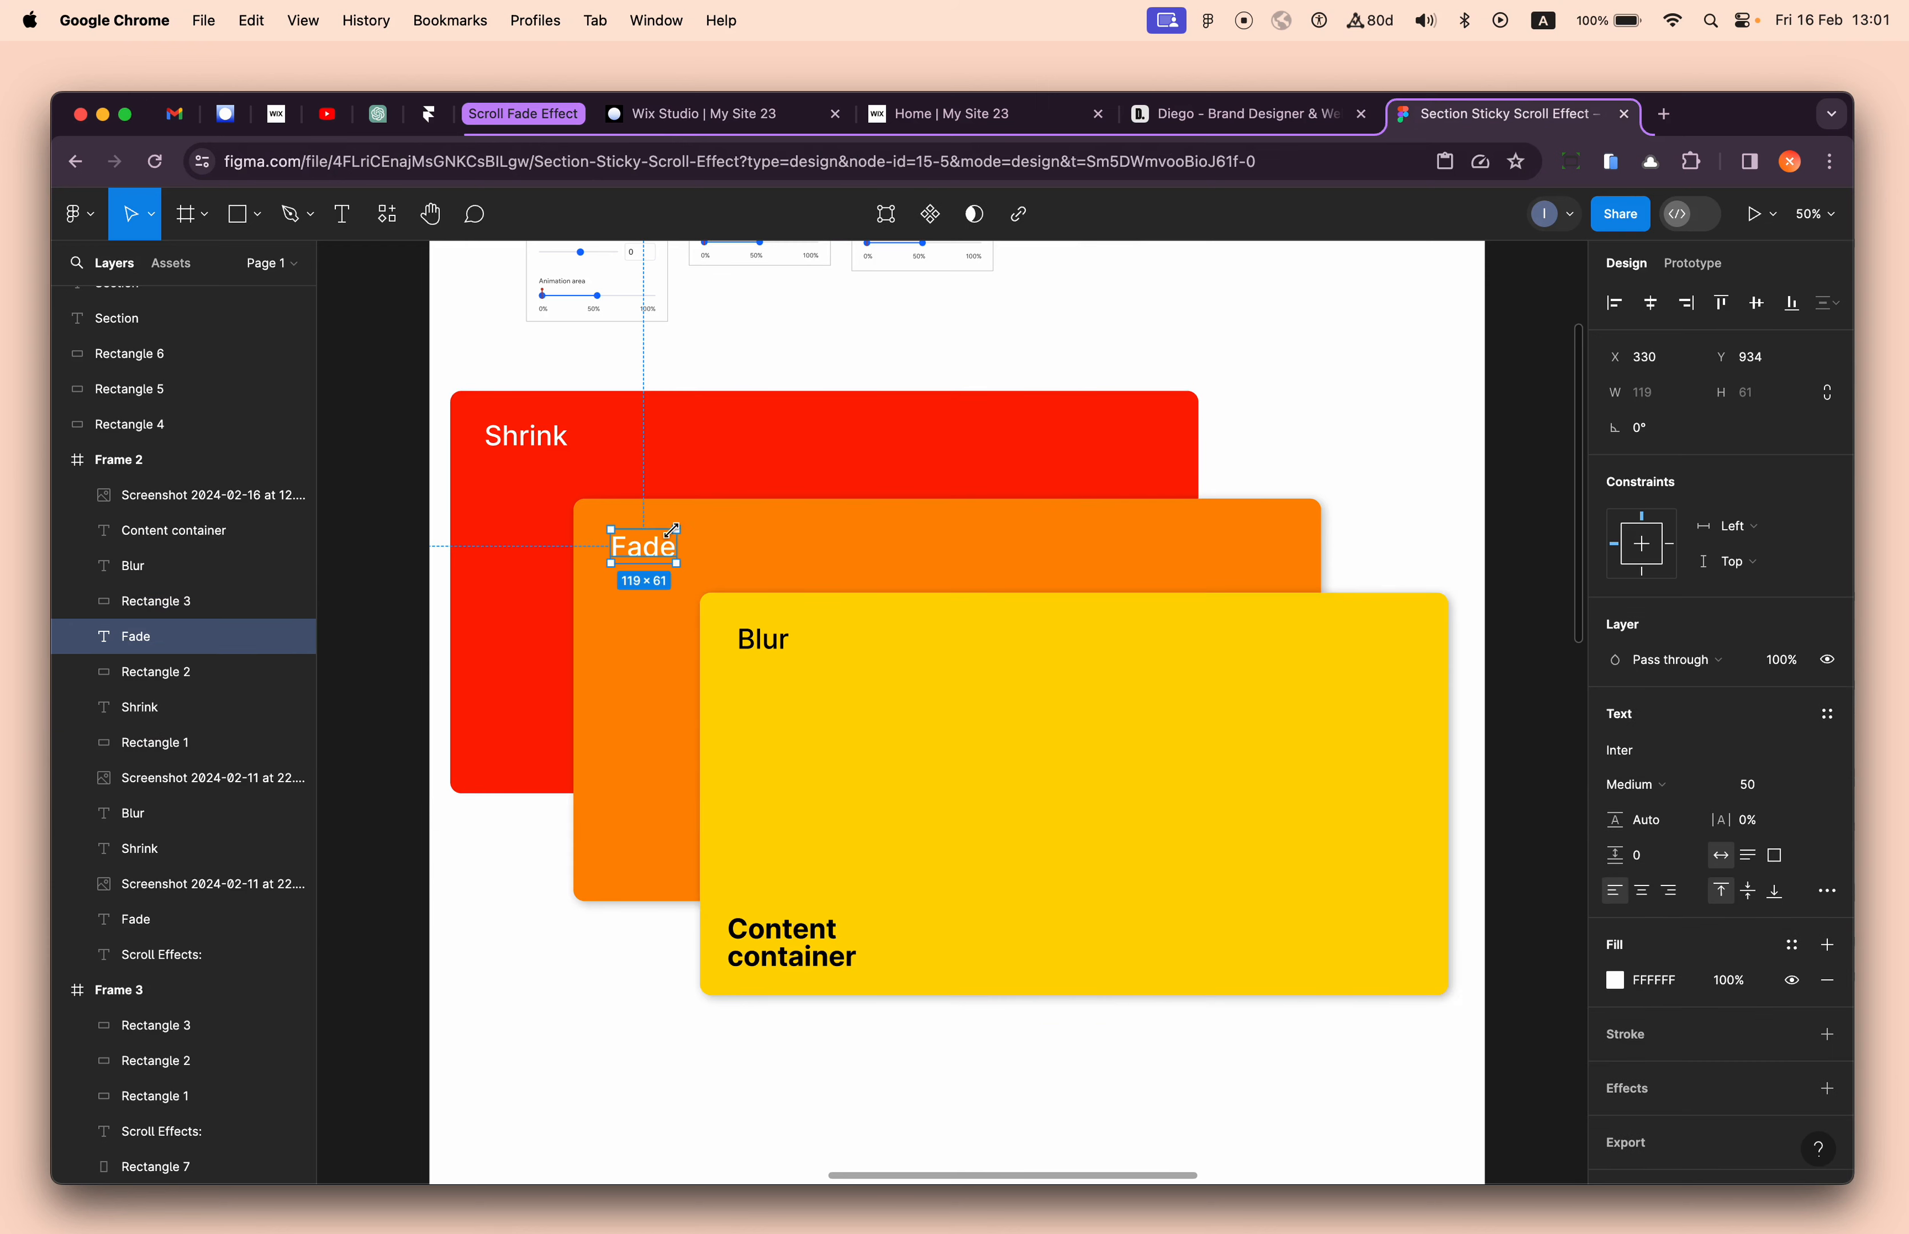
{"action": "double_click", "coordinate": [658, 552]}
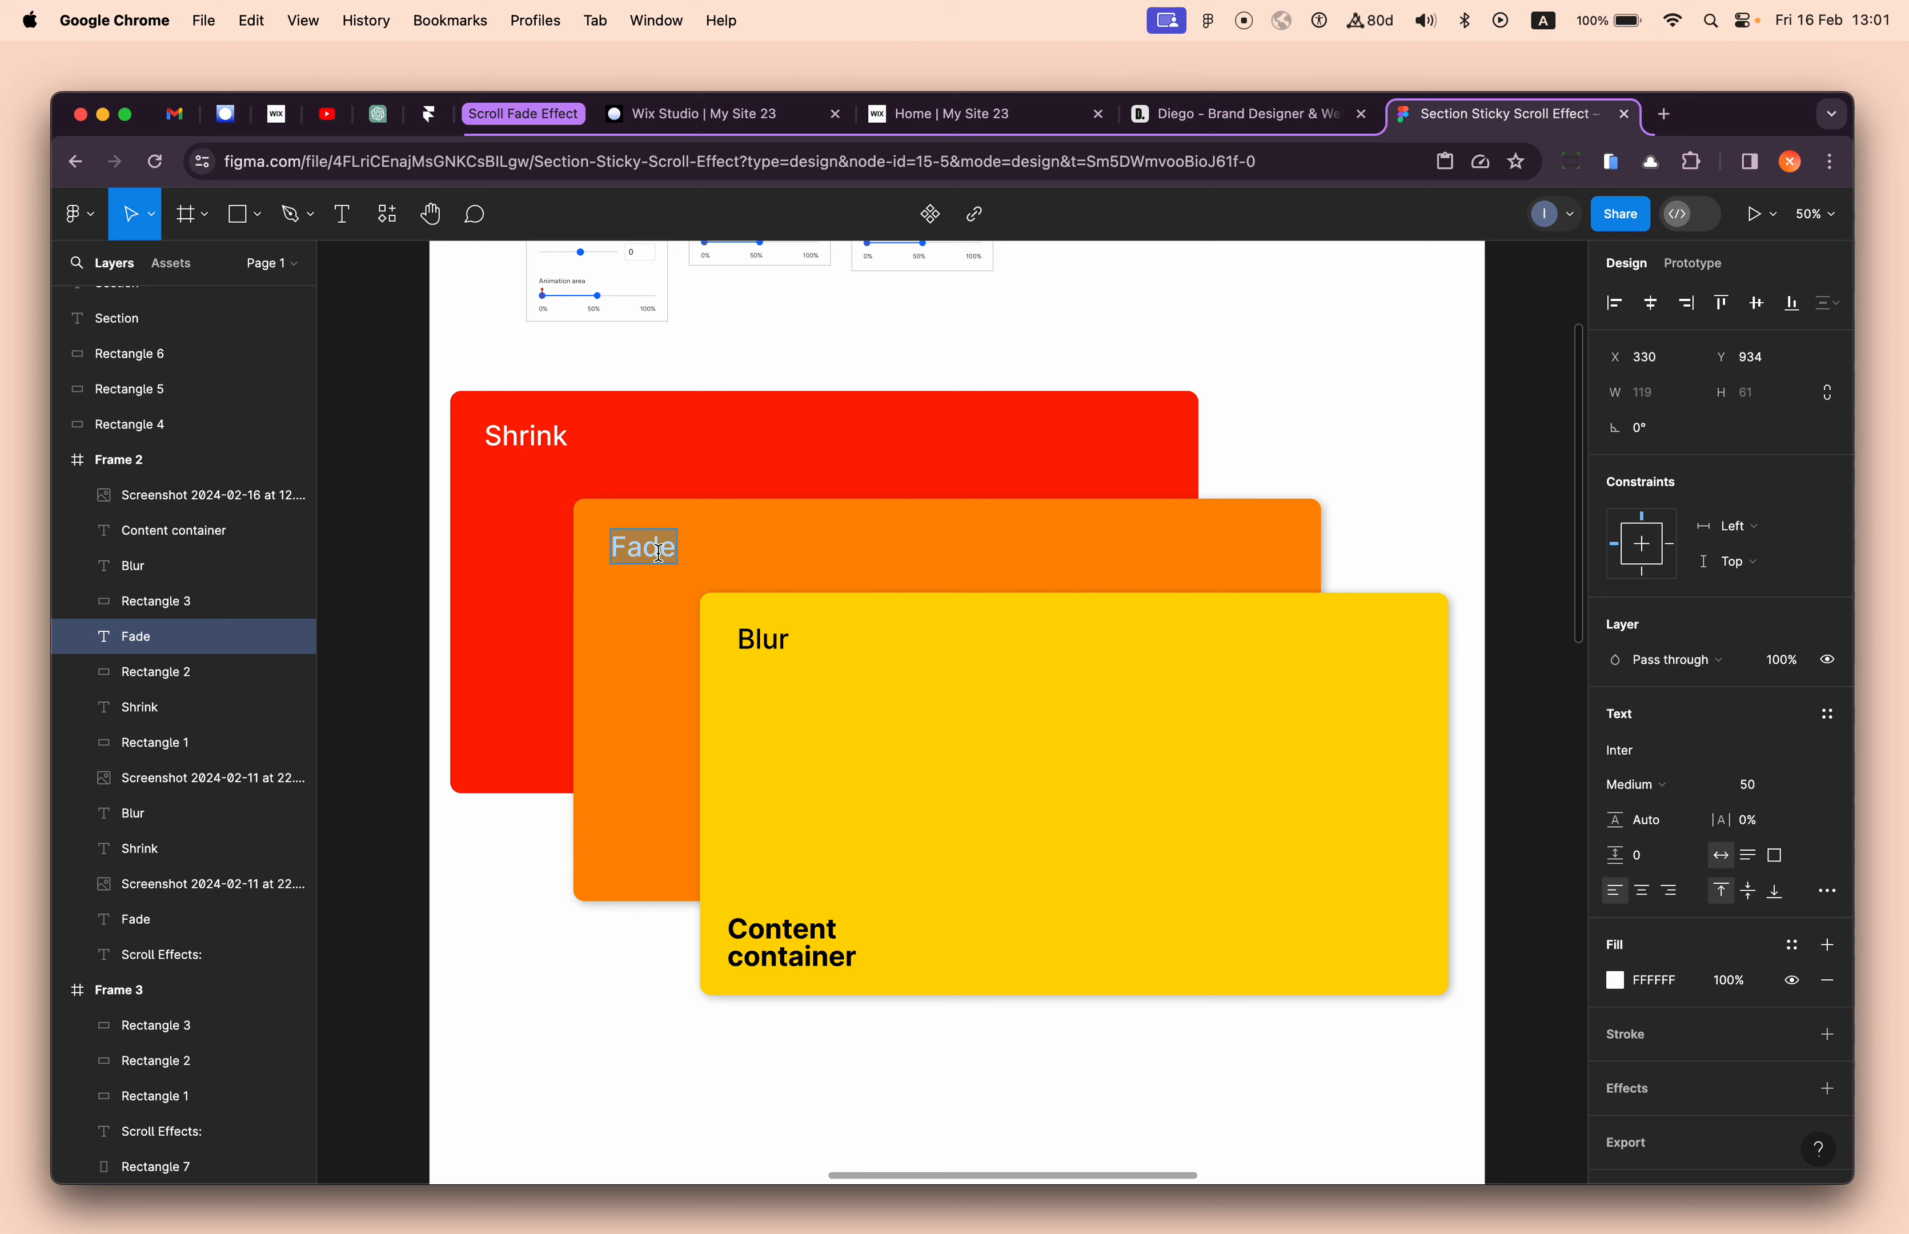
{"action": "type", "text": "Opacity"}
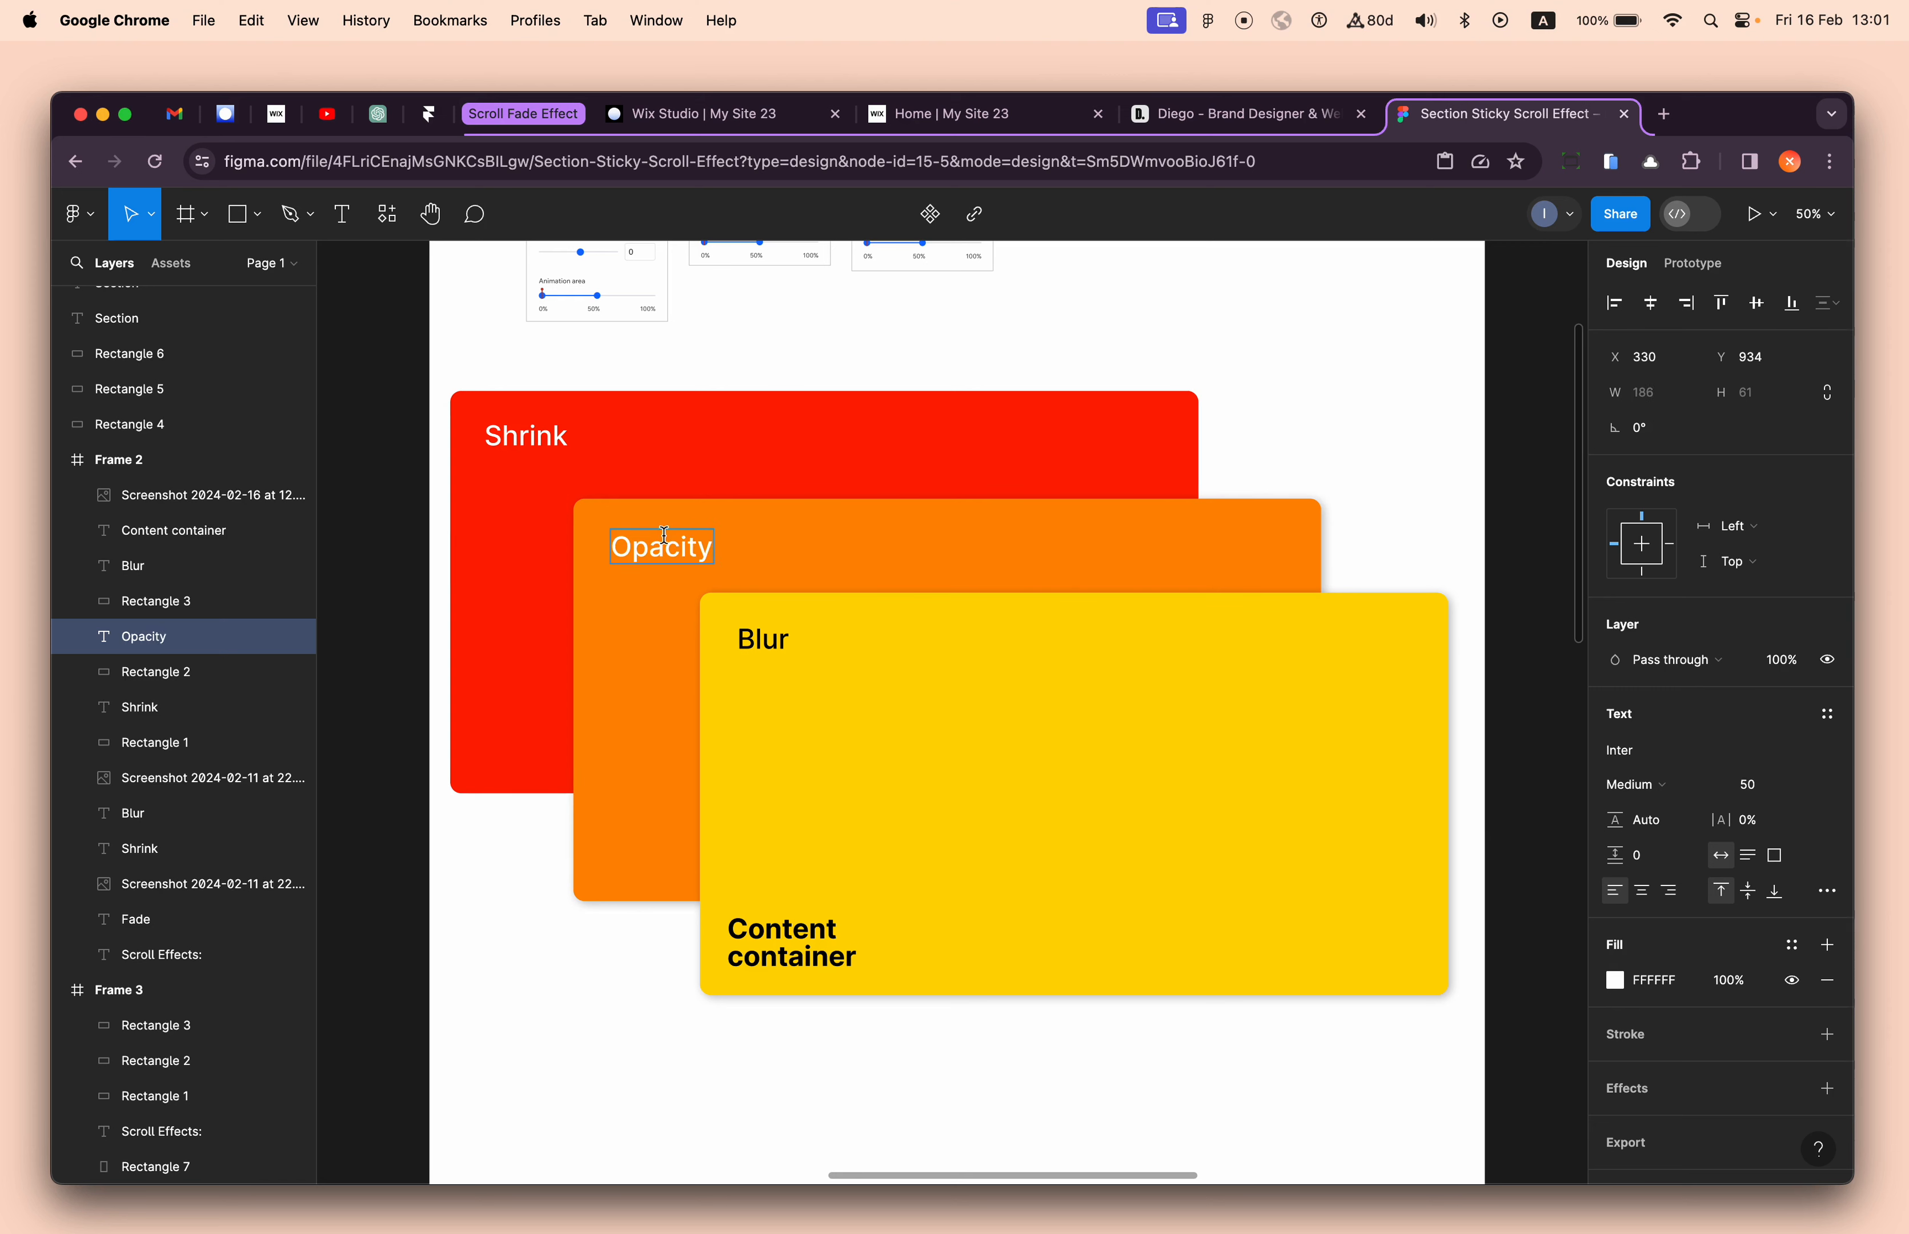
{"action": "double_click", "coordinate": [778, 639]}
- Review the Adjust Shrink, Adjust Fade and Adjust Blur settings above the rectangles in Frame 2
{"action": "scroll", "coordinate": [921, 706], "scroll_direction": "up", "scroll_amount": 3}
{"action": "scroll", "coordinate": [921, 706], "scroll_direction": "up", "scroll_amount": 1}
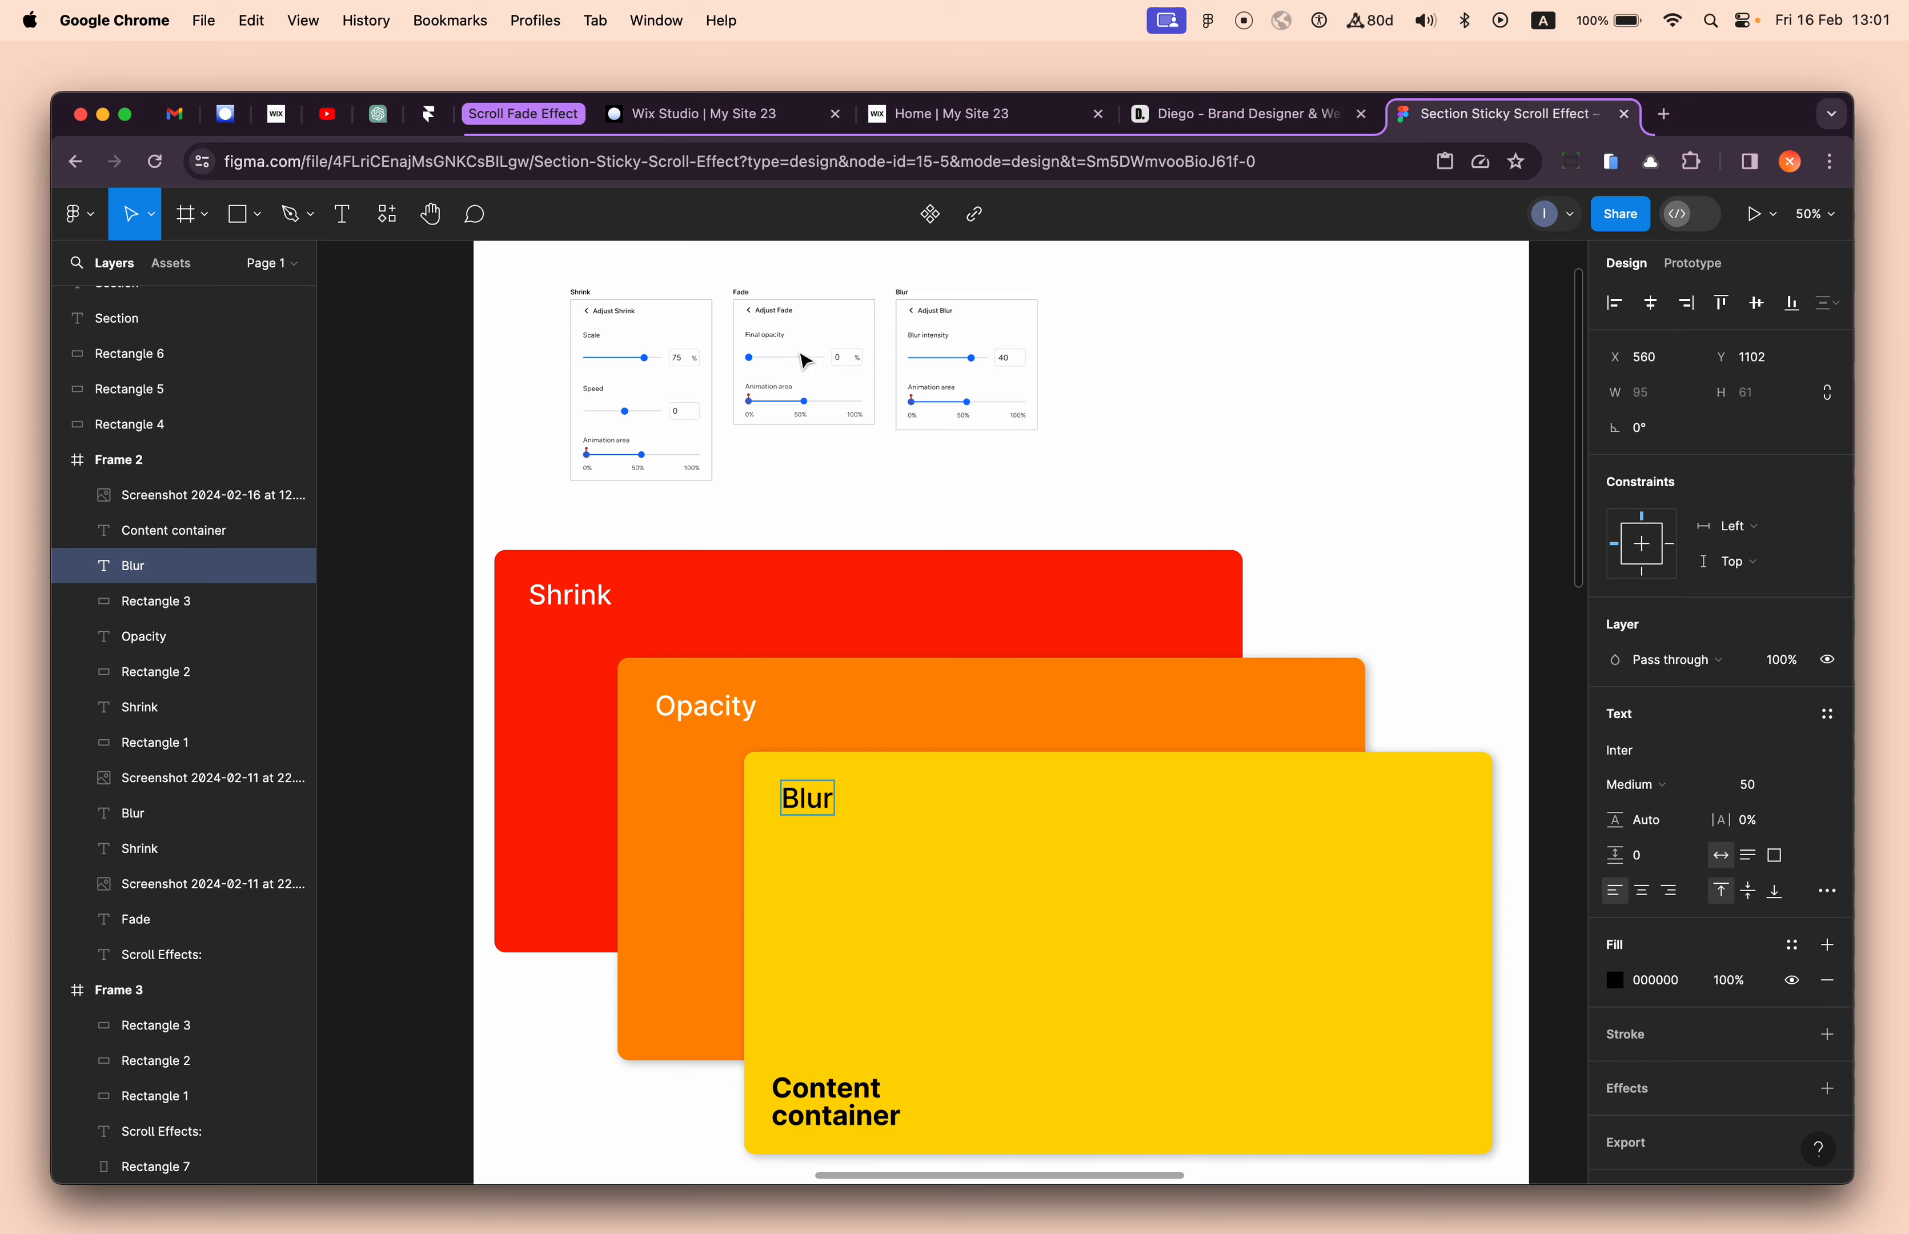
{"action": "scroll", "coordinate": [746, 379], "scroll_direction": "up", "scroll_amount": 5}
{"action": "scroll", "coordinate": [746, 379], "scroll_direction": "up", "scroll_amount": 2}
{"action": "scroll", "coordinate": [746, 378], "scroll_direction": "up", "scroll_amount": 2}
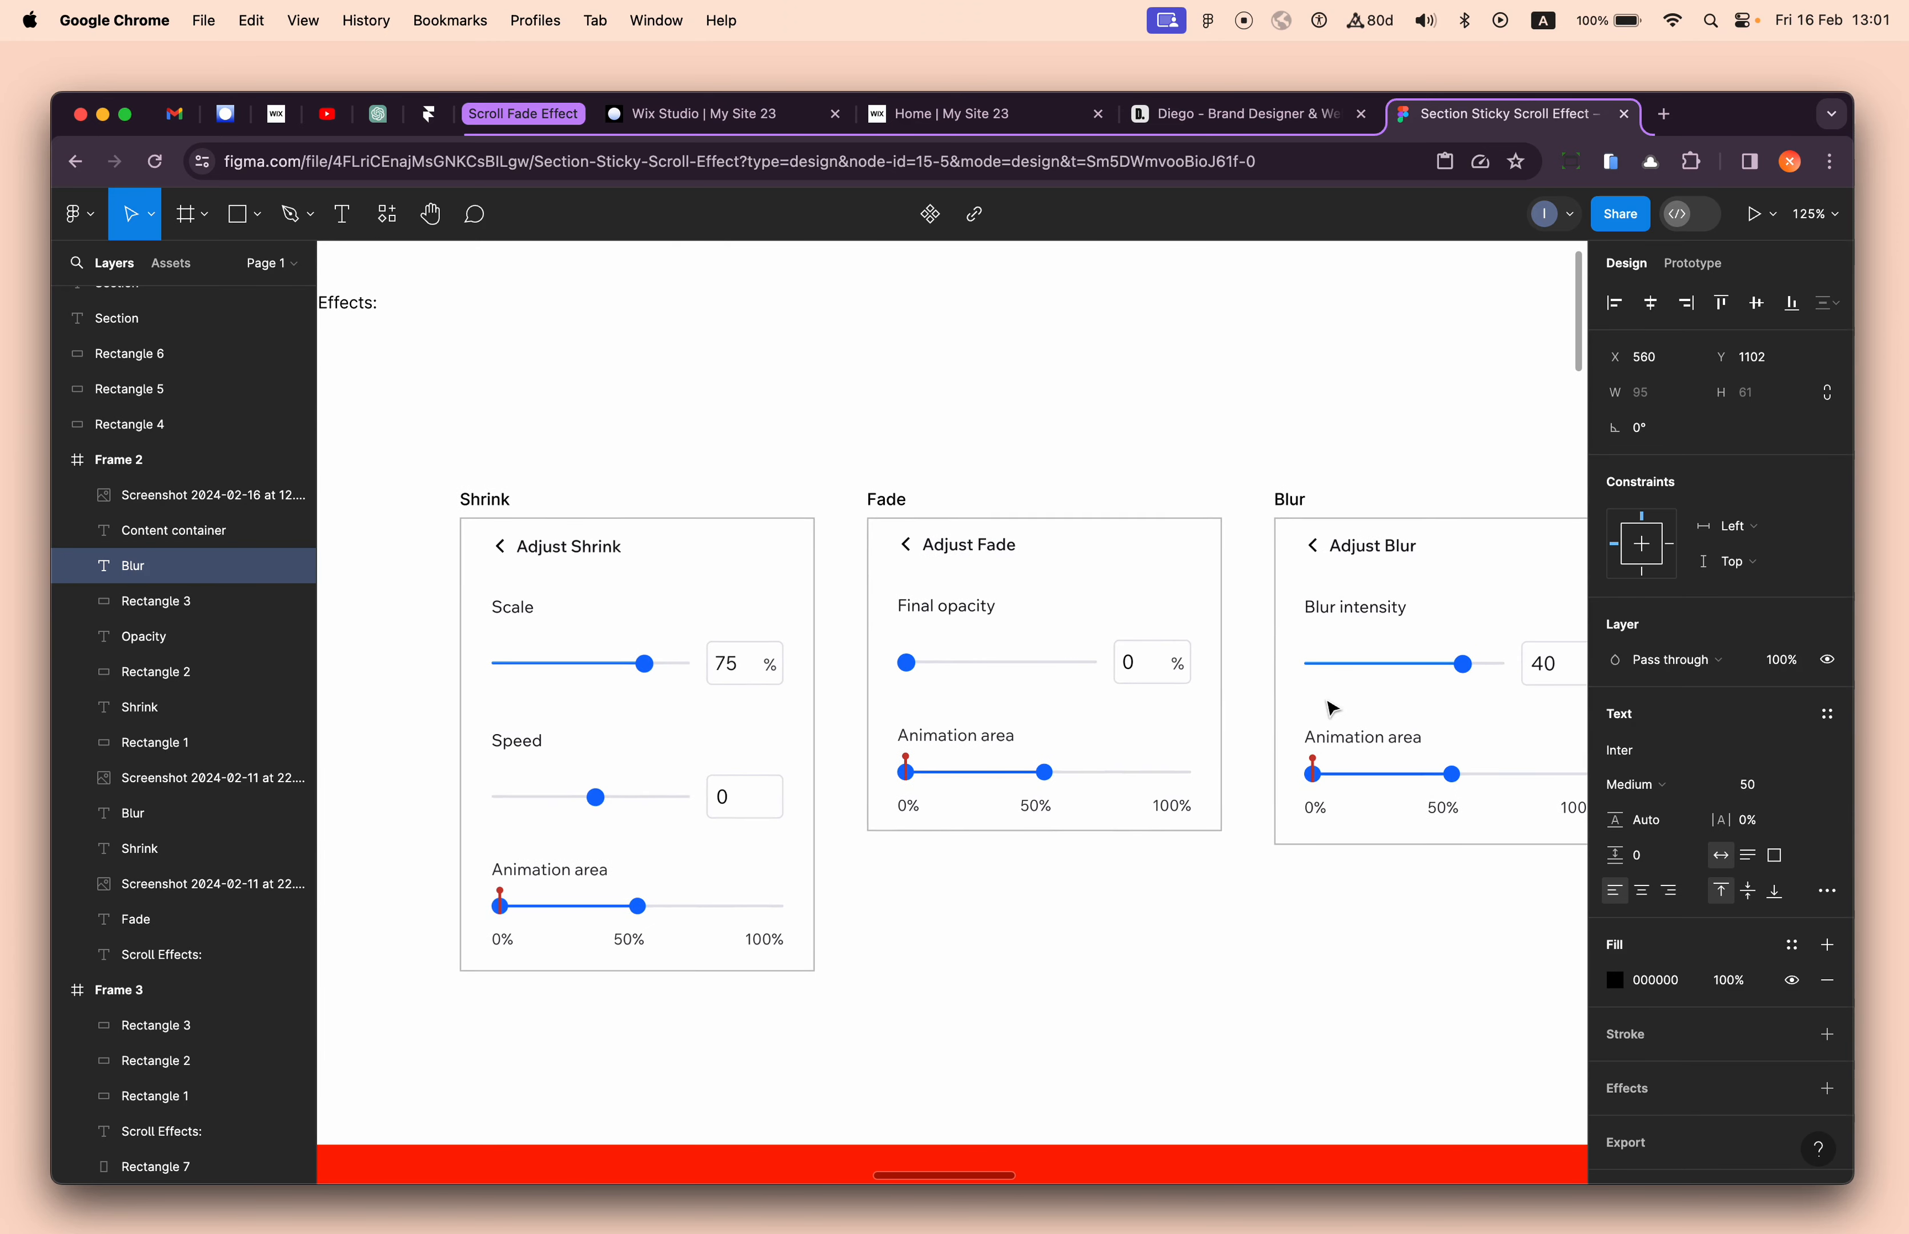
{"action": "scroll", "coordinate": [1333, 709], "scroll_direction": "down", "scroll_amount": 5}
{"action": "scroll", "coordinate": [1333, 708], "scroll_direction": "down", "scroll_amount": 5}
{"action": "scroll", "coordinate": [1332, 708], "scroll_direction": "right", "scroll_amount": 5}
{"action": "scroll", "coordinate": [1332, 708], "scroll_direction": "down", "scroll_amount": 2}
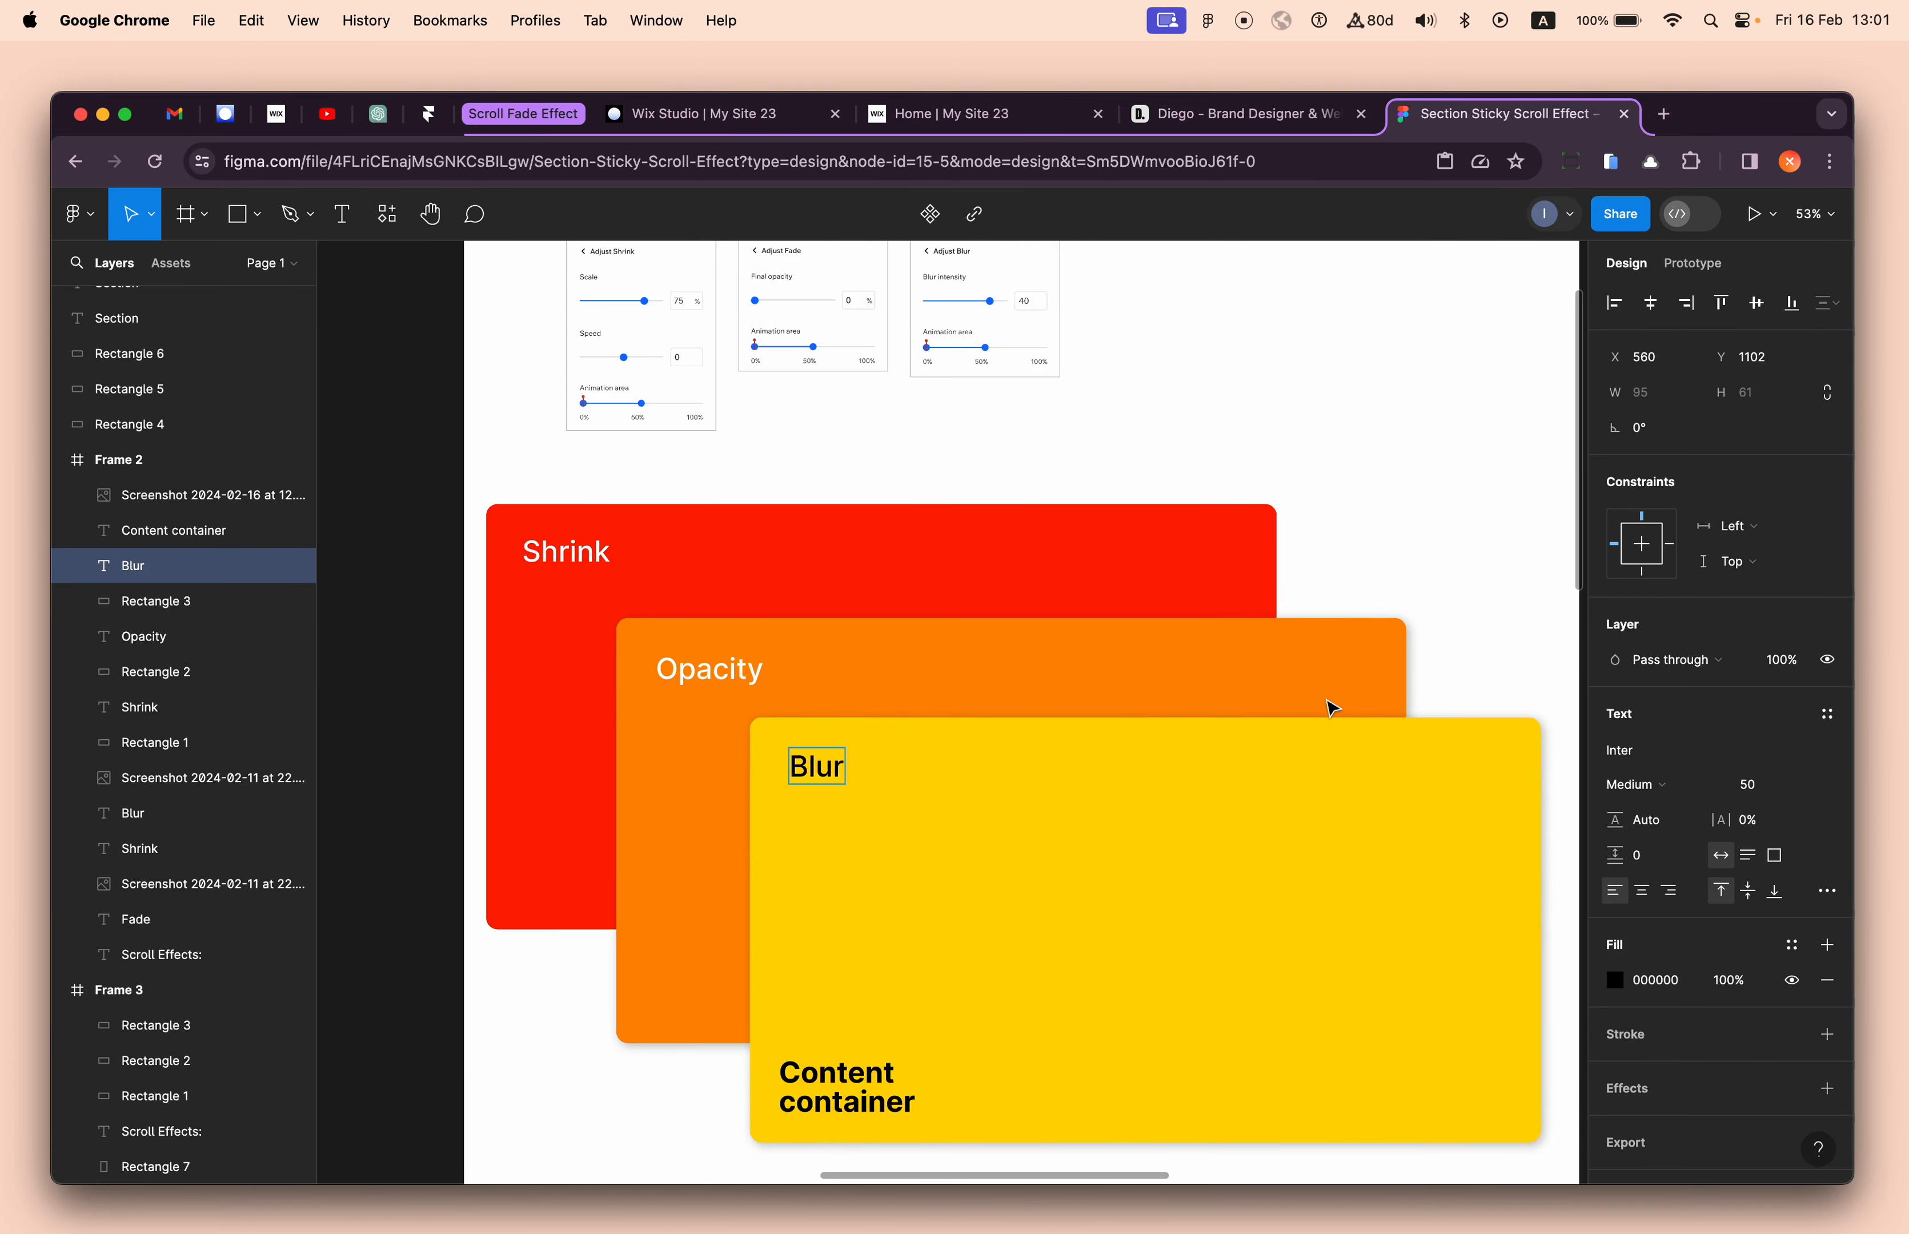
- Return to the Wix Studio editor, hide the layer tree, and look over the #01 container on the desktop canvas
{"action": "left_click", "coordinate": [767, 119]}
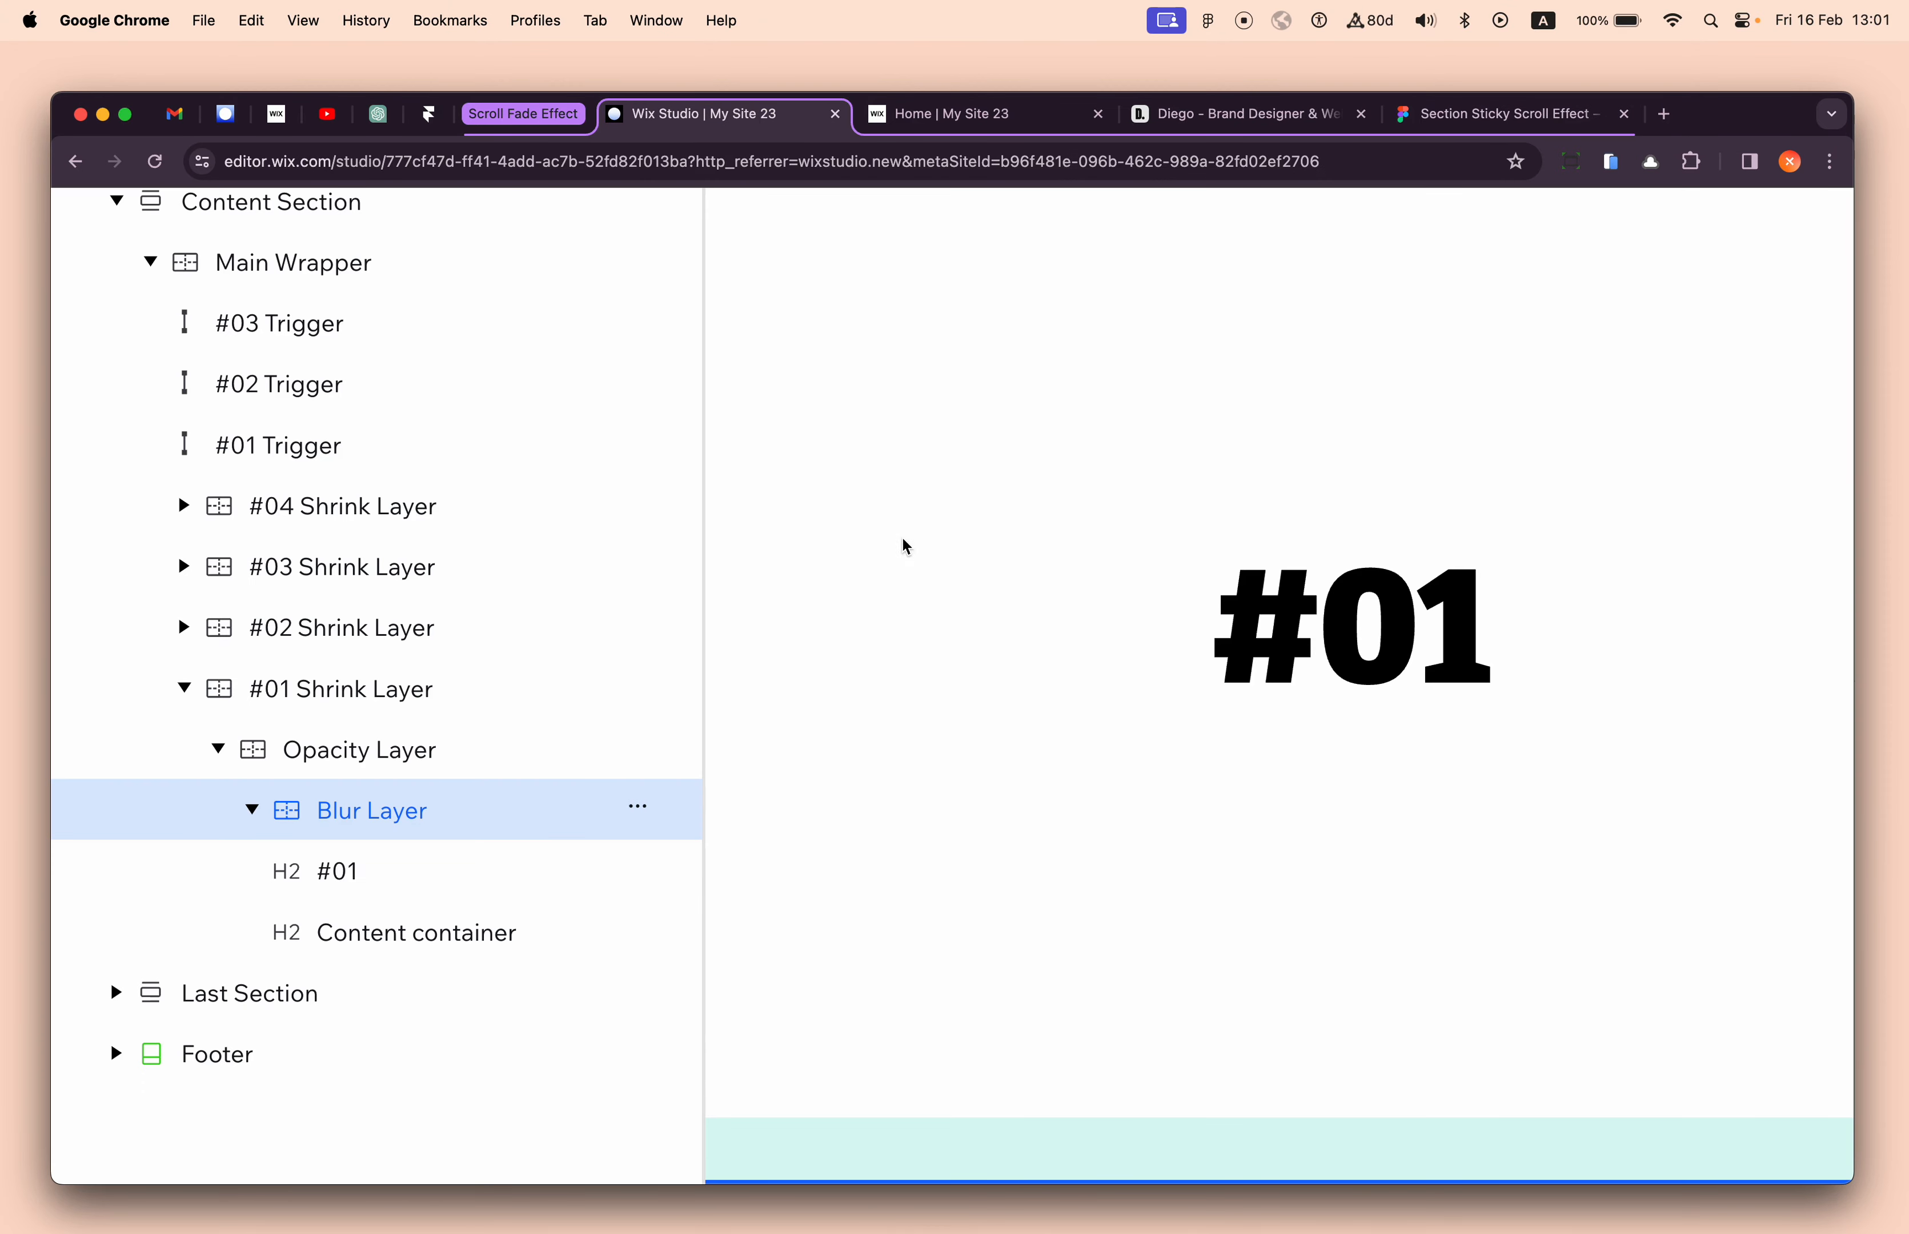
{"action": "scroll", "coordinate": [630, 432], "scroll_direction": "down", "scroll_amount": 5}
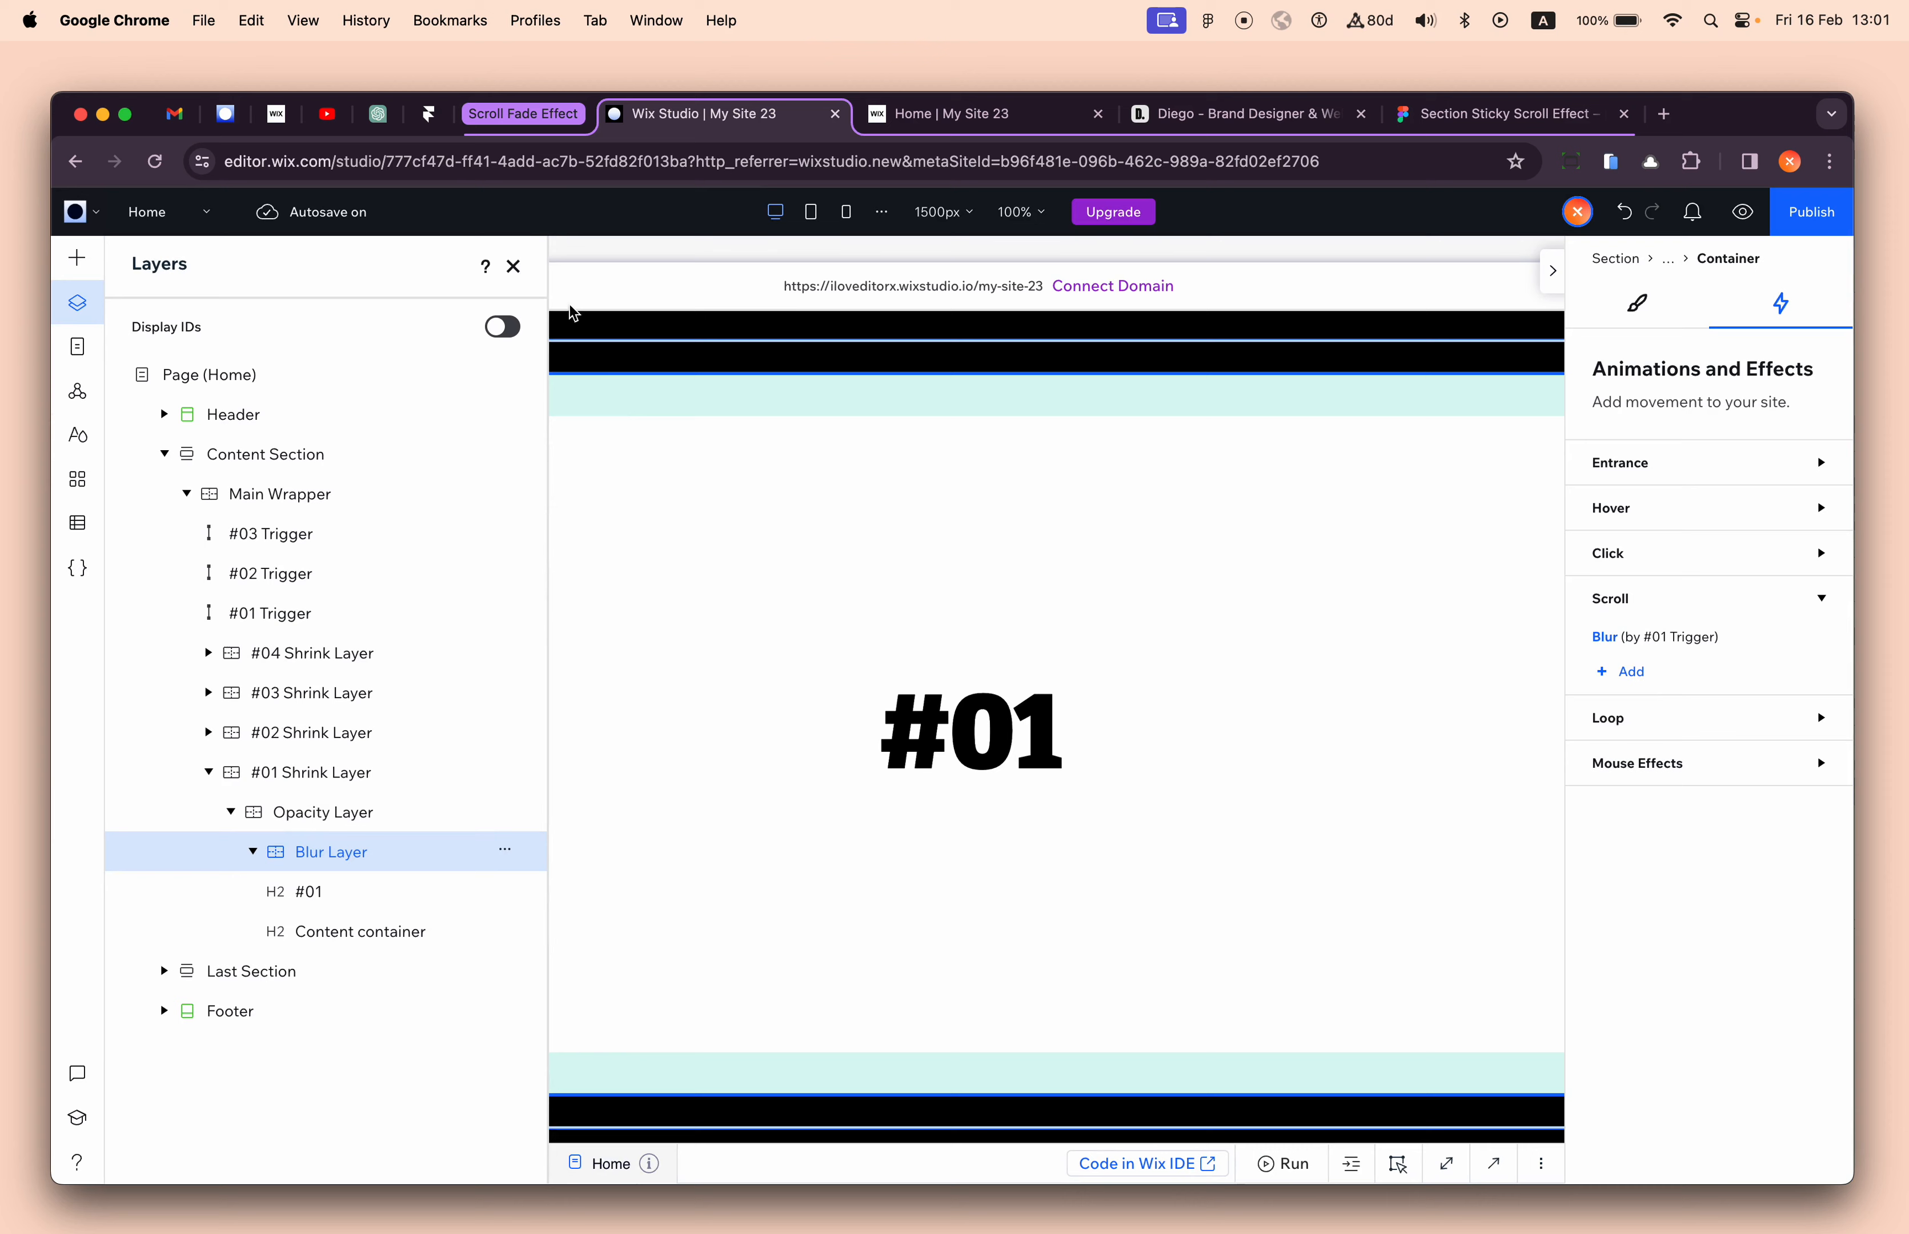
{"action": "left_click", "coordinate": [516, 270]}
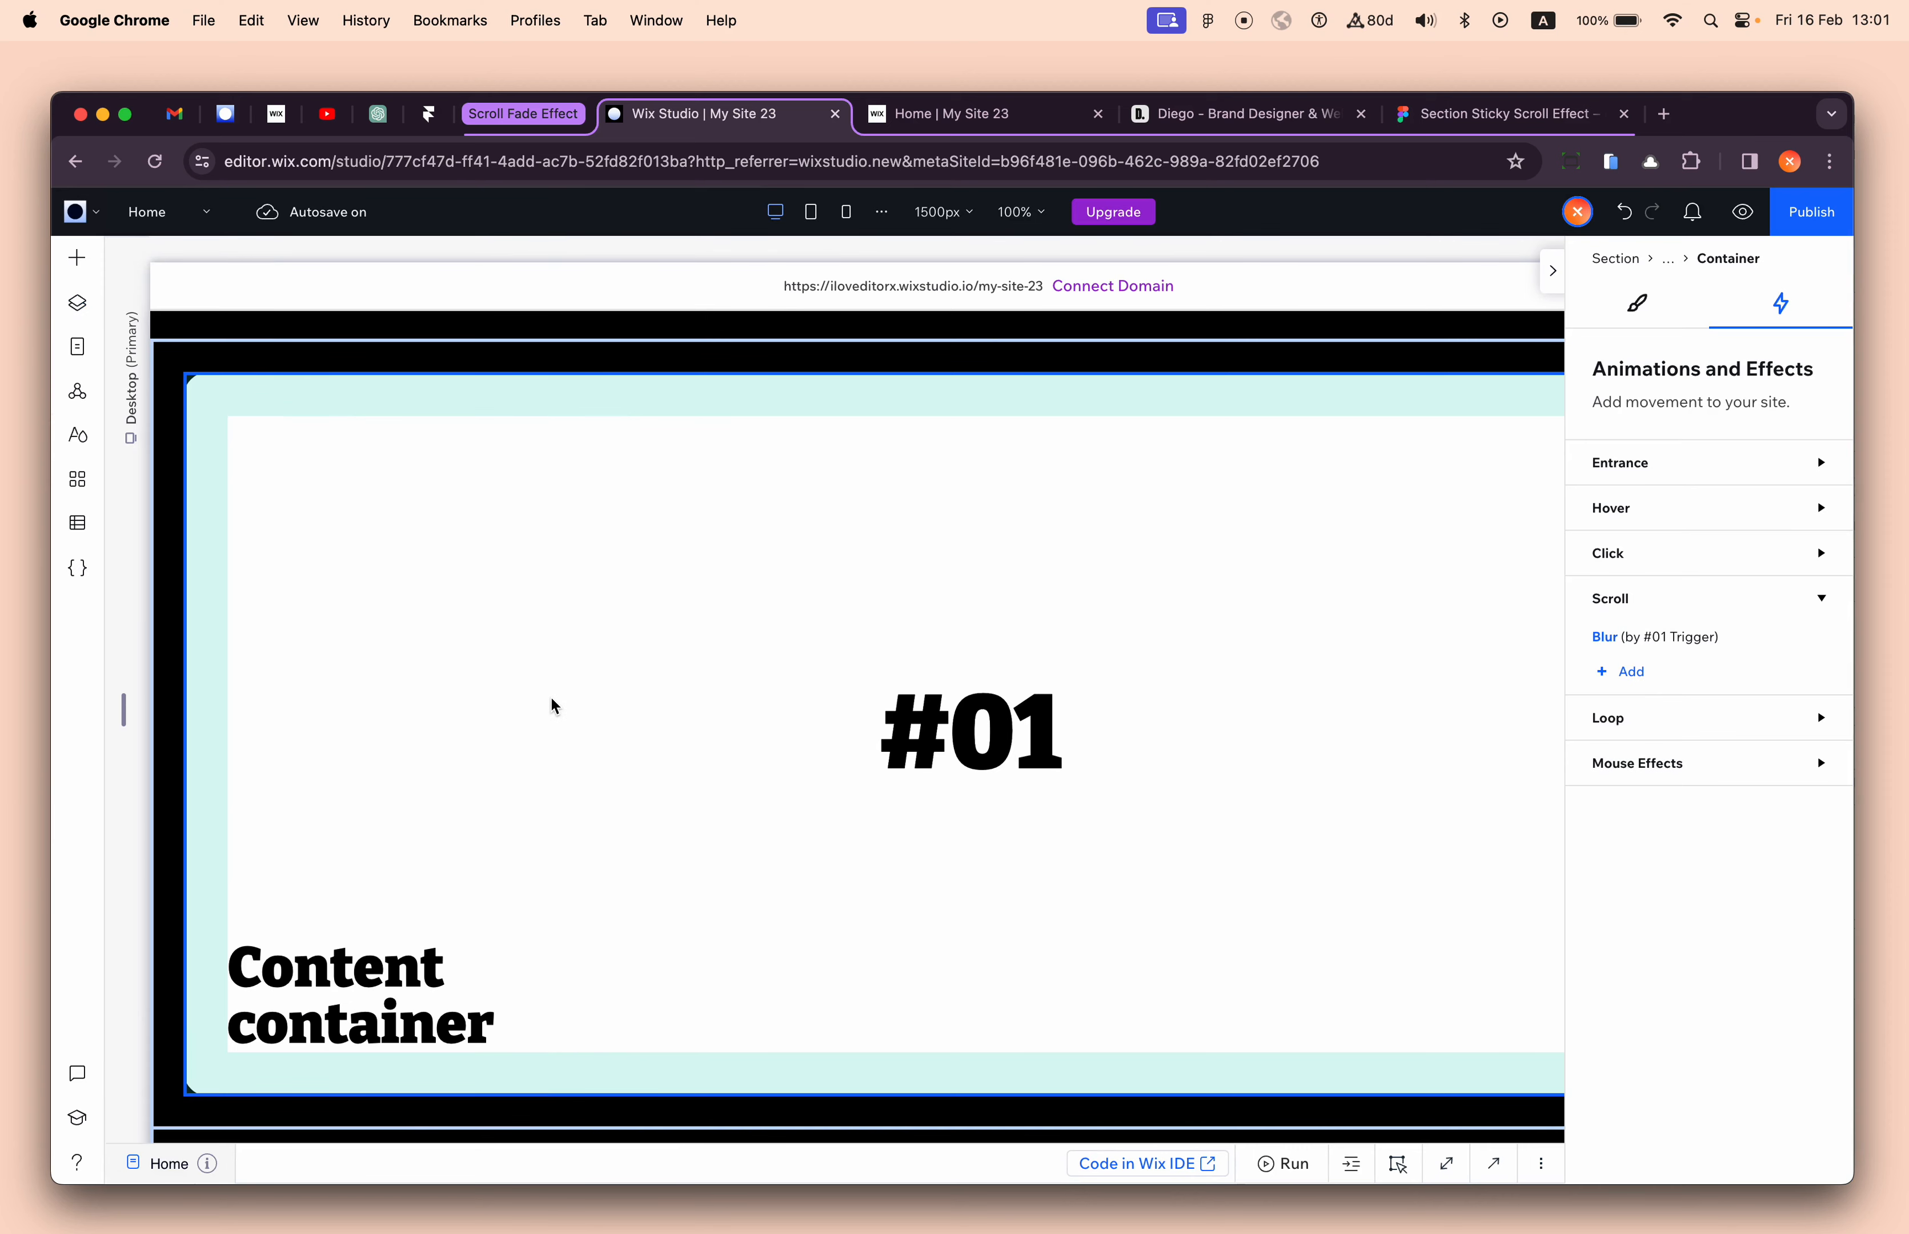
{"action": "scroll", "coordinate": [553, 706], "scroll_direction": "down", "scroll_amount": 3}
{"action": "scroll", "coordinate": [542, 666], "scroll_direction": "up", "scroll_amount": 2}
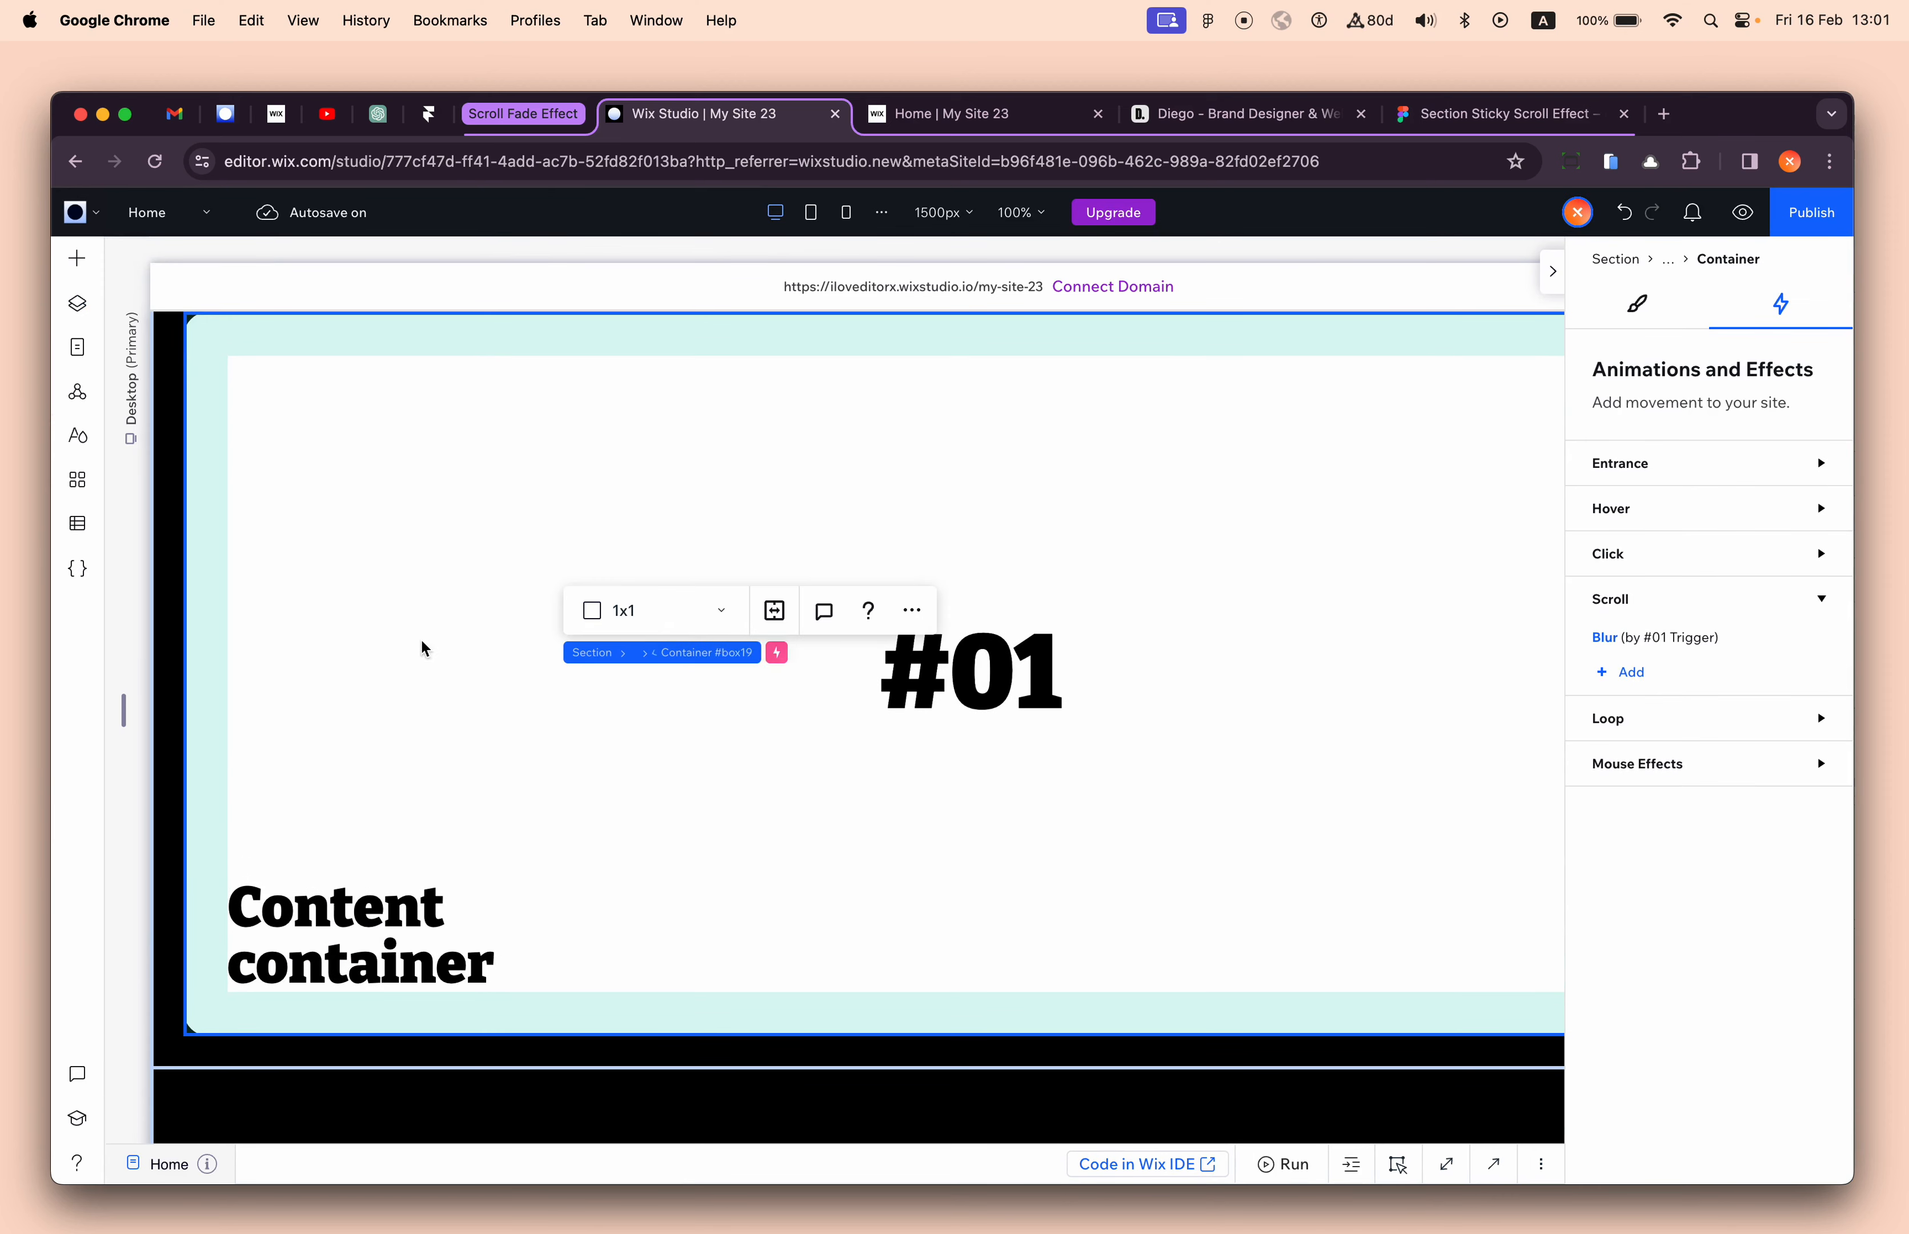
{"action": "scroll", "coordinate": [409, 578], "scroll_direction": "up", "scroll_amount": 2}
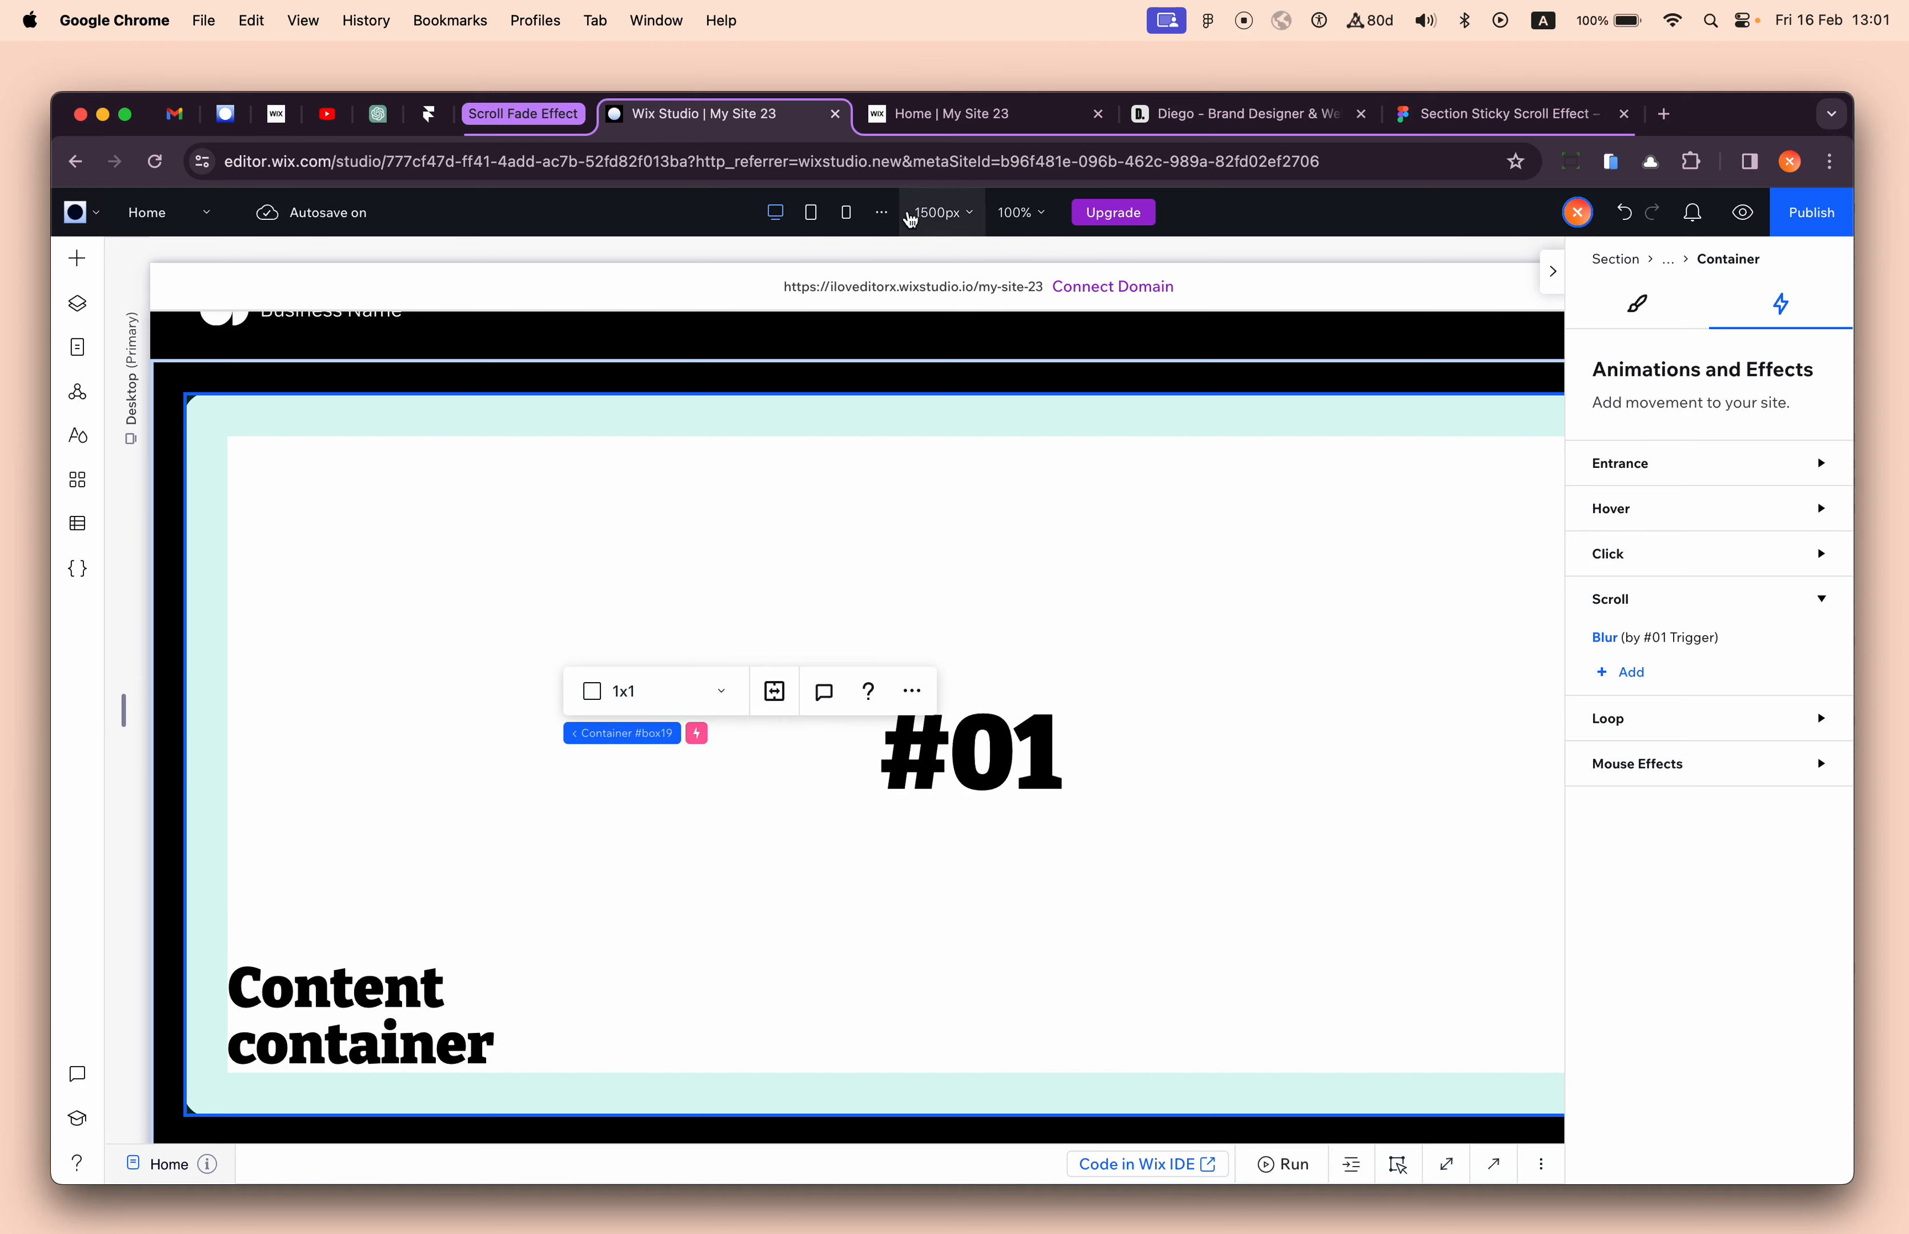
- Check the #01 container at the mobile breakpoint and return to the desktop breakpoint
{"action": "left_click", "coordinate": [846, 212]}
{"action": "scroll", "coordinate": [943, 722], "scroll_direction": "down", "scroll_amount": 1}
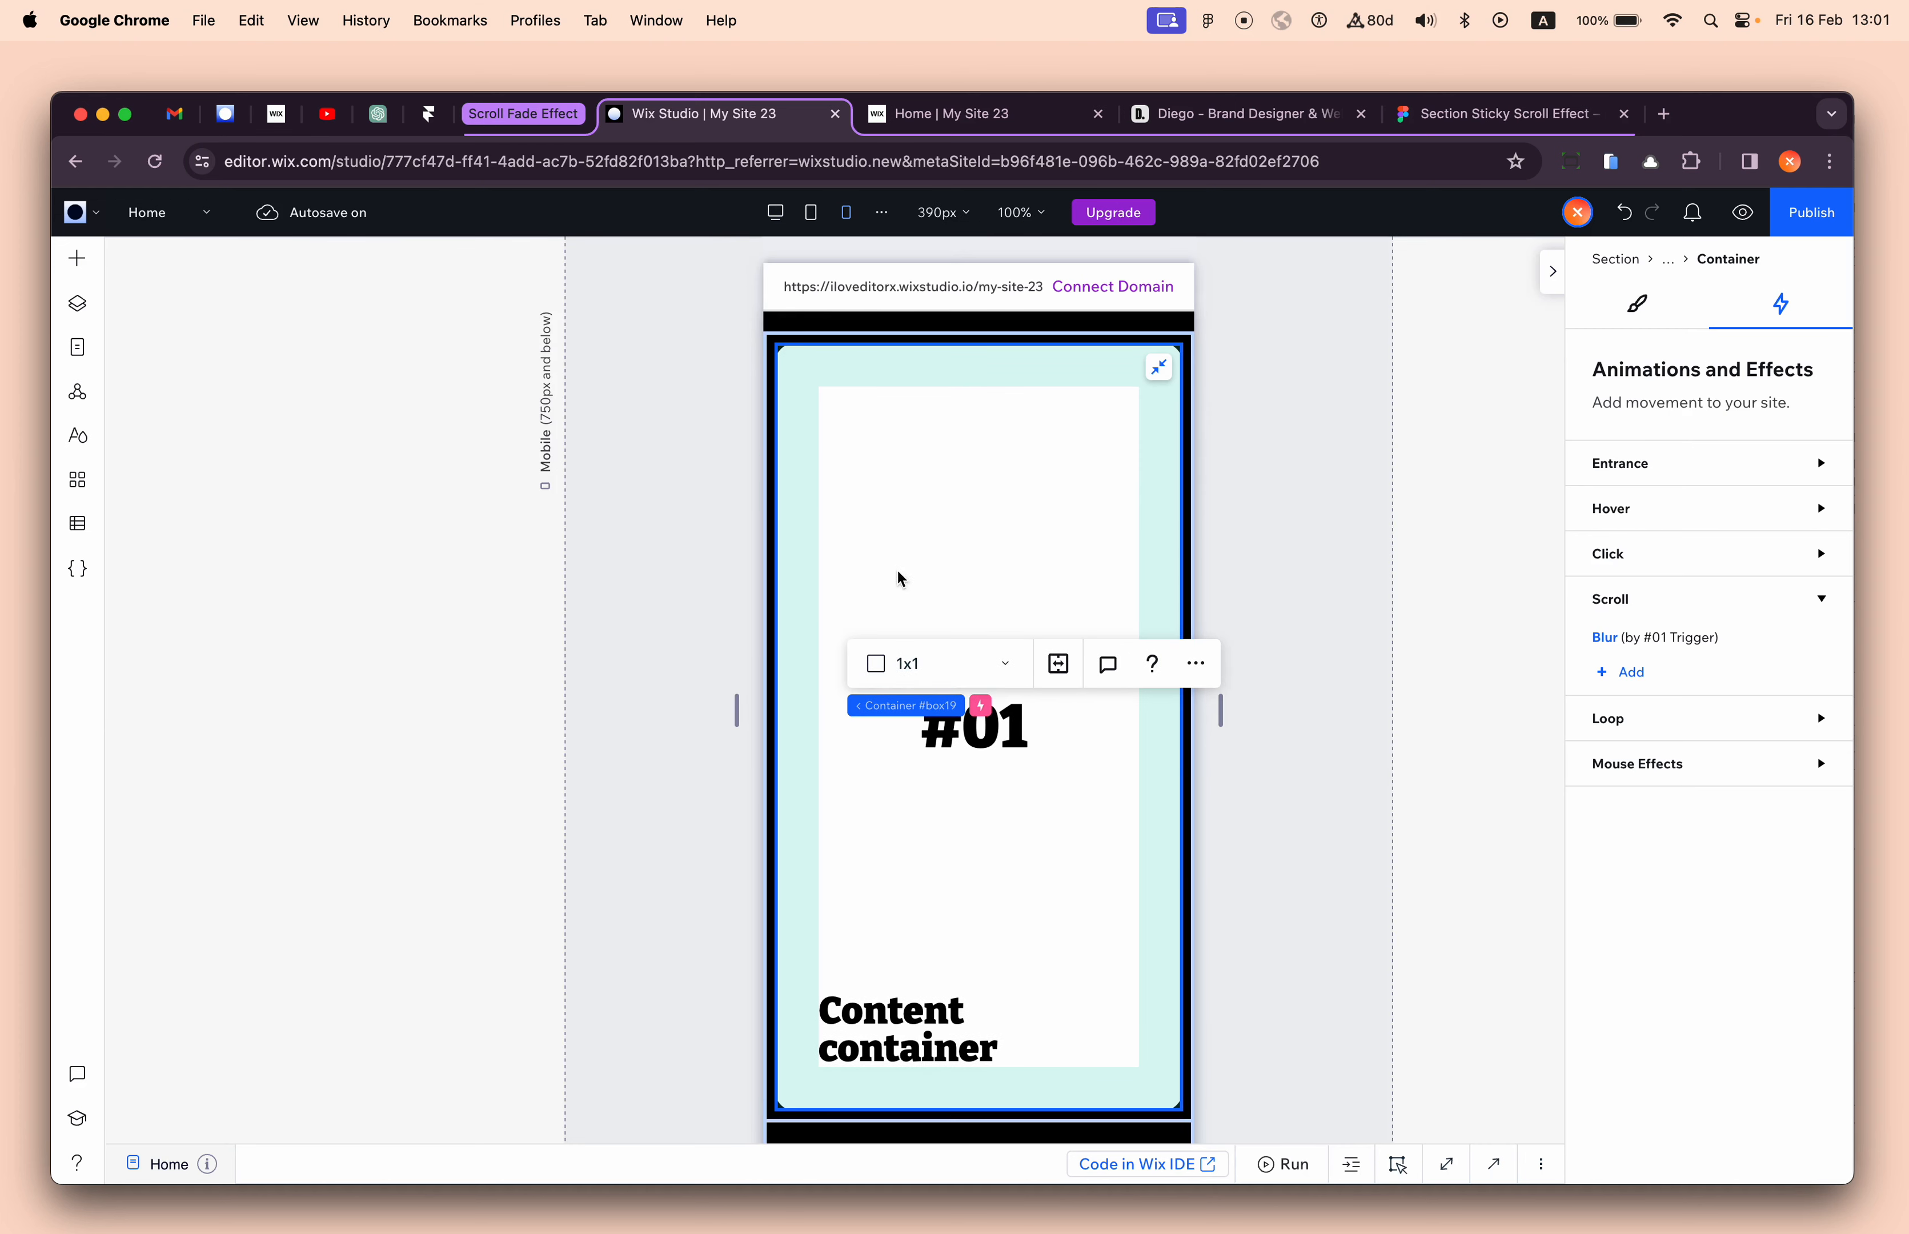
{"action": "left_click", "coordinate": [775, 212]}
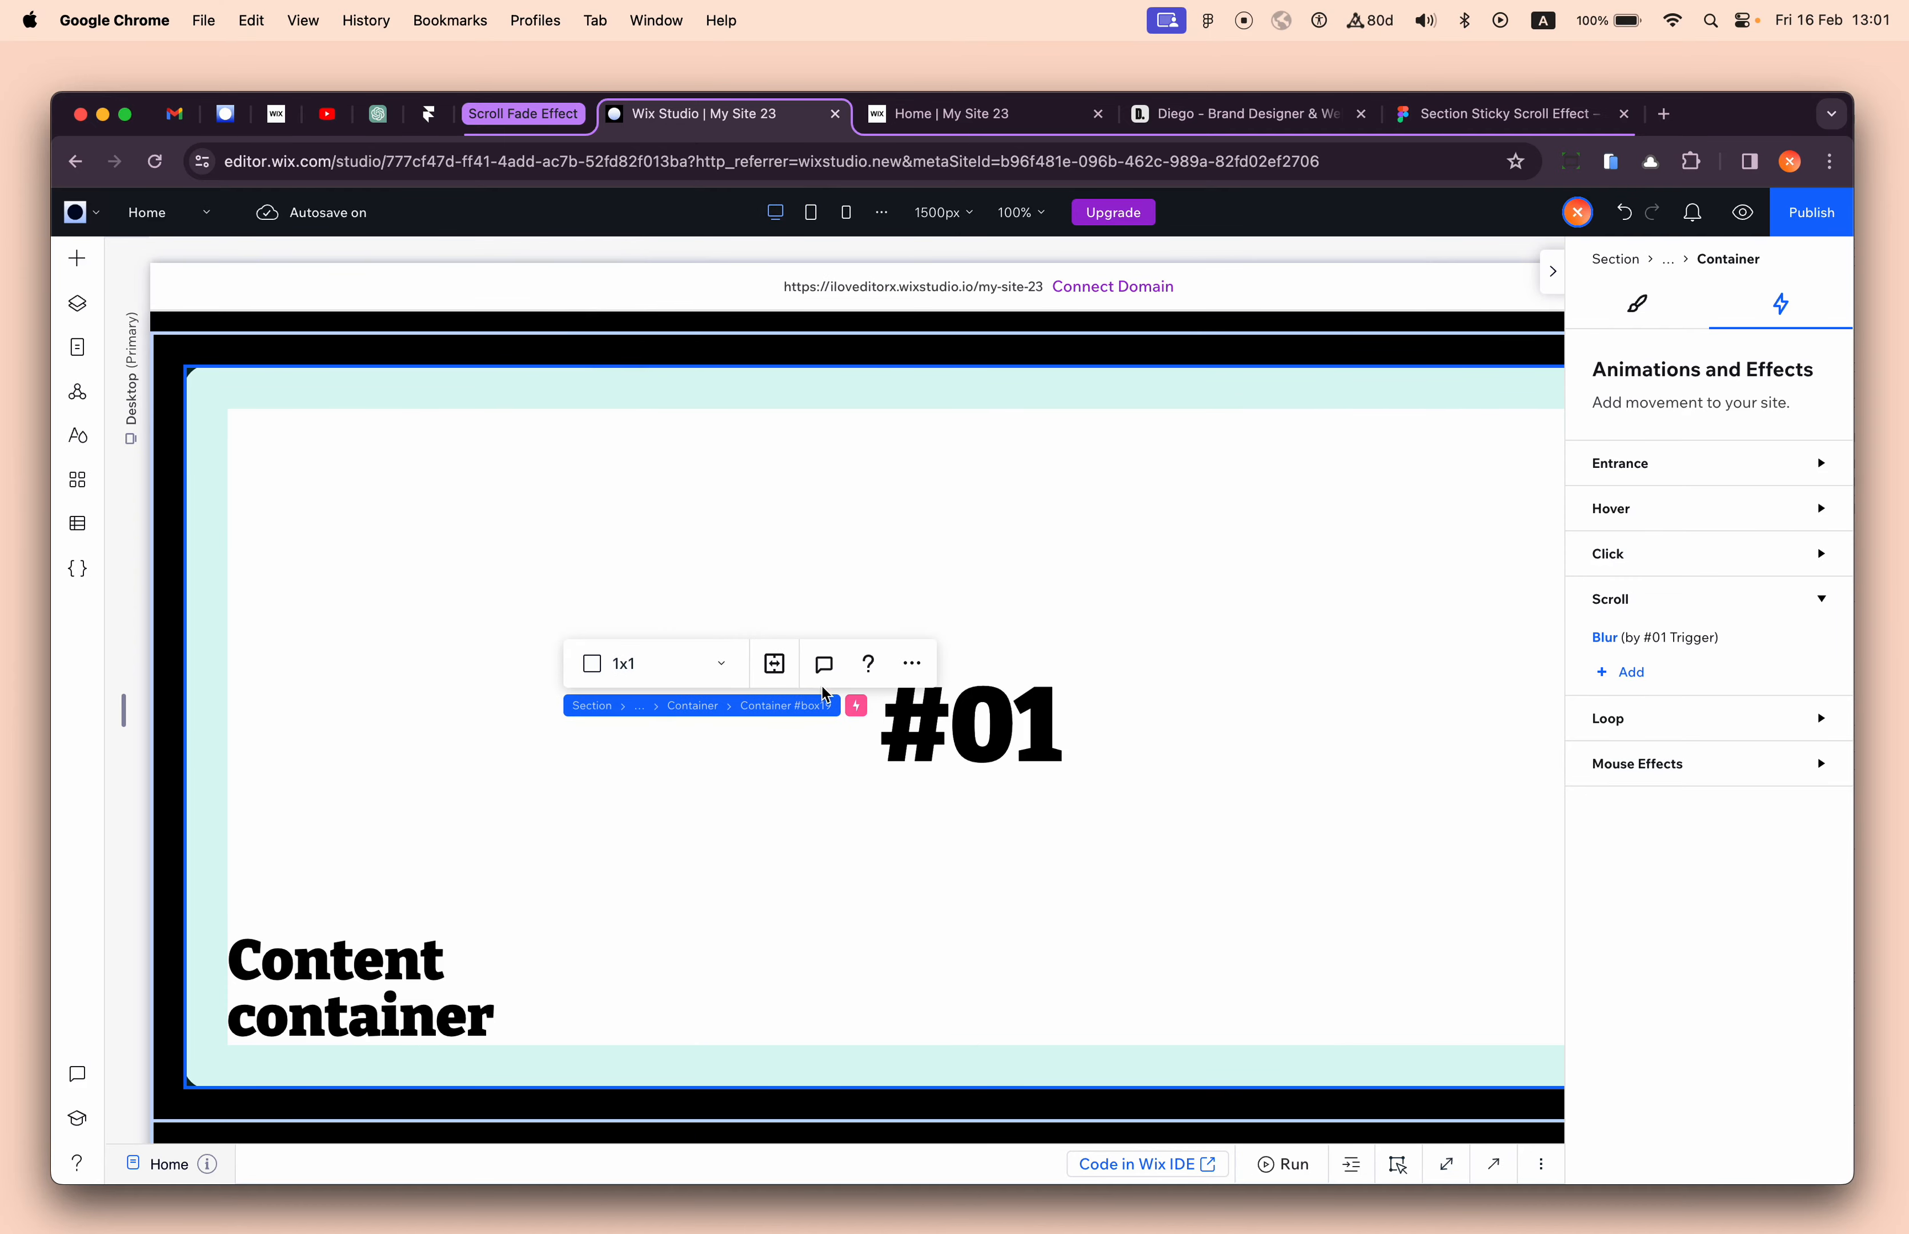
- Copy the selected #01 container and add a new site page named "Tutorial Page"
{"action": "left_click", "coordinate": [912, 665]}
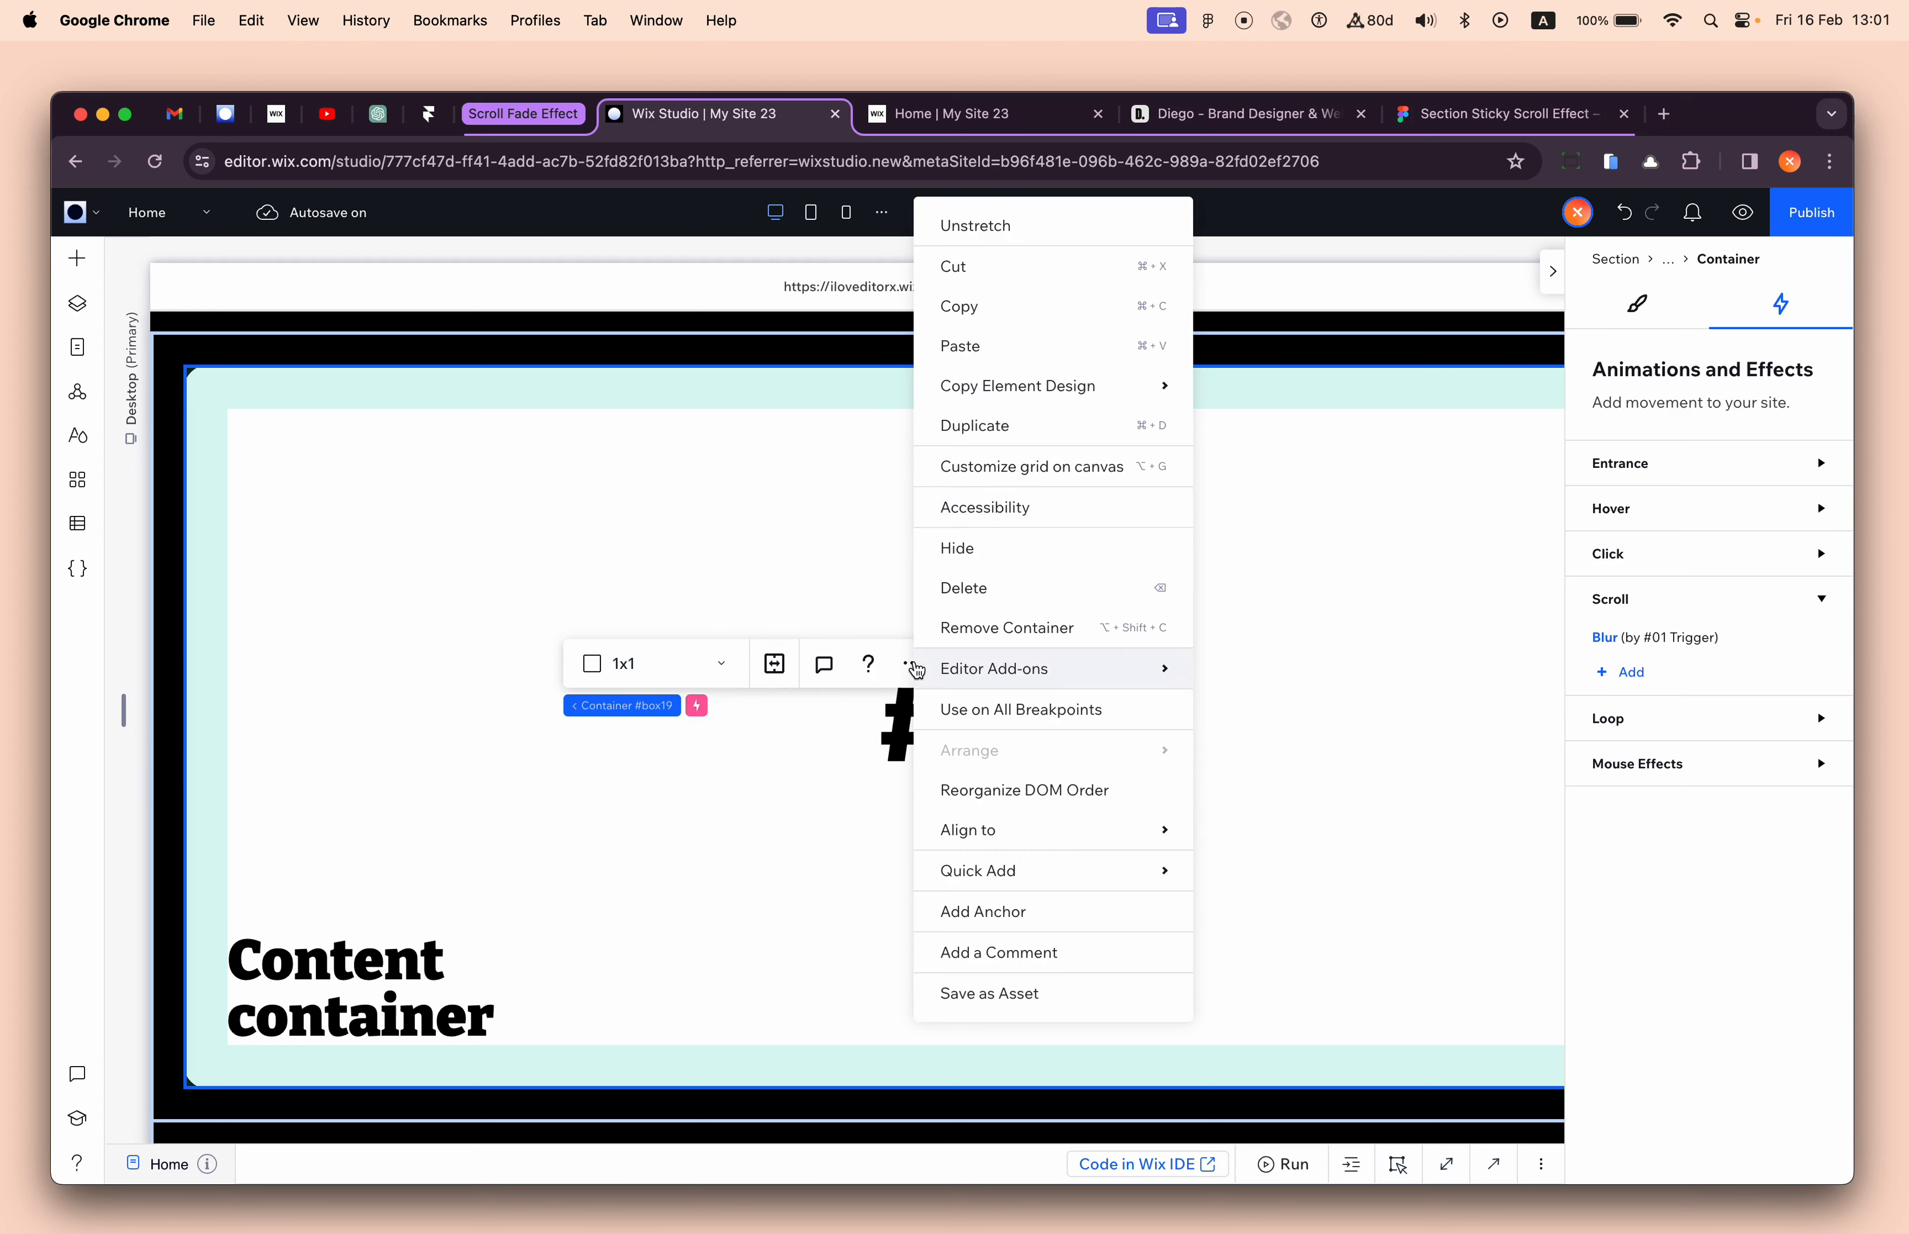
{"action": "left_click", "coordinate": [1005, 310]}
{"action": "left_click", "coordinate": [78, 347]}
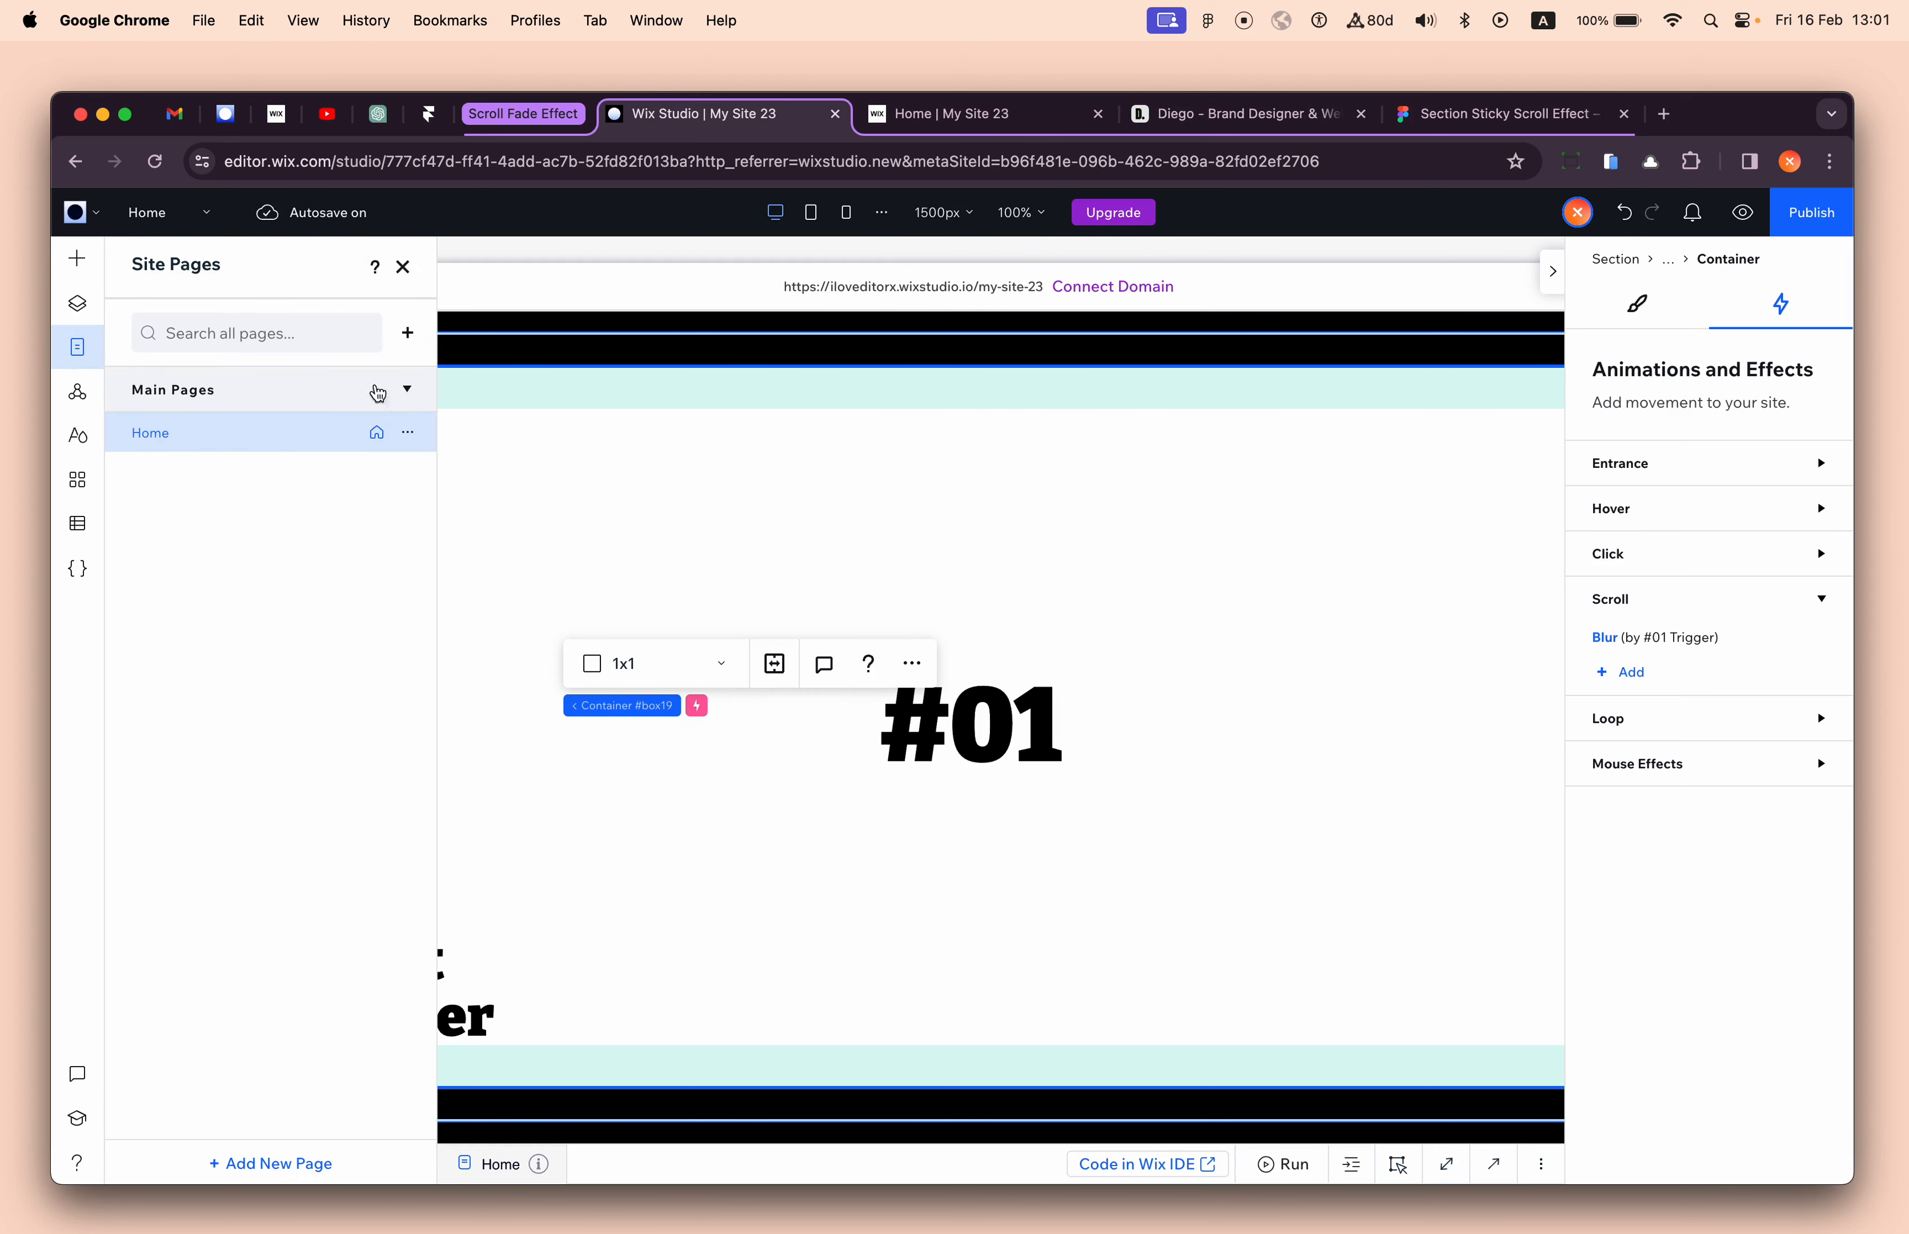
{"action": "left_click", "coordinate": [408, 332]}
{"action": "left_click", "coordinate": [480, 423]}
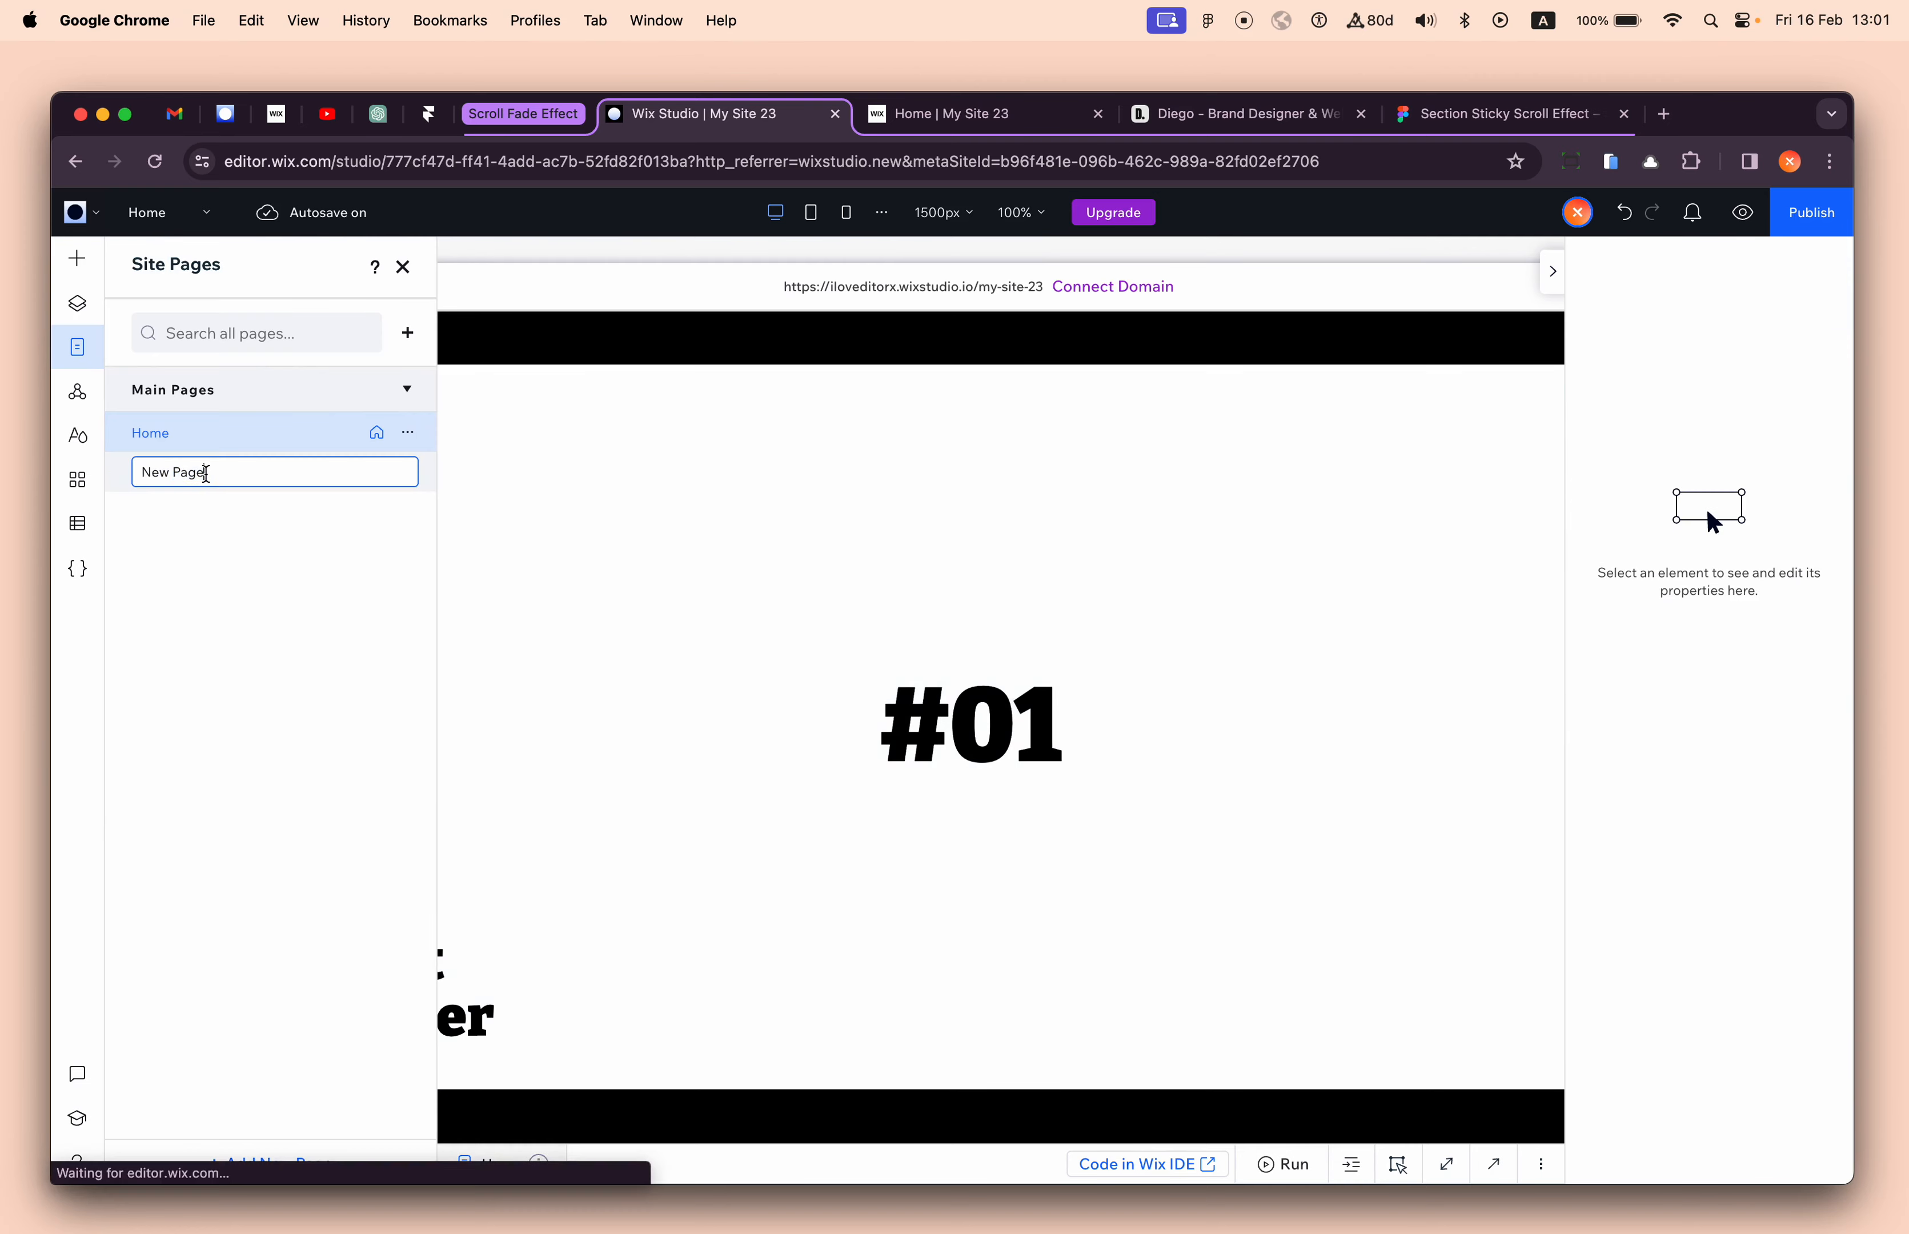
{"action": "type", "text": "Tutor"}
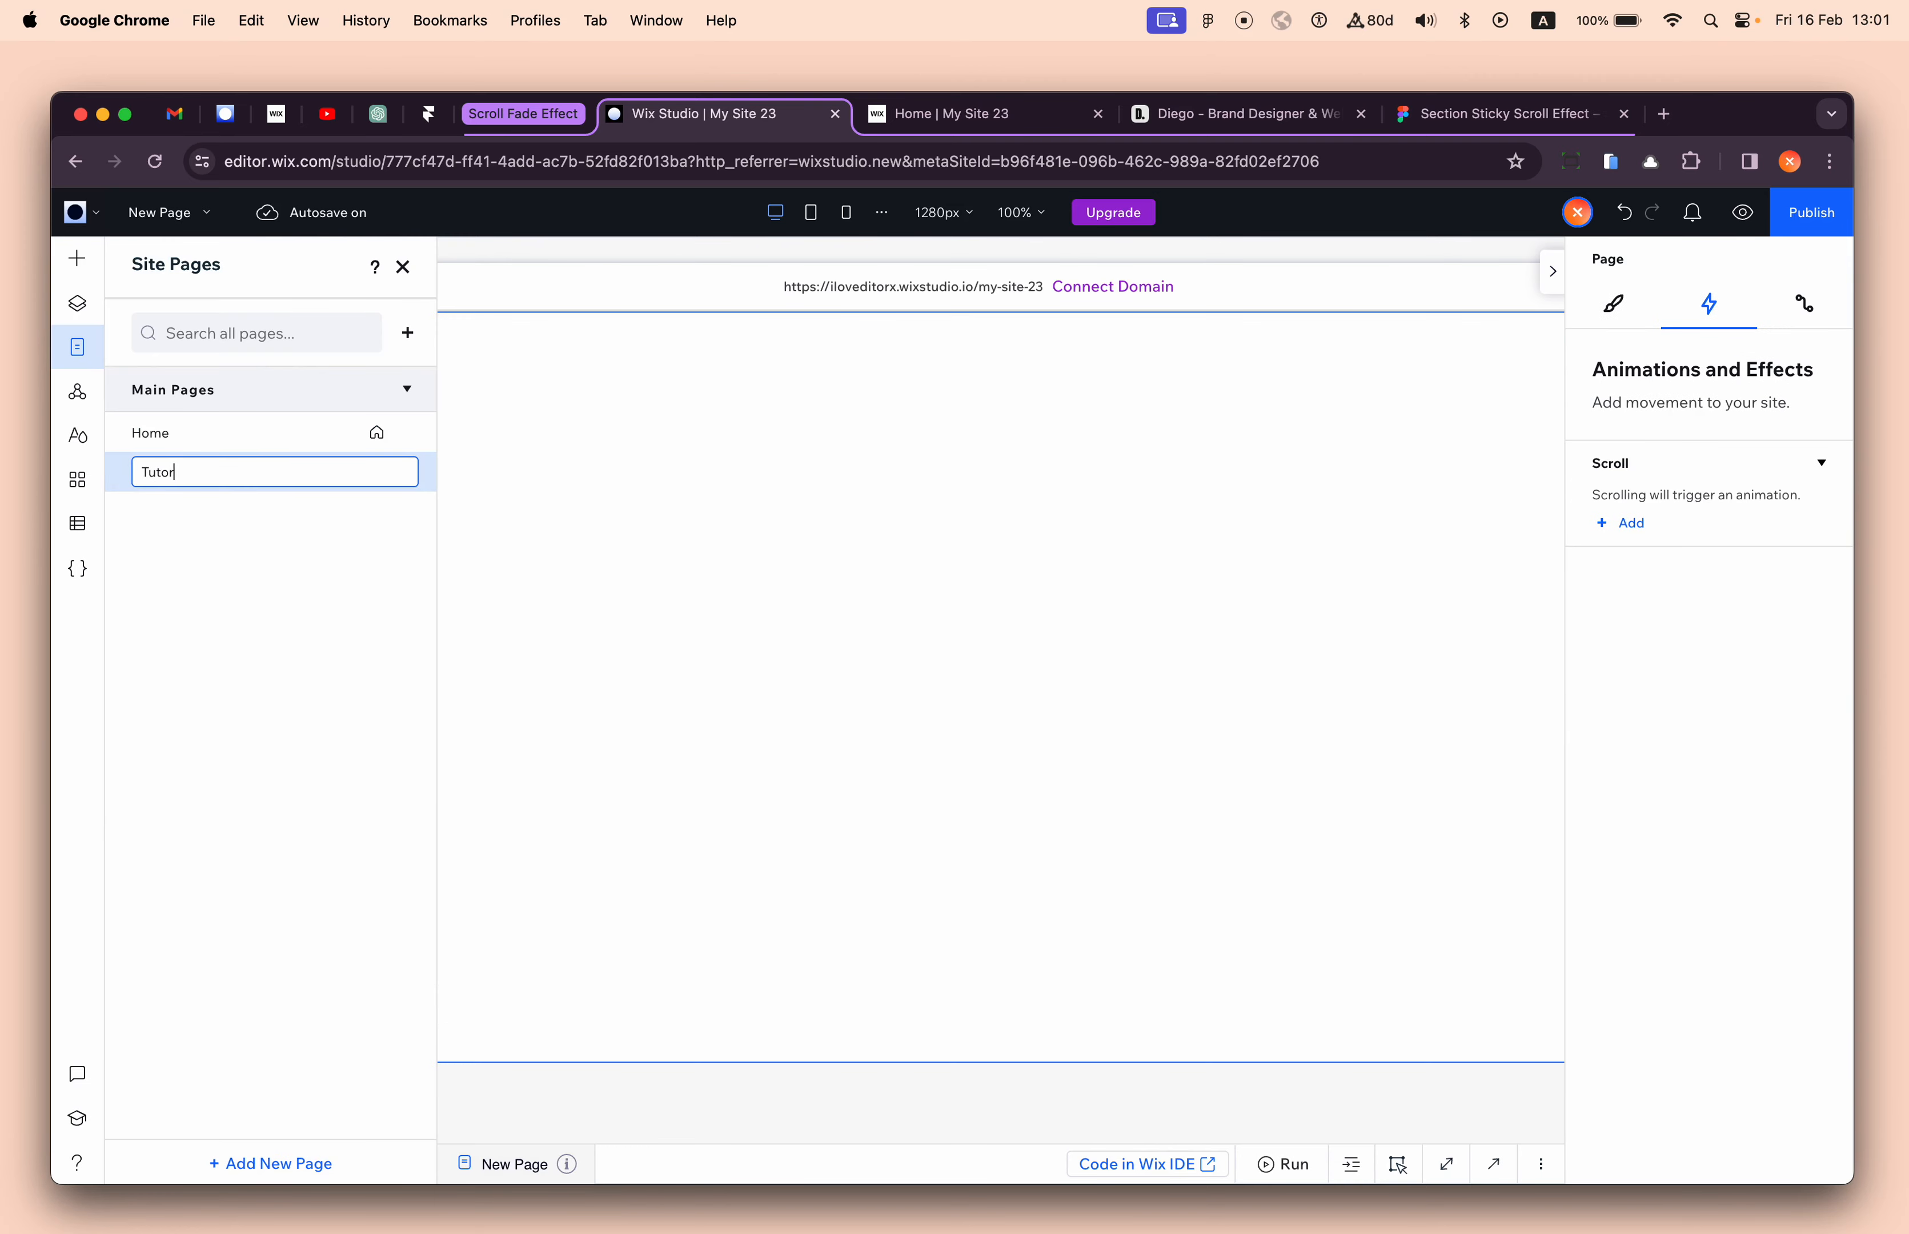
{"action": "type", "text": "ial Page"}
{"action": "key", "text": "Return"}
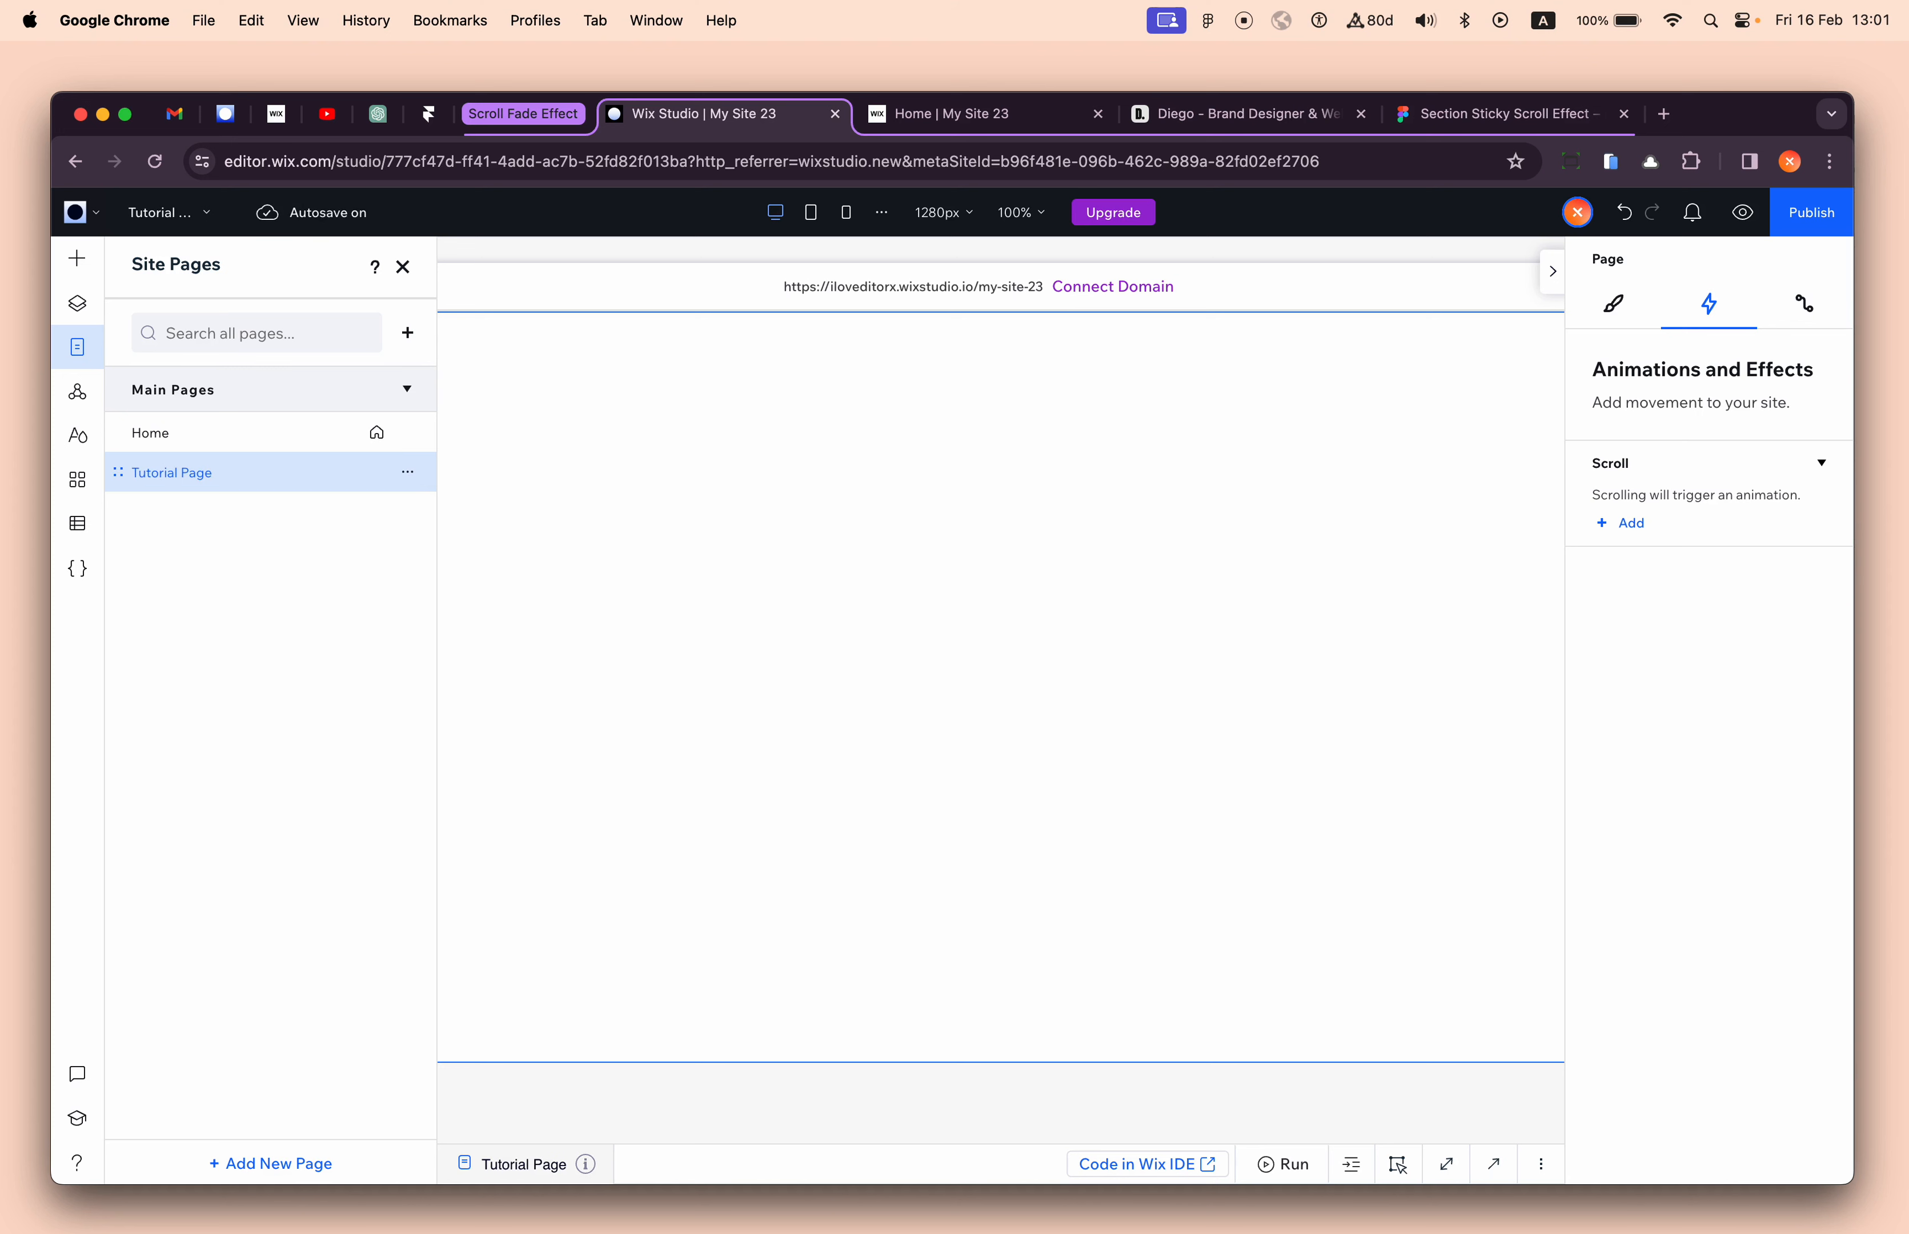
{"action": "left_click", "coordinate": [401, 268]}
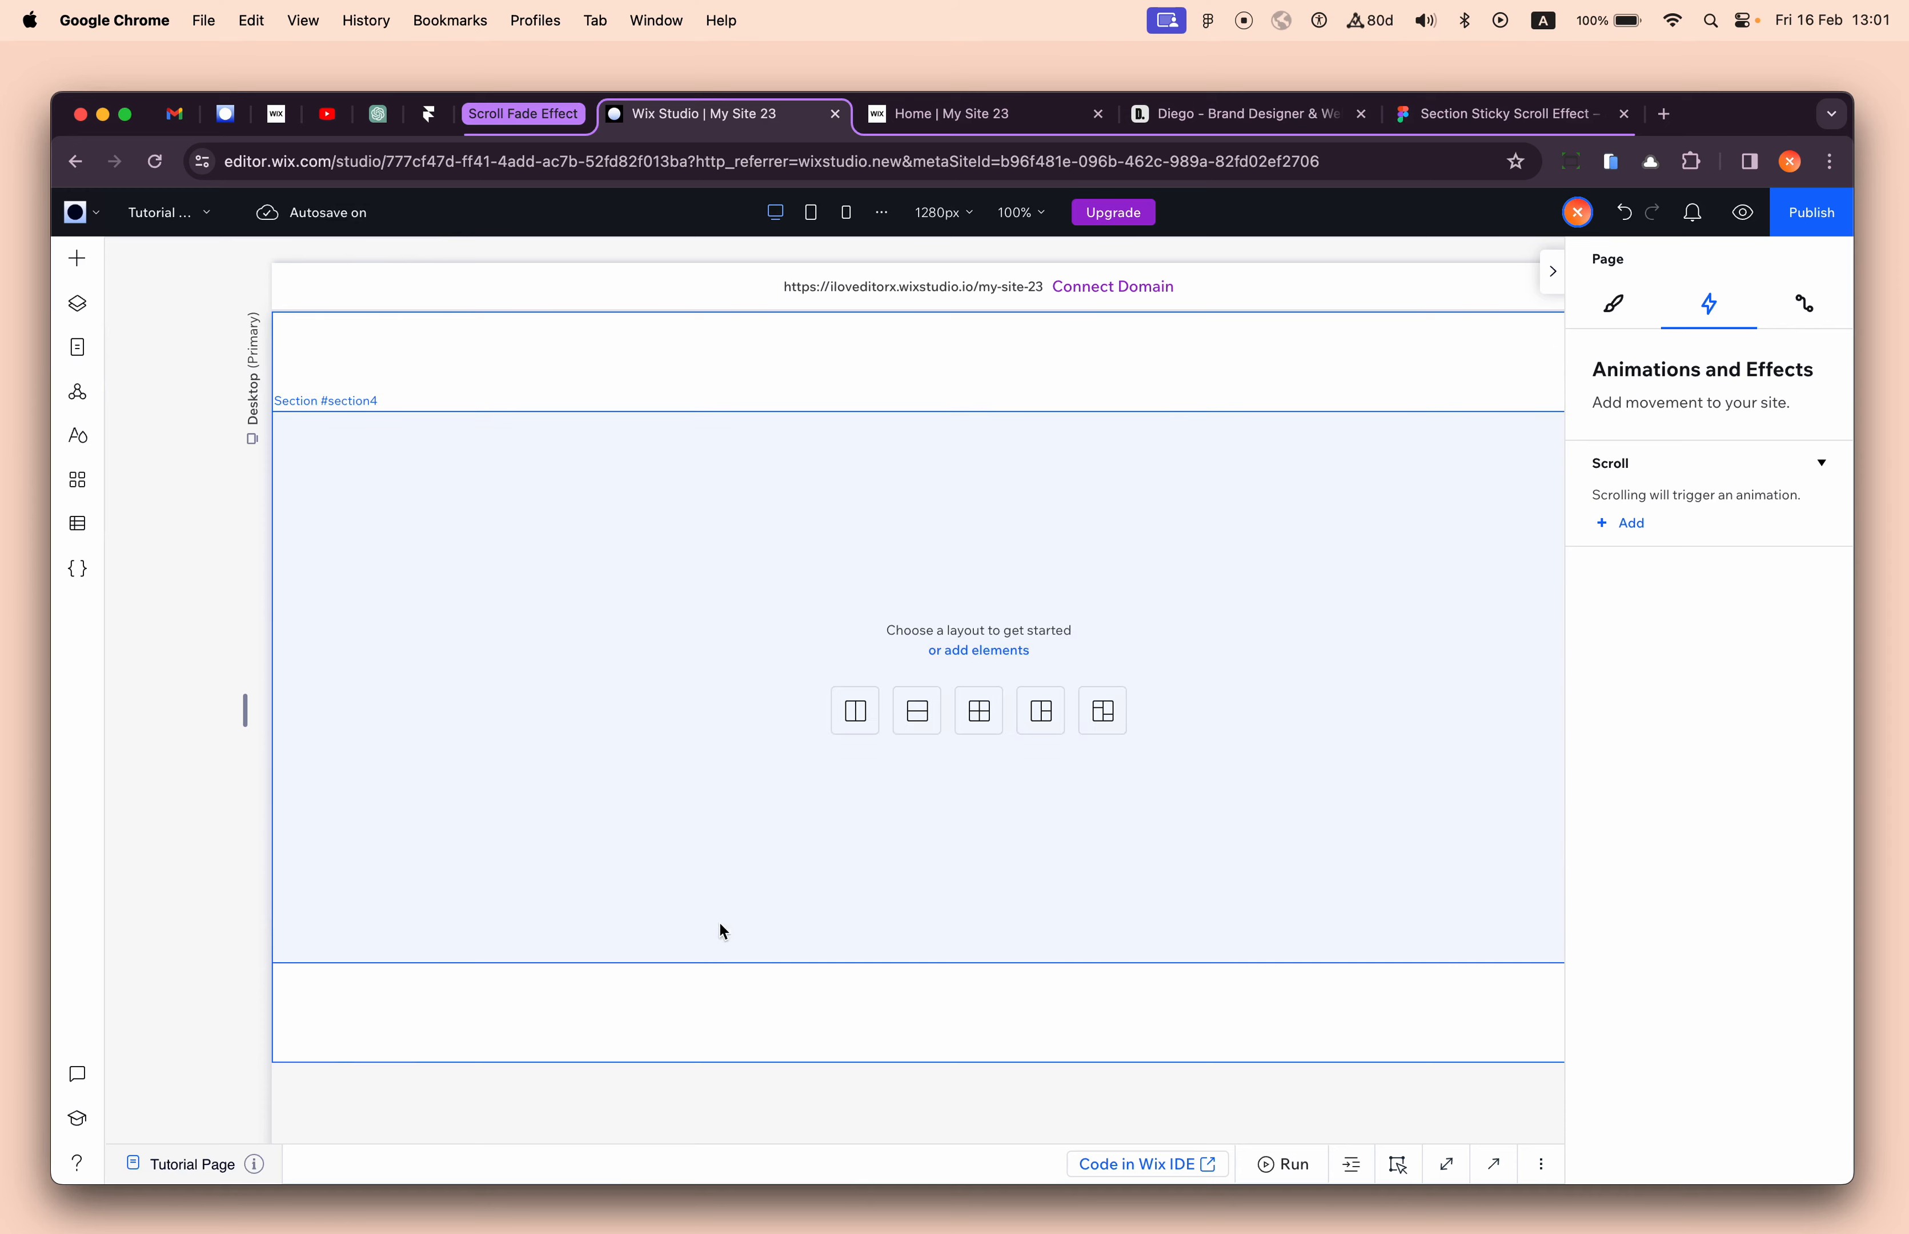
- Set the Tutorial Page's background color to black
{"action": "scroll", "coordinate": [764, 701], "scroll_direction": "right", "scroll_amount": 1}
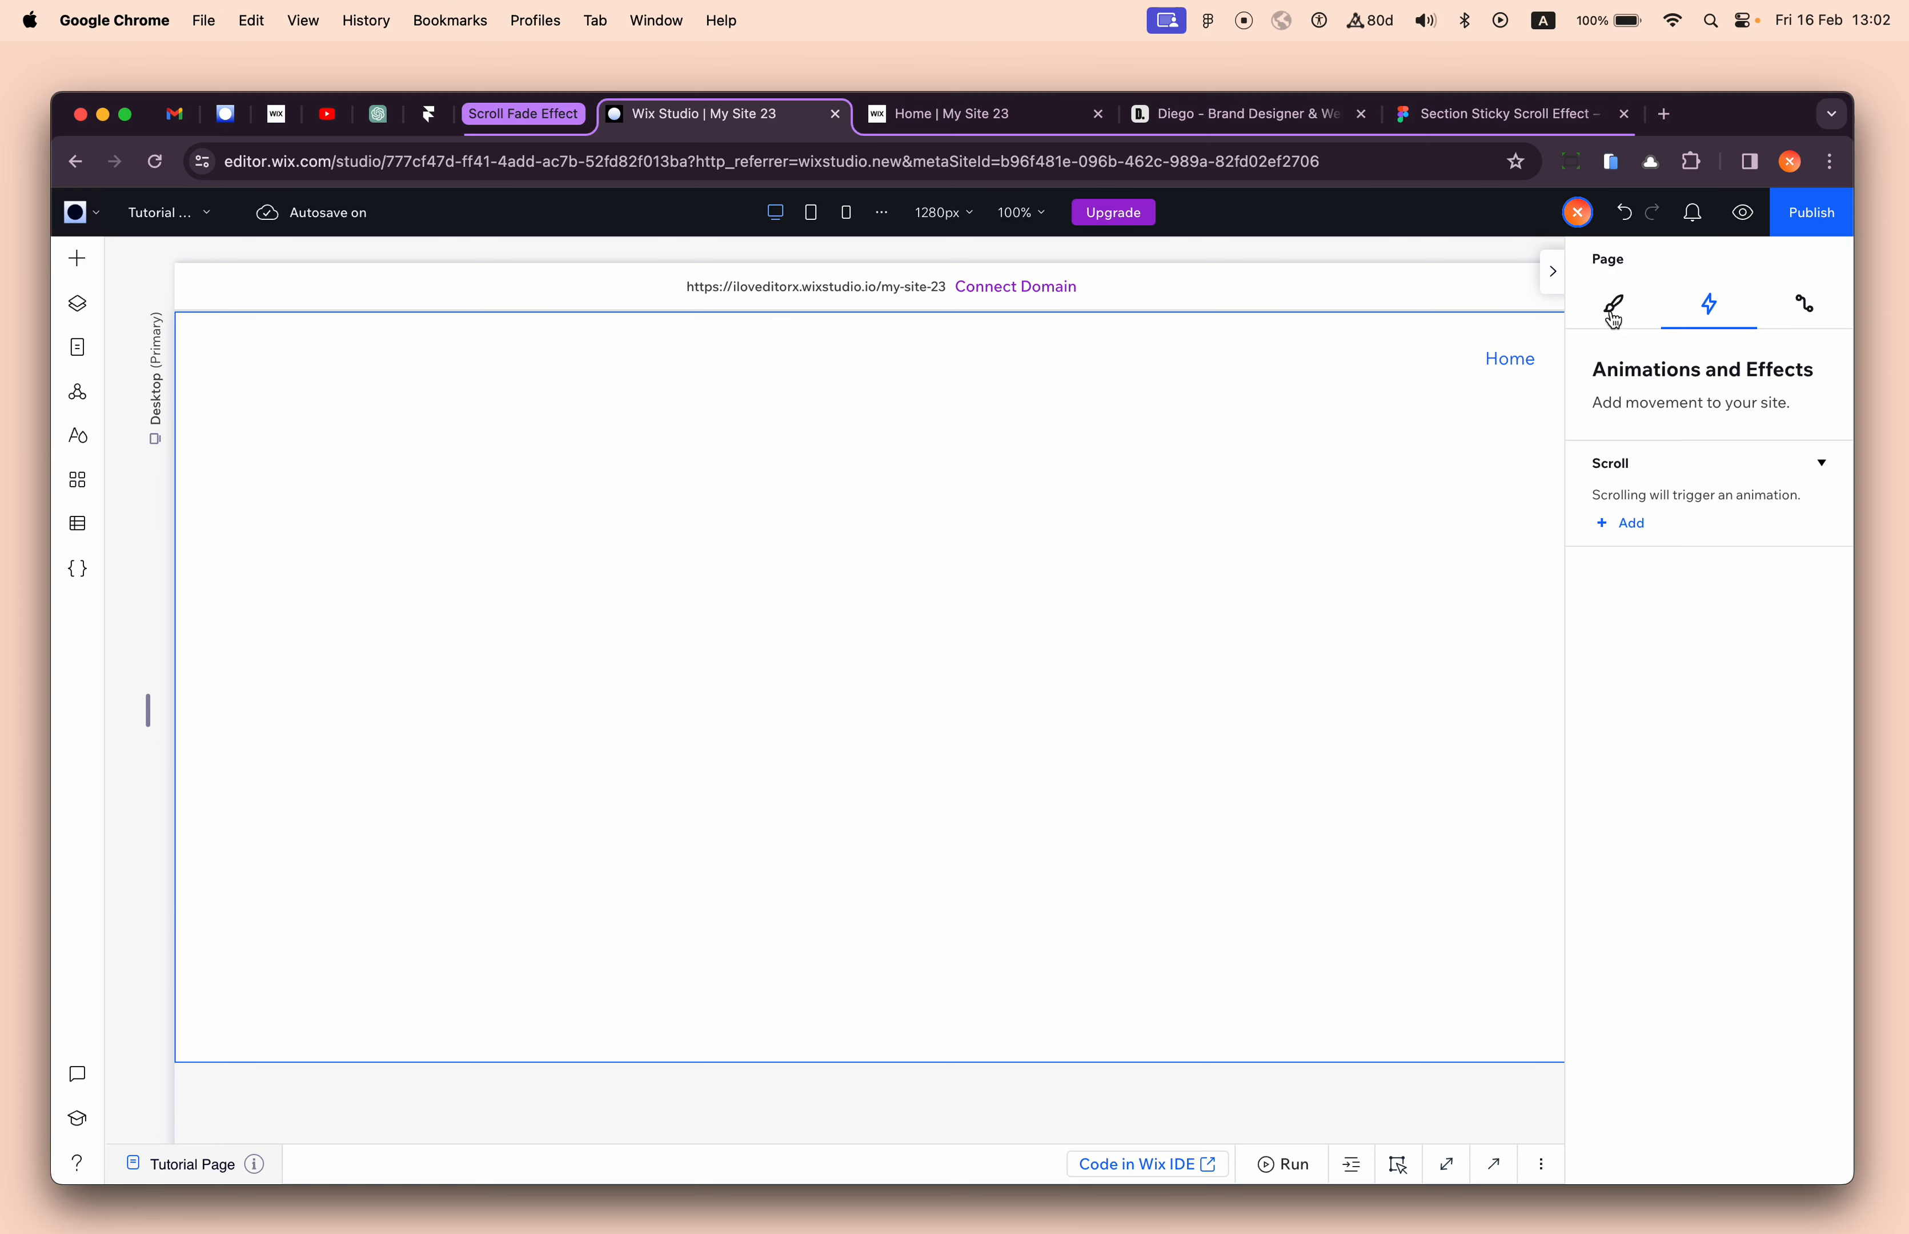
{"action": "left_click", "coordinate": [1614, 312]}
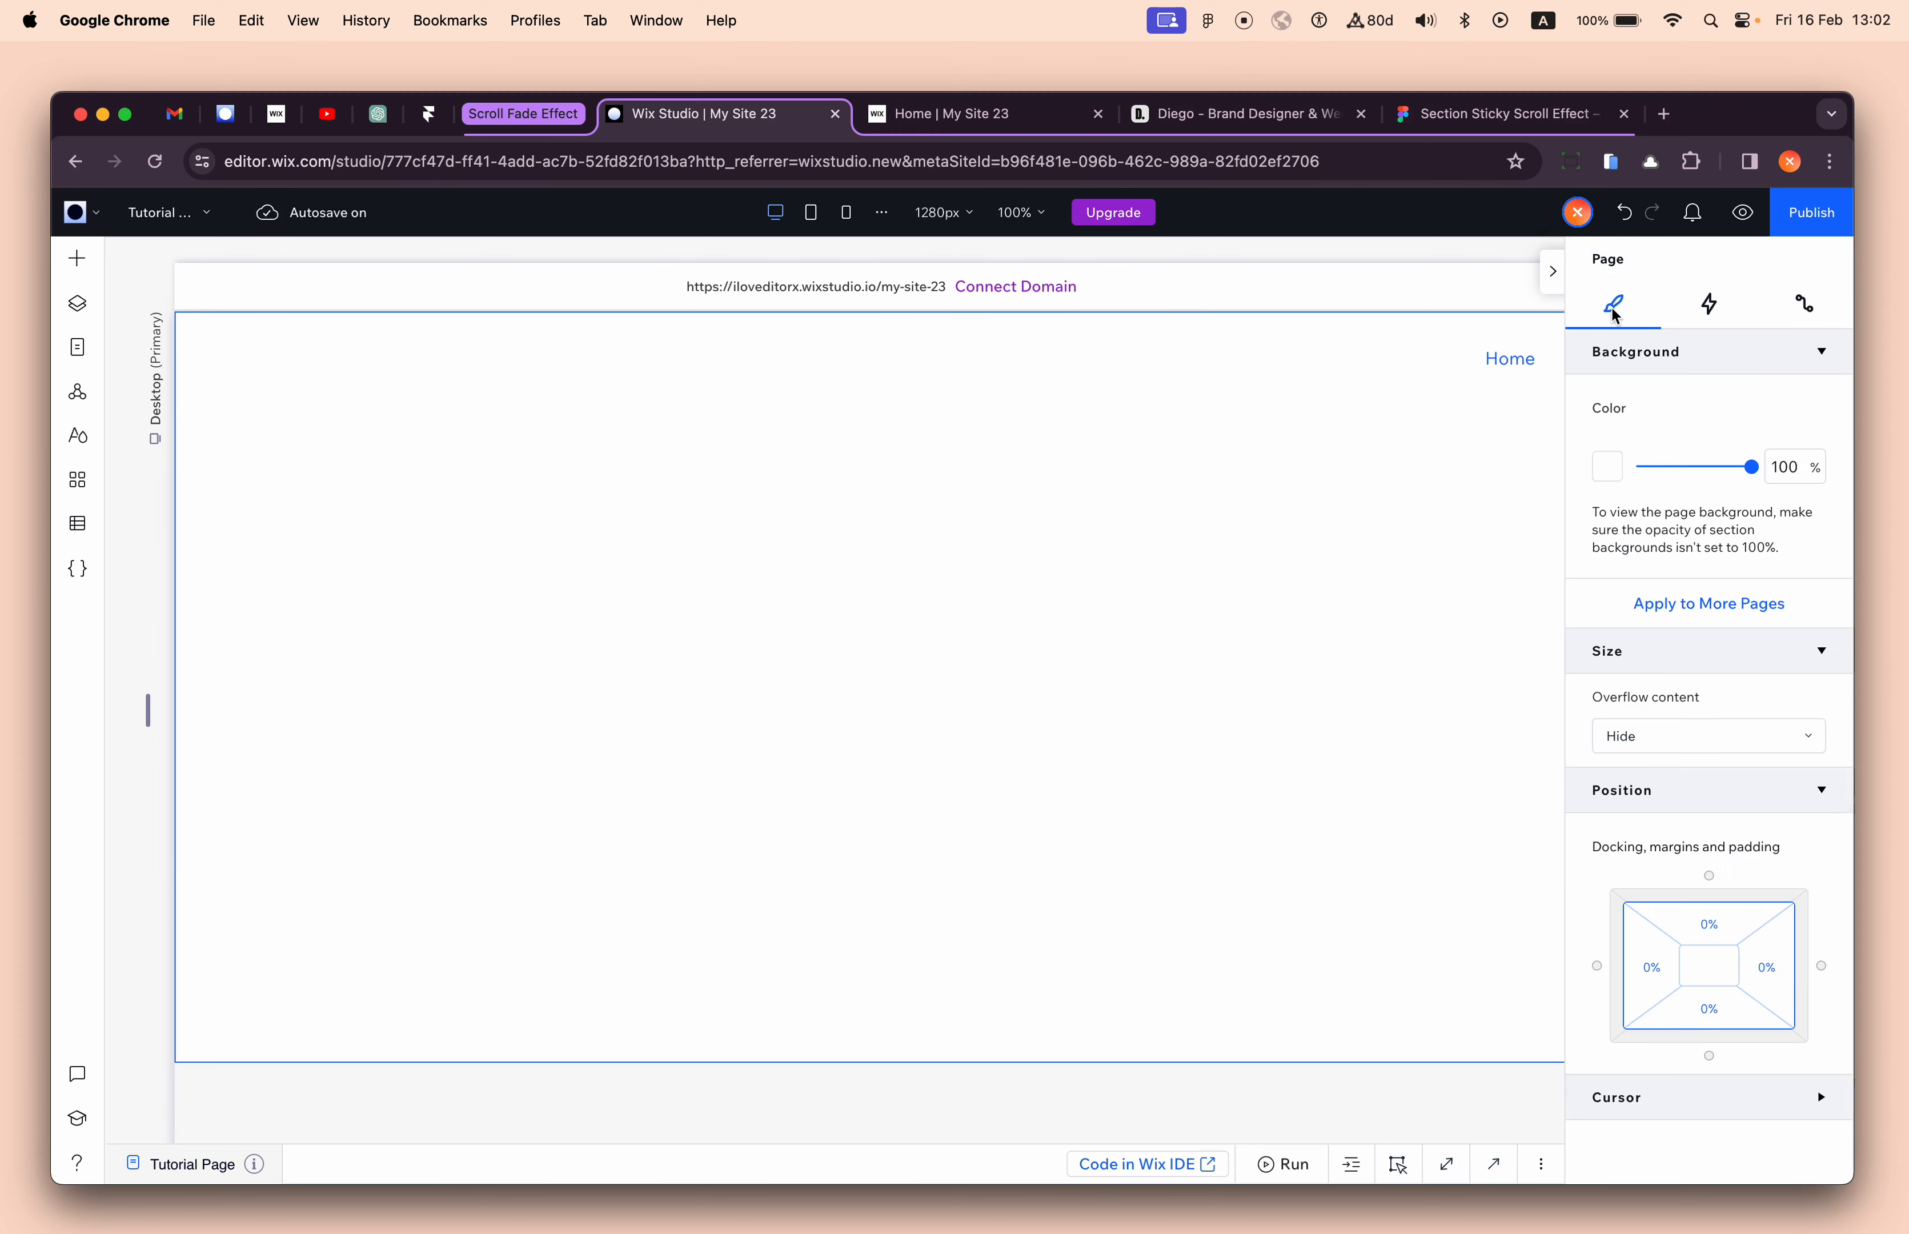
{"action": "left_click", "coordinate": [1609, 468]}
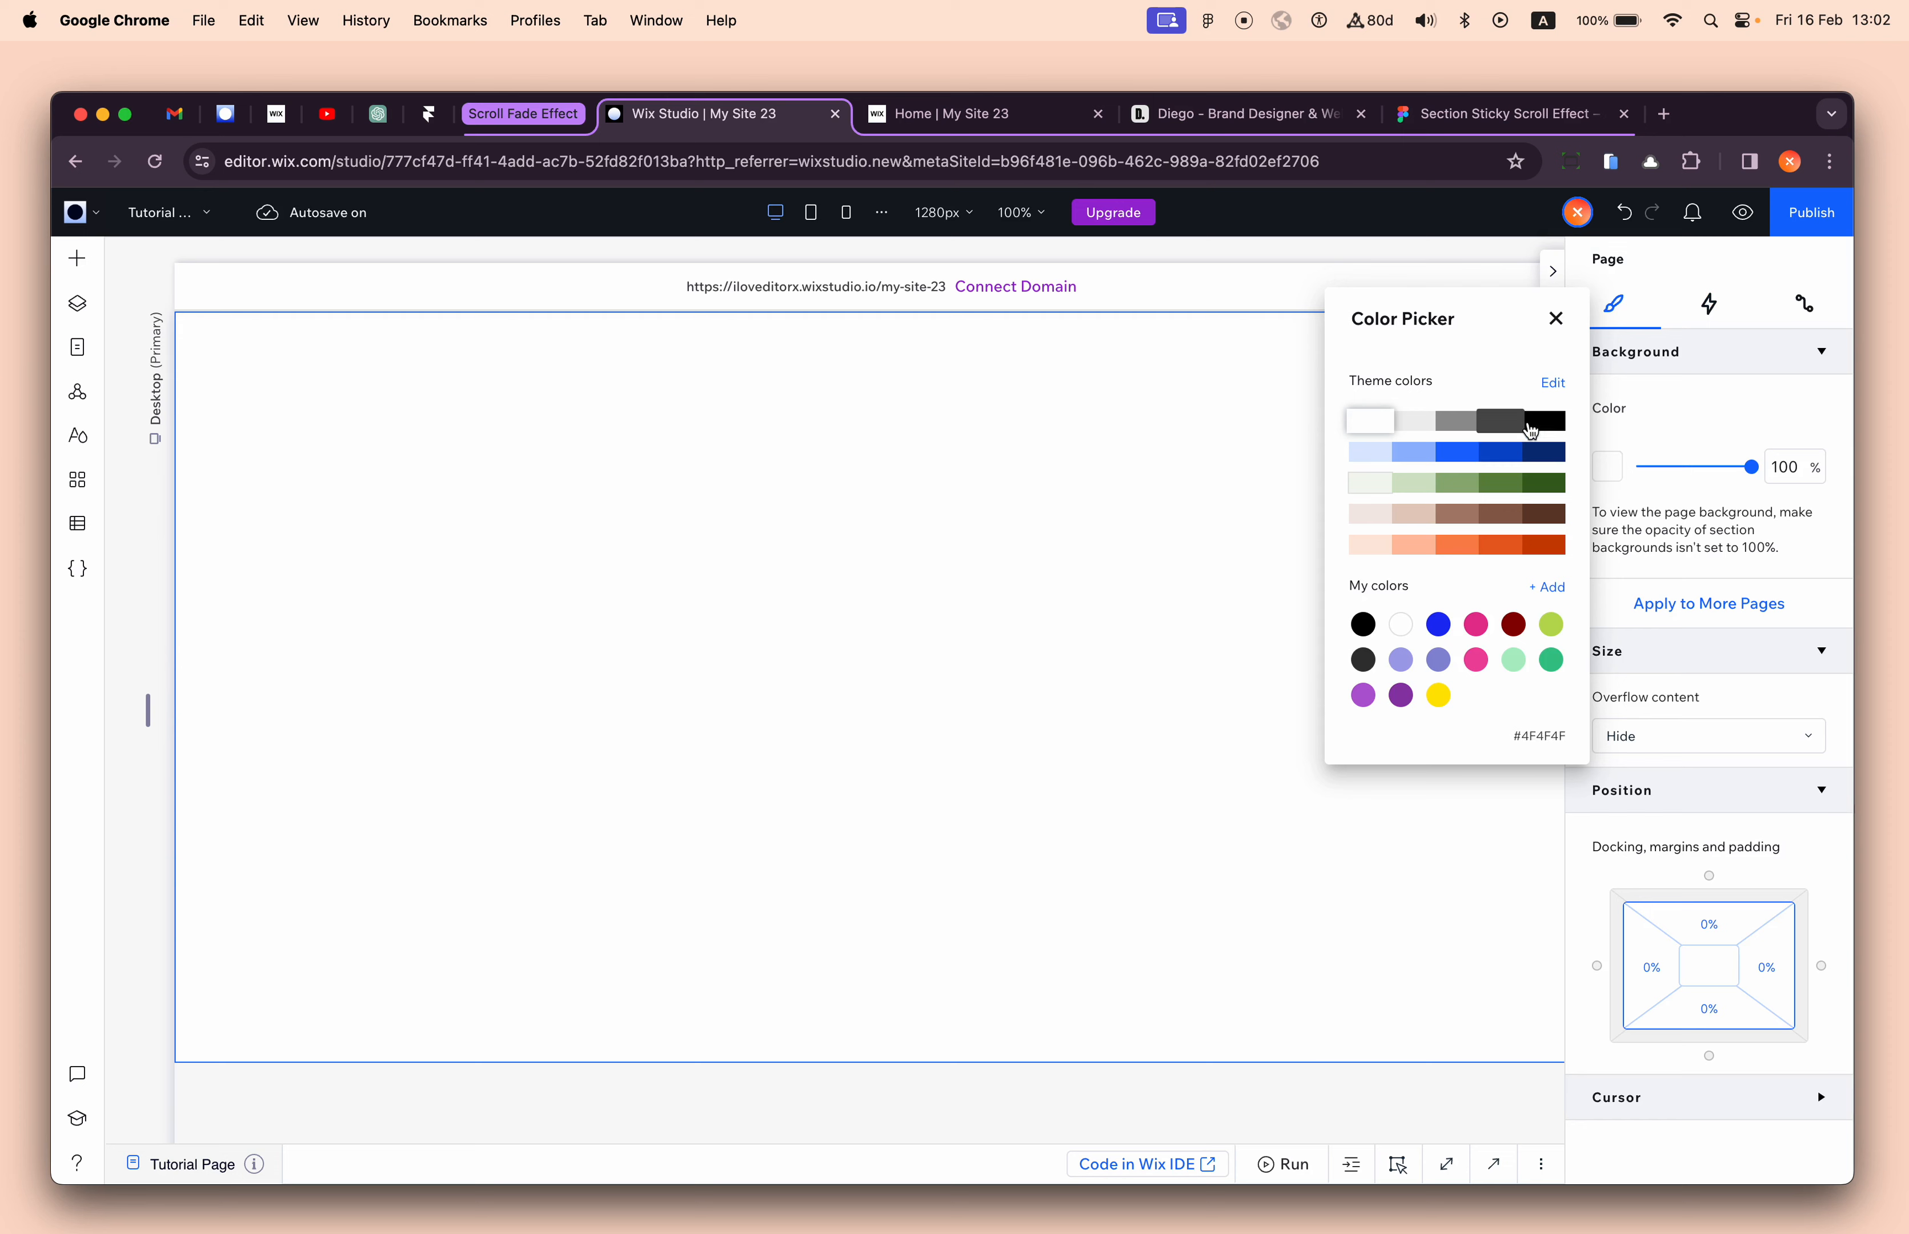
{"action": "left_click", "coordinate": [1545, 421]}
{"action": "left_click", "coordinate": [1045, 507]}
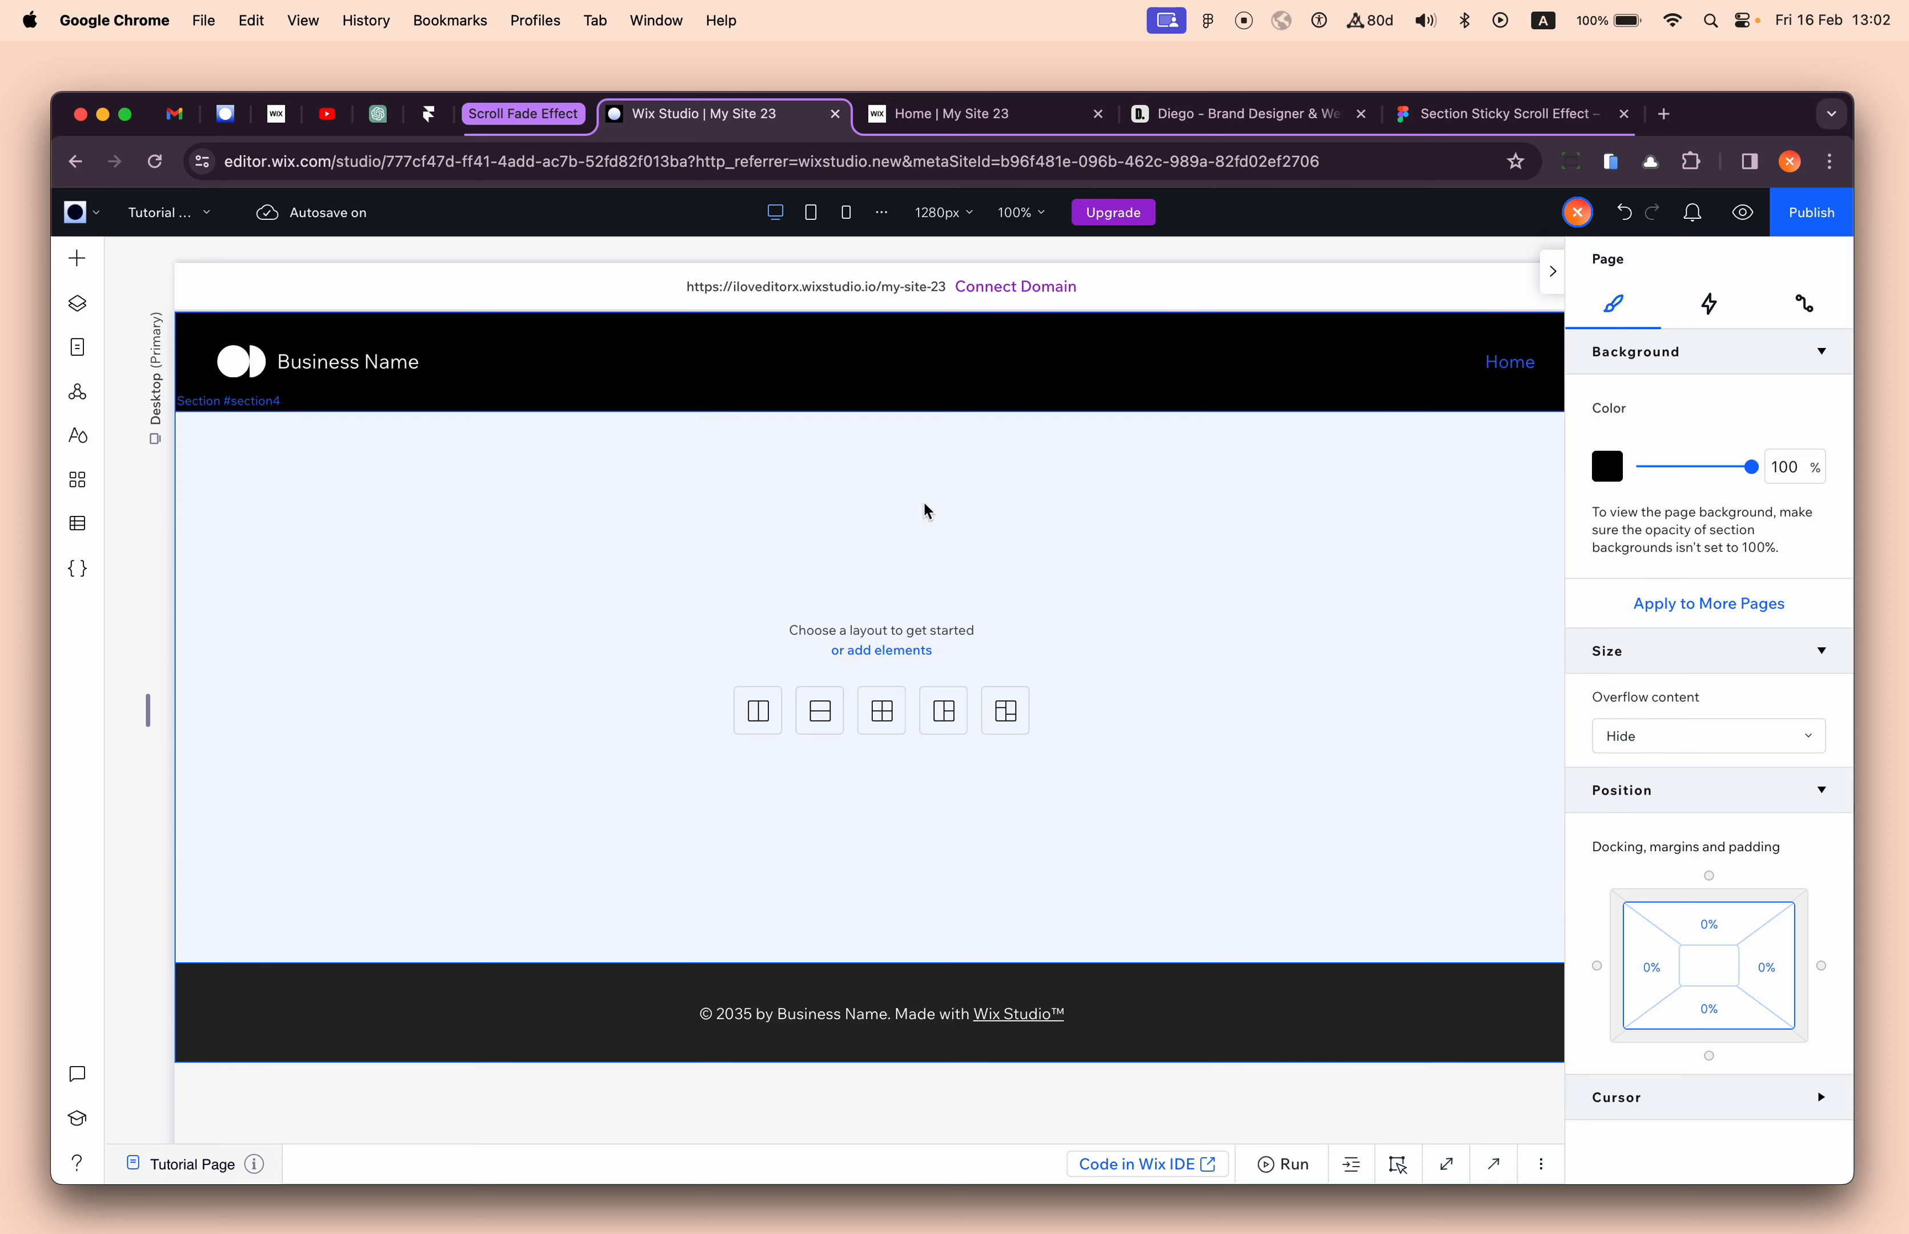
- Paste the copied #01 container into the blank section of the Tutorial Page
{"action": "left_click", "coordinate": [927, 506]}
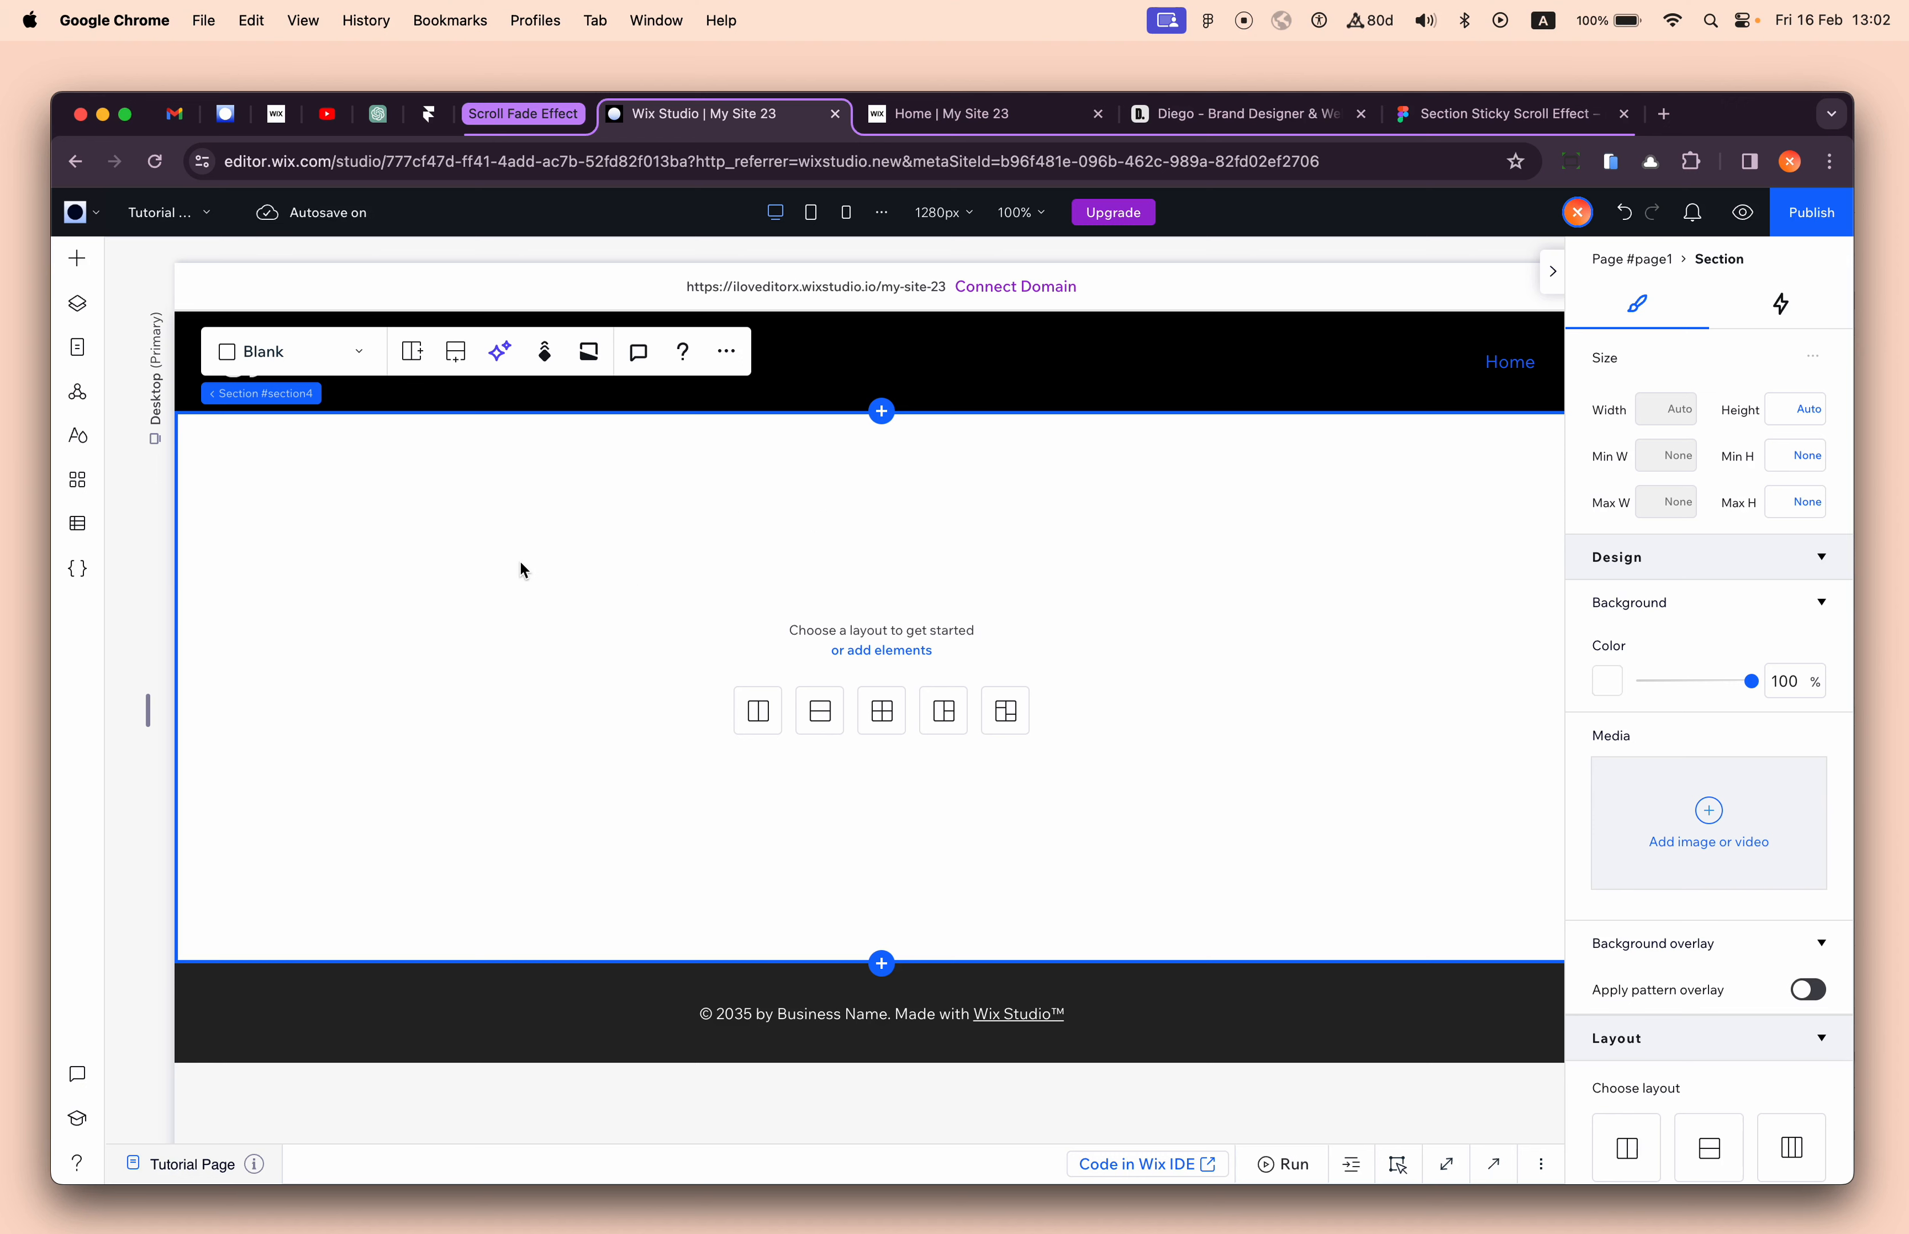
{"action": "key", "text": "cmd+v"}
{"action": "left_click", "coordinate": [596, 566]}
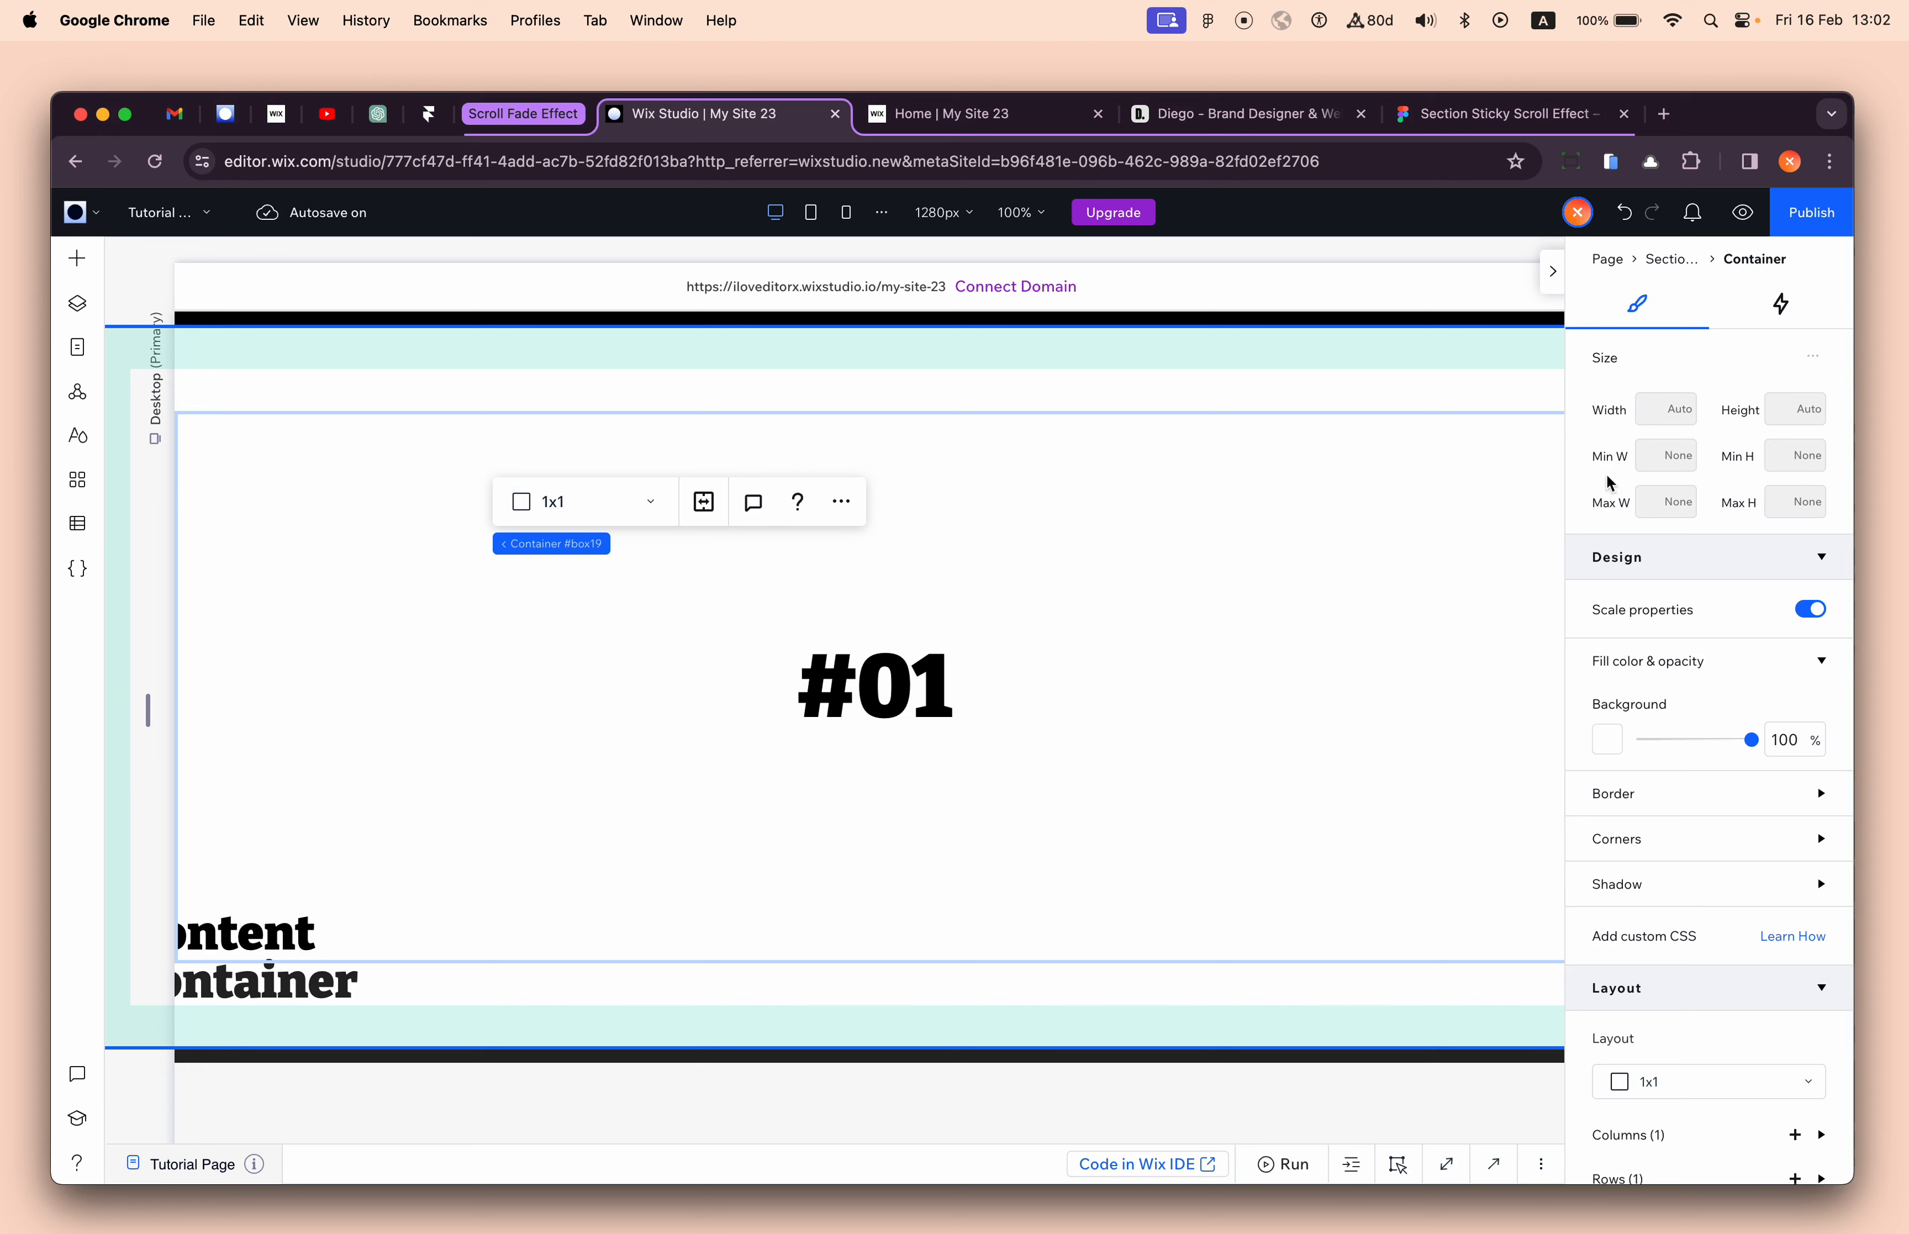
- Set the left and top margins of the pasted #01 container to 0%
{"action": "scroll", "coordinate": [1582, 441], "scroll_direction": "down", "scroll_amount": 10}
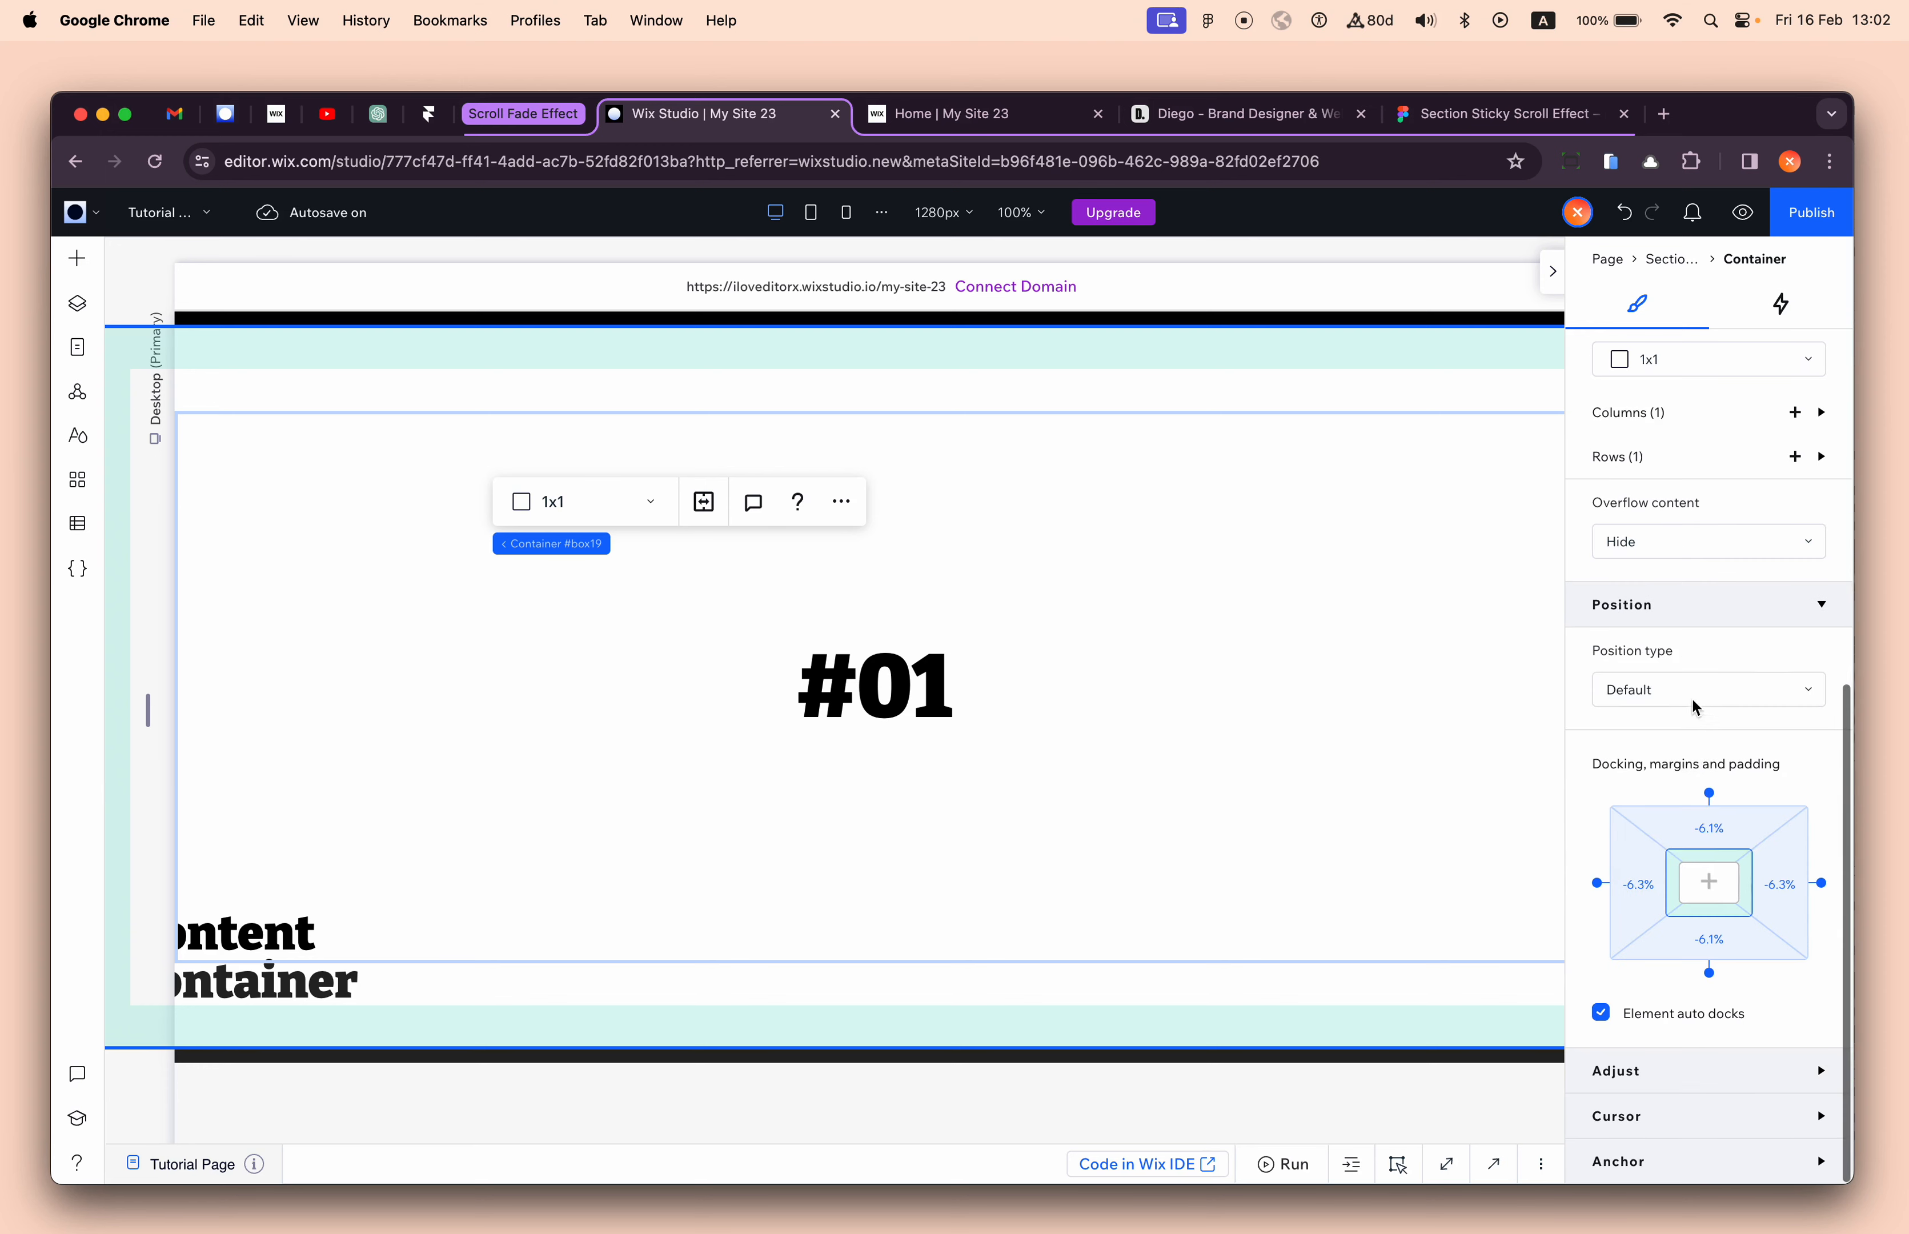
{"action": "left_click", "coordinate": [1634, 885]}
{"action": "type", "text": "0"}
{"action": "key", "text": "Return"}
{"action": "left_click", "coordinate": [1705, 831]}
{"action": "type", "text": "0"}
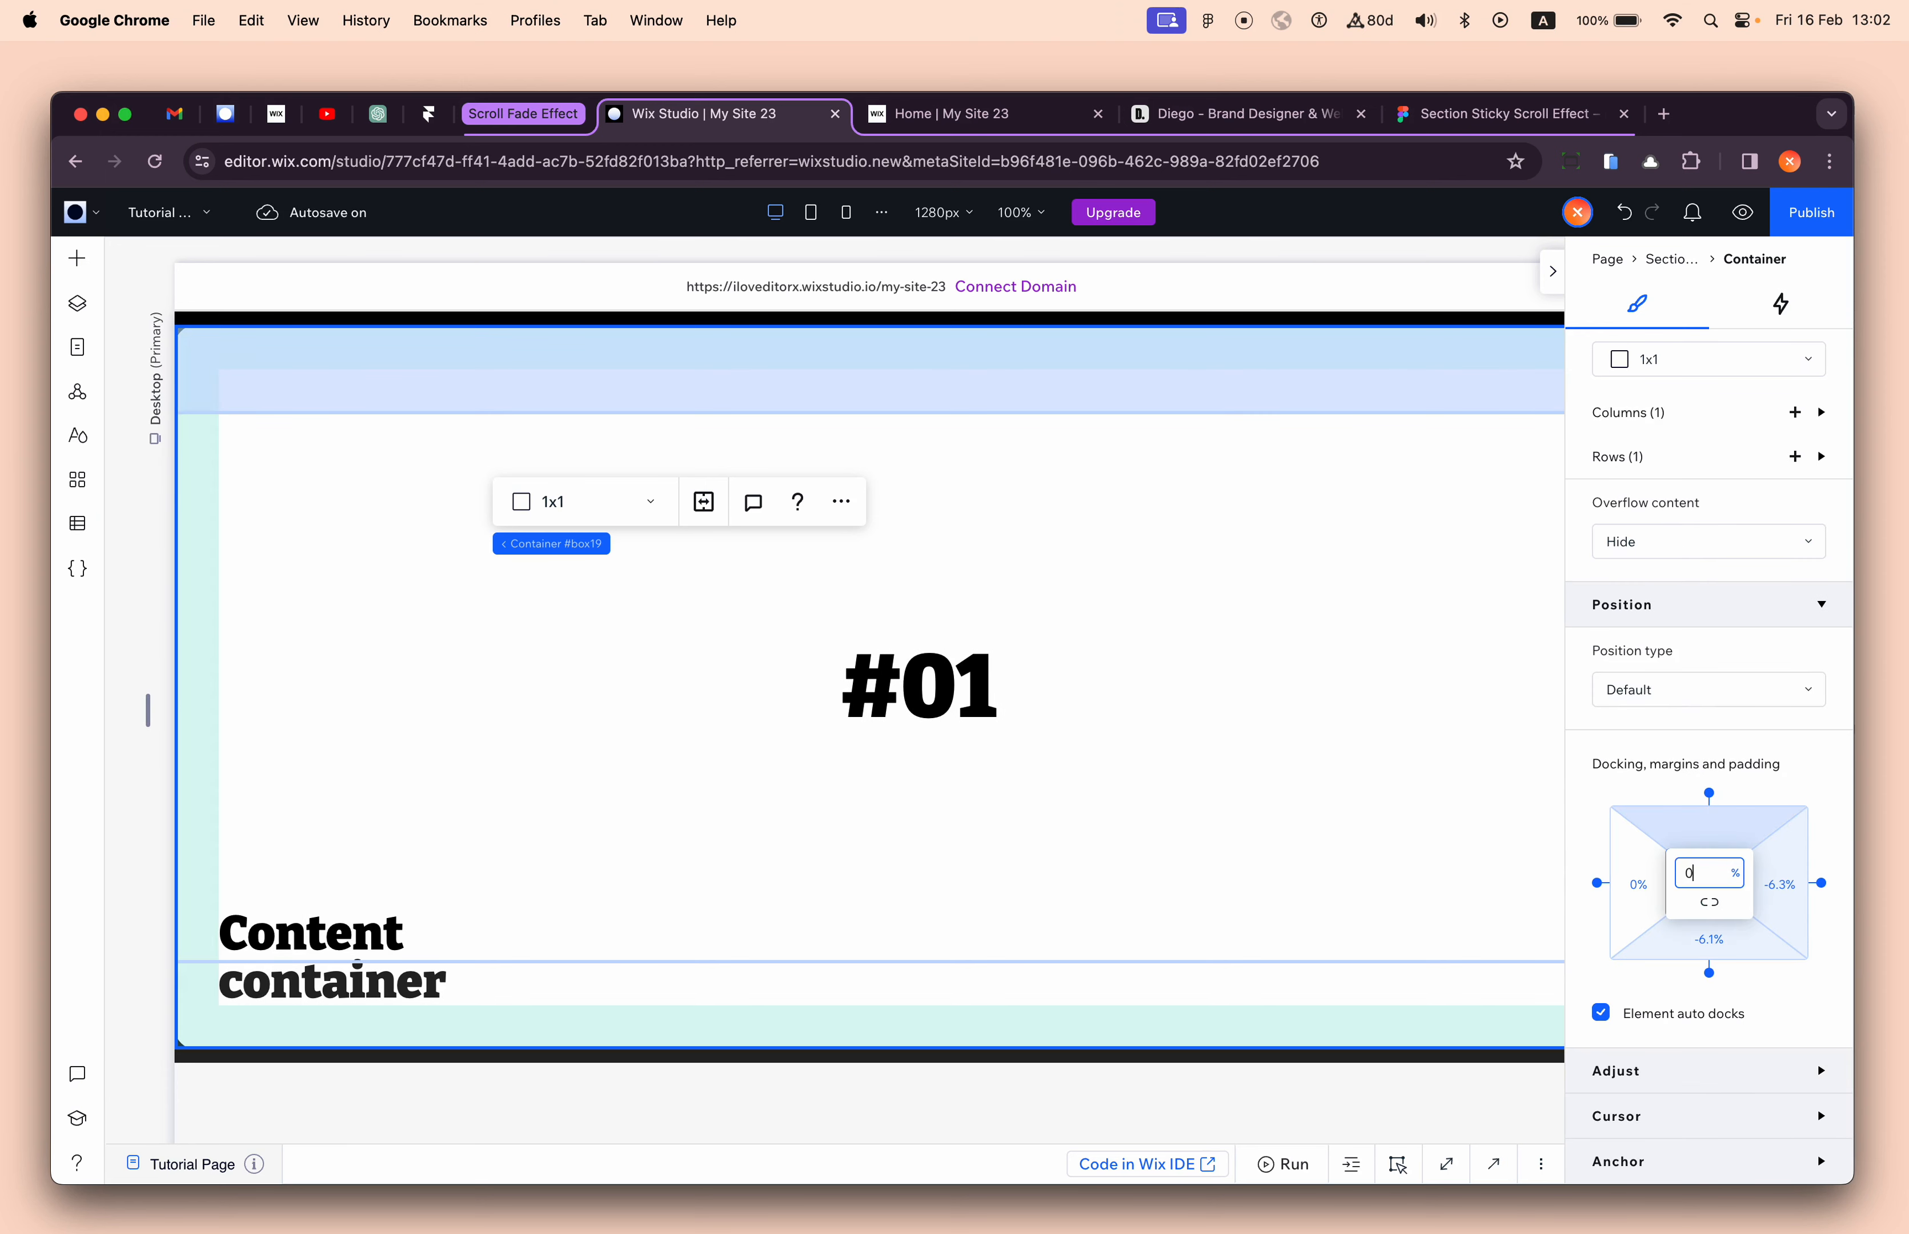
{"action": "key", "text": "Return"}
- Set the right and bottom margins of the #01 container to 0%
{"action": "left_click", "coordinate": [1780, 885]}
{"action": "type", "text": "0"}
{"action": "key", "text": "Return"}
{"action": "left_click", "coordinate": [1738, 939]}
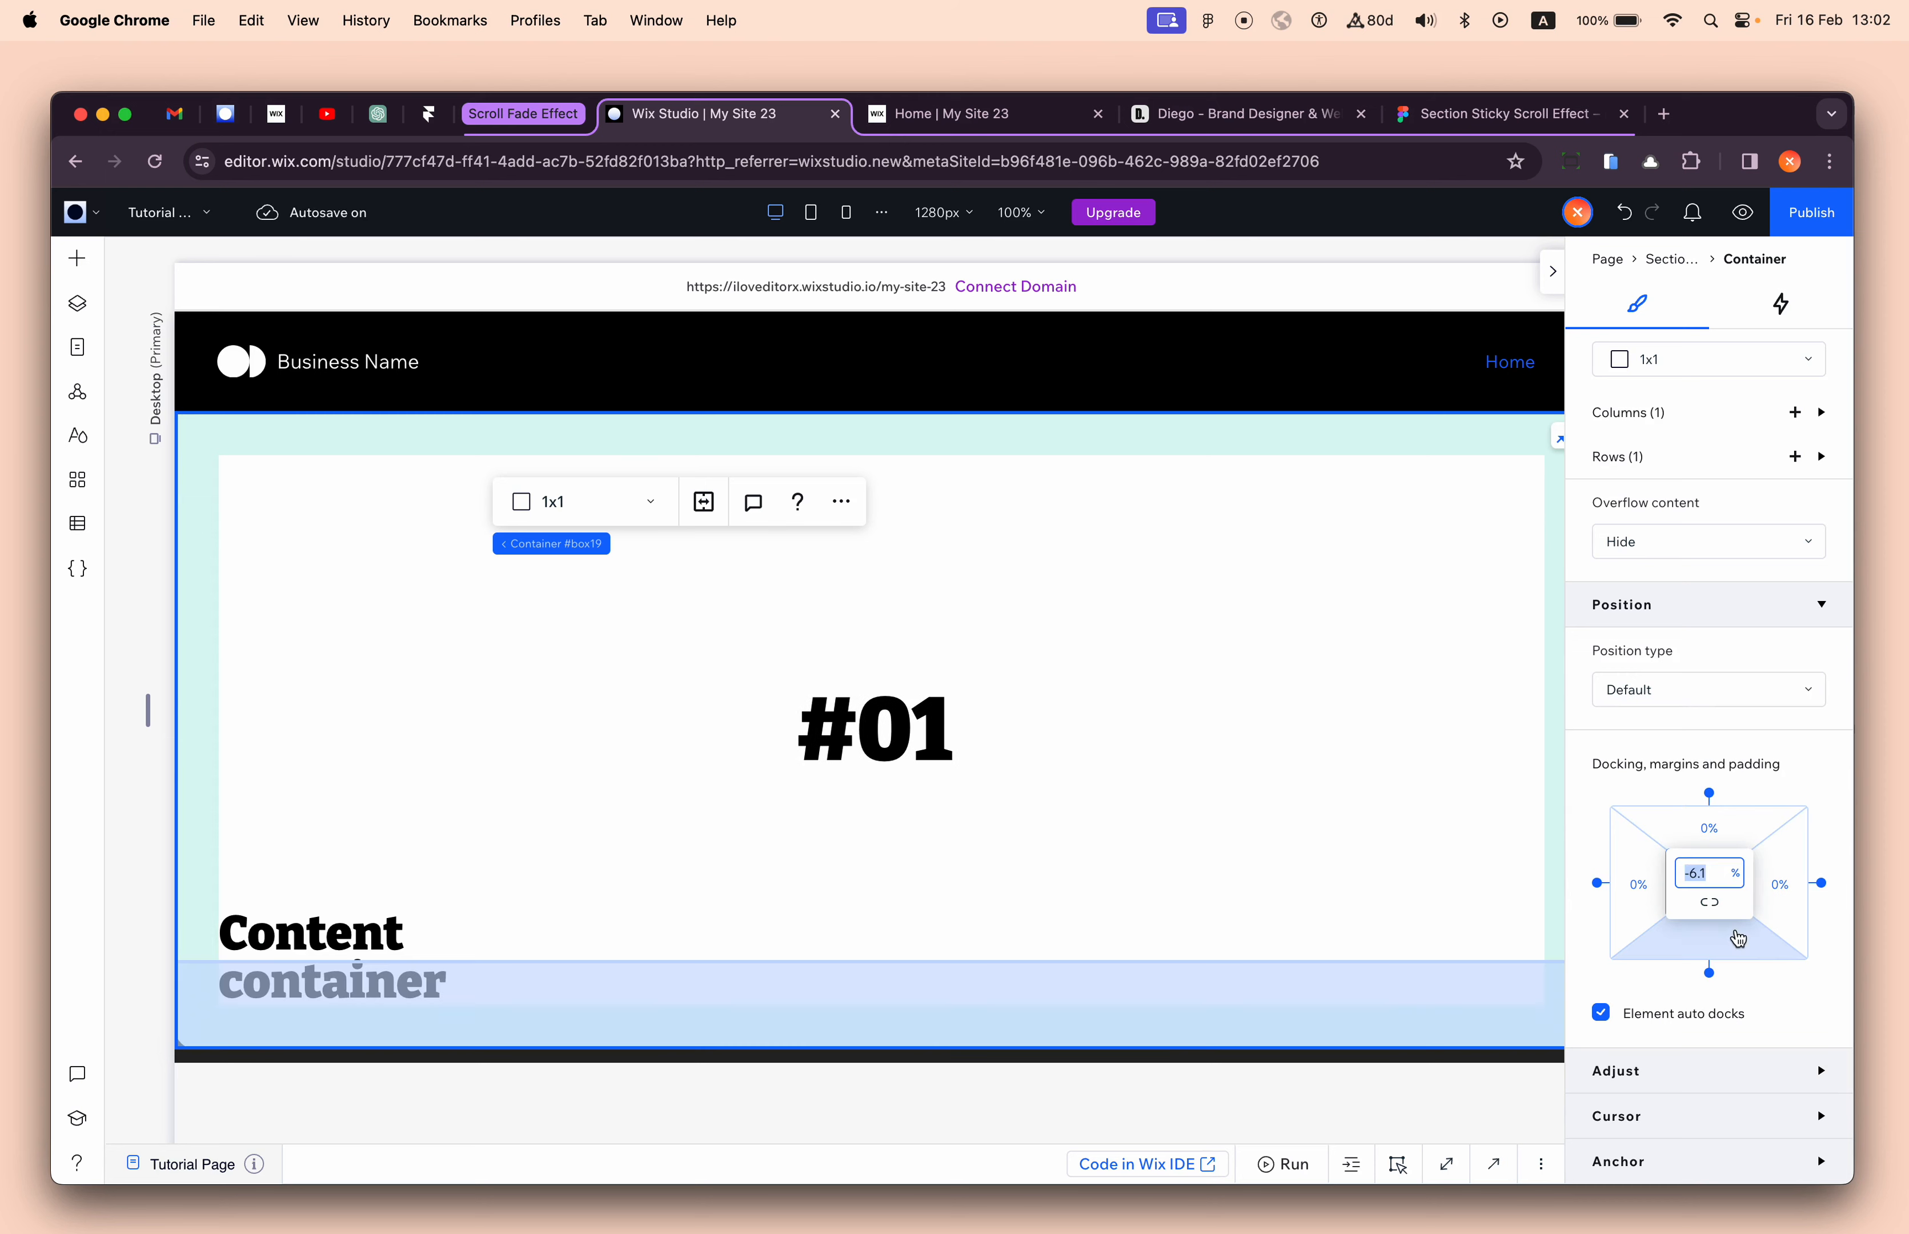
{"action": "type", "text": "2"}
{"action": "key", "text": "Return"}
{"action": "left_click", "coordinate": [1739, 941]}
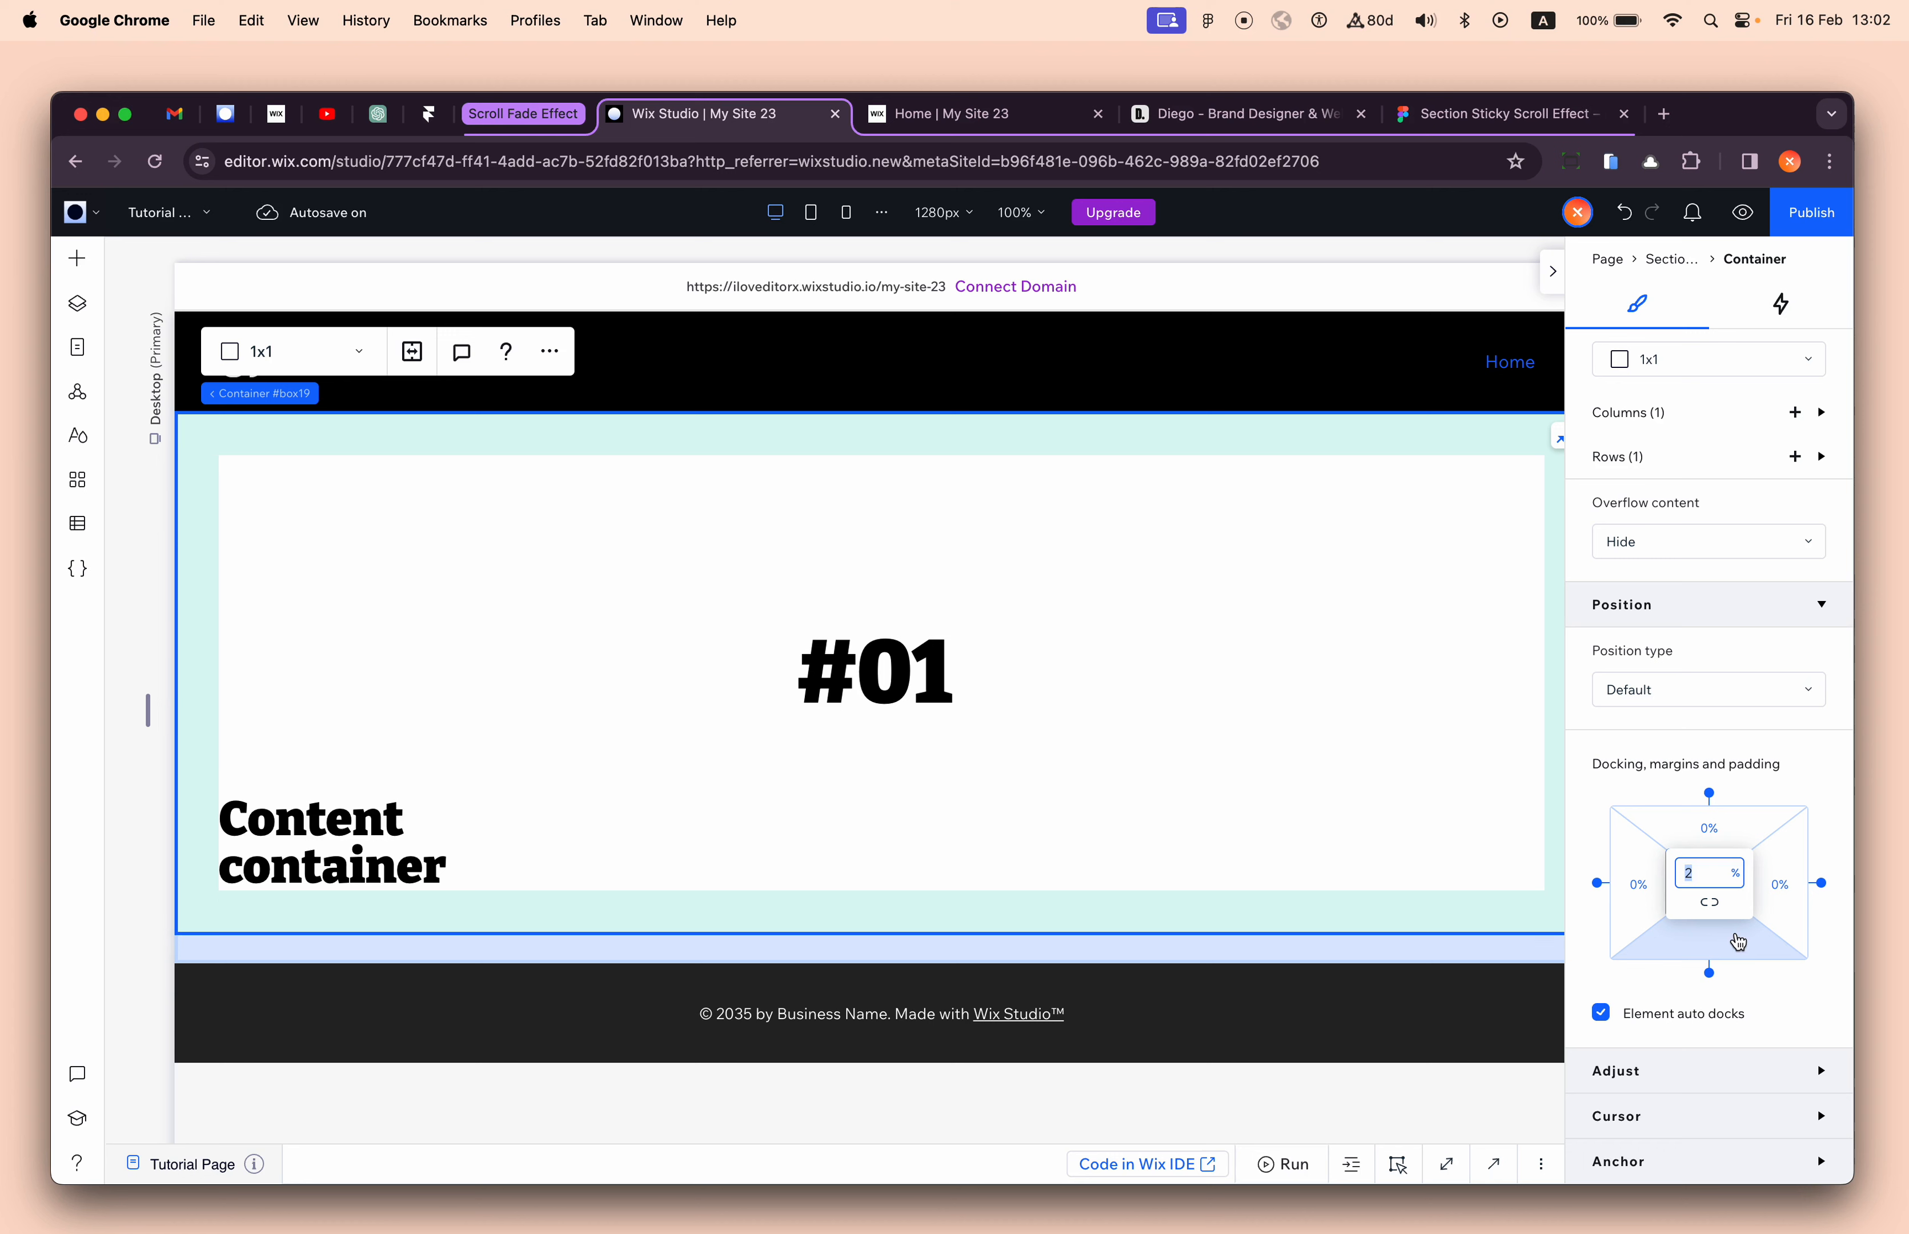
{"action": "type", "text": "0"}
{"action": "key", "text": "Return"}
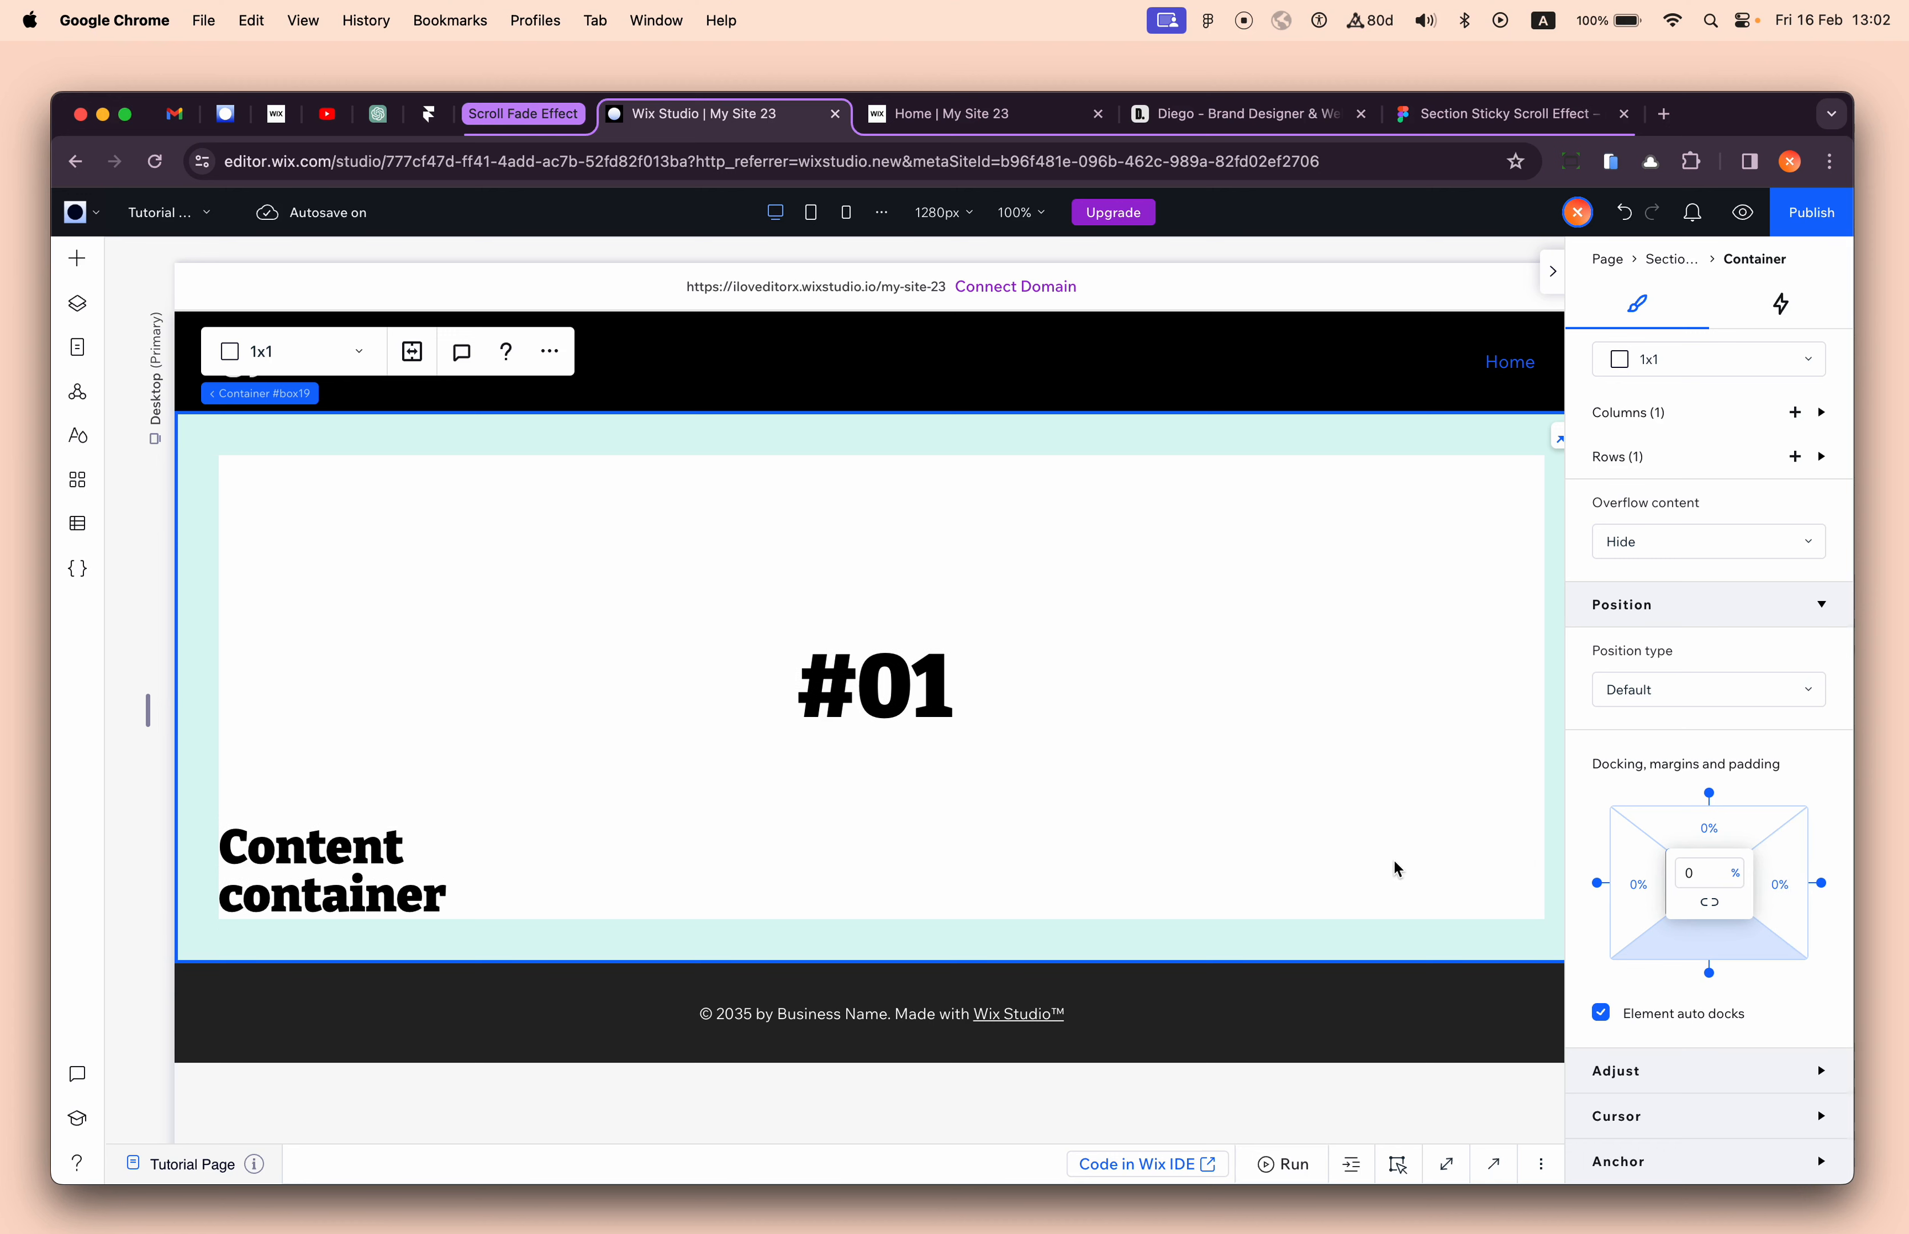
- Turn off stretching for the #01 container so it no longer fills the whole section
{"action": "scroll", "coordinate": [1398, 869], "scroll_direction": "right", "scroll_amount": 2}
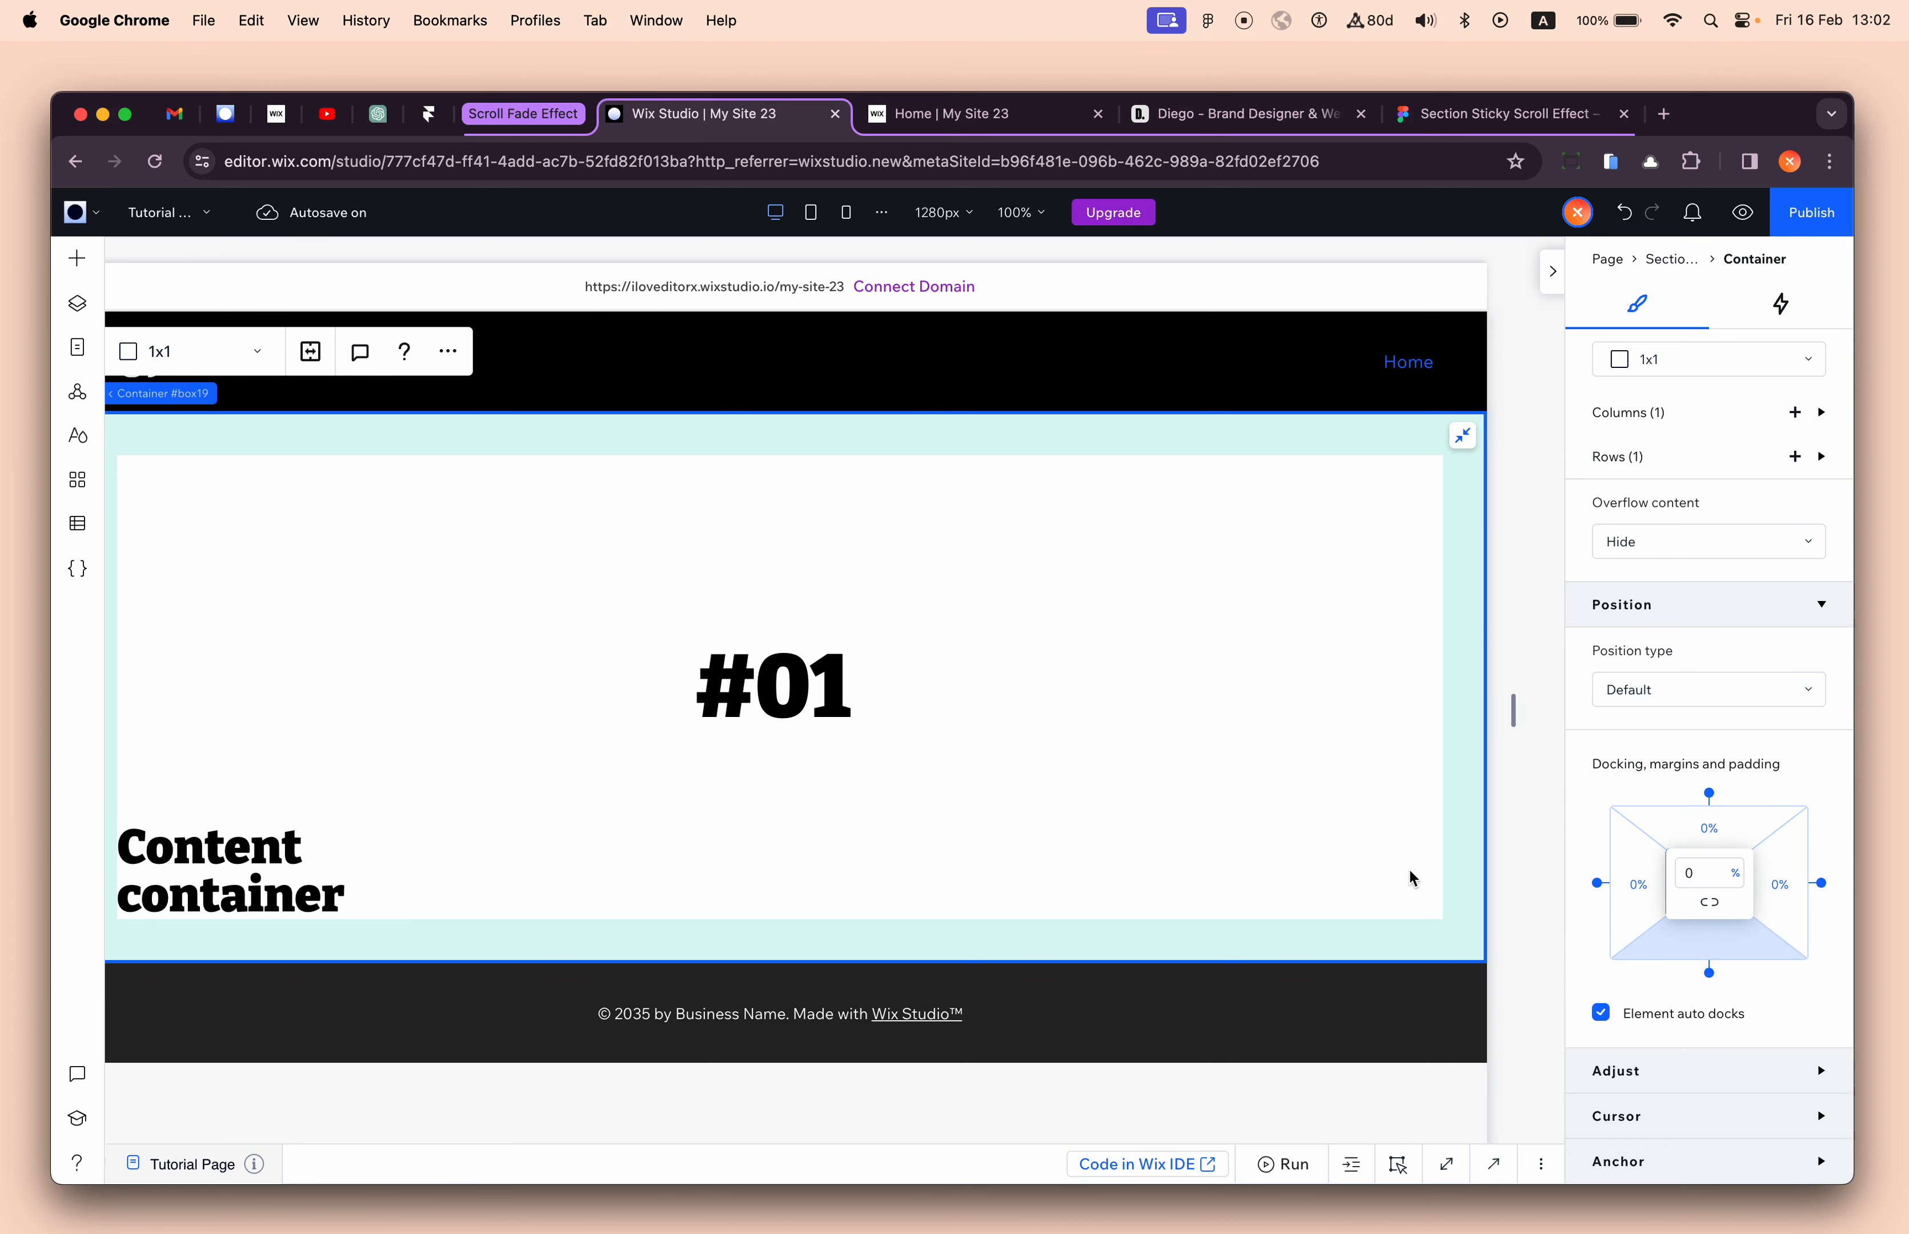
{"action": "left_click", "coordinate": [1463, 435]}
{"action": "scroll", "coordinate": [1095, 647], "scroll_direction": "left", "scroll_amount": 2}
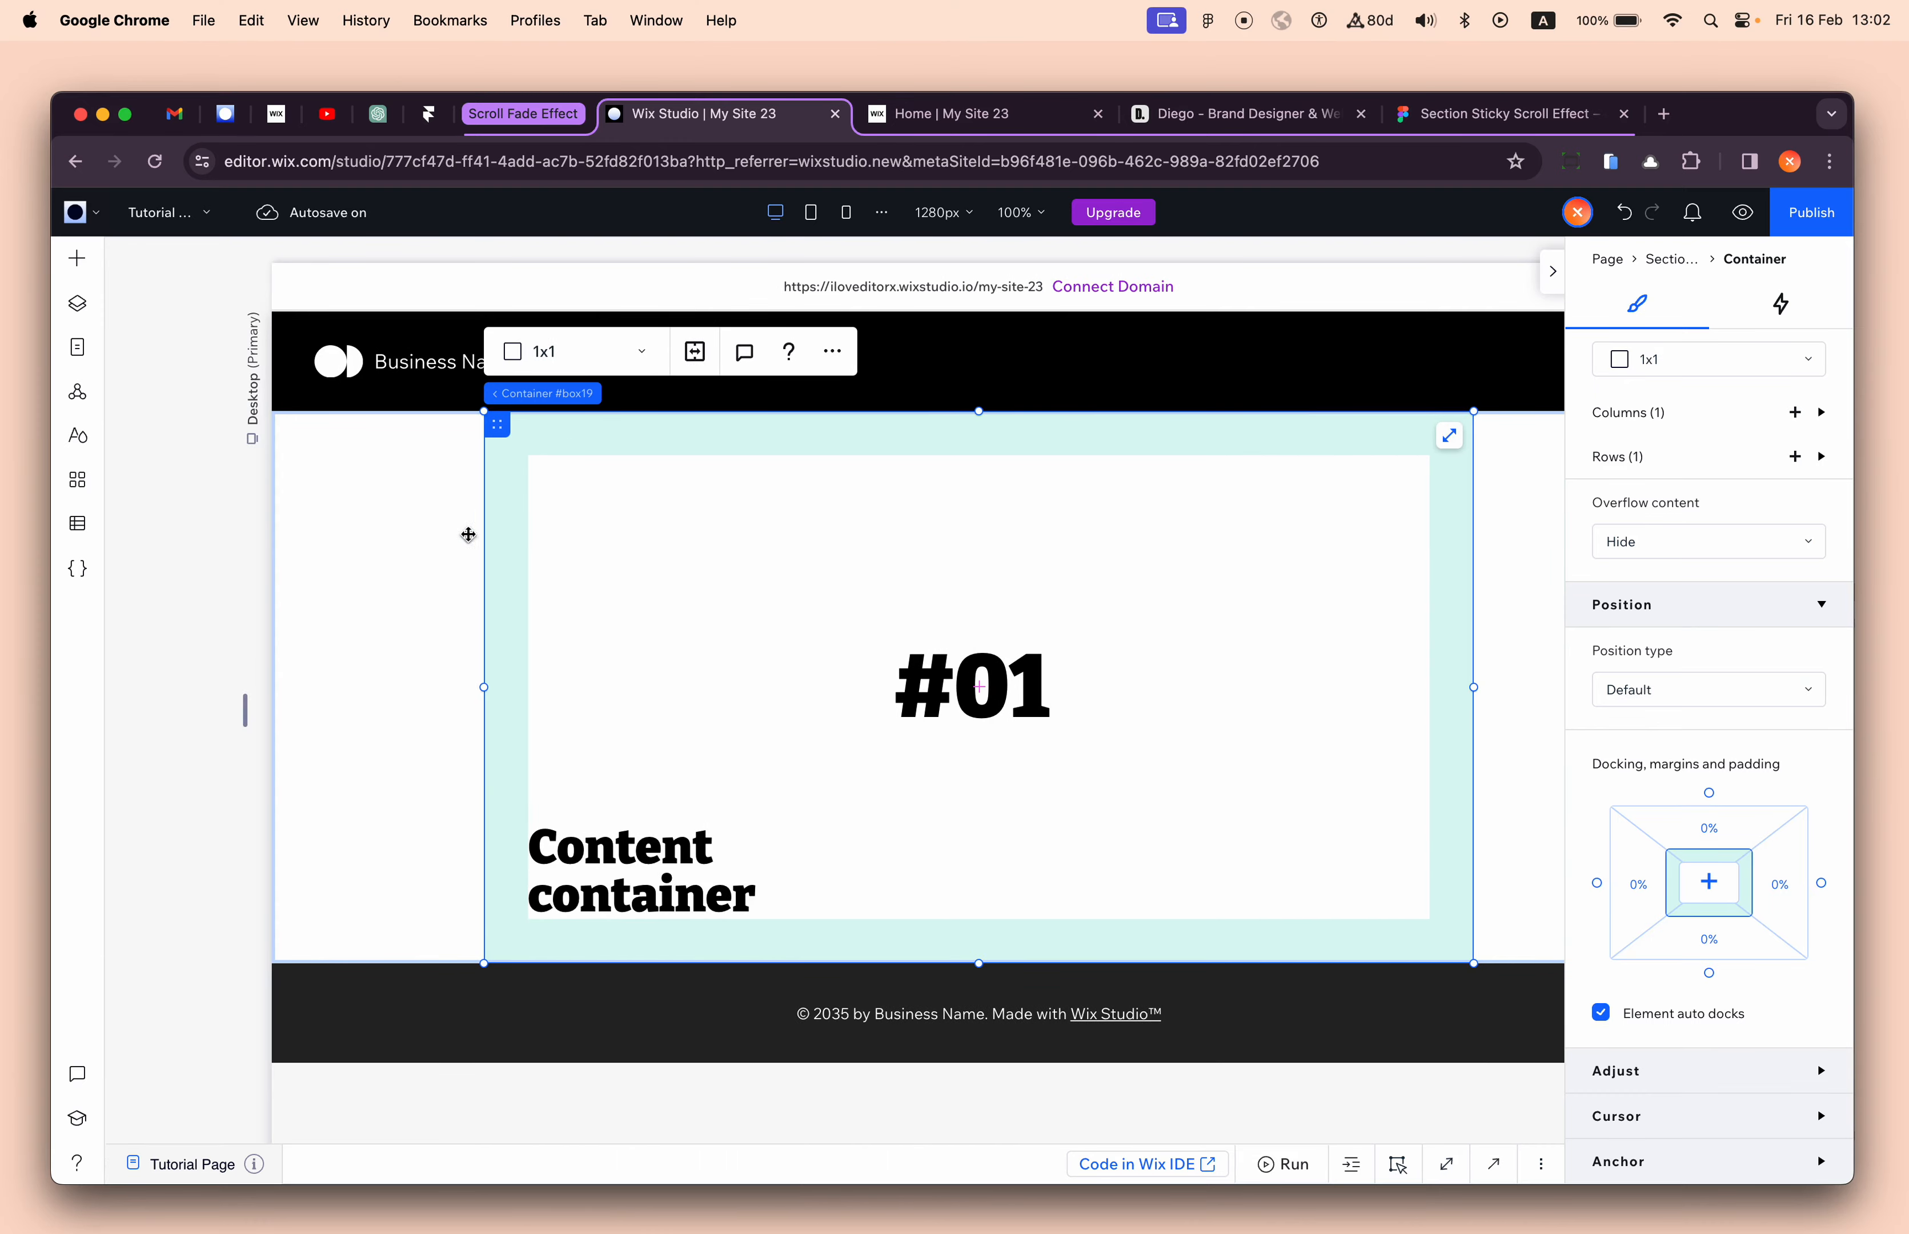
- Check the layer diagram in Figma, return to Wix Studio, and add a blank section above the #01 container's section
{"action": "left_click", "coordinate": [1448, 121]}
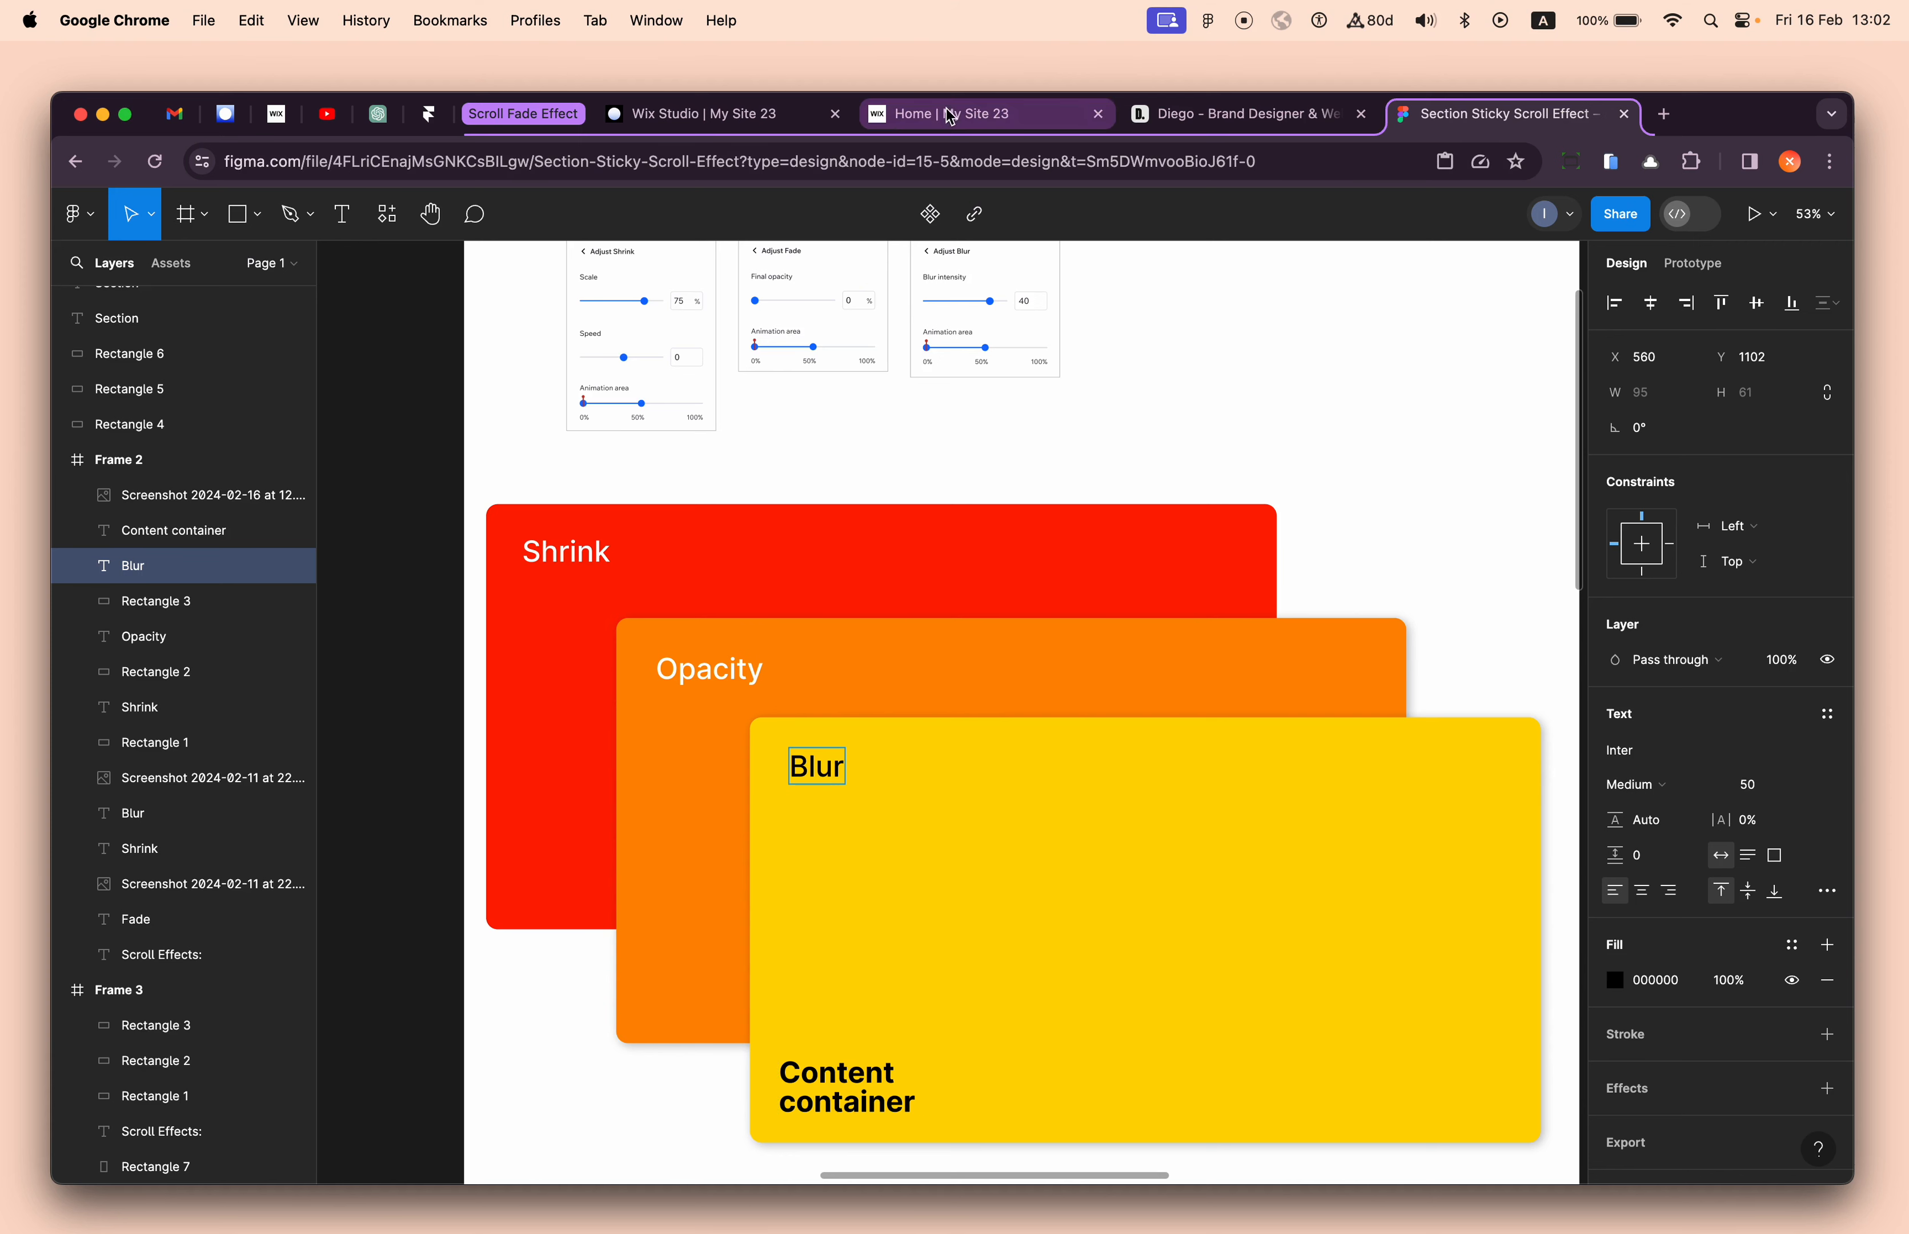
{"action": "left_click", "coordinate": [718, 120]}
{"action": "left_click", "coordinate": [470, 609]}
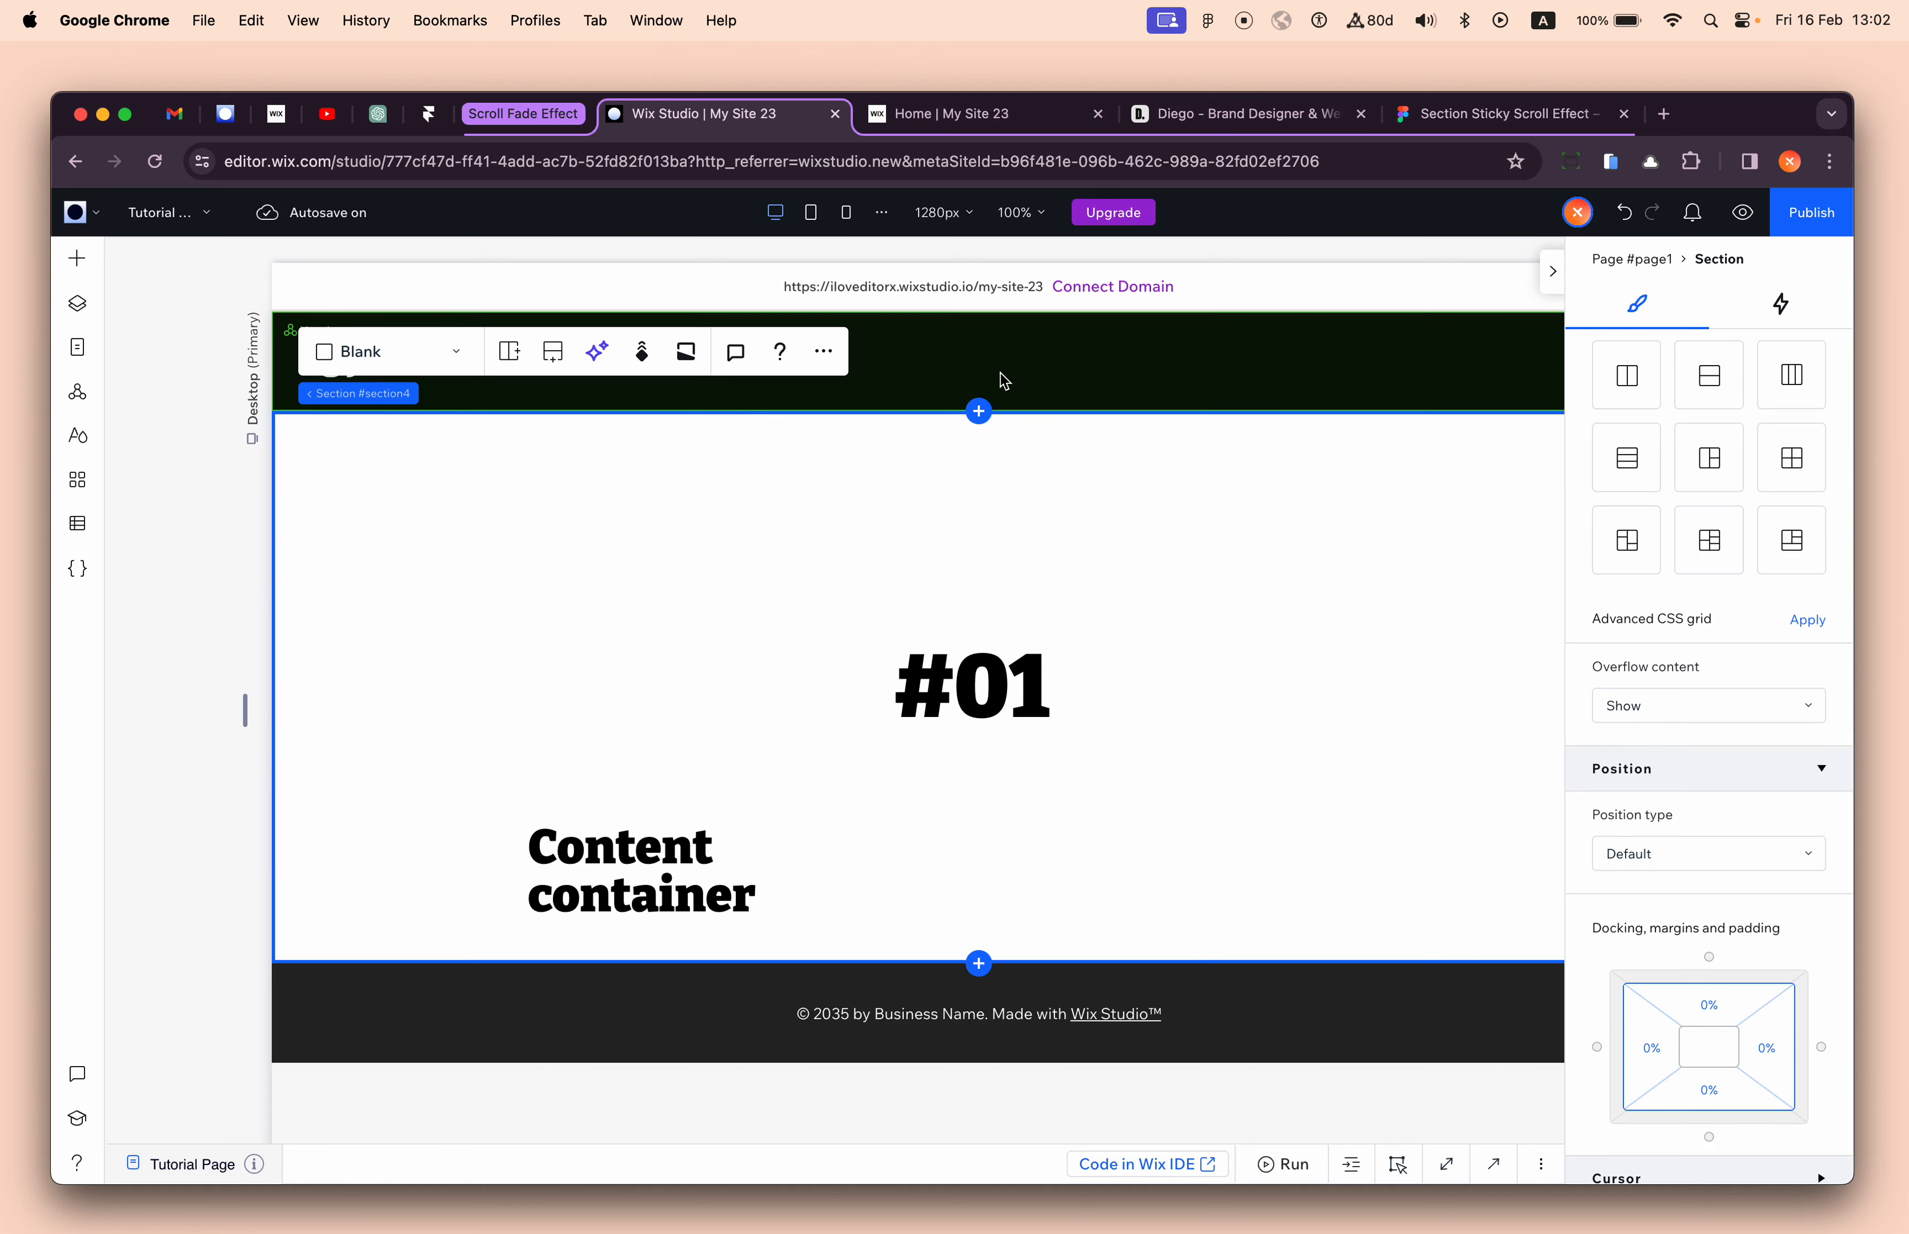
{"action": "left_click", "coordinate": [979, 413]}
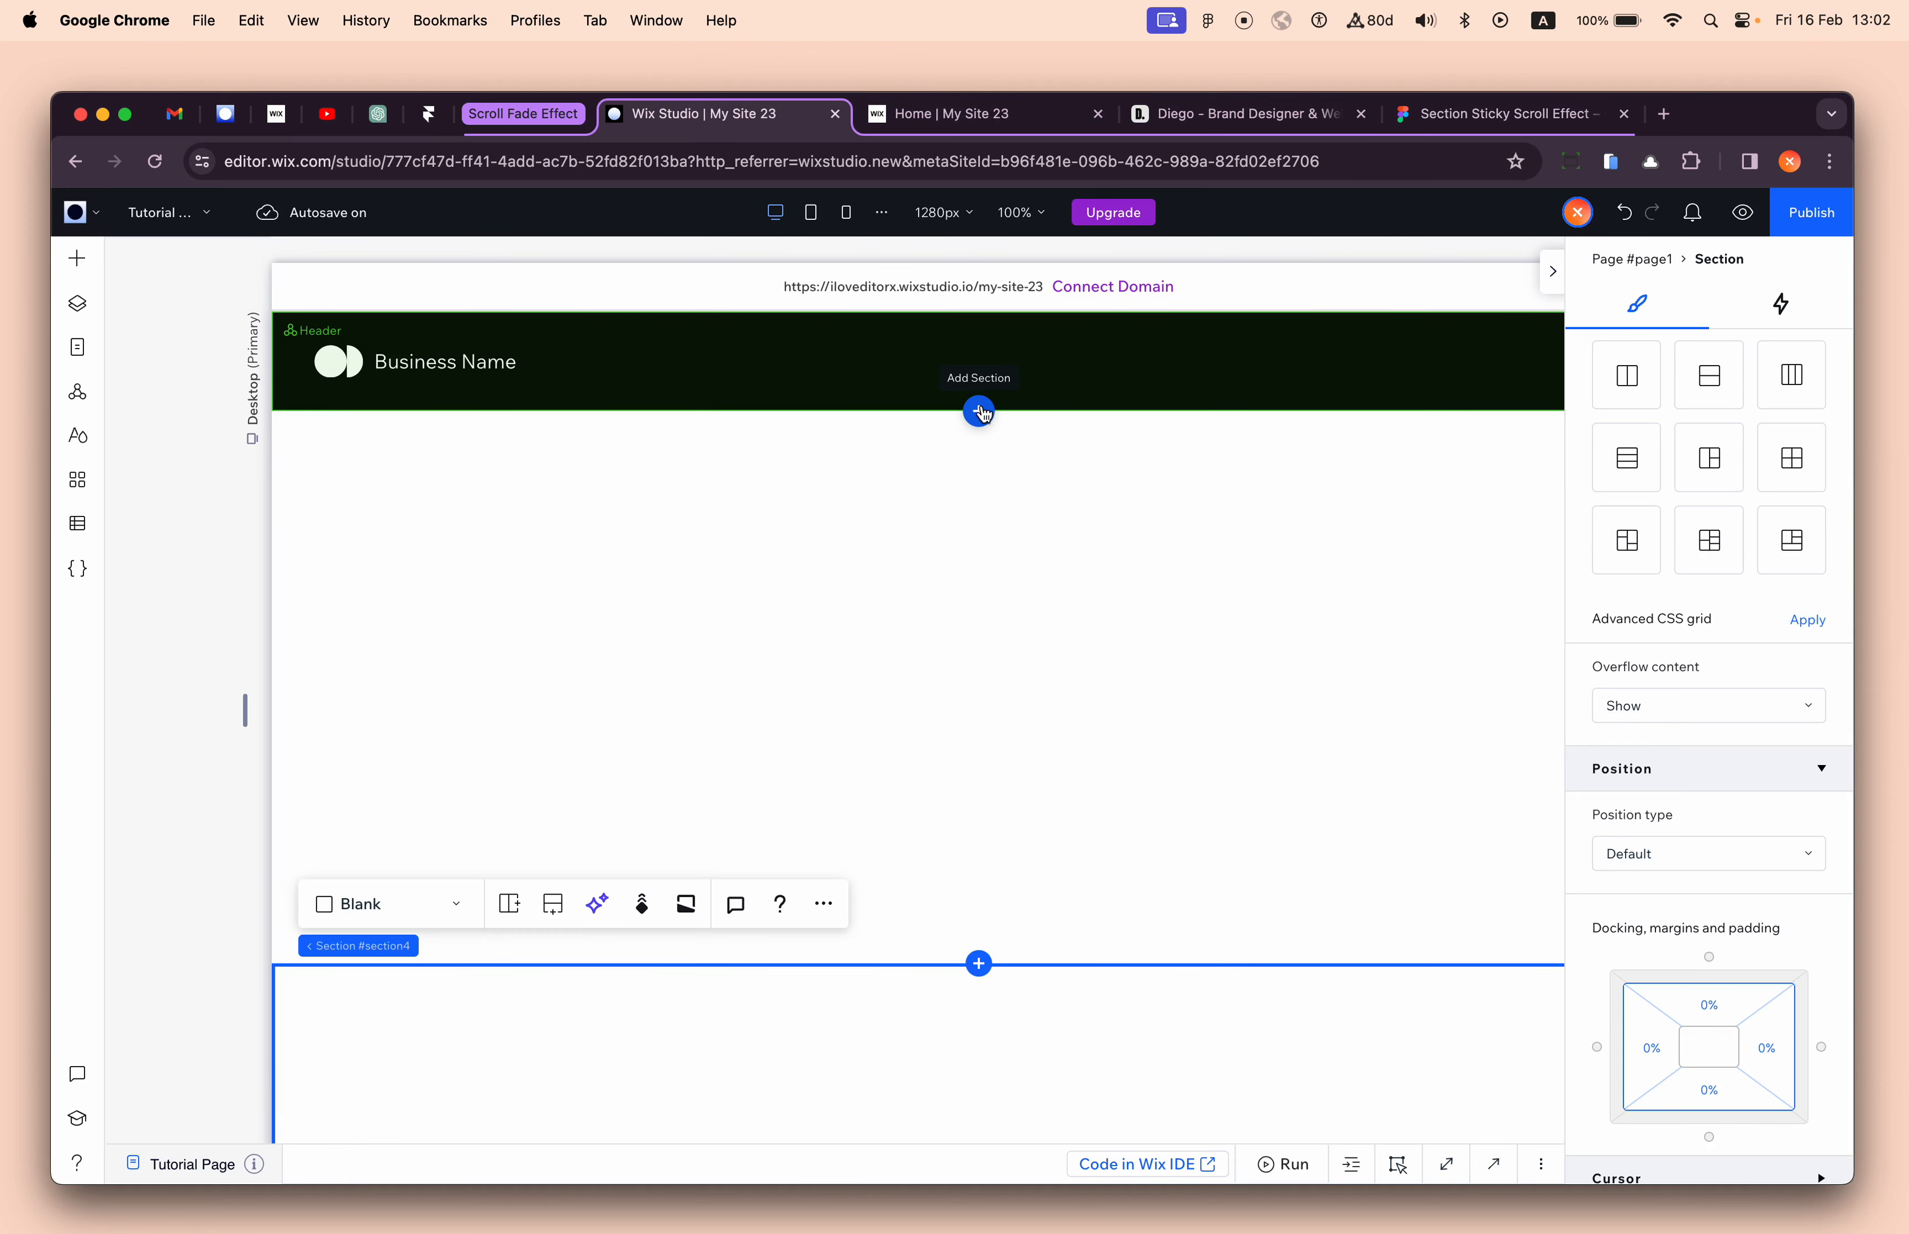
- Set the new blank section's background opacity to 0%
{"action": "scroll", "coordinate": [1705, 513], "scroll_direction": "up", "scroll_amount": 10}
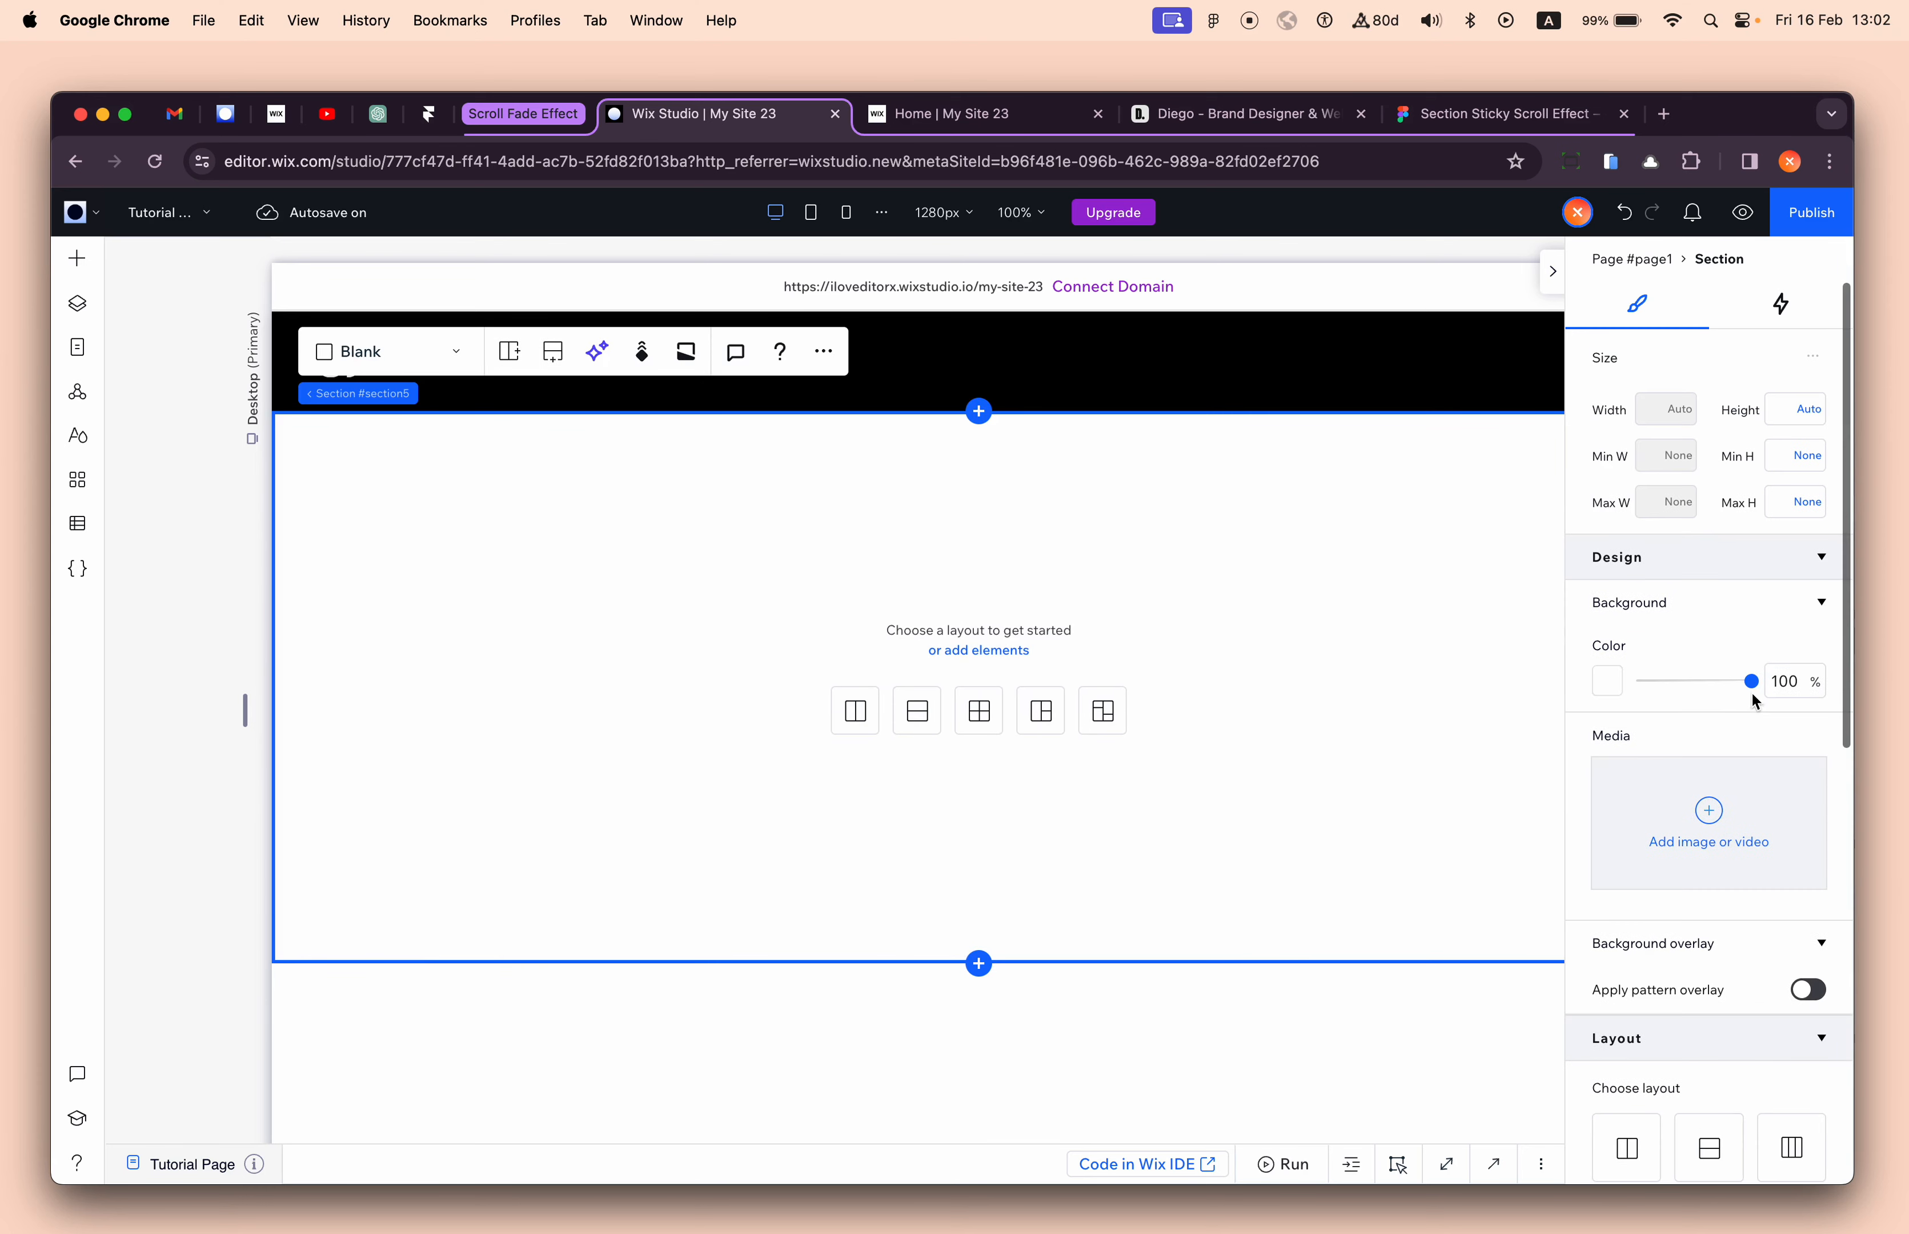
{"action": "left_click", "coordinate": [1789, 681]}
{"action": "type", "text": "0"}
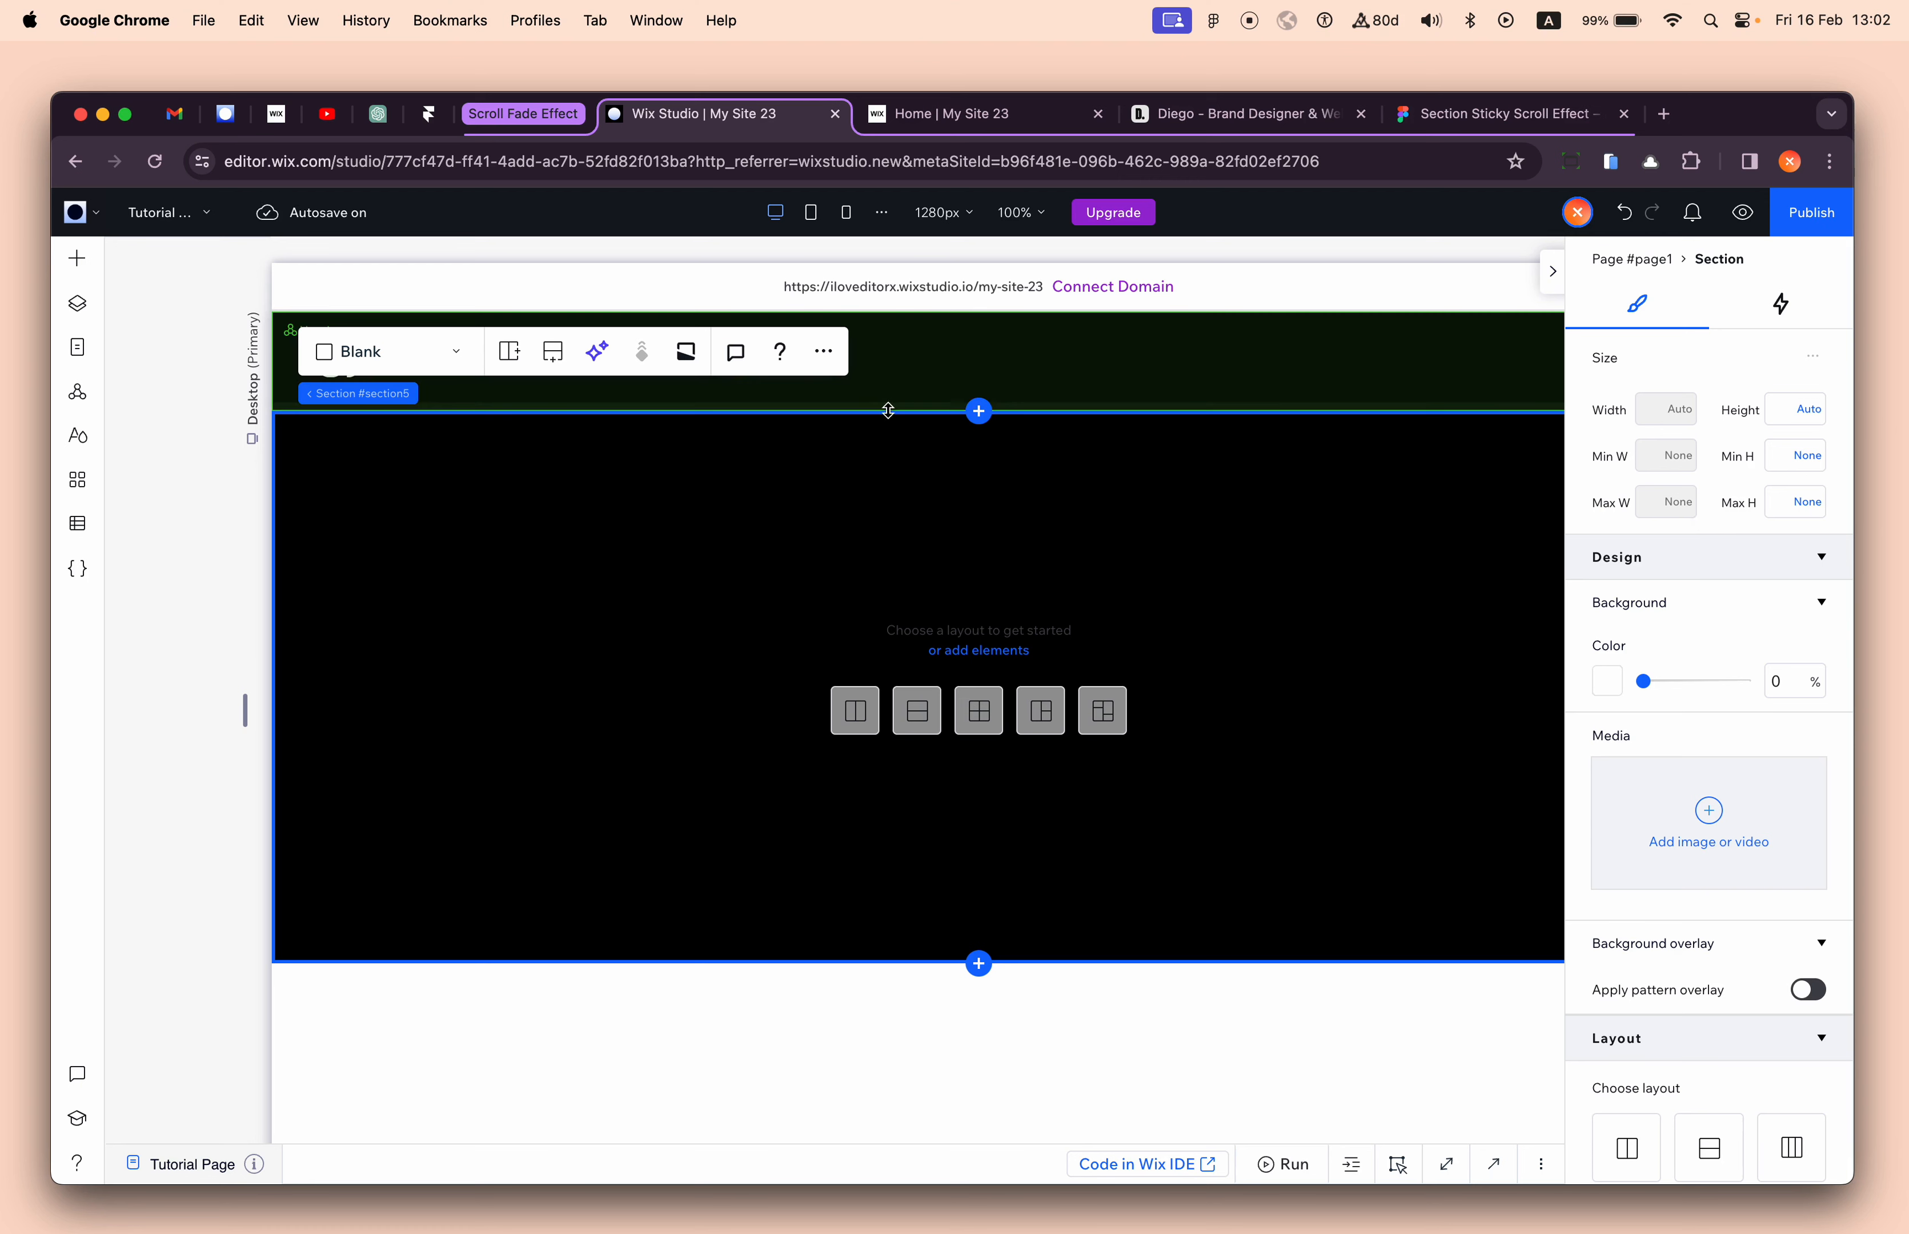
- Apply an advanced CSS grid to the new section and choose the 1x3 layout
{"action": "left_click", "coordinate": [824, 350]}
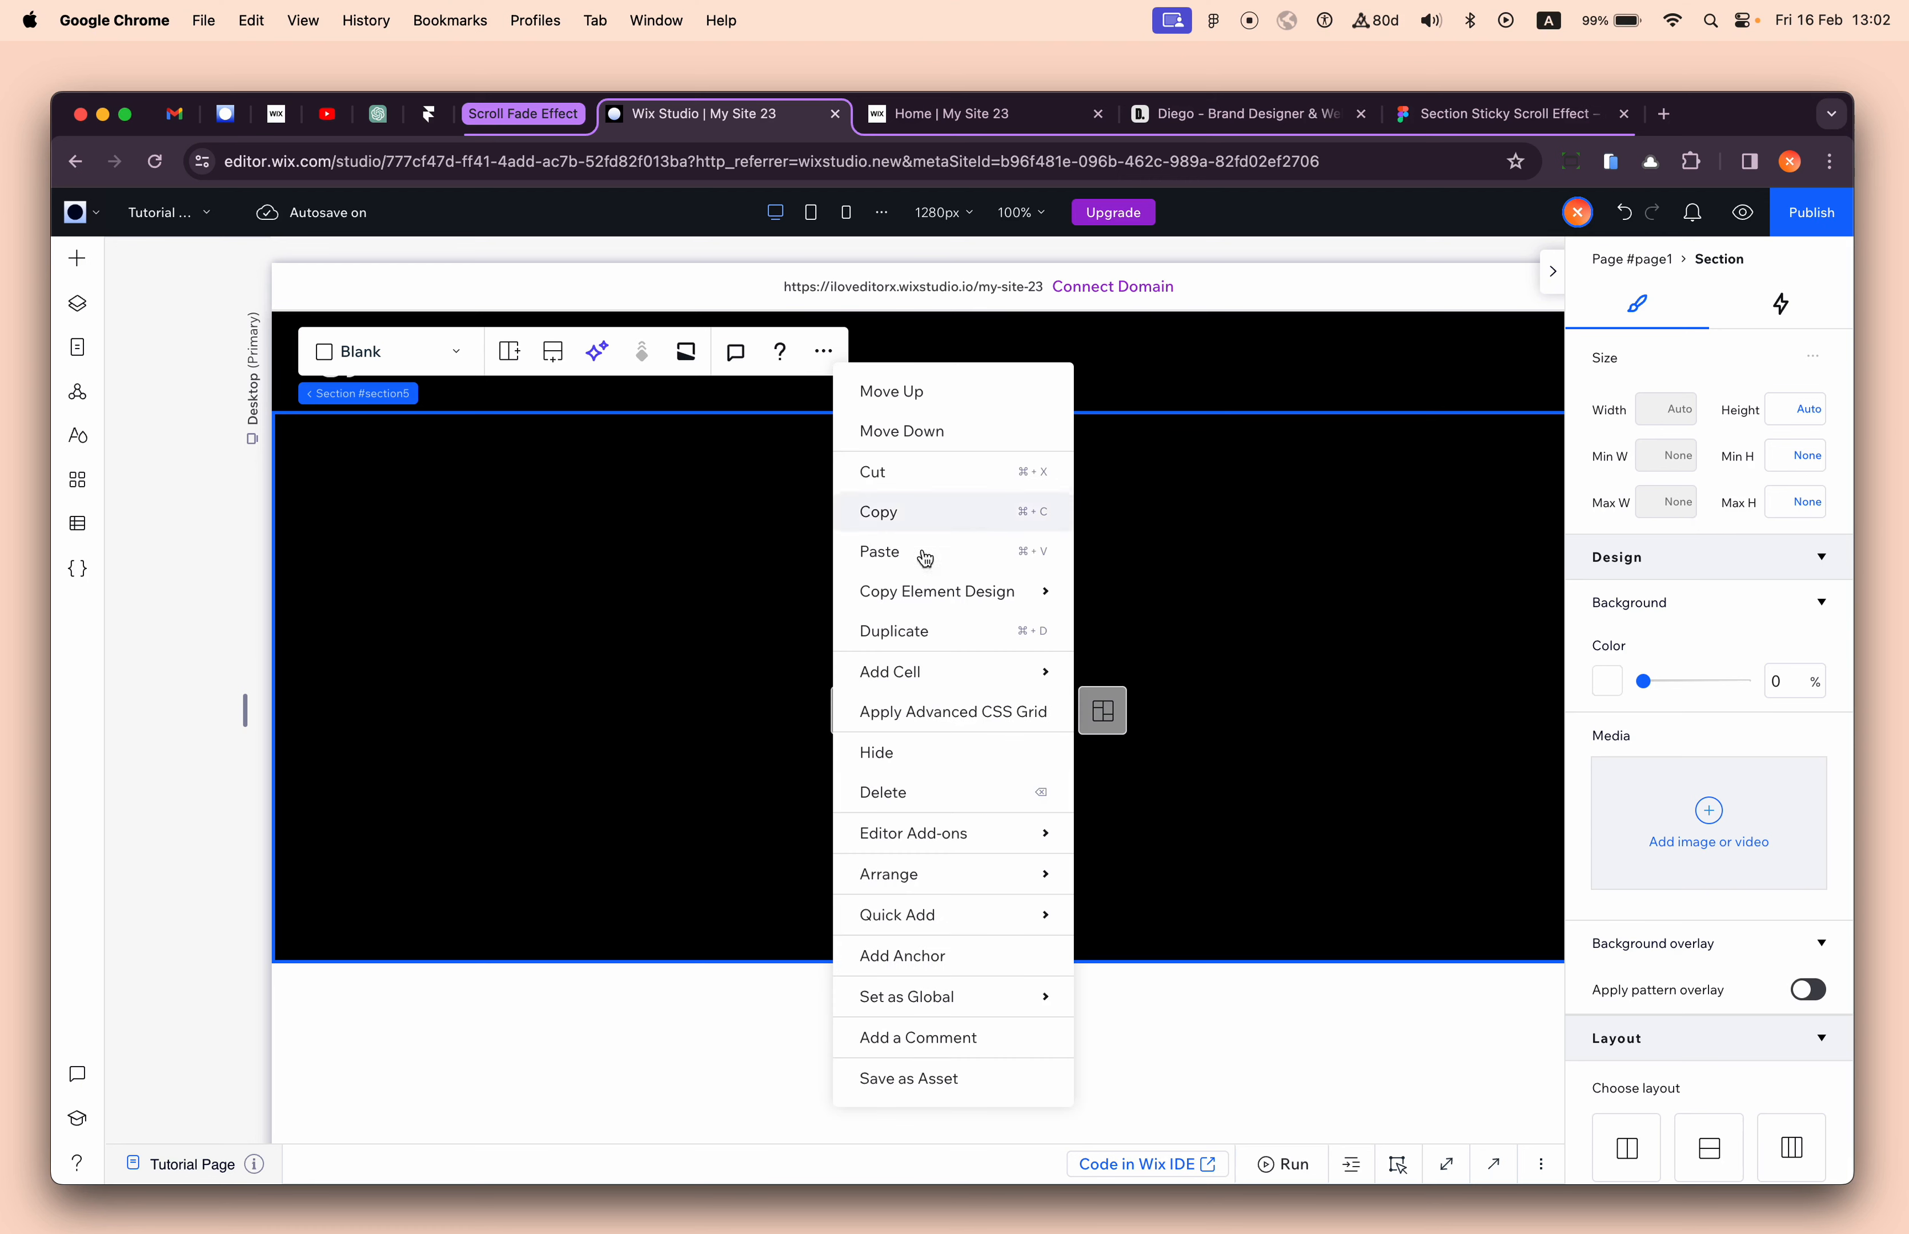
{"action": "left_click", "coordinate": [987, 712]}
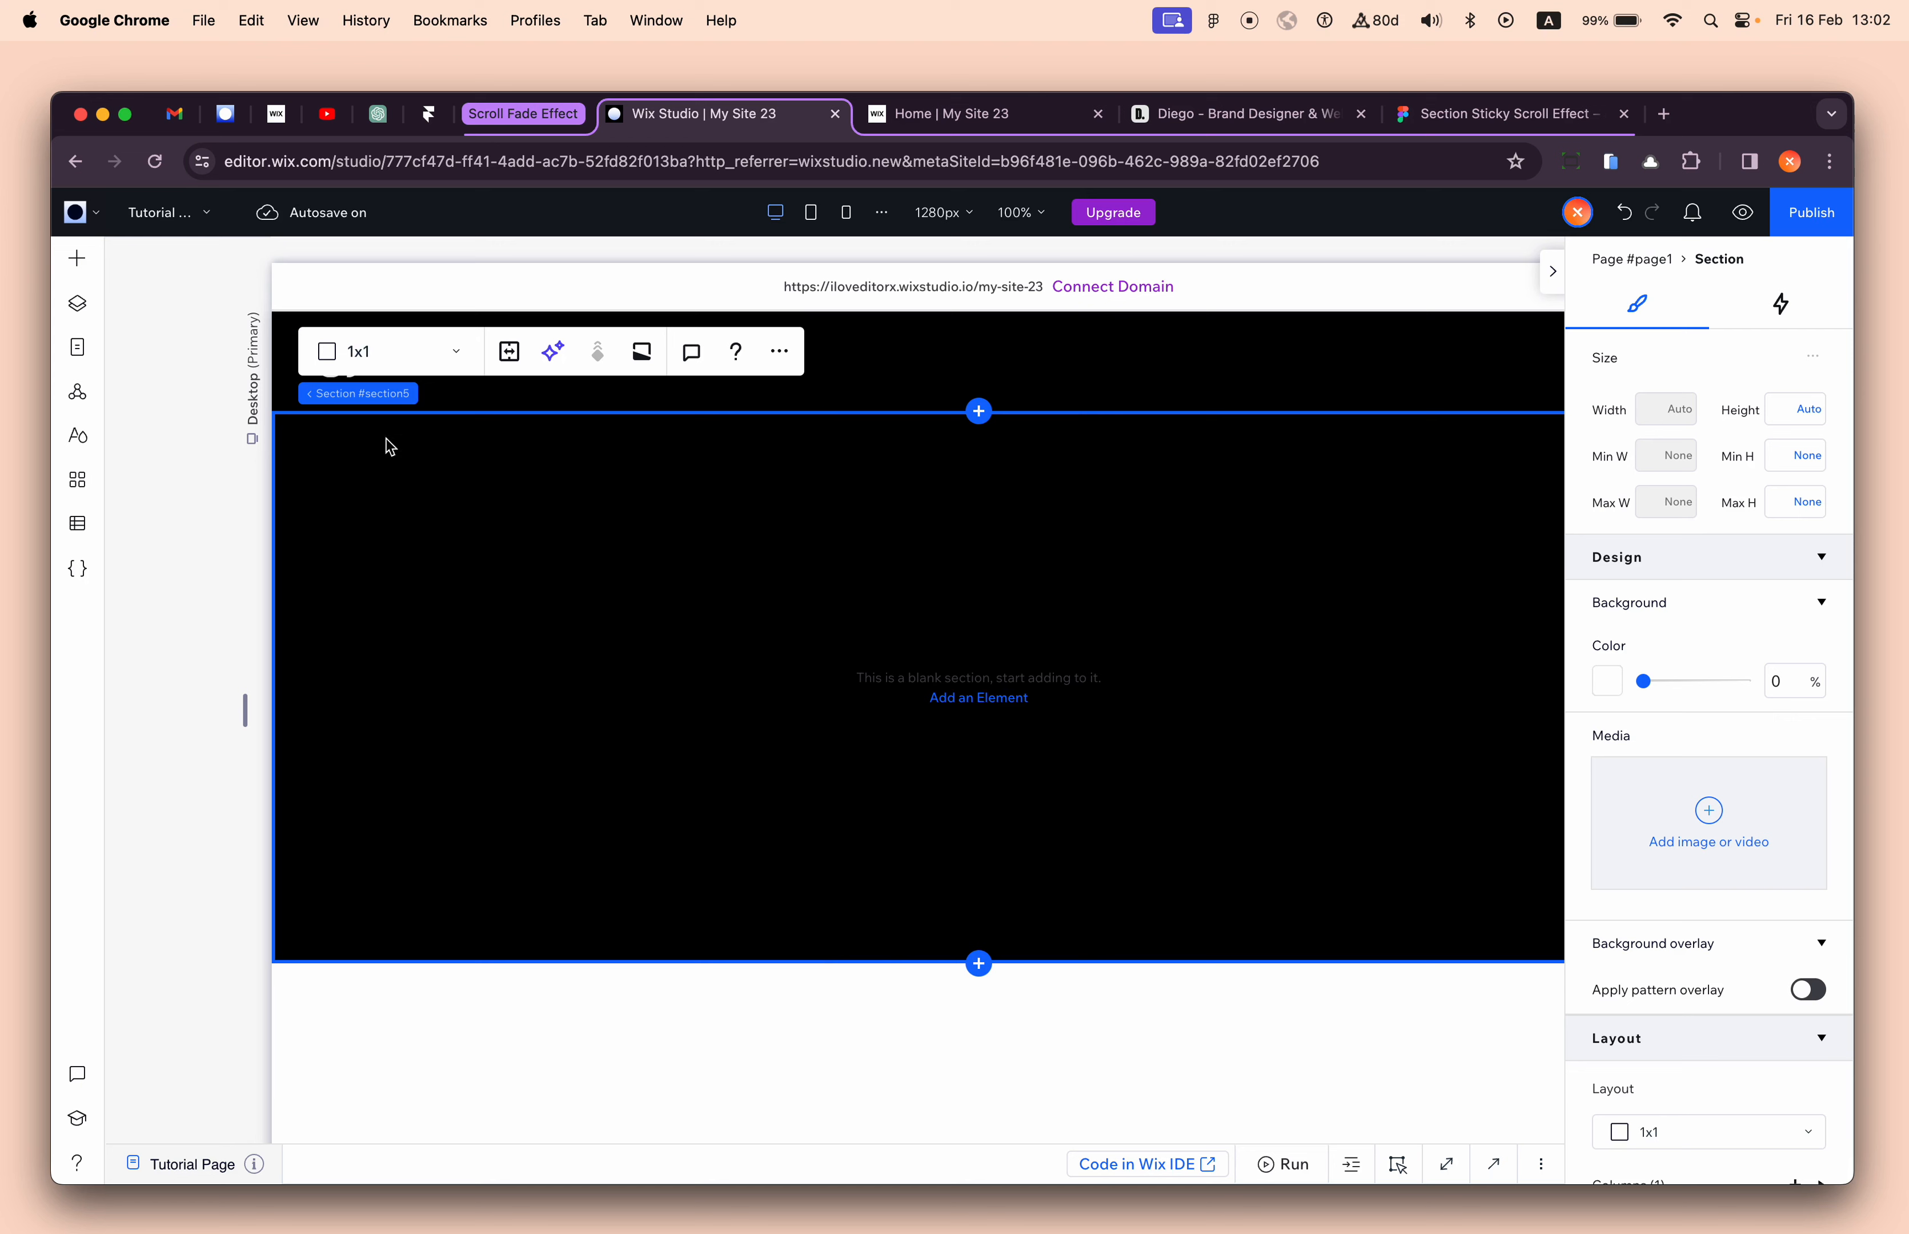
{"action": "left_click", "coordinate": [385, 357]}
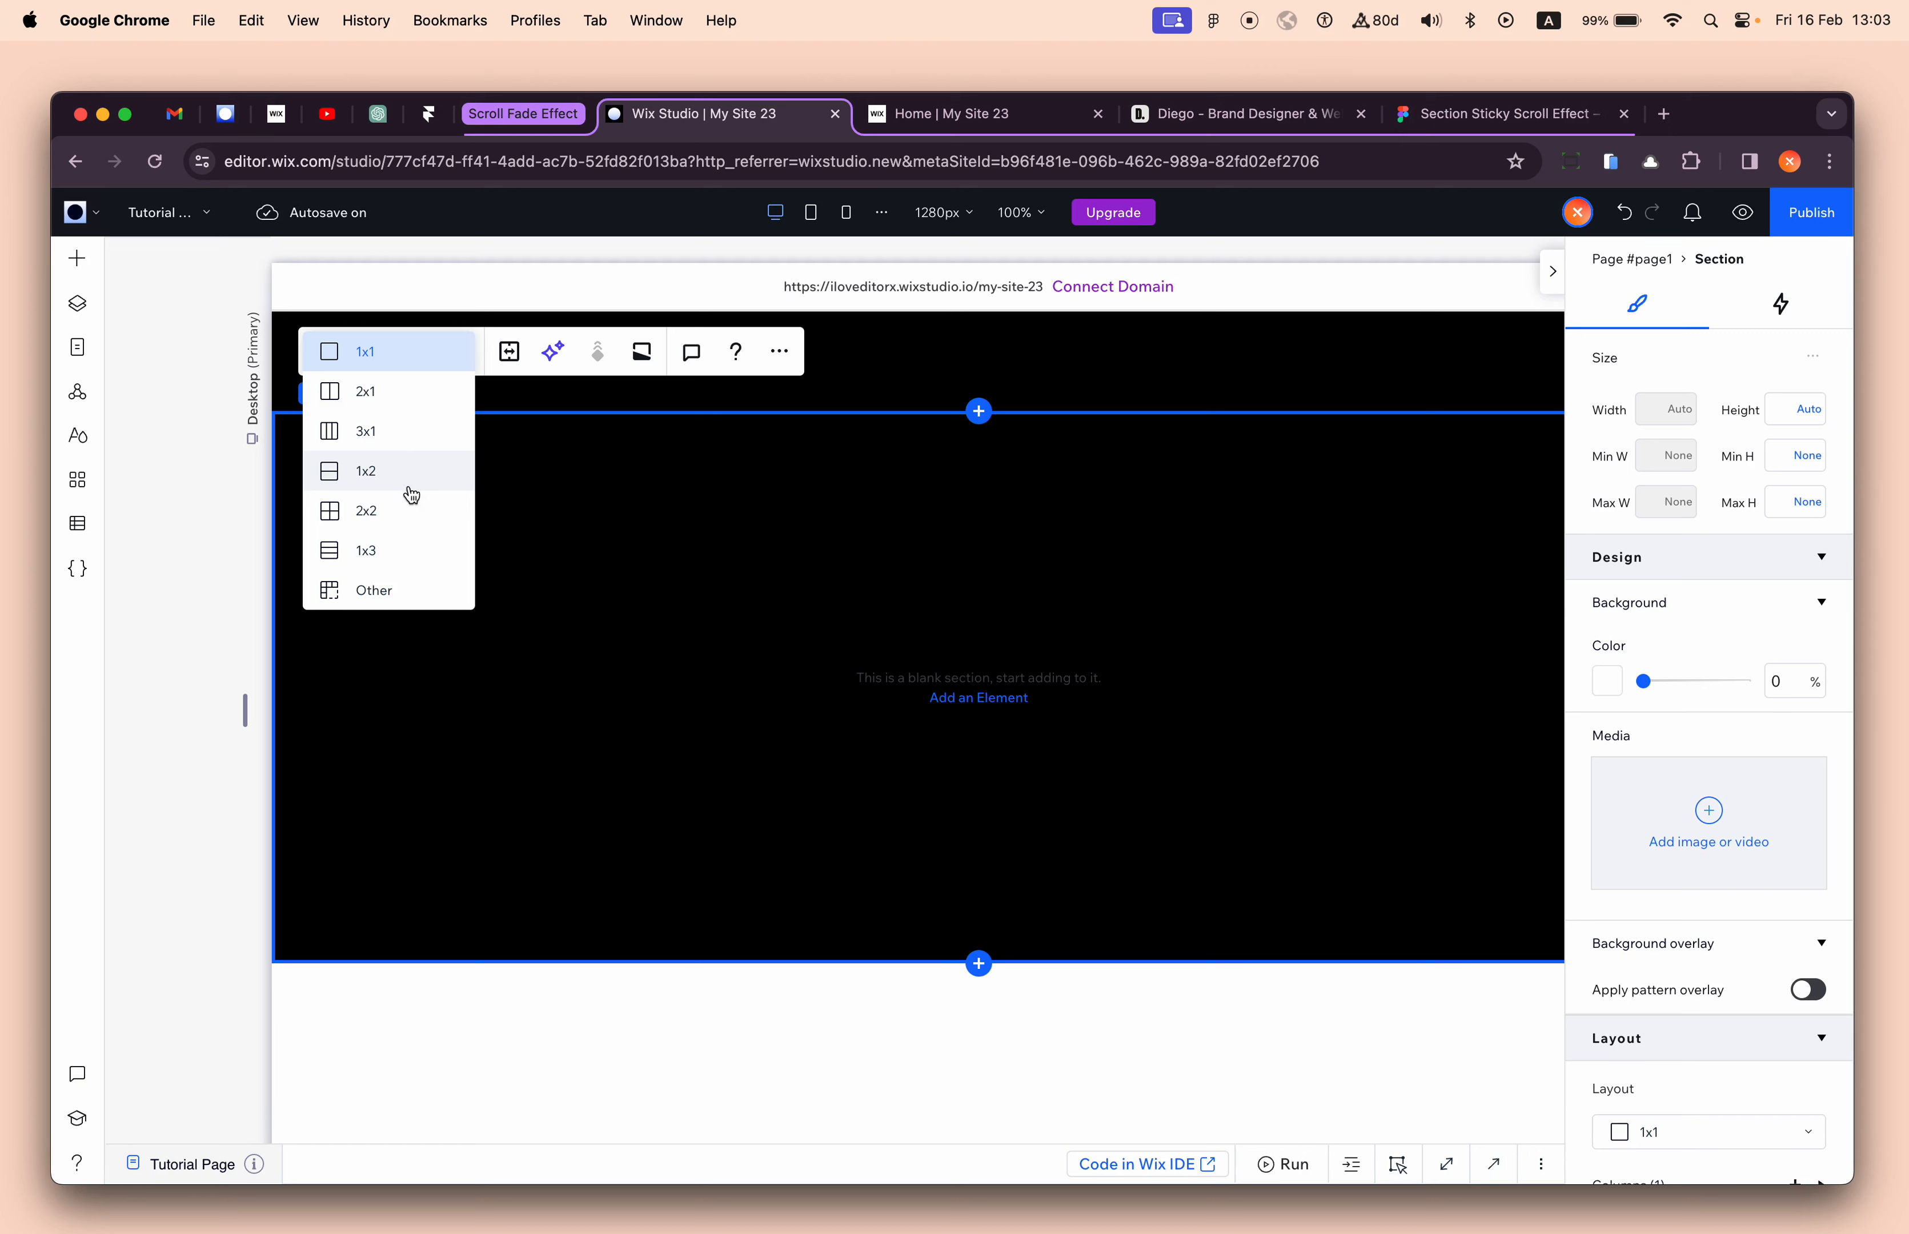
{"action": "left_click", "coordinate": [409, 553]}
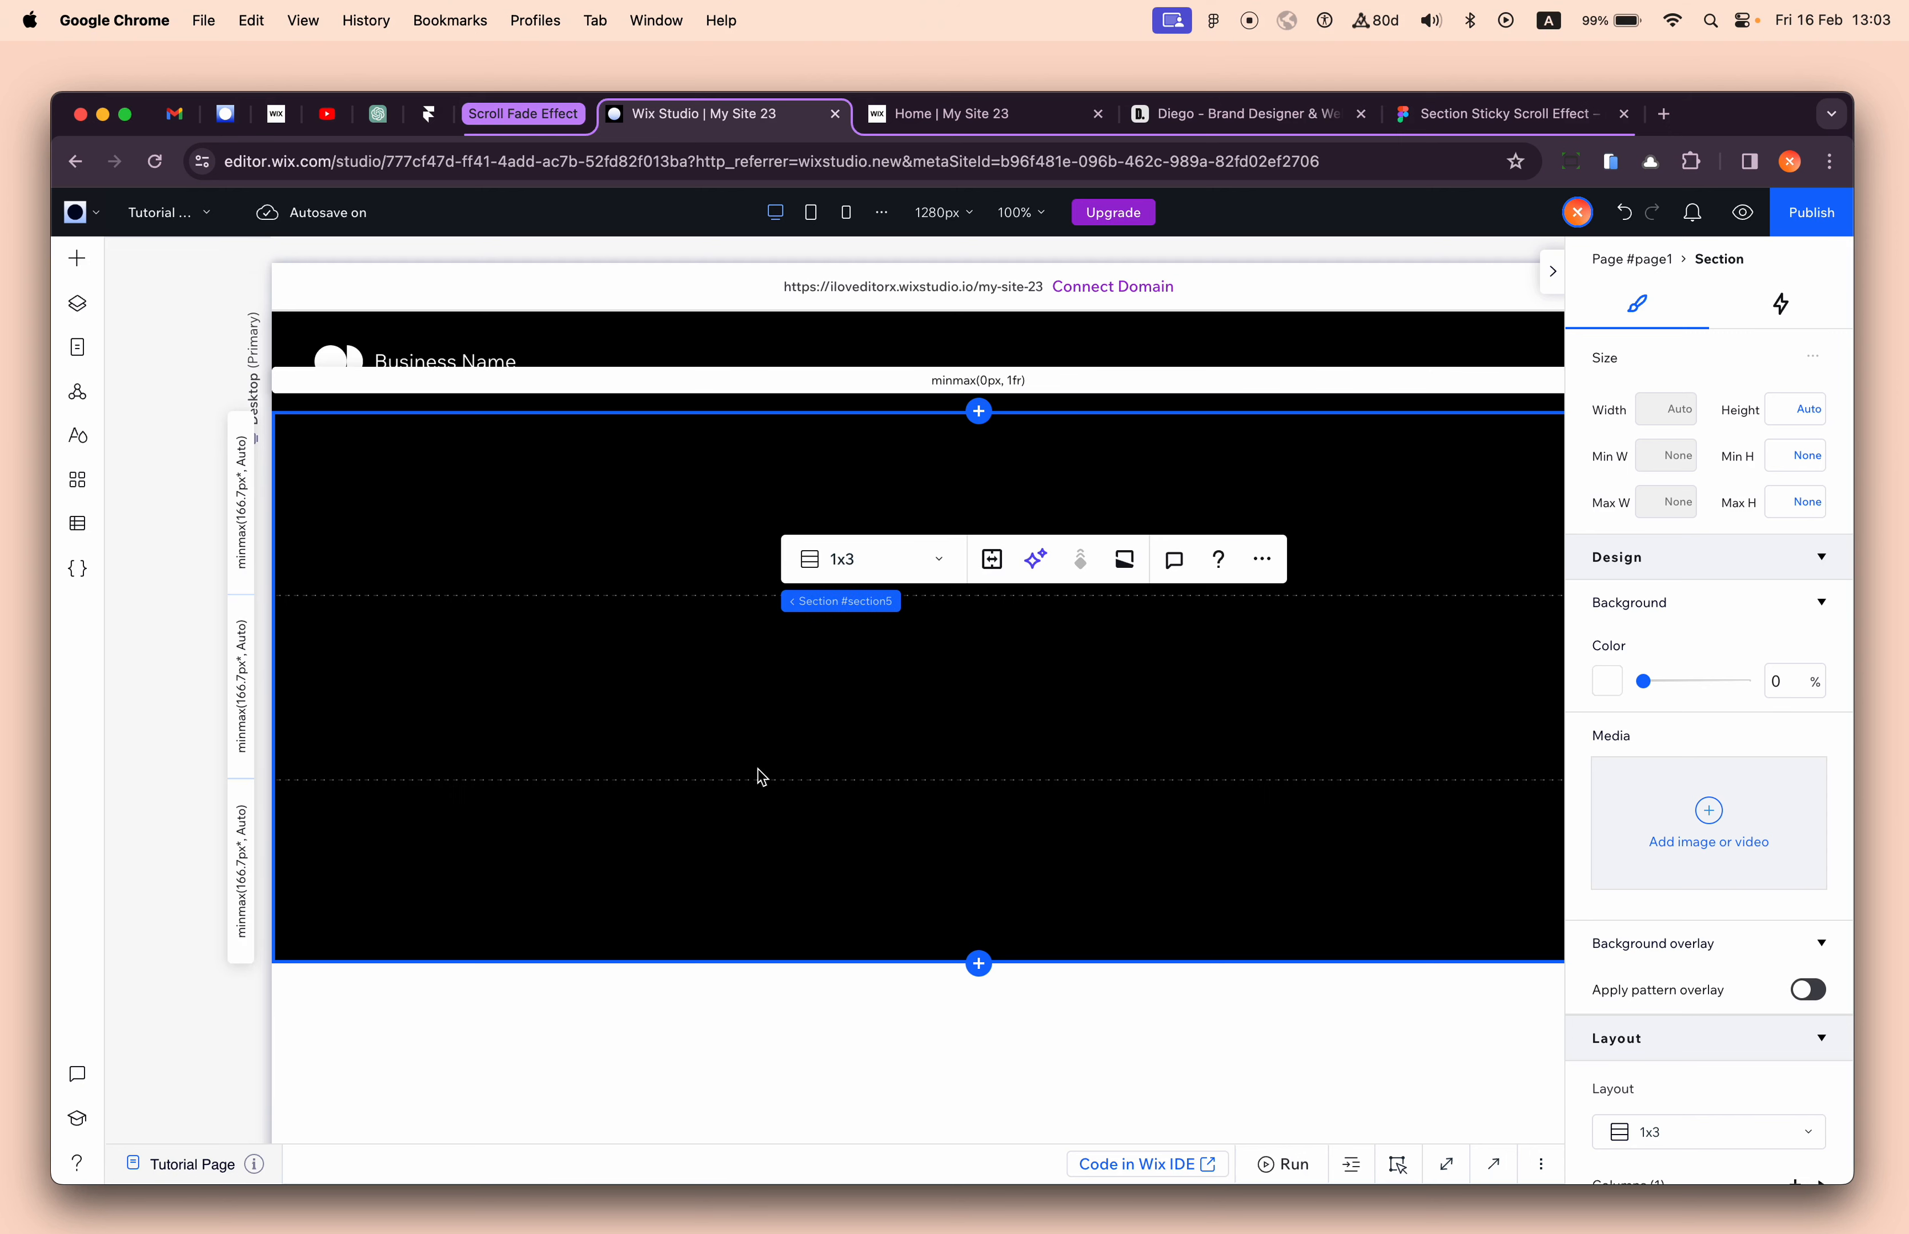
- Increase the height of the 1x3 section until each grid row is about 294 px high
{"action": "scroll", "coordinate": [758, 768], "scroll_direction": "down", "scroll_amount": 5}
{"action": "scroll", "coordinate": [758, 769], "scroll_direction": "up", "scroll_amount": 4}
{"action": "scroll", "coordinate": [762, 776], "scroll_direction": "up", "scroll_amount": 1}
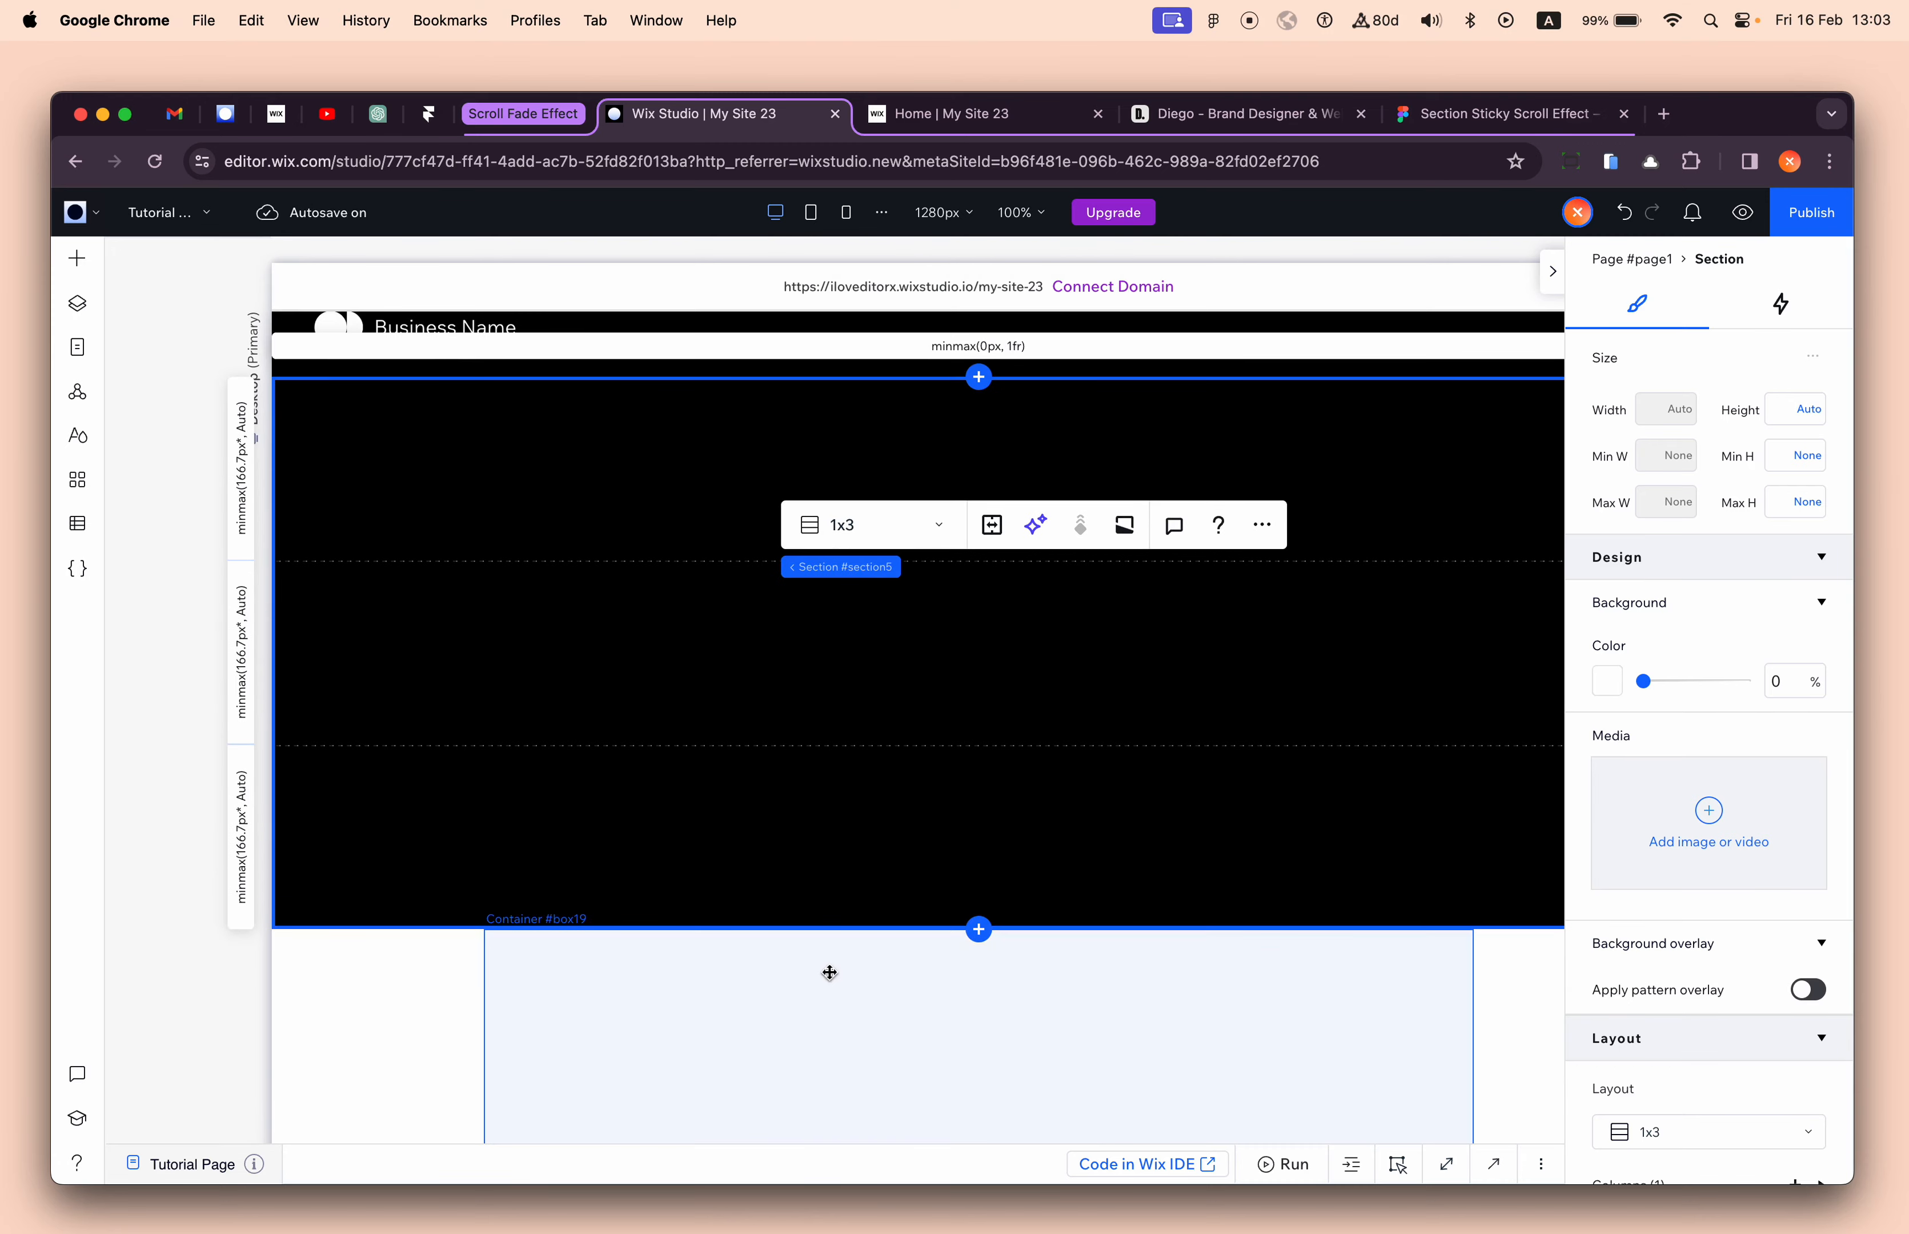
{"action": "scroll", "coordinate": [827, 976], "scroll_direction": "down", "scroll_amount": 3}
{"action": "left_click_drag", "start_coordinate": [425, 682], "coordinate": [419, 1105]}
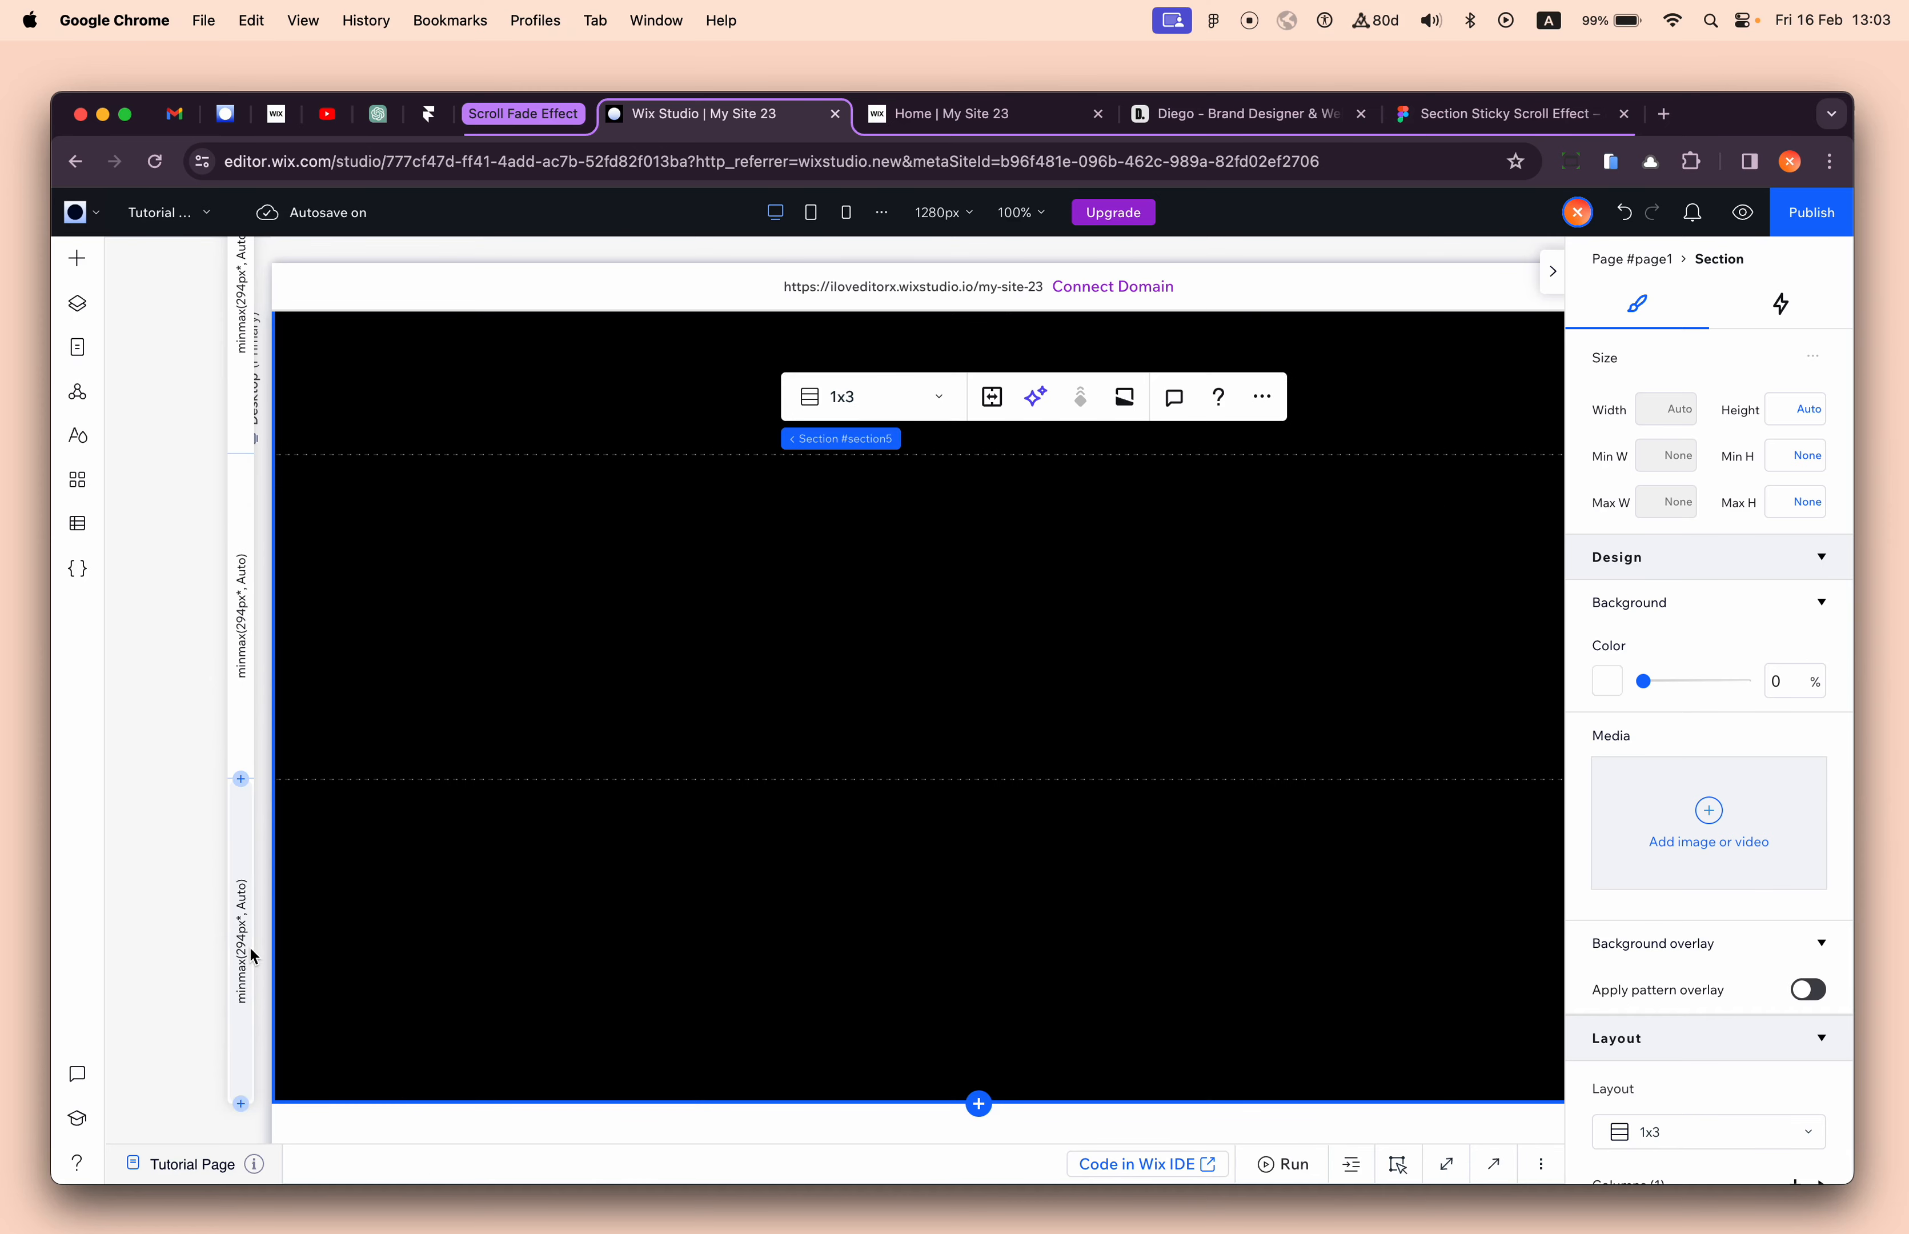
{"action": "scroll", "coordinate": [226, 396], "scroll_direction": "up", "scroll_amount": 2}
{"action": "scroll", "coordinate": [668, 639], "scroll_direction": "down", "scroll_amount": 1}
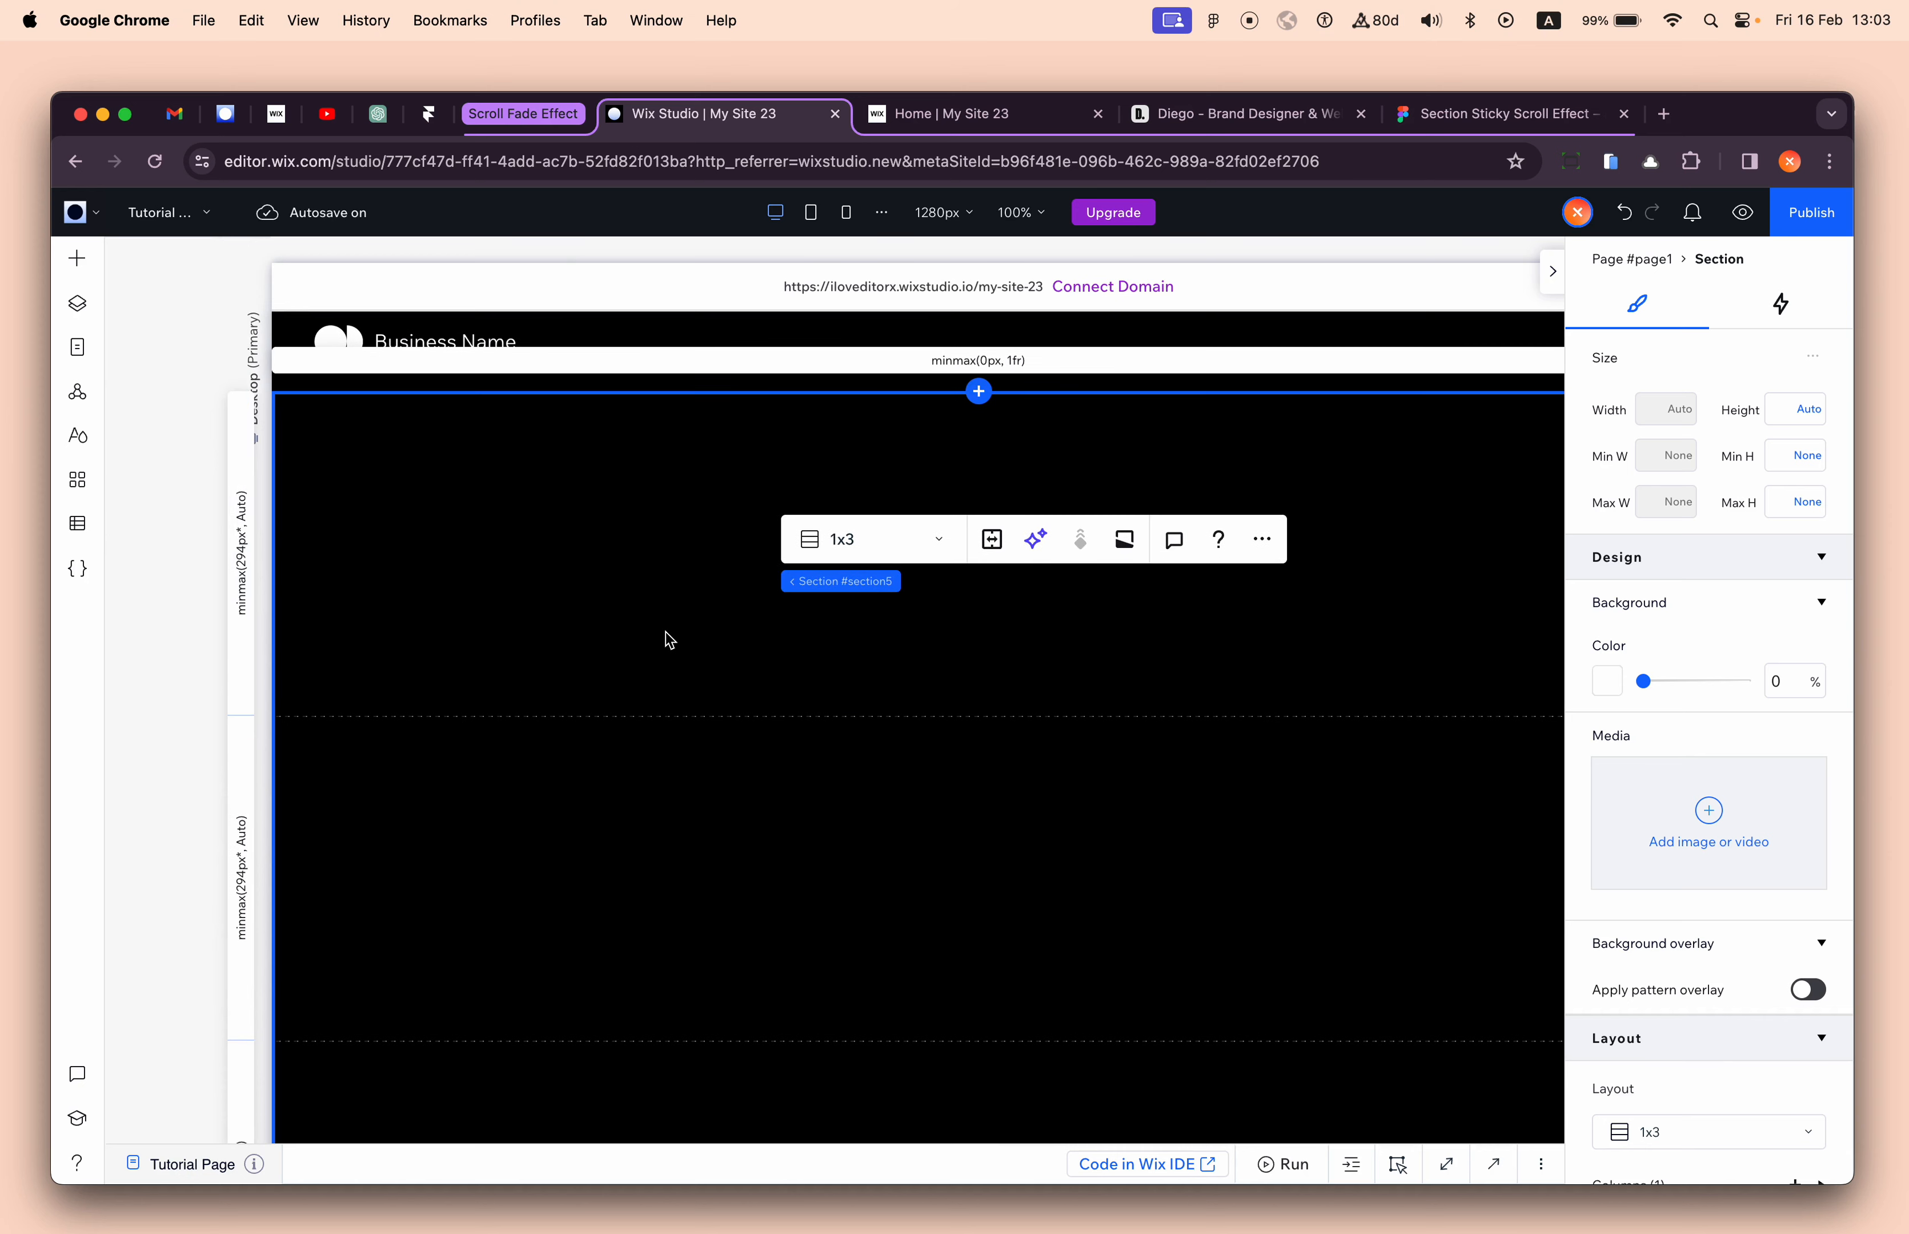
- Add a container to the first row of the 1x3 grid and check it against the Figma layer diagram
{"action": "left_click", "coordinate": [77, 258]}
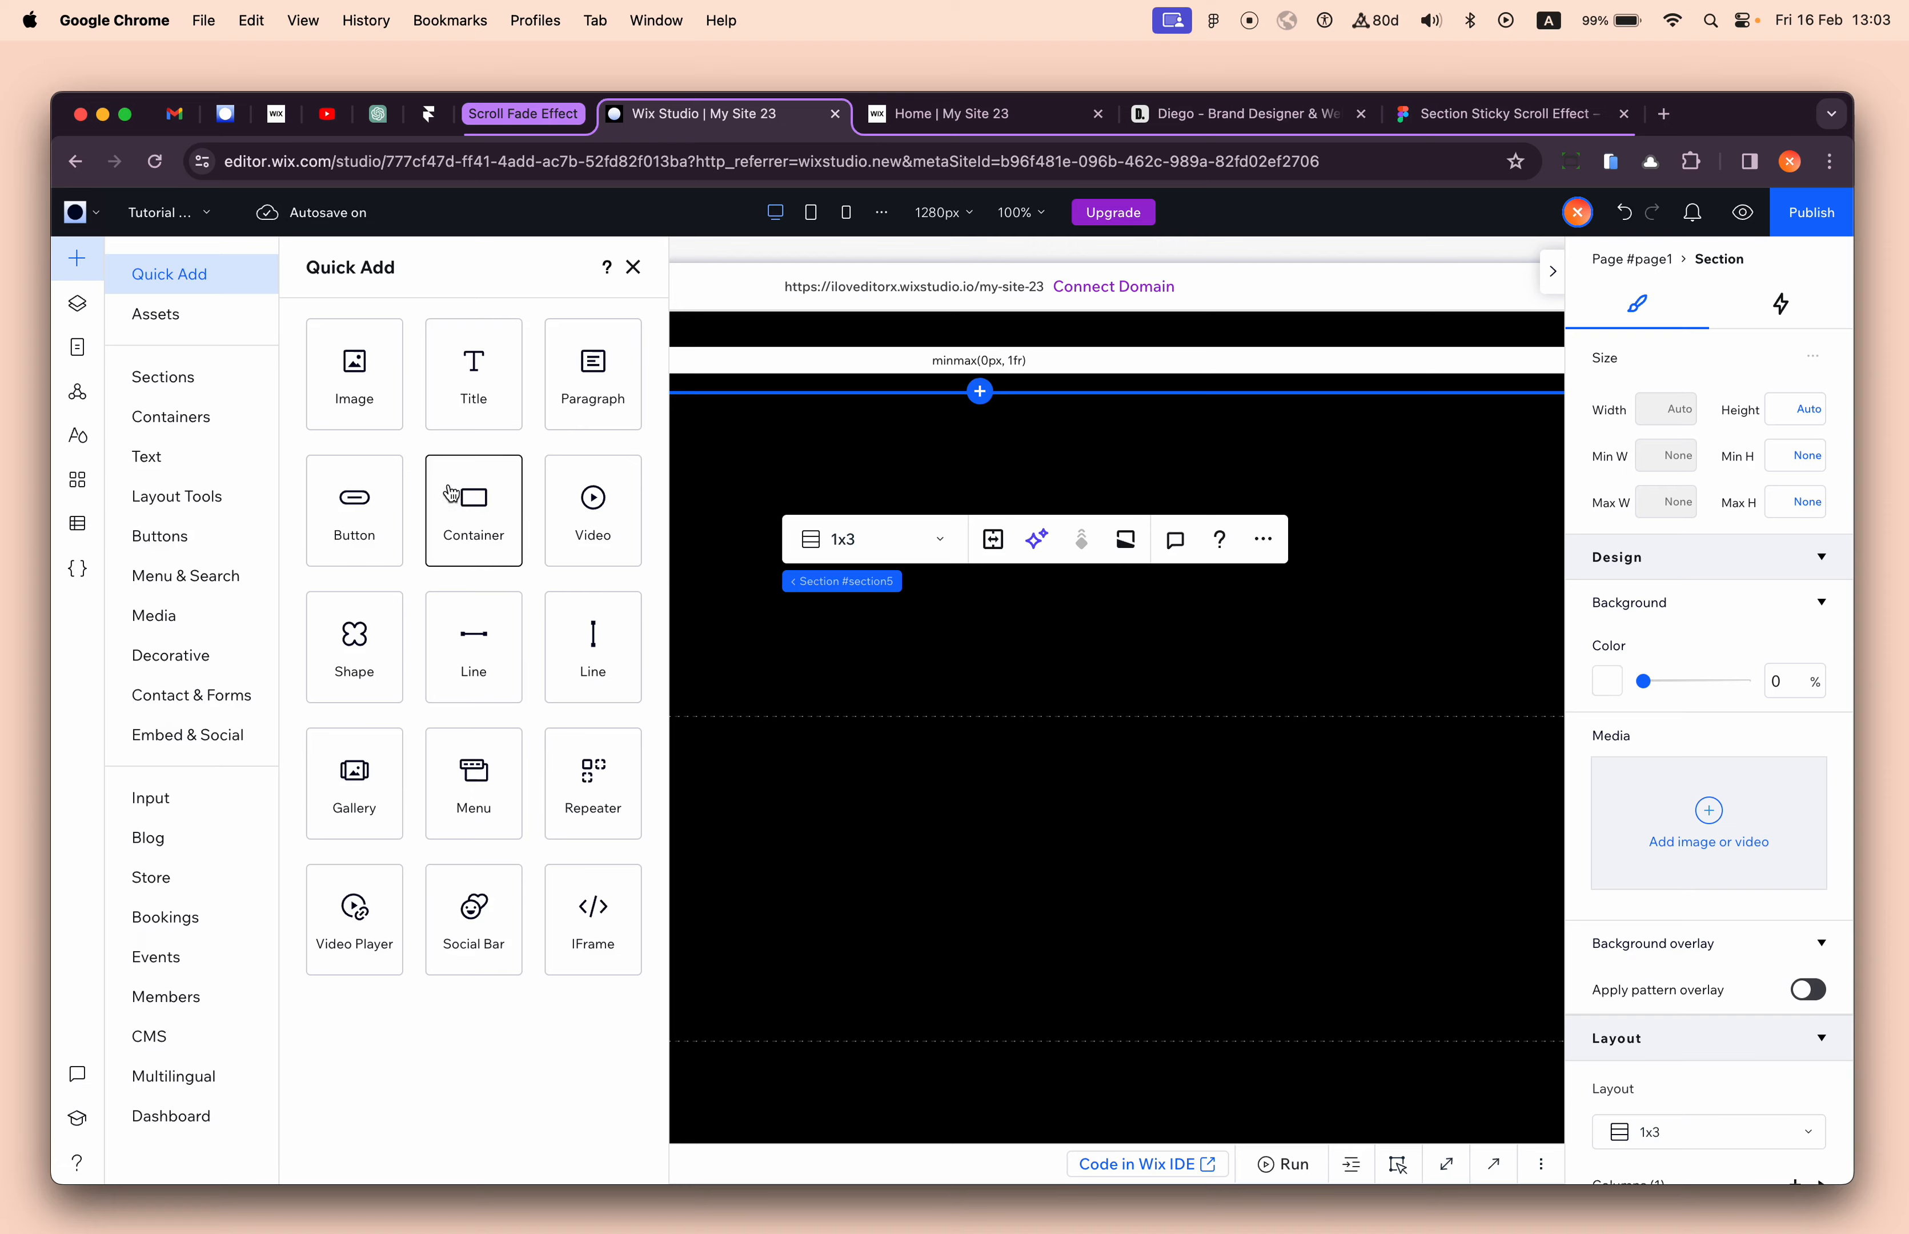
{"action": "left_click_drag", "start_coordinate": [454, 494], "coordinate": [826, 598]}
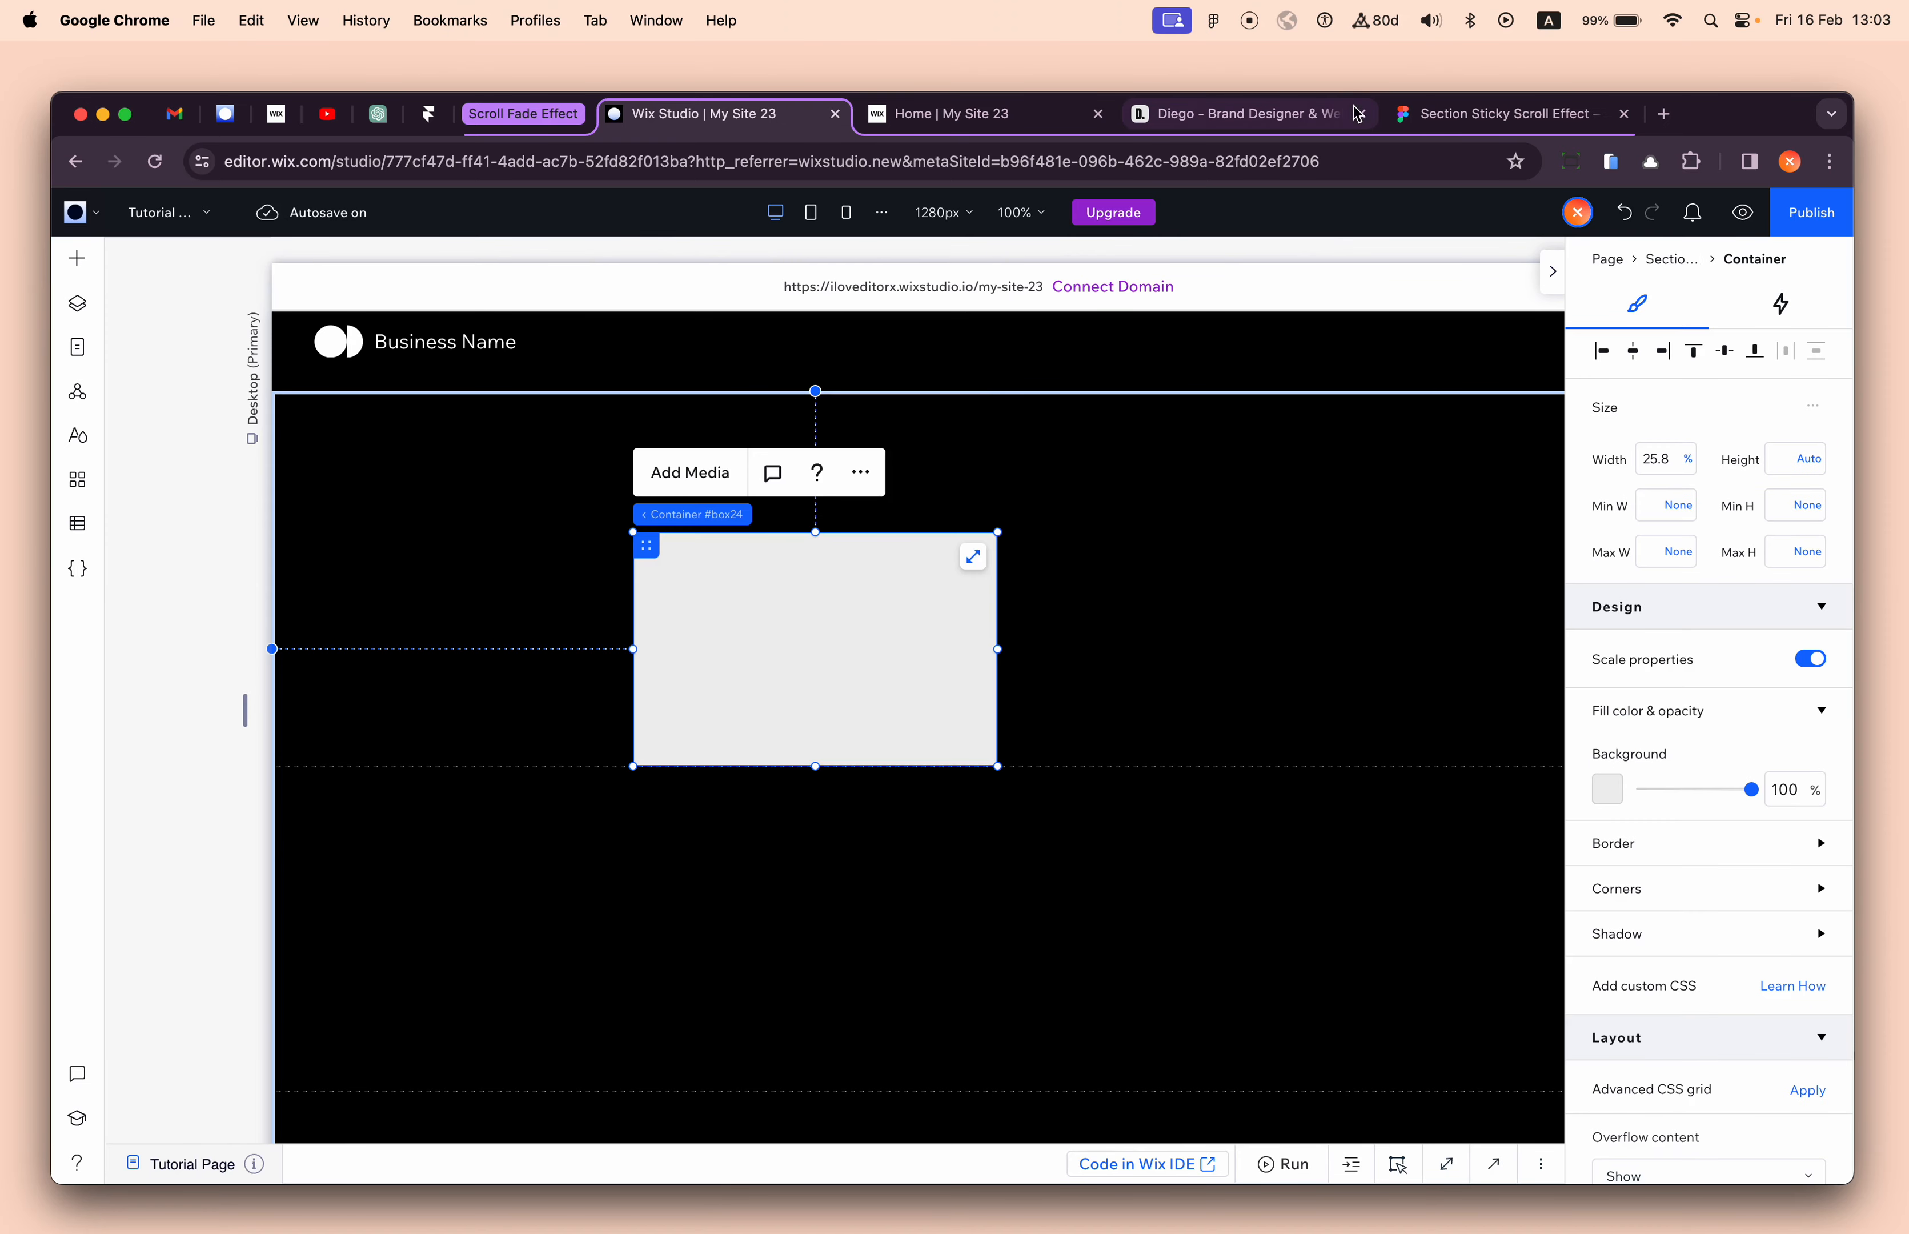
{"action": "left_click", "coordinate": [1412, 114]}
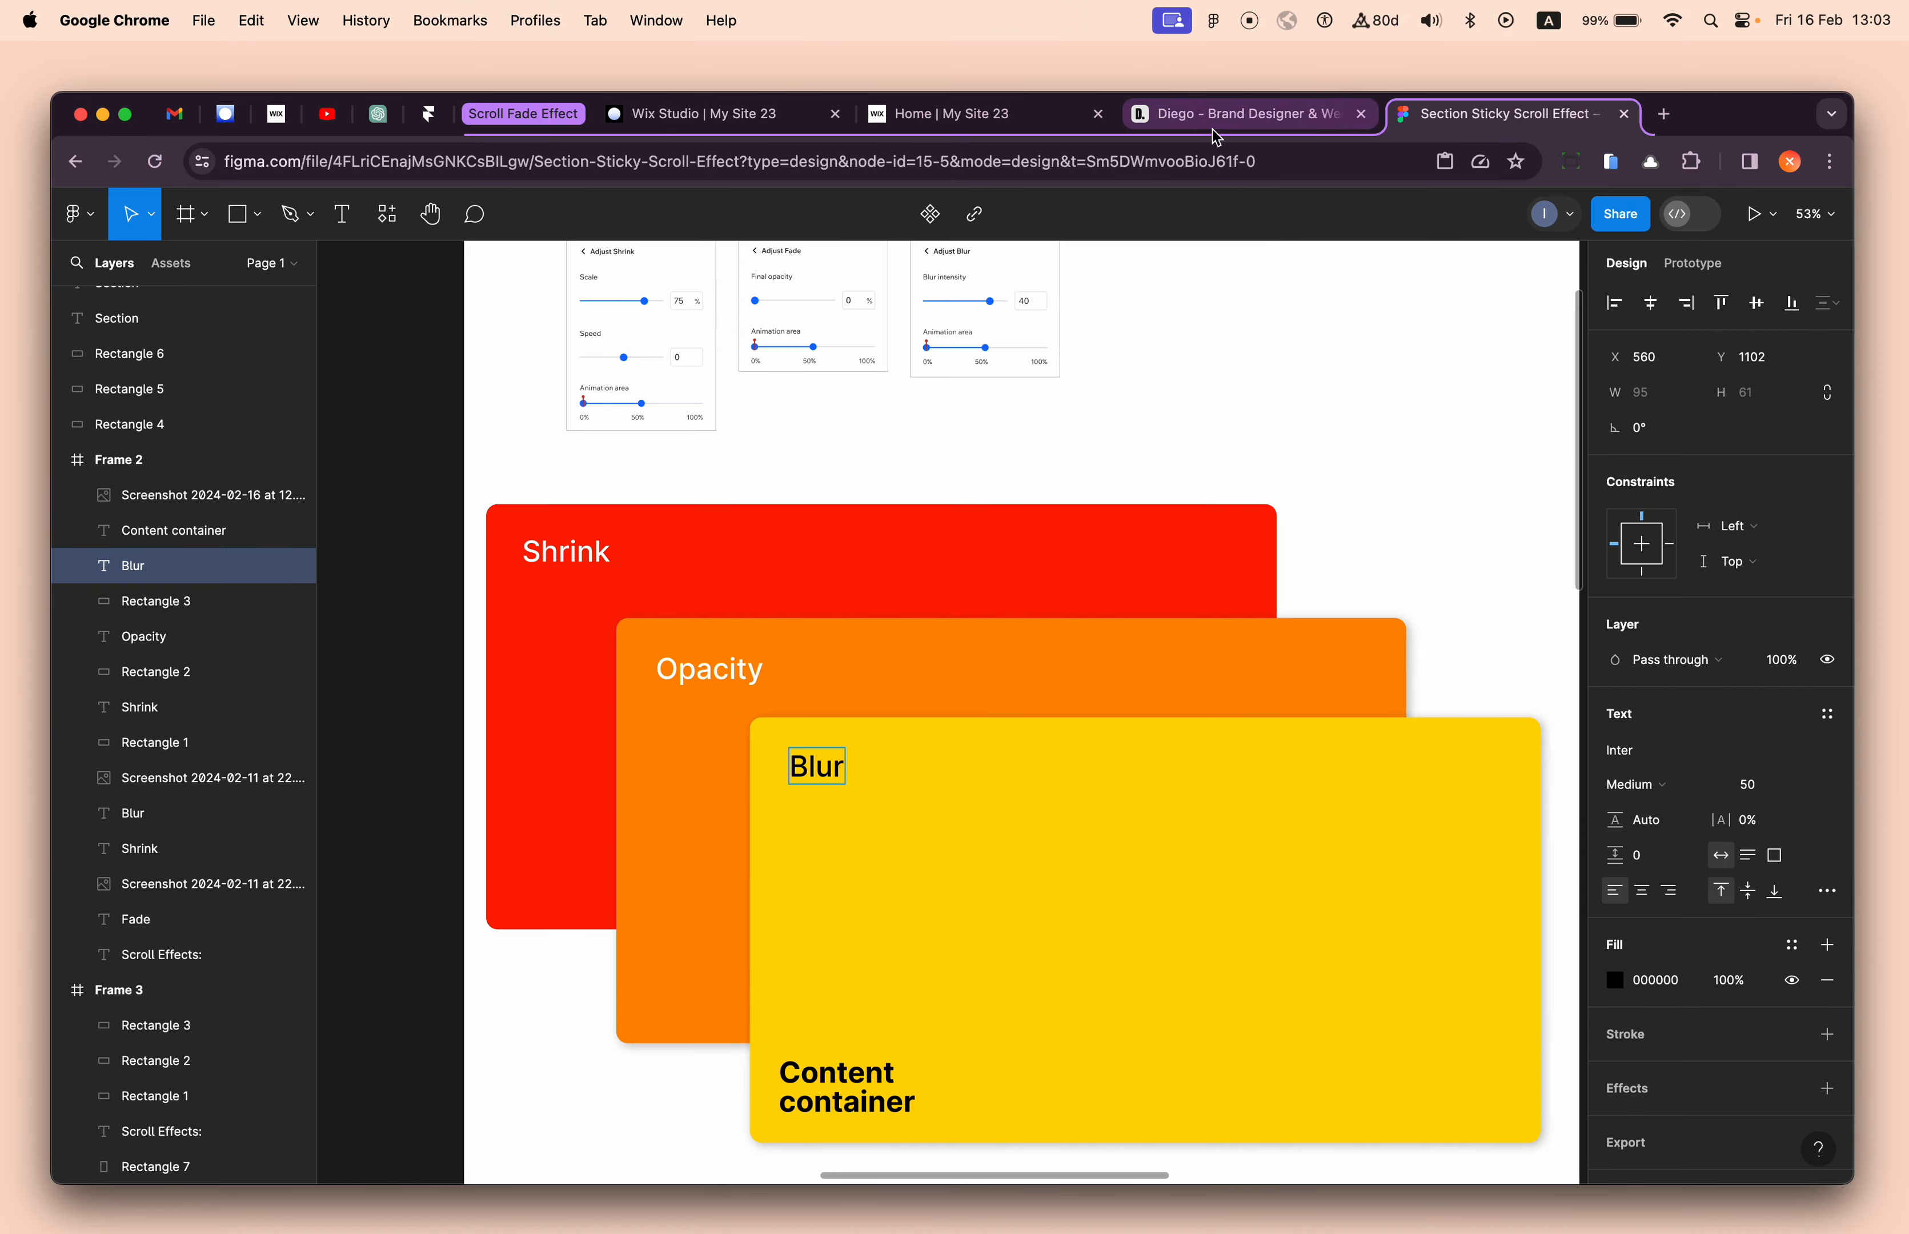
{"action": "left_click", "coordinate": [746, 117]}
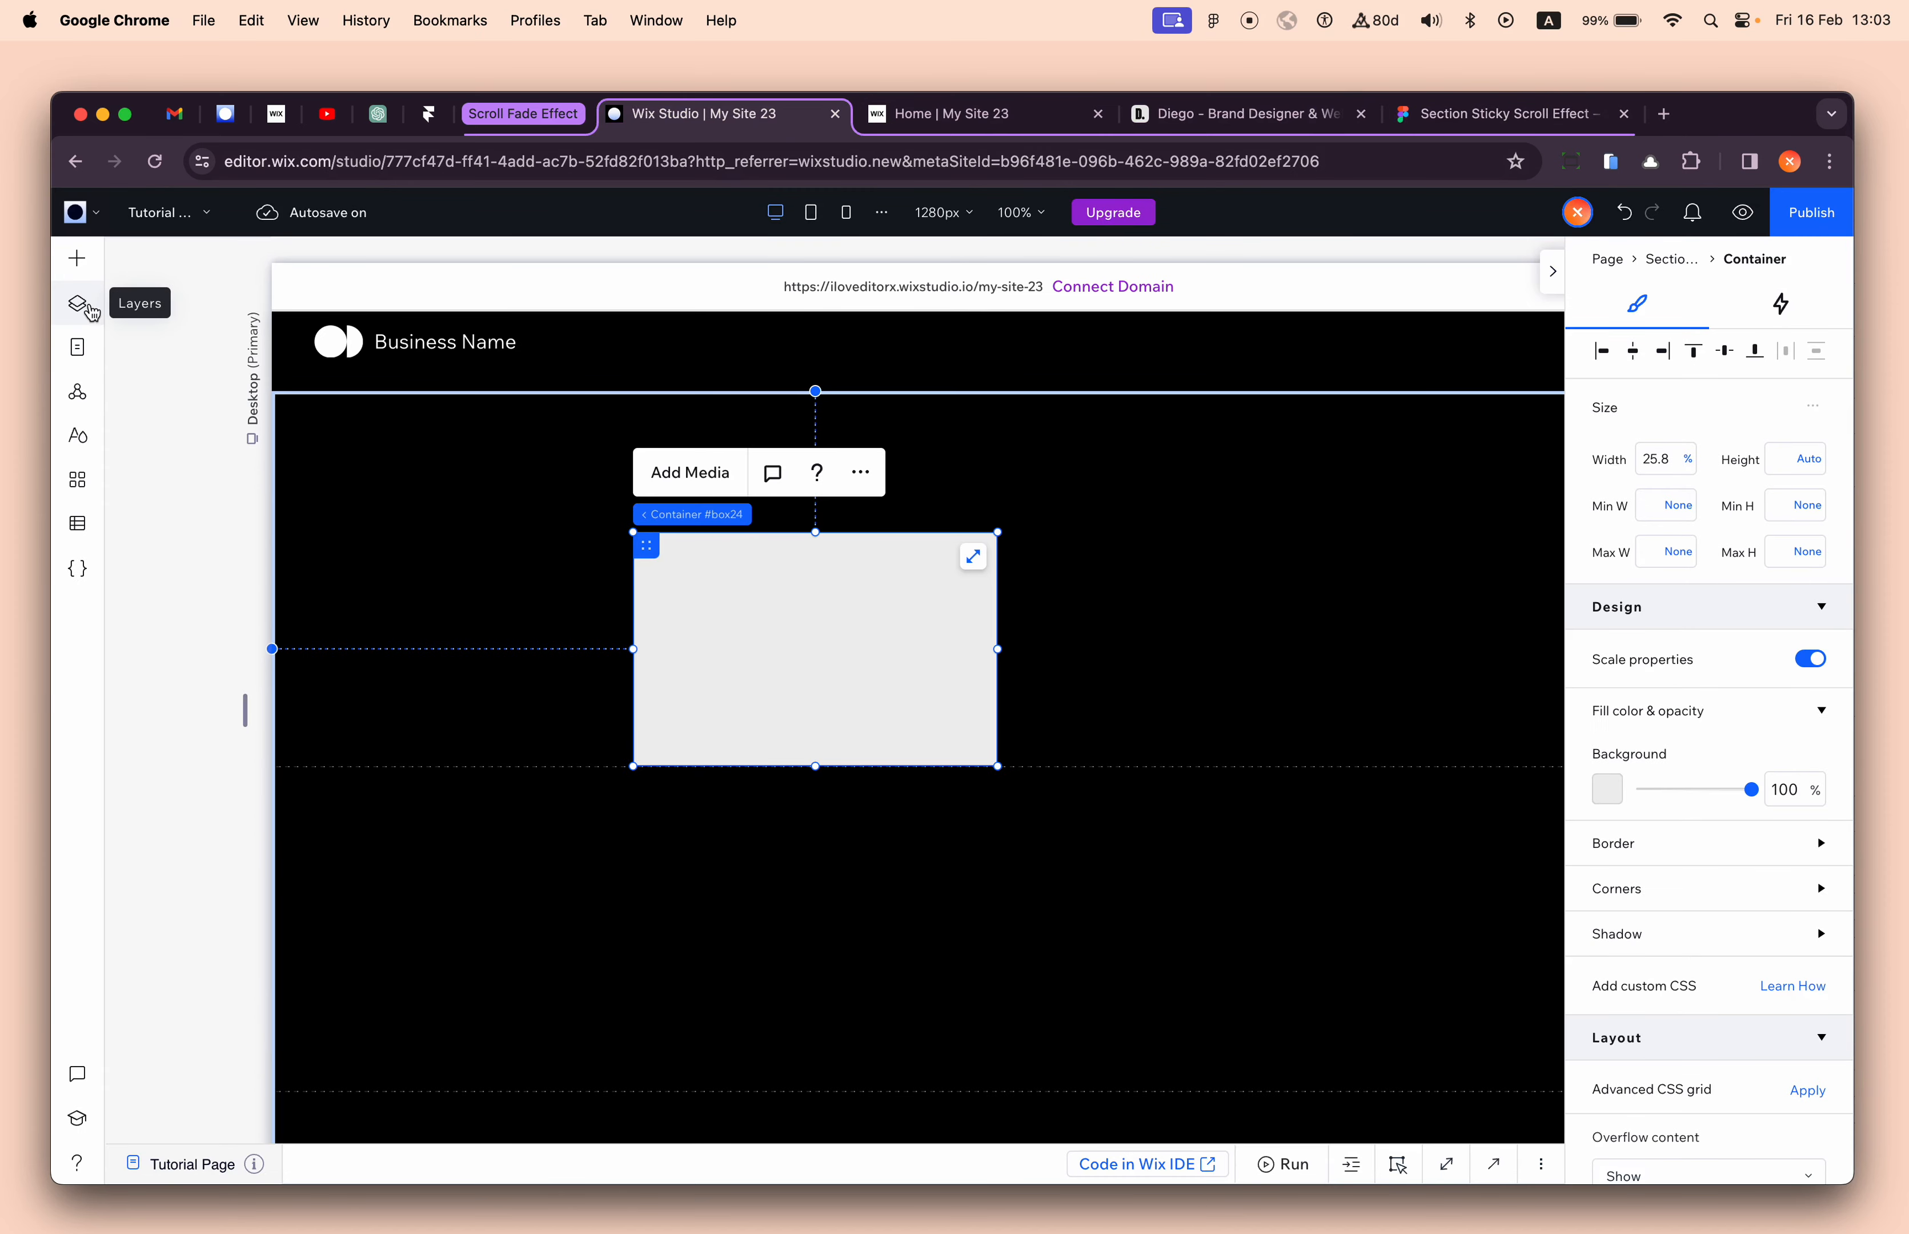
- Center the new container vertically and horizontally in the first grid row
{"action": "left_click_drag", "start_coordinate": [797, 596], "coordinate": [929, 562]}
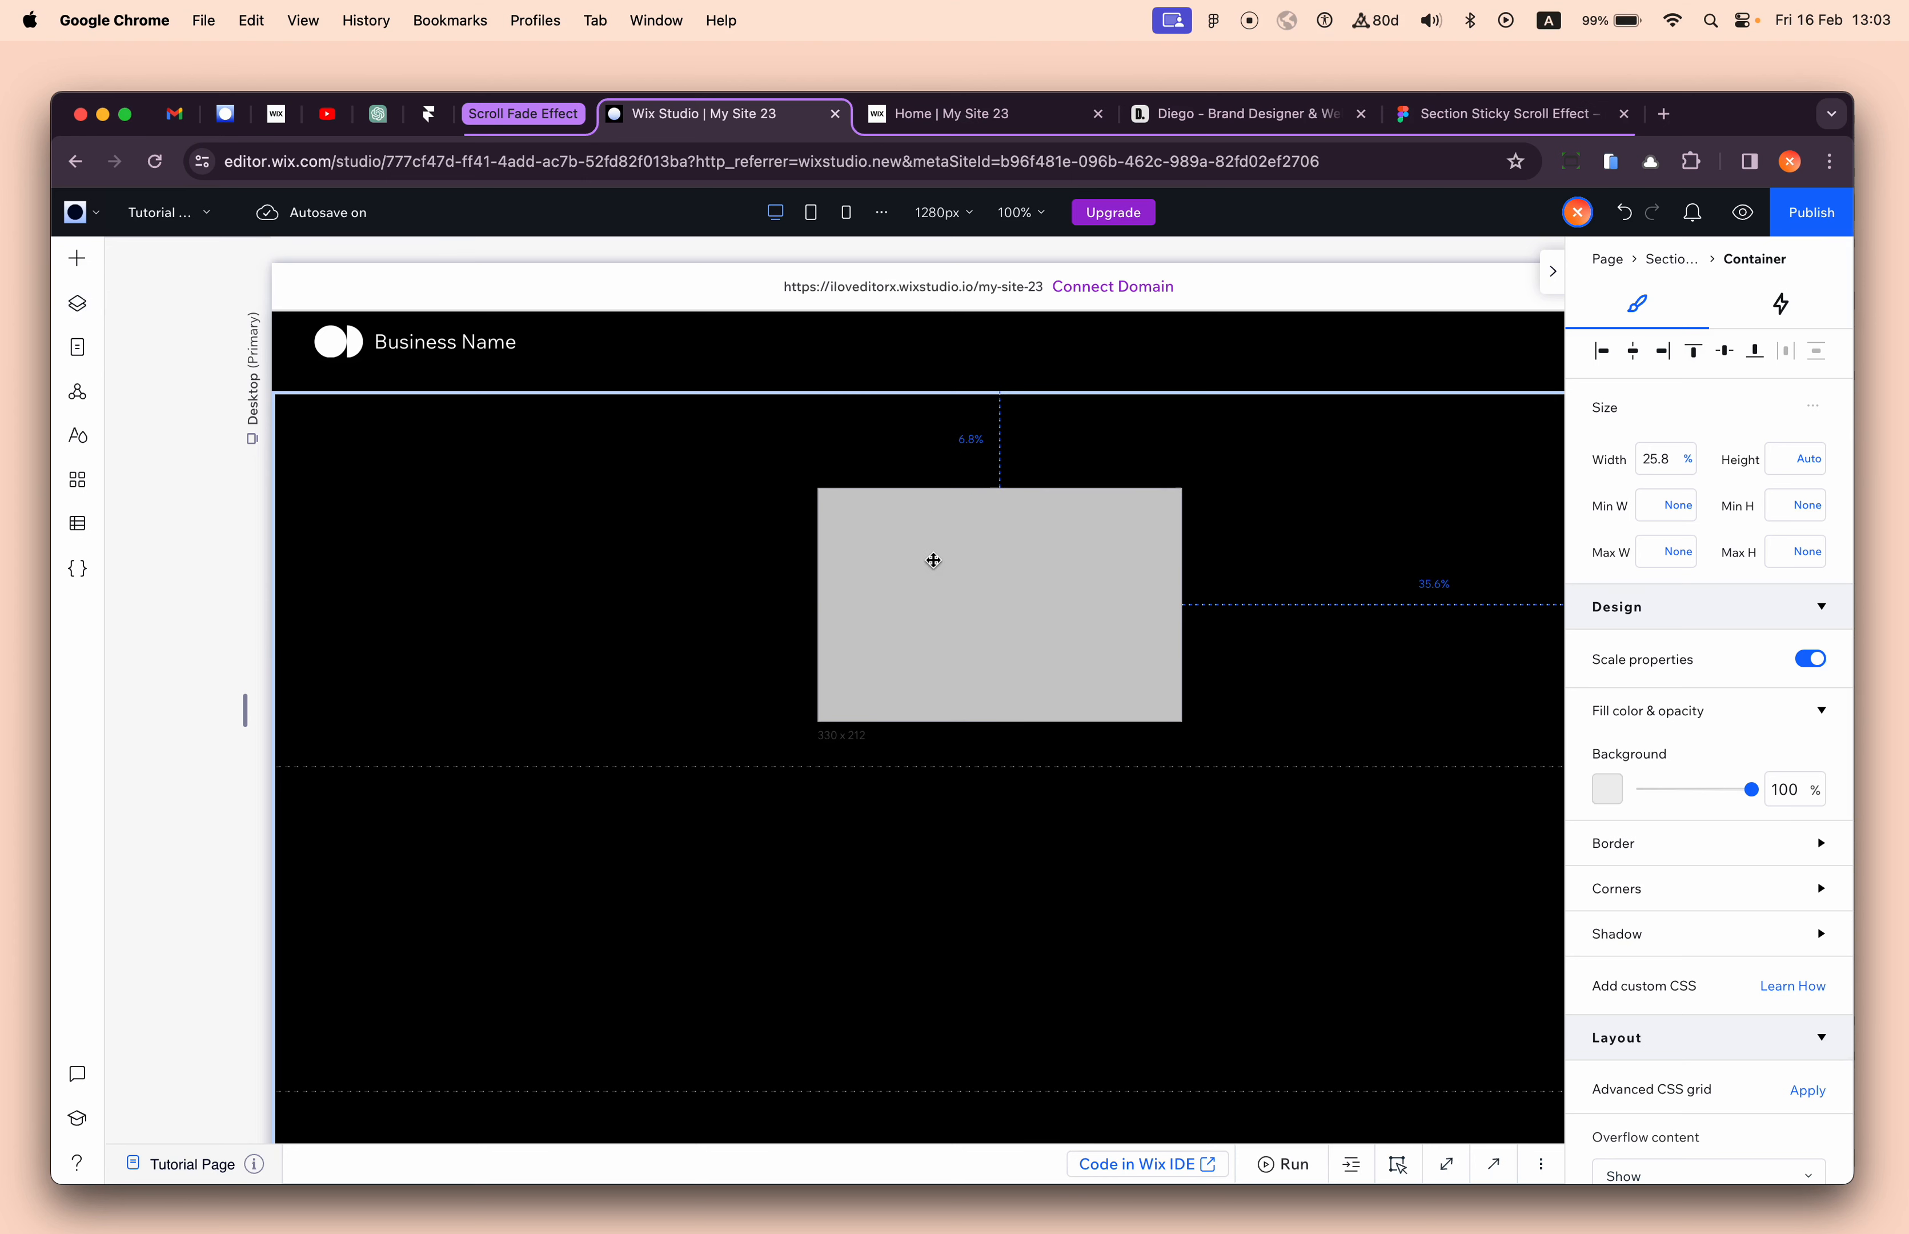
{"action": "left_click", "coordinate": [1725, 353]}
{"action": "left_click", "coordinate": [1634, 351]}
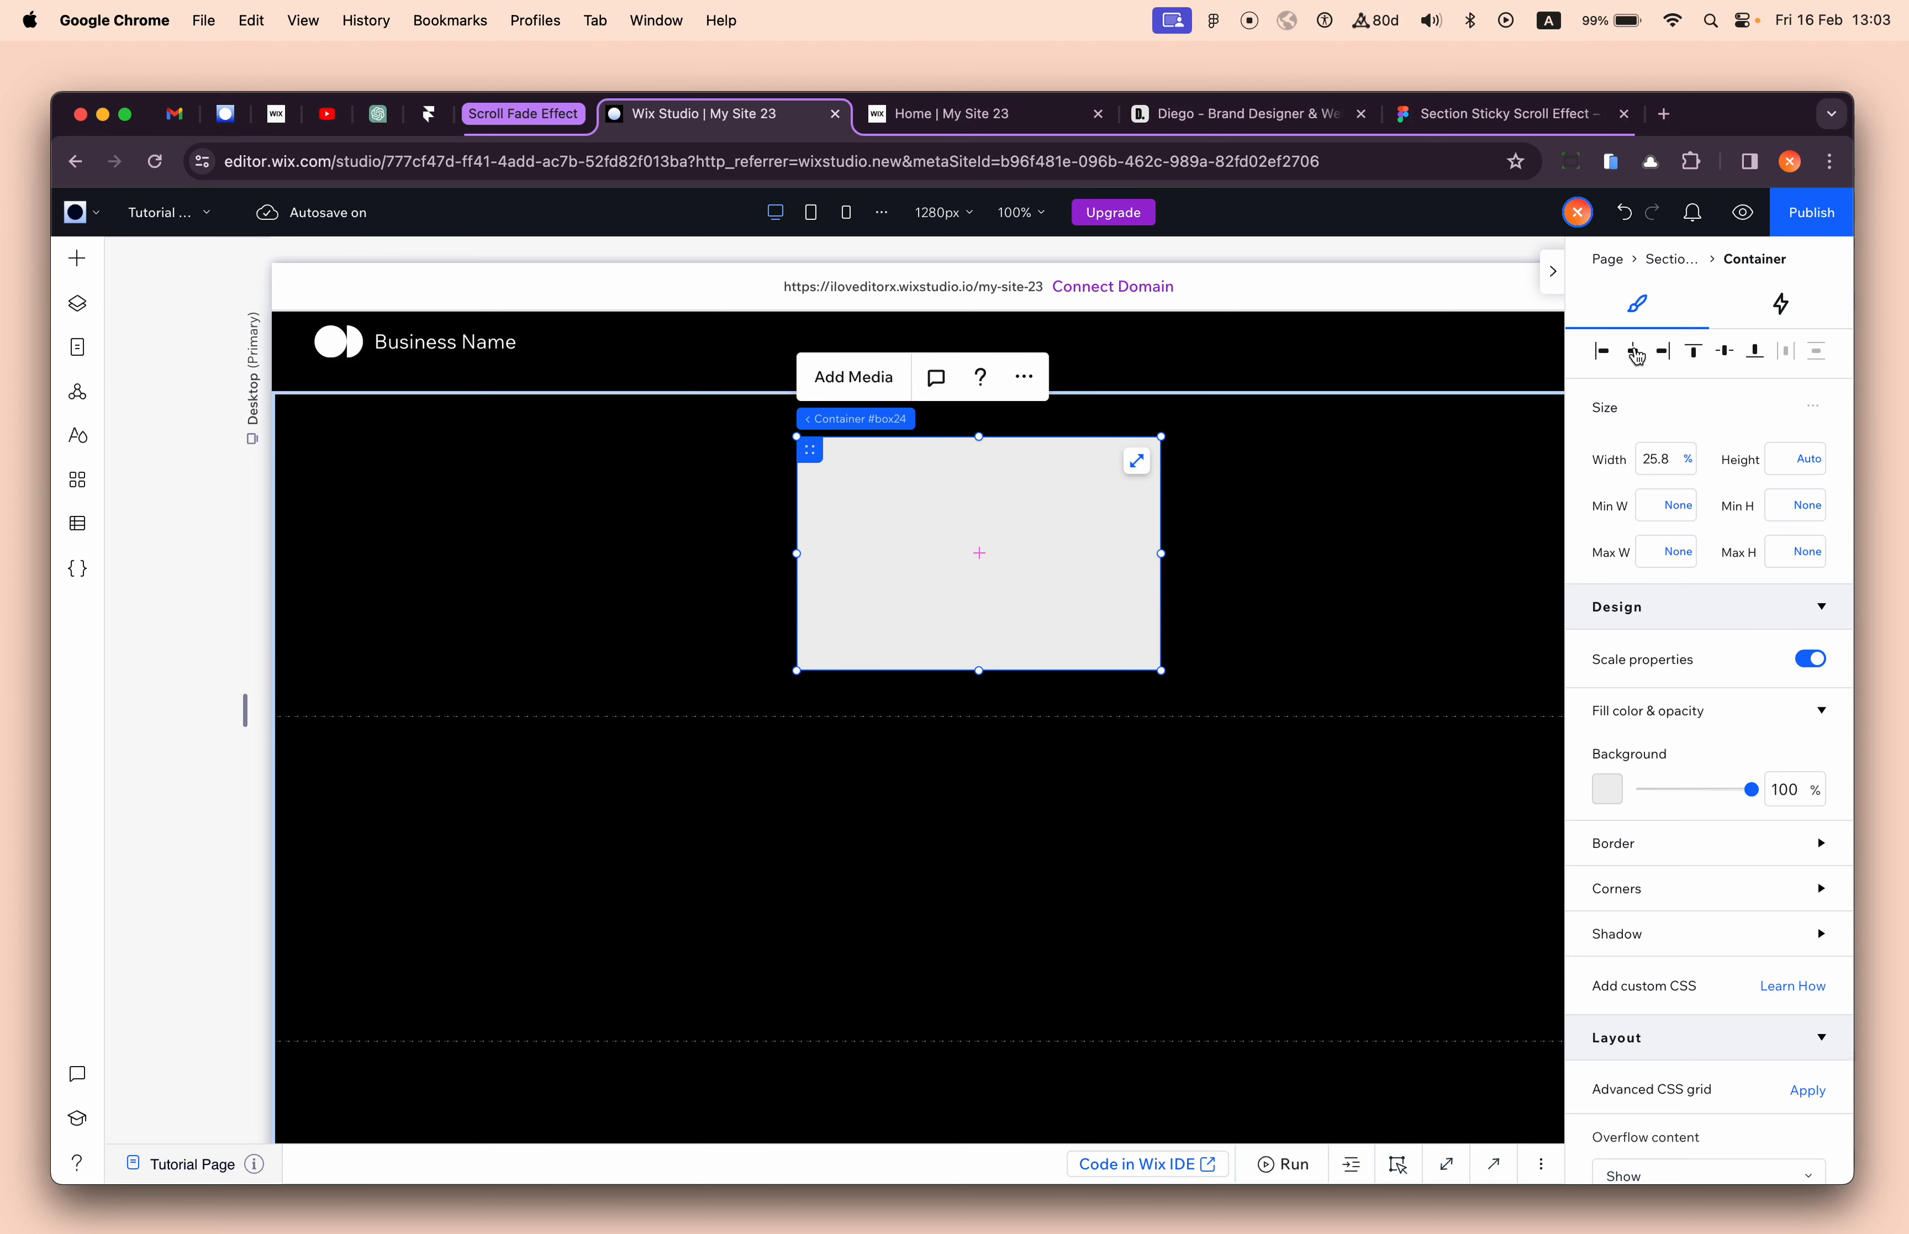
- Show the page layers and rename the new container "#01 Shrink Layer"
{"action": "left_click", "coordinate": [78, 303]}
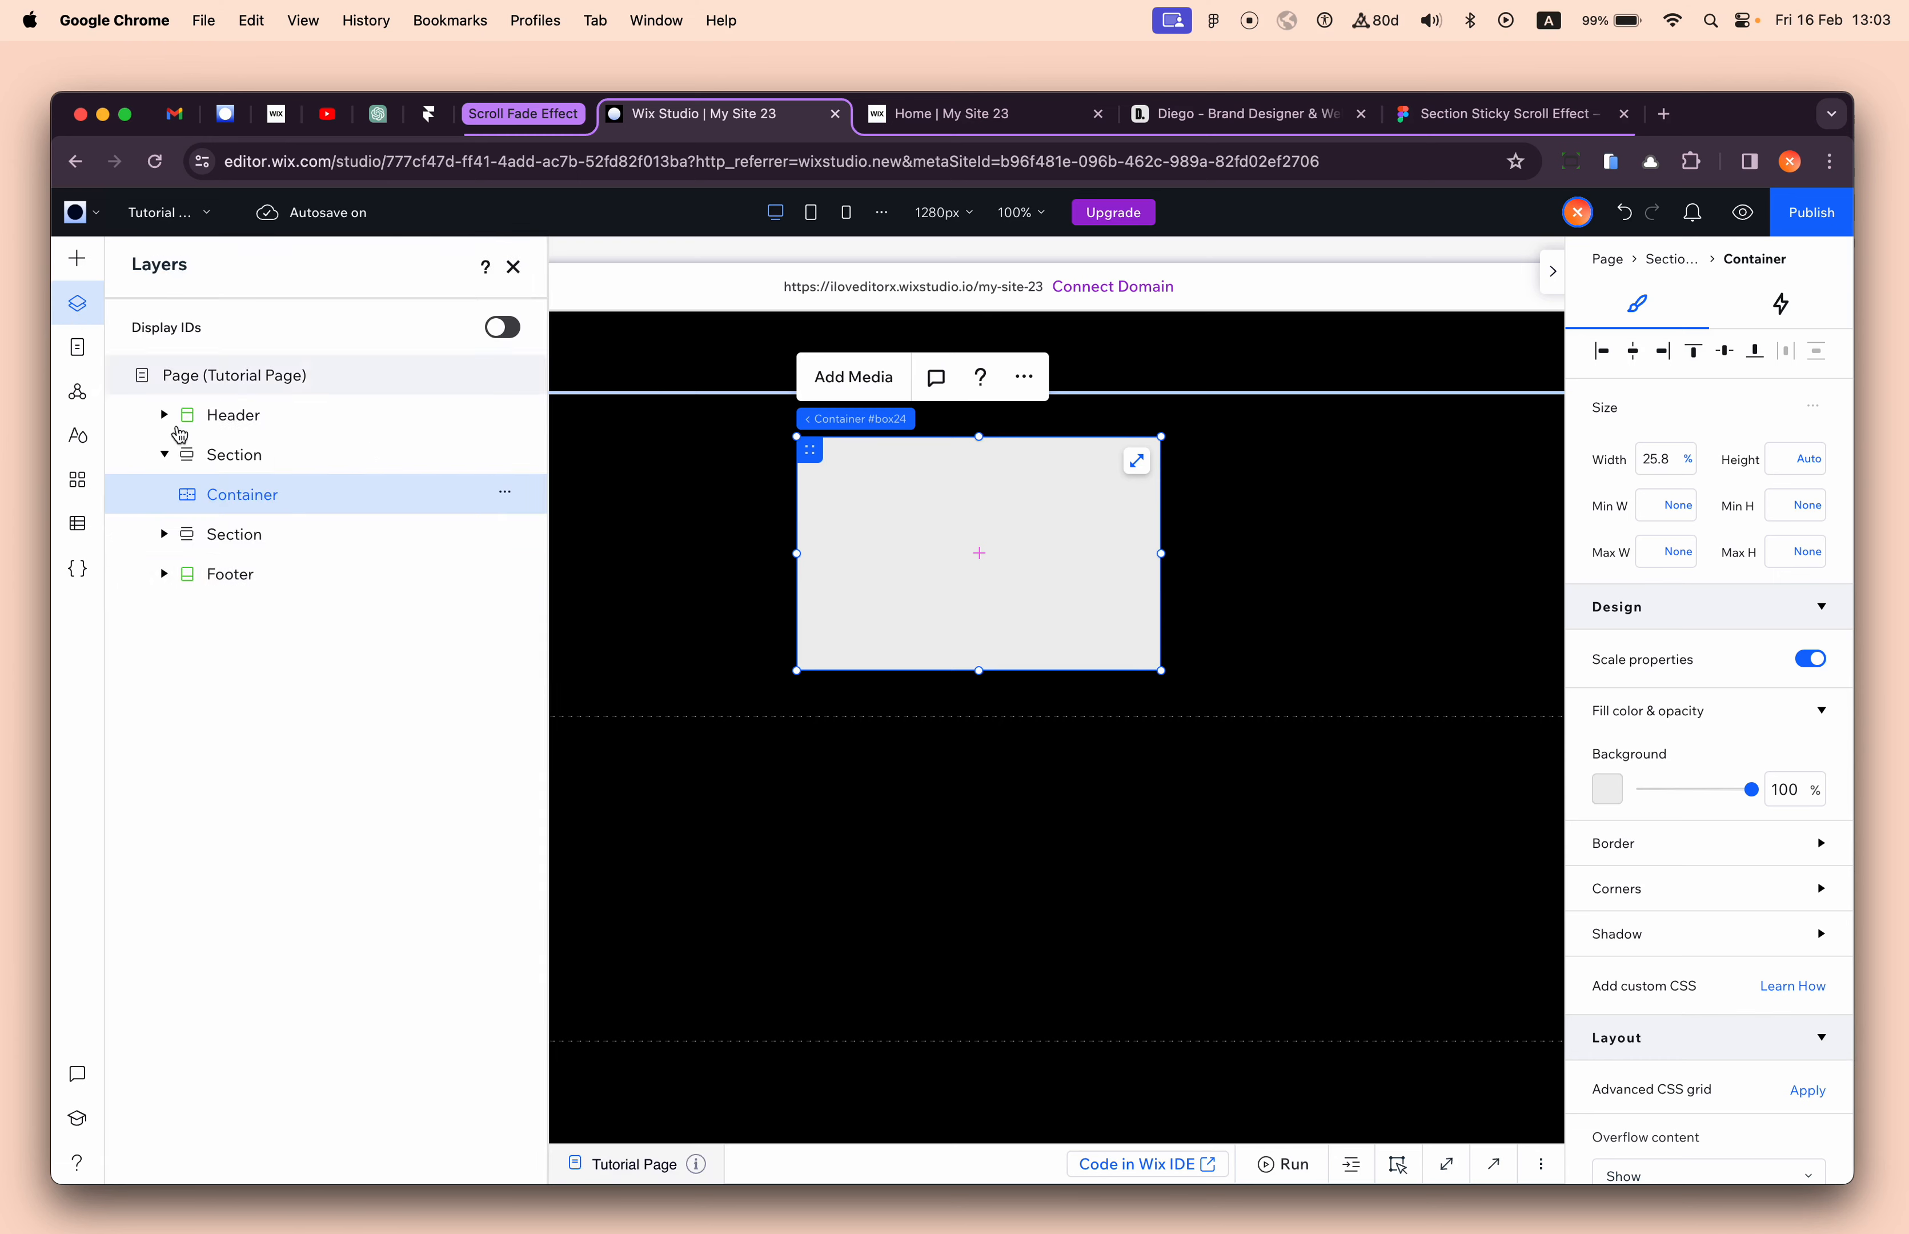
{"action": "double_click", "coordinate": [234, 502]}
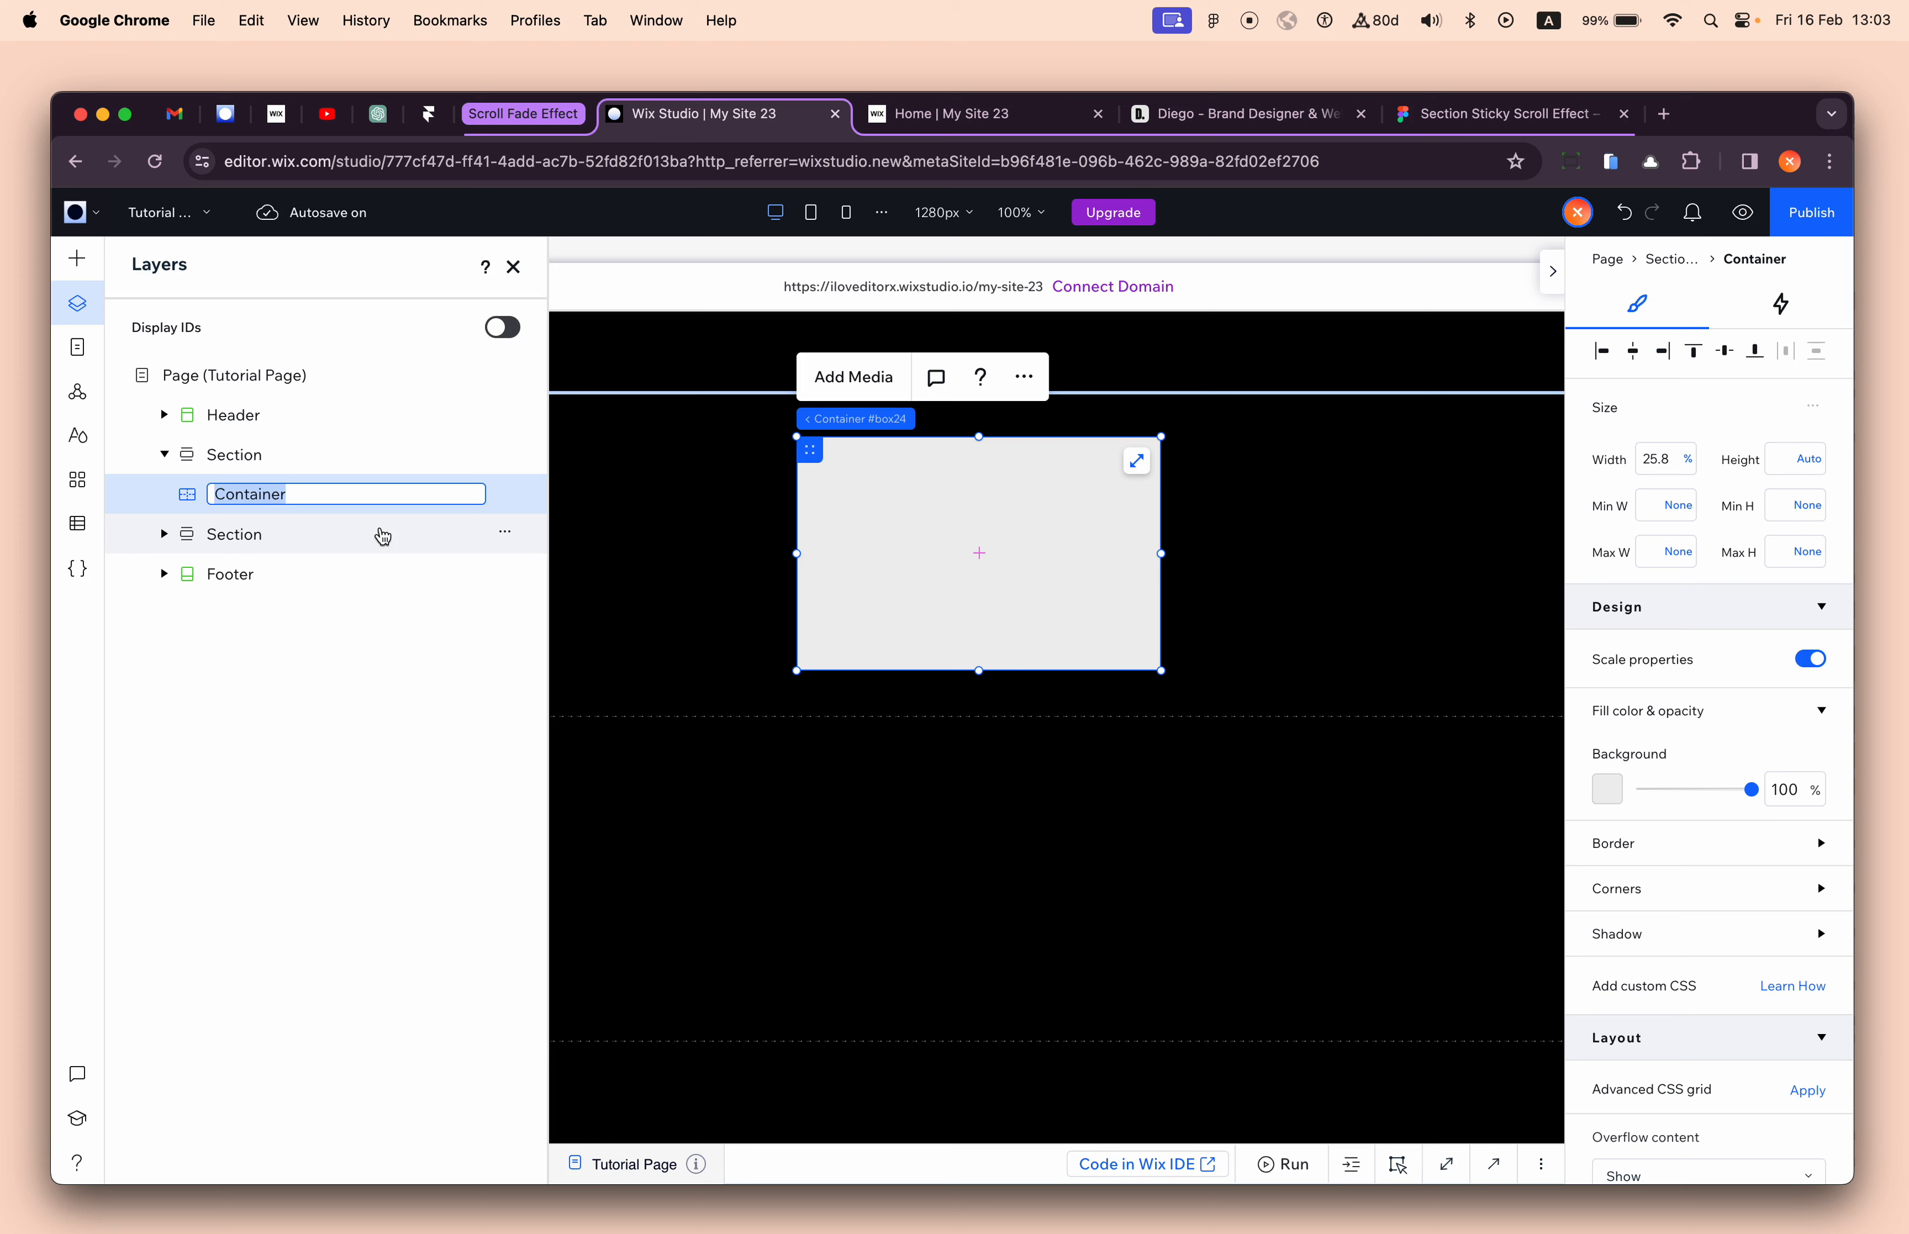
{"action": "type", "text": "#01 Shrink Layer"}
{"action": "key", "text": "Return"}
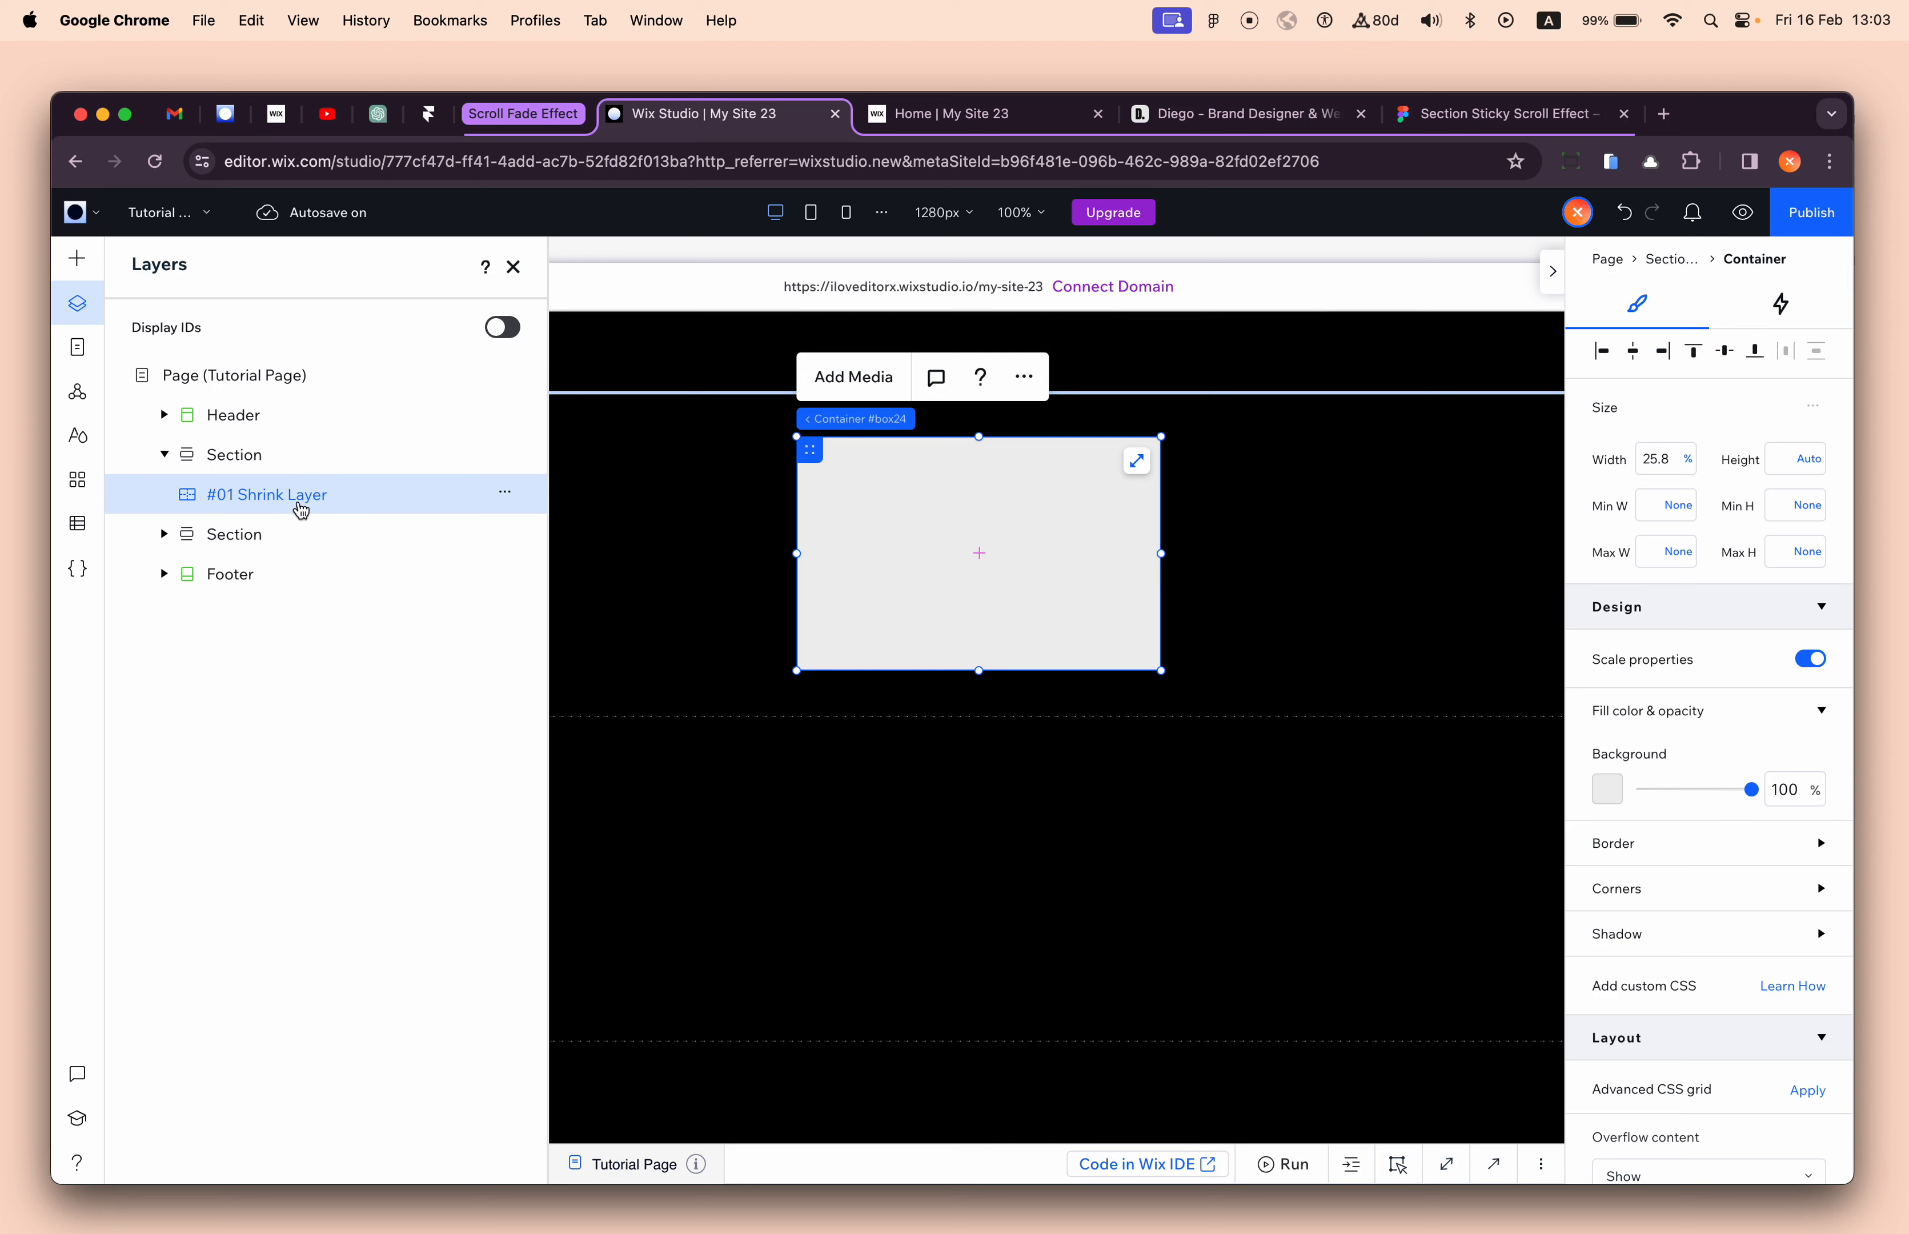
- Set the background opacity of the #01 Shrink Layer container to 0%
{"action": "left_click", "coordinate": [1793, 803]}
{"action": "type", "text": "0"}
{"action": "key", "text": "Return"}
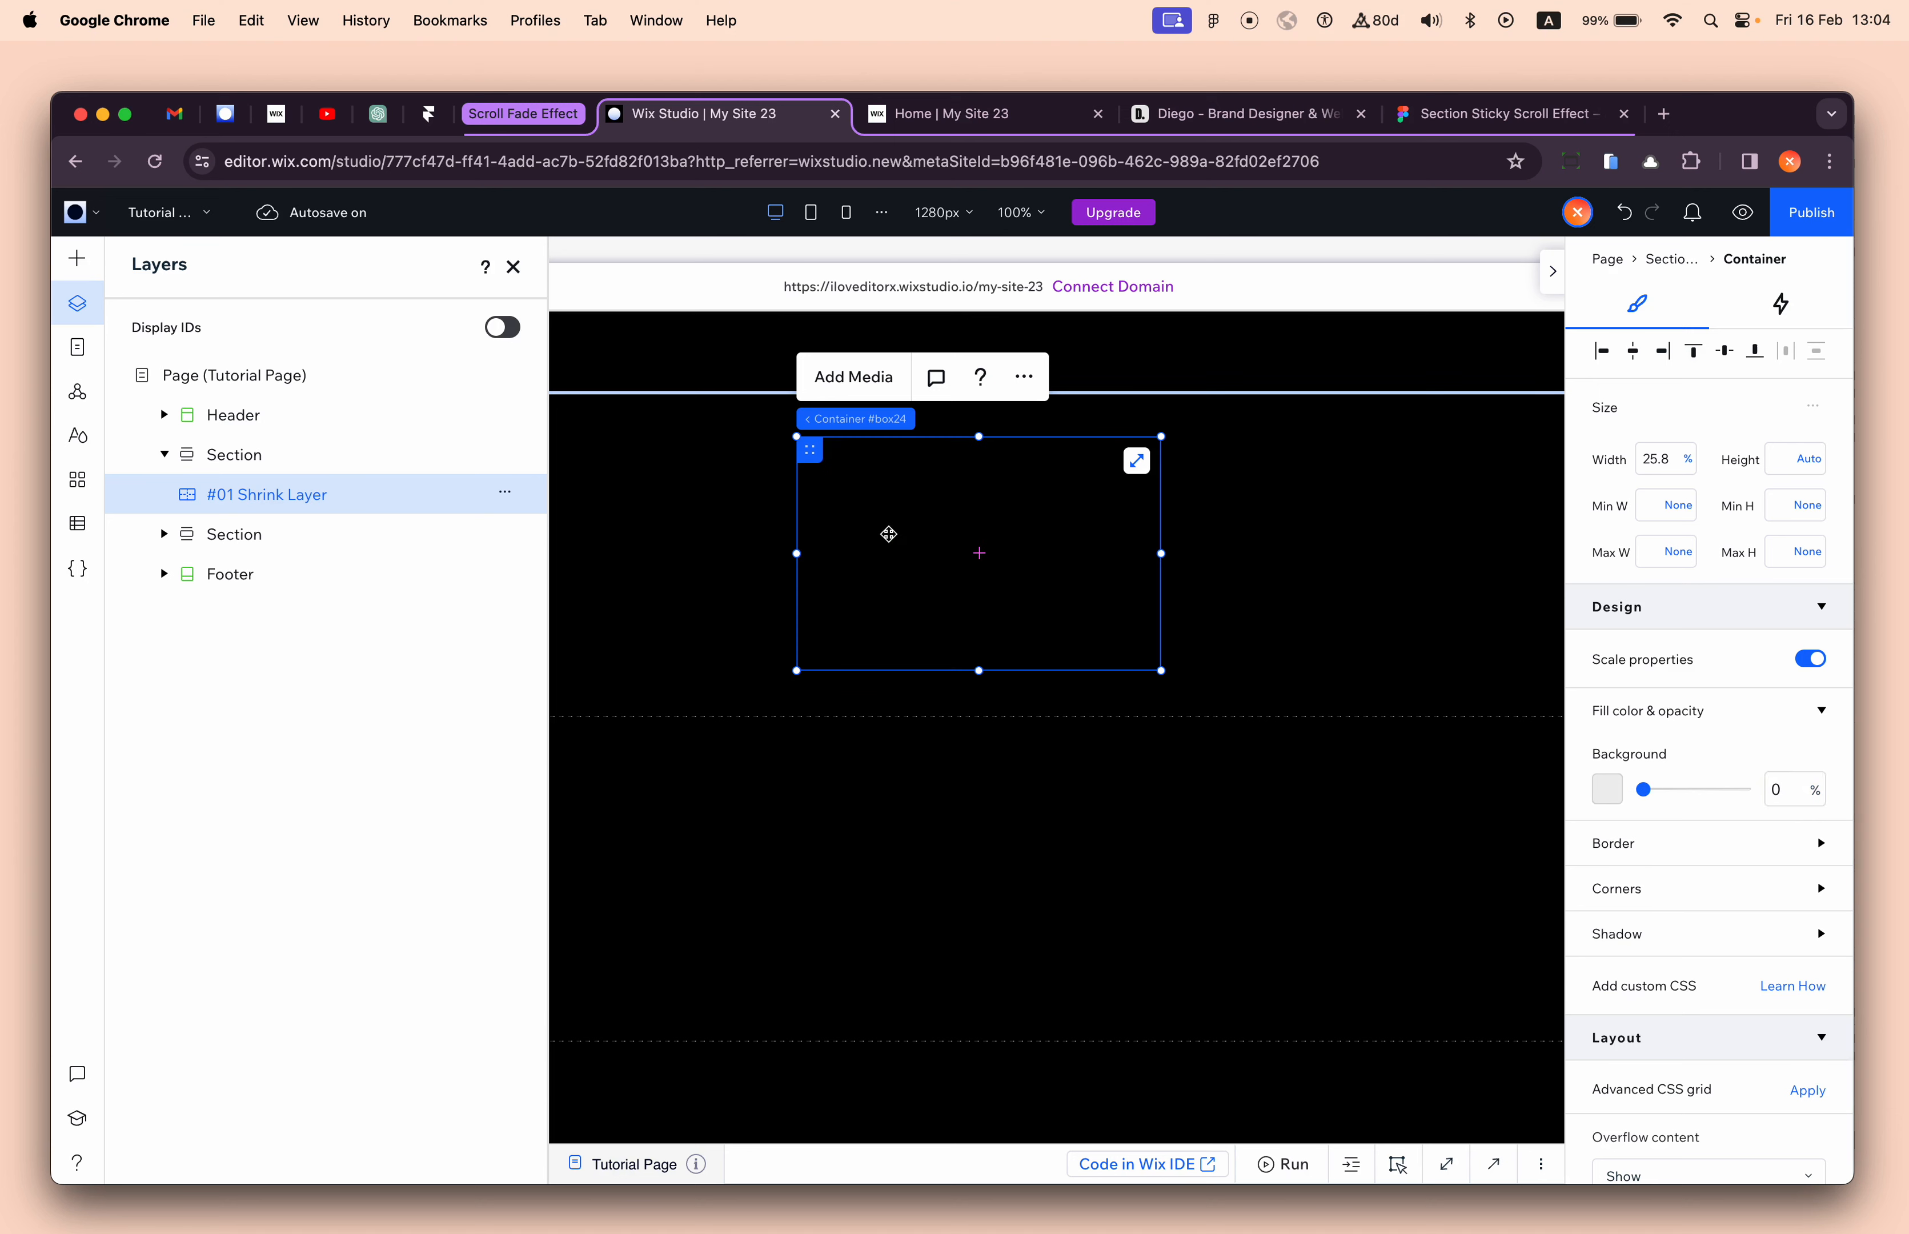
- Add a new container inside the #01 Shrink Layer container and stretch it to fill its parent
{"action": "left_click", "coordinate": [712, 523]}
{"action": "left_click", "coordinate": [810, 545]}
{"action": "left_click", "coordinate": [80, 258]}
{"action": "left_click_drag", "start_coordinate": [479, 508], "coordinate": [979, 556]}
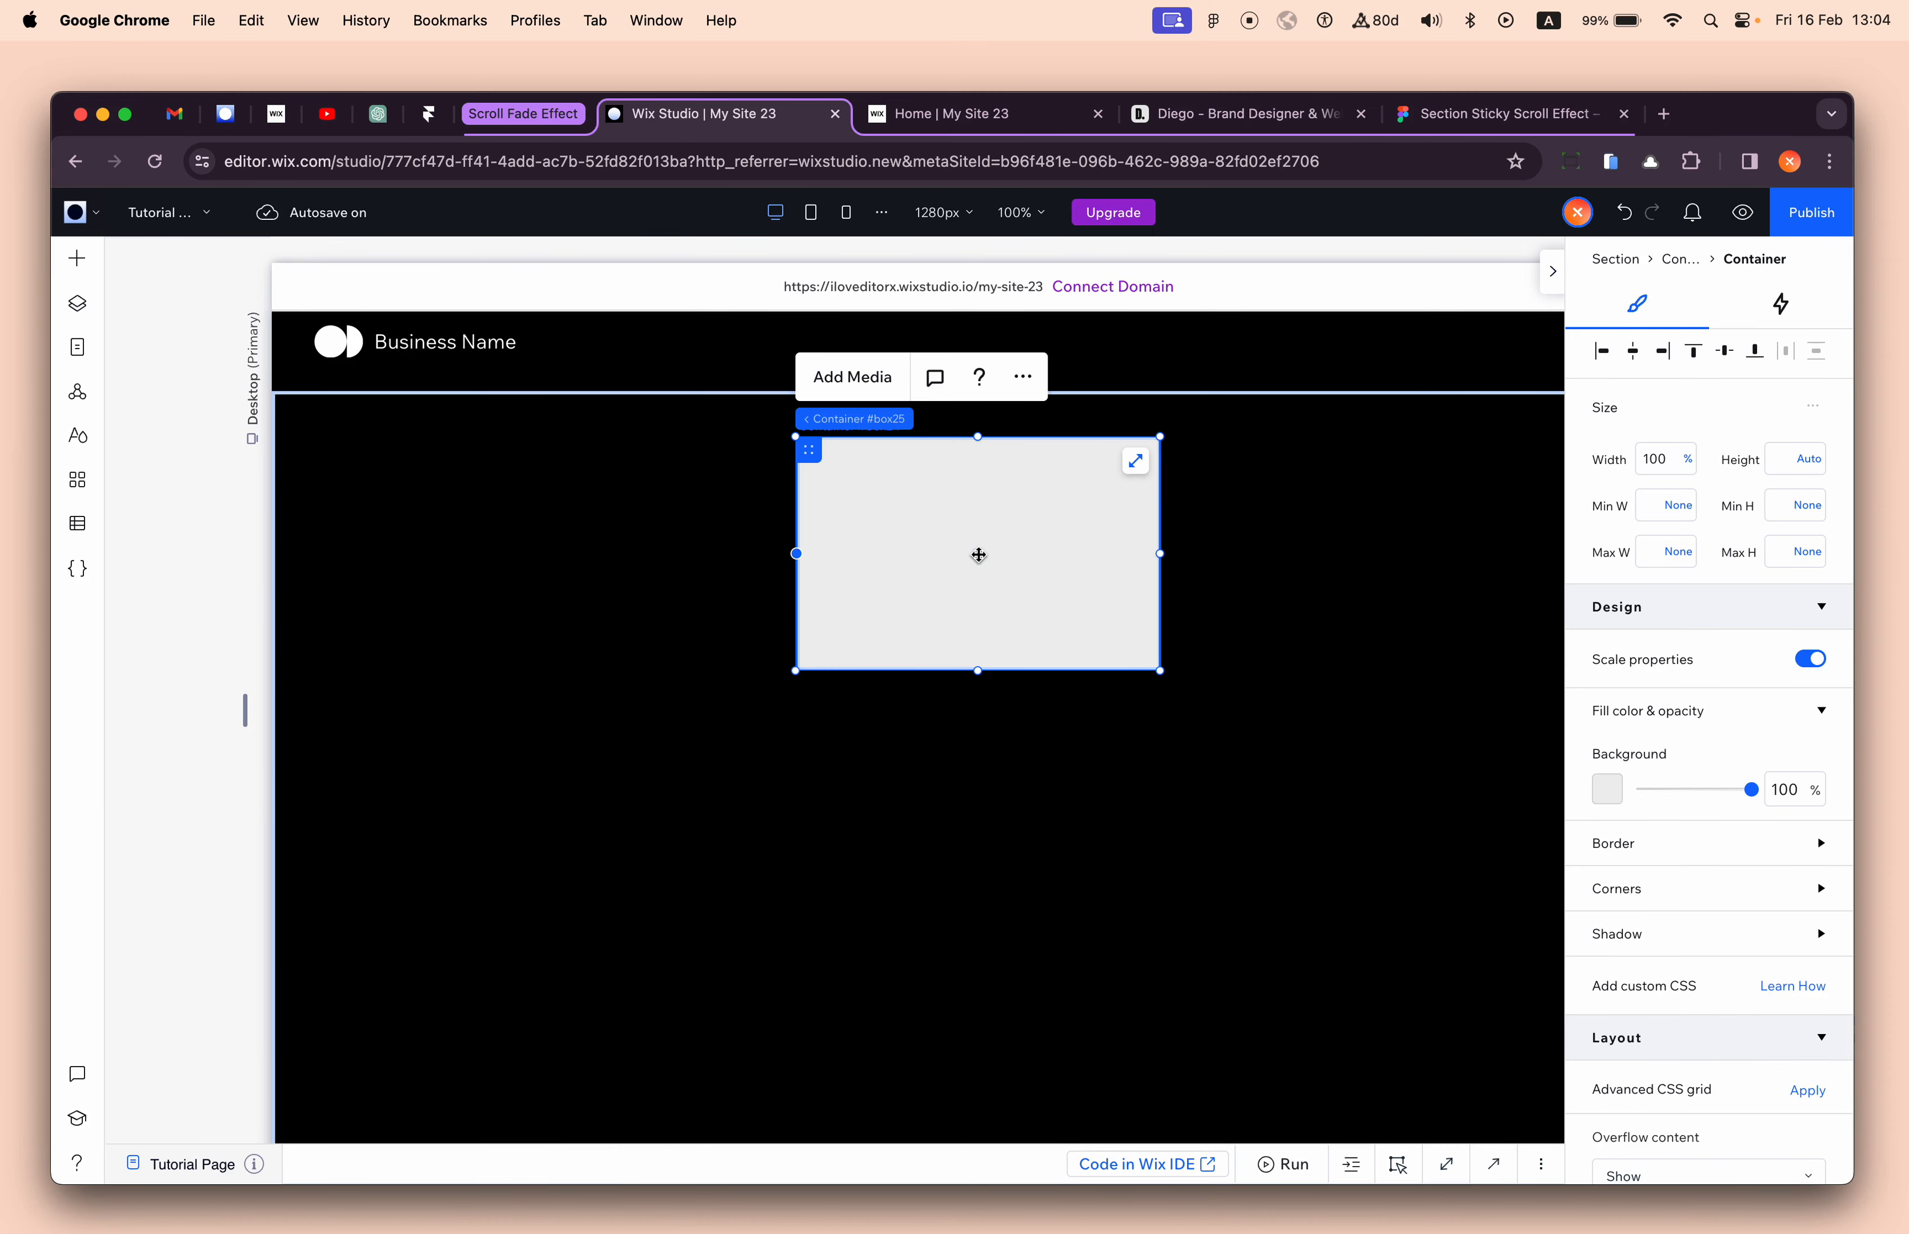
{"action": "left_click", "coordinate": [1137, 464]}
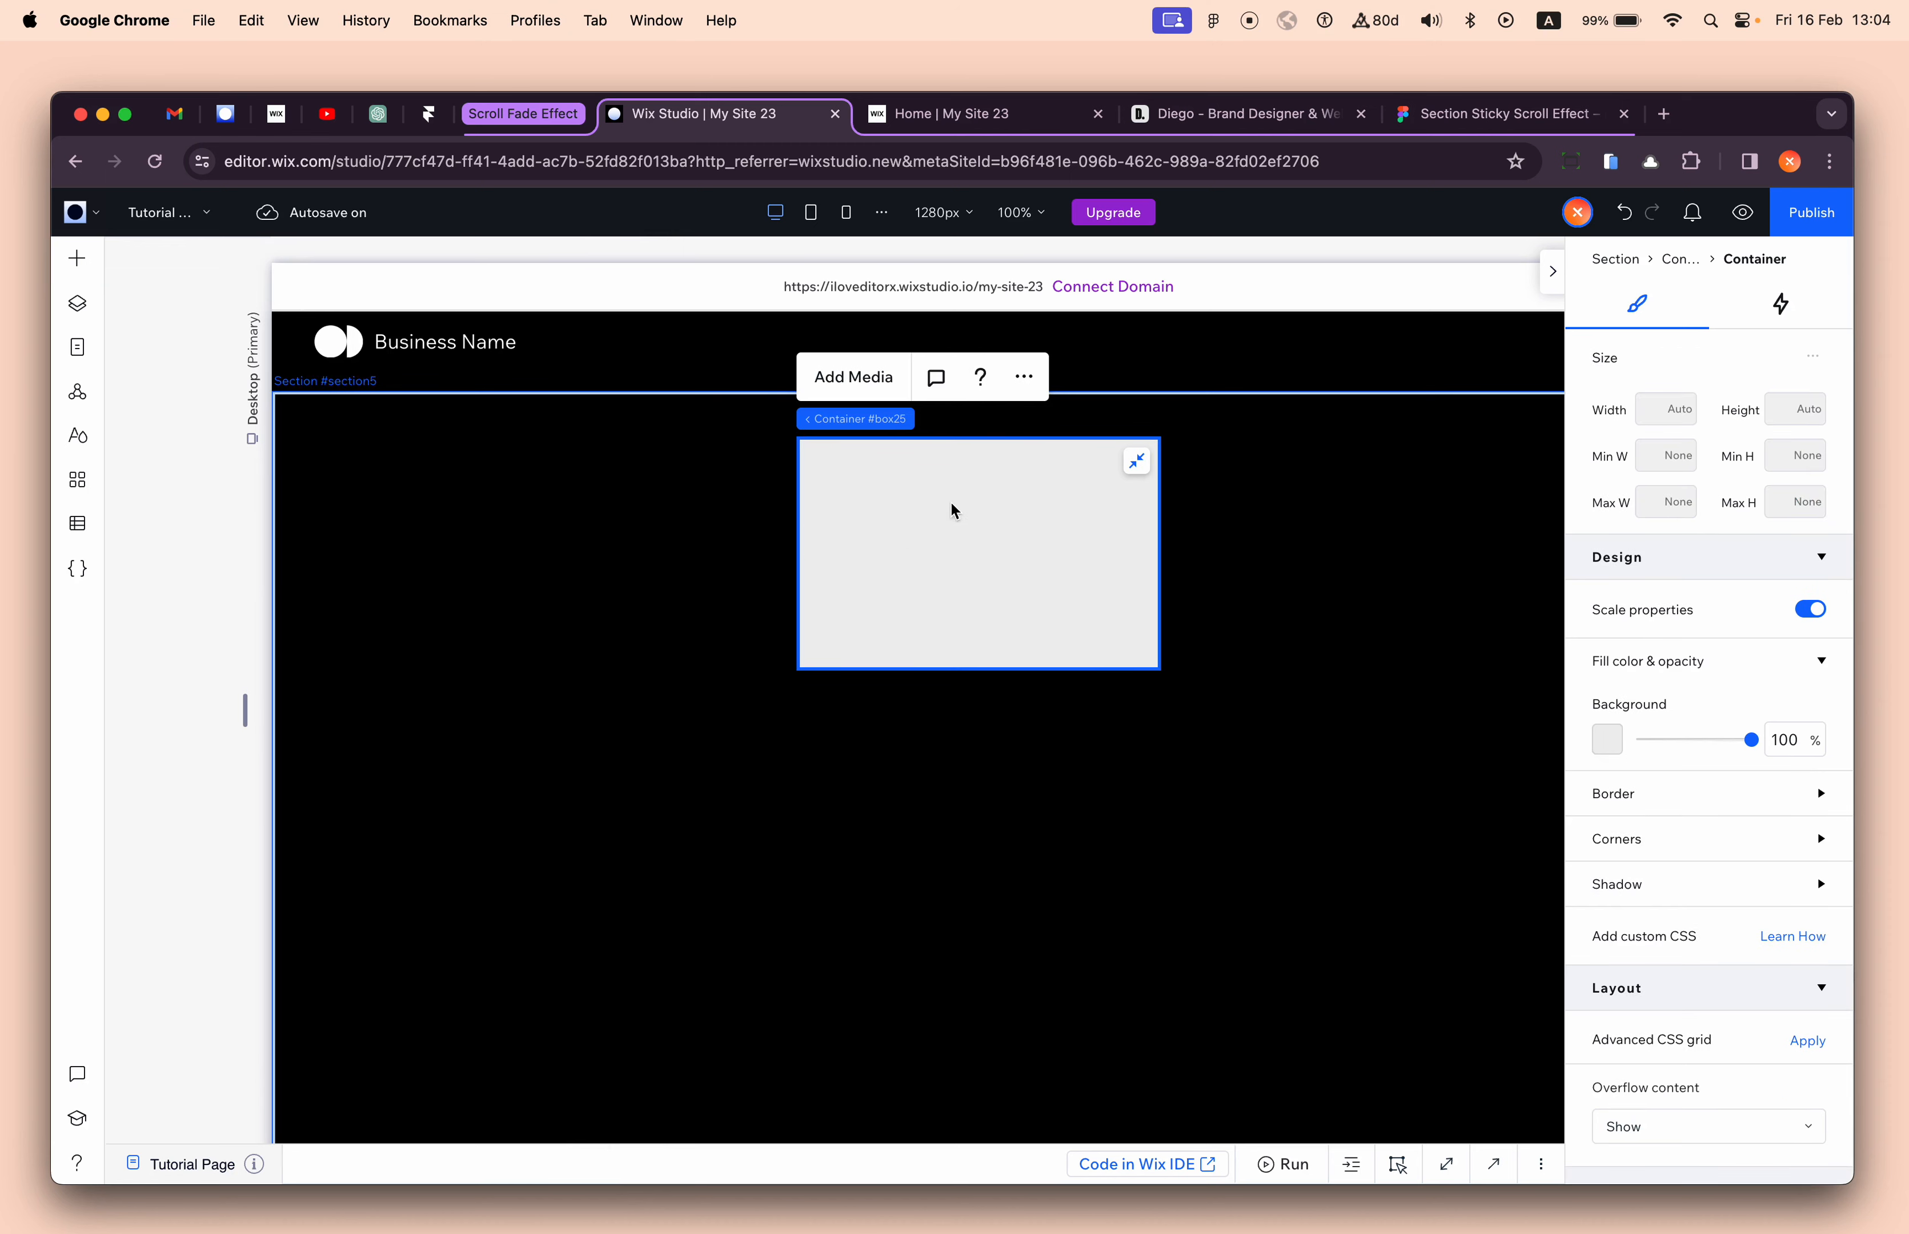
- Rename the nested container "#01 Opacity Layer", reusing the copied name of the #01 Shrink Layer
{"action": "left_click", "coordinate": [78, 304]}
{"action": "left_click", "coordinate": [284, 504]}
{"action": "double_click", "coordinate": [283, 496]}
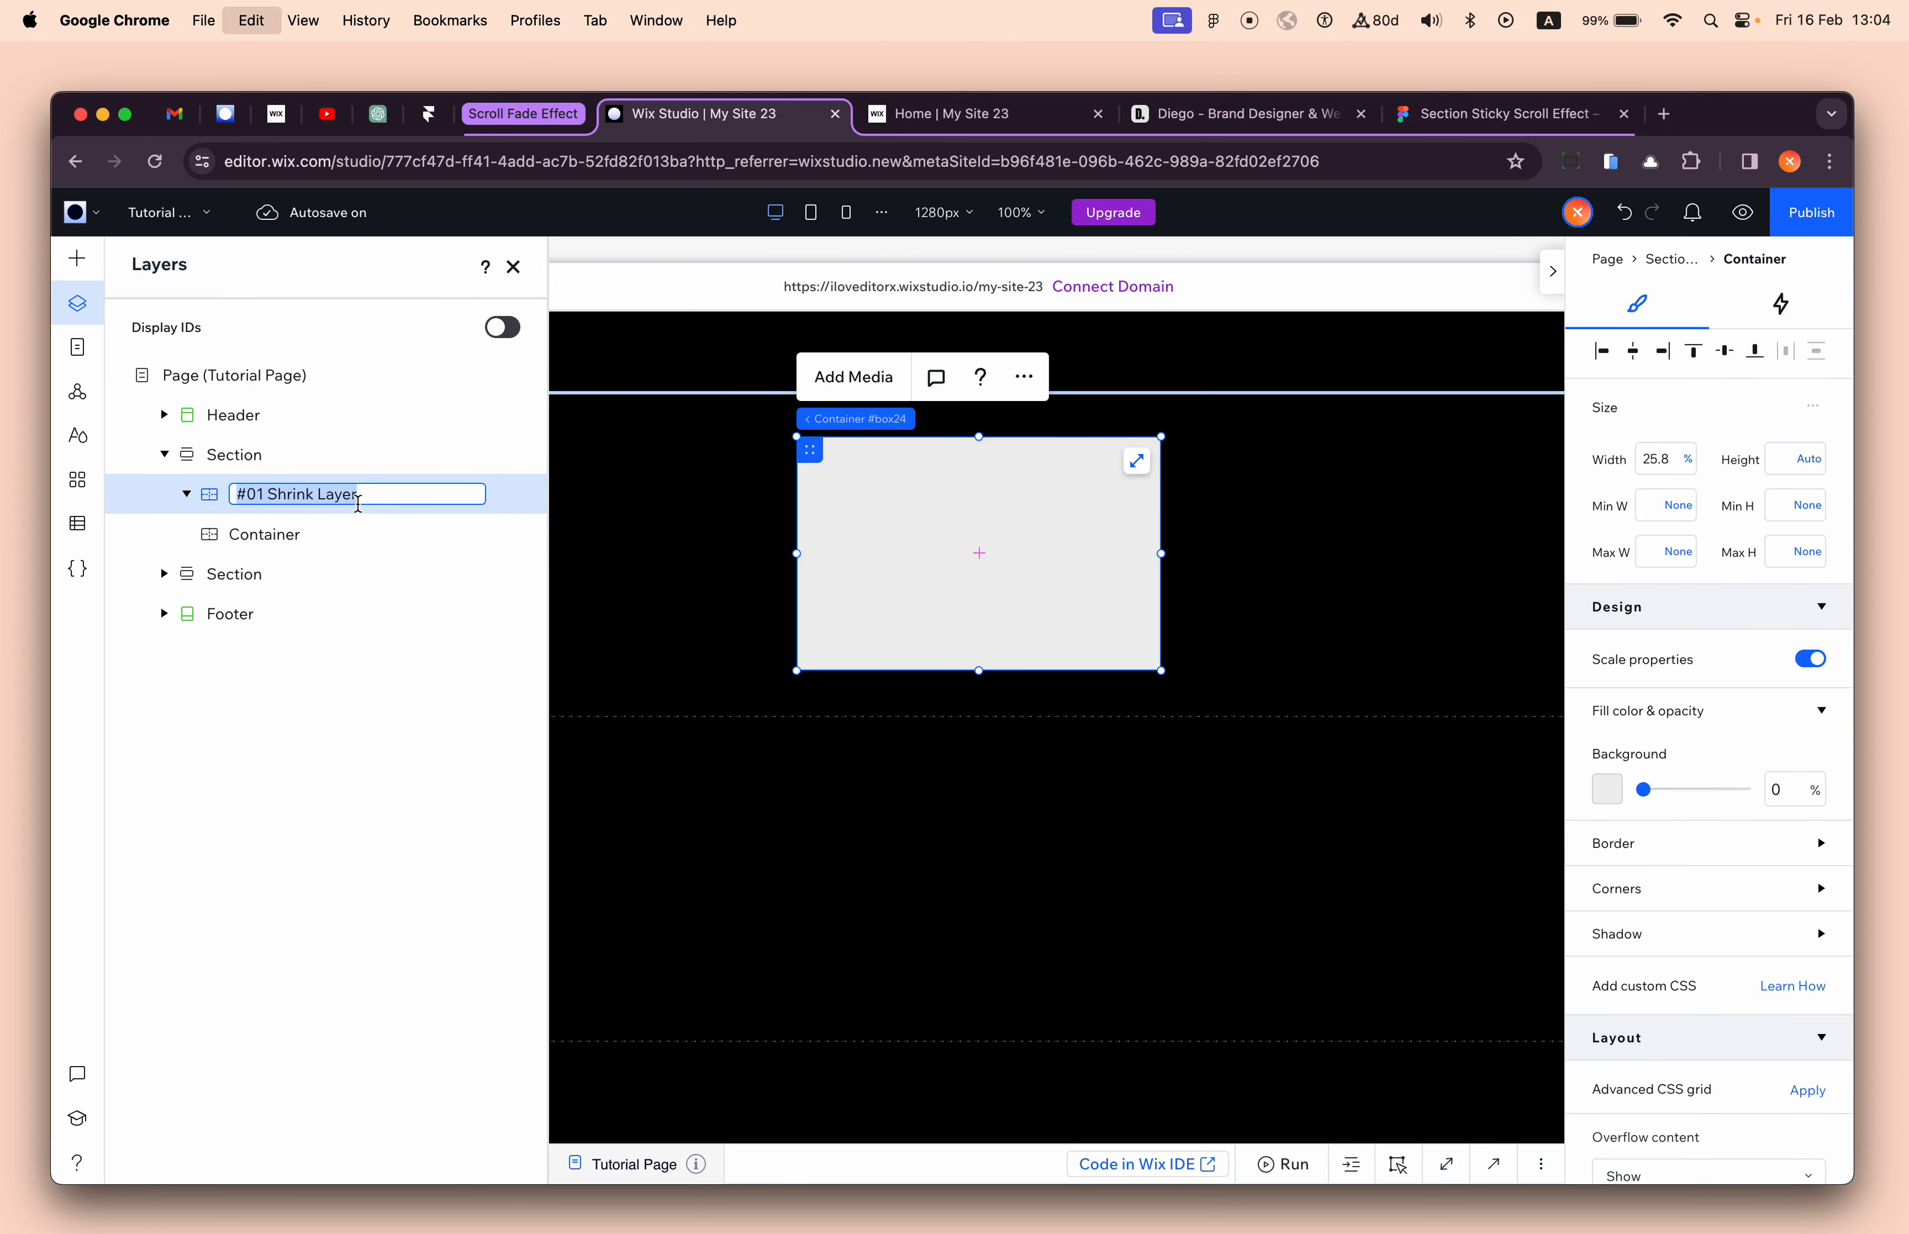
{"action": "key", "text": "super+c"}
{"action": "key", "text": "Escape"}
{"action": "double_click", "coordinate": [260, 535]}
{"action": "key", "text": "super+v"}
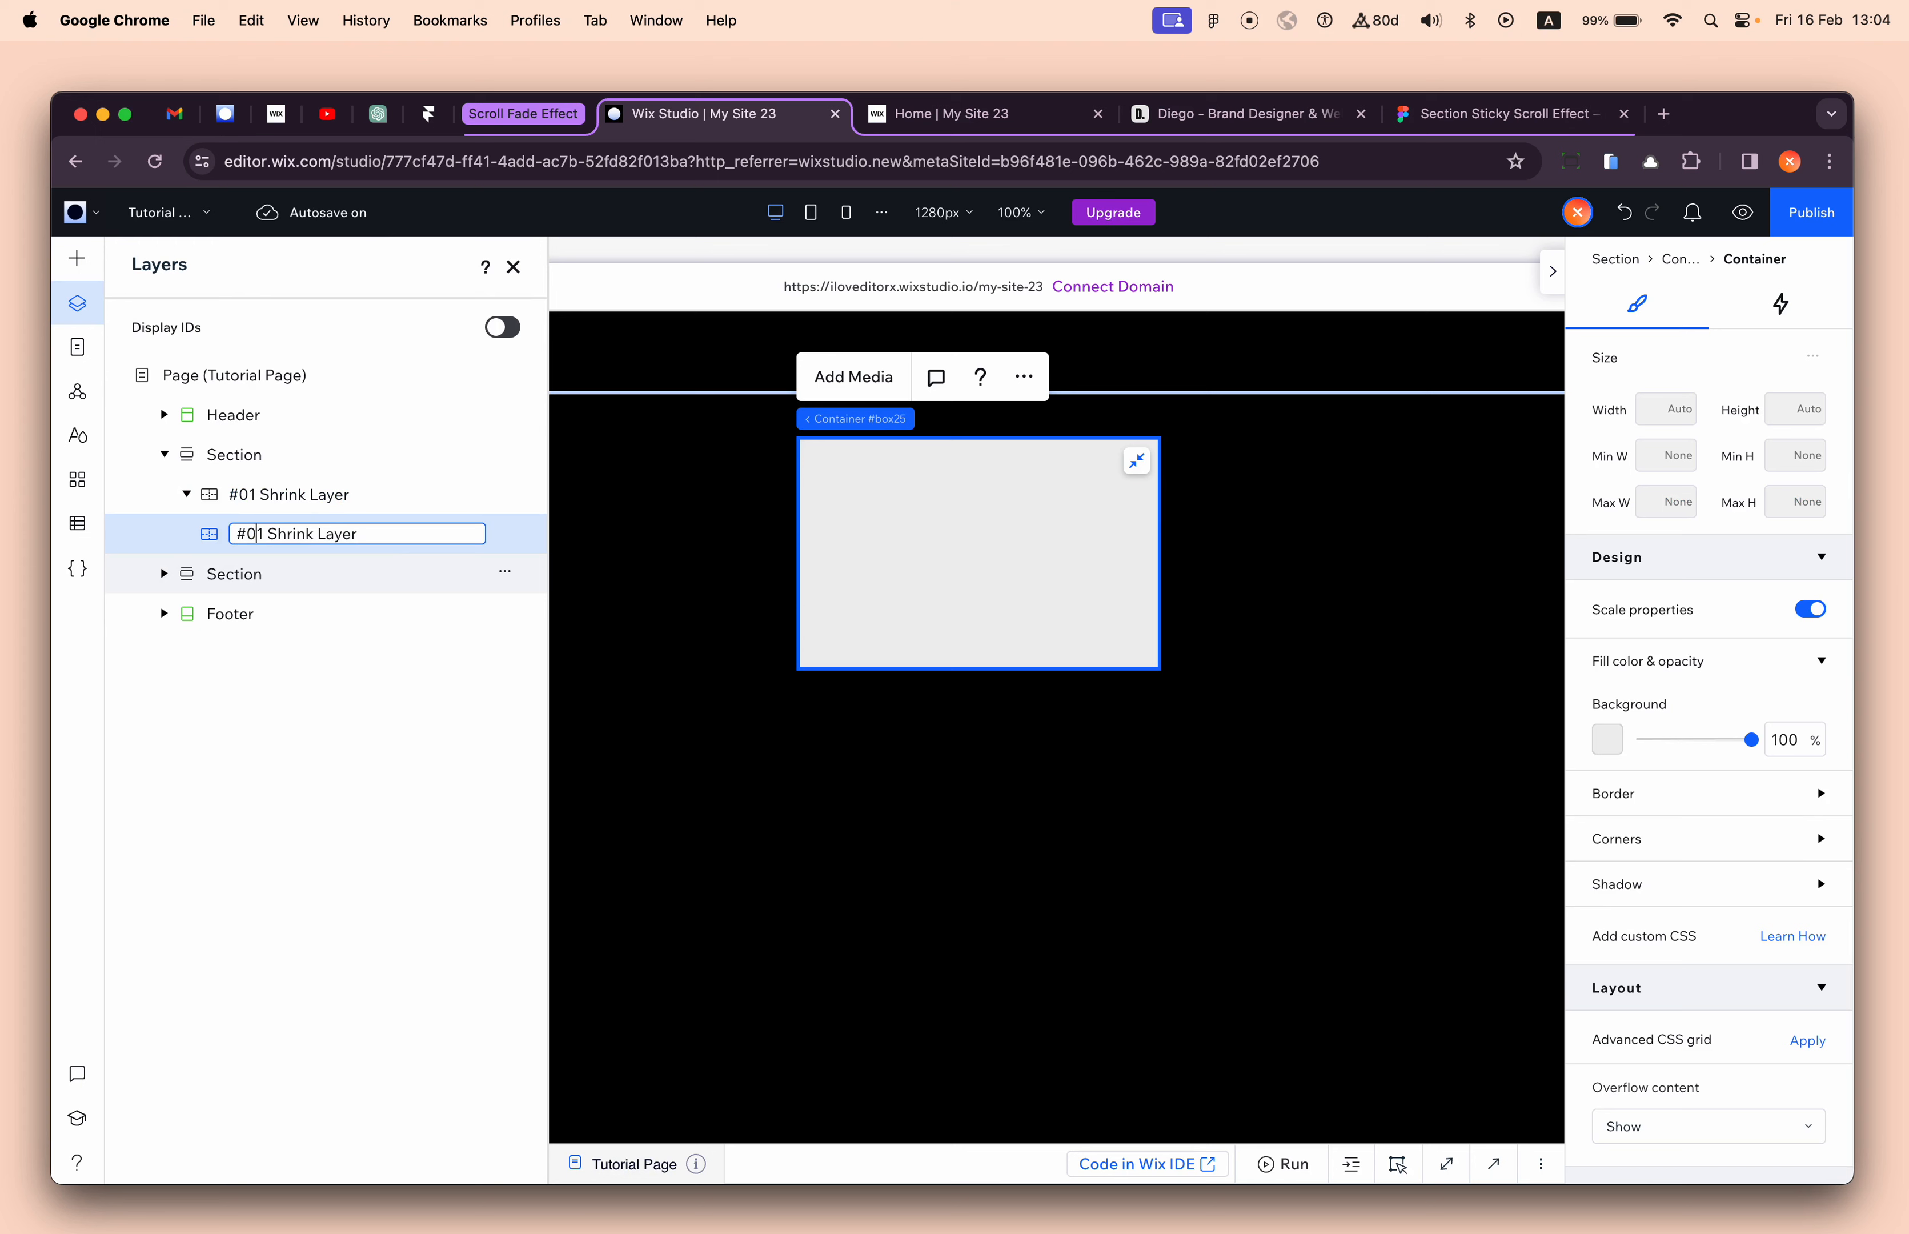
{"action": "key", "text": "shift+alt+Right"}
{"action": "type", "text": "B"}
{"action": "type", "text": " Opacity"}
{"action": "key", "text": "shift+alt+Left"}
{"action": "key", "text": "Return"}
- Switch to the Figma file, review the scroll effect settings, and change the orange layer's "Opacity" label to "Fade"
{"action": "left_click", "coordinate": [1442, 120]}
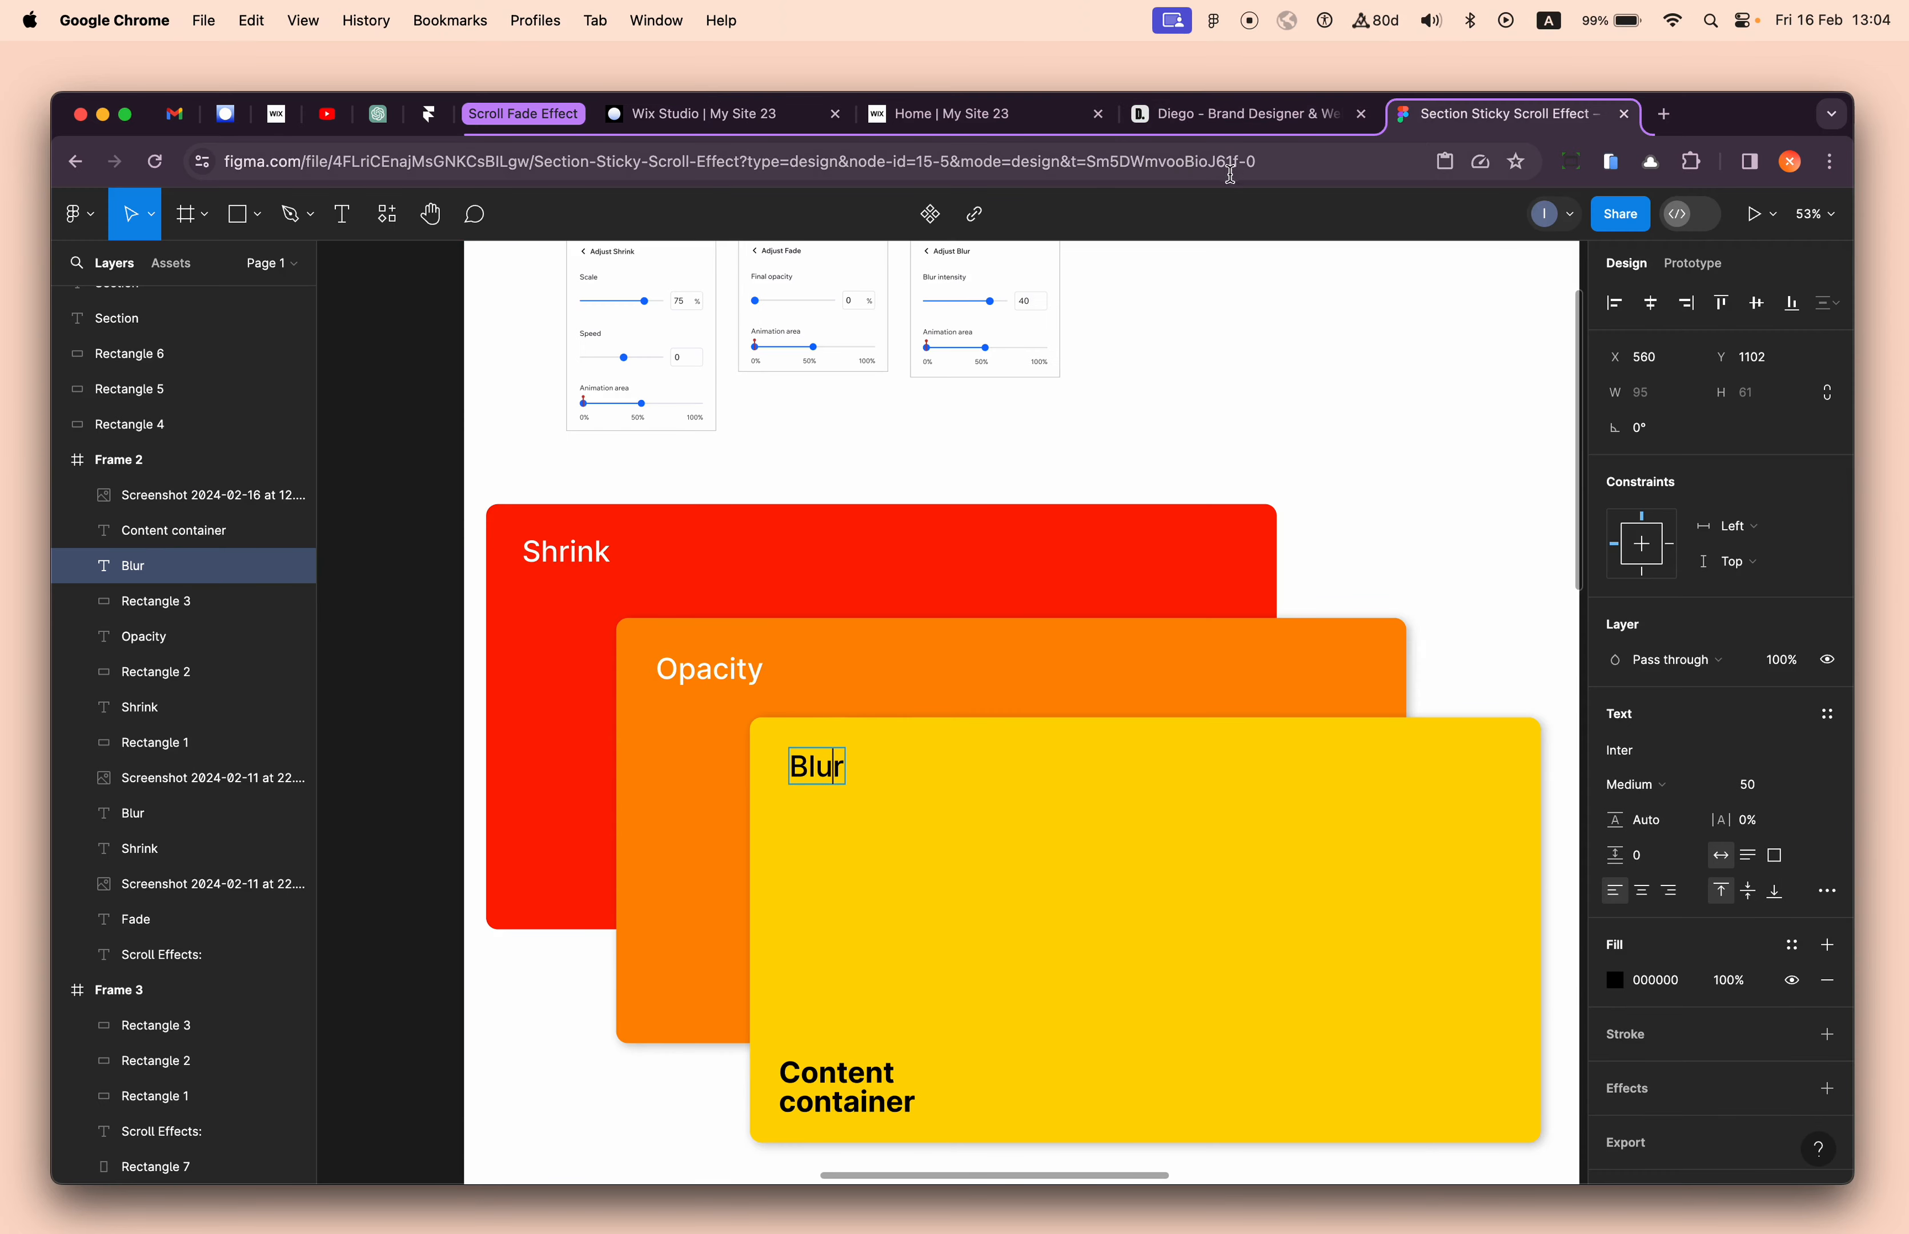
{"action": "scroll", "coordinate": [865, 430], "scroll_direction": "up", "scroll_amount": 5}
{"action": "scroll", "coordinate": [759, 454], "scroll_direction": "up", "scroll_amount": 5}
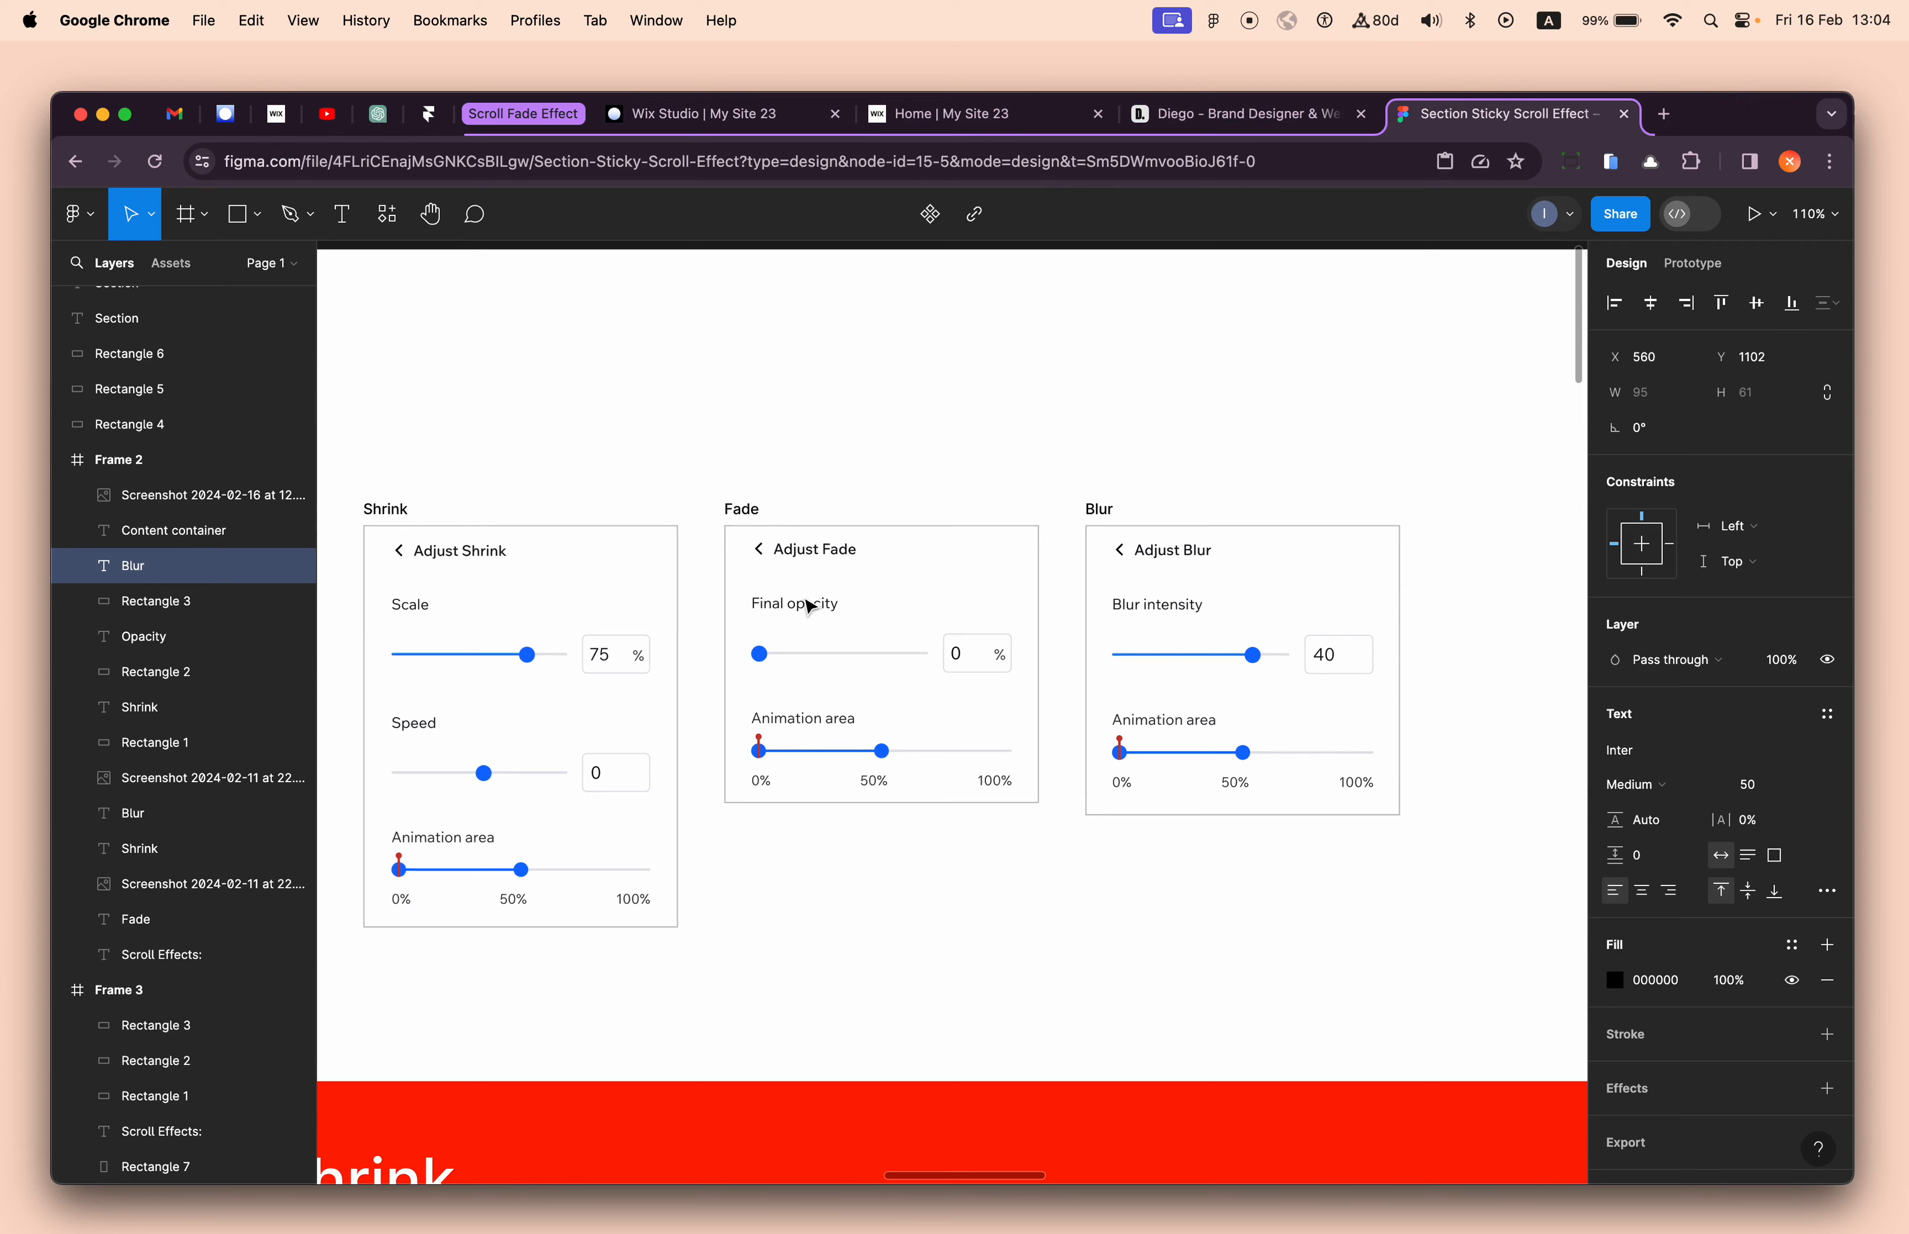
{"action": "left_click", "coordinate": [742, 510]}
{"action": "scroll", "coordinate": [852, 601], "scroll_direction": "down", "scroll_amount": 8}
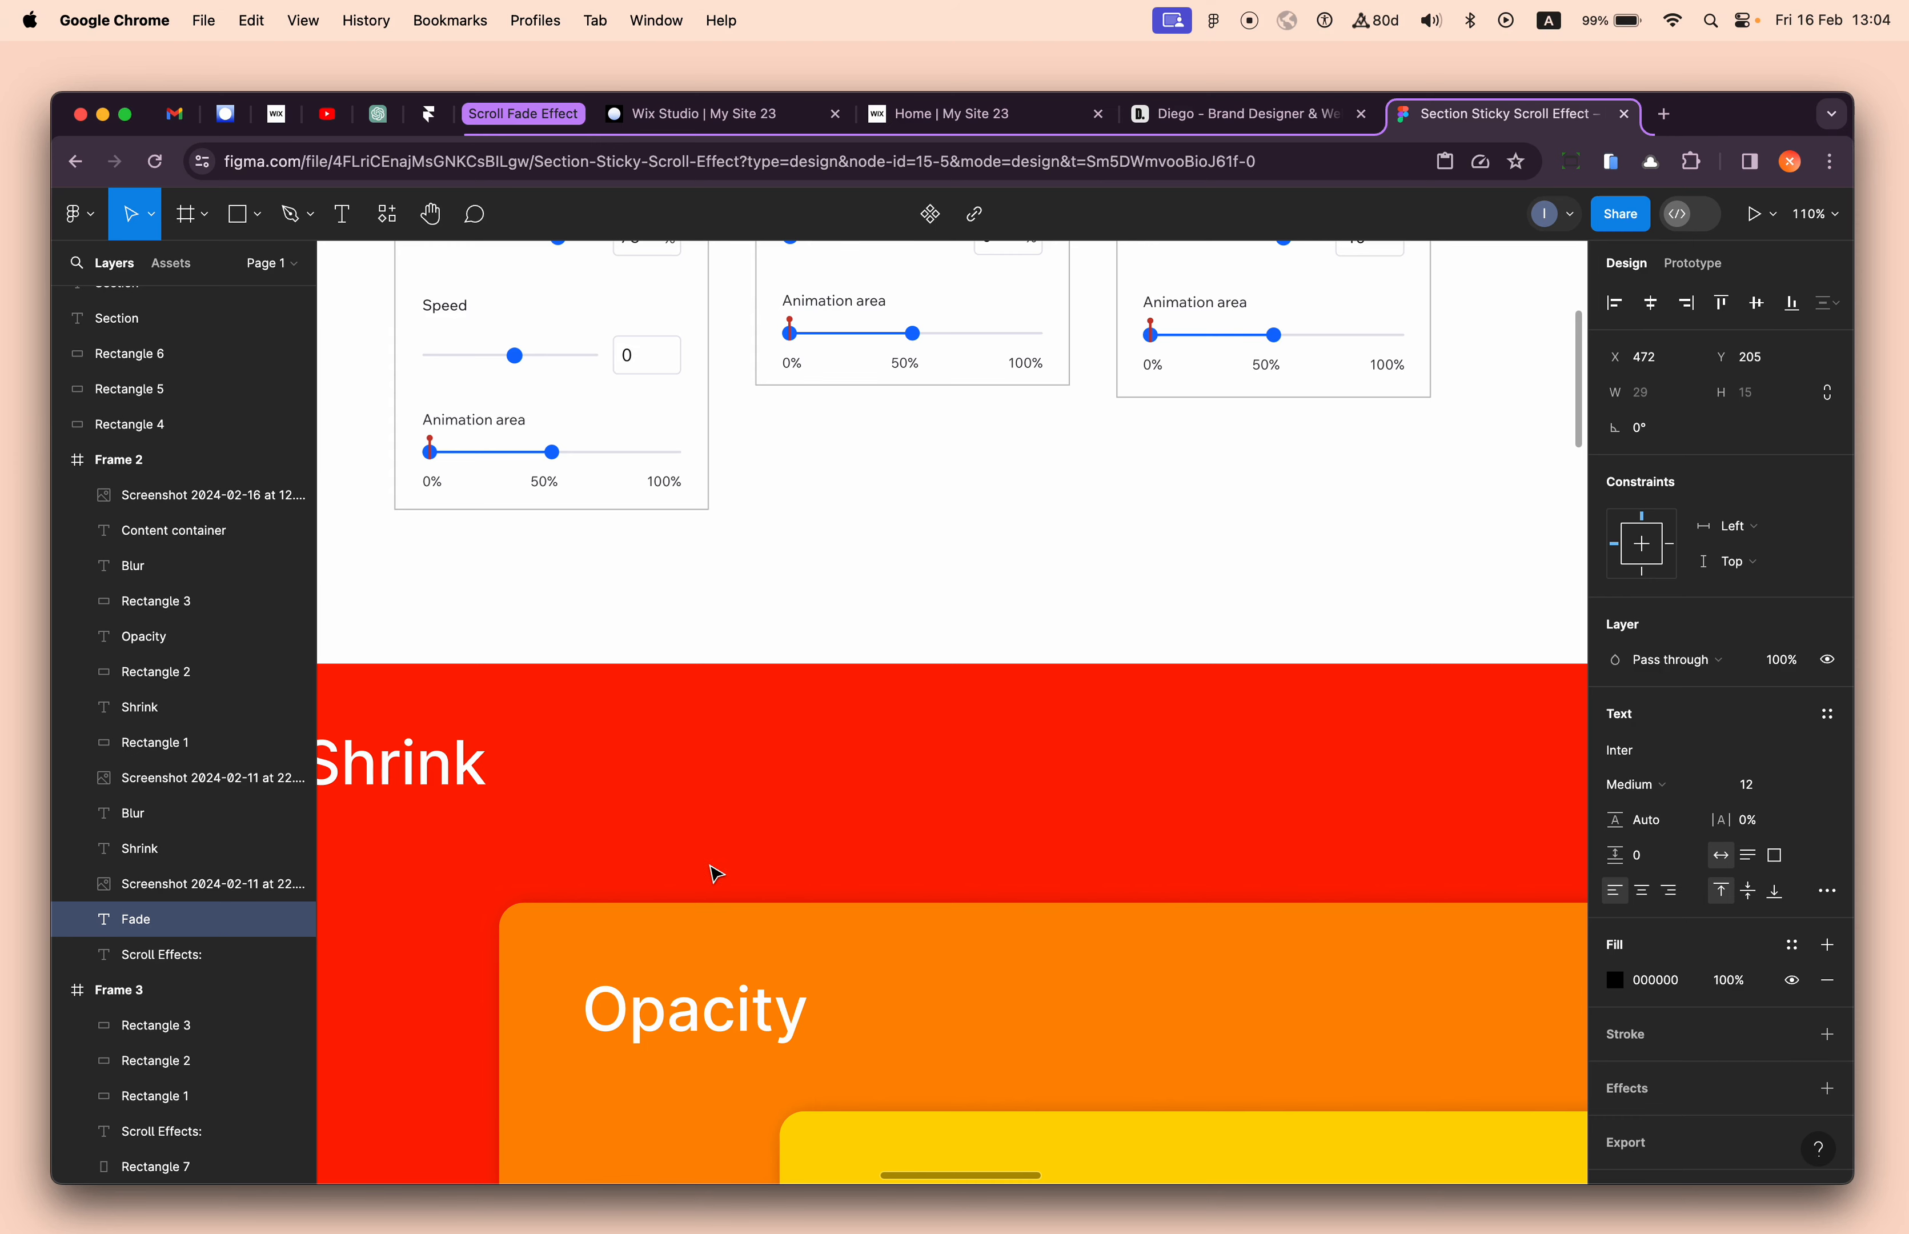
{"action": "scroll", "coordinate": [717, 873], "scroll_direction": "up", "scroll_amount": 6}
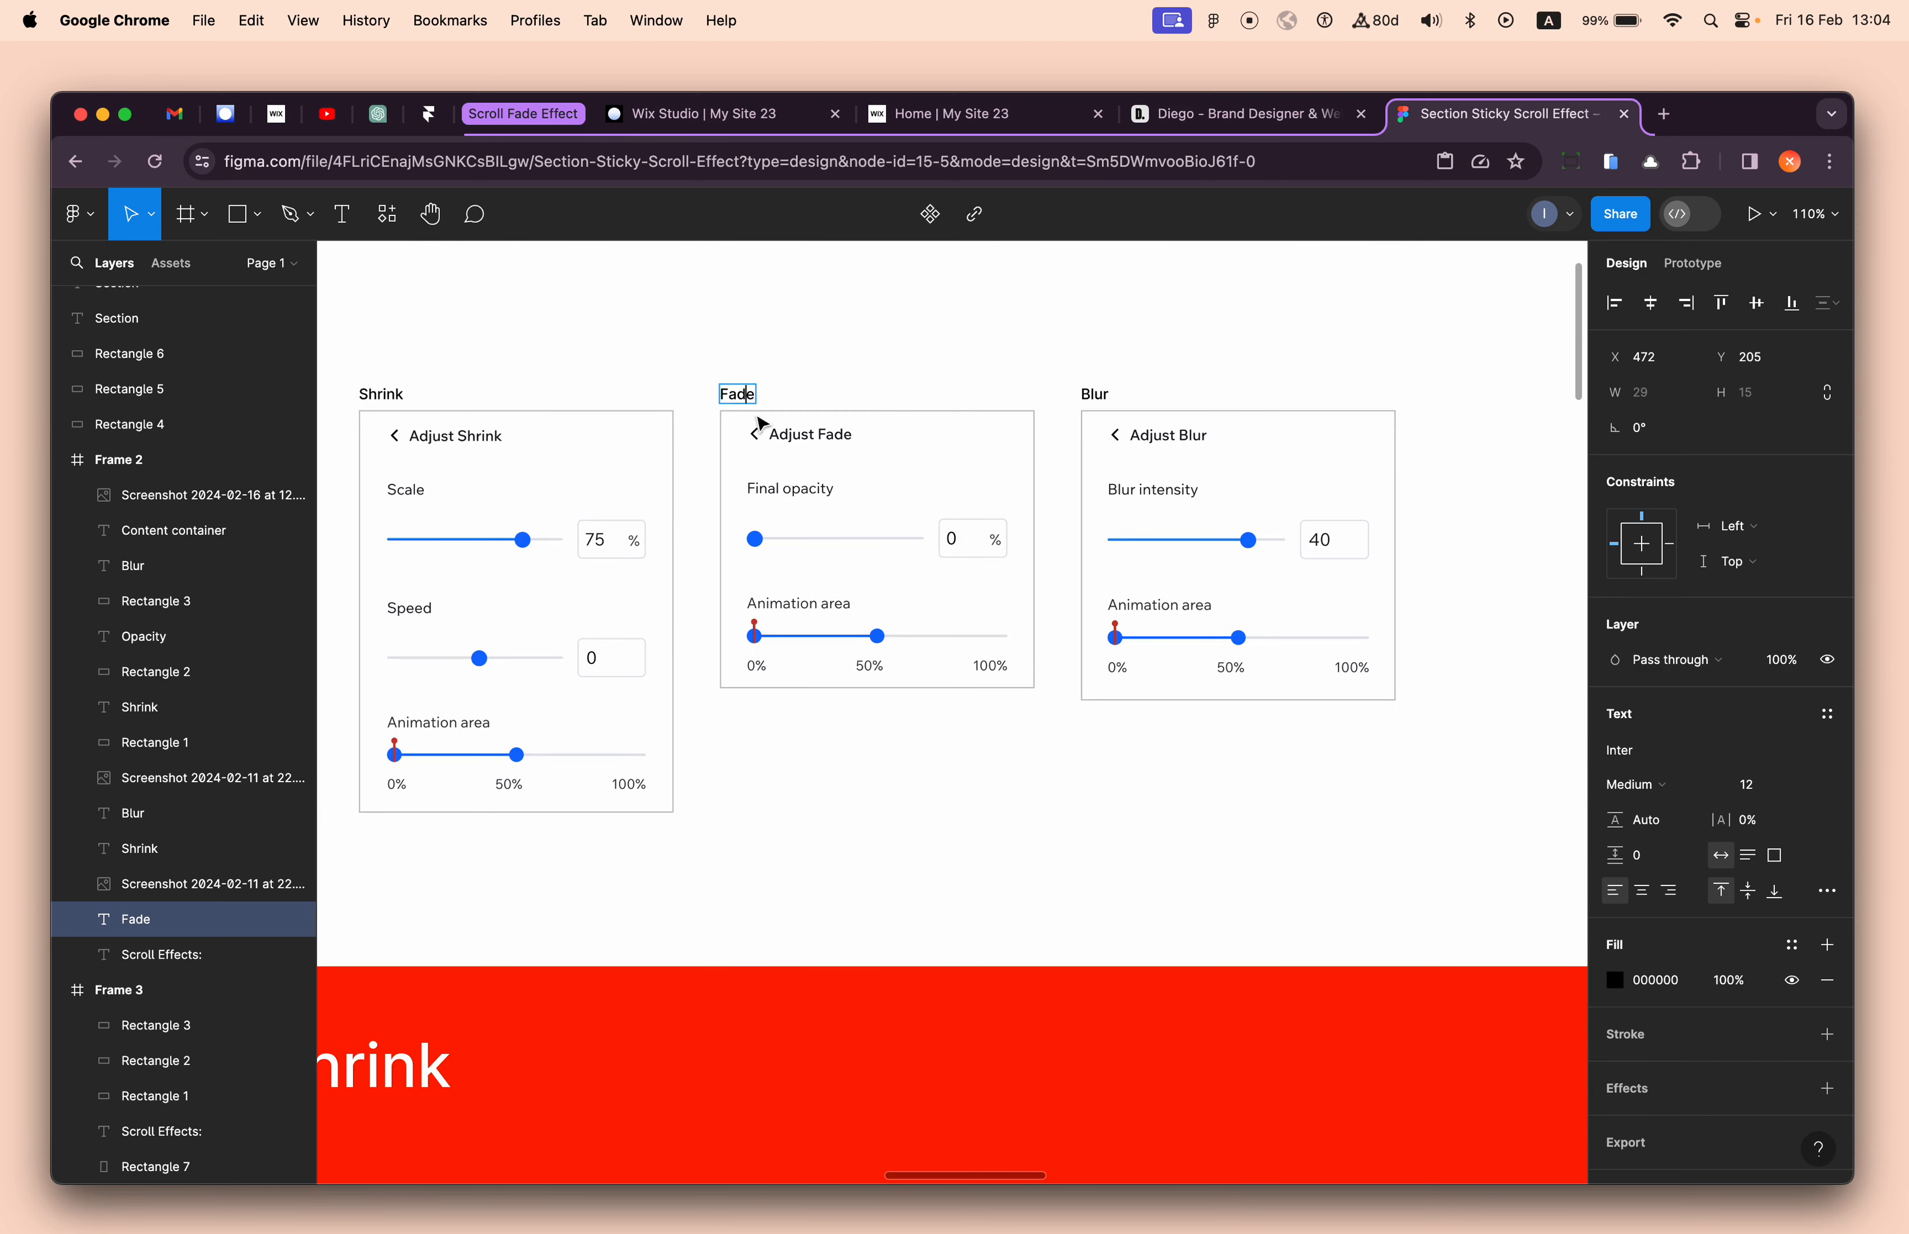
{"action": "scroll", "coordinate": [733, 482], "scroll_direction": "down", "scroll_amount": 12}
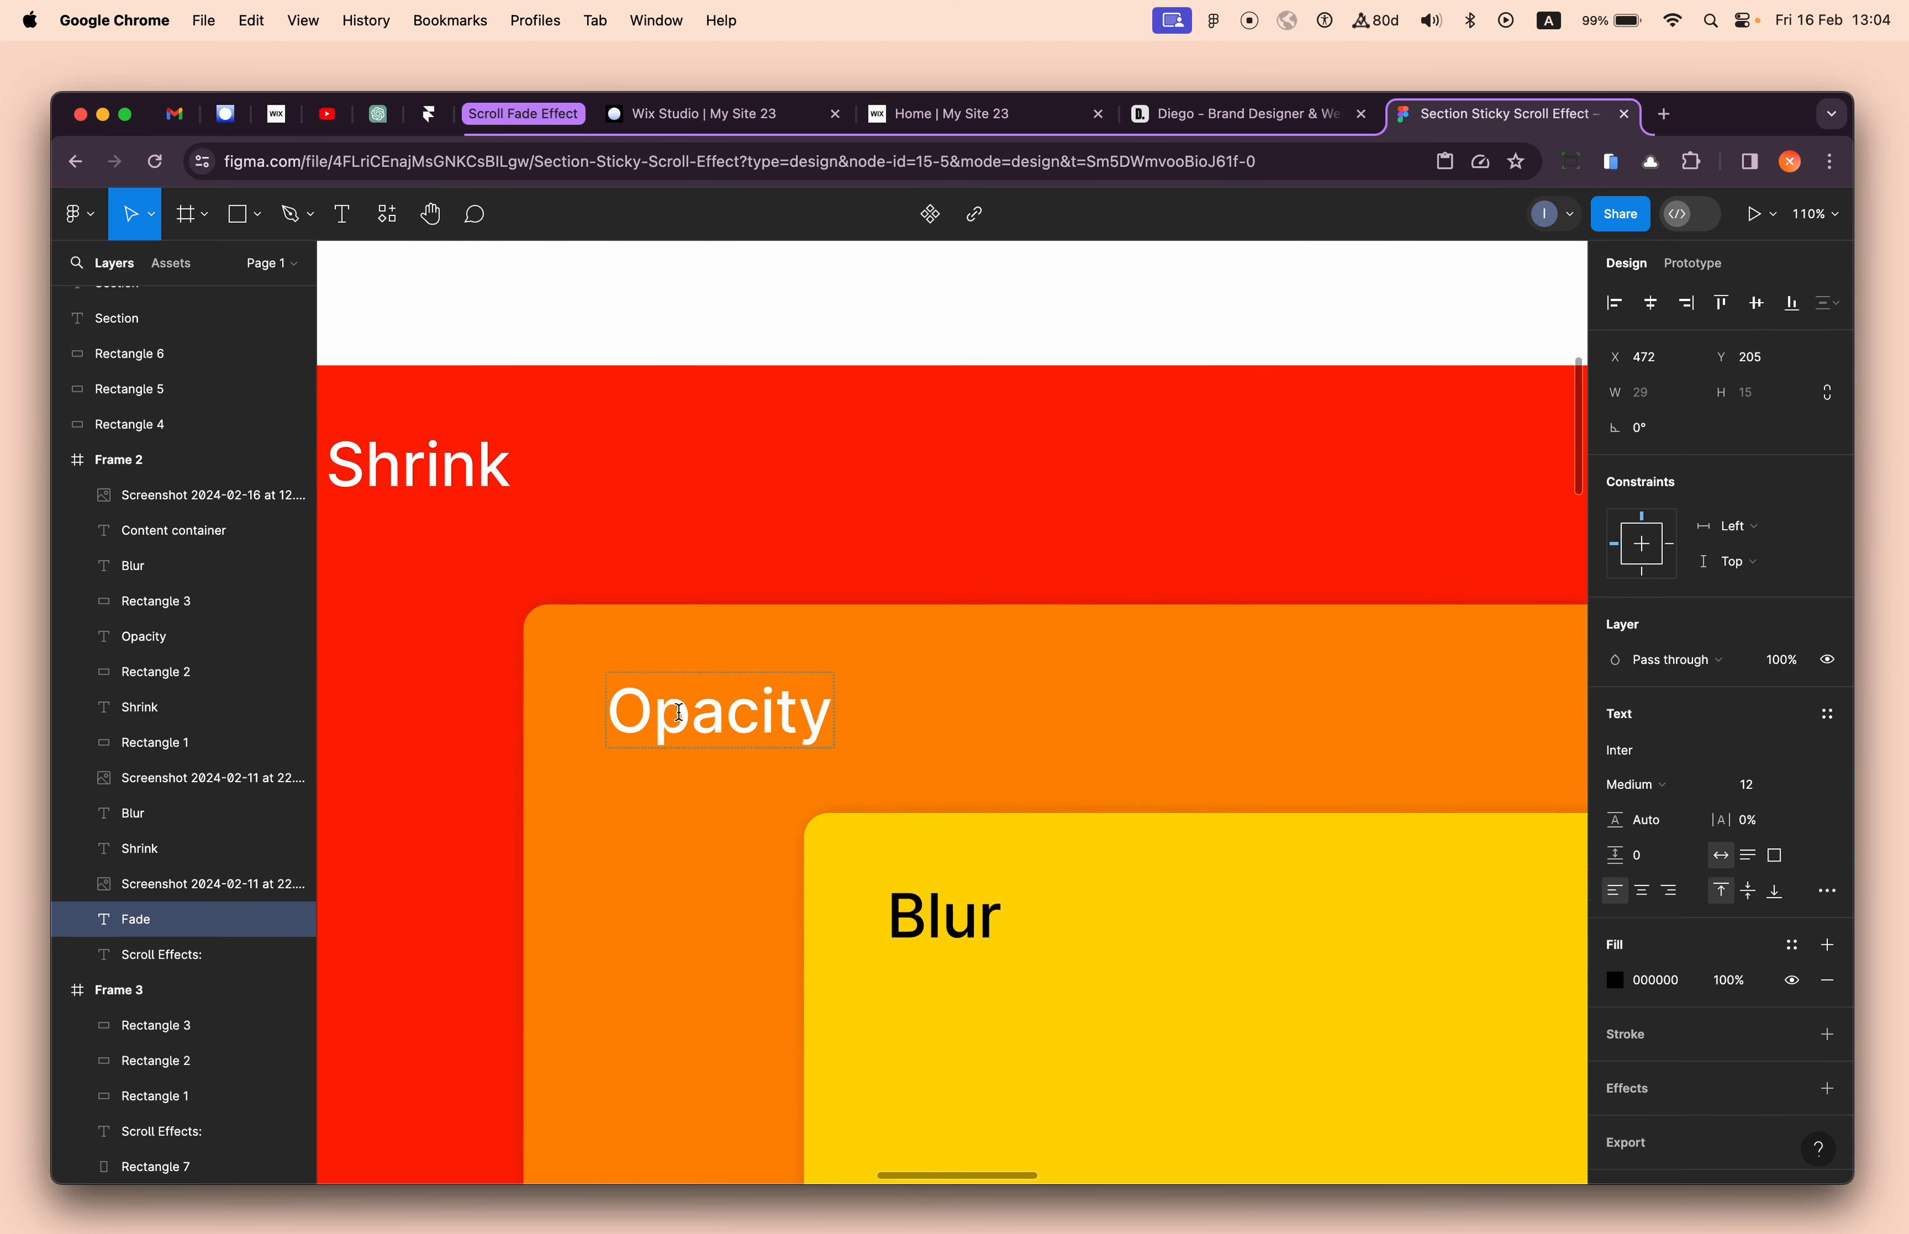
{"action": "left_click", "coordinate": [687, 715]}
{"action": "key", "text": "Escape"}
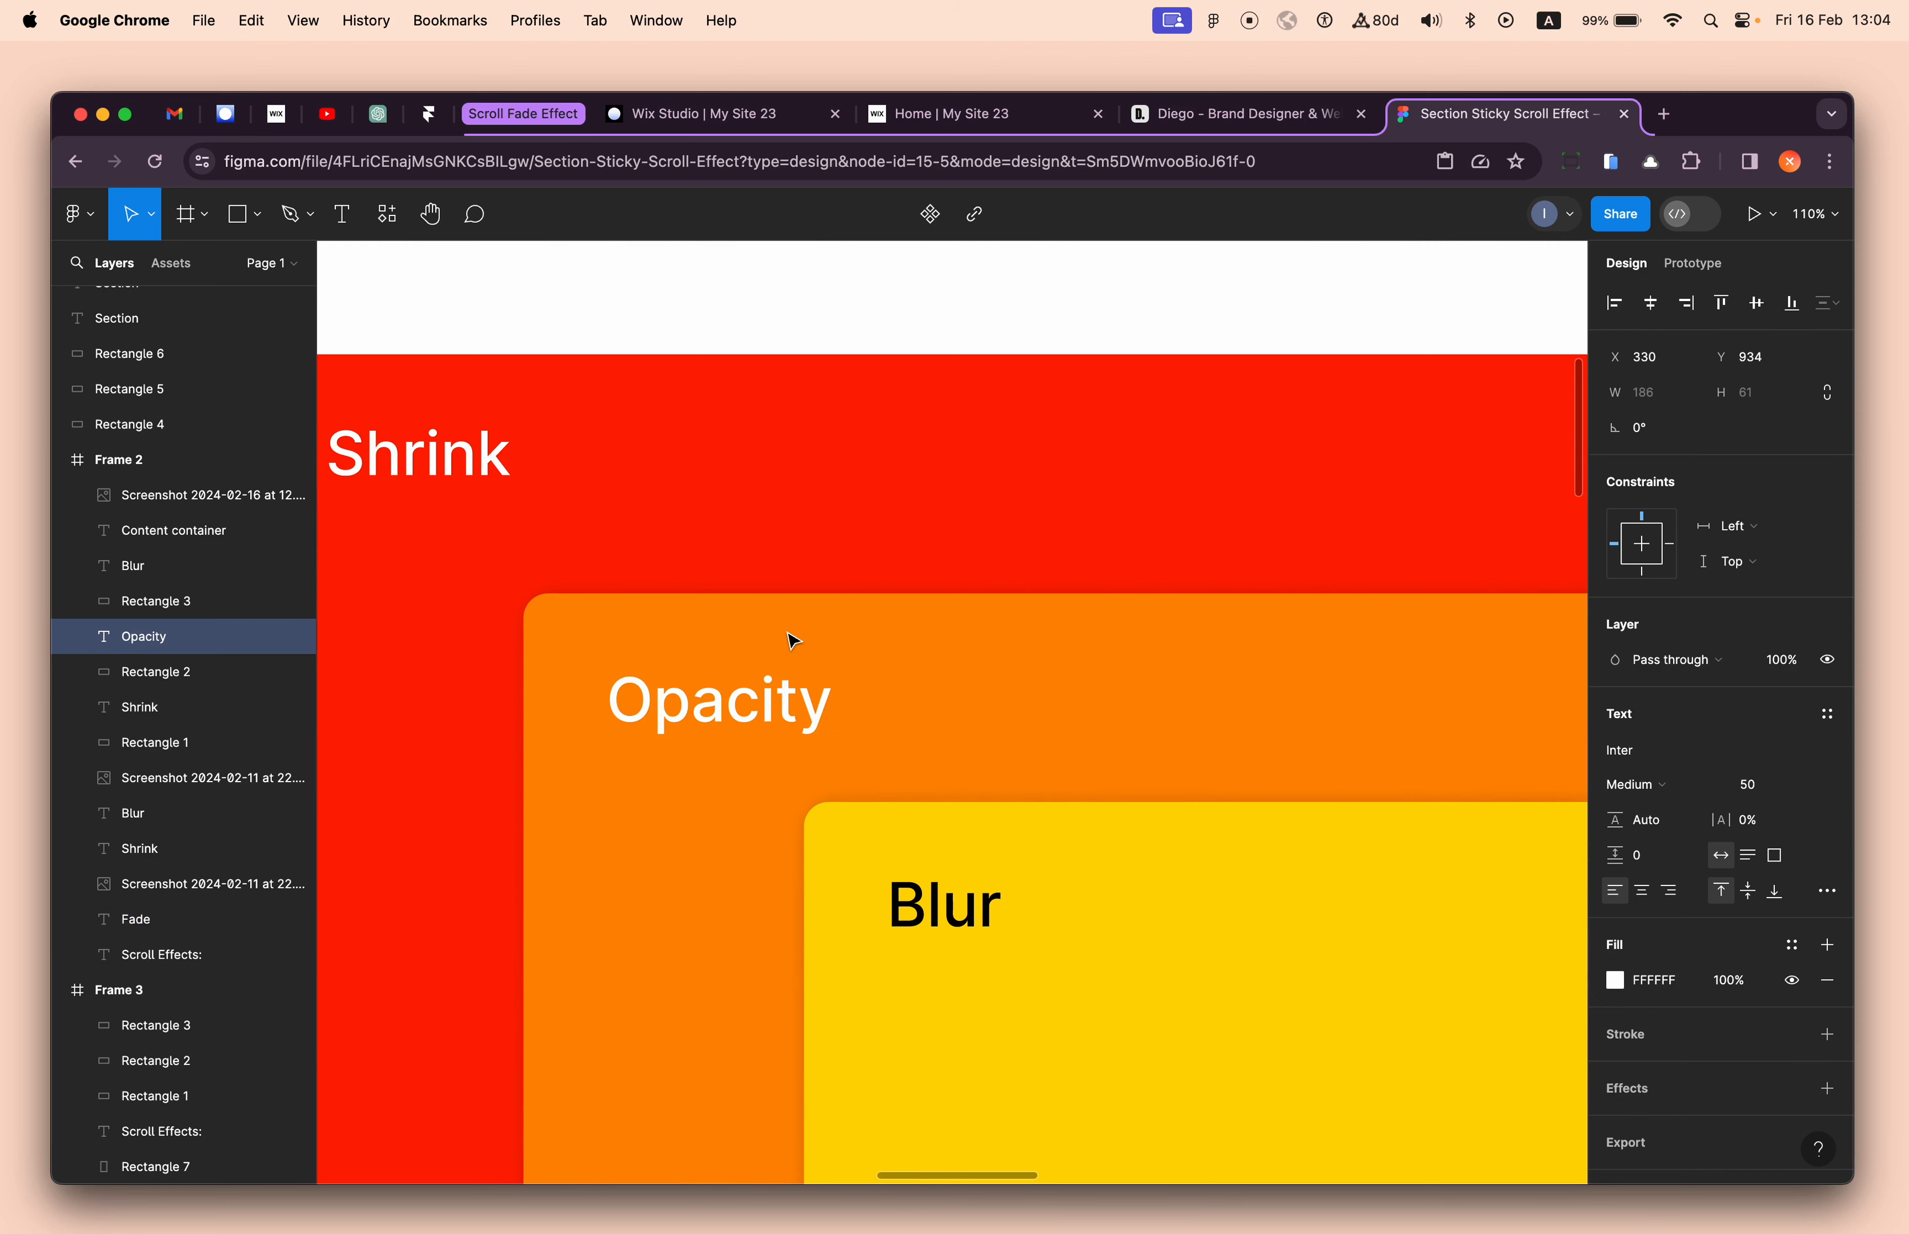
{"action": "key", "text": "Return"}
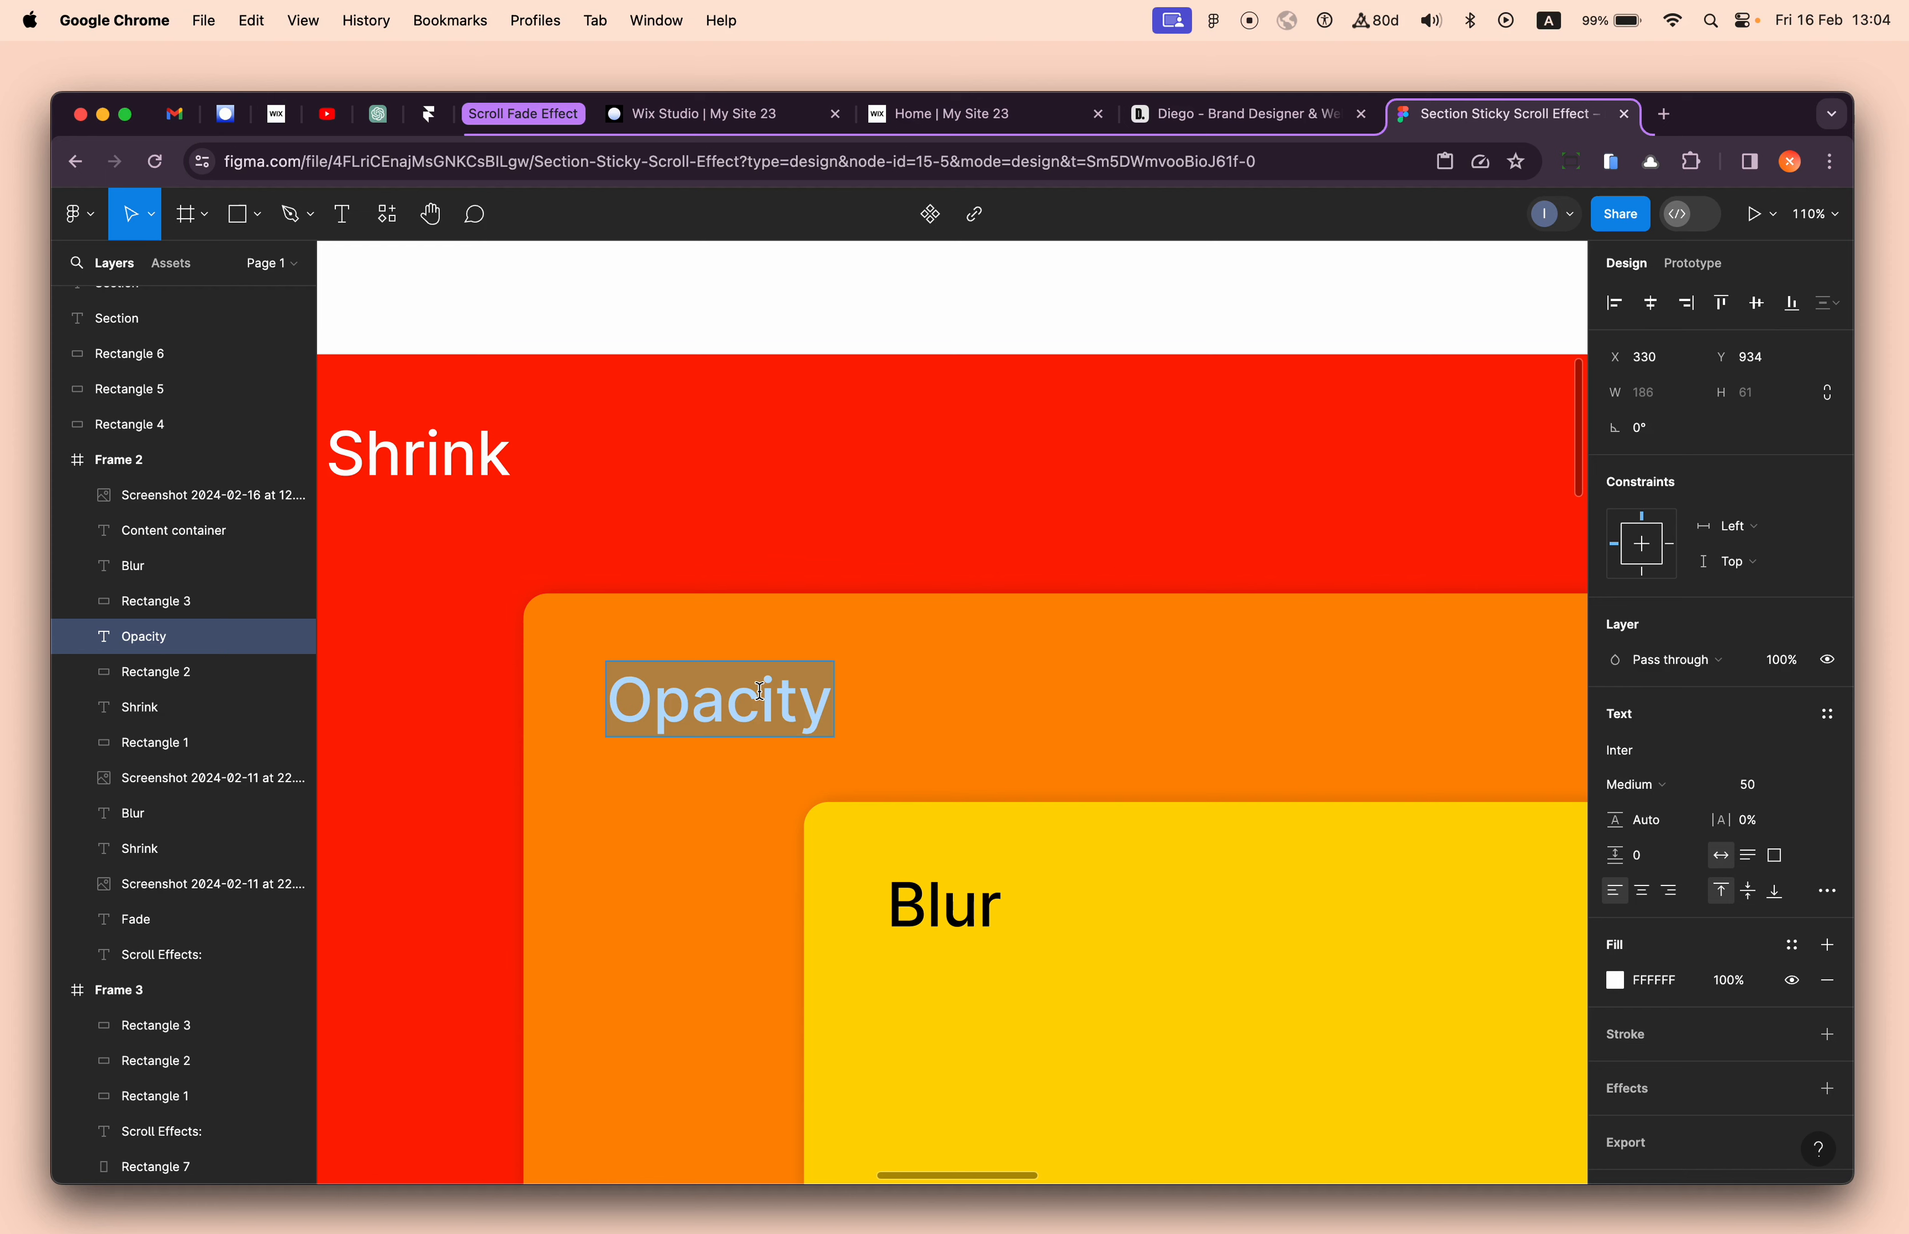
{"action": "type", "text": "Fade"}
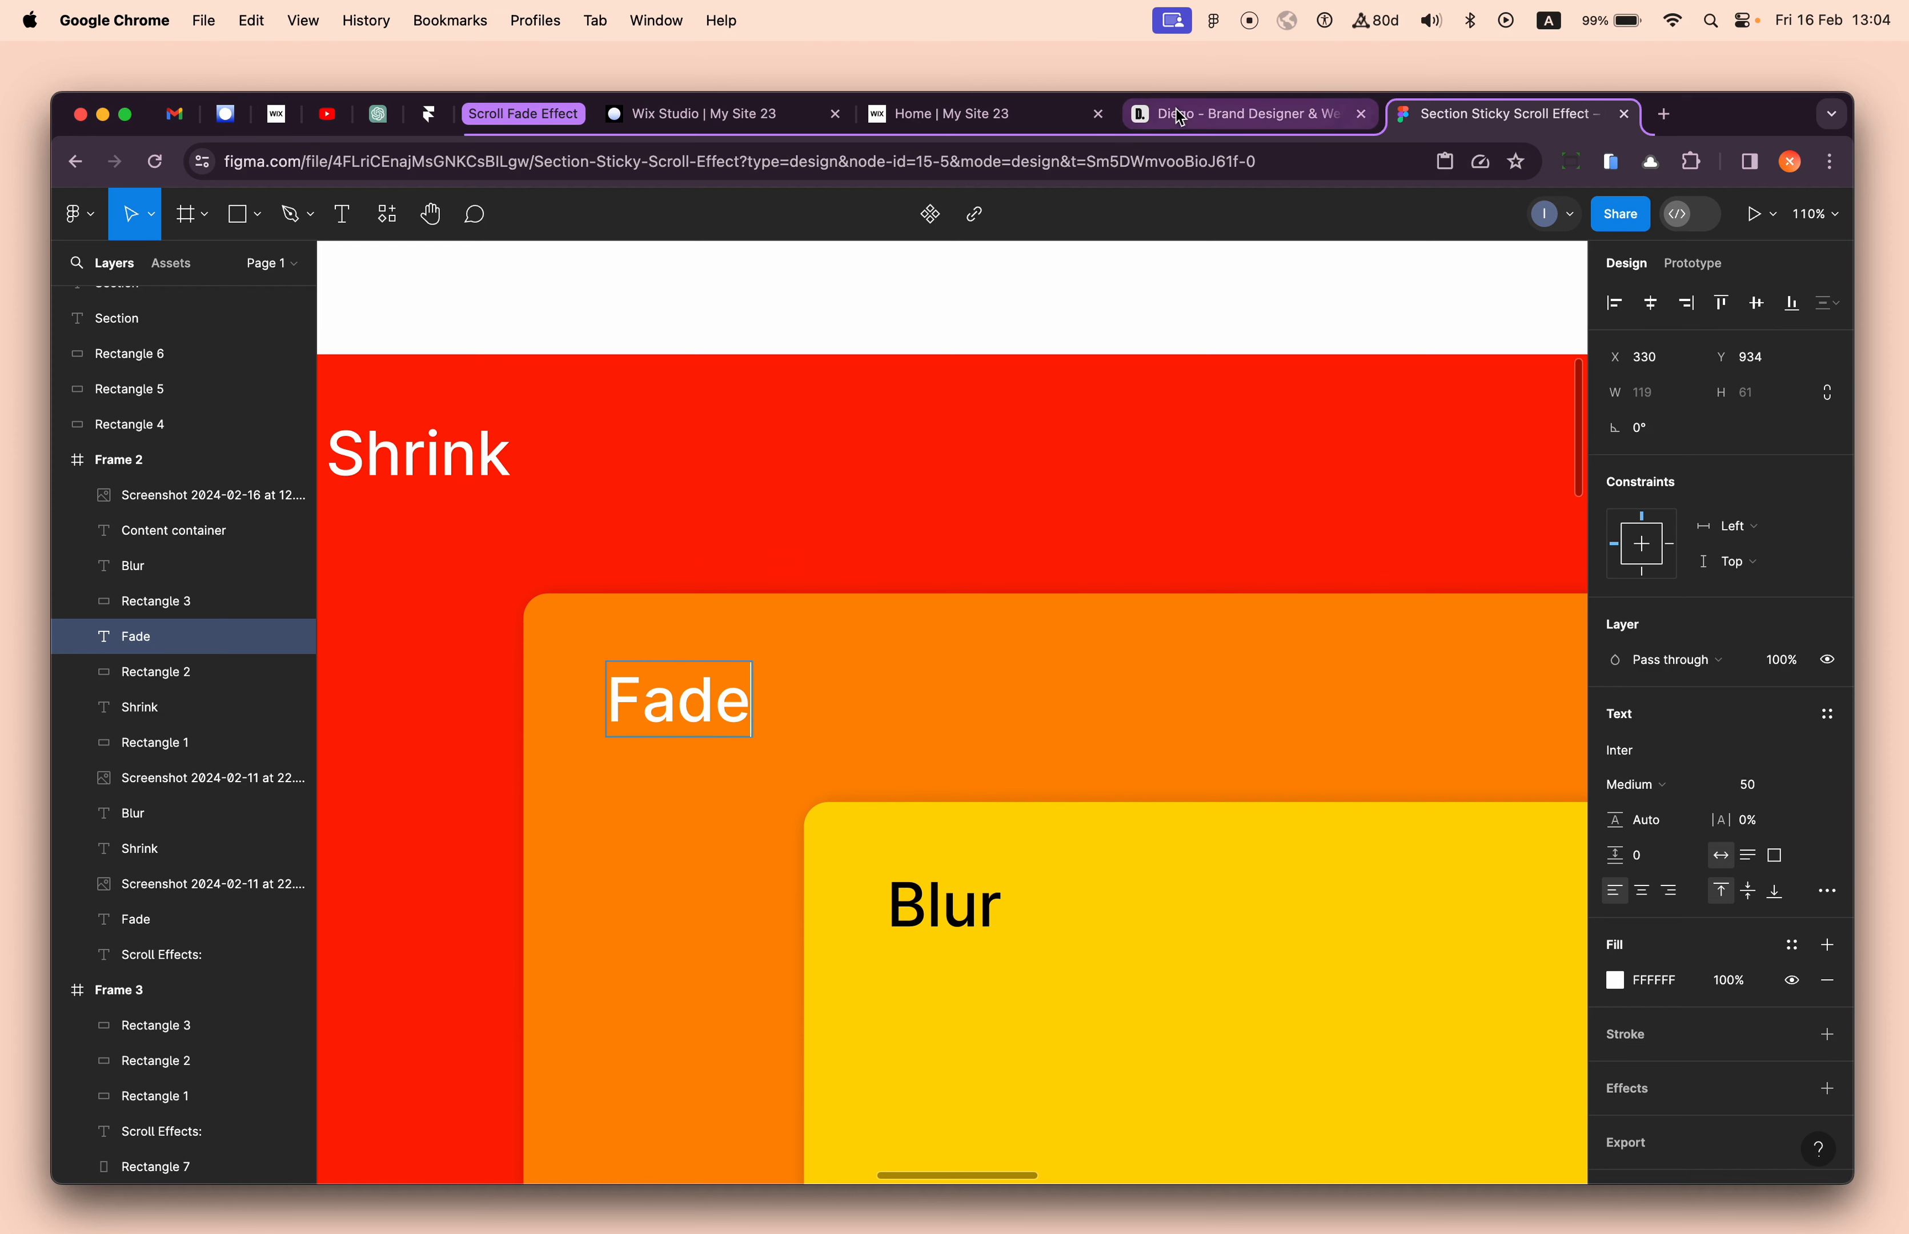
- Switch back to Wix Studio and rename the nested container "#01 Fade Layer"
{"action": "left_click", "coordinate": [802, 121]}
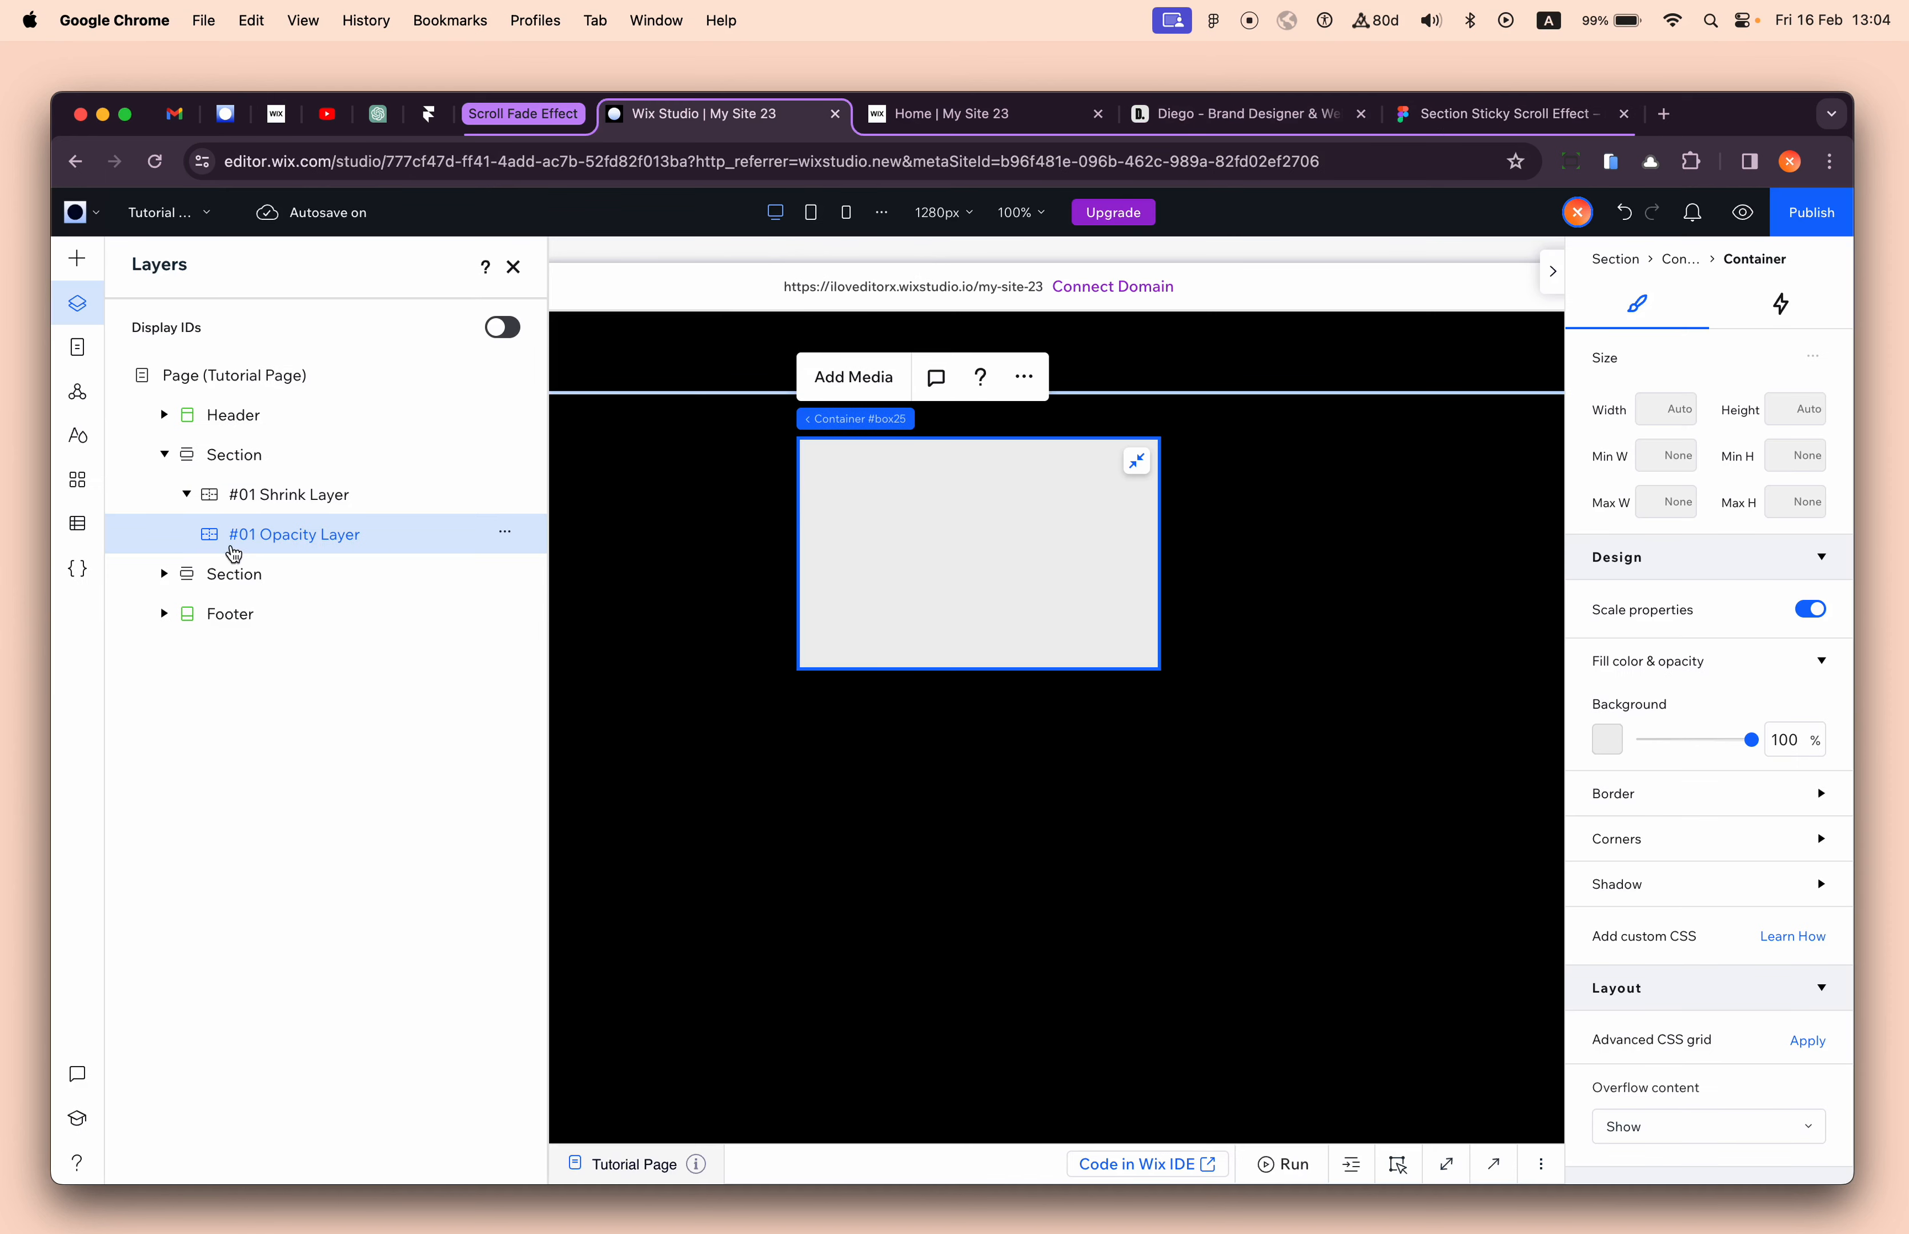
{"action": "double_click", "coordinate": [295, 533]}
{"action": "left_click", "coordinate": [322, 534]}
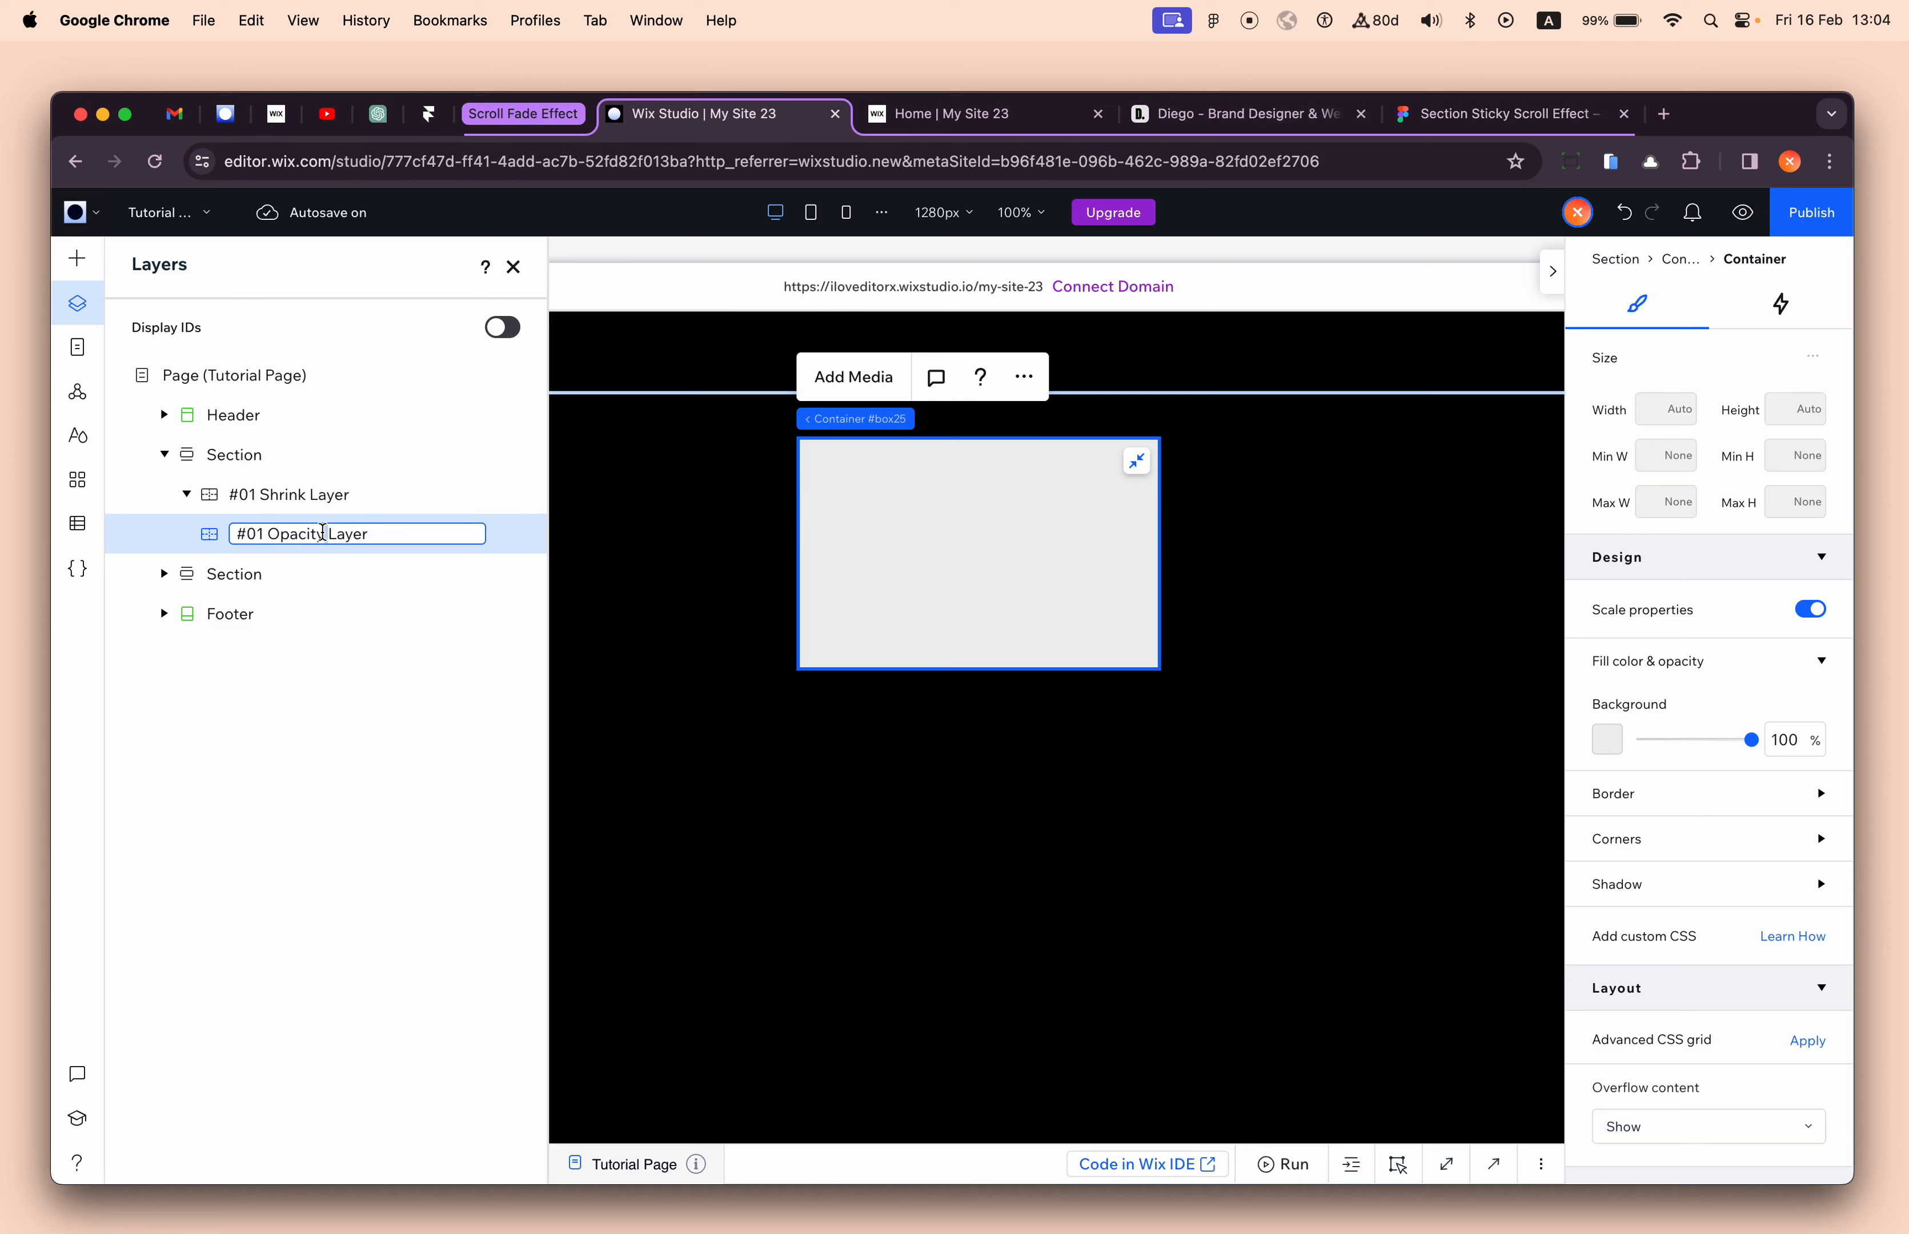
{"action": "double_click", "coordinate": [323, 534]}
{"action": "type", "text": "Fade"}
{"action": "key", "text": "Return"}
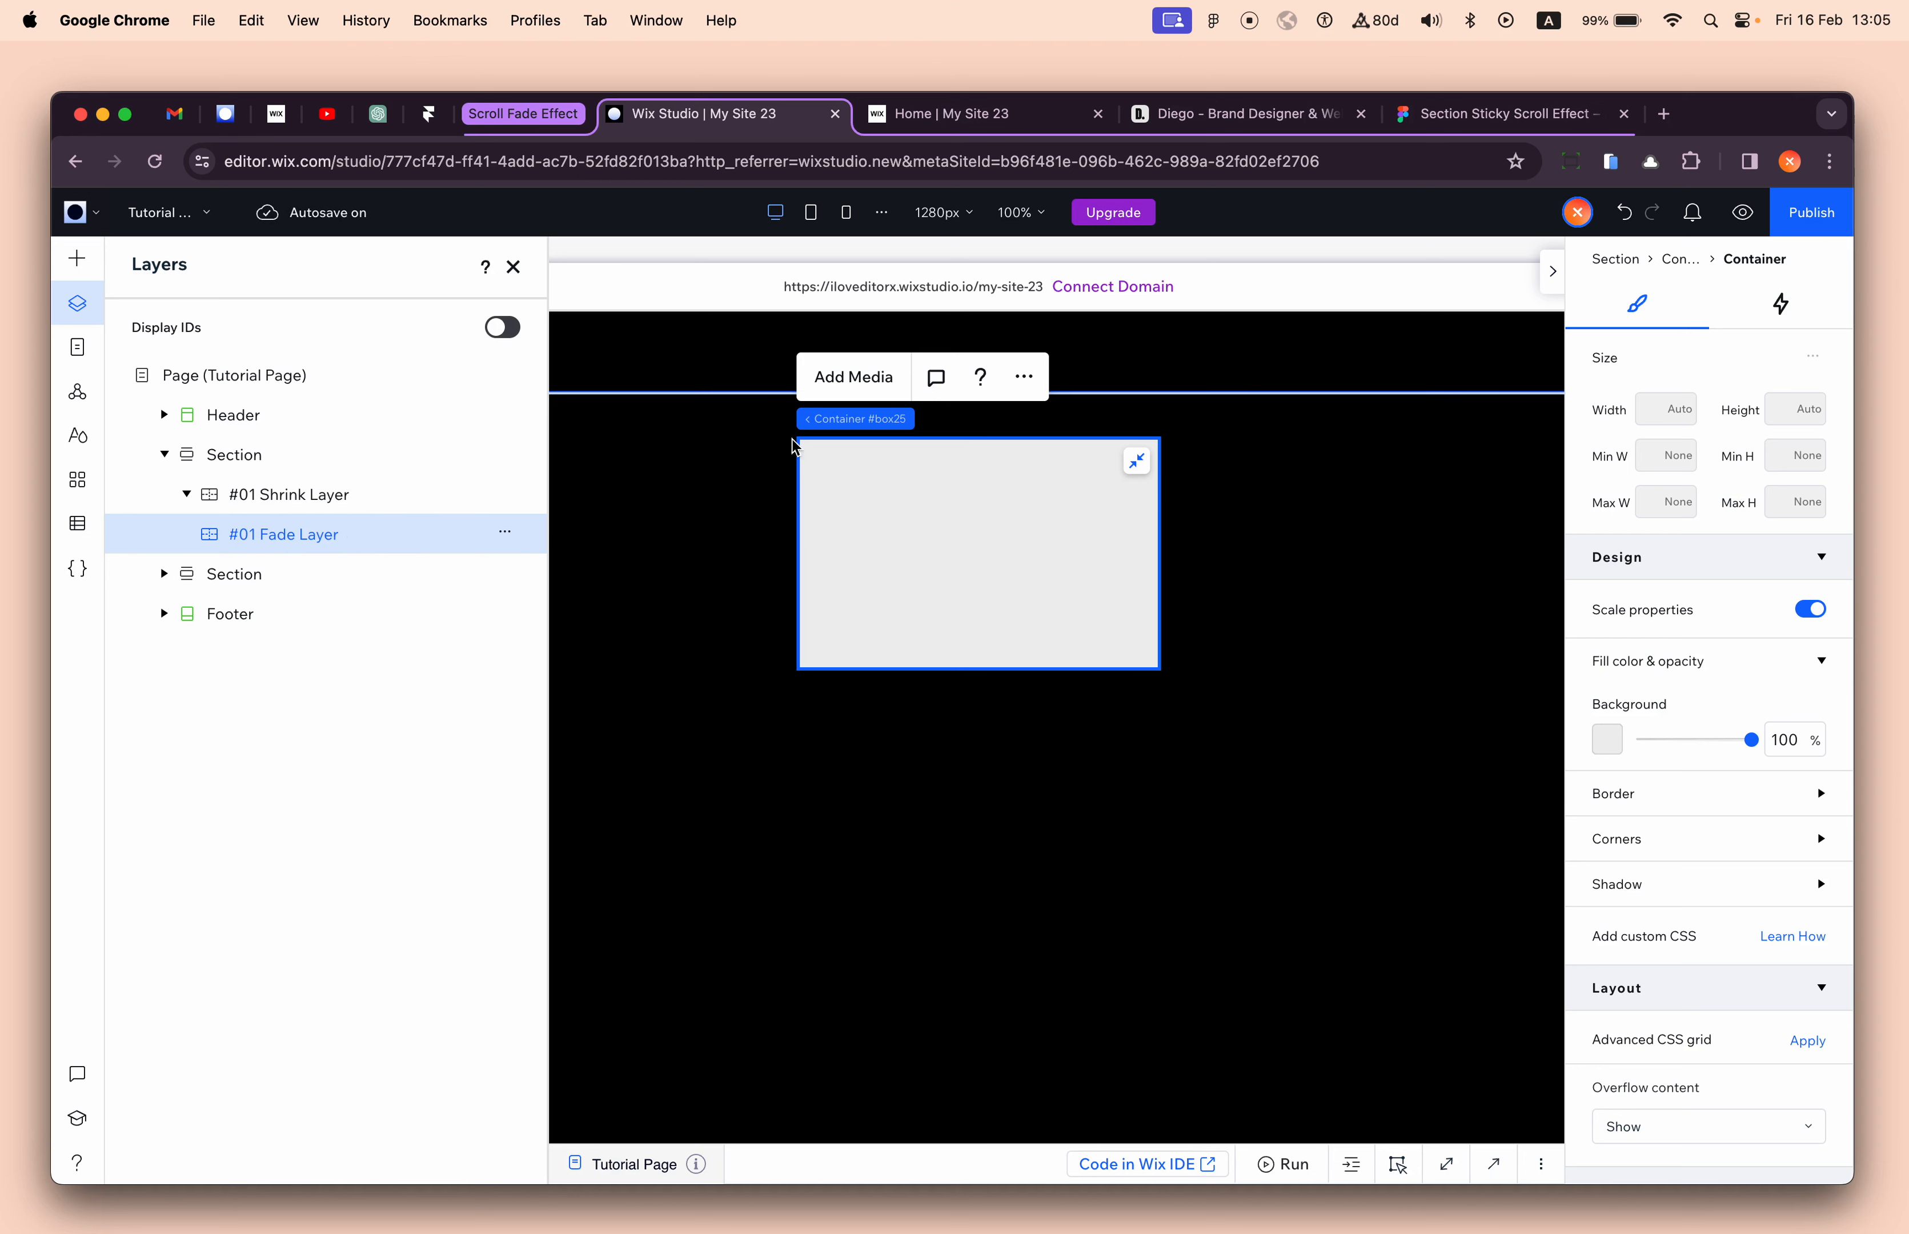
- Enlarge the #01 Shrink Layer to about 42.5% width and align it to the left and top of its grid cell
{"action": "scroll", "coordinate": [822, 651], "scroll_direction": "down", "scroll_amount": 6}
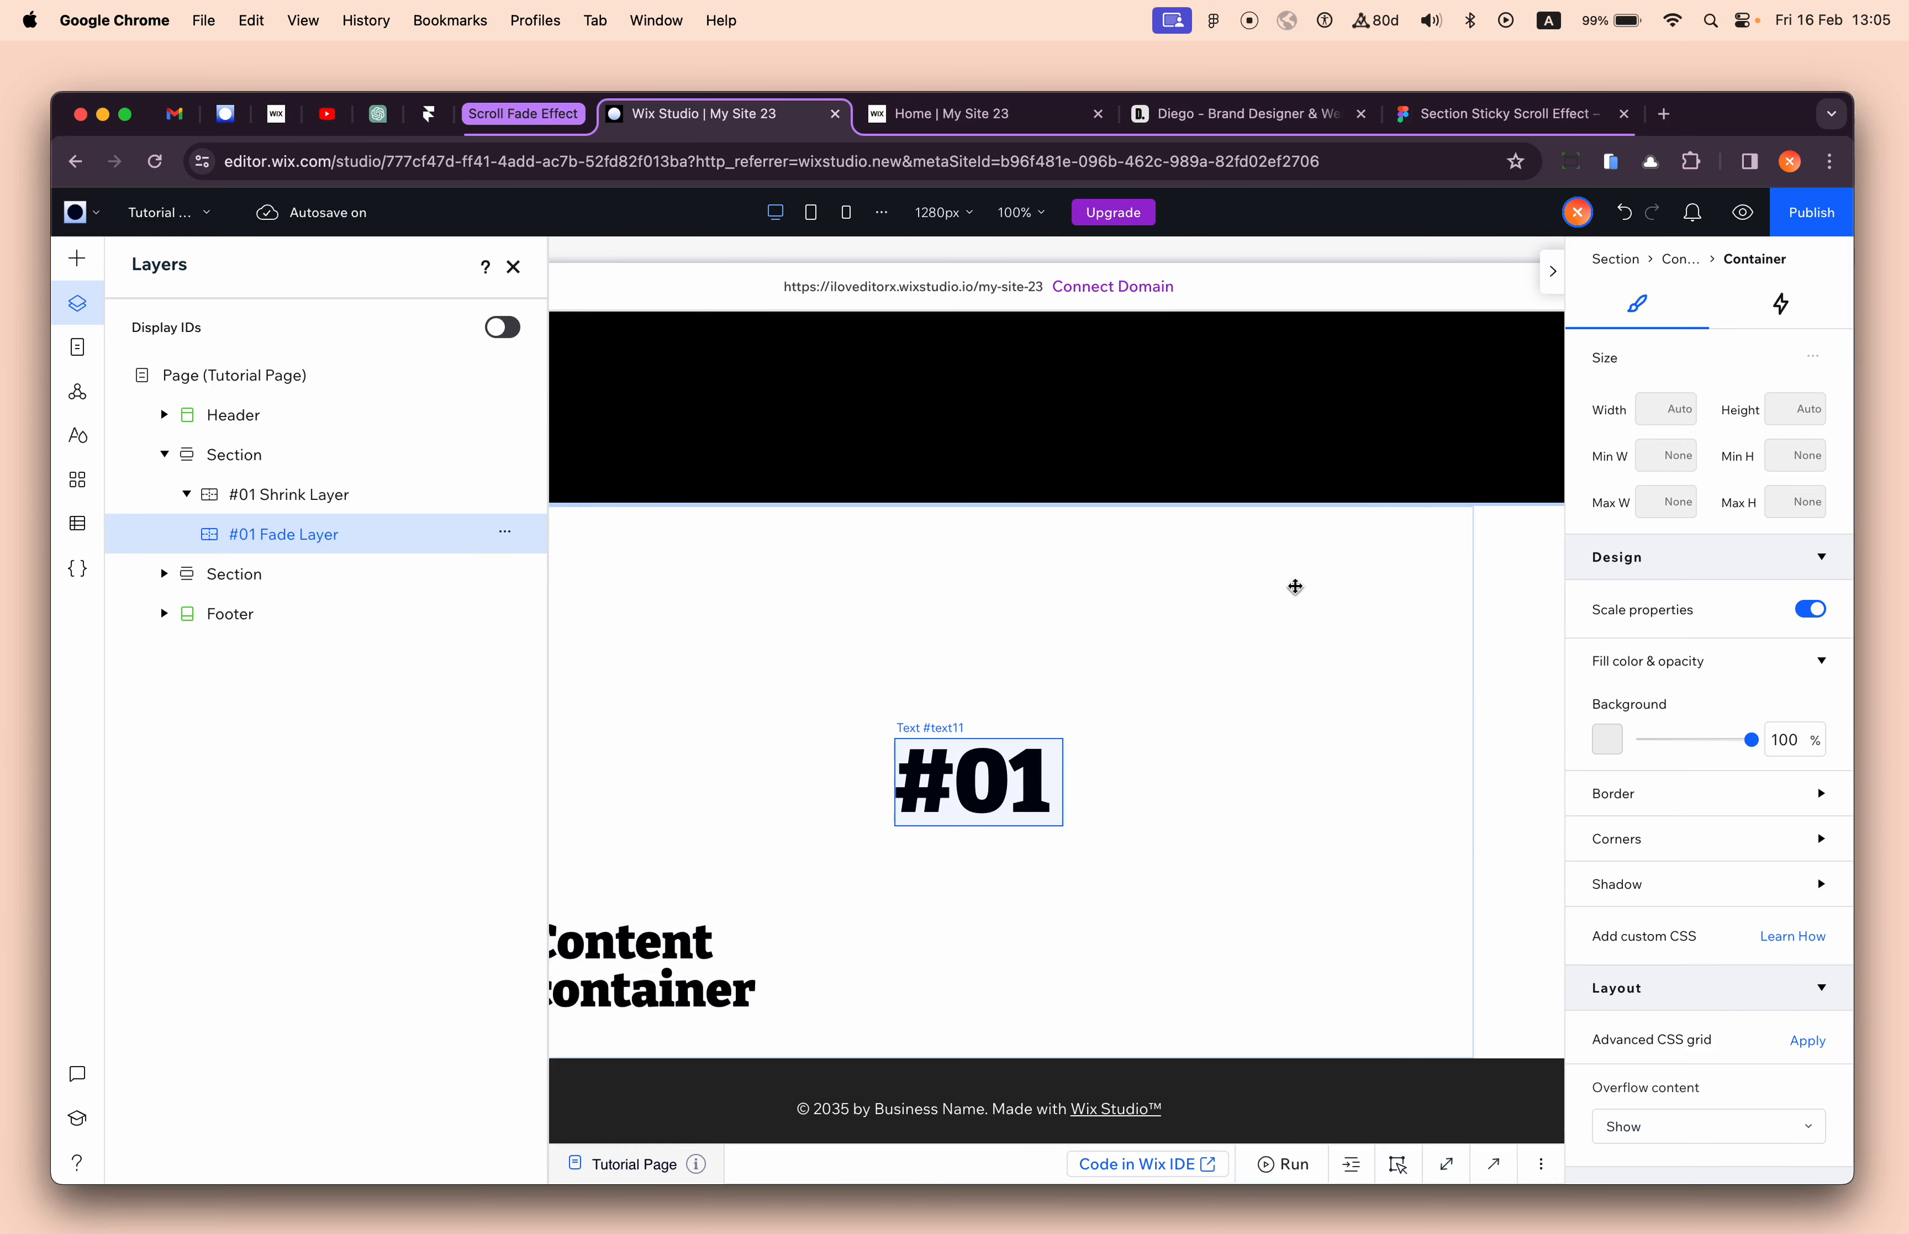
{"action": "scroll", "coordinate": [1198, 724], "scroll_direction": "up", "scroll_amount": 6}
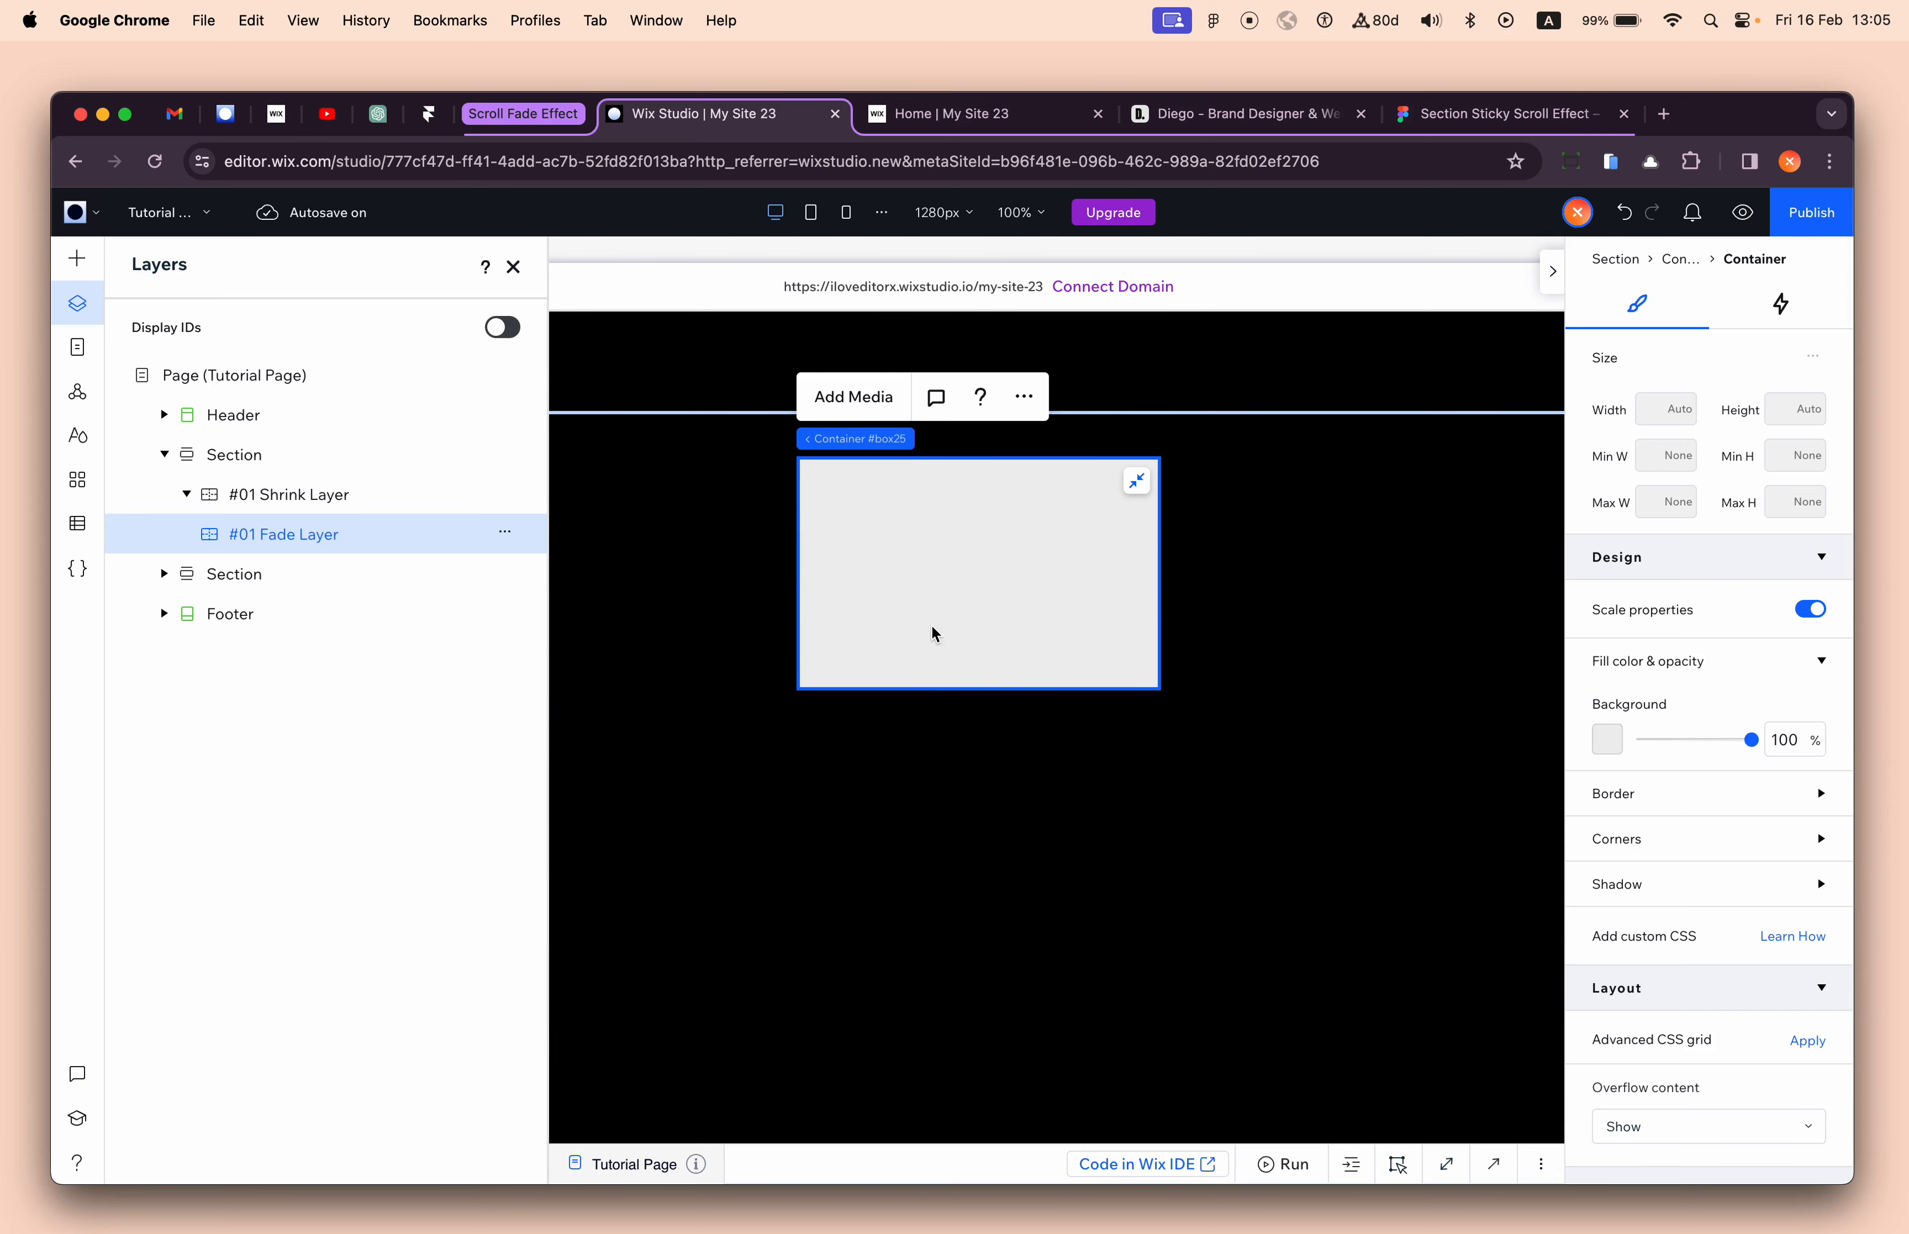
{"action": "left_click", "coordinate": [907, 449]}
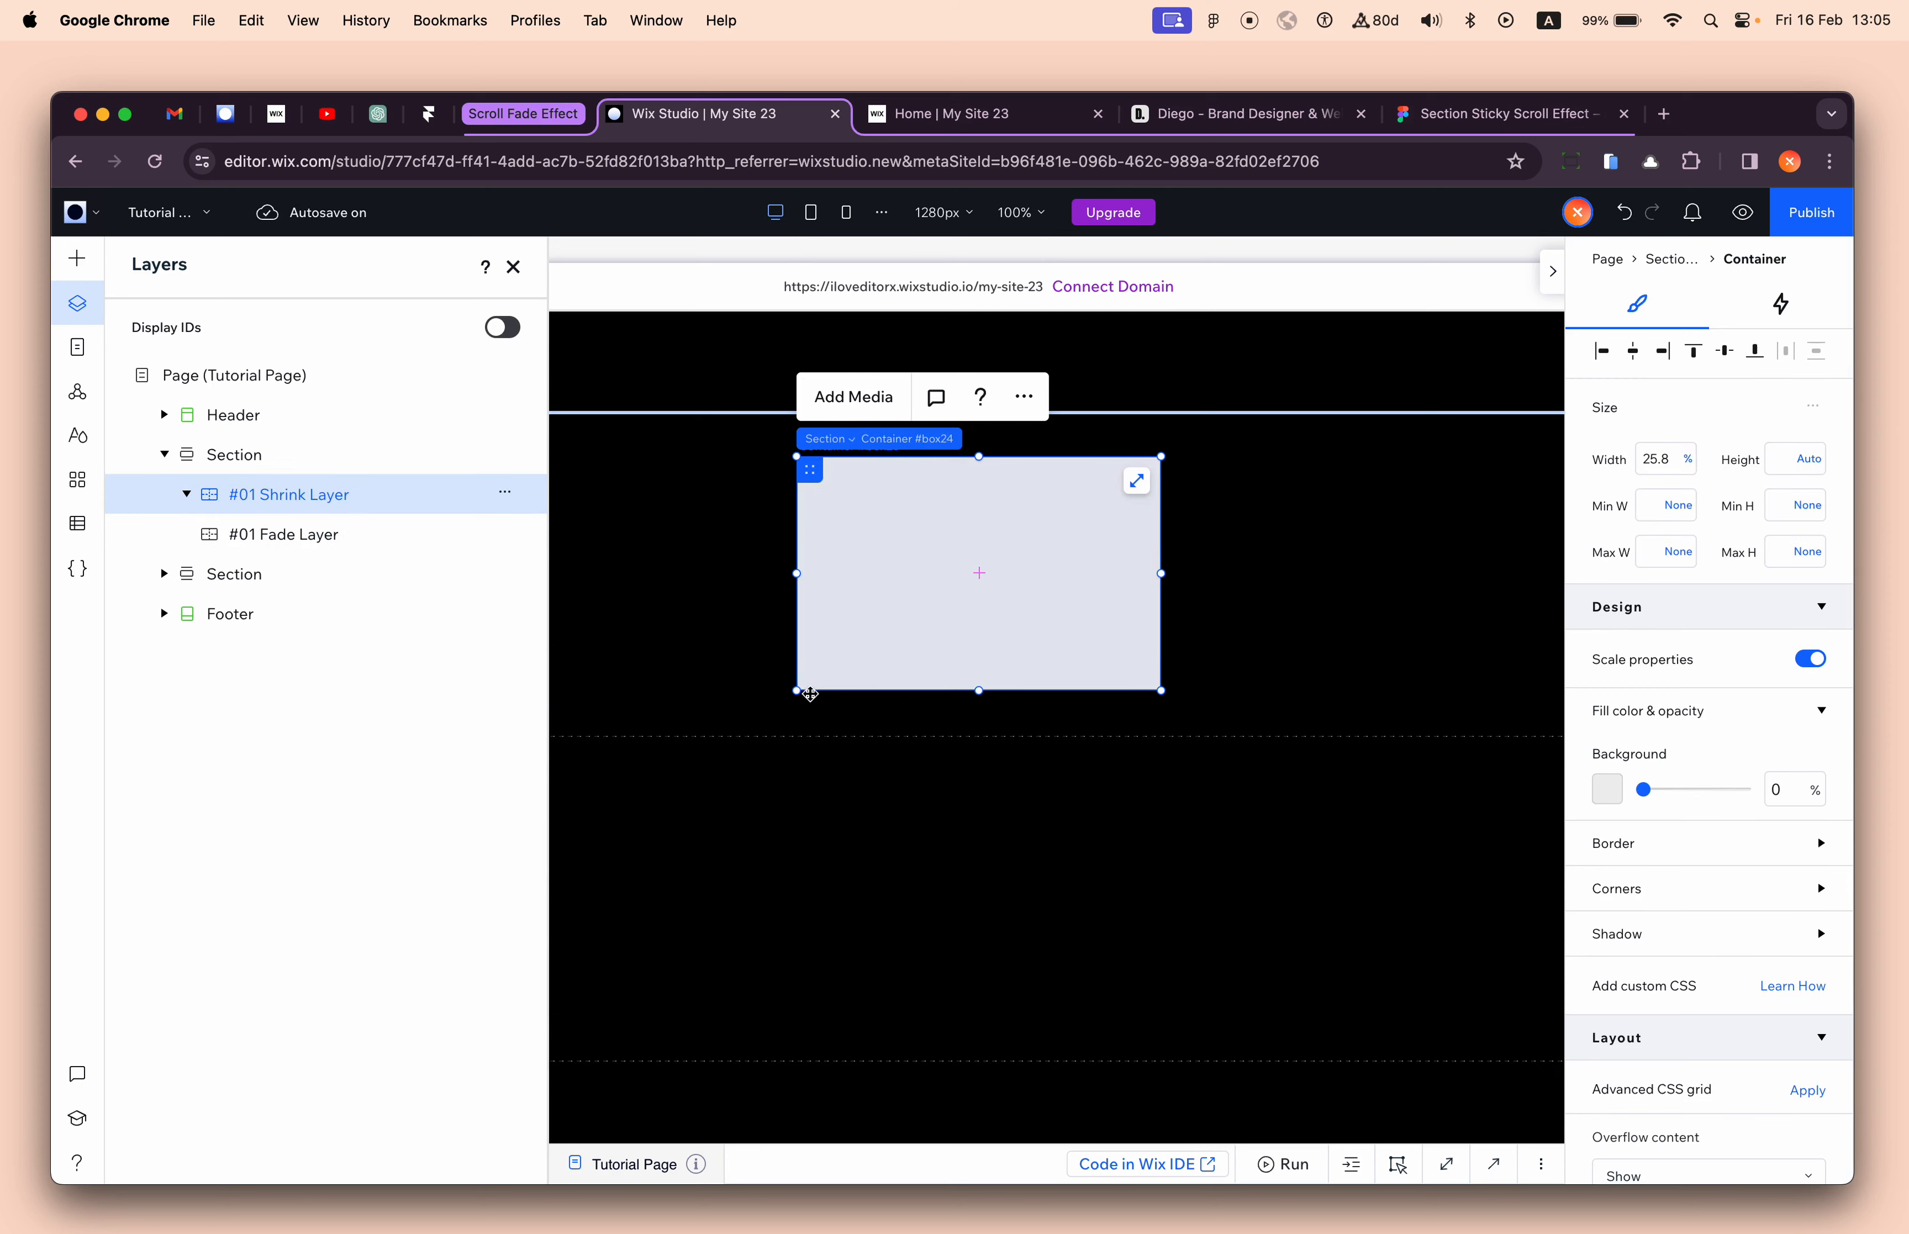
{"action": "left_click_drag", "start_coordinate": [790, 692], "coordinate": [560, 842]}
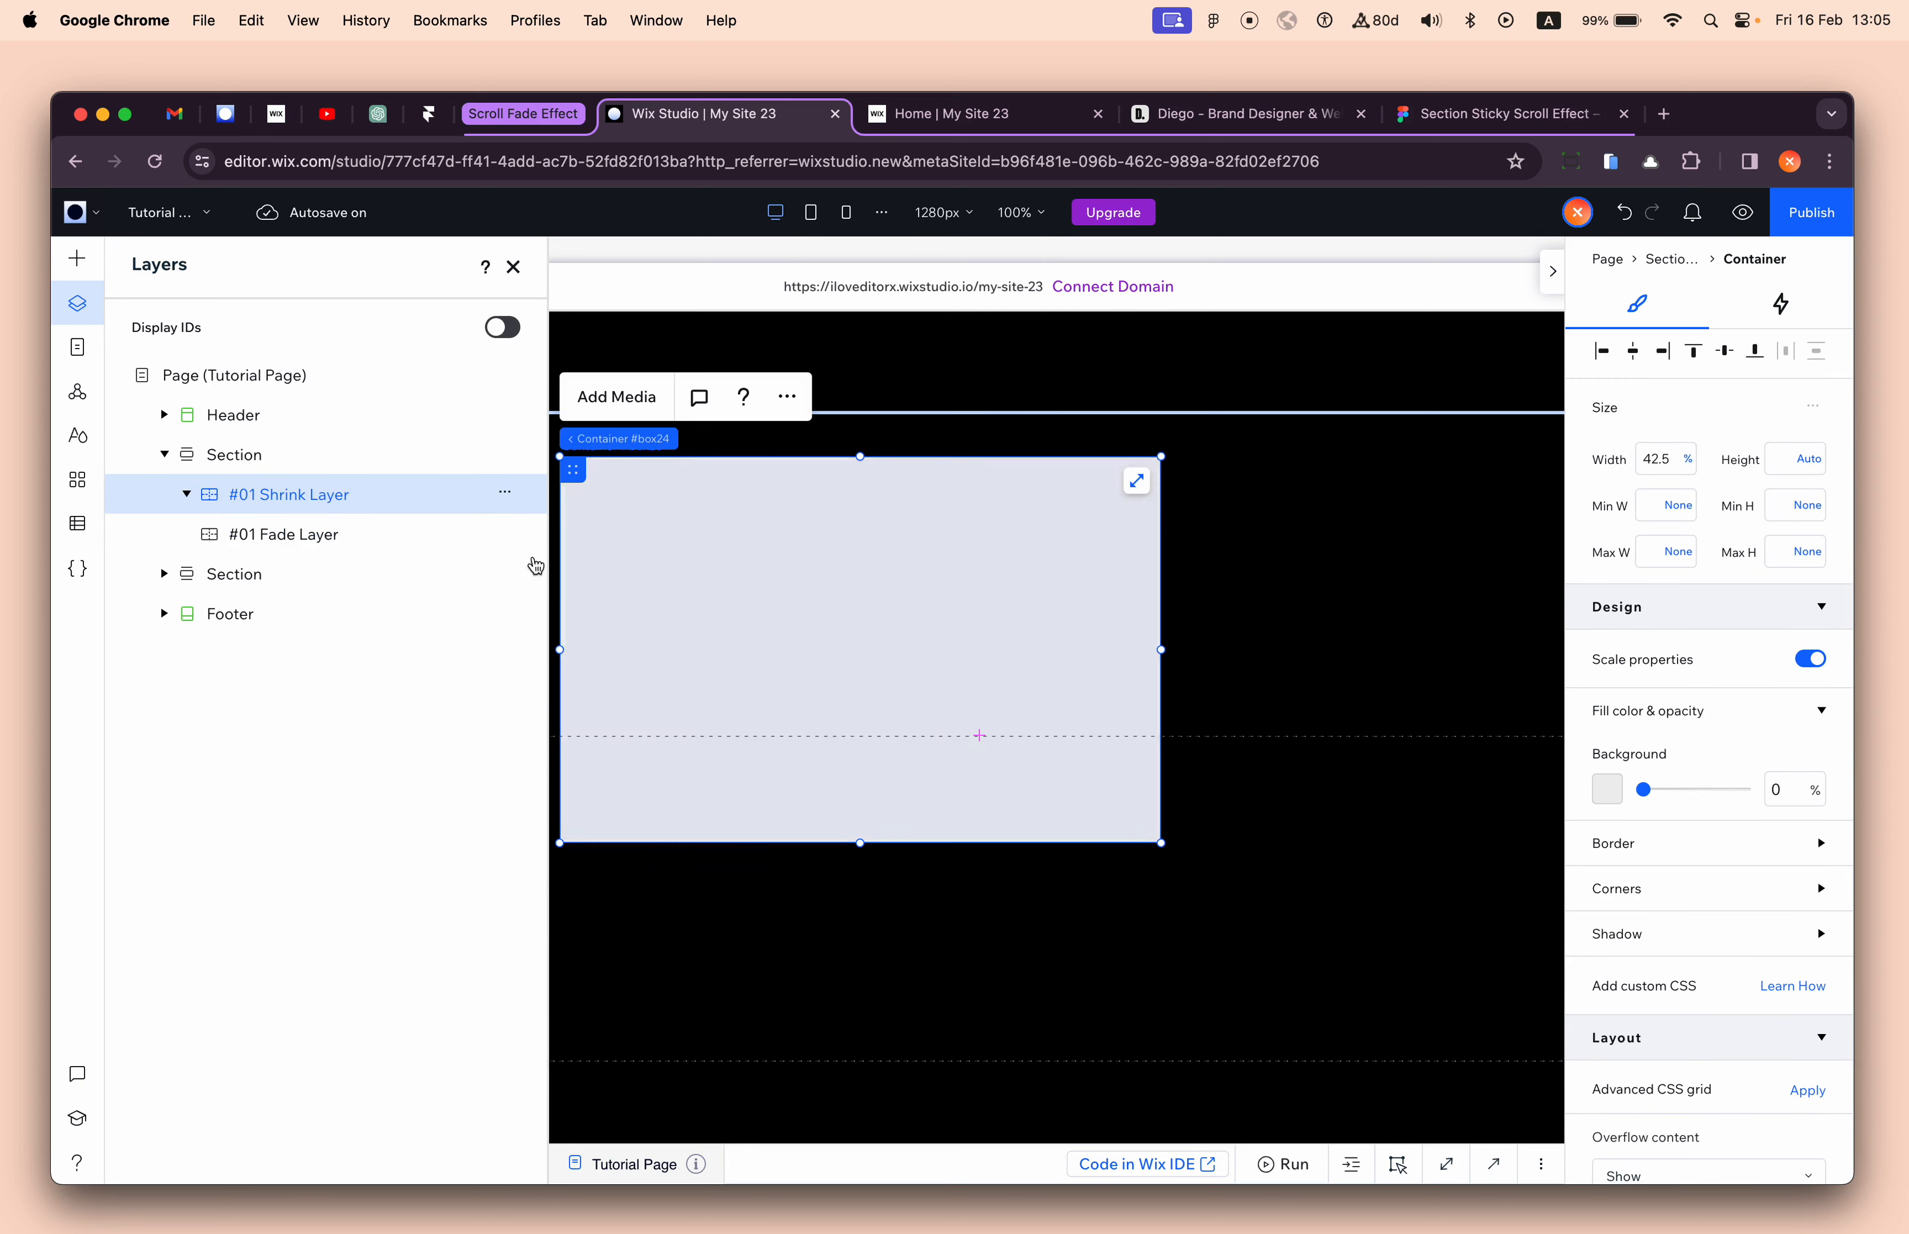
{"action": "left_click", "coordinate": [514, 267]}
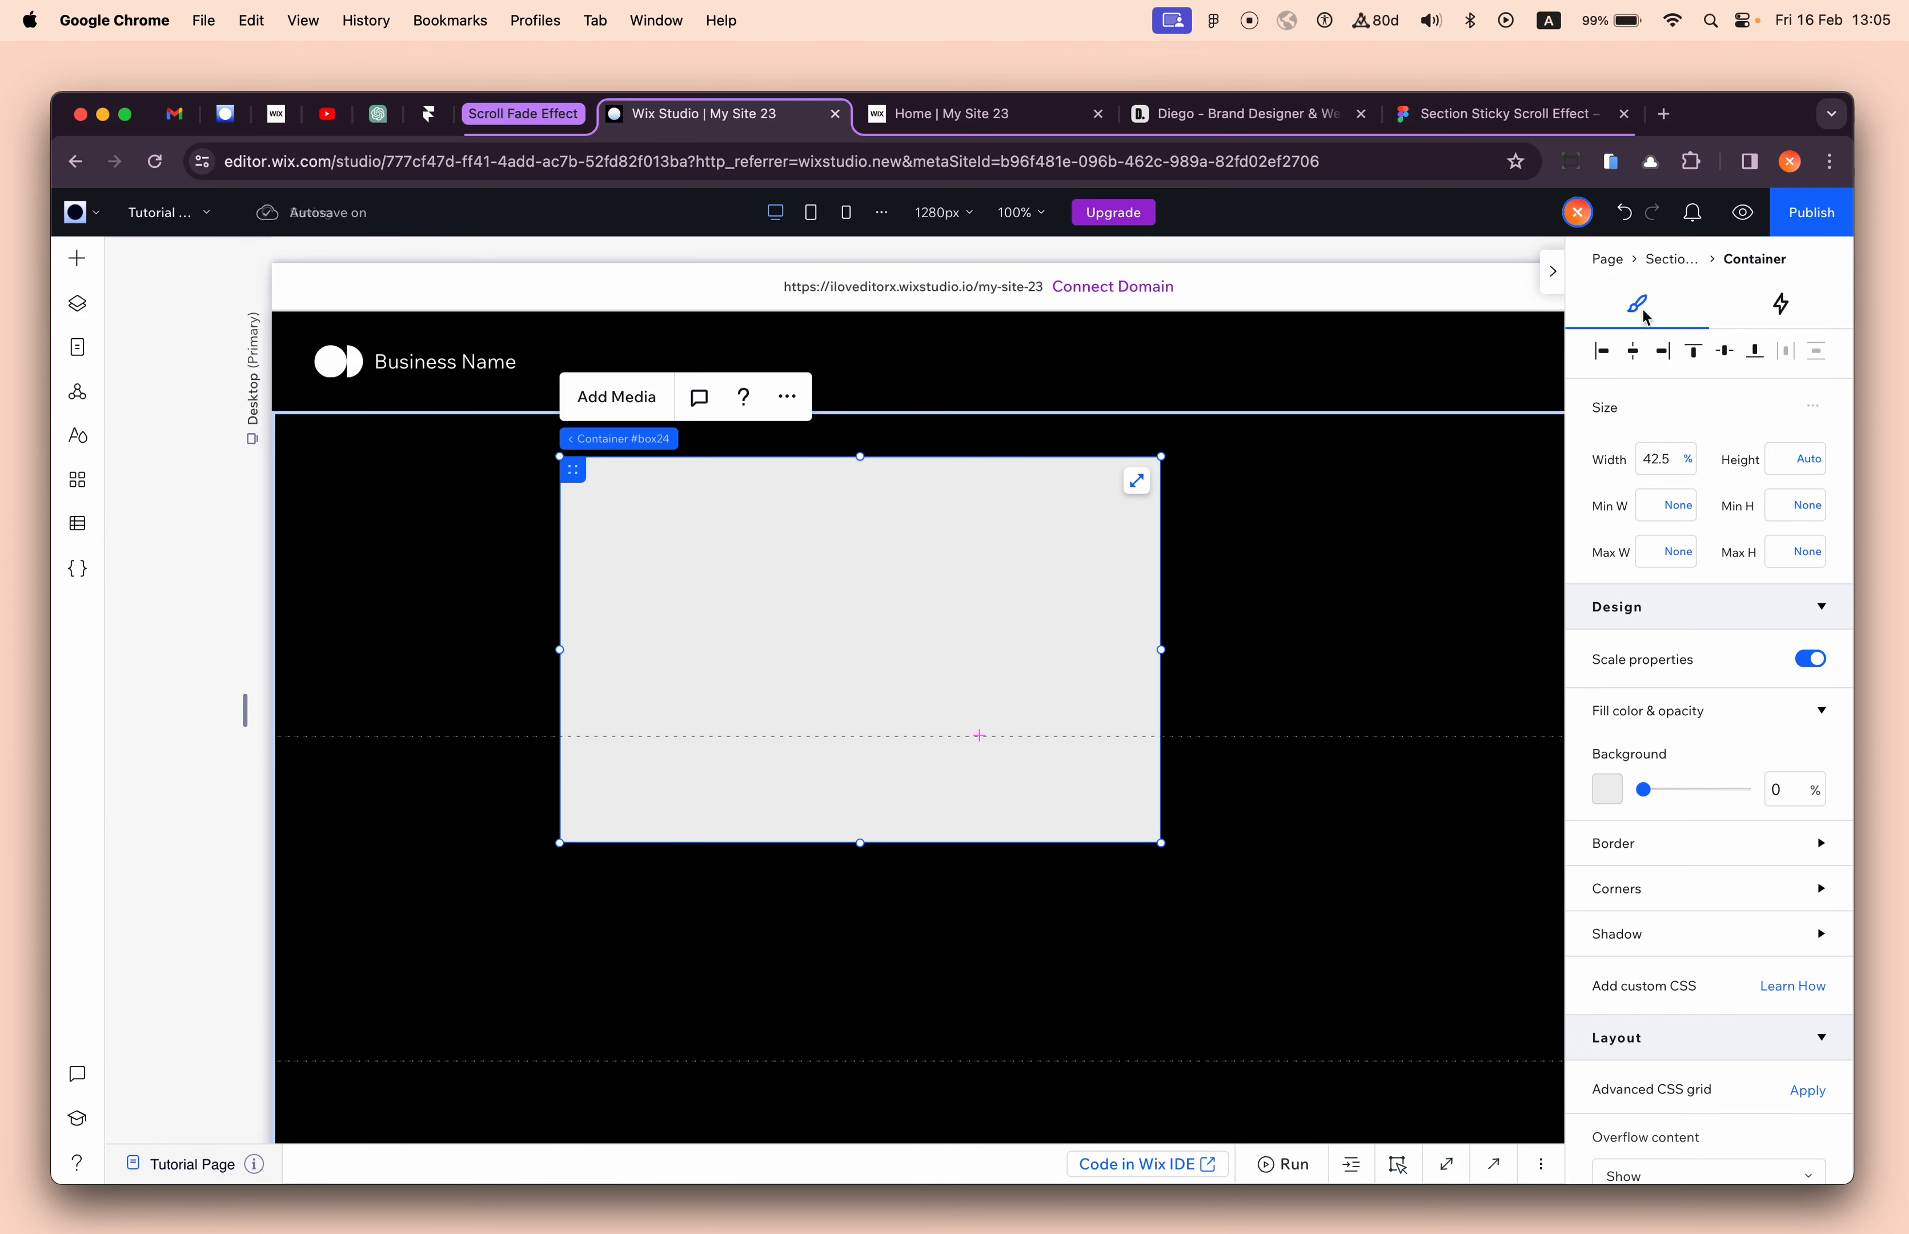
{"action": "left_click", "coordinate": [1606, 357]}
{"action": "left_click", "coordinate": [1697, 358]}
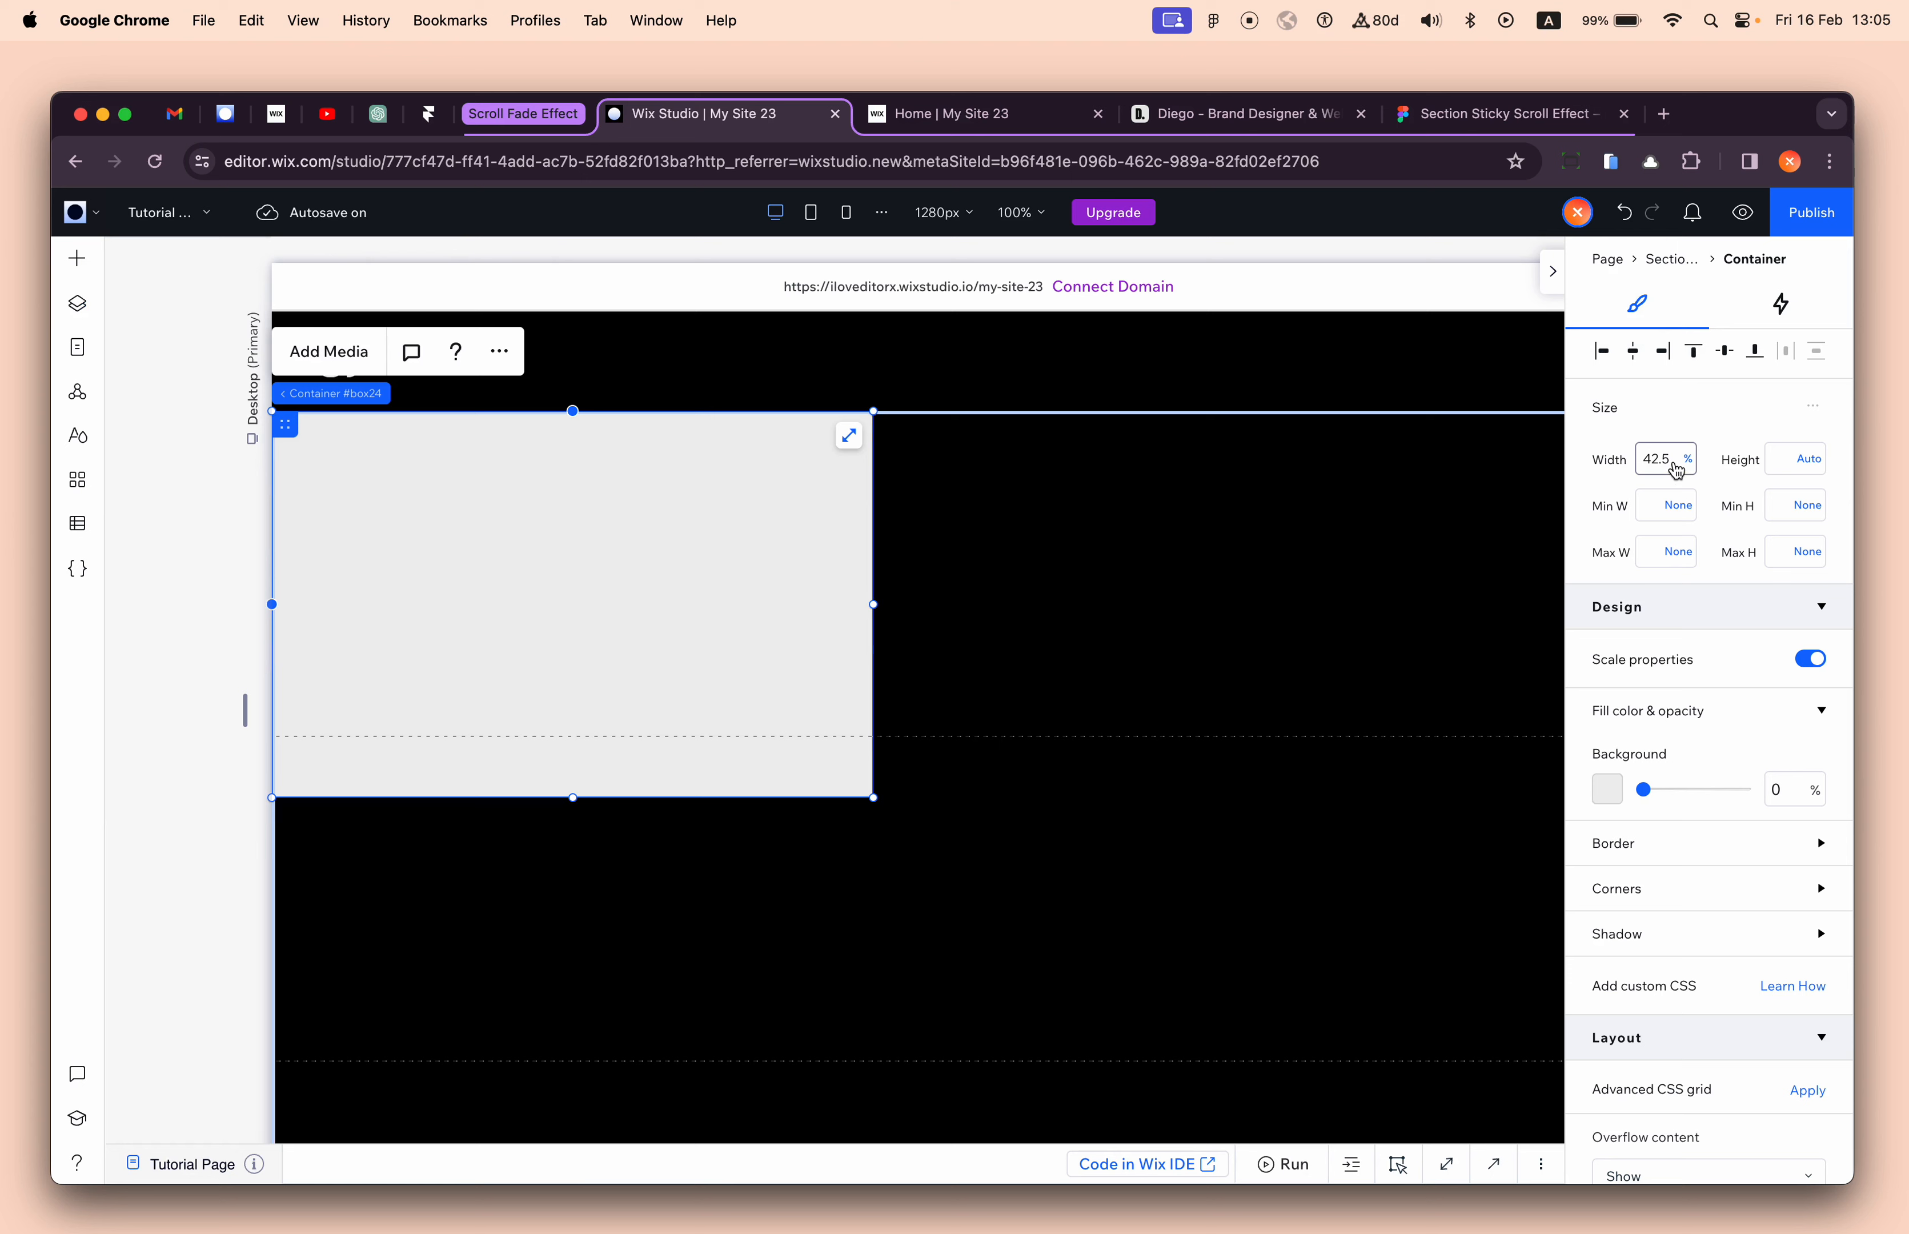
- Set the #01 Shrink Layer's width to 100% and its minimum height to 100 vh
{"action": "left_click", "coordinate": [1676, 470]}
{"action": "type", "text": "100"}
{"action": "key", "text": "Return"}
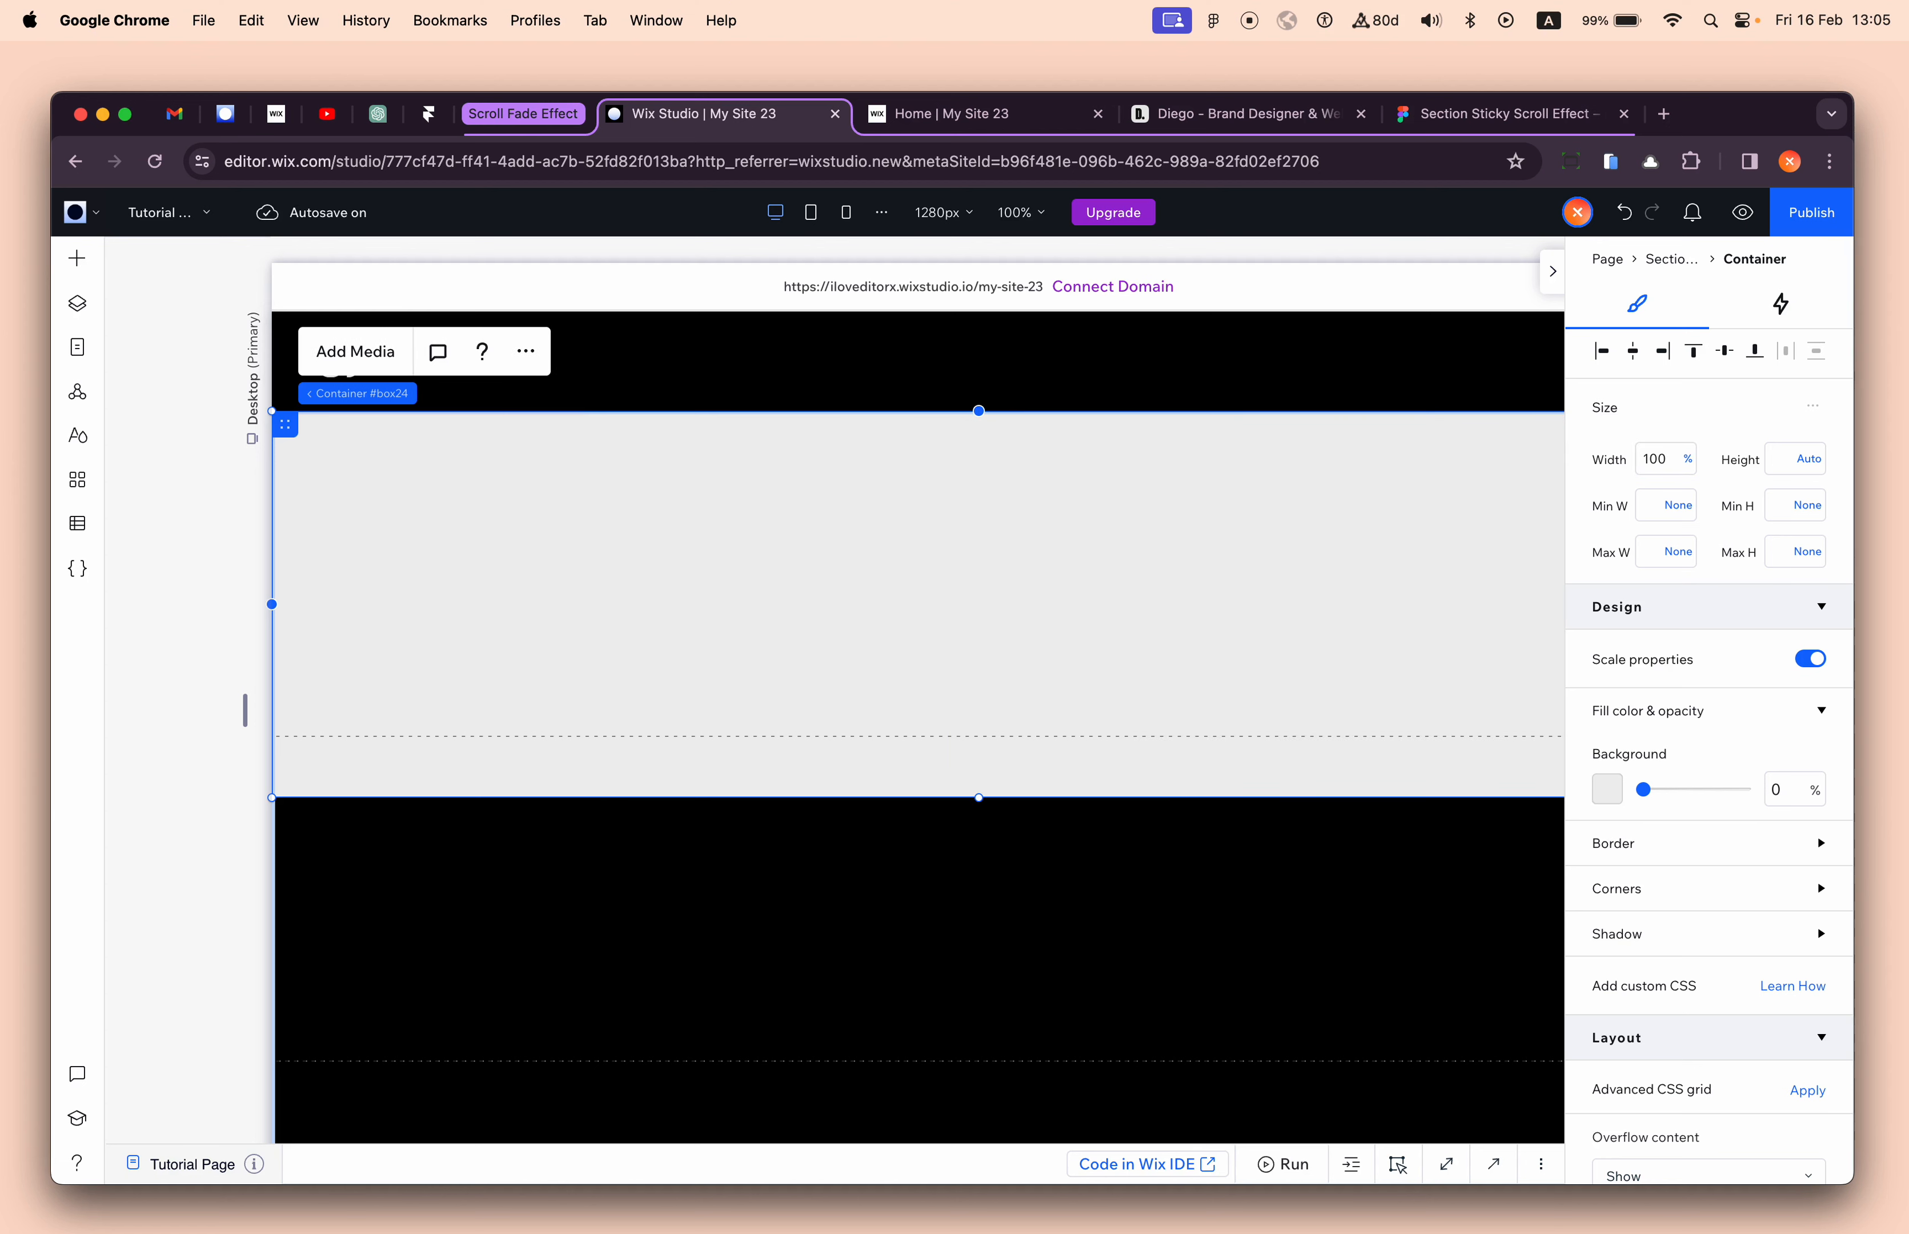
{"action": "left_click", "coordinate": [1797, 514]}
{"action": "left_click", "coordinate": [1795, 434]}
{"action": "type", "text": "100"}
{"action": "key", "text": "Return"}
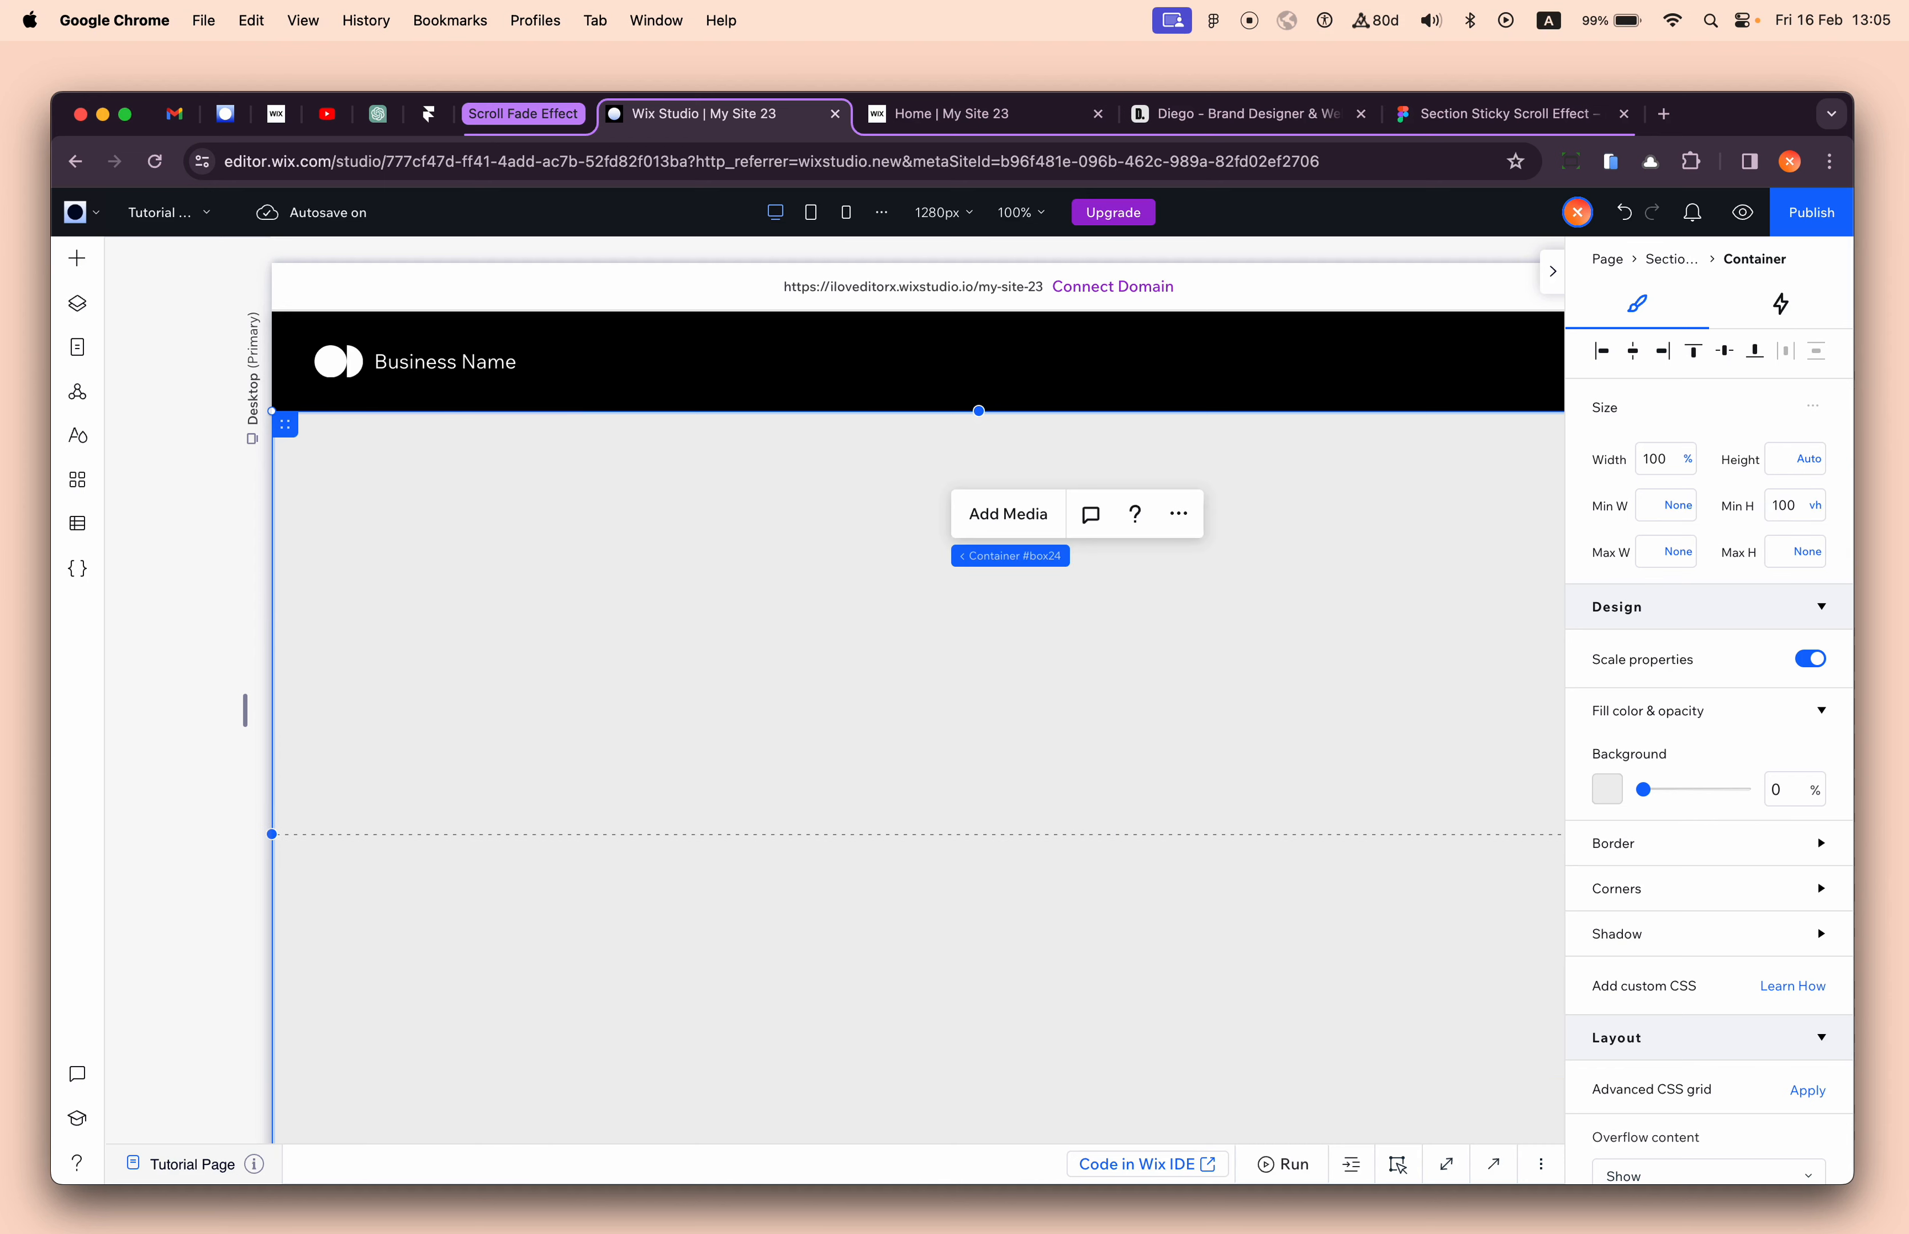
- Examine the #01 Shrink Layer's extent on the page and its location in the grid cells
{"action": "scroll", "coordinate": [1288, 788], "scroll_direction": "down", "scroll_amount": 3}
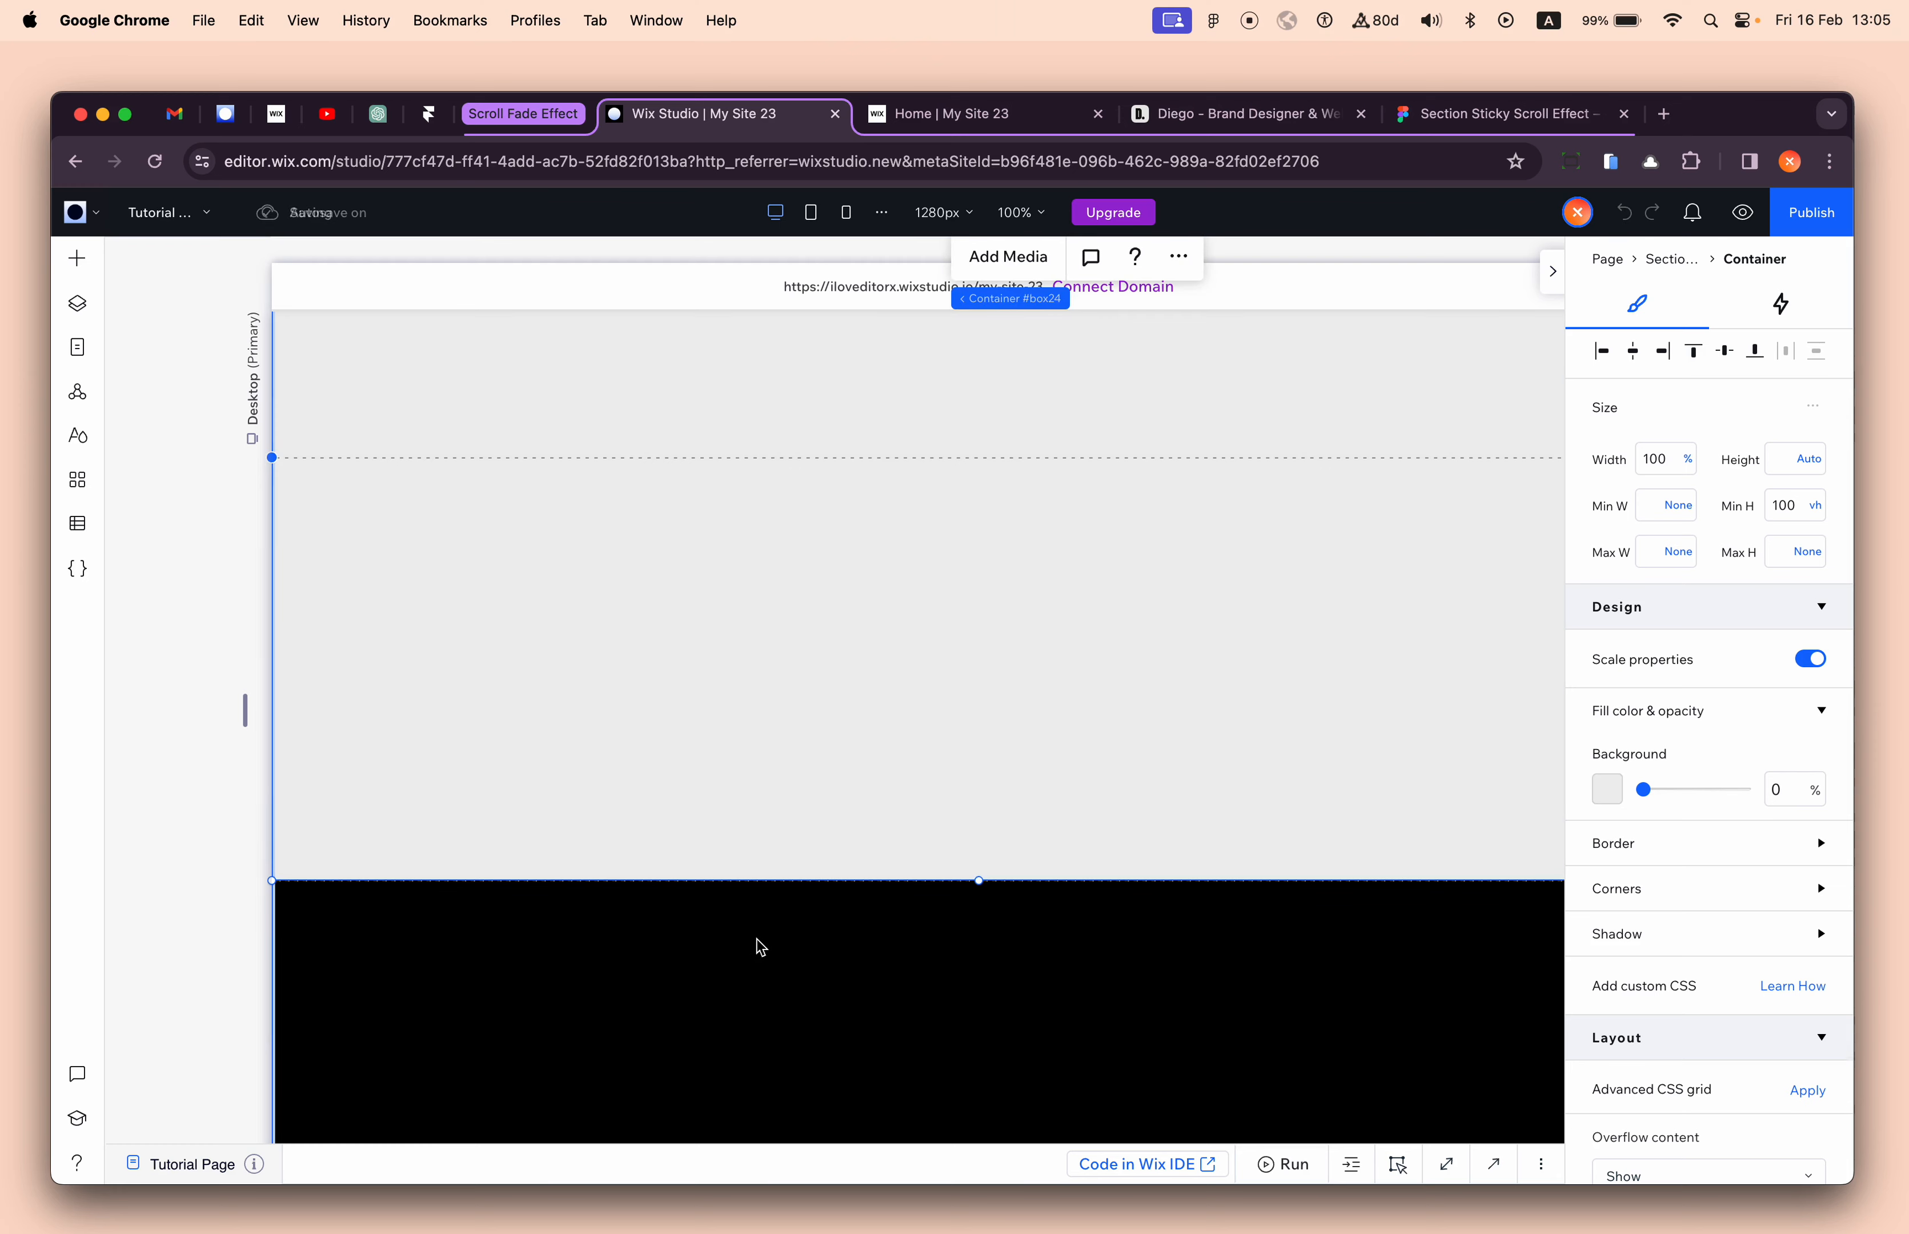
{"action": "scroll", "coordinate": [756, 940], "scroll_direction": "up", "scroll_amount": 2}
{"action": "scroll", "coordinate": [1588, 760], "scroll_direction": "down", "scroll_amount": 6}
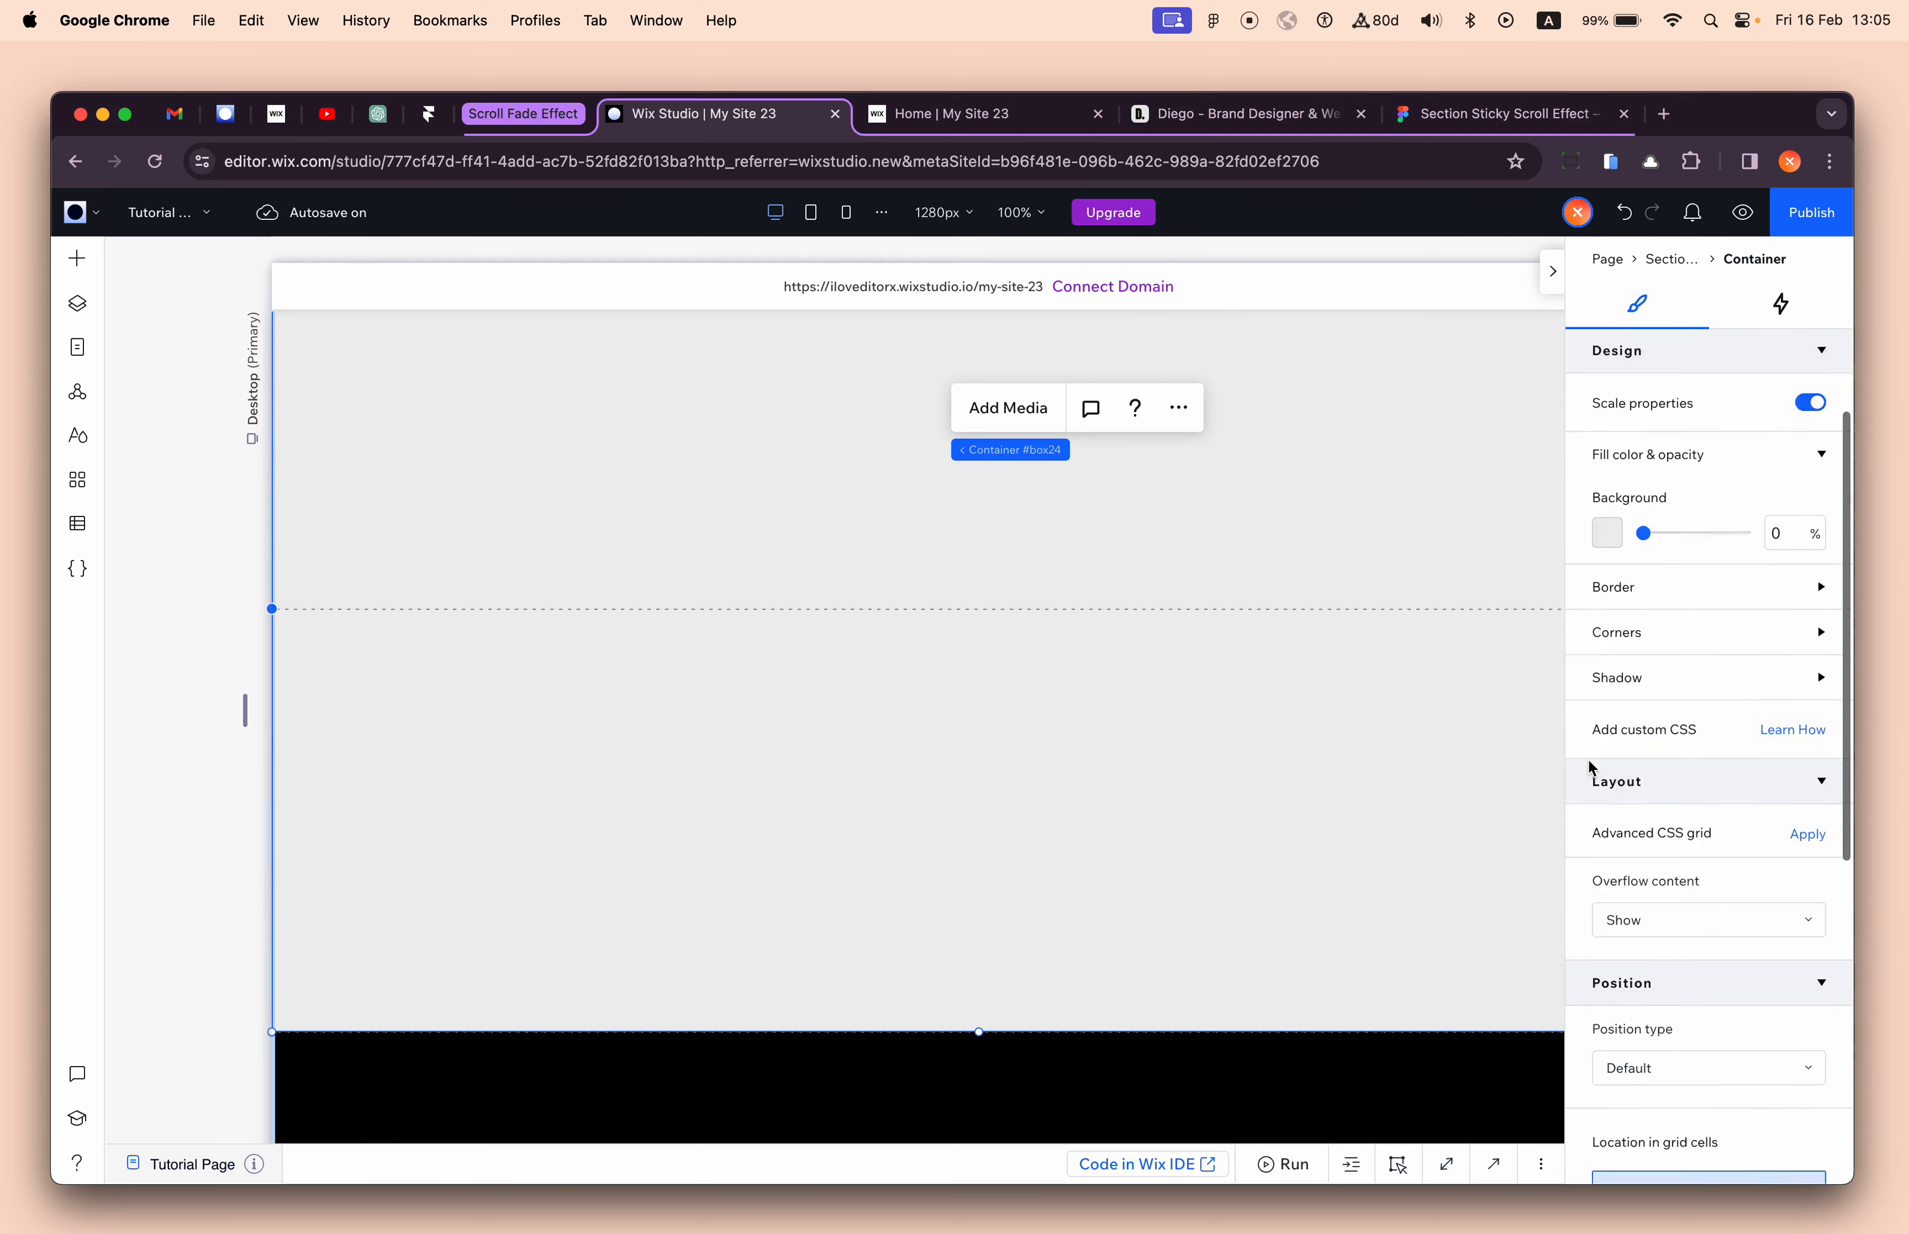
{"action": "scroll", "coordinate": [1592, 767], "scroll_direction": "down", "scroll_amount": 2}
{"action": "left_click", "coordinate": [1689, 786]}
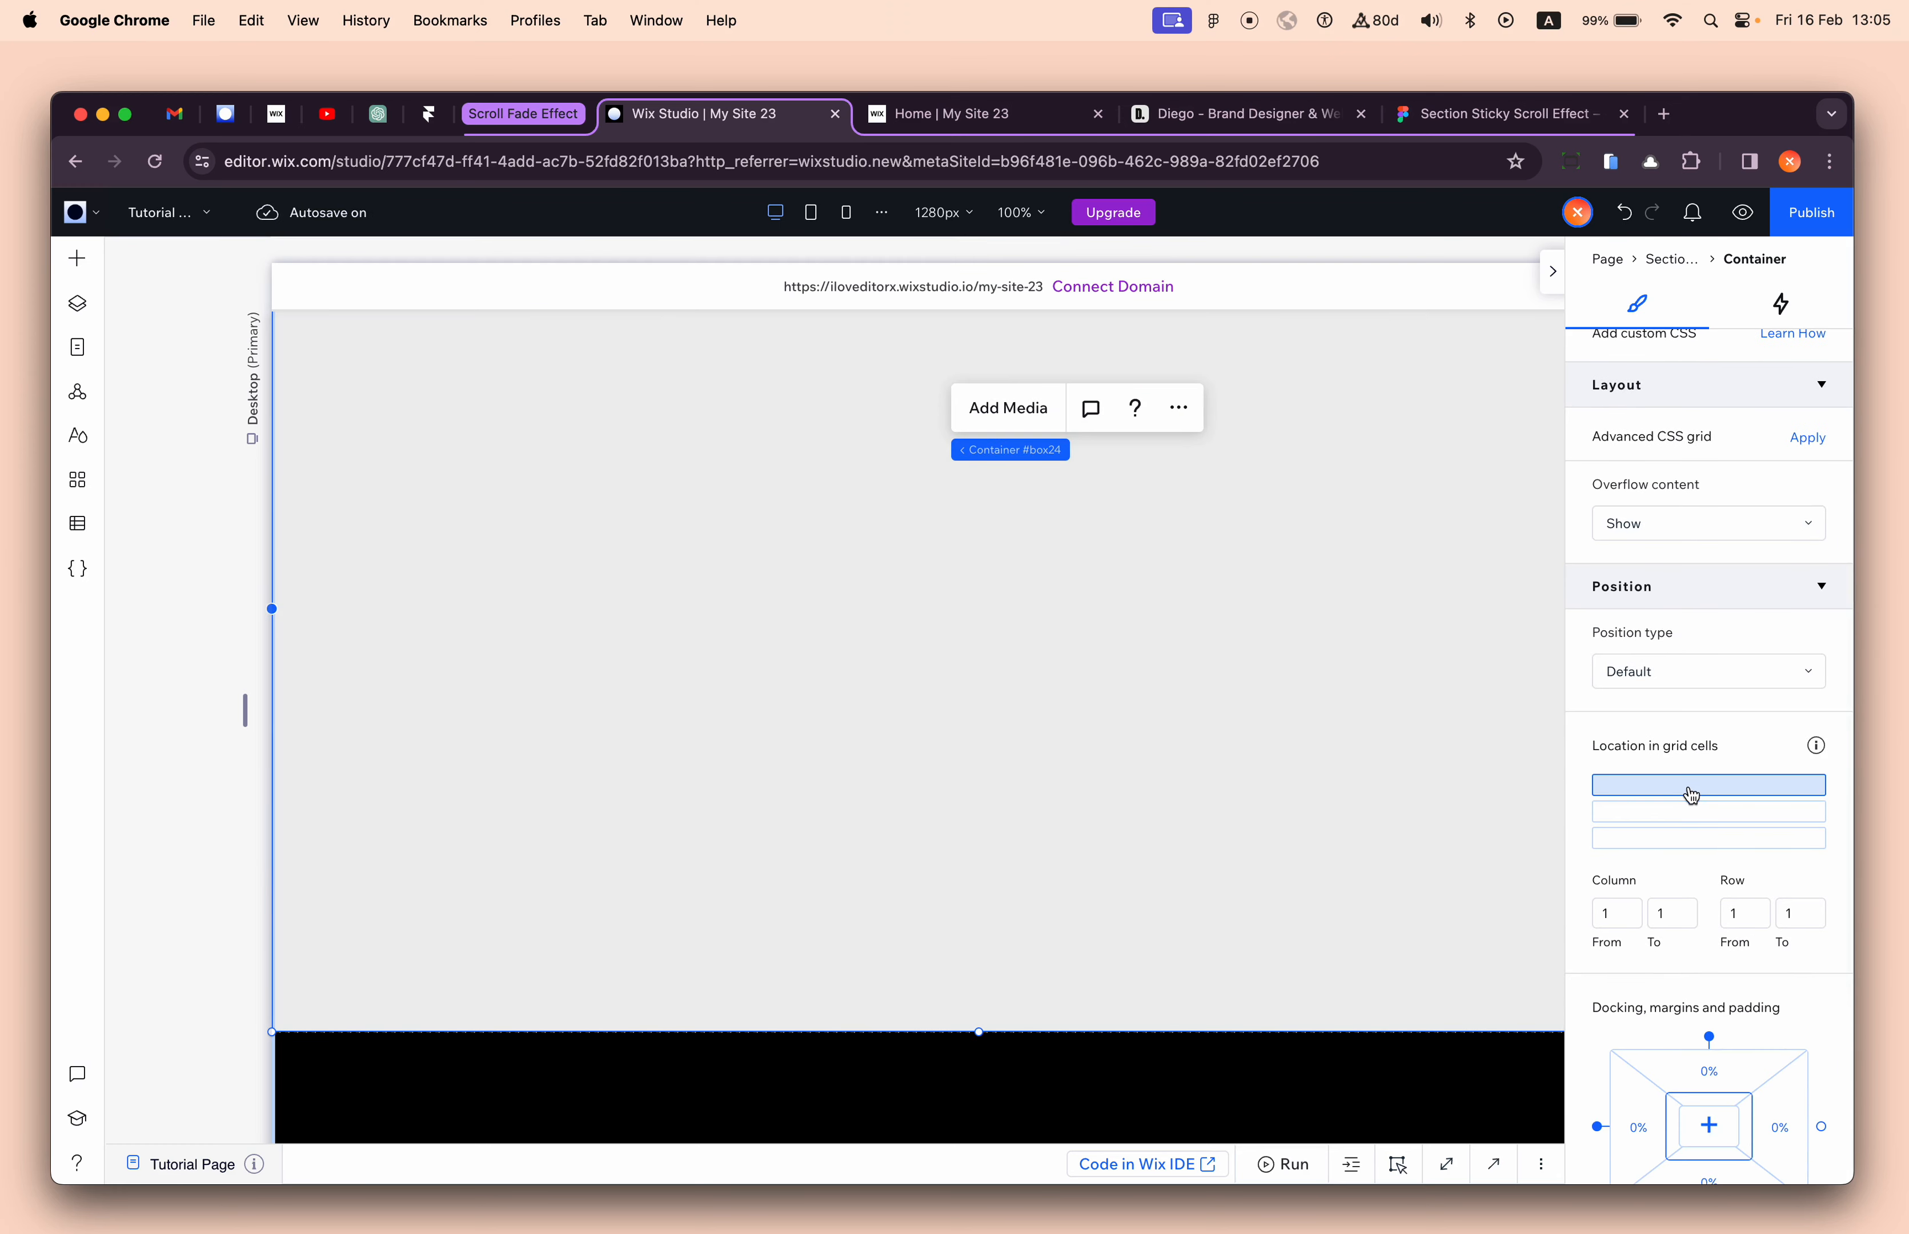
{"action": "scroll", "coordinate": [1298, 792], "scroll_direction": "down", "scroll_amount": 3}
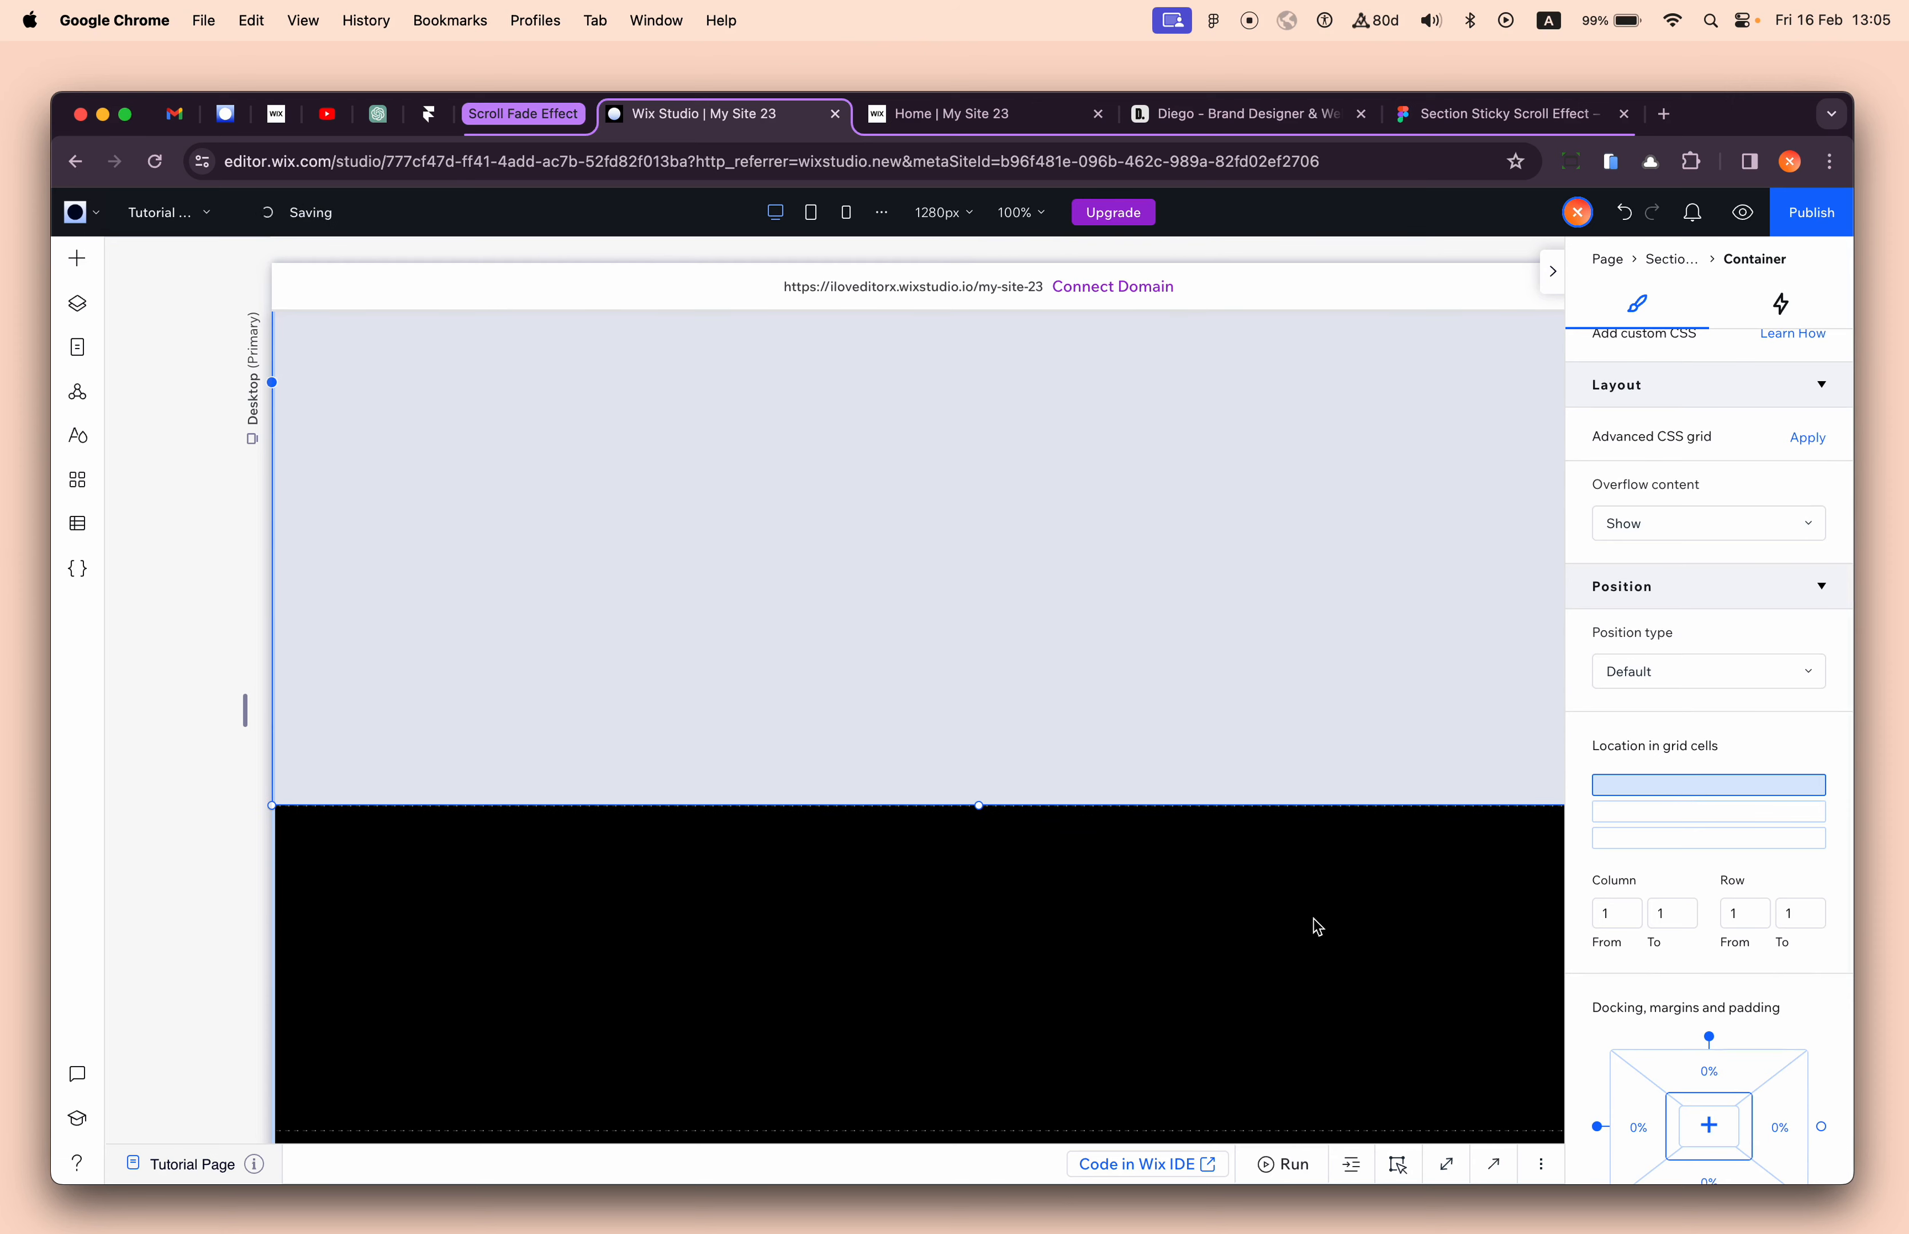
- Select the #01 Fade Layer and set its background opacity to 0%
{"action": "left_click", "coordinate": [1298, 703]}
{"action": "scroll", "coordinate": [1297, 702], "scroll_direction": "up", "scroll_amount": 5}
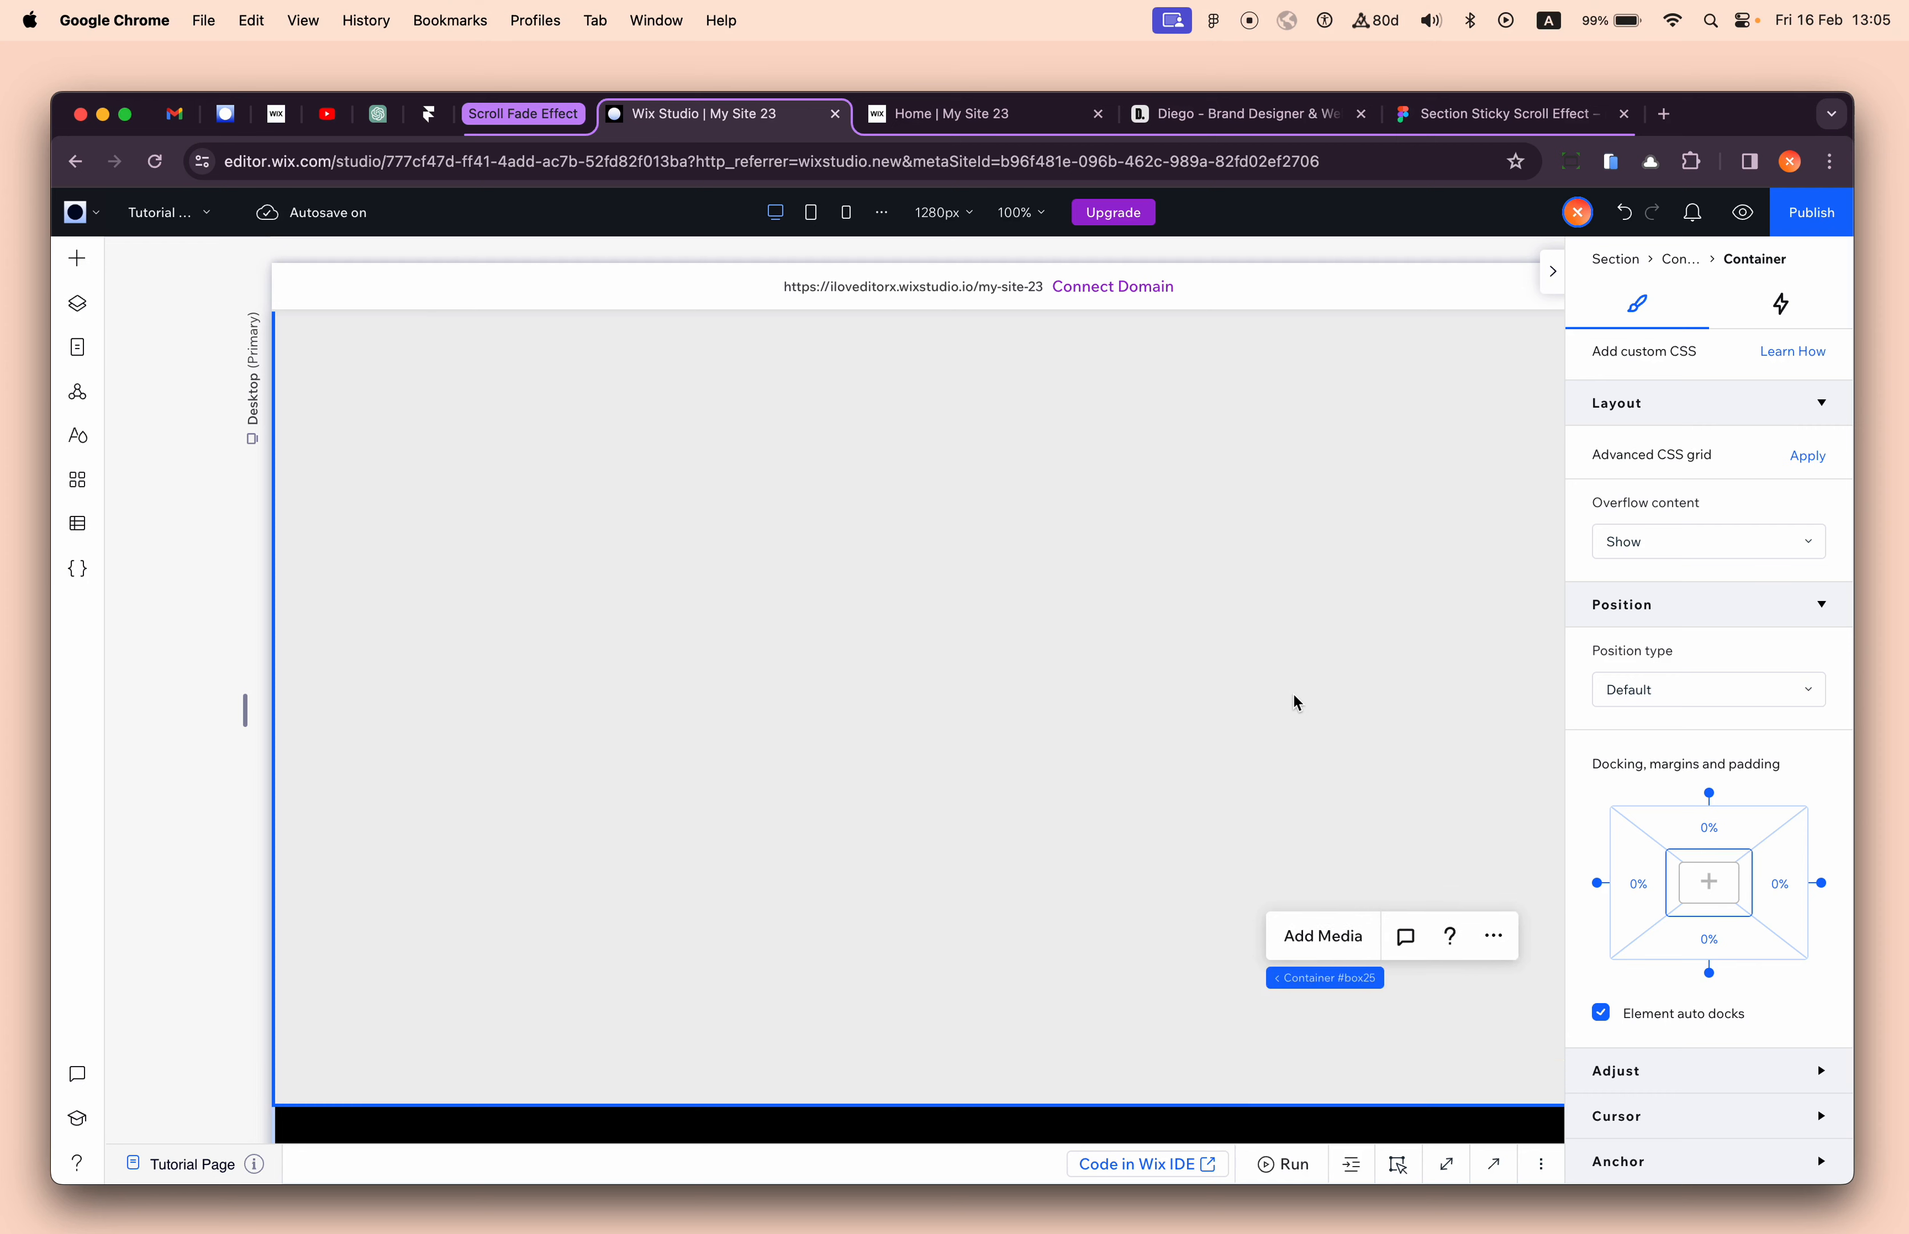
{"action": "left_click", "coordinate": [77, 305]}
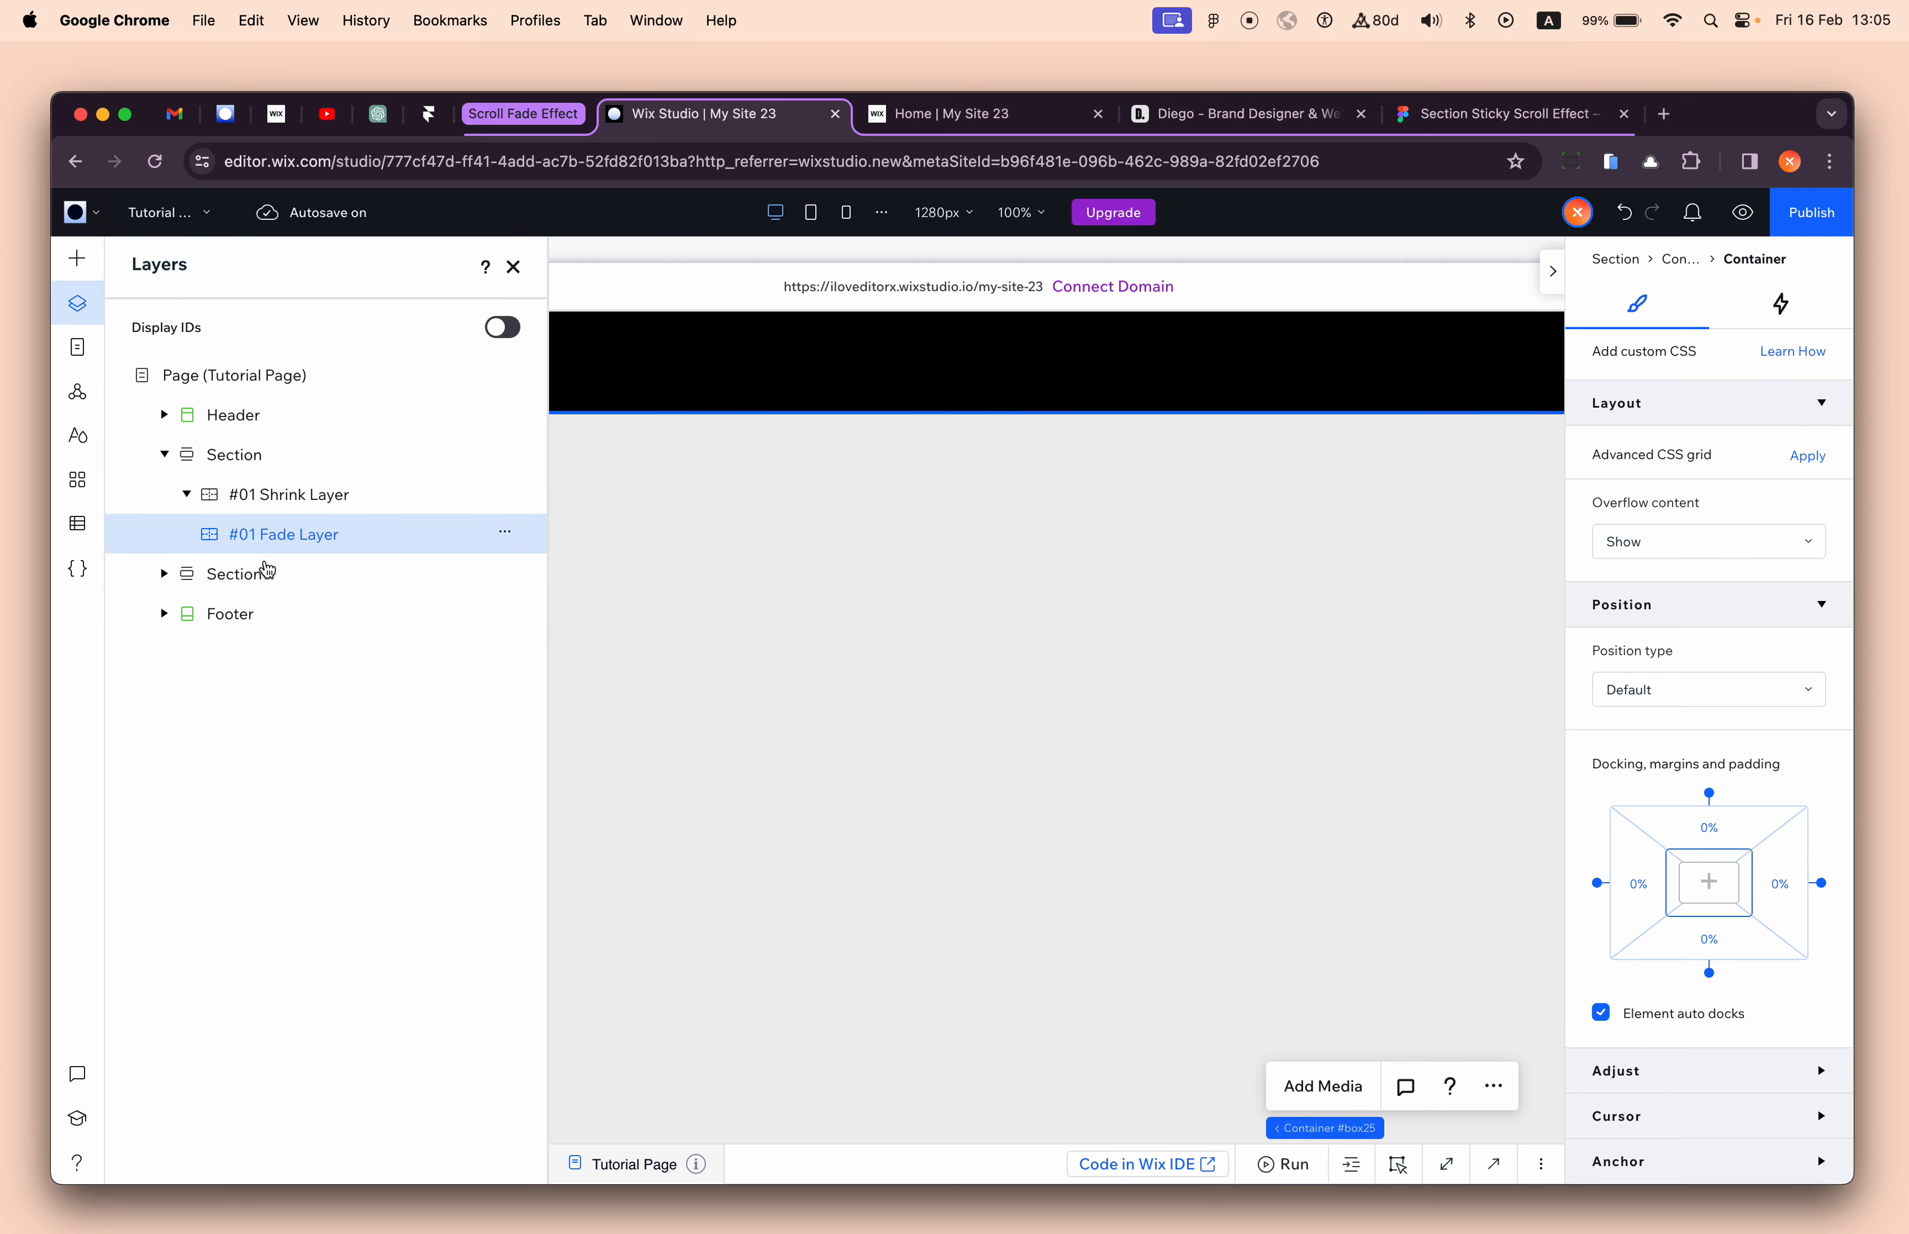
{"action": "scroll", "coordinate": [1713, 332], "scroll_direction": "up", "scroll_amount": 7}
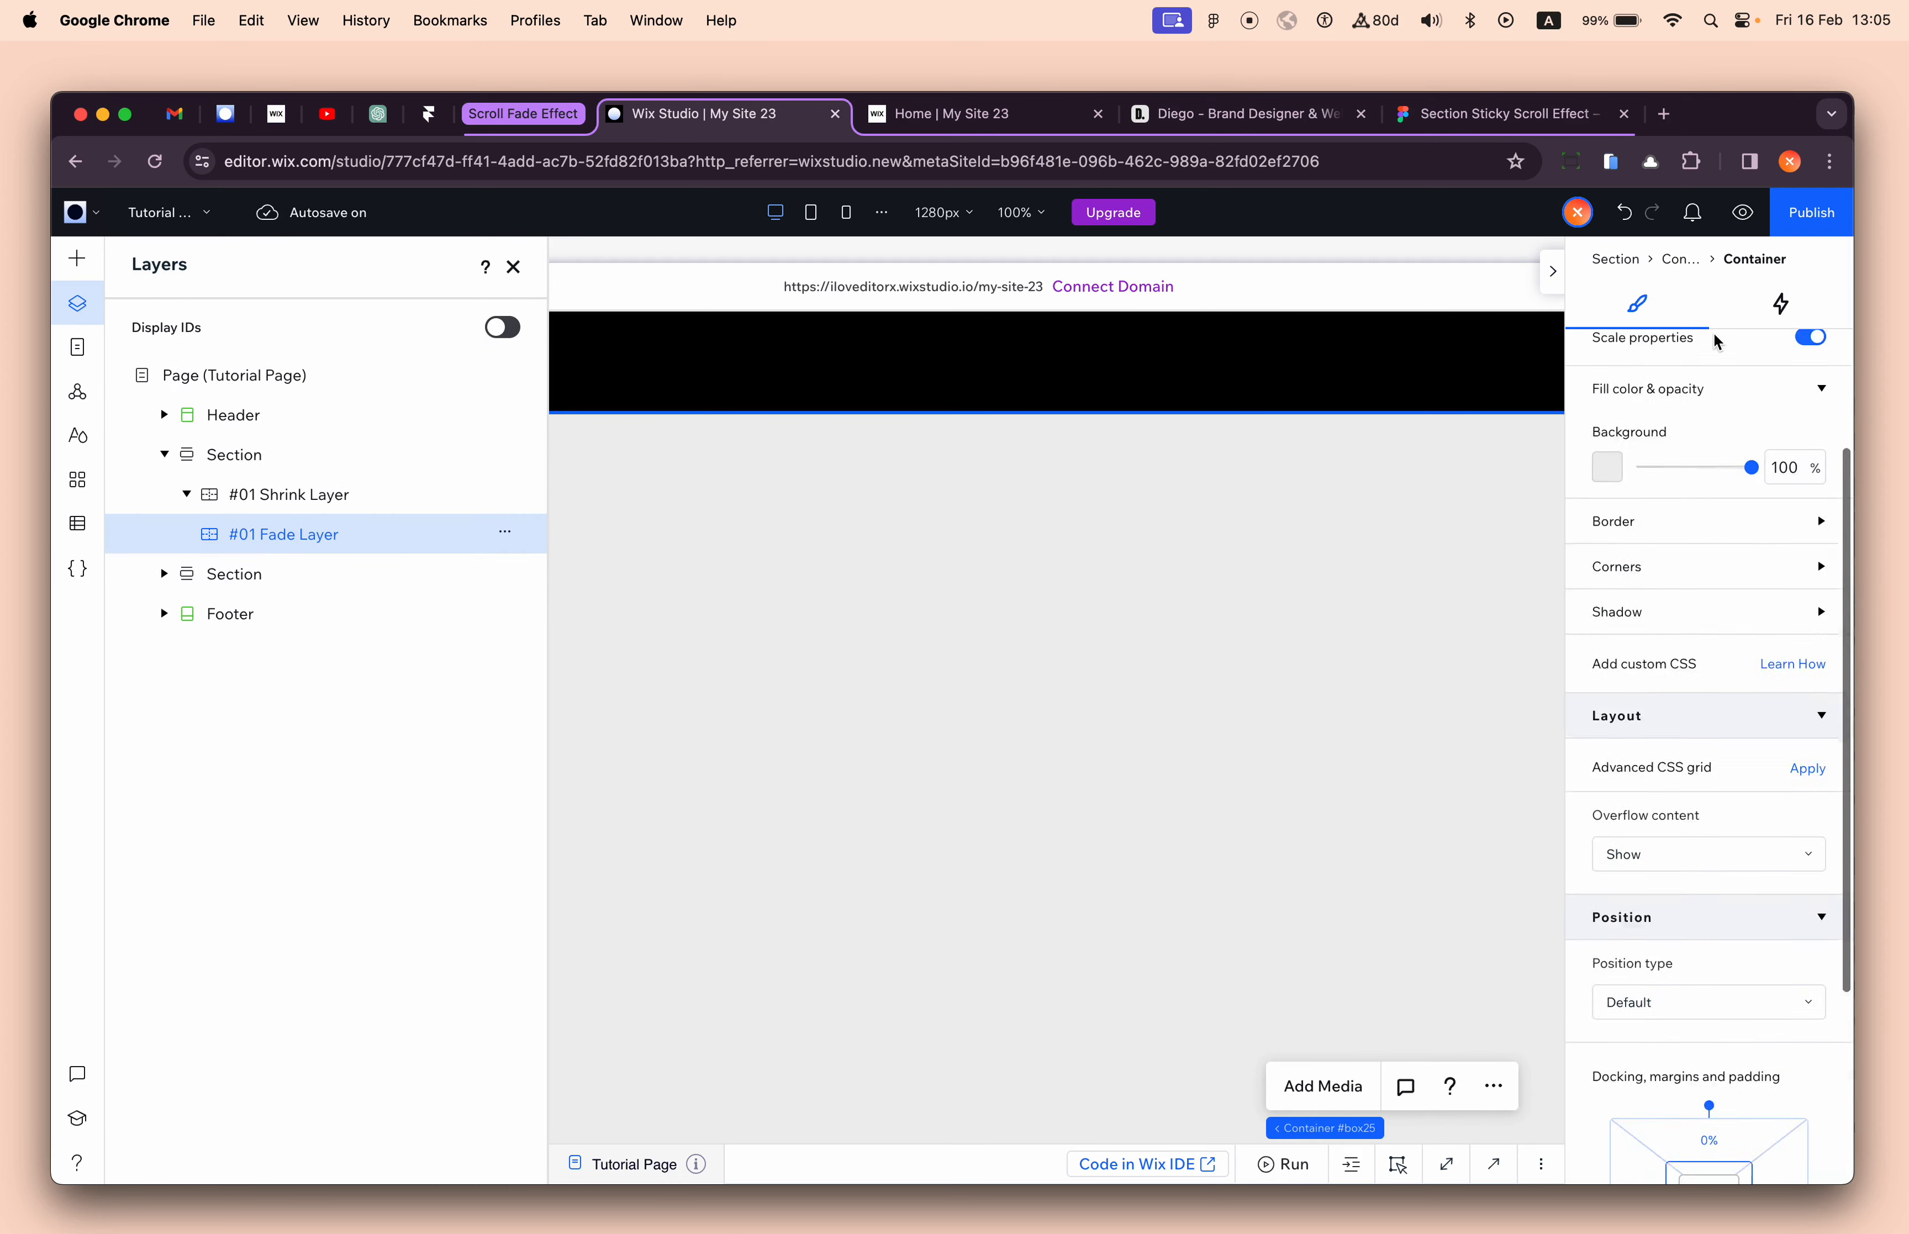
{"action": "left_click", "coordinate": [1802, 742]}
{"action": "type", "text": "0"}
{"action": "key", "text": "Return"}
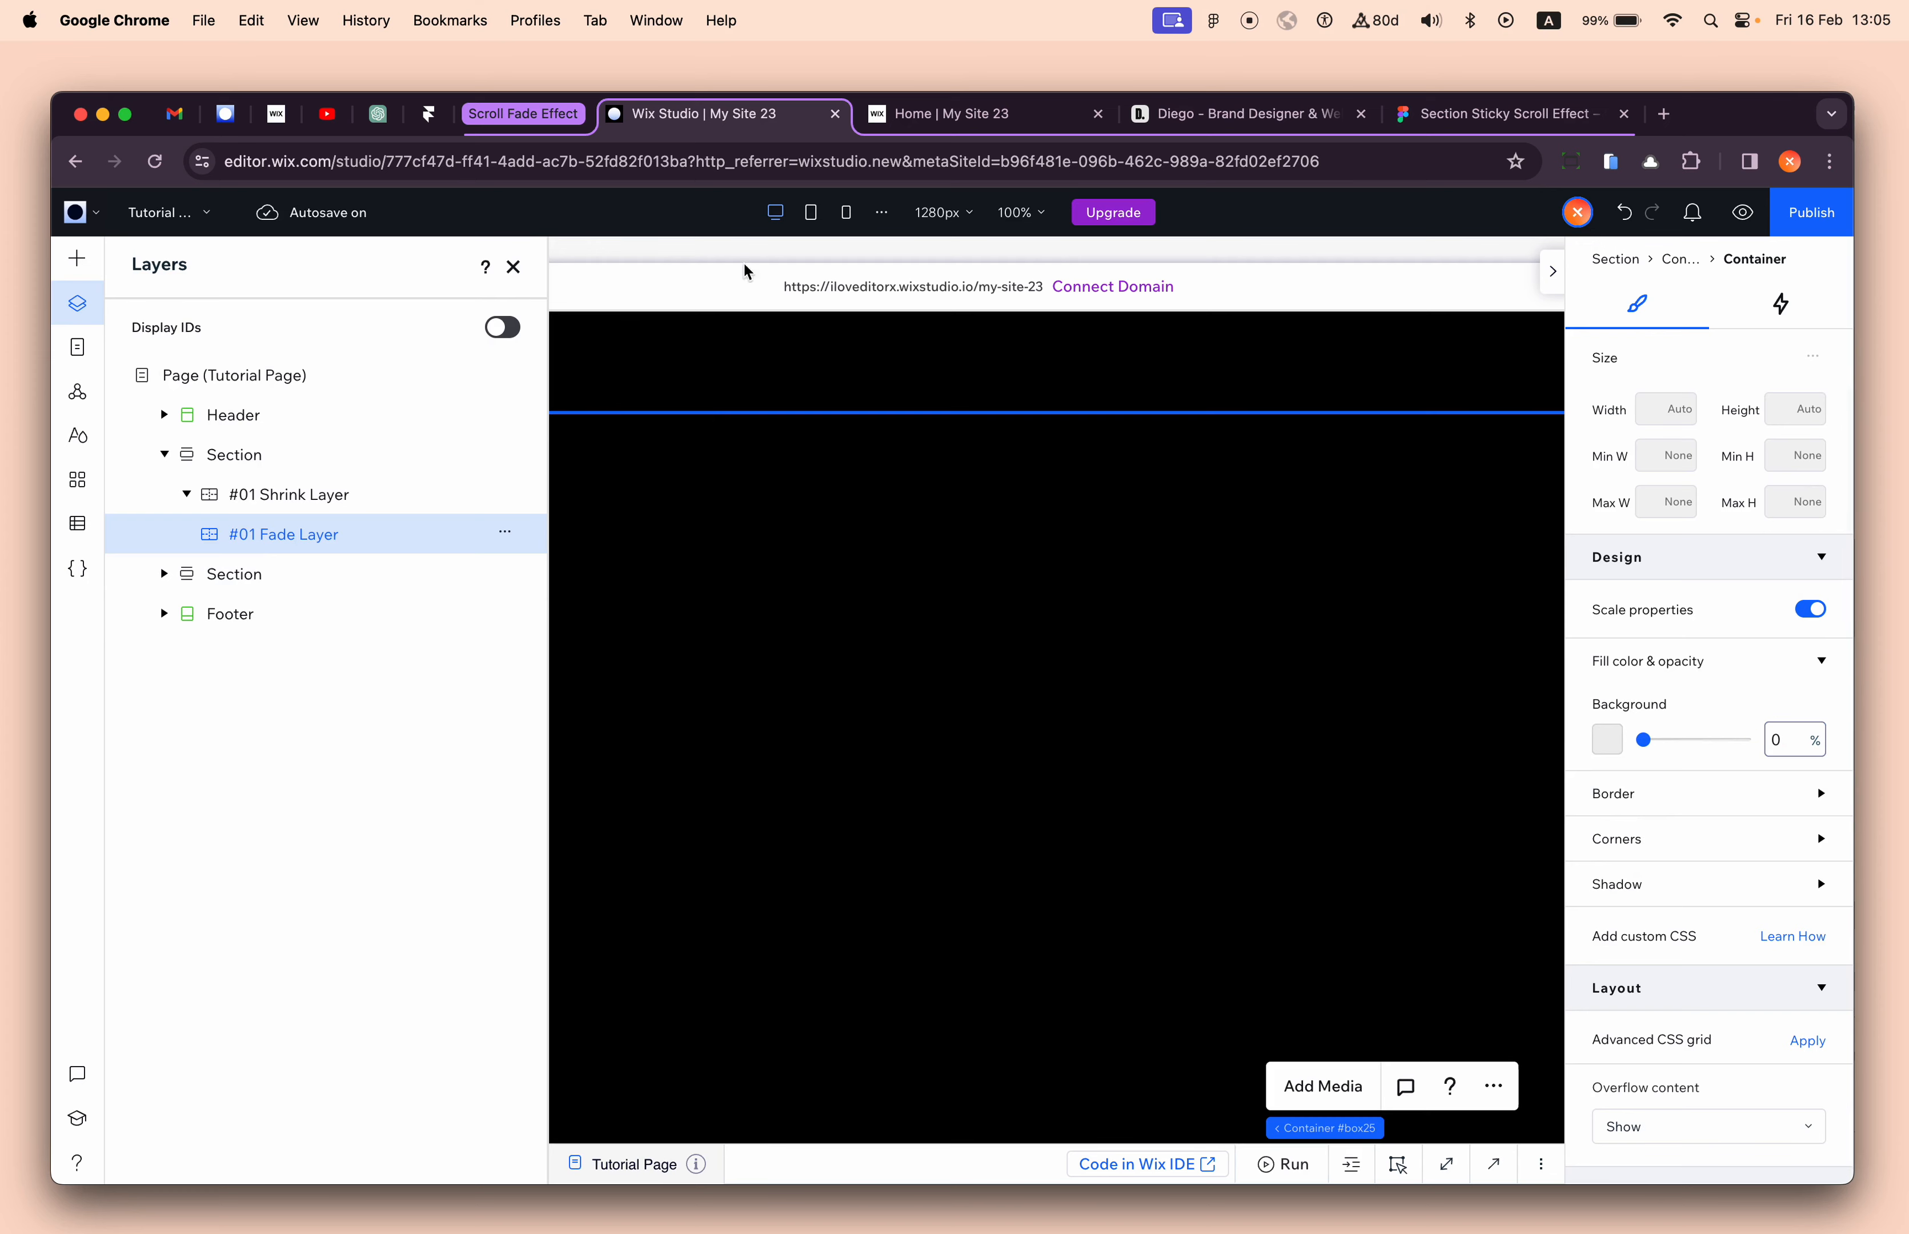
- Look over the section, select the #01 Shrink Layer container and show it in the page layers
{"action": "left_click", "coordinate": [513, 267]}
{"action": "scroll", "coordinate": [593, 772], "scroll_direction": "down", "scroll_amount": 5}
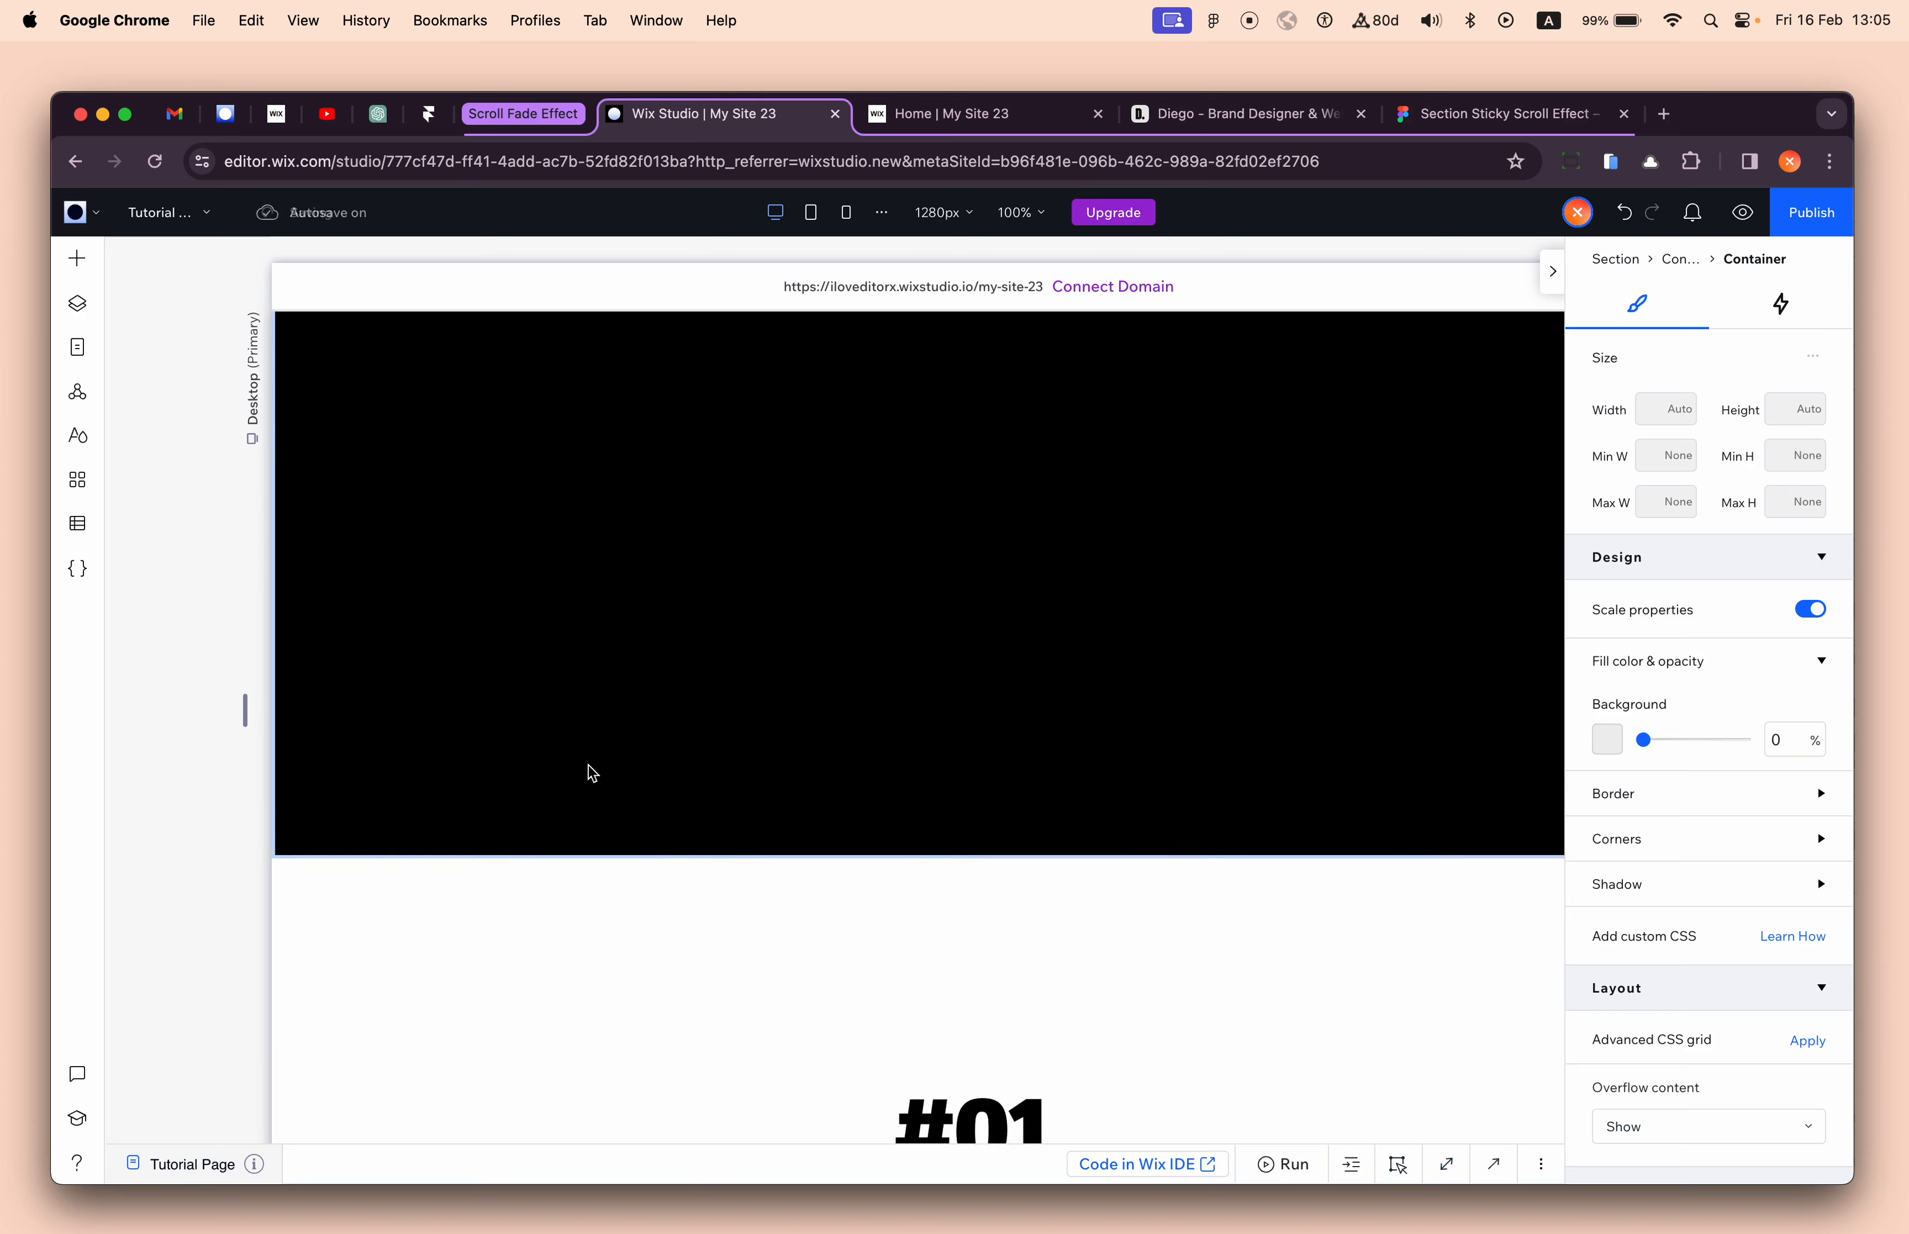
{"action": "scroll", "coordinate": [593, 773], "scroll_direction": "down", "scroll_amount": 3}
{"action": "scroll", "coordinate": [593, 773], "scroll_direction": "up", "scroll_amount": 10}
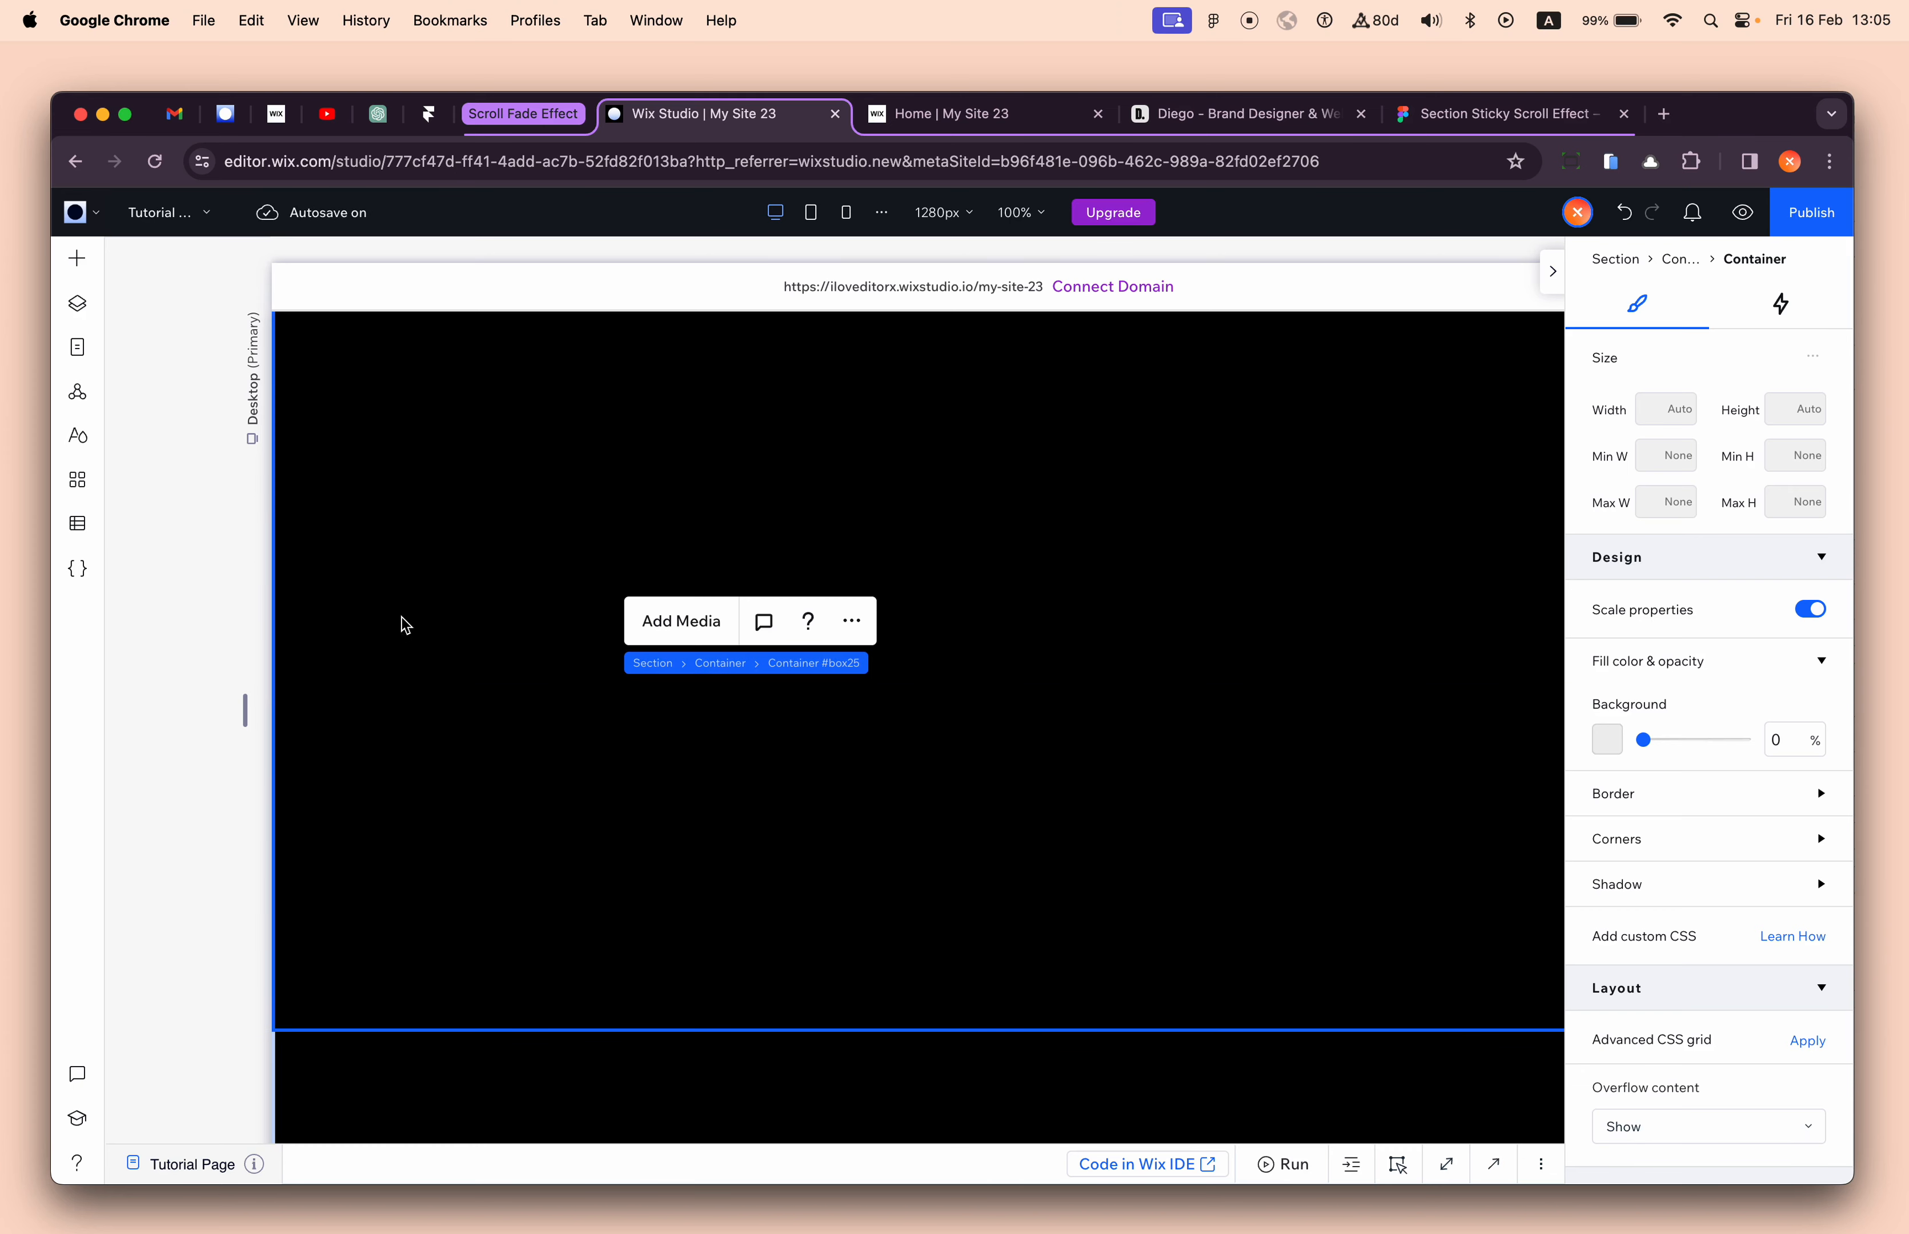
{"action": "left_click", "coordinate": [725, 676]}
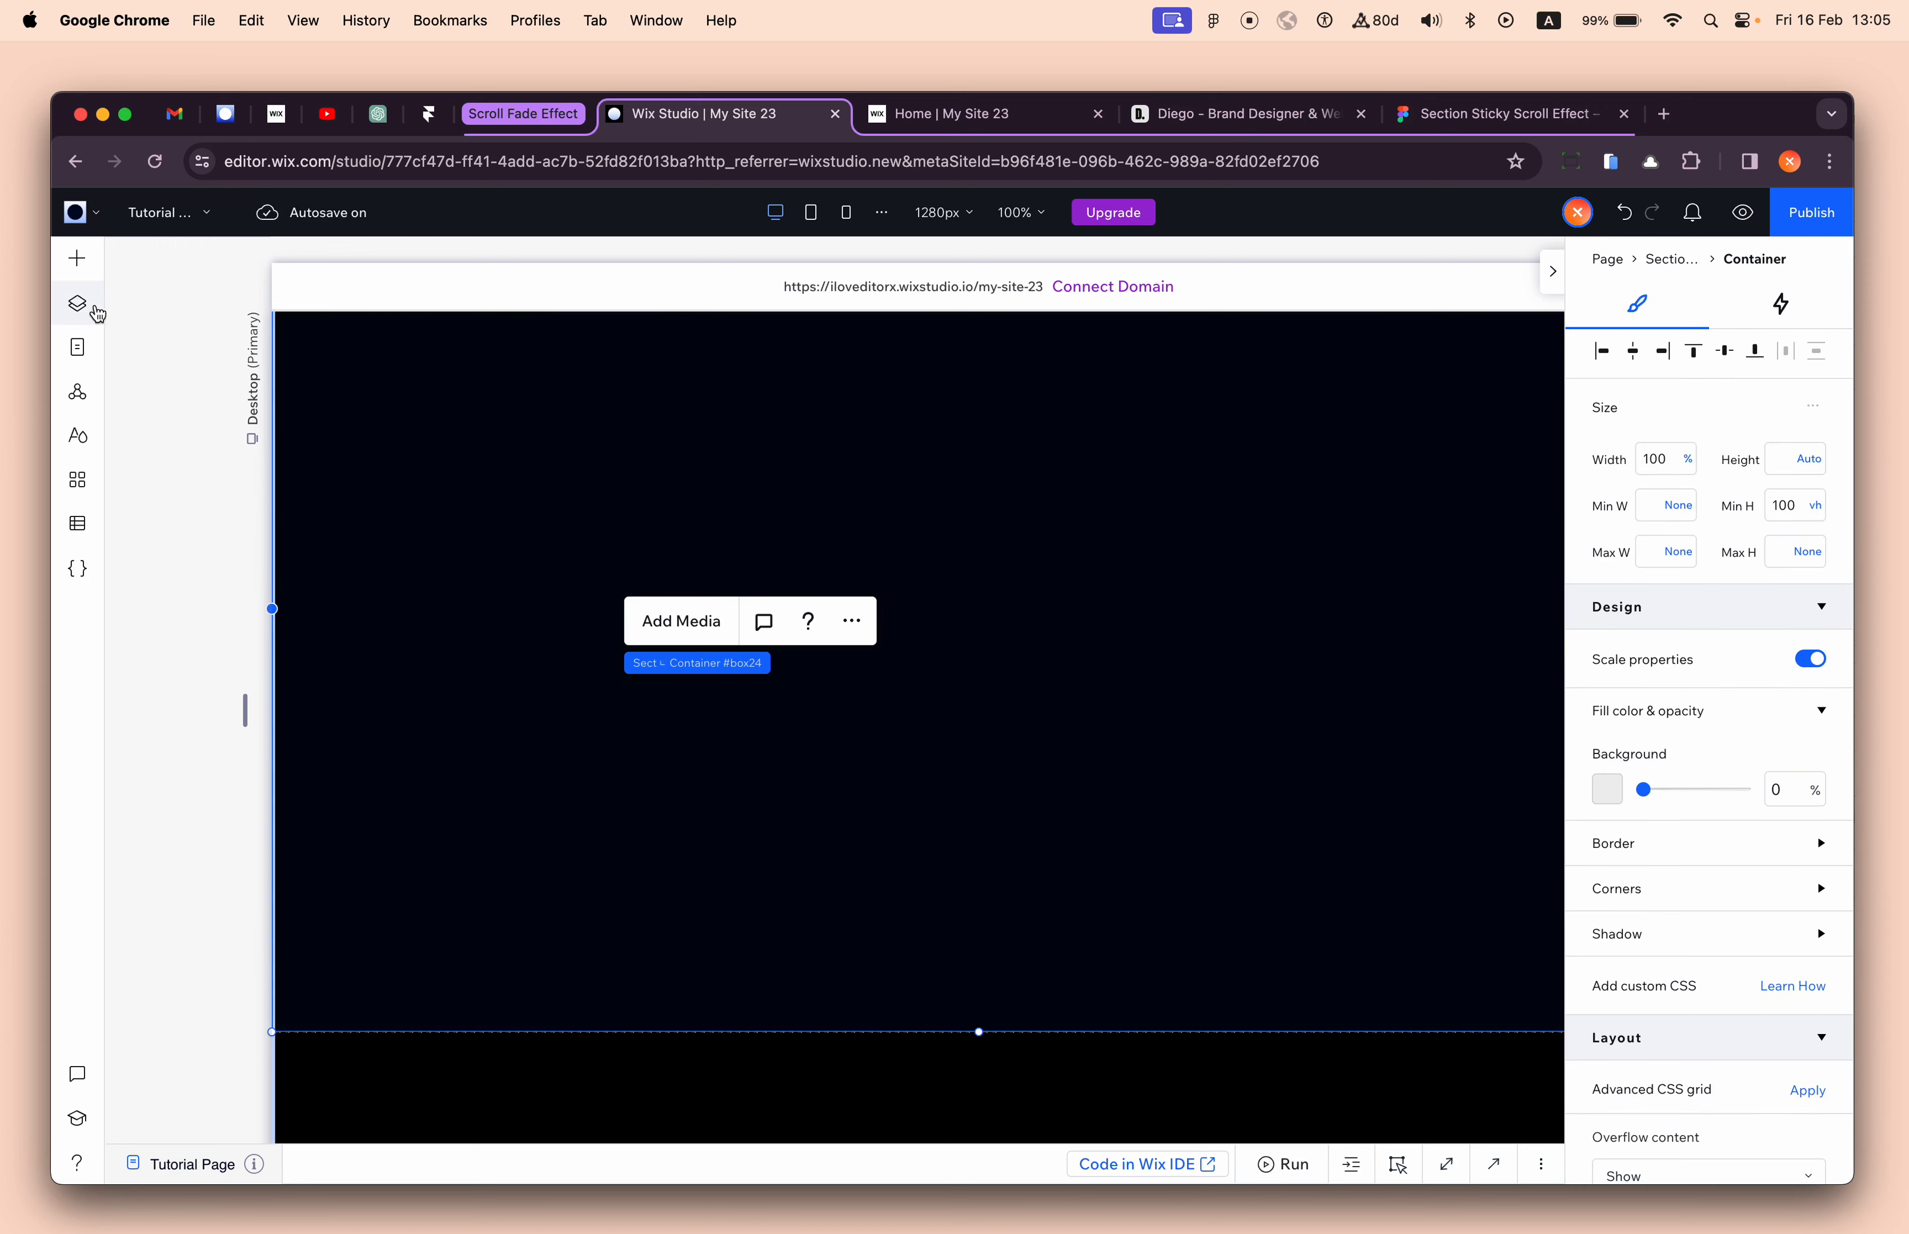
{"action": "left_click", "coordinate": [77, 303]}
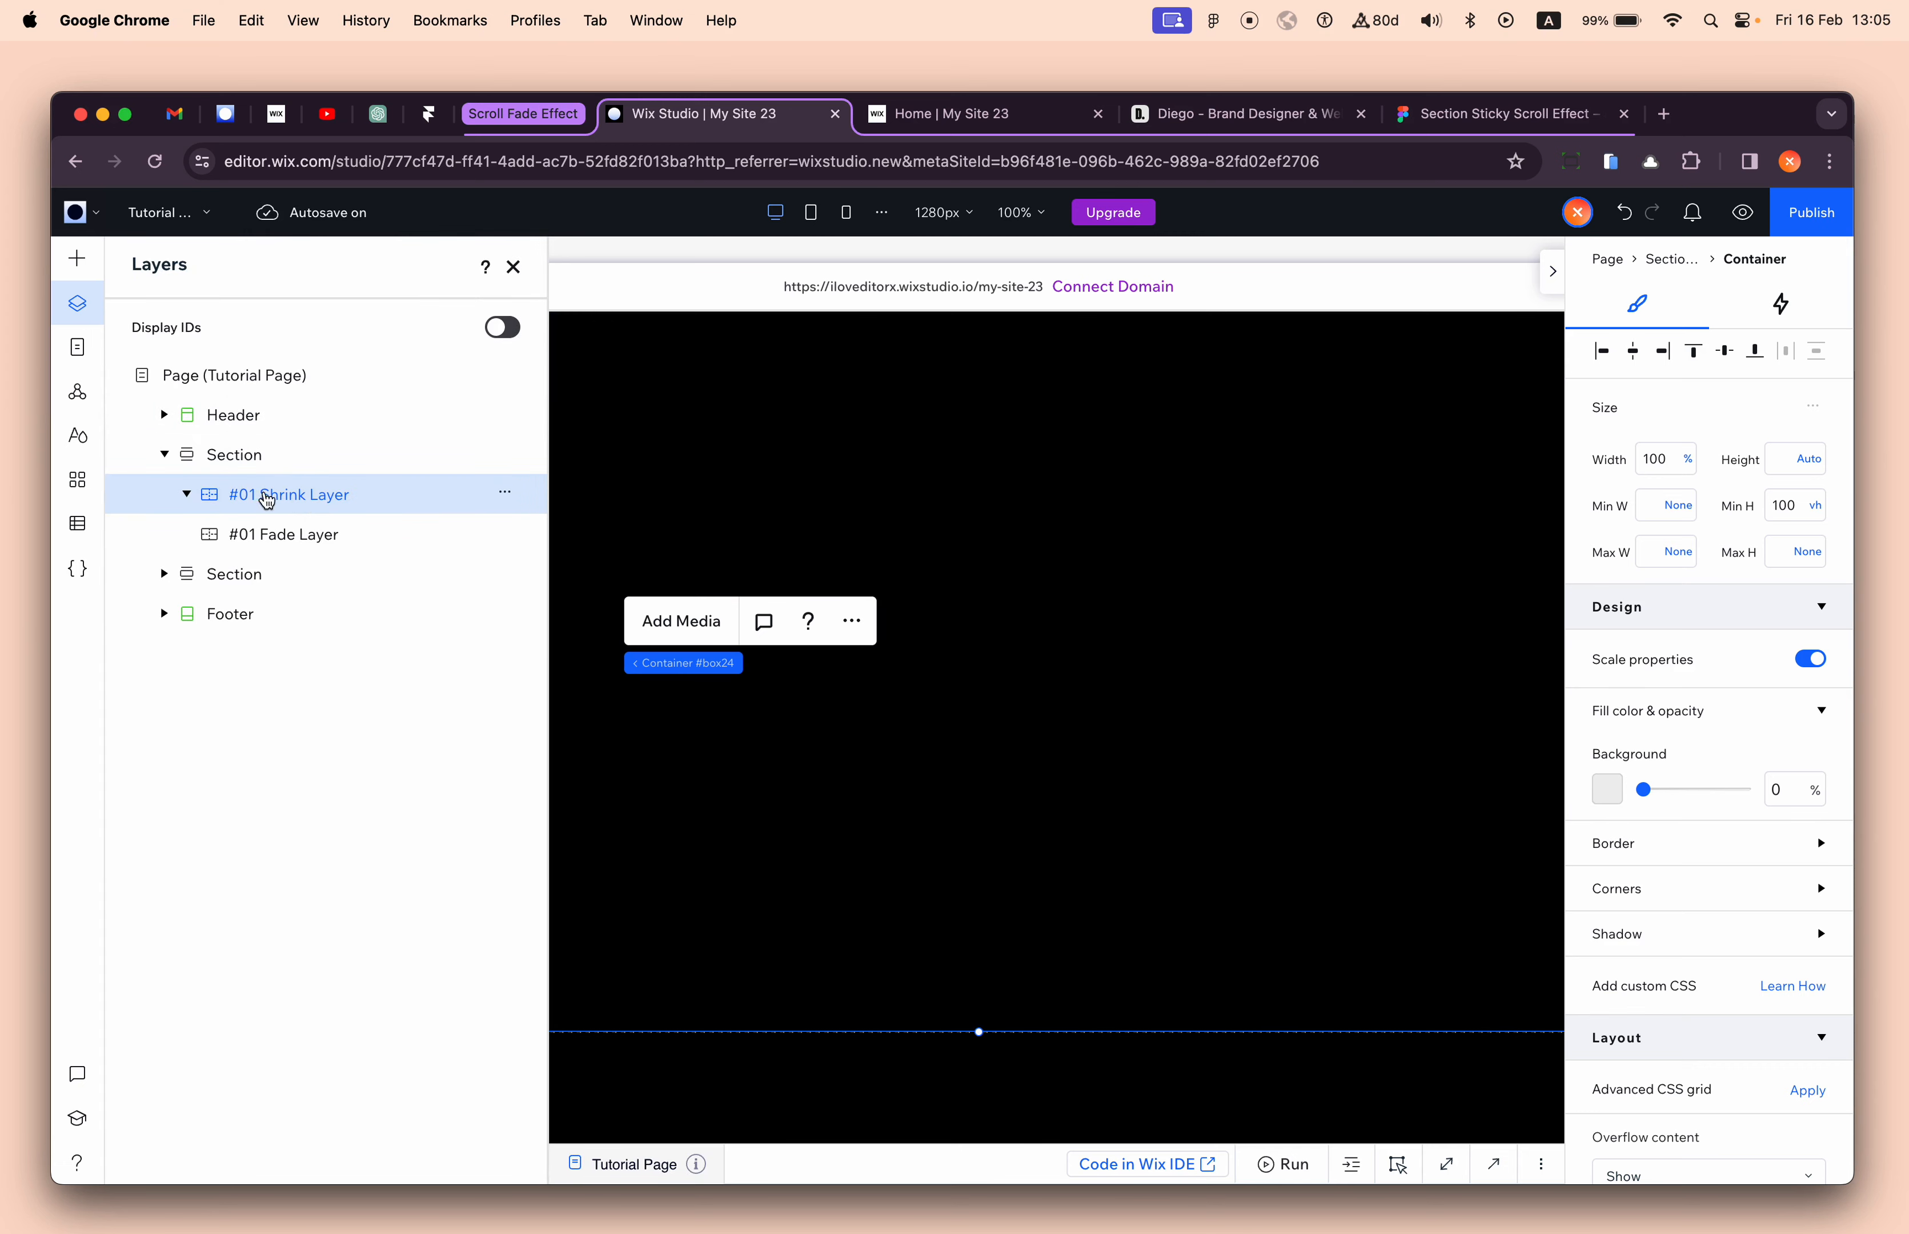
- Copy the Blur Layer from the lower section and paste it inside the #01 Fade Layer
{"action": "left_click", "coordinate": [186, 494]}
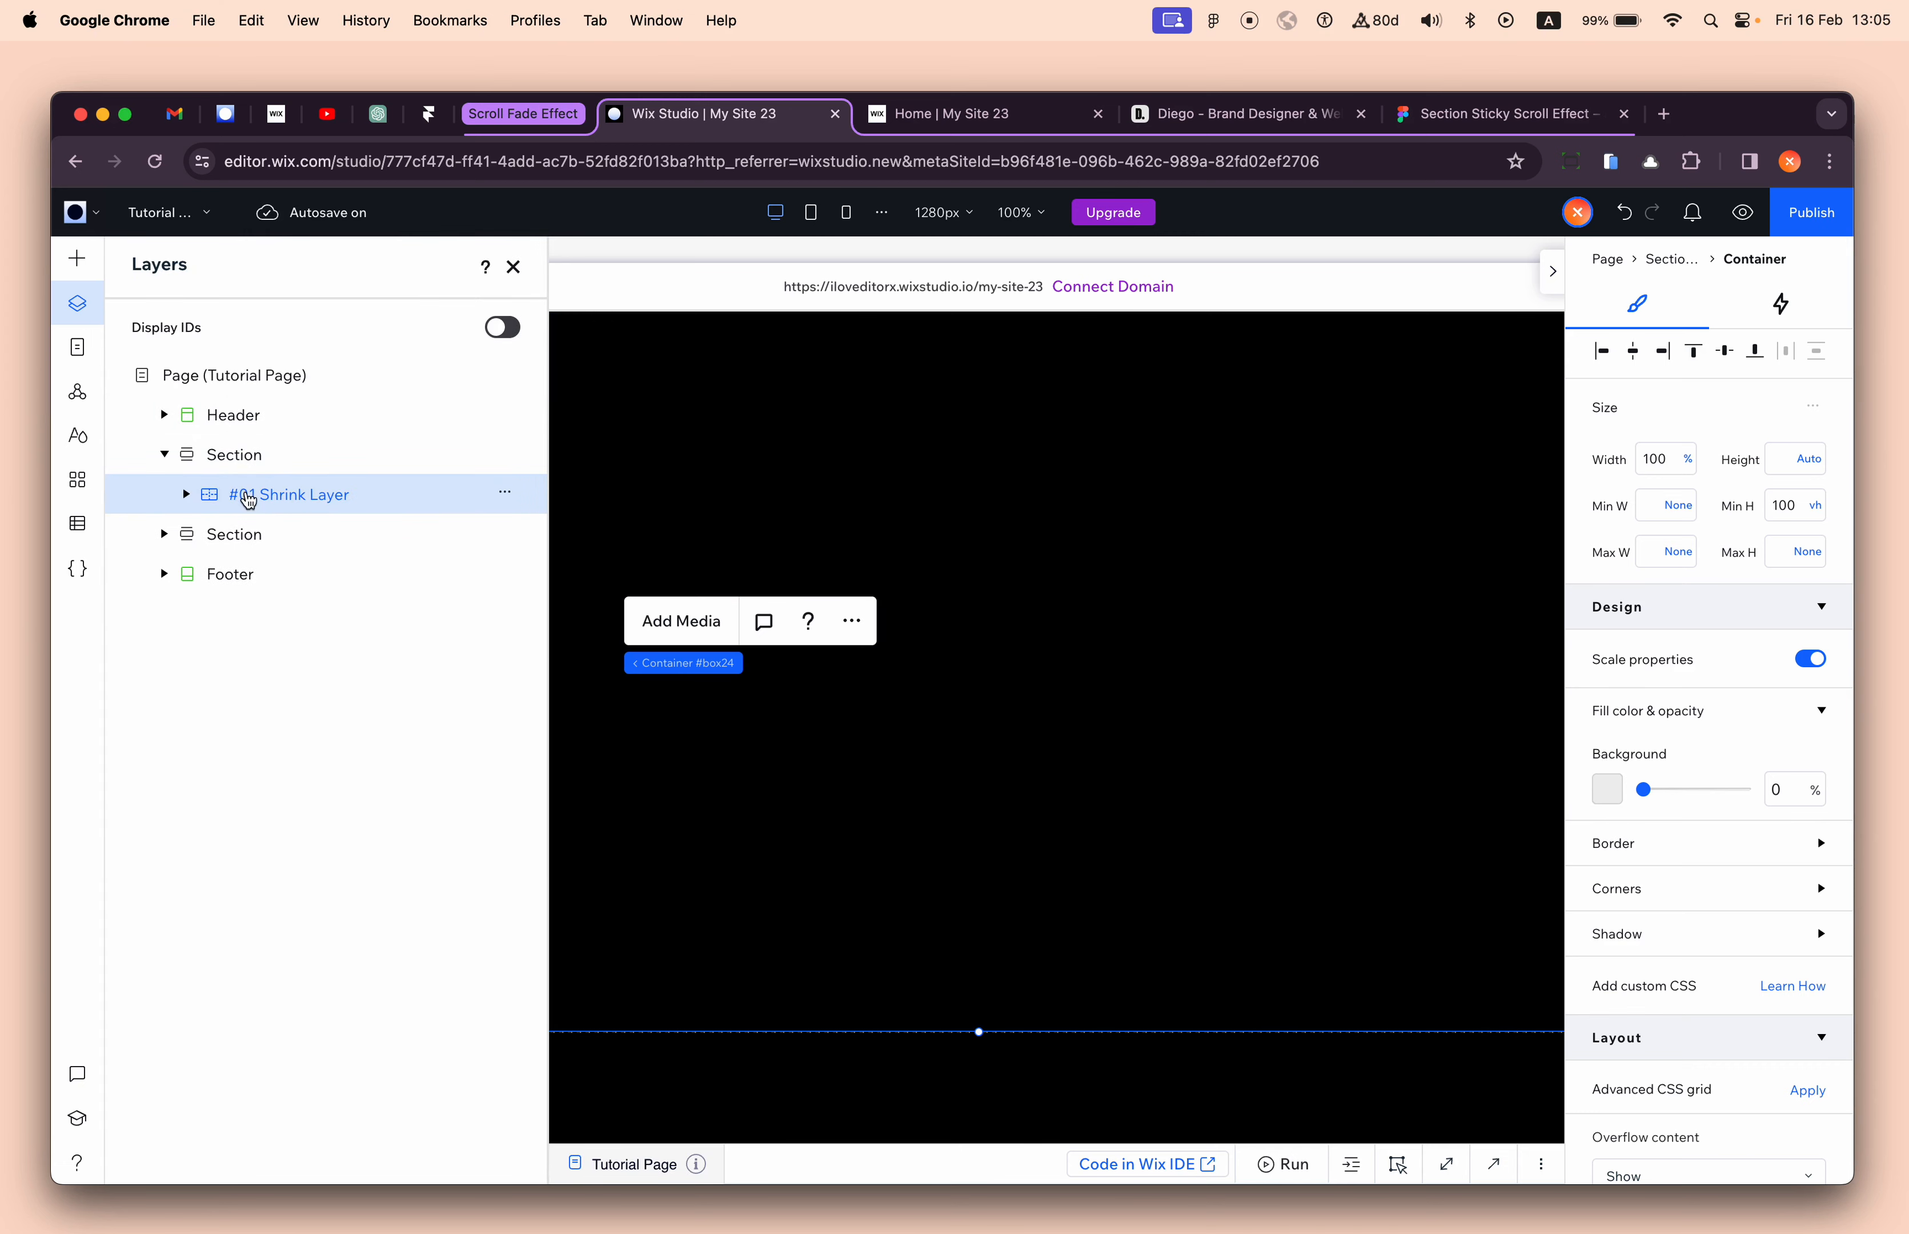
{"action": "scroll", "coordinate": [1047, 830], "scroll_direction": "down", "scroll_amount": 6}
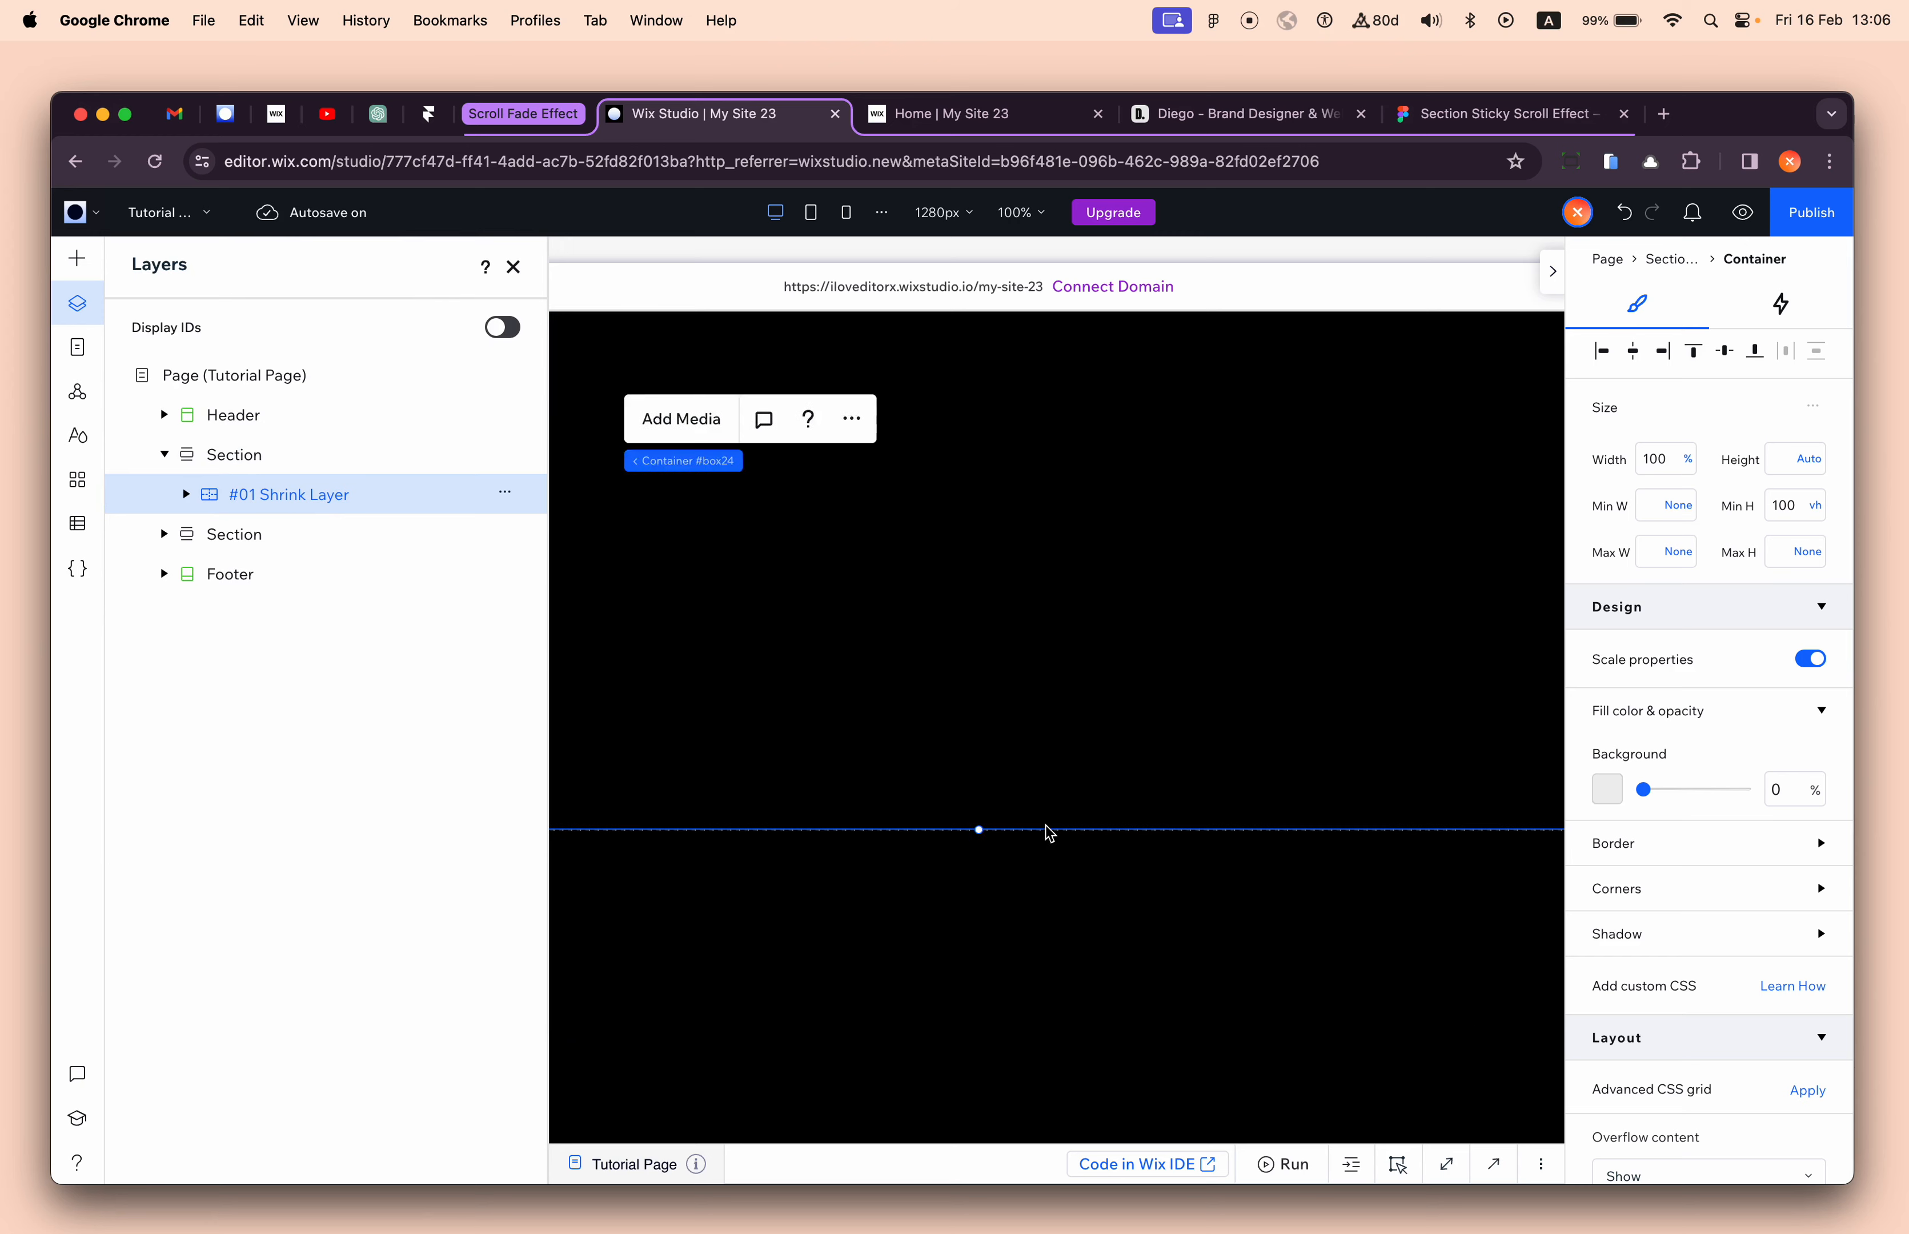
{"action": "left_click", "coordinate": [939, 663]}
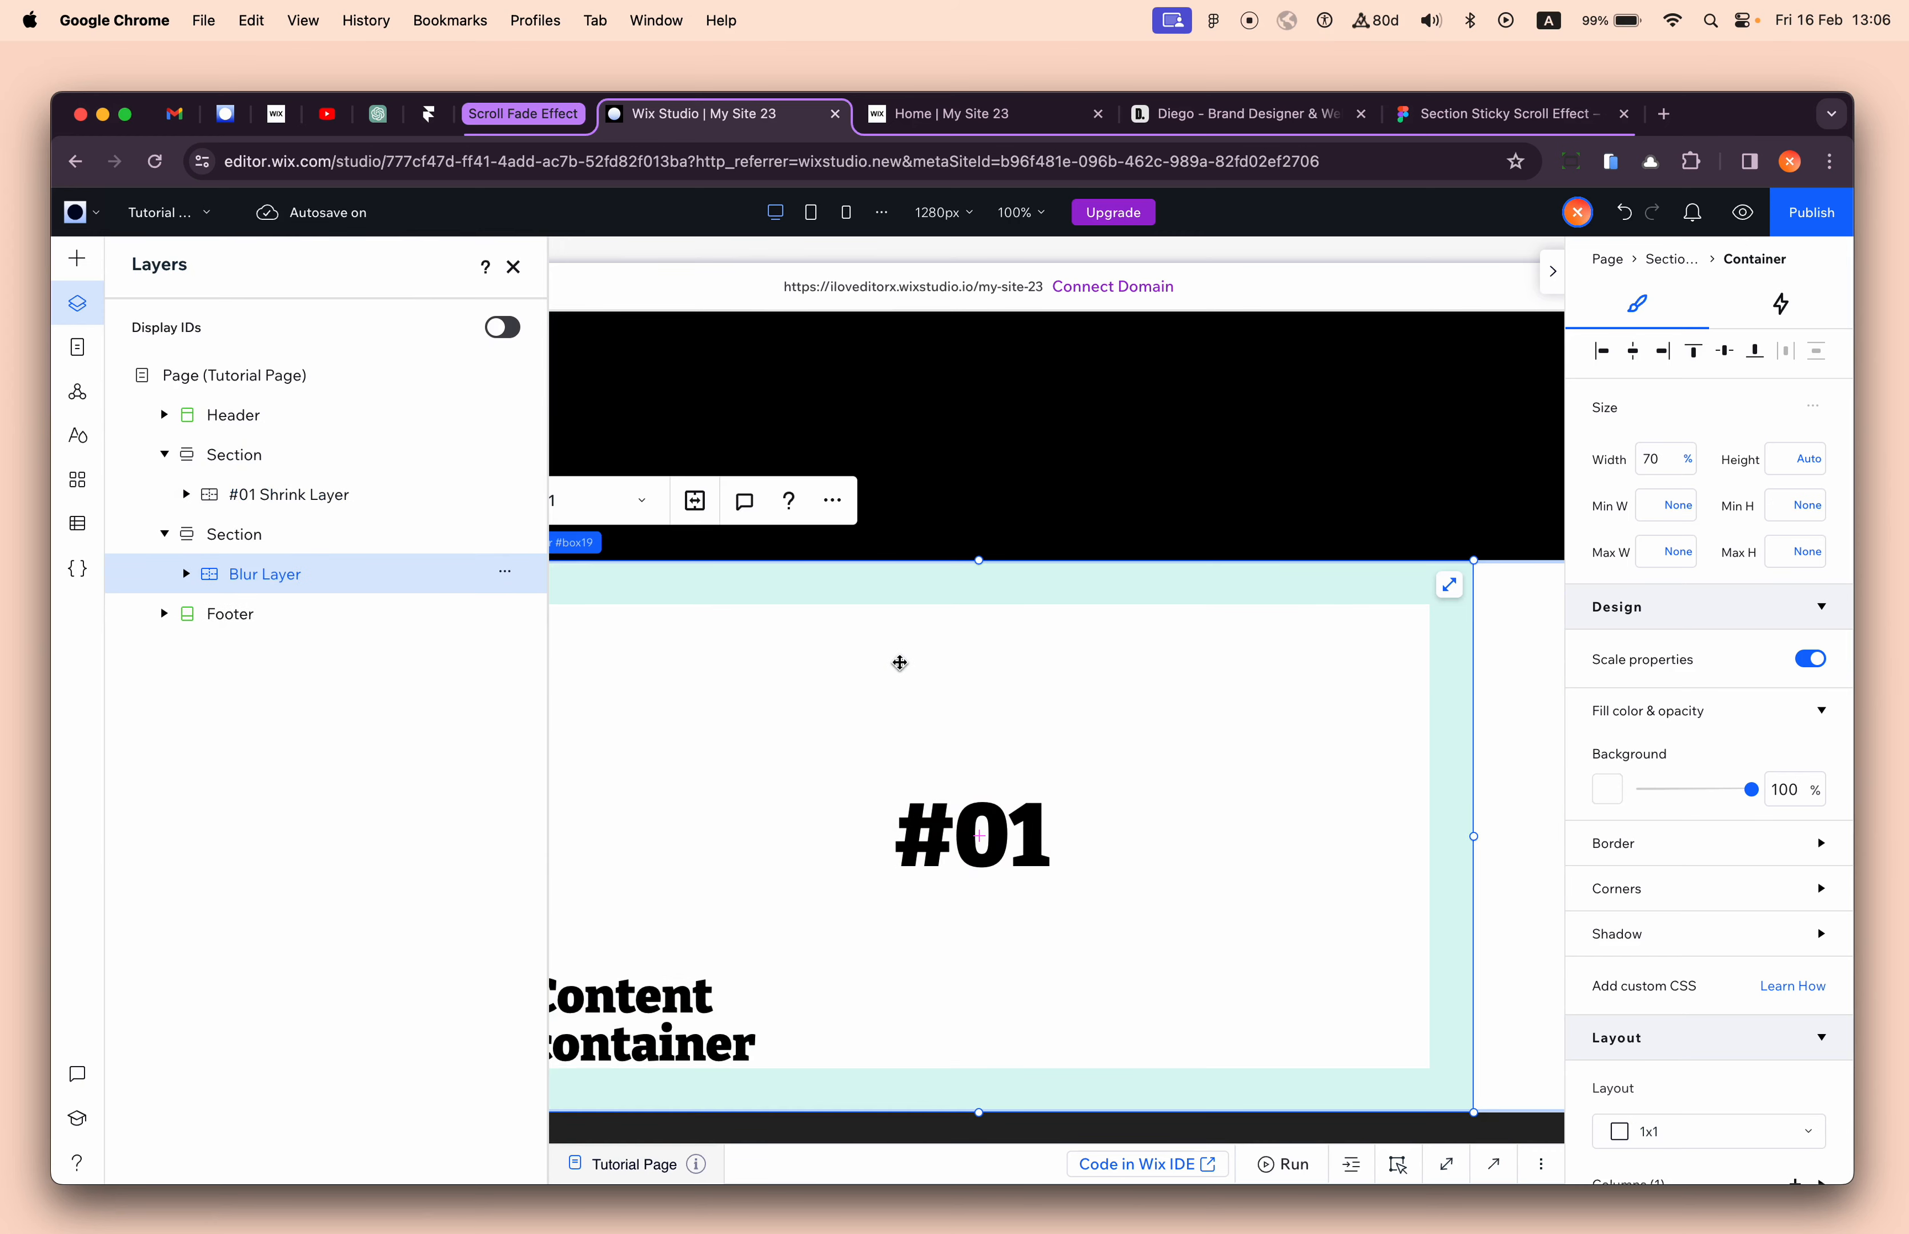
{"action": "scroll", "coordinate": [901, 663], "scroll_direction": "left", "scroll_amount": 2}
{"action": "key", "text": "super+c"}
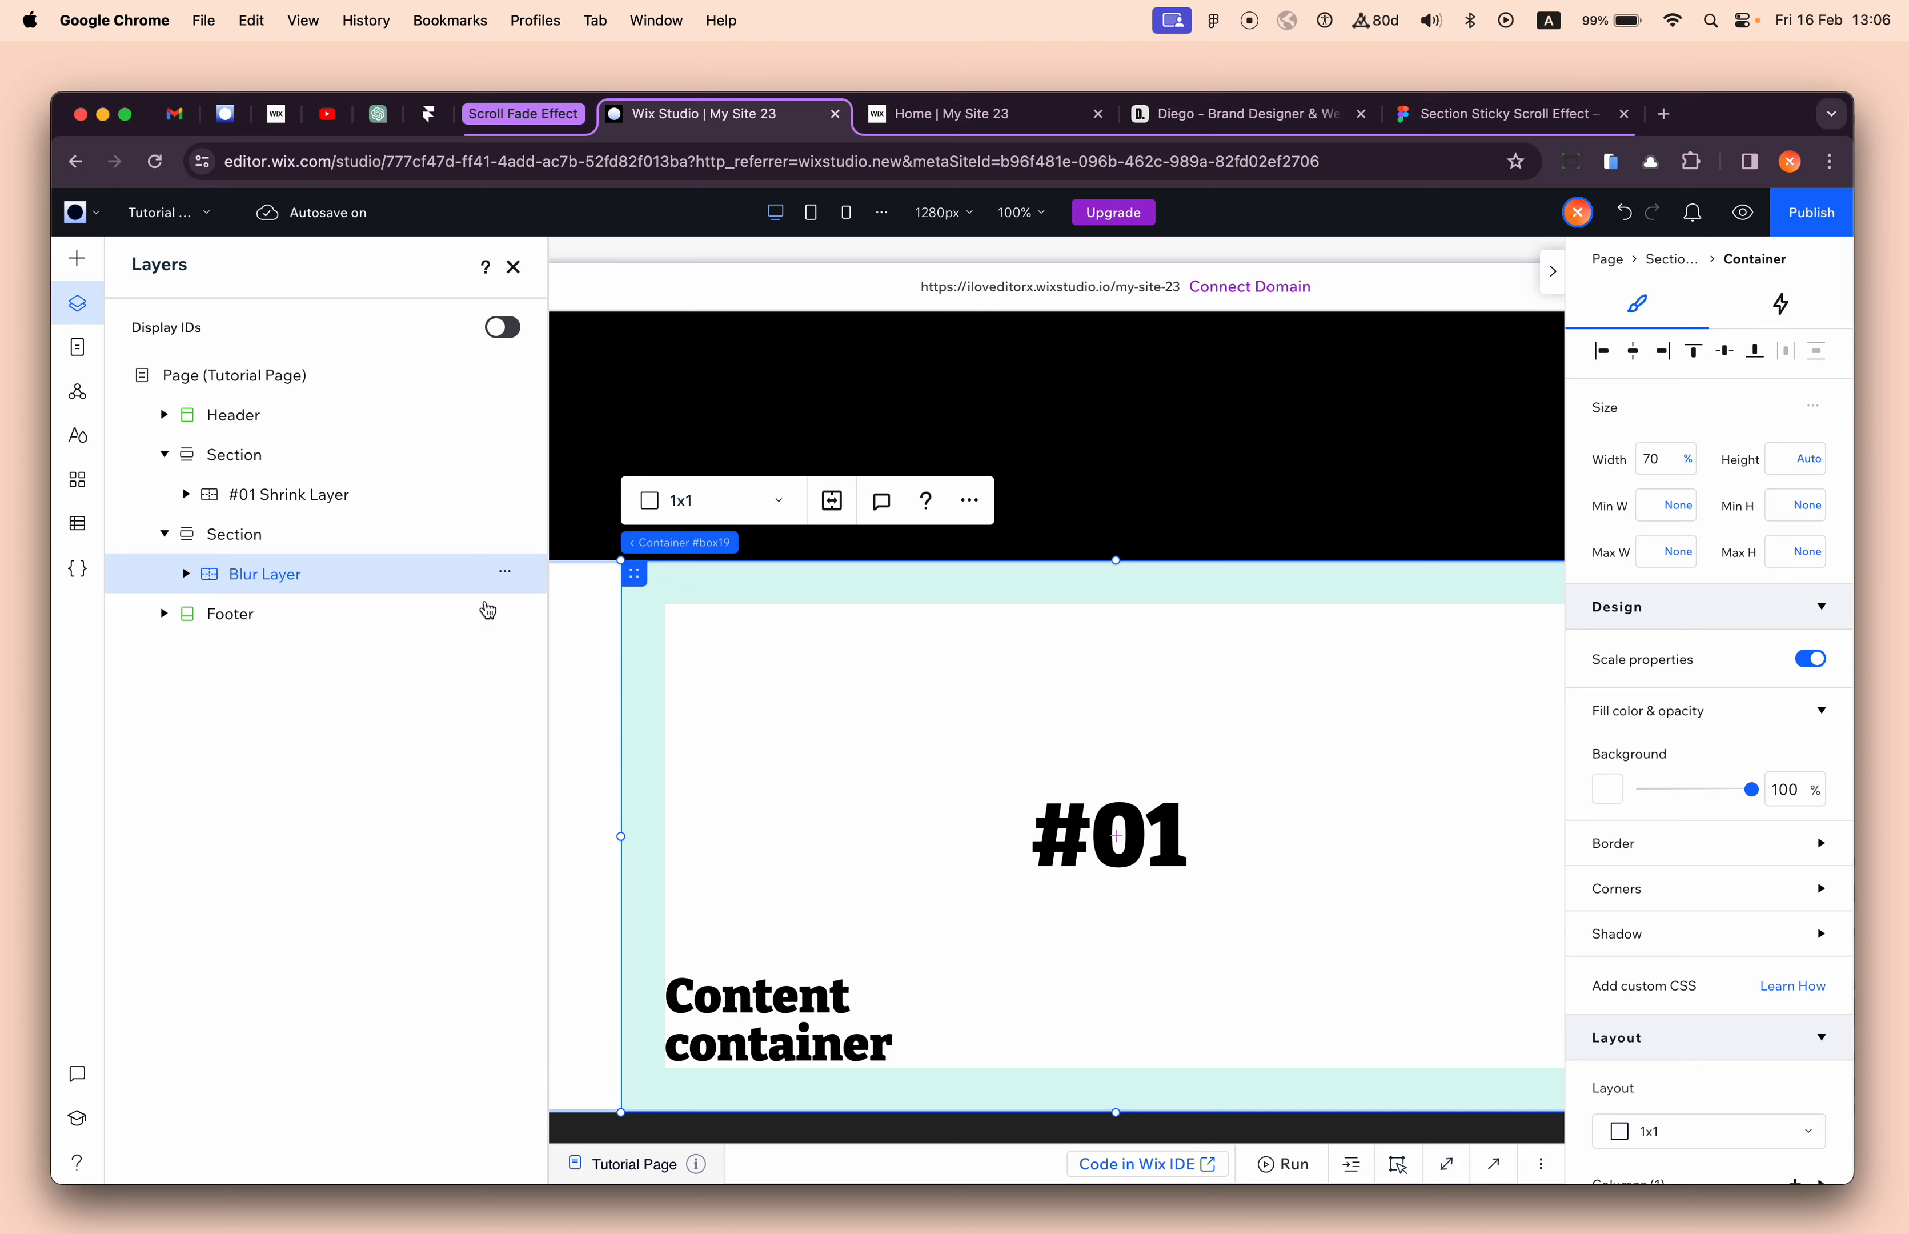
{"action": "scroll", "coordinate": [1065, 446], "scroll_direction": "up", "scroll_amount": 5}
{"action": "scroll", "coordinate": [1065, 446], "scroll_direction": "up", "scroll_amount": 2}
{"action": "key", "text": "super+v"}
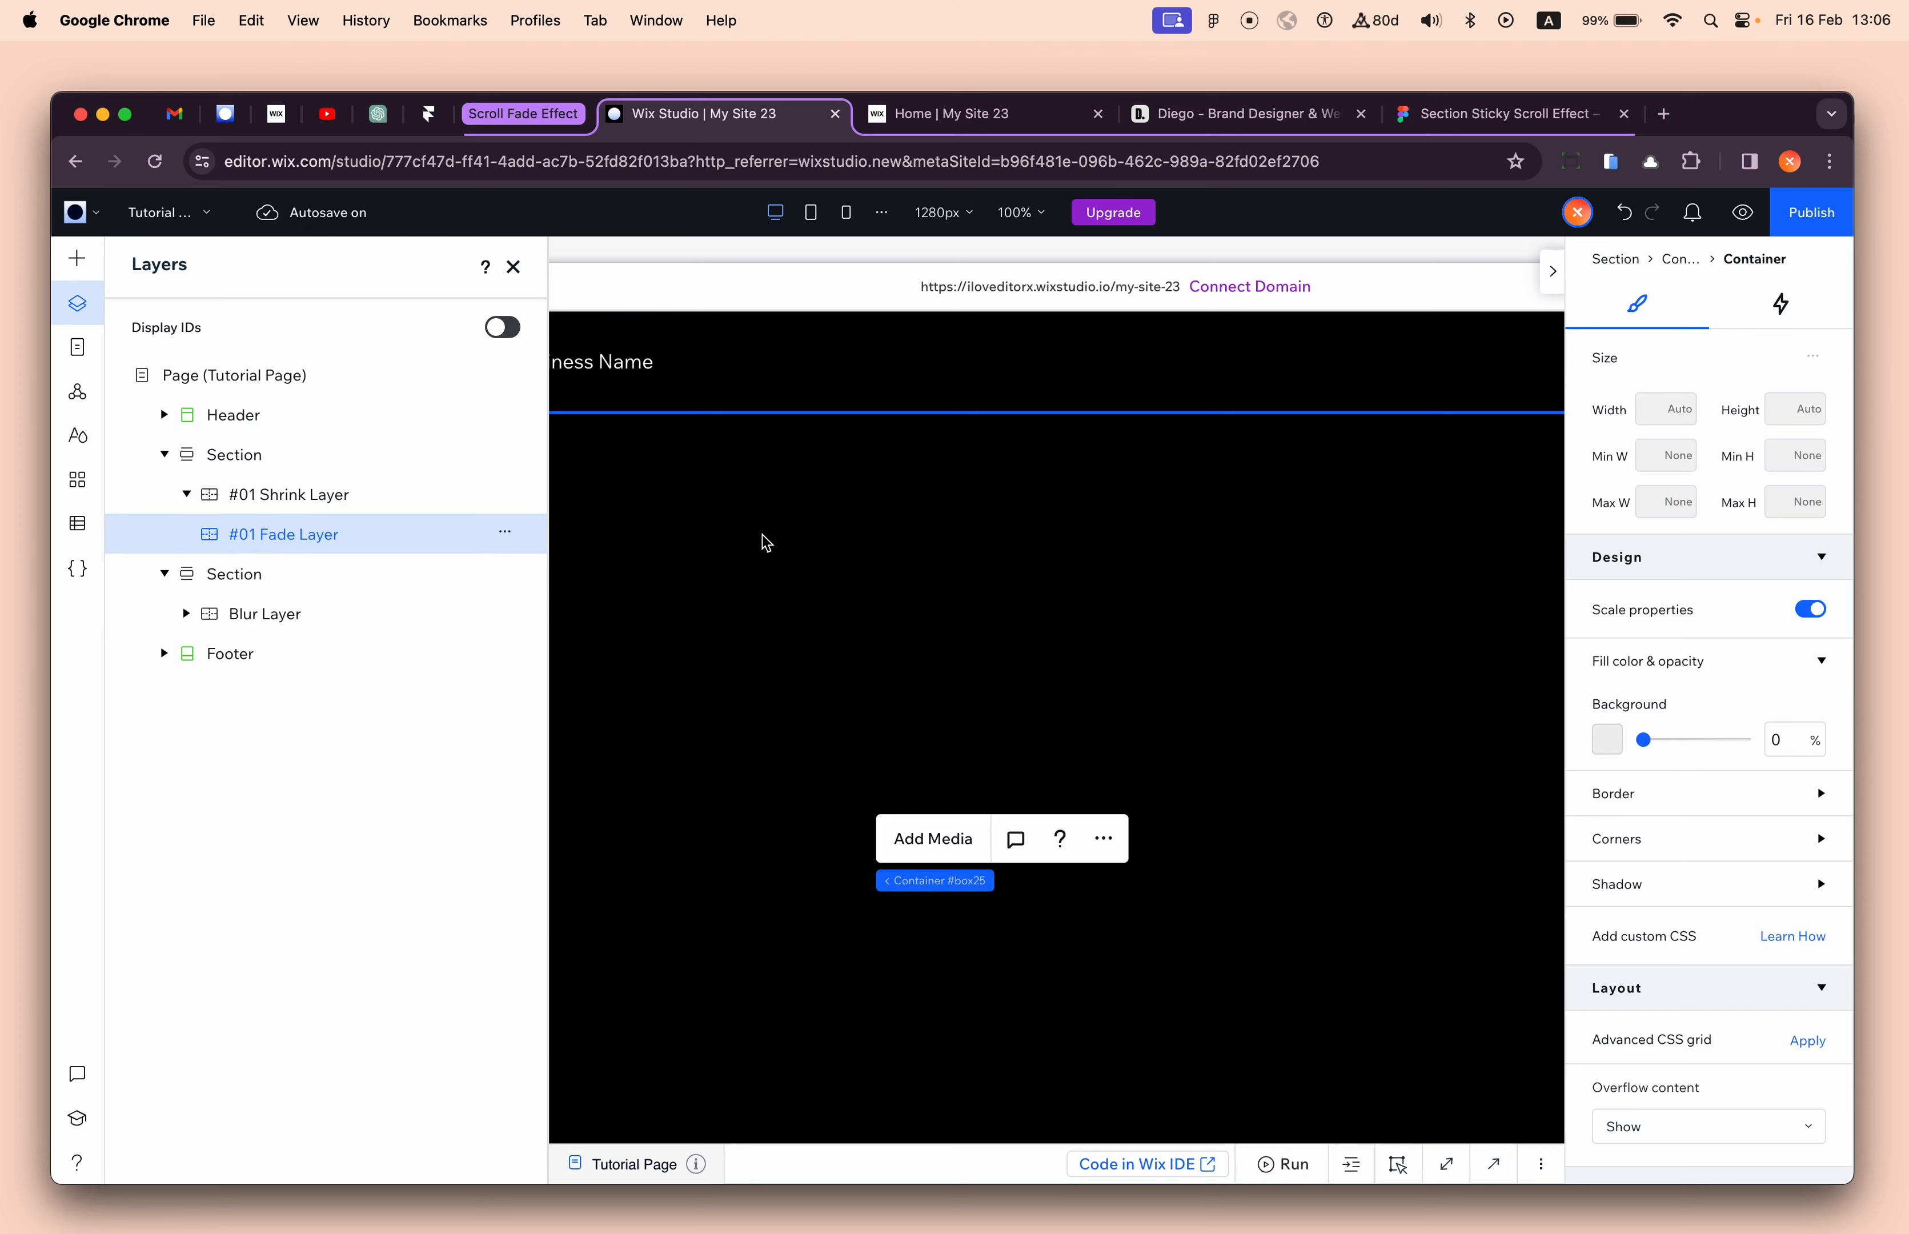
{"action": "key", "text": "super+v"}
{"action": "scroll", "coordinate": [867, 607], "scroll_direction": "right", "scroll_amount": 4}
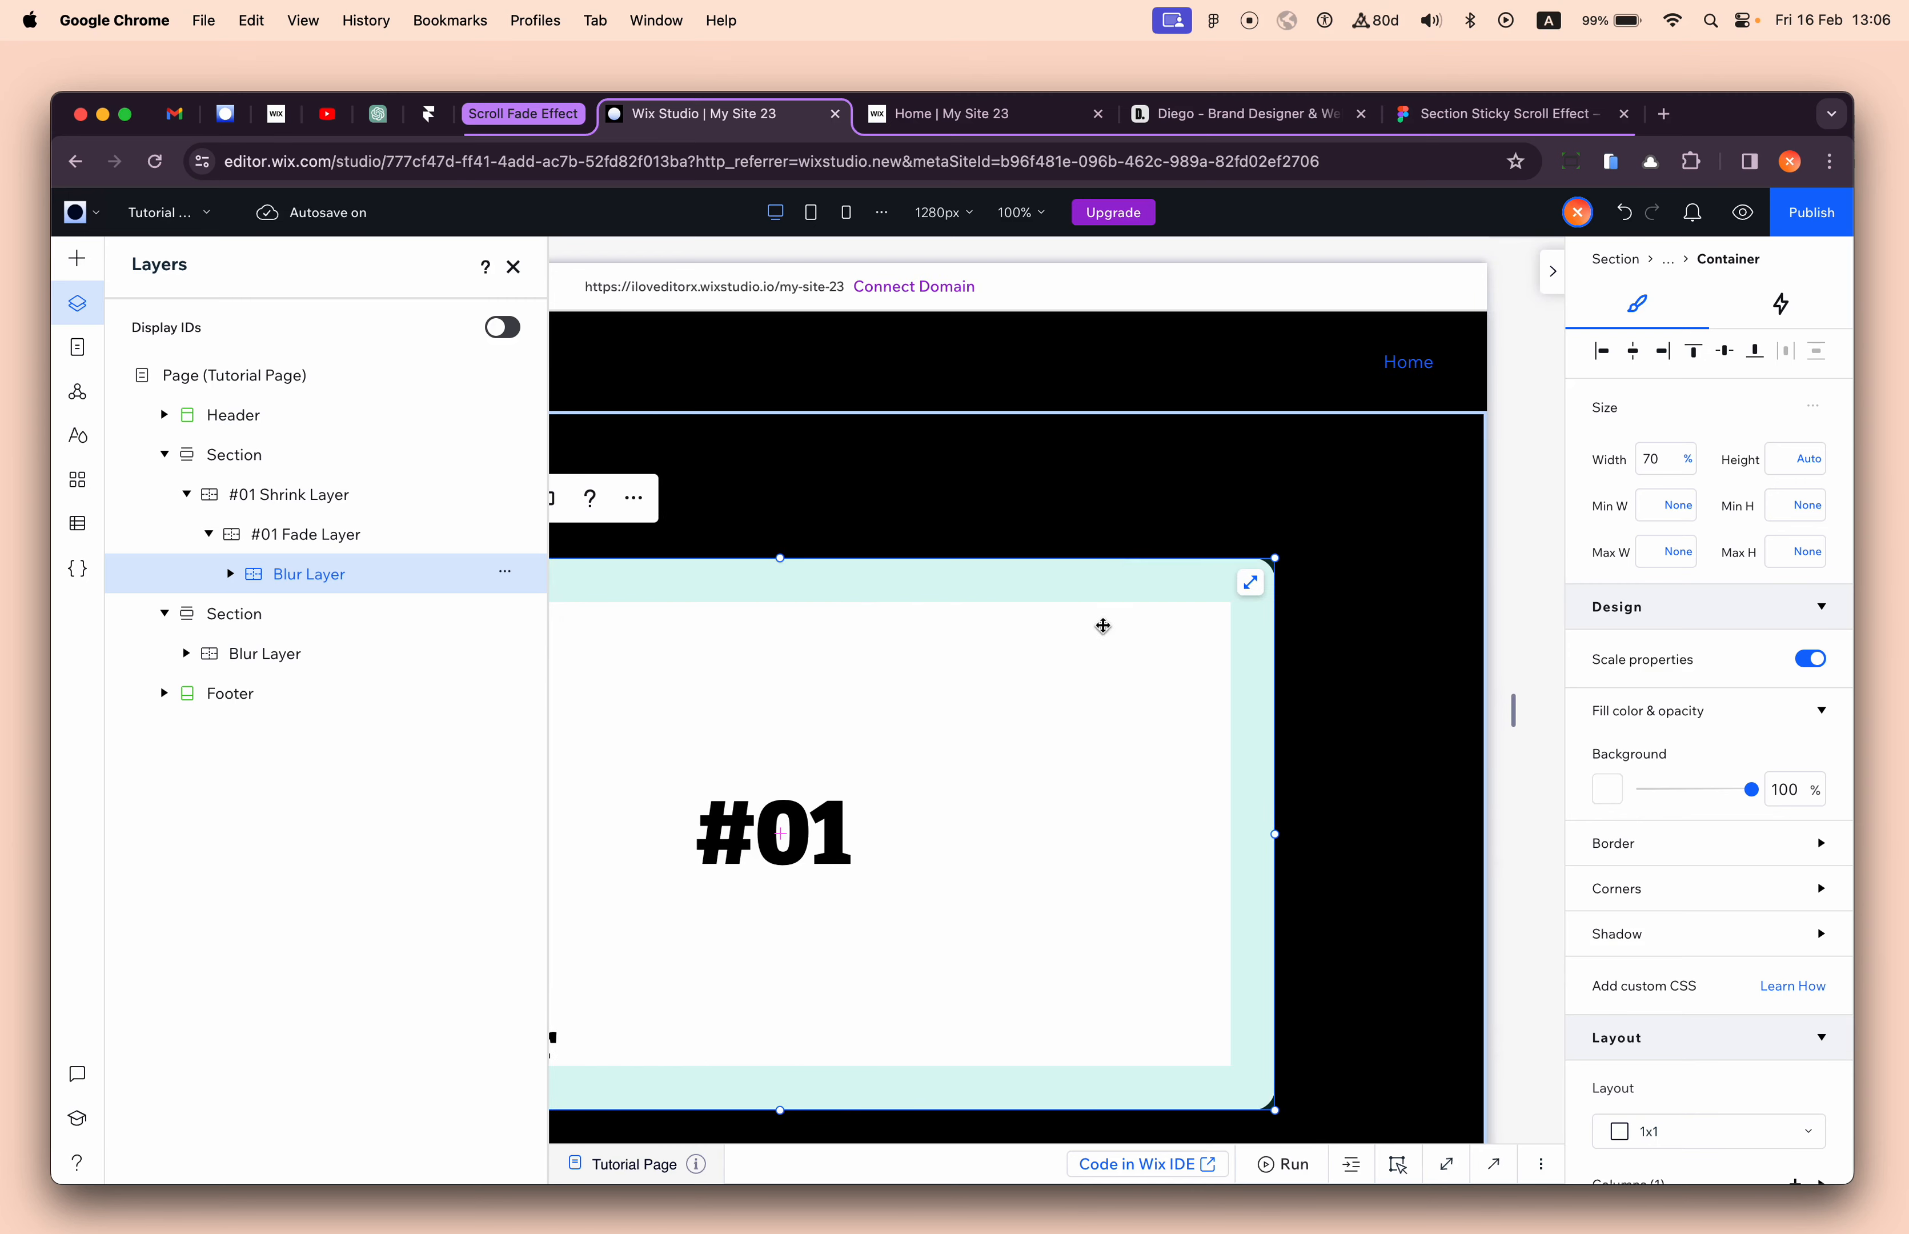
- Stretch the pasted Blur Layer to fill the #01 Fade Layer
{"action": "left_click", "coordinate": [1251, 585]}
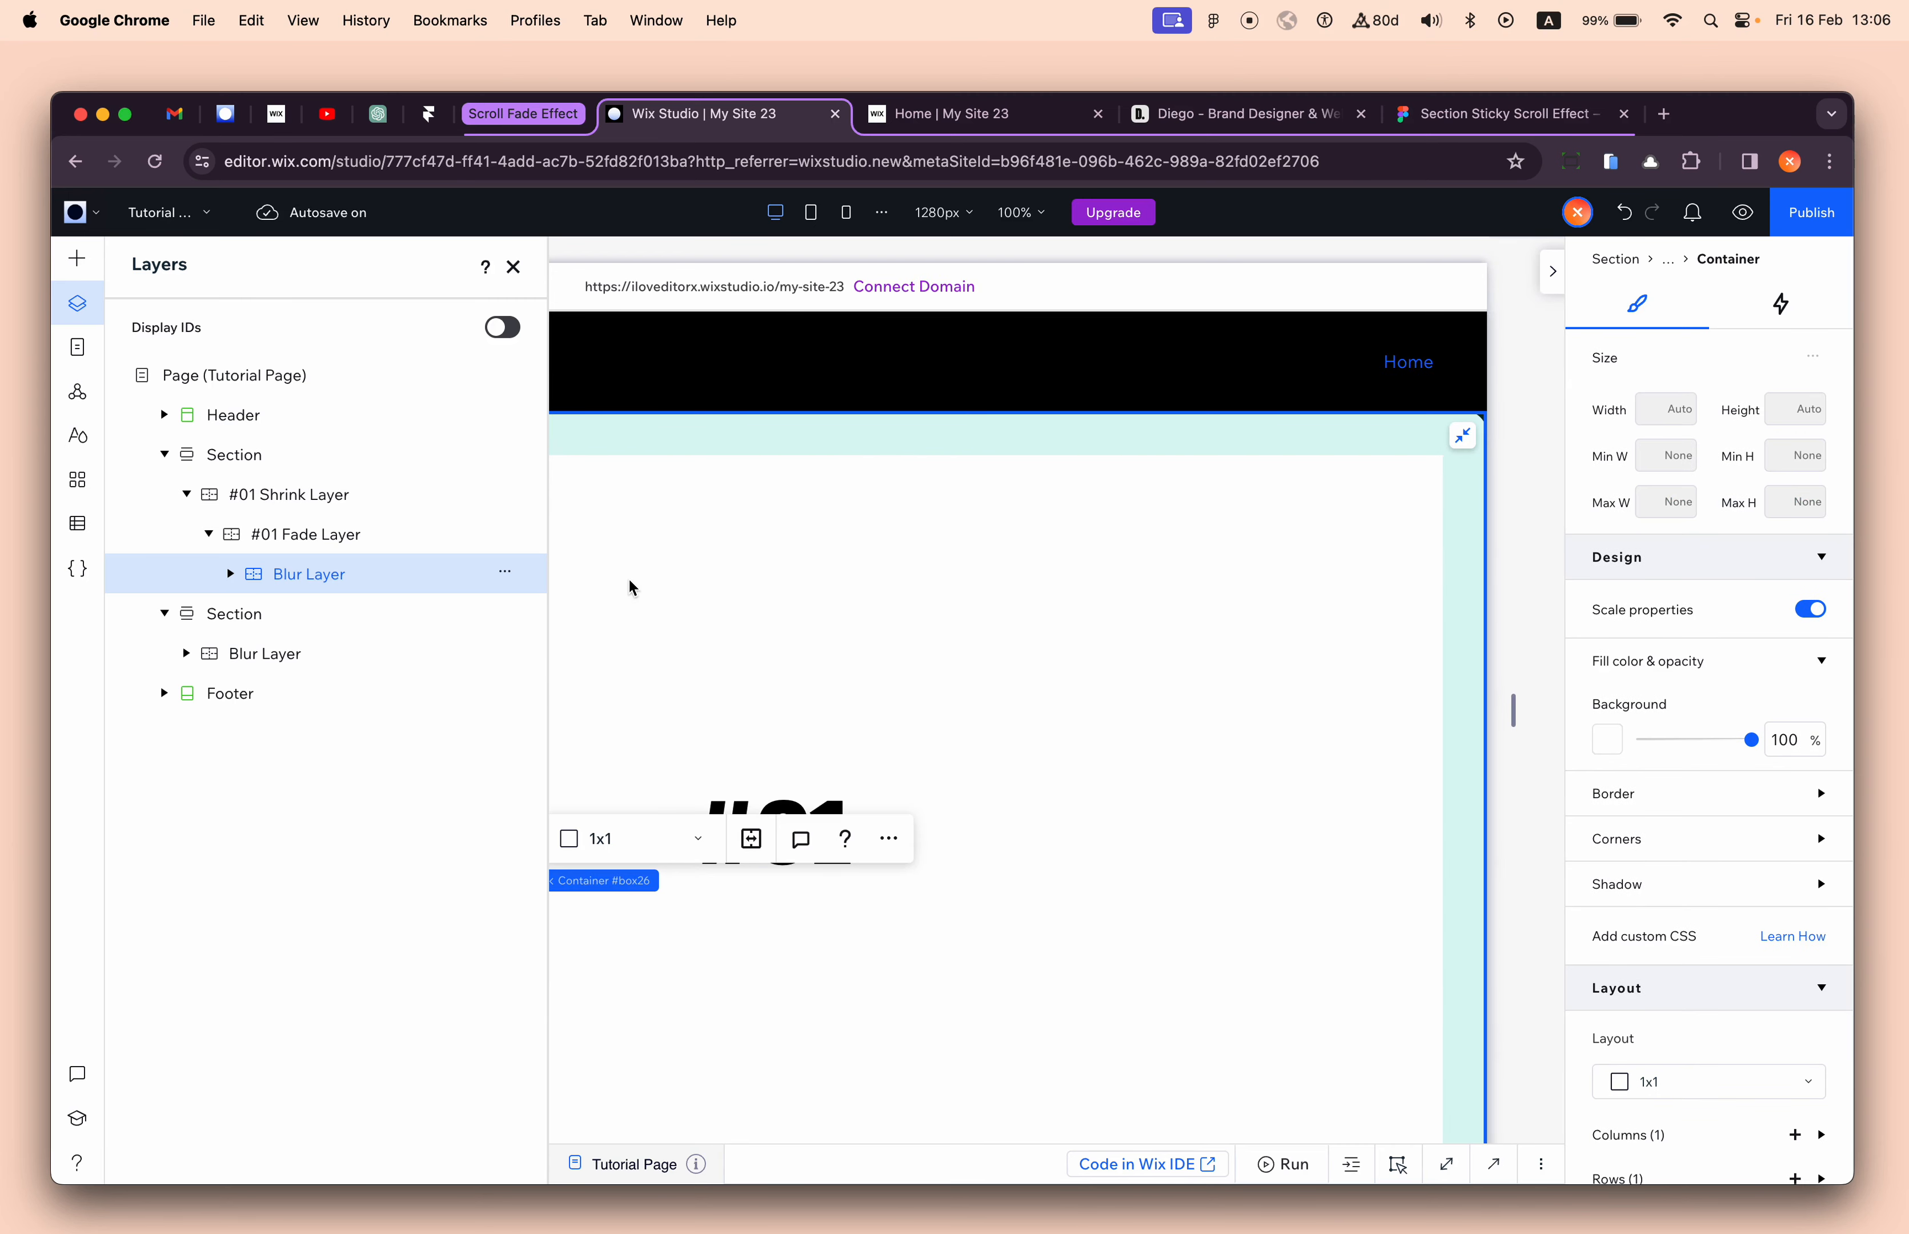
{"action": "scroll", "coordinate": [628, 577], "scroll_direction": "left", "scroll_amount": 5}
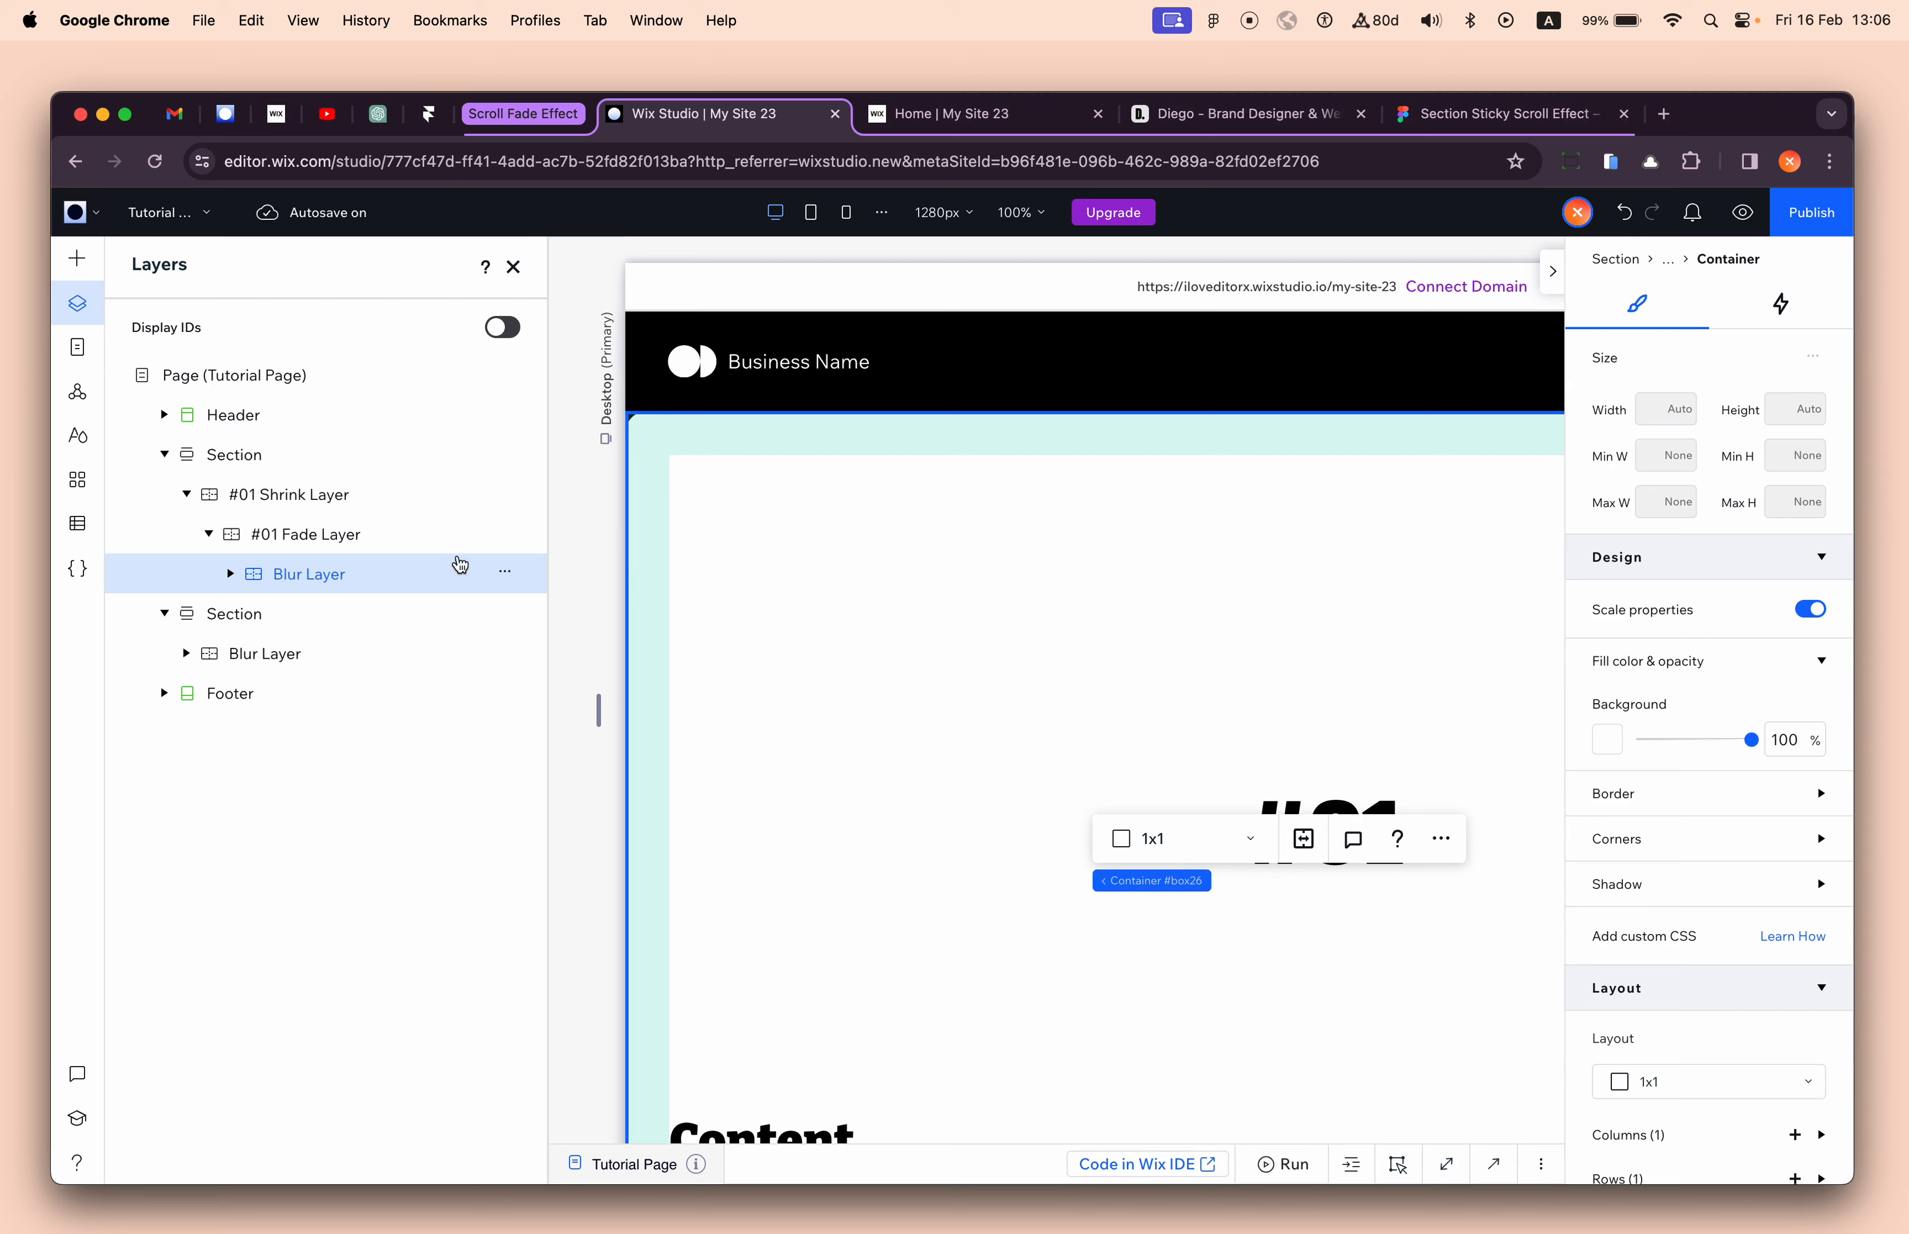
{"action": "left_click", "coordinate": [583, 525]}
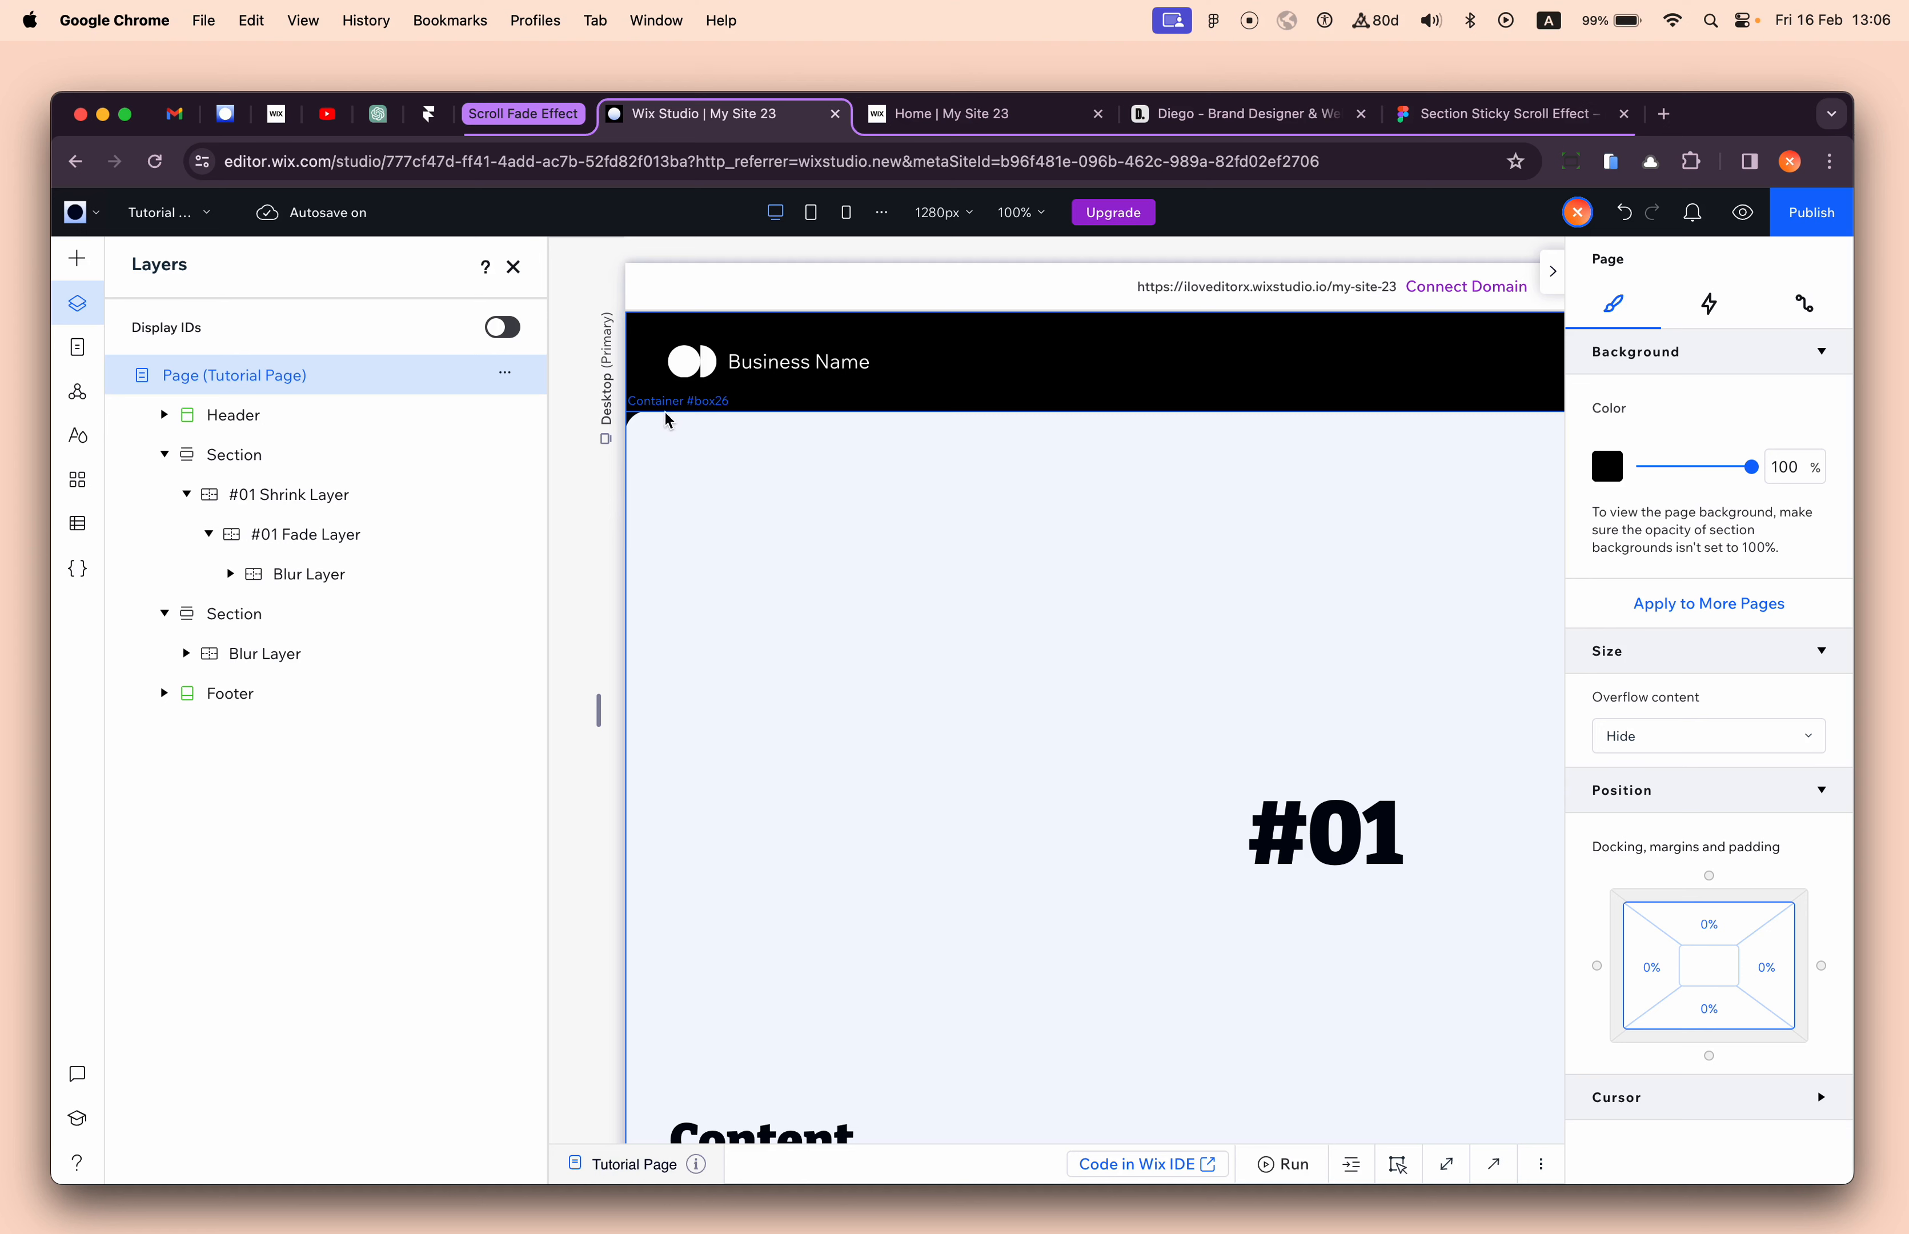
- Set the #01 Shrink Layer's padding to 20 px on all four sides and check the spacing around the content
{"action": "left_click", "coordinate": [309, 498]}
{"action": "scroll", "coordinate": [1657, 963], "scroll_direction": "down", "scroll_amount": 10}
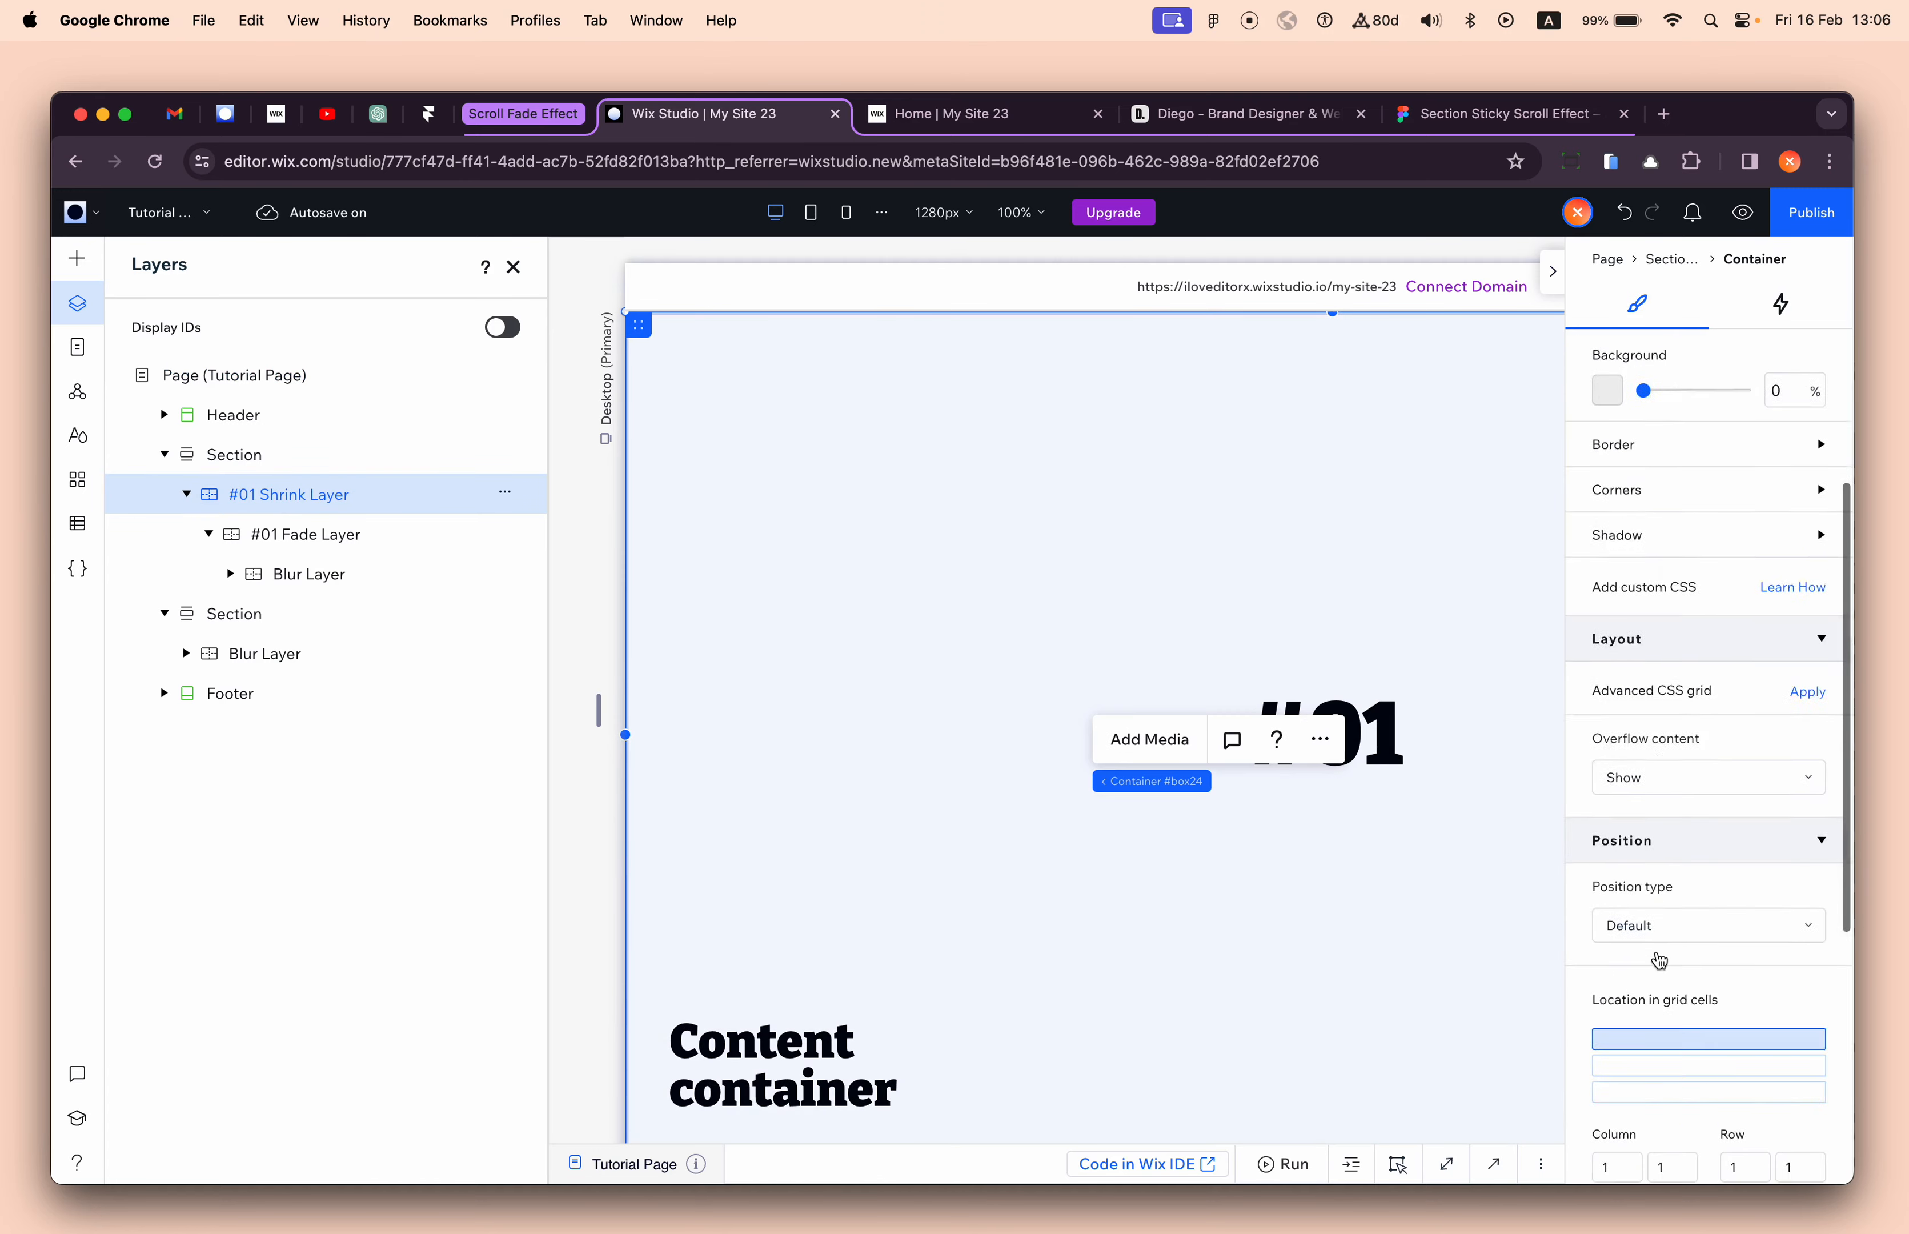
{"action": "scroll", "coordinate": [1646, 1029], "scroll_direction": "down", "scroll_amount": 3}
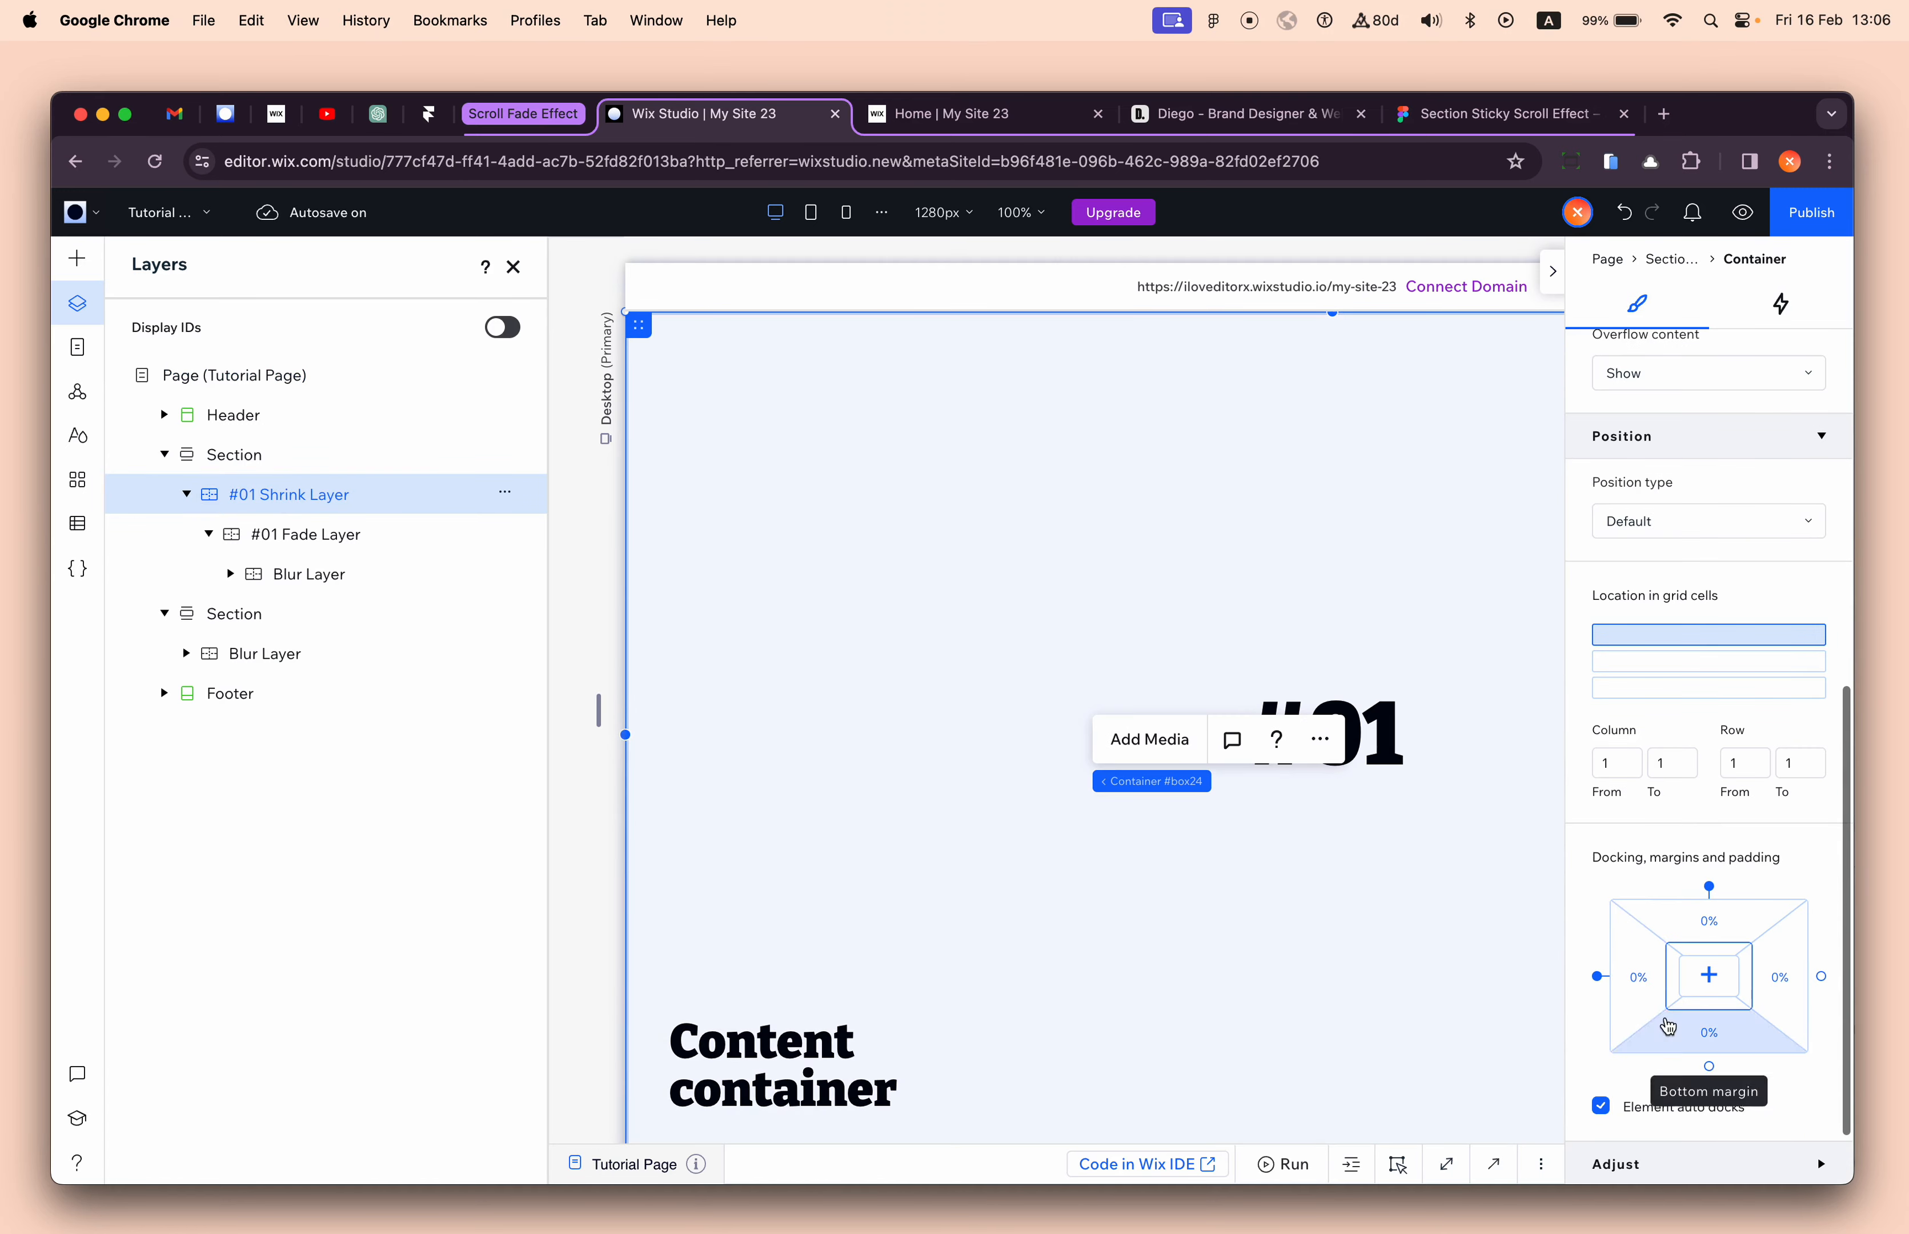
{"action": "left_click", "coordinate": [1662, 989]}
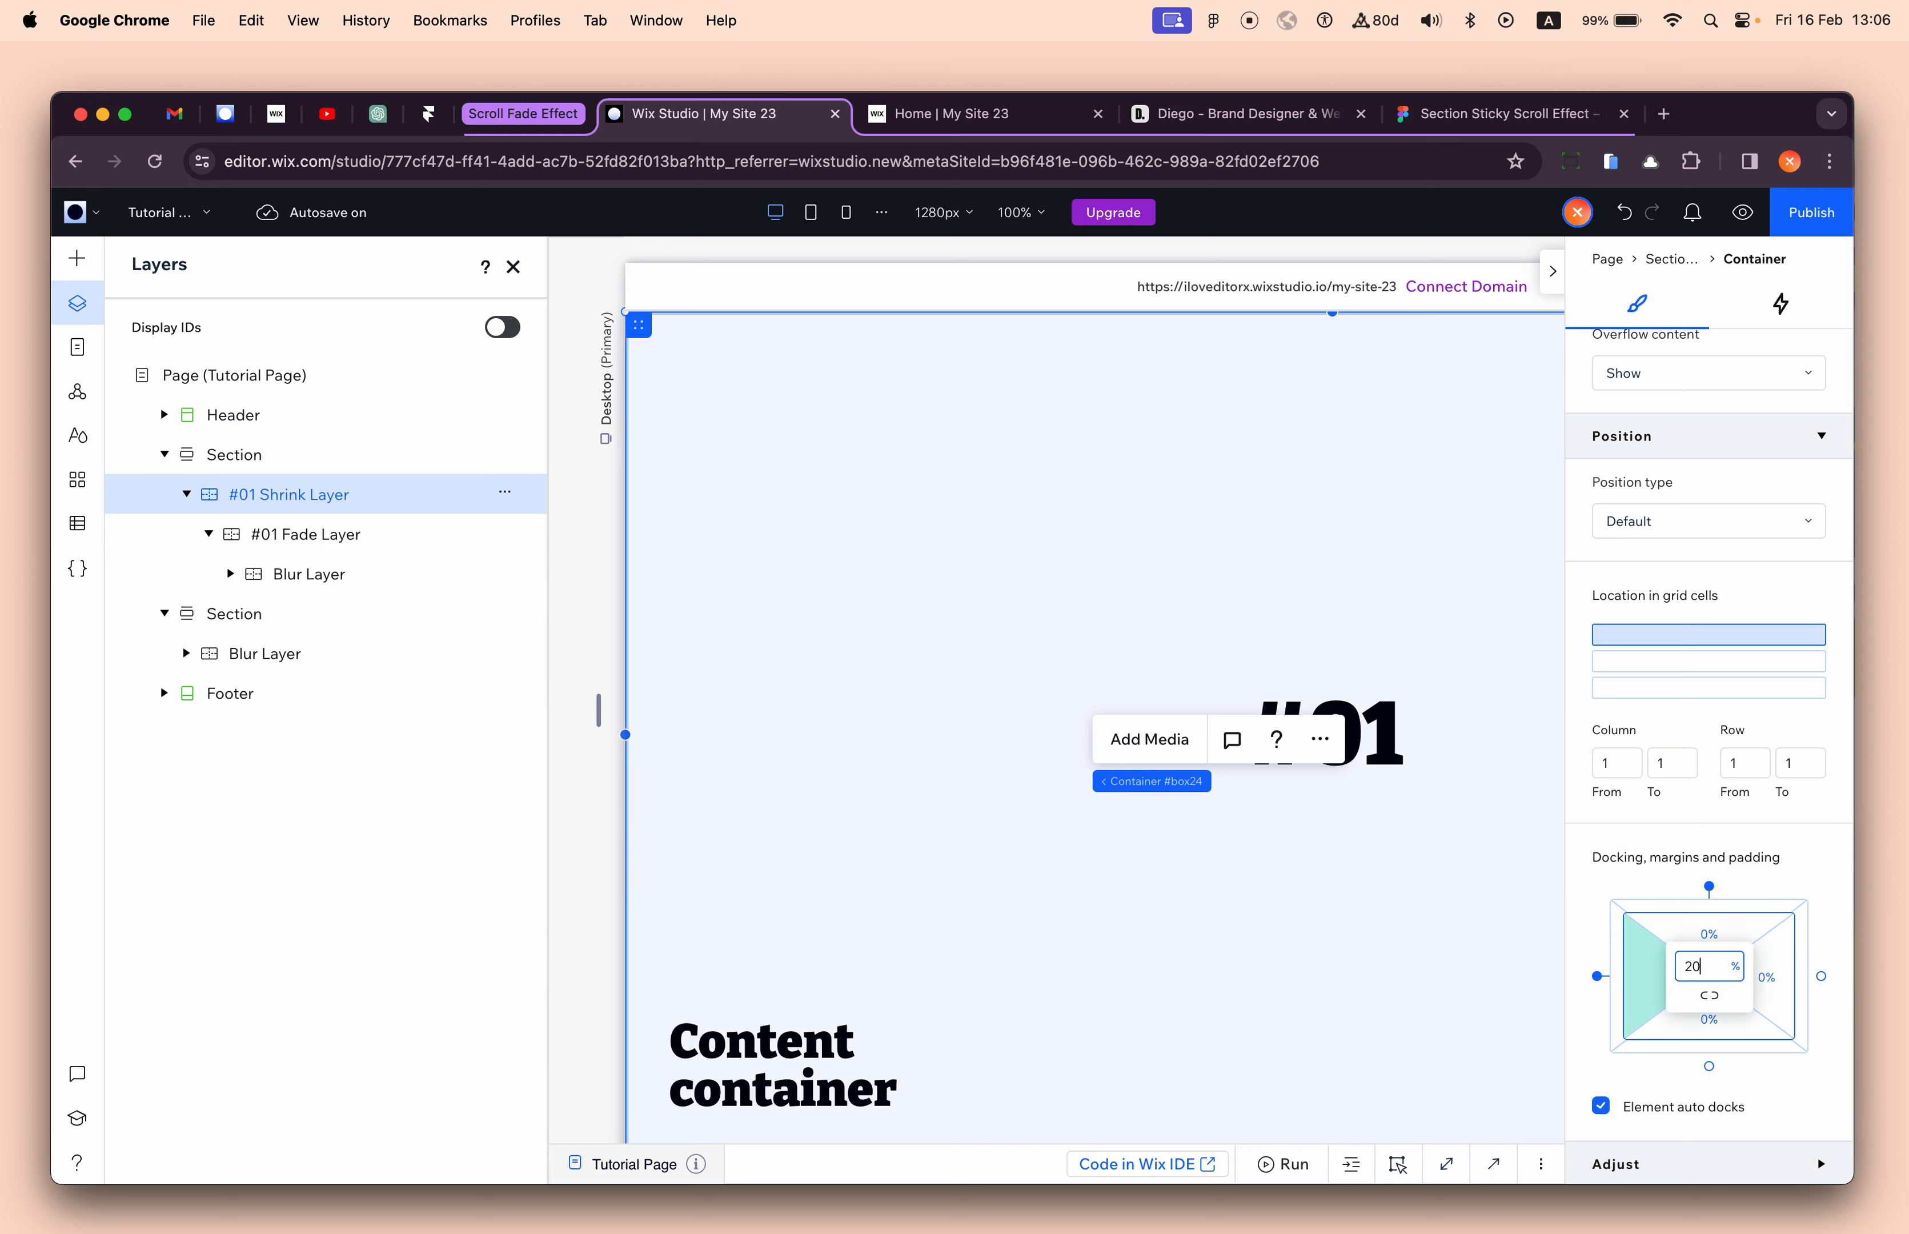
{"action": "key", "text": "Return"}
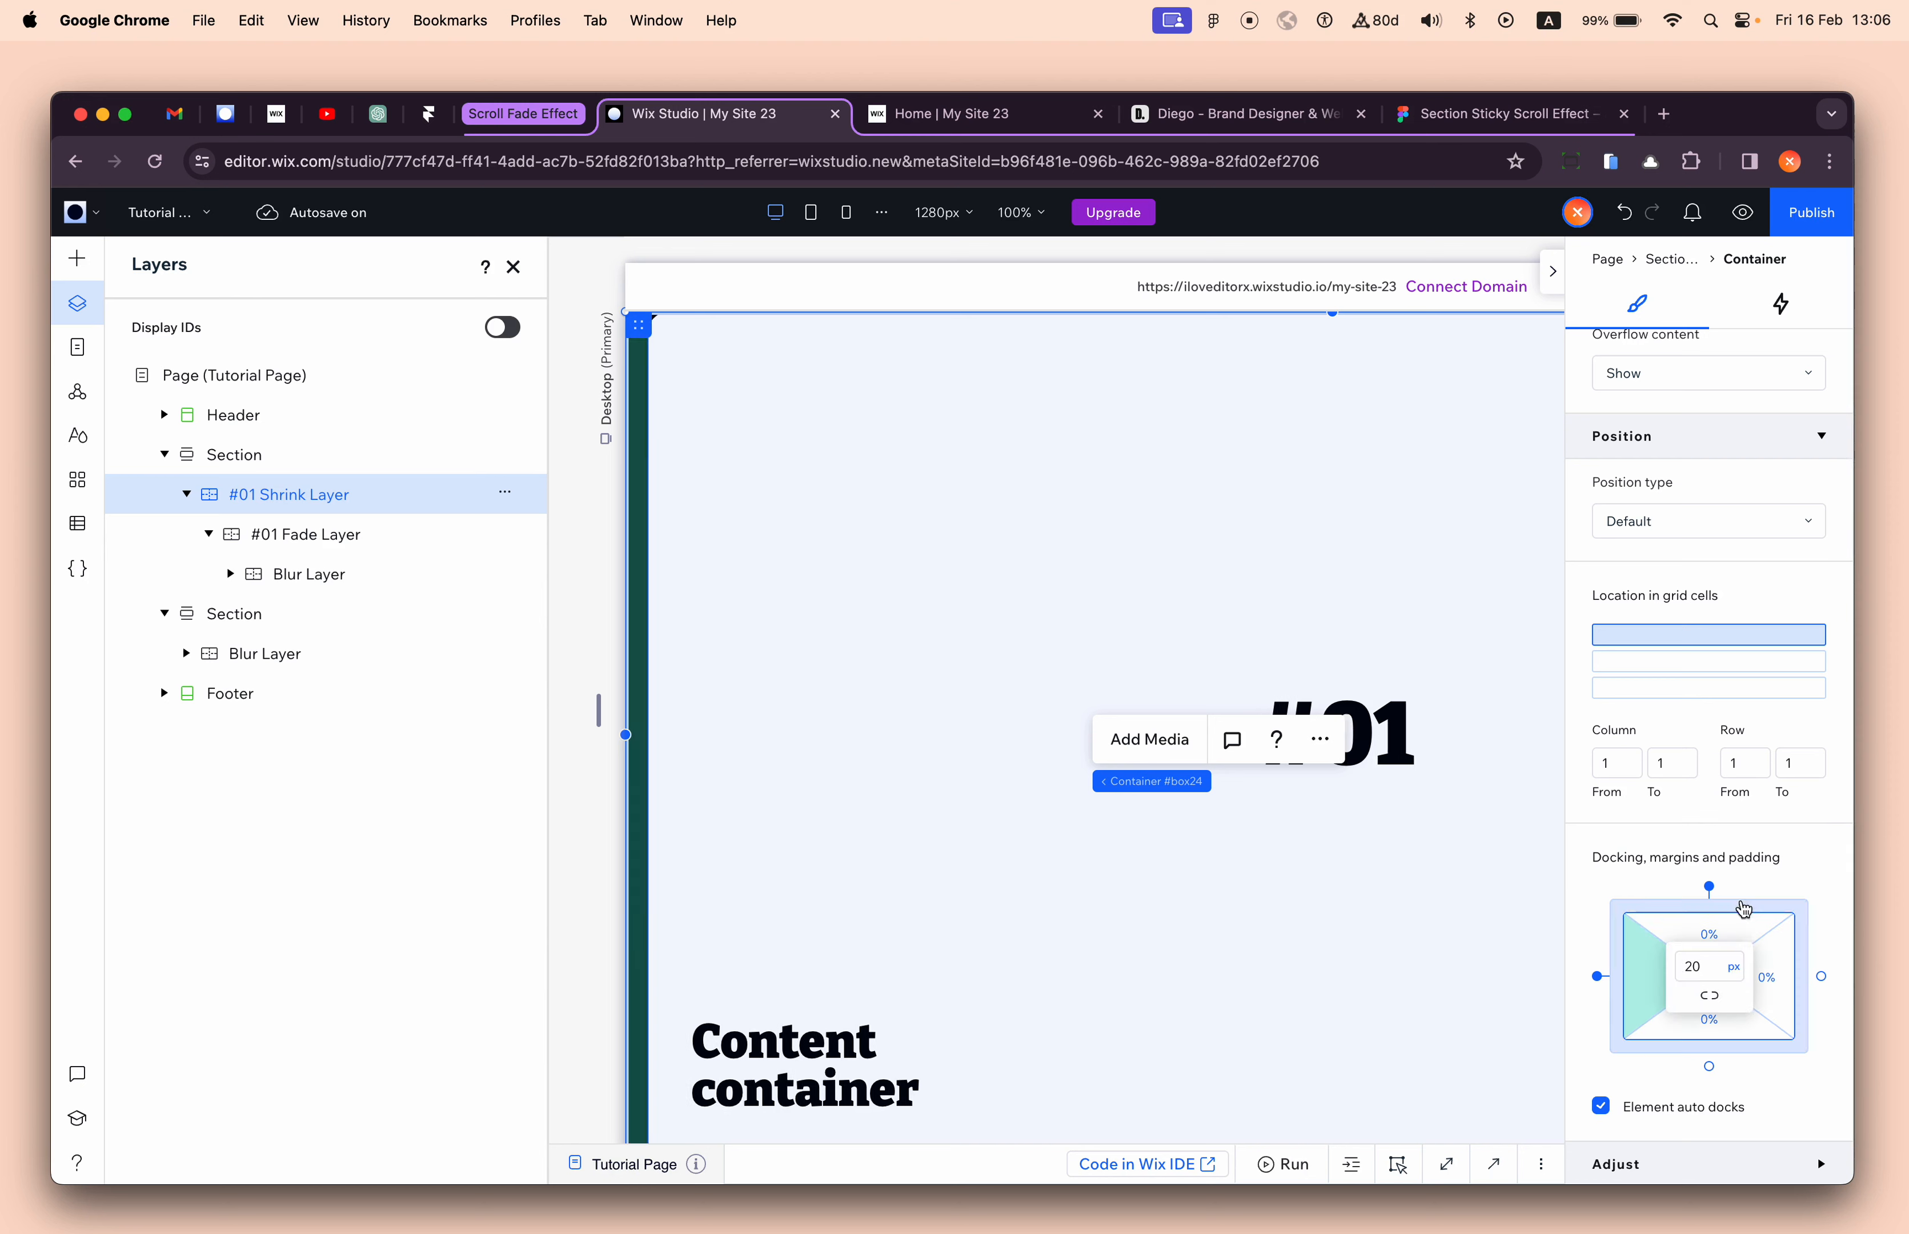
{"action": "left_click", "coordinate": [1711, 995]}
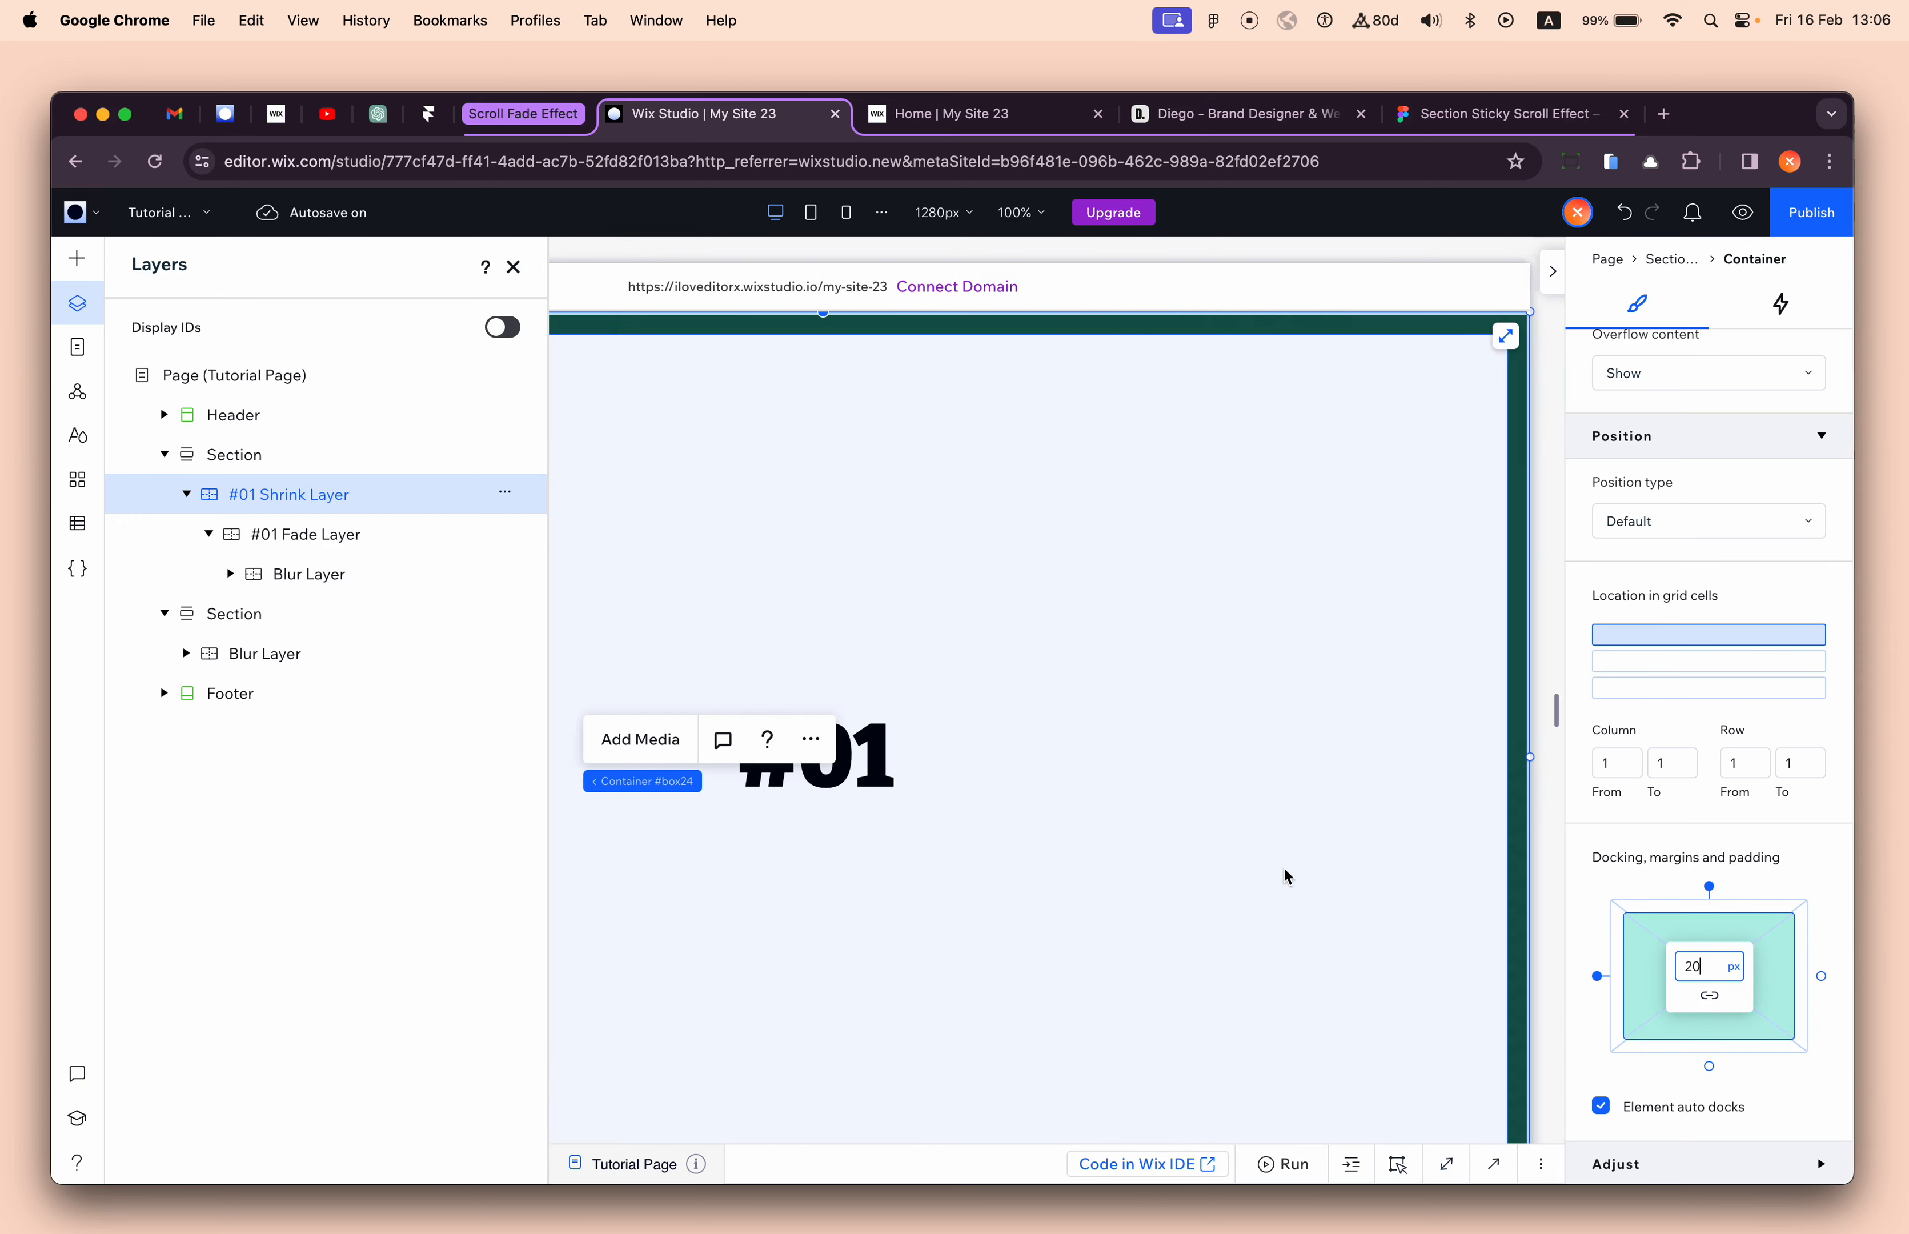
{"action": "left_click", "coordinate": [1547, 576]}
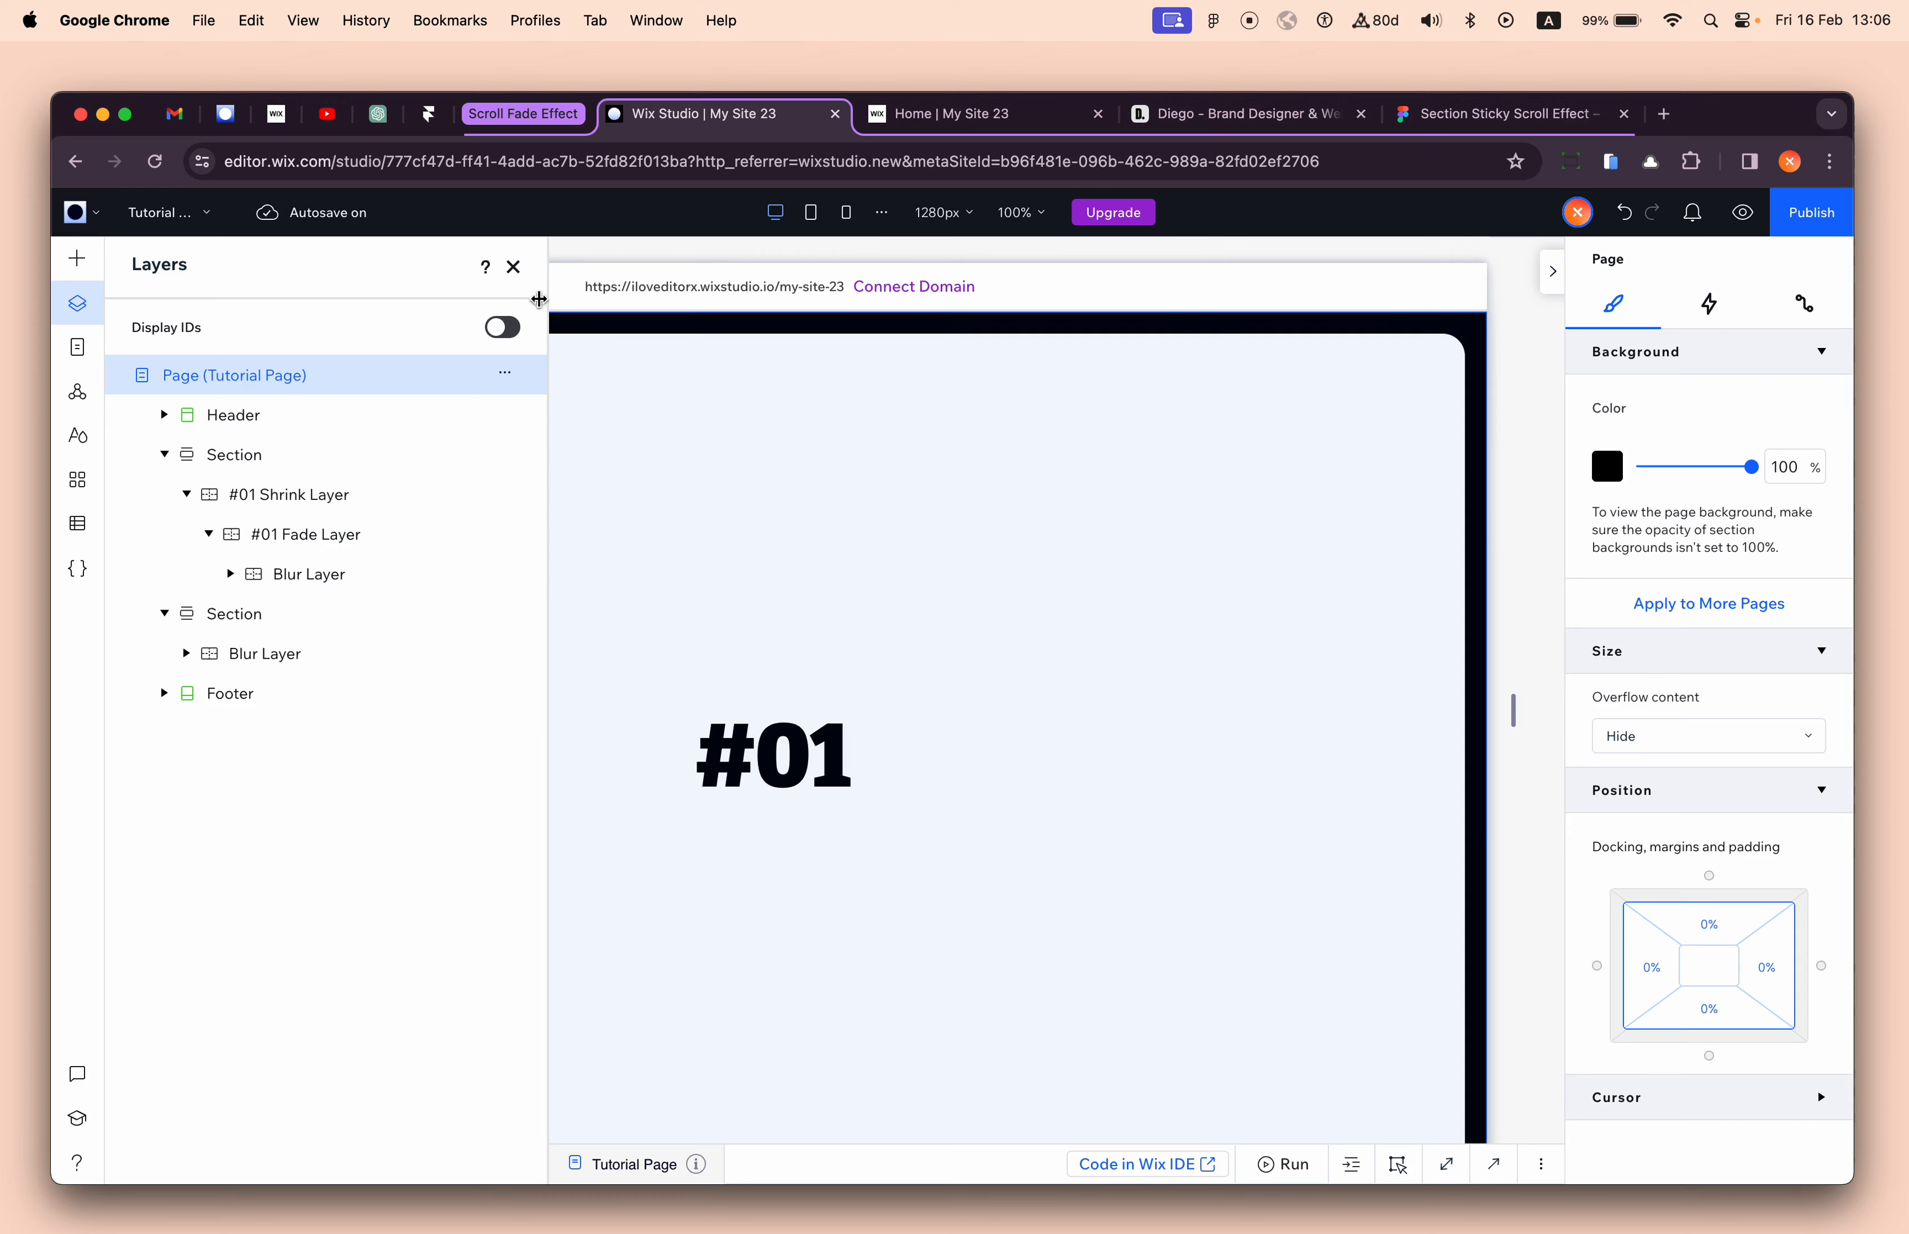
{"action": "left_click", "coordinate": [514, 266]}
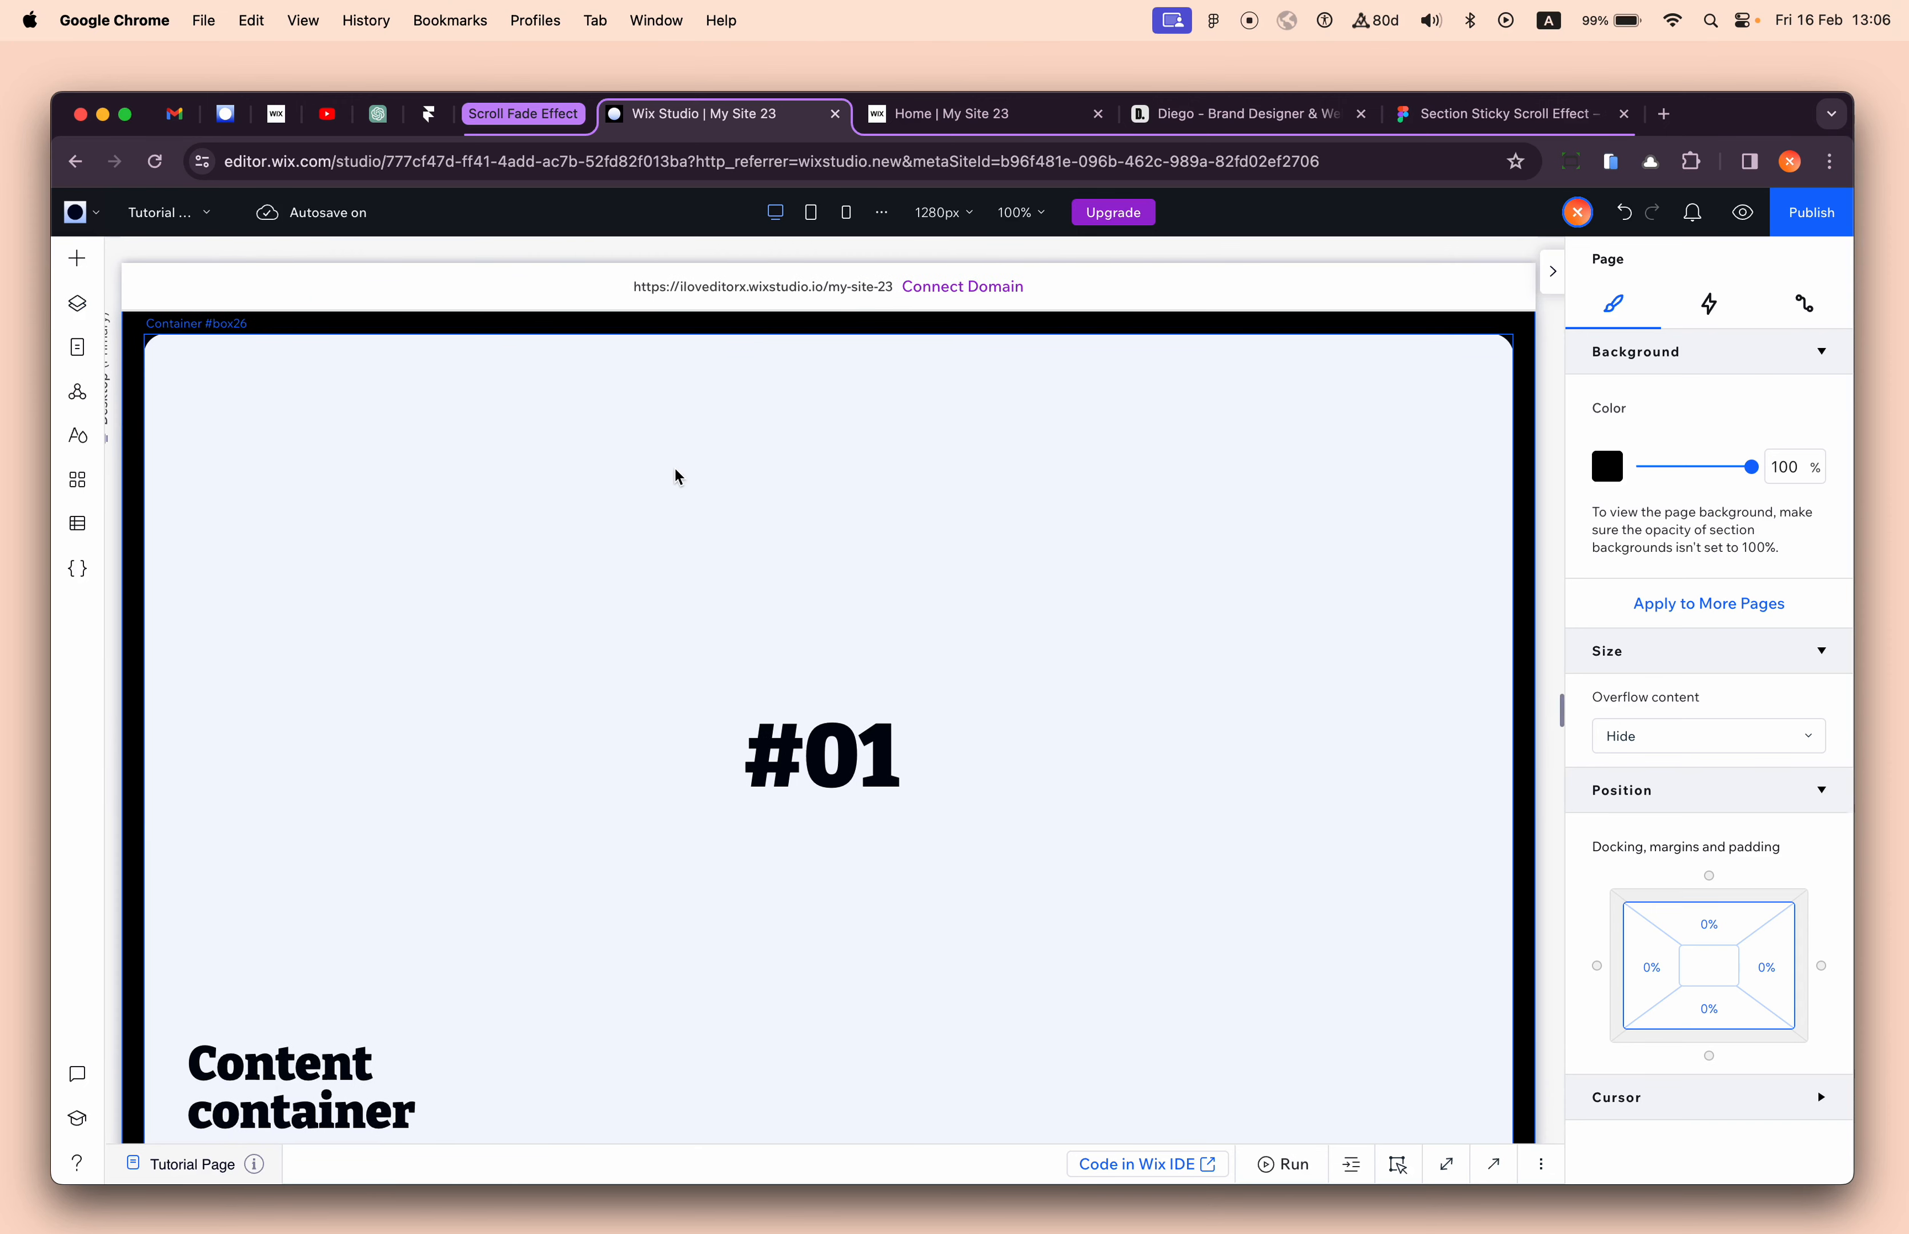
{"action": "scroll", "coordinate": [678, 476], "scroll_direction": "down", "scroll_amount": 3}
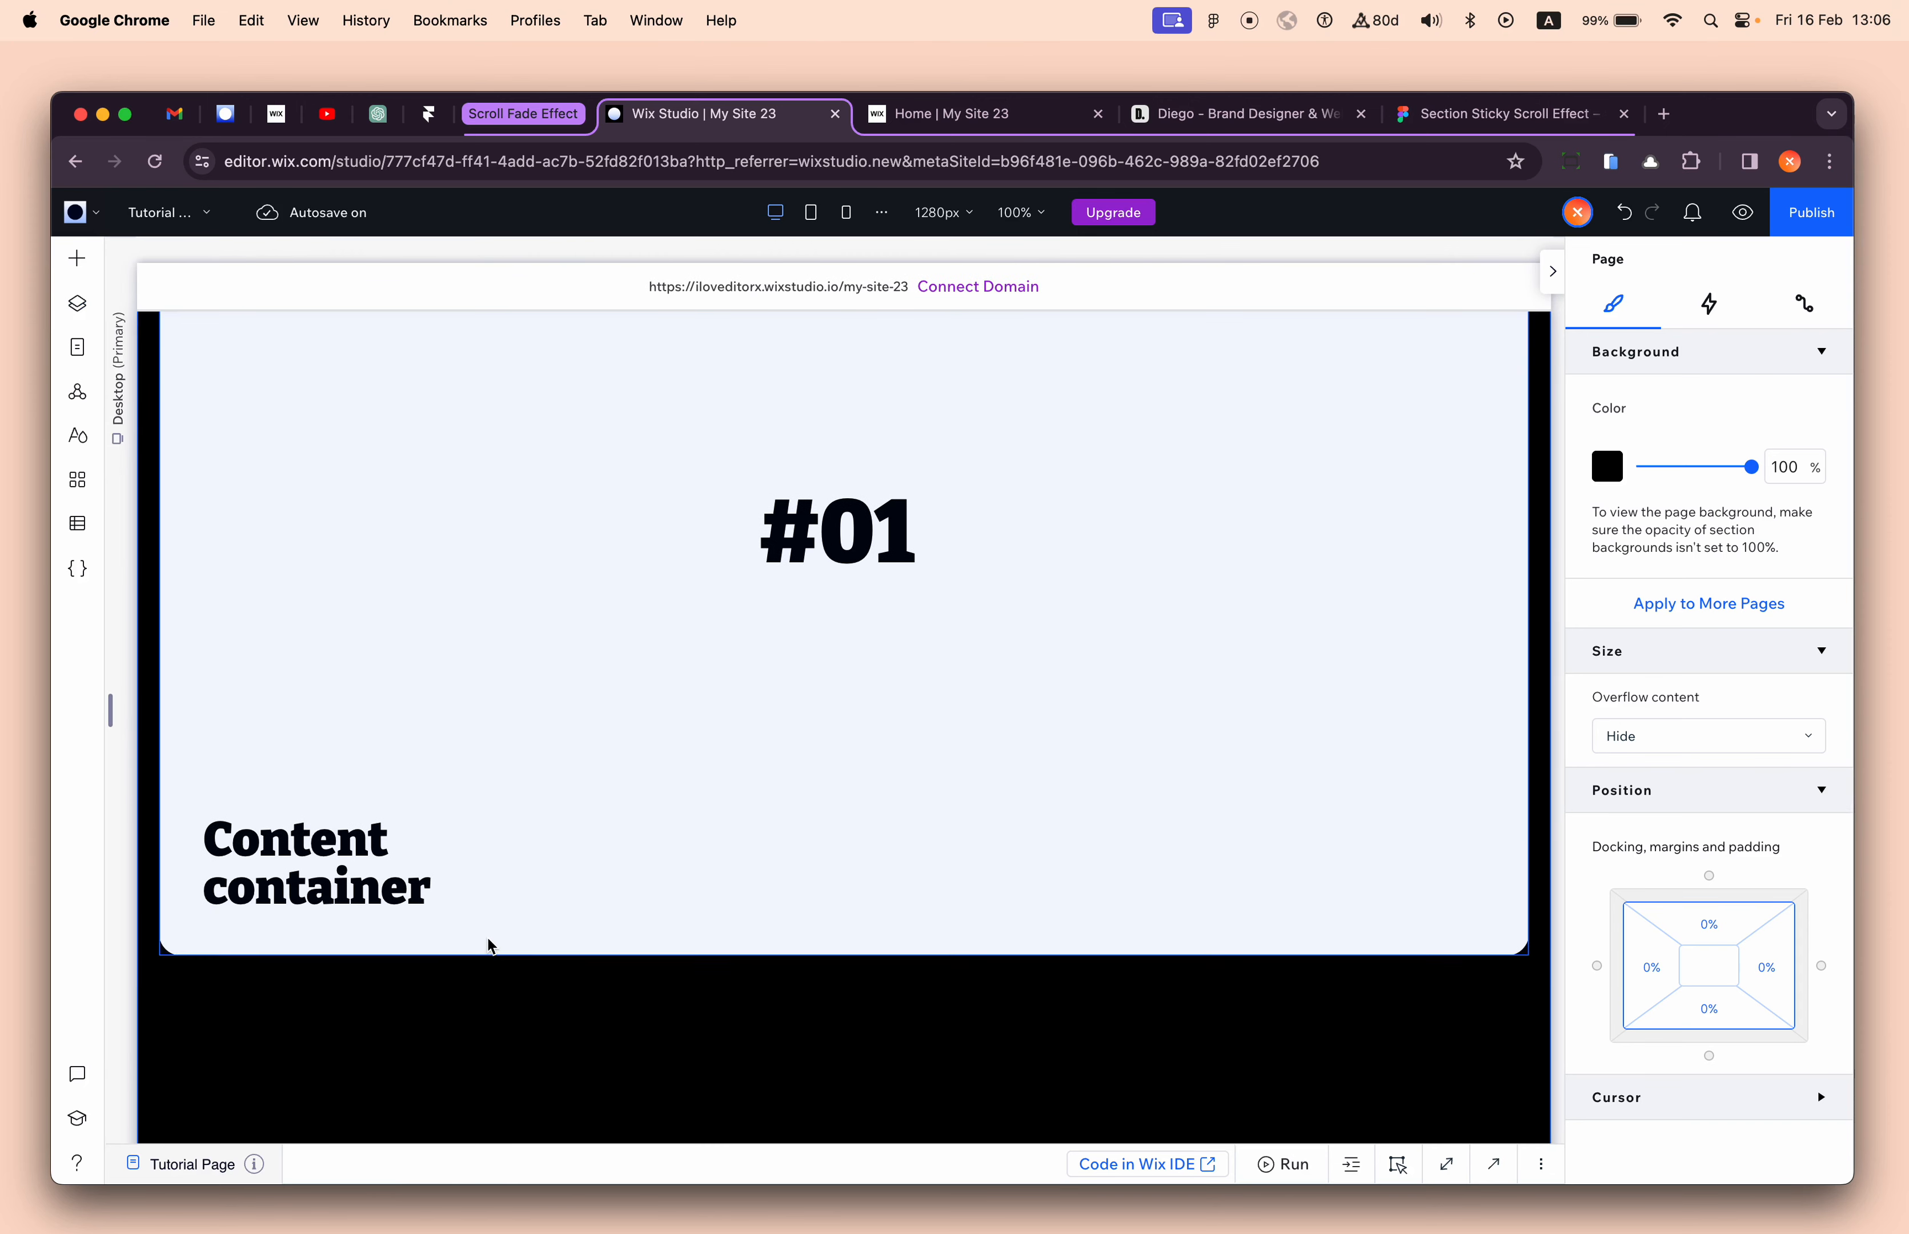
{"action": "scroll", "coordinate": [491, 946], "scroll_direction": "up", "scroll_amount": 4}
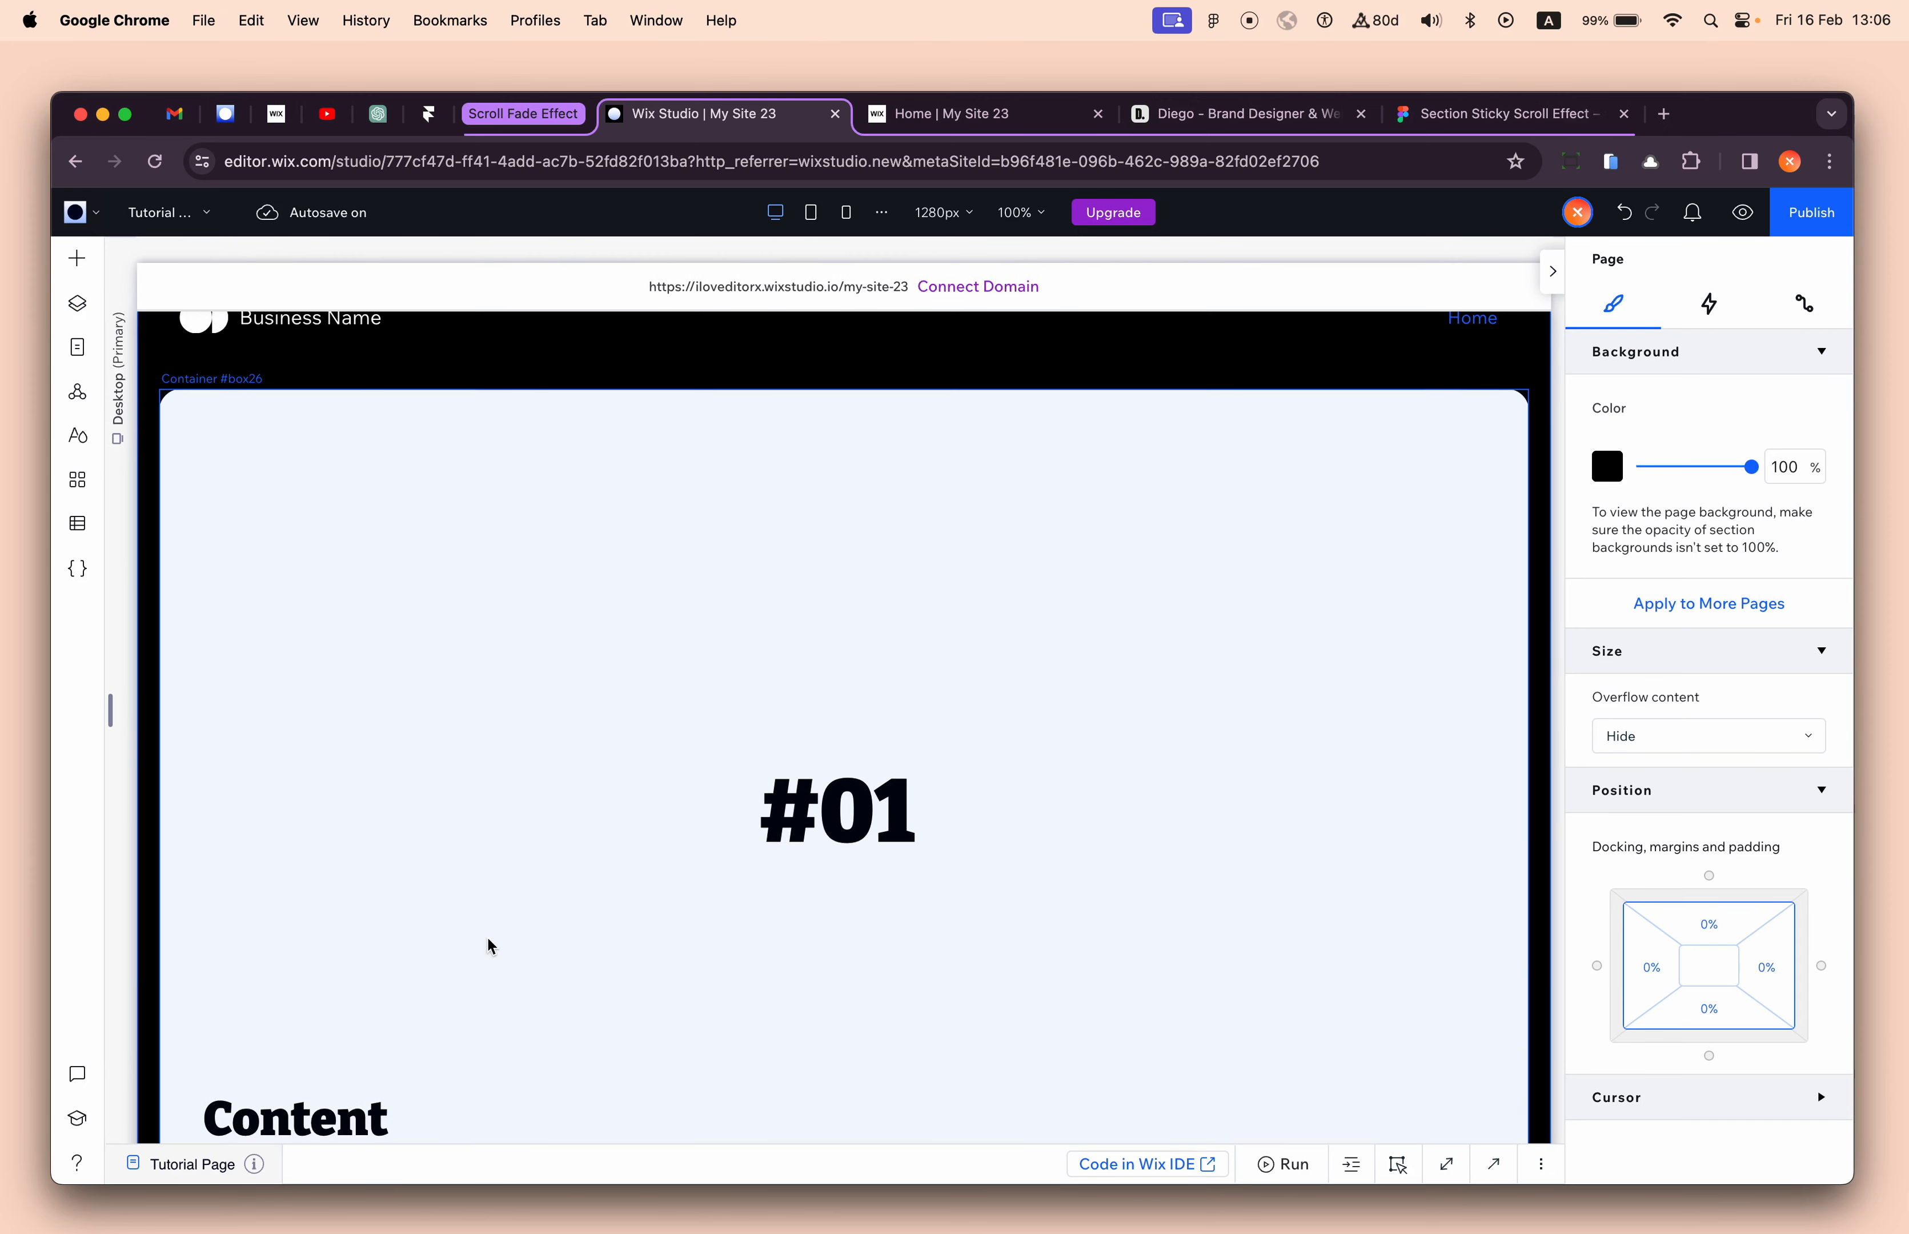
- Set the #01 Shrink Layer's position type to Sticky
{"action": "left_click", "coordinate": [794, 378]}
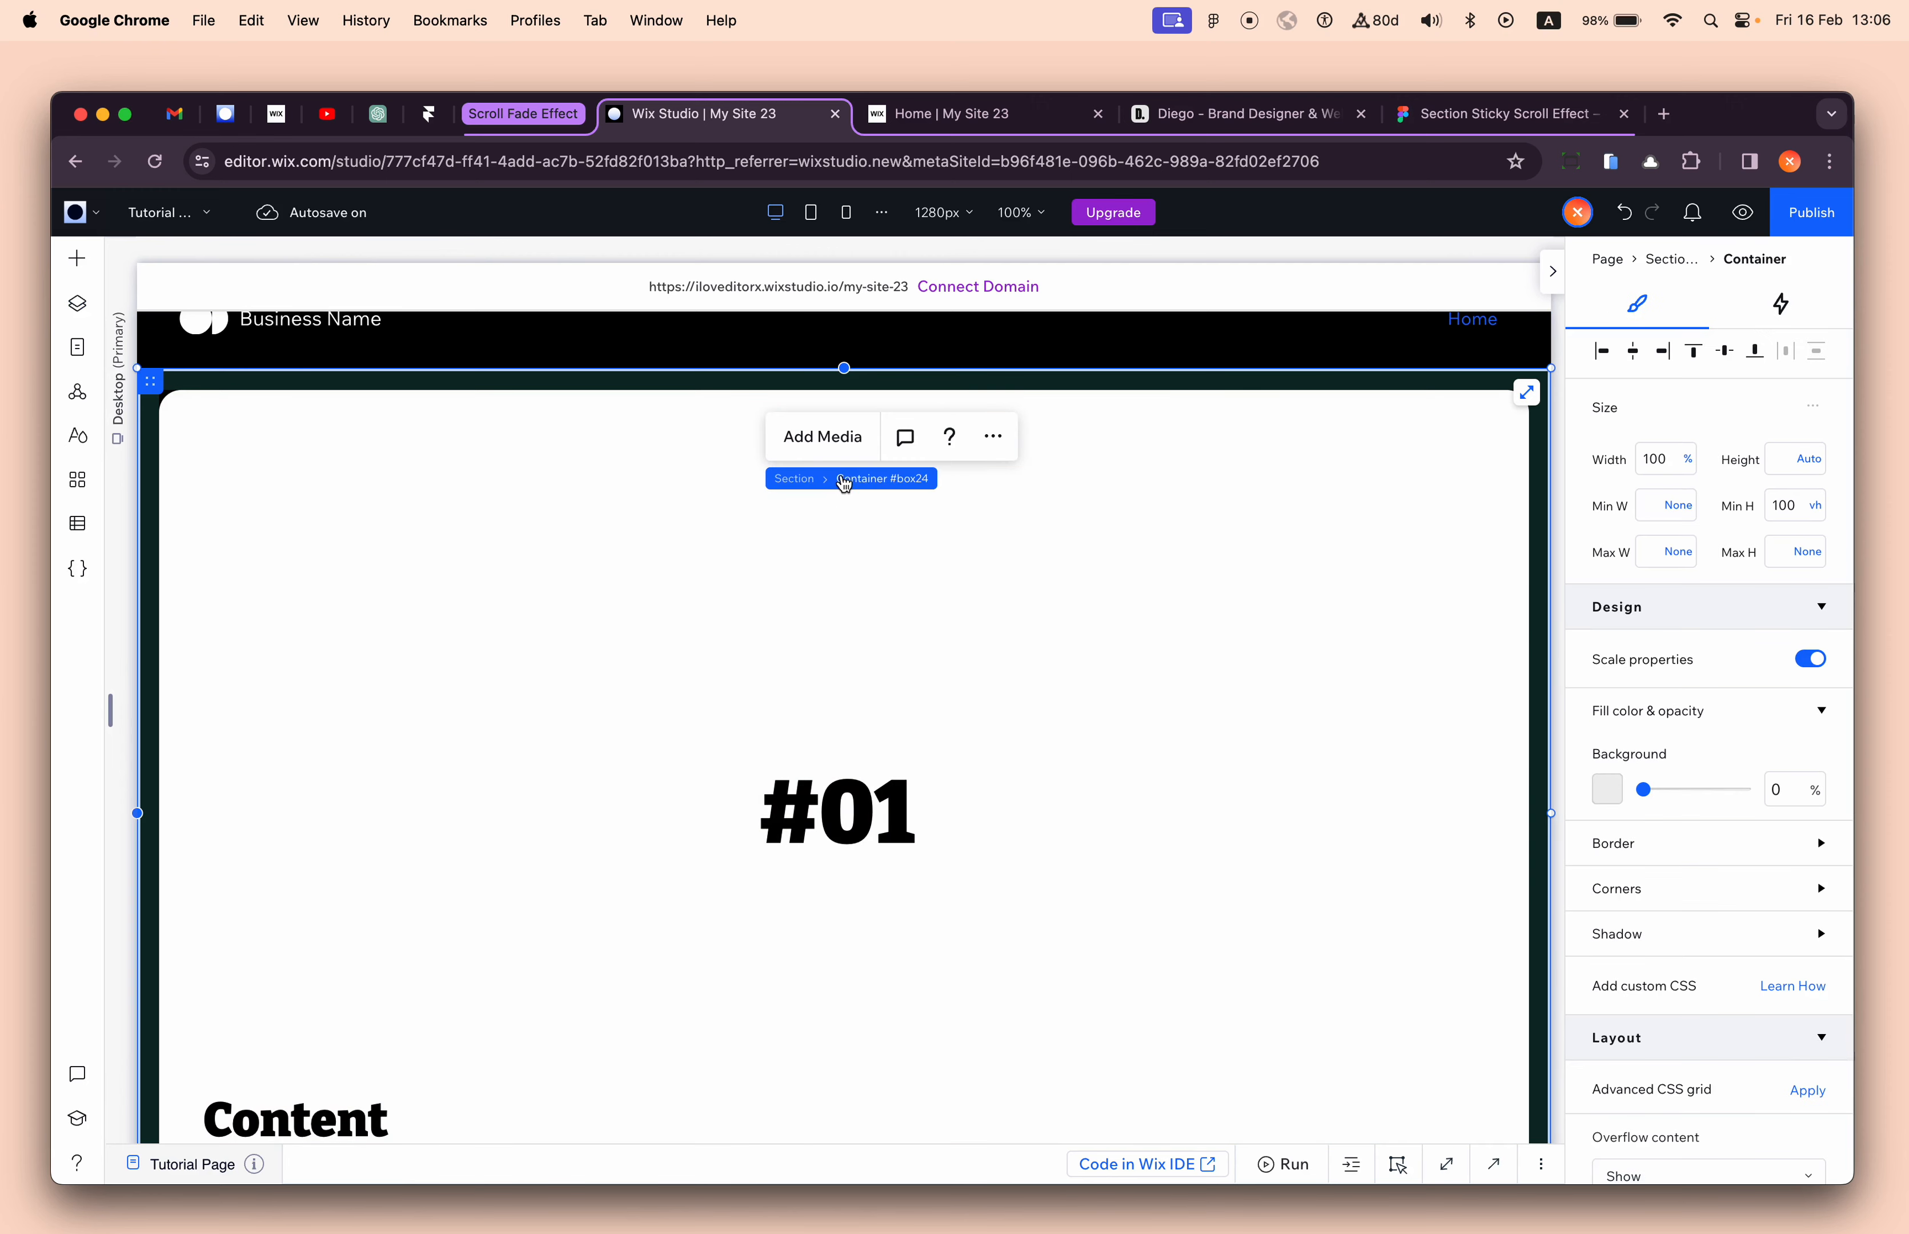
{"action": "left_click", "coordinate": [77, 303]}
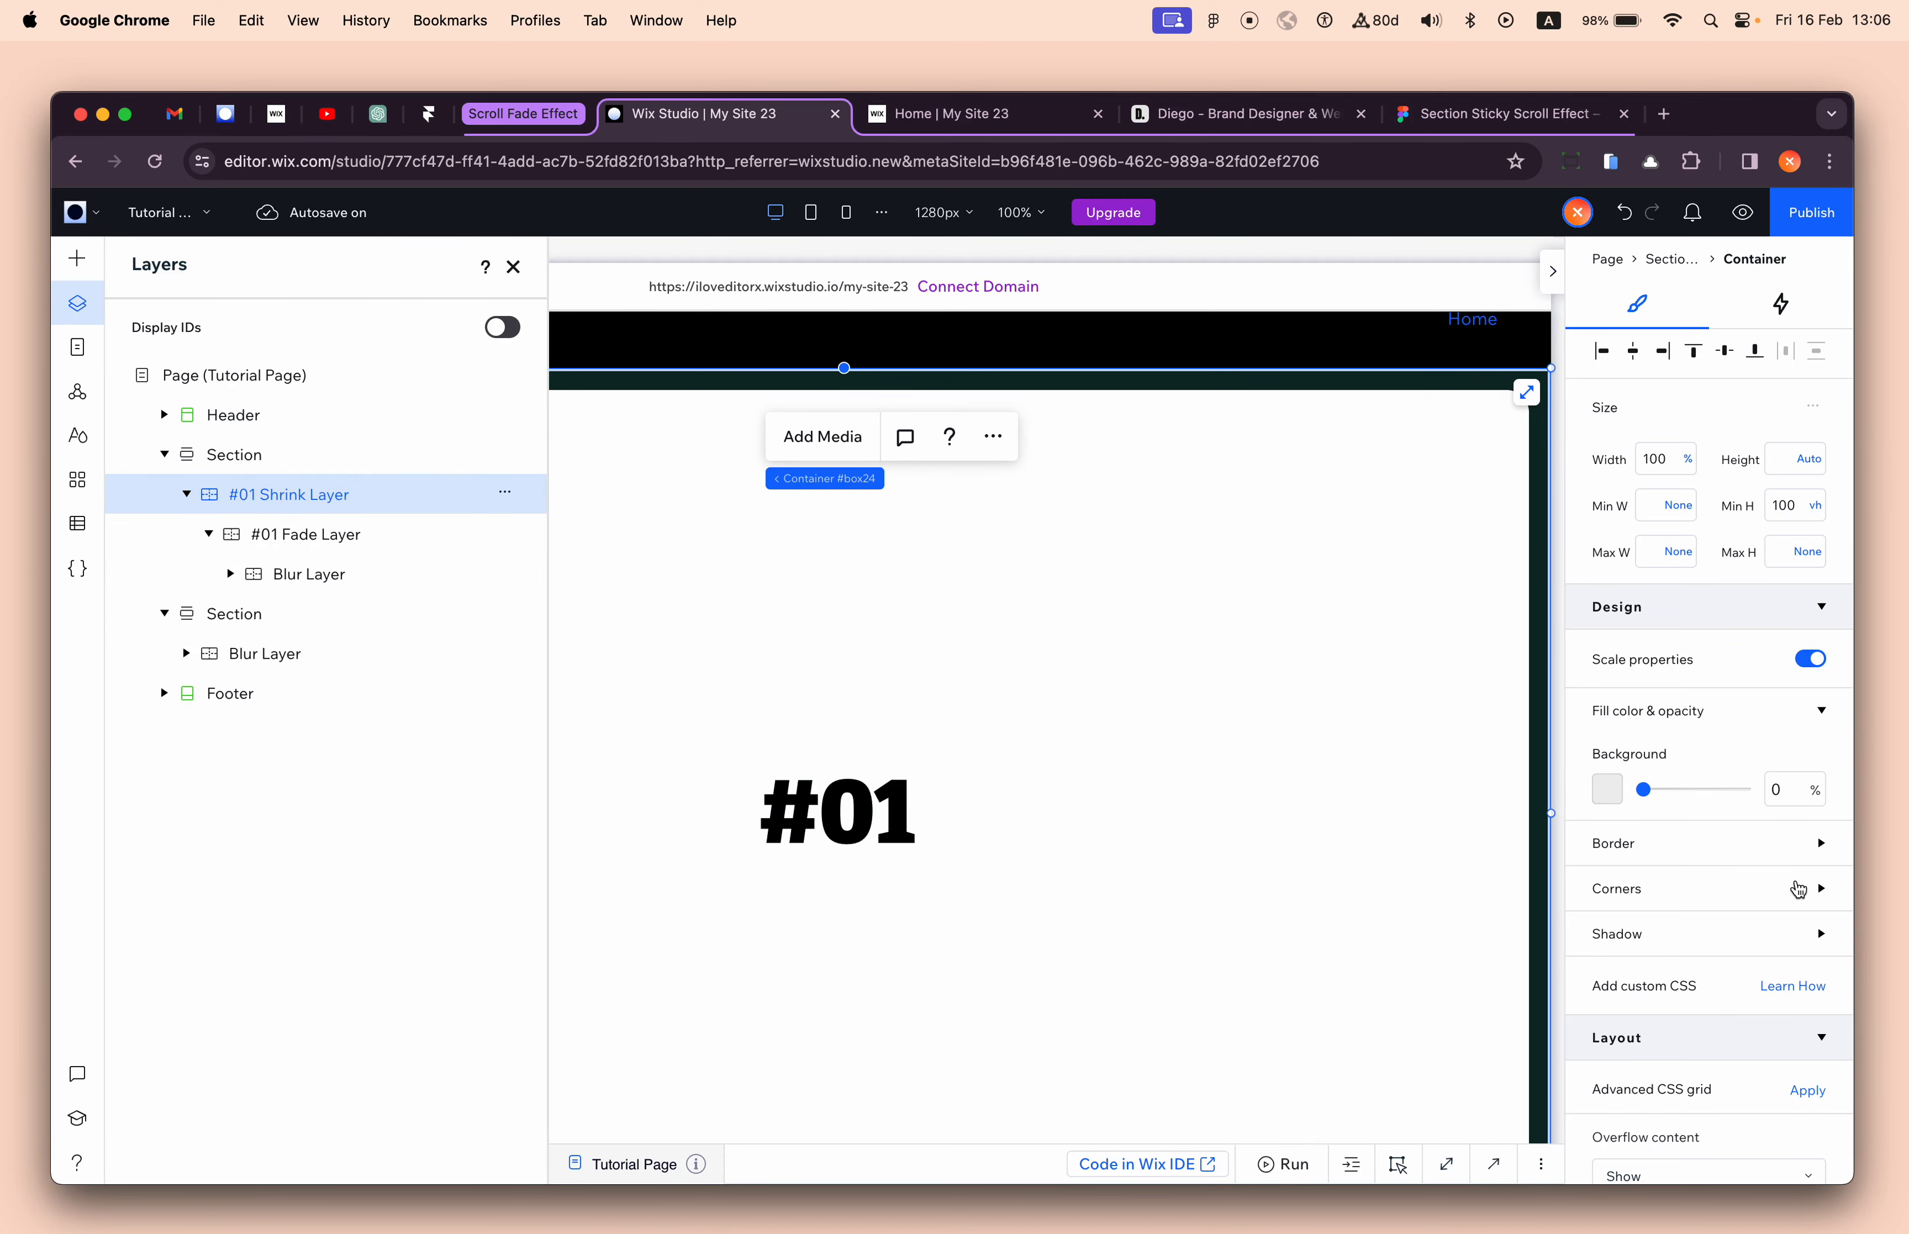
{"action": "scroll", "coordinate": [1725, 899], "scroll_direction": "down", "scroll_amount": 5}
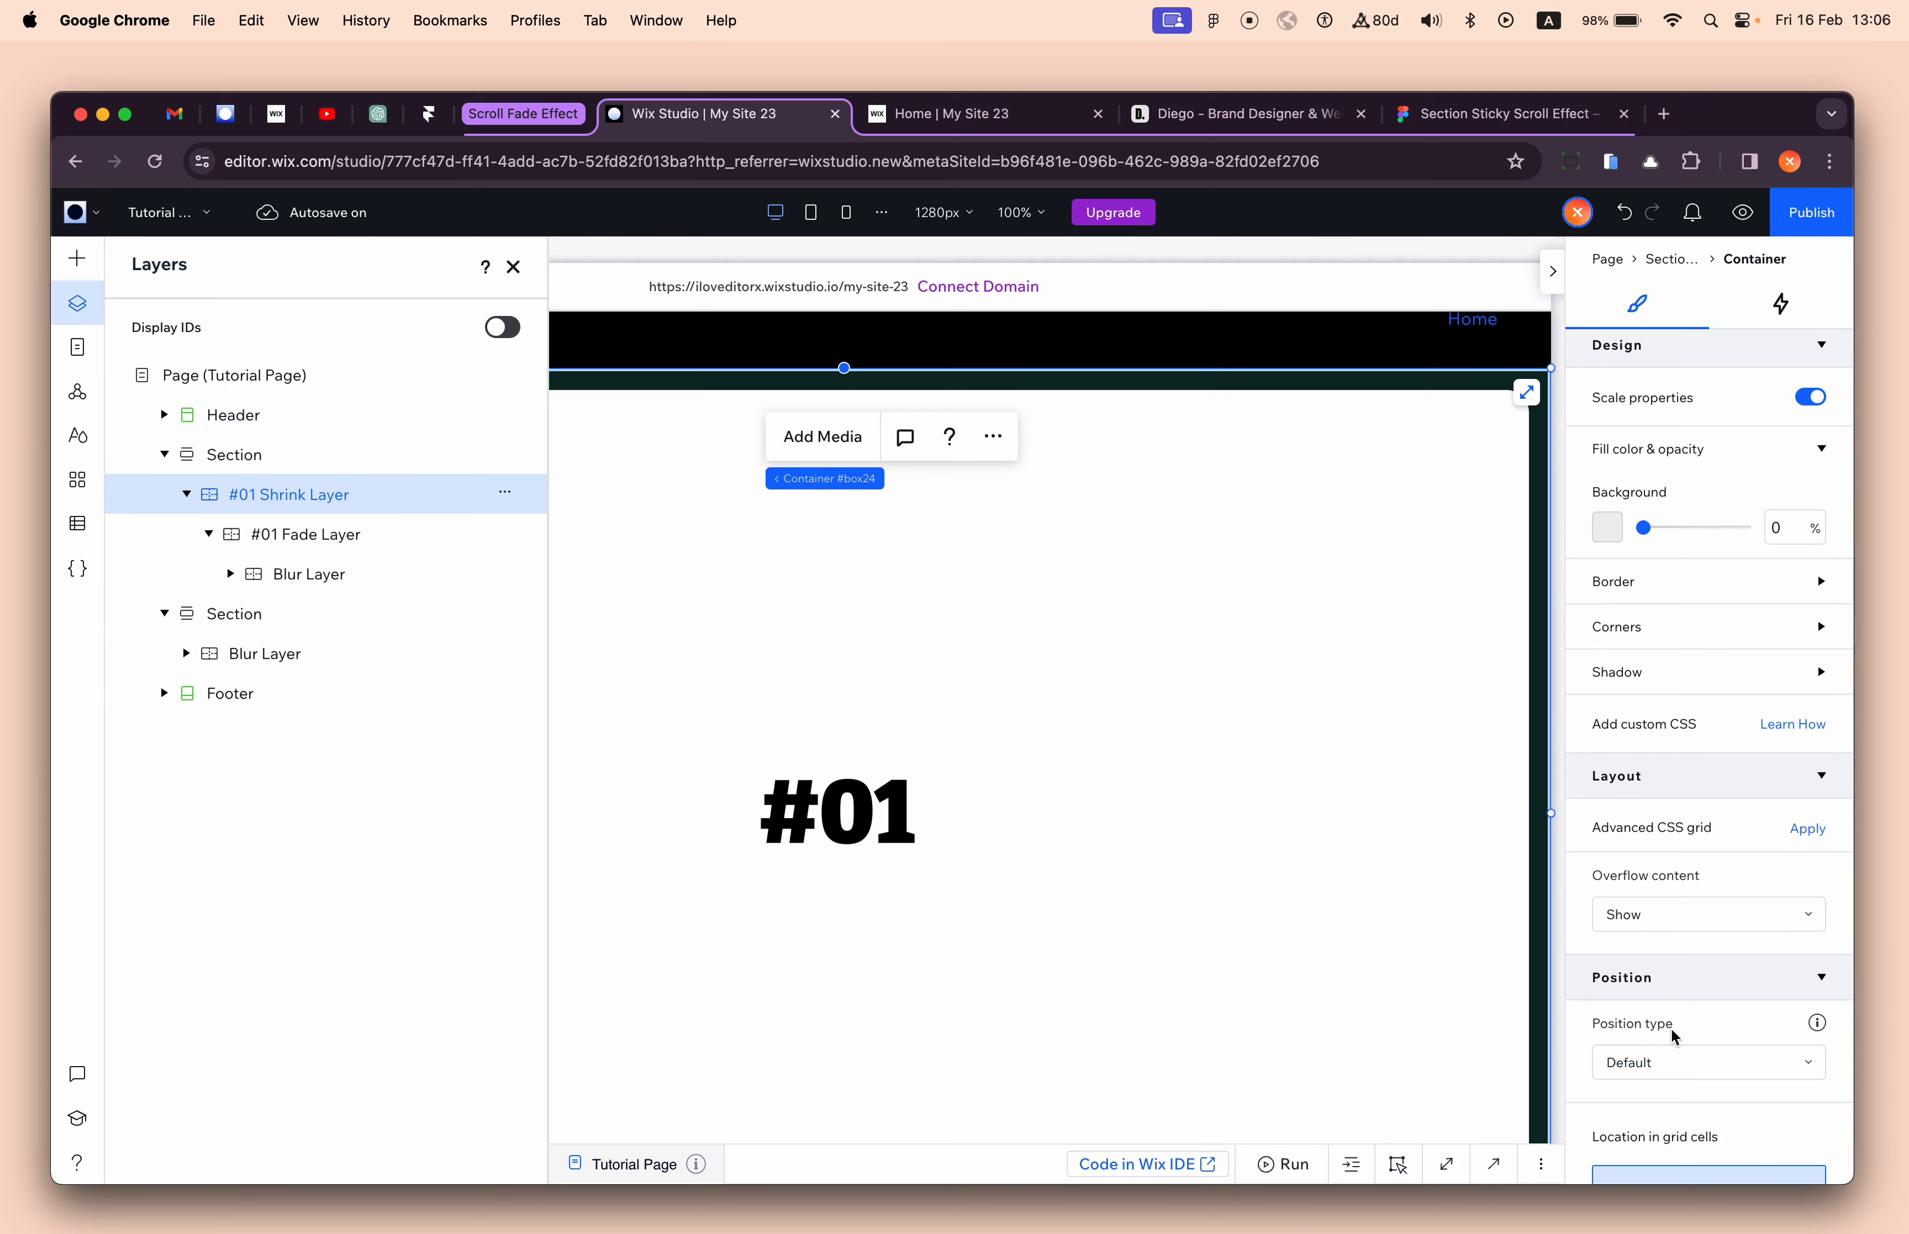
{"action": "scroll", "coordinate": [1672, 1031], "scroll_direction": "down", "scroll_amount": 3}
{"action": "left_click", "coordinate": [1688, 856]}
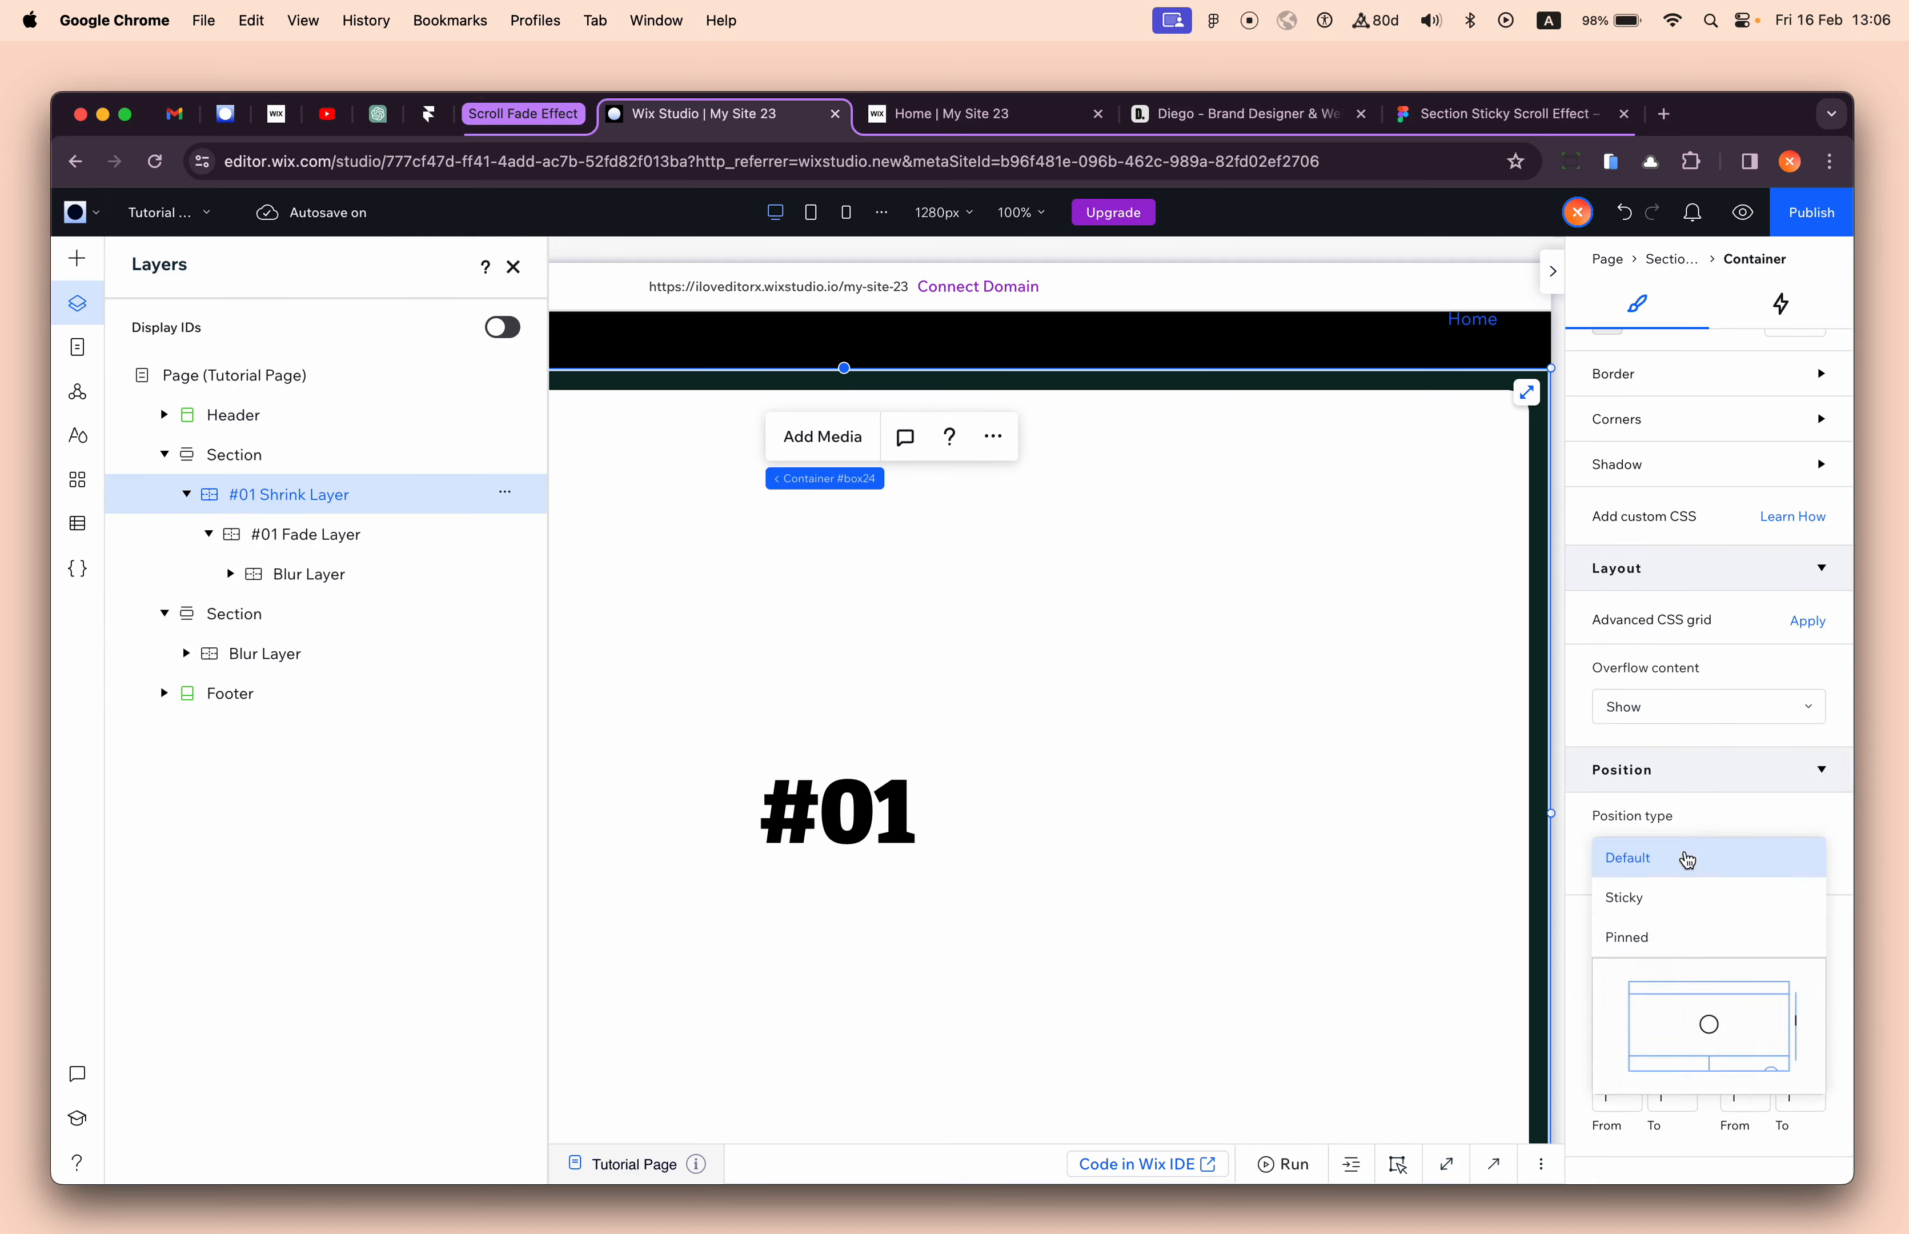
{"action": "left_click", "coordinate": [1690, 902]}
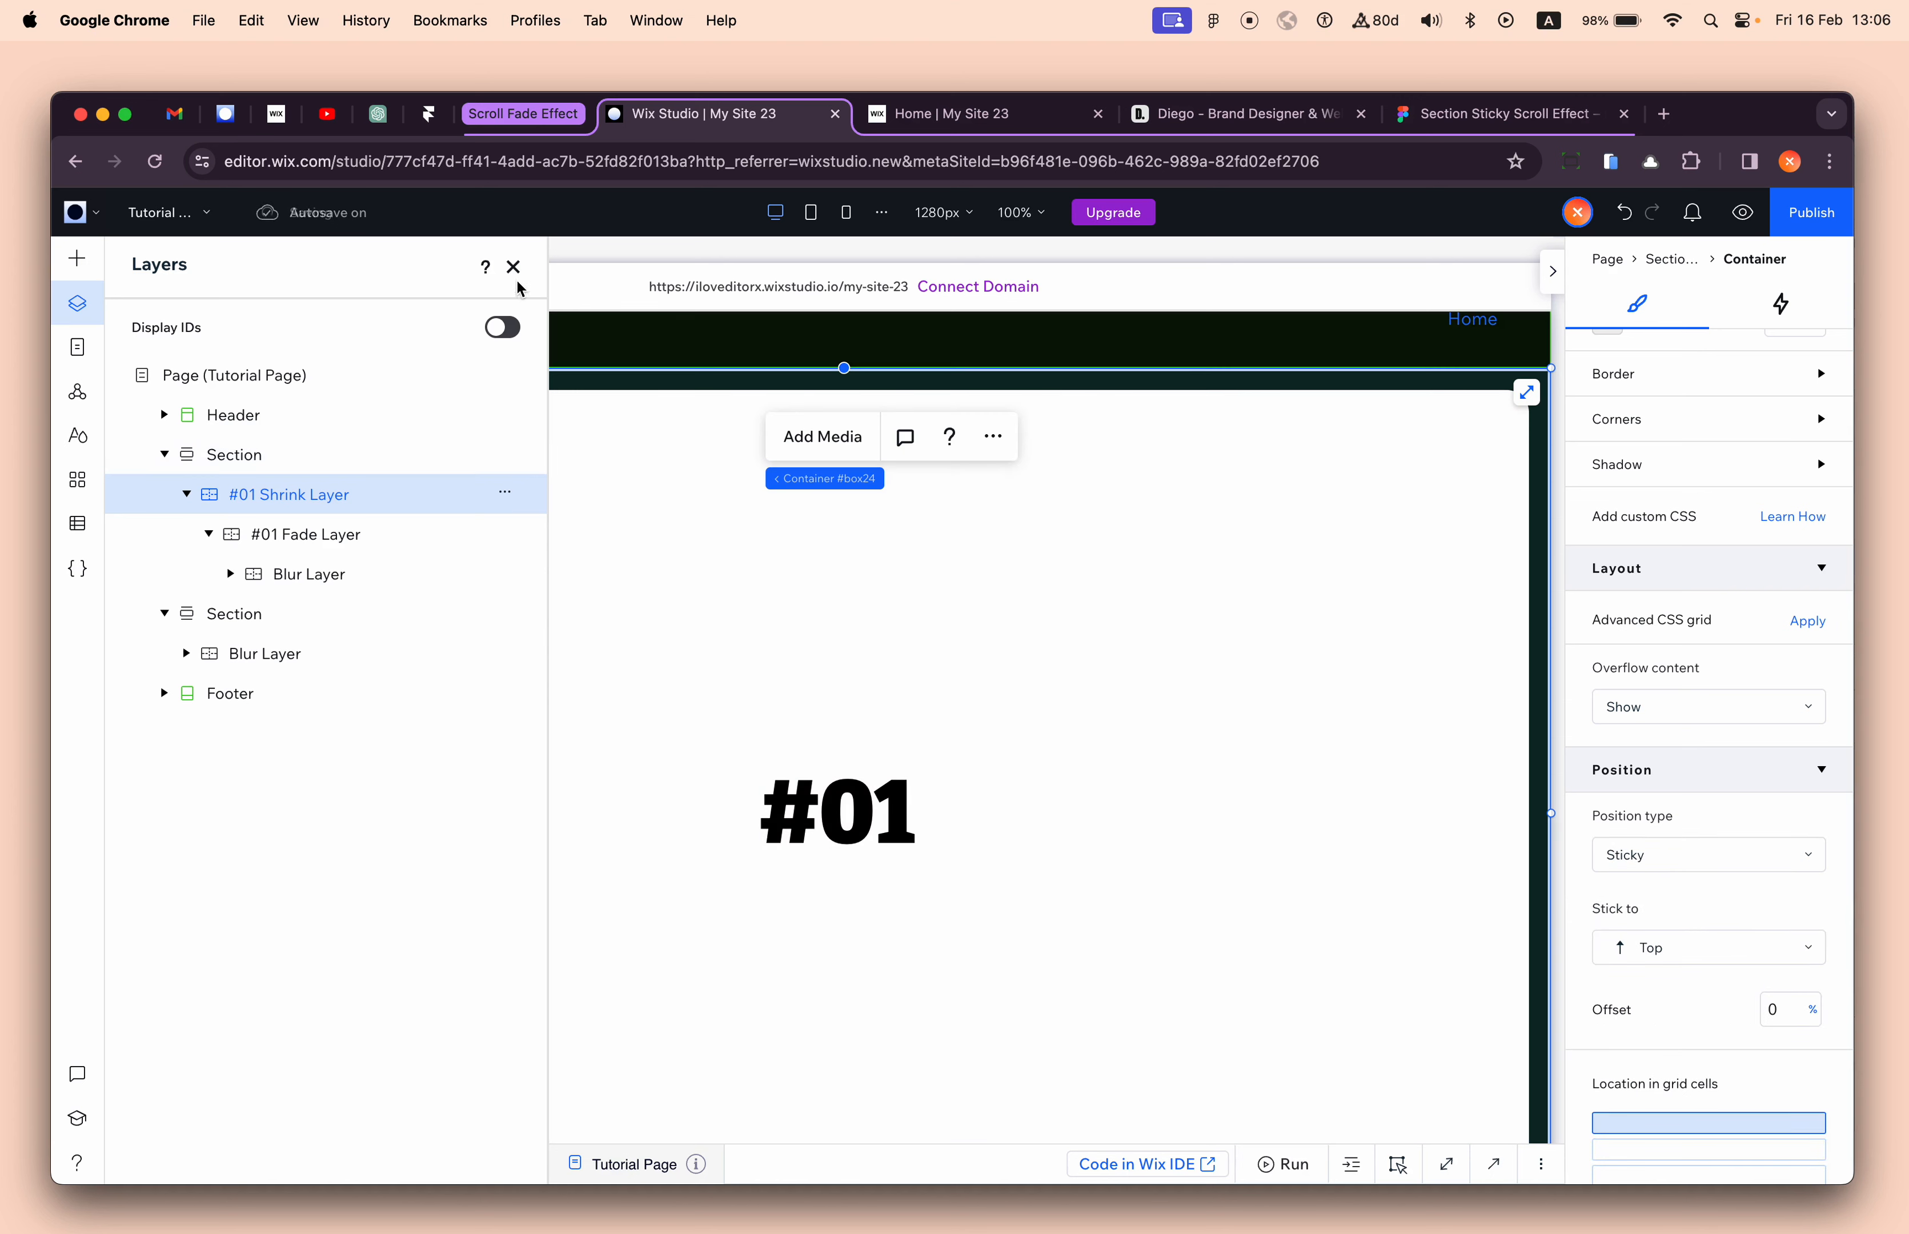
{"action": "left_click", "coordinate": [514, 268]}
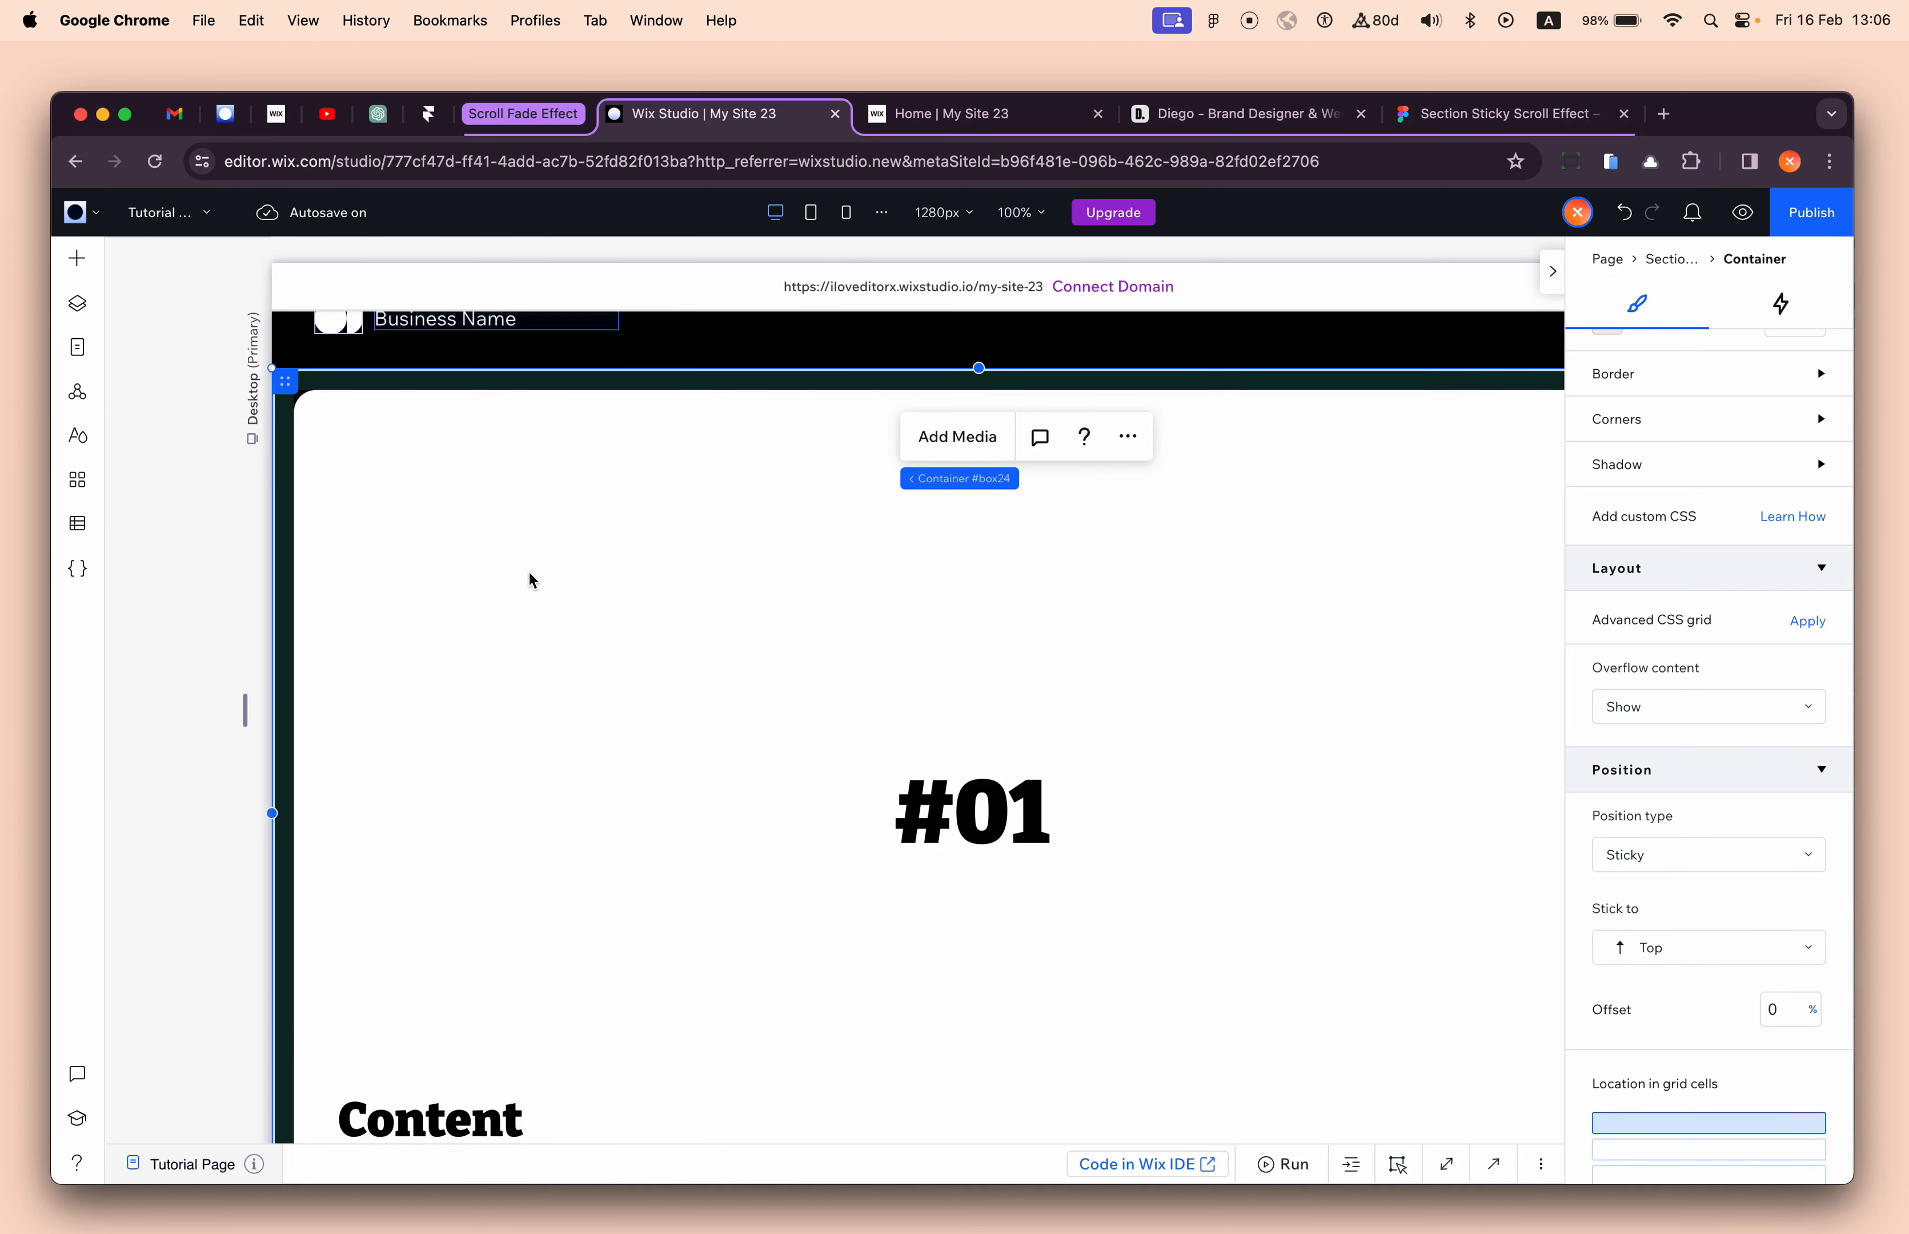
- Preview the page at desktop size and check how the #01 container behaves while scrolling
{"action": "scroll", "coordinate": [528, 569], "scroll_direction": "down", "scroll_amount": 10}
{"action": "scroll", "coordinate": [528, 570], "scroll_direction": "up", "scroll_amount": 5}
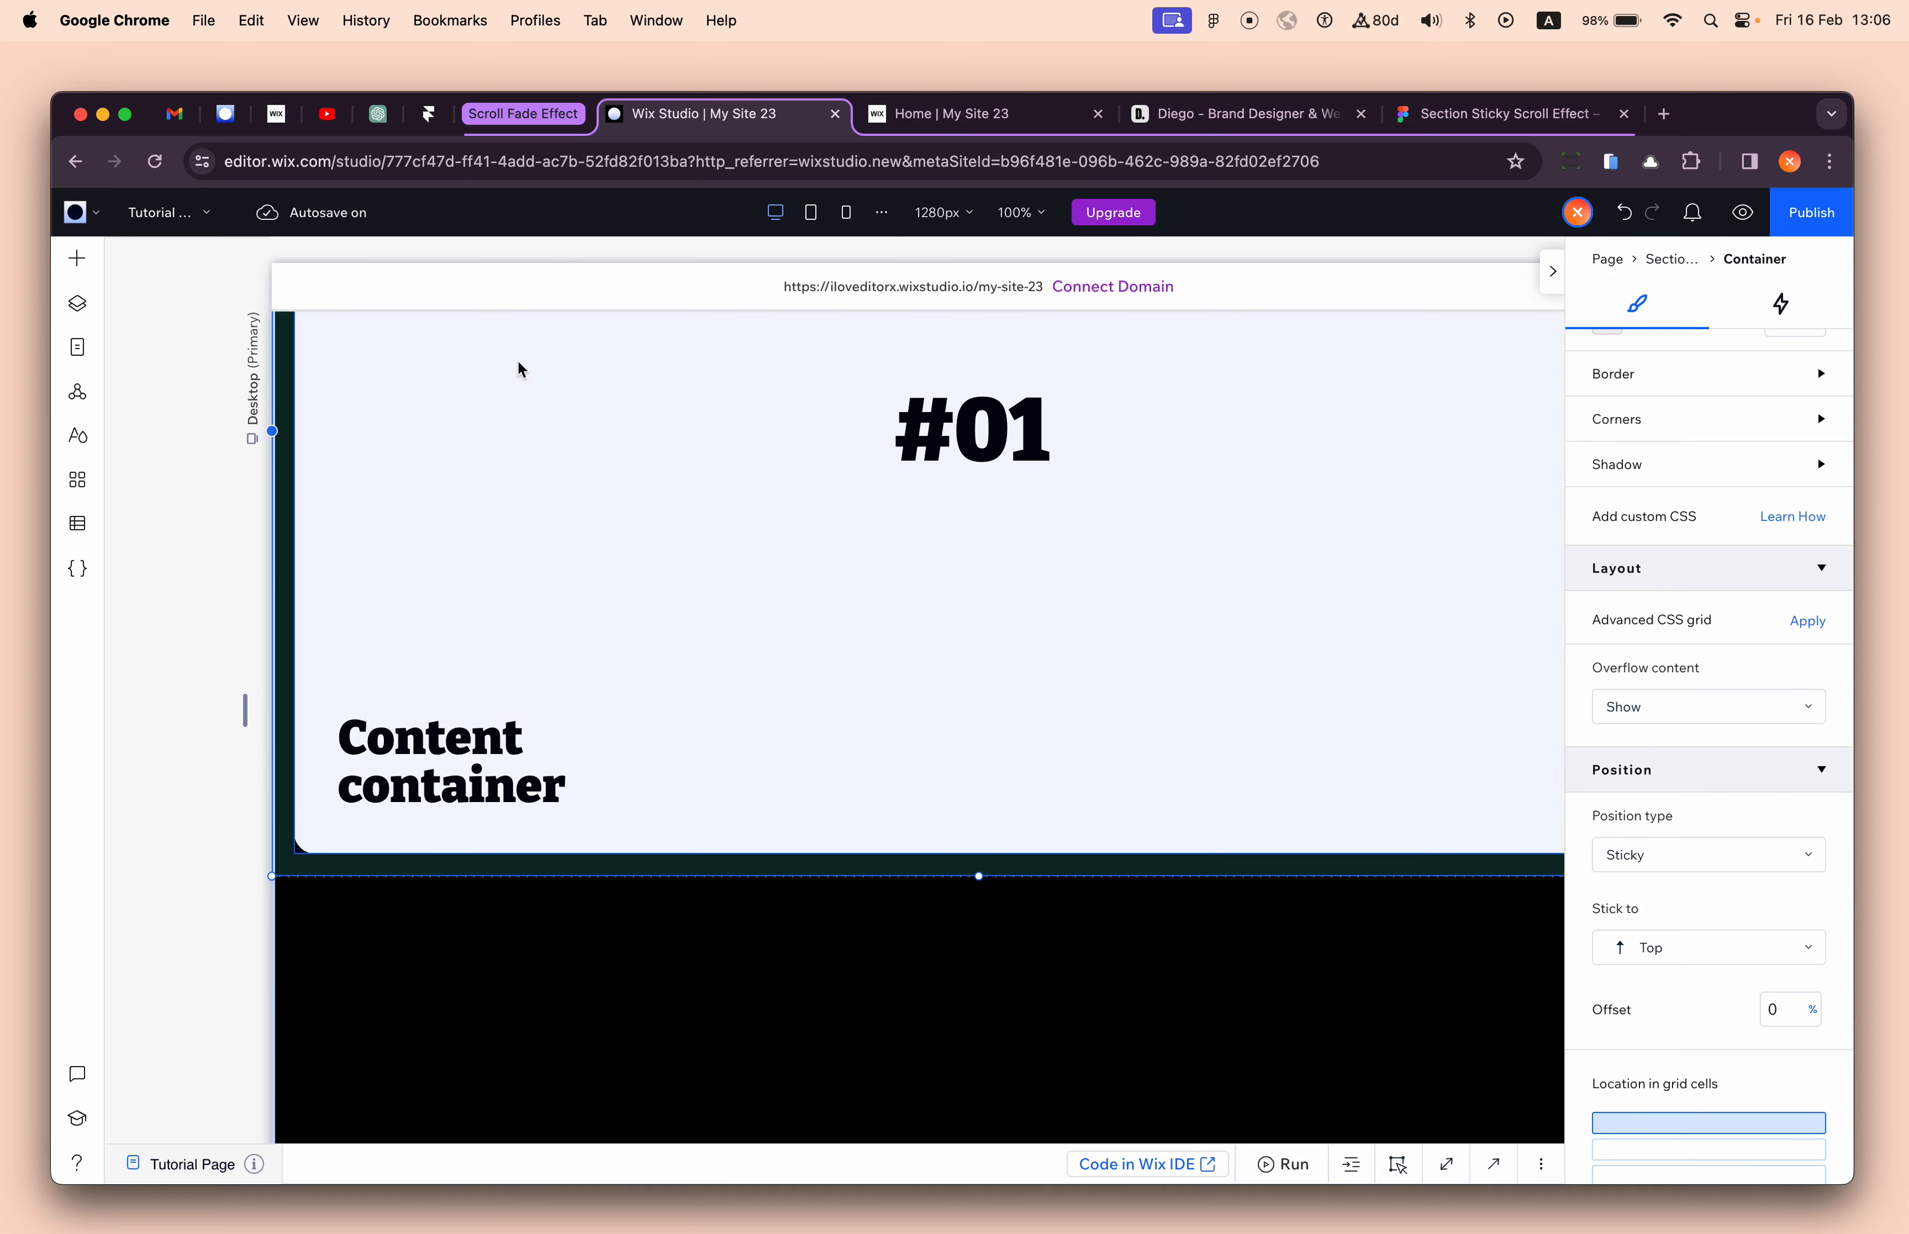
{"action": "left_click", "coordinate": [1746, 218]}
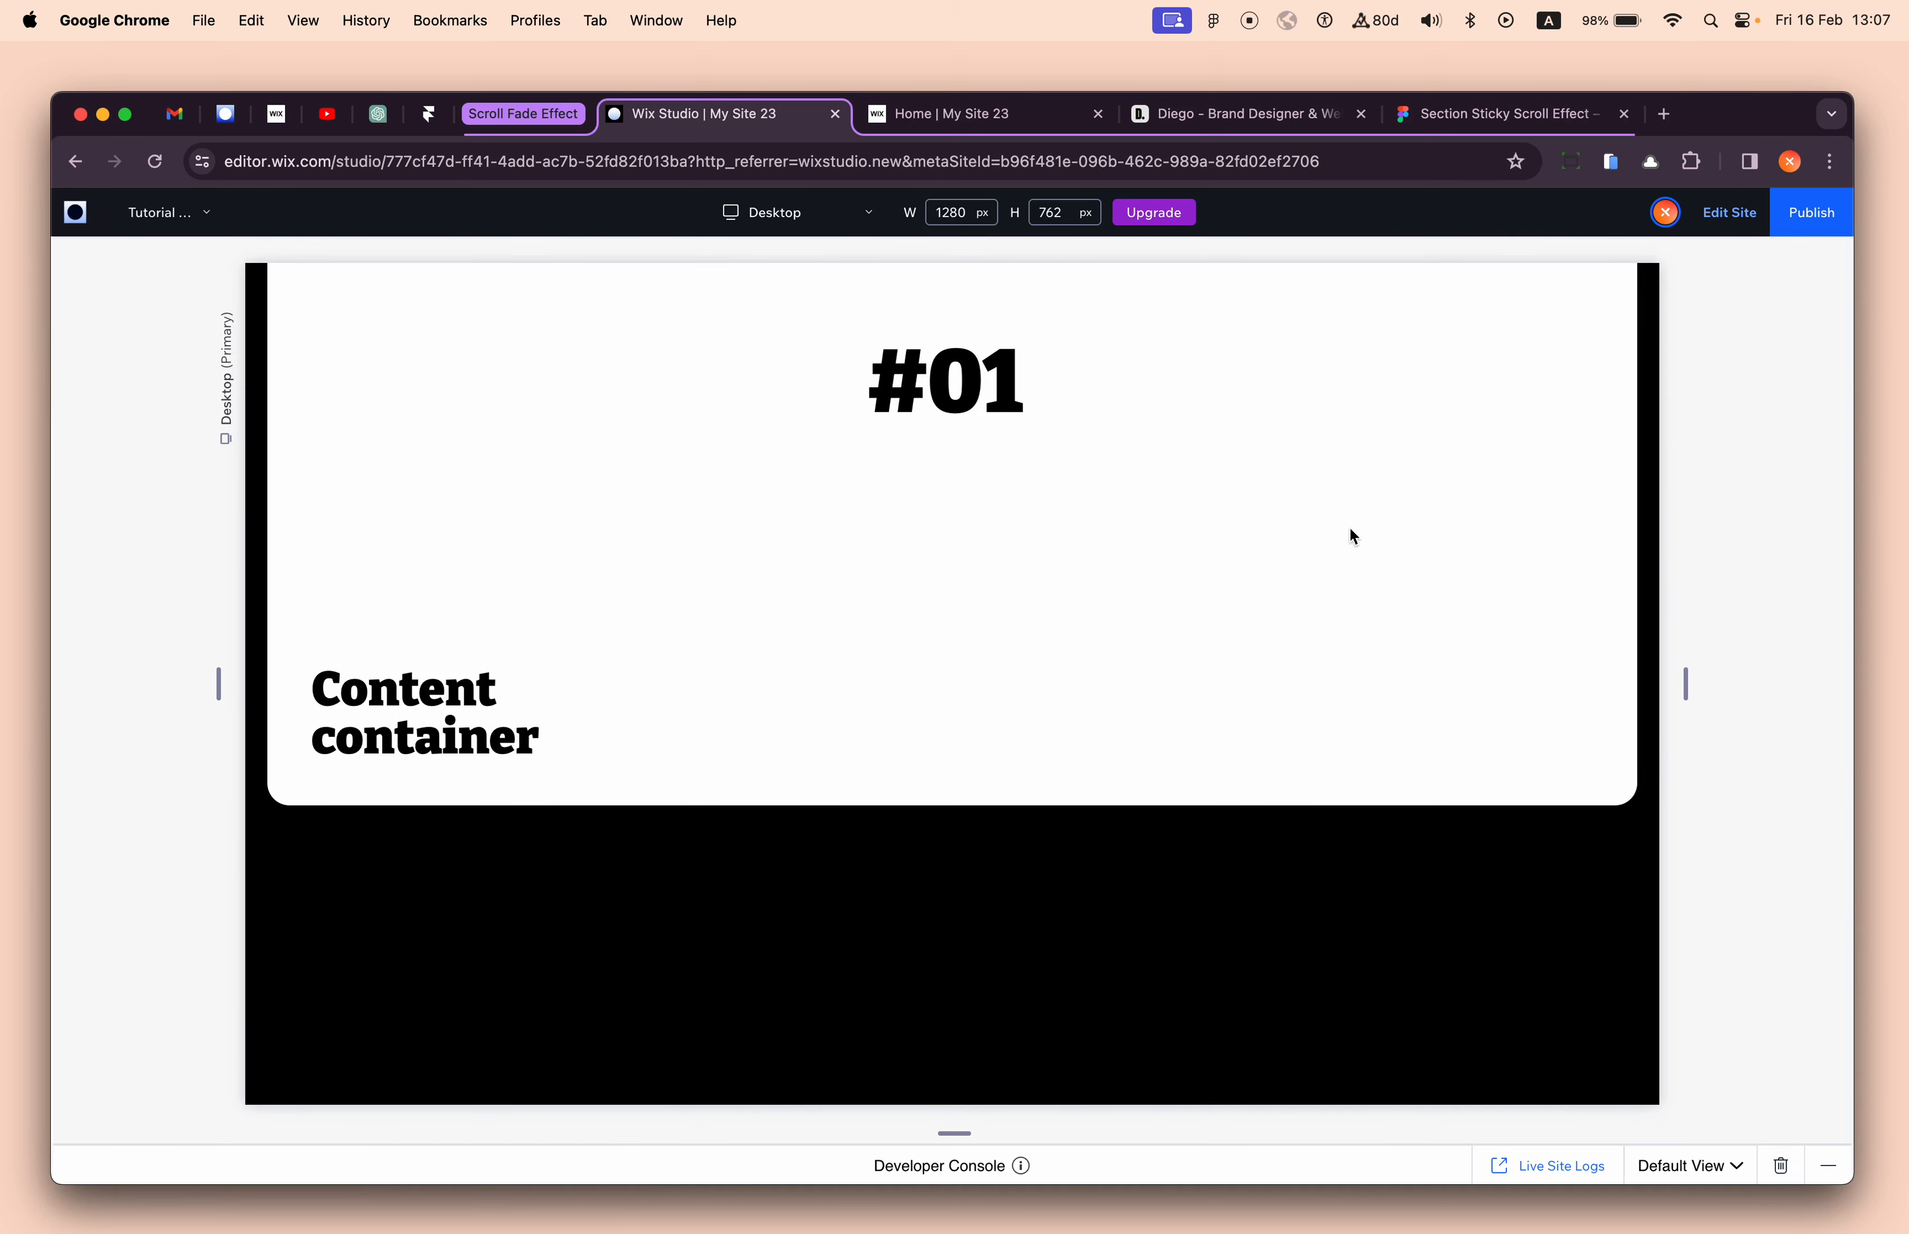
{"action": "scroll", "coordinate": [1345, 651], "scroll_direction": "up", "scroll_amount": 5}
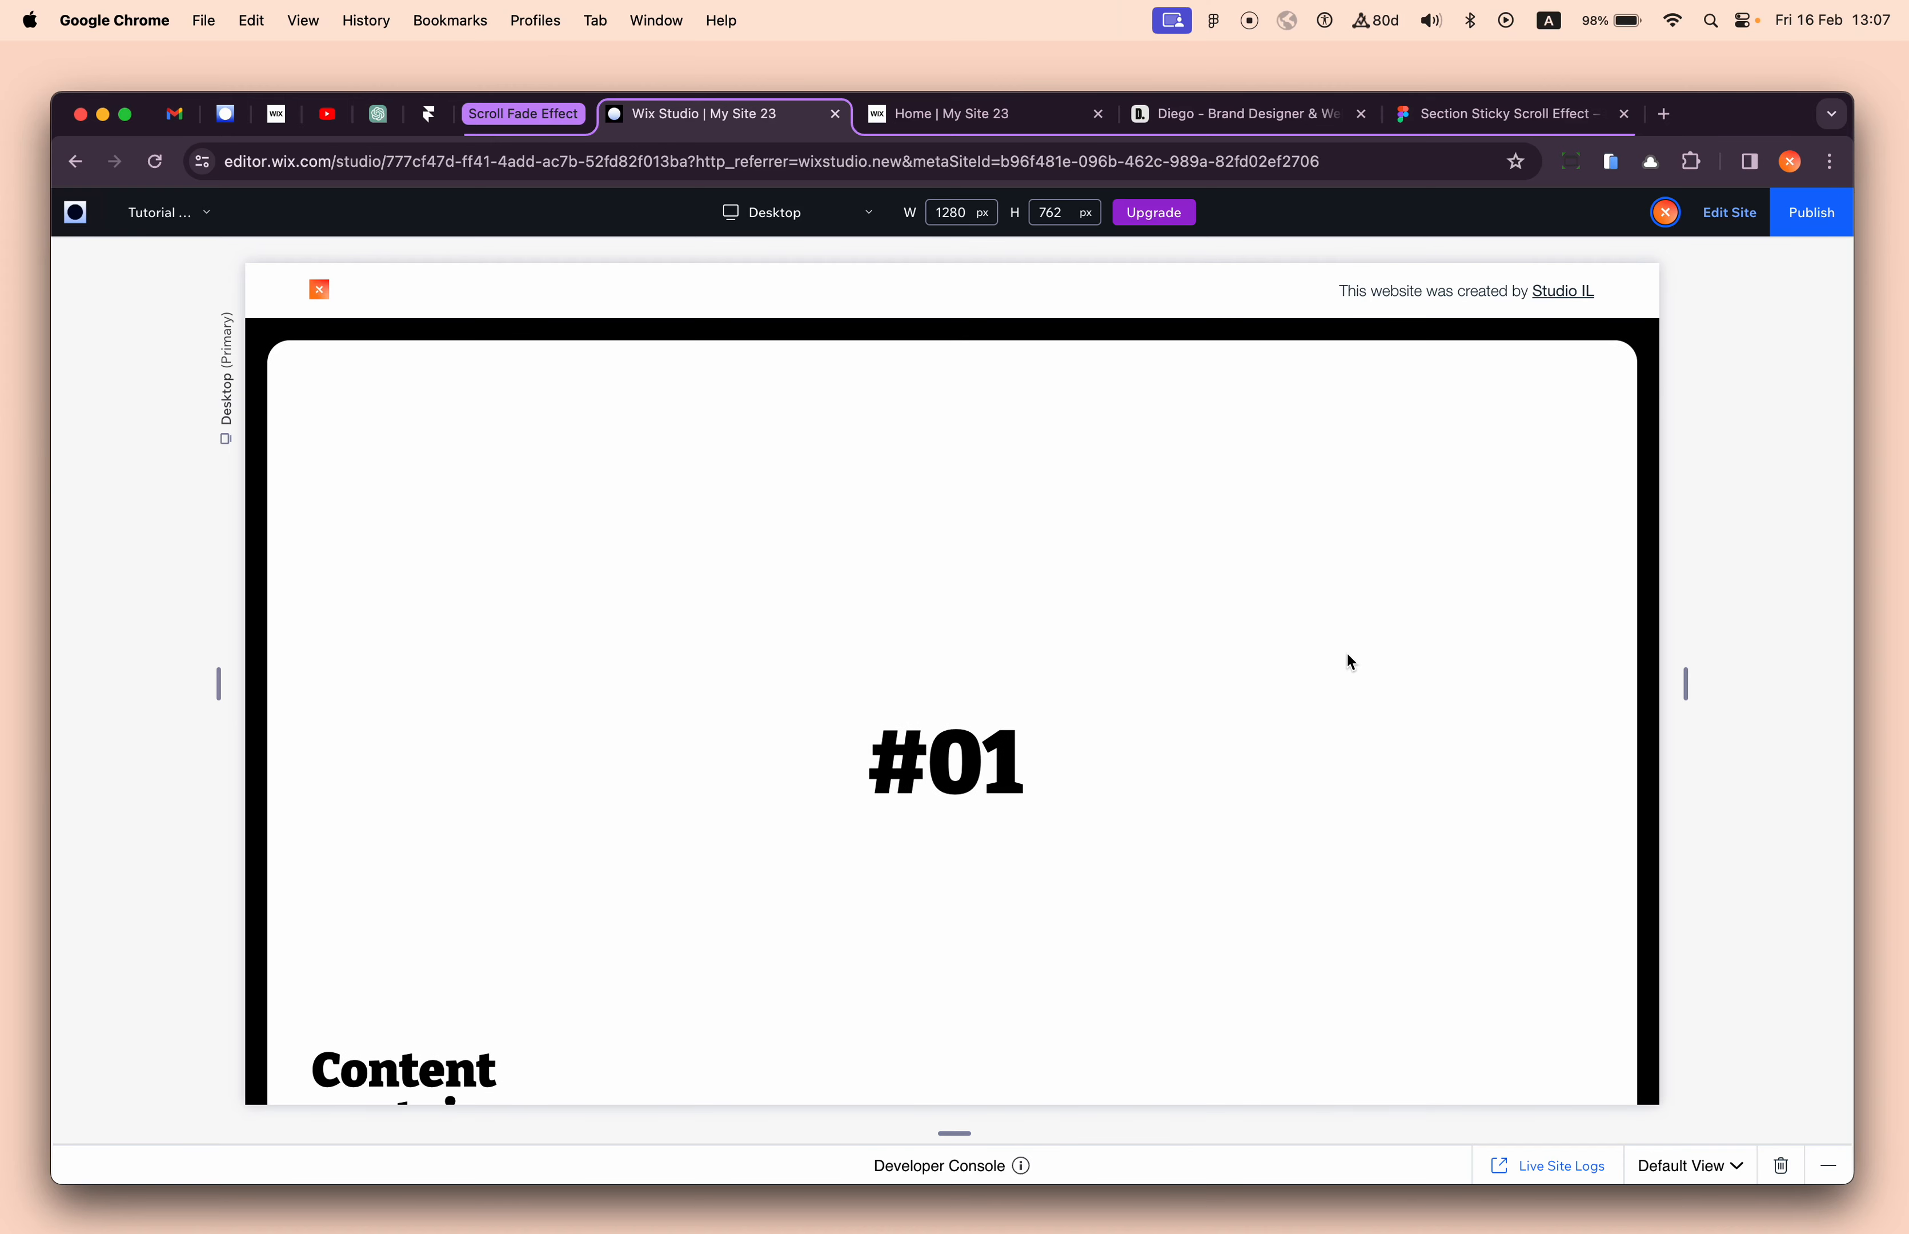
{"action": "scroll", "coordinate": [1345, 650], "scroll_direction": "up", "scroll_amount": 2}
{"action": "scroll", "coordinate": [1345, 651], "scroll_direction": "down", "scroll_amount": 2}
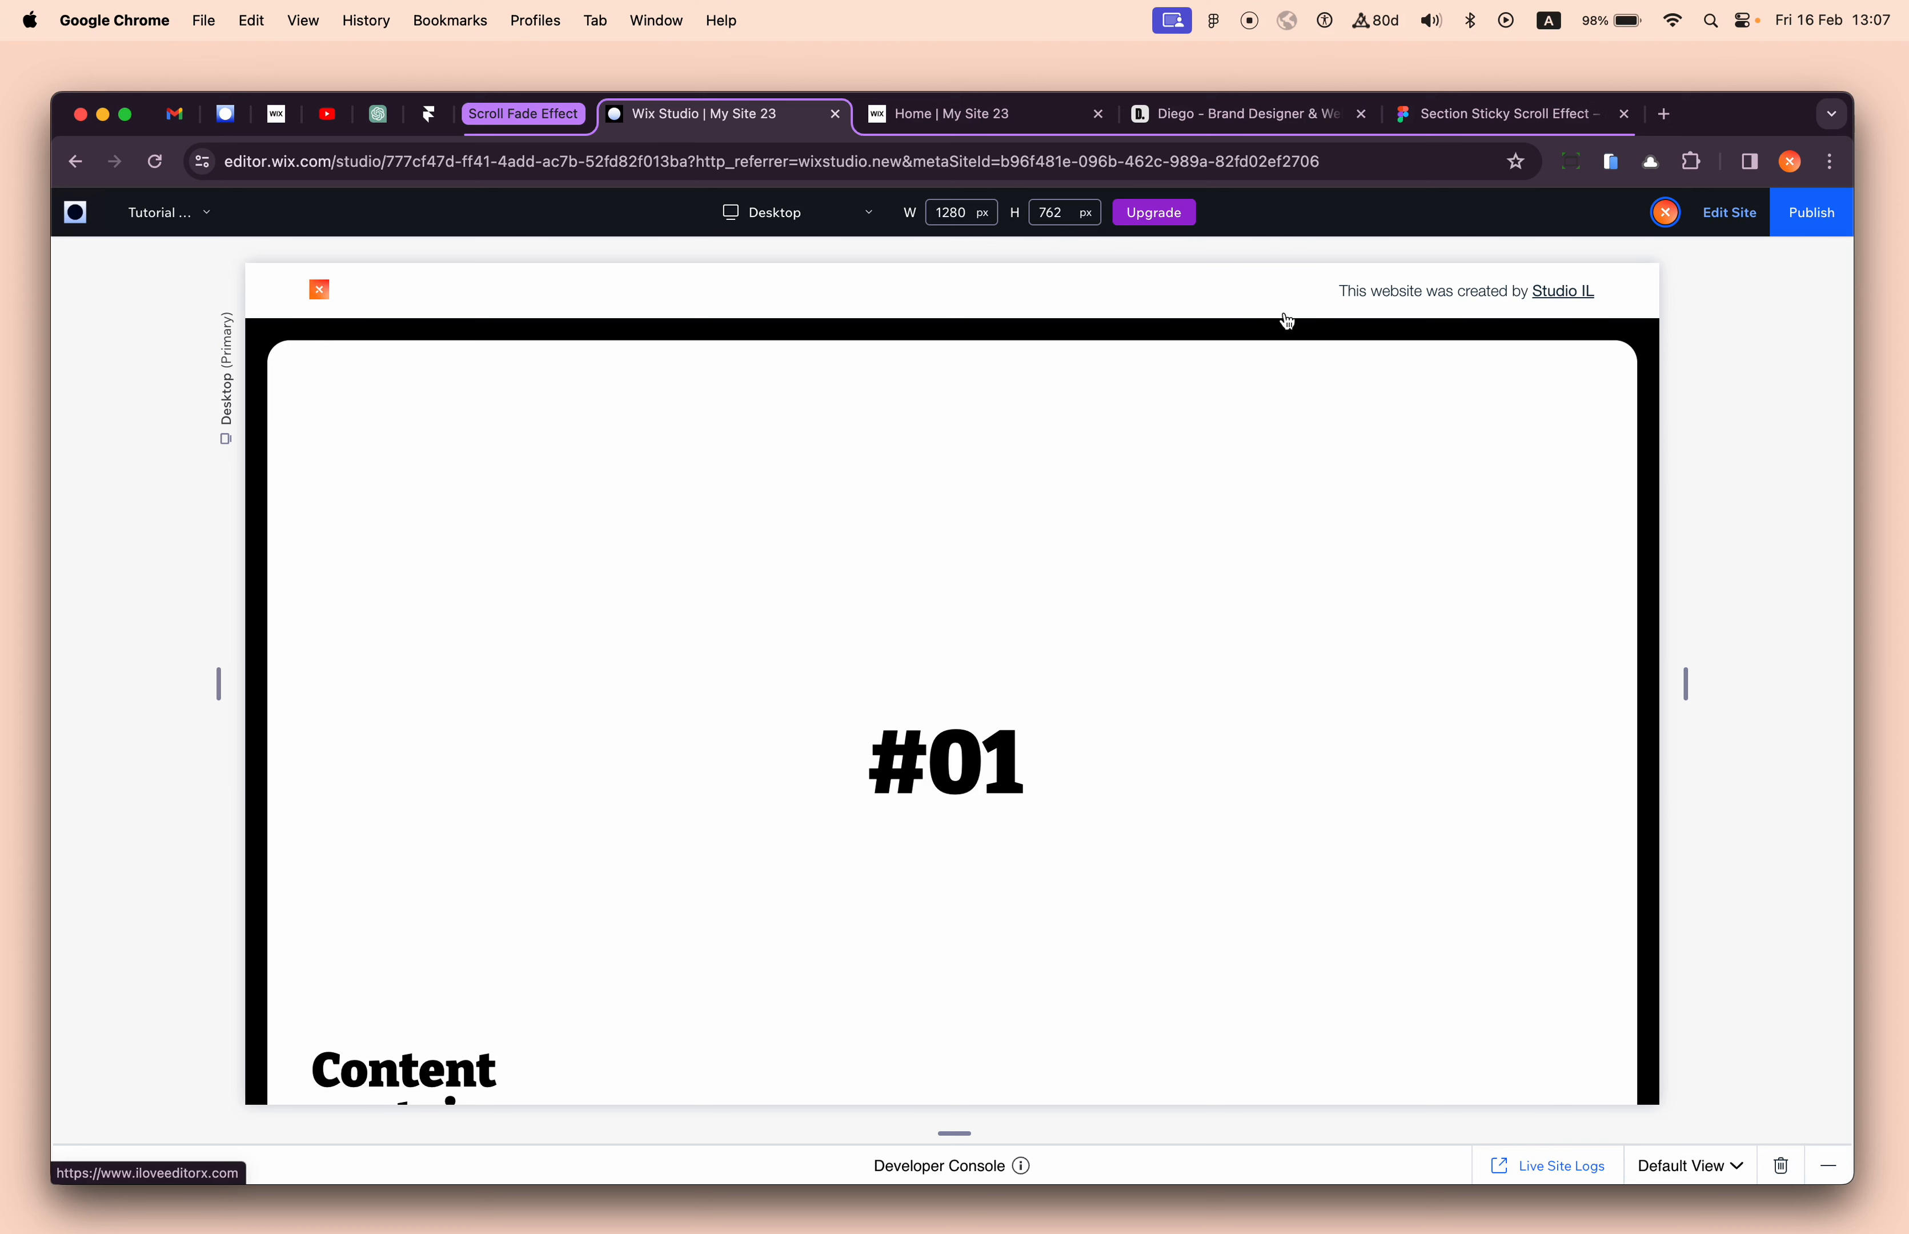
{"action": "scroll", "coordinate": [1171, 810], "scroll_direction": "down", "scroll_amount": 10}
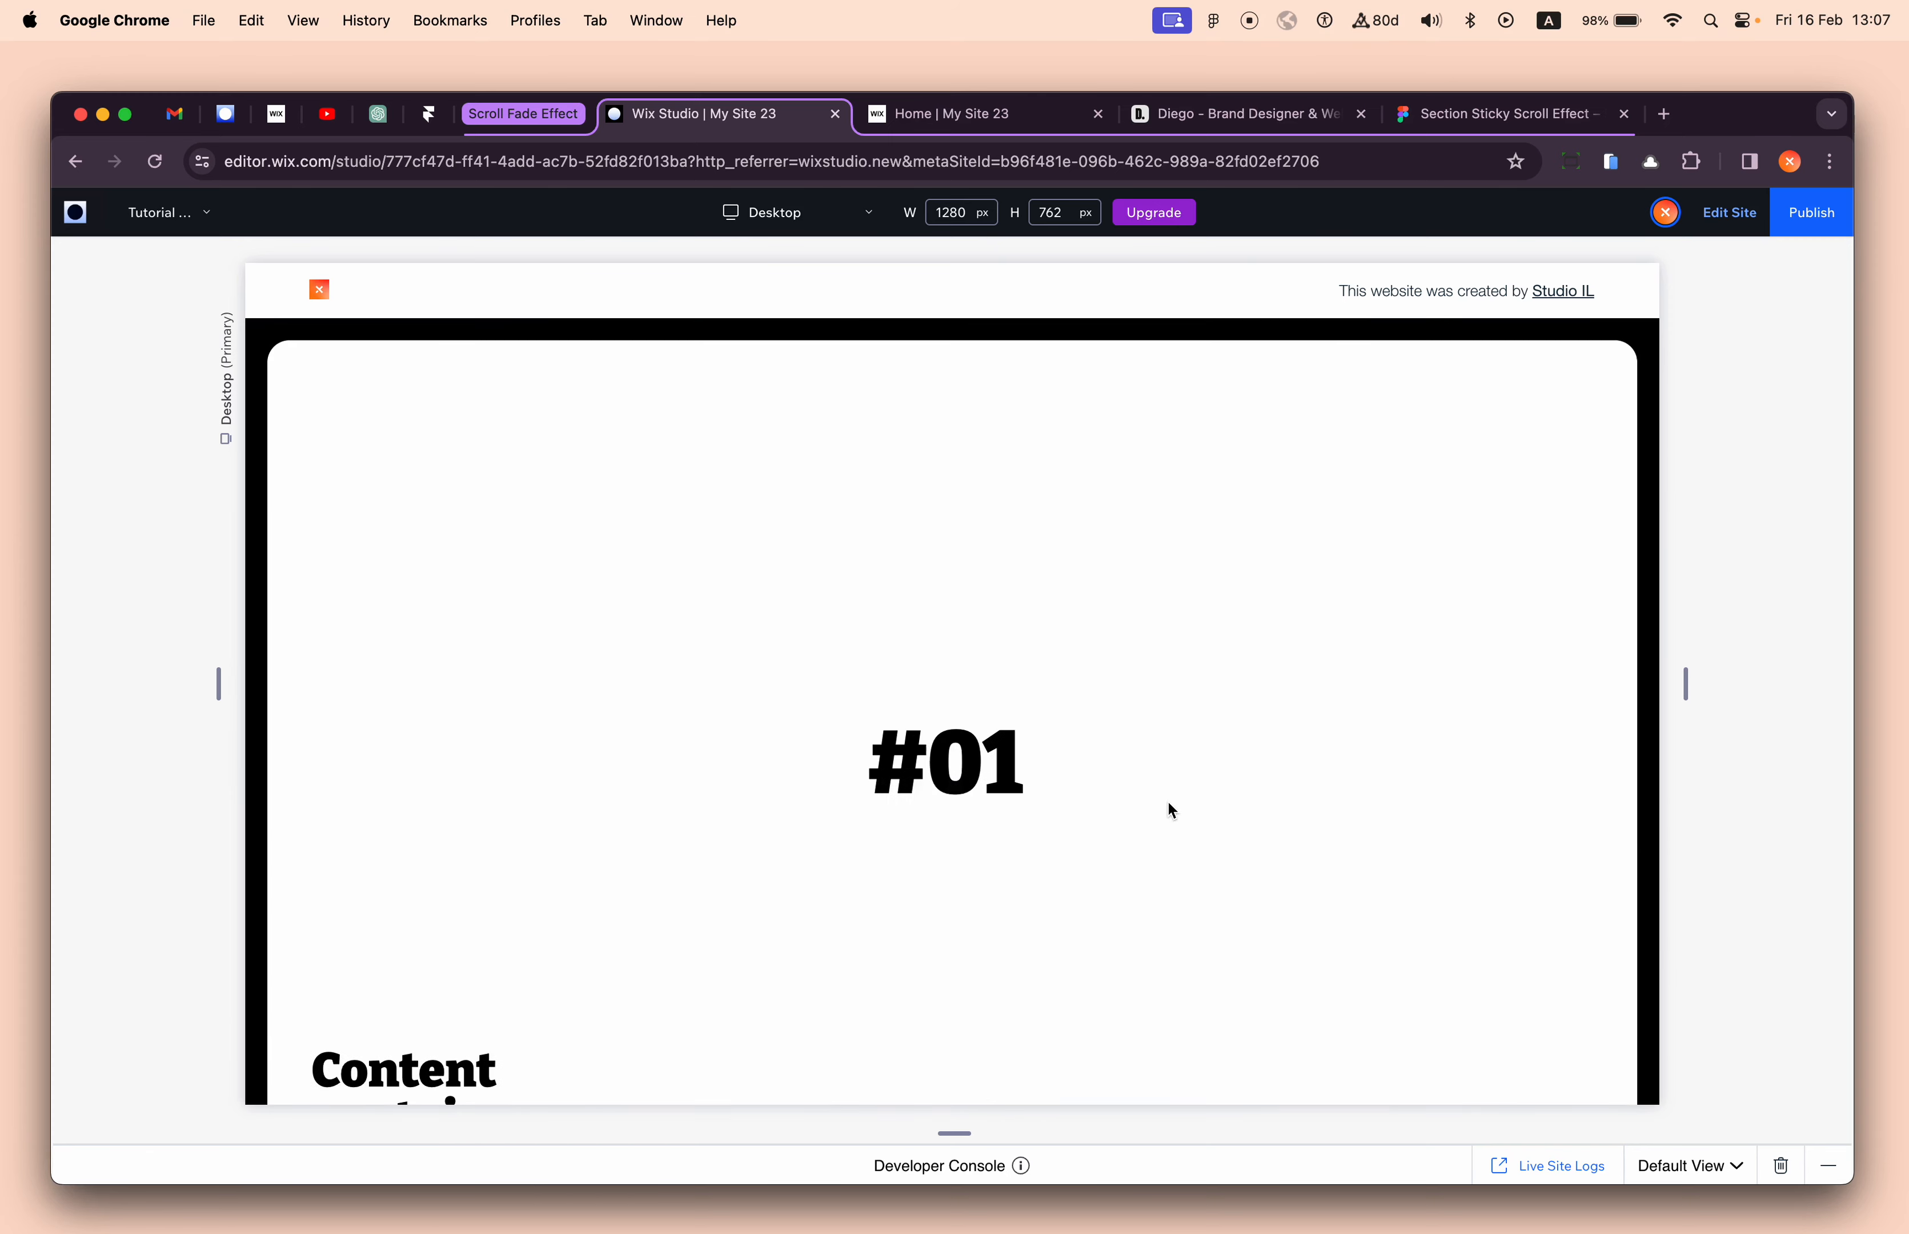
{"action": "scroll", "coordinate": [1168, 810], "scroll_direction": "down", "scroll_amount": 5}
{"action": "scroll", "coordinate": [1168, 809], "scroll_direction": "up", "scroll_amount": 5}
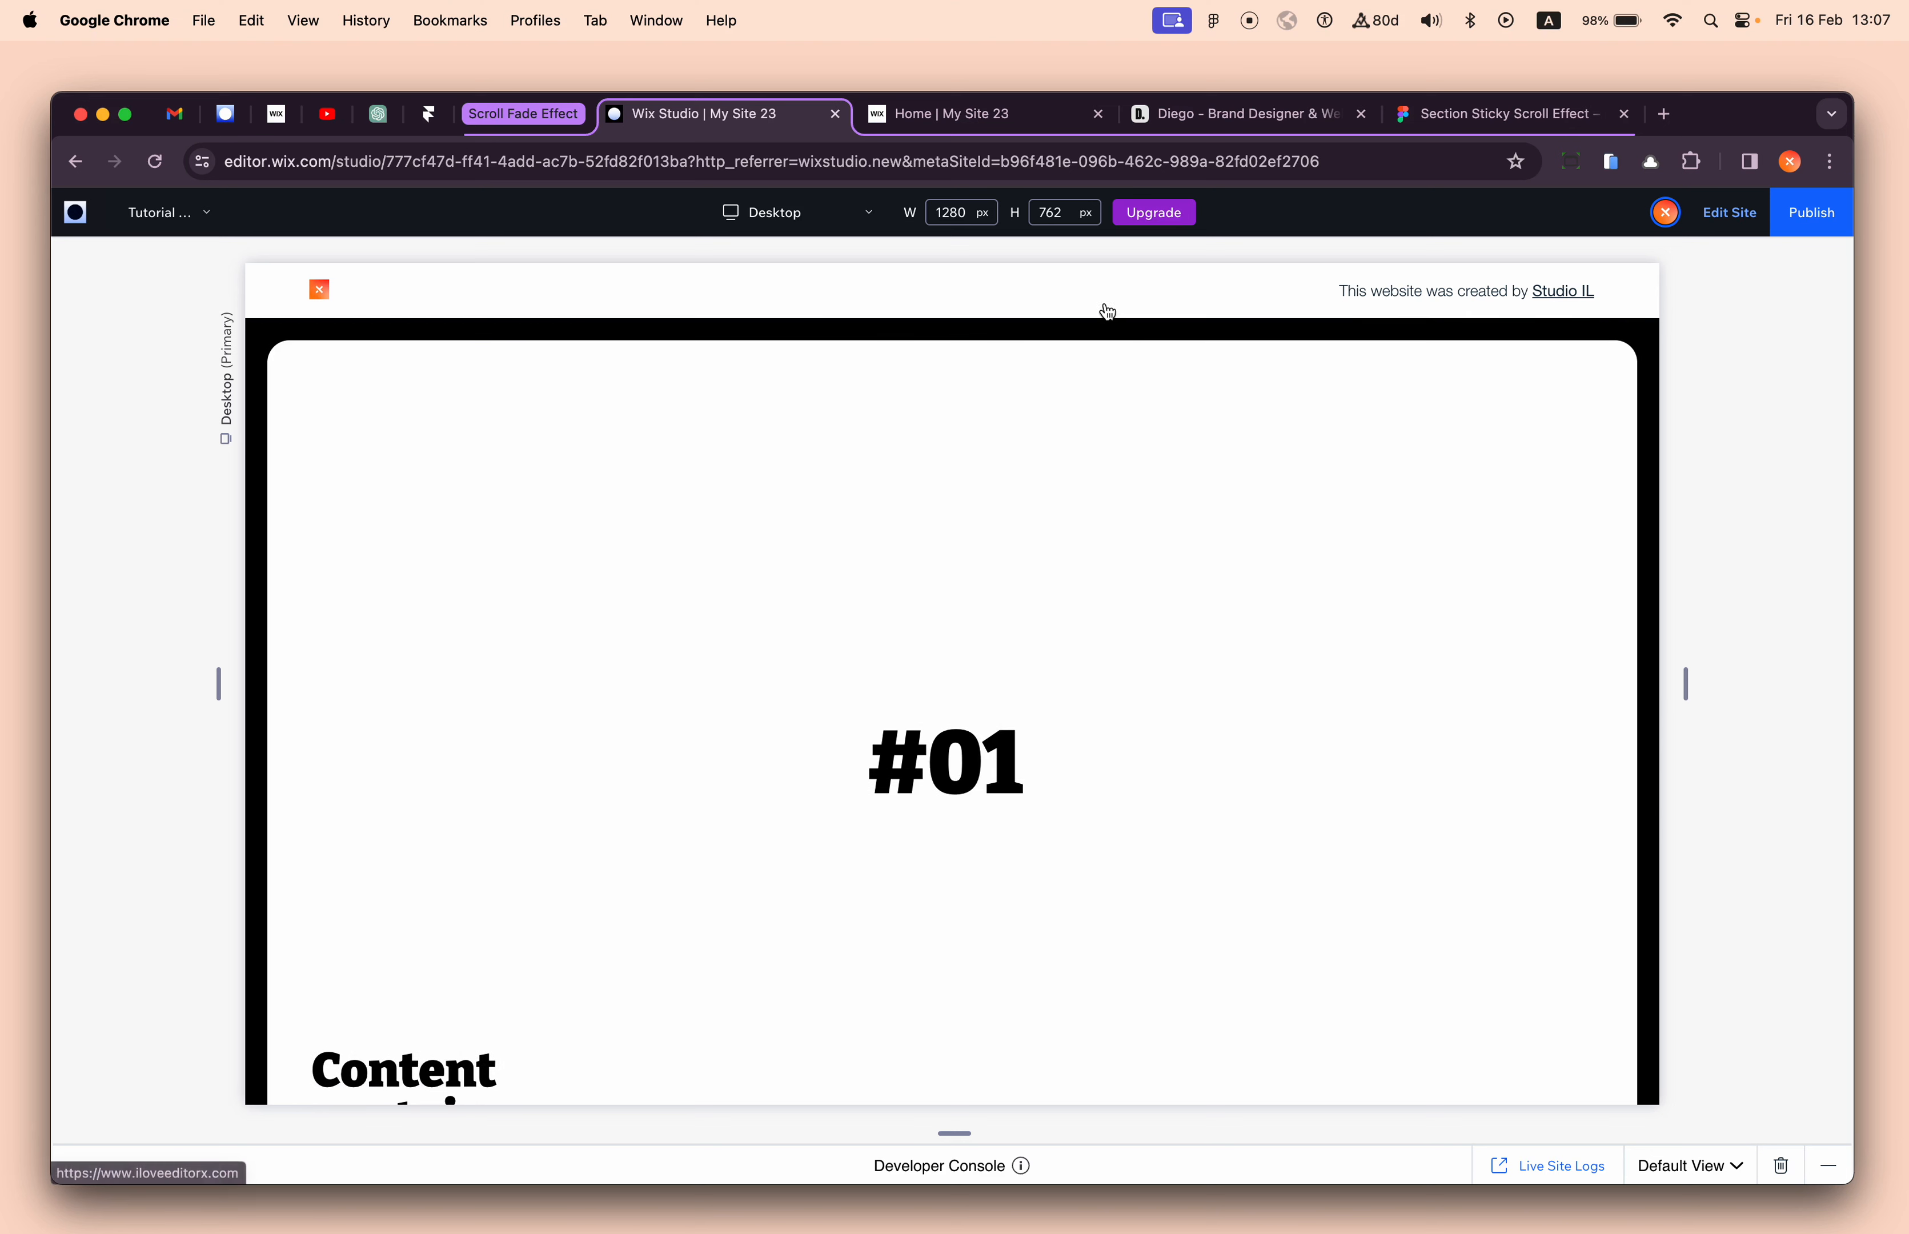
- Check the preview at the Mobile breakpoint, restore the Desktop size and return to editing the site
{"action": "left_click", "coordinate": [808, 233]}
{"action": "left_click", "coordinate": [801, 312]}
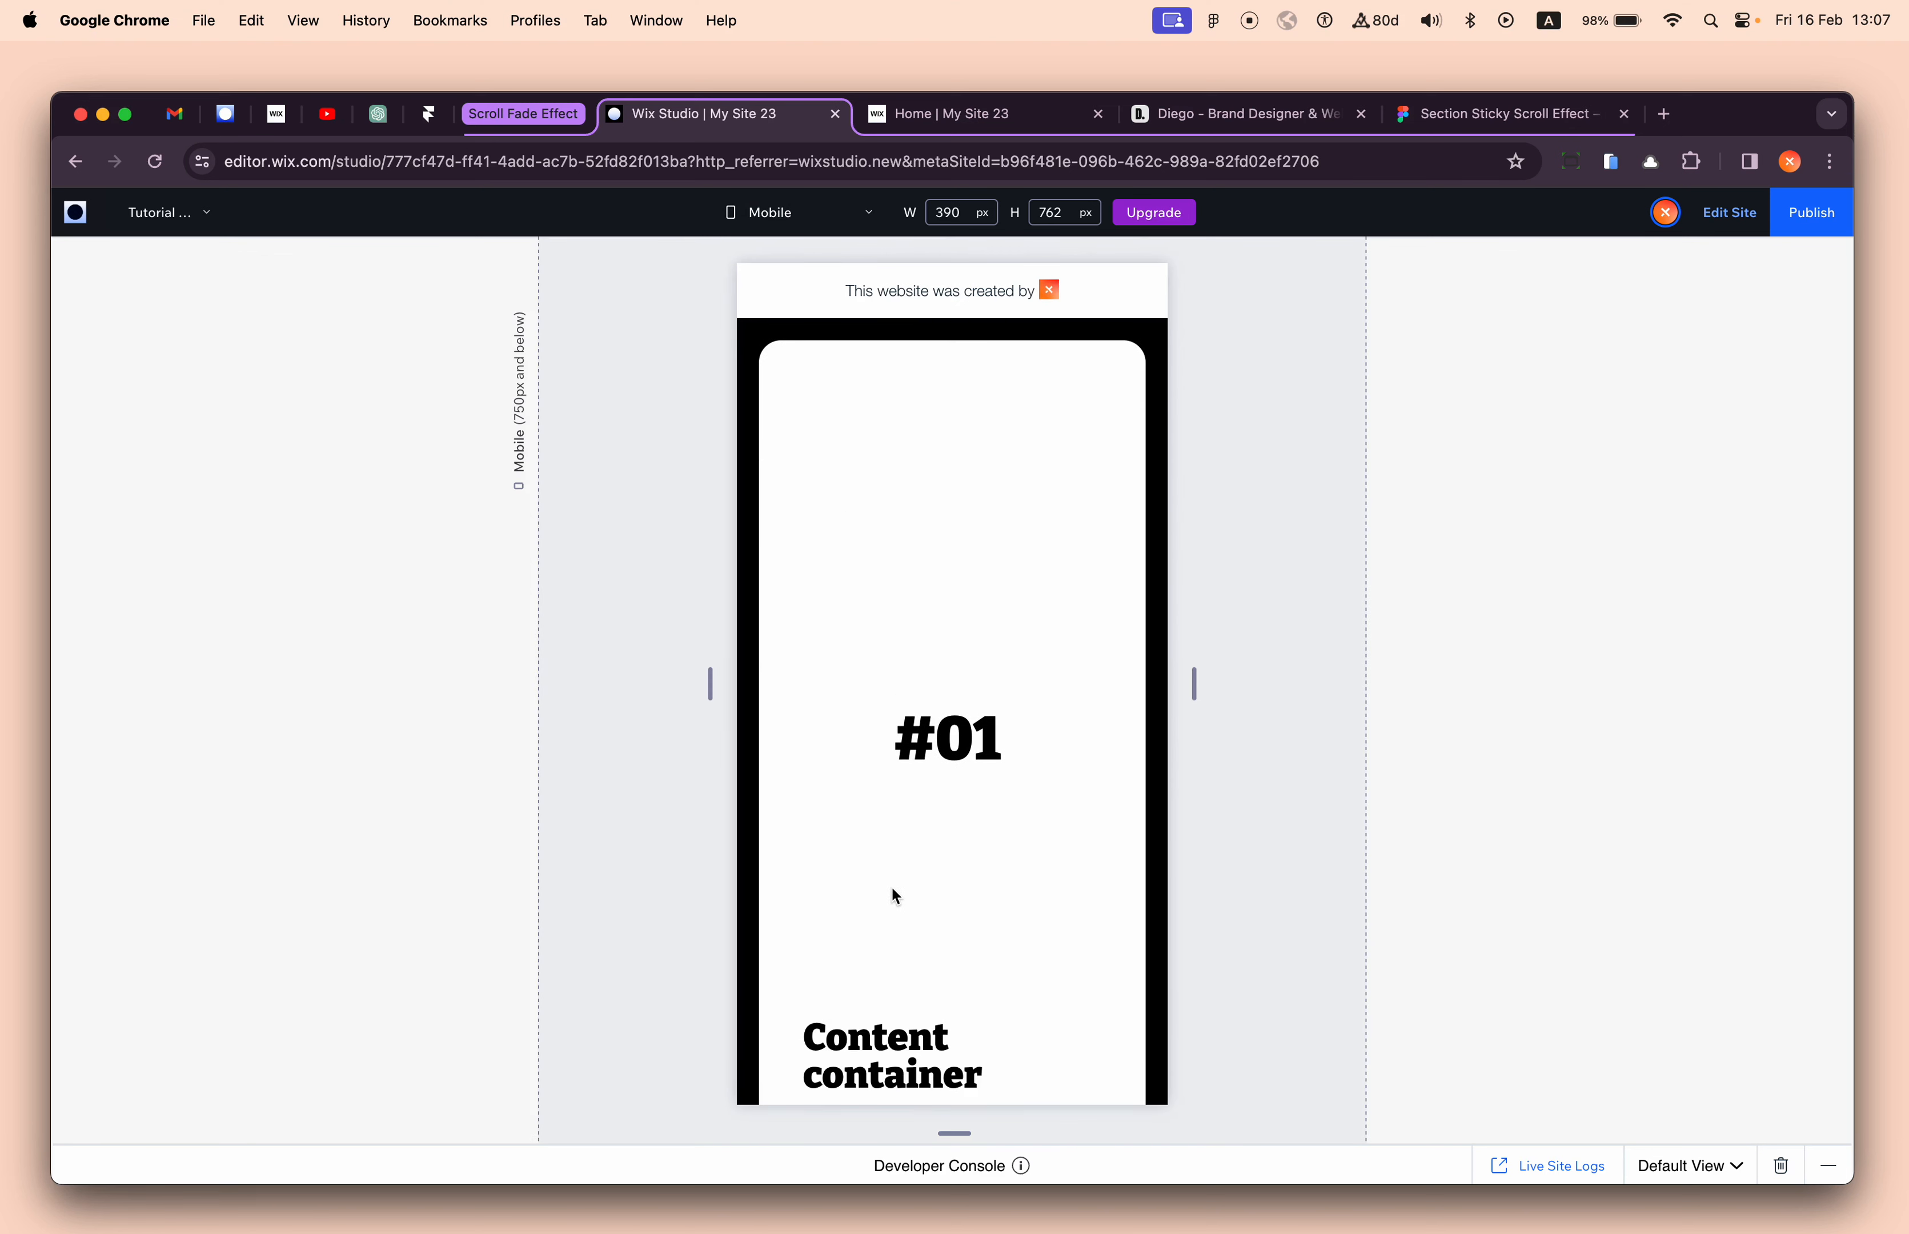
{"action": "scroll", "coordinate": [892, 885], "scroll_direction": "down", "scroll_amount": 2}
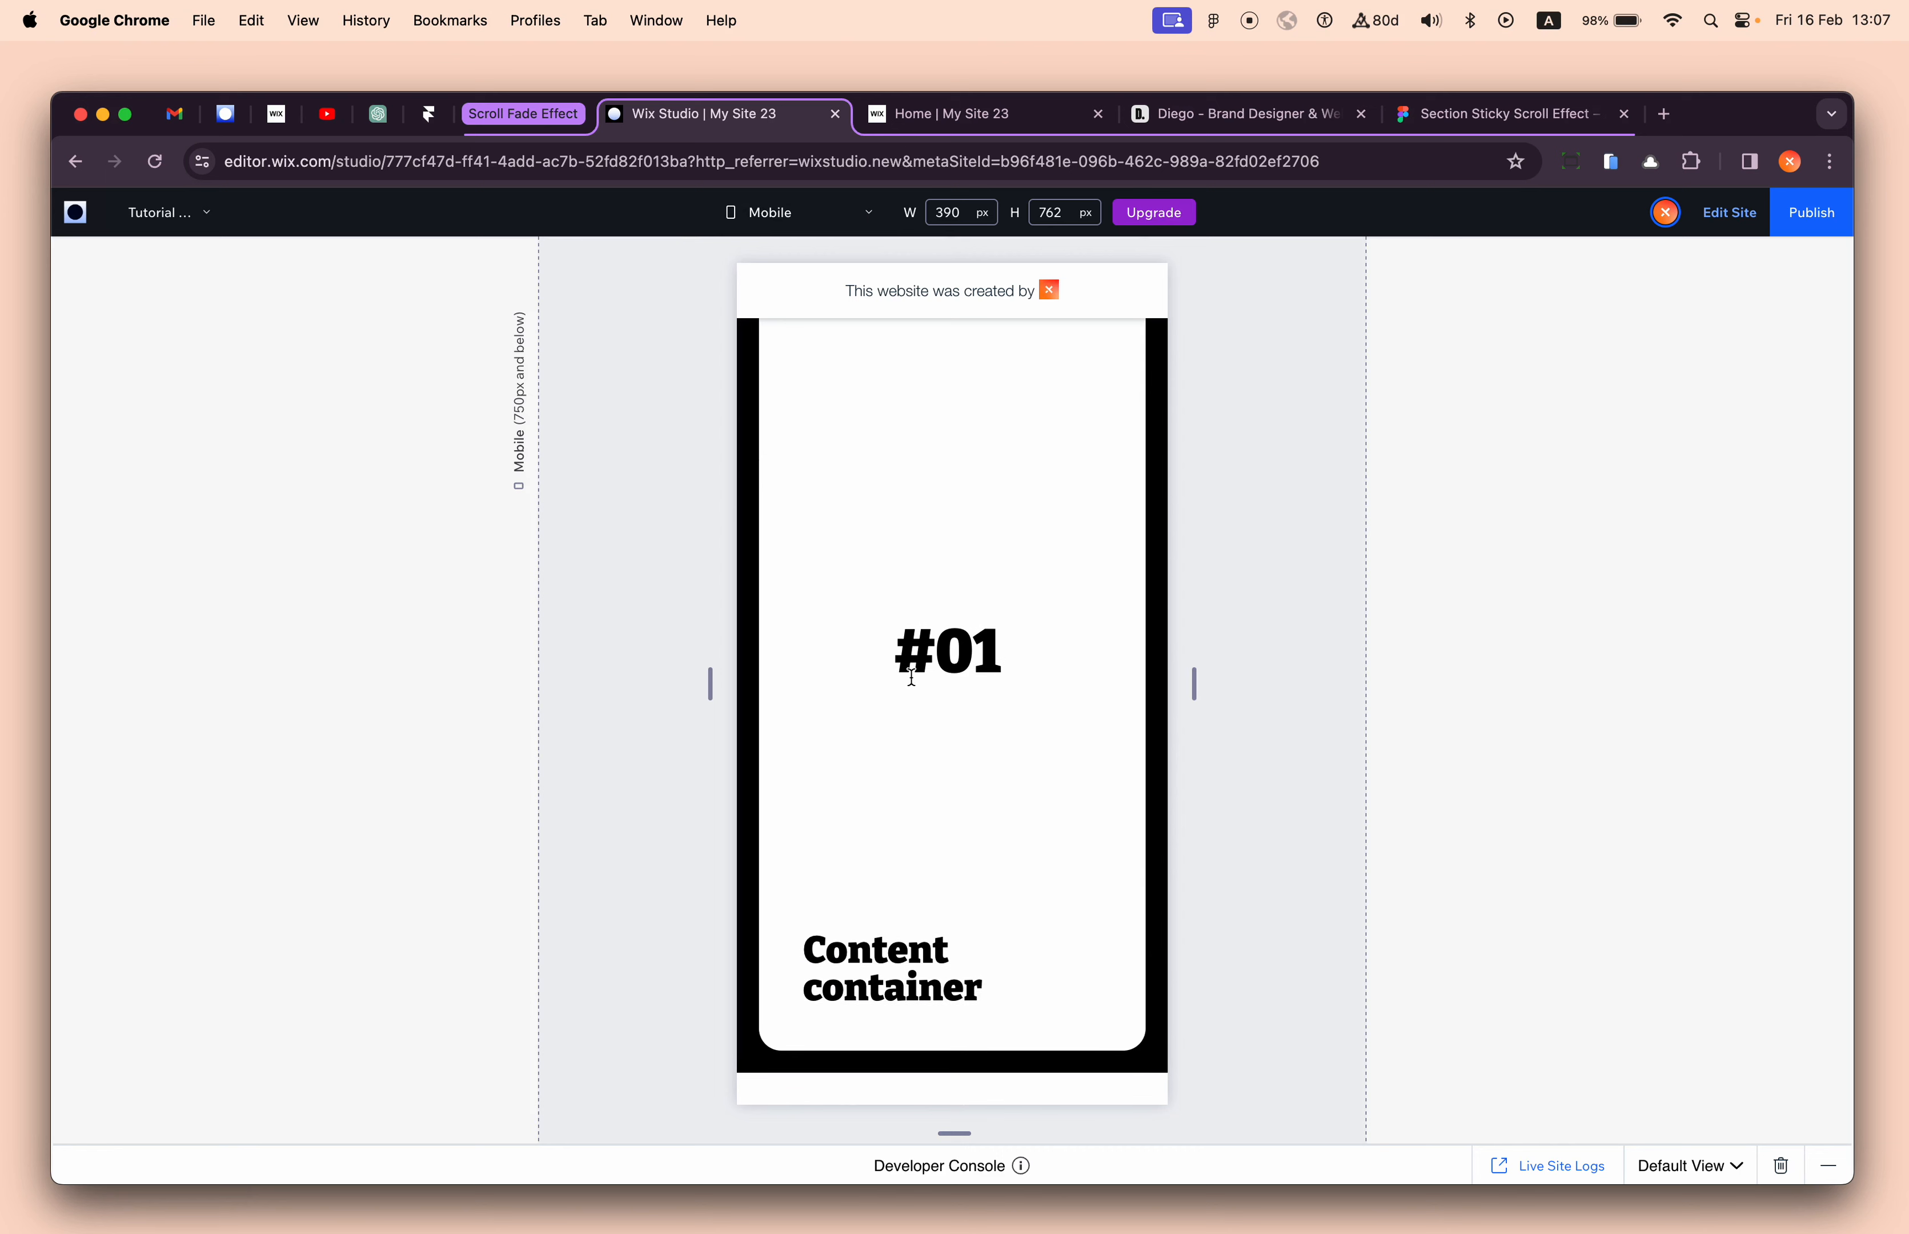
{"action": "scroll", "coordinate": [911, 677], "scroll_direction": "up", "scroll_amount": 2}
{"action": "left_click", "coordinate": [776, 212]}
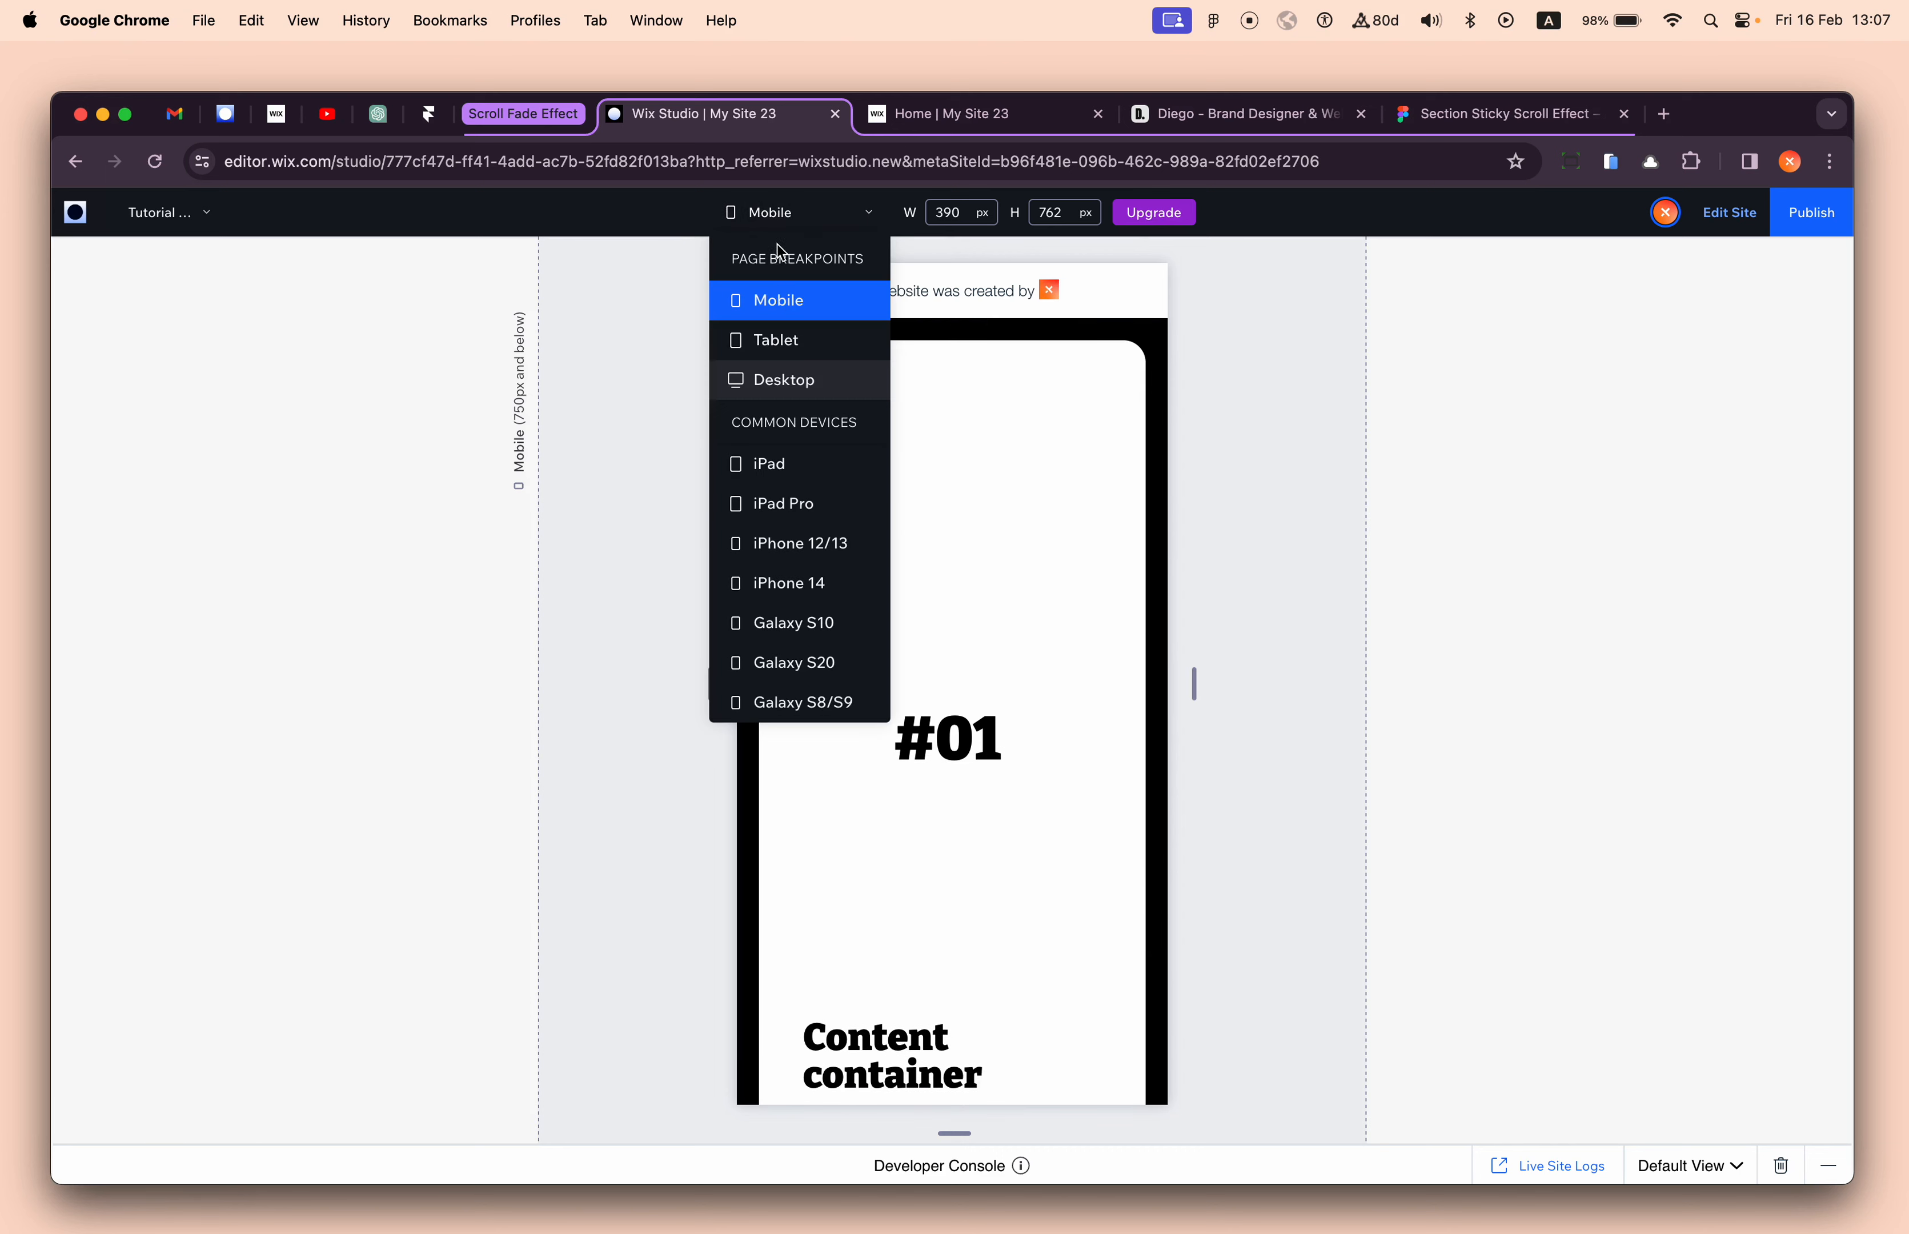
{"action": "left_click", "coordinate": [788, 383]}
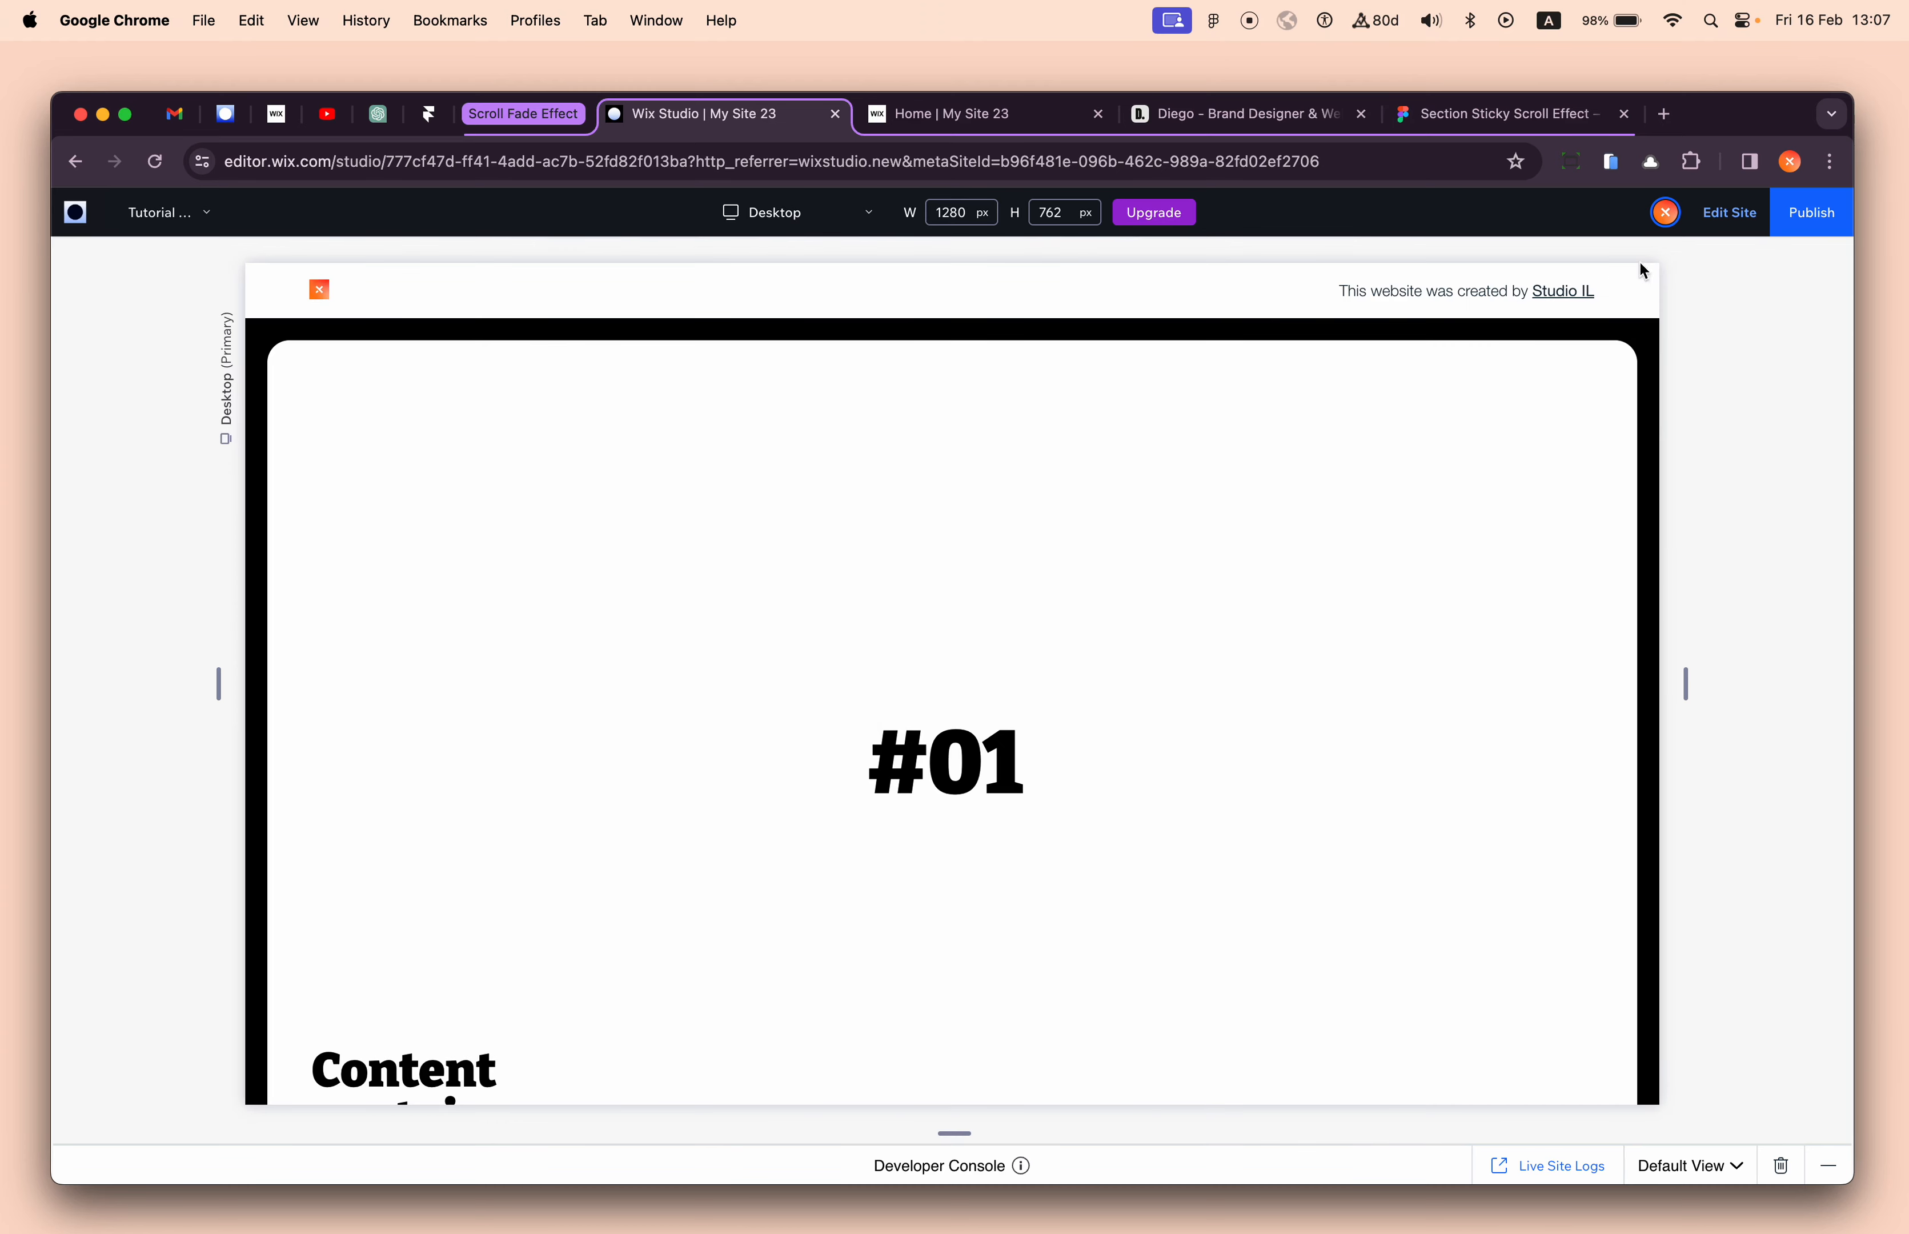
{"action": "left_click", "coordinate": [1725, 215]}
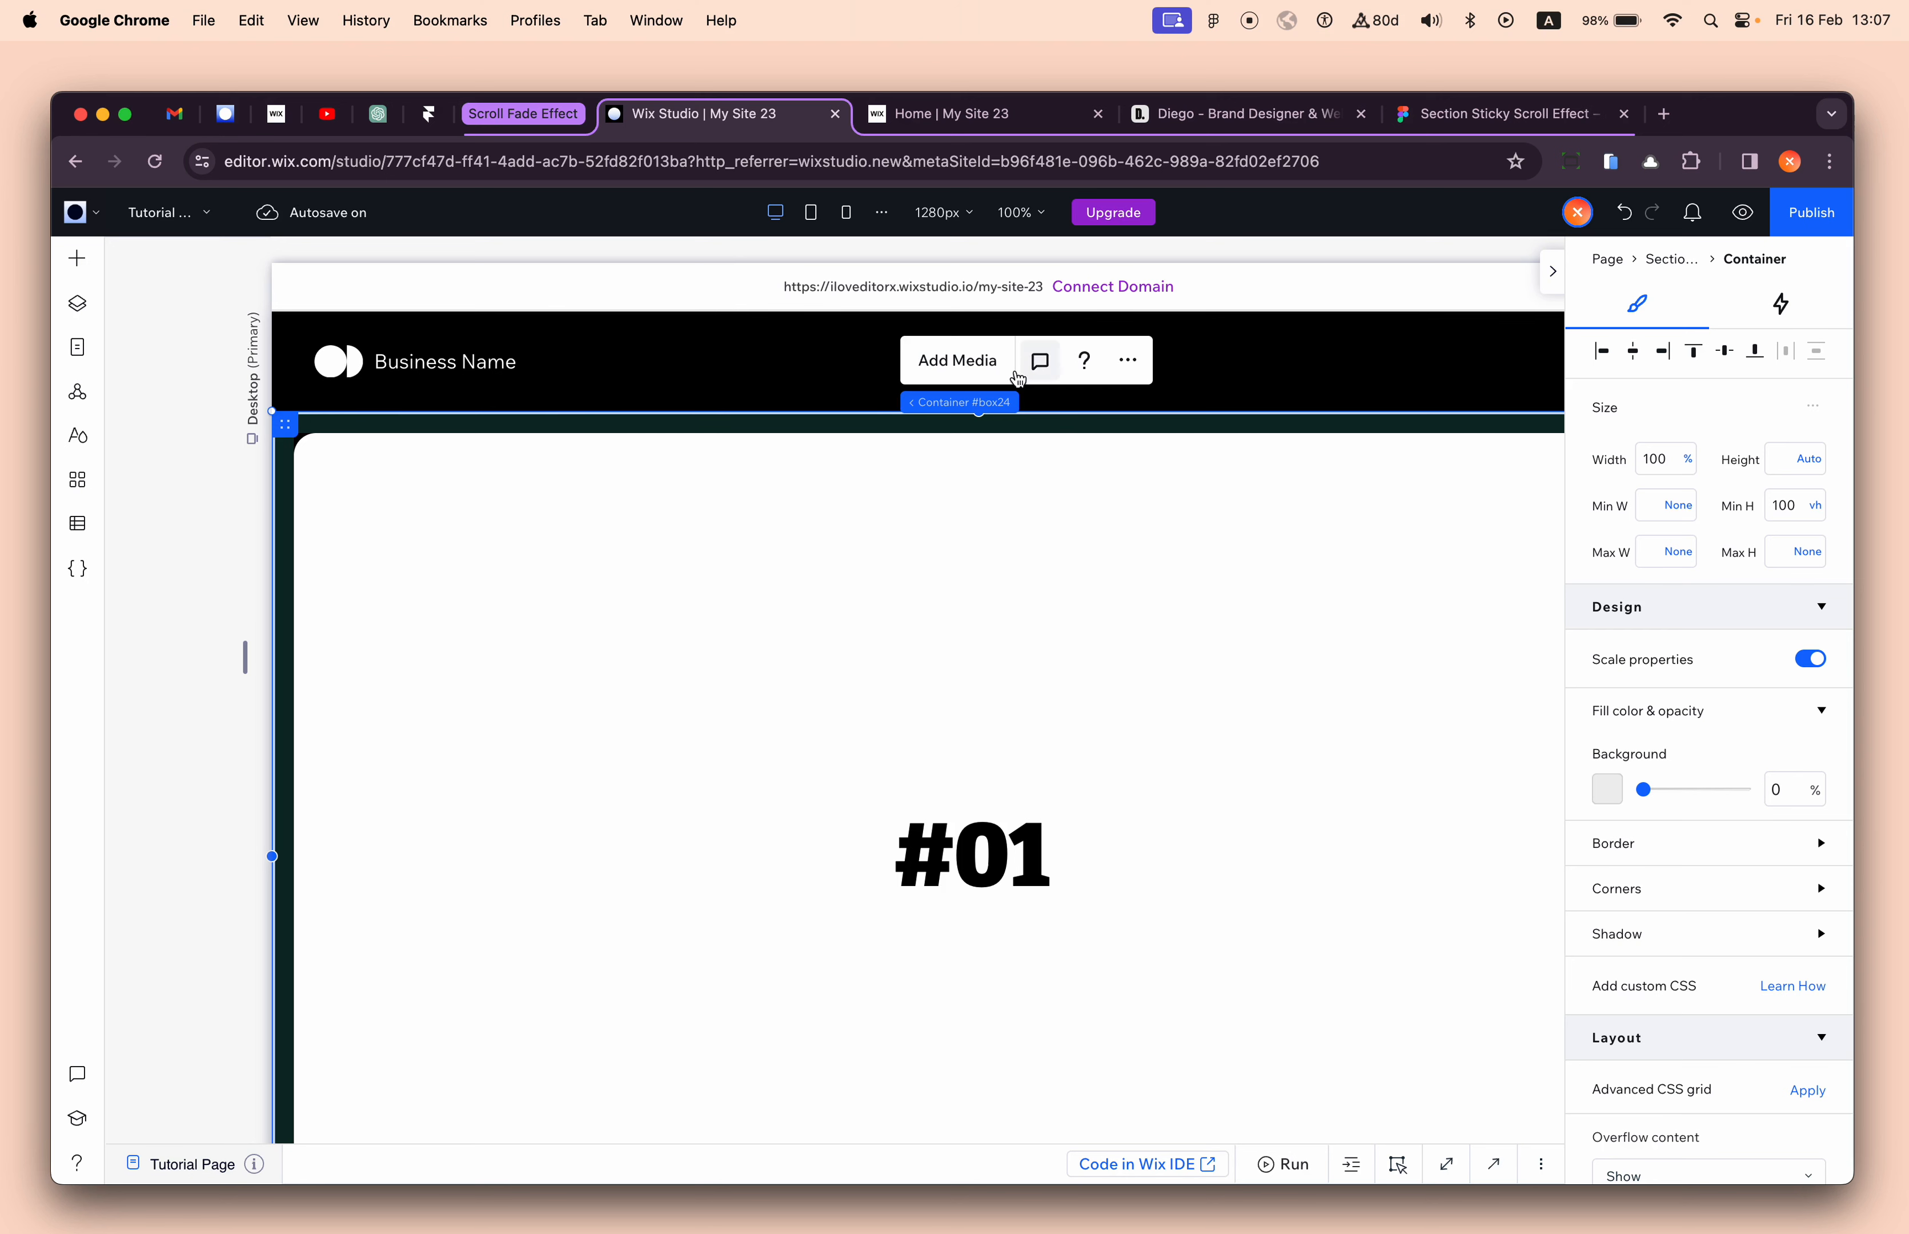
- Set the #01 Shrink Layer's minimum height to the calculation (100vh - 50px)
{"action": "left_click", "coordinate": [108, 297]}
{"action": "left_click", "coordinate": [80, 305]}
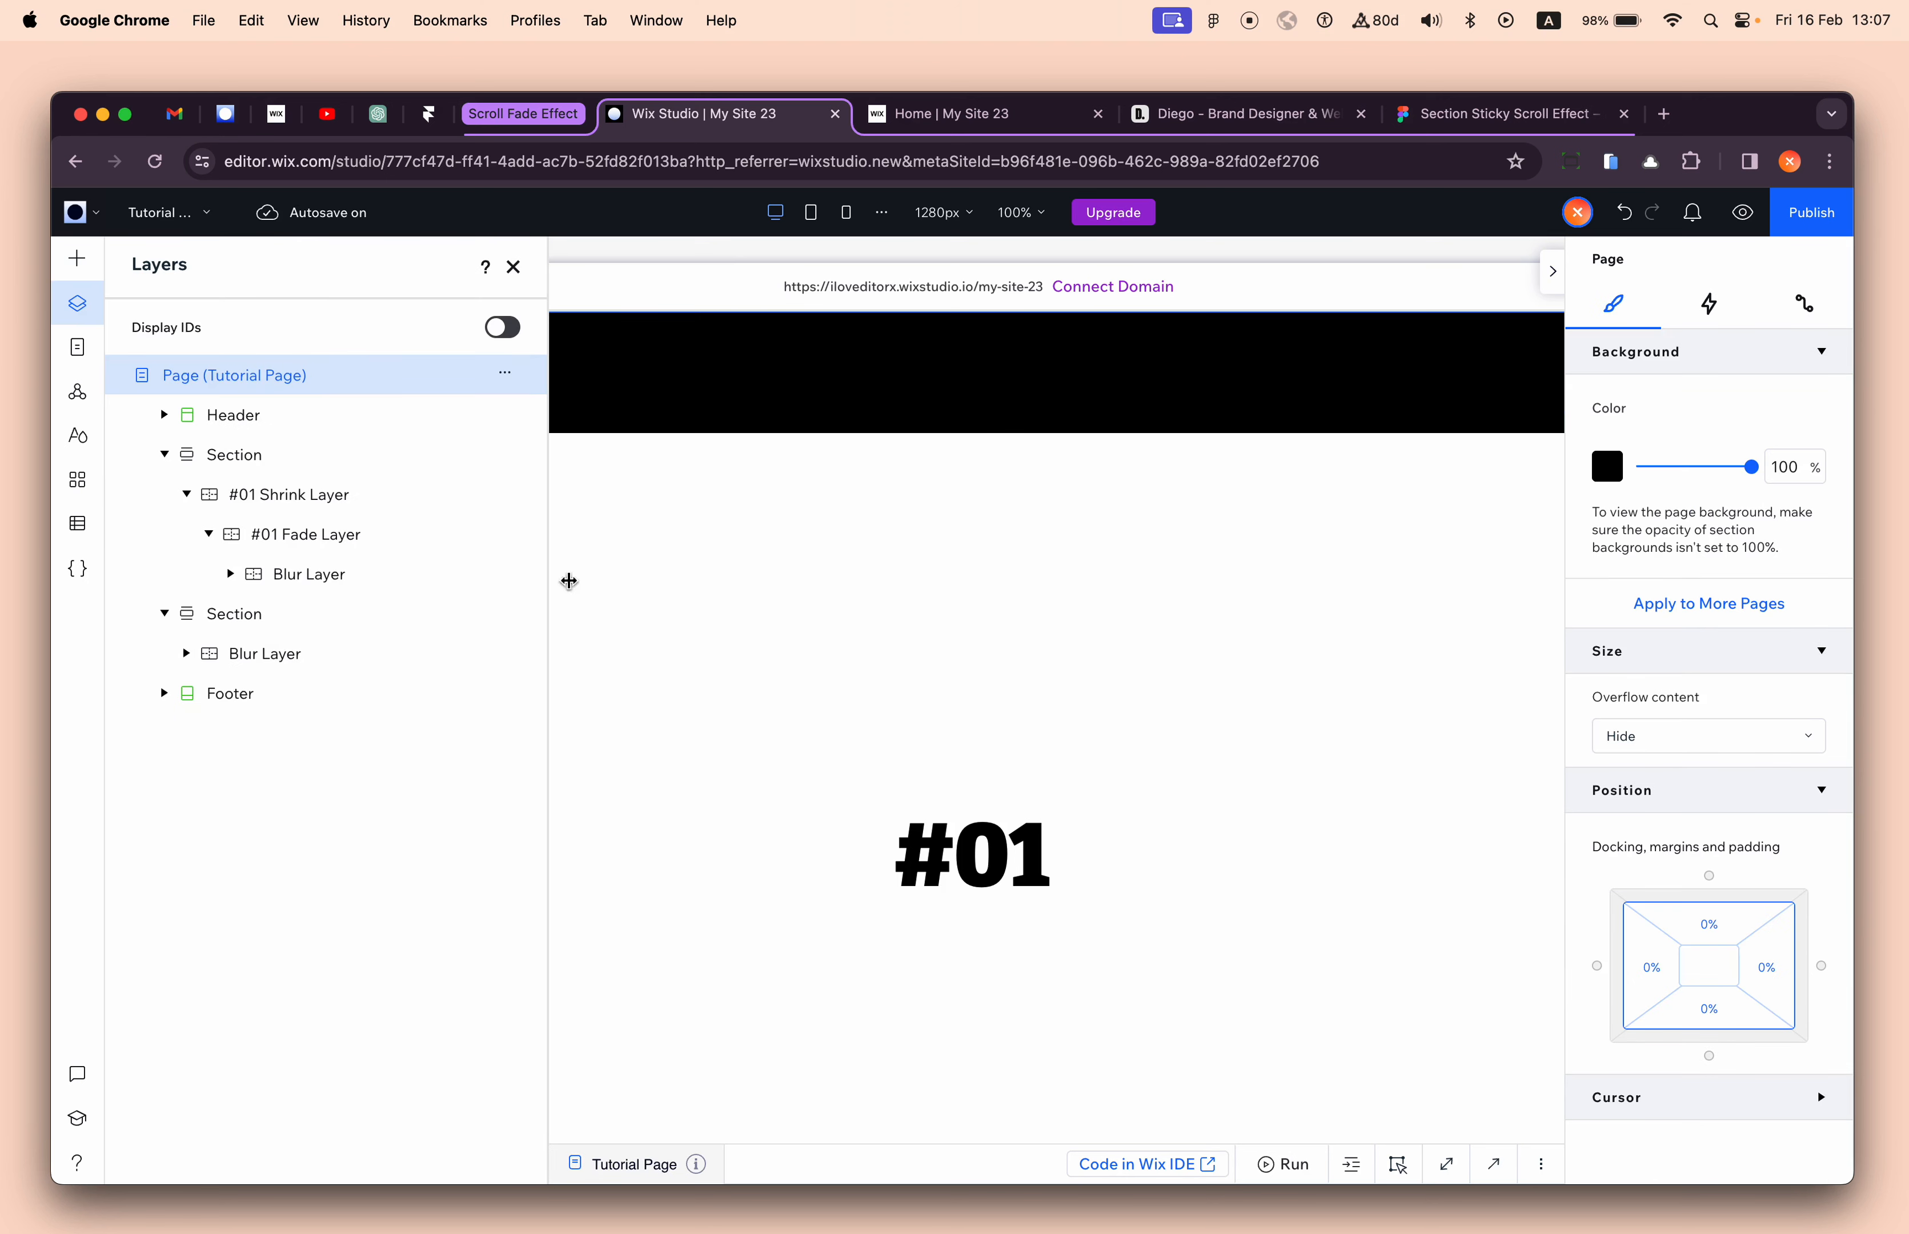
{"action": "left_click", "coordinate": [314, 502]}
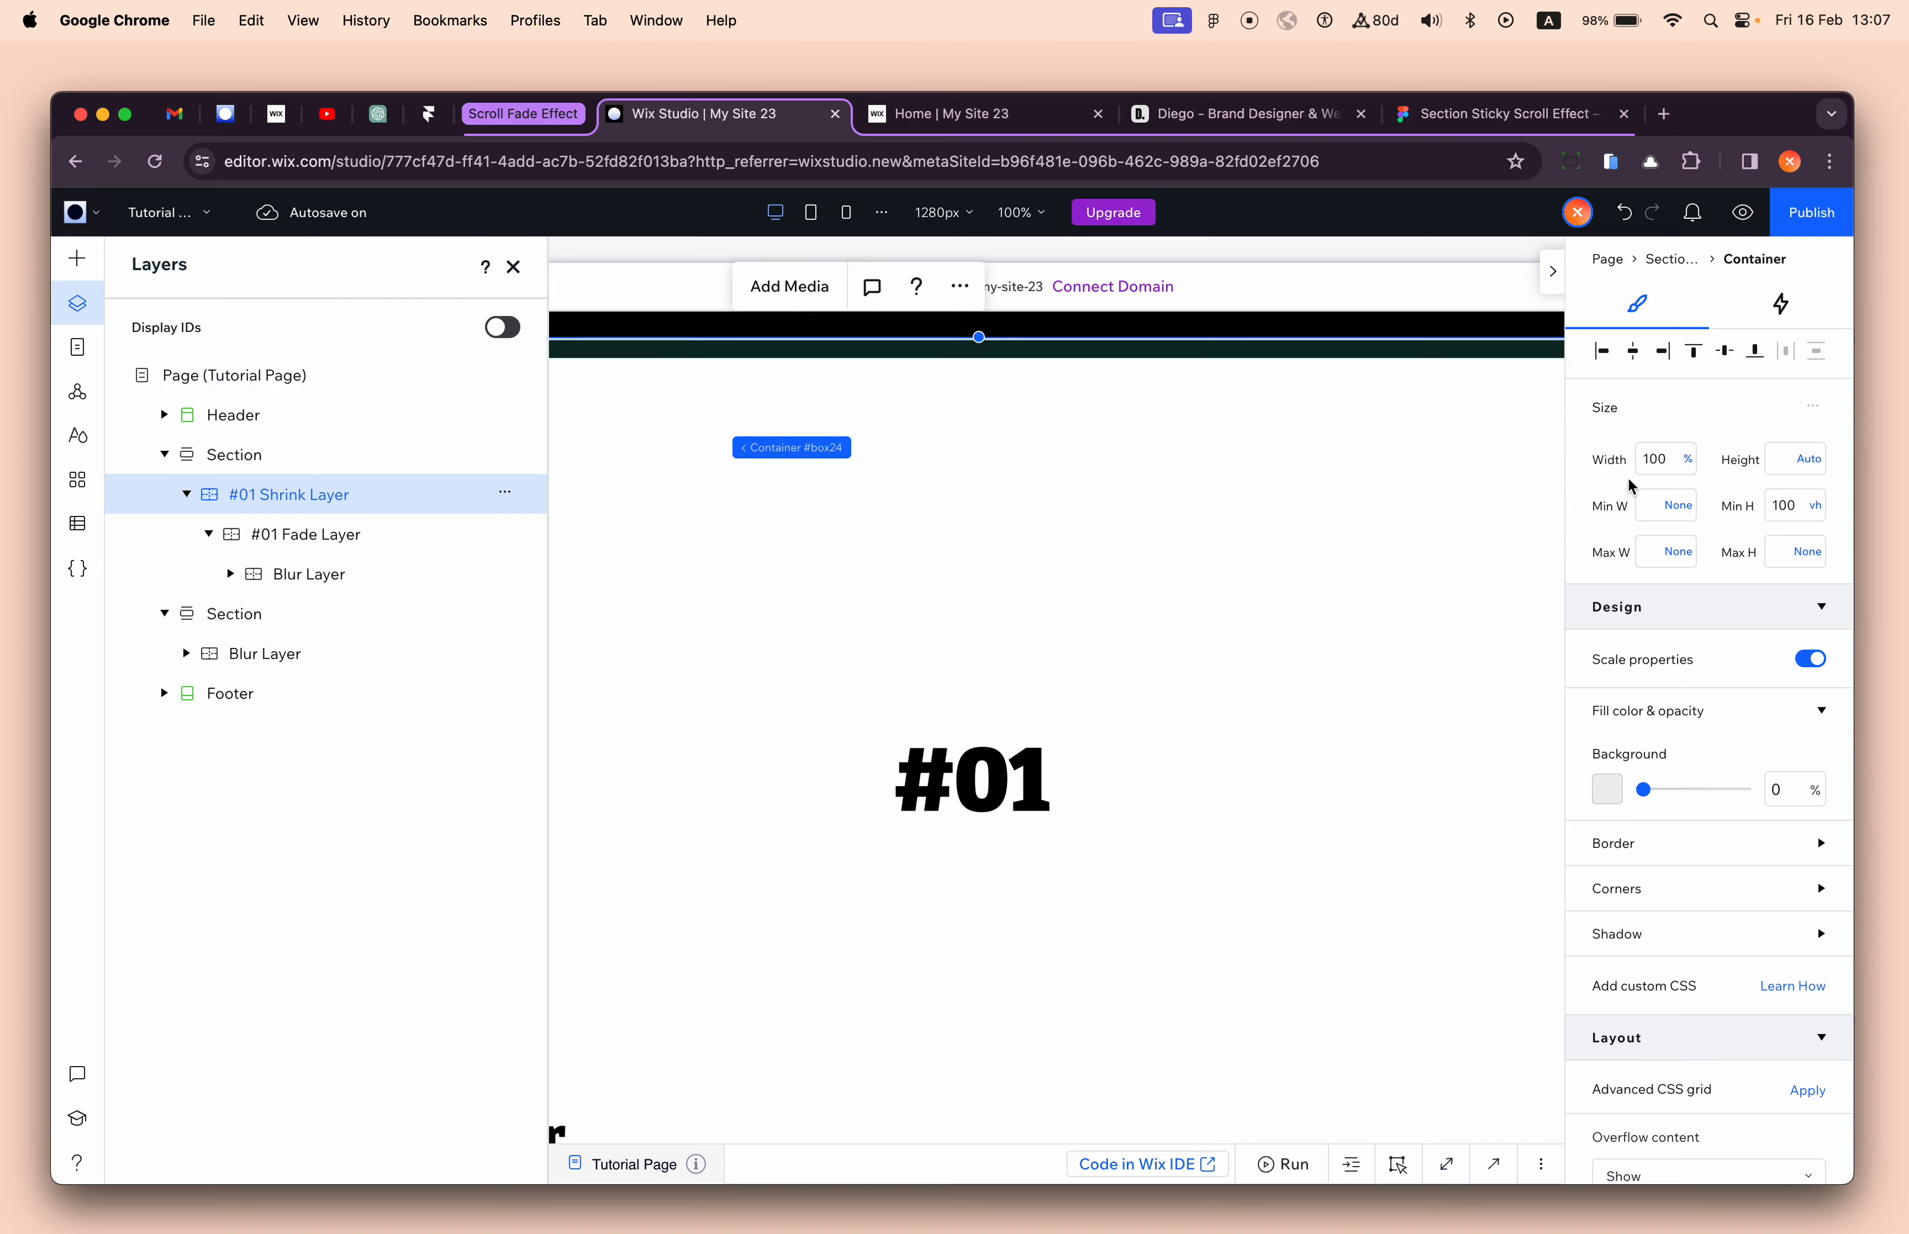
{"action": "left_click", "coordinate": [1815, 506]}
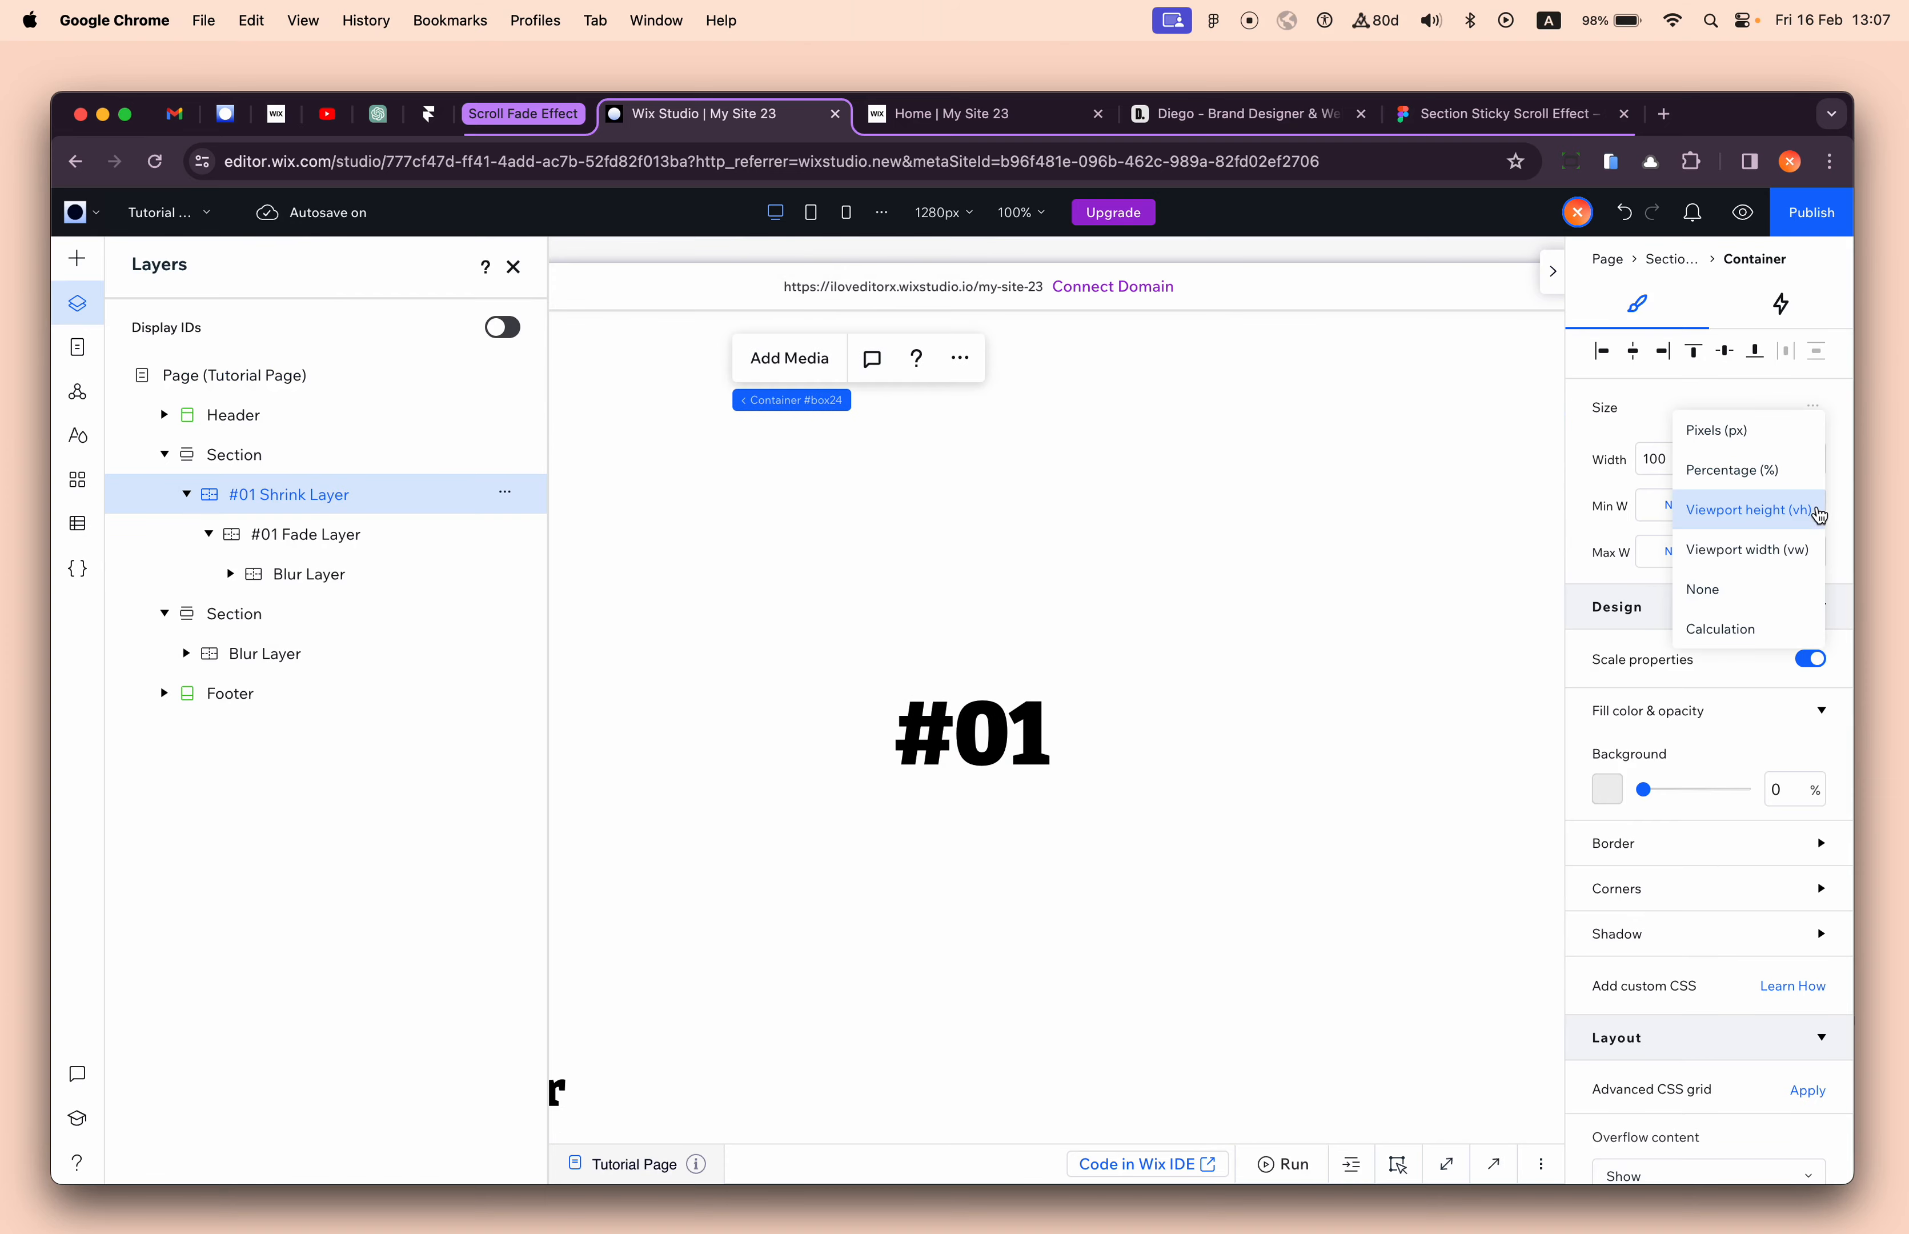
{"action": "left_click", "coordinate": [1770, 629]}
{"action": "left_click", "coordinate": [1788, 507]}
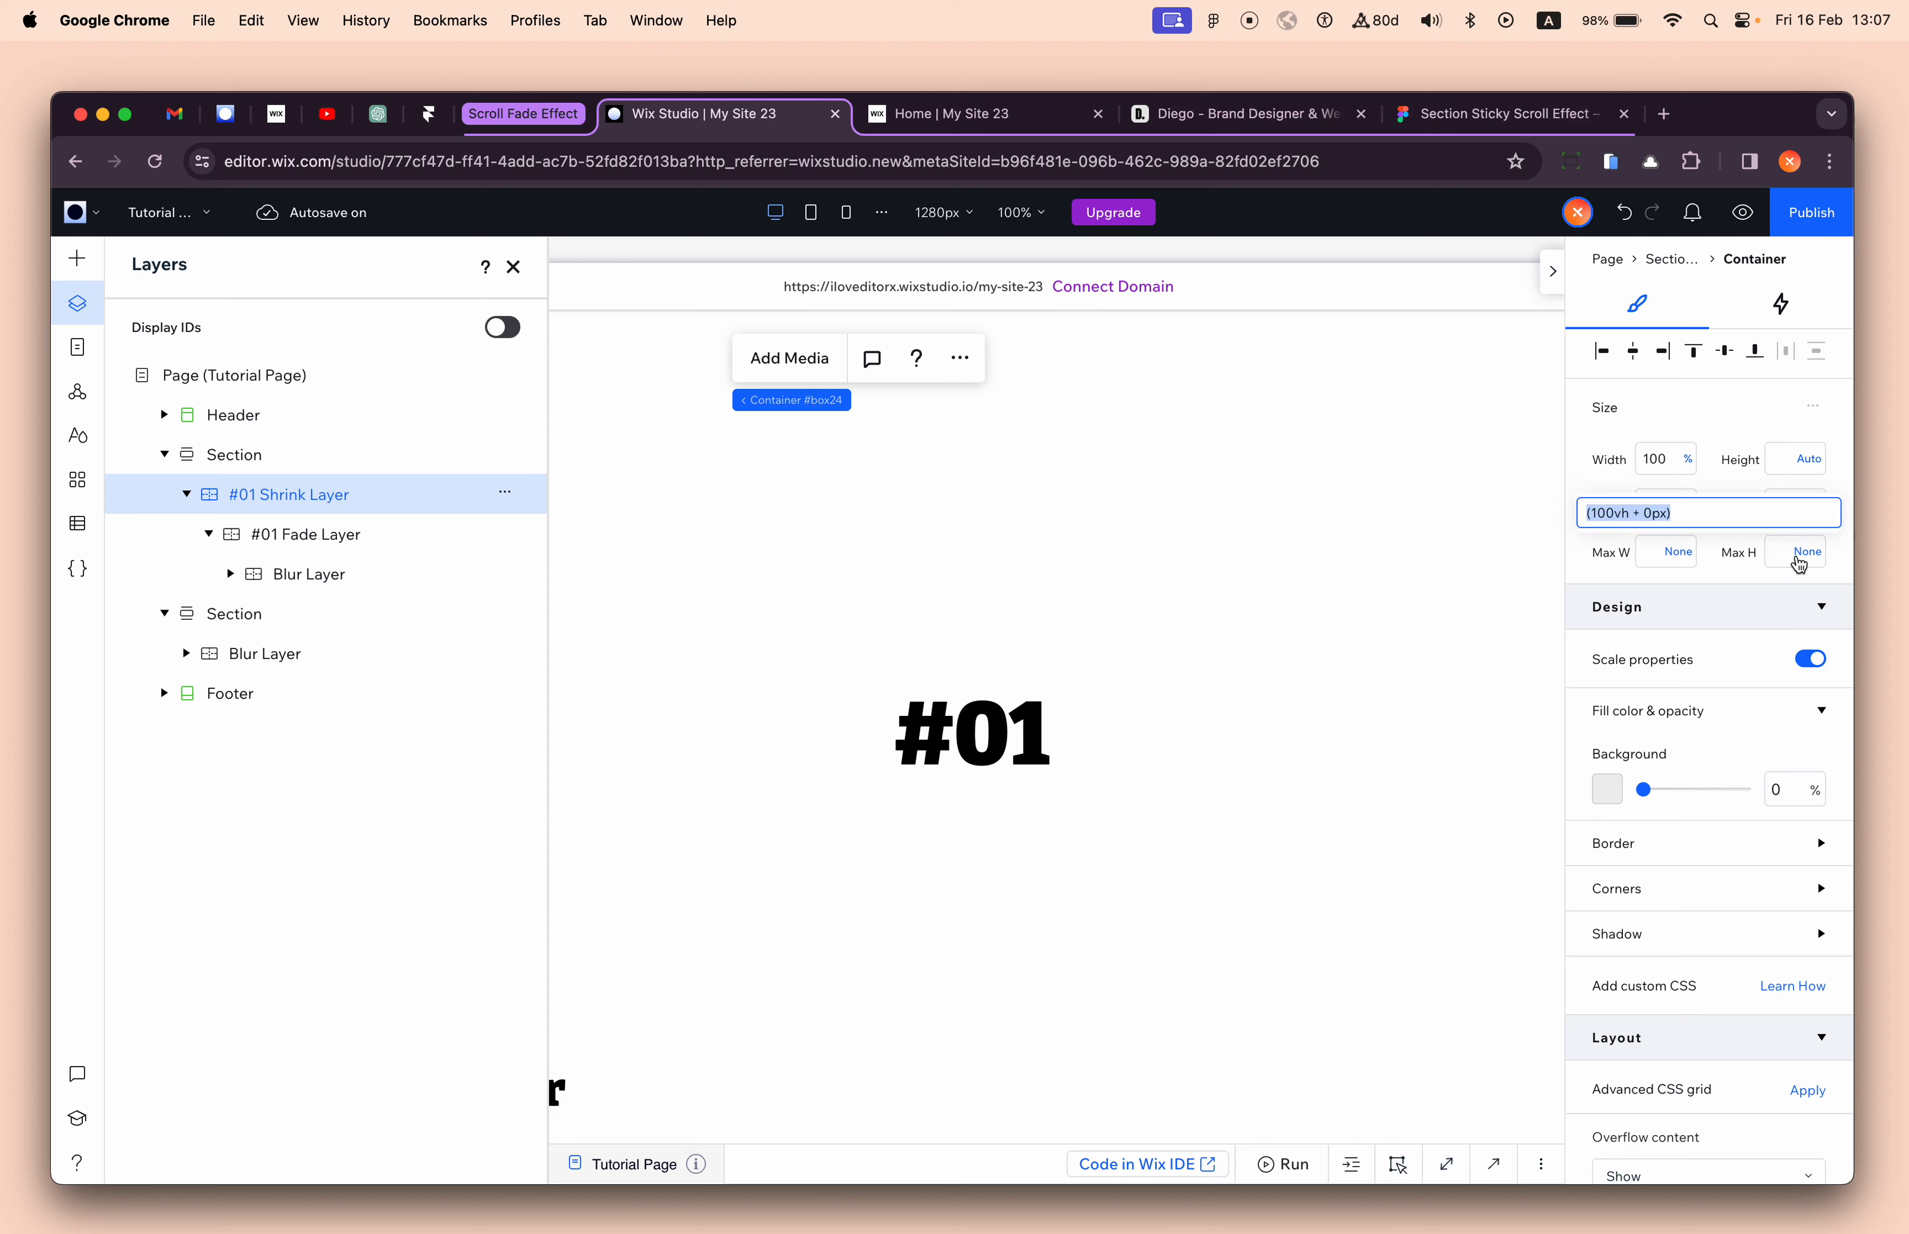
{"action": "key", "text": "Right"}
{"action": "key", "text": "Left"}
{"action": "key", "text": "Left"}
{"action": "key", "text": "Left"}
{"action": "key", "text": "Left"}
{"action": "type", "text": "-"}
{"action": "key", "text": "Return"}
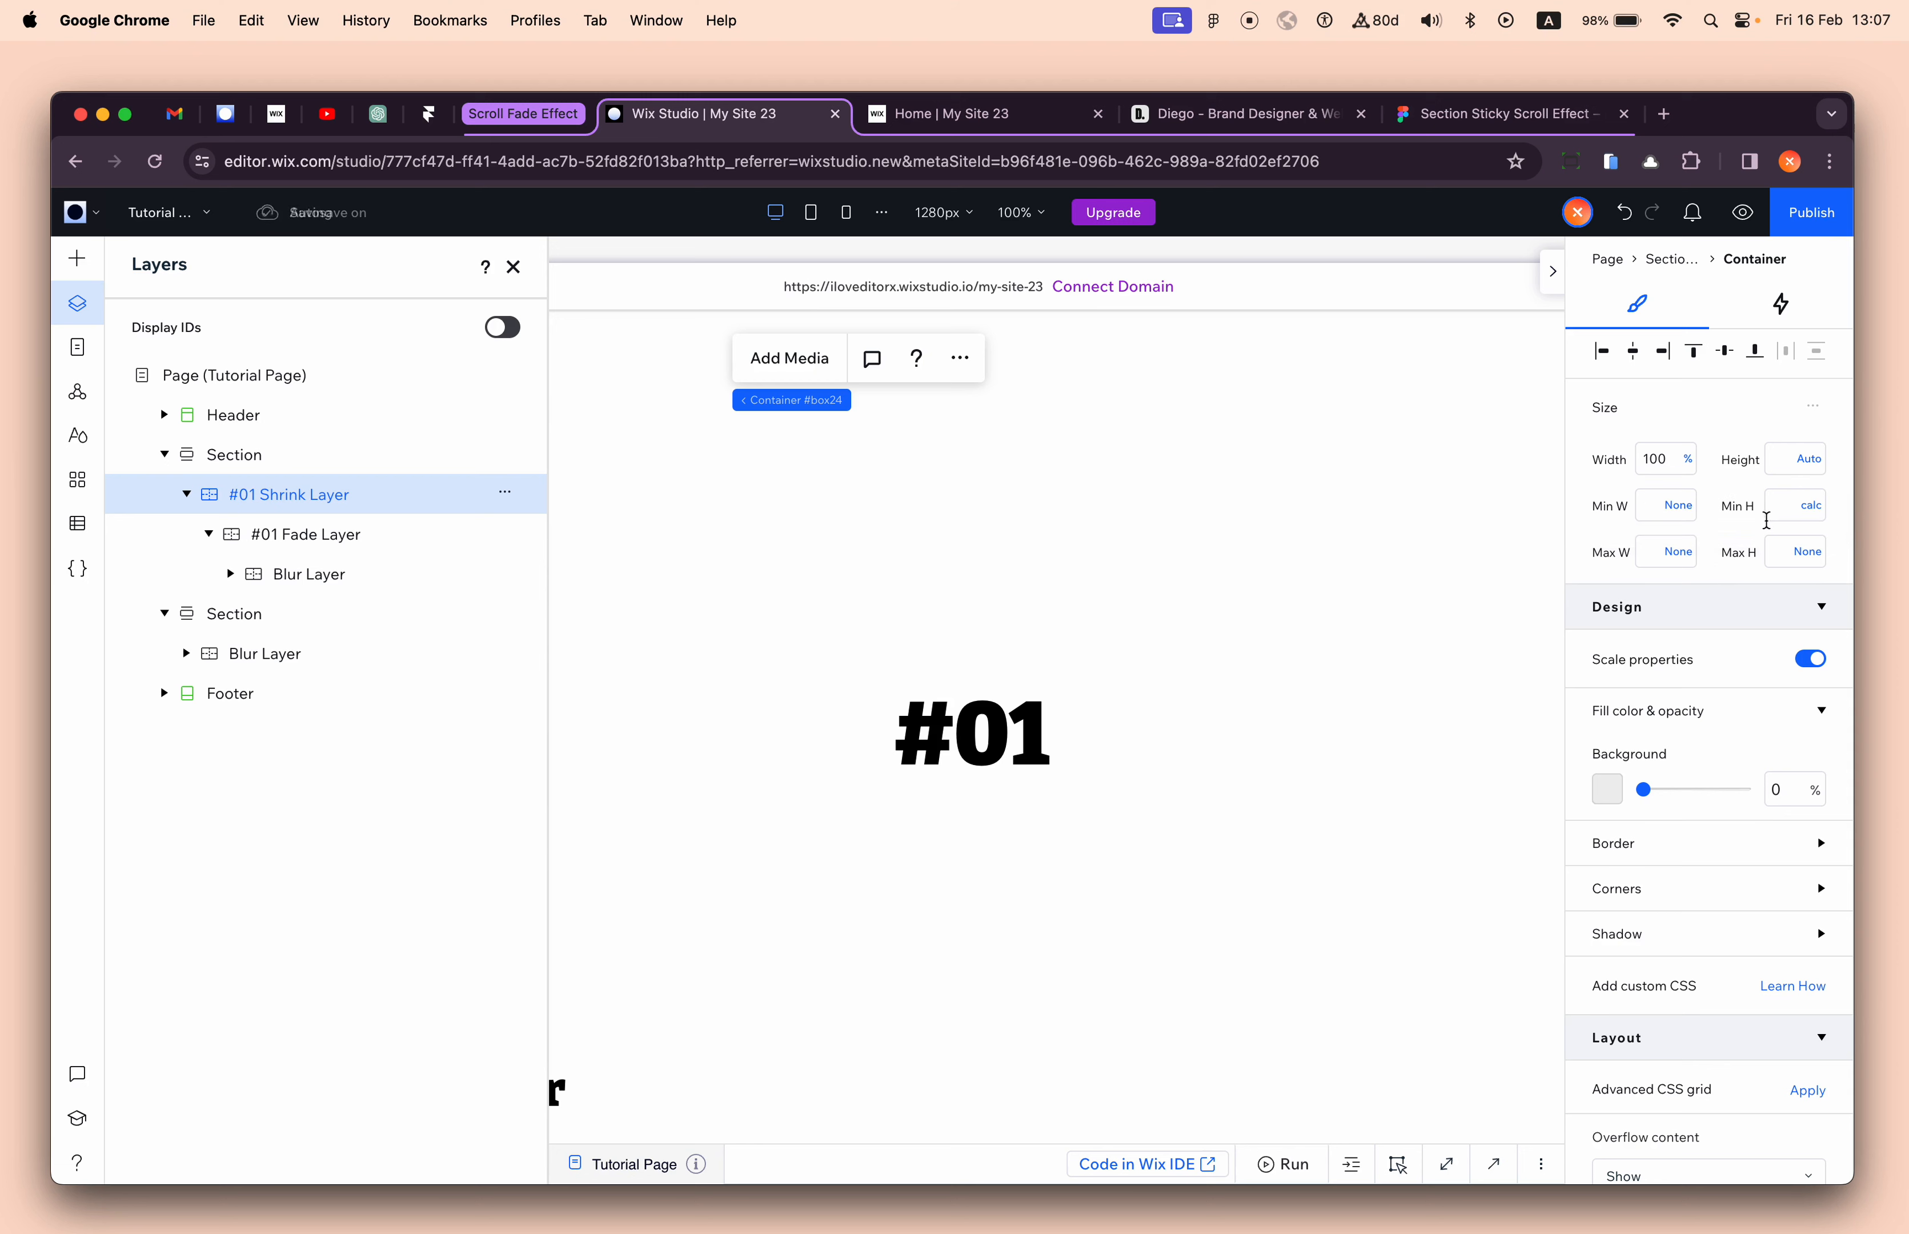
{"action": "left_click", "coordinate": [1781, 515]}
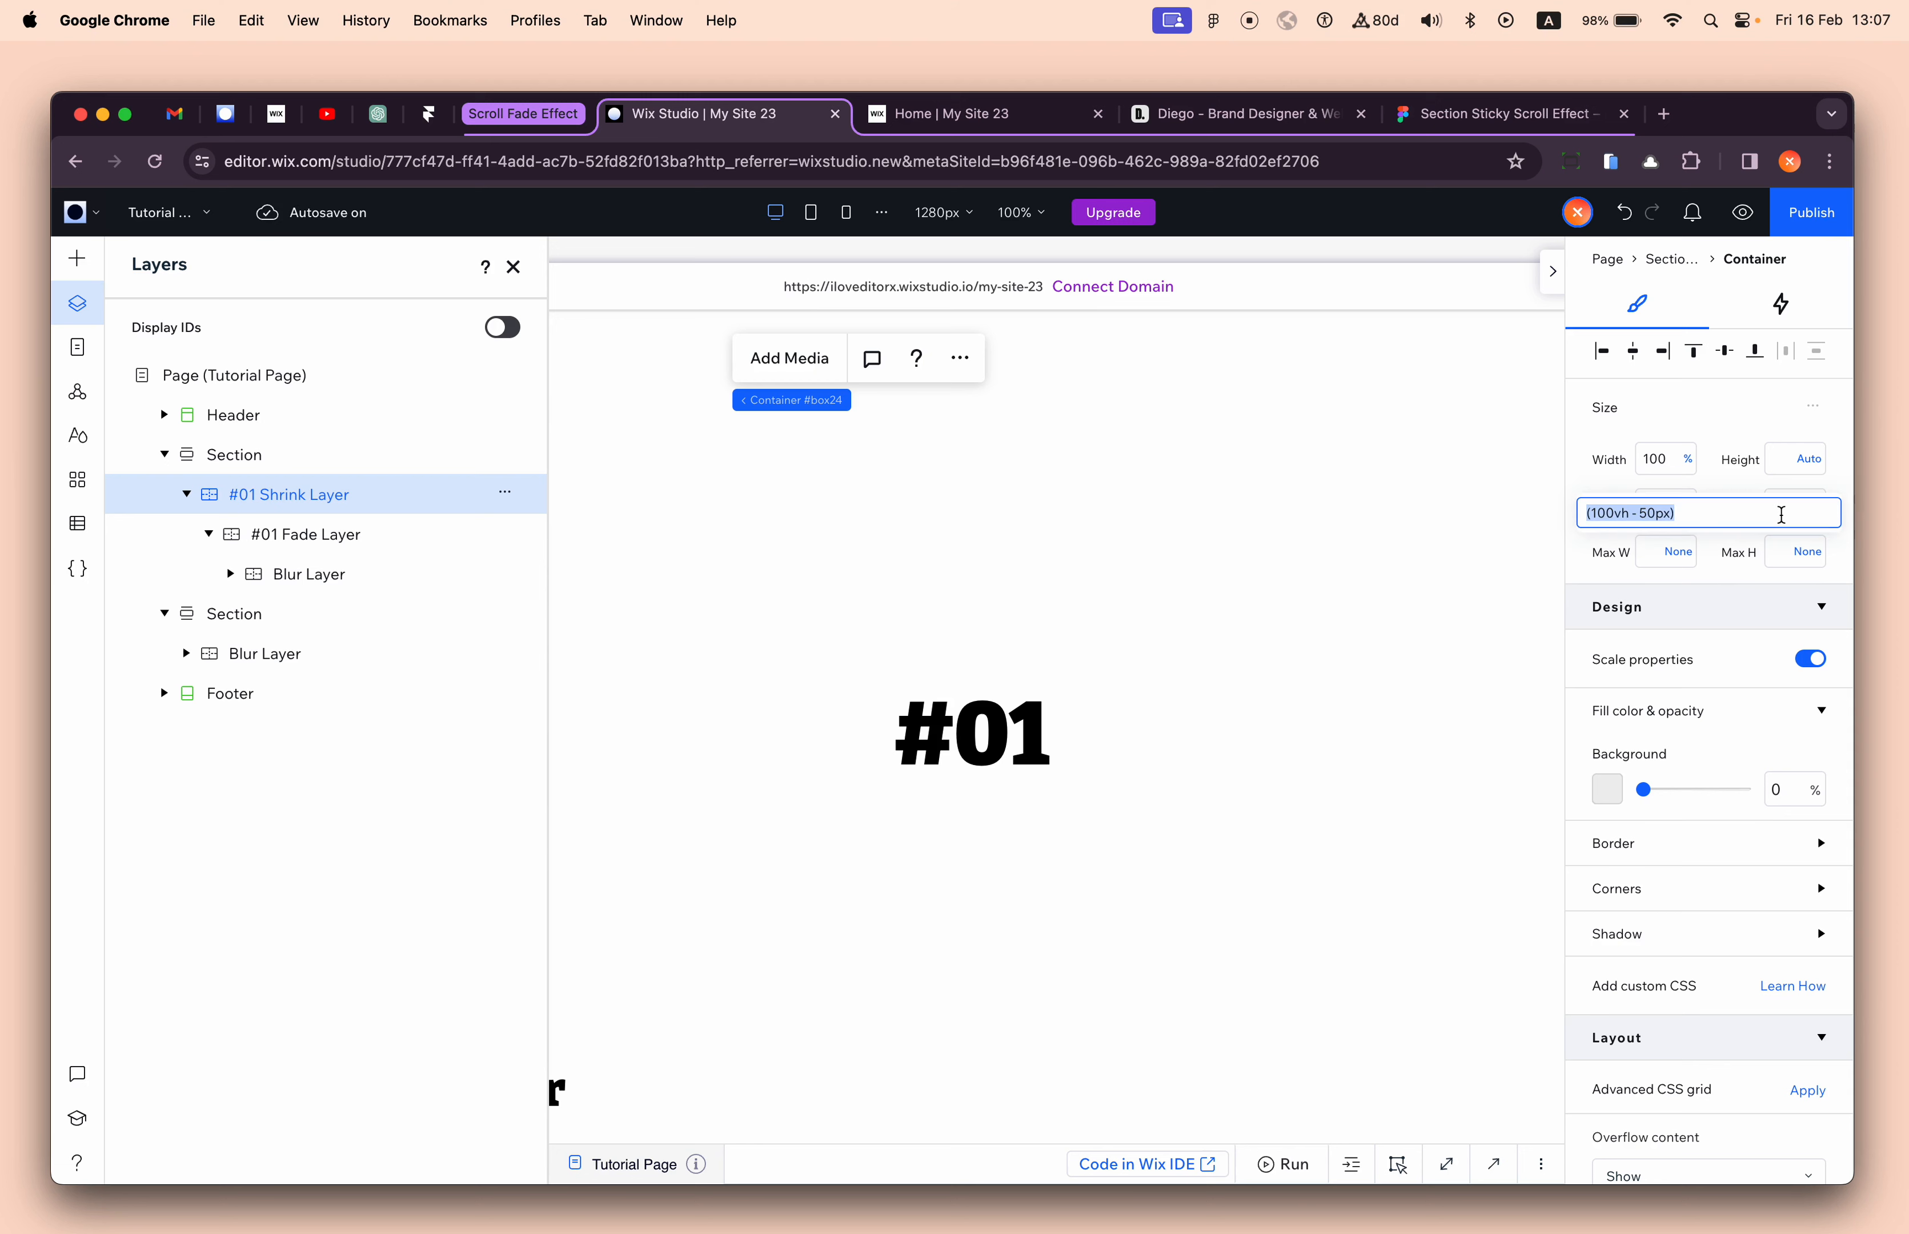
{"action": "left_click", "coordinate": [1718, 575]}
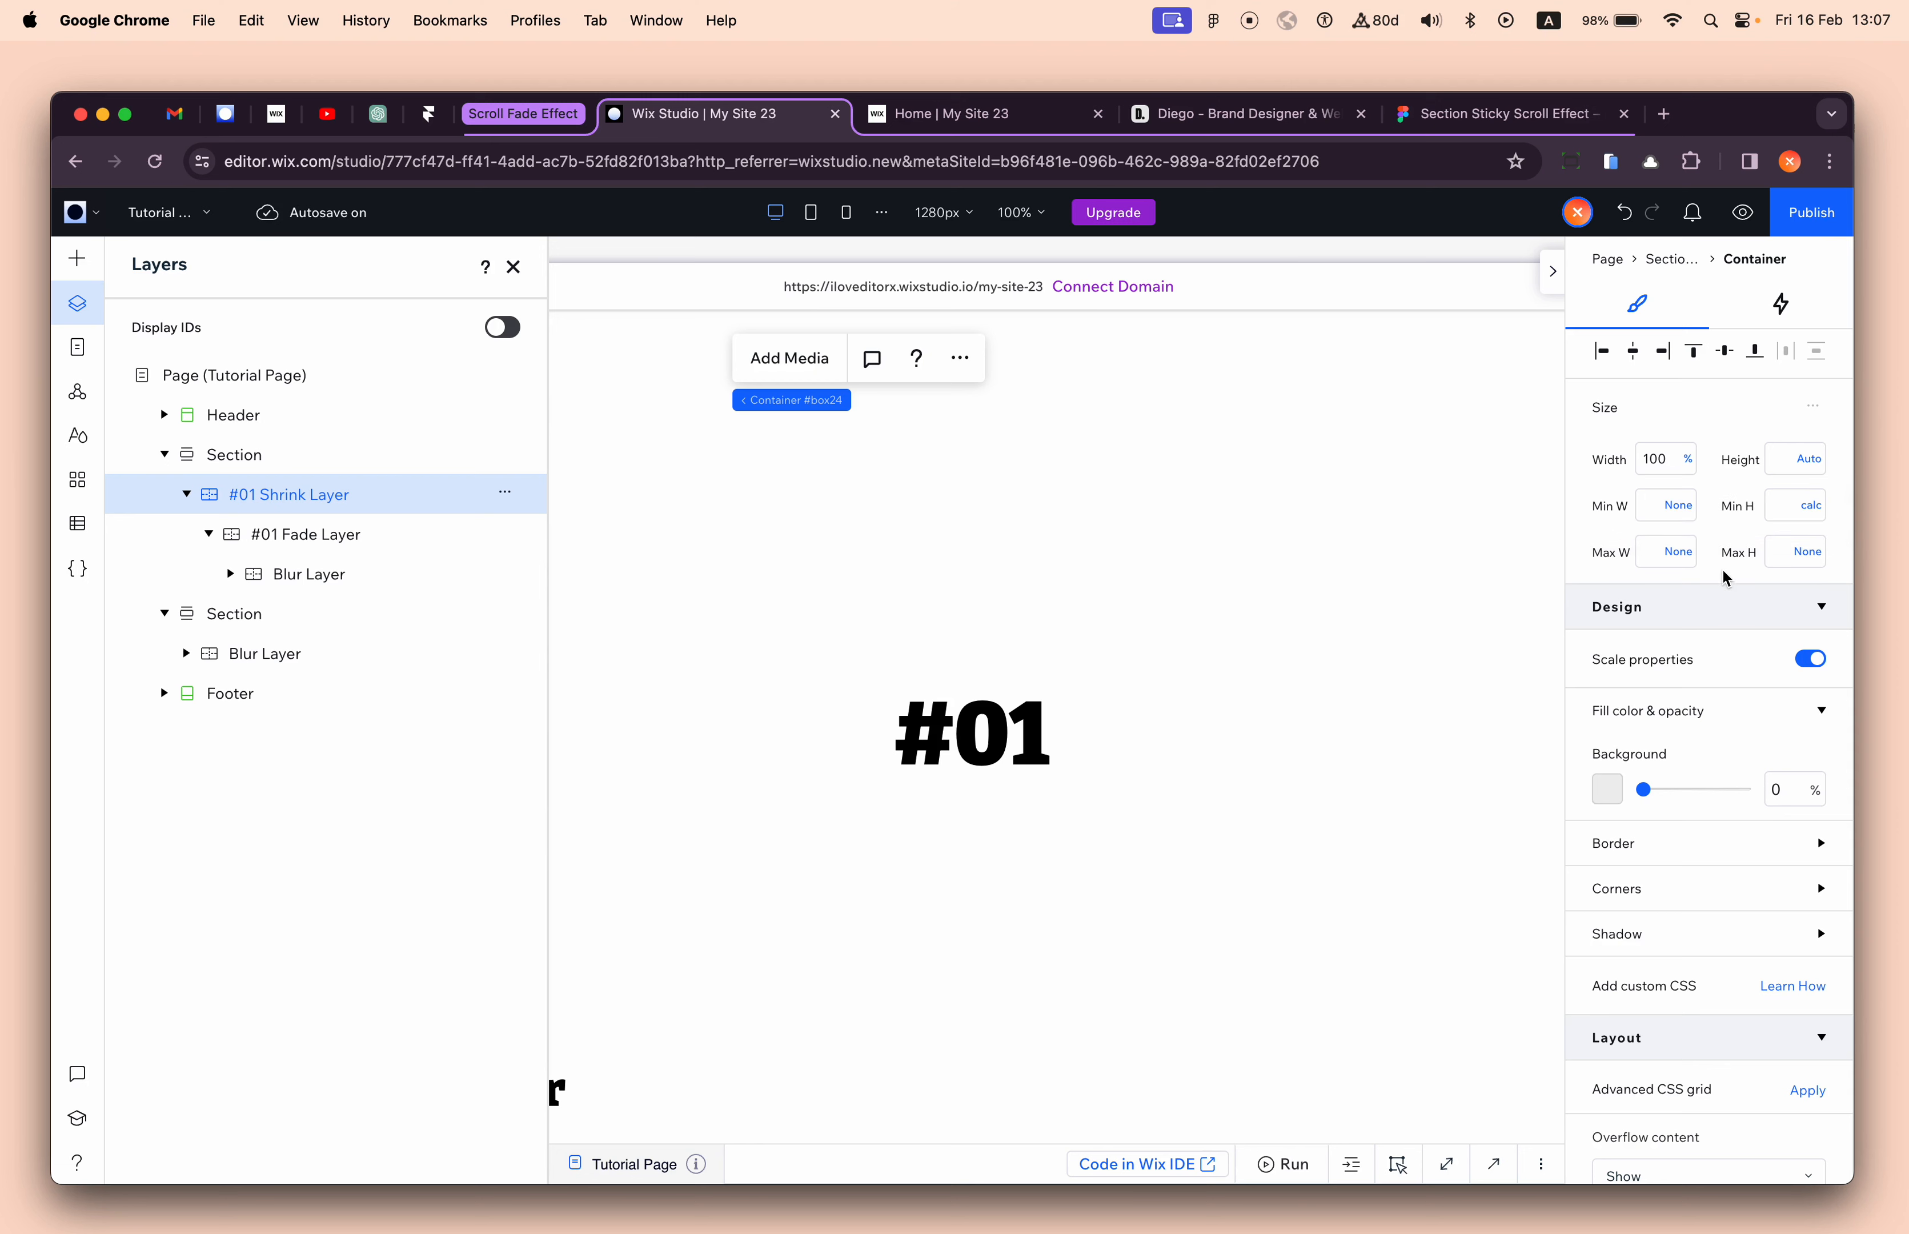
{"action": "left_click", "coordinate": [514, 267]}
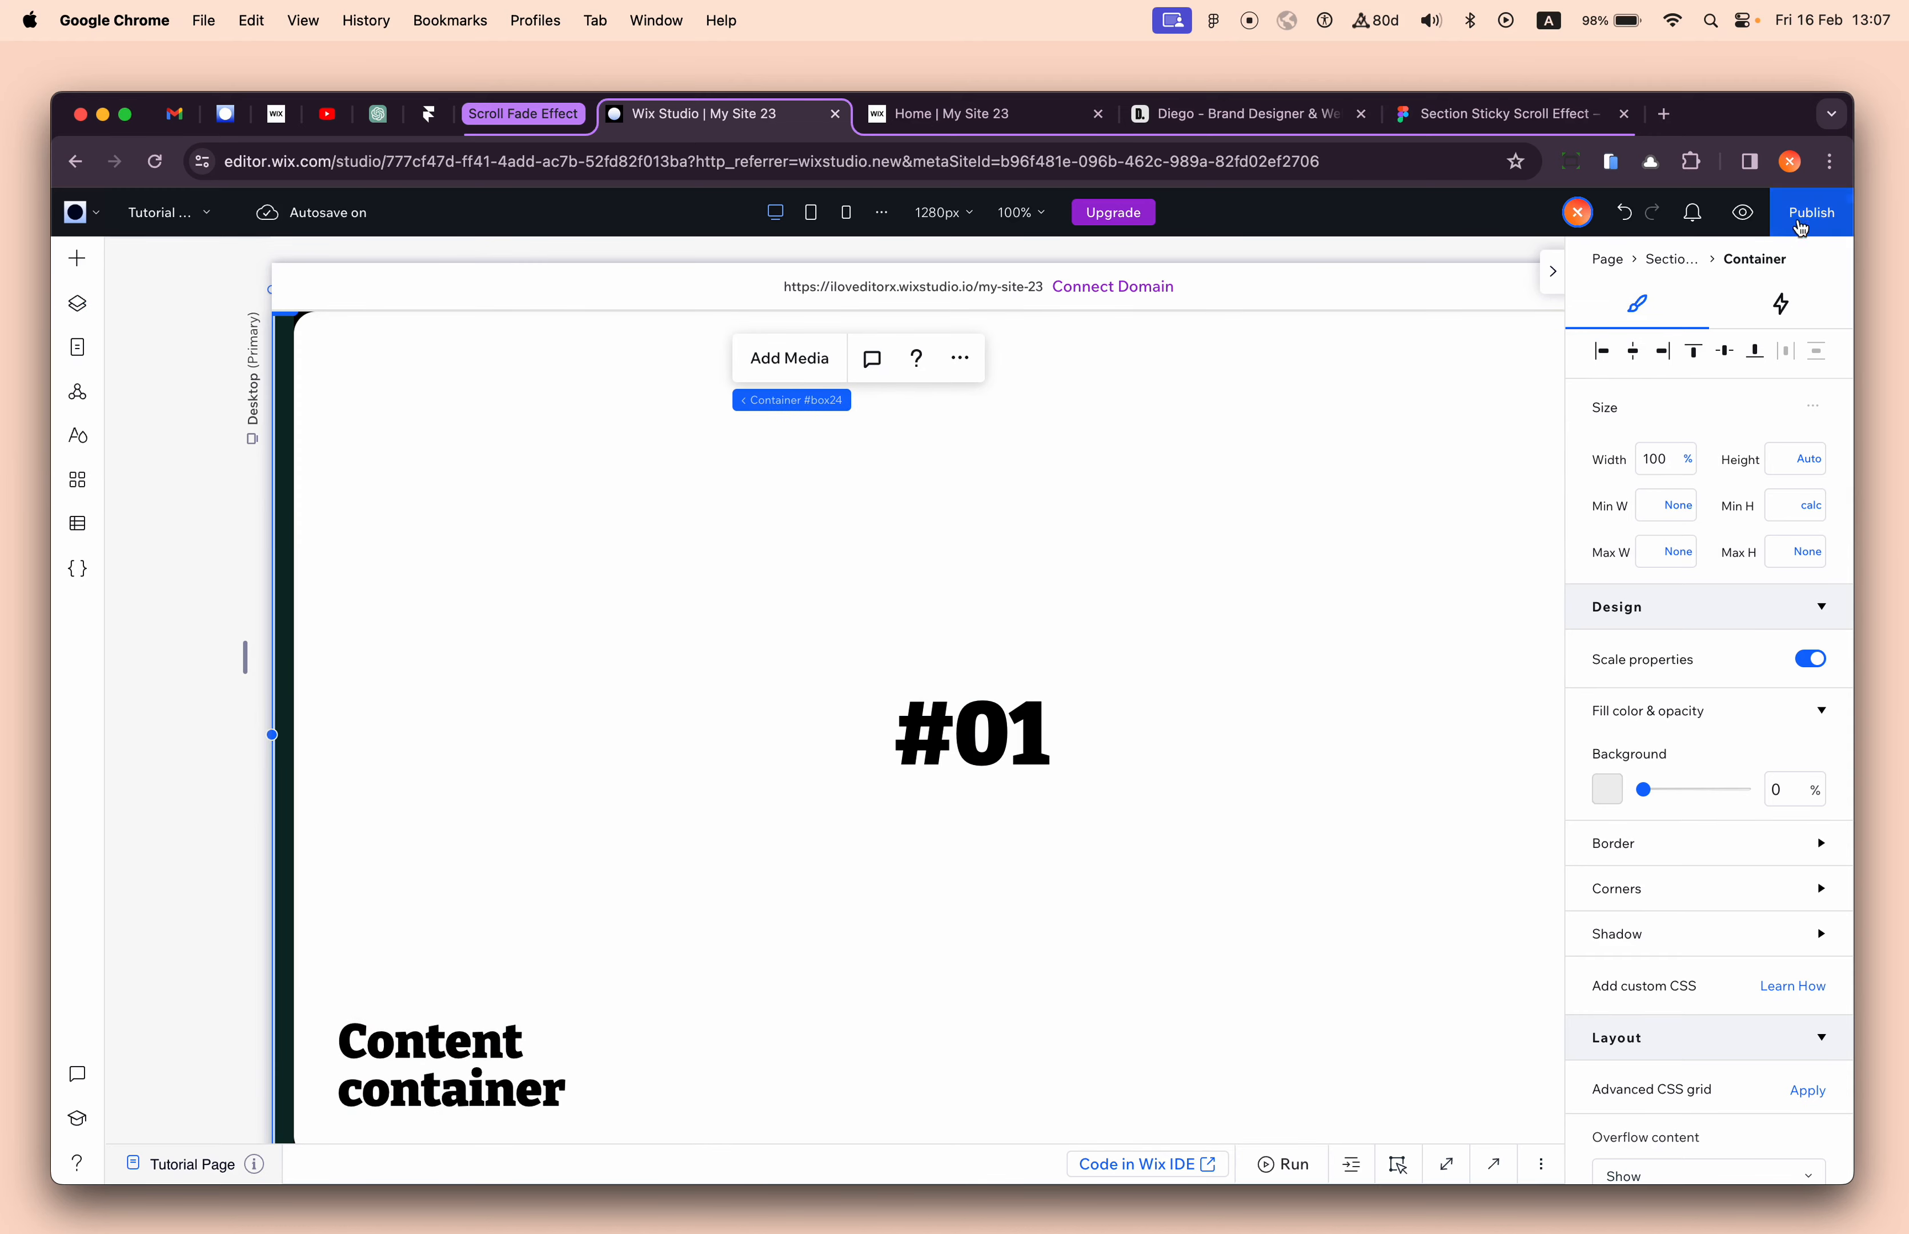
- Publish the site and open the live Tutorial Page from the URL in its SEO basics settings
{"action": "left_click", "coordinate": [1813, 219]}
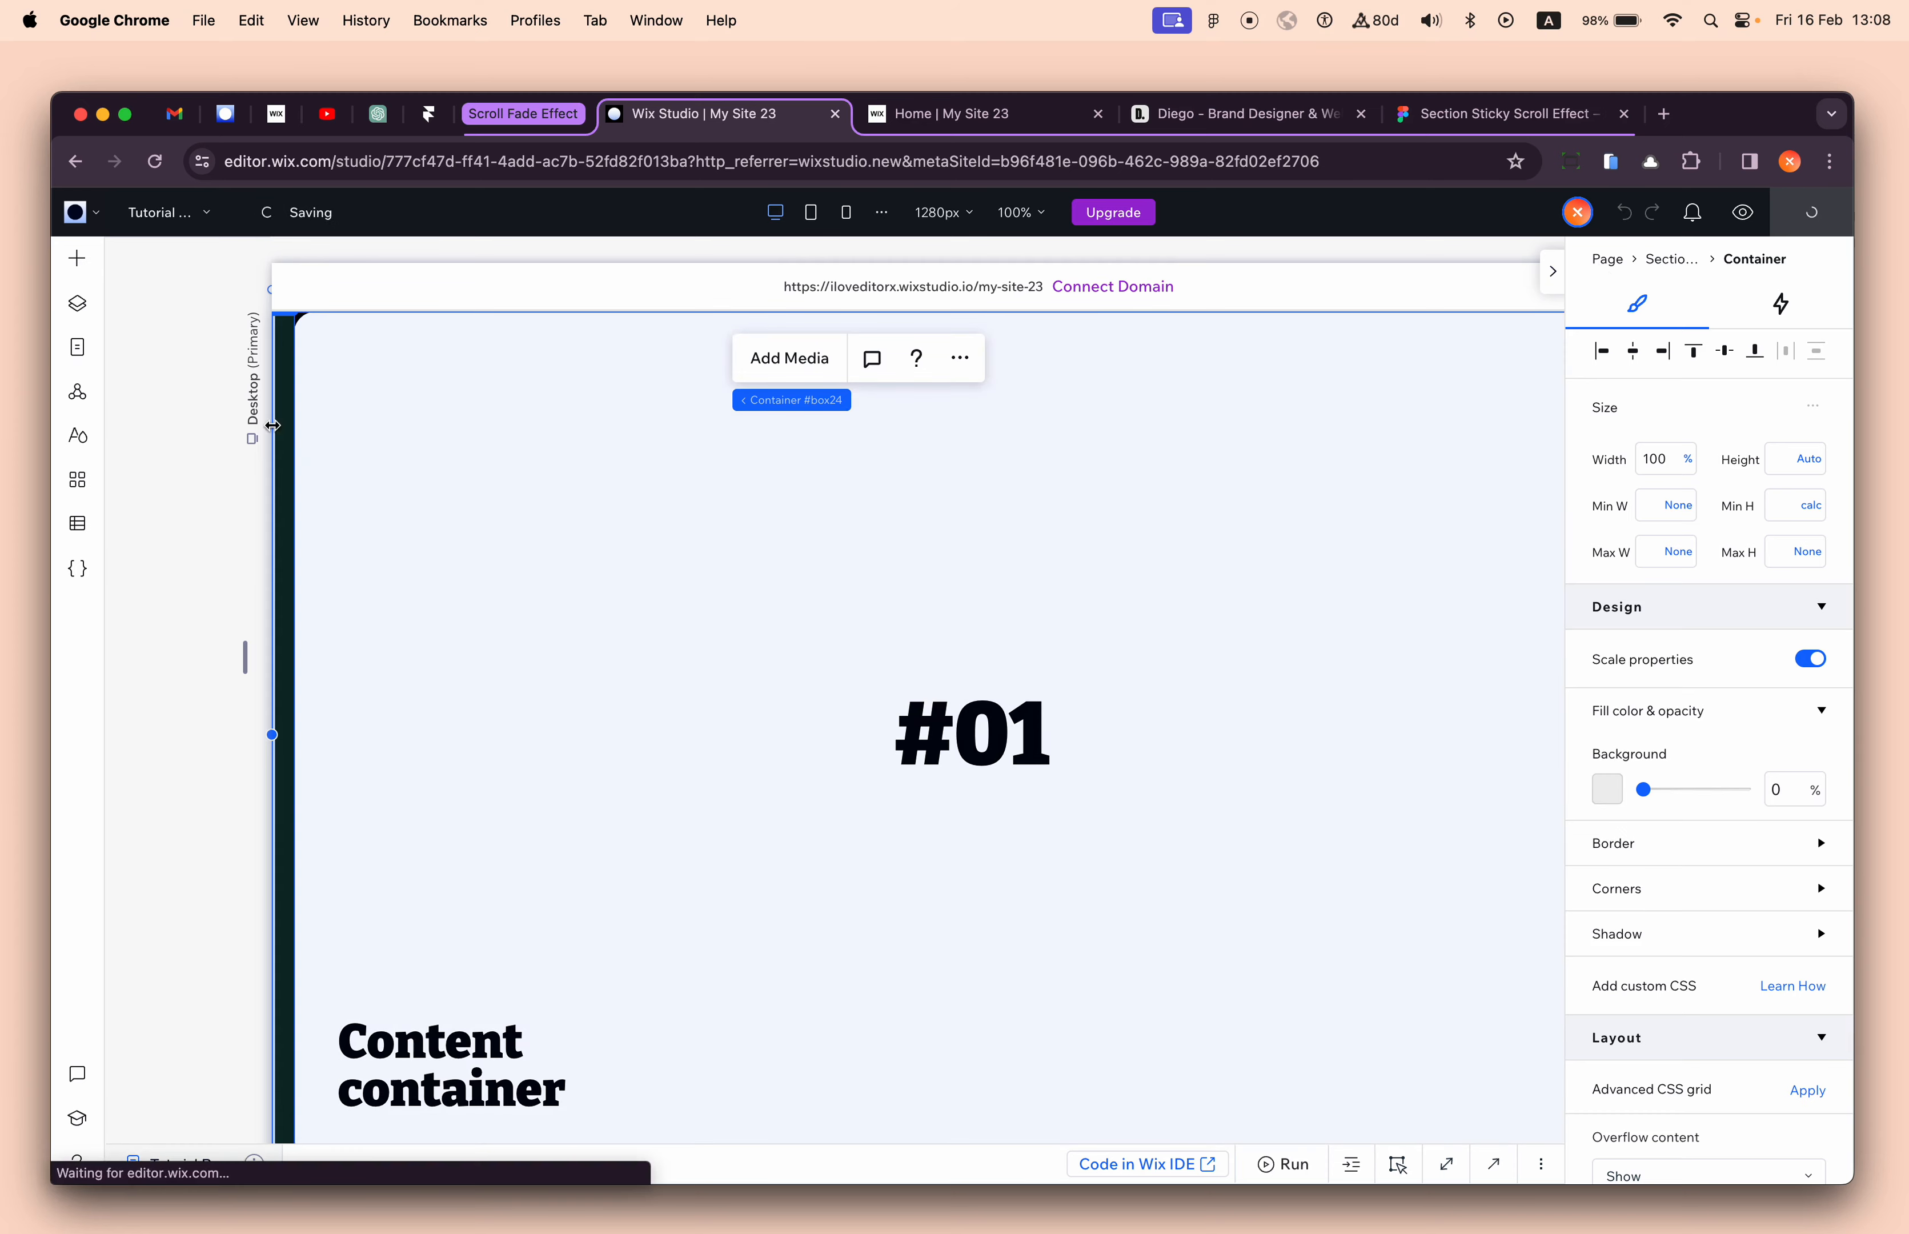
{"action": "left_click", "coordinate": [76, 307]}
{"action": "left_click", "coordinate": [79, 361]}
{"action": "left_click", "coordinate": [79, 362]}
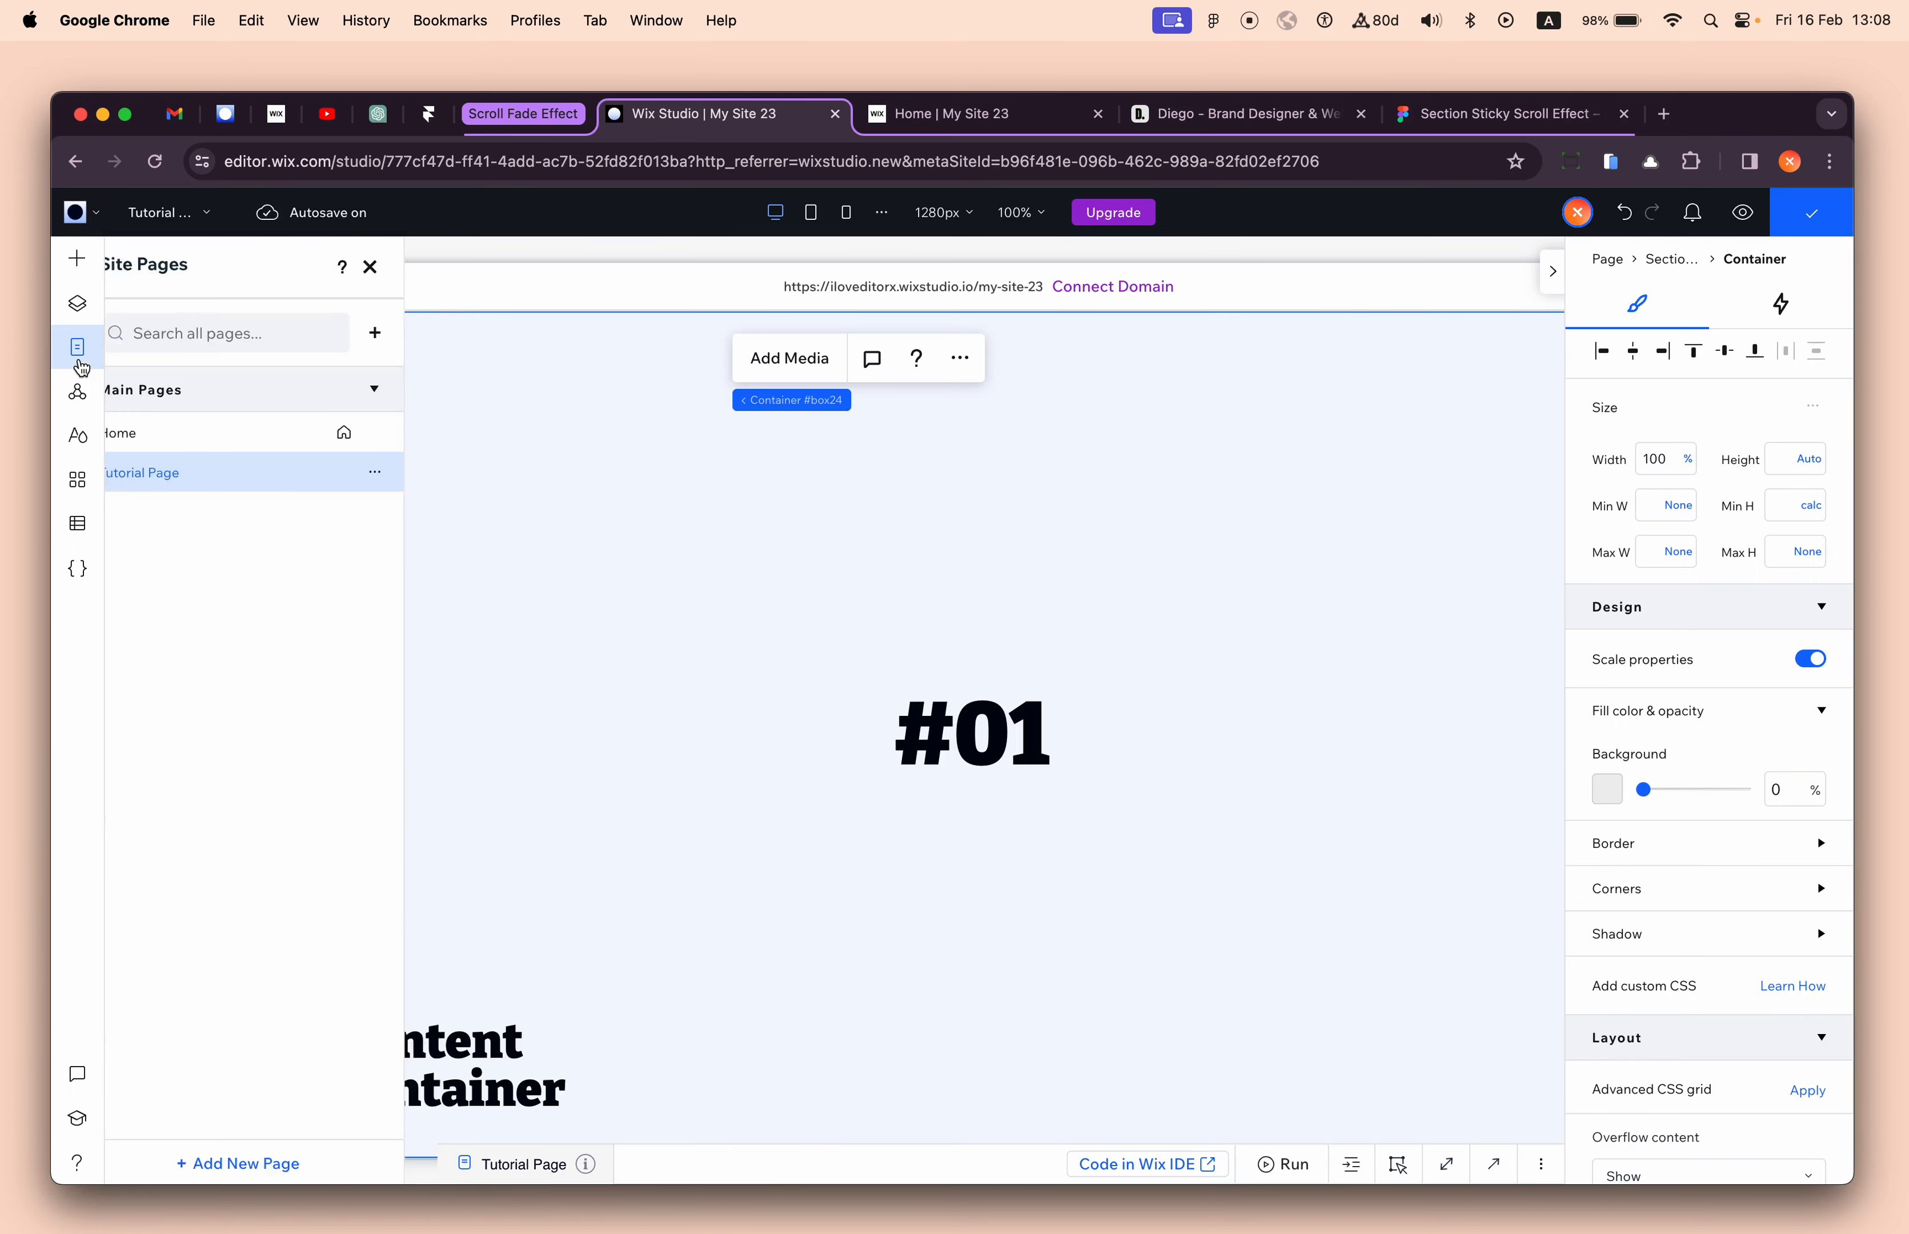
{"action": "left_click", "coordinate": [408, 472]}
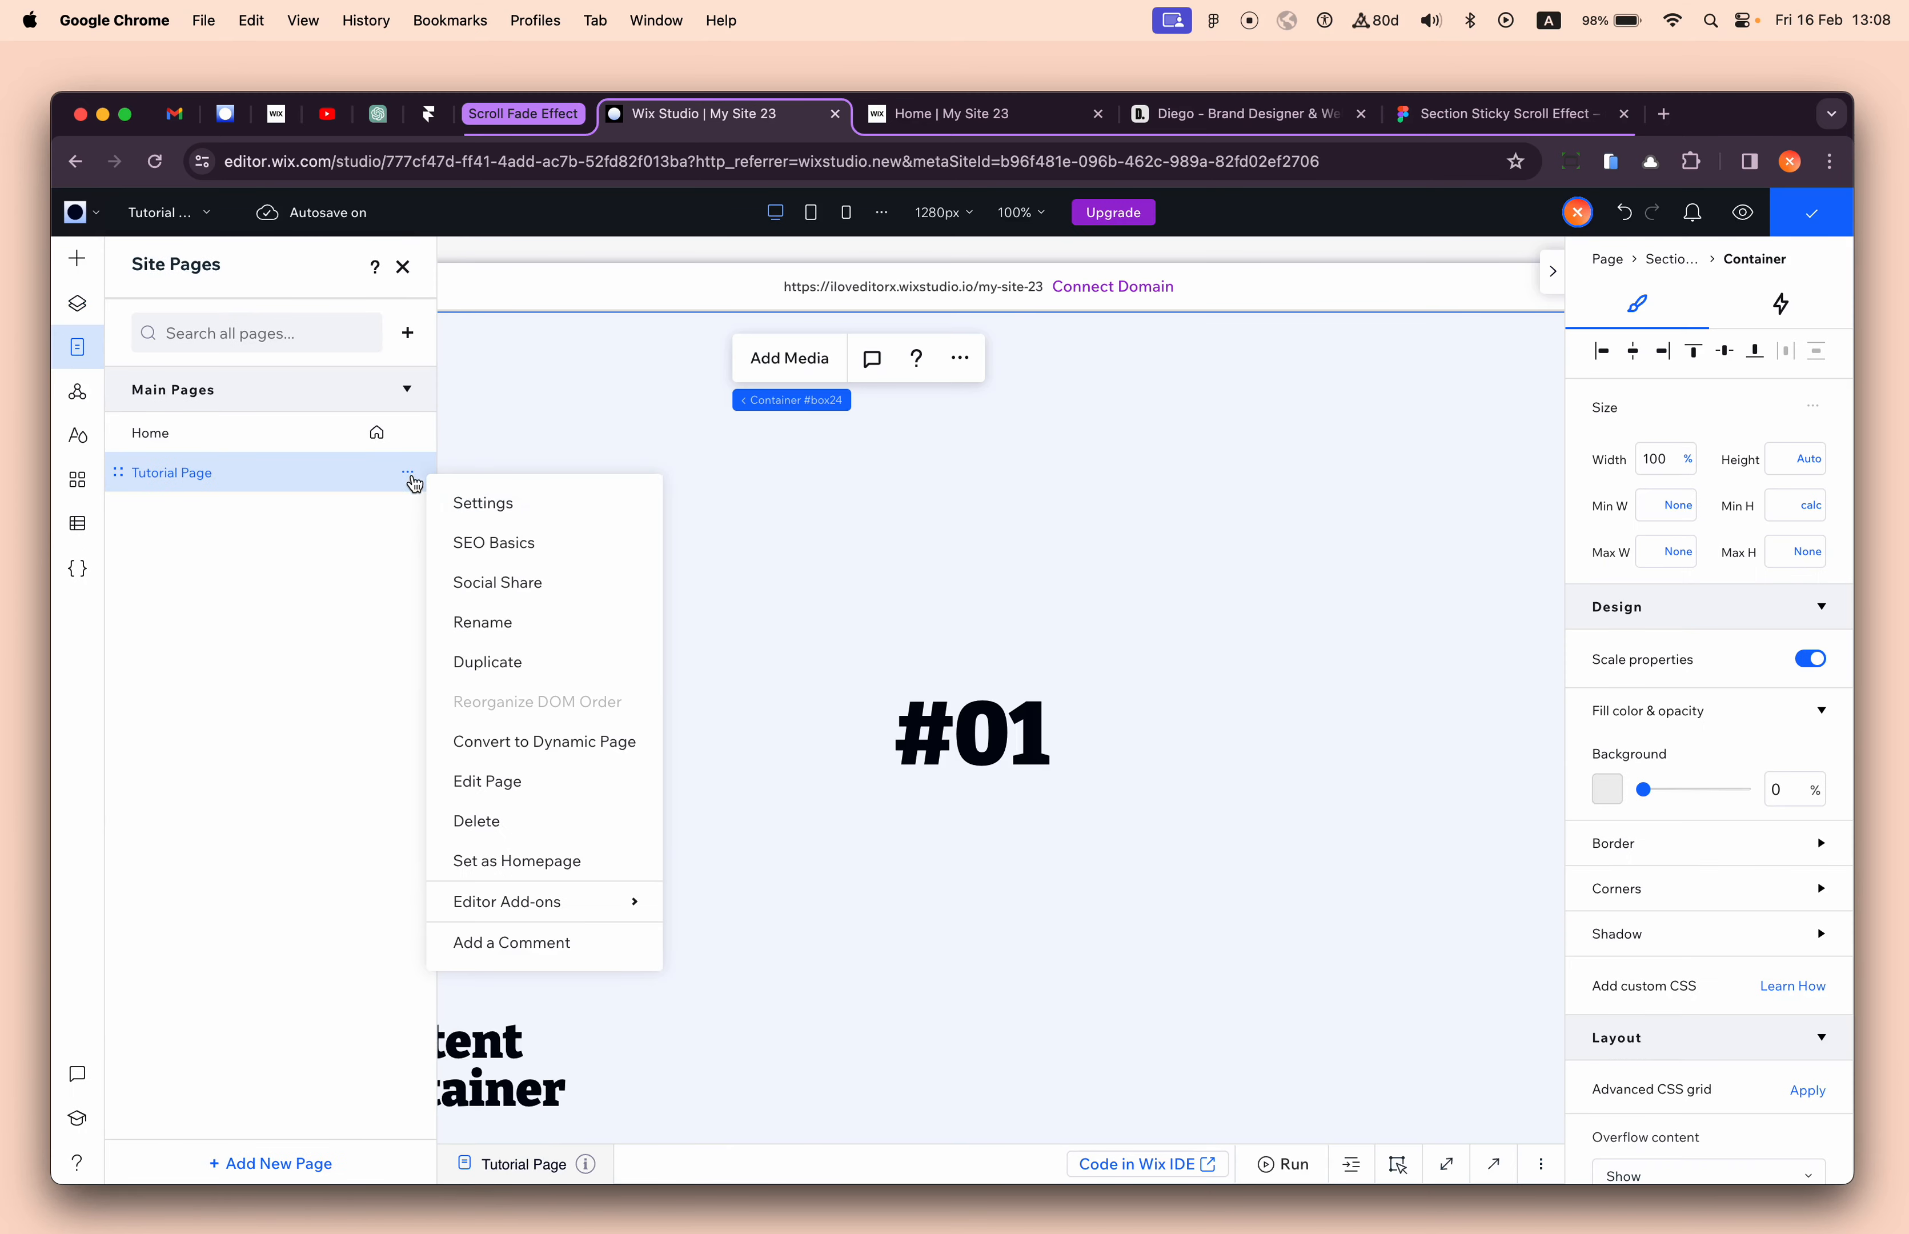
{"action": "left_click", "coordinate": [537, 514]}
{"action": "left_click", "coordinate": [634, 325]}
{"action": "left_click", "coordinate": [726, 329]}
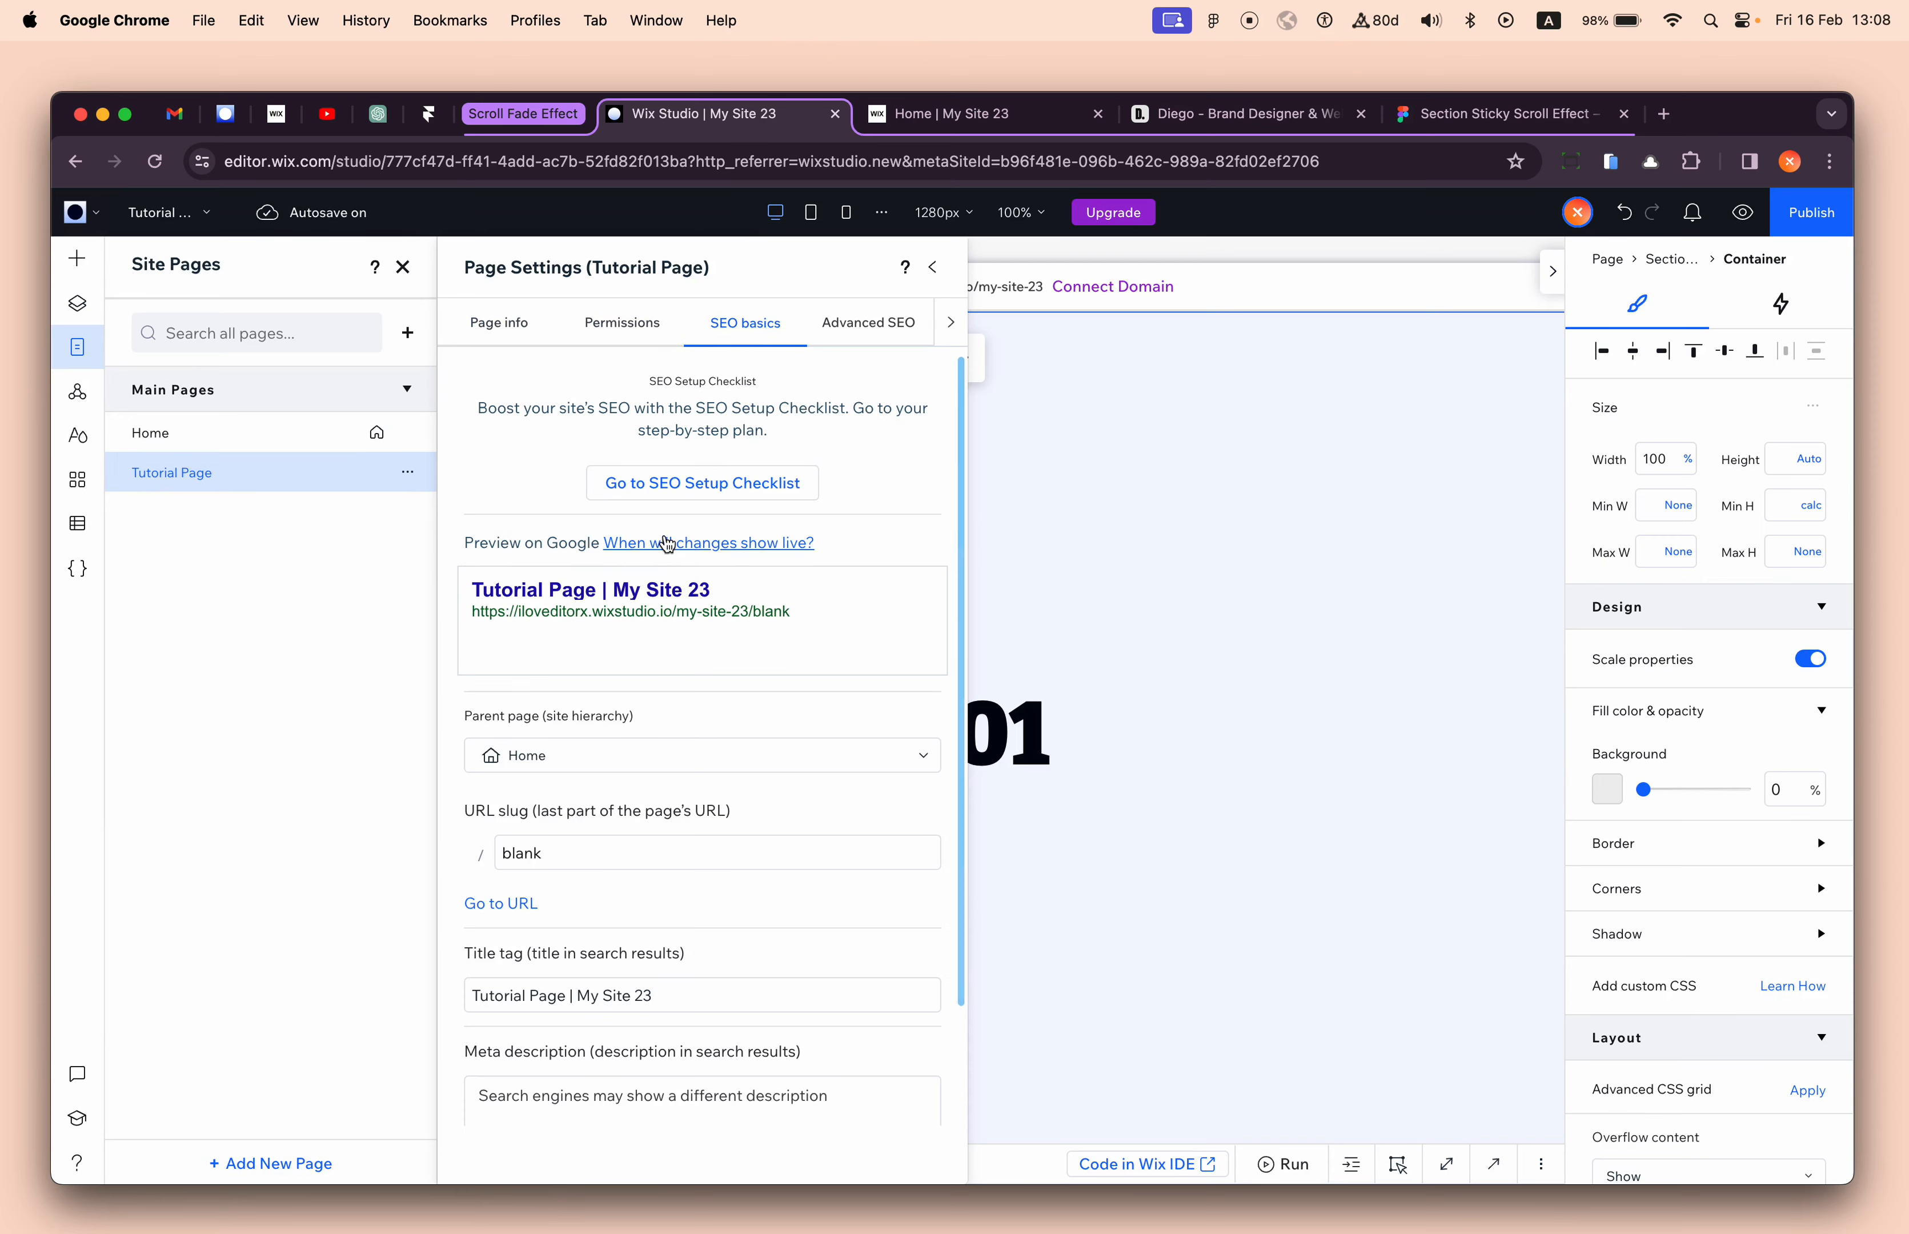
{"action": "left_click", "coordinate": [529, 916]}
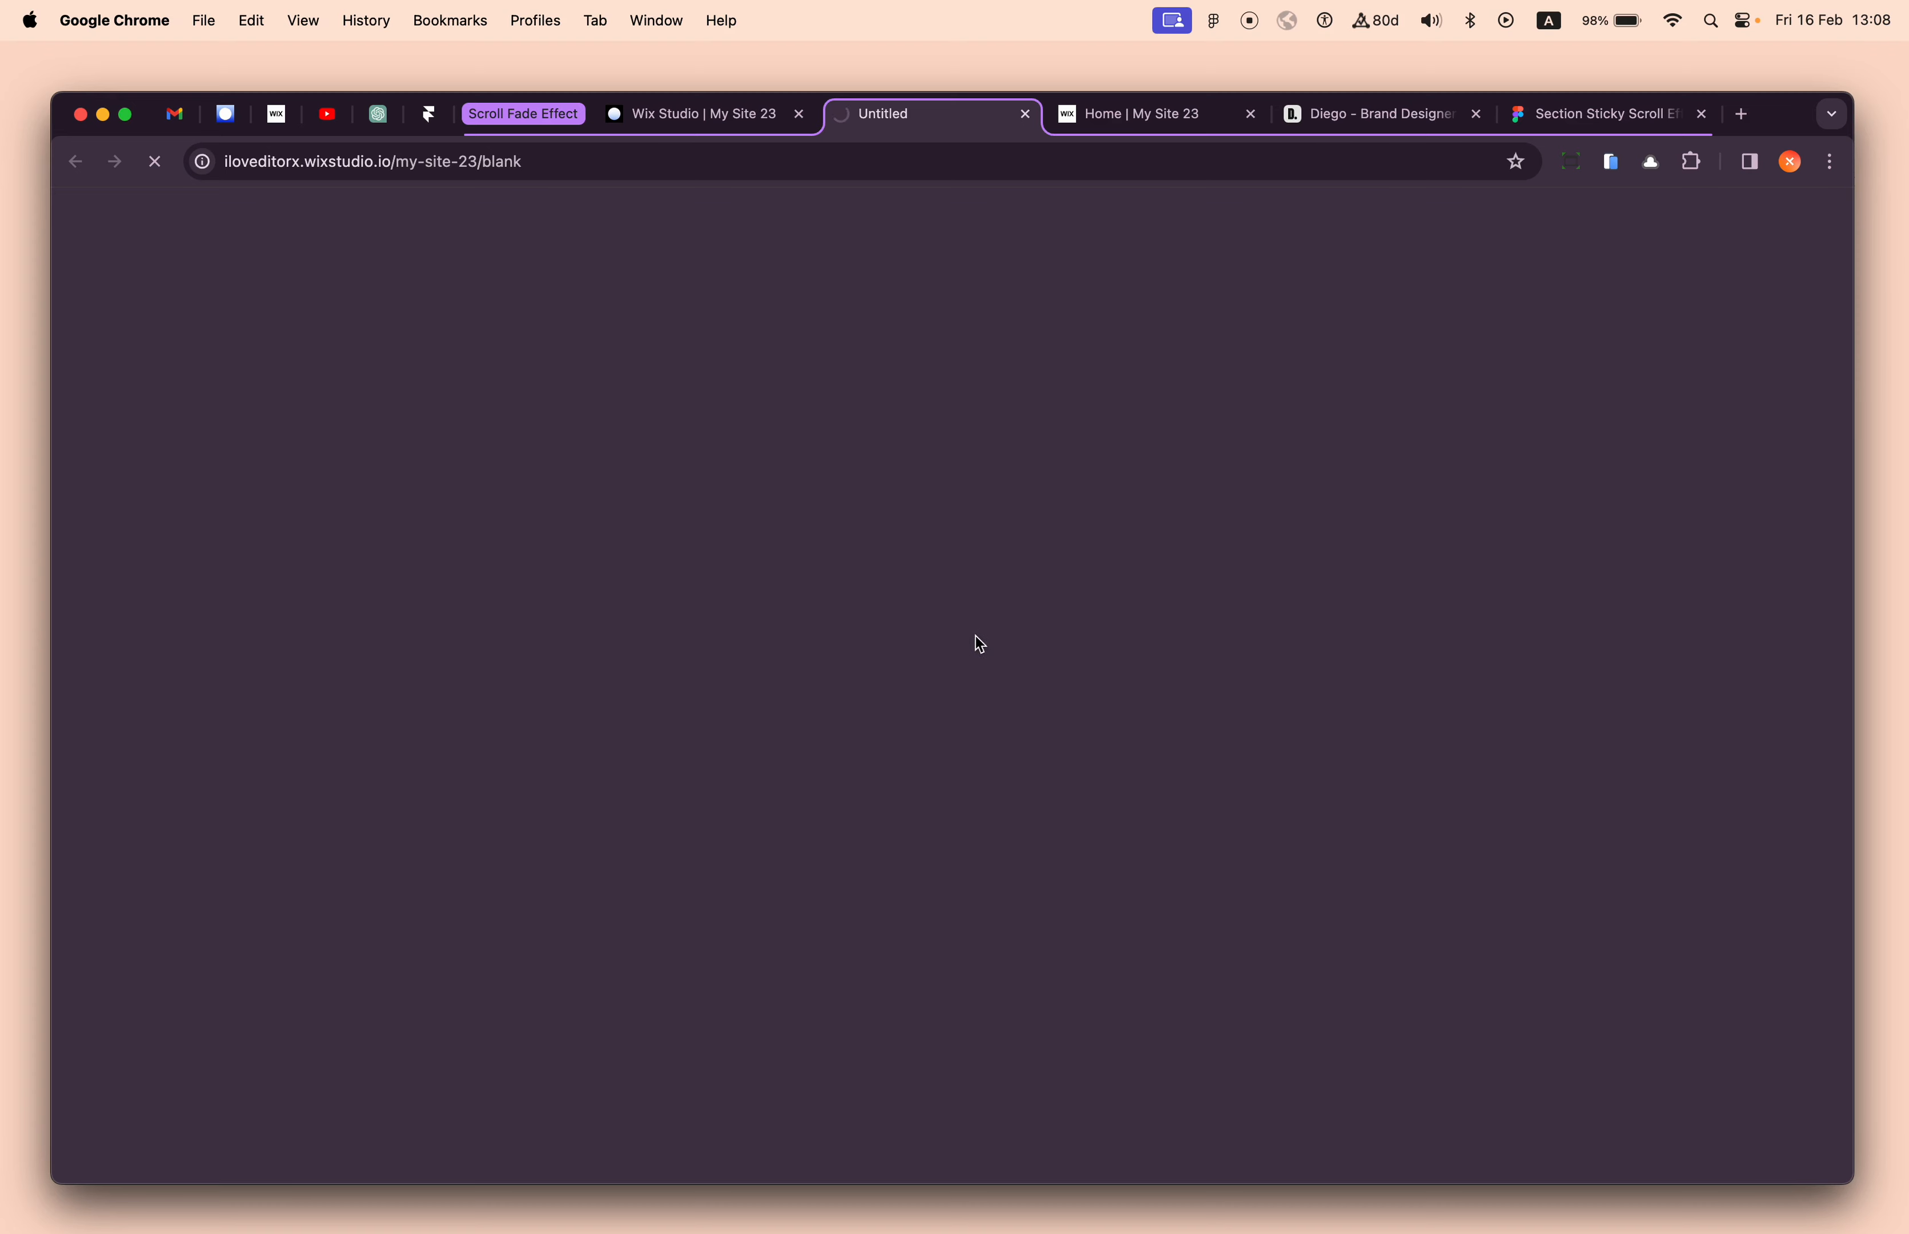
{"action": "scroll", "coordinate": [992, 693], "scroll_direction": "down", "scroll_amount": 1}
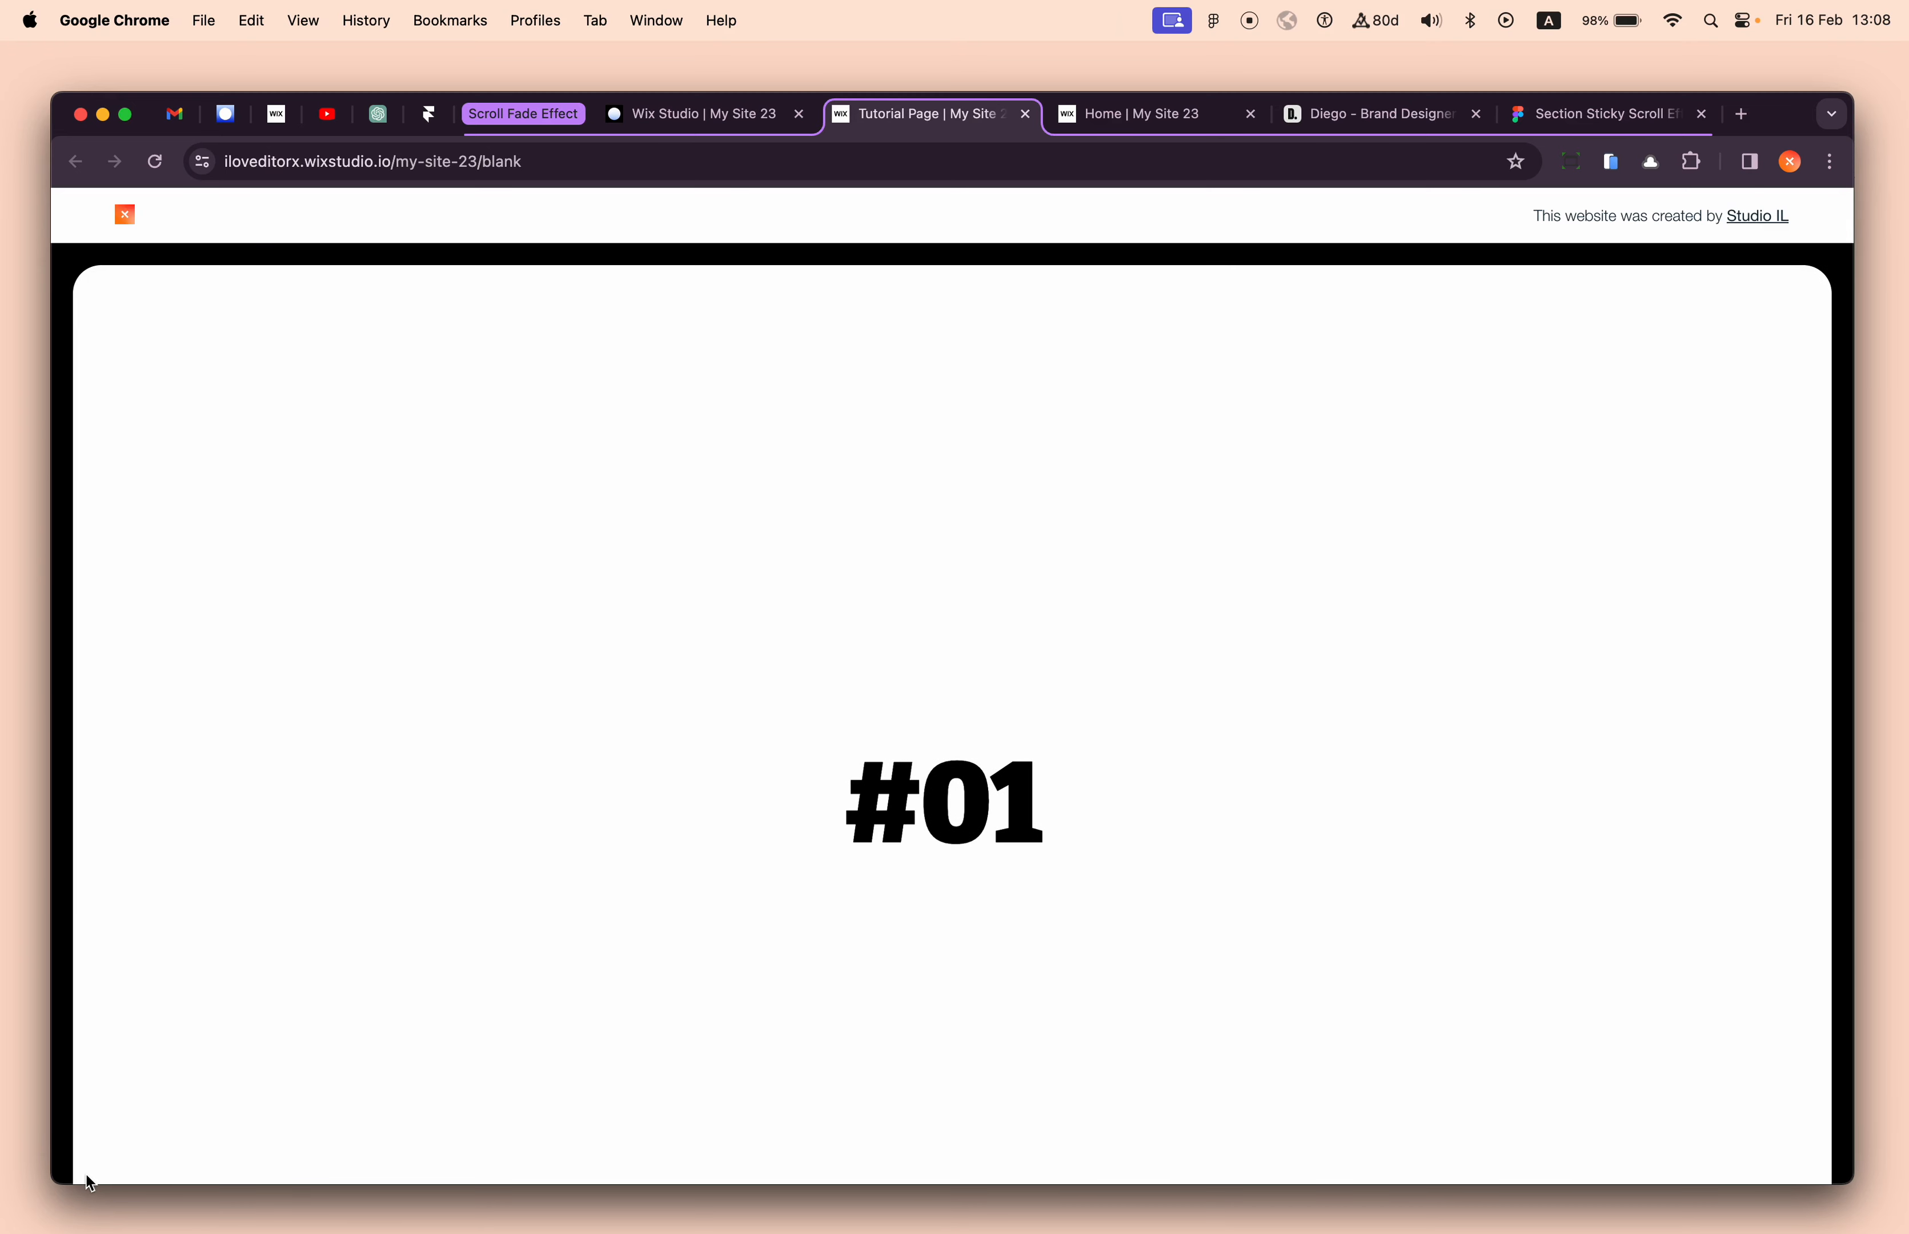
- Return to the Wix Studio editor, close the page settings and check the row sizing of the section's 1x3 grid
{"action": "left_click", "coordinate": [721, 116]}
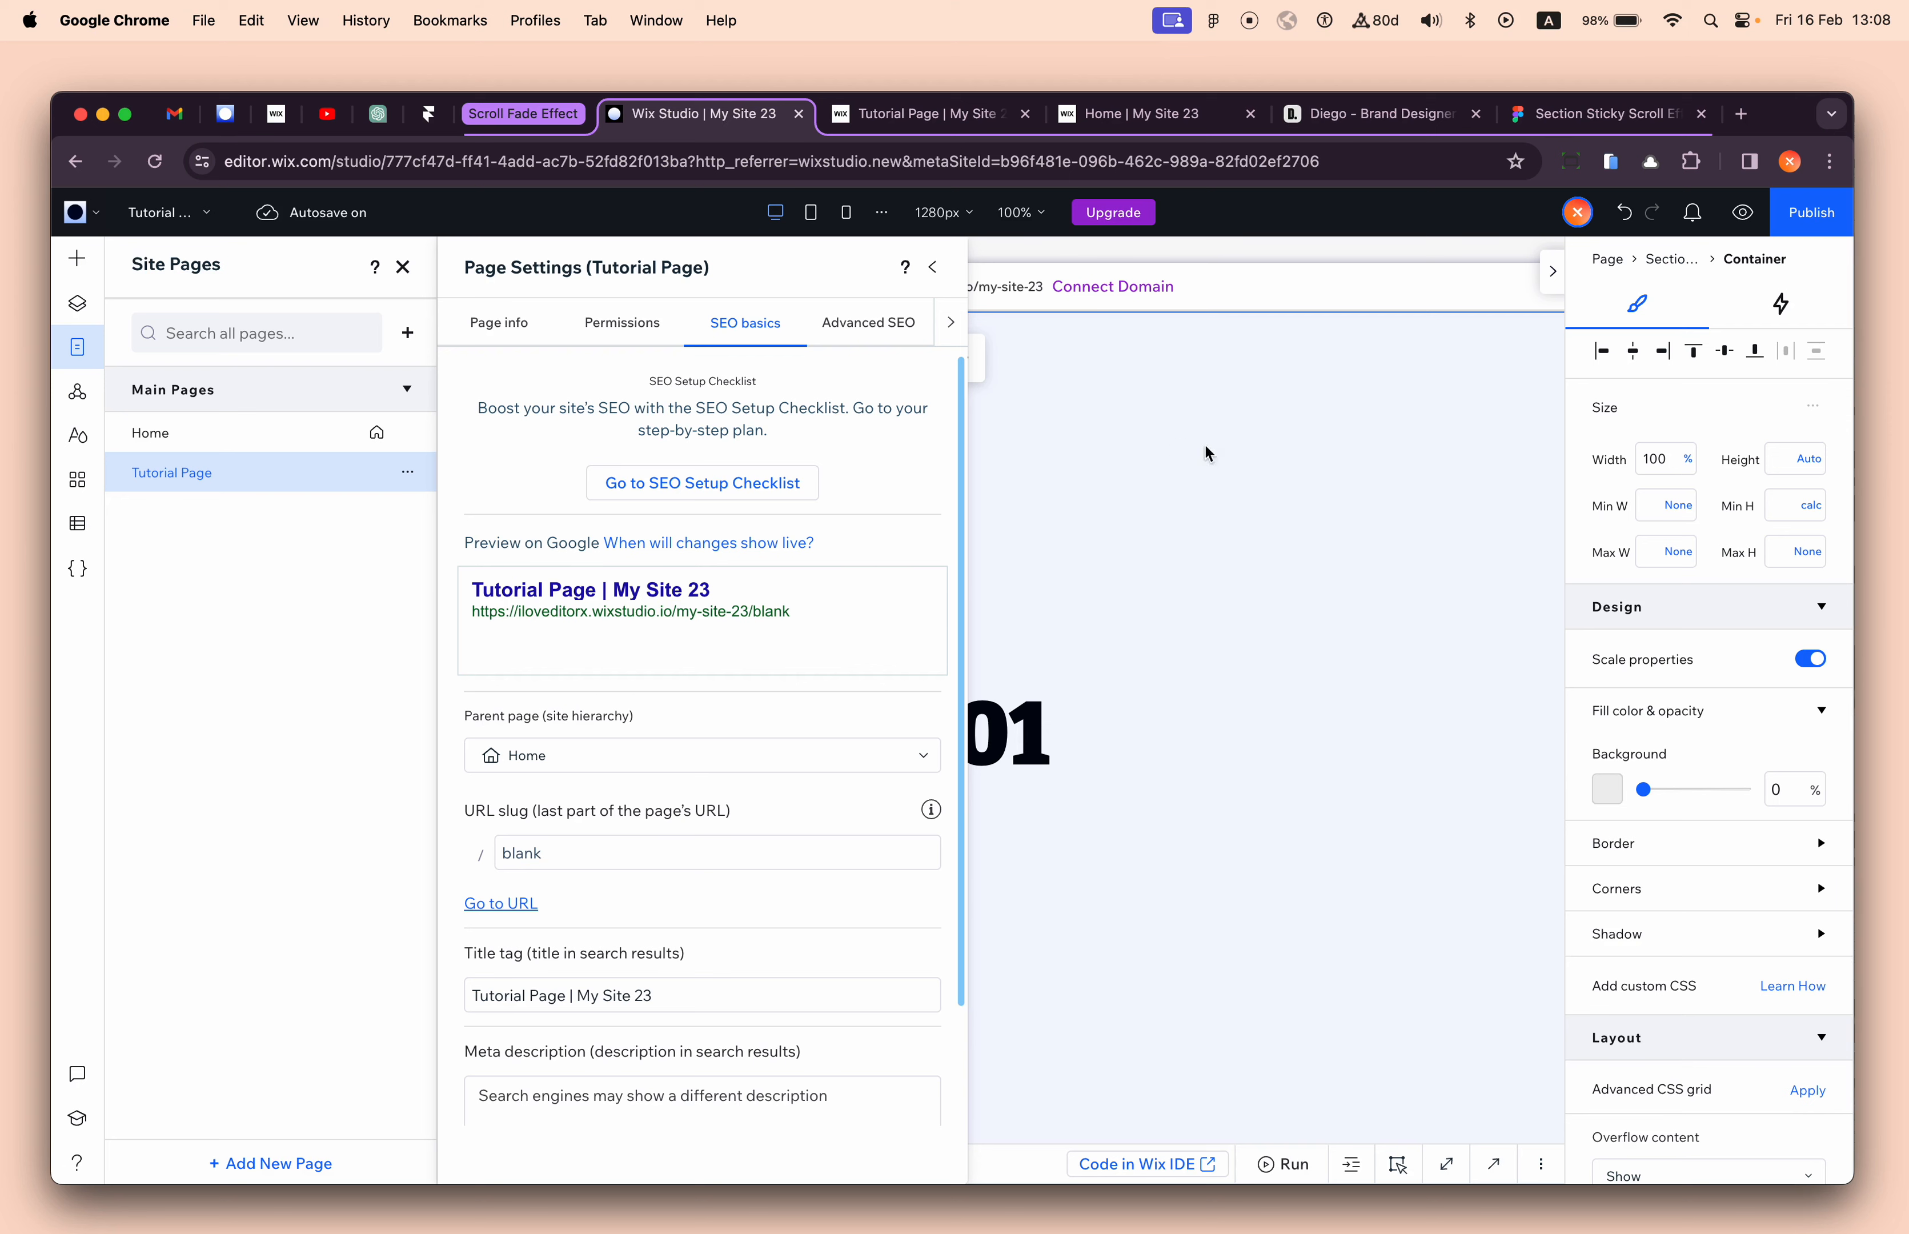
{"action": "left_click", "coordinate": [933, 268]}
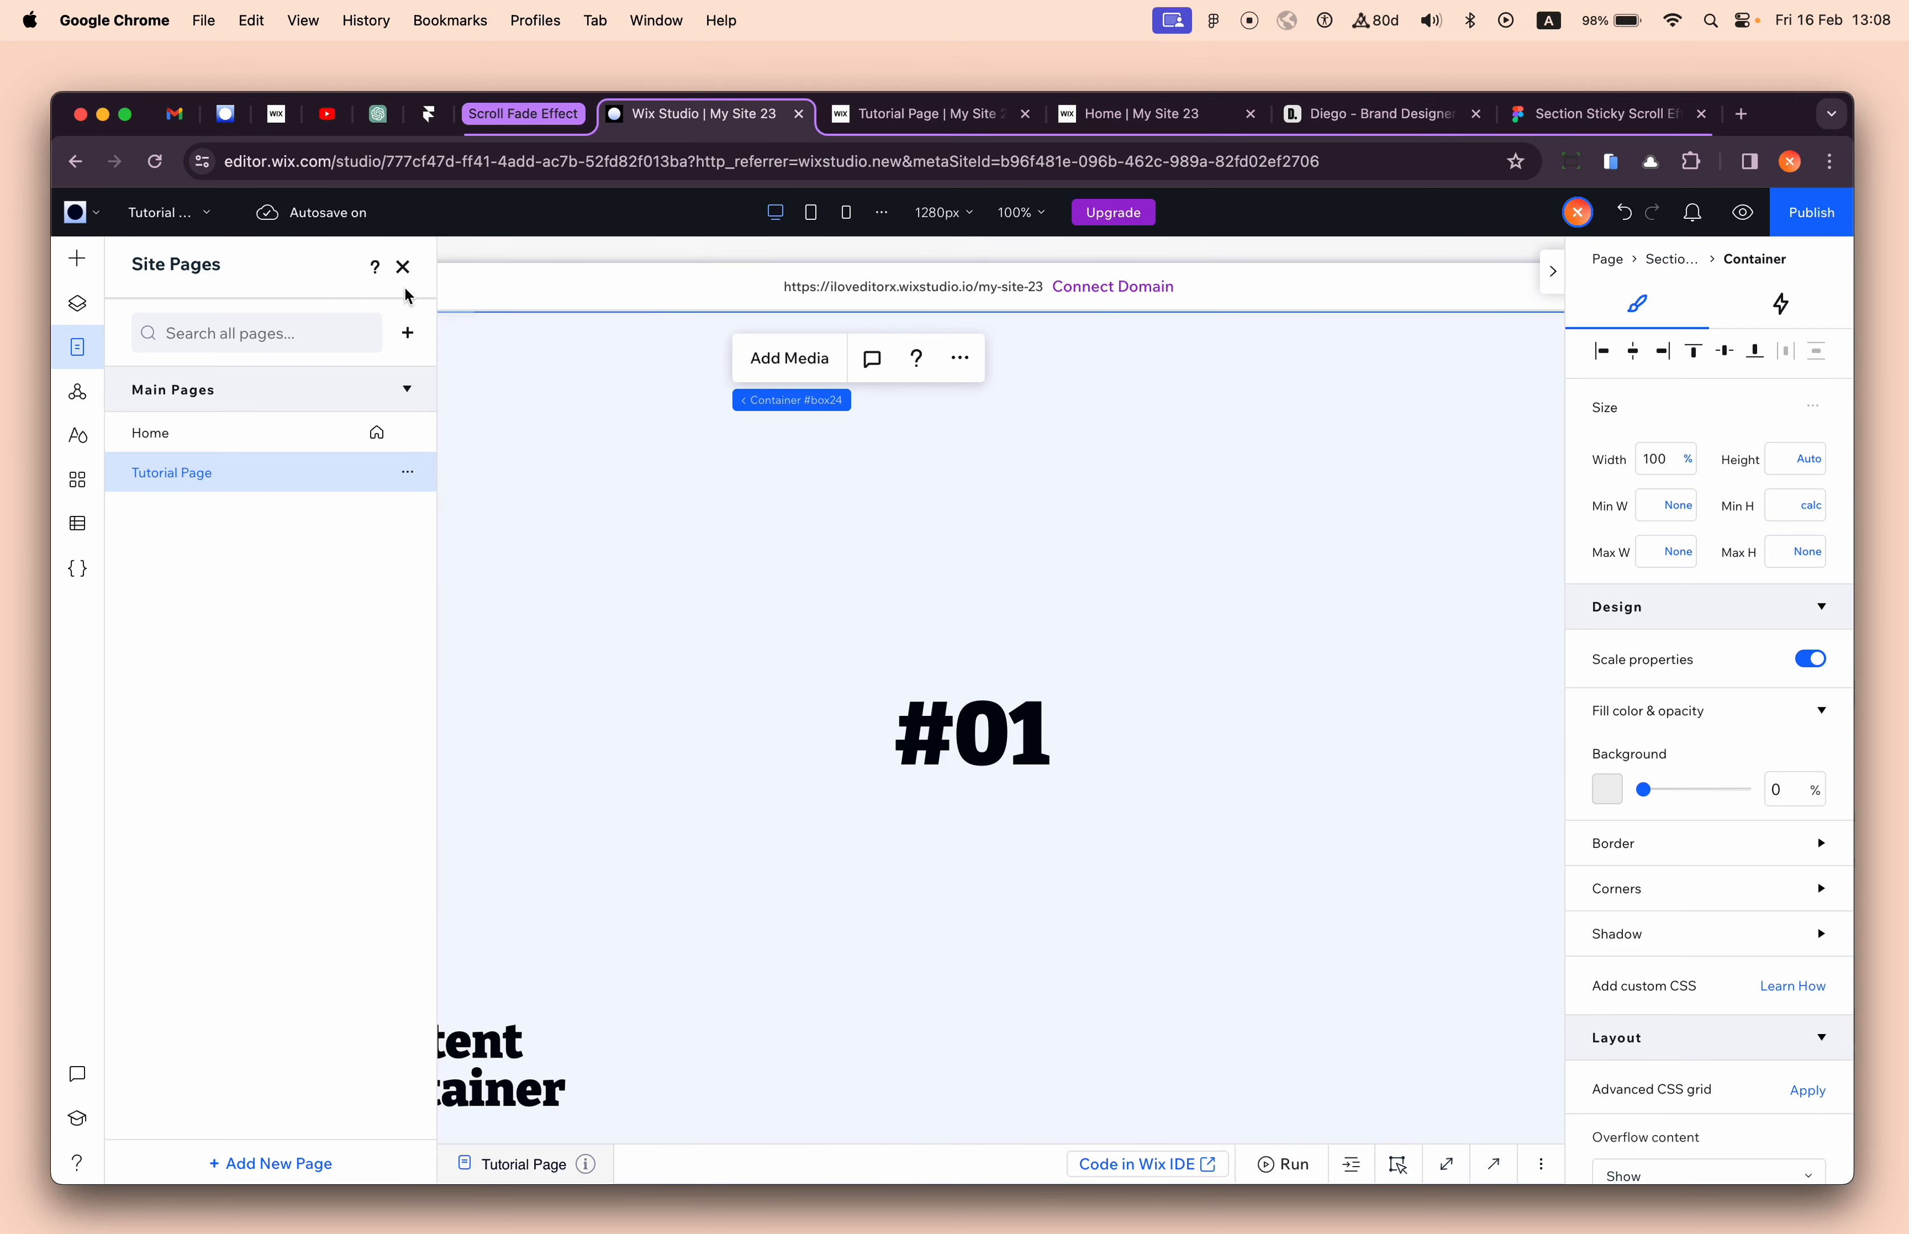
{"action": "left_click", "coordinate": [403, 268]}
{"action": "left_click", "coordinate": [778, 408]}
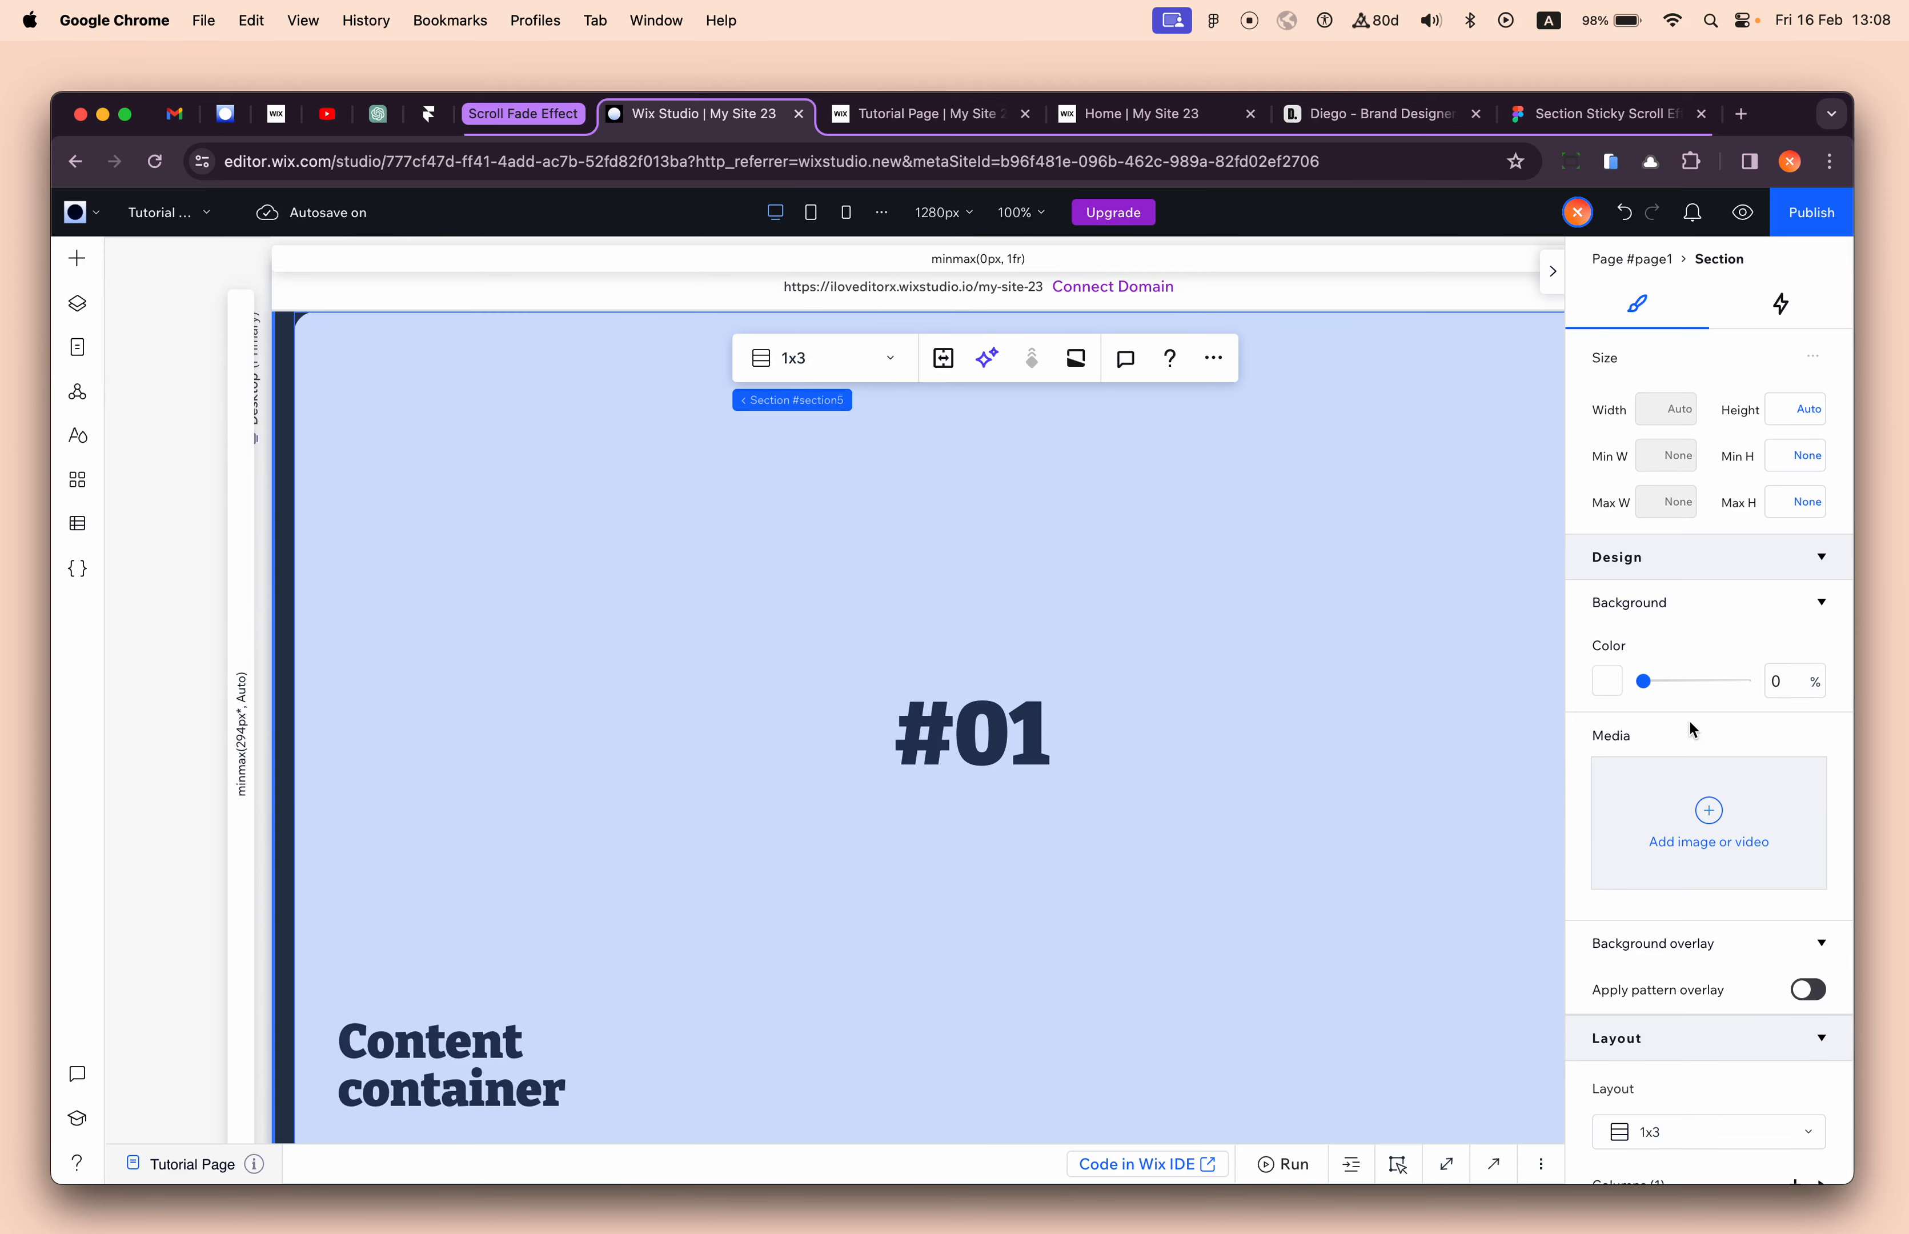
{"action": "scroll", "coordinate": [1693, 726], "scroll_direction": "down", "scroll_amount": 8}
{"action": "left_click", "coordinate": [1653, 632]}
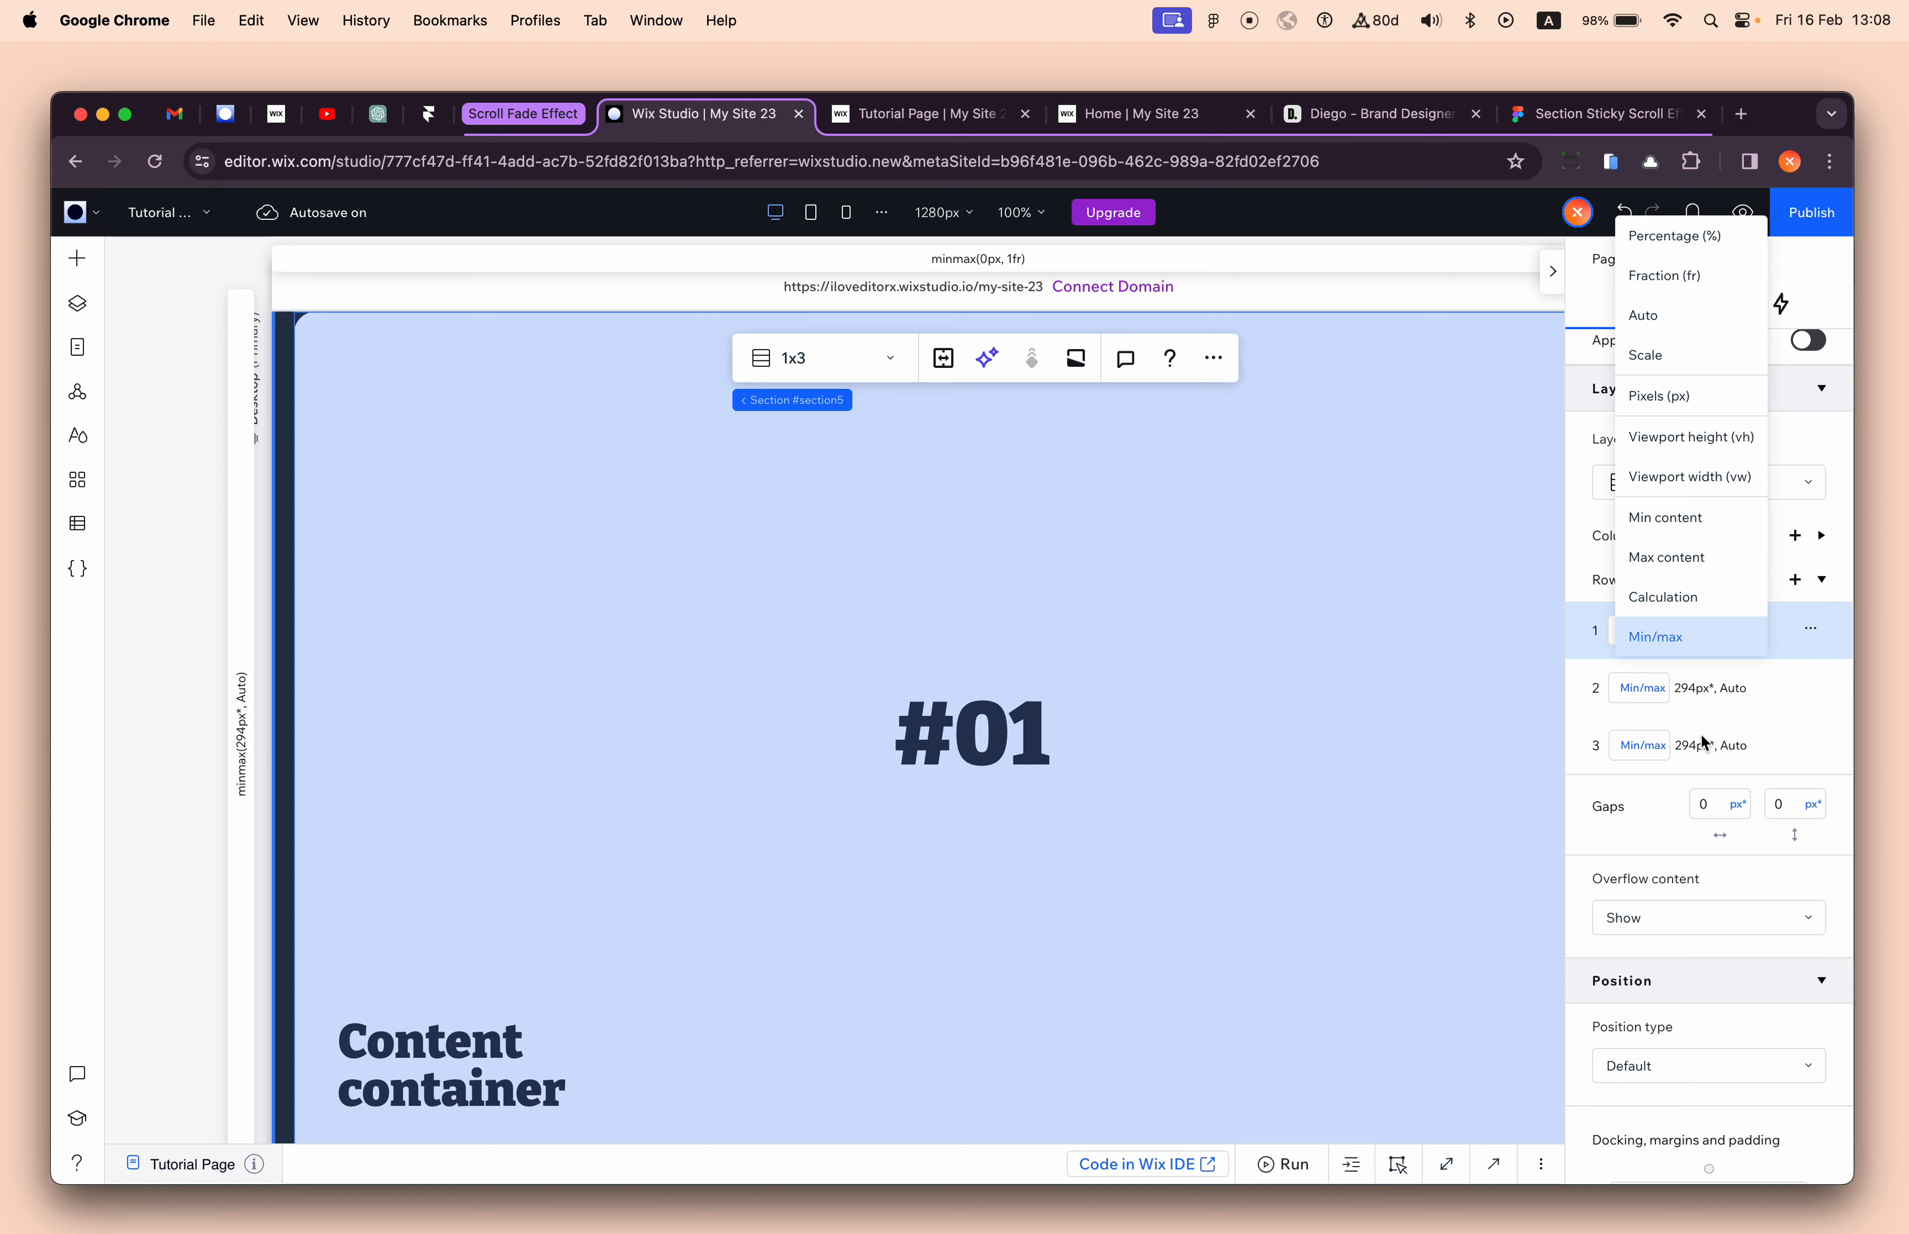
{"action": "left_click", "coordinate": [1742, 731]}
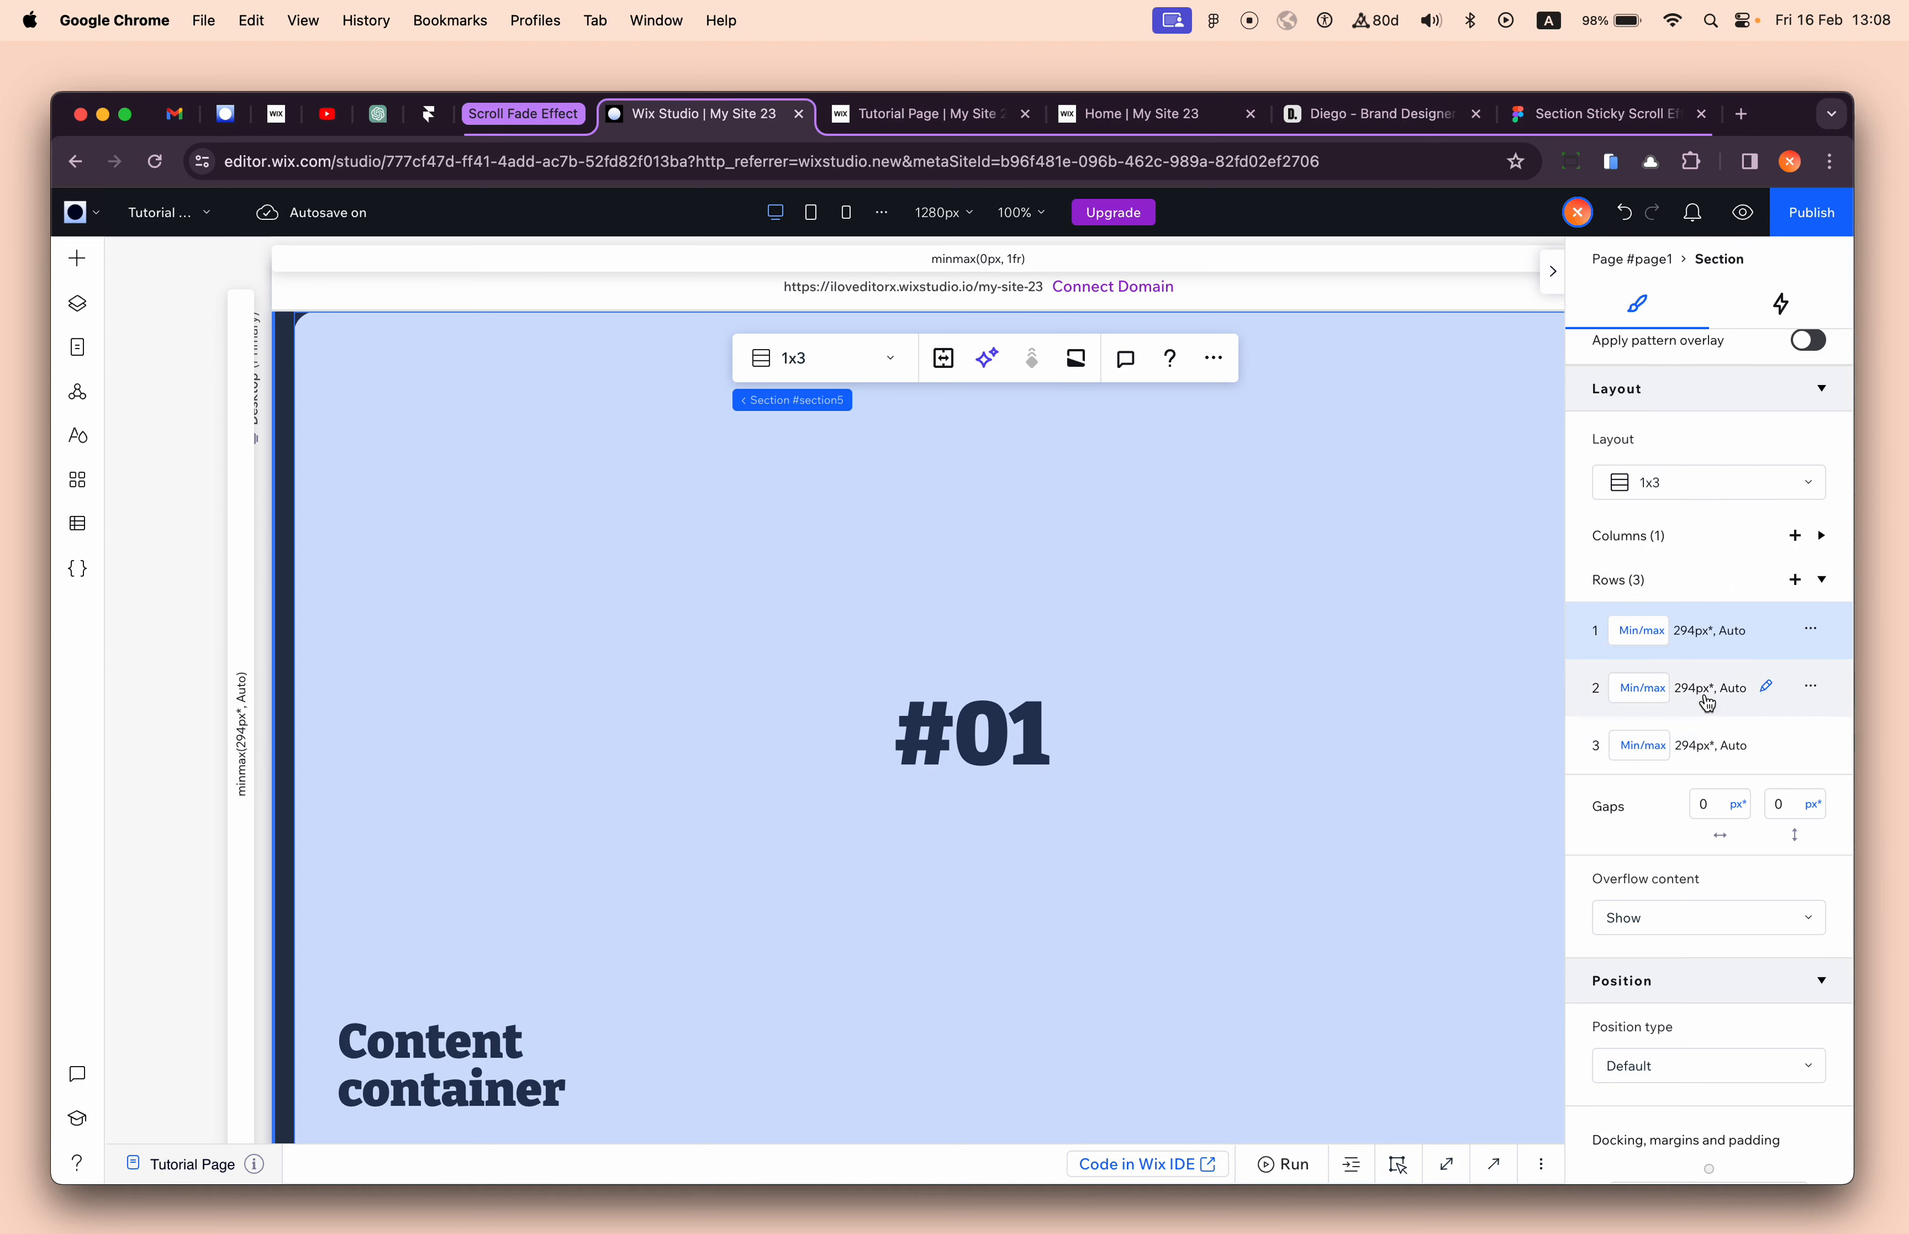
{"action": "scroll", "coordinate": [1709, 702], "scroll_direction": "up", "scroll_amount": 8}
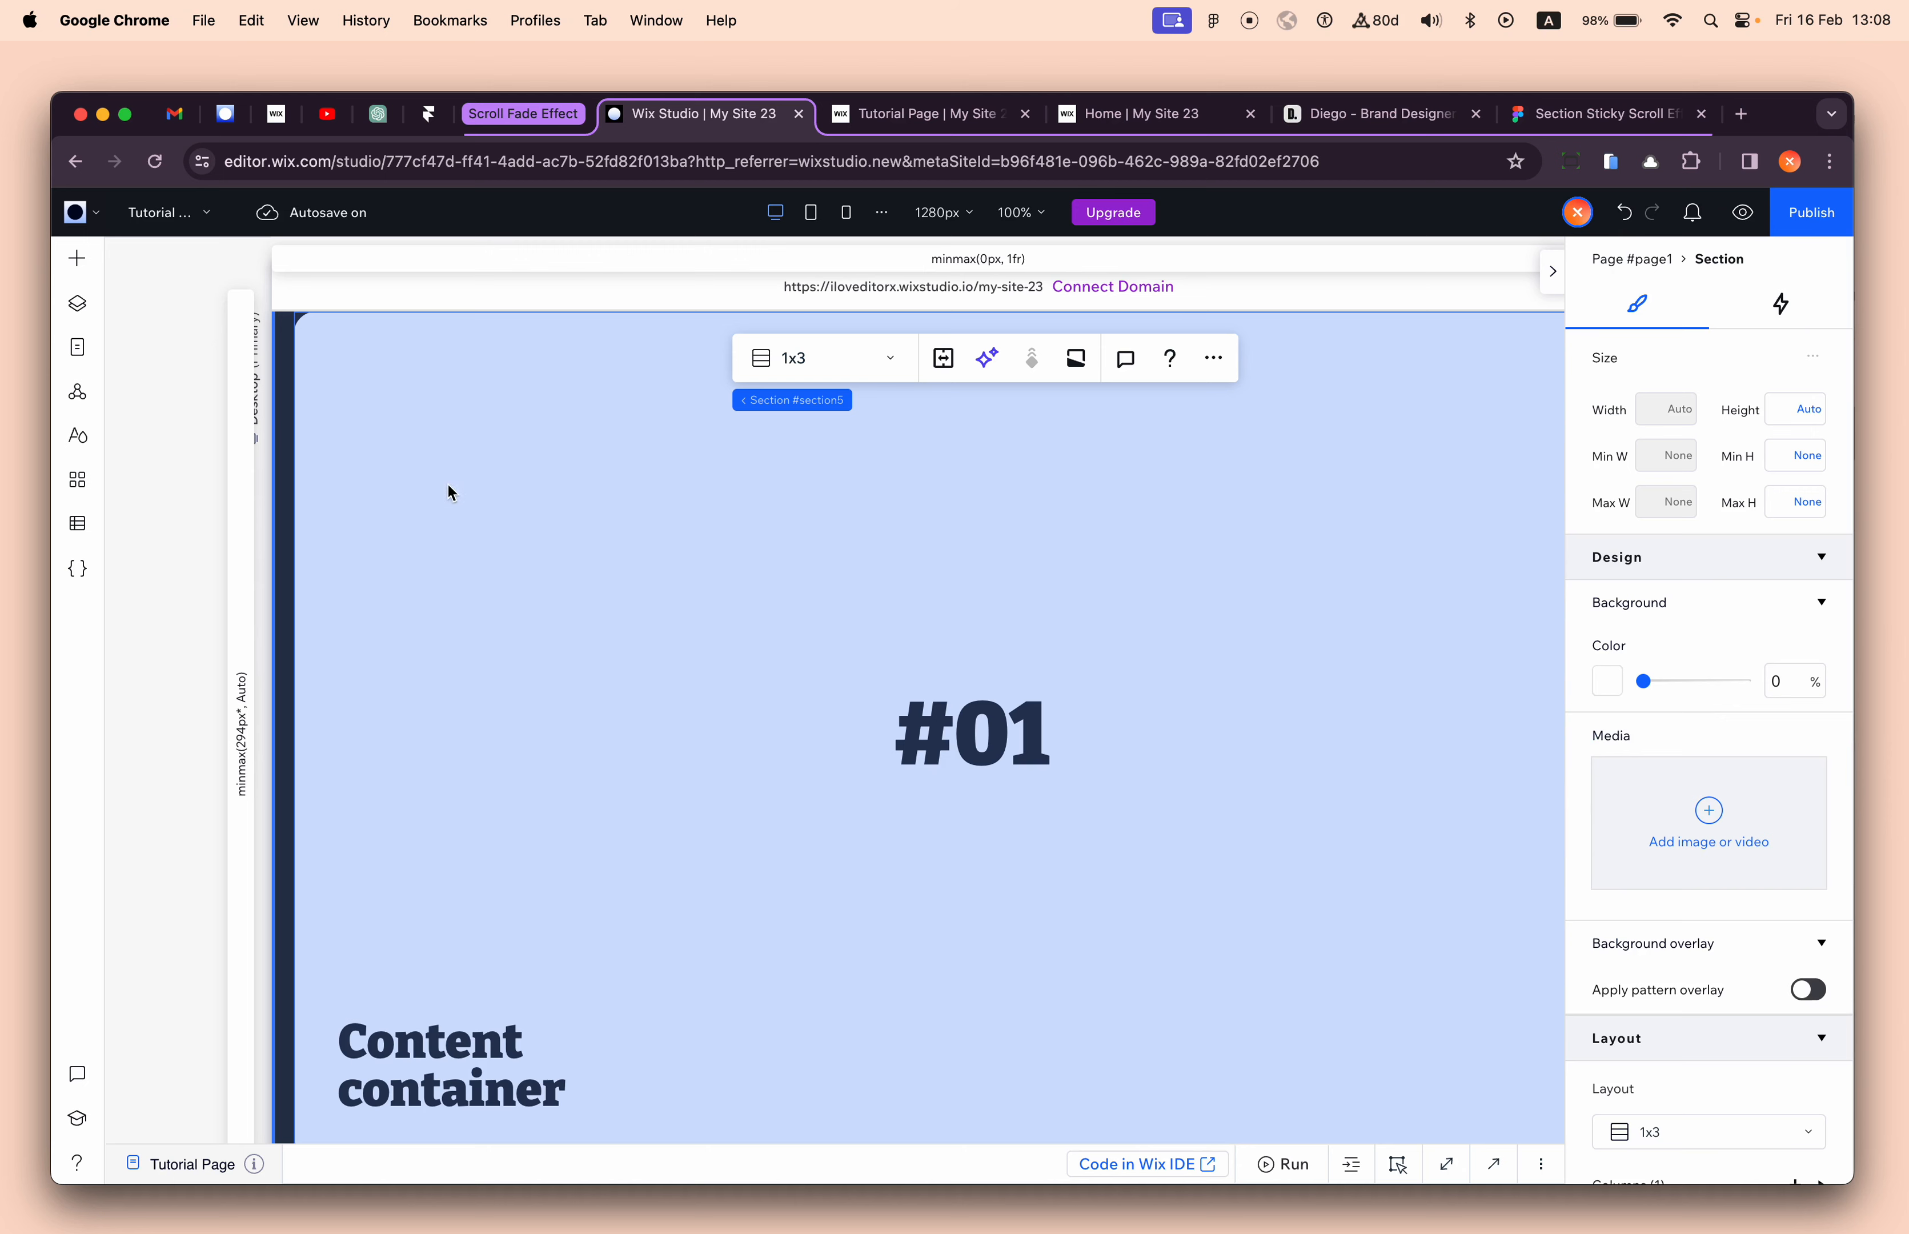
- Recheck the #01 Shrink Layer's minimum height, then republish the site and test scrolling on the reloaded live Tutorial Page
{"action": "left_click", "coordinate": [297, 458]}
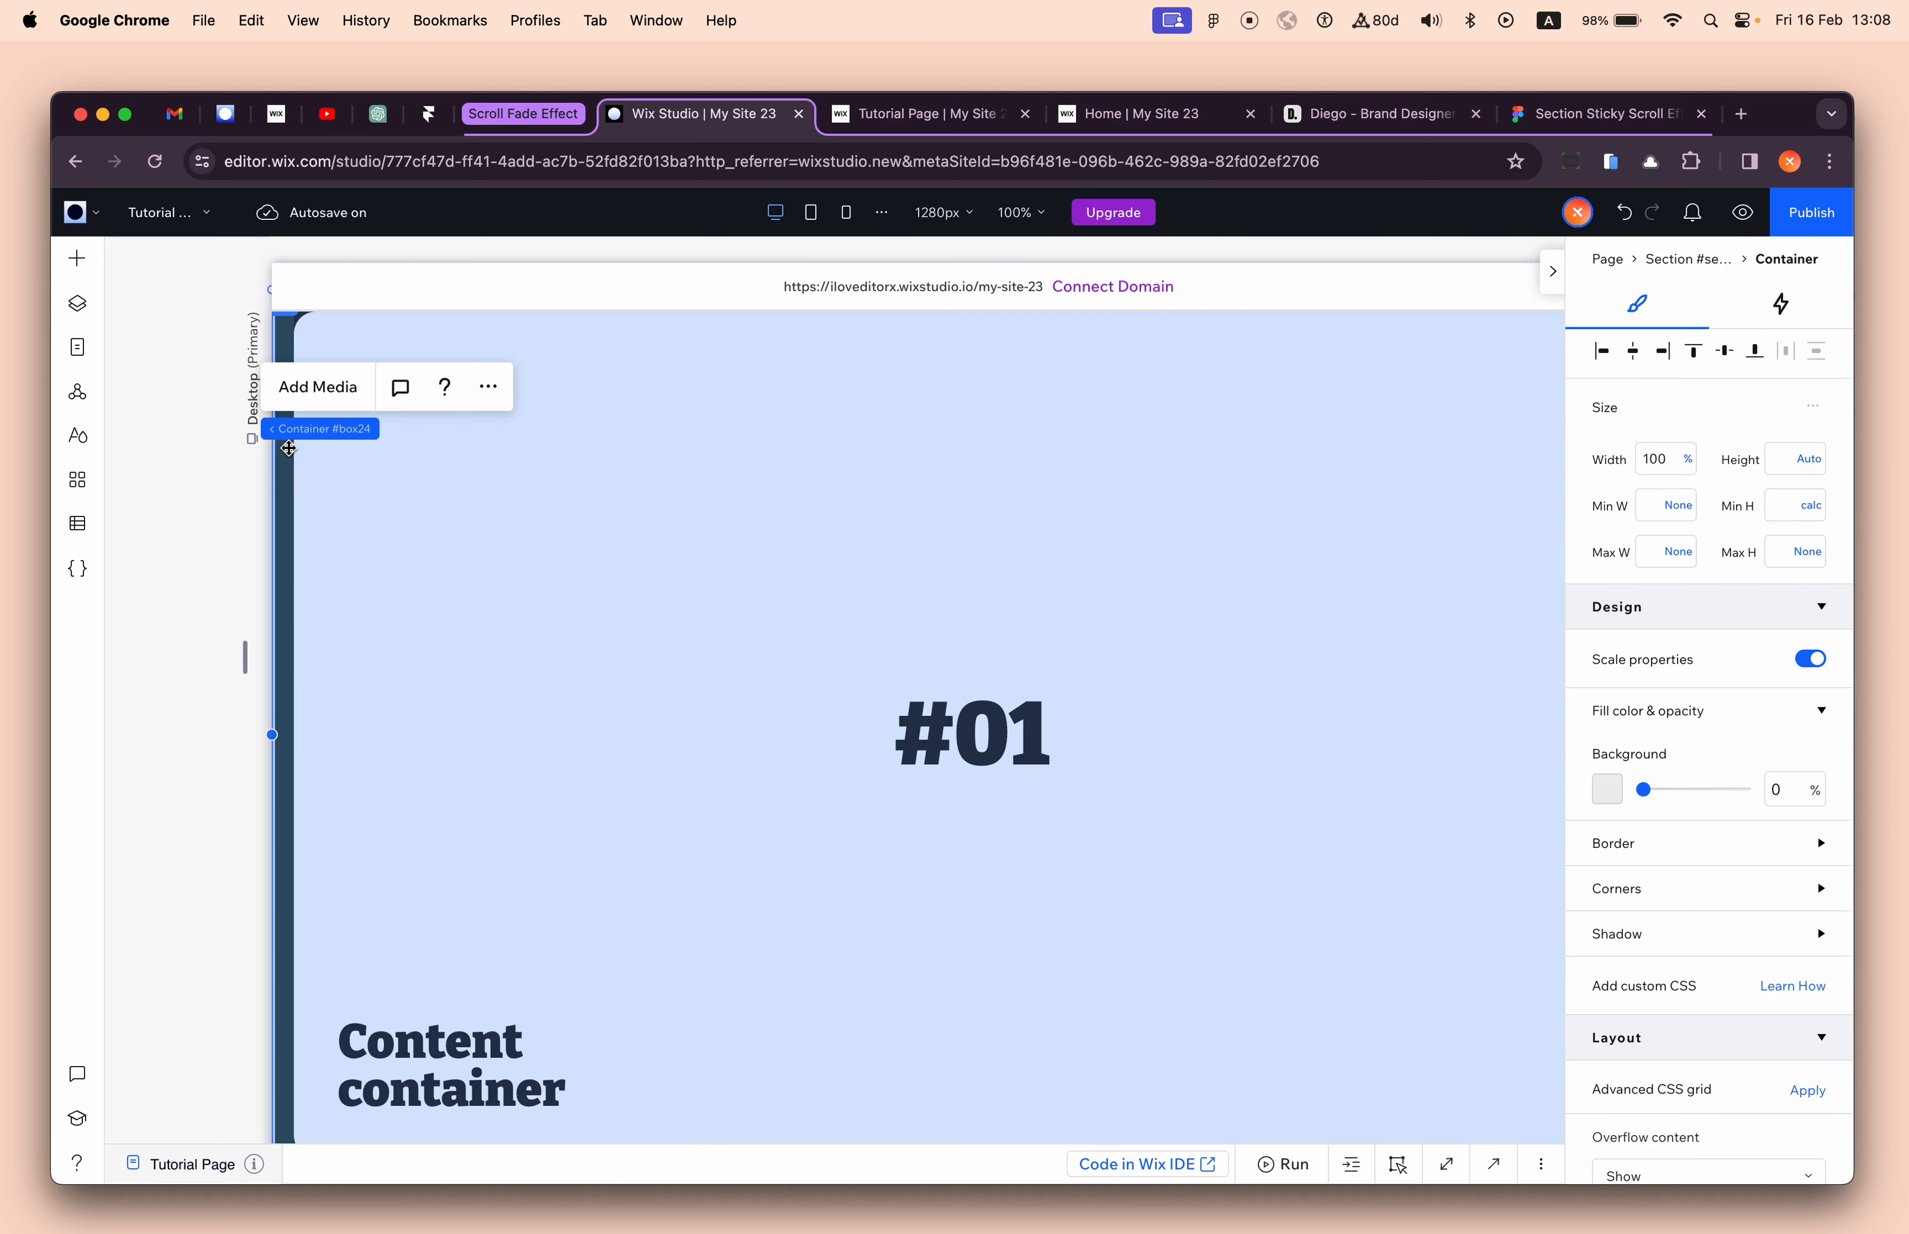
{"action": "left_click", "coordinate": [1799, 514]}
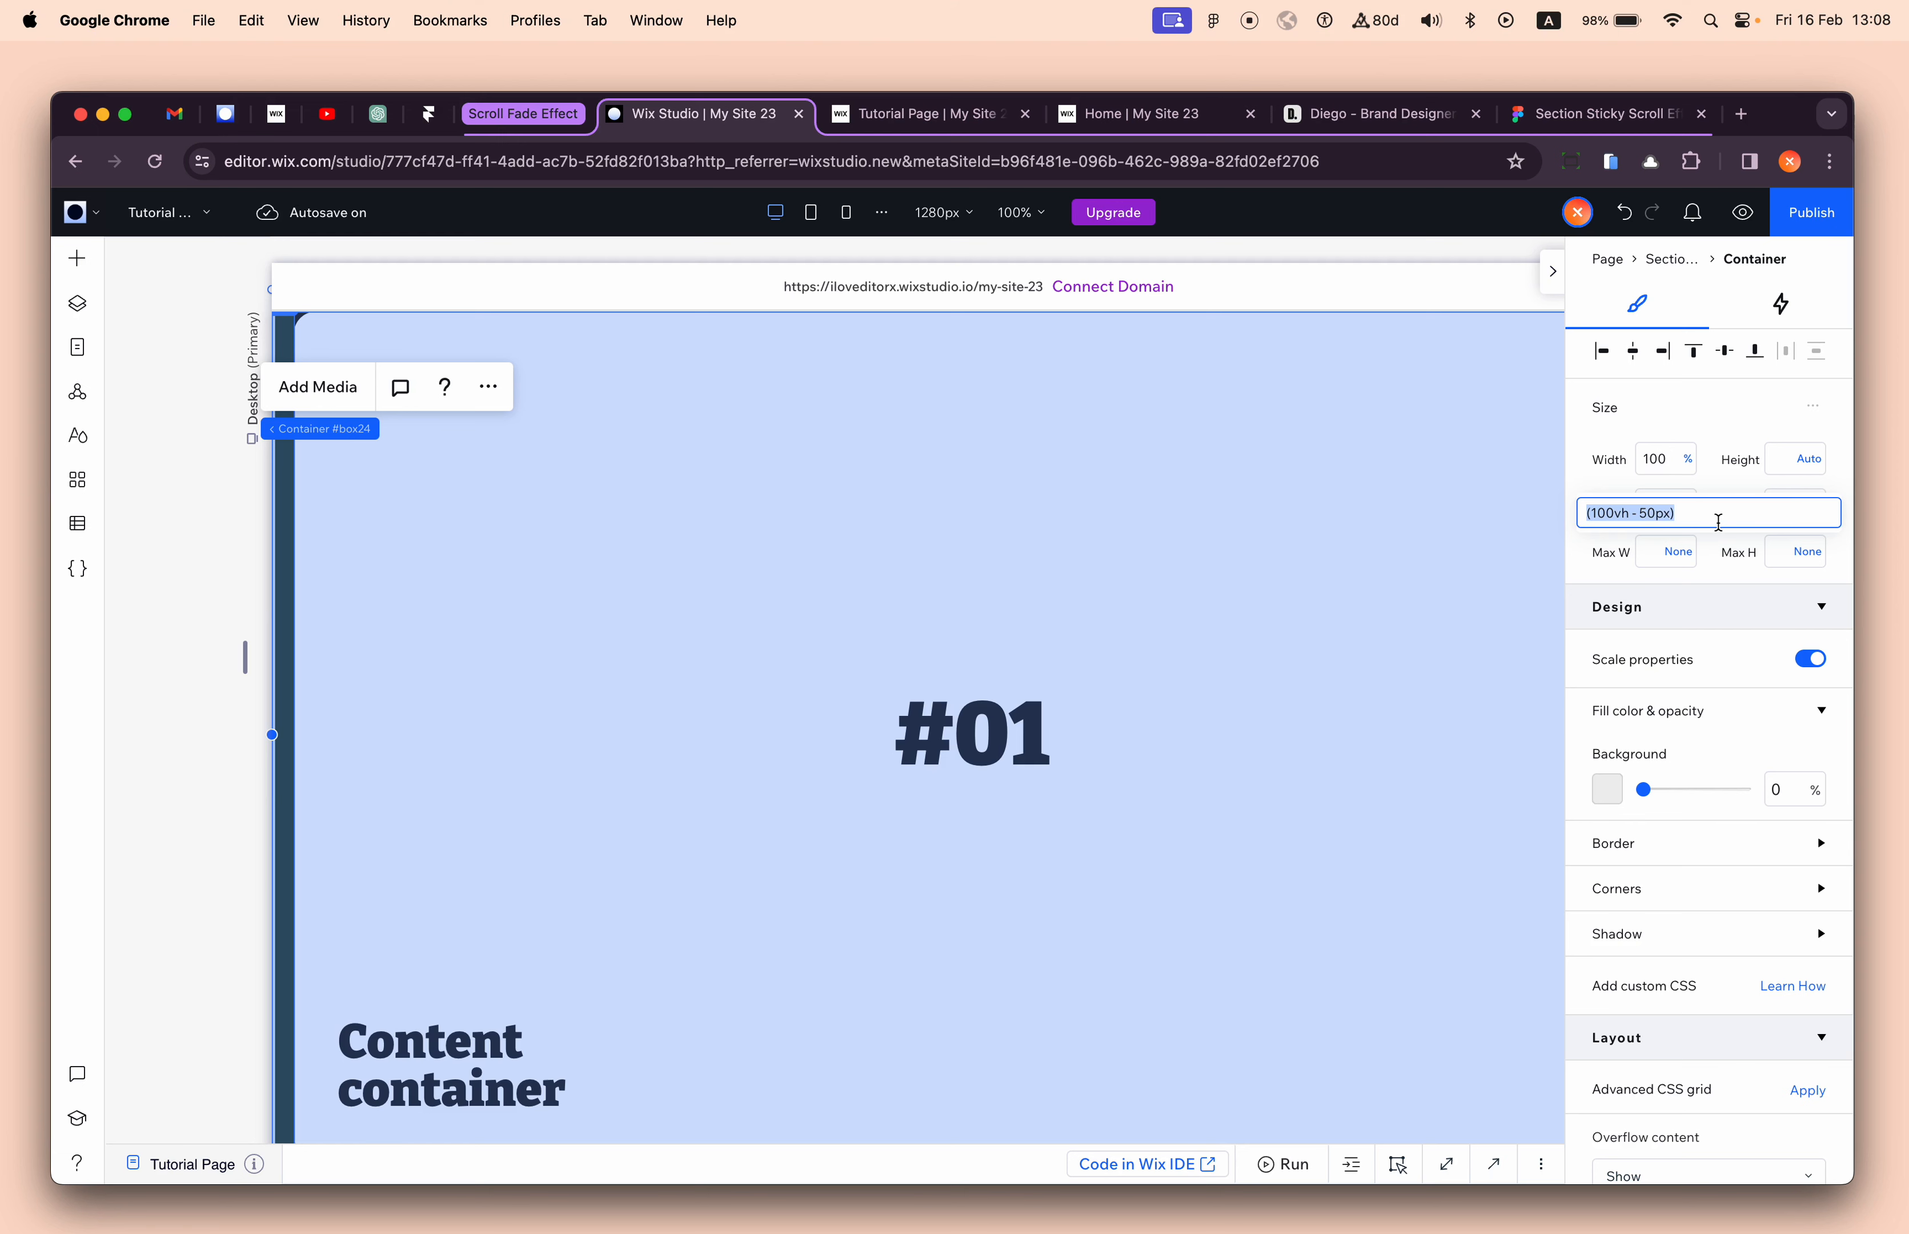
{"action": "left_click", "coordinate": [1817, 215]}
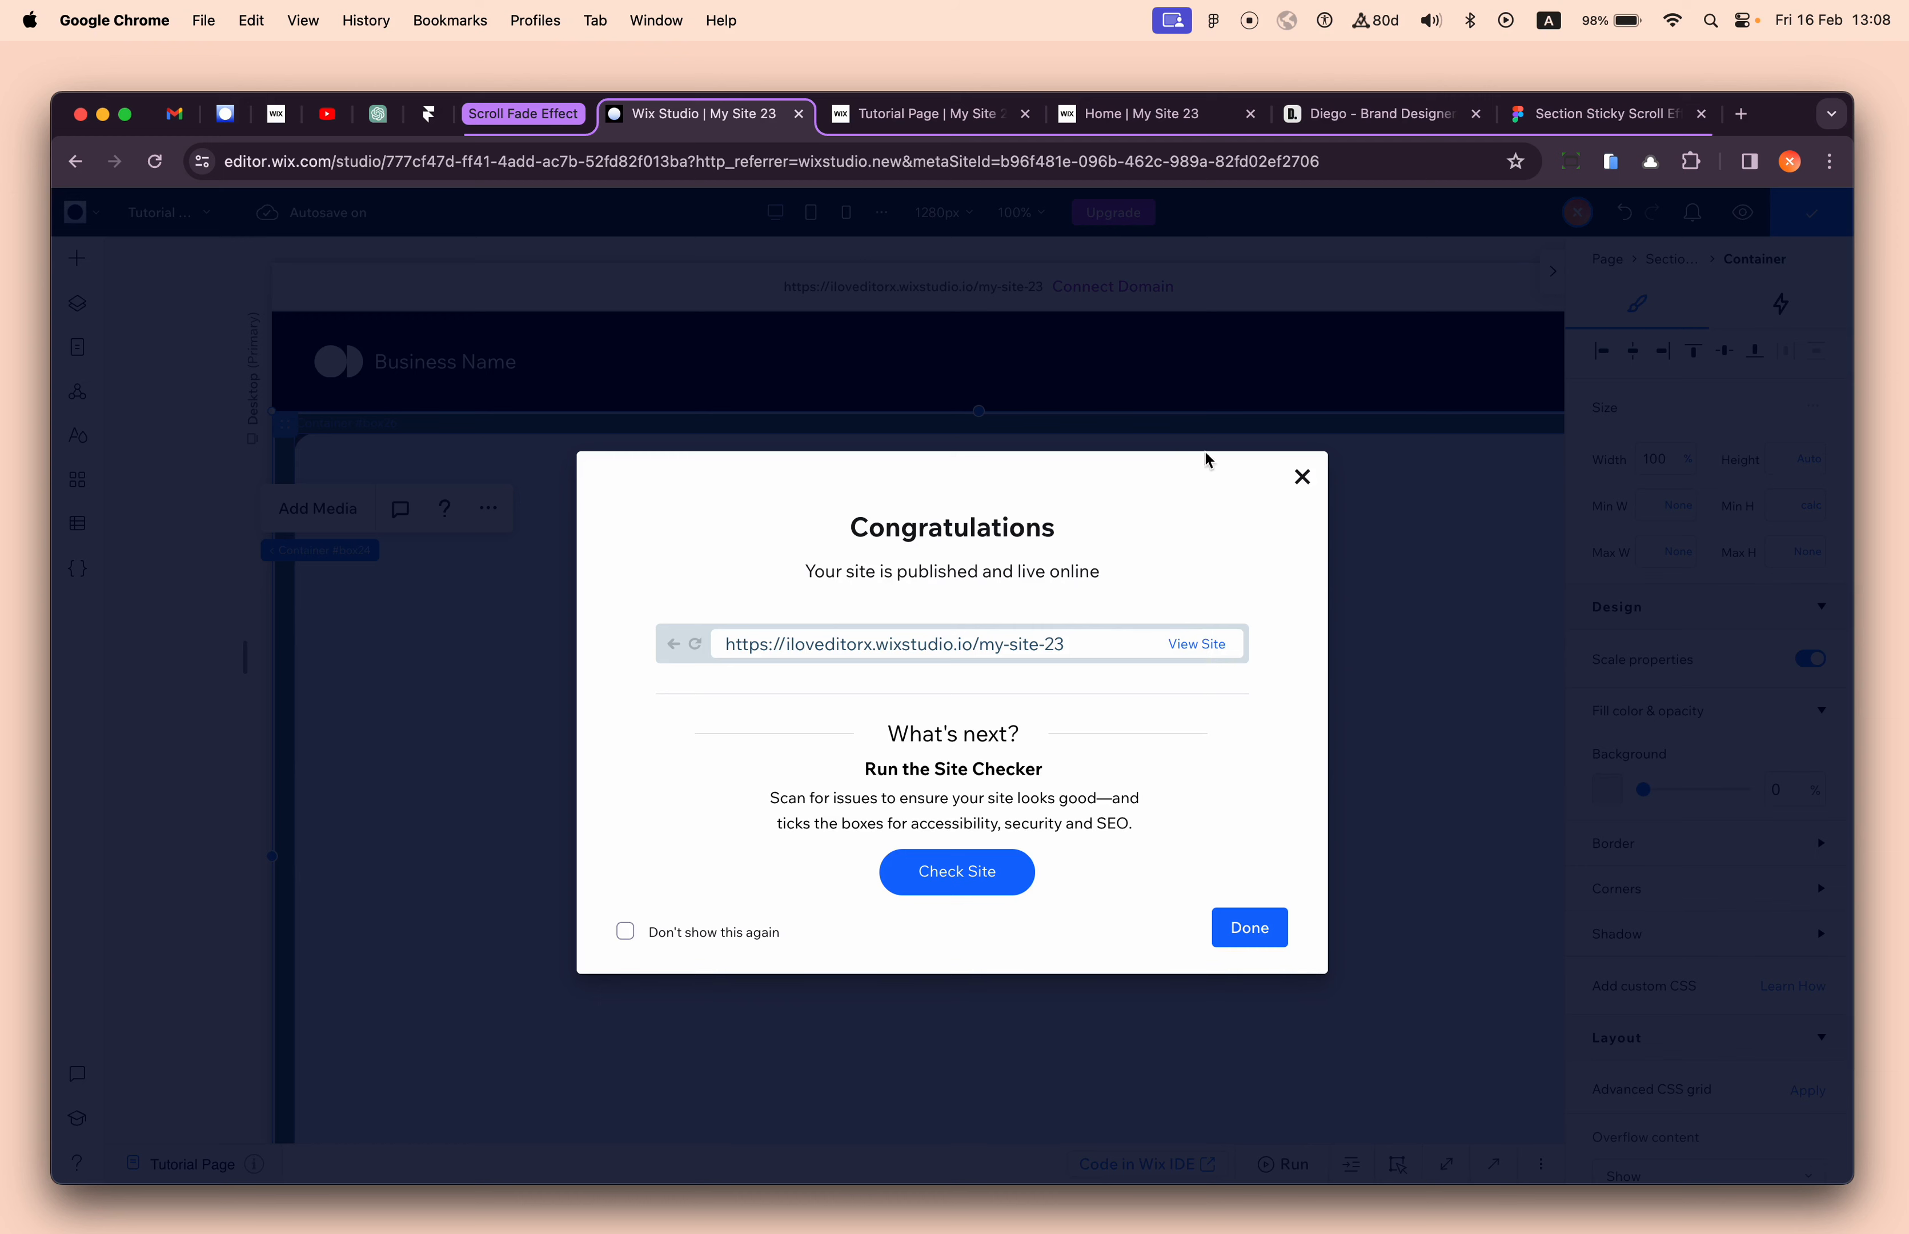
{"action": "left_click", "coordinate": [926, 114]}
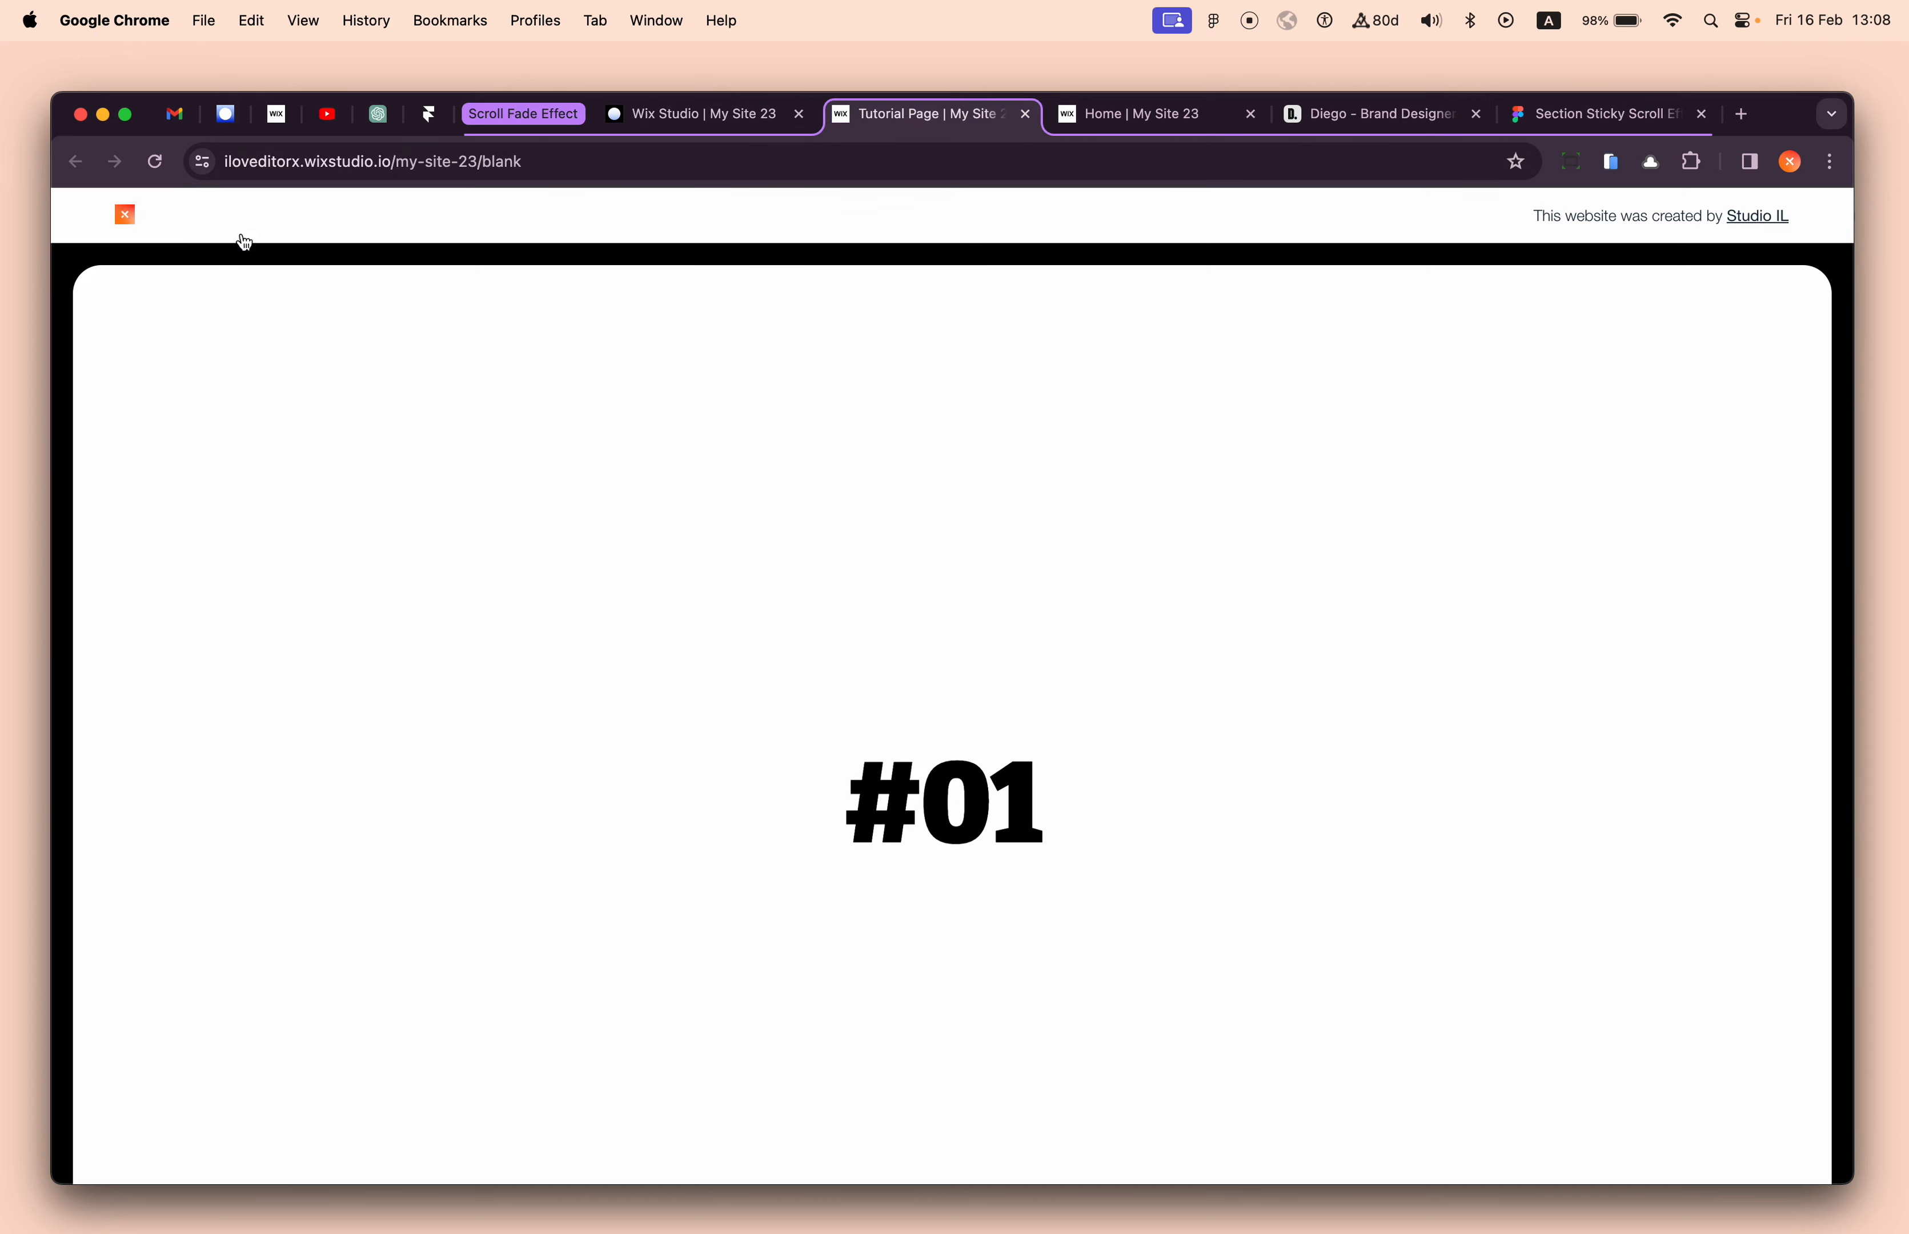
{"action": "left_click", "coordinate": [165, 165]}
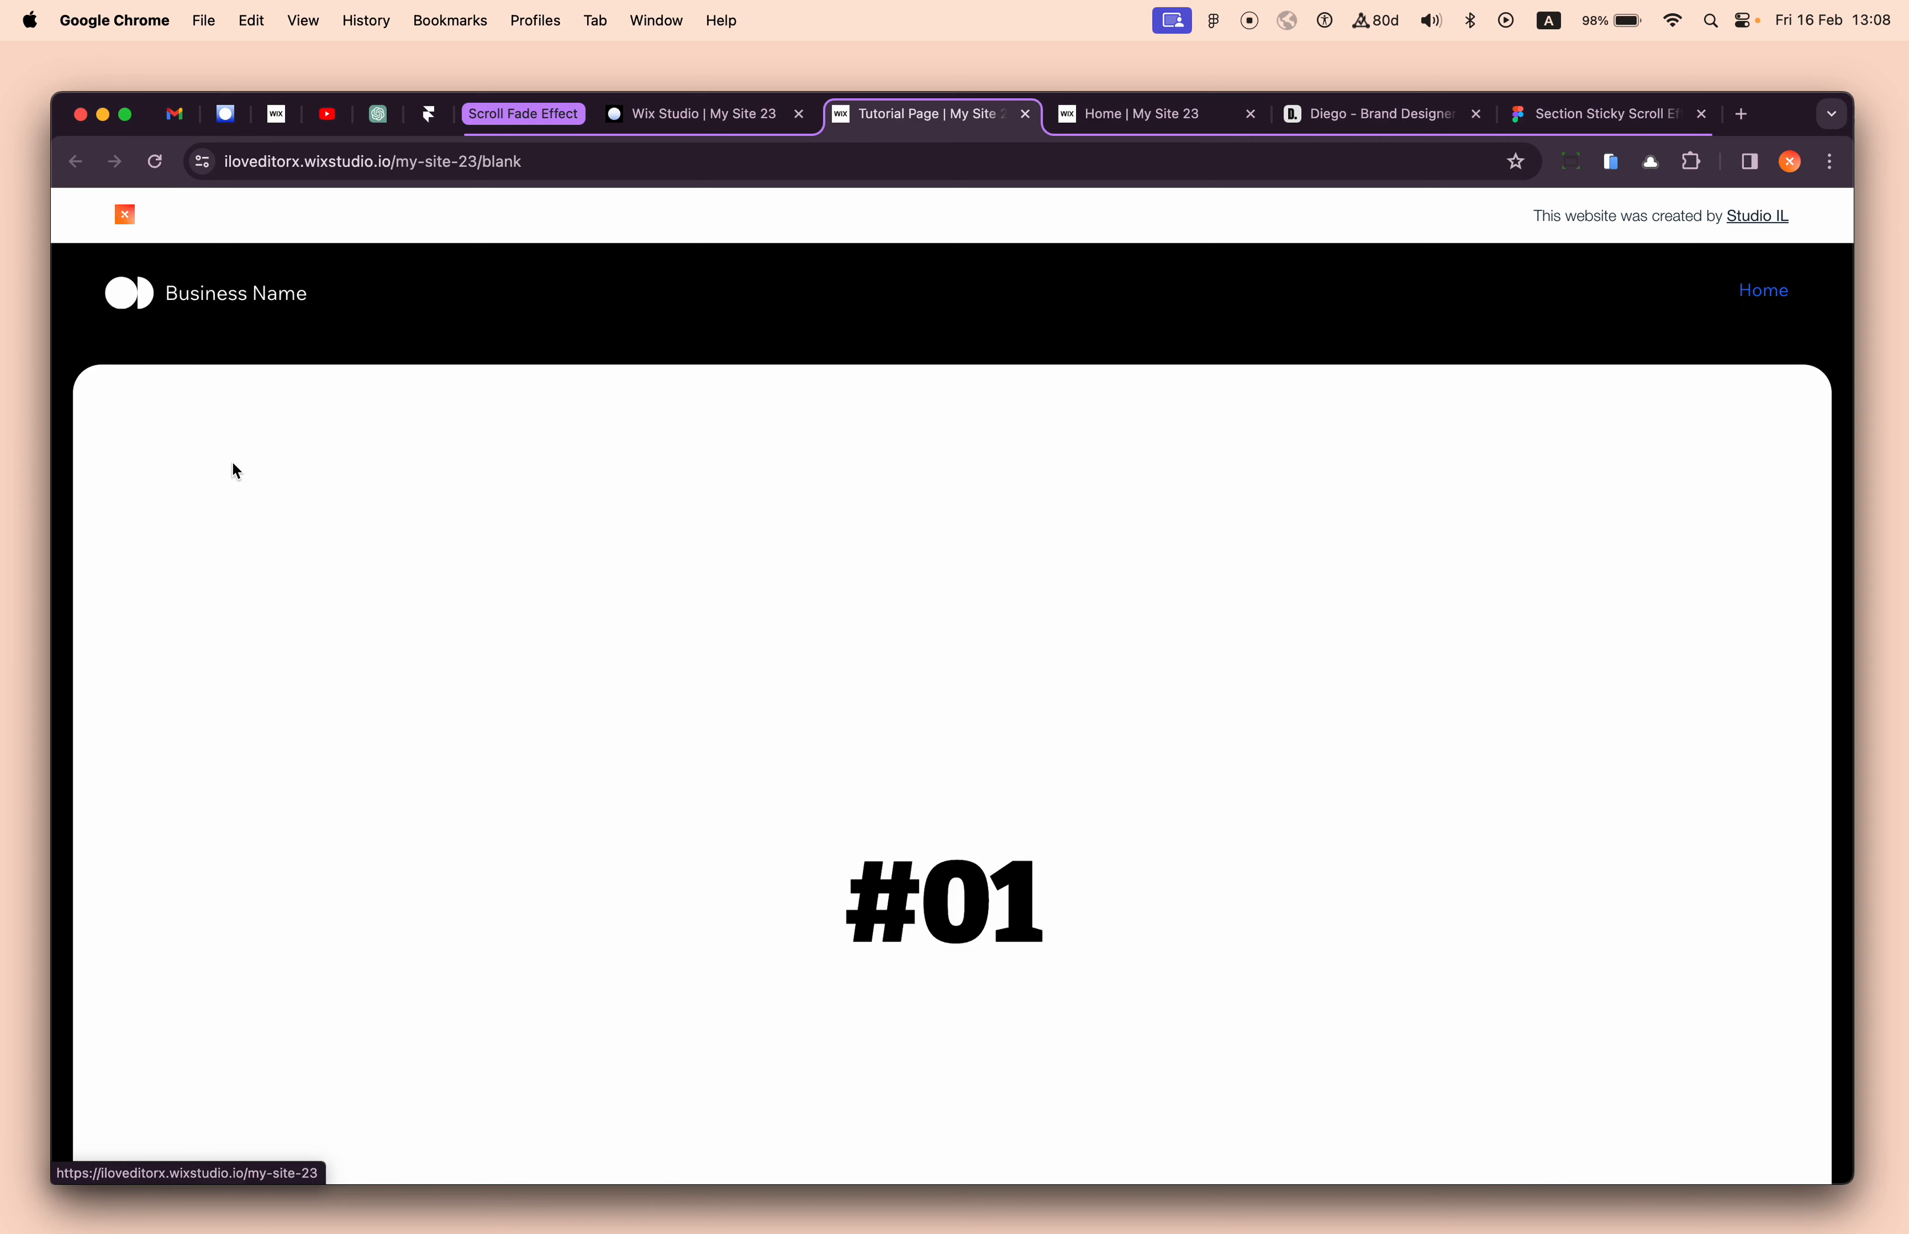
{"action": "scroll", "coordinate": [651, 270], "scroll_direction": "down", "scroll_amount": 1}
{"action": "scroll", "coordinate": [651, 270], "scroll_direction": "up", "scroll_amount": 1}
- Return to the Wix Studio editor and shorten the #01 Shrink Layer container from its lower edge
{"action": "left_click", "coordinate": [691, 116]}
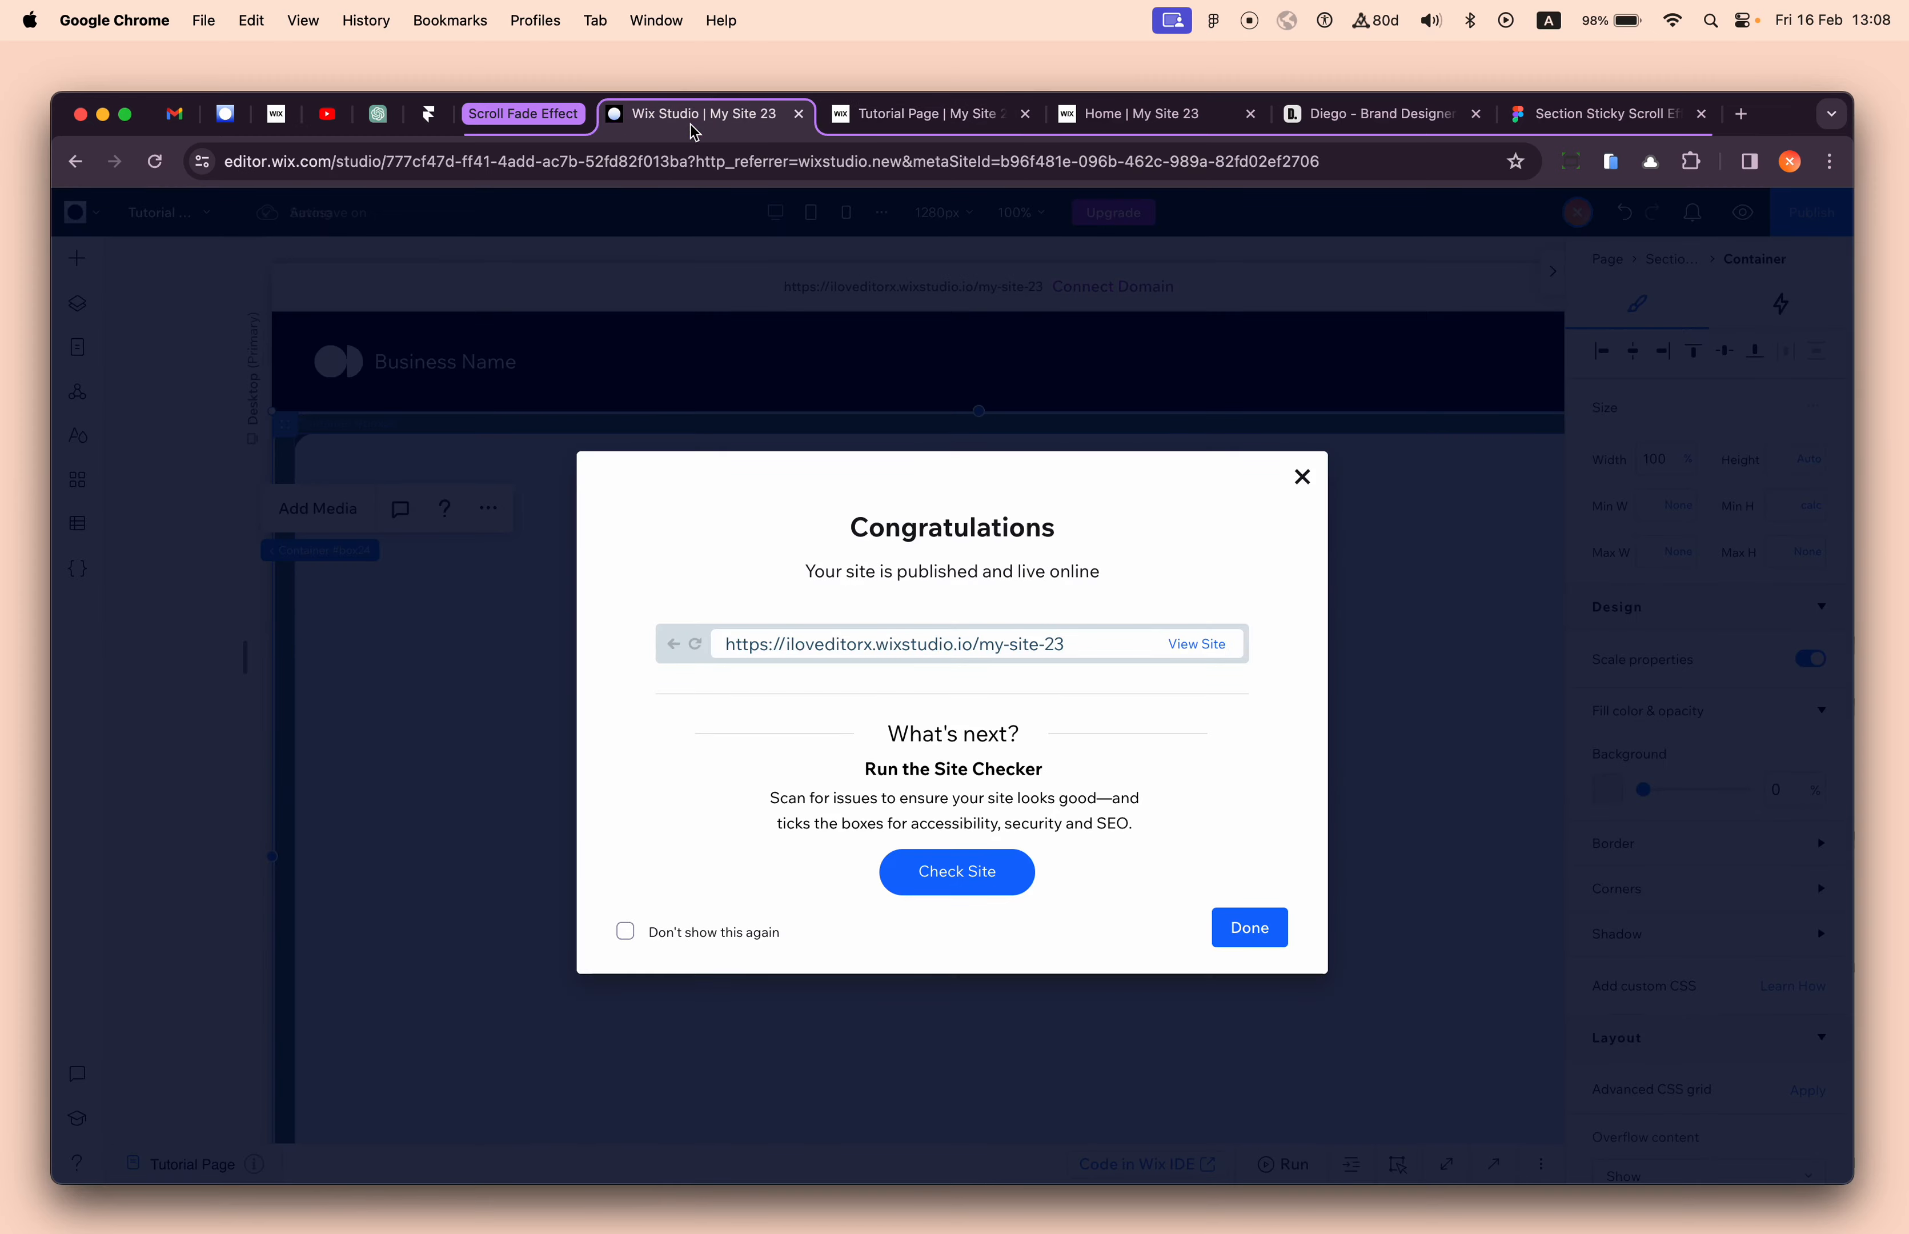
{"action": "left_click", "coordinate": [226, 423]}
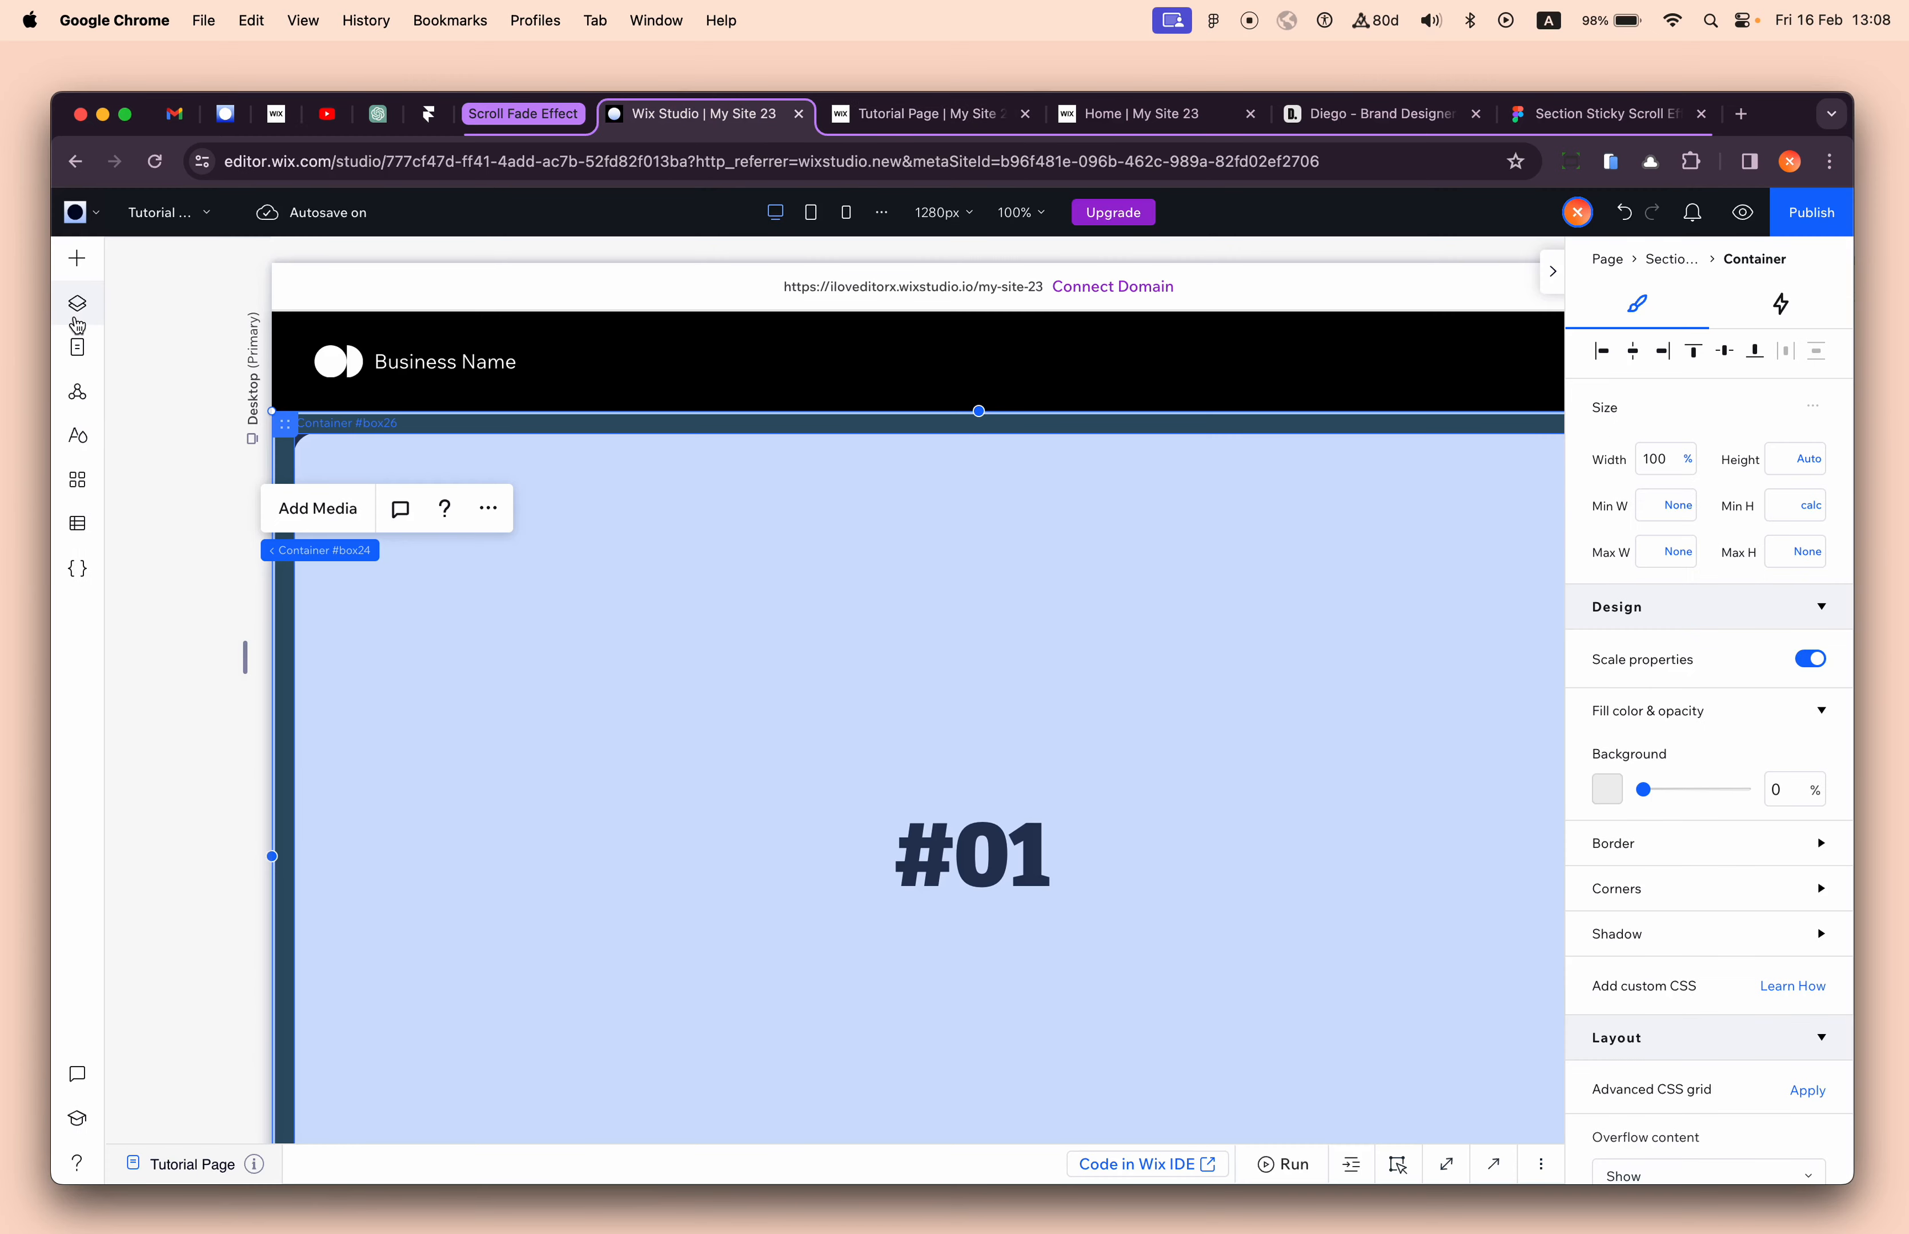
{"action": "scroll", "coordinate": [1691, 774], "scroll_direction": "down", "scroll_amount": 3}
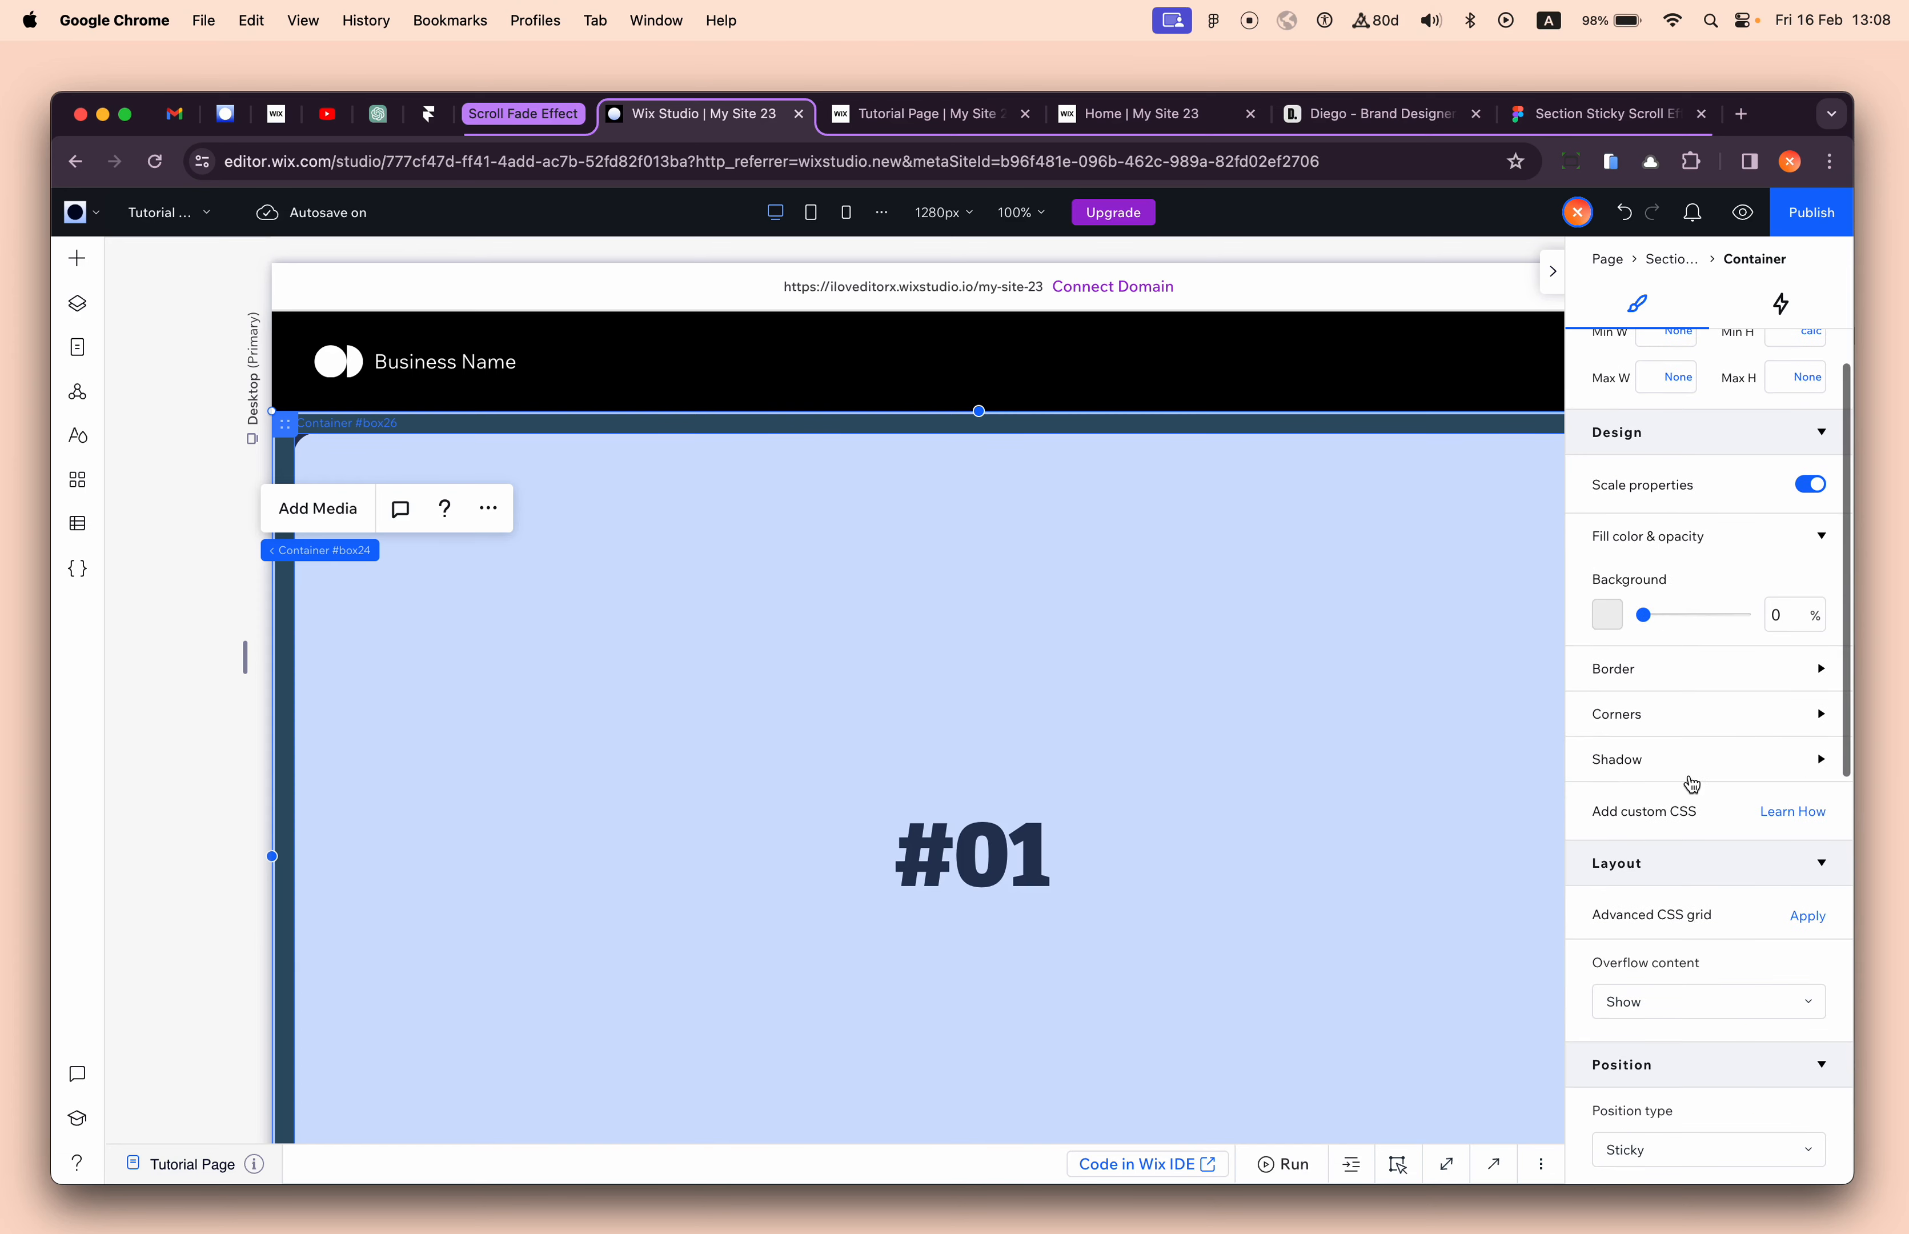
{"action": "scroll", "coordinate": [925, 680], "scroll_direction": "down", "scroll_amount": 3}
{"action": "scroll", "coordinate": [1675, 877], "scroll_direction": "down", "scroll_amount": 10}
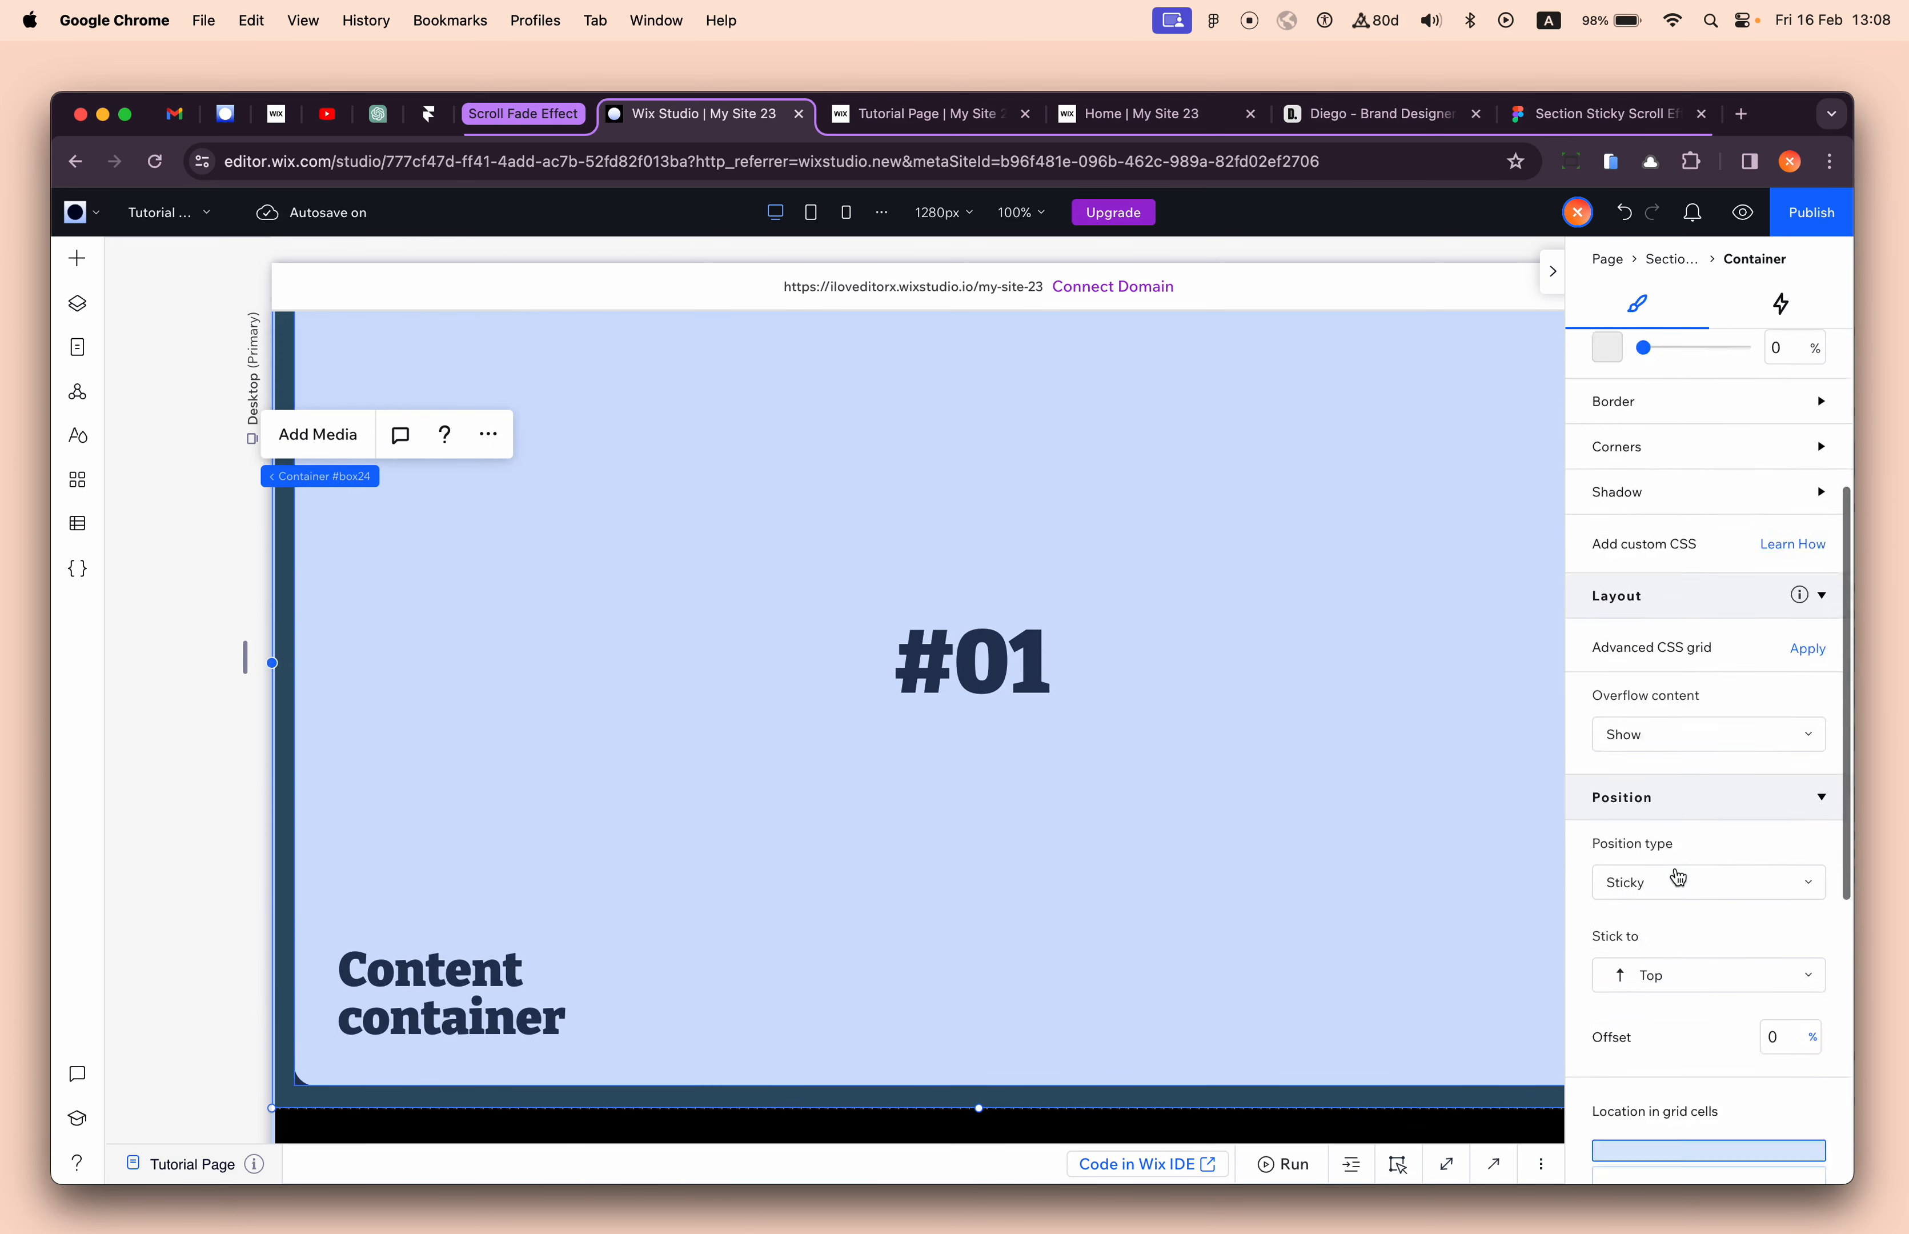
{"action": "scroll", "coordinate": [1038, 992], "scroll_direction": "up", "scroll_amount": 1}
{"action": "scroll", "coordinate": [1038, 992], "scroll_direction": "down", "scroll_amount": 1}
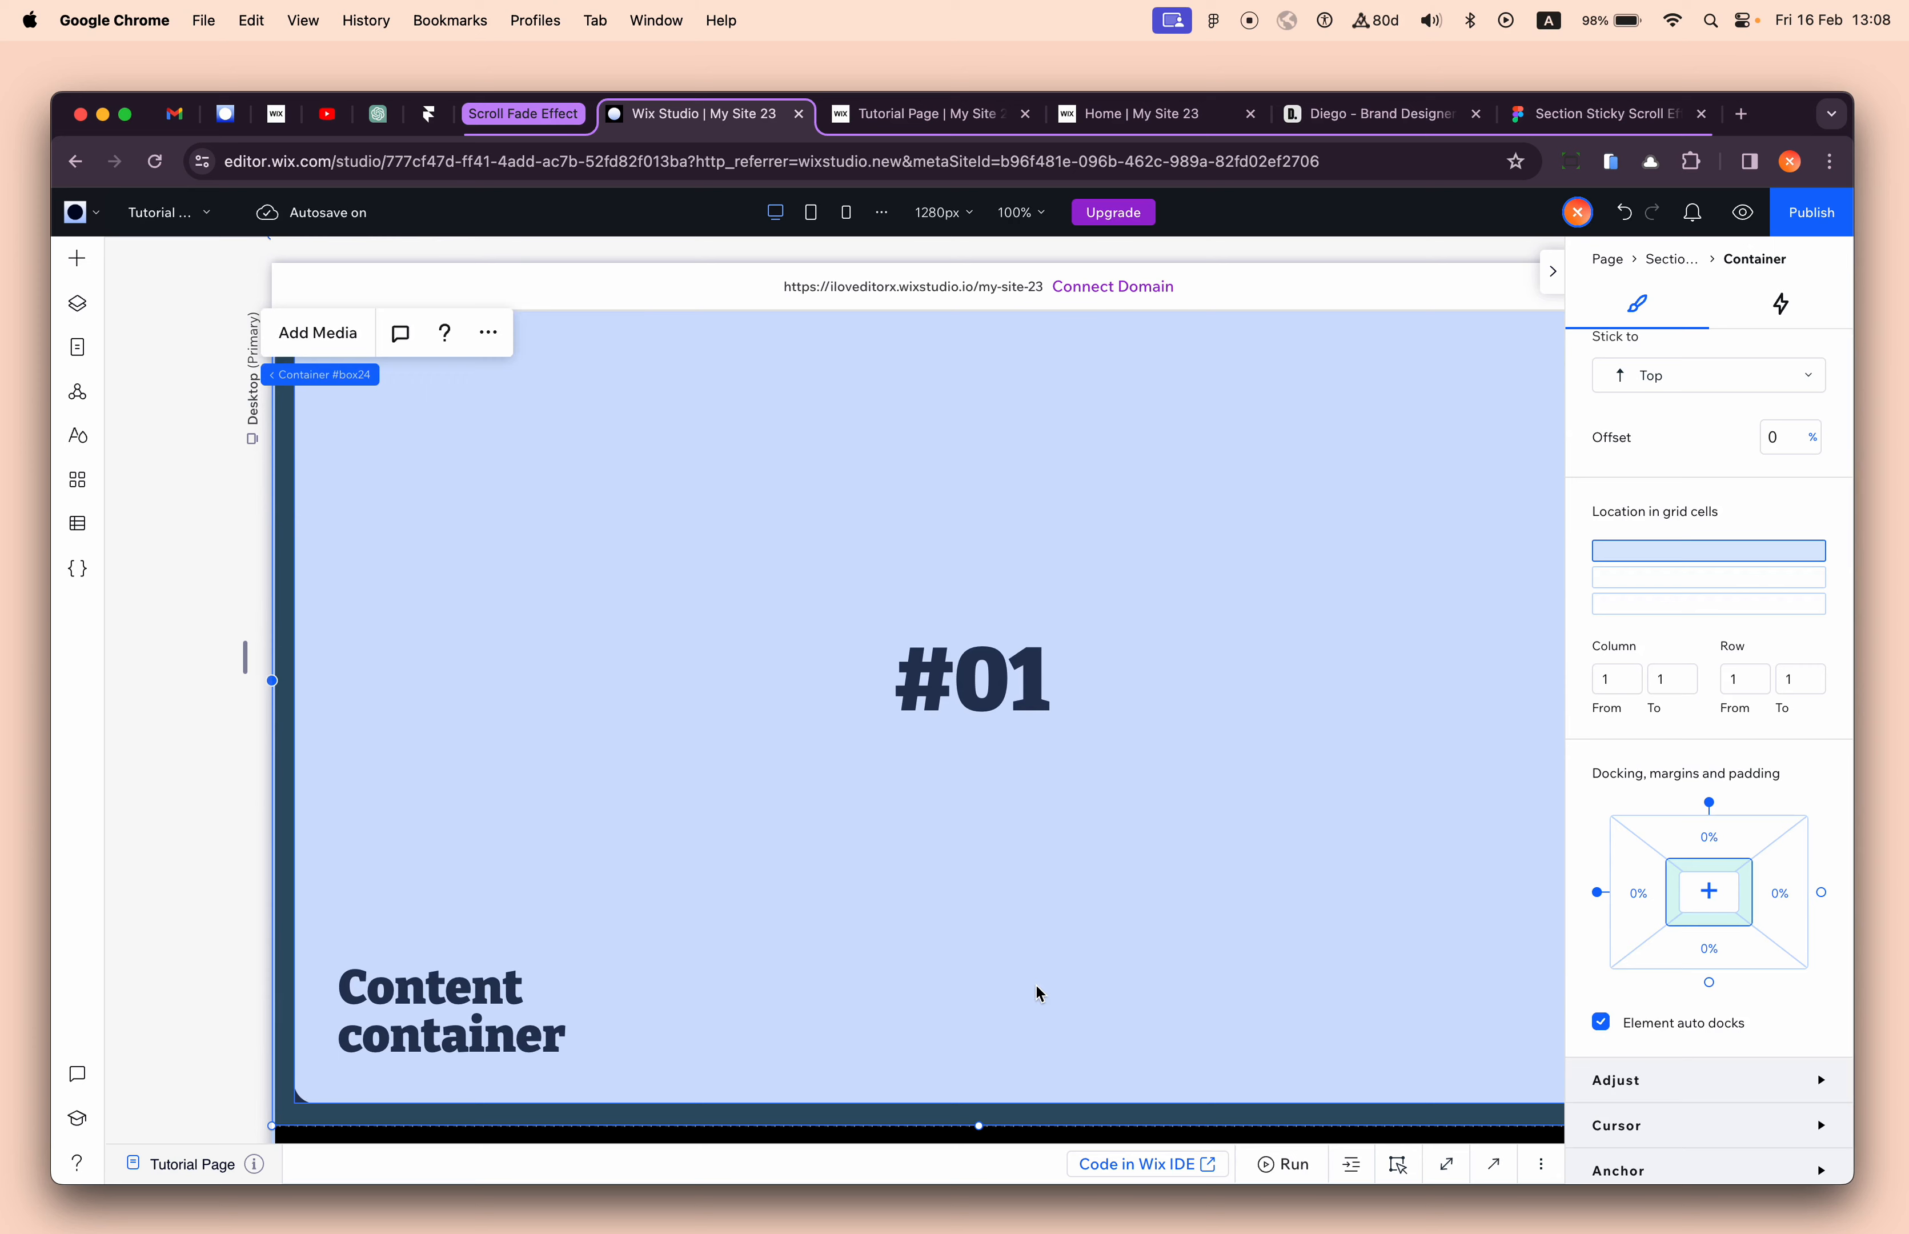
{"action": "left_click_drag", "start_coordinate": [981, 1125], "coordinate": [1023, 332]}
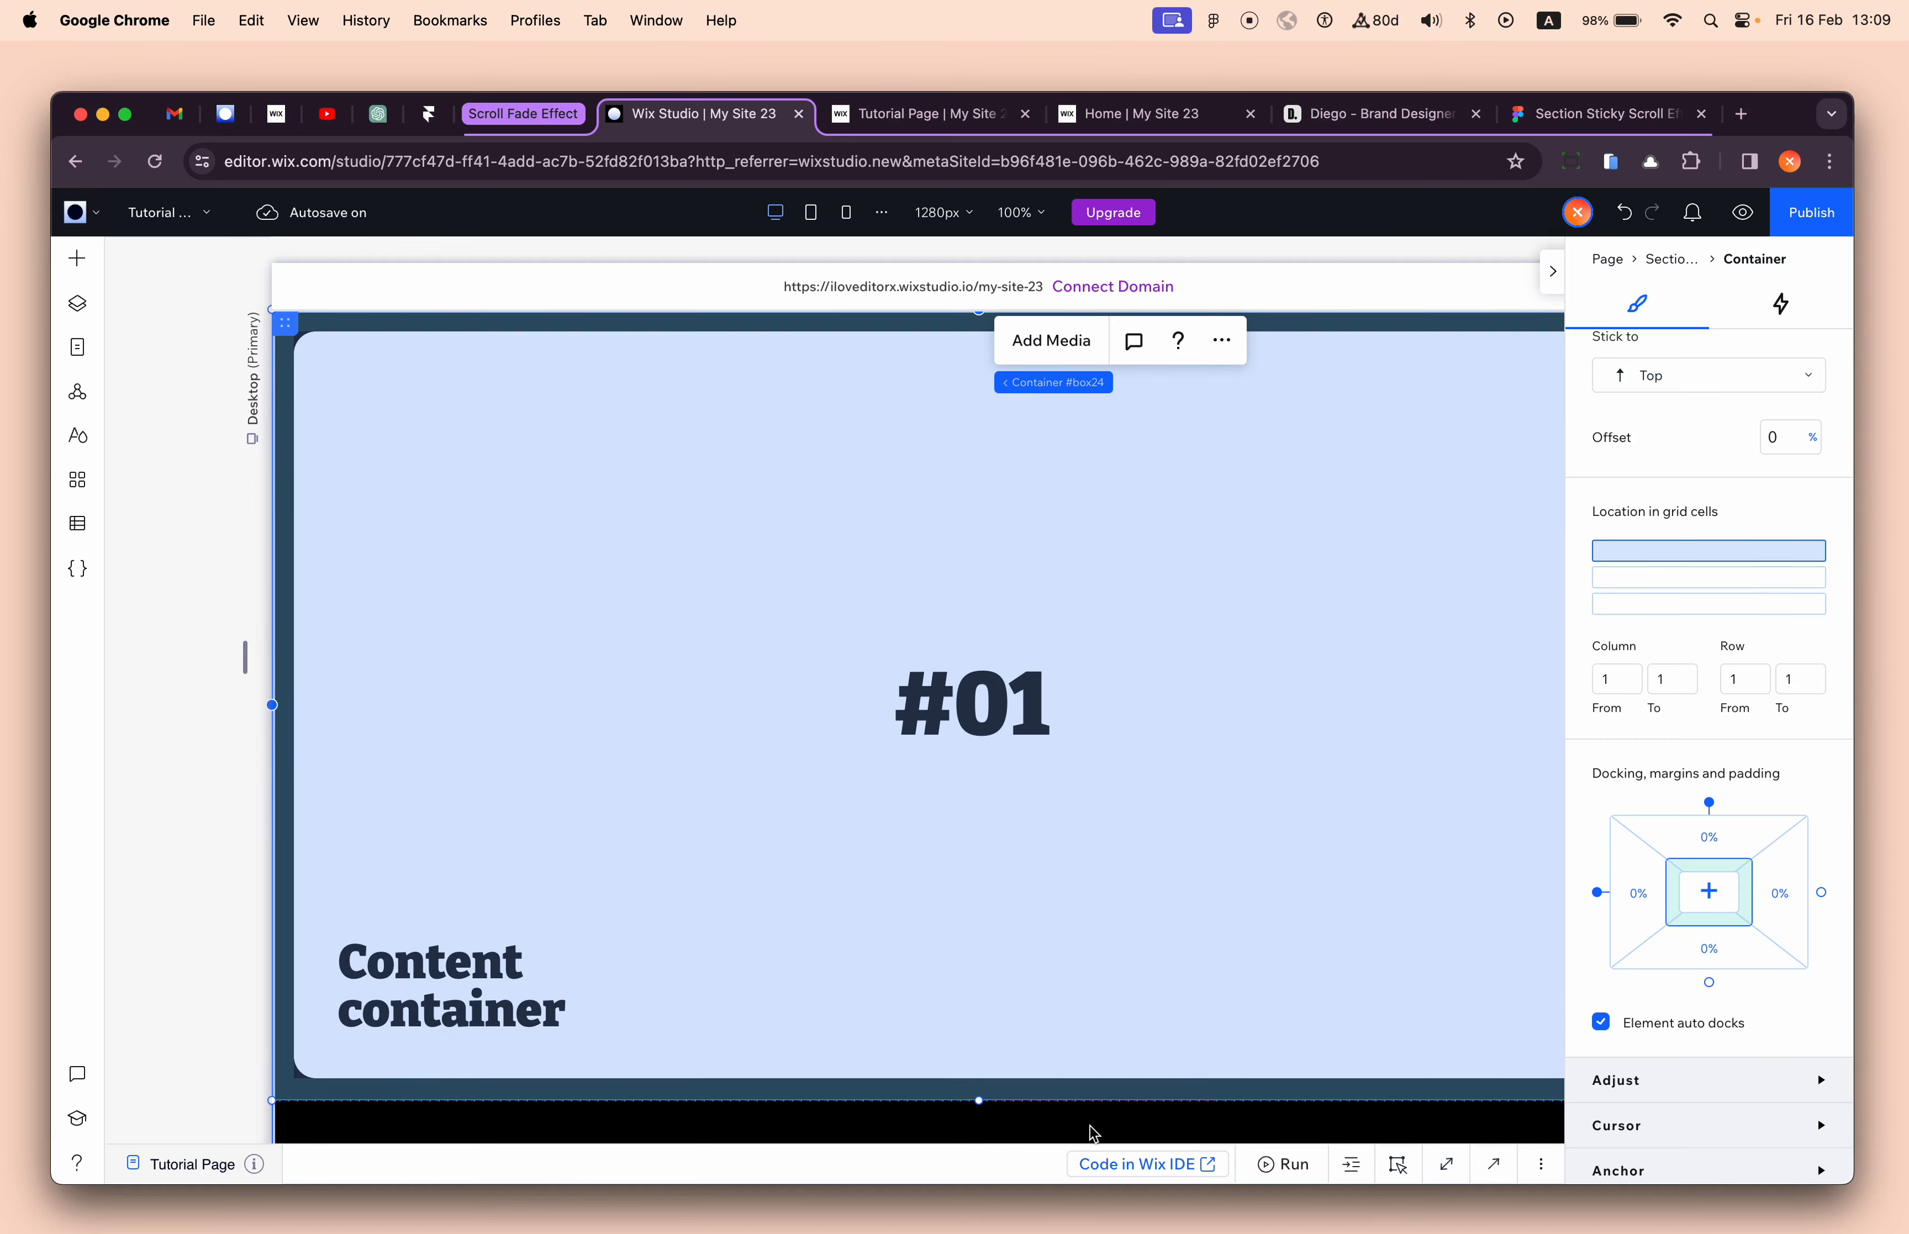
{"action": "left_click_drag", "start_coordinate": [983, 1099], "coordinate": [1002, 401]}
- Publish the resized container and reload the live Tutorial Page
{"action": "left_click", "coordinate": [1837, 228]}
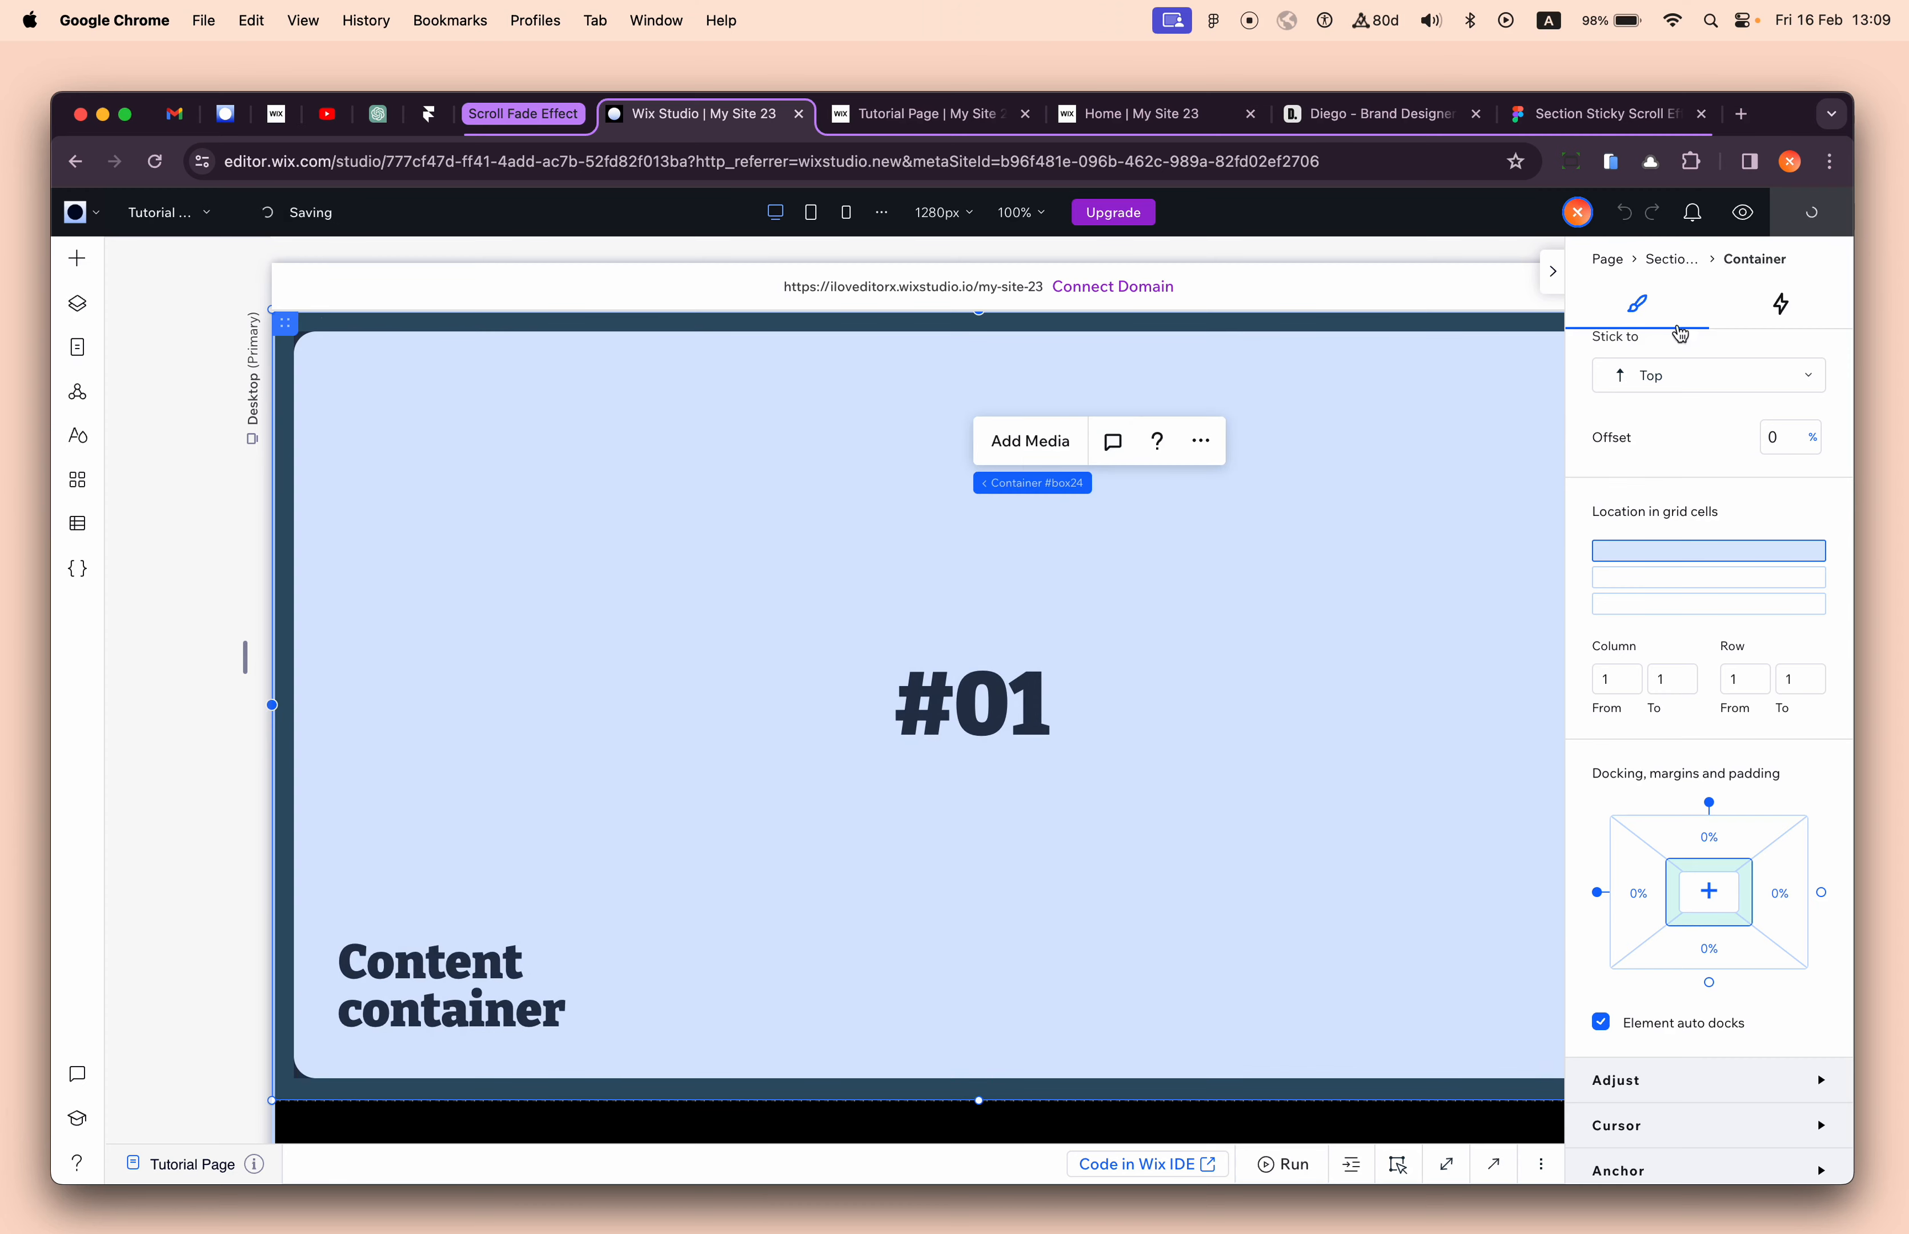
{"action": "left_click", "coordinate": [933, 122]}
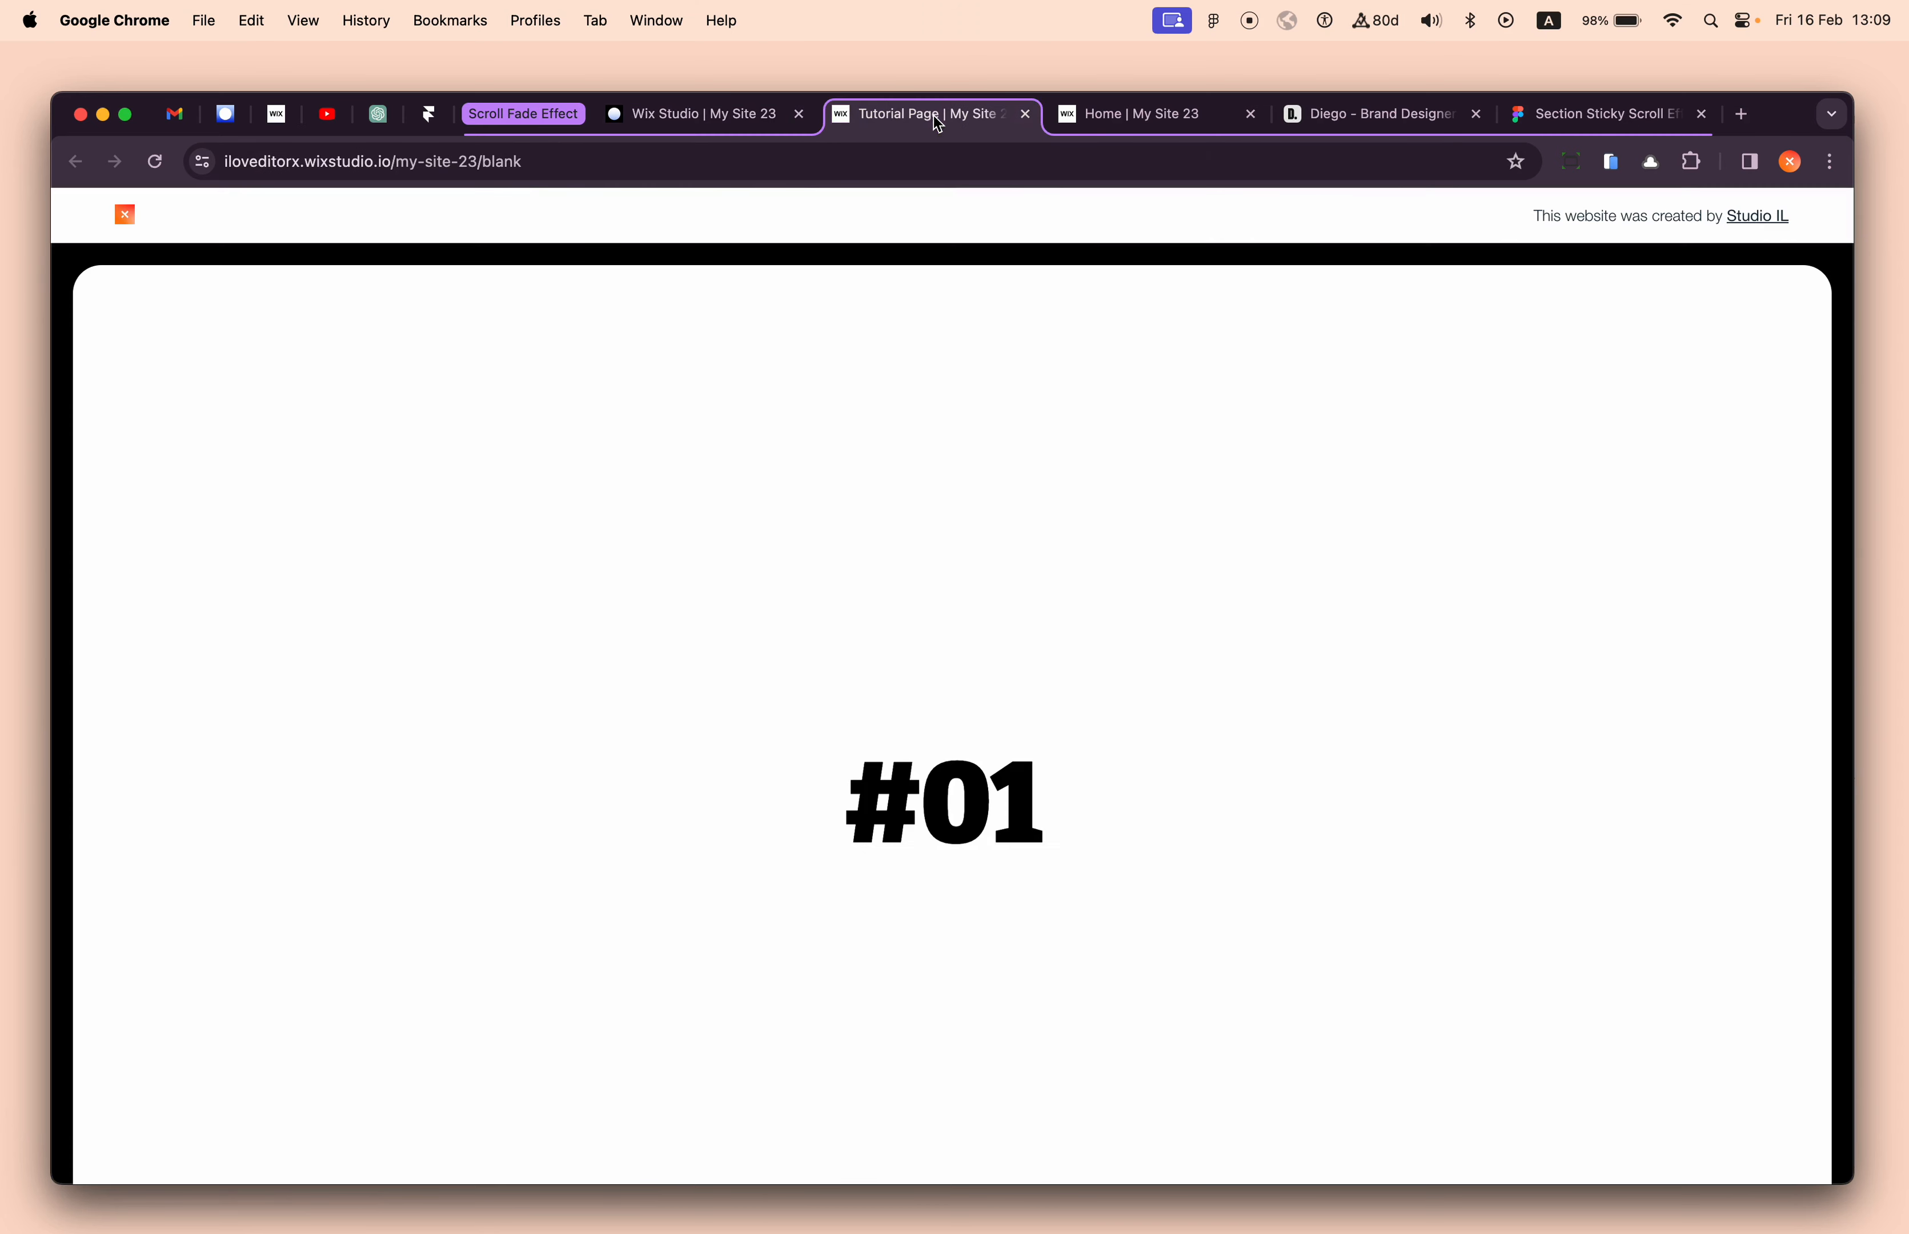
{"action": "left_click", "coordinate": [159, 162]}
{"action": "left_click", "coordinate": [162, 162]}
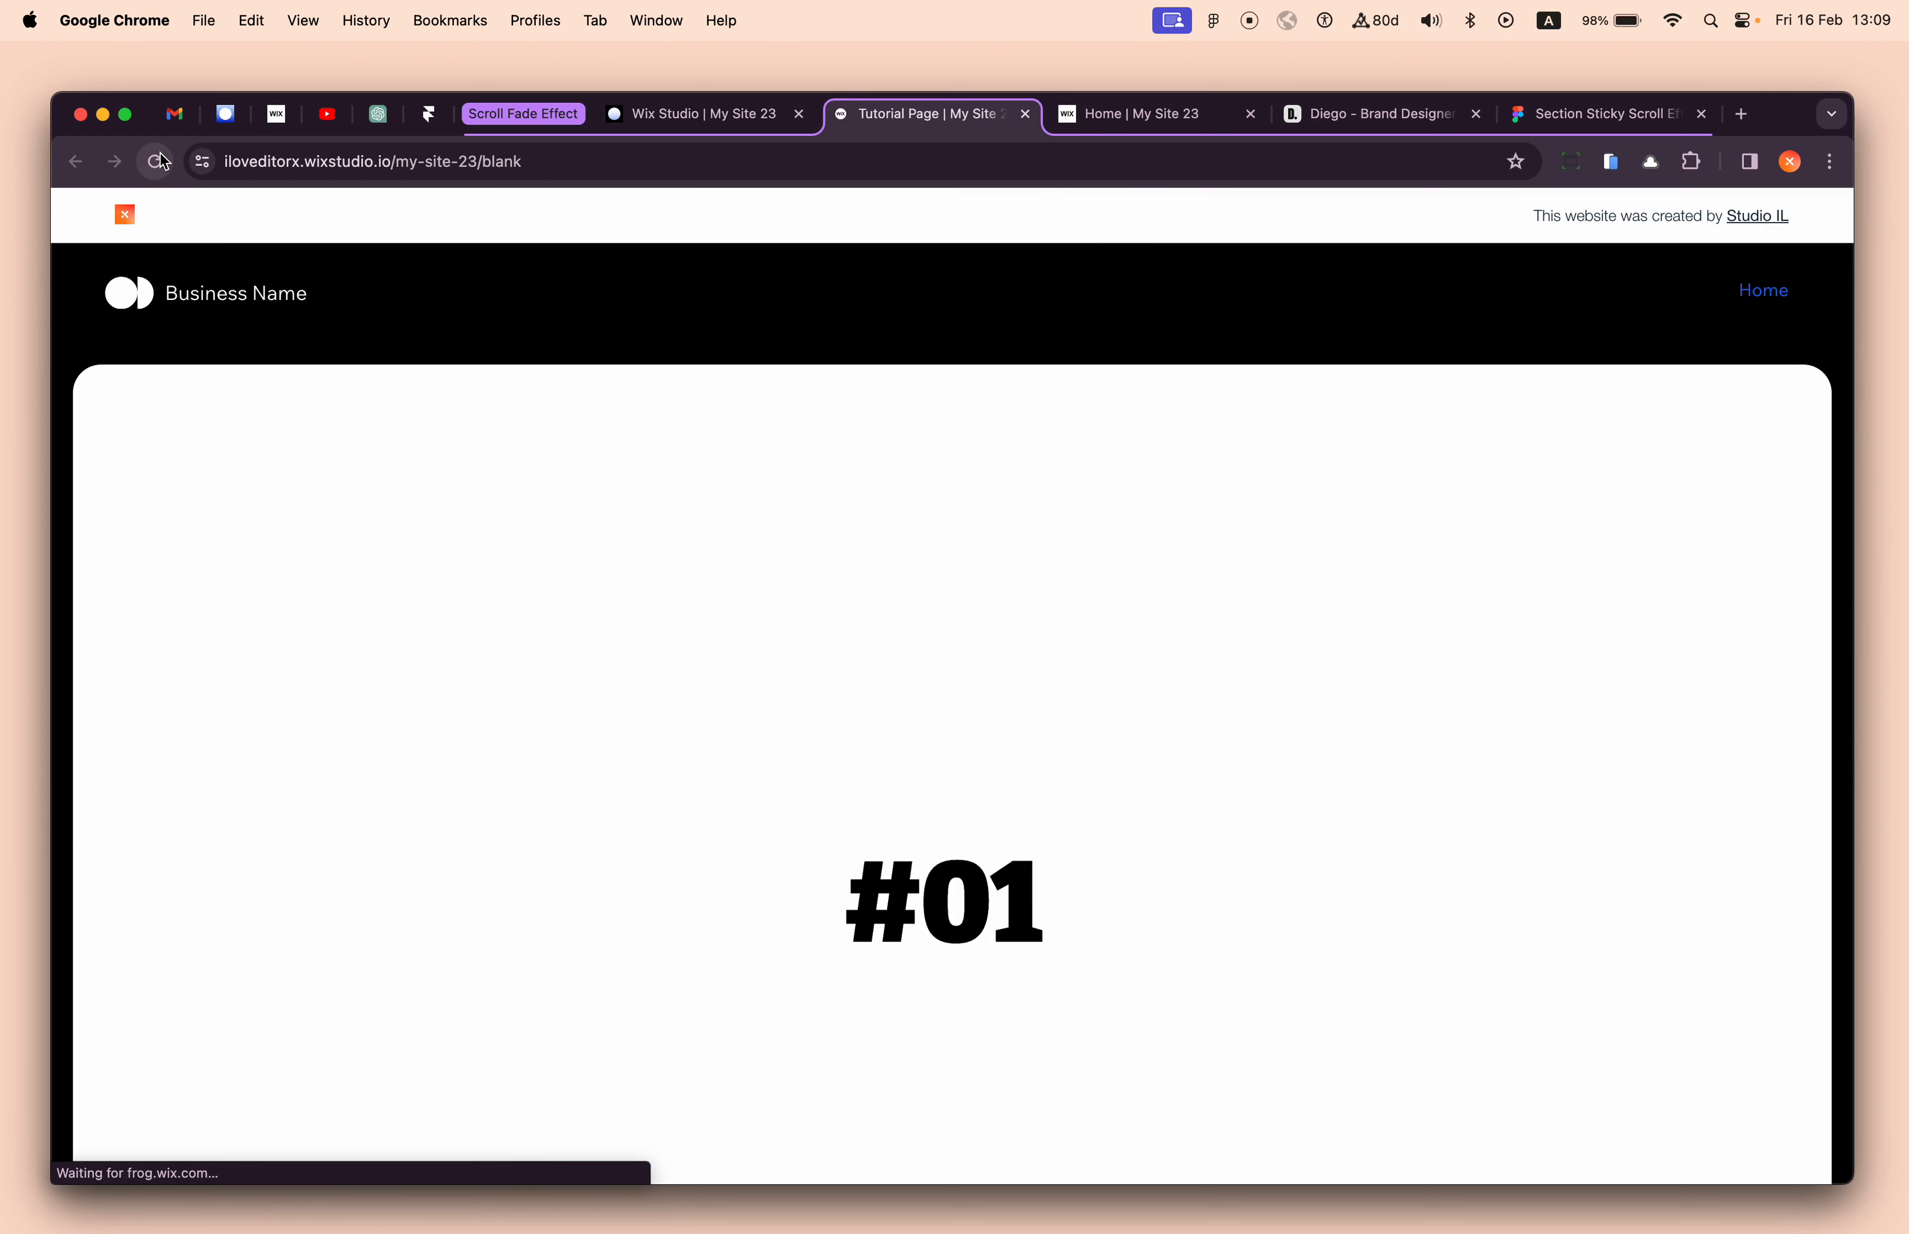
{"action": "left_click", "coordinate": [152, 163]}
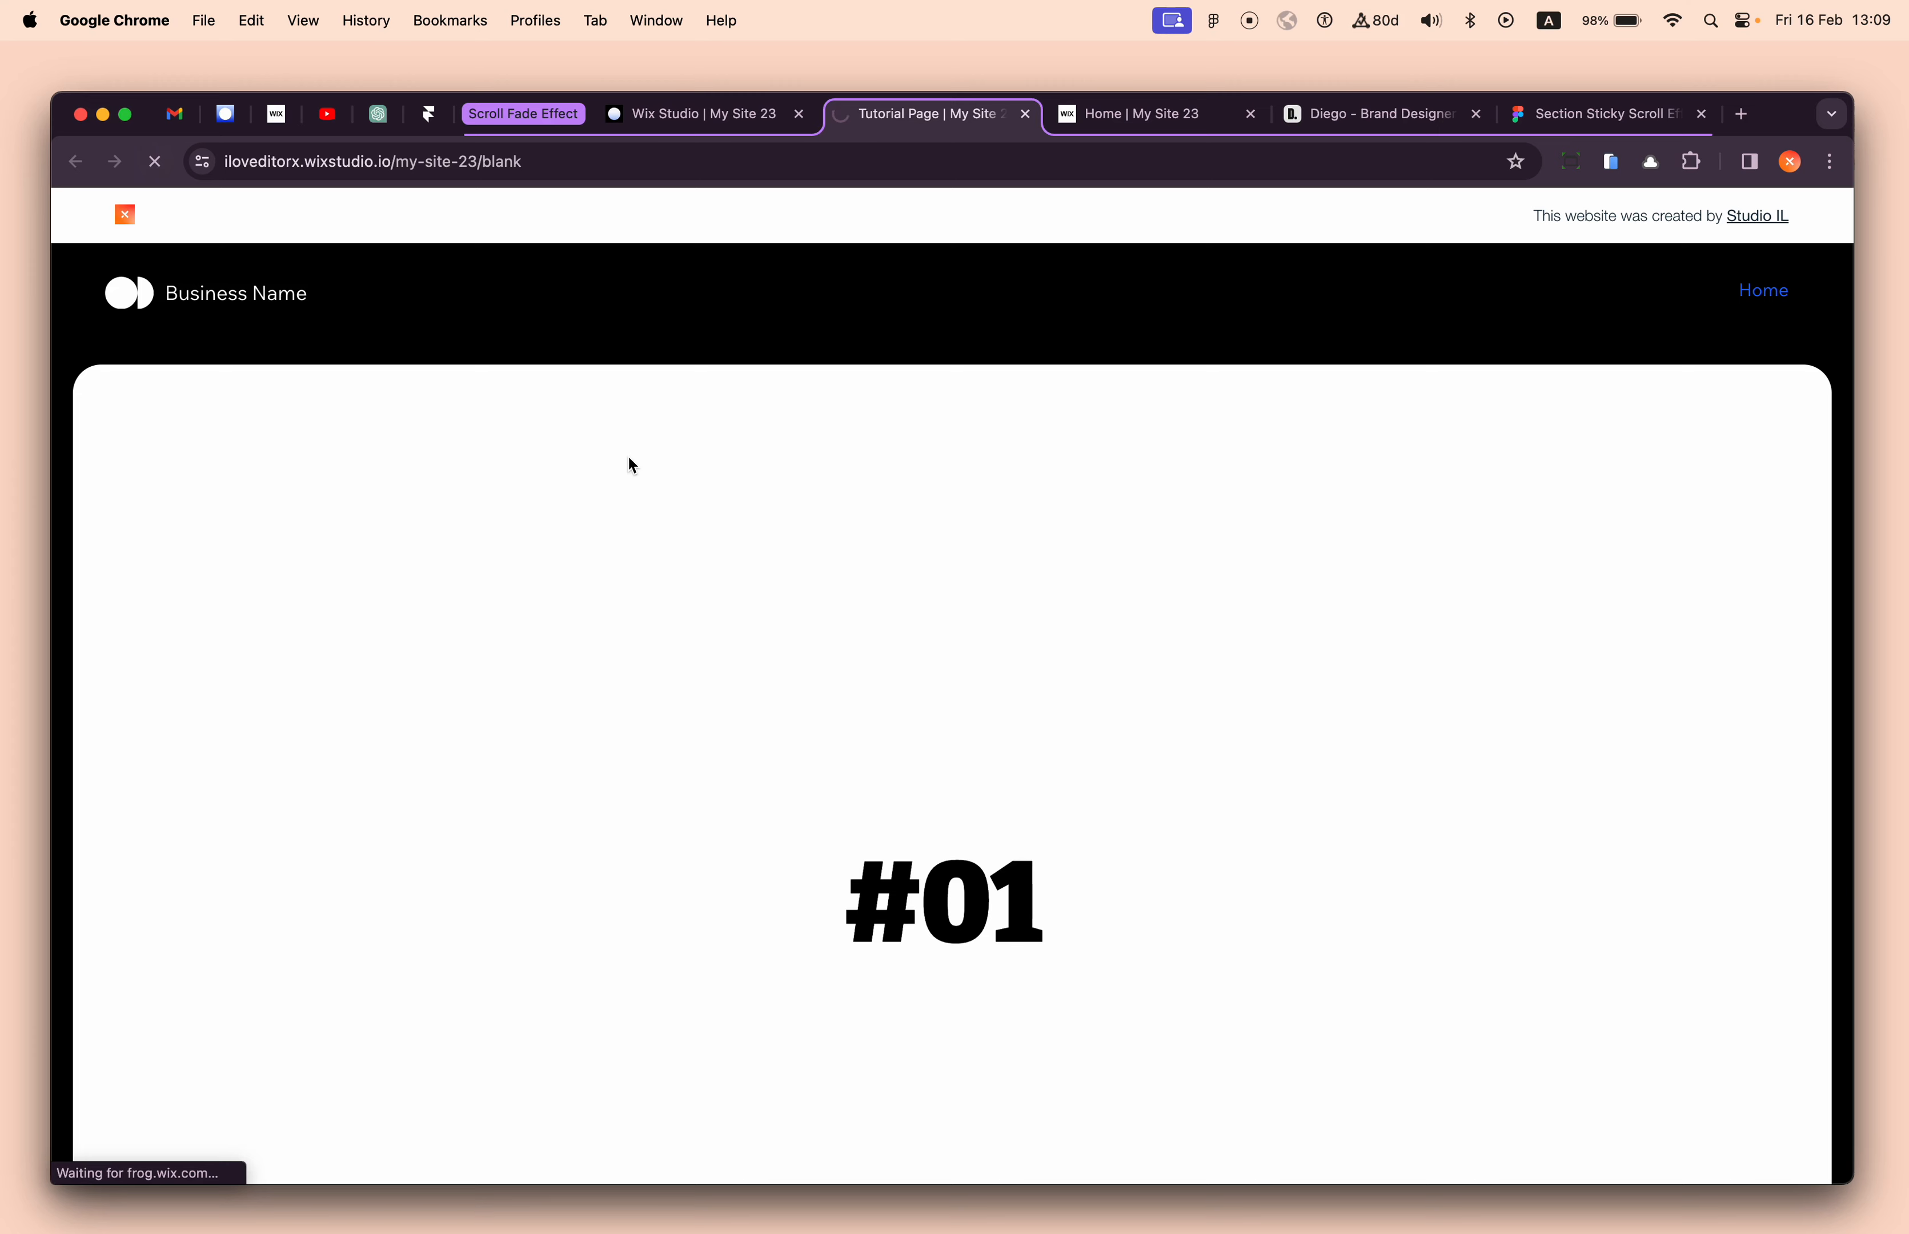
- Check the live page's #01 card while scrolling, then return to the Wix Studio editor and inspect the card container's docking settings
{"action": "scroll", "coordinate": [1117, 728], "scroll_direction": "down", "scroll_amount": 5}
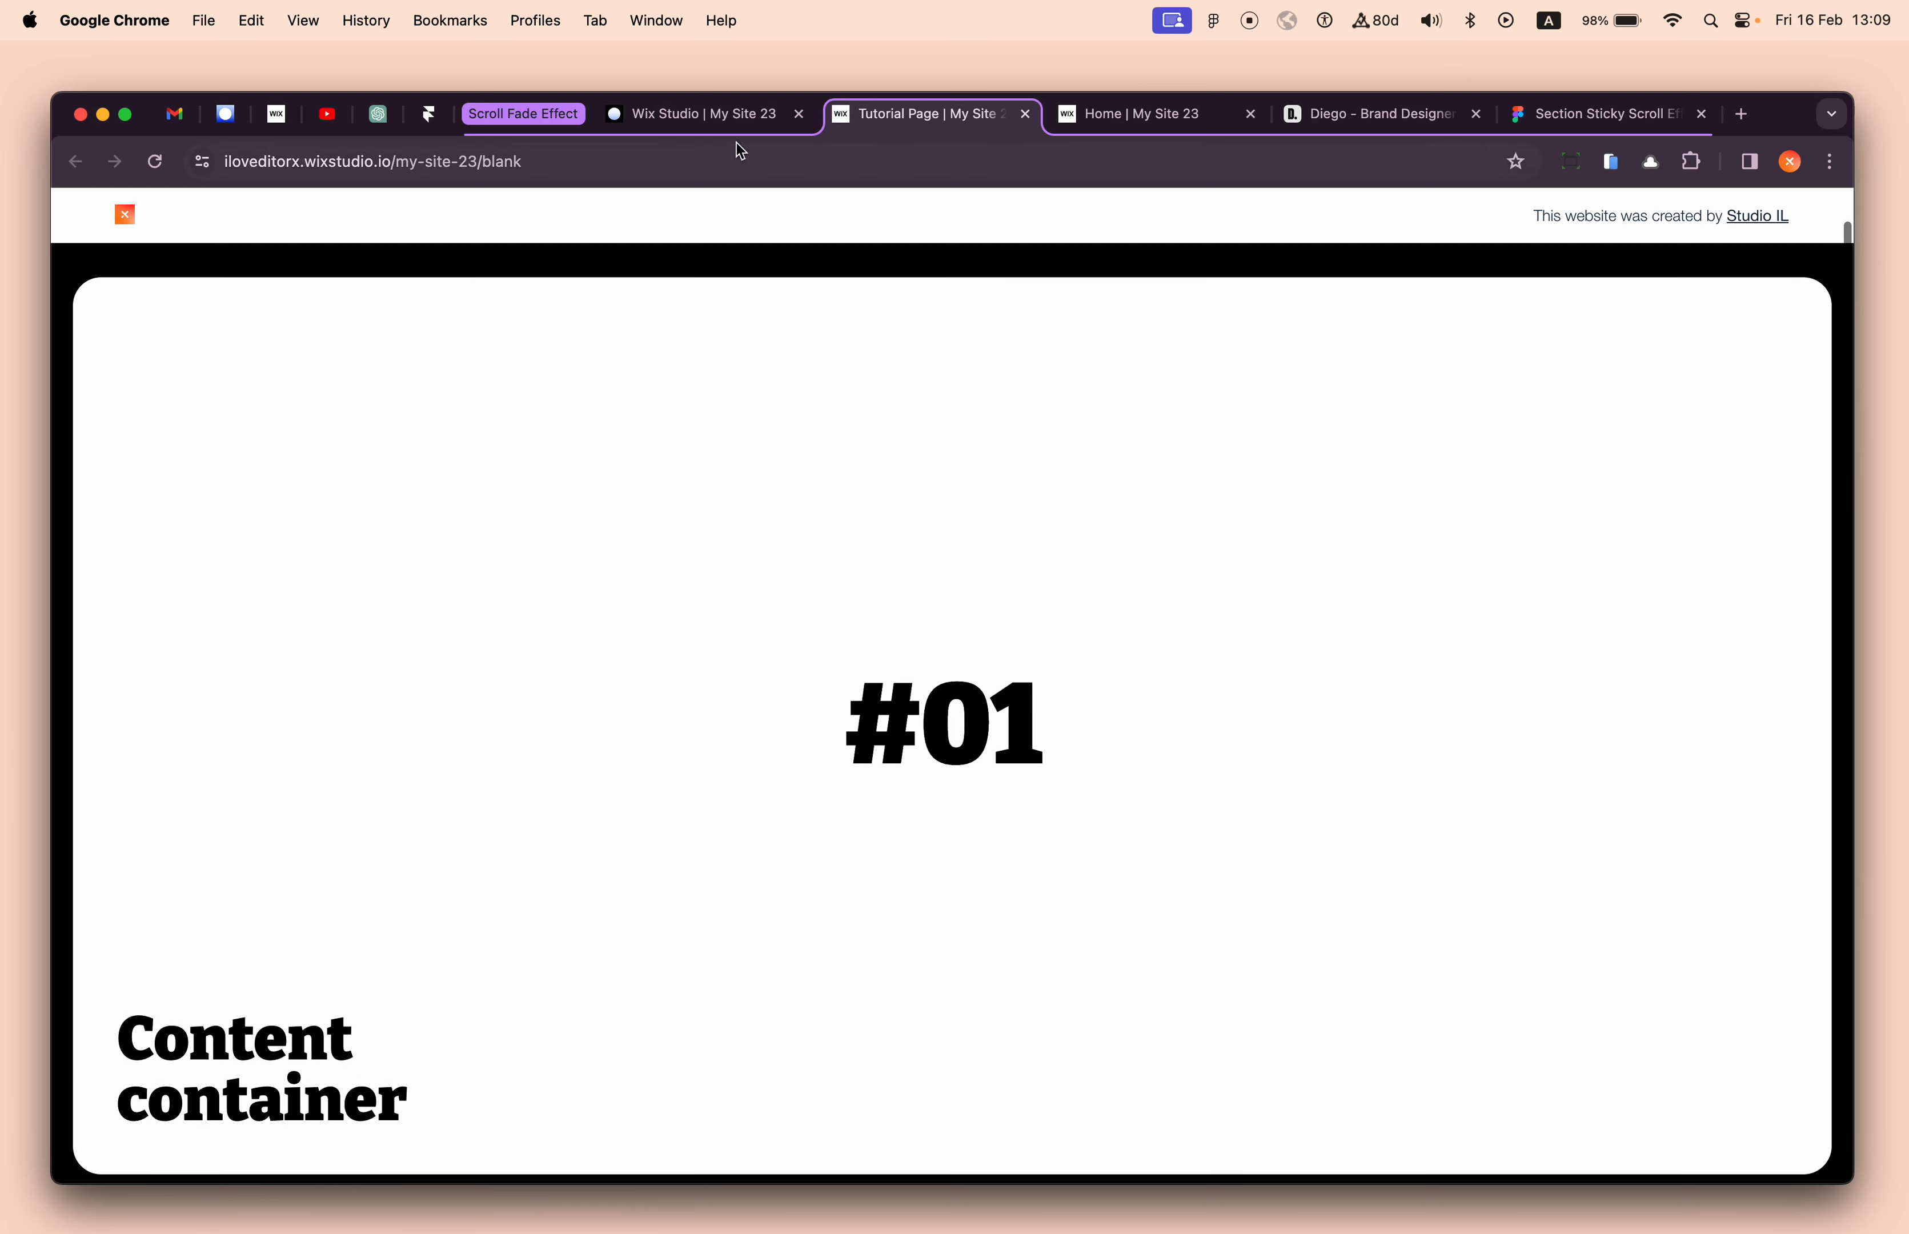
{"action": "left_click", "coordinate": [733, 119]}
{"action": "left_click", "coordinate": [761, 380]}
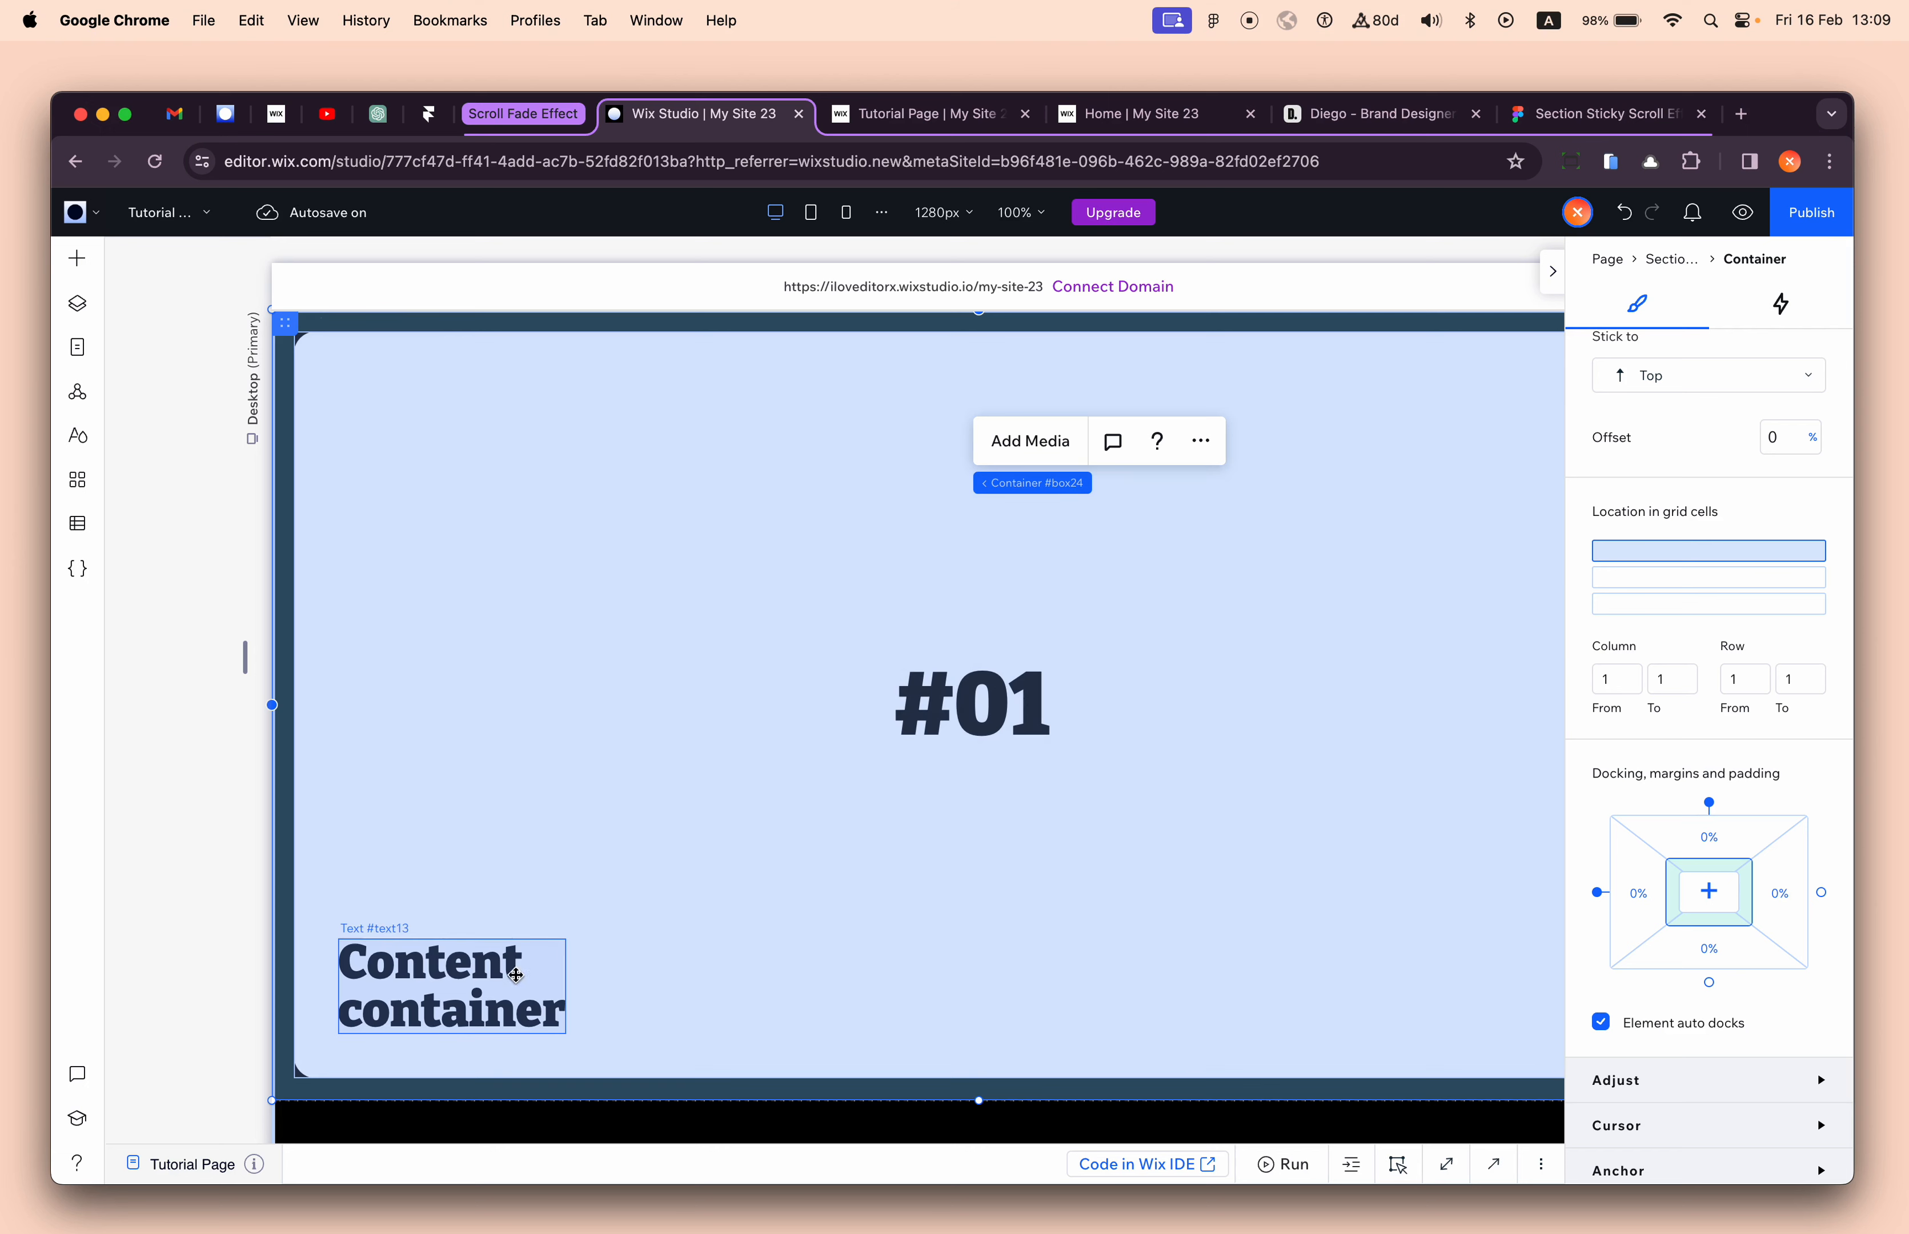
{"action": "left_click", "coordinate": [498, 983]}
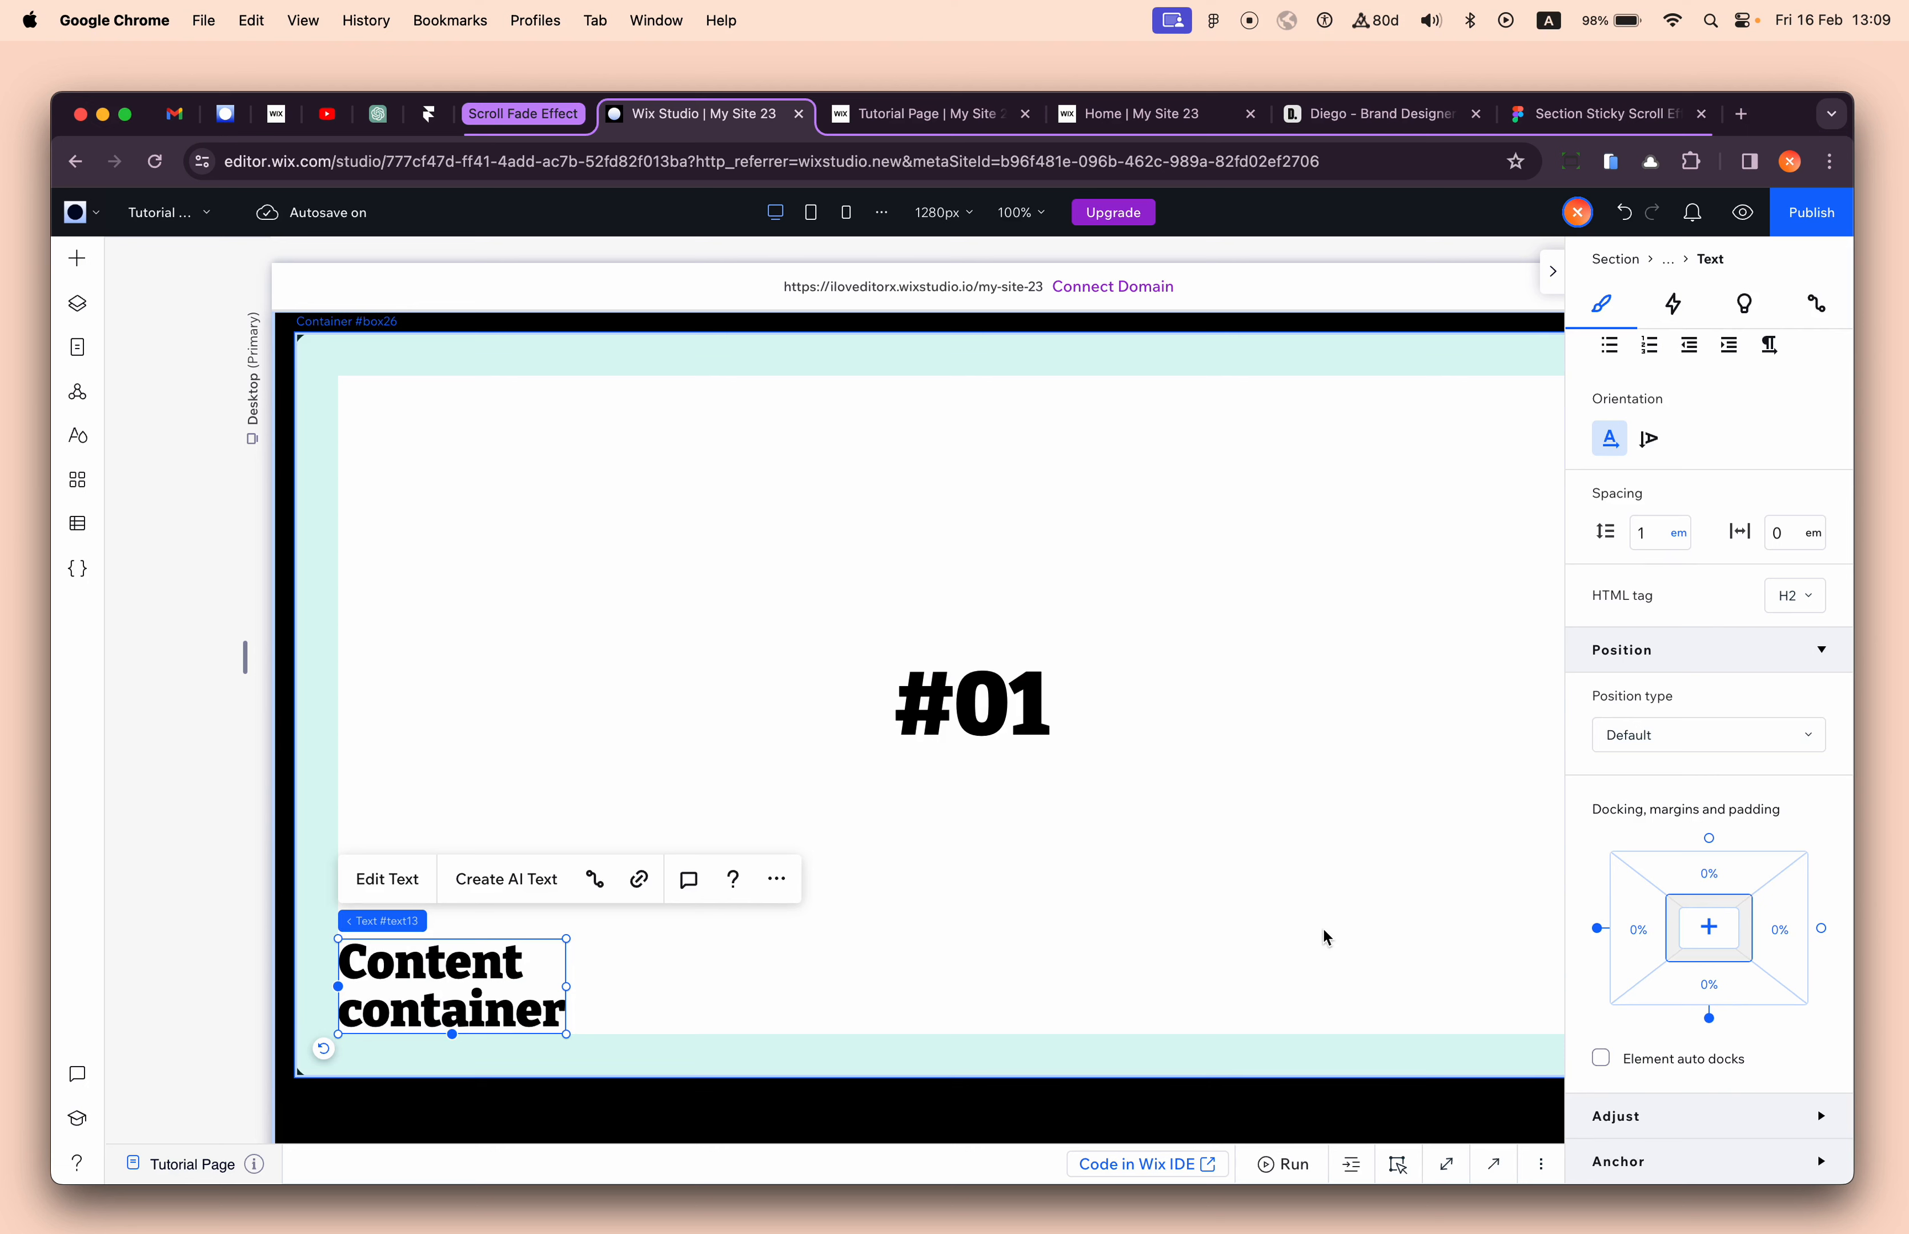
{"action": "left_click", "coordinate": [1223, 918]}
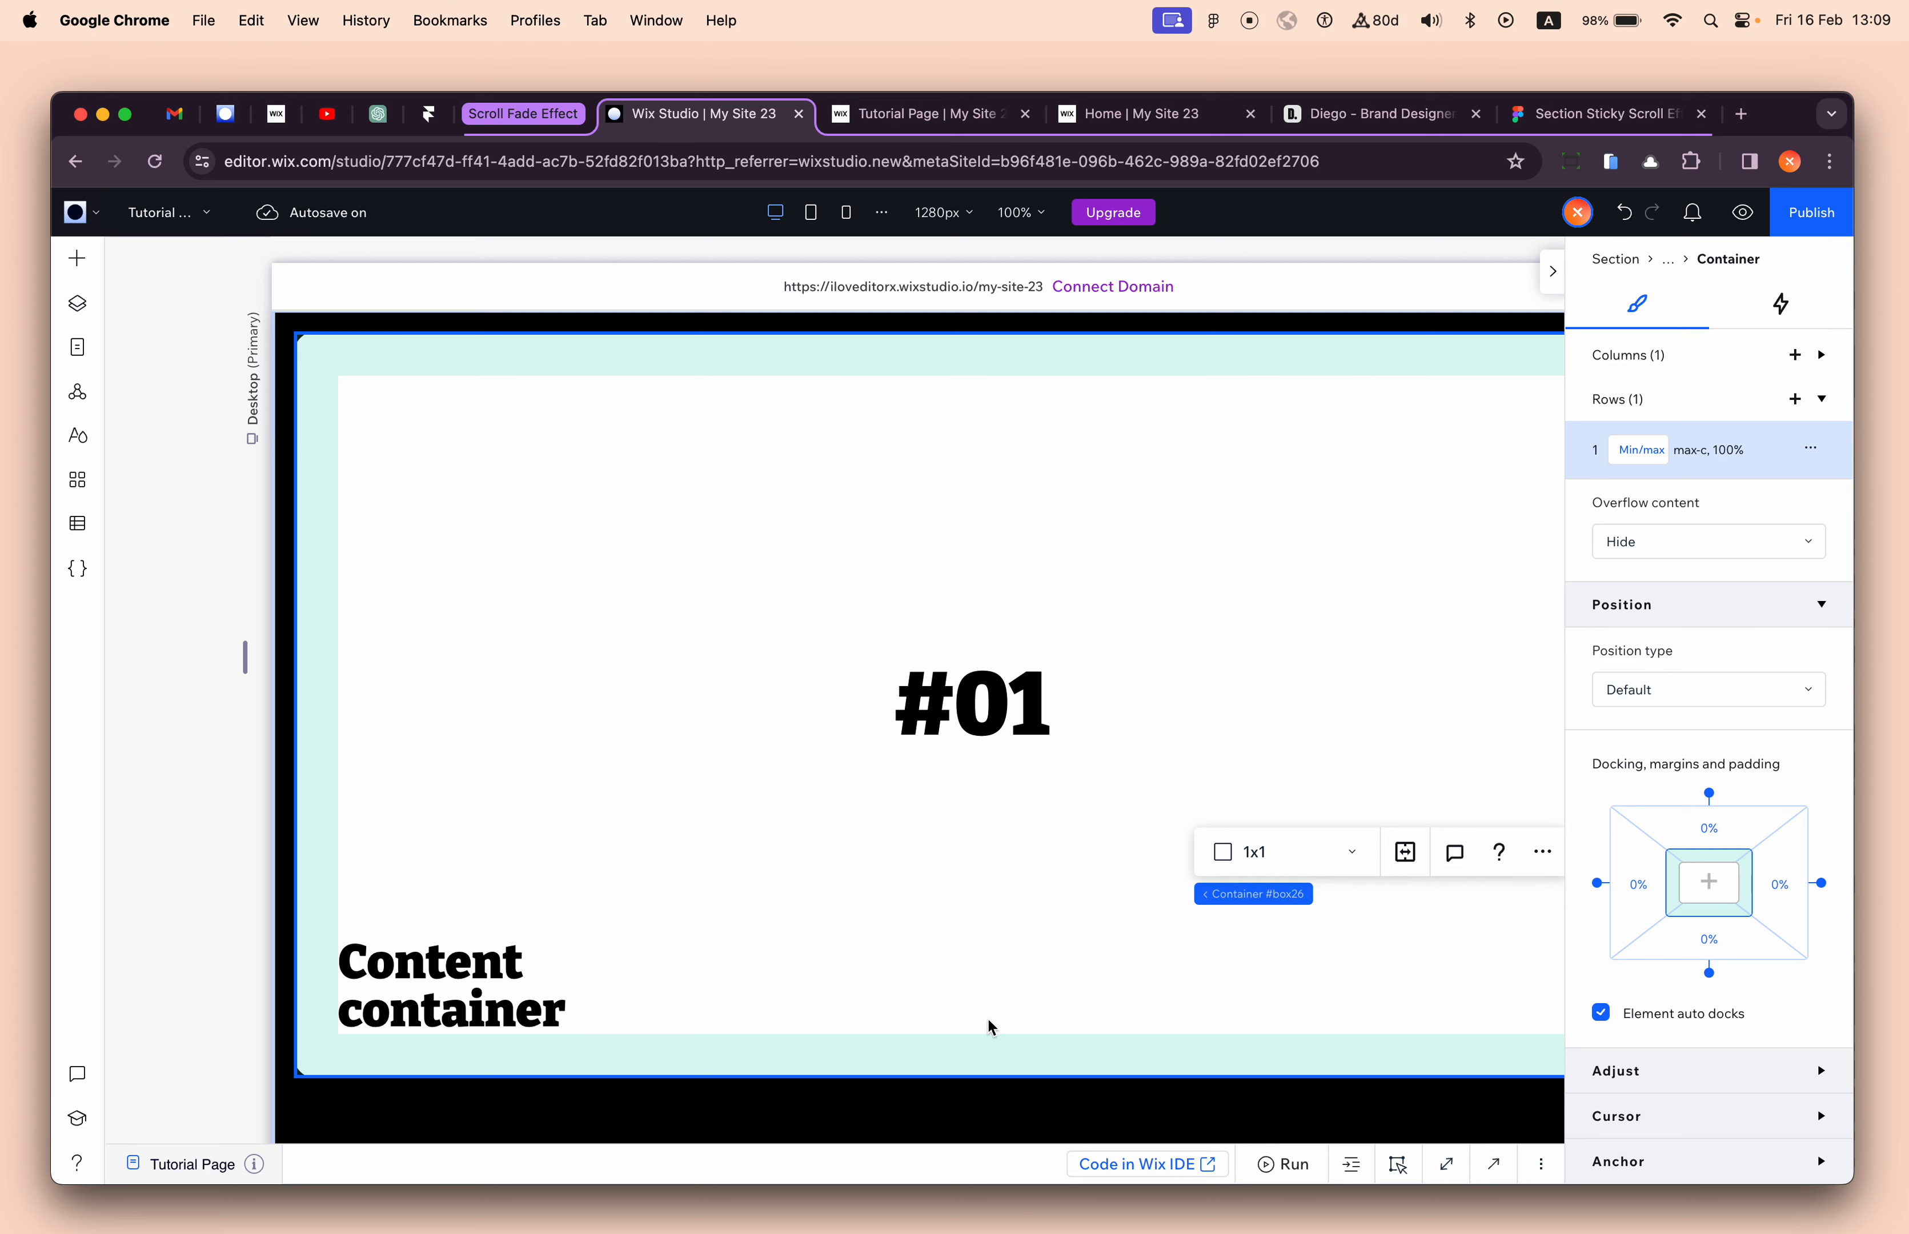
- Dock the Content container text to the top of the white card with an 80% top margin
{"action": "left_click", "coordinate": [554, 961]}
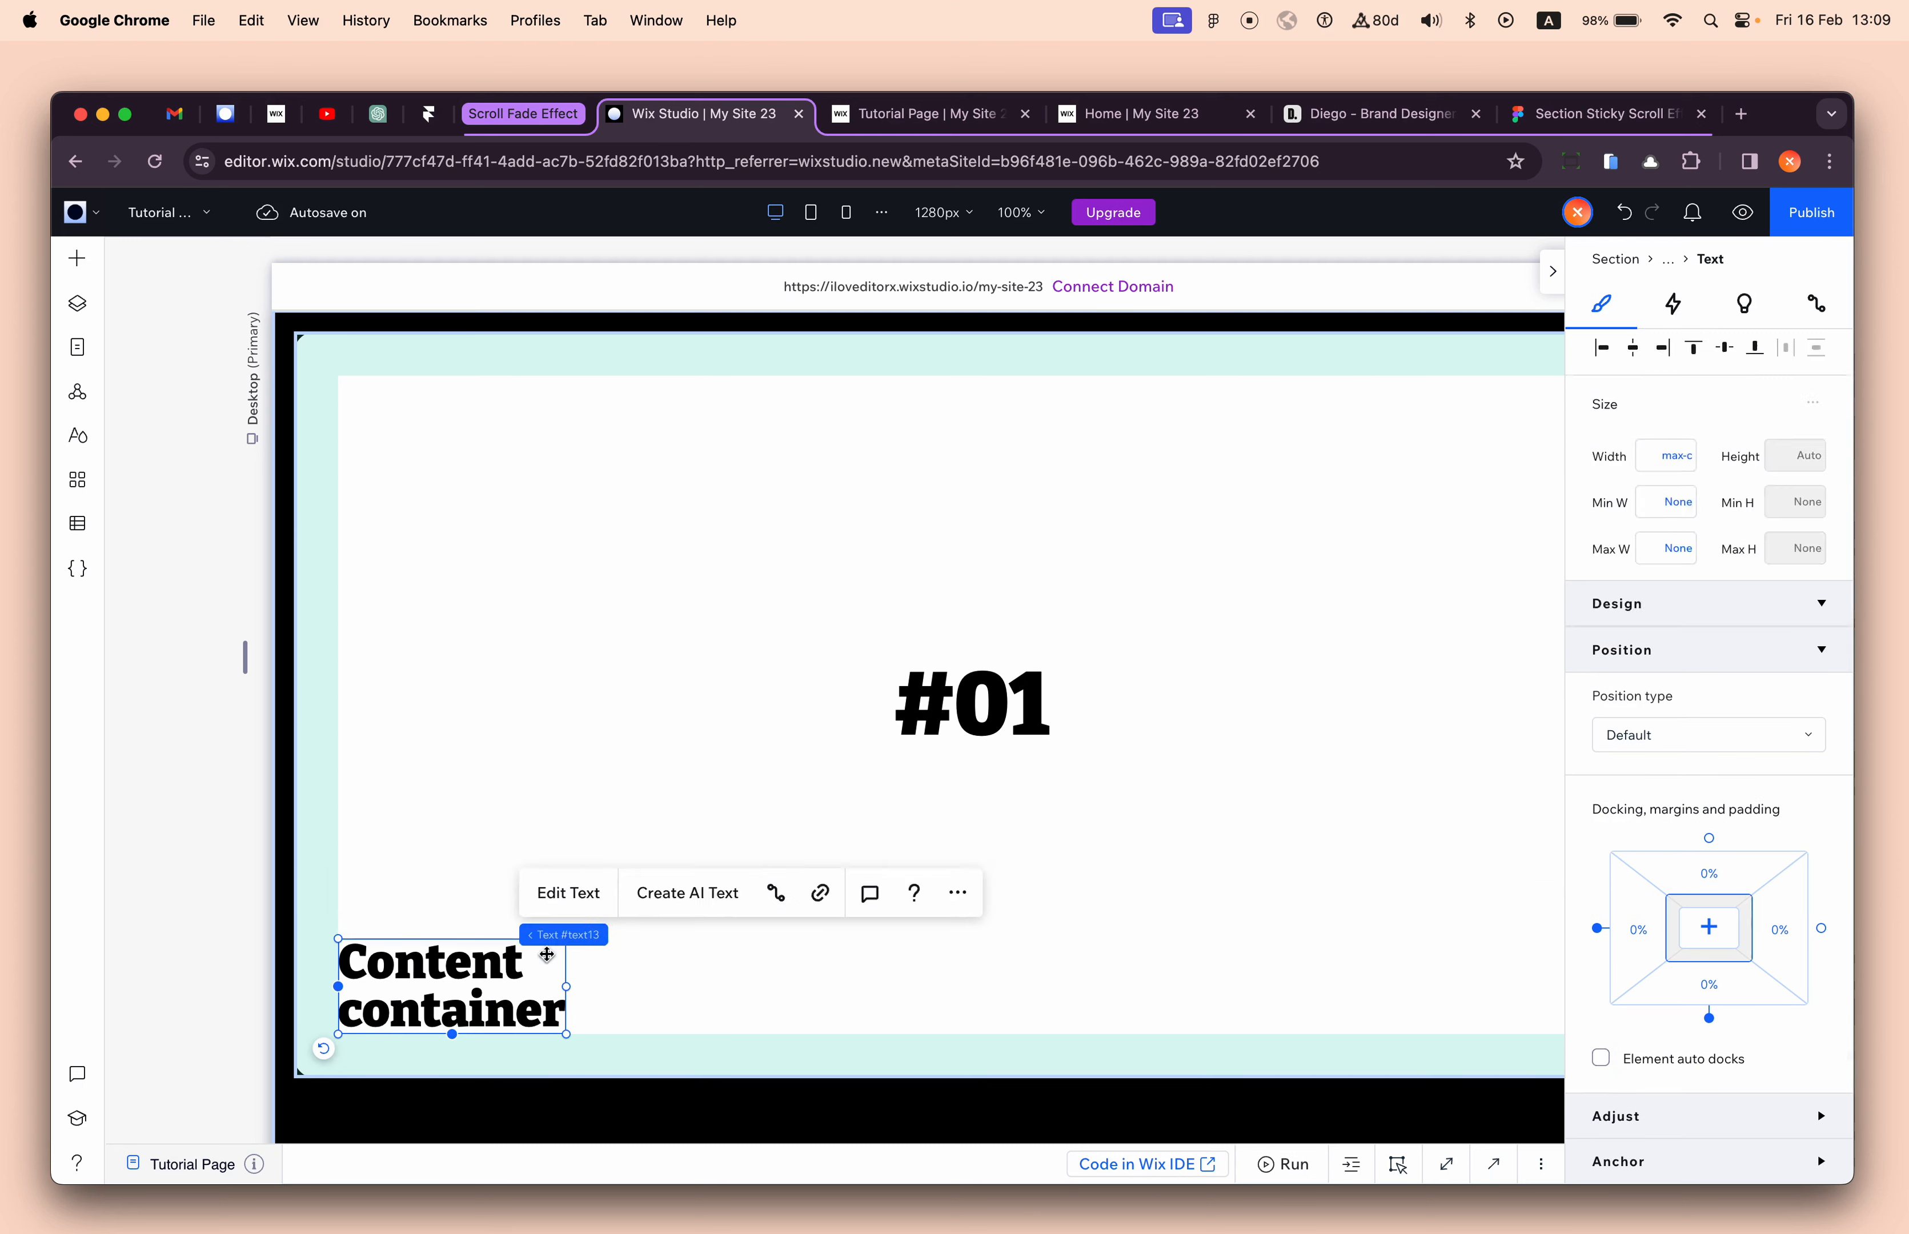
{"action": "left_click", "coordinate": [1710, 839]}
{"action": "left_click", "coordinate": [1717, 875]}
{"action": "type", "text": "80"}
{"action": "key", "text": "Return"}
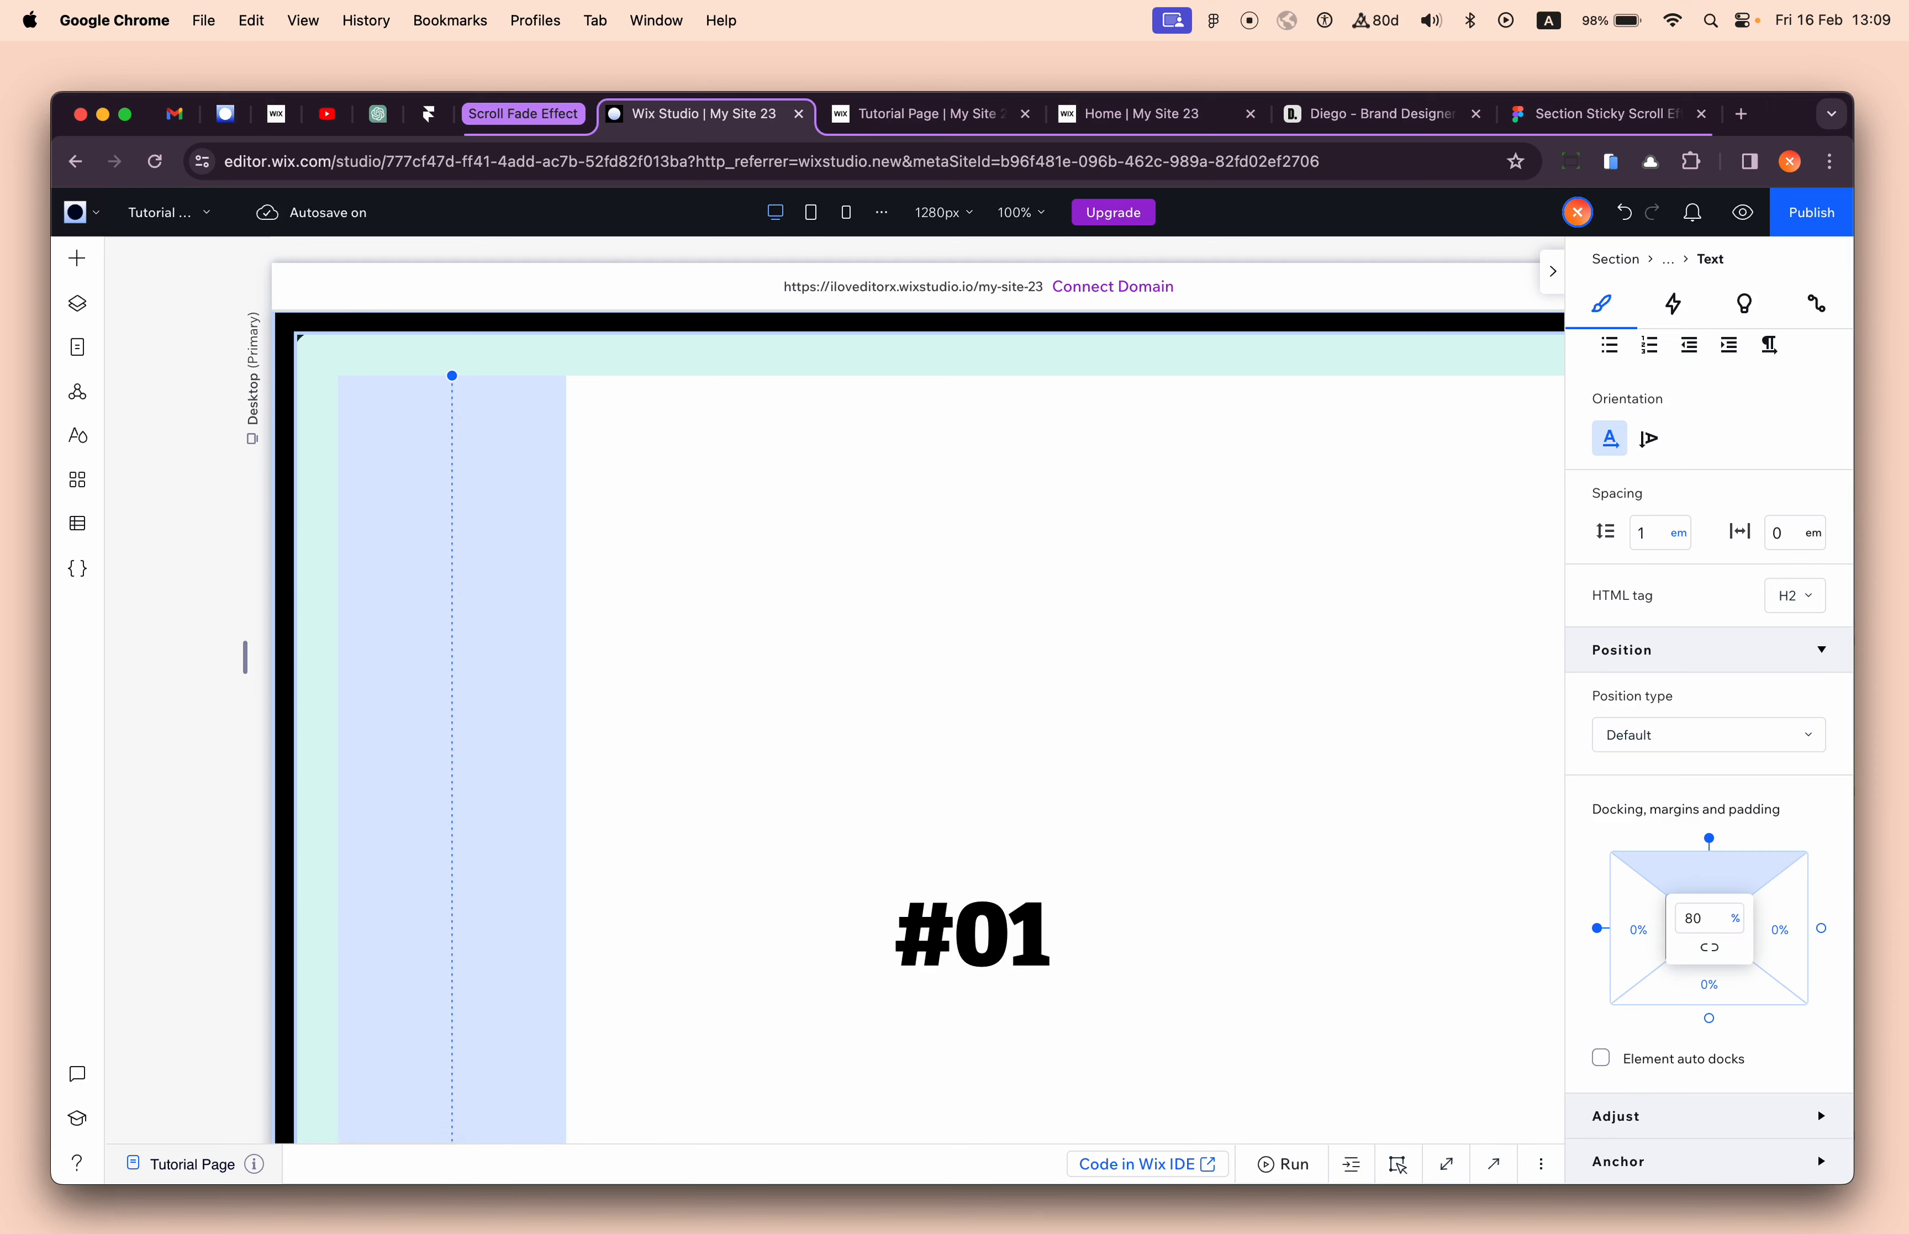
{"action": "scroll", "coordinate": [1528, 783], "scroll_direction": "down", "scroll_amount": 1}
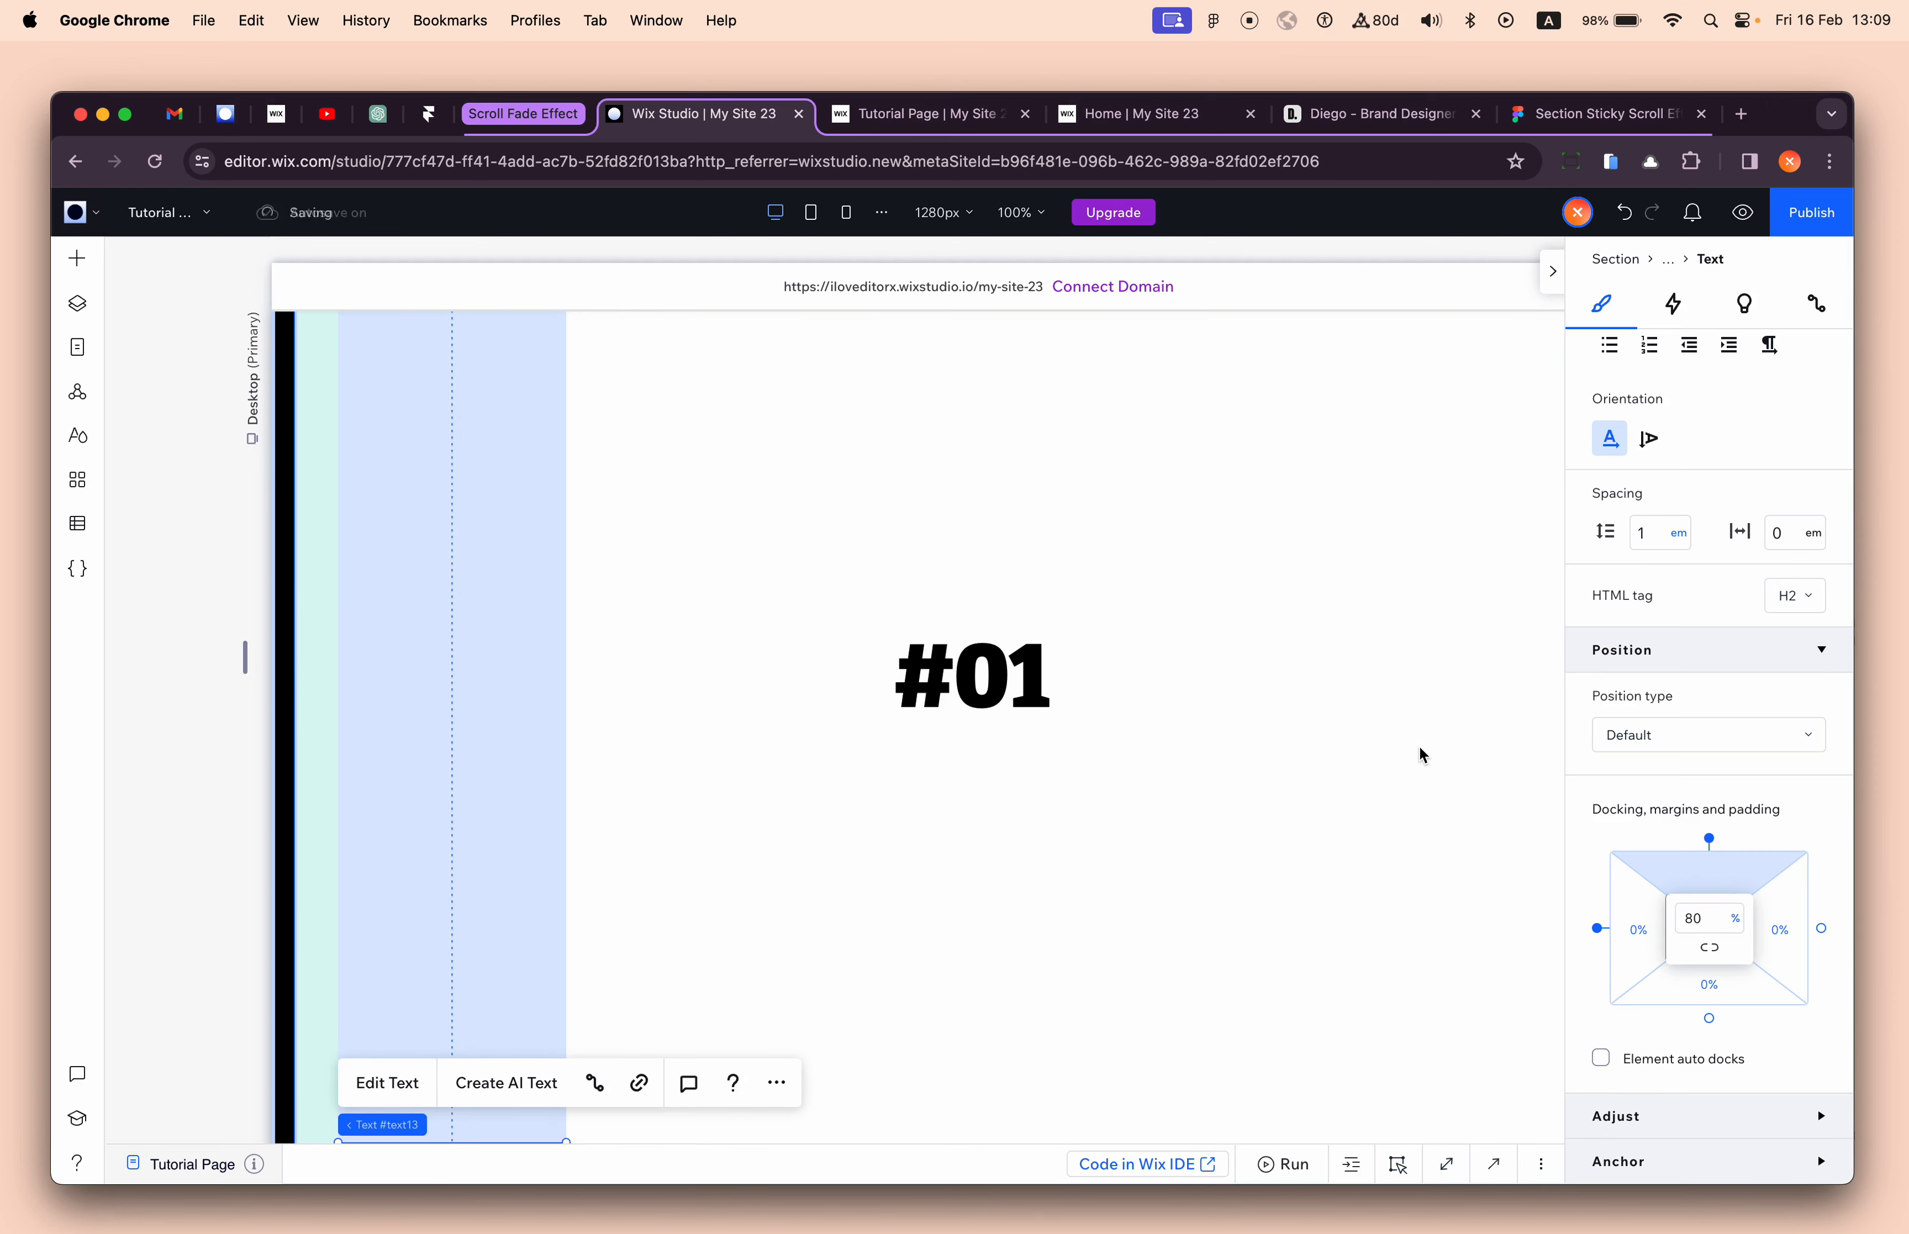
{"action": "scroll", "coordinate": [1420, 748], "scroll_direction": "up", "scroll_amount": 2}
{"action": "scroll", "coordinate": [1412, 696], "scroll_direction": "down", "scroll_amount": 10}
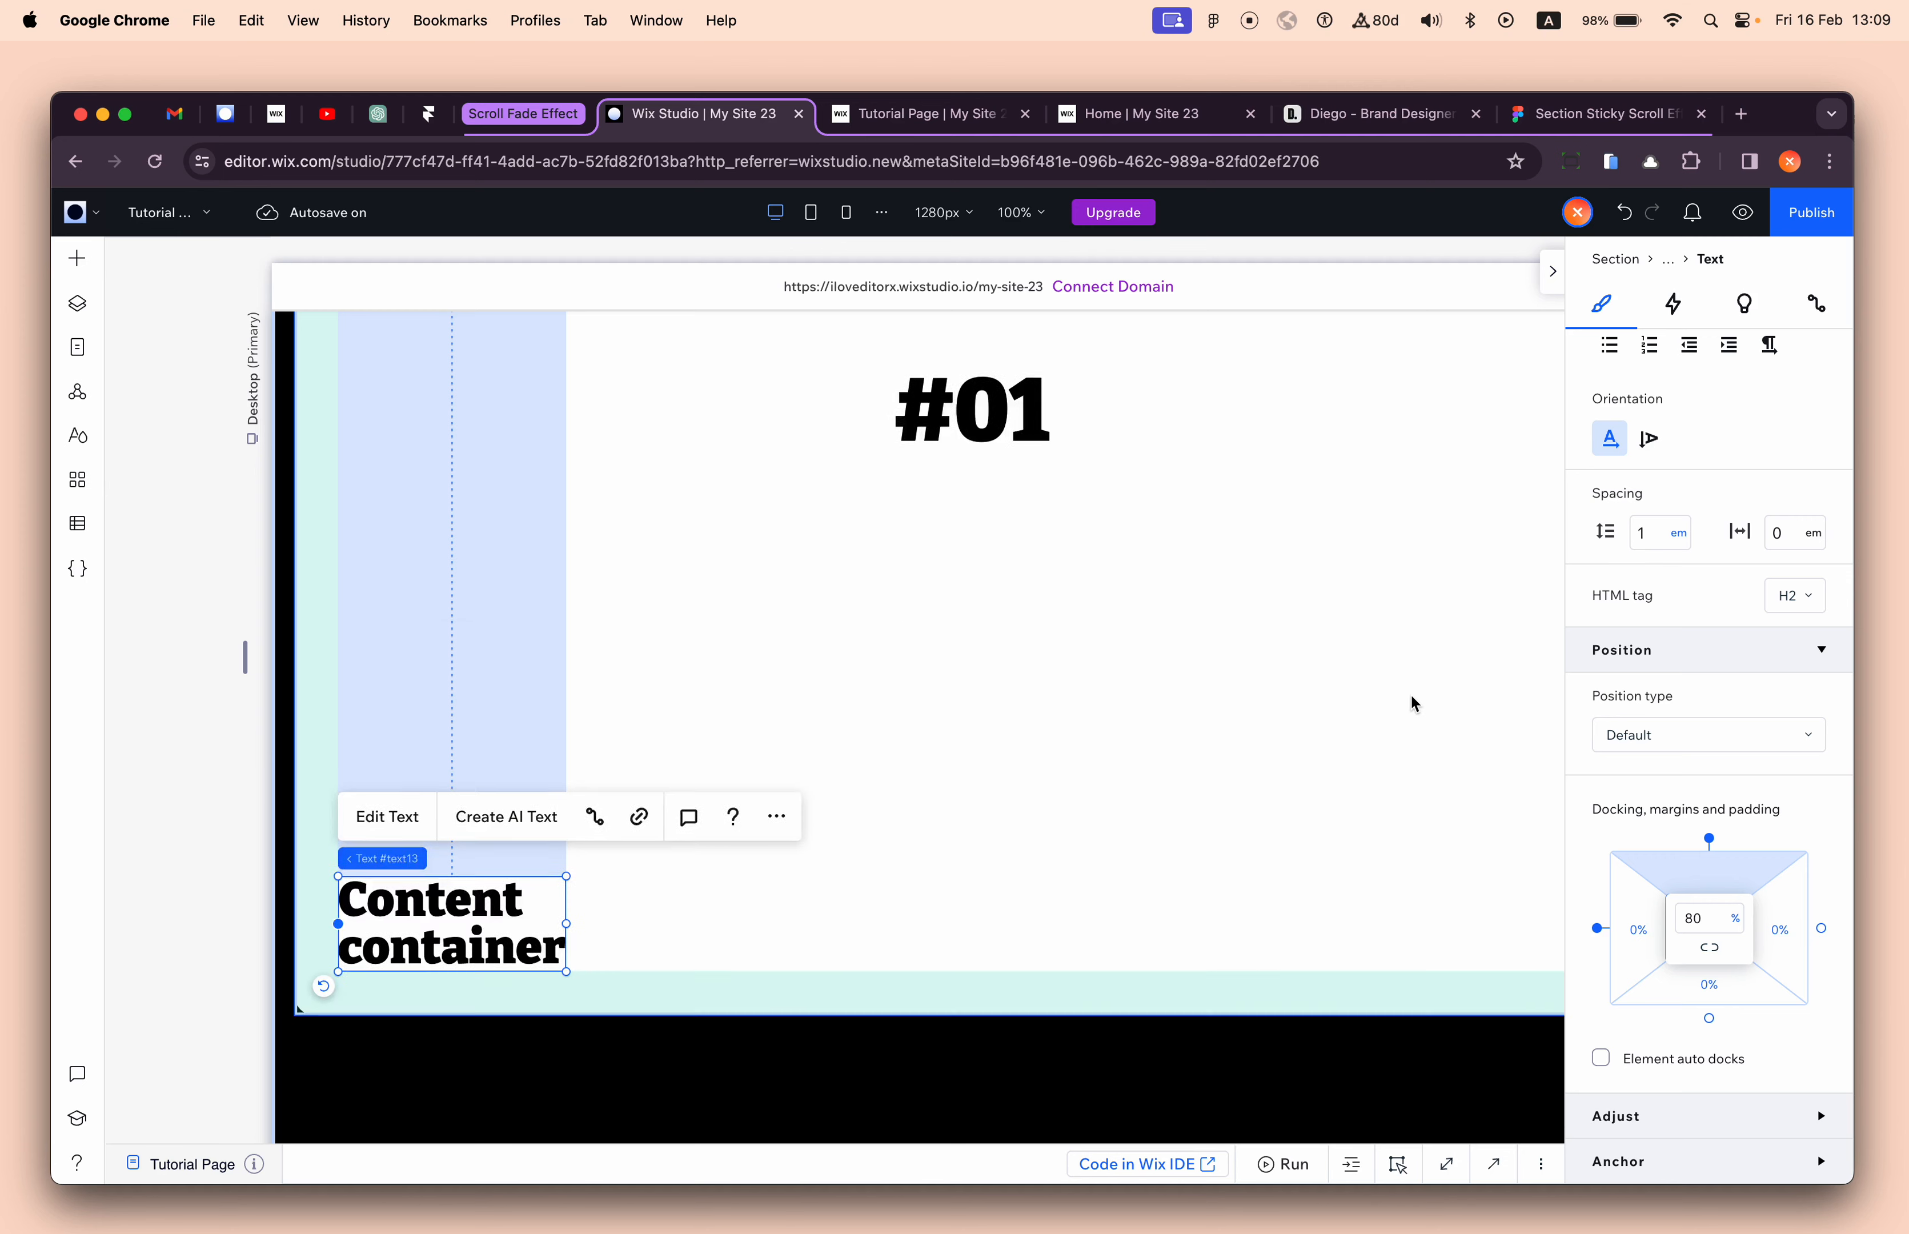
{"action": "scroll", "coordinate": [1412, 696], "scroll_direction": "up", "scroll_amount": 15}
{"action": "scroll", "coordinate": [1413, 704], "scroll_direction": "right", "scroll_amount": 4}
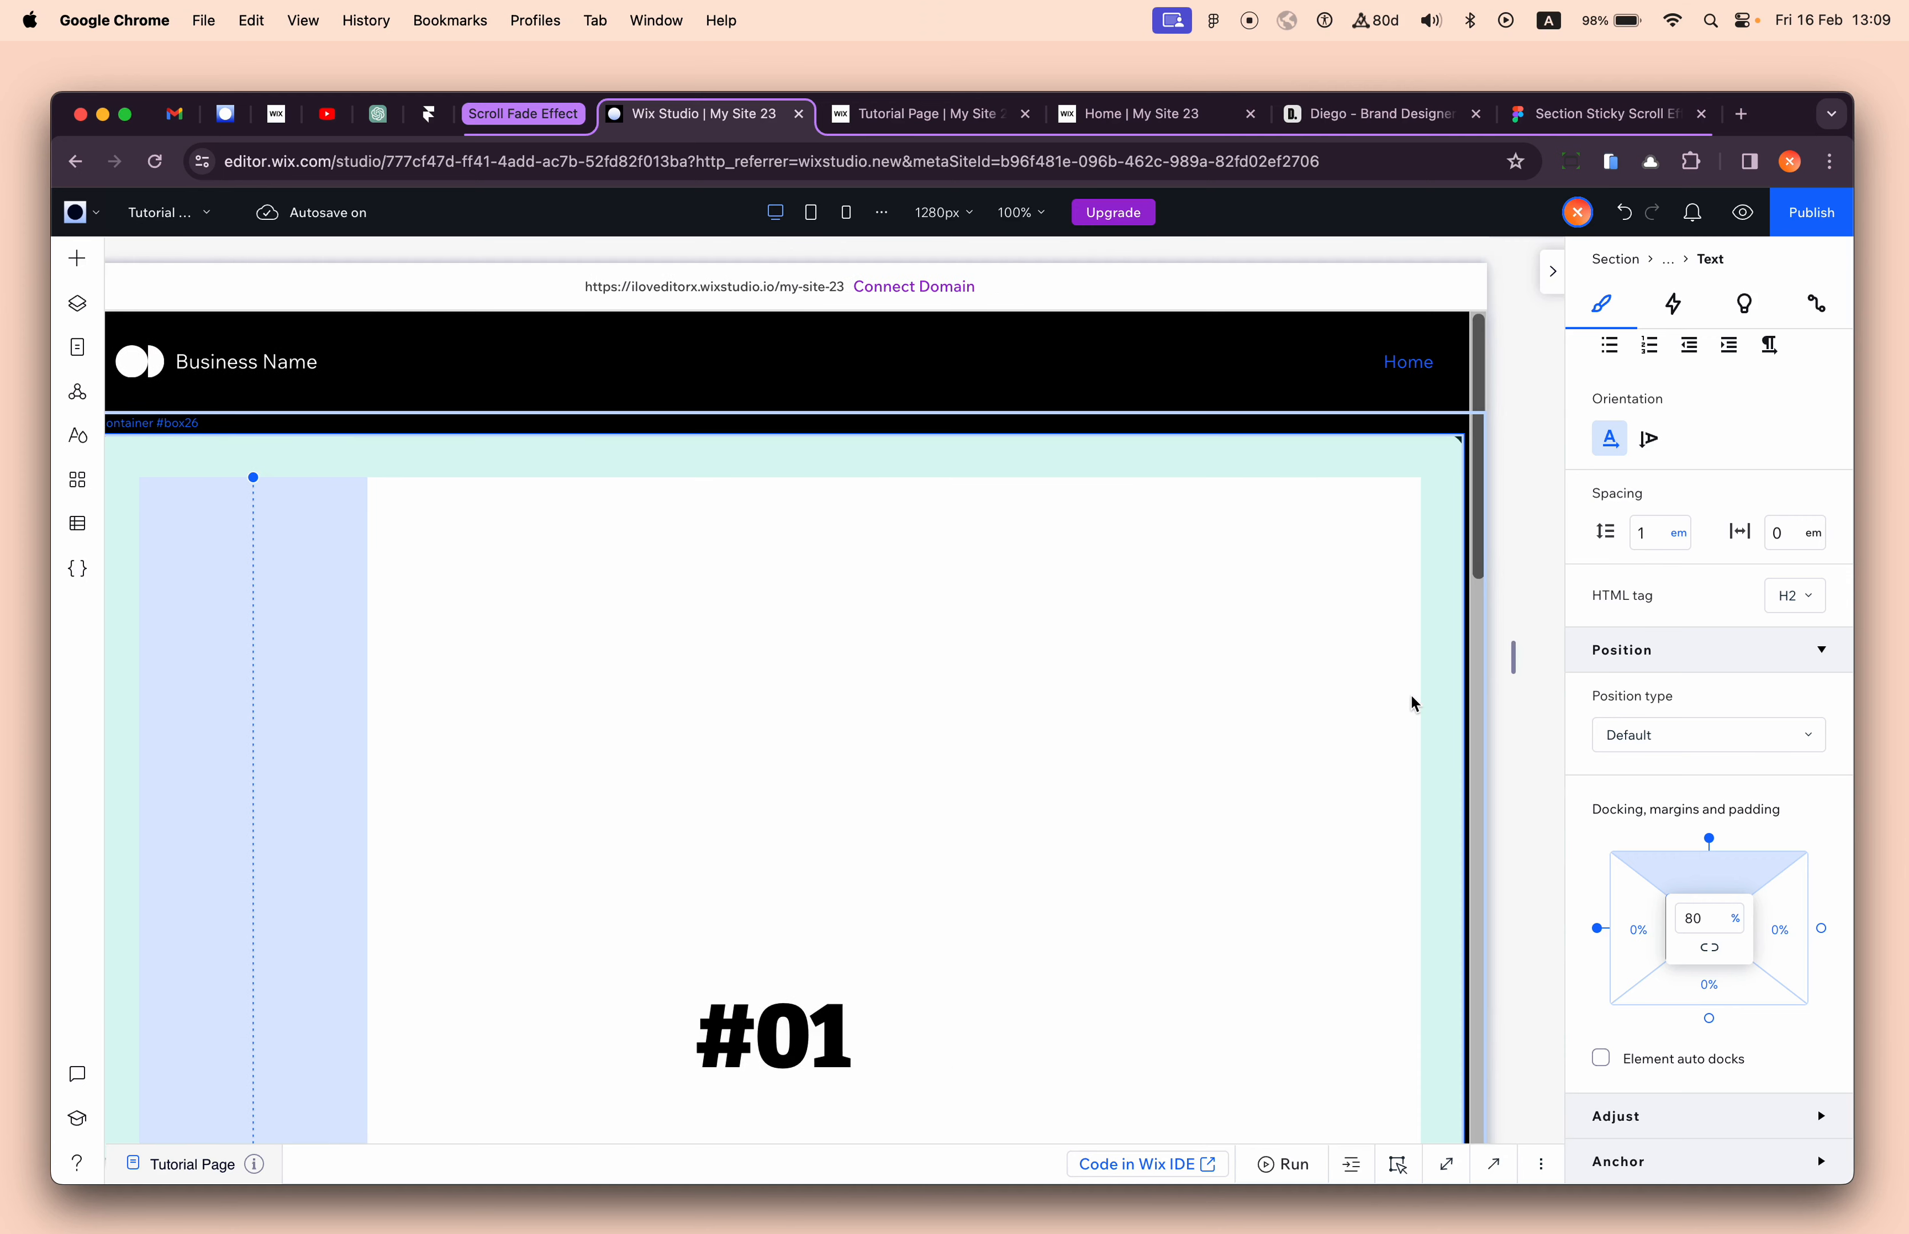
{"action": "scroll", "coordinate": [1180, 669], "scroll_direction": "left", "scroll_amount": 4}
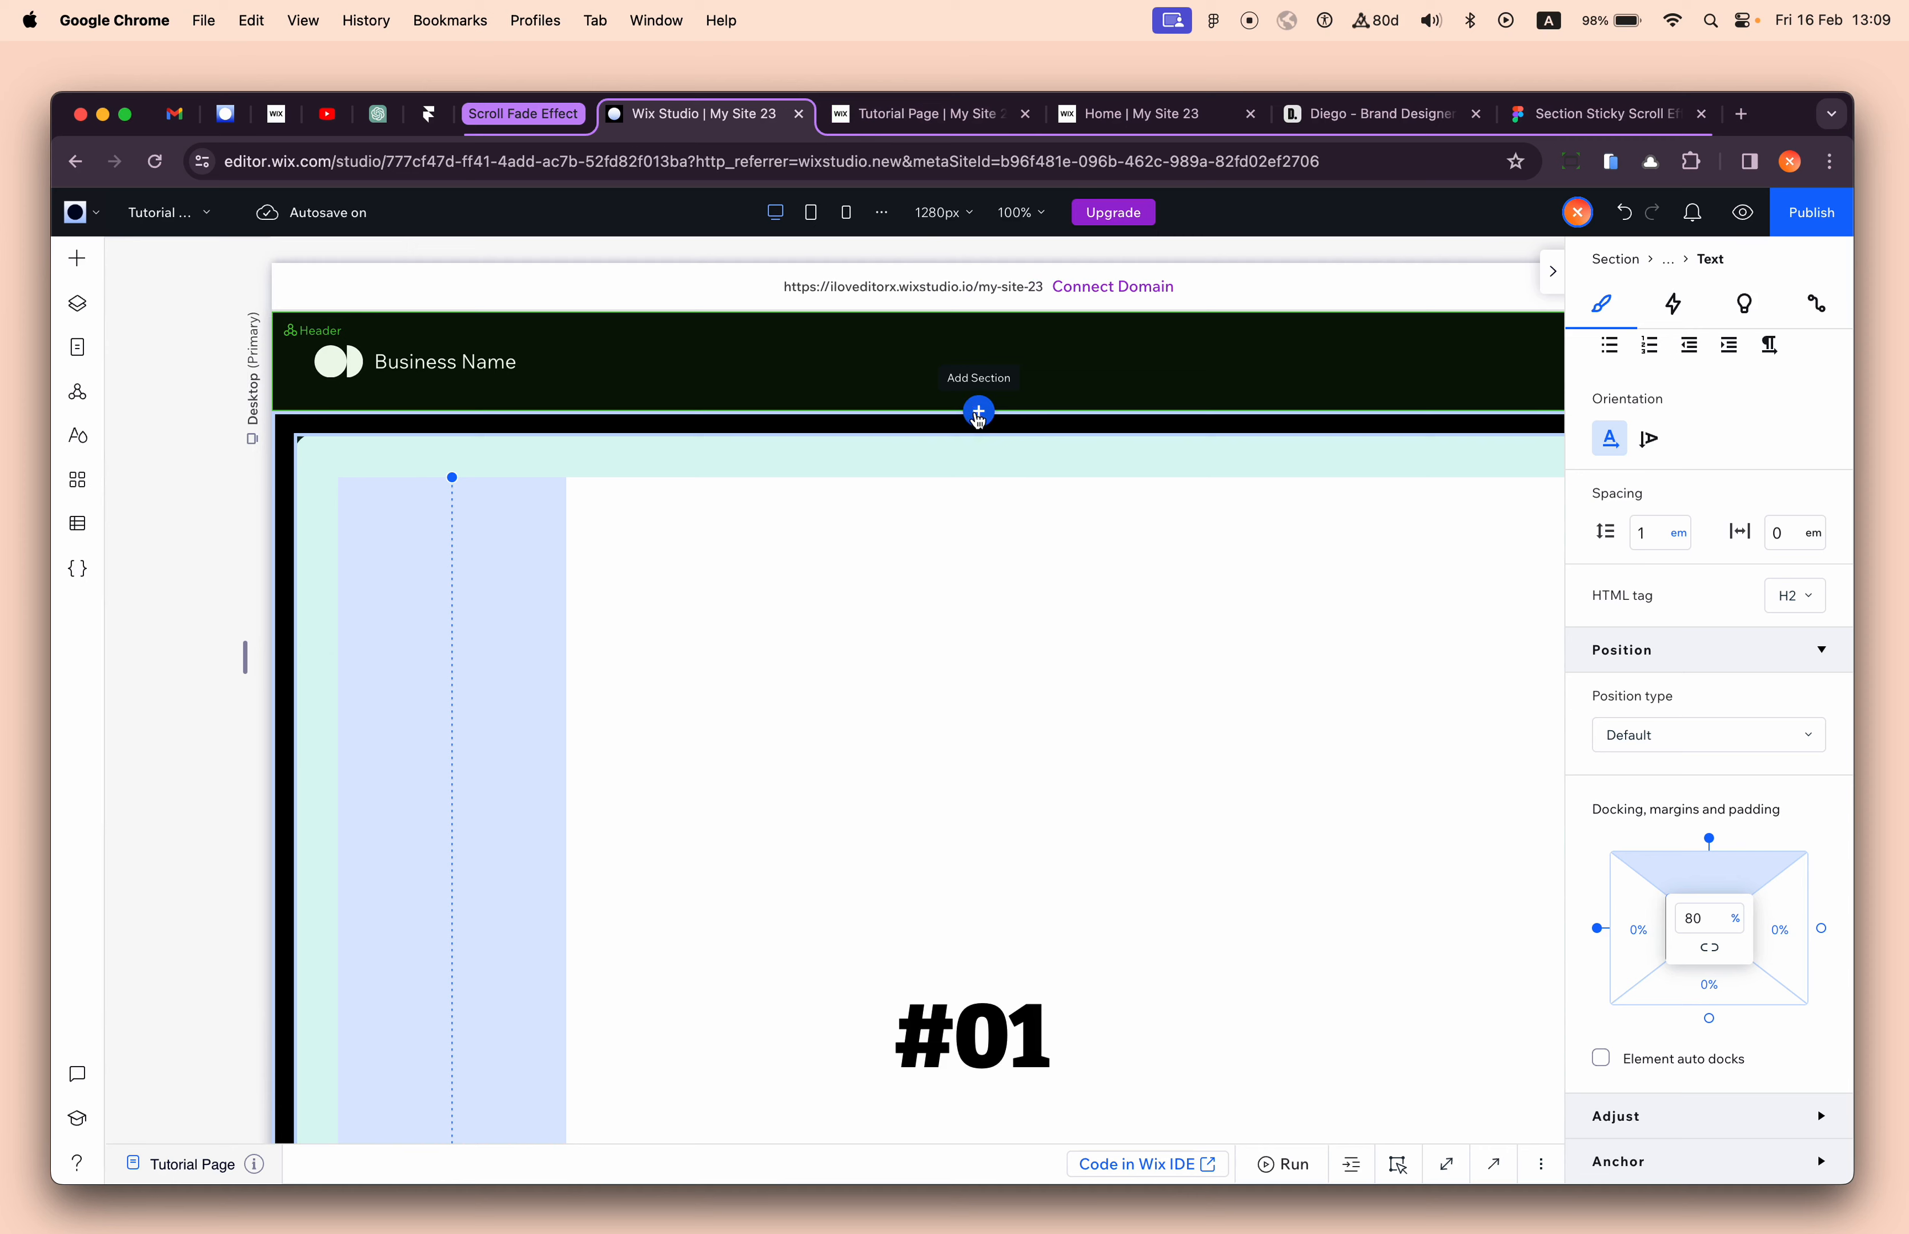
- Set the height of the #01 Shrink Layer container to 100 vh
{"action": "left_click", "coordinate": [930, 422]}
{"action": "scroll", "coordinate": [1679, 472], "scroll_direction": "up", "scroll_amount": 5}
{"action": "left_click", "coordinate": [1794, 473]}
{"action": "type", "text": "100v"}
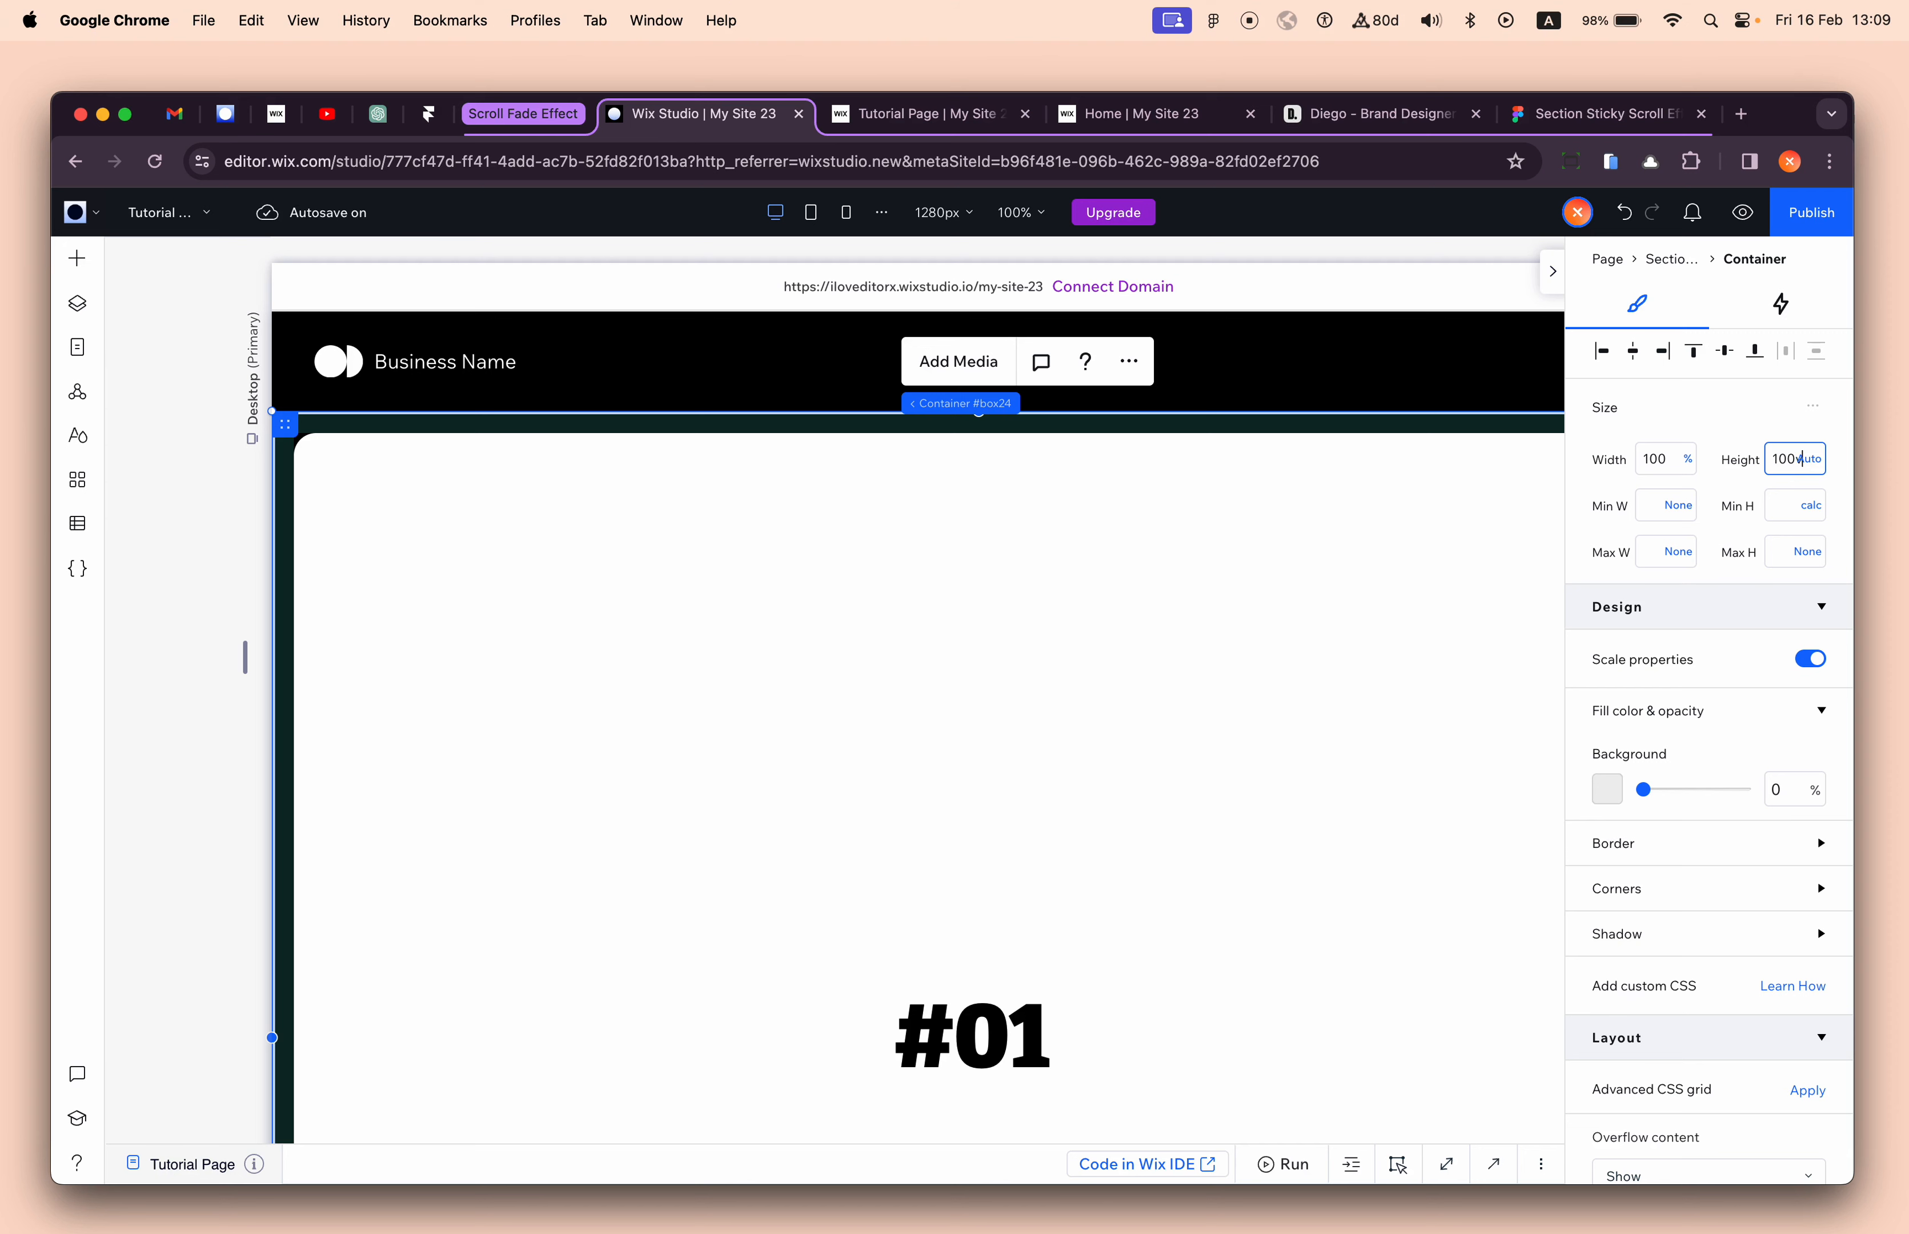
{"action": "type", "text": "h"}
{"action": "key", "text": "Return"}
{"action": "scroll", "coordinate": [1204, 830], "scroll_direction": "down", "scroll_amount": 10}
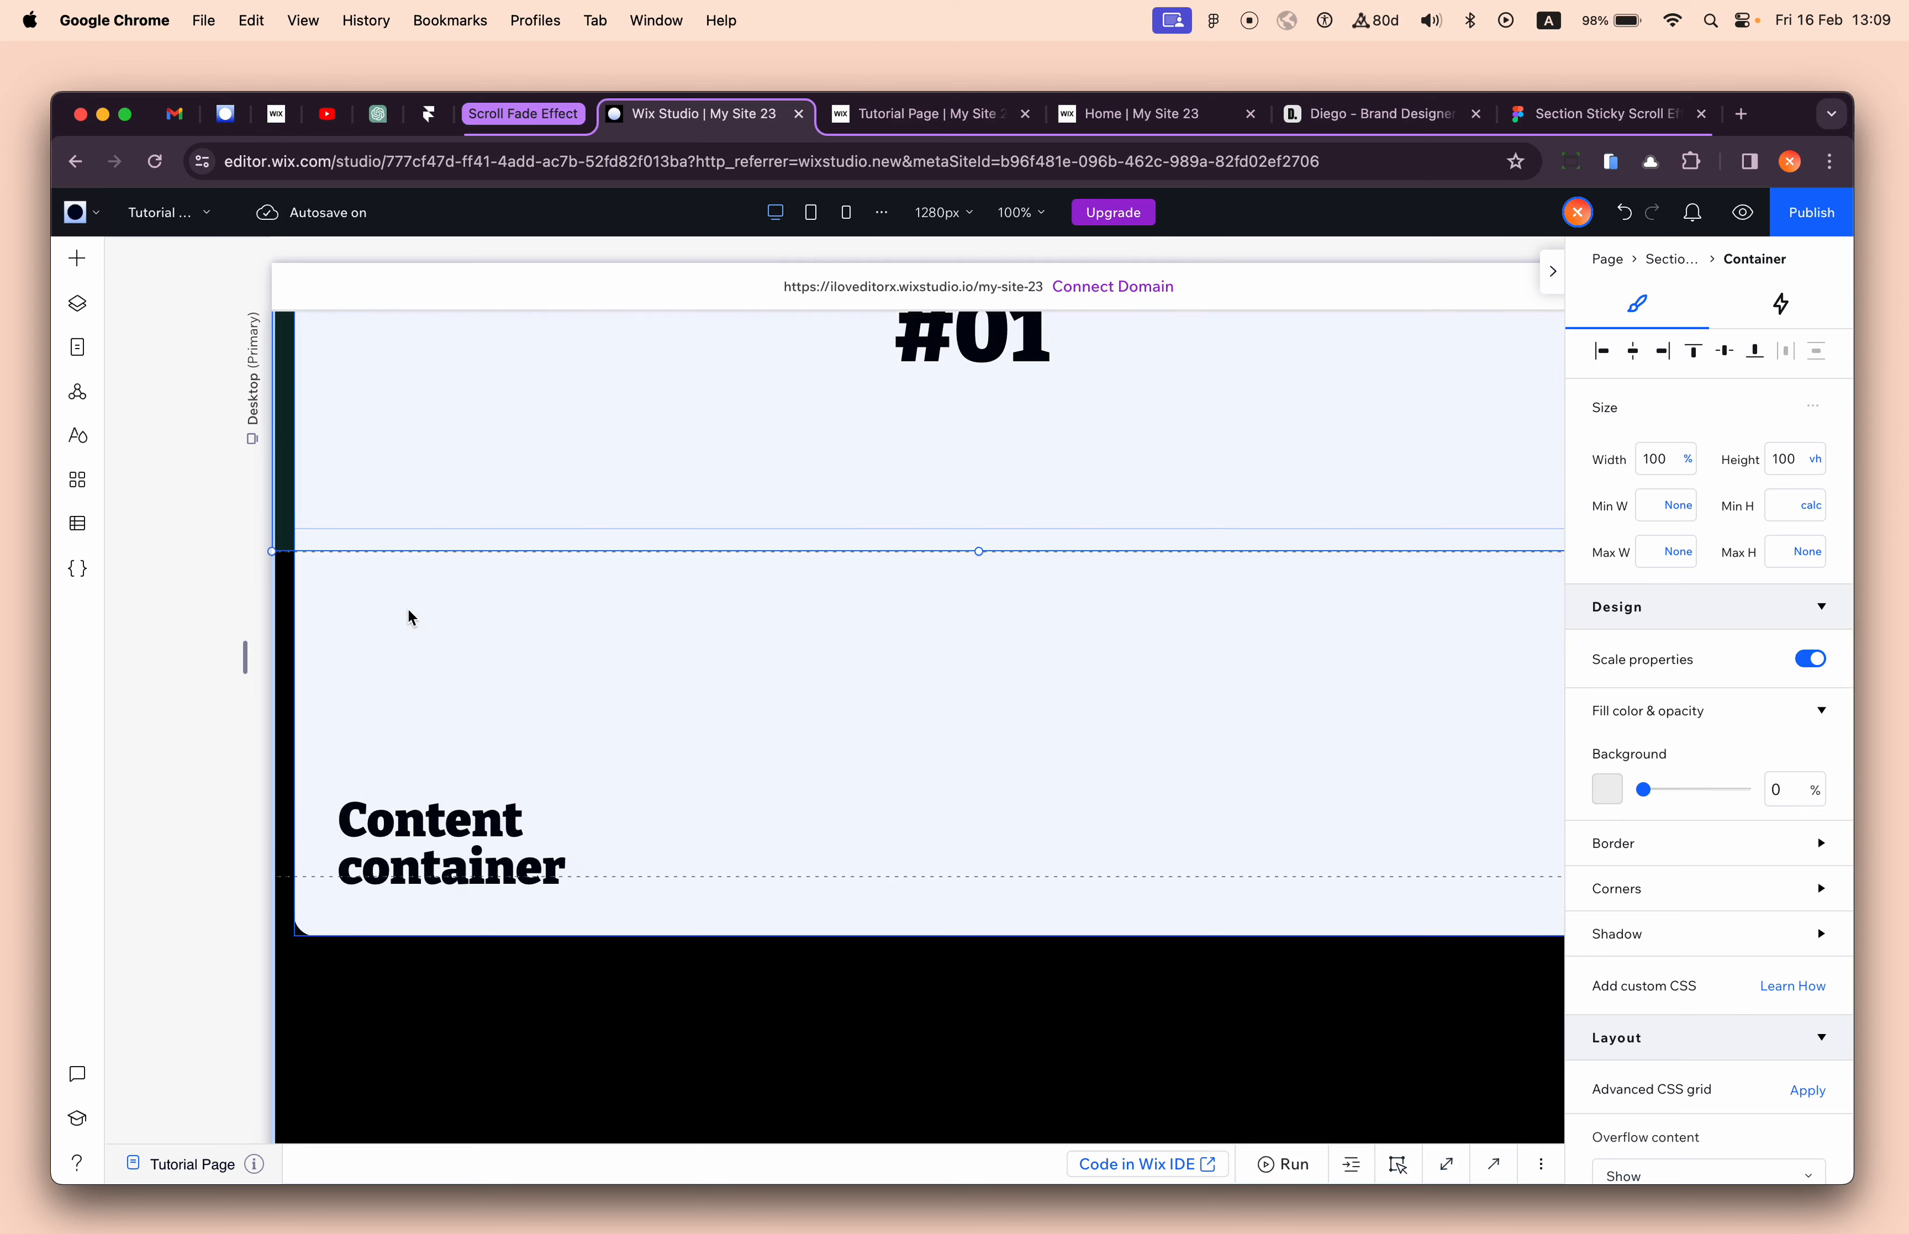
{"action": "scroll", "coordinate": [417, 607], "scroll_direction": "up", "scroll_amount": 5}
{"action": "scroll", "coordinate": [421, 617], "scroll_direction": "down", "scroll_amount": 4}
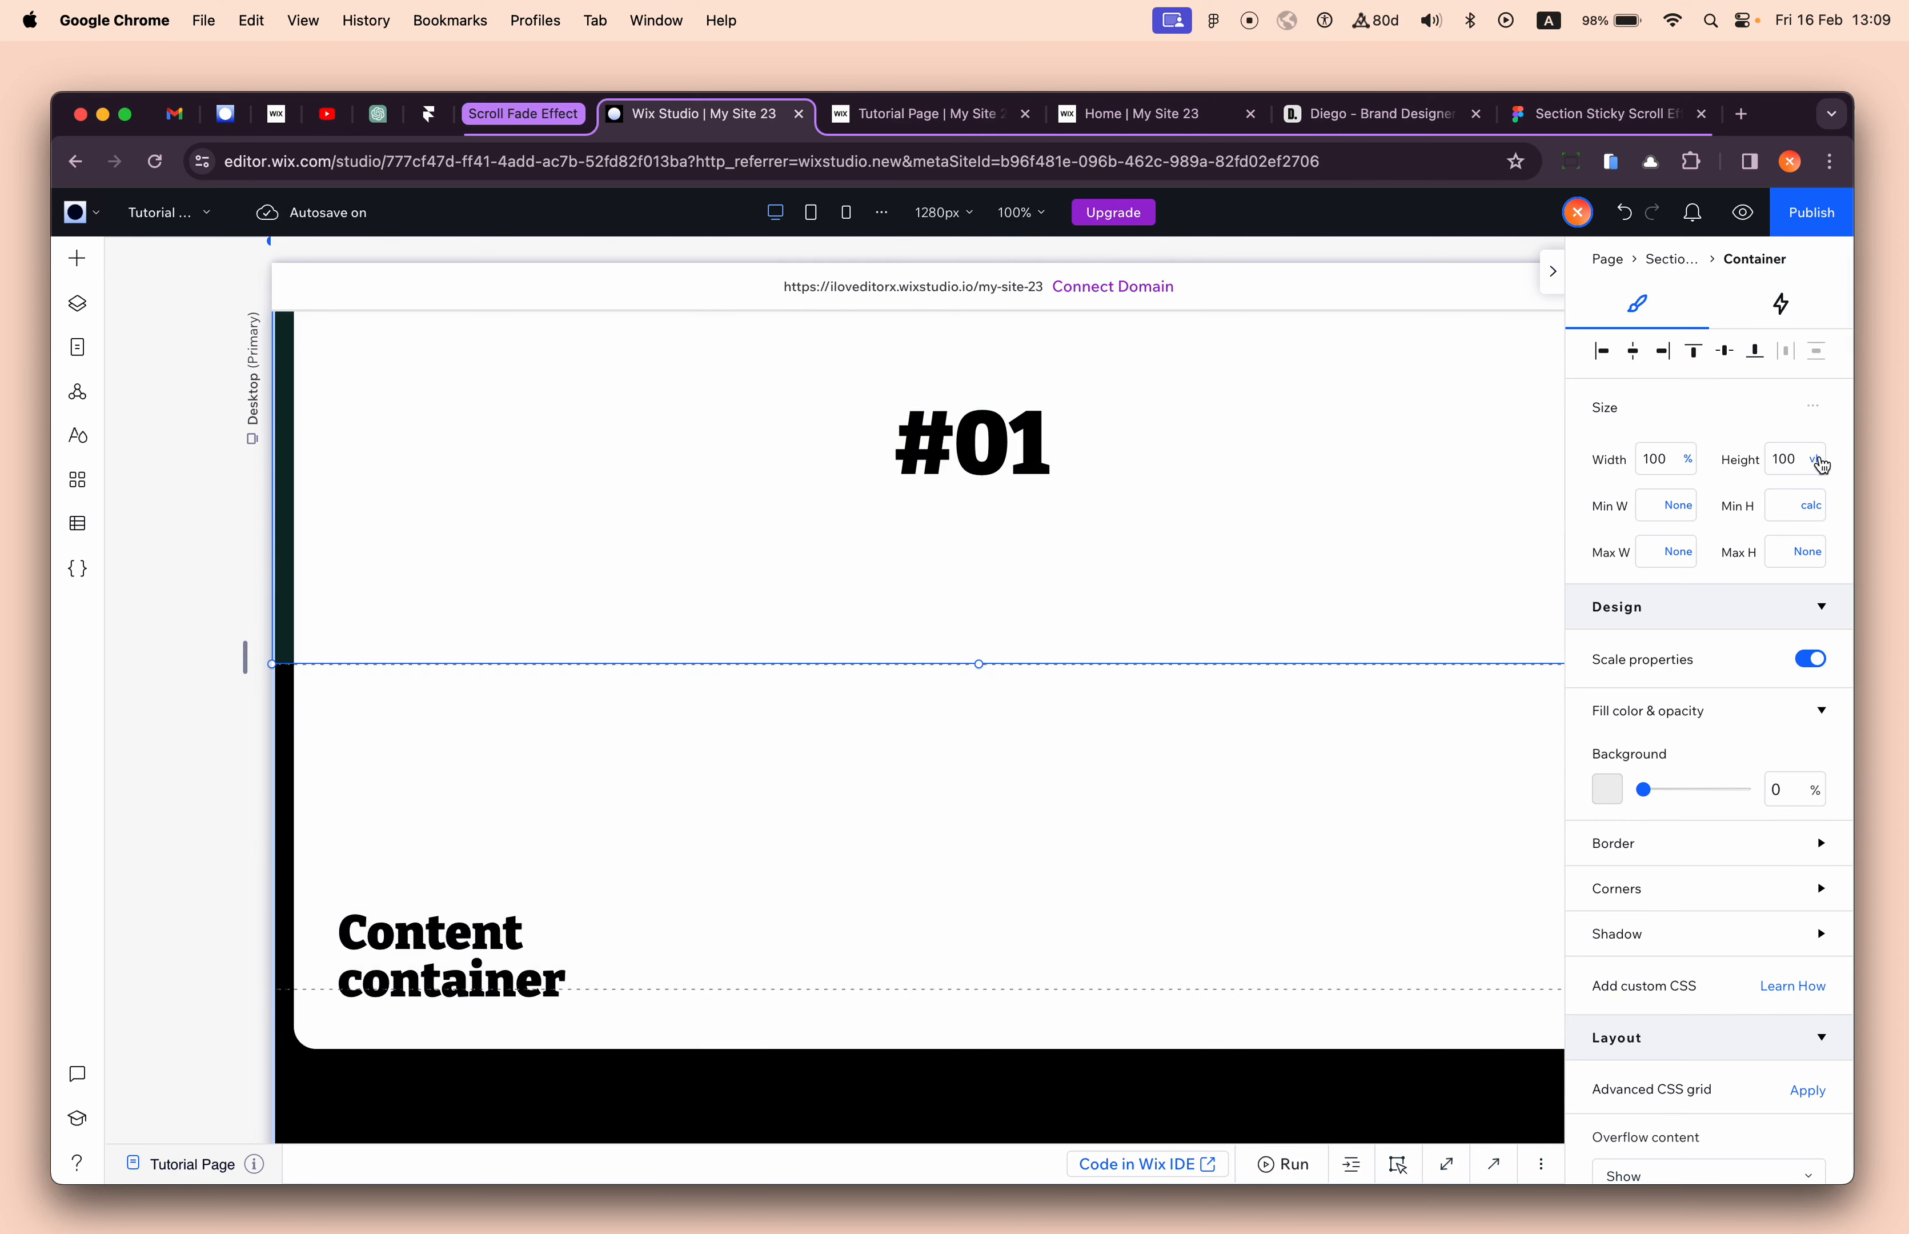
- Set the #01 Shrink Layer's height to Auto and check the position of the Content container text
{"action": "left_click", "coordinate": [1816, 458]}
{"action": "left_click", "coordinate": [1789, 552]}
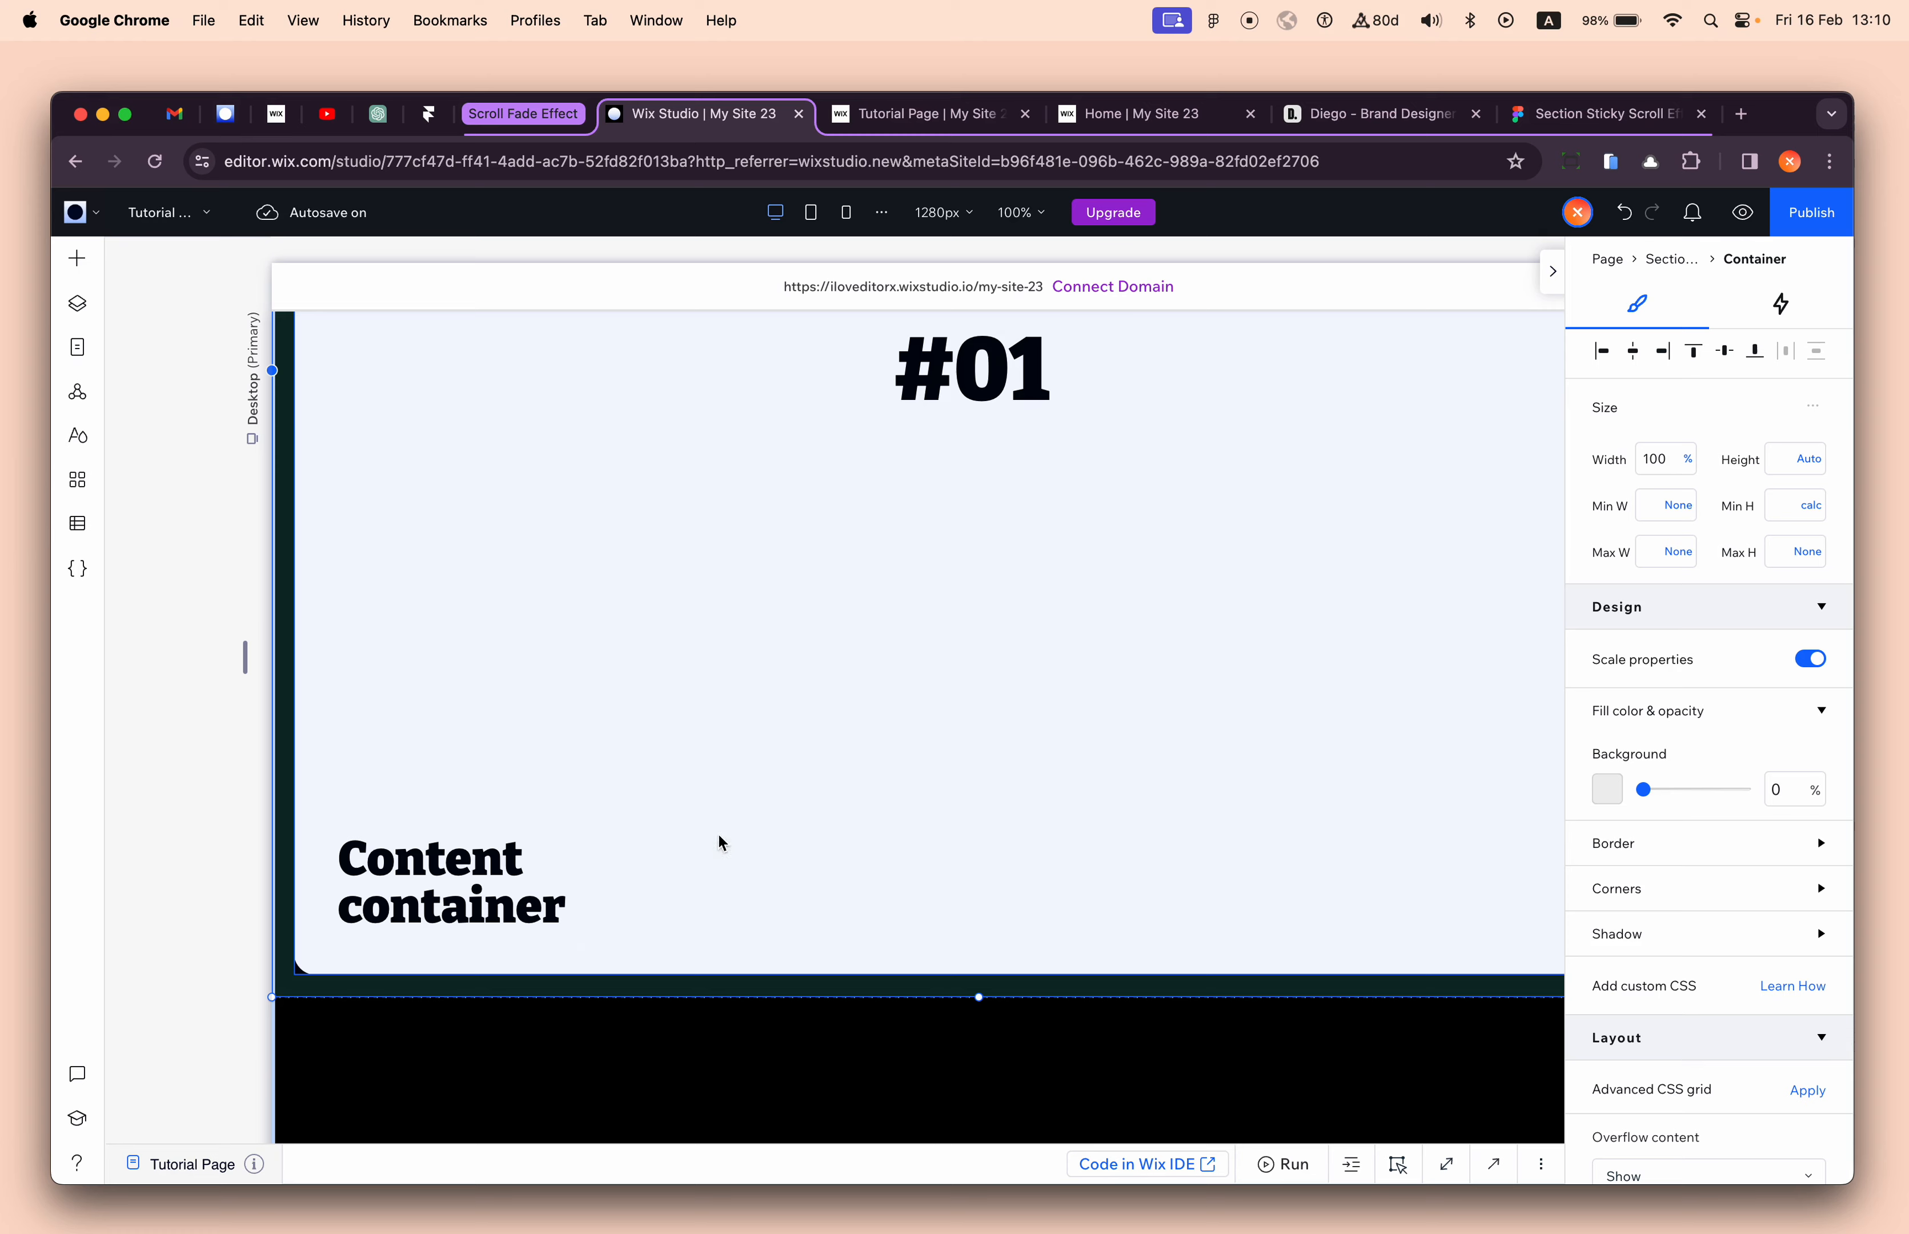
{"action": "scroll", "coordinate": [743, 810], "scroll_direction": "up", "scroll_amount": 1}
{"action": "scroll", "coordinate": [741, 810], "scroll_direction": "up", "scroll_amount": 5}
{"action": "scroll", "coordinate": [741, 810], "scroll_direction": "down", "scroll_amount": 7}
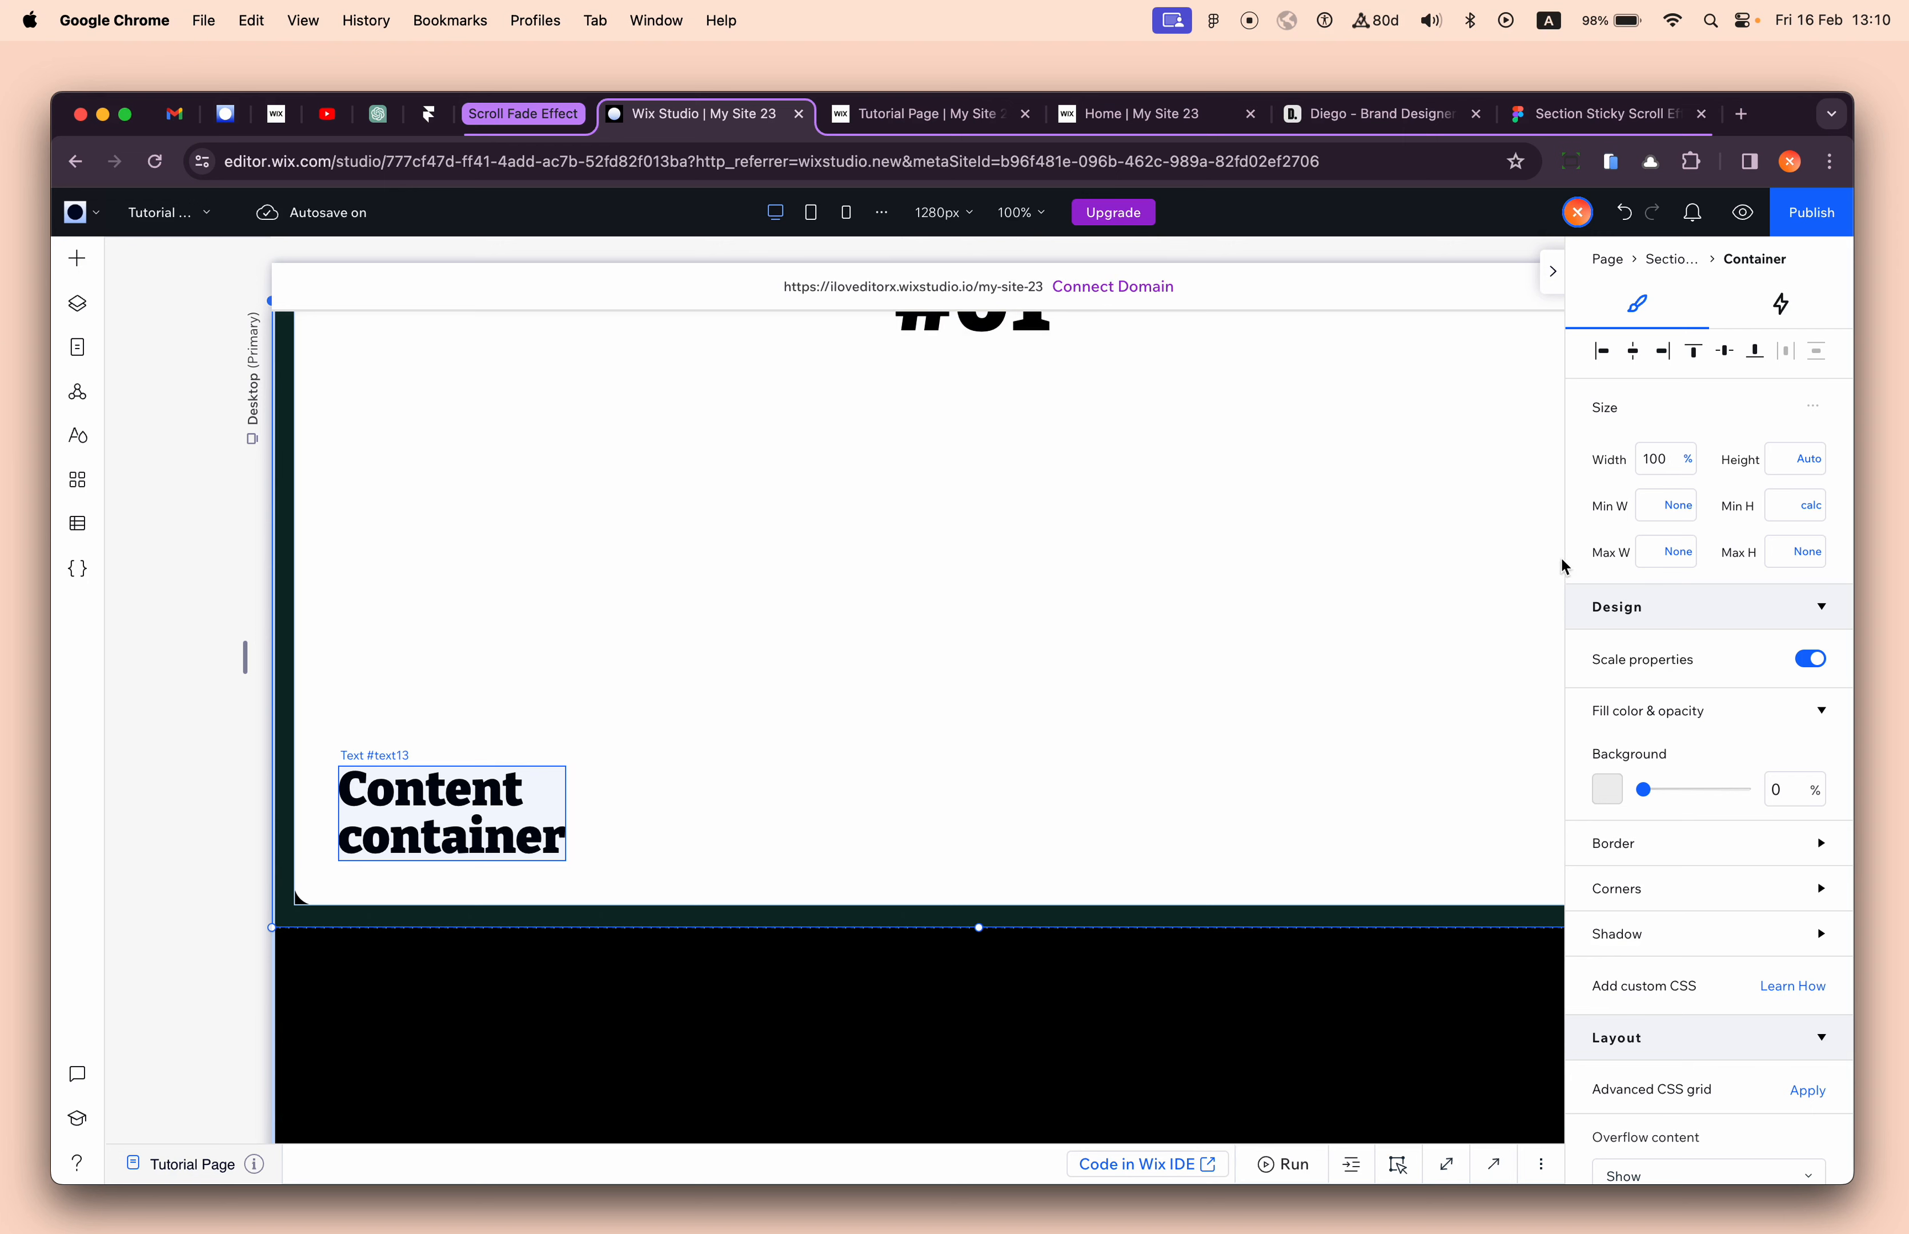
{"action": "scroll", "coordinate": [929, 746], "scroll_direction": "up", "scroll_amount": 1}
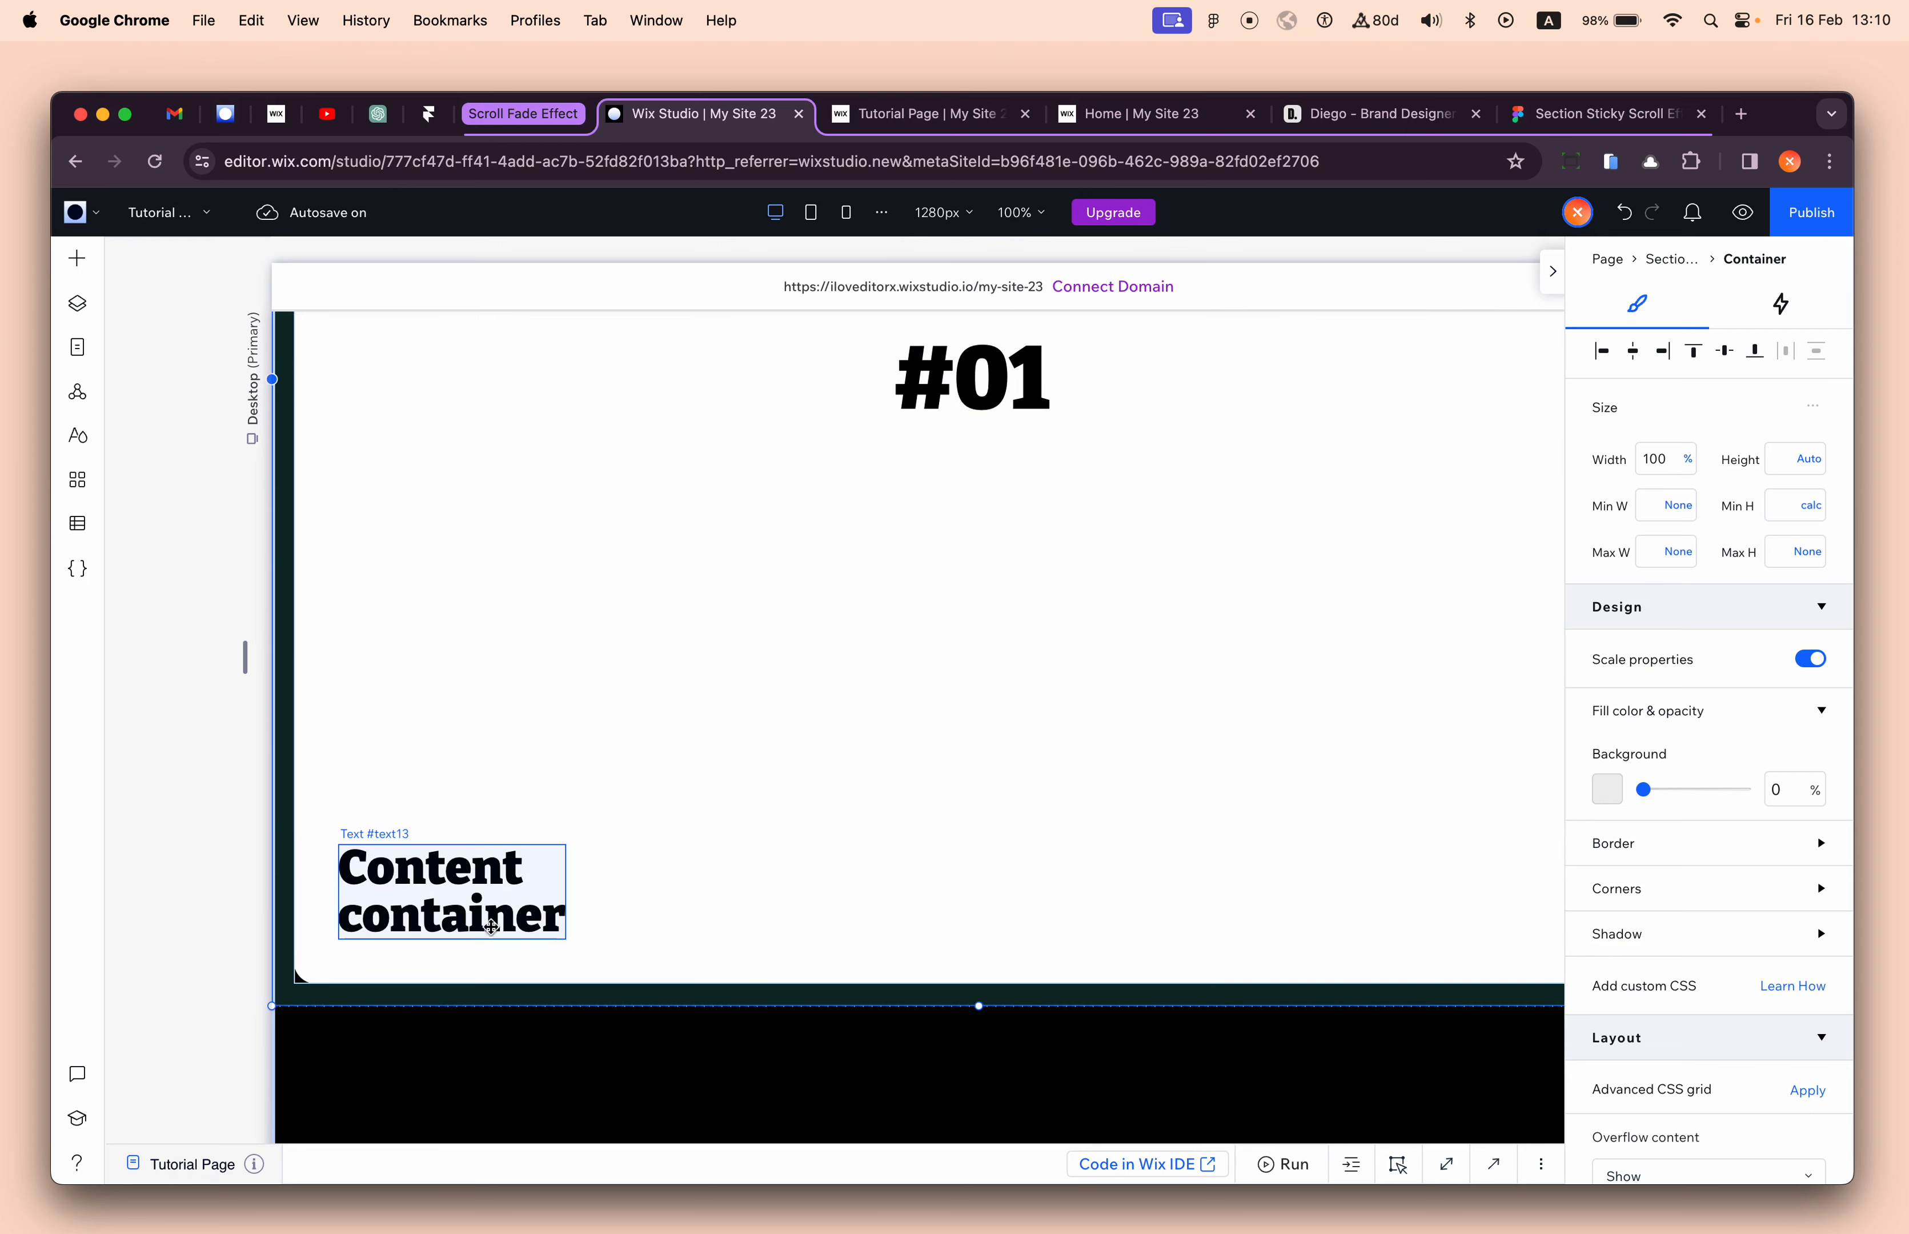
{"action": "scroll", "coordinate": [503, 906], "scroll_direction": "up", "scroll_amount": 7}
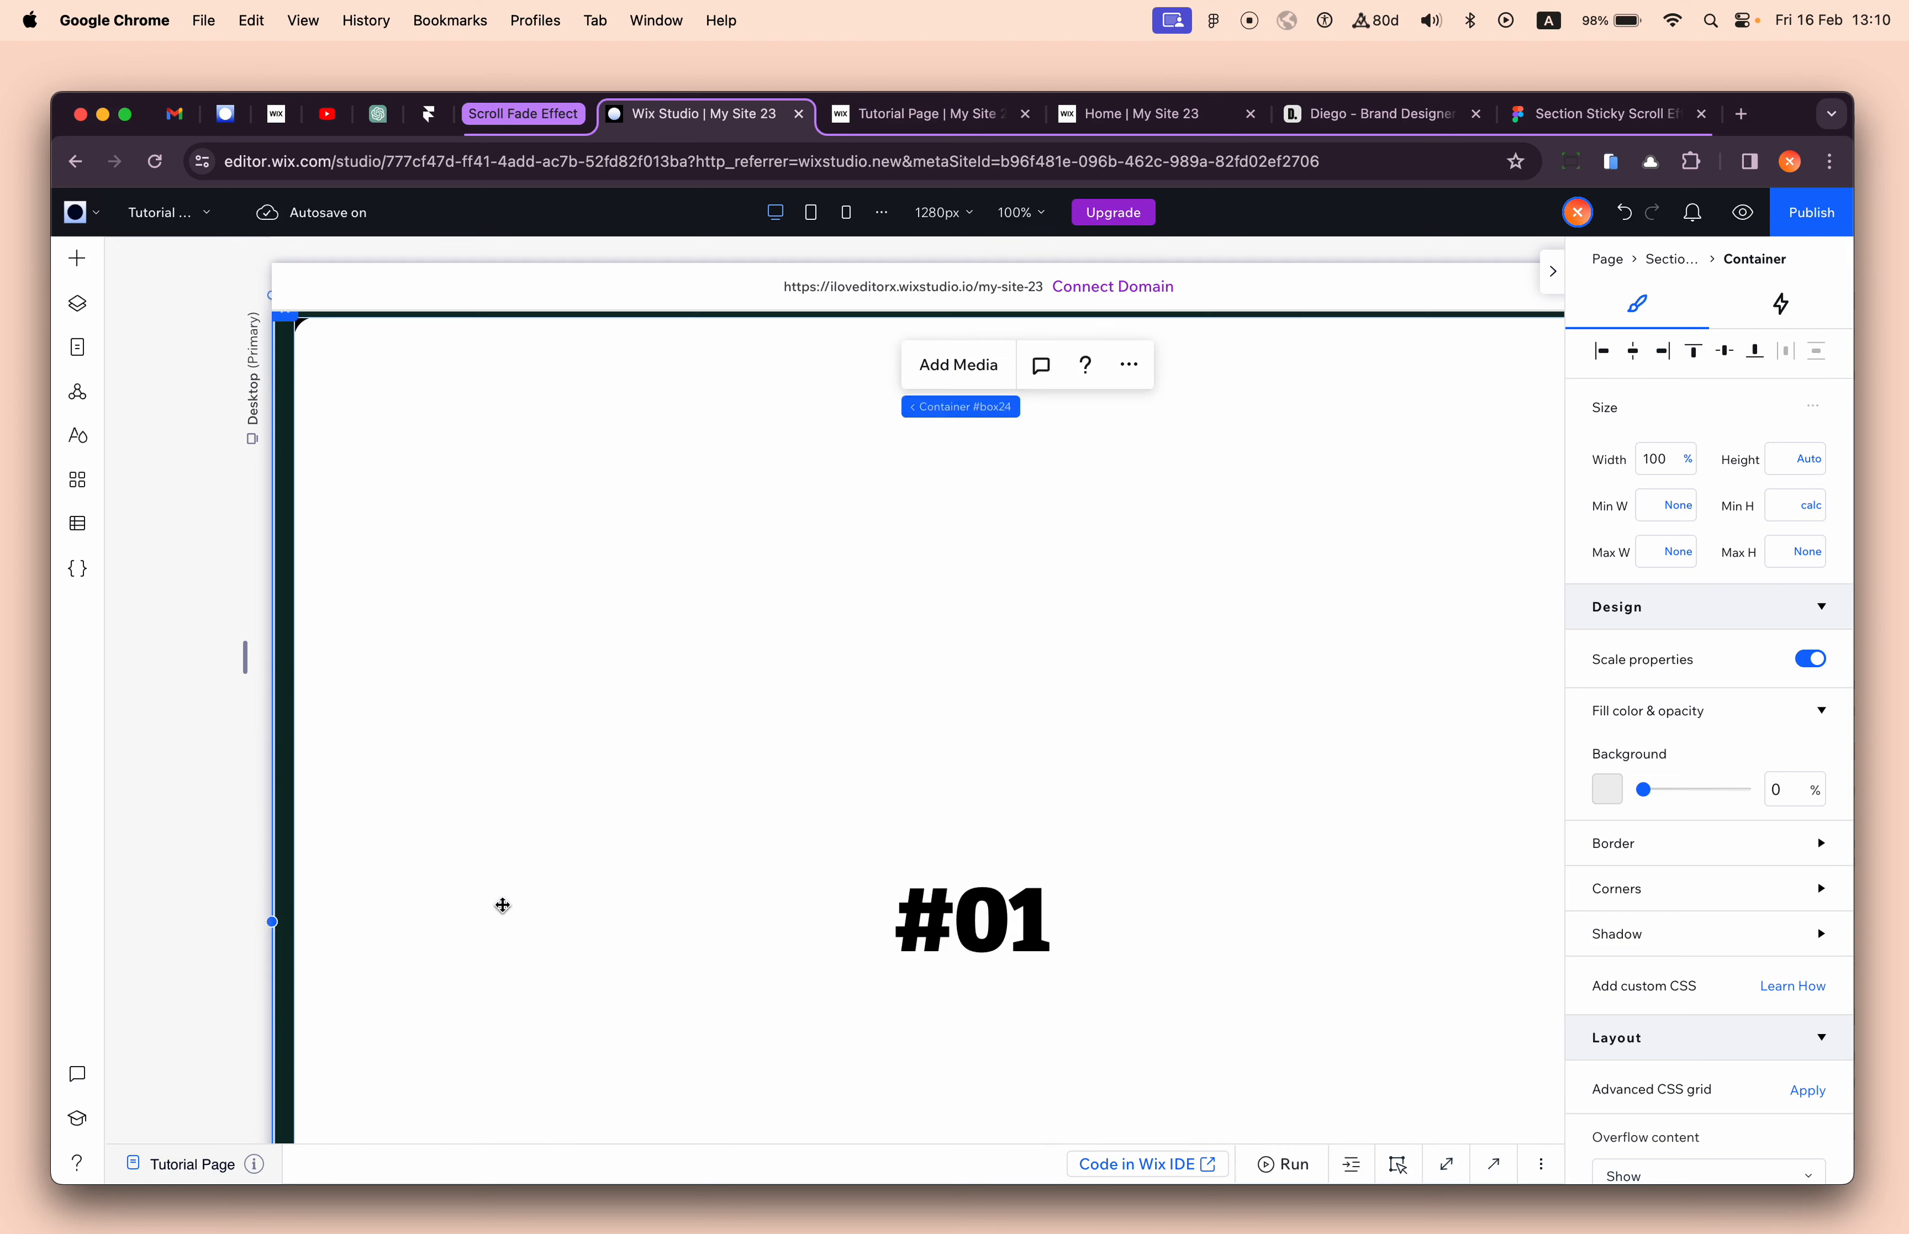
{"action": "scroll", "coordinate": [501, 907], "scroll_direction": "down", "scroll_amount": 6}
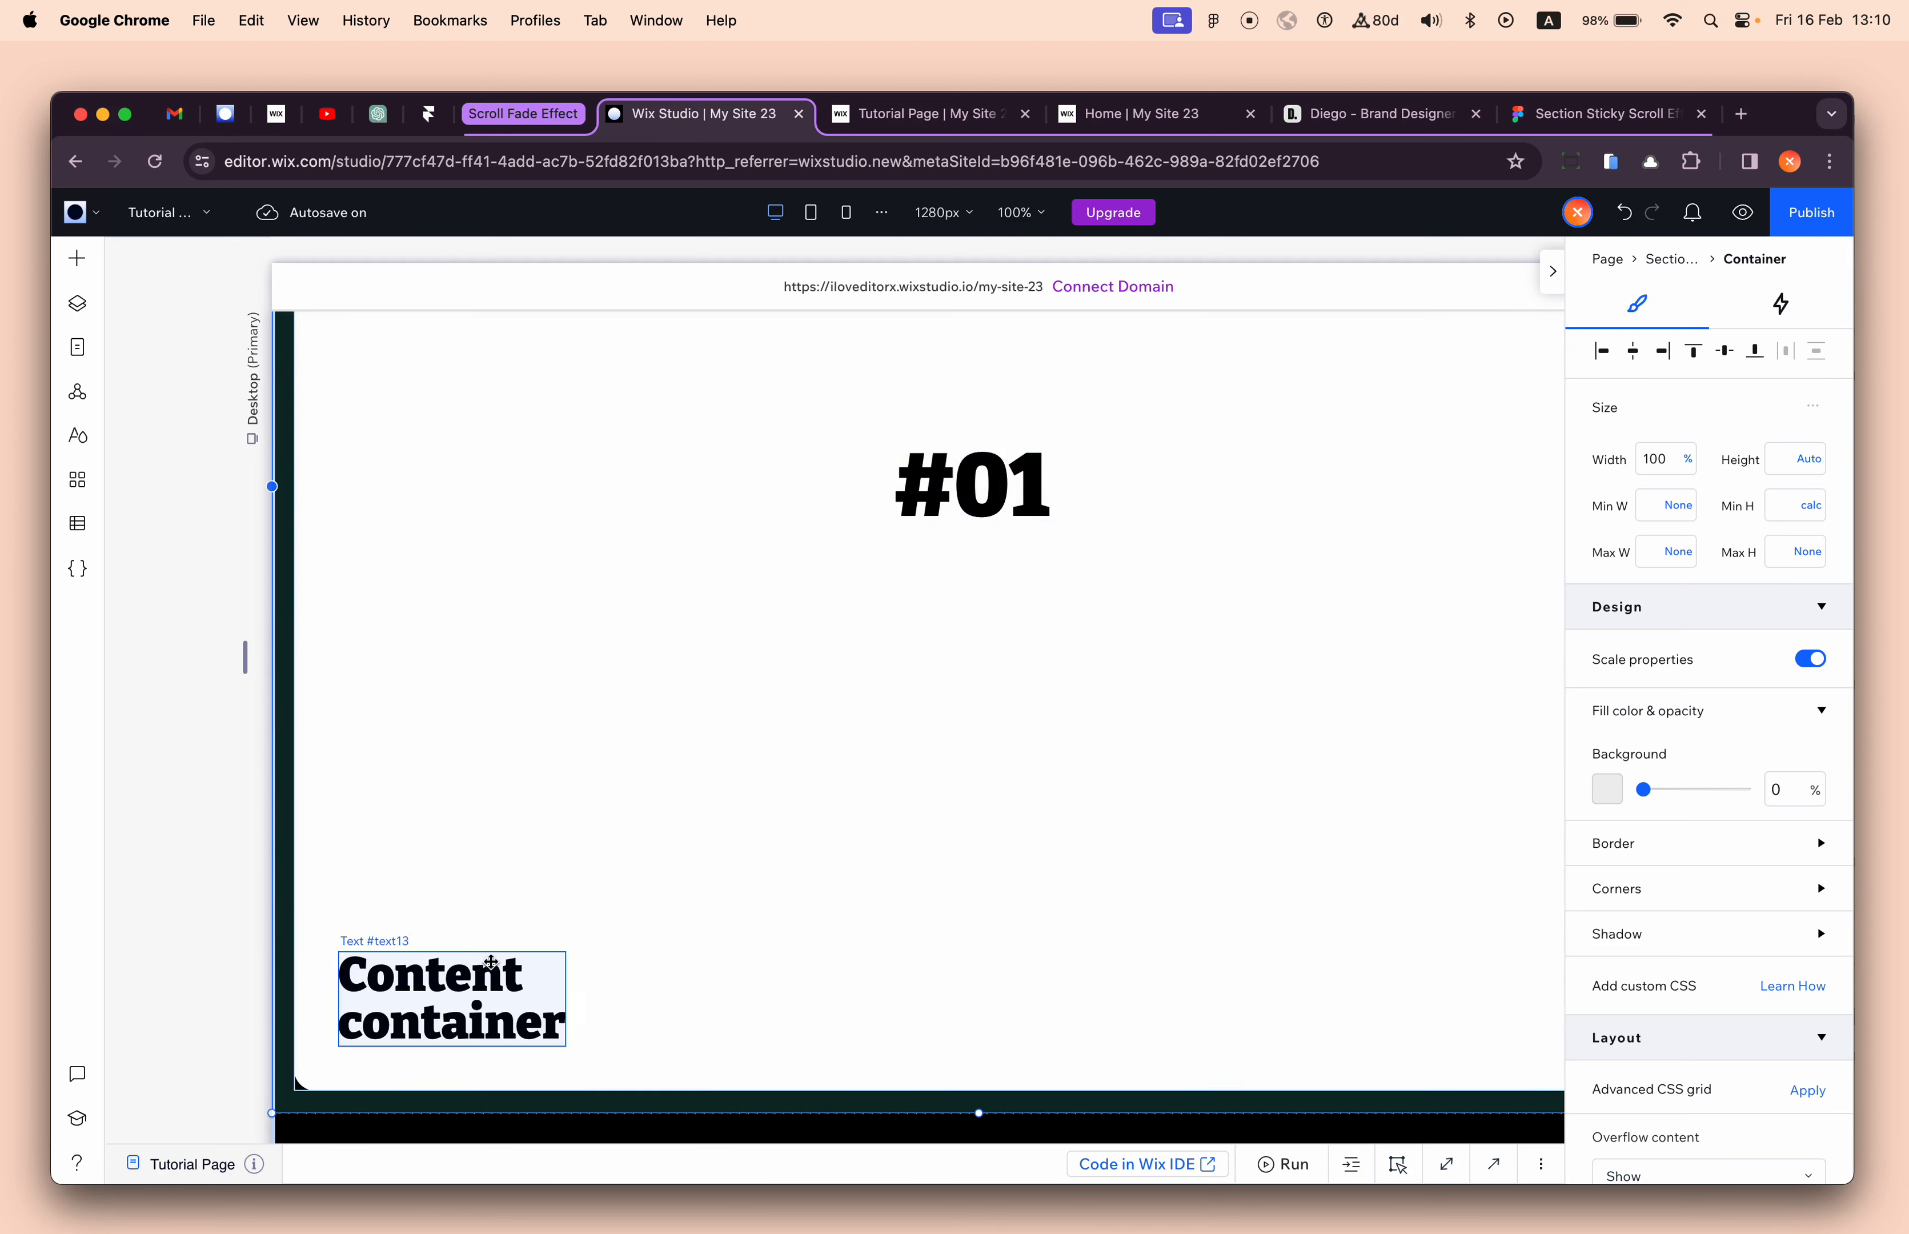
- Undo the recent height, top docking and margin changes until the Content container text is docked to the bottom with 0% margins
{"action": "left_click", "coordinate": [1625, 215]}
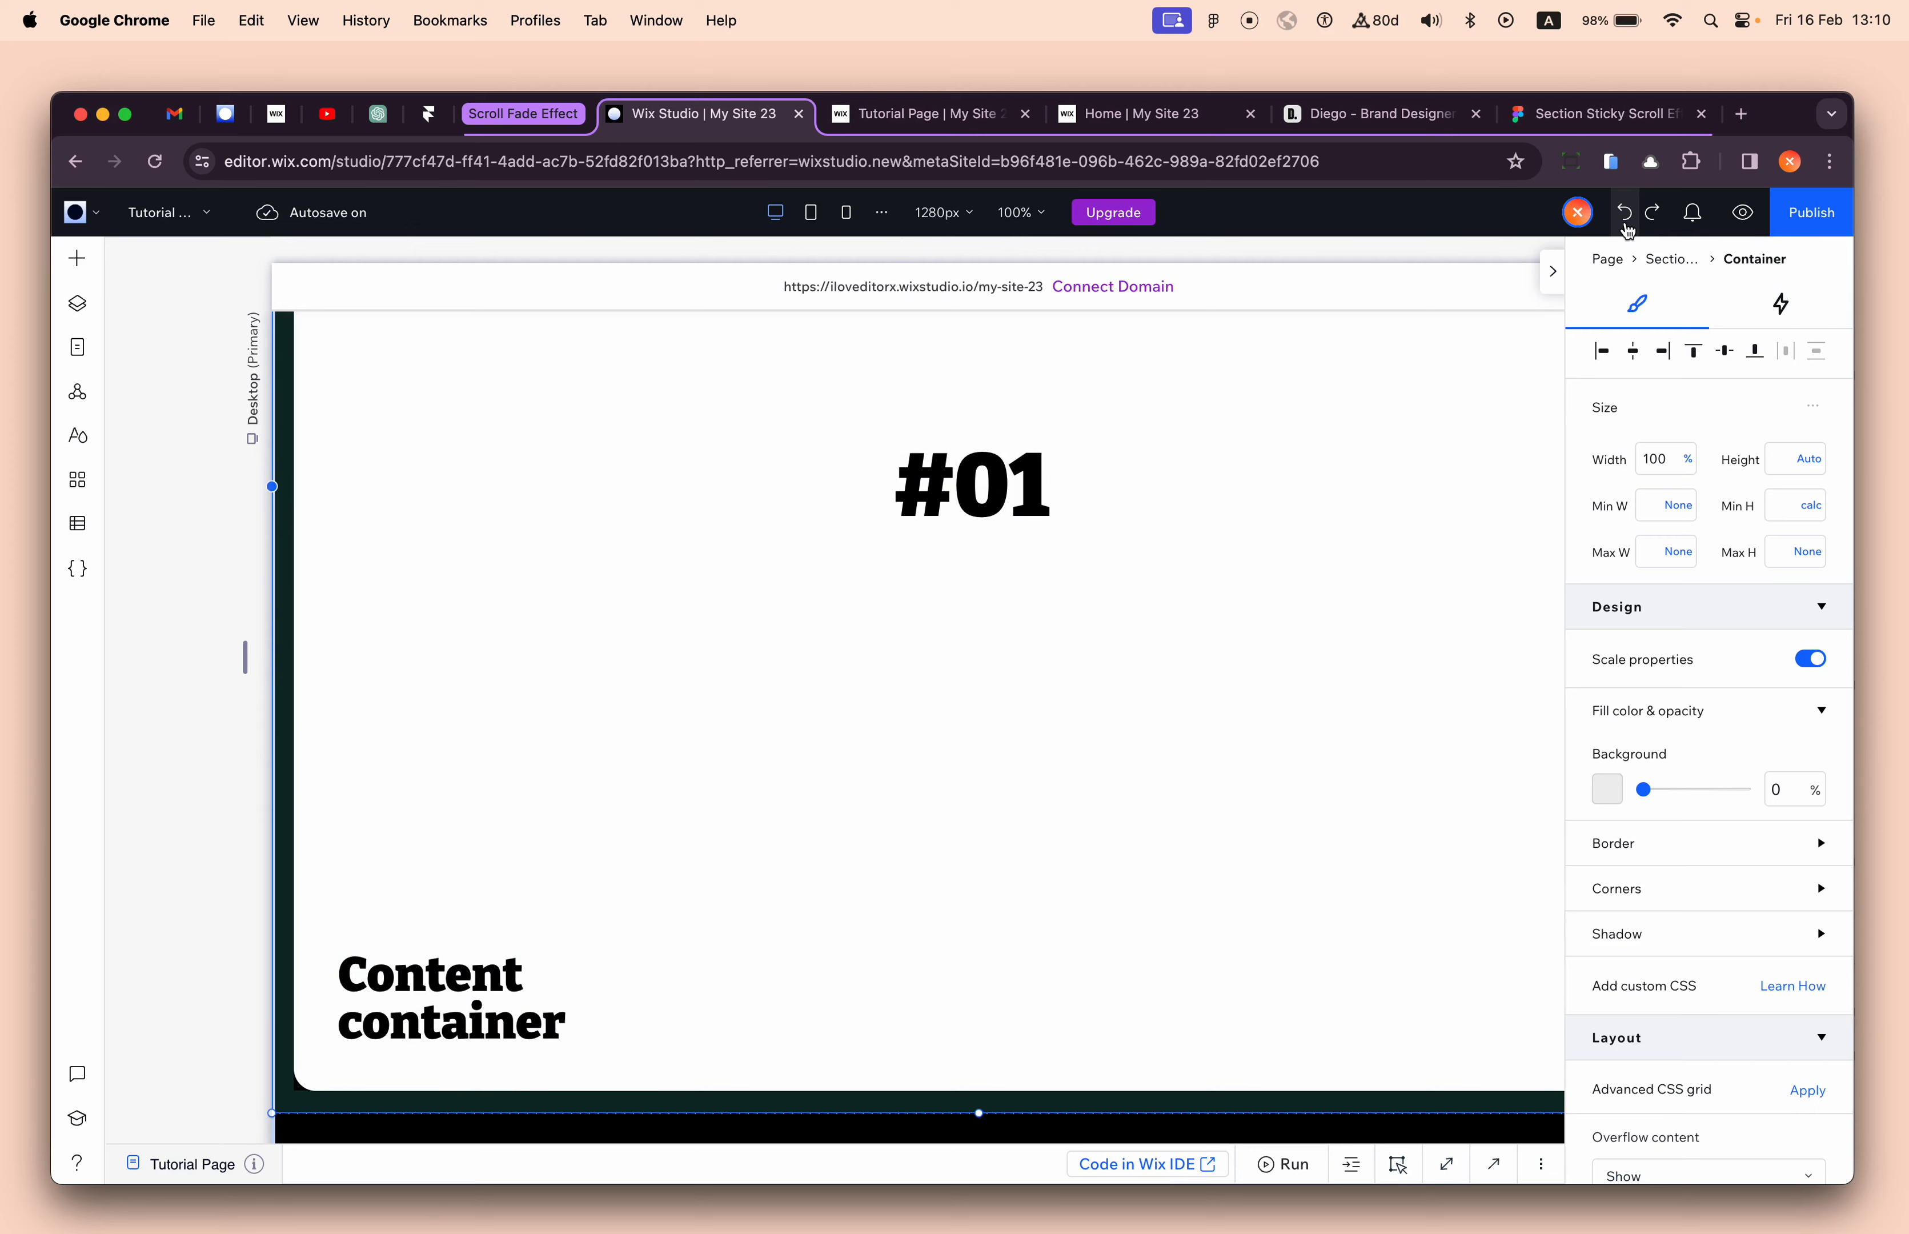
{"action": "left_click", "coordinate": [1625, 215]}
{"action": "left_click", "coordinate": [538, 534]}
{"action": "scroll", "coordinate": [1777, 798], "scroll_direction": "down", "scroll_amount": 10}
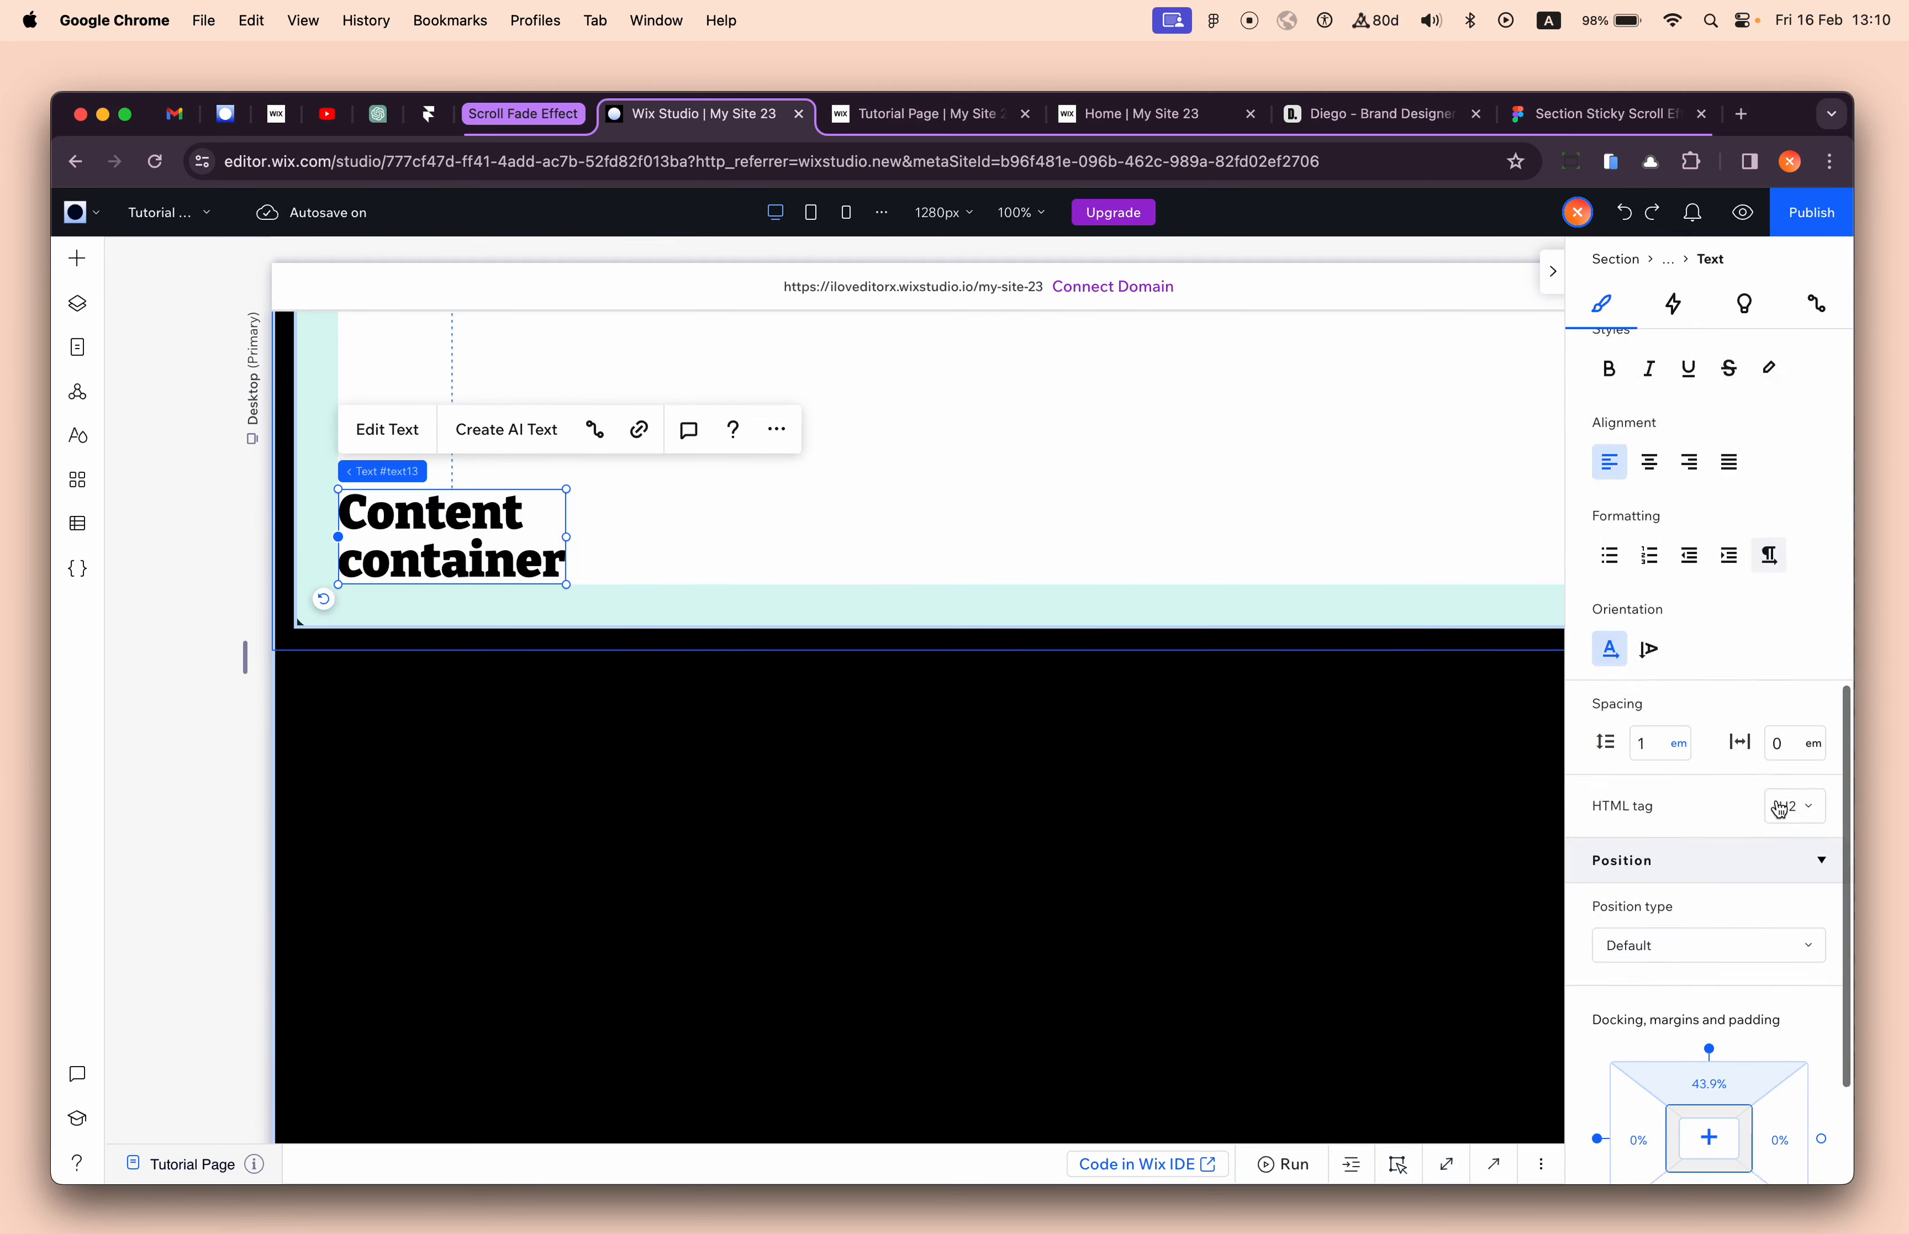
{"action": "left_click", "coordinate": [1626, 216]}
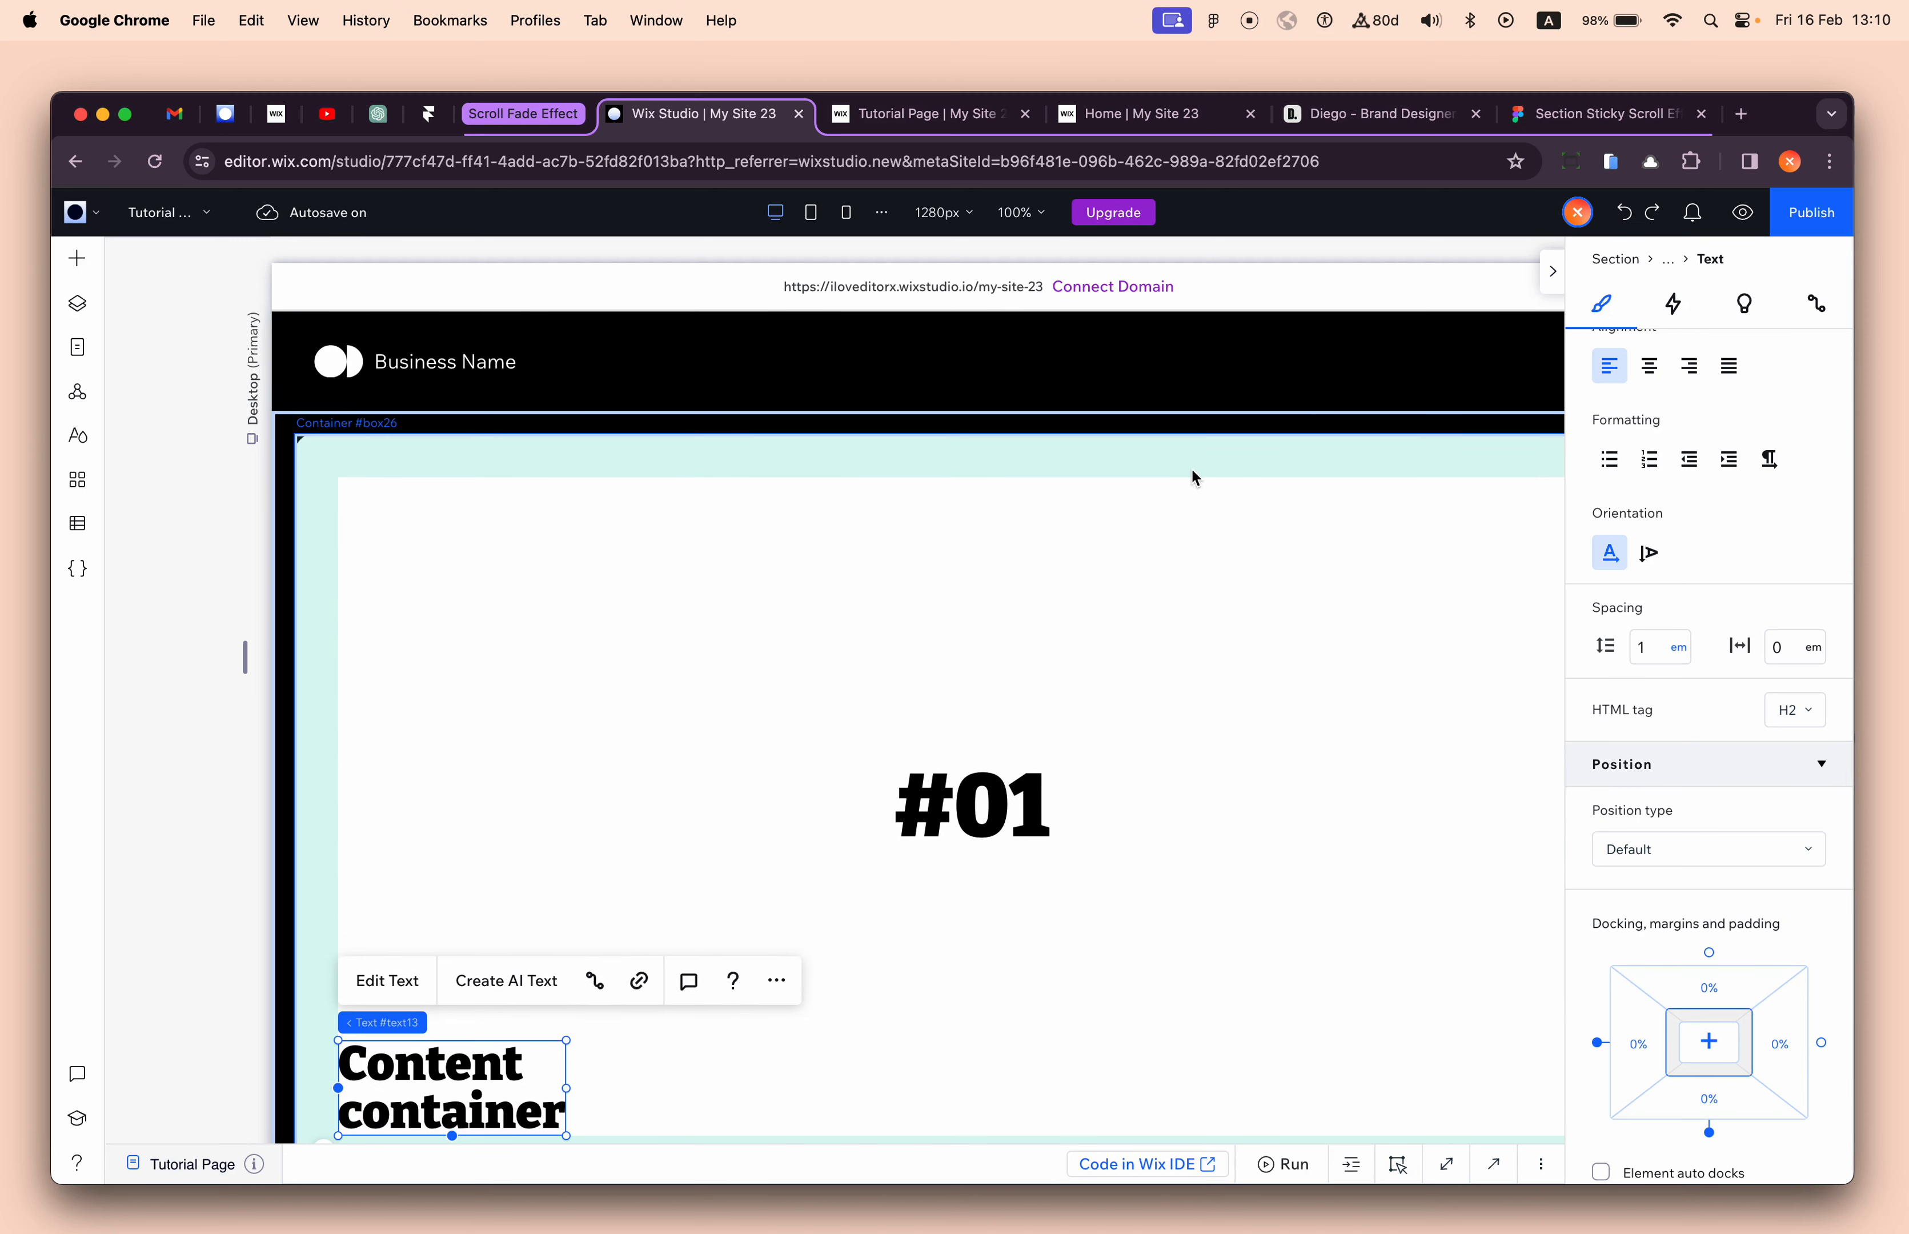
- Review the card and its section at the mobile breakpoint, then switch the canvas back to the desktop breakpoint
{"action": "left_click", "coordinate": [1034, 533]}
{"action": "scroll", "coordinate": [632, 594], "scroll_direction": "down", "scroll_amount": 3}
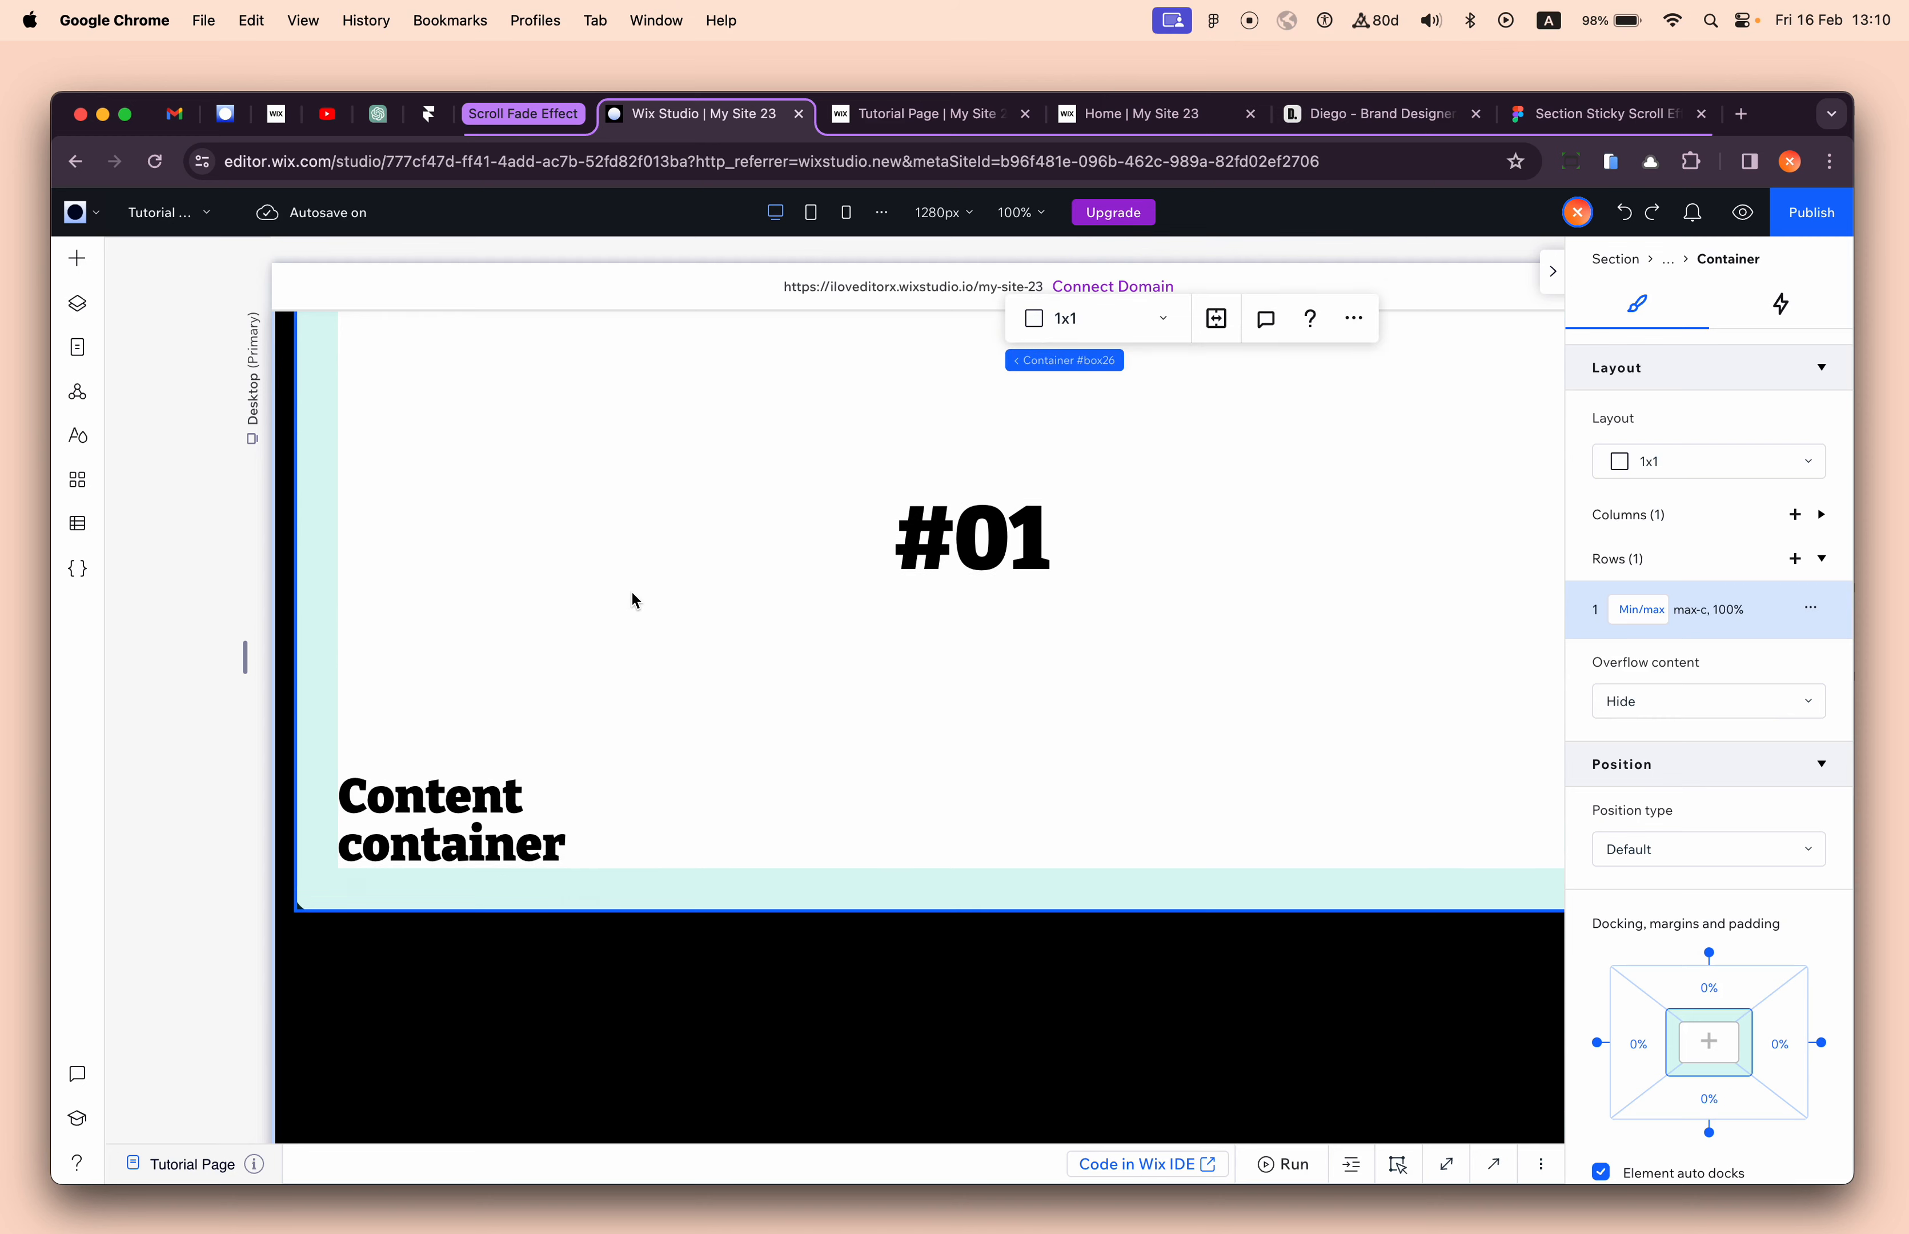
{"action": "left_click", "coordinate": [811, 212]}
{"action": "left_click", "coordinate": [856, 222]}
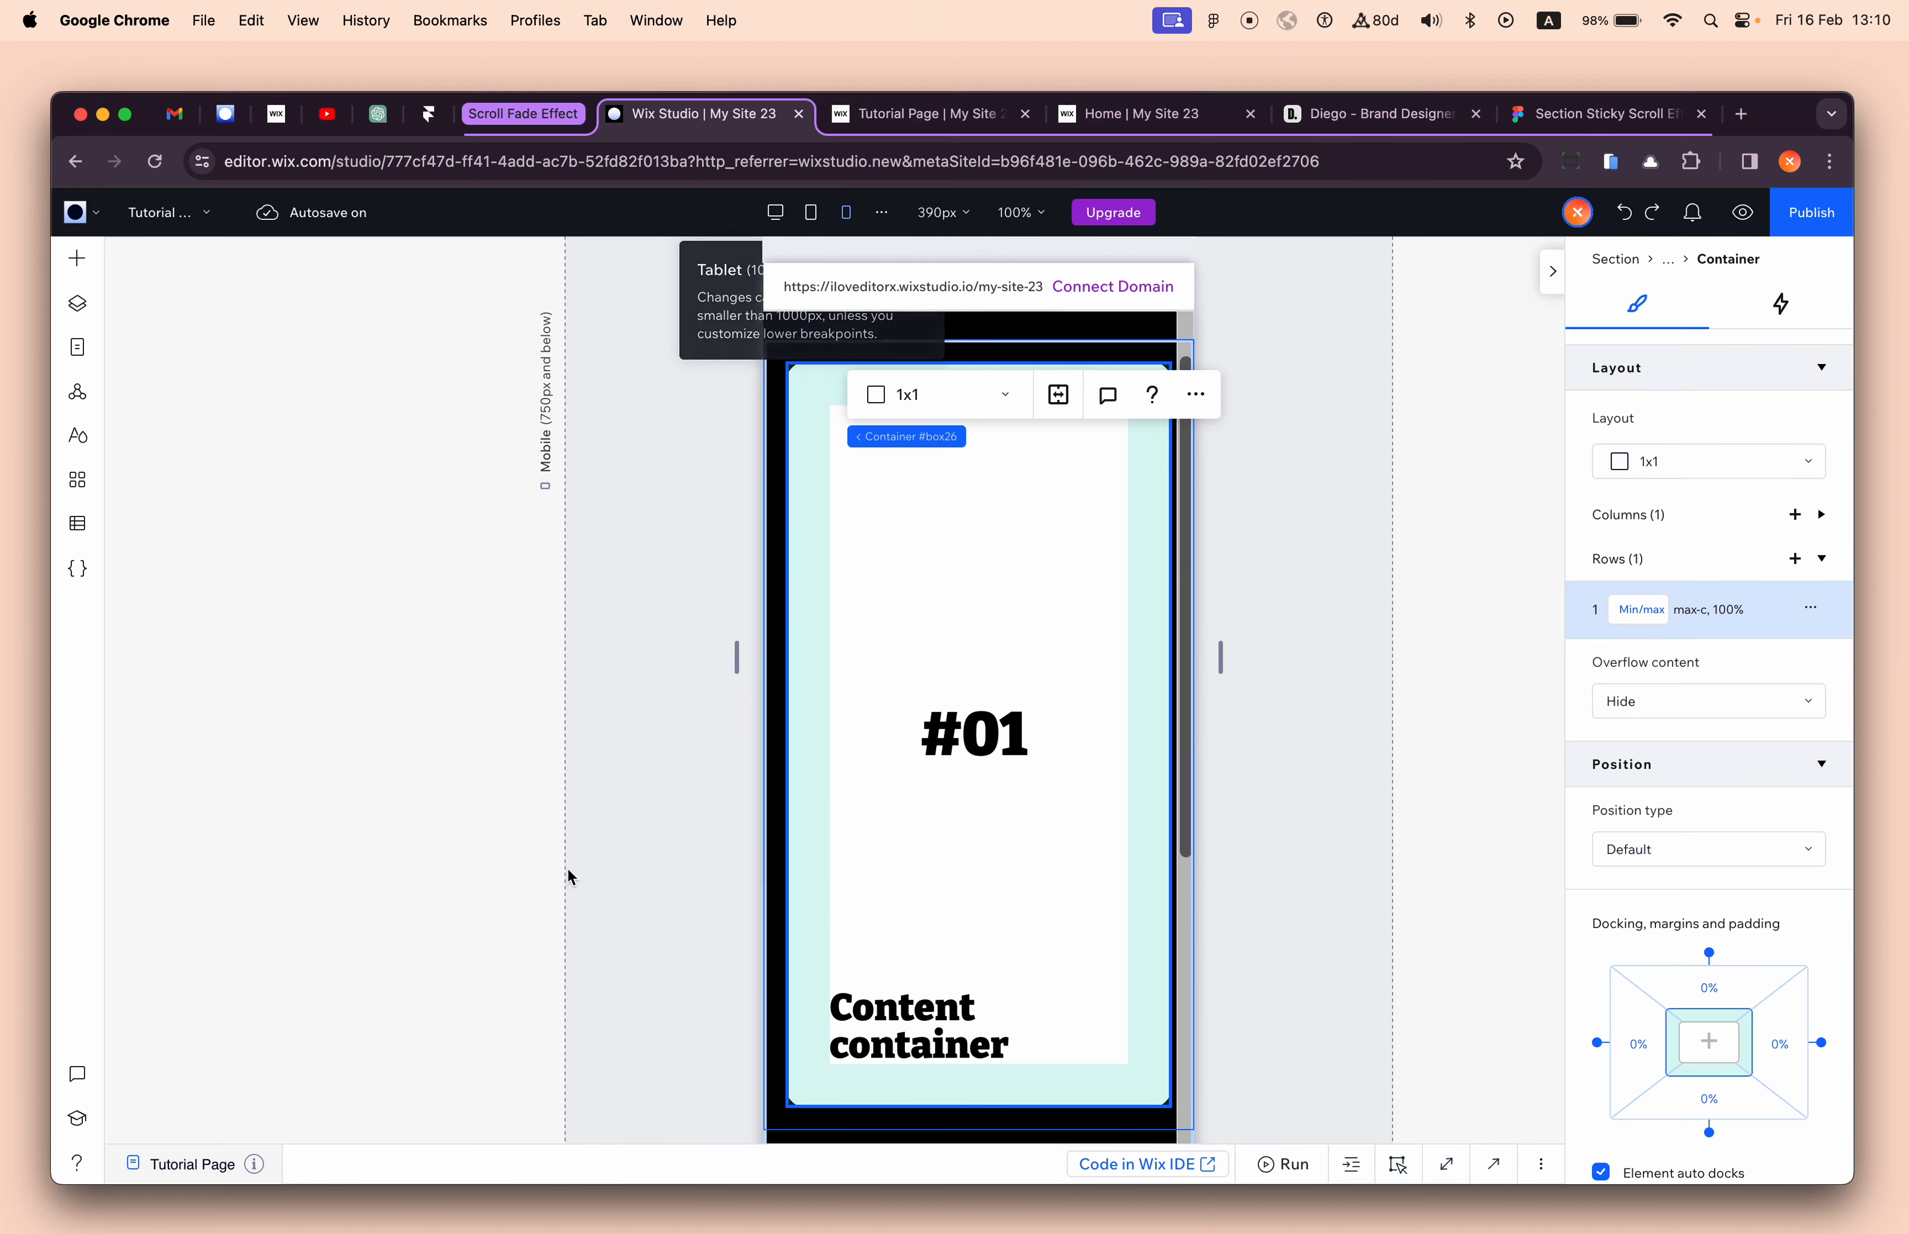
{"action": "left_click", "coordinate": [484, 867]}
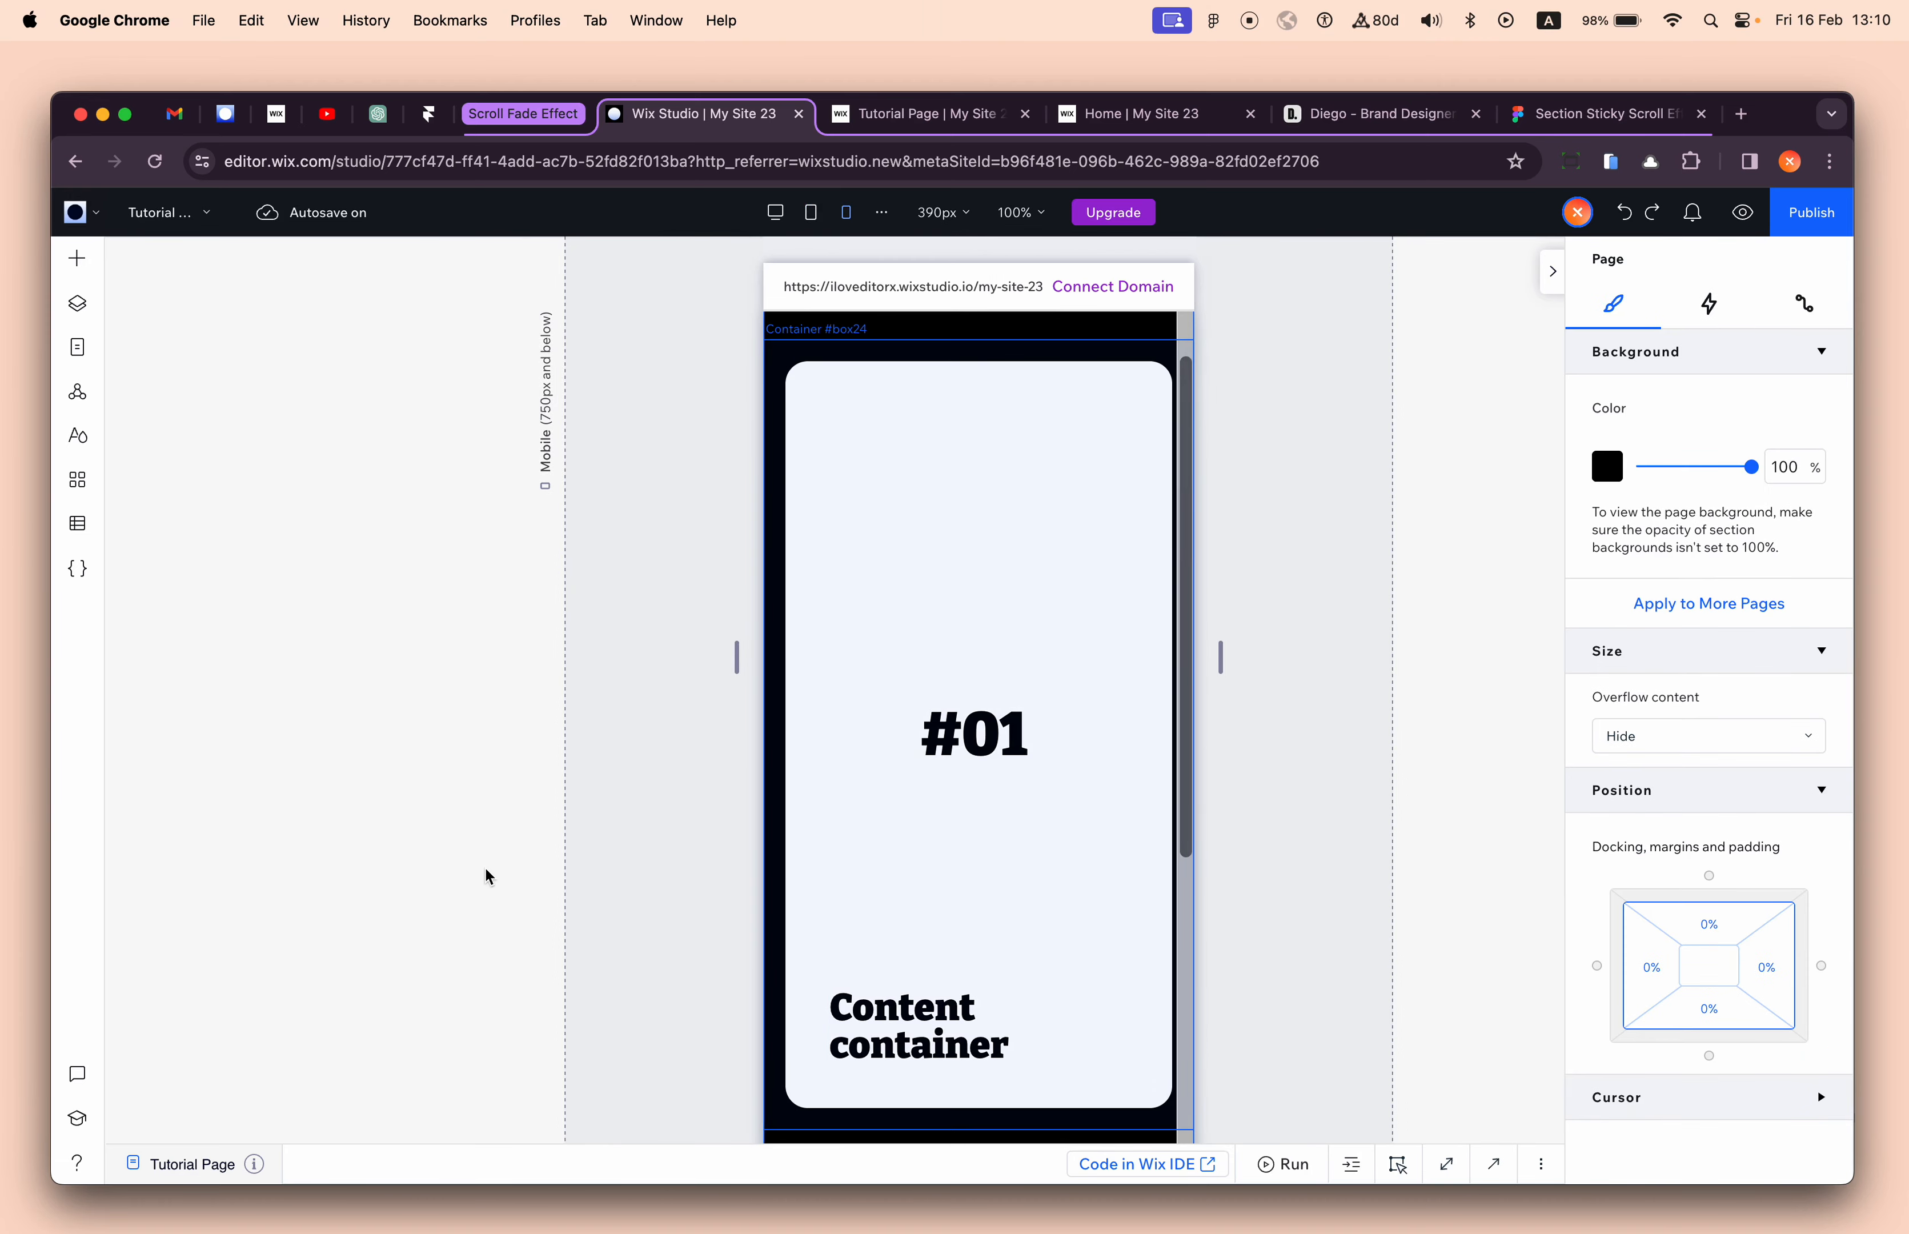
{"action": "left_click", "coordinate": [756, 426]}
{"action": "scroll", "coordinate": [963, 642], "scroll_direction": "down", "scroll_amount": 5}
{"action": "left_click", "coordinate": [1036, 823]}
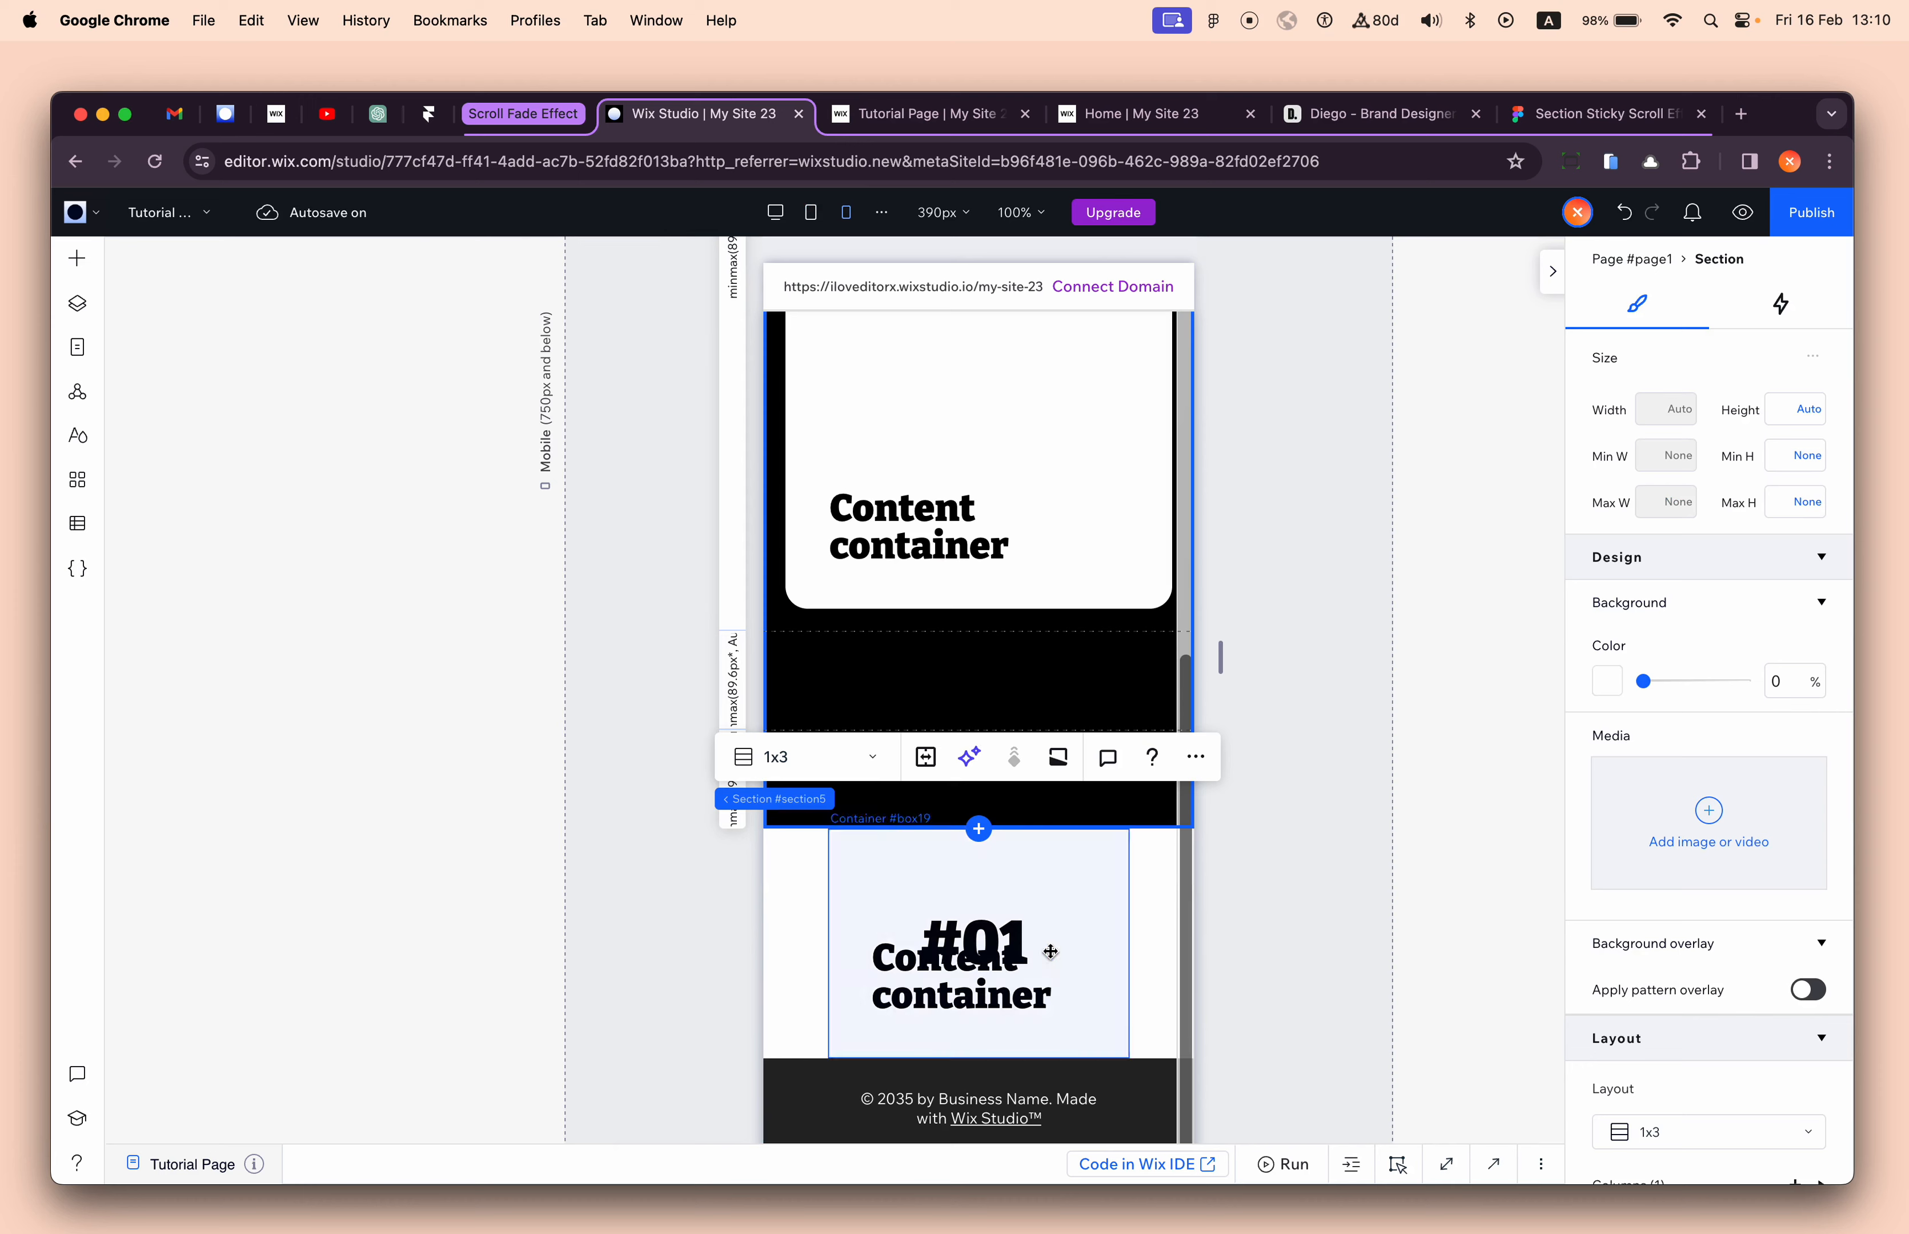
{"action": "scroll", "coordinate": [1043, 939], "scroll_direction": "up", "scroll_amount": 5}
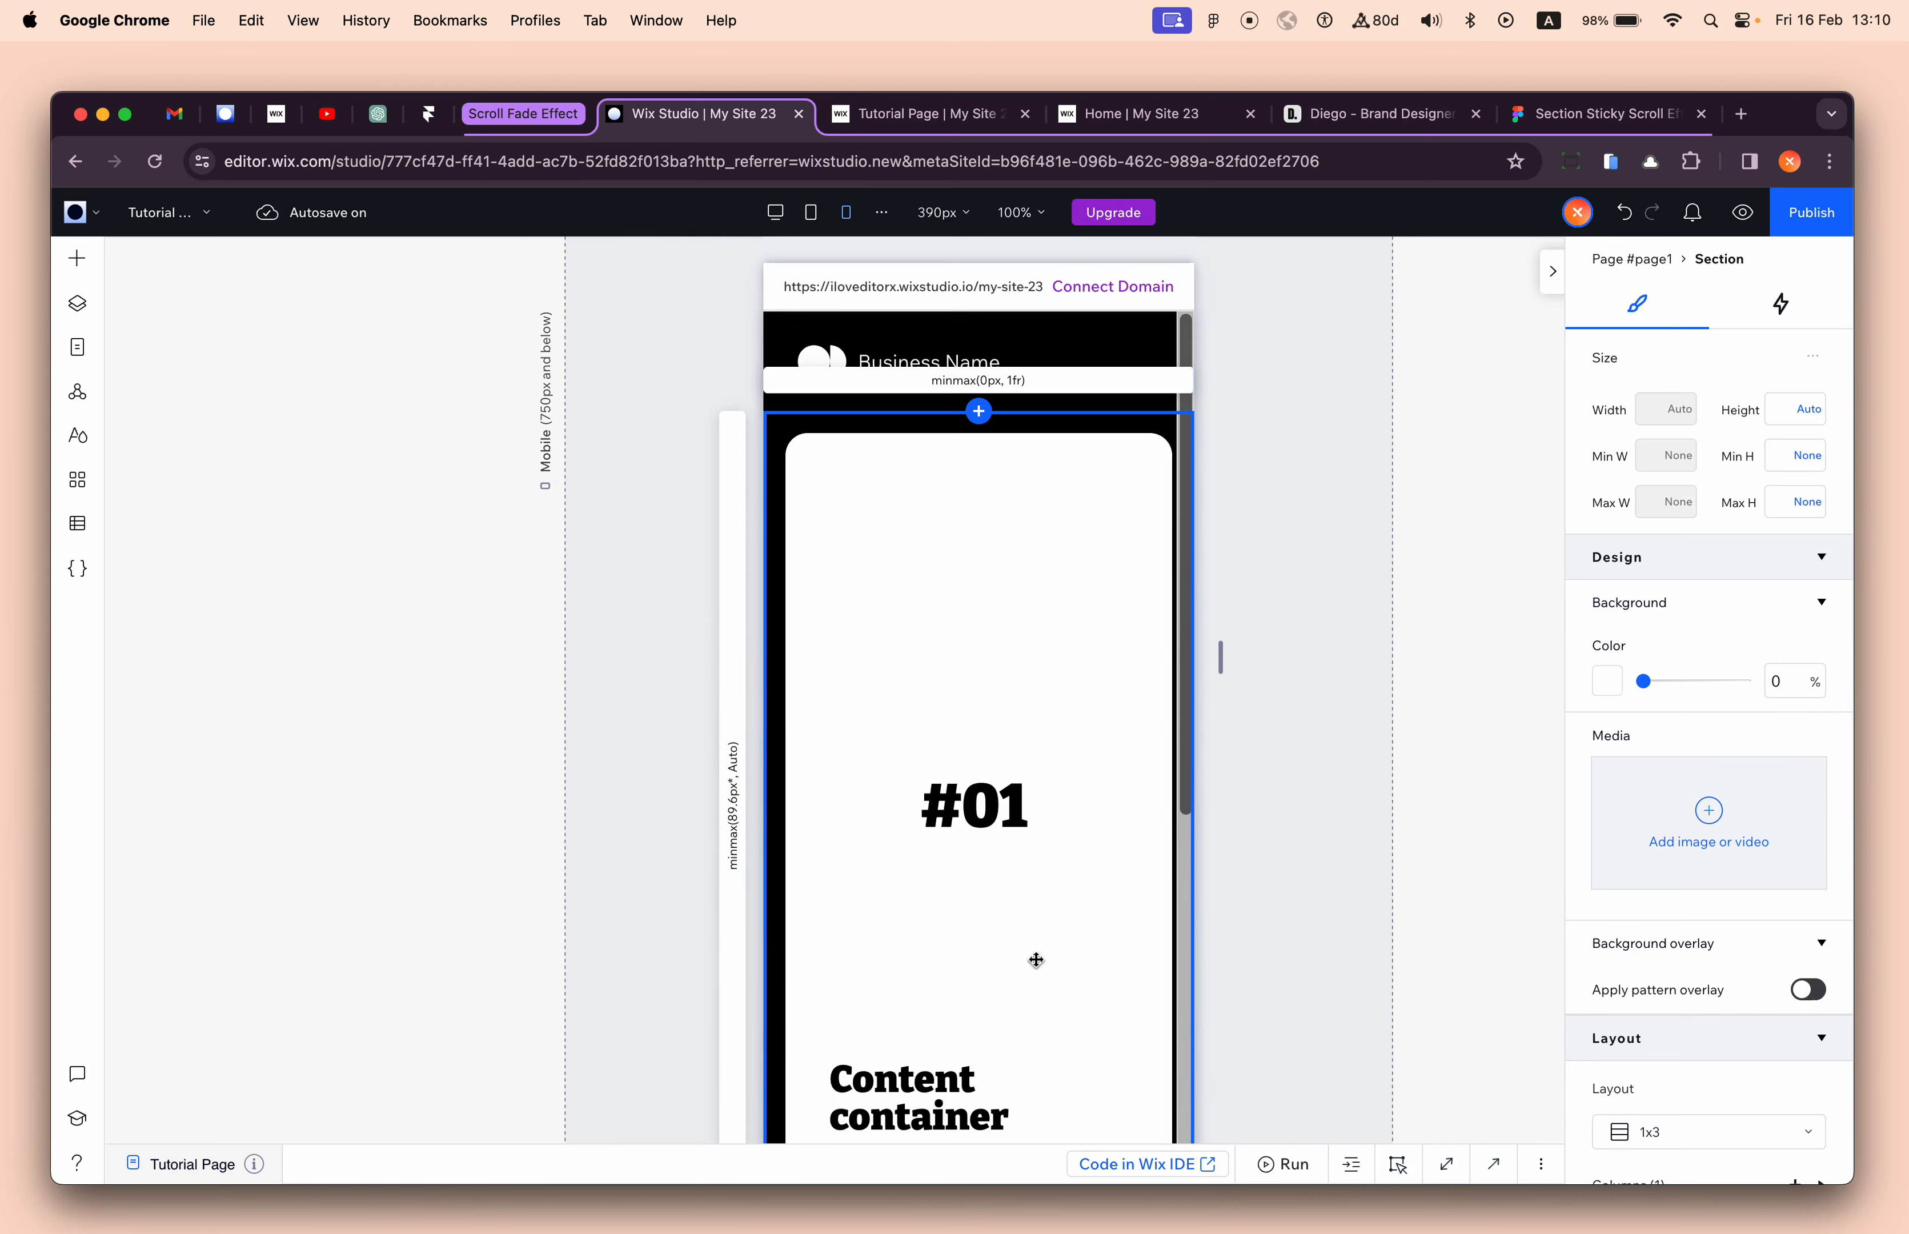
{"action": "left_click", "coordinate": [775, 212]}
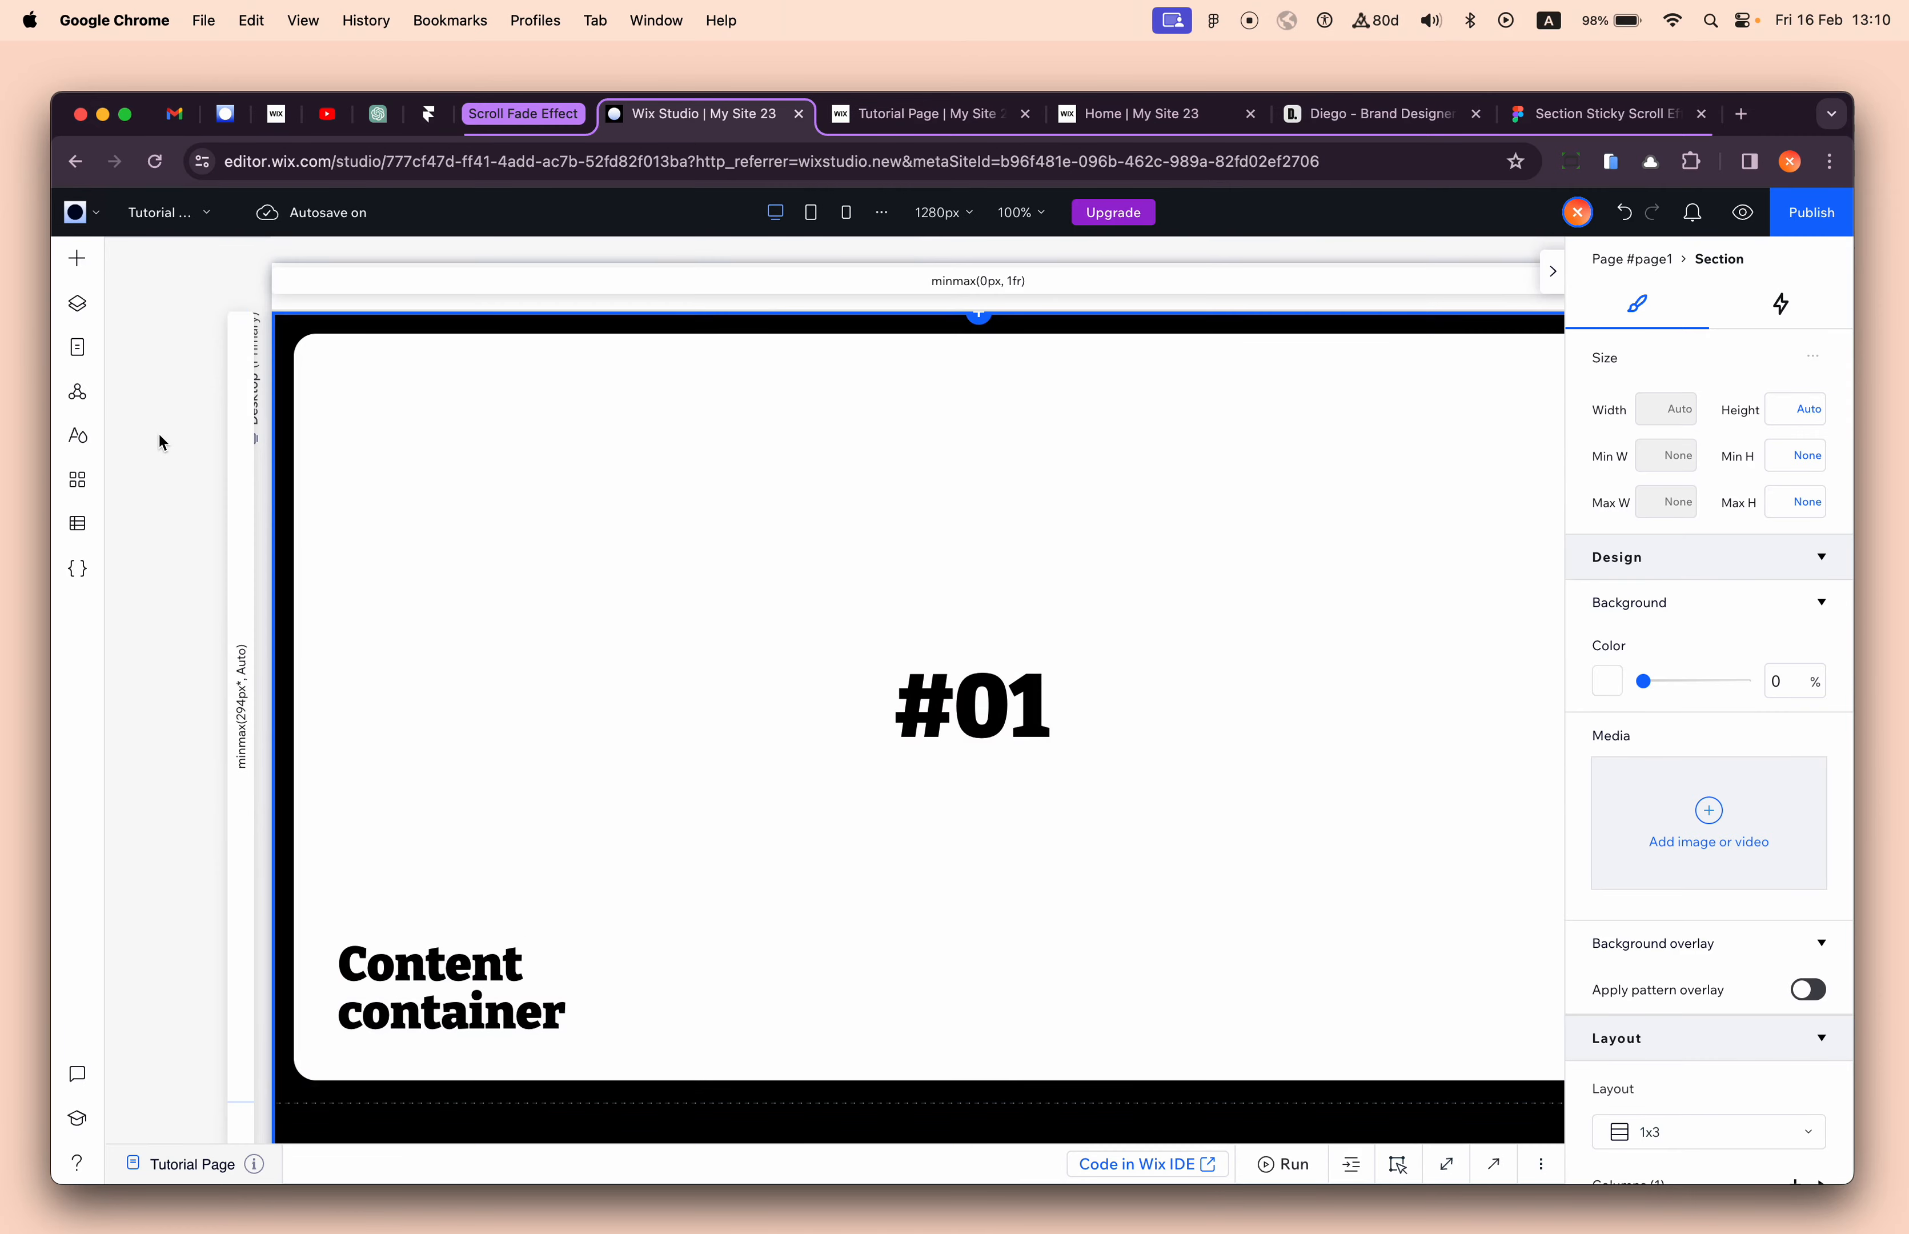
- Rename the first section's Blur Layer to "#01 Blur Layer", copying the prefix from the #01 Fade Layer
{"action": "left_click", "coordinate": [159, 433]}
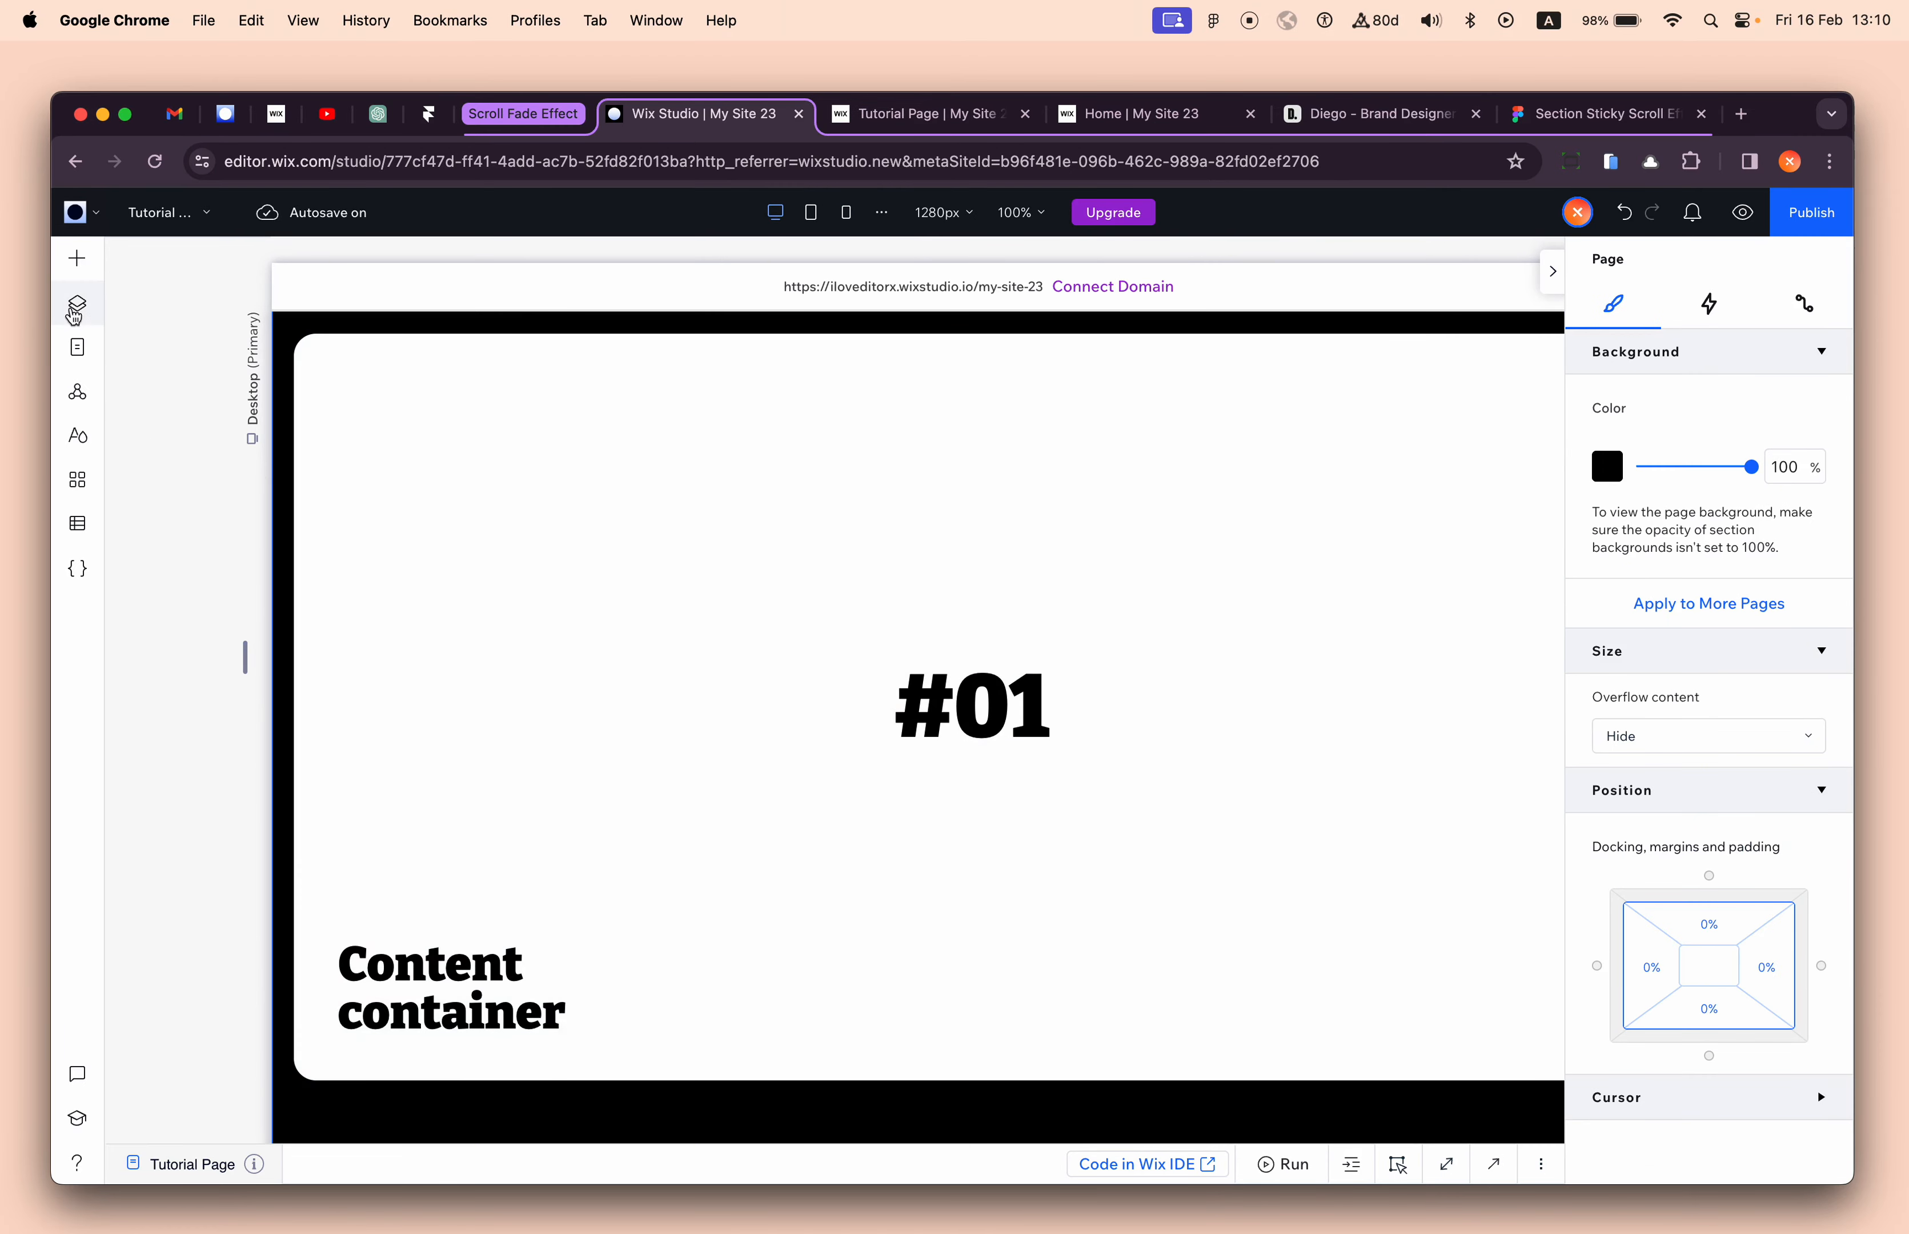
{"action": "left_click", "coordinate": [75, 314]}
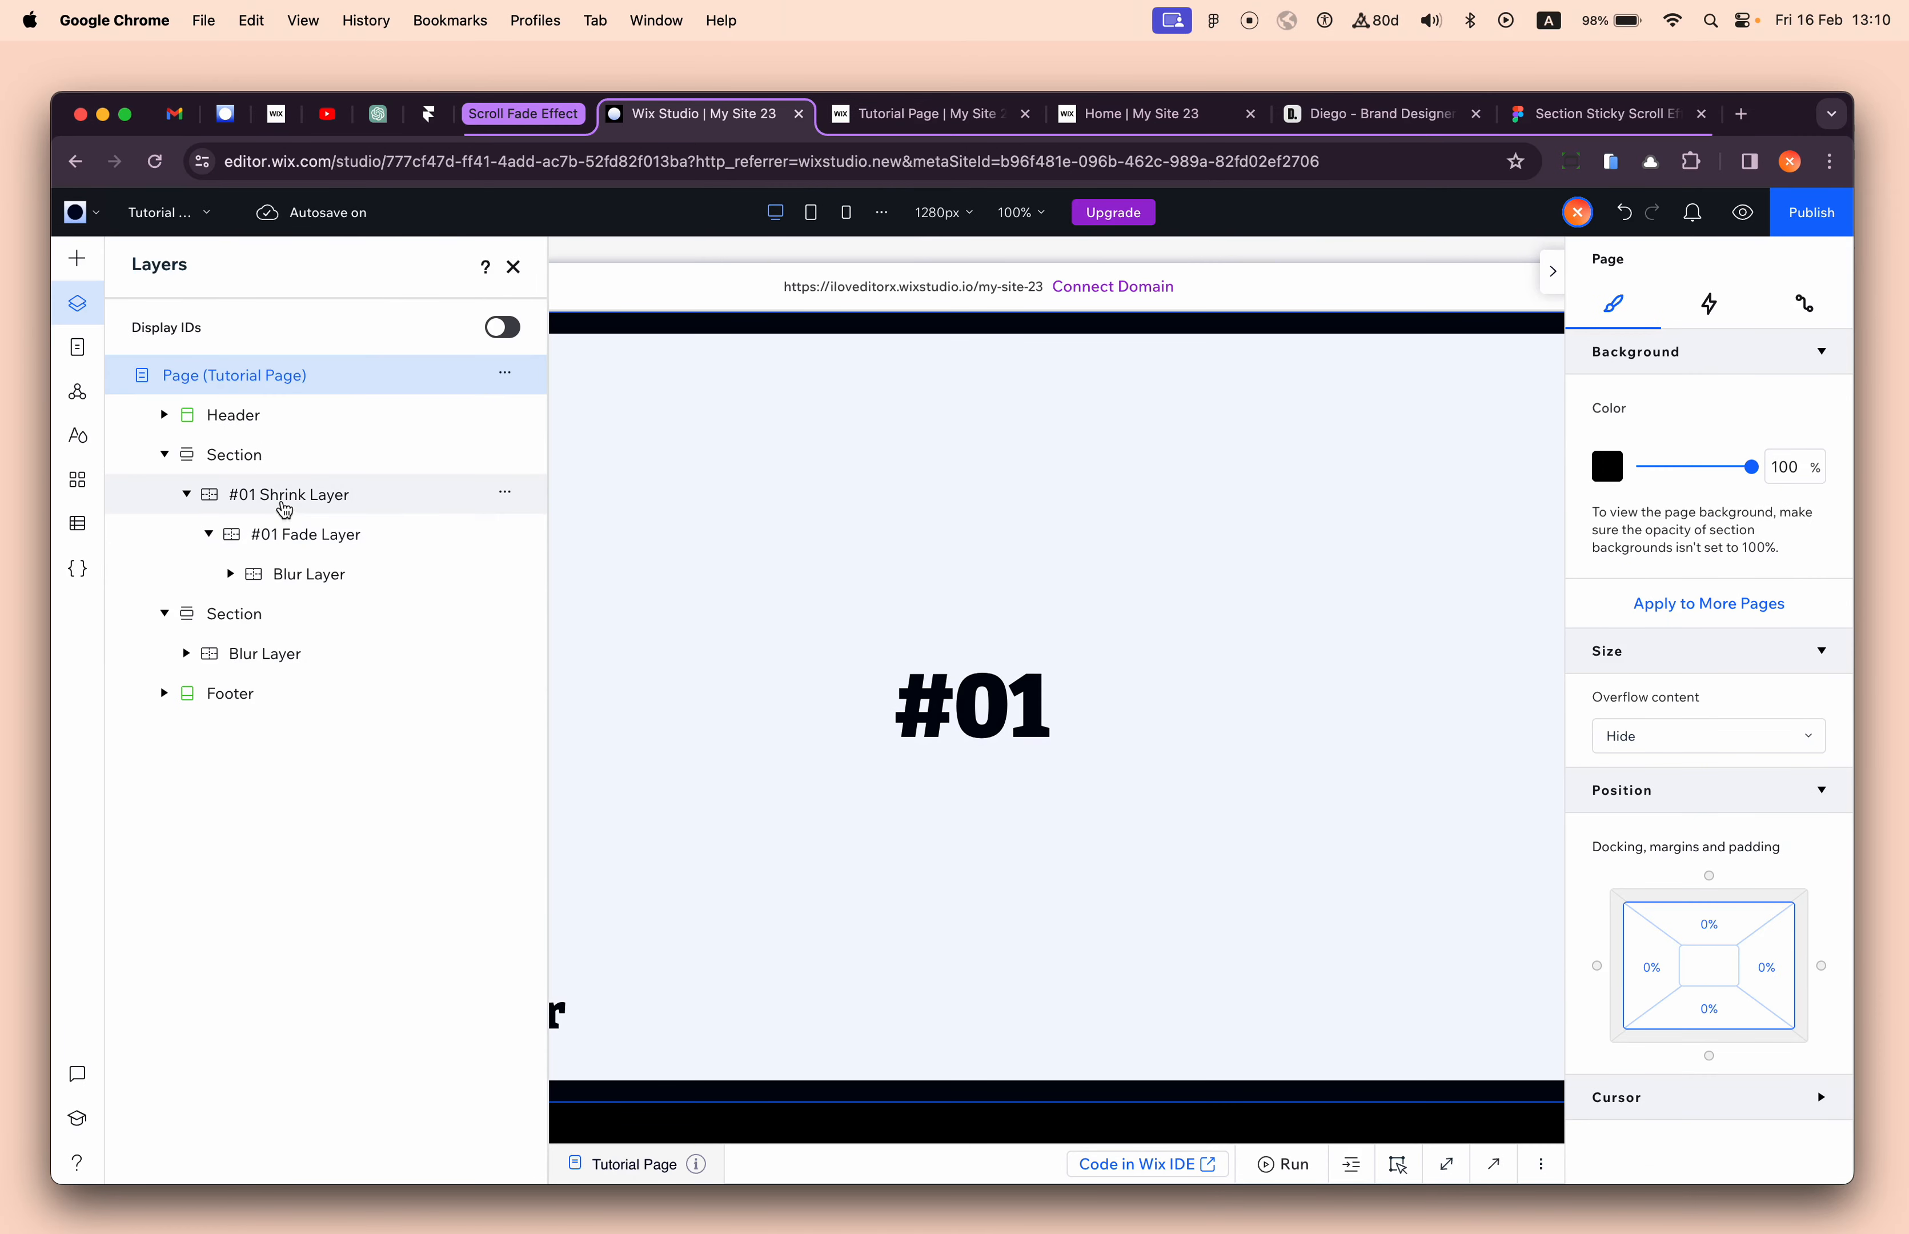
{"action": "left_click", "coordinate": [298, 571]}
{"action": "left_click", "coordinate": [297, 539]}
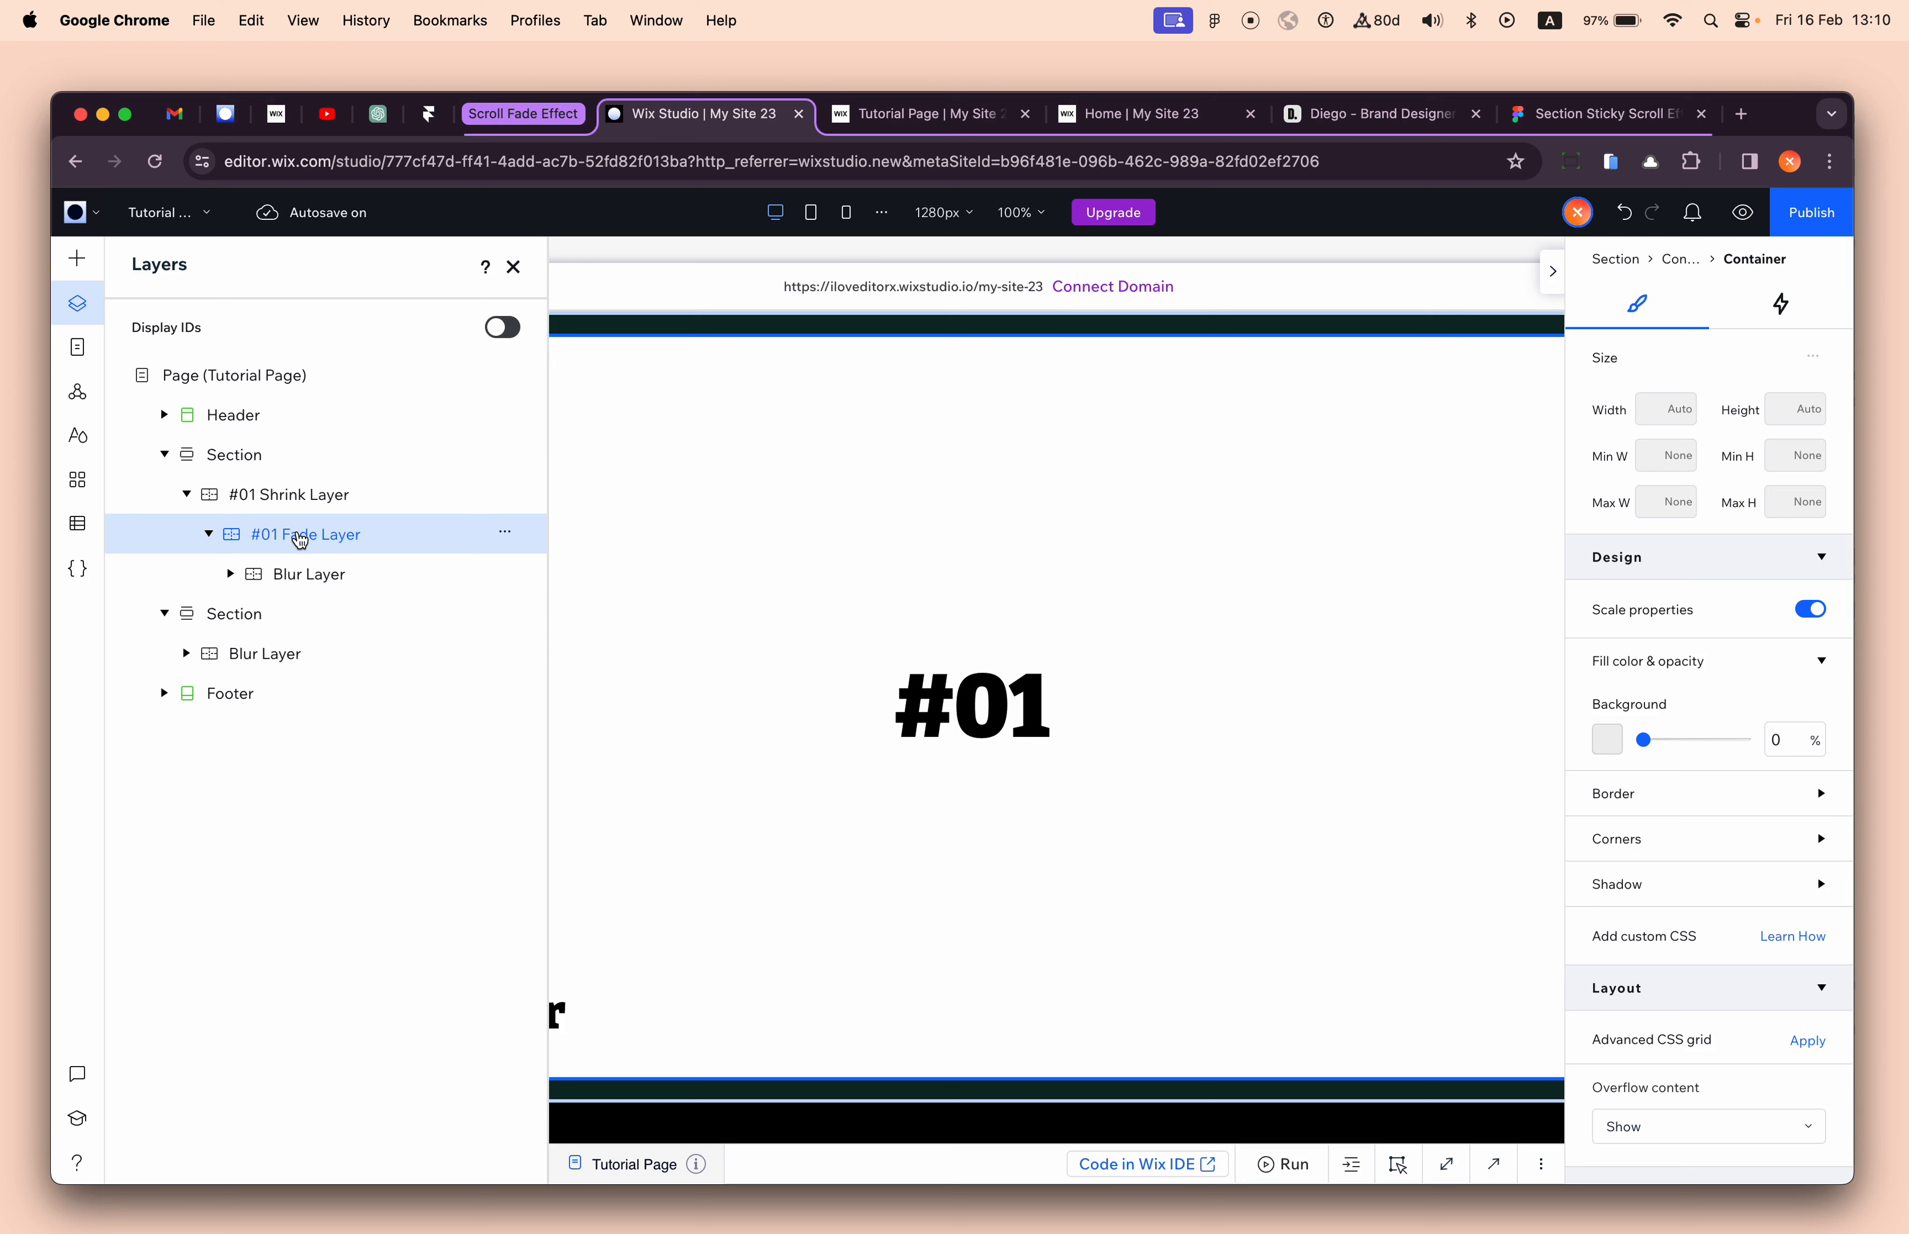
{"action": "double_click", "coordinate": [301, 536]}
{"action": "key", "text": "cmd+c"}
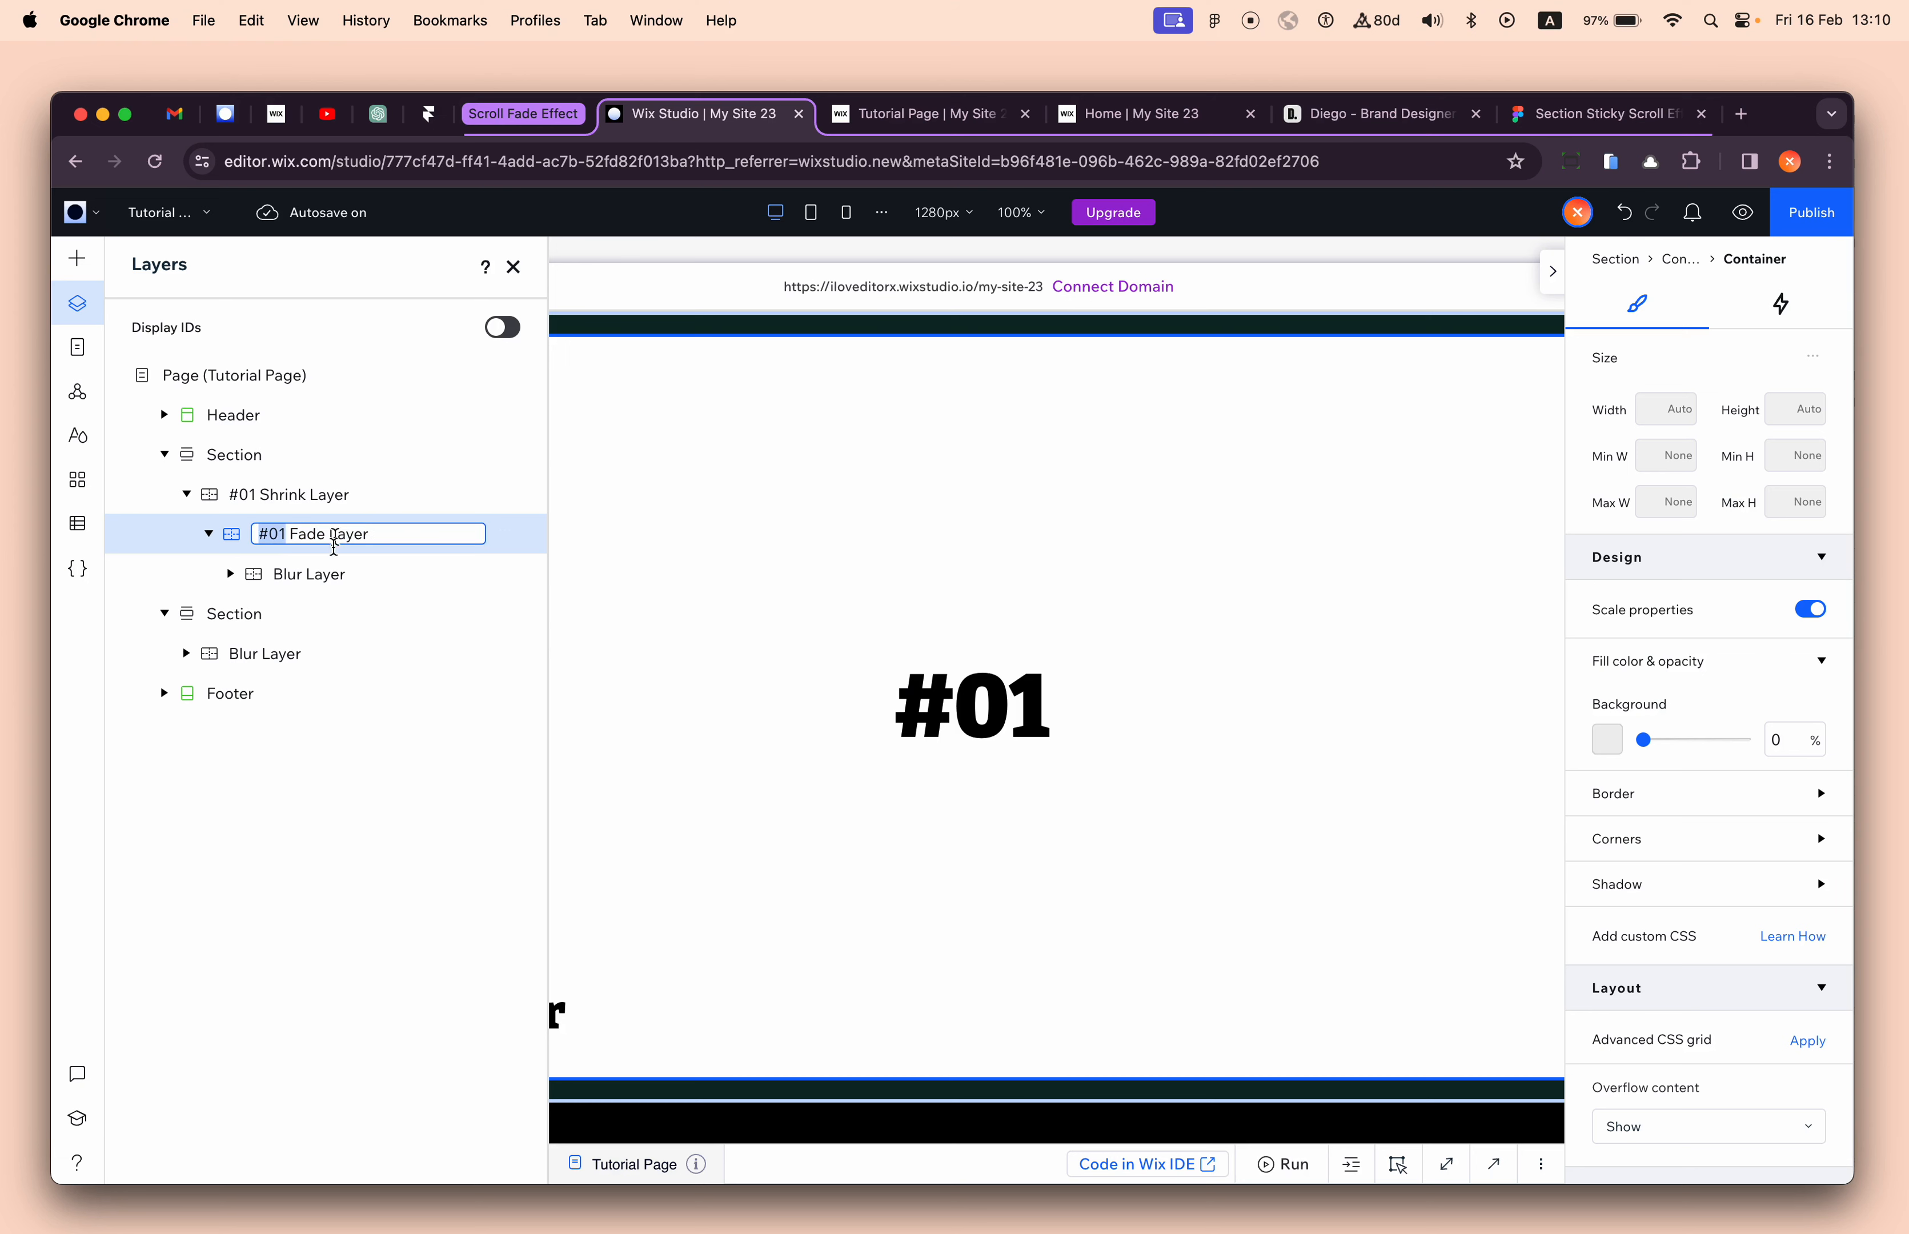
{"action": "double_click", "coordinate": [298, 571]}
{"action": "key", "text": "cmd+v"}
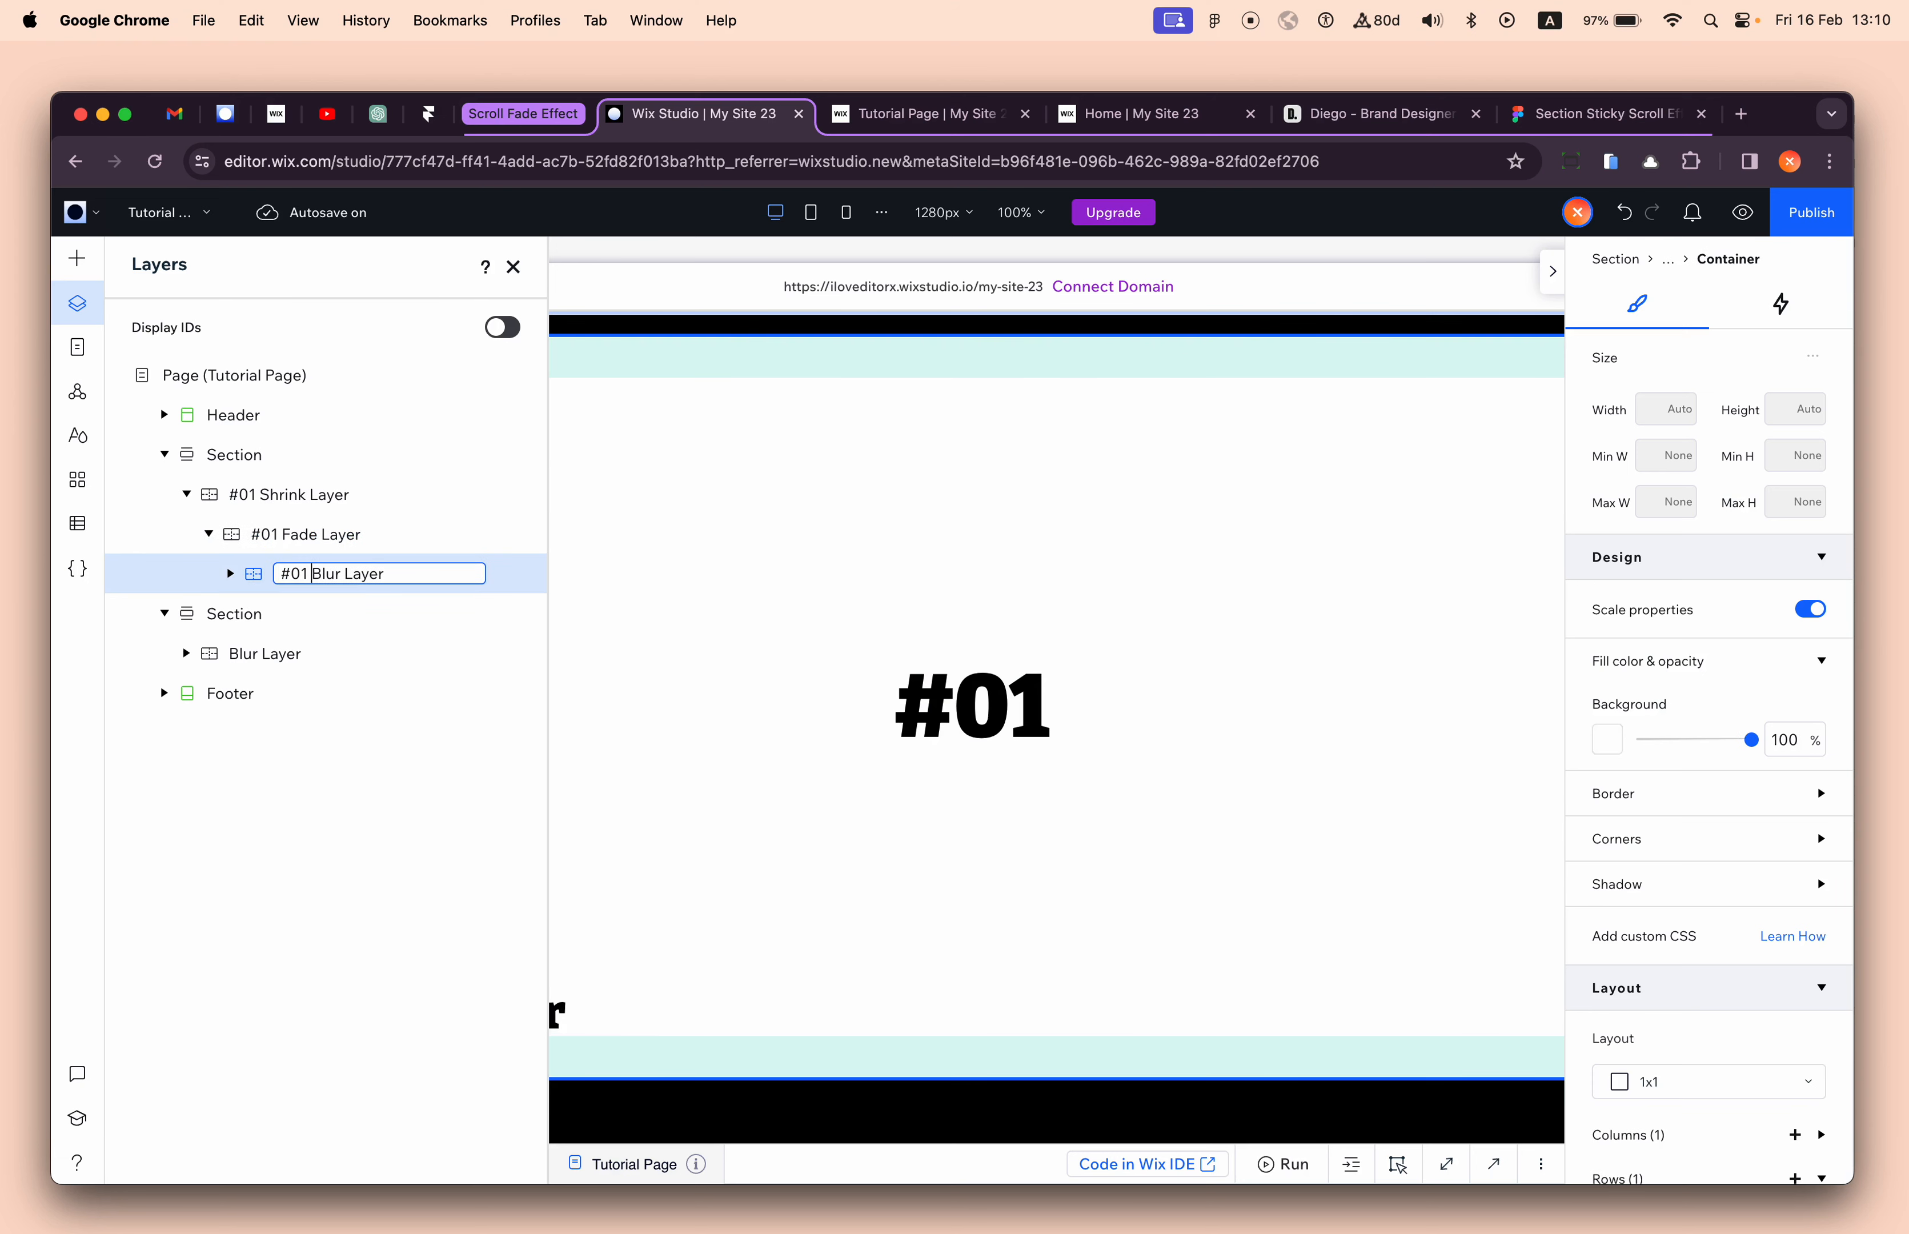
{"action": "key", "text": "Return"}
- Select the #01 Shrink Layer, collapse its nested layers and close the layer list
{"action": "left_click", "coordinate": [256, 498]}
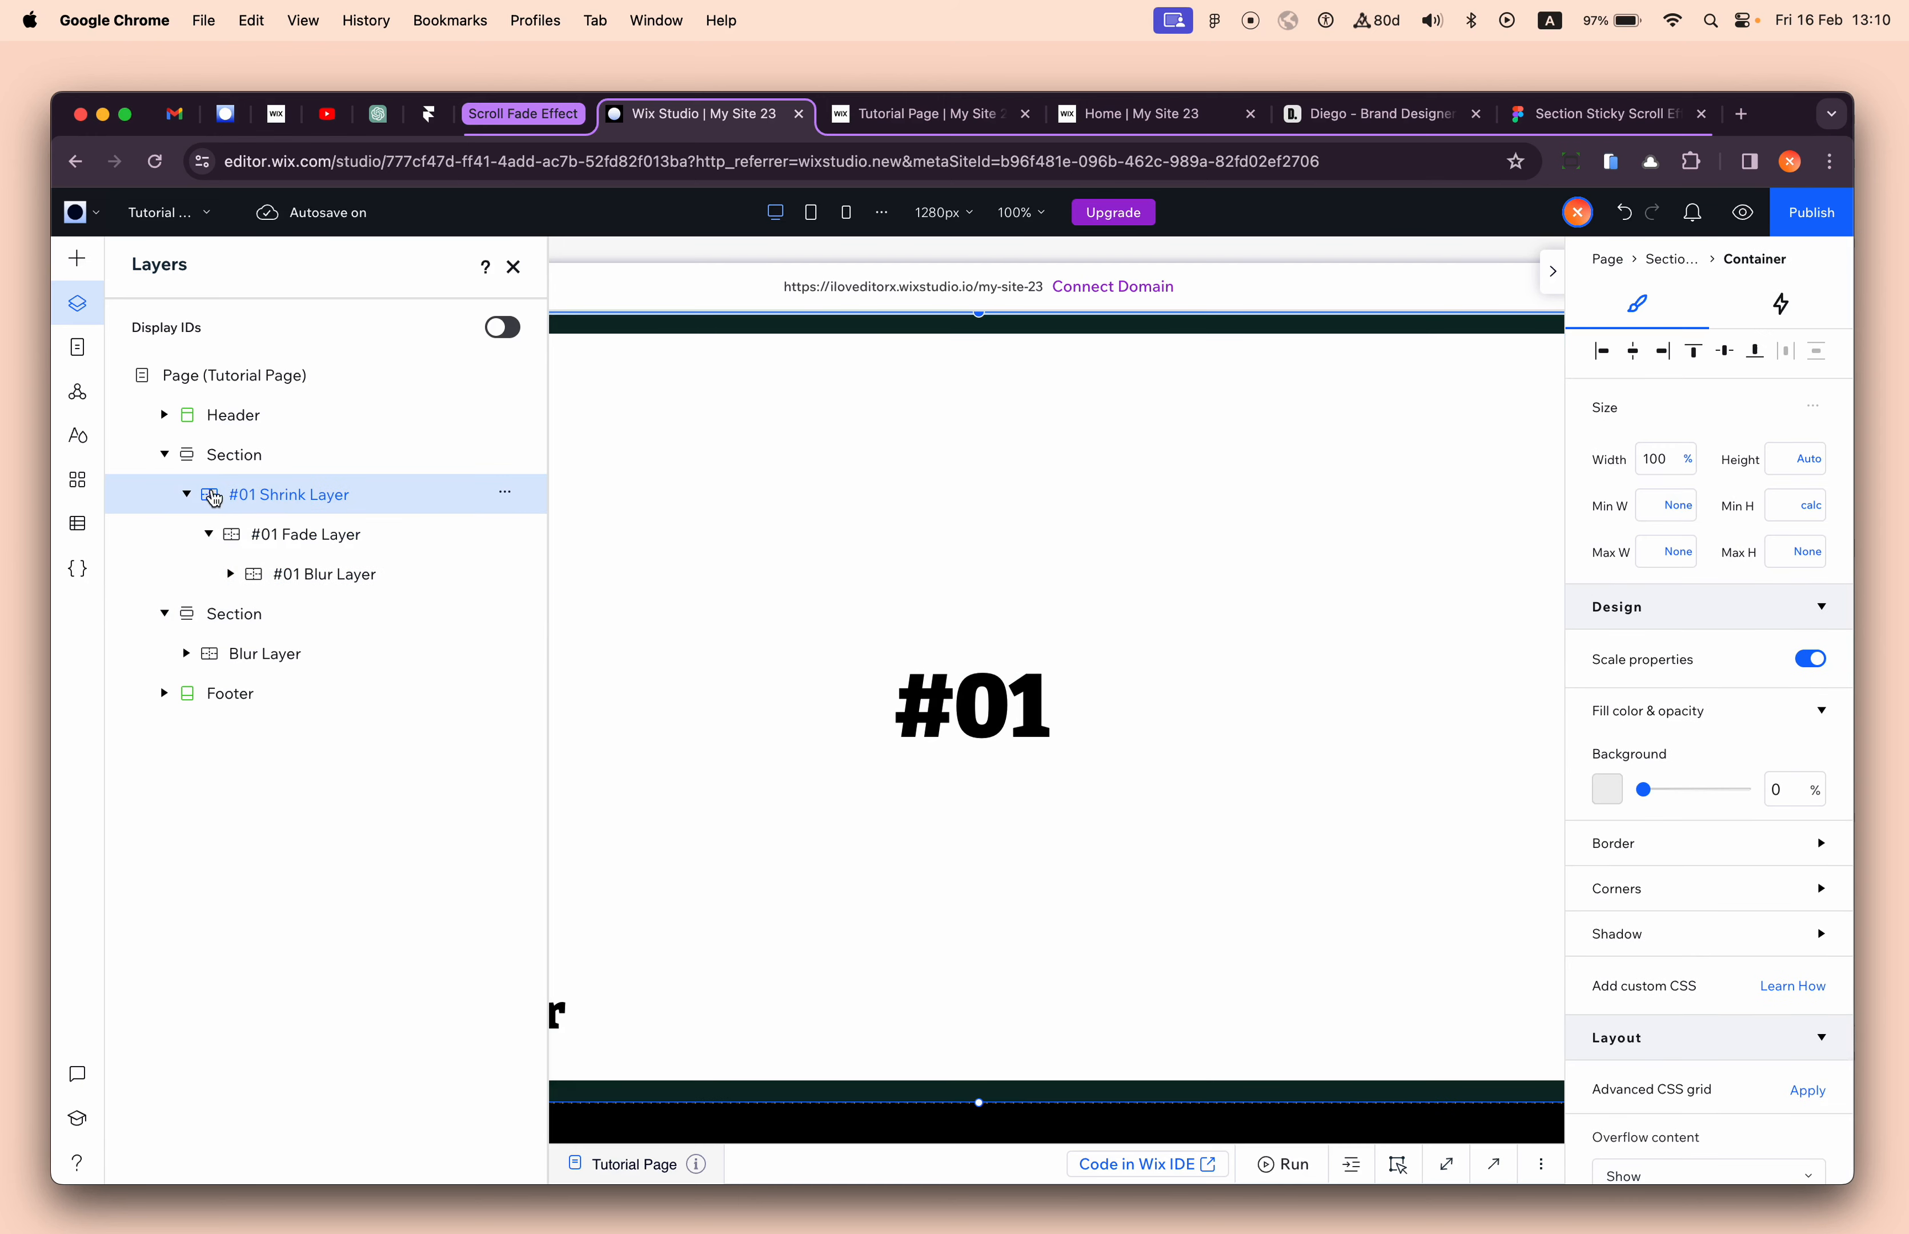
{"action": "left_click", "coordinate": [187, 494]}
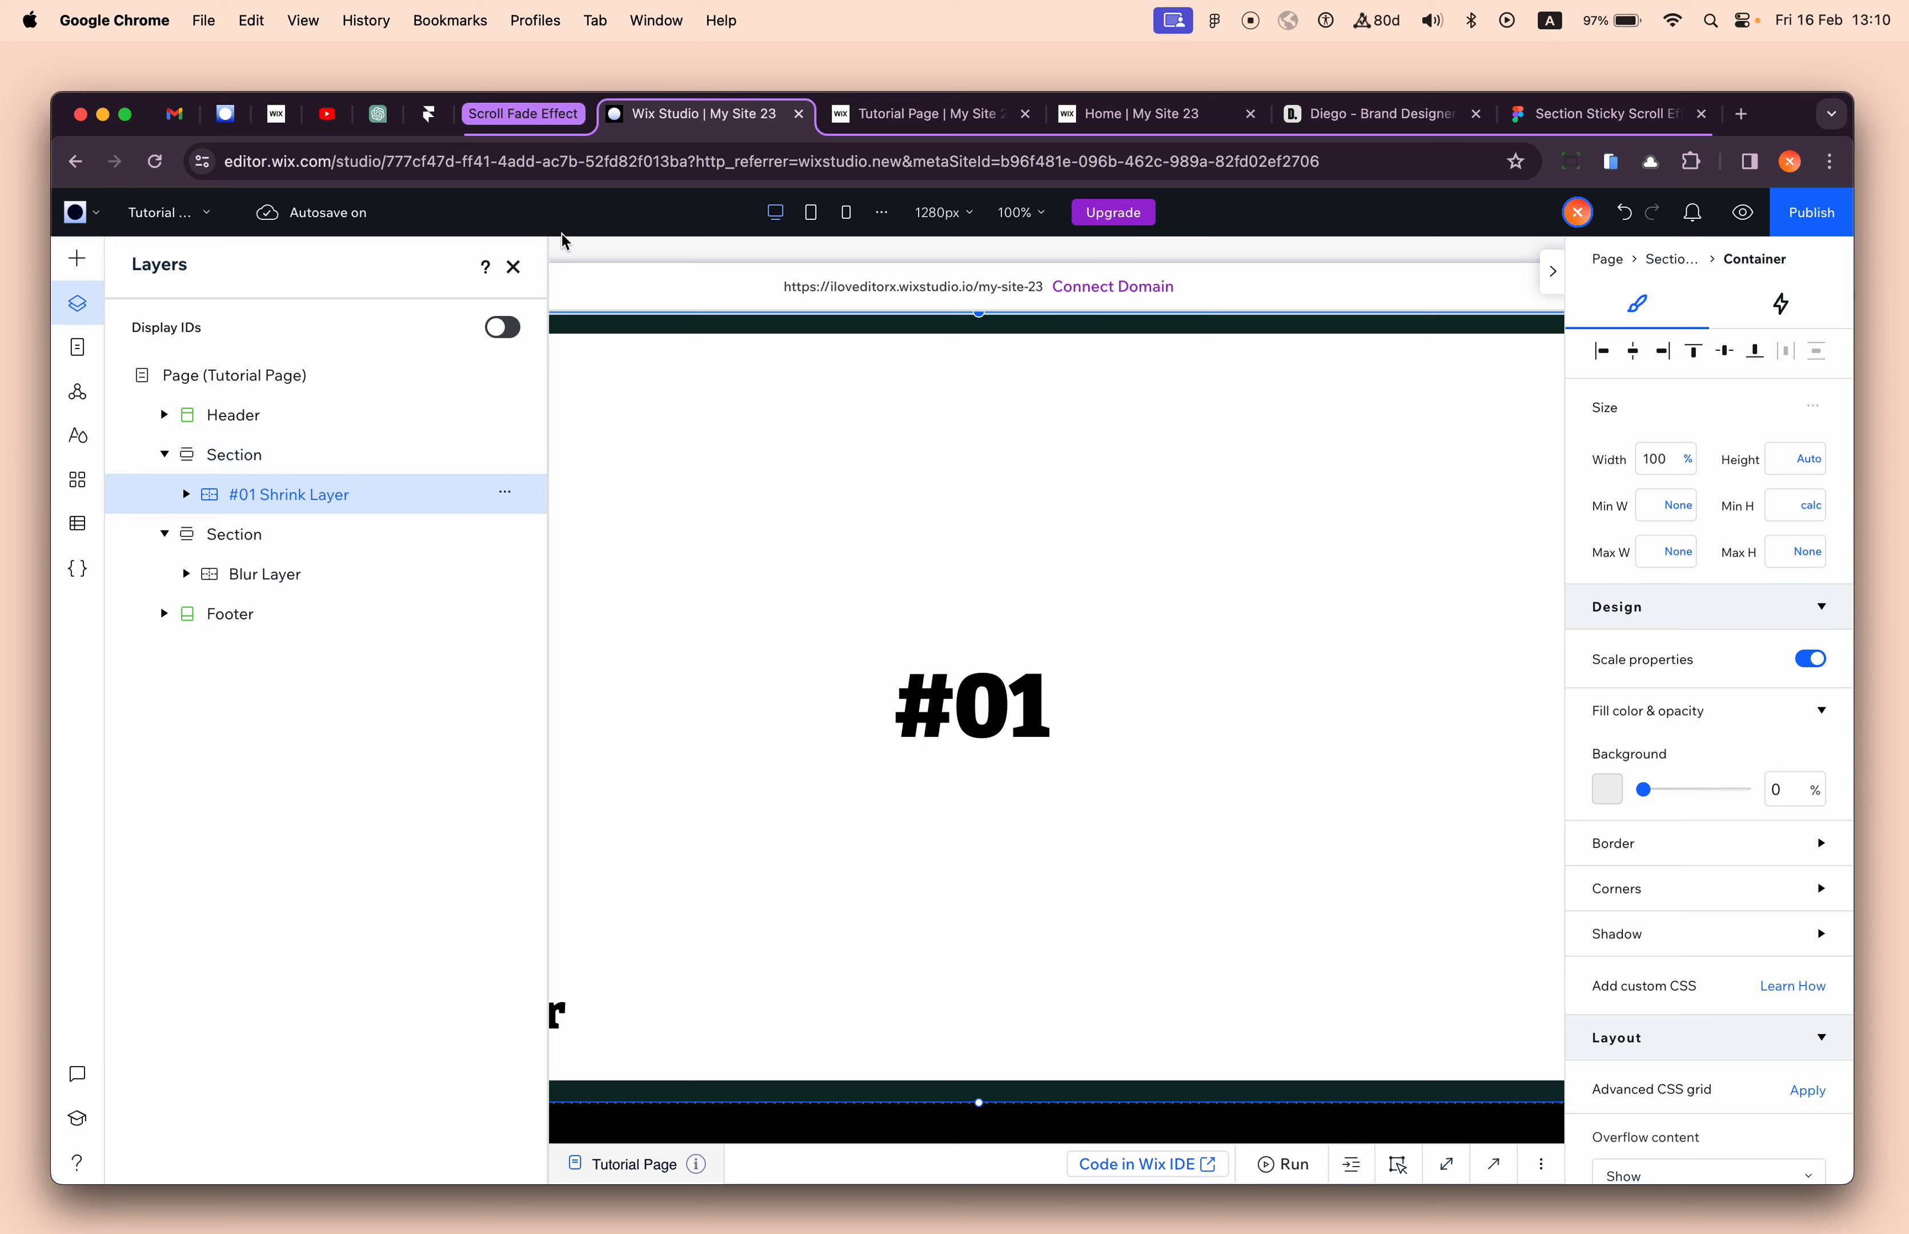
{"action": "left_click", "coordinate": [514, 267]}
{"action": "scroll", "coordinate": [694, 599], "scroll_direction": "down", "scroll_amount": 6}
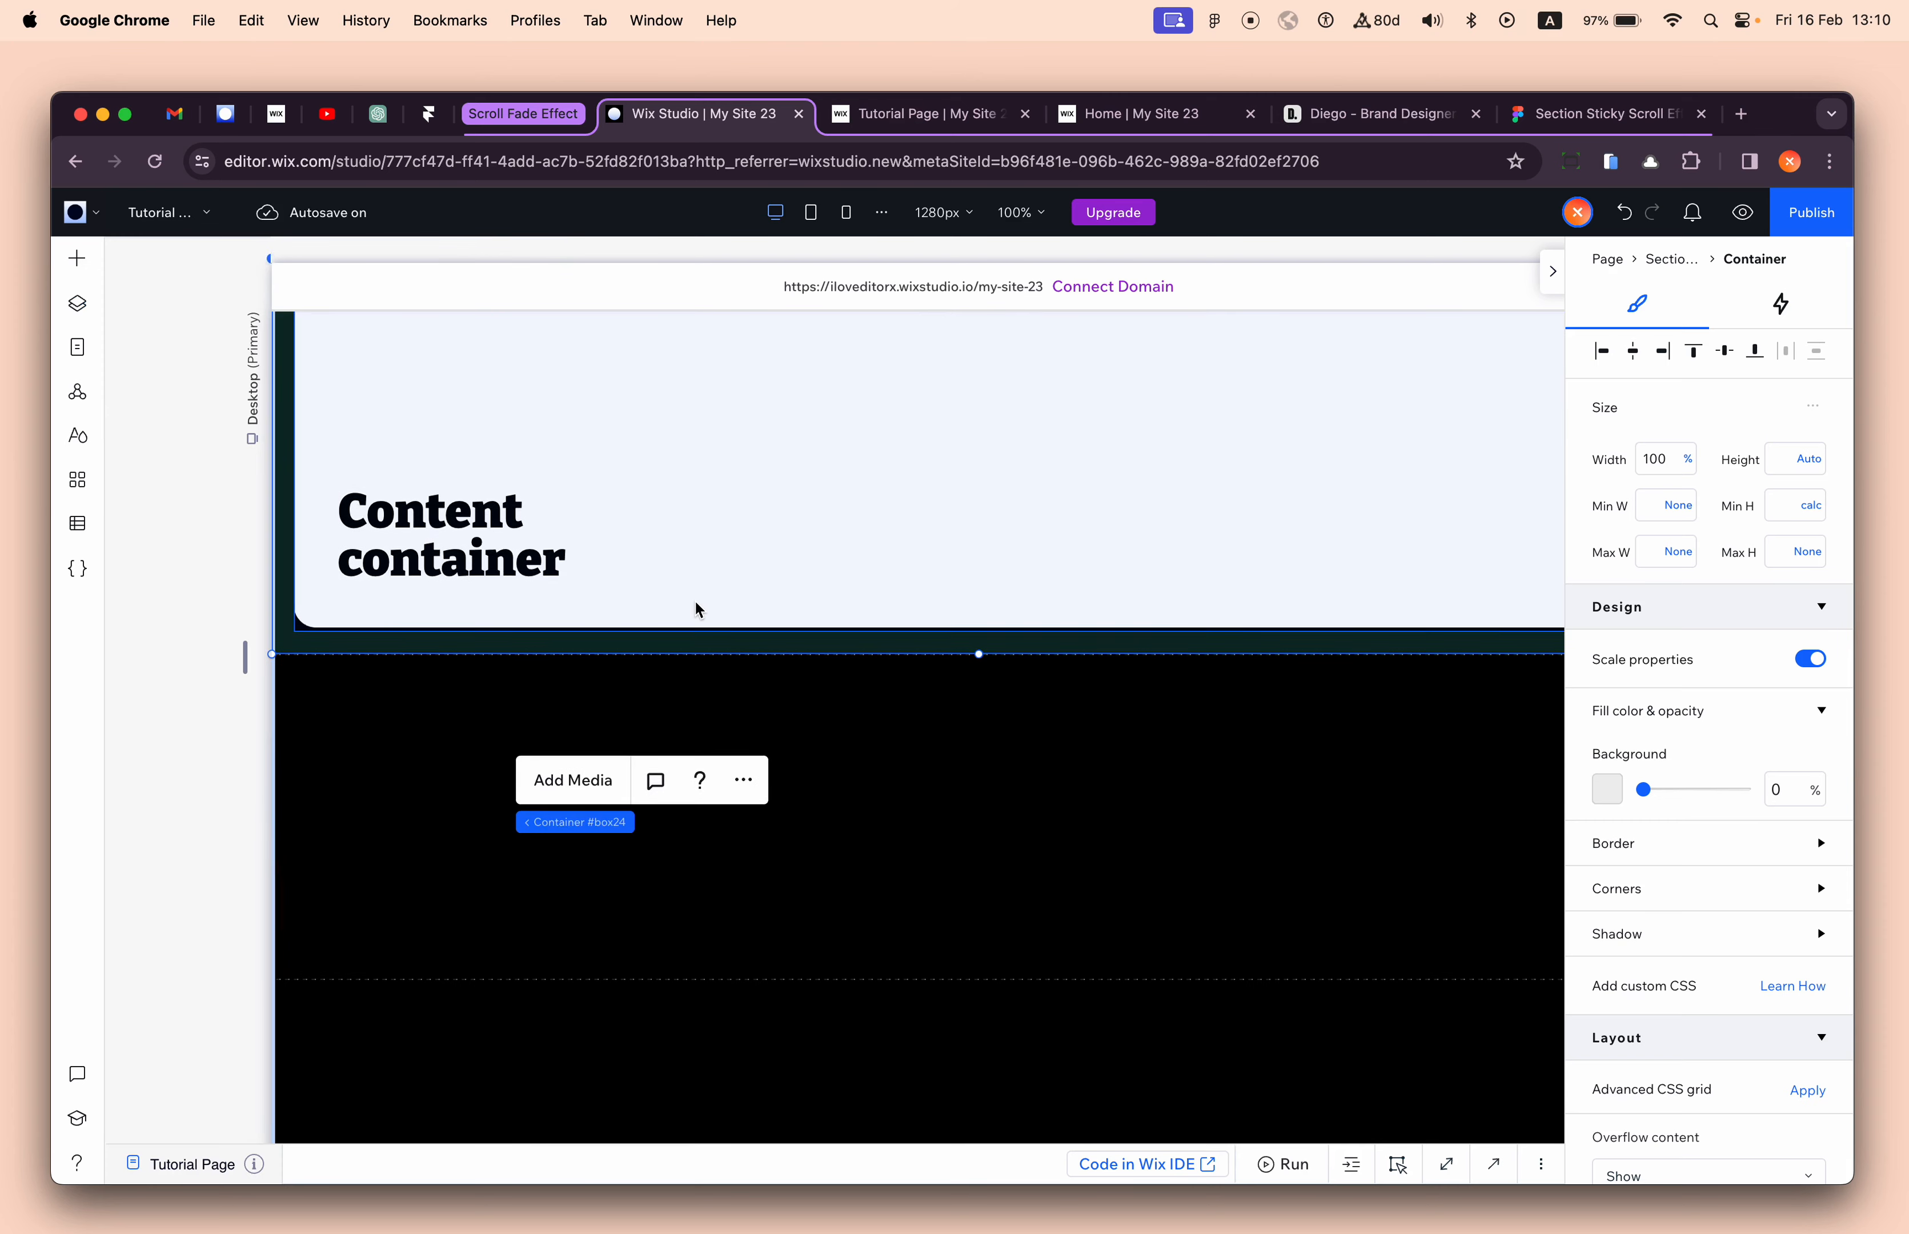
- Duplicate the #01 Shrink Layer in the first section and rename the copy "#02 Shrink Layer"
{"action": "scroll", "coordinate": [695, 601], "scroll_direction": "down", "scroll_amount": 1}
{"action": "scroll", "coordinate": [694, 600], "scroll_direction": "up", "scroll_amount": 8}
{"action": "scroll", "coordinate": [694, 600], "scroll_direction": "down", "scroll_amount": 2}
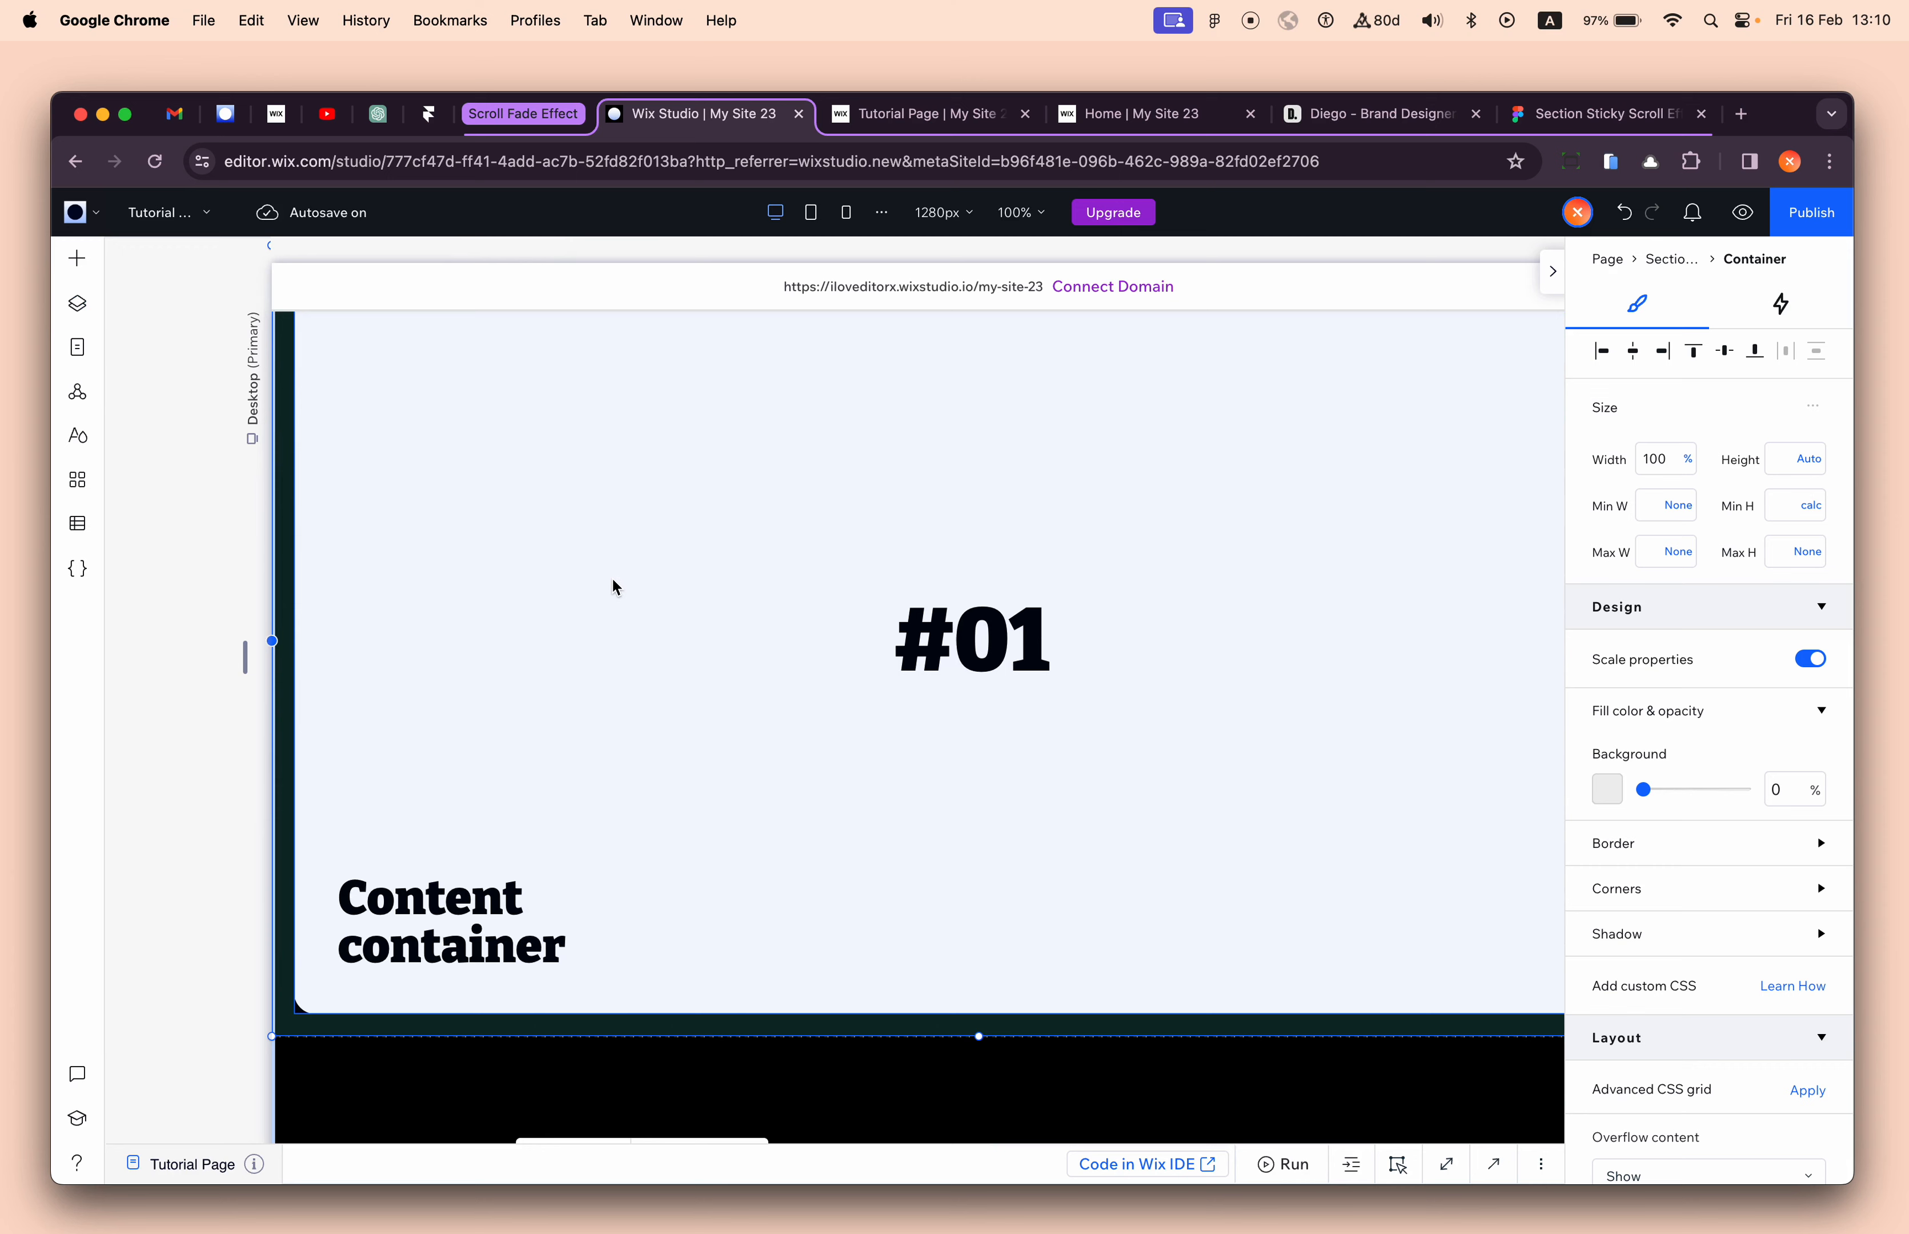
{"action": "scroll", "coordinate": [586, 702], "scroll_direction": "down", "scroll_amount": 4}
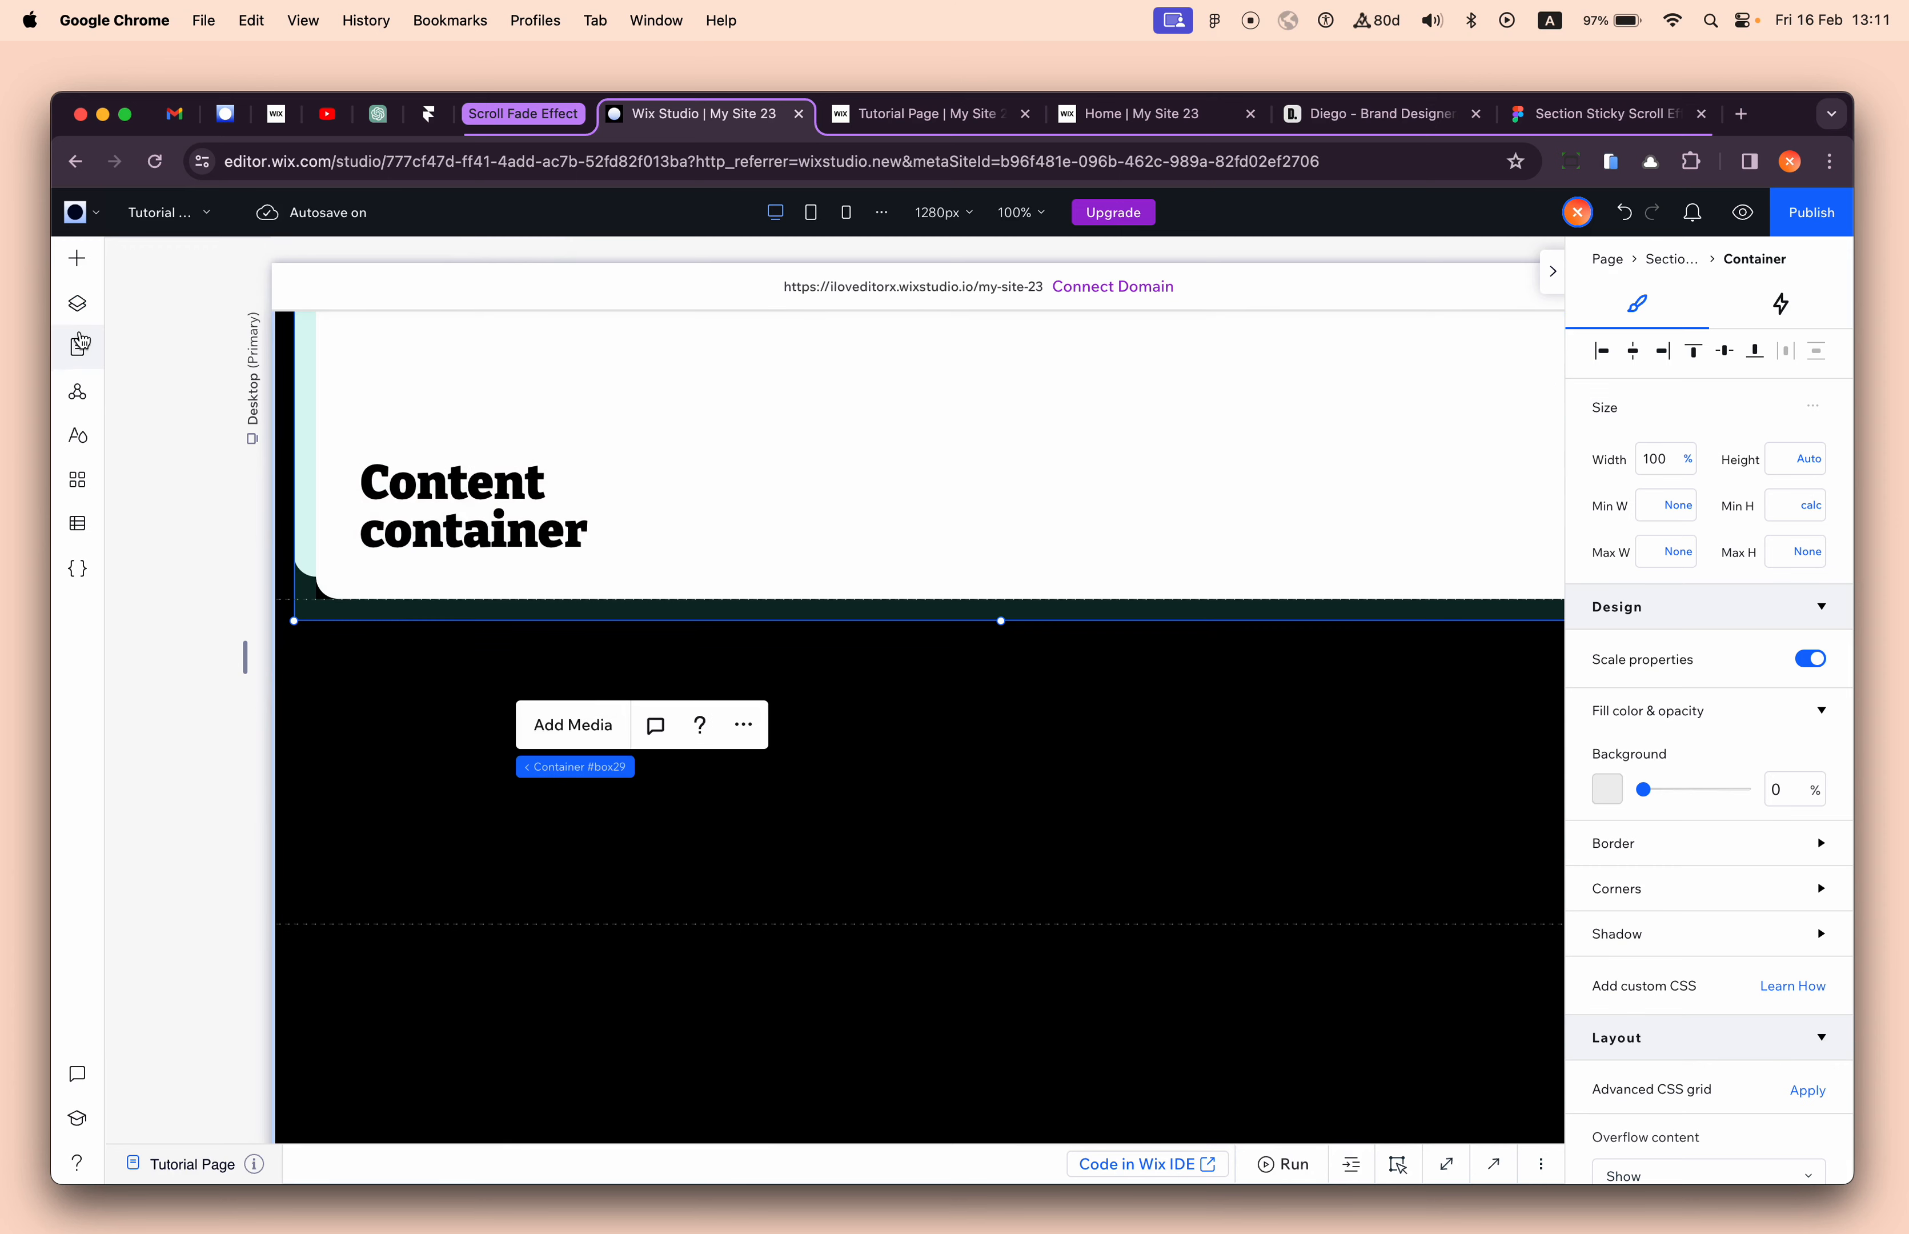
{"action": "left_click", "coordinate": [77, 345]}
{"action": "left_click", "coordinate": [78, 305]}
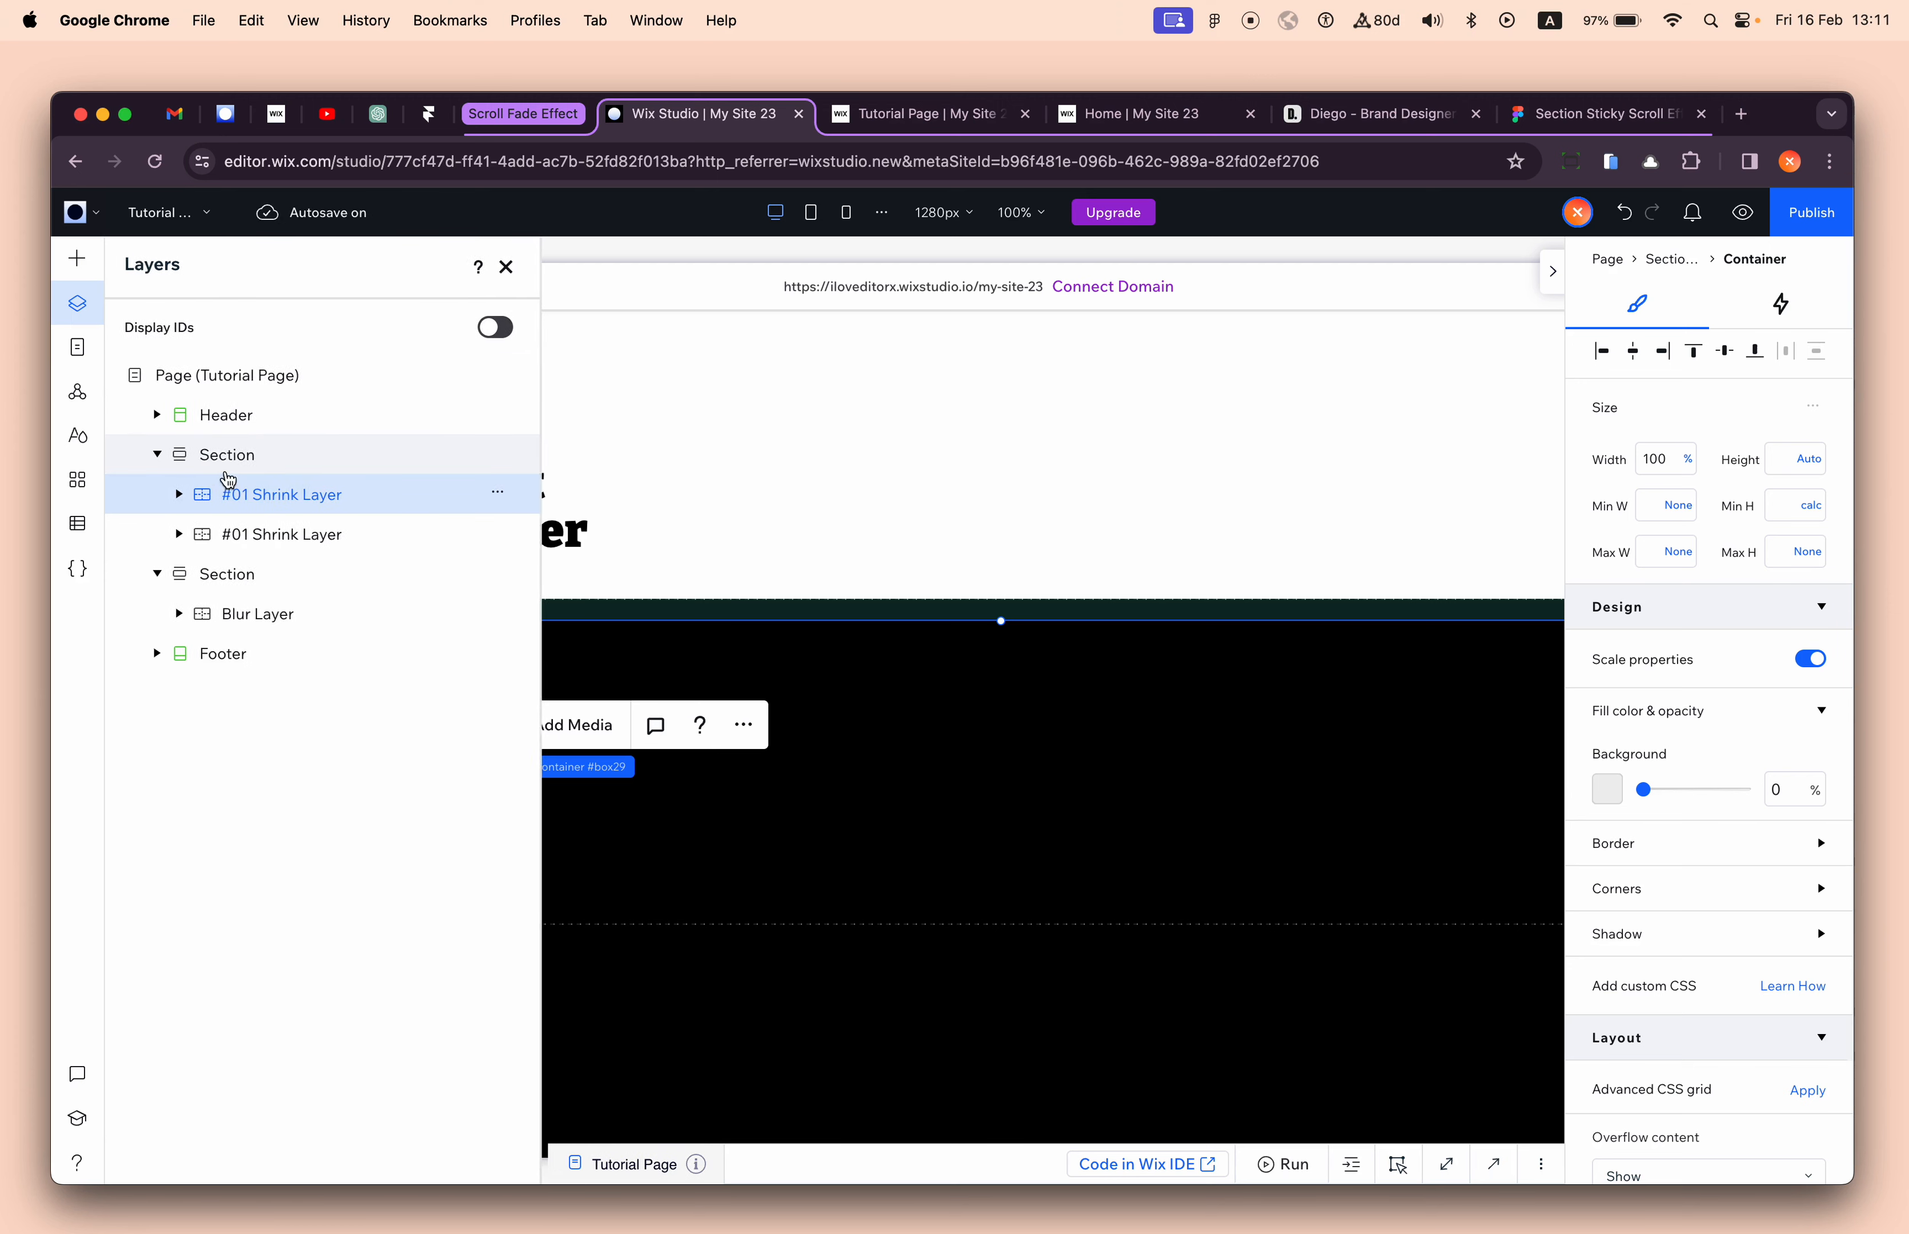
{"action": "double_click", "coordinate": [252, 504]}
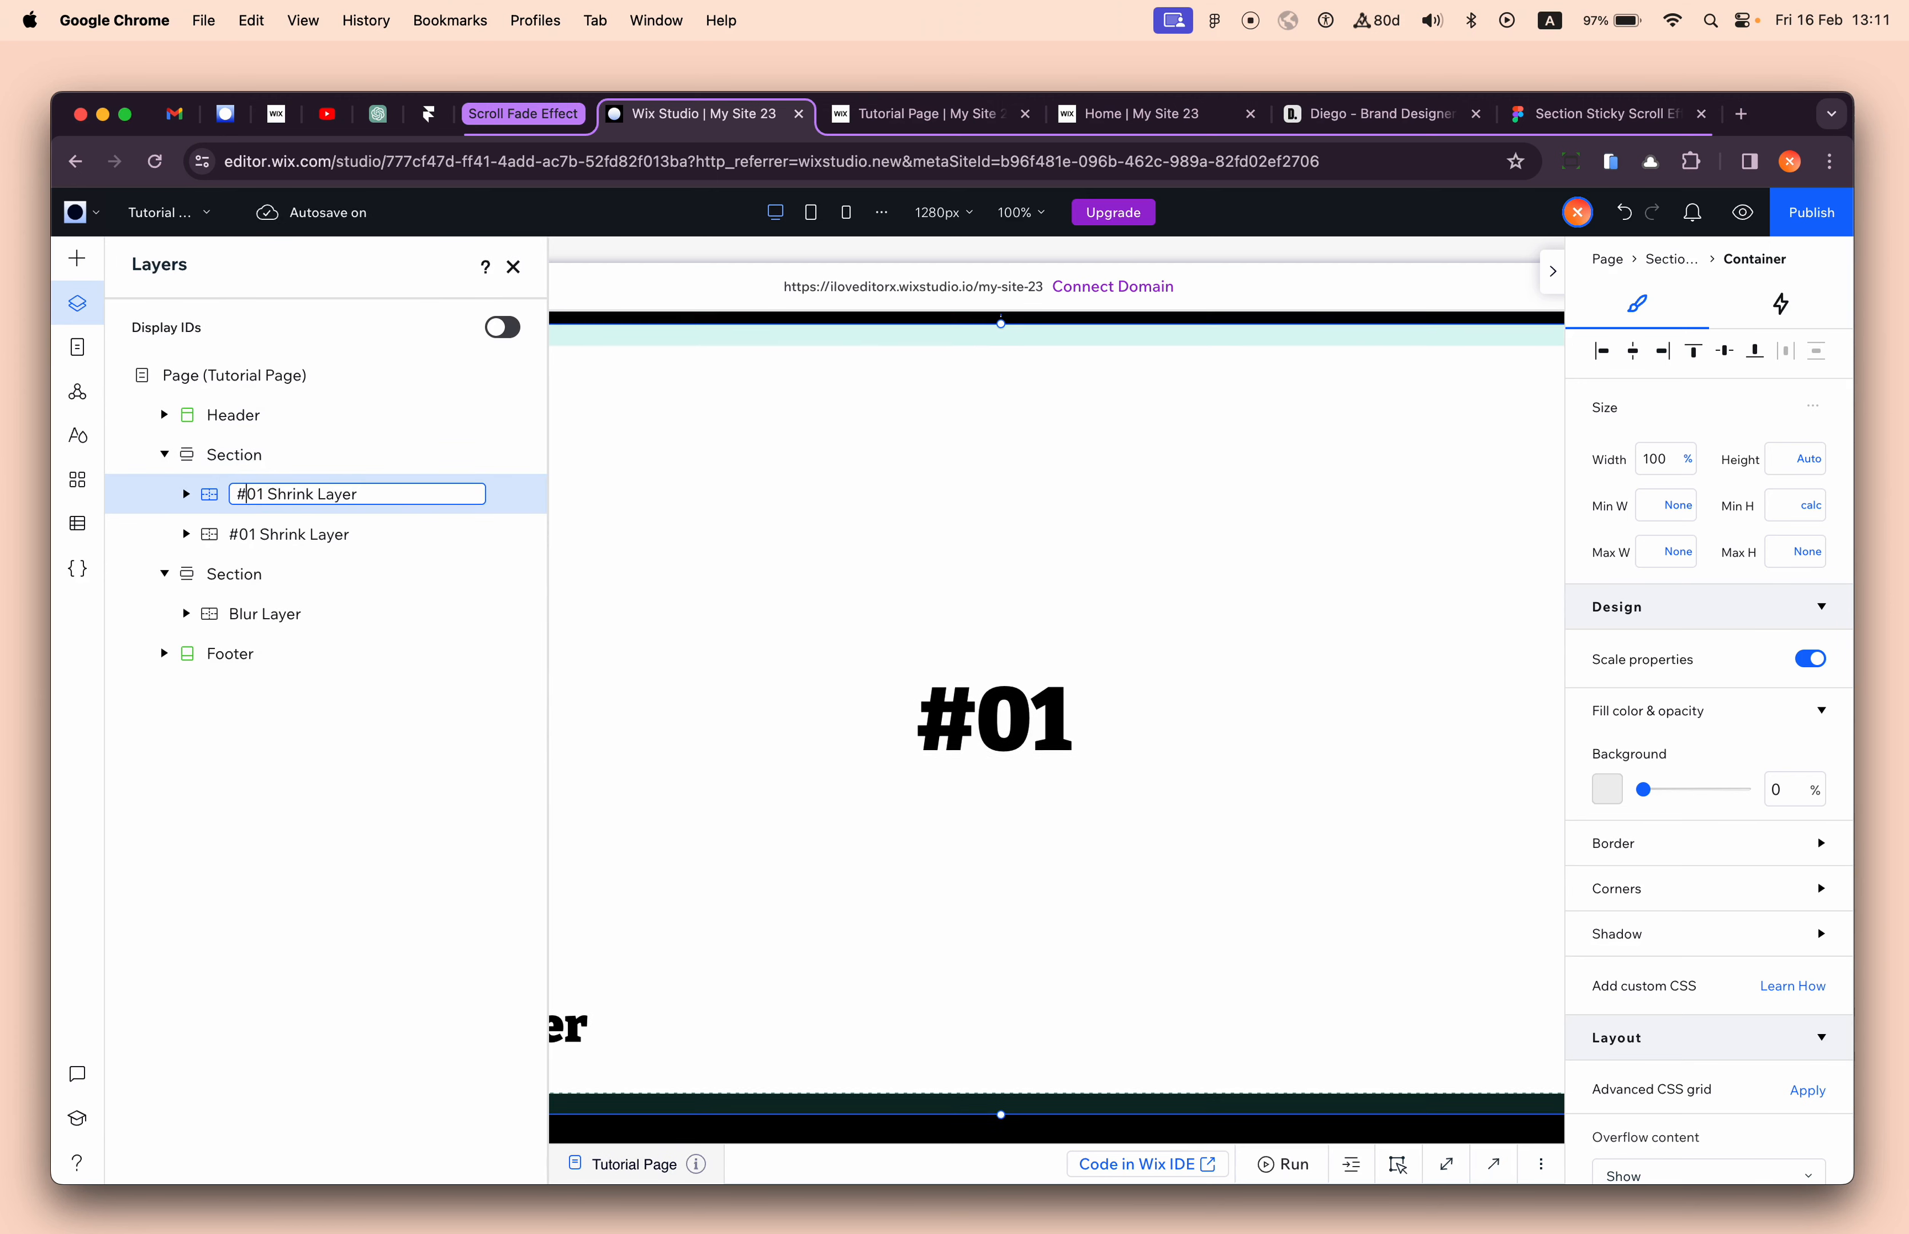
{"action": "key", "text": "Return"}
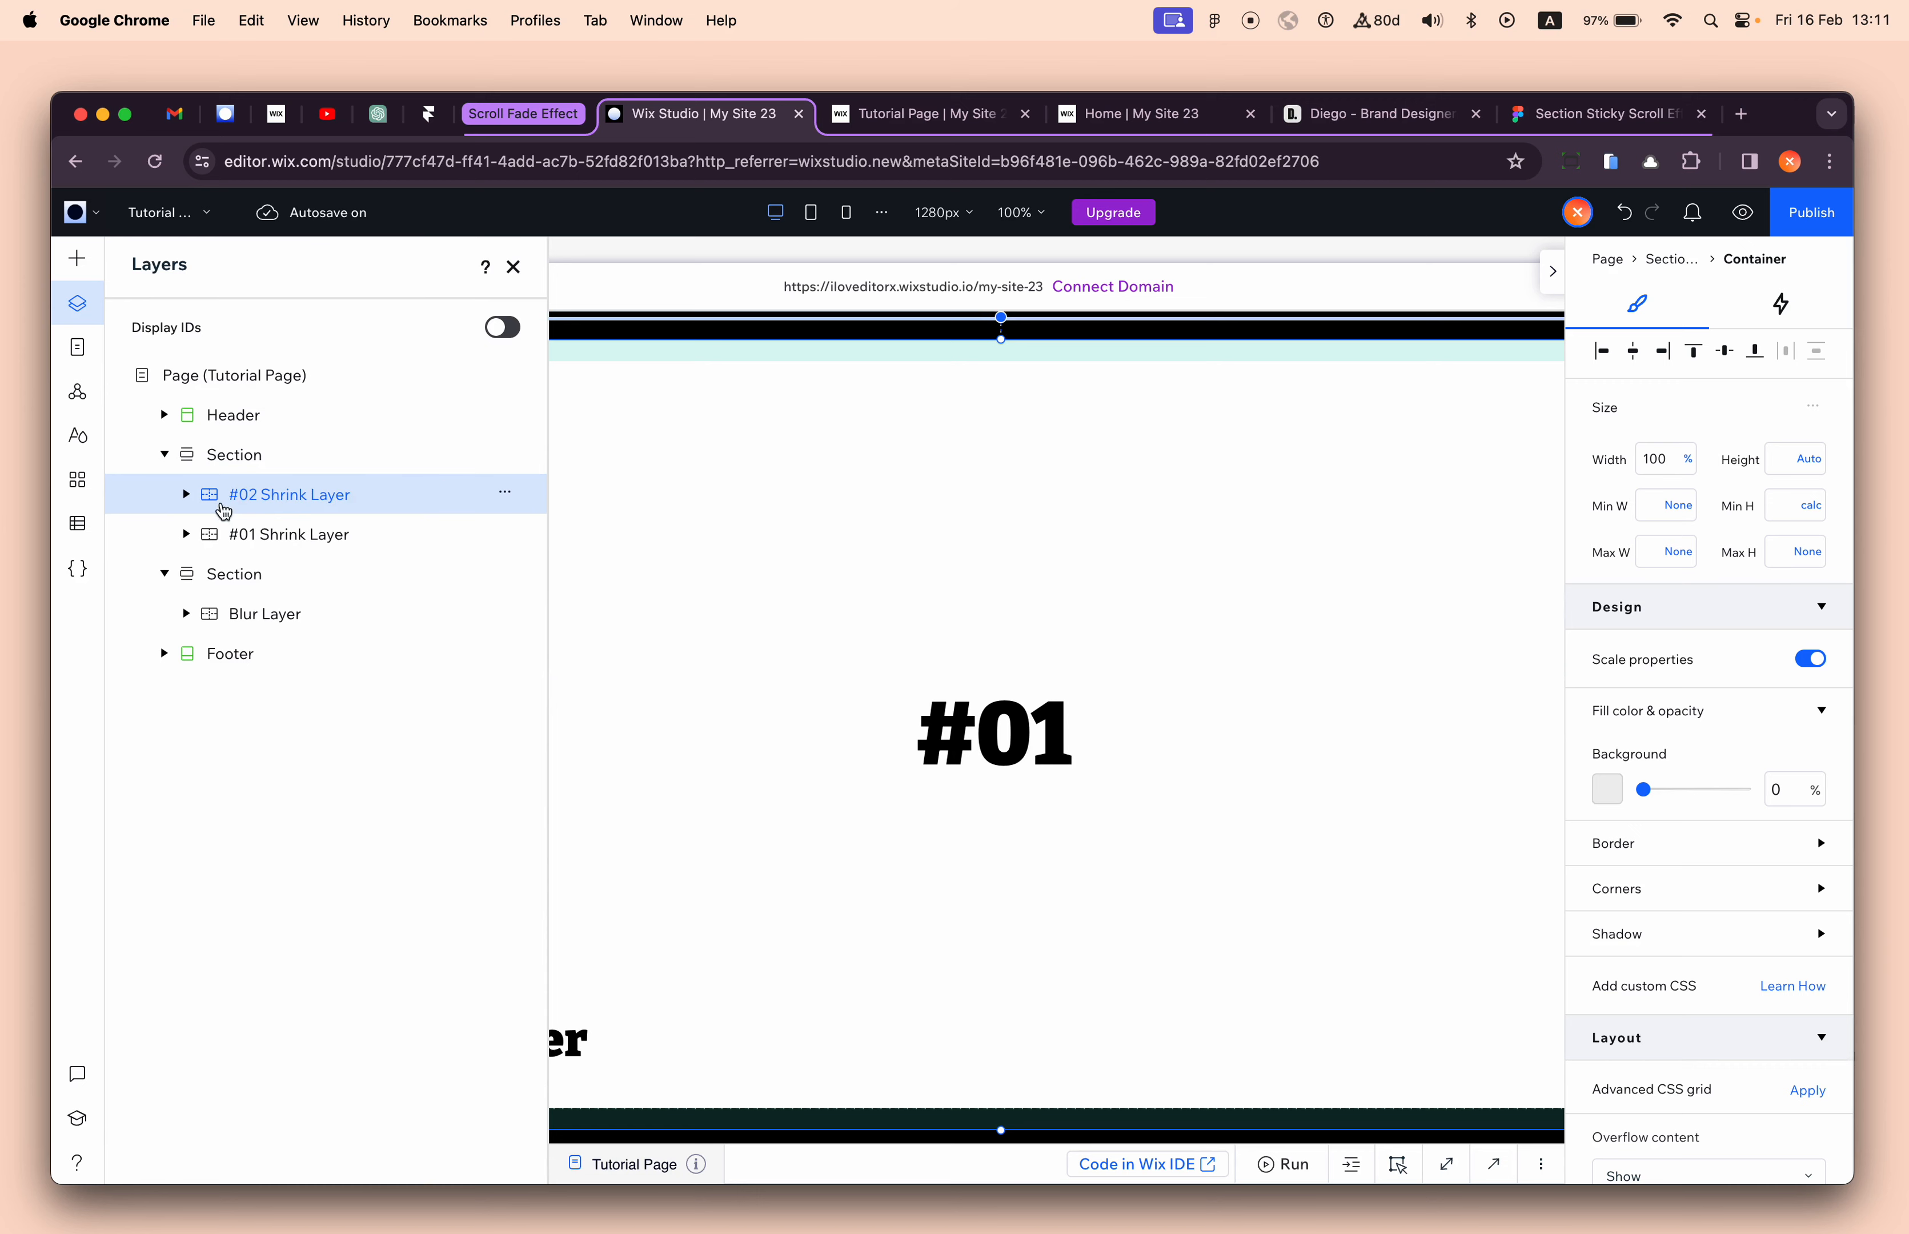
- Rename the layers nested in the #02 Shrink Layer to "#02 Fade Layer" and "#02 Blur Layer"
{"action": "left_click", "coordinate": [187, 496]}
{"action": "double_click", "coordinate": [264, 536]}
{"action": "left_click", "coordinate": [258, 533]}
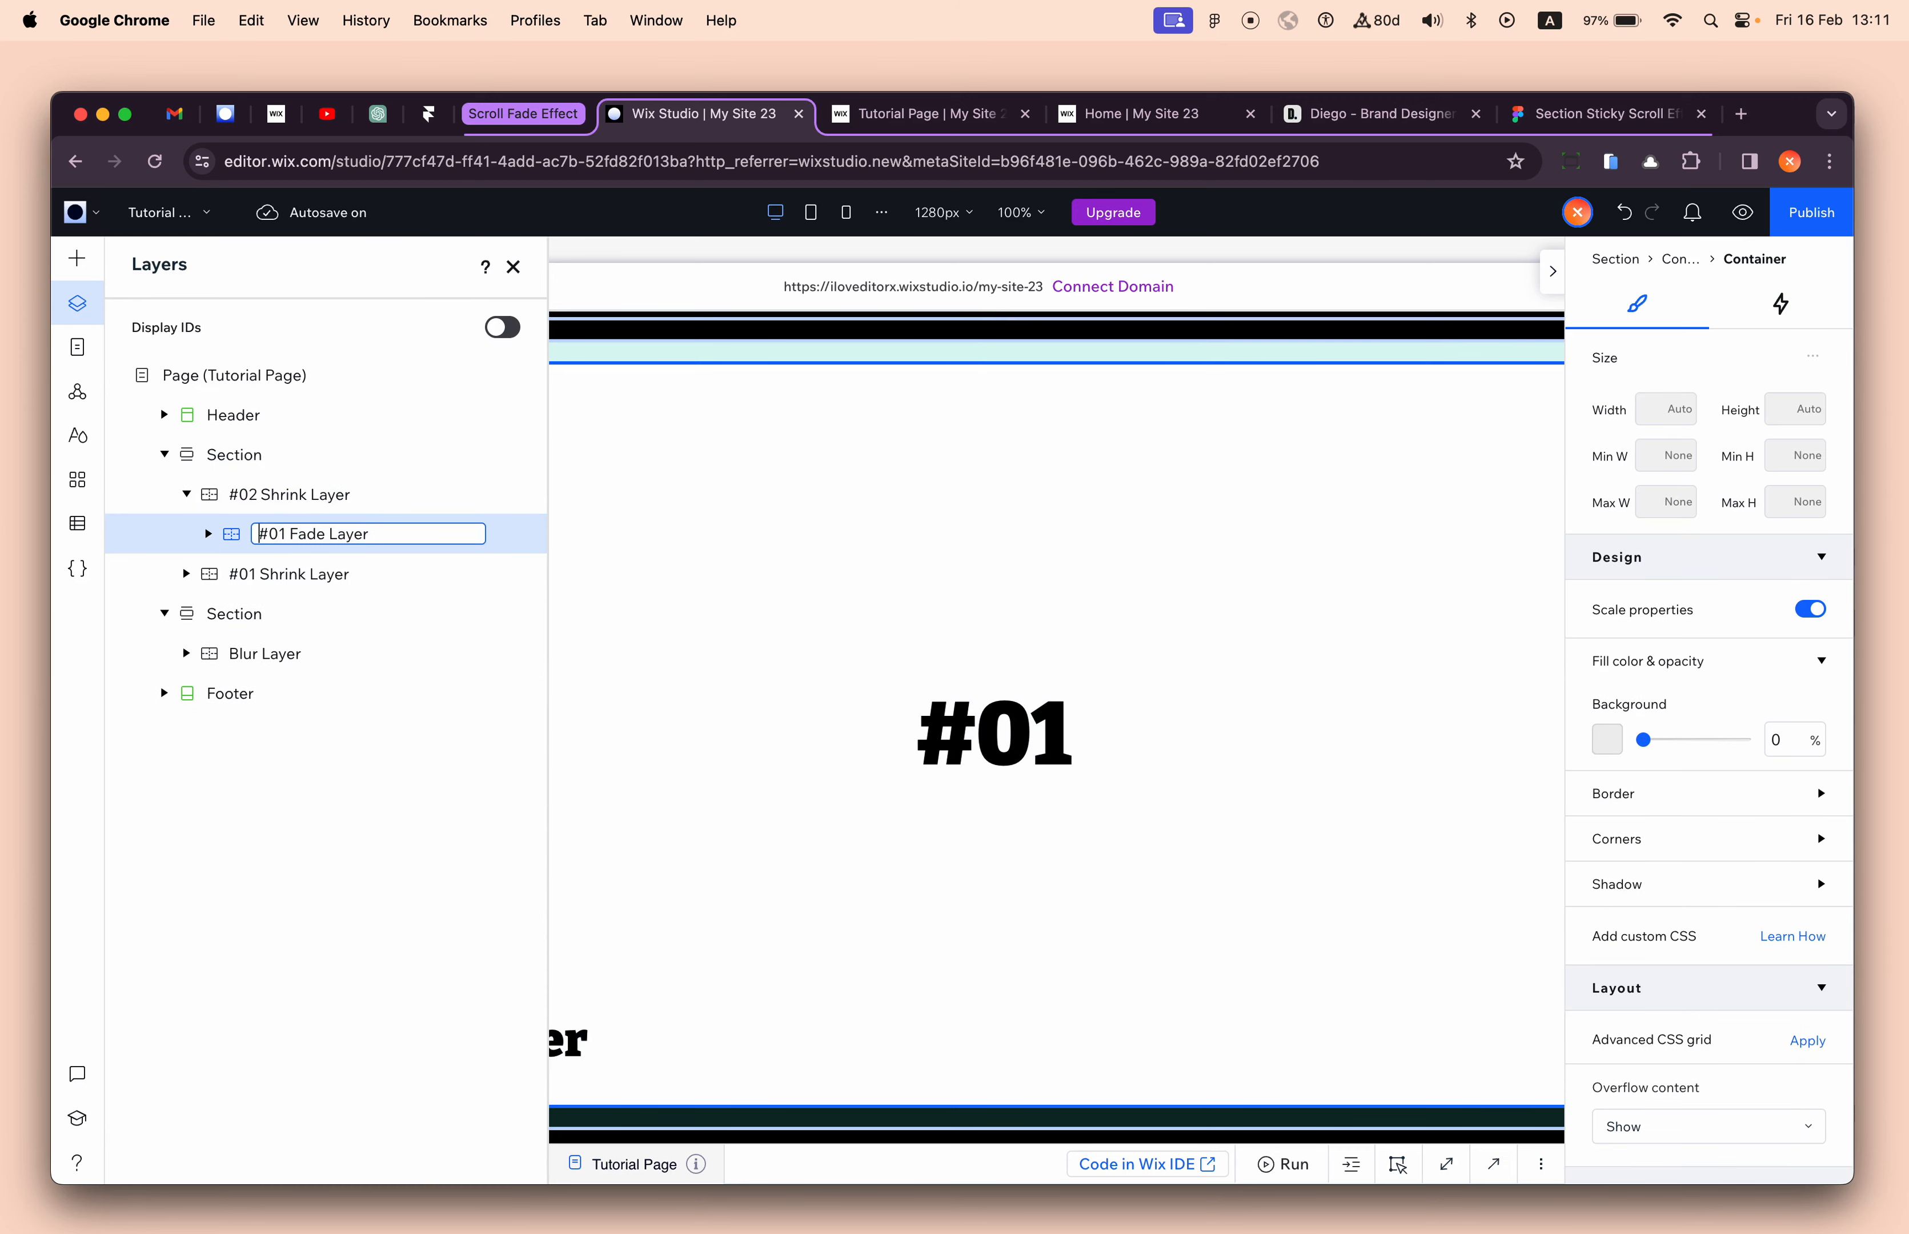
{"action": "key", "text": "Return"}
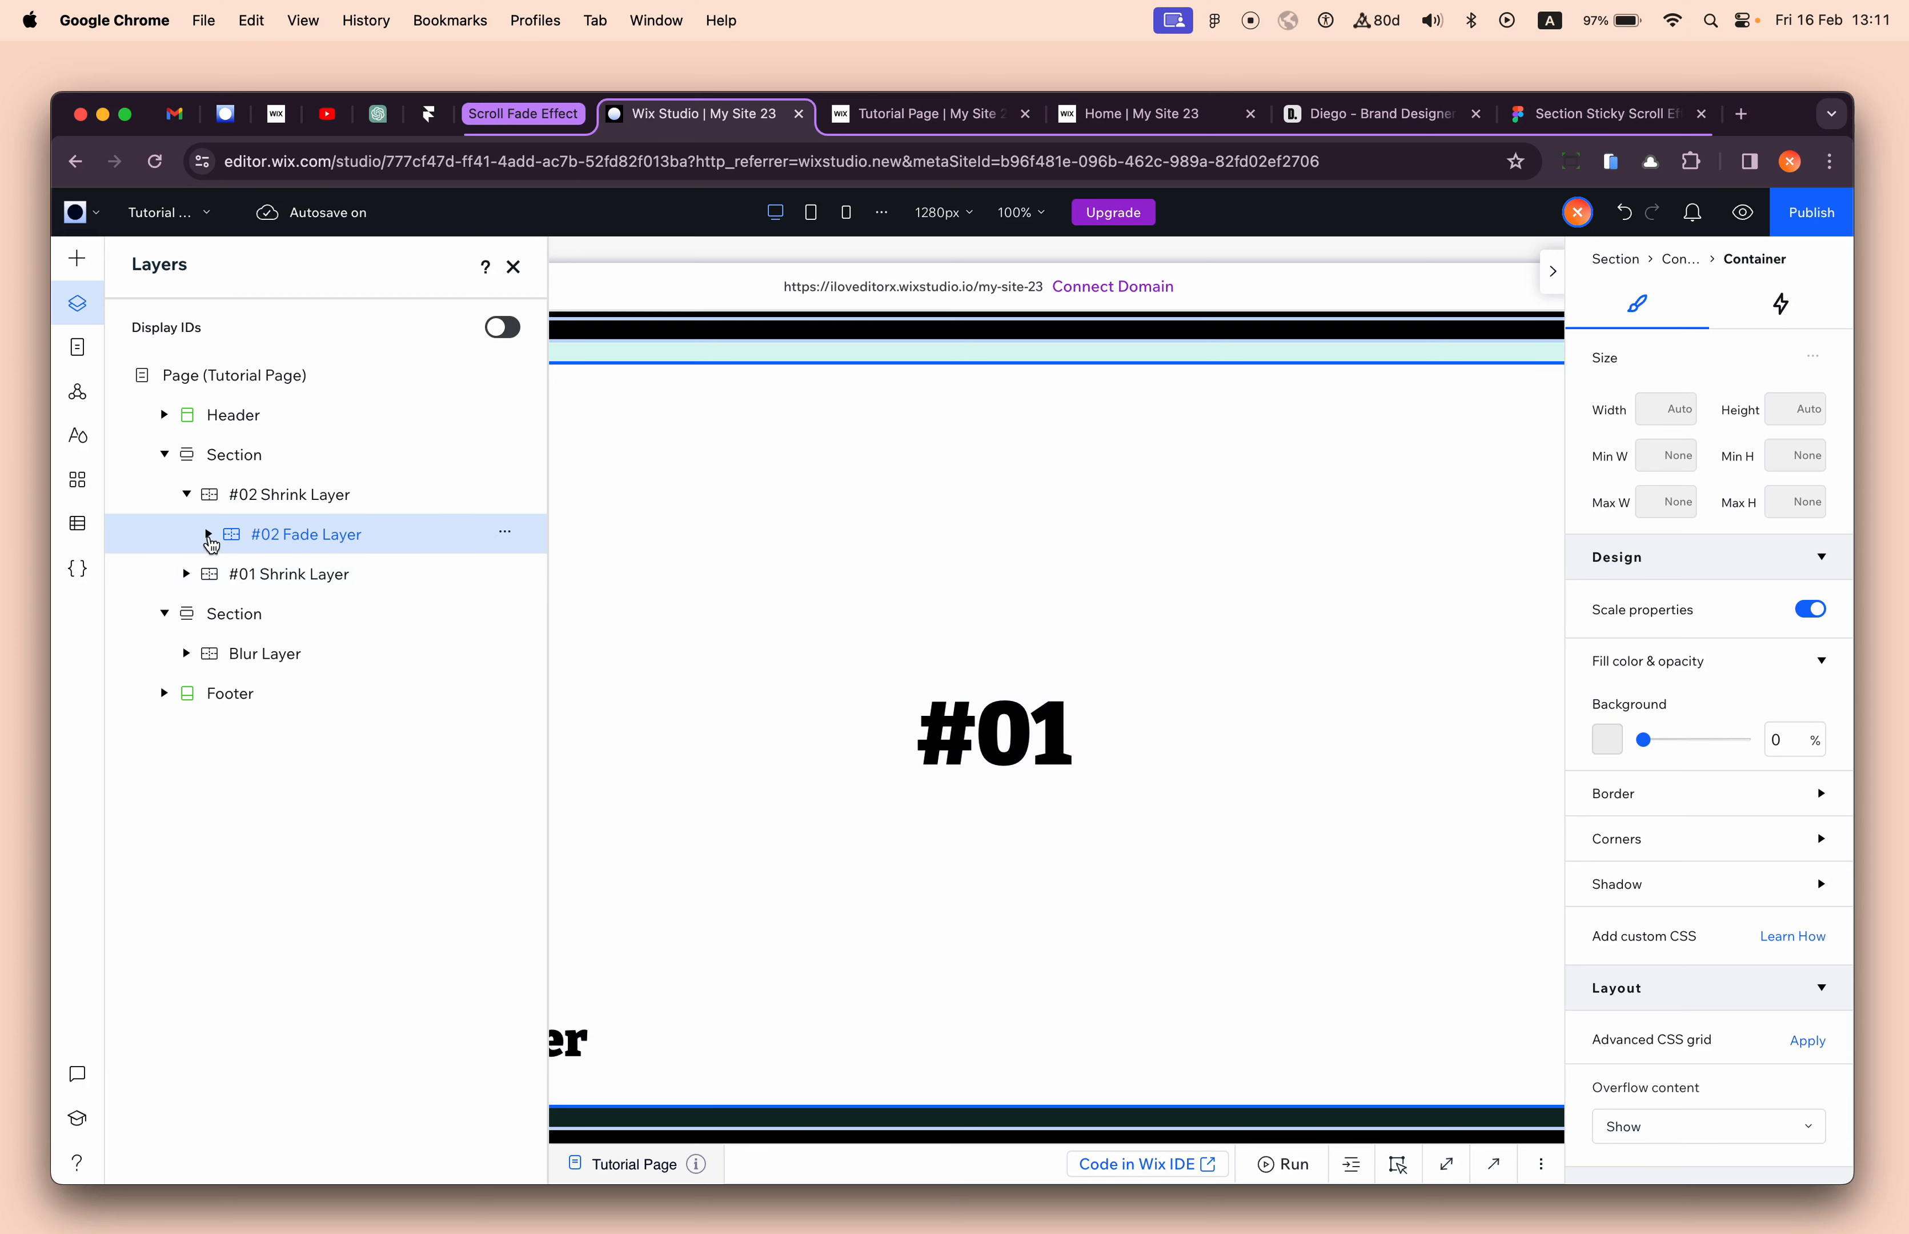
{"action": "left_click", "coordinate": [208, 534]}
{"action": "double_click", "coordinate": [289, 575]}
{"action": "key", "text": "Right"}
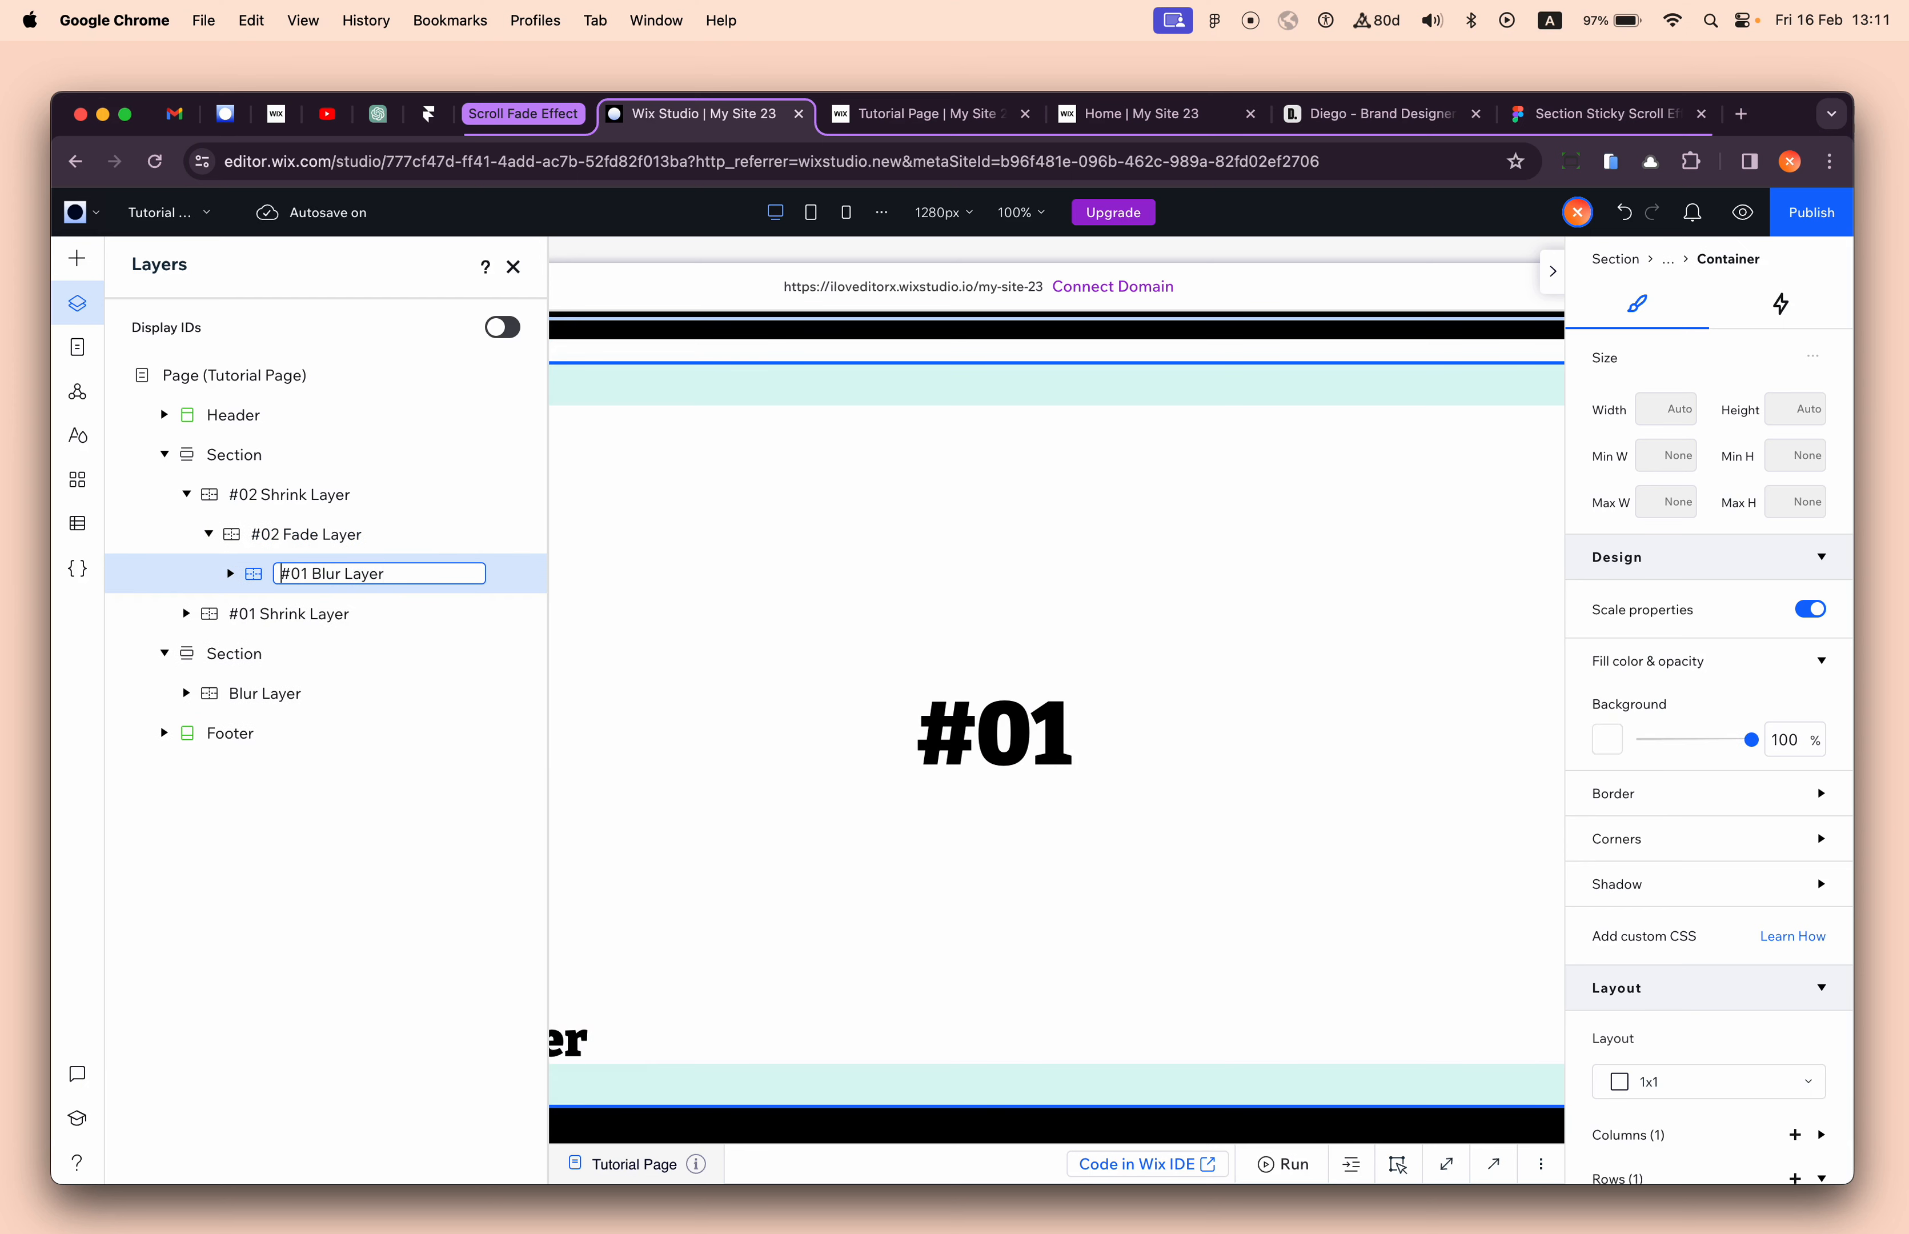
{"action": "key", "text": "Return"}
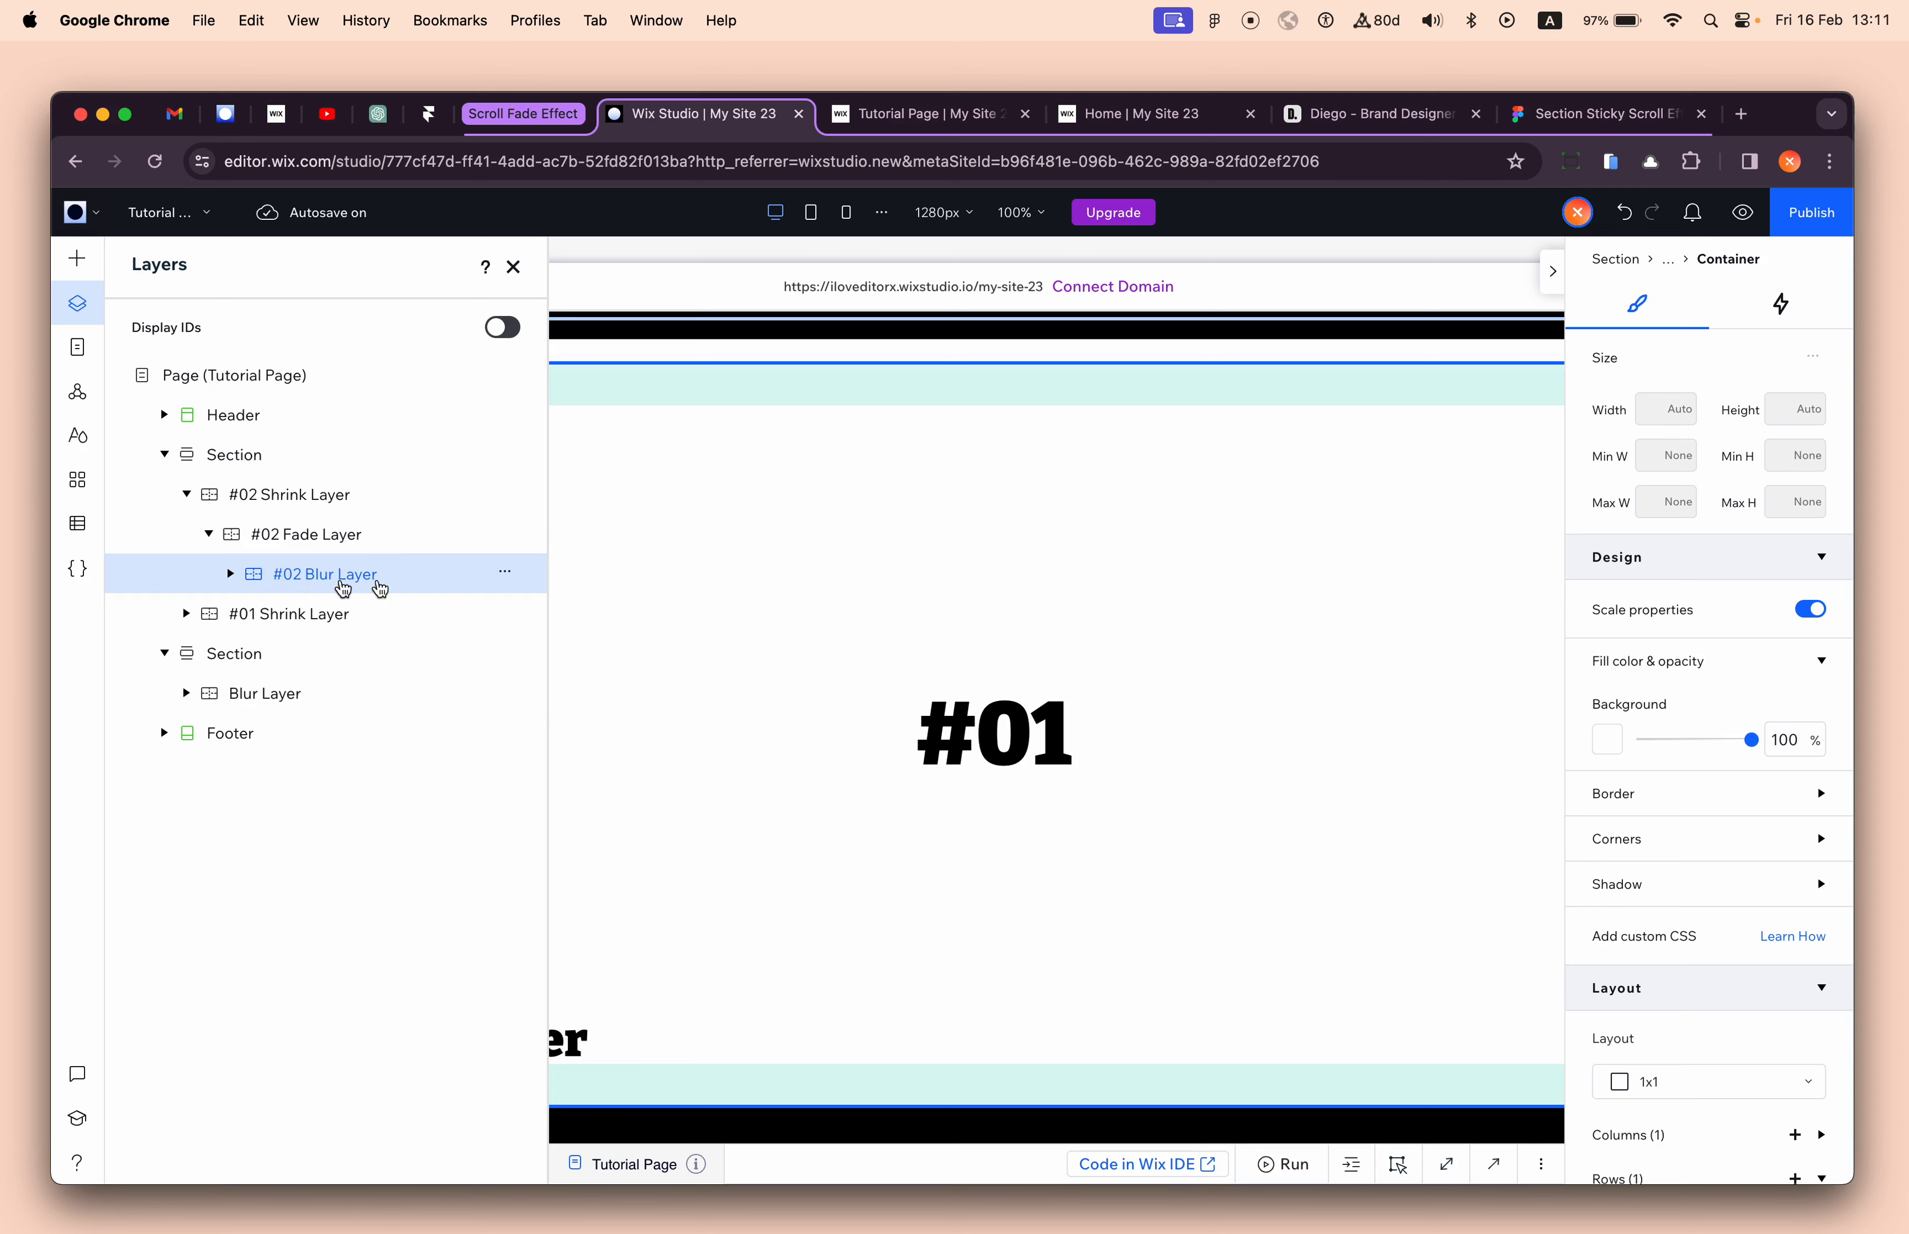
- Change the duplicated card's centered heading text to "#02"
{"action": "left_click", "coordinate": [1002, 725]}
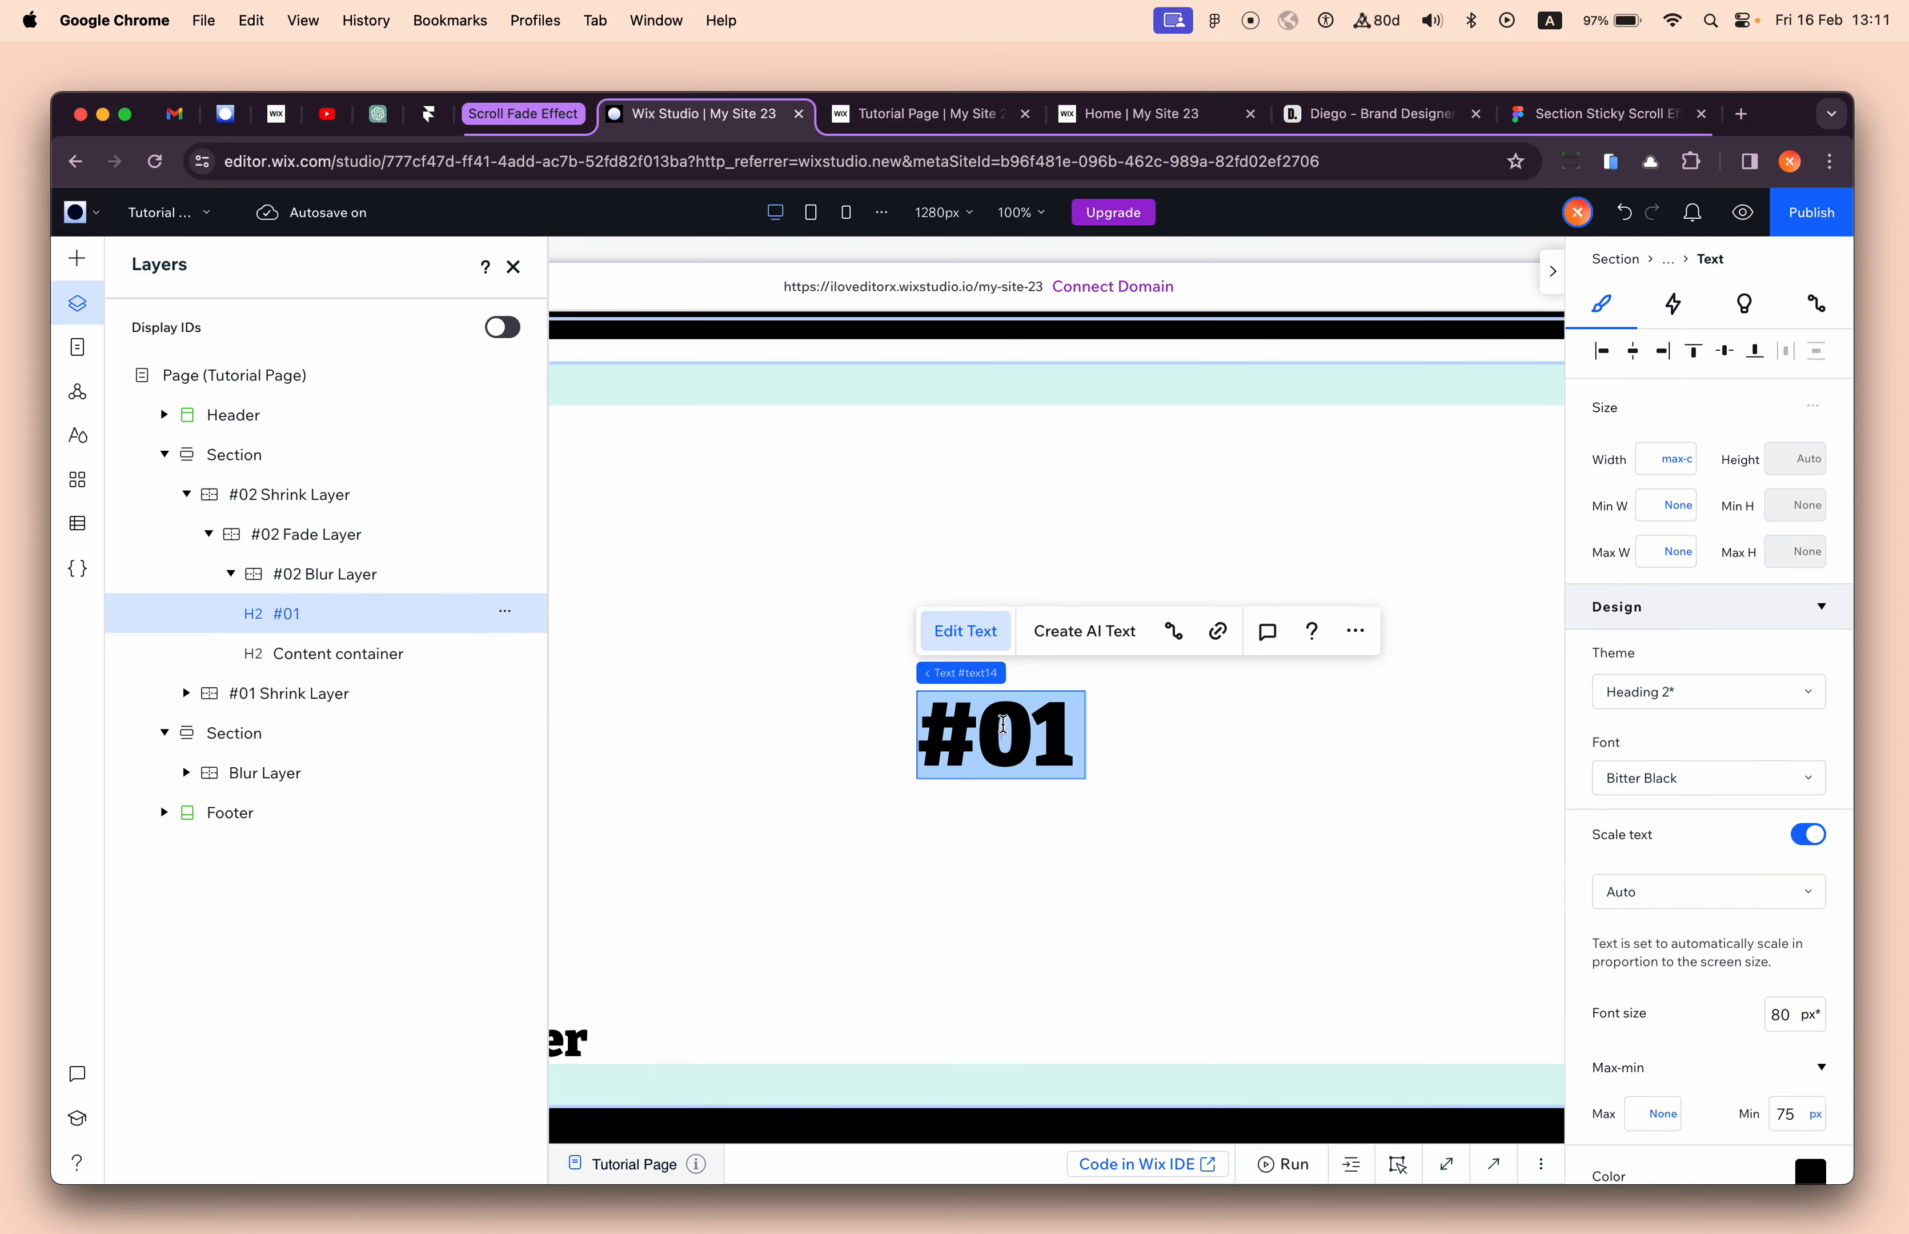
{"action": "key", "text": "Right"}
{"action": "key", "text": "shift+Left"}
{"action": "type", "text": "2"}
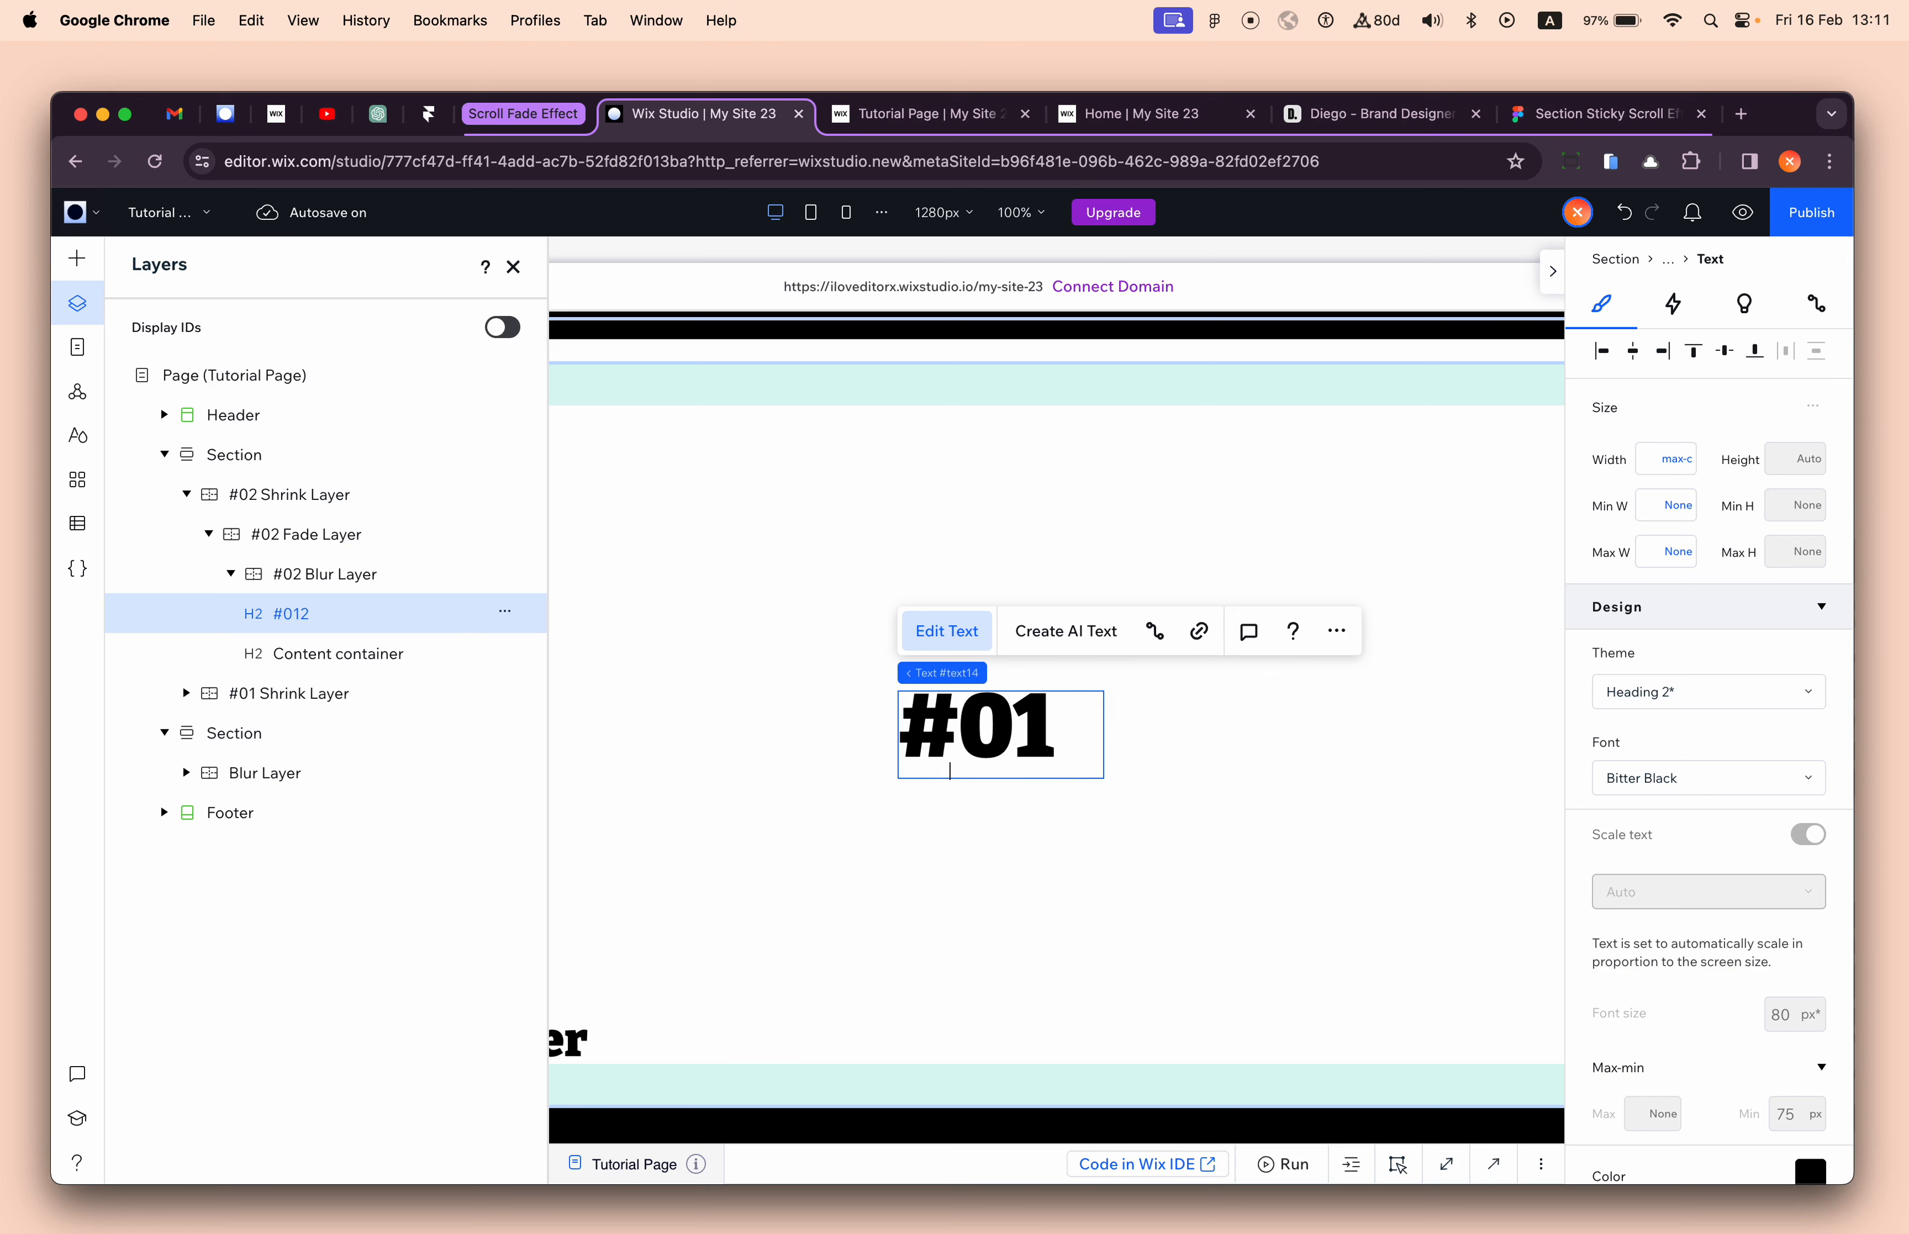
{"action": "key", "text": "shift+Left"}
{"action": "key", "text": "shift+Left"}
{"action": "type", "text": "2"}
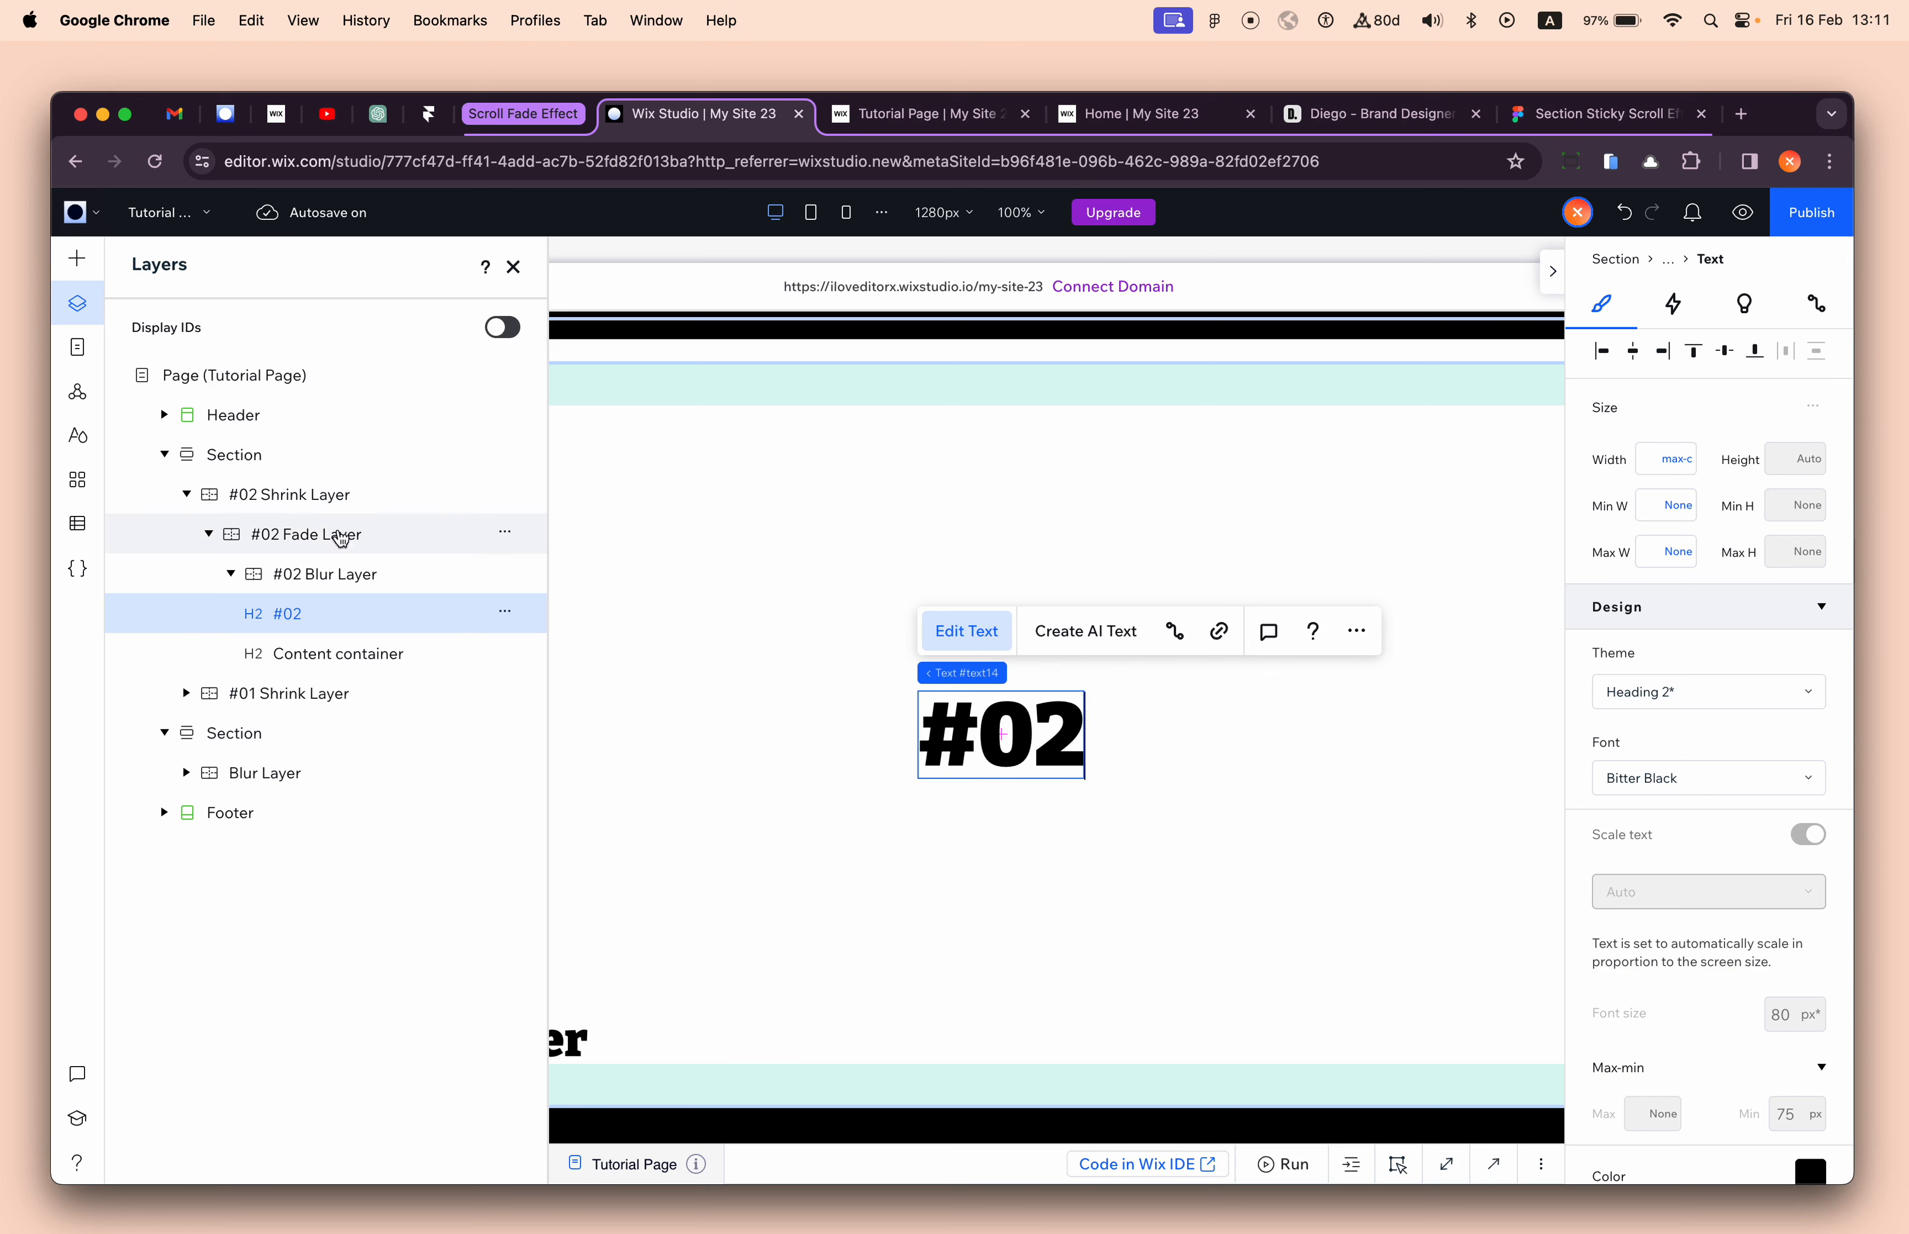
- Place the #02 Shrink Layer in only the second row of the section's grid
{"action": "left_click", "coordinate": [271, 499]}
{"action": "left_click", "coordinate": [514, 266]}
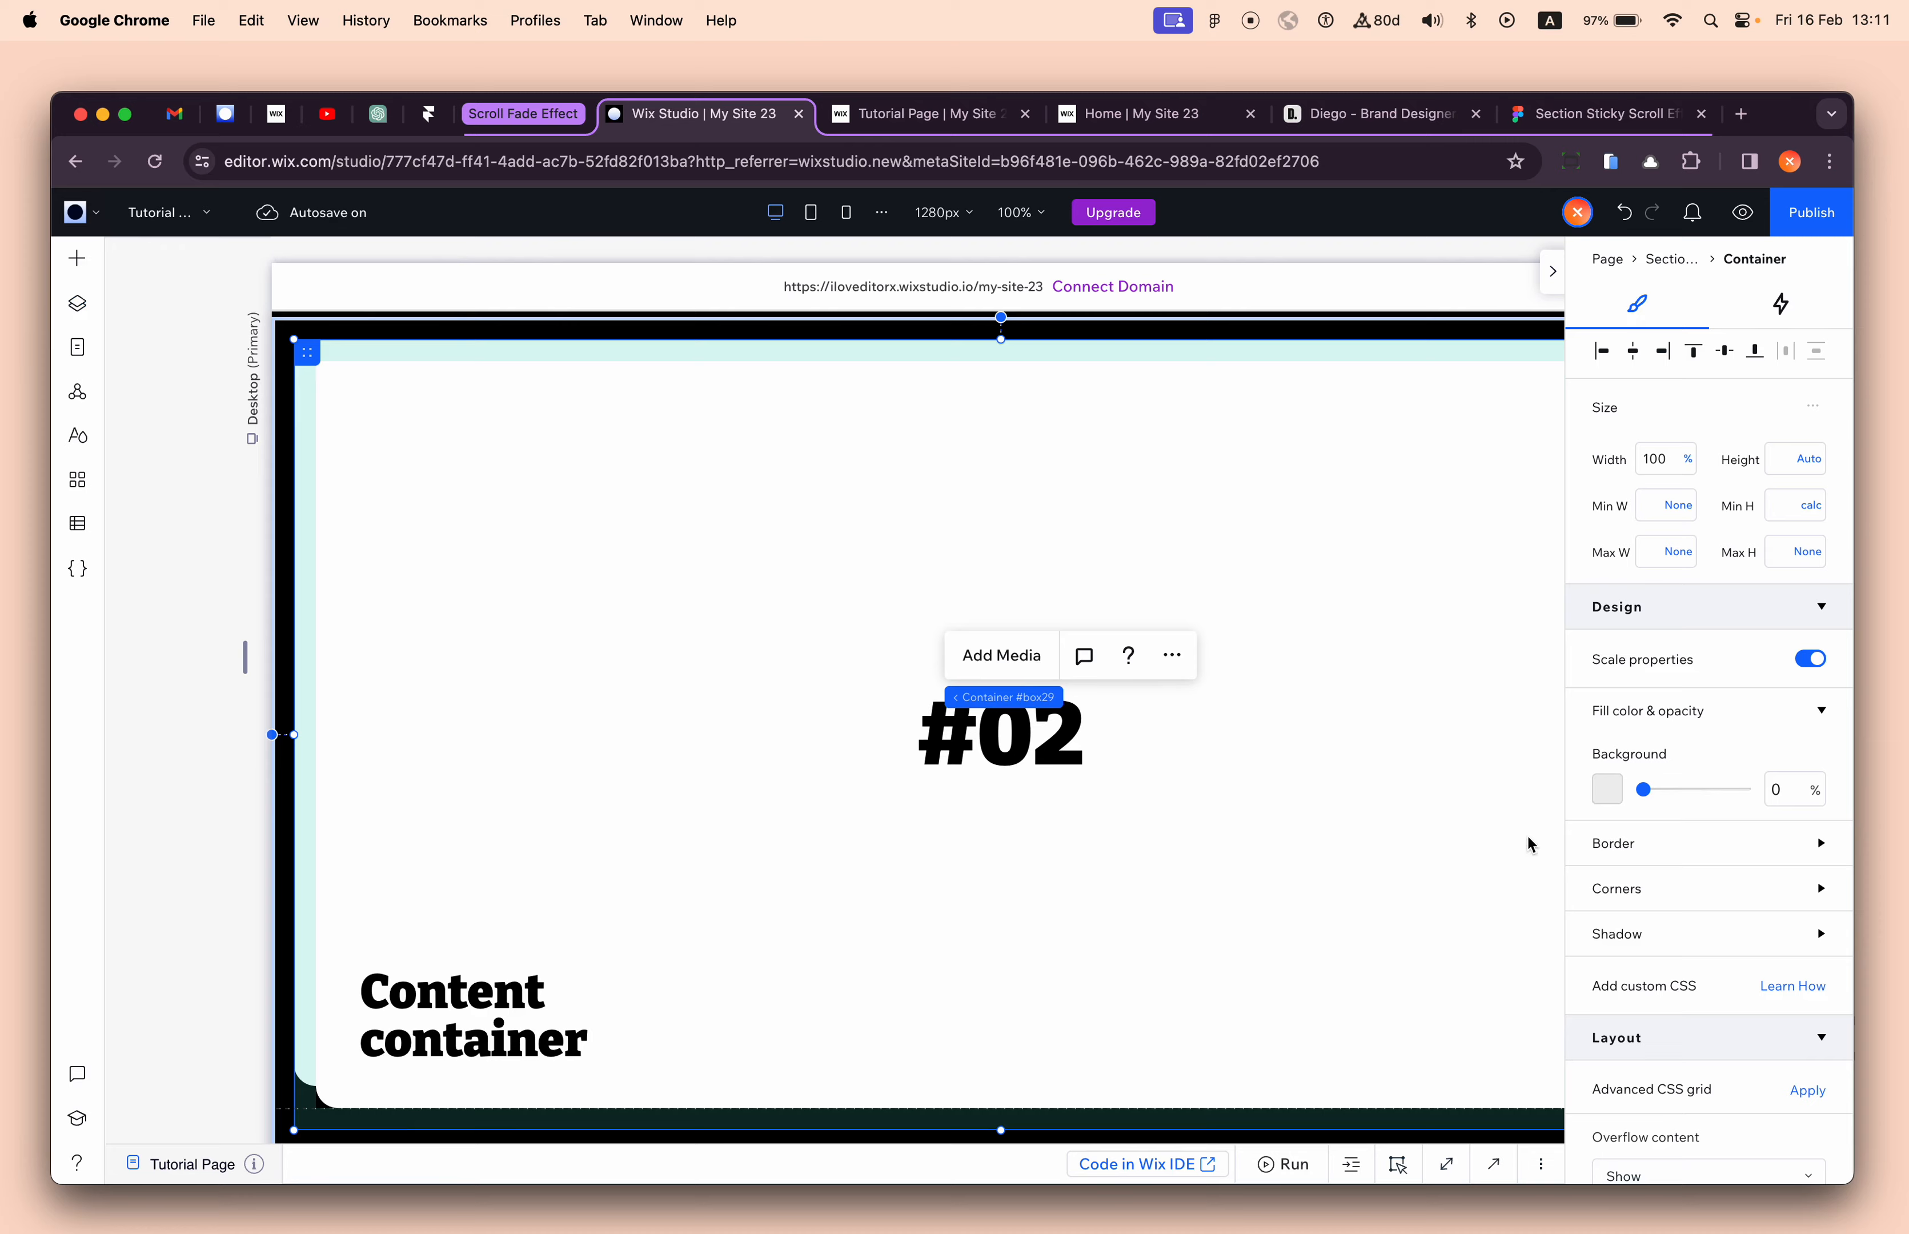
{"action": "scroll", "coordinate": [1692, 898], "scroll_direction": "down", "scroll_amount": 10}
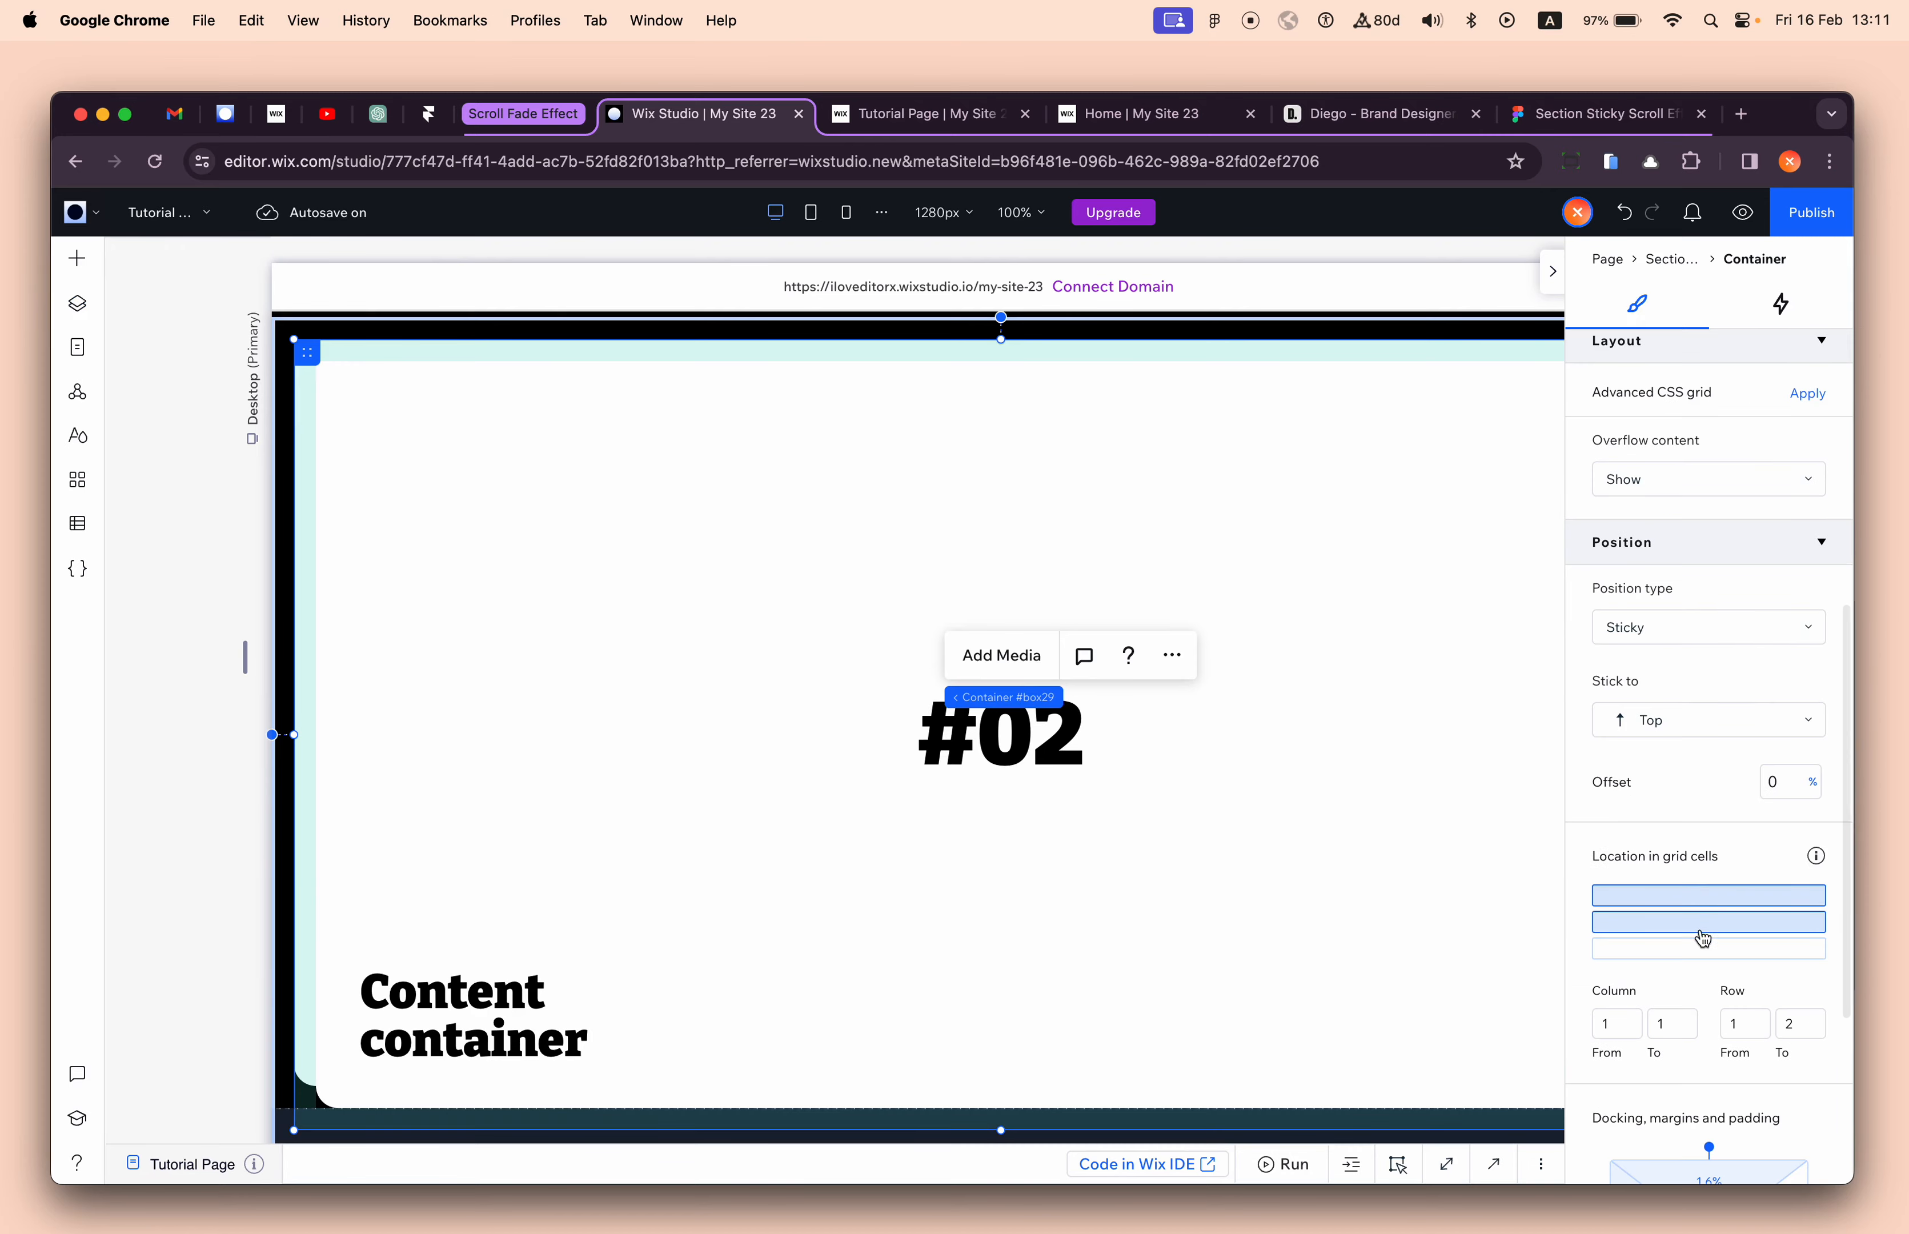
{"action": "left_click", "coordinate": [1700, 923]}
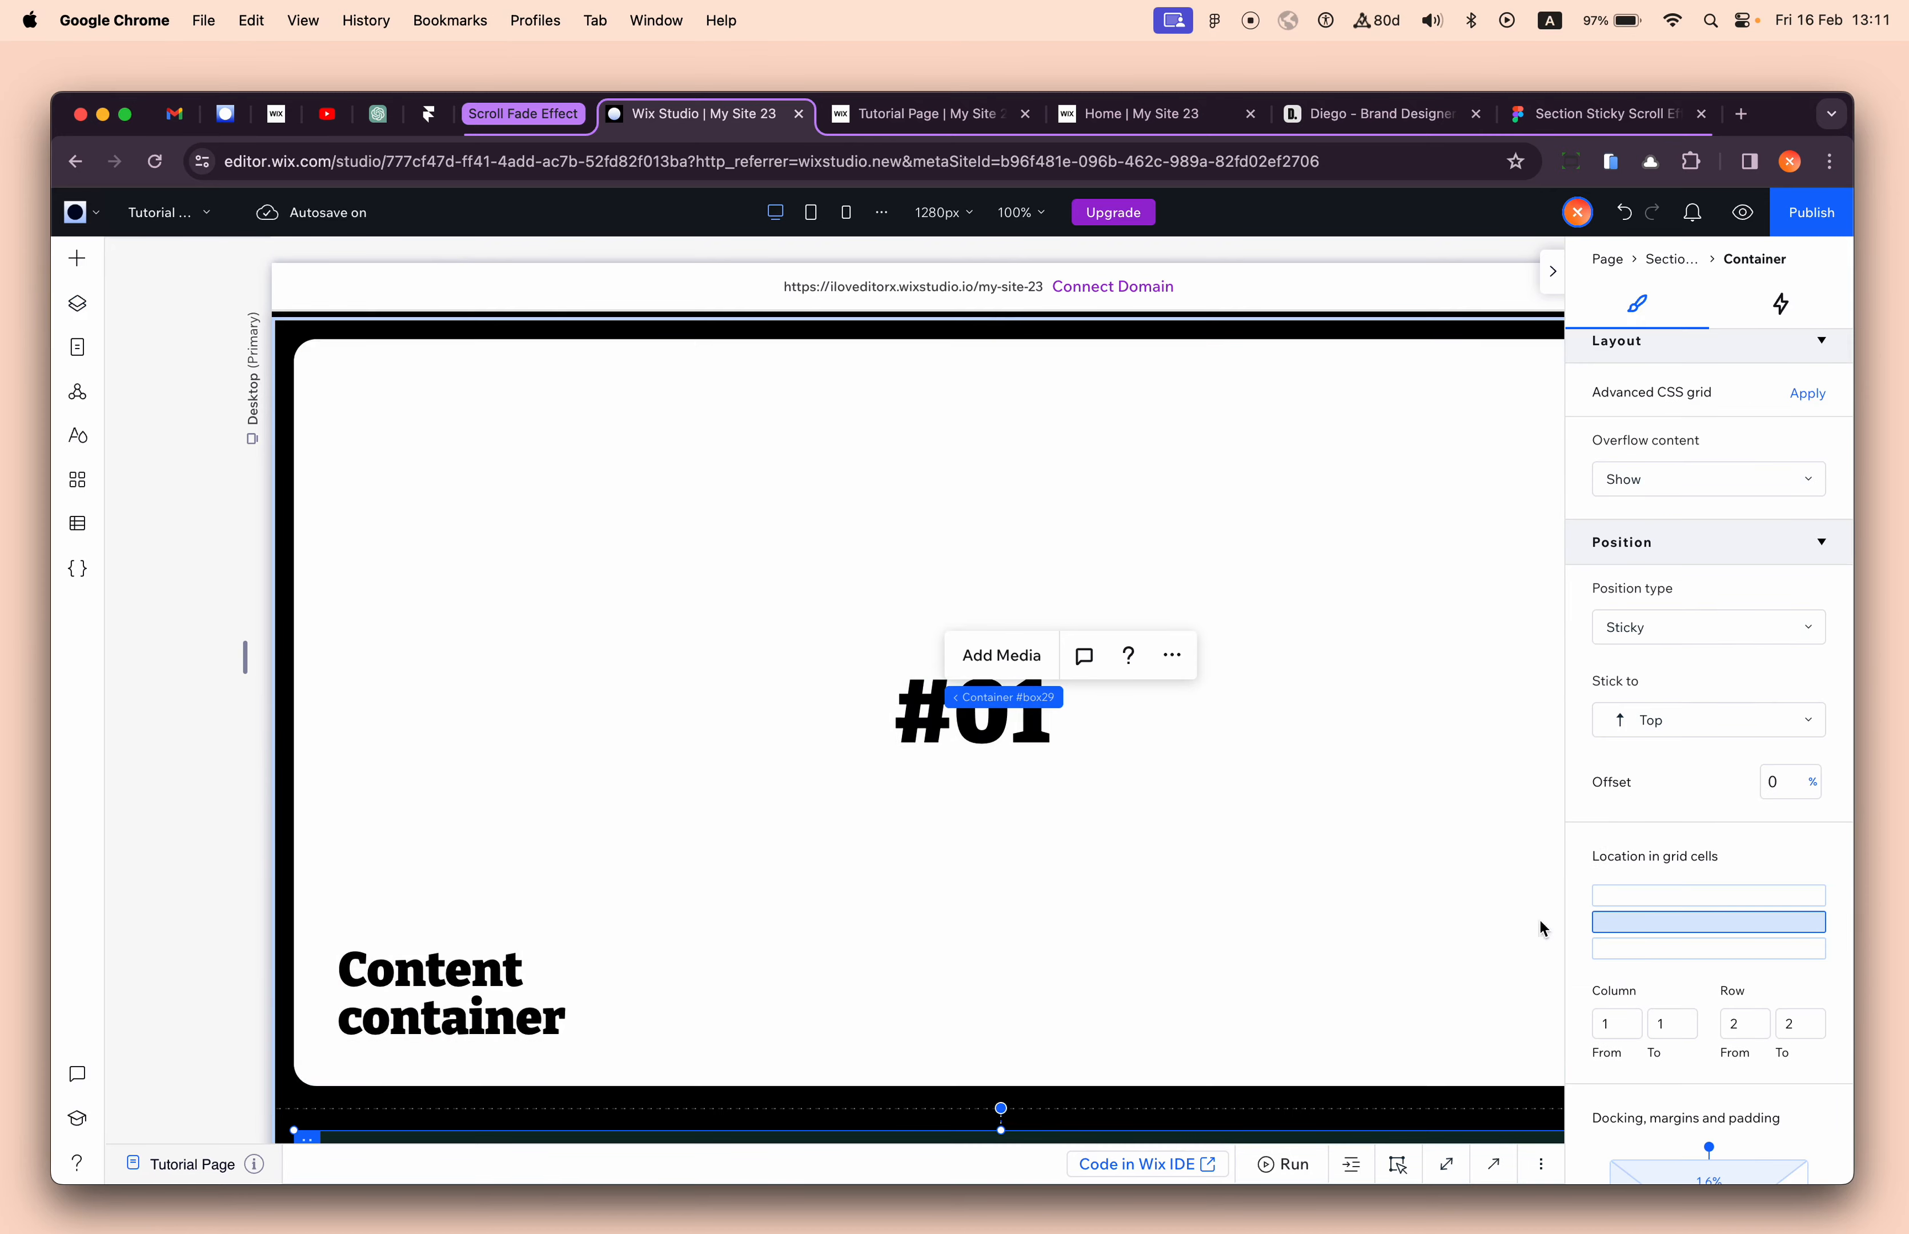
- Set the left and top margins of the #02 Shrink Layer to 0%
{"action": "scroll", "coordinate": [1797, 1084], "scroll_direction": "down", "scroll_amount": 4}
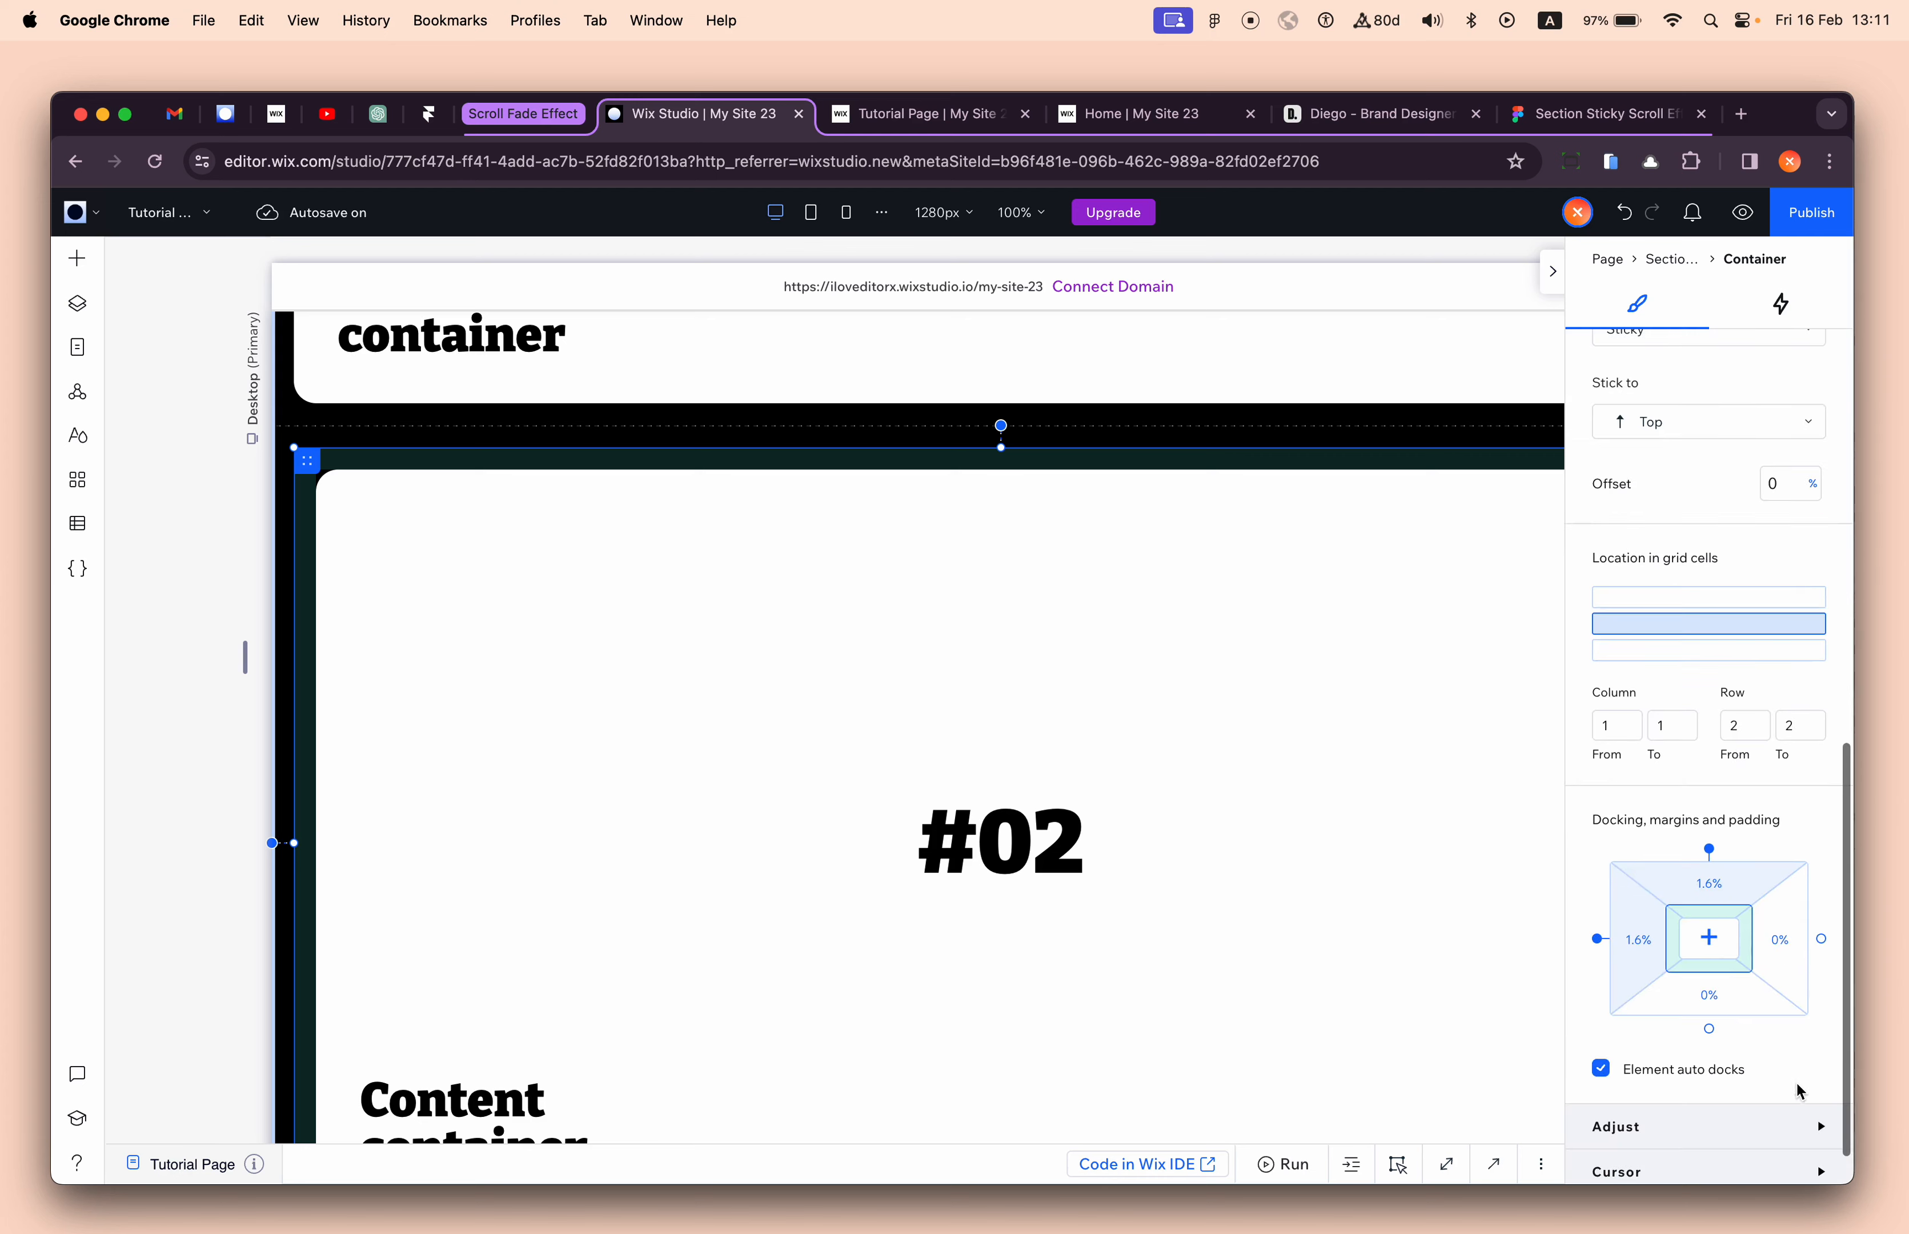
{"action": "left_click", "coordinate": [1638, 939]}
{"action": "type", "text": "0"}
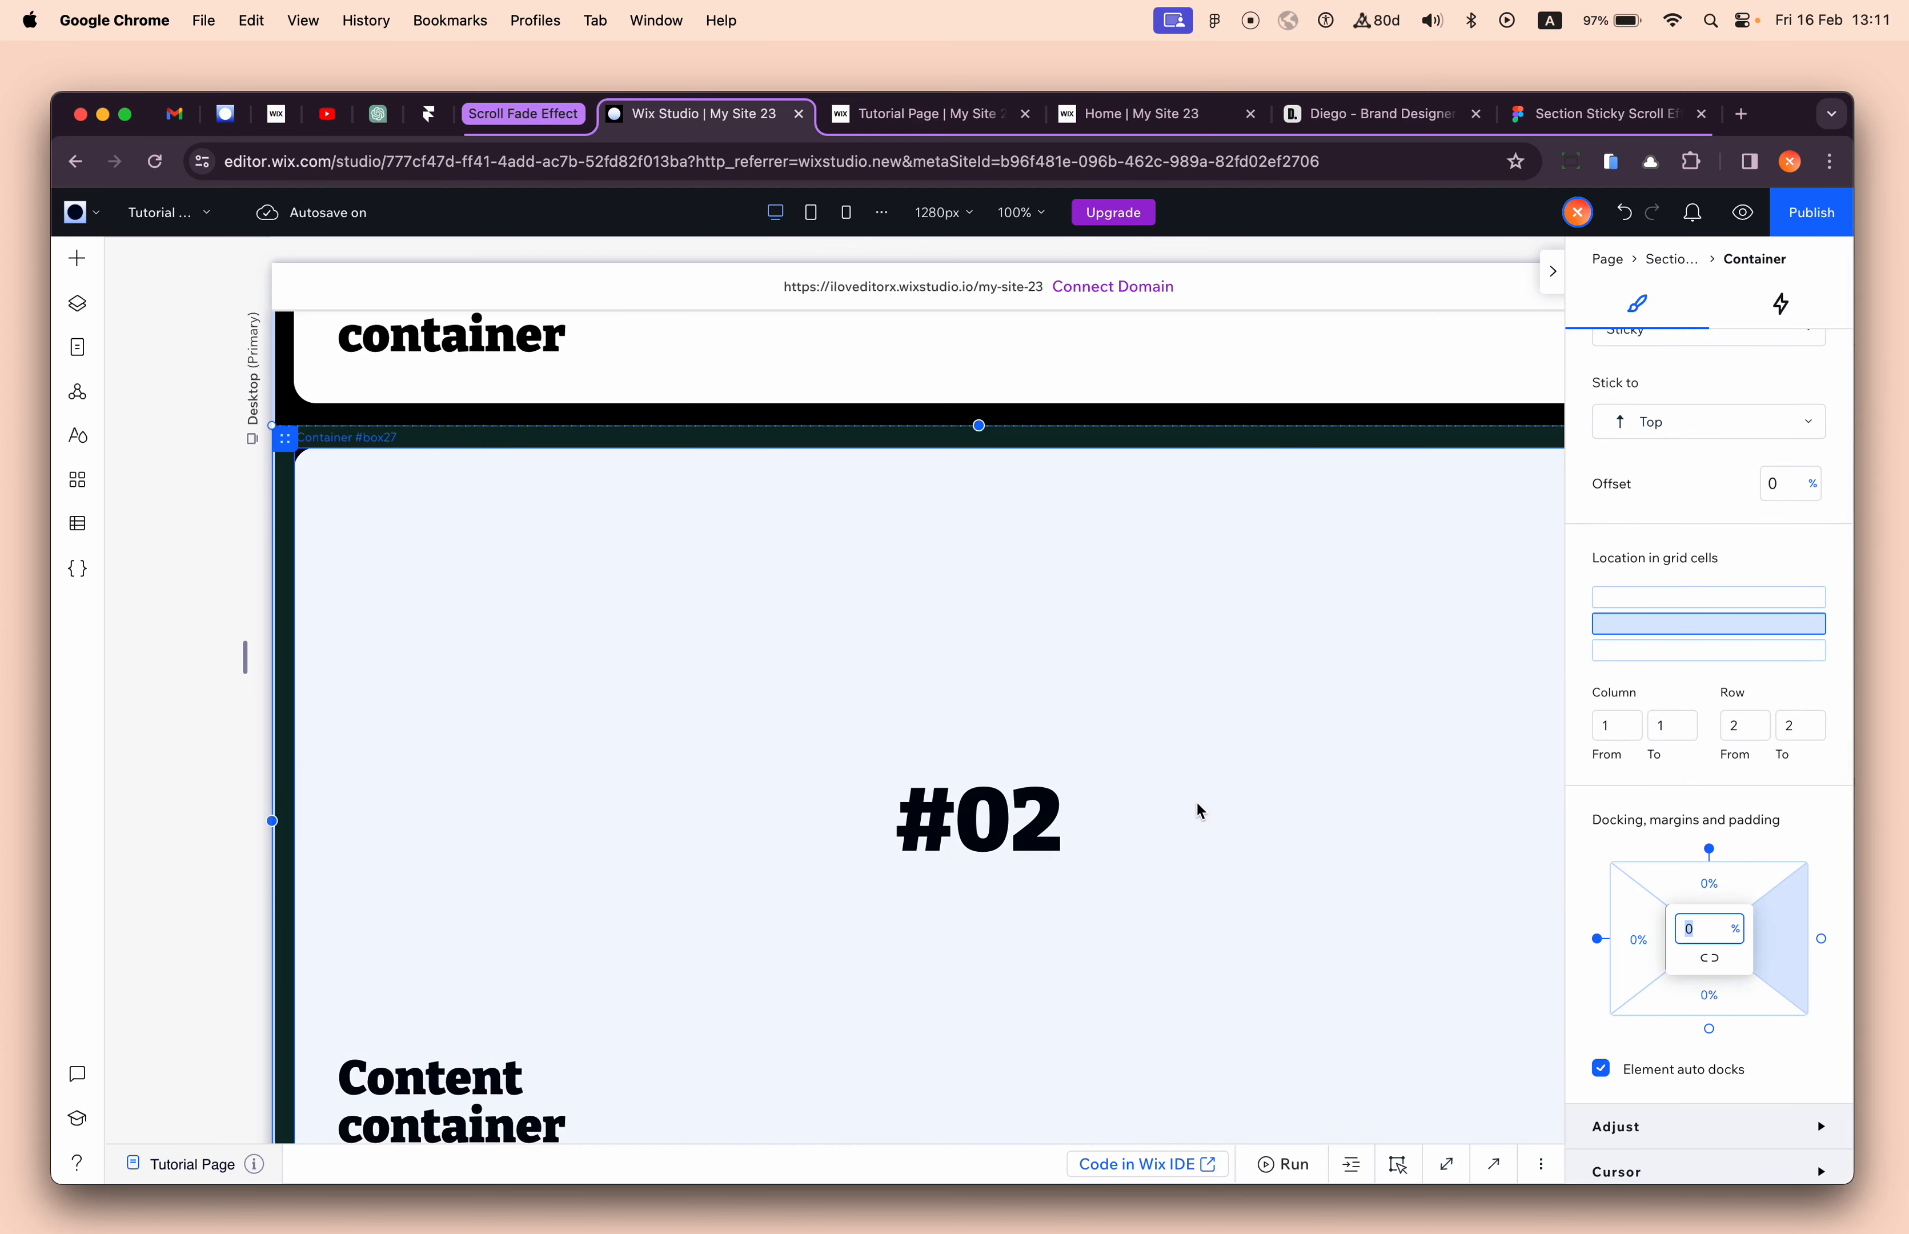
- Duplicate the #02 Shrink Layer and place the copy in only the third row of the section's grid
{"action": "scroll", "coordinate": [1197, 800], "scroll_direction": "down", "scroll_amount": 5}
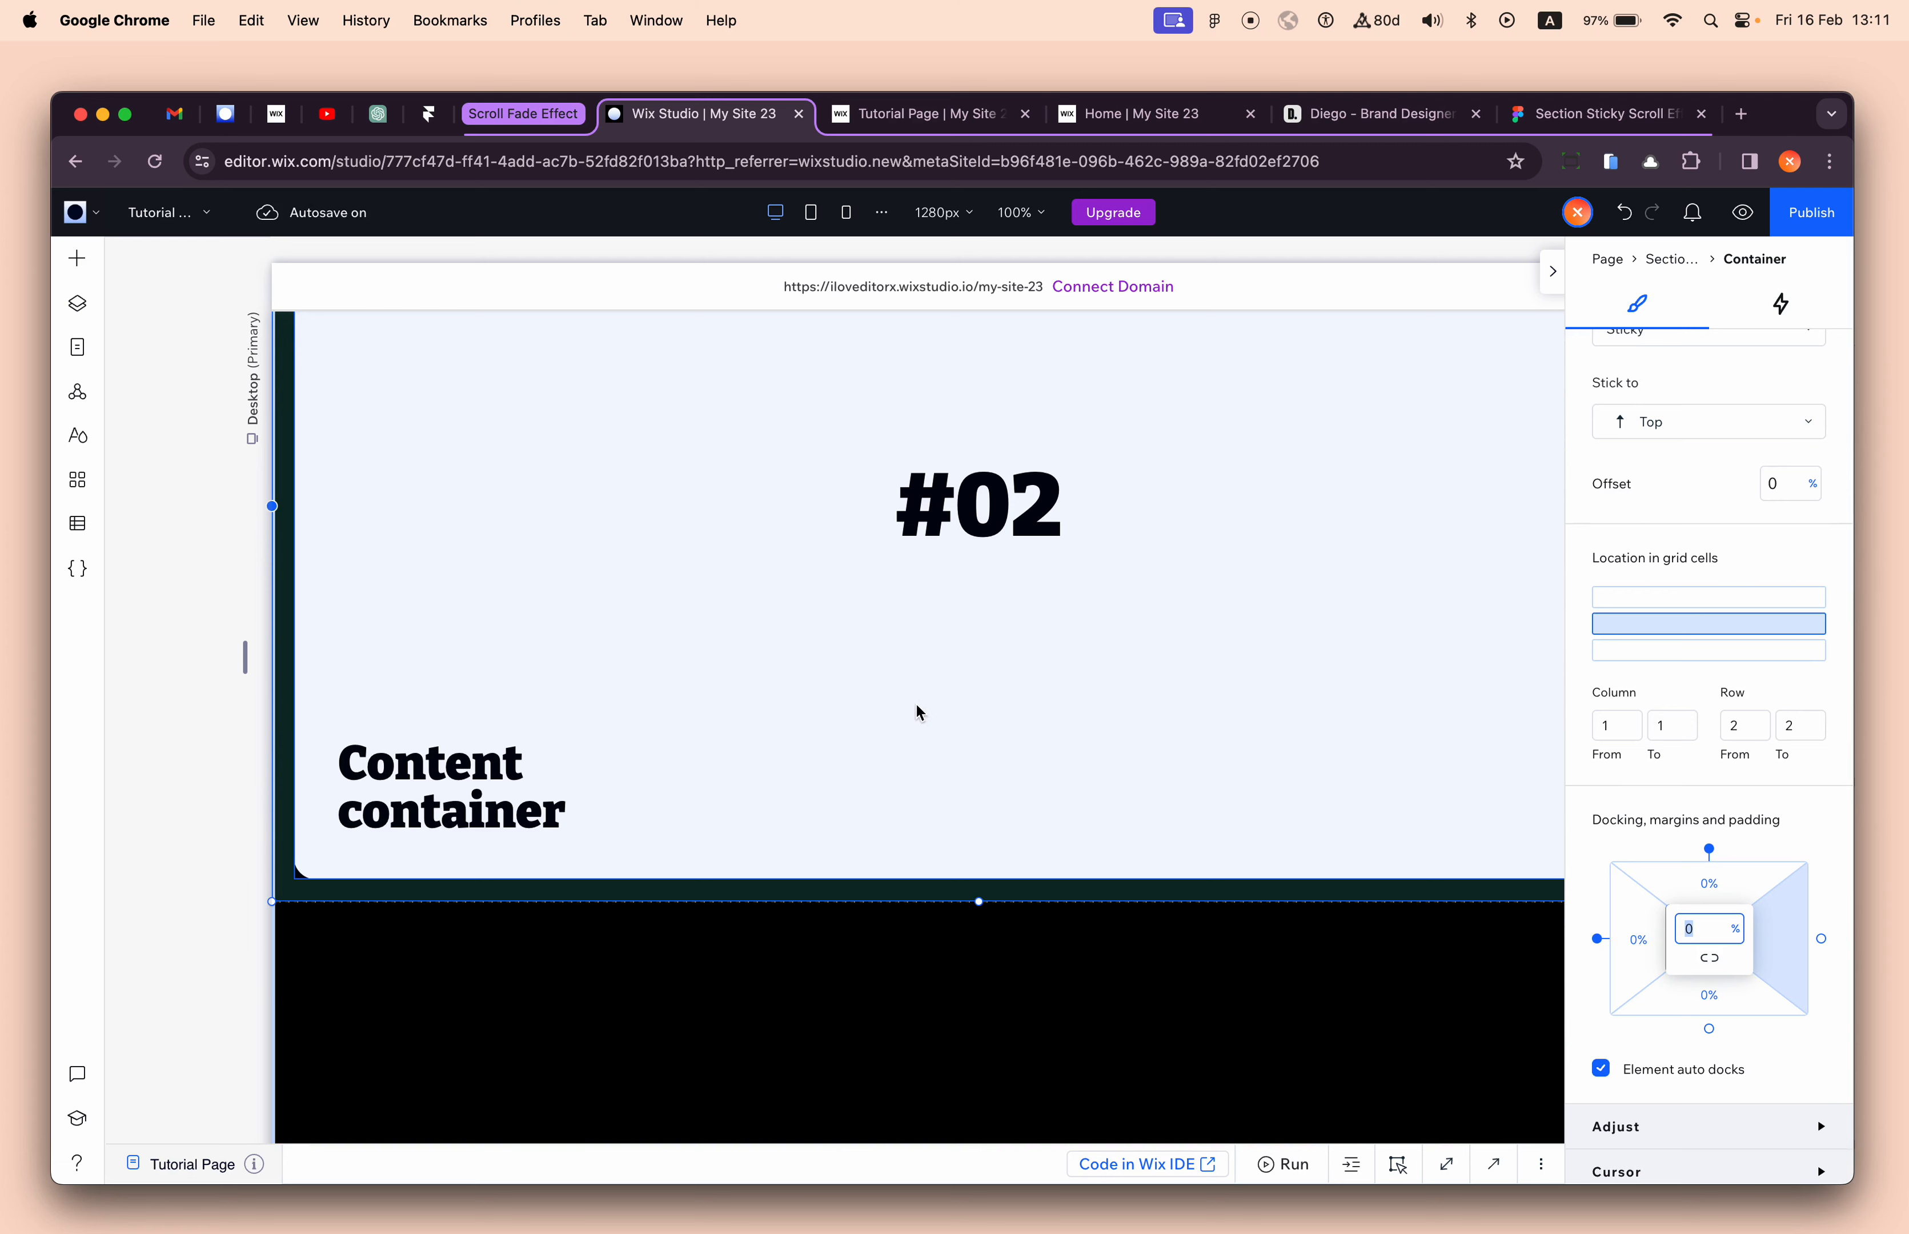
{"action": "left_click", "coordinate": [421, 891]}
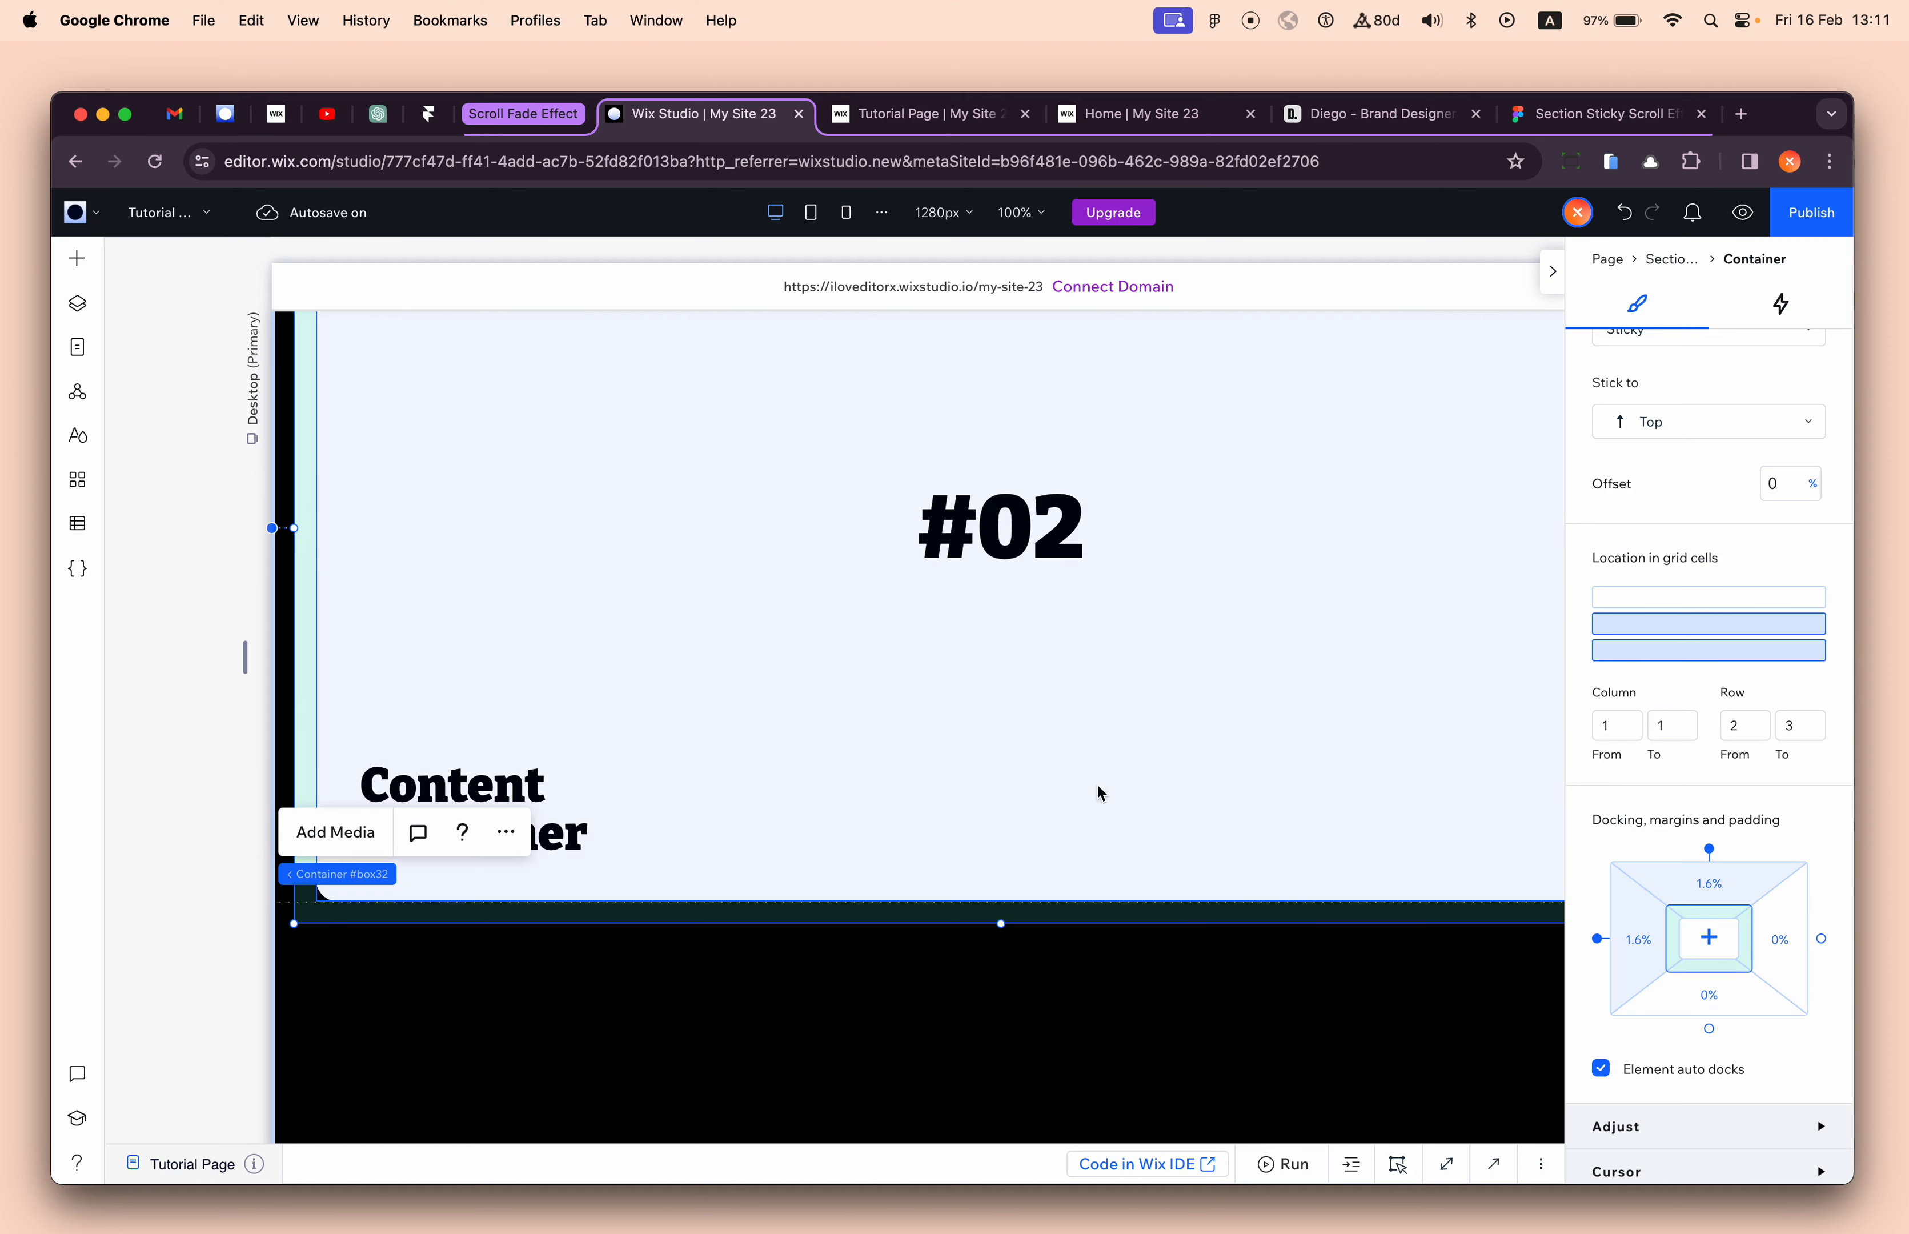
{"action": "left_click", "coordinate": [1693, 649]}
- Set the left and top margins of the third row's container to 0%
{"action": "scroll", "coordinate": [1693, 793], "scroll_direction": "down", "scroll_amount": 1}
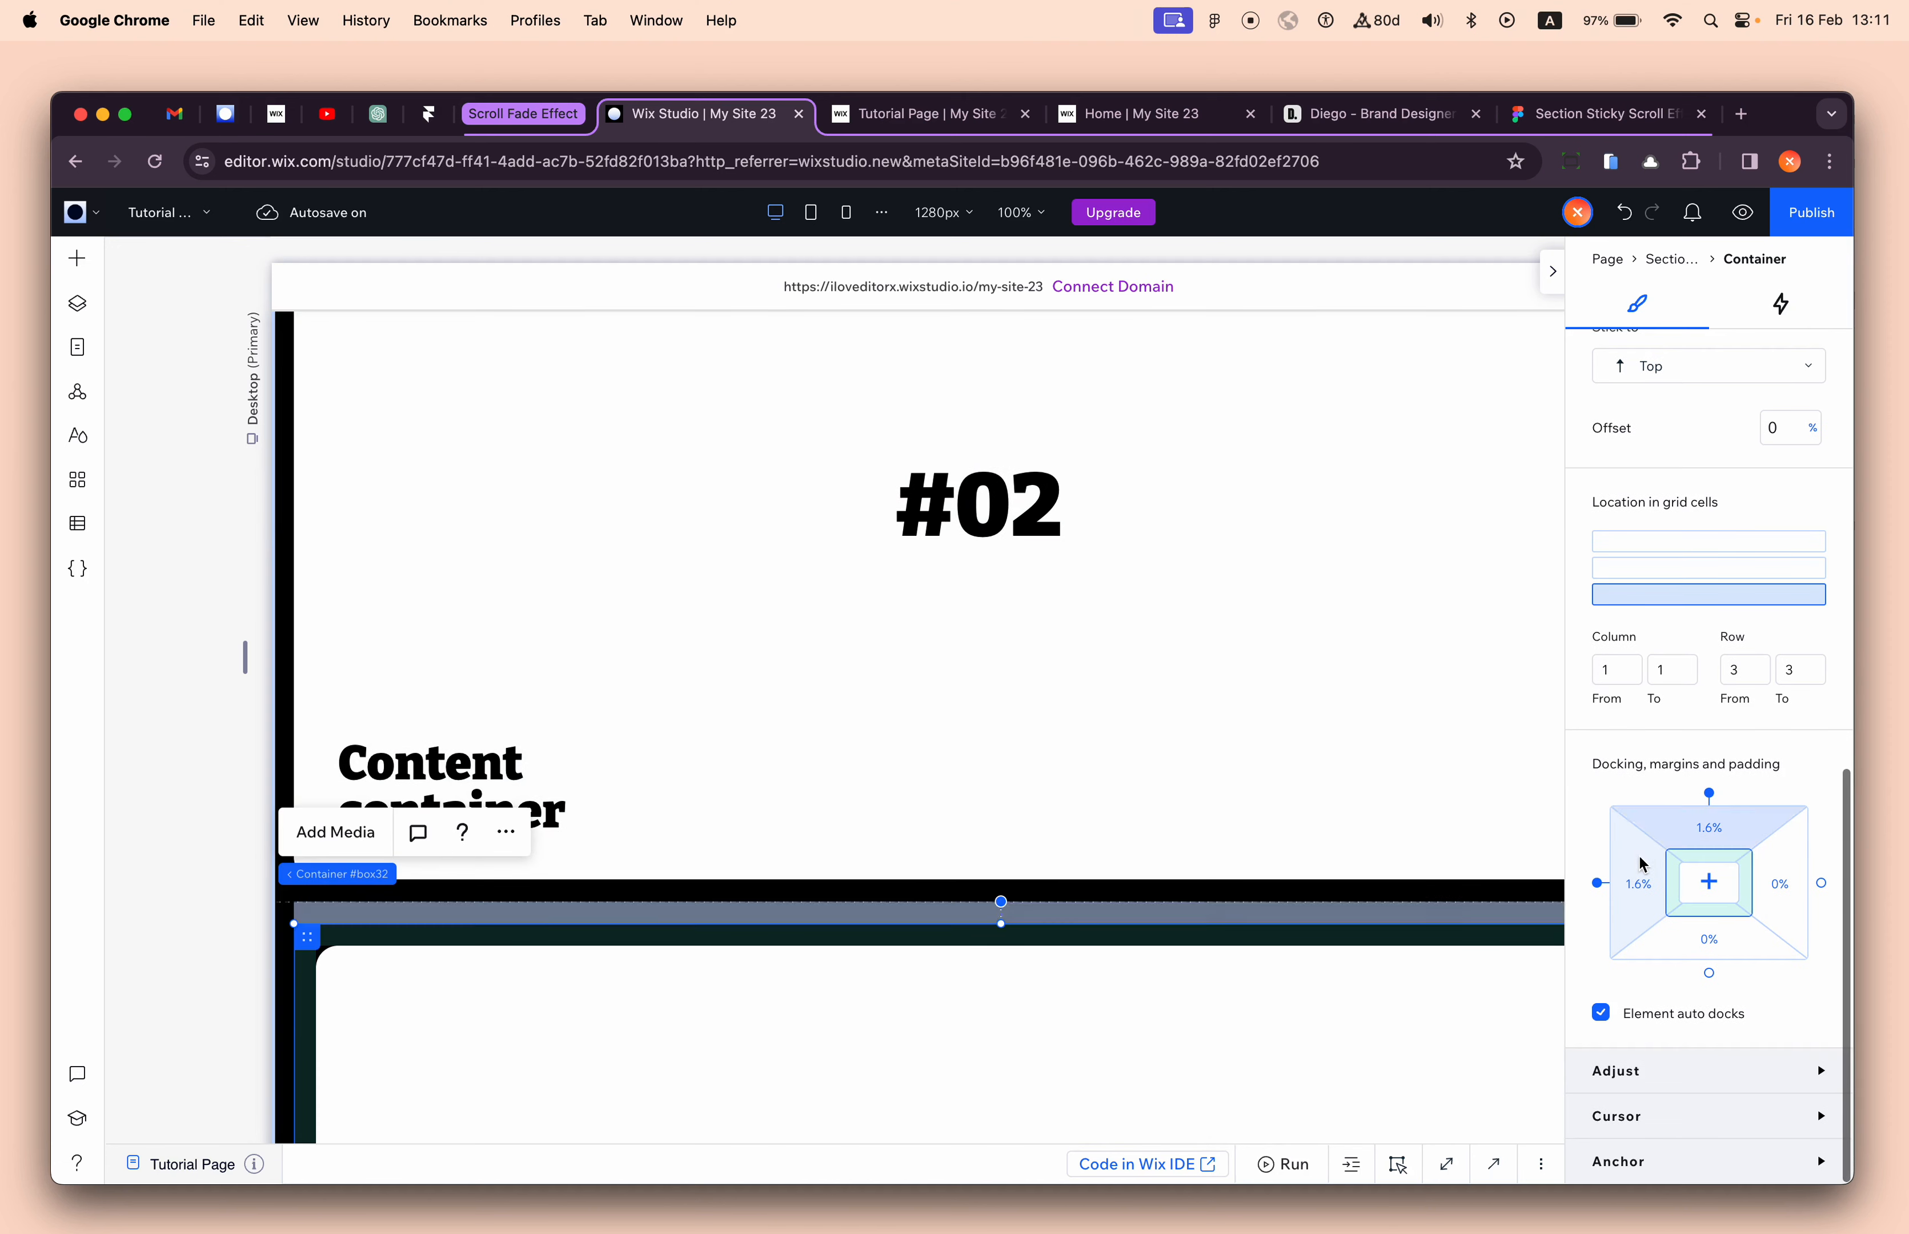
{"action": "left_click", "coordinate": [1641, 881]}
{"action": "type", "text": "0"}
{"action": "key", "text": "Tab"}
{"action": "type", "text": "0"}
{"action": "key", "text": "Tab"}
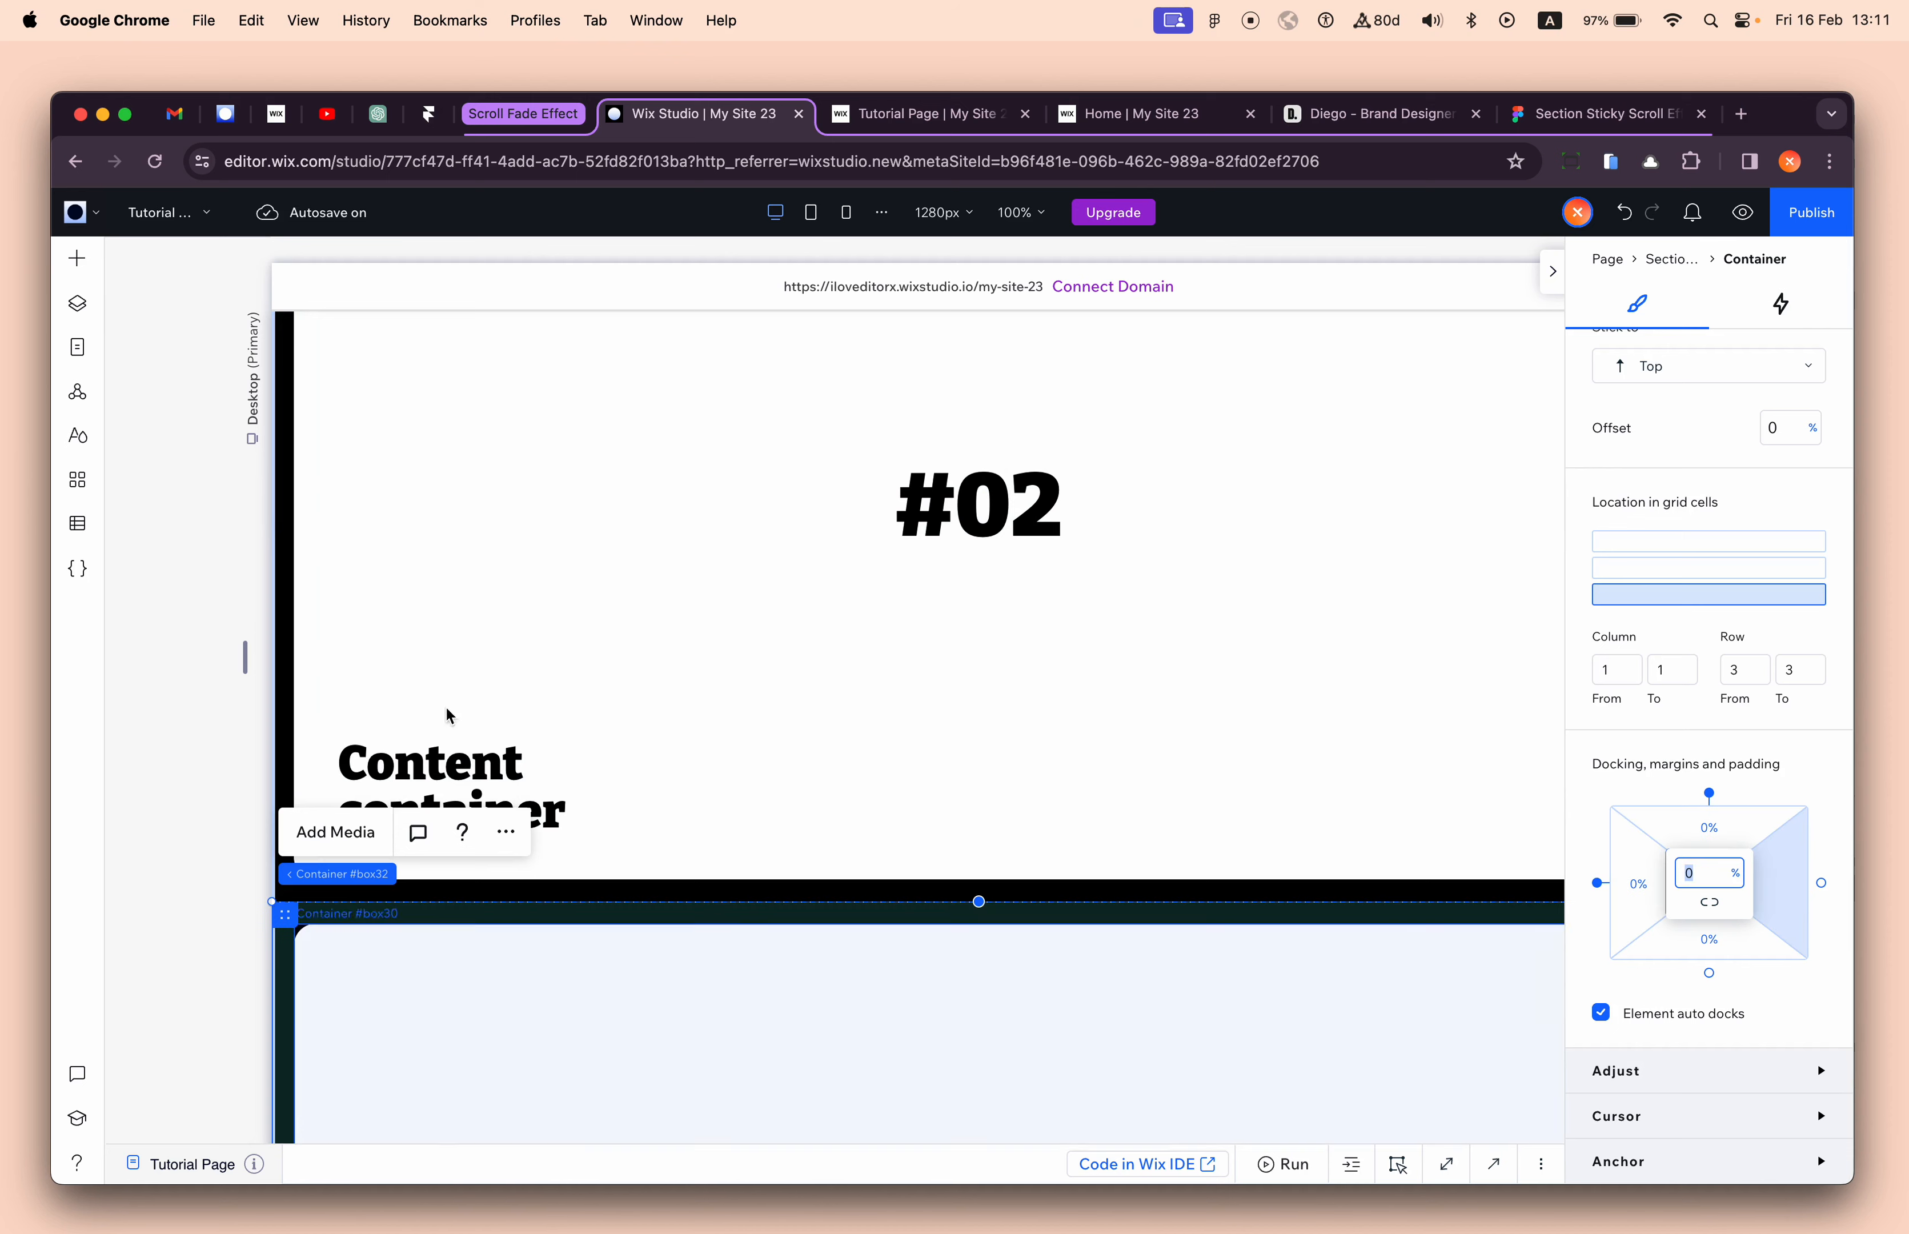
- Change the third card's heading to "#03" and rename its nested blur container "#03 Blur Layer"
{"action": "scroll", "coordinate": [519, 724], "scroll_direction": "down", "scroll_amount": 4}
{"action": "left_click", "coordinate": [962, 986]}
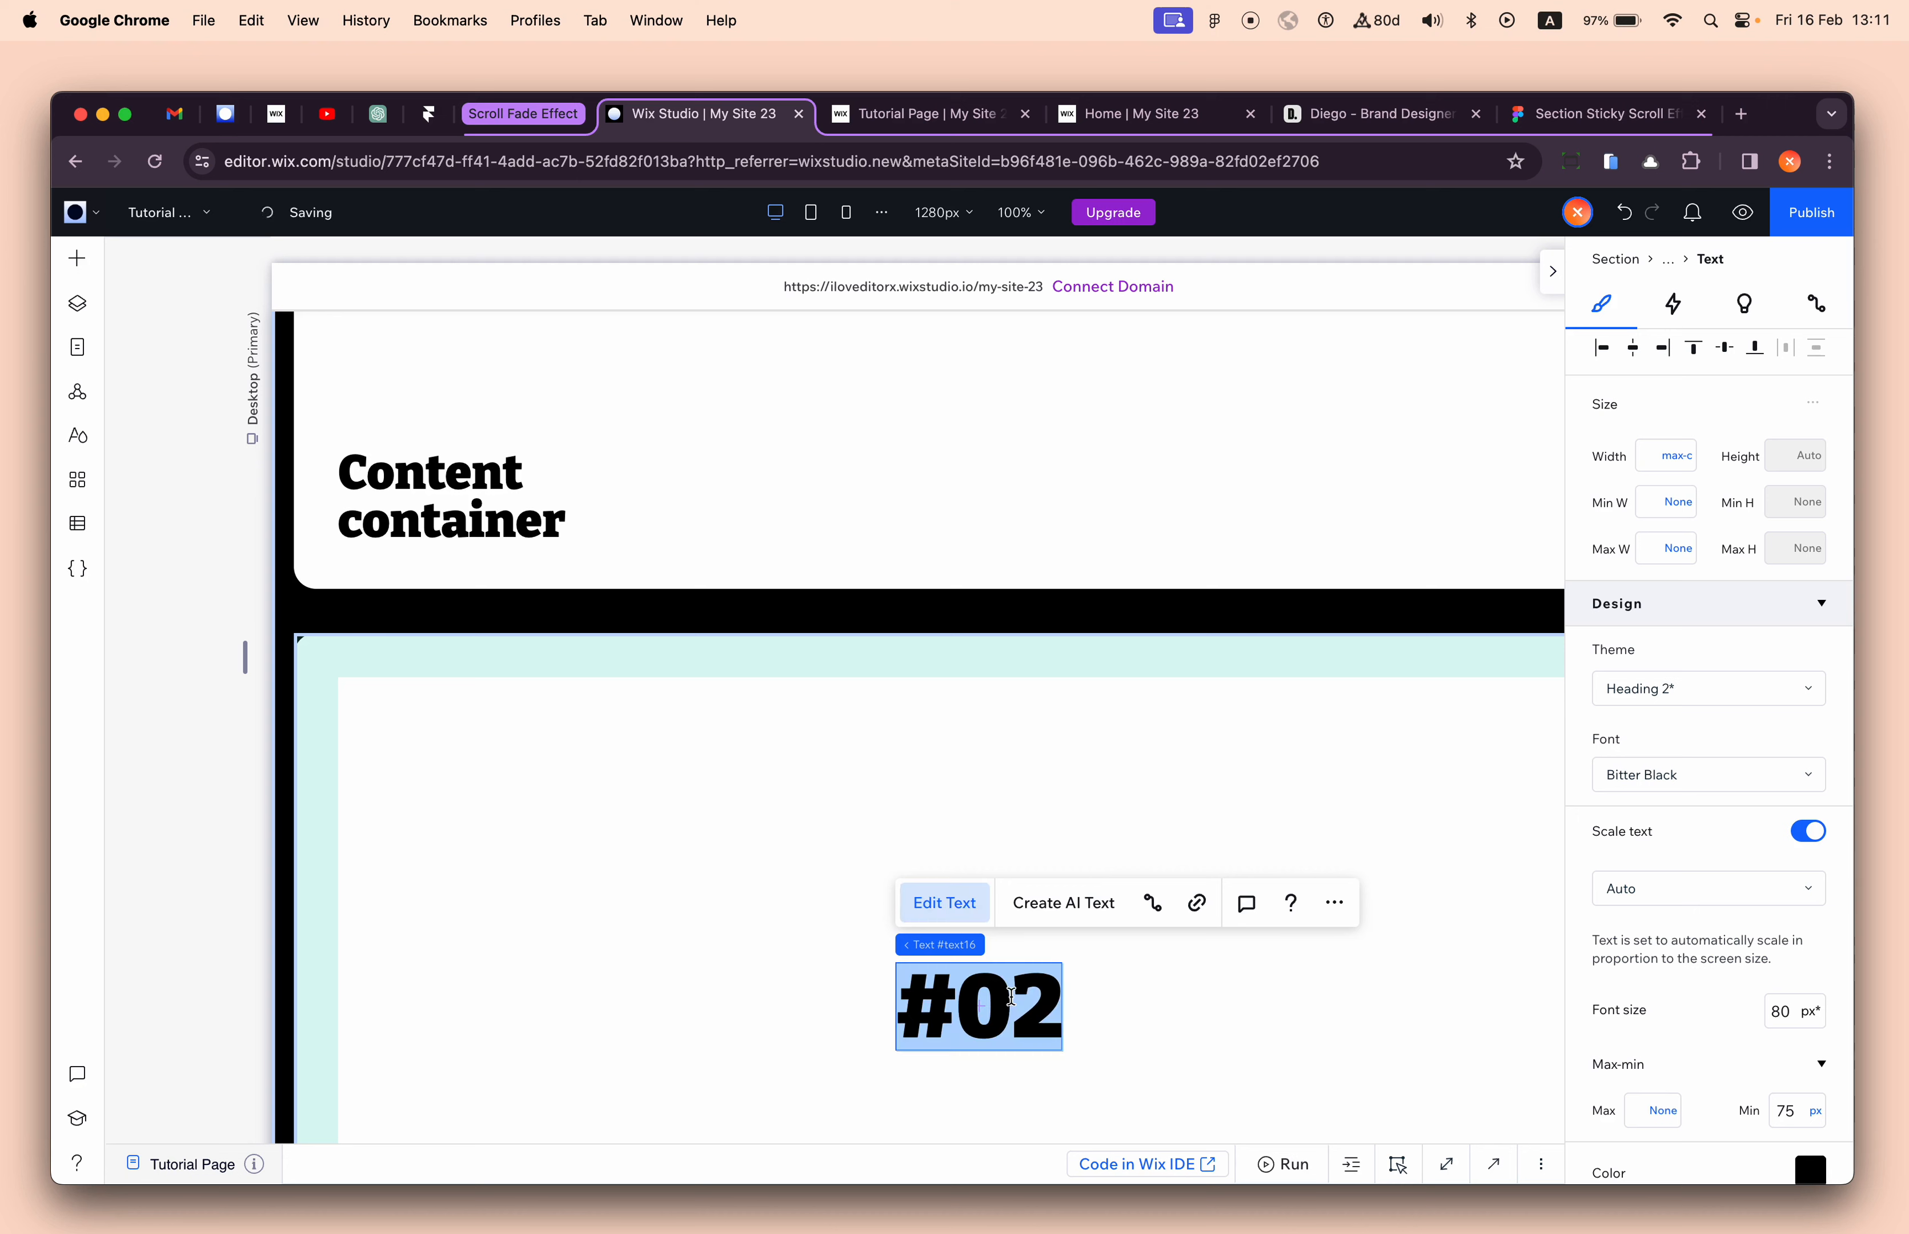
{"action": "left_click", "coordinate": [80, 306]}
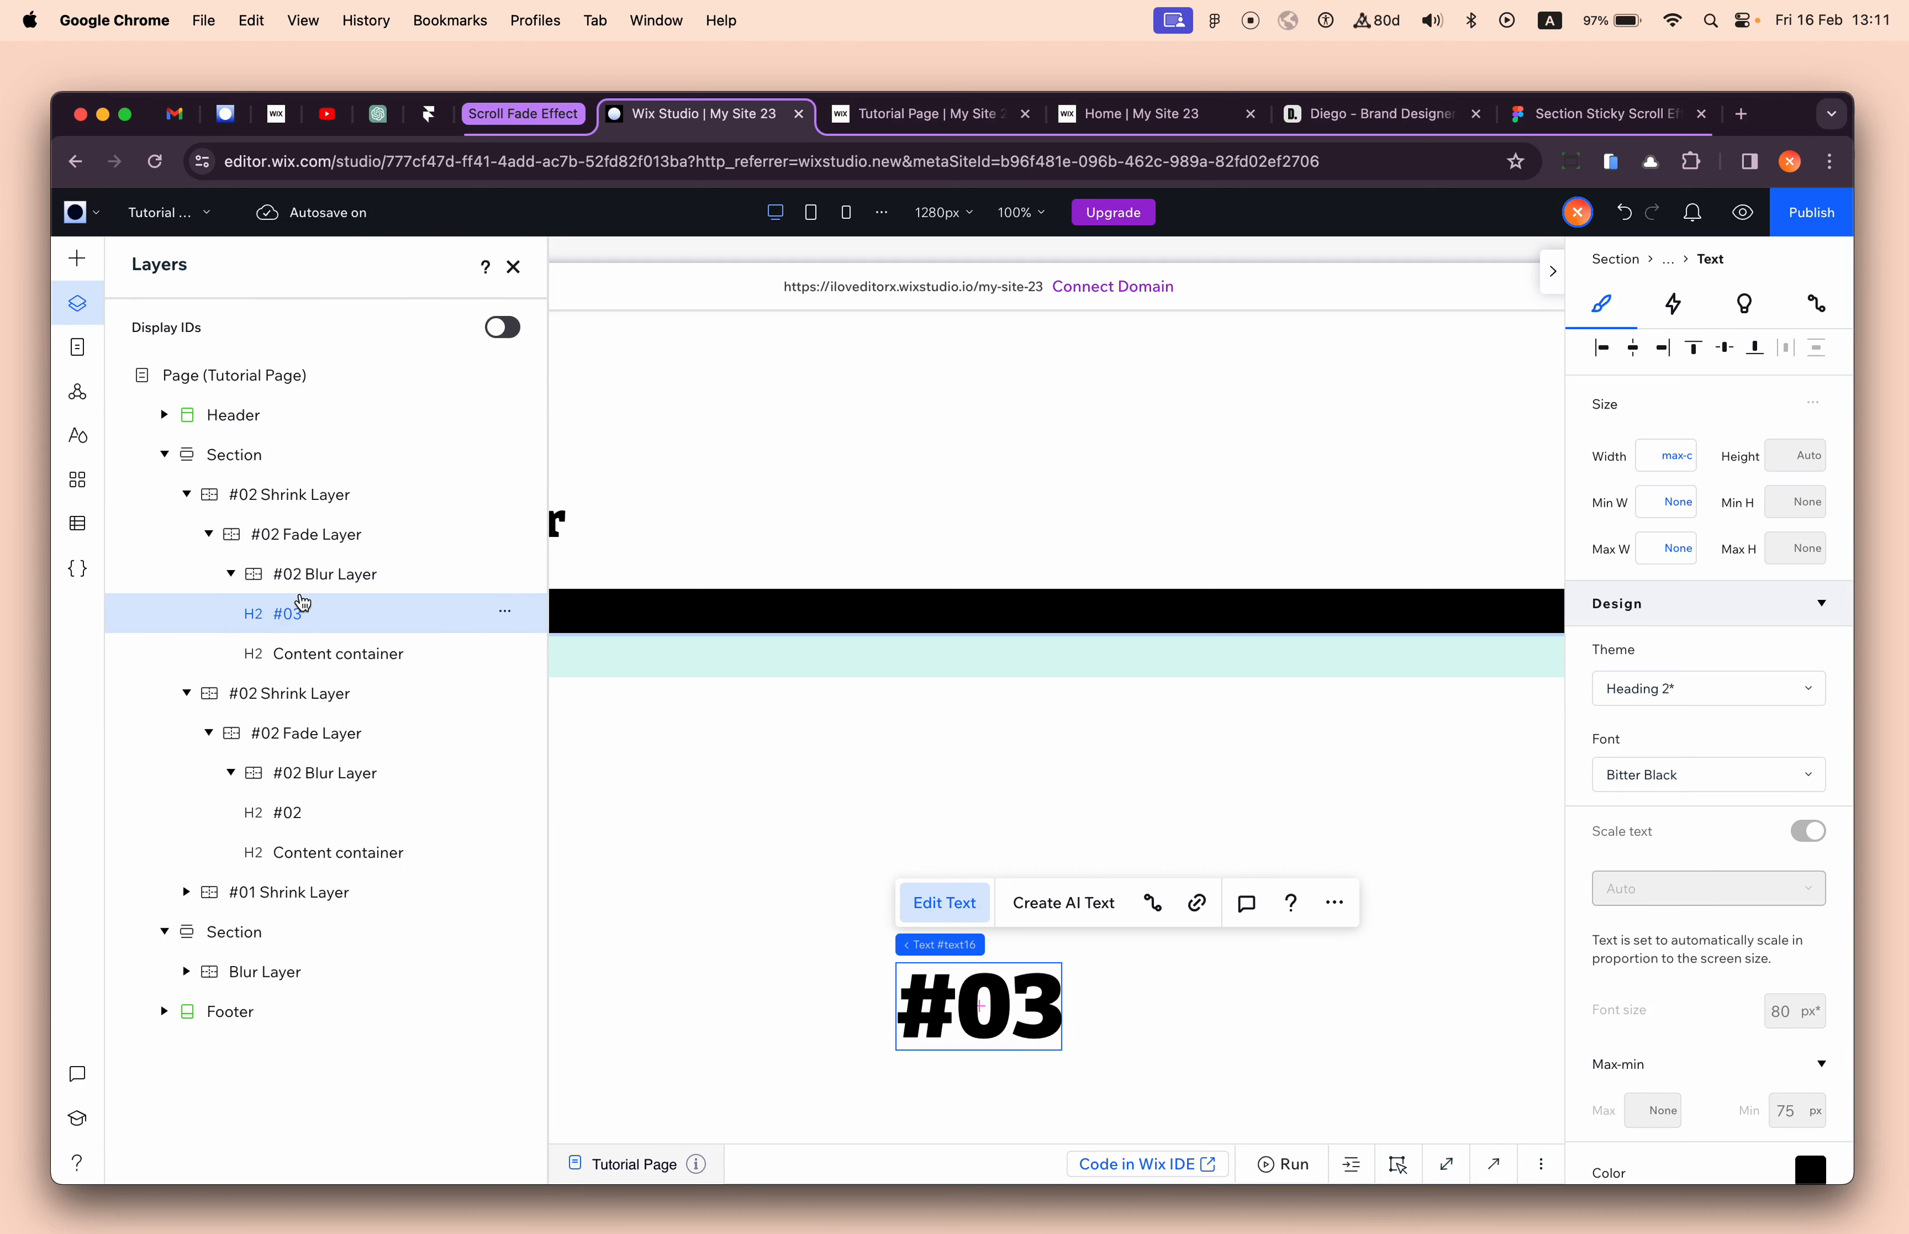
{"action": "double_click", "coordinate": [298, 571]}
{"action": "left_click", "coordinate": [301, 573]}
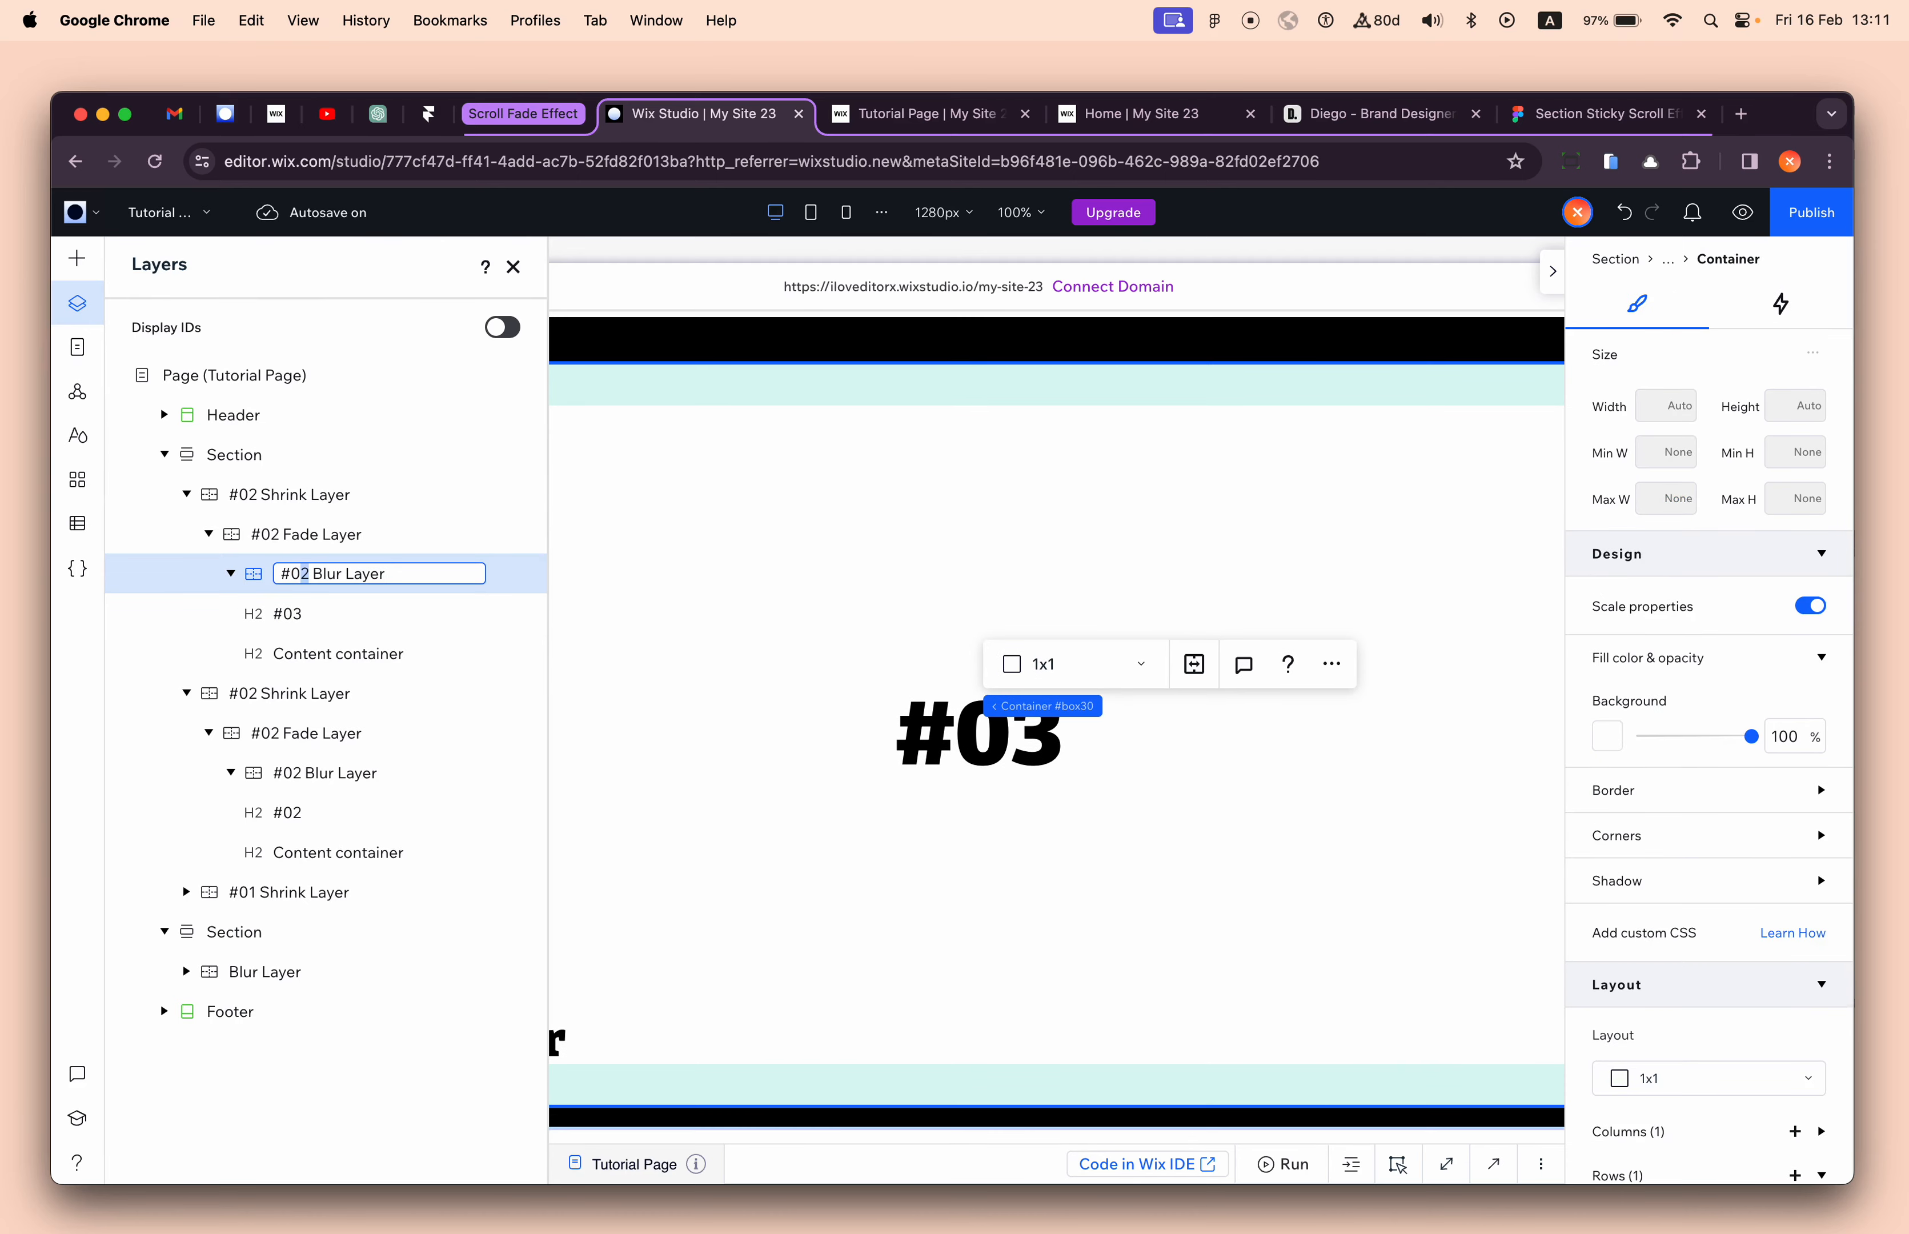
- Rename the third card's outer containers "#03 Fade Layer" and "#03 Shrink Layer", and collapse the #03 and #02 Shrink Layers
{"action": "double_click", "coordinate": [282, 533]}
{"action": "left_click", "coordinate": [278, 534]}
{"action": "double_click", "coordinate": [272, 494]}
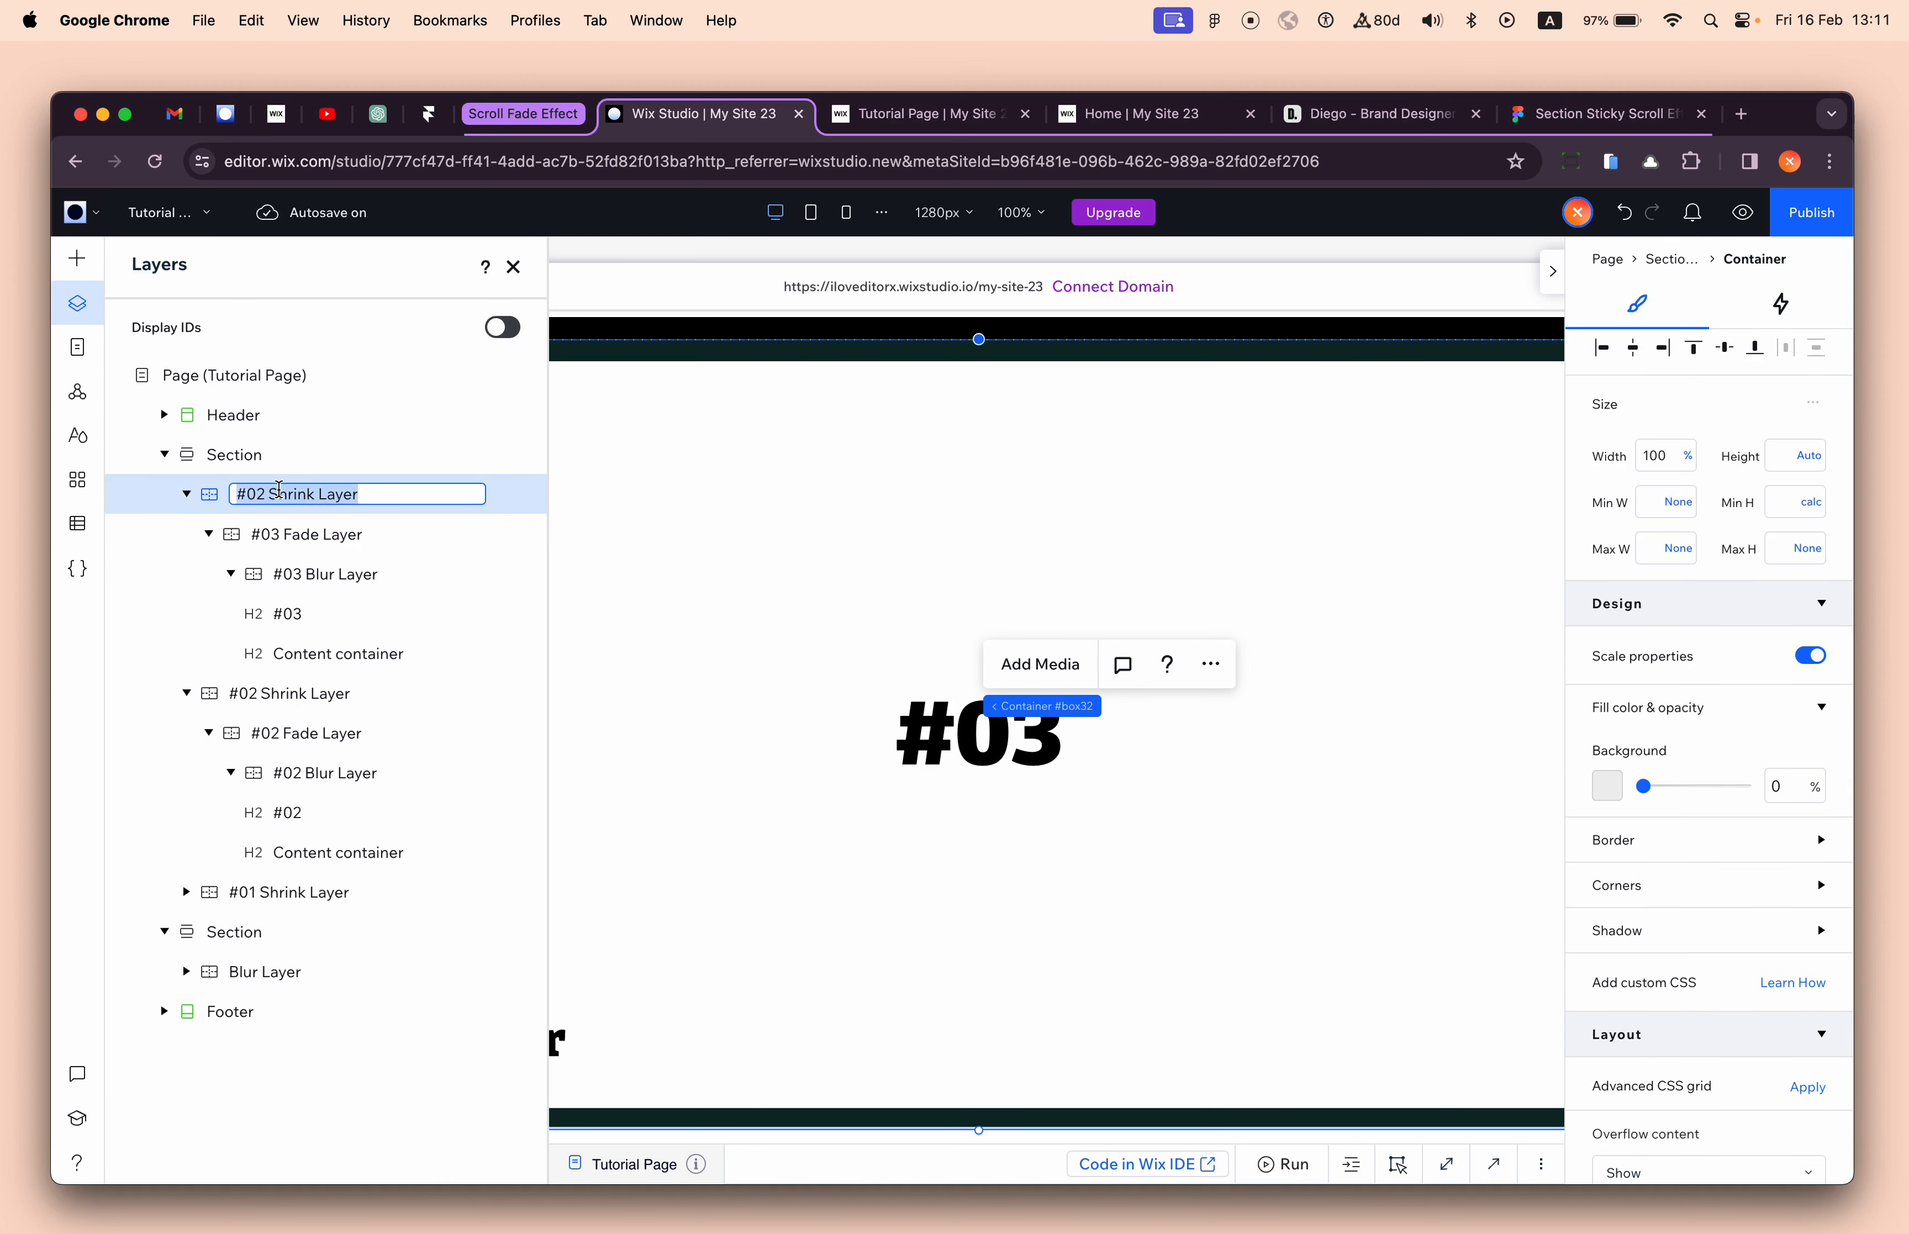
{"action": "left_click", "coordinate": [241, 493]}
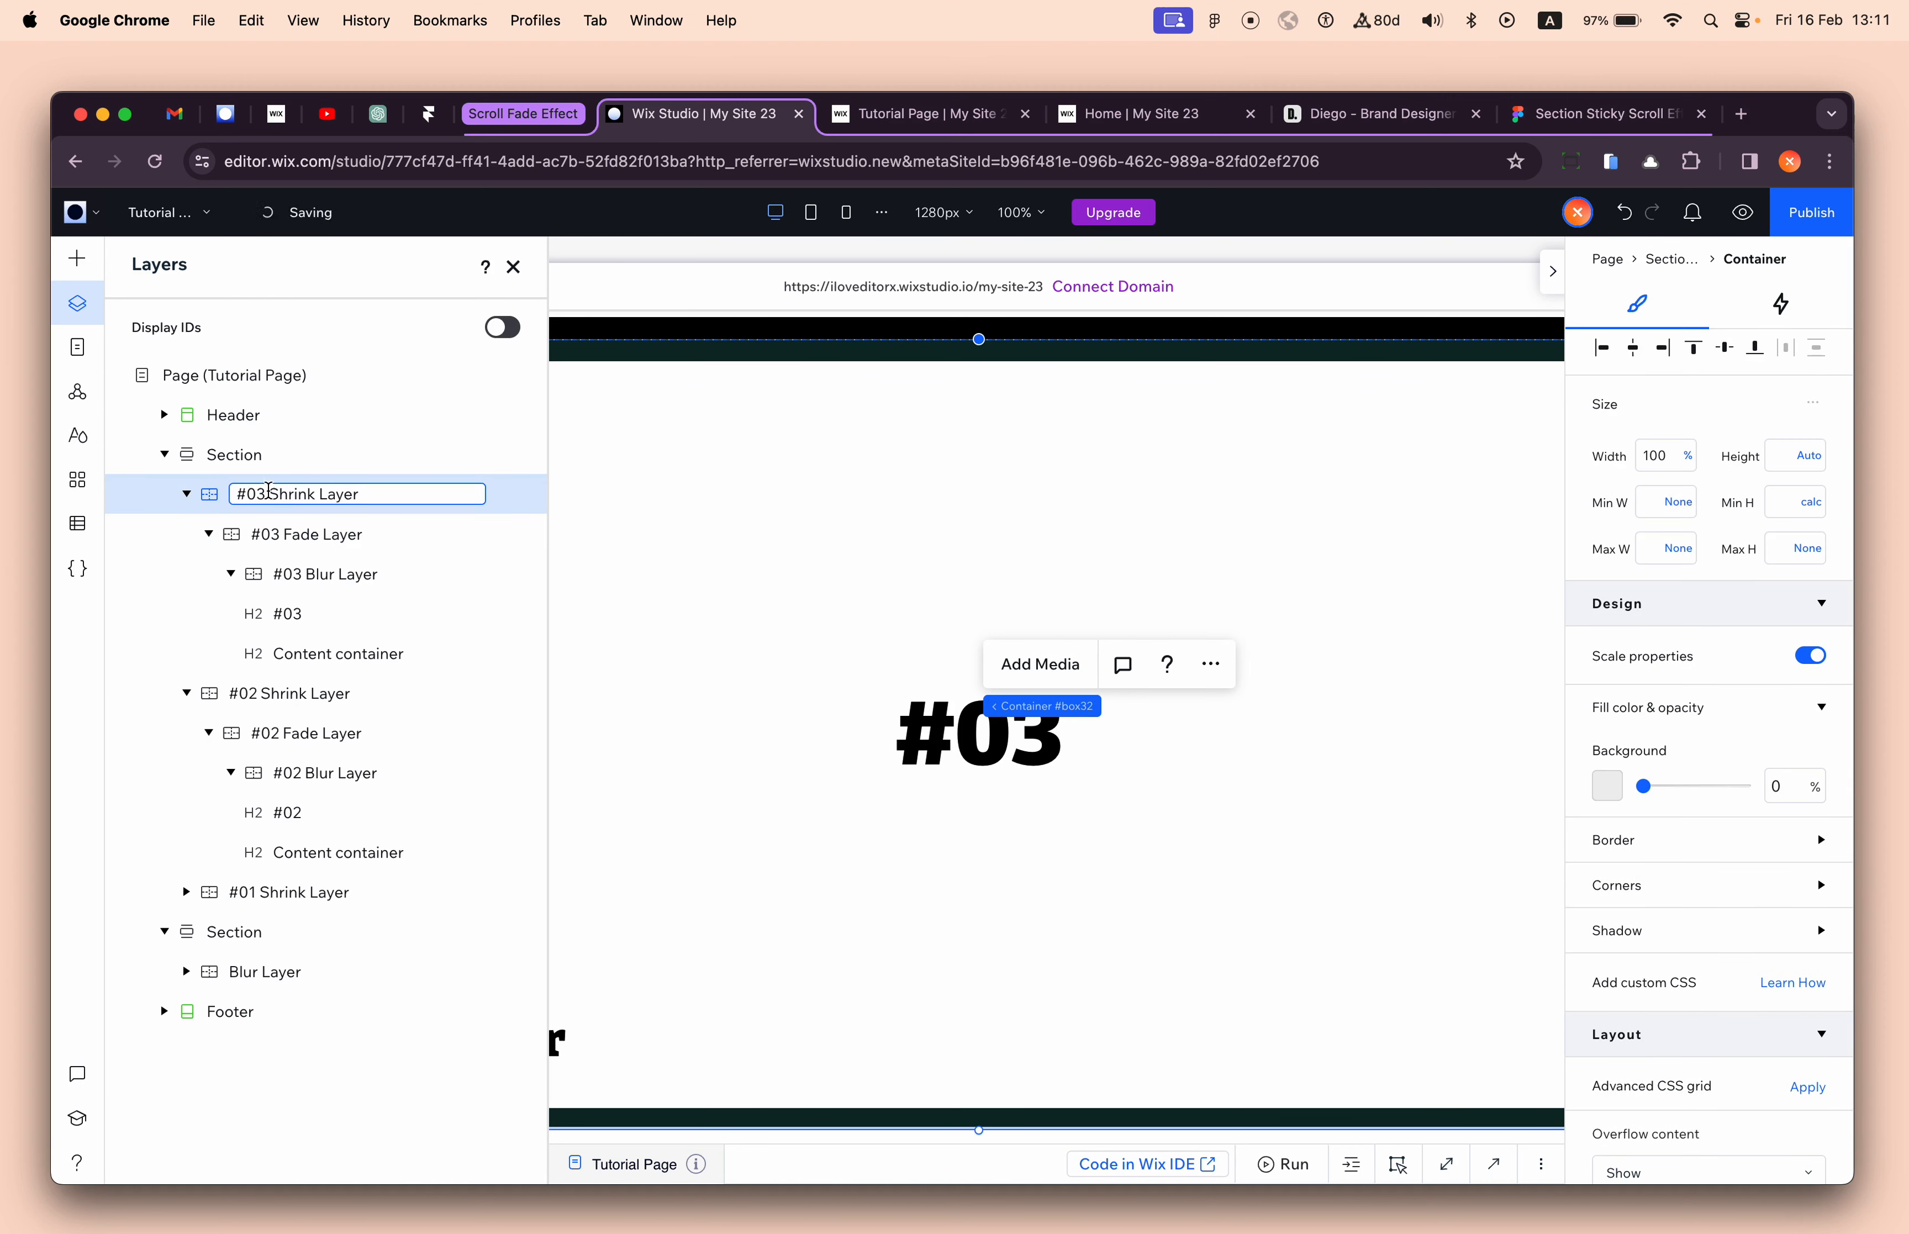
{"action": "left_click", "coordinate": [185, 494]}
{"action": "left_click", "coordinate": [185, 534]}
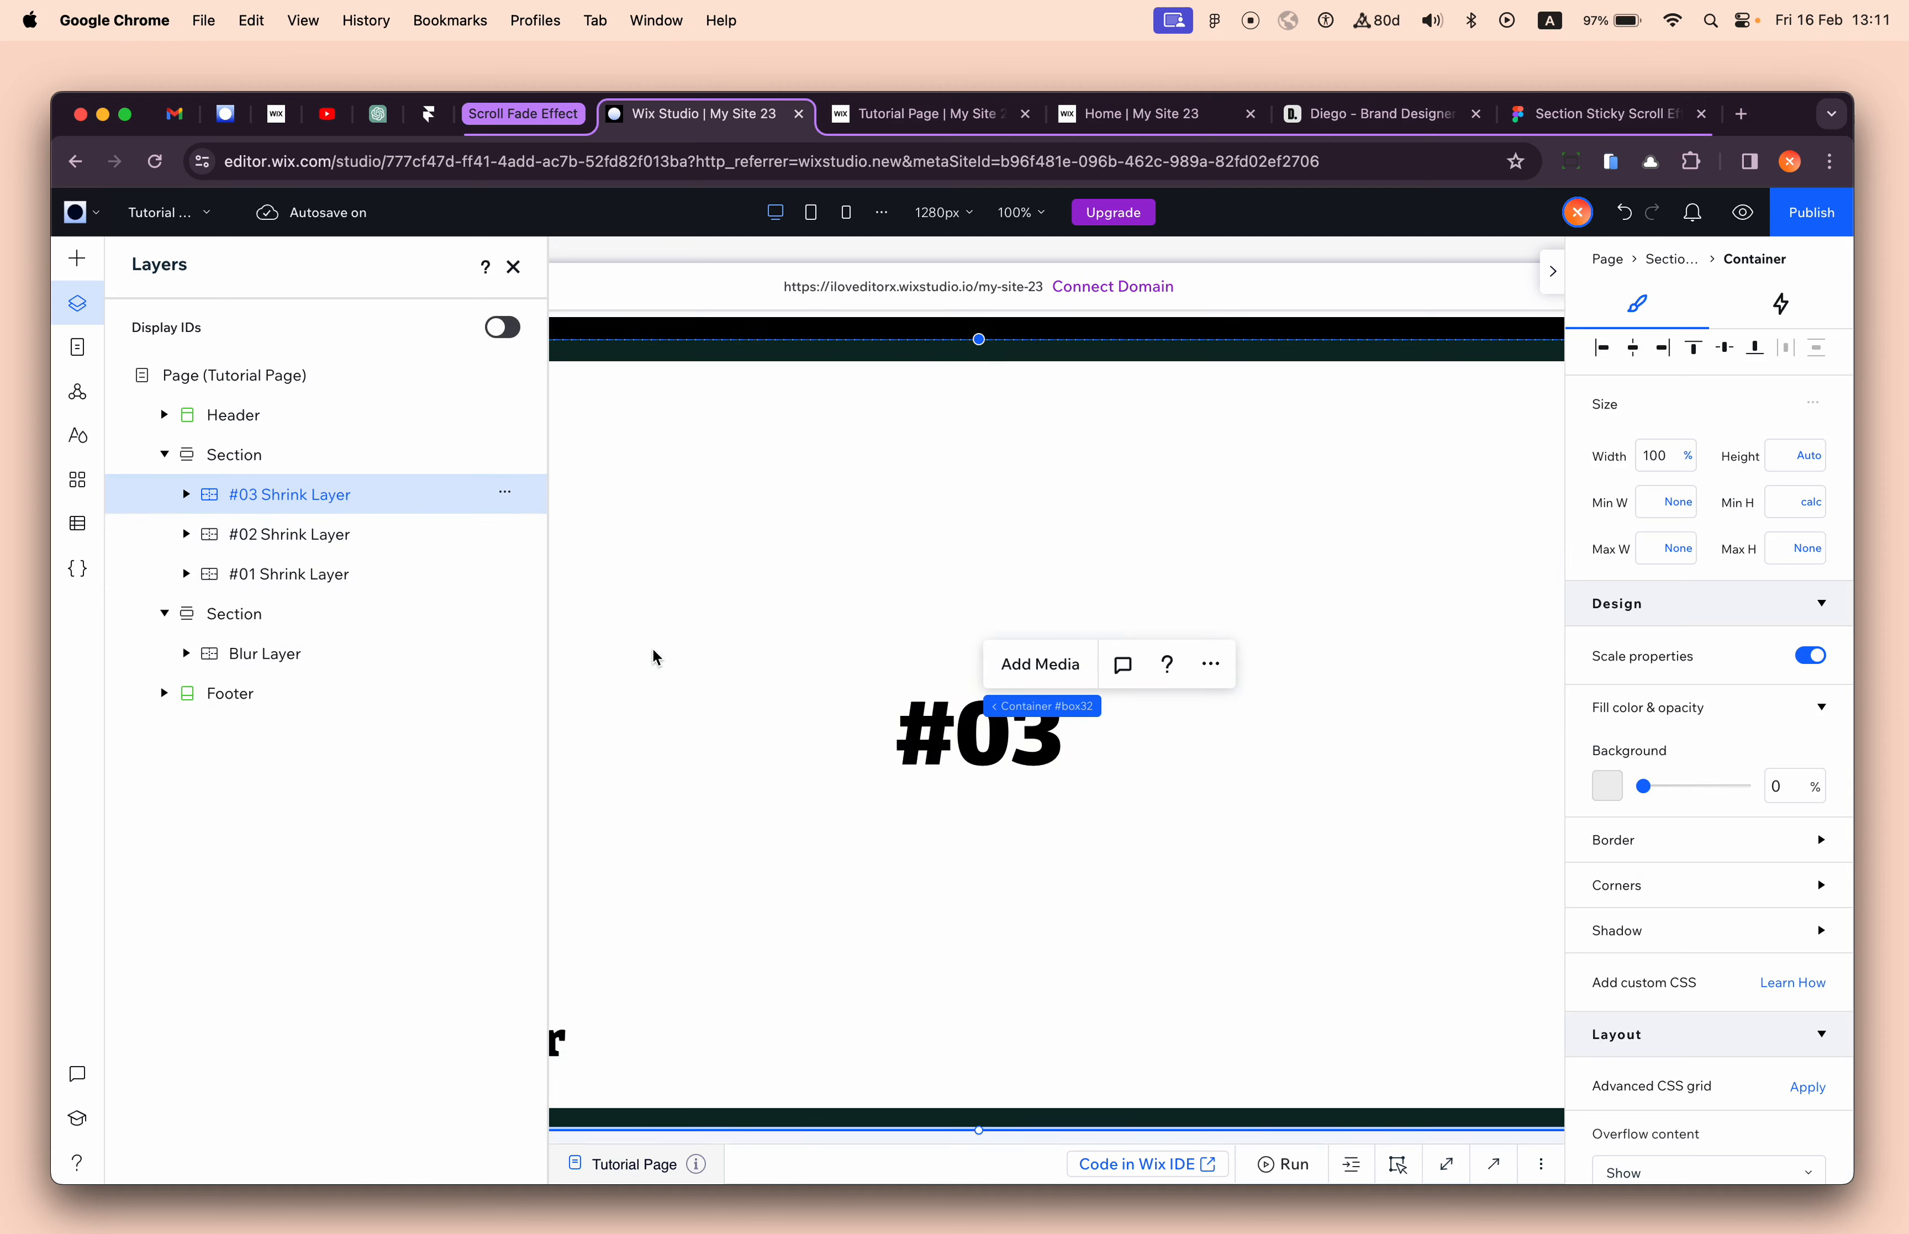
- Publish the site, switch to the live Tutorial Page and reload it
{"action": "scroll", "coordinate": [653, 657], "scroll_direction": "down", "scroll_amount": 10}
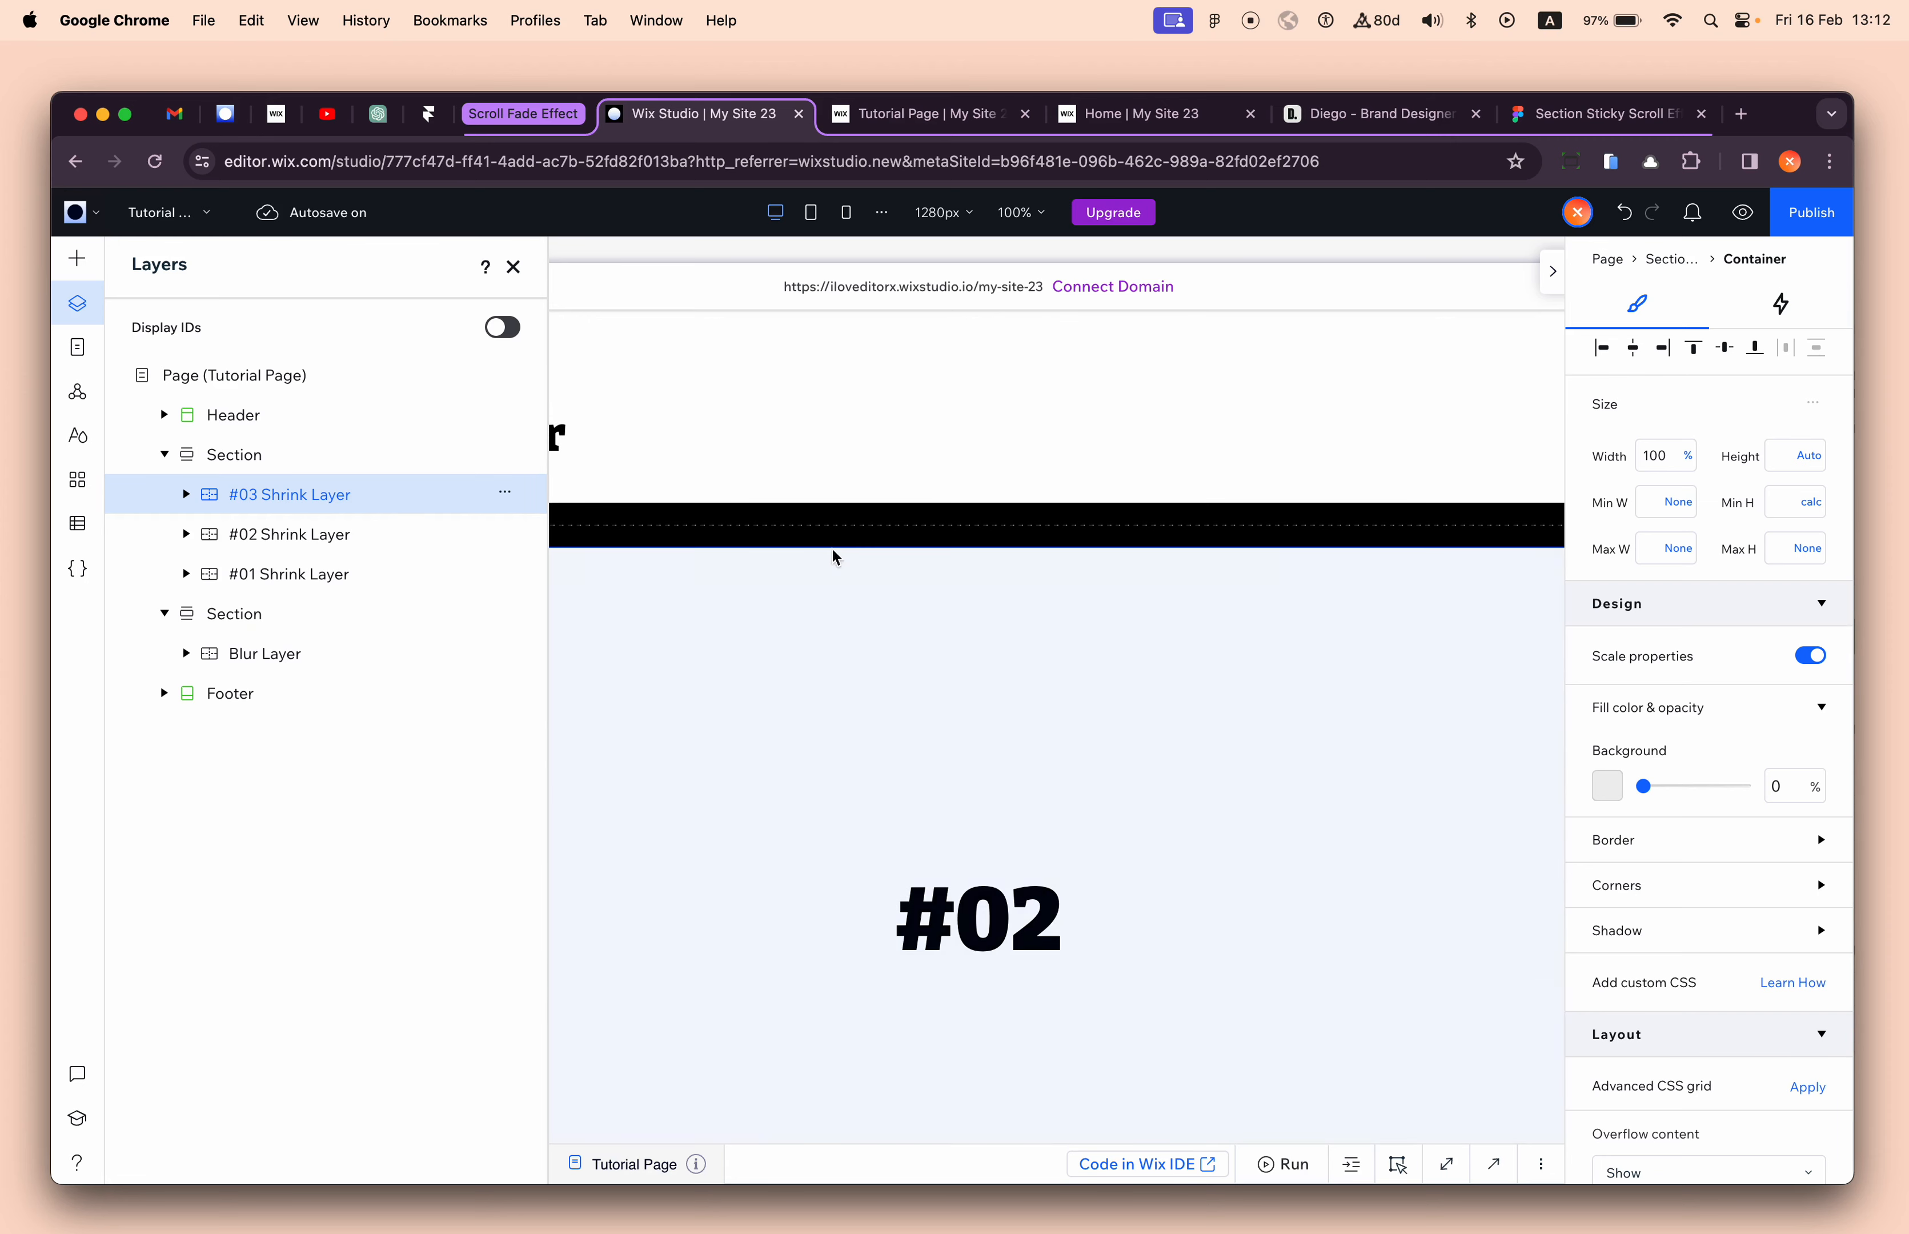
{"action": "scroll", "coordinate": [683, 522], "scroll_direction": "down", "scroll_amount": 5}
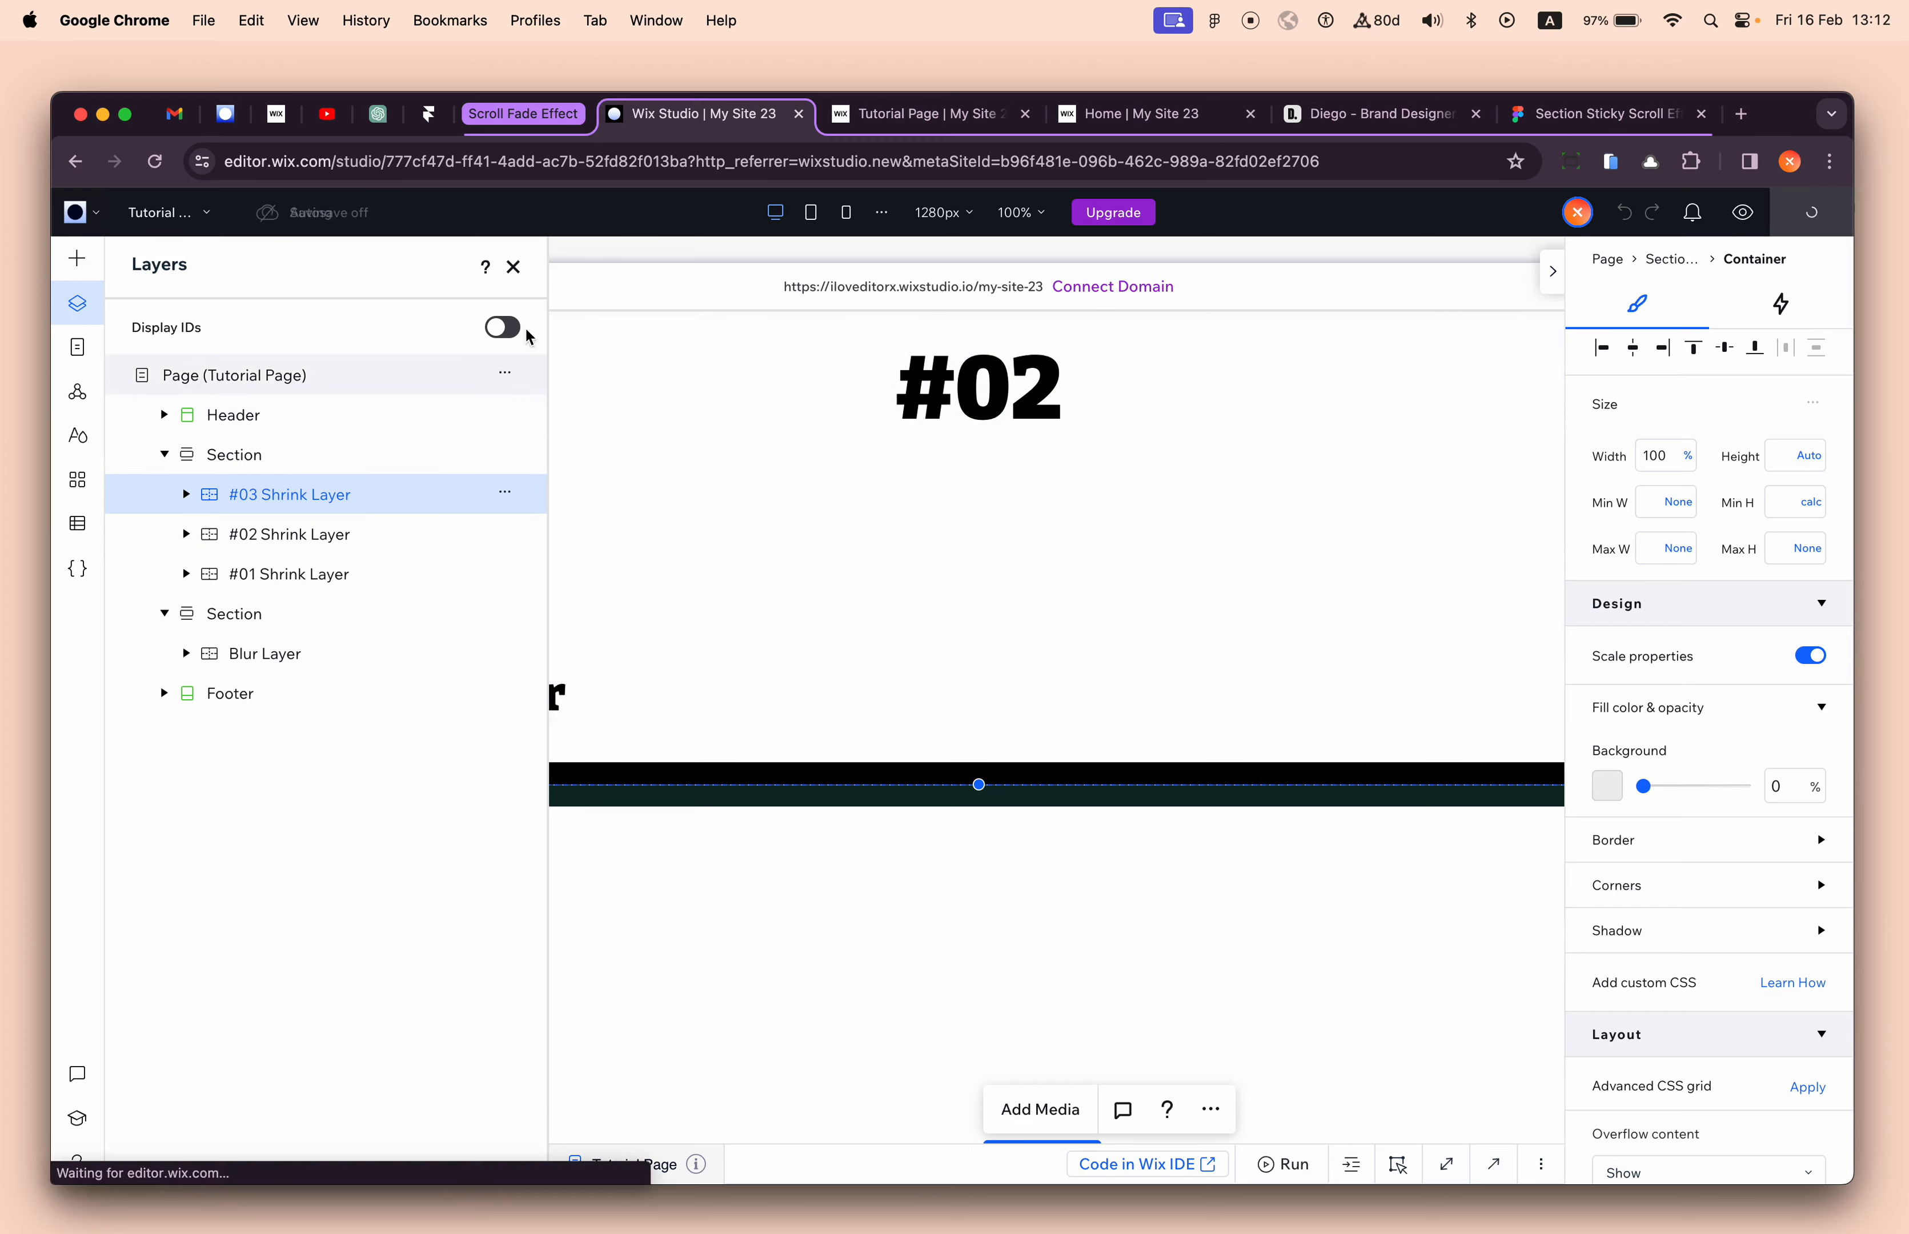
{"action": "left_click", "coordinate": [913, 119]}
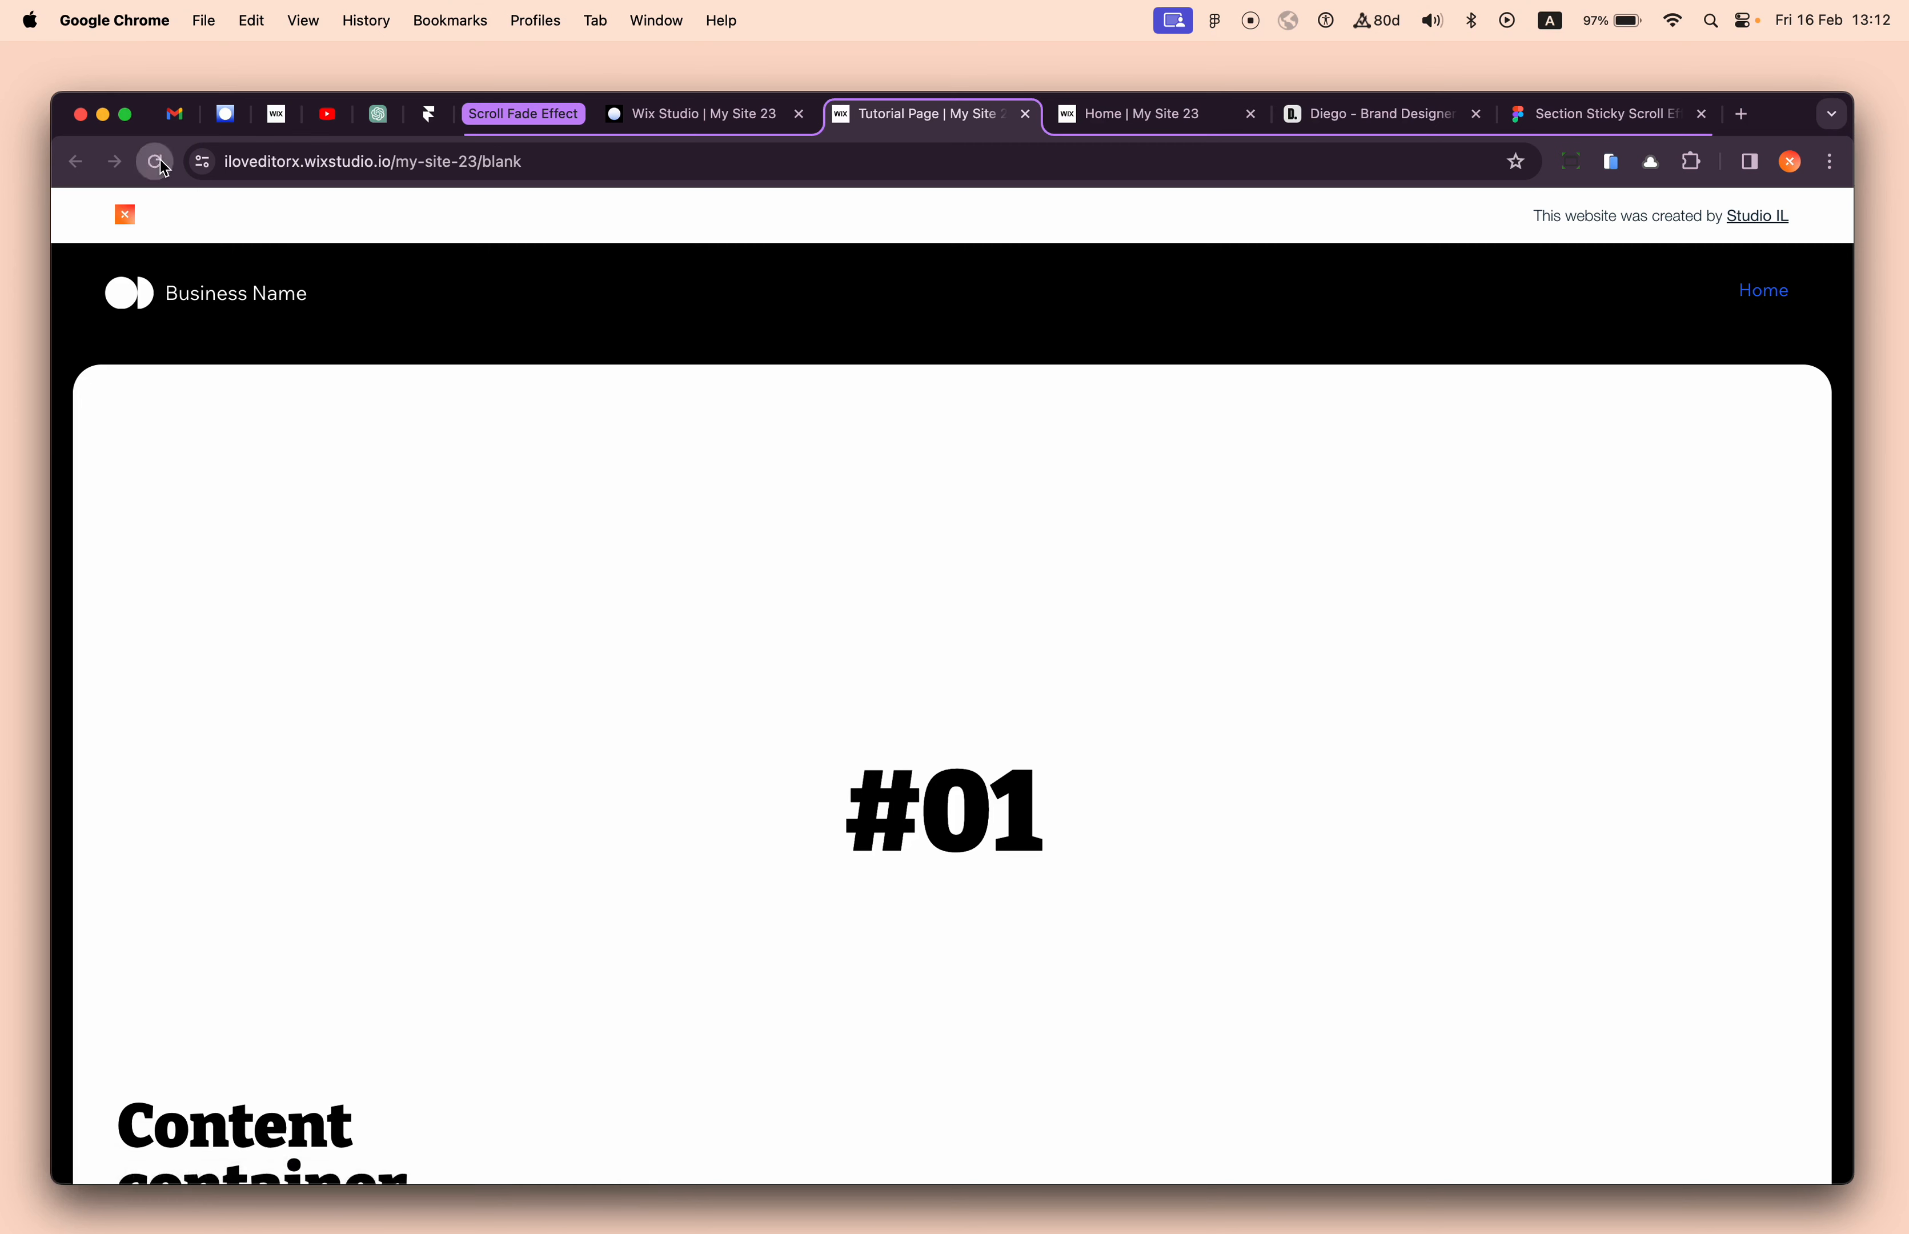
{"action": "left_click", "coordinate": [156, 163]}
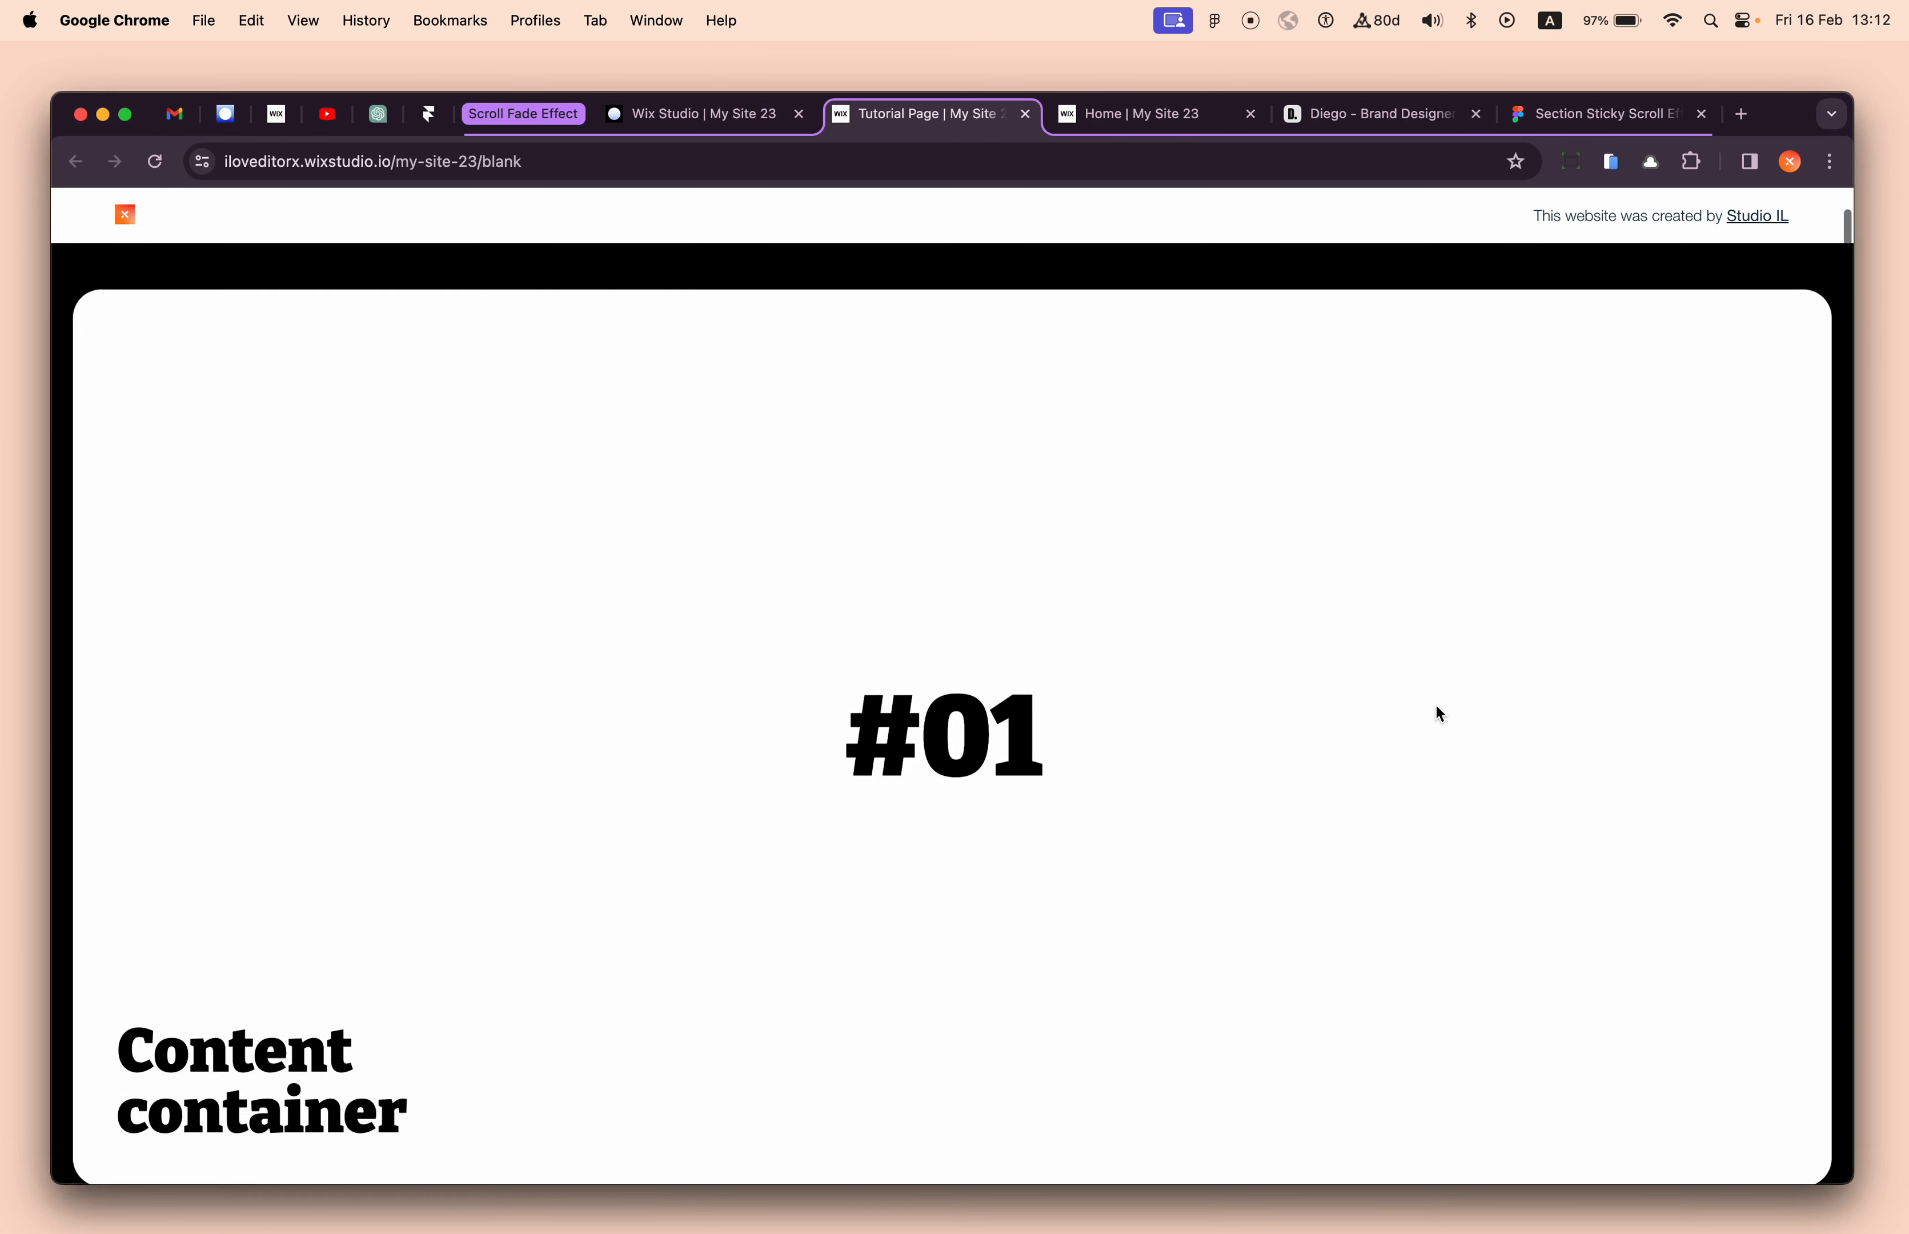
- Examine how the sticky cards stack and scroll on the live Tutorial Page
{"action": "scroll", "coordinate": [1435, 703], "scroll_direction": "down", "scroll_amount": 2}
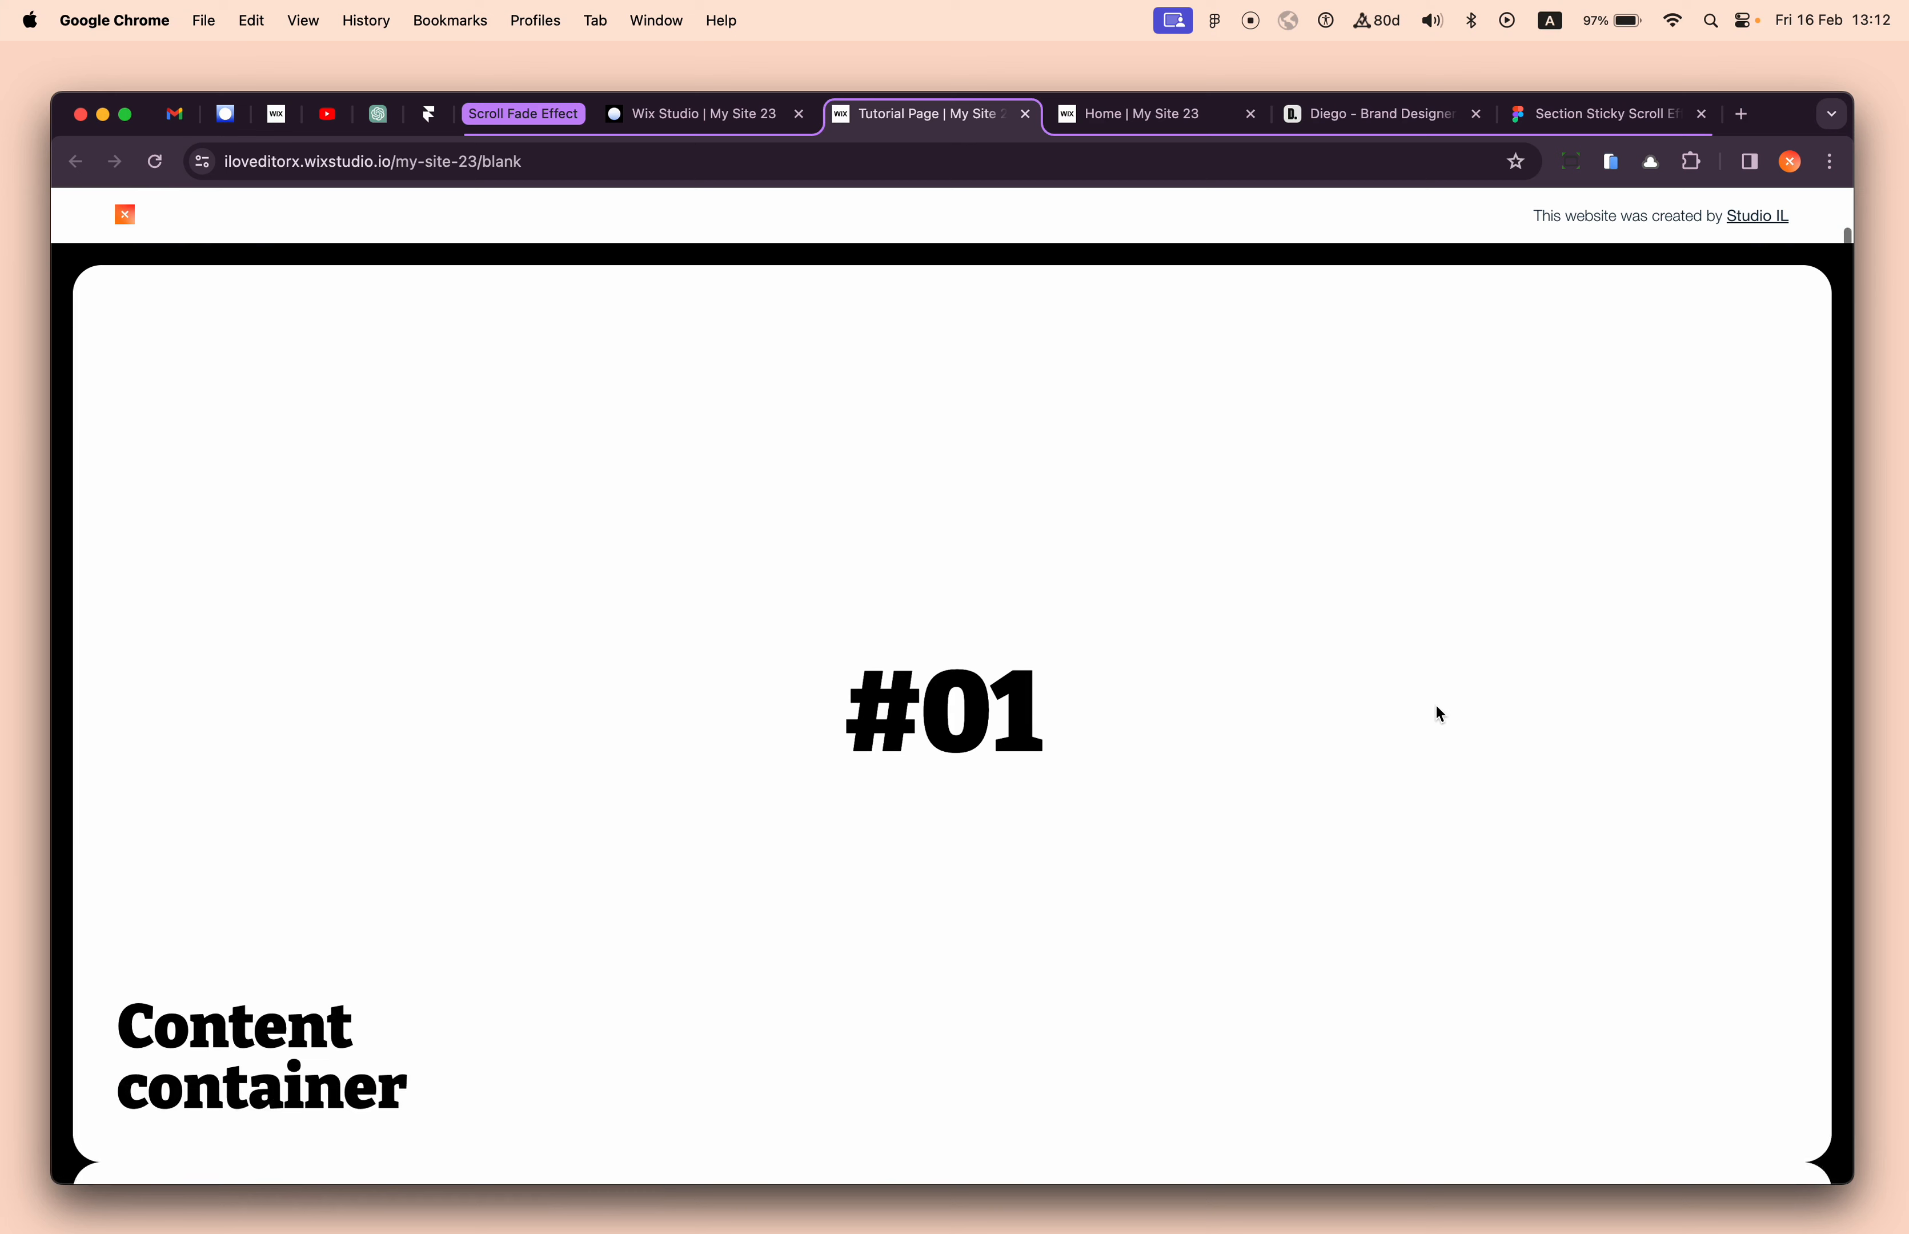
{"action": "scroll", "coordinate": [1437, 710], "scroll_direction": "down", "scroll_amount": 5}
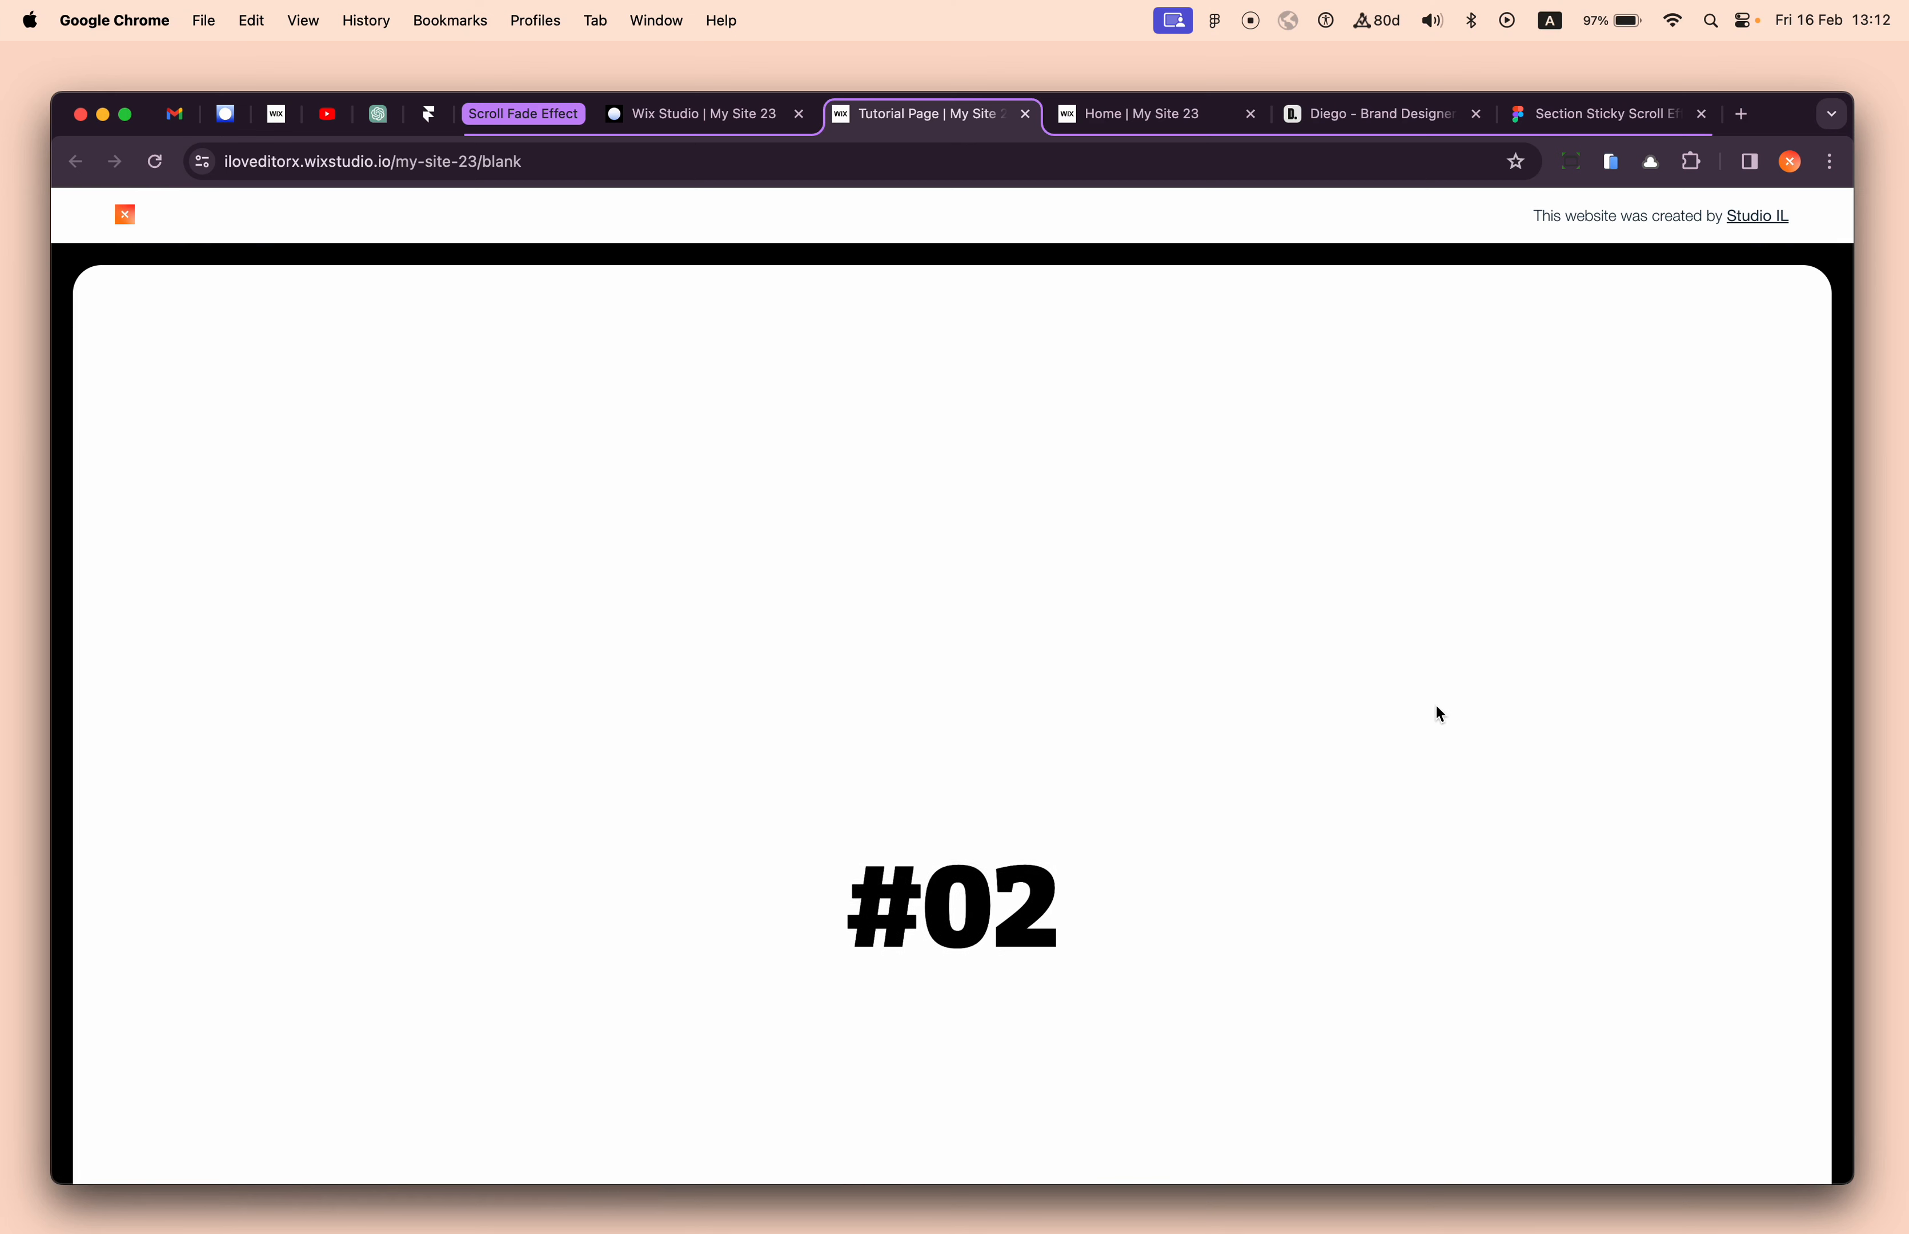
{"action": "scroll", "coordinate": [1436, 709], "scroll_direction": "up", "scroll_amount": 5}
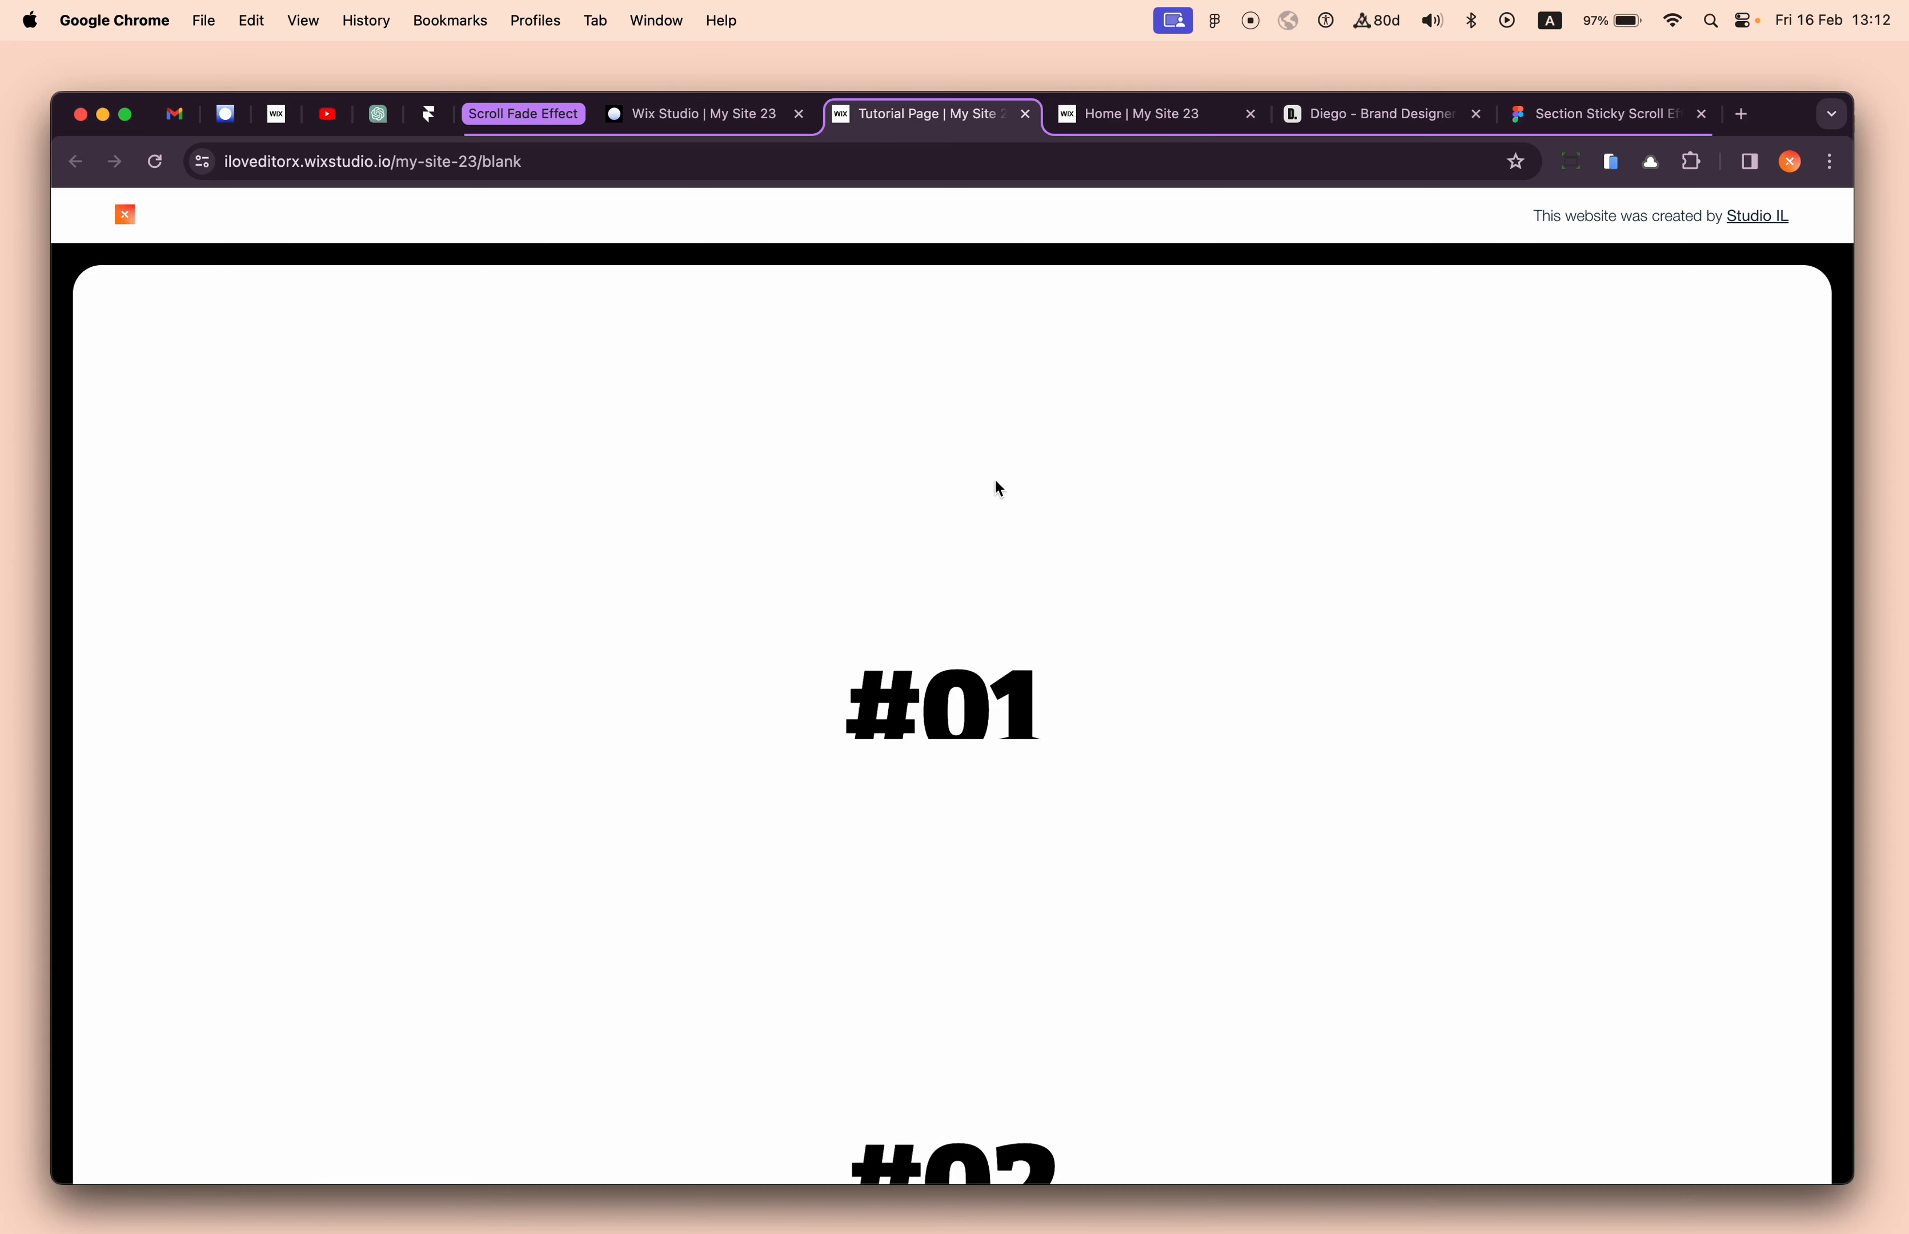
{"action": "scroll", "coordinate": [1165, 806], "scroll_direction": "down", "scroll_amount": 8}
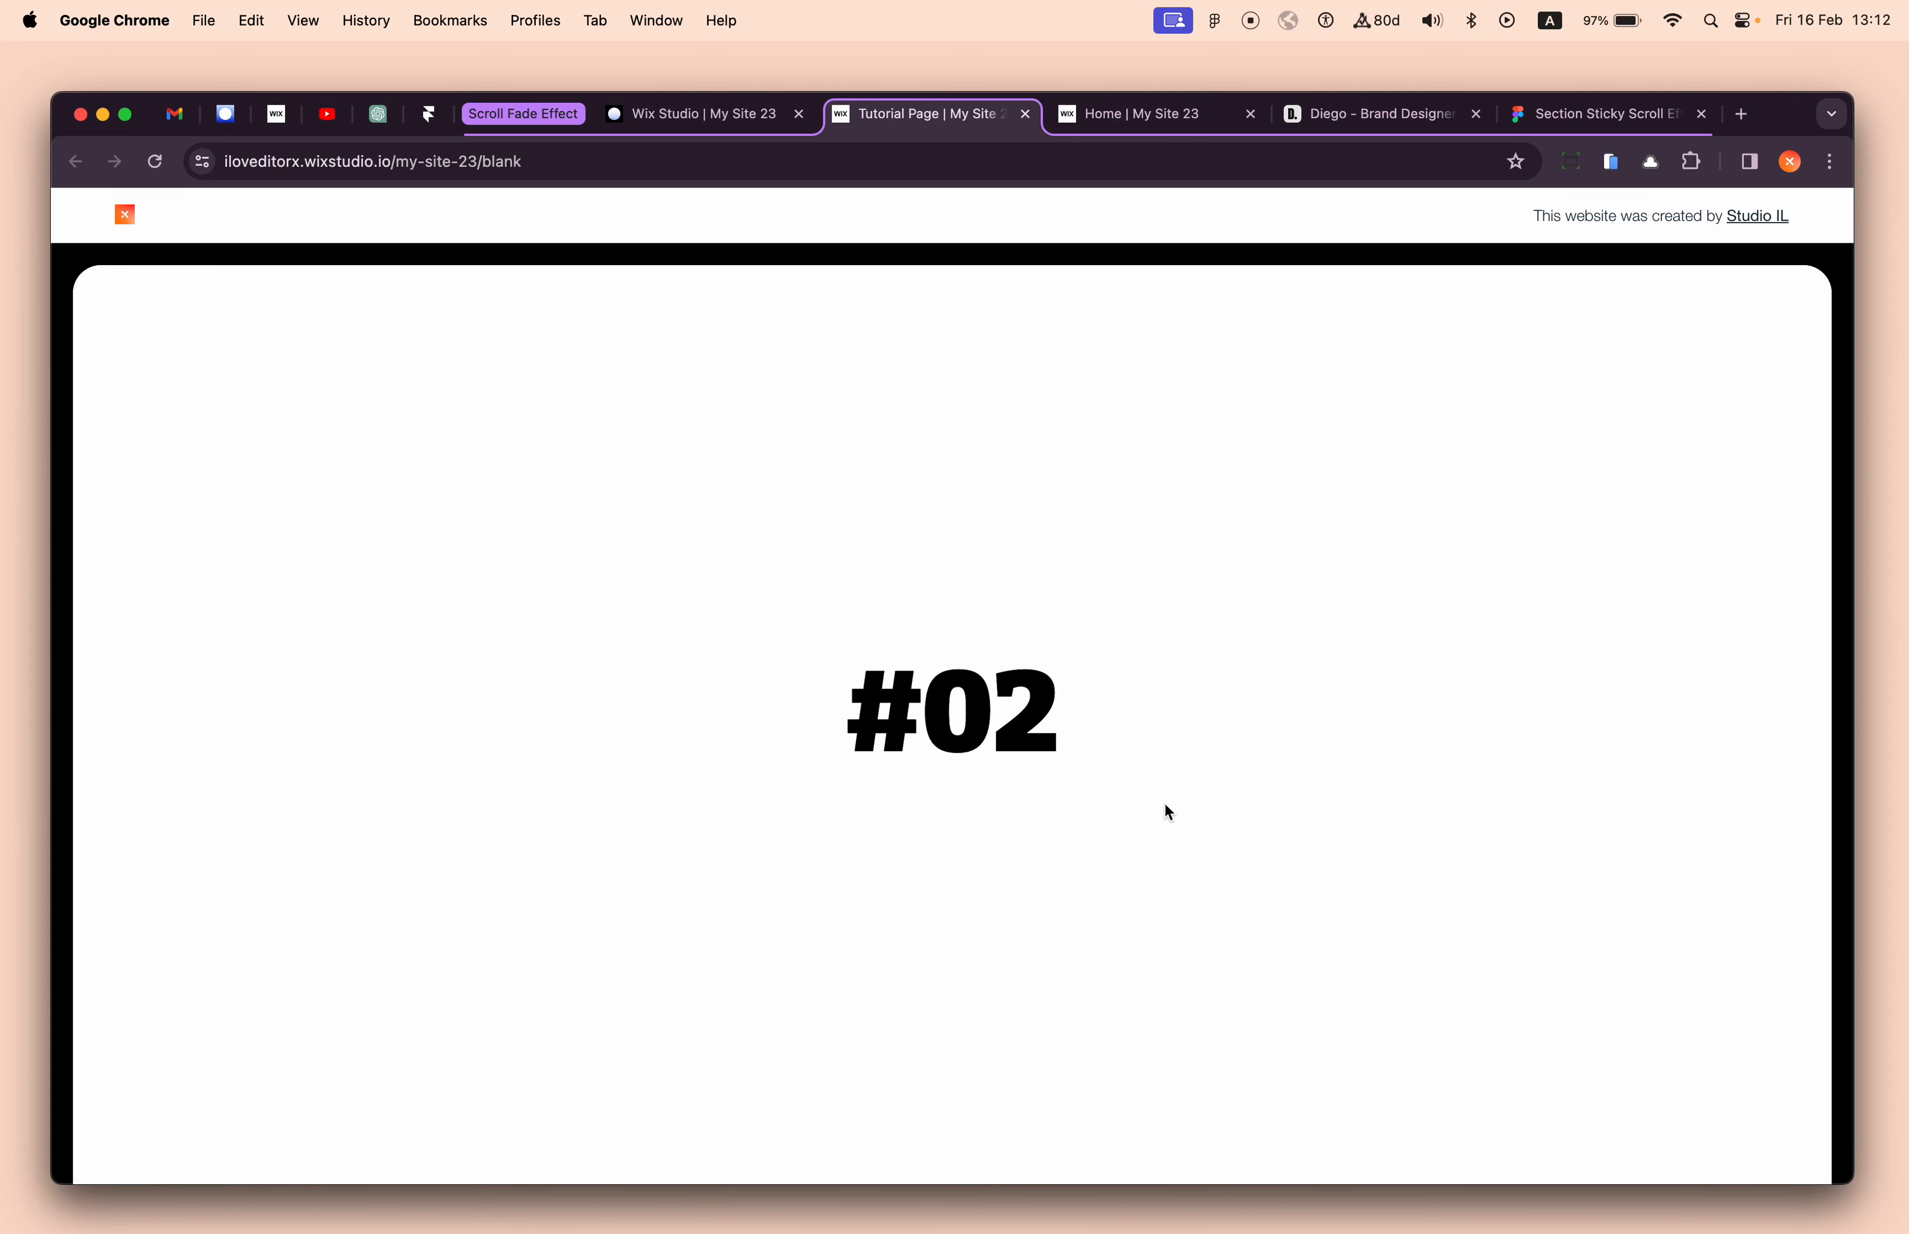
{"action": "scroll", "coordinate": [1169, 812], "scroll_direction": "down", "scroll_amount": 6}
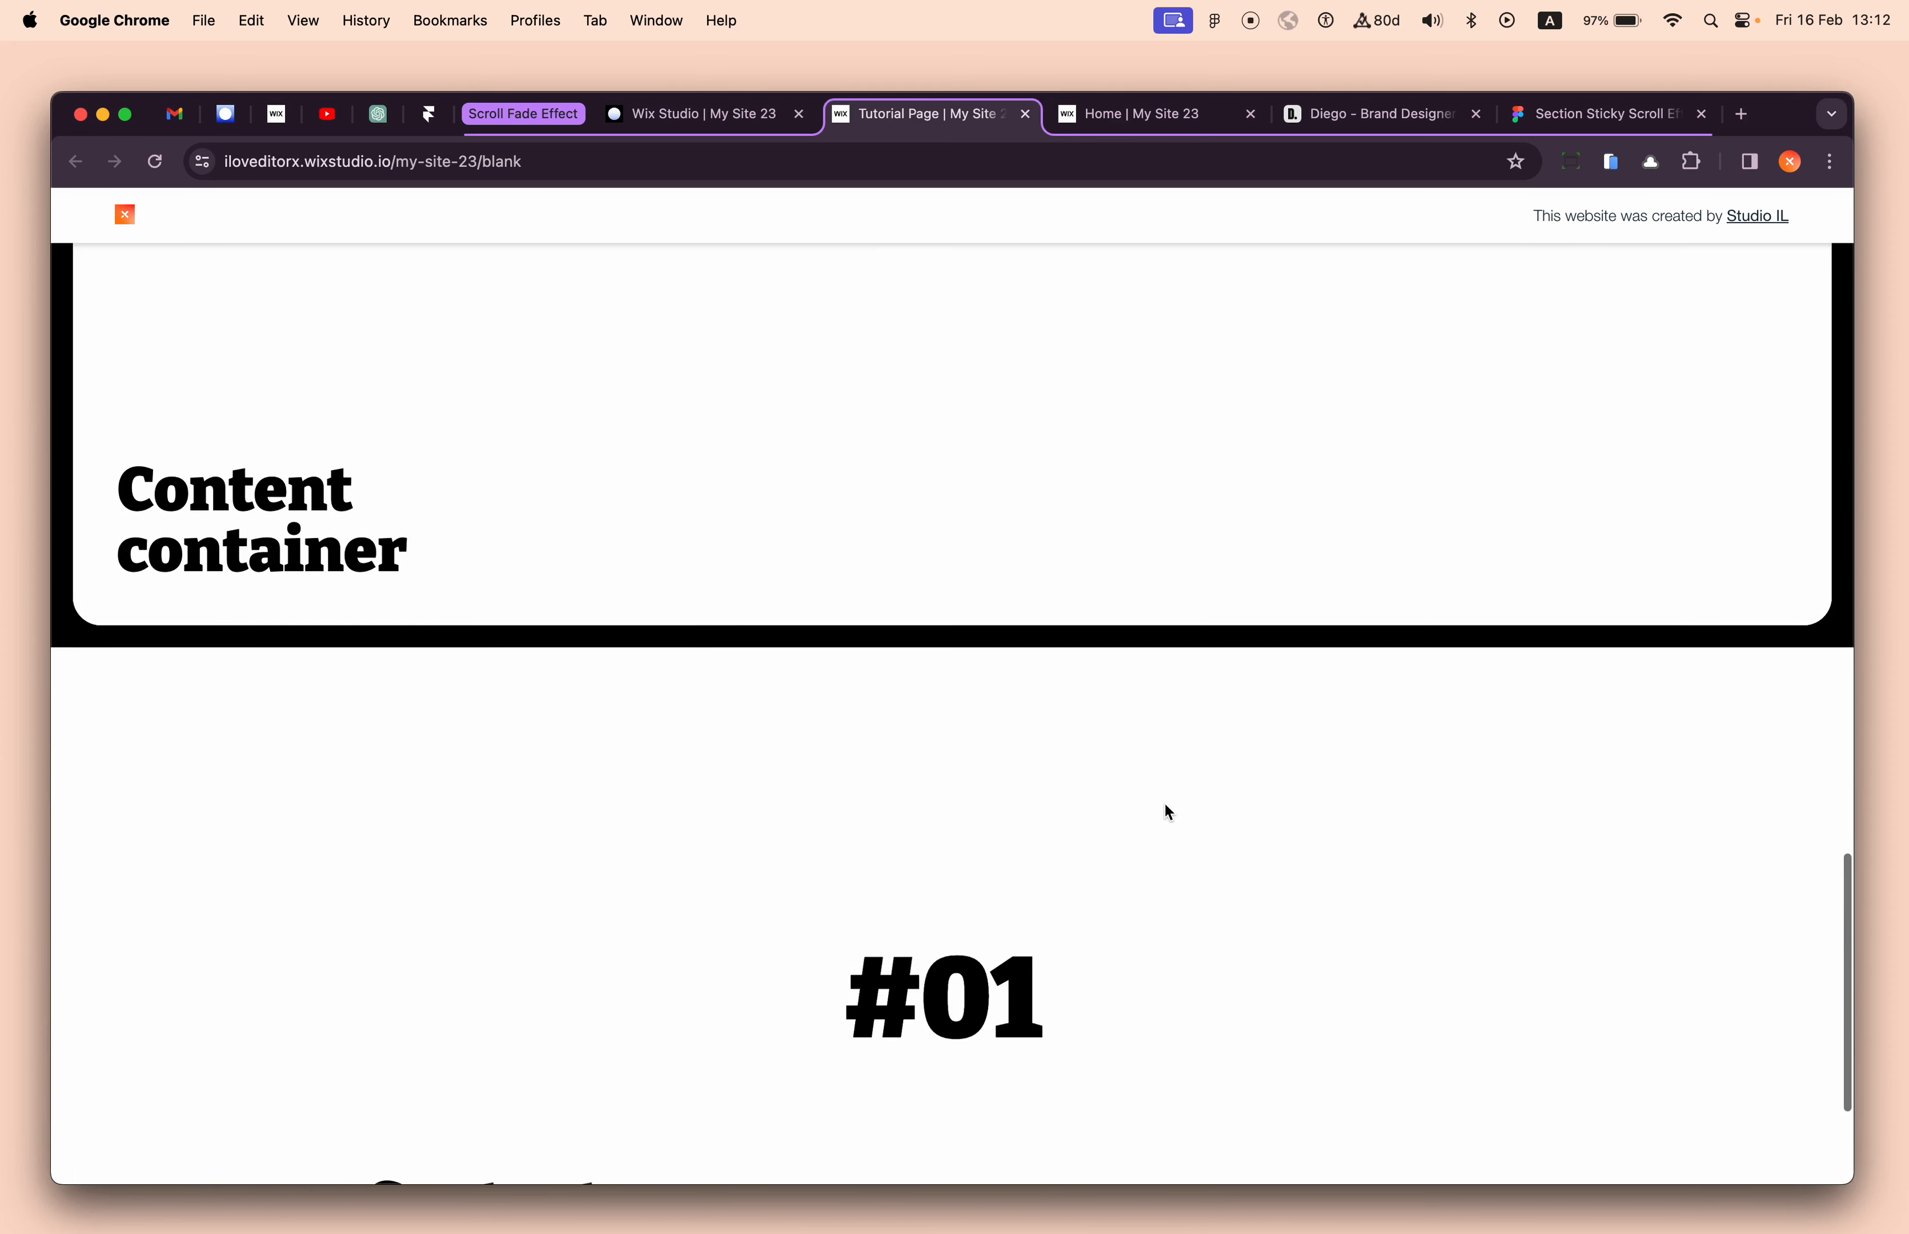
- Preview the published tutorial page in the mobile simulator and look through its #01 and #02 content containers
{"action": "scroll", "coordinate": [1169, 812], "scroll_direction": "up", "scroll_amount": 4}
{"action": "left_click", "coordinate": [1611, 161]}
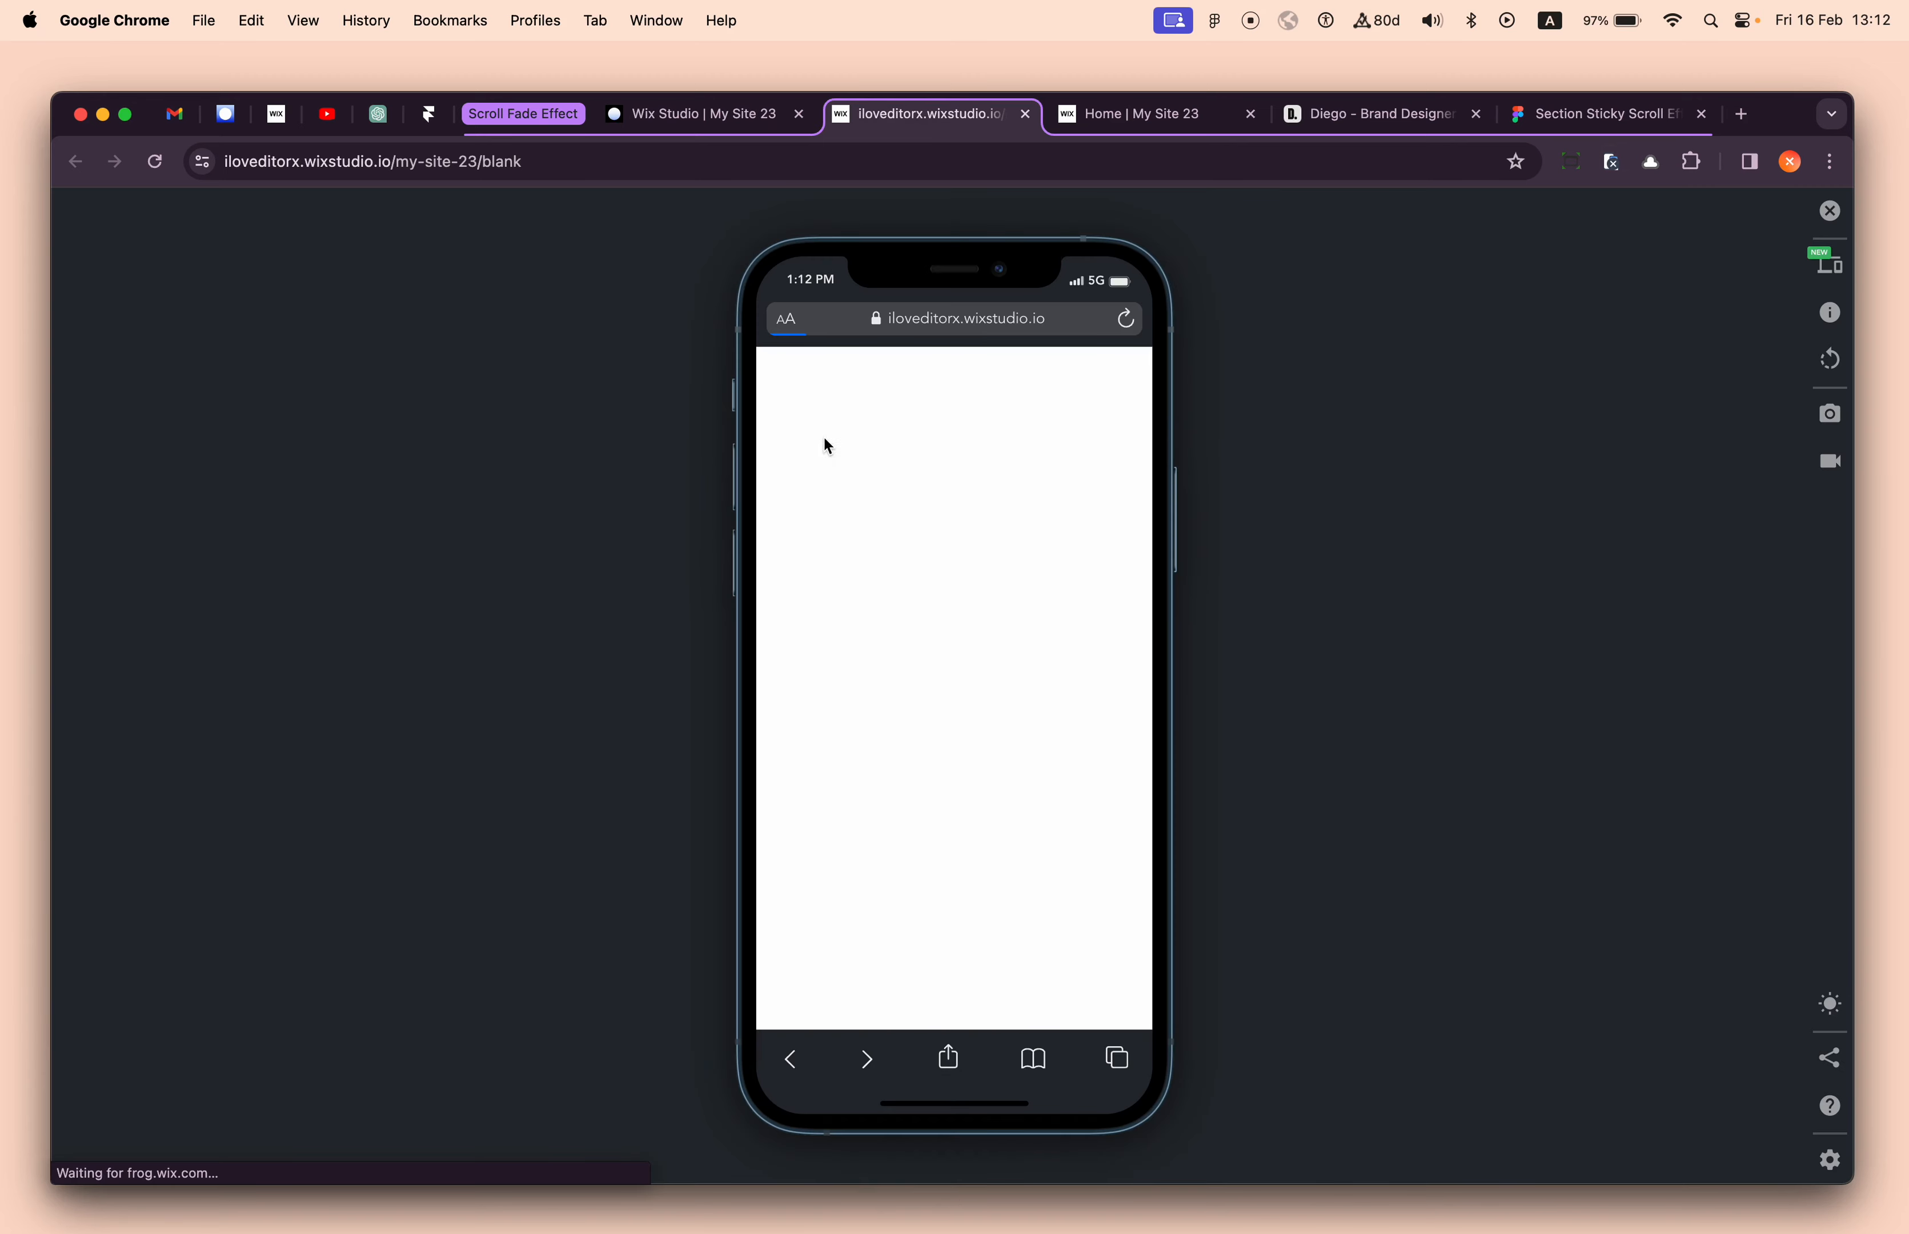
{"action": "scroll", "coordinate": [1018, 806], "scroll_direction": "down", "scroll_amount": 5}
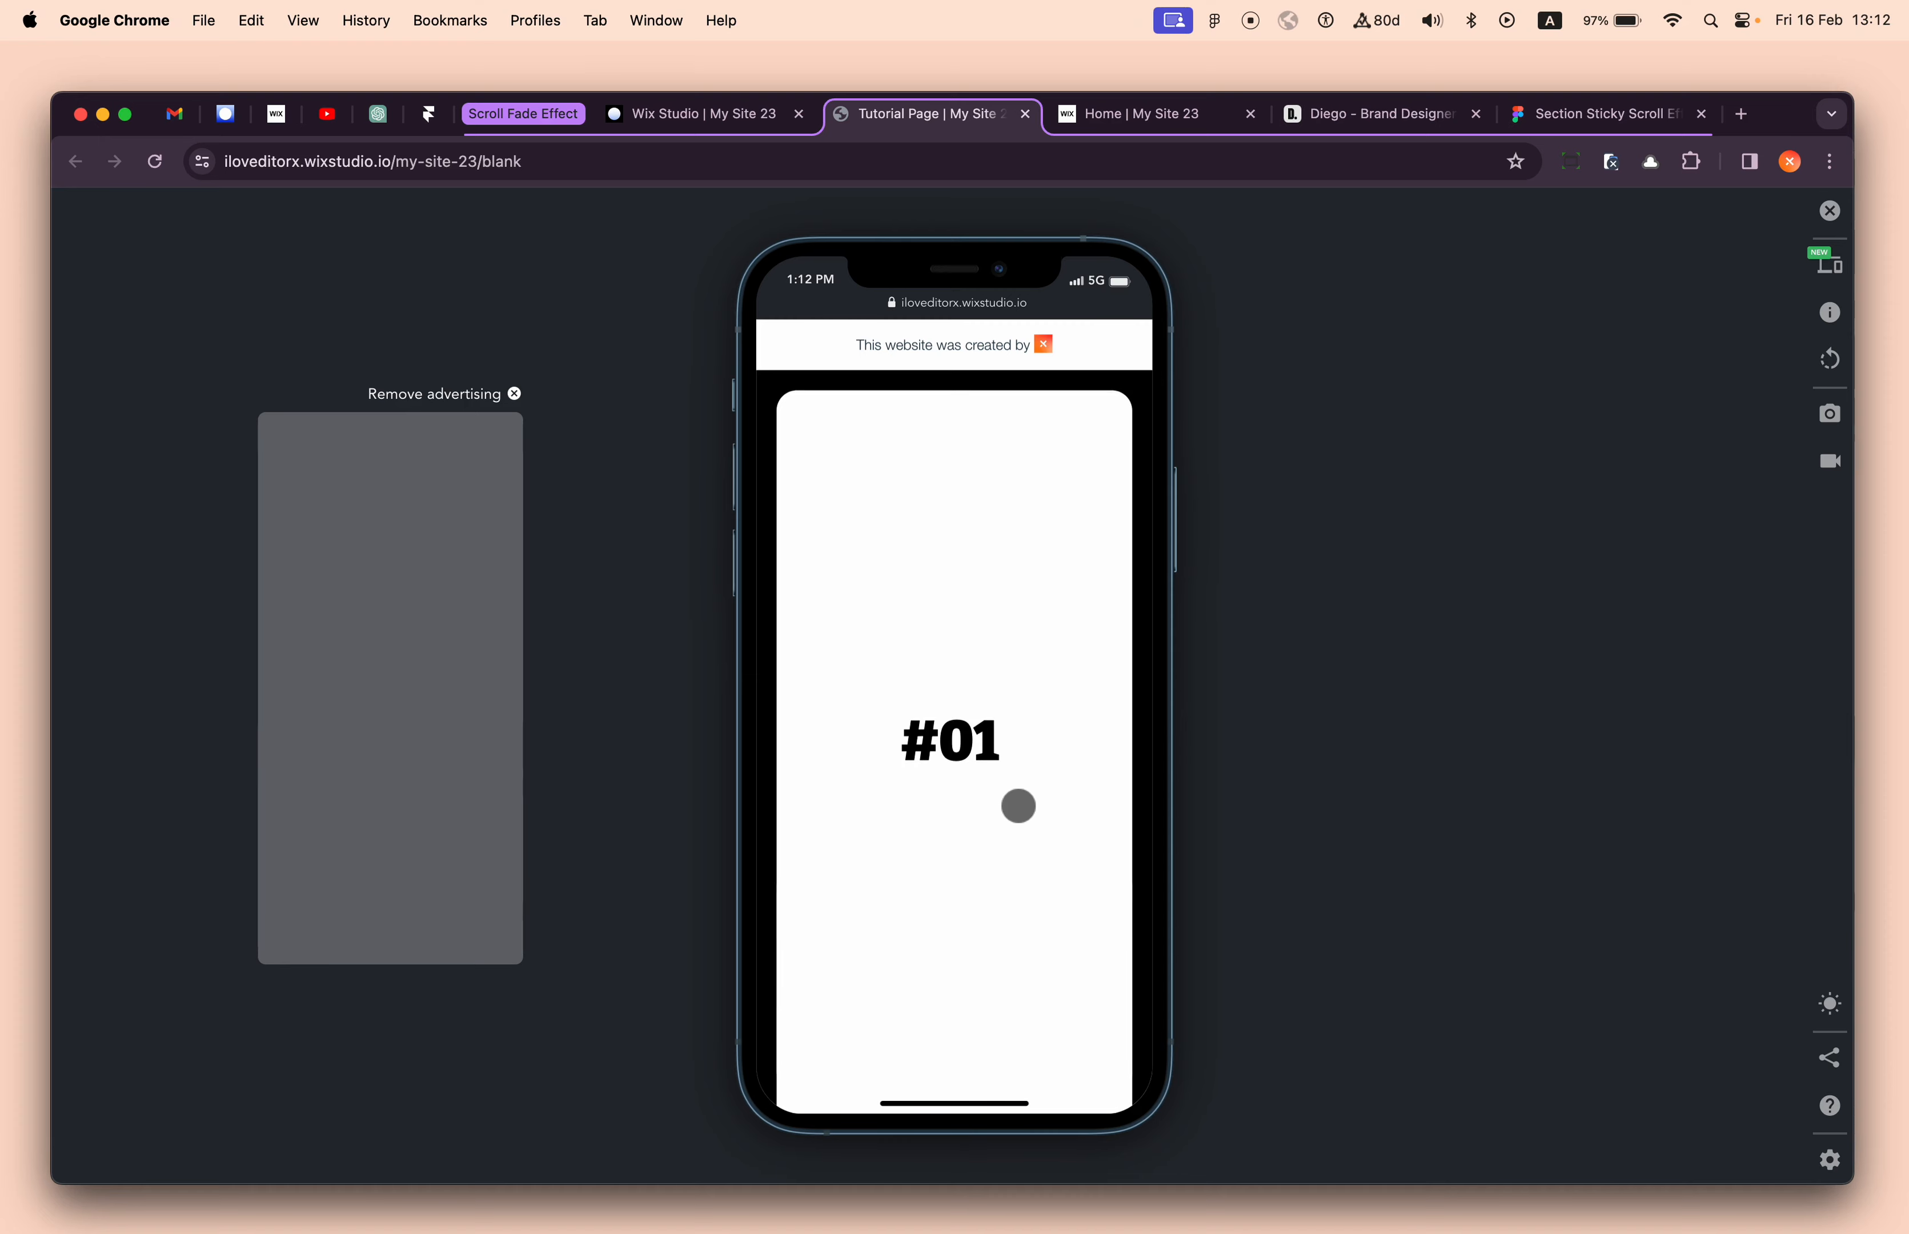
{"action": "scroll", "coordinate": [1018, 805], "scroll_direction": "down", "scroll_amount": 5}
{"action": "scroll", "coordinate": [1018, 806], "scroll_direction": "up", "scroll_amount": 10}
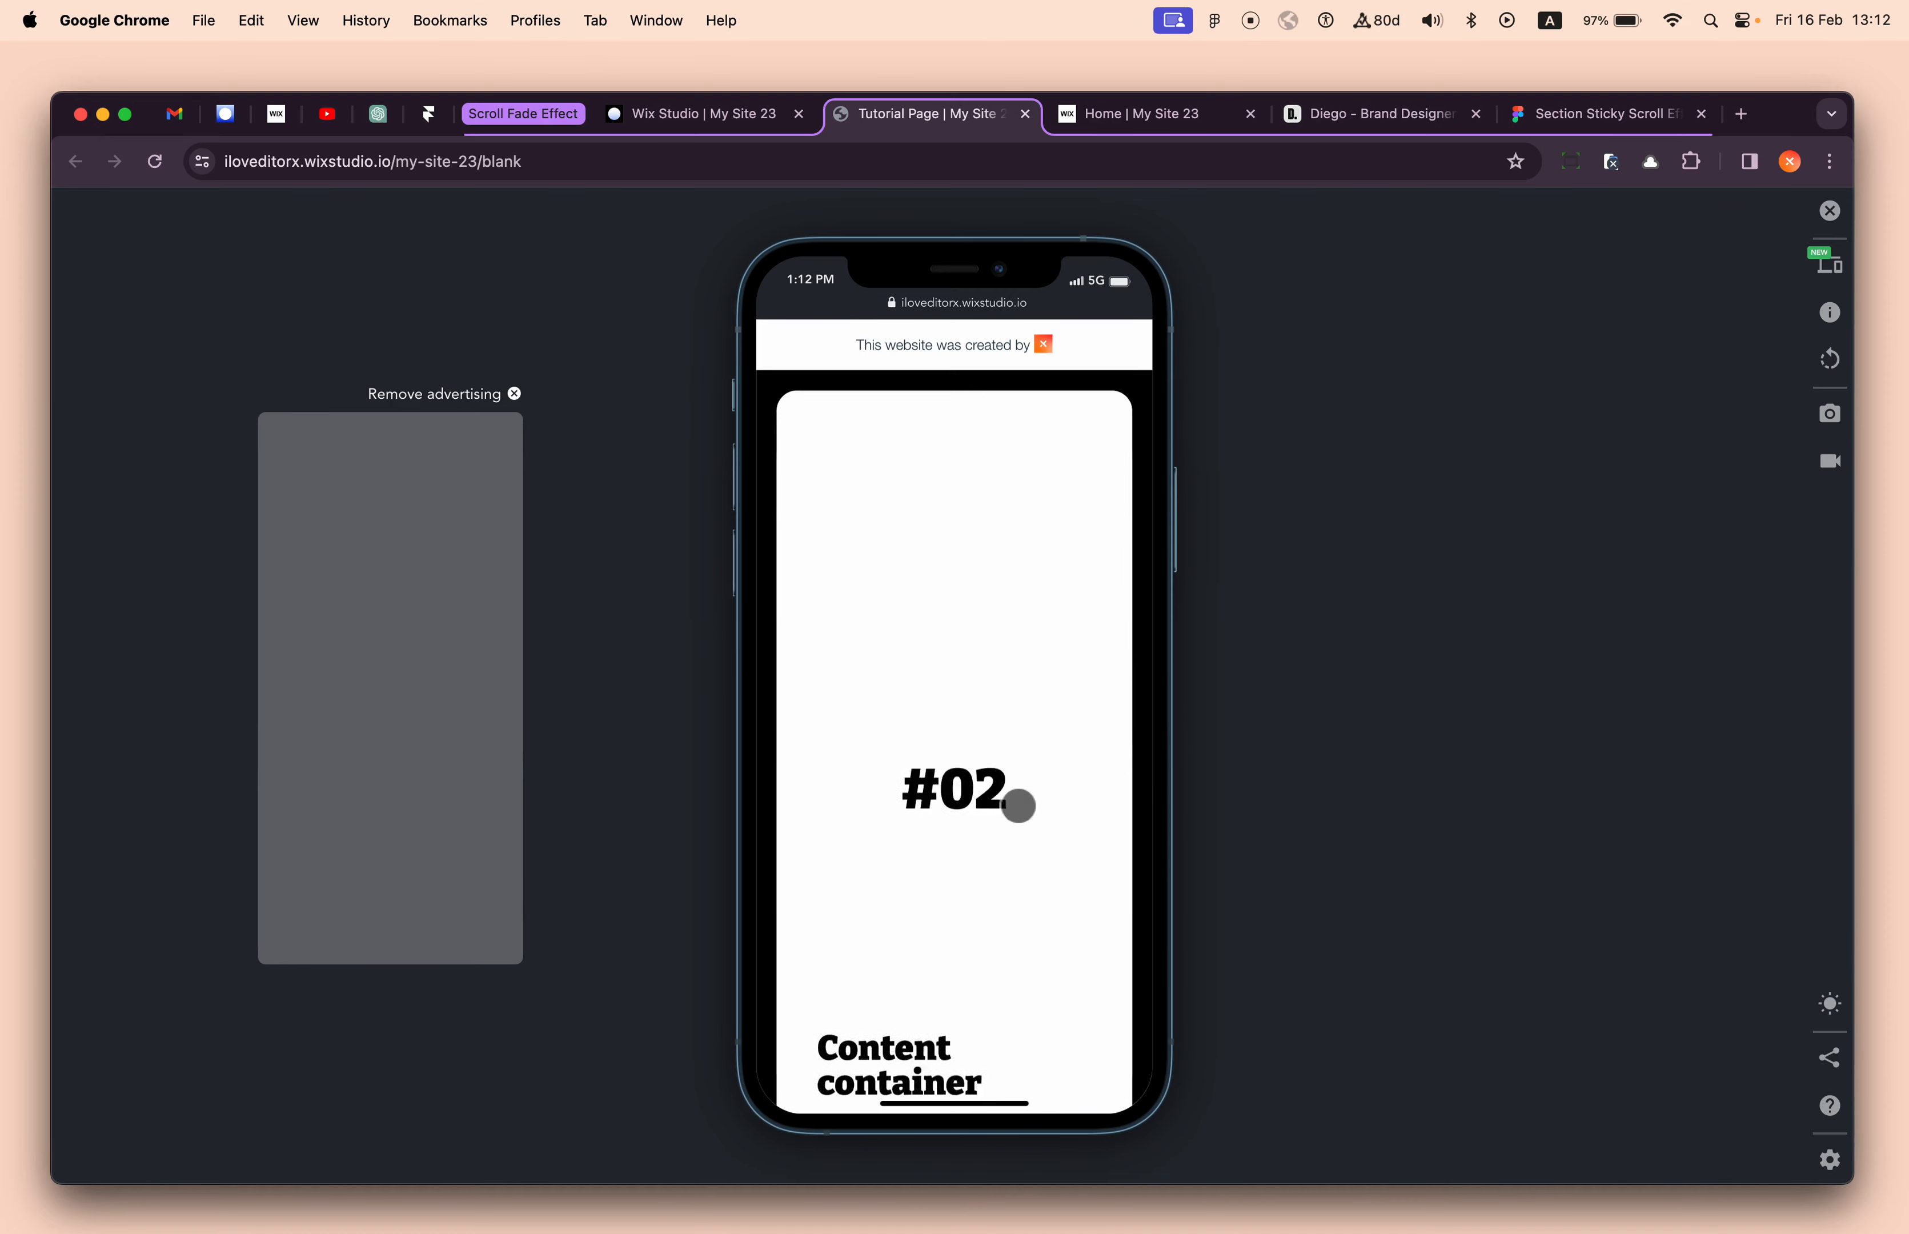
{"action": "left_click", "coordinate": [1830, 210]}
- In the Wix Studio editor, add a vertical line to the first section and set its line width to 15 px
{"action": "left_click", "coordinate": [772, 117]}
{"action": "left_click", "coordinate": [831, 339]}
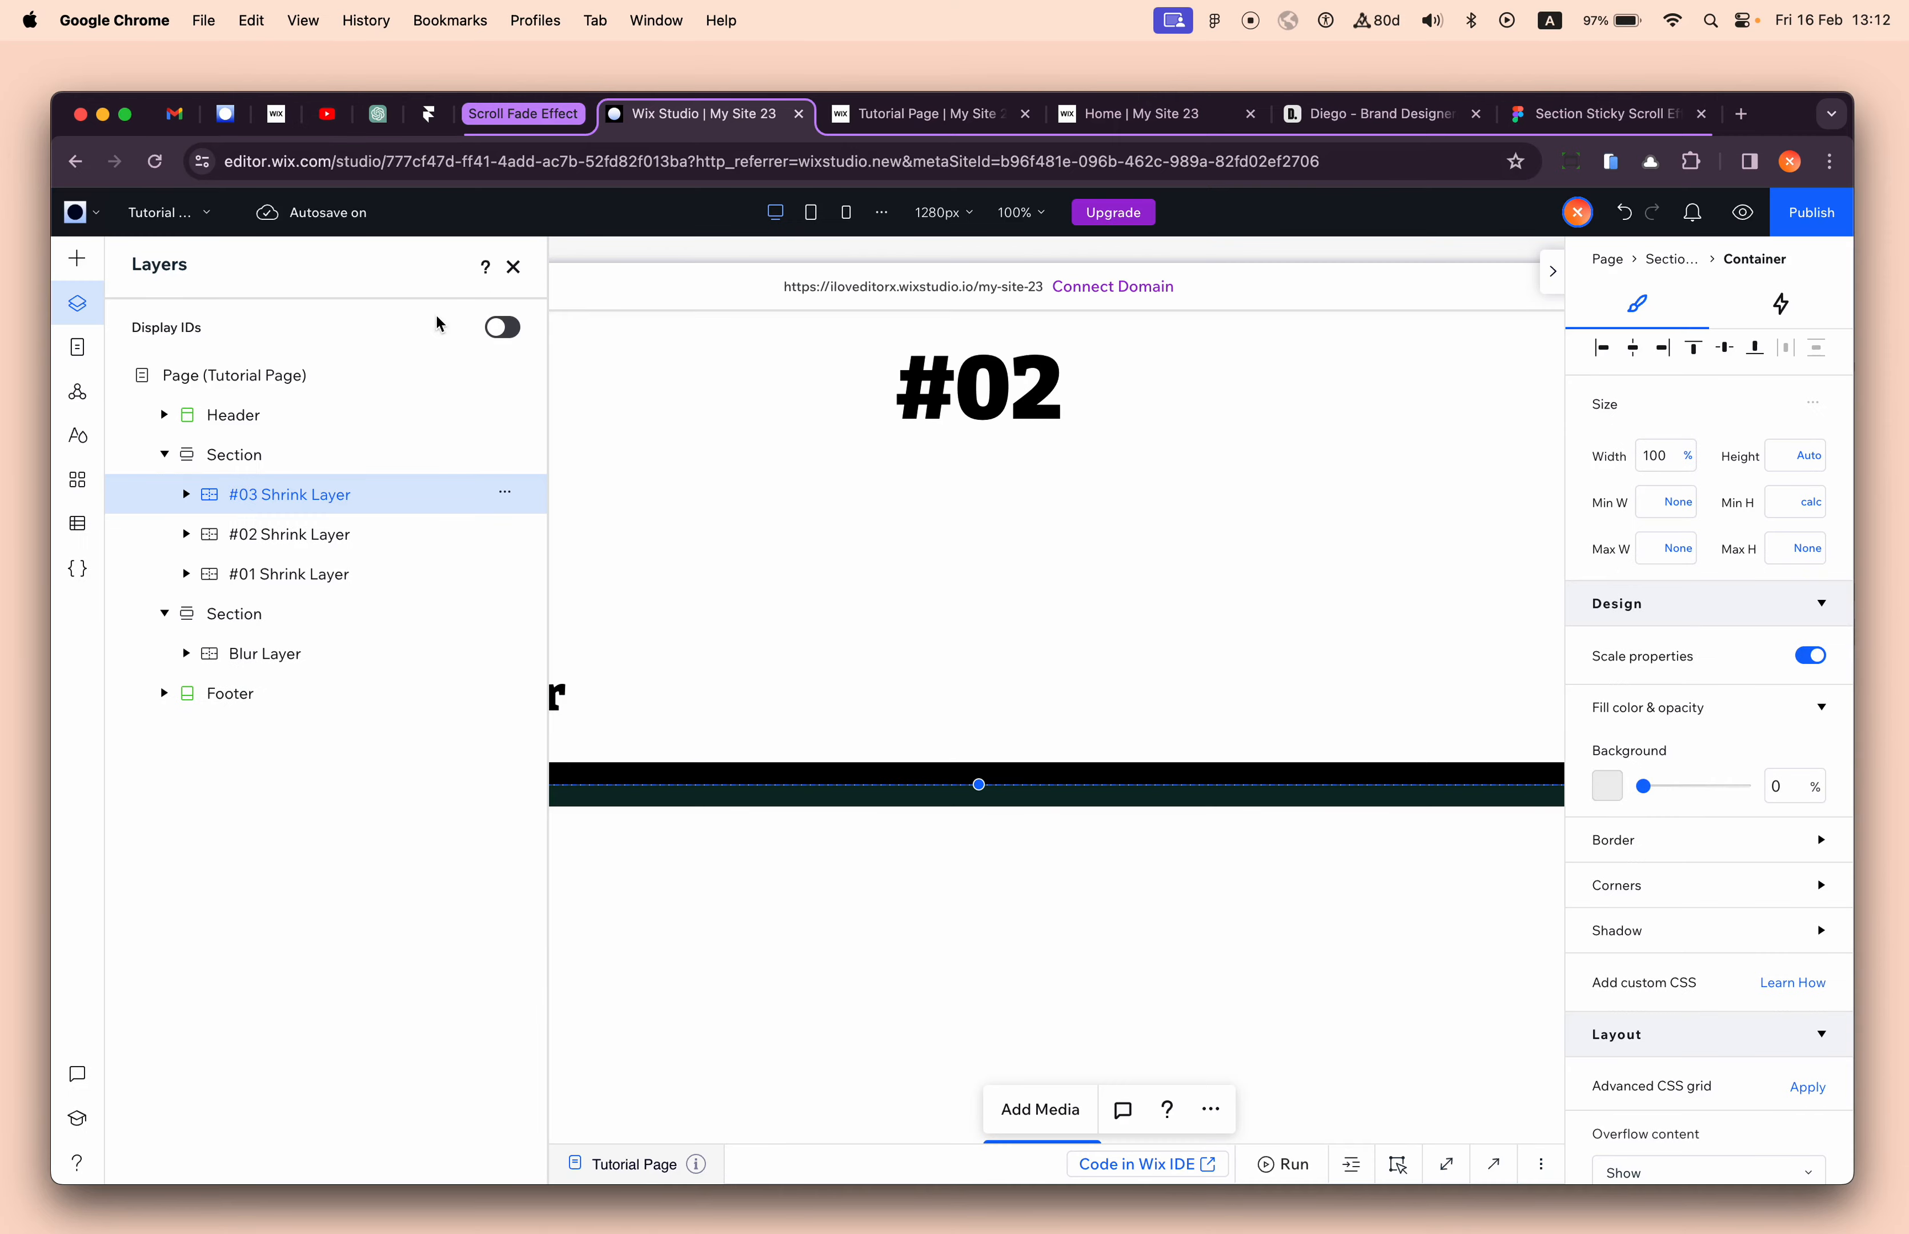
{"action": "left_click", "coordinate": [515, 267]}
{"action": "scroll", "coordinate": [657, 724], "scroll_direction": "up", "scroll_amount": 5}
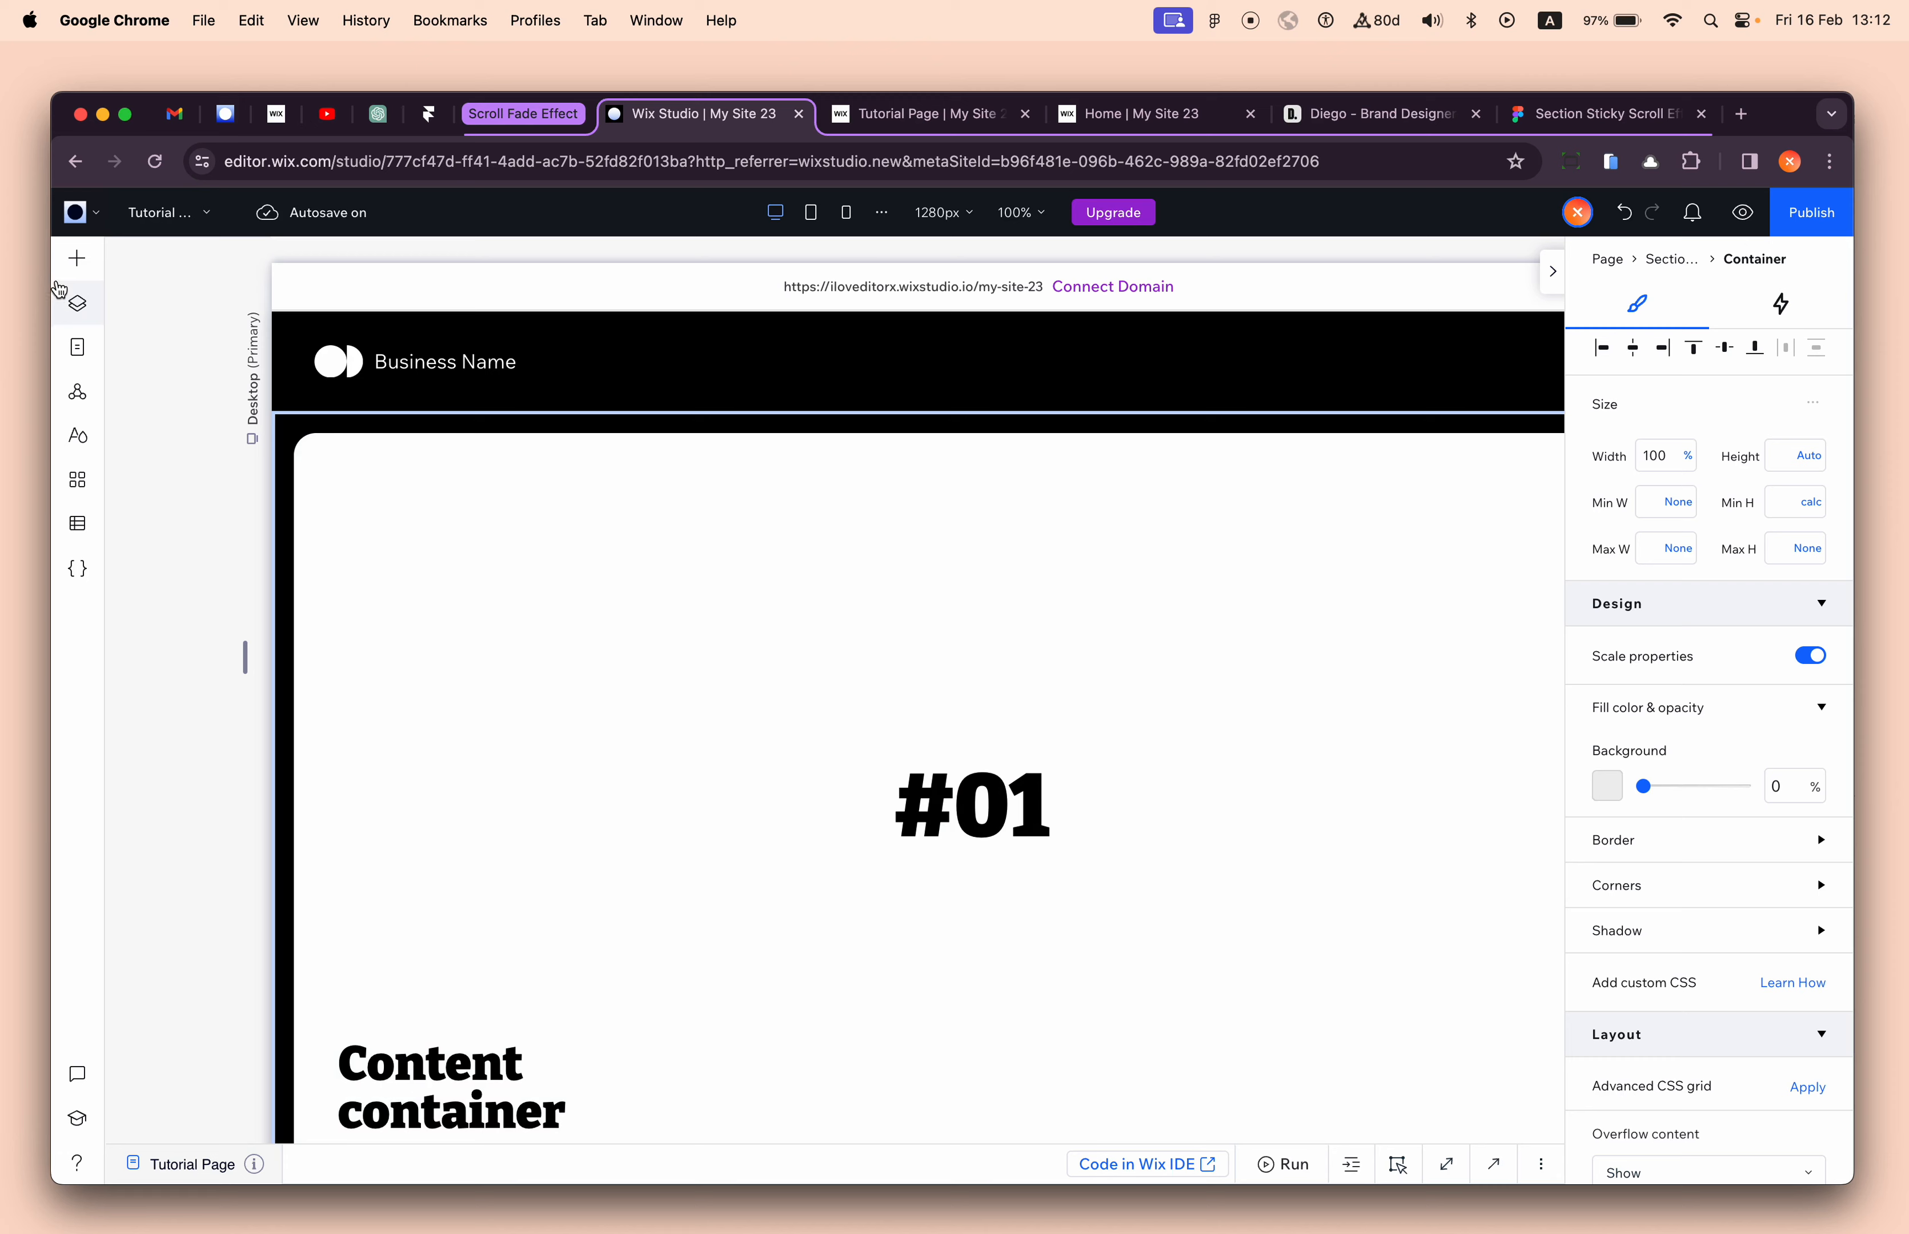
{"action": "left_click", "coordinate": [77, 258]}
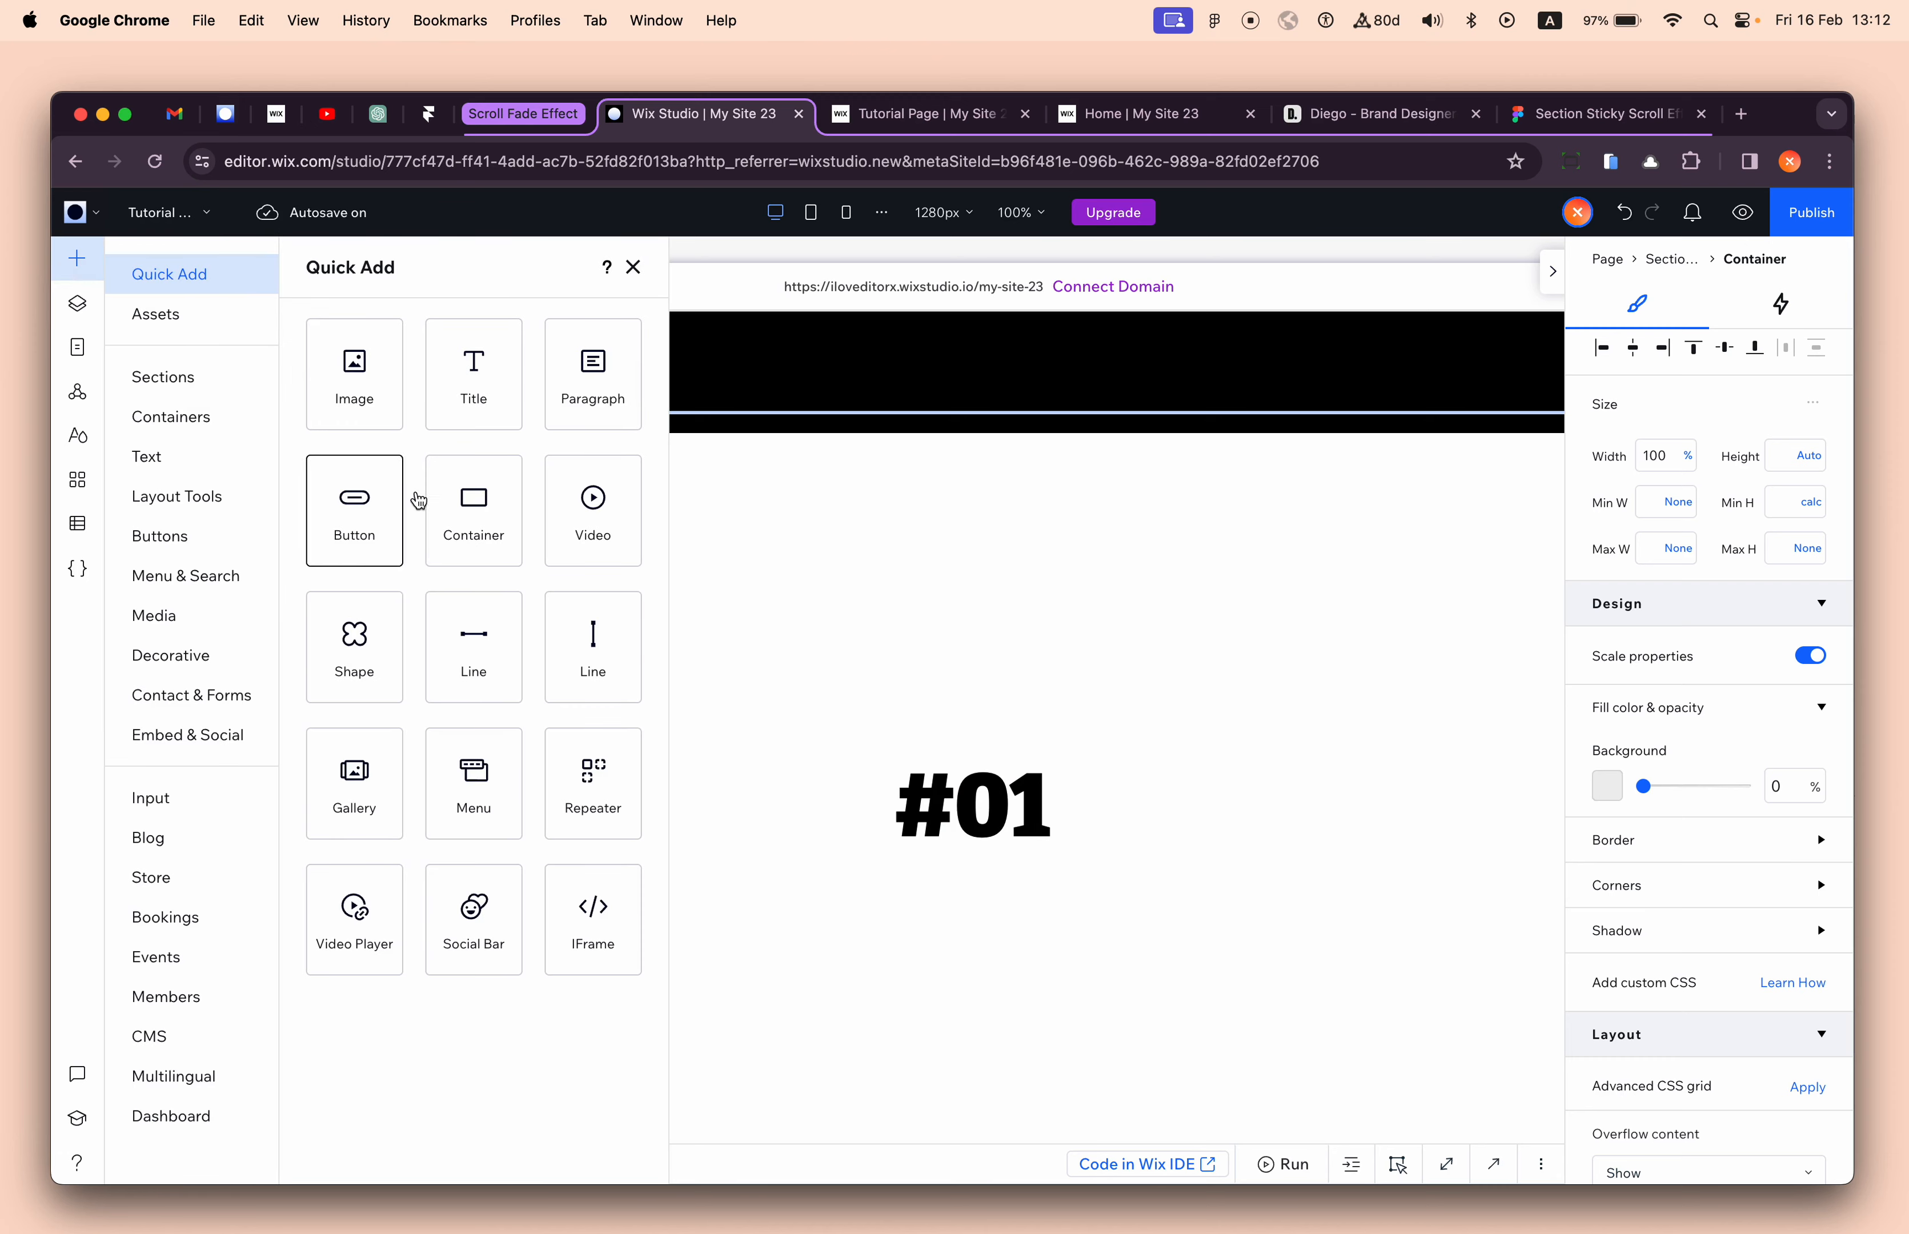
{"action": "left_click", "coordinate": [607, 664]}
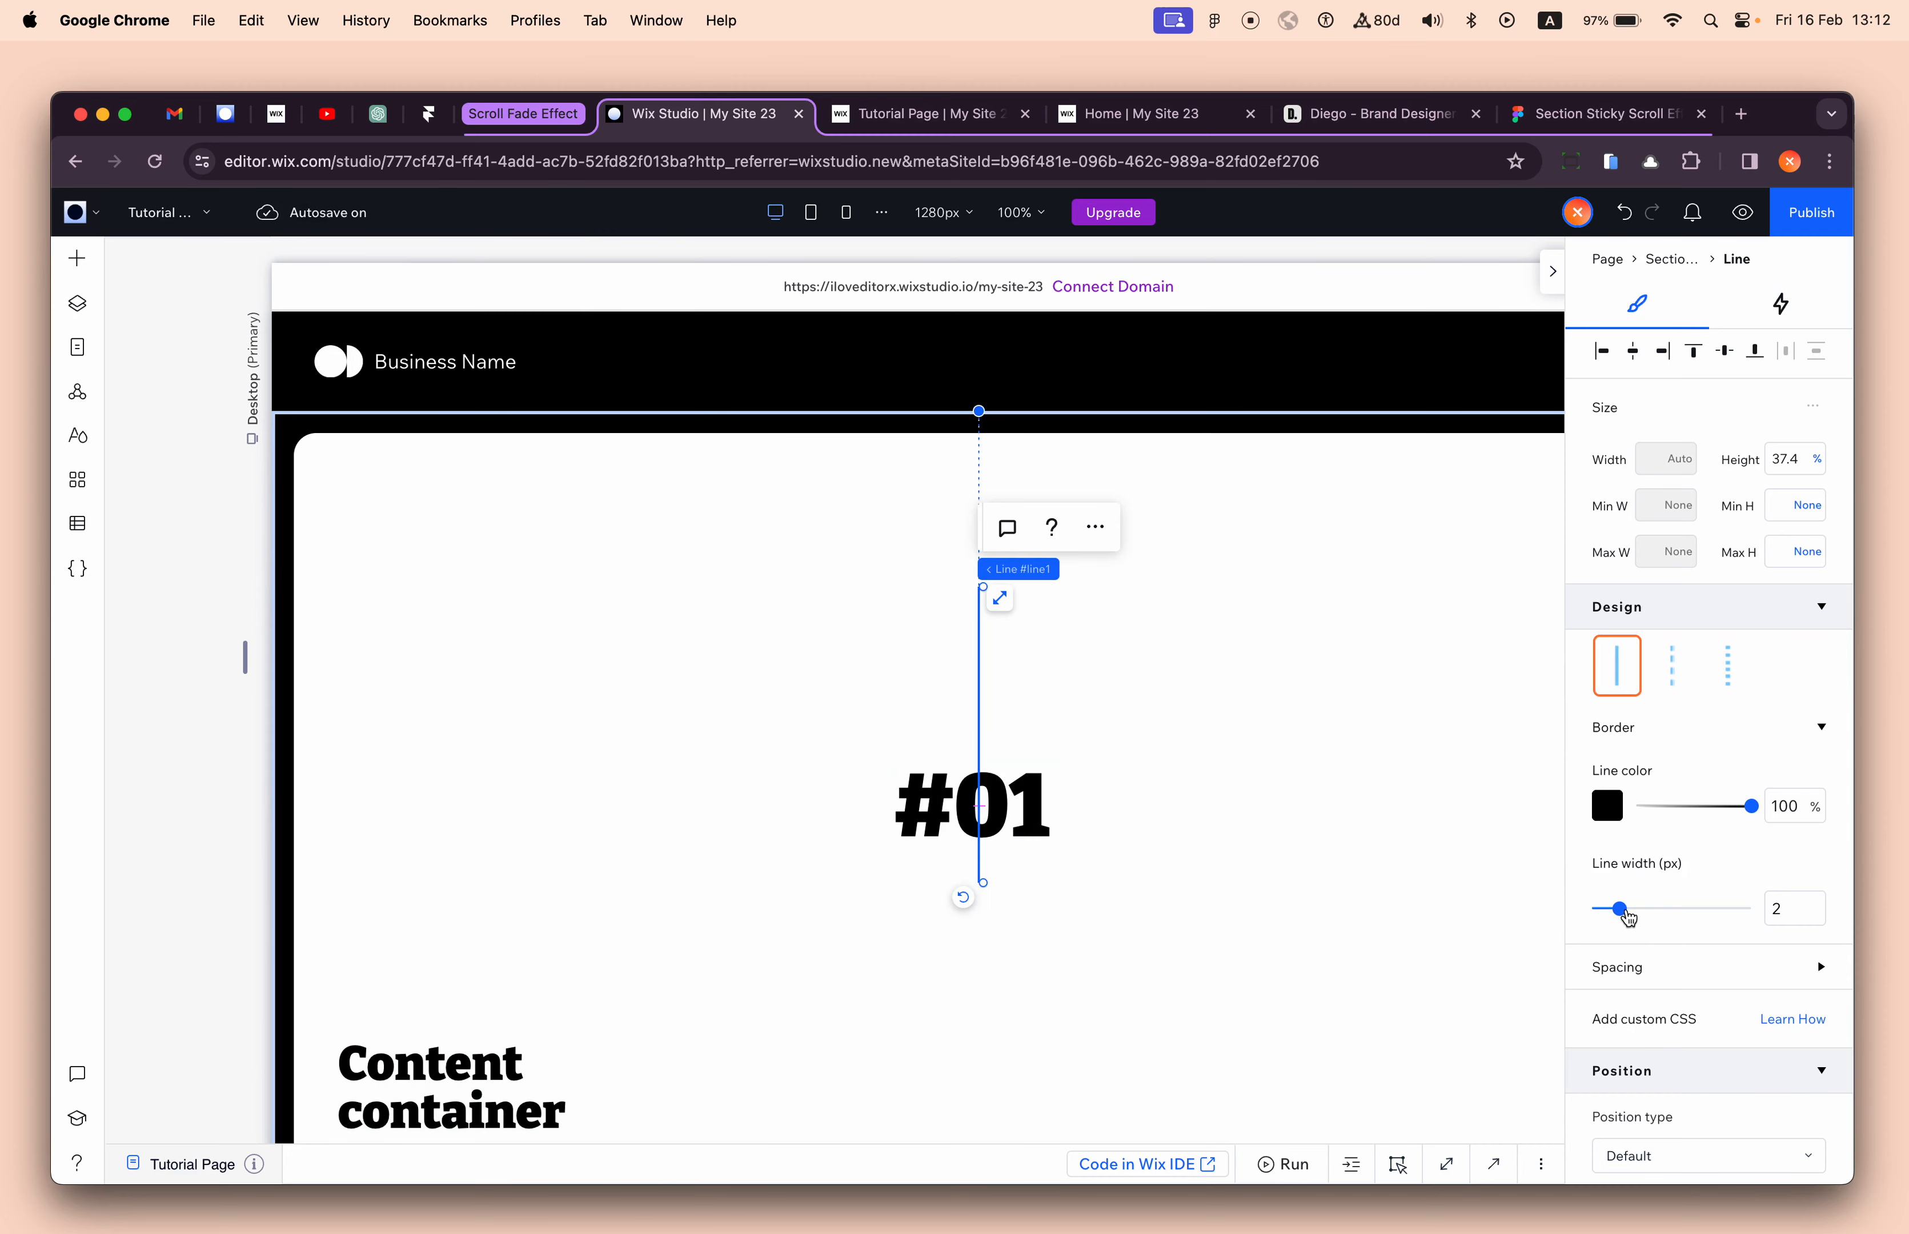
{"action": "left_click_drag", "start_coordinate": [1622, 911], "coordinate": [1753, 910]}
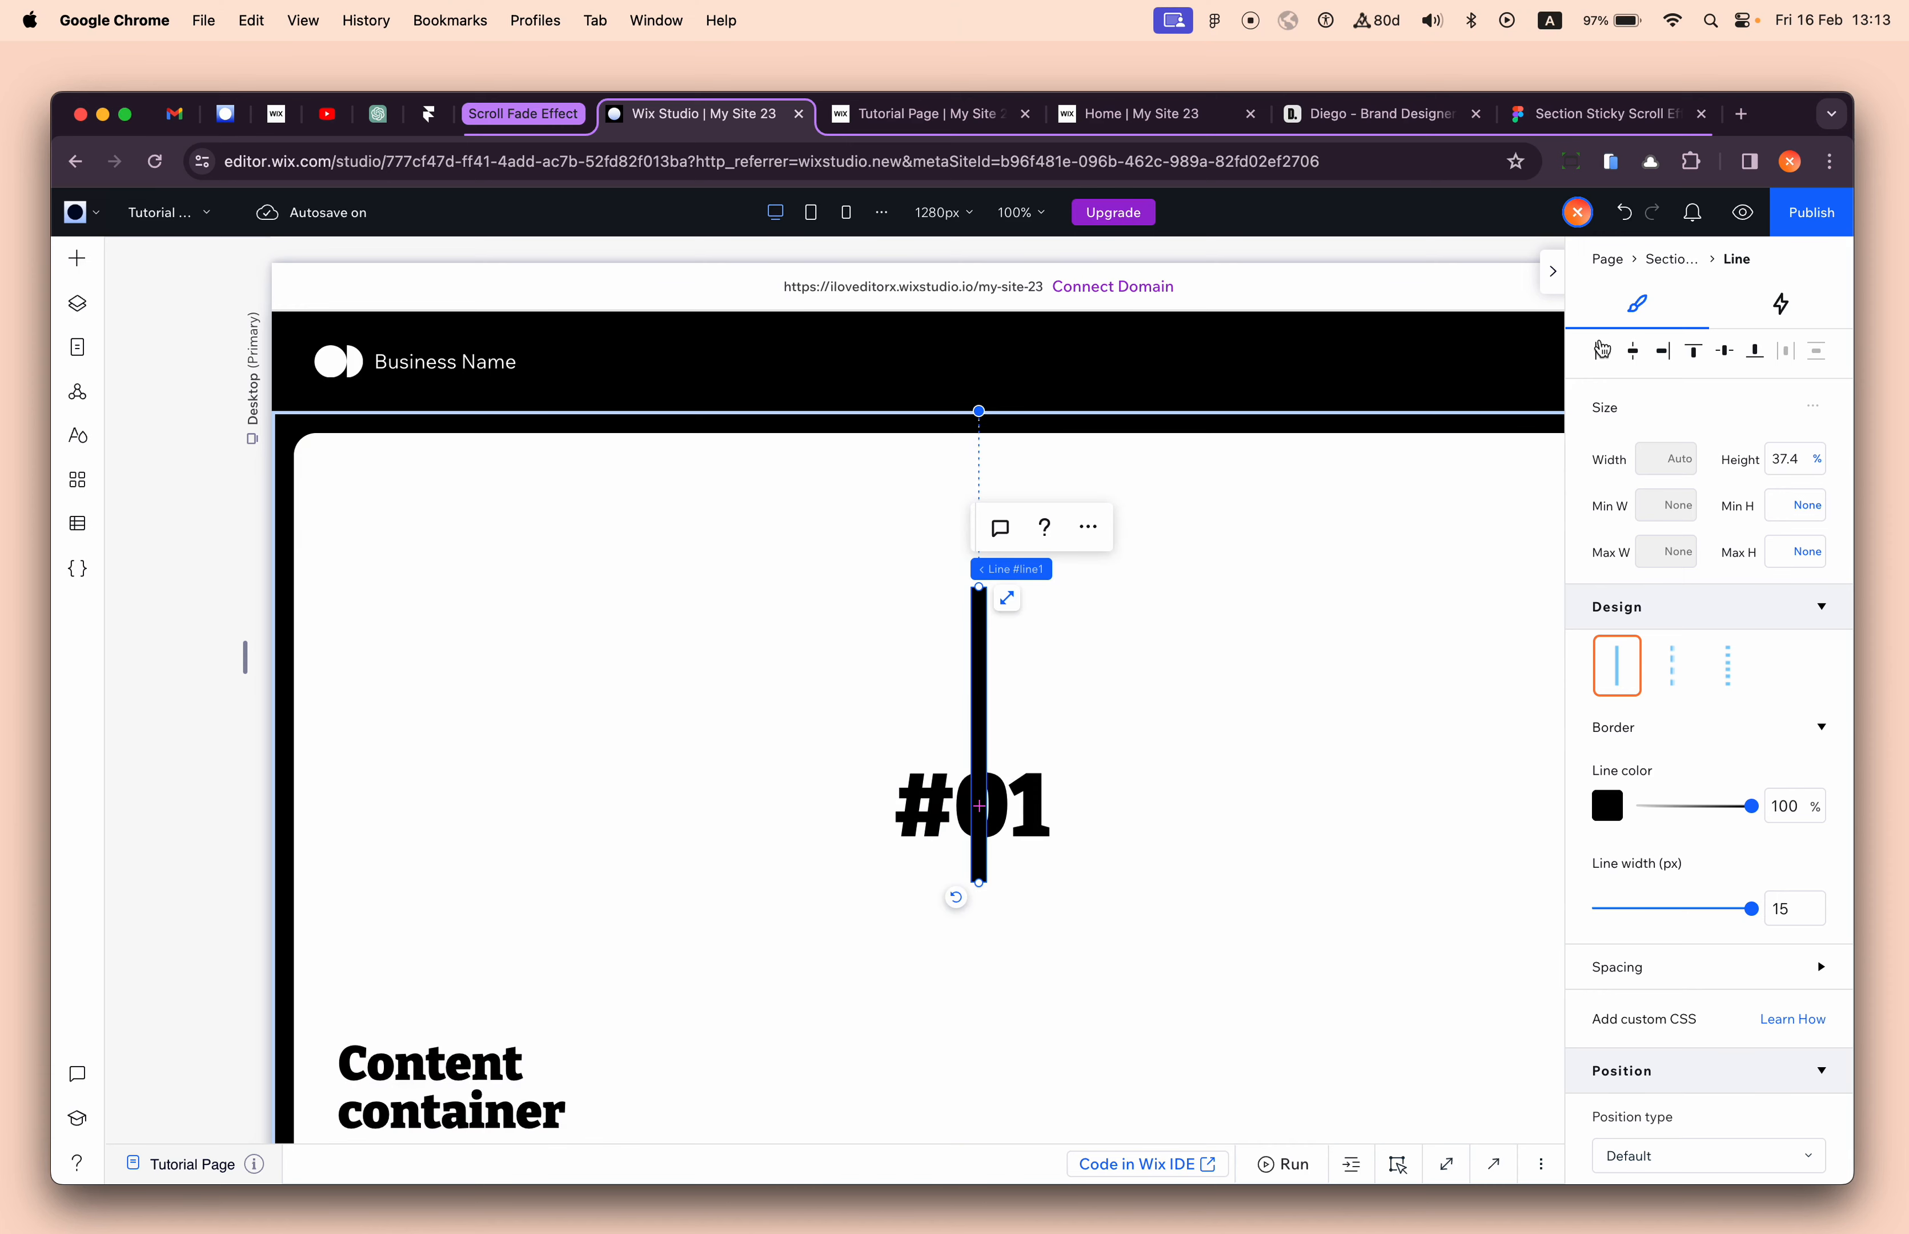
- Centre the line horizontally in the section and show the page's layer structure
{"action": "left_click", "coordinate": [1602, 351]}
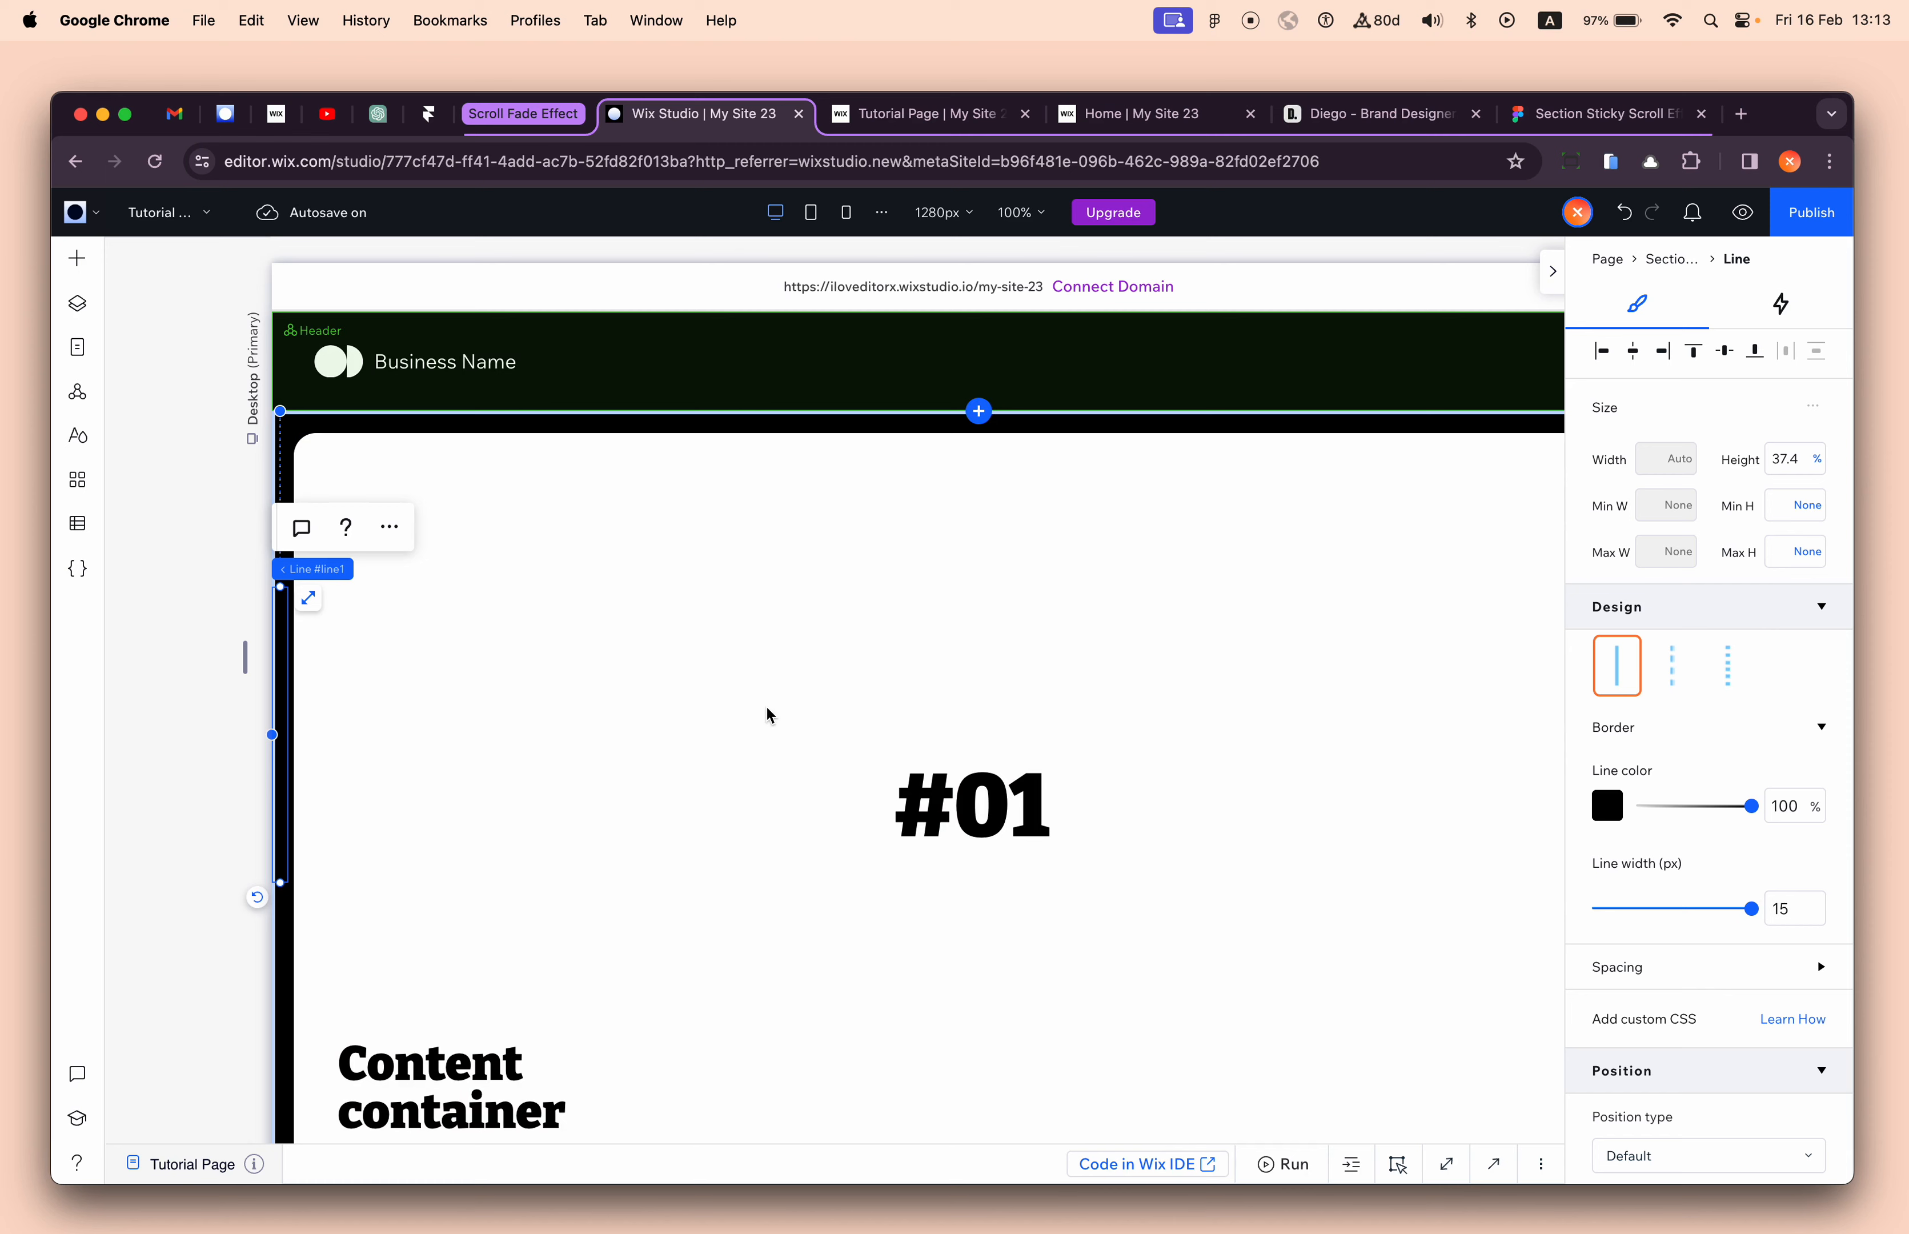
{"action": "left_click", "coordinate": [1640, 354]}
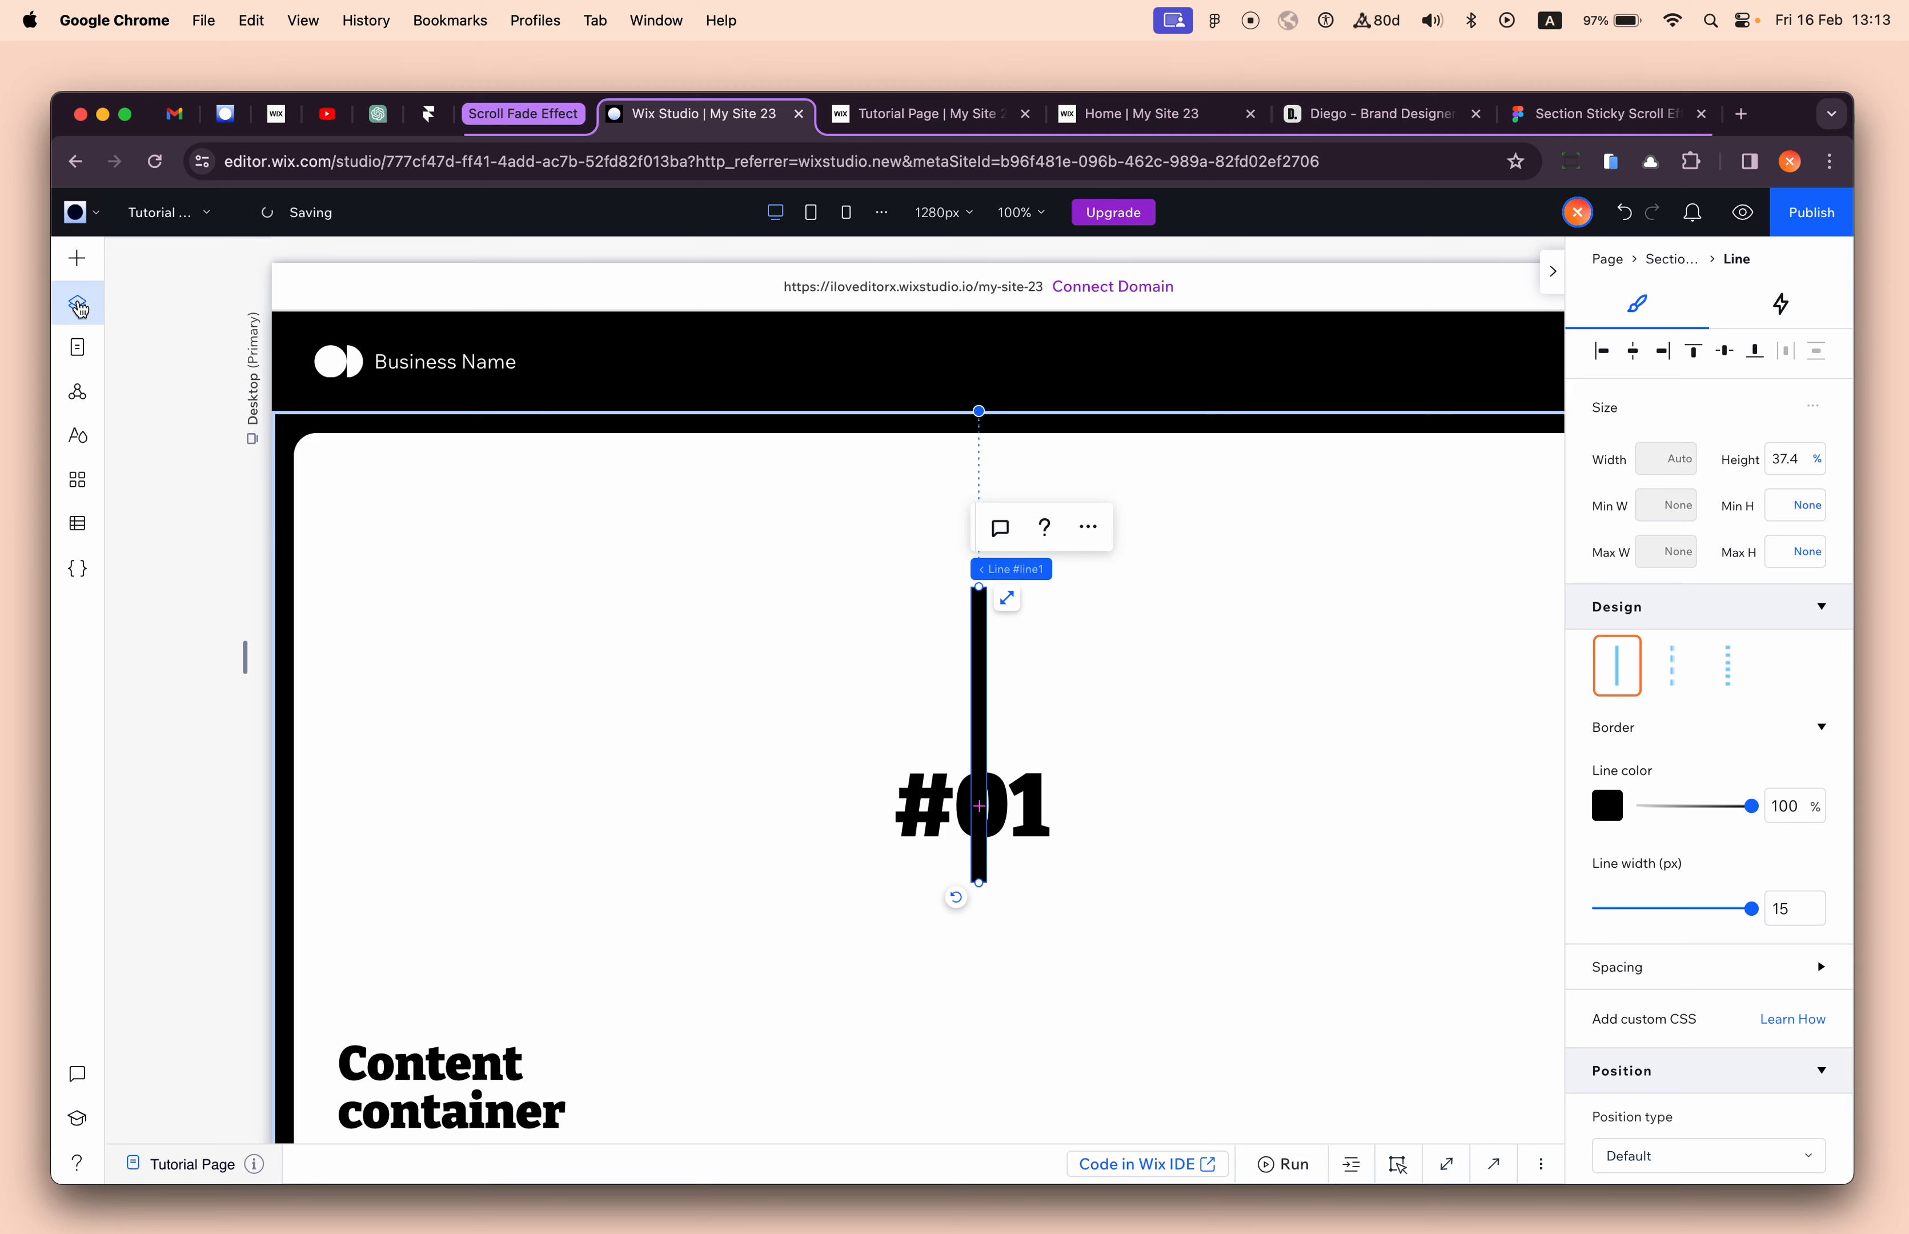
{"action": "left_click", "coordinate": [77, 303]}
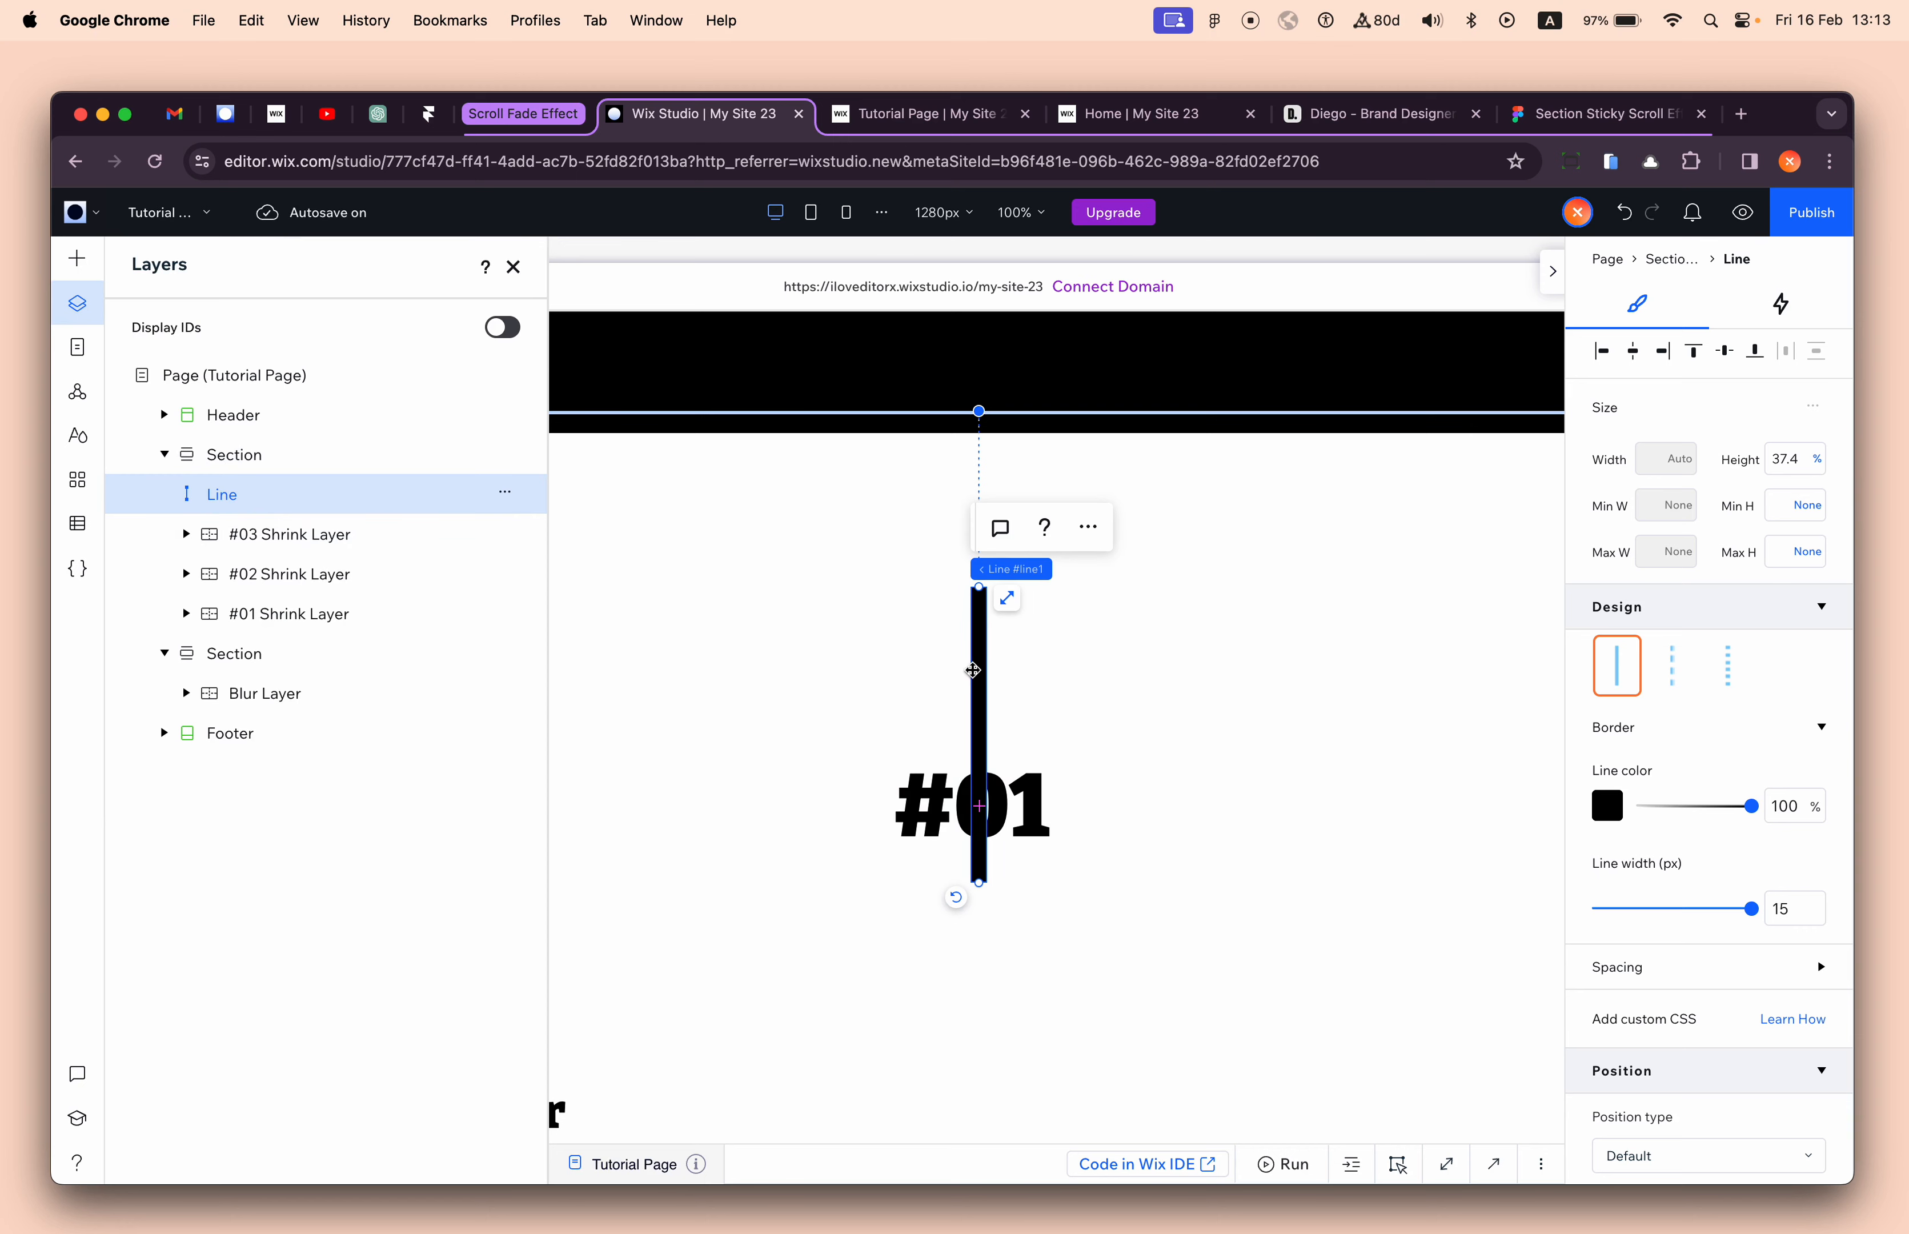
- Try moving the line slightly within the #01 container, undo the move, and collapse the #01 Shrink Layer
{"action": "left_click_drag", "start_coordinate": [976, 671], "coordinate": [926, 671]}
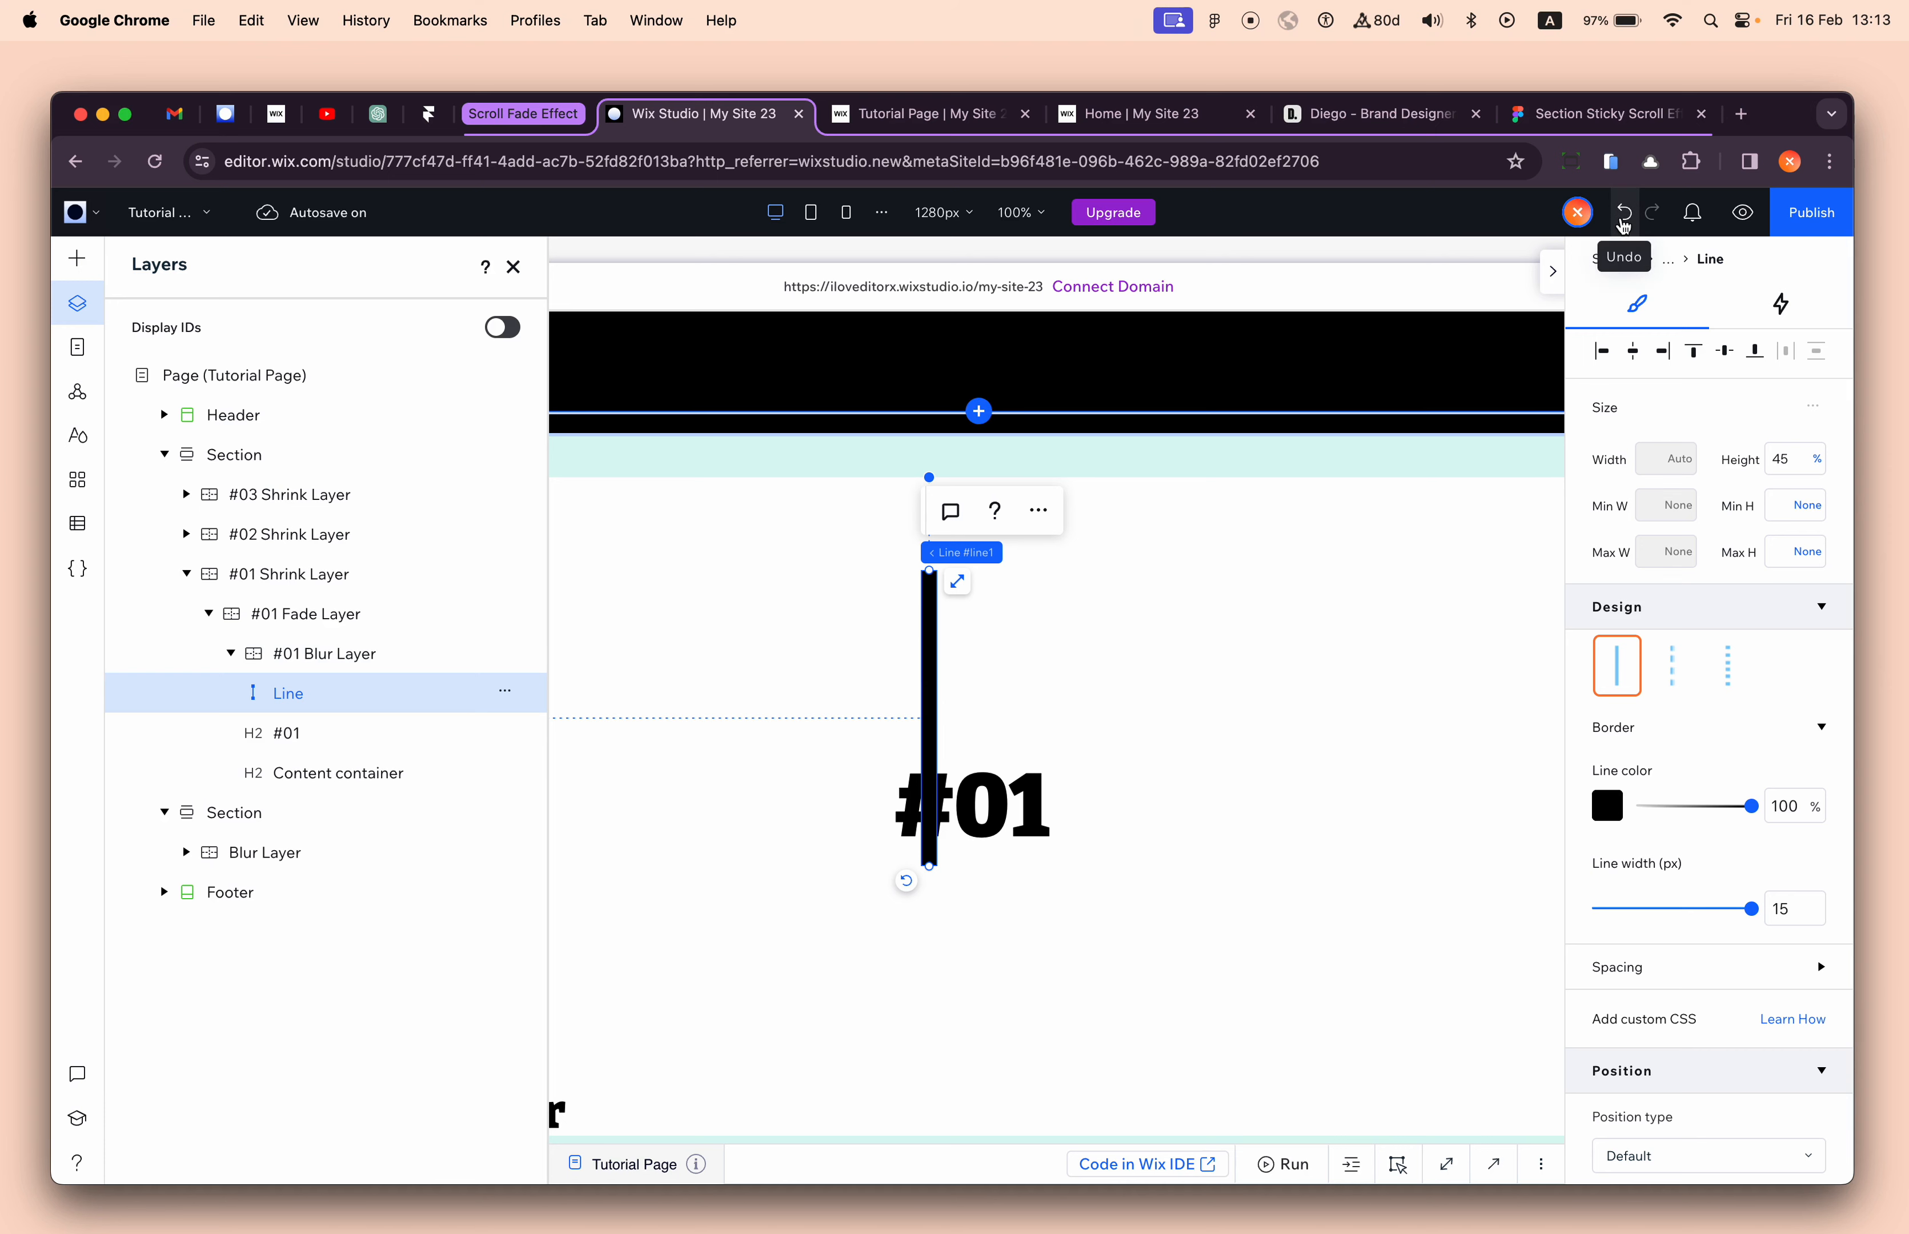
{"action": "left_click", "coordinate": [1625, 212]}
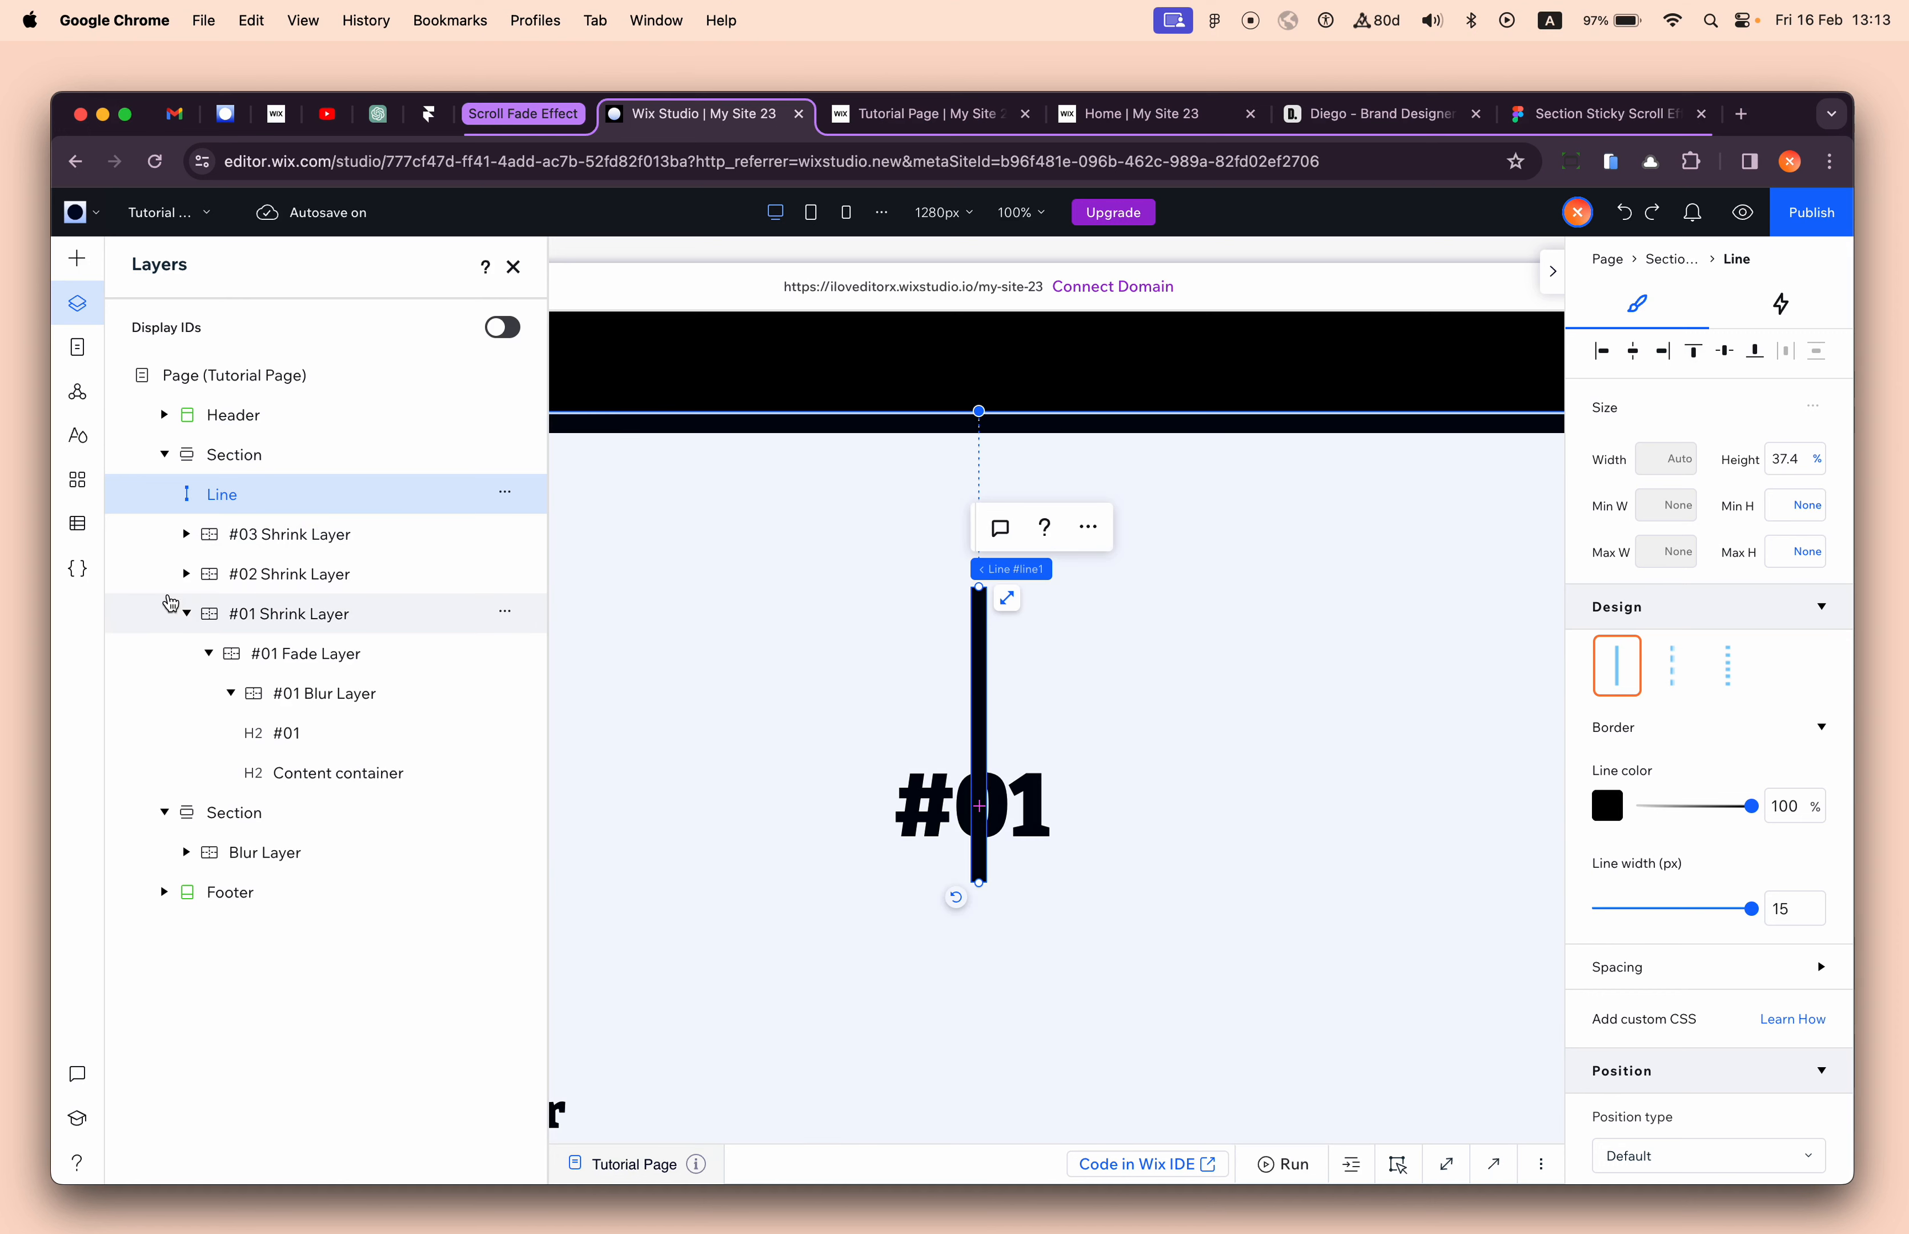
{"action": "left_click", "coordinate": [188, 615]}
- Rename the line layer as "#01 Layer Scroll Trigger" and copy that name
{"action": "double_click", "coordinate": [223, 495]}
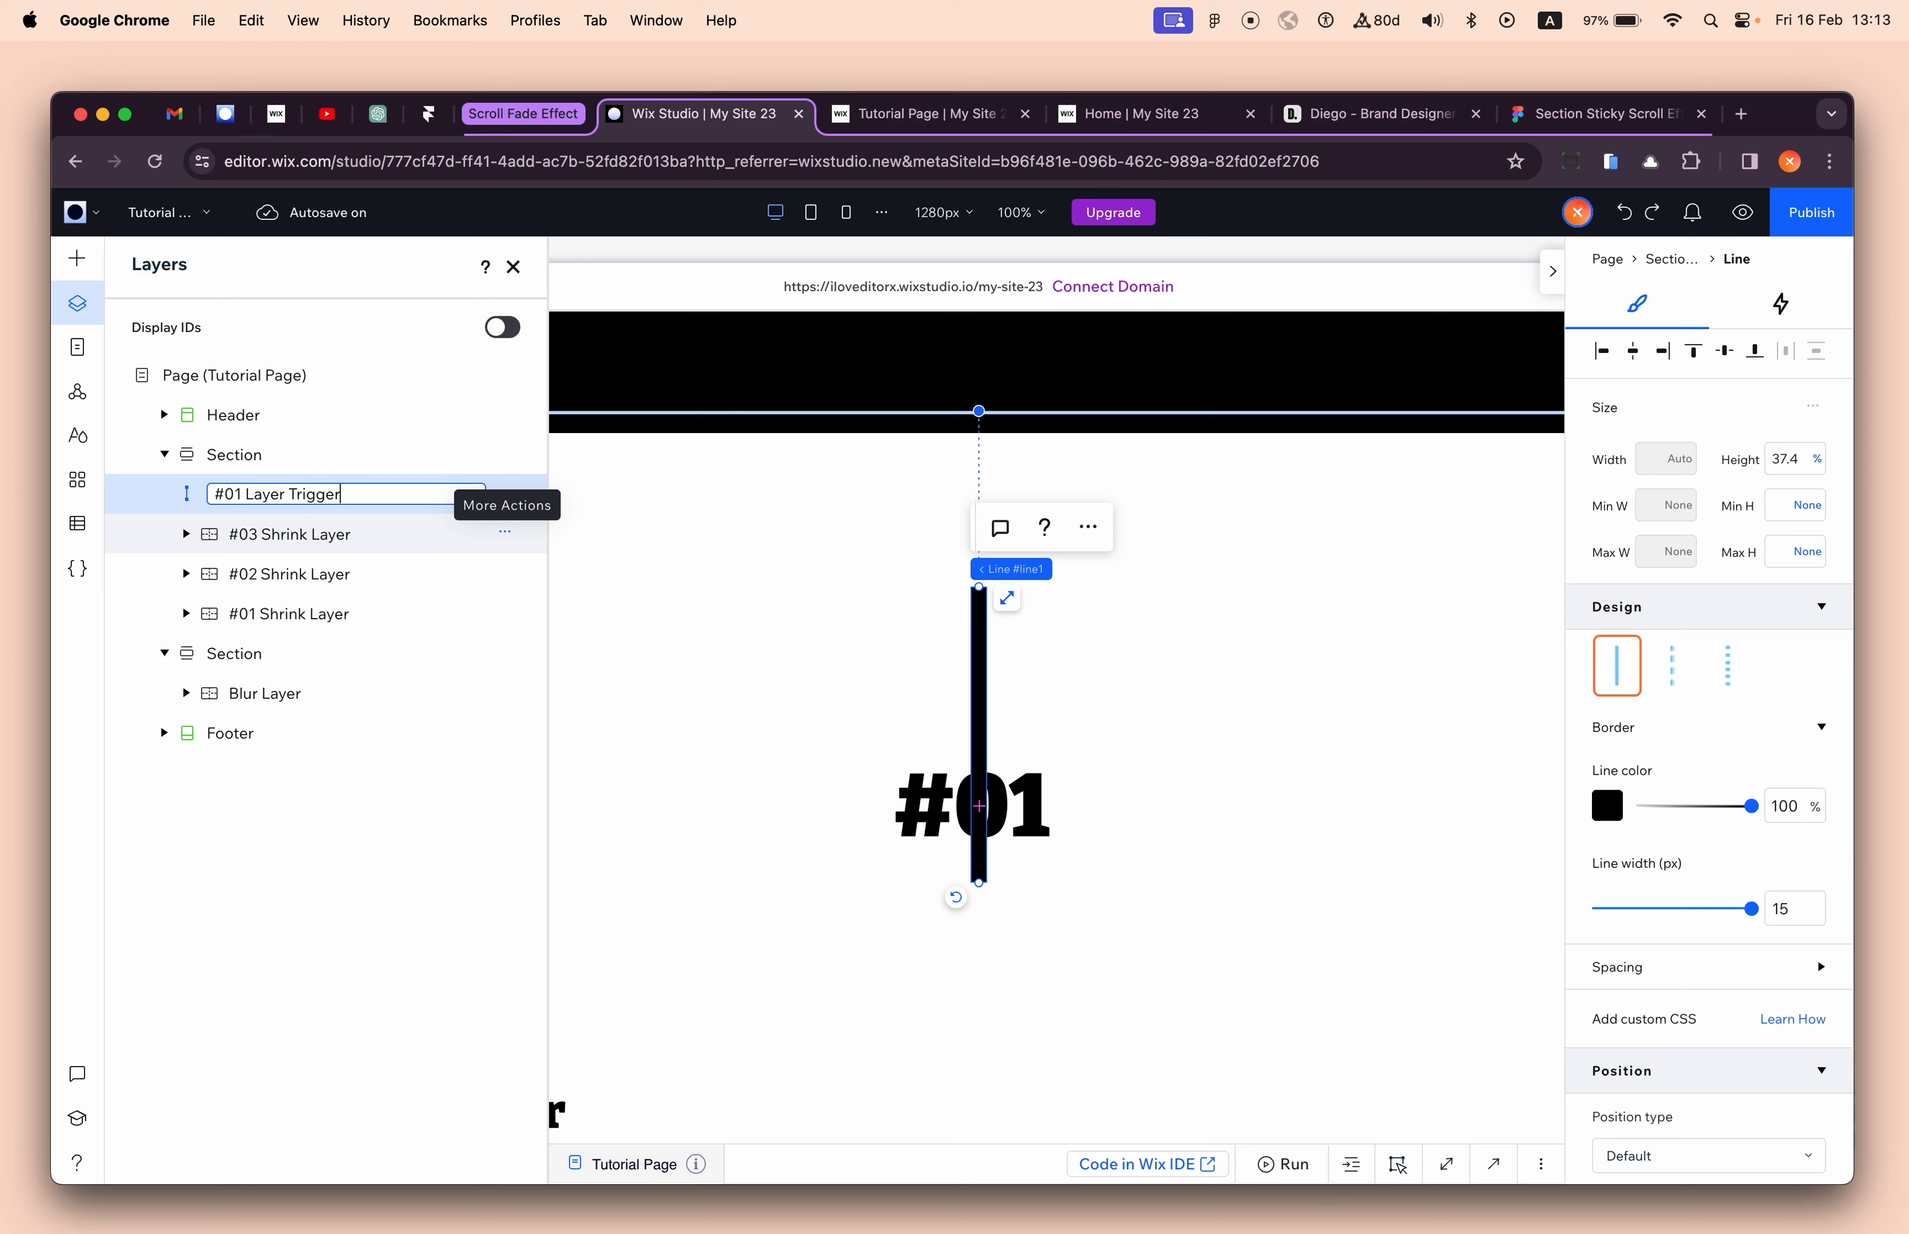
{"action": "type", "text": "Animation"}
{"action": "key", "text": "alt+shift+Left"}
{"action": "type", "text": "Scroll"}
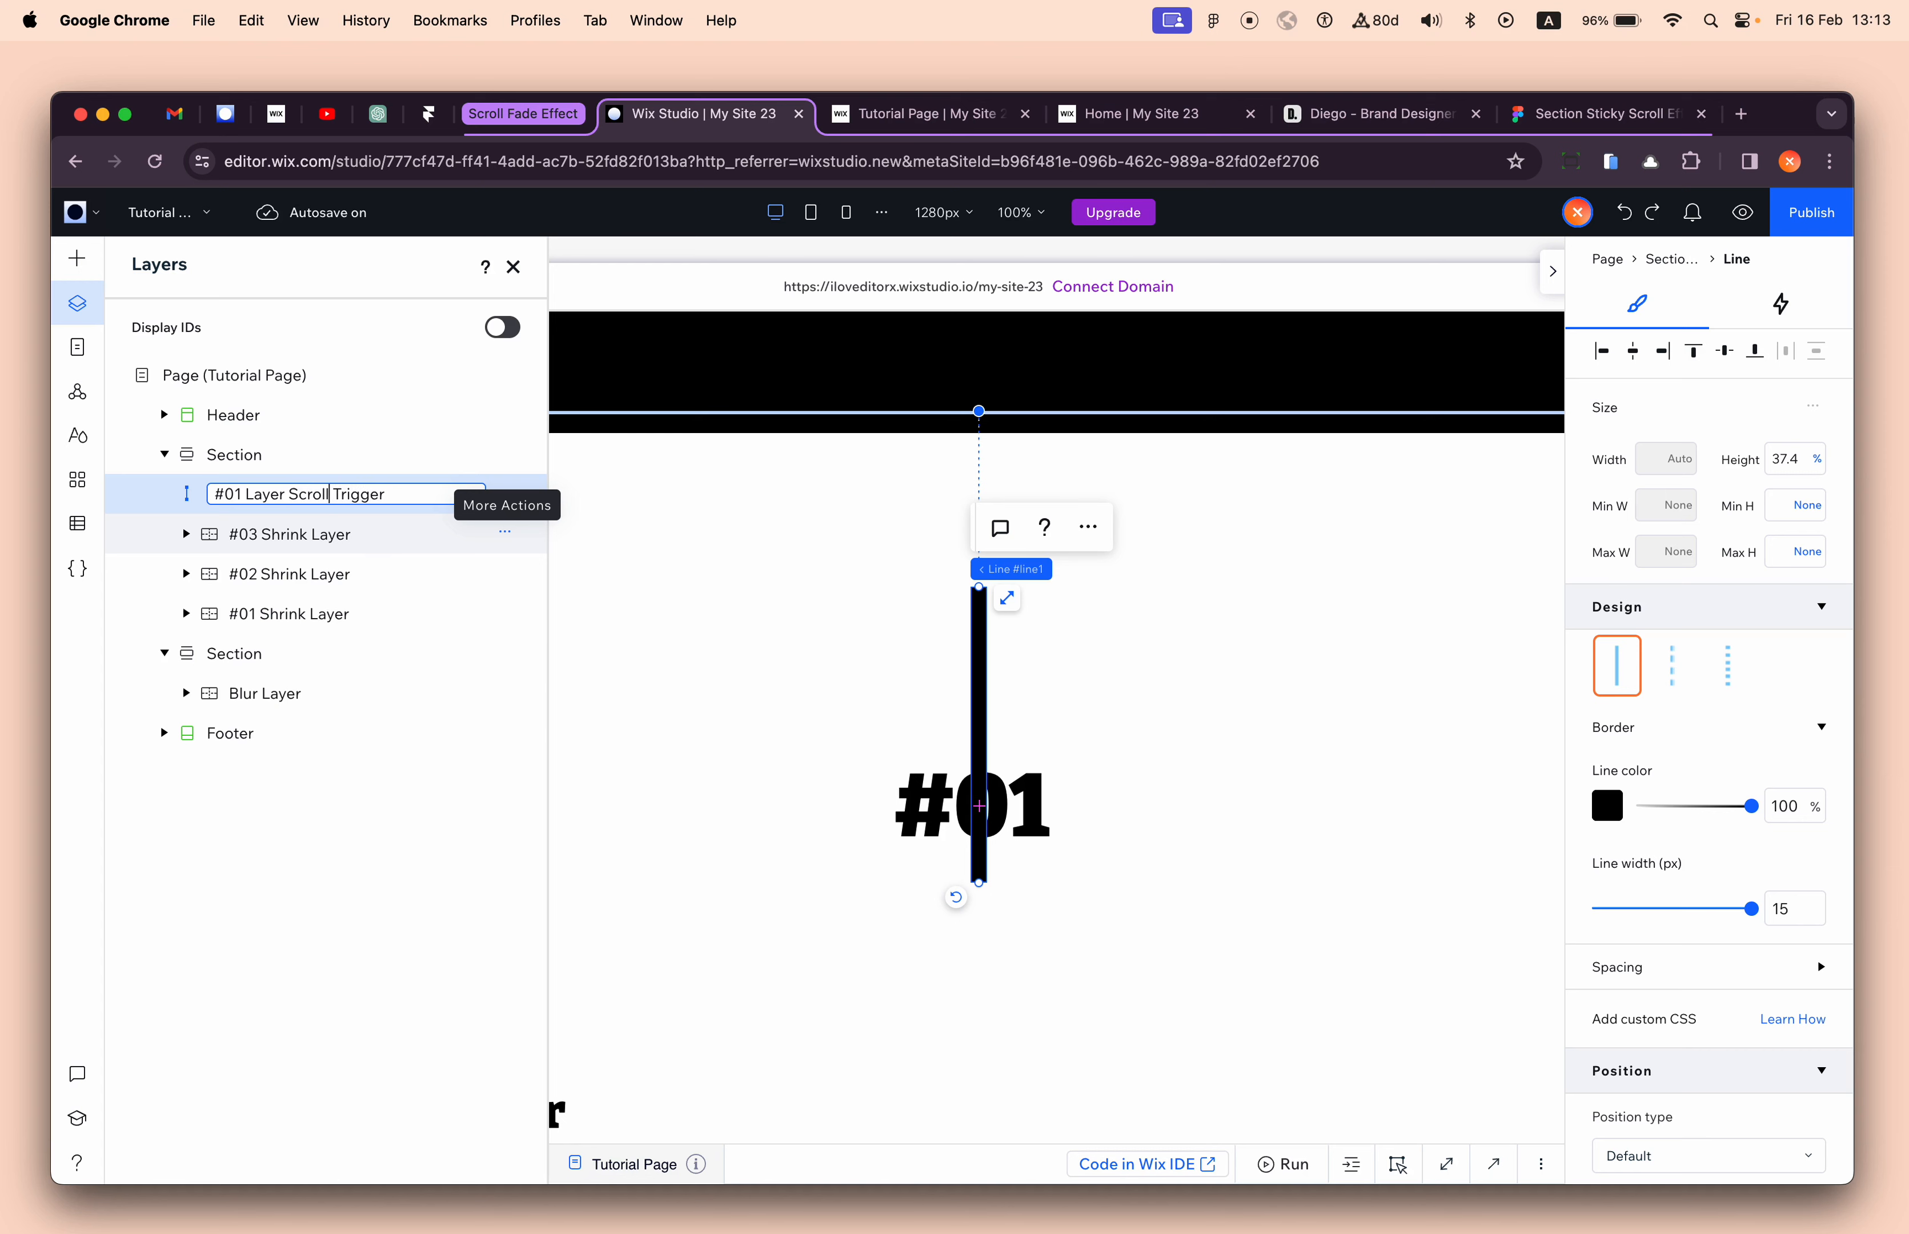
{"action": "key", "text": "super+a"}
{"action": "key", "text": "super+c"}
{"action": "key", "text": "Return"}
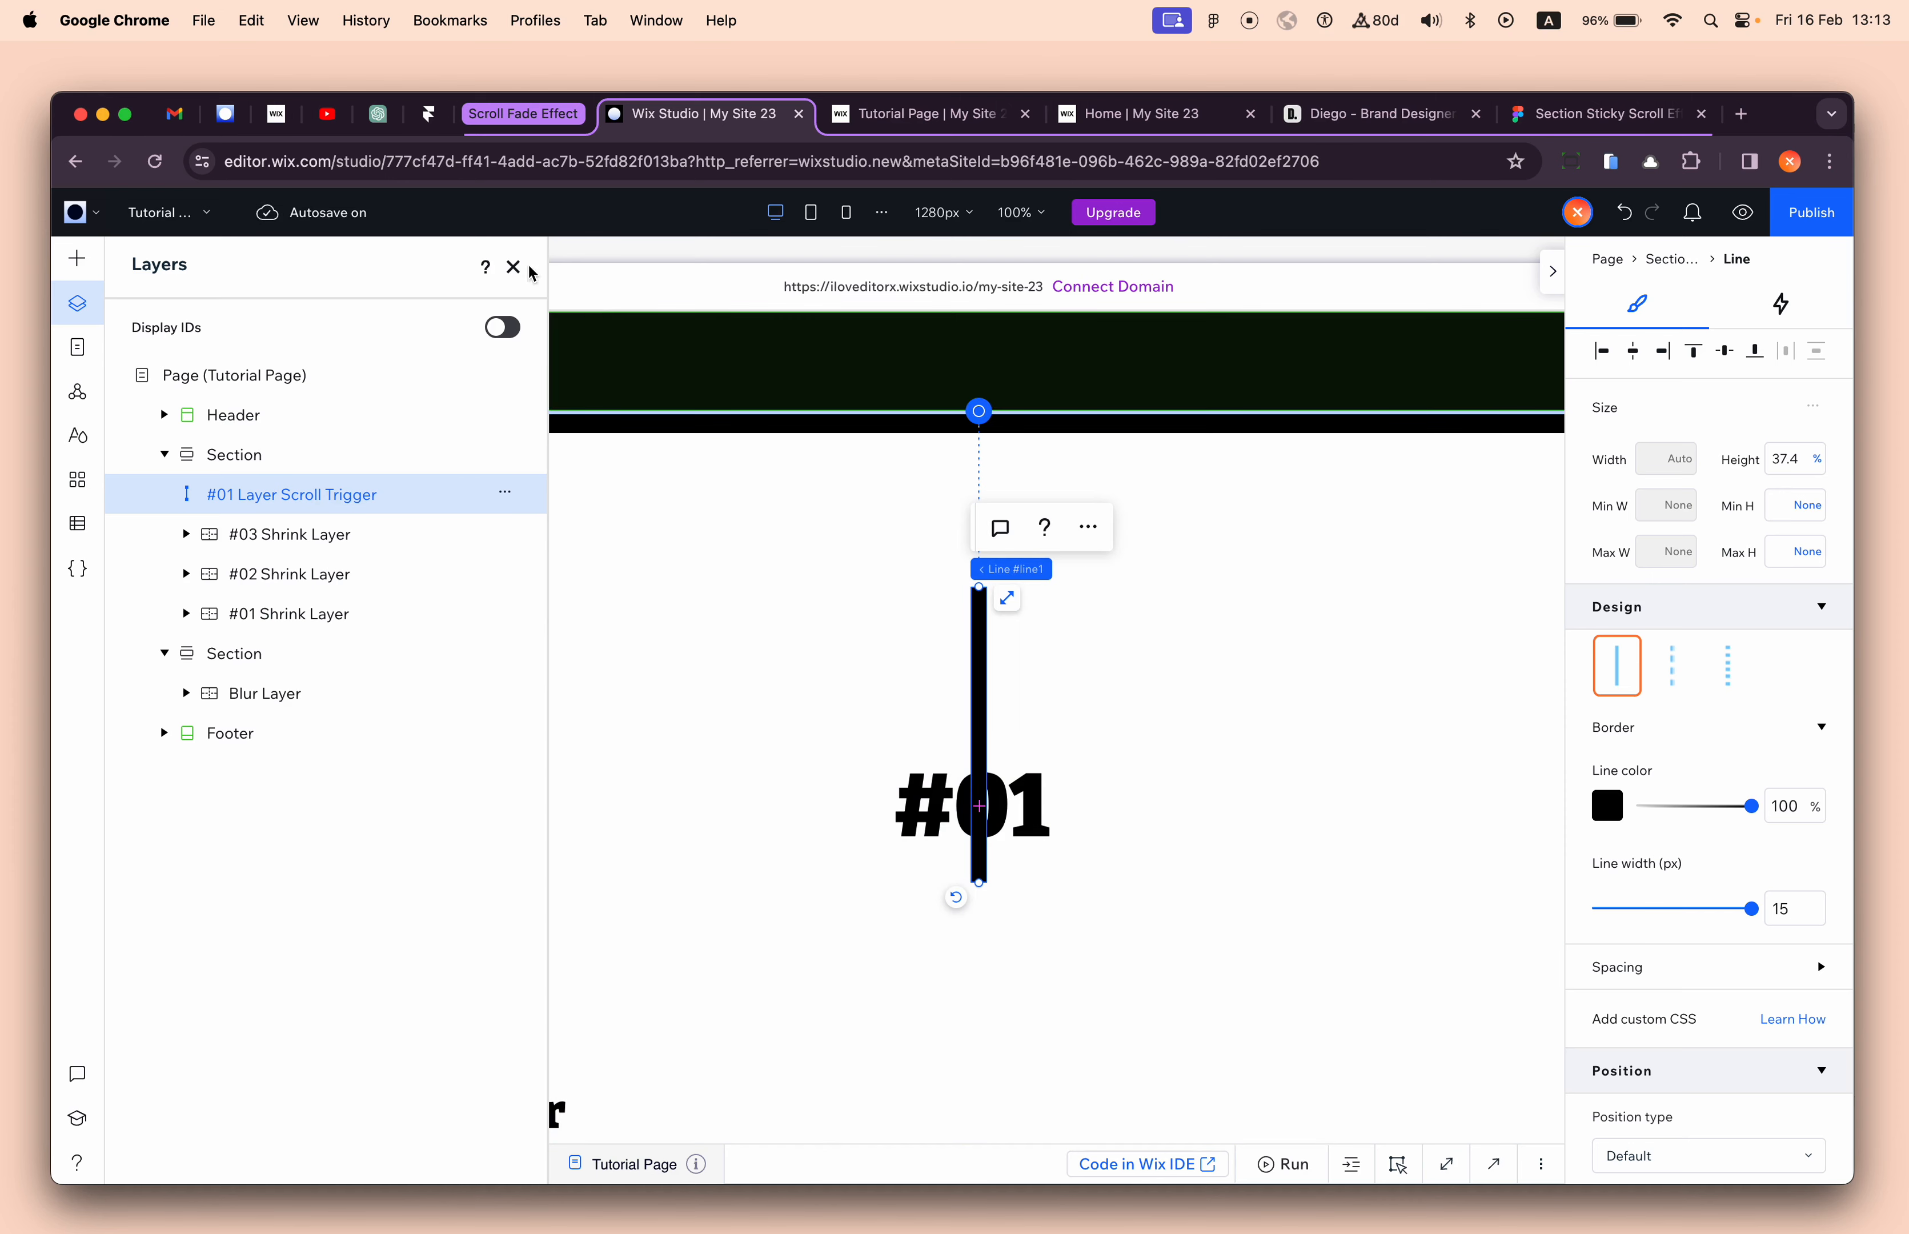
- Place the line in the second row of the section grid and set its top margin to 0%
{"action": "left_click", "coordinate": [514, 267]}
{"action": "scroll", "coordinate": [804, 666], "scroll_direction": "down", "scroll_amount": 2}
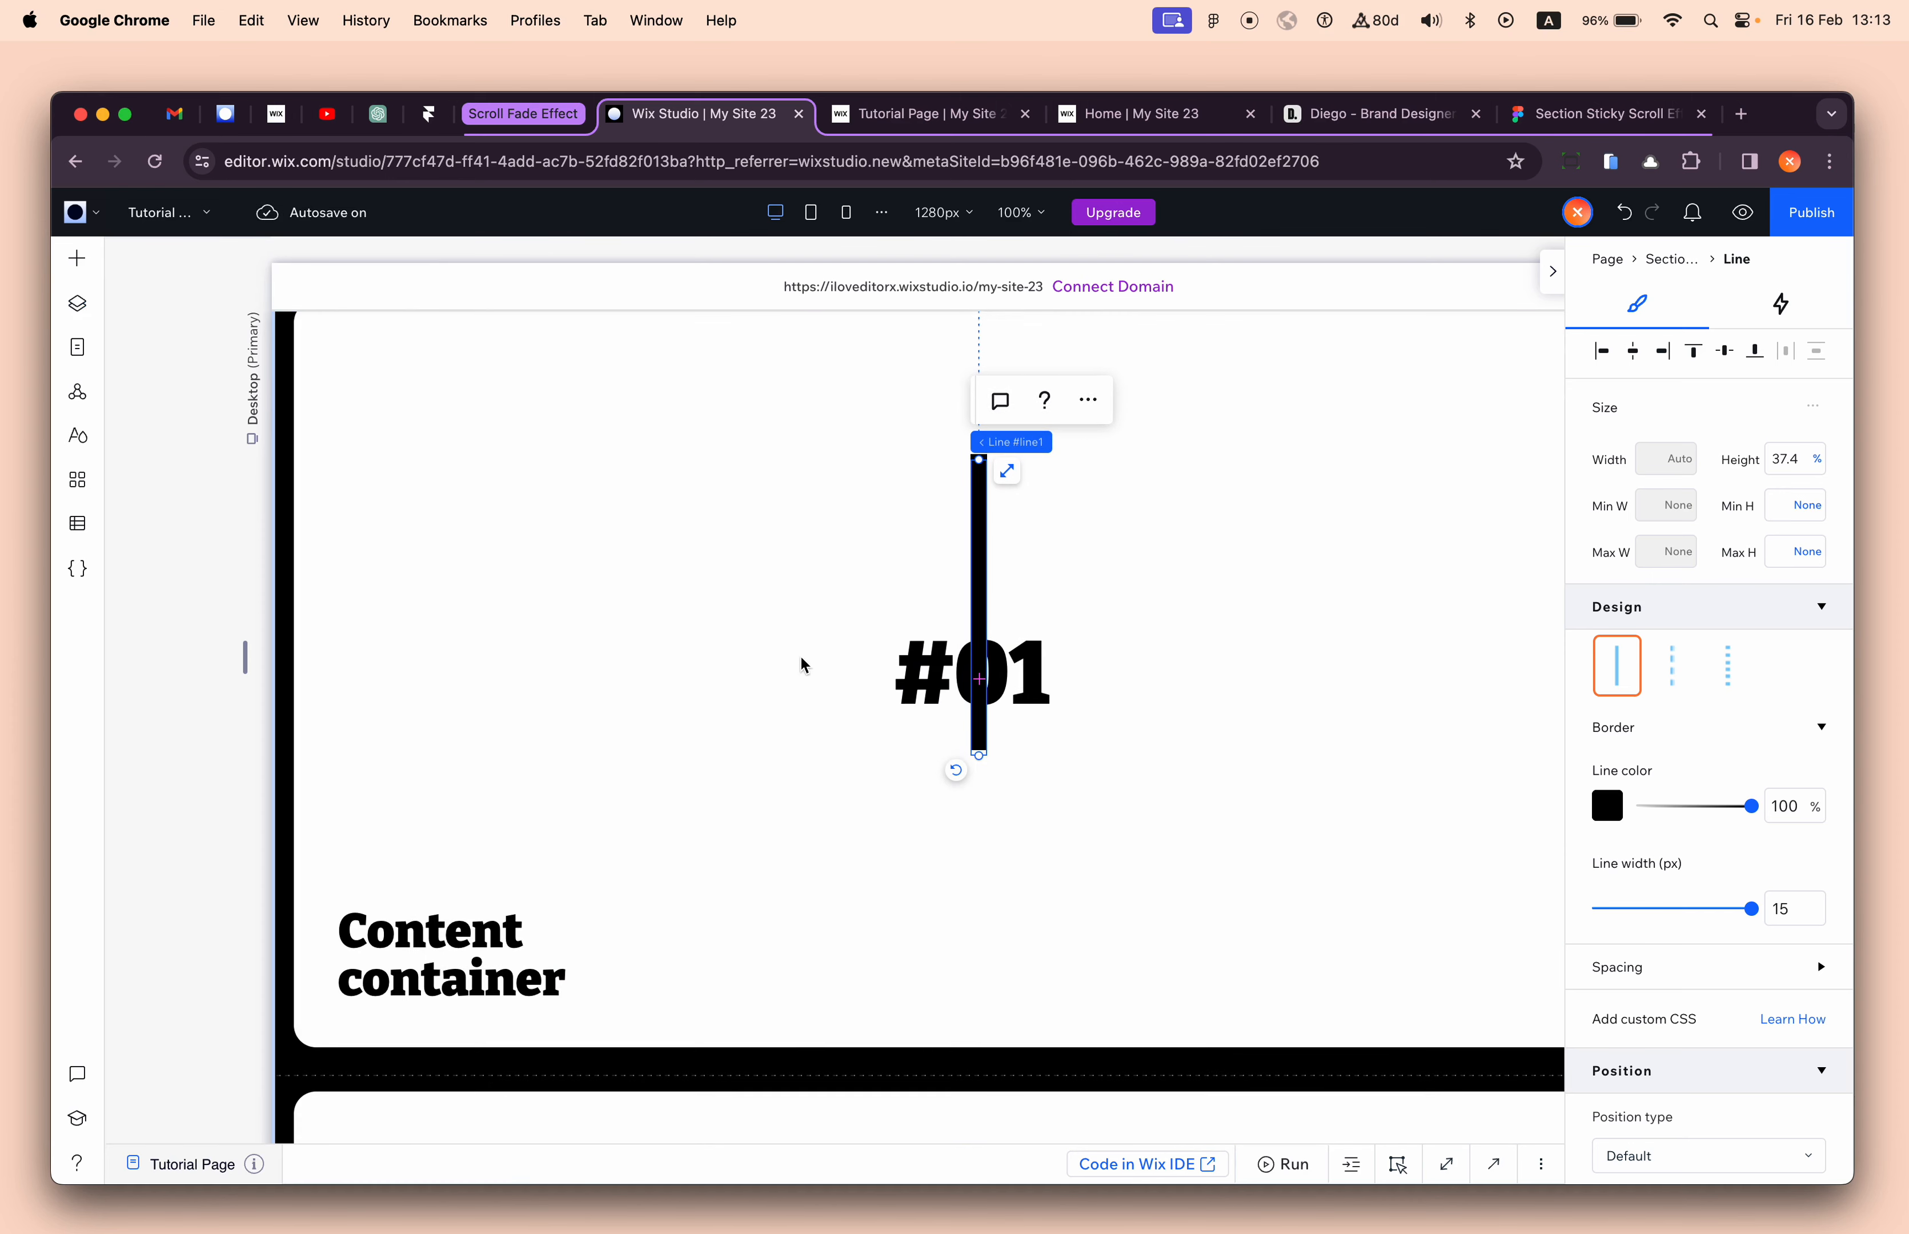
{"action": "scroll", "coordinate": [804, 666], "scroll_direction": "down", "scroll_amount": 1}
{"action": "scroll", "coordinate": [1048, 787], "scroll_direction": "down", "scroll_amount": 4}
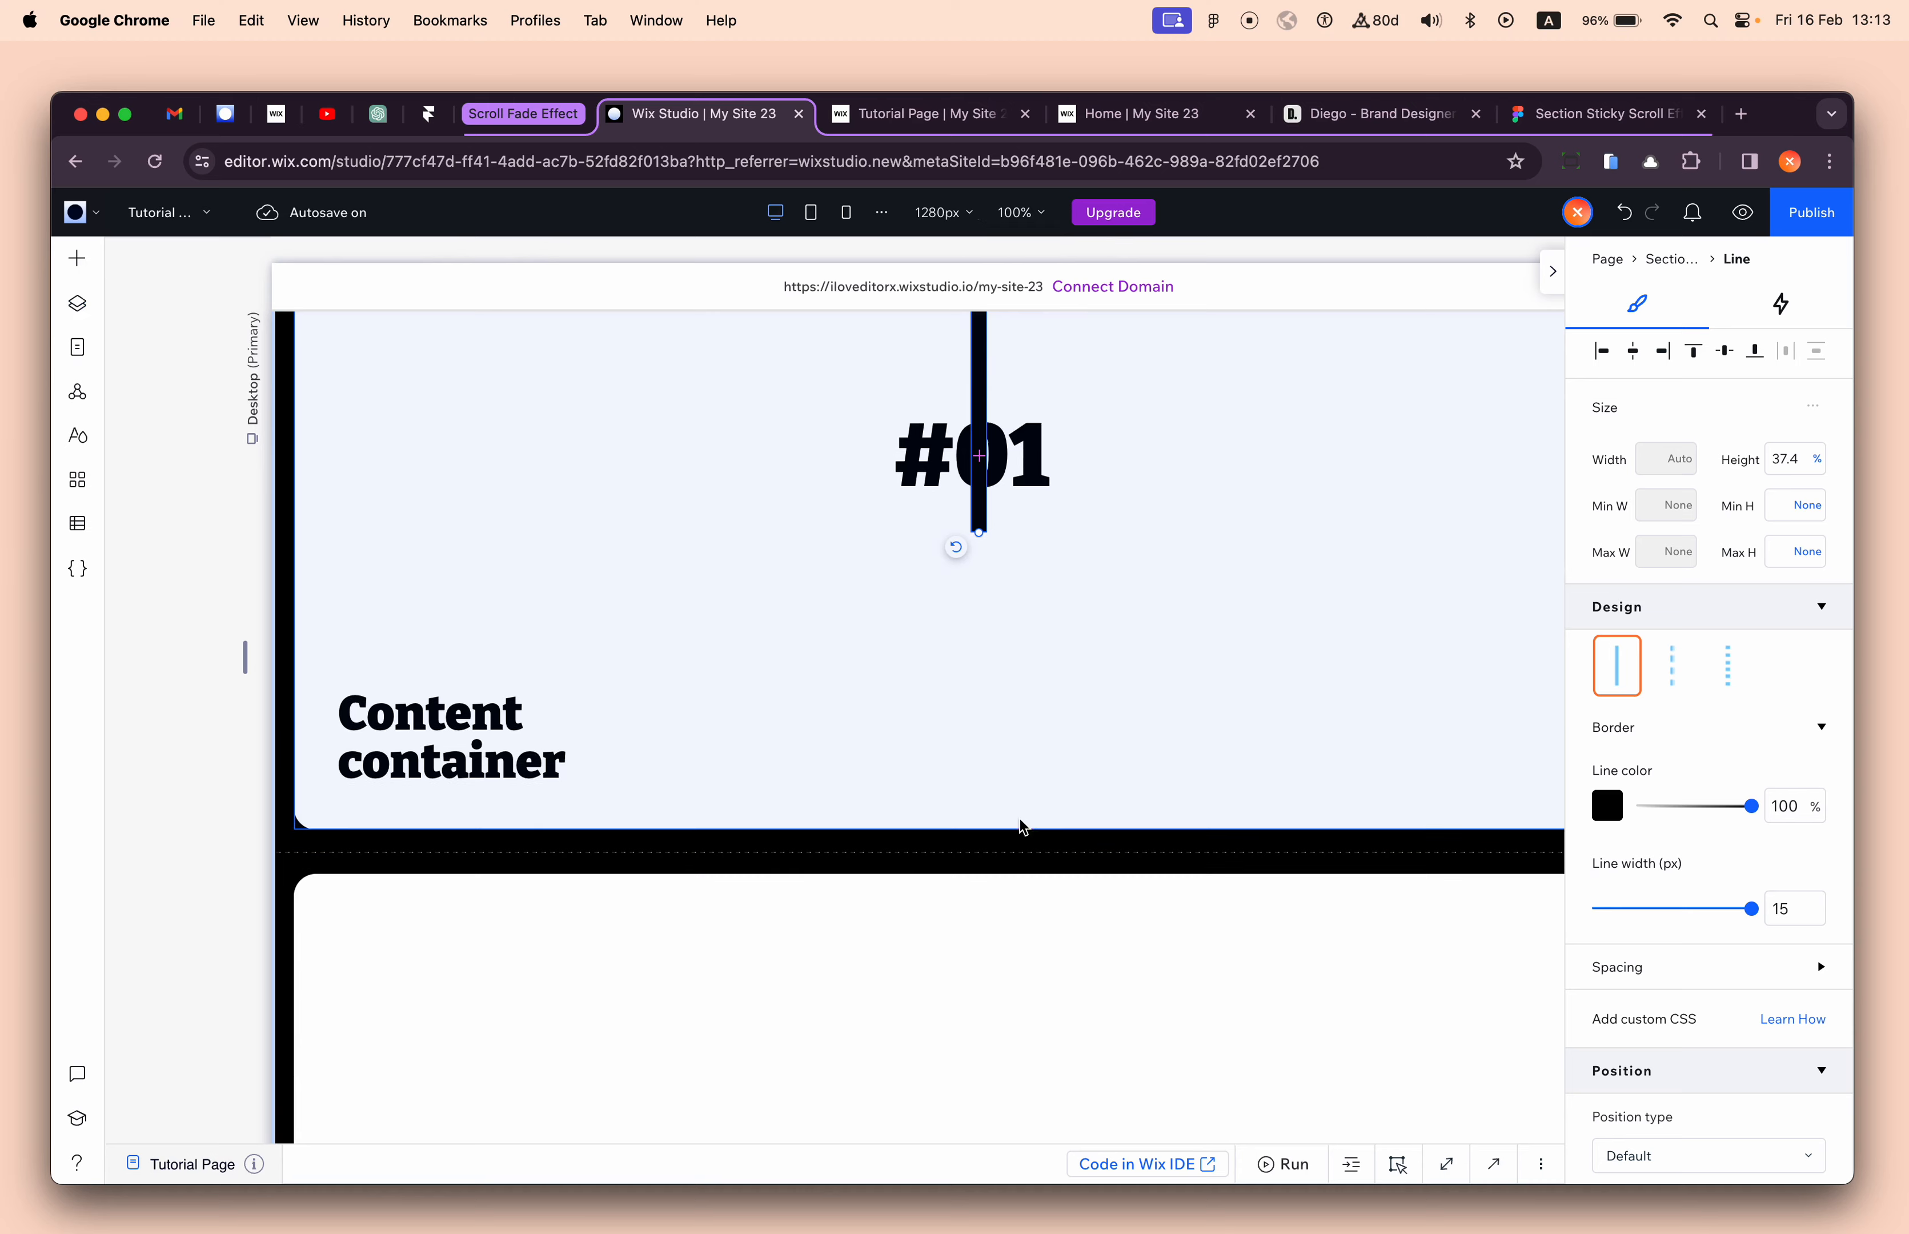
{"action": "scroll", "coordinate": [1729, 937], "scroll_direction": "down", "scroll_amount": 8}
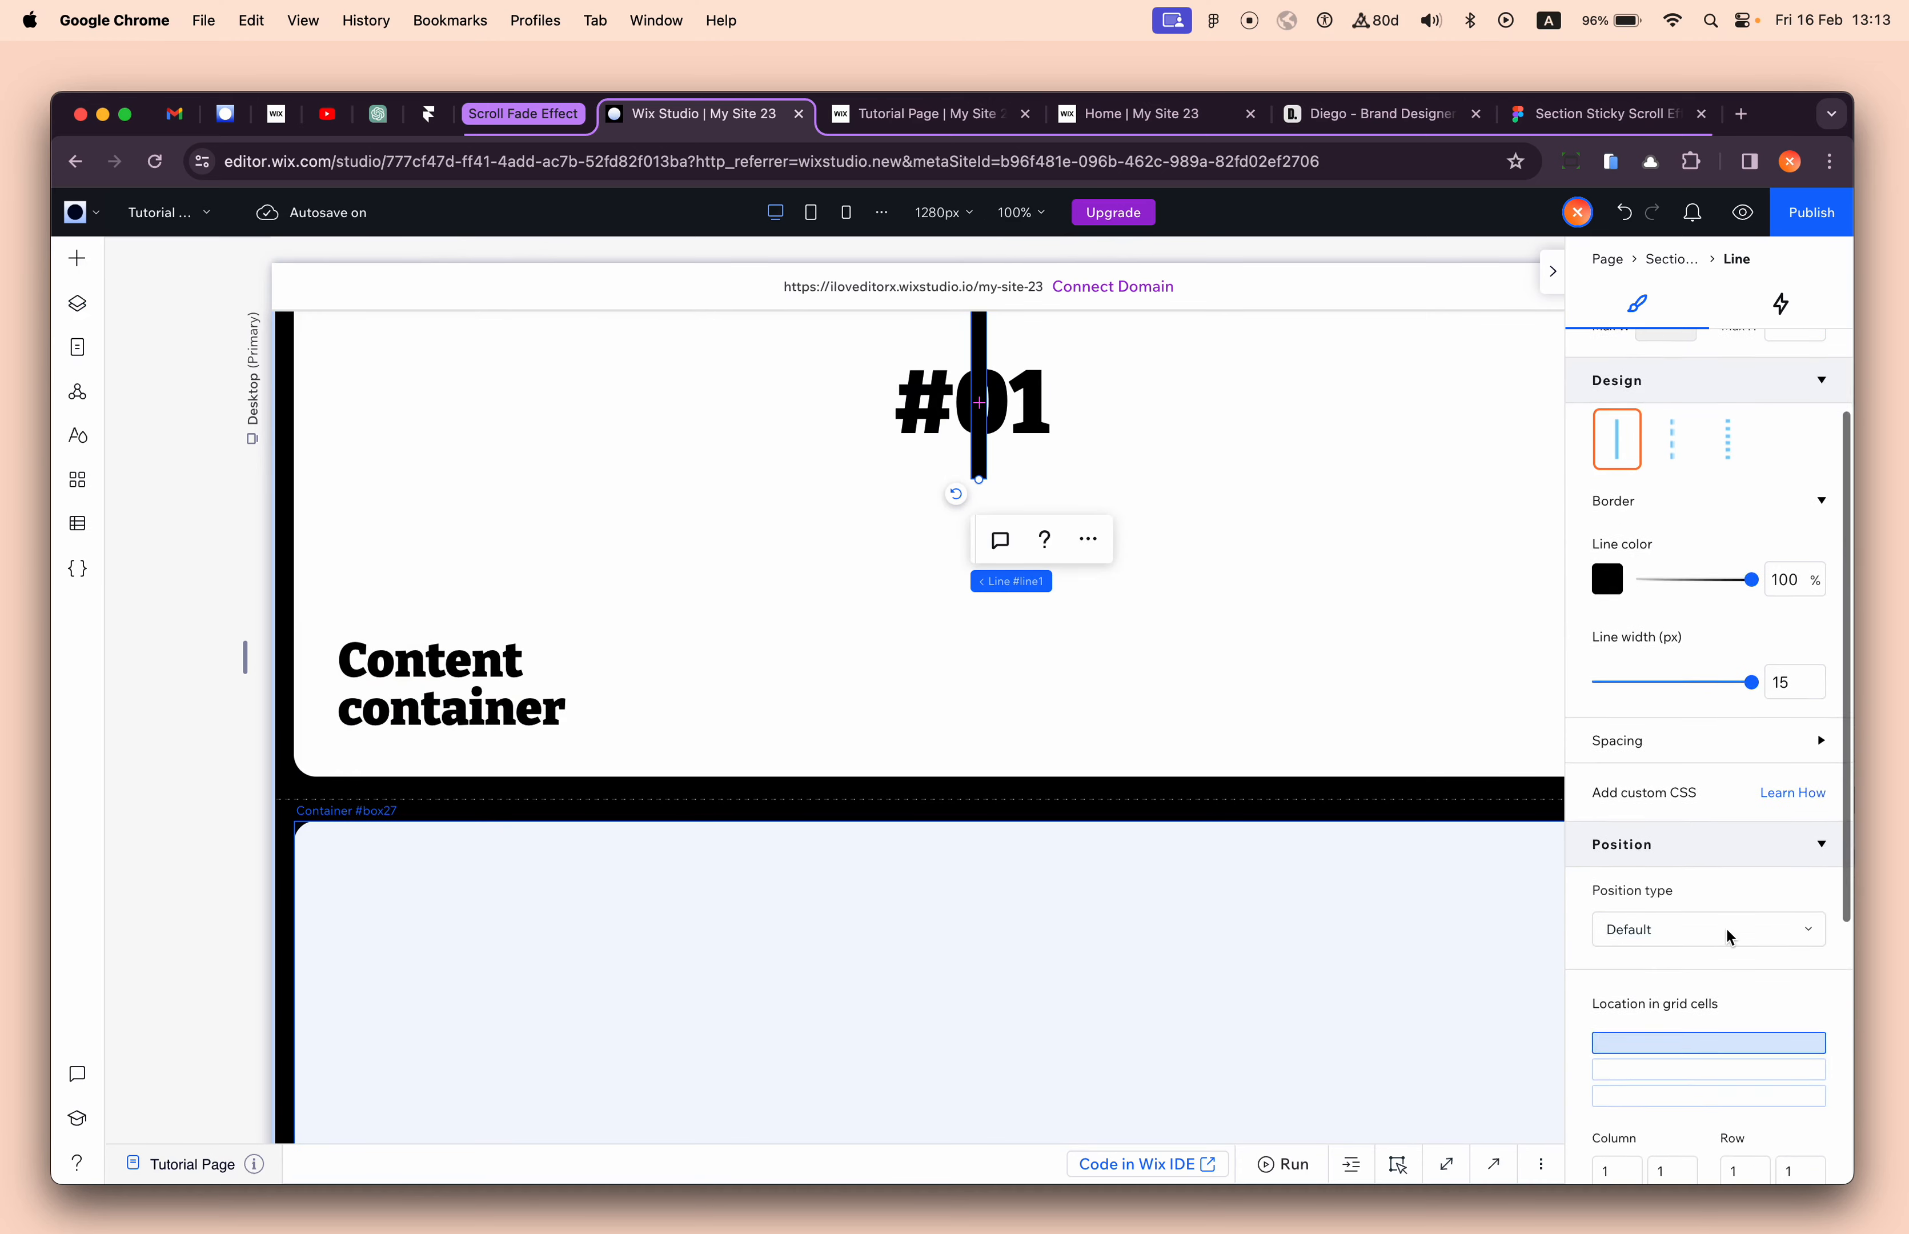
{"action": "left_click", "coordinate": [1673, 842]}
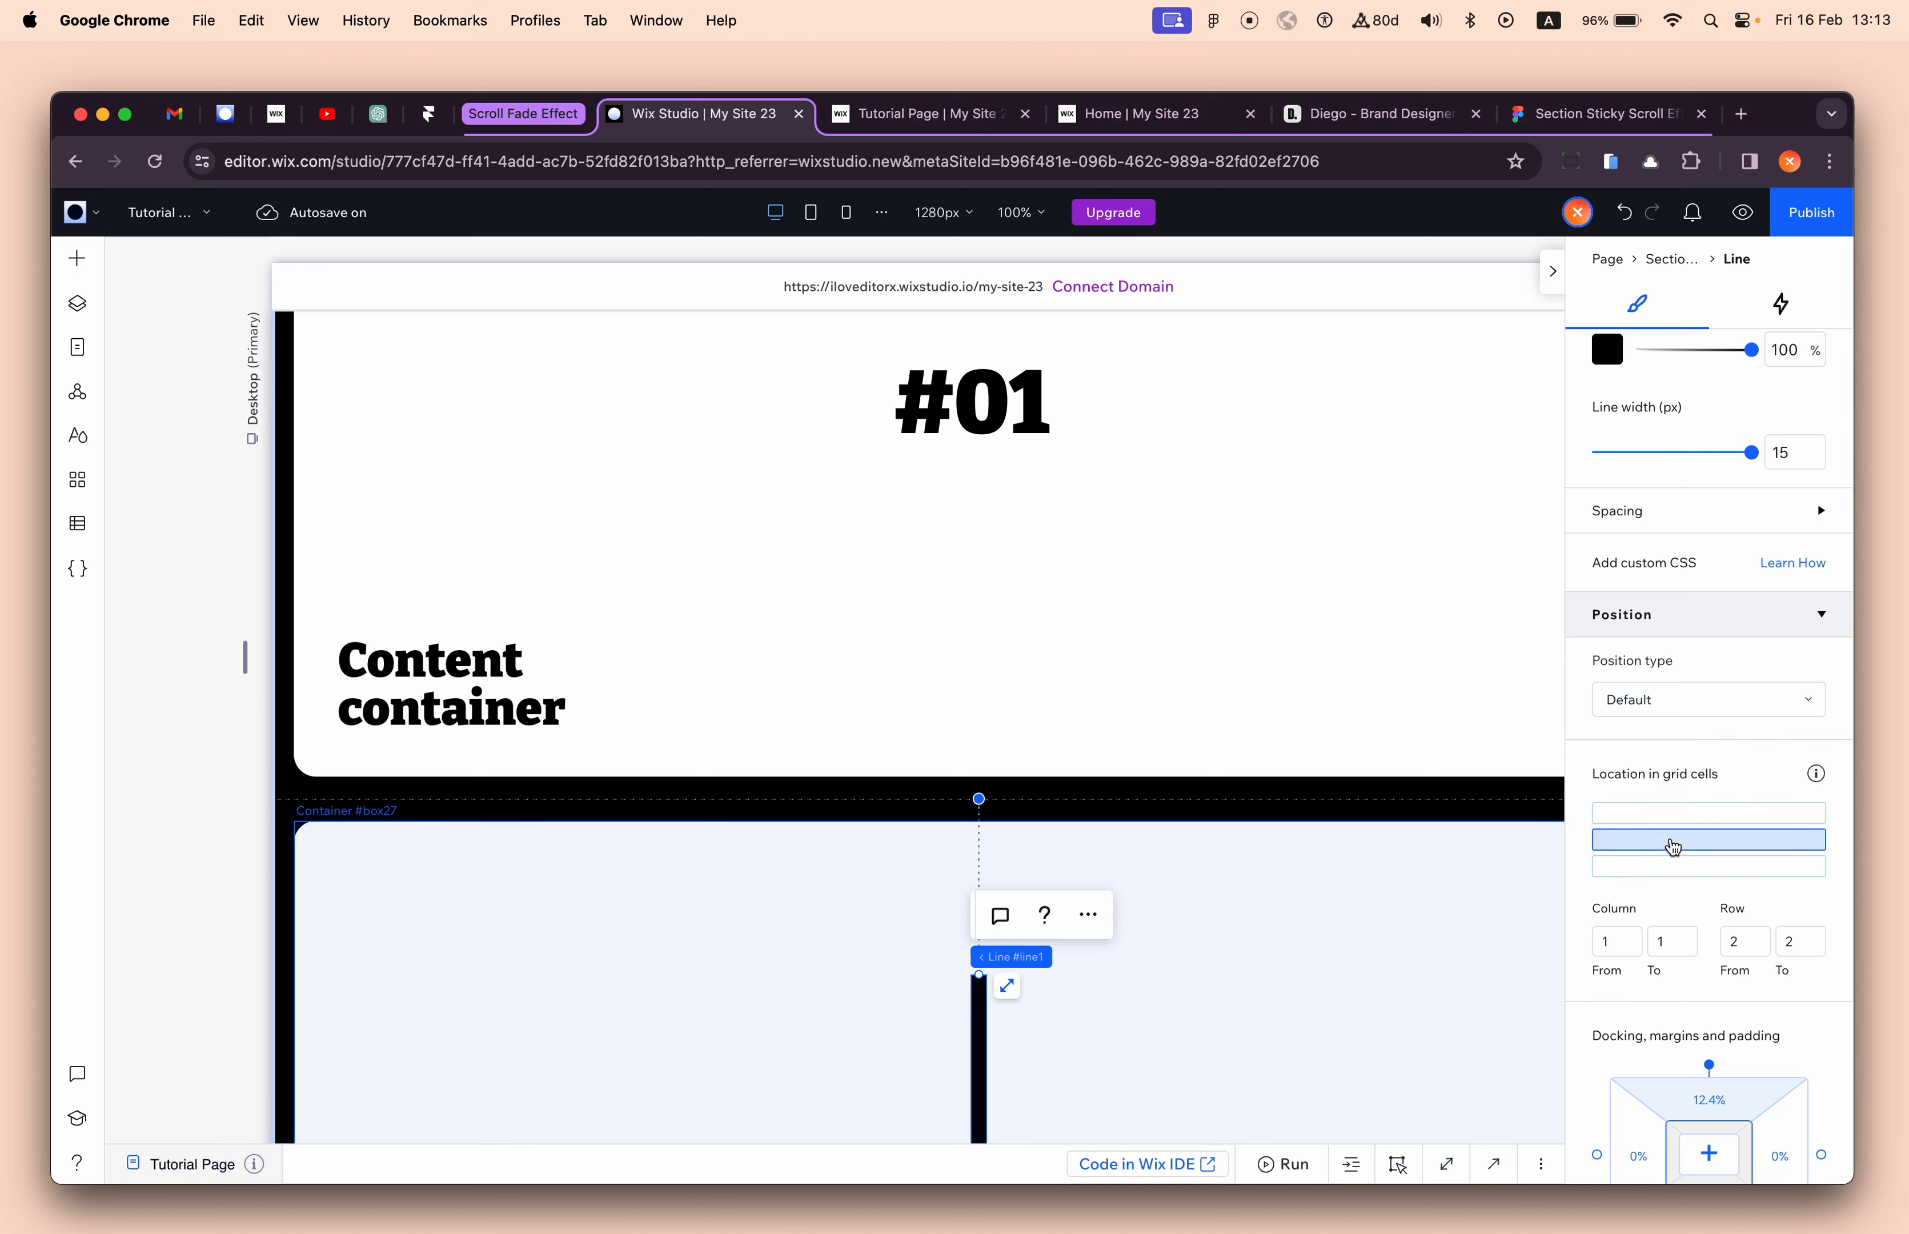
{"action": "scroll", "coordinate": [1671, 844], "scroll_direction": "down", "scroll_amount": 4}
{"action": "left_click", "coordinate": [1712, 869]}
{"action": "type", "text": "0"}
{"action": "key", "text": "Return"}
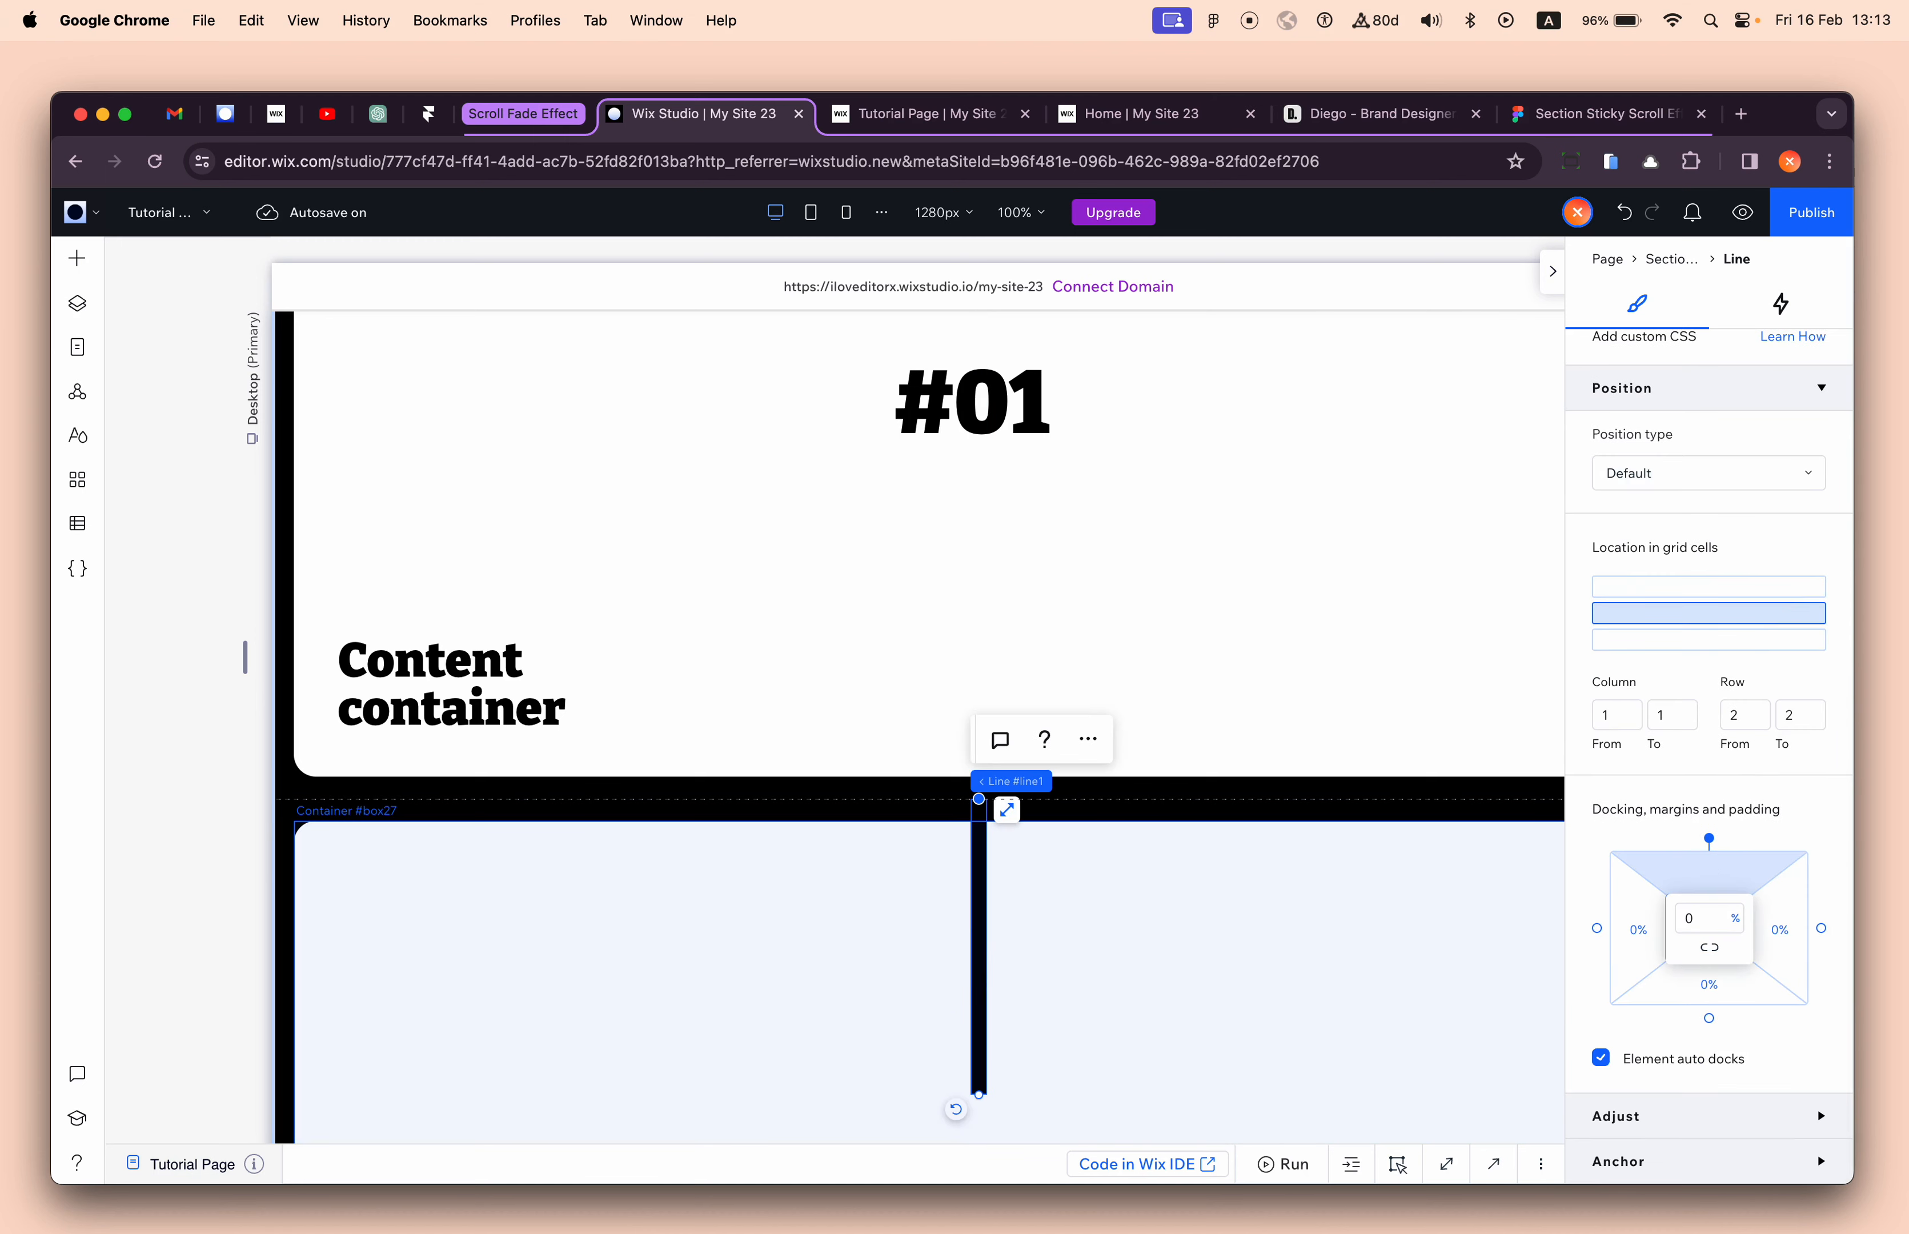
- Change the line's color to the theme blue #1A6AFF
{"action": "scroll", "coordinate": [1708, 401], "scroll_direction": "up", "scroll_amount": 7}
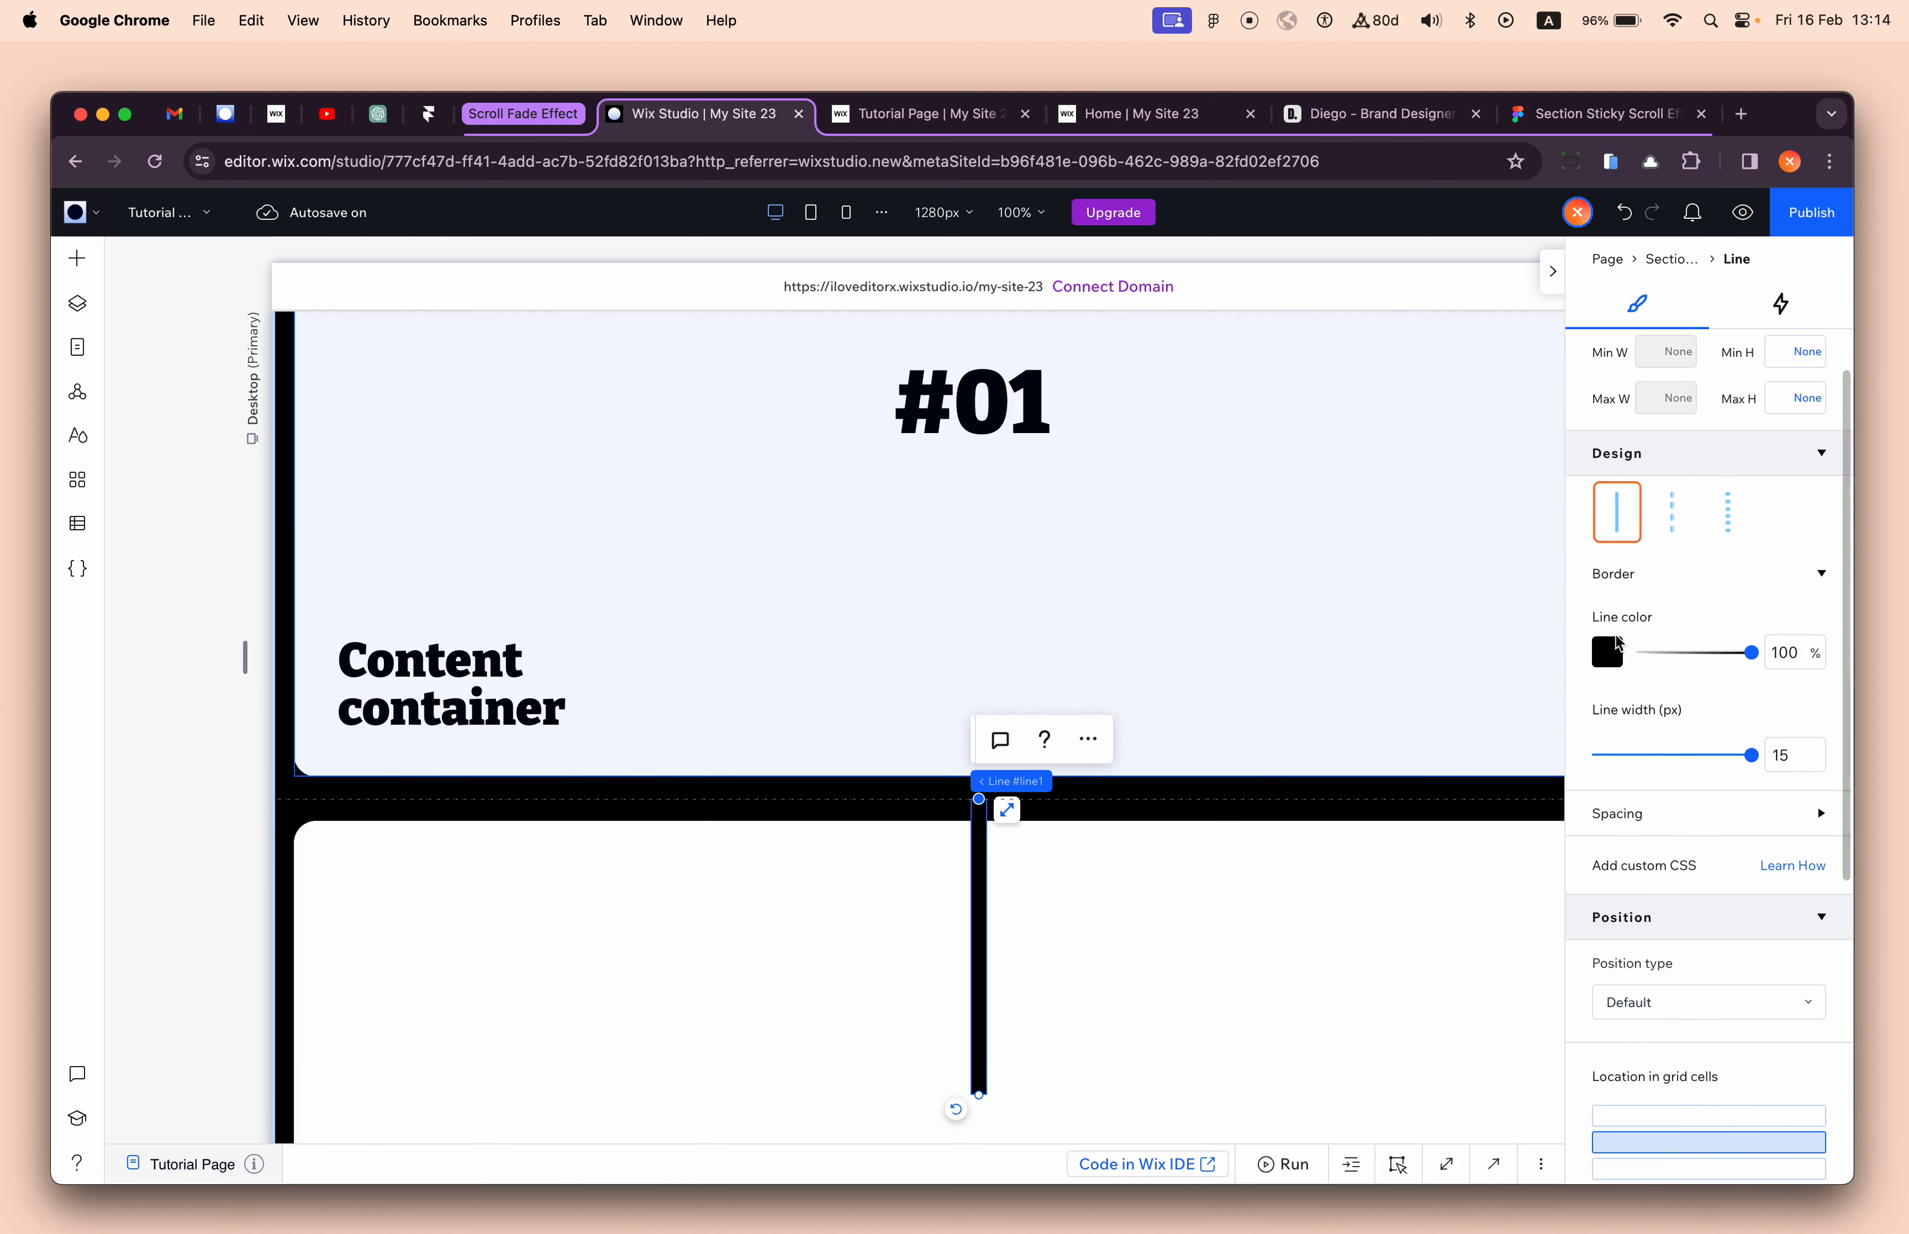
{"action": "left_click", "coordinate": [1610, 651]}
{"action": "left_click", "coordinate": [1705, 1046]}
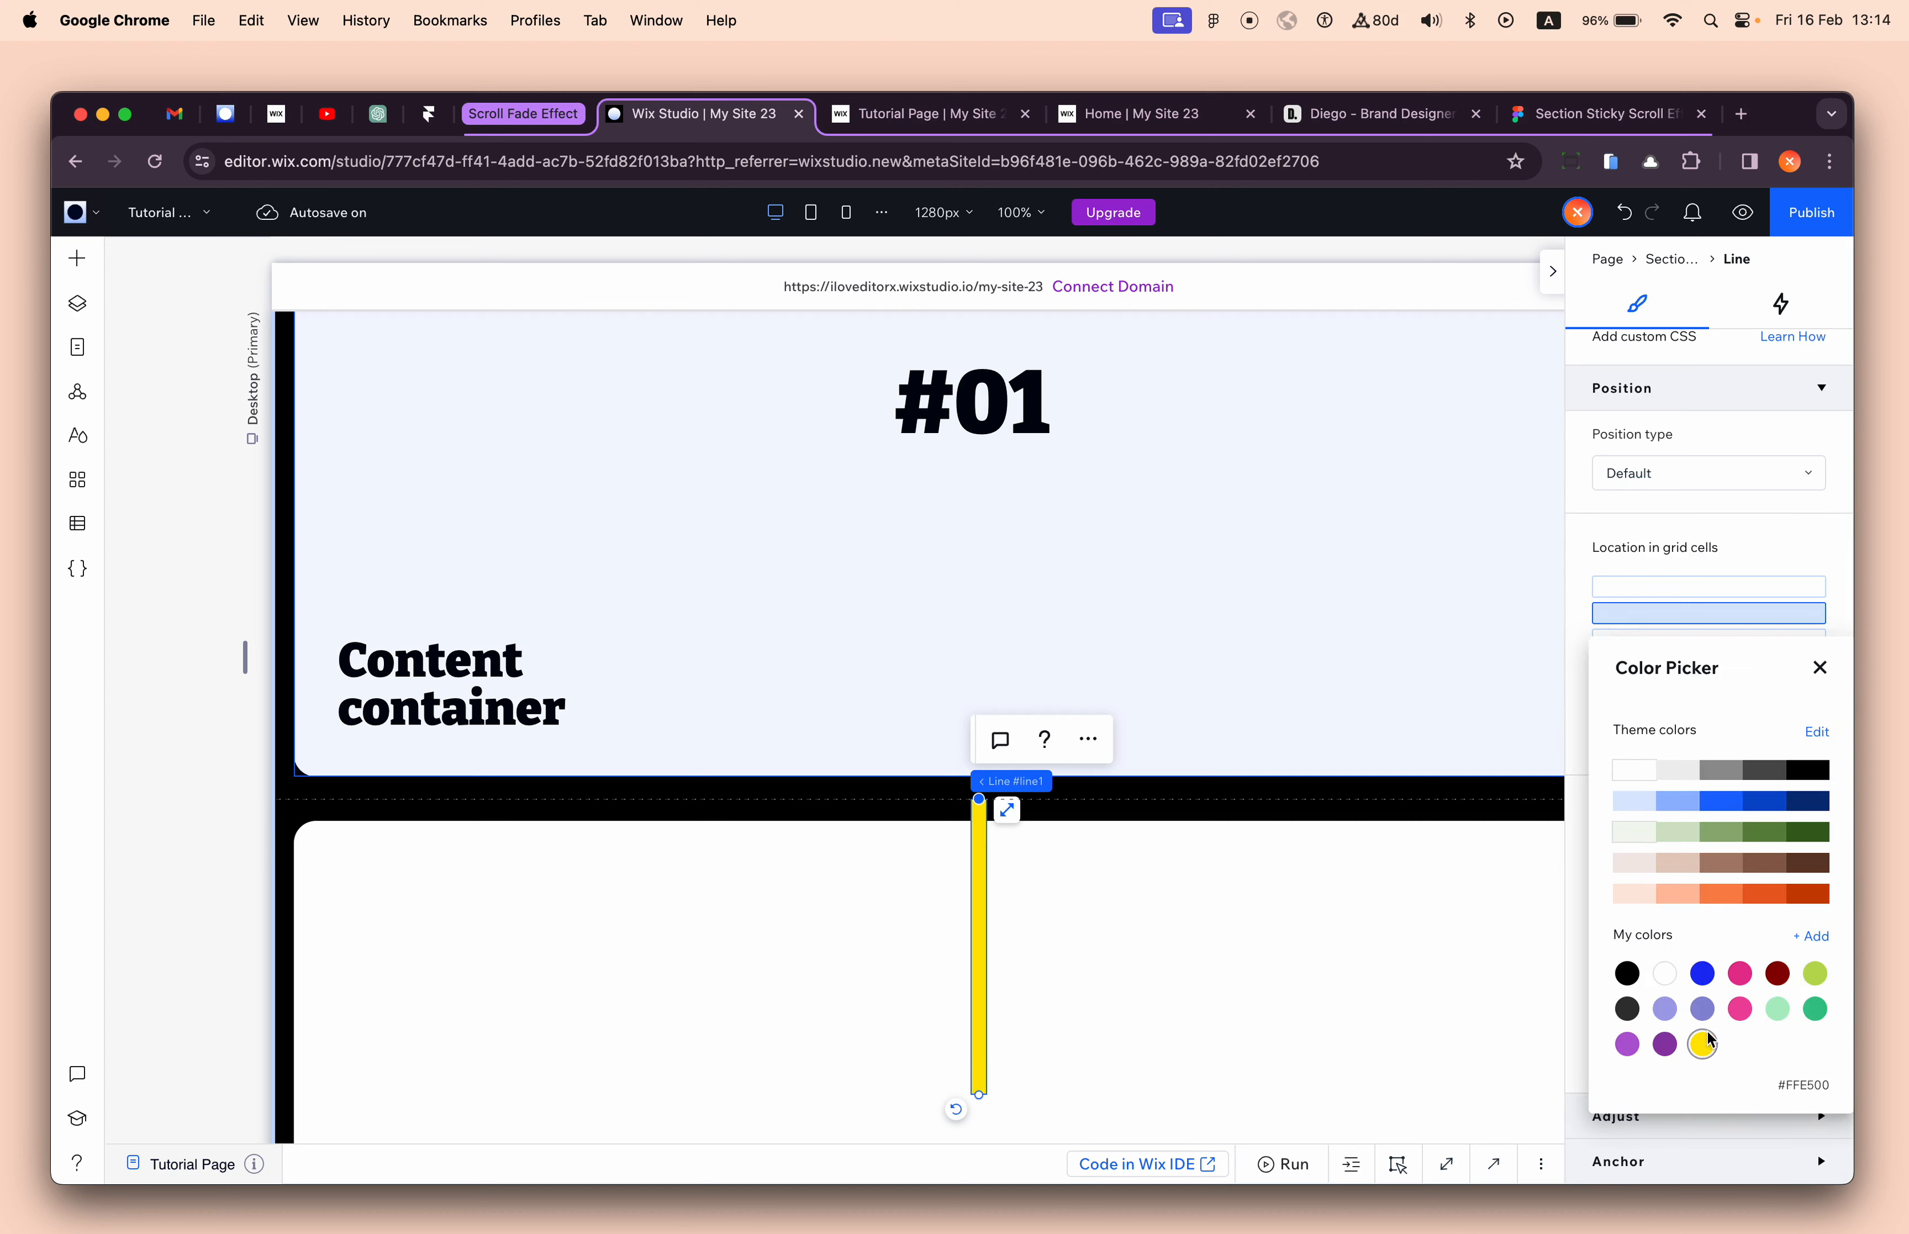
{"action": "left_click", "coordinate": [1725, 803]}
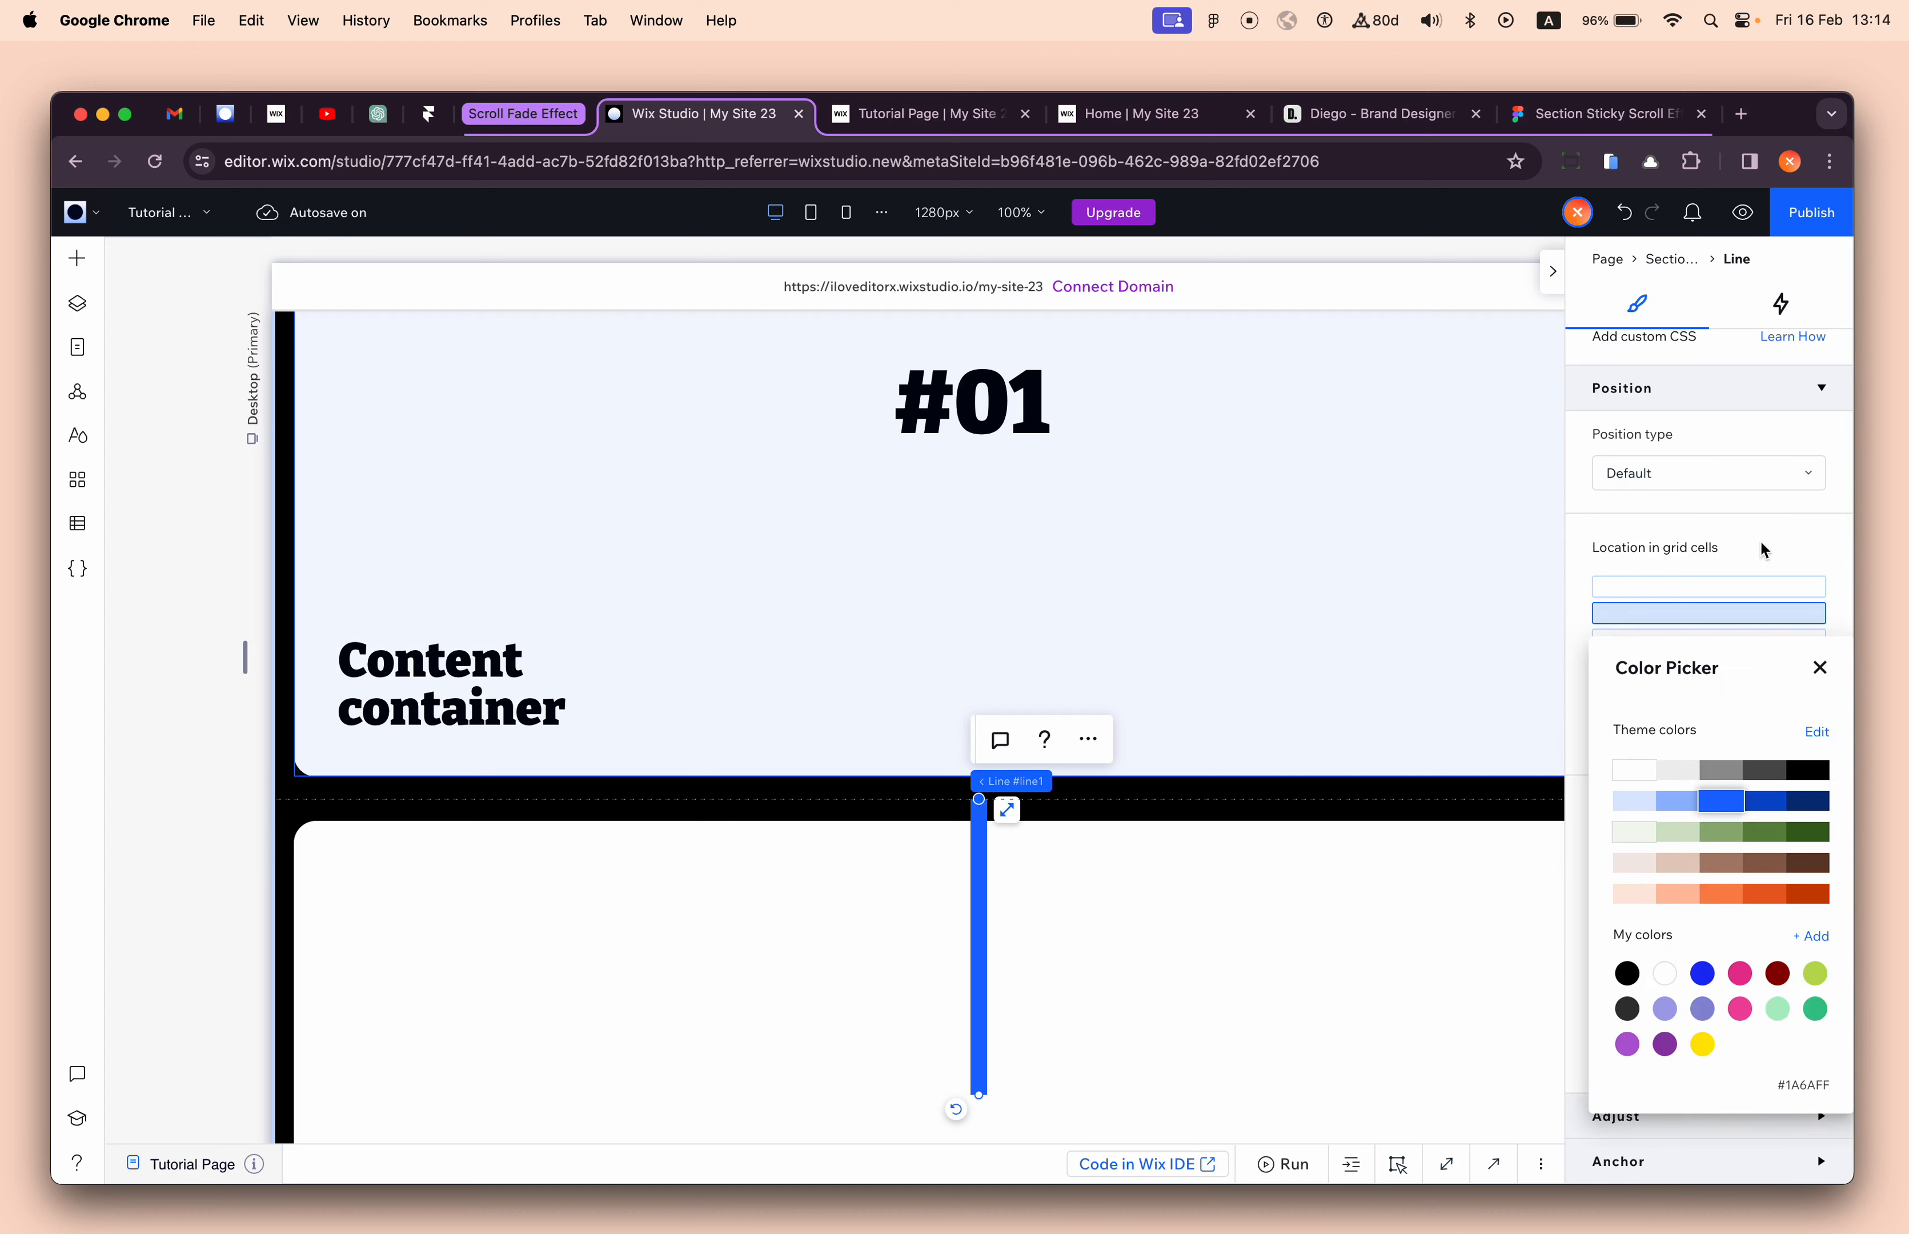
{"action": "left_click", "coordinate": [1774, 447]}
- Set the line's height to 100 vh and check how far it spans across the #02 container
{"action": "scroll", "coordinate": [1775, 445], "scroll_direction": "up", "scroll_amount": 5}
{"action": "left_click", "coordinate": [1809, 472]}
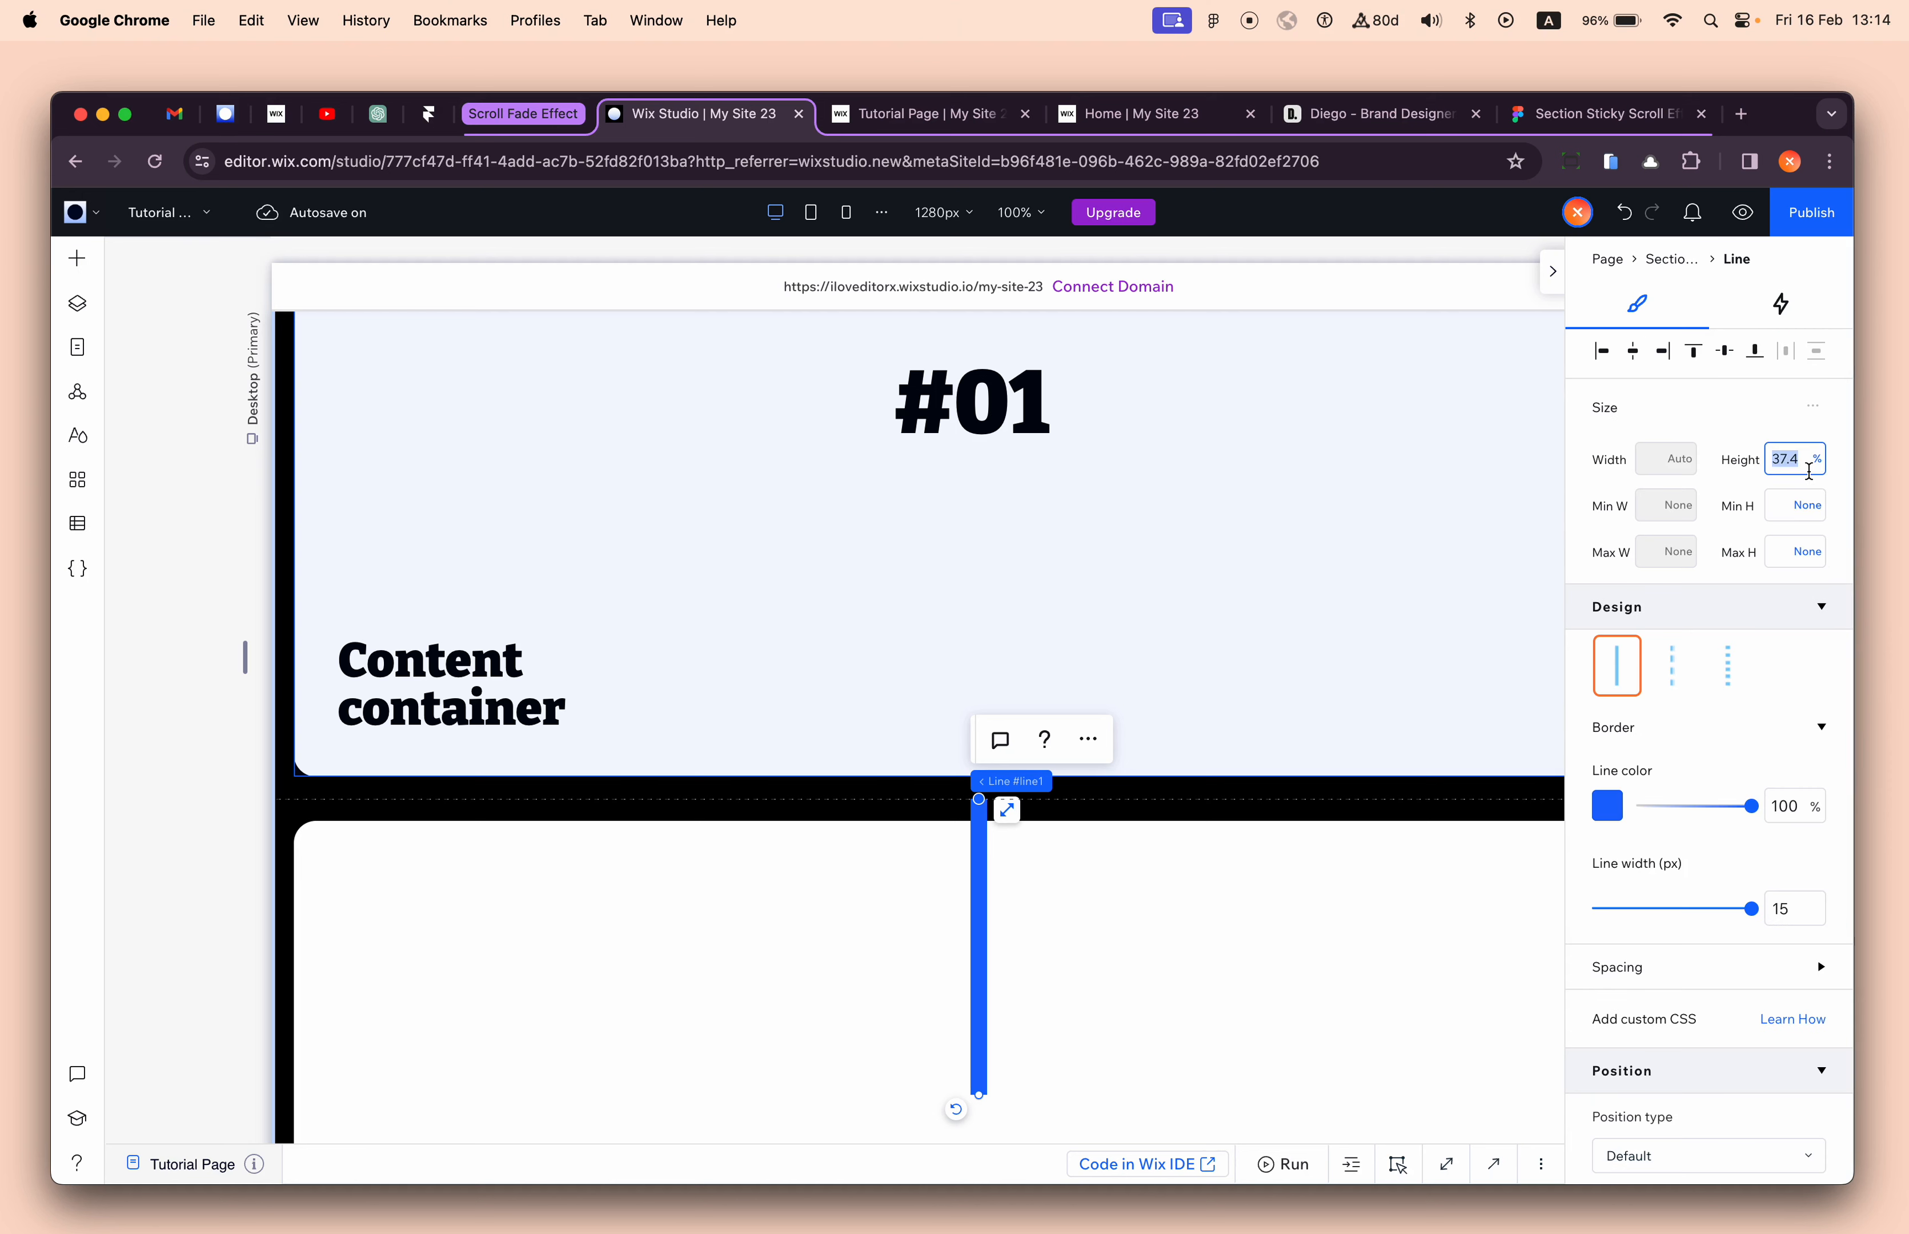
{"action": "type", "text": "100 vh"}
{"action": "key", "text": "Return"}
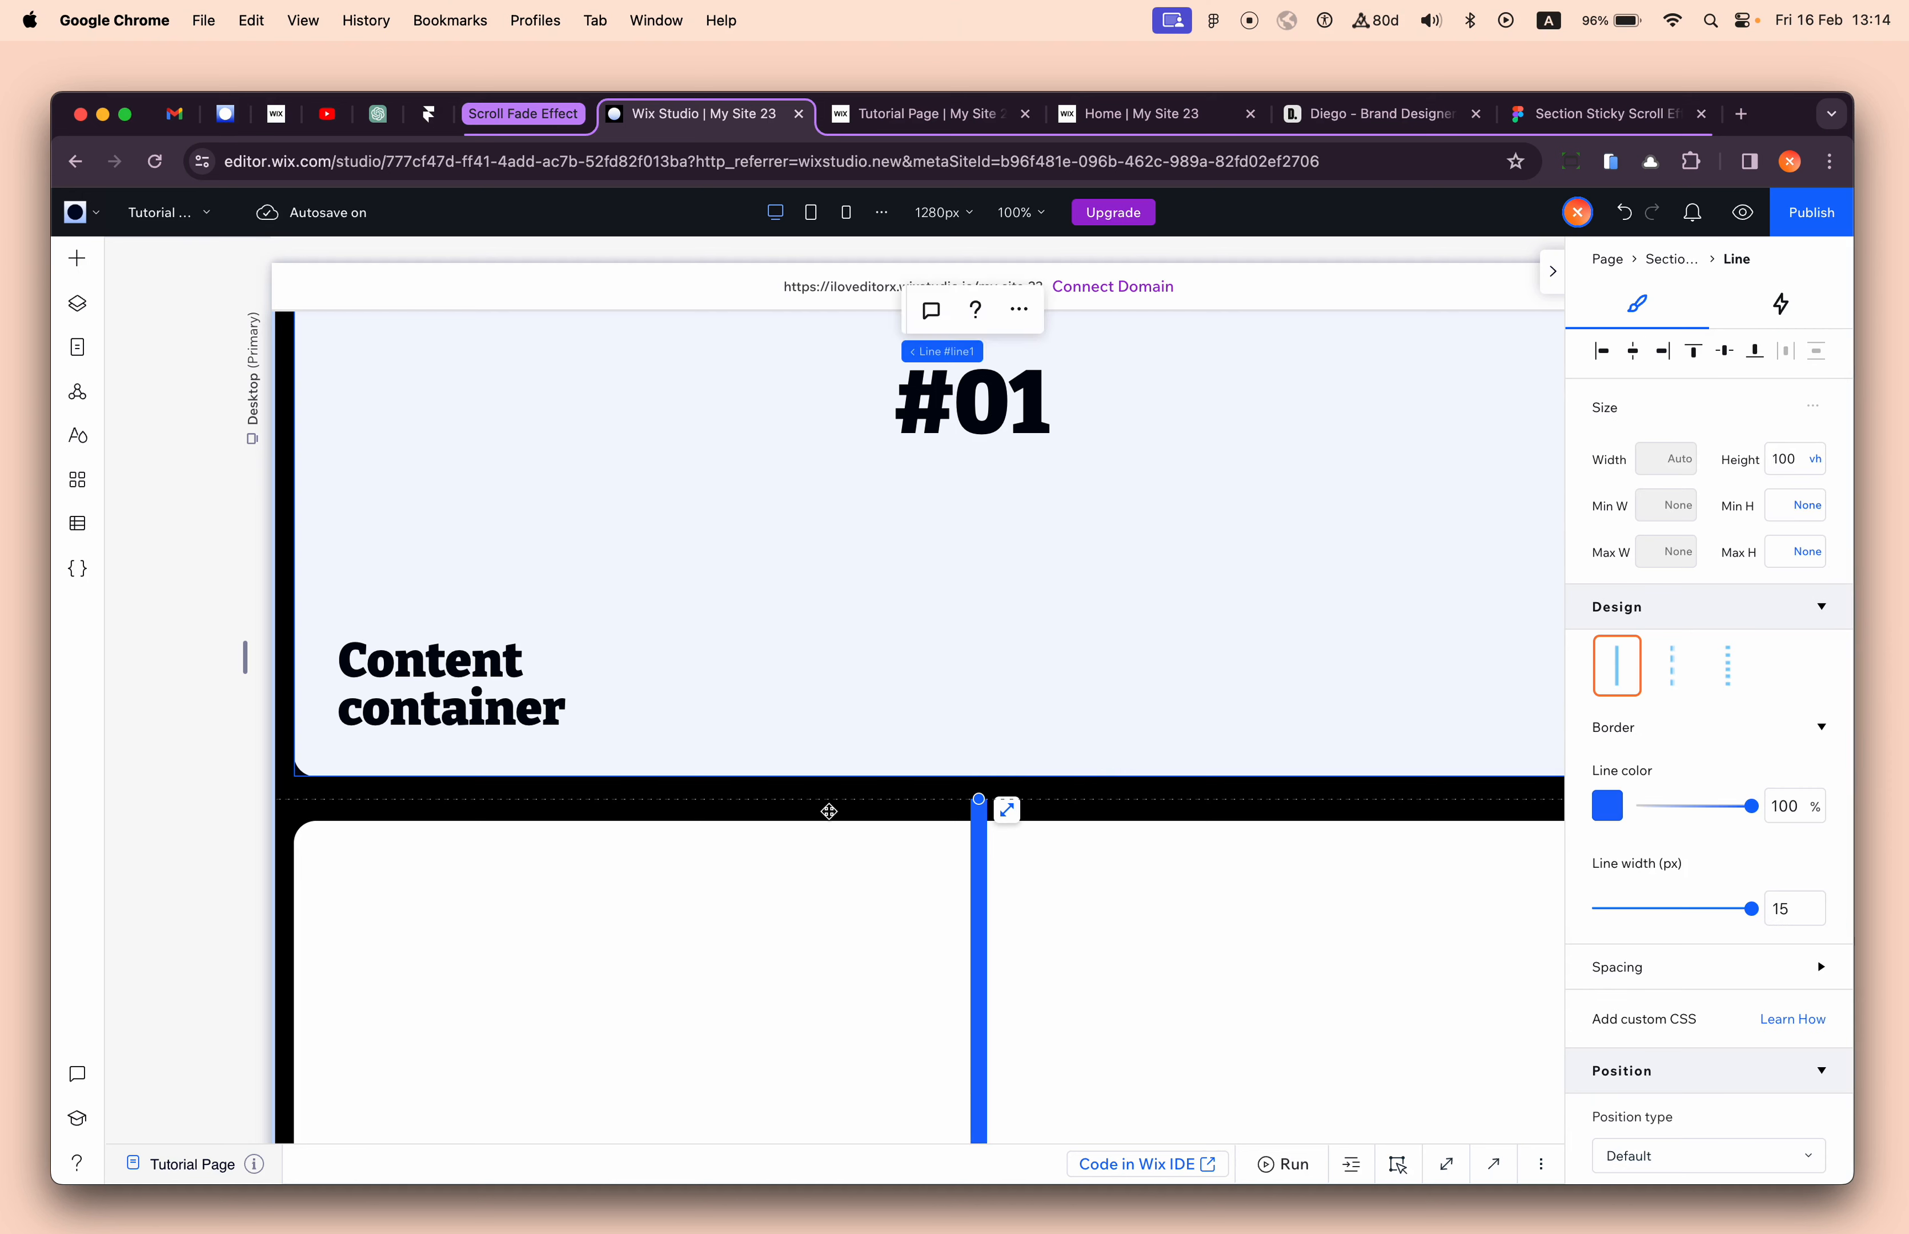
{"action": "scroll", "coordinate": [1310, 1014], "scroll_direction": "down", "scroll_amount": 5}
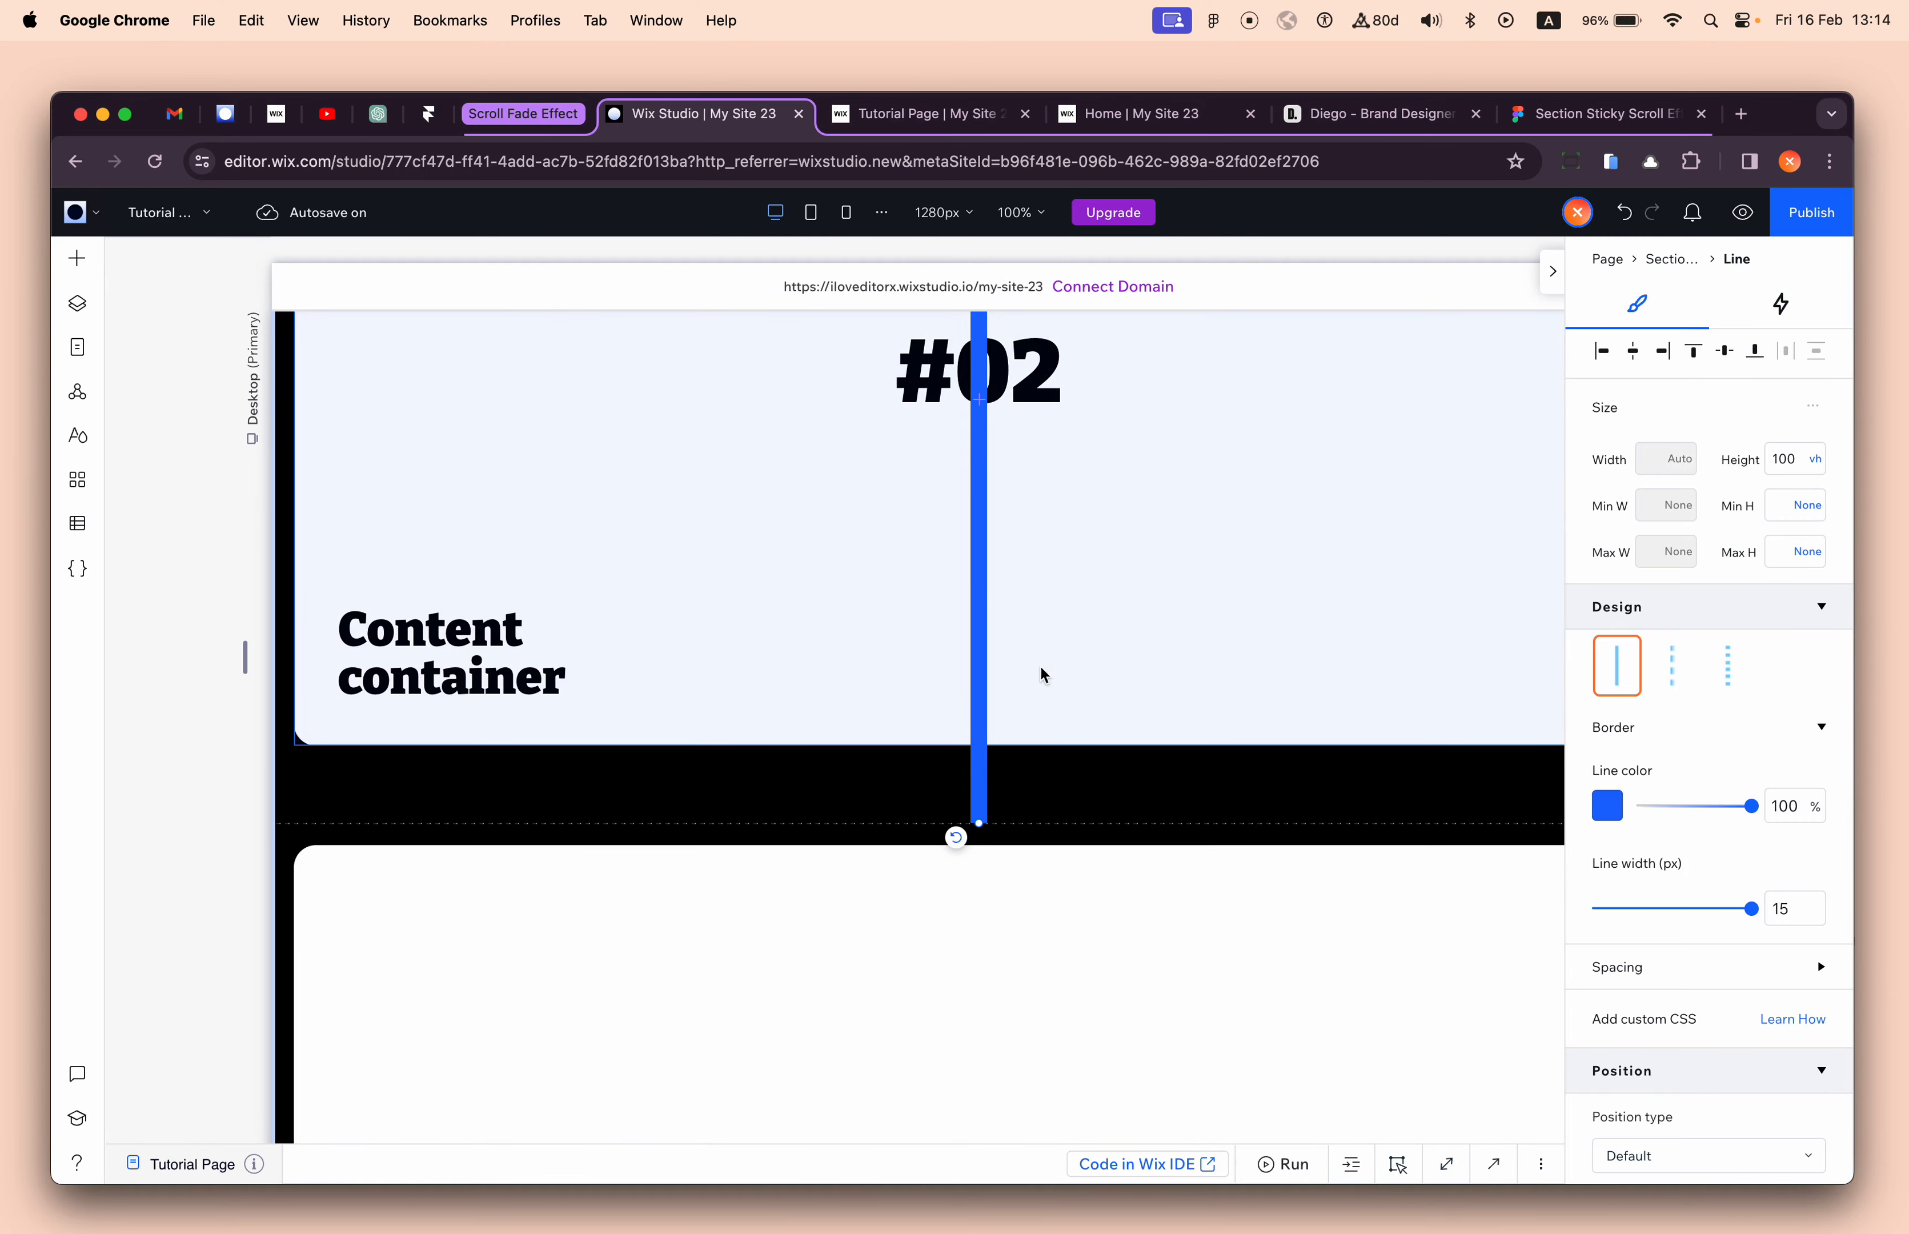
{"action": "scroll", "coordinate": [1068, 666], "scroll_direction": "up", "scroll_amount": 5}
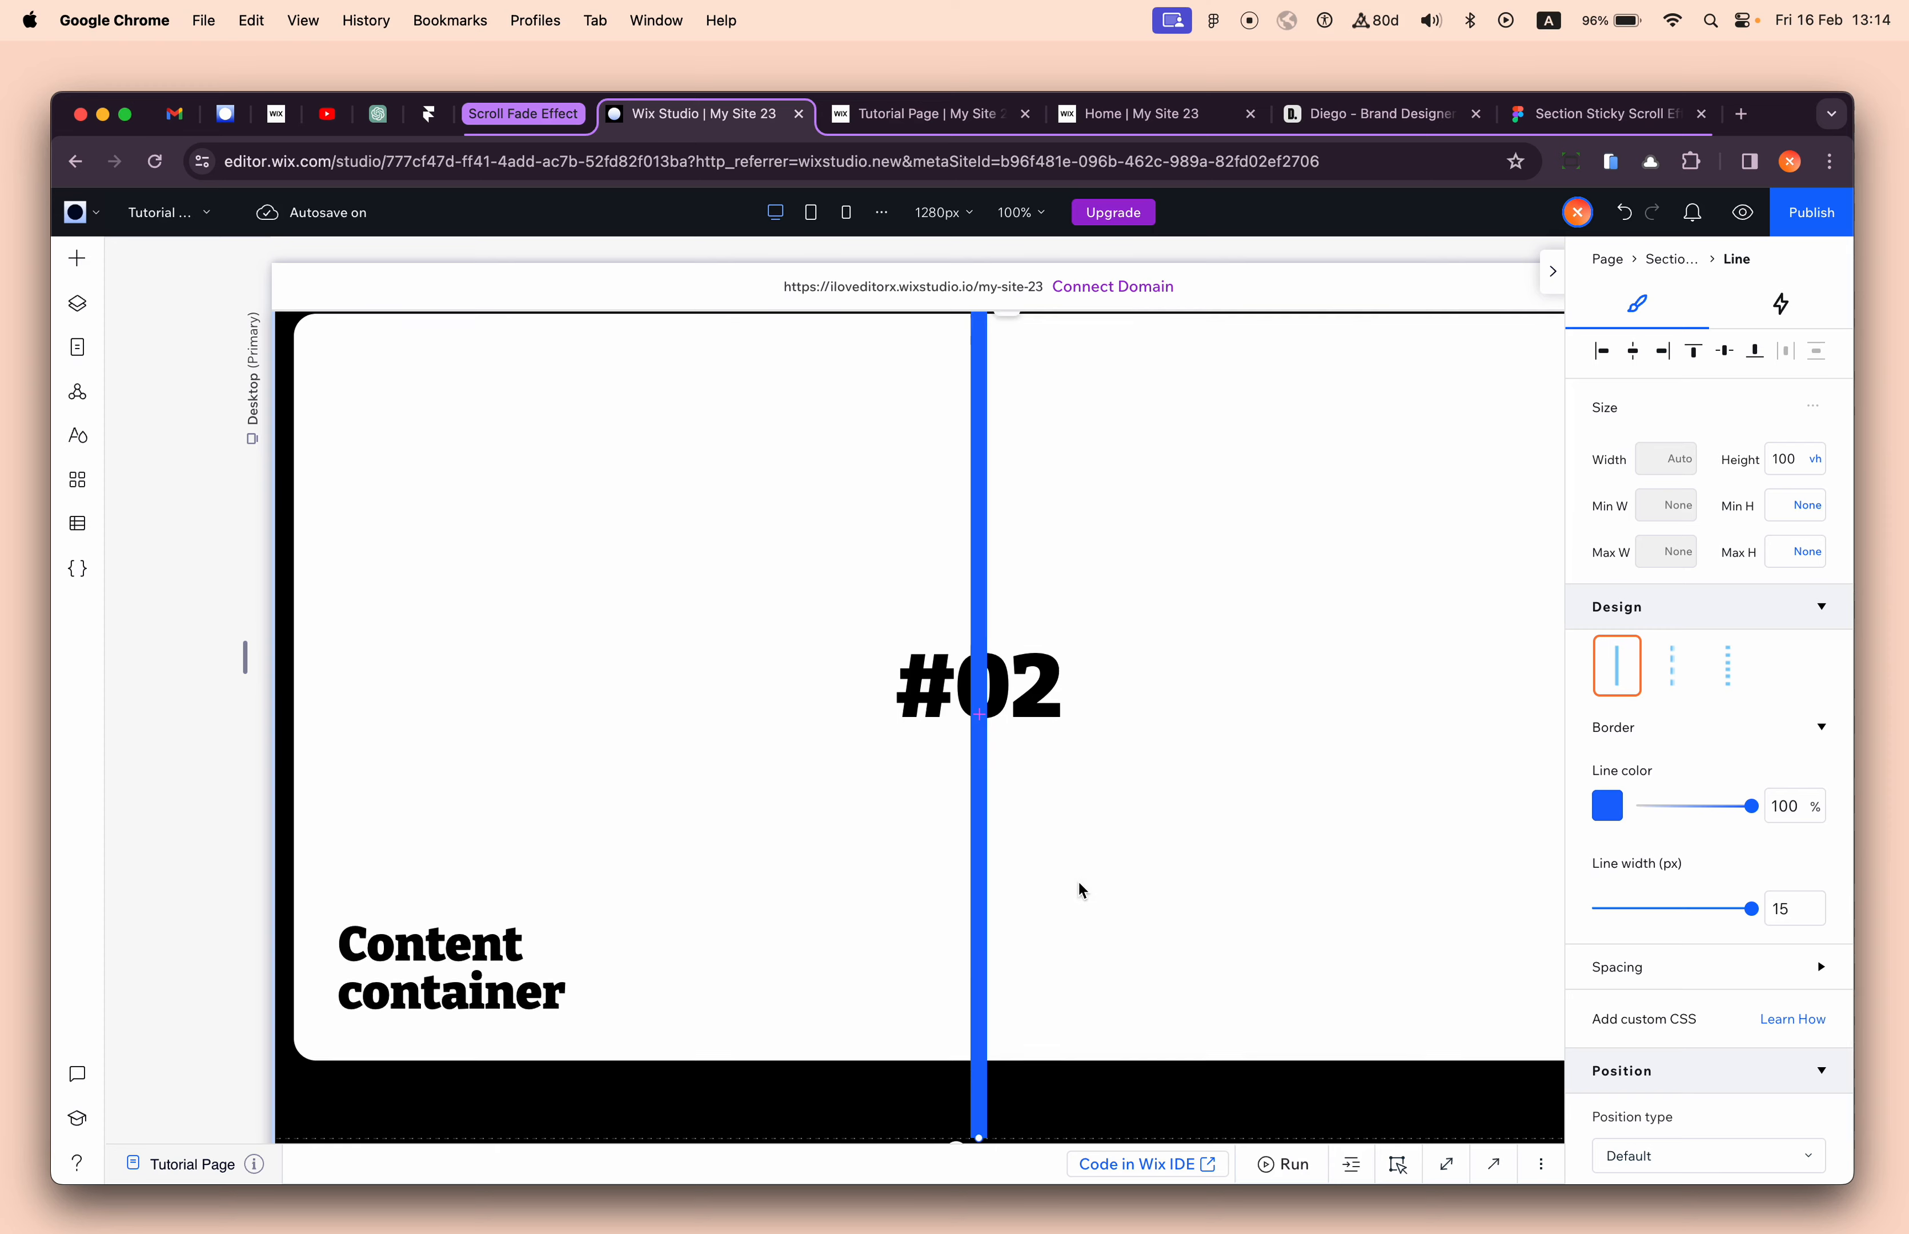
{"action": "scroll", "coordinate": [1080, 887], "scroll_direction": "down", "scroll_amount": 3}
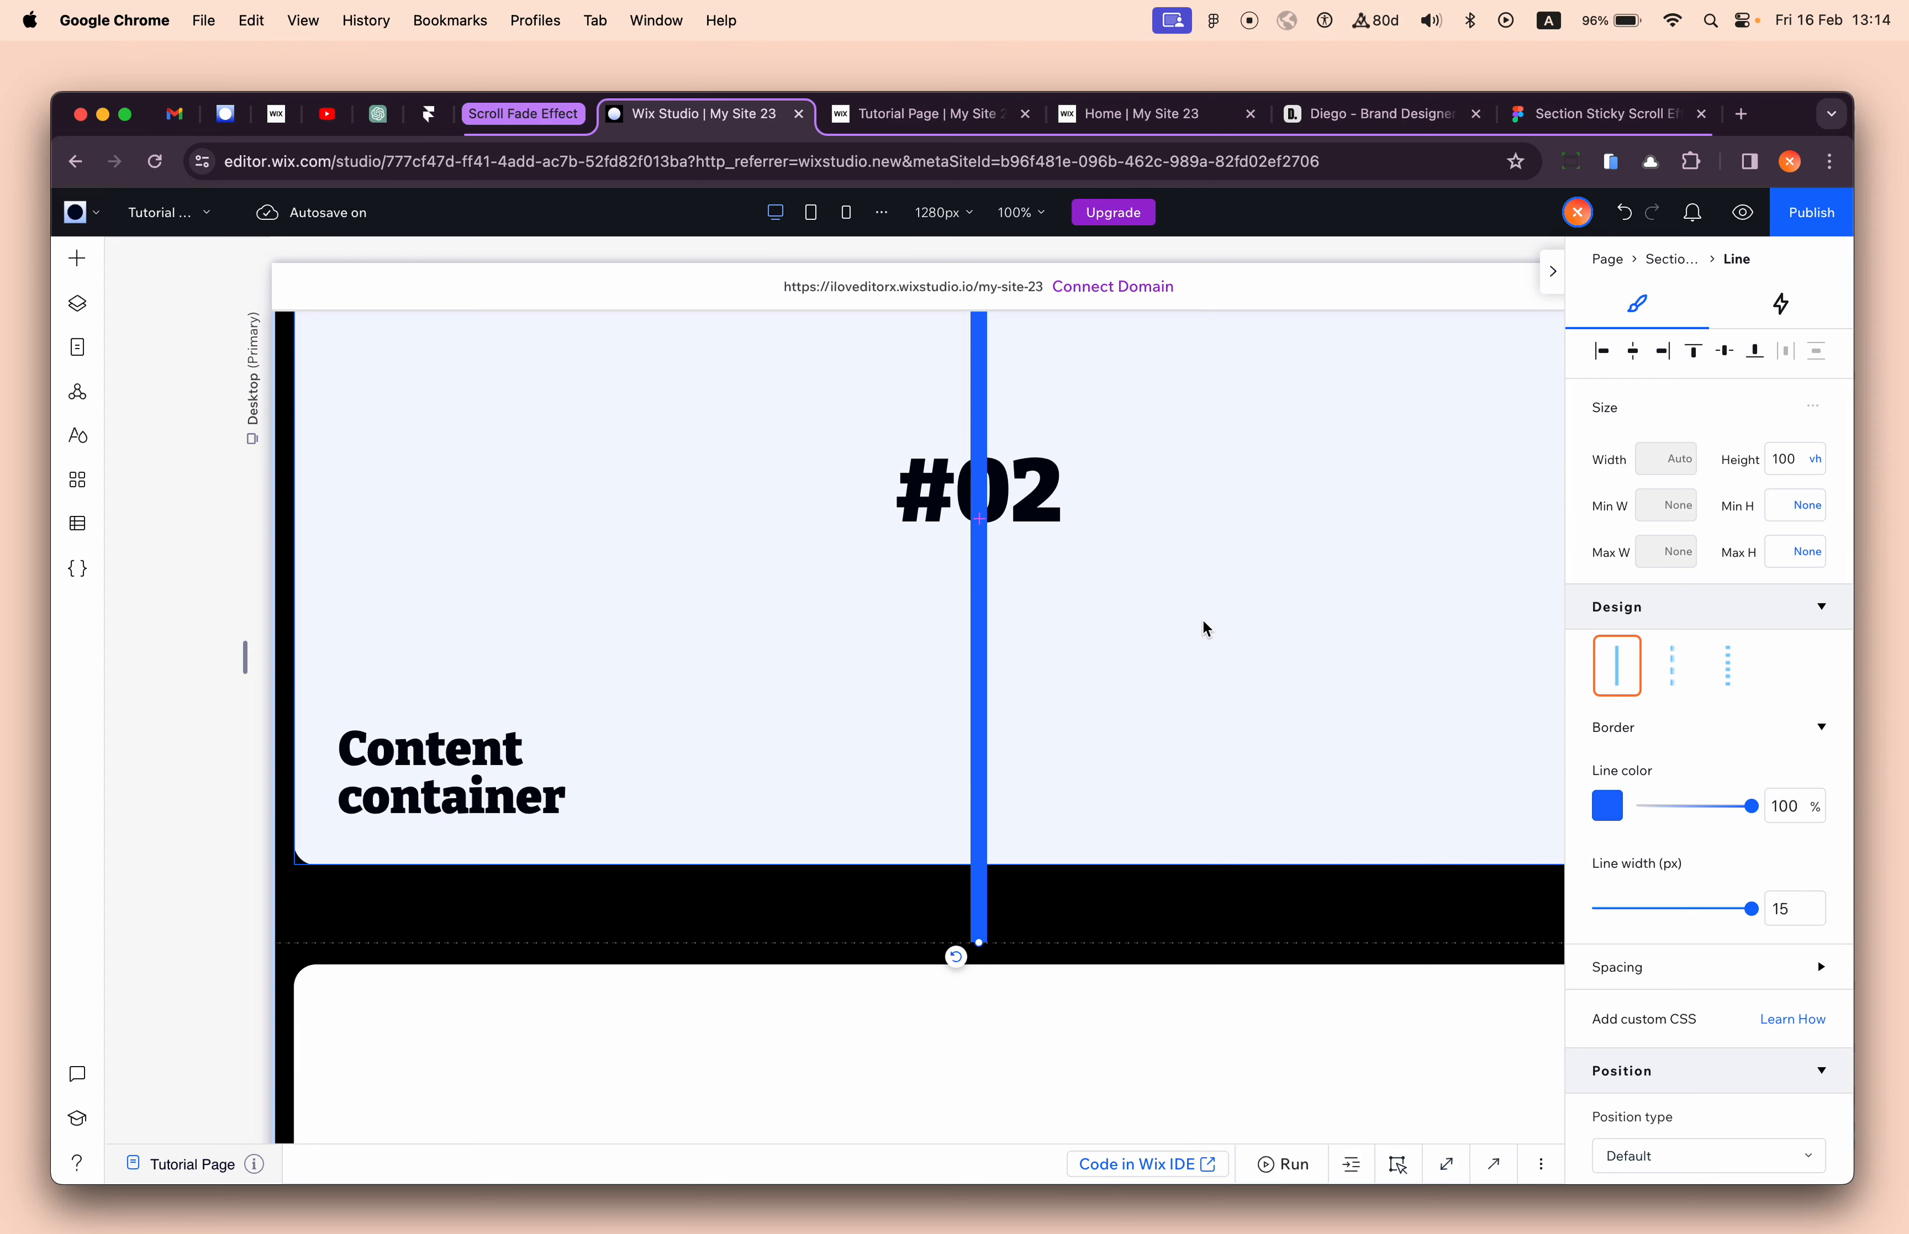
- Add a scroll animation to the #01 Layer Scroll Trigger line
{"action": "scroll", "coordinate": [1206, 627], "scroll_direction": "down", "scroll_amount": 5}
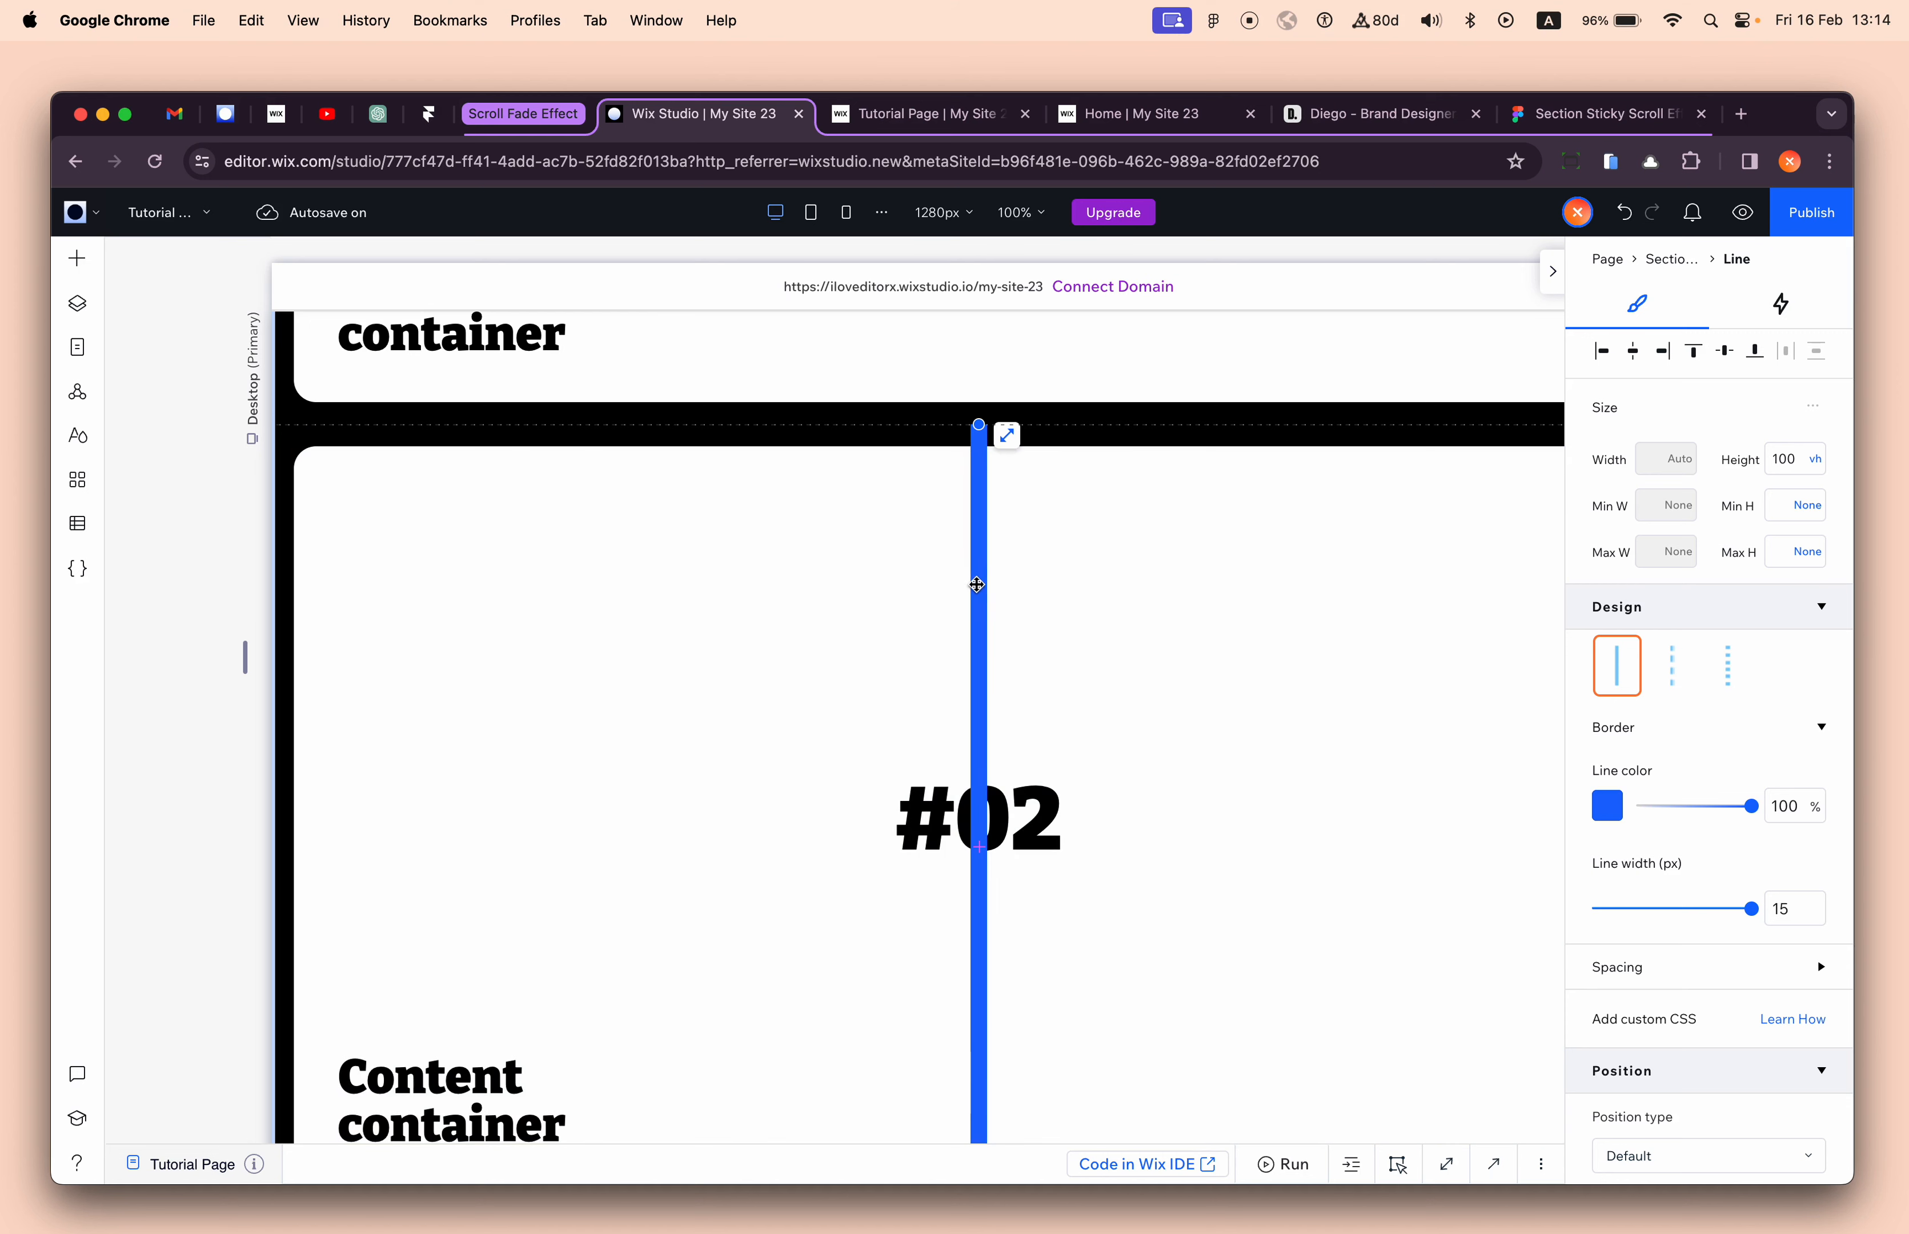
{"action": "scroll", "coordinate": [1019, 557], "scroll_direction": "up", "scroll_amount": 5}
{"action": "scroll", "coordinate": [759, 548], "scroll_direction": "down", "scroll_amount": 3}
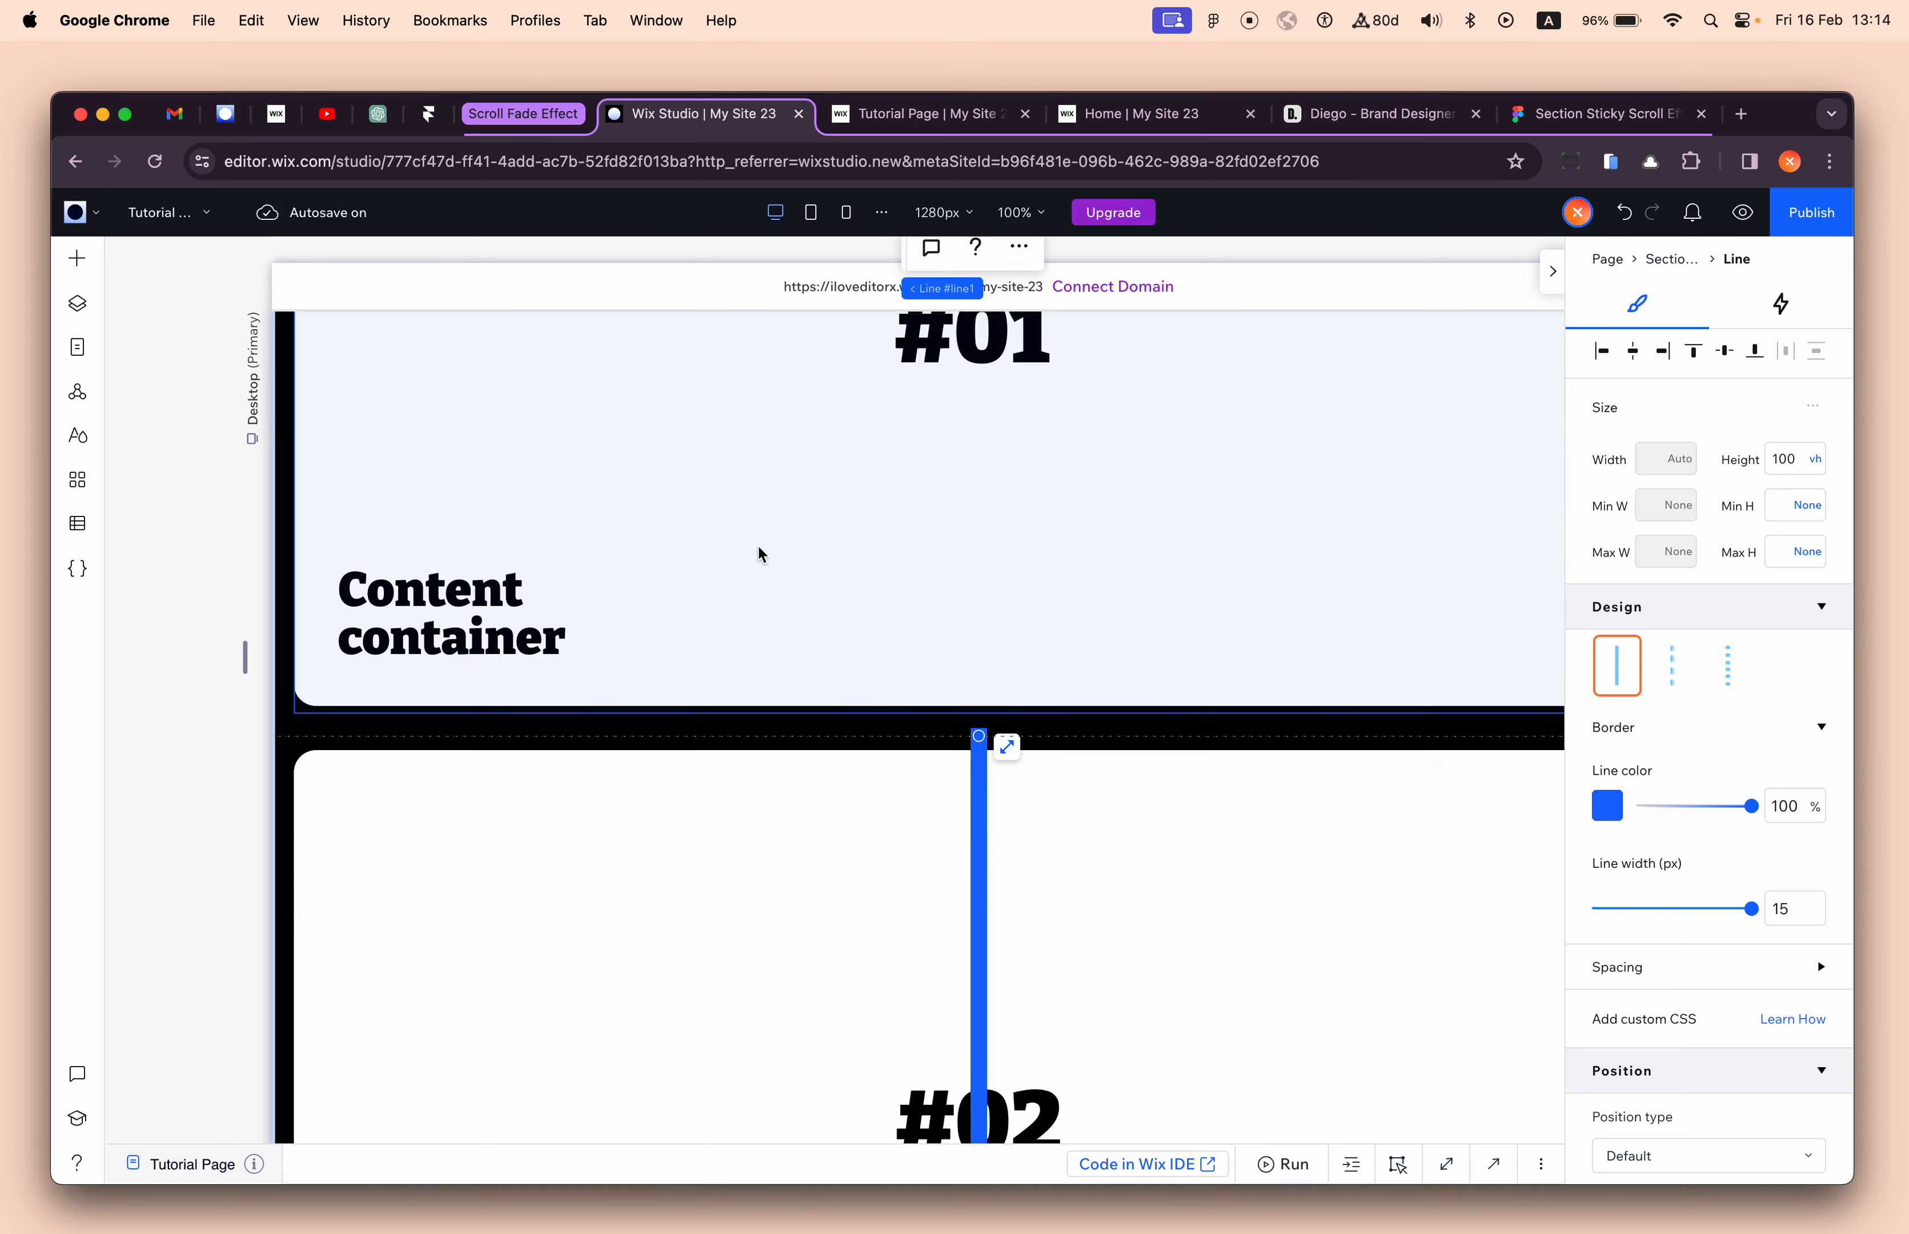
{"action": "left_click", "coordinate": [1782, 310]}
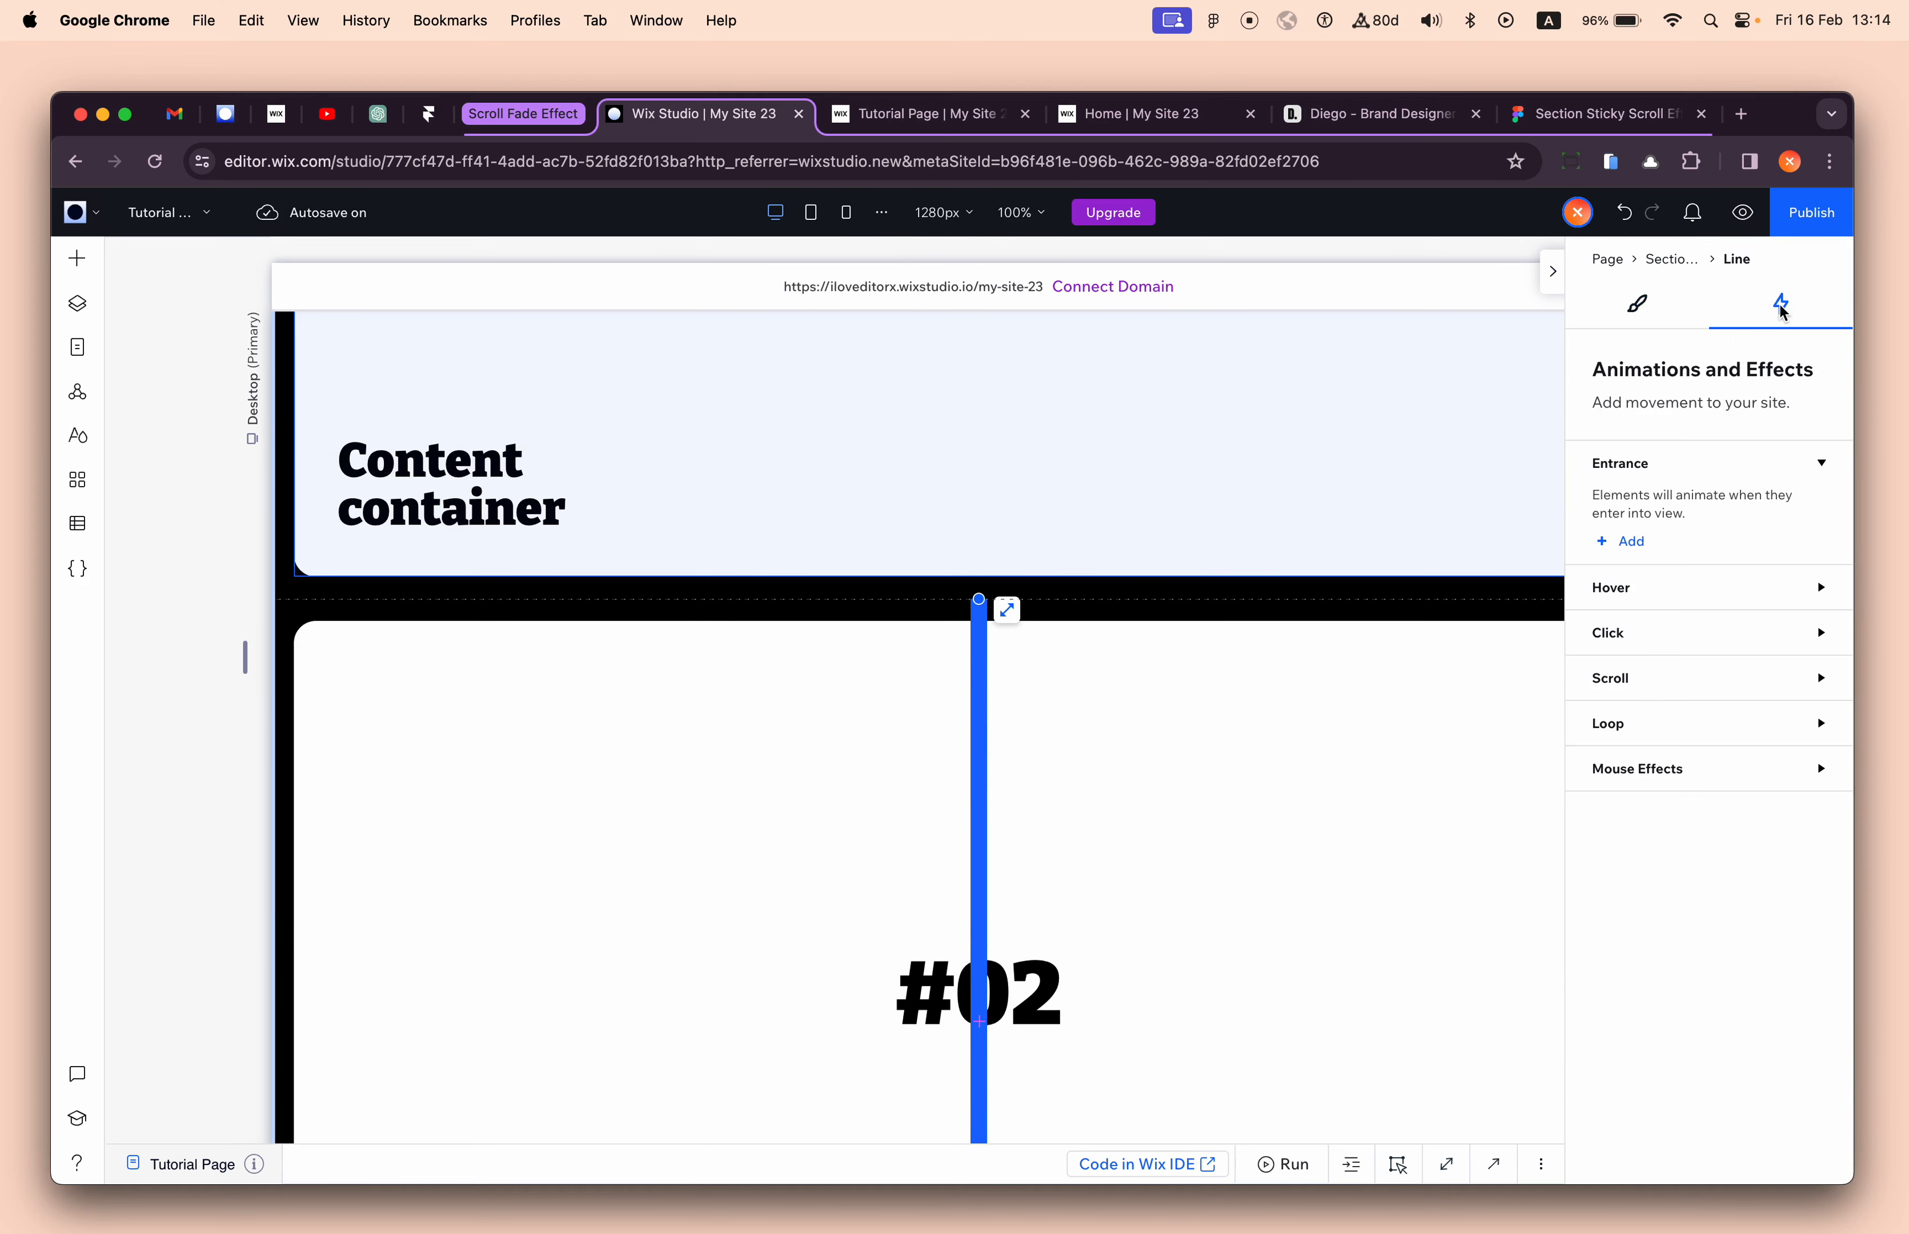
{"action": "left_click", "coordinate": [1659, 686]}
{"action": "left_click", "coordinate": [1637, 740]}
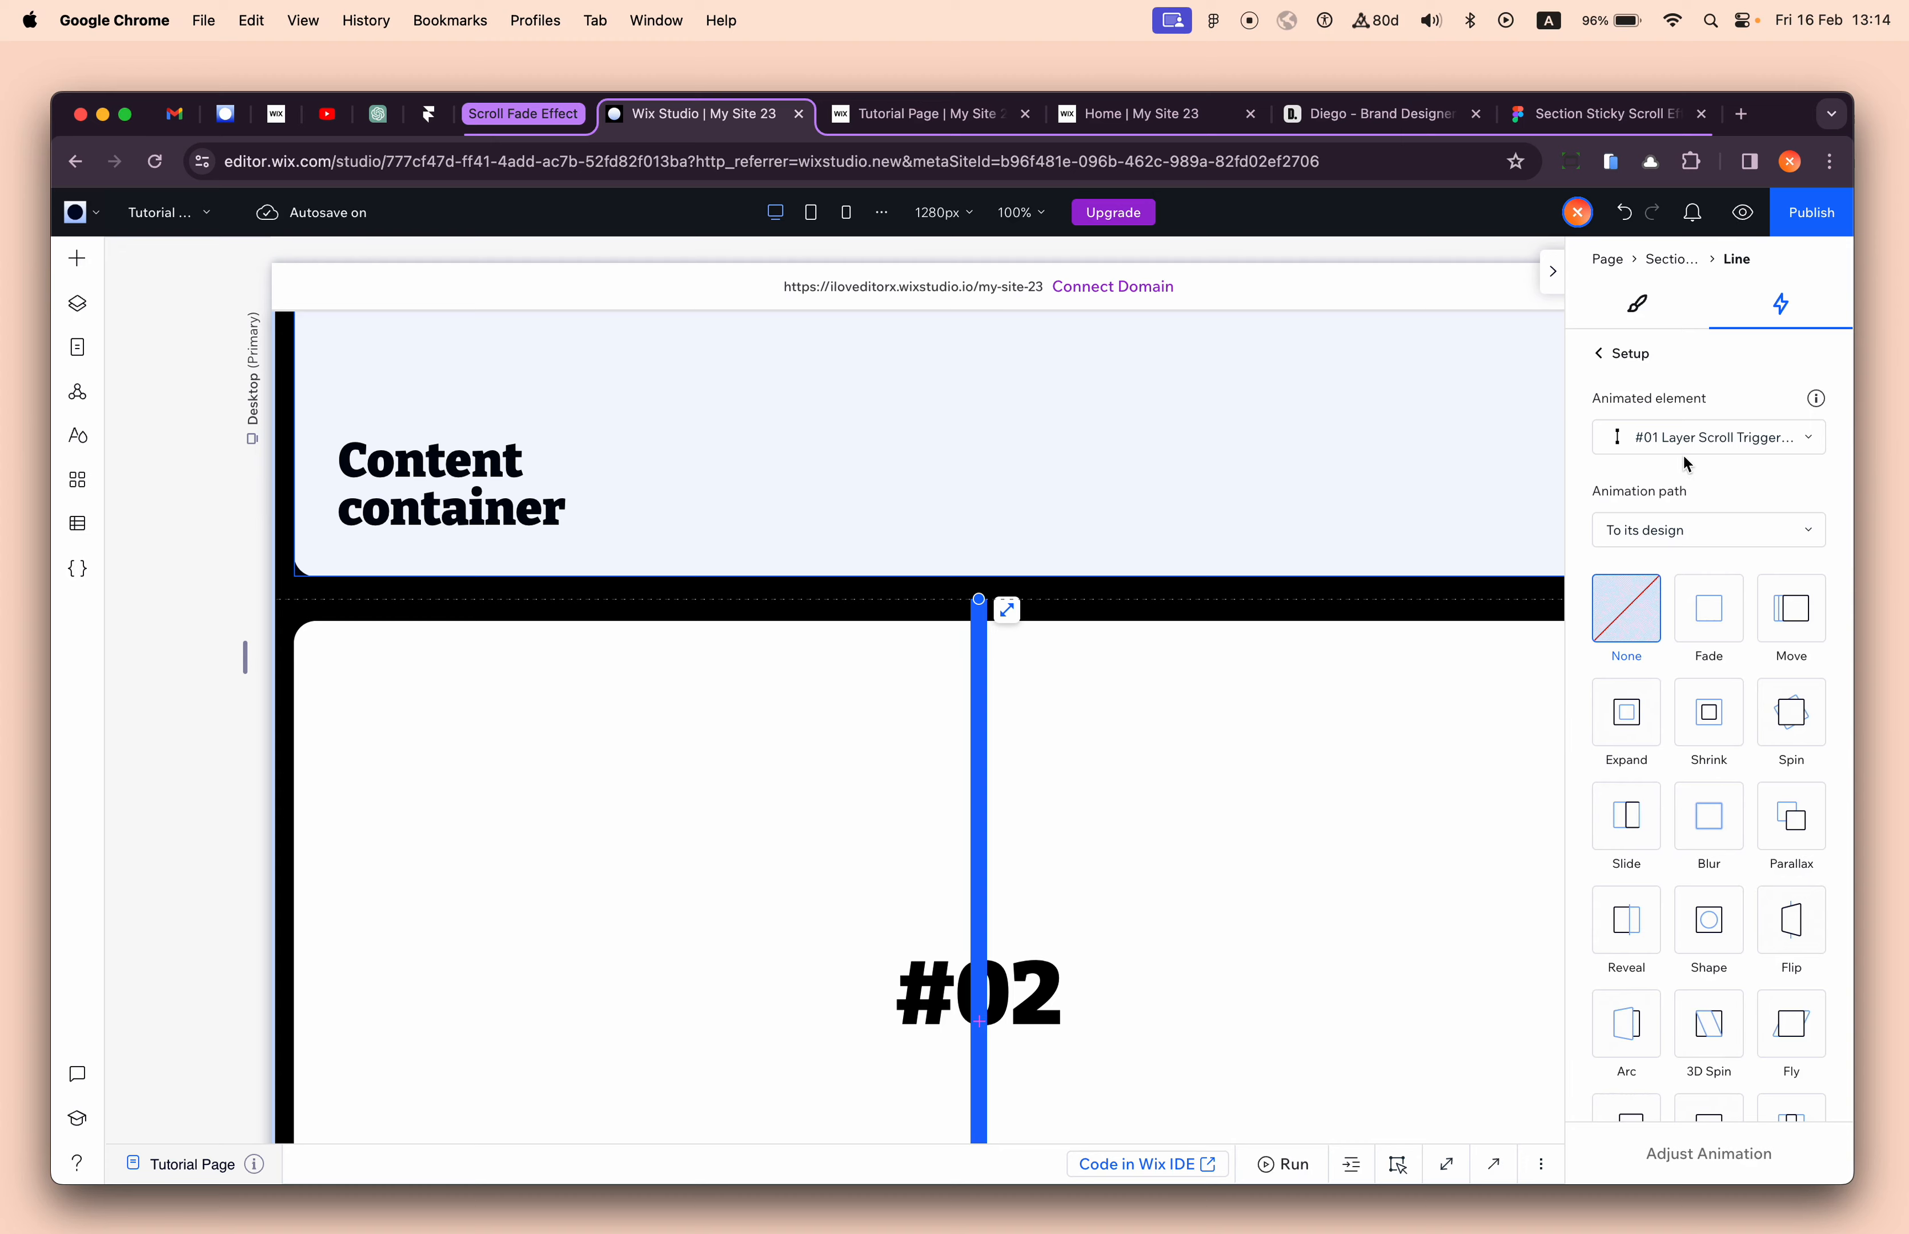
- Set the scroll animation's animated element to the #01 Shrink Layer, choosing it from the page's layers
{"action": "scroll", "coordinate": [1682, 449], "scroll_direction": "up", "scroll_amount": 5}
{"action": "scroll", "coordinate": [1682, 449], "scroll_direction": "right", "scroll_amount": 3}
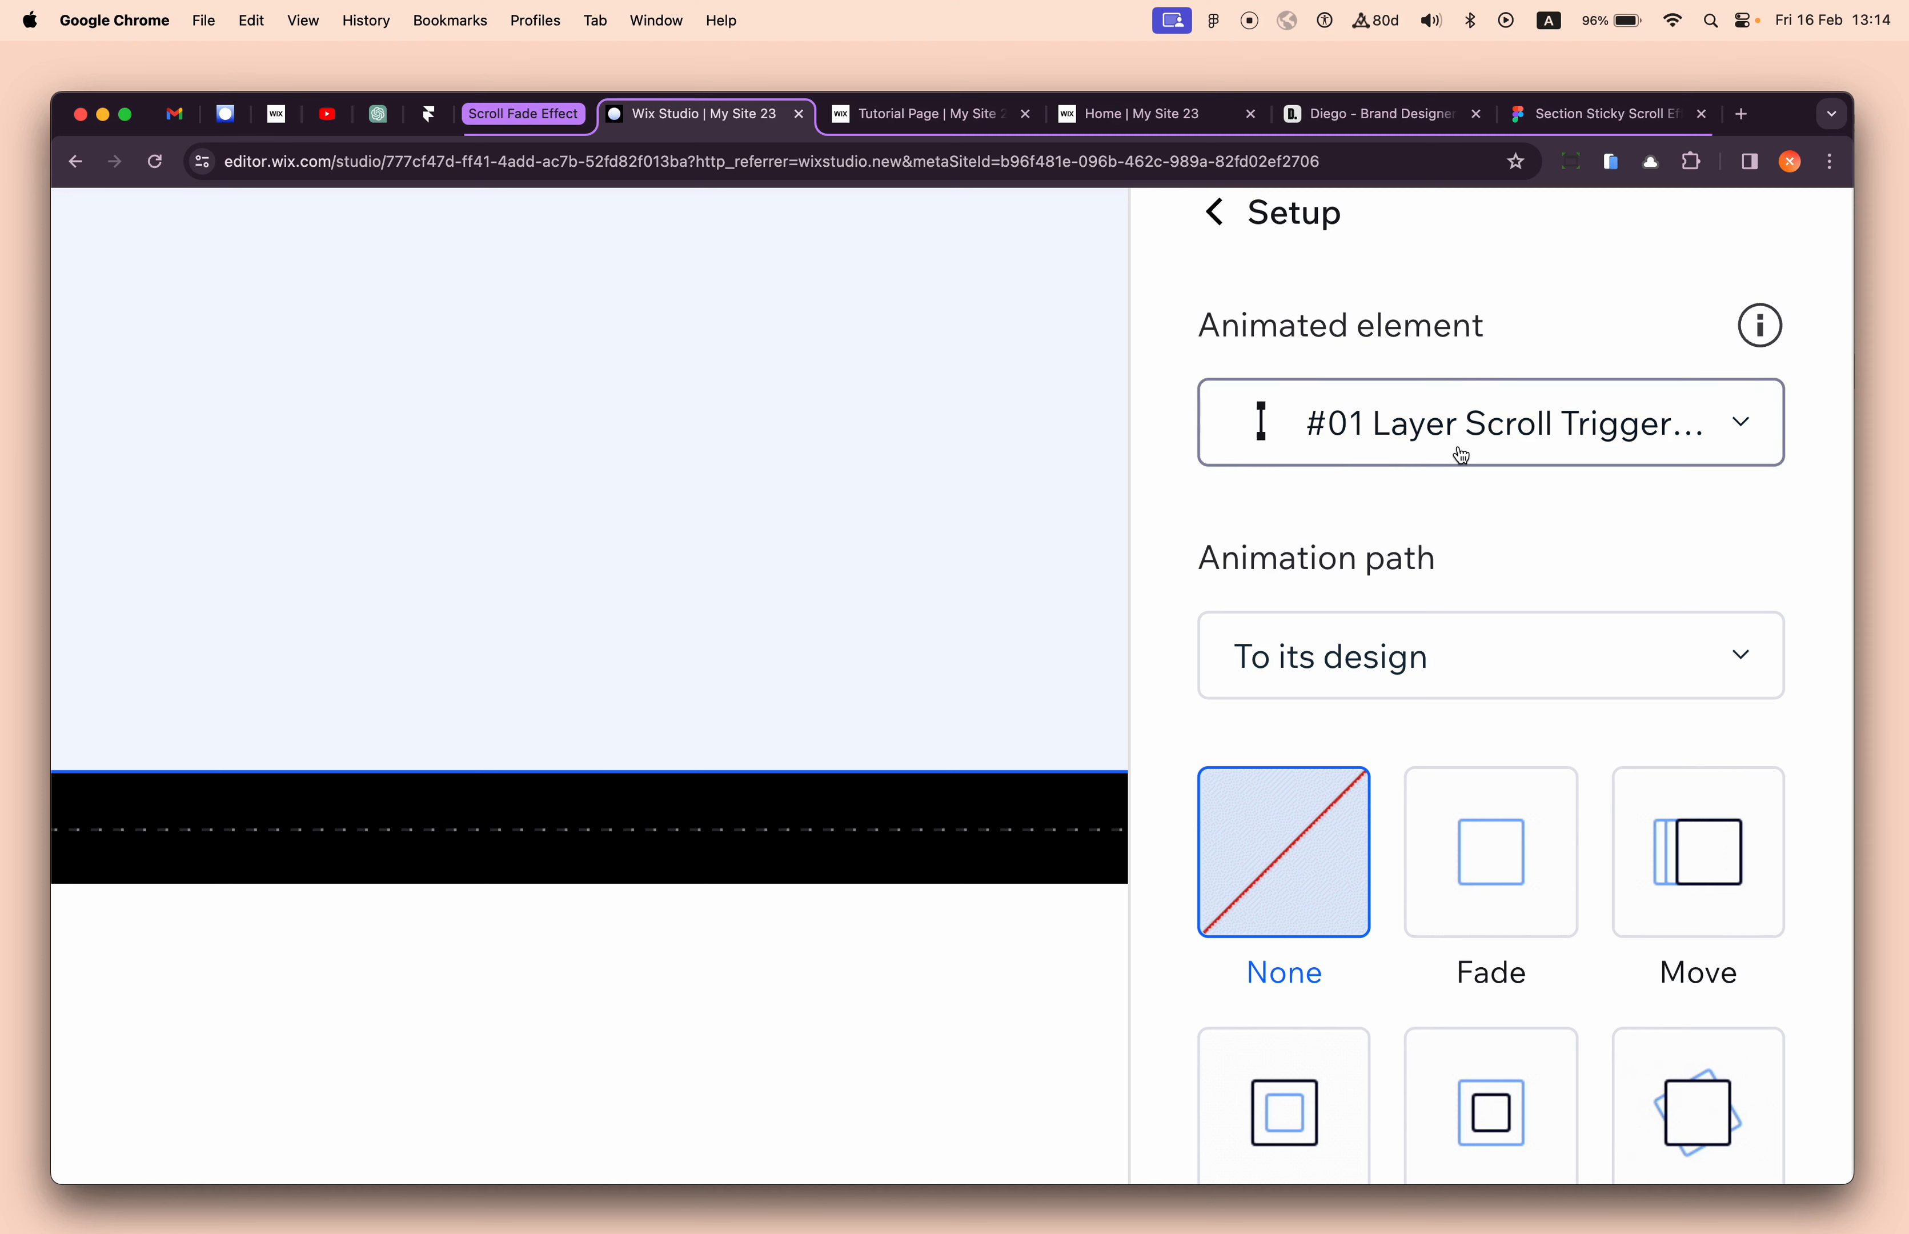
{"action": "scroll", "coordinate": [1462, 456], "scroll_direction": "down", "scroll_amount": 5}
{"action": "left_click", "coordinate": [1684, 440]}
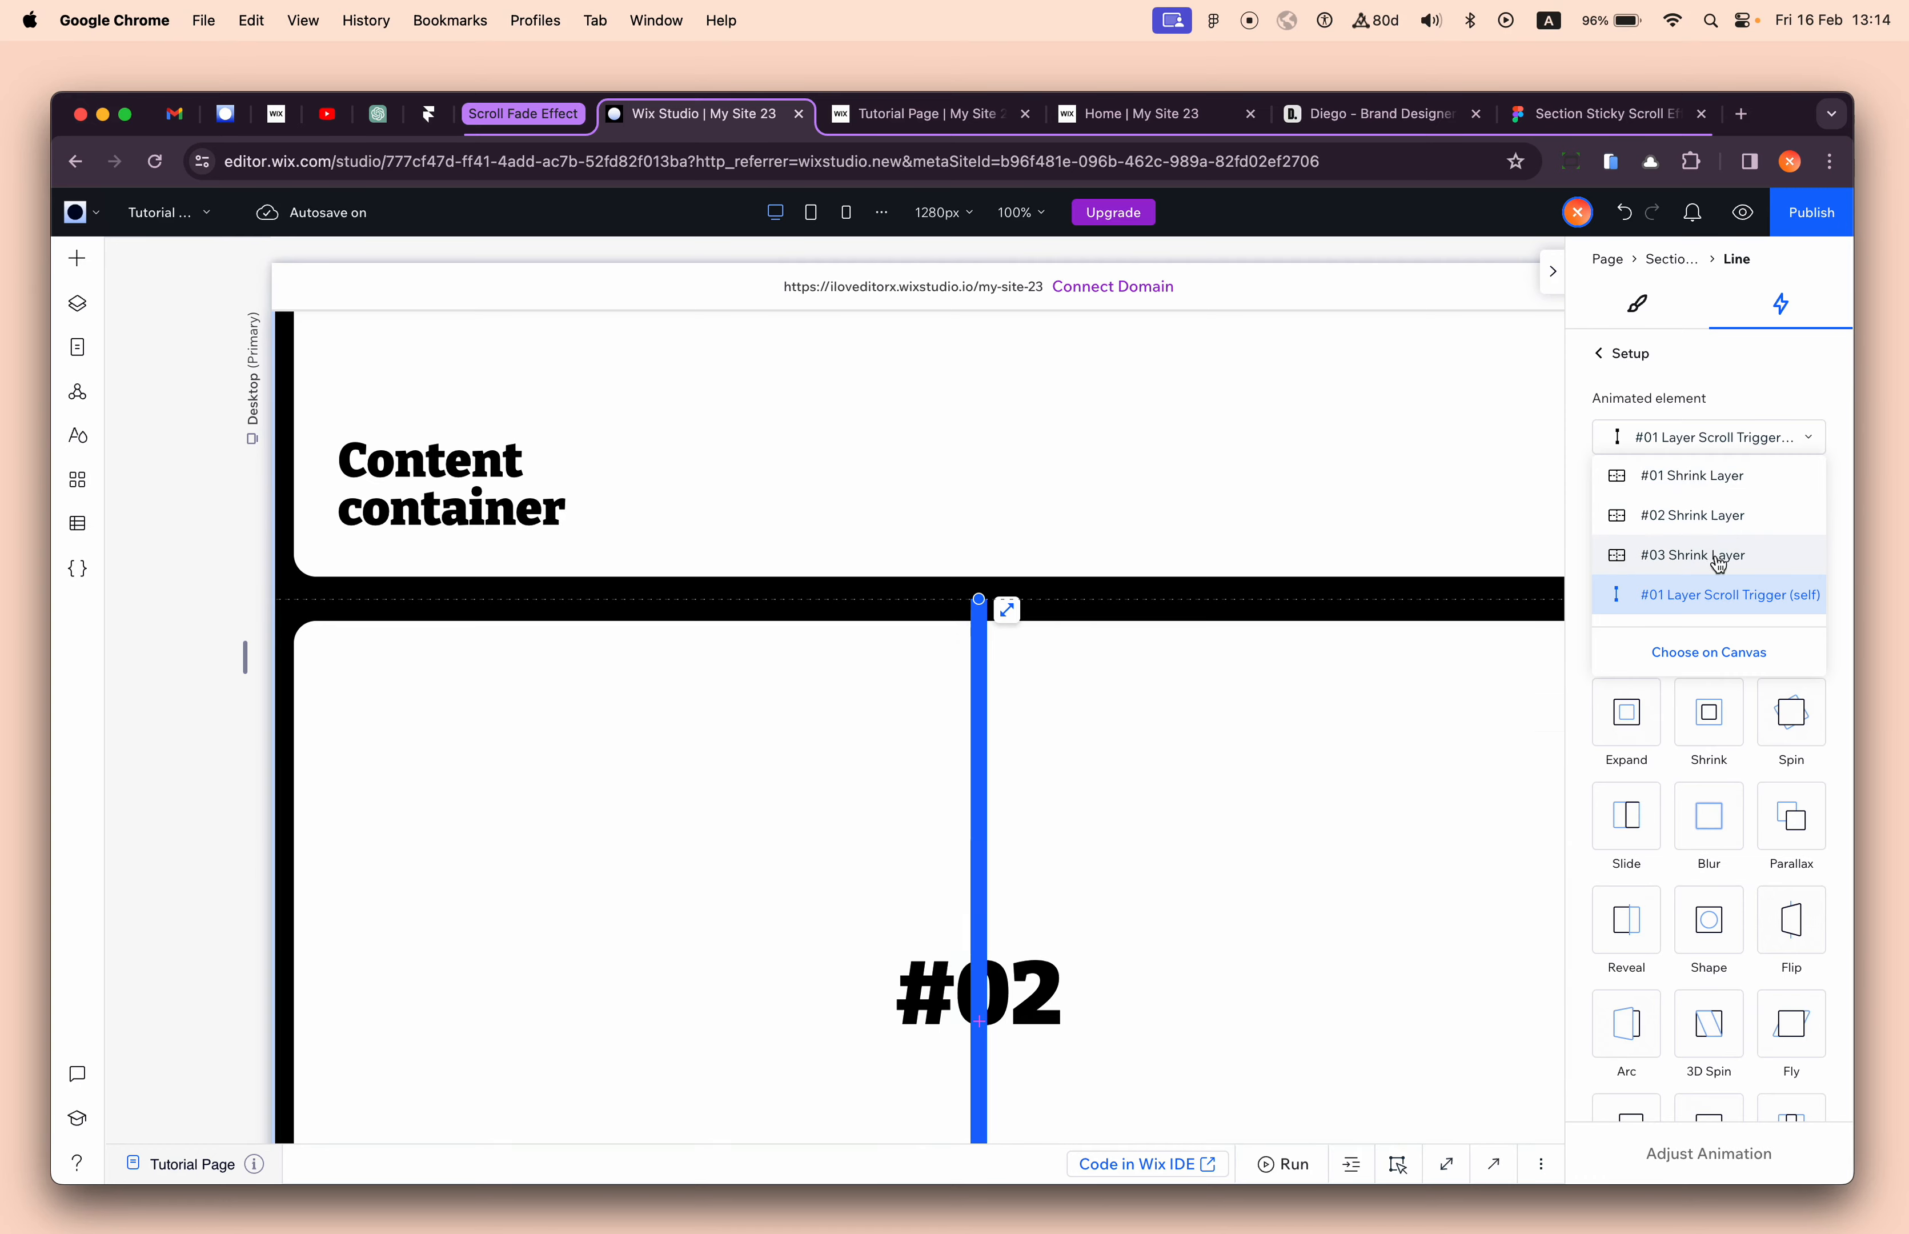
{"action": "scroll", "coordinate": [1722, 501], "scroll_direction": "down", "scroll_amount": 3}
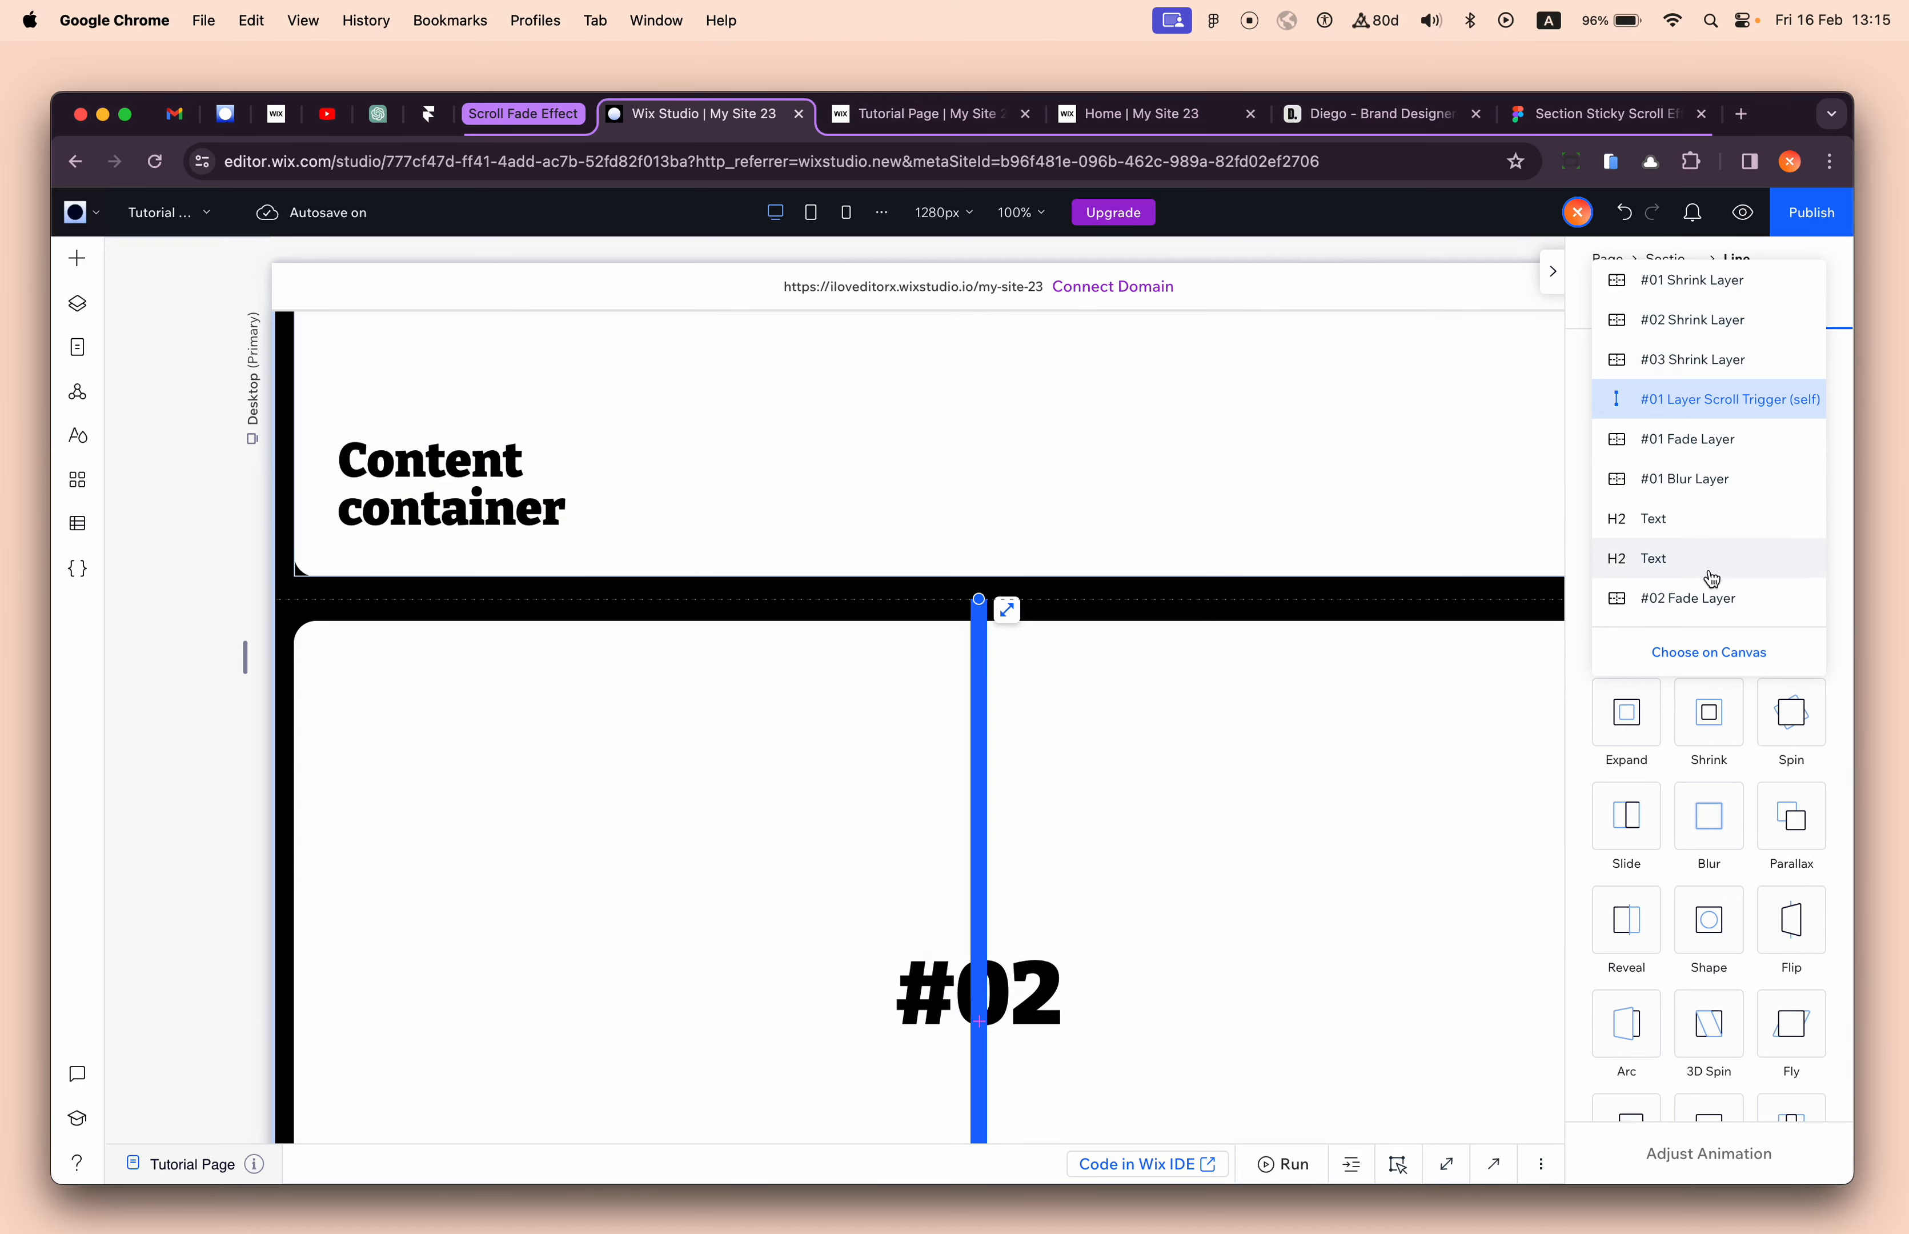
{"action": "left_click", "coordinate": [1709, 652]}
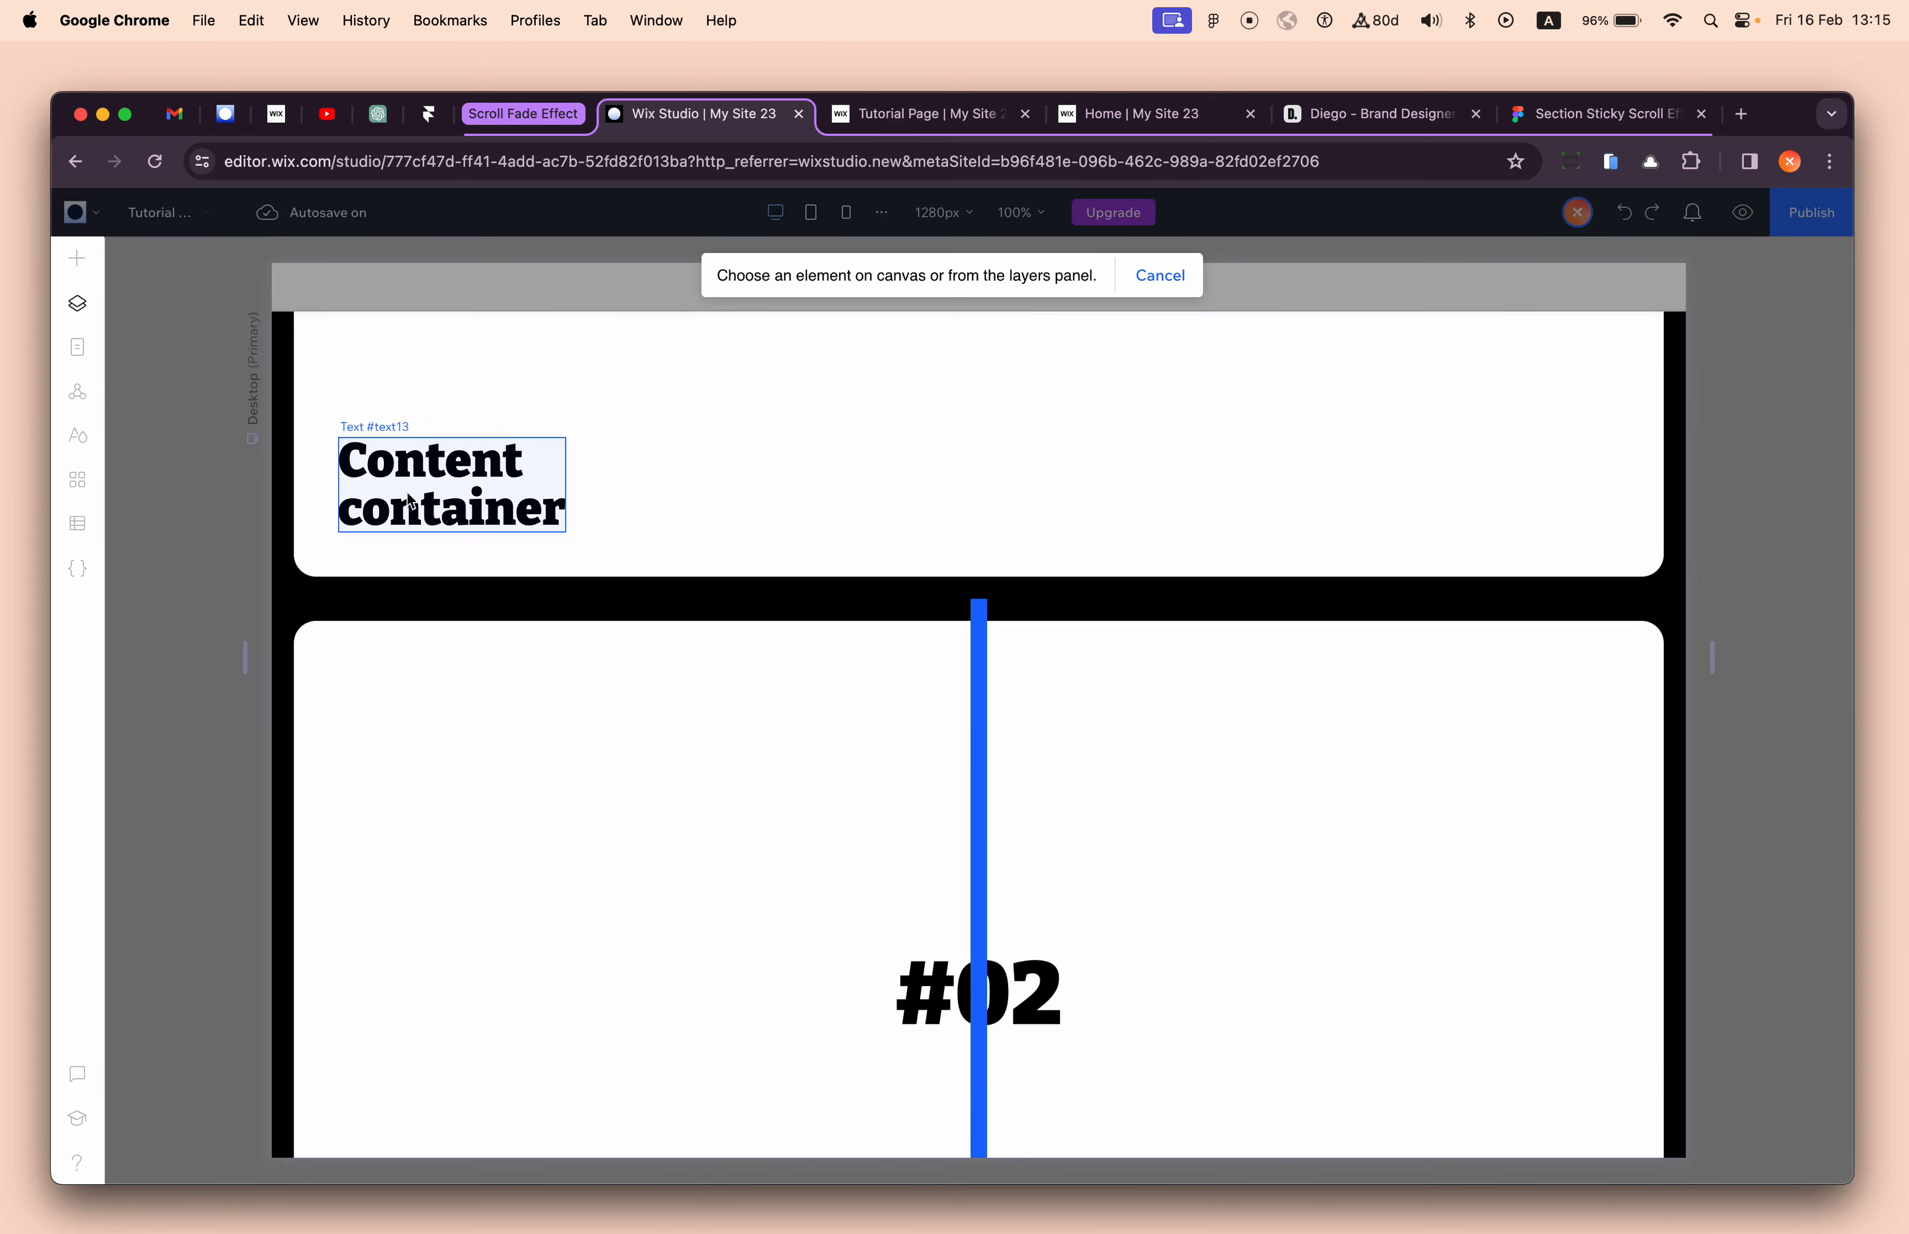
{"action": "left_click", "coordinate": [87, 311]}
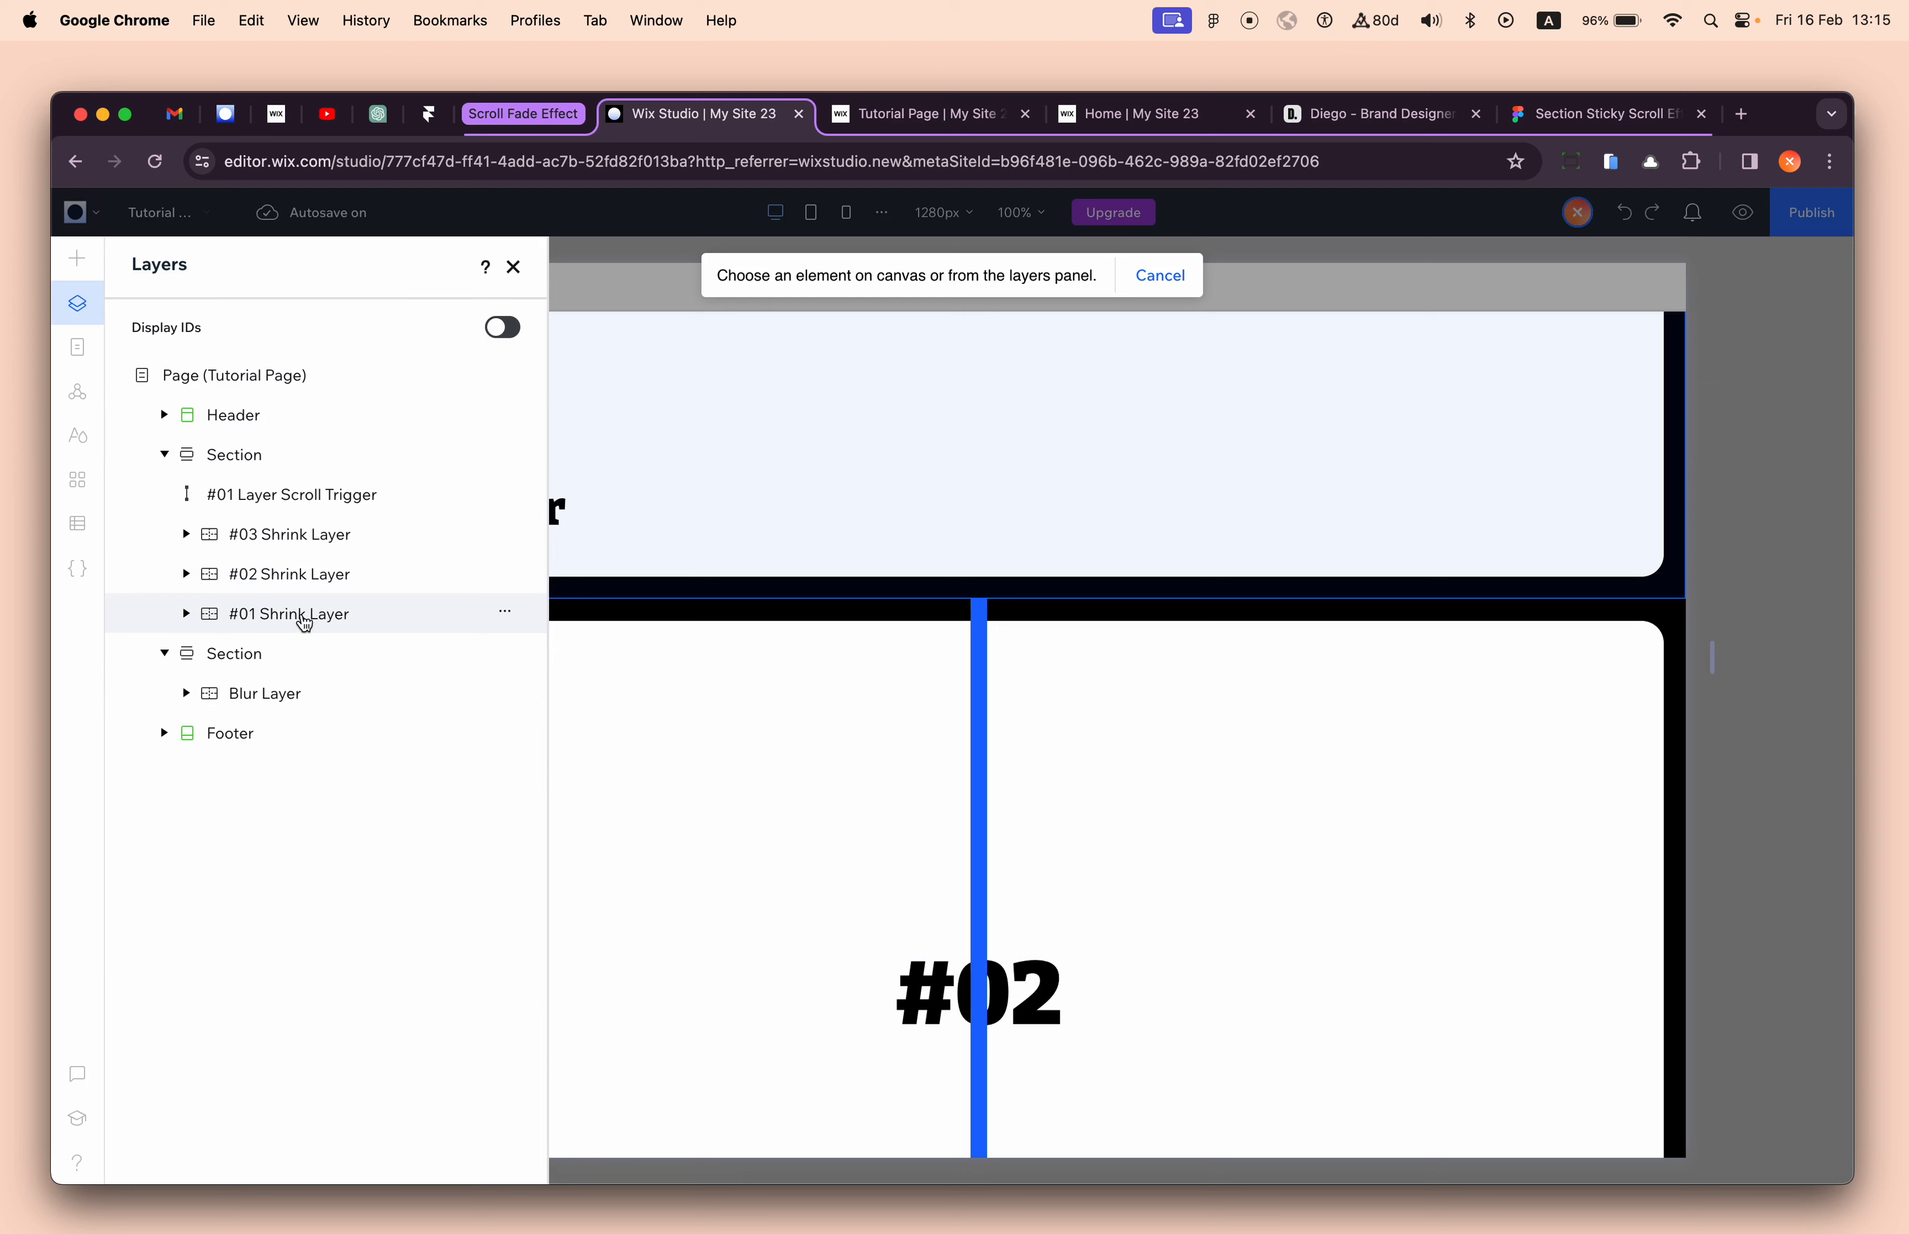
{"action": "left_click", "coordinate": [296, 623]}
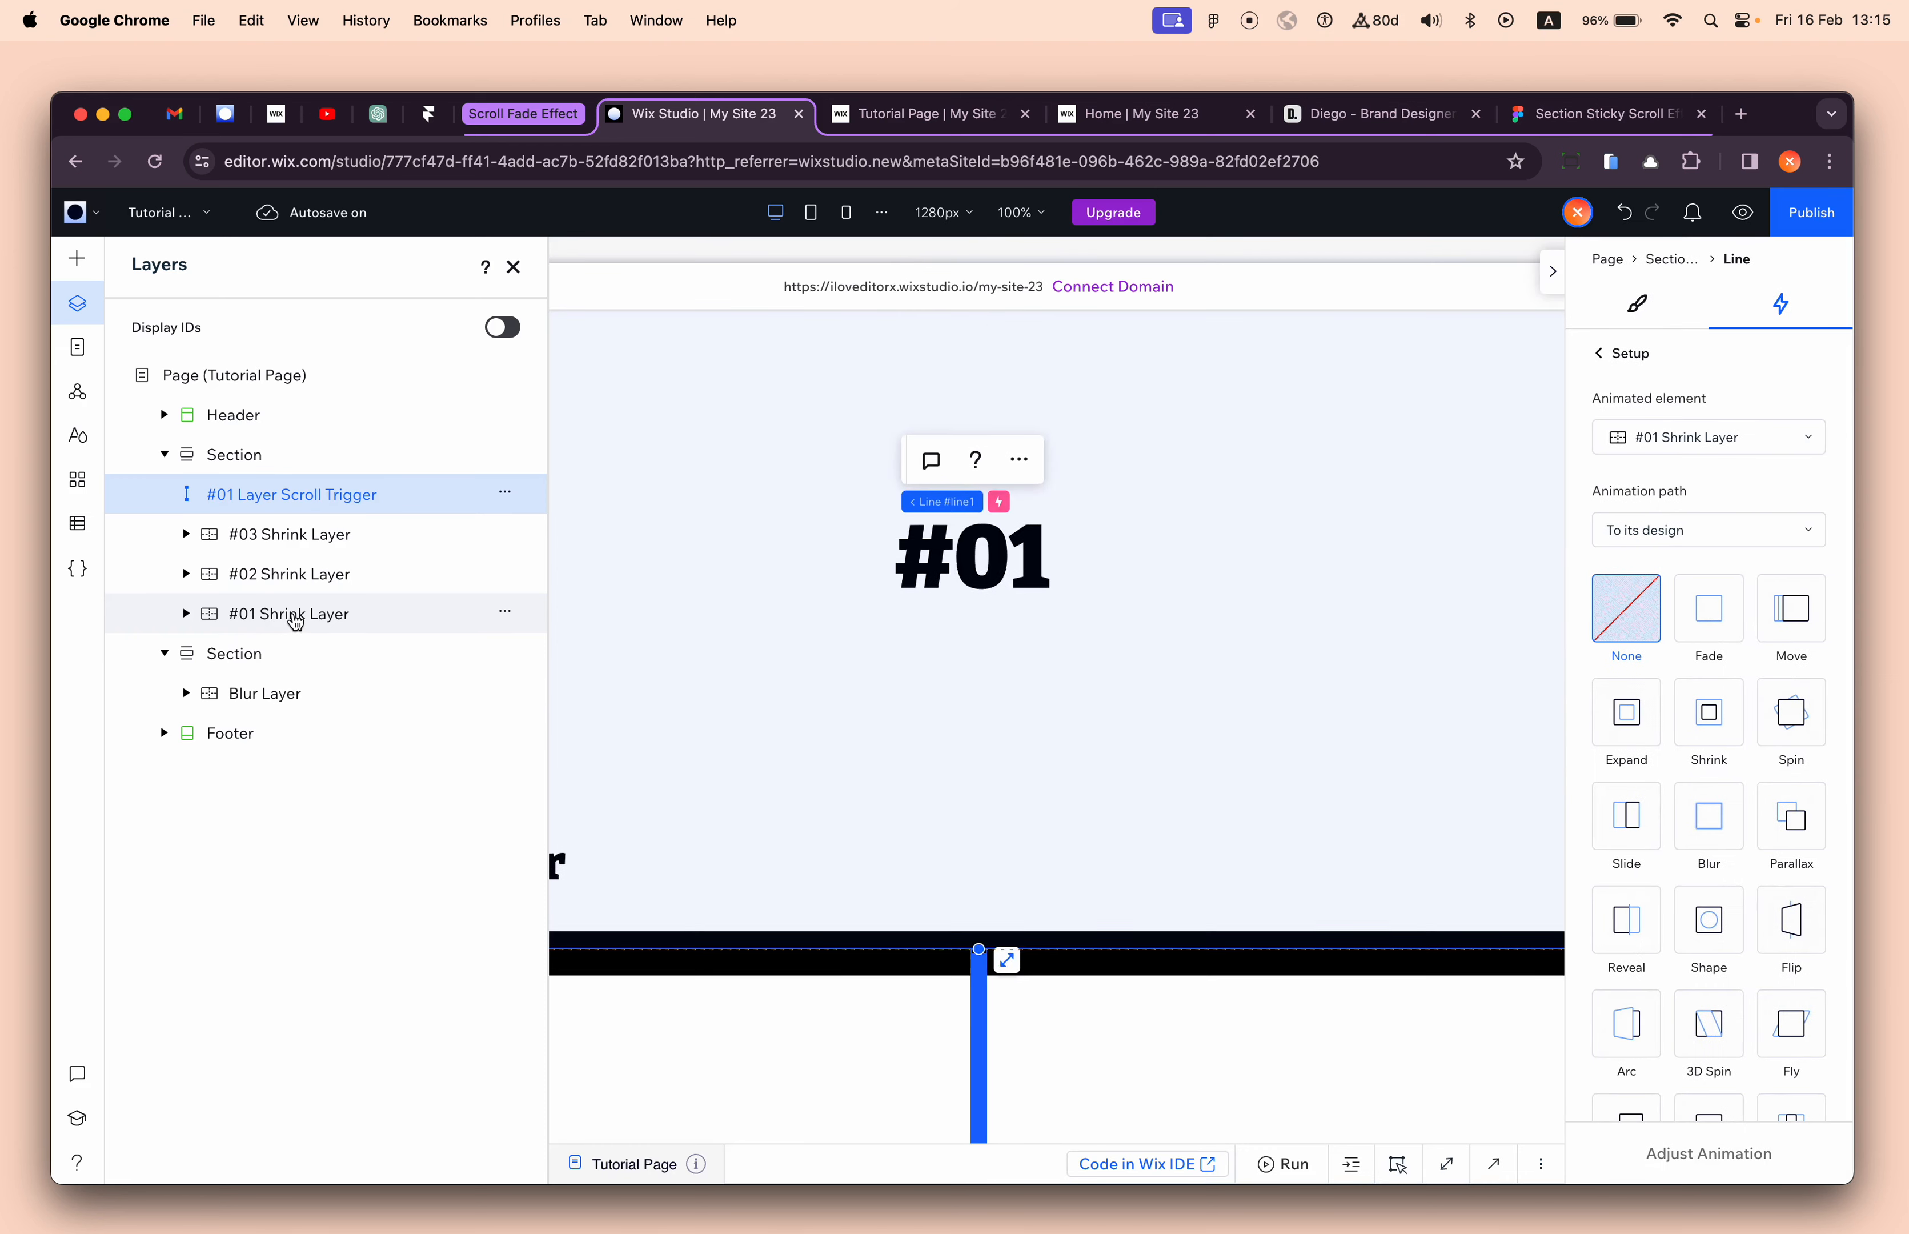
- Set the animation path to From its design, apply the Shrink effect and open its adjustment settings
{"action": "left_click", "coordinate": [1700, 529]}
{"action": "left_click", "coordinate": [1708, 617]}
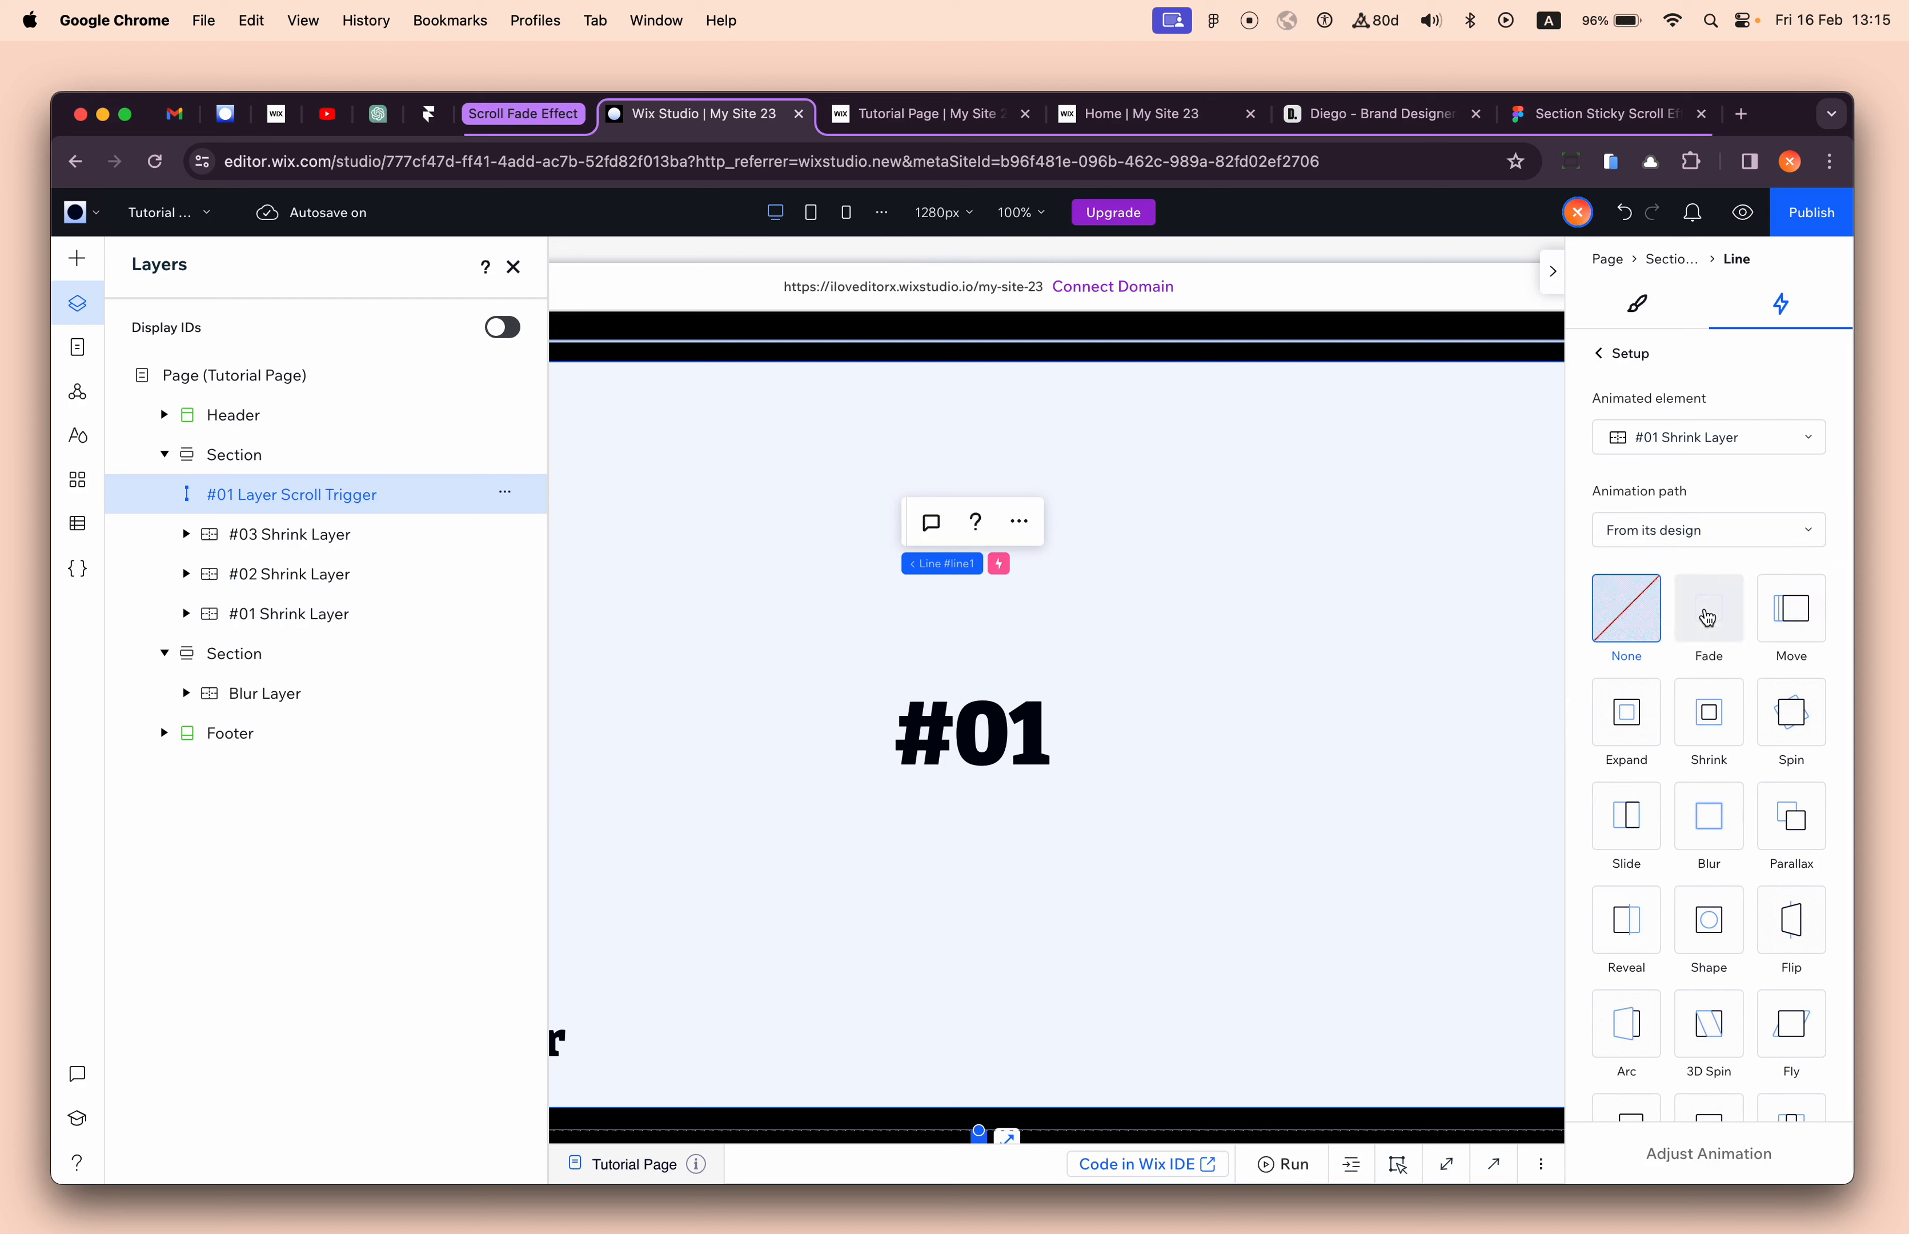
{"action": "left_click", "coordinate": [1709, 712]}
{"action": "left_click", "coordinate": [1705, 1155]}
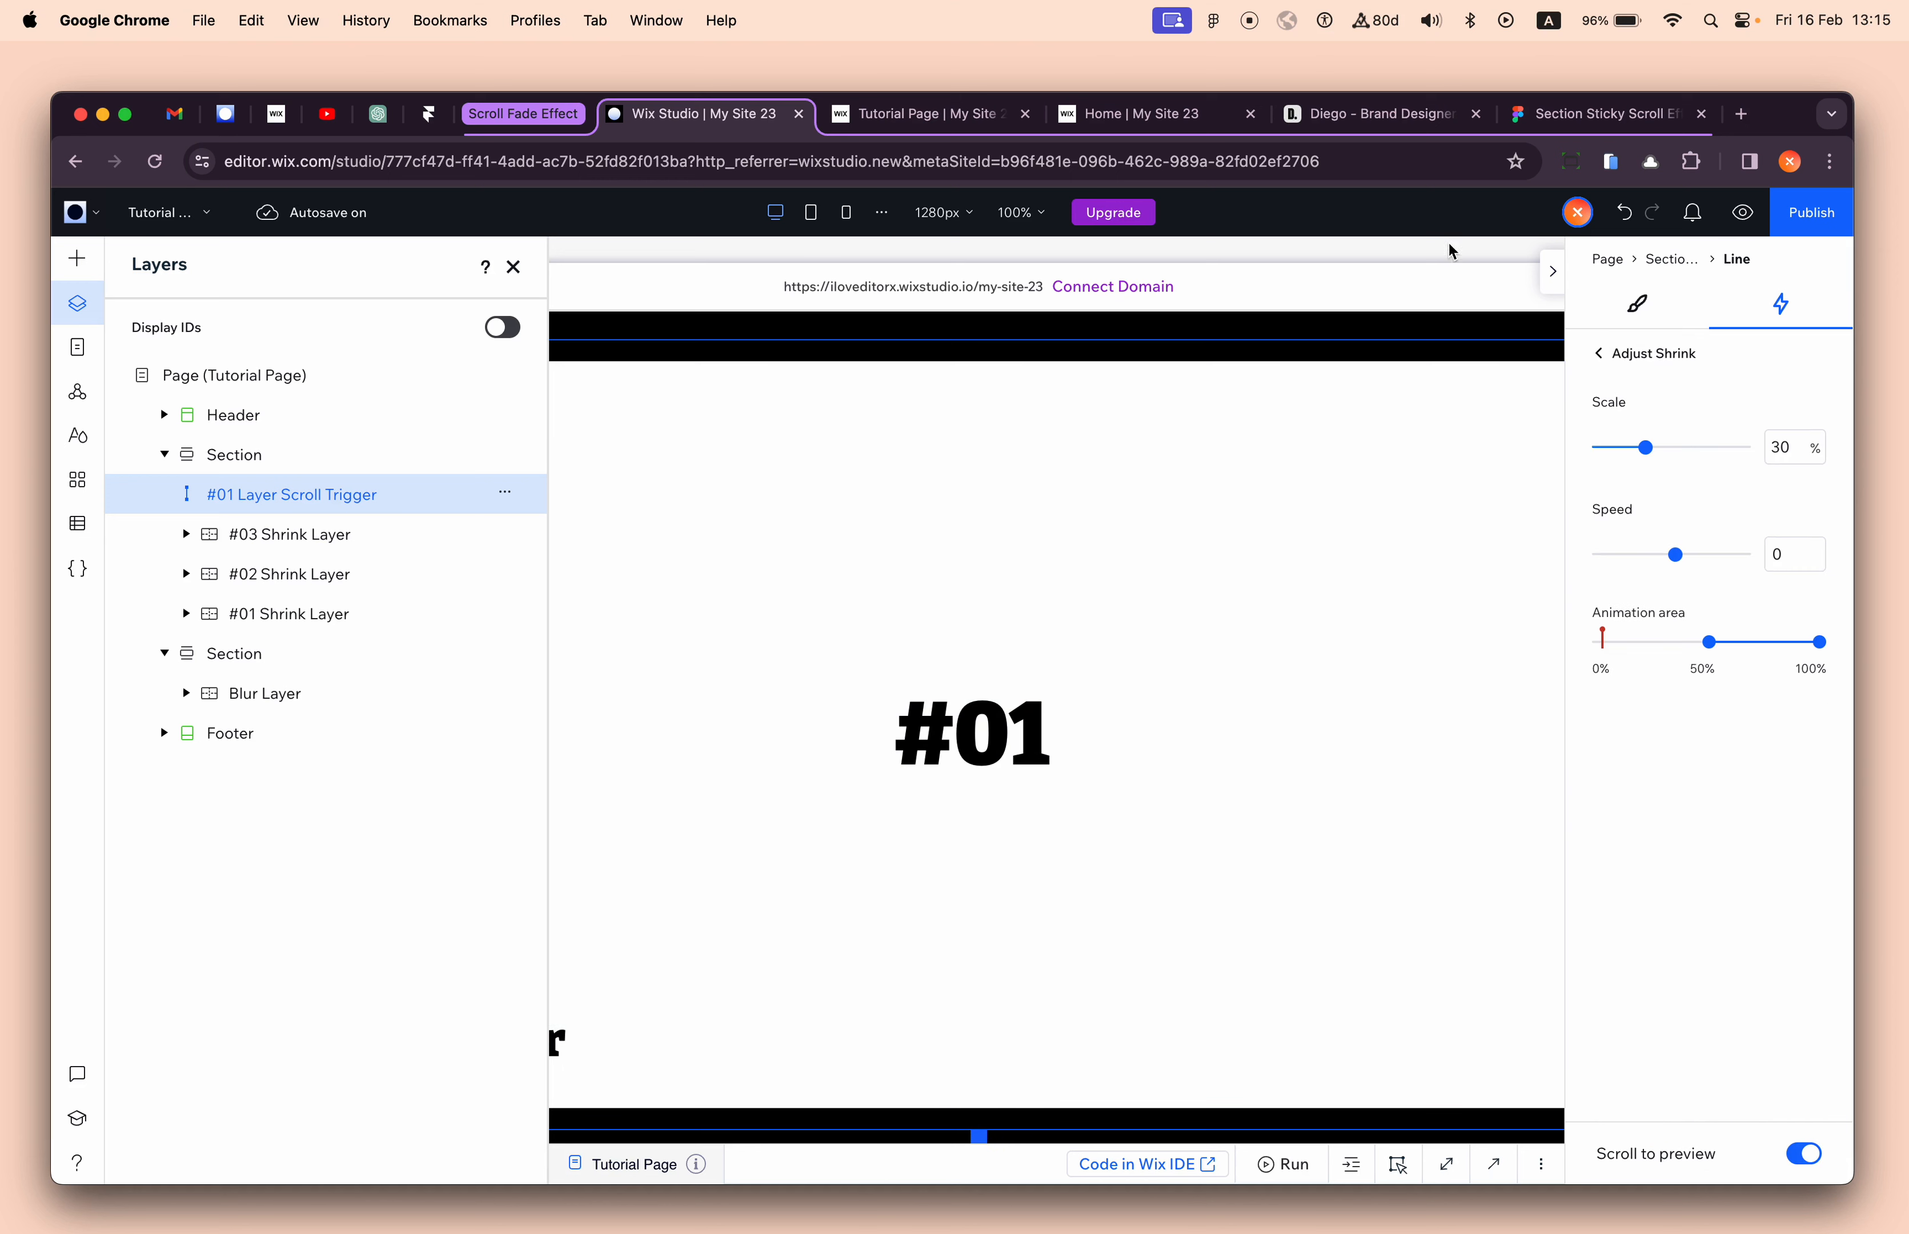
- Switch to the Figma file, examine the Adjust Shrink reference for scale, speed and animation area, and return to Wix Studio
{"action": "left_click", "coordinate": [1566, 119]}
{"action": "scroll", "coordinate": [887, 596], "scroll_direction": "up", "scroll_amount": 8}
{"action": "scroll", "coordinate": [887, 595], "scroll_direction": "left", "scroll_amount": 5}
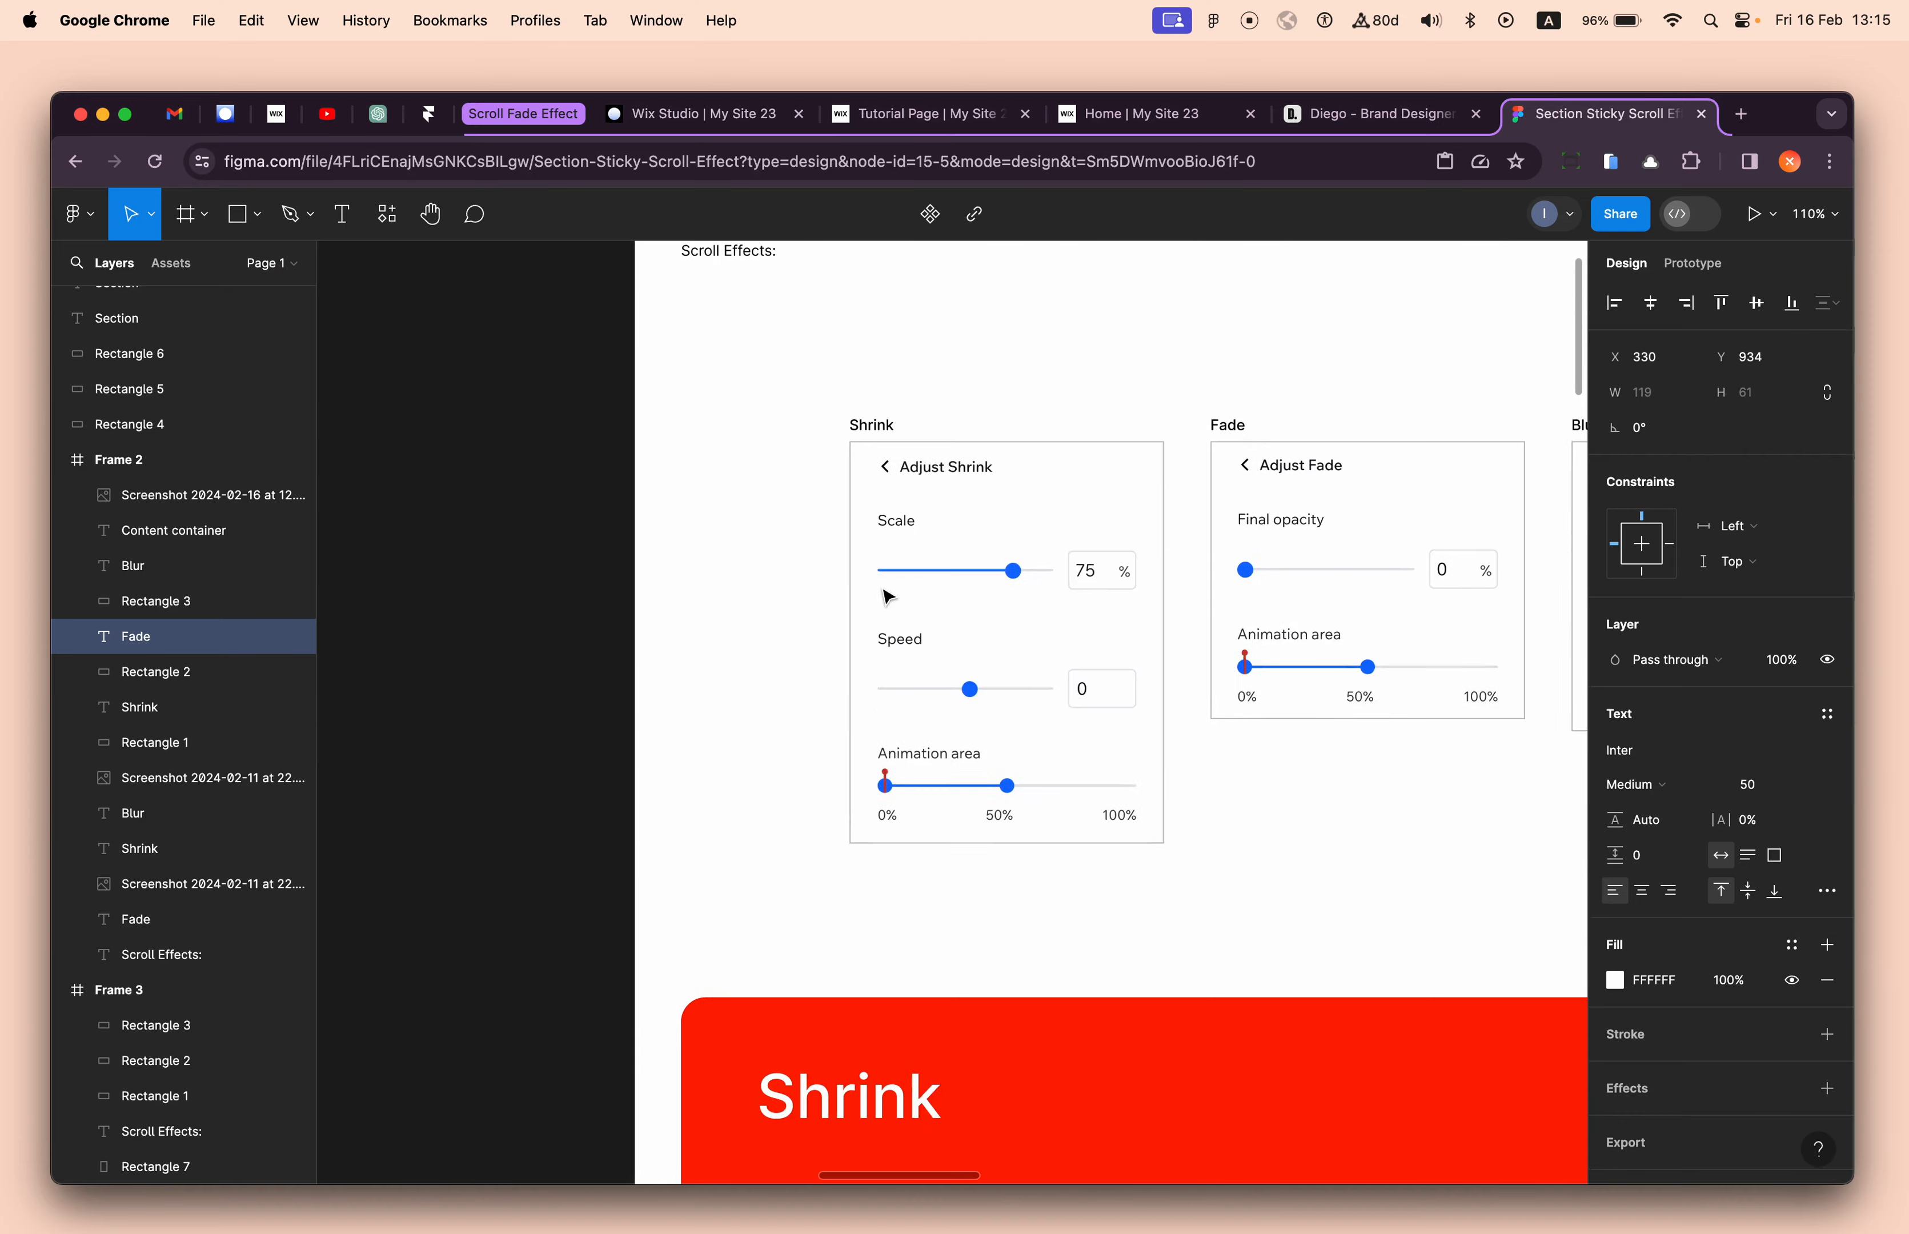
{"action": "scroll", "coordinate": [874, 592], "scroll_direction": "right", "scroll_amount": 3}
{"action": "scroll", "coordinate": [810, 567], "scroll_direction": "up", "scroll_amount": 5}
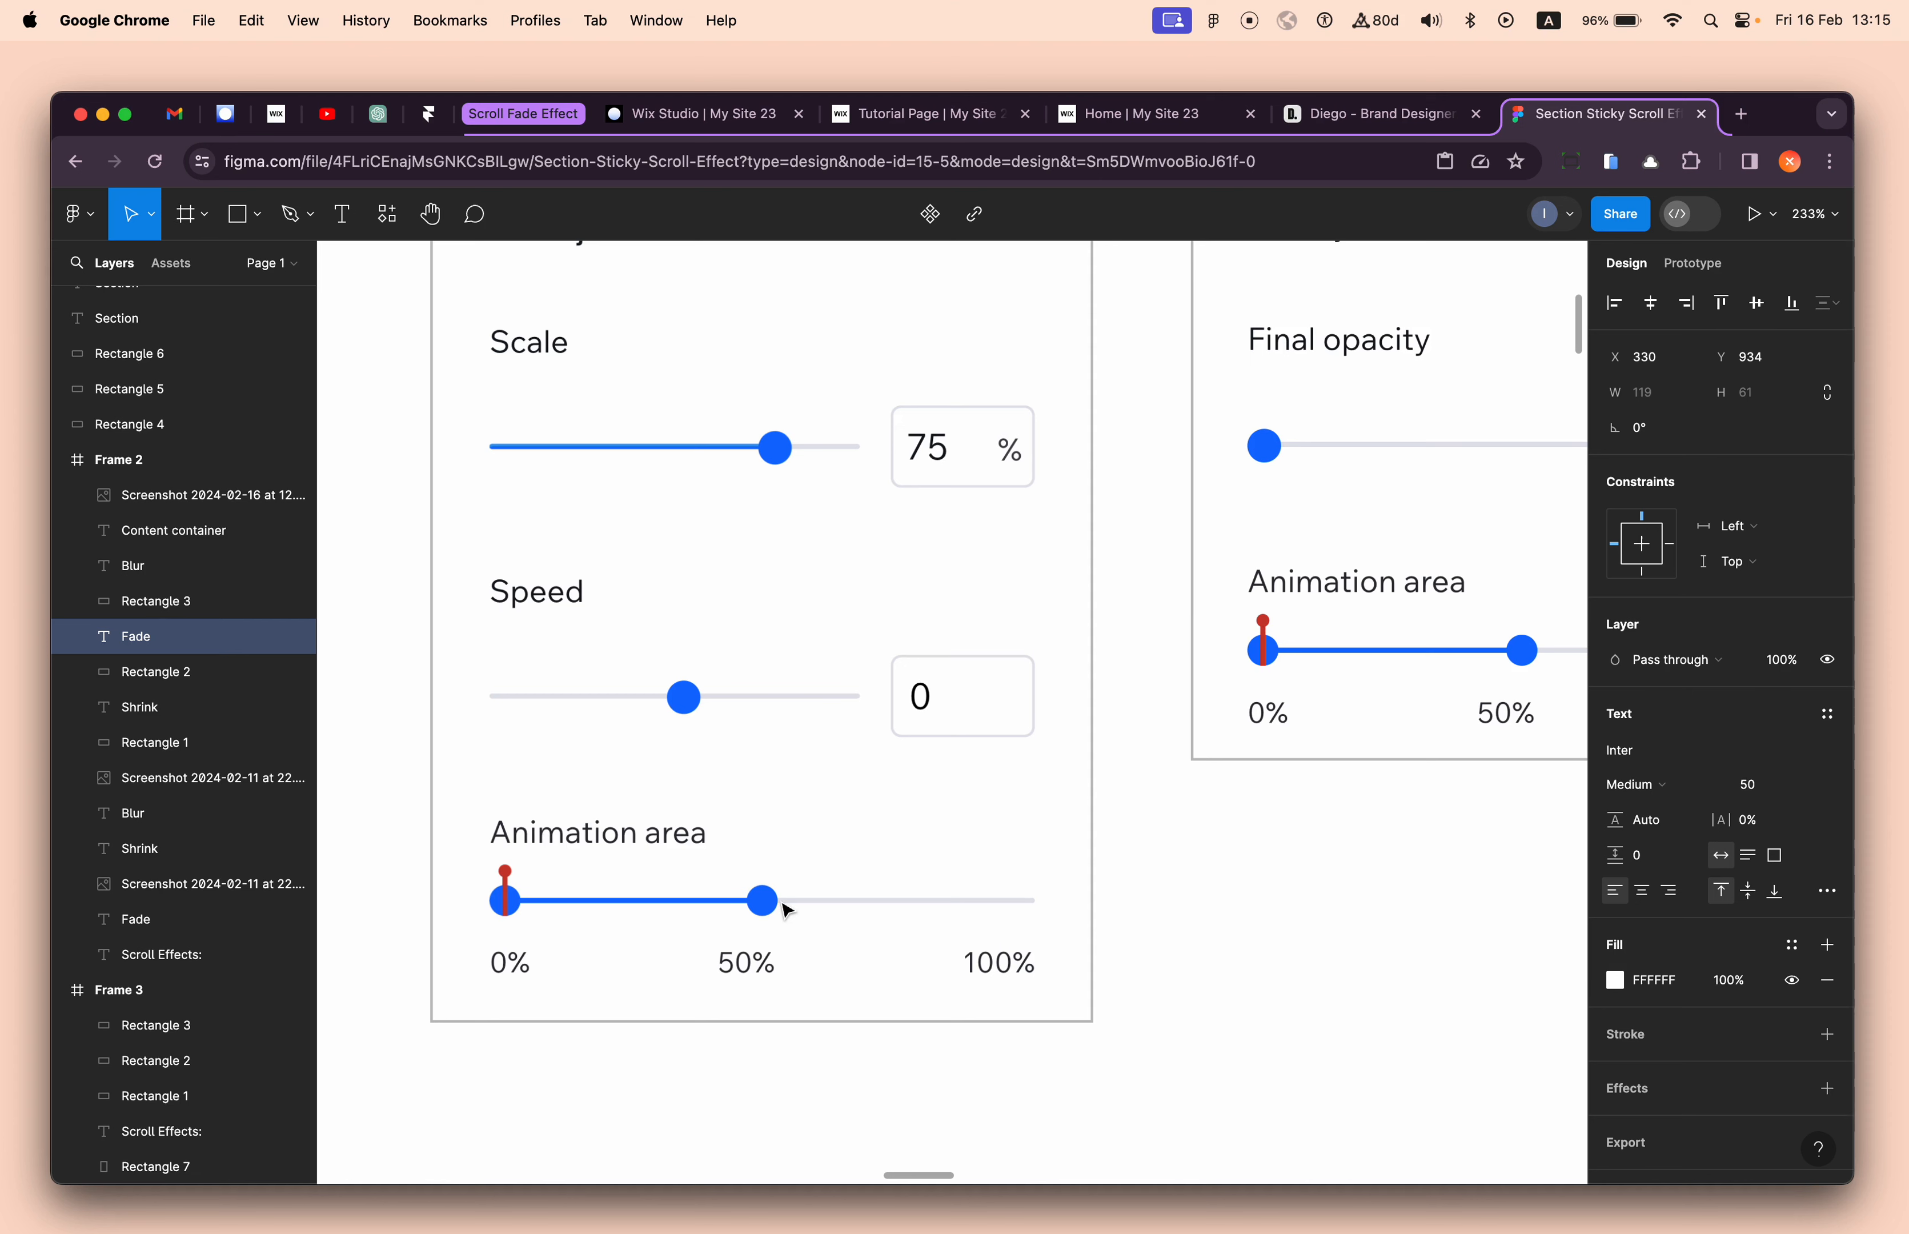
{"action": "left_click", "coordinate": [930, 114]}
{"action": "left_click", "coordinate": [718, 113]}
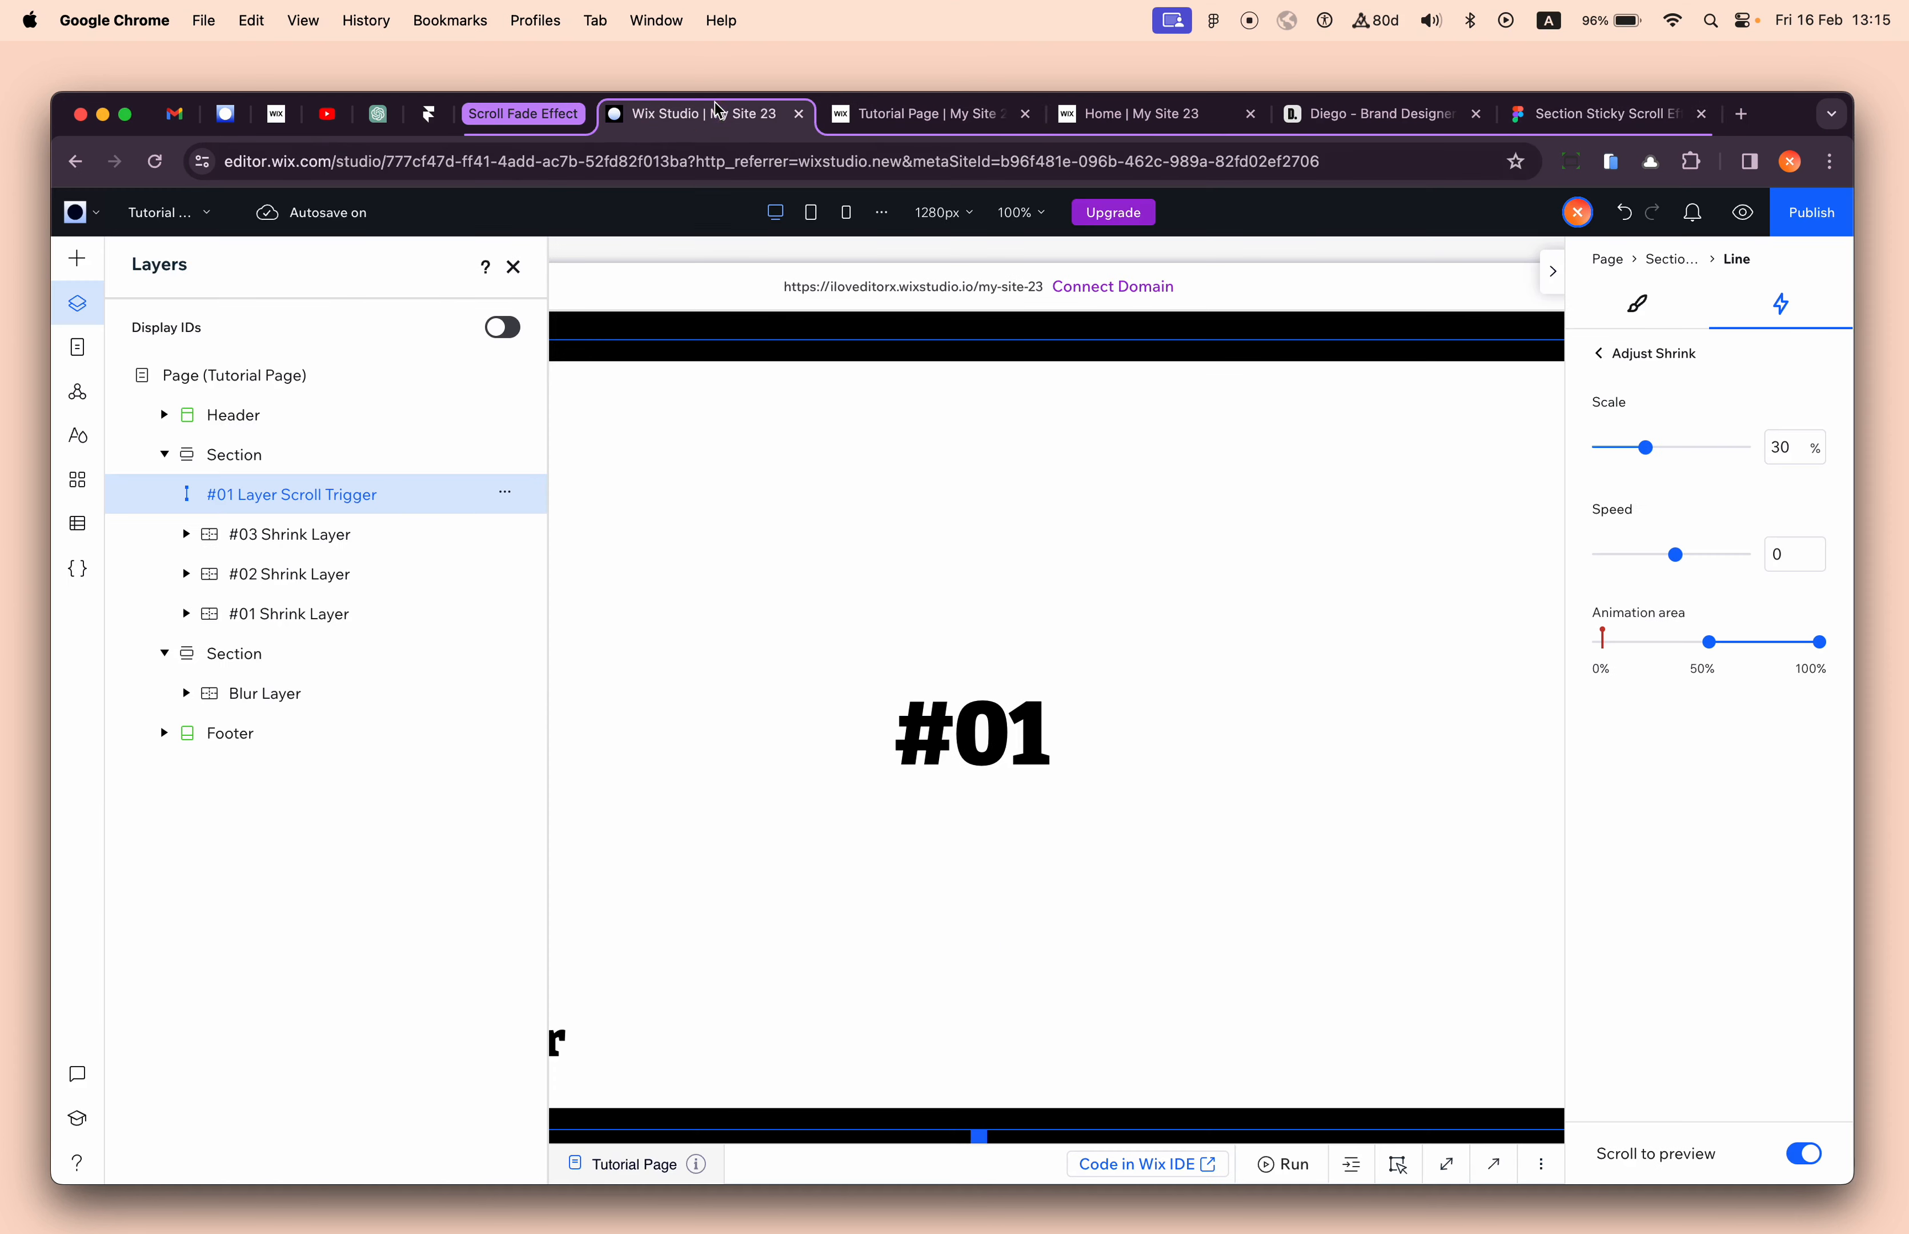
- Set the Shrink scale to 75% and its animation area from 0% to 50%, and return to the animation setup
{"action": "double_click", "coordinate": [1783, 447]}
{"action": "key", "text": "BackSpace"}
{"action": "type", "text": "75"}
{"action": "left_click", "coordinate": [1709, 645]}
{"action": "type", "text": "0"}
{"action": "key", "text": "Return"}
{"action": "left_click_drag", "start_coordinate": [1820, 644], "coordinate": [1814, 643]}
{"action": "left_click", "coordinate": [1815, 647]}
{"action": "type", "text": "50"}
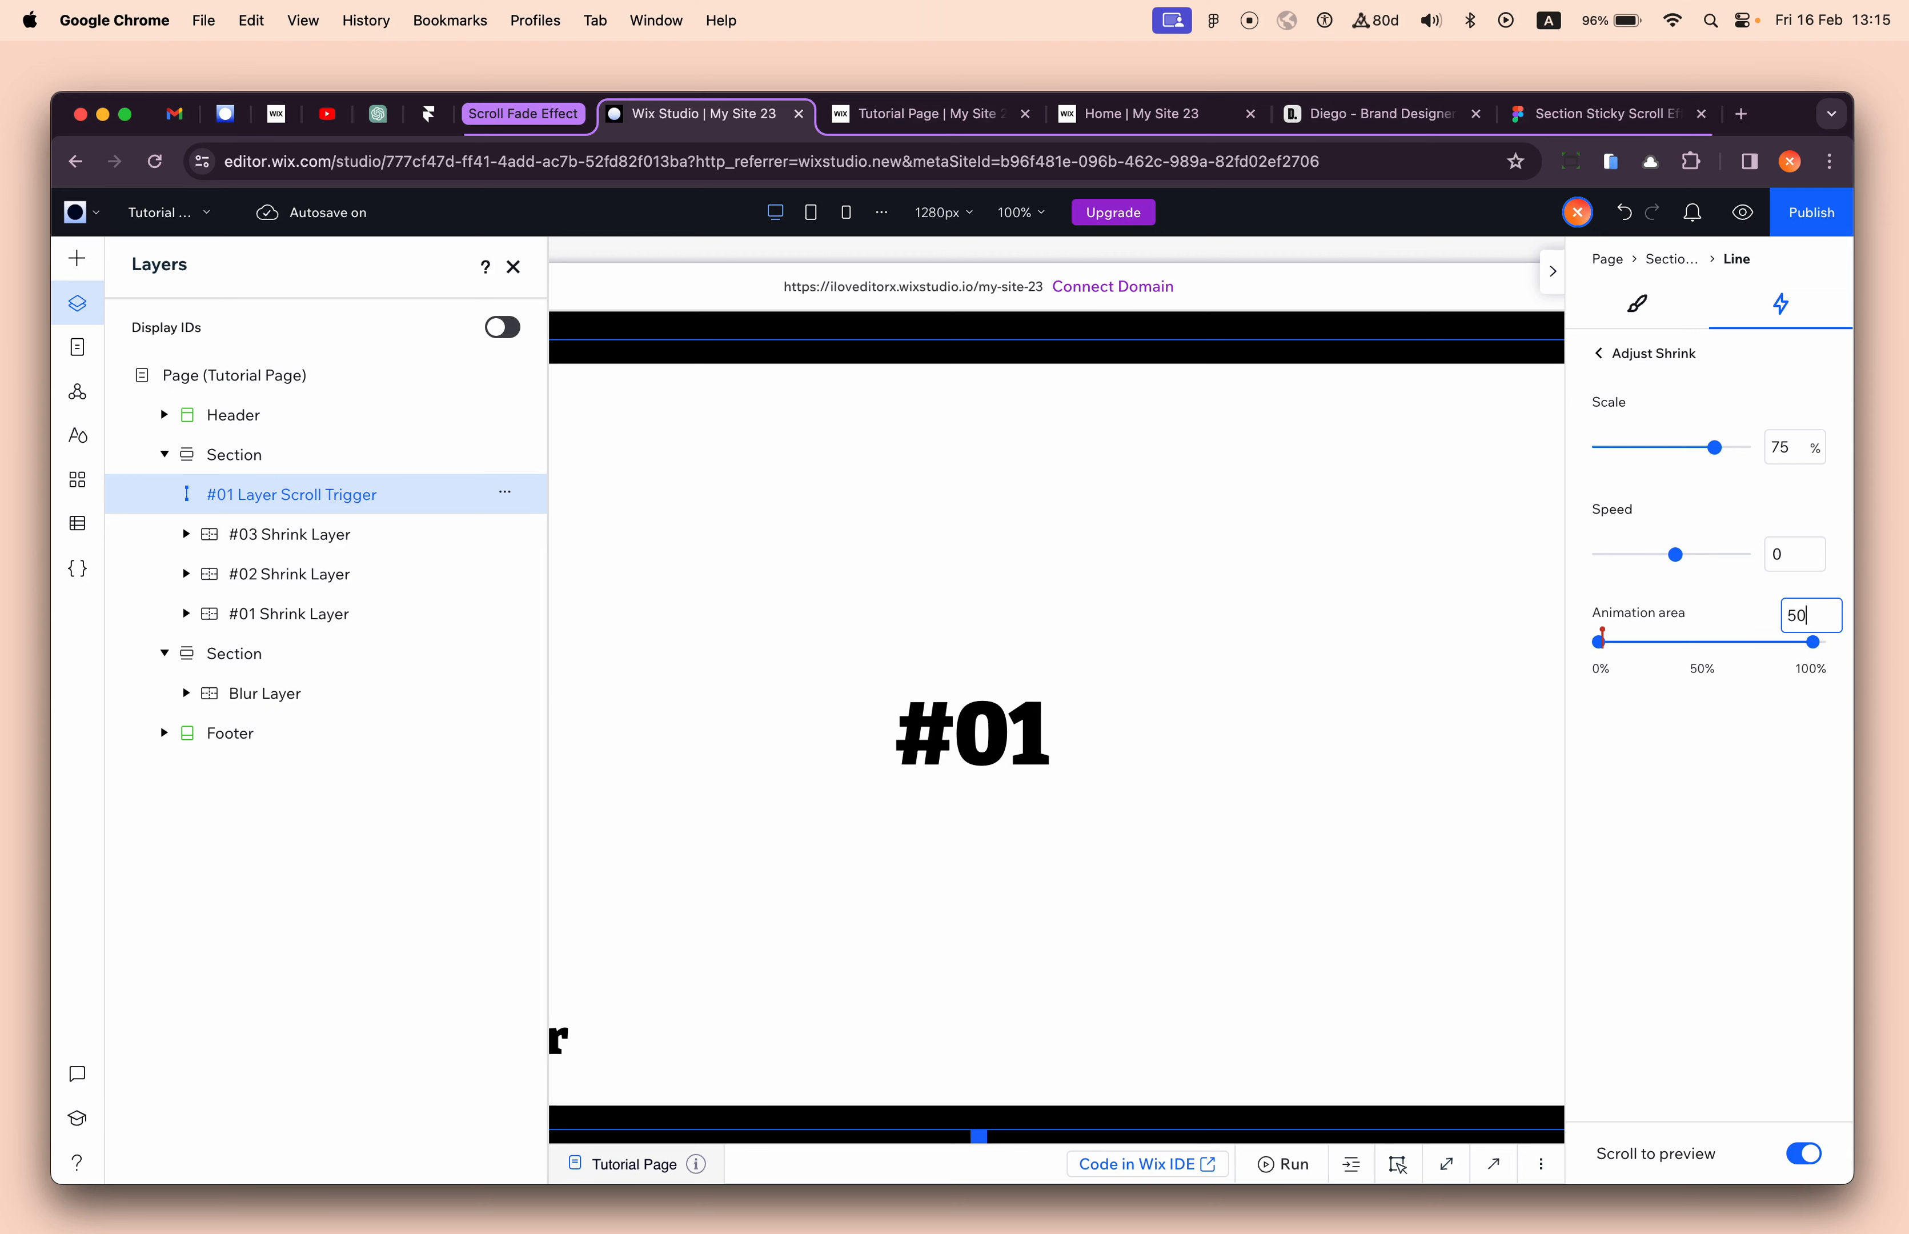
{"action": "key", "text": "Return"}
{"action": "left_click", "coordinate": [1600, 351]}
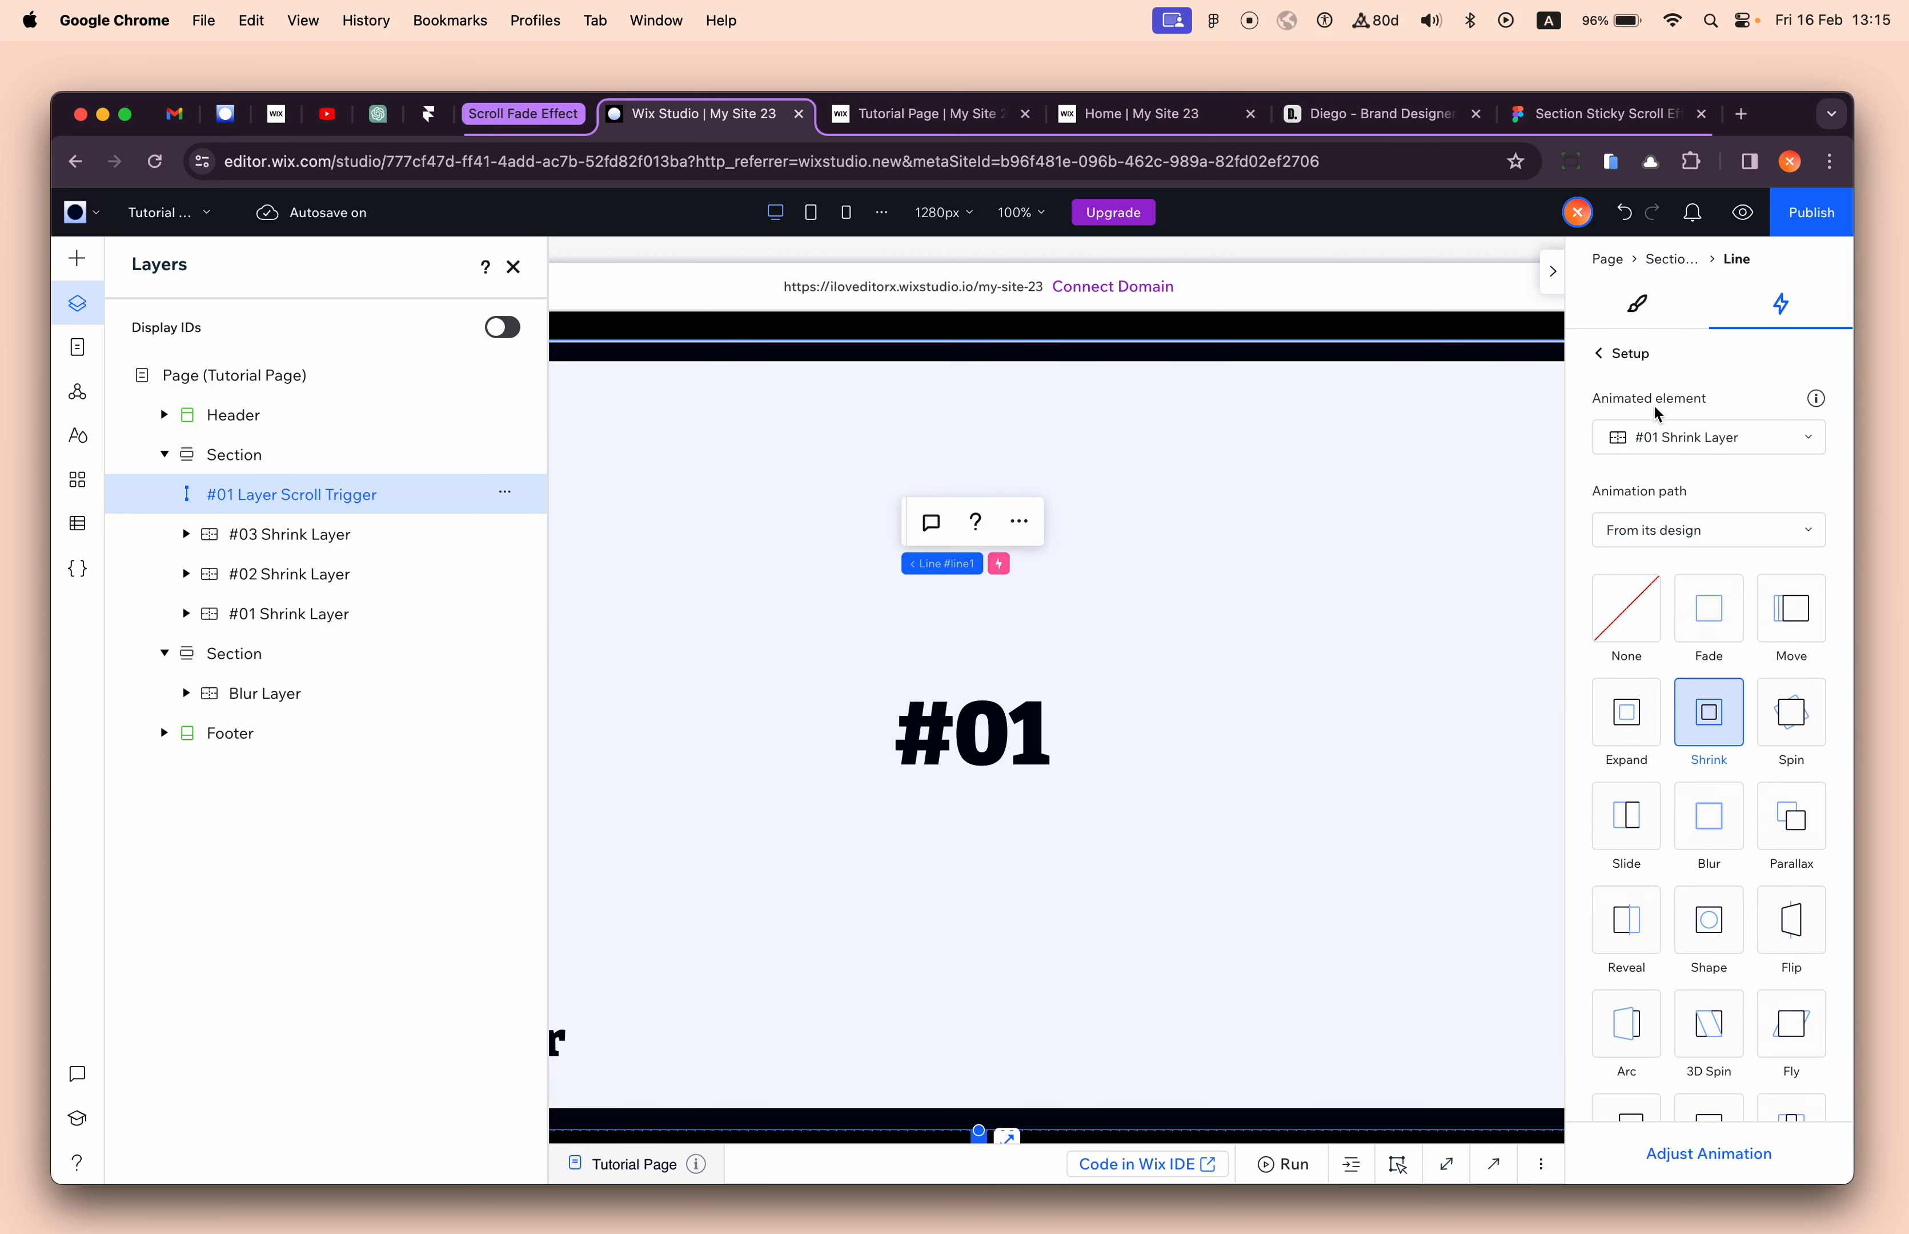
- Publish the site and reload the live Tutorial Page
{"action": "left_click", "coordinate": [1811, 228]}
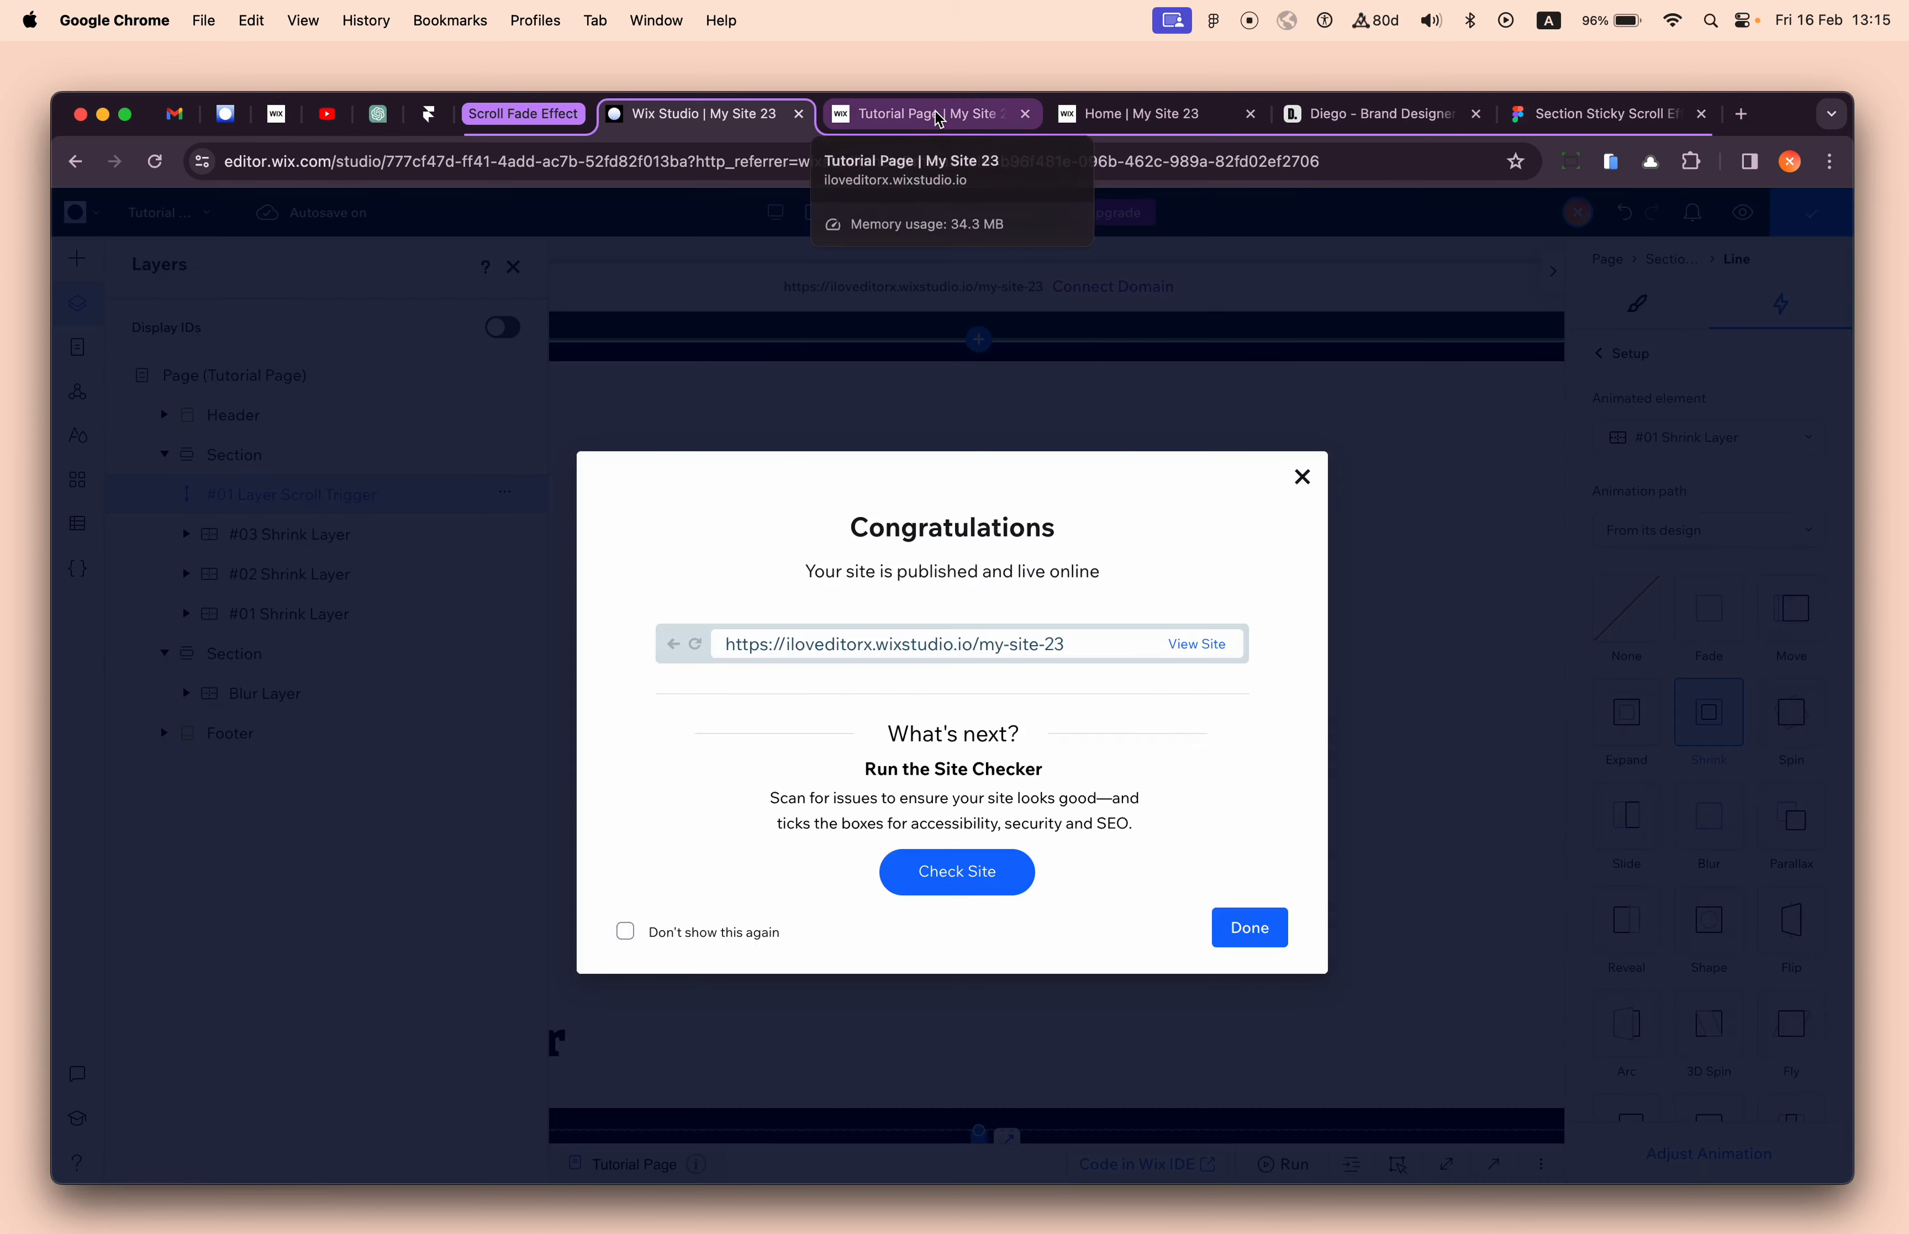
{"action": "left_click", "coordinate": [940, 119]}
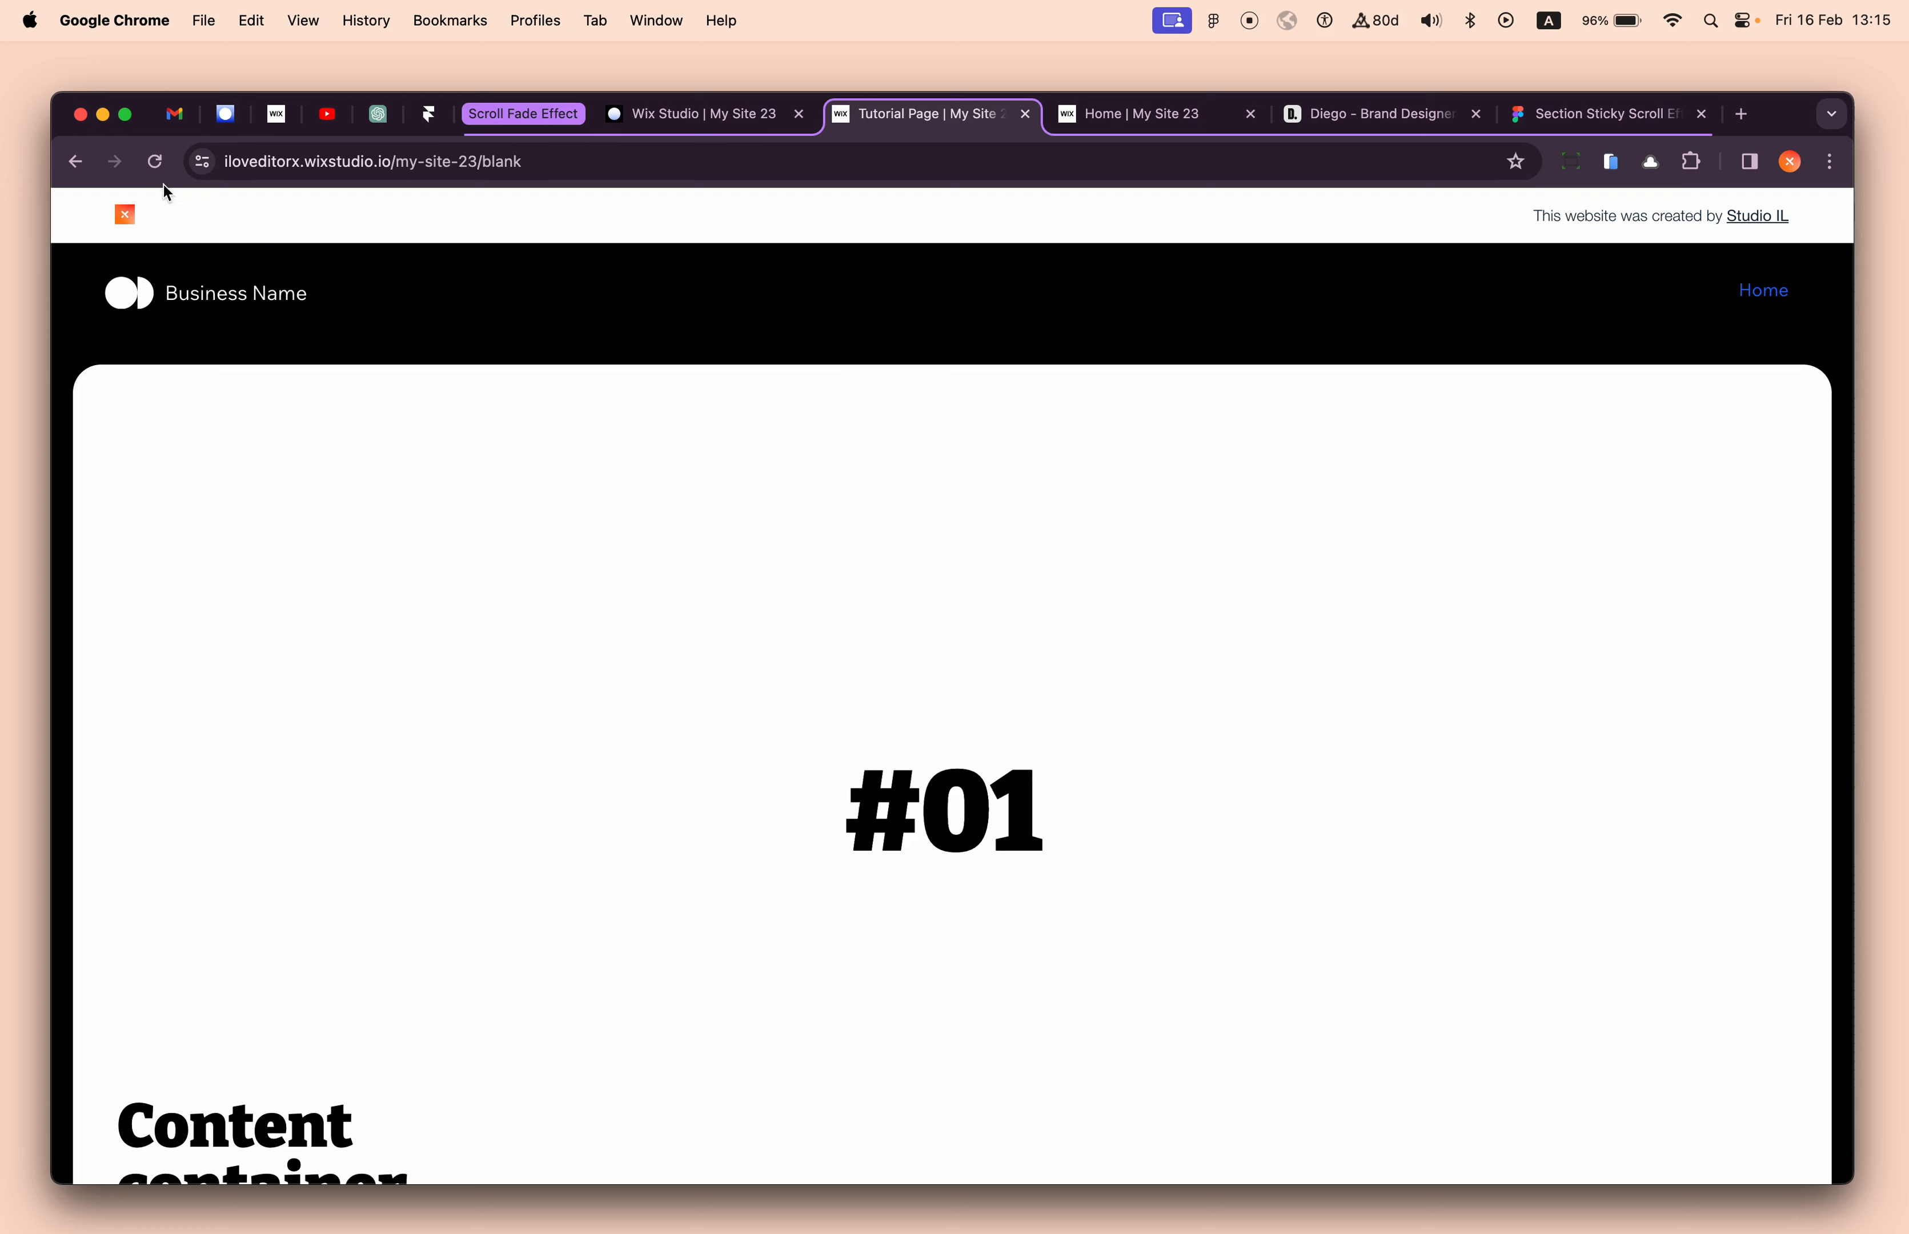
{"action": "left_click", "coordinate": [155, 163]}
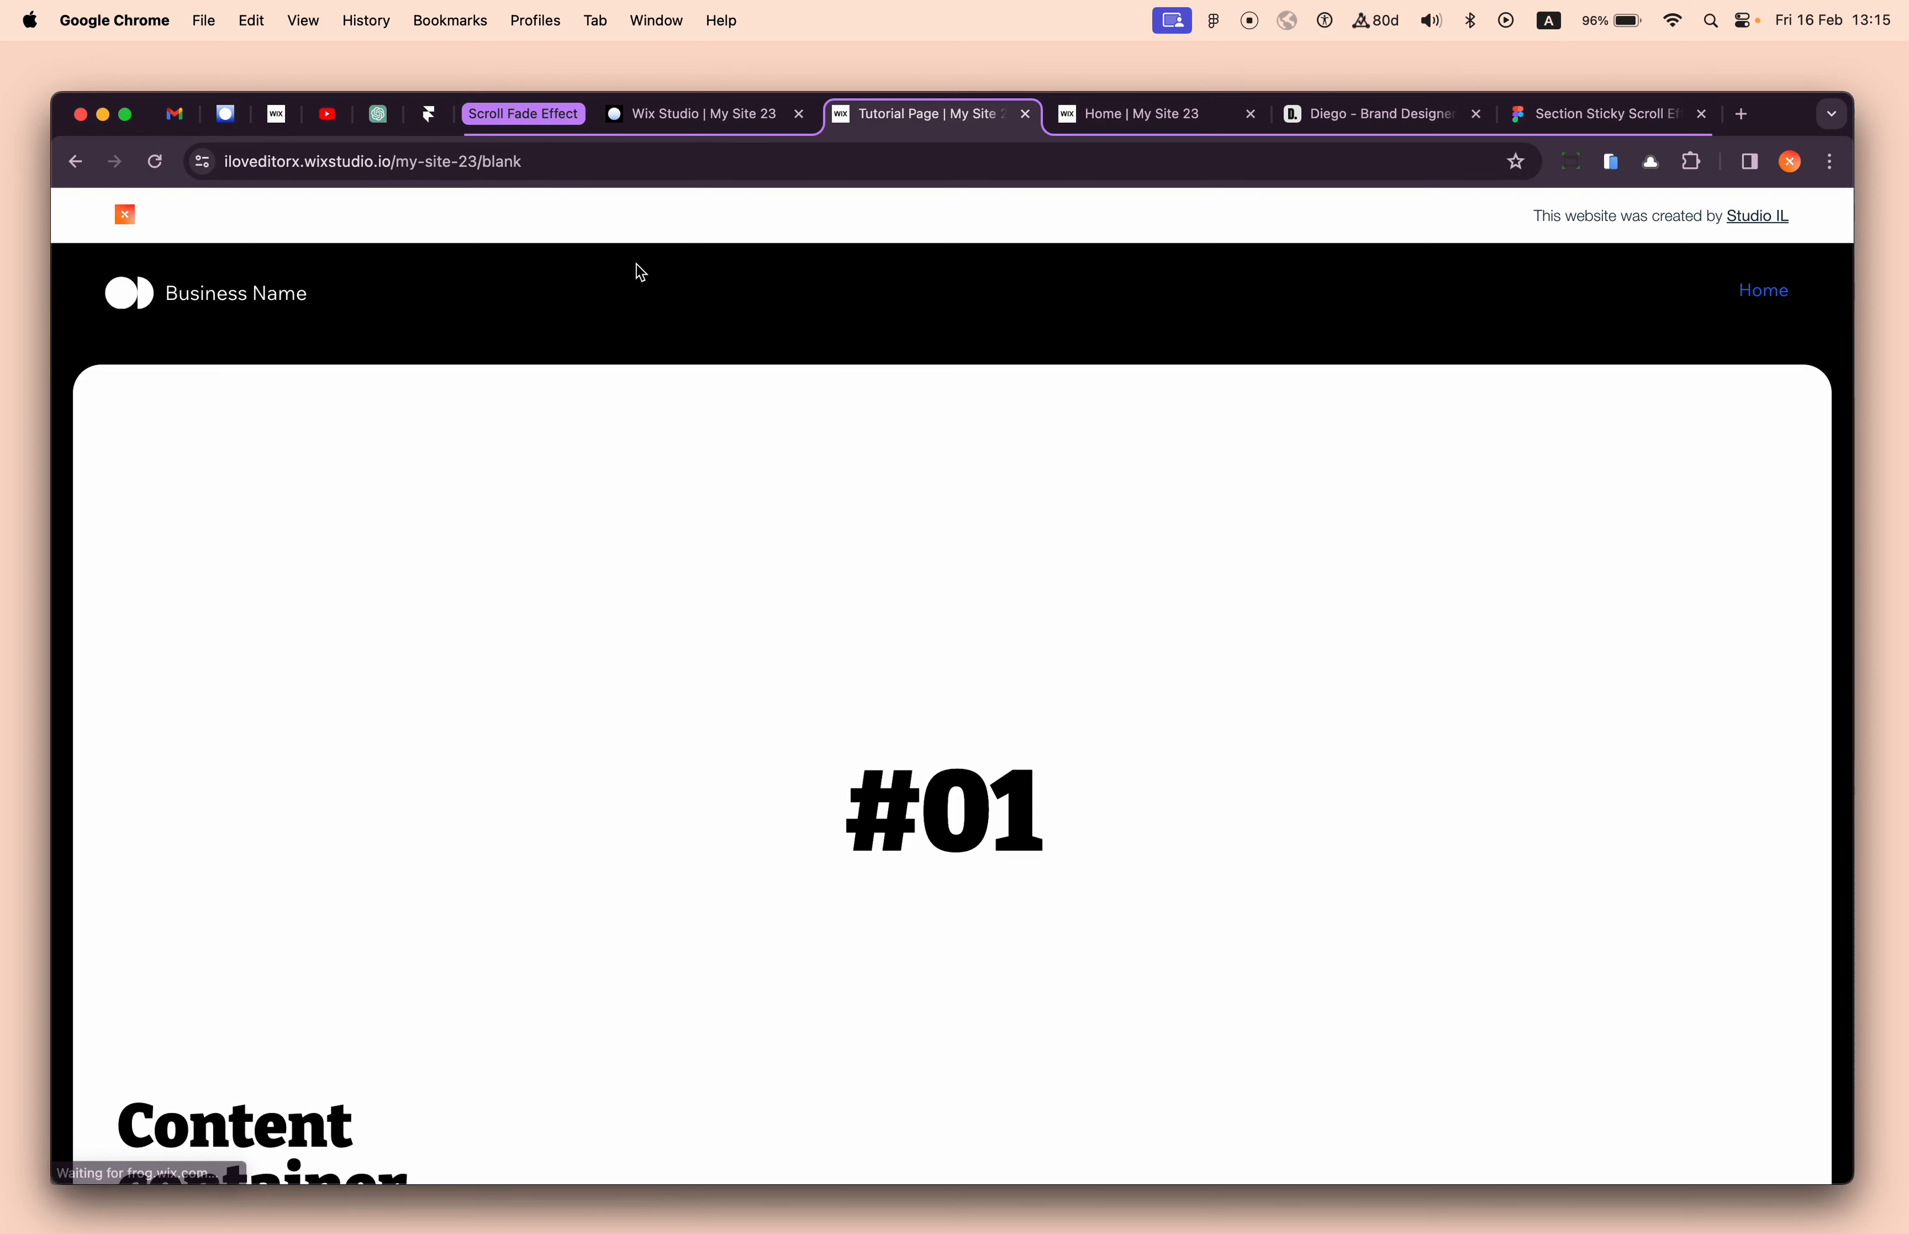
{"action": "scroll", "coordinate": [661, 289], "scroll_direction": "down", "scroll_amount": 2}
{"action": "scroll", "coordinate": [665, 284], "scroll_direction": "down", "scroll_amount": 3}
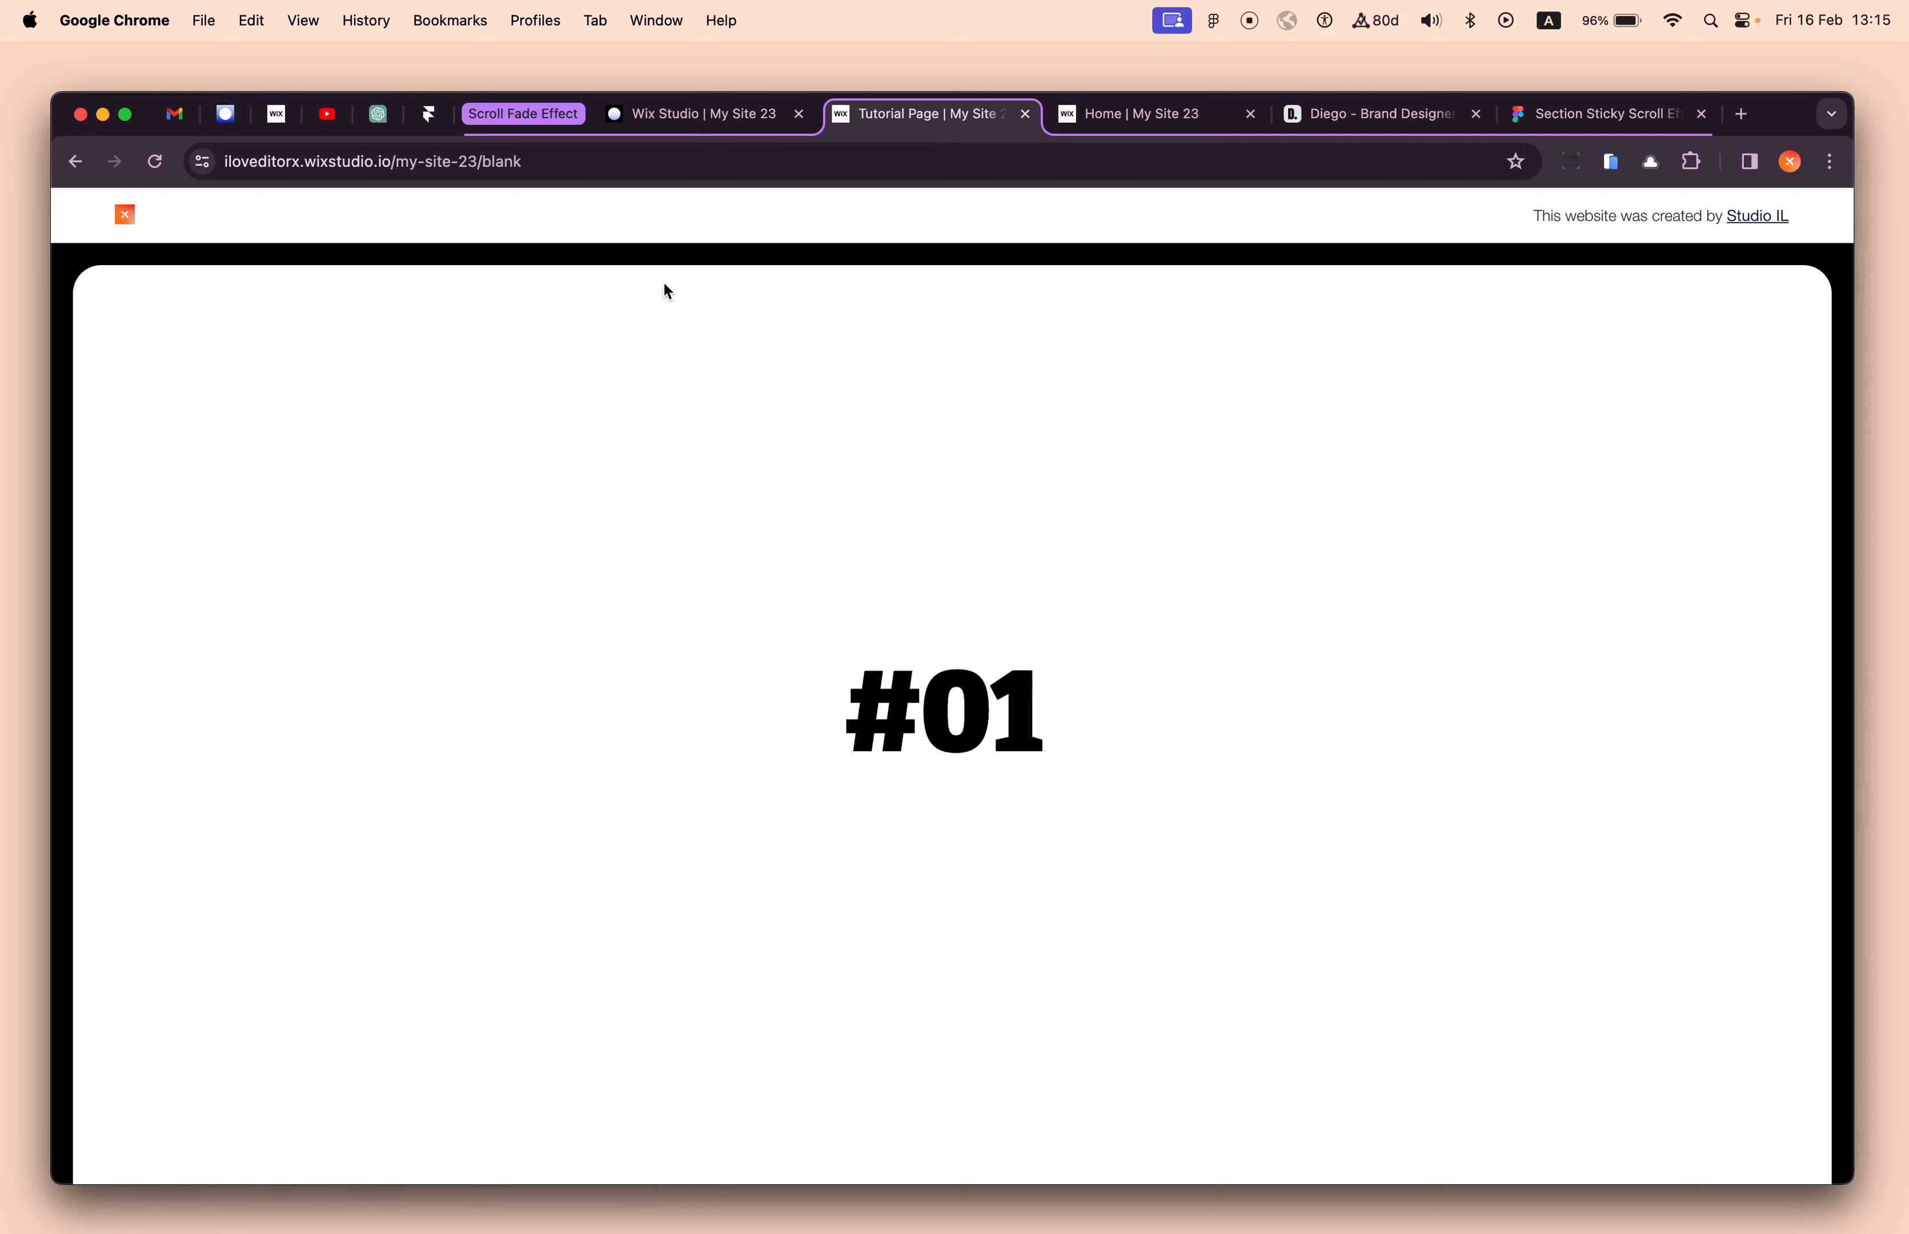
{"action": "key", "text": "super+r"}
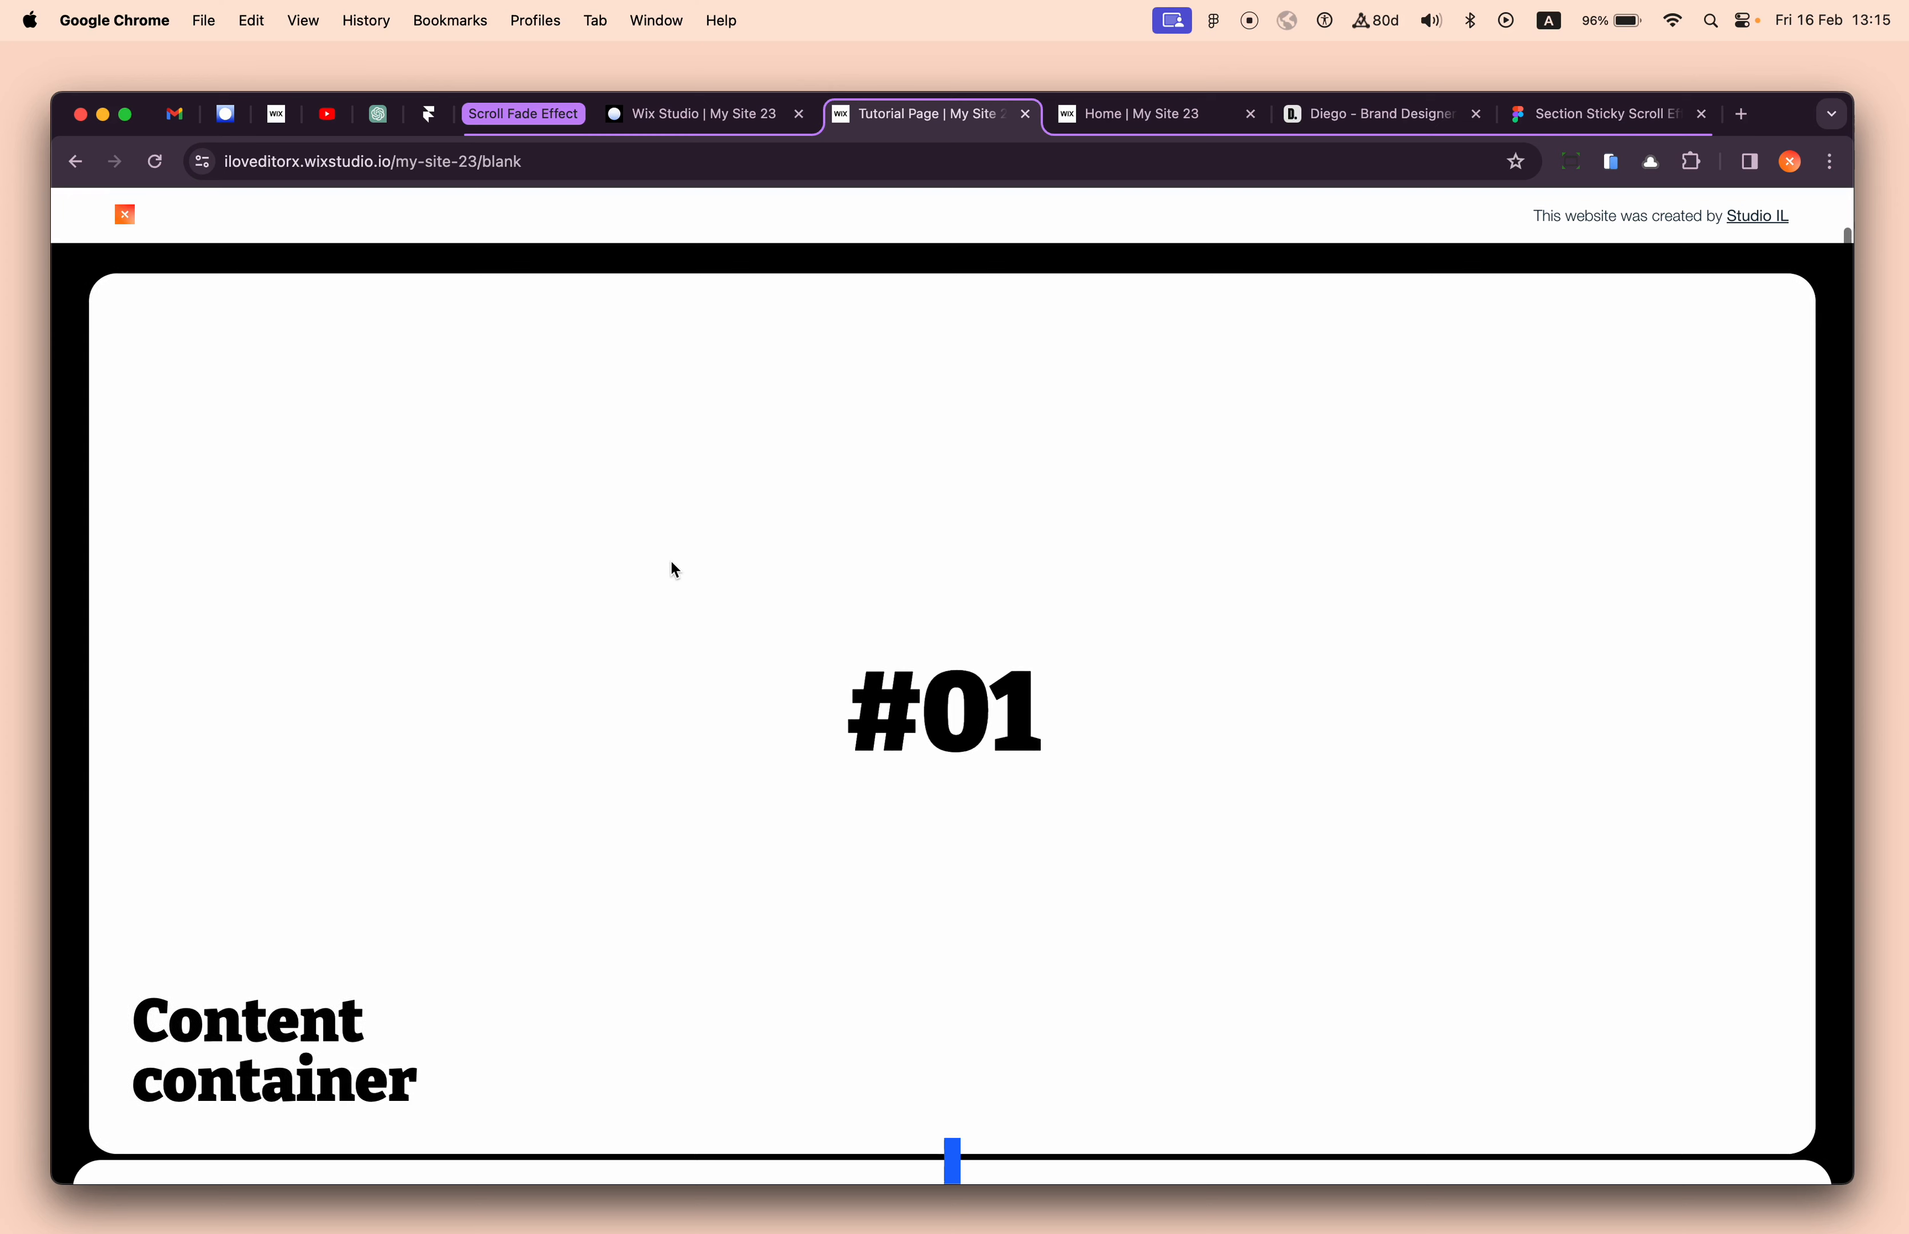
- Check on the live page how the #01 container shrinks as the trigger line and second container scroll in
{"action": "scroll", "coordinate": [824, 1121], "scroll_direction": "up", "scroll_amount": 1}
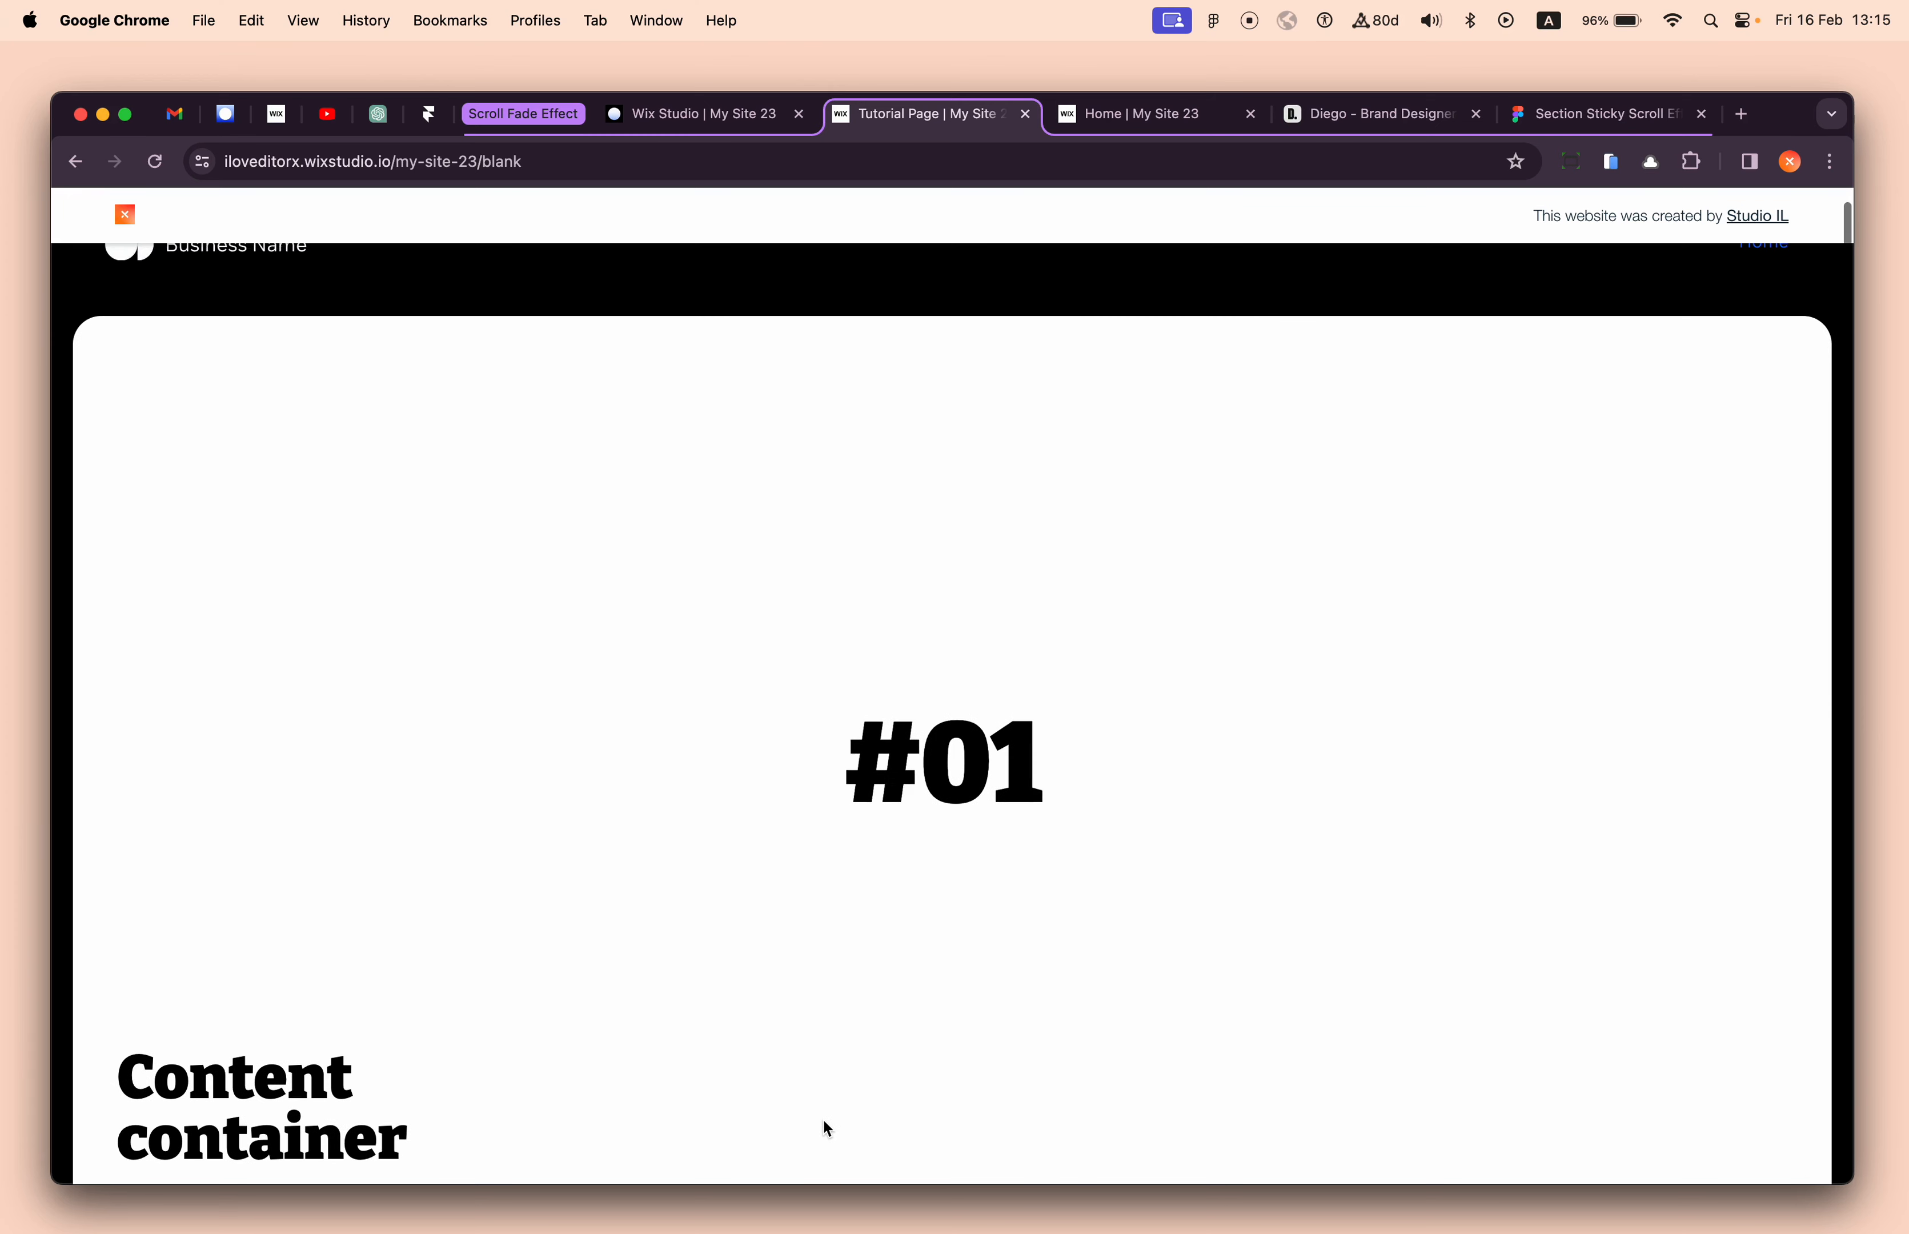
{"action": "scroll", "coordinate": [824, 1121], "scroll_direction": "down", "scroll_amount": 2}
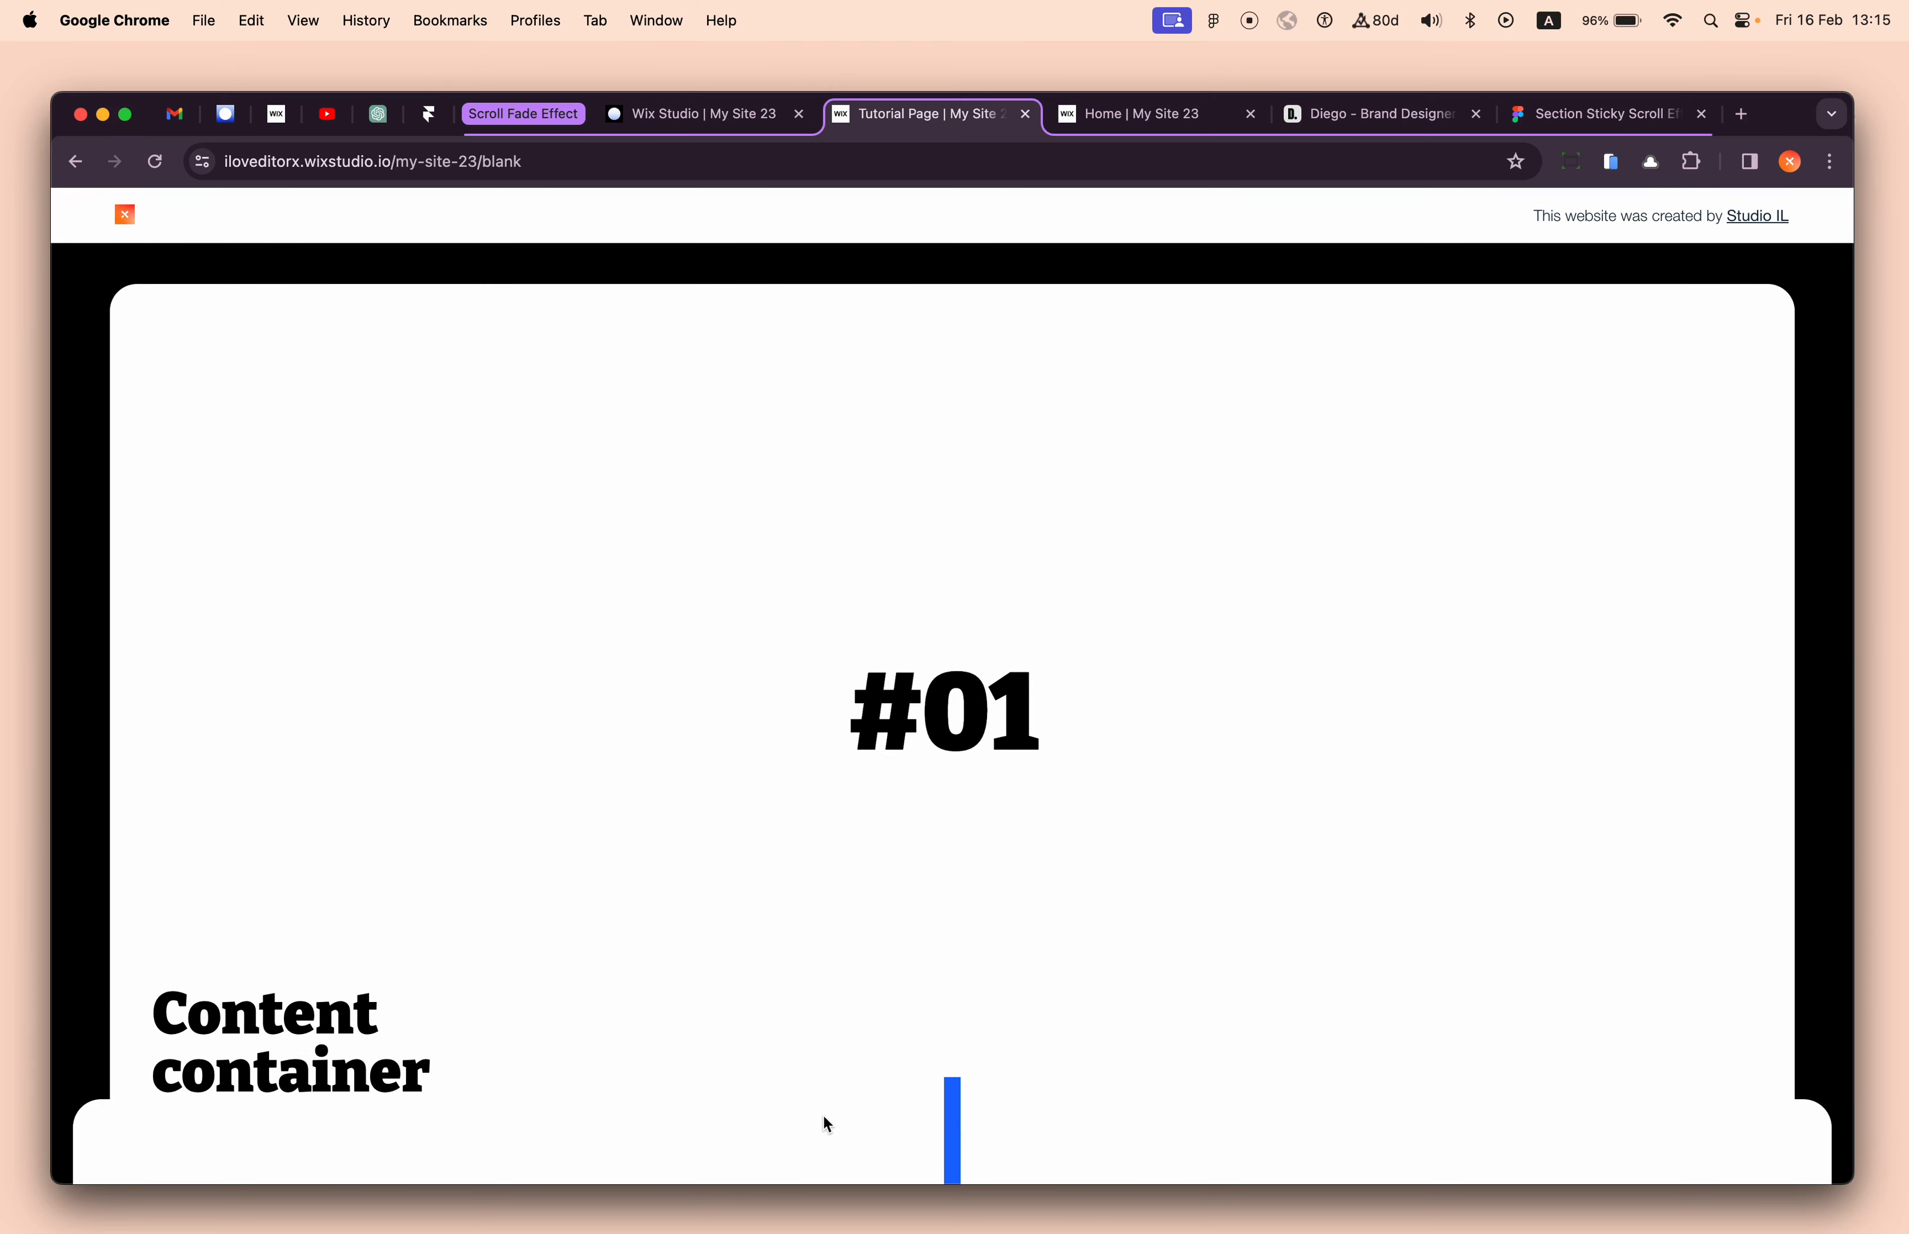
{"action": "scroll", "coordinate": [823, 1113], "scroll_direction": "down", "scroll_amount": 4}
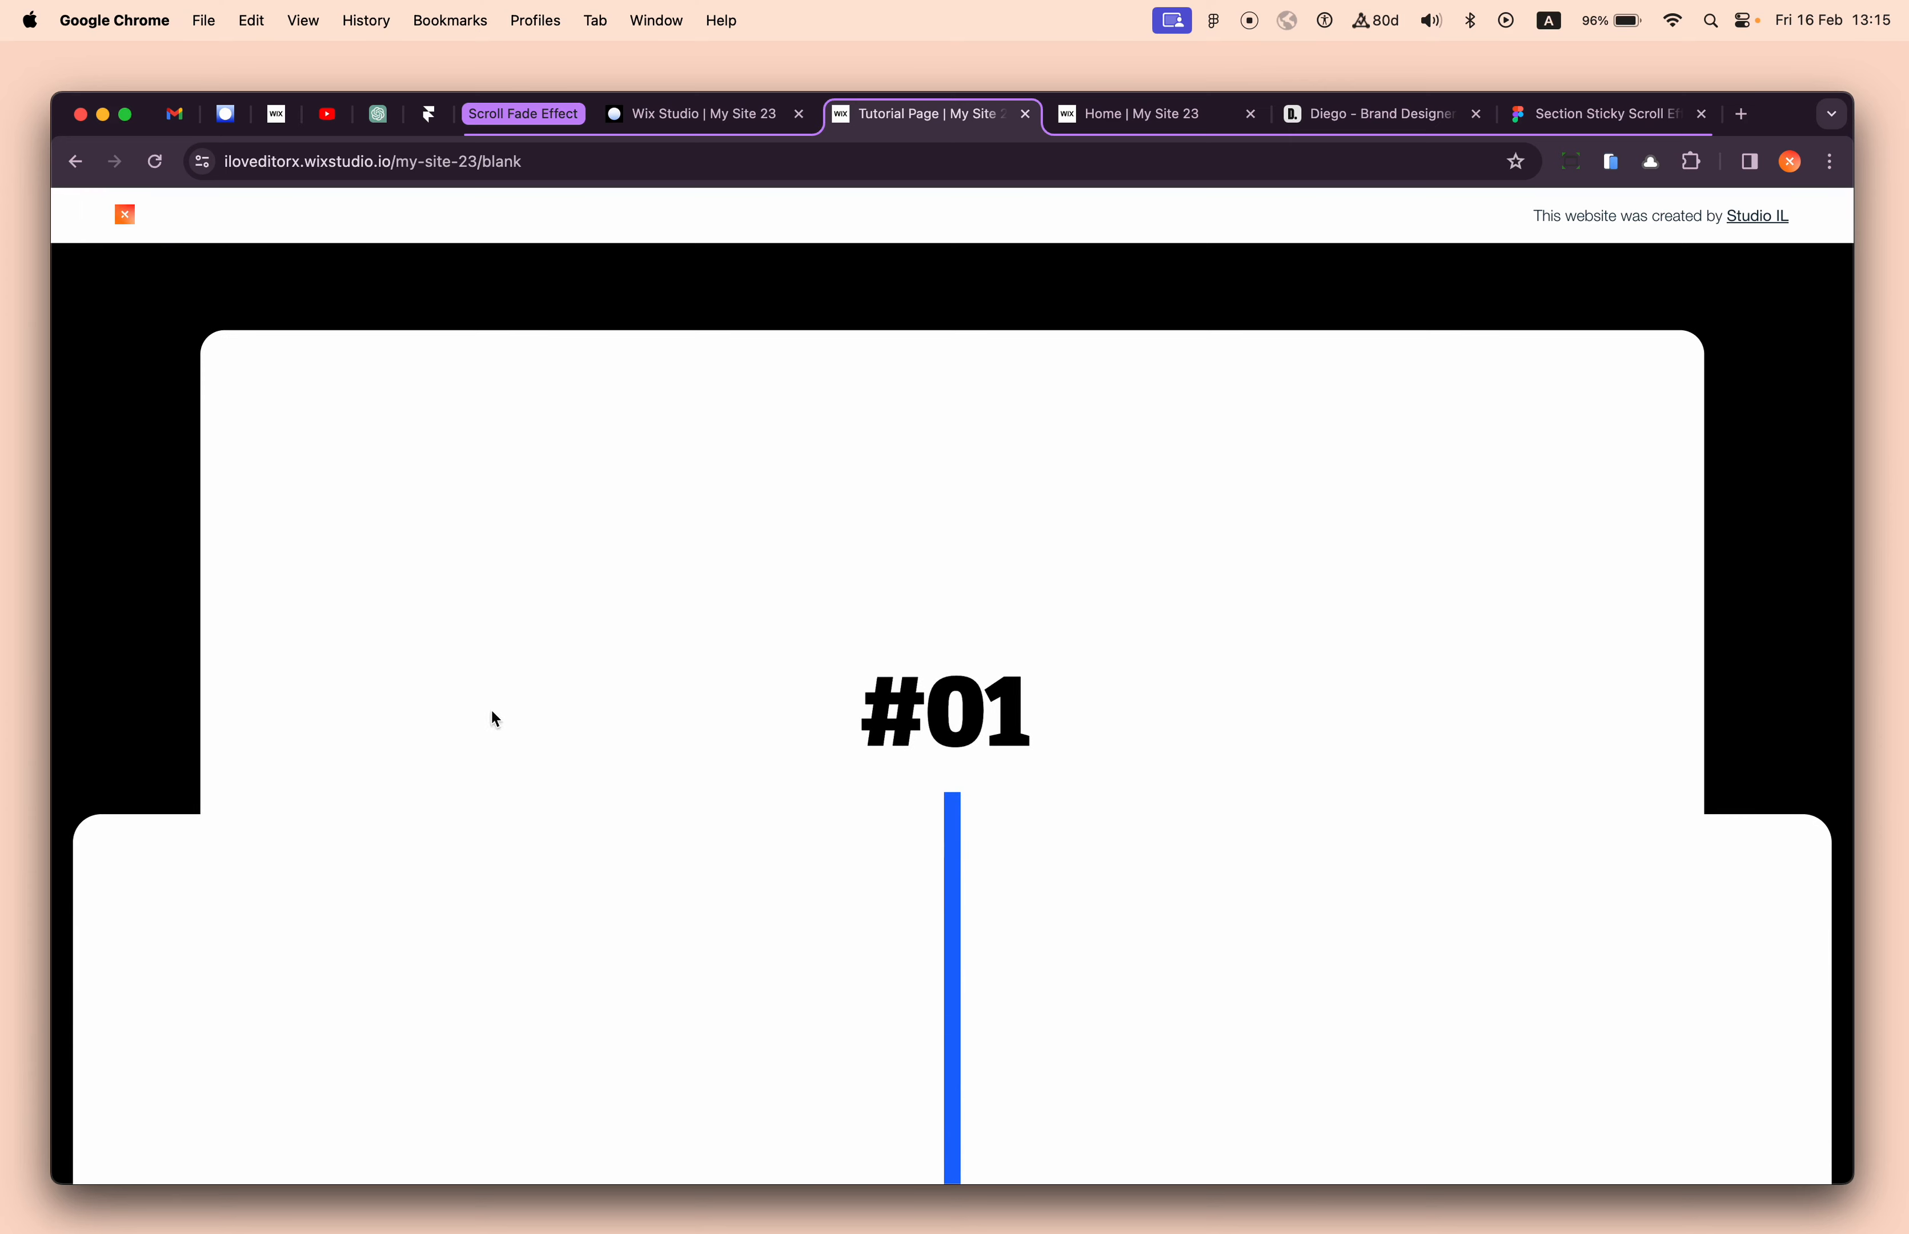
{"action": "scroll", "coordinate": [1228, 369], "scroll_direction": "down", "scroll_amount": 3}
{"action": "scroll", "coordinate": [1228, 369], "scroll_direction": "up", "scroll_amount": 5}
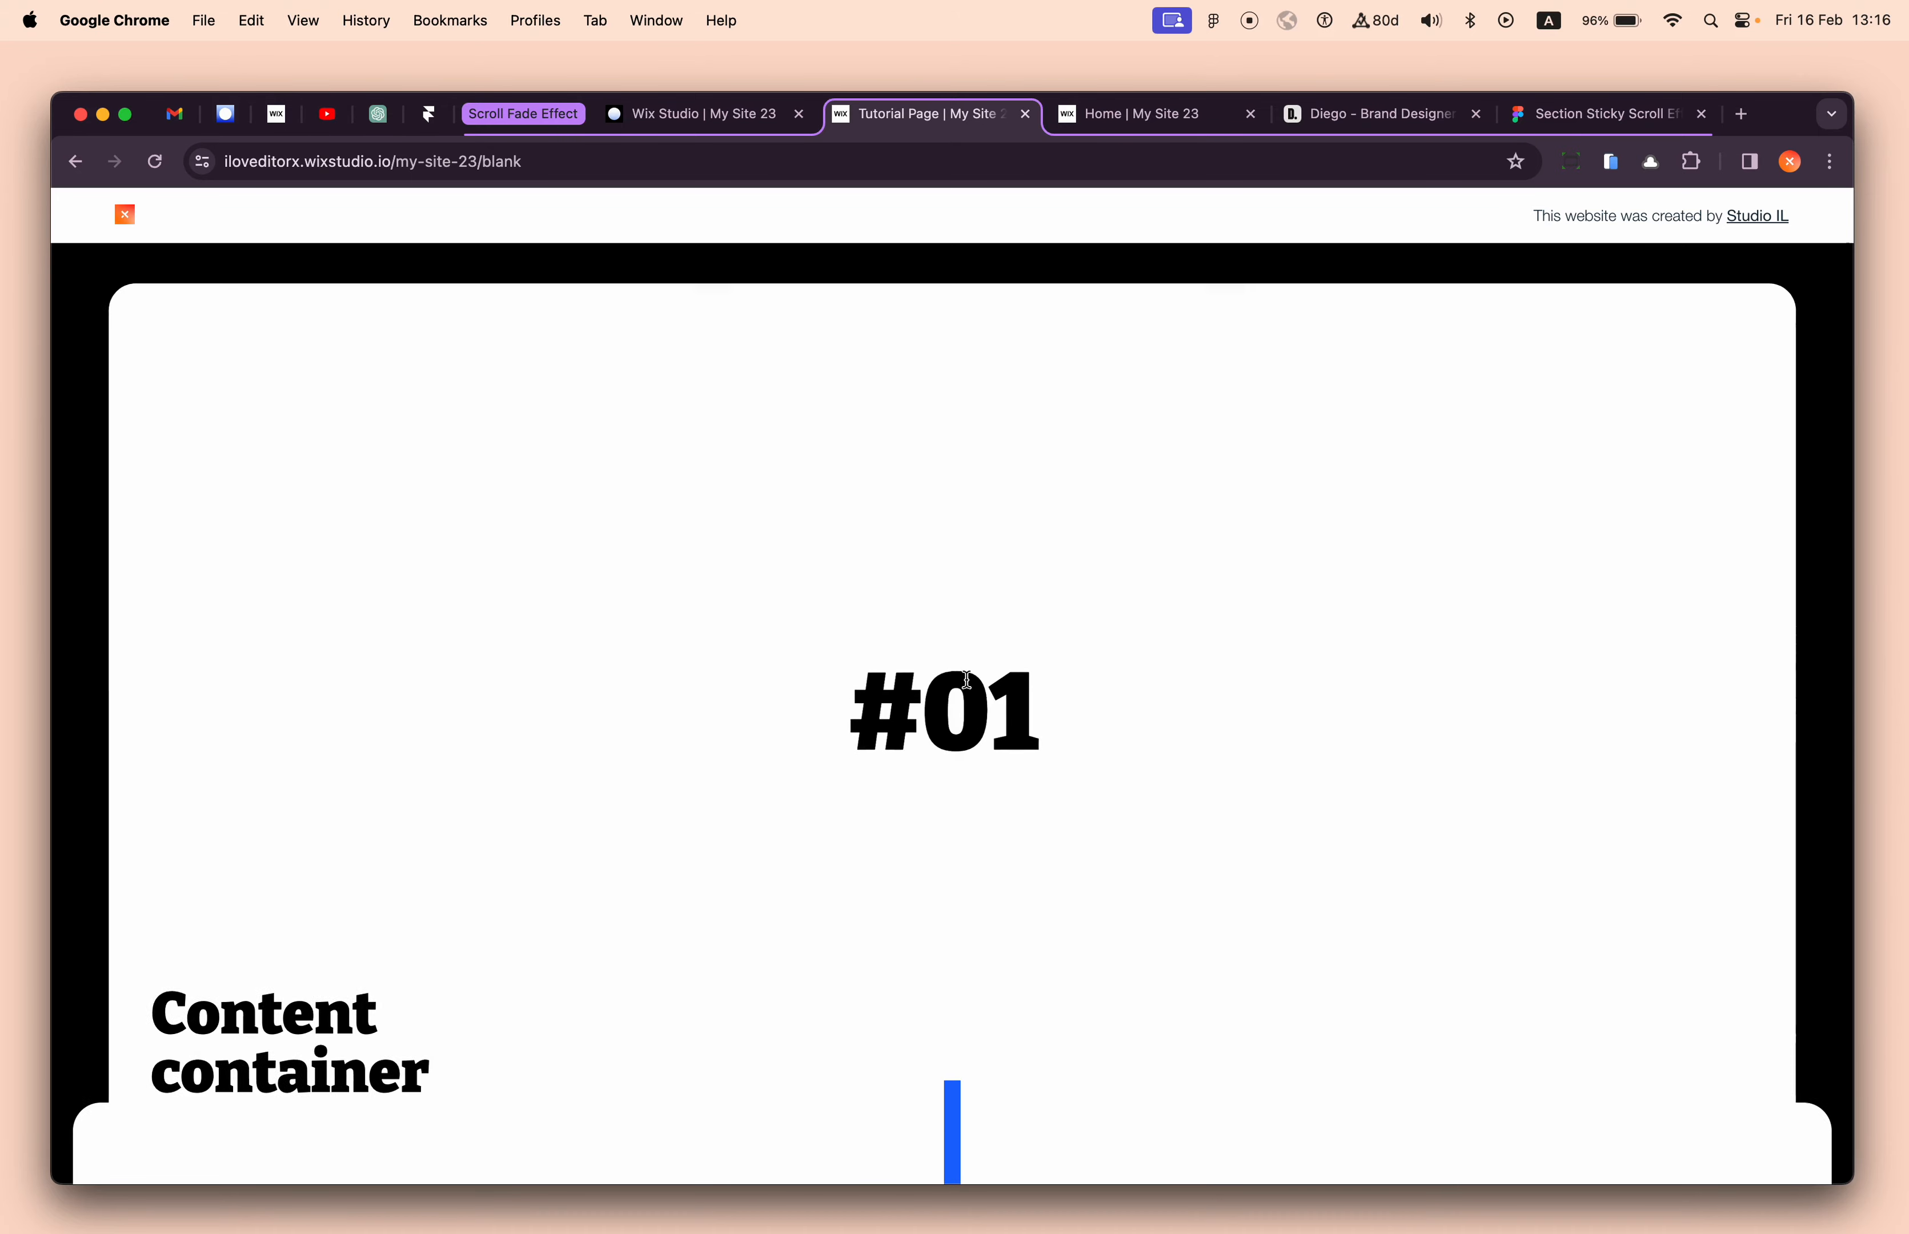
{"action": "scroll", "coordinate": [922, 710], "scroll_direction": "down", "scroll_amount": 3}
{"action": "scroll", "coordinate": [923, 710], "scroll_direction": "up", "scroll_amount": 3}
{"action": "scroll", "coordinate": [967, 680], "scroll_direction": "down", "scroll_amount": 2}
{"action": "scroll", "coordinate": [967, 680], "scroll_direction": "up", "scroll_amount": 3}
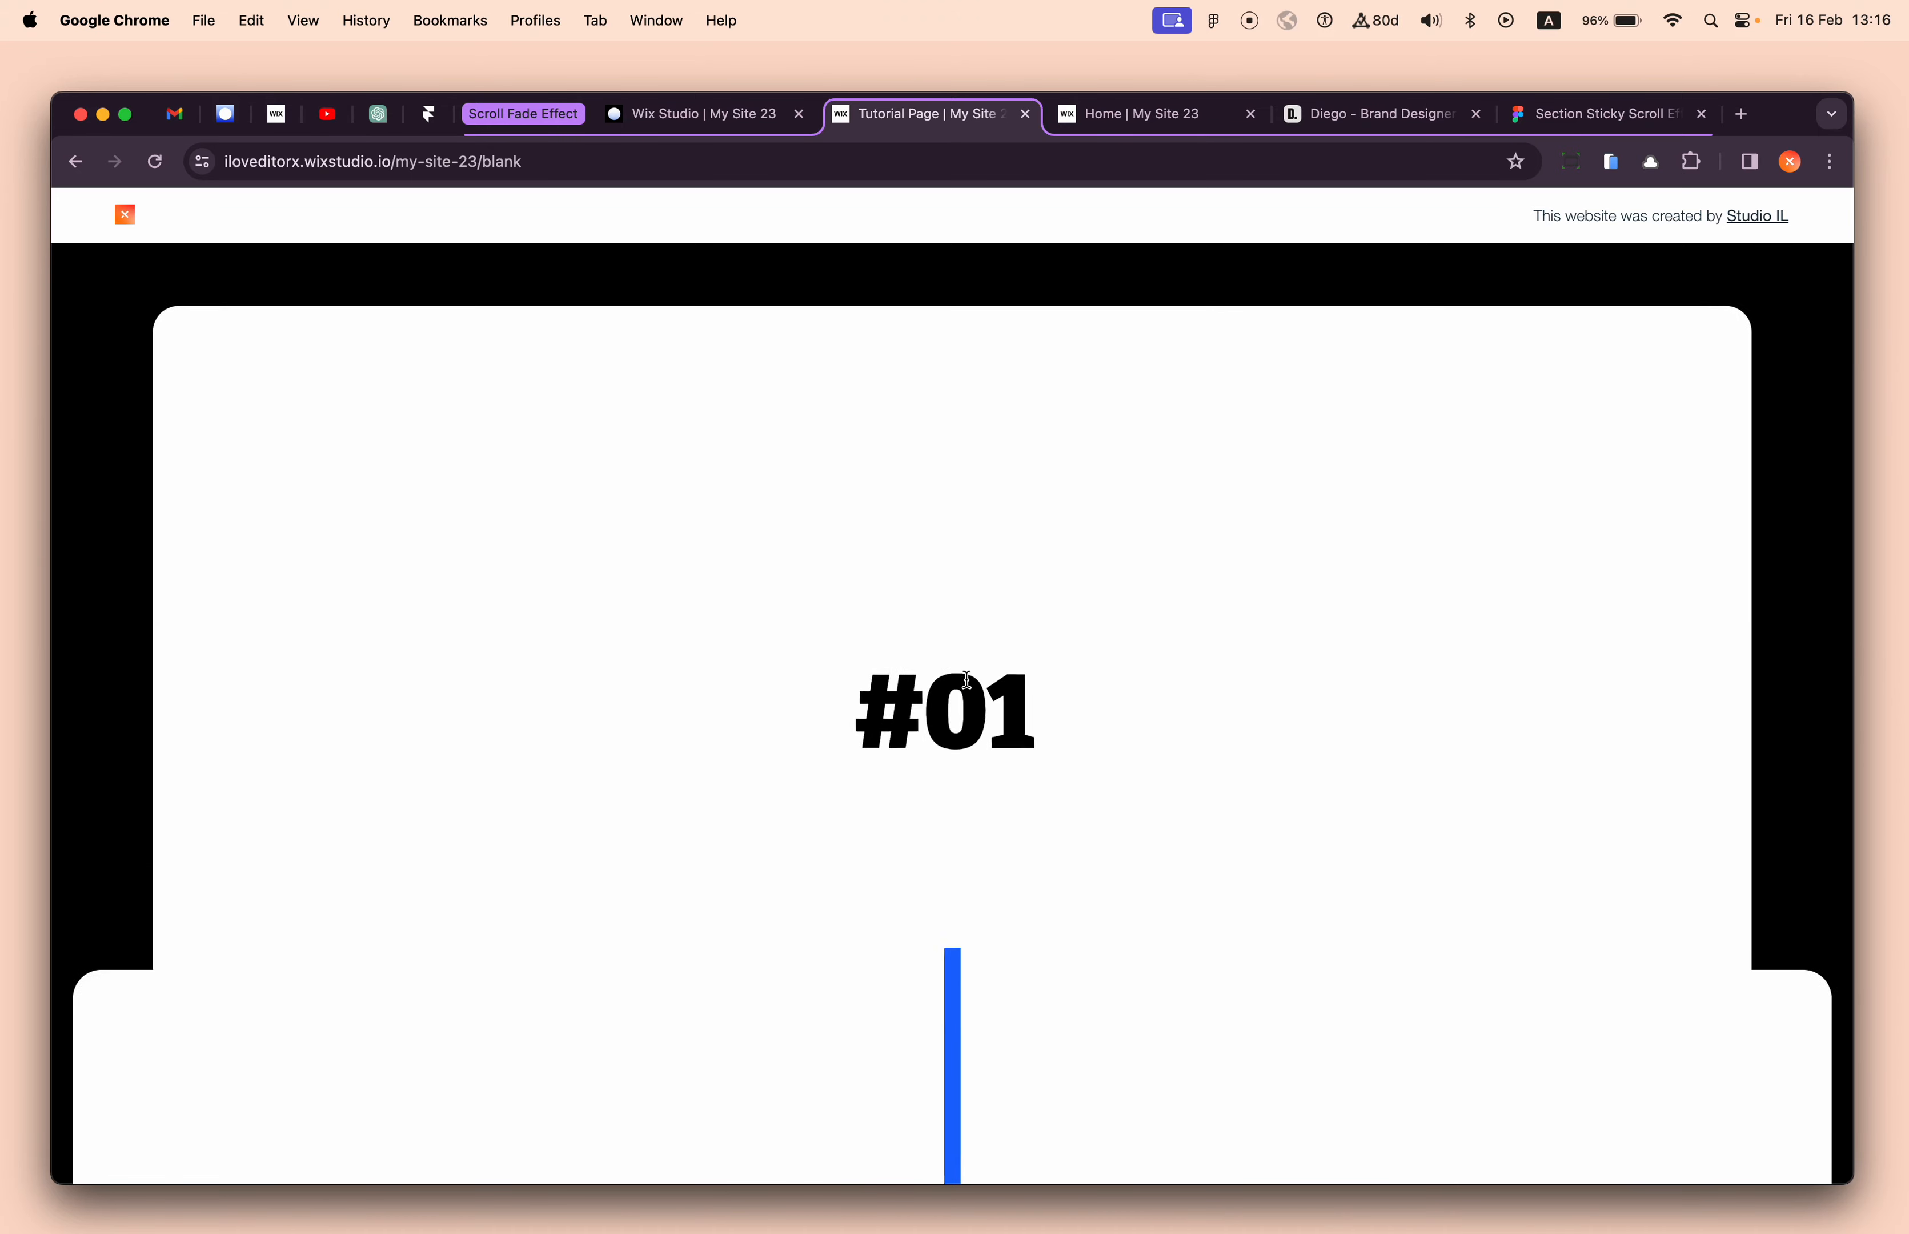
- Return to the Wix Studio editor, dismiss the publish dialog and add a second scroll animation to the trigger line
{"action": "left_click", "coordinate": [707, 119]}
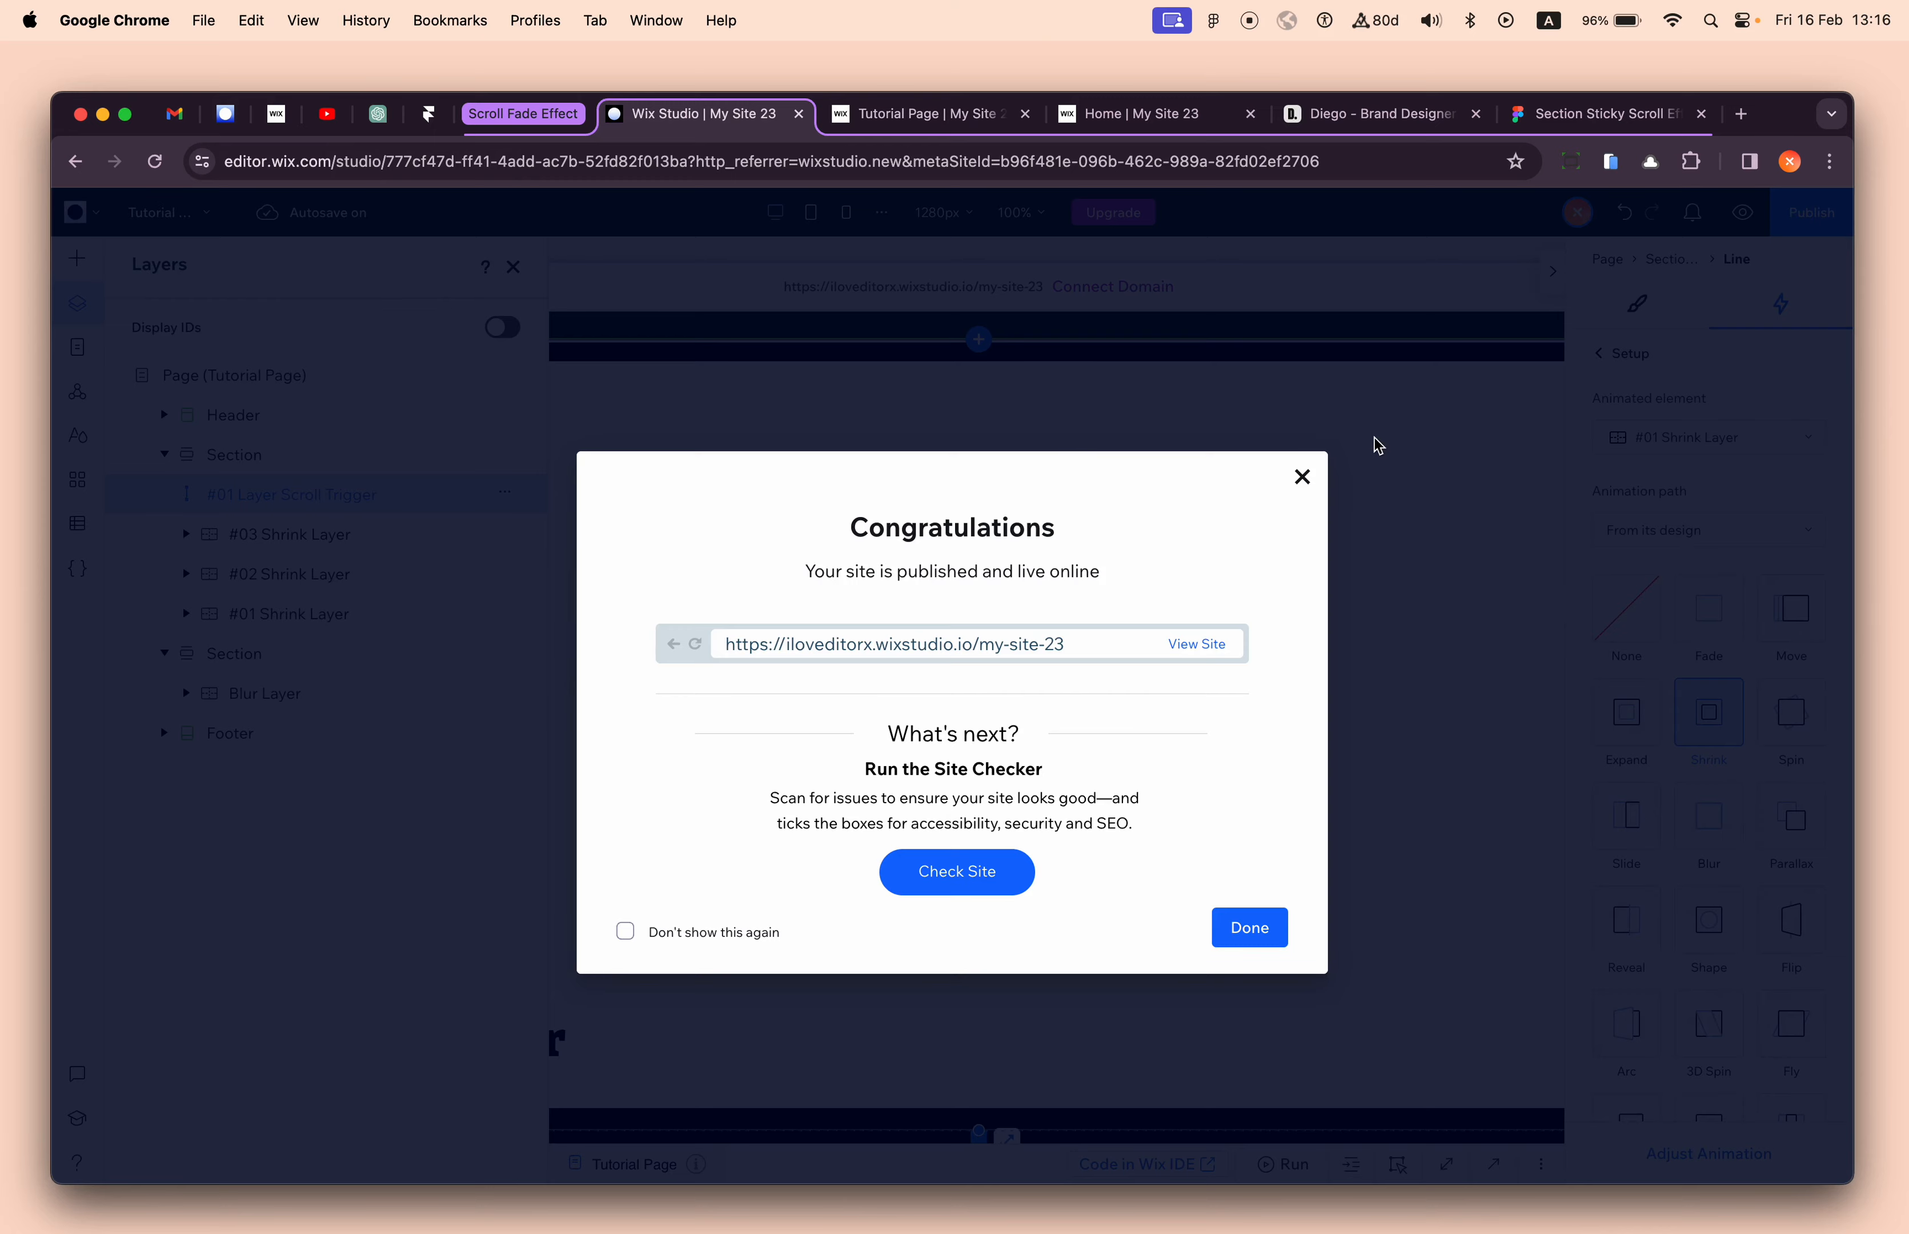
{"action": "left_click", "coordinate": [1376, 439]}
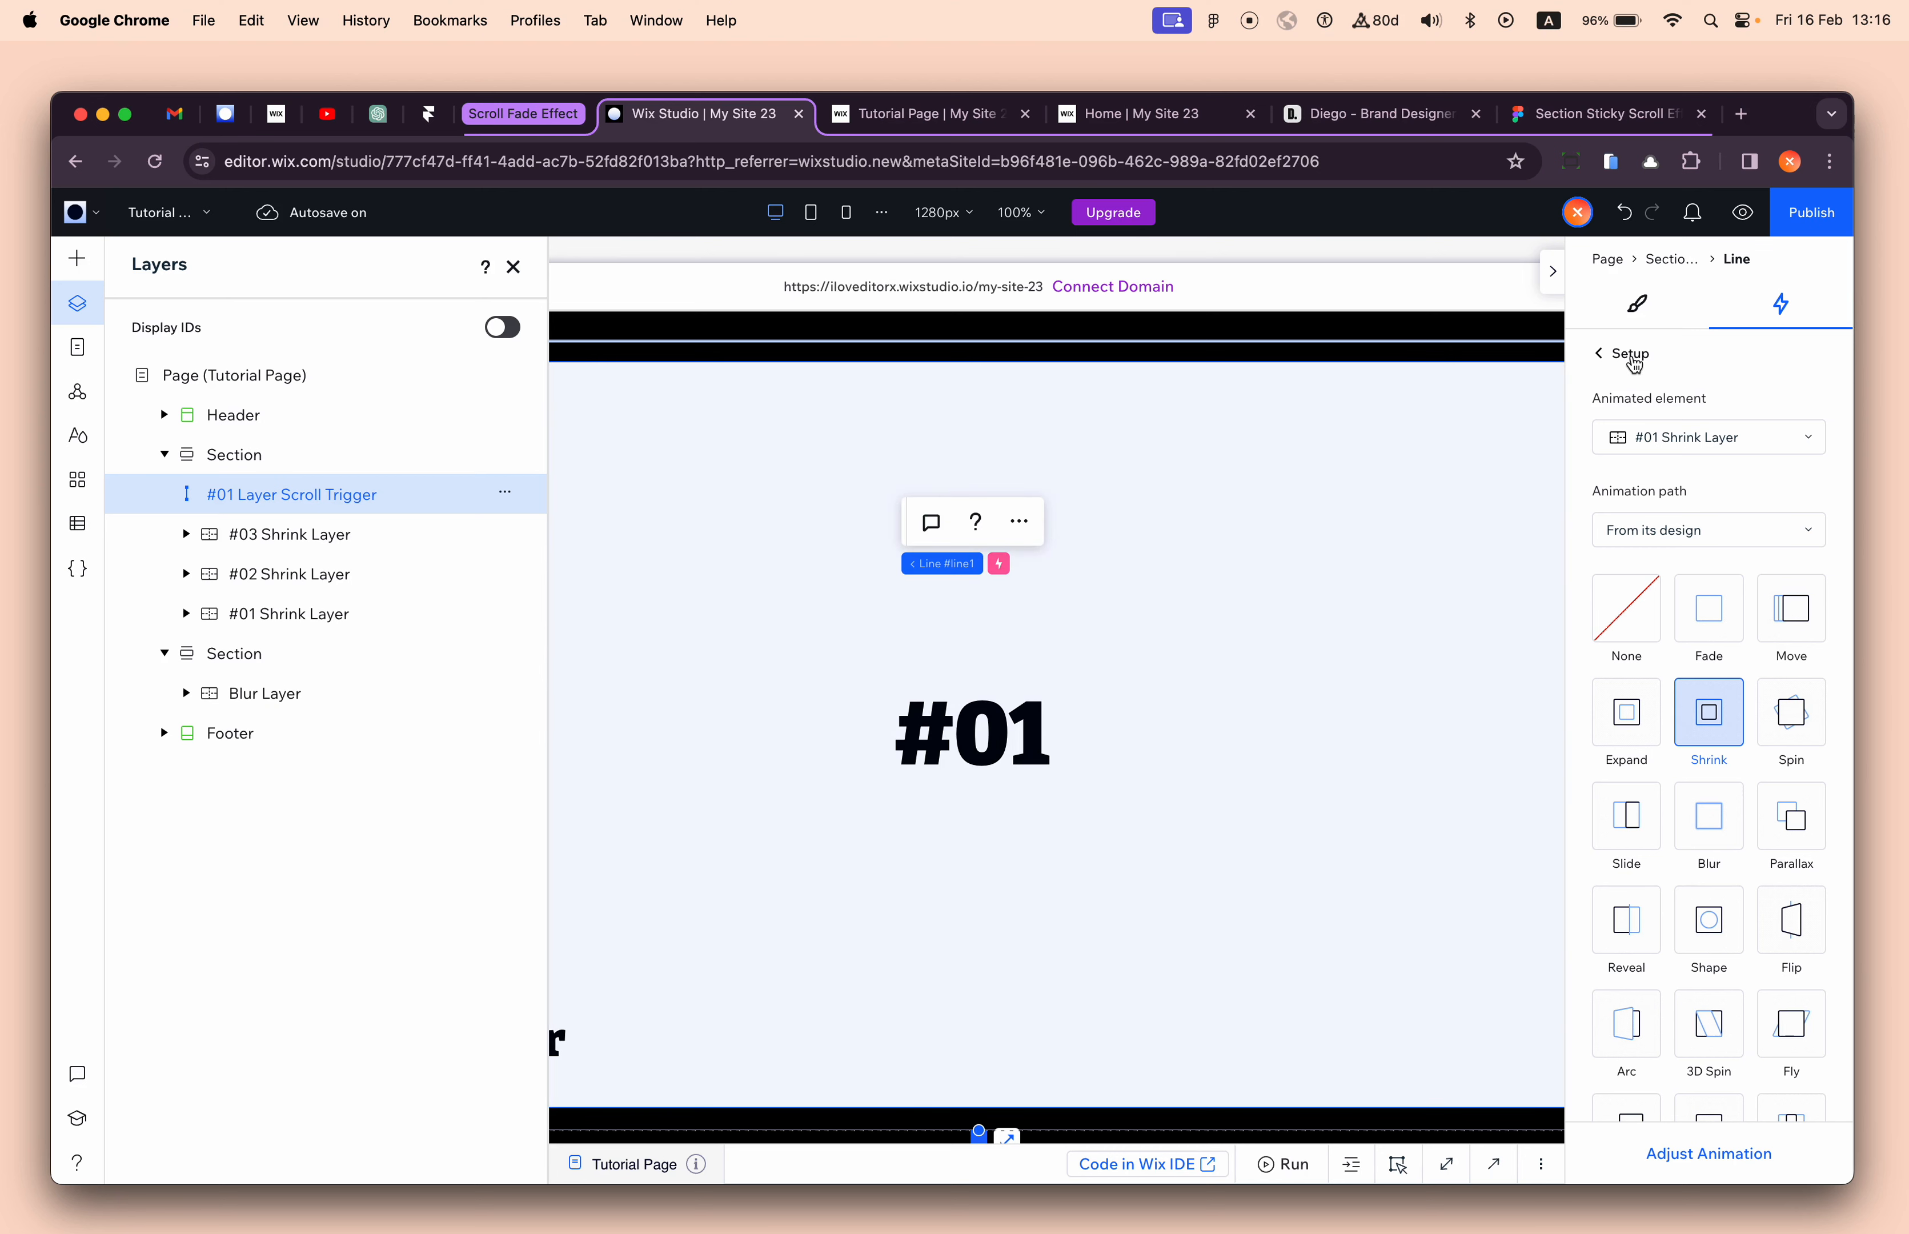
{"action": "left_click", "coordinate": [1629, 355]}
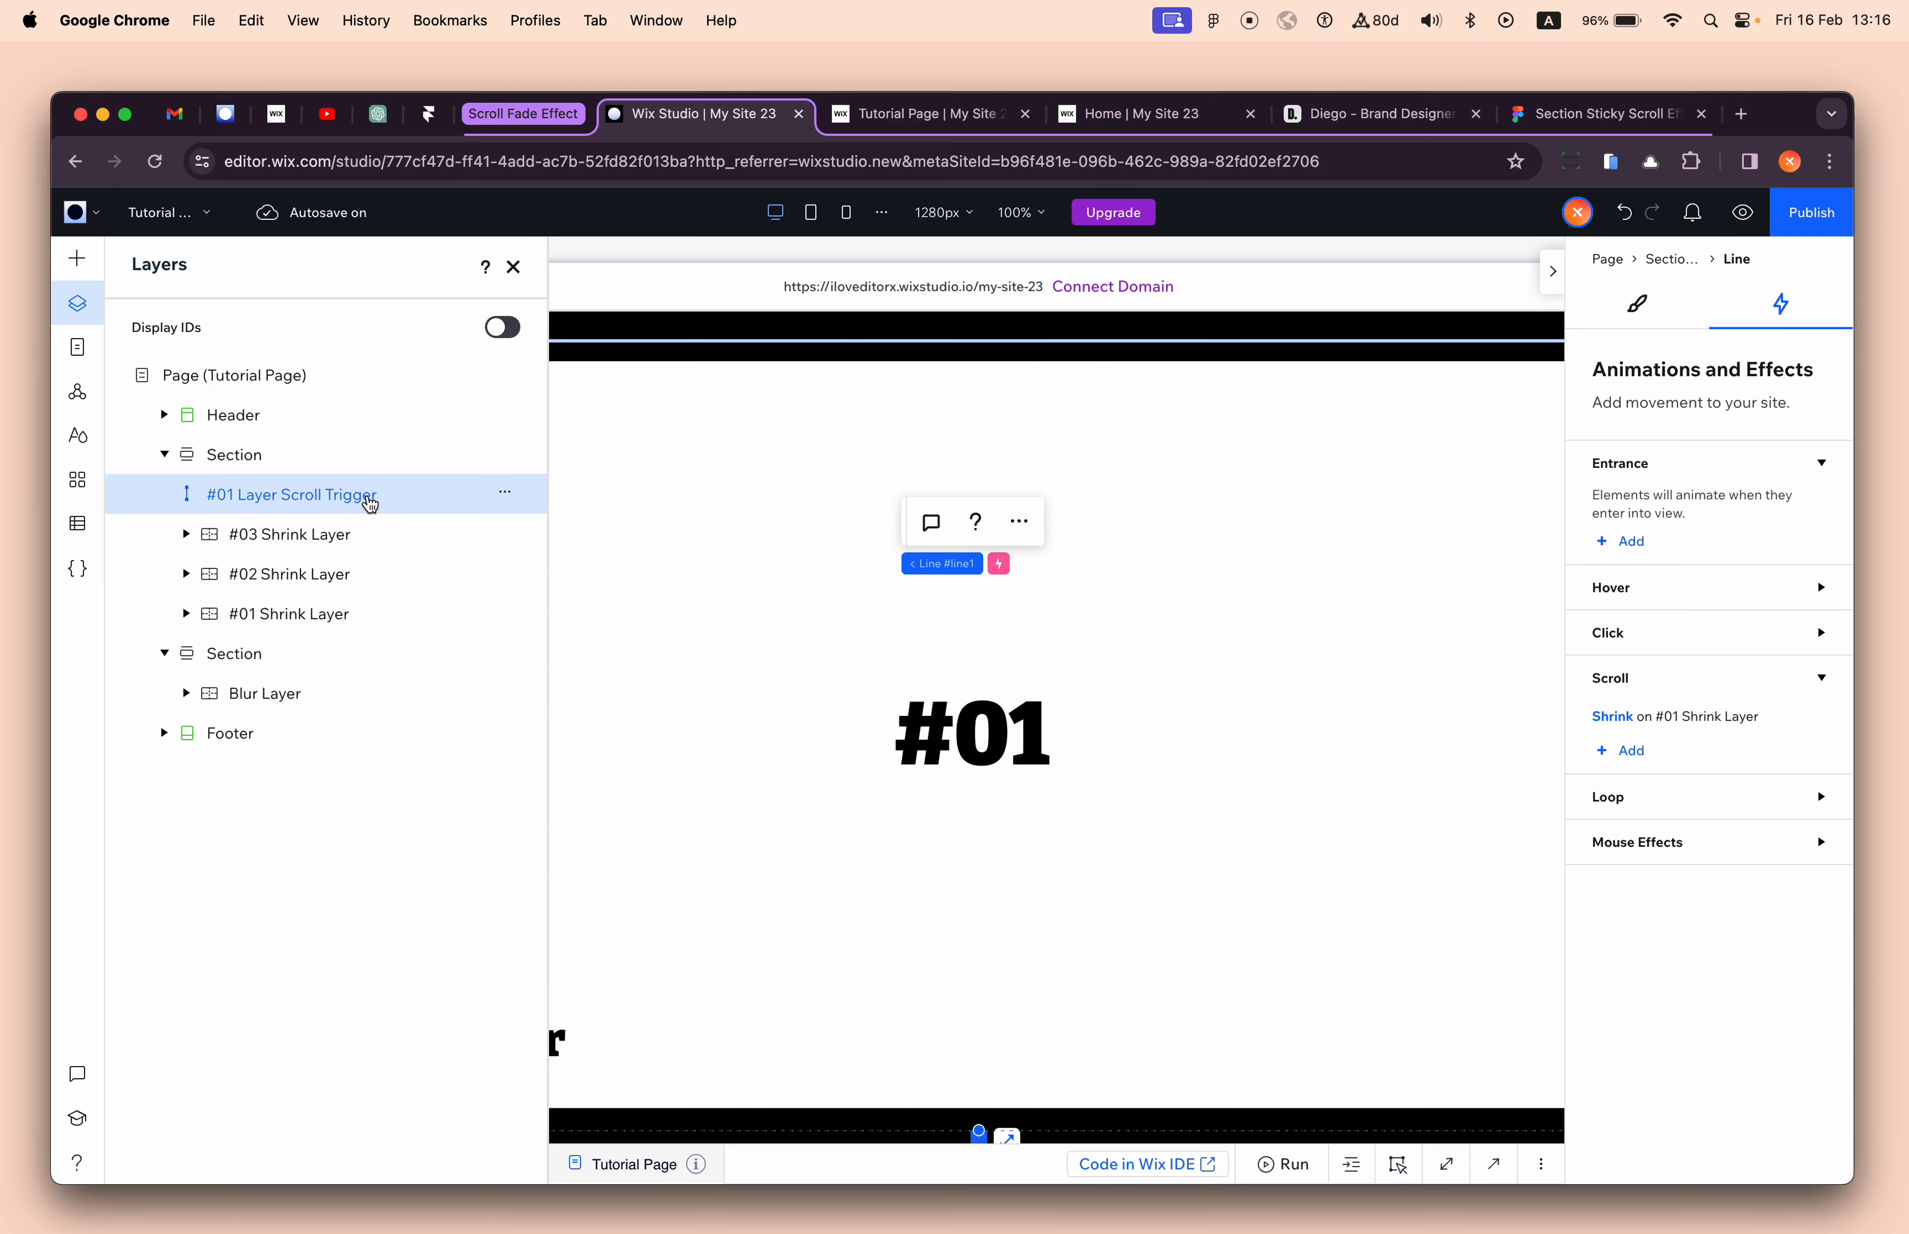
{"action": "scroll", "coordinate": [720, 712], "scroll_direction": "down", "scroll_amount": 3}
{"action": "scroll", "coordinate": [720, 713], "scroll_direction": "up", "scroll_amount": 2}
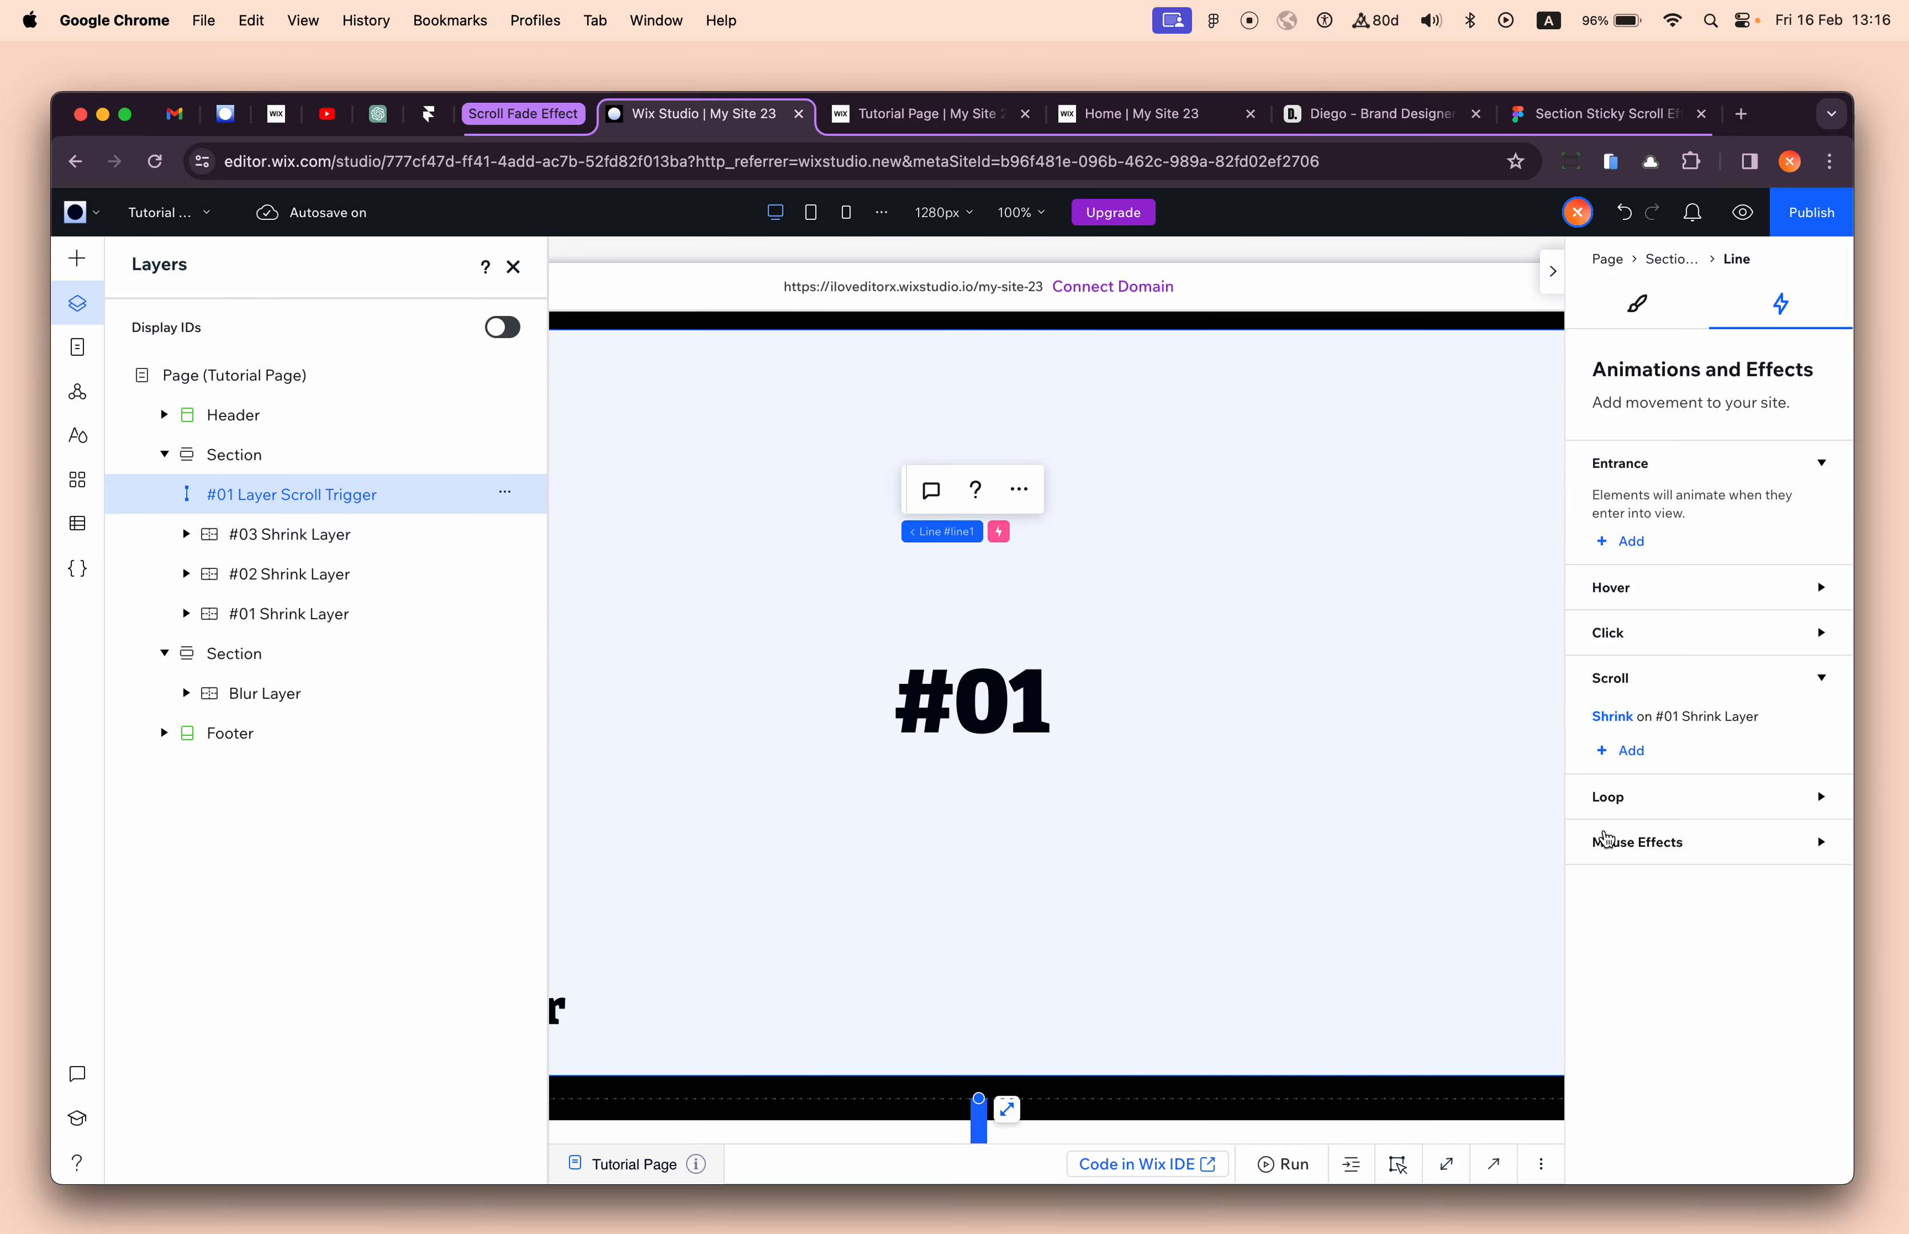
{"action": "left_click", "coordinate": [1633, 761]}
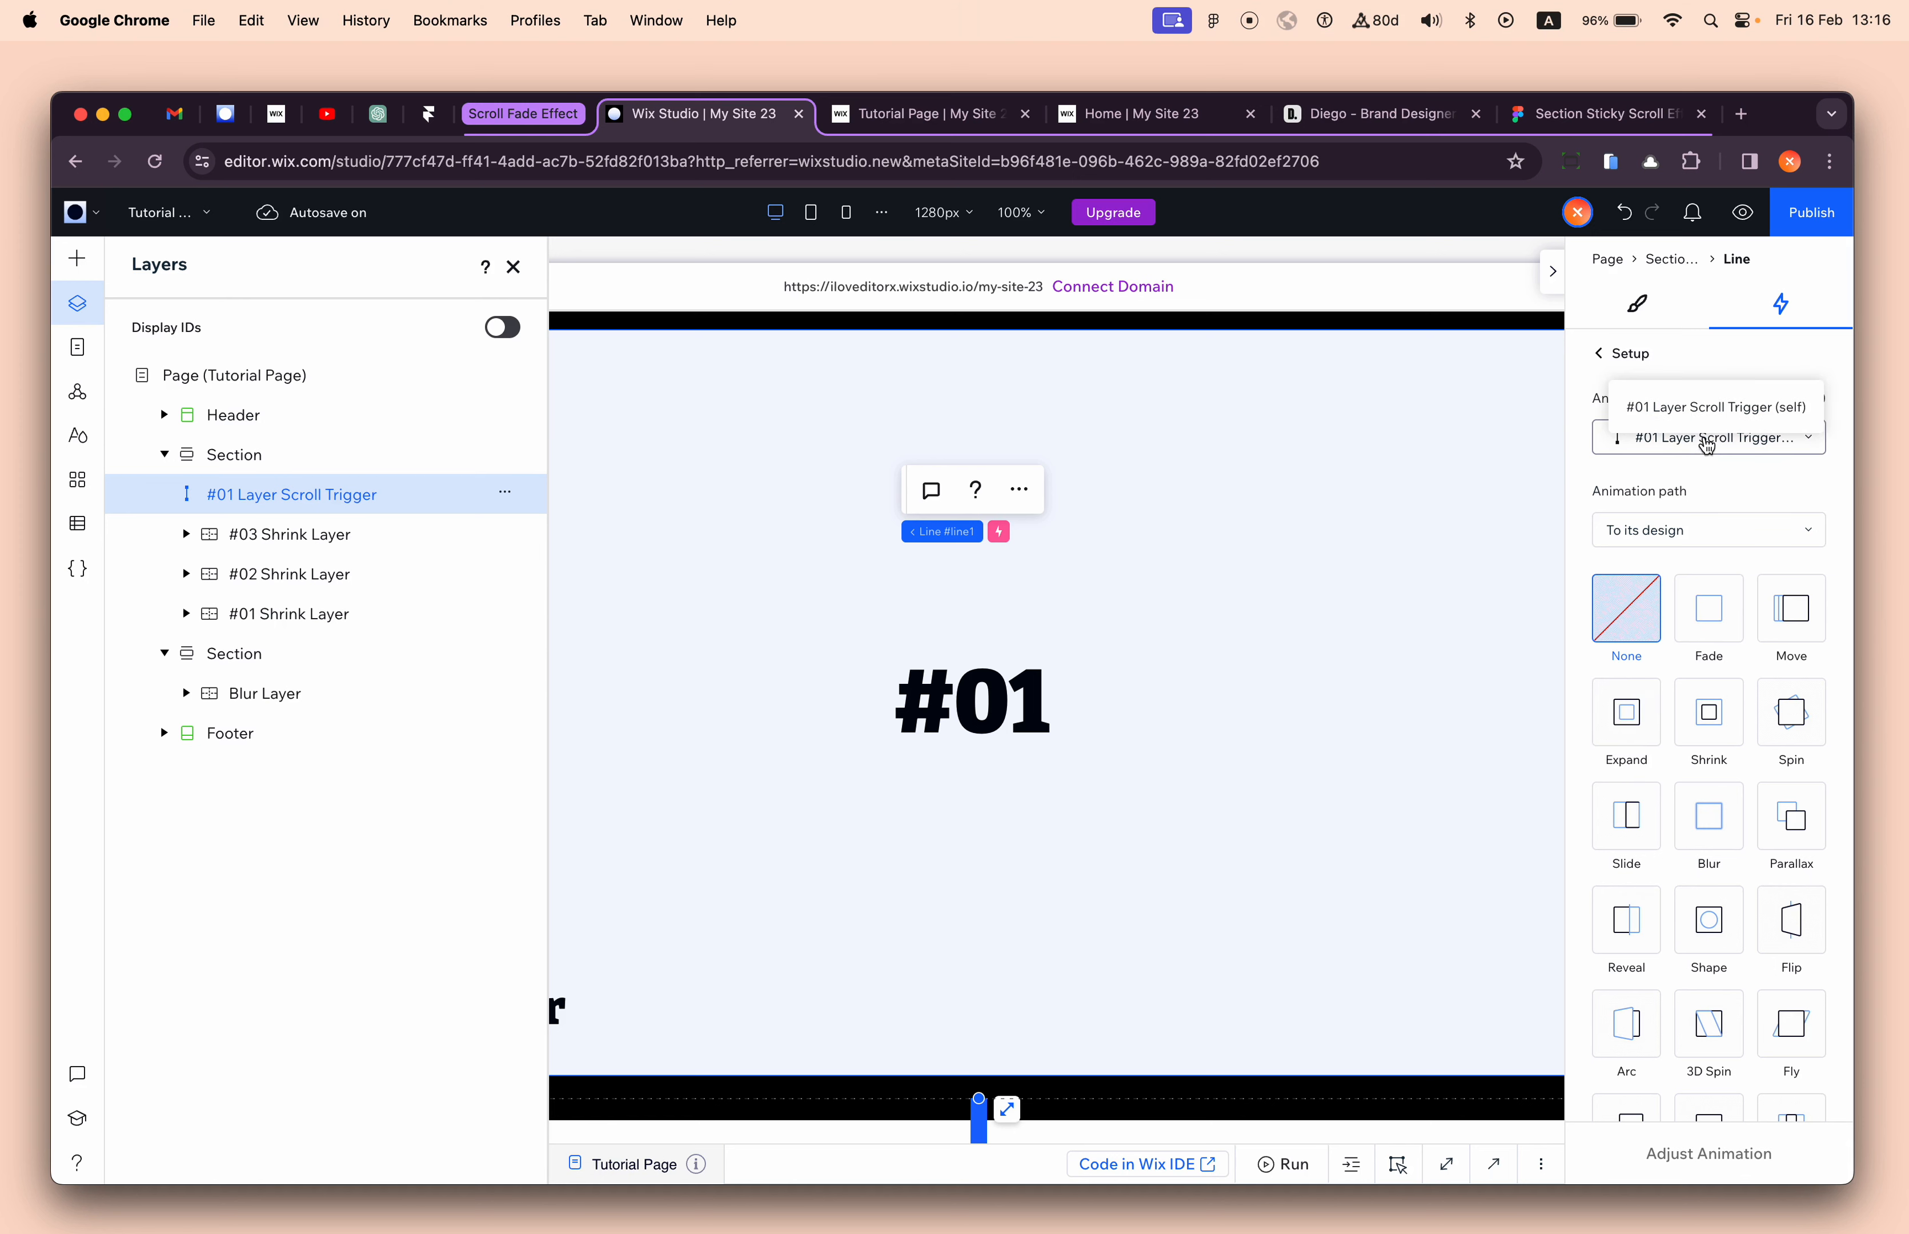
- Set the second scroll animation's animated element to the #01 Fade Layer inside the #01 Shrink Layer
{"action": "left_click", "coordinate": [1708, 441]}
{"action": "left_click", "coordinate": [1605, 654]}
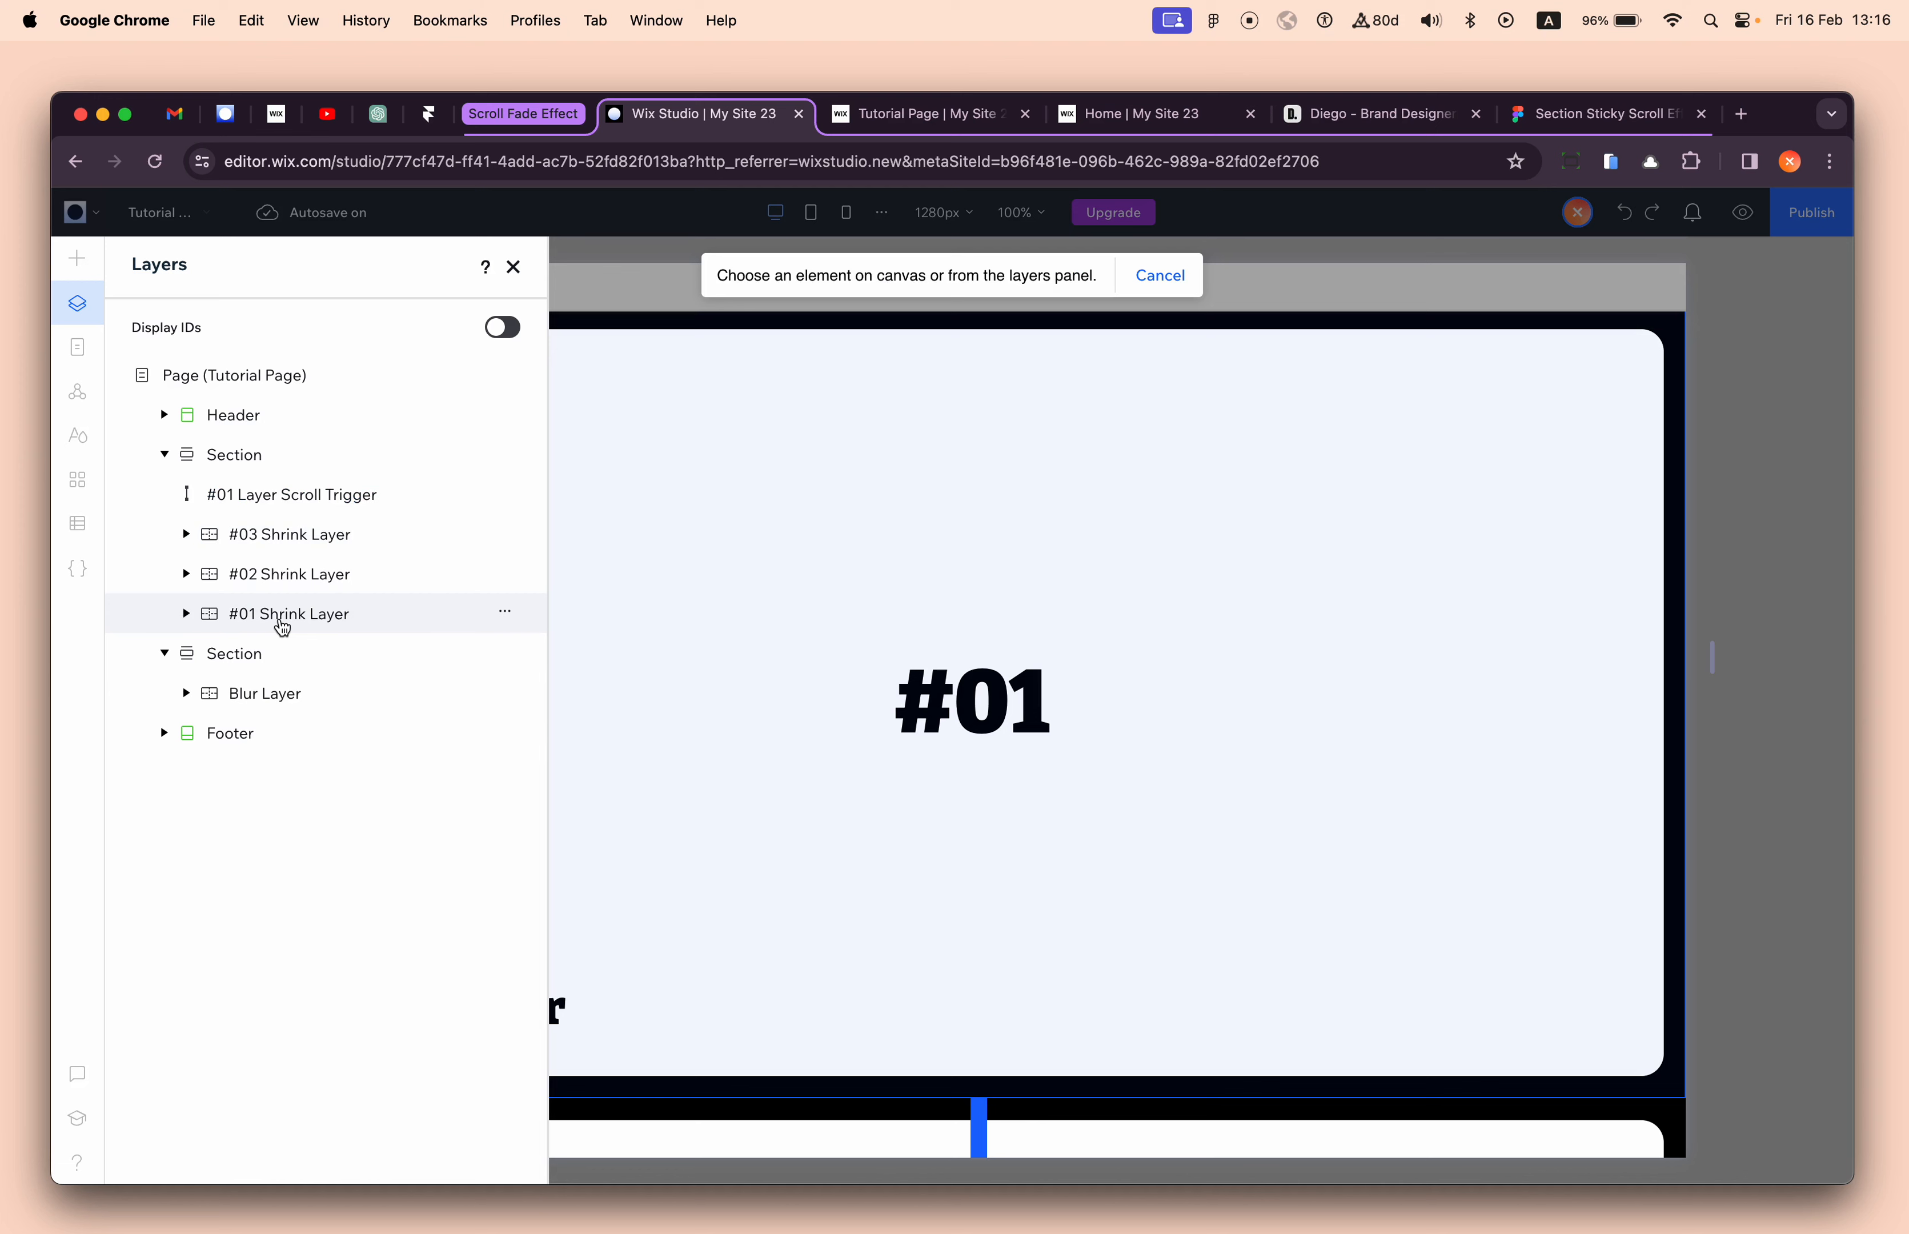
{"action": "left_click", "coordinate": [188, 616]}
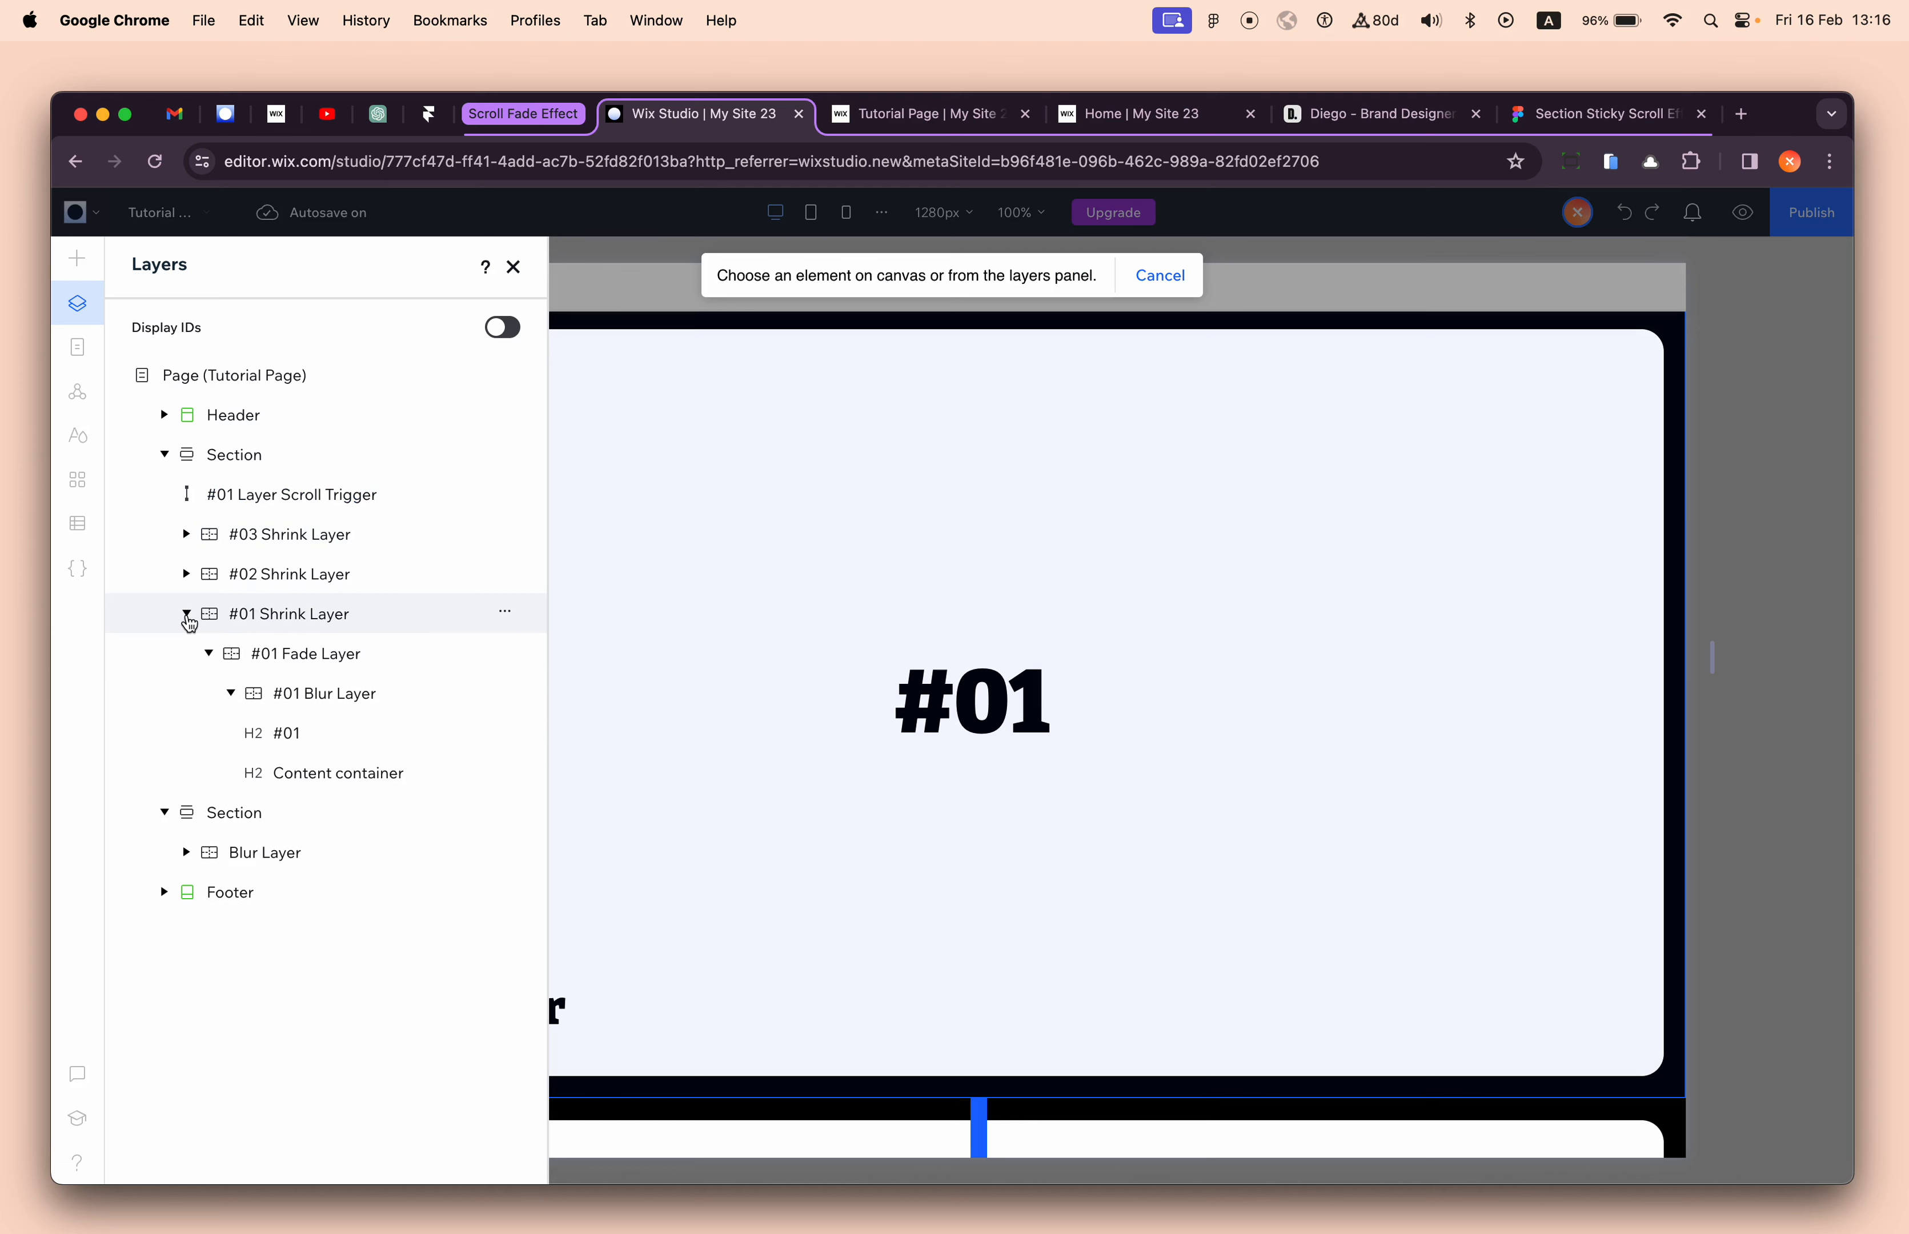
{"action": "left_click", "coordinate": [307, 658]}
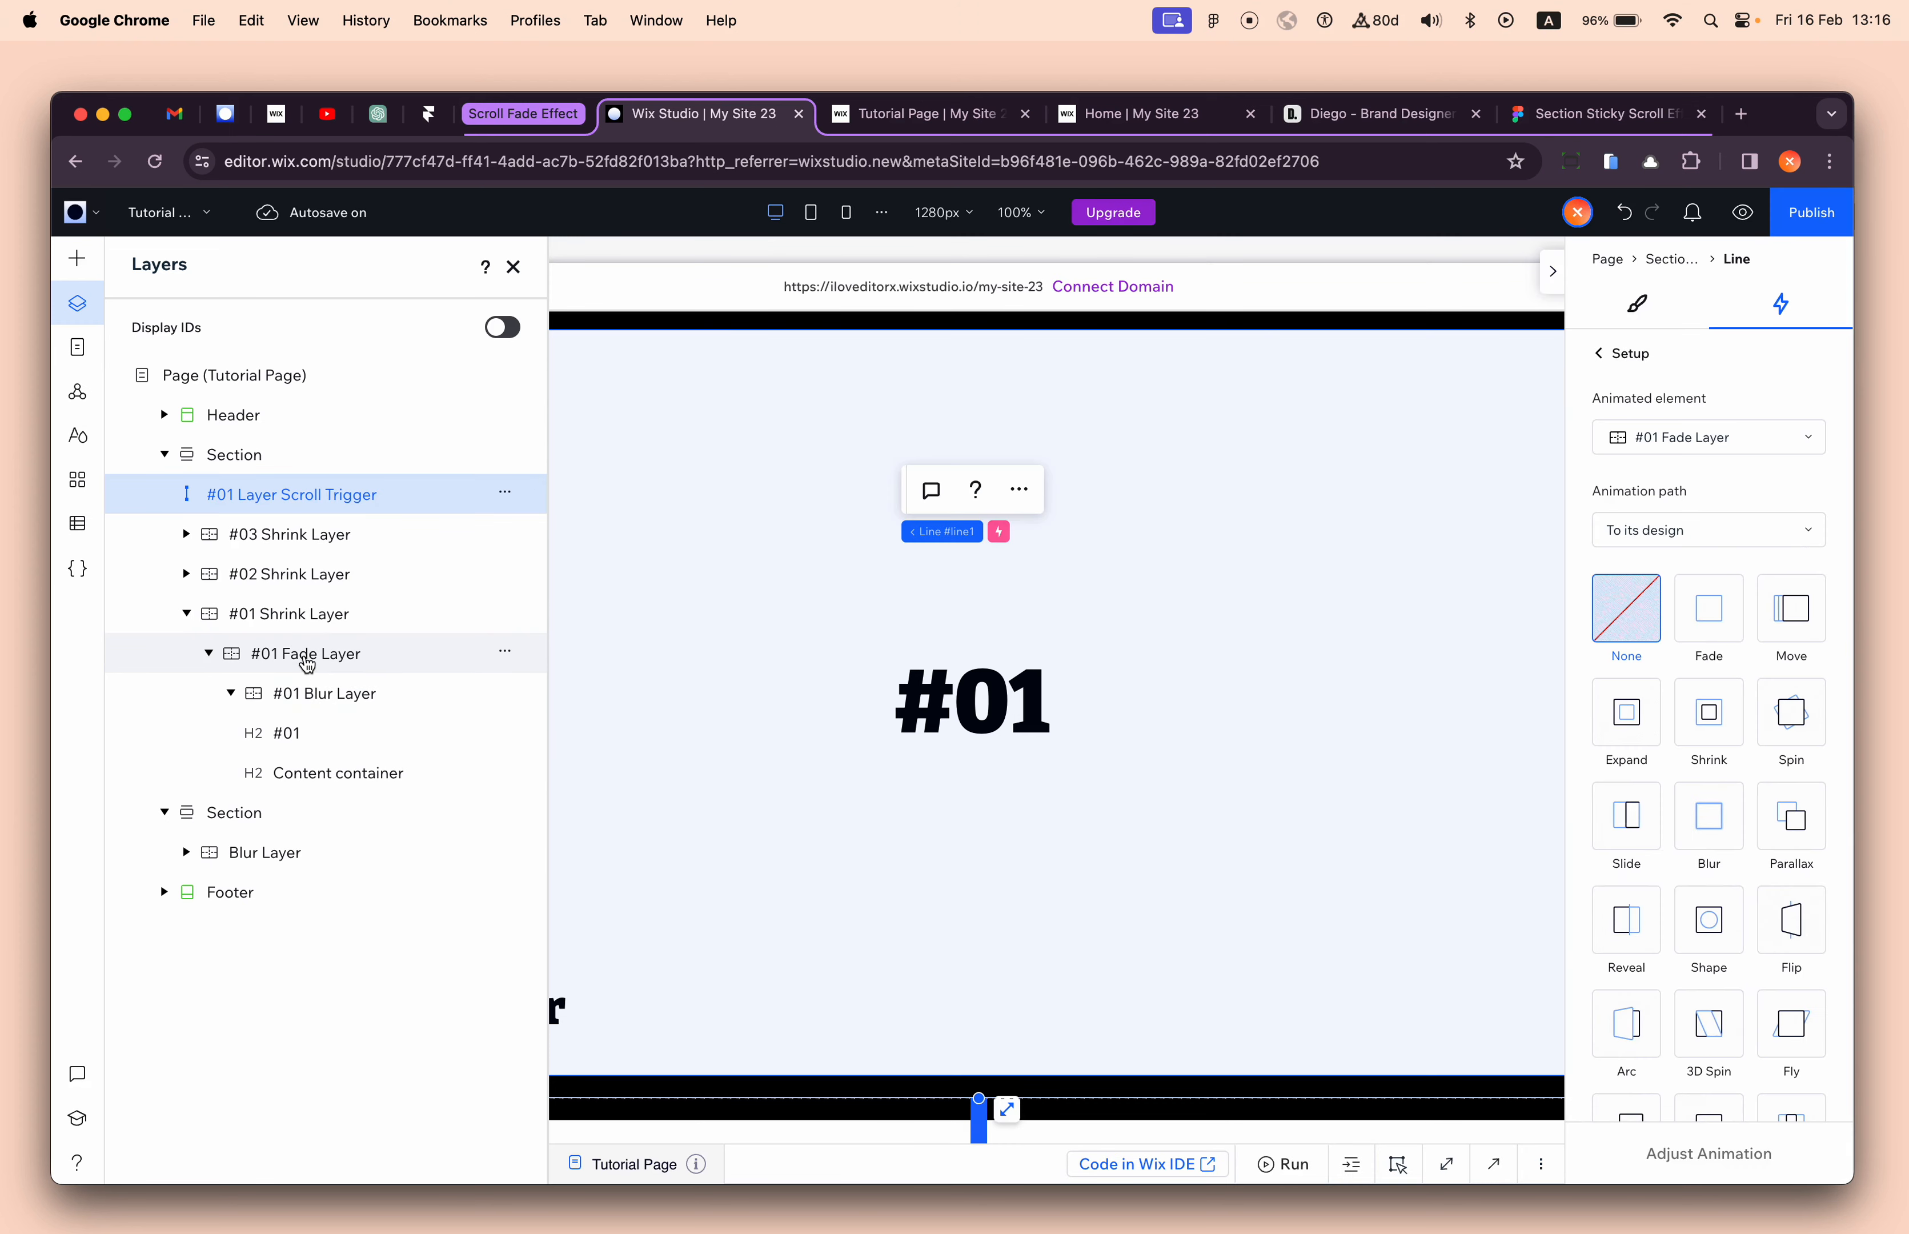
- Give the #01 Fade Layer a Fade scroll animation with the path From its design
{"action": "left_click", "coordinate": [1659, 538]}
{"action": "left_click", "coordinate": [1669, 609]}
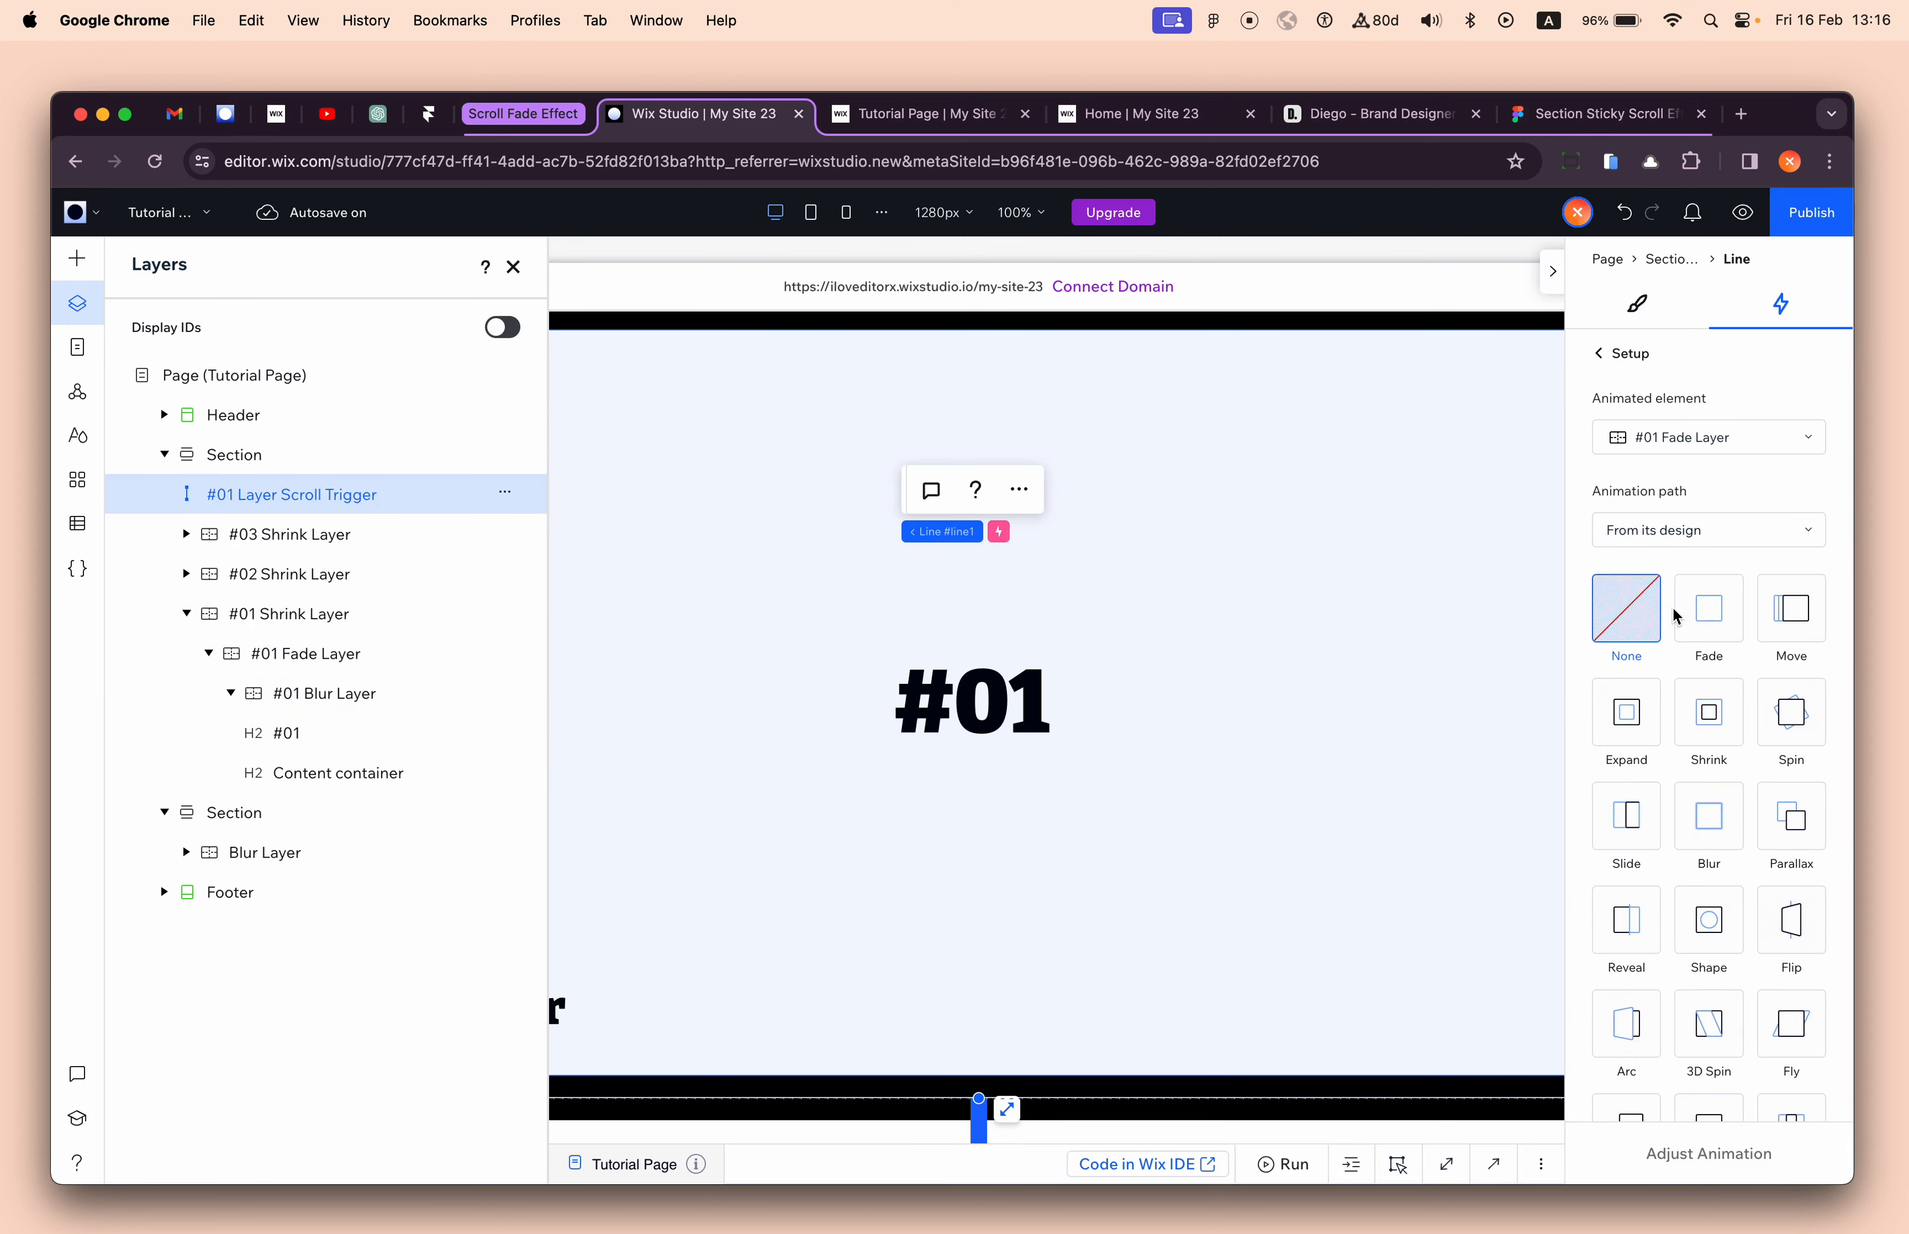
{"action": "left_click", "coordinate": [1713, 609]}
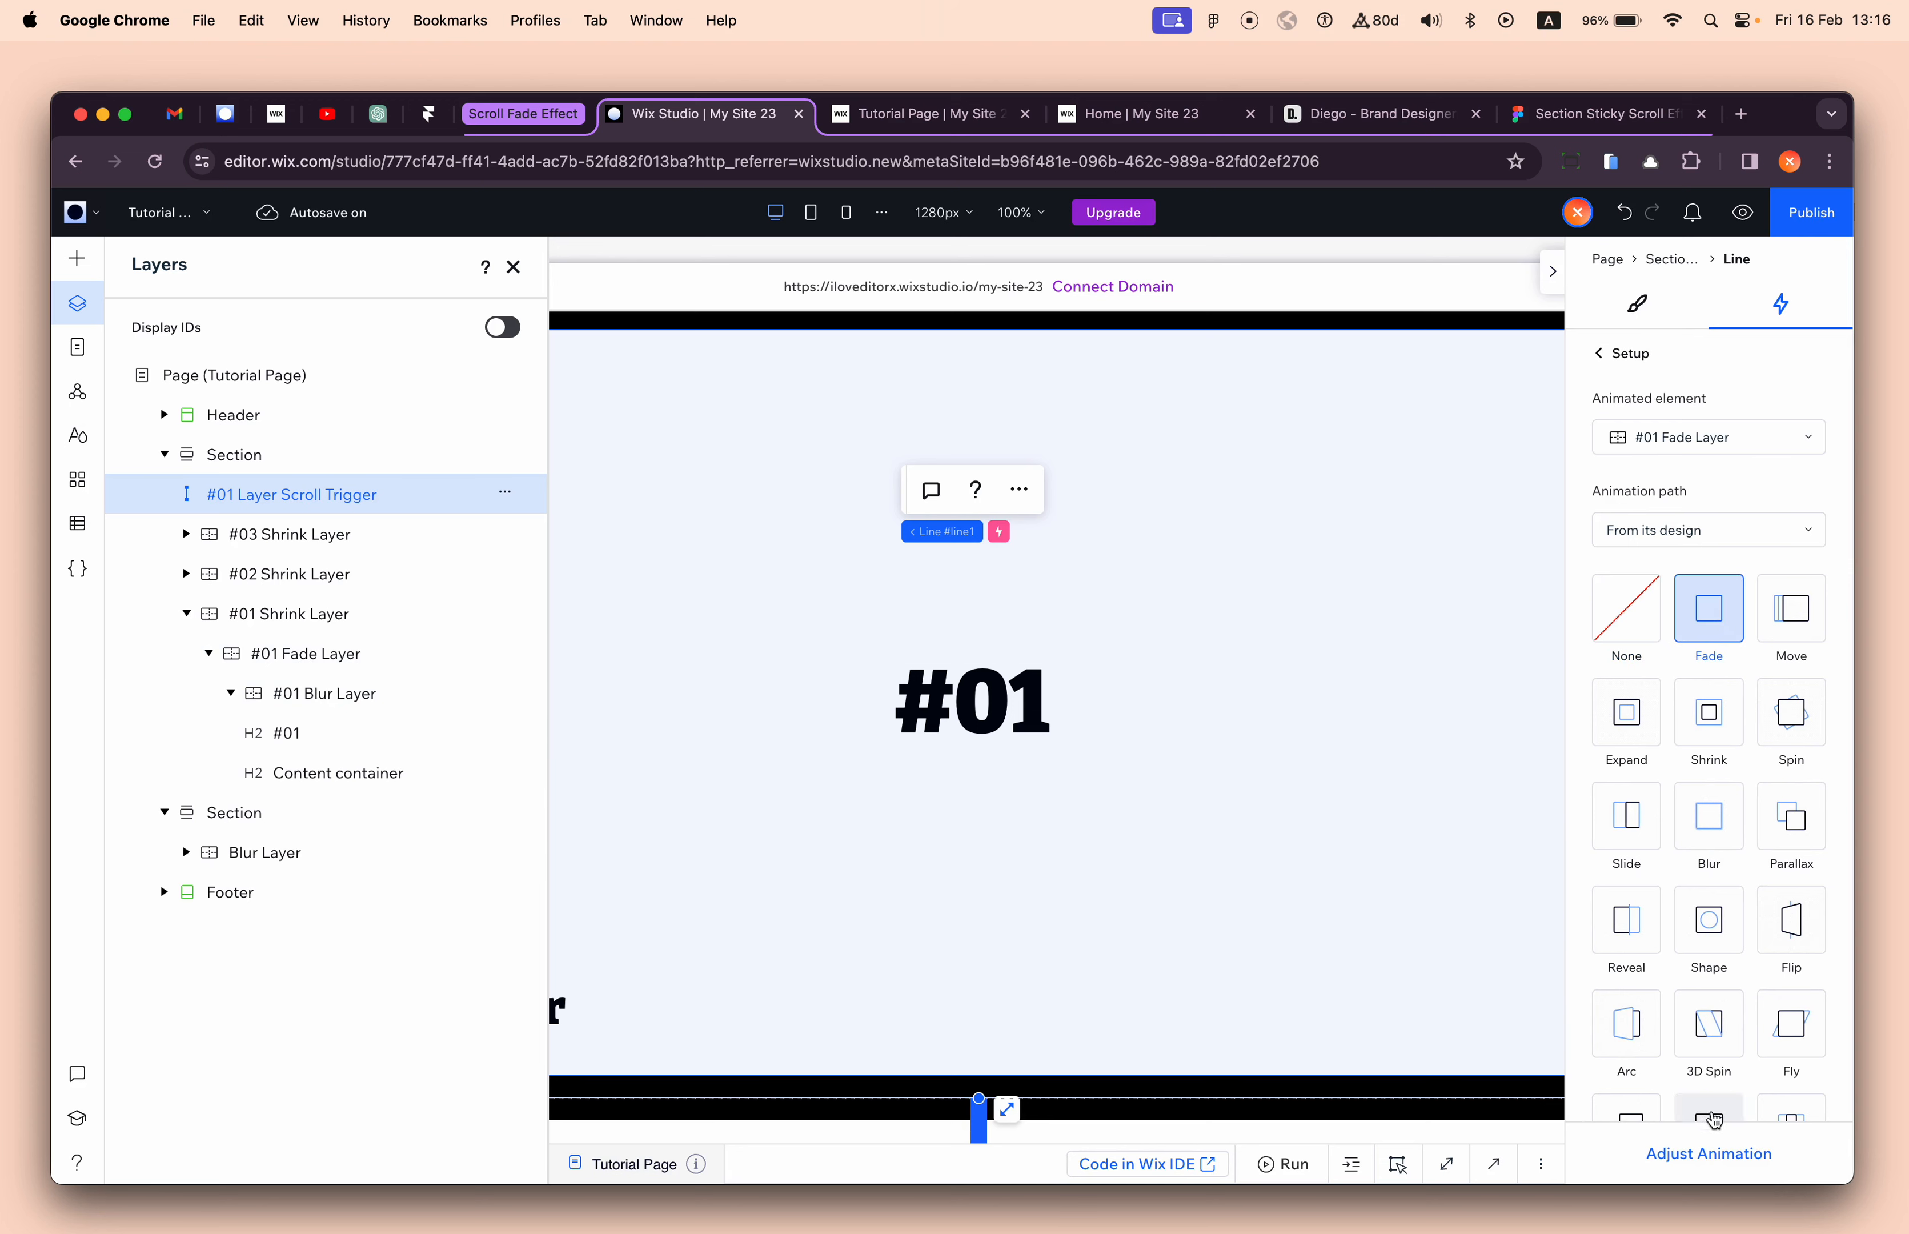
- Adjust the fade's animation area to run from 0% to 50%
{"action": "left_click", "coordinate": [1707, 1158]}
{"action": "left_click", "coordinate": [1710, 537]}
{"action": "type", "text": "0"}
{"action": "key", "text": "Return"}
{"action": "left_click", "coordinate": [1821, 535]}
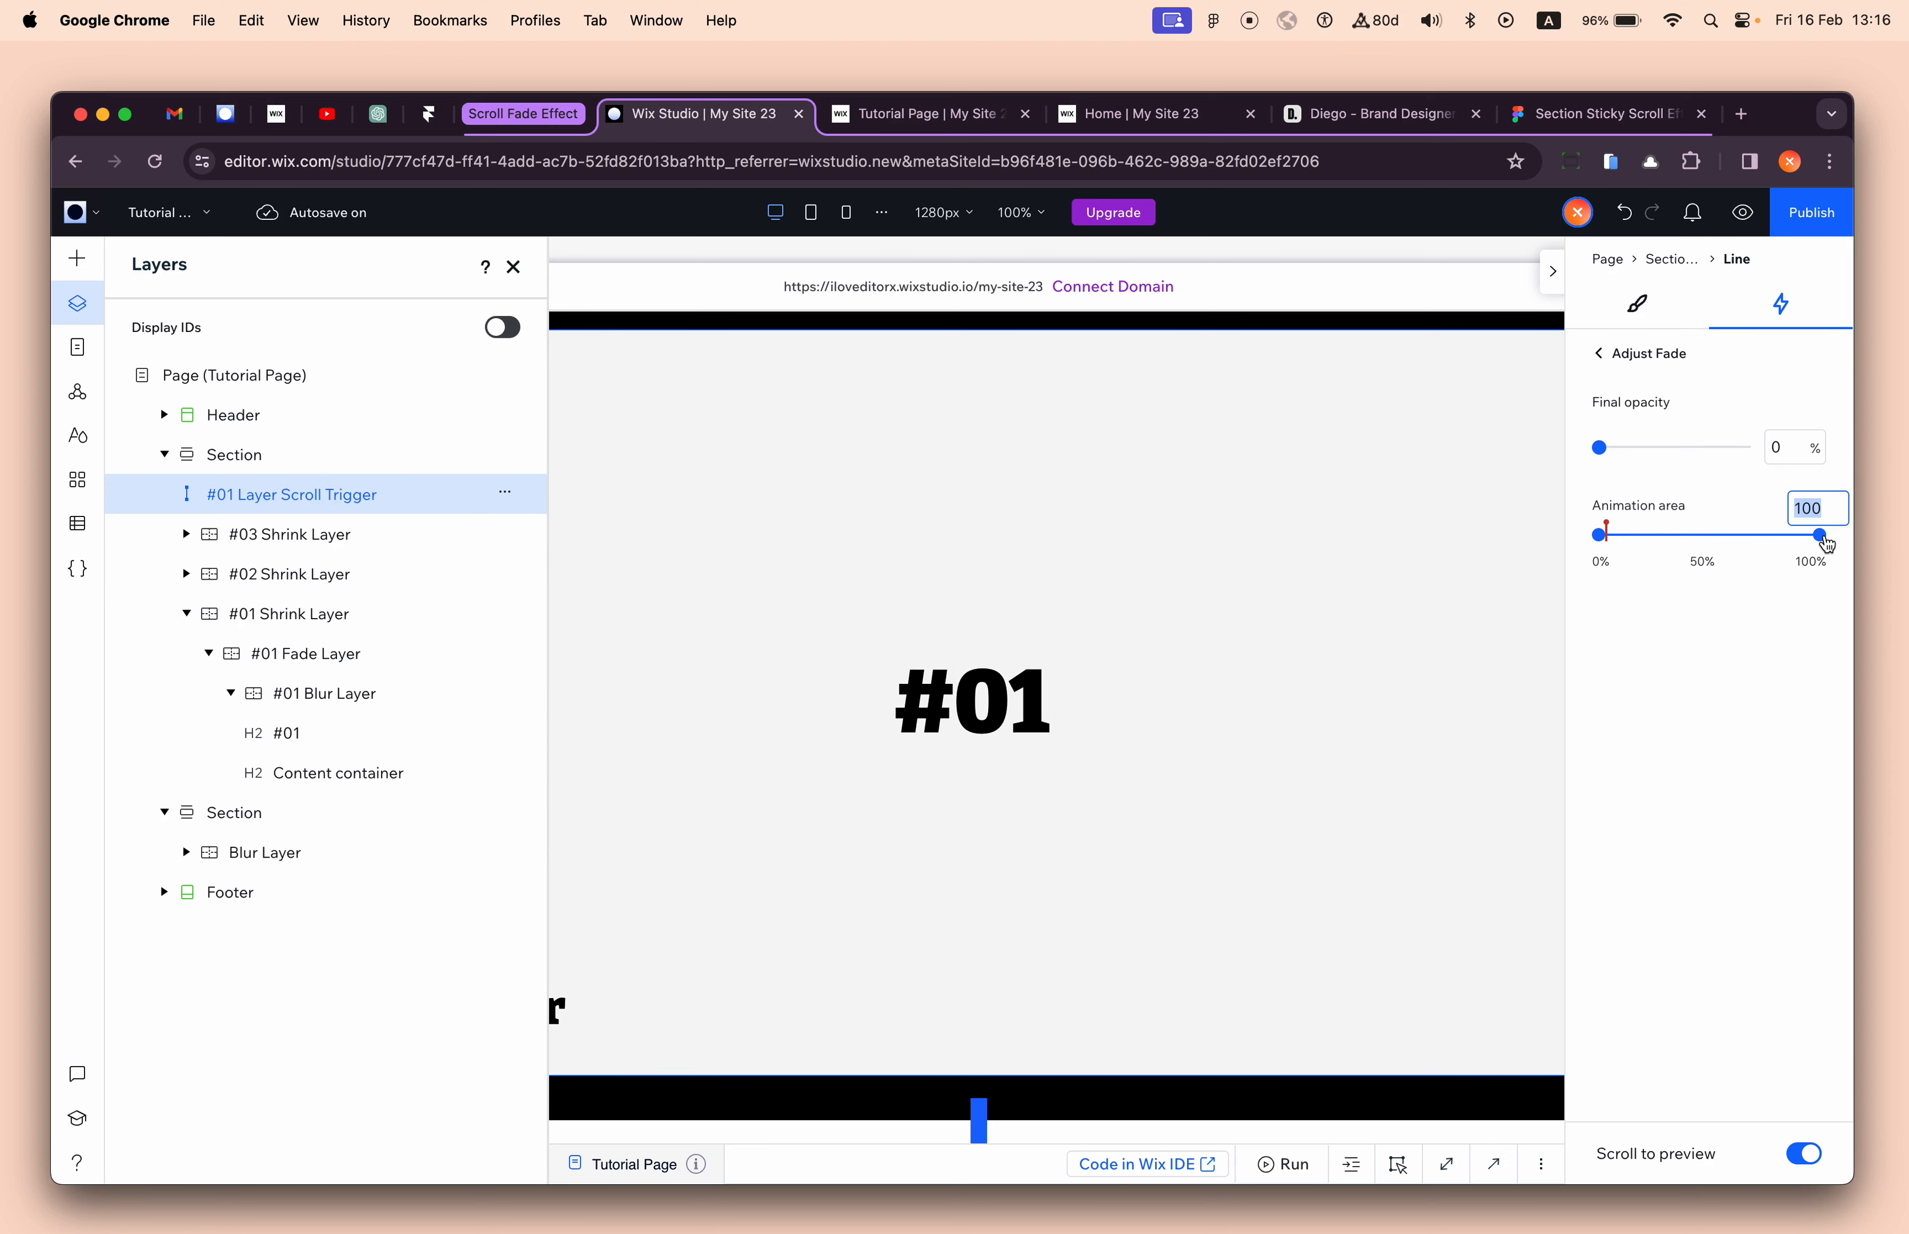
{"action": "type", "text": "50"}
{"action": "key", "text": "Return"}
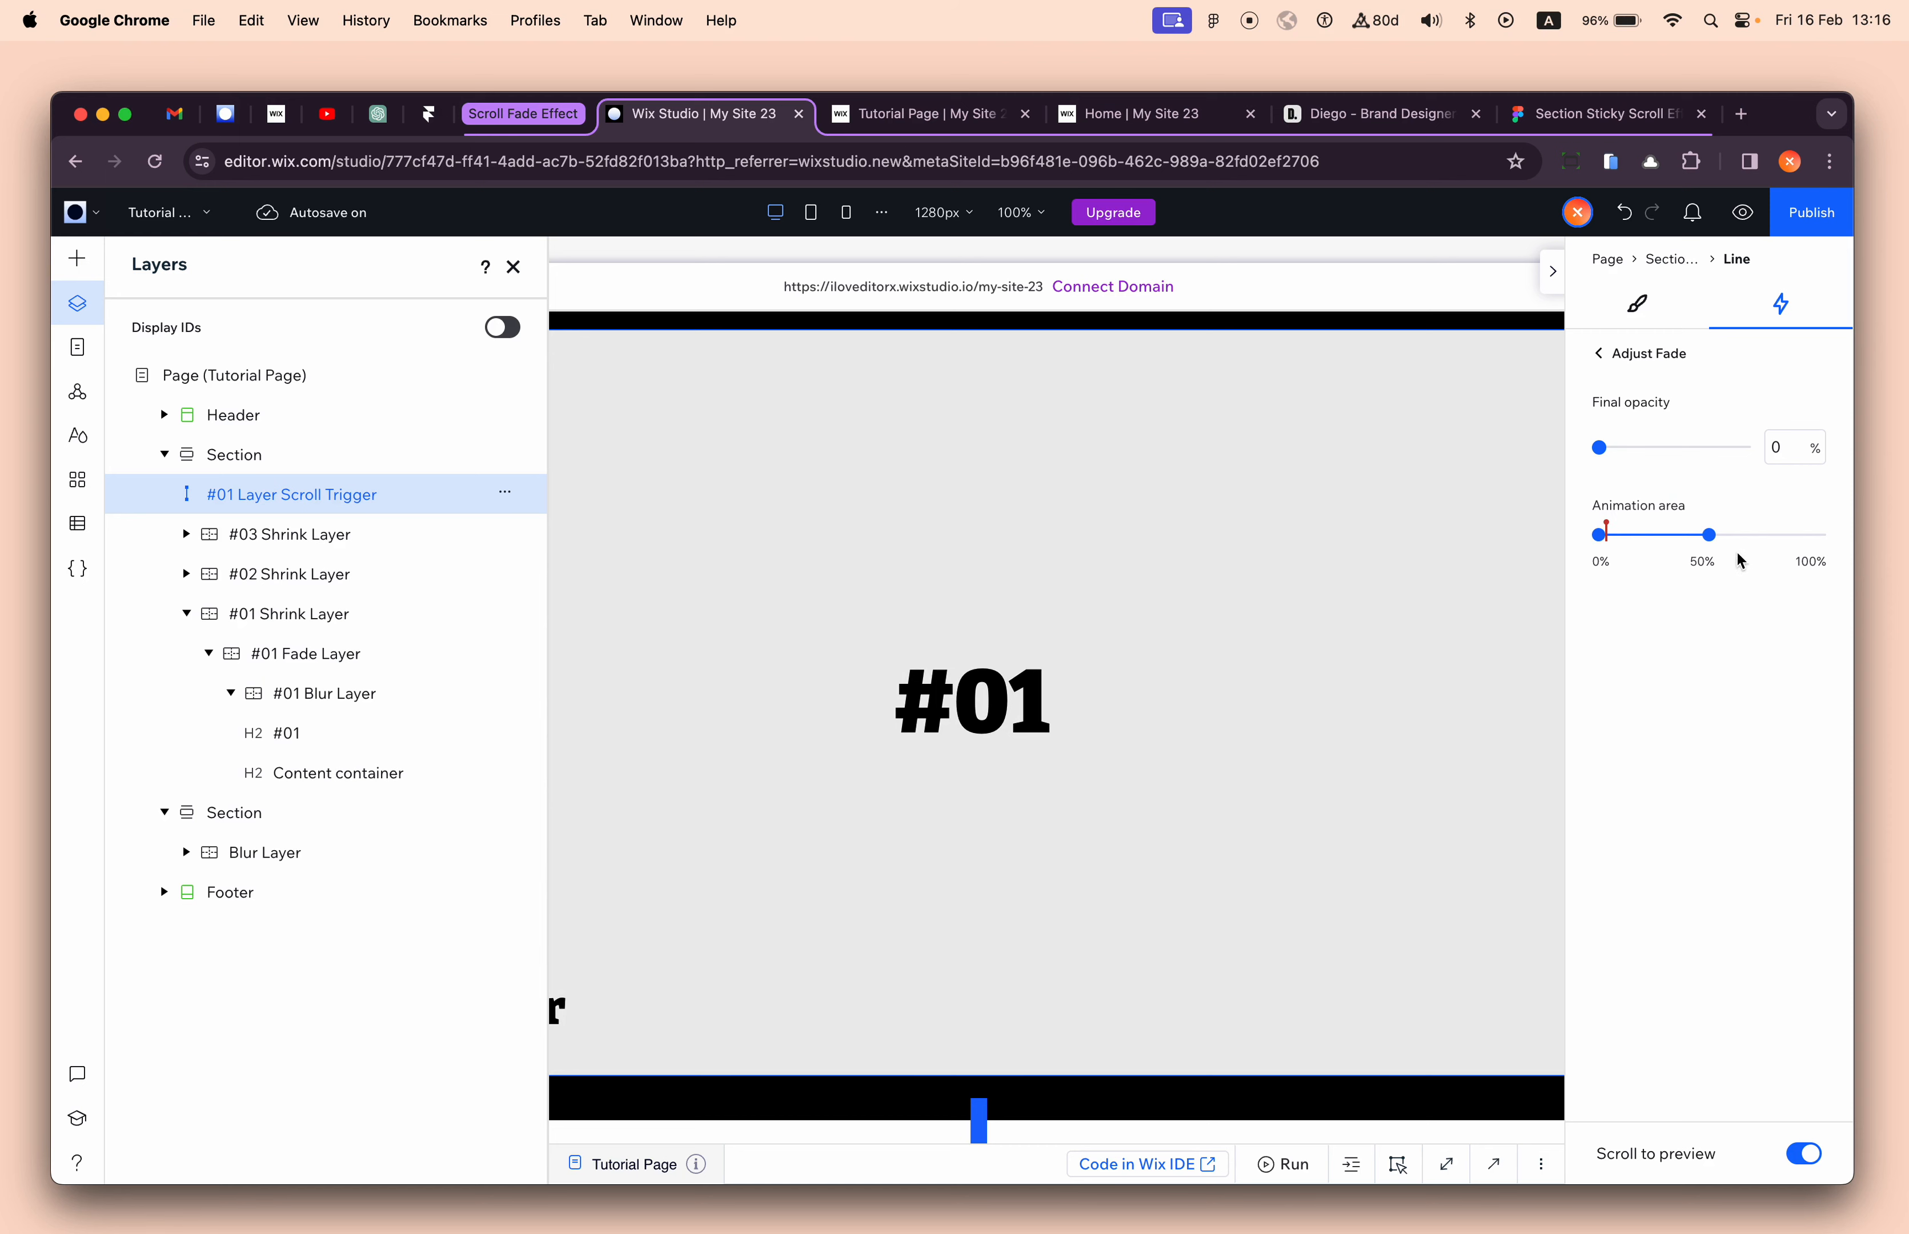
- Preview on the canvas how the #01 container's fade follows the trigger line through the #02 and #03 containers
{"action": "scroll", "coordinate": [1216, 674], "scroll_direction": "down", "scroll_amount": 3}
{"action": "scroll", "coordinate": [1217, 674], "scroll_direction": "up", "scroll_amount": 4}
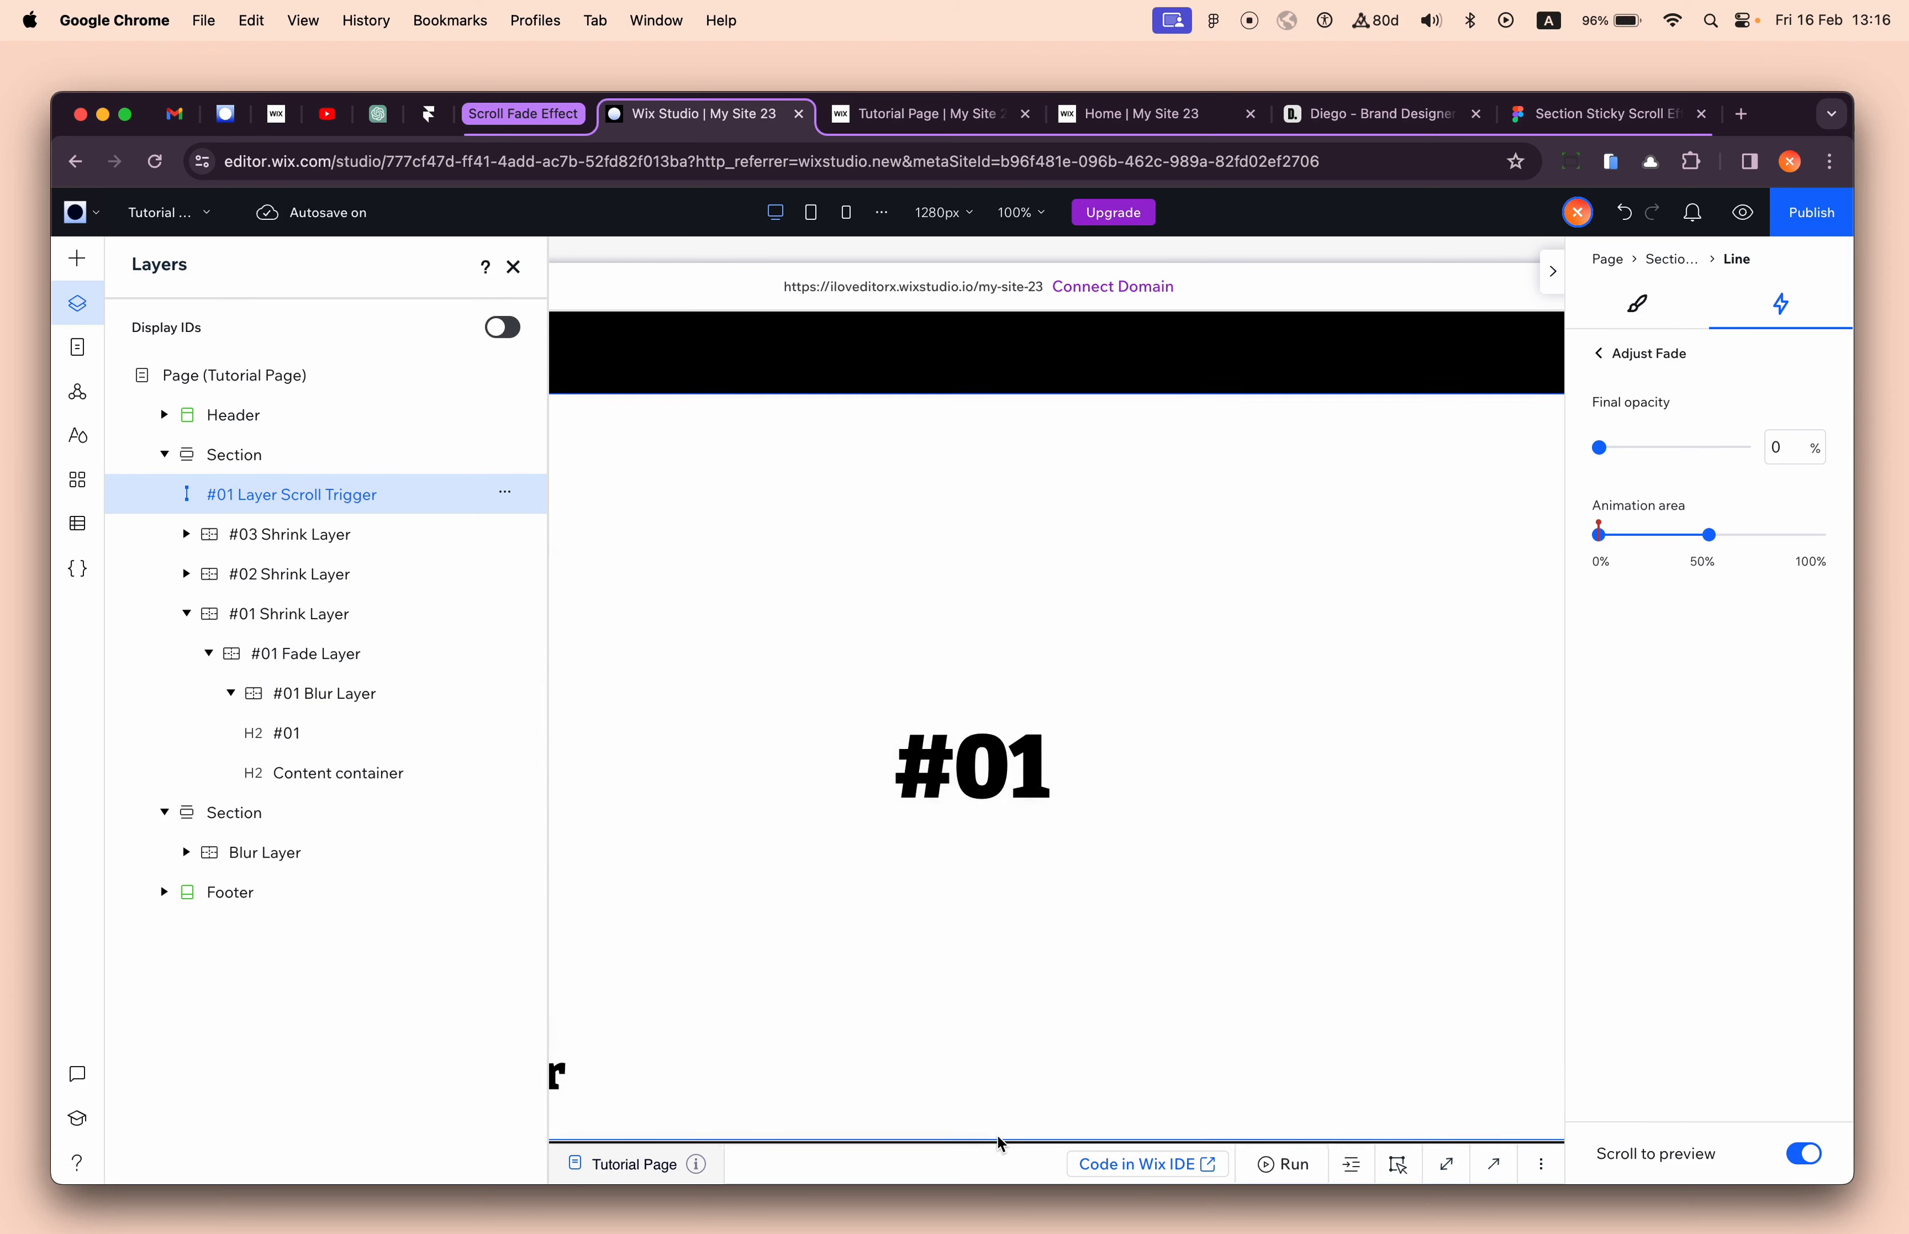
{"action": "scroll", "coordinate": [995, 1133], "scroll_direction": "down", "scroll_amount": 3}
{"action": "scroll", "coordinate": [997, 1133], "scroll_direction": "down", "scroll_amount": 5}
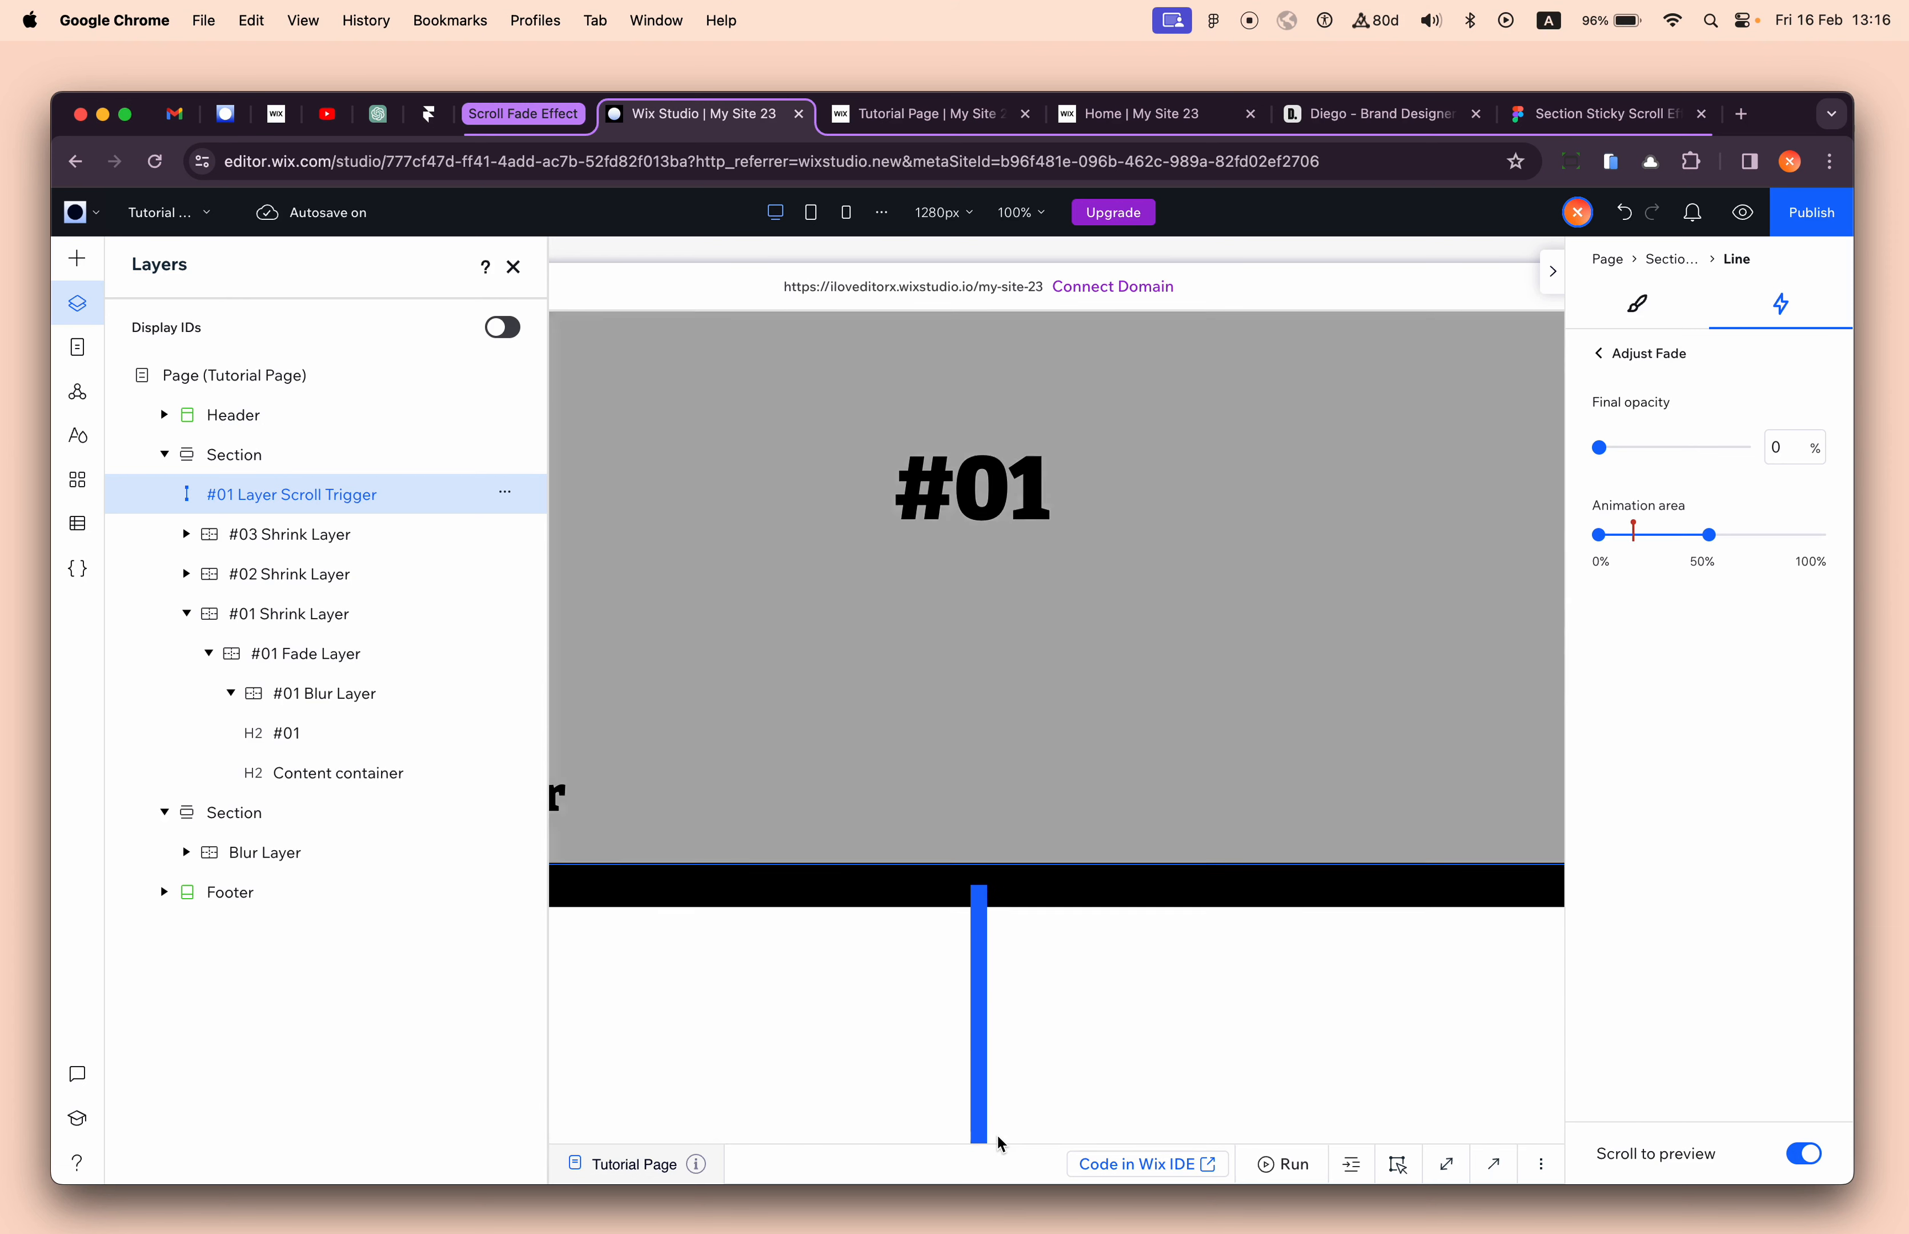
{"action": "scroll", "coordinate": [997, 1133], "scroll_direction": "down", "scroll_amount": 1}
{"action": "scroll", "coordinate": [996, 1132], "scroll_direction": "up", "scroll_amount": 3}
{"action": "scroll", "coordinate": [997, 1132], "scroll_direction": "down", "scroll_amount": 1}
{"action": "scroll", "coordinate": [929, 999], "scroll_direction": "up", "scroll_amount": 1}
{"action": "scroll", "coordinate": [929, 999], "scroll_direction": "down", "scroll_amount": 5}
{"action": "scroll", "coordinate": [929, 1004], "scroll_direction": "down", "scroll_amount": 1}
{"action": "scroll", "coordinate": [928, 1004], "scroll_direction": "up", "scroll_amount": 3}
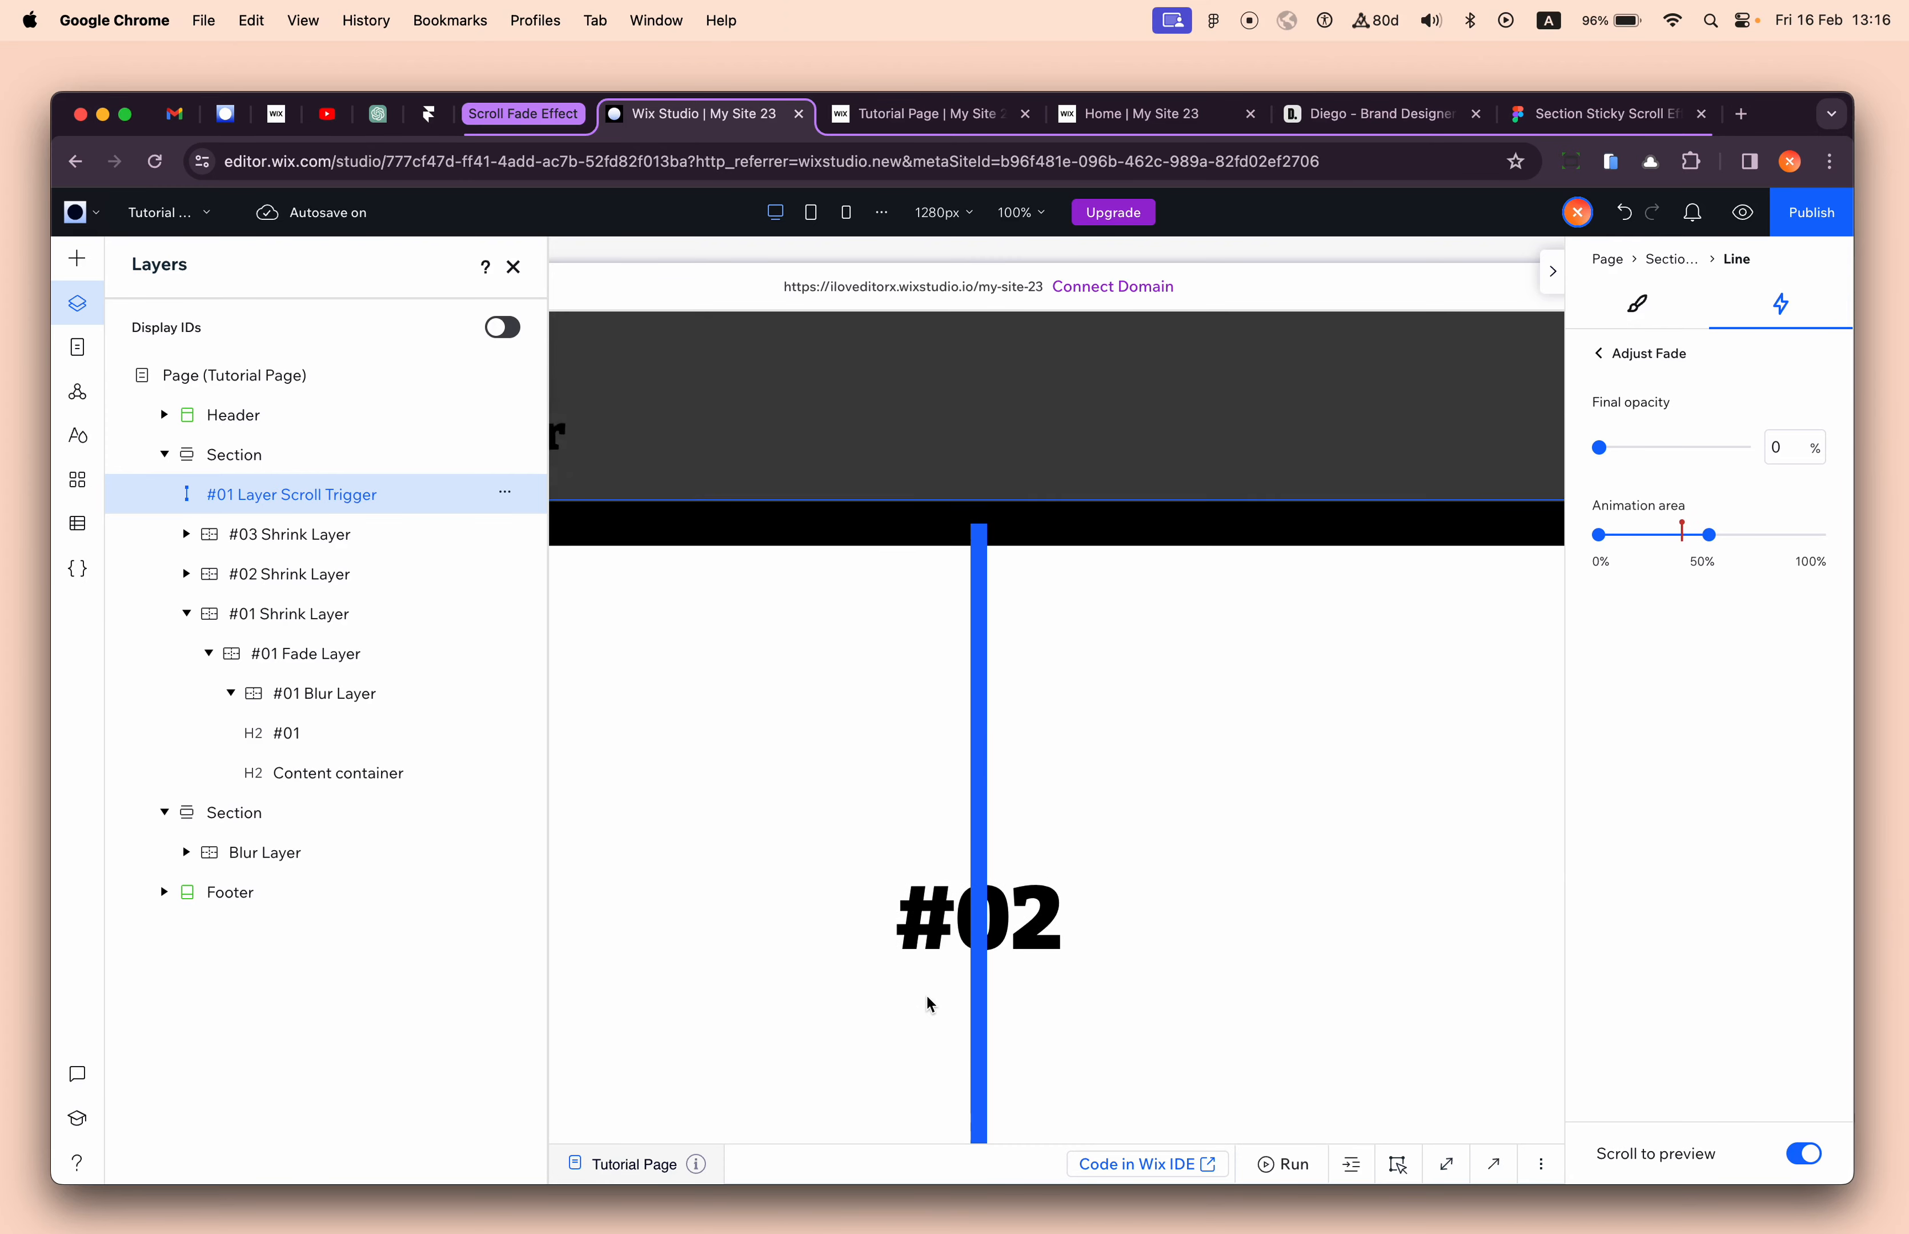
{"action": "scroll", "coordinate": [929, 1003], "scroll_direction": "down", "scroll_amount": 3}
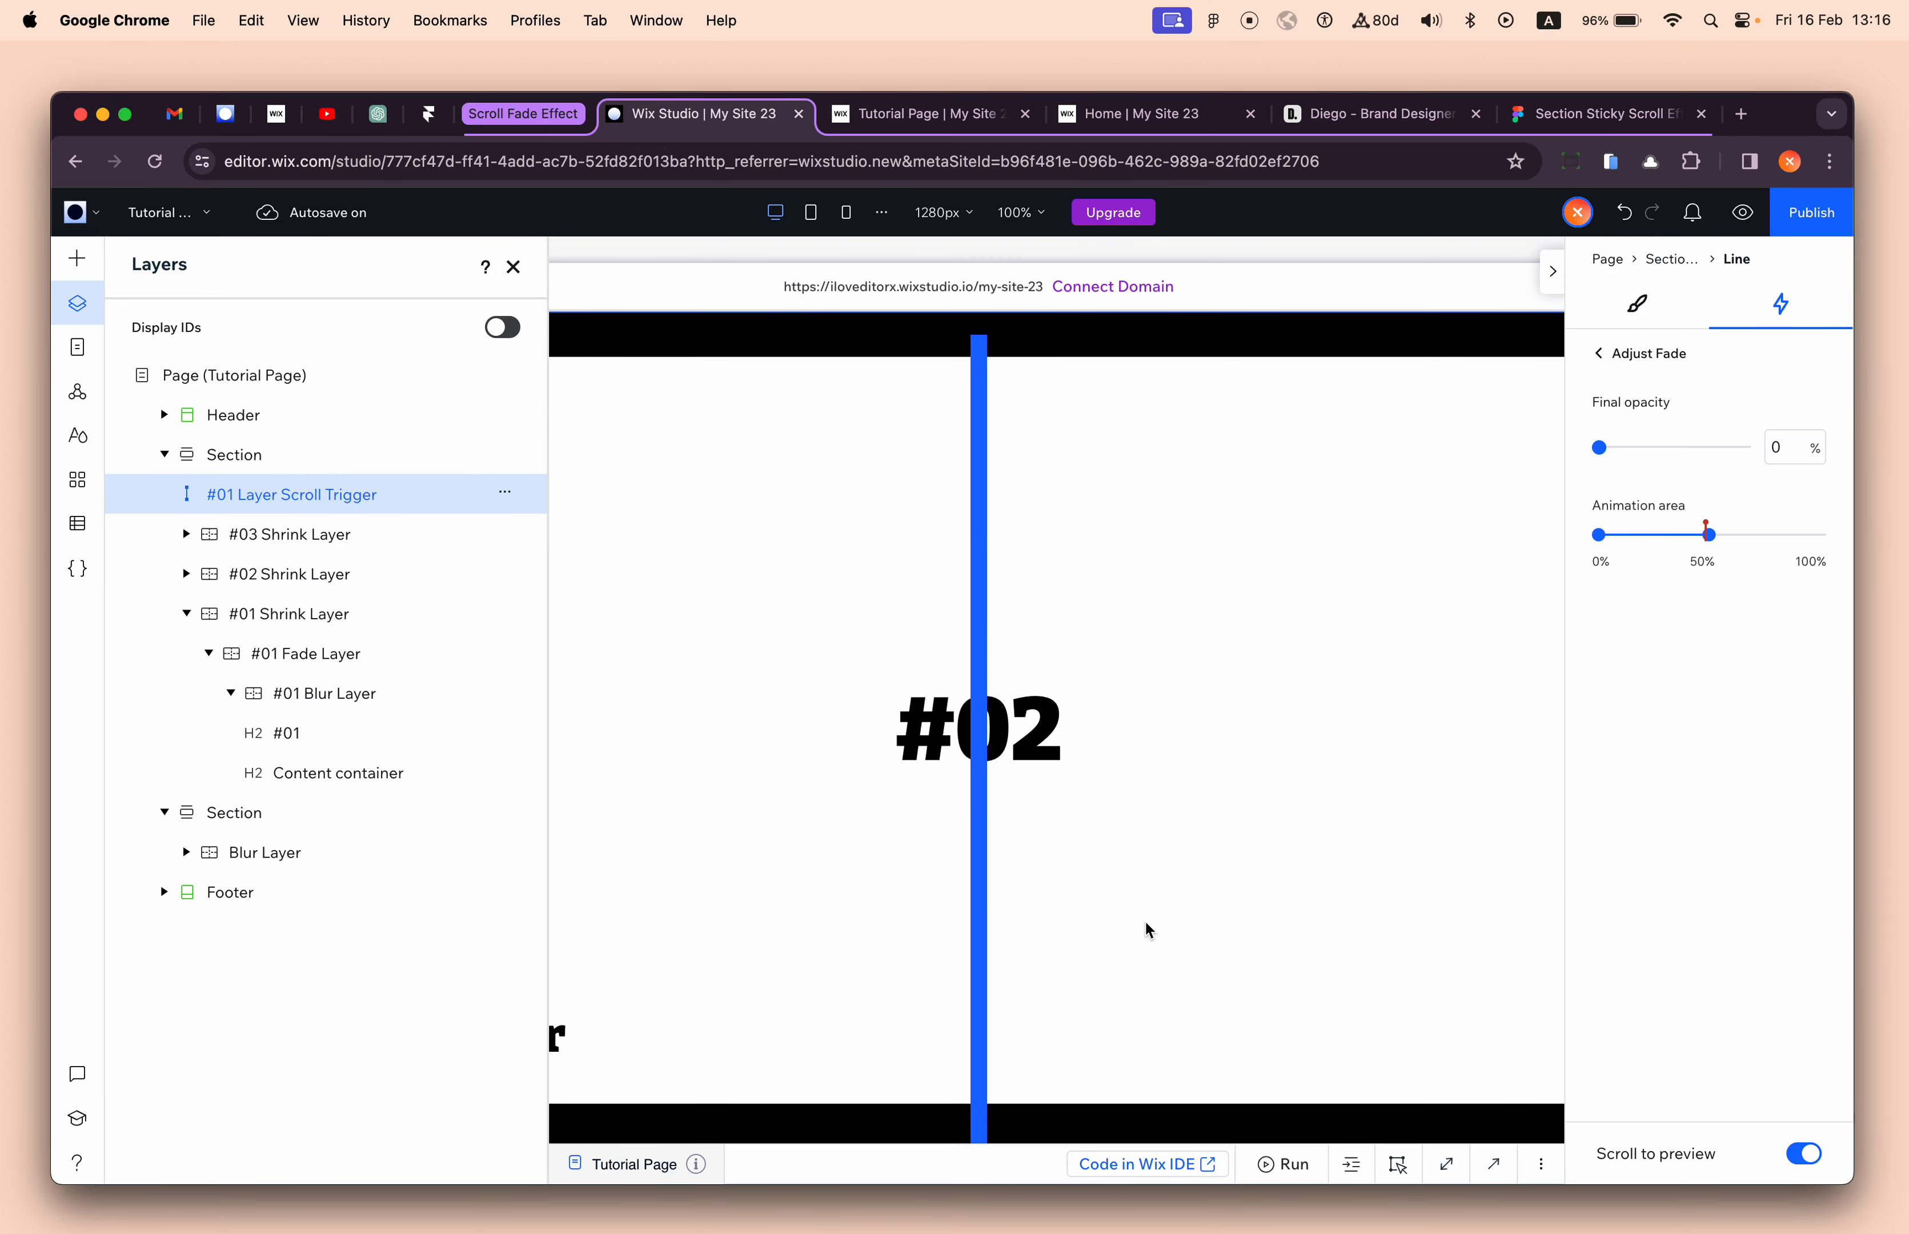
{"action": "scroll", "coordinate": [1147, 929], "scroll_direction": "down", "scroll_amount": 3}
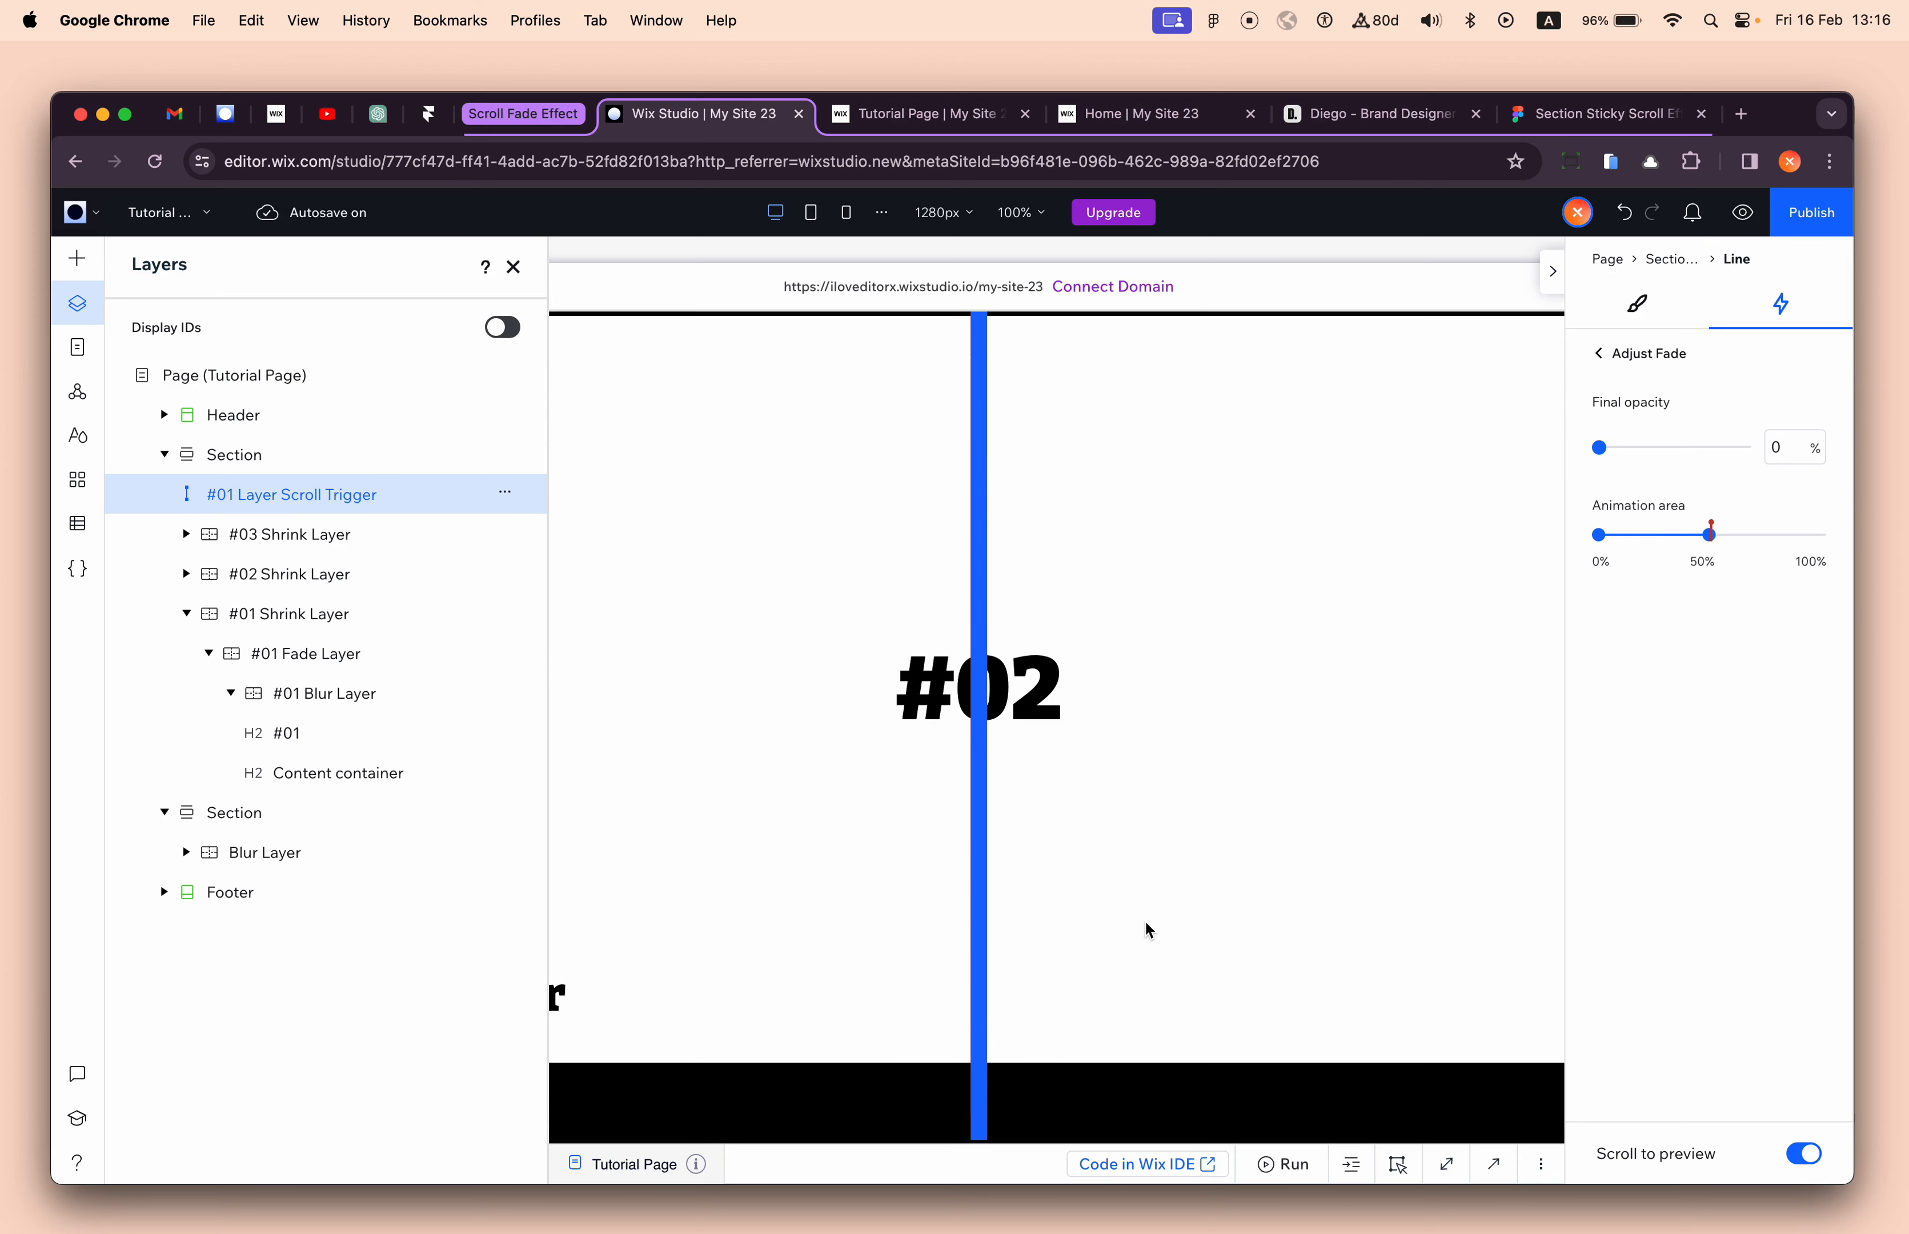
{"action": "scroll", "coordinate": [1081, 943], "scroll_direction": "down", "scroll_amount": 8}
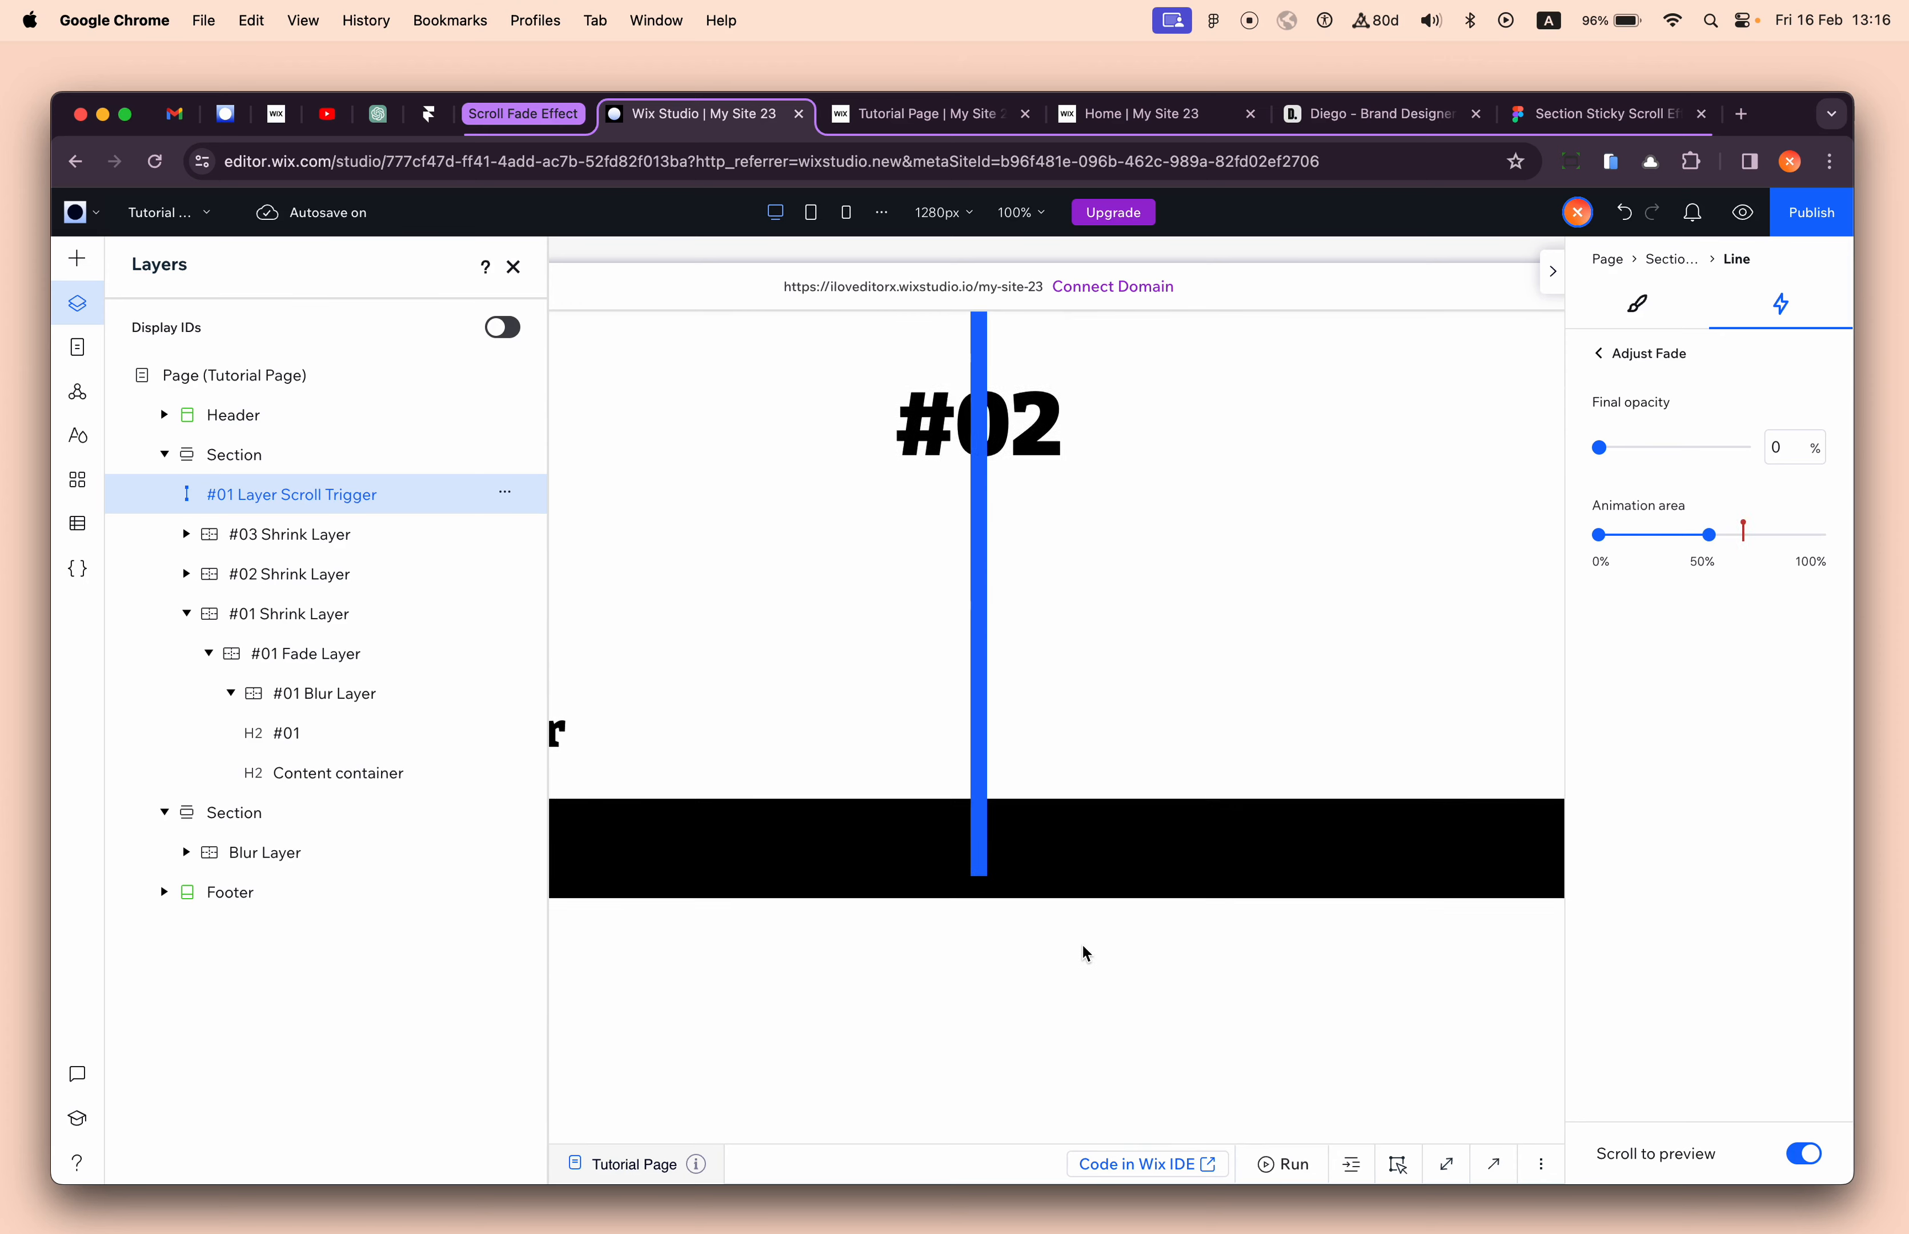
{"action": "scroll", "coordinate": [981, 521], "scroll_direction": "down", "scroll_amount": 3}
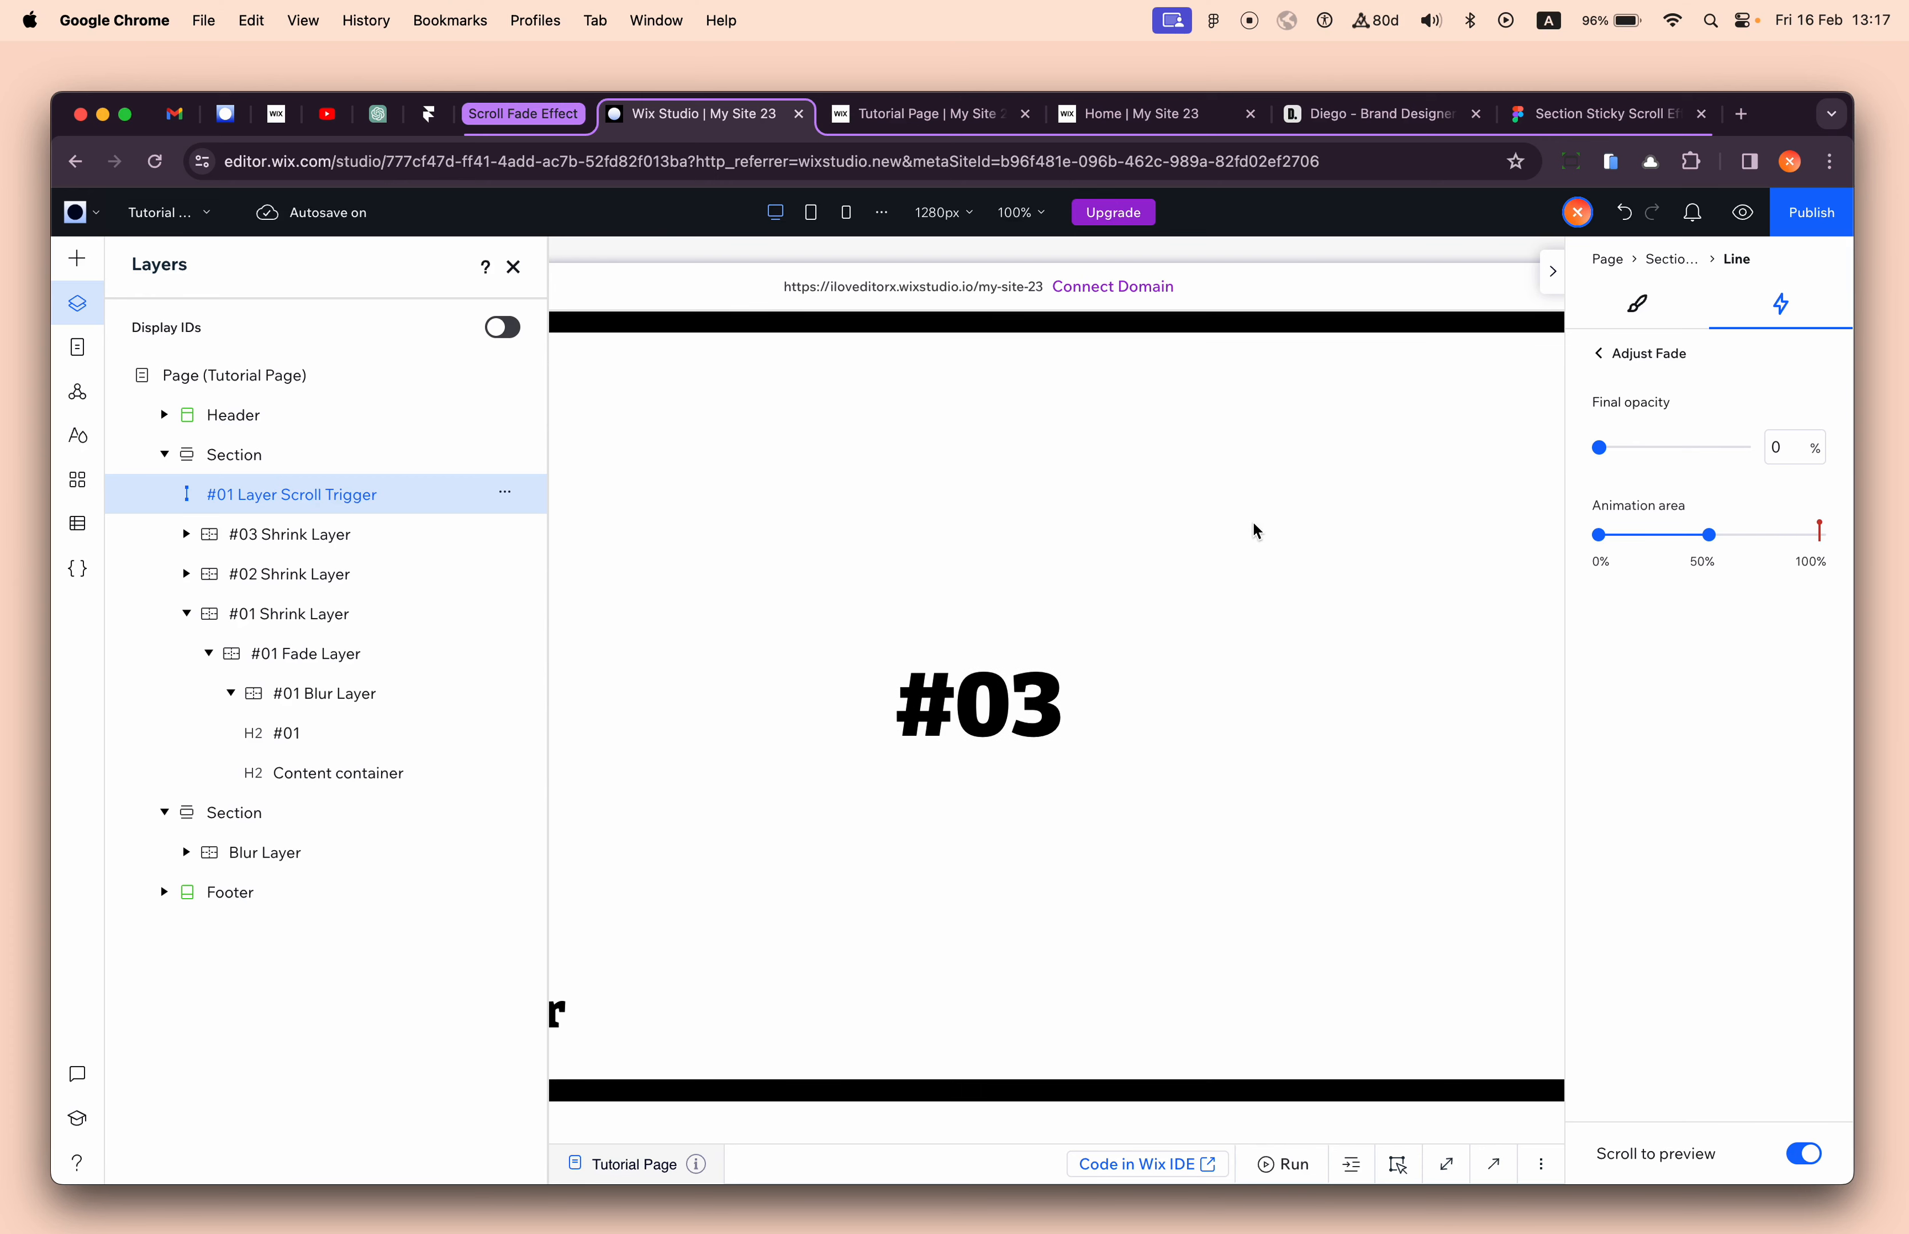
{"action": "scroll", "coordinate": [1256, 527], "scroll_direction": "up", "scroll_amount": 3}
{"action": "scroll", "coordinate": [1385, 622], "scroll_direction": "up", "scroll_amount": 10}
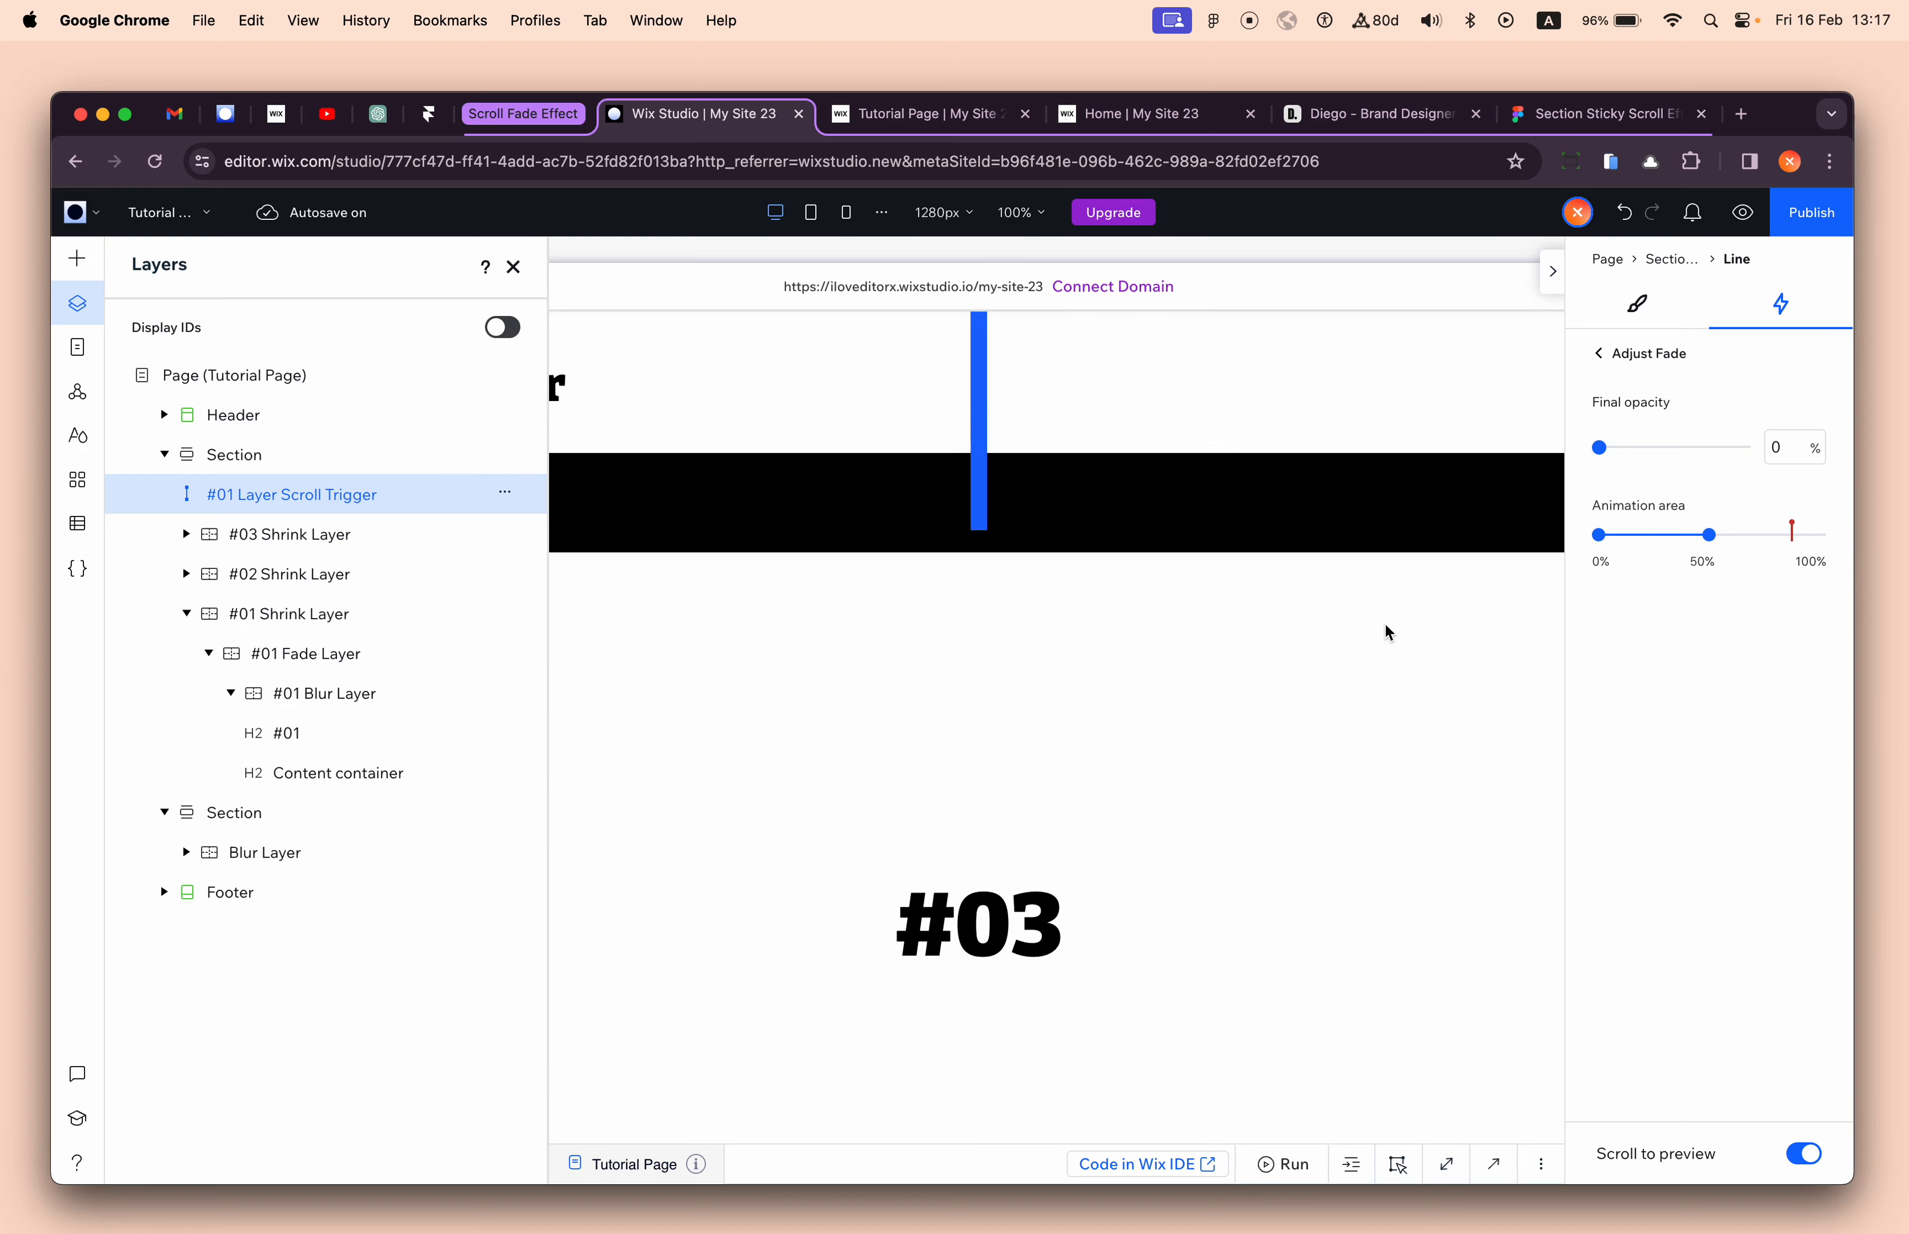
{"action": "scroll", "coordinate": [1384, 622], "scroll_direction": "up", "scroll_amount": 10}
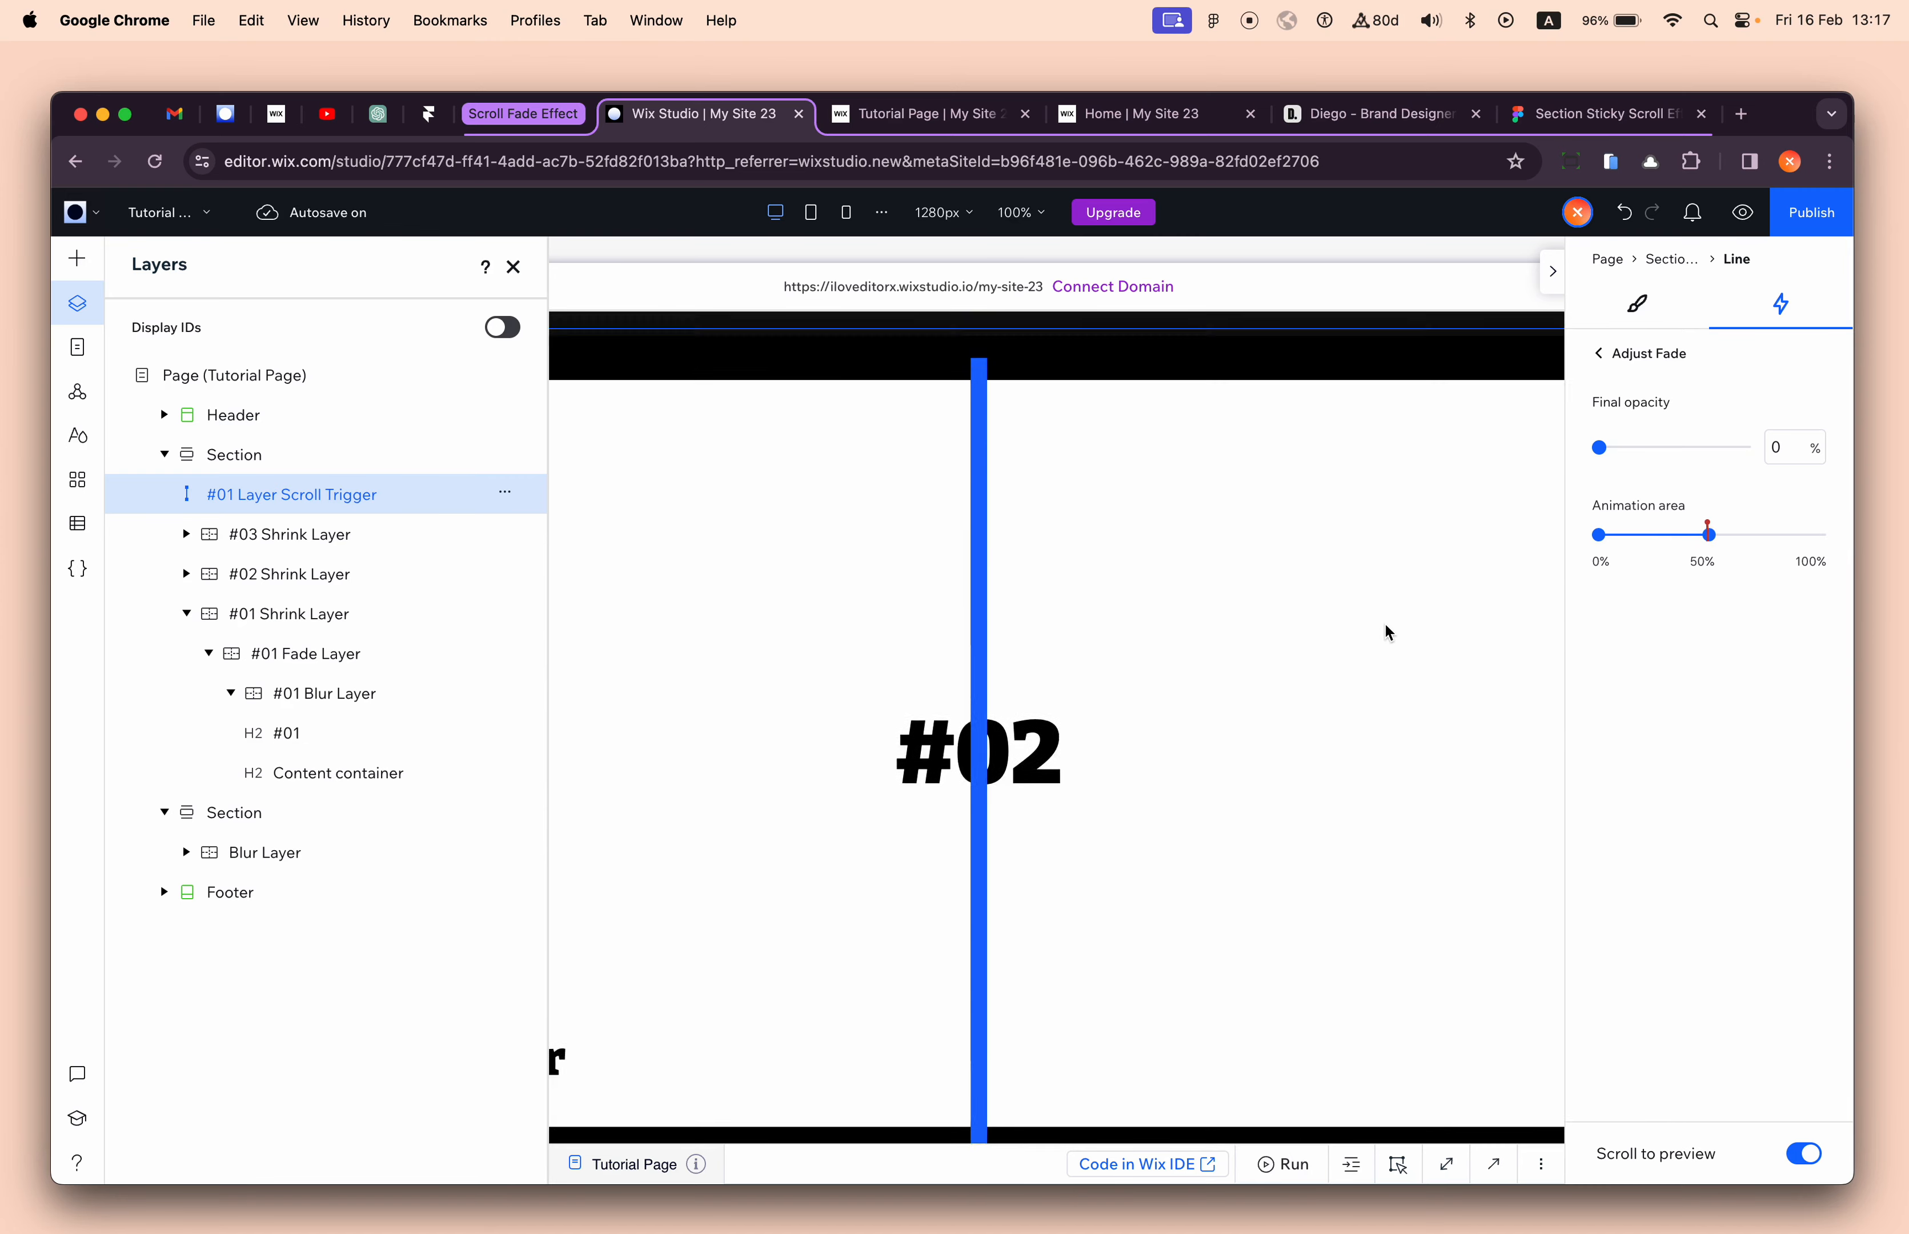
{"action": "scroll", "coordinate": [1385, 625], "scroll_direction": "down", "scroll_amount": 11}
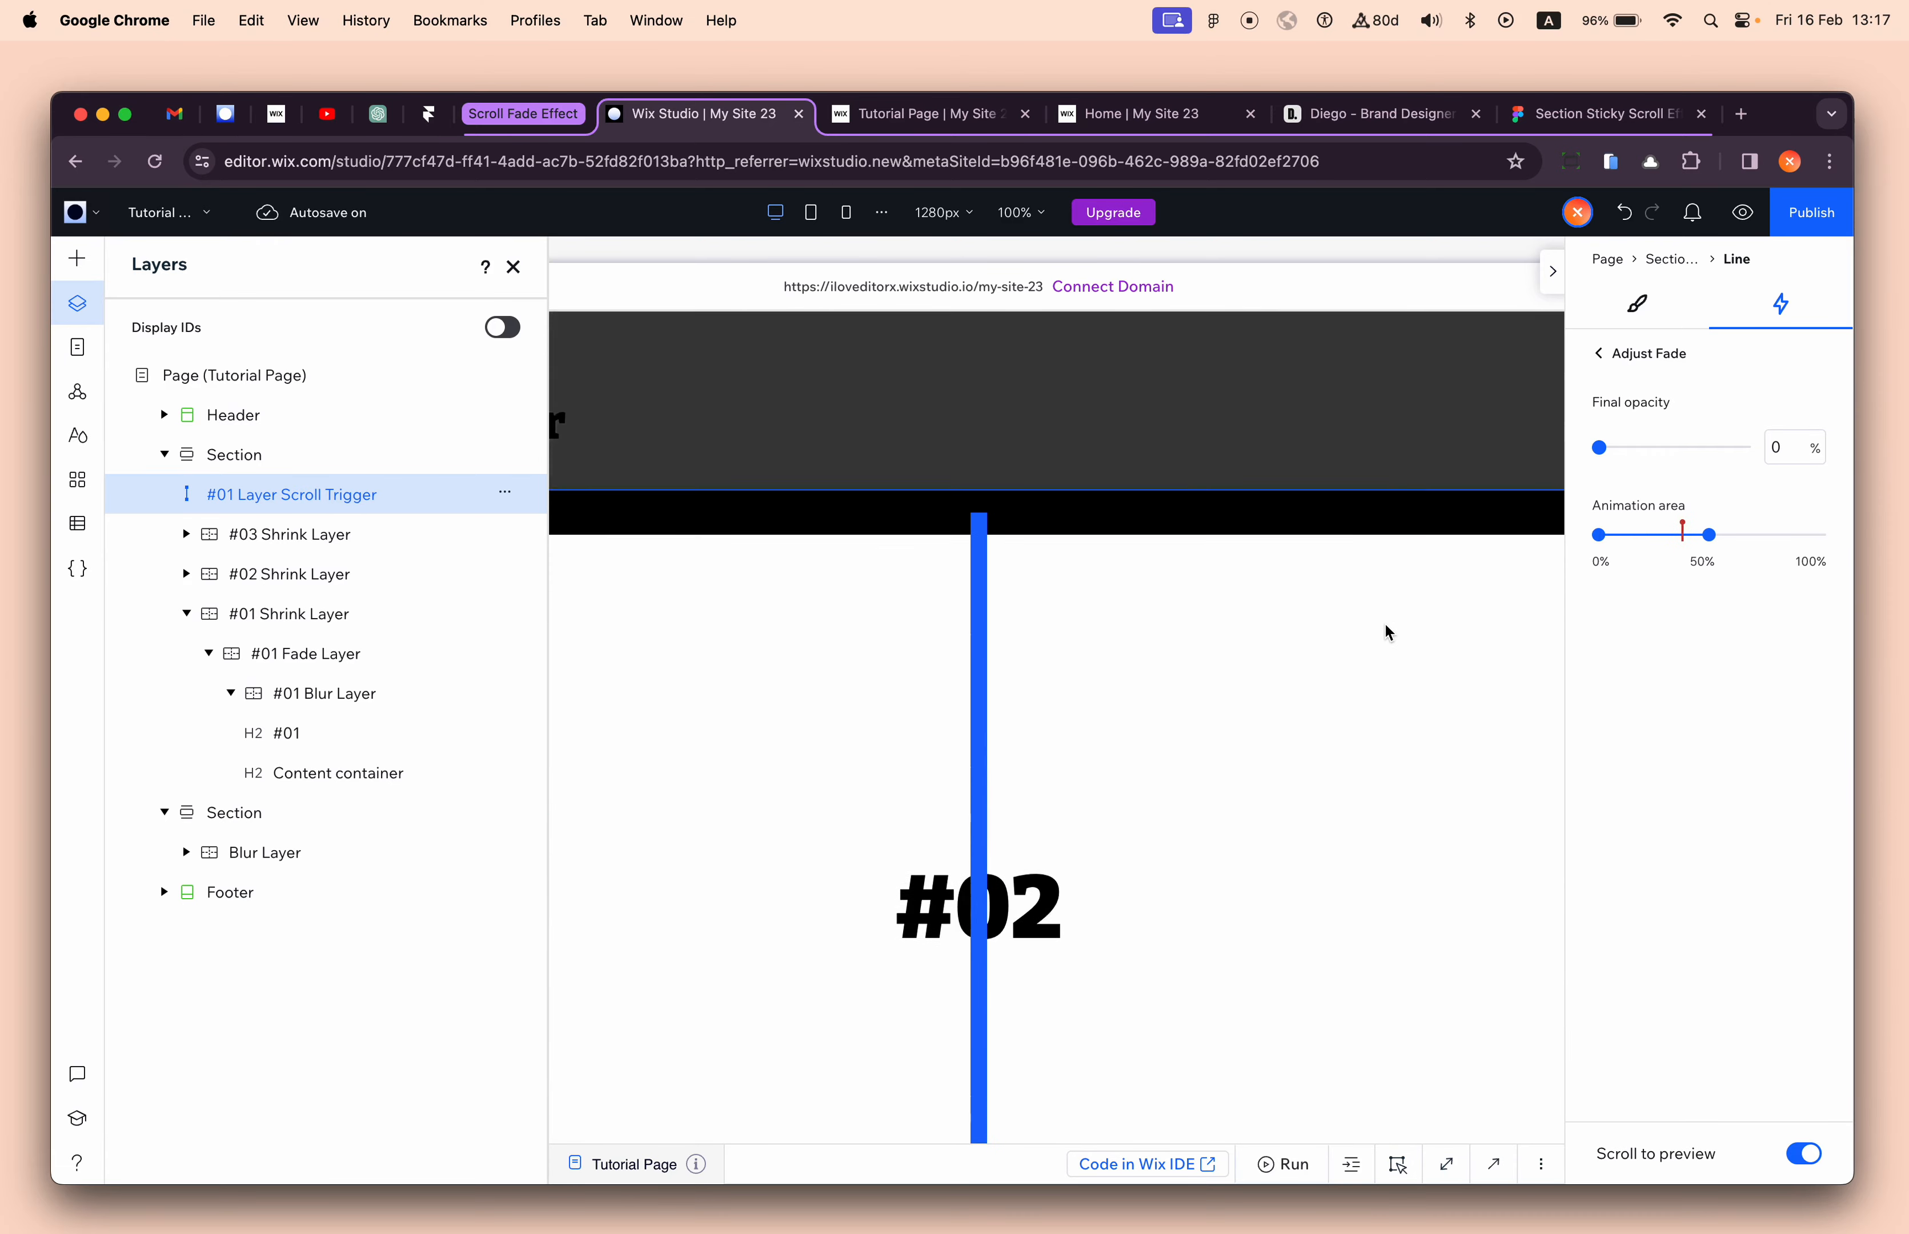
{"action": "scroll", "coordinate": [1385, 625], "scroll_direction": "up", "scroll_amount": 12}
- Add a third scroll animation to the trigger line with the #01 Blur Layer as its animated element
{"action": "left_click", "coordinate": [1620, 353]}
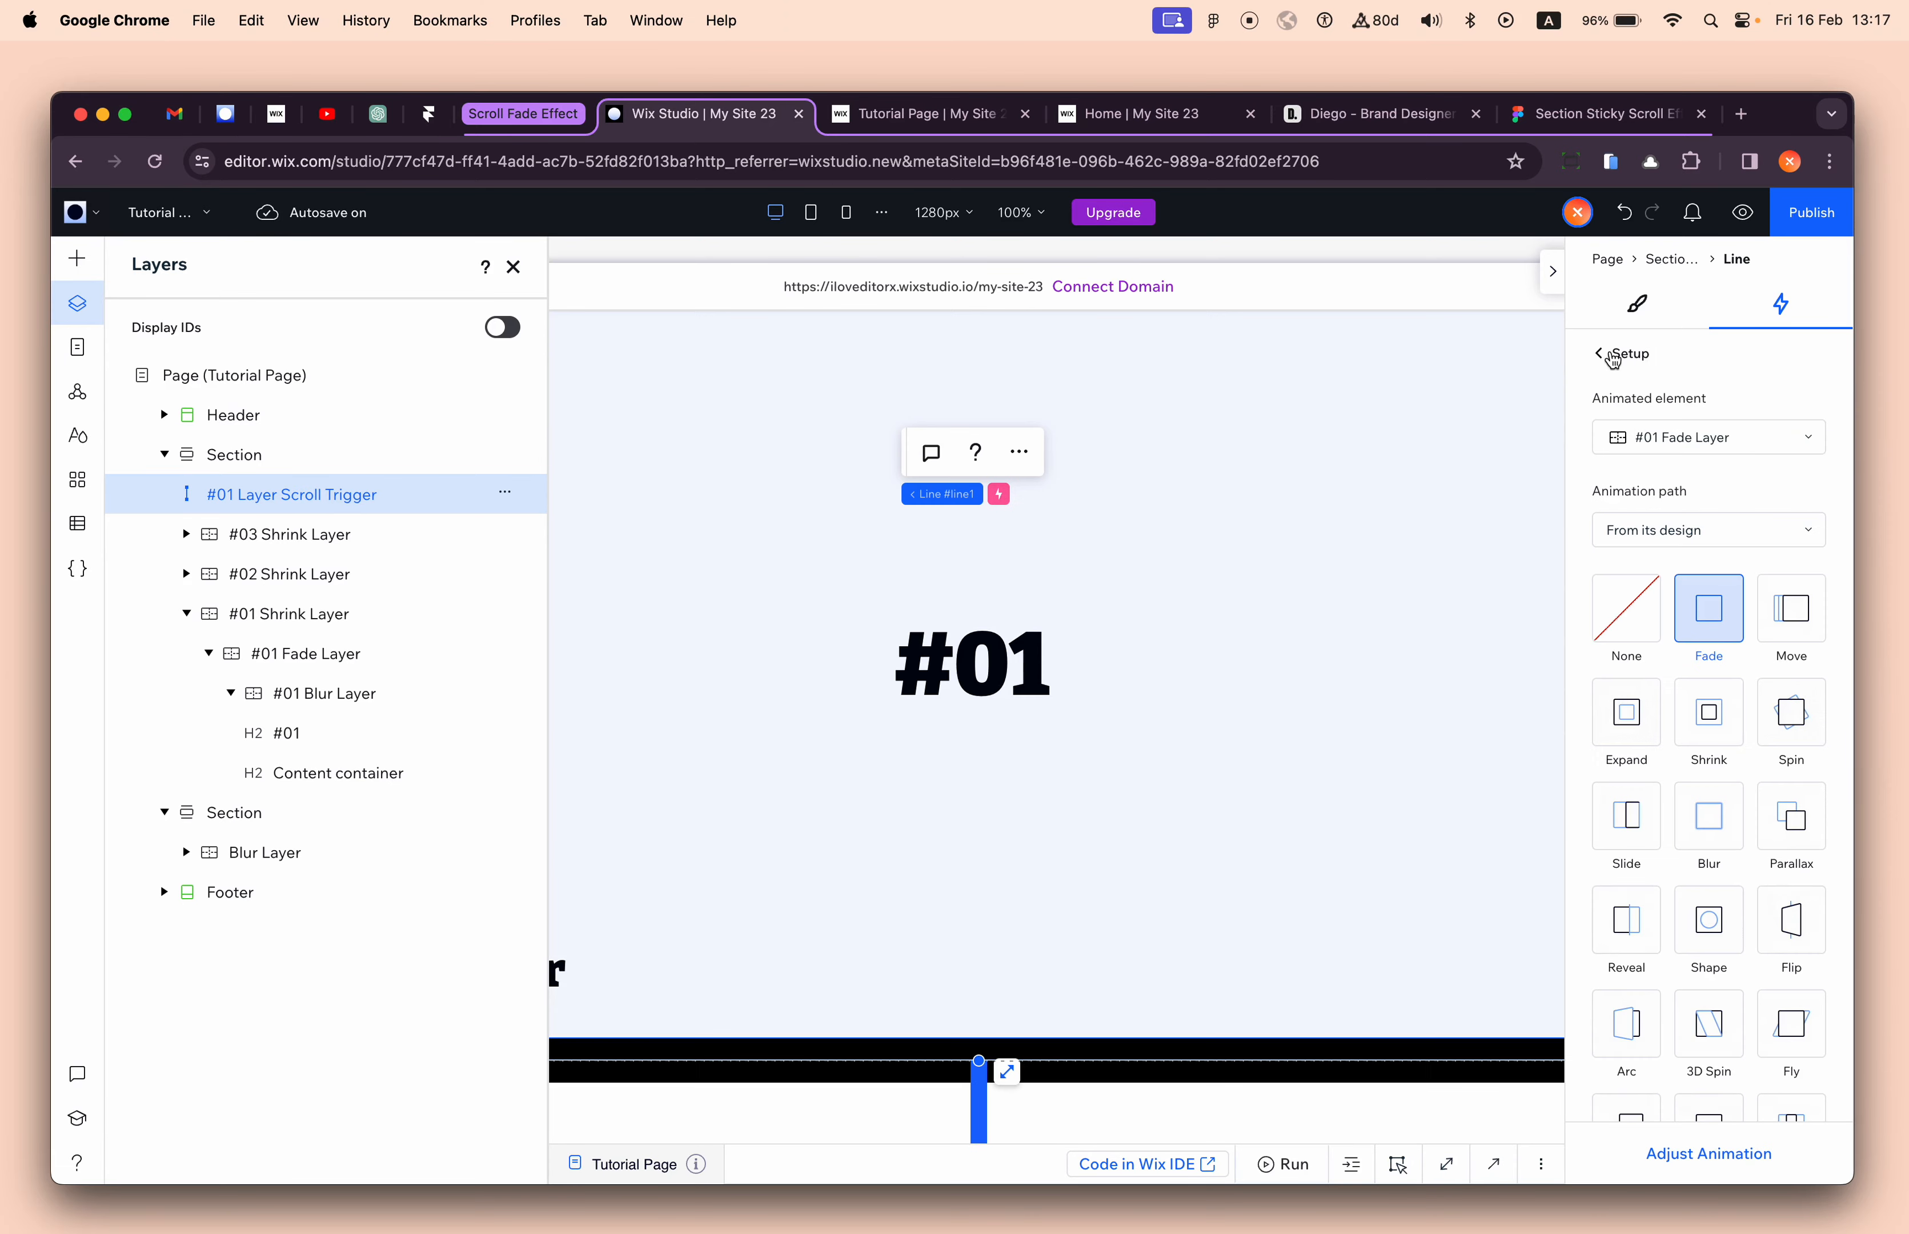
{"action": "left_click", "coordinate": [1609, 359]}
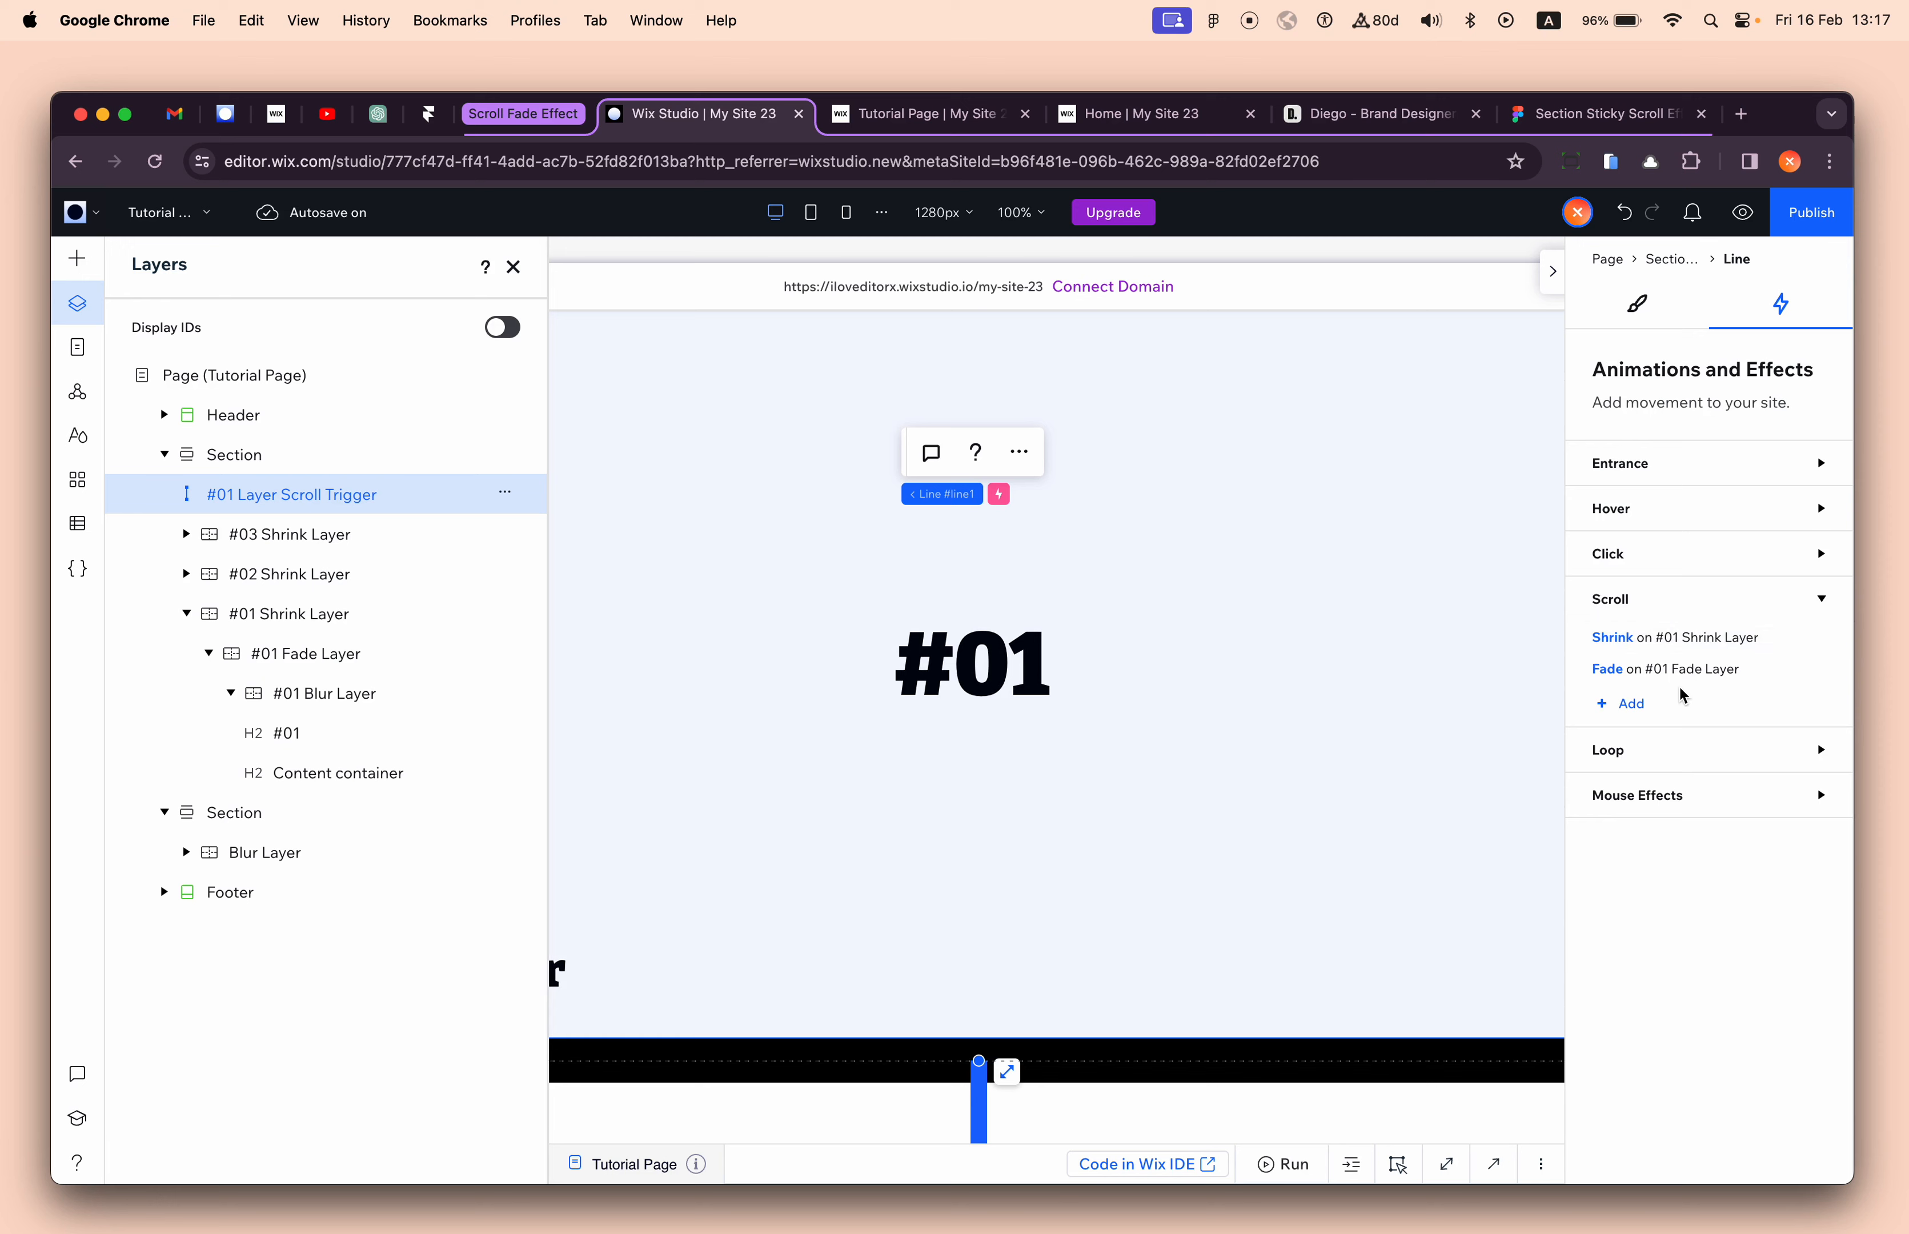
{"action": "left_click", "coordinate": [1620, 704]}
{"action": "left_click", "coordinate": [1697, 437]}
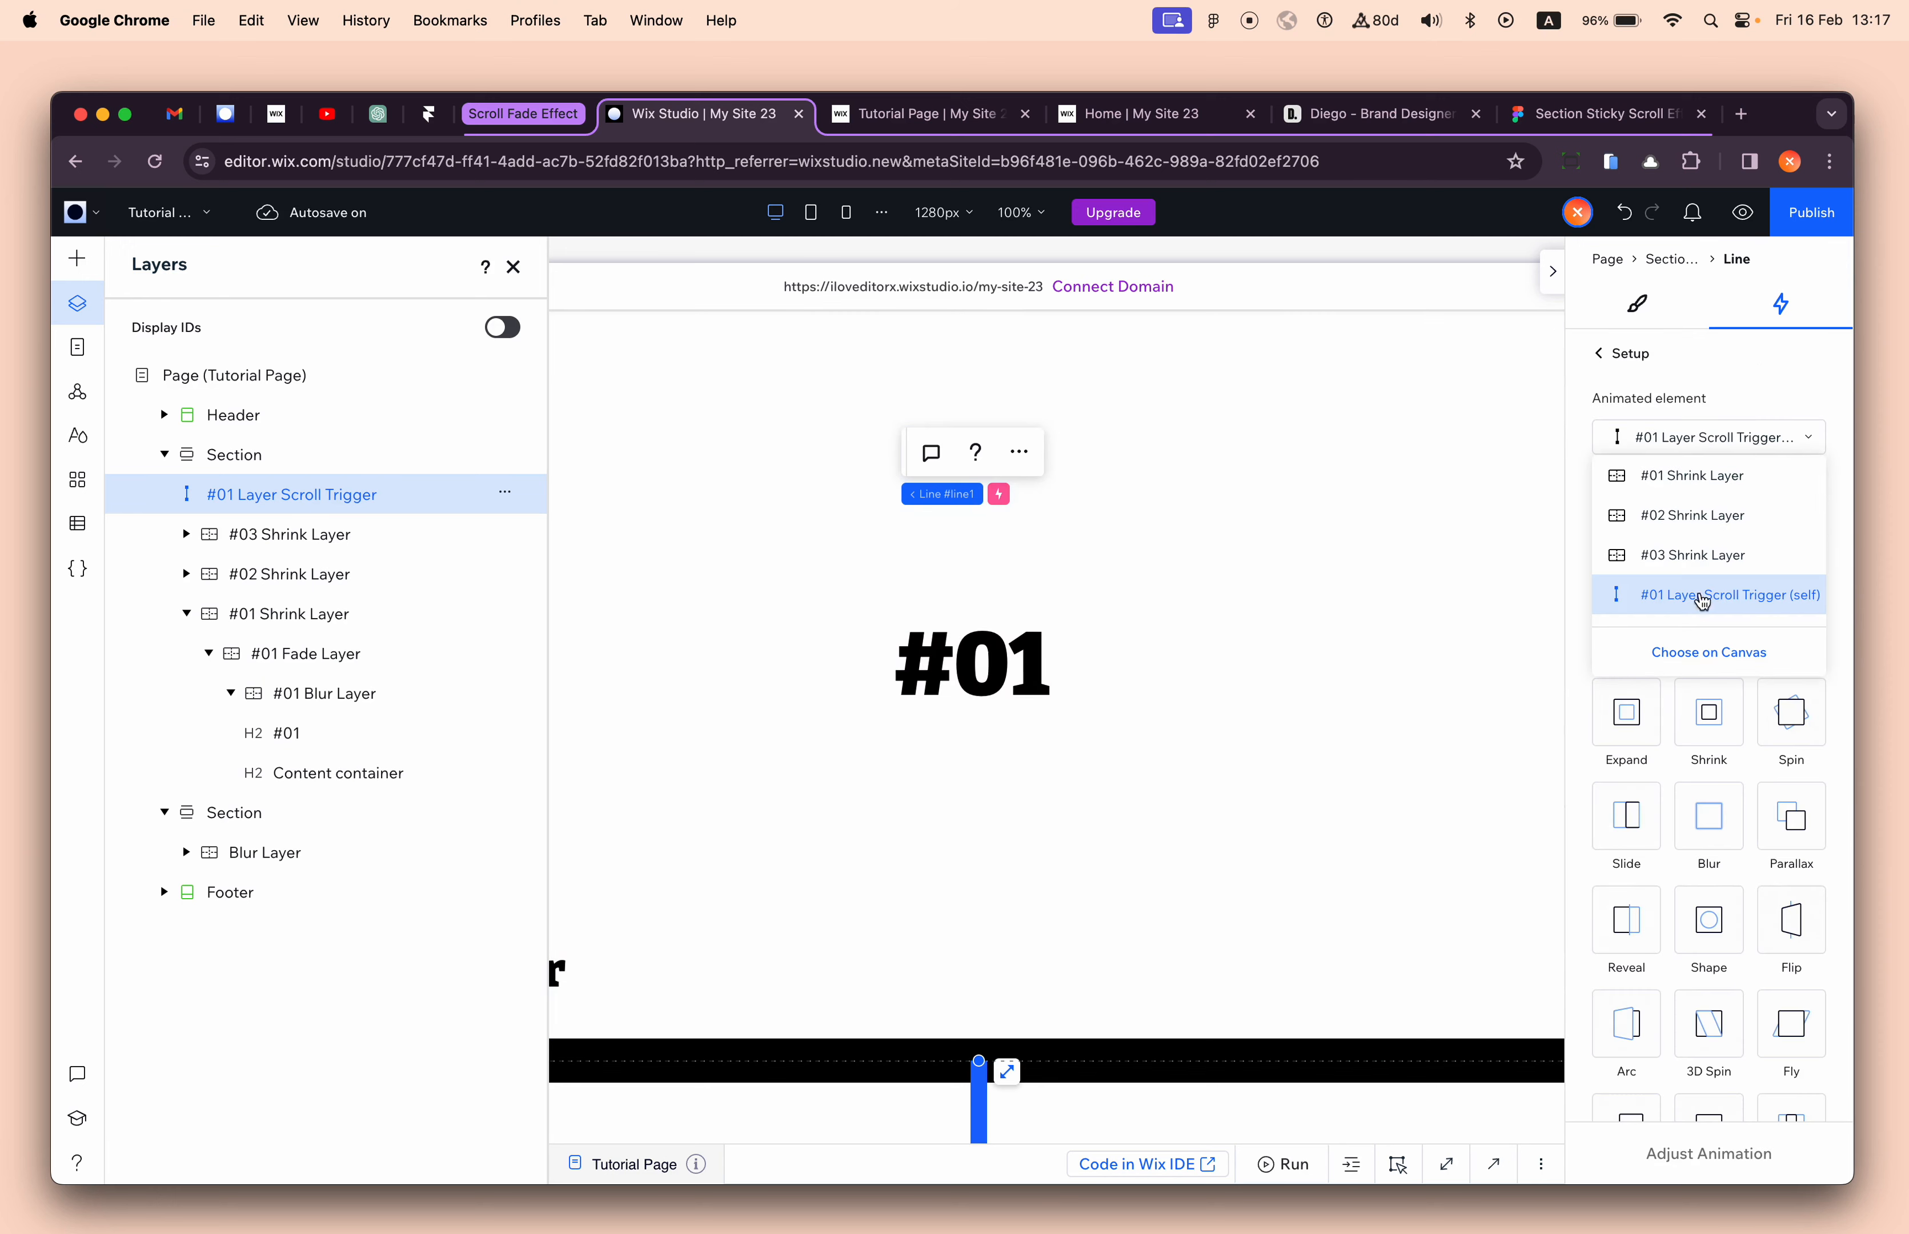
{"action": "left_click", "coordinate": [1709, 654]}
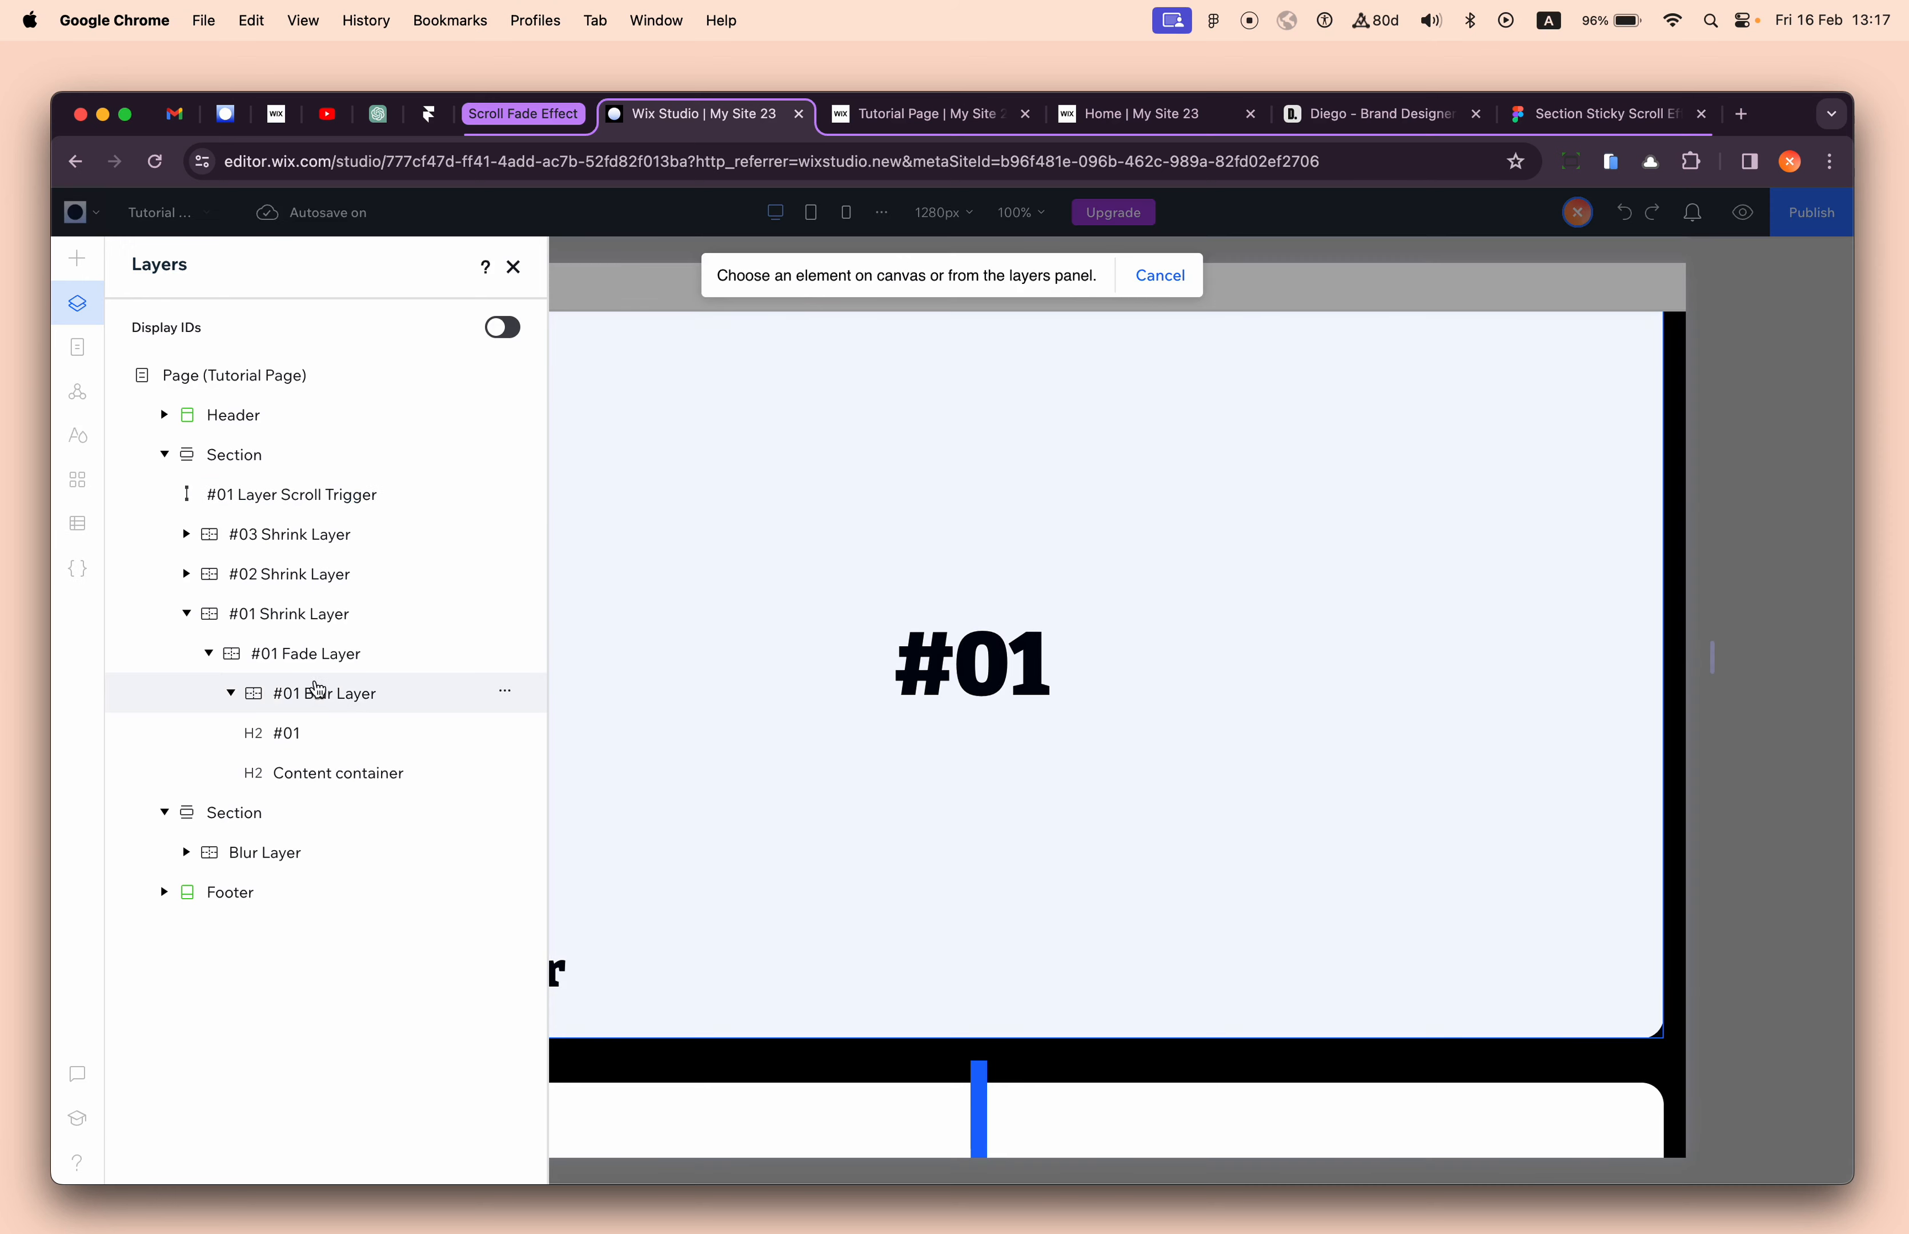
{"action": "left_click", "coordinate": [357, 695]}
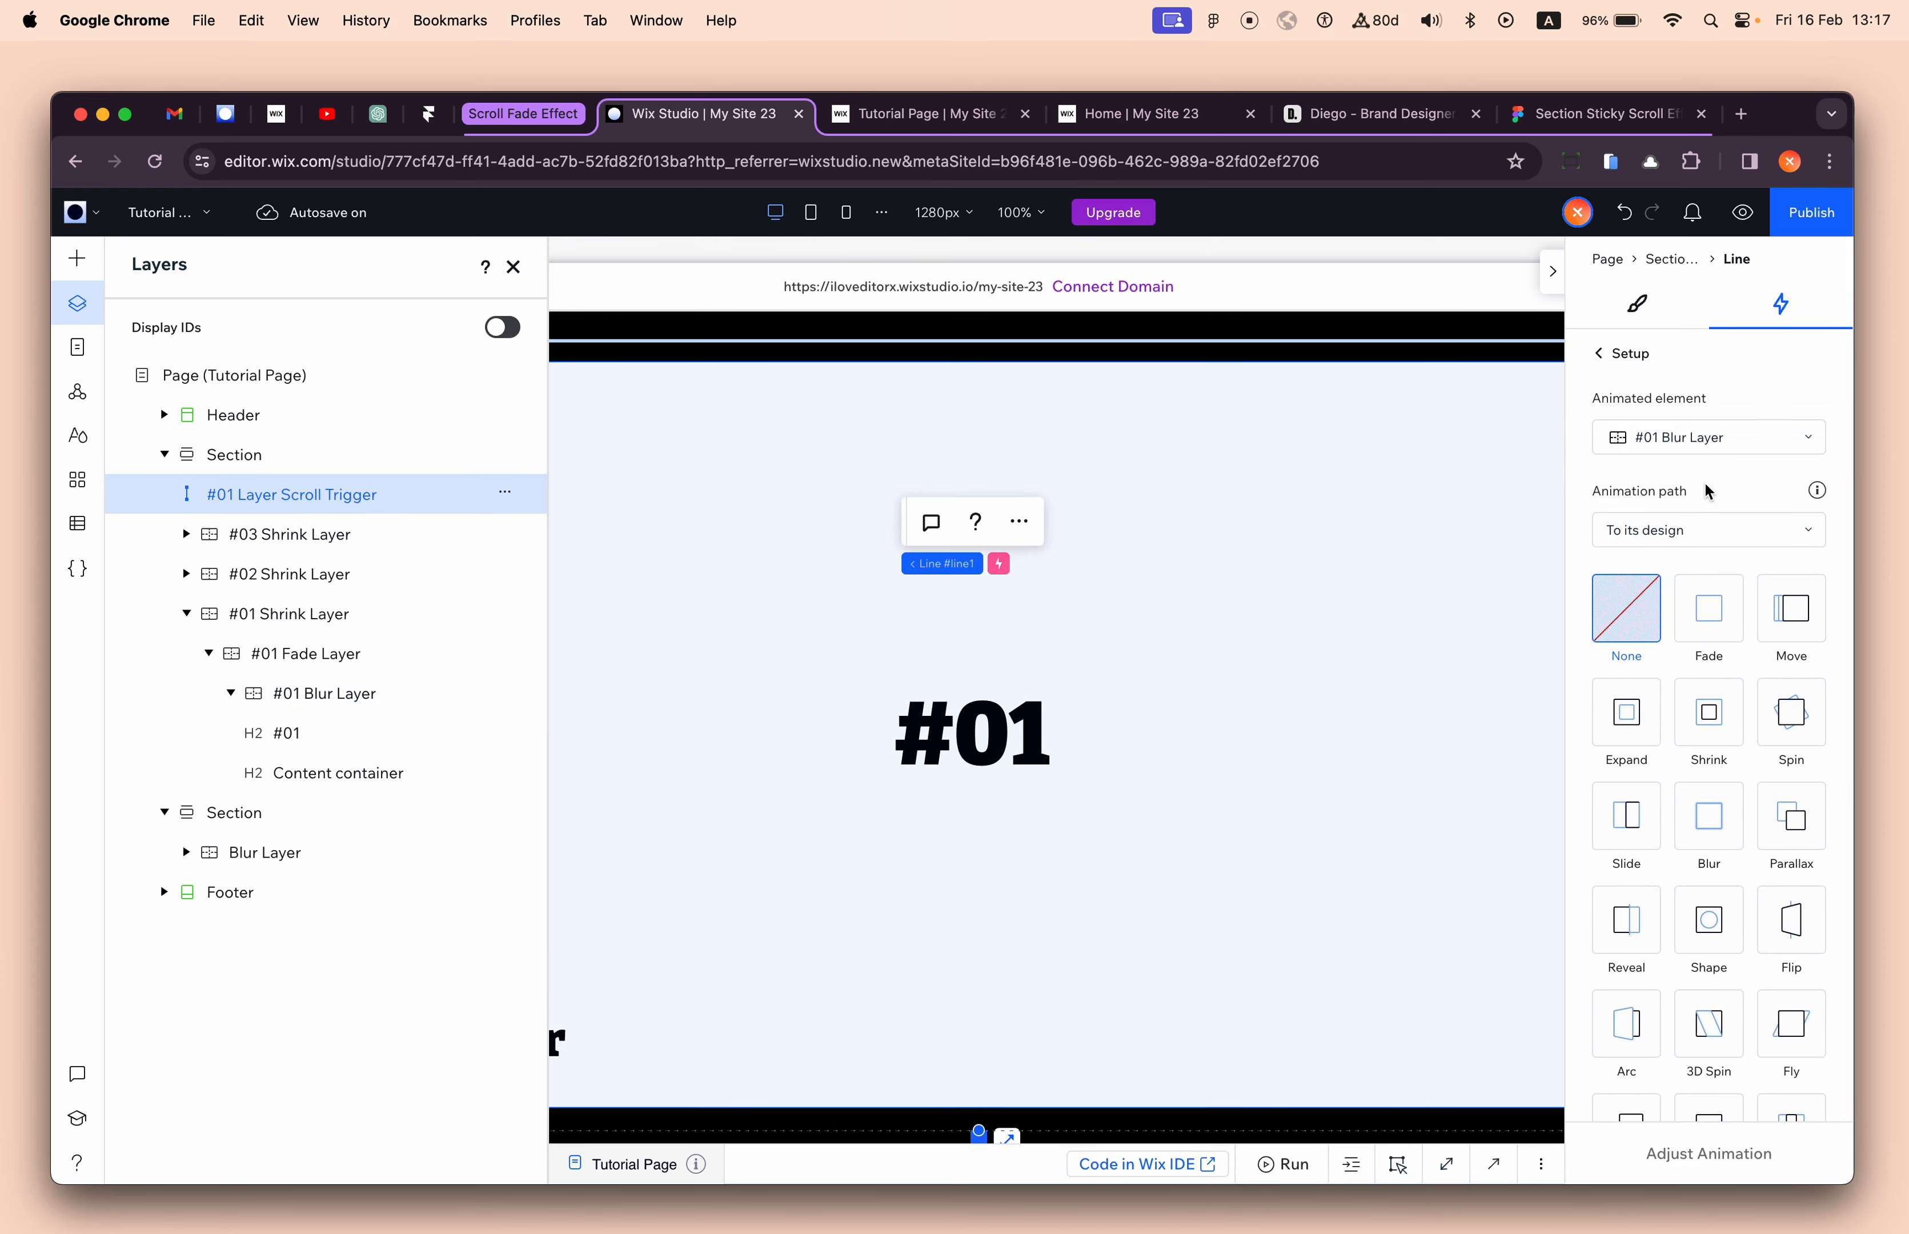
- Give the #01 Blur Layer a Blur scroll animation with the path From its design
{"action": "left_click", "coordinate": [1702, 530]}
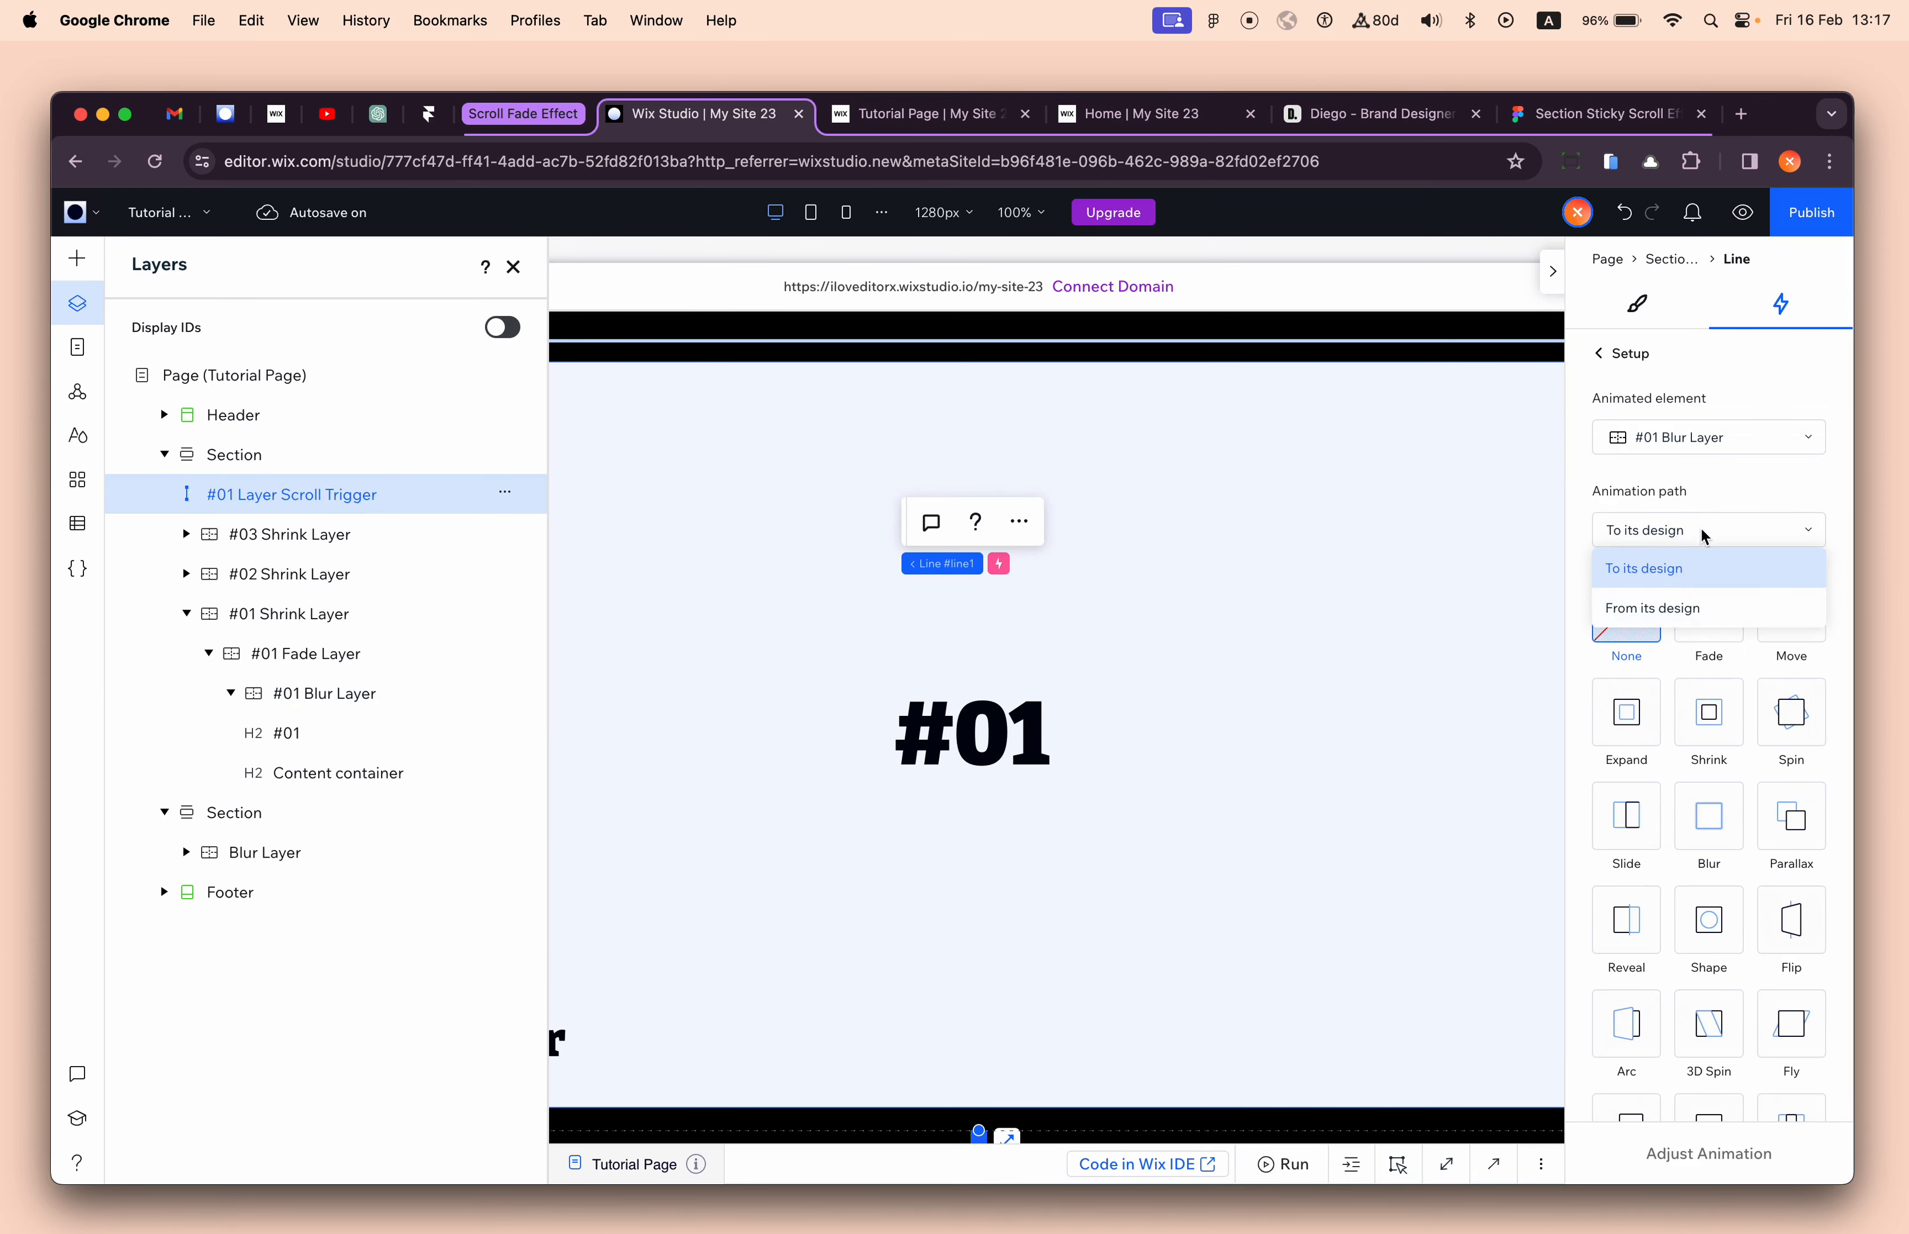
{"action": "left_click", "coordinate": [1717, 608]}
{"action": "left_click", "coordinate": [1709, 818]}
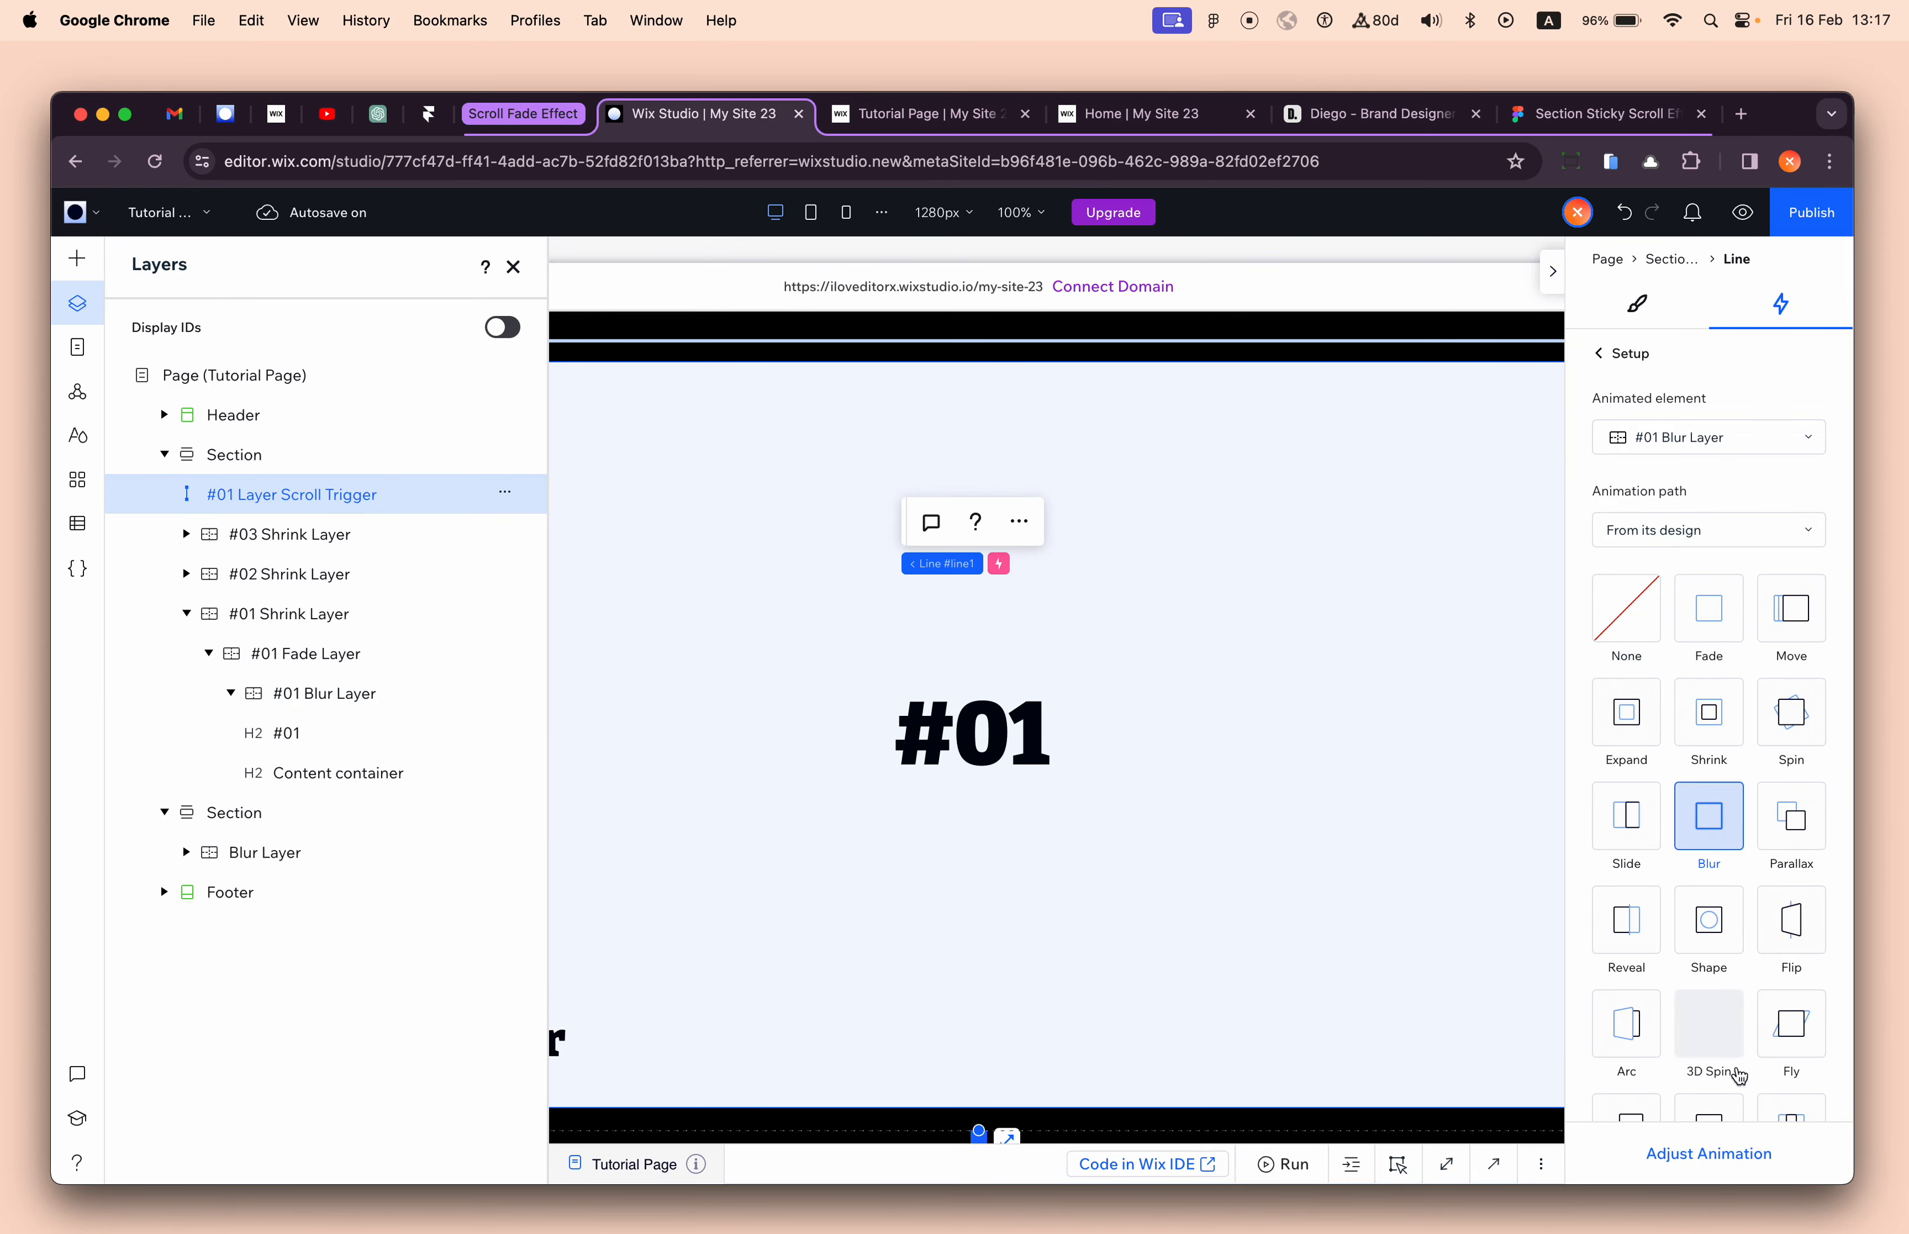
- Set the blur intensity to 40 and the blur's animation area to run from 0% to 50%
{"action": "left_click", "coordinate": [1741, 1153]}
{"action": "double_click", "coordinate": [1780, 456]}
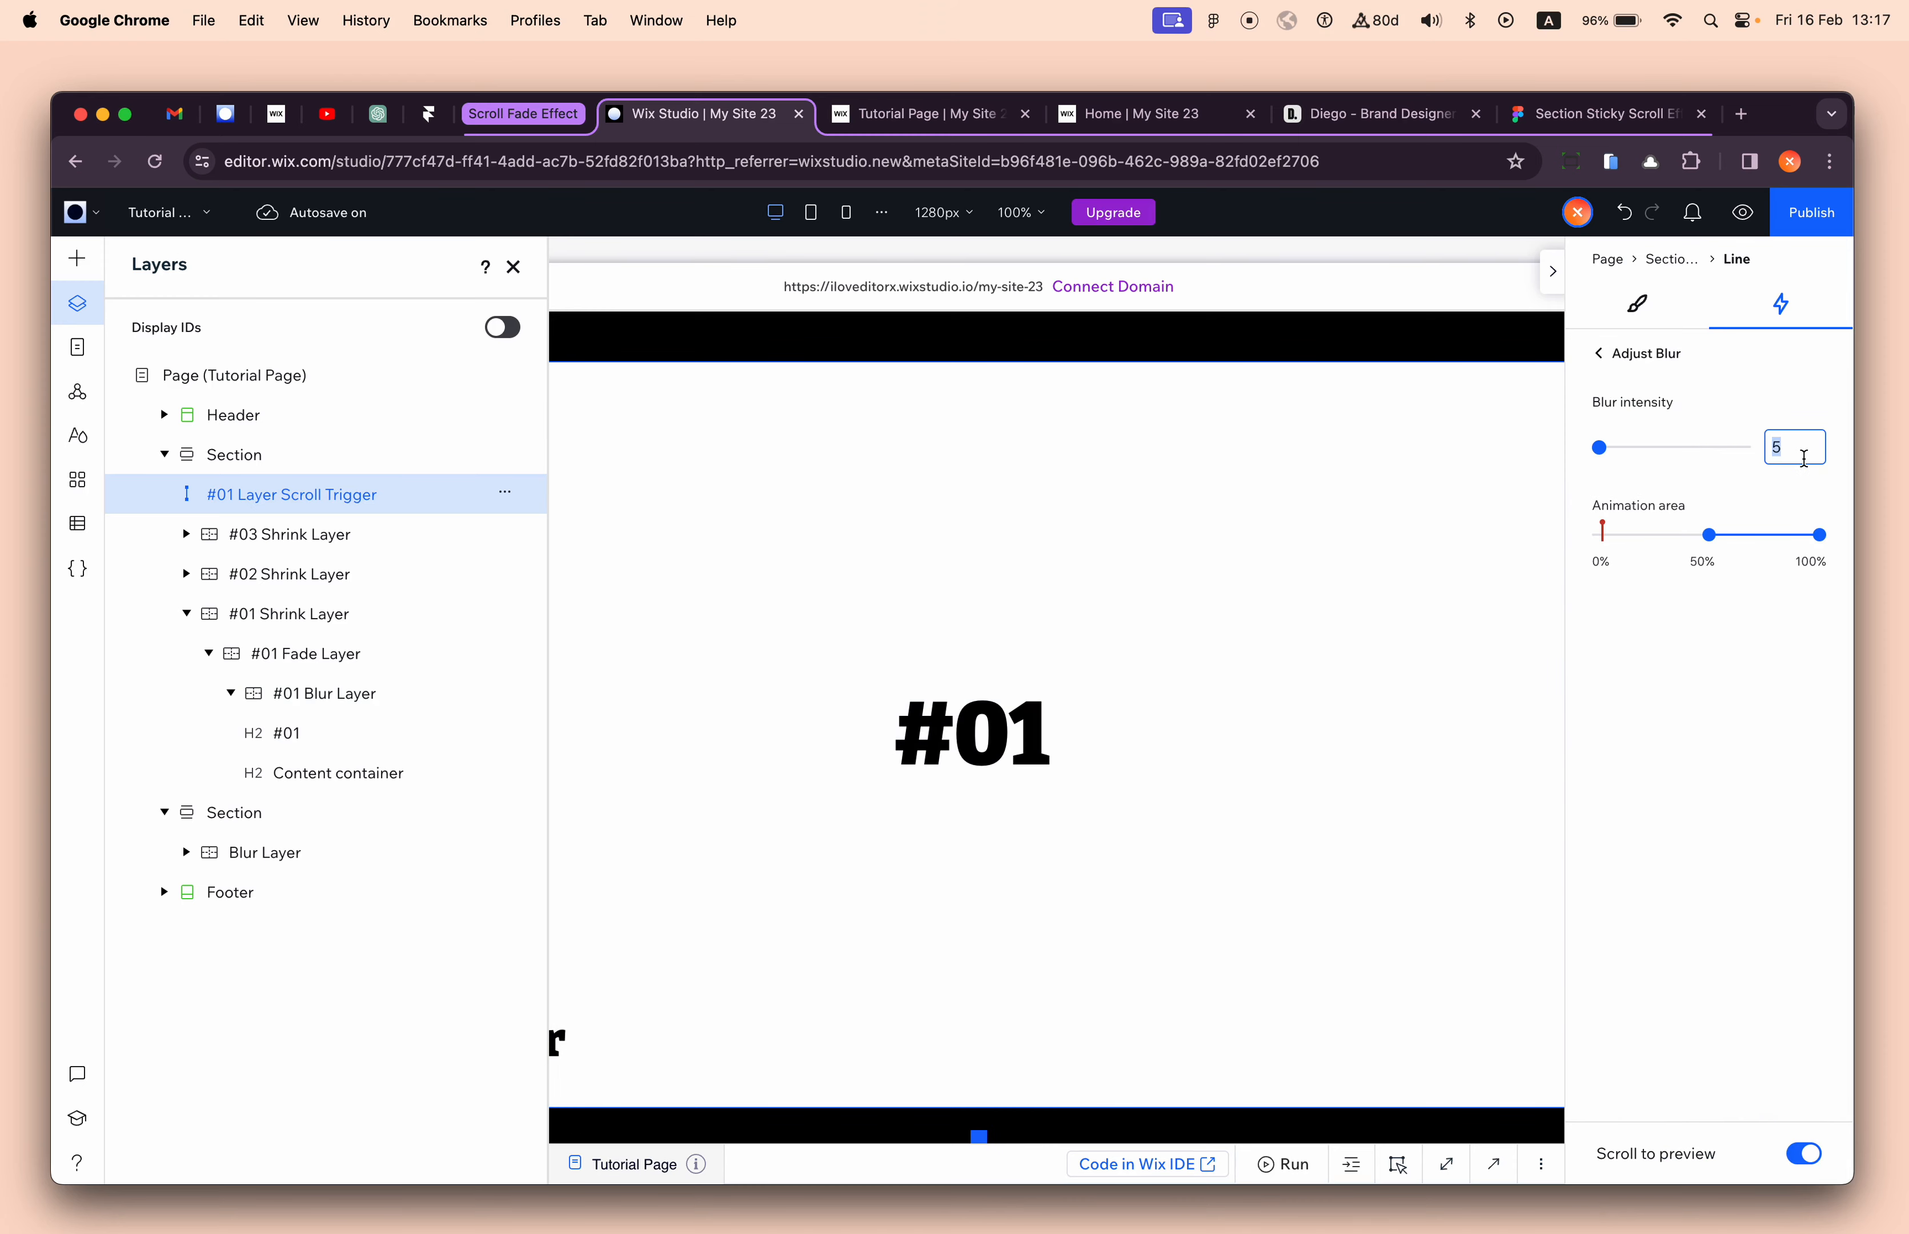
{"action": "type", "text": "40"}
{"action": "mouse_move", "coordinate": [1715, 543]}
{"action": "left_click_drag", "start_coordinate": [1711, 535], "coordinate": [1599, 534]}
{"action": "left_click", "coordinate": [1818, 541]}
{"action": "type", "text": "50"}
{"action": "key", "text": "Return"}
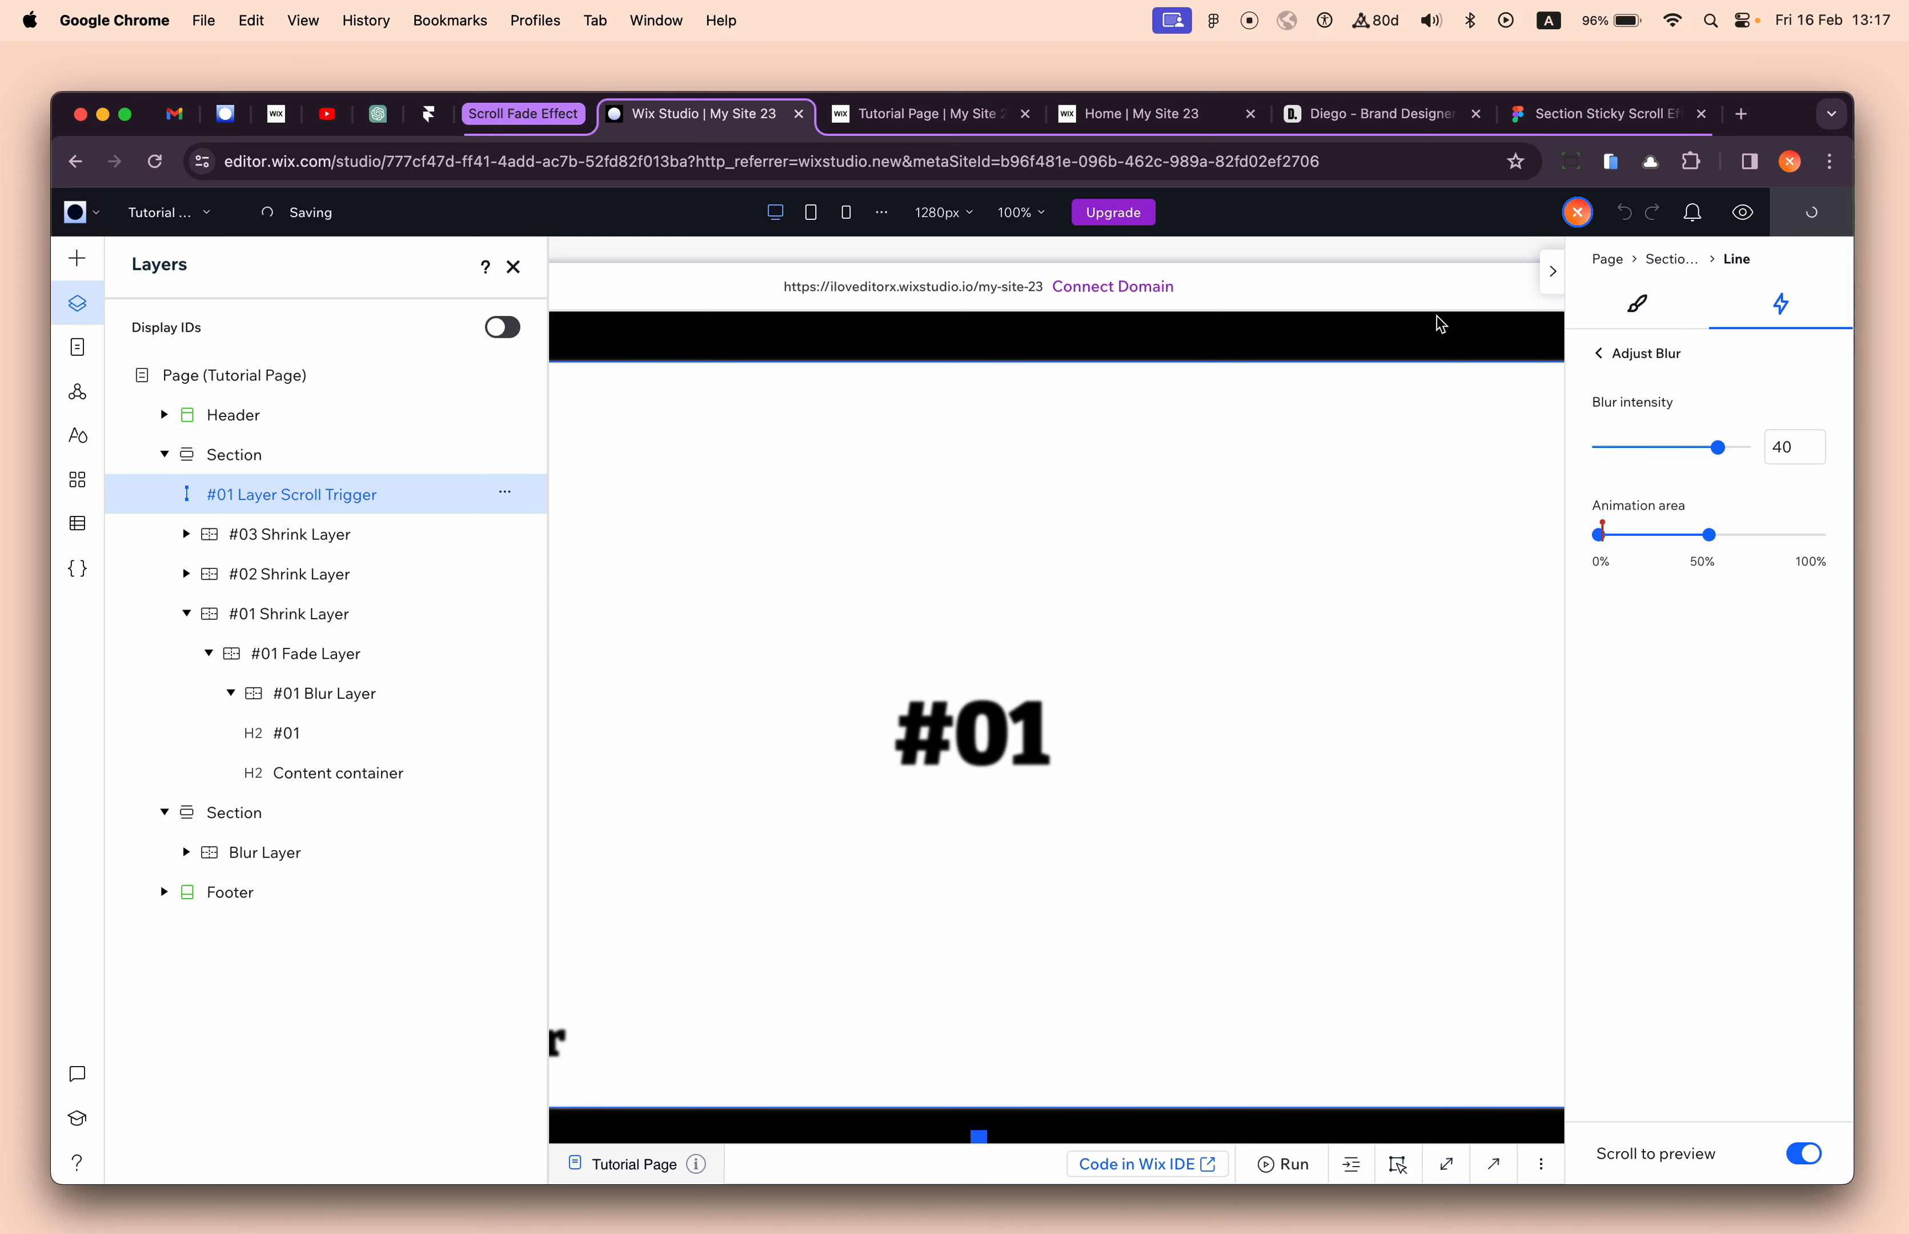
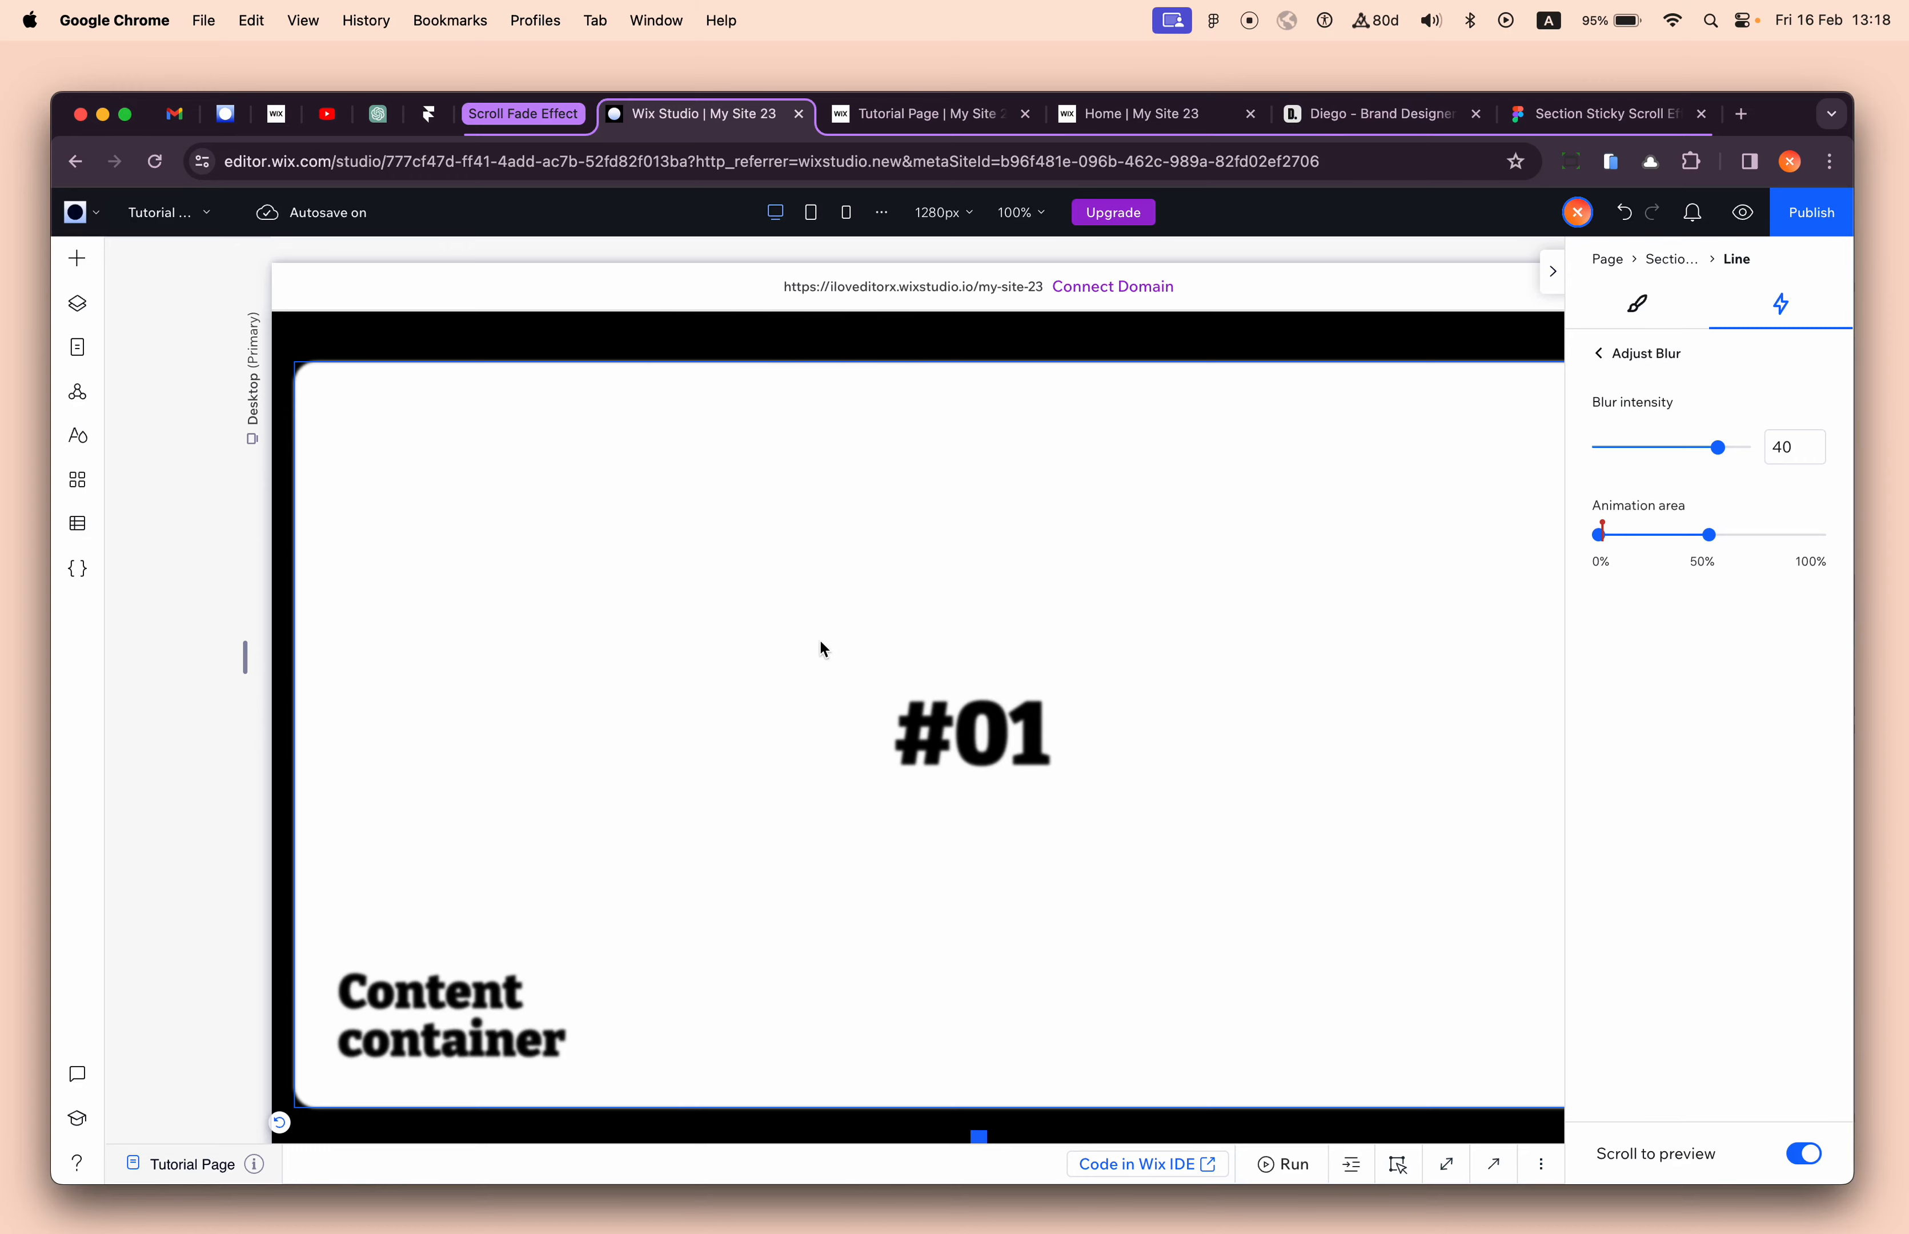
- Preview how the #01 container blurs as the #02 container scrolls in, and select the blue trigger line
{"action": "scroll", "coordinate": [819, 642], "scroll_direction": "down", "scroll_amount": 5}
{"action": "scroll", "coordinate": [993, 756], "scroll_direction": "up", "scroll_amount": 2}
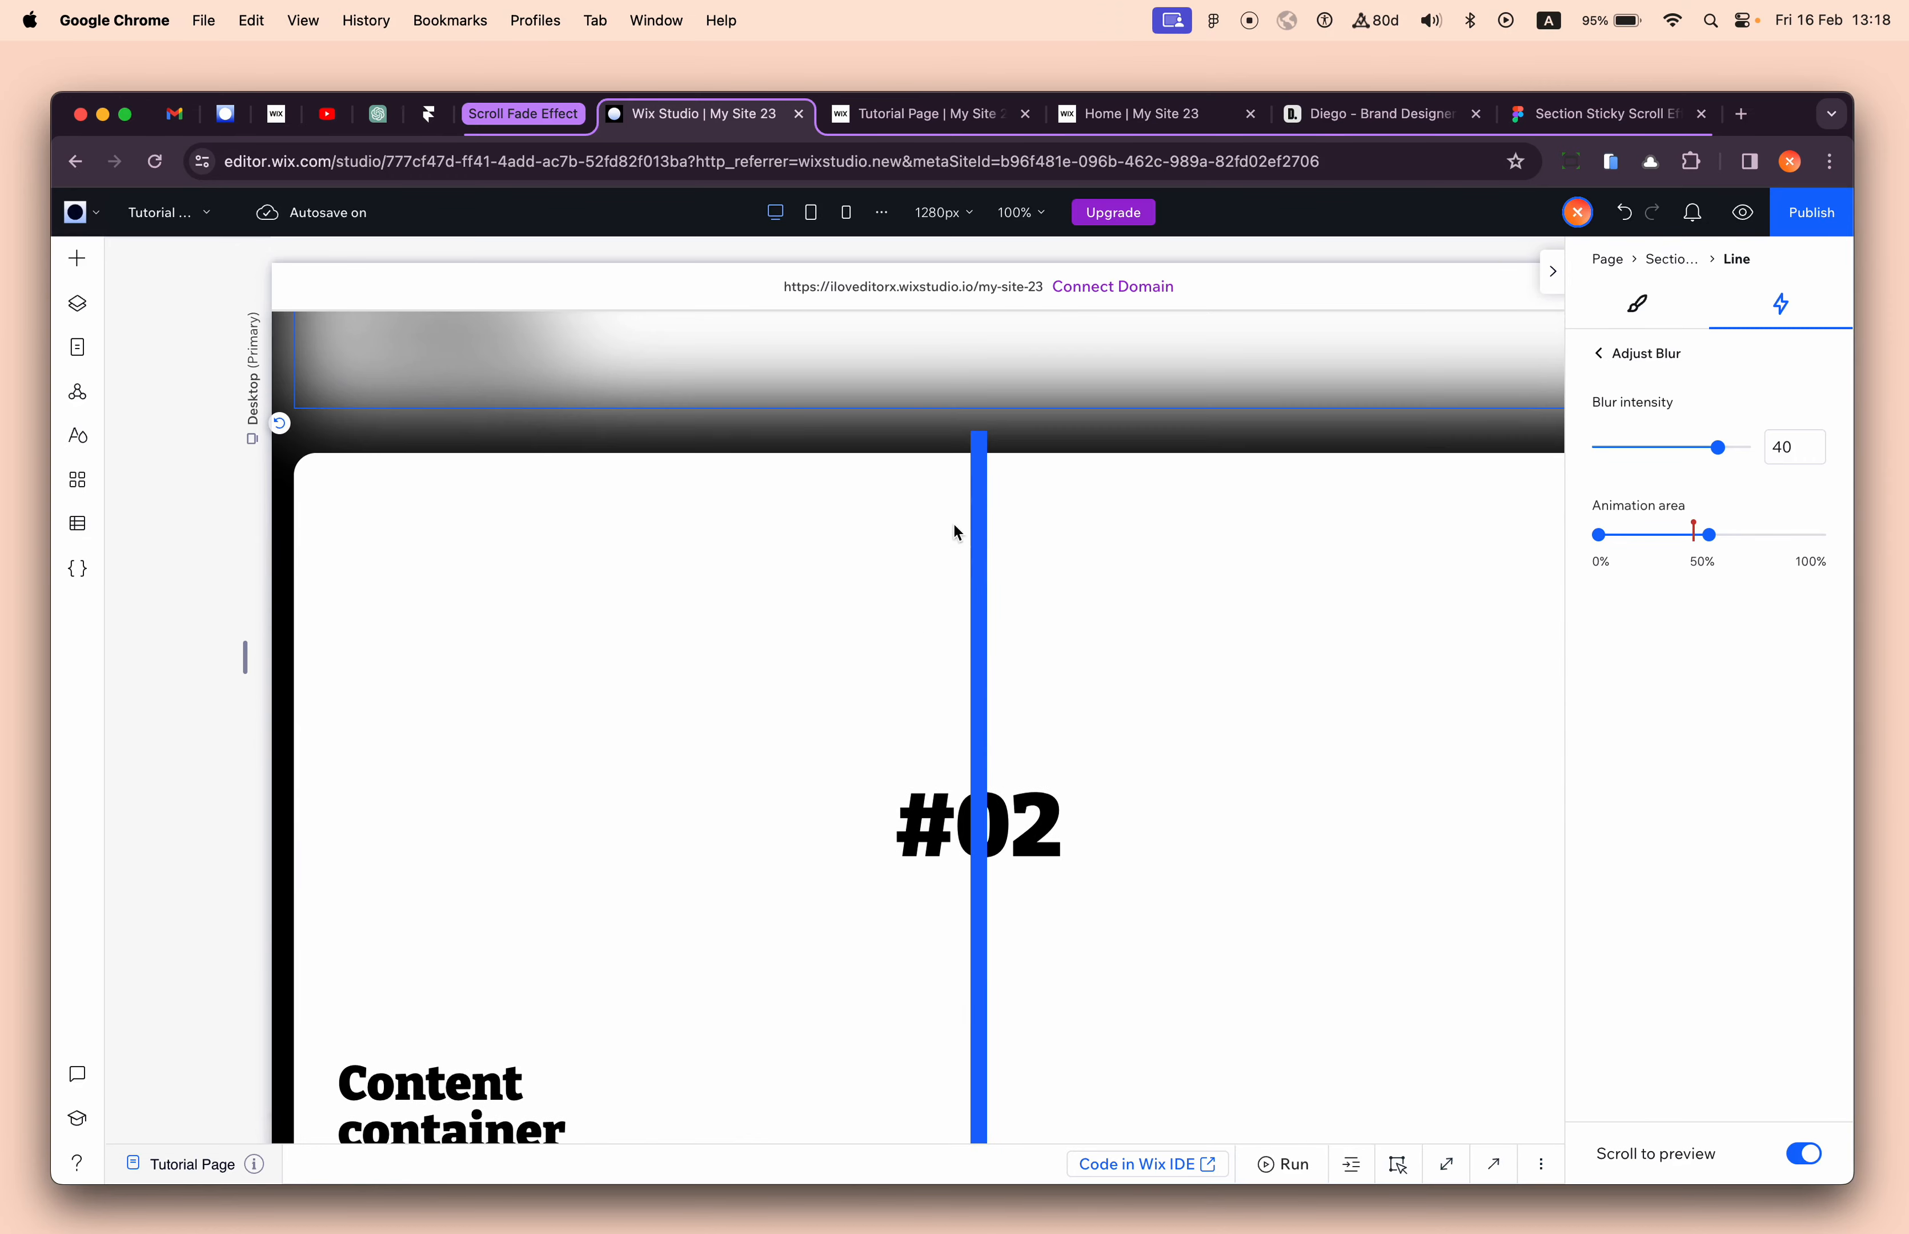
{"action": "left_click", "coordinate": [976, 537]}
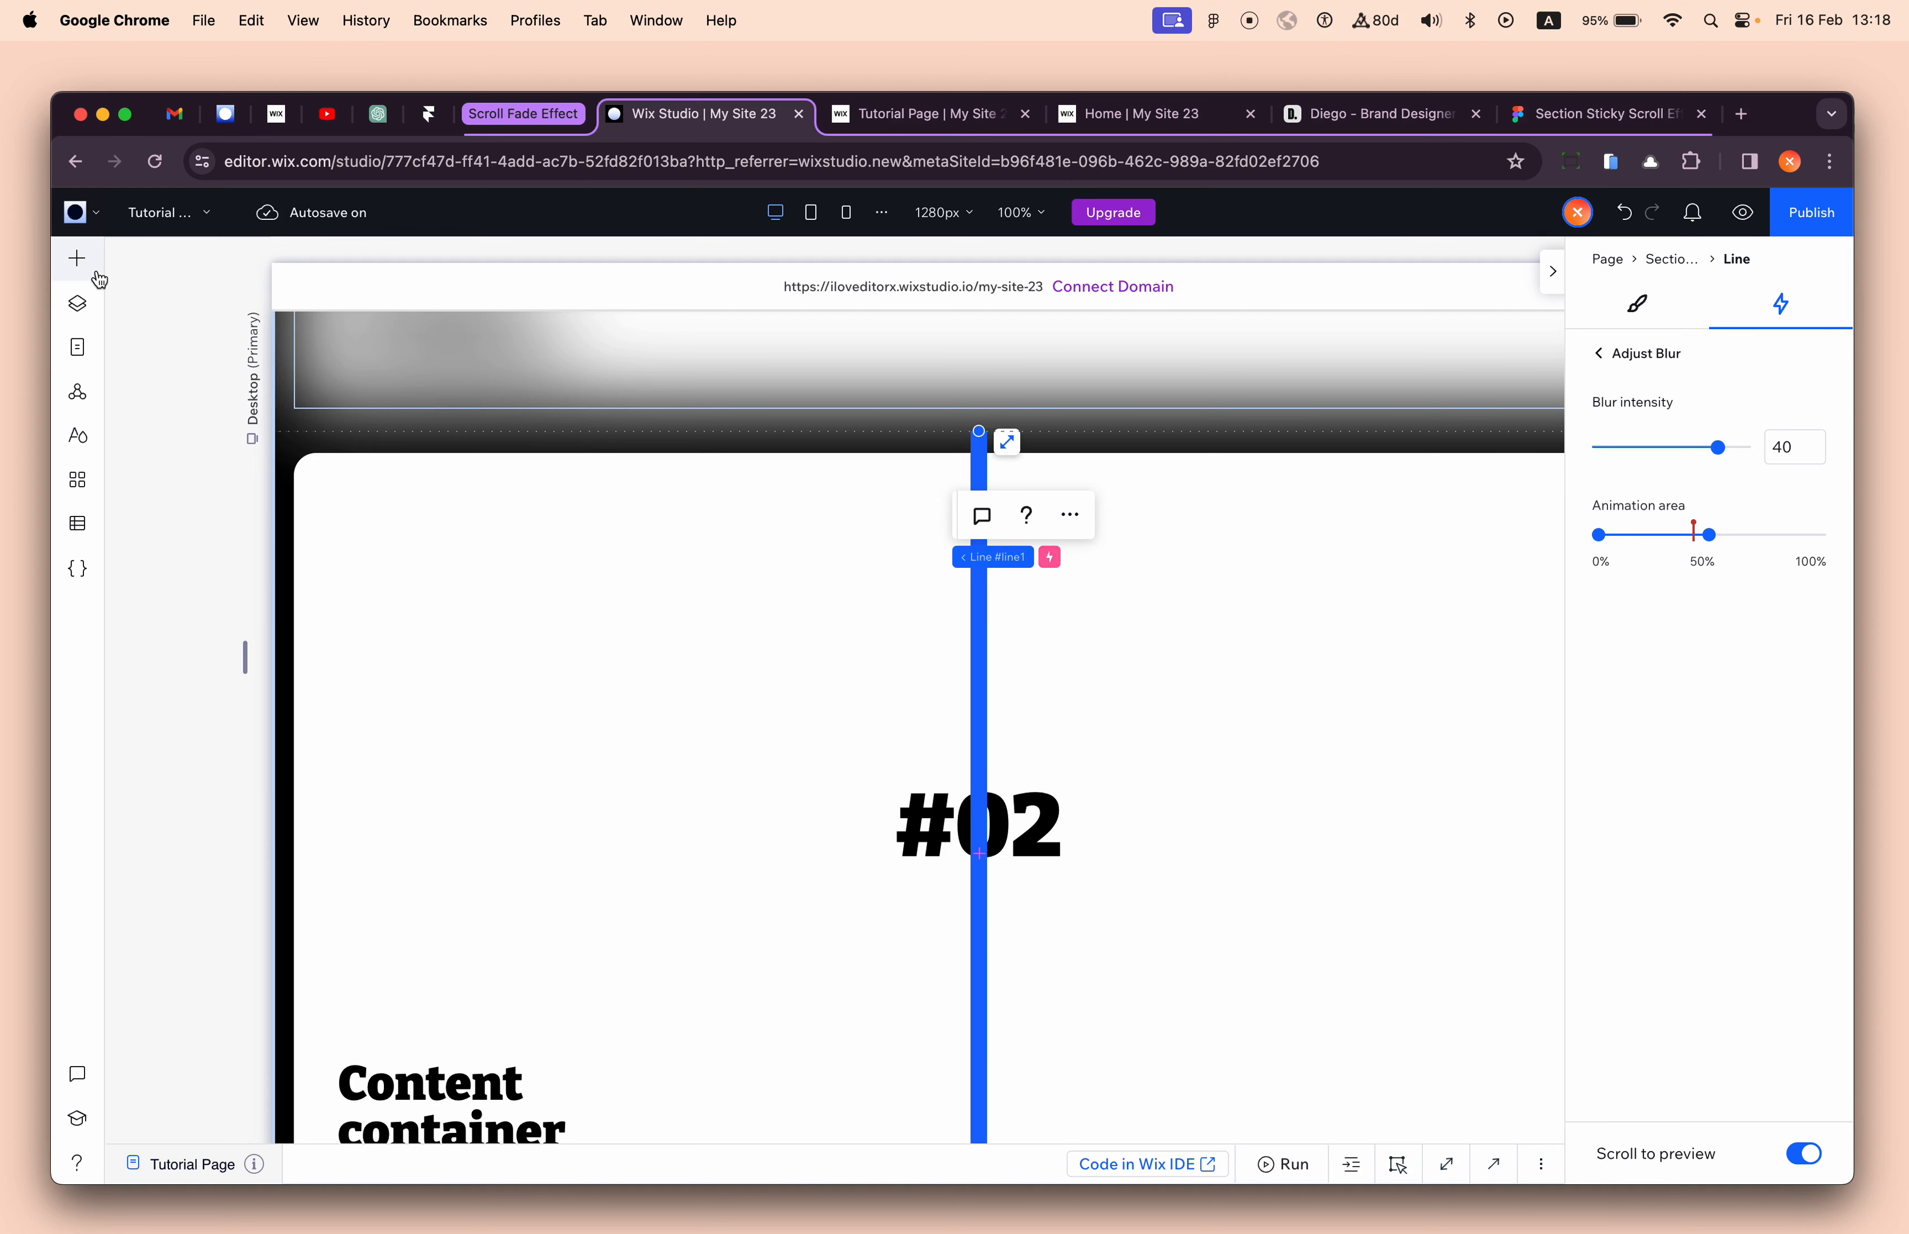
{"action": "left_click", "coordinate": [77, 257]}
{"action": "scroll", "coordinate": [770, 710], "scroll_direction": "down", "scroll_amount": 6}
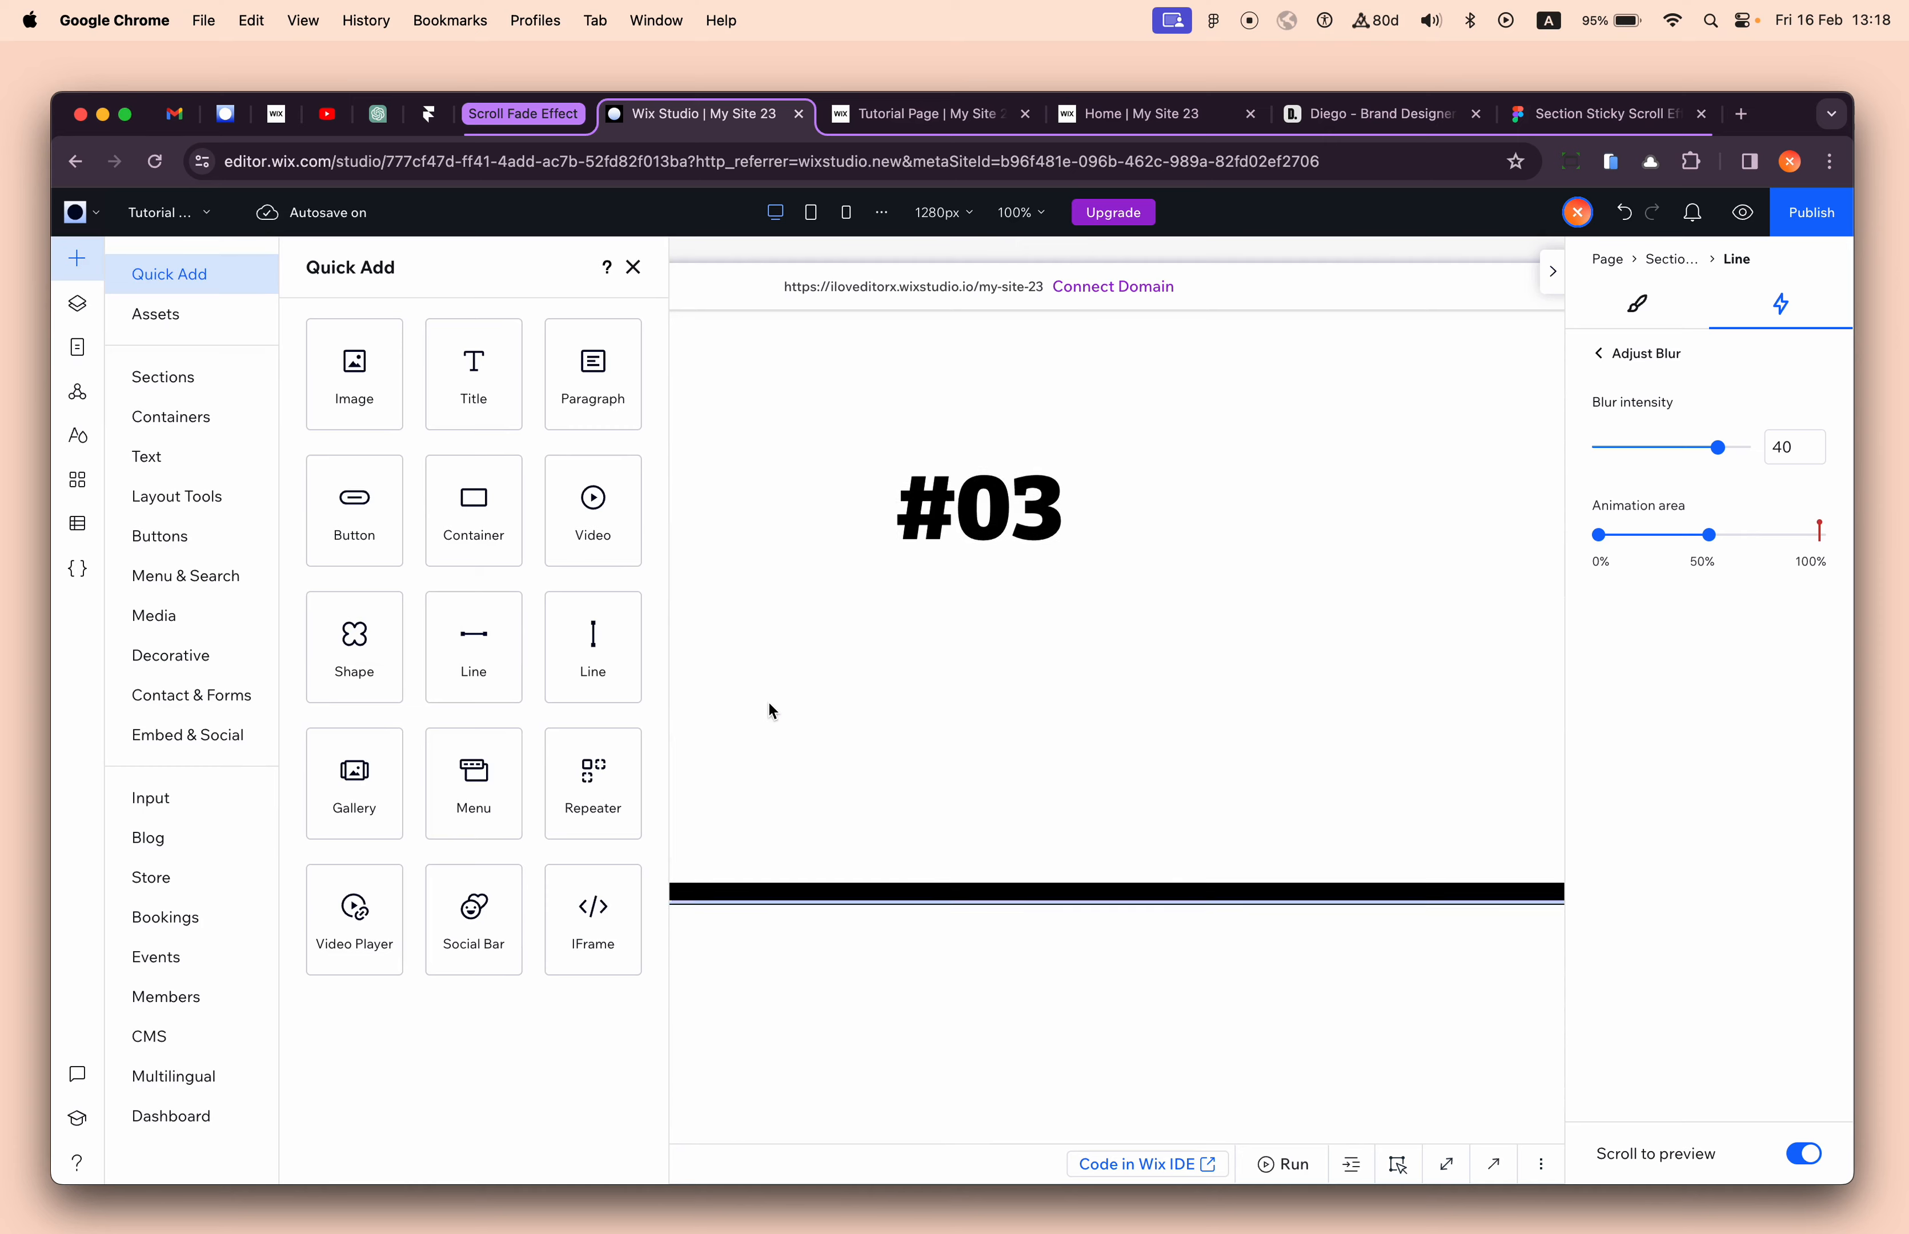
{"action": "scroll", "coordinate": [768, 704], "scroll_direction": "up", "scroll_amount": 1}
{"action": "left_click", "coordinate": [614, 647]}
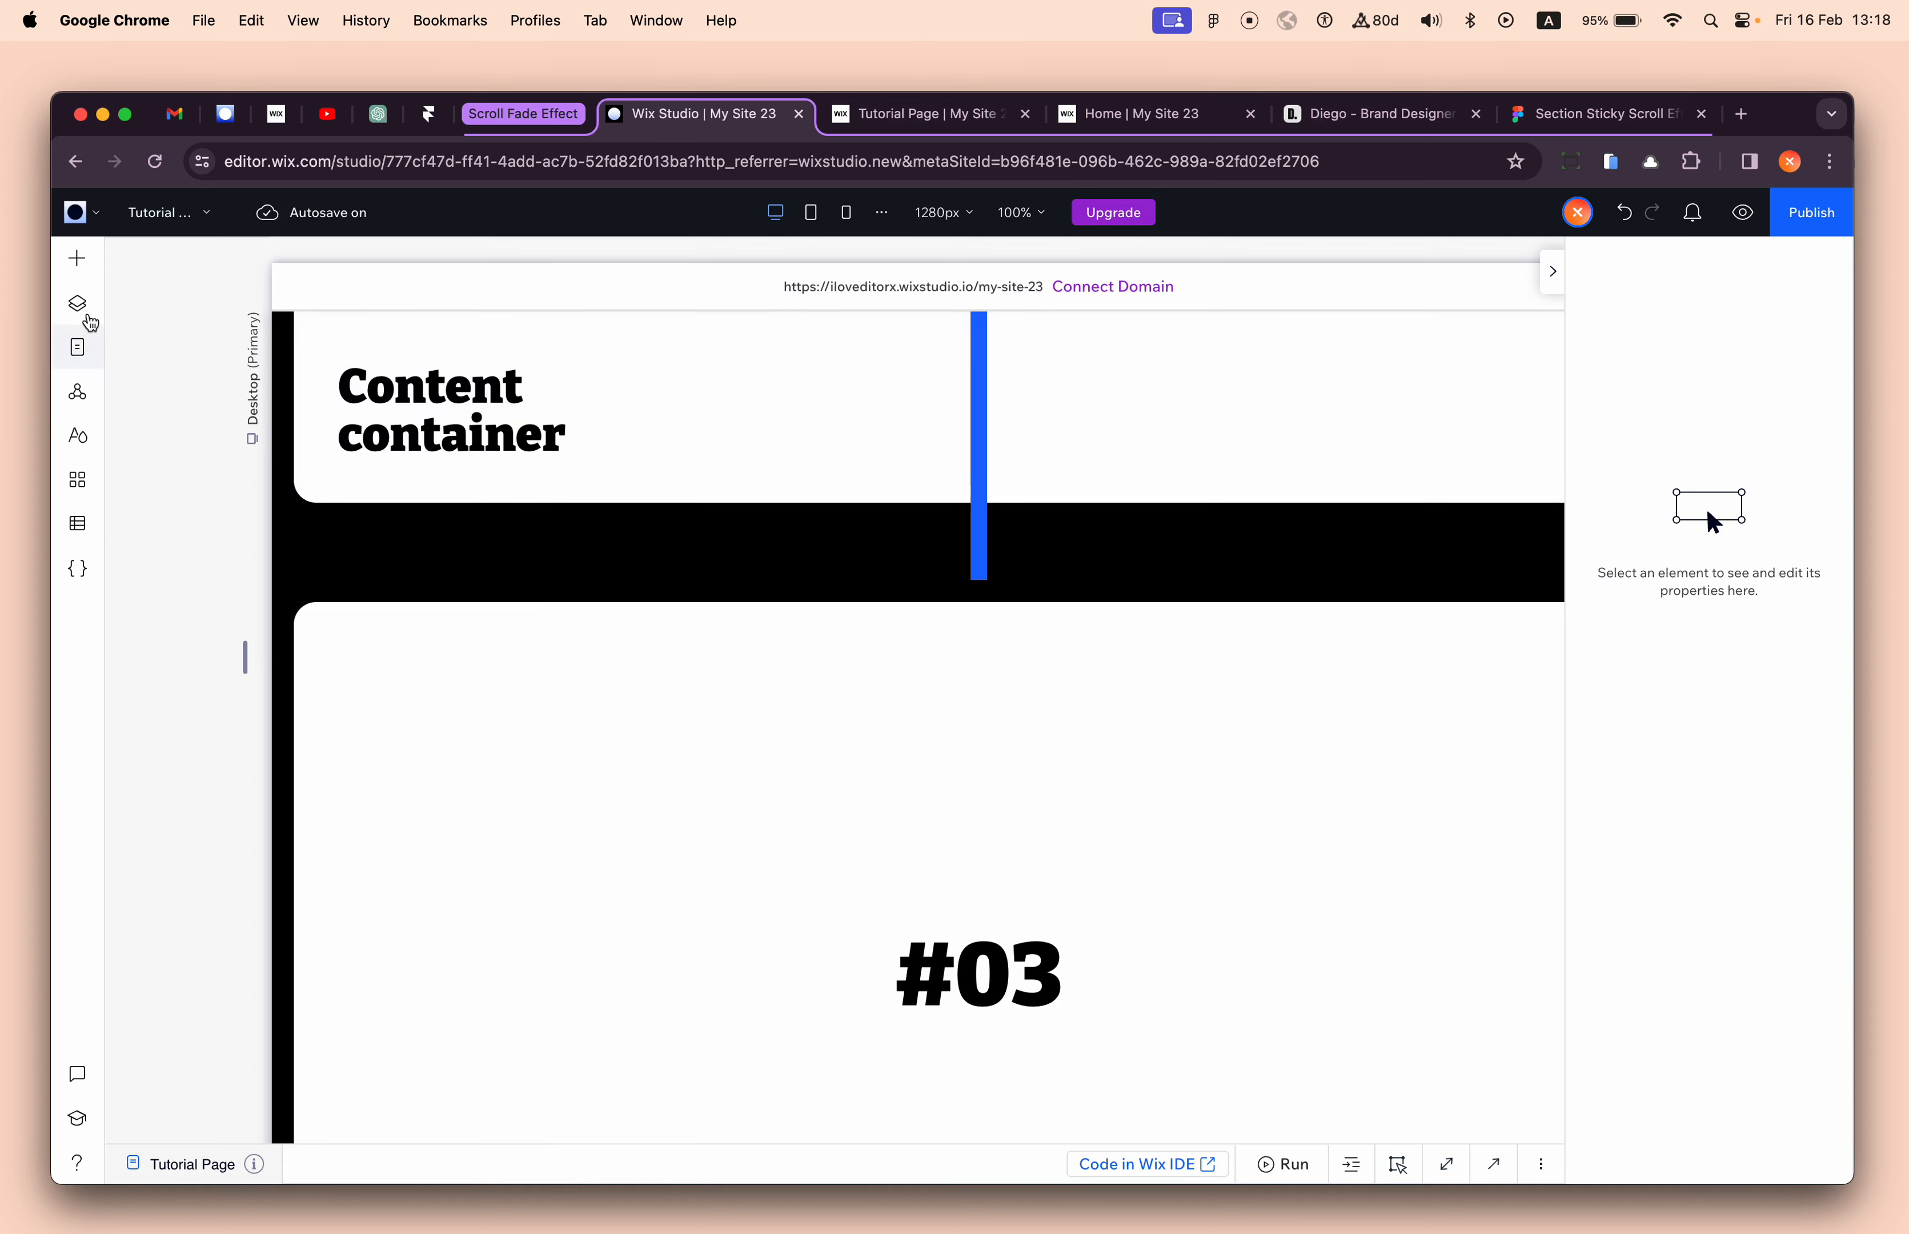
{"action": "left_click", "coordinate": [78, 304]}
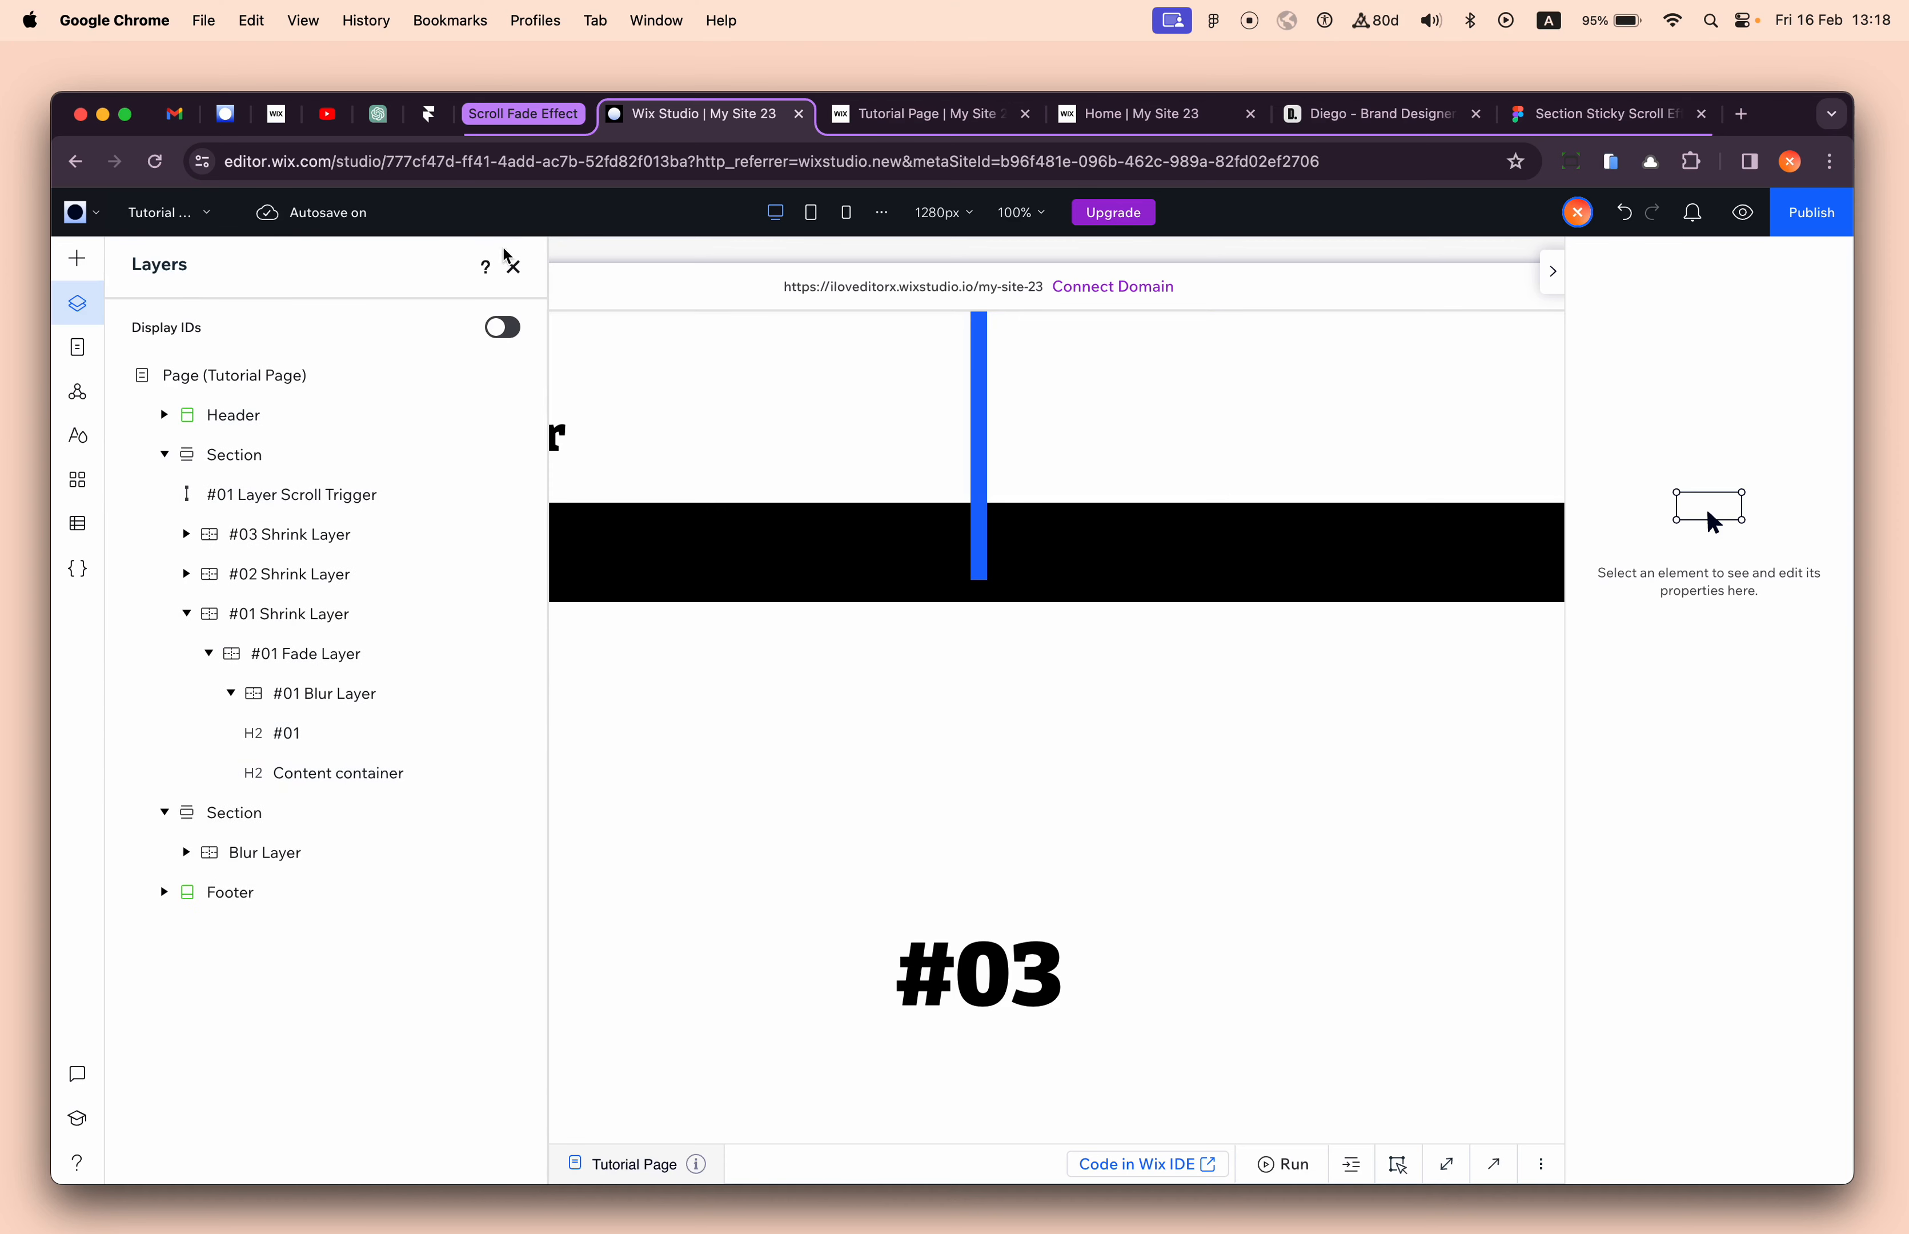
- Add a vertical line across the black gap between the #02 and #03 containers, beside the blue trigger line
{"action": "left_click", "coordinate": [78, 258]}
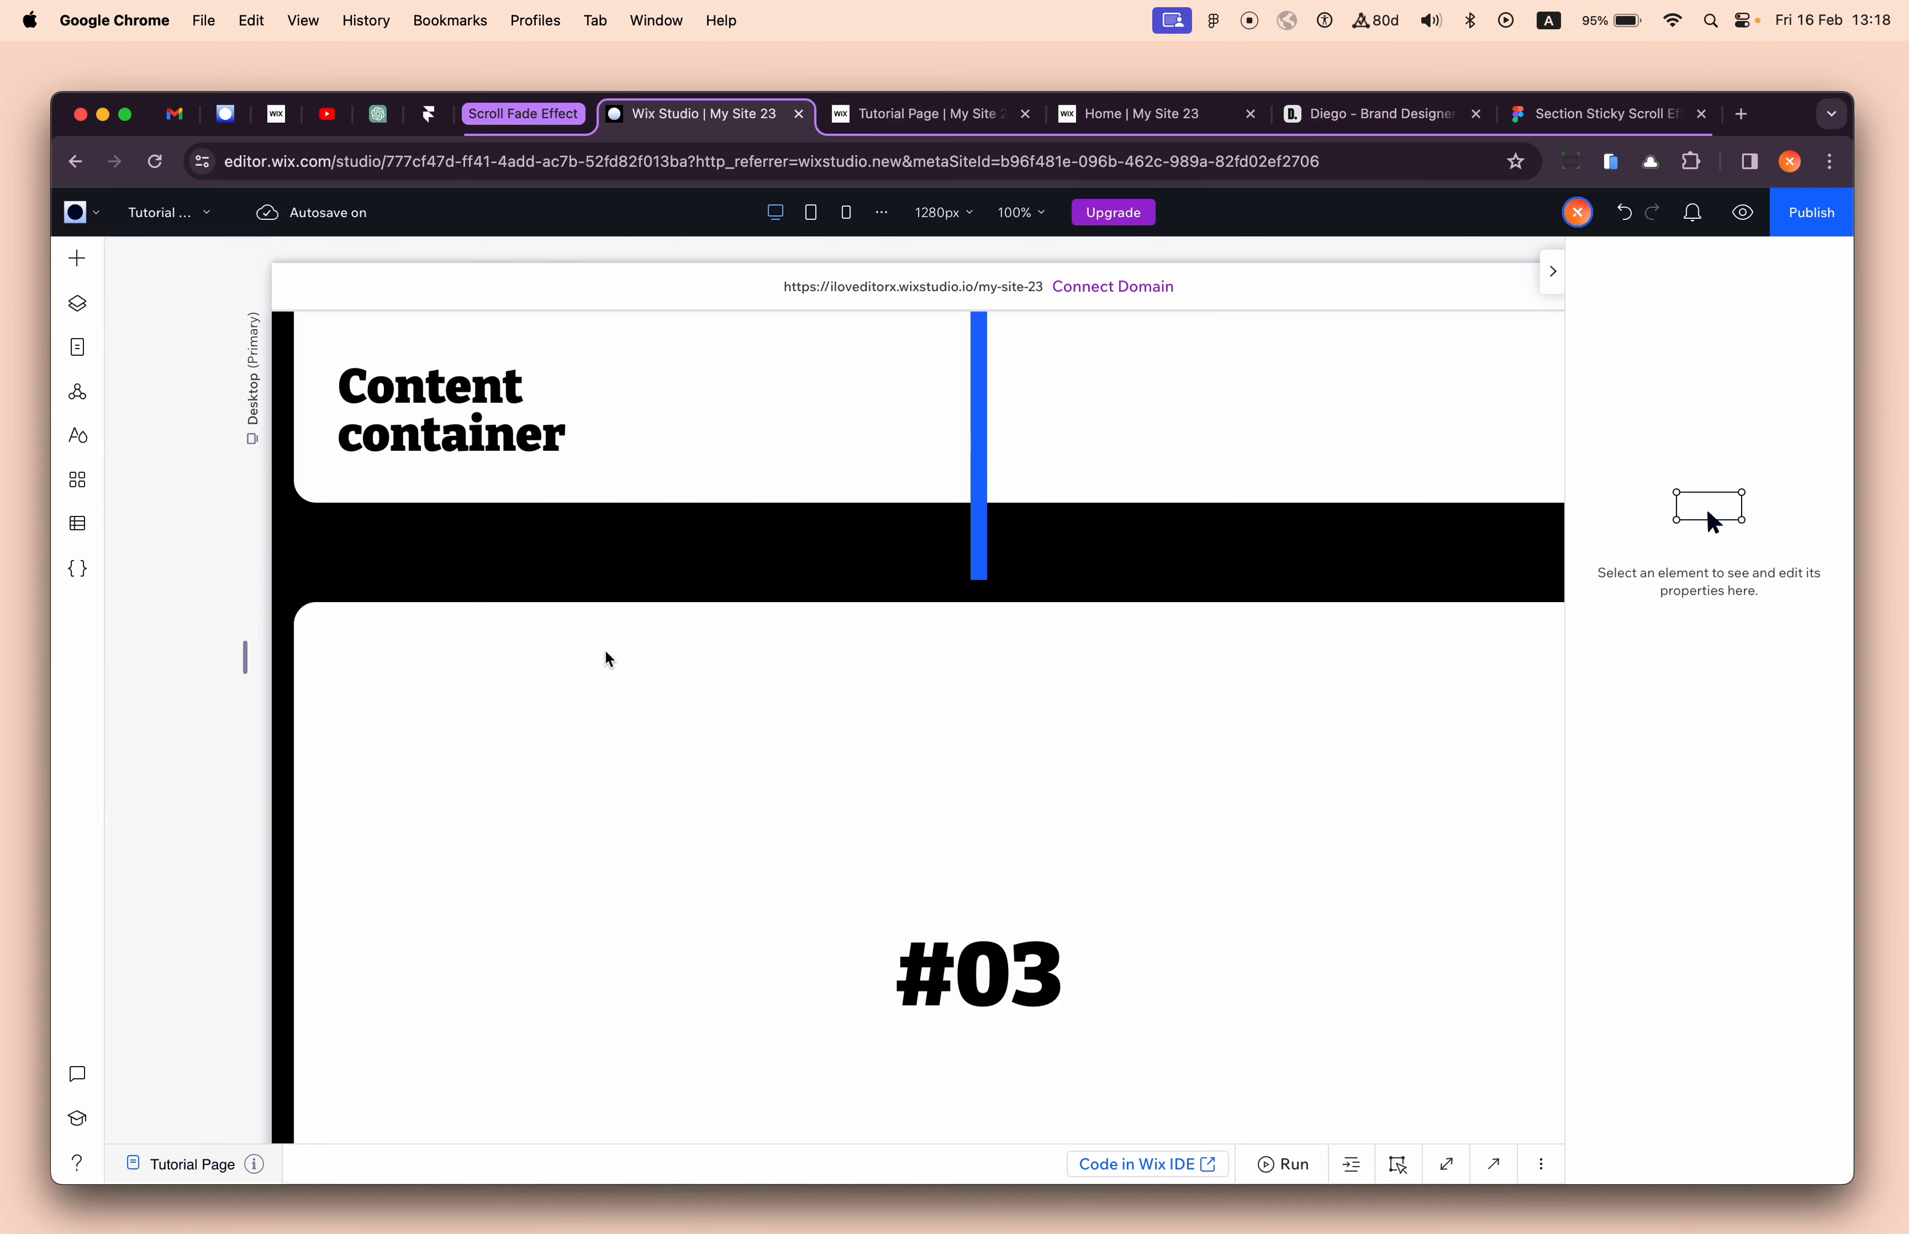
{"action": "mouse_move", "coordinate": [84, 281]}
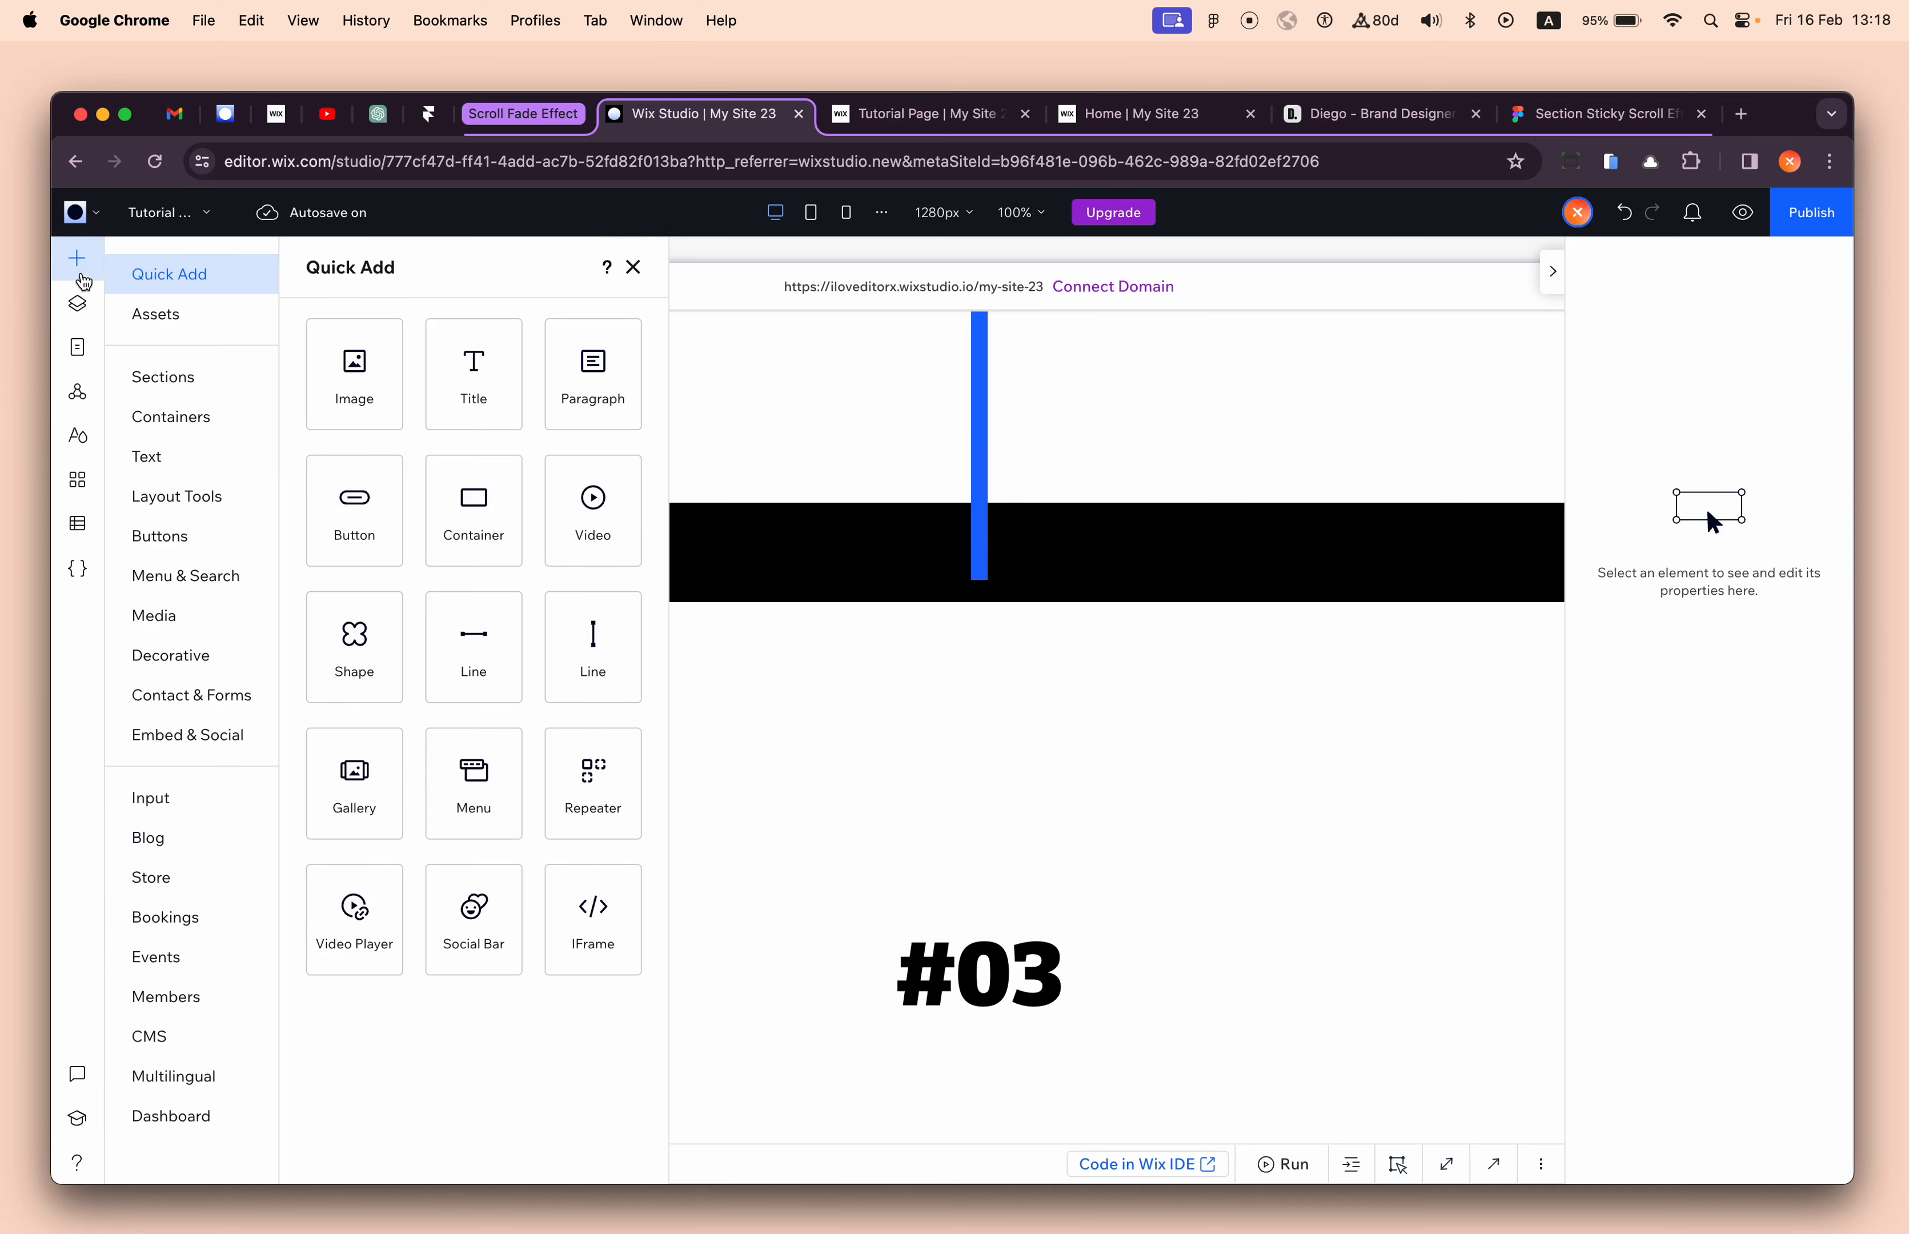
{"action": "left_click_drag", "start_coordinate": [593, 647], "coordinate": [771, 579]}
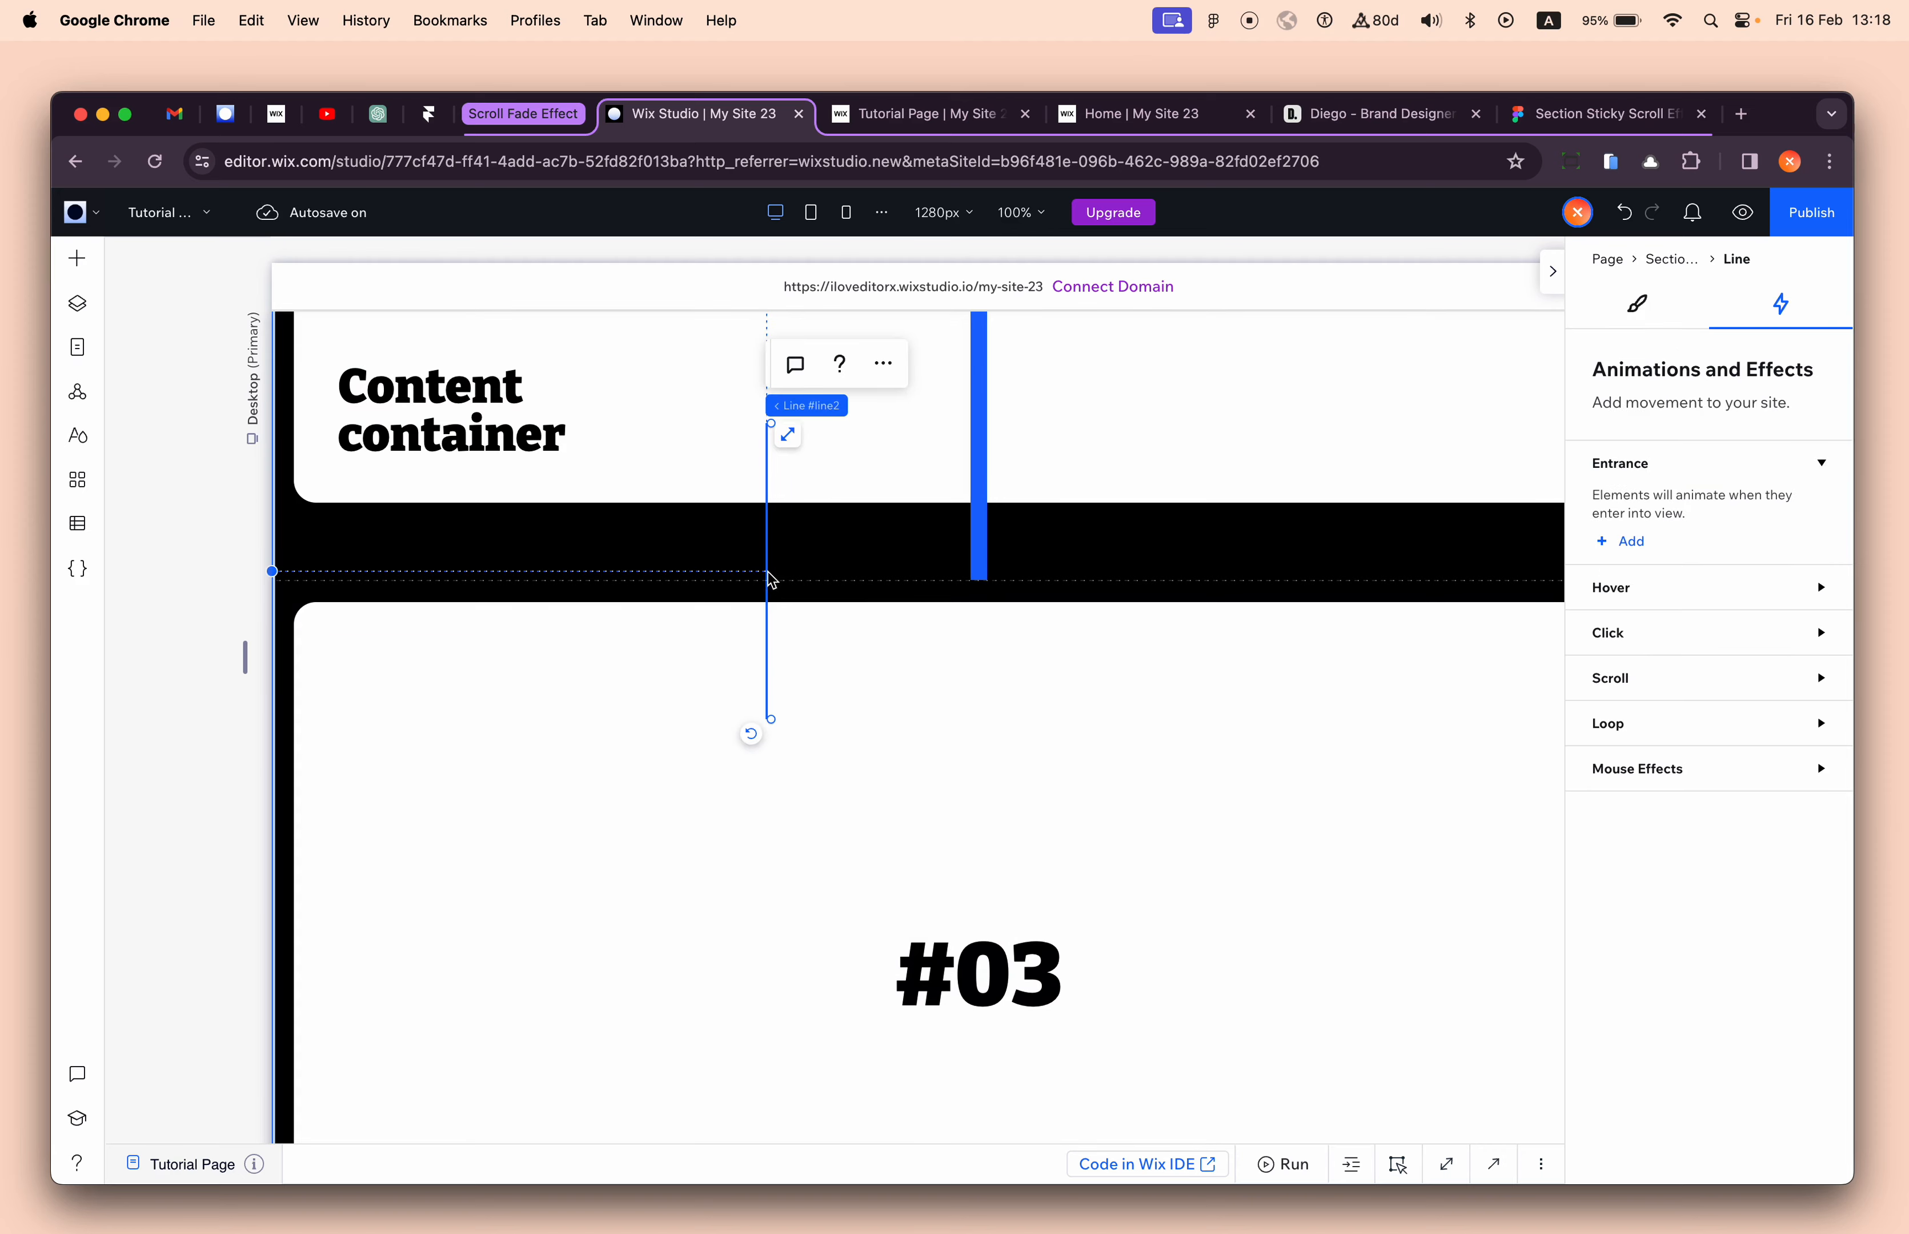
- Set the new vertical line's width to the maximum and its color to the orange theme color #EA6020
{"action": "left_click", "coordinate": [1639, 306]}
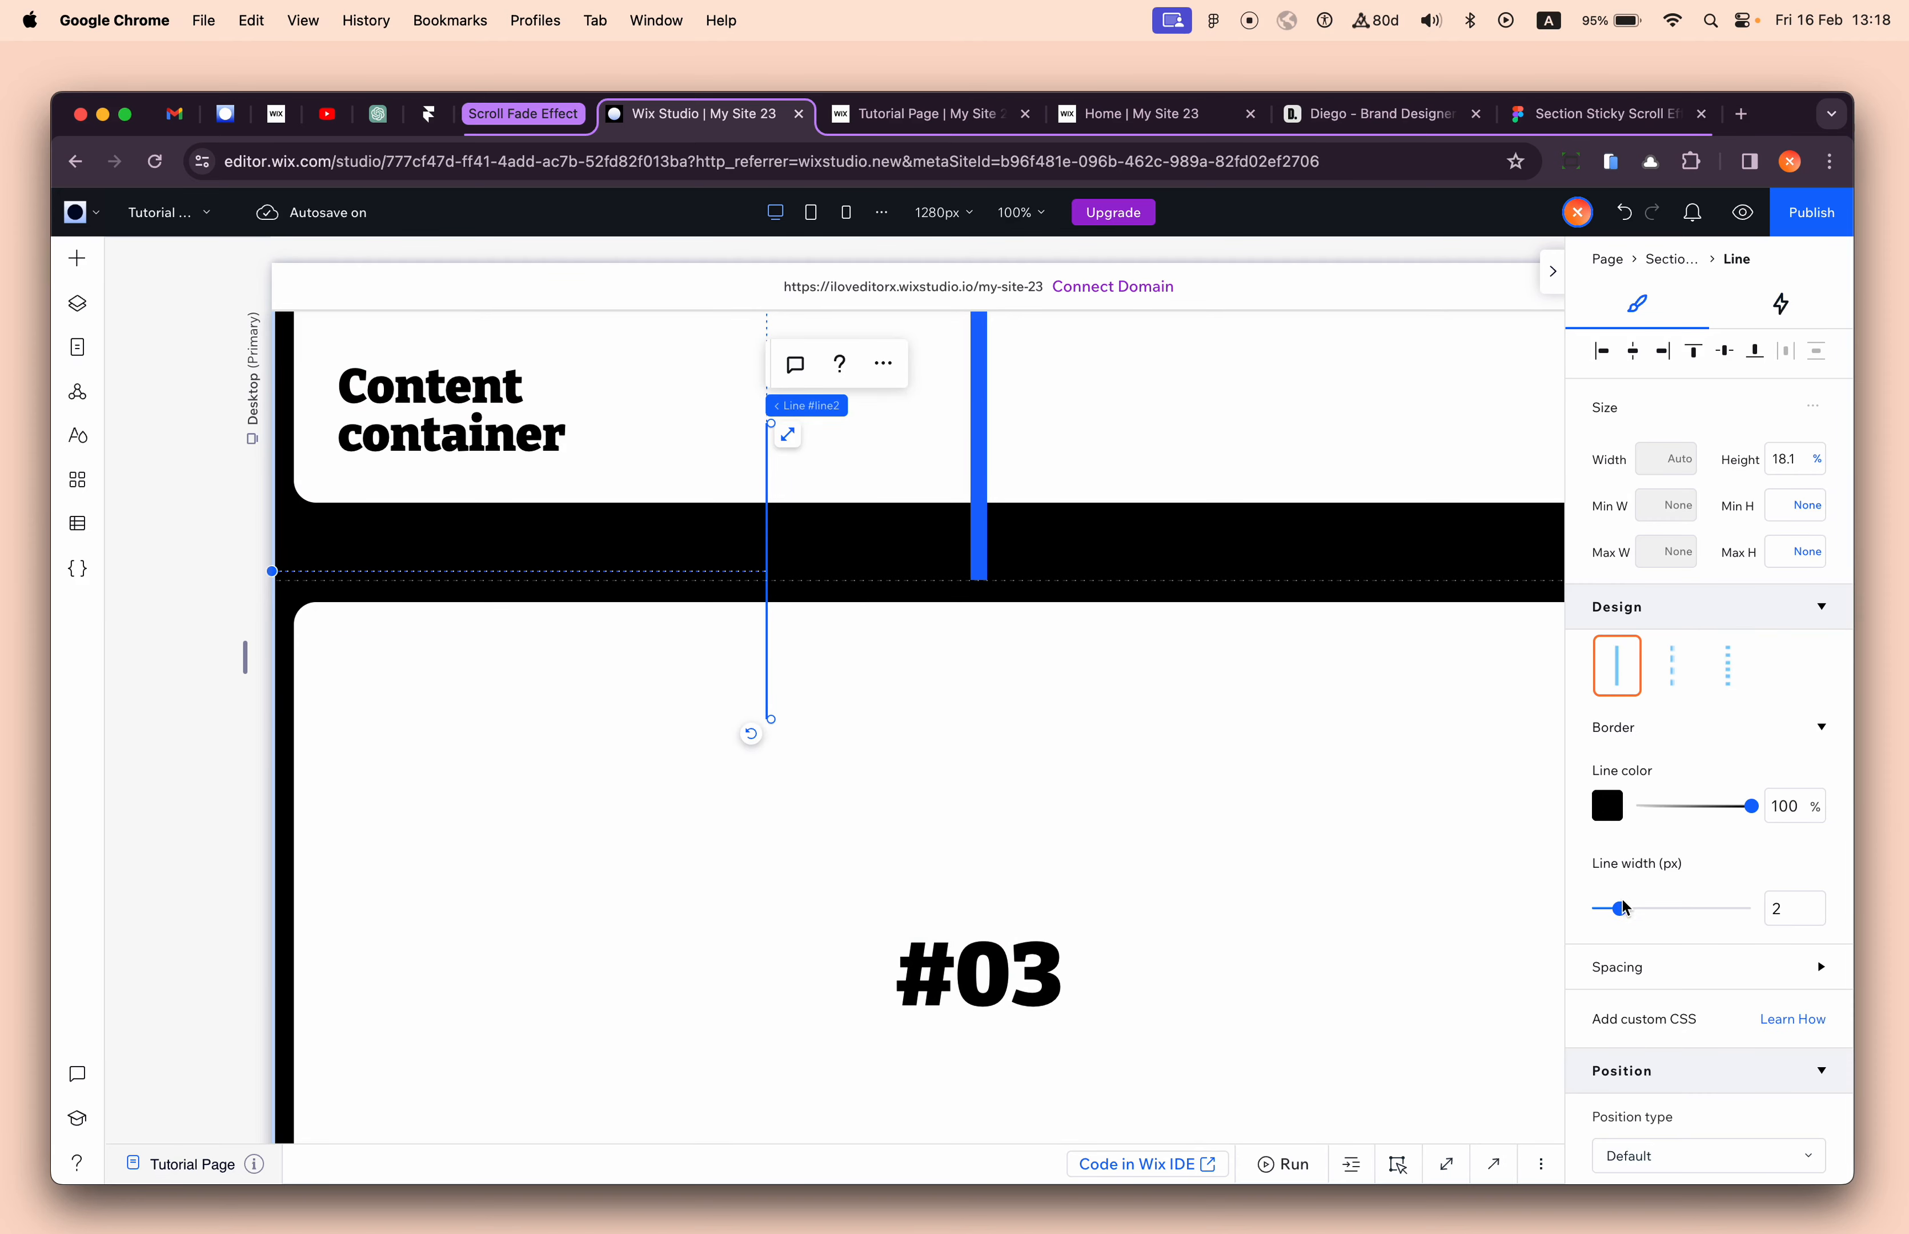
{"action": "left_click_drag", "start_coordinate": [1625, 914], "coordinate": [1890, 892]}
{"action": "left_click", "coordinate": [1628, 818]}
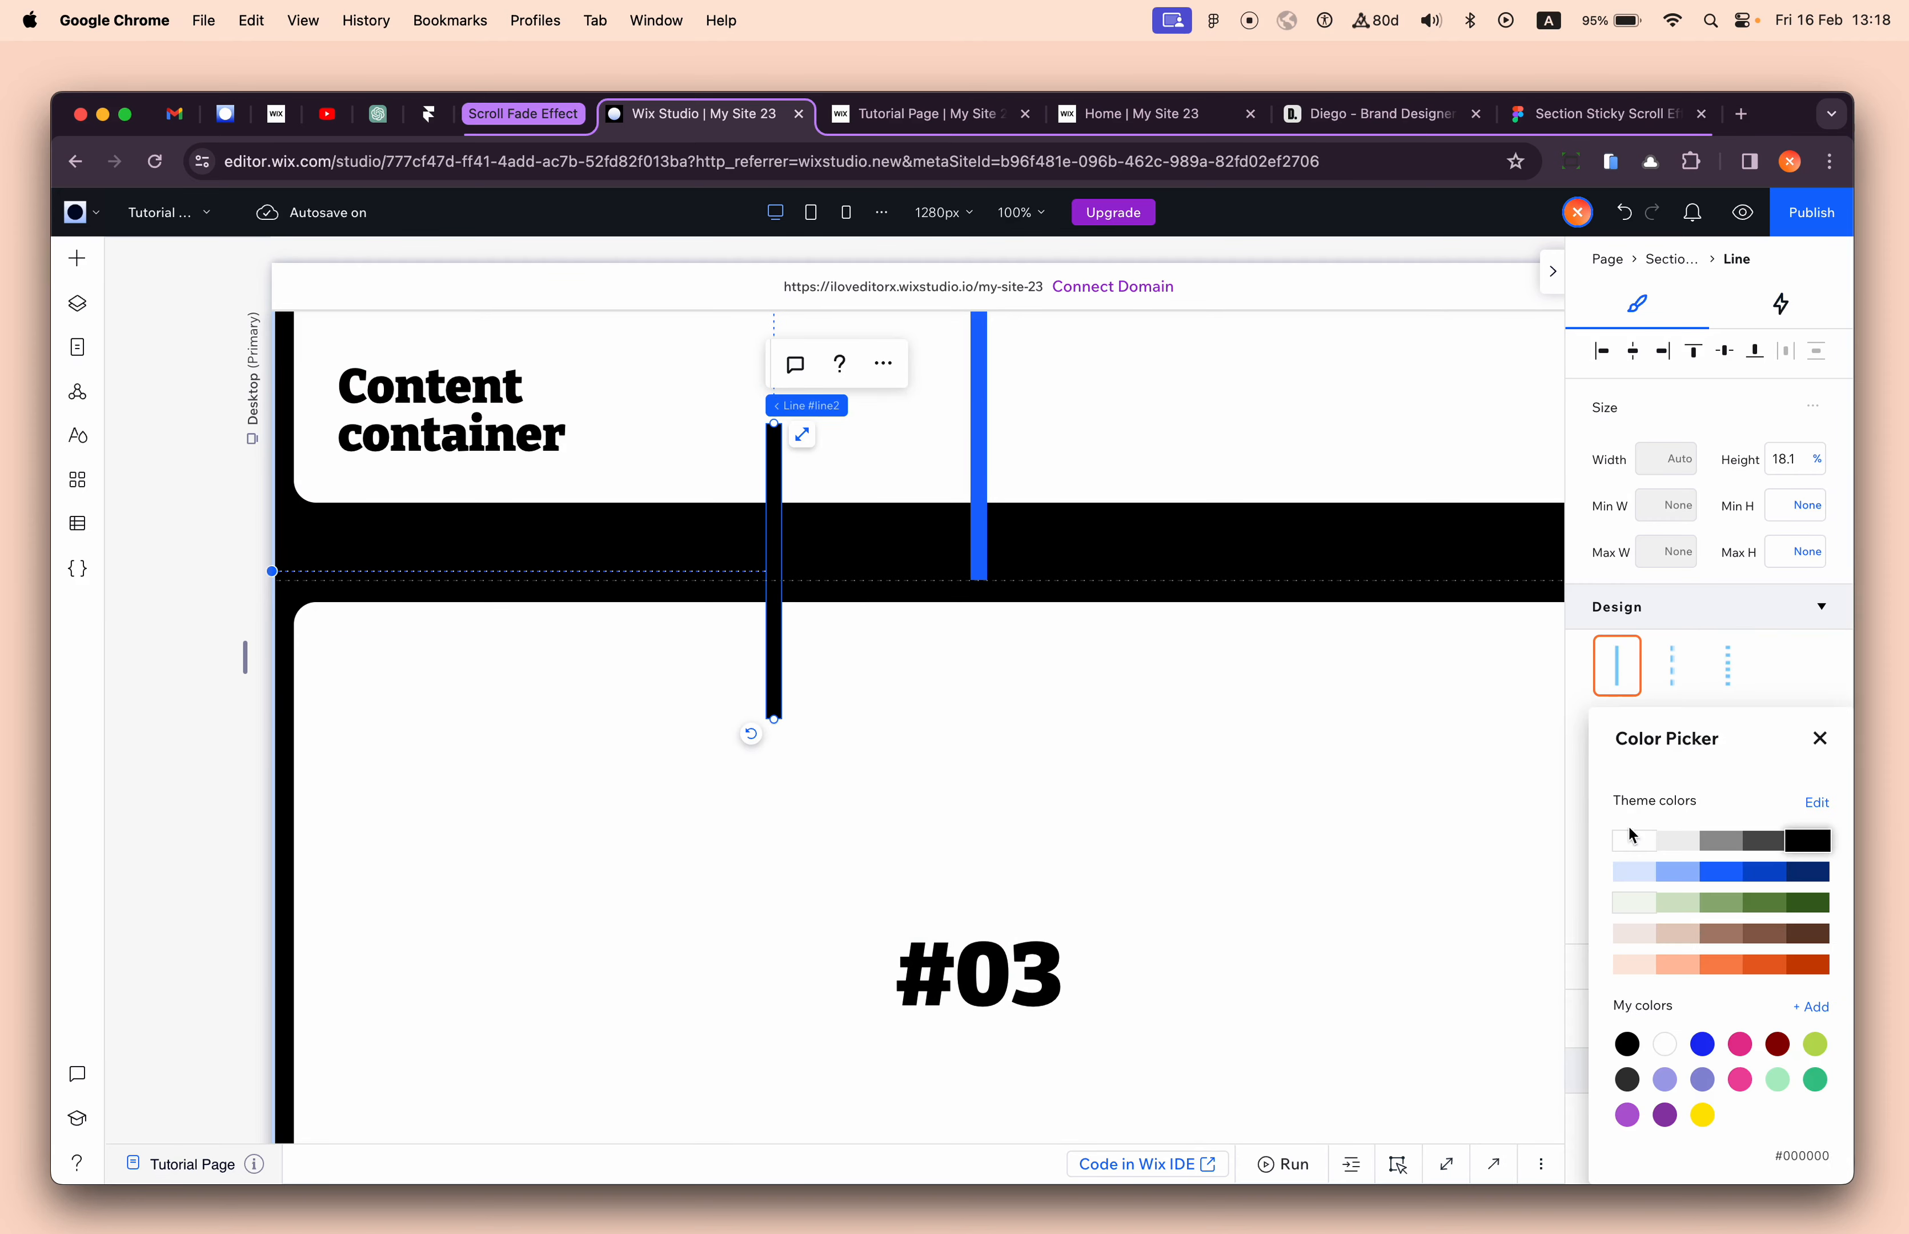
{"action": "left_click", "coordinate": [1765, 965]}
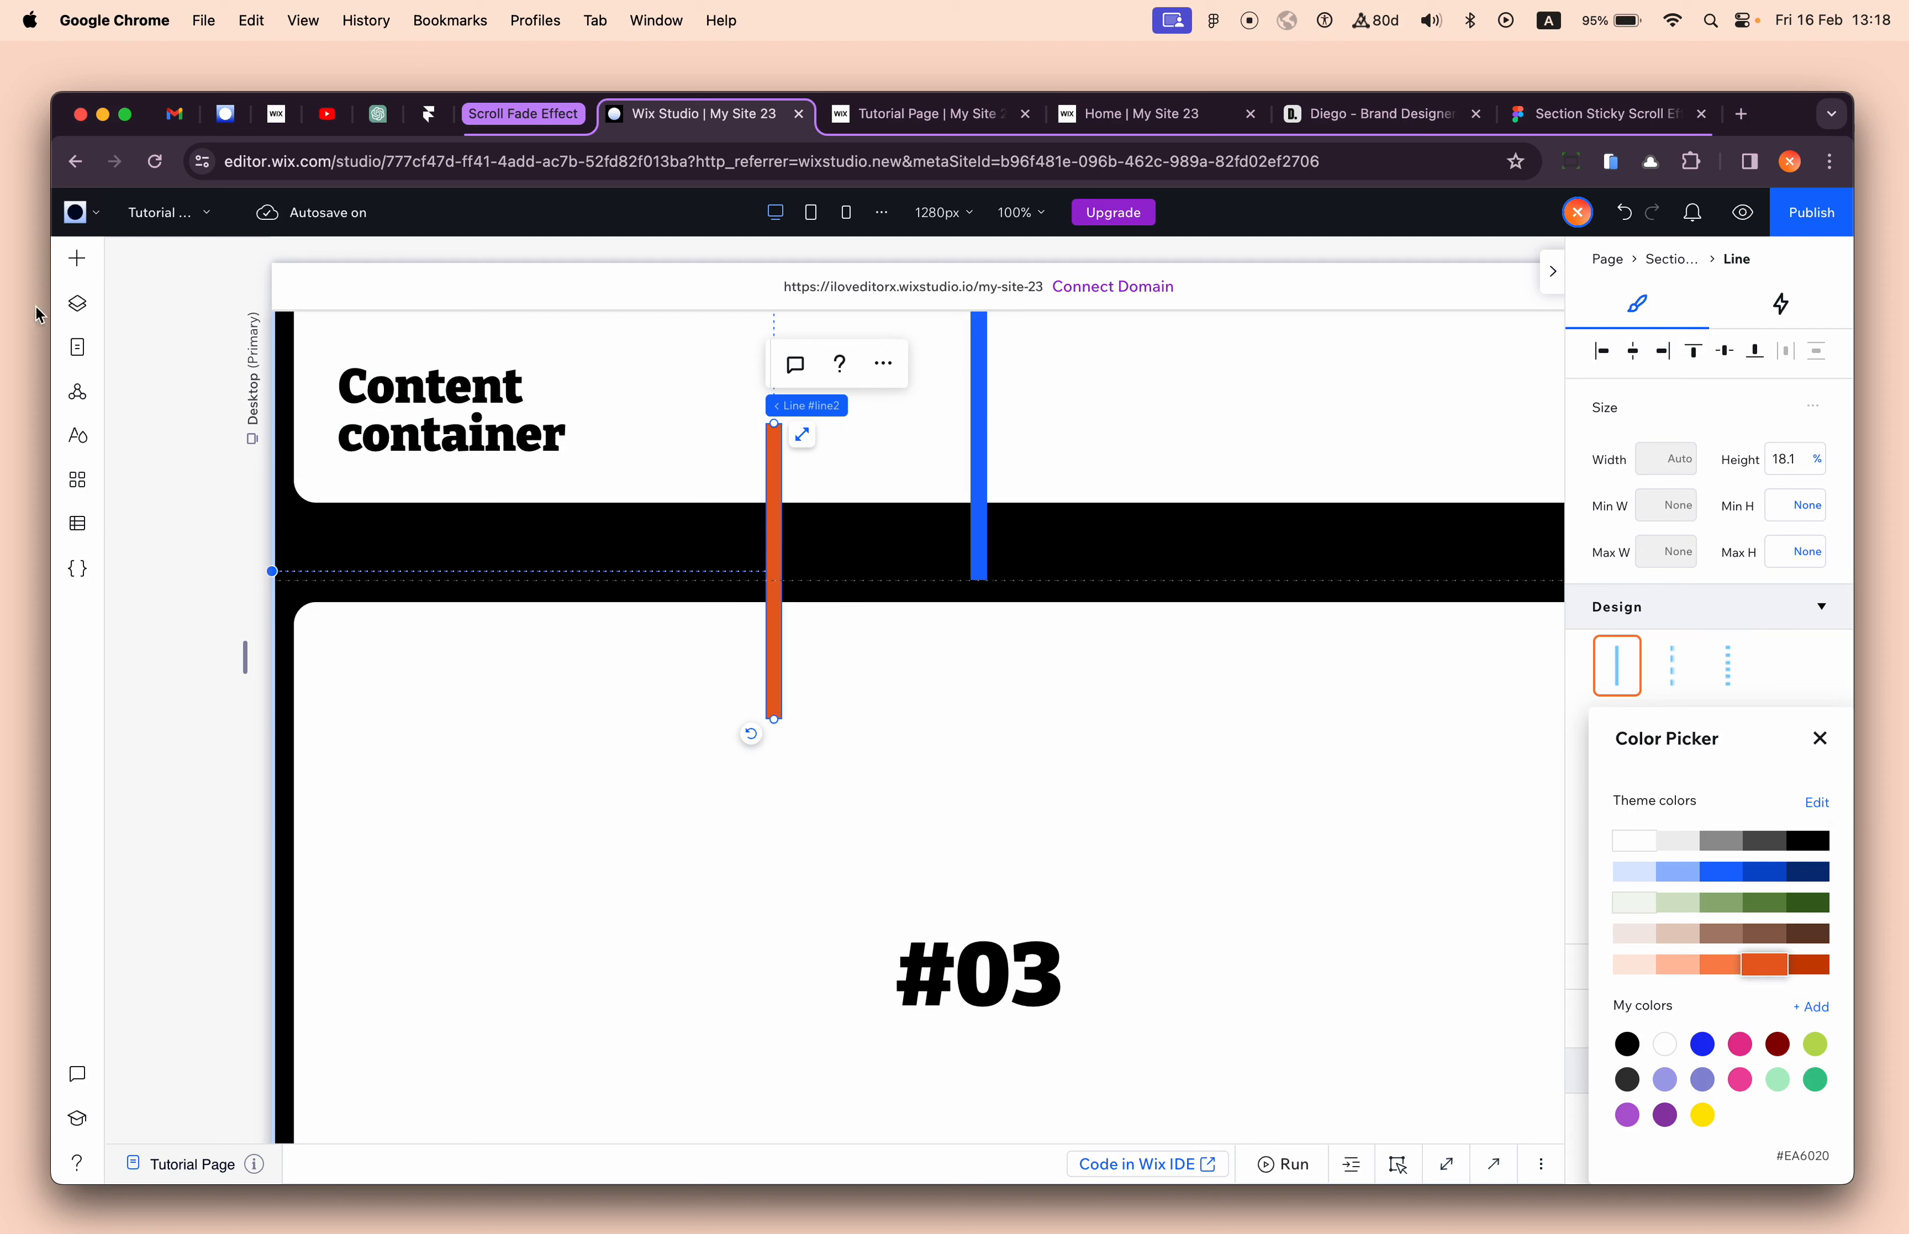
- Rename the new orange line's layer as "#02 Layer Scroll Trigger", reusing the name of the #01 trigger layer
{"action": "left_click", "coordinate": [64, 303]}
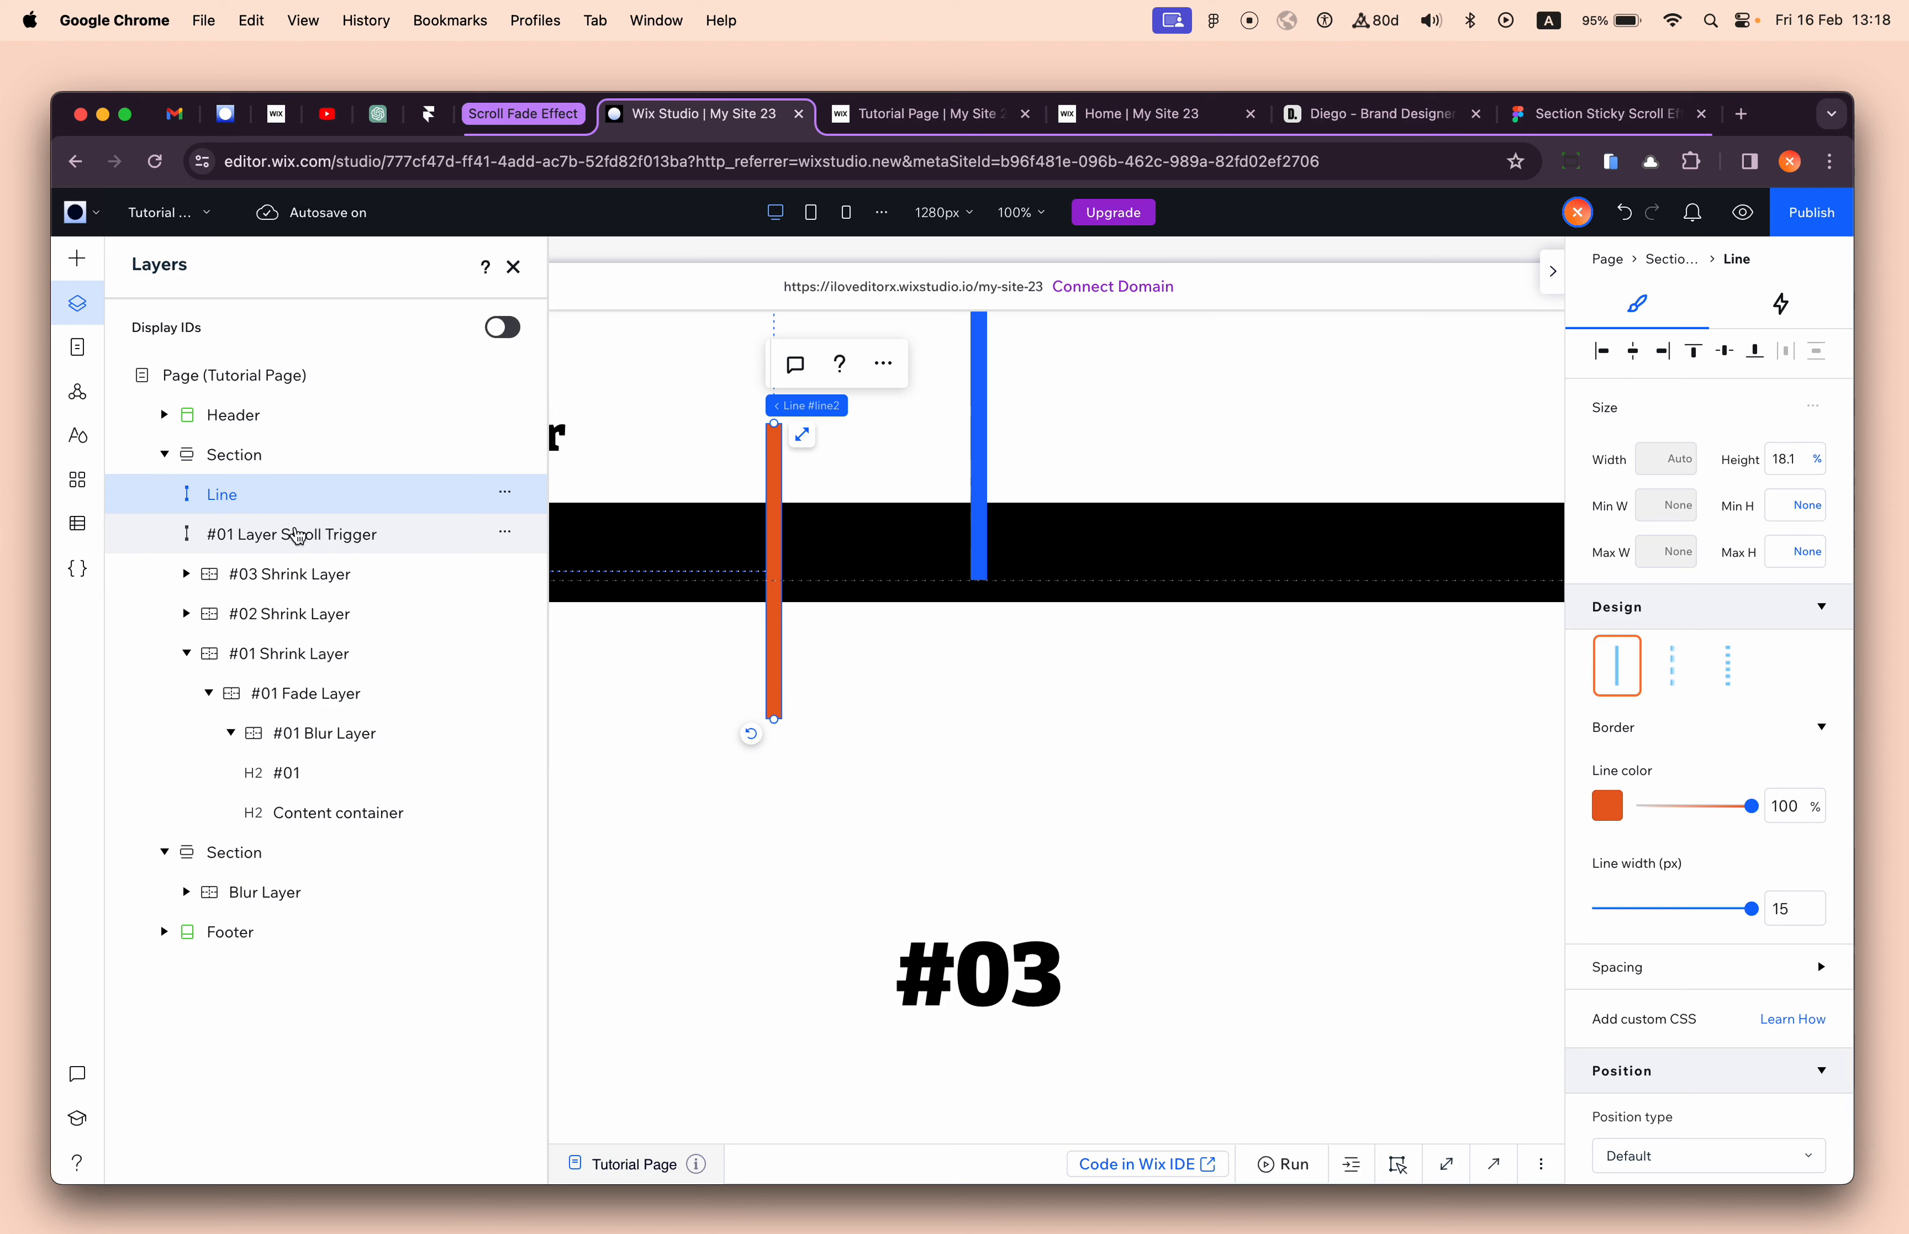
{"action": "double_click", "coordinate": [286, 537]}
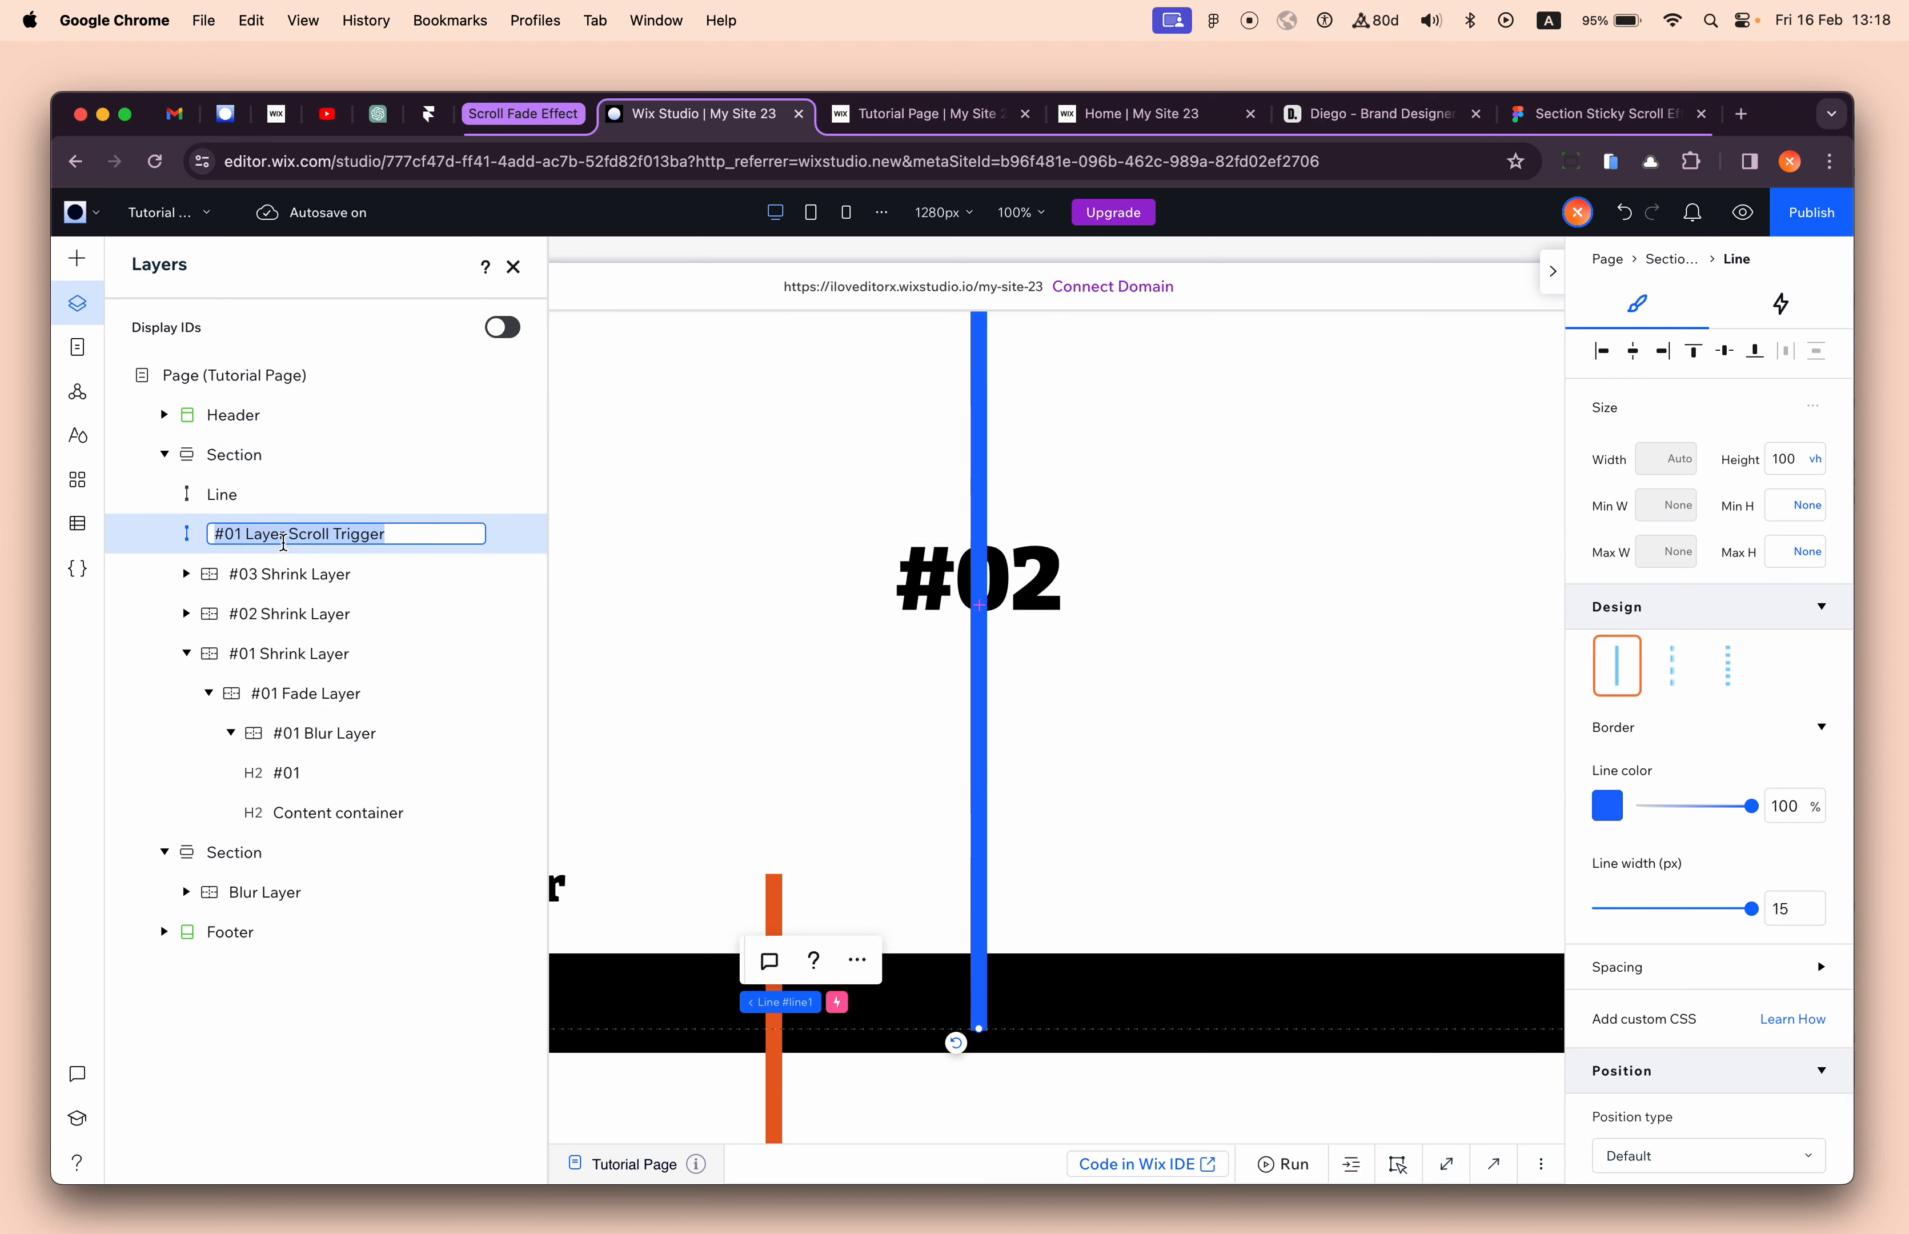
{"action": "key", "text": "cmd+c"}
{"action": "double_click", "coordinate": [217, 504]}
{"action": "key", "text": "cmd+v"}
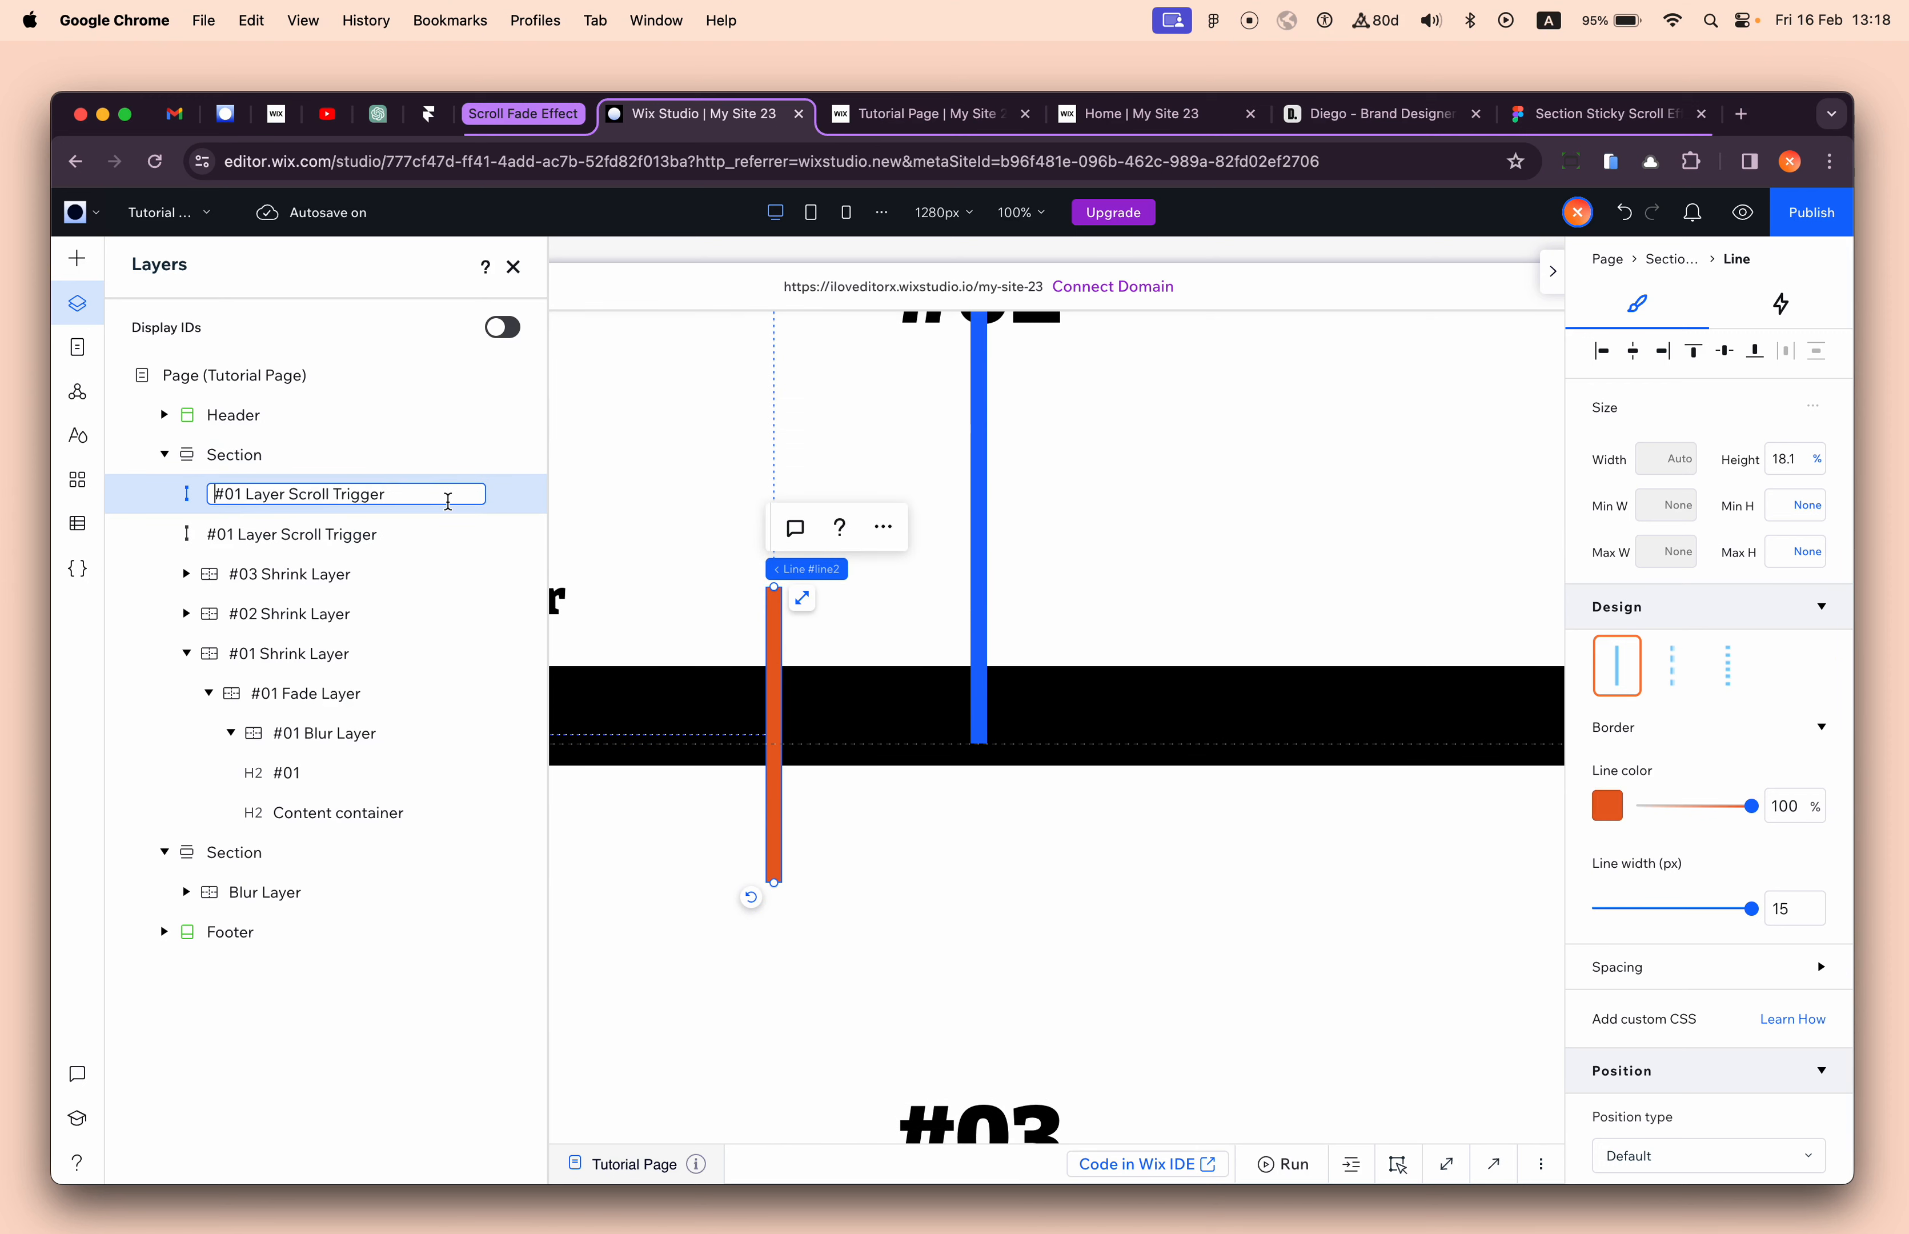
{"action": "key", "text": "Delete"}
{"action": "type", "text": "2"}
{"action": "key", "text": "Return"}
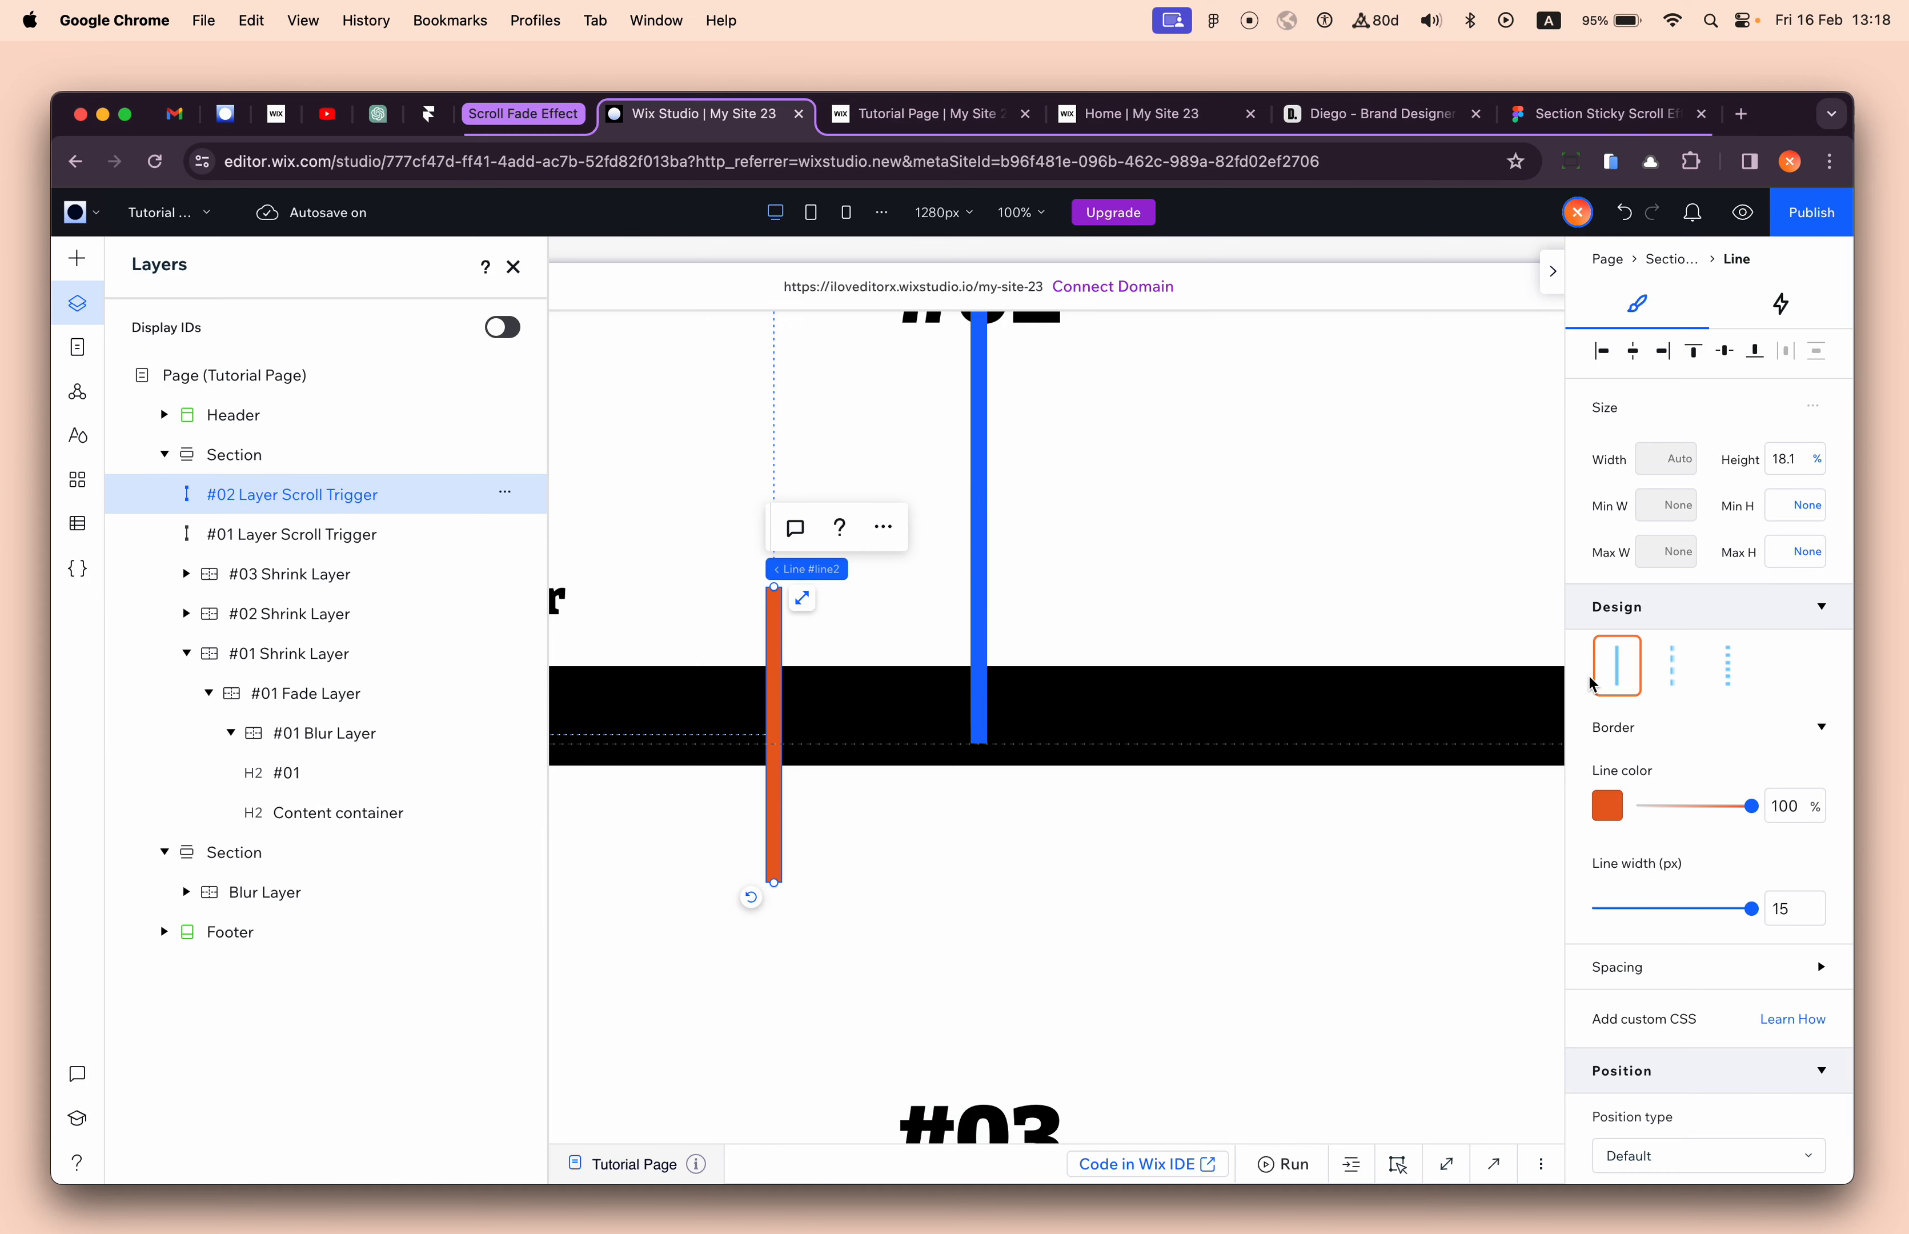
{"action": "left_click", "coordinate": [513, 266]}
- Place the orange trigger line only in grid row 3, center it horizontally and dock it to the row's top edge
{"action": "scroll", "coordinate": [1698, 779], "scroll_direction": "down", "scroll_amount": 5}
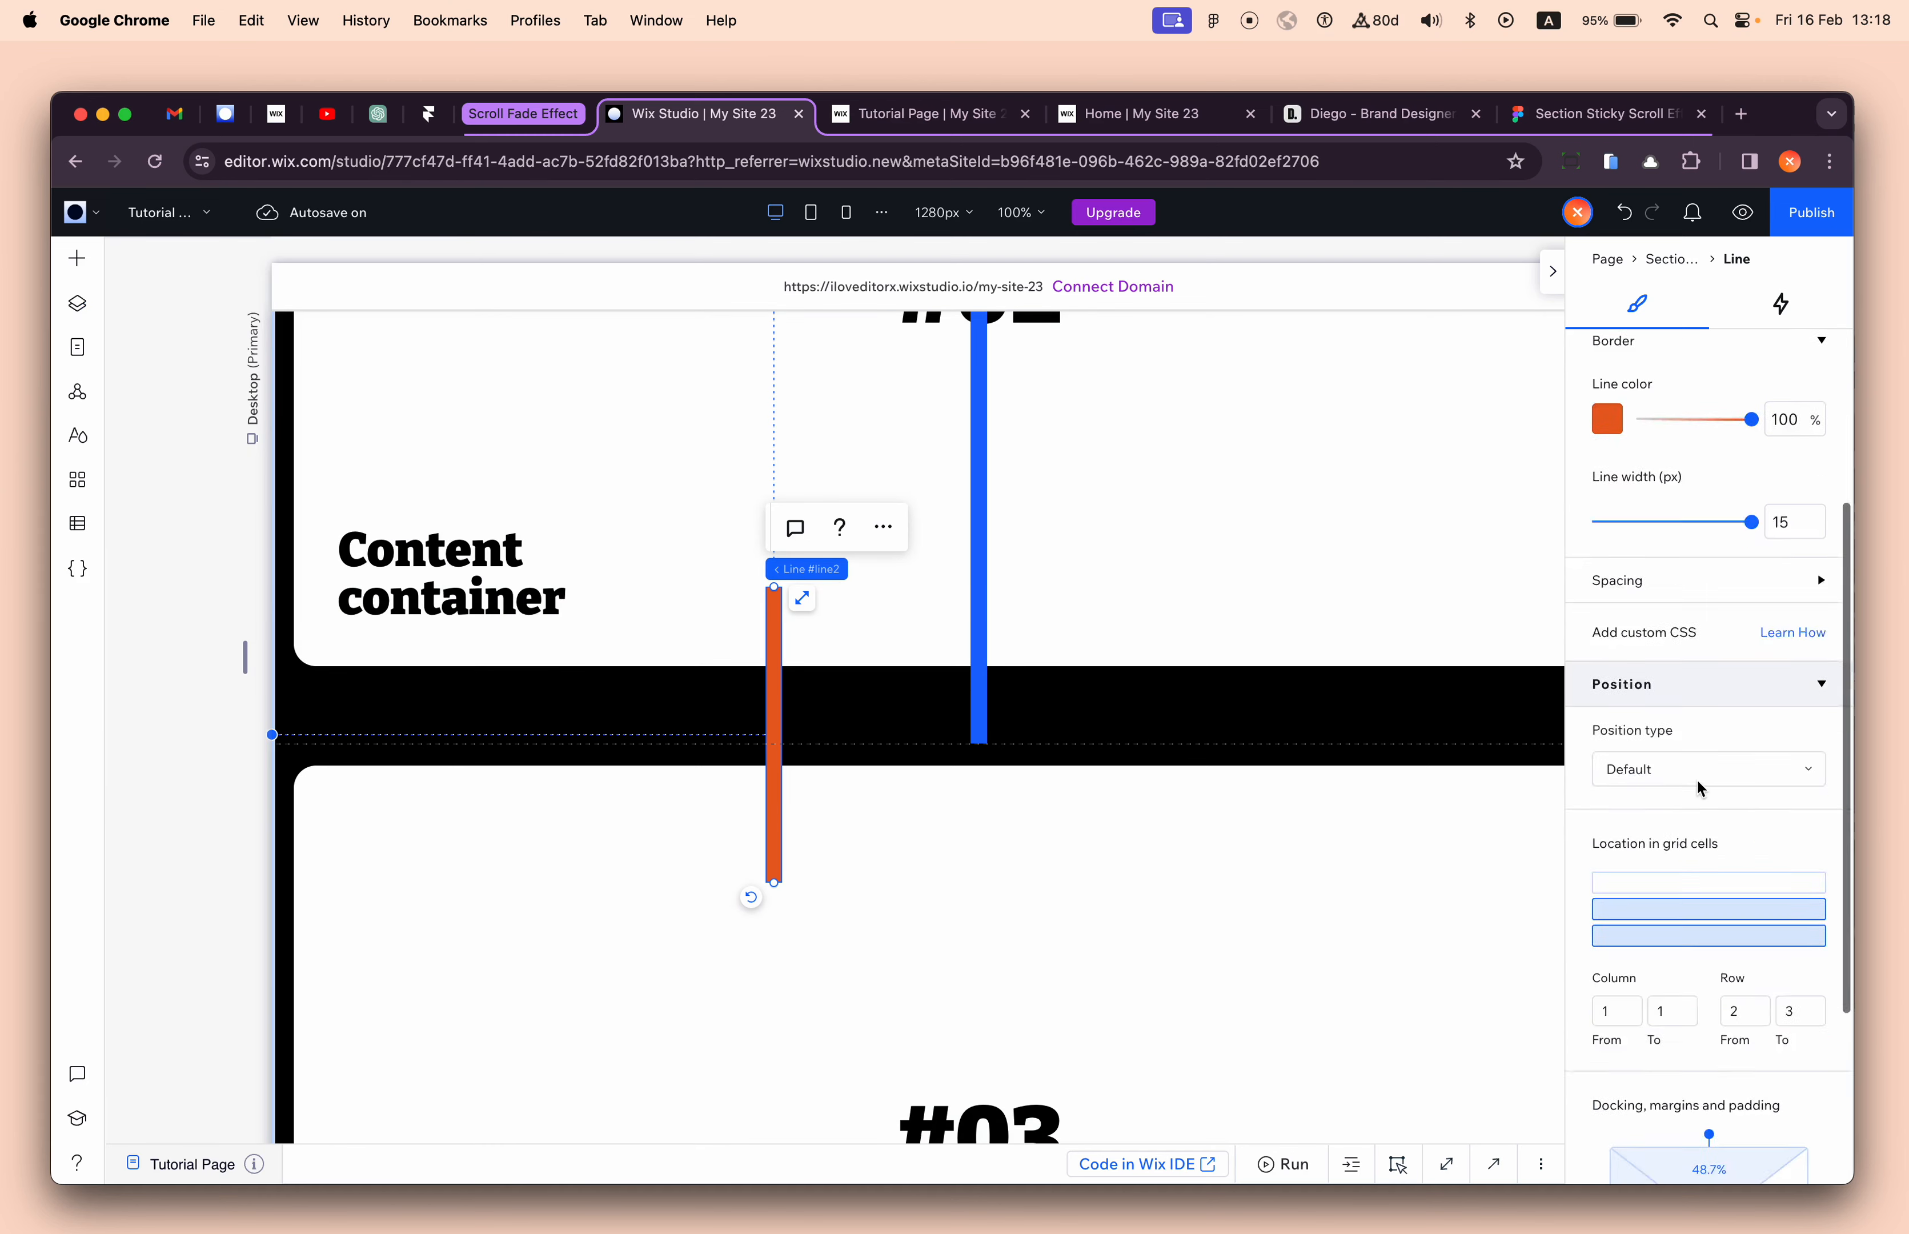
{"action": "scroll", "coordinate": [1698, 779], "scroll_direction": "down", "scroll_amount": 4}
{"action": "left_click", "coordinate": [1716, 639]}
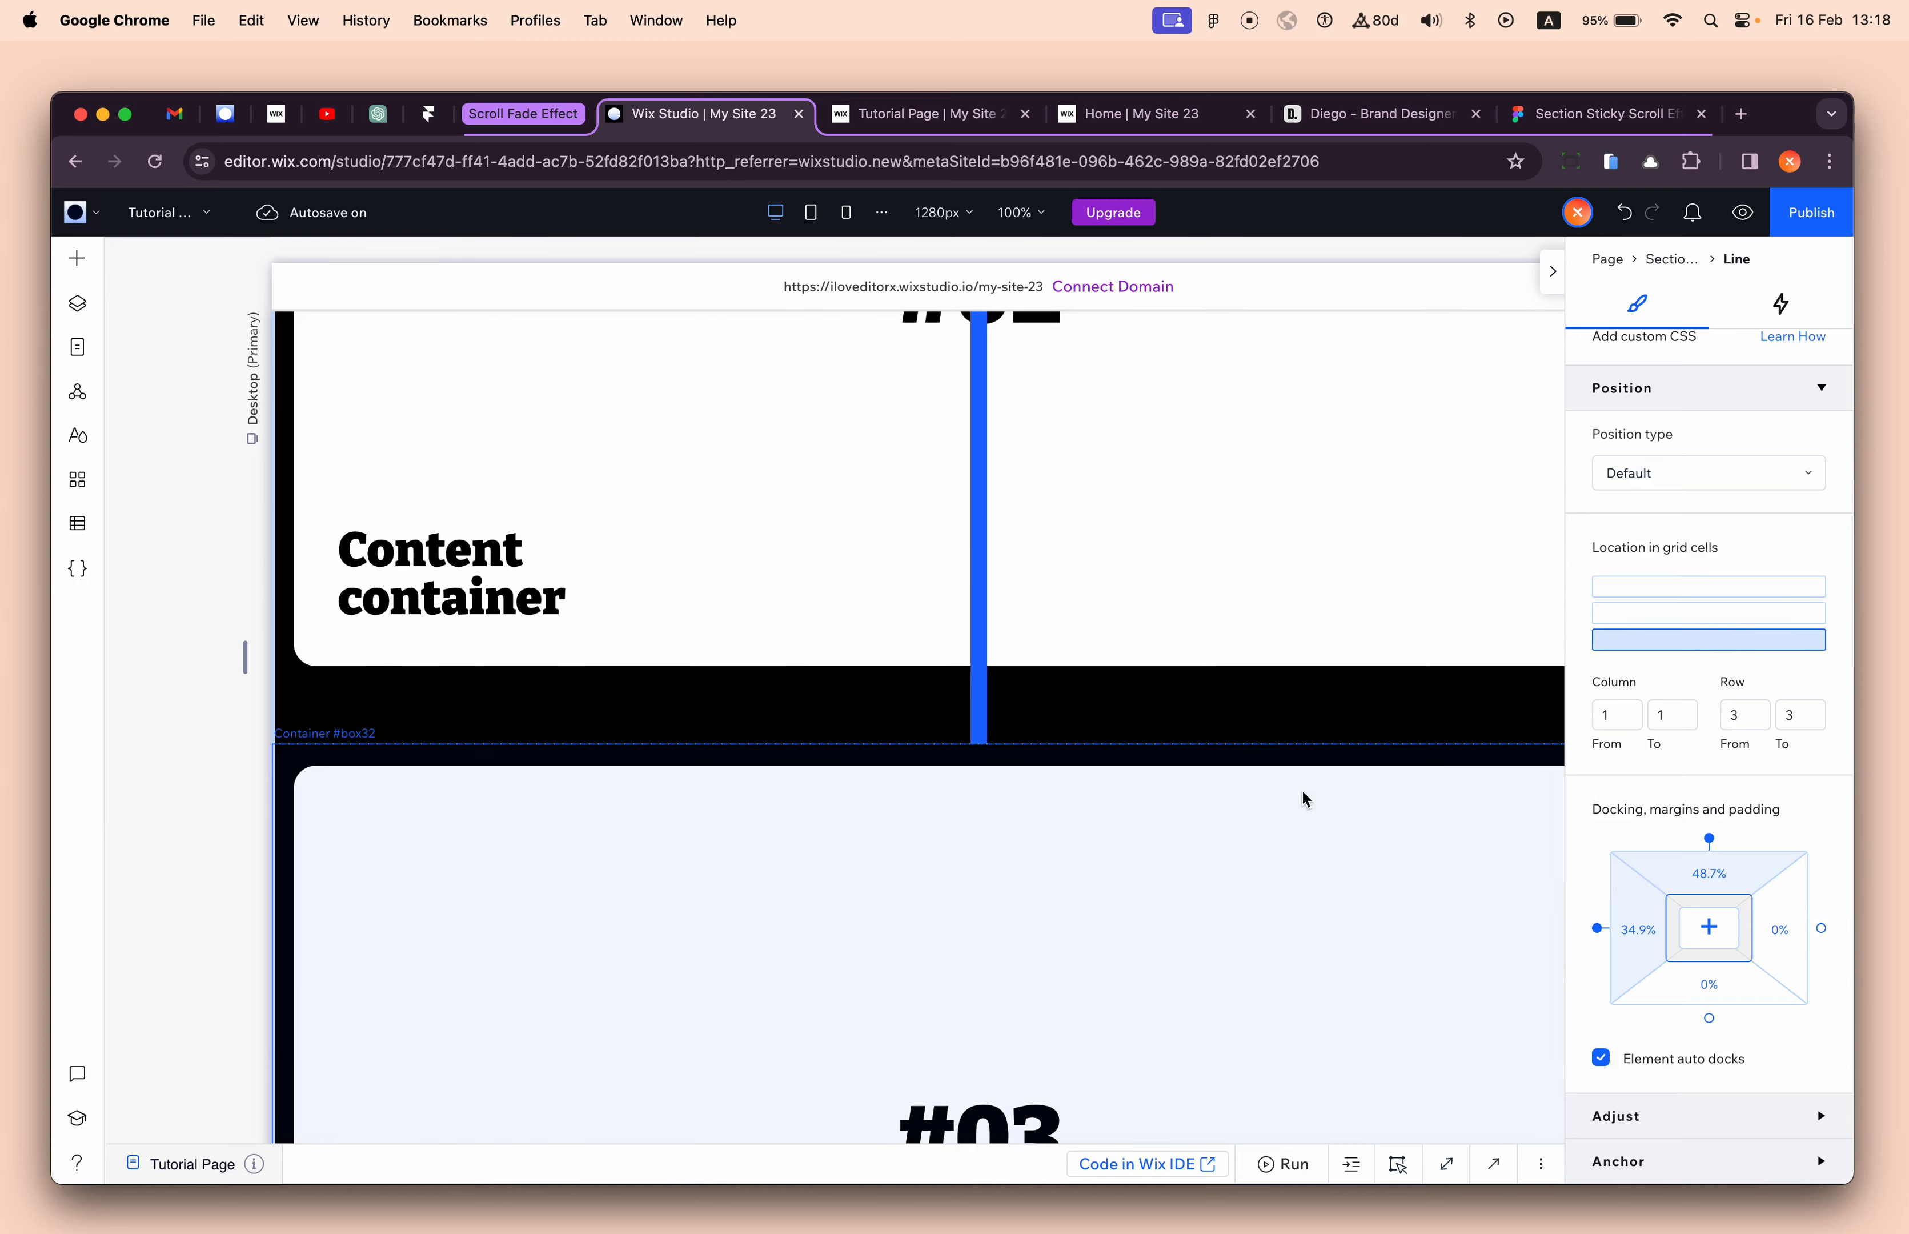
{"action": "left_click", "coordinate": [1709, 928]}
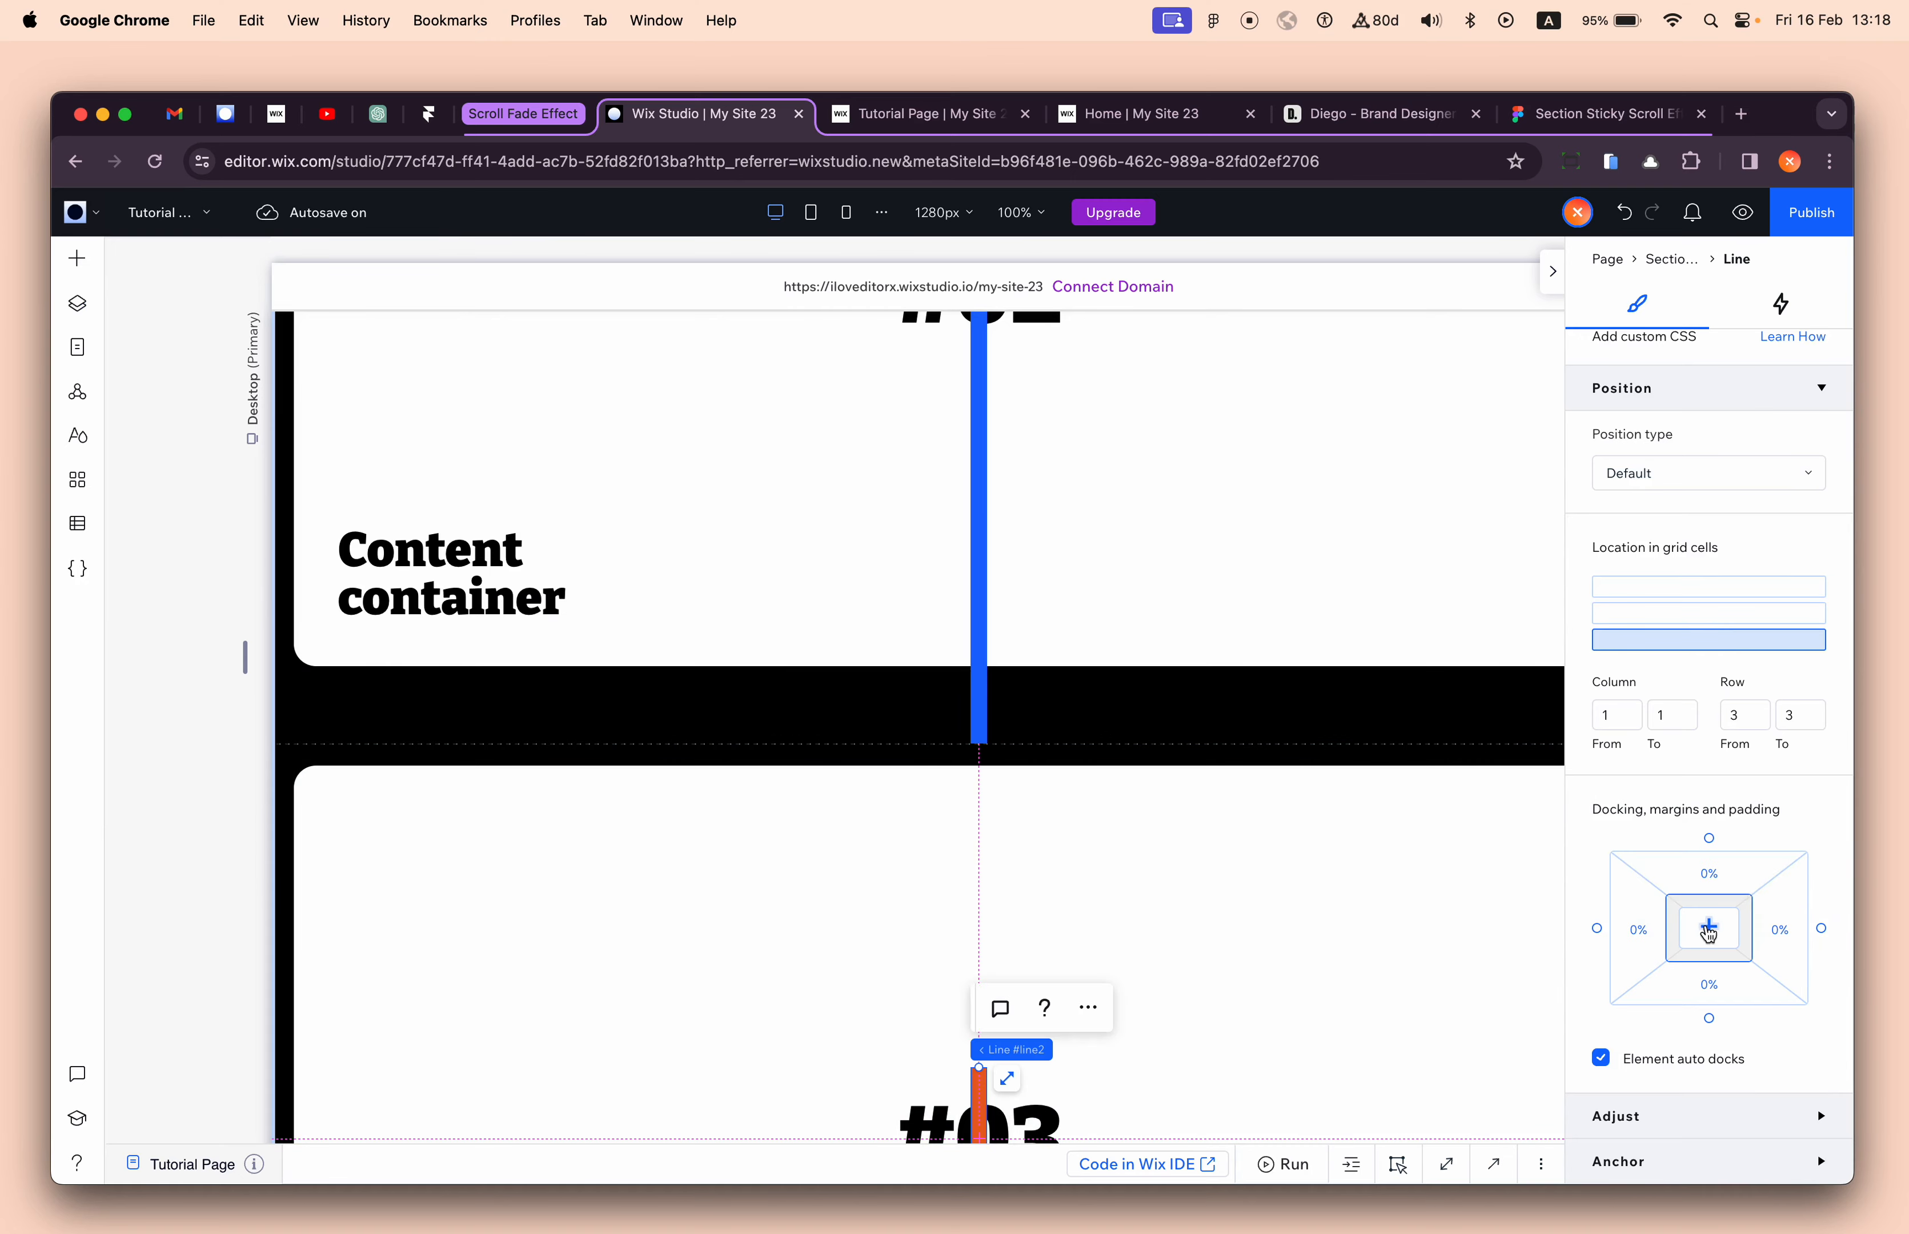
{"action": "left_click", "coordinate": [1710, 839]}
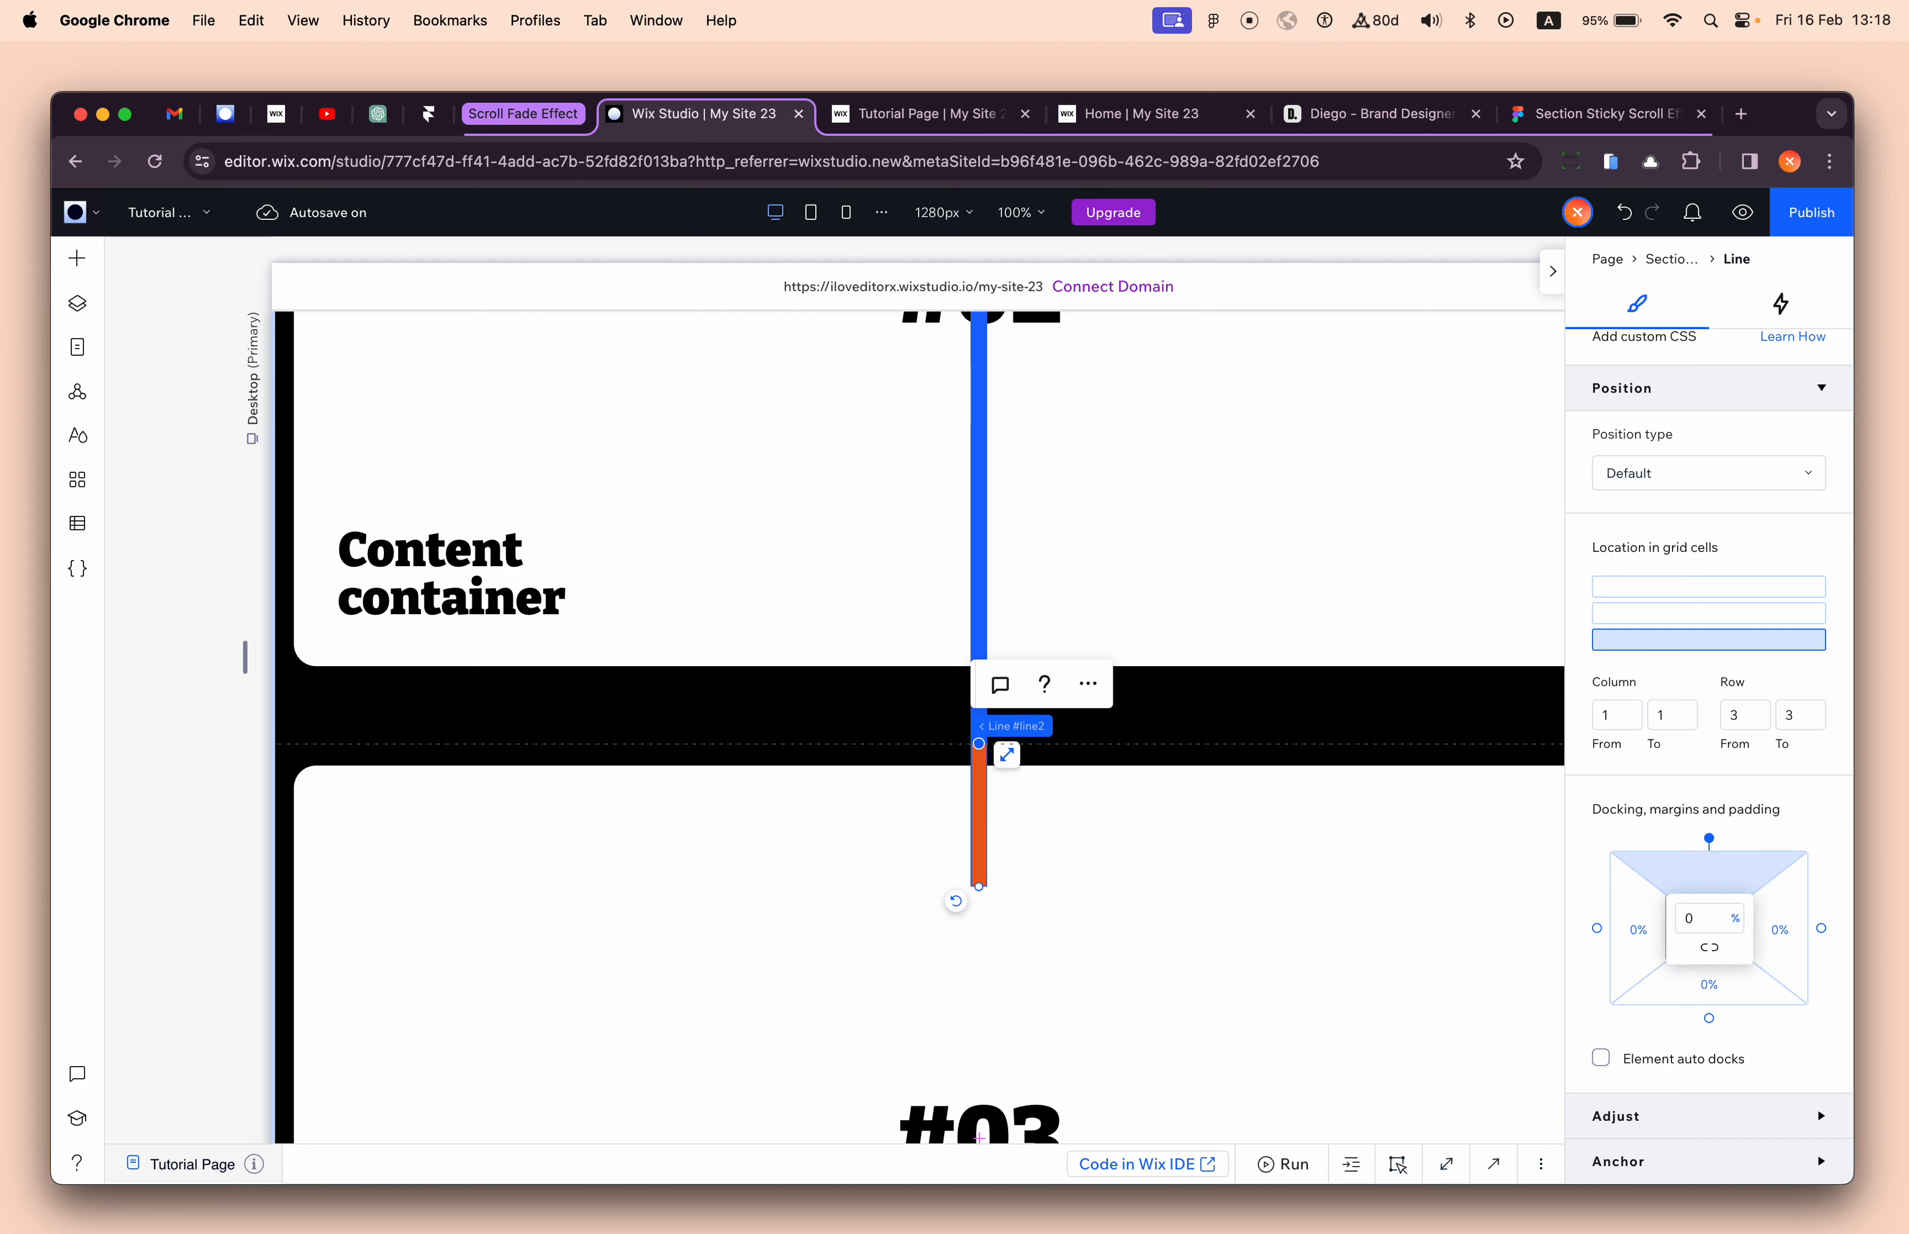
- Set the orange trigger line's height to 100 vh
{"action": "scroll", "coordinate": [1796, 412], "scroll_direction": "up", "scroll_amount": 5}
{"action": "scroll", "coordinate": [1797, 478], "scroll_direction": "down", "scroll_amount": 5}
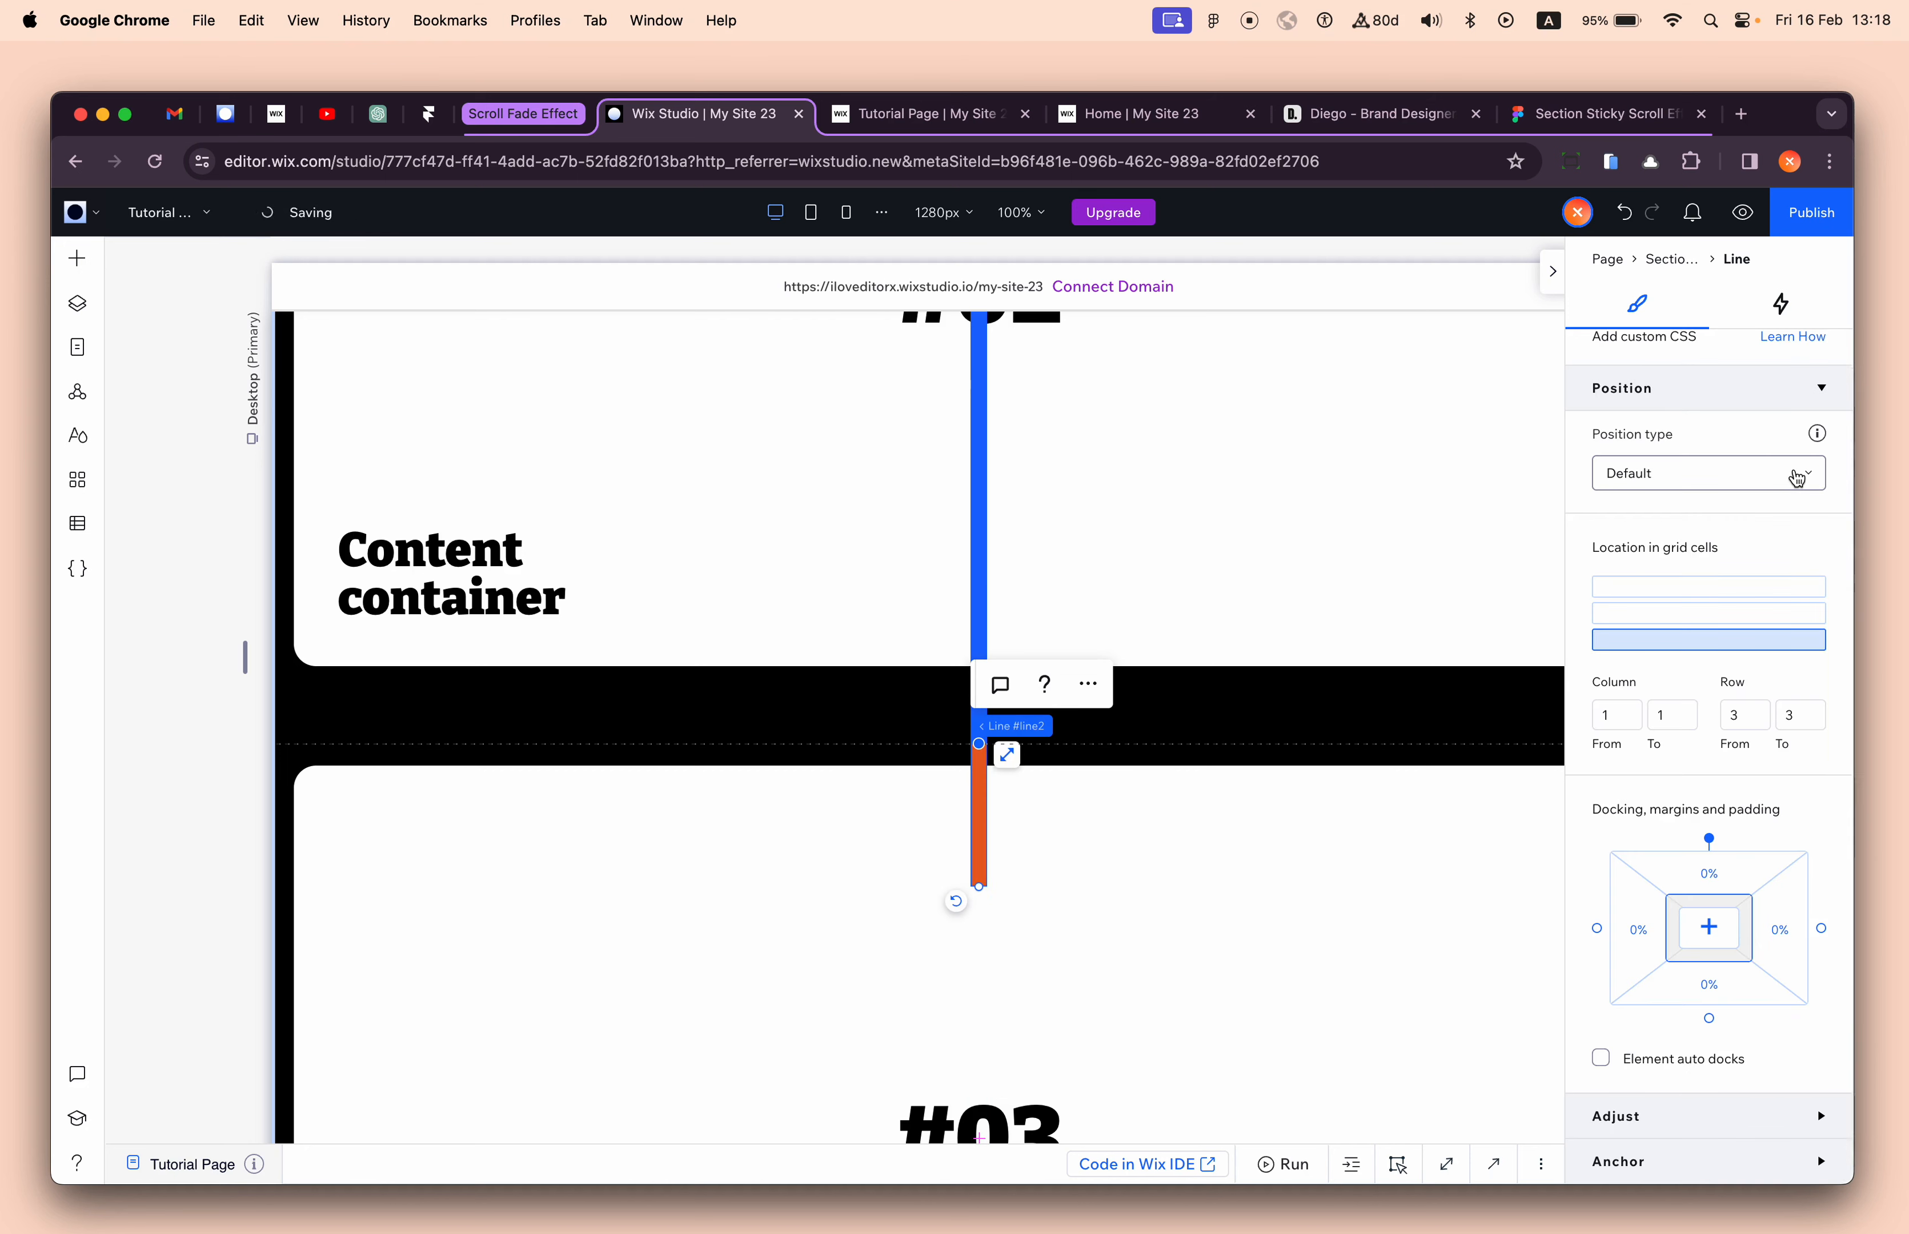
{"action": "scroll", "coordinate": [1797, 478], "scroll_direction": "up", "scroll_amount": 5}
{"action": "left_click", "coordinate": [1796, 464]}
{"action": "type", "text": "100 vh"}
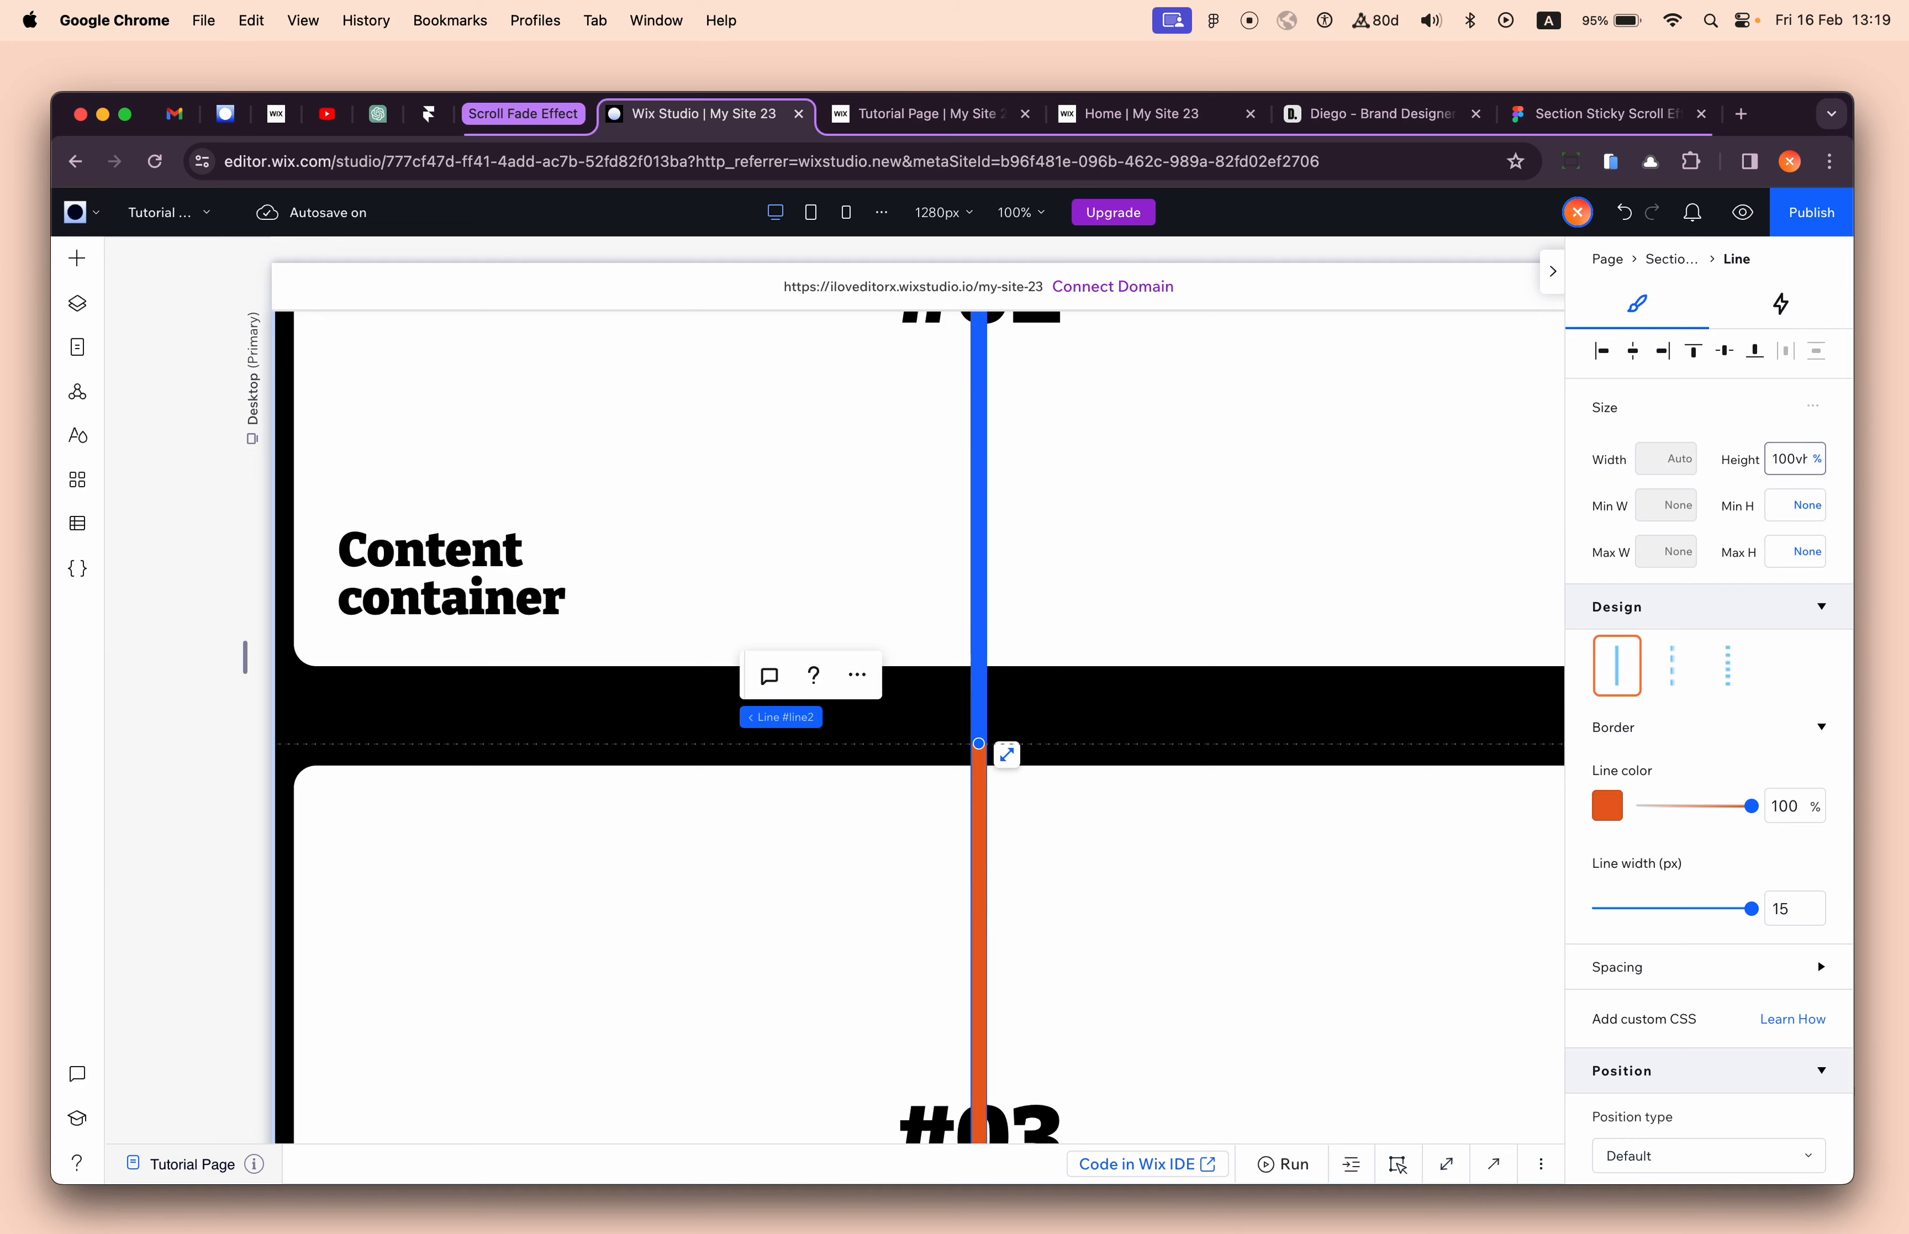
{"action": "key", "text": "Return"}
{"action": "scroll", "coordinate": [1342, 816], "scroll_direction": "down", "scroll_amount": 3}
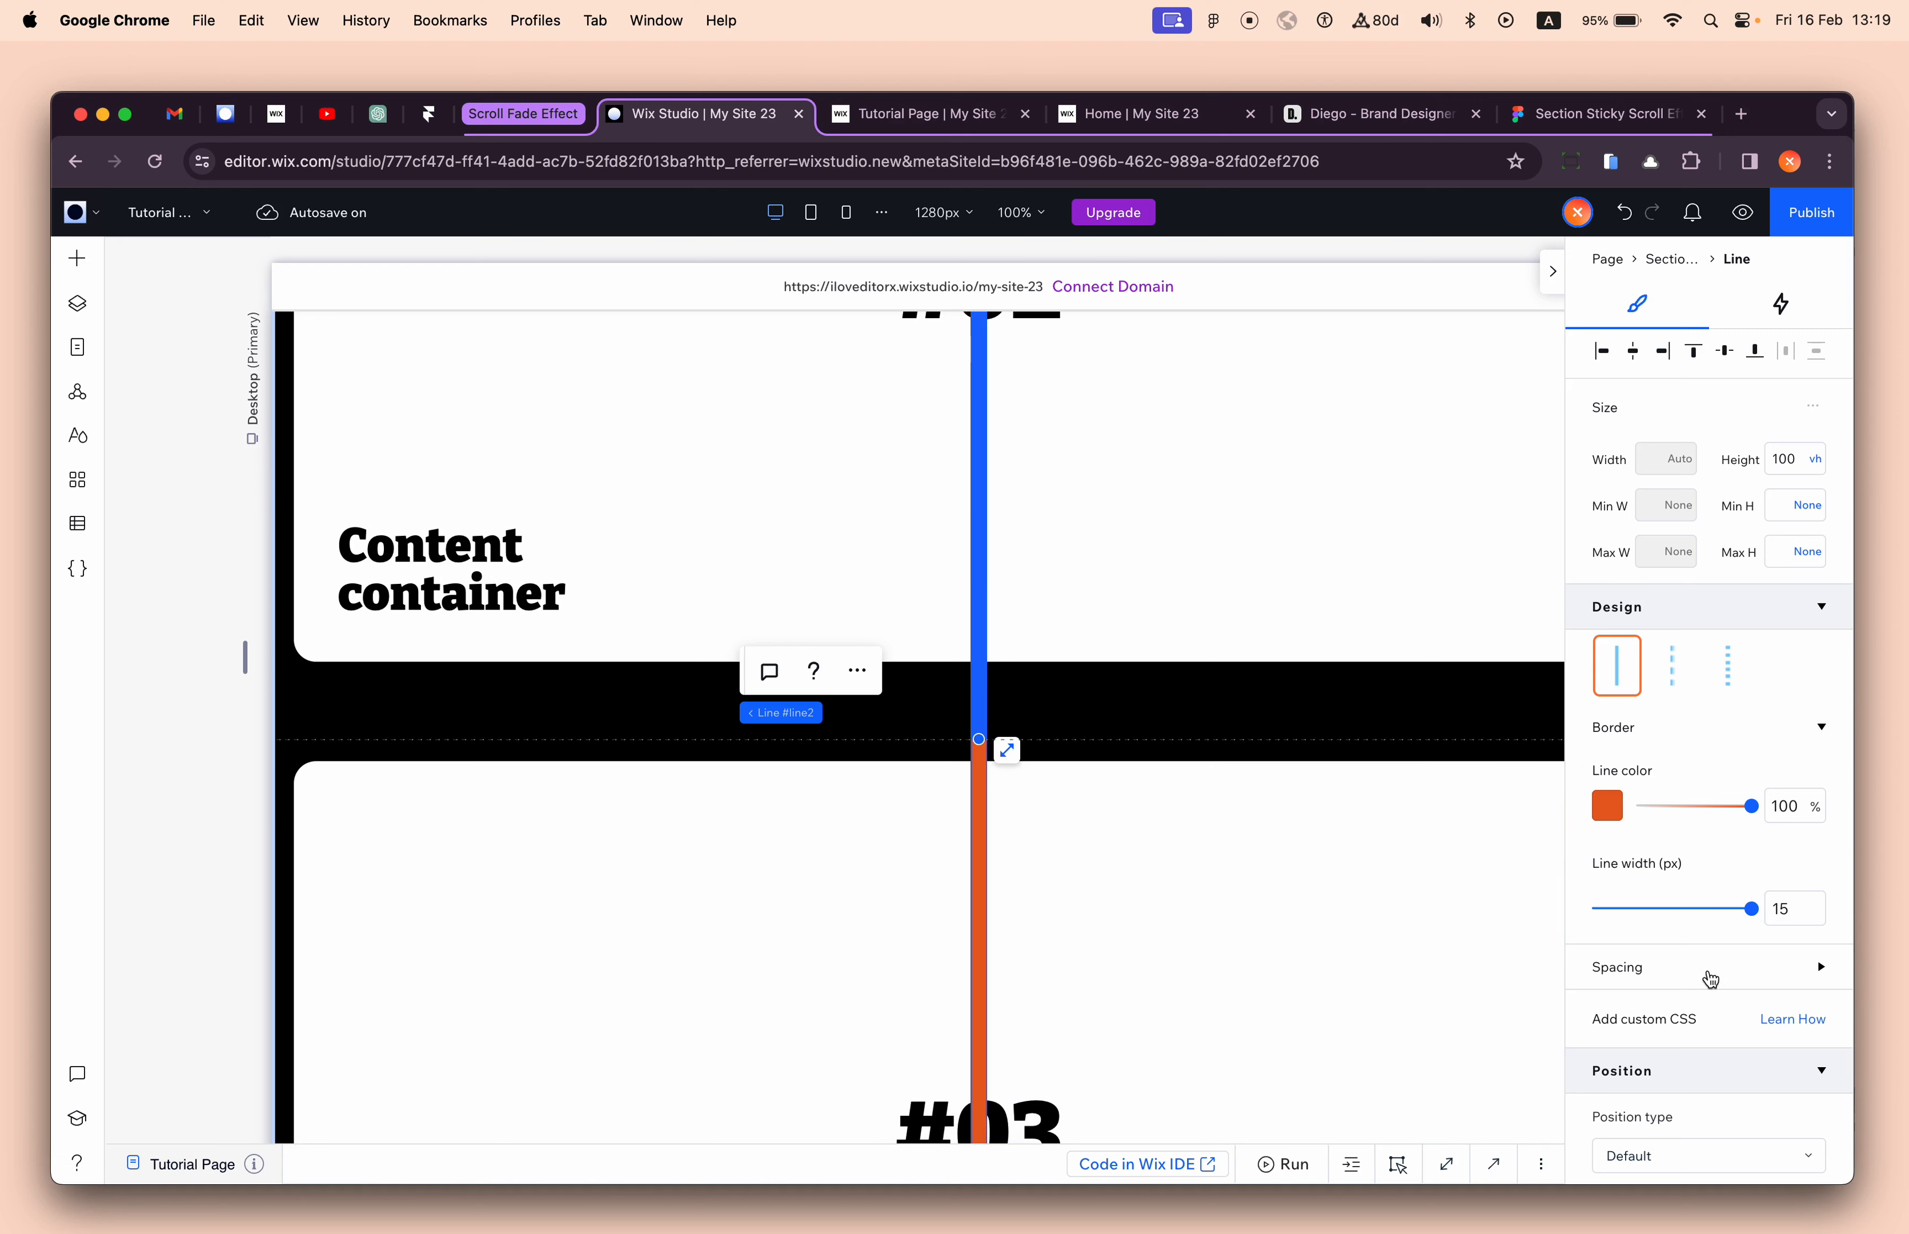
{"action": "scroll", "coordinate": [1711, 979], "scroll_direction": "down", "scroll_amount": 3}
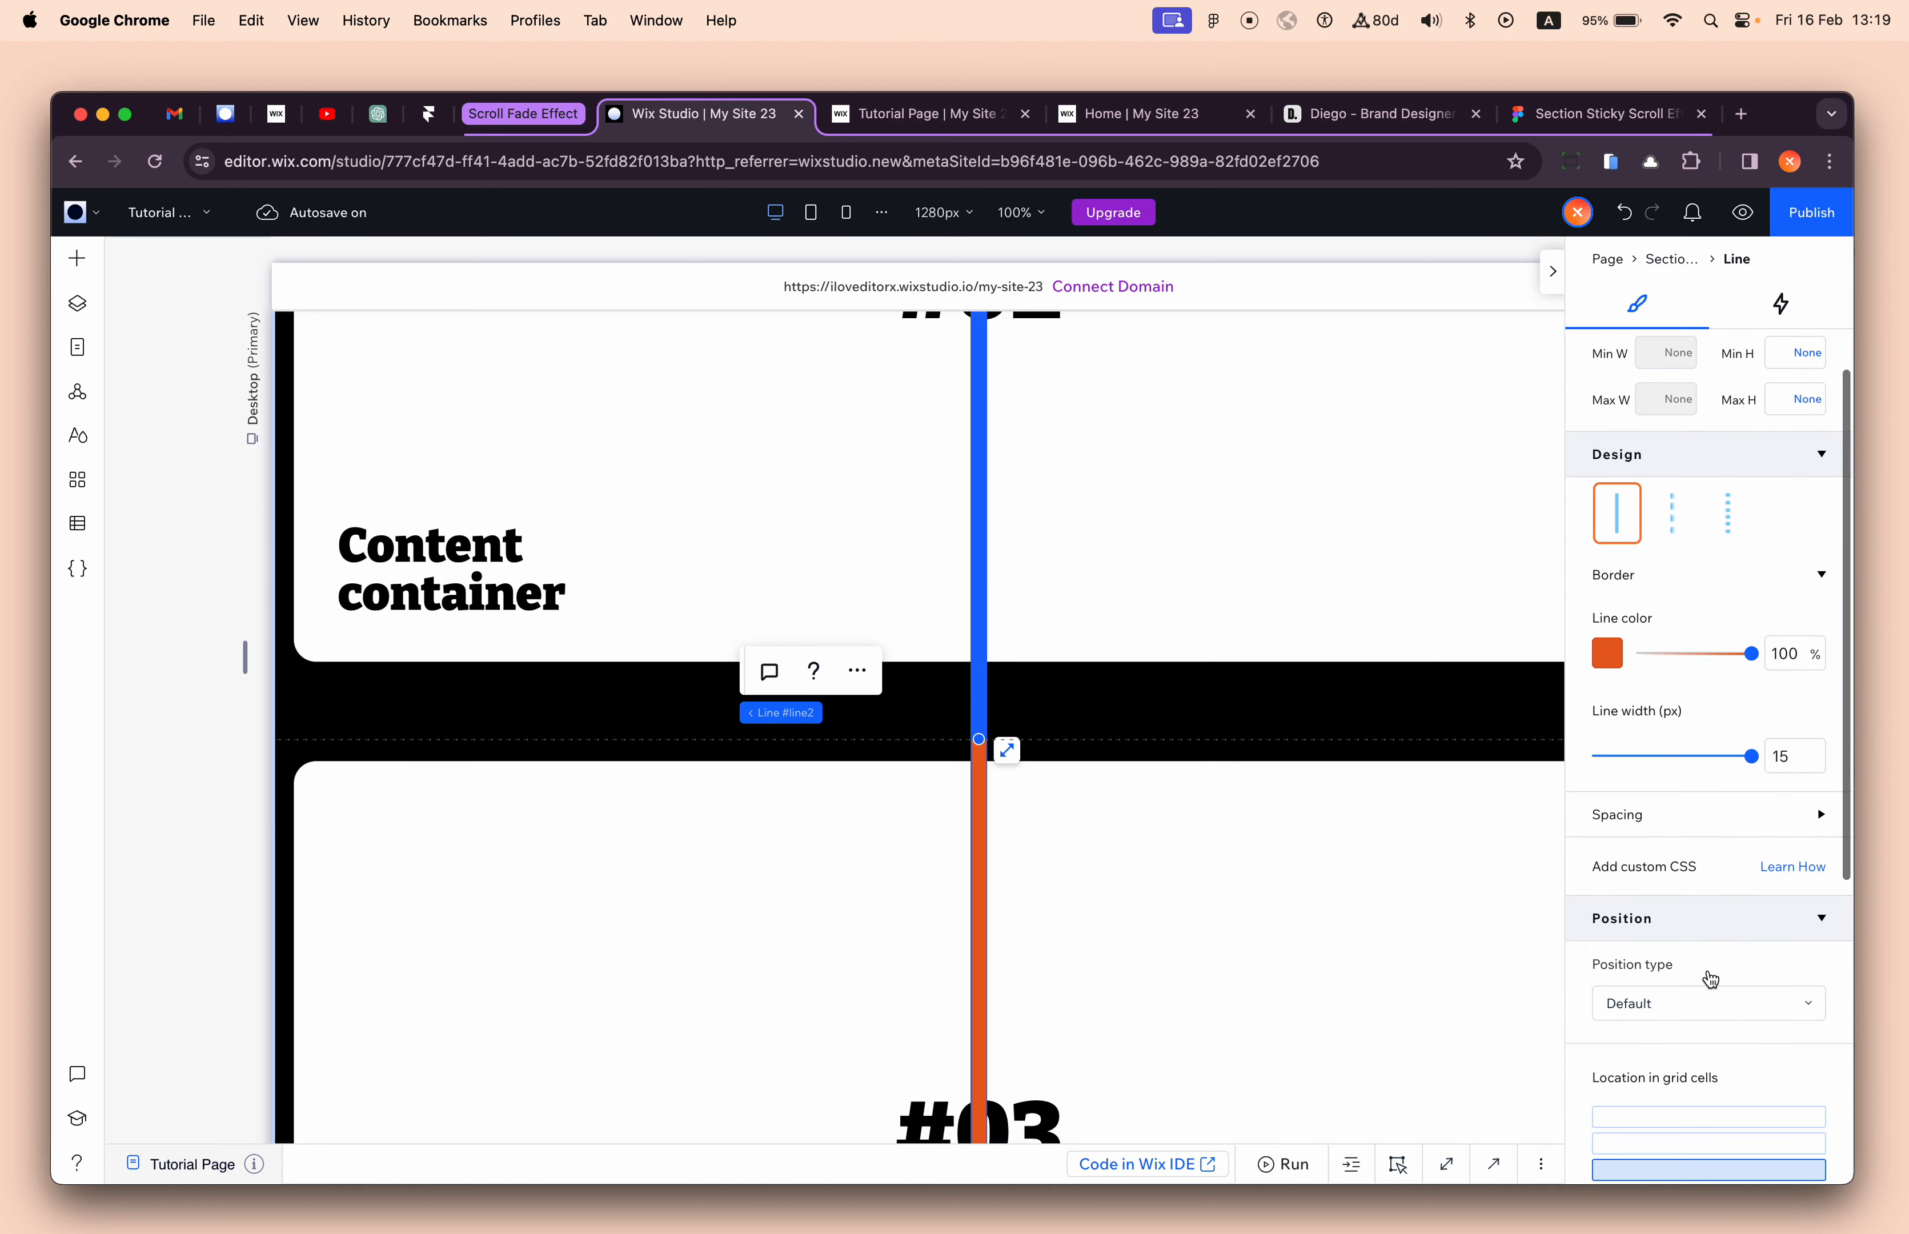
- Add a scroll animation to the orange trigger line and start choosing another animated element from the layers, with the #01 Shrink Layer collapsed
{"action": "left_click", "coordinate": [1780, 309]}
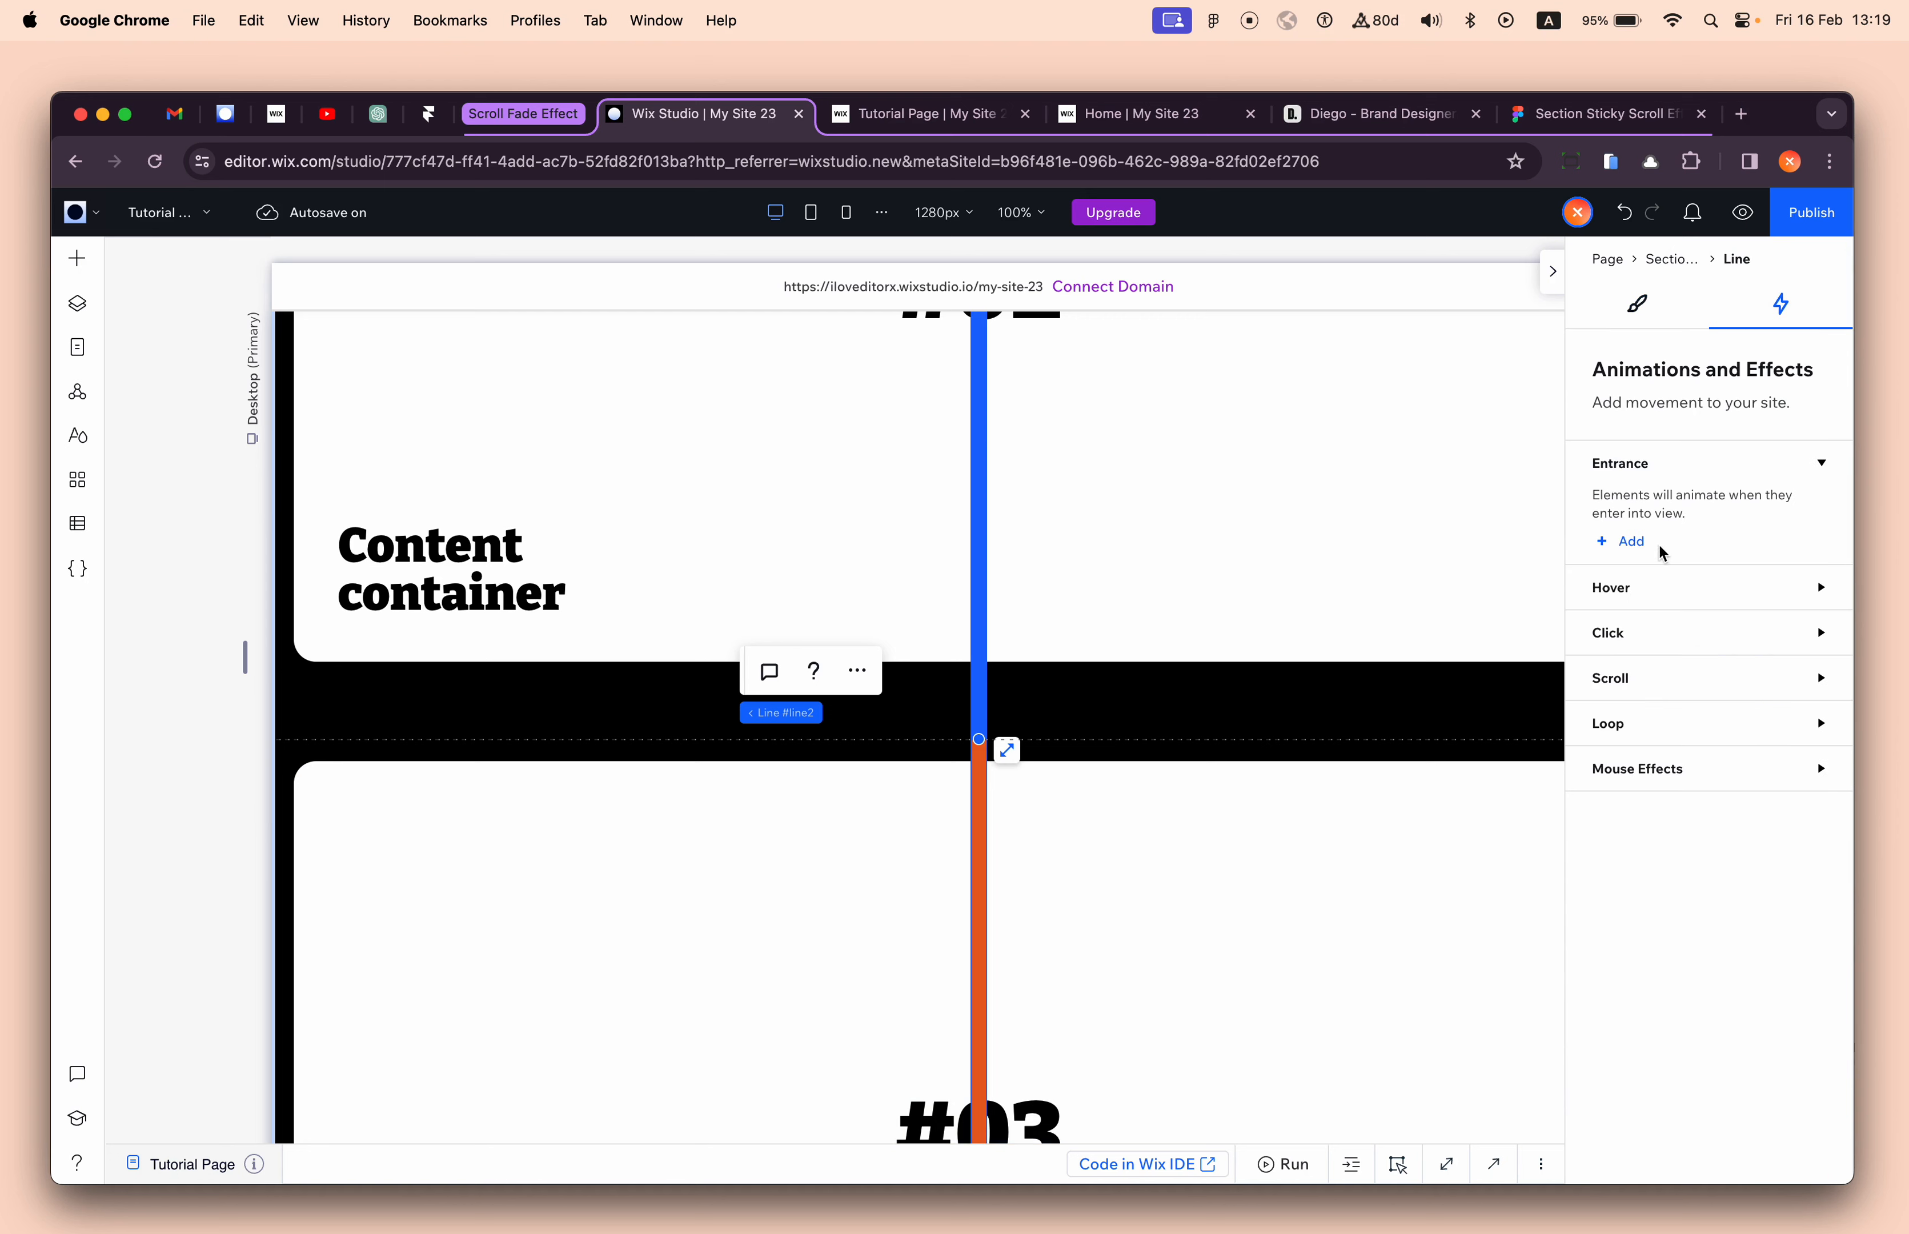
{"action": "left_click", "coordinate": [1647, 689]}
{"action": "left_click", "coordinate": [1633, 739]}
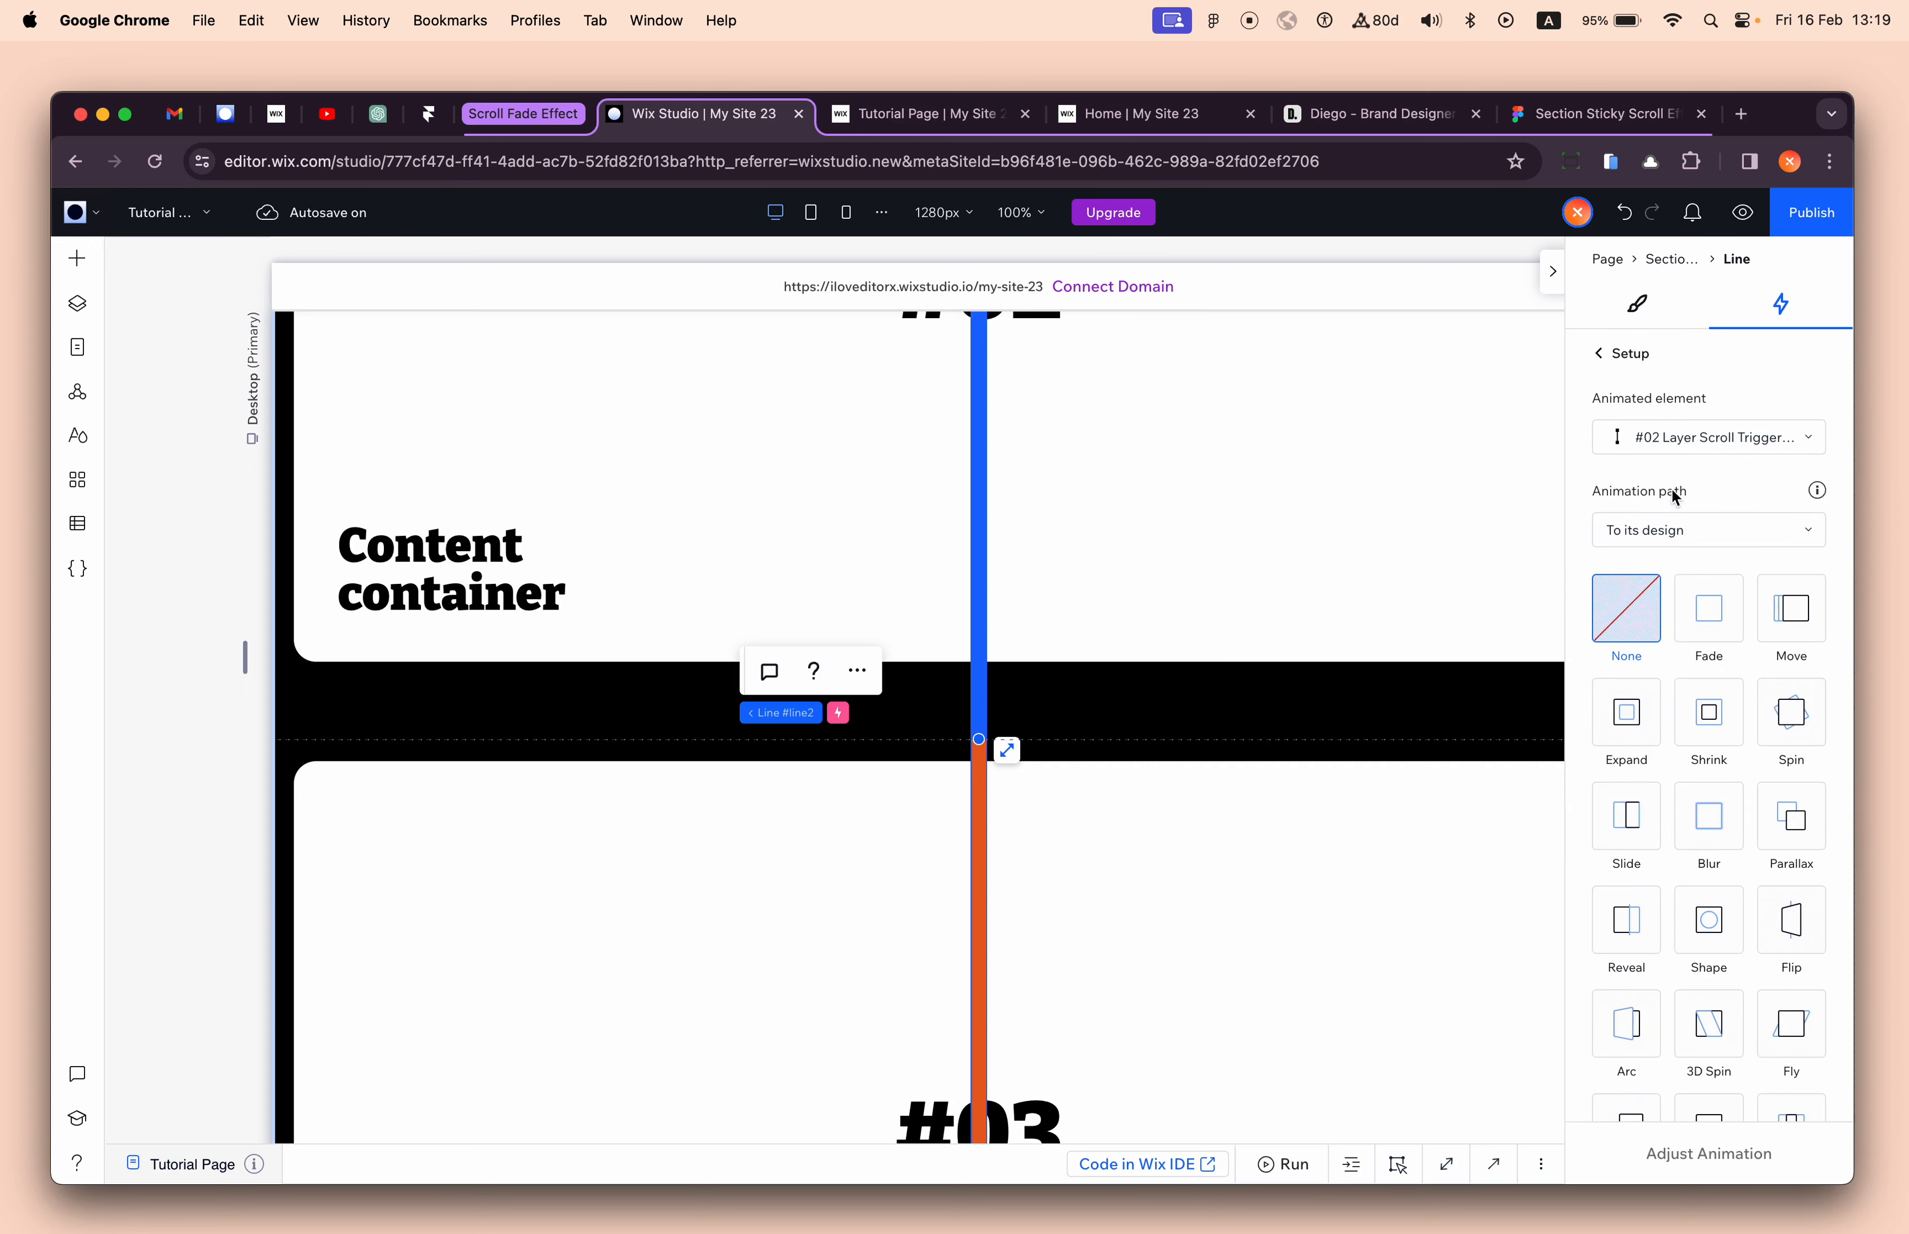
{"action": "left_click", "coordinate": [1683, 440]}
{"action": "left_click", "coordinate": [1699, 650]}
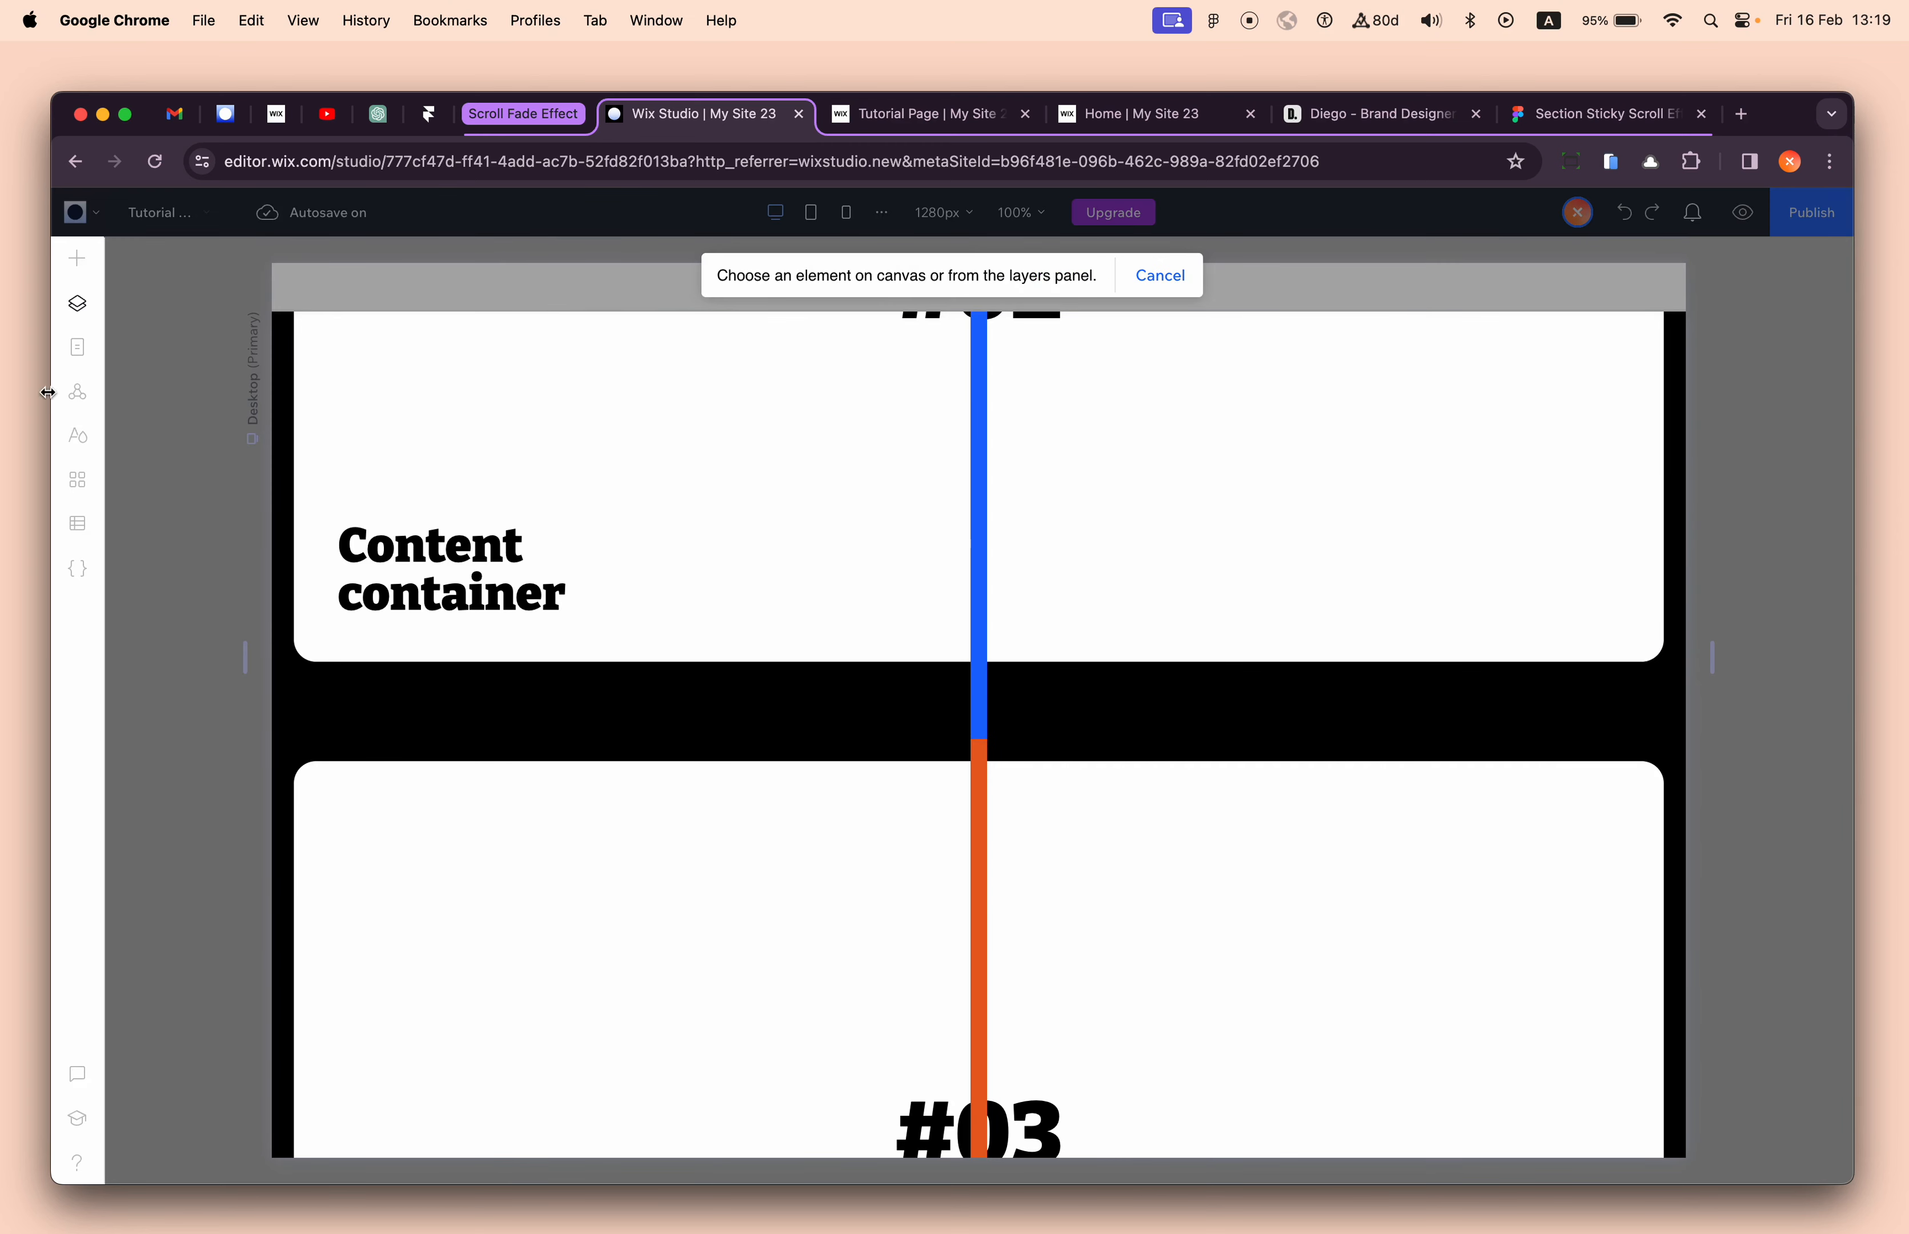
{"action": "left_click", "coordinate": [80, 302]}
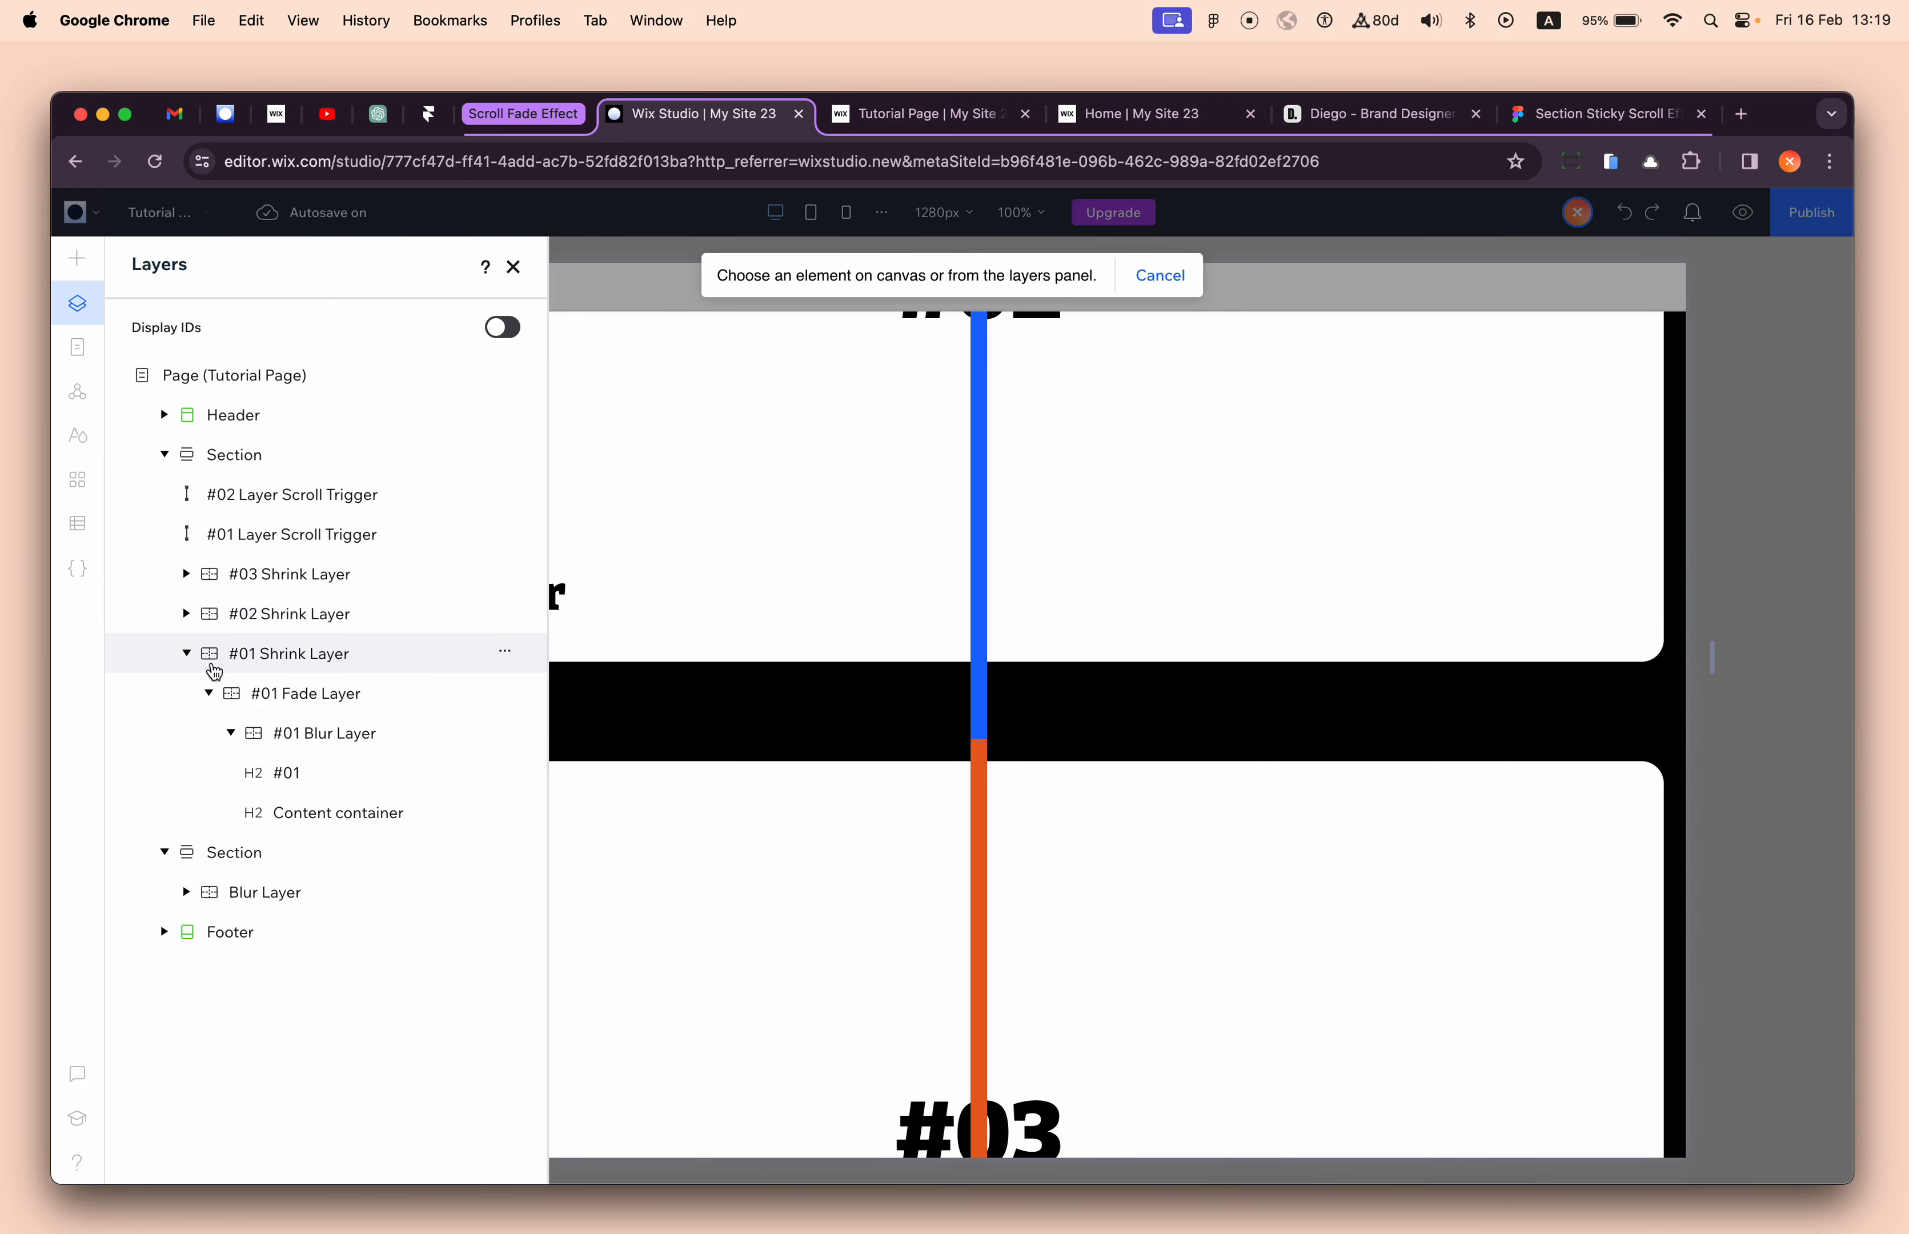
{"action": "left_click", "coordinate": [188, 654]}
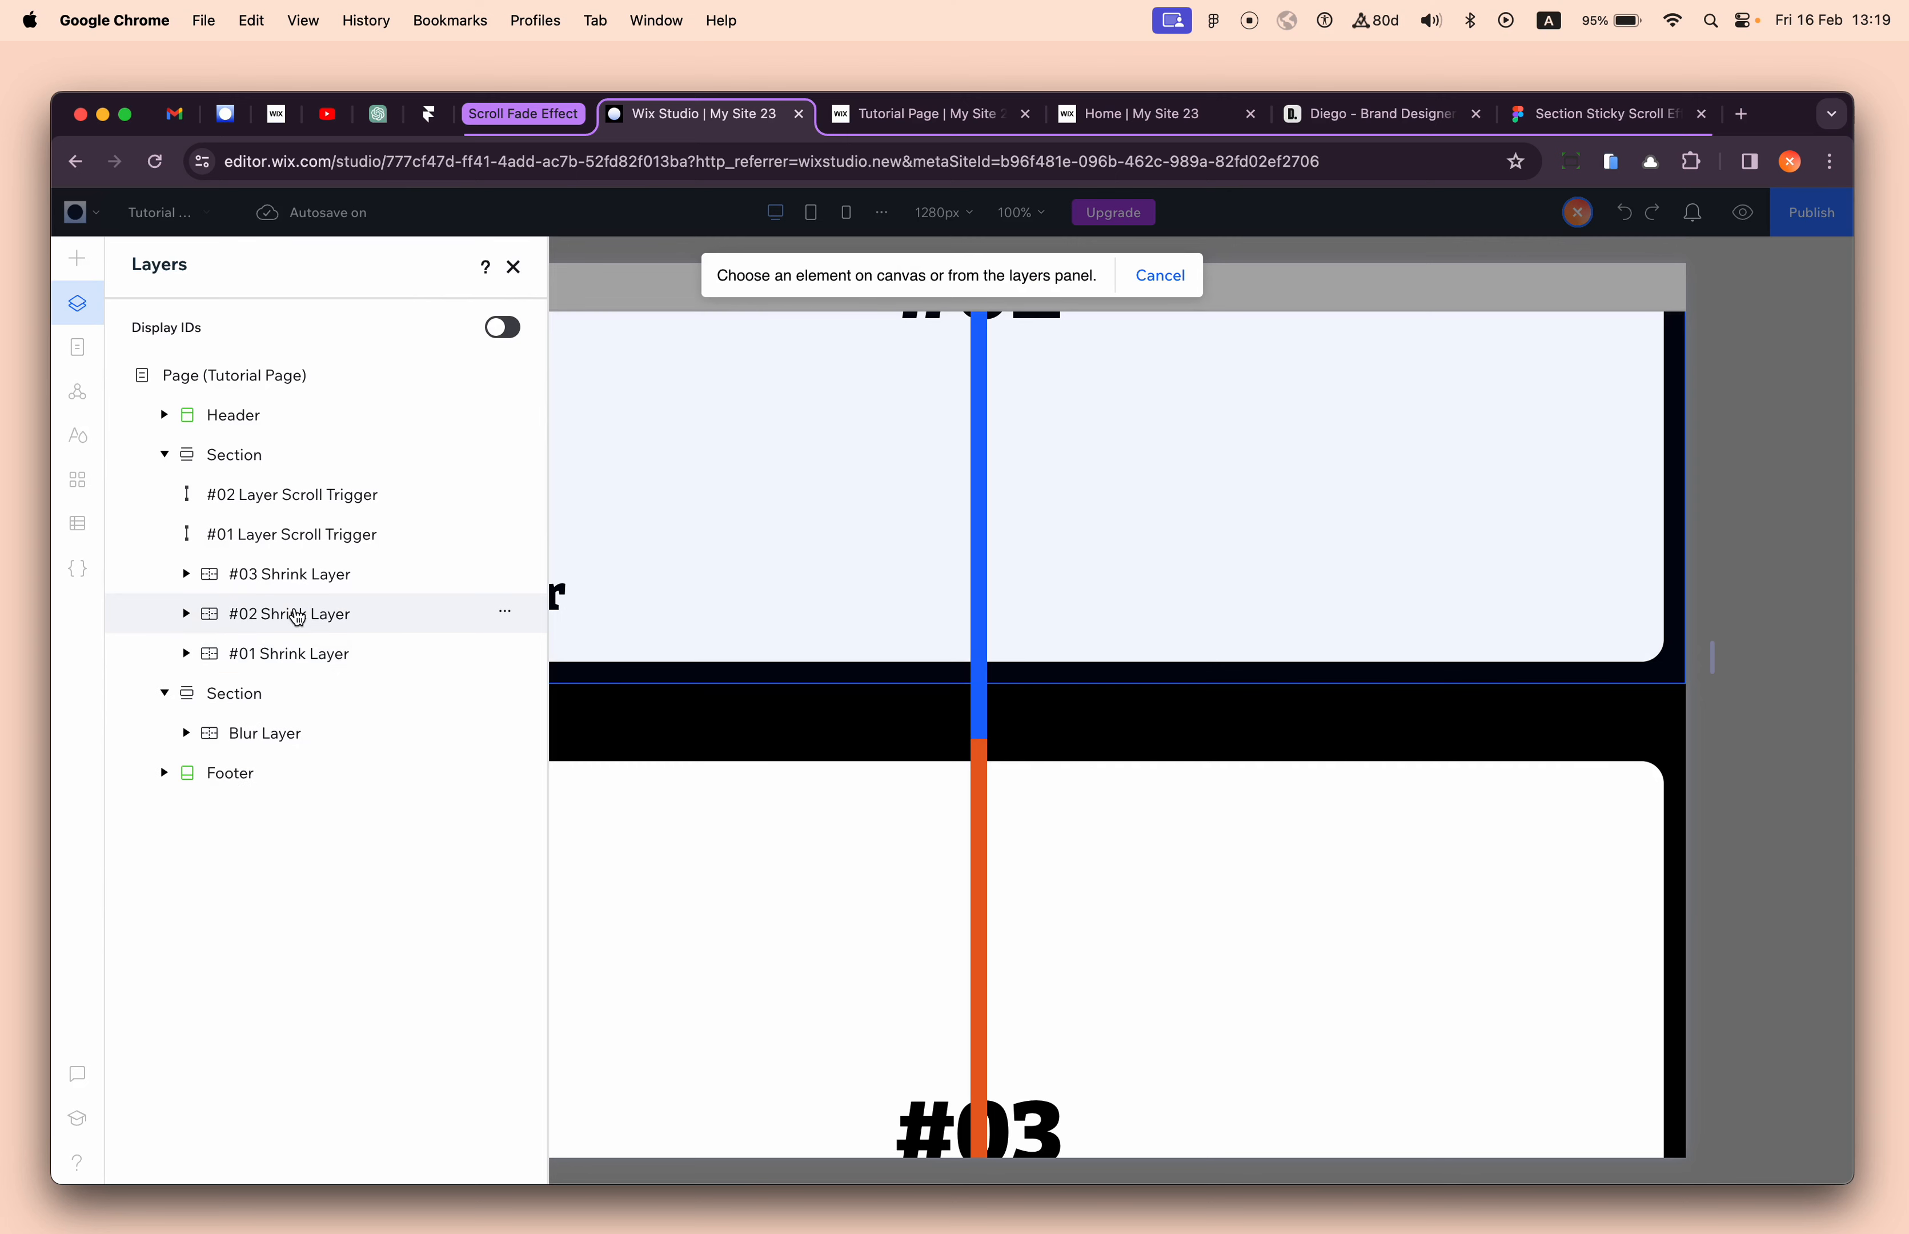
- Check on the published tutorial page how the containers animate on scroll around #01 and #02, and return to the editor
{"action": "left_click", "coordinate": [901, 112]}
{"action": "scroll", "coordinate": [842, 482], "scroll_direction": "down", "scroll_amount": 10}
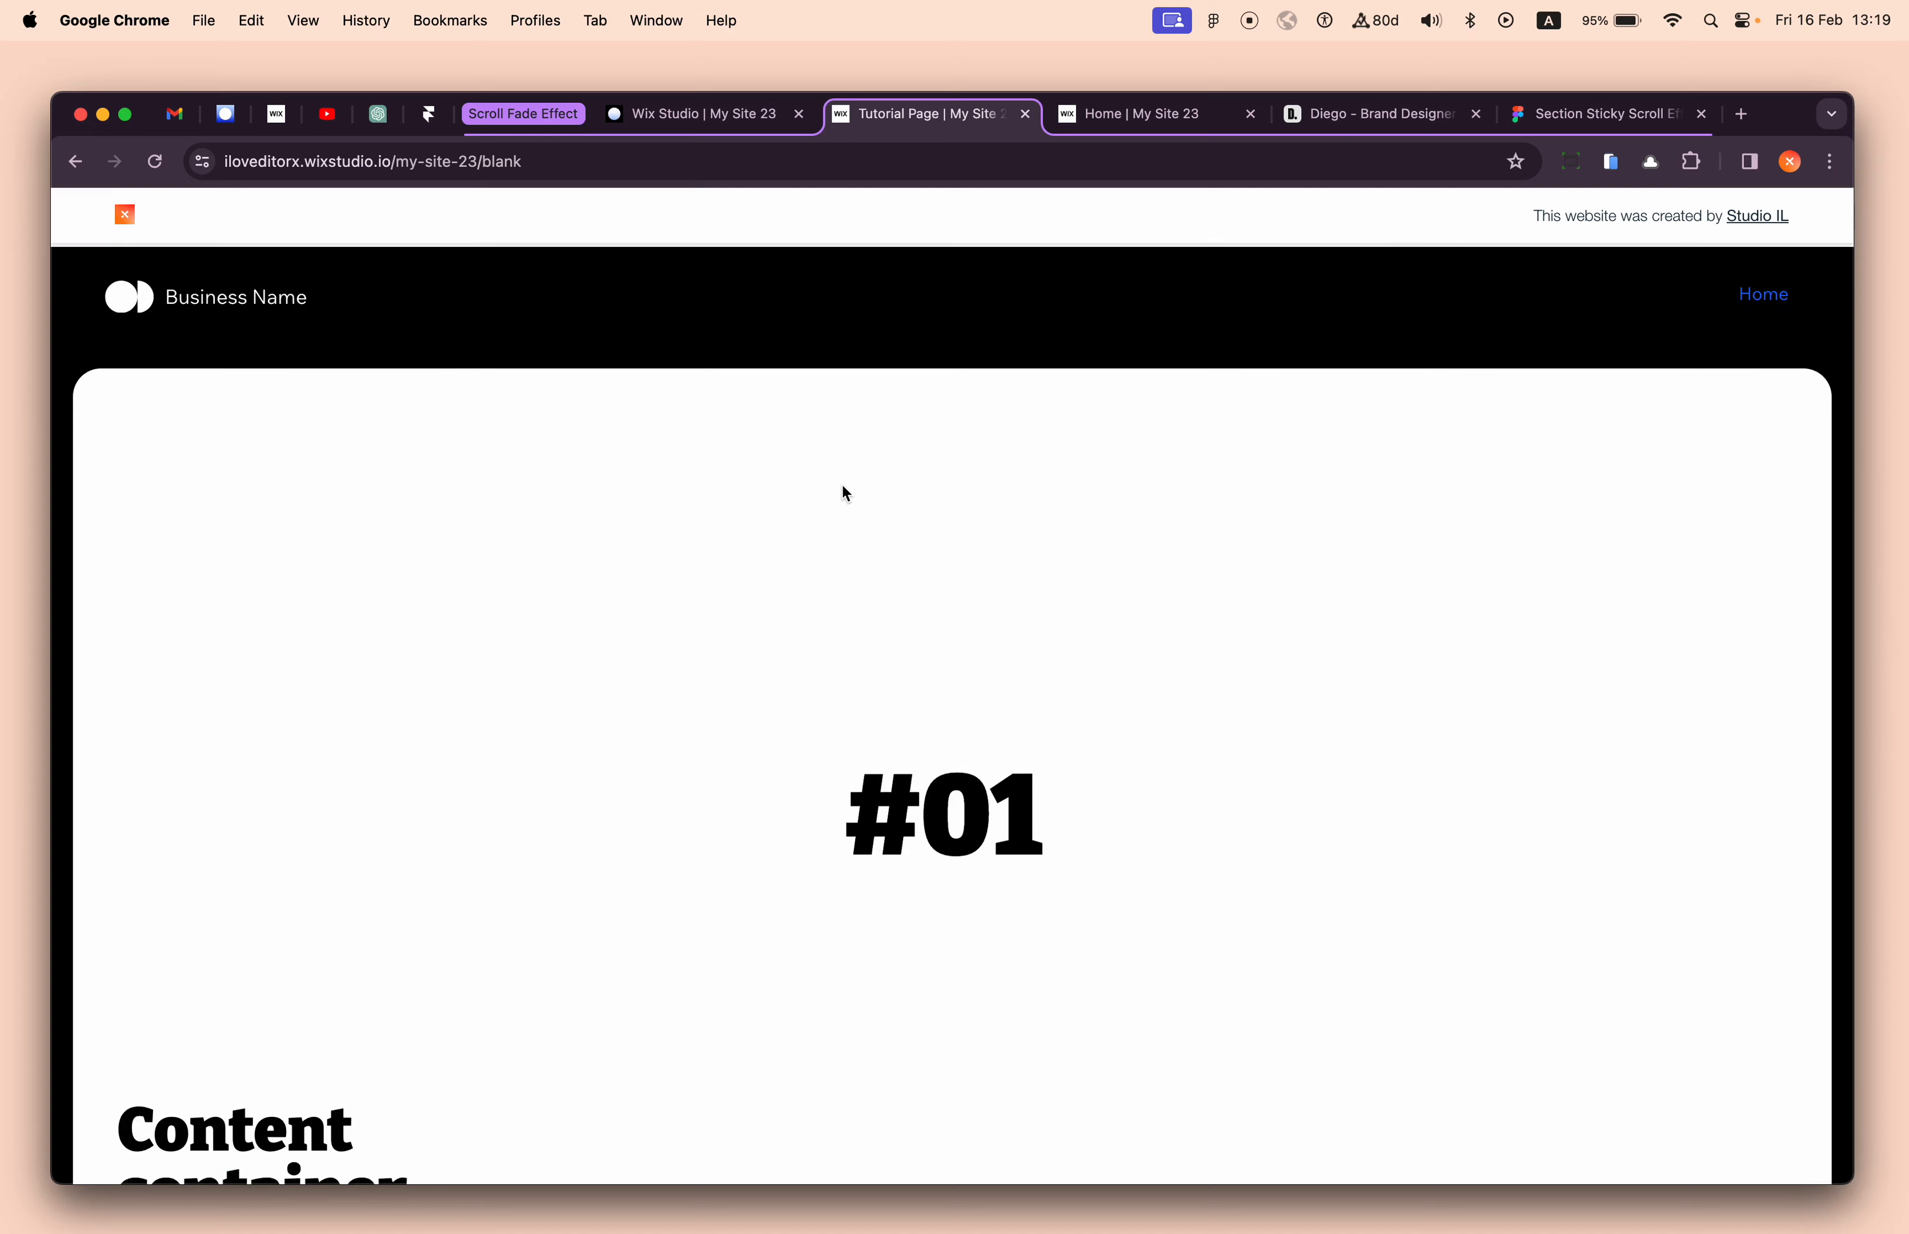
{"action": "scroll", "coordinate": [842, 486], "scroll_direction": "up", "scroll_amount": 10}
{"action": "scroll", "coordinate": [843, 486], "scroll_direction": "down", "scroll_amount": 5}
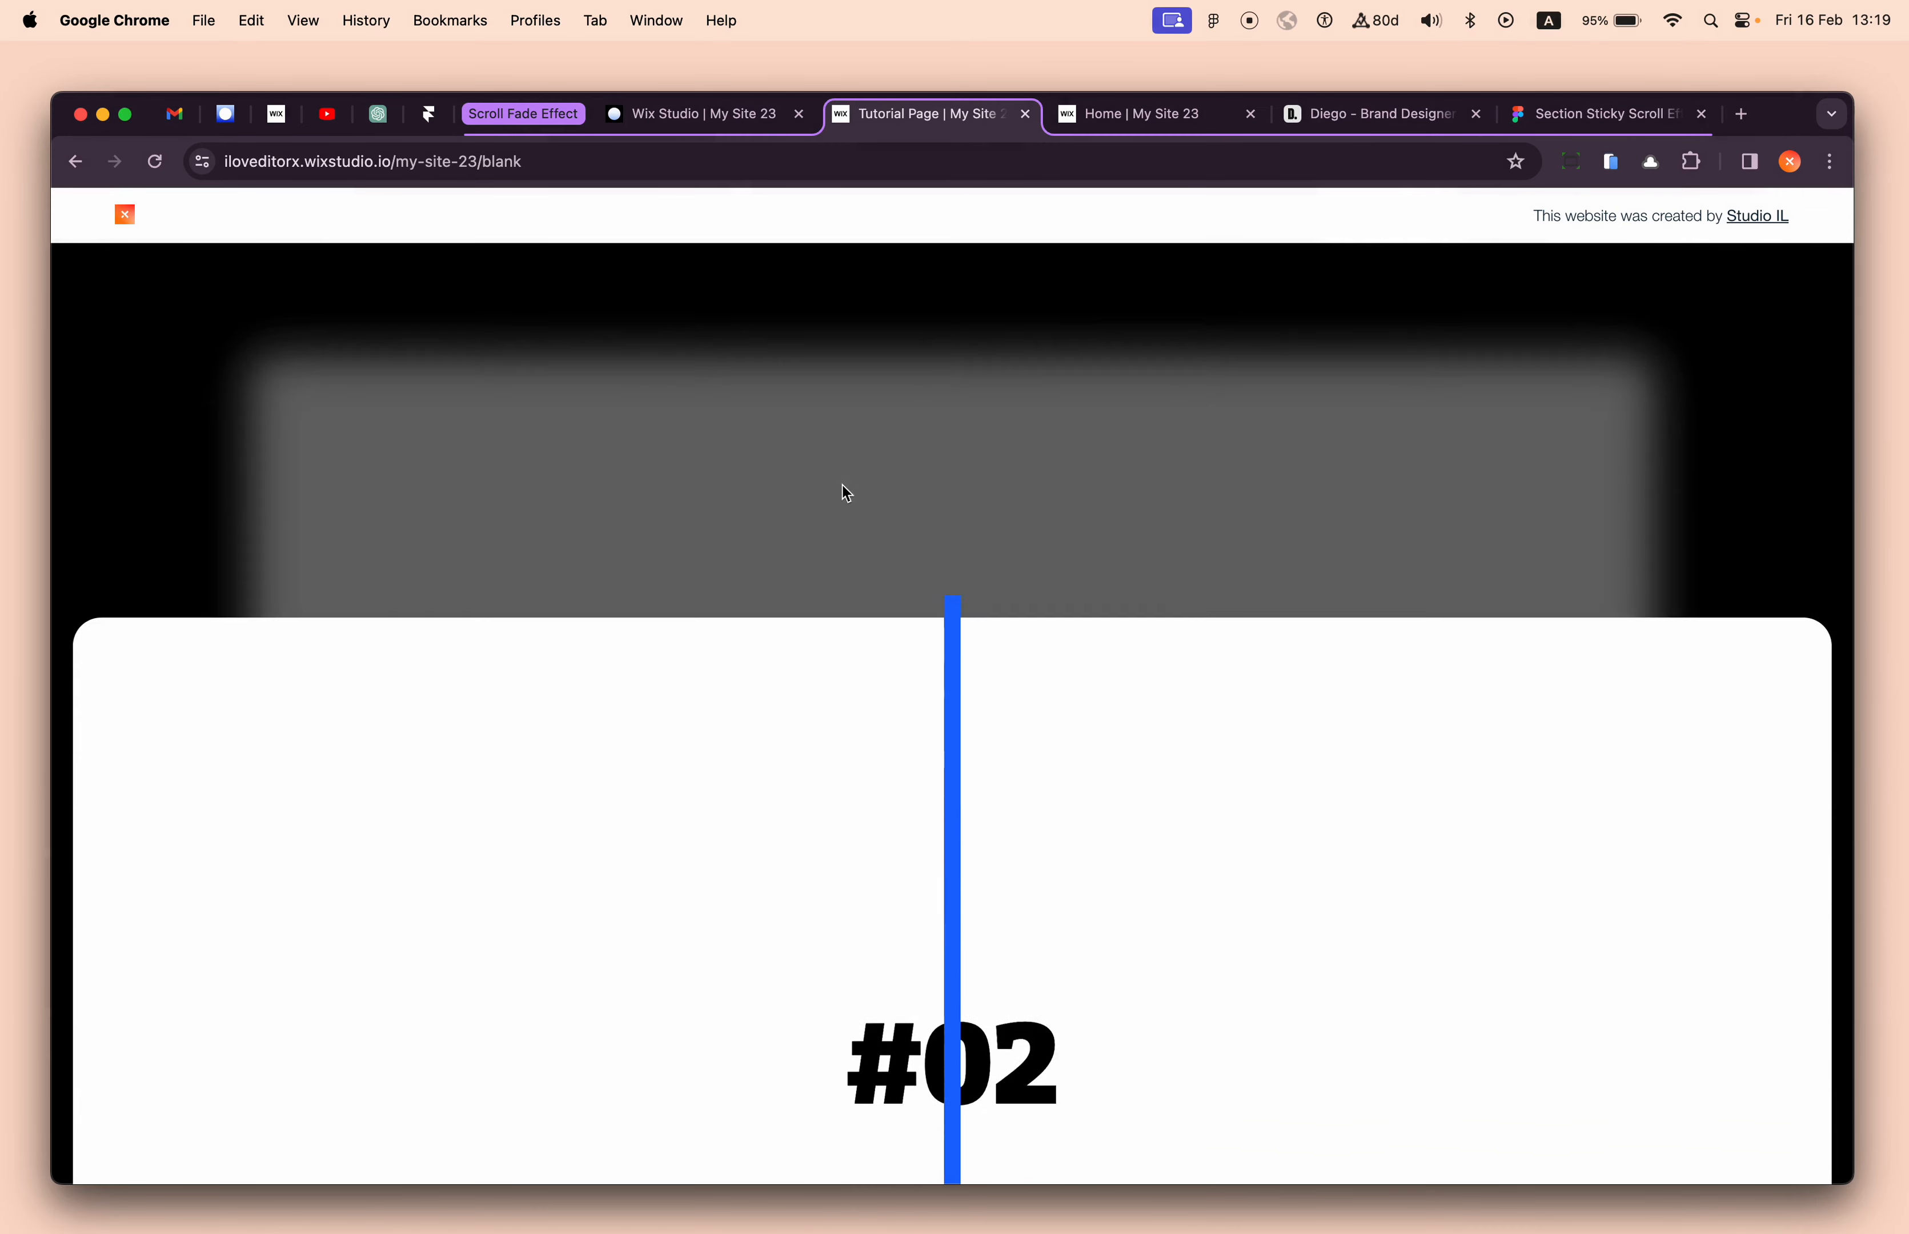
{"action": "scroll", "coordinate": [842, 485], "scroll_direction": "down", "scroll_amount": 2}
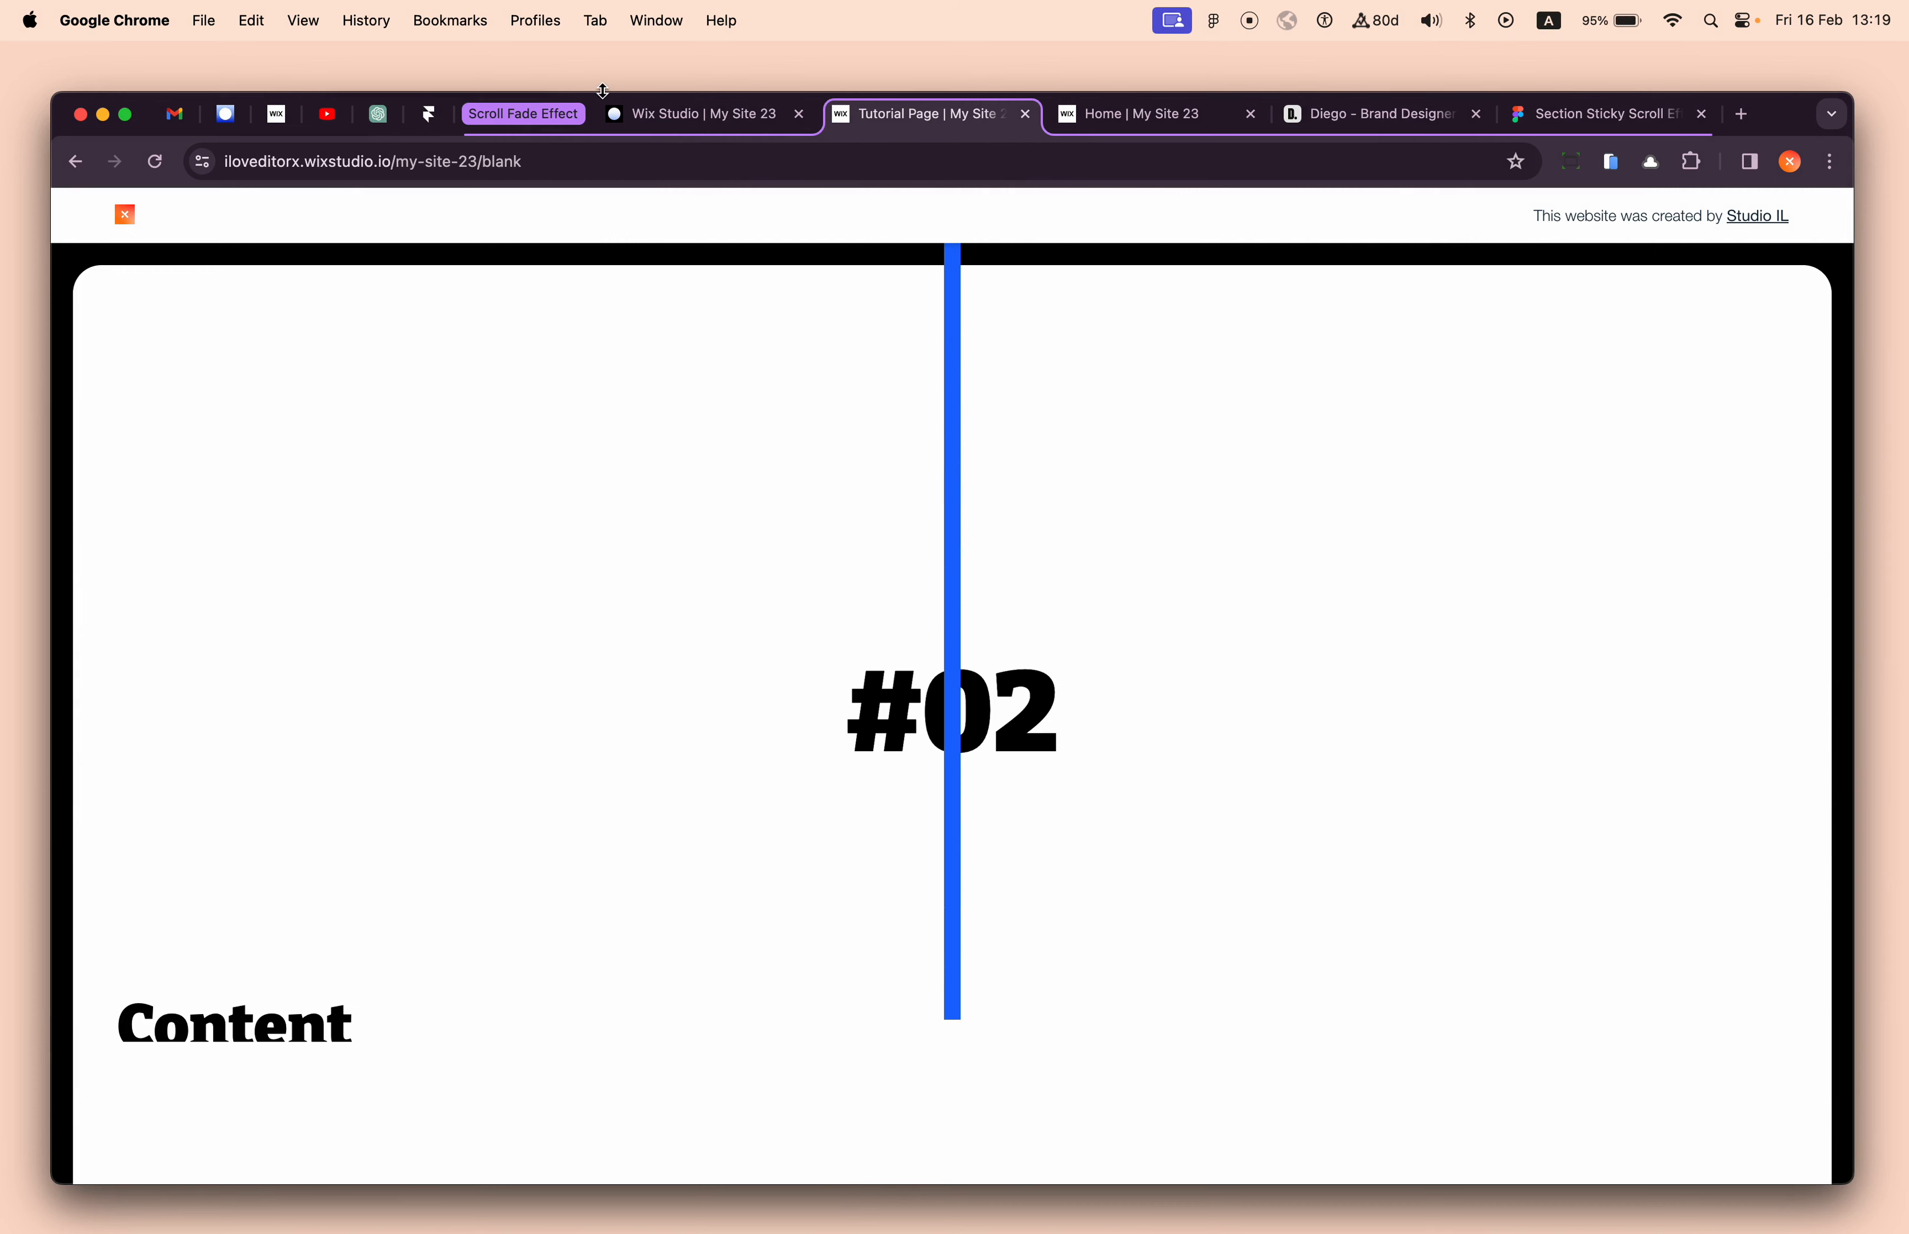
{"action": "left_click", "coordinate": [678, 113]}
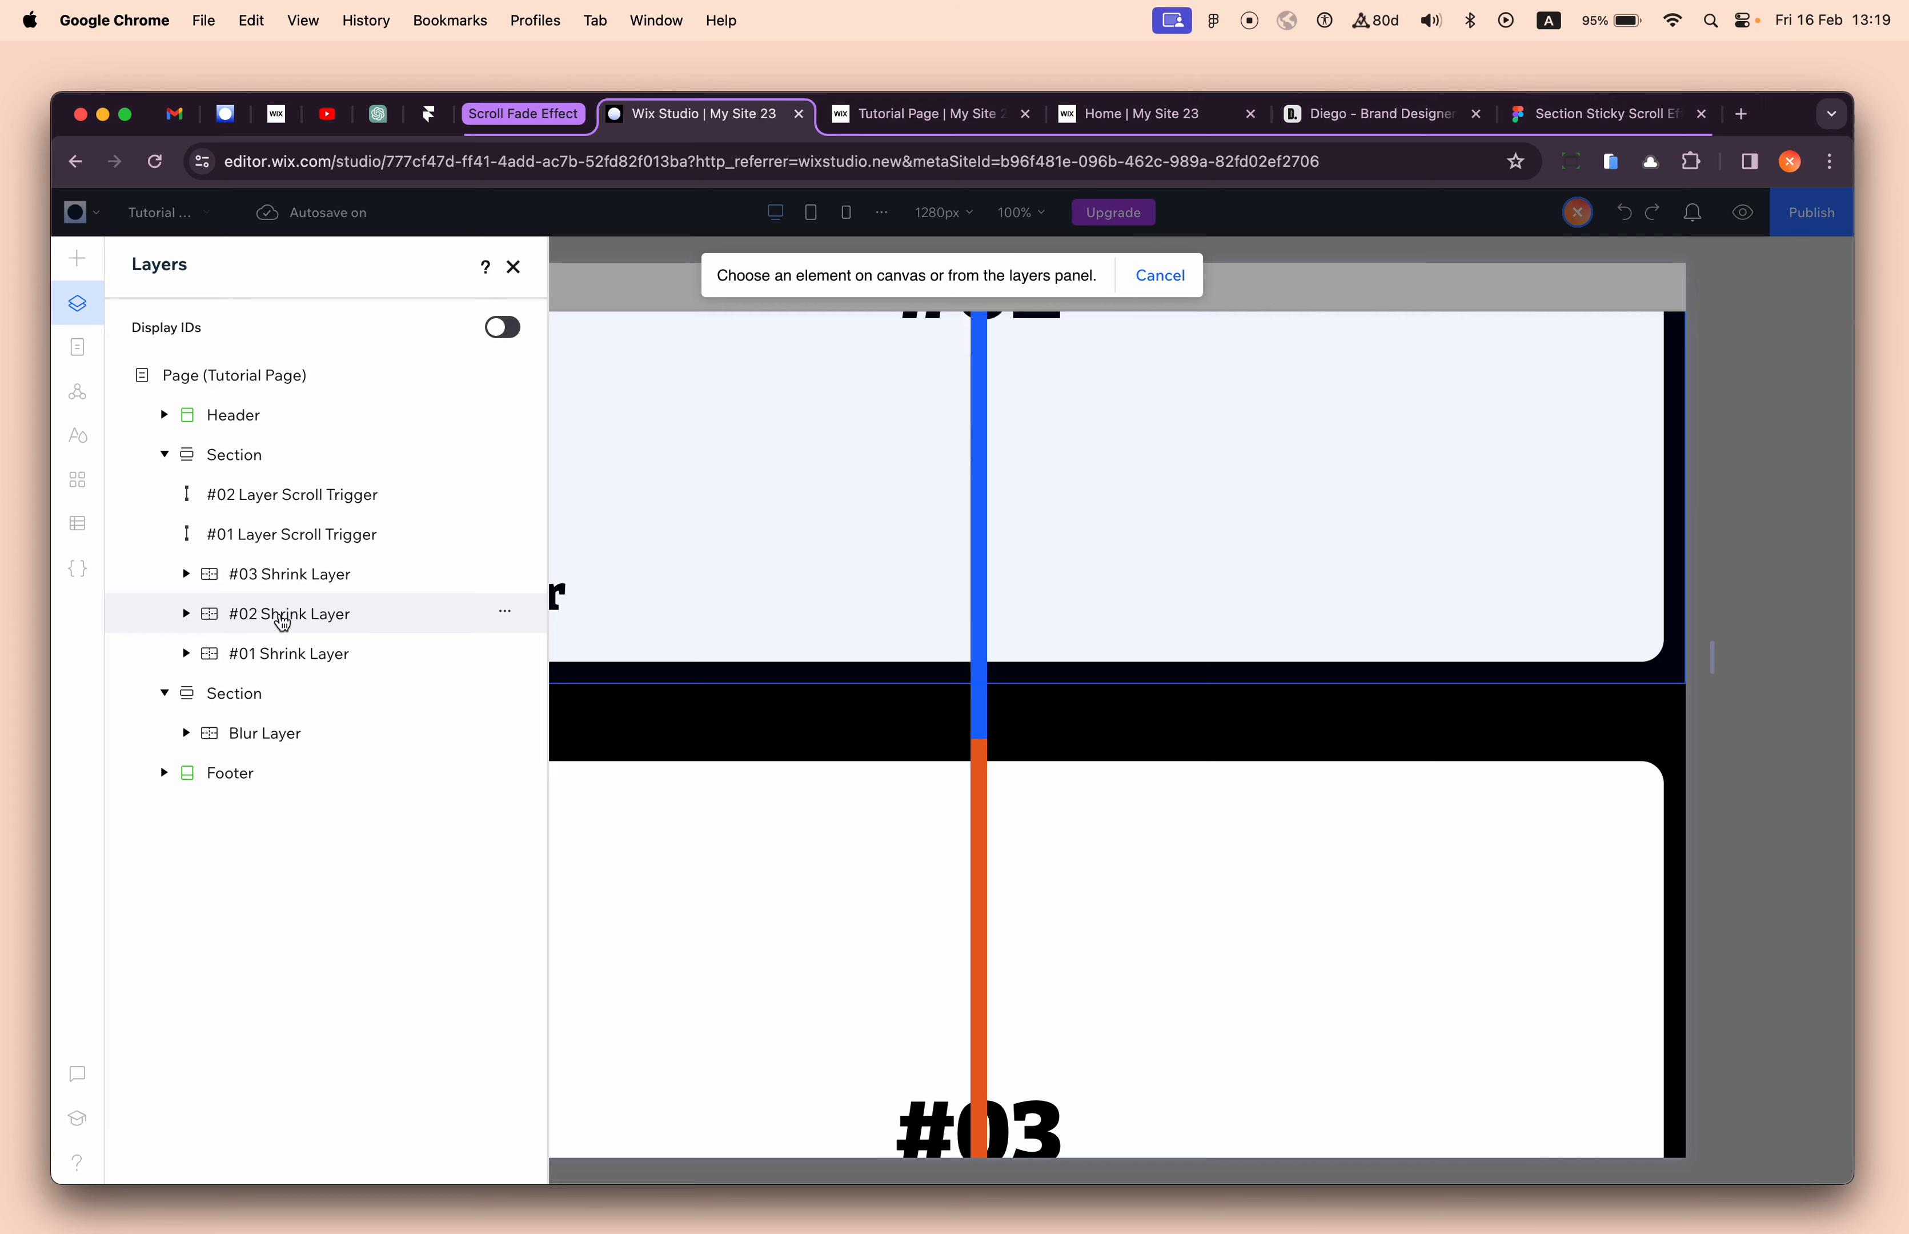
- Make #02 Shrink Layer the animated element with a Shrink effect running from its design, and open the effect's adjustments
{"action": "left_click", "coordinate": [282, 618]}
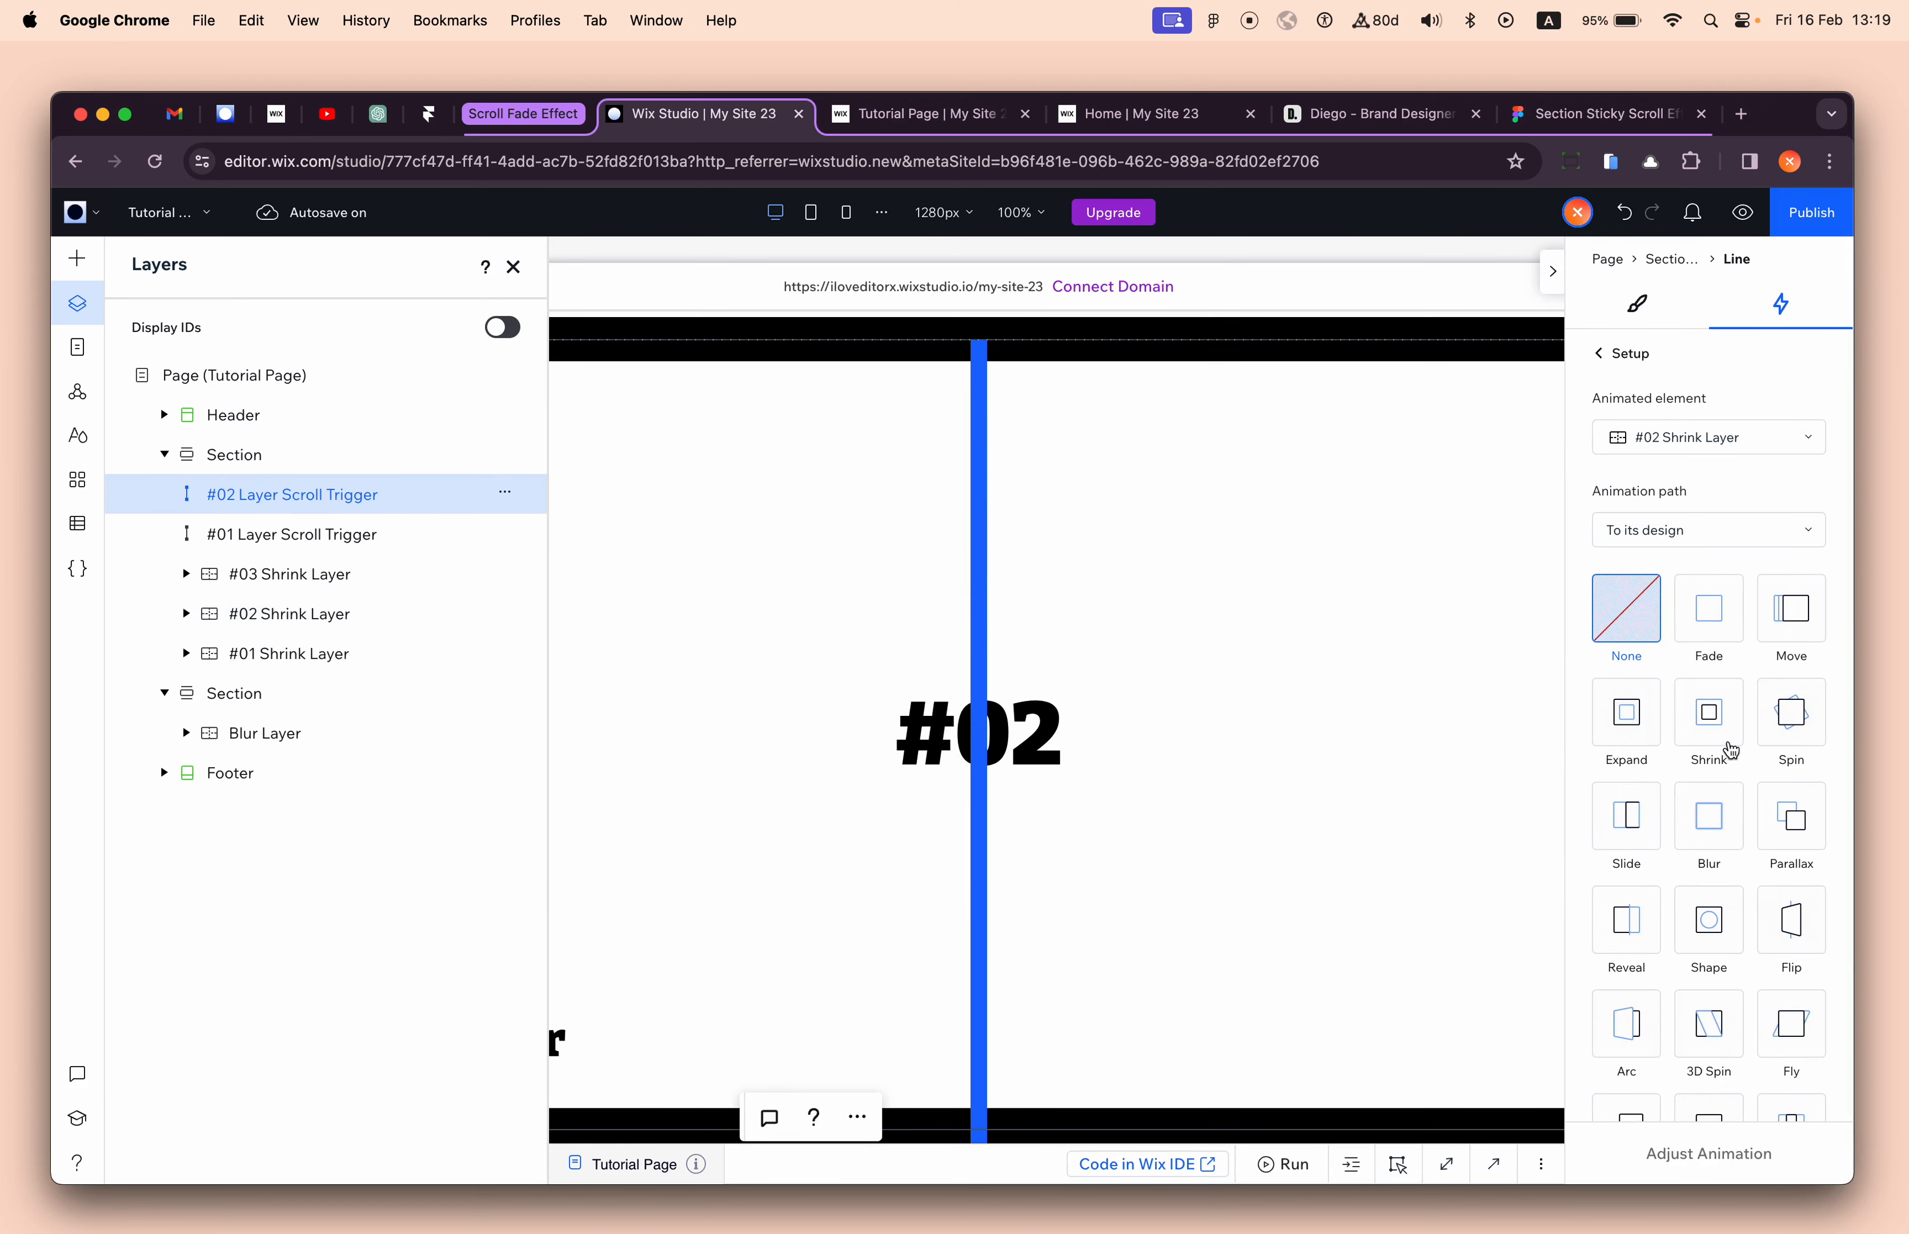
{"action": "left_click", "coordinate": [1724, 727]}
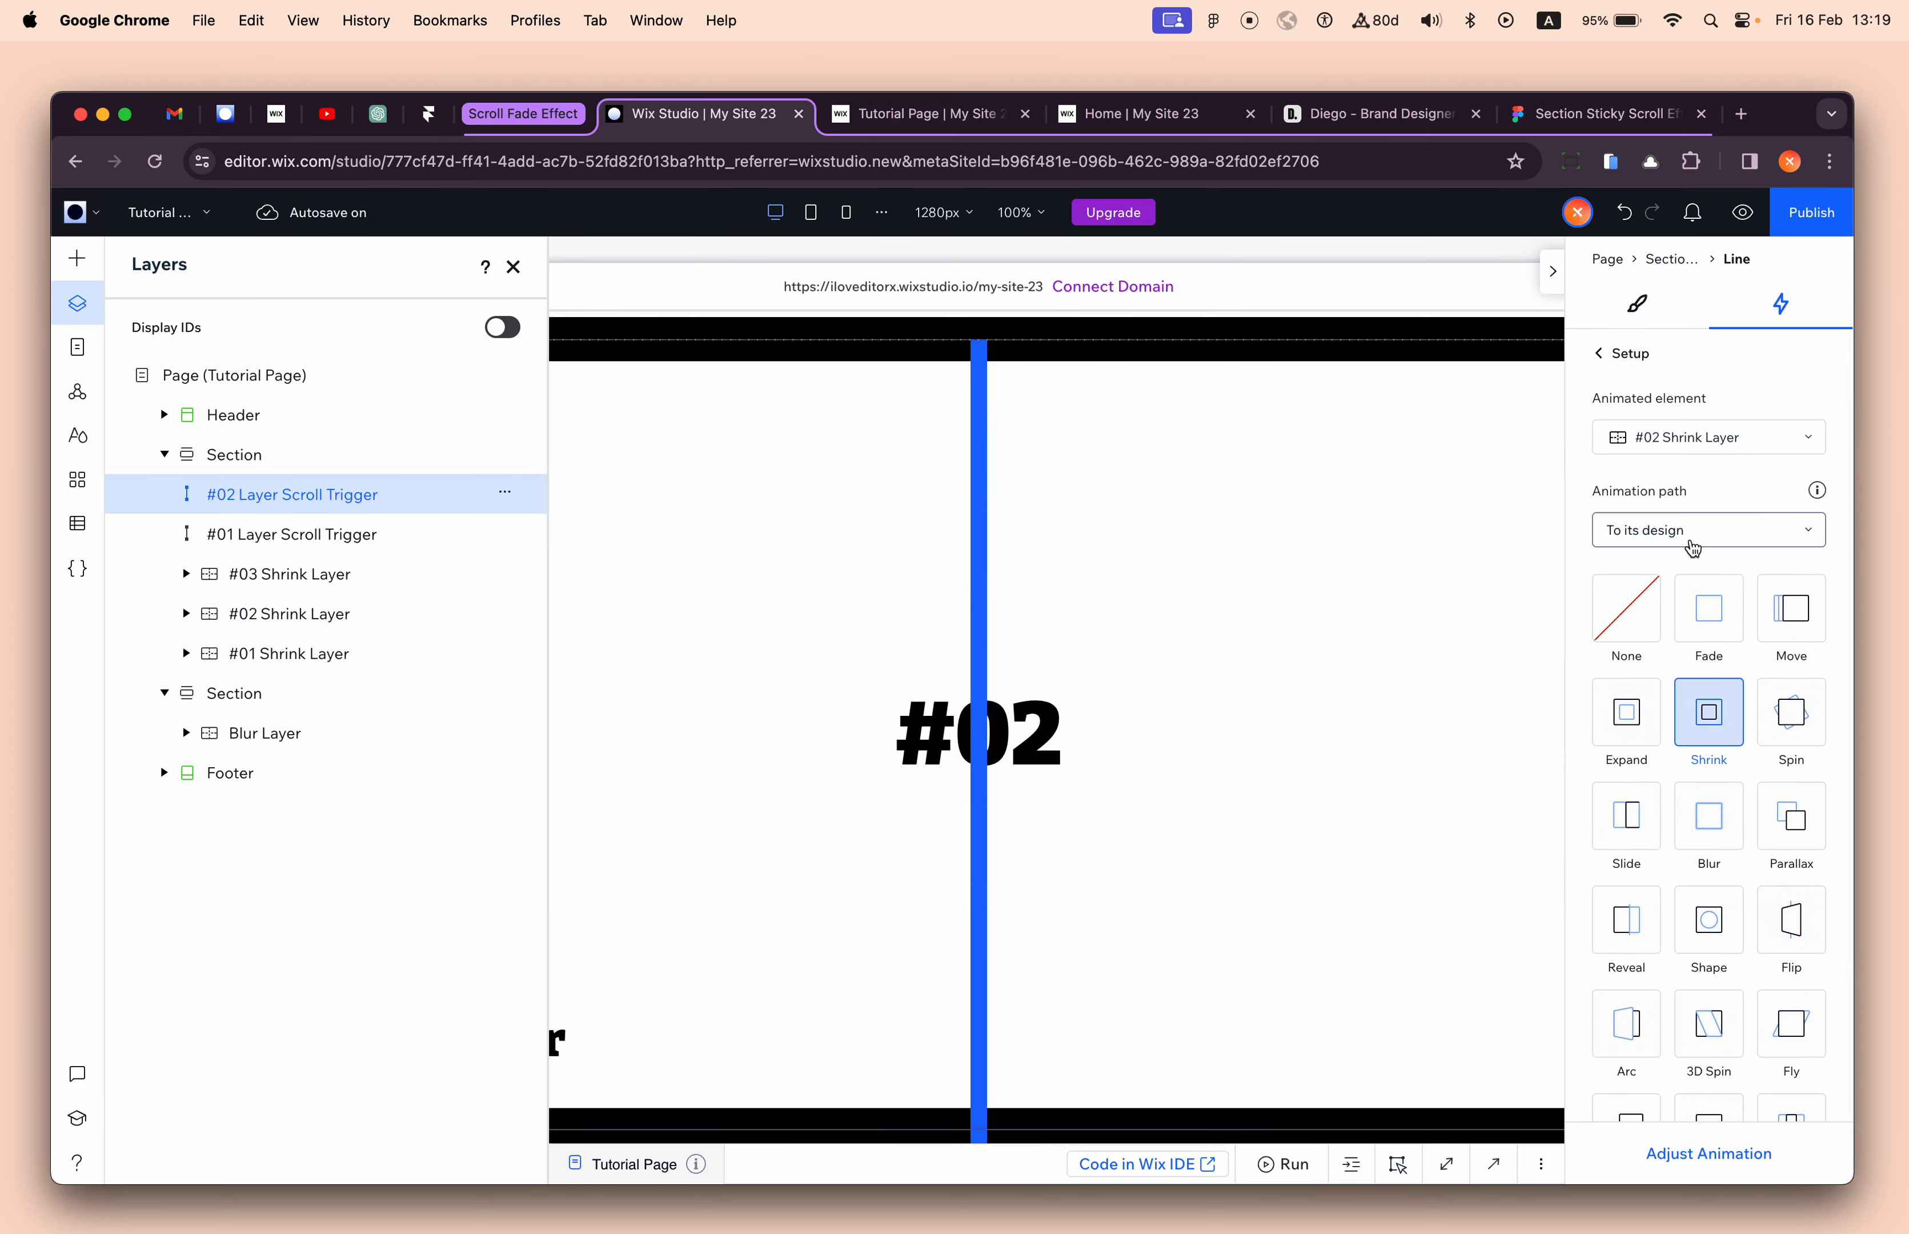
{"action": "left_click", "coordinate": [1691, 536]}
{"action": "left_click", "coordinate": [1685, 617]}
{"action": "left_click", "coordinate": [1725, 1155]}
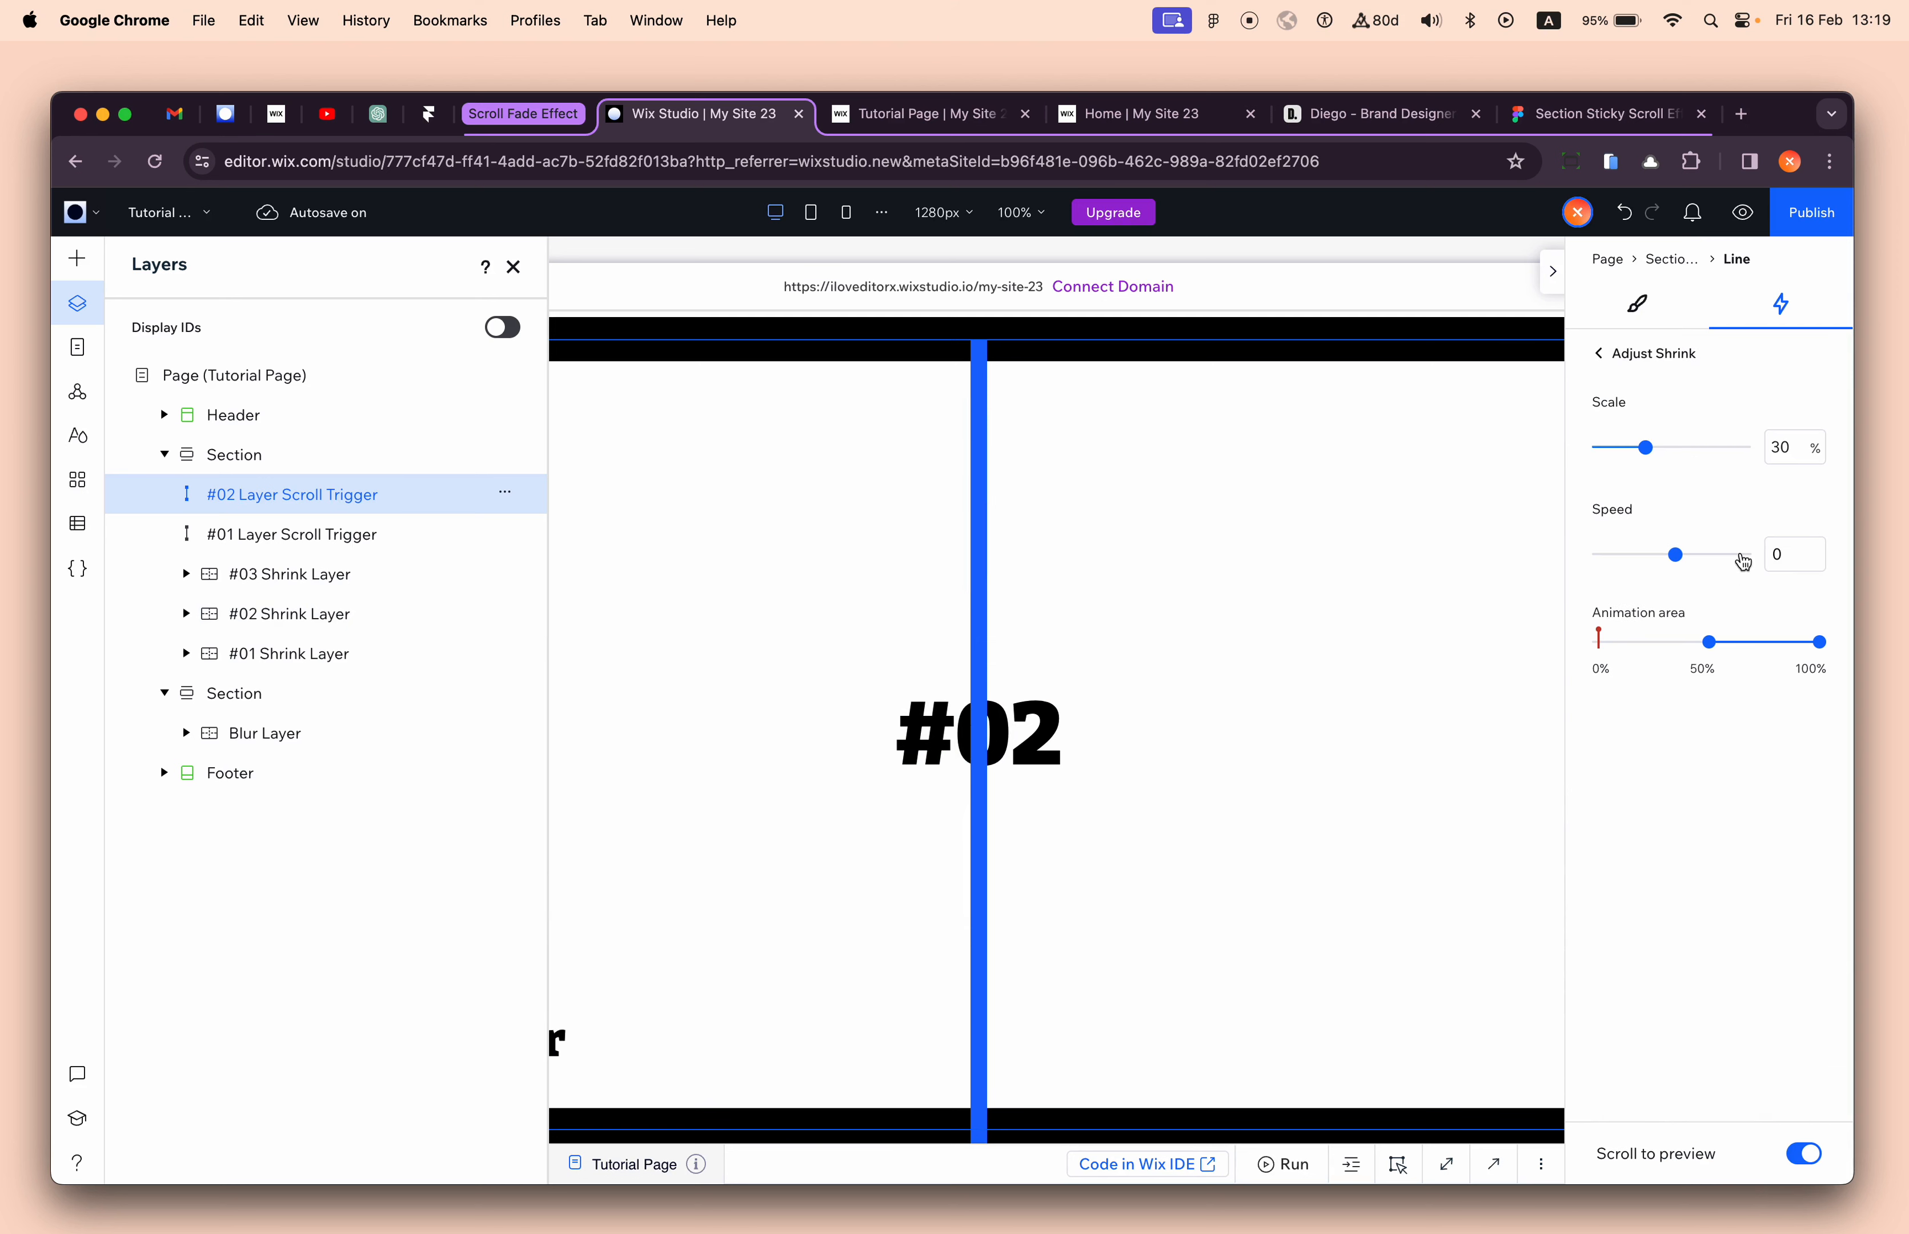
- Set the shrink scale to 75% and its animation area to run from 0% to 50%
{"action": "left_click", "coordinate": [1793, 449]}
{"action": "type", "text": "75"}
{"action": "key", "text": "Return"}
{"action": "left_click_drag", "start_coordinate": [1709, 642], "coordinate": [1599, 642]}
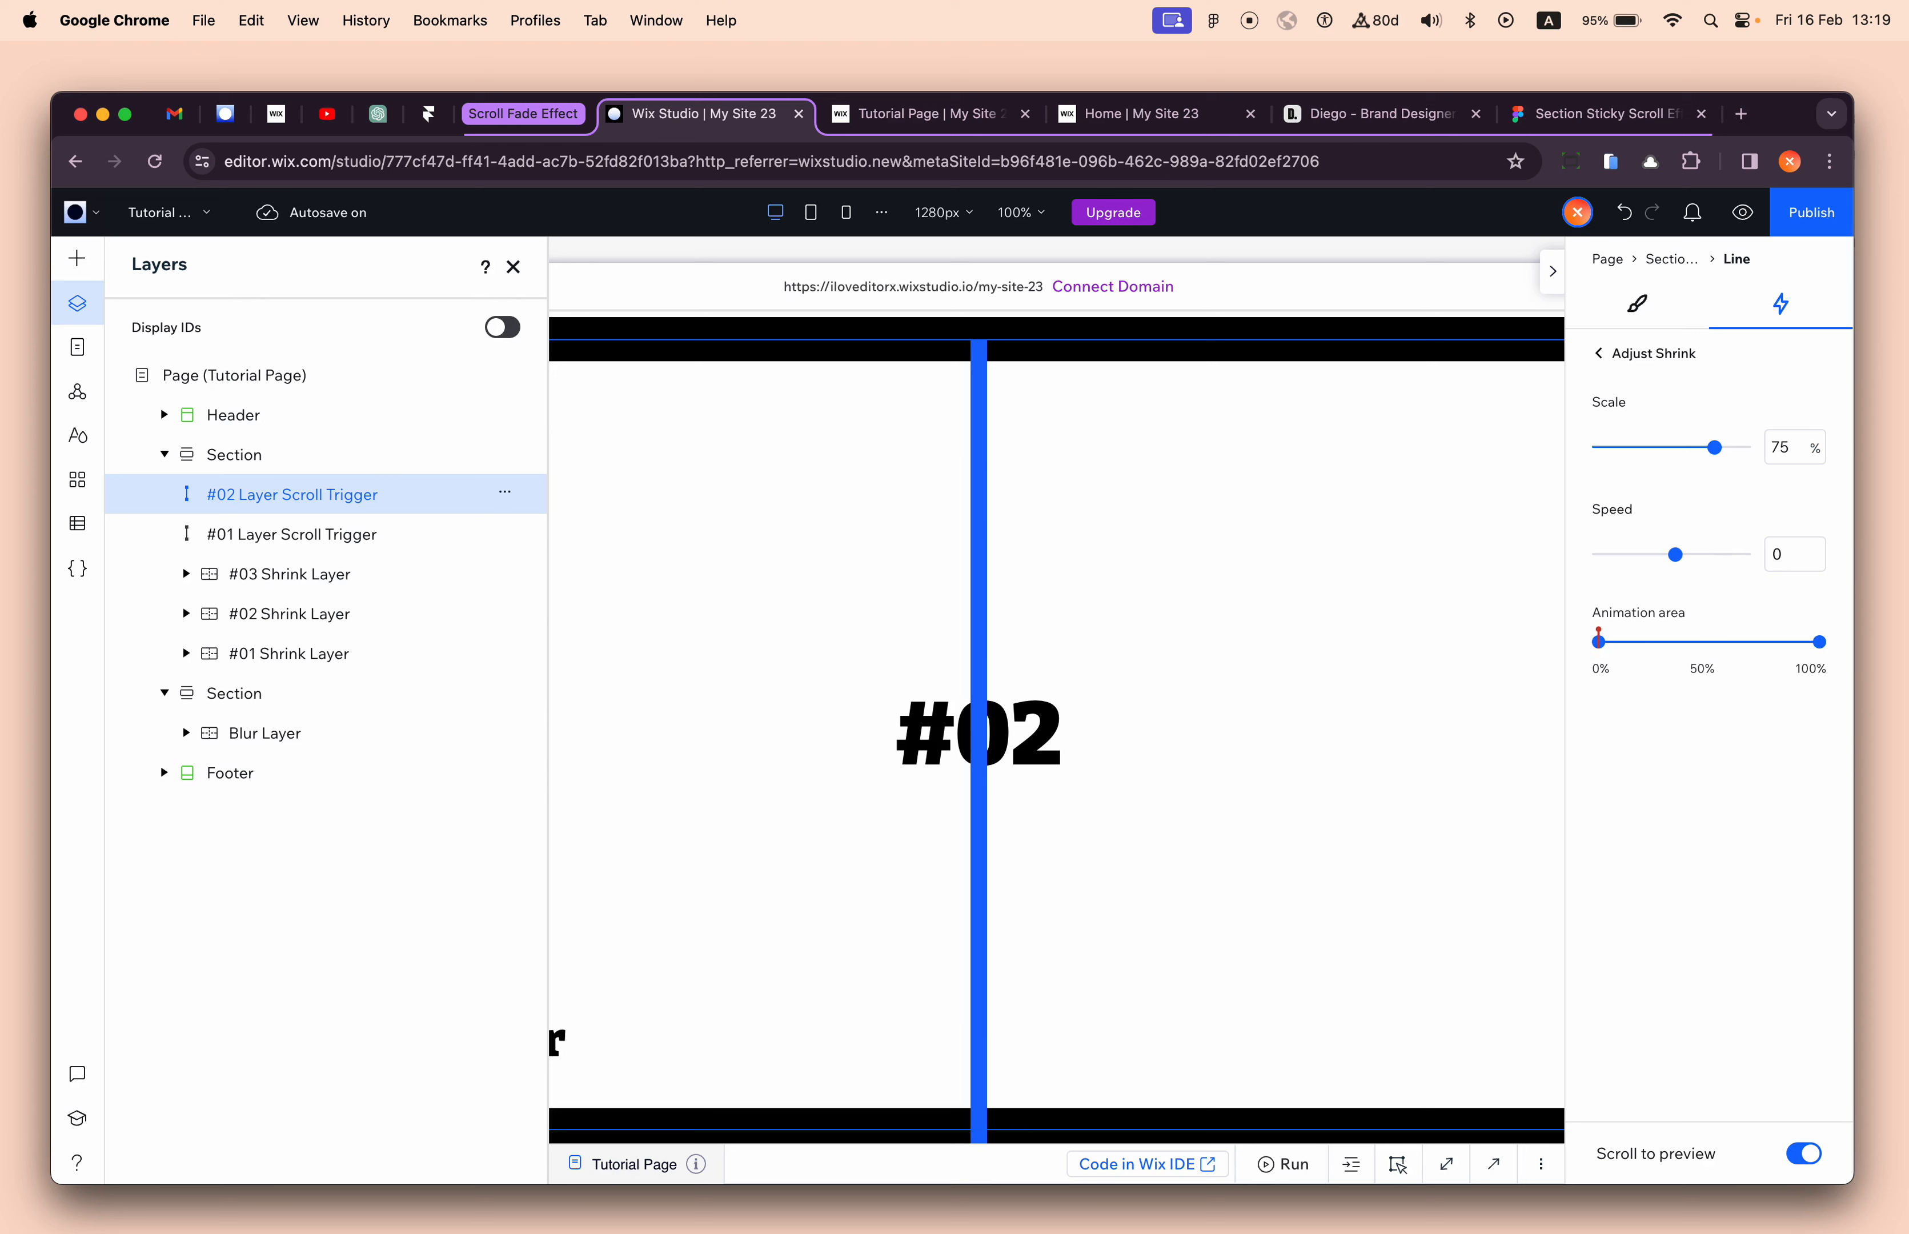
{"action": "left_click", "coordinate": [1820, 642]}
{"action": "type", "text": "50"}
{"action": "key", "text": "Return"}
{"action": "left_click", "coordinate": [1605, 357]}
{"action": "left_click", "coordinate": [1607, 358]}
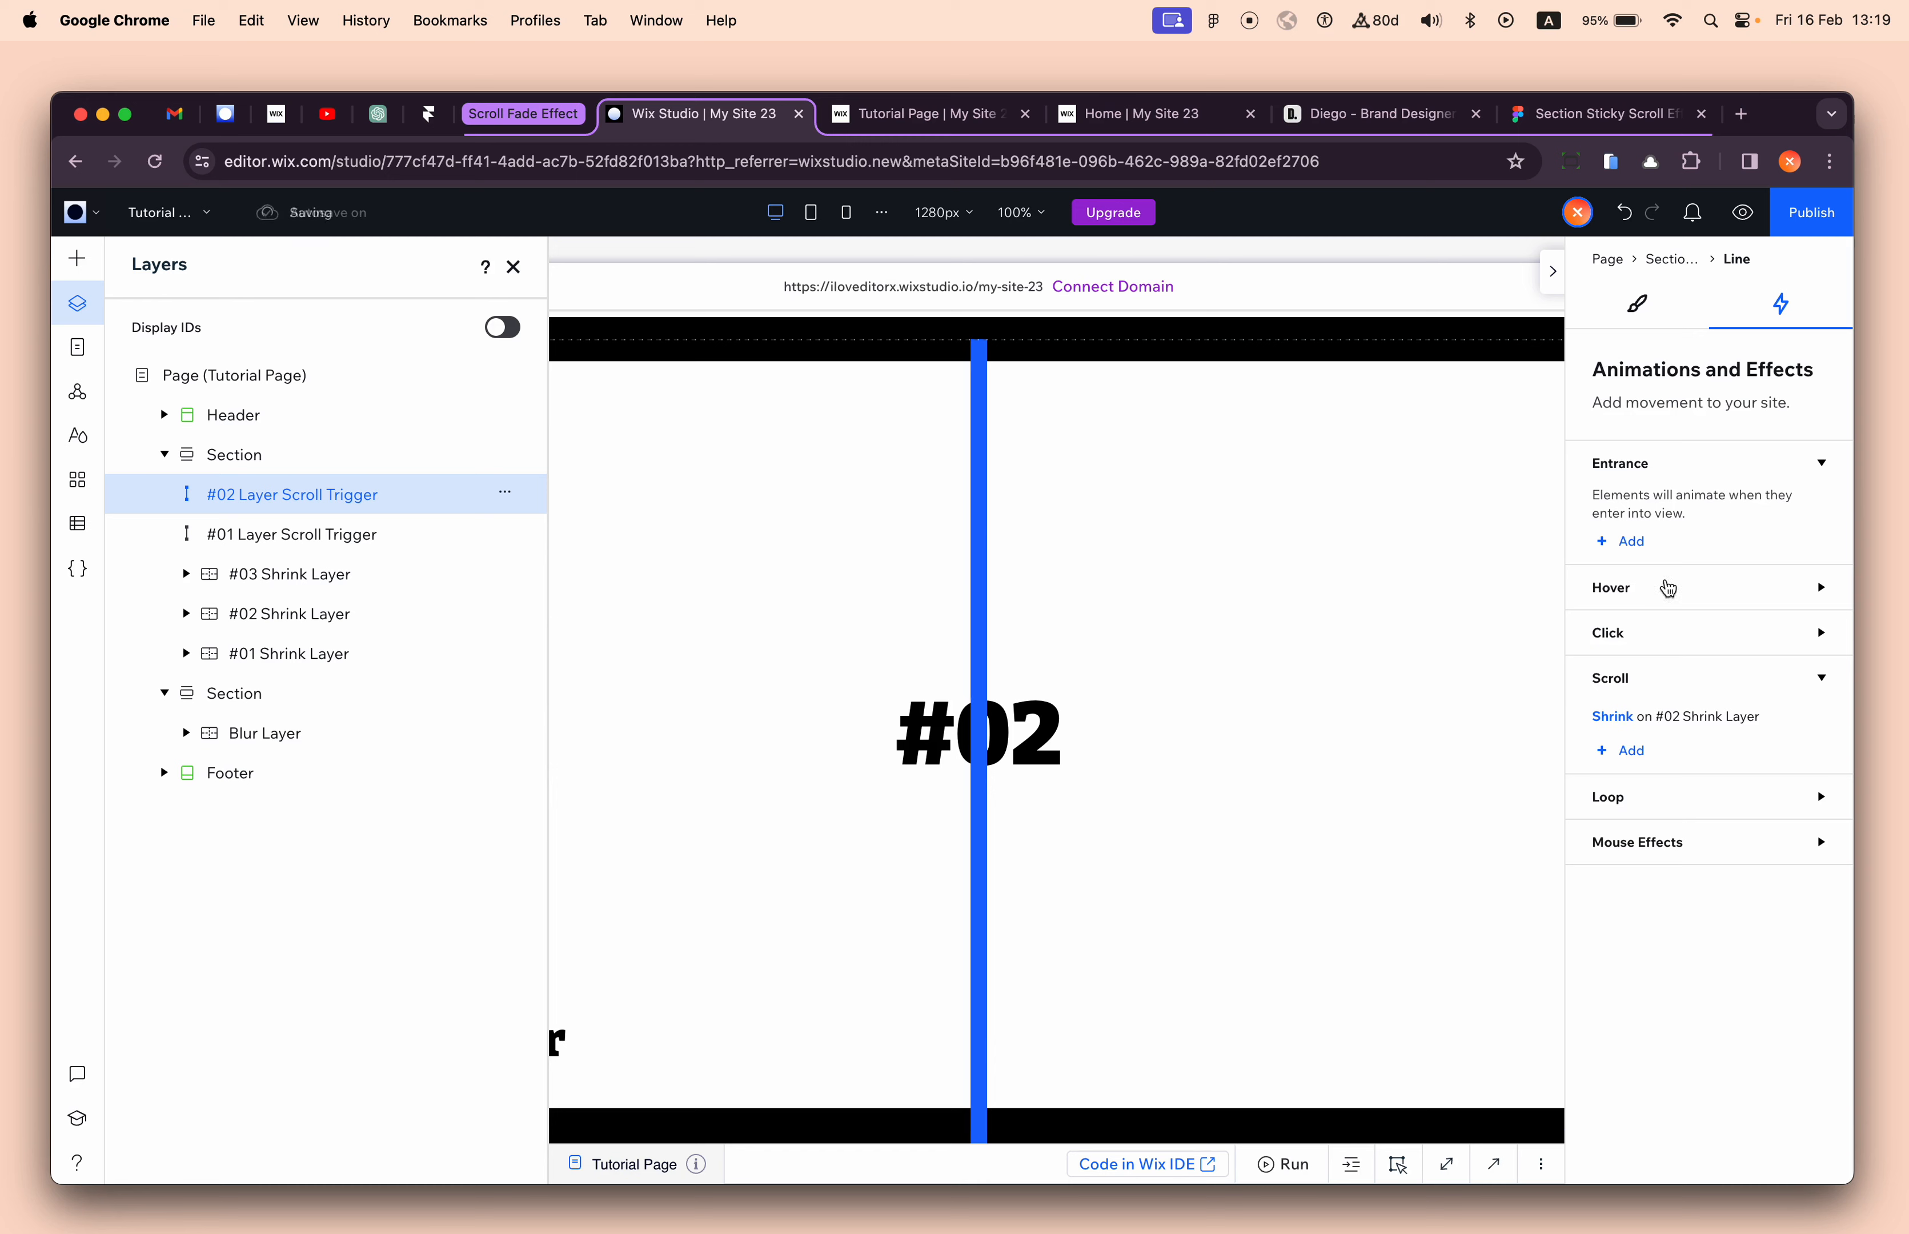
- Add a second scroll animation to the #02 trigger line with #02 Fade Layer as the animated element
{"action": "left_click", "coordinate": [1630, 752]}
{"action": "left_click", "coordinate": [1695, 447]}
{"action": "left_click", "coordinate": [1701, 654]}
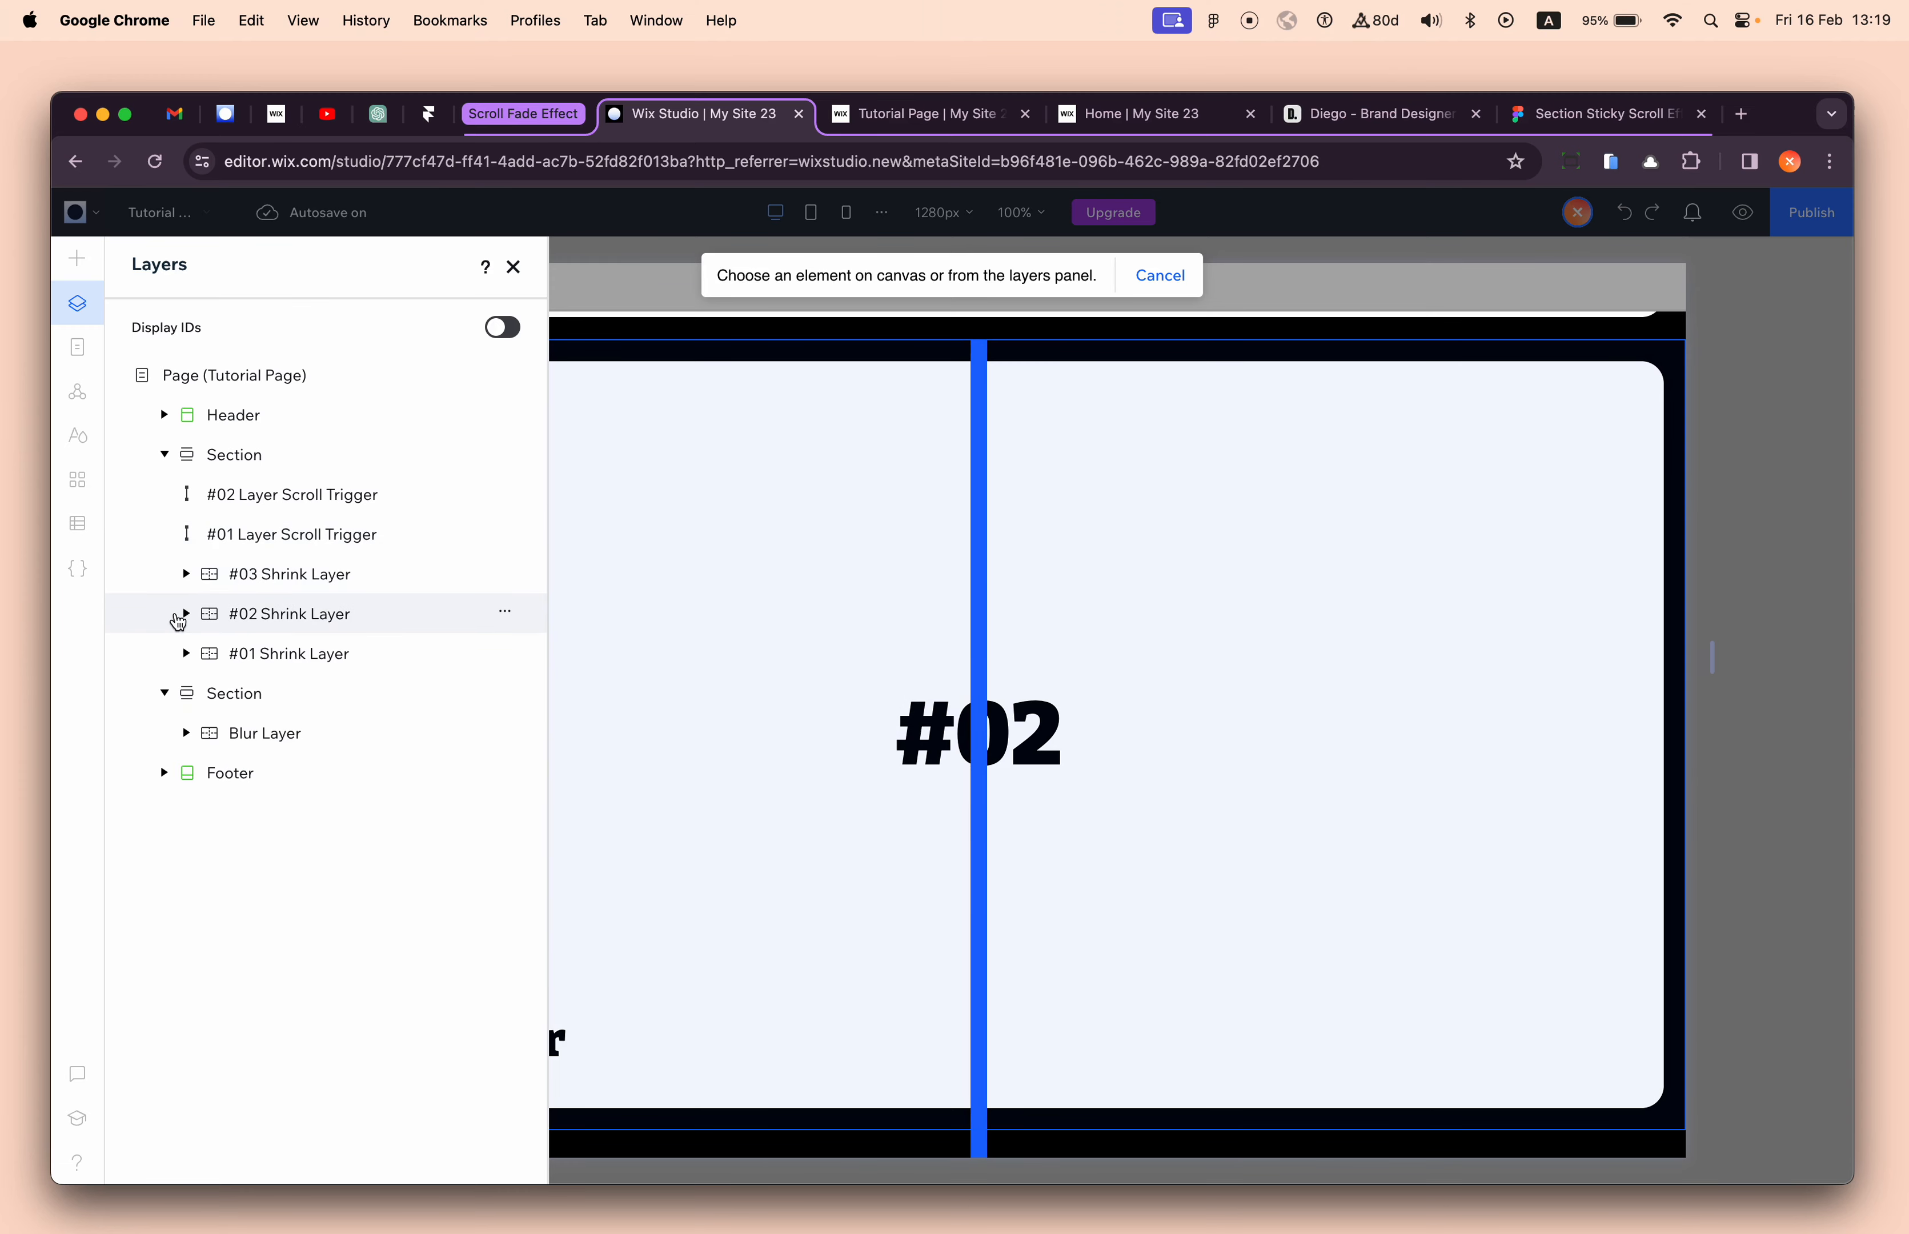
{"action": "left_click", "coordinate": [186, 616]}
{"action": "left_click", "coordinate": [280, 652]}
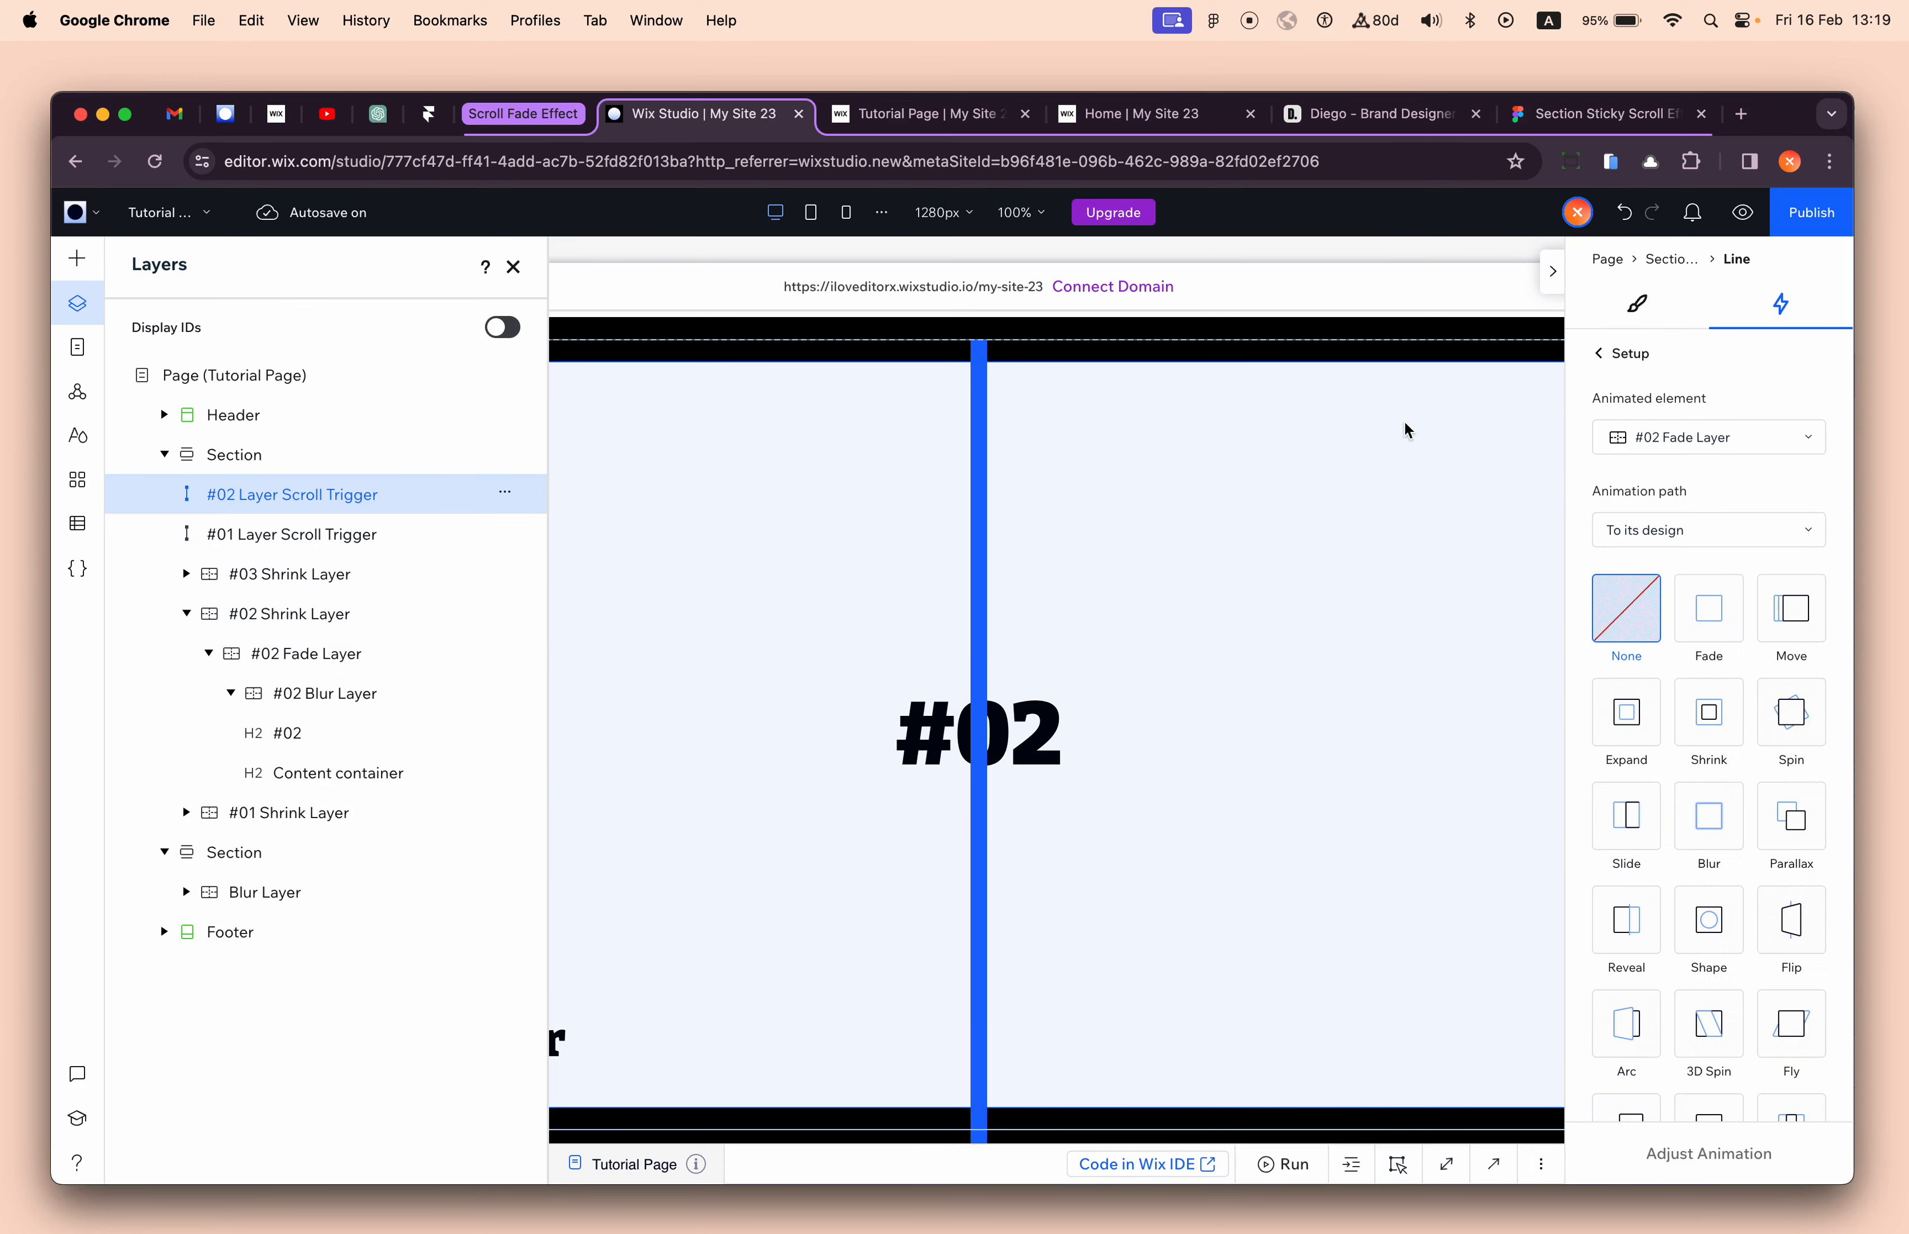
- Apply a Fade effect running from its design to #02 Fade Layer, with an animation area from 0% to 50%
{"action": "left_click", "coordinate": [1698, 522]}
{"action": "left_click", "coordinate": [1703, 609]}
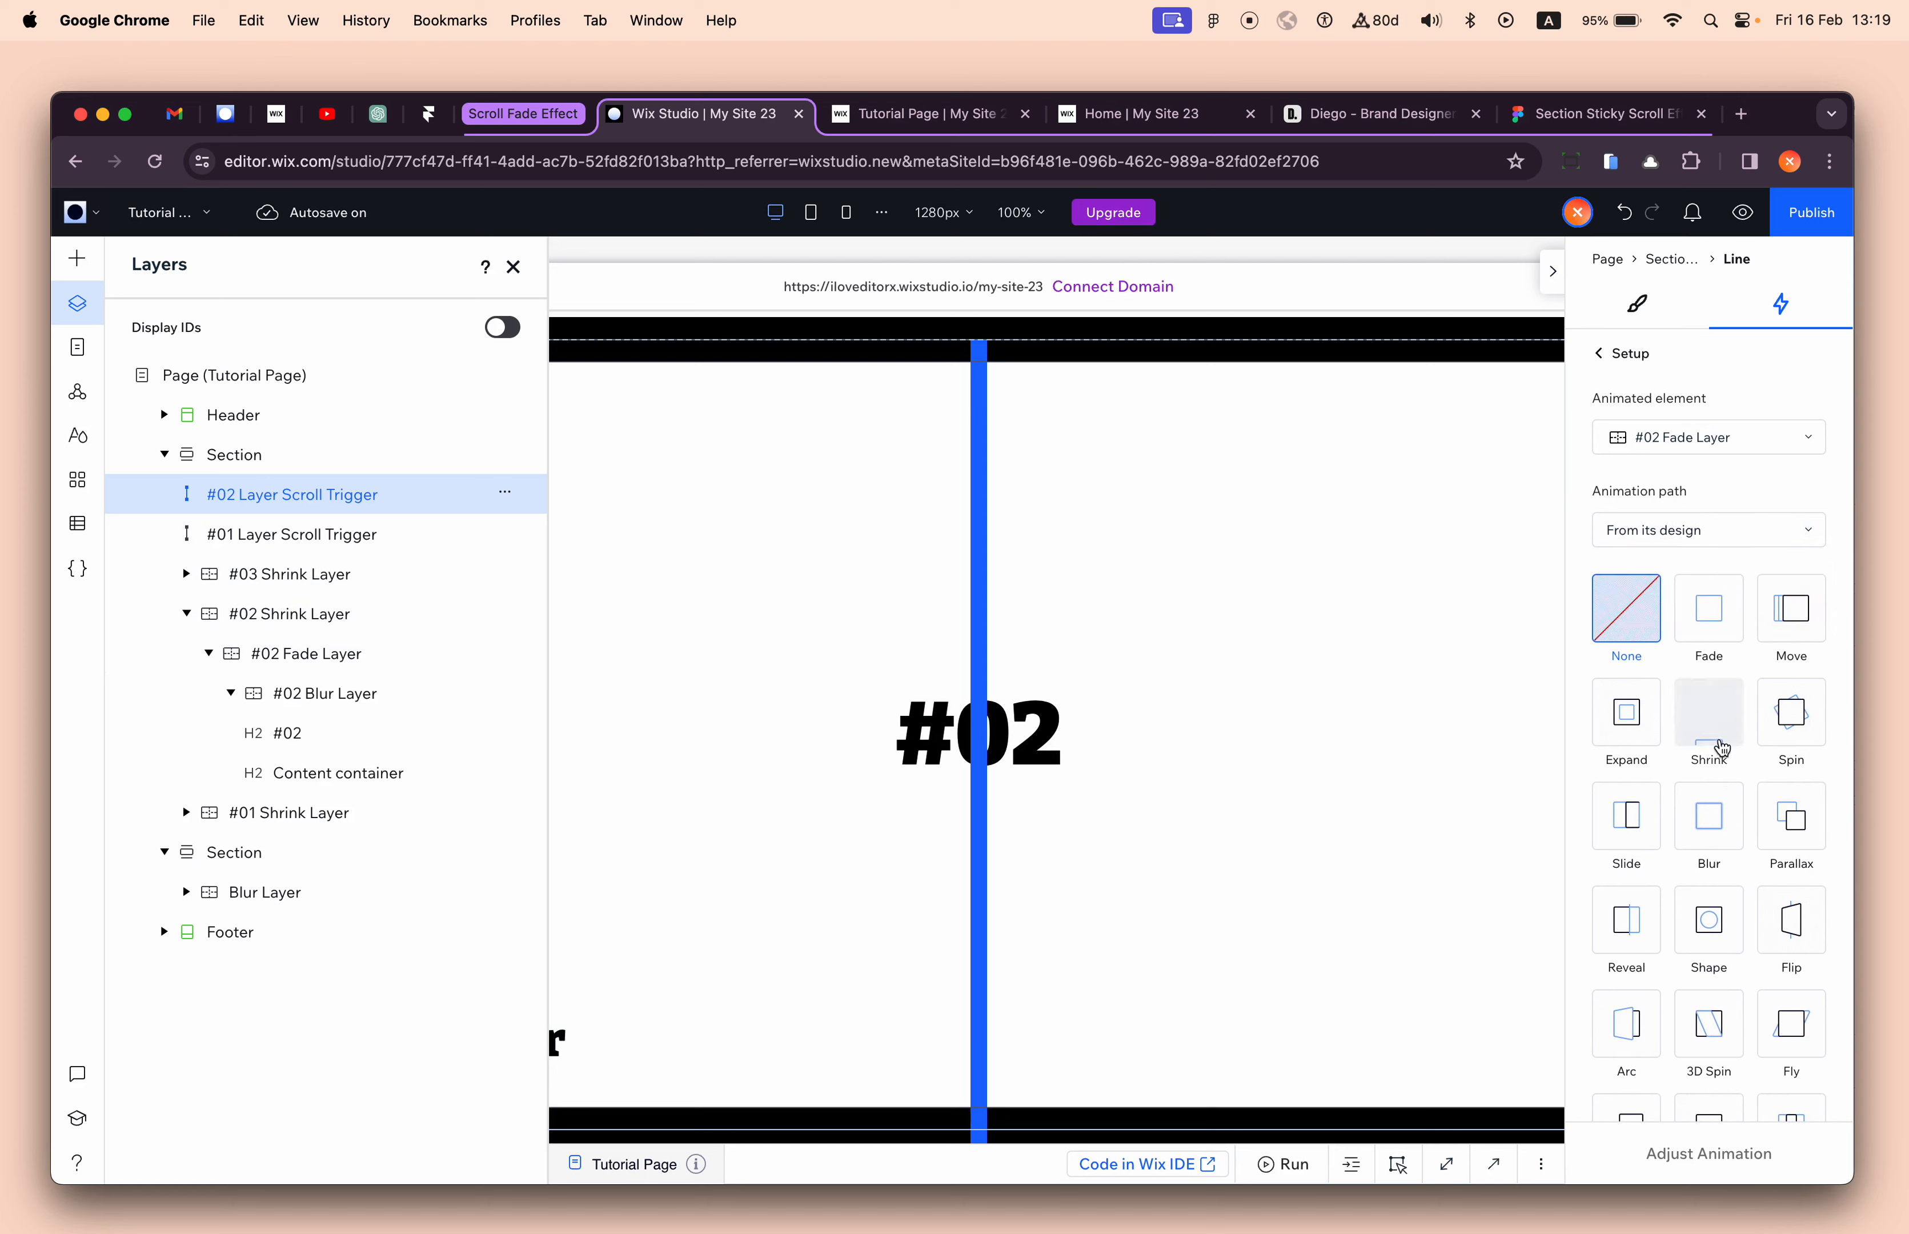
{"action": "left_click", "coordinate": [1722, 802]}
{"action": "left_click", "coordinate": [1709, 610]}
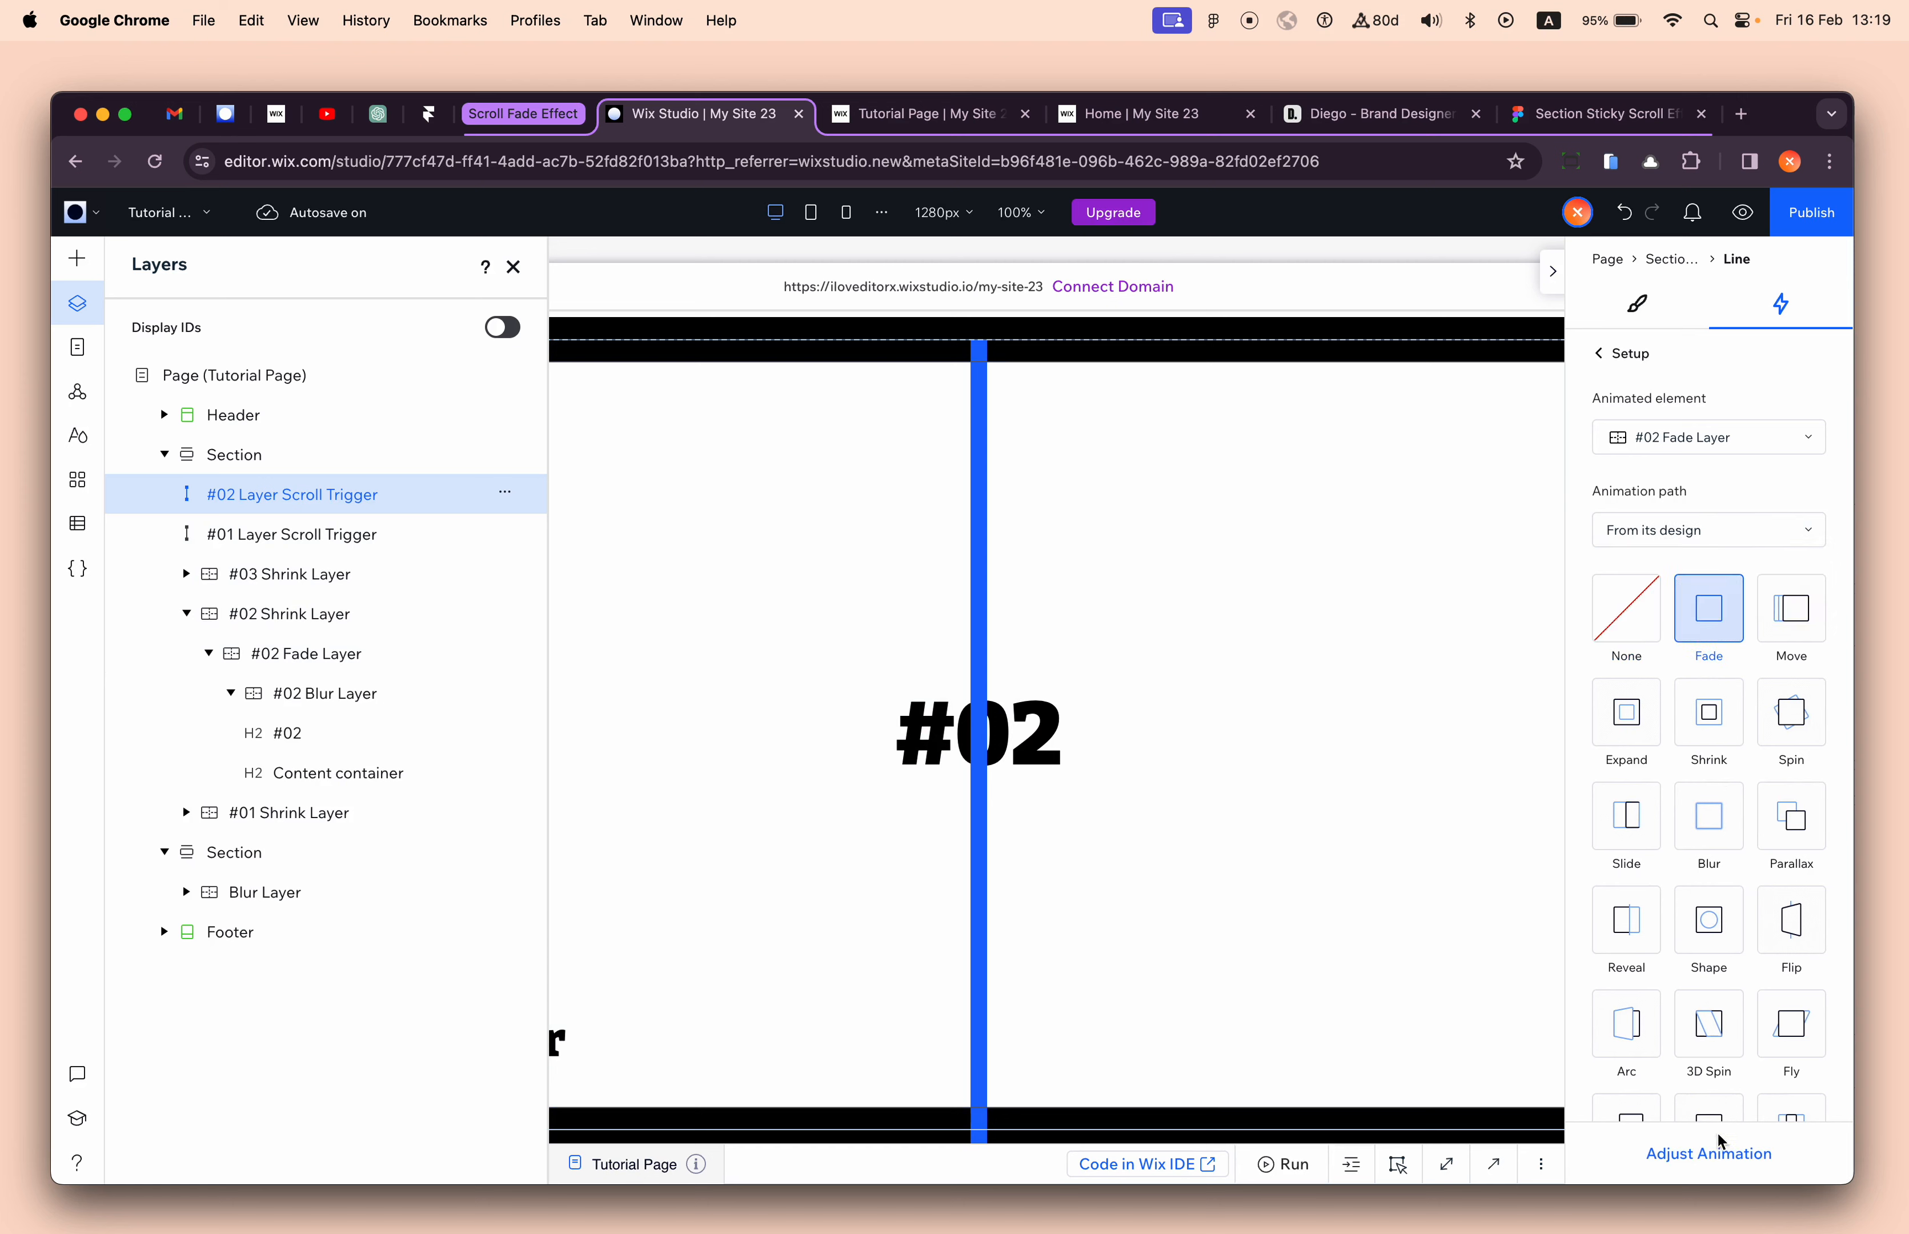
{"action": "left_click", "coordinate": [1713, 1153]}
{"action": "left_click_drag", "start_coordinate": [1711, 536], "coordinate": [1599, 535]}
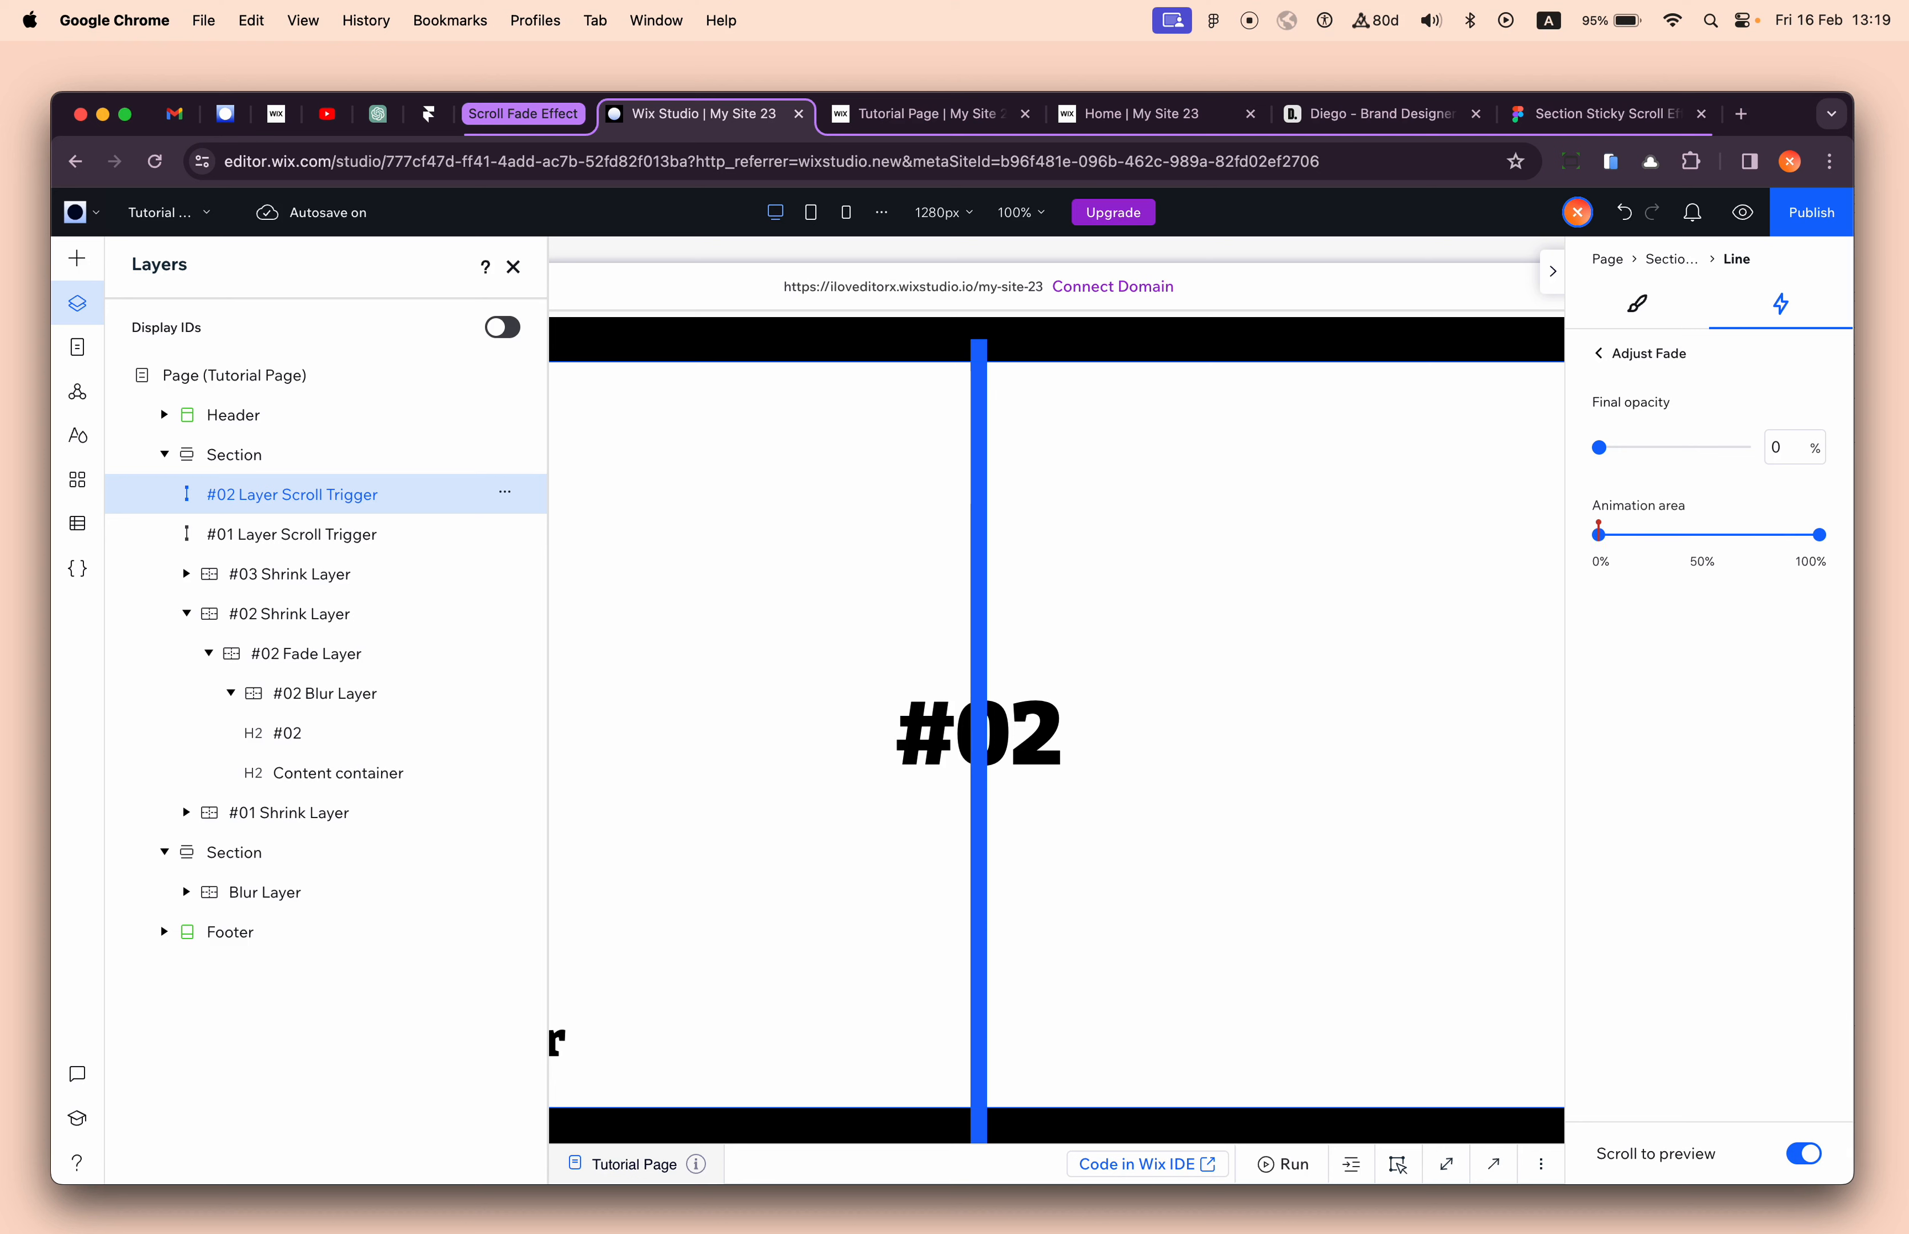
{"action": "left_click", "coordinate": [1821, 536]}
{"action": "type", "text": "50"}
{"action": "key", "text": "Return"}
{"action": "left_click", "coordinate": [1622, 358]}
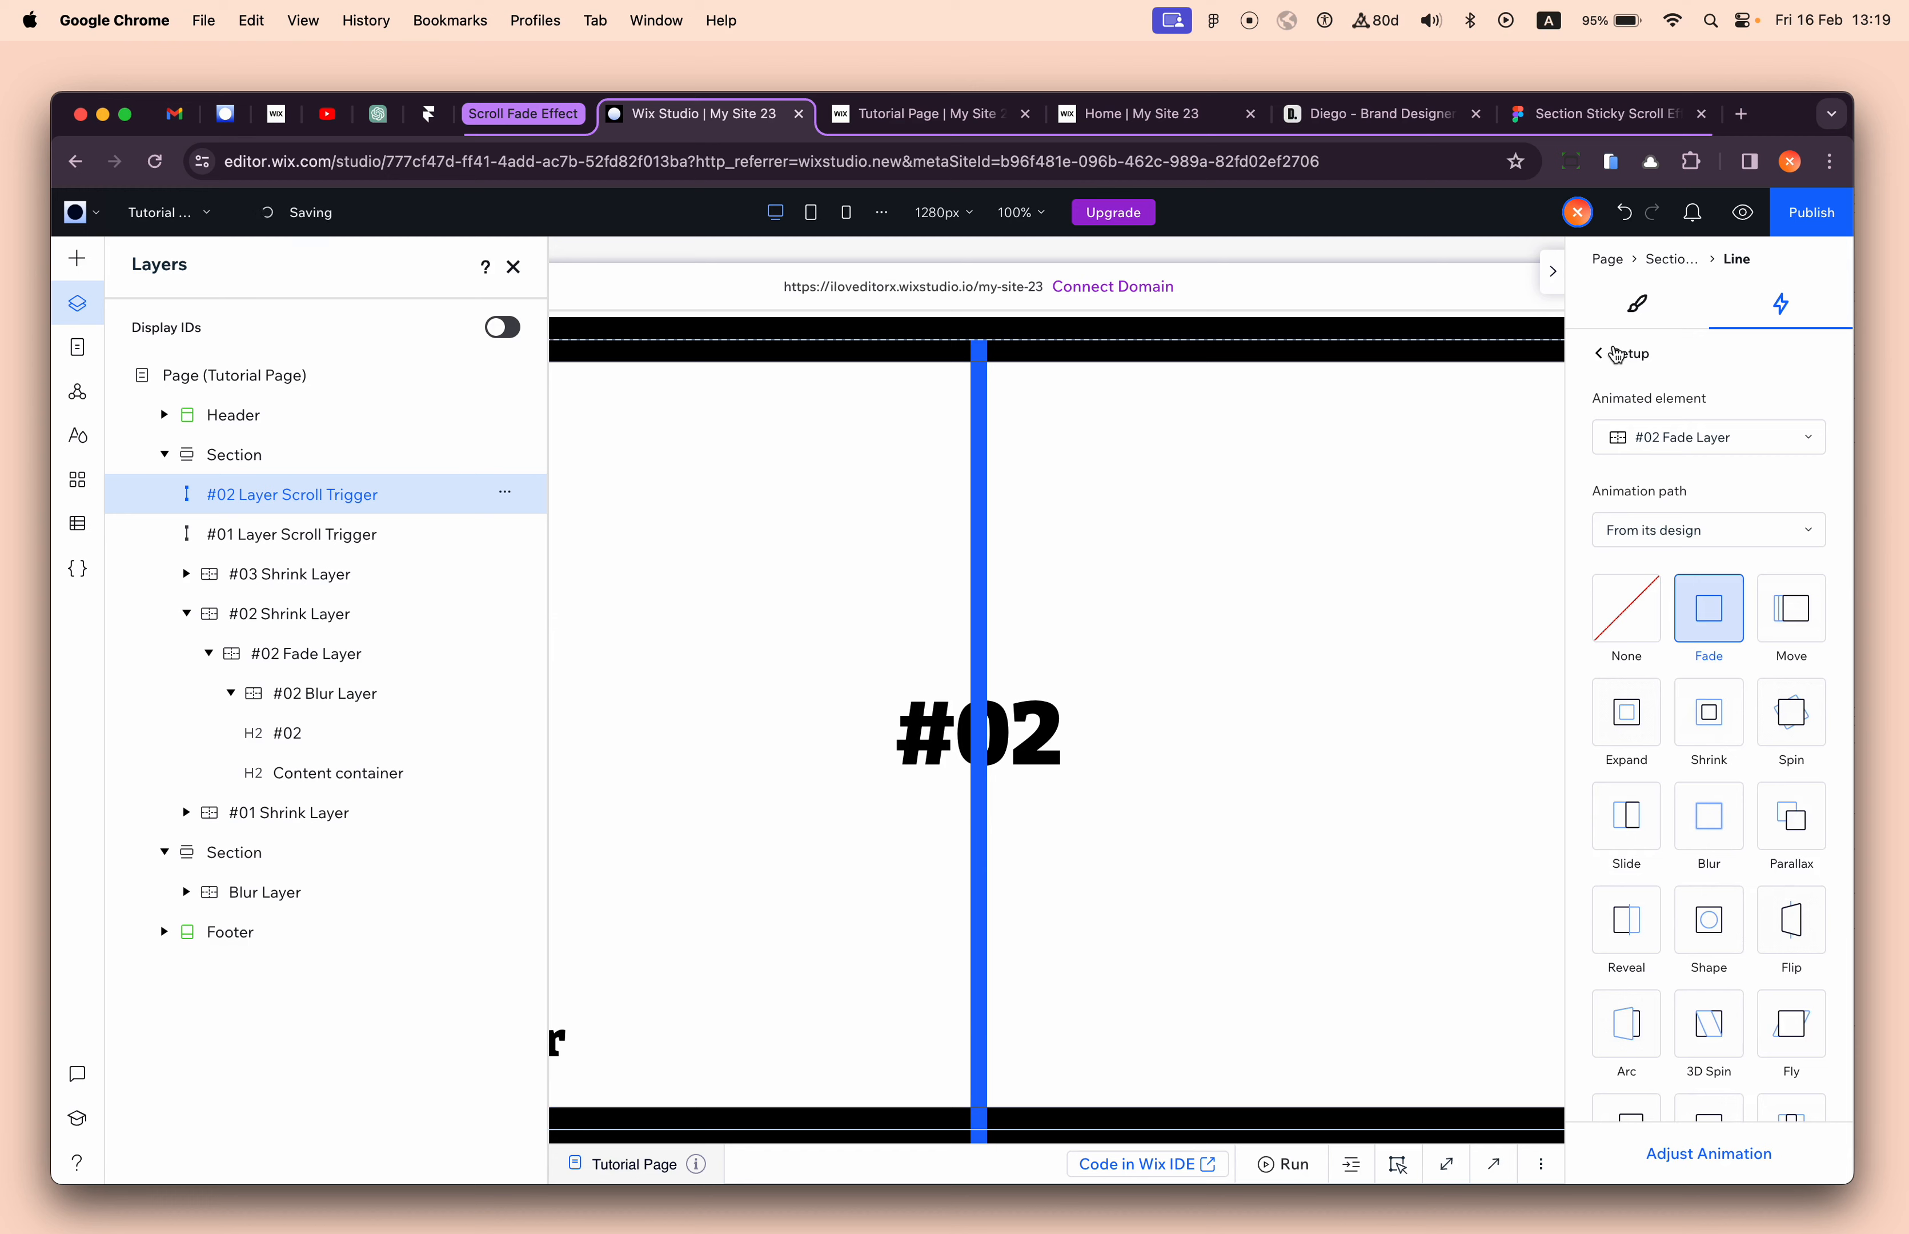
- Add a third scroll animation to the #02 trigger line with #02 Blur Layer as the animated element
{"action": "left_click", "coordinate": [1618, 357]}
{"action": "left_click", "coordinate": [1618, 705]}
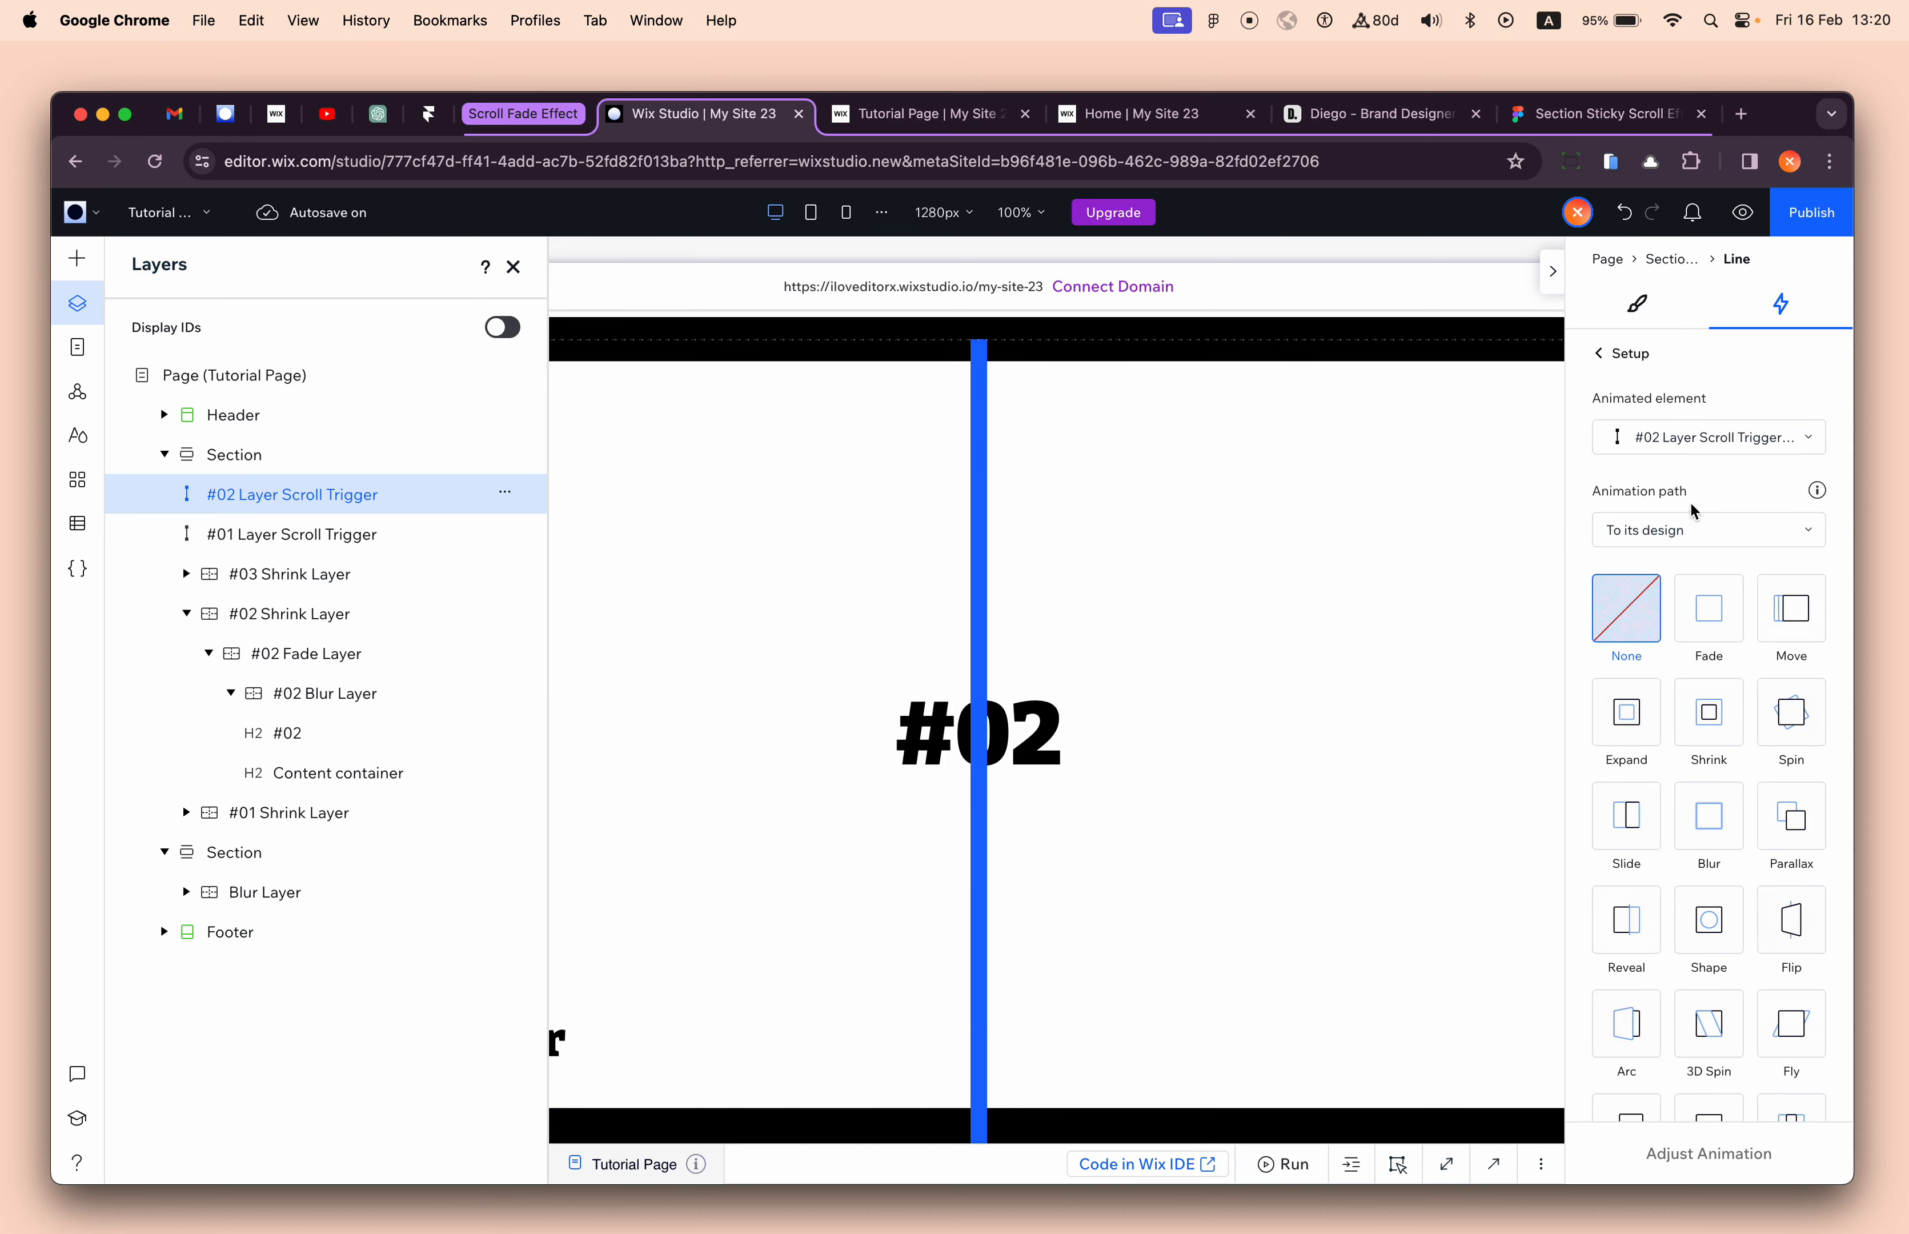
{"action": "left_click", "coordinate": [1697, 440]}
{"action": "left_click", "coordinate": [1715, 651]}
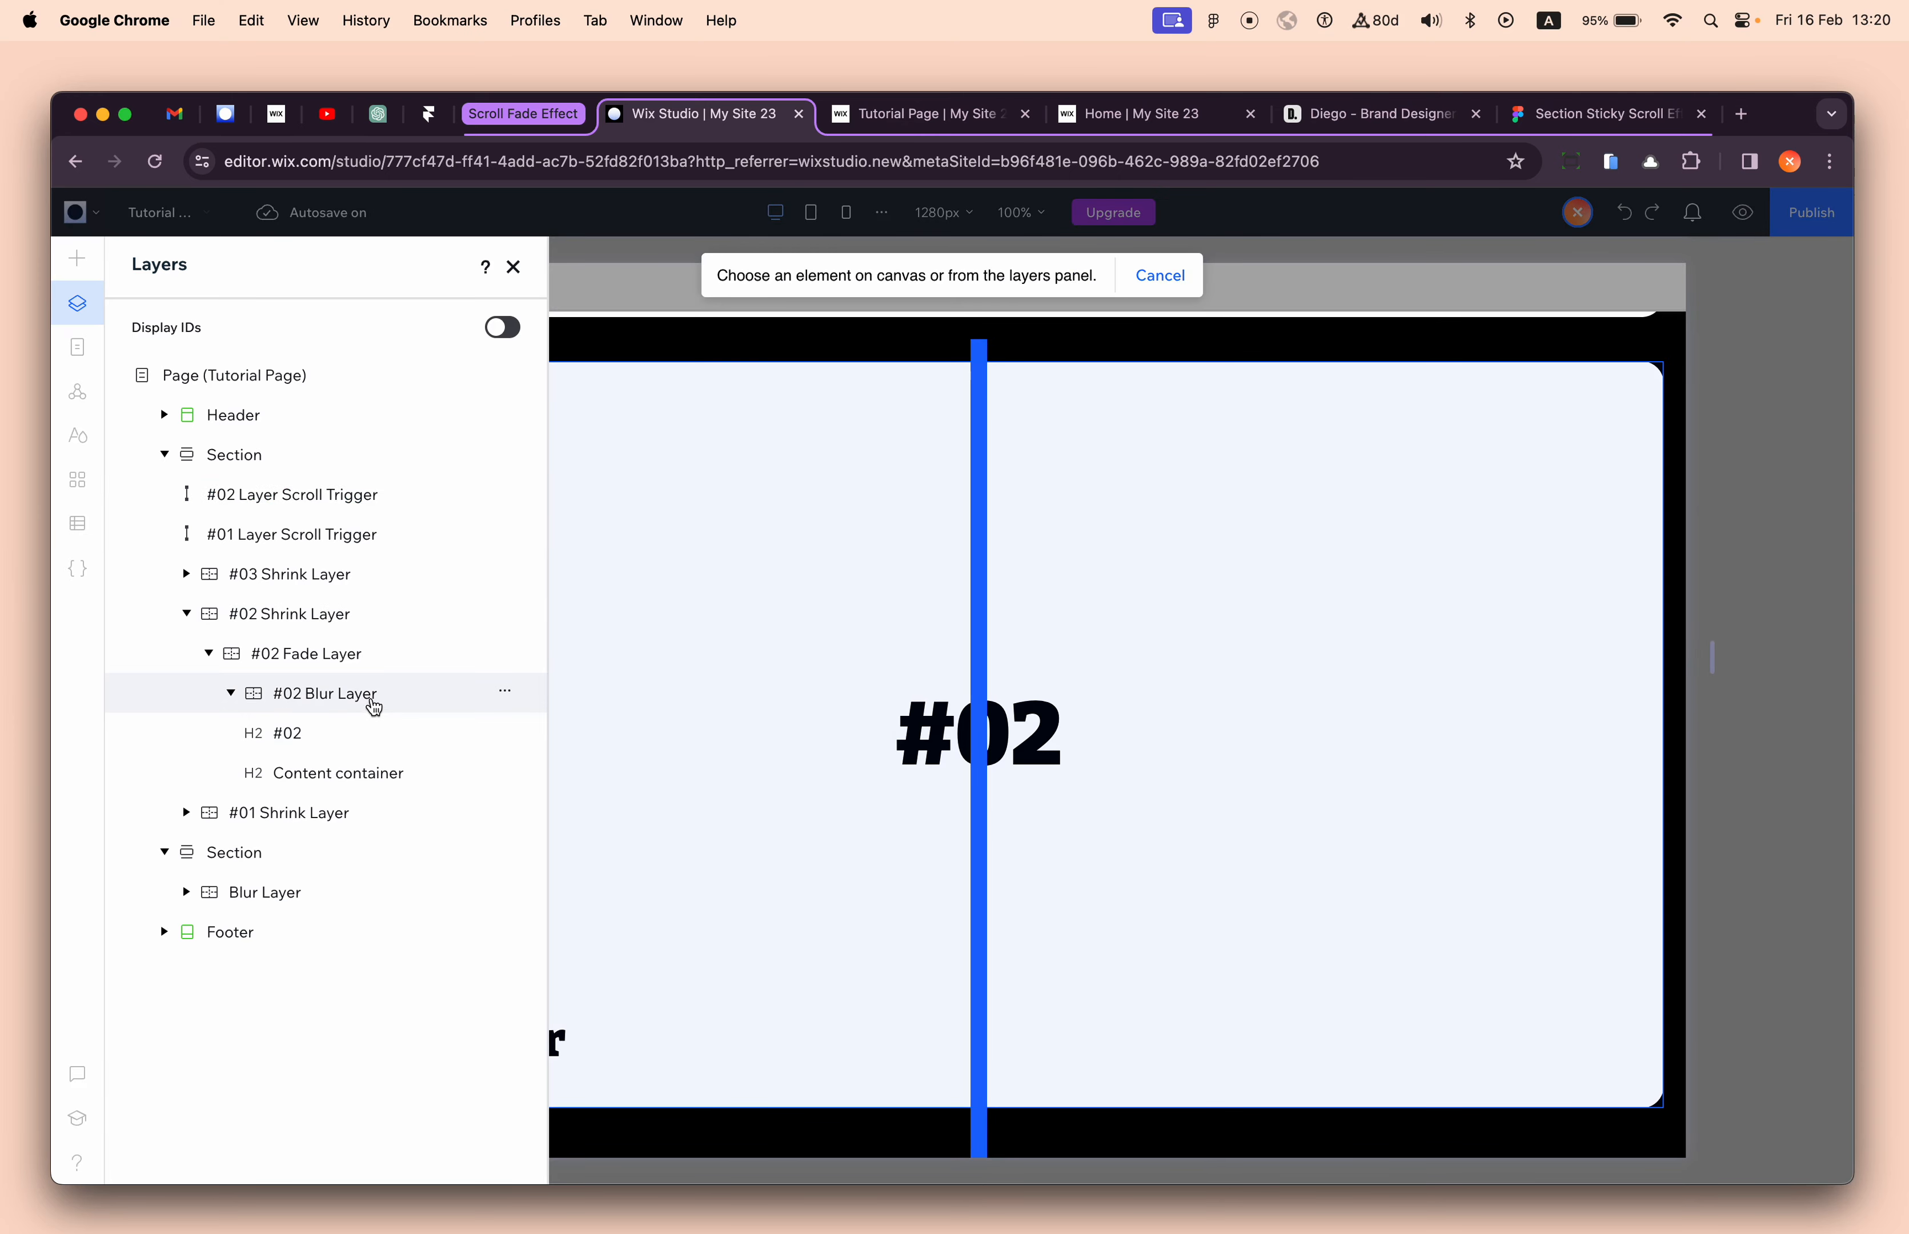
{"action": "left_click", "coordinate": [374, 706]}
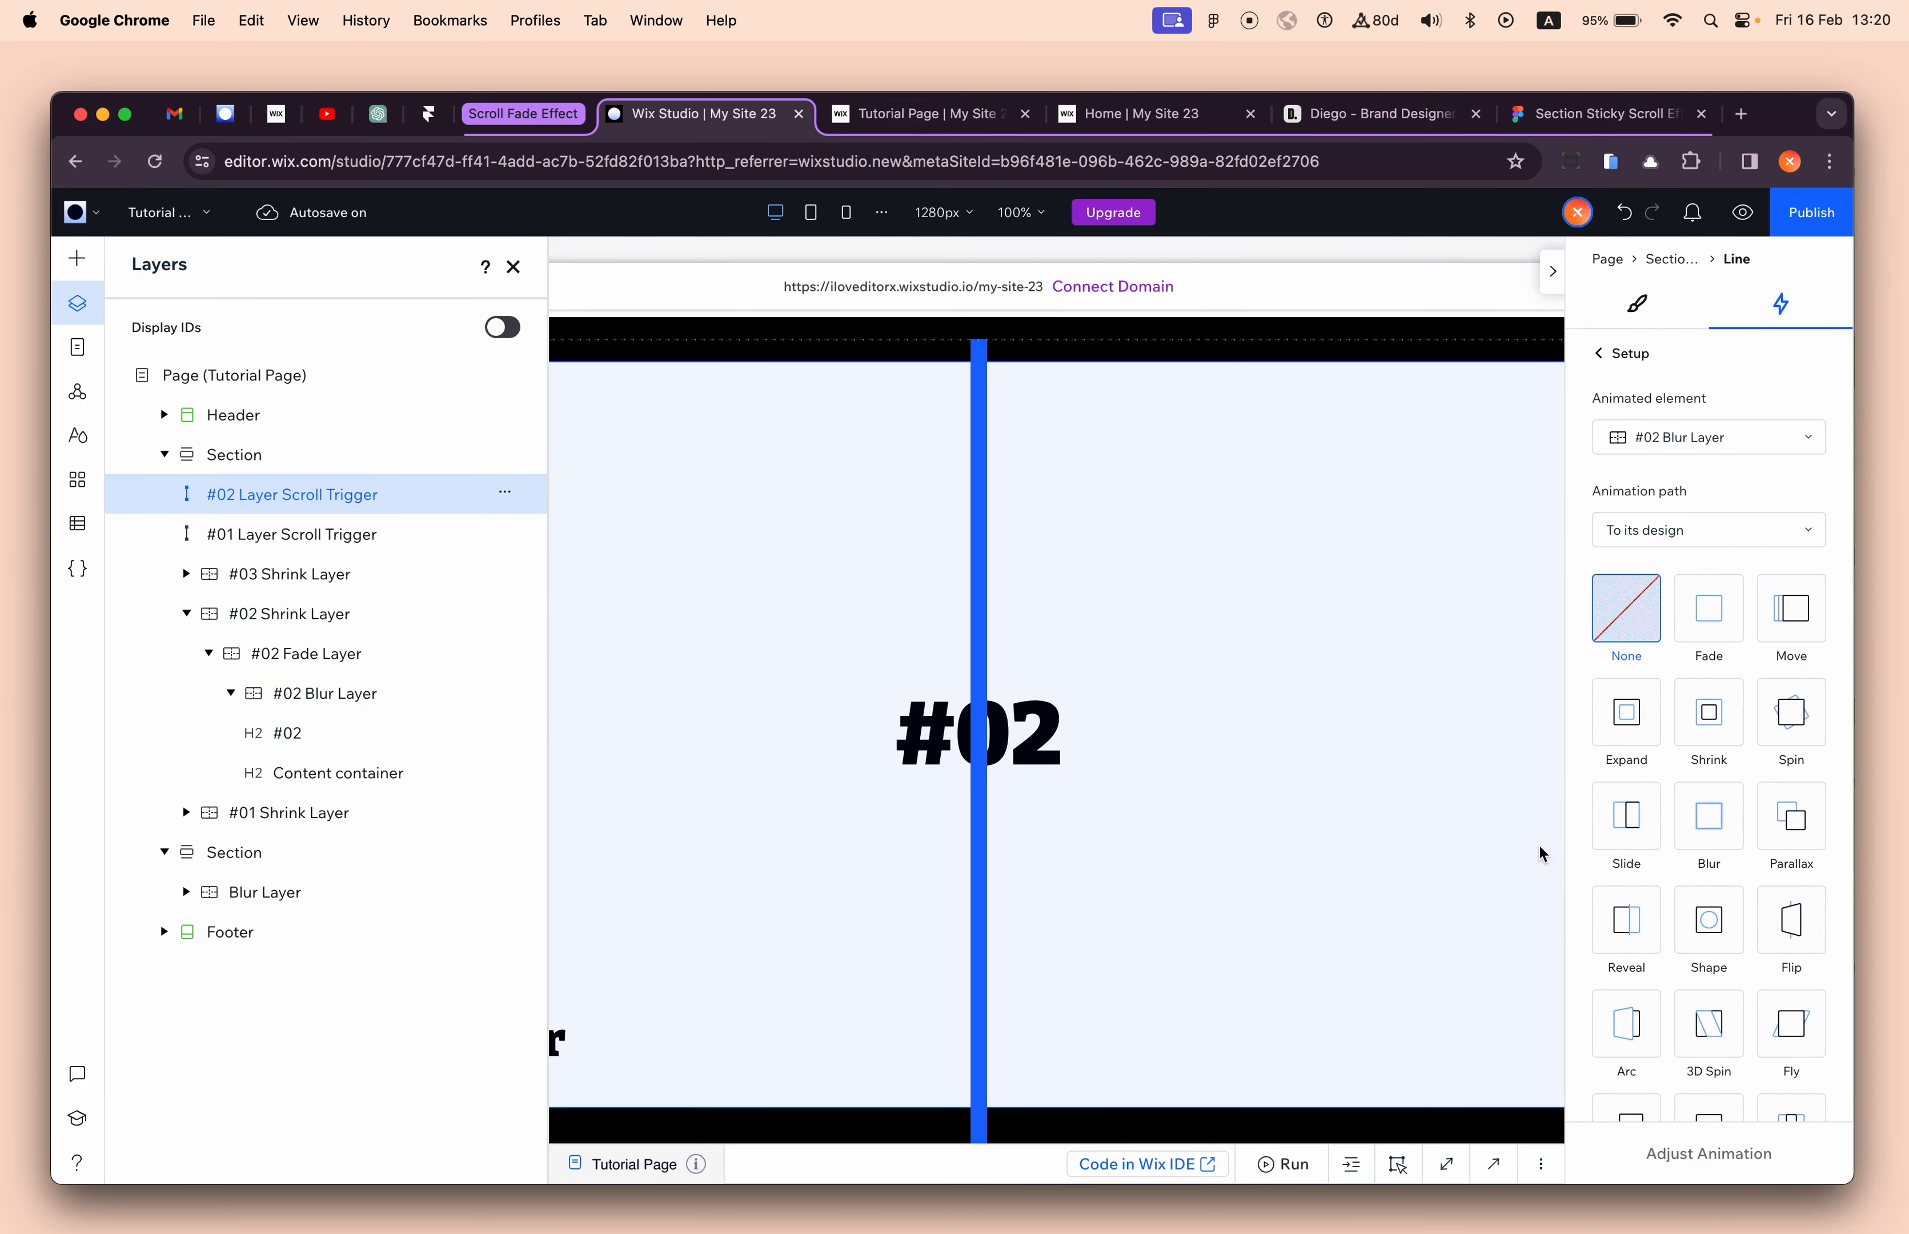
- Apply a Blur effect with intensity 40 to #02 Blur Layer and switch its animation path to From its design
{"action": "left_click", "coordinate": [1724, 822]}
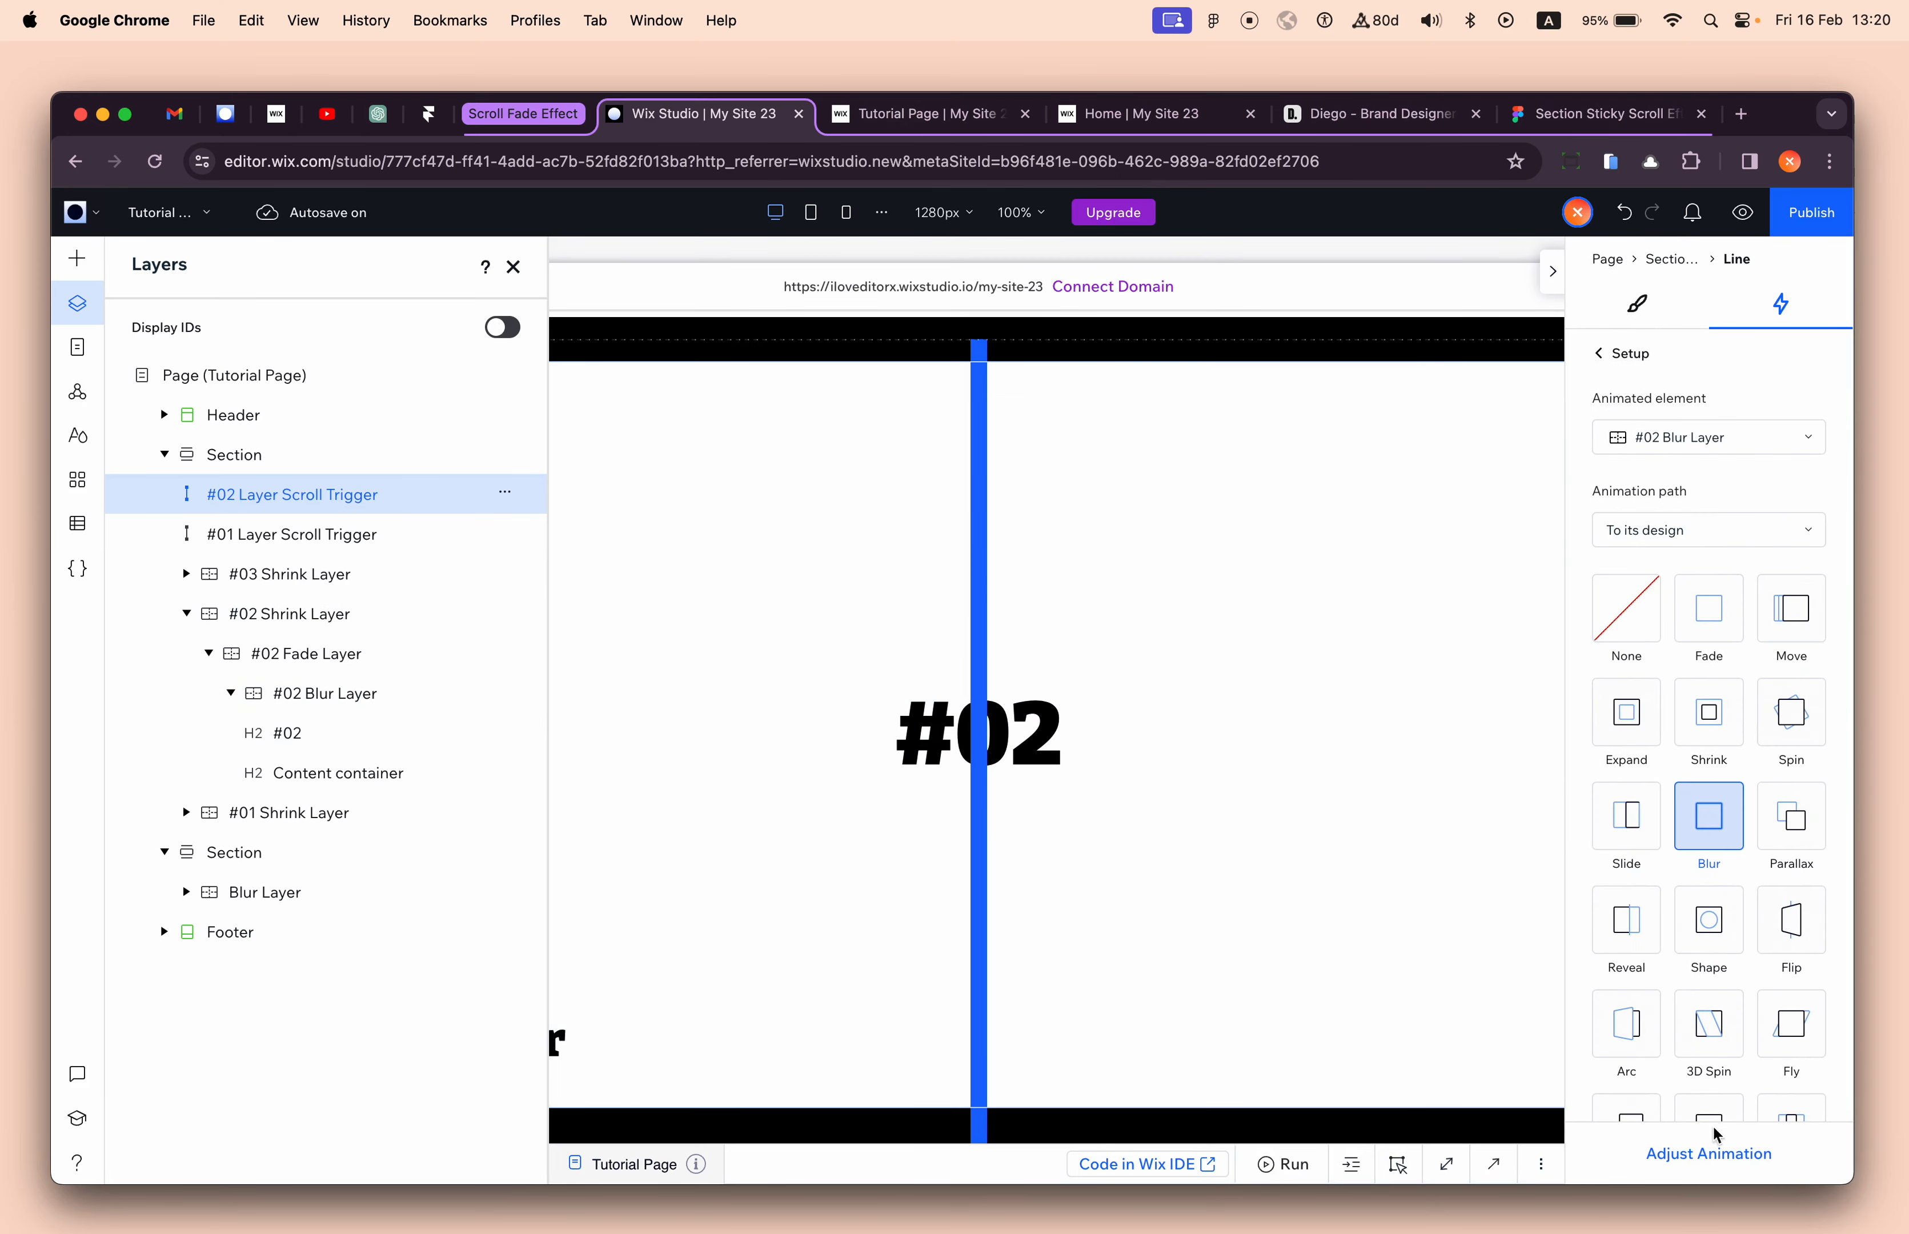
{"action": "left_click", "coordinate": [1717, 1149]}
{"action": "double_click", "coordinate": [1783, 447]}
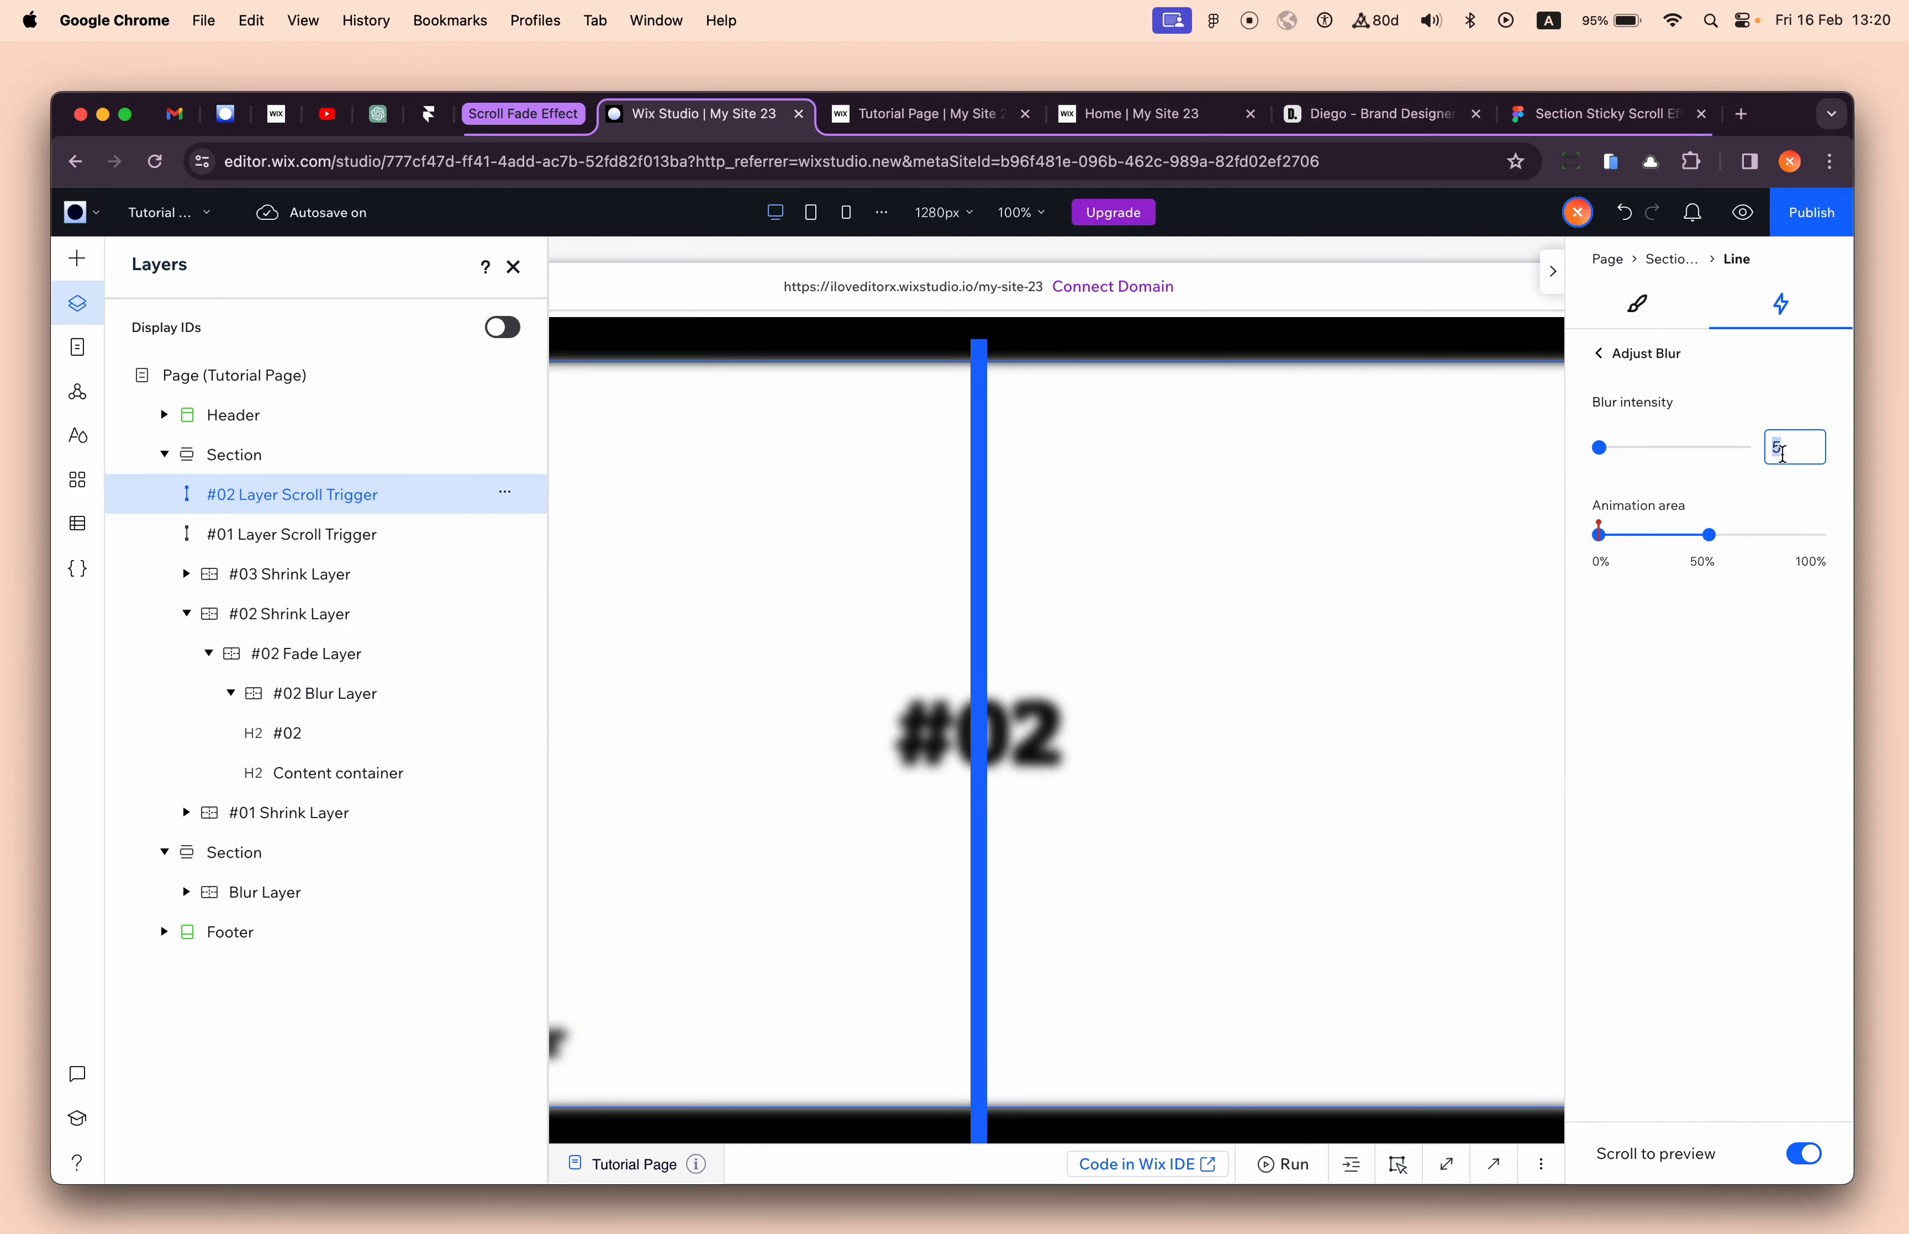
{"action": "type", "text": "40"}
{"action": "key", "text": "Return"}
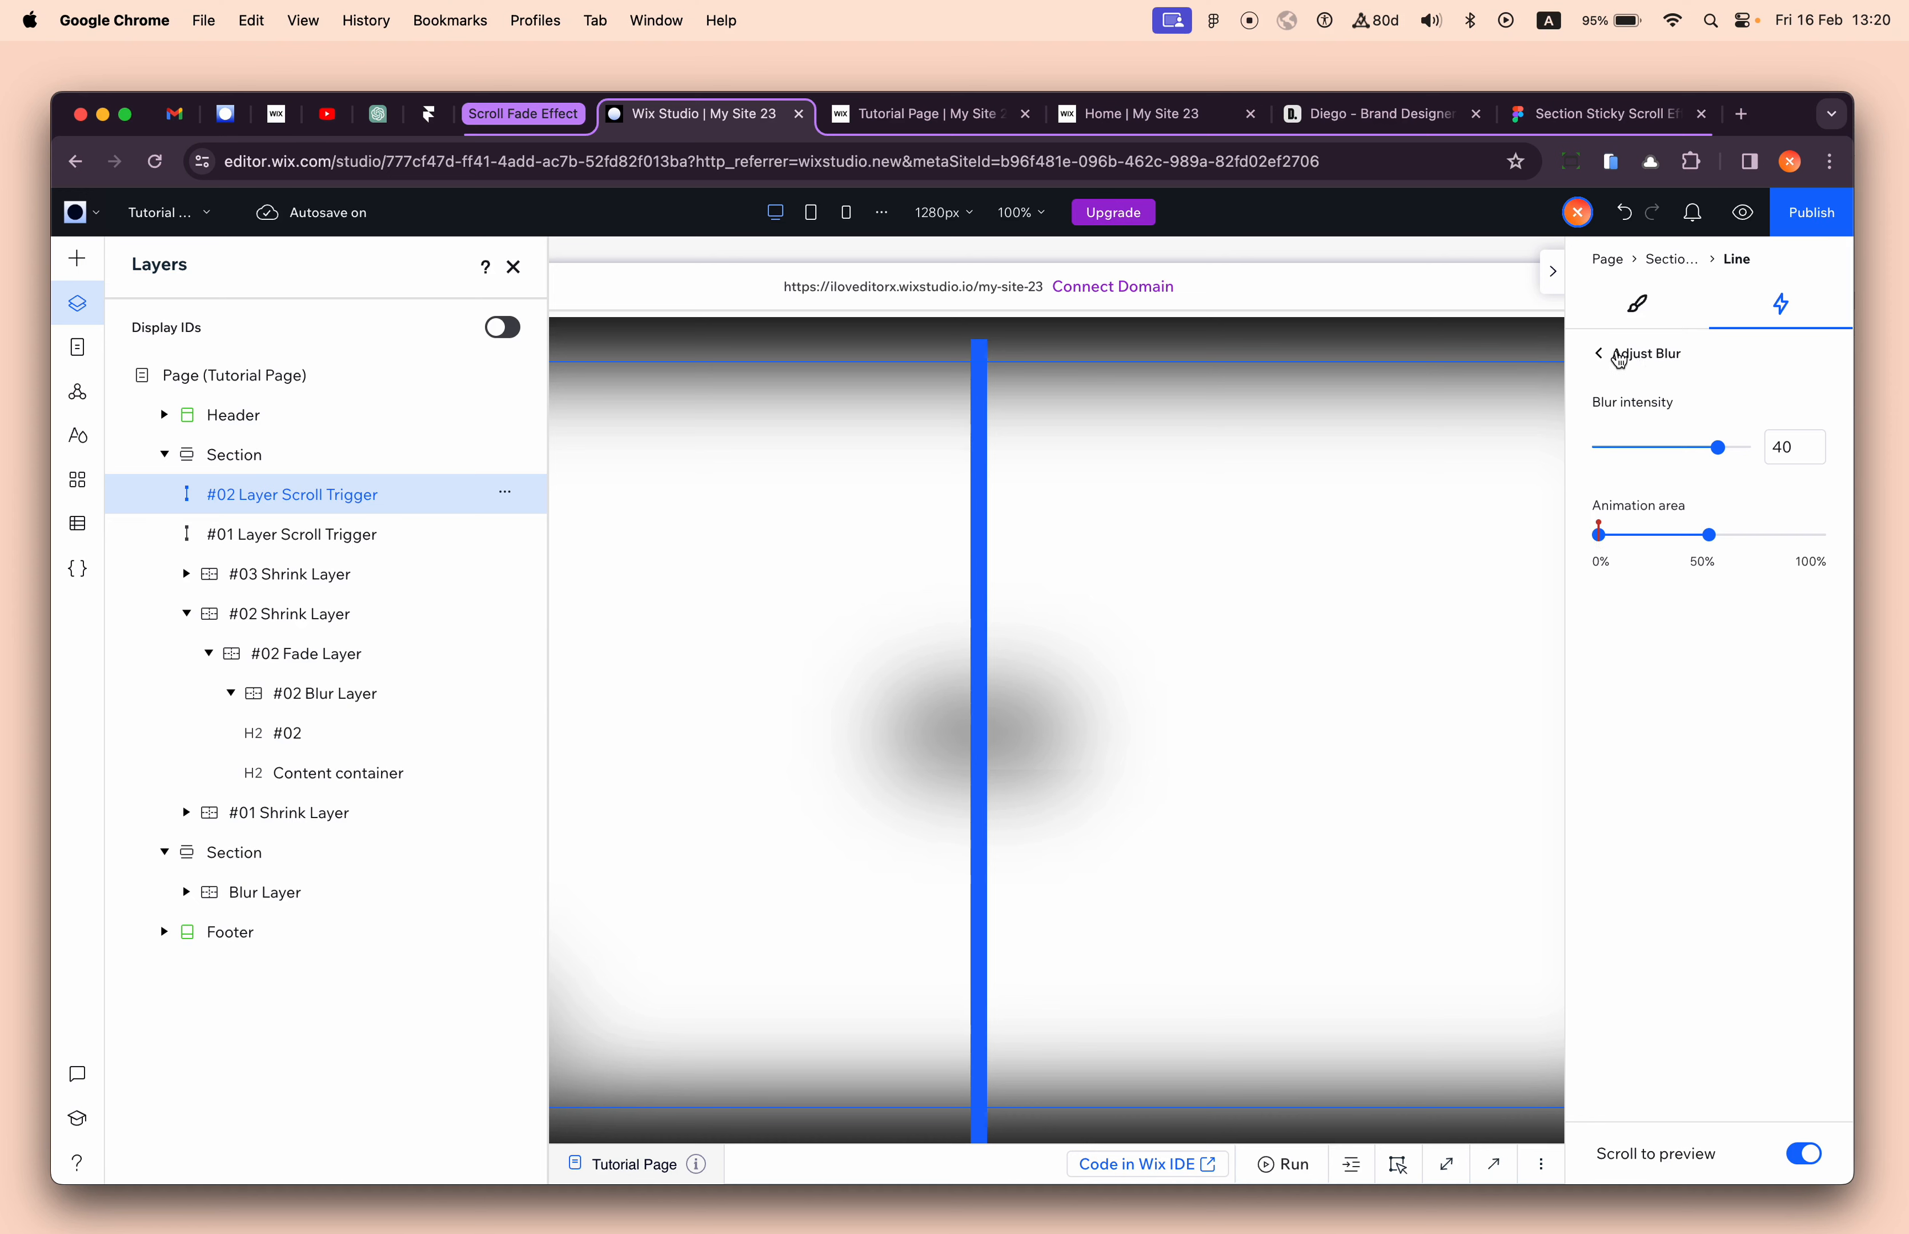
{"action": "left_click", "coordinate": [1619, 359]}
{"action": "left_click", "coordinate": [1697, 529]}
{"action": "left_click", "coordinate": [1689, 609]}
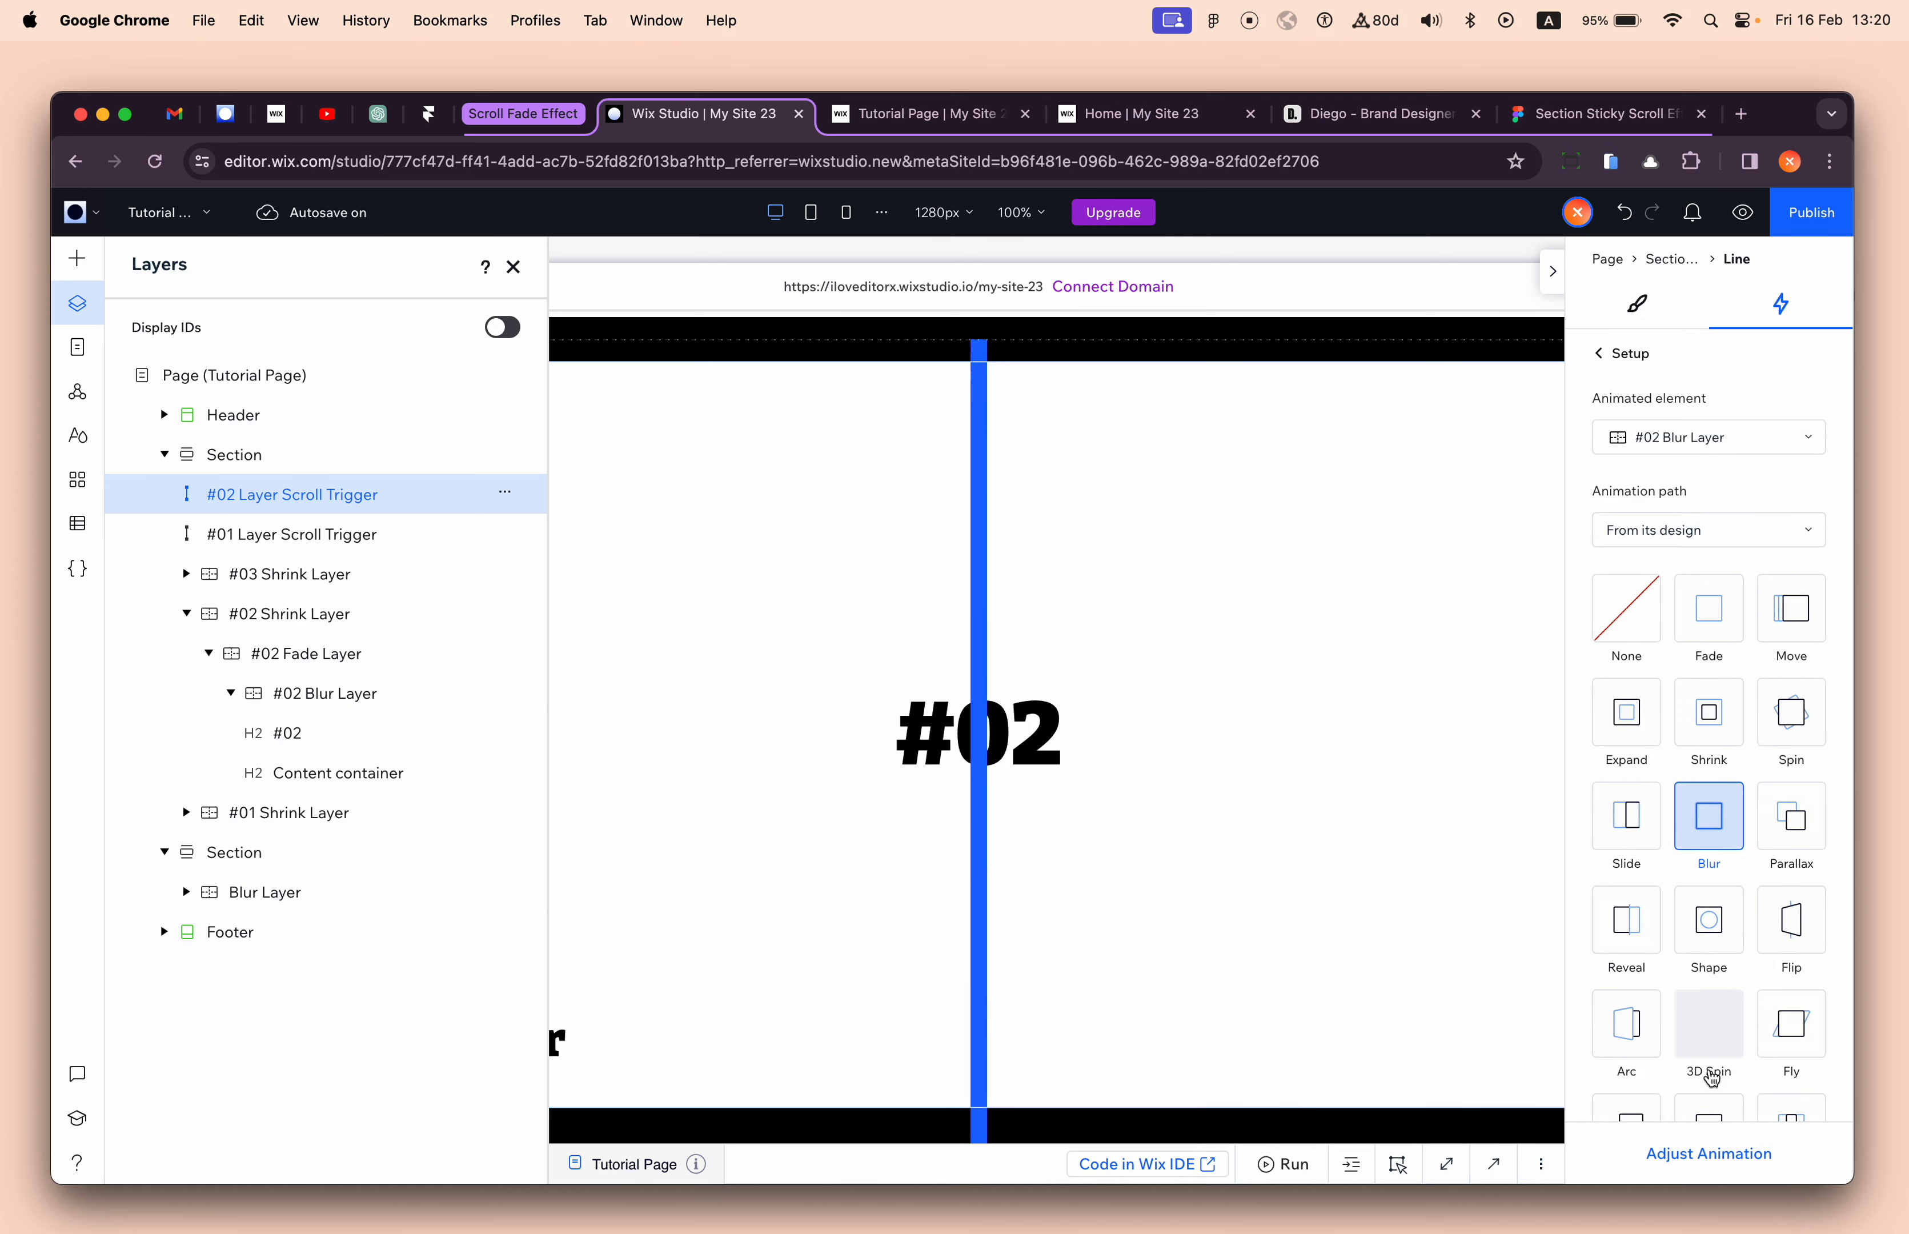
- Set the blur intensity to 40 and its animation area to run from 0% to 50%
{"action": "left_click", "coordinate": [1716, 1153]}
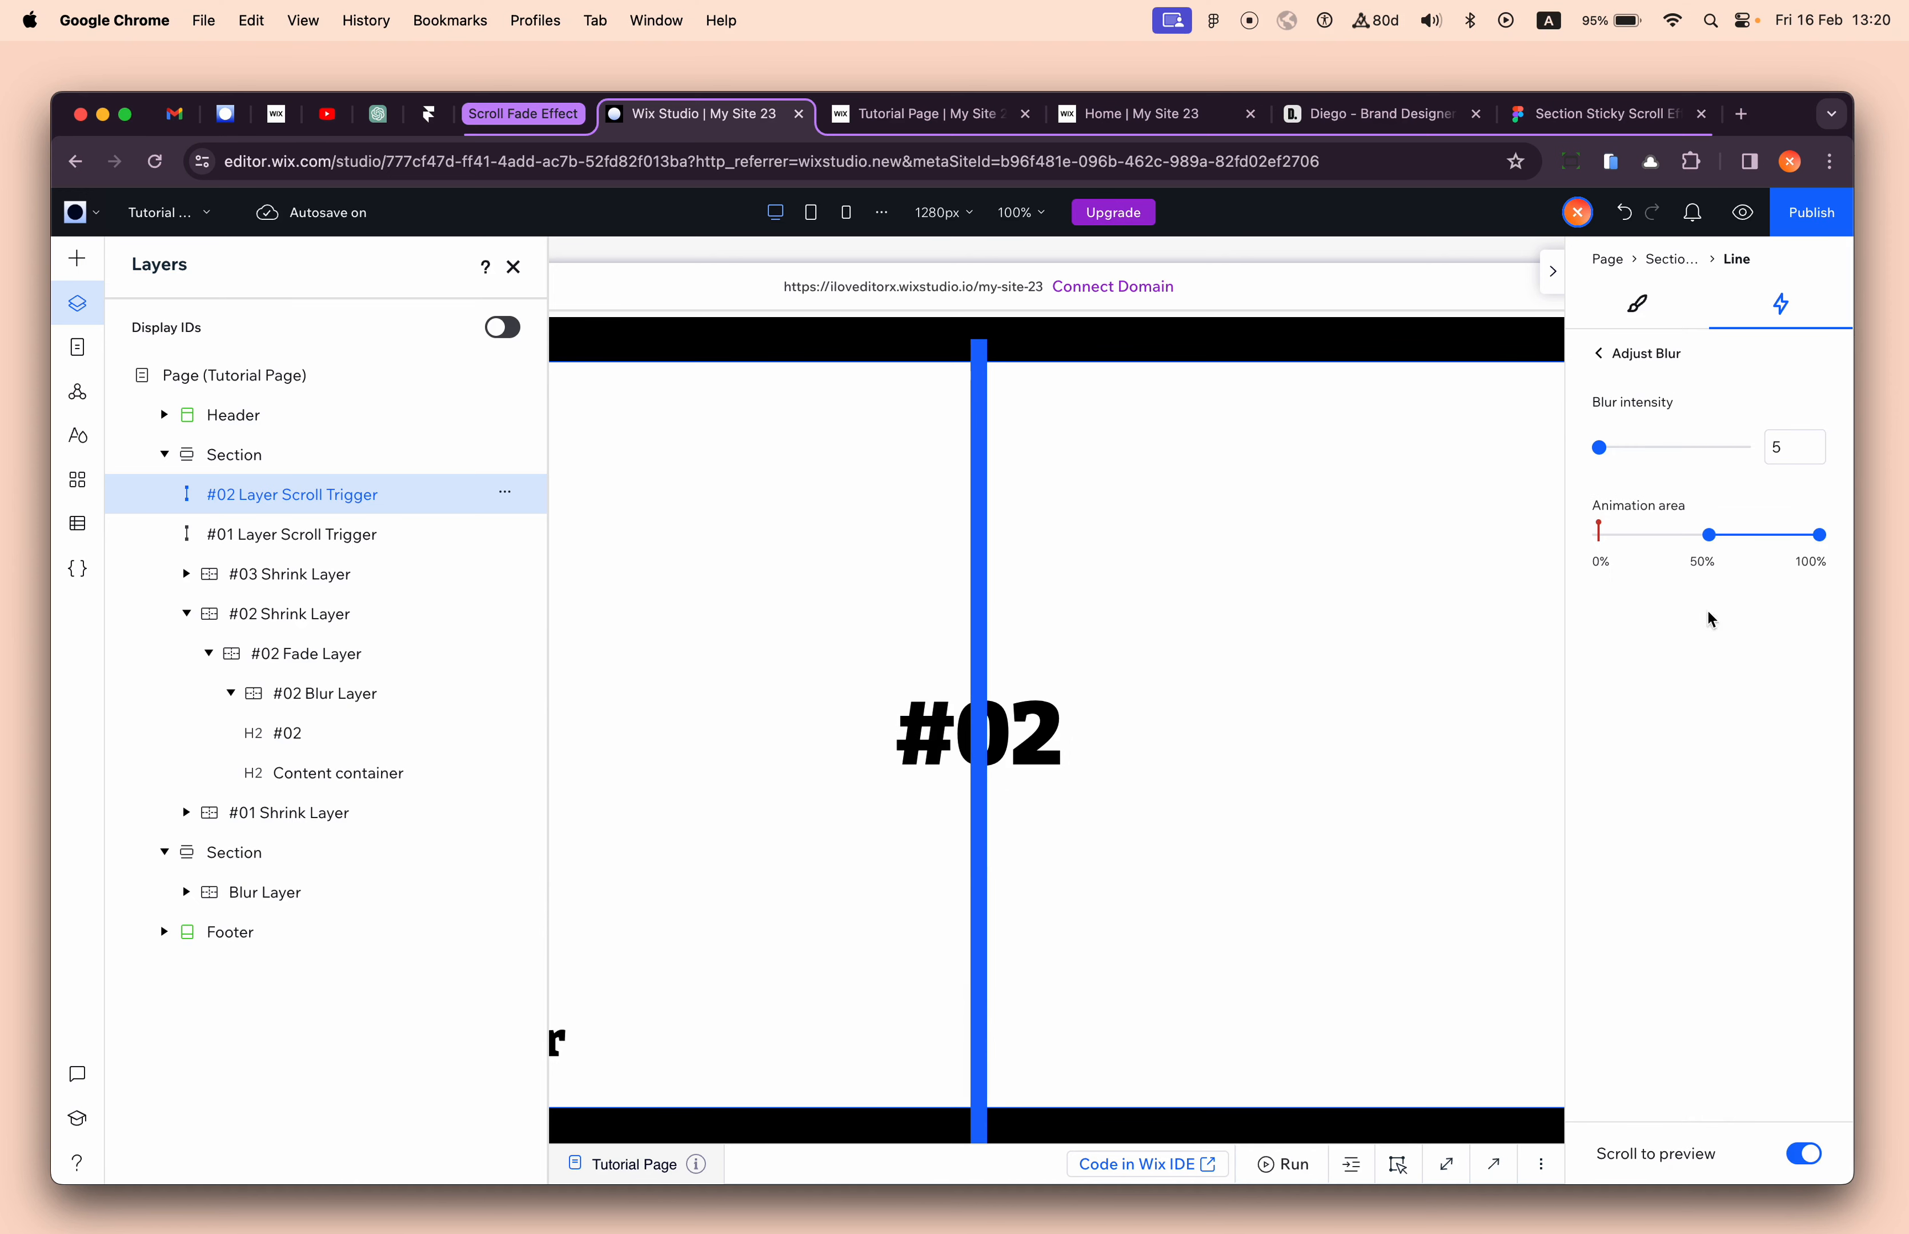
{"action": "double_click", "coordinate": [1777, 444]}
{"action": "type", "text": "40"}
{"action": "key", "text": "Return"}
{"action": "left_click_drag", "start_coordinate": [1710, 537], "coordinate": [1712, 539]}
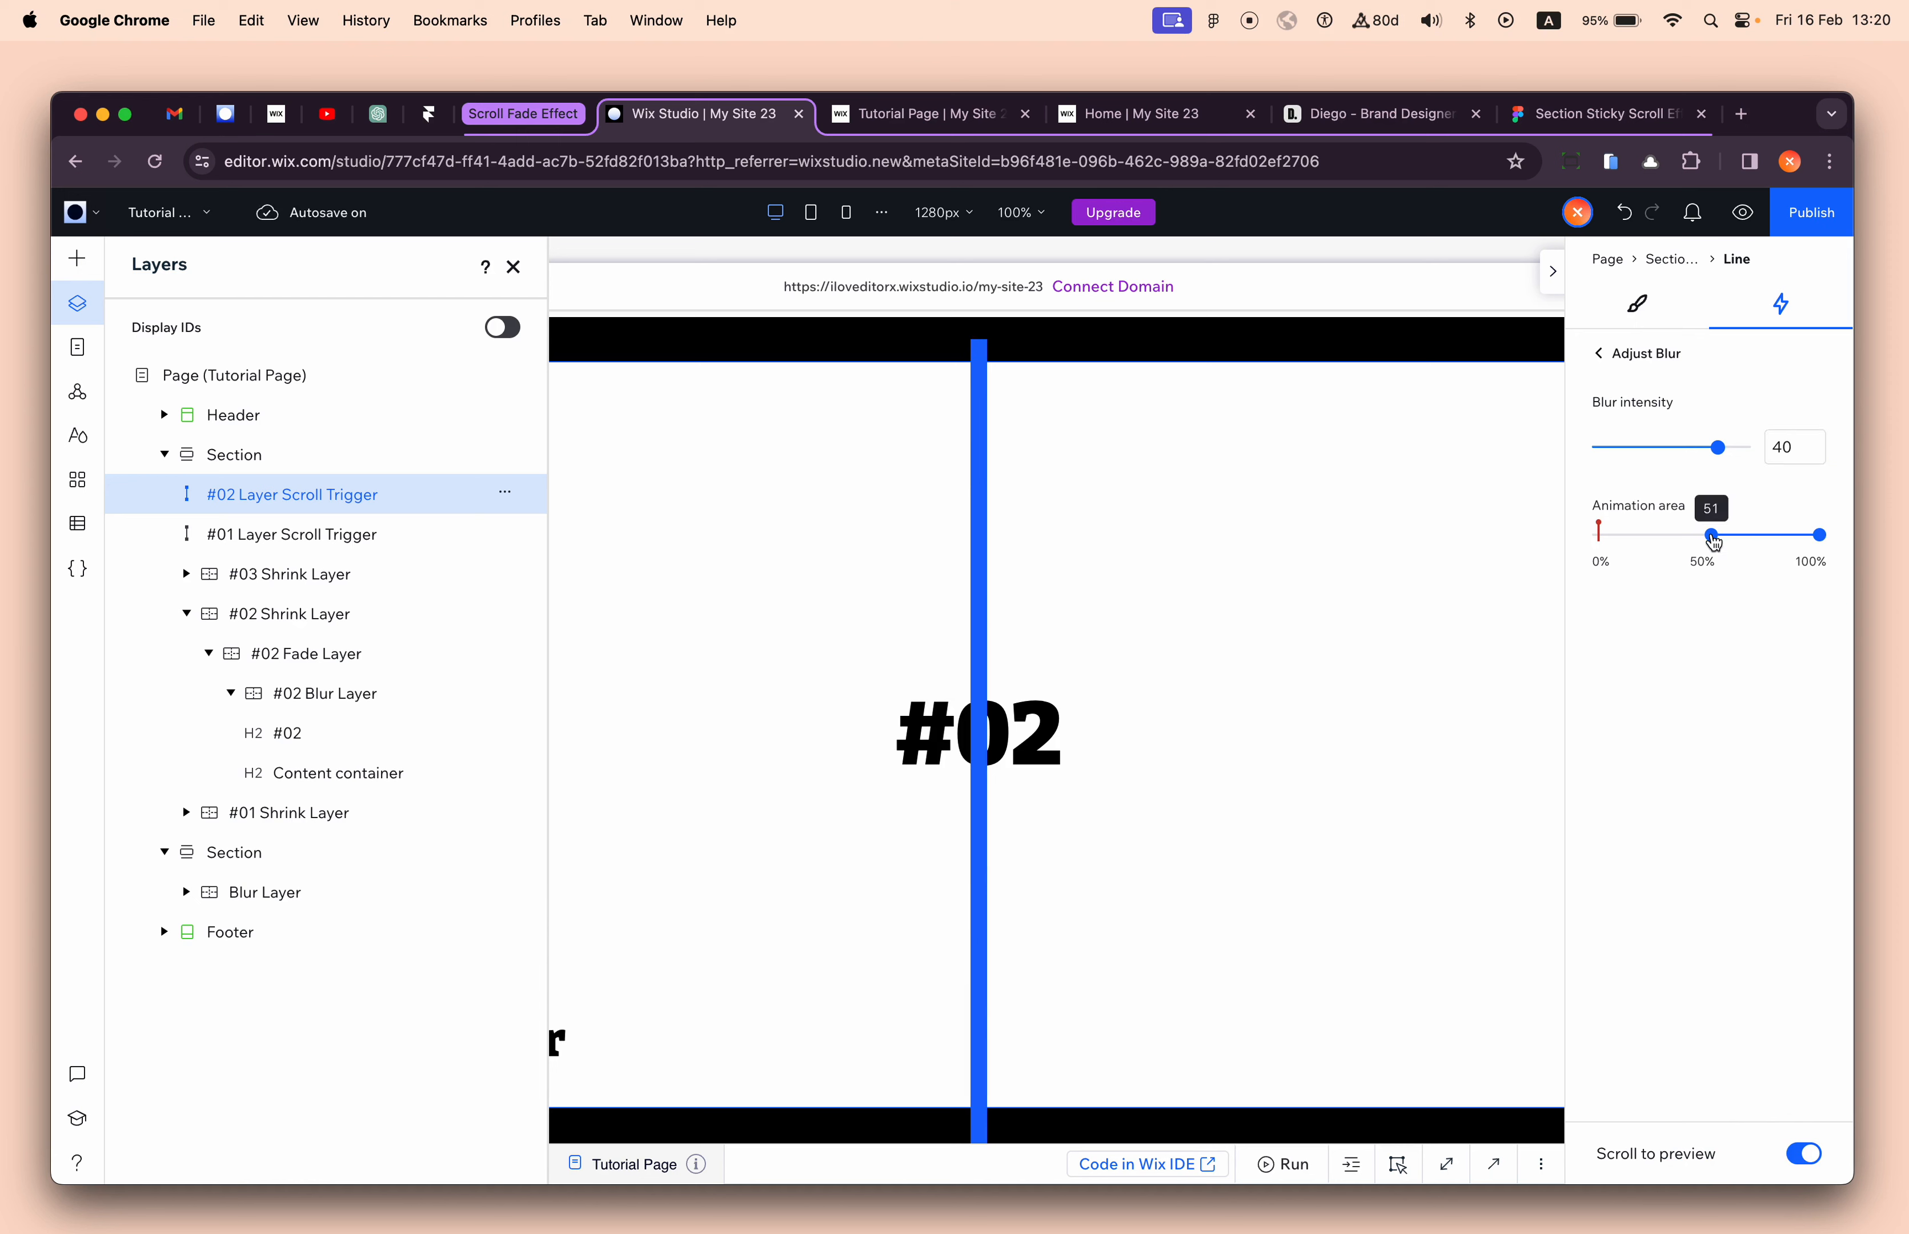
{"action": "type", "text": "0"}
{"action": "key", "text": "Return"}
{"action": "left_click", "coordinate": [1820, 538]}
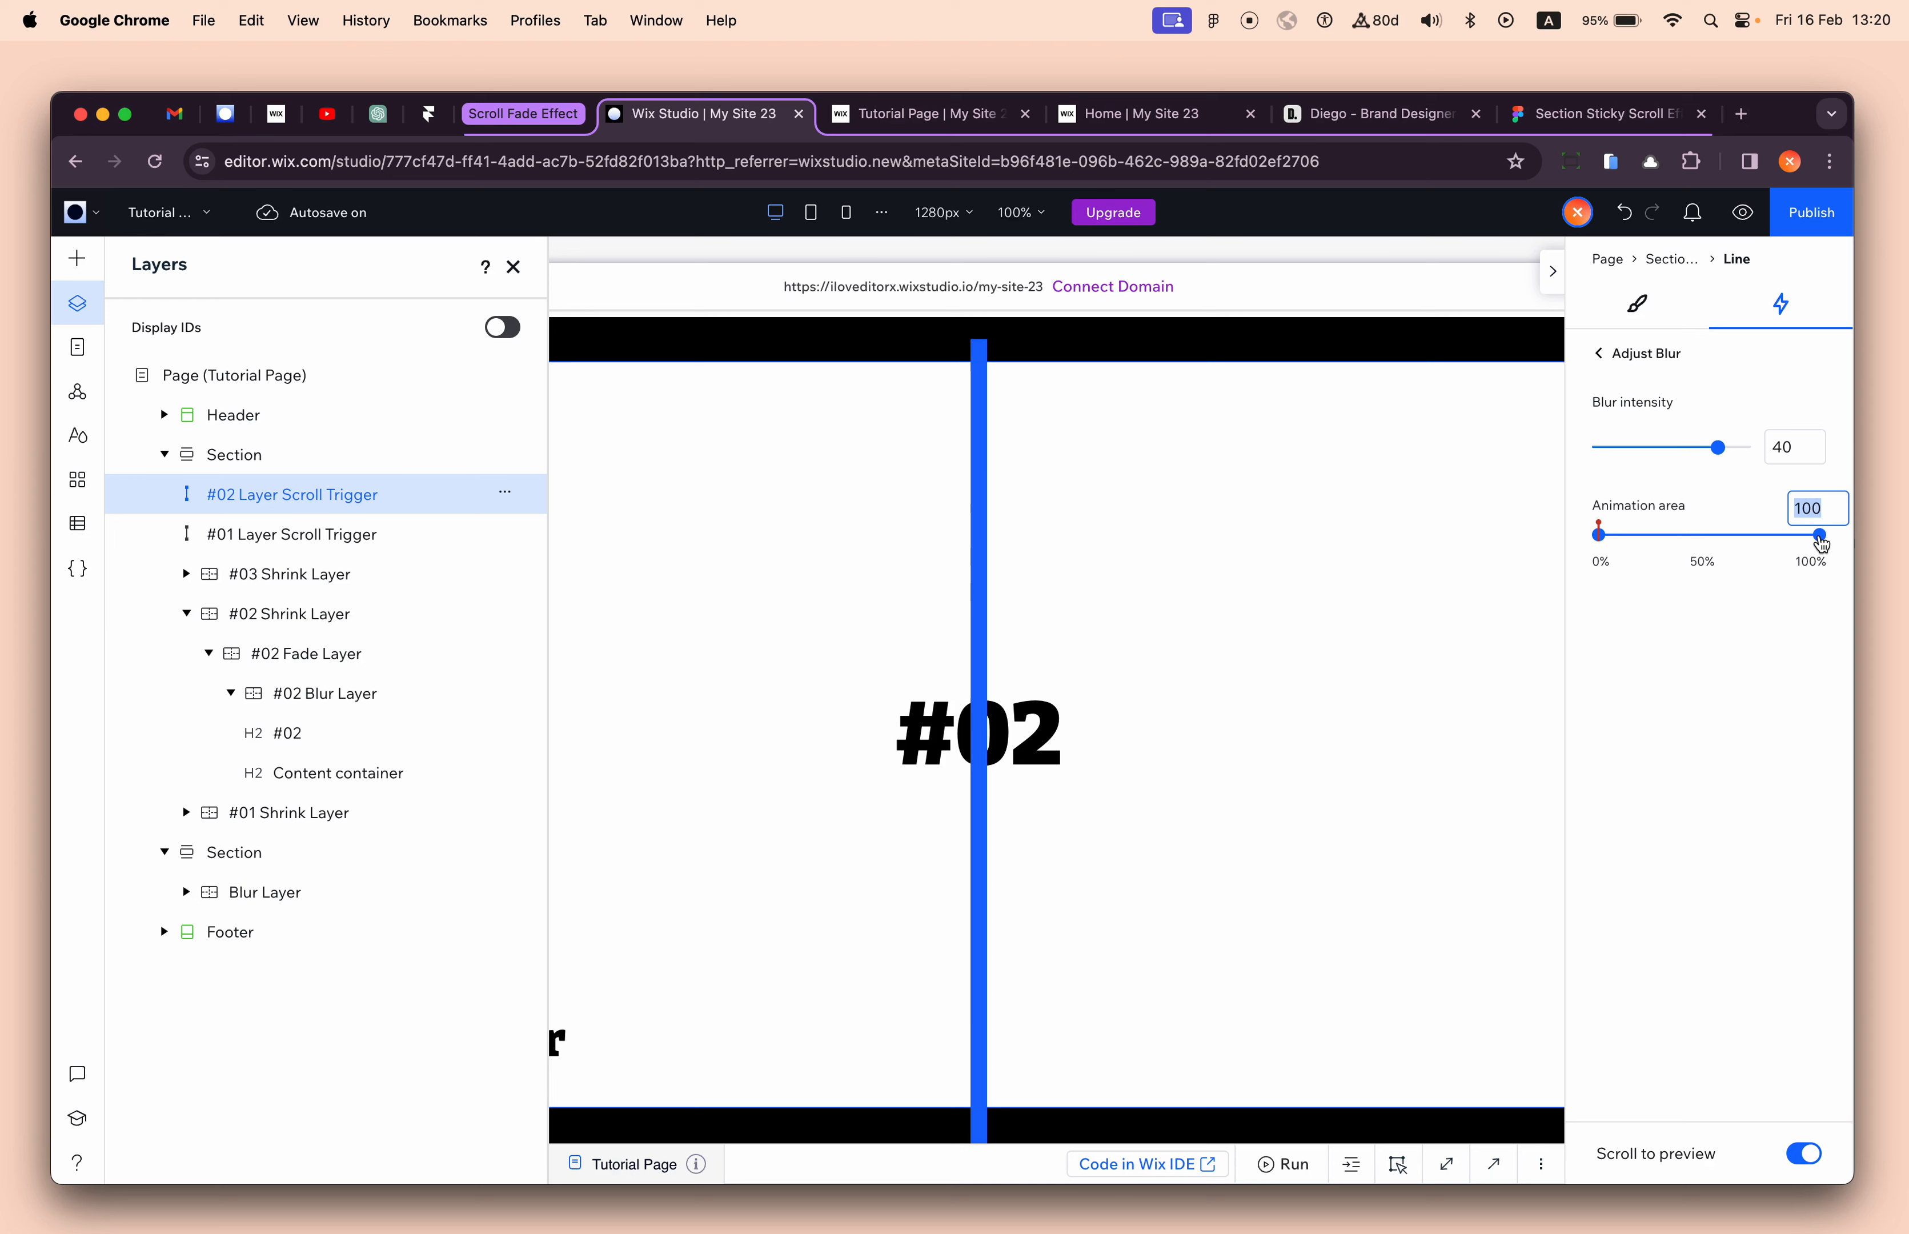
{"action": "key", "text": "Return"}
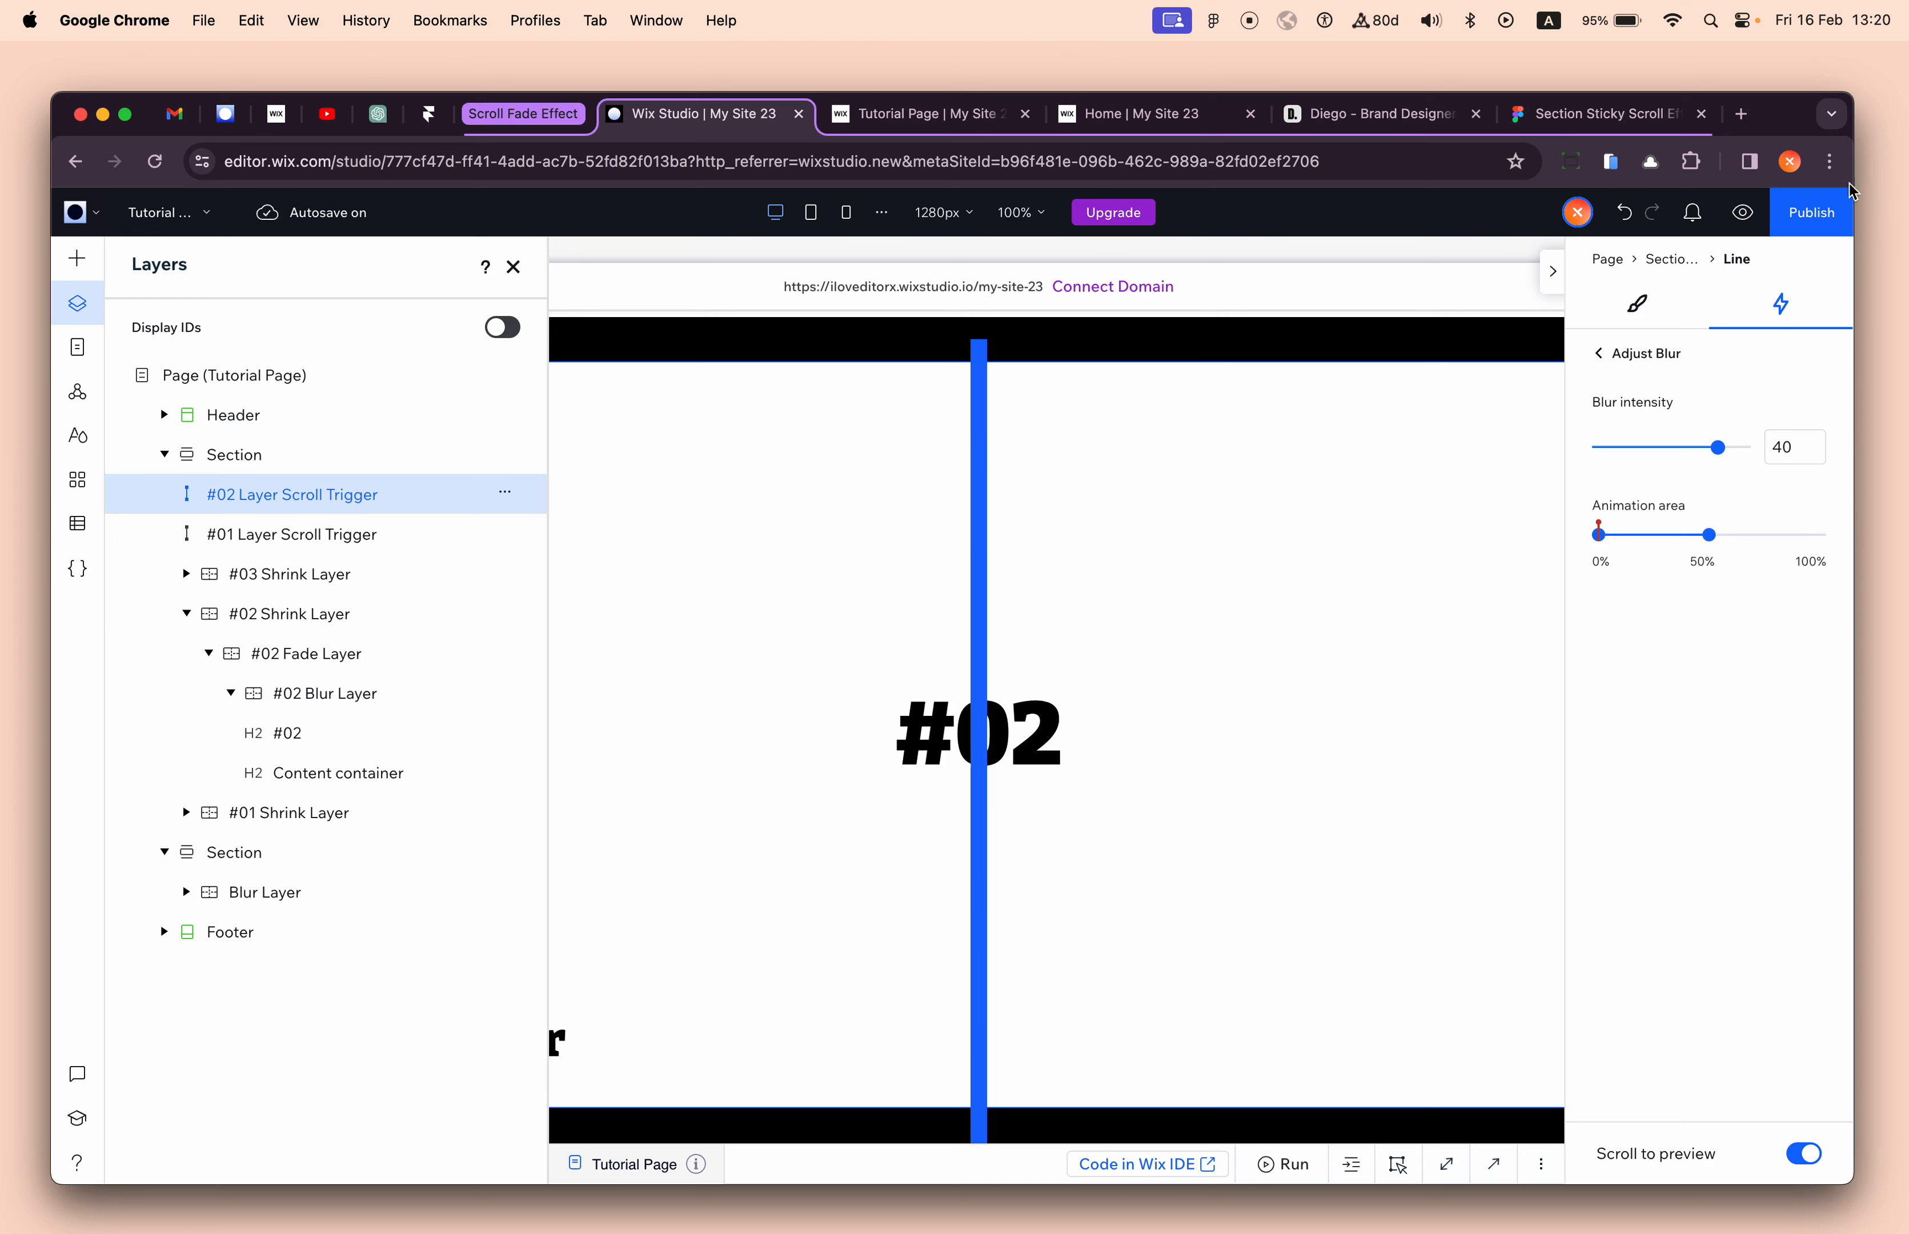
- Close the layers list, publish the site and reload the live Tutorial Page
{"action": "left_click", "coordinate": [514, 266]}
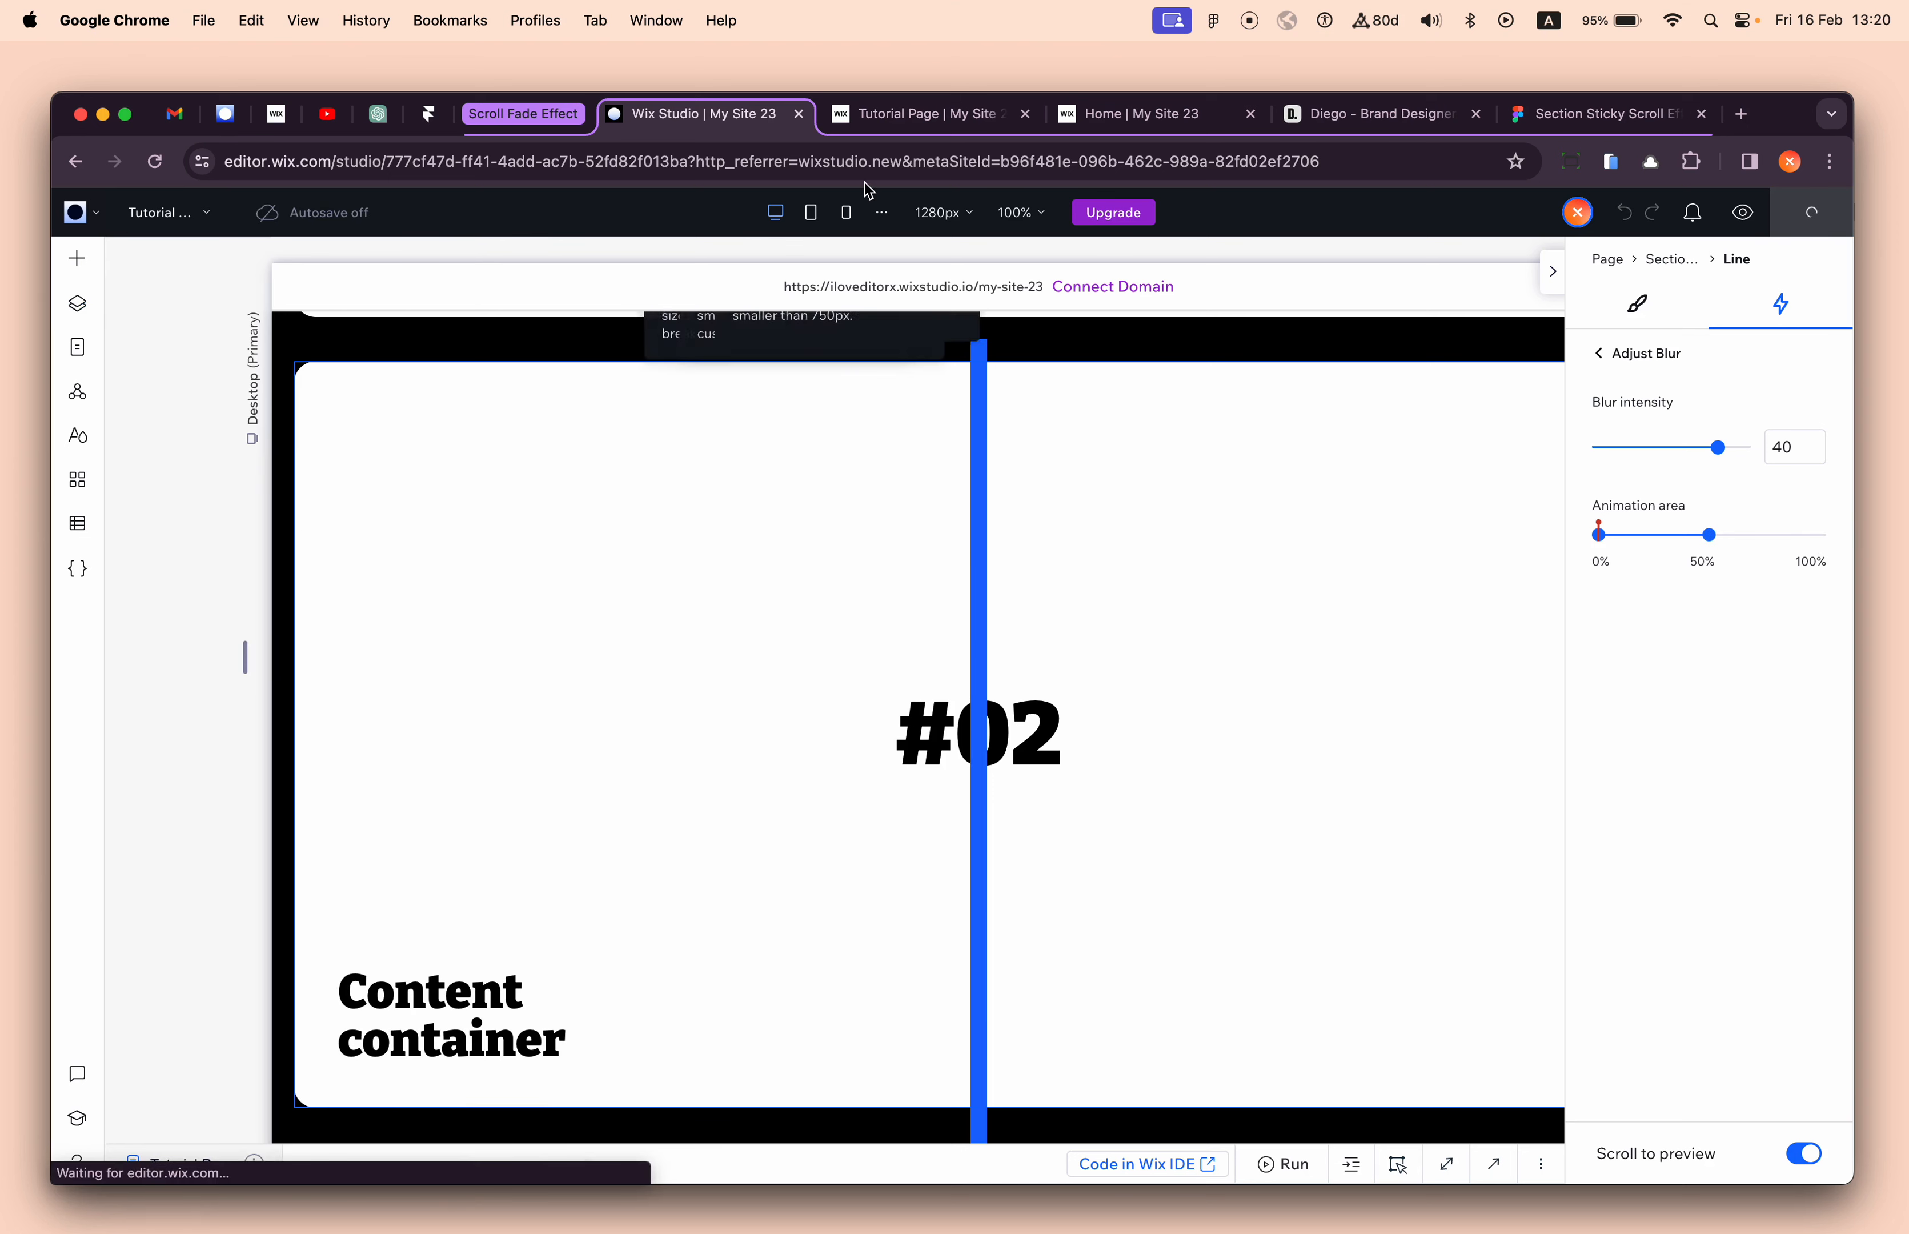
{"action": "left_click", "coordinate": [894, 121]}
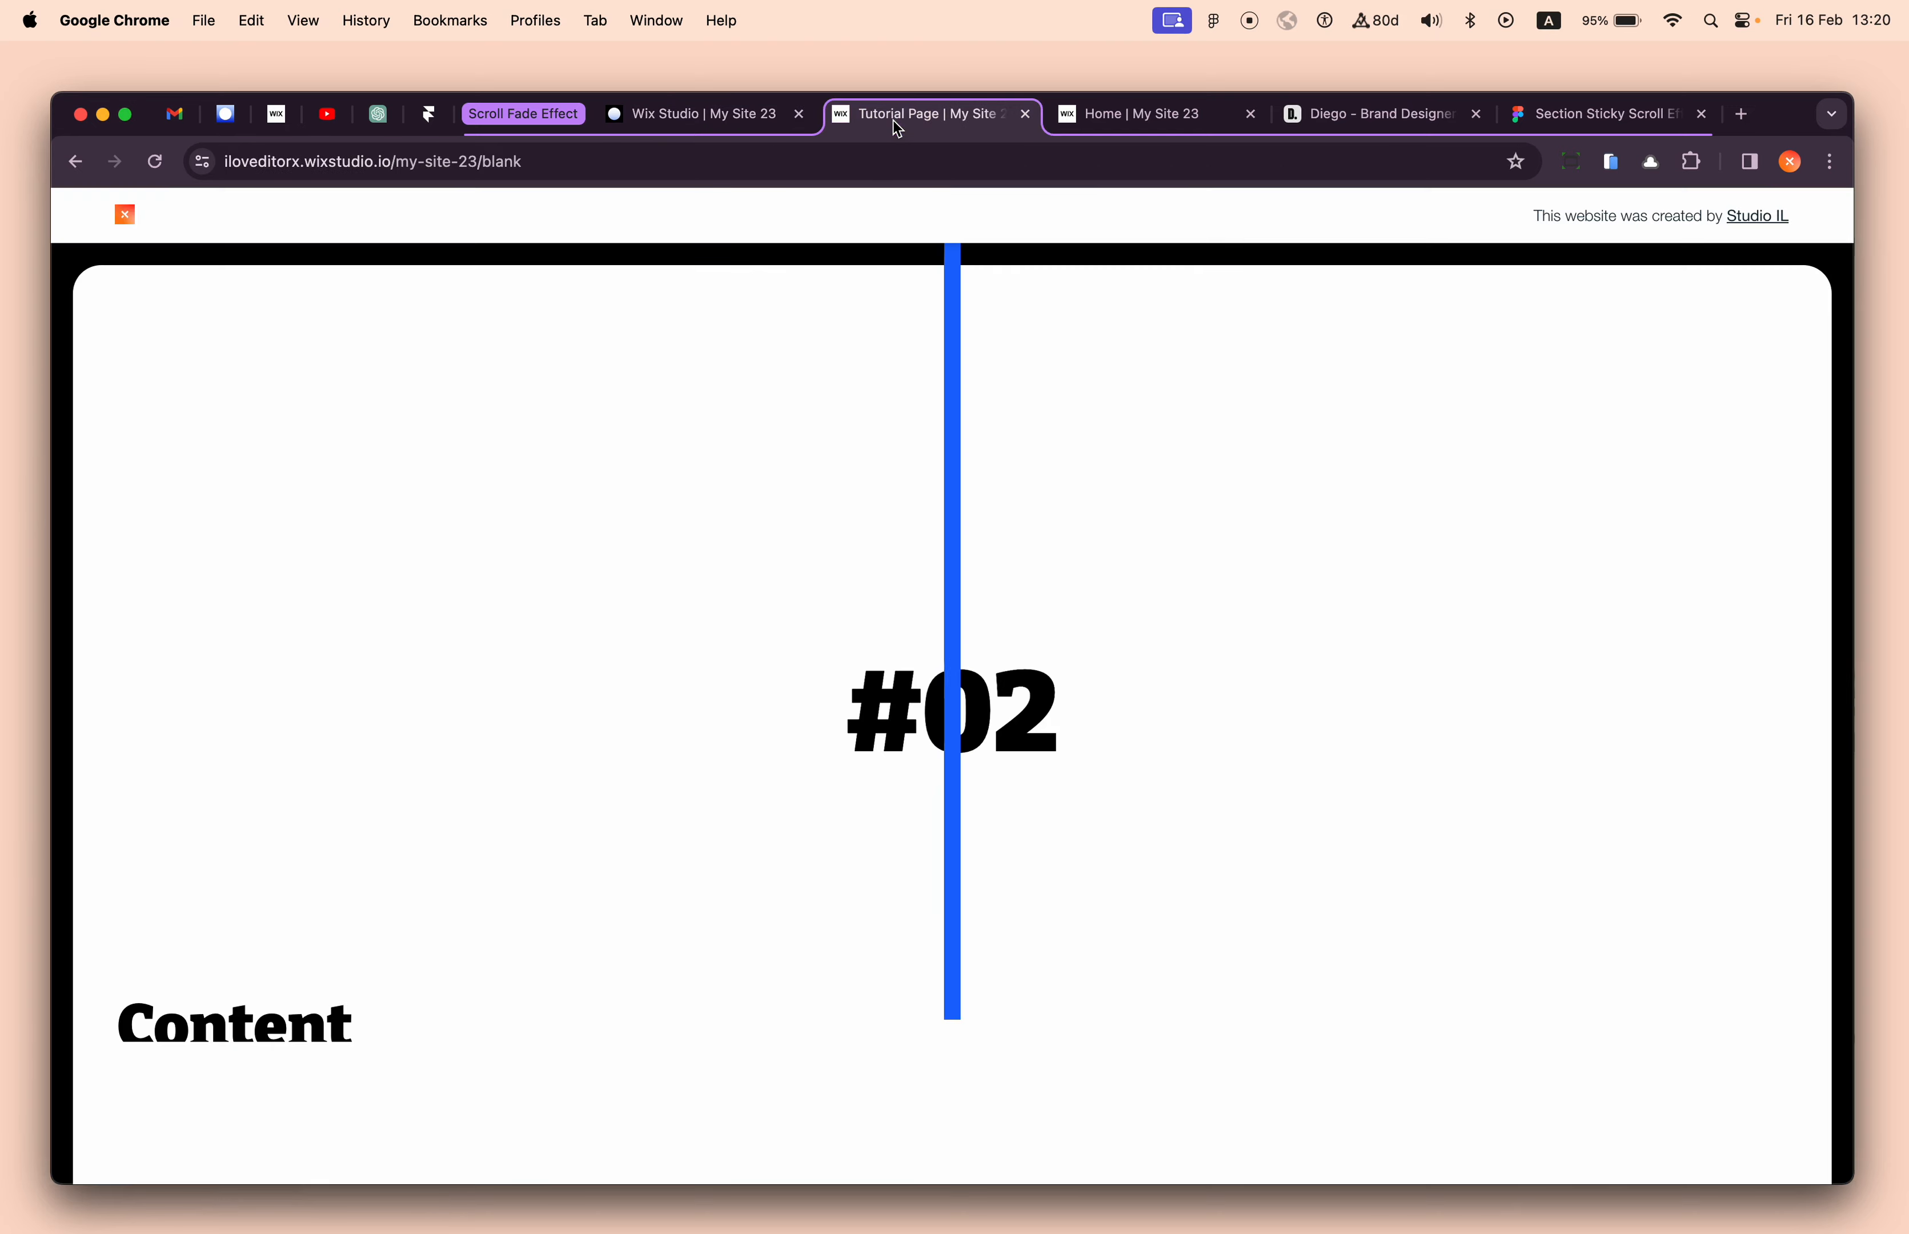
{"action": "left_click", "coordinate": [154, 173]}
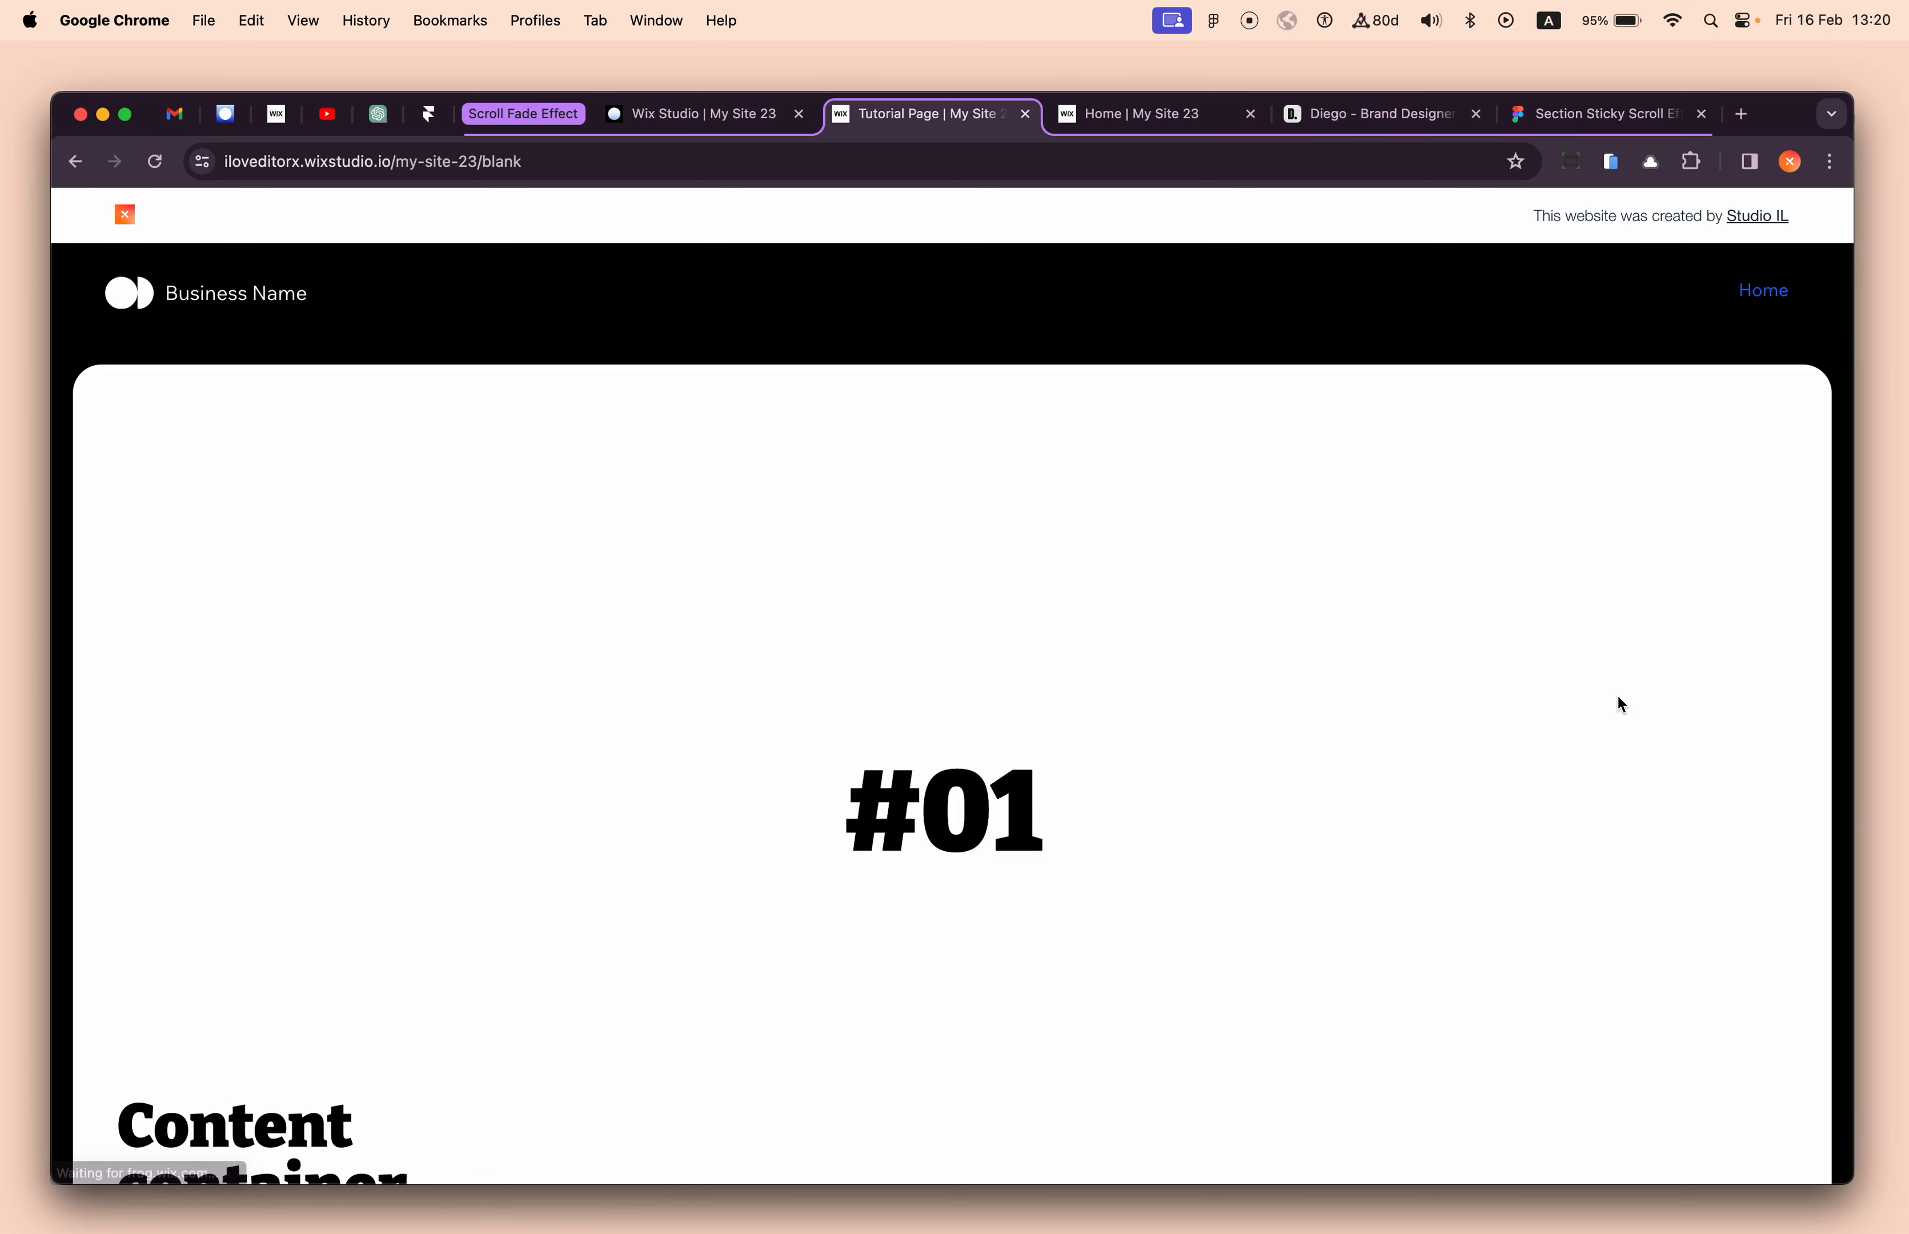
- Examine the shrink, fade and blur transitions between the #01, #02 and #03 containers on the live Tutorial Page
{"action": "scroll", "coordinate": [1617, 700], "scroll_direction": "down", "scroll_amount": 2}
{"action": "scroll", "coordinate": [1618, 697], "scroll_direction": "down", "scroll_amount": 5}
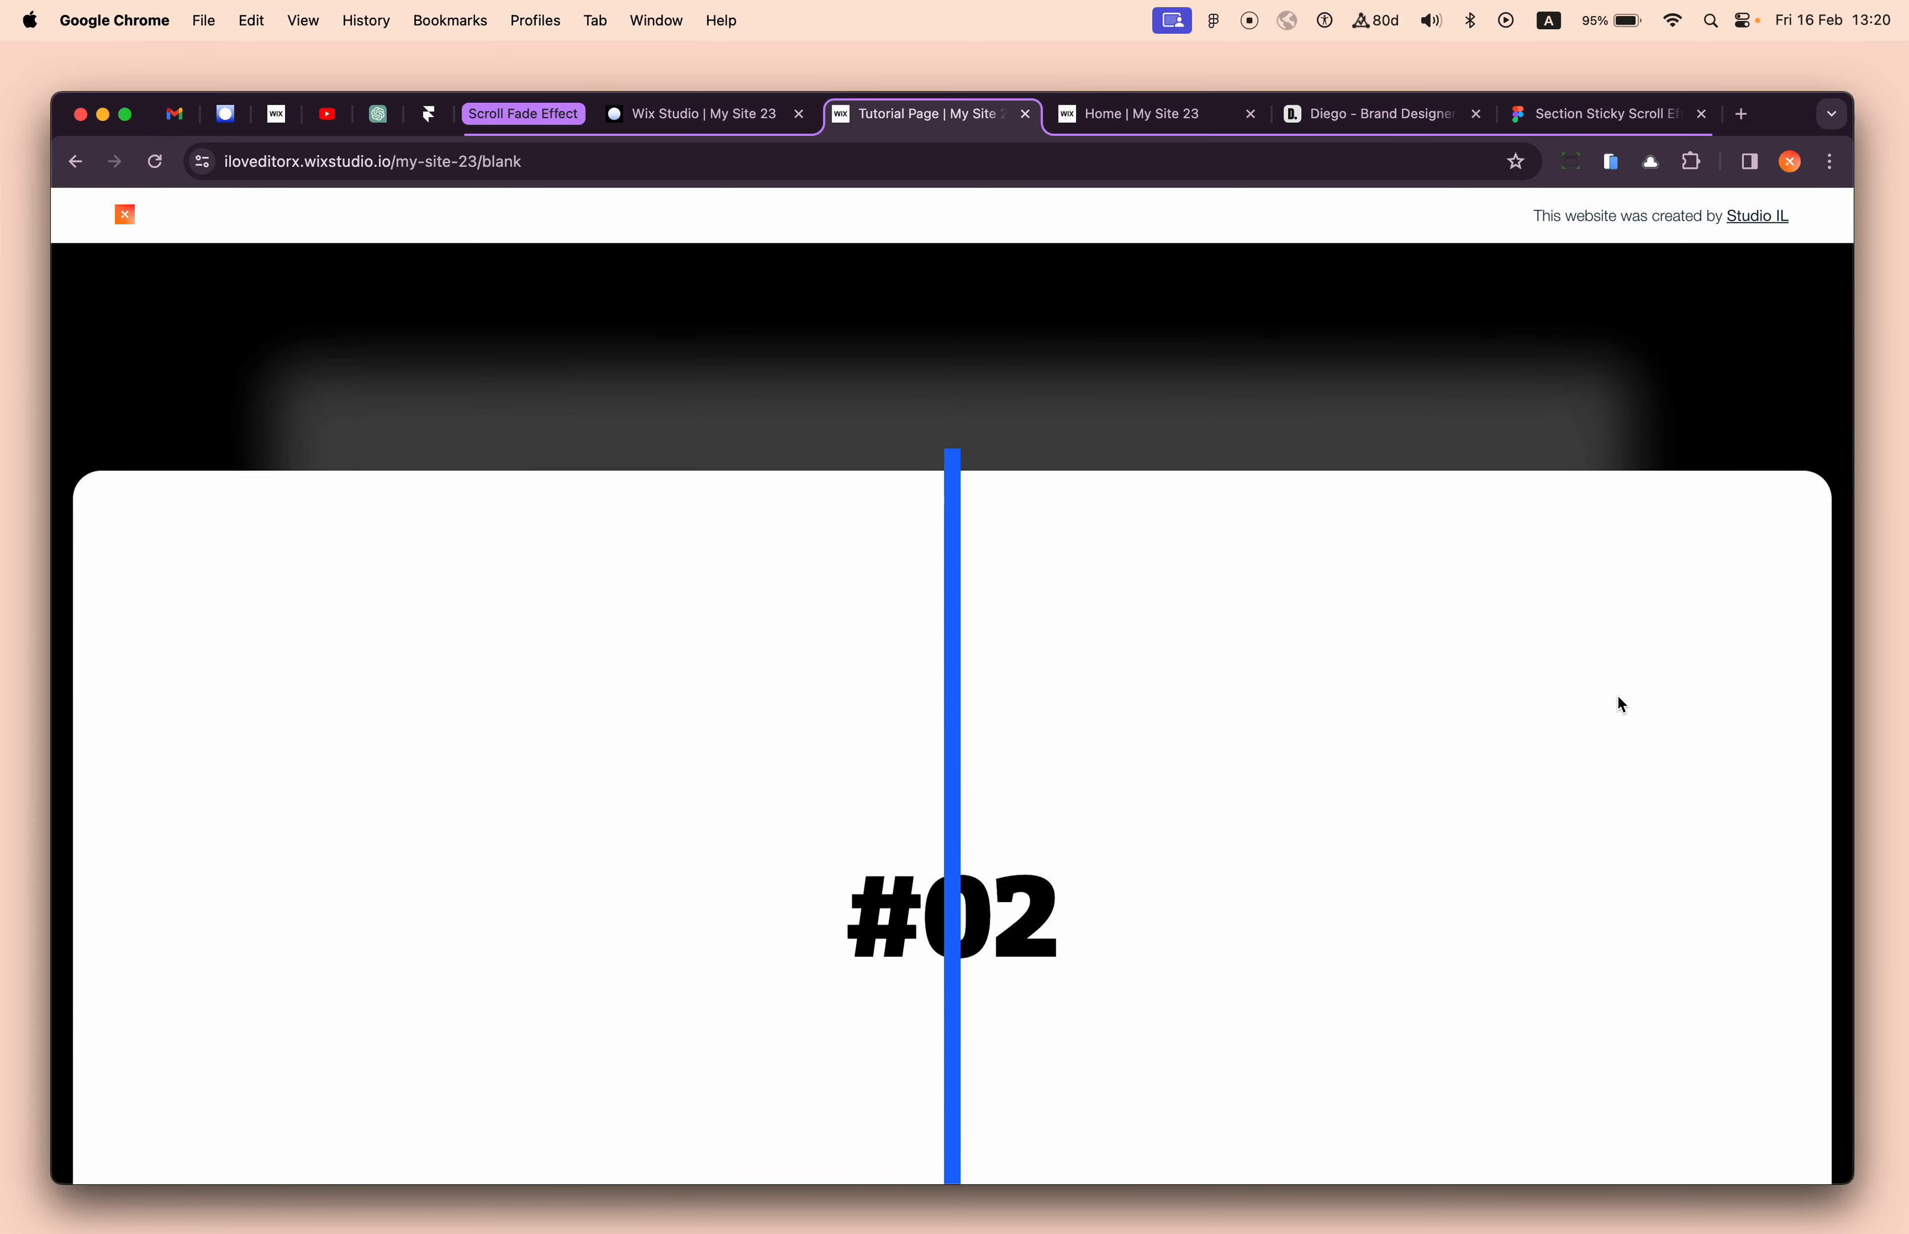
{"action": "scroll", "coordinate": [1617, 695], "scroll_direction": "down", "scroll_amount": 5}
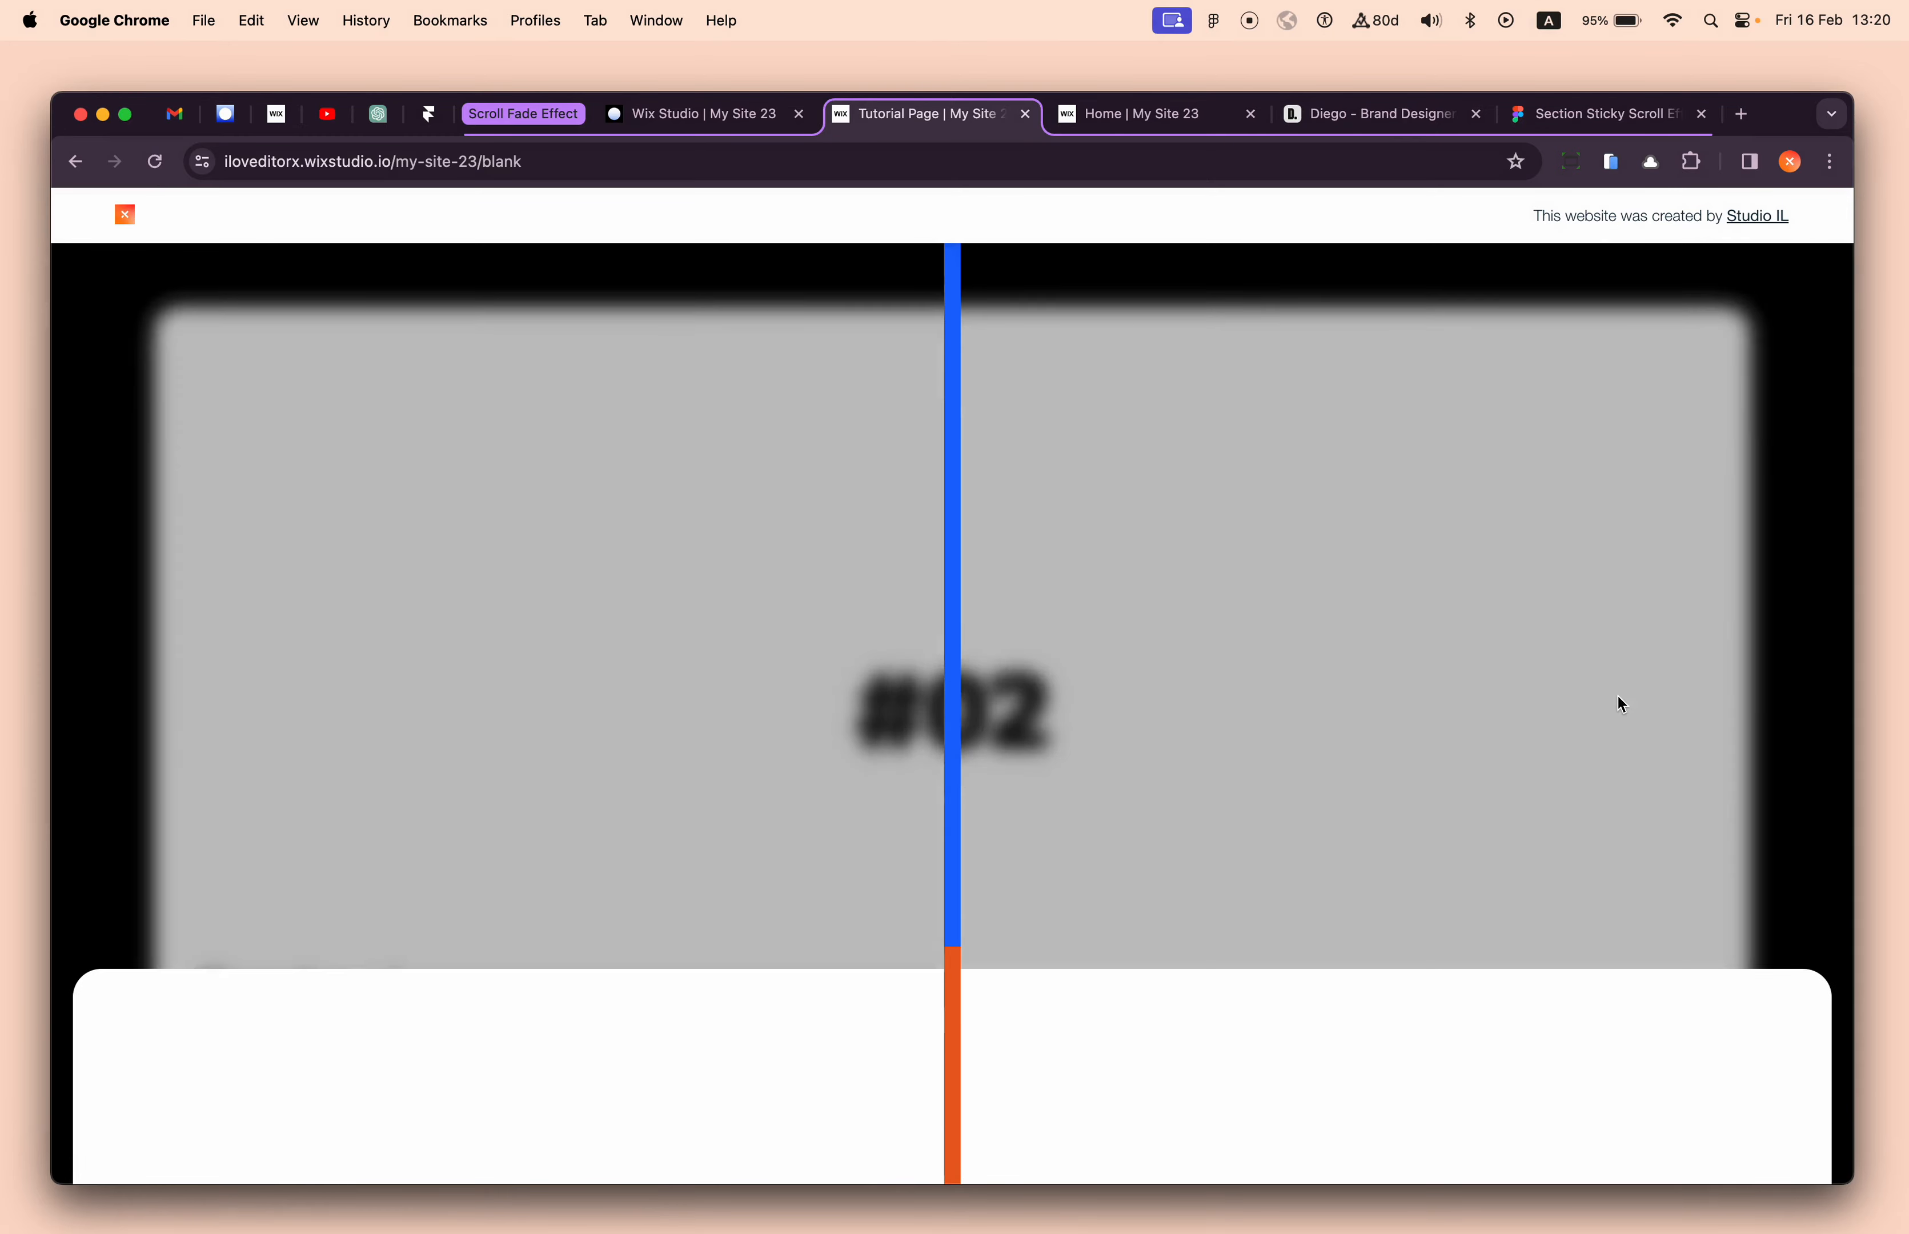
{"action": "scroll", "coordinate": [1618, 697], "scroll_direction": "down", "scroll_amount": 10}
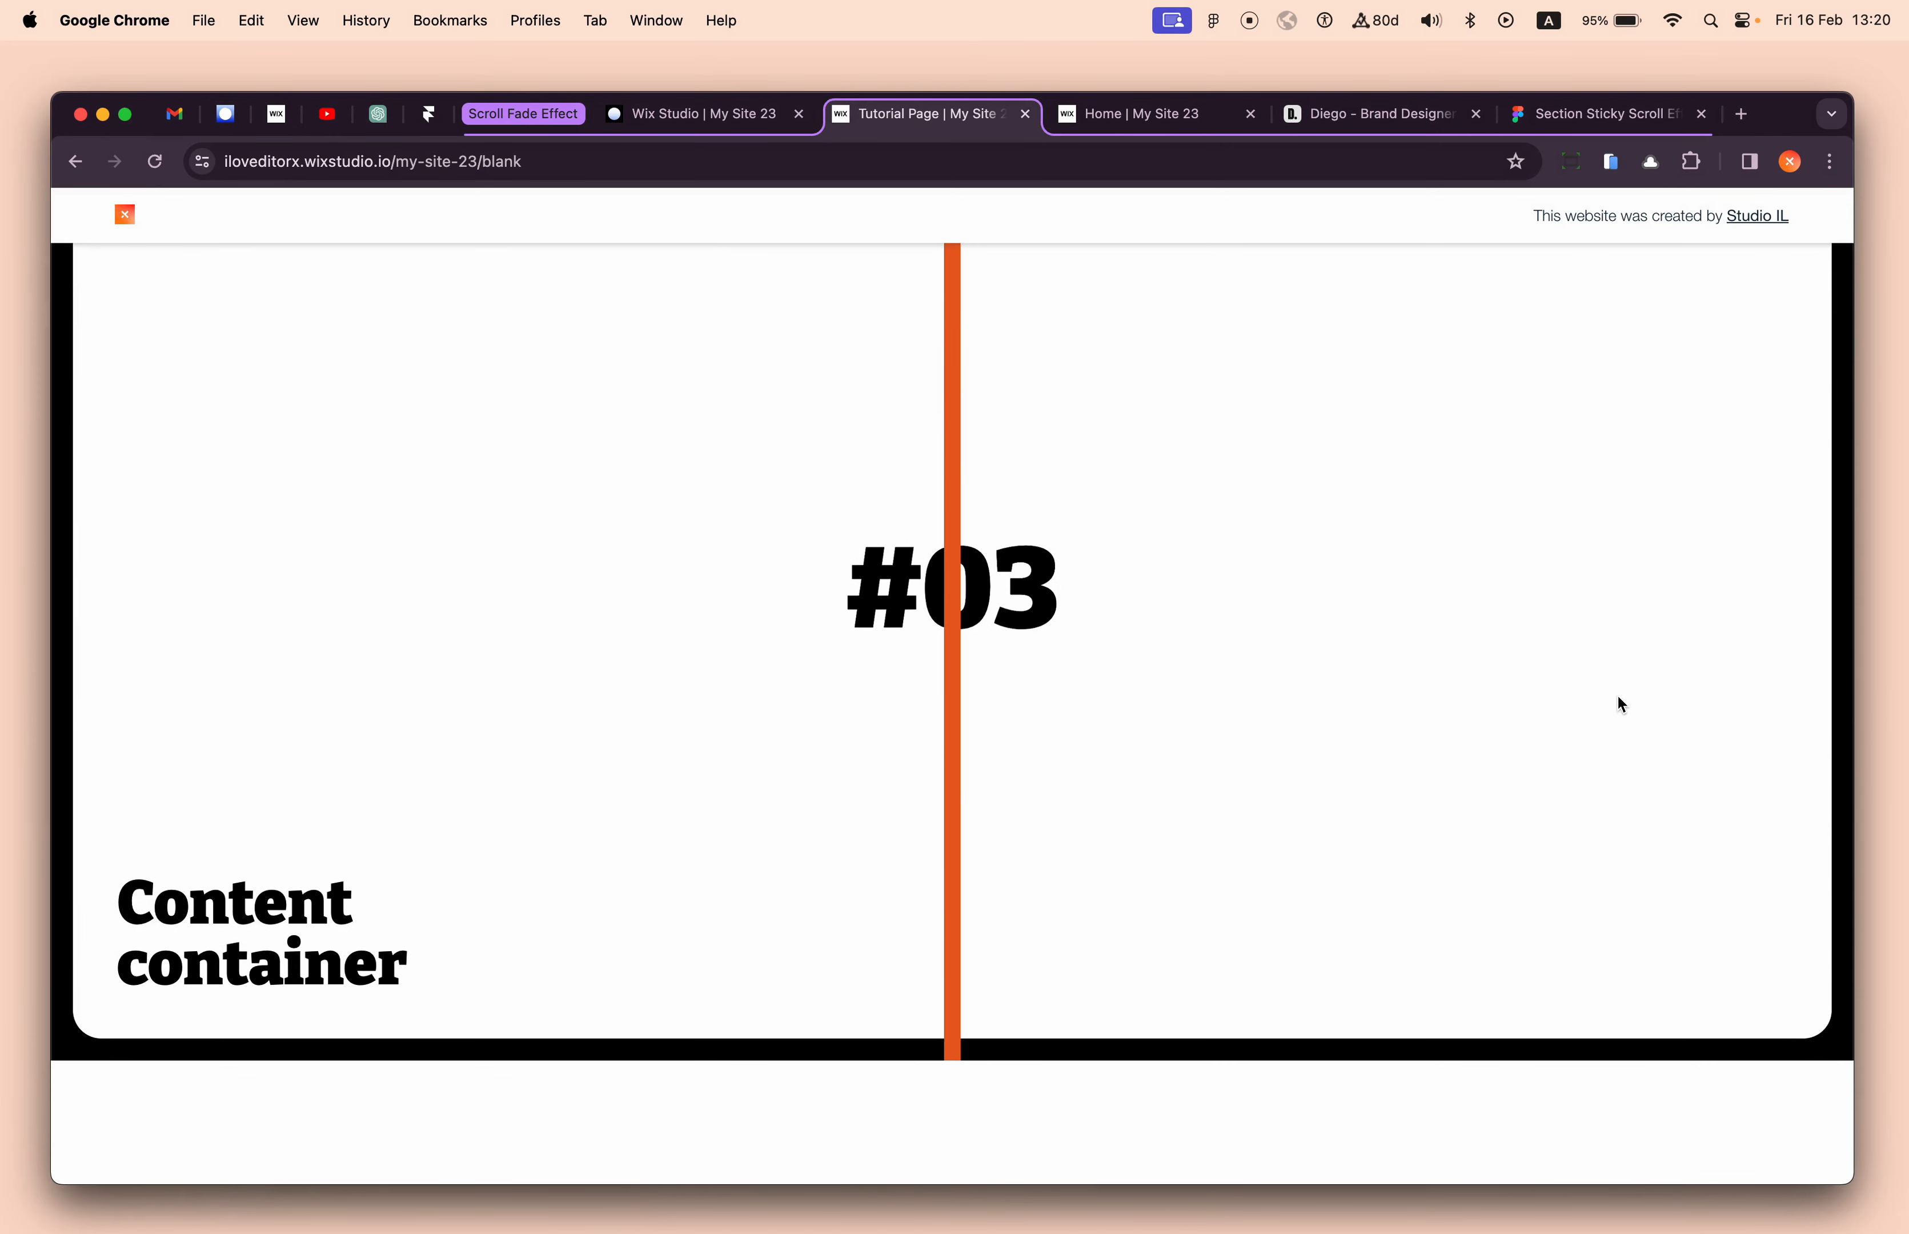
{"action": "scroll", "coordinate": [1612, 698], "scroll_direction": "up", "scroll_amount": 10}
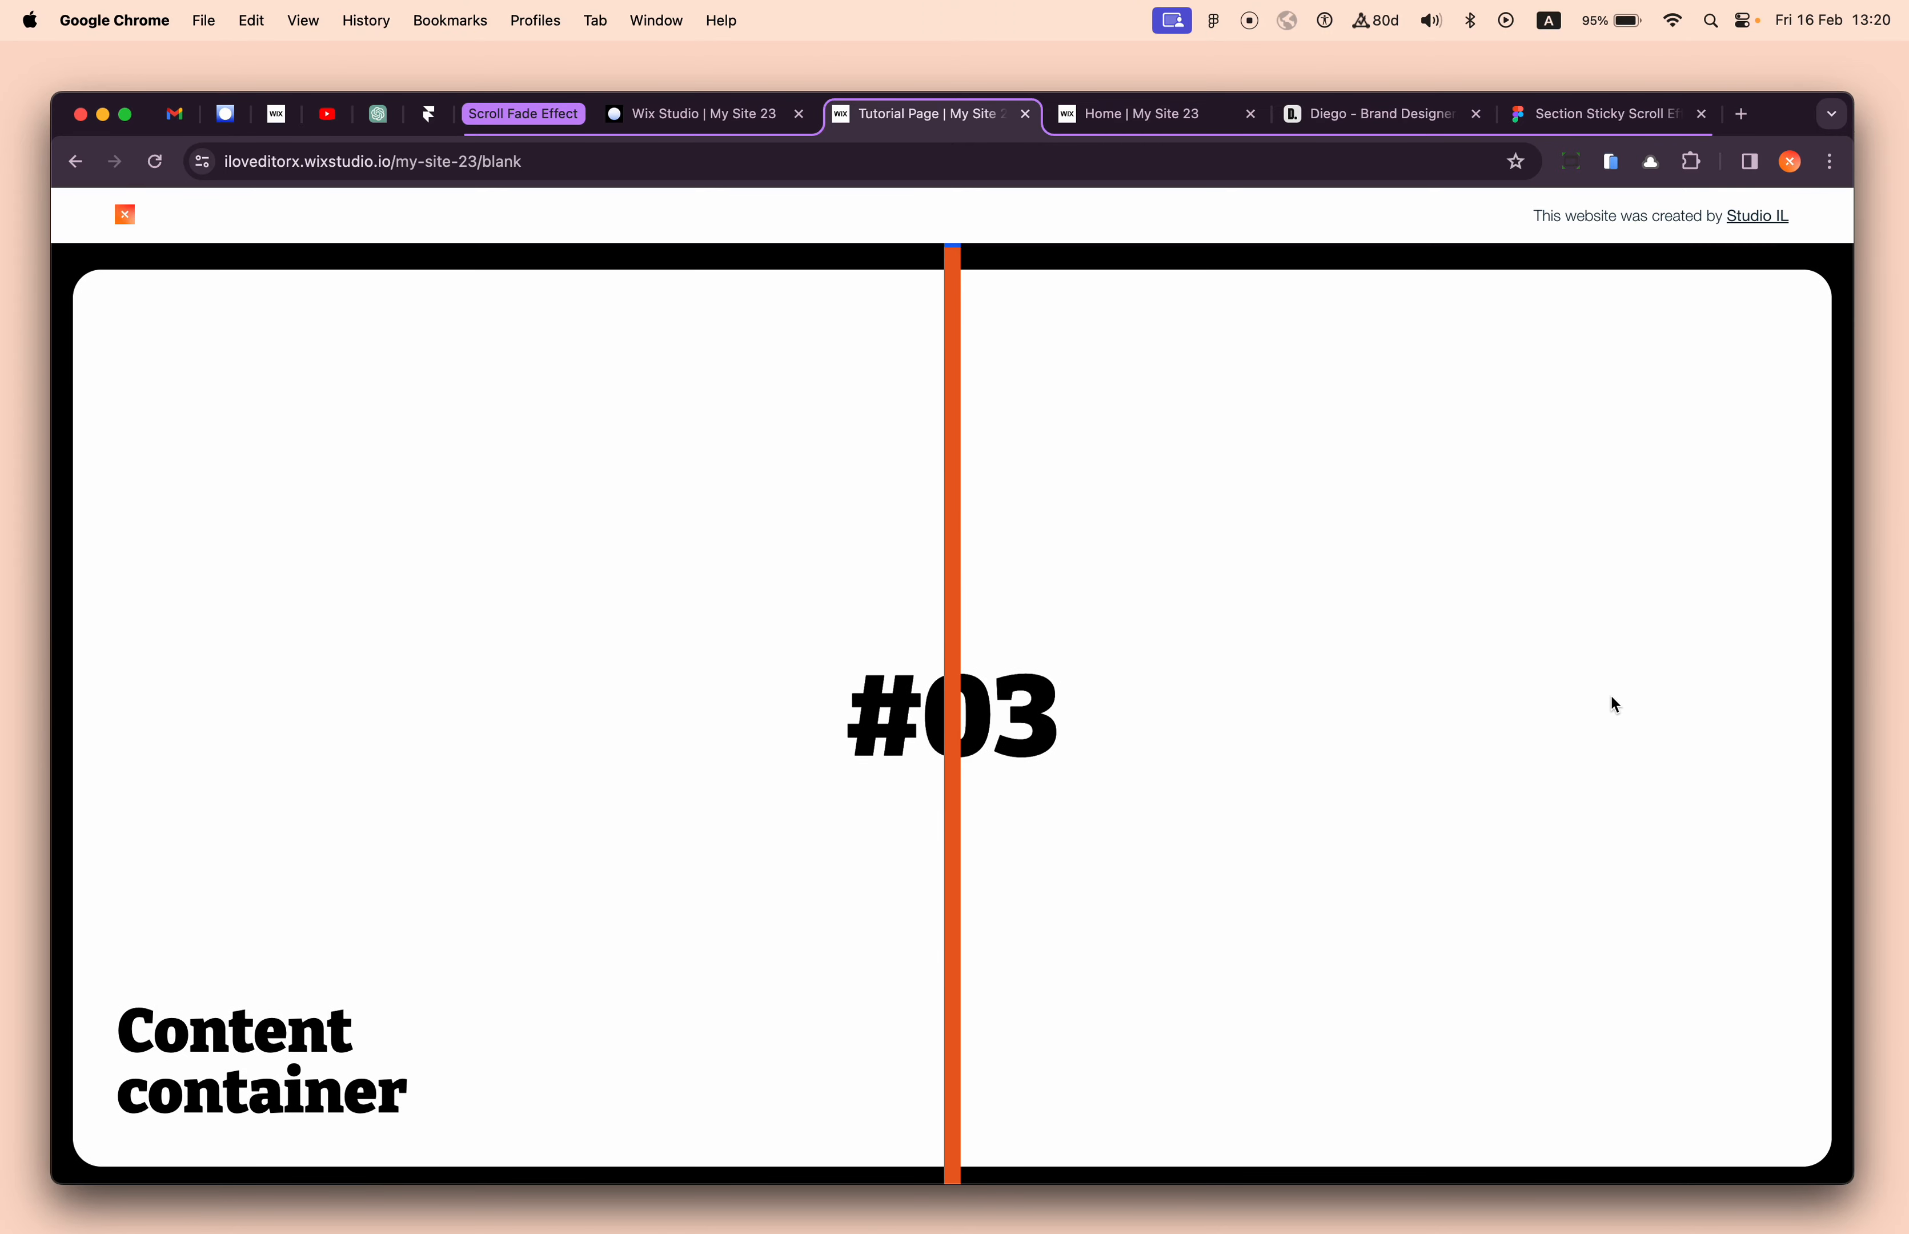
{"action": "scroll", "coordinate": [963, 703], "scroll_direction": "up", "scroll_amount": 3}
{"action": "scroll", "coordinate": [962, 703], "scroll_direction": "down", "scroll_amount": 5}
{"action": "scroll", "coordinate": [962, 706], "scroll_direction": "up", "scroll_amount": 4}
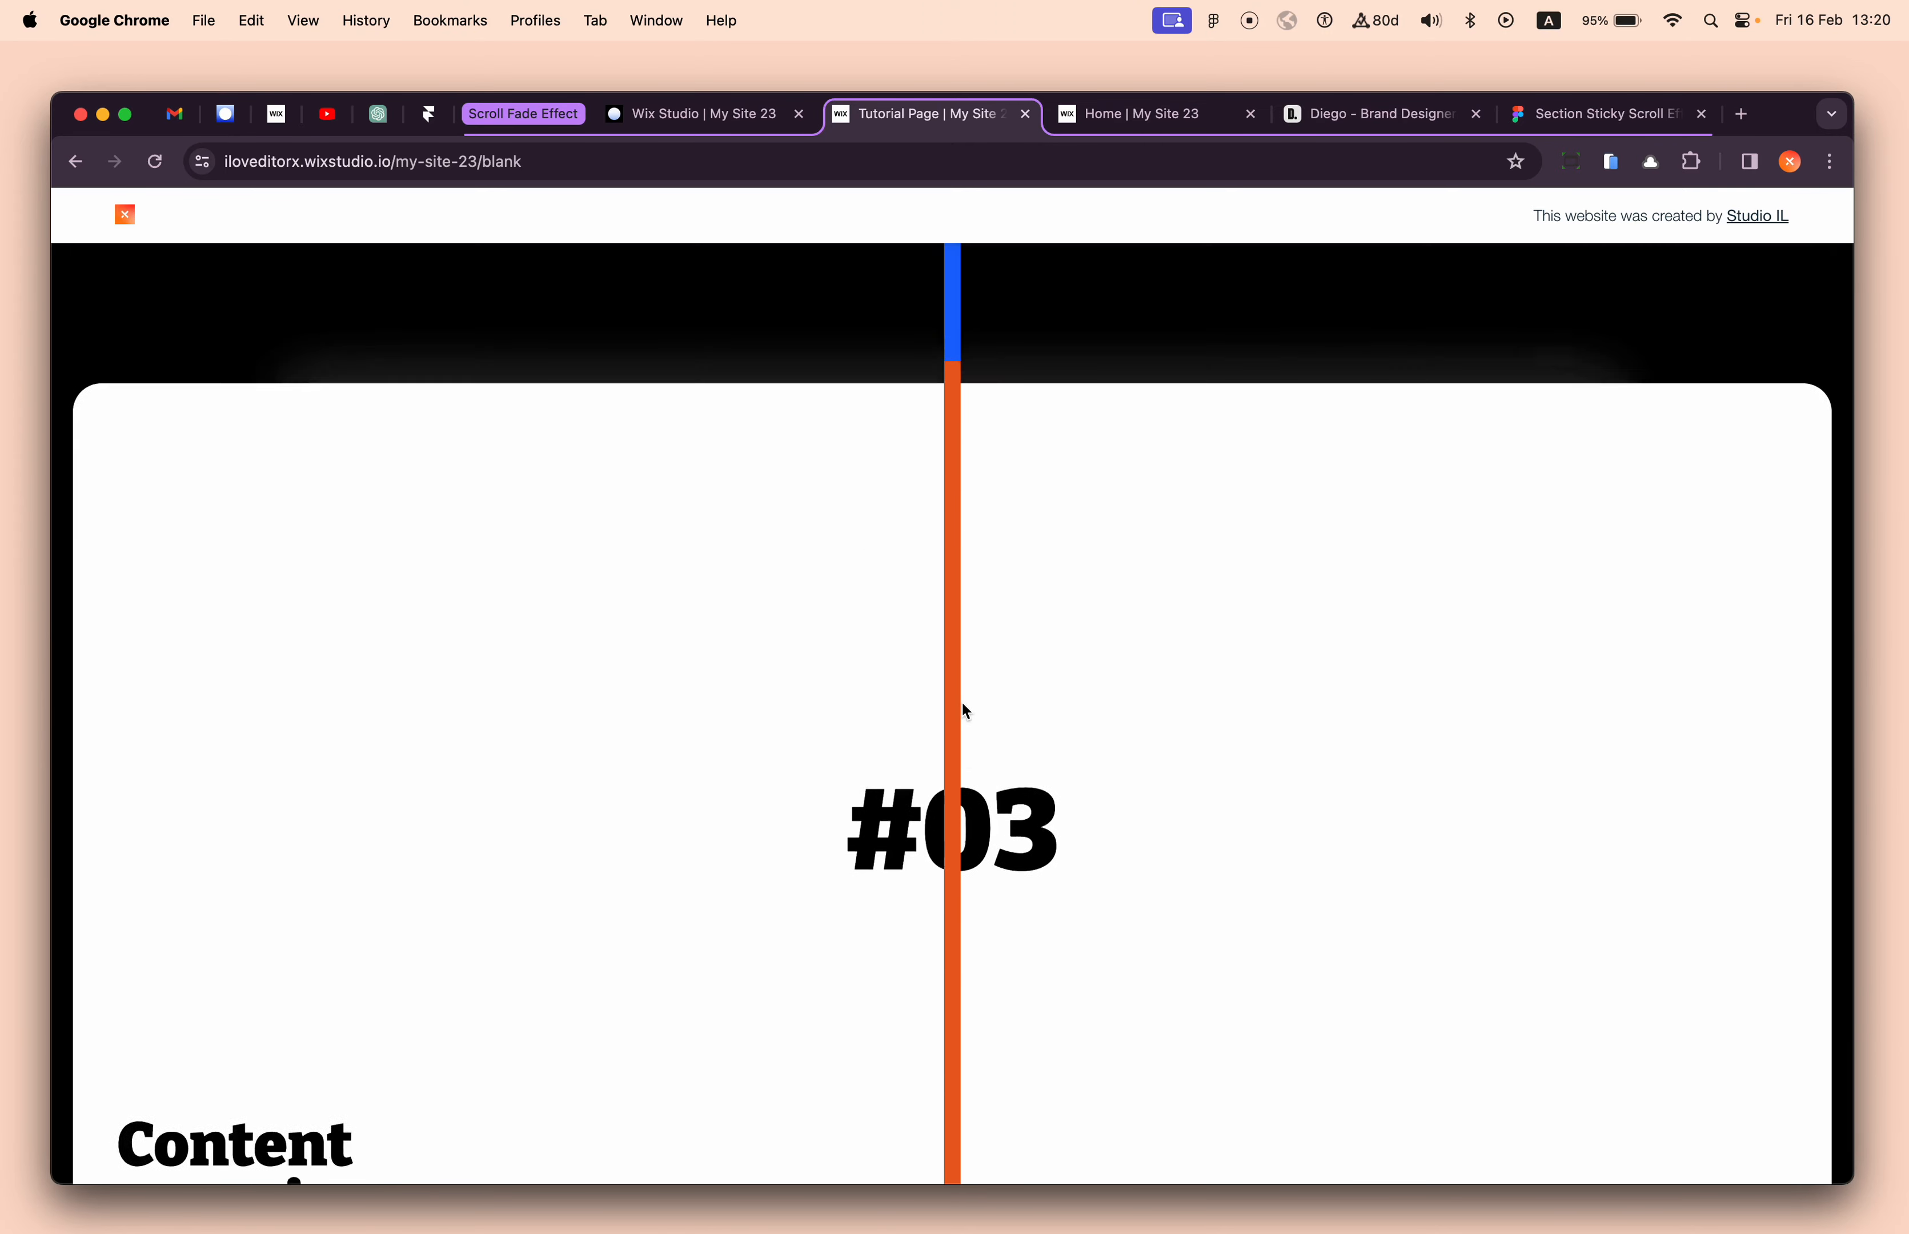
{"action": "scroll", "coordinate": [1126, 836], "scroll_direction": "down", "scroll_amount": 5}
{"action": "scroll", "coordinate": [1126, 835], "scroll_direction": "up", "scroll_amount": 6}
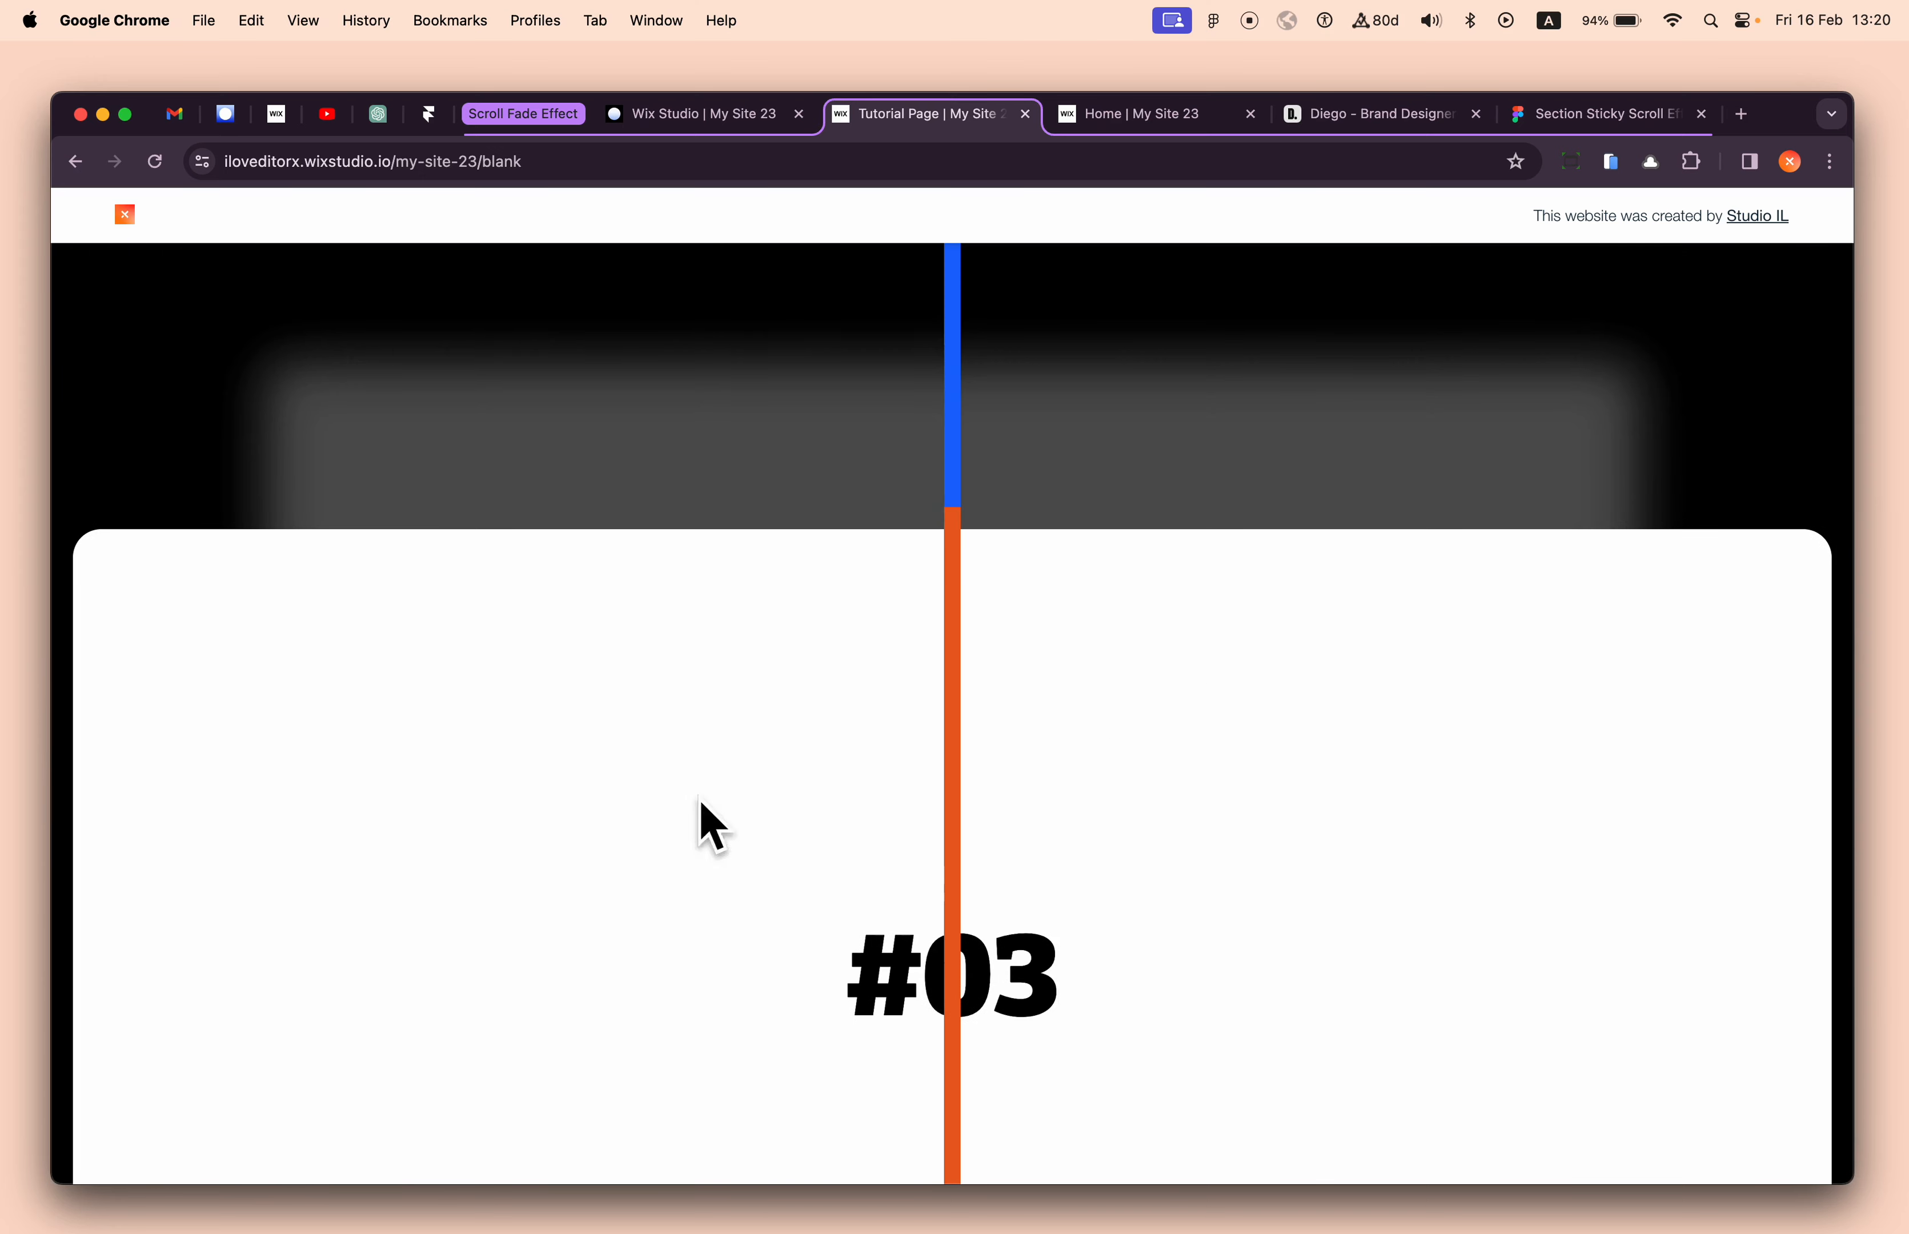
{"action": "scroll", "coordinate": [994, 821], "scroll_direction": "down", "scroll_amount": 5}
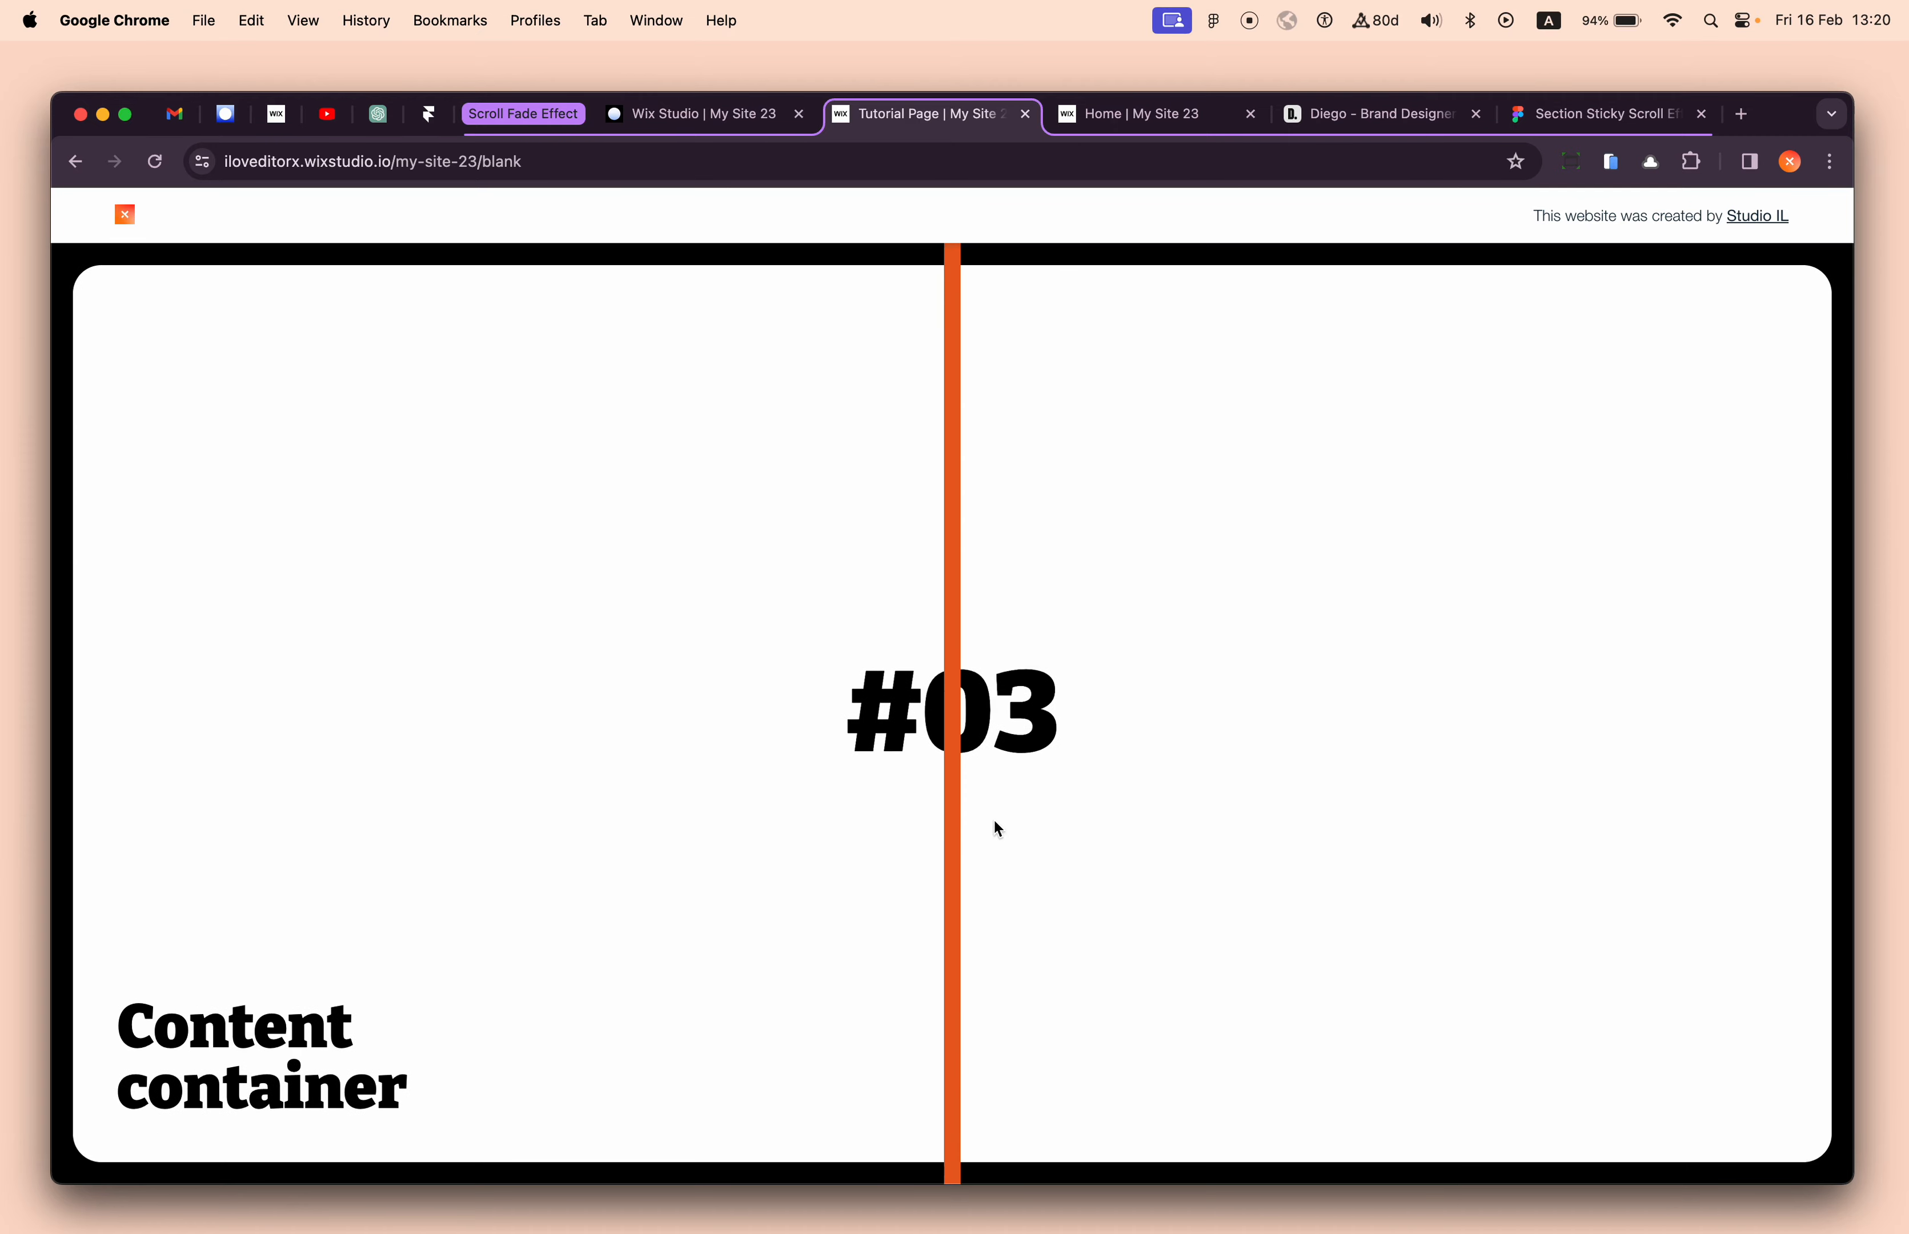
{"action": "scroll", "coordinate": [792, 976], "scroll_direction": "down", "scroll_amount": 10}
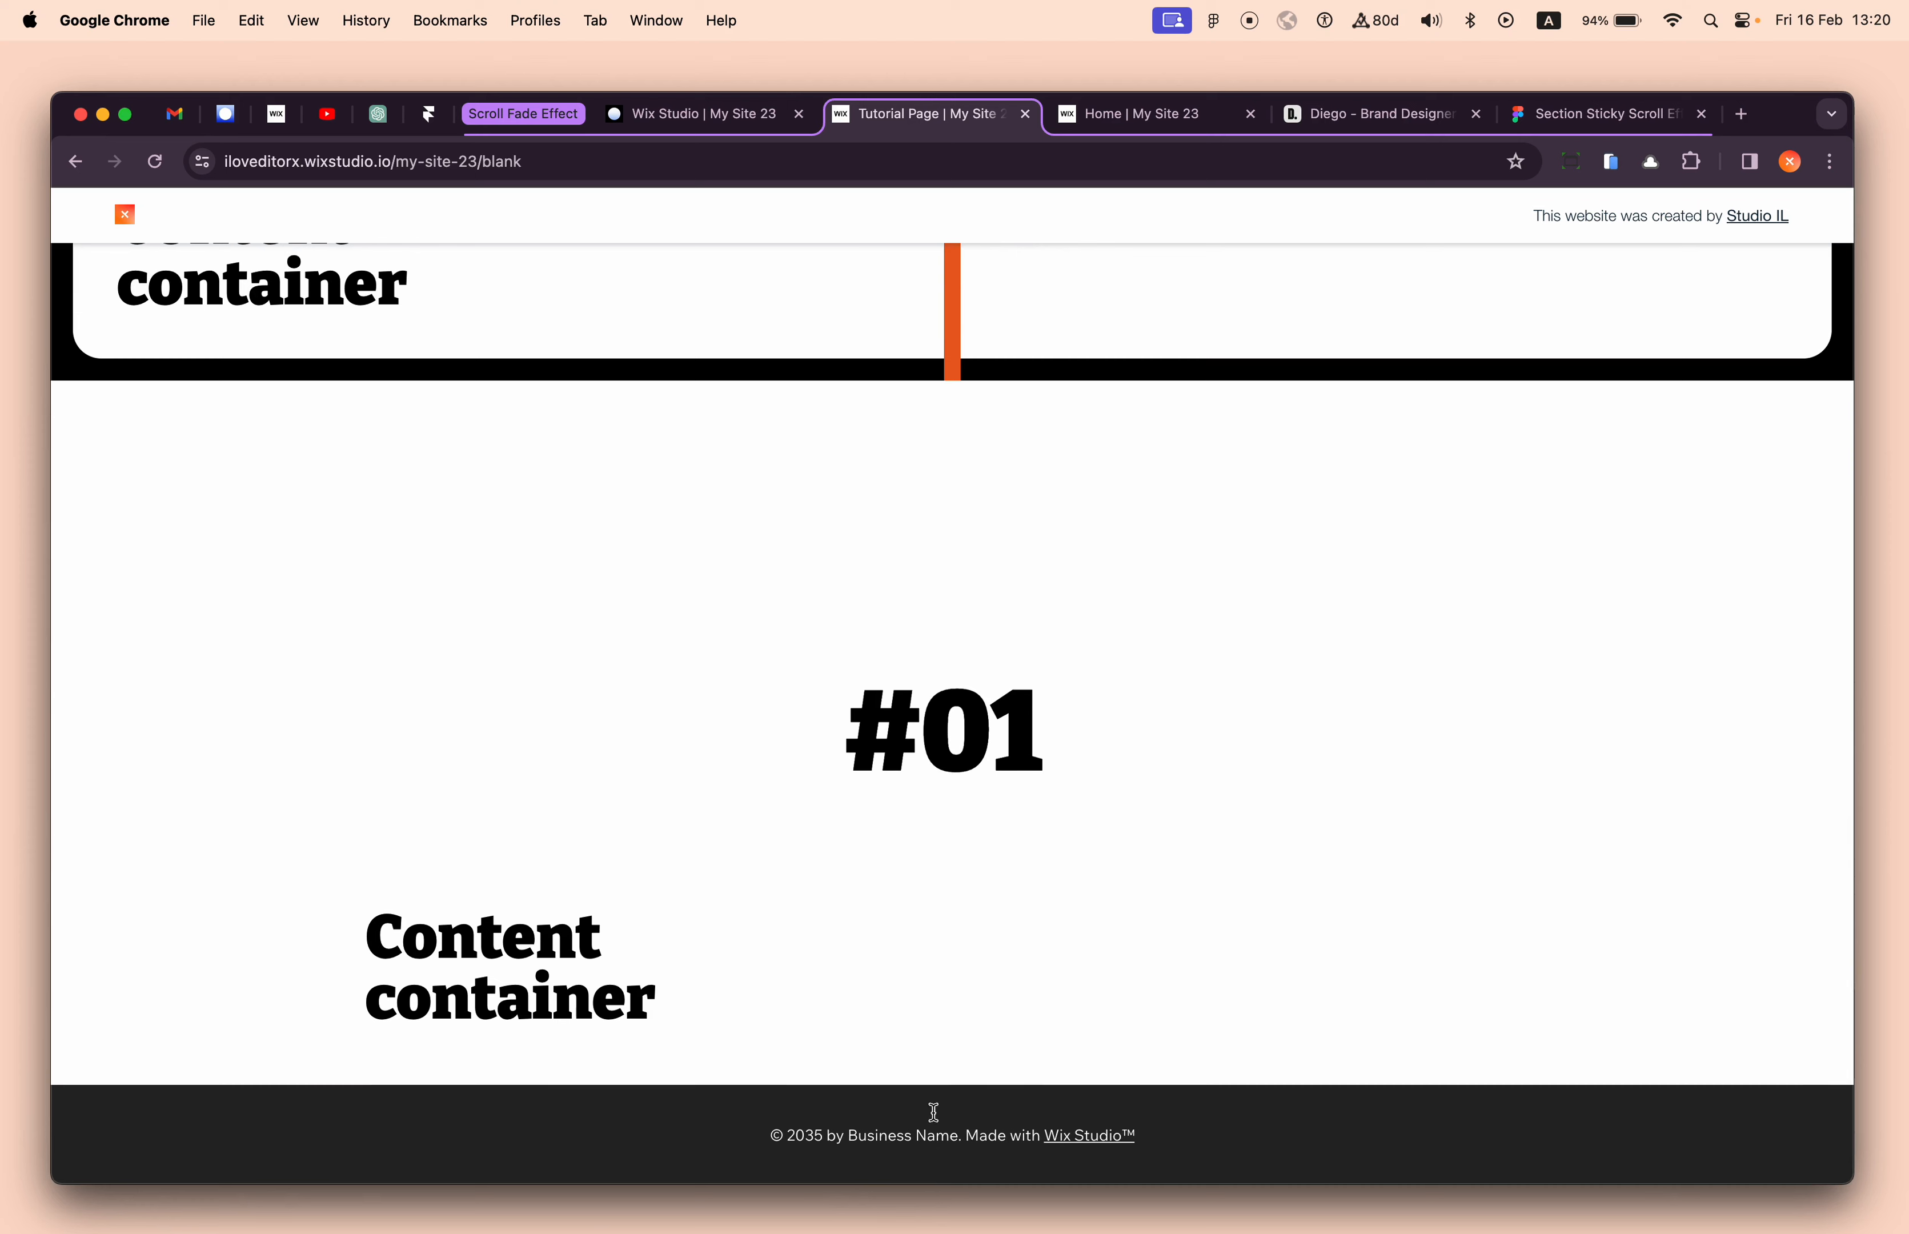
{"action": "scroll", "coordinate": [978, 1113], "scroll_direction": "up", "scroll_amount": 10}
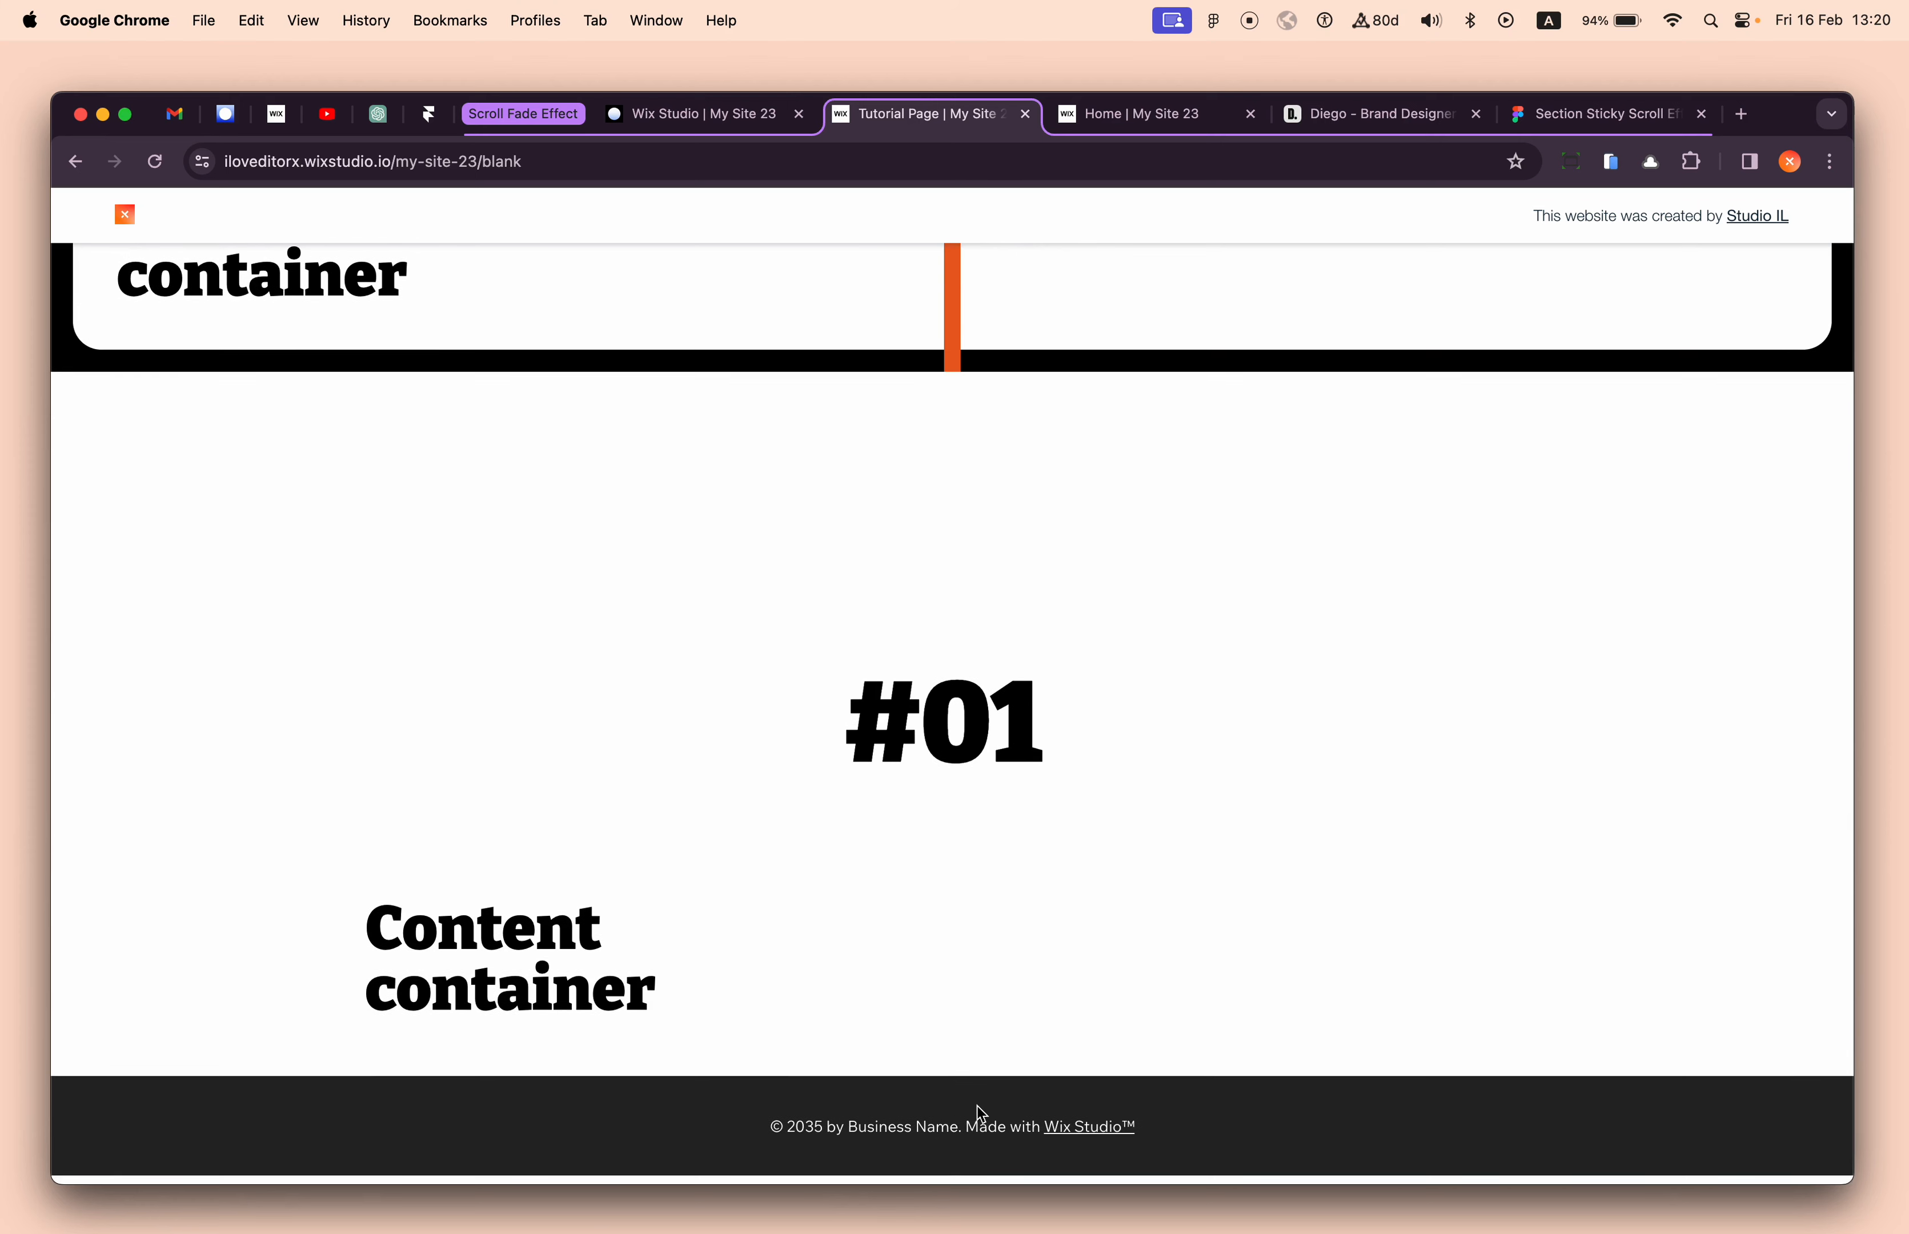
{"action": "scroll", "coordinate": [883, 803], "scroll_direction": "down", "scroll_amount": 10}
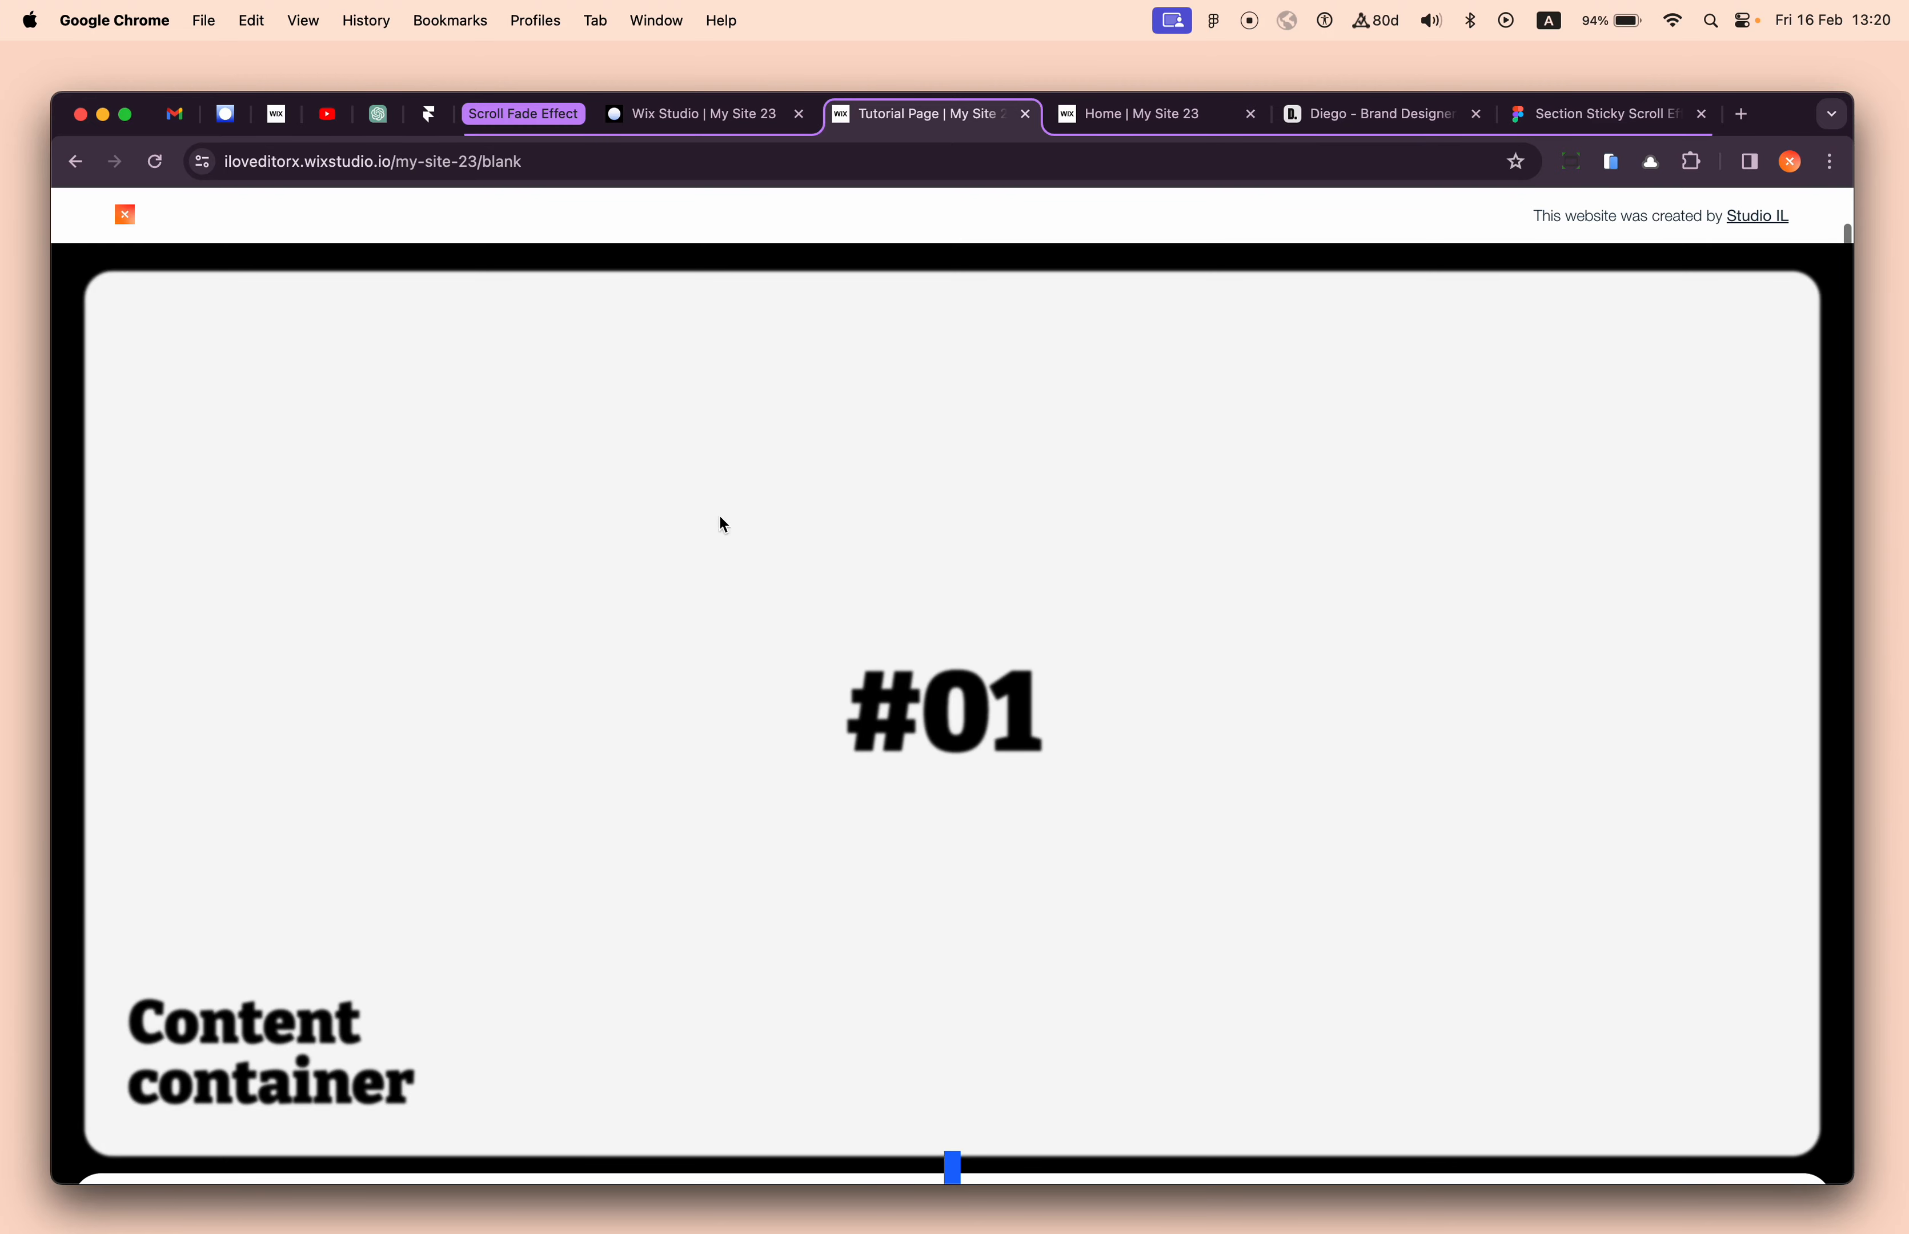
- Return to the Wix Studio editor and align the blue trigger line beside #02 to the section's left edge
{"action": "left_click", "coordinate": [695, 114]}
{"action": "left_click", "coordinate": [466, 479]}
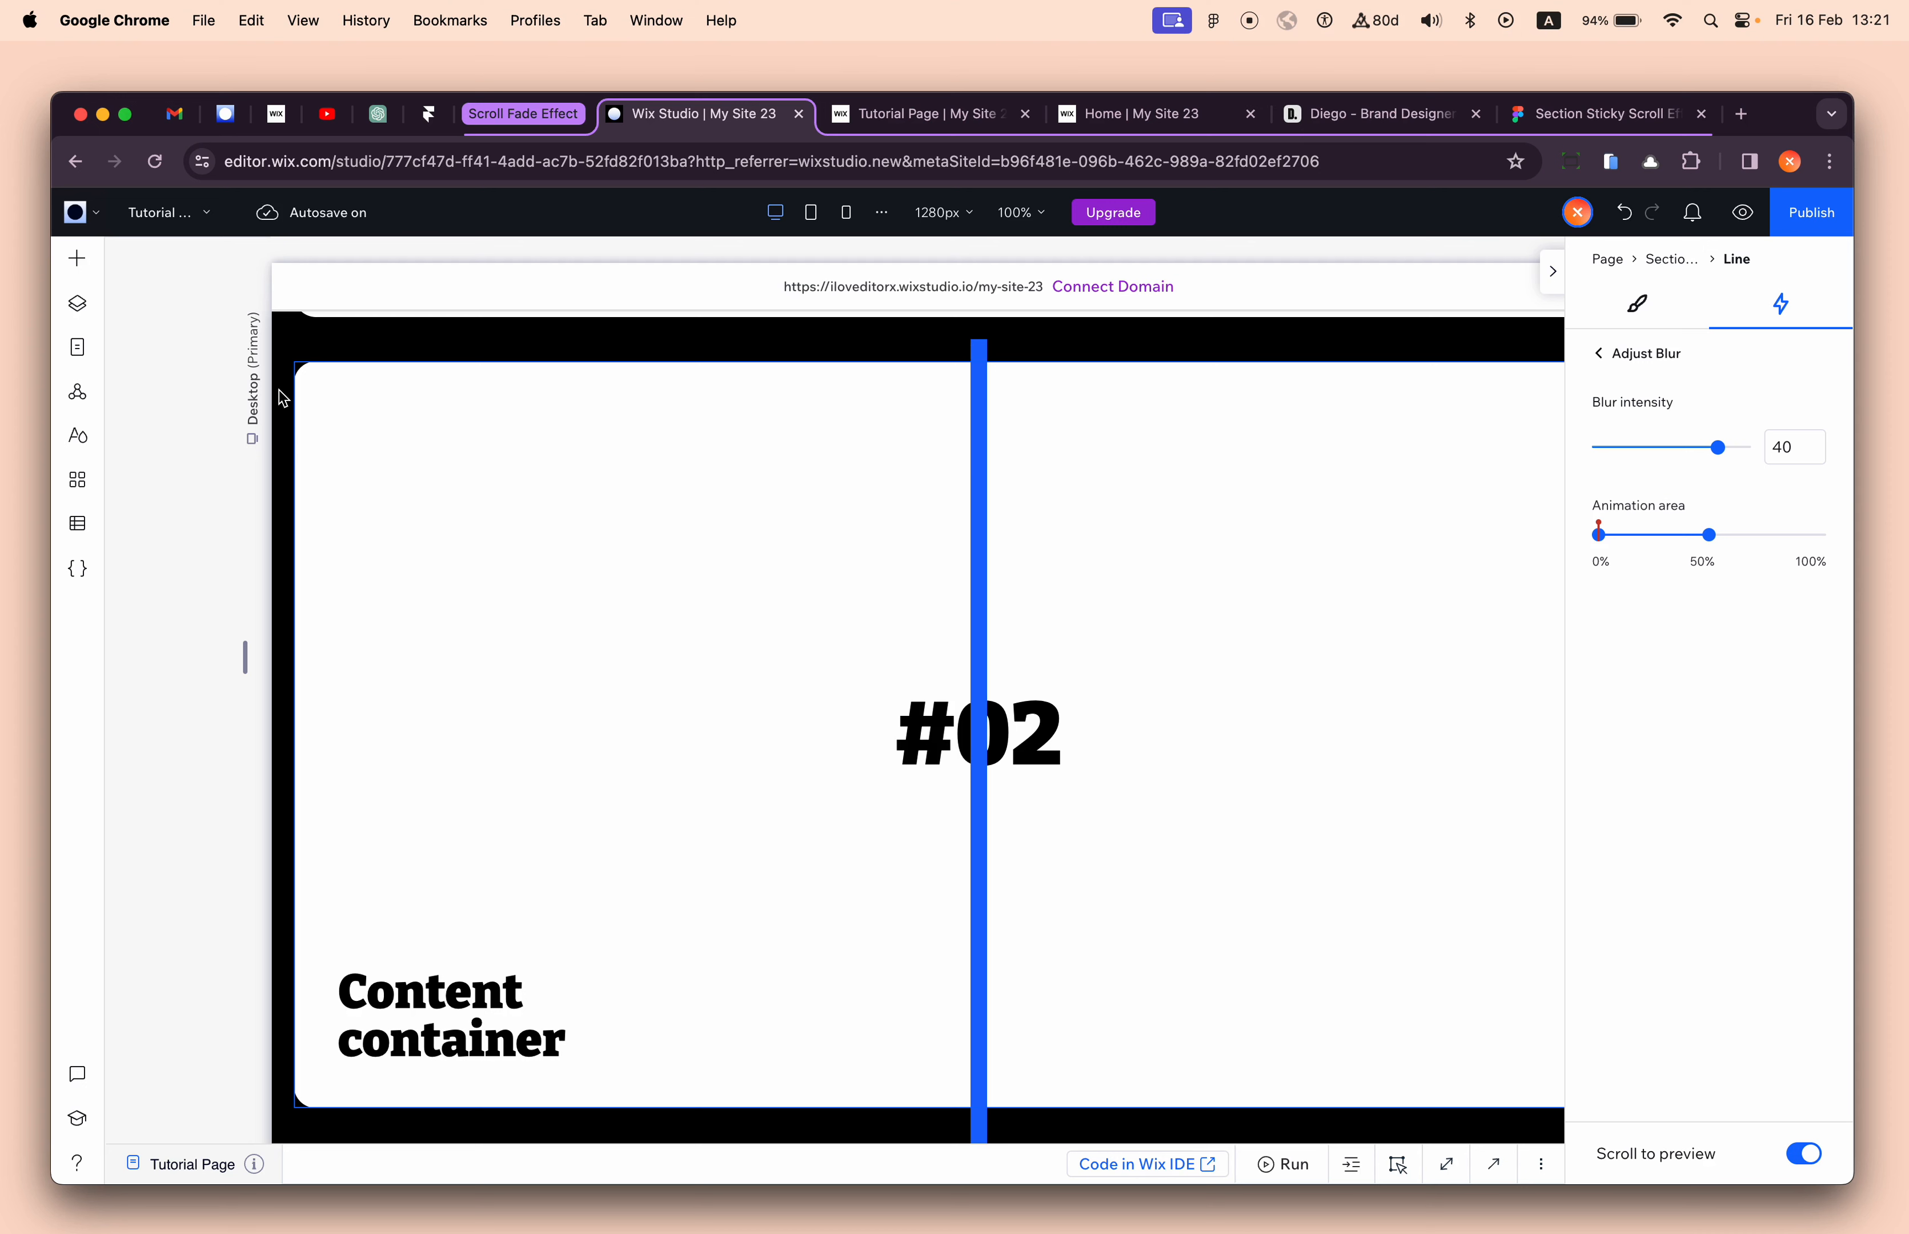
{"action": "left_click", "coordinate": [1661, 262]}
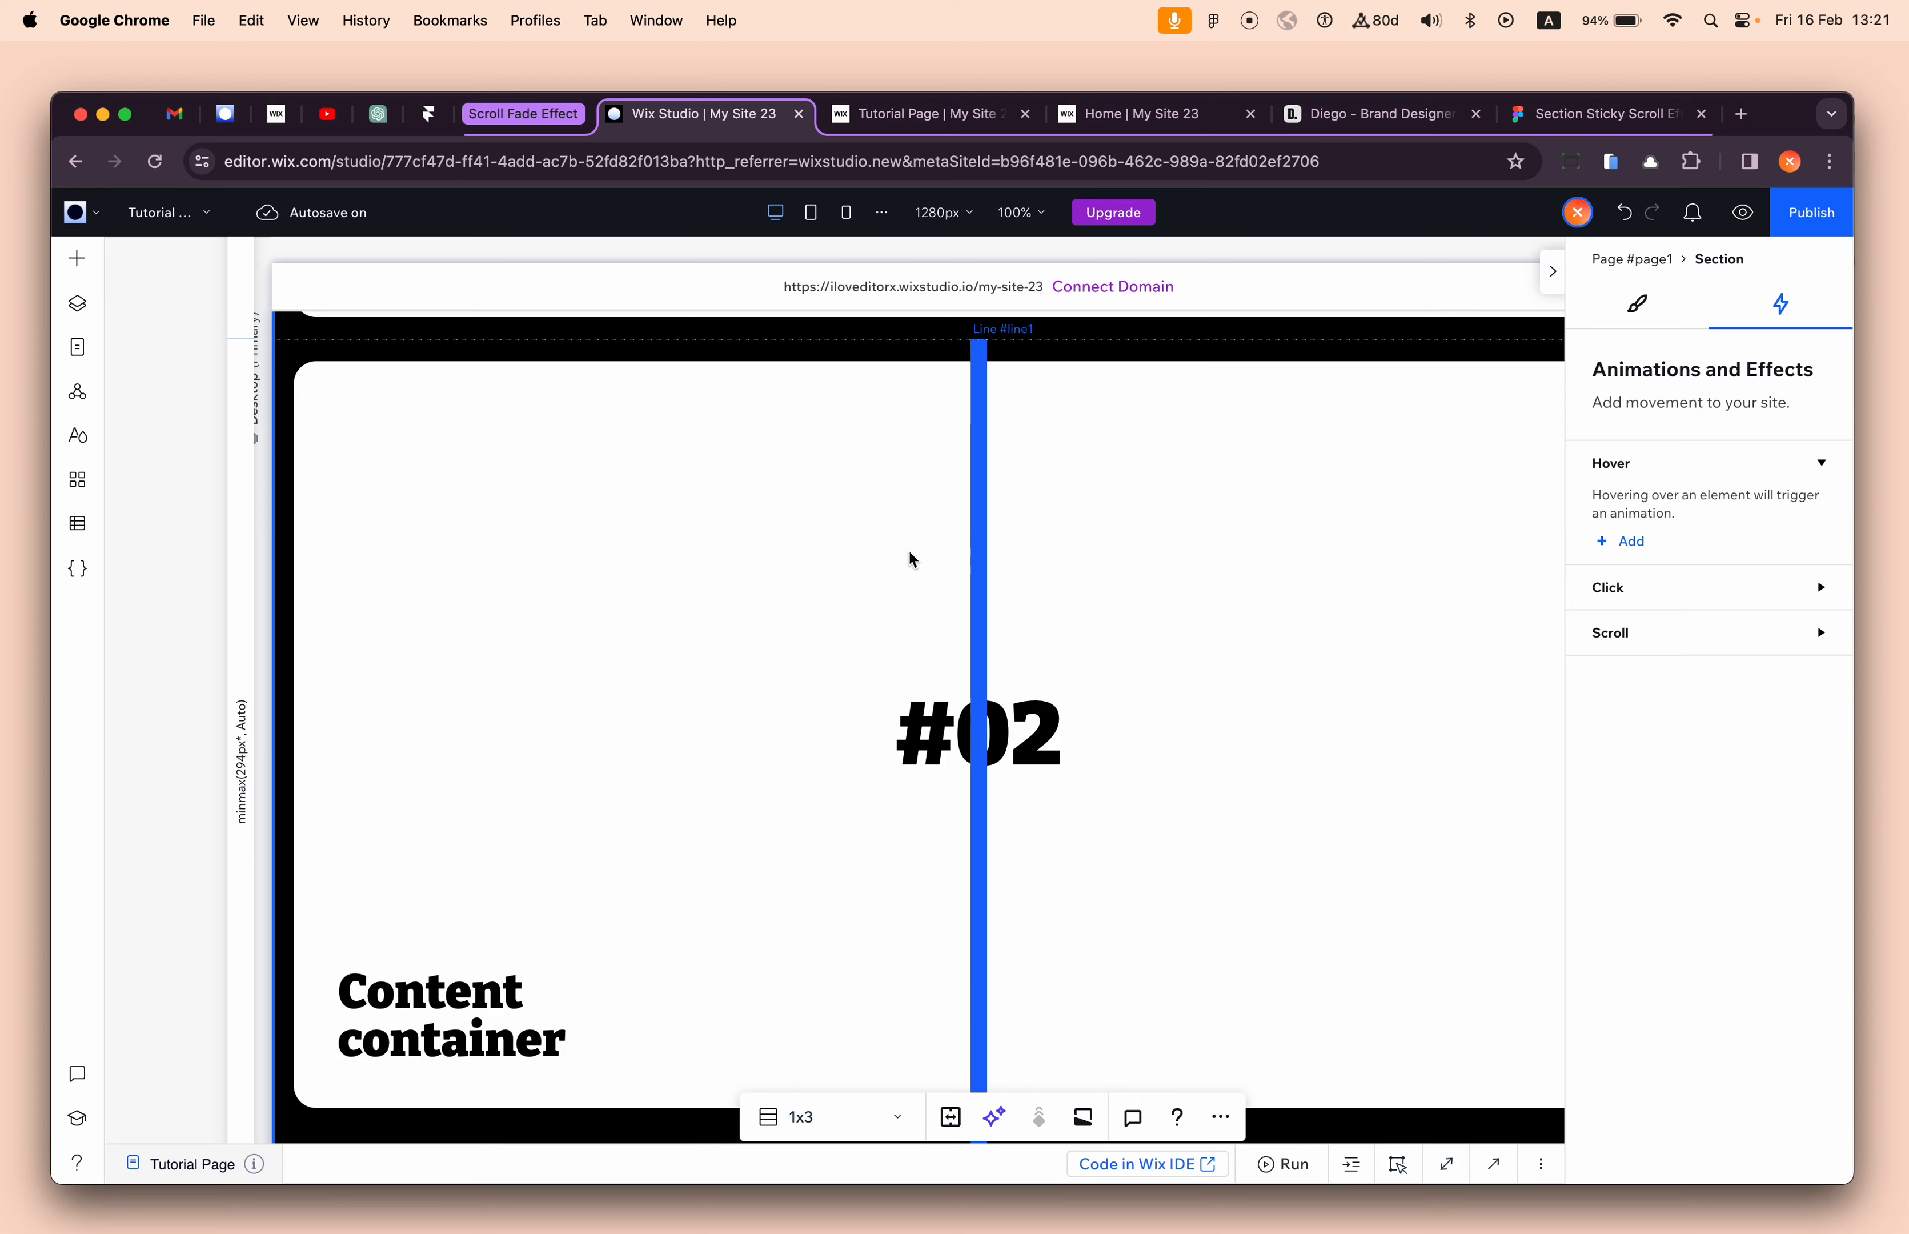
{"action": "left_click", "coordinate": [1640, 306]}
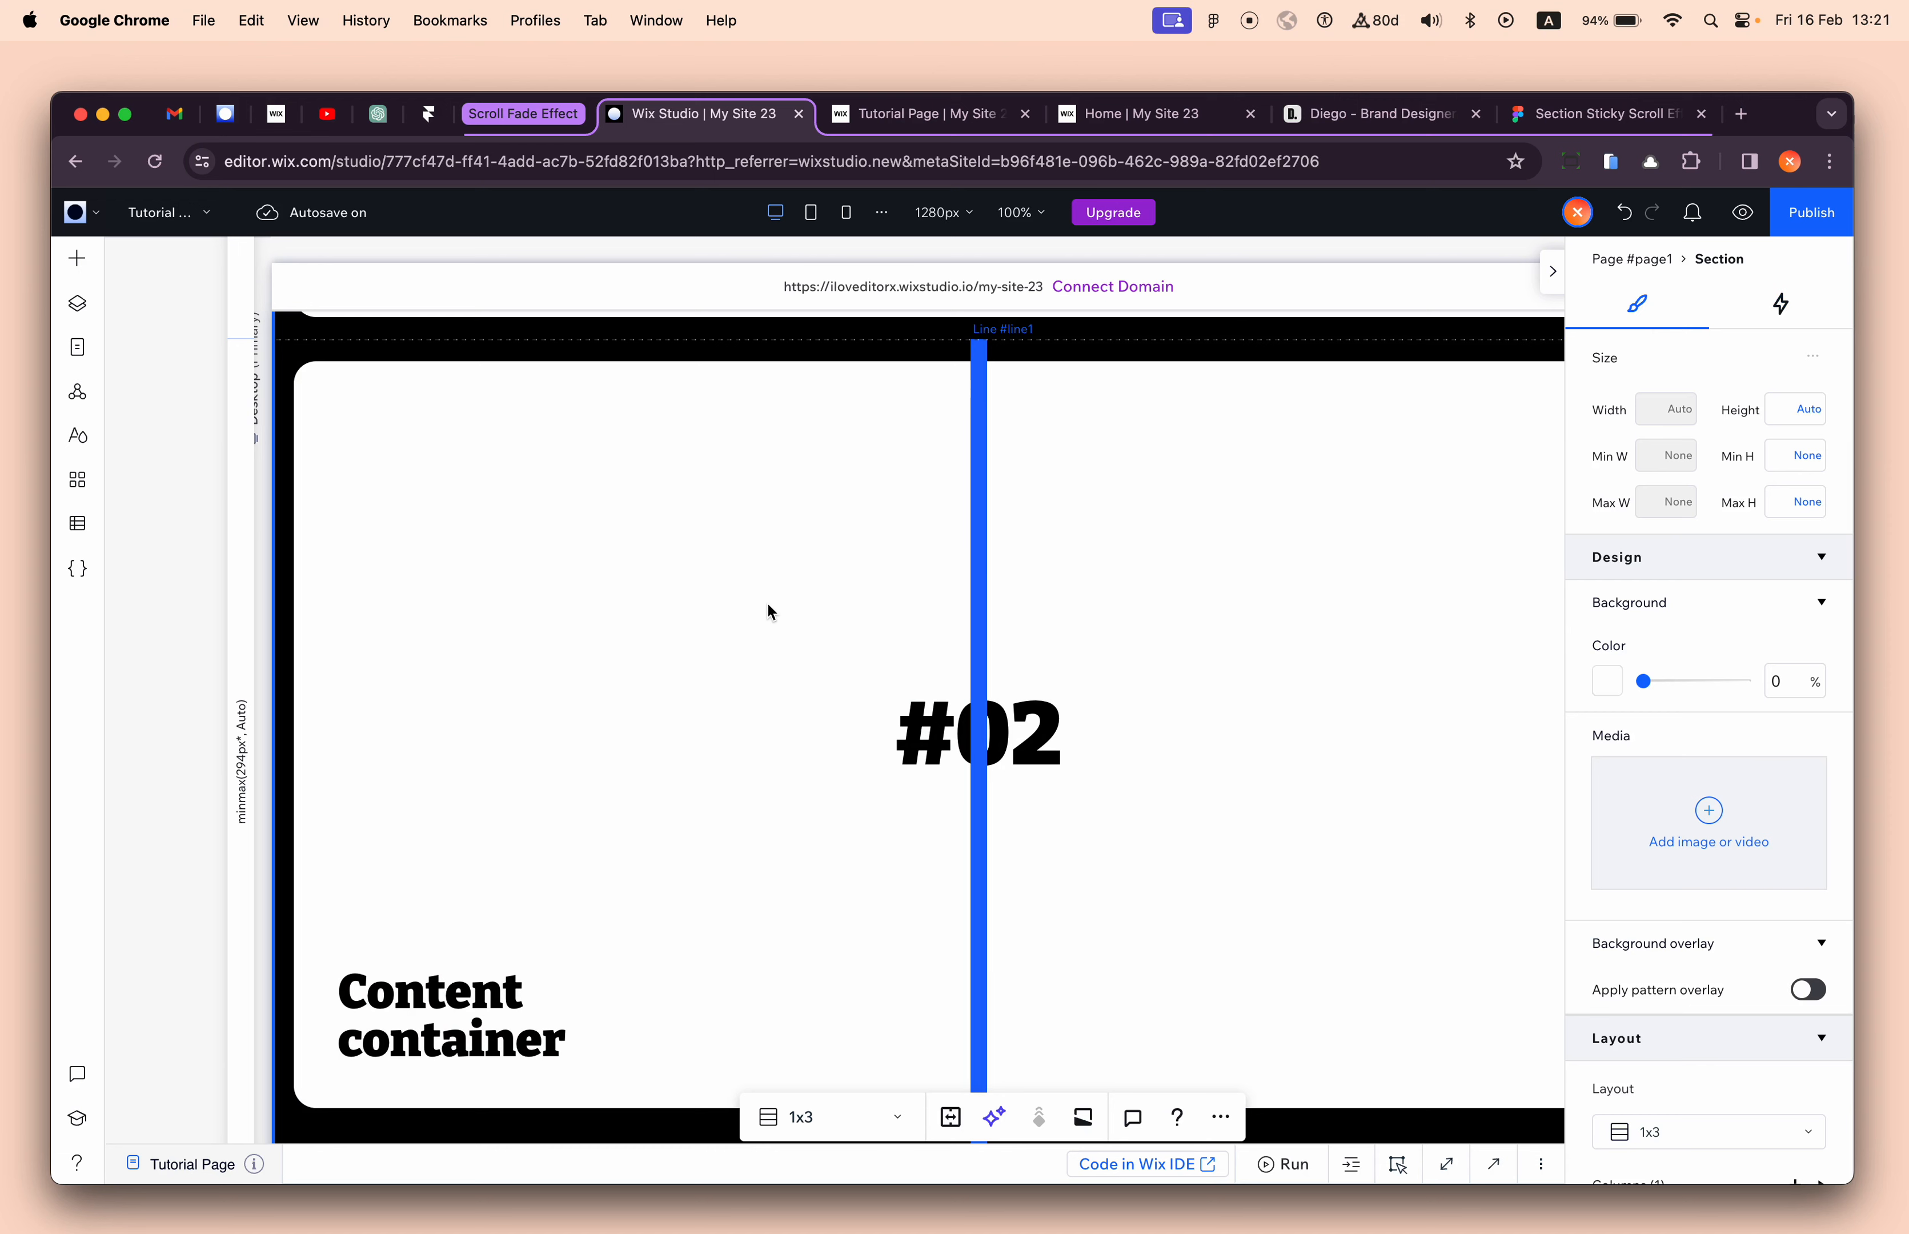
{"action": "scroll", "coordinate": [717, 640], "scroll_direction": "down", "scroll_amount": 2}
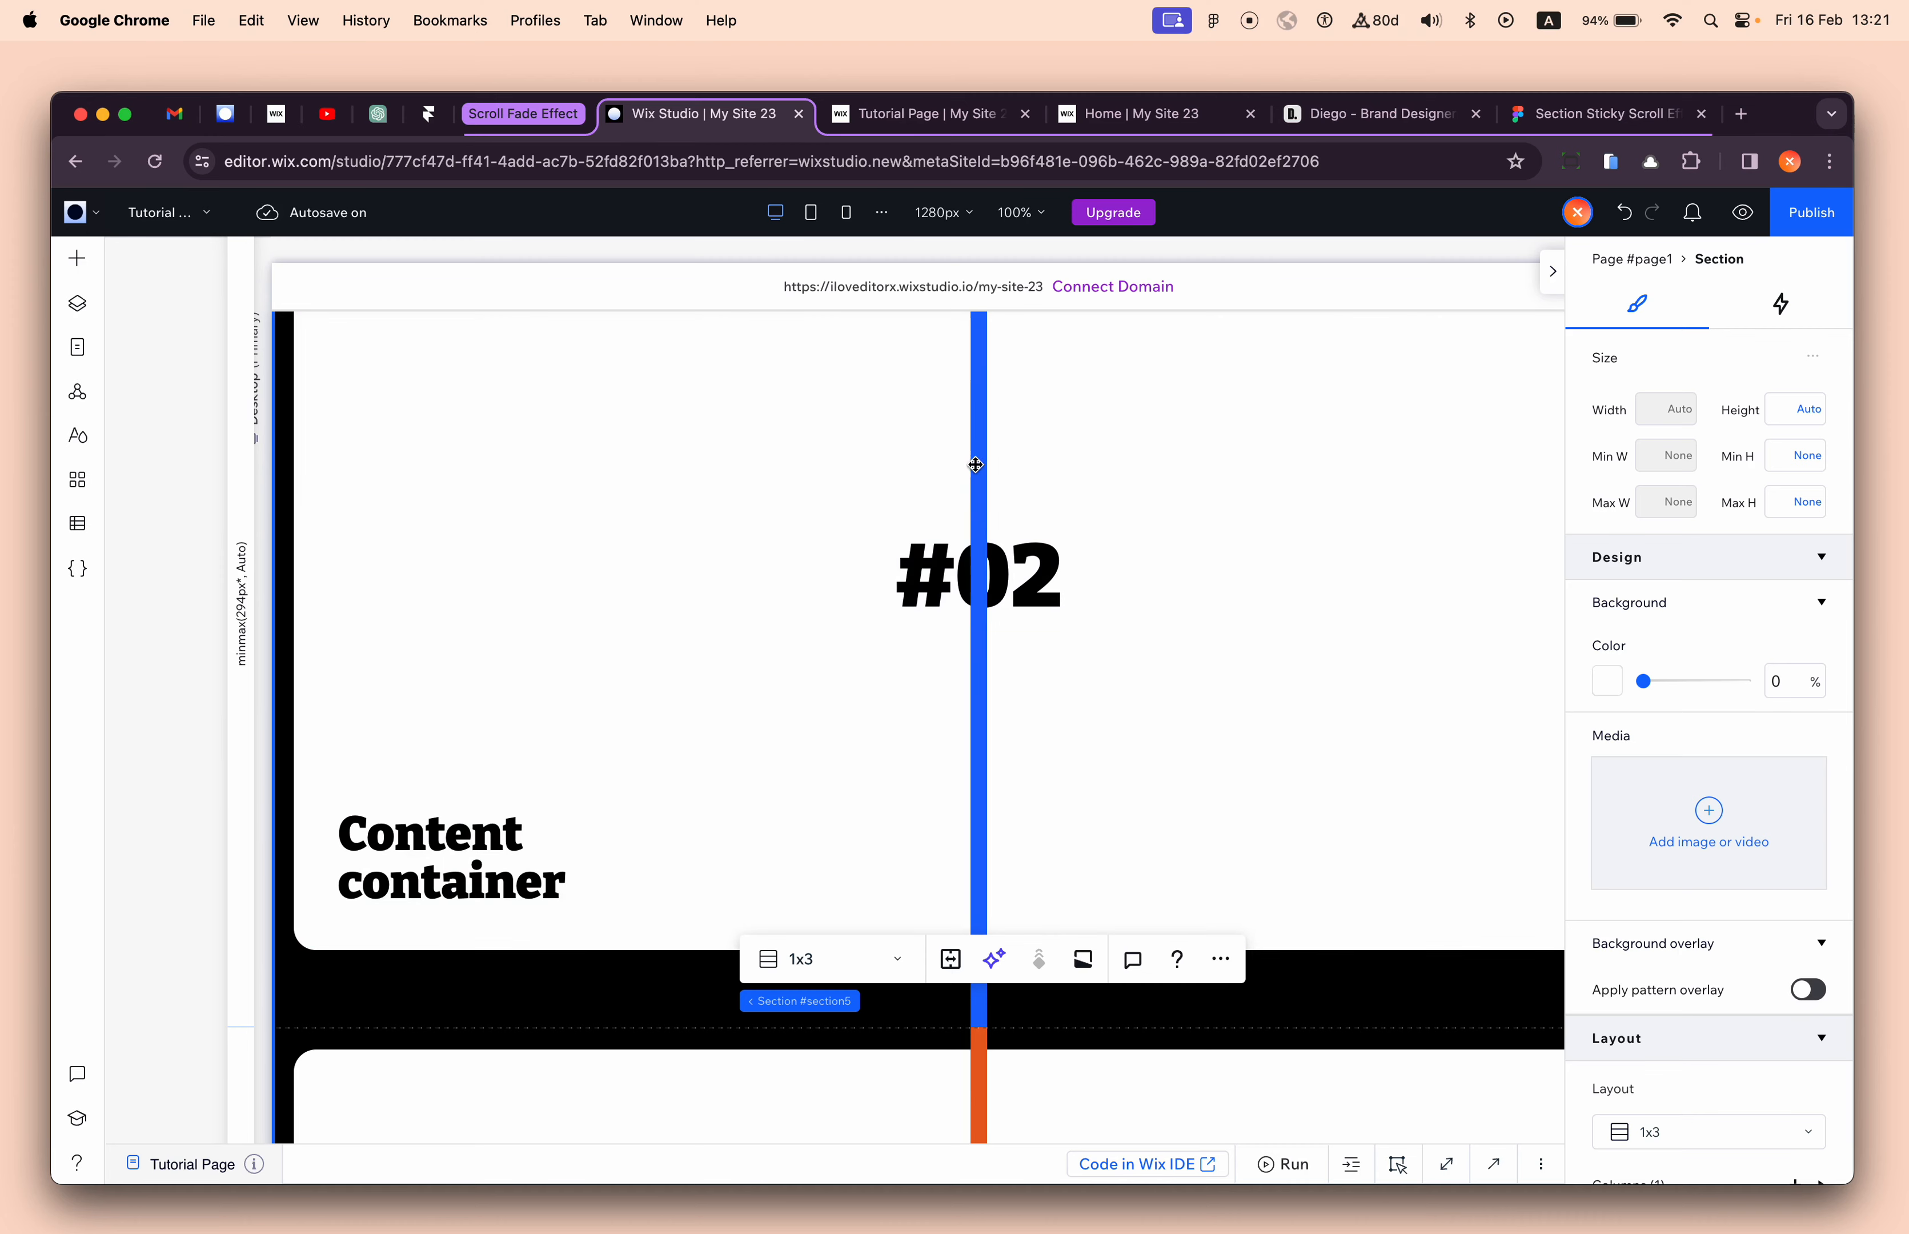
{"action": "left_click", "coordinate": [977, 465]}
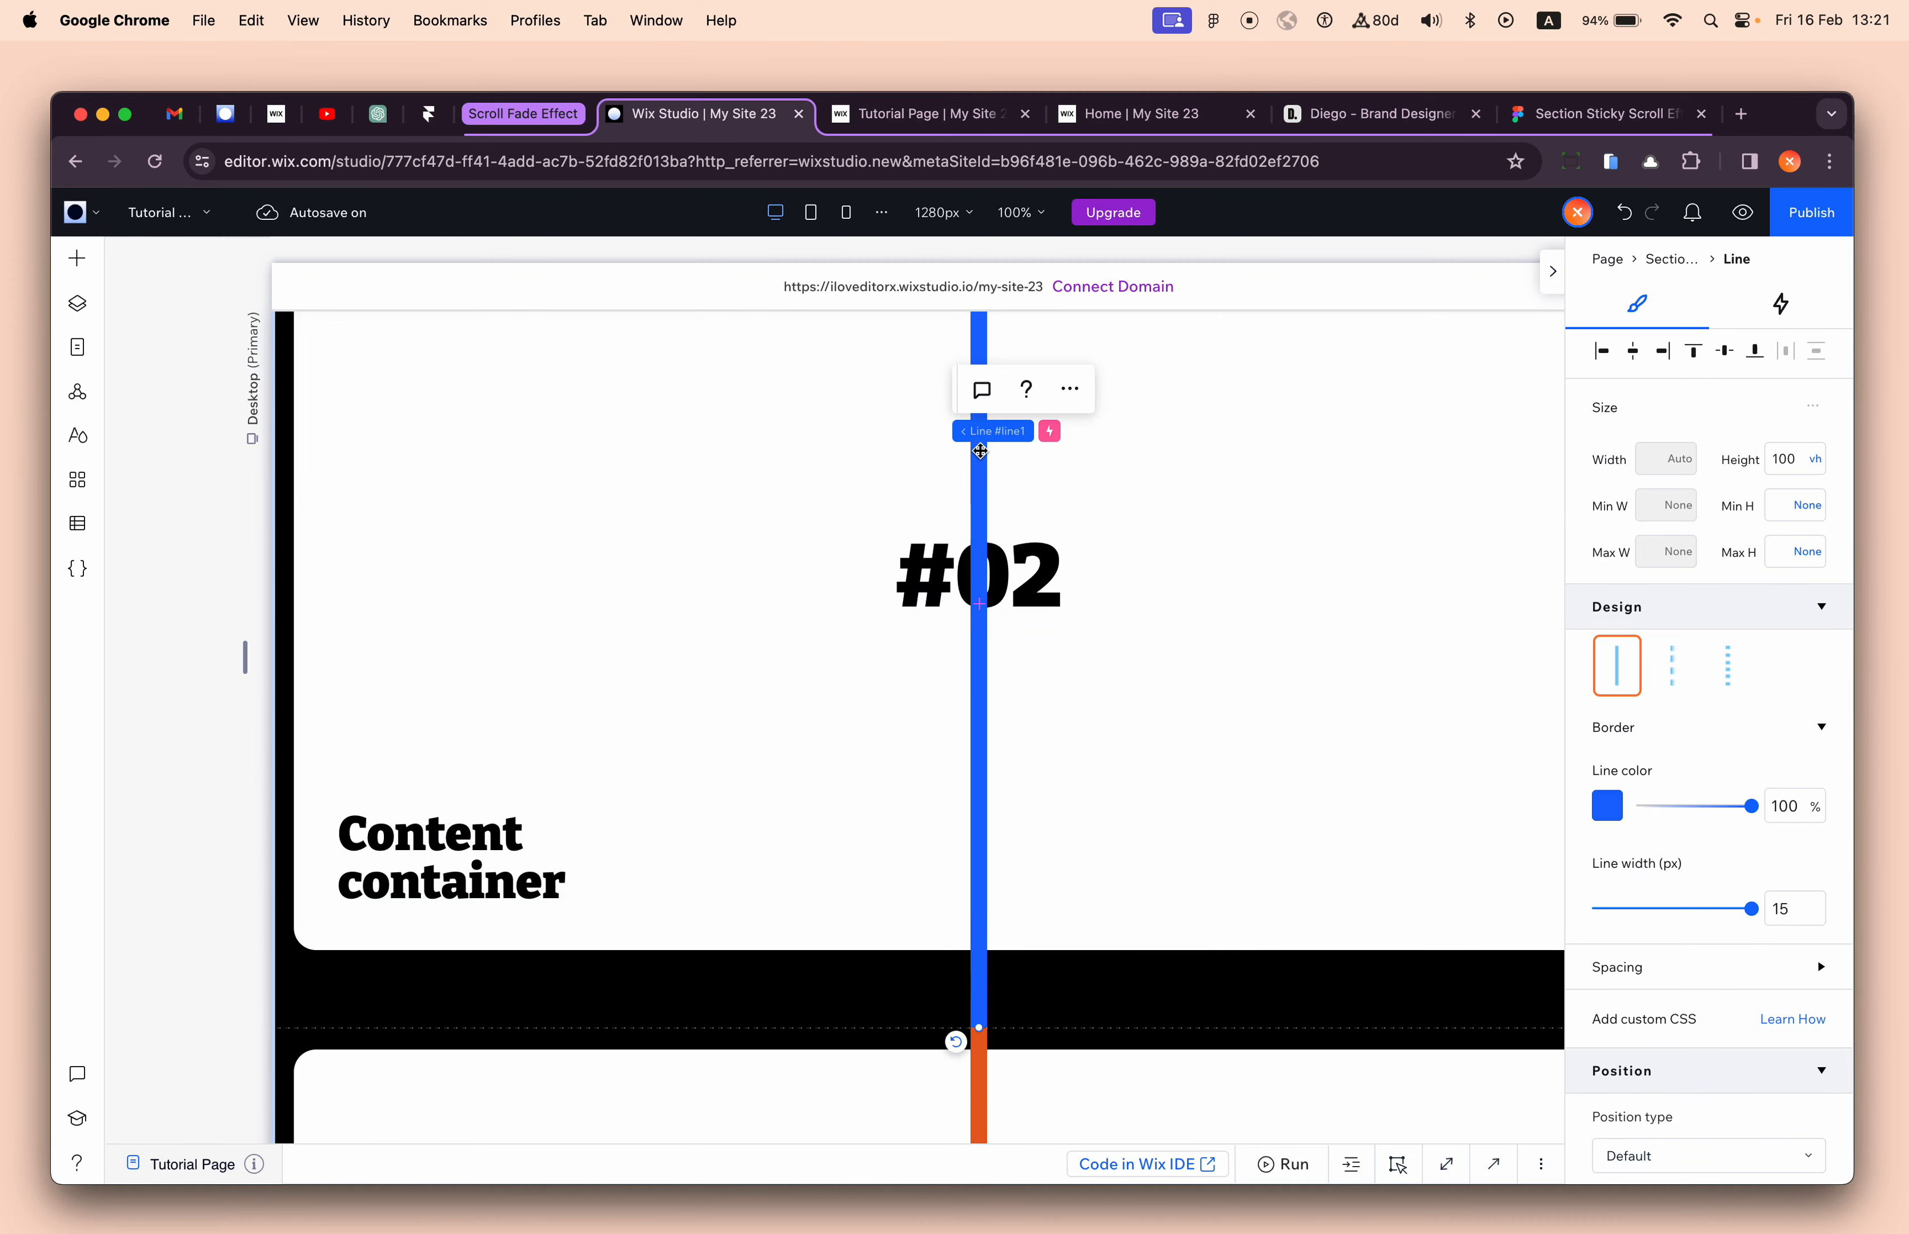
{"action": "scroll", "coordinate": [1306, 540], "scroll_direction": "up", "scroll_amount": 2}
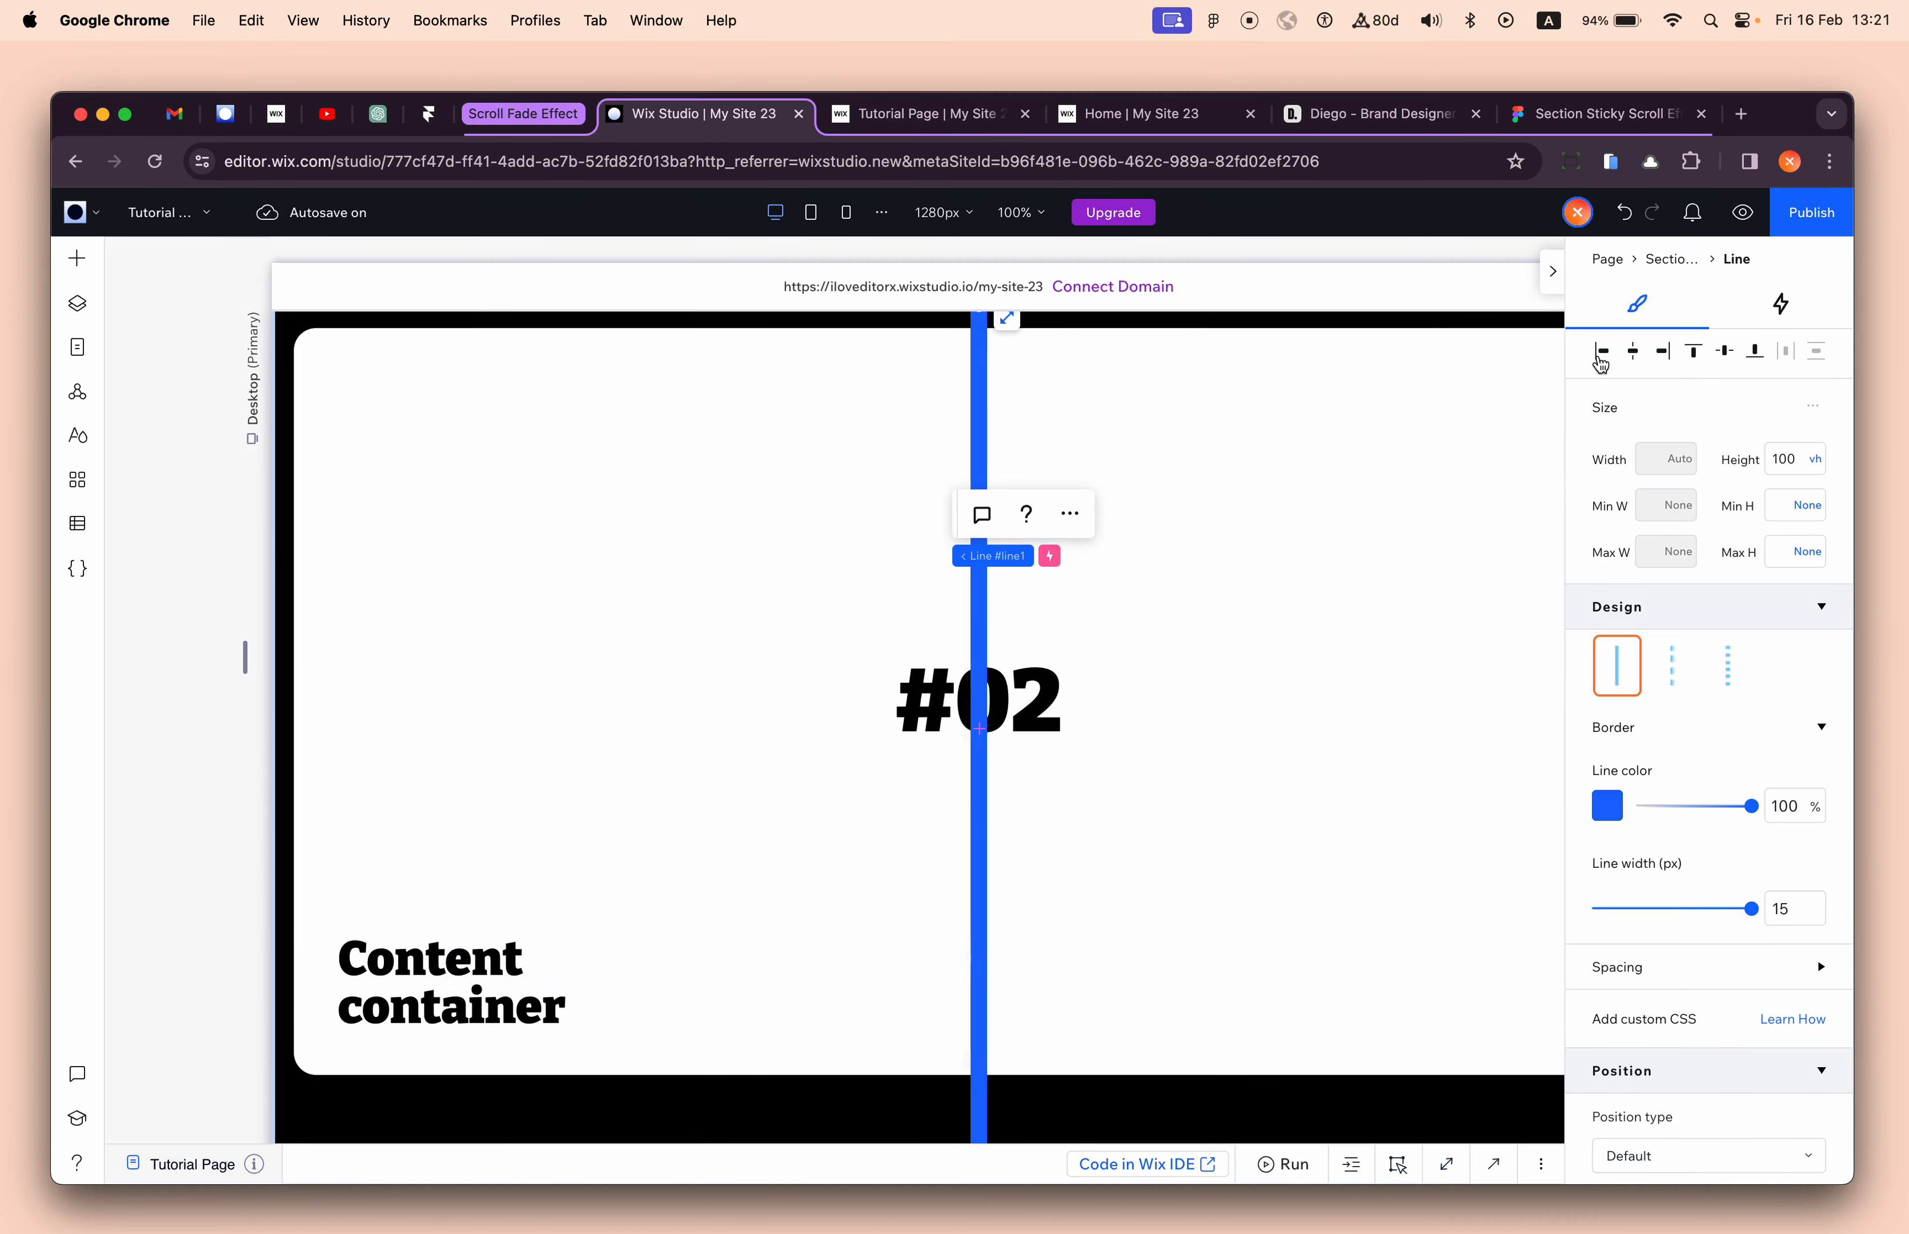
{"action": "left_click", "coordinate": [1598, 358]}
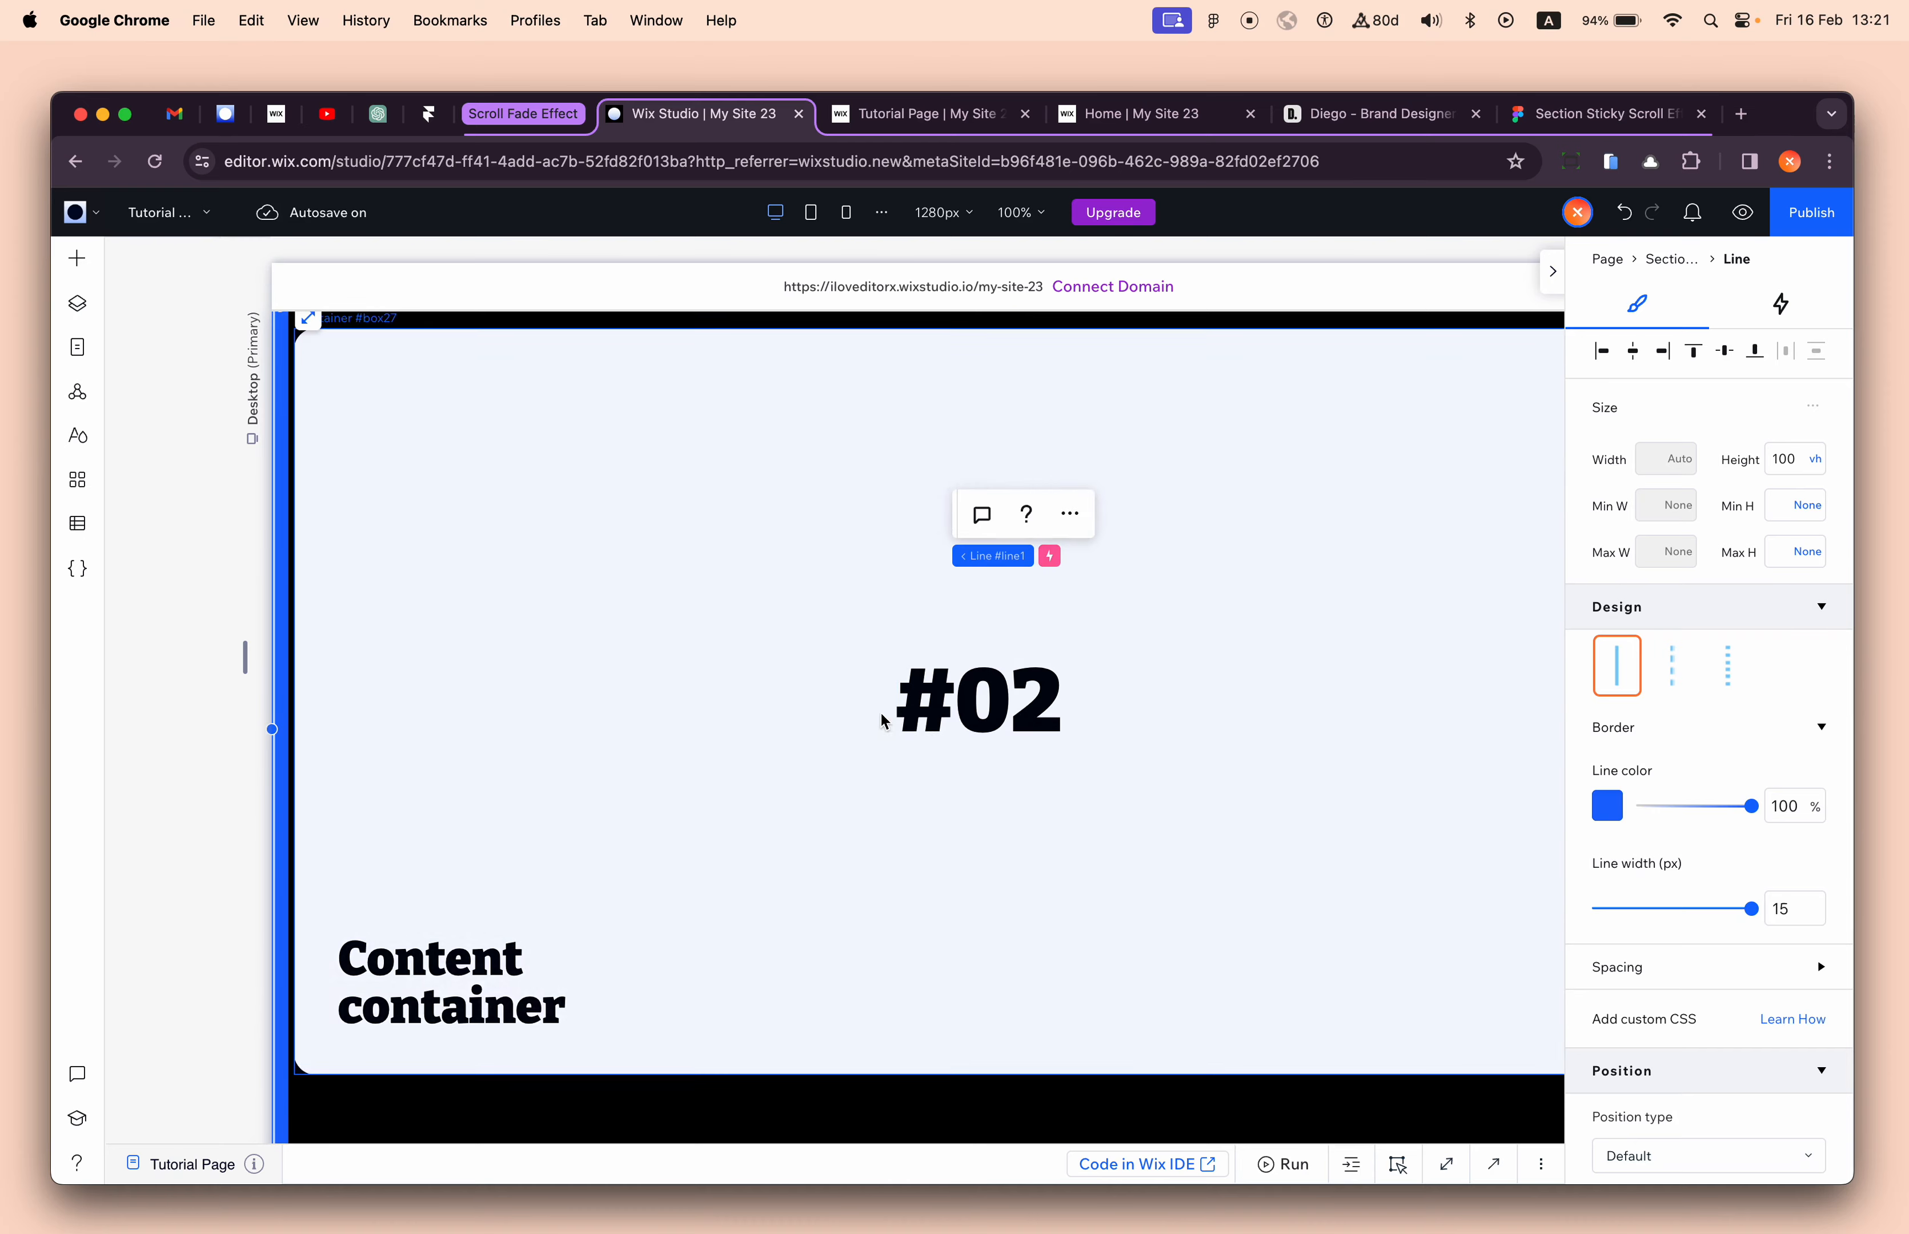
- Align the orange trigger line over #03 to the section's left edge and set its line colour opacity to 0%
{"action": "scroll", "coordinate": [891, 719], "scroll_direction": "down", "scroll_amount": 8}
{"action": "left_click", "coordinate": [977, 690]}
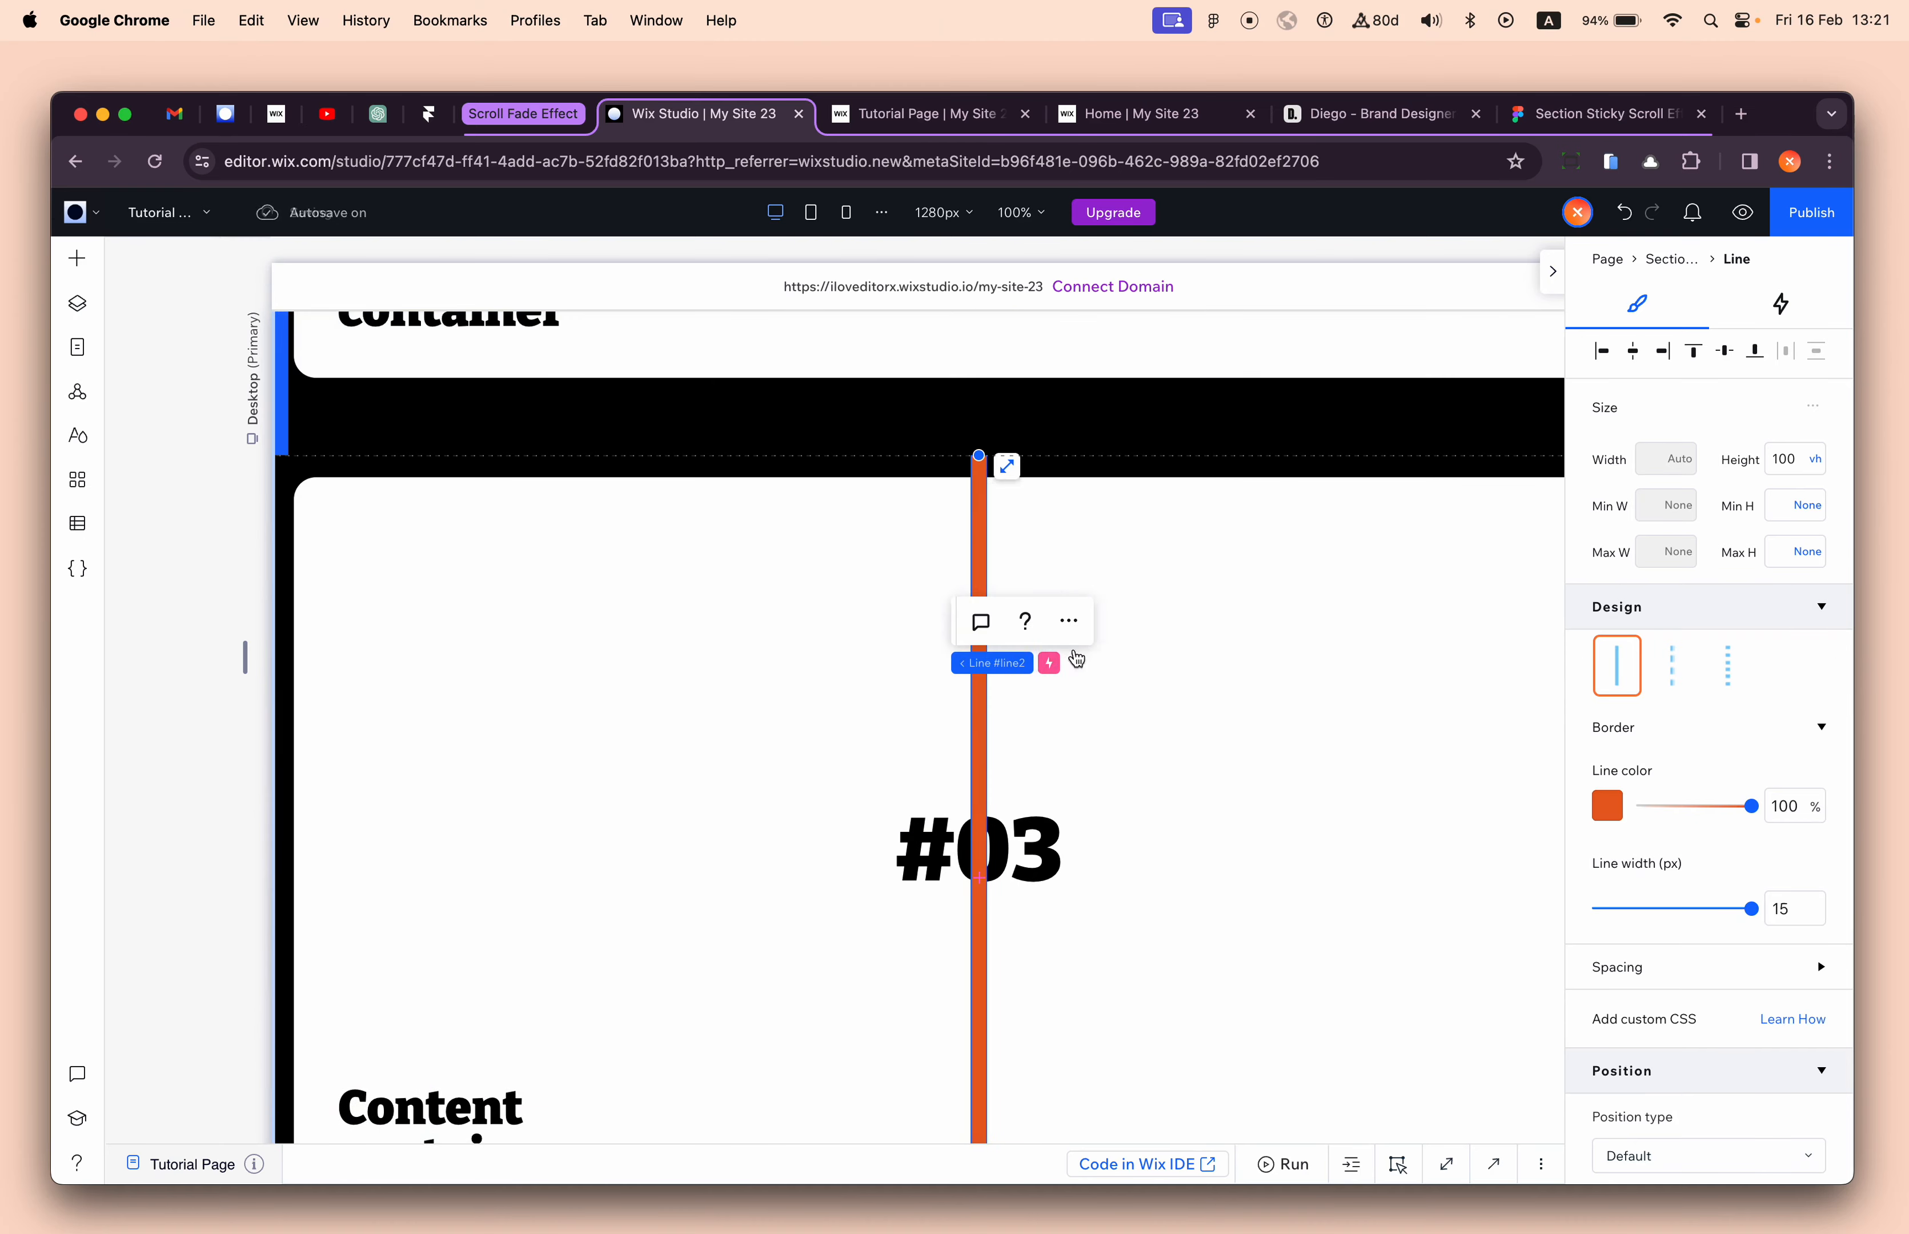
{"action": "left_click", "coordinate": [1602, 353]}
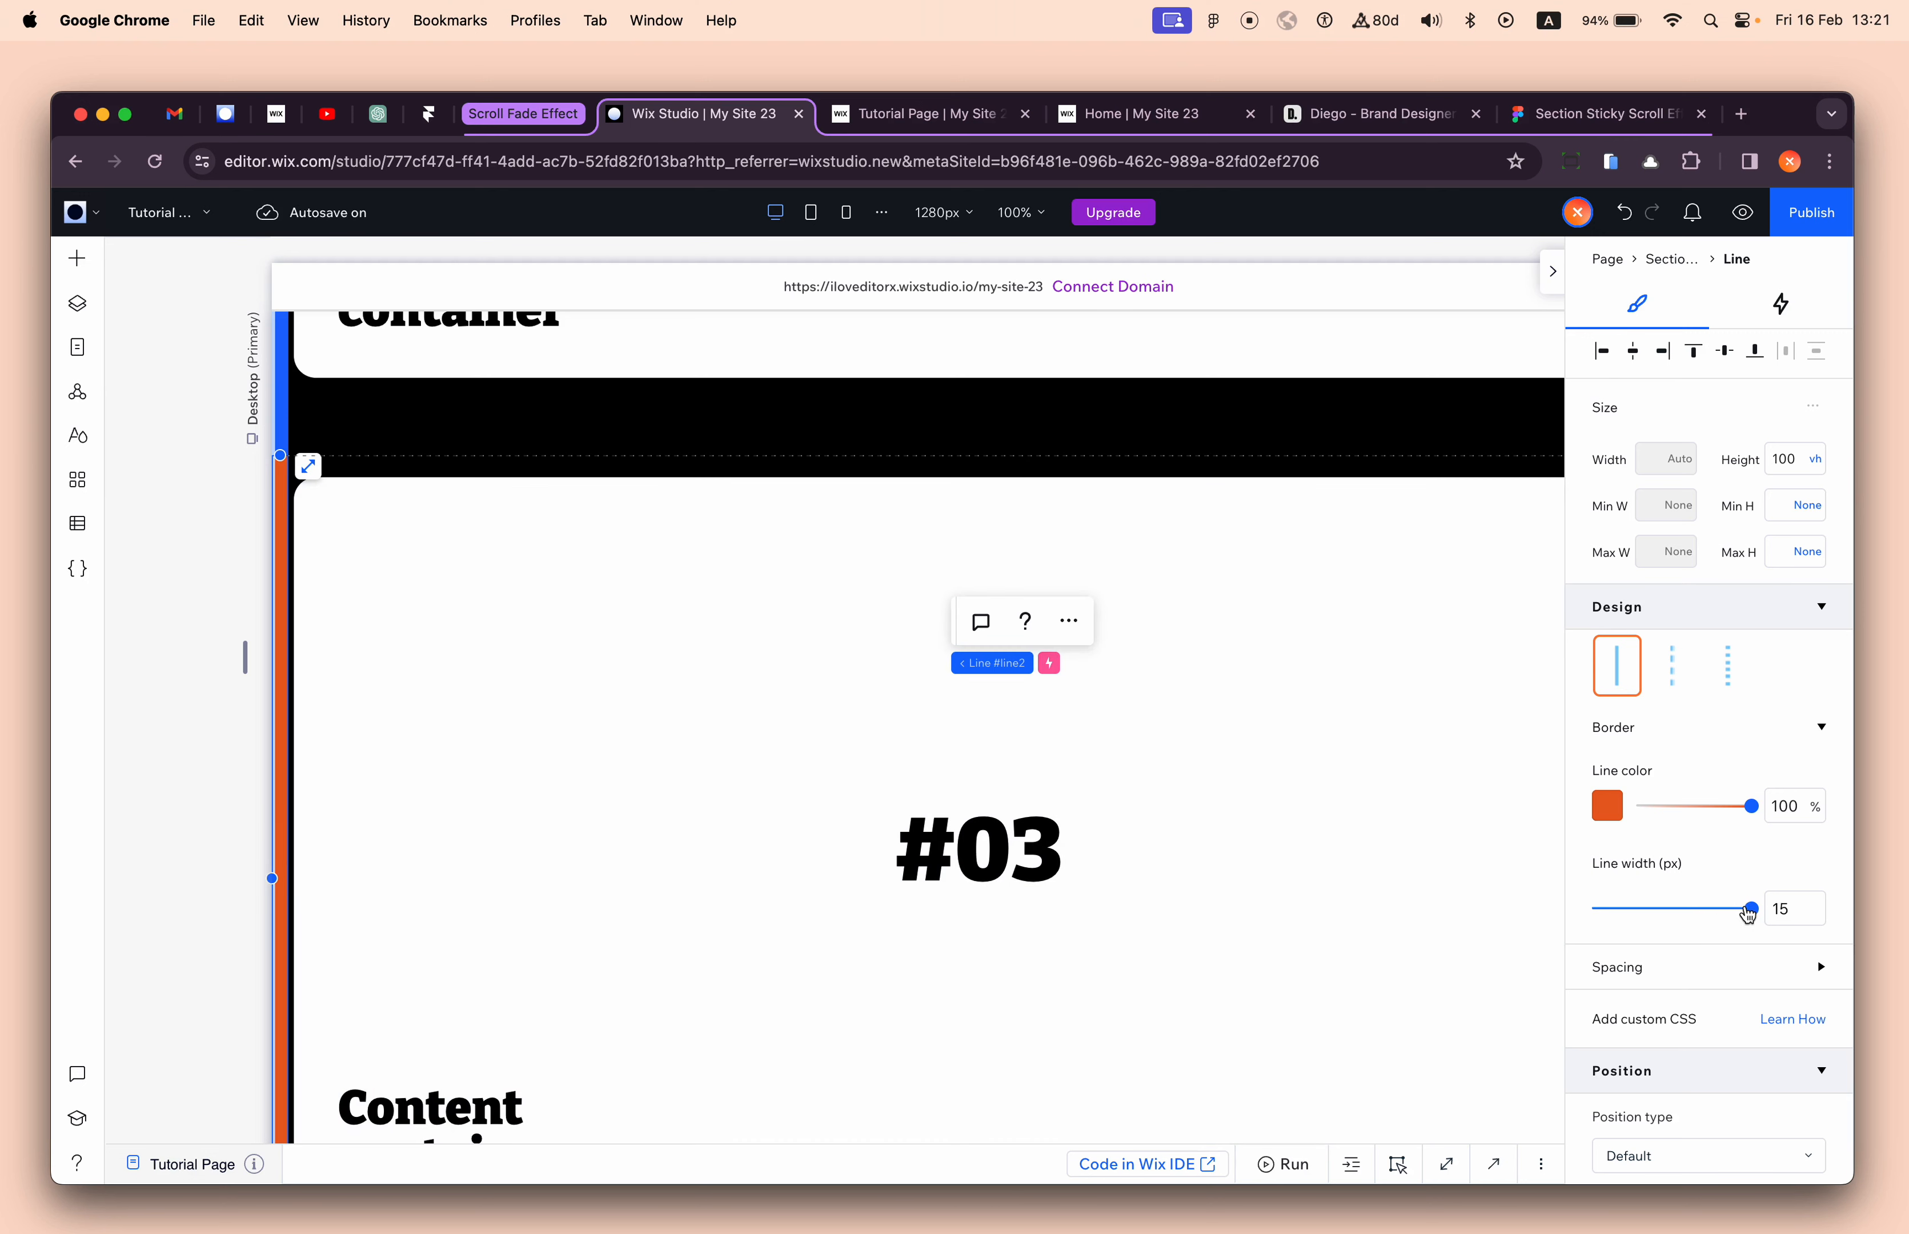
{"action": "left_click_drag", "start_coordinate": [1751, 908], "coordinate": [1581, 914]}
{"action": "left_click_drag", "start_coordinate": [1600, 909], "coordinate": [1810, 885]}
{"action": "type", "text": "0"}
- Set the blue trigger line's colour opacity to 0%
{"action": "scroll", "coordinate": [758, 639], "scroll_direction": "up", "scroll_amount": 5}
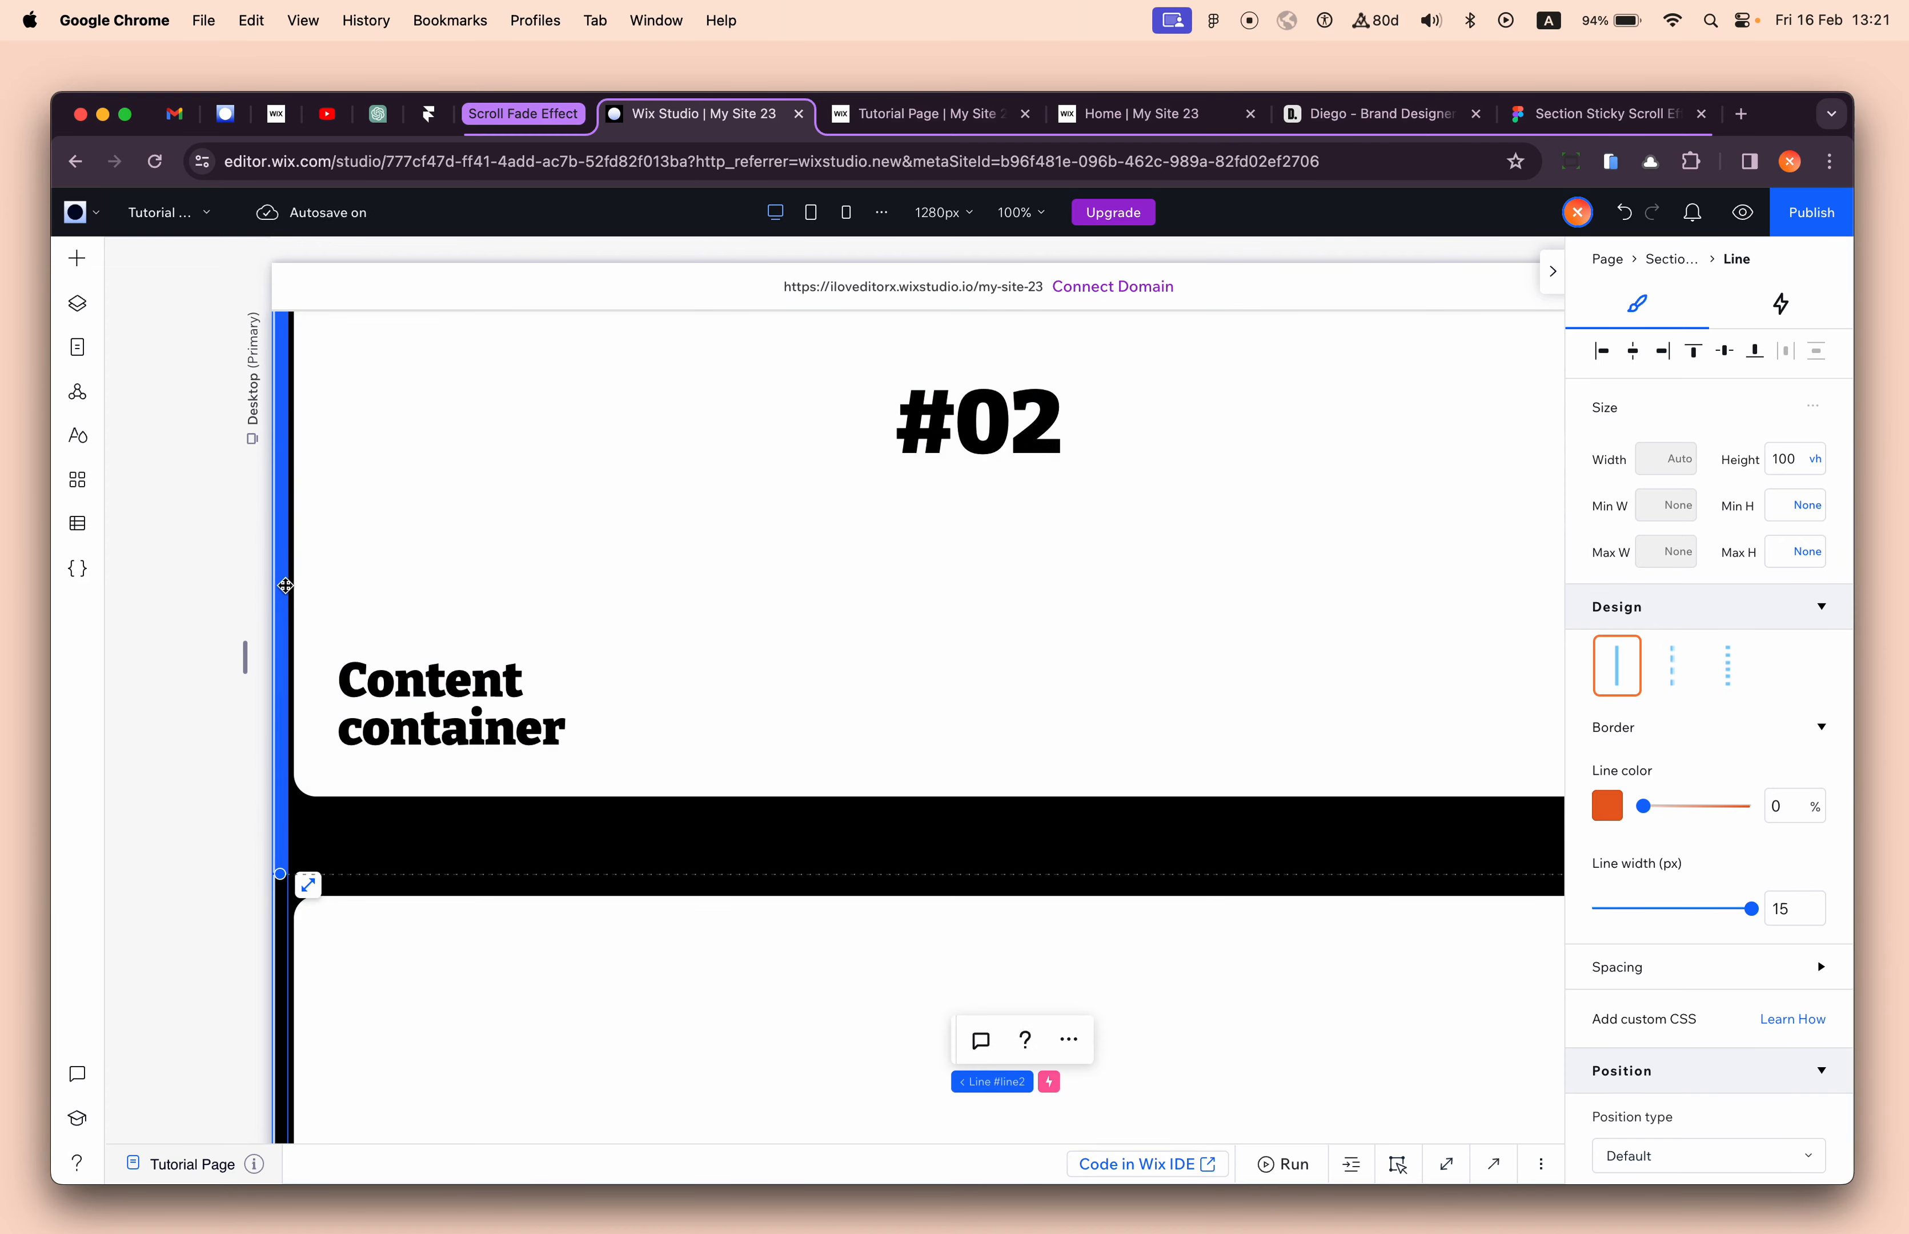
{"action": "left_click", "coordinate": [284, 585]}
{"action": "type", "text": "0"}
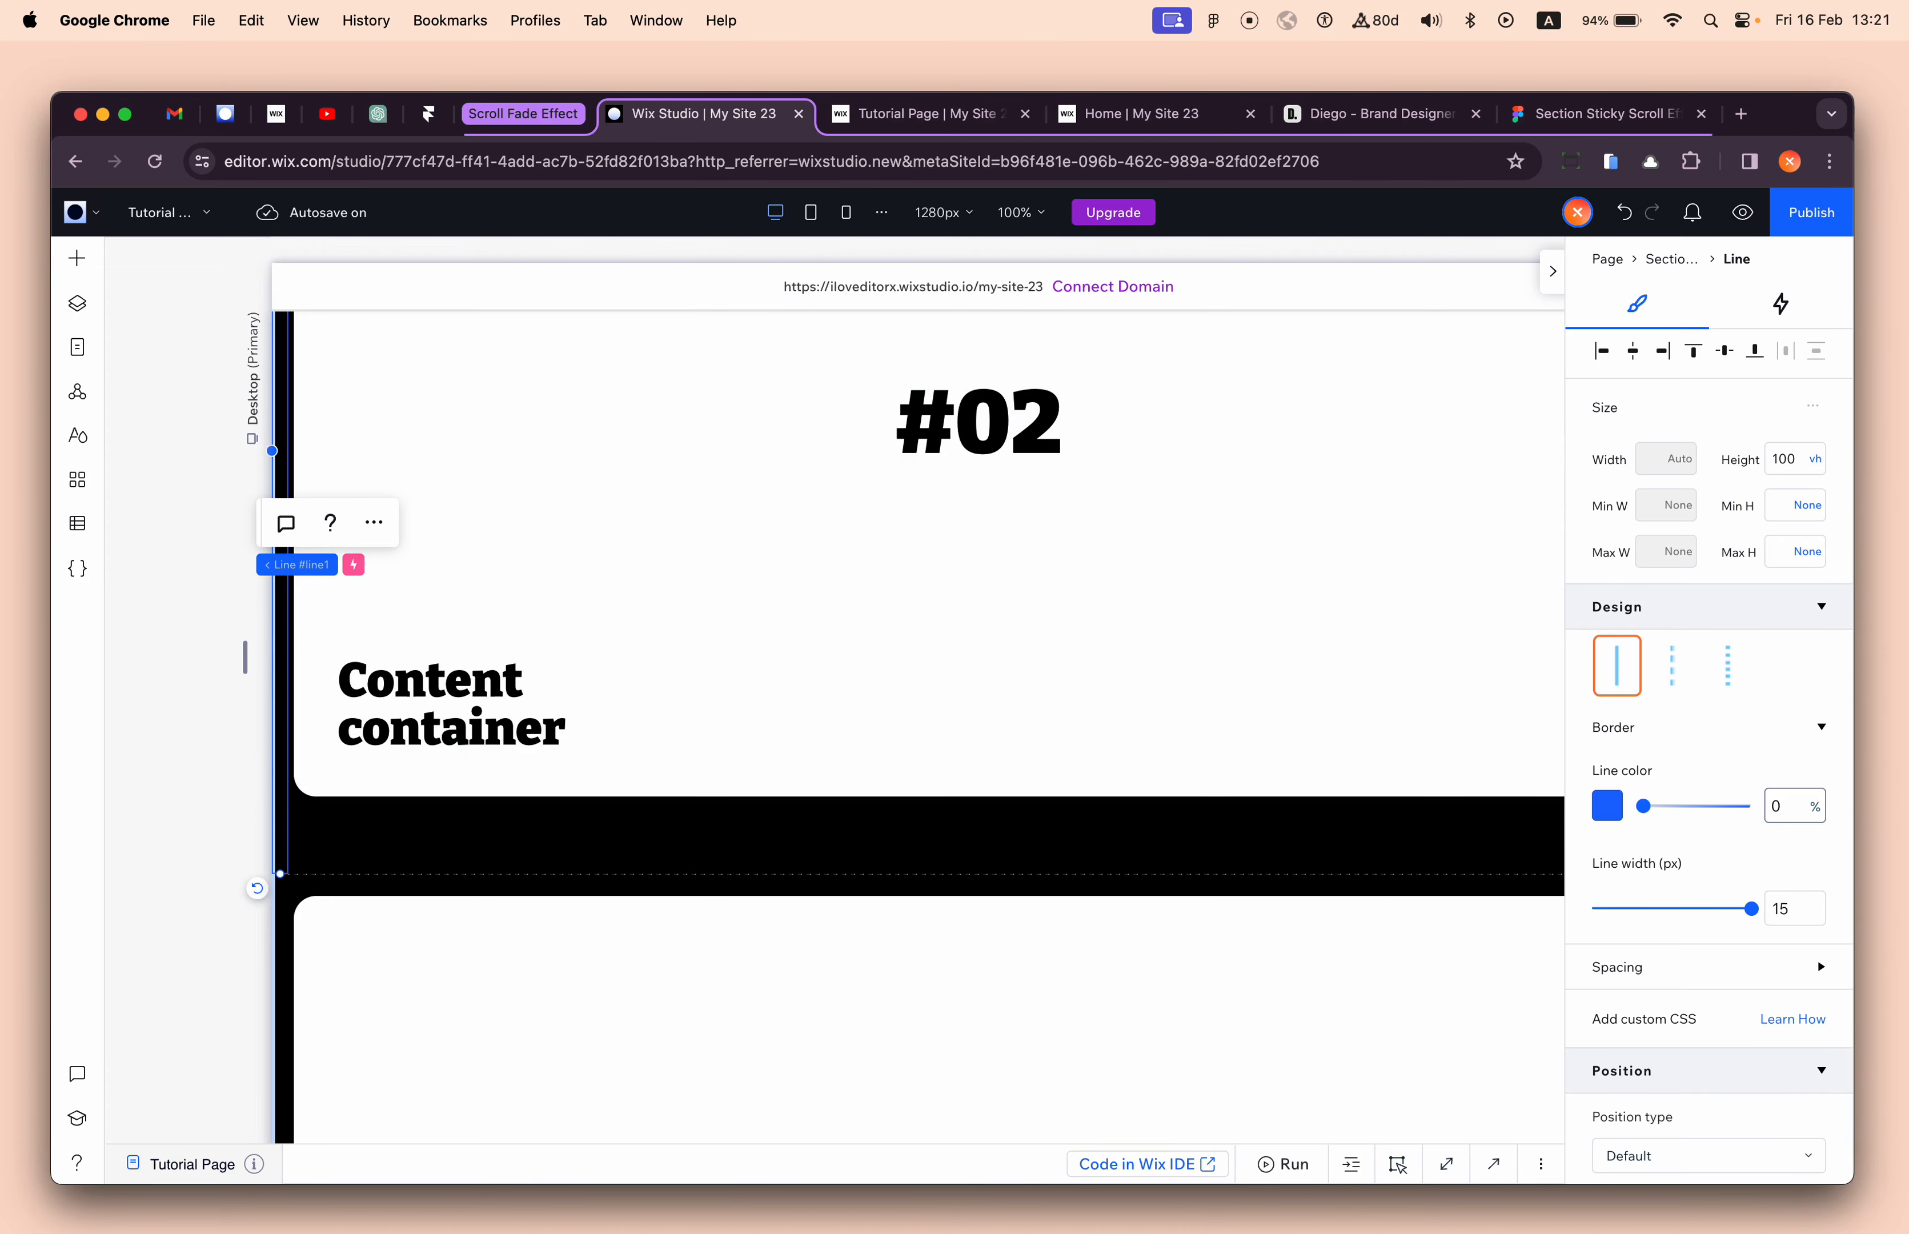
- Select the section holding the three containers and set the sizing of its row 1 to Max content
{"action": "left_click", "coordinate": [609, 838]}
{"action": "scroll", "coordinate": [415, 802], "scroll_direction": "up", "scroll_amount": 4}
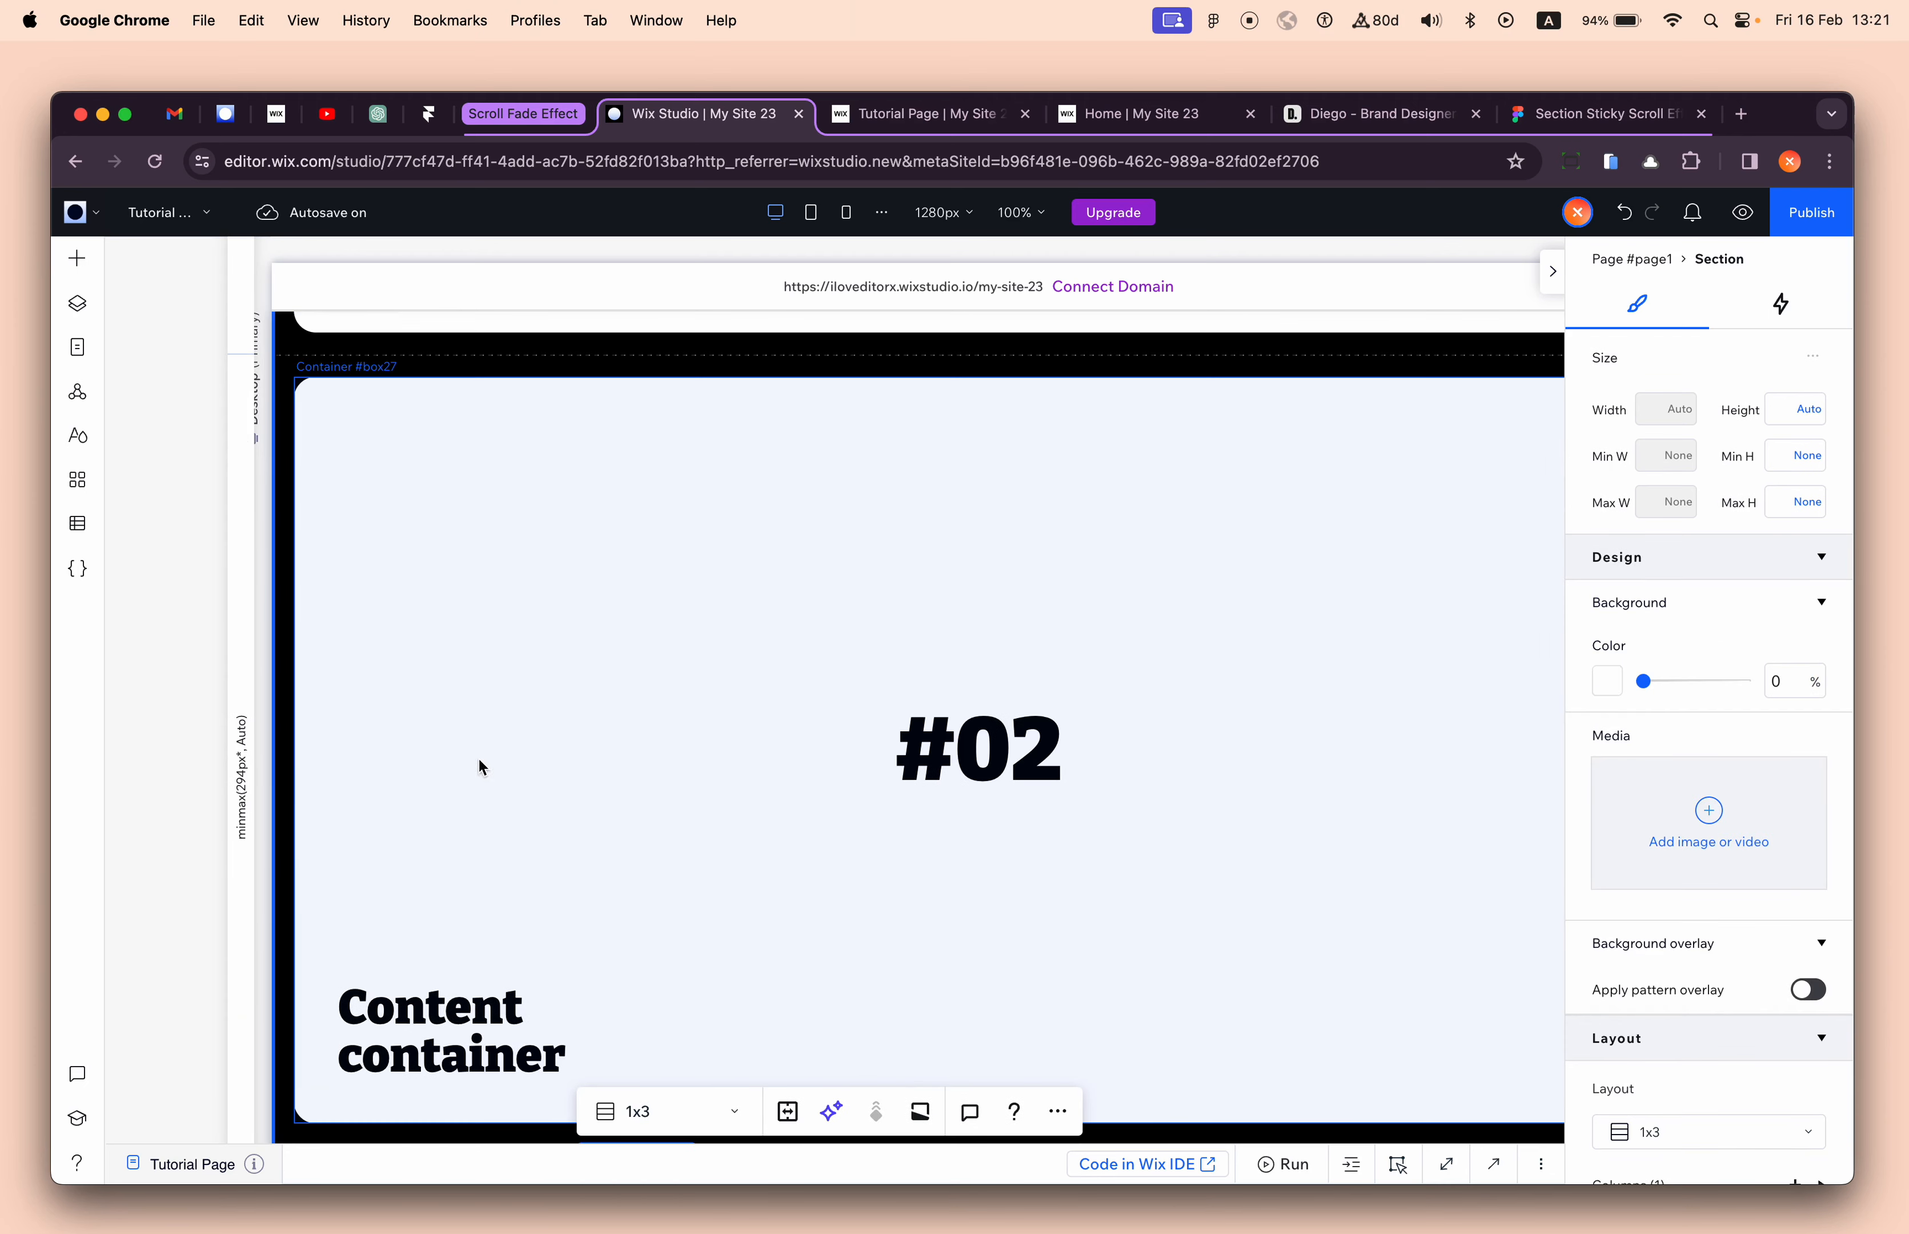
{"action": "scroll", "coordinate": [1744, 752], "scroll_direction": "down", "scroll_amount": 10}
{"action": "scroll", "coordinate": [1659, 573], "scroll_direction": "up", "scroll_amount": 3}
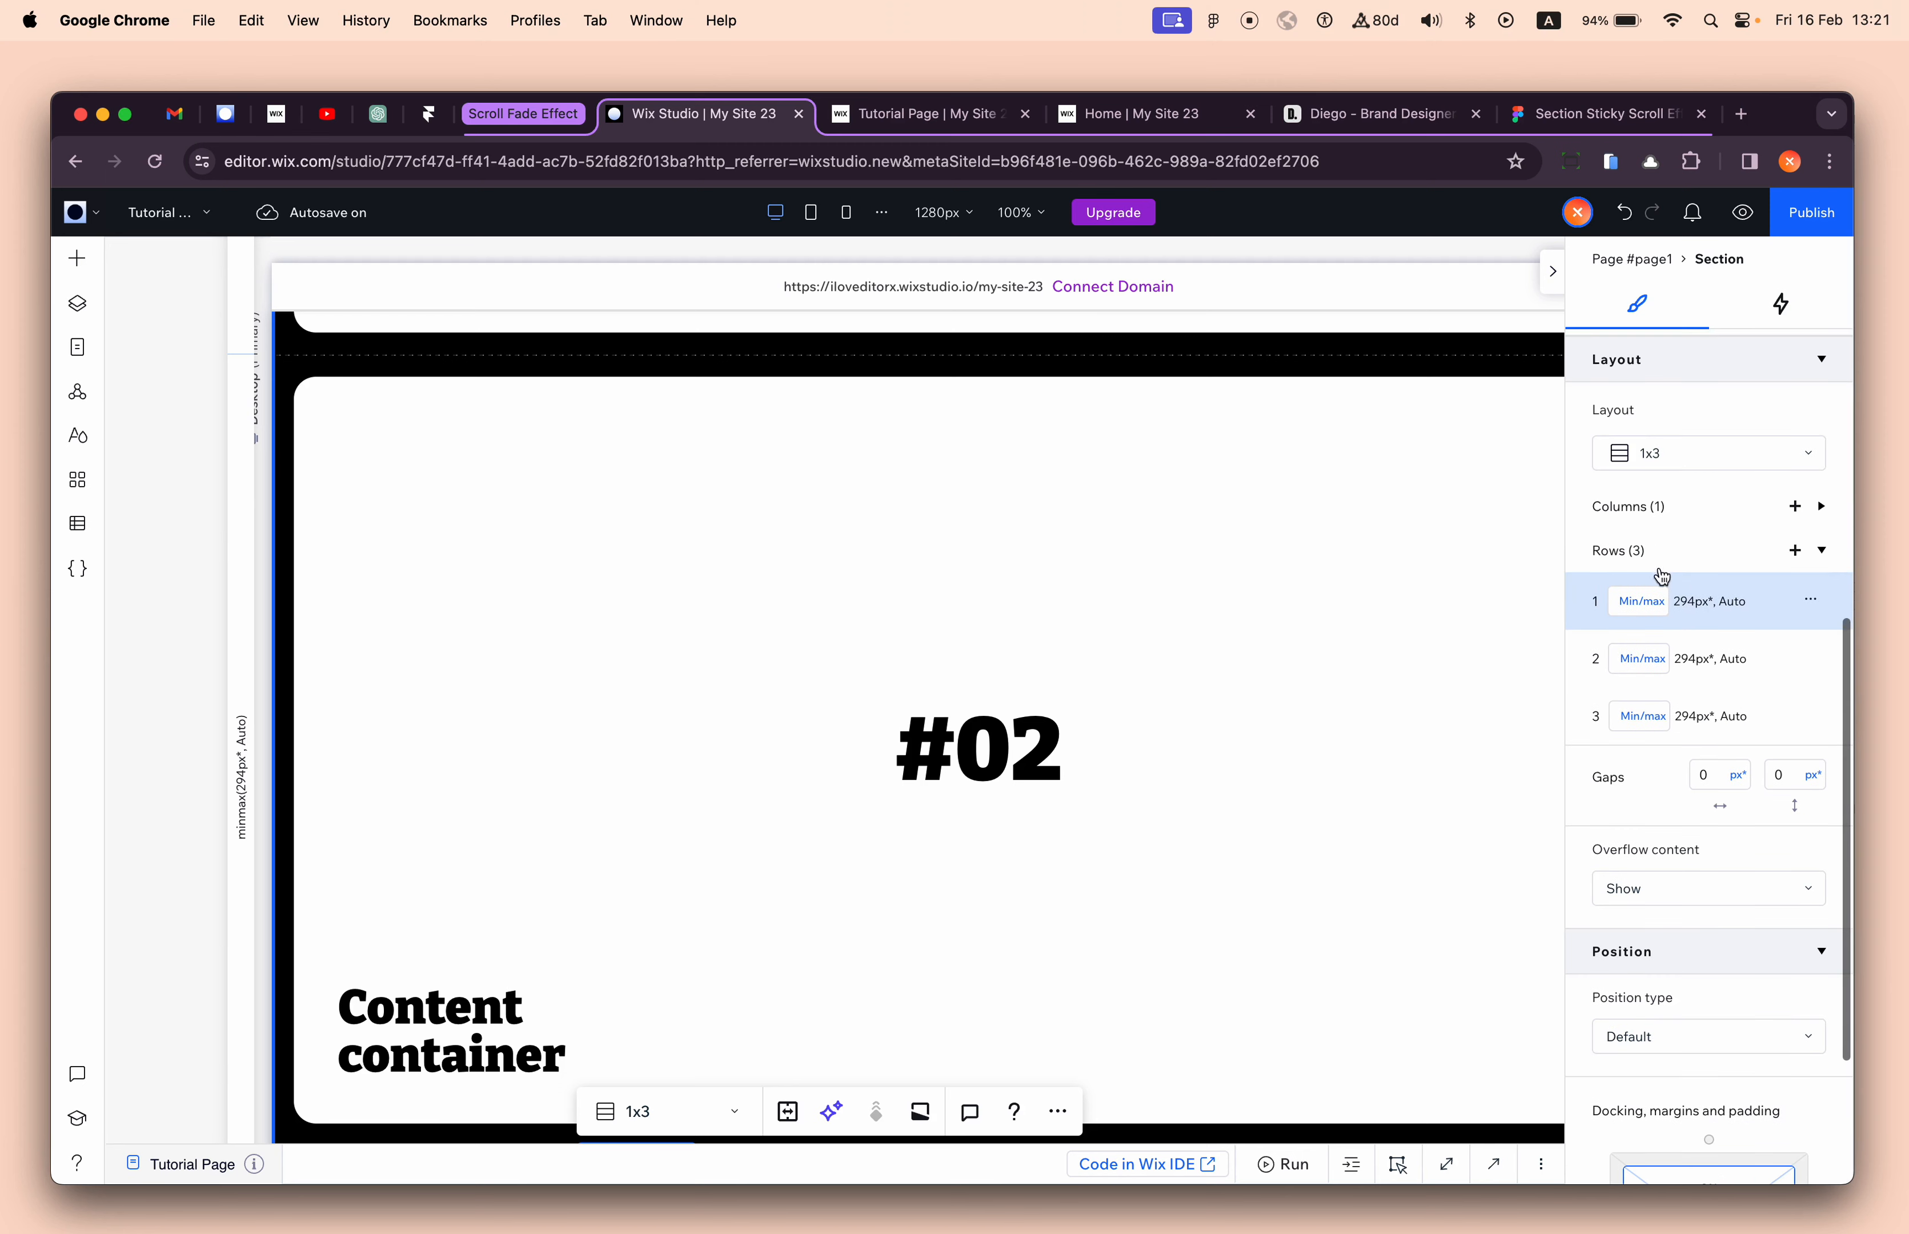
{"action": "left_click", "coordinate": [1637, 613]}
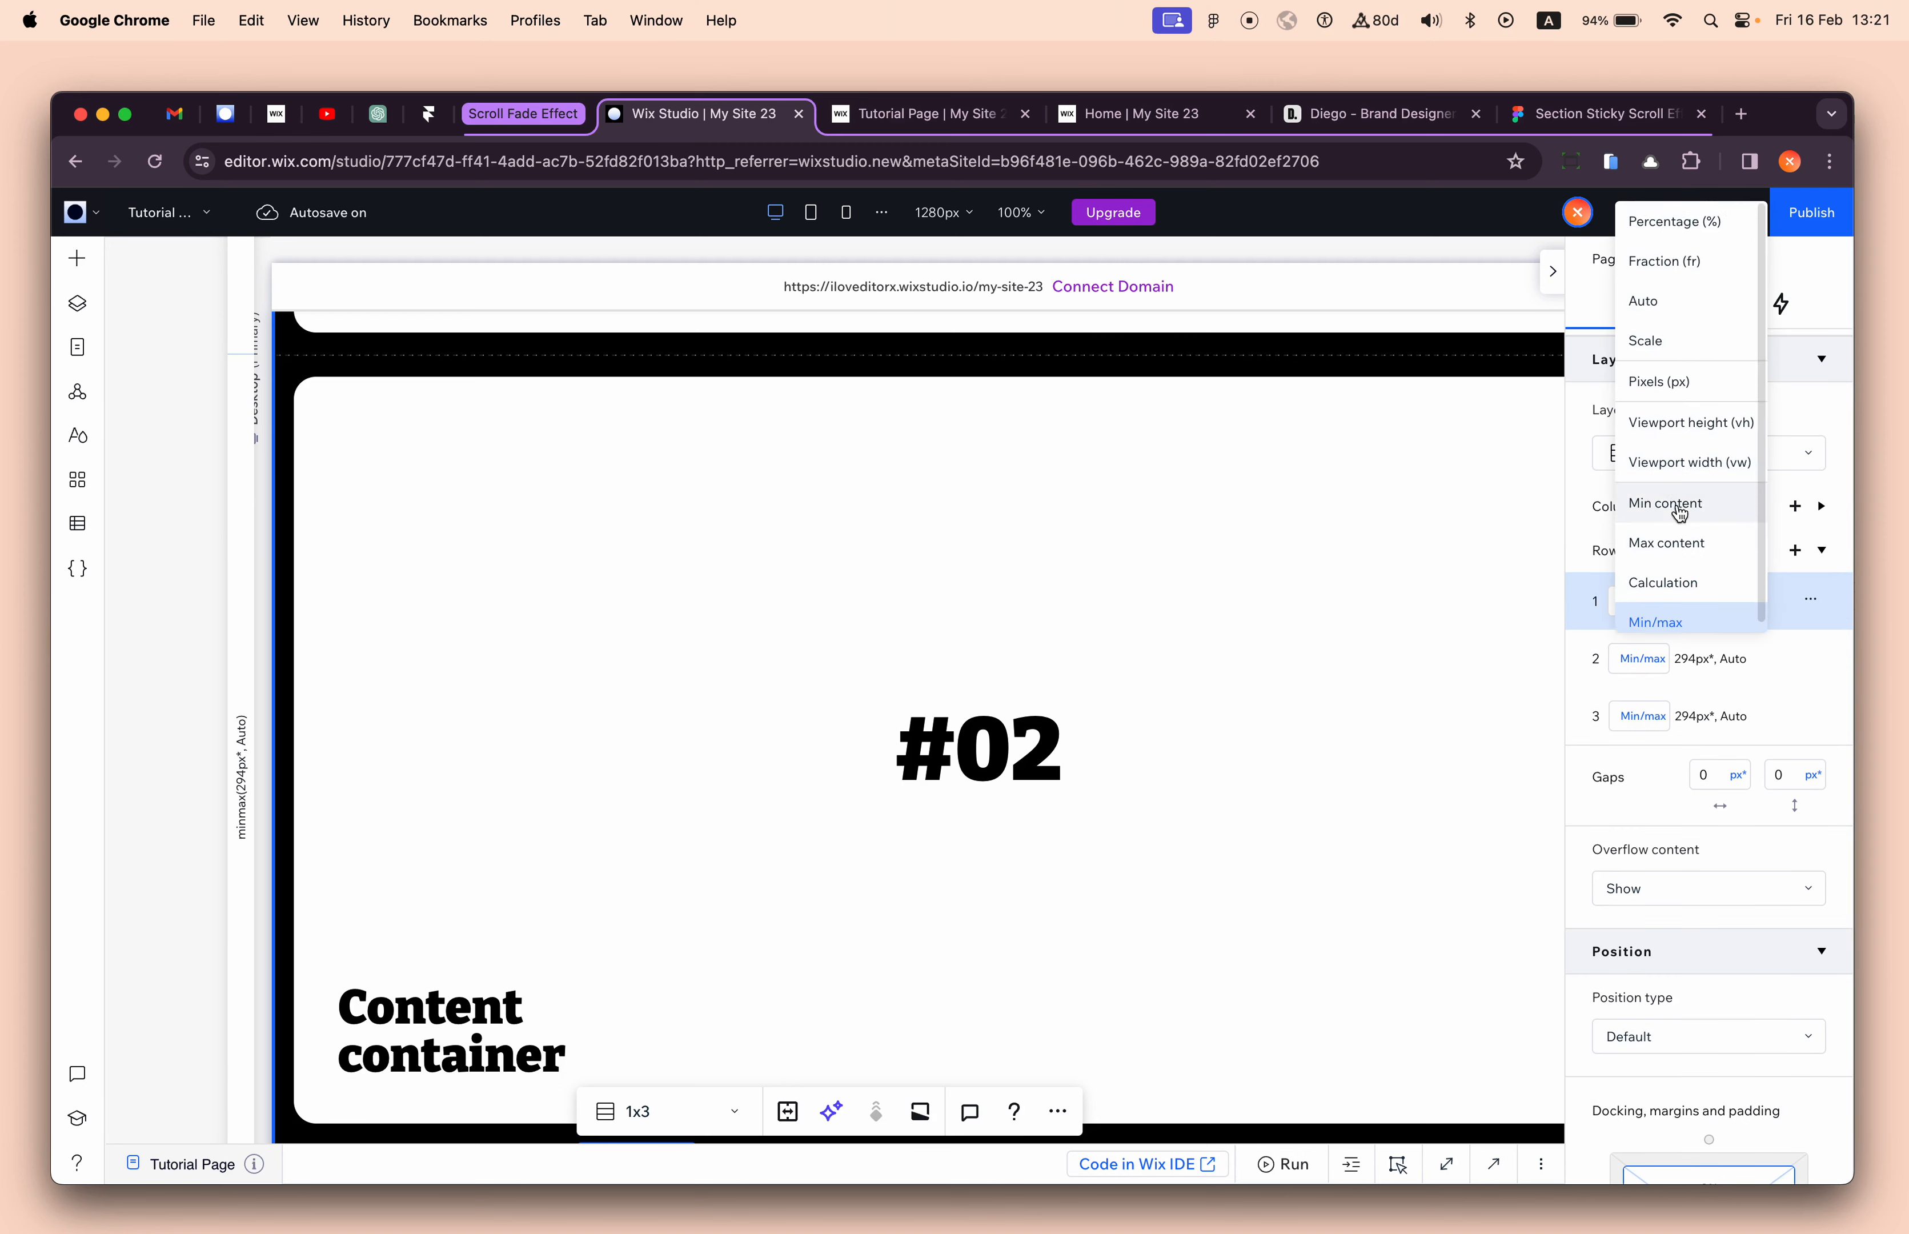
{"action": "left_click", "coordinate": [1684, 545]}
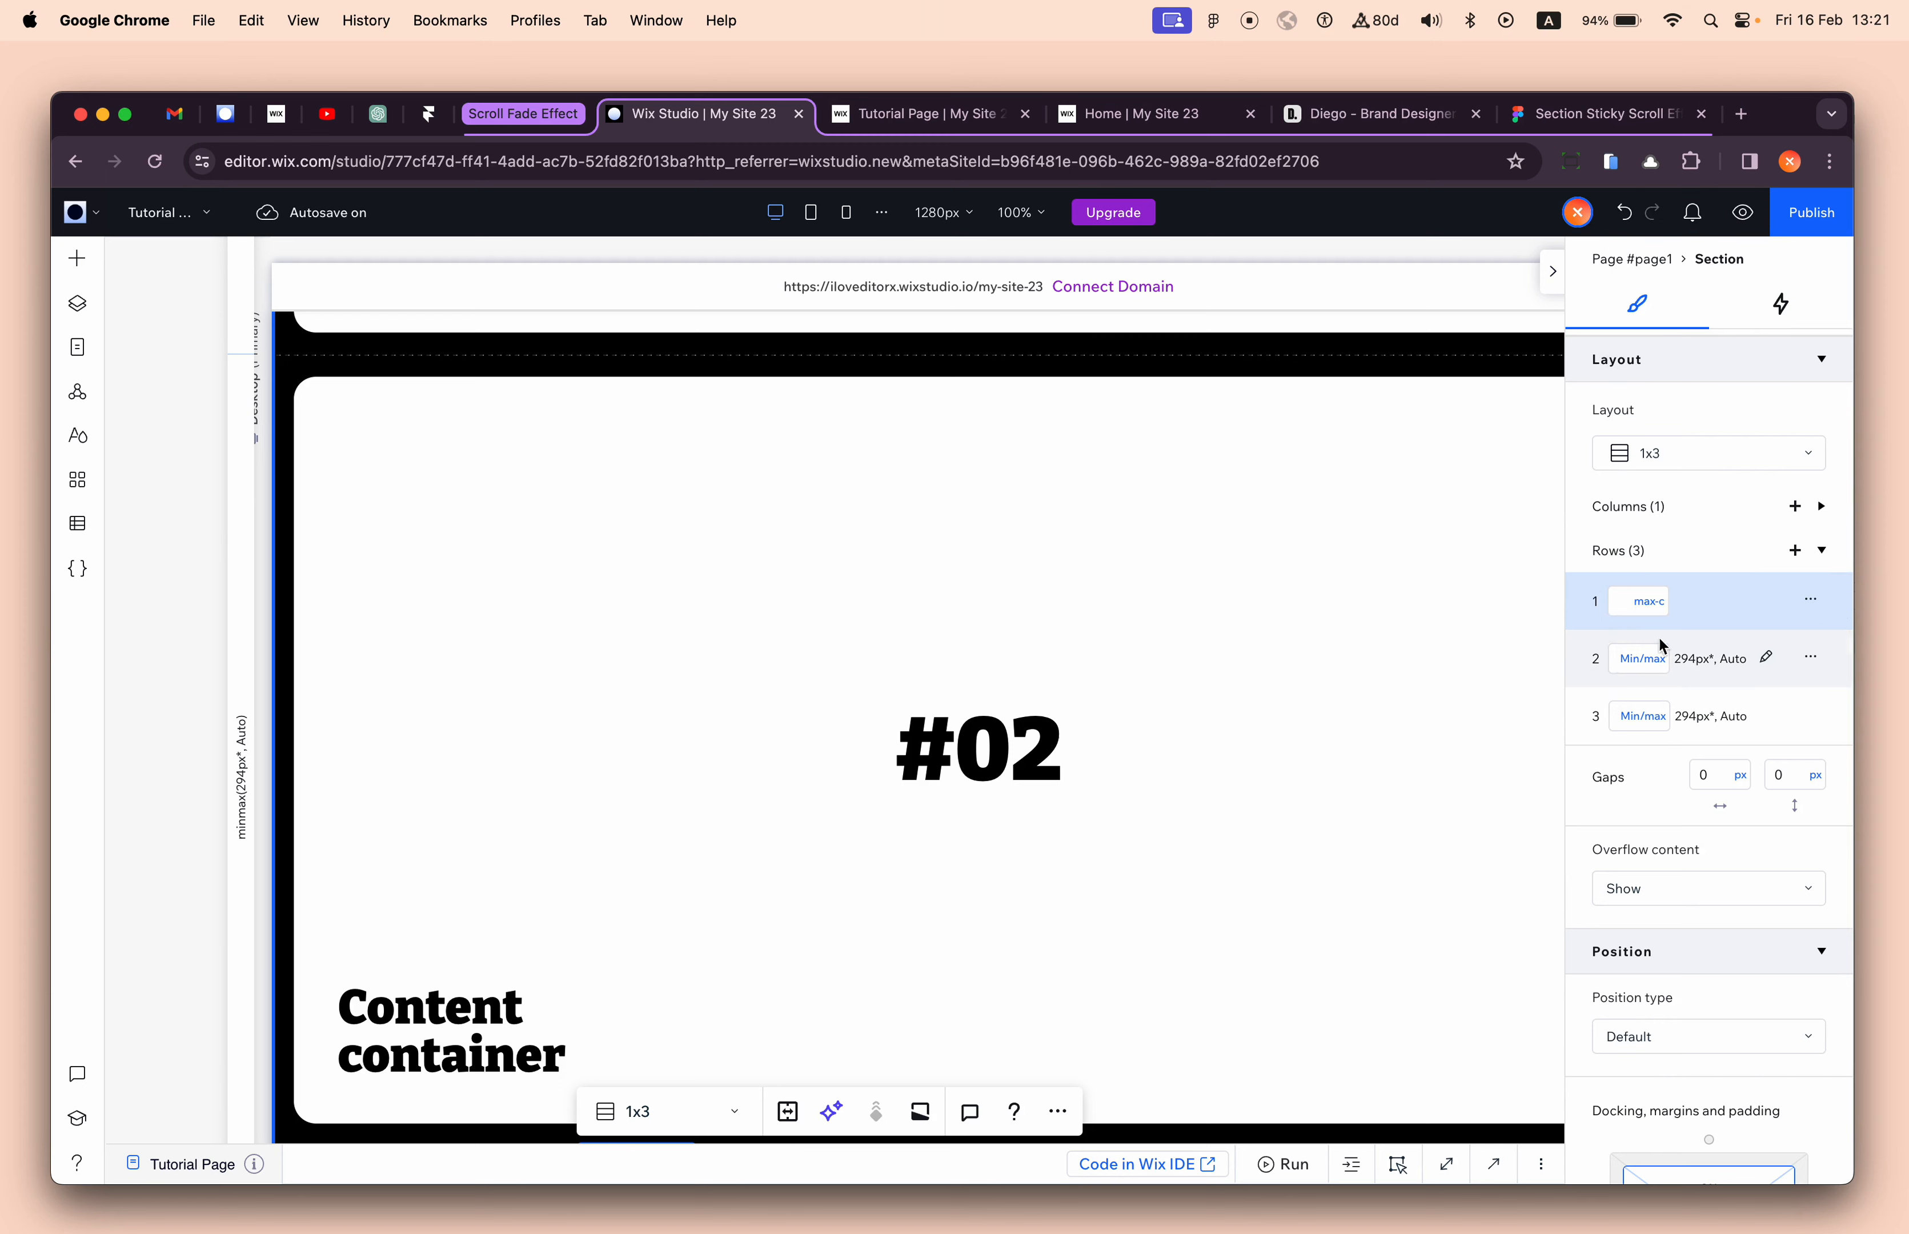
- Step from the #02 container out to its outermost wrapper and inspect that wrapper's minimum height calculation
{"action": "left_click", "coordinate": [1012, 512]}
{"action": "scroll", "coordinate": [1727, 398], "scroll_direction": "up", "scroll_amount": 5}
{"action": "scroll", "coordinate": [1726, 398], "scroll_direction": "up", "scroll_amount": 2}
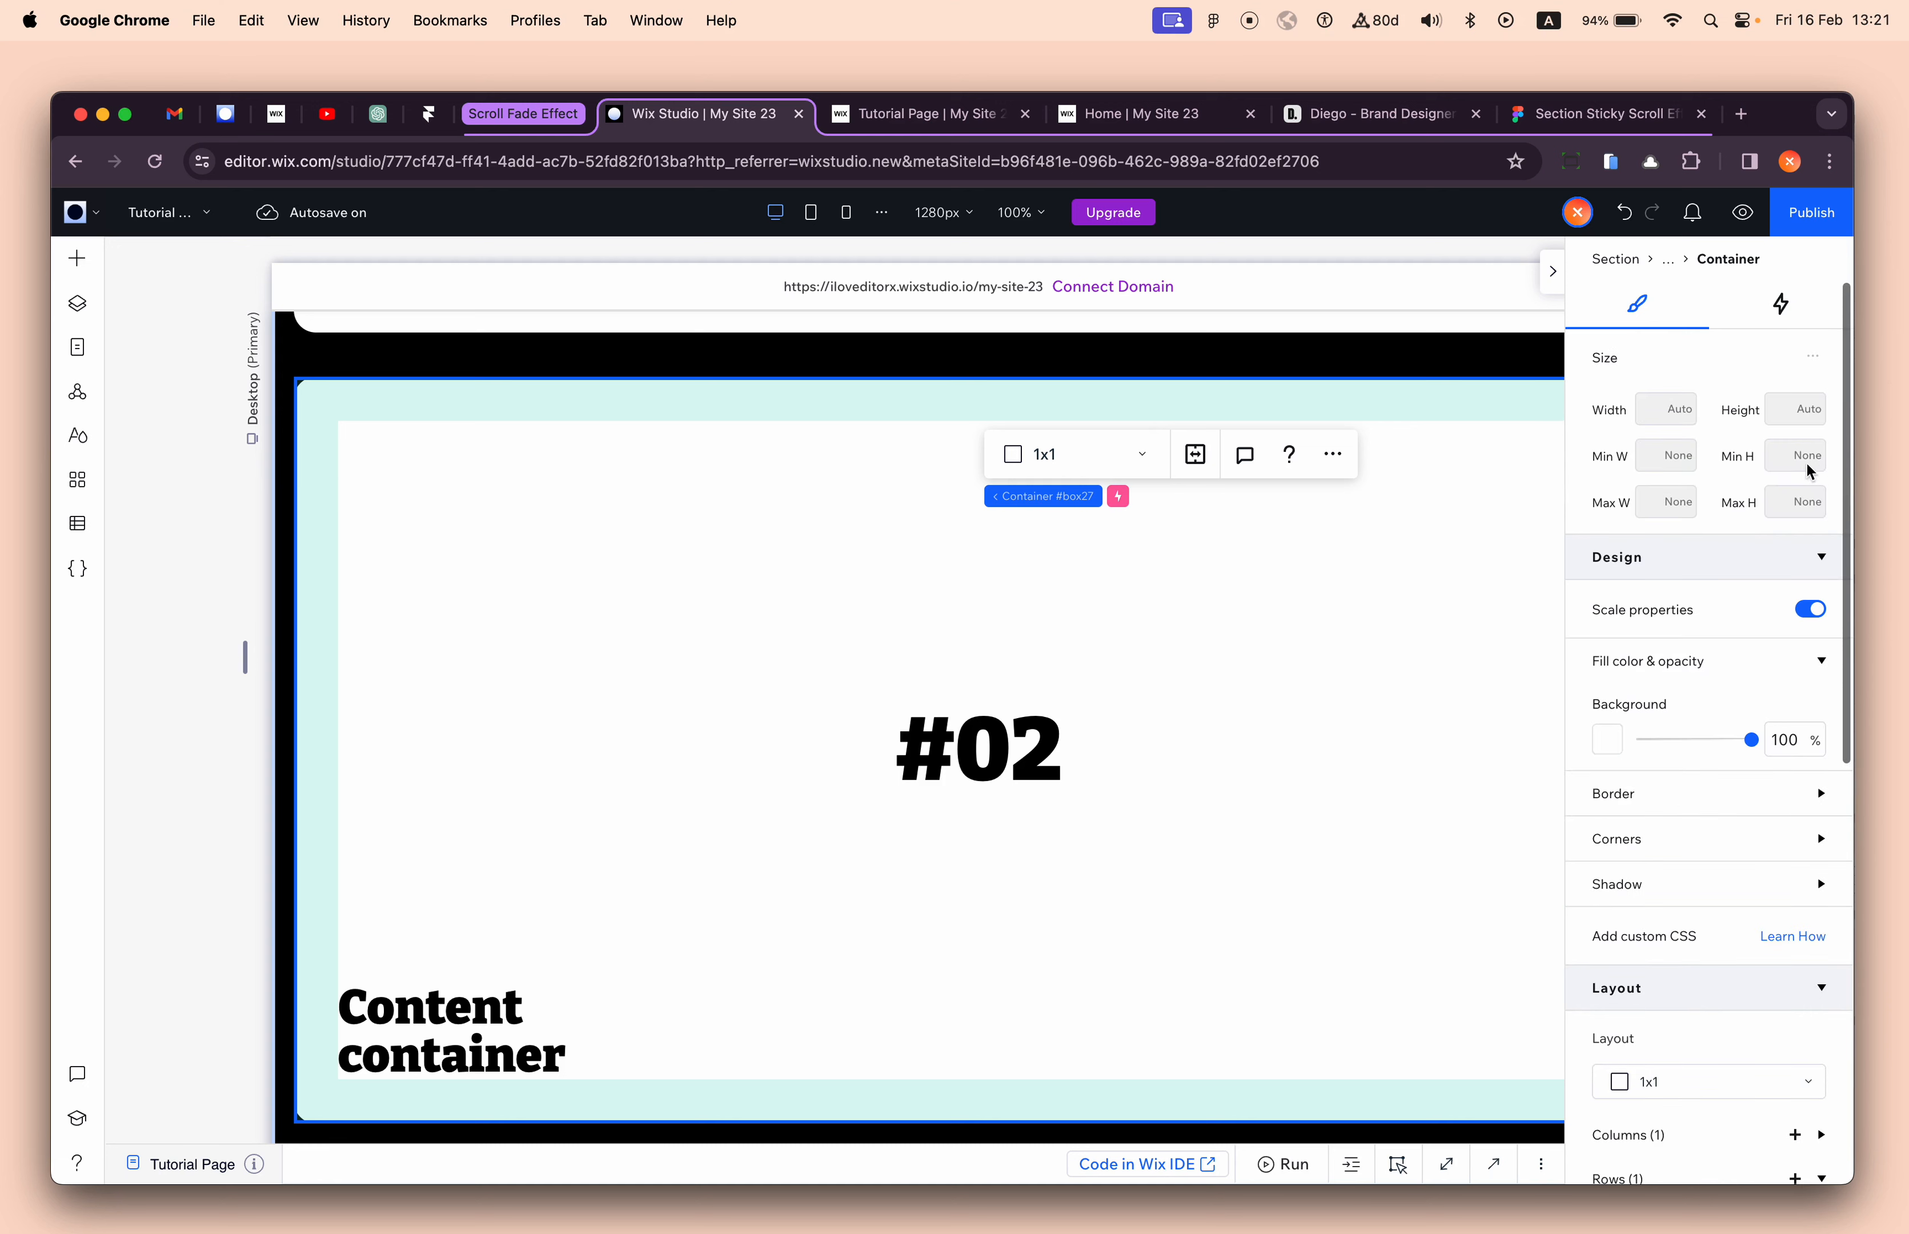
{"action": "mouse_move", "coordinate": [1023, 498]}
{"action": "left_click", "coordinate": [1148, 504]}
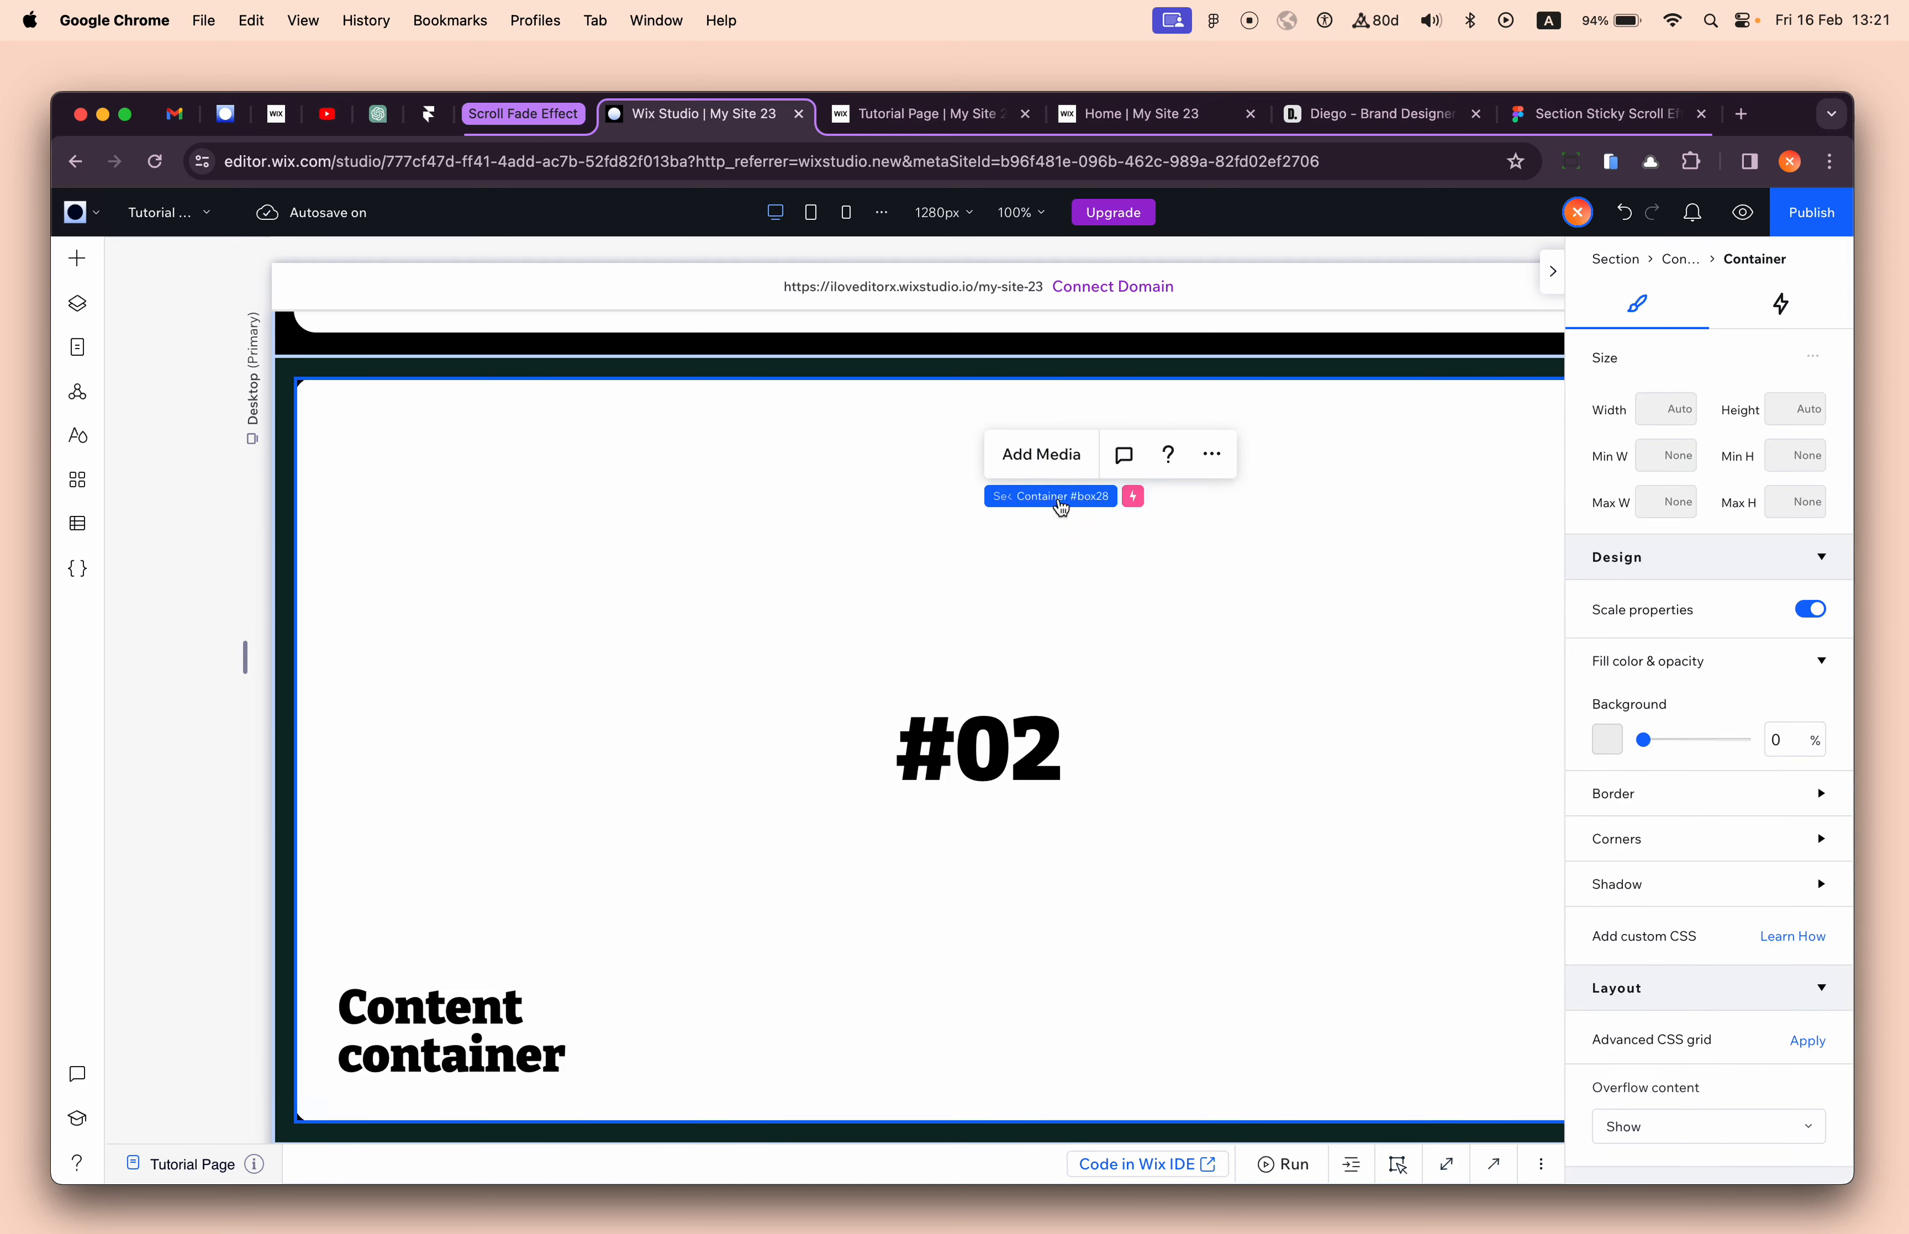
{"action": "left_click", "coordinate": [1075, 498]}
{"action": "left_click", "coordinate": [1790, 501]}
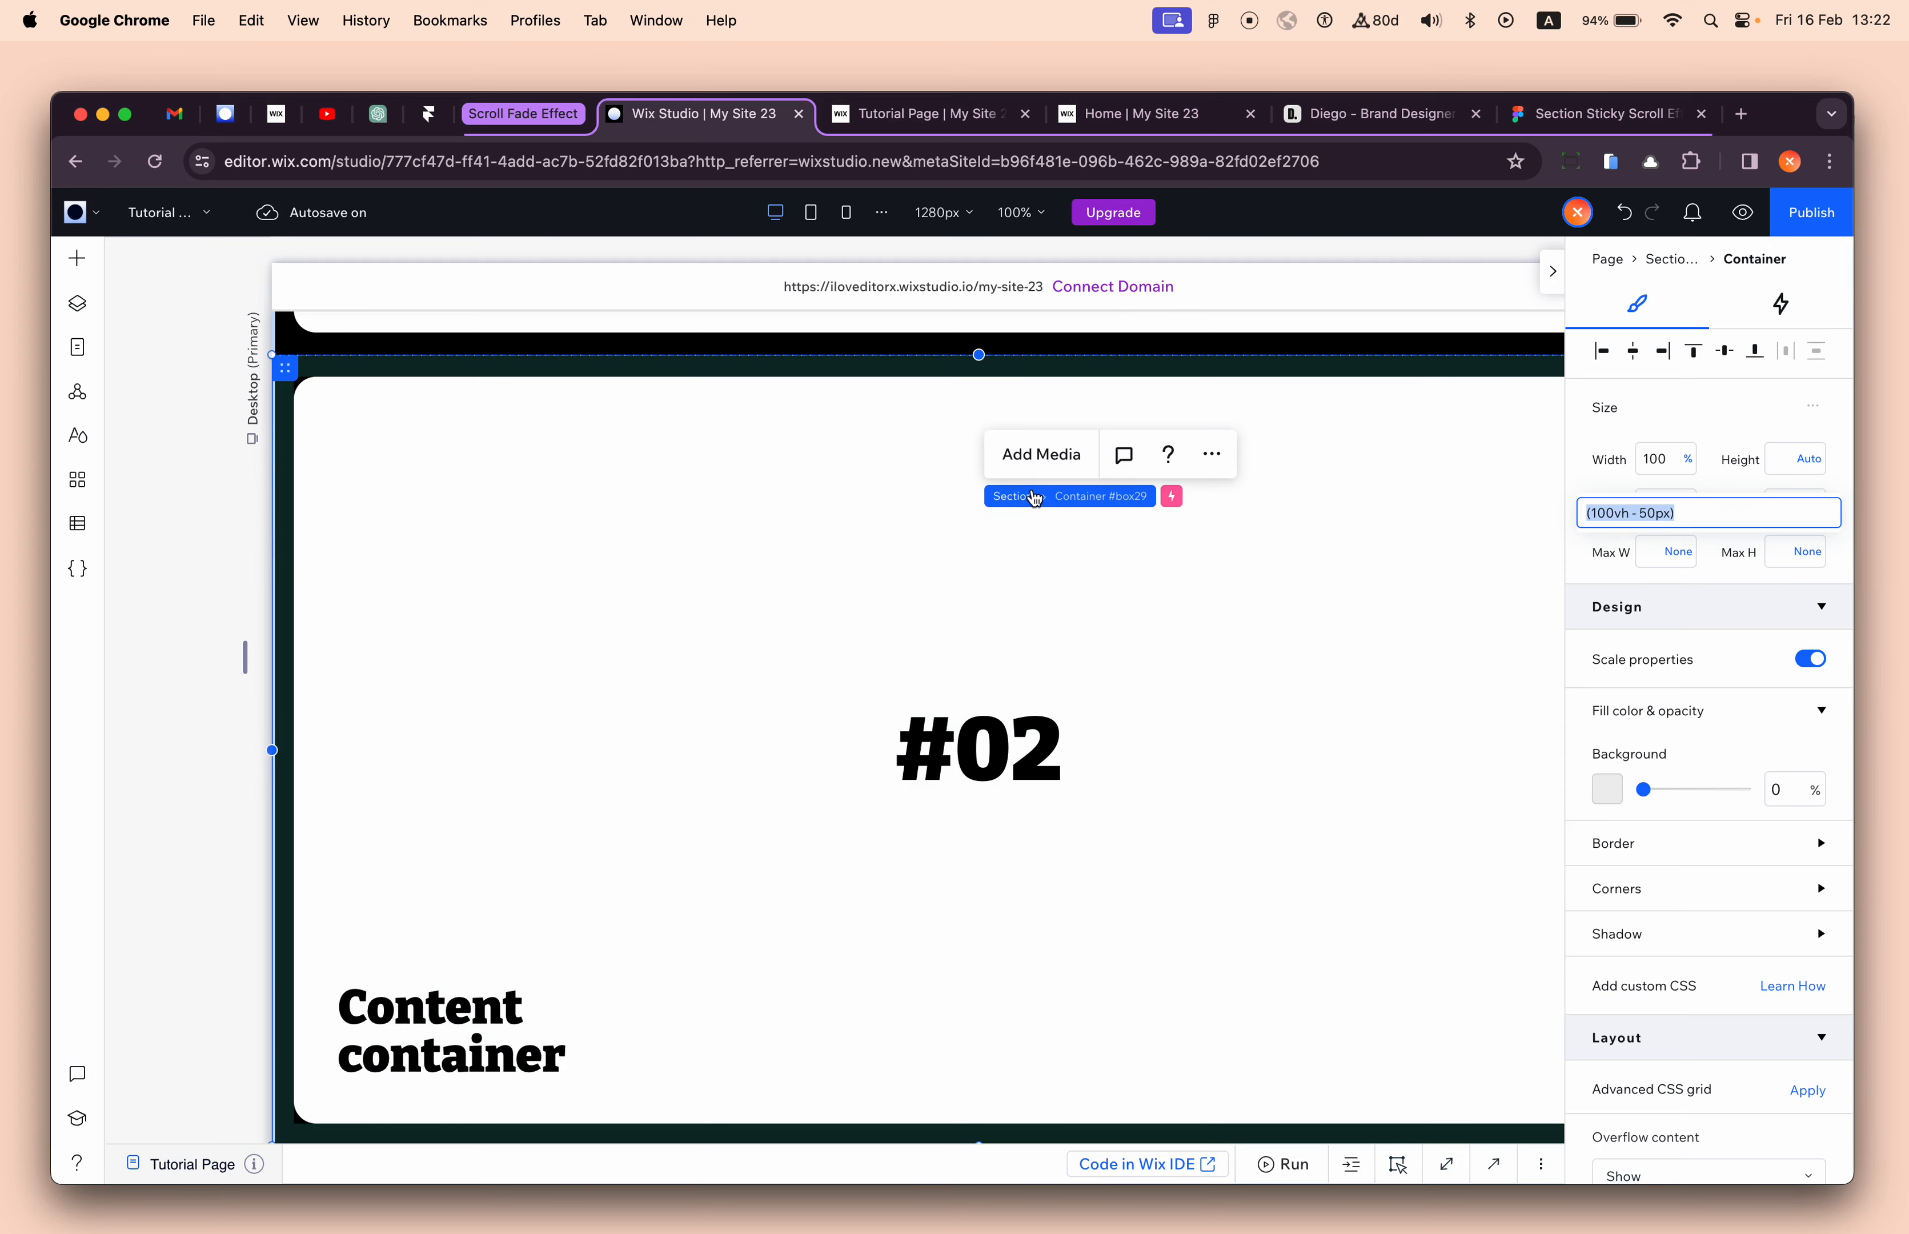
- Set the section's row 2 to Max content and its row 3 to 1 fr
{"action": "left_click", "coordinate": [1018, 496]}
{"action": "scroll", "coordinate": [1685, 806], "scroll_direction": "down", "scroll_amount": 2}
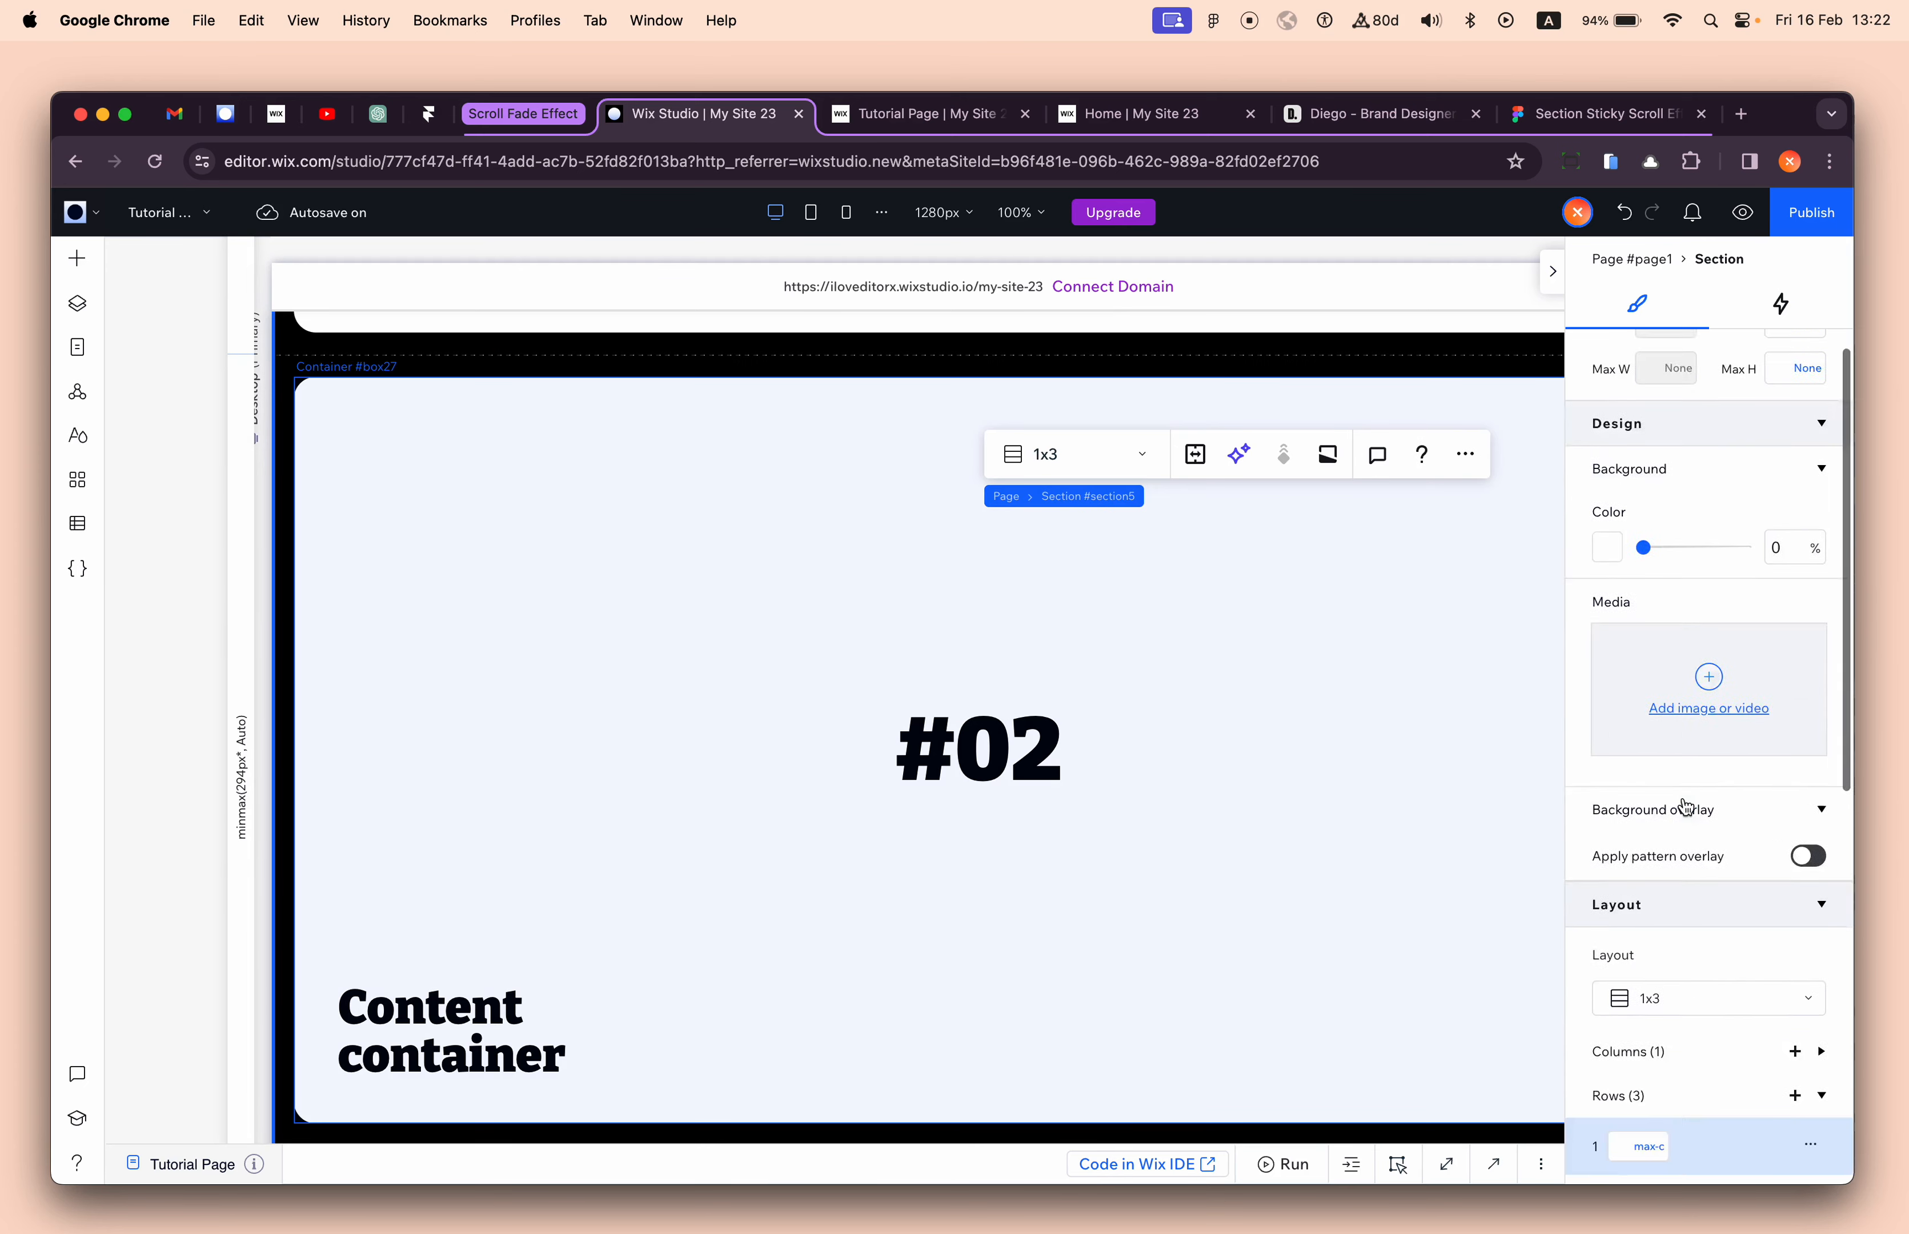
{"action": "scroll", "coordinate": [1685, 806], "scroll_direction": "down", "scroll_amount": 5}
{"action": "left_click", "coordinate": [1645, 577]}
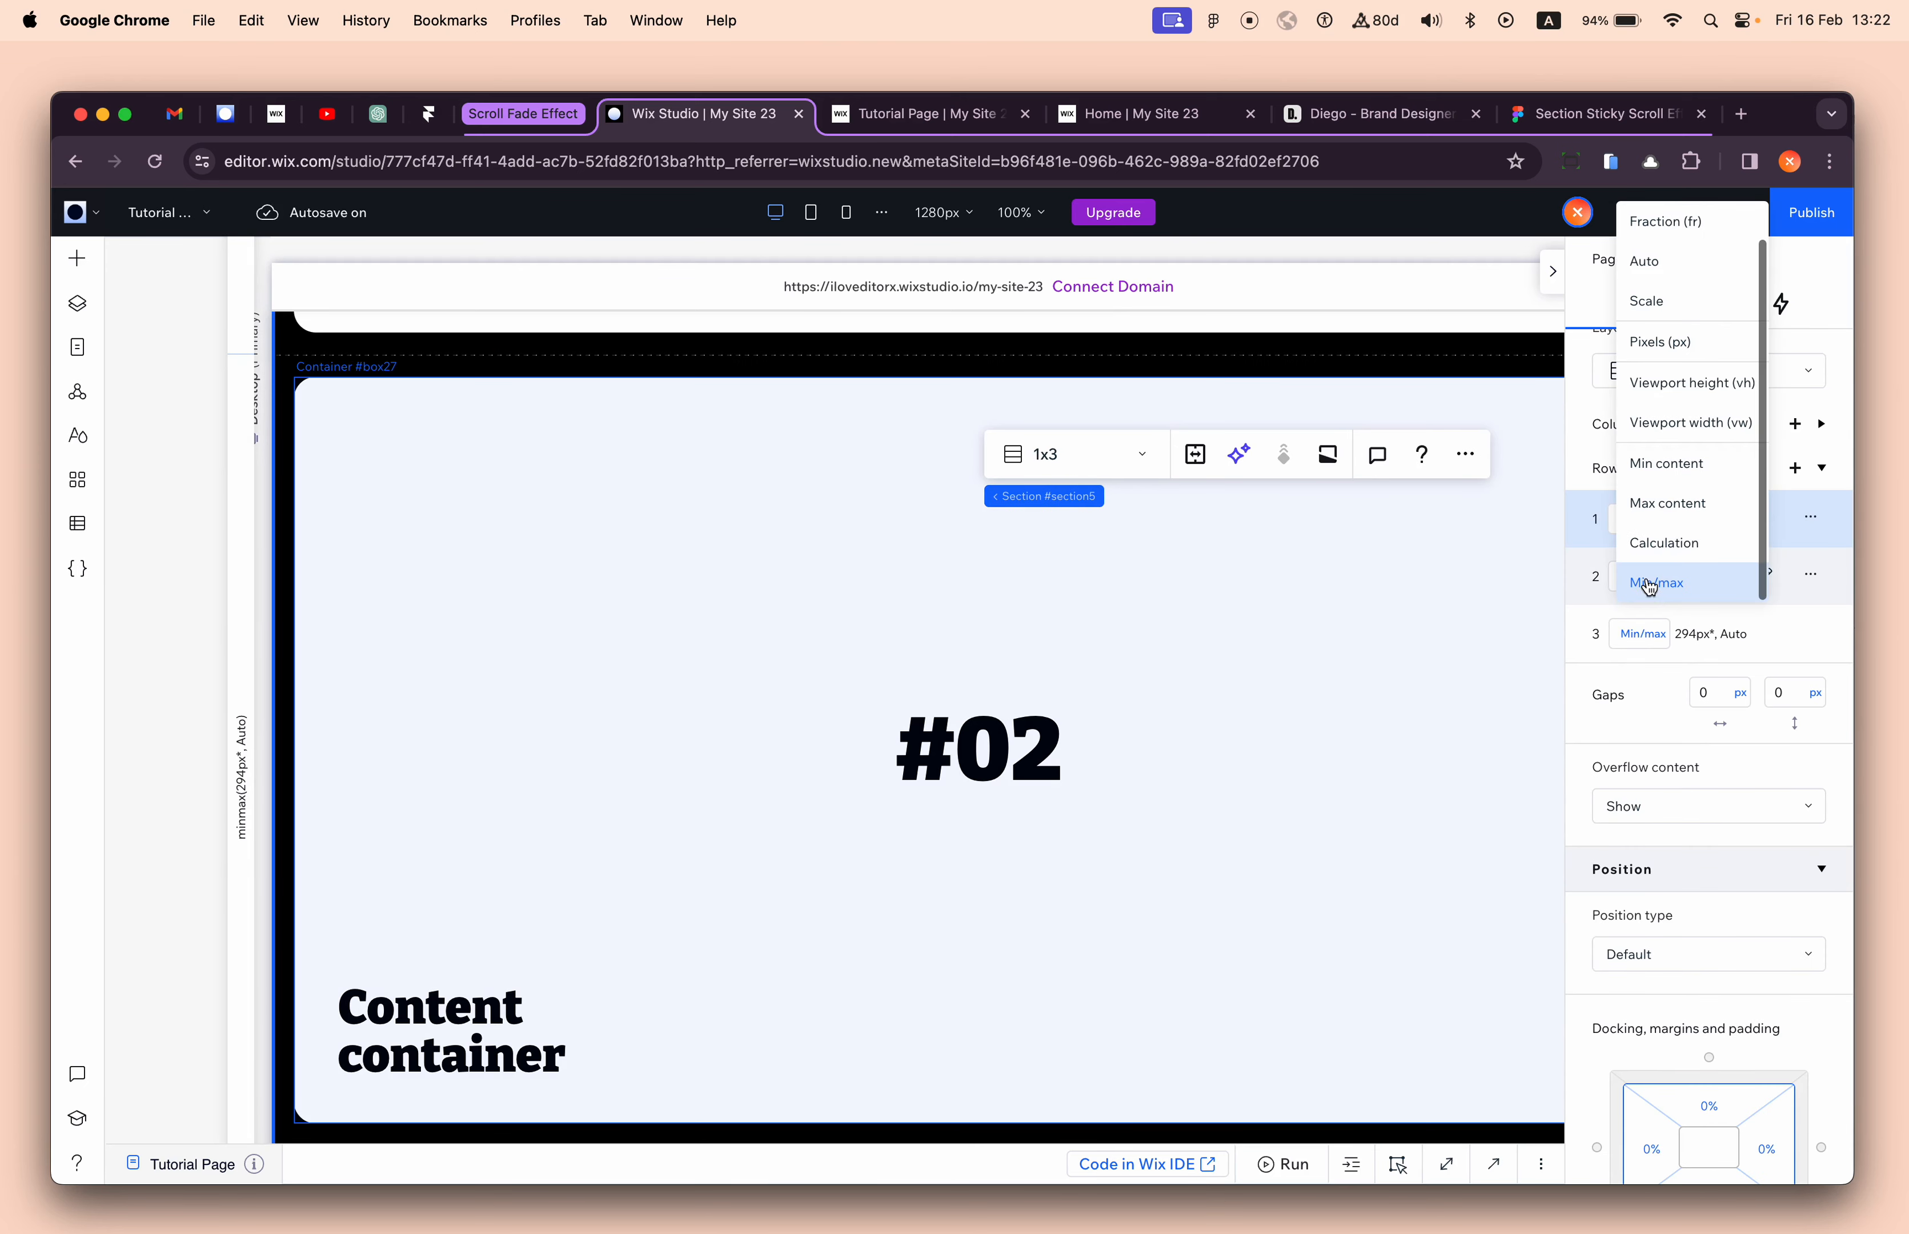
{"action": "left_click", "coordinate": [1675, 529]}
{"action": "left_click", "coordinate": [1642, 635]}
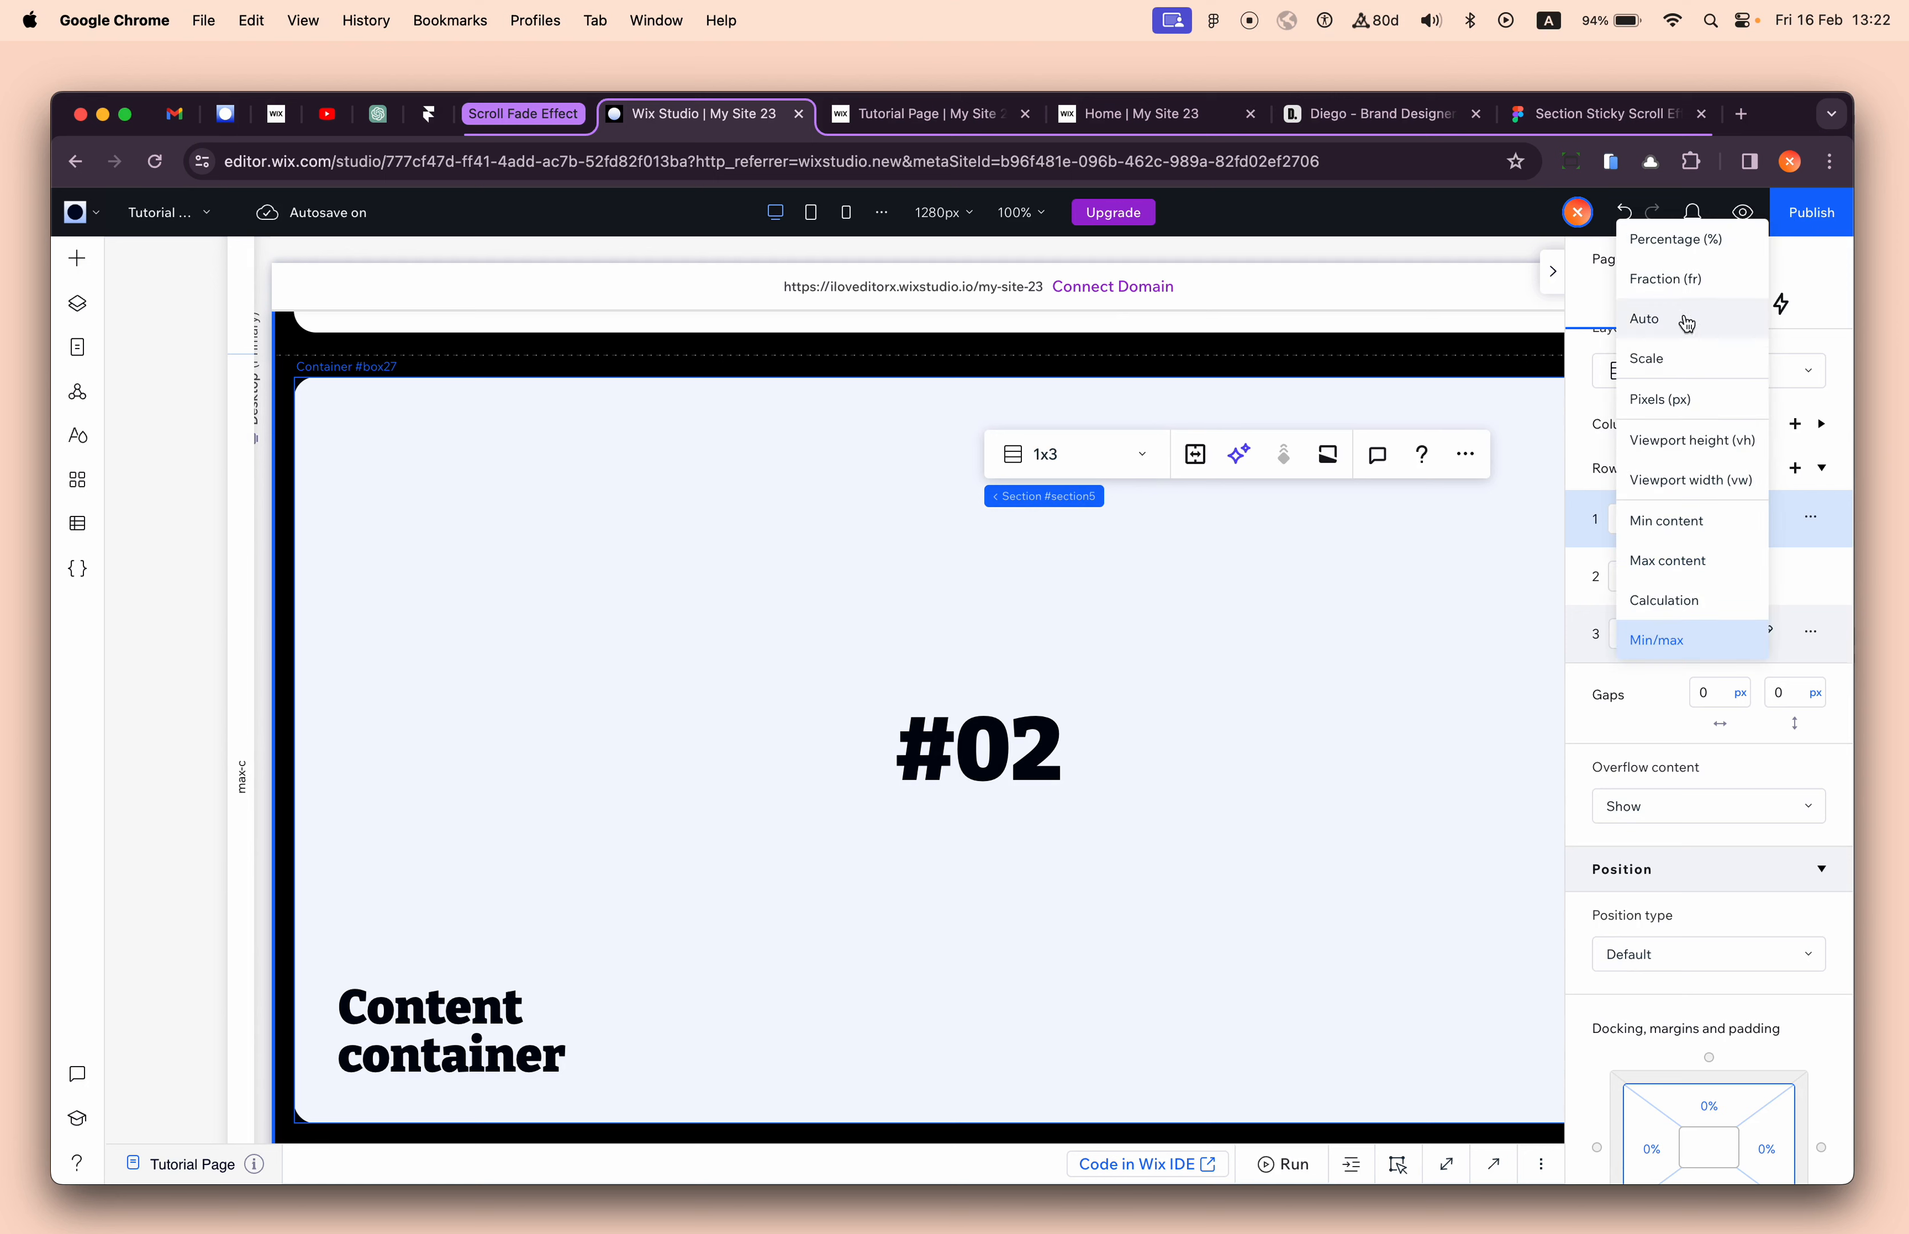
{"action": "left_click", "coordinate": [1699, 287]}
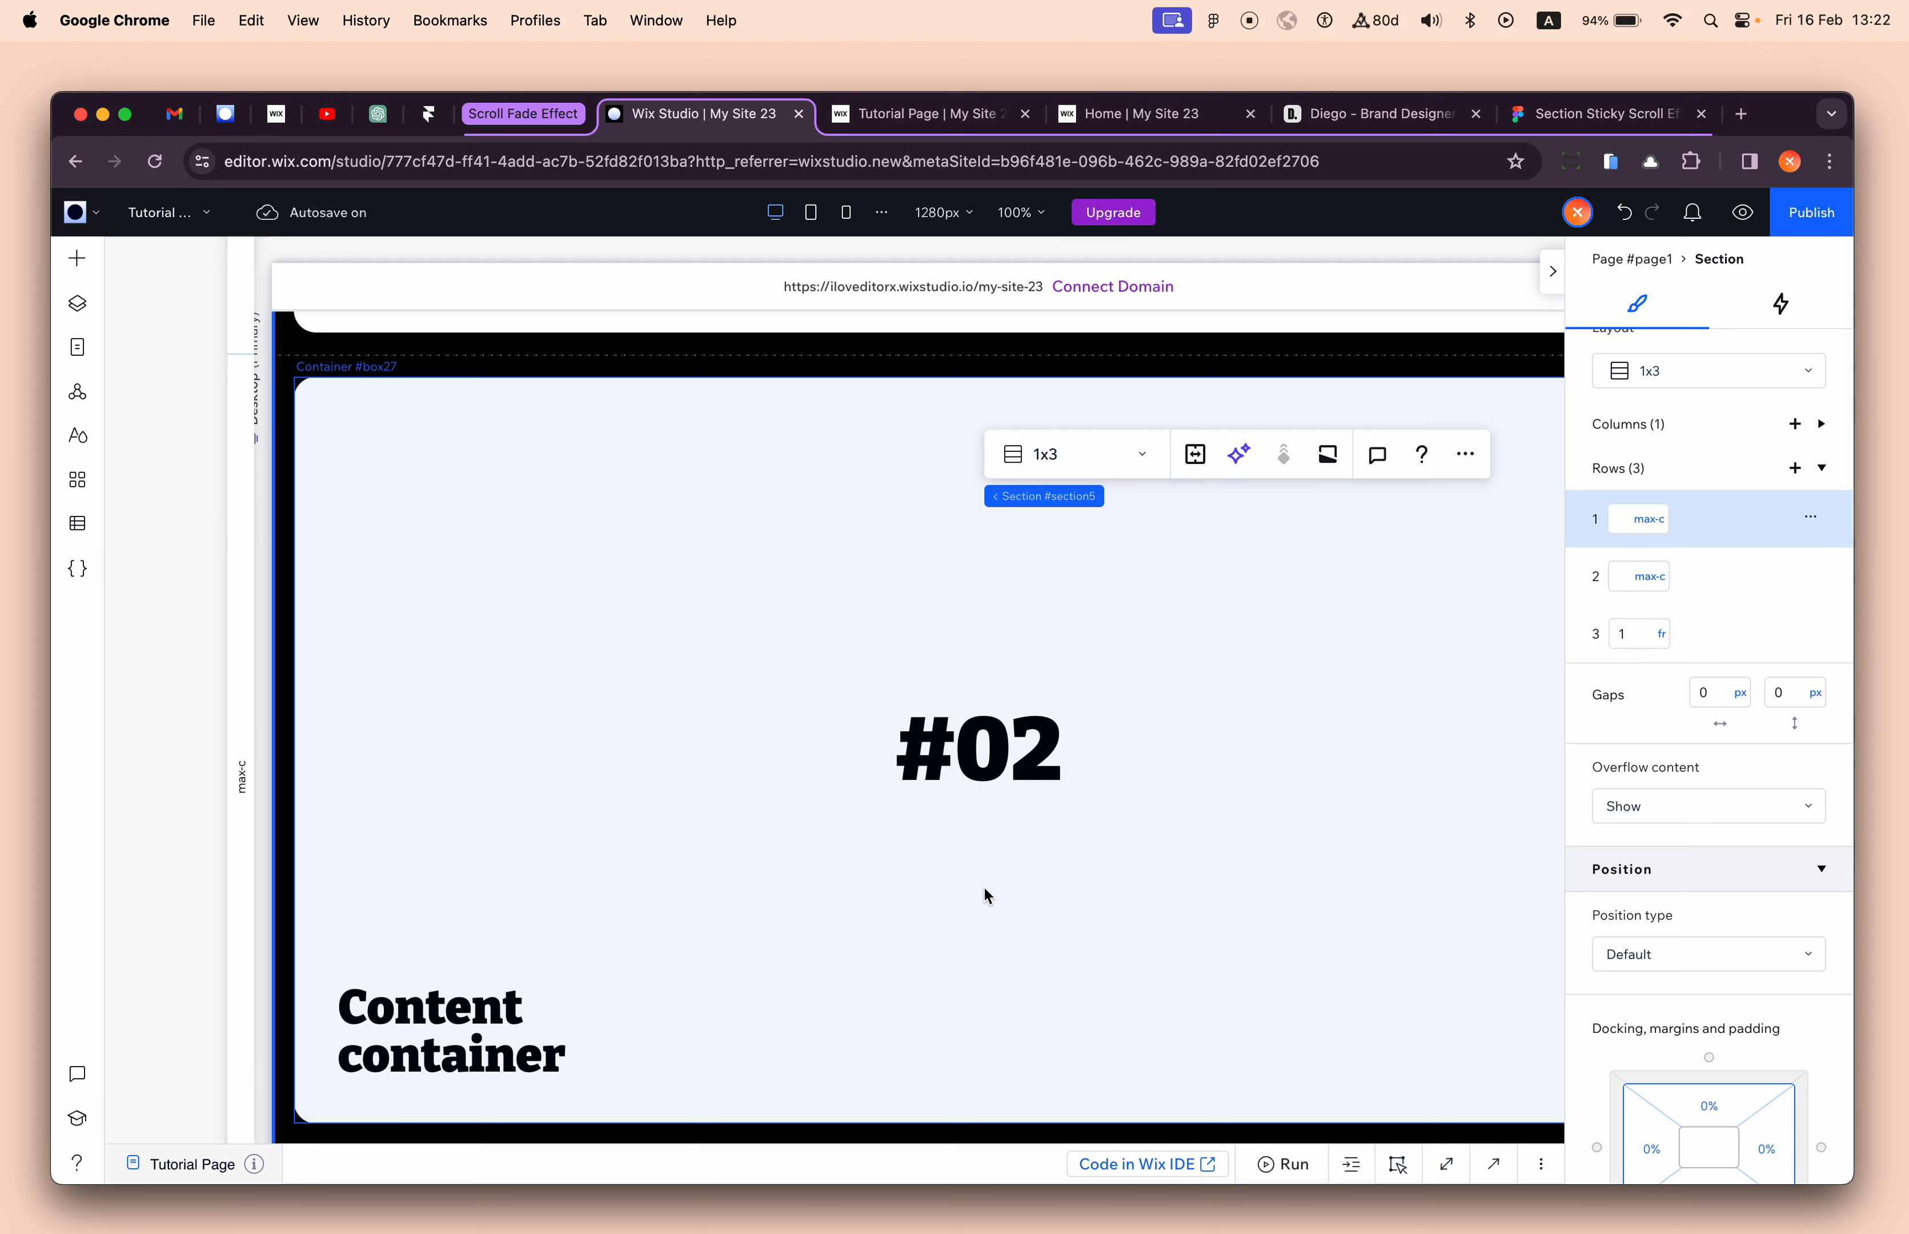
- Publish the site with the new row sizing and reload the live Tutorial Page
{"action": "scroll", "coordinate": [966, 941], "scroll_direction": "down", "scroll_amount": 10}
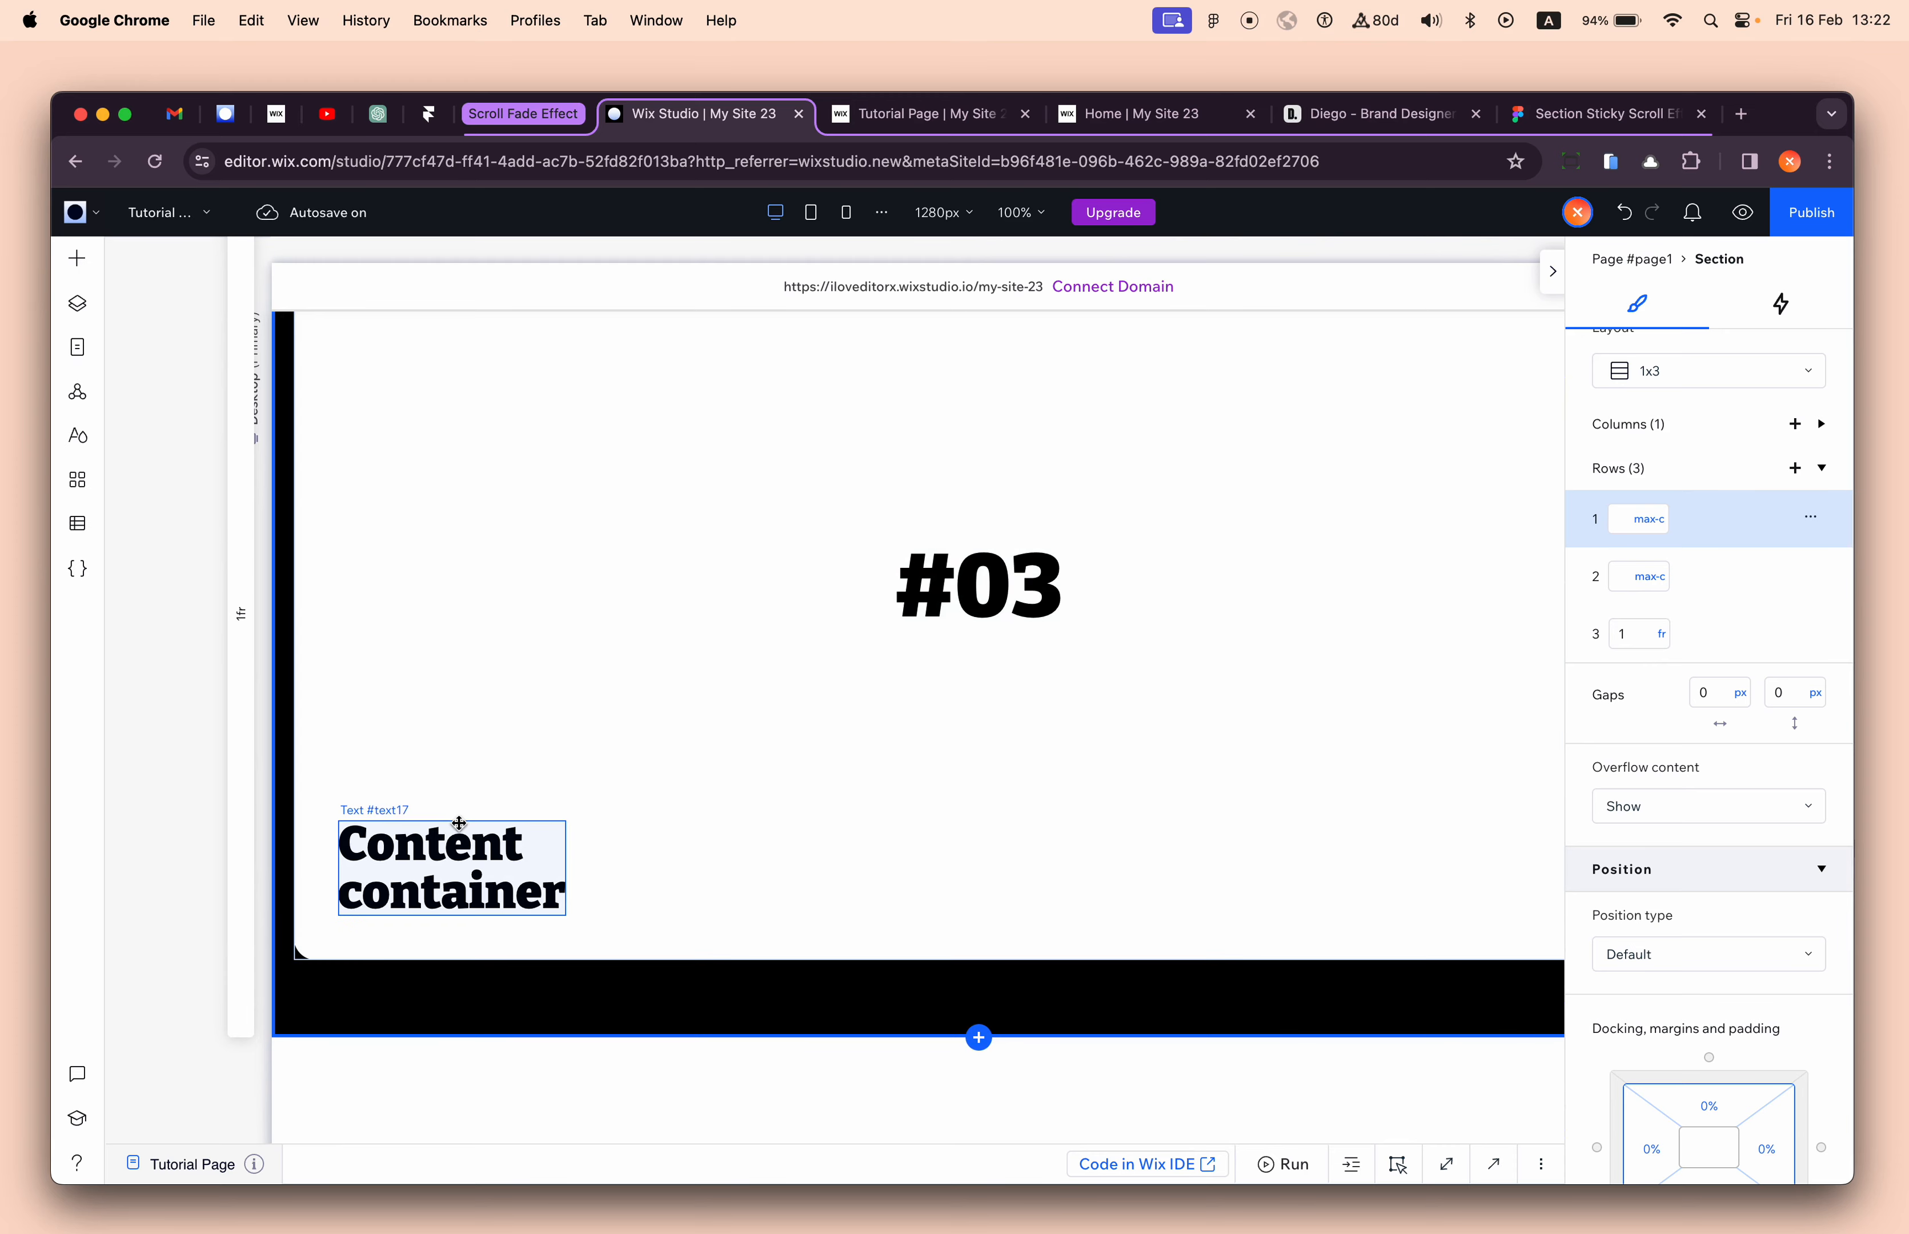
{"action": "scroll", "coordinate": [431, 740], "scroll_direction": "up", "scroll_amount": 3}
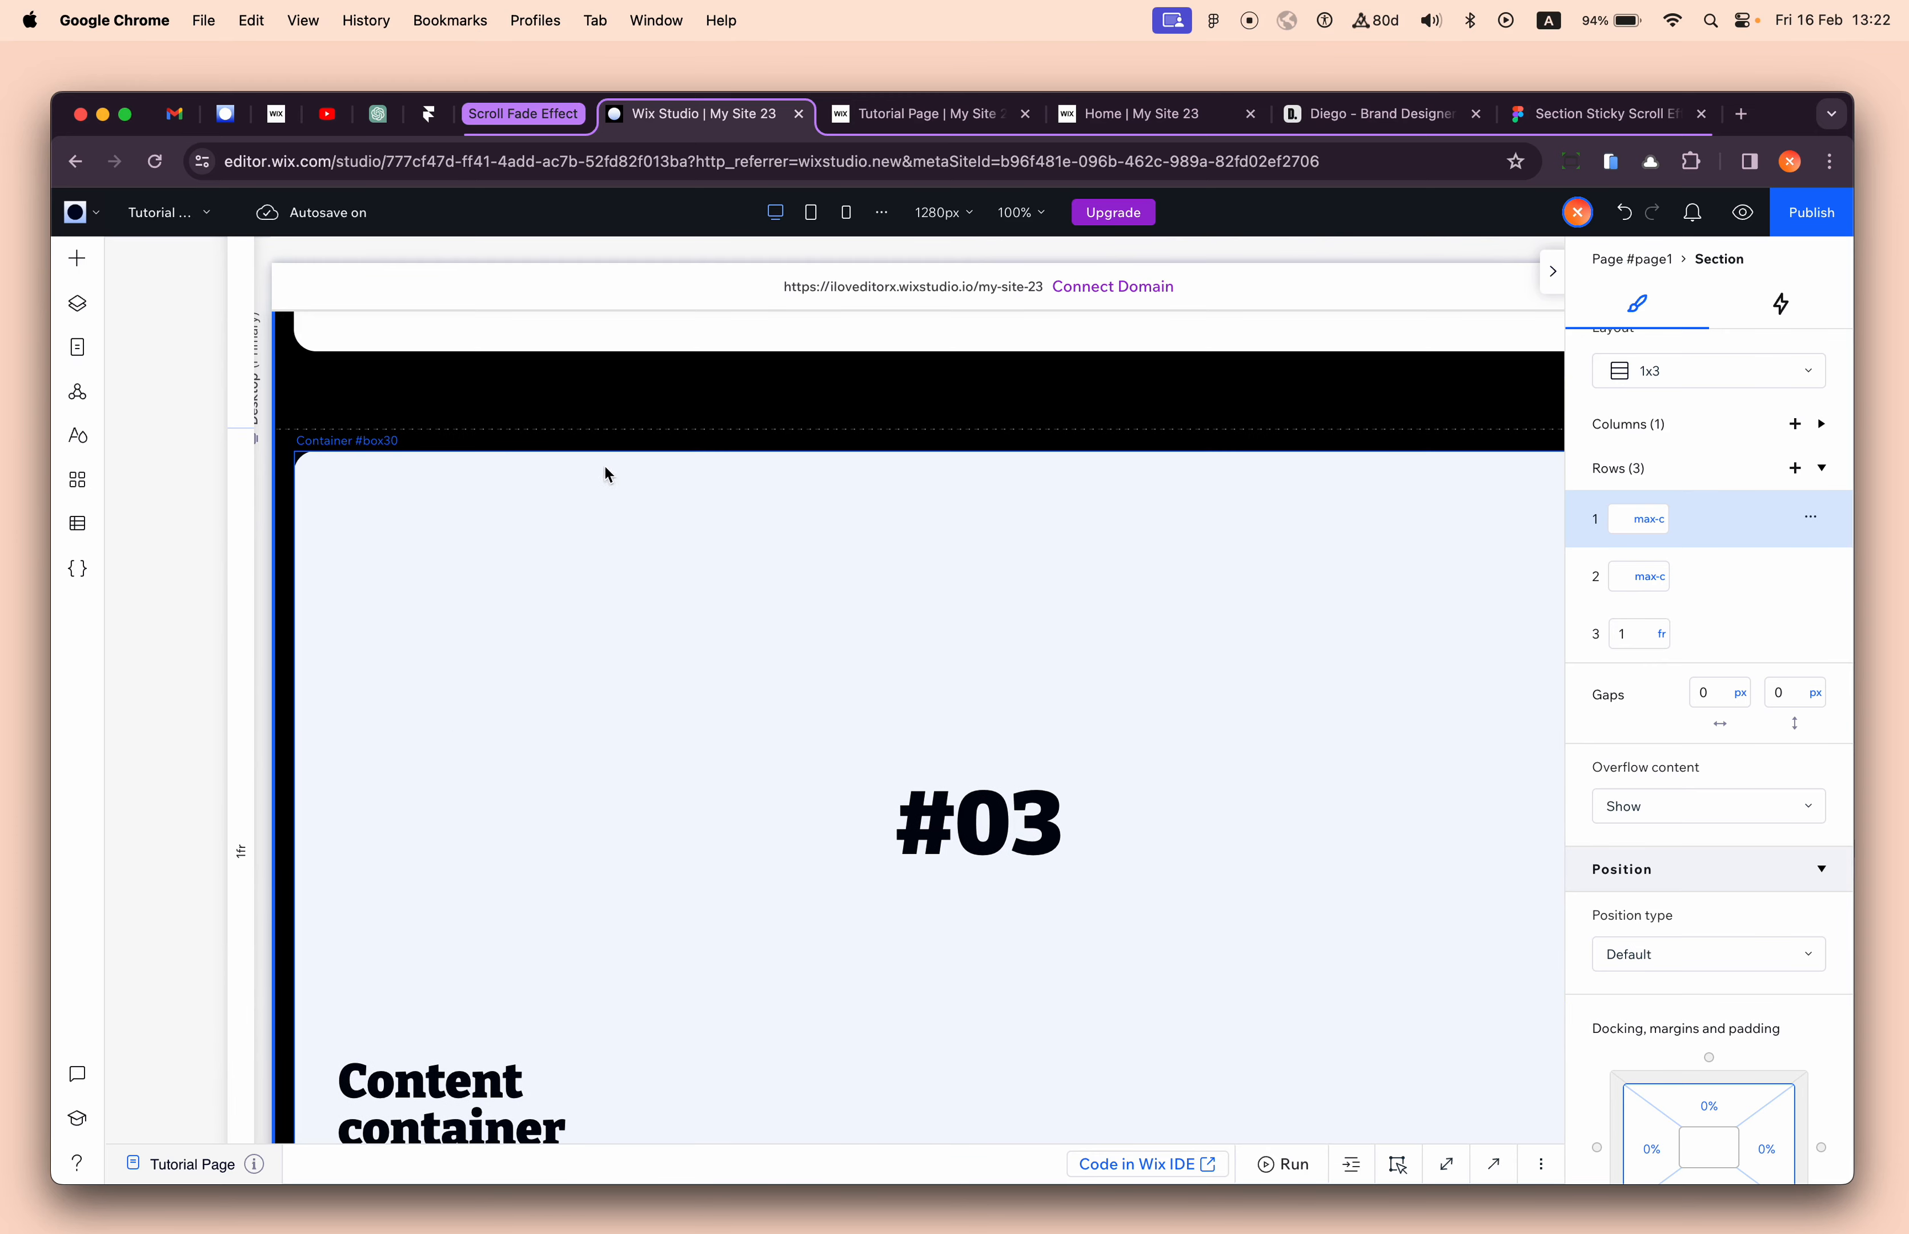
{"action": "scroll", "coordinate": [1030, 749], "scroll_direction": "down", "scroll_amount": 4}
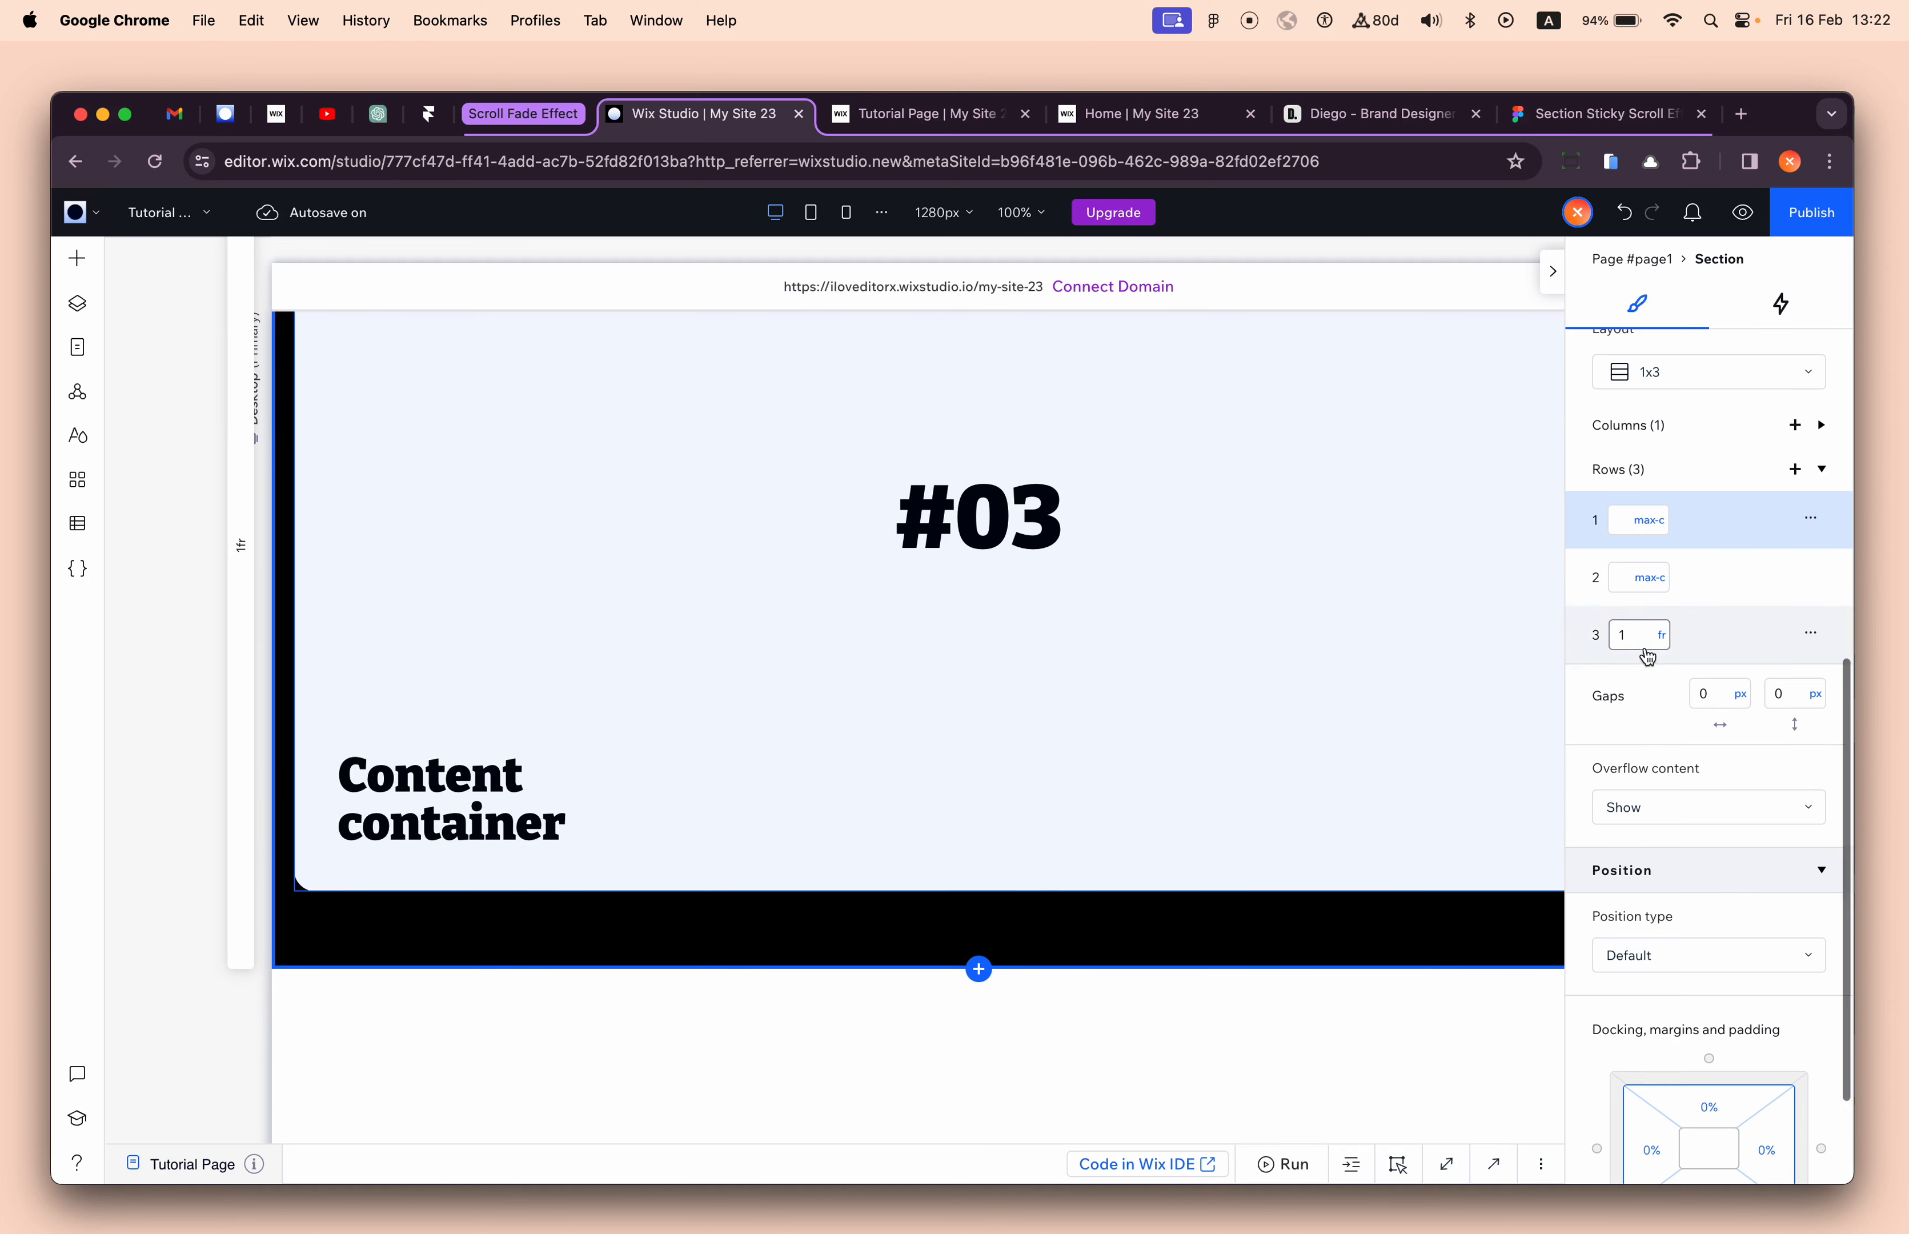
{"action": "scroll", "coordinate": [1649, 652], "scroll_direction": "up", "scroll_amount": 8}
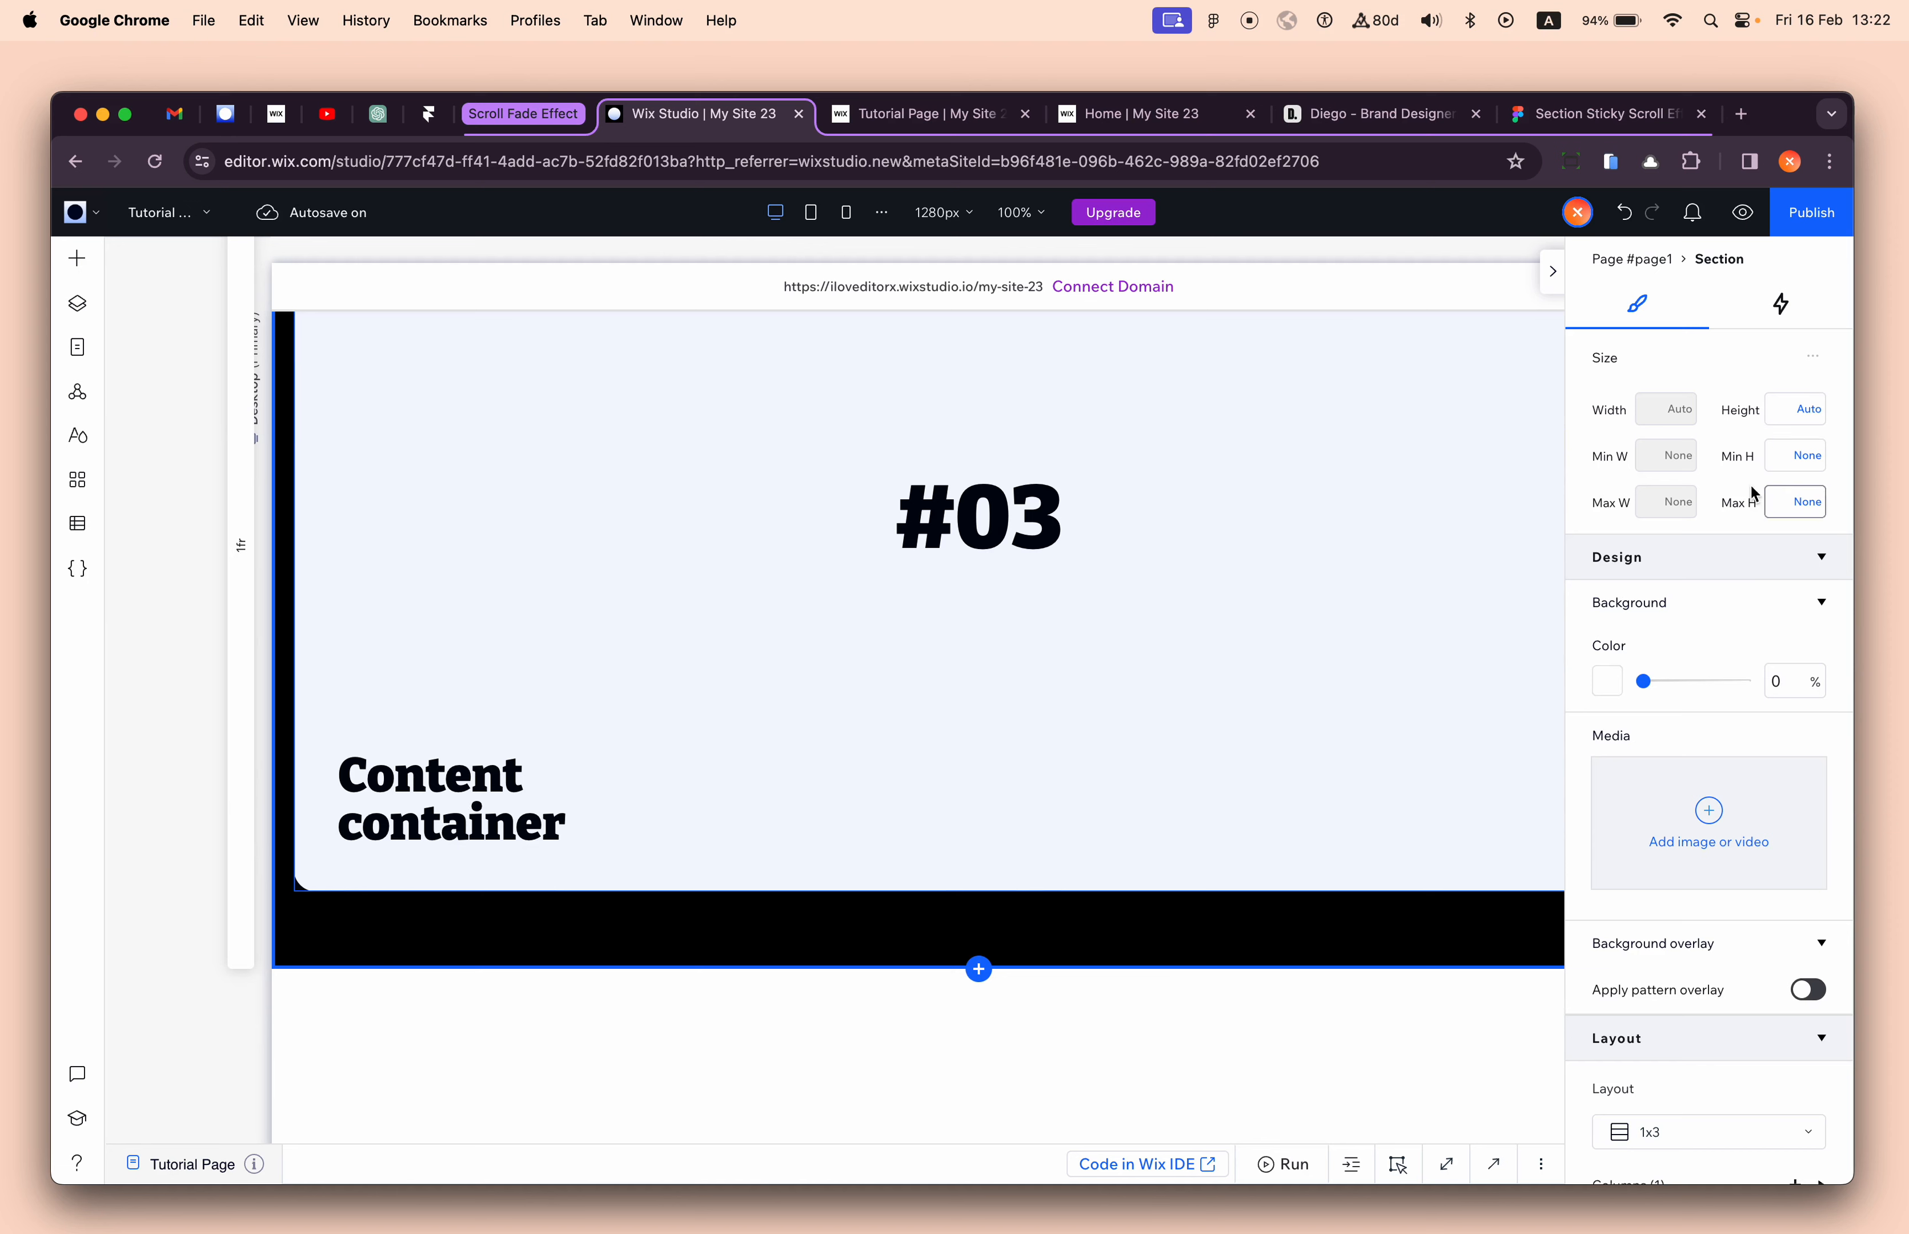
{"action": "scroll", "coordinate": [709, 898], "scroll_direction": "up", "scroll_amount": 10}
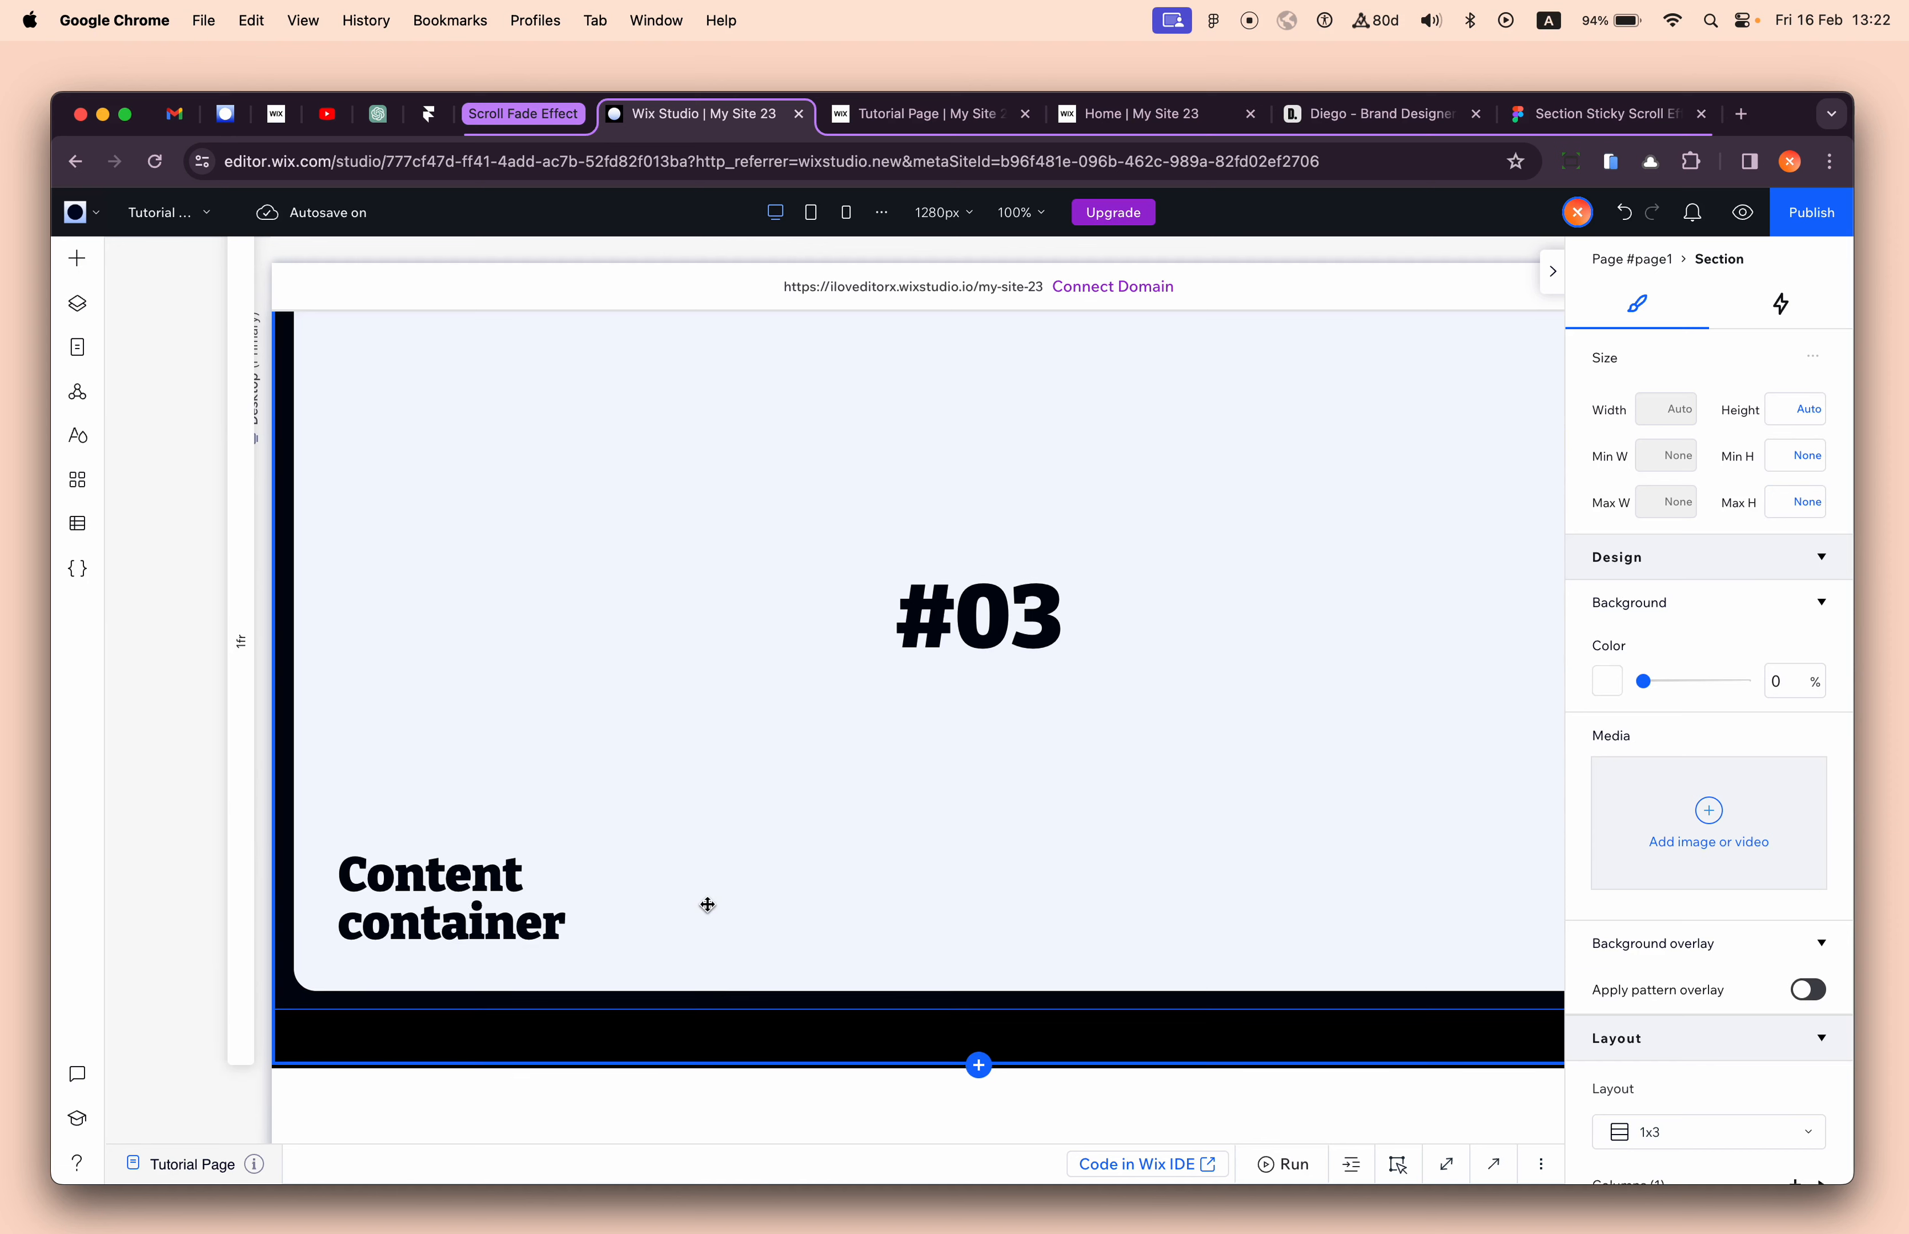
{"action": "scroll", "coordinate": [709, 887], "scroll_direction": "up", "scroll_amount": 8}
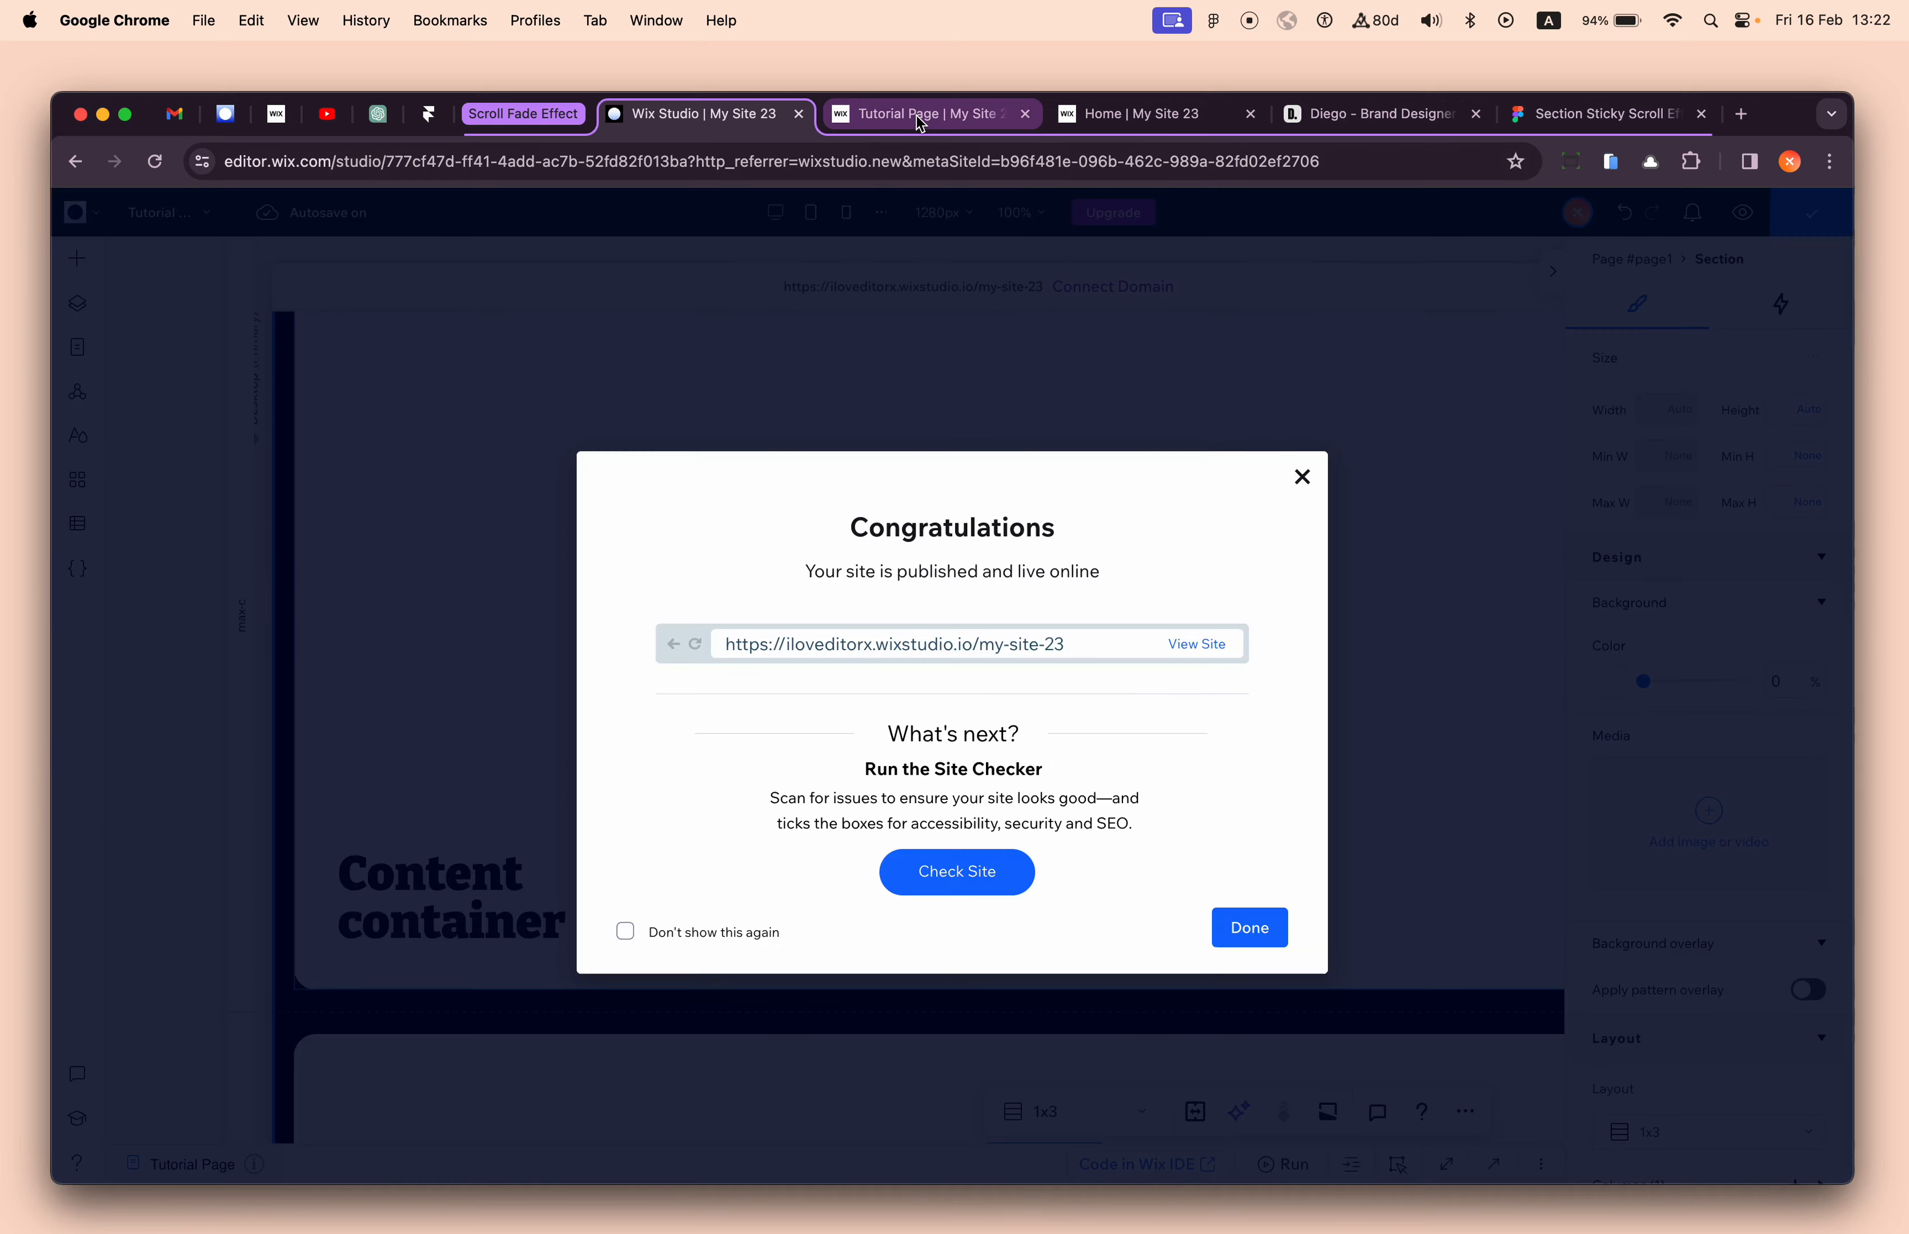
{"action": "left_click", "coordinate": [919, 118]}
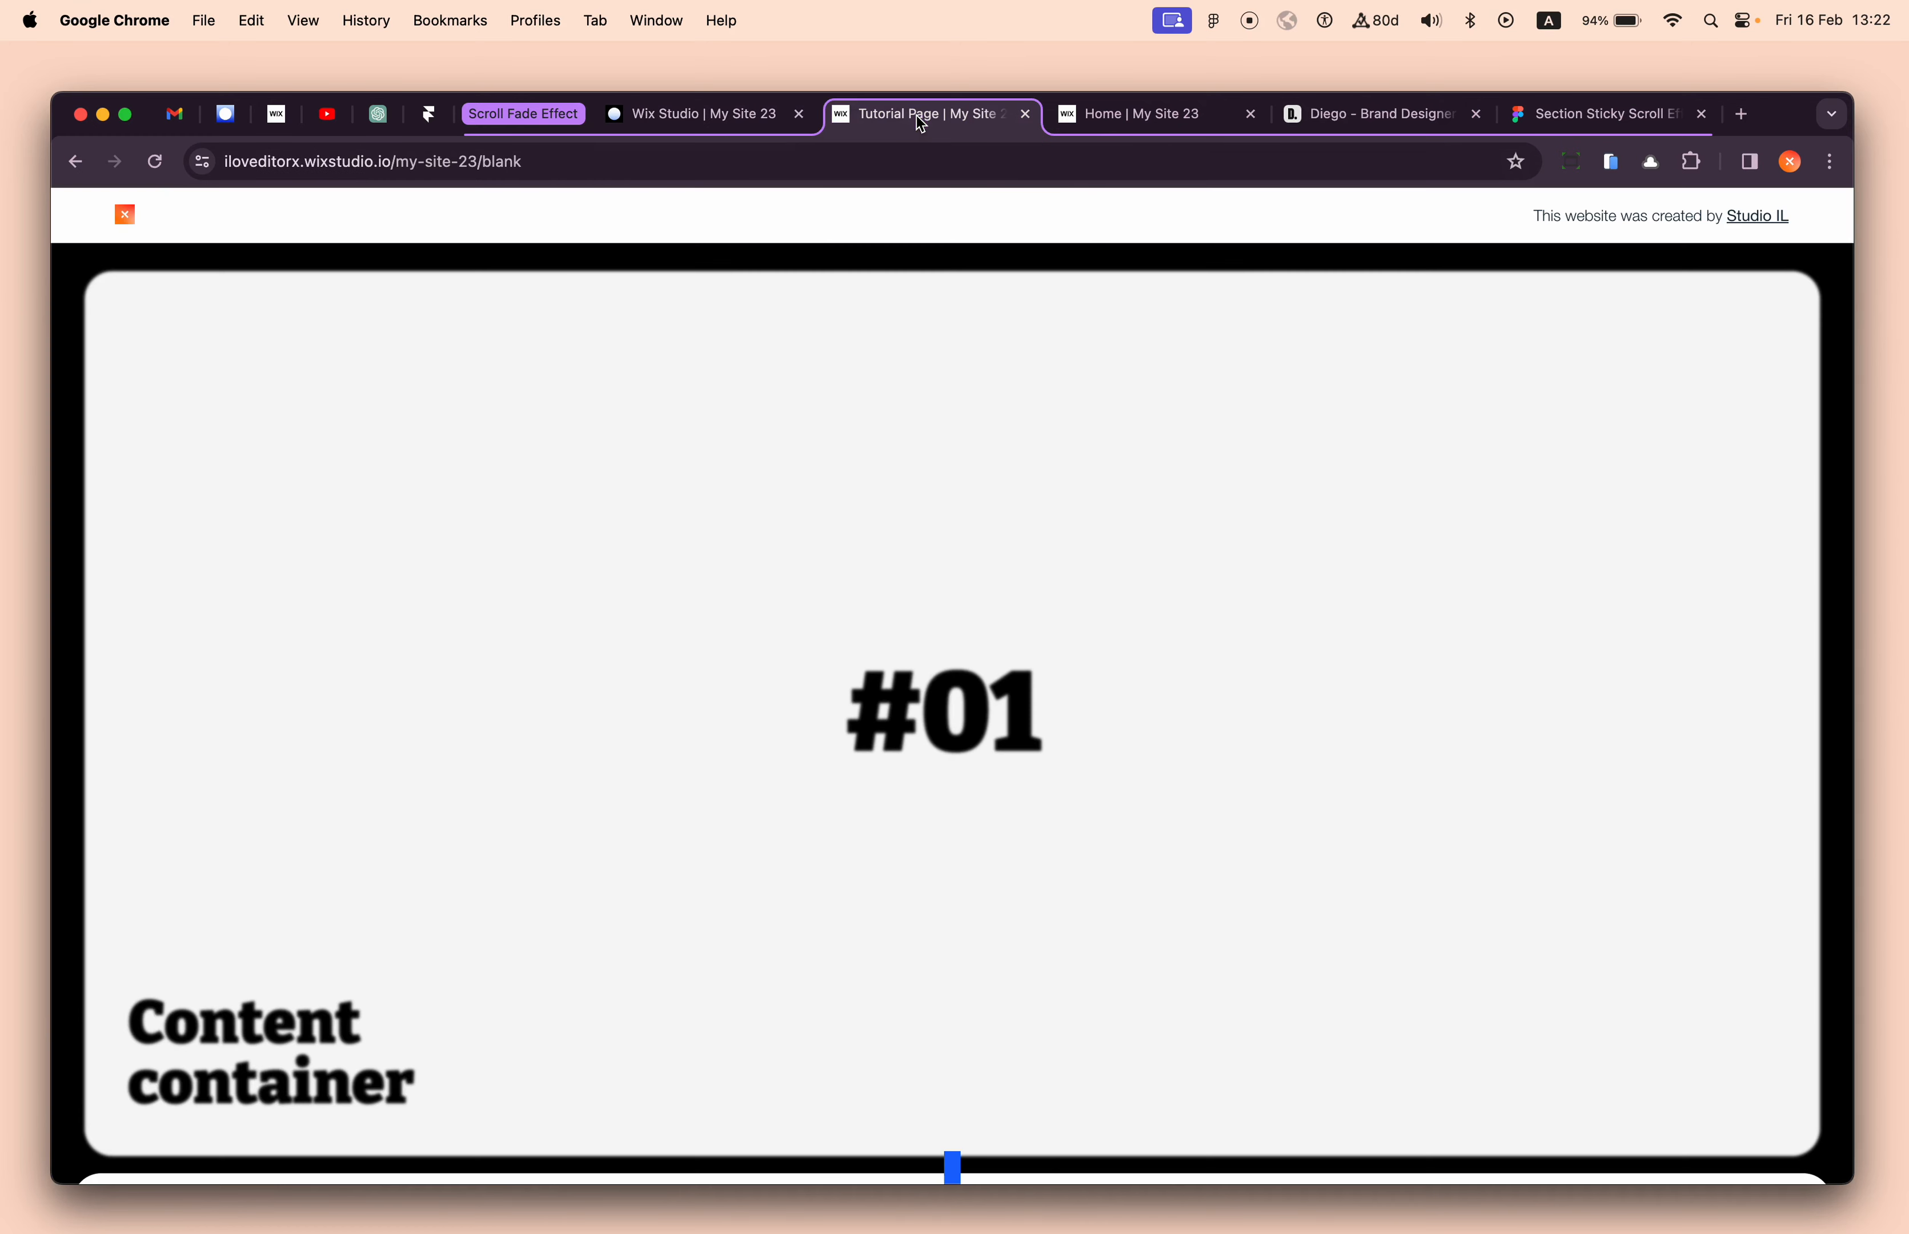
{"action": "left_click", "coordinate": [156, 163]}
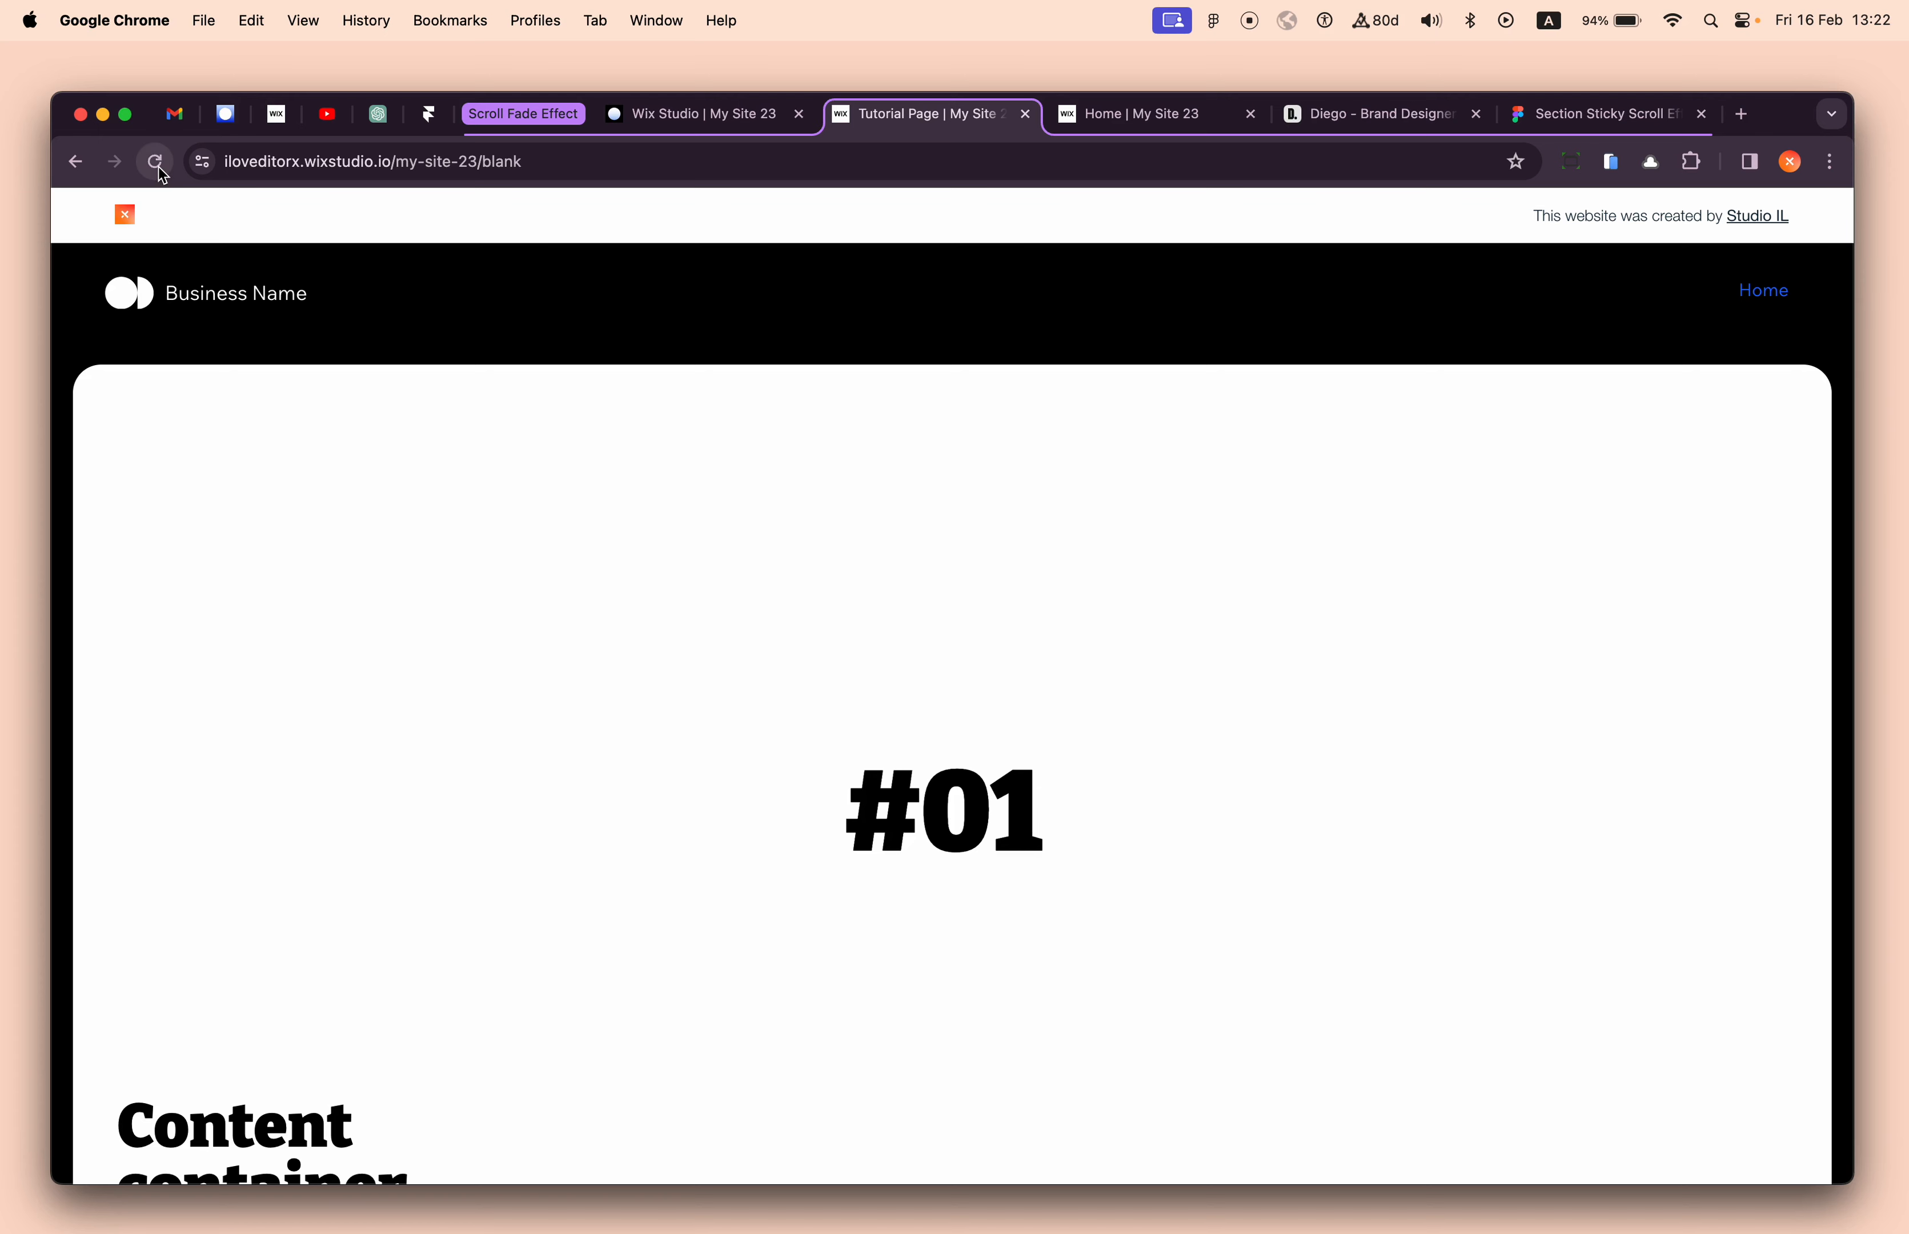
{"action": "left_click", "coordinate": [157, 165]}
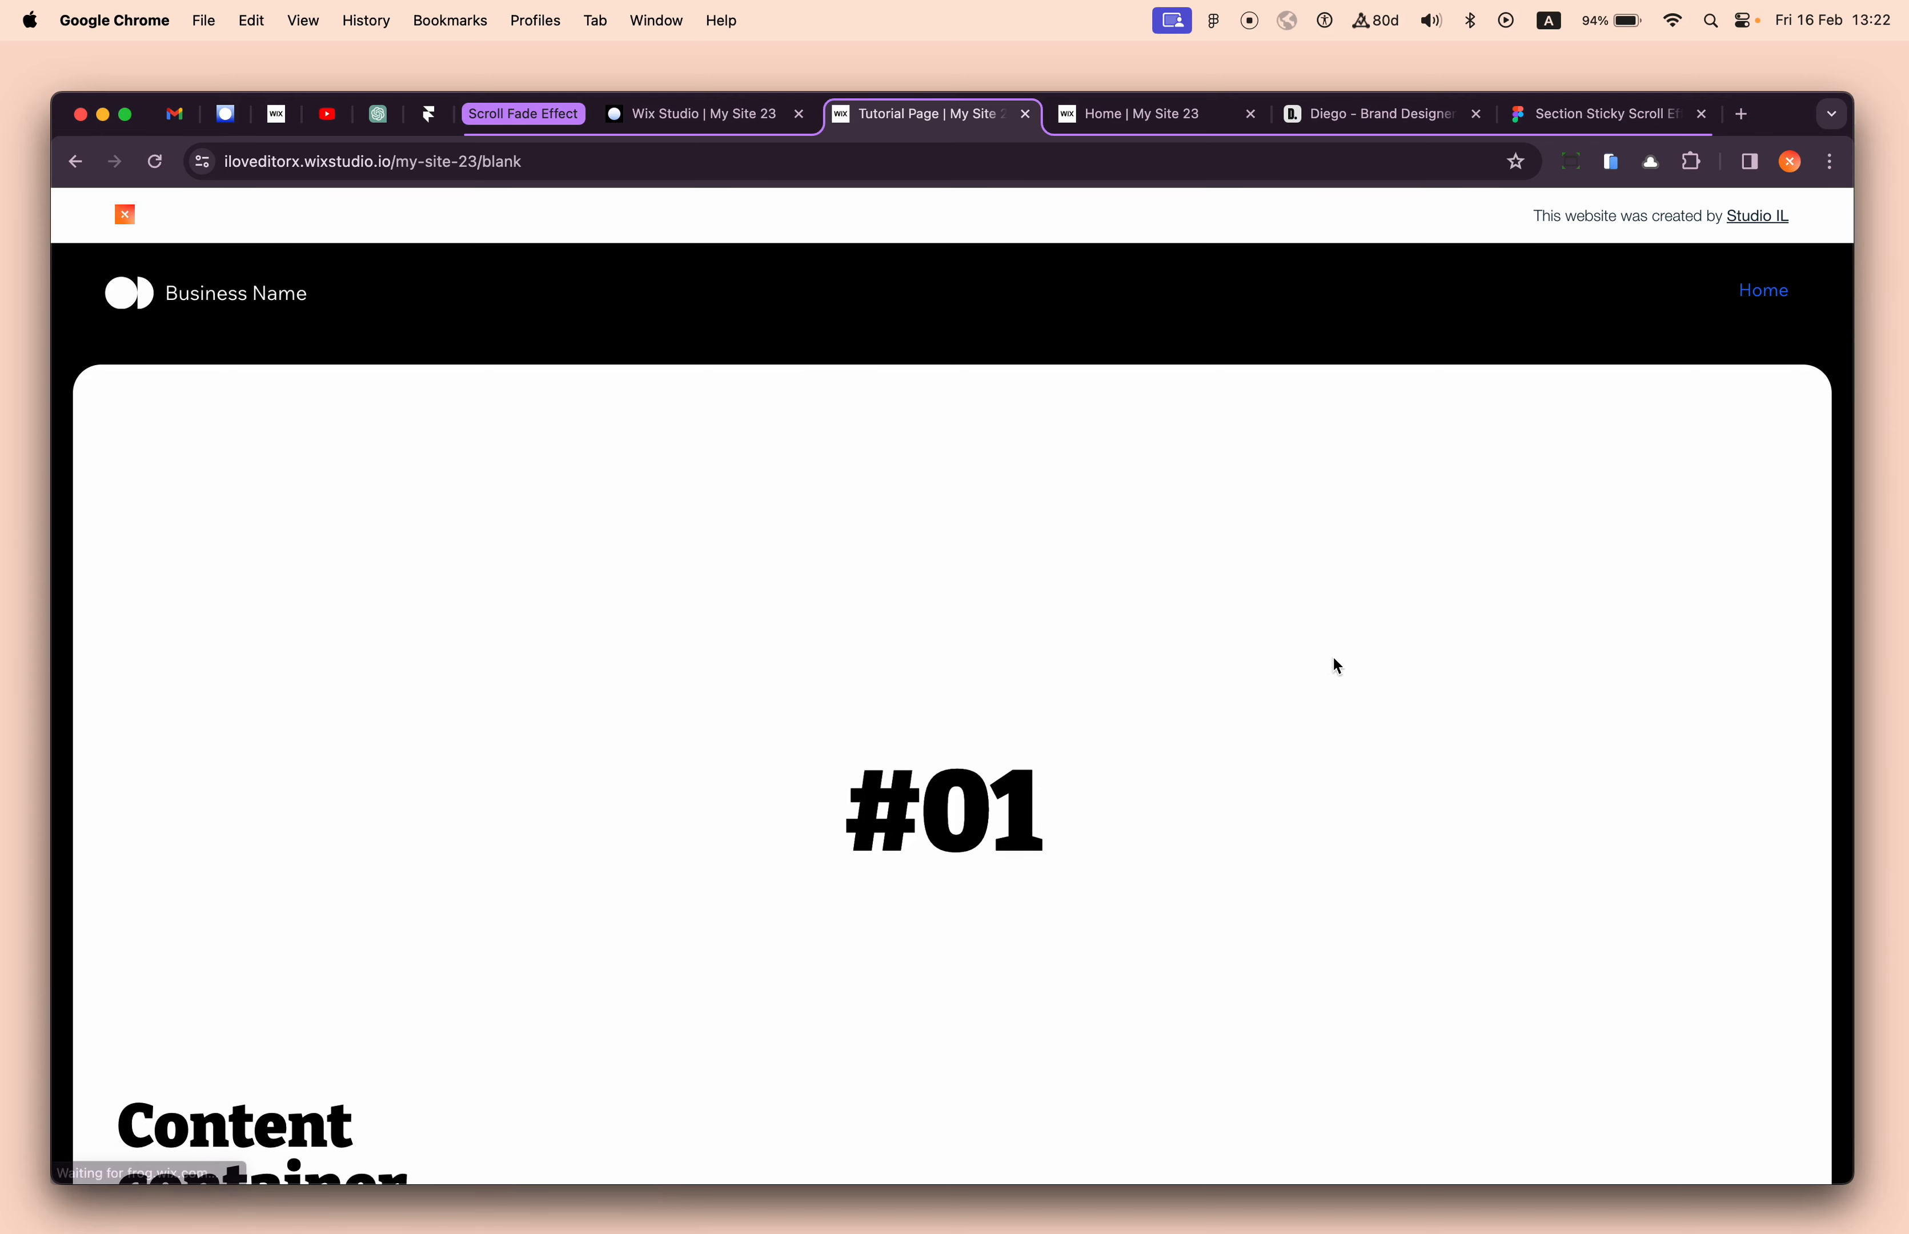
- Examine the shrink, fade and blur transitions from #01 to #02 and from #02 to #03 with the trigger lines hidden
{"action": "scroll", "coordinate": [1336, 667], "scroll_direction": "down", "scroll_amount": 2}
{"action": "scroll", "coordinate": [1334, 658], "scroll_direction": "up", "scroll_amount": 1}
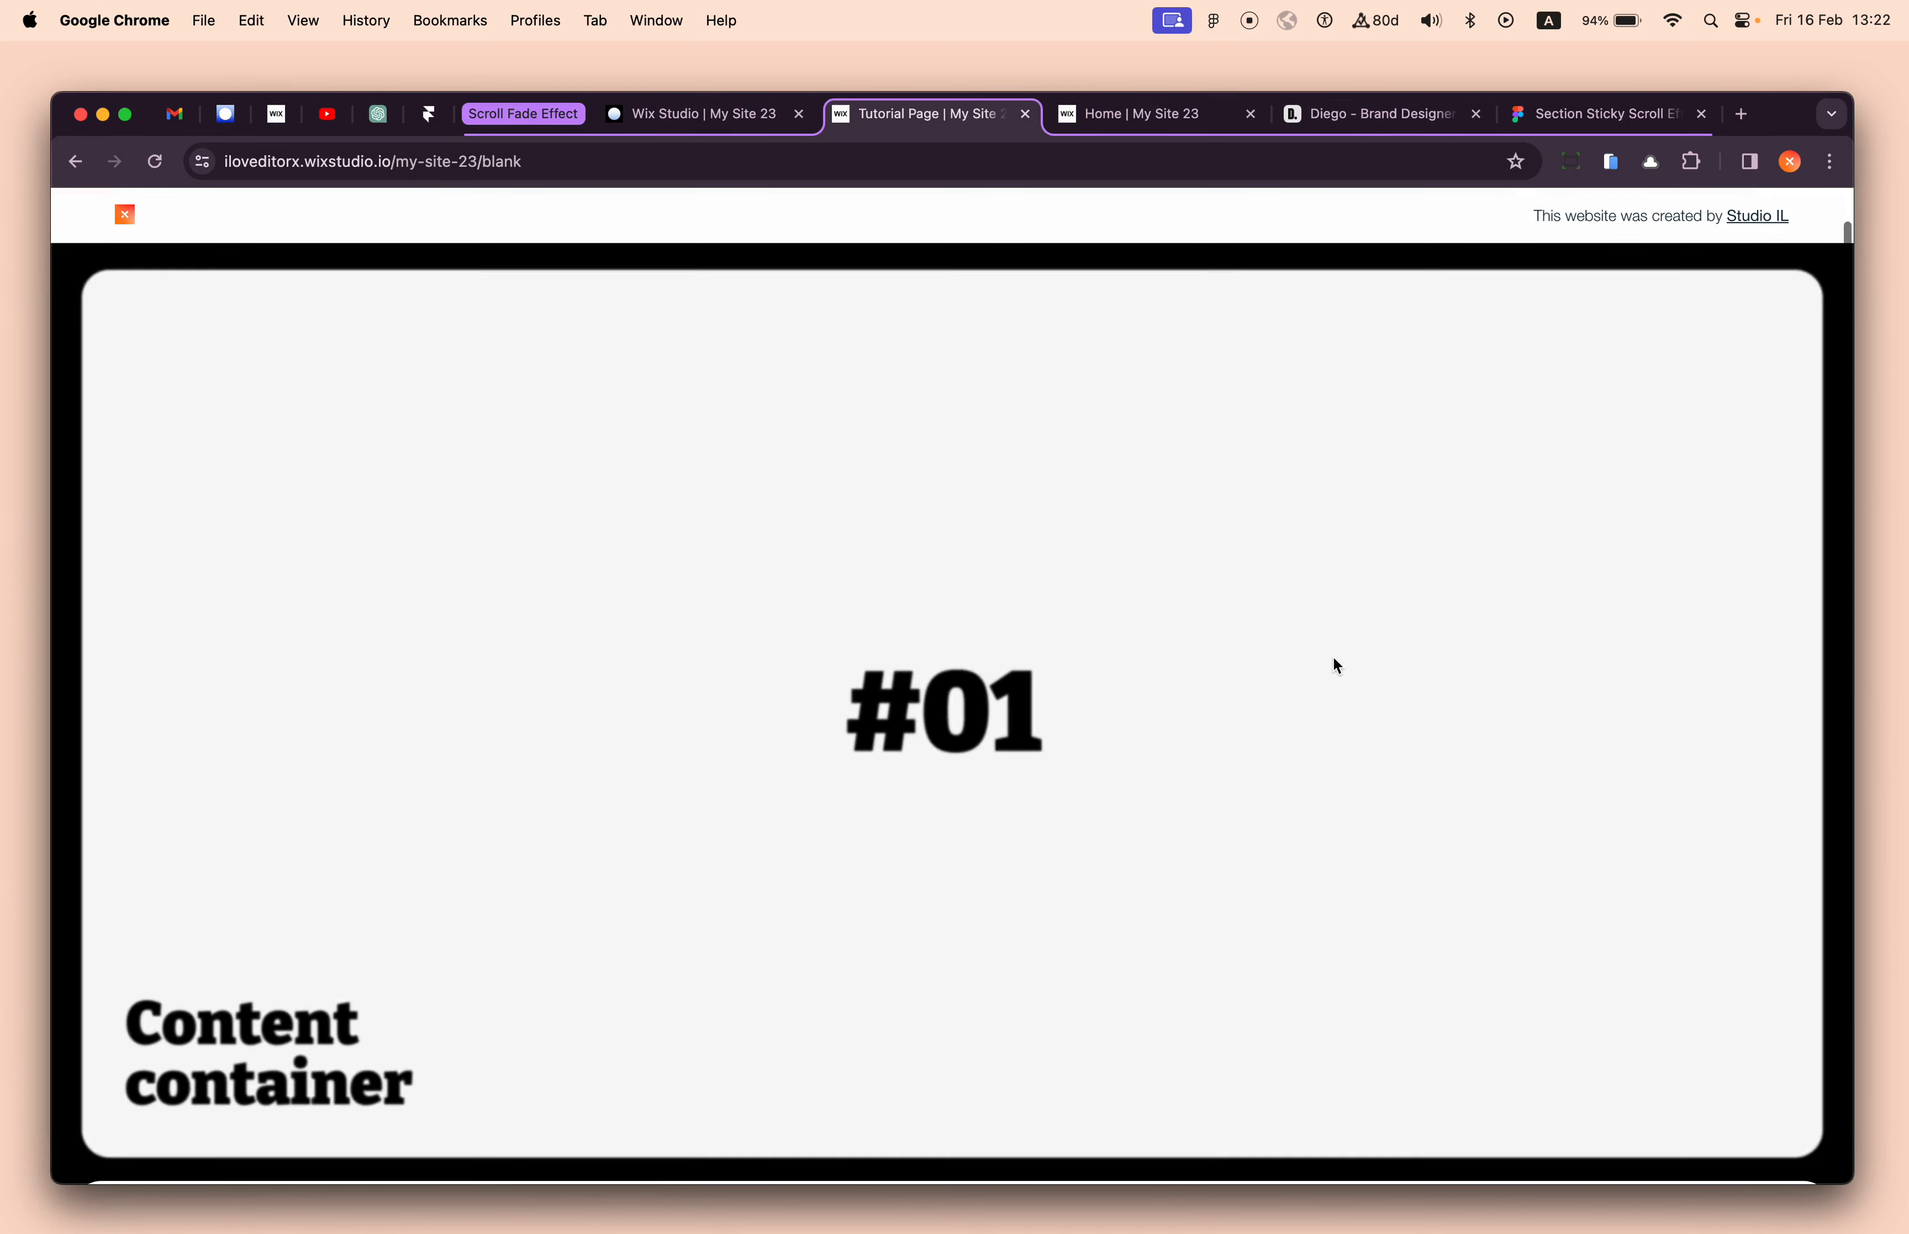
{"action": "scroll", "coordinate": [1334, 658], "scroll_direction": "down", "scroll_amount": 2}
{"action": "scroll", "coordinate": [1333, 659], "scroll_direction": "up", "scroll_amount": 1}
{"action": "scroll", "coordinate": [1333, 659], "scroll_direction": "down", "scroll_amount": 1}
{"action": "scroll", "coordinate": [1333, 659], "scroll_direction": "up", "scroll_amount": 1}
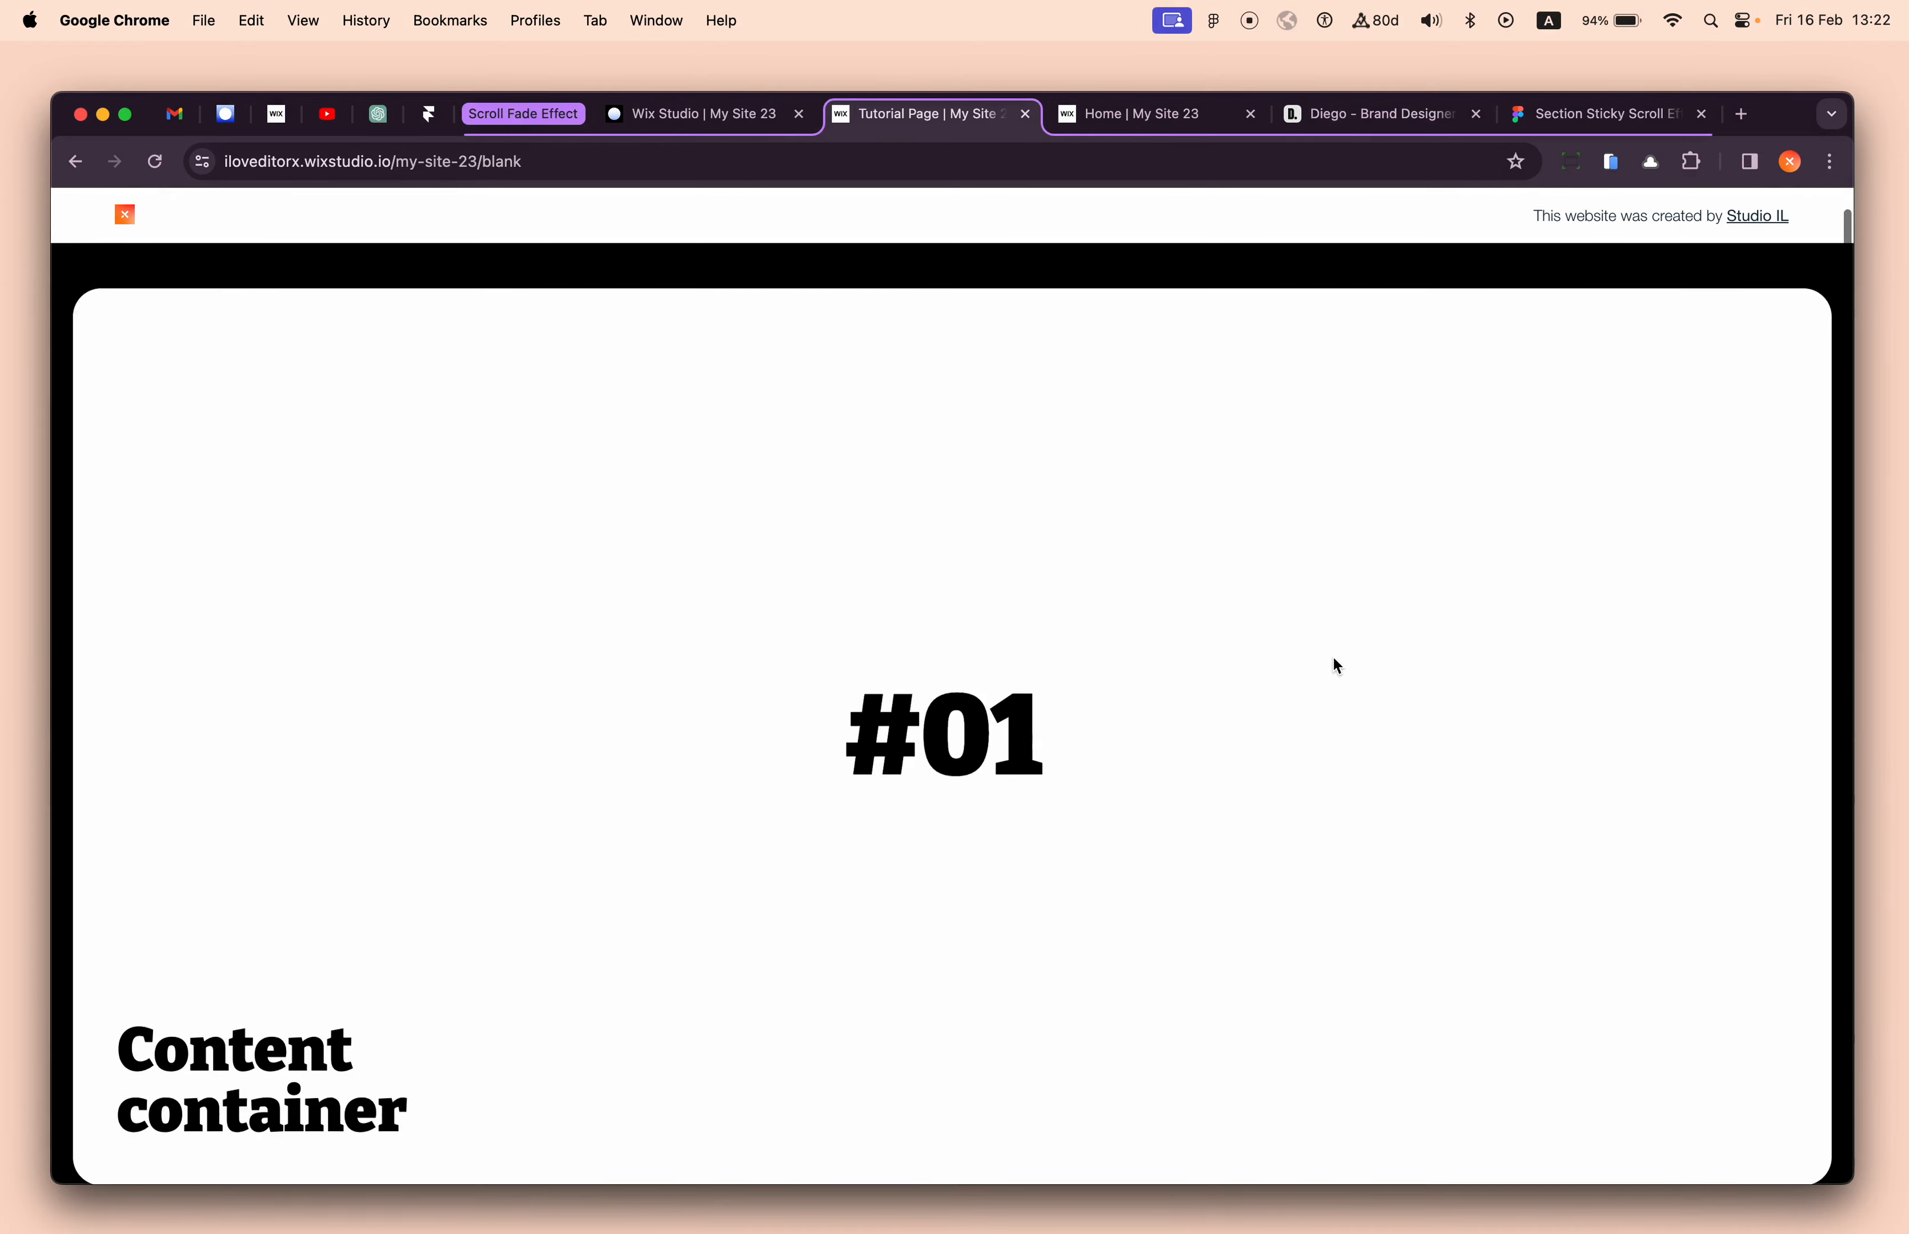
{"action": "scroll", "coordinate": [1333, 659], "scroll_direction": "down", "scroll_amount": 2}
{"action": "scroll", "coordinate": [1333, 659], "scroll_direction": "up", "scroll_amount": 1}
{"action": "scroll", "coordinate": [1333, 658], "scroll_direction": "down", "scroll_amount": 1}
{"action": "scroll", "coordinate": [1336, 666], "scroll_direction": "down", "scroll_amount": 5}
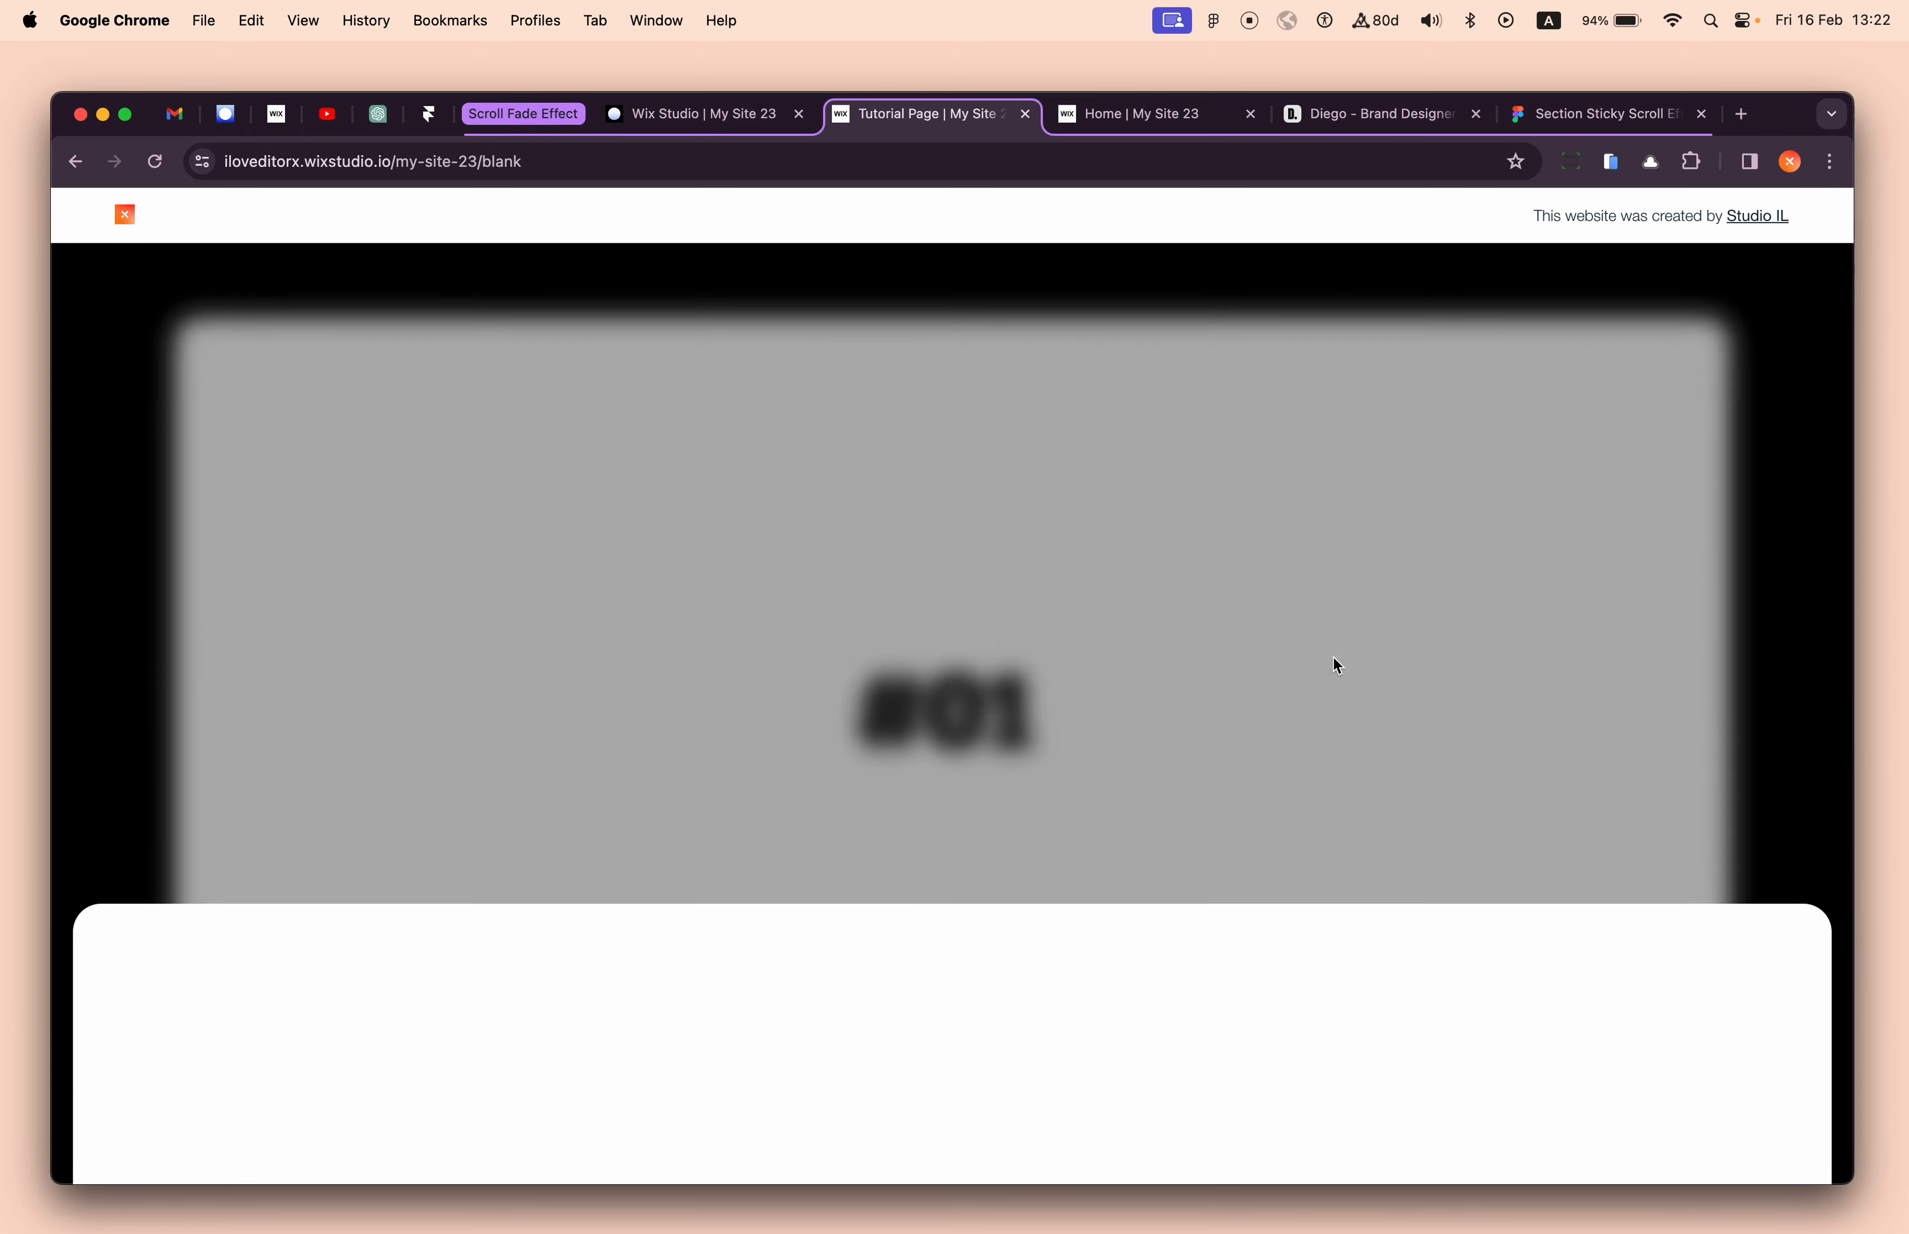
{"action": "scroll", "coordinate": [1334, 658], "scroll_direction": "down", "scroll_amount": 2}
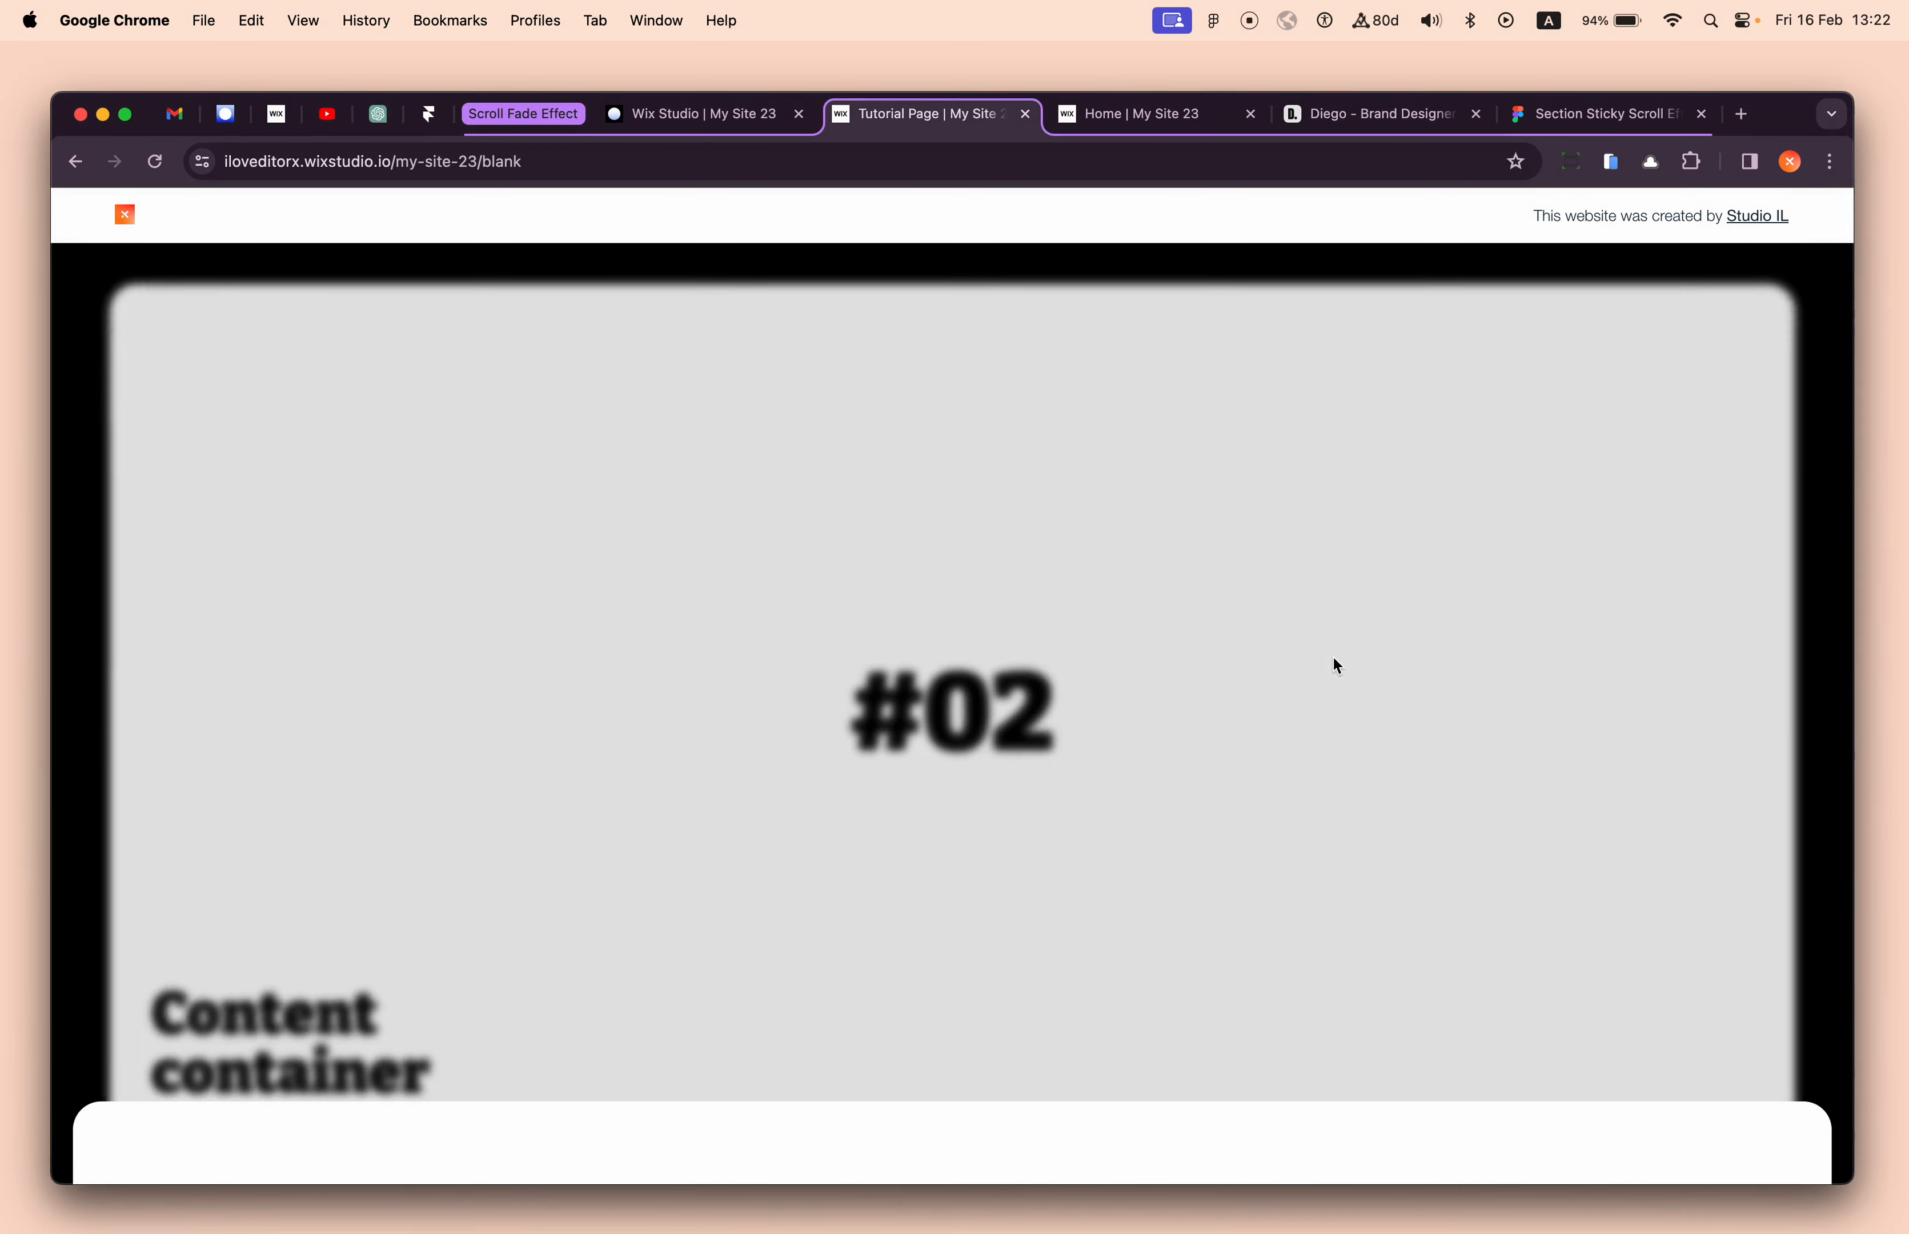
{"action": "scroll", "coordinate": [1333, 658], "scroll_direction": "up", "scroll_amount": 2}
{"action": "scroll", "coordinate": [1334, 658], "scroll_direction": "up", "scroll_amount": 1}
{"action": "scroll", "coordinate": [1336, 666], "scroll_direction": "down", "scroll_amount": 1}
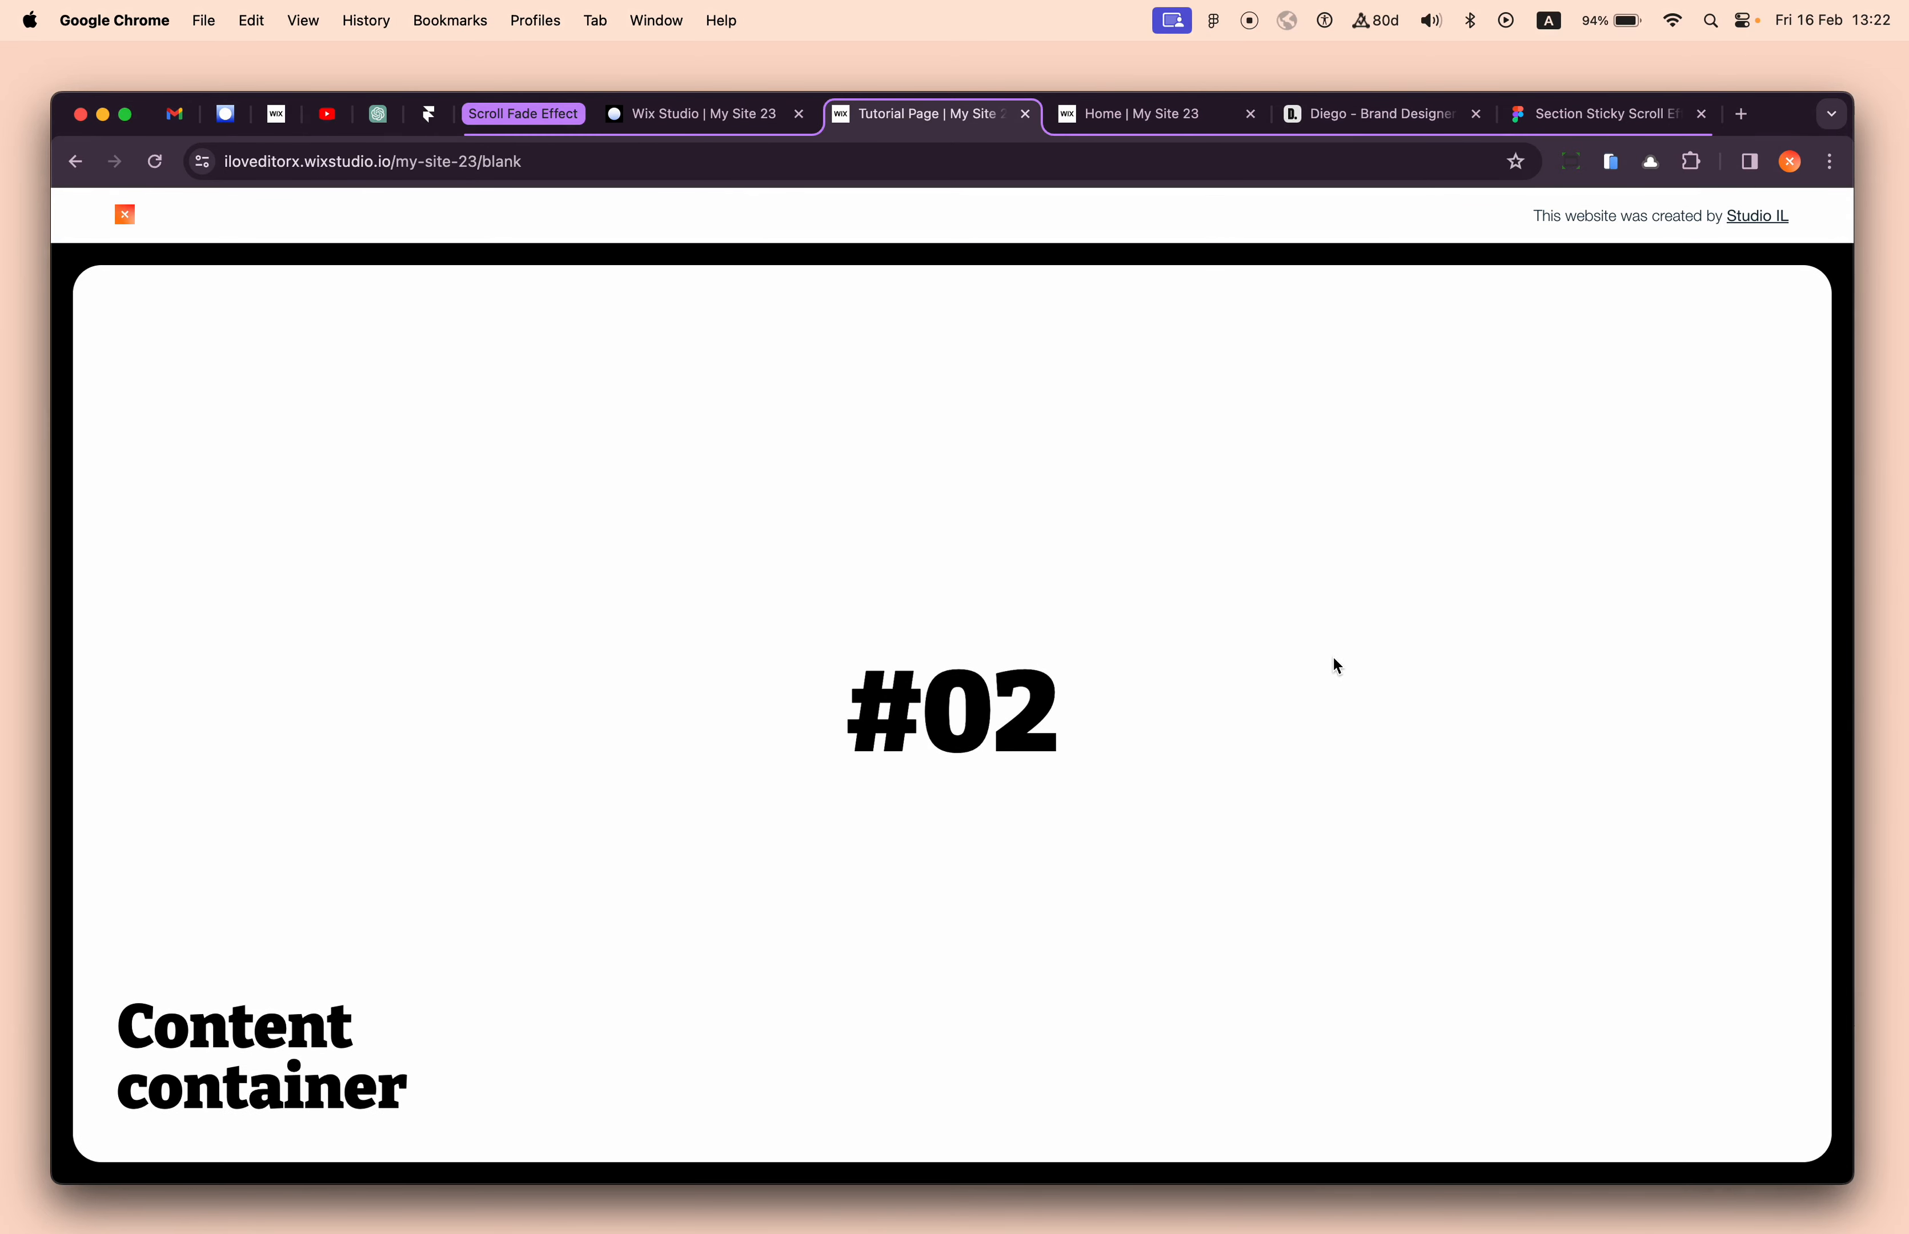
{"action": "scroll", "coordinate": [1336, 666], "scroll_direction": "down", "scroll_amount": 1}
{"action": "scroll", "coordinate": [1336, 667], "scroll_direction": "up", "scroll_amount": 1}
{"action": "scroll", "coordinate": [1334, 659], "scroll_direction": "down", "scroll_amount": 1}
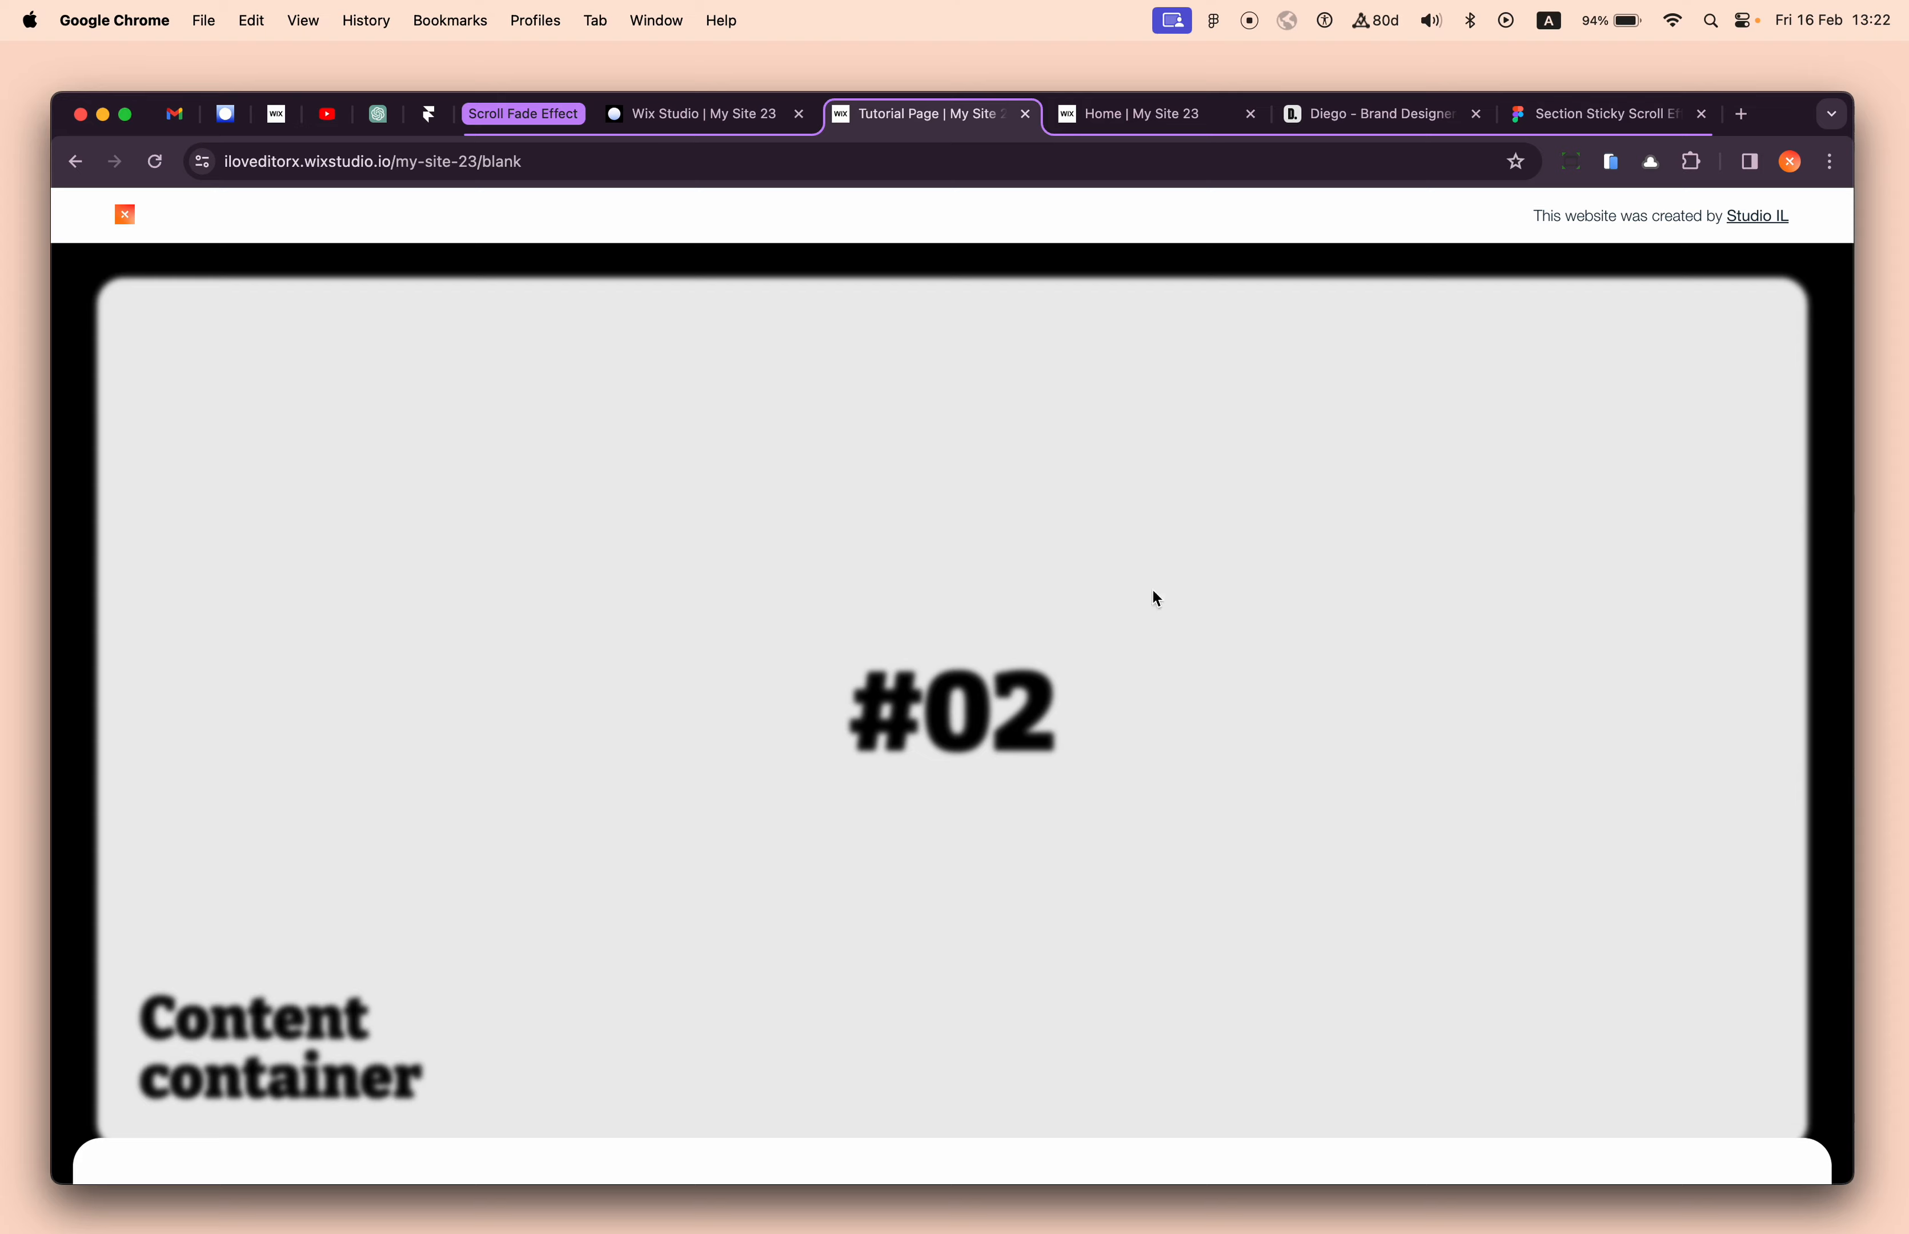
{"action": "scroll", "coordinate": [1166, 736], "scroll_direction": "down", "scroll_amount": 4}
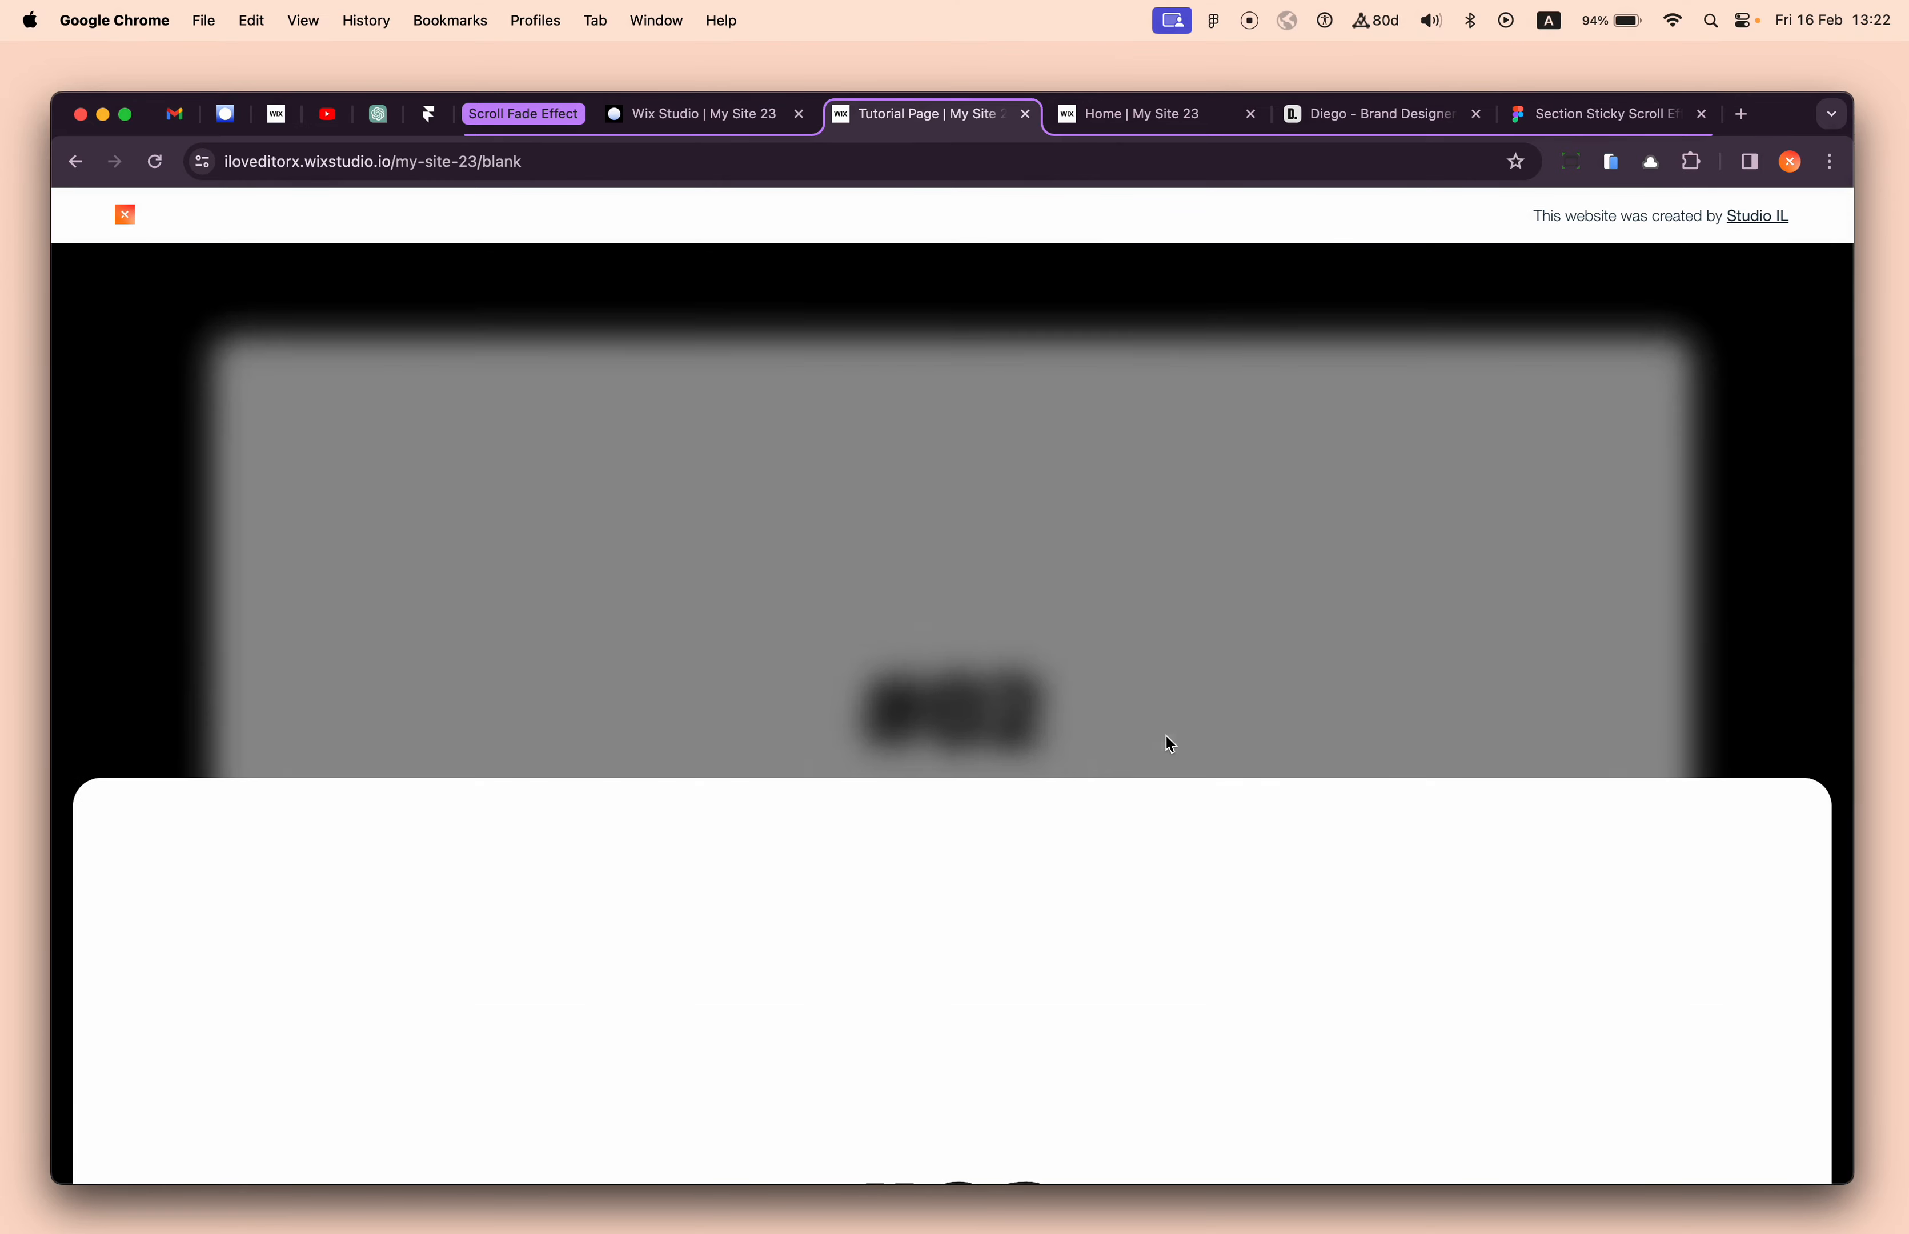
{"action": "scroll", "coordinate": [1165, 736], "scroll_direction": "up", "scroll_amount": 2}
{"action": "scroll", "coordinate": [1170, 744], "scroll_direction": "up", "scroll_amount": 5}
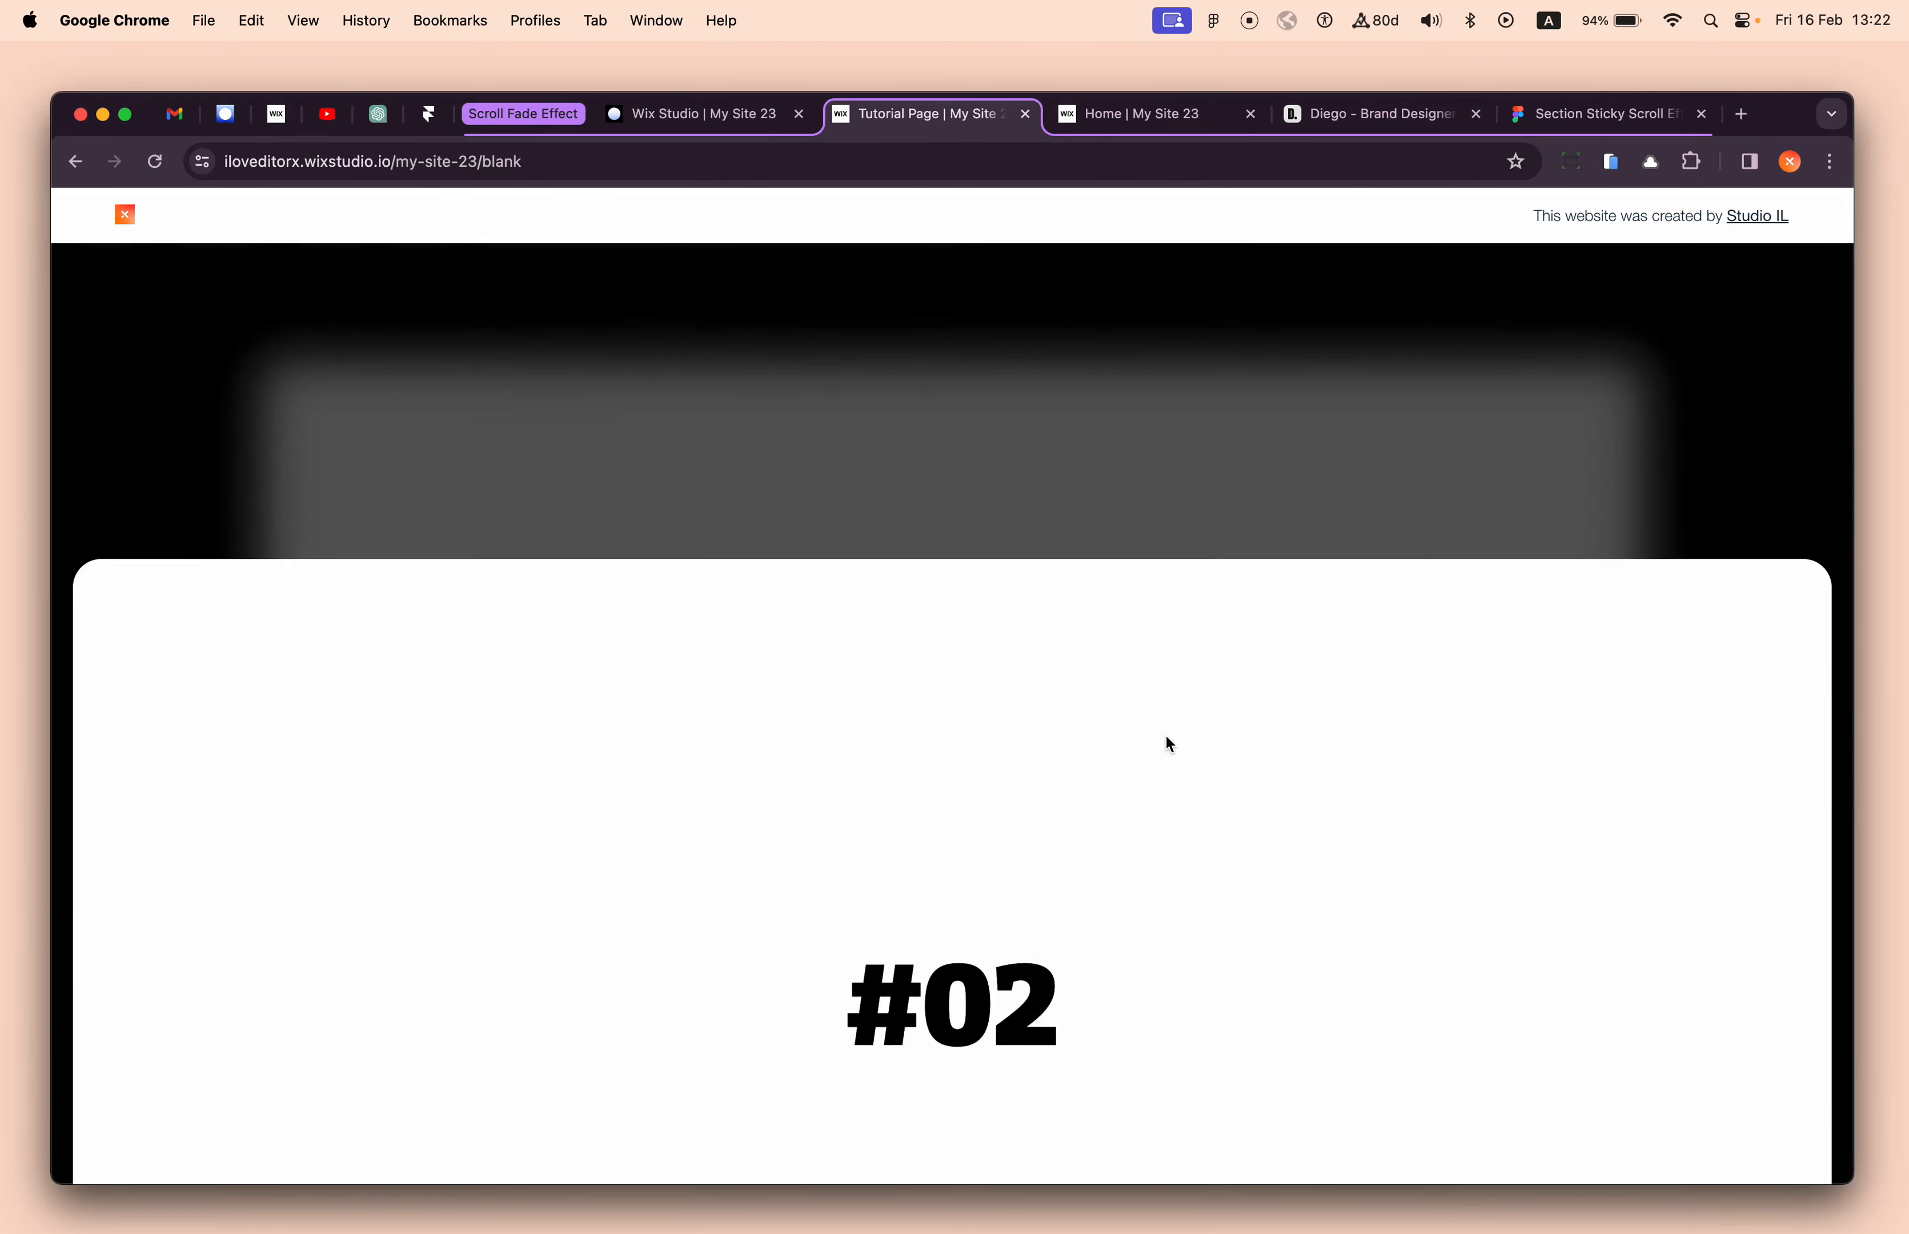
- Return to the Wix Studio editor, dismiss the publish confirmation and set the section's vertical gap between rows to 20 vh
{"action": "left_click", "coordinate": [732, 122]}
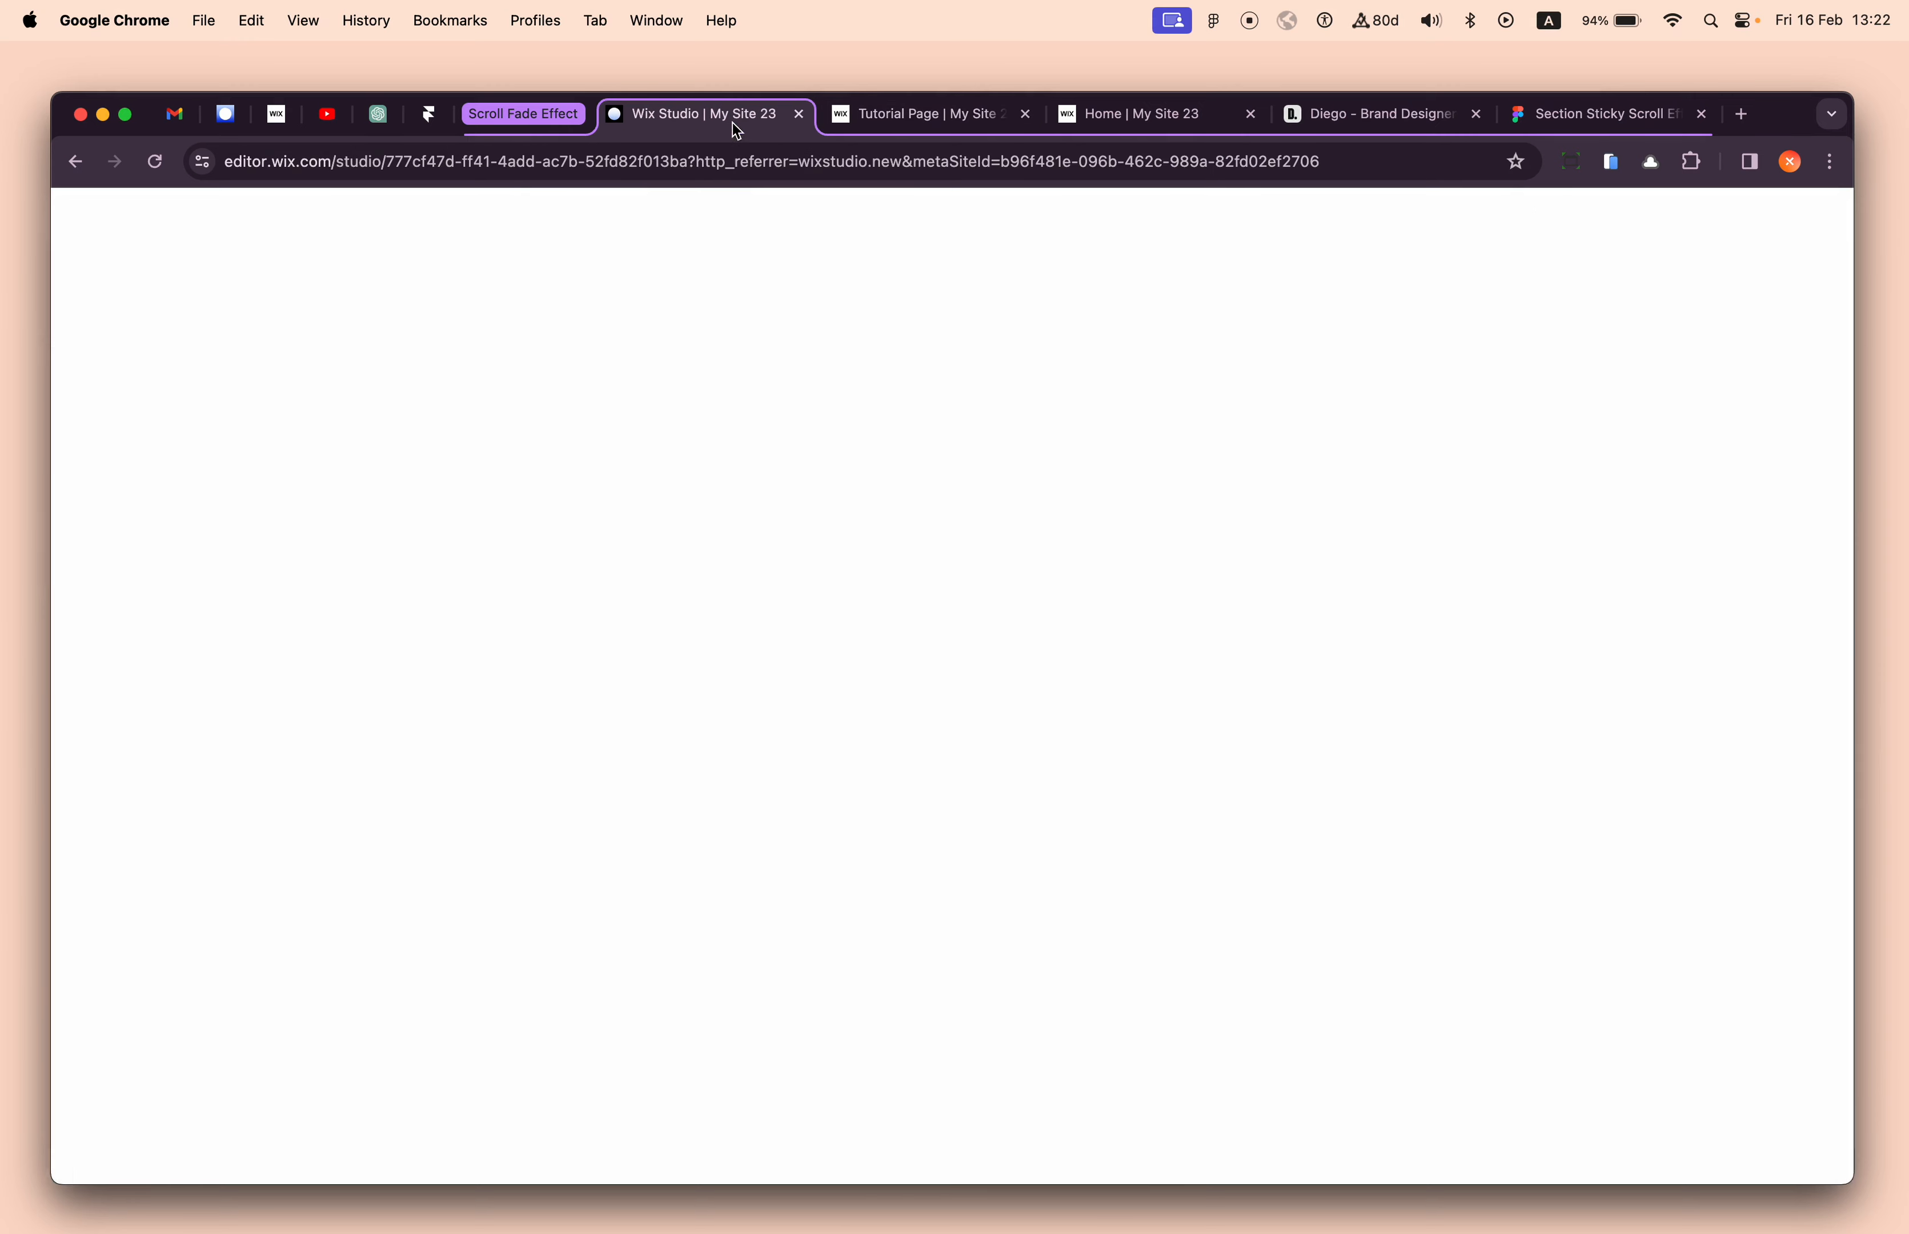
{"action": "left_click", "coordinate": [558, 456]}
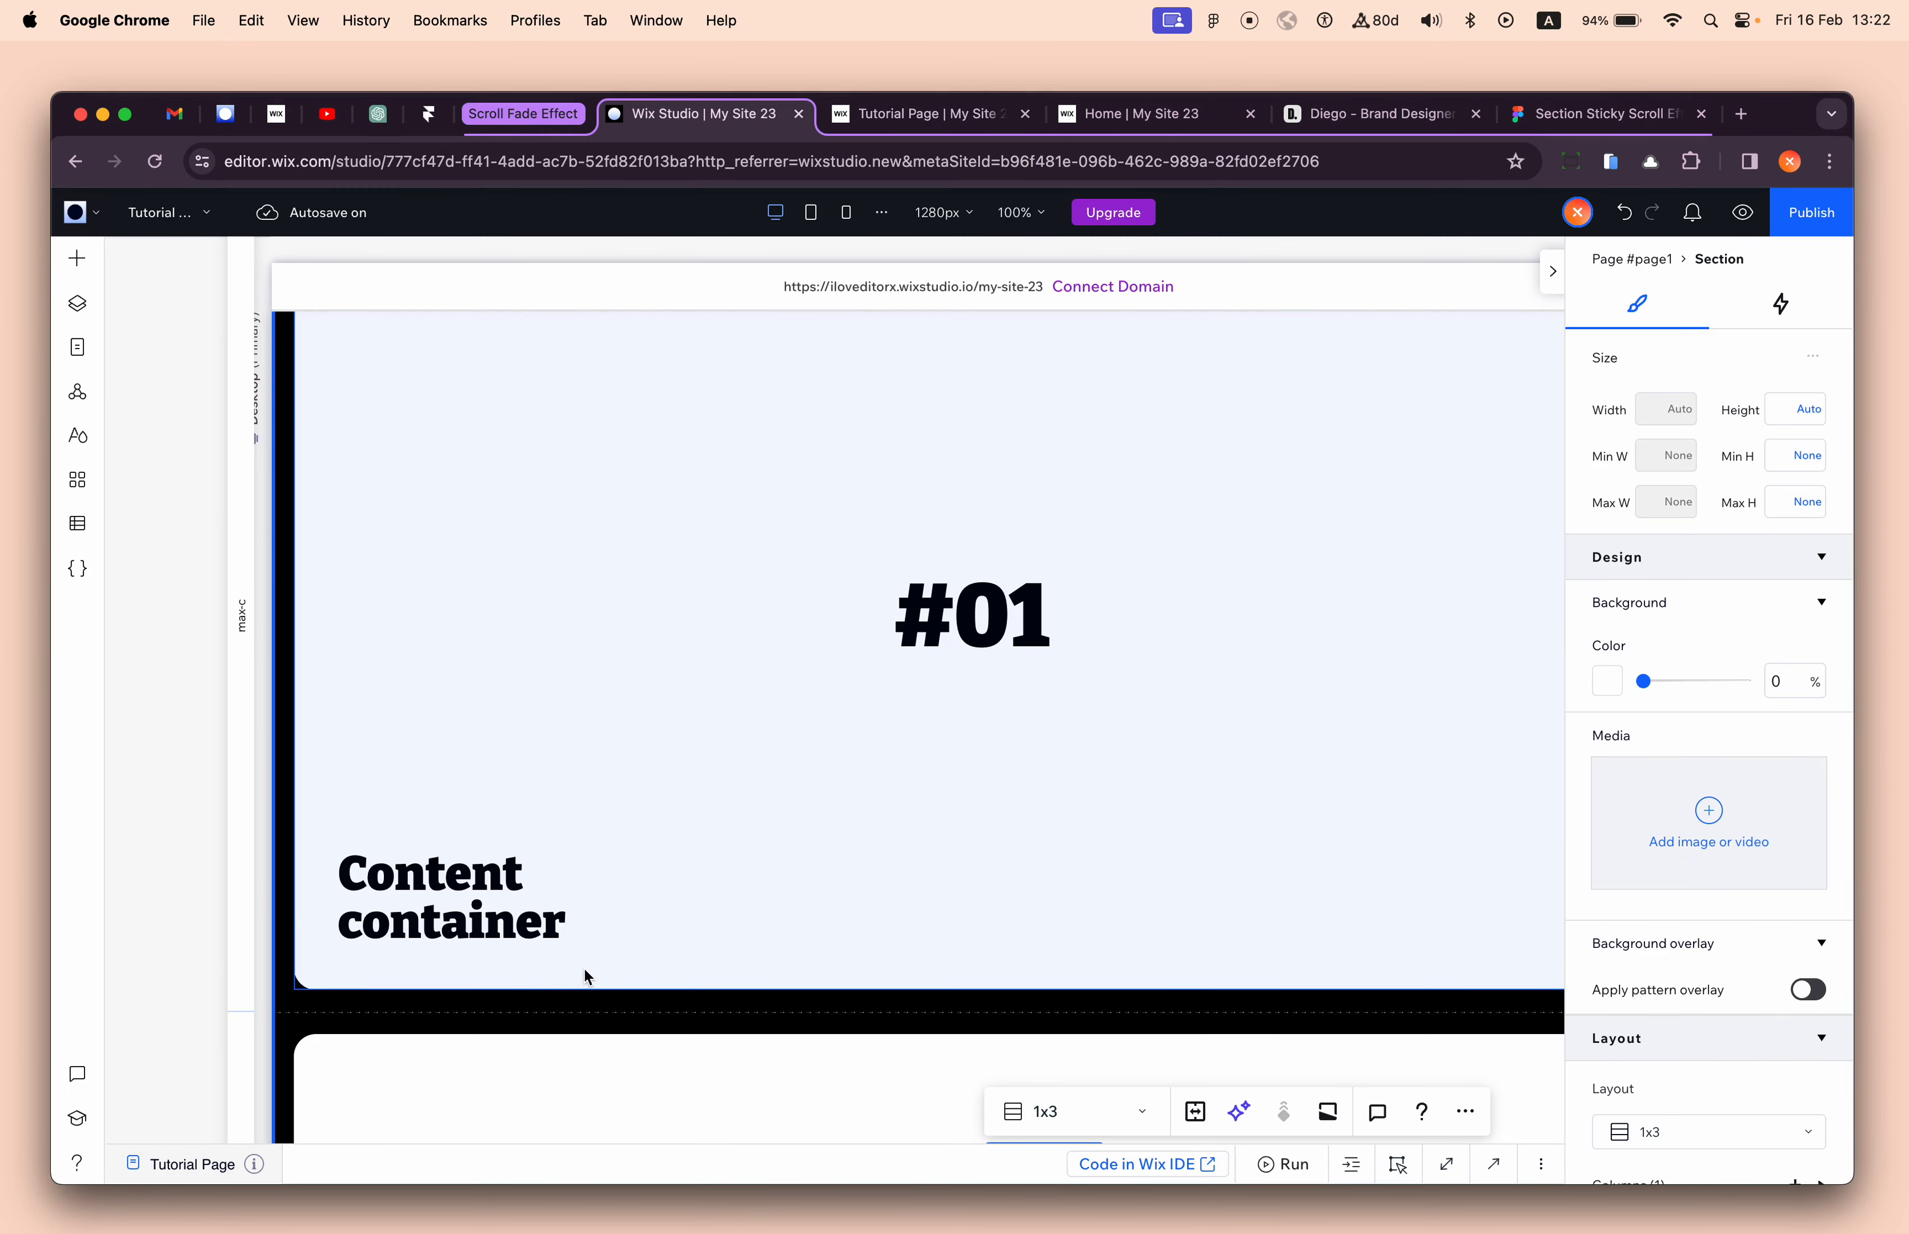
{"action": "scroll", "coordinate": [1726, 746], "scroll_direction": "down", "scroll_amount": 7}
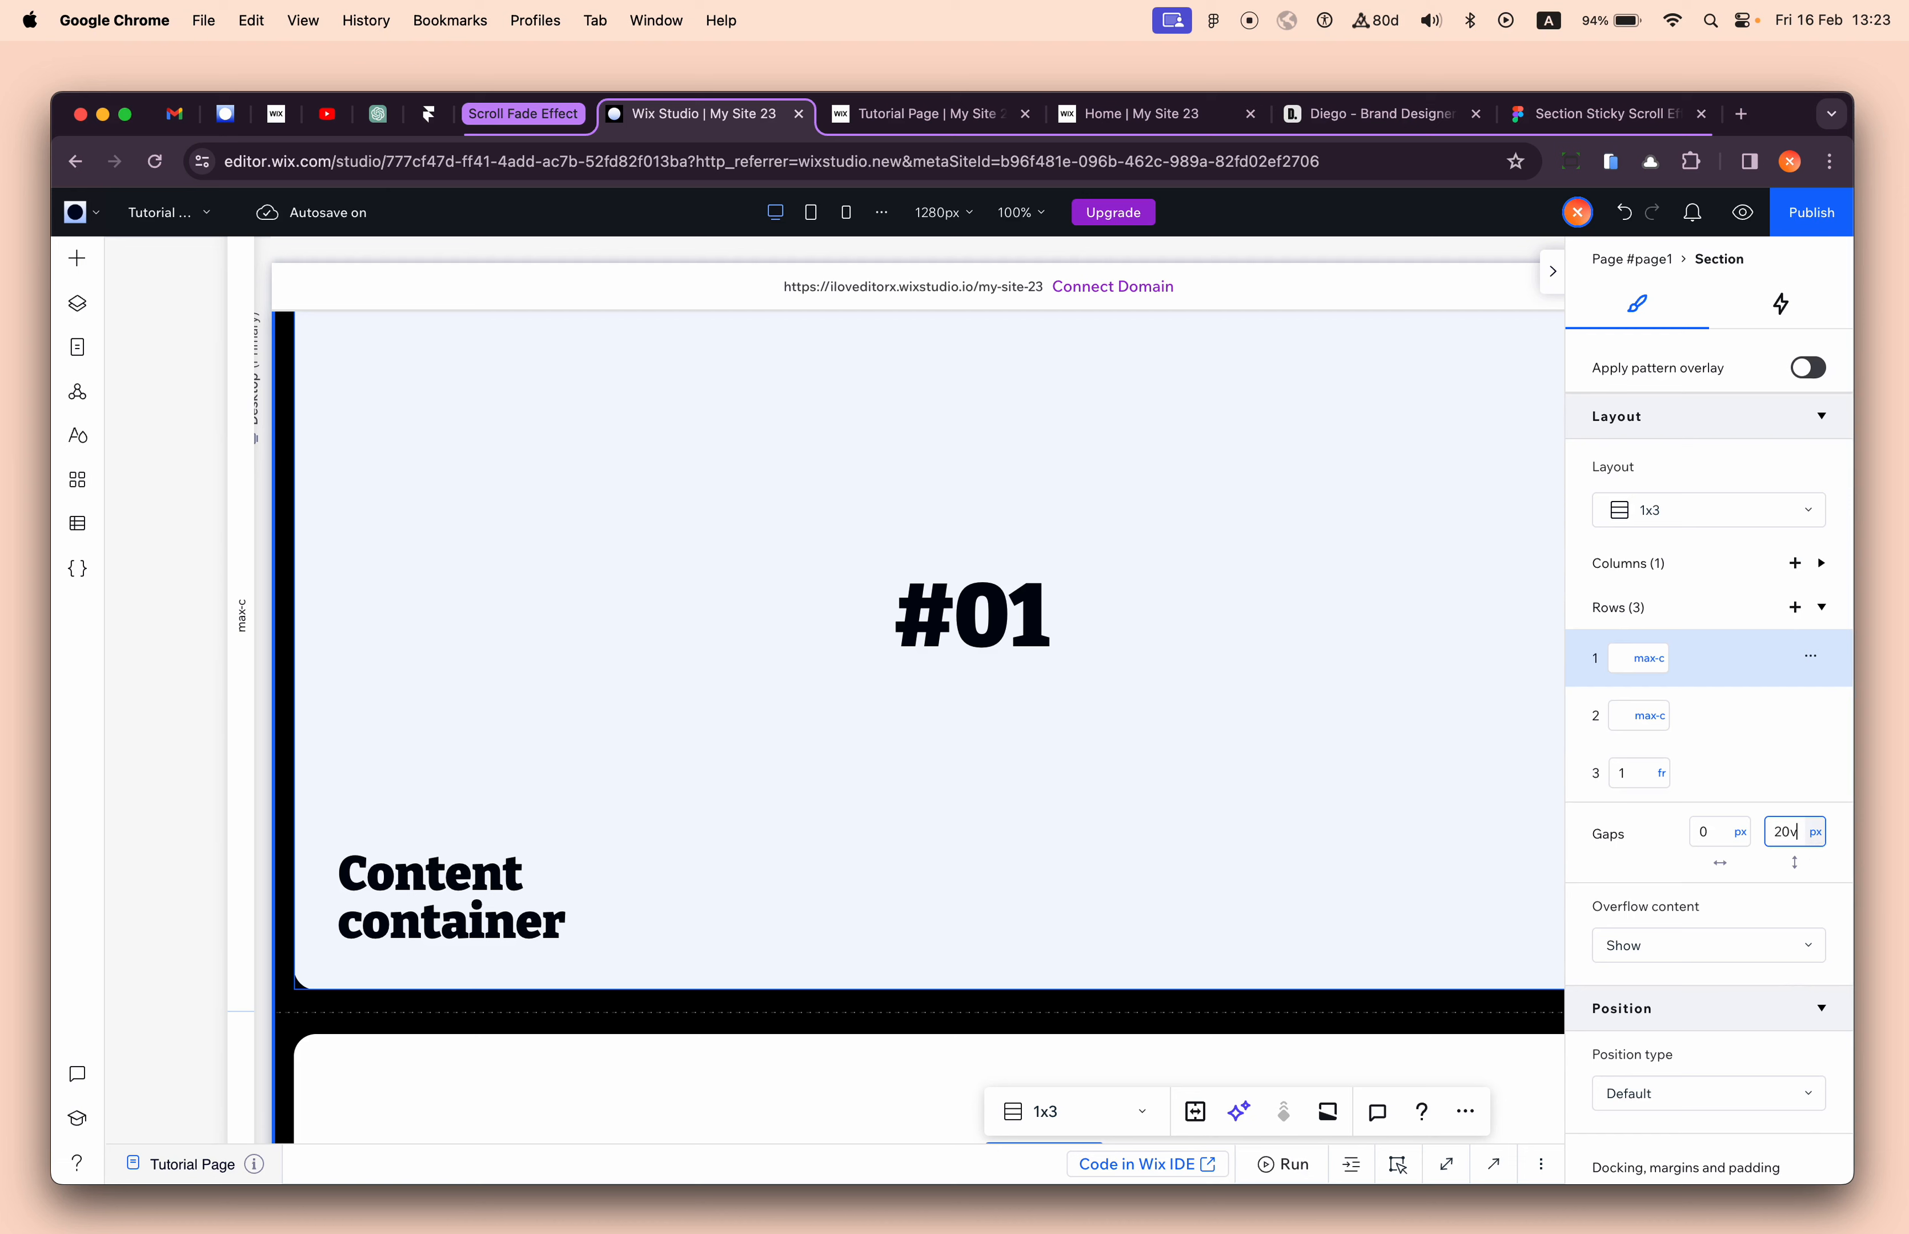
{"action": "type", "text": "h"}
{"action": "key", "text": "Return"}
{"action": "scroll", "coordinate": [1104, 871], "scroll_direction": "down", "scroll_amount": 3}
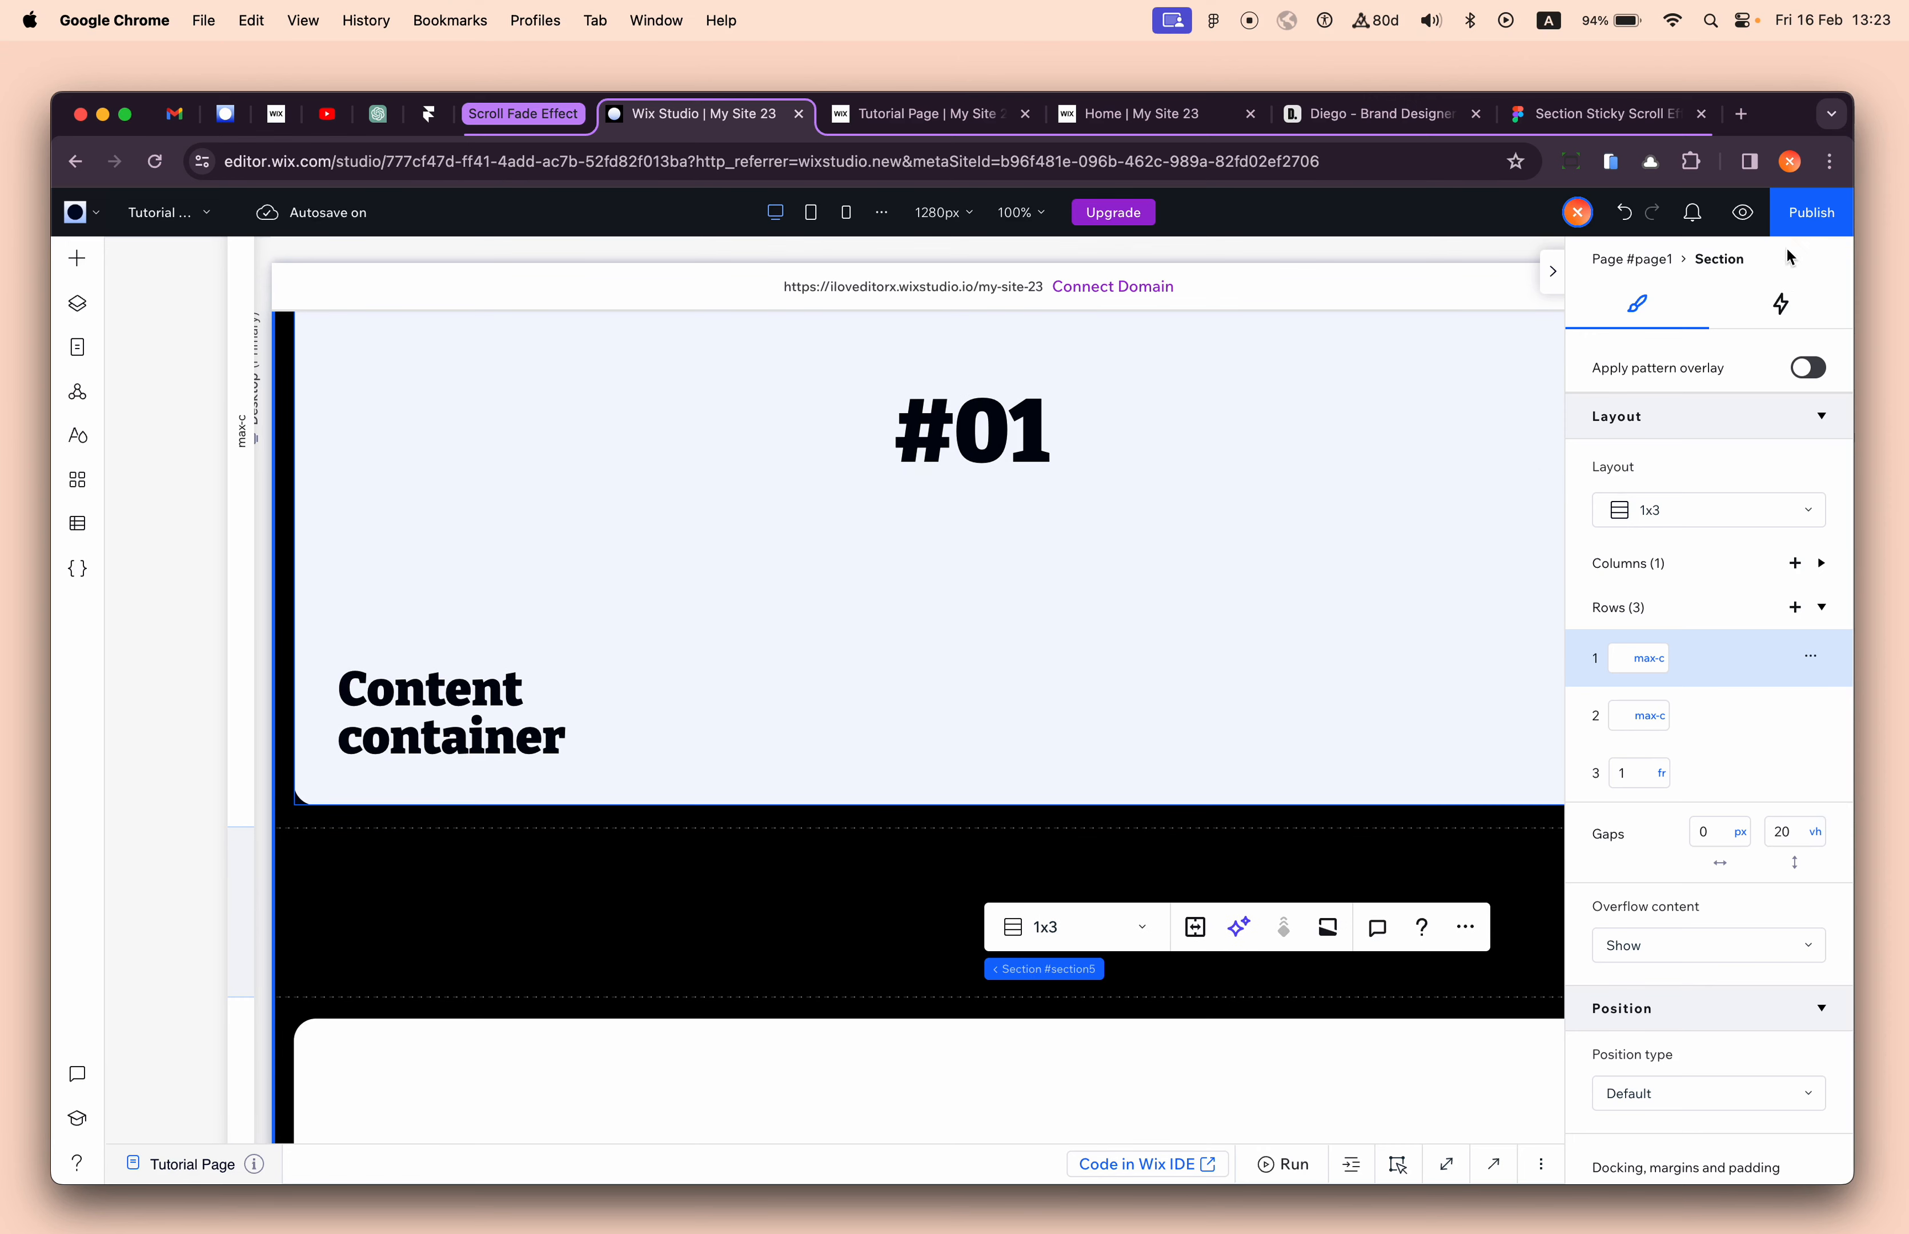
- Publish the site with the row gap and reload the live Tutorial Page to view it from container #01
{"action": "left_click", "coordinate": [1805, 218]}
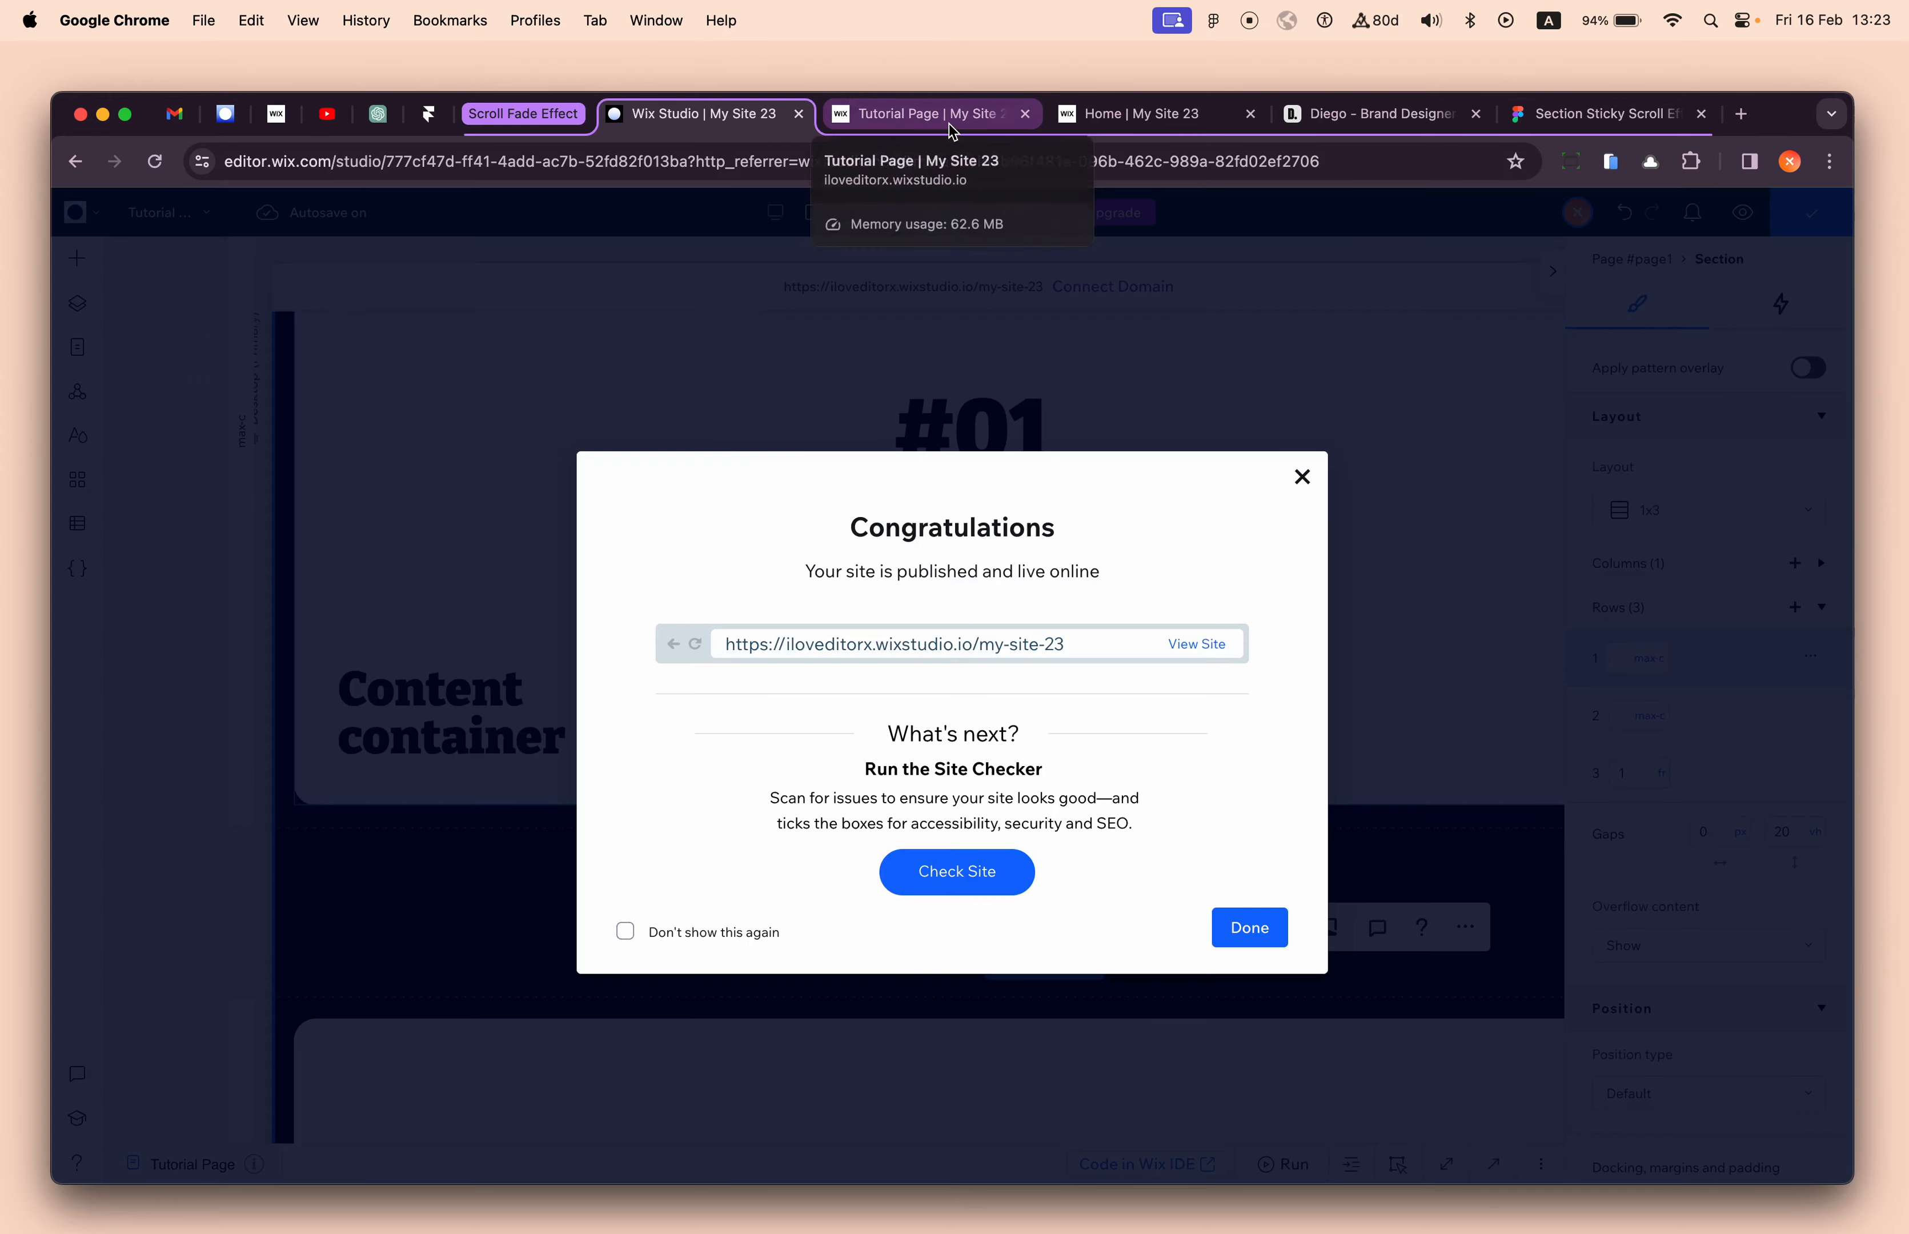
{"action": "left_click", "coordinate": [949, 124]}
{"action": "left_click", "coordinate": [165, 165]}
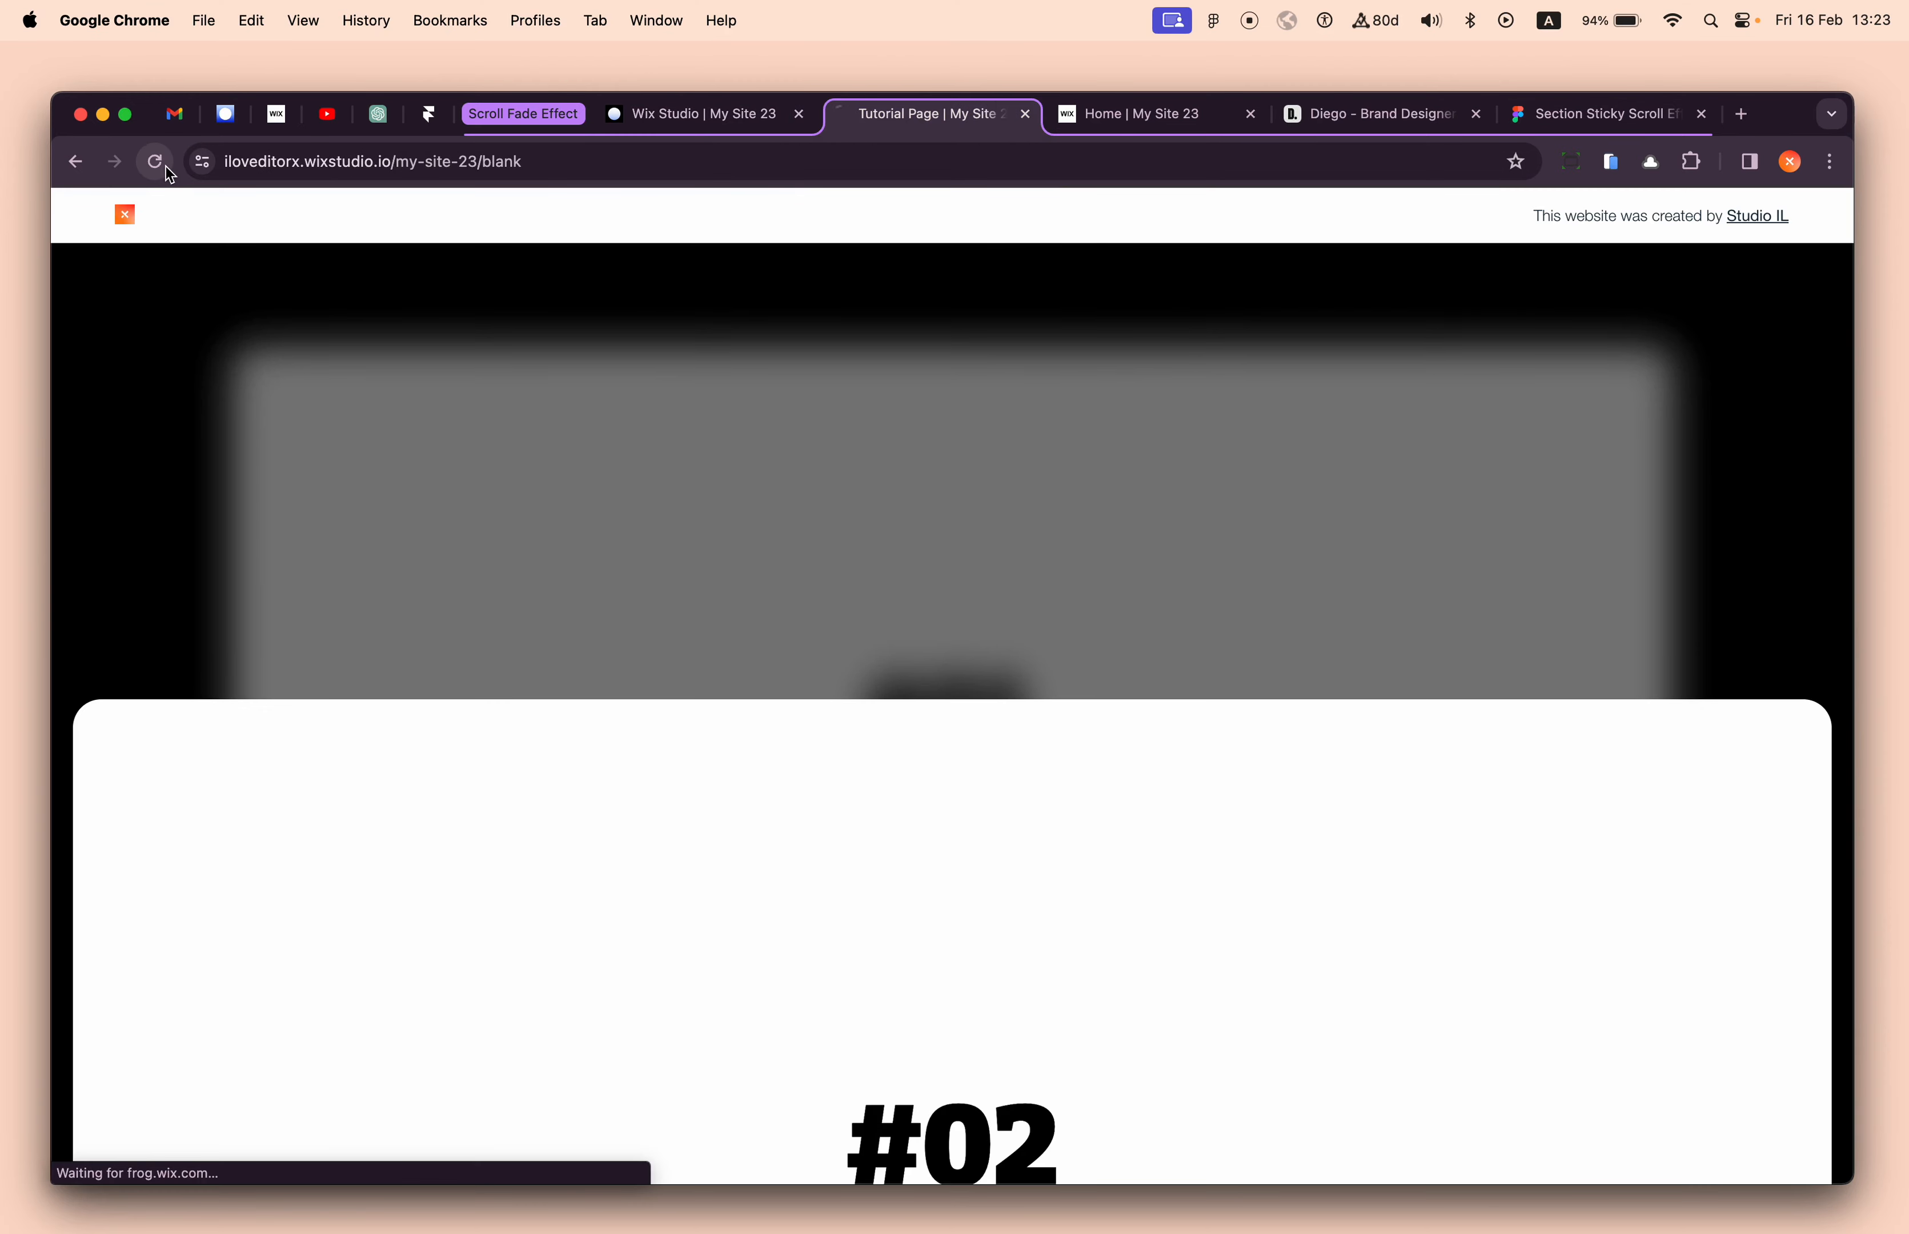
{"action": "scroll", "coordinate": [318, 405], "scroll_direction": "up", "scroll_amount": 3}
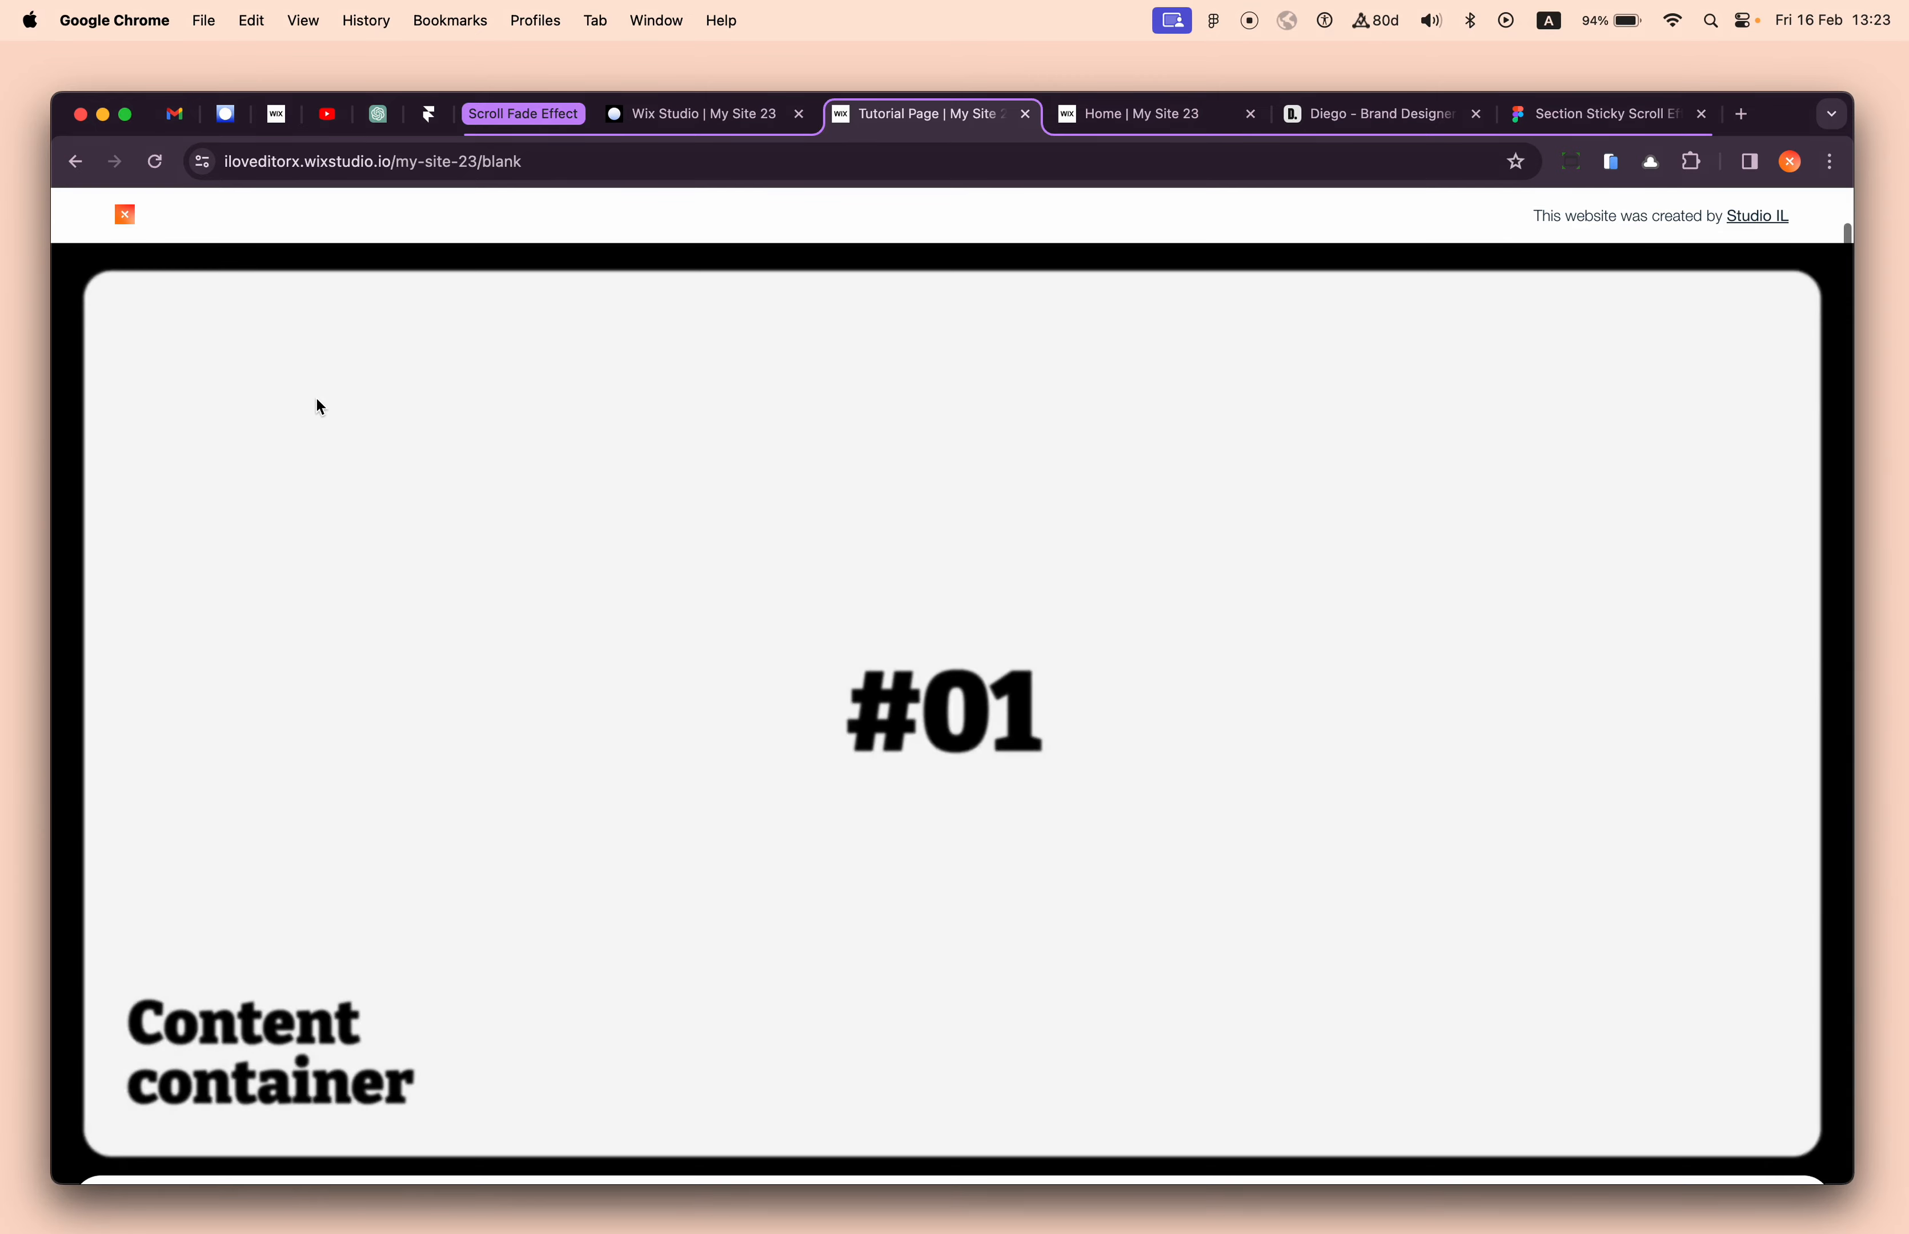
- Reload the live Tutorial Page and examine the transition from container #01 to #02 with the new row gap
{"action": "left_click", "coordinate": [155, 163]}
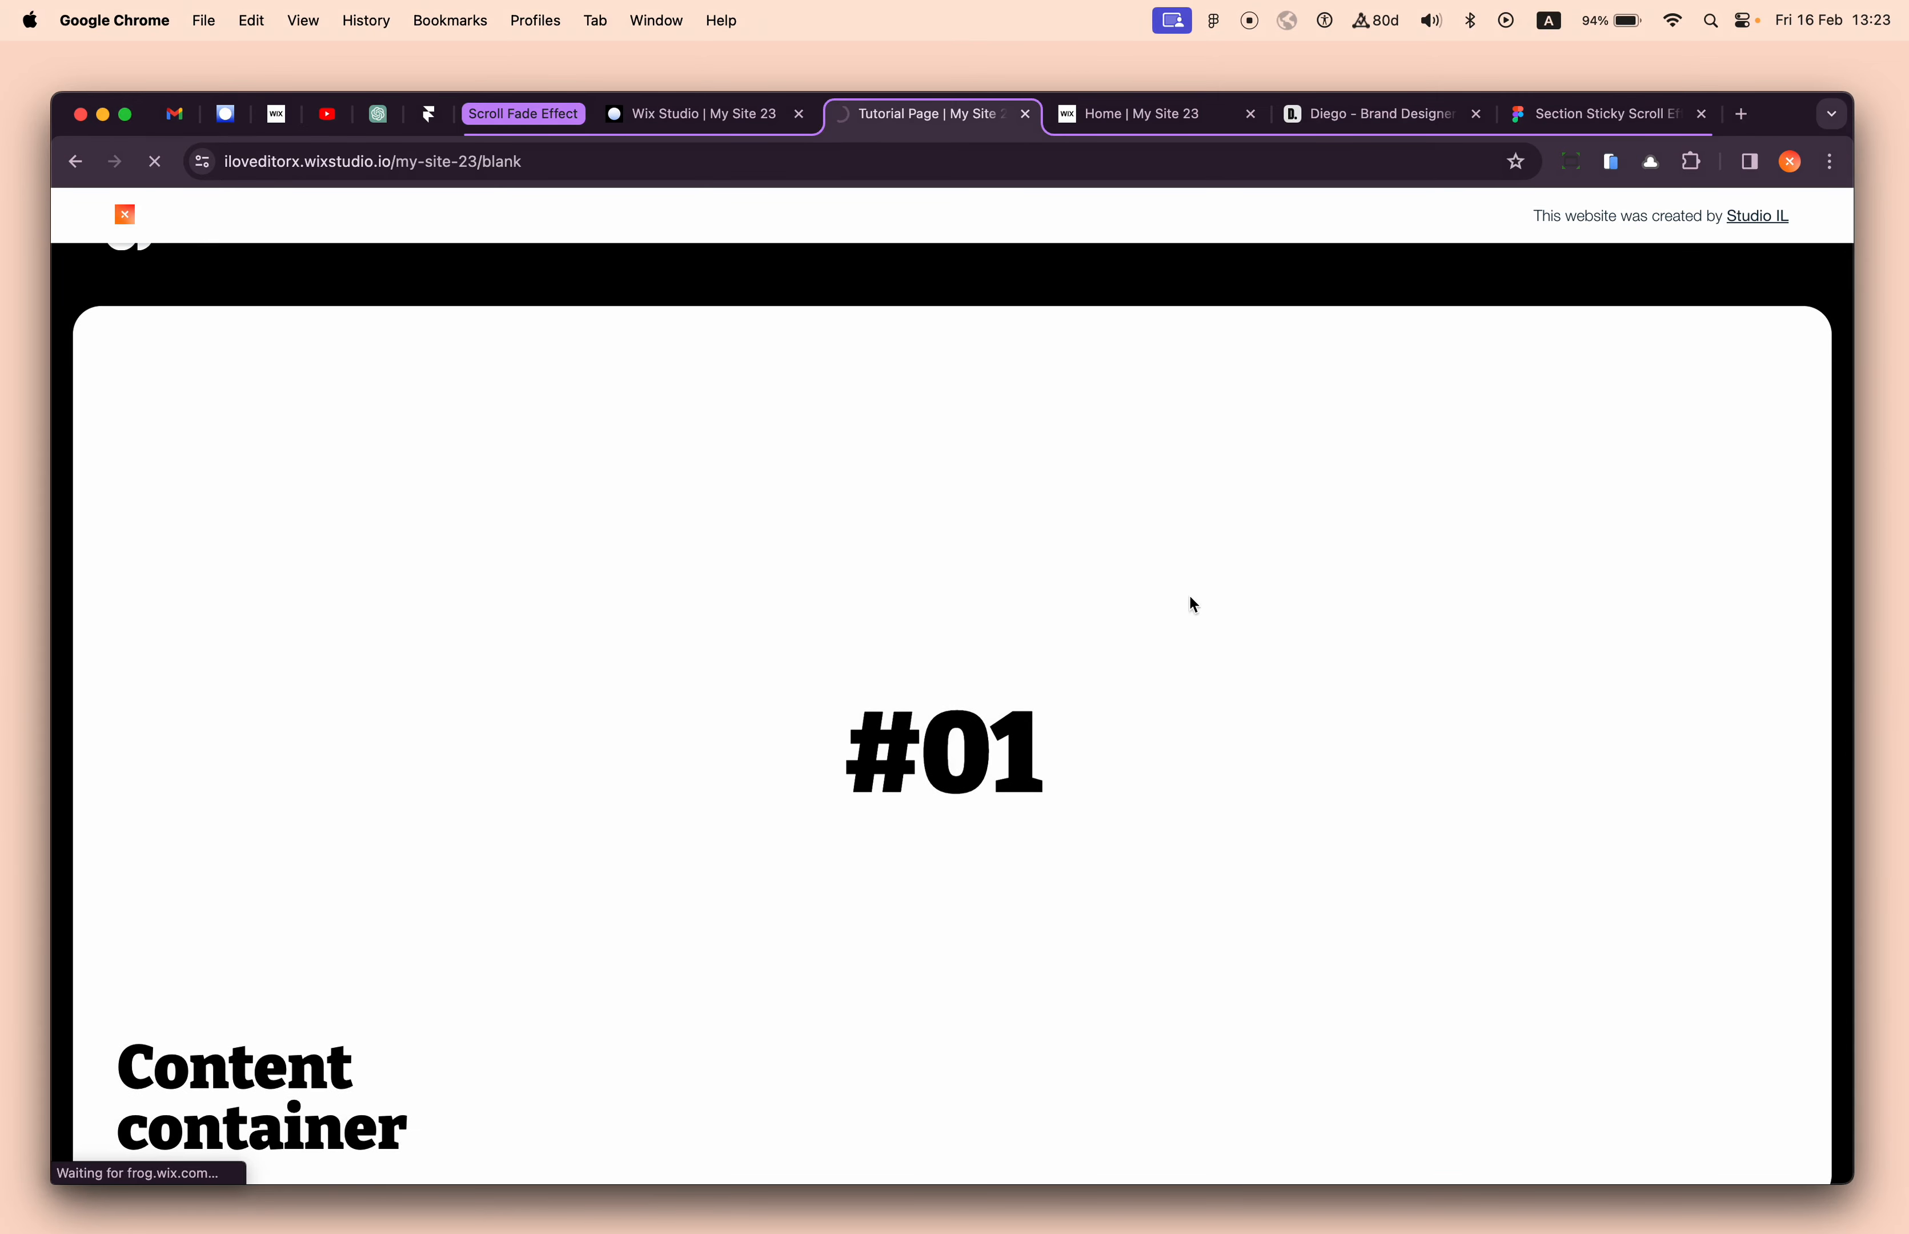
{"action": "scroll", "coordinate": [896, 743], "scroll_direction": "down", "scroll_amount": 2}
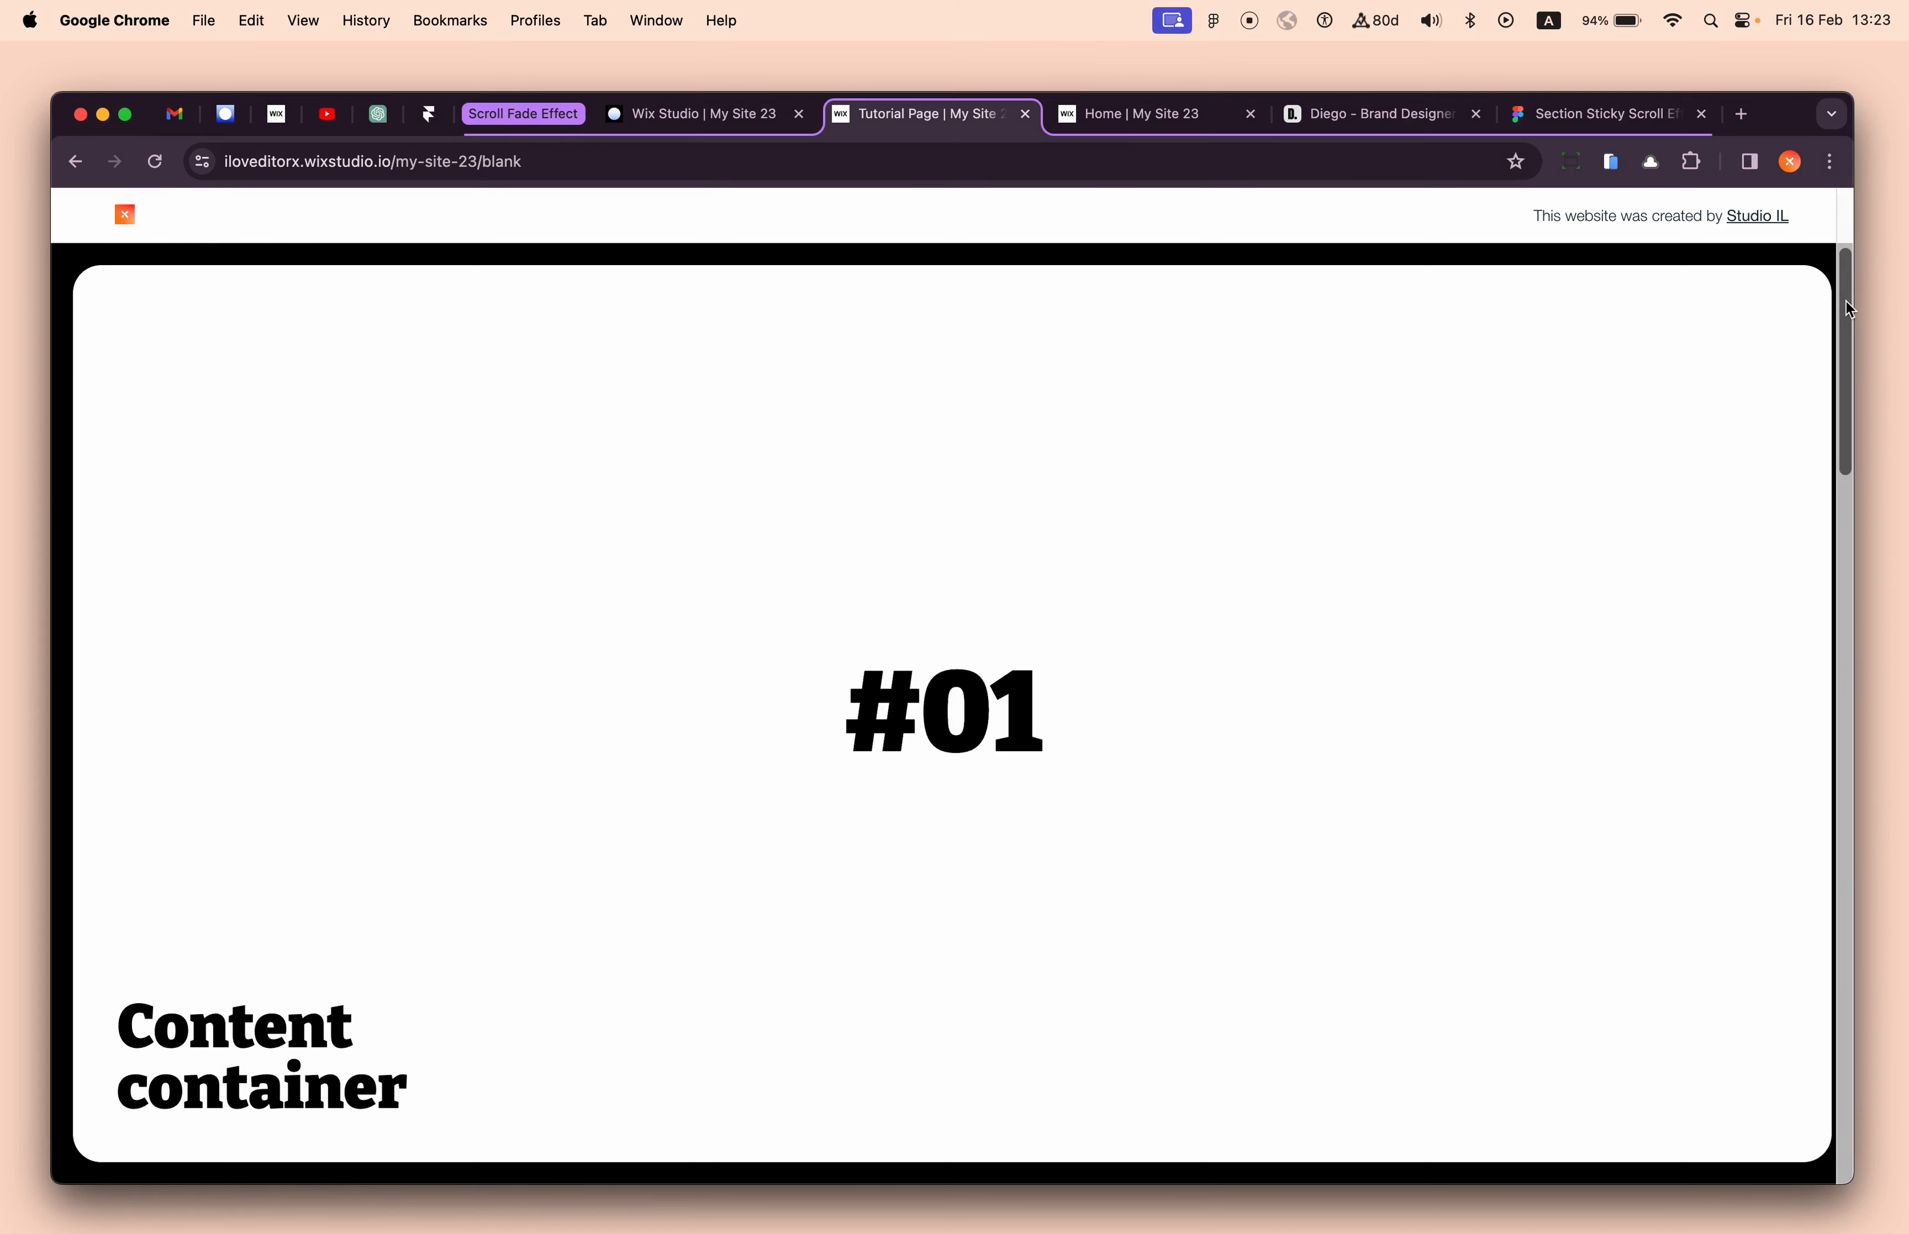
{"action": "left_click_drag", "start_coordinate": [1846, 301], "coordinate": [1832, 408]}
- Switch to the brand designer's reference site and examine the scroll transitions from its hero card to the CreatorLed card and beyond
{"action": "left_click", "coordinate": [1383, 134]}
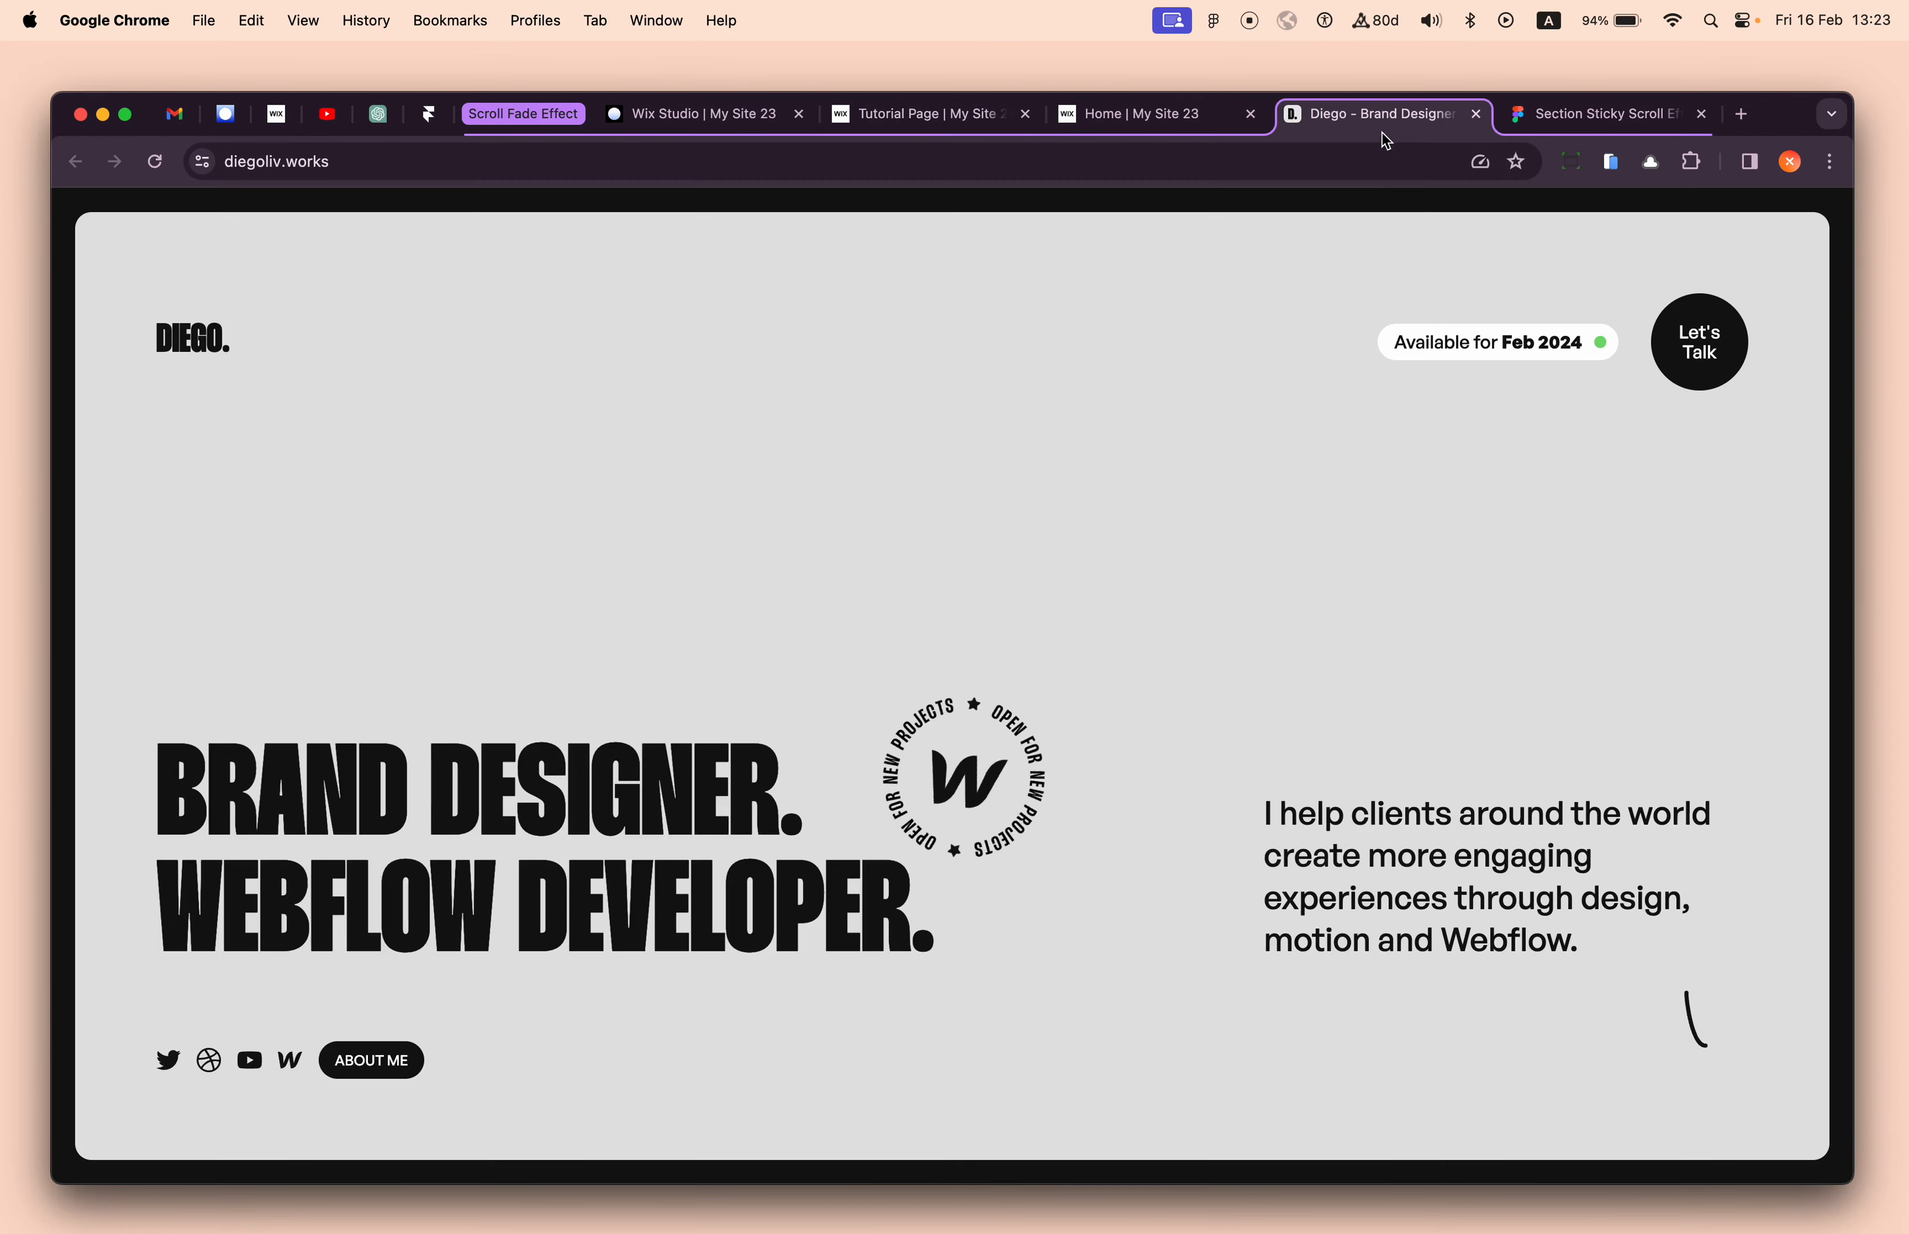
{"action": "scroll", "coordinate": [1361, 499], "scroll_direction": "down", "scroll_amount": 2}
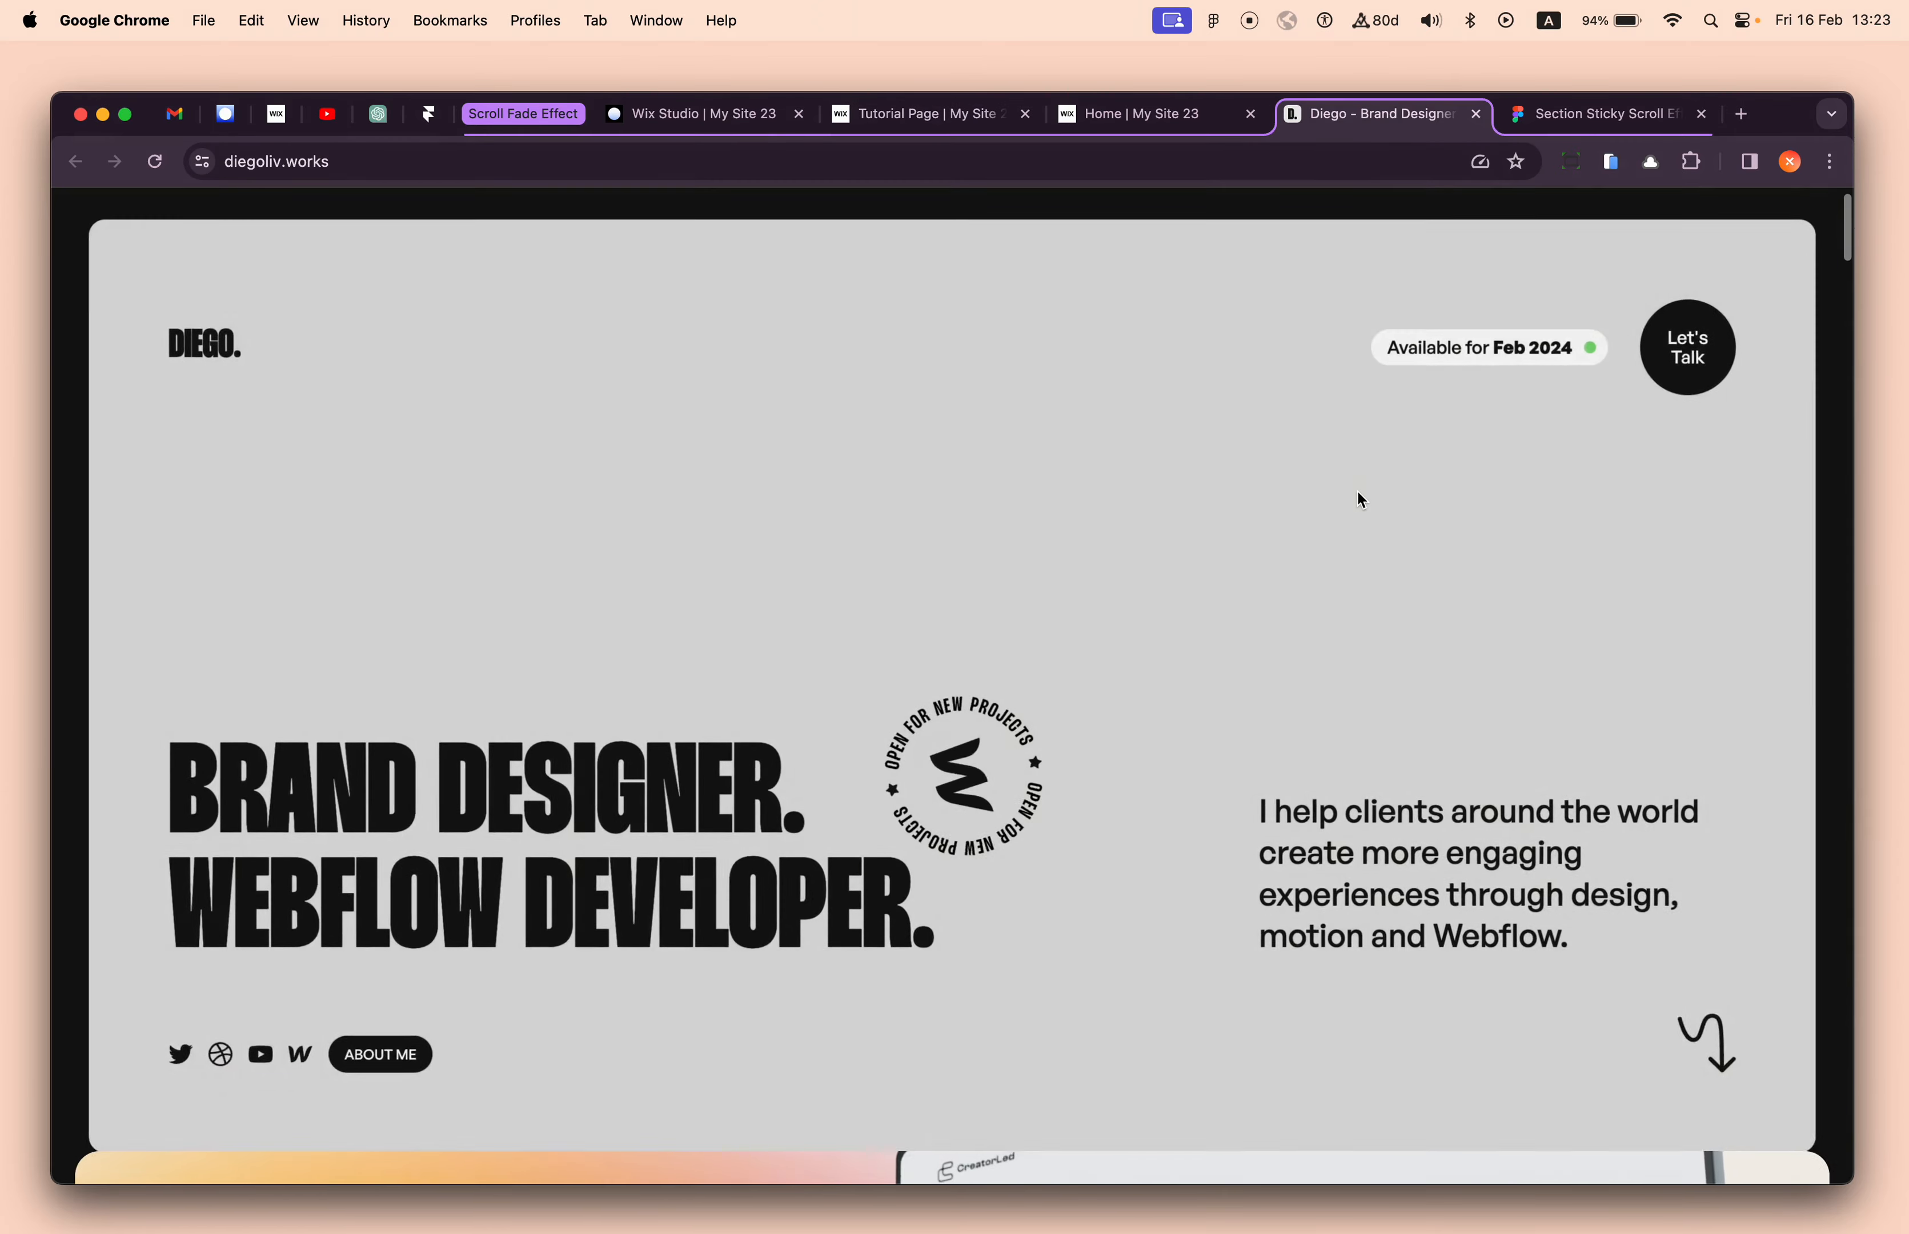
{"action": "scroll", "coordinate": [1359, 494], "scroll_direction": "down", "scroll_amount": 5}
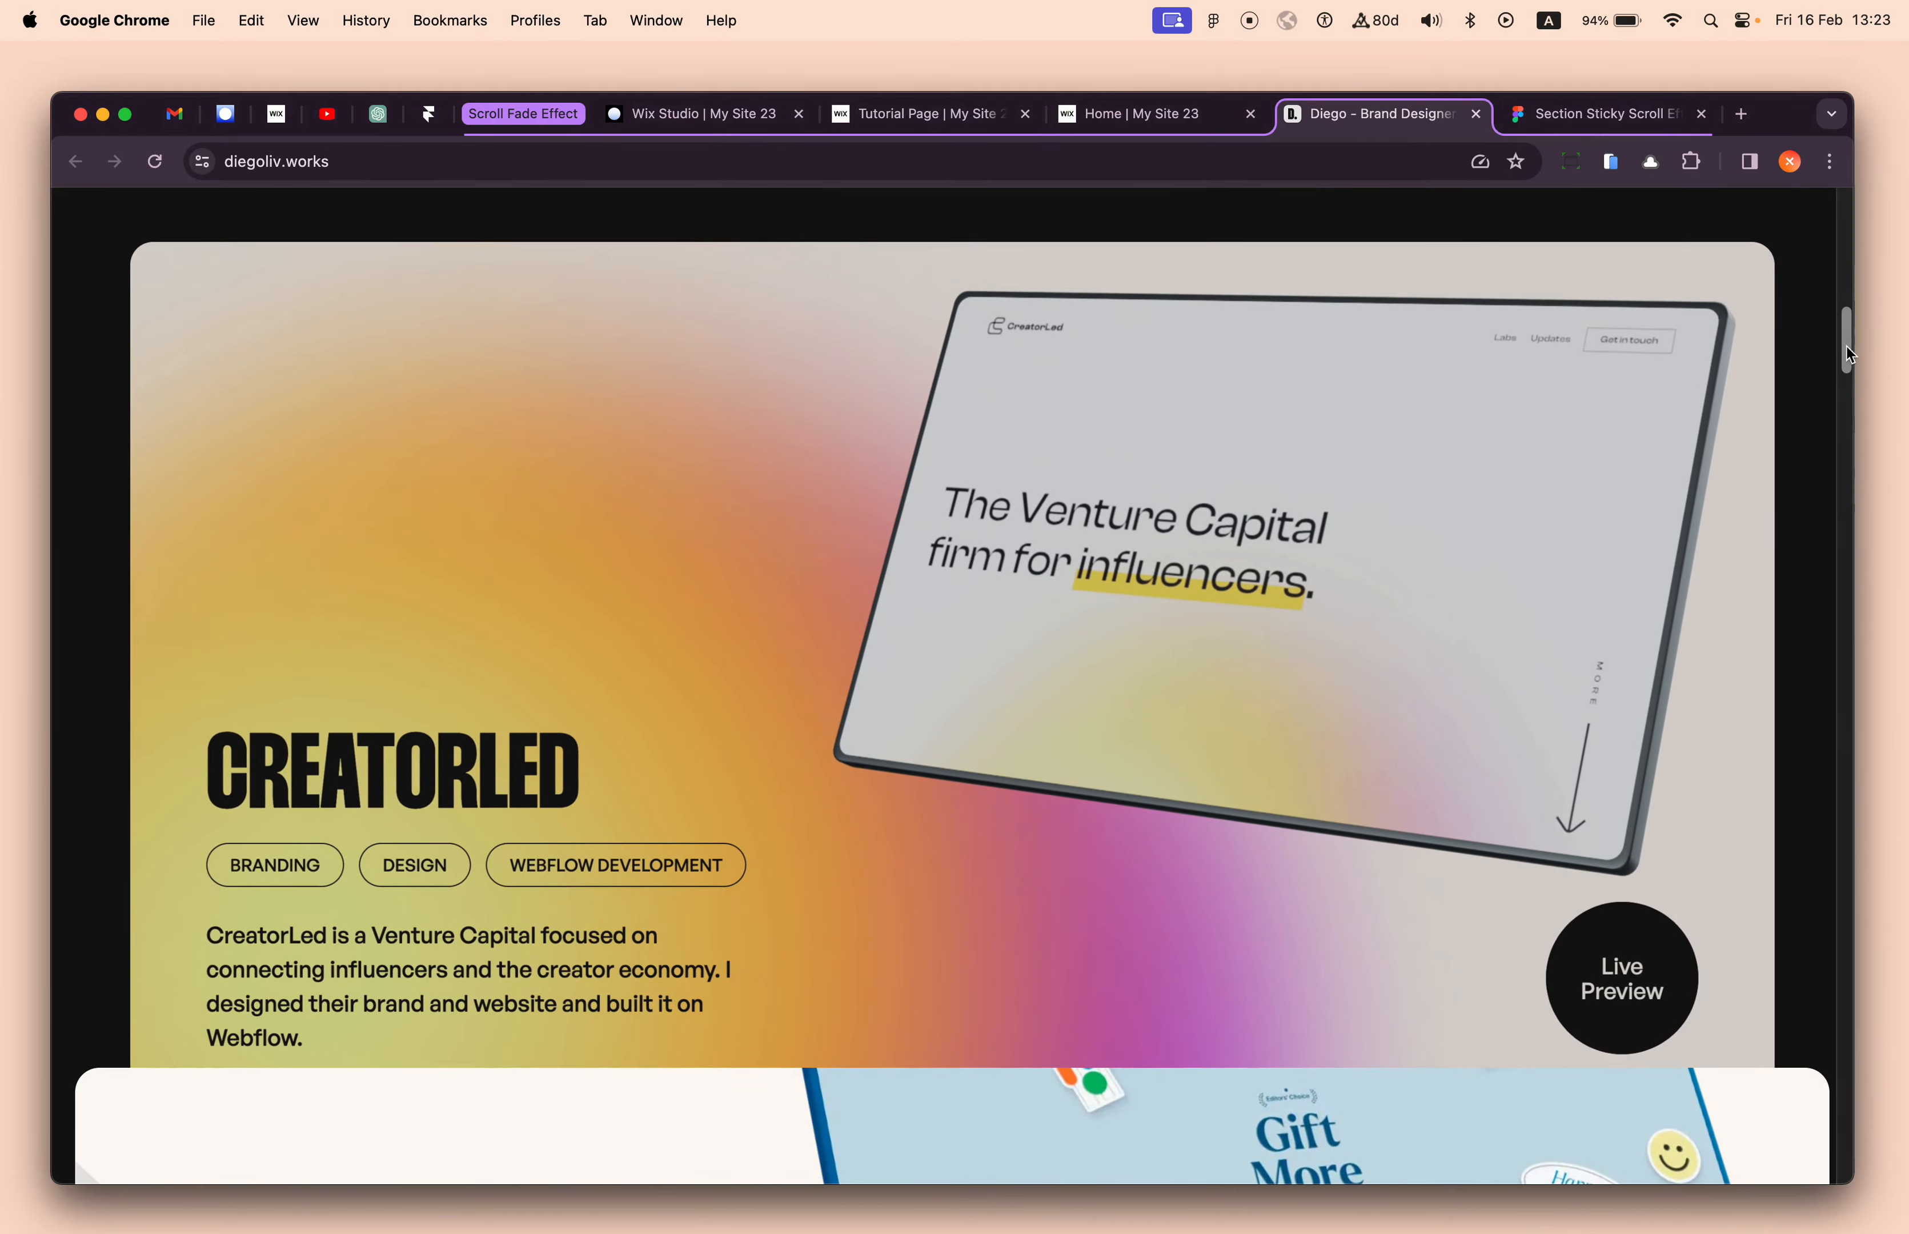
{"action": "left_click_drag", "start_coordinate": [1848, 346], "coordinate": [1846, 306]}
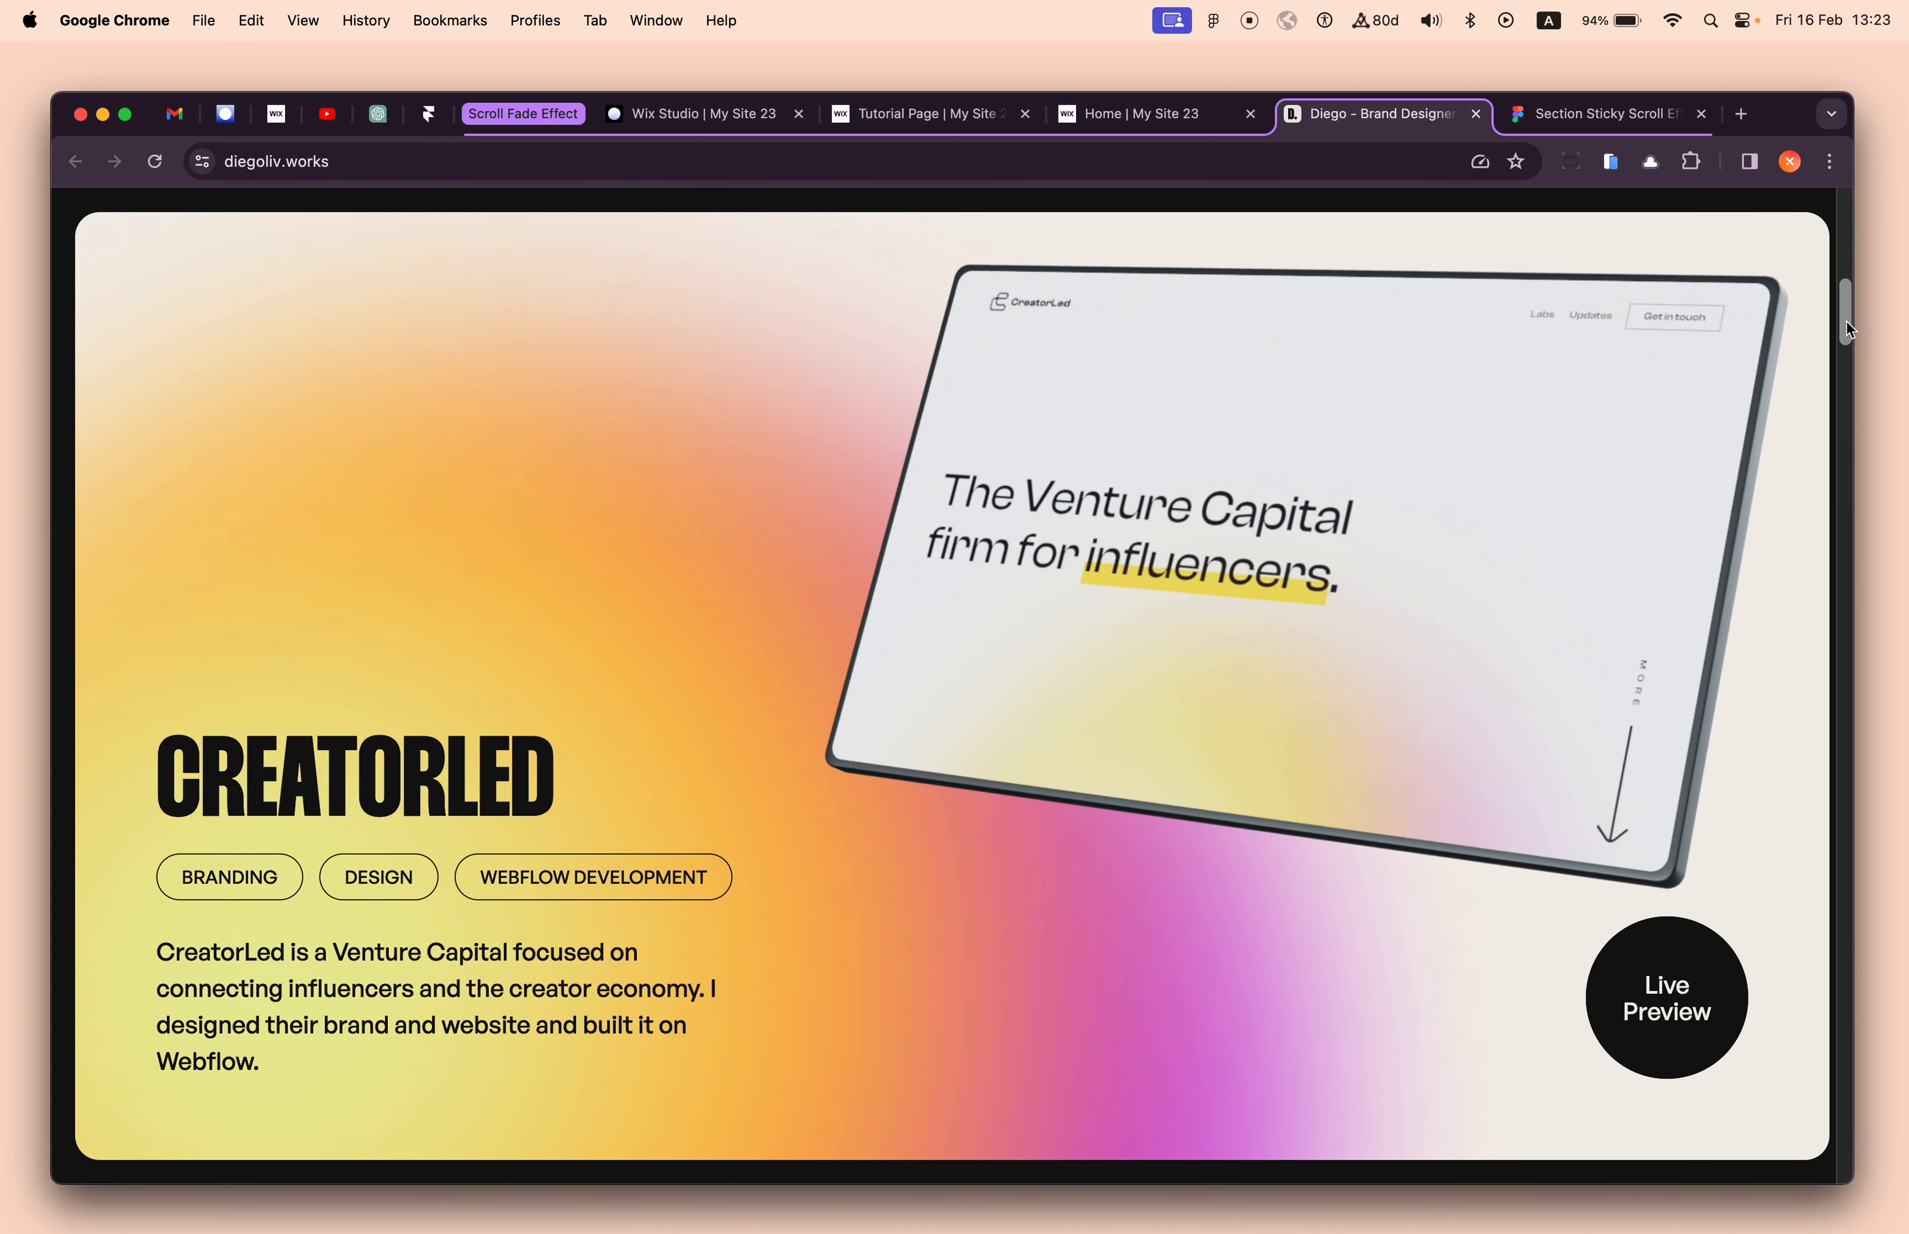
{"action": "mouse_move", "coordinate": [1847, 323]}
{"action": "left_mouse_down"}
{"action": "mouse_move", "coordinate": [1849, 353]}
{"action": "mouse_move", "coordinate": [1847, 333]}
{"action": "left_mouse_up"}
{"action": "scroll", "coordinate": [949, 412], "scroll_direction": "up", "scroll_amount": 10}
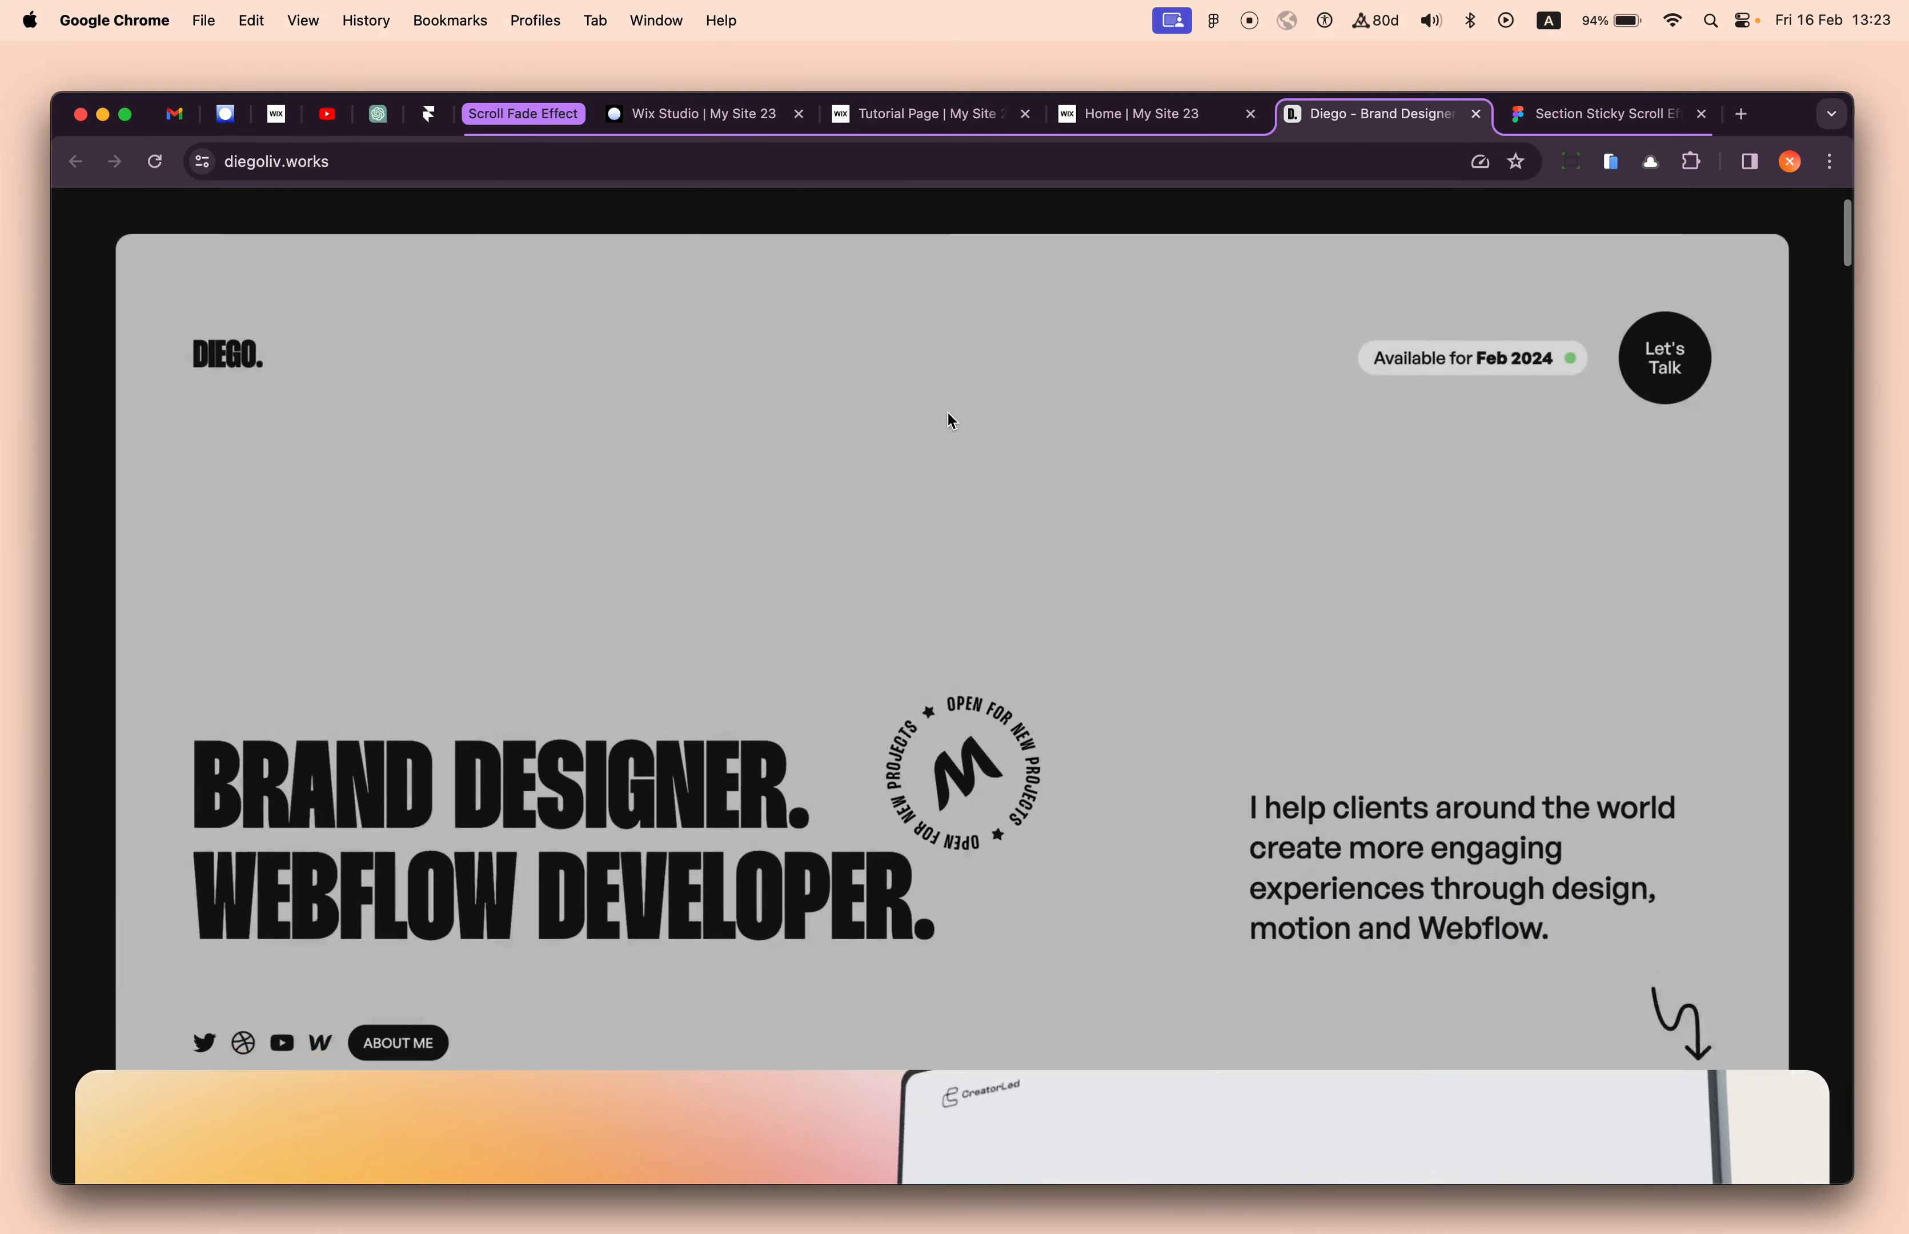
- Examine how the reference site's CreatorLed and Givingli project cards shrink, darken and blur as the following card covers them
{"action": "scroll", "coordinate": [977, 510], "scroll_direction": "down", "scroll_amount": 5}
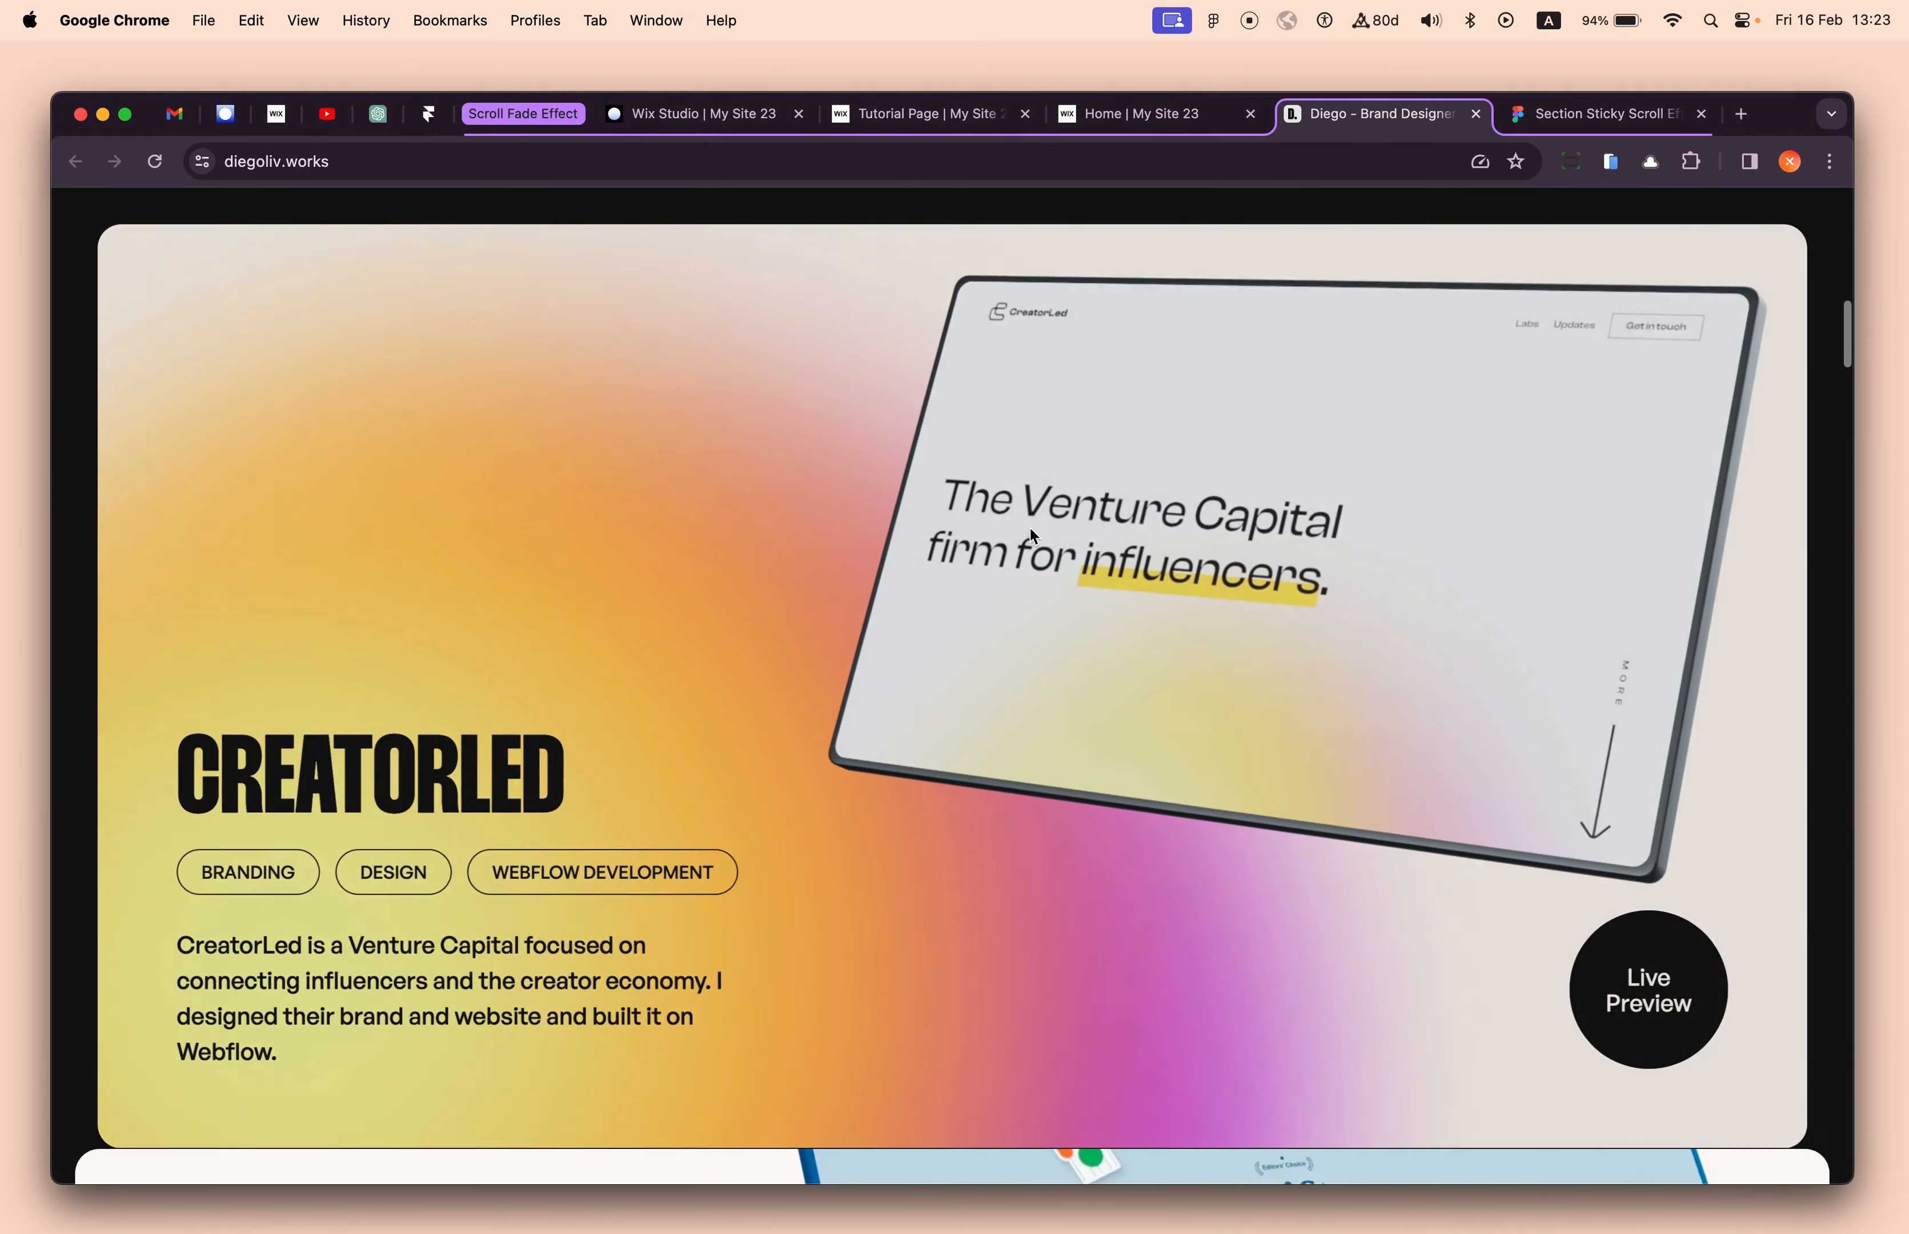
{"action": "scroll", "coordinate": [1030, 526], "scroll_direction": "down", "scroll_amount": 5}
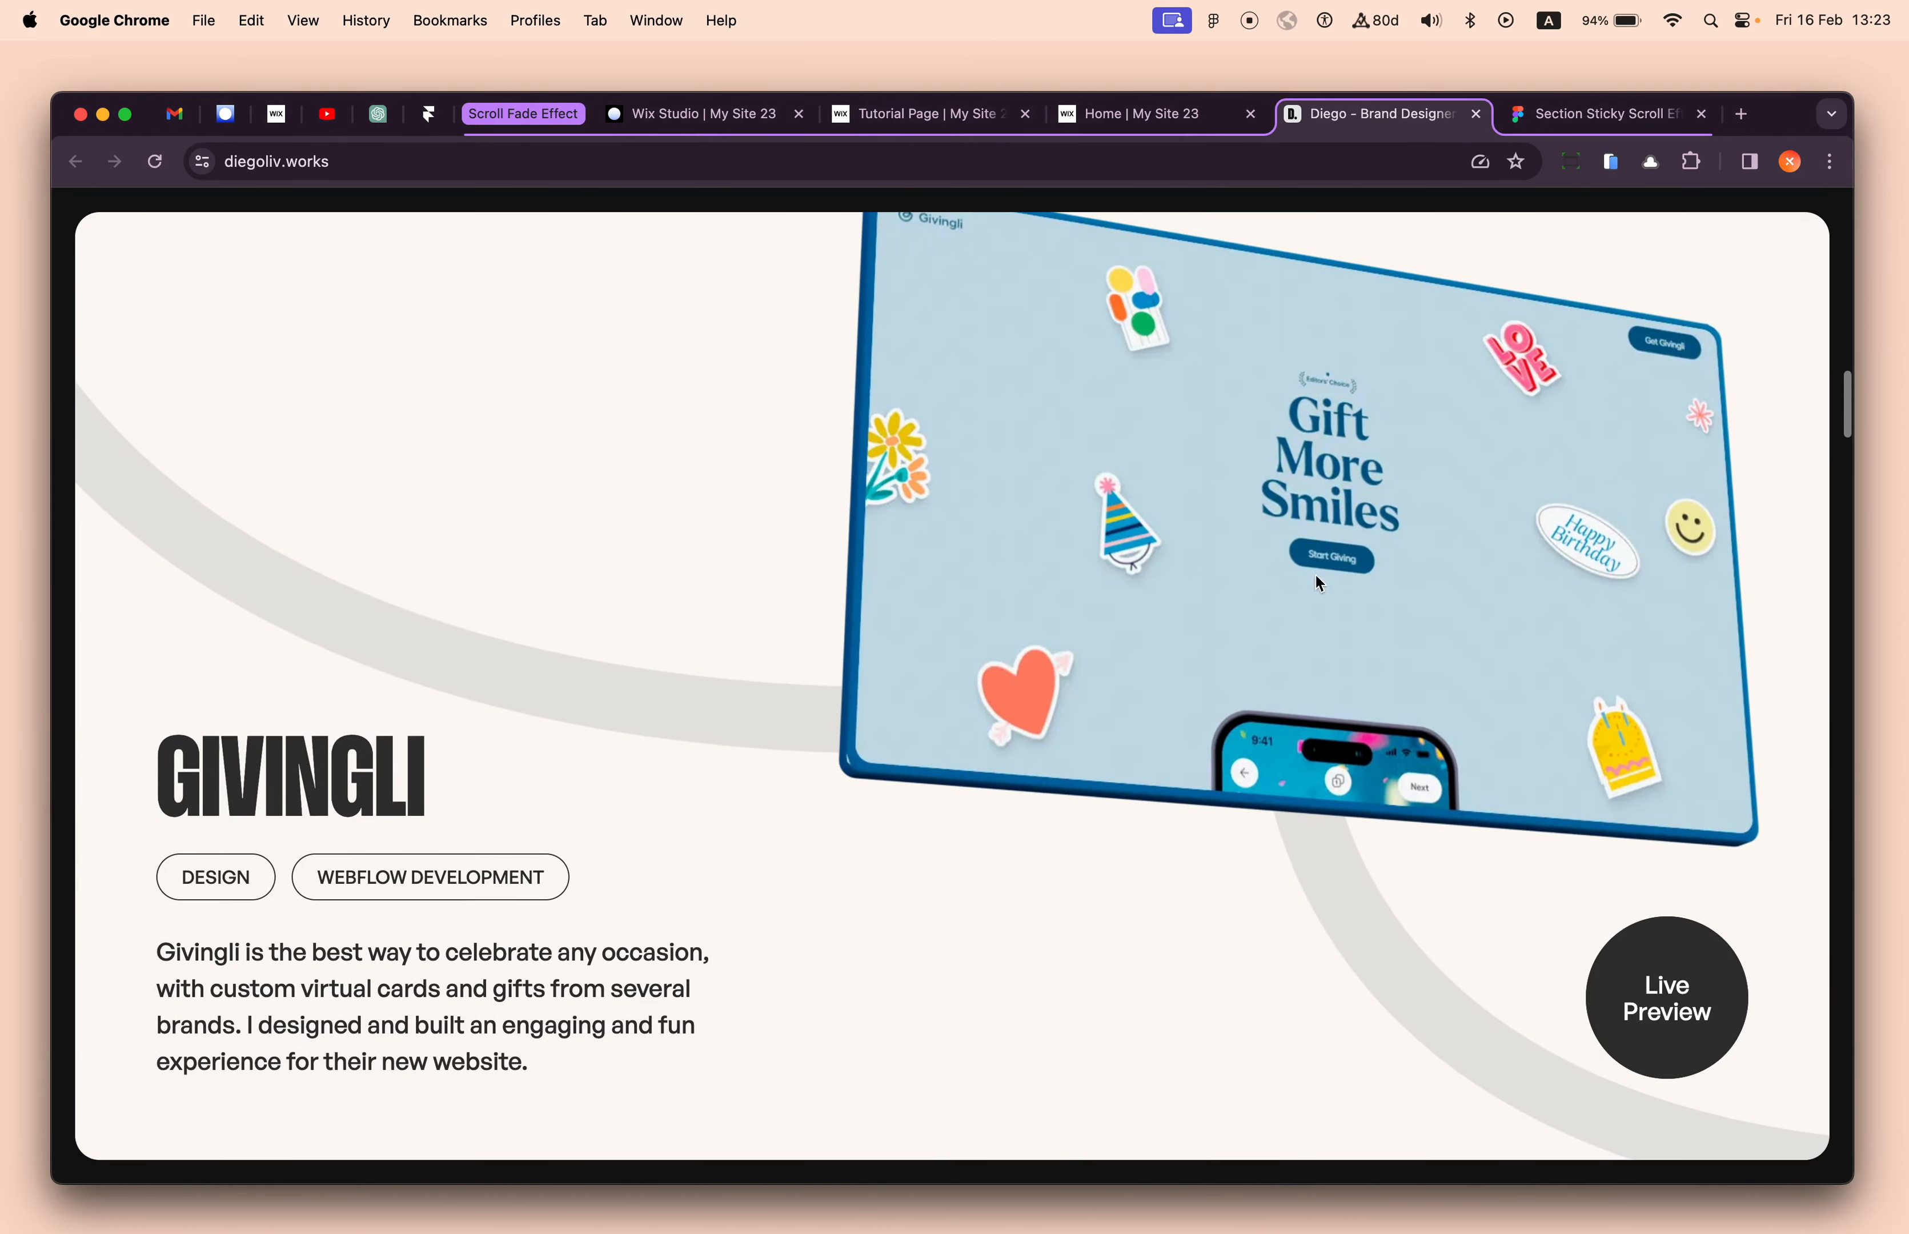
{"action": "scroll", "coordinate": [1321, 596], "scroll_direction": "up", "scroll_amount": 3}
{"action": "scroll", "coordinate": [1323, 598], "scroll_direction": "down", "scroll_amount": 4}
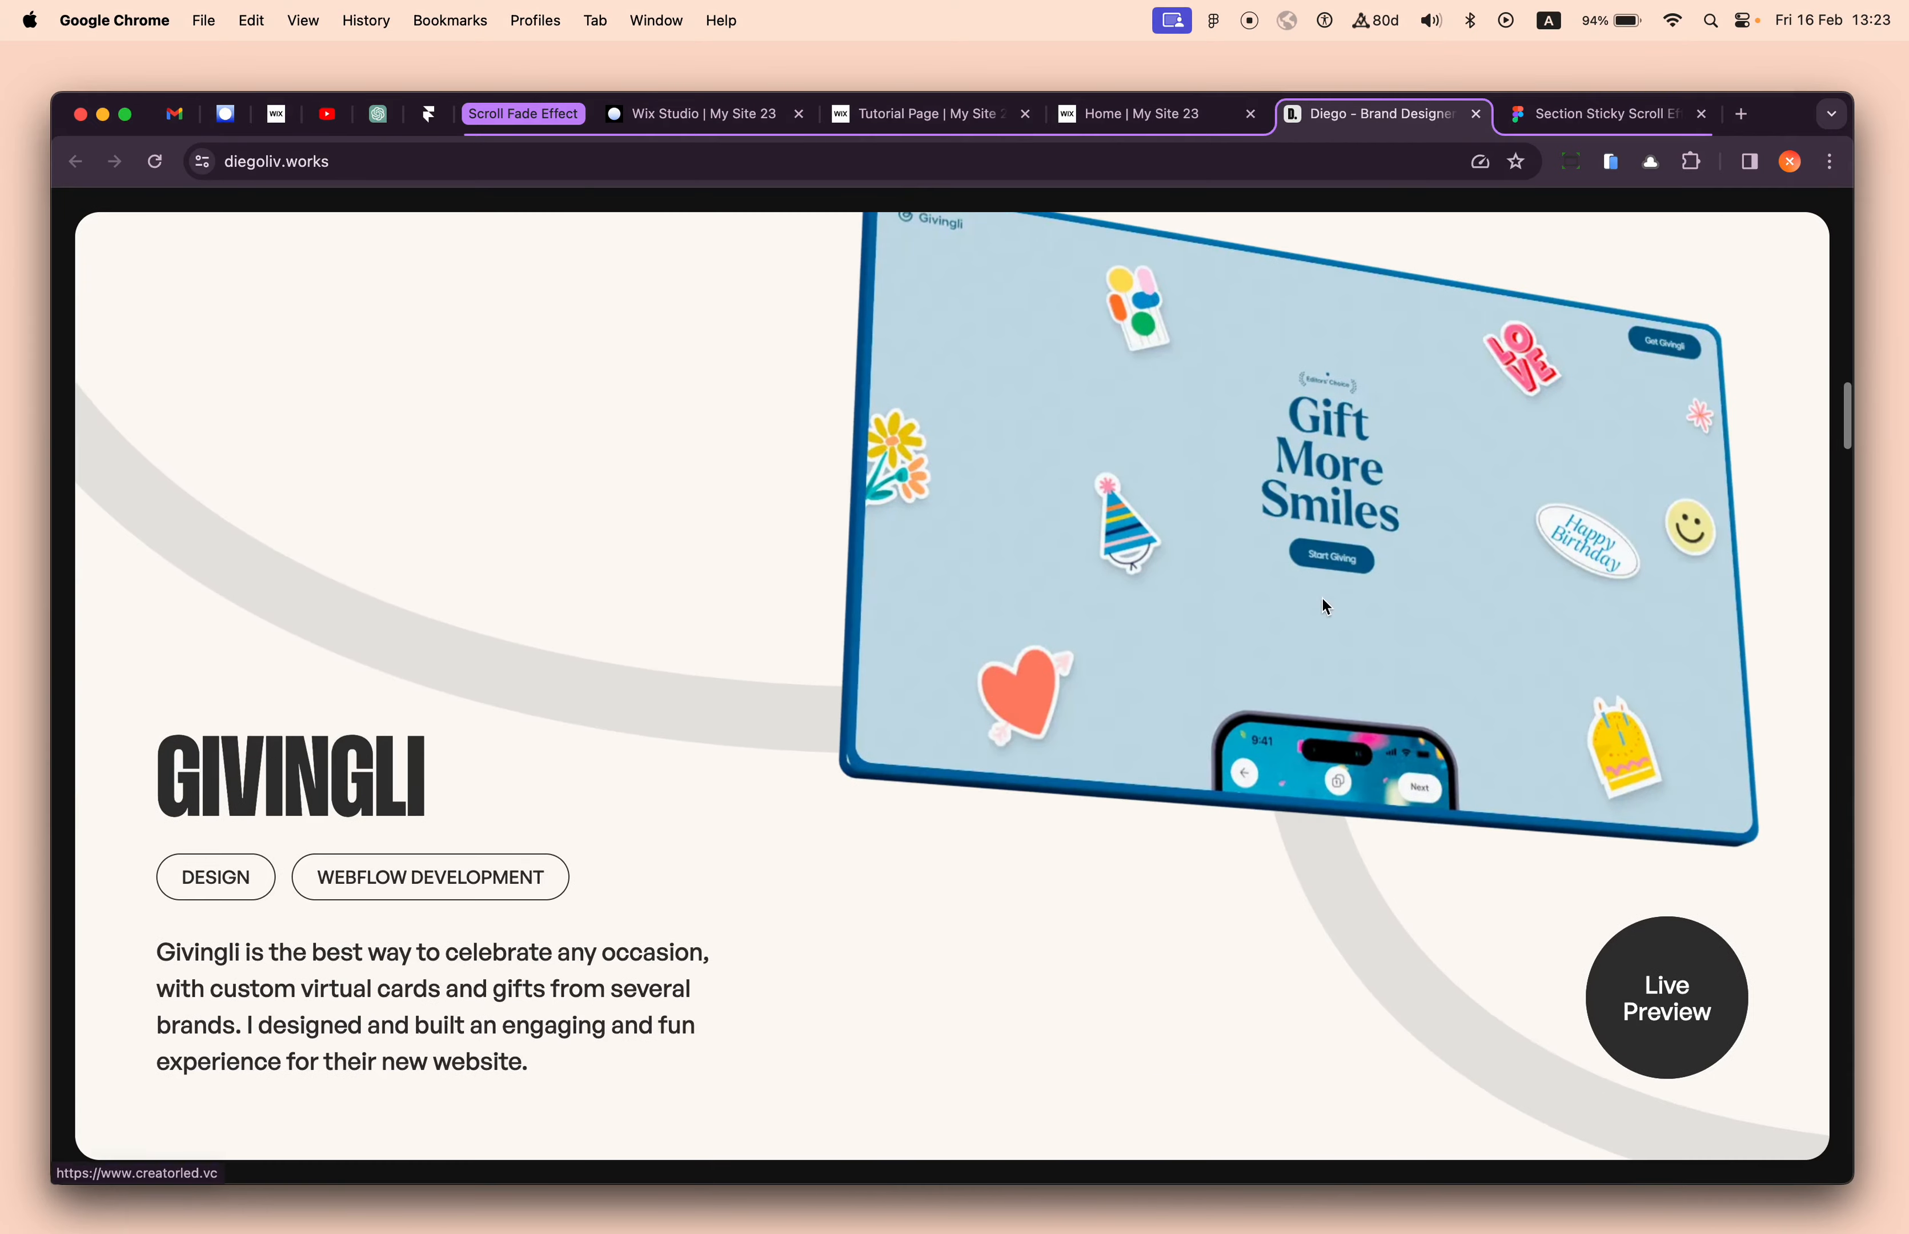
{"action": "scroll", "coordinate": [1323, 599], "scroll_direction": "up", "scroll_amount": 2}
{"action": "scroll", "coordinate": [1317, 621], "scroll_direction": "down", "scroll_amount": 5}
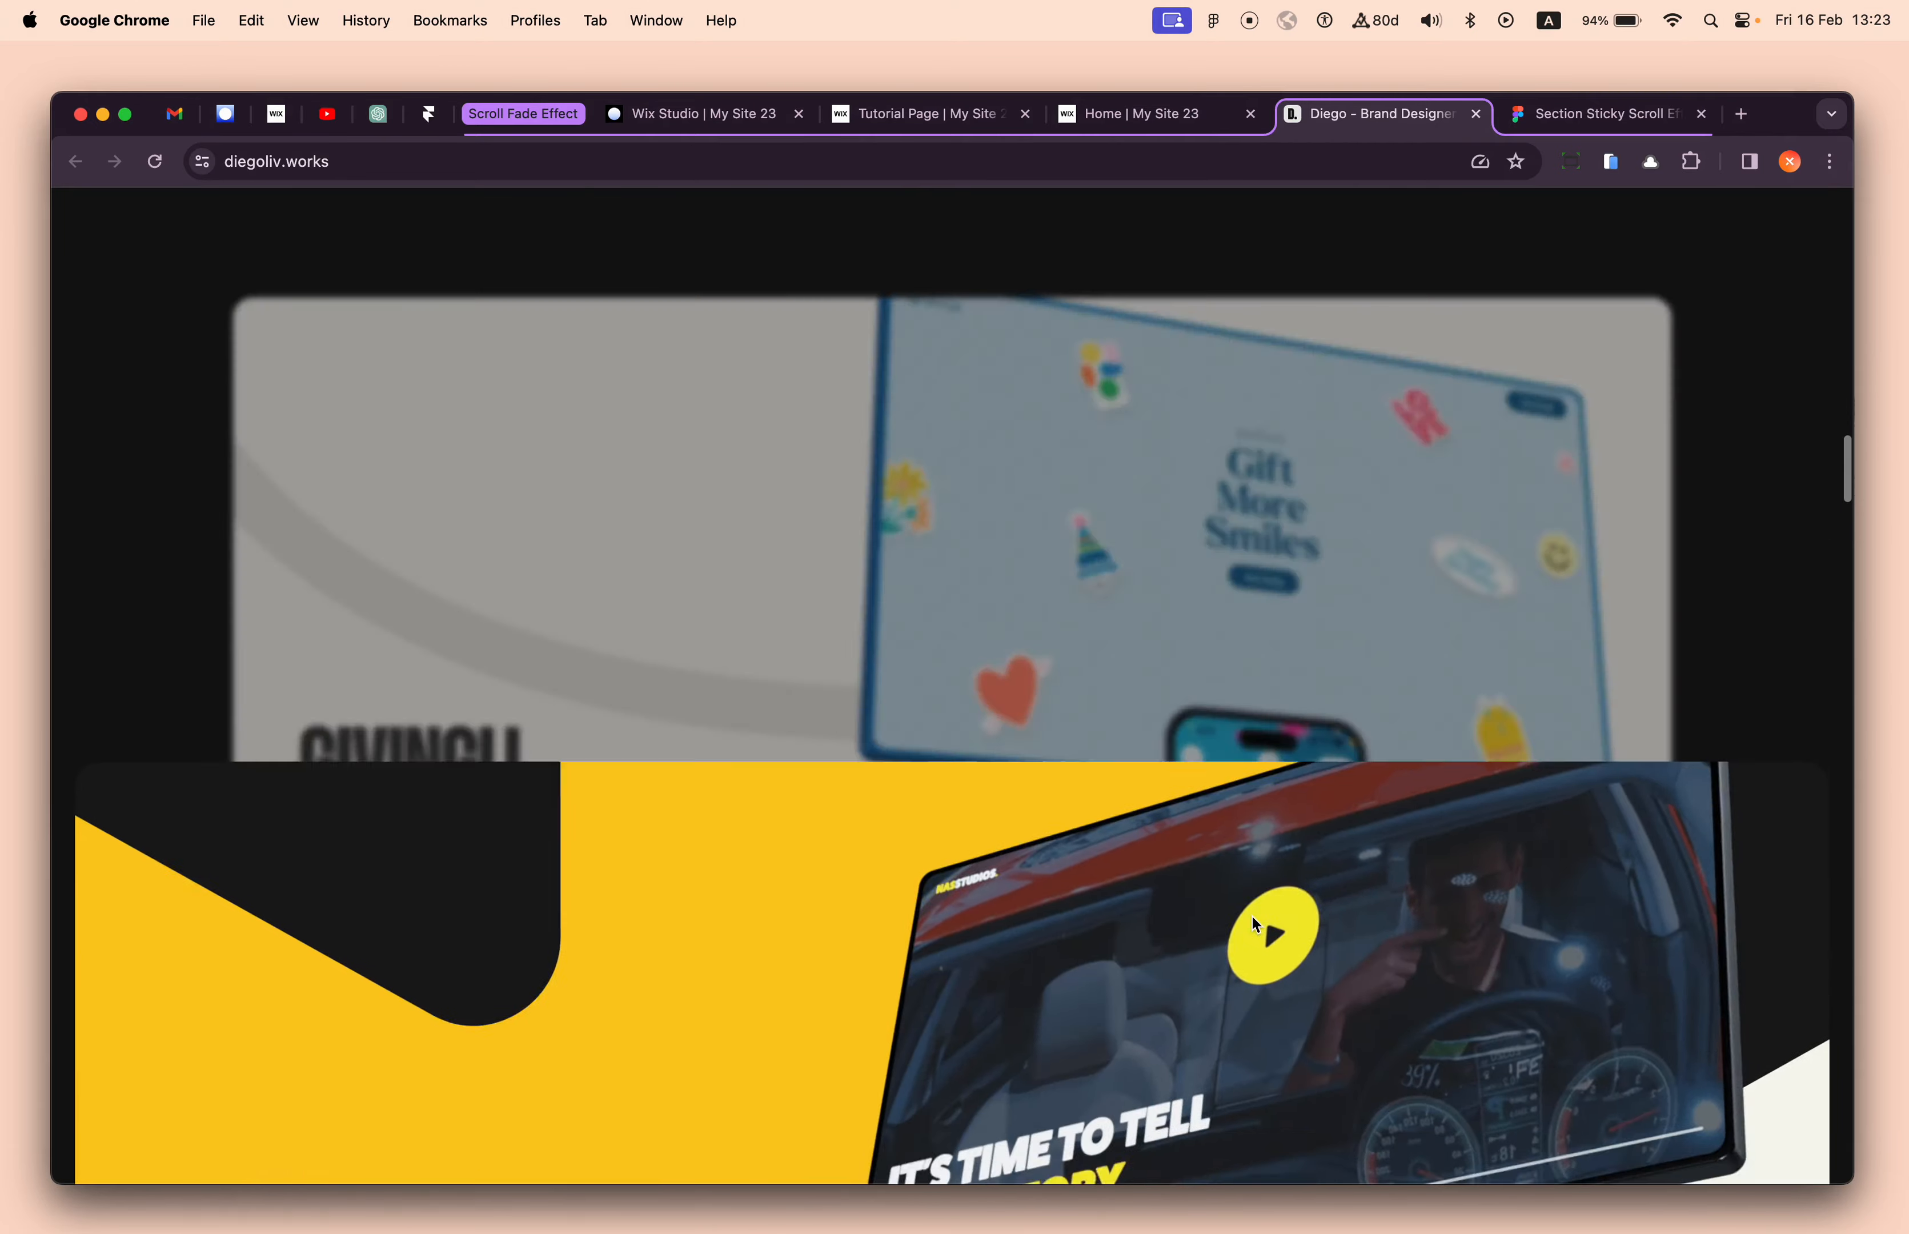
{"action": "scroll", "coordinate": [1256, 923], "scroll_direction": "down", "scroll_amount": 3}
{"action": "scroll", "coordinate": [1256, 915], "scroll_direction": "up", "scroll_amount": 4}
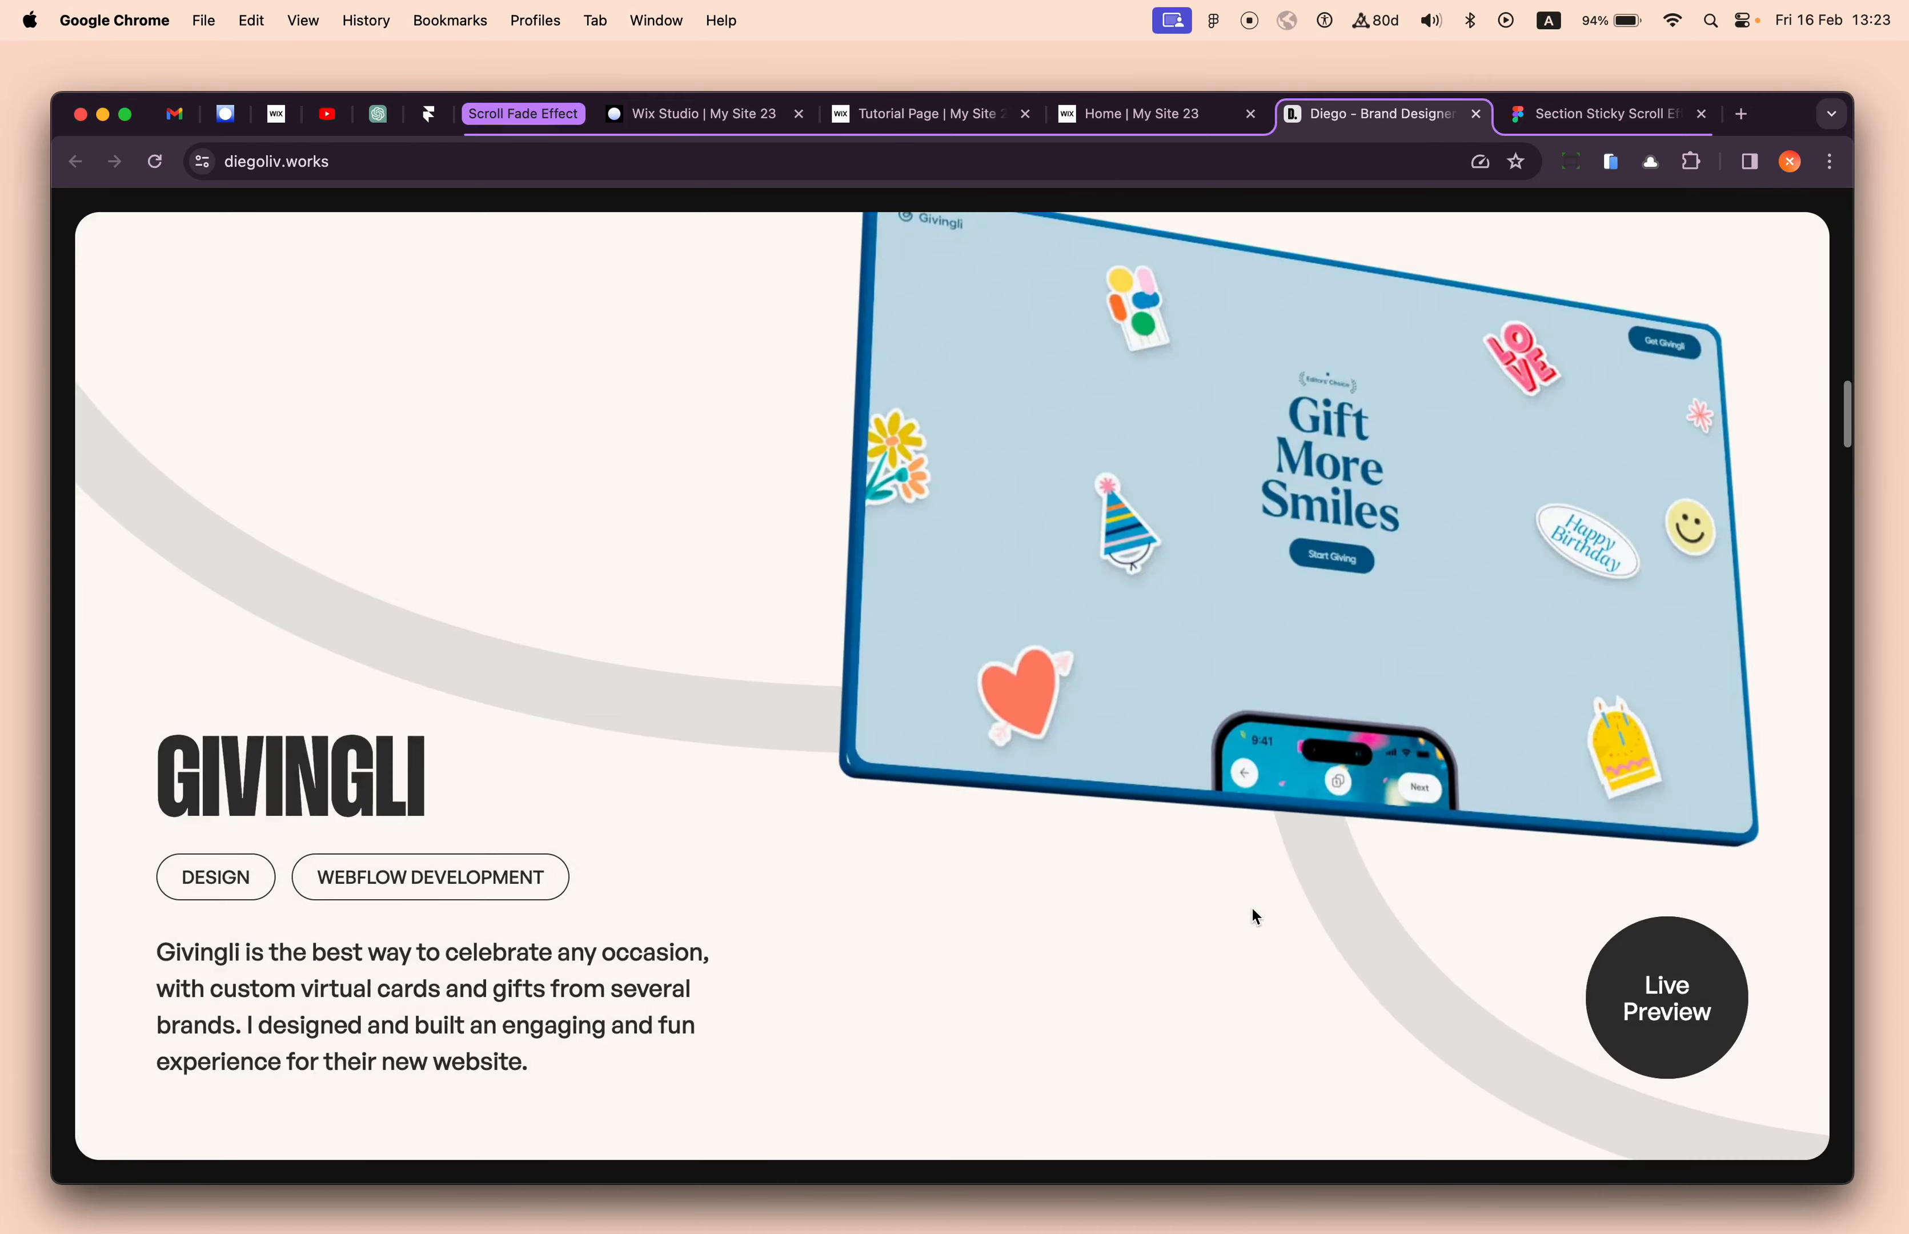
{"action": "scroll", "coordinate": [1252, 906], "scroll_direction": "up", "scroll_amount": 2}
- Return to the Wix Studio editor and add a desert dune image to content container #02
{"action": "left_click", "coordinate": [892, 117]}
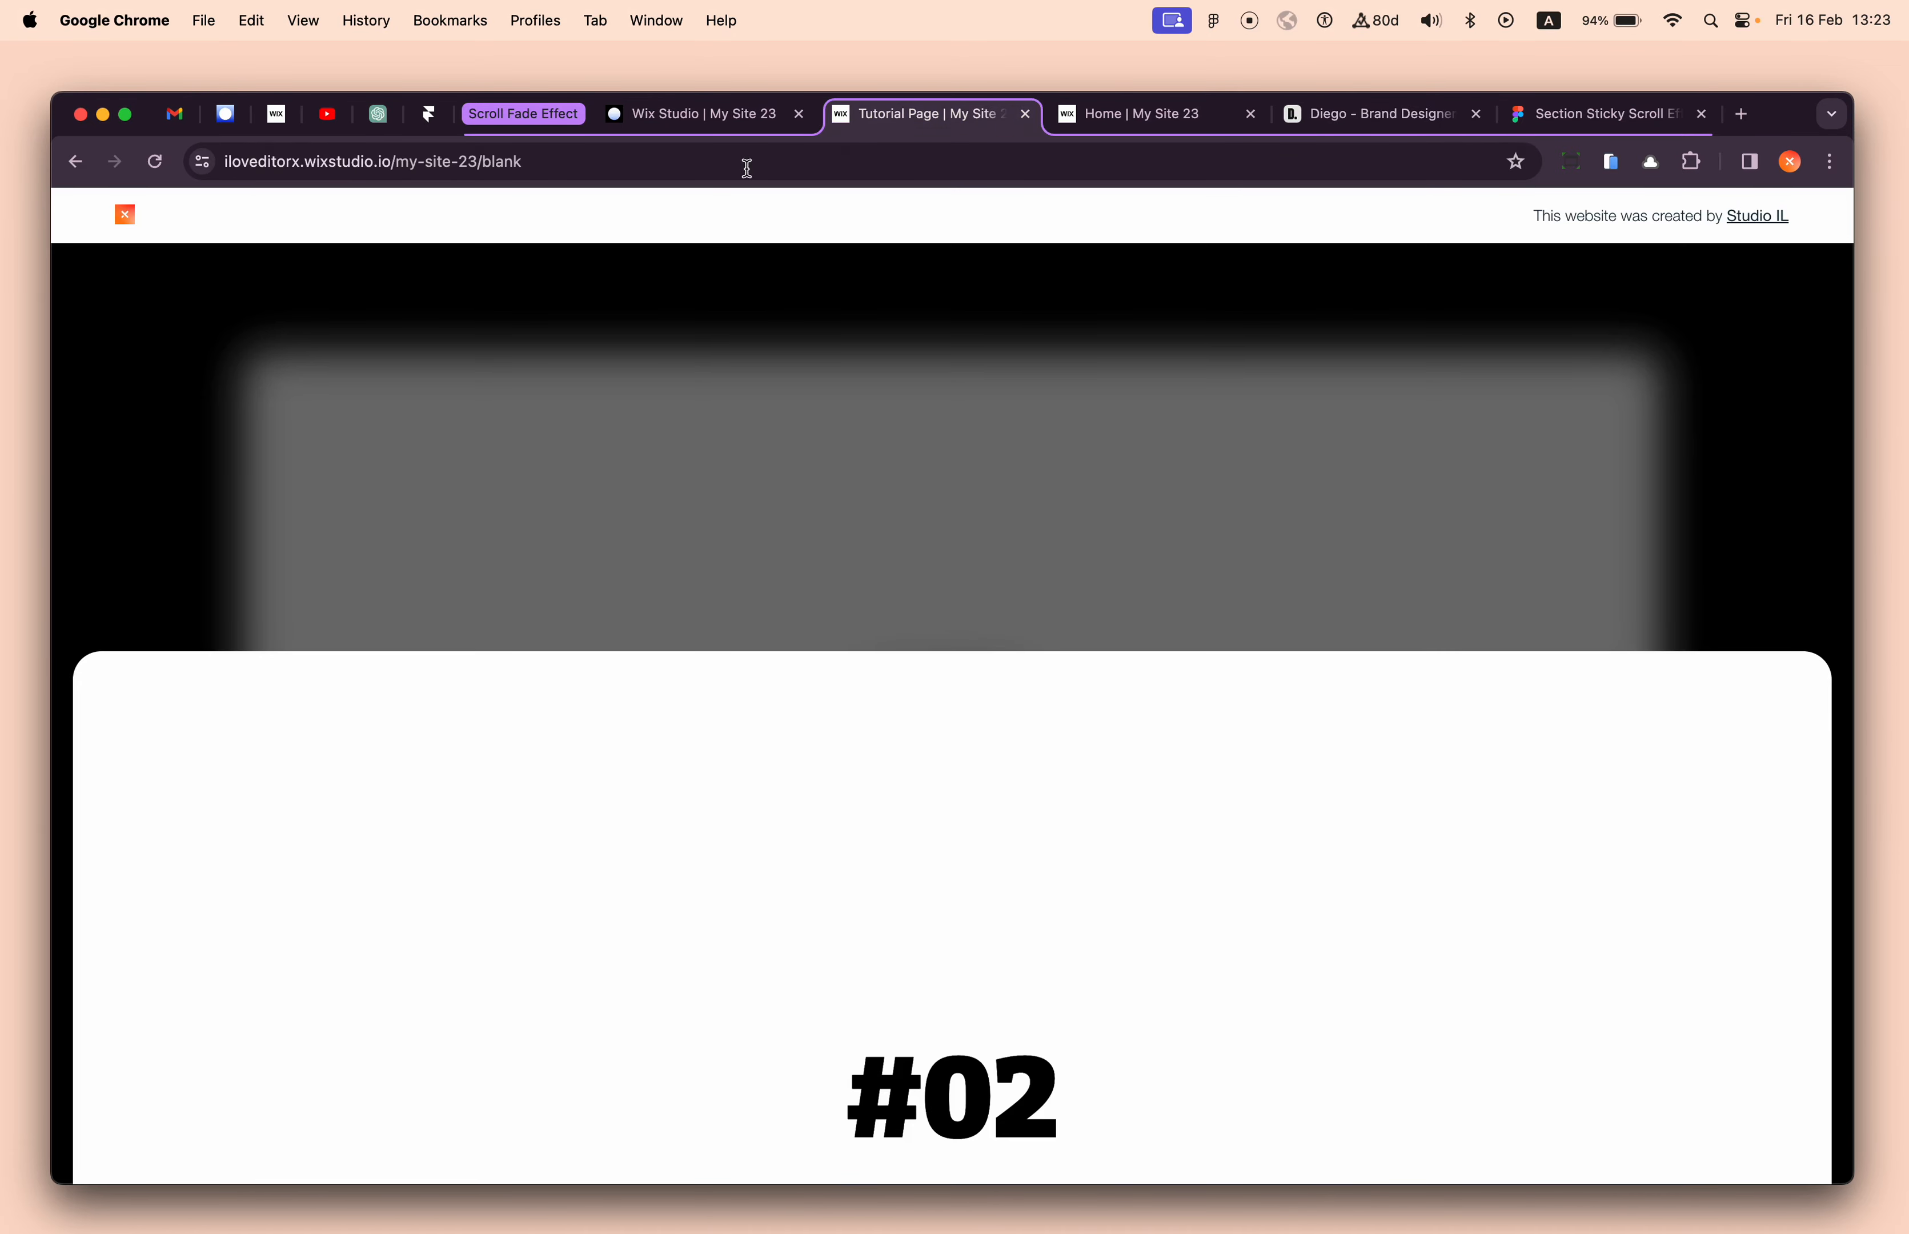
{"action": "left_click", "coordinate": [706, 113]}
{"action": "left_click", "coordinate": [1291, 488]}
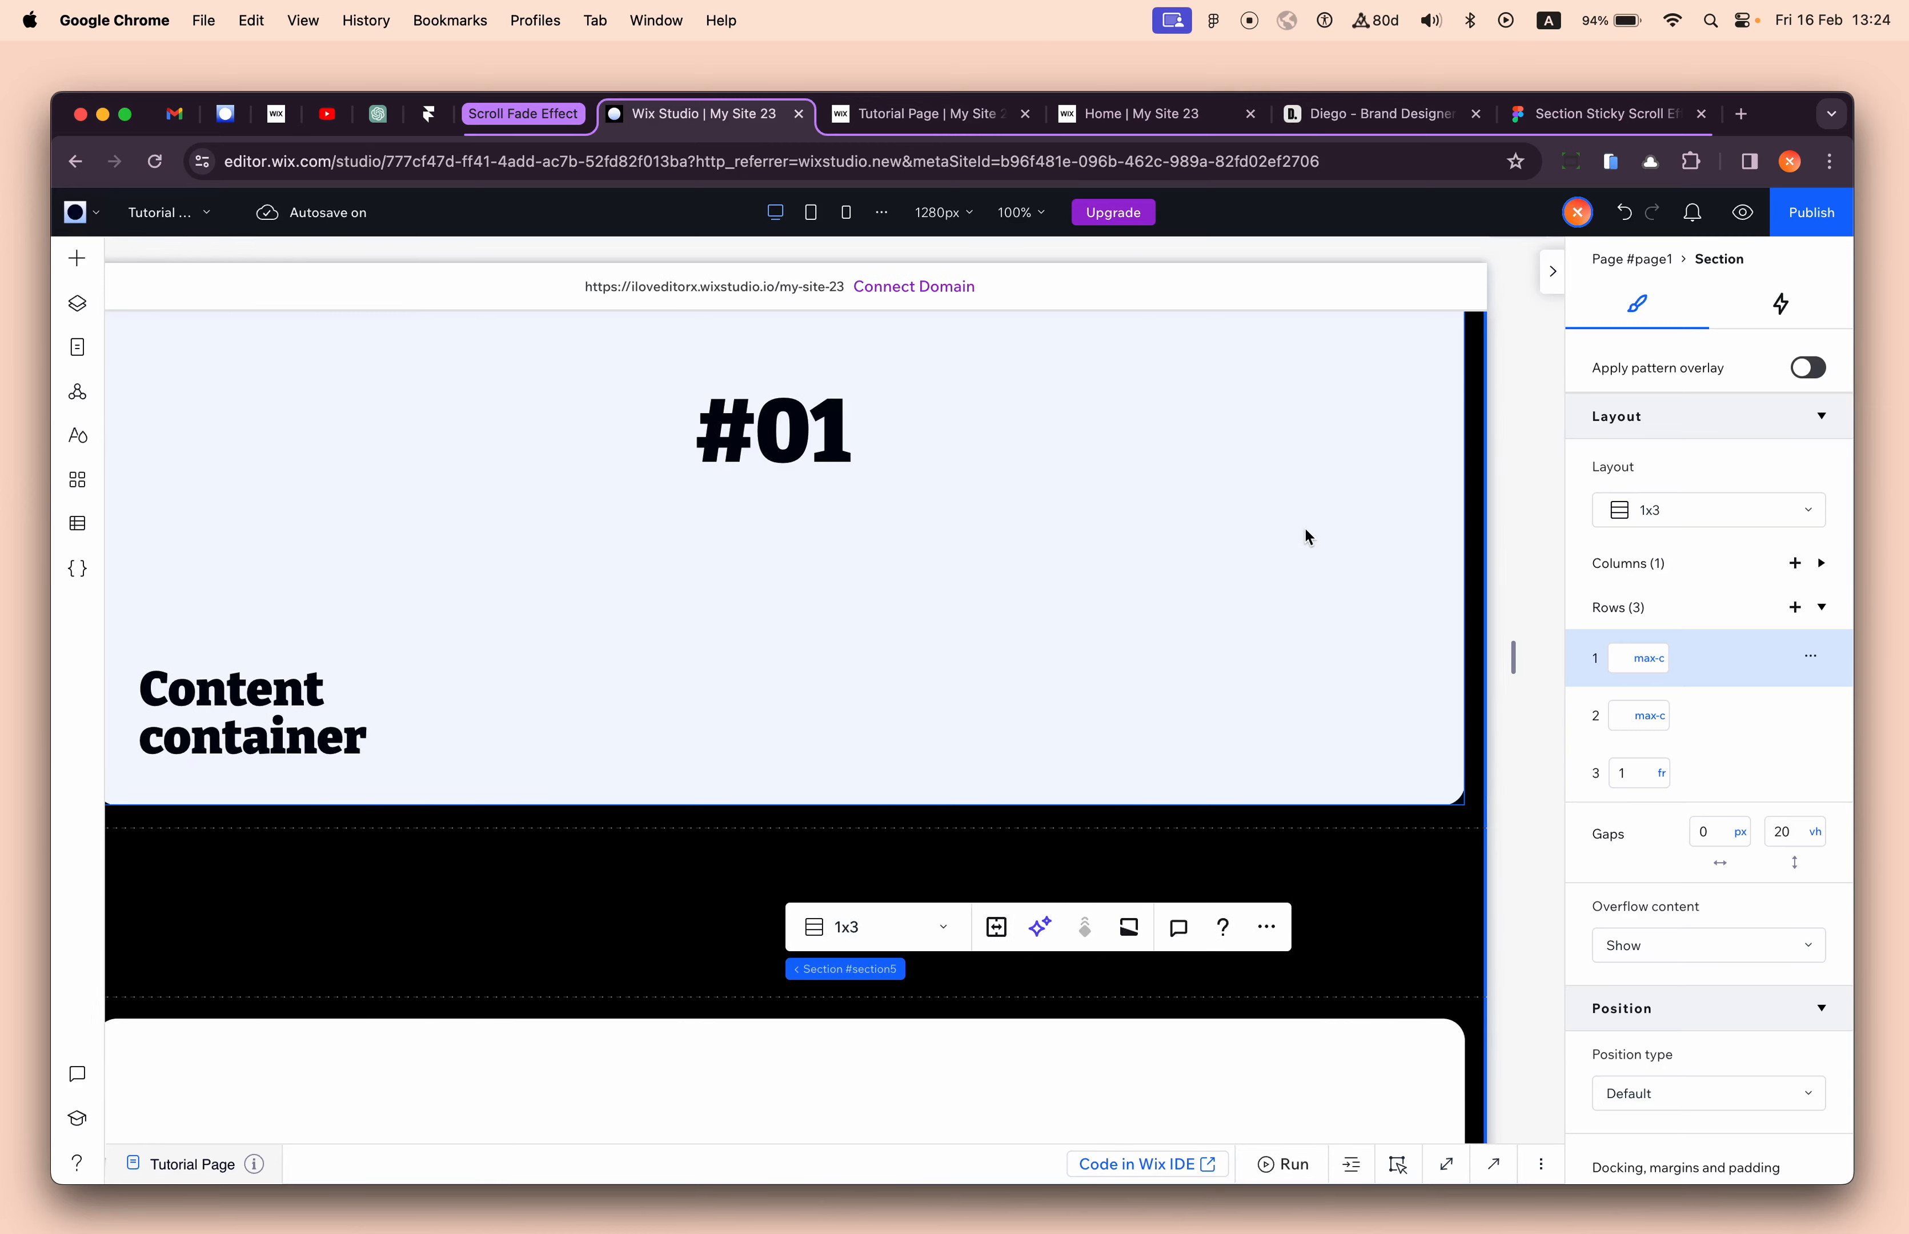
{"action": "scroll", "coordinate": [1078, 800], "scroll_direction": "down", "scroll_amount": 8}
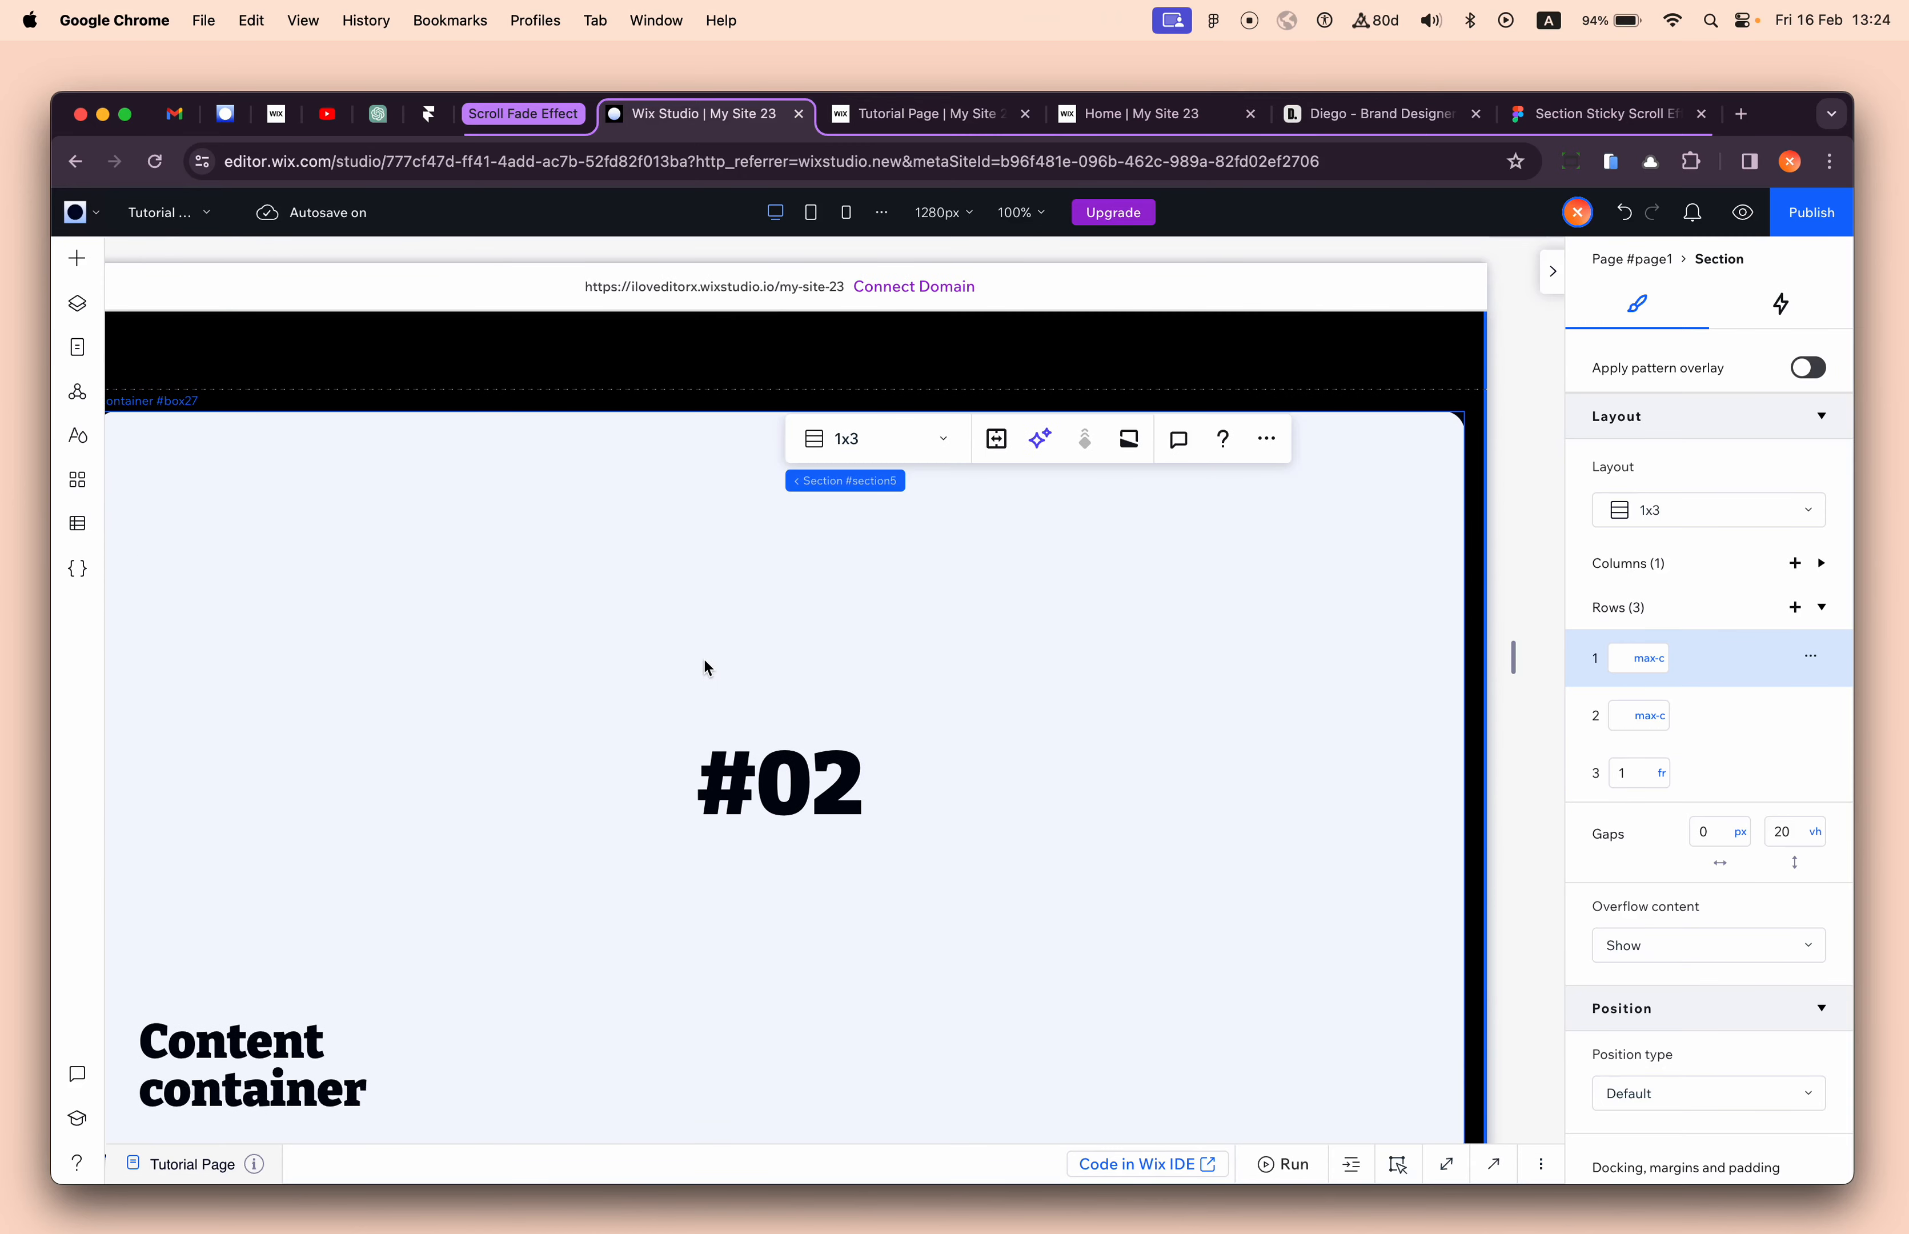
{"action": "left_click", "coordinate": [706, 667]}
{"action": "left_click", "coordinate": [77, 257]}
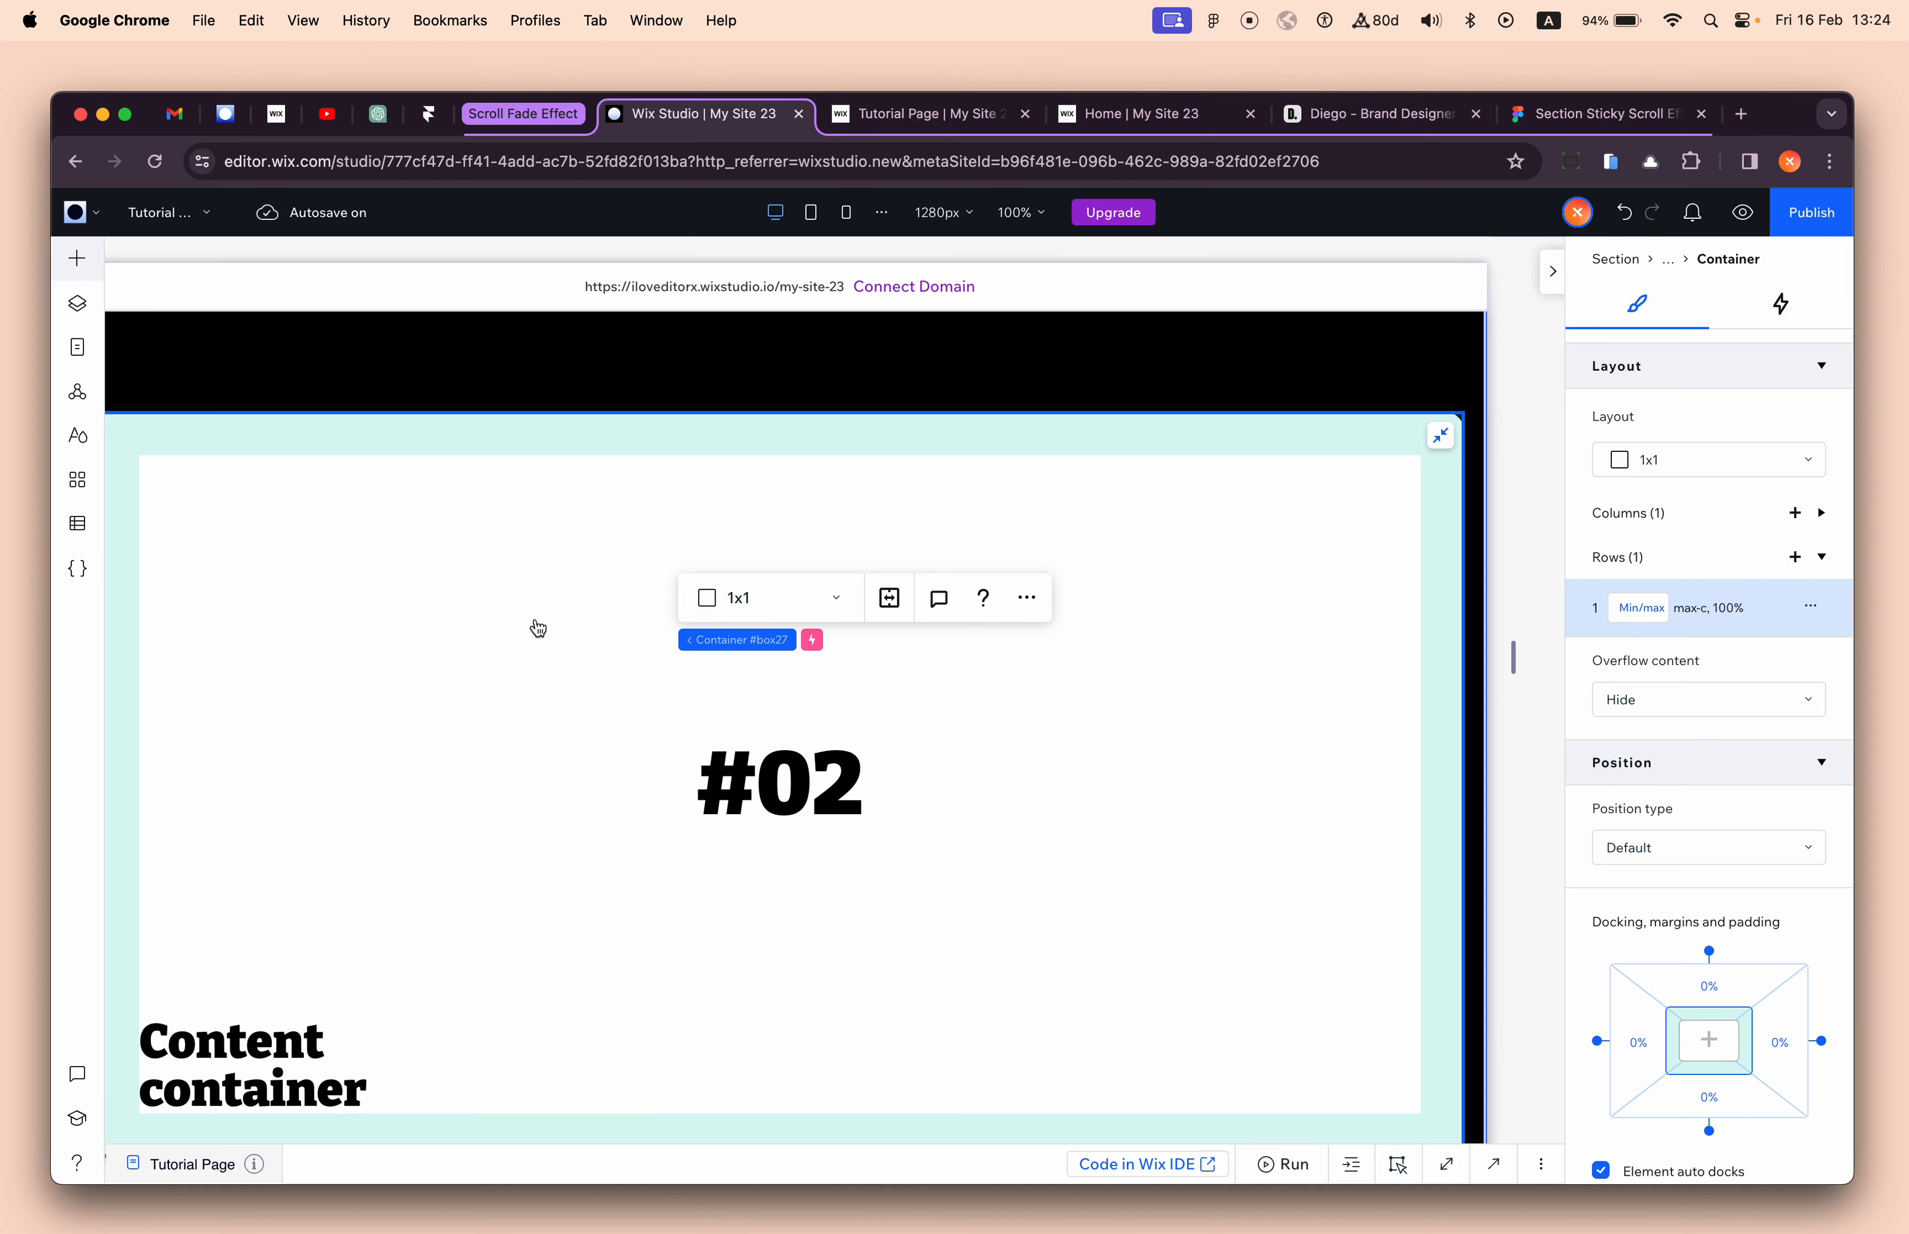
{"action": "left_click_drag", "start_coordinate": [354, 397], "coordinate": [1257, 610]}
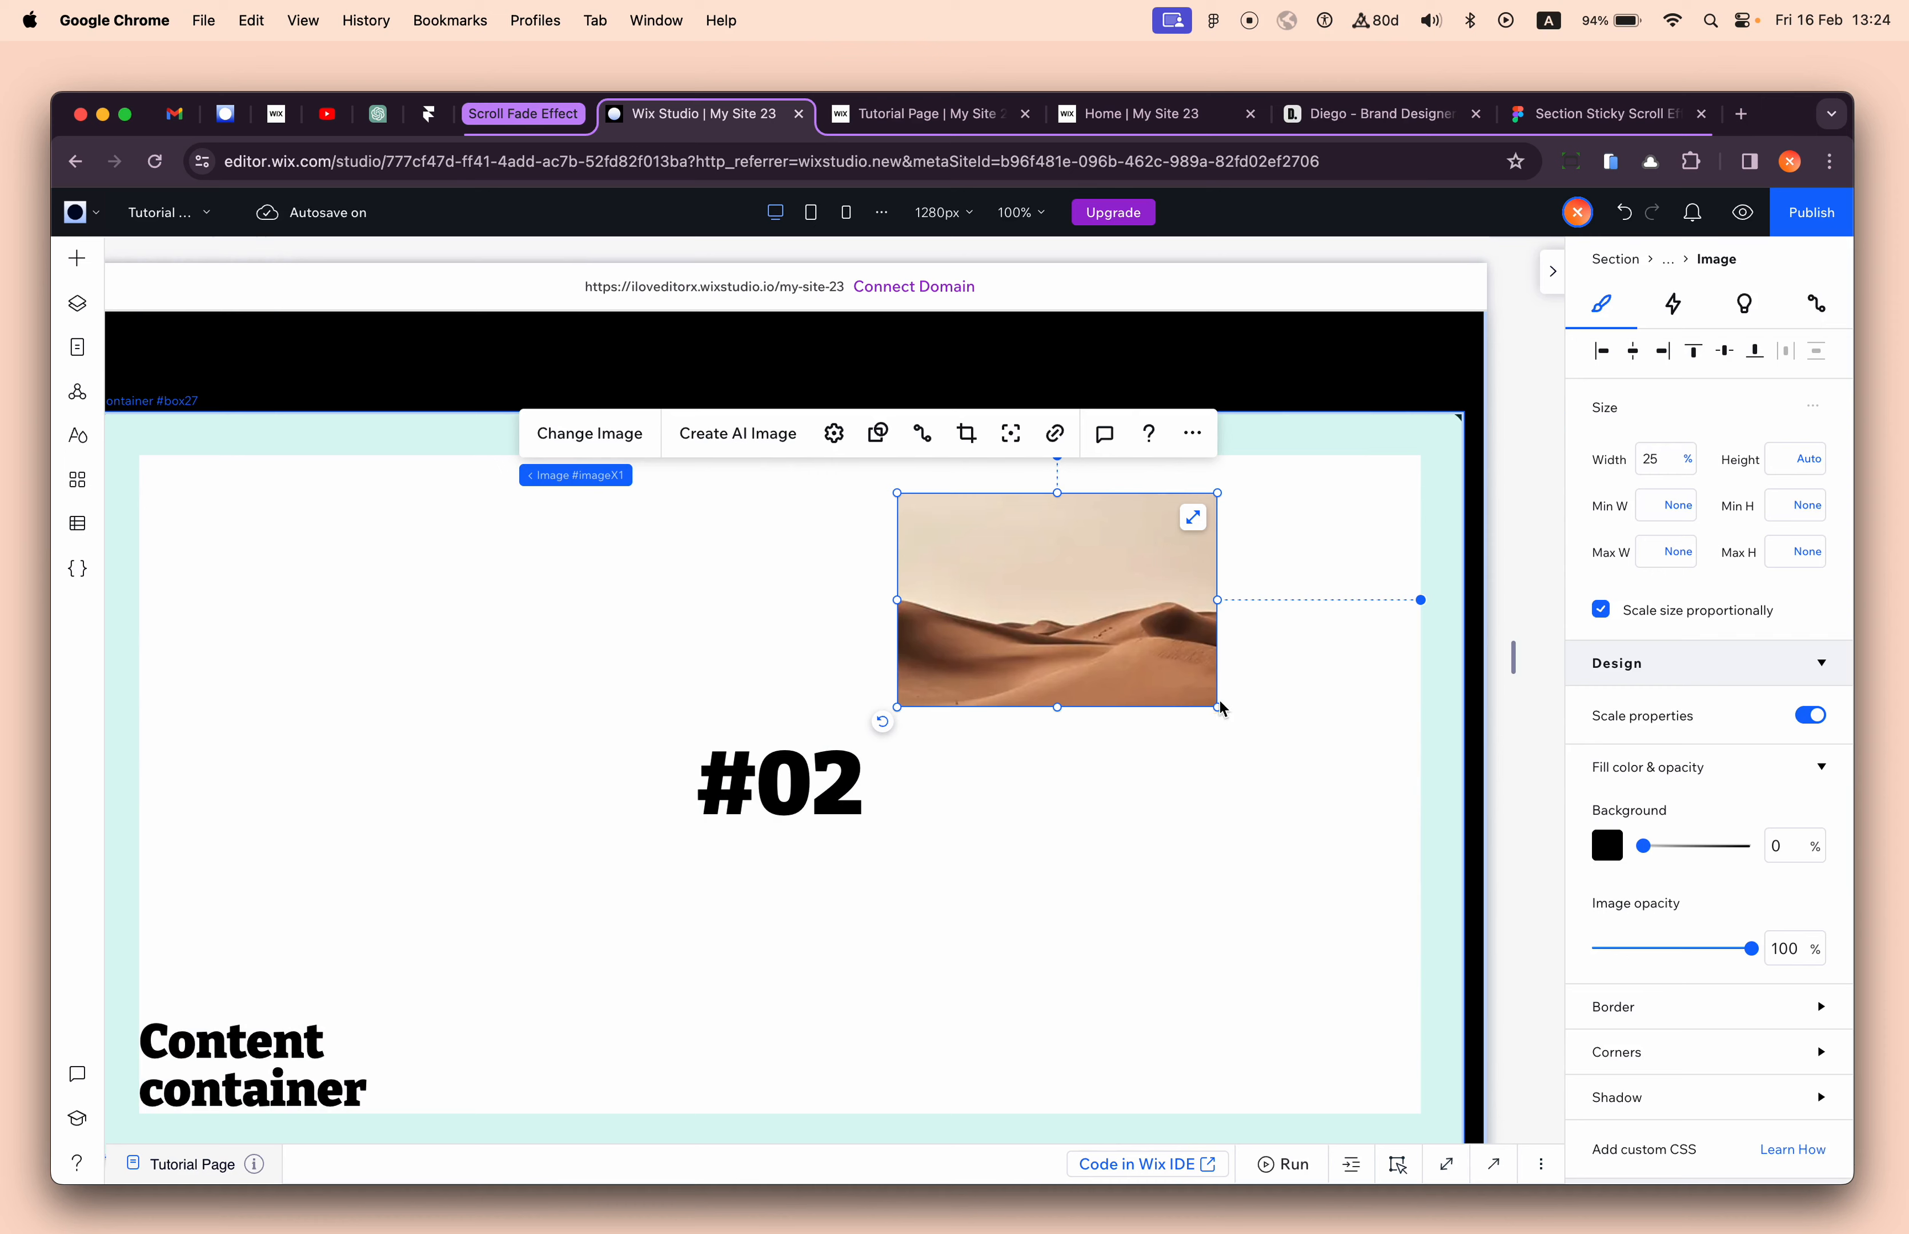
- Enlarge the desert image to about 690 x 460 px, extending past the container's upper and right edges
{"action": "left_click_drag", "start_coordinate": [1221, 710], "coordinate": [1063, 619]}
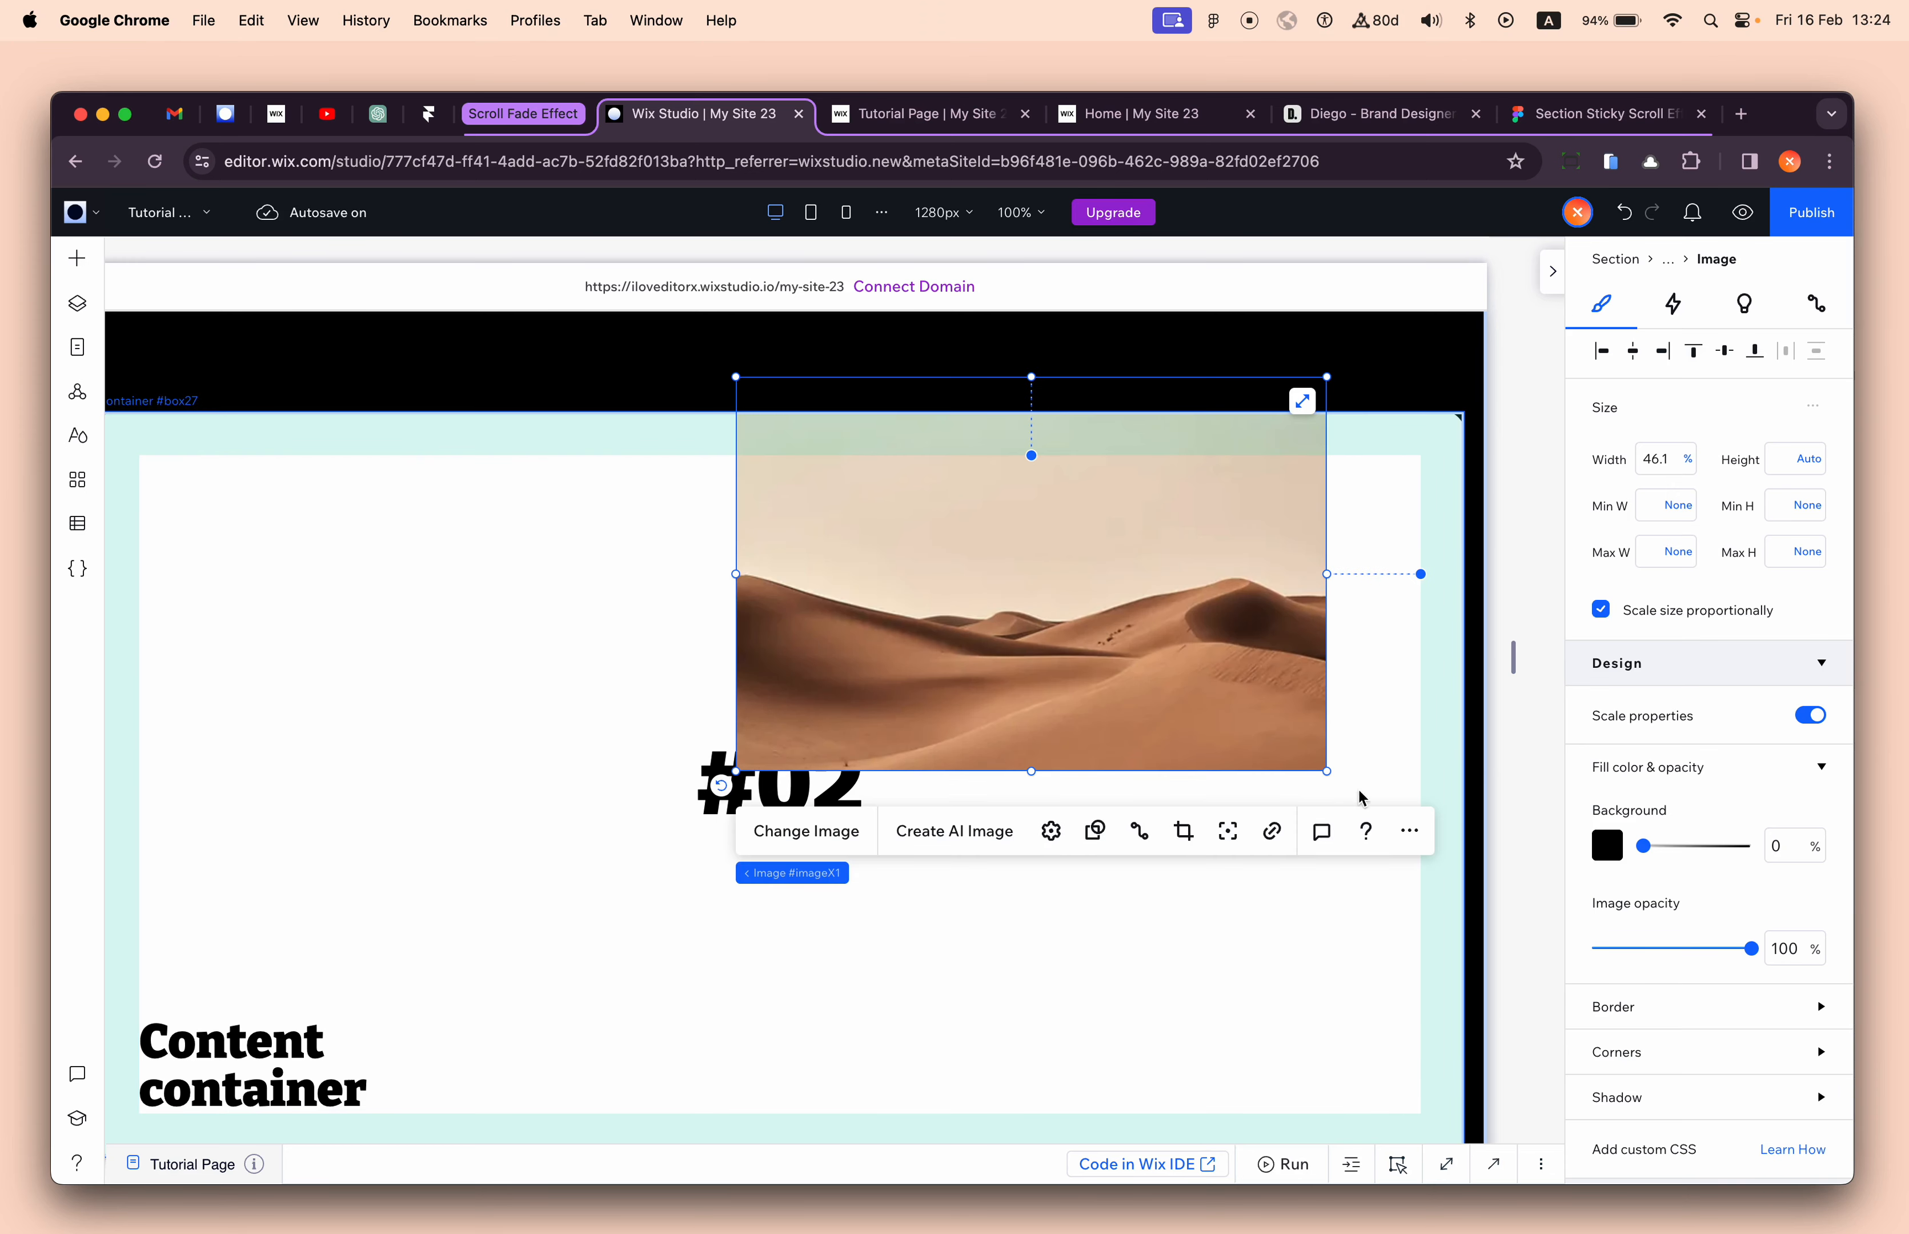
{"action": "left_click_drag", "start_coordinate": [1328, 772], "coordinate": [1518, 858]}
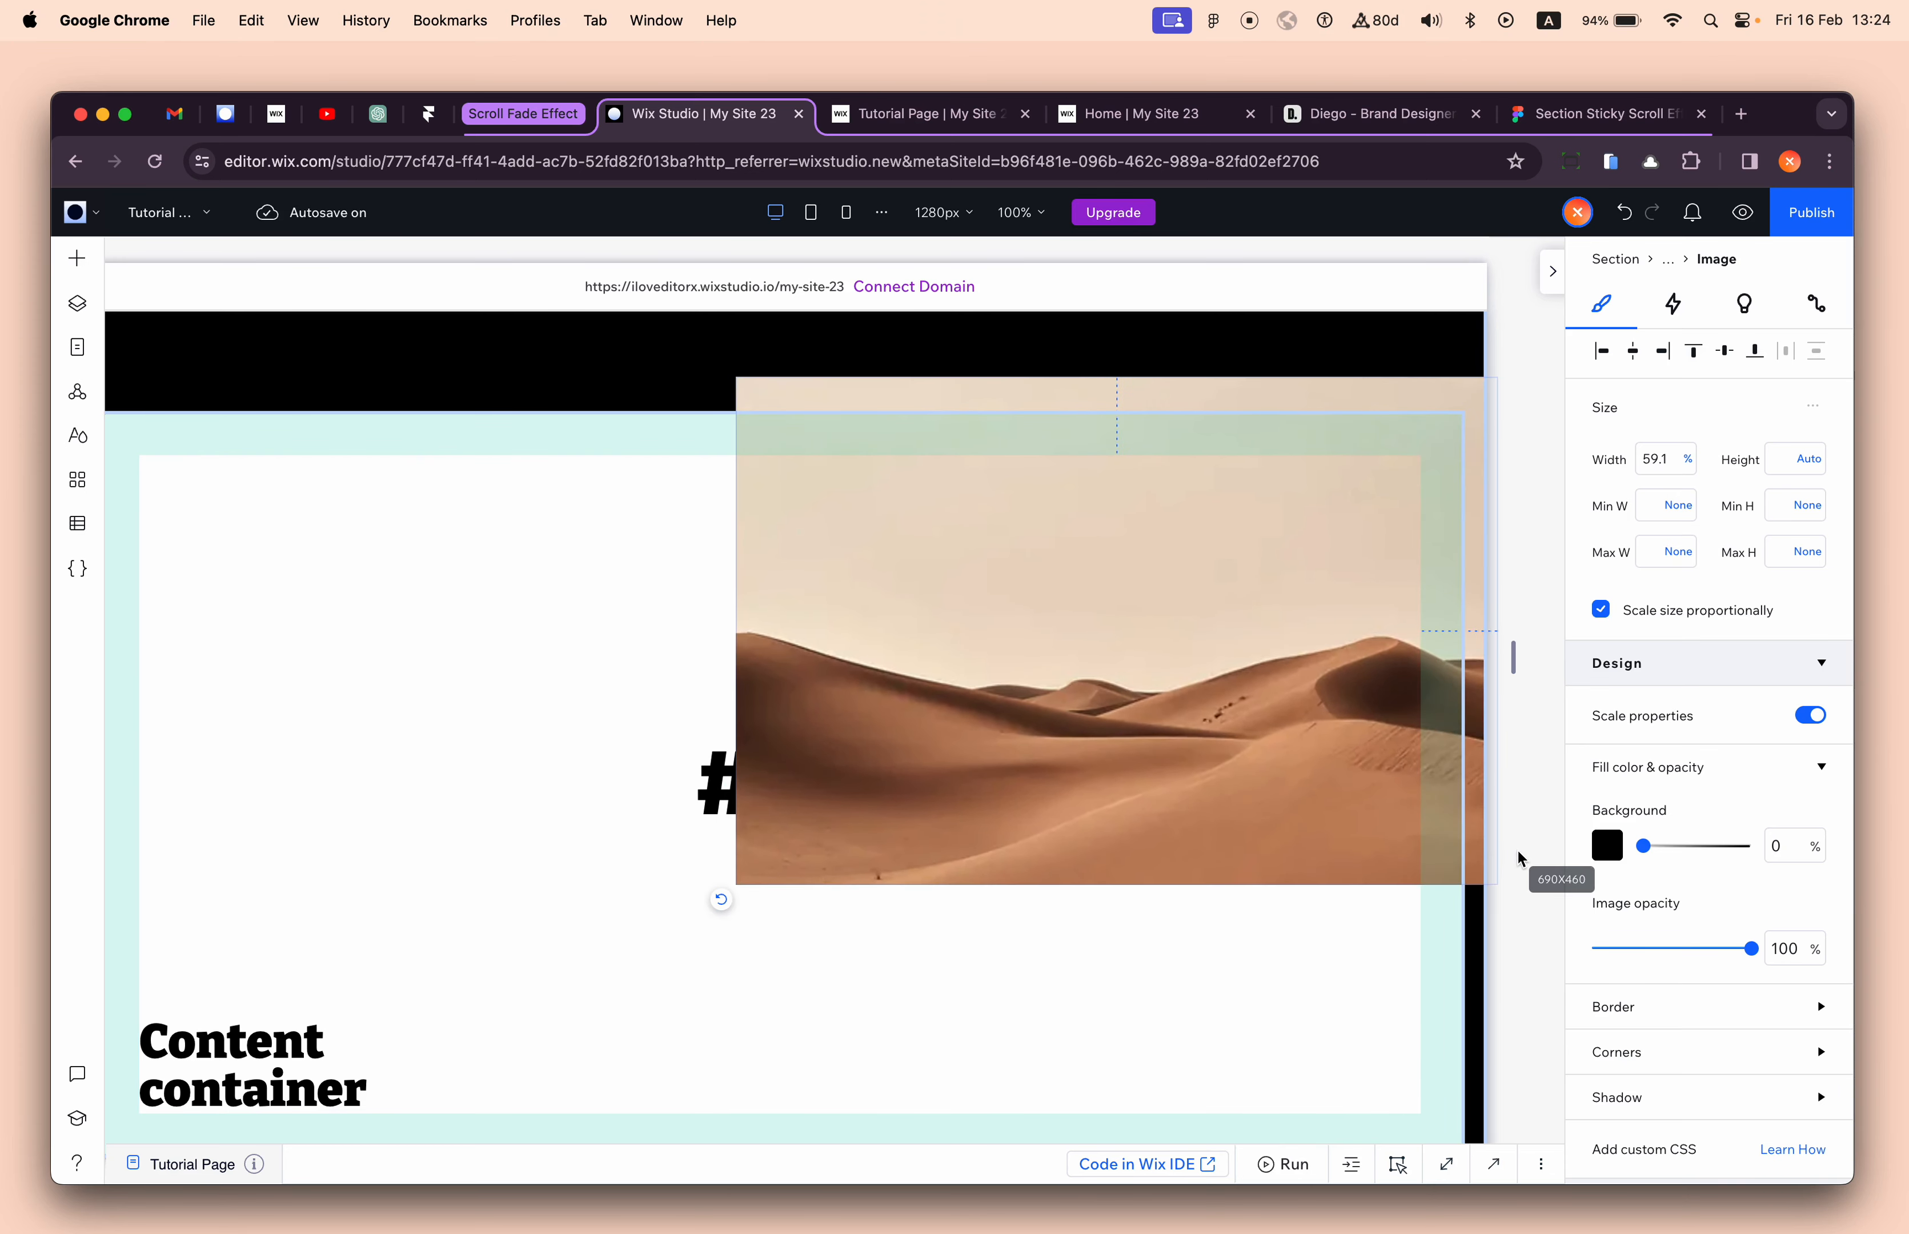
{"action": "left_click", "coordinate": [1222, 1055]}
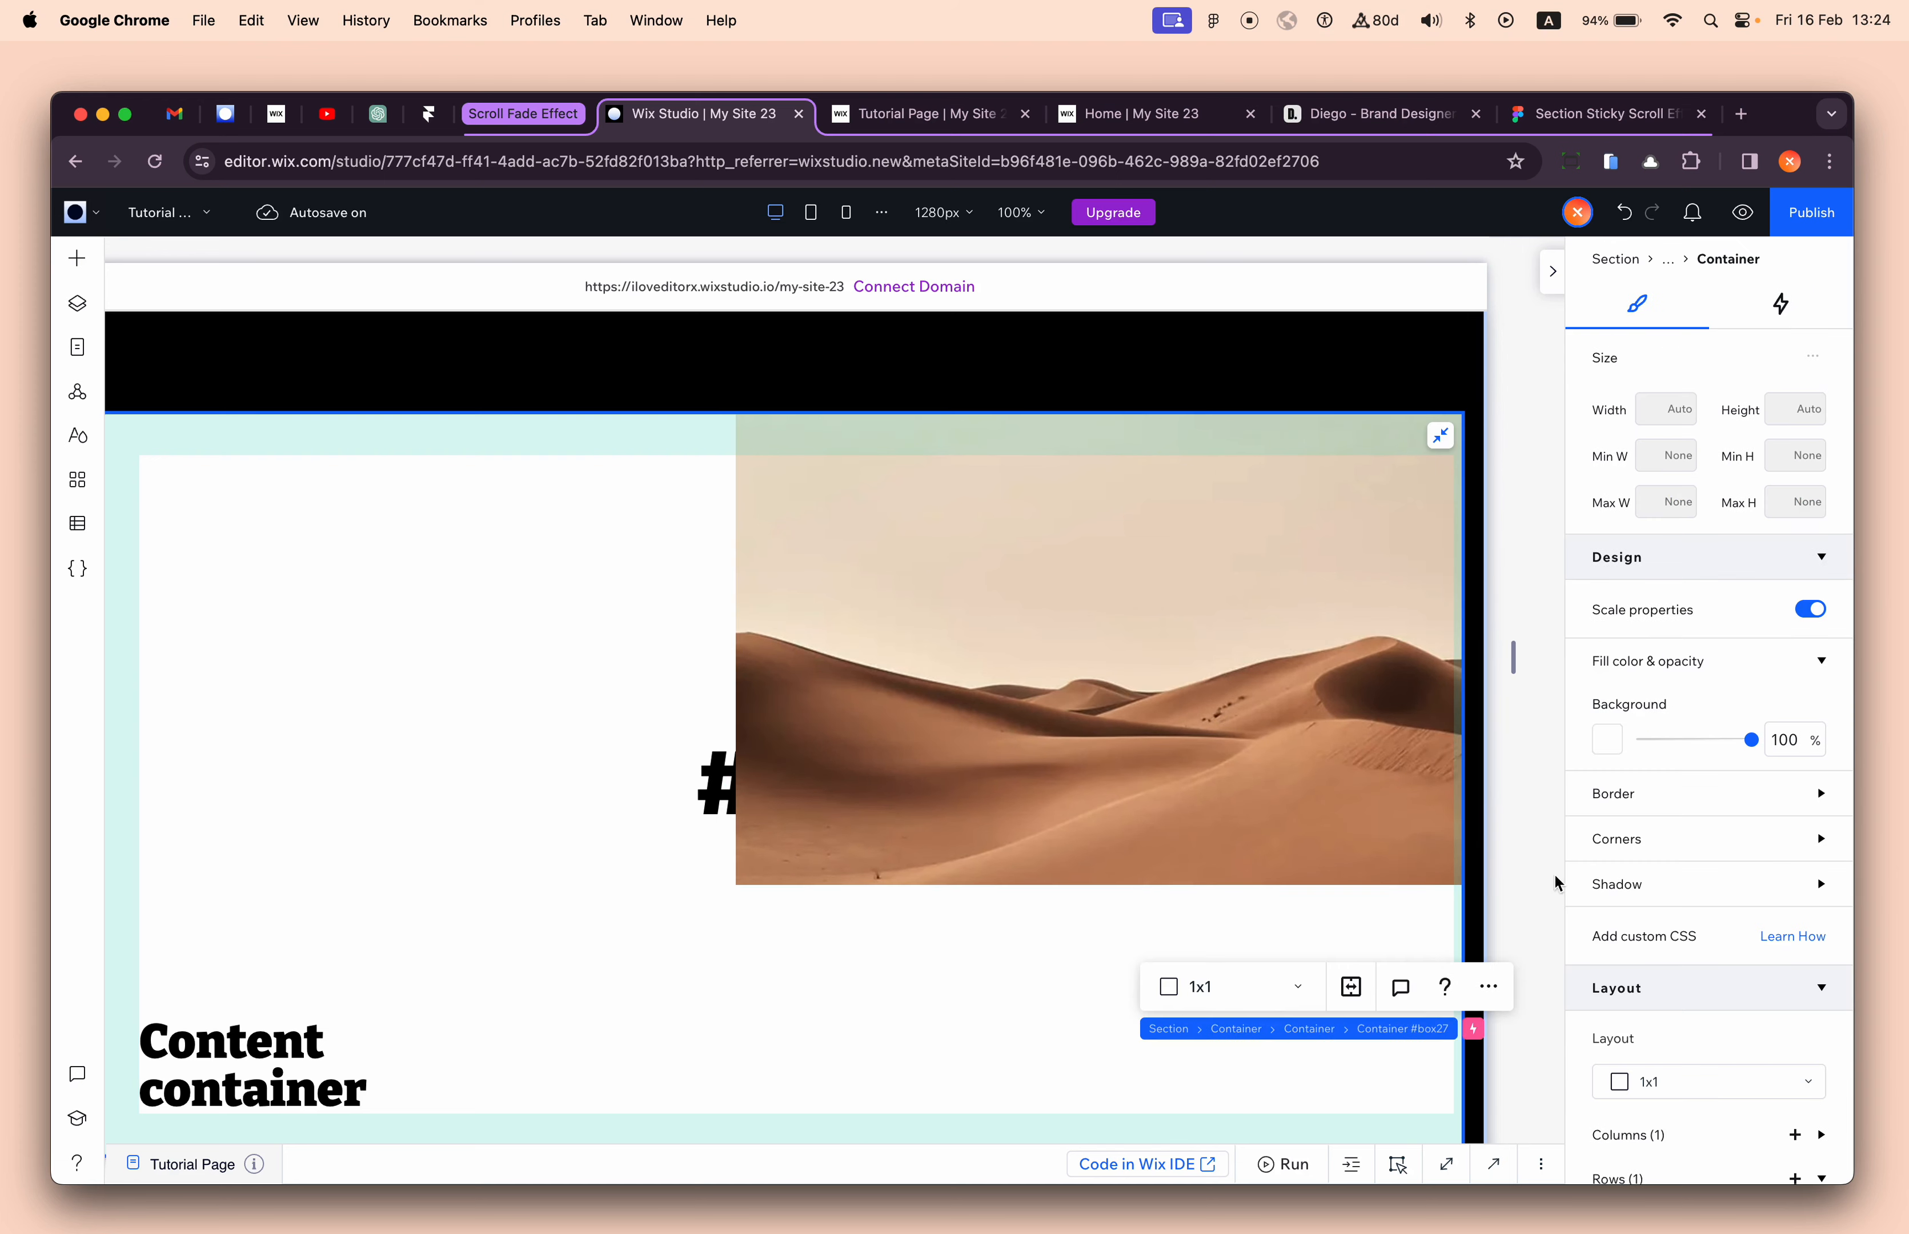
- Send the desert image behind the #02 heading in the content container
{"action": "scroll", "coordinate": [1721, 905], "scroll_direction": "down", "scroll_amount": 3}
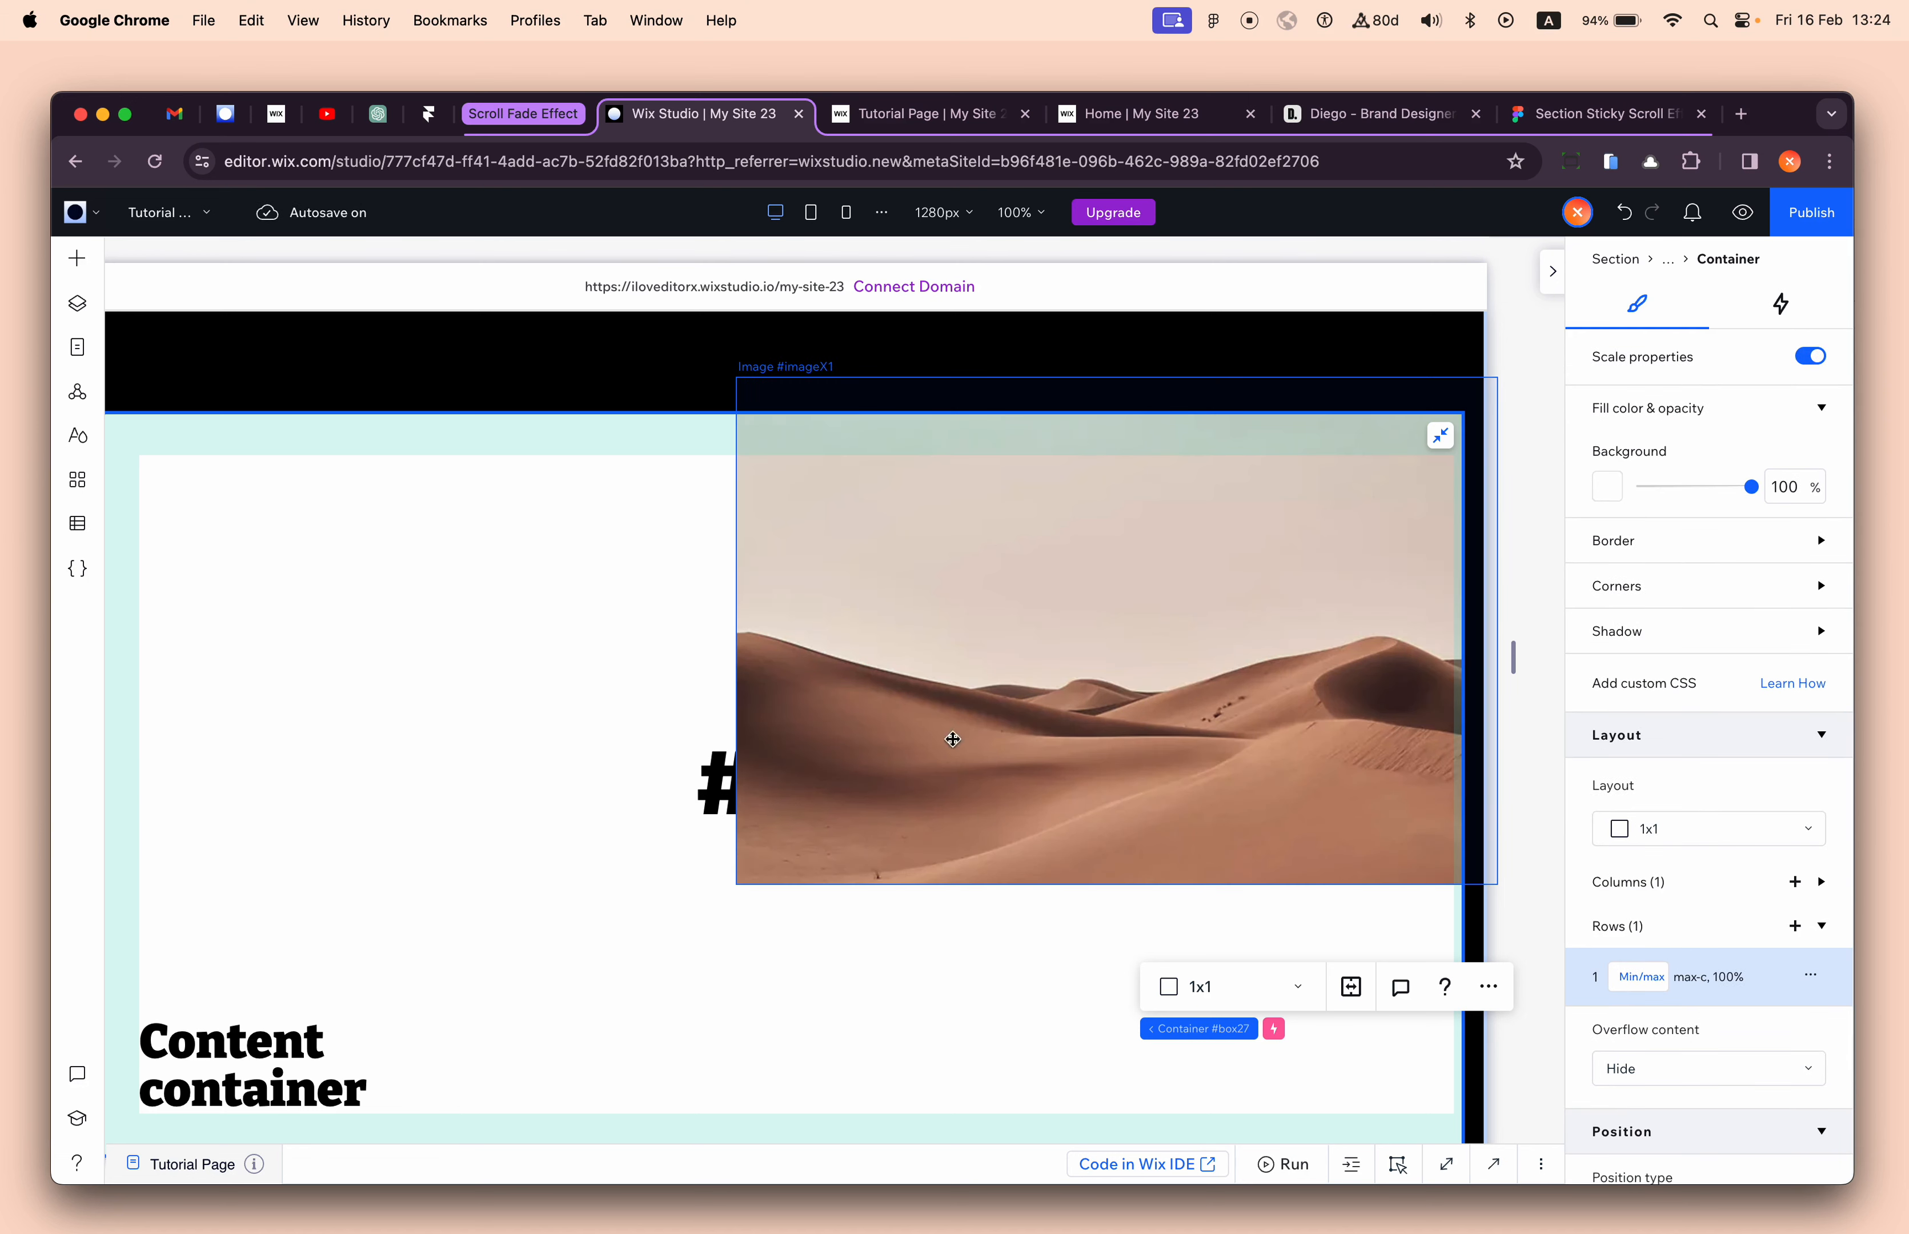
{"action": "left_click", "coordinate": [862, 687]}
{"action": "left_click", "coordinate": [654, 635]}
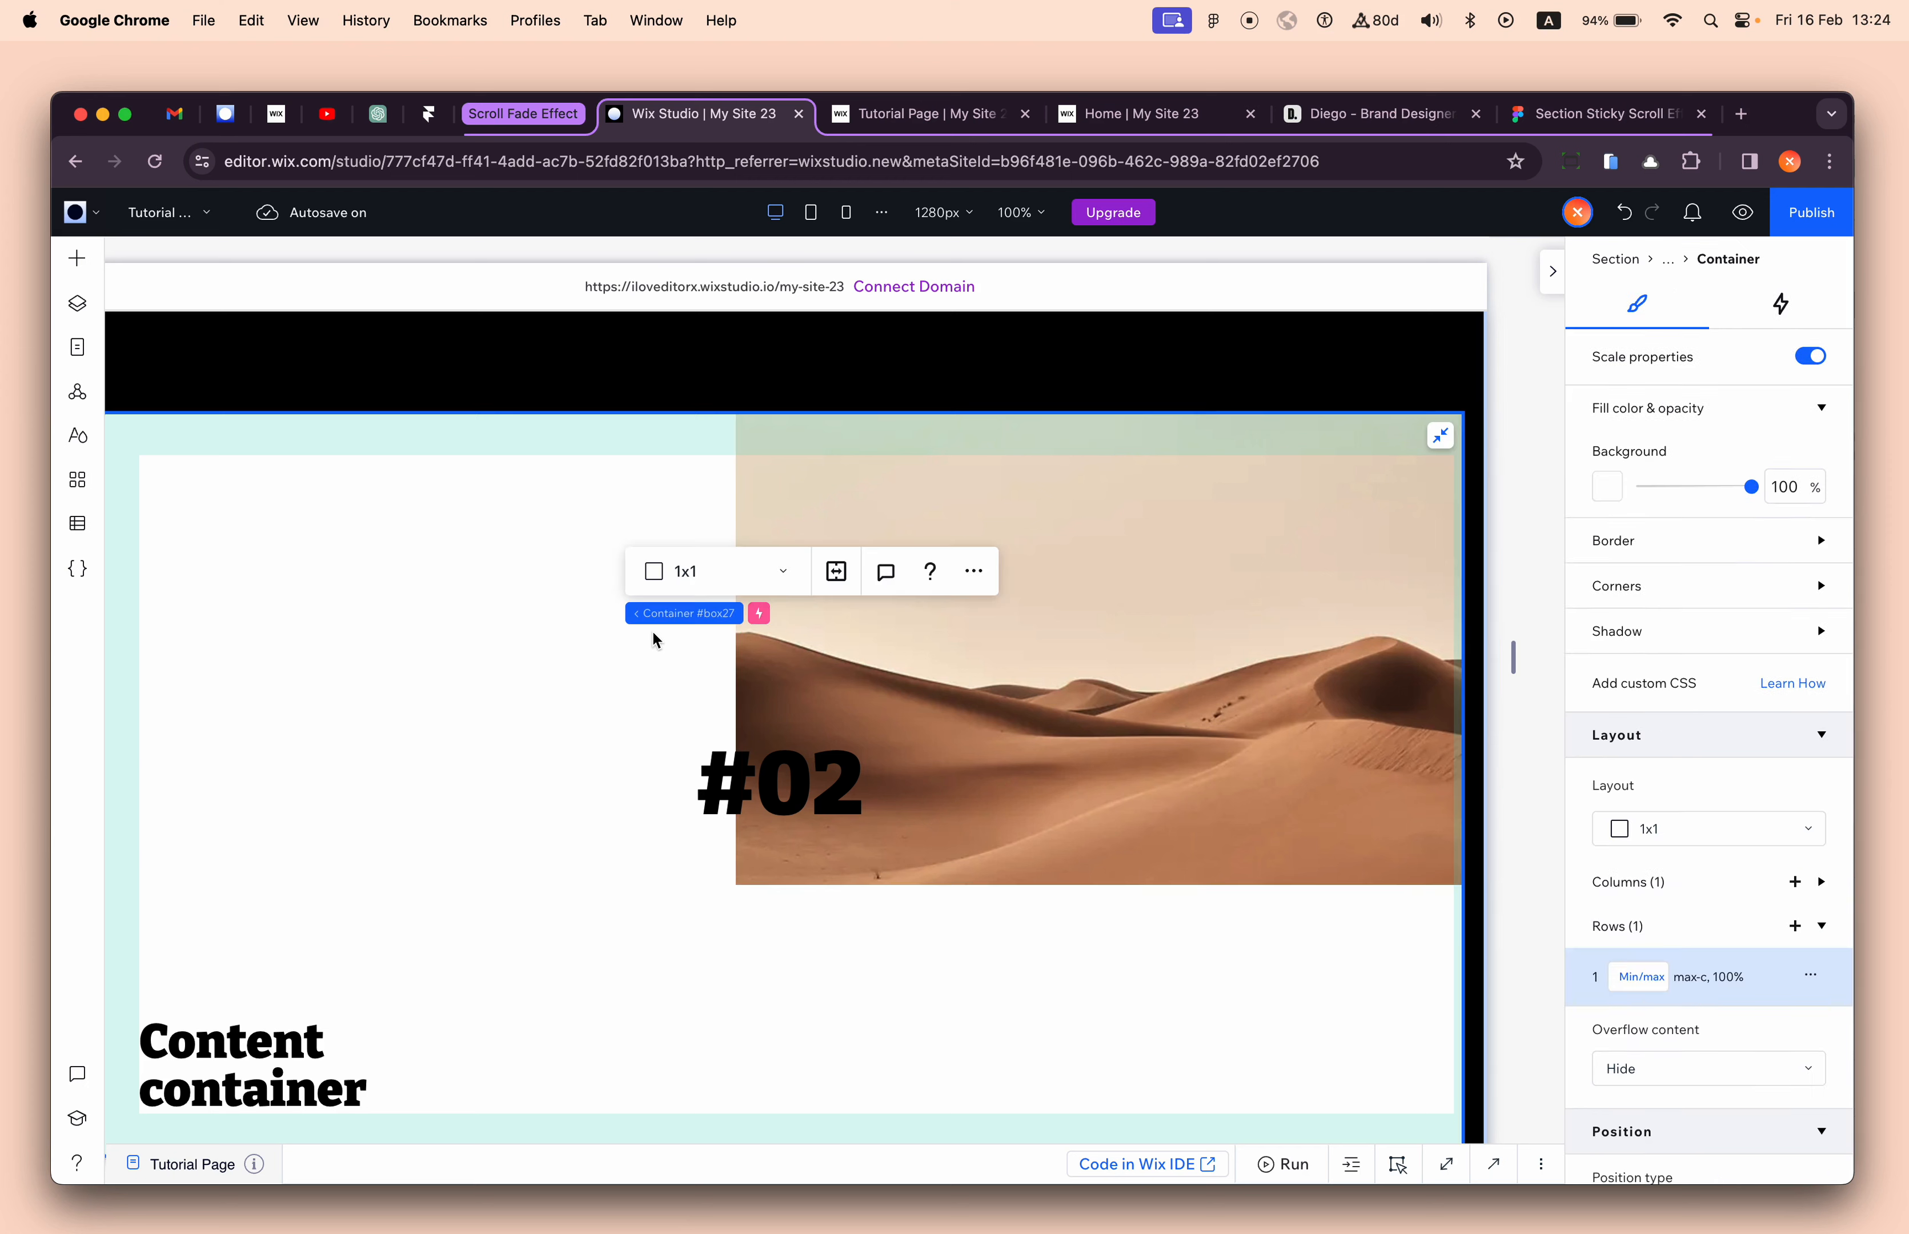
- Start a new scroll animation on the #02 Layer Scroll Trigger line beside container #03
{"action": "scroll", "coordinate": [298, 603], "scroll_direction": "down", "scroll_amount": 5}
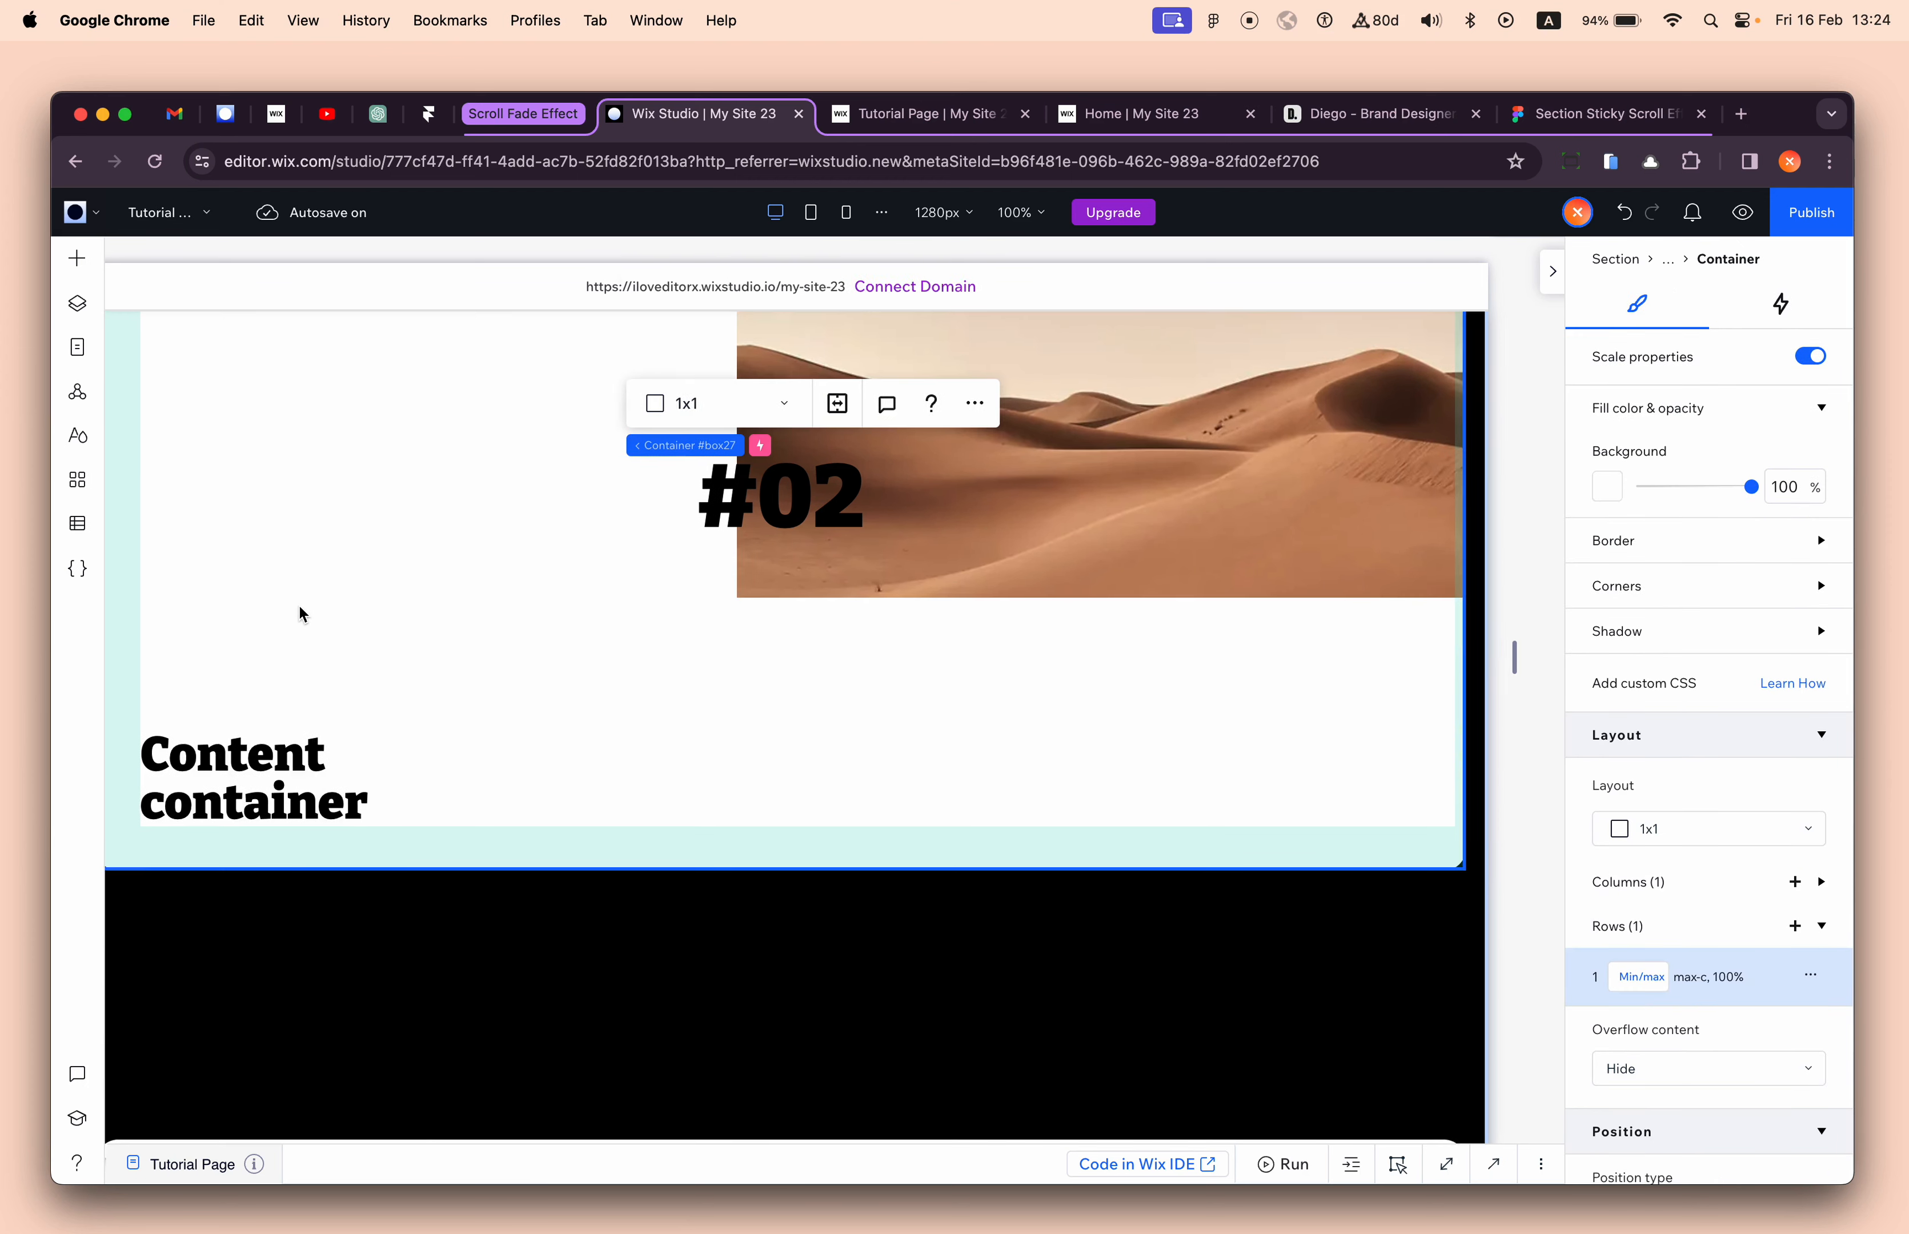
{"action": "scroll", "coordinate": [831, 607], "scroll_direction": "left", "scroll_amount": 3}
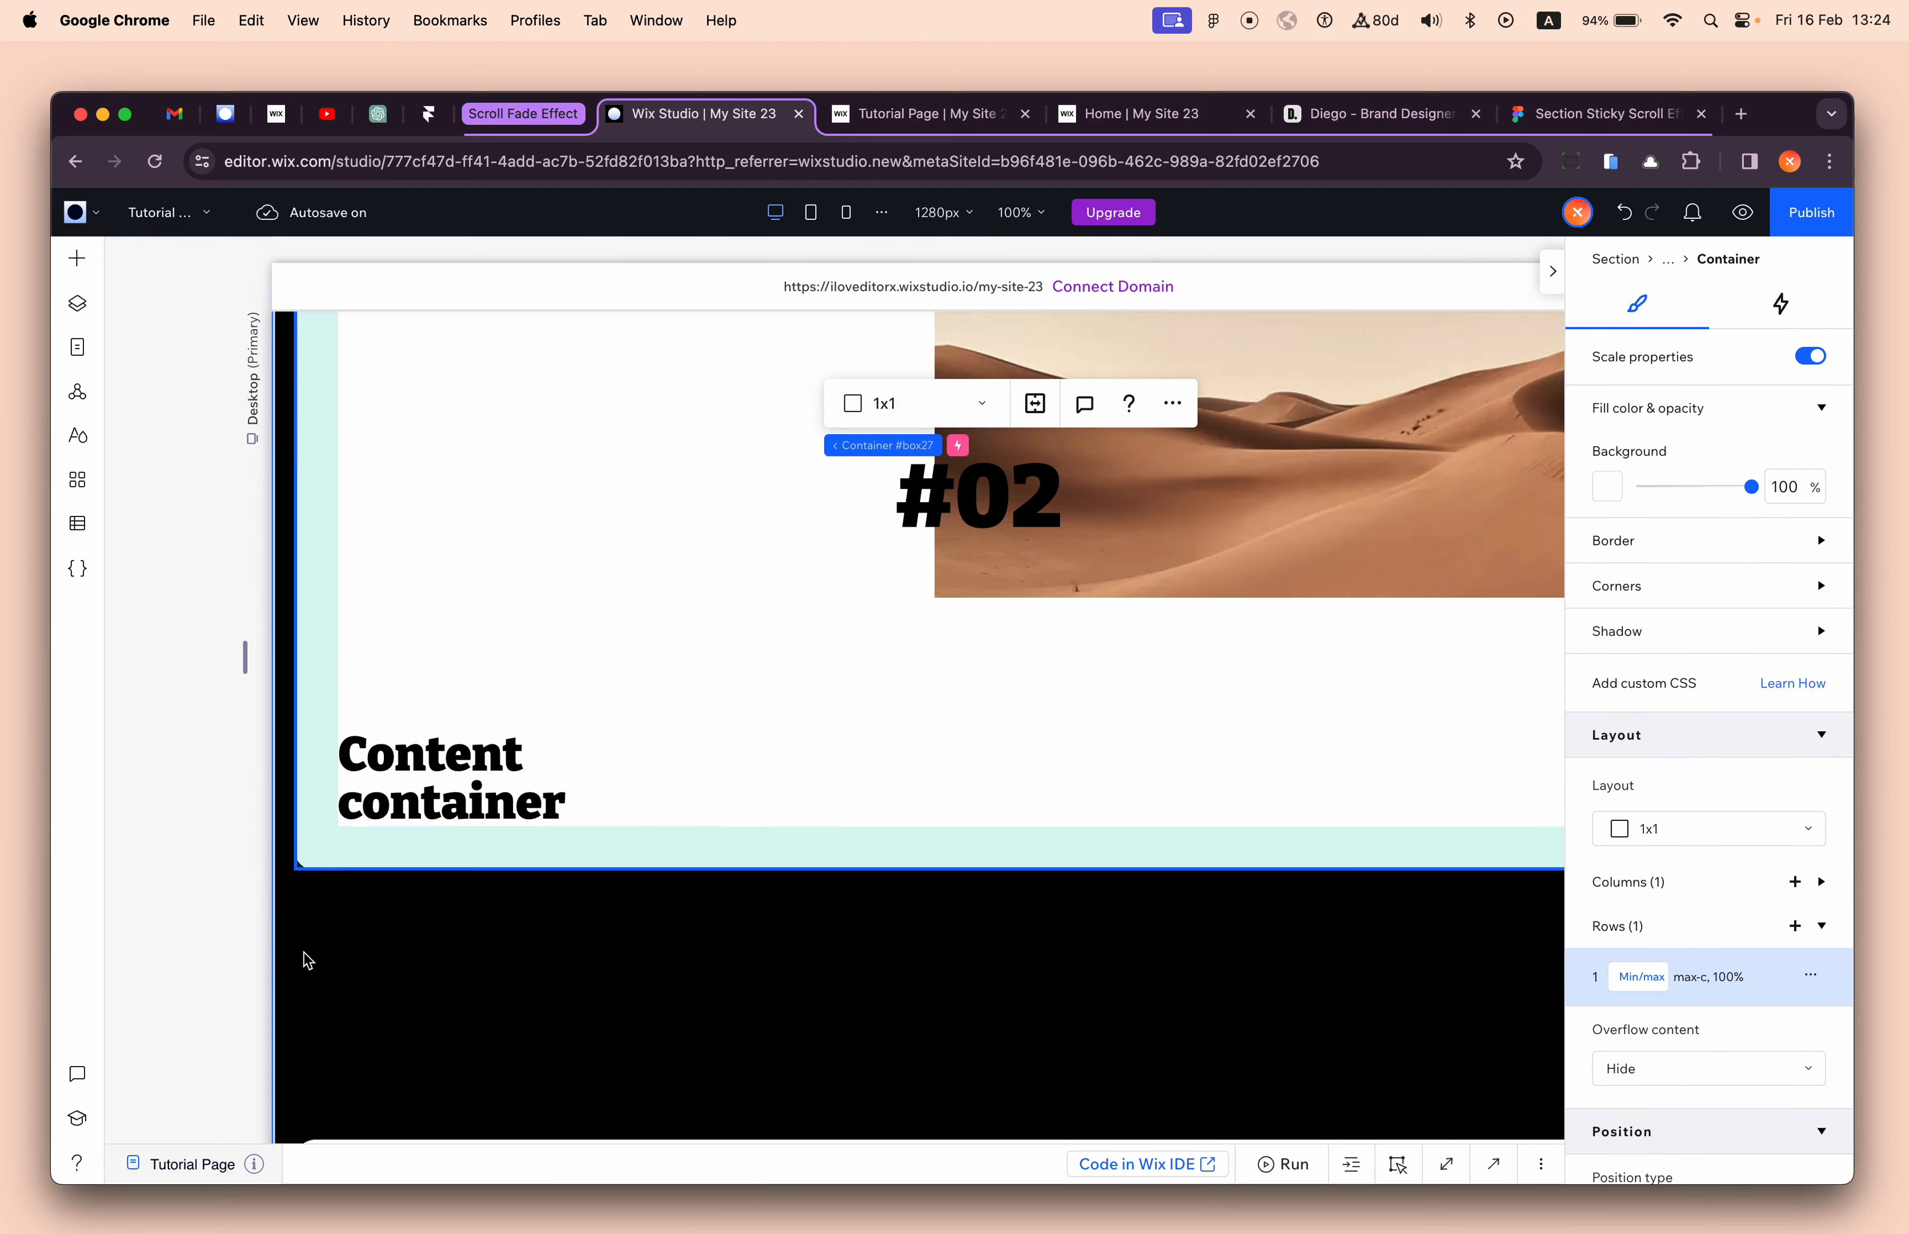
{"action": "scroll", "coordinate": [299, 972], "scroll_direction": "down", "scroll_amount": 5}
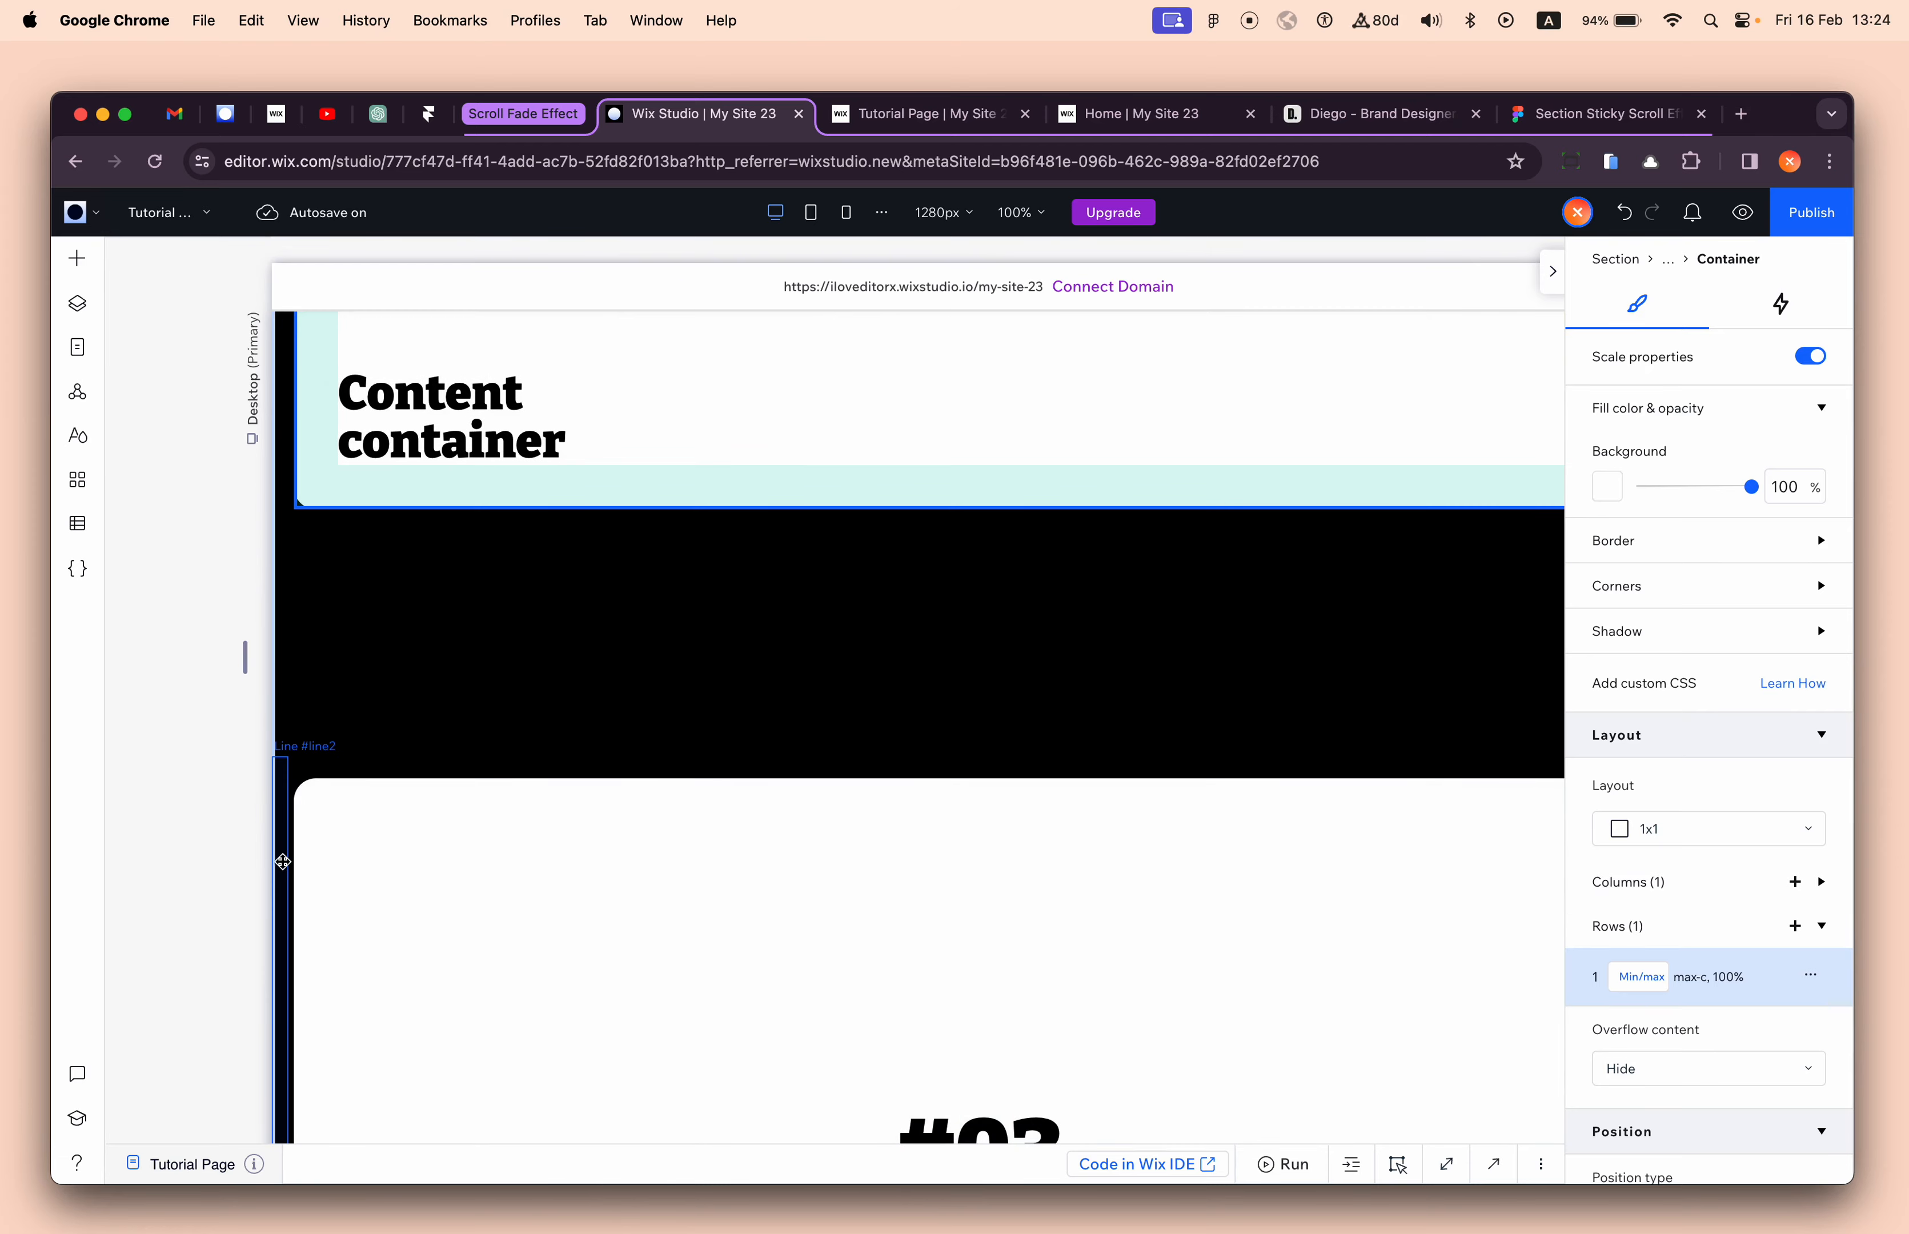
{"action": "left_click", "coordinate": [282, 880]}
{"action": "left_click", "coordinate": [1759, 327]}
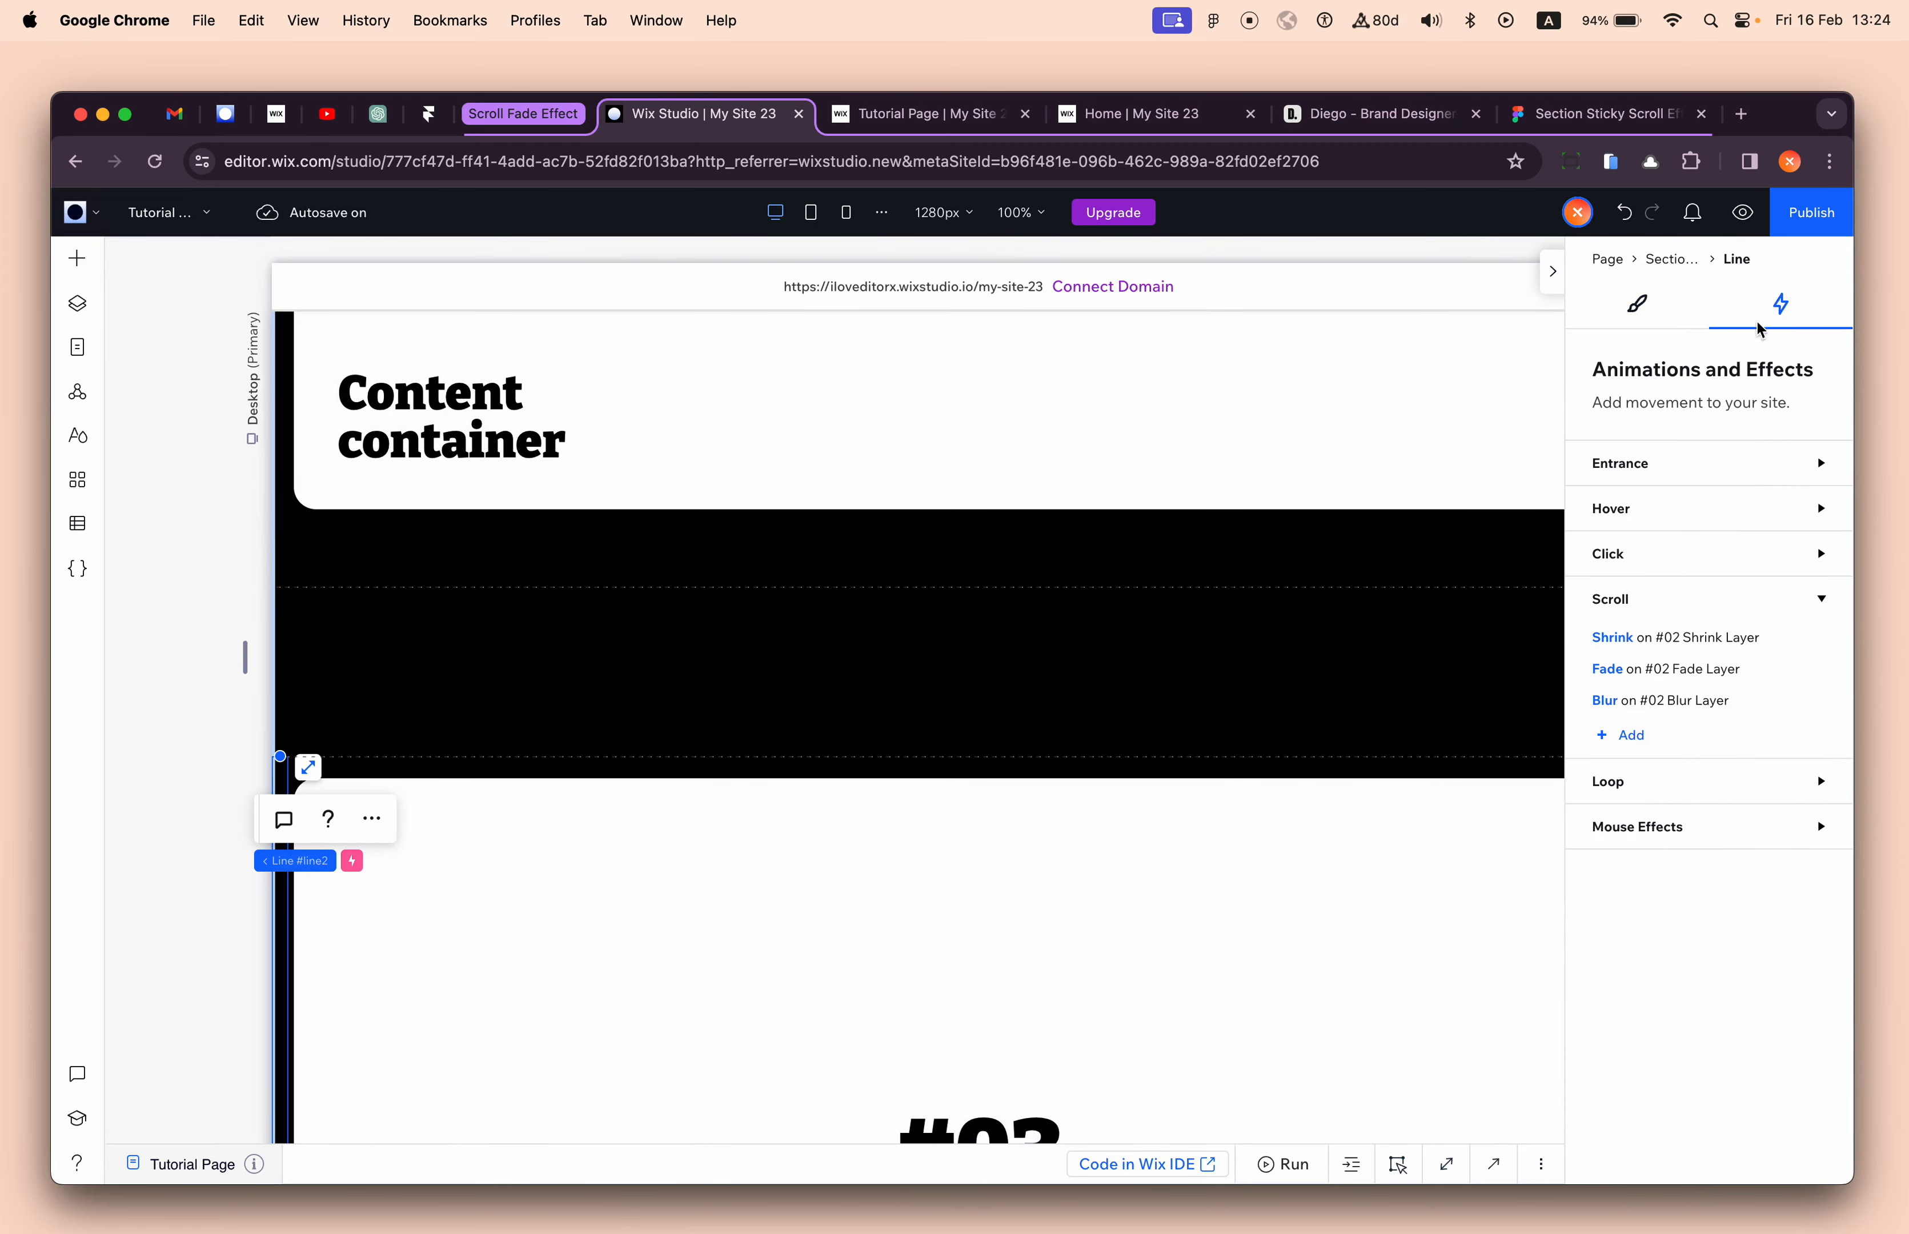
{"action": "left_click", "coordinate": [1632, 742]}
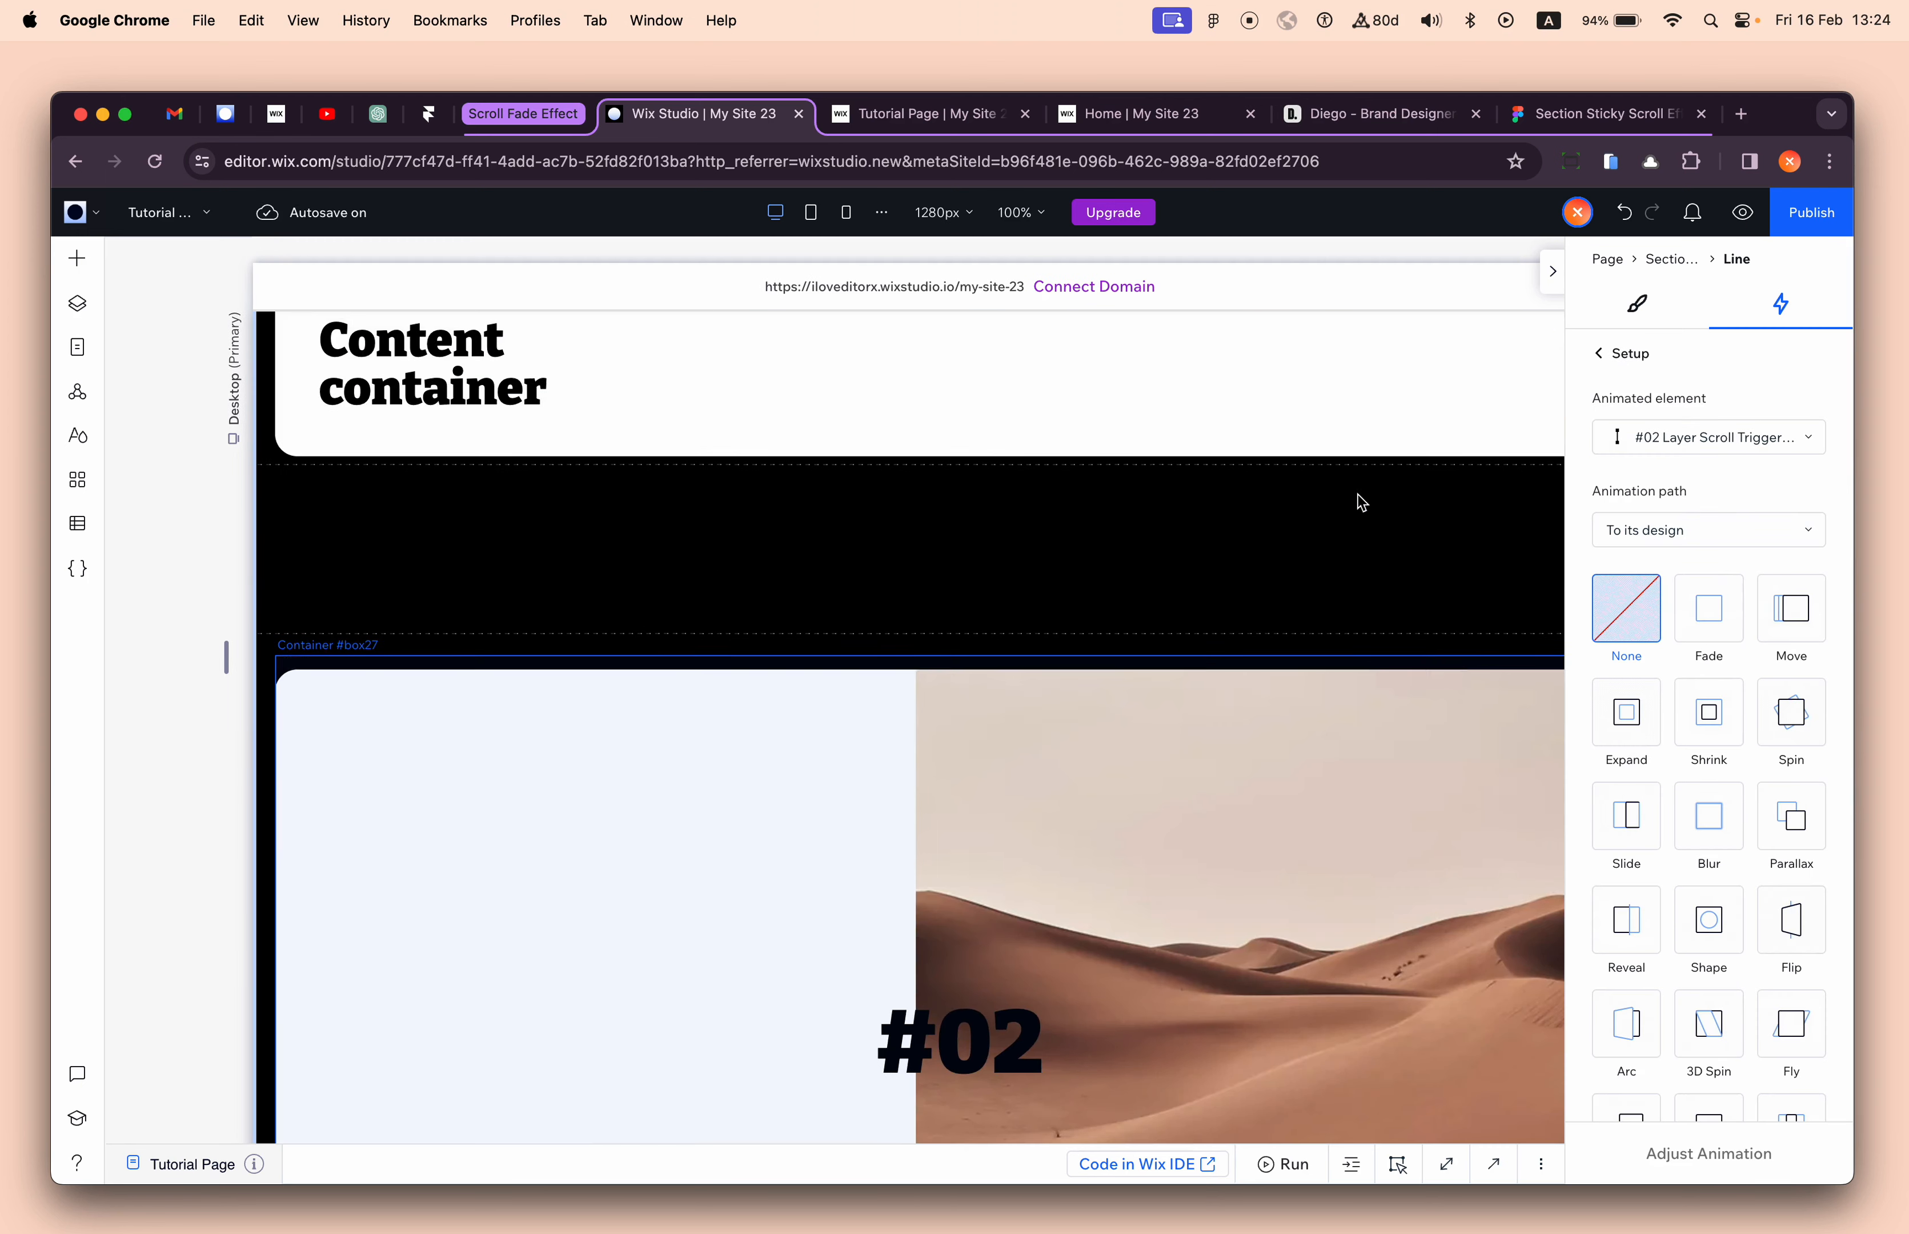
- Choose the desert image in container #02 as the trigger line's animated element by picking it on the canvas
{"action": "scroll", "coordinate": [1358, 494], "scroll_direction": "down", "scroll_amount": 1}
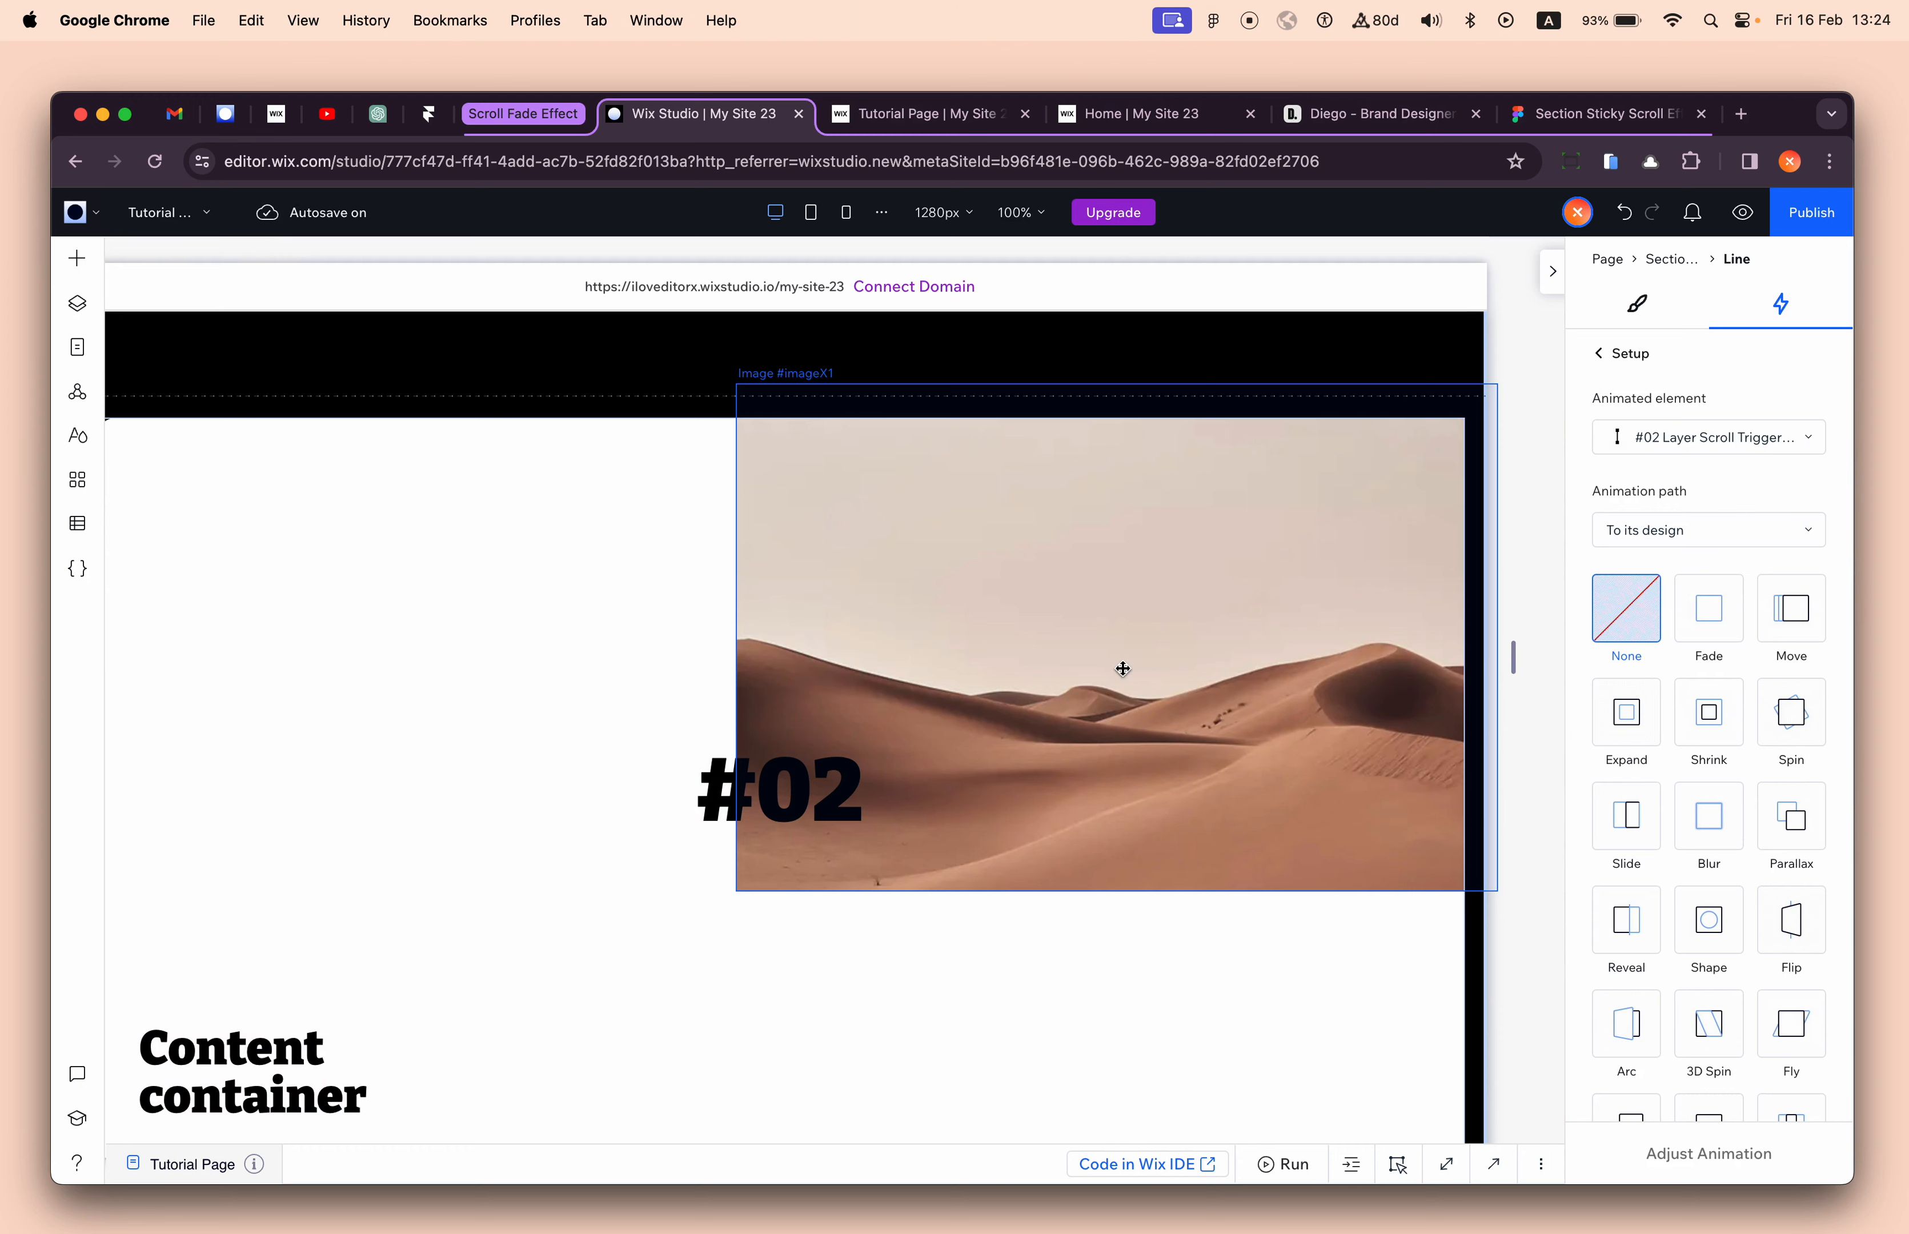
{"action": "left_click", "coordinate": [1702, 435]}
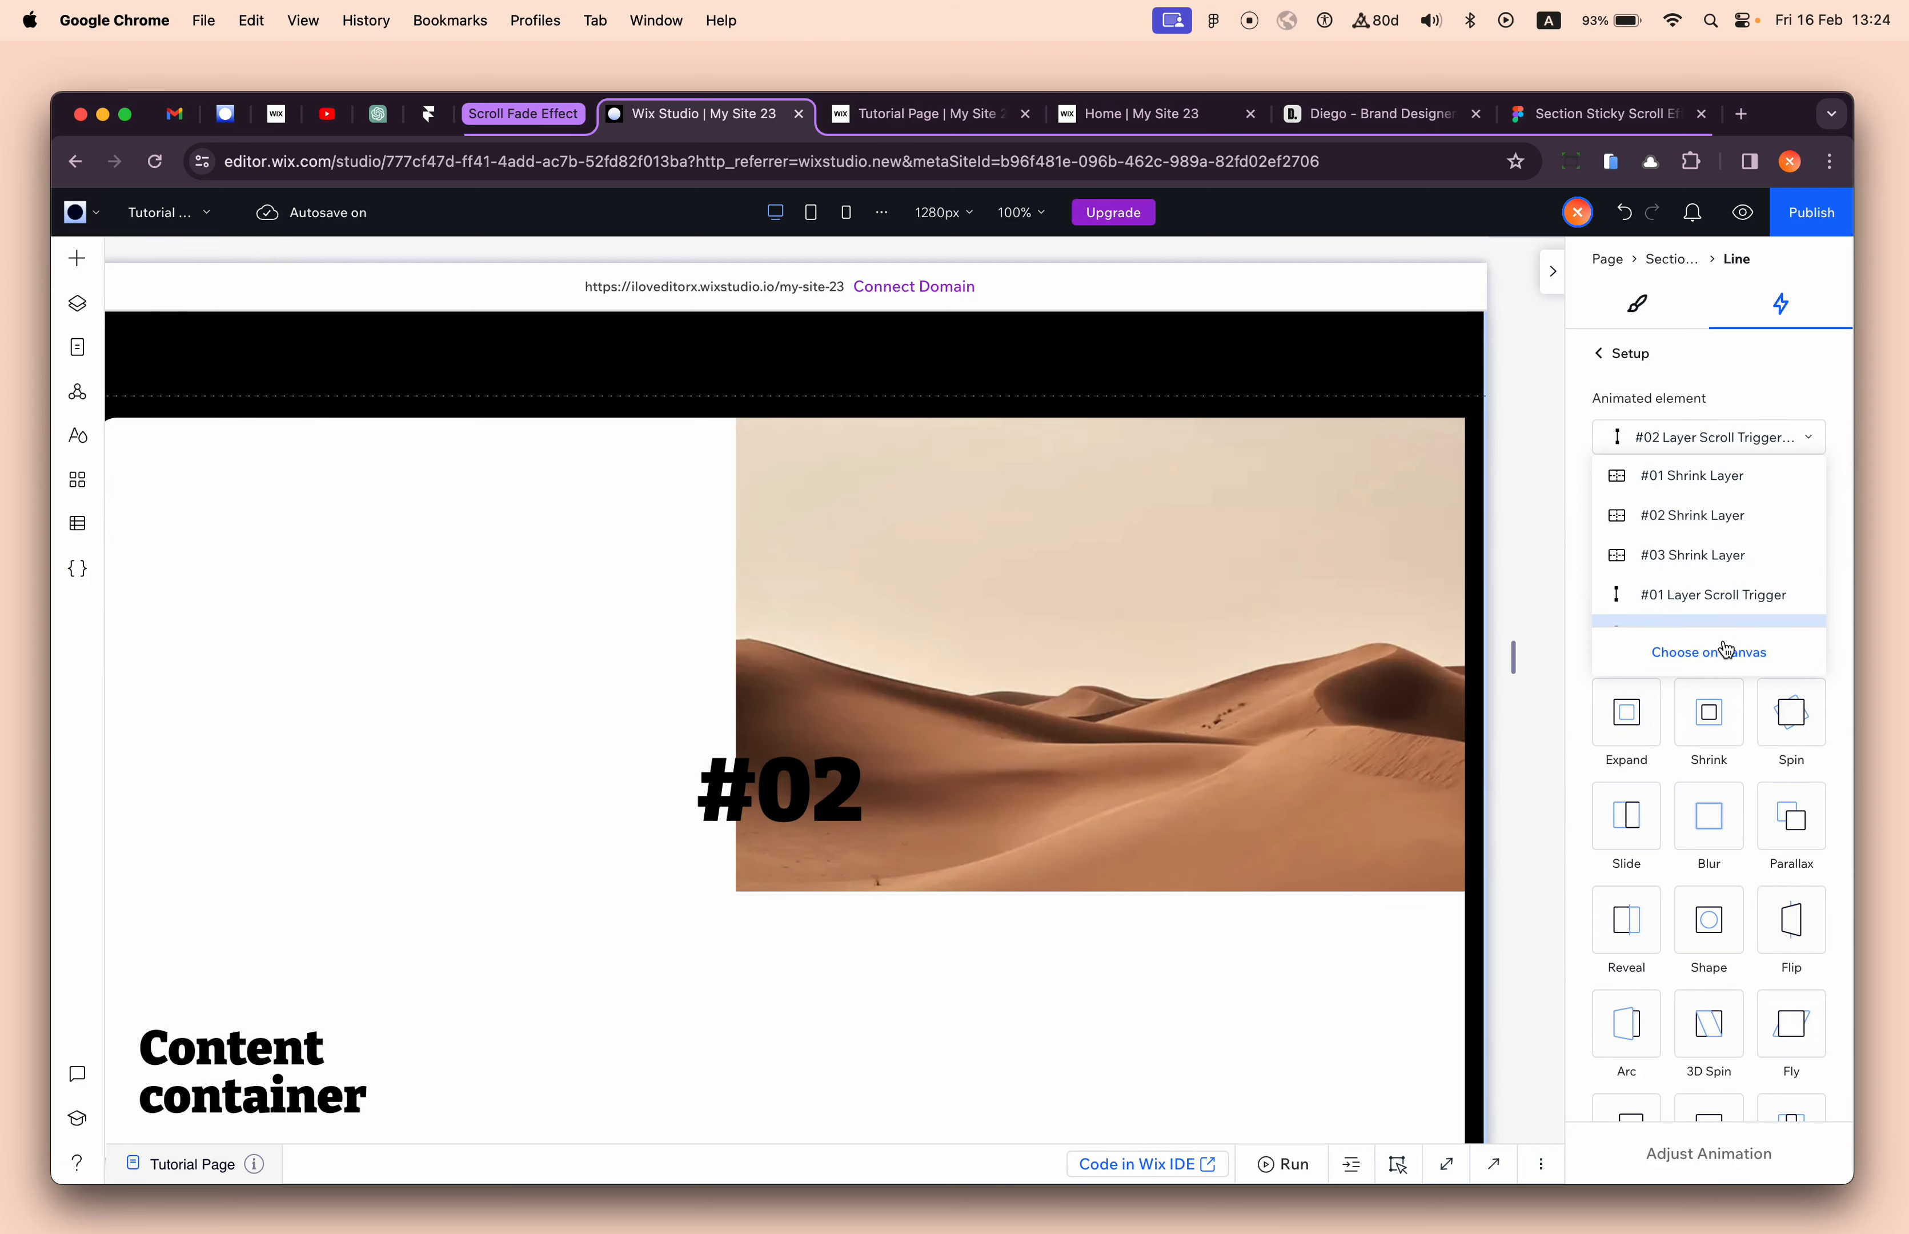
{"action": "left_click", "coordinate": [1733, 659]}
{"action": "left_click", "coordinate": [1356, 613]}
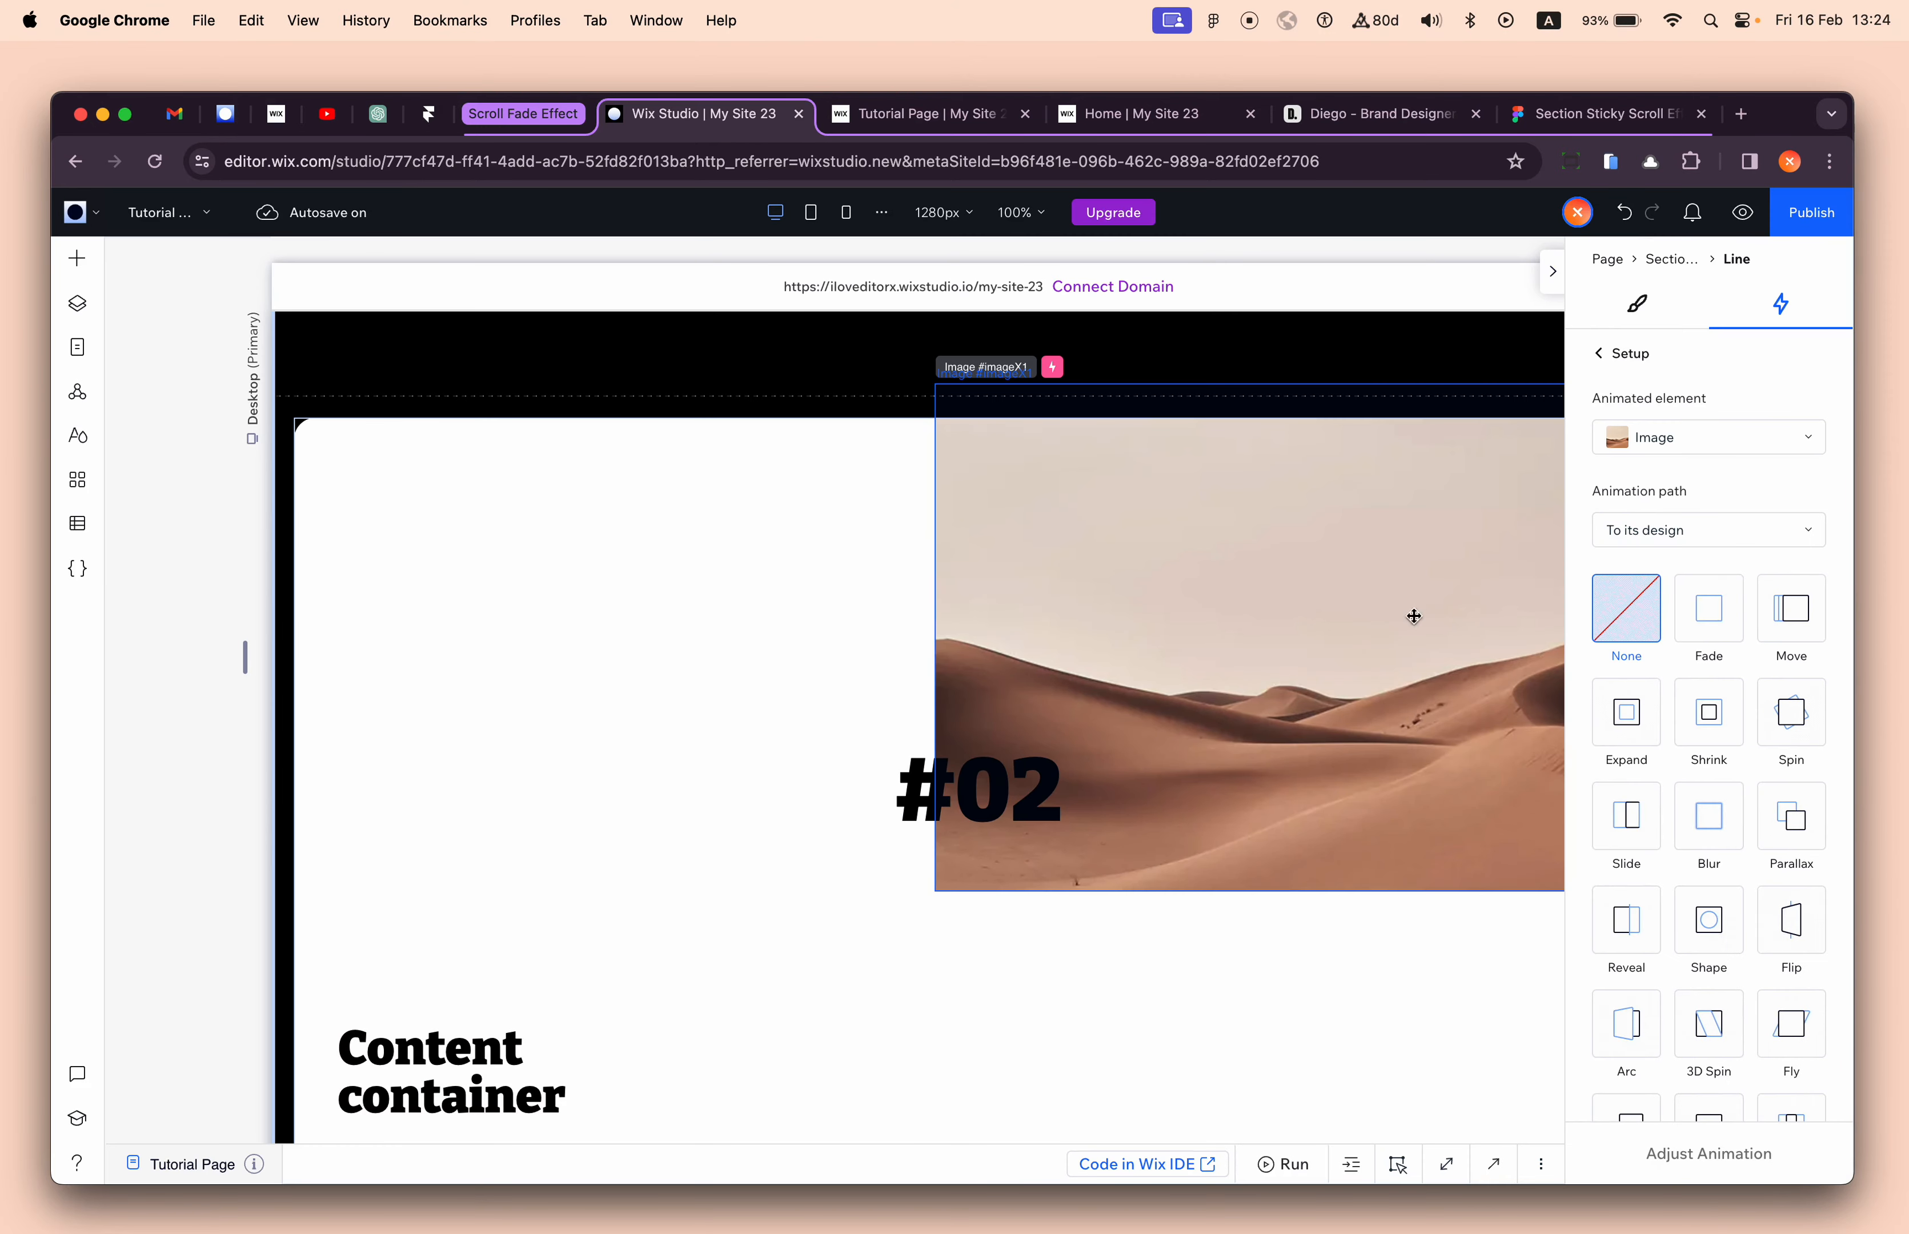
{"action": "scroll", "coordinate": [1334, 566], "scroll_direction": "down", "scroll_amount": 1}
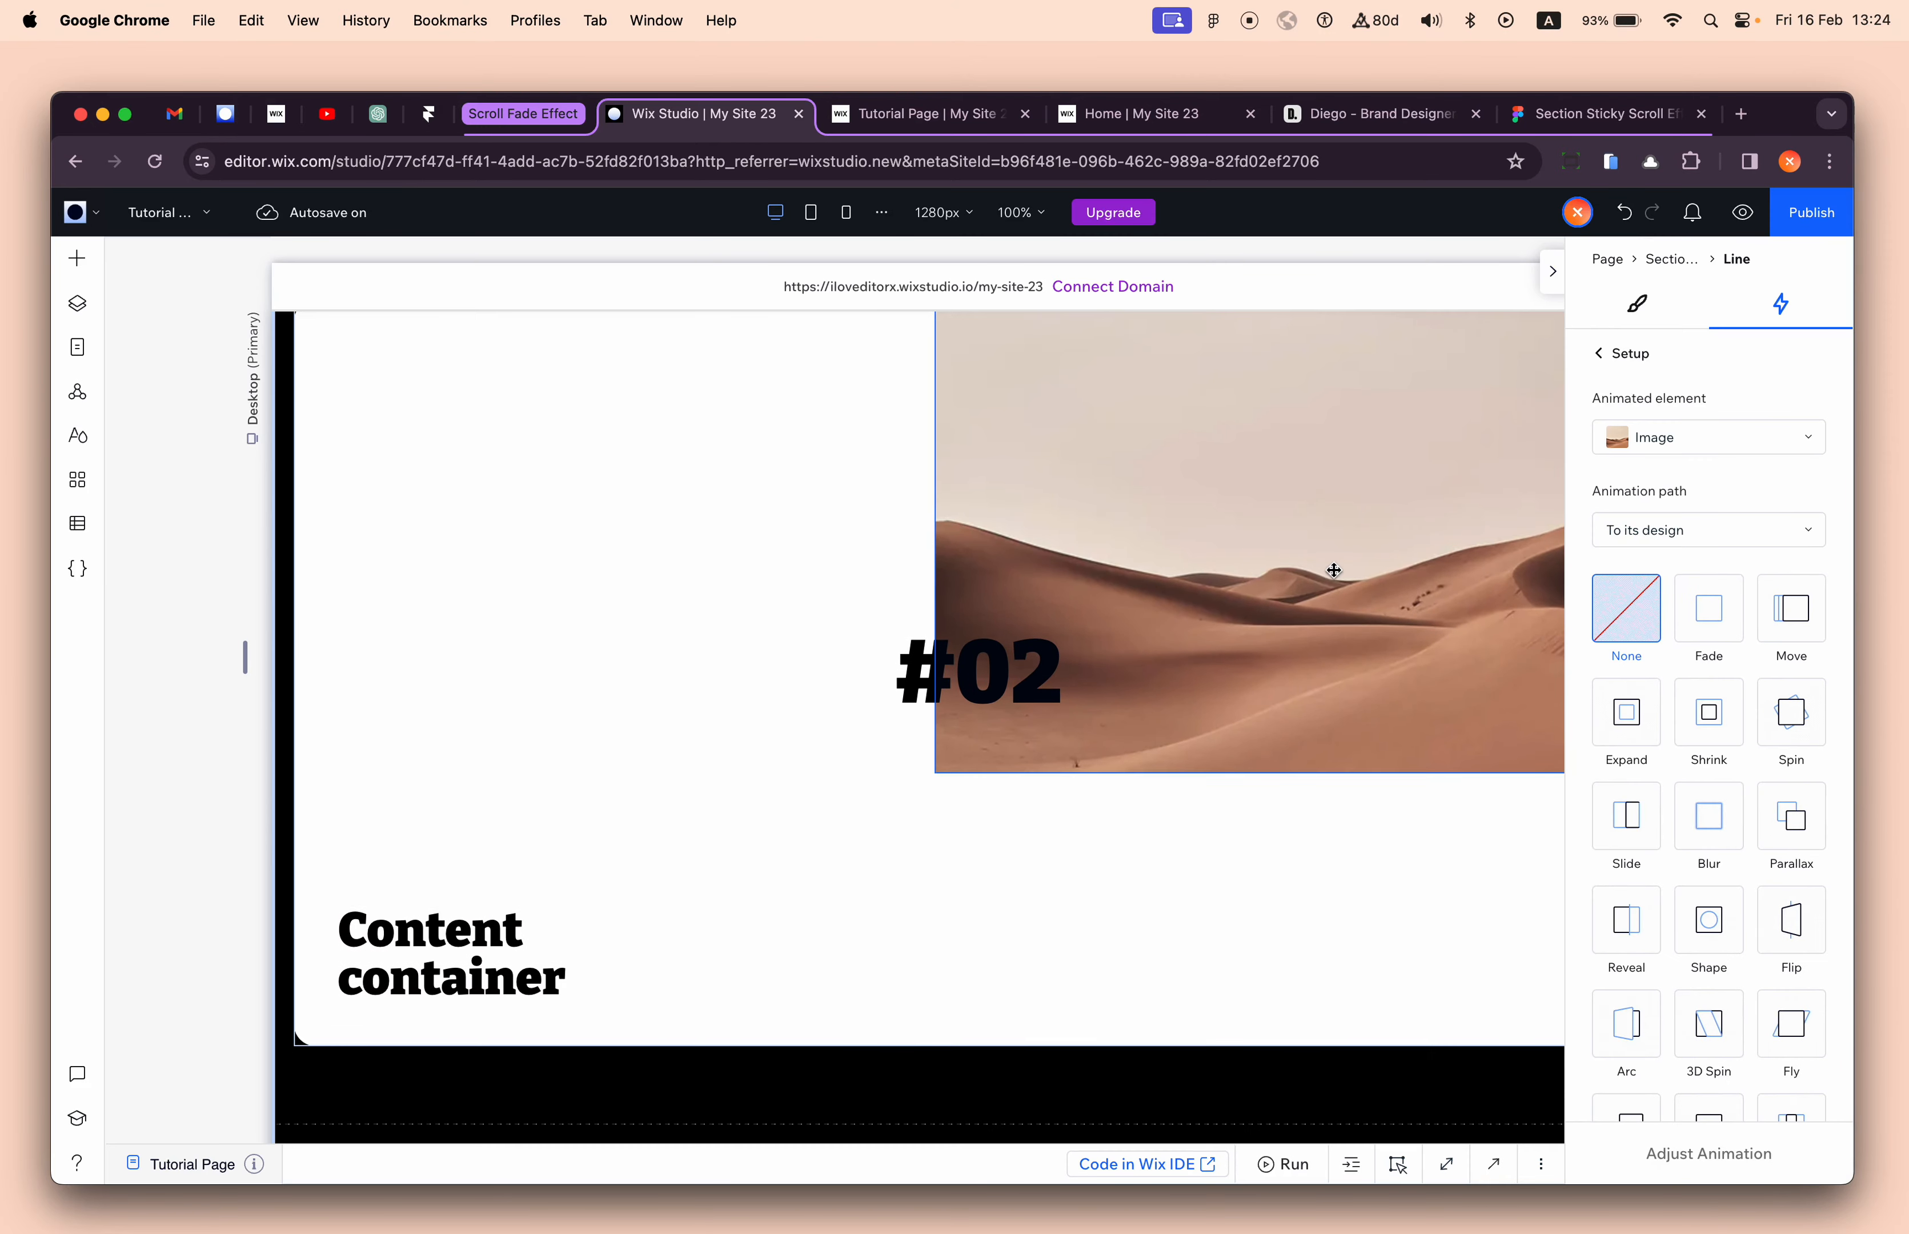
{"action": "scroll", "coordinate": [1334, 571], "scroll_direction": "up", "scroll_amount": 1}
{"action": "scroll", "coordinate": [1332, 571], "scroll_direction": "right", "scroll_amount": 1}
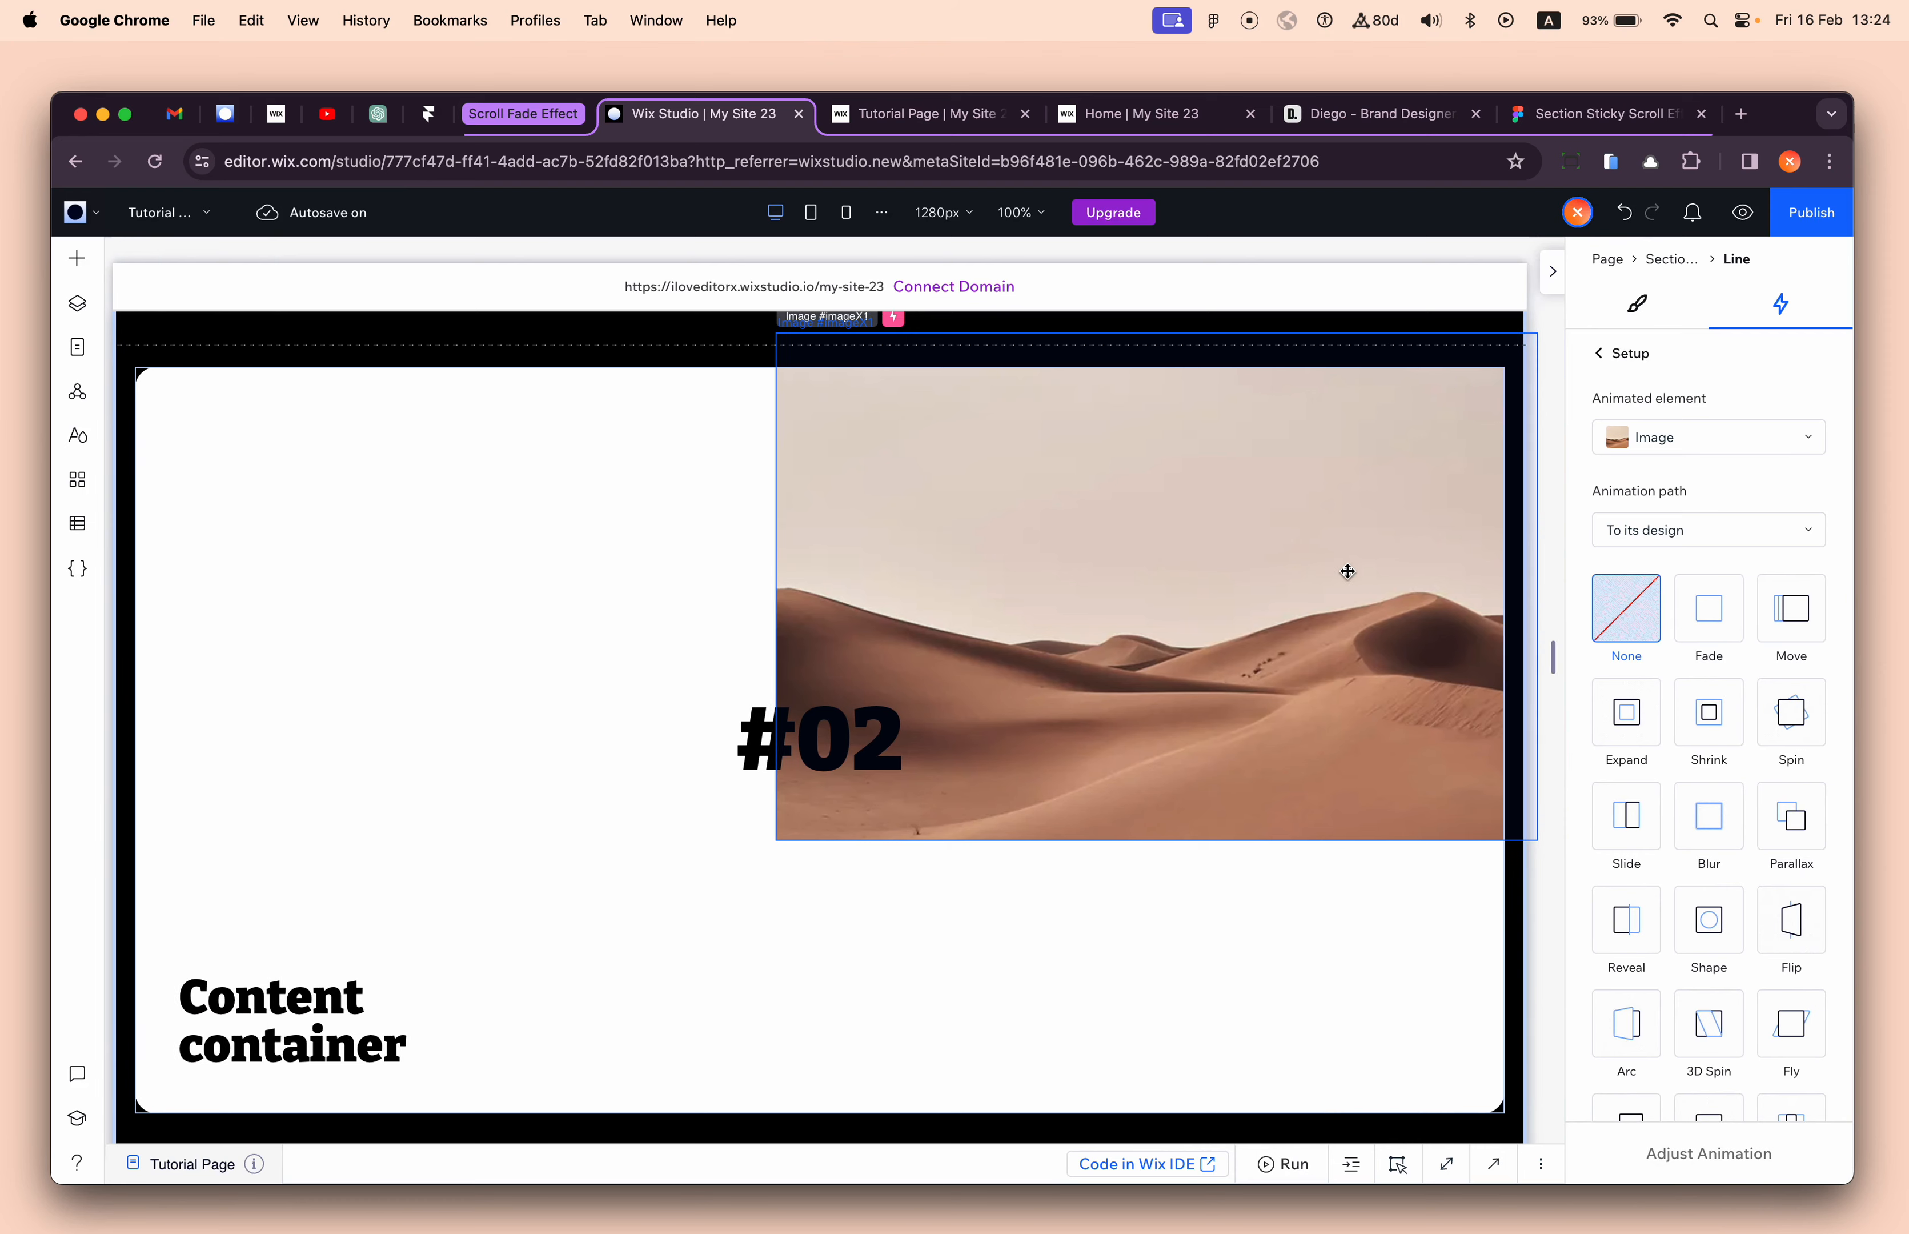
{"action": "scroll", "coordinate": [1674, 897], "scroll_direction": "down", "scroll_amount": 1}
- Apply the Reveal scroll animation to the desert image, open its adjustments and preview the effect between containers #02 and #03
{"action": "left_click", "coordinate": [1637, 904]}
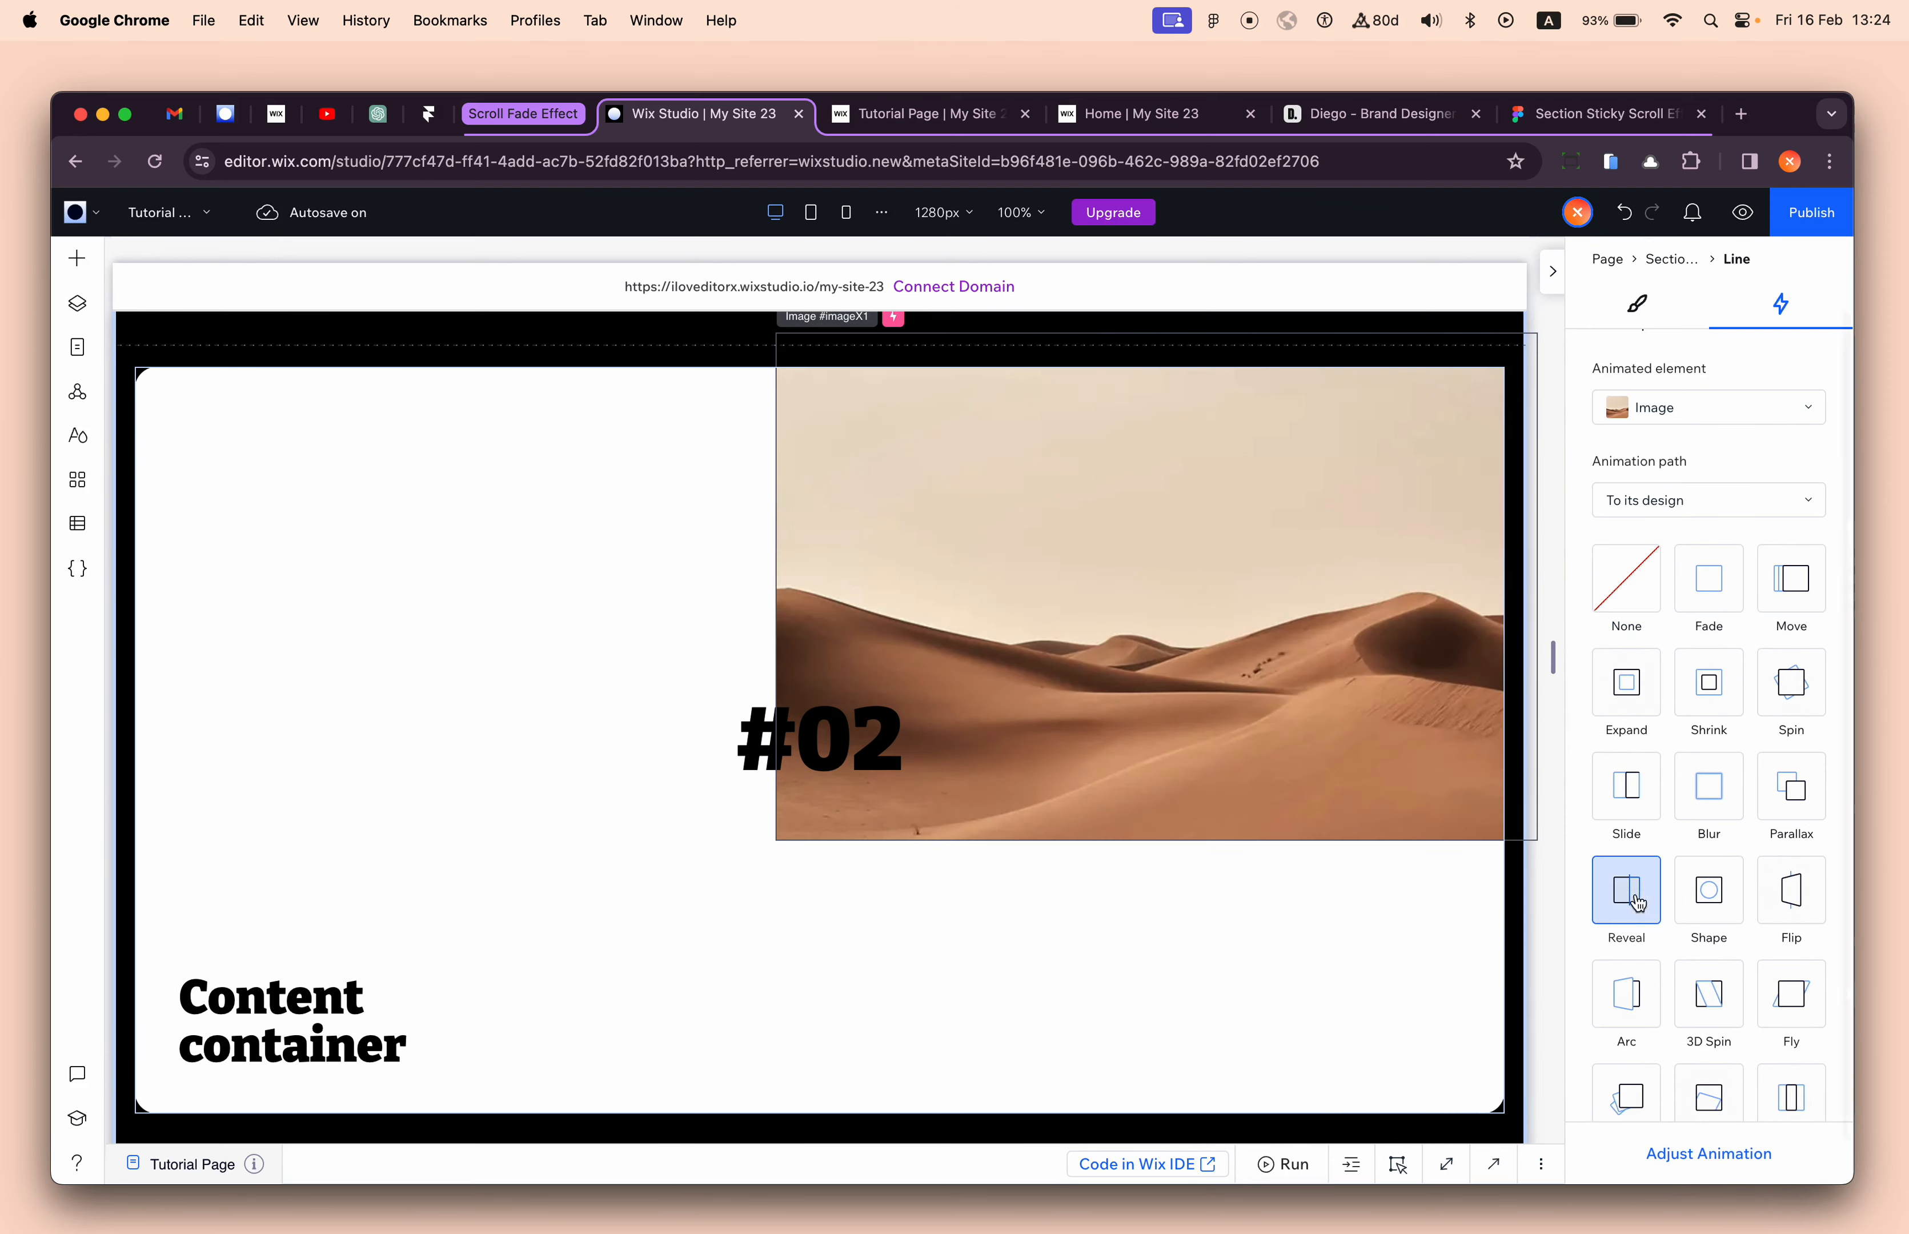
{"action": "left_click", "coordinate": [1712, 1126]}
{"action": "scroll", "coordinate": [1311, 991], "scroll_direction": "down", "scroll_amount": 5}
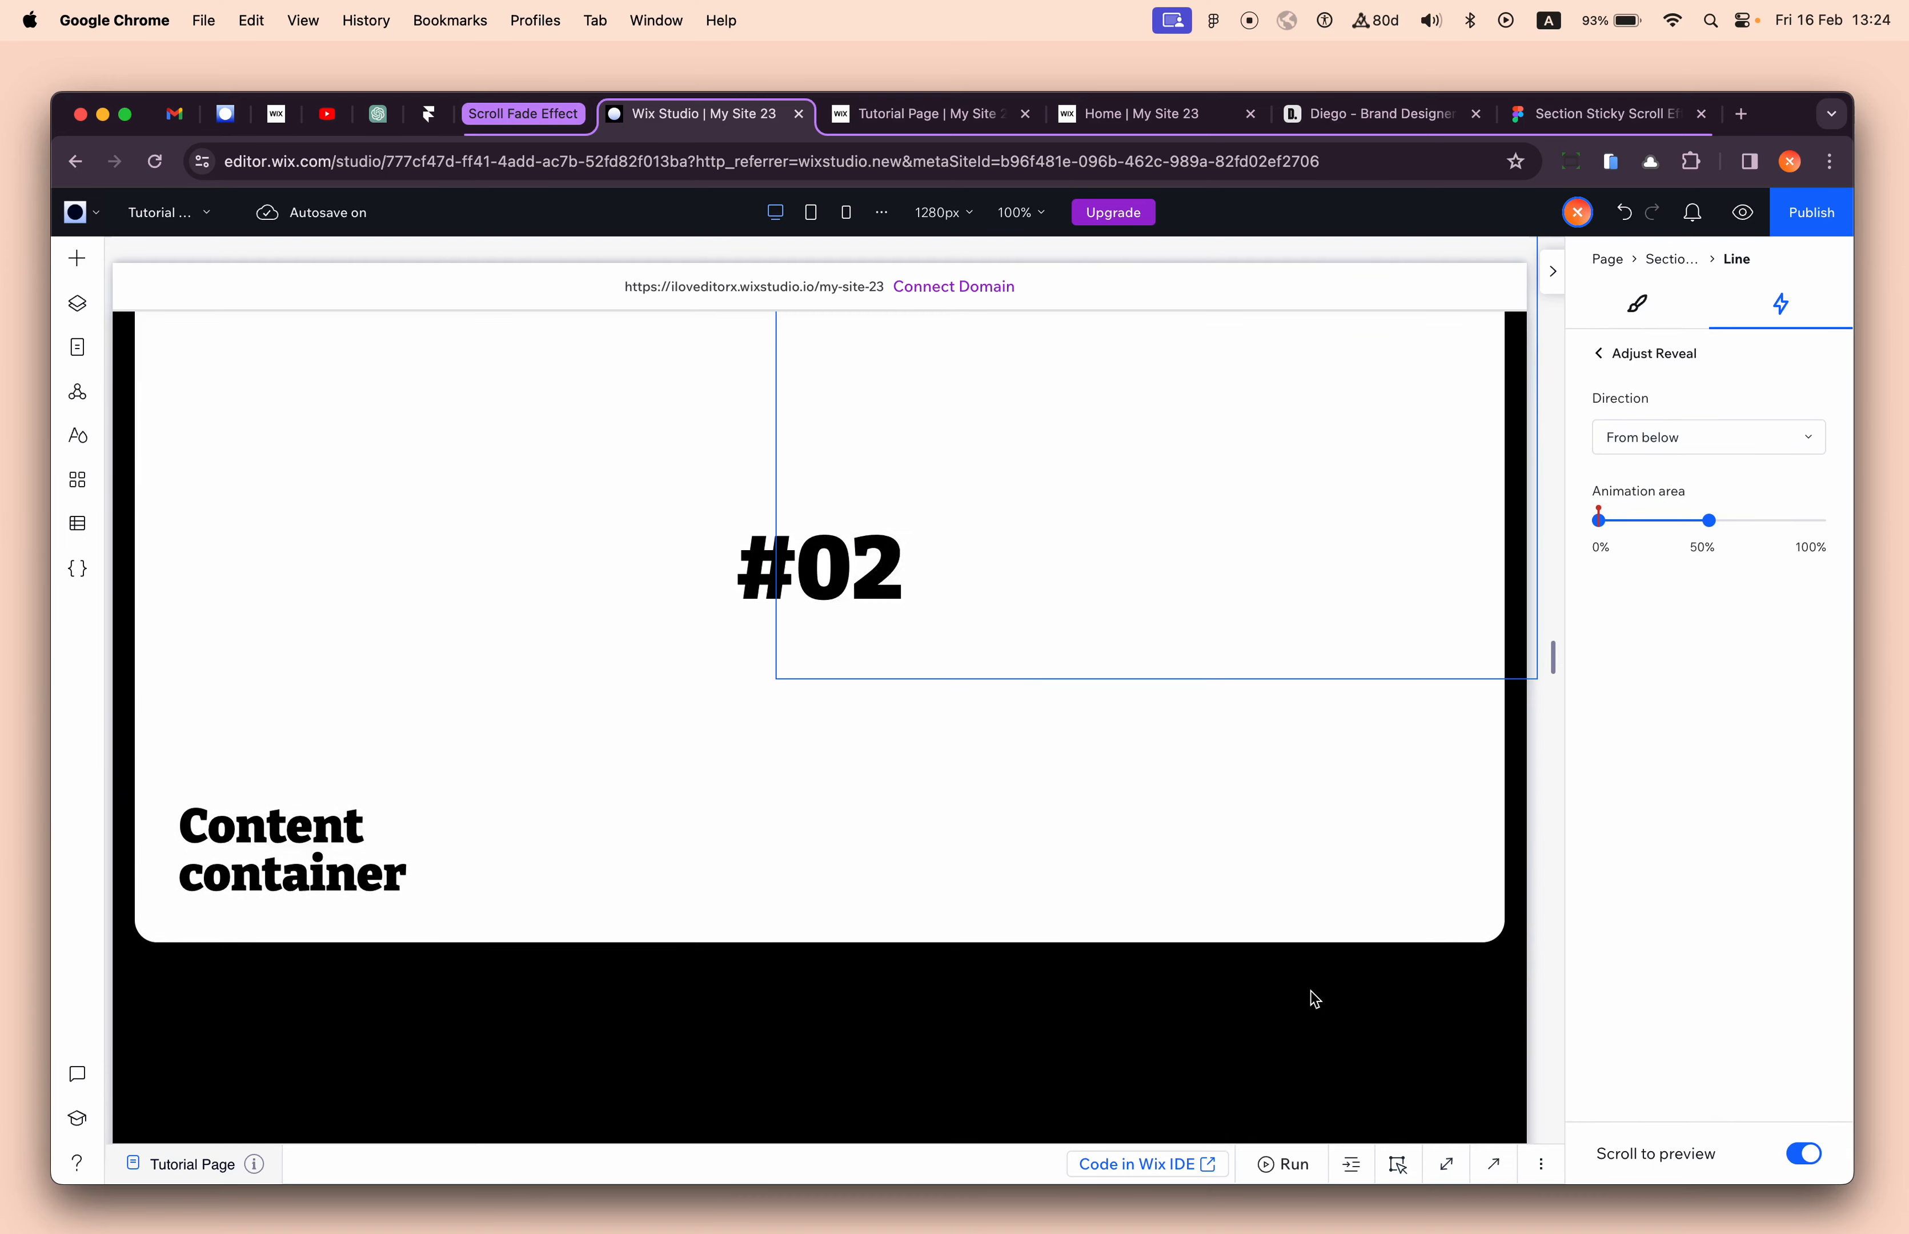
{"action": "scroll", "coordinate": [1310, 992], "scroll_direction": "up", "scroll_amount": 2}
{"action": "scroll", "coordinate": [1310, 991], "scroll_direction": "down", "scroll_amount": 4}
{"action": "scroll", "coordinate": [1310, 992], "scroll_direction": "up", "scroll_amount": 4}
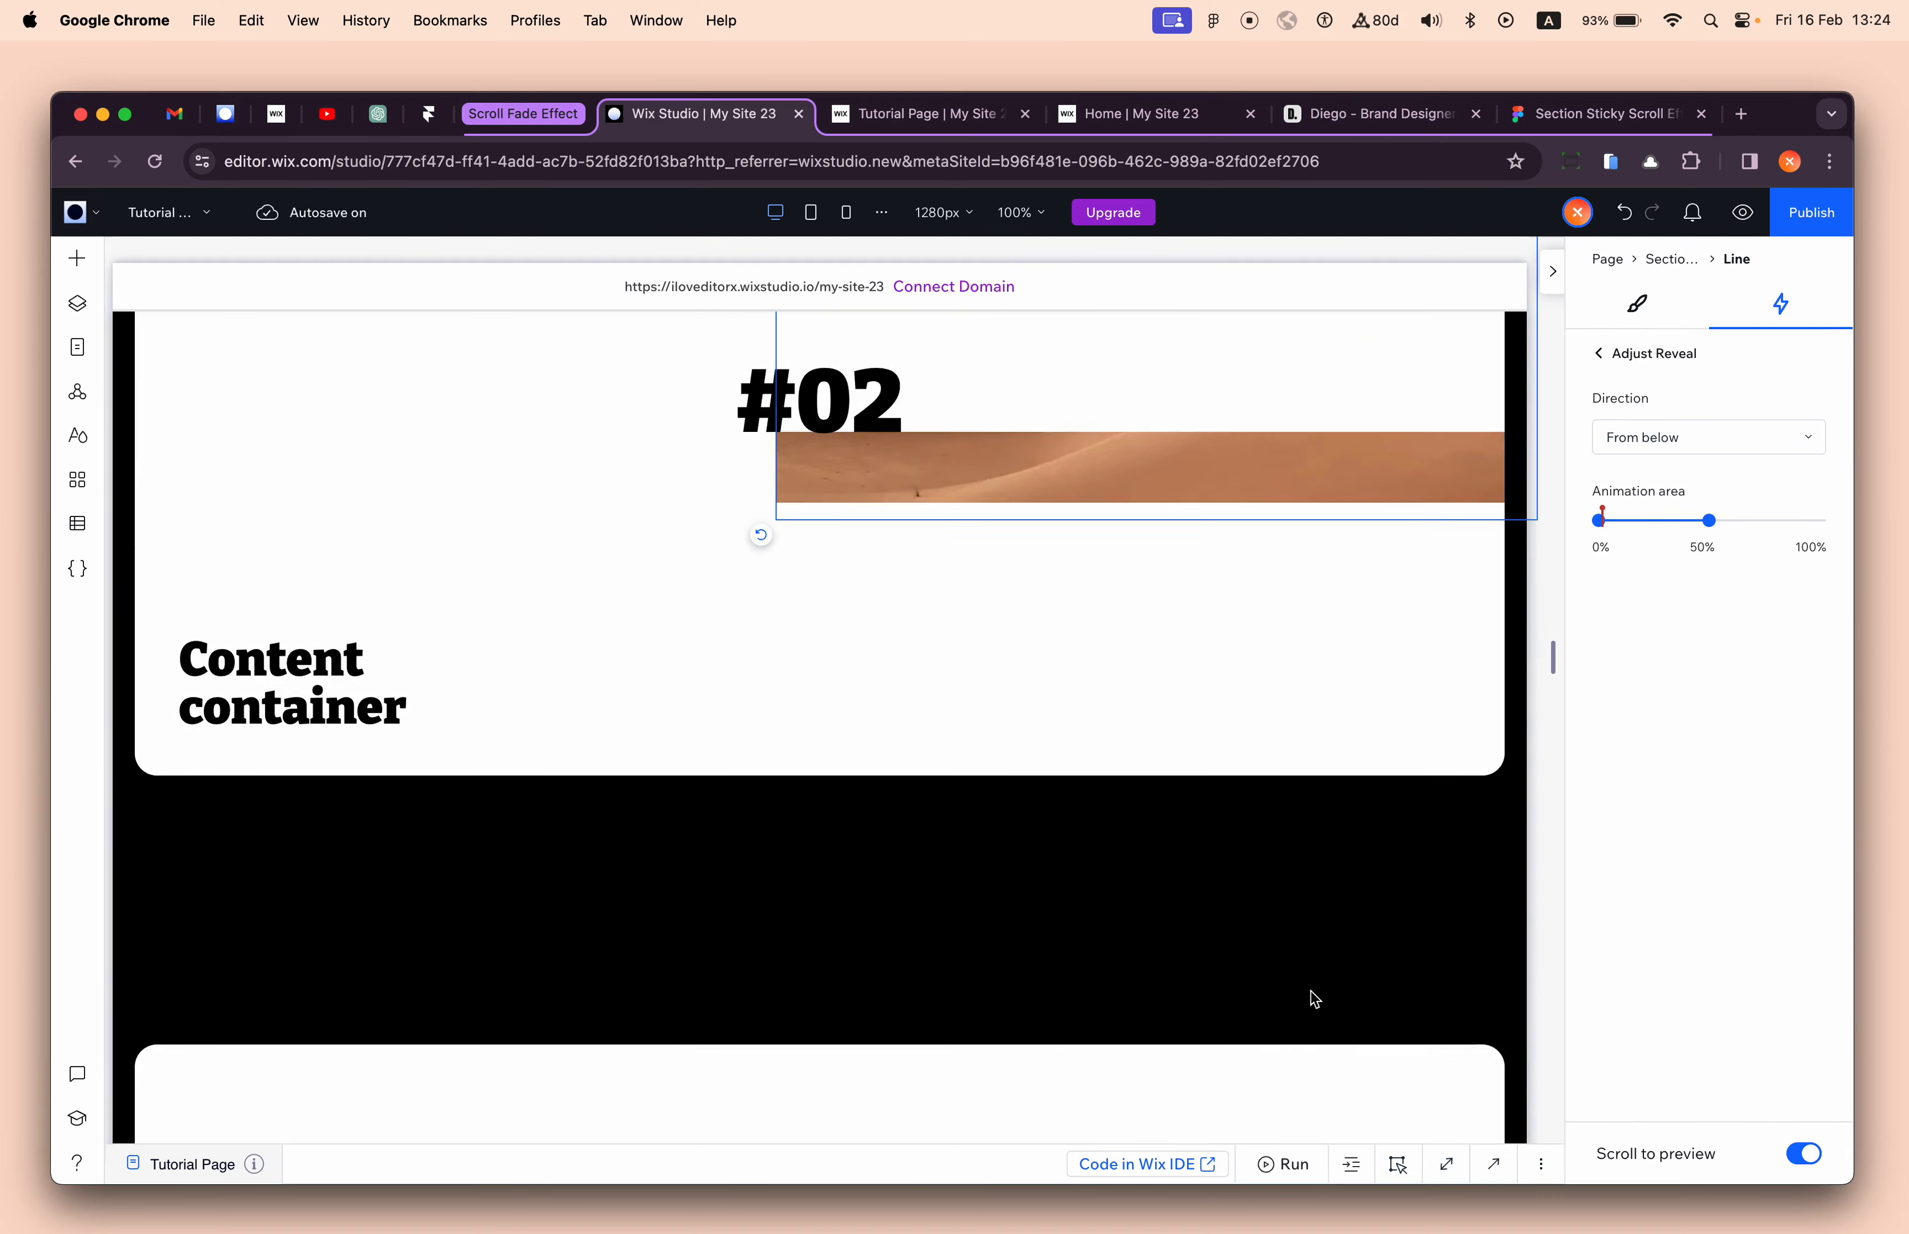
- Switch the desert image's scroll animation from Reveal to Turn, open its adjustments and preview it between containers #02 and #03
{"action": "scroll", "coordinate": [1310, 992], "scroll_direction": "up", "scroll_amount": 1}
{"action": "left_click", "coordinate": [1612, 370]}
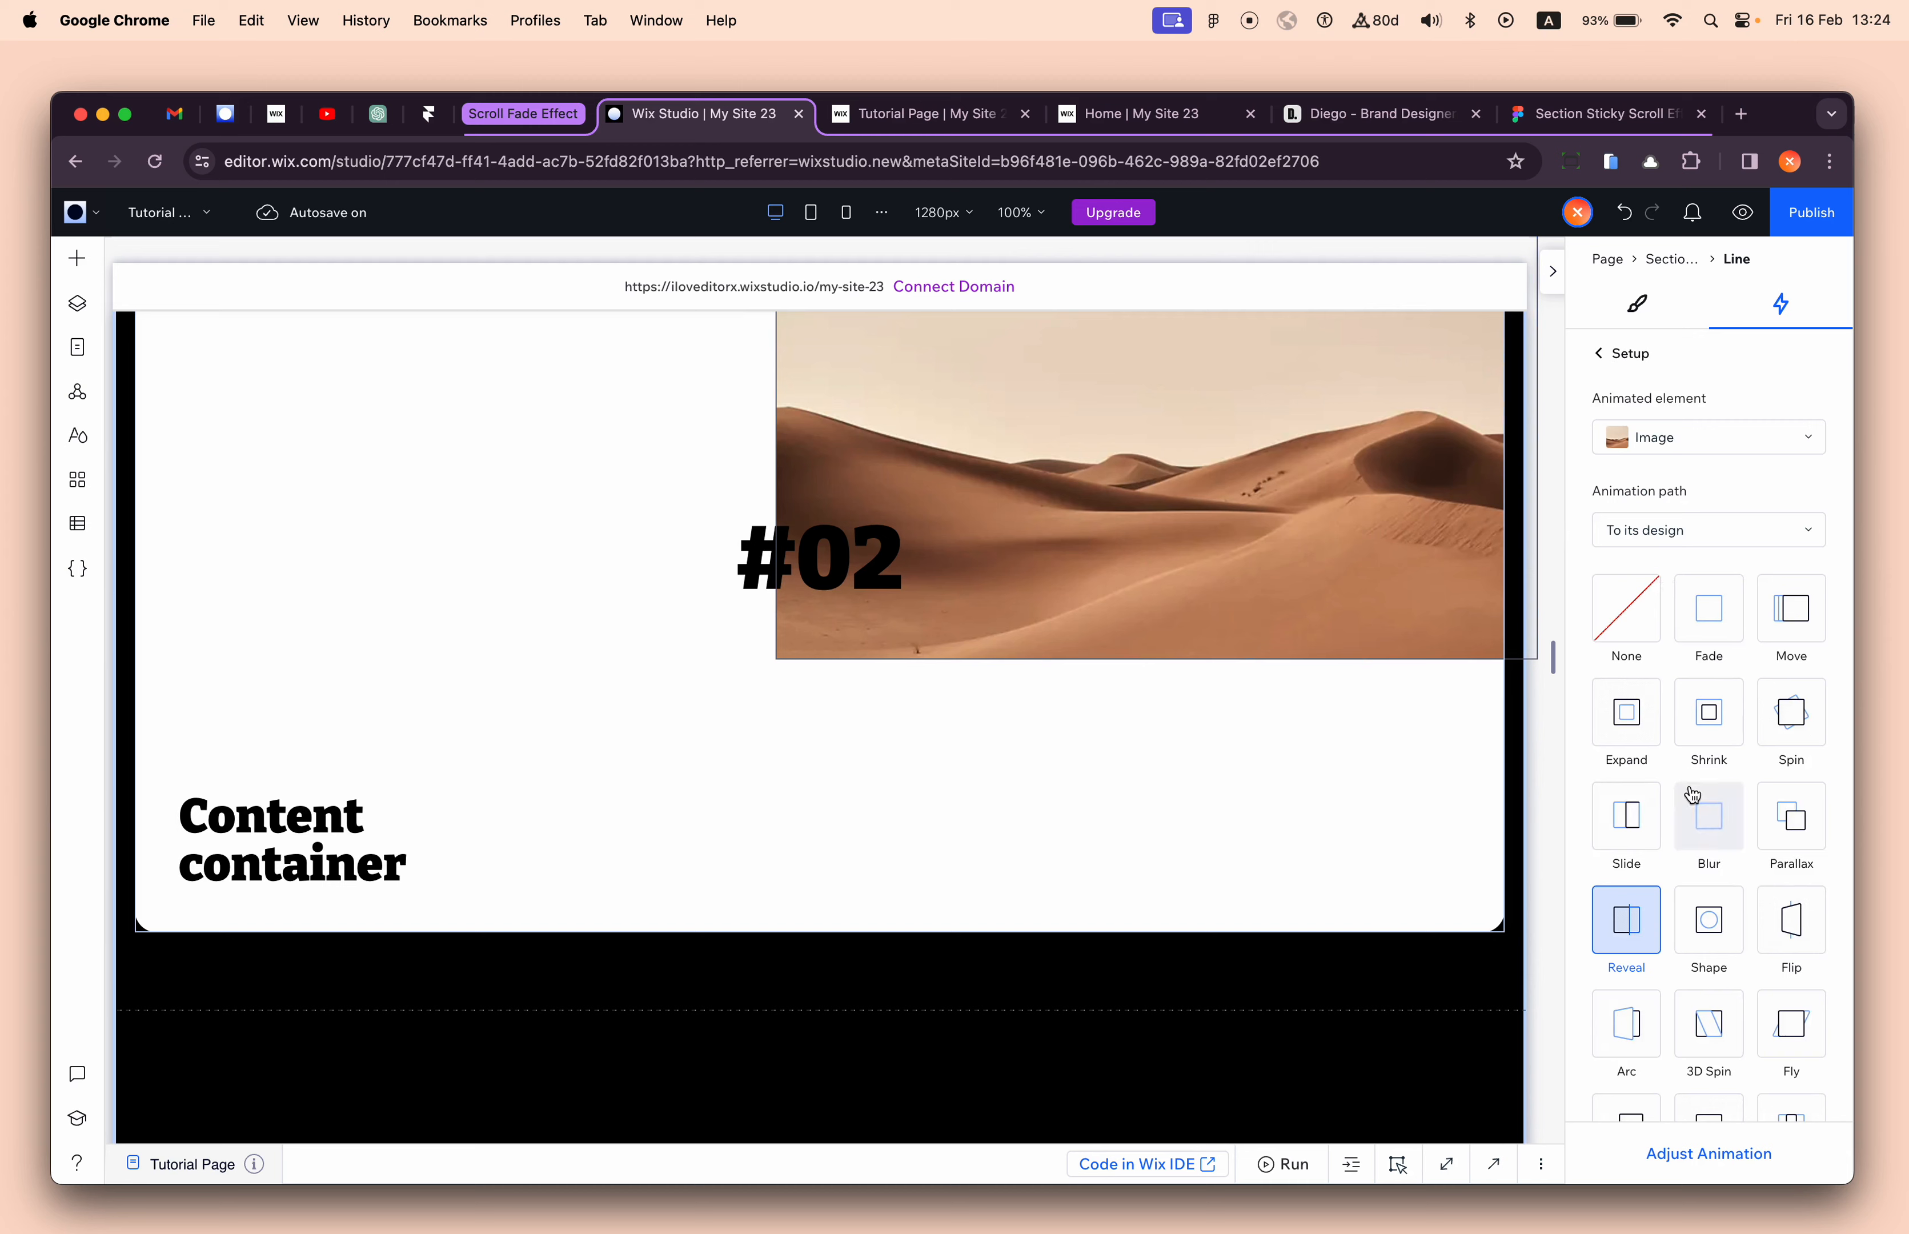
{"action": "scroll", "coordinate": [1692, 794], "scroll_direction": "down", "scroll_amount": 1}
{"action": "left_click", "coordinate": [1649, 1048]}
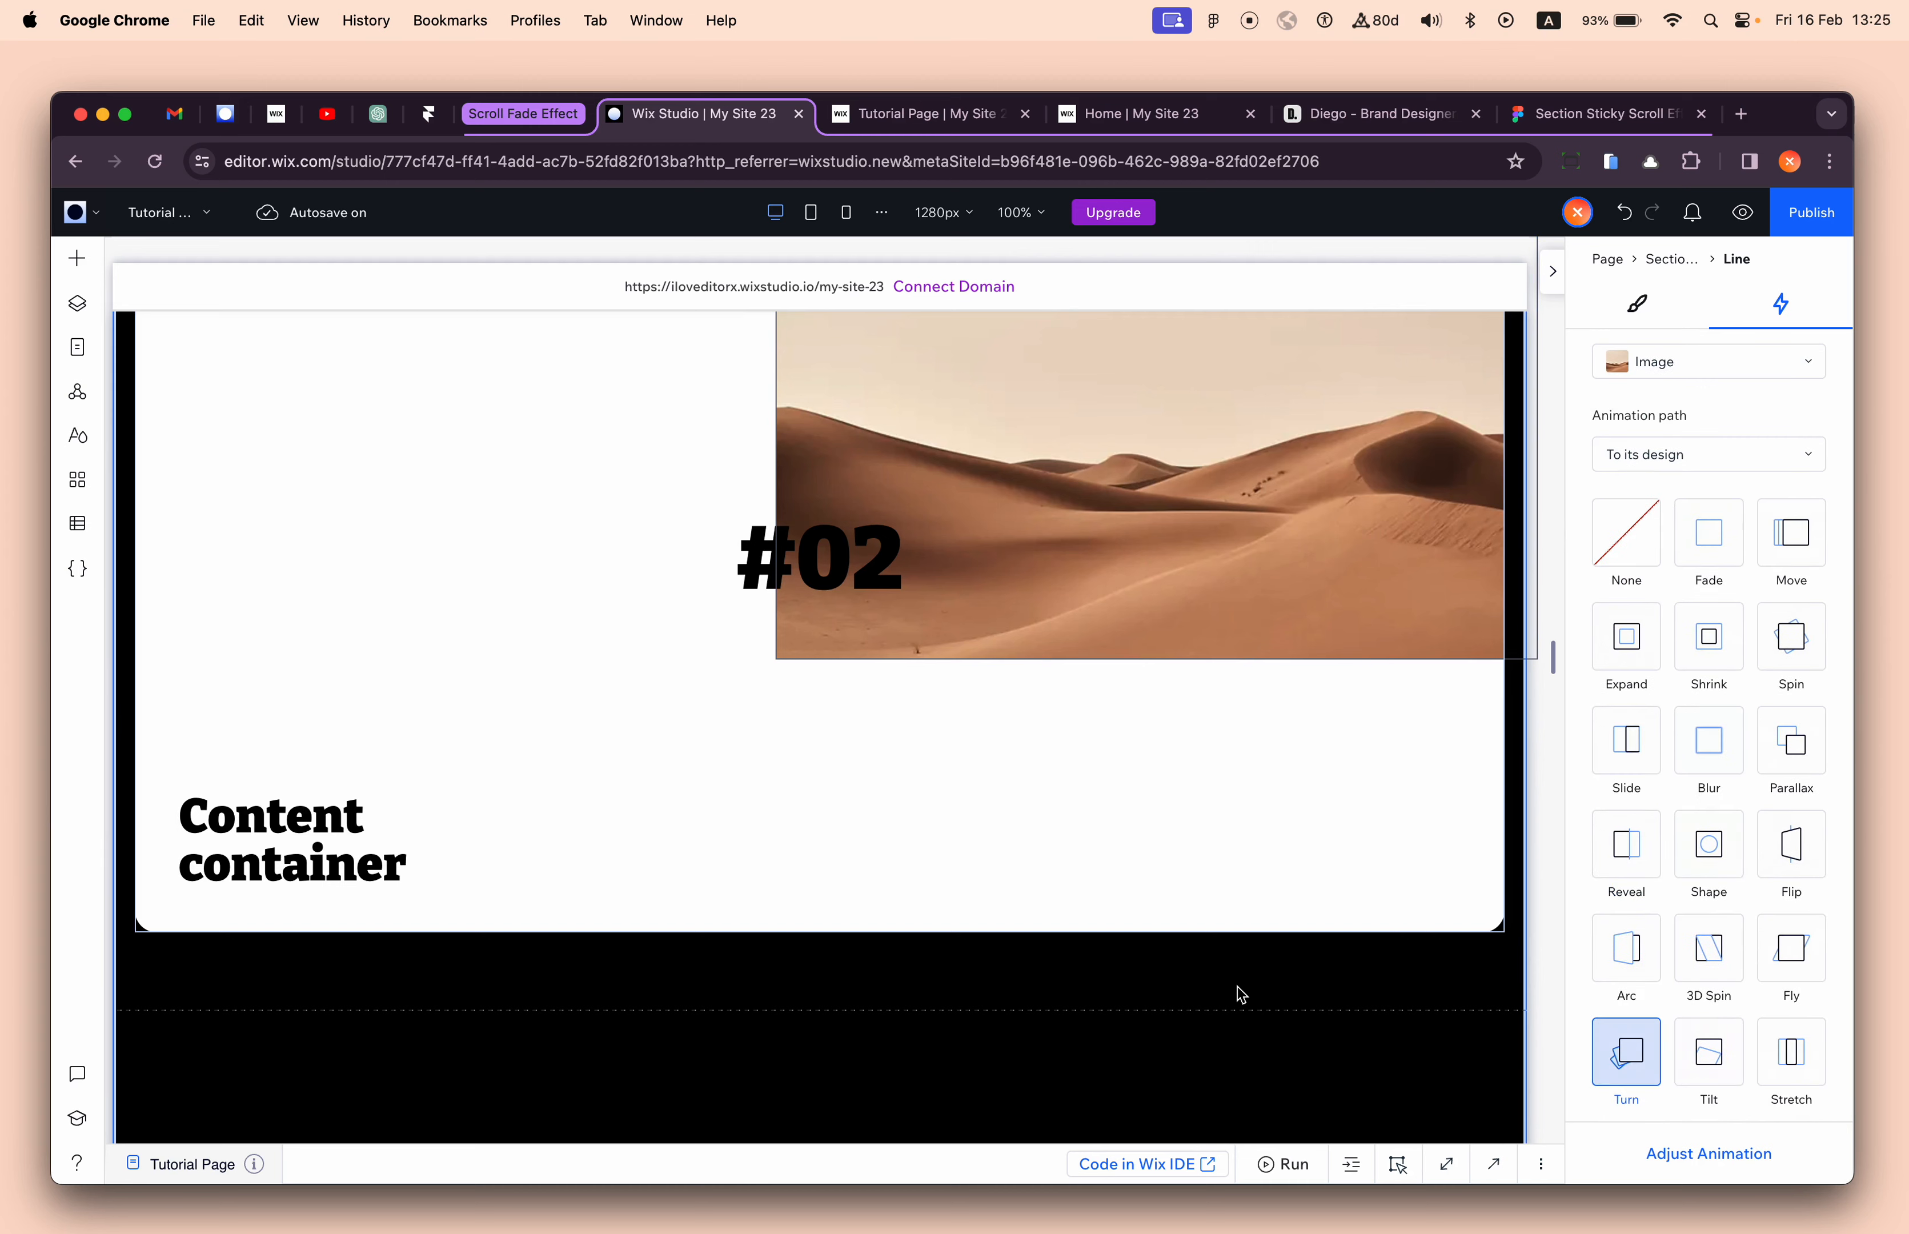
{"action": "scroll", "coordinate": [1238, 991], "scroll_direction": "down", "scroll_amount": 5}
{"action": "left_click", "coordinate": [1645, 1153]}
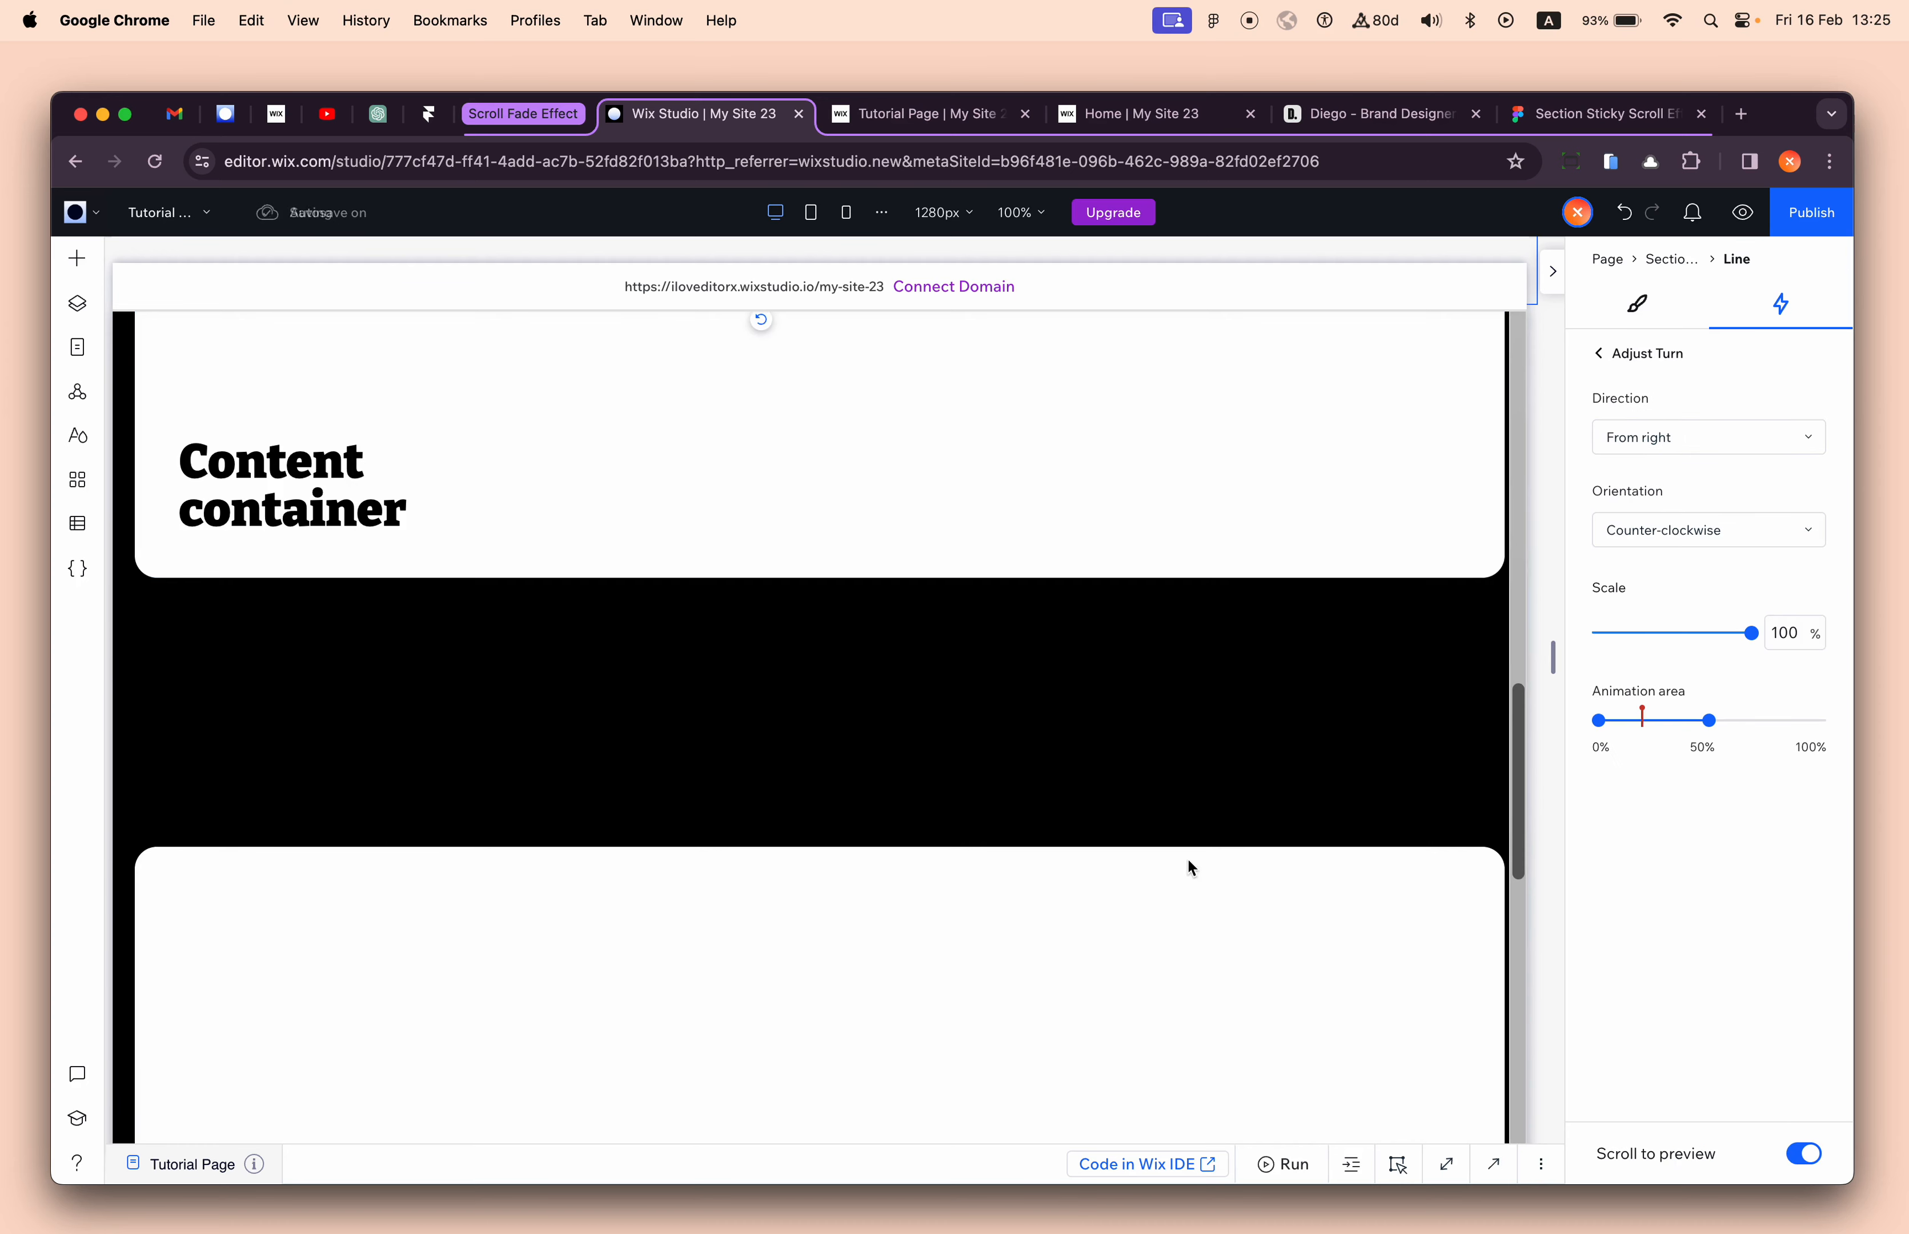
{"action": "scroll", "coordinate": [1189, 859], "scroll_direction": "up", "scroll_amount": 3}
{"action": "scroll", "coordinate": [1189, 859], "scroll_direction": "down", "scroll_amount": 2}
{"action": "scroll", "coordinate": [1189, 860], "scroll_direction": "up", "scroll_amount": 3}
{"action": "scroll", "coordinate": [1189, 859], "scroll_direction": "down", "scroll_amount": 2}
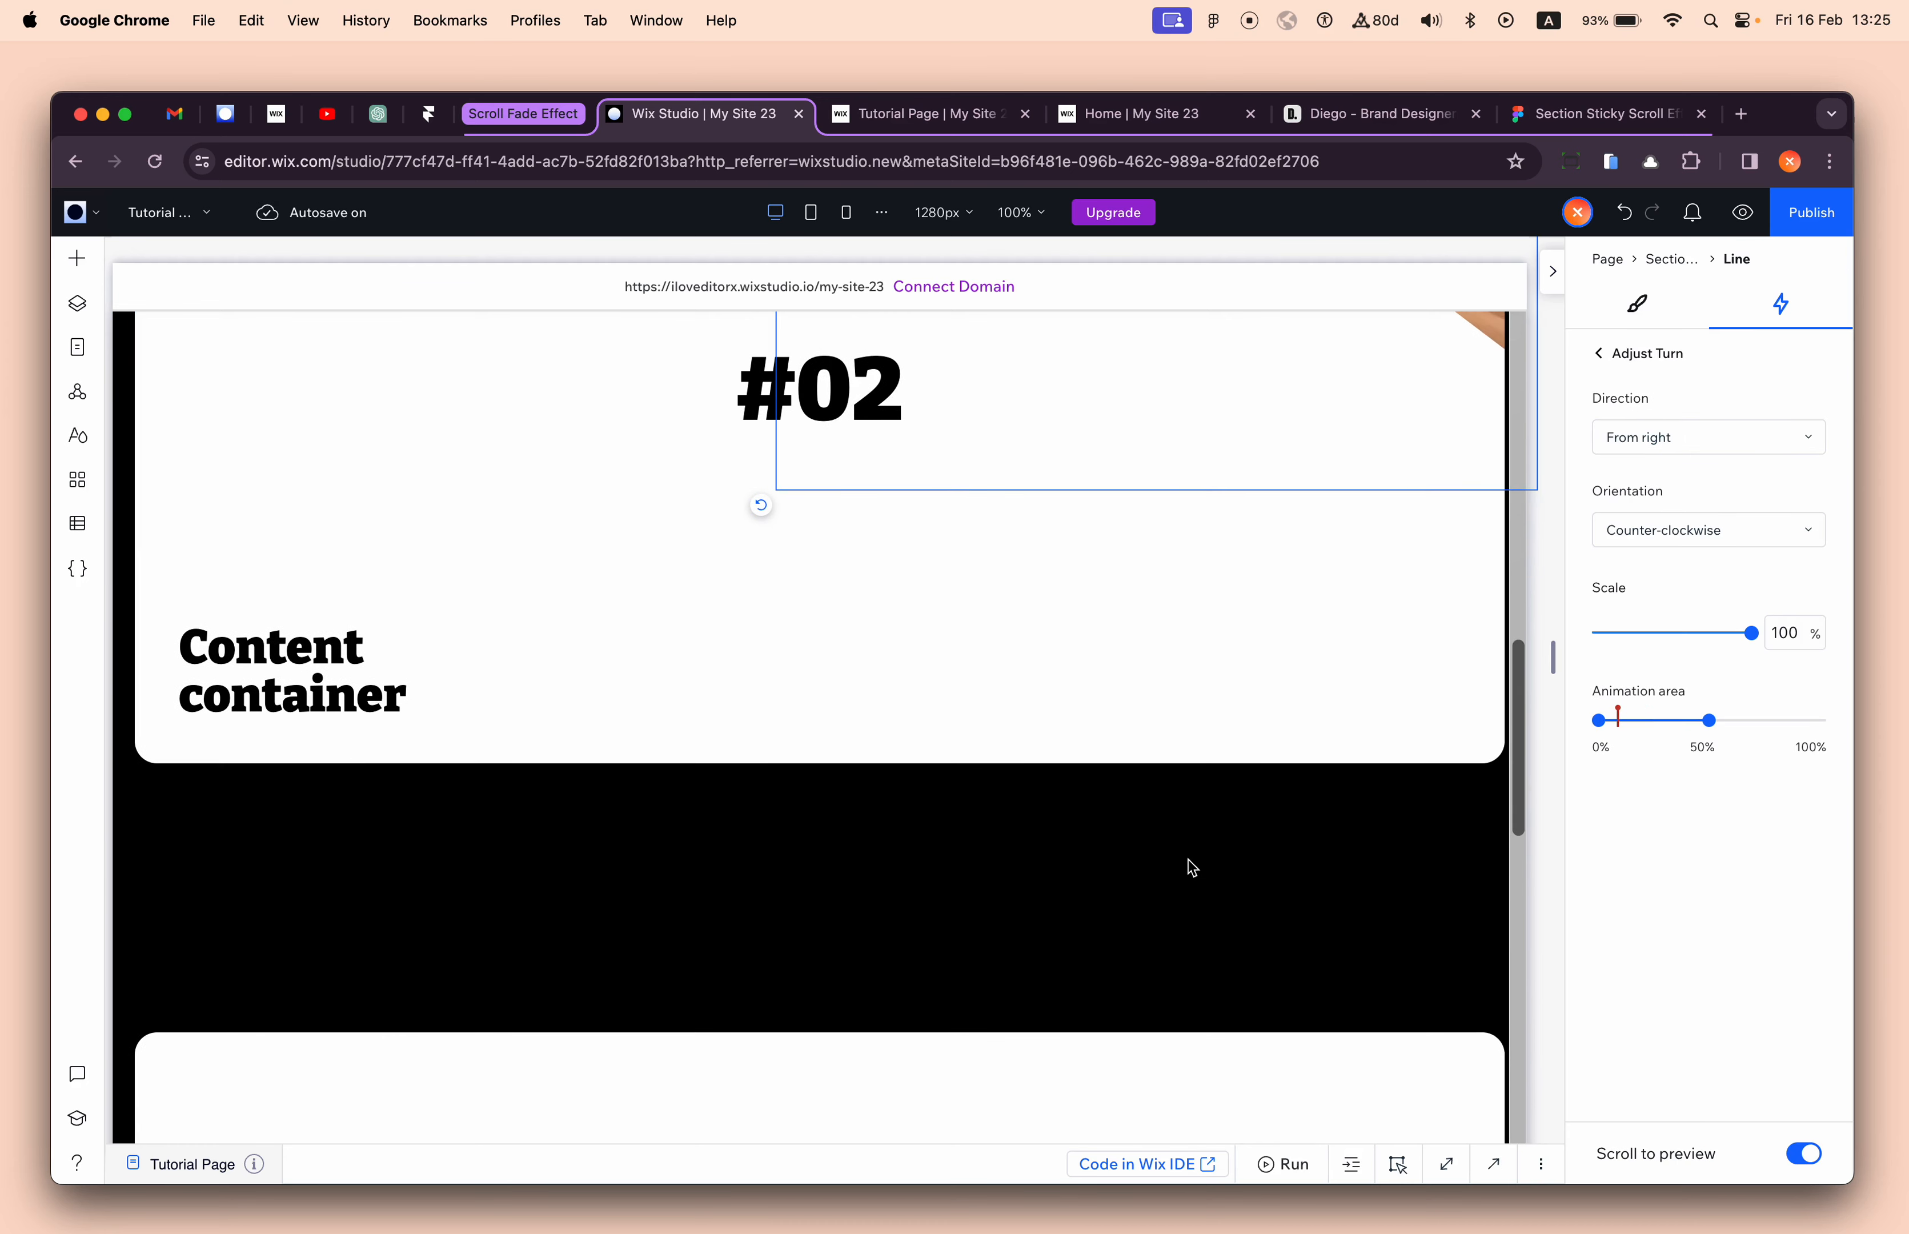
- Change the desert image's scroll animation to 3D Spin, open its adjustments and preview the rotation
{"action": "left_click", "coordinate": [1614, 357]}
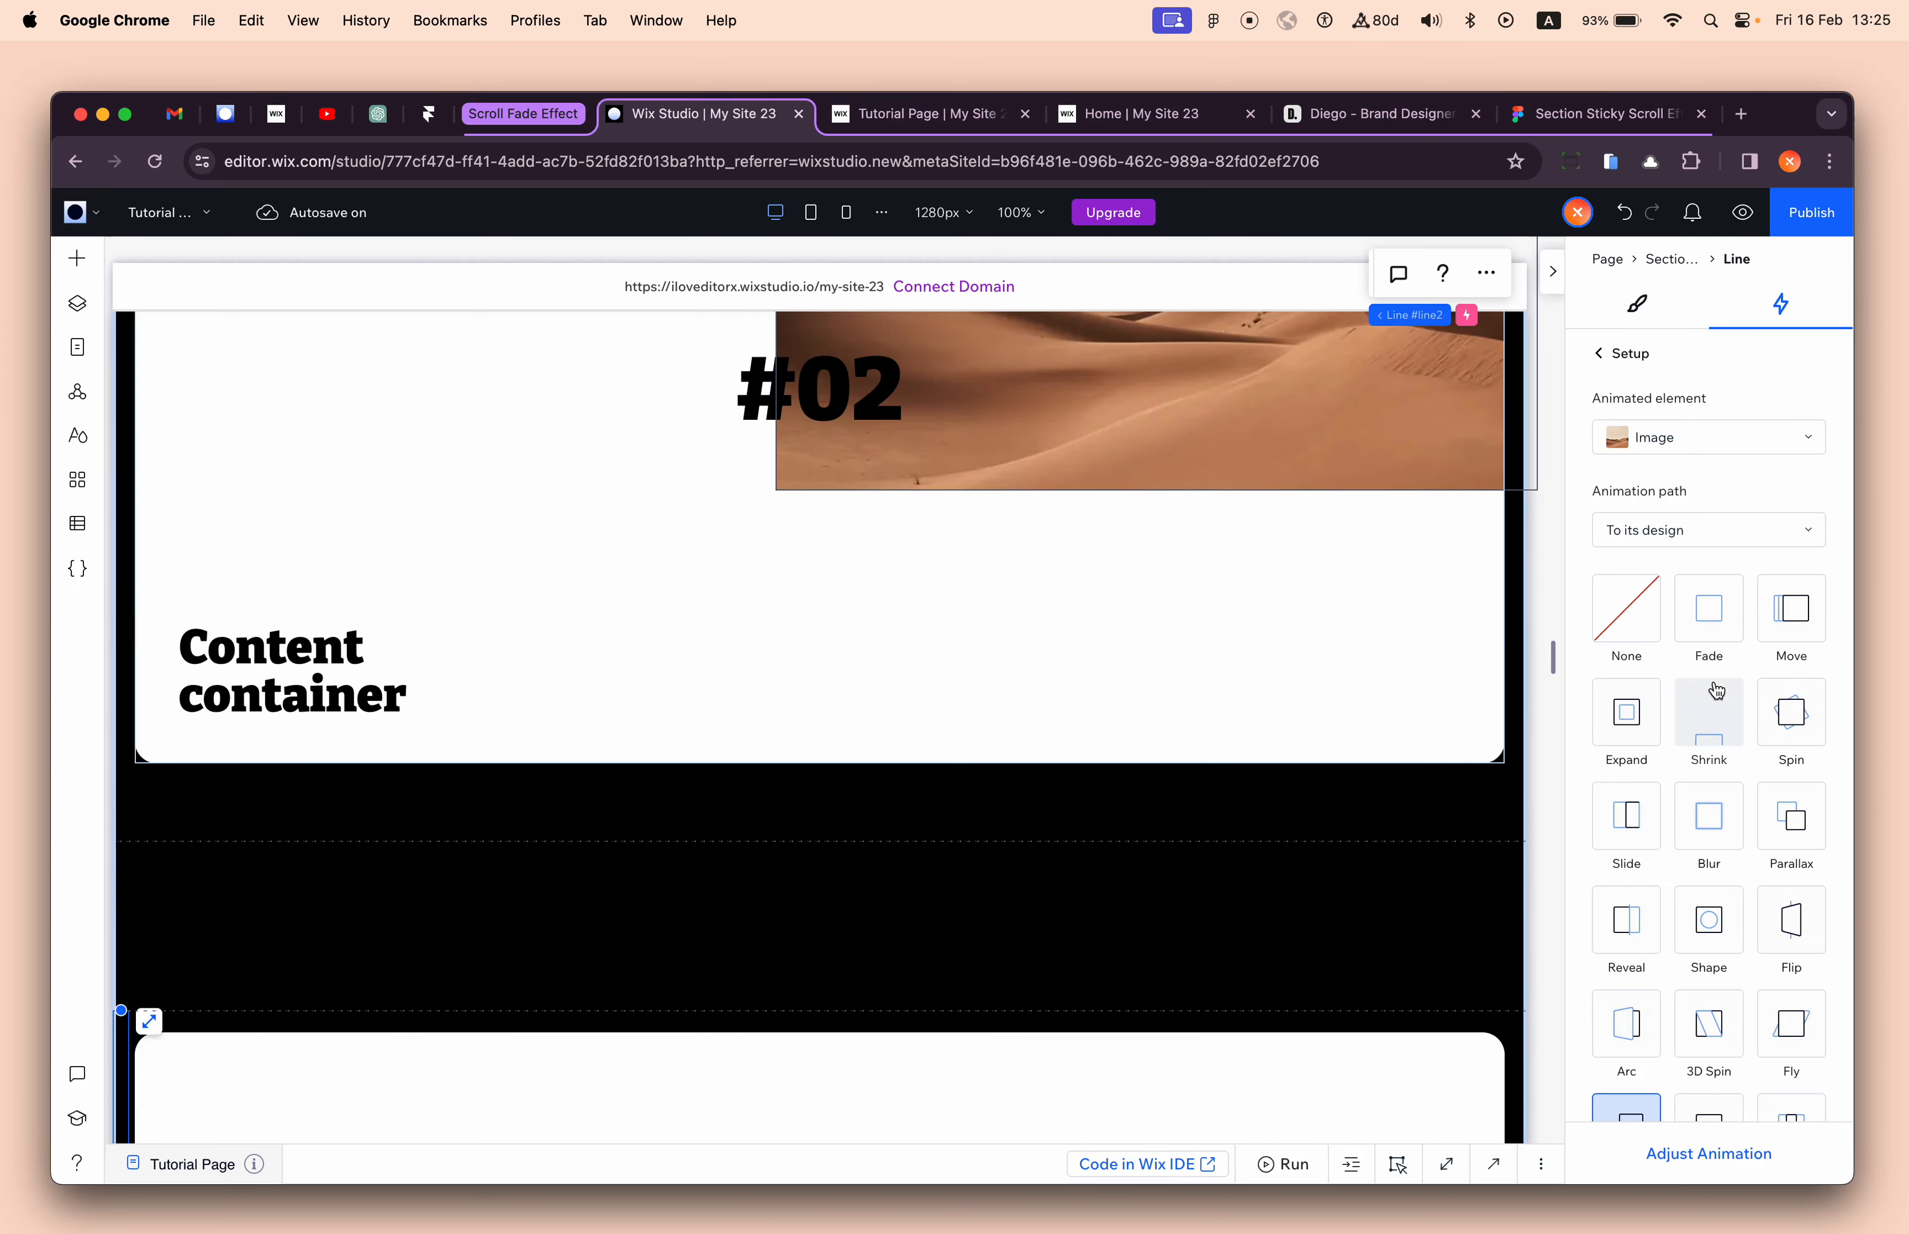
{"action": "scroll", "coordinate": [1731, 929], "scroll_direction": "down", "scroll_amount": 2}
{"action": "left_click", "coordinate": [1730, 966]}
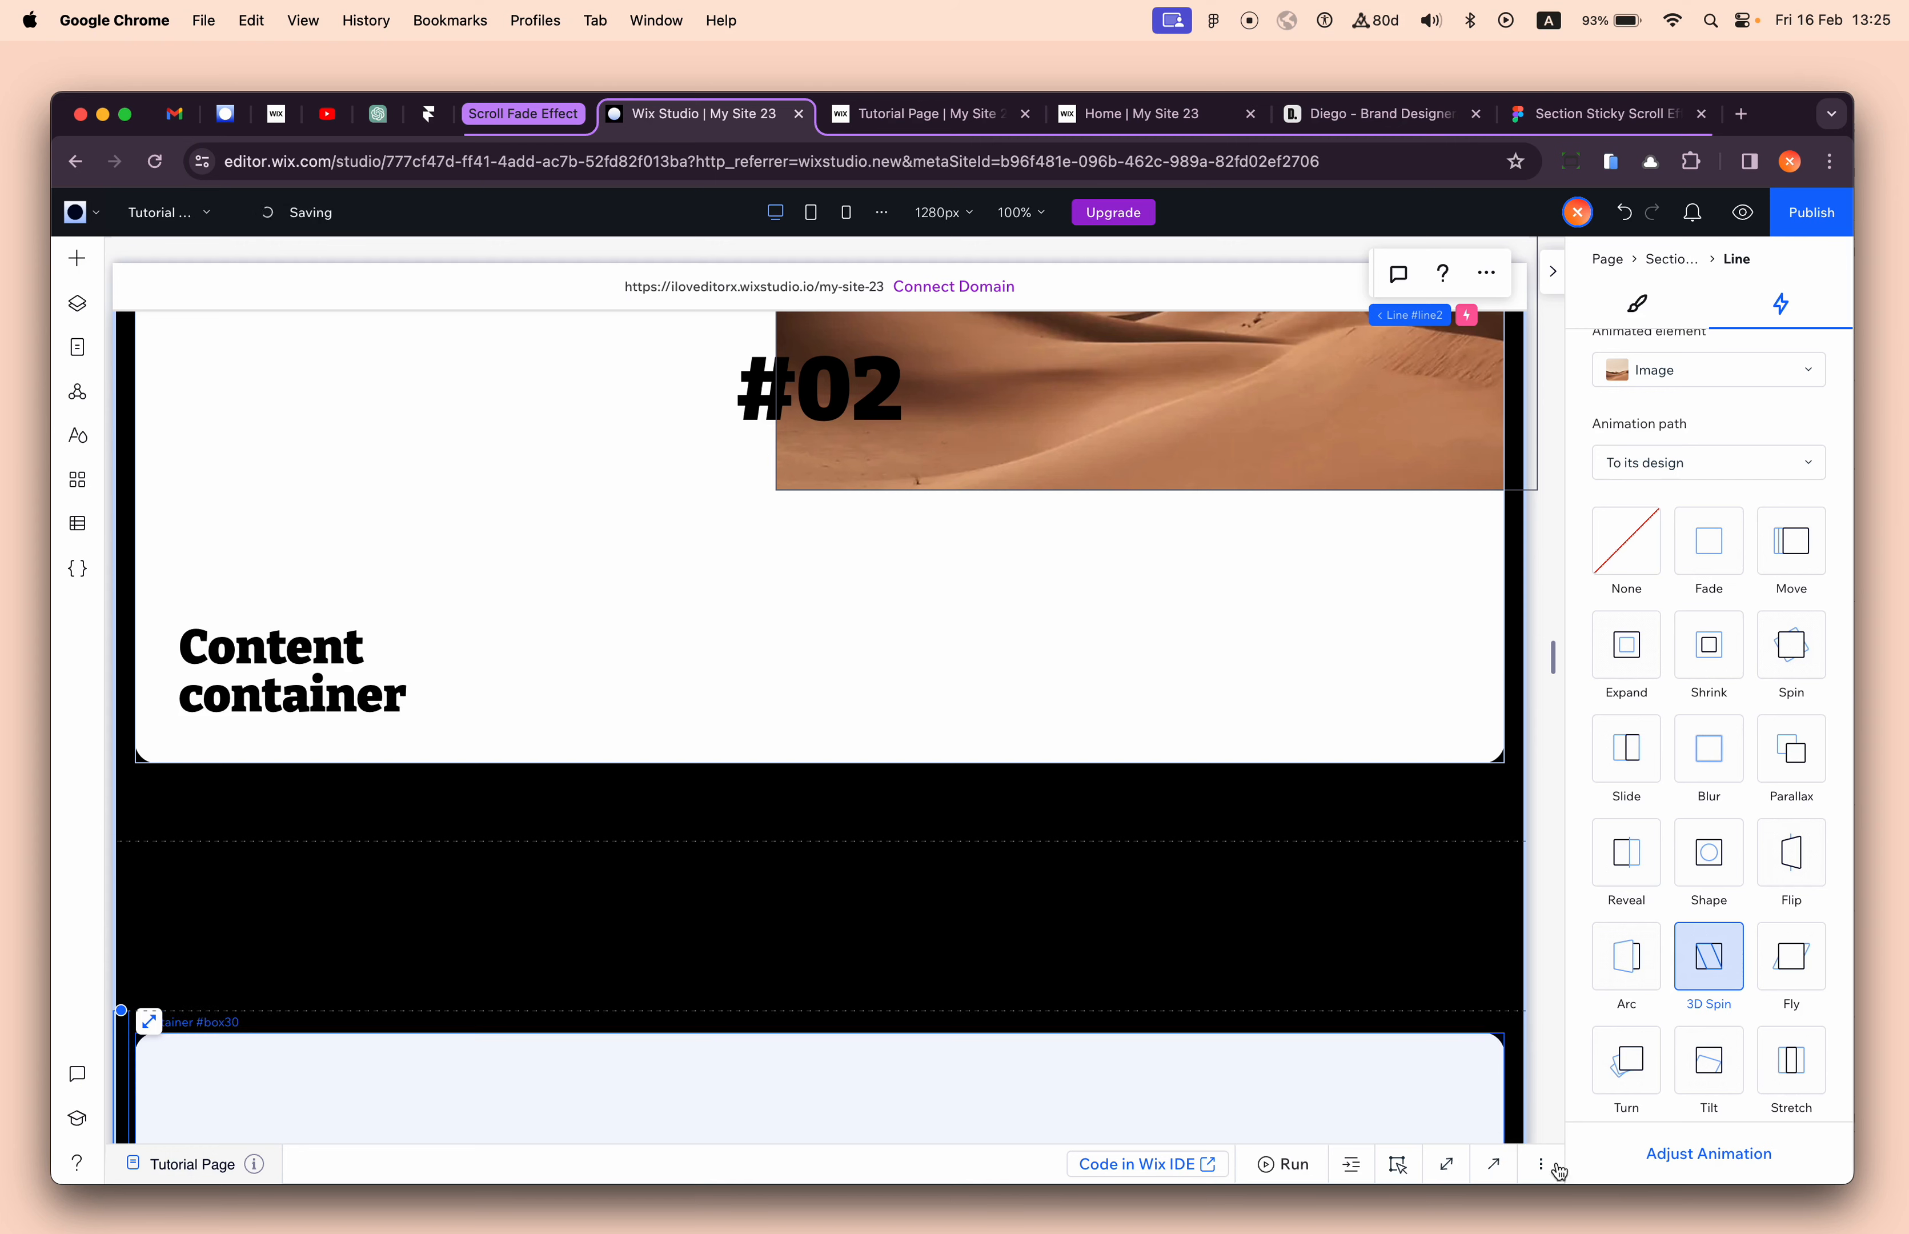
{"action": "left_click", "coordinate": [1708, 1153]}
{"action": "scroll", "coordinate": [1220, 939], "scroll_direction": "up", "scroll_amount": 3}
{"action": "scroll", "coordinate": [1221, 940], "scroll_direction": "down", "scroll_amount": 2}
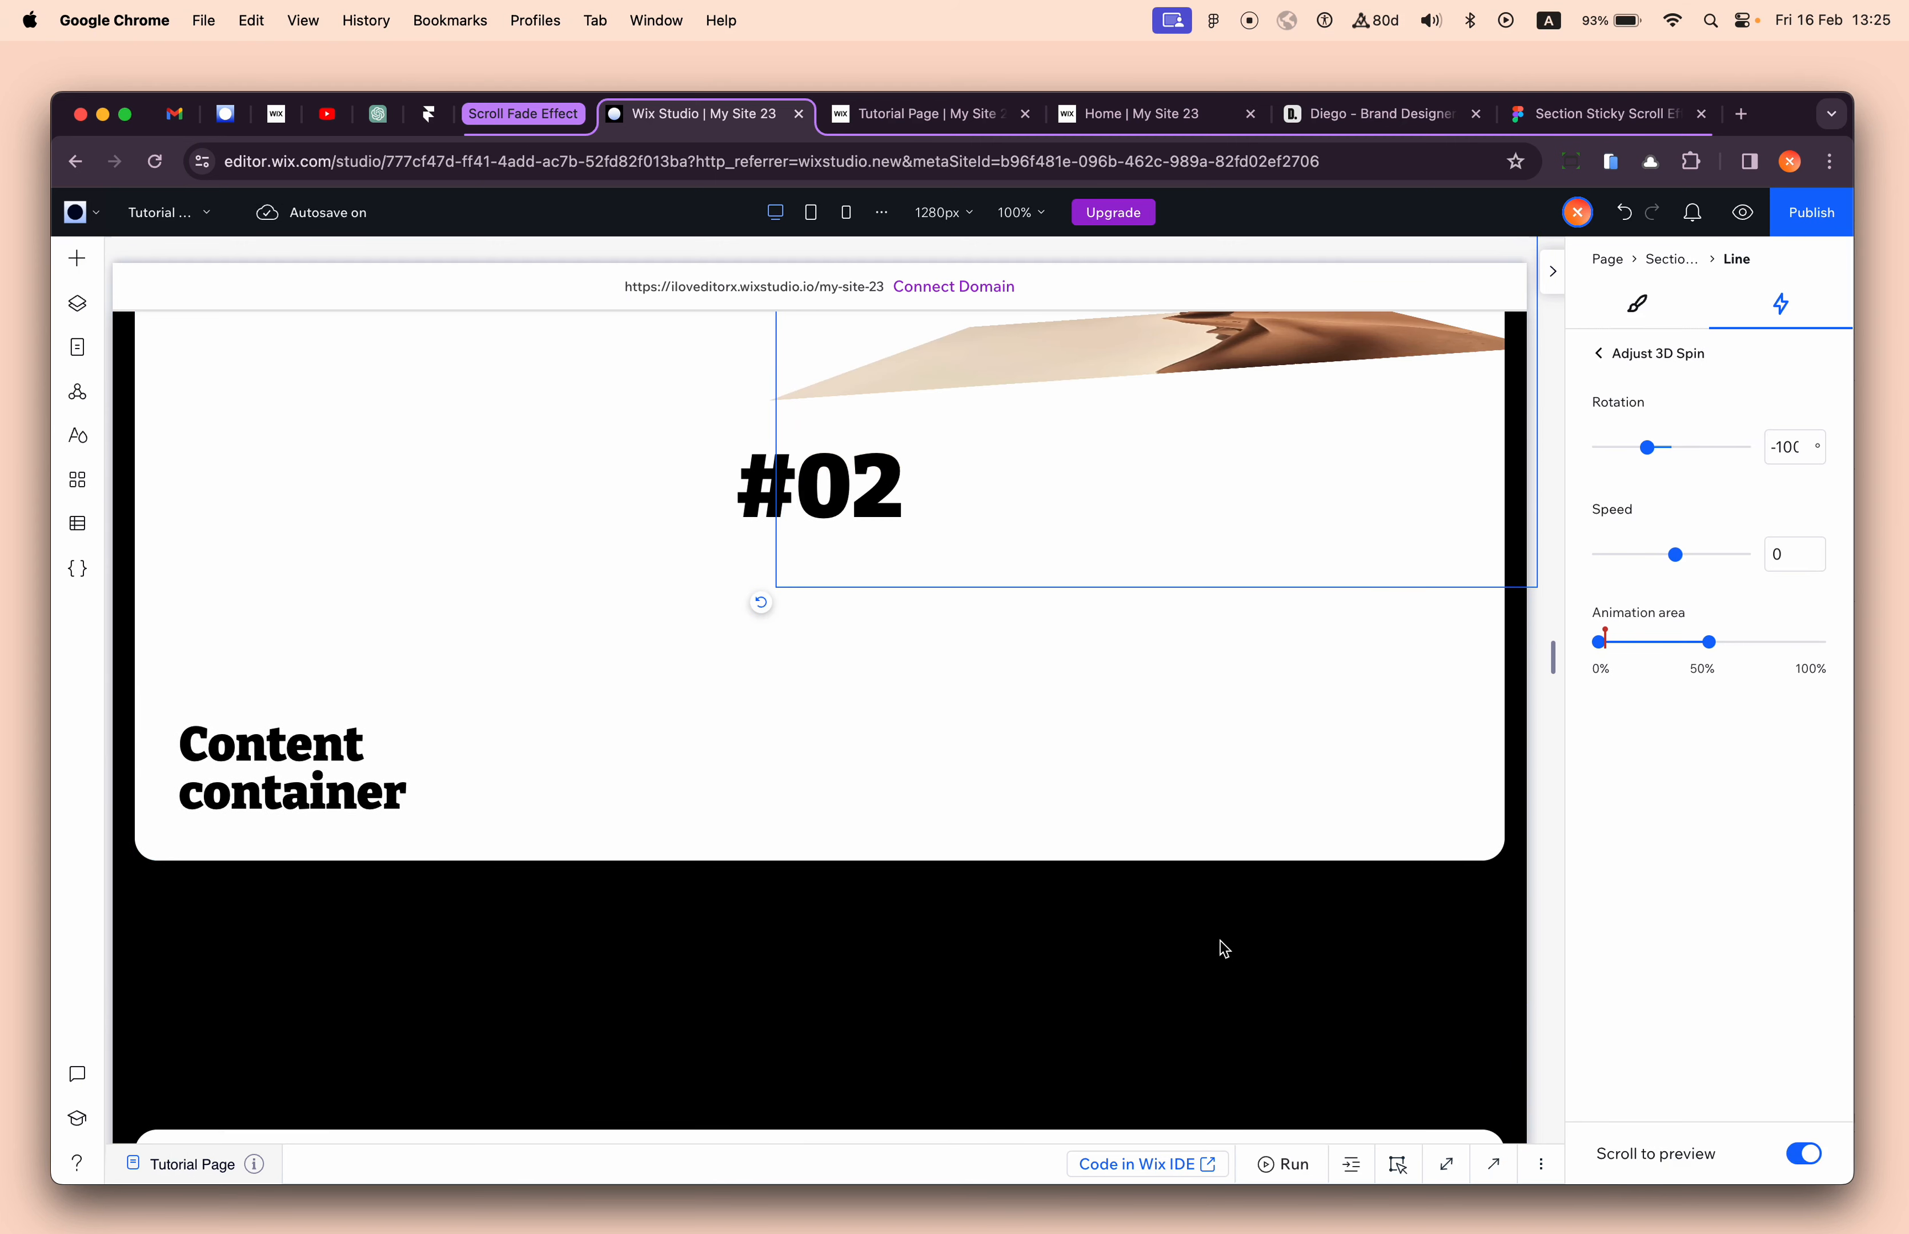
- Replace the desert image's scroll animation with Tilt, open its adjustments and preview the effect over container #02
{"action": "left_click", "coordinate": [1600, 355]}
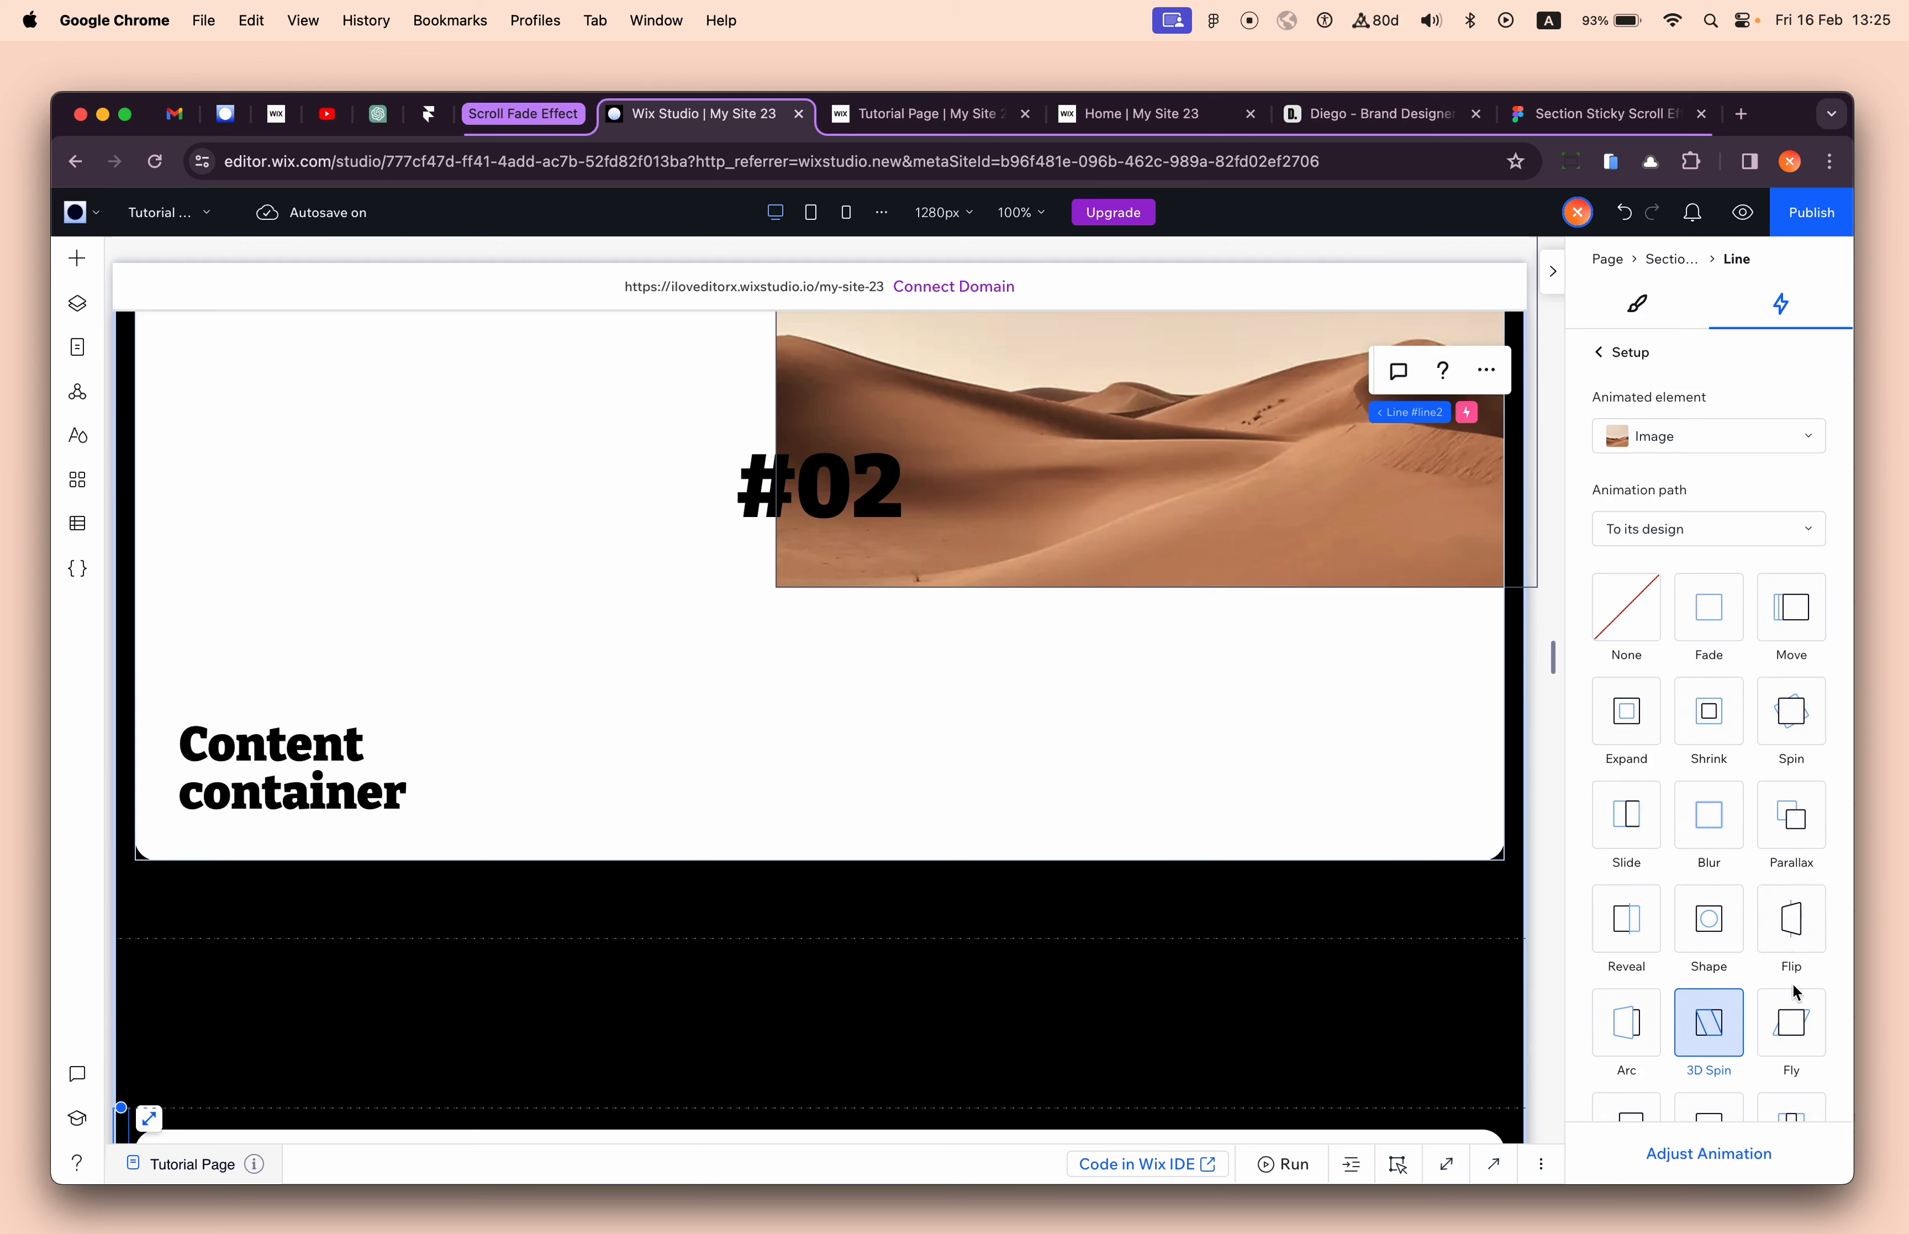
{"action": "scroll", "coordinate": [1790, 988], "scroll_direction": "down", "scroll_amount": 1}
{"action": "left_click", "coordinate": [1737, 1049]}
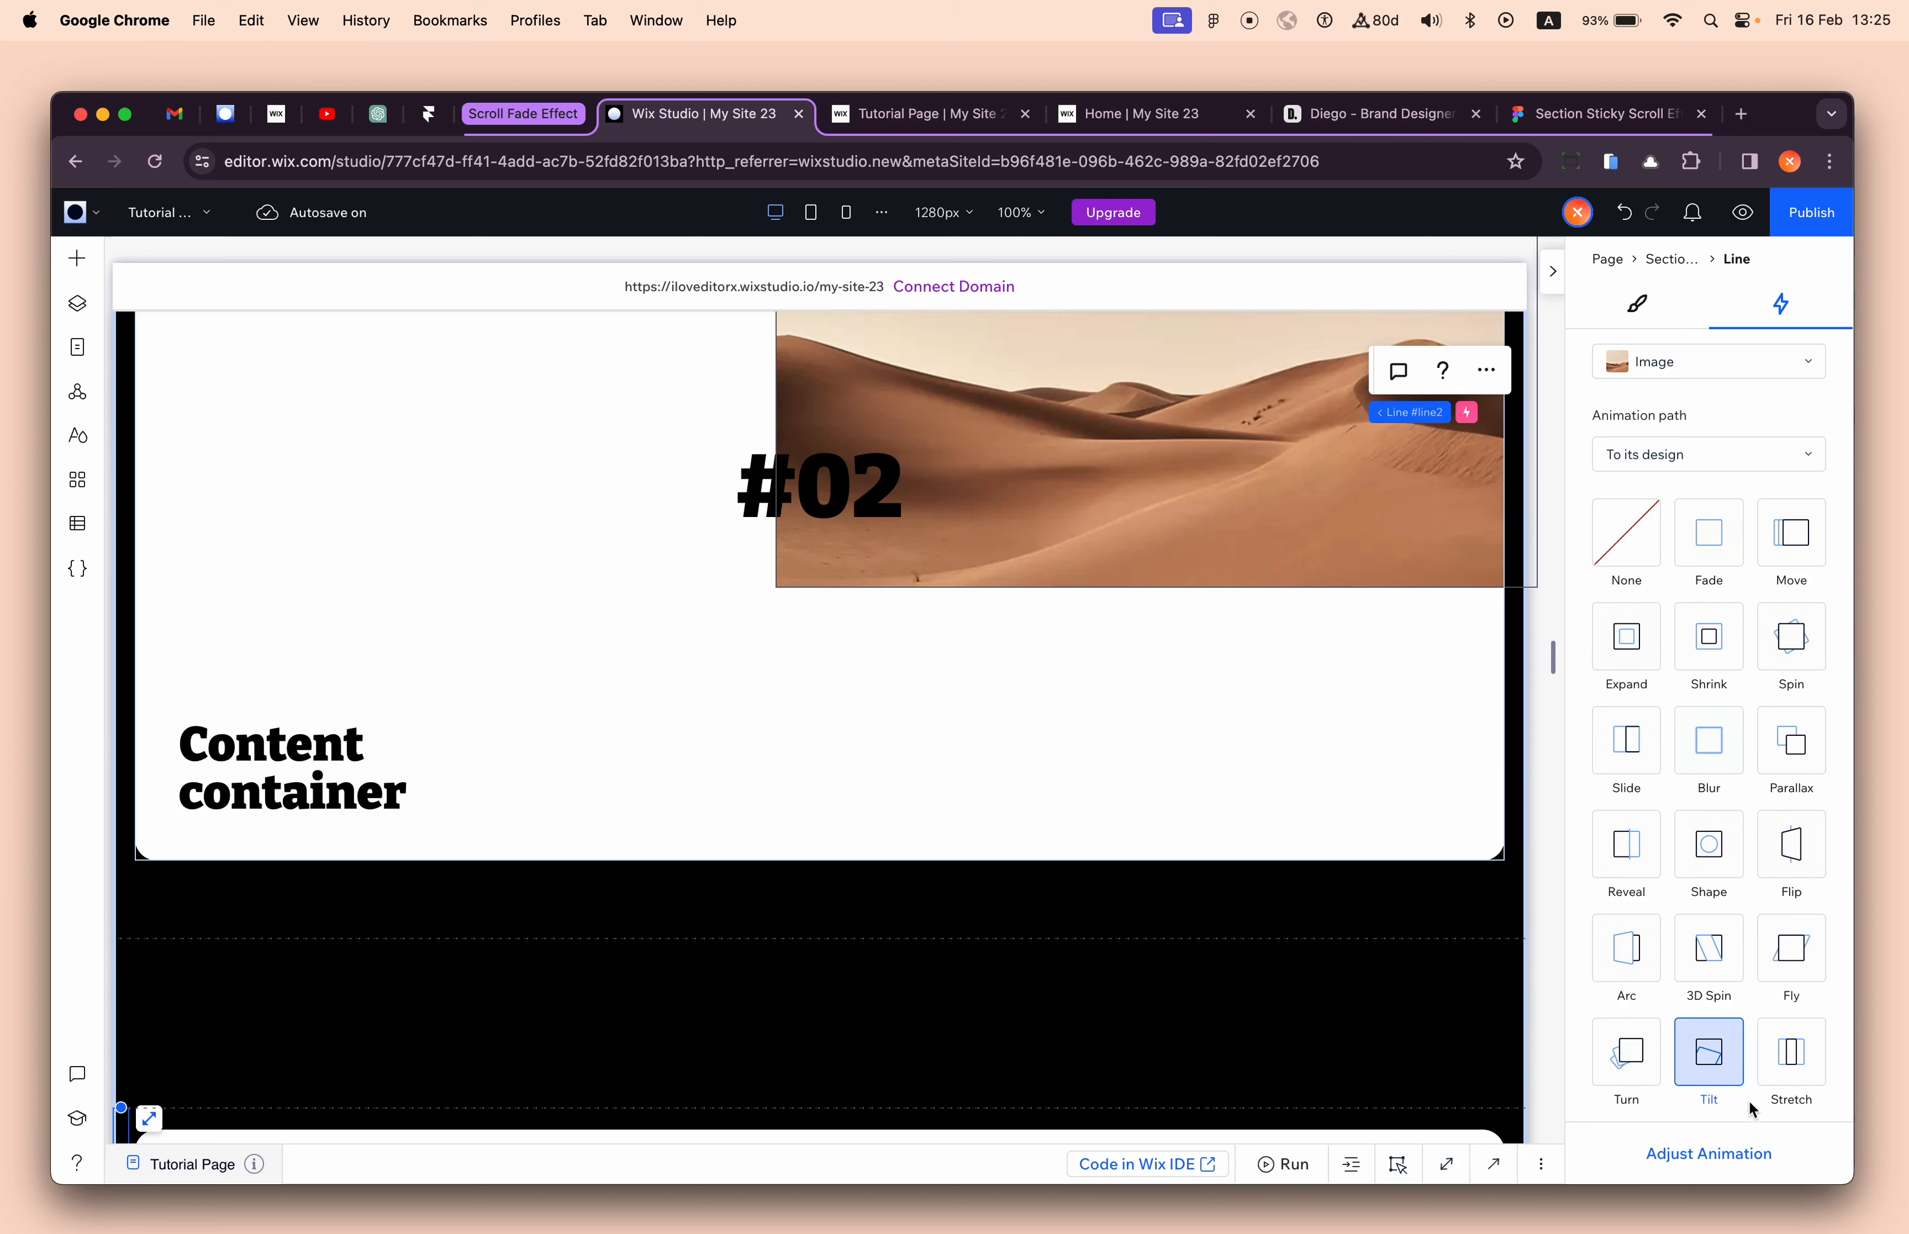
{"action": "left_click", "coordinate": [1709, 1154]}
{"action": "scroll", "coordinate": [1338, 1034], "scroll_direction": "down", "scroll_amount": 1}
{"action": "scroll", "coordinate": [1338, 1034], "scroll_direction": "up", "scroll_amount": 2}
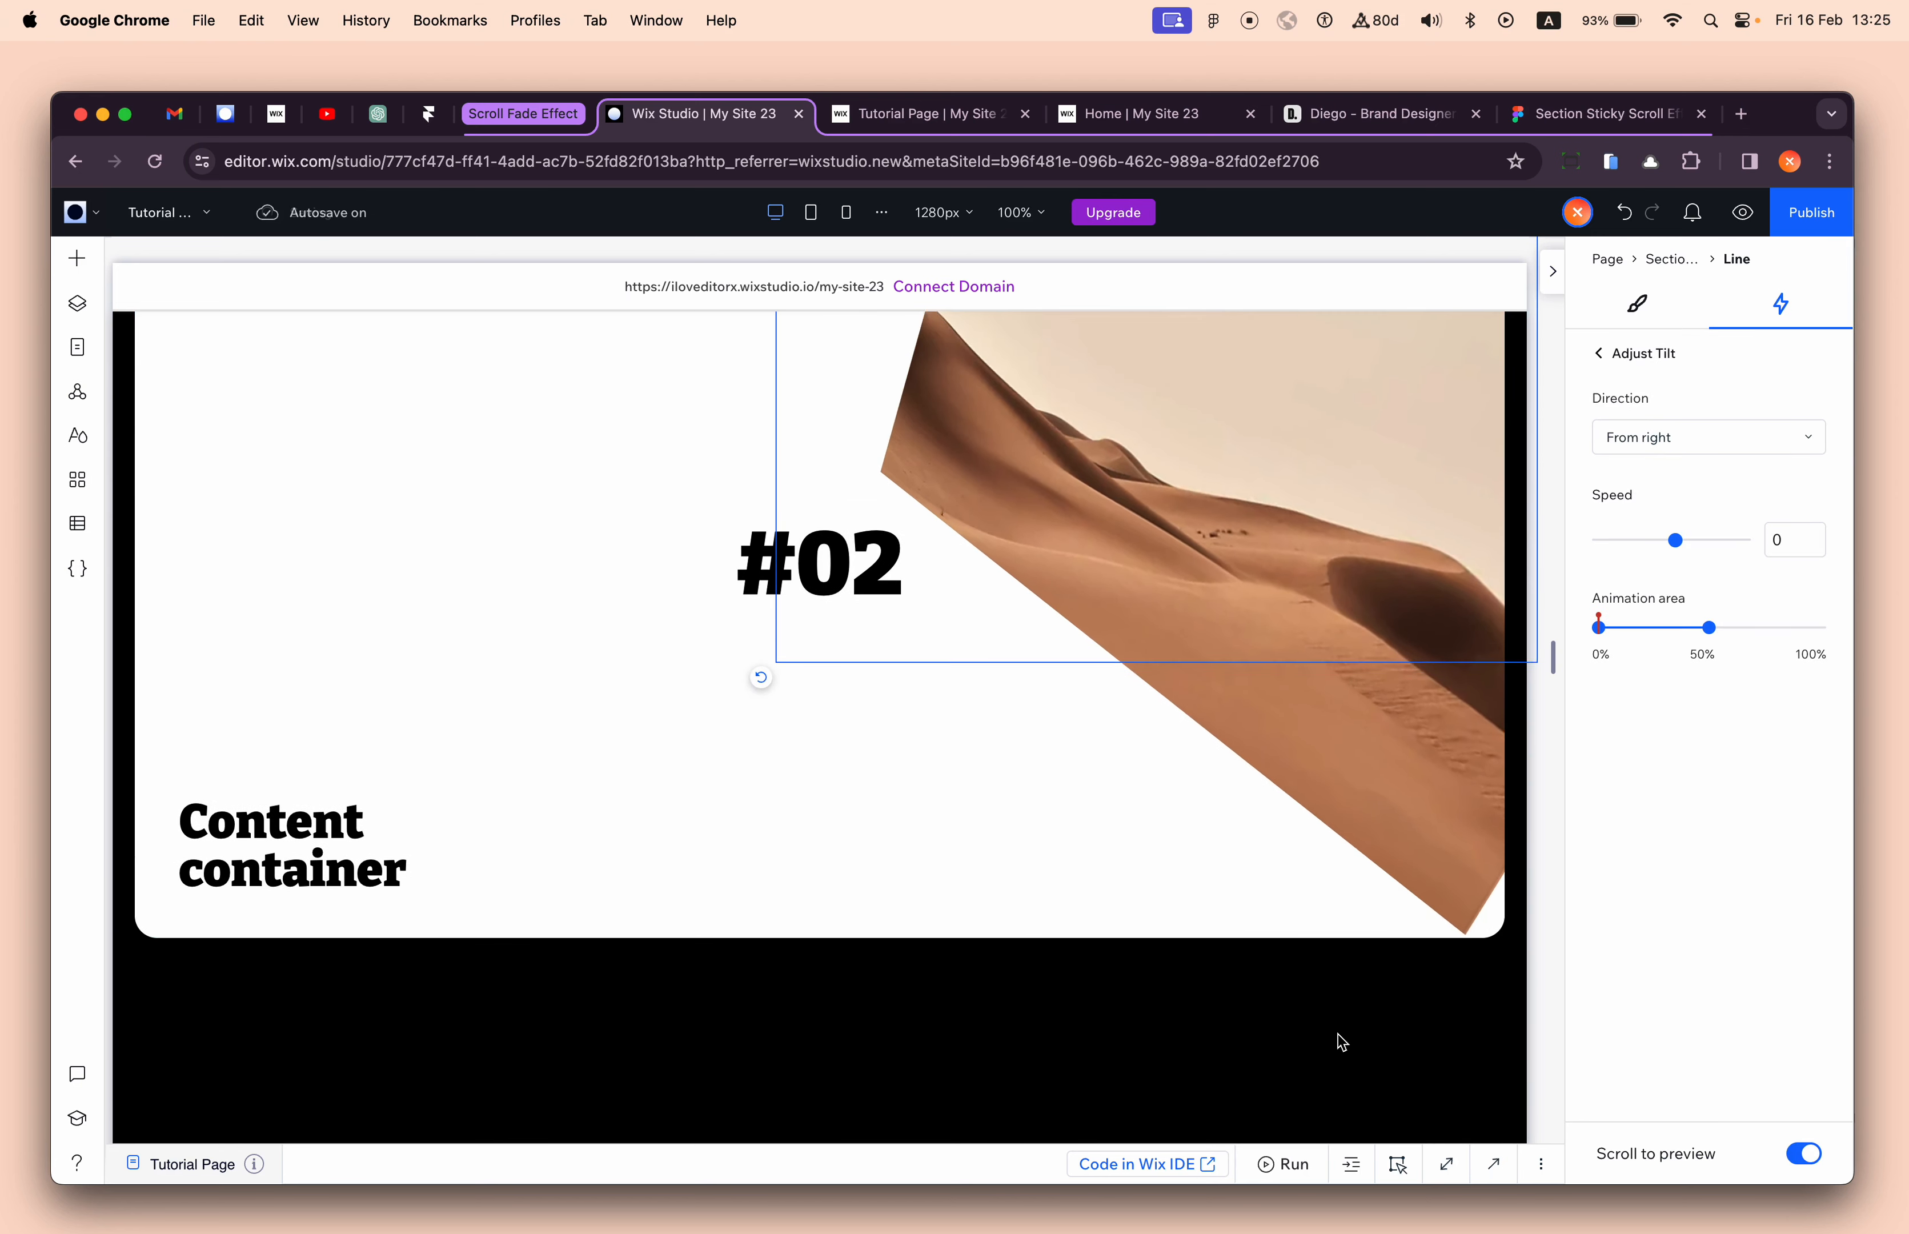
{"action": "scroll", "coordinate": [1338, 1034], "scroll_direction": "up", "scroll_amount": 1}
{"action": "scroll", "coordinate": [1338, 1035], "scroll_direction": "down", "scroll_amount": 3}
{"action": "scroll", "coordinate": [1338, 1032], "scroll_direction": "up", "scroll_amount": 3}
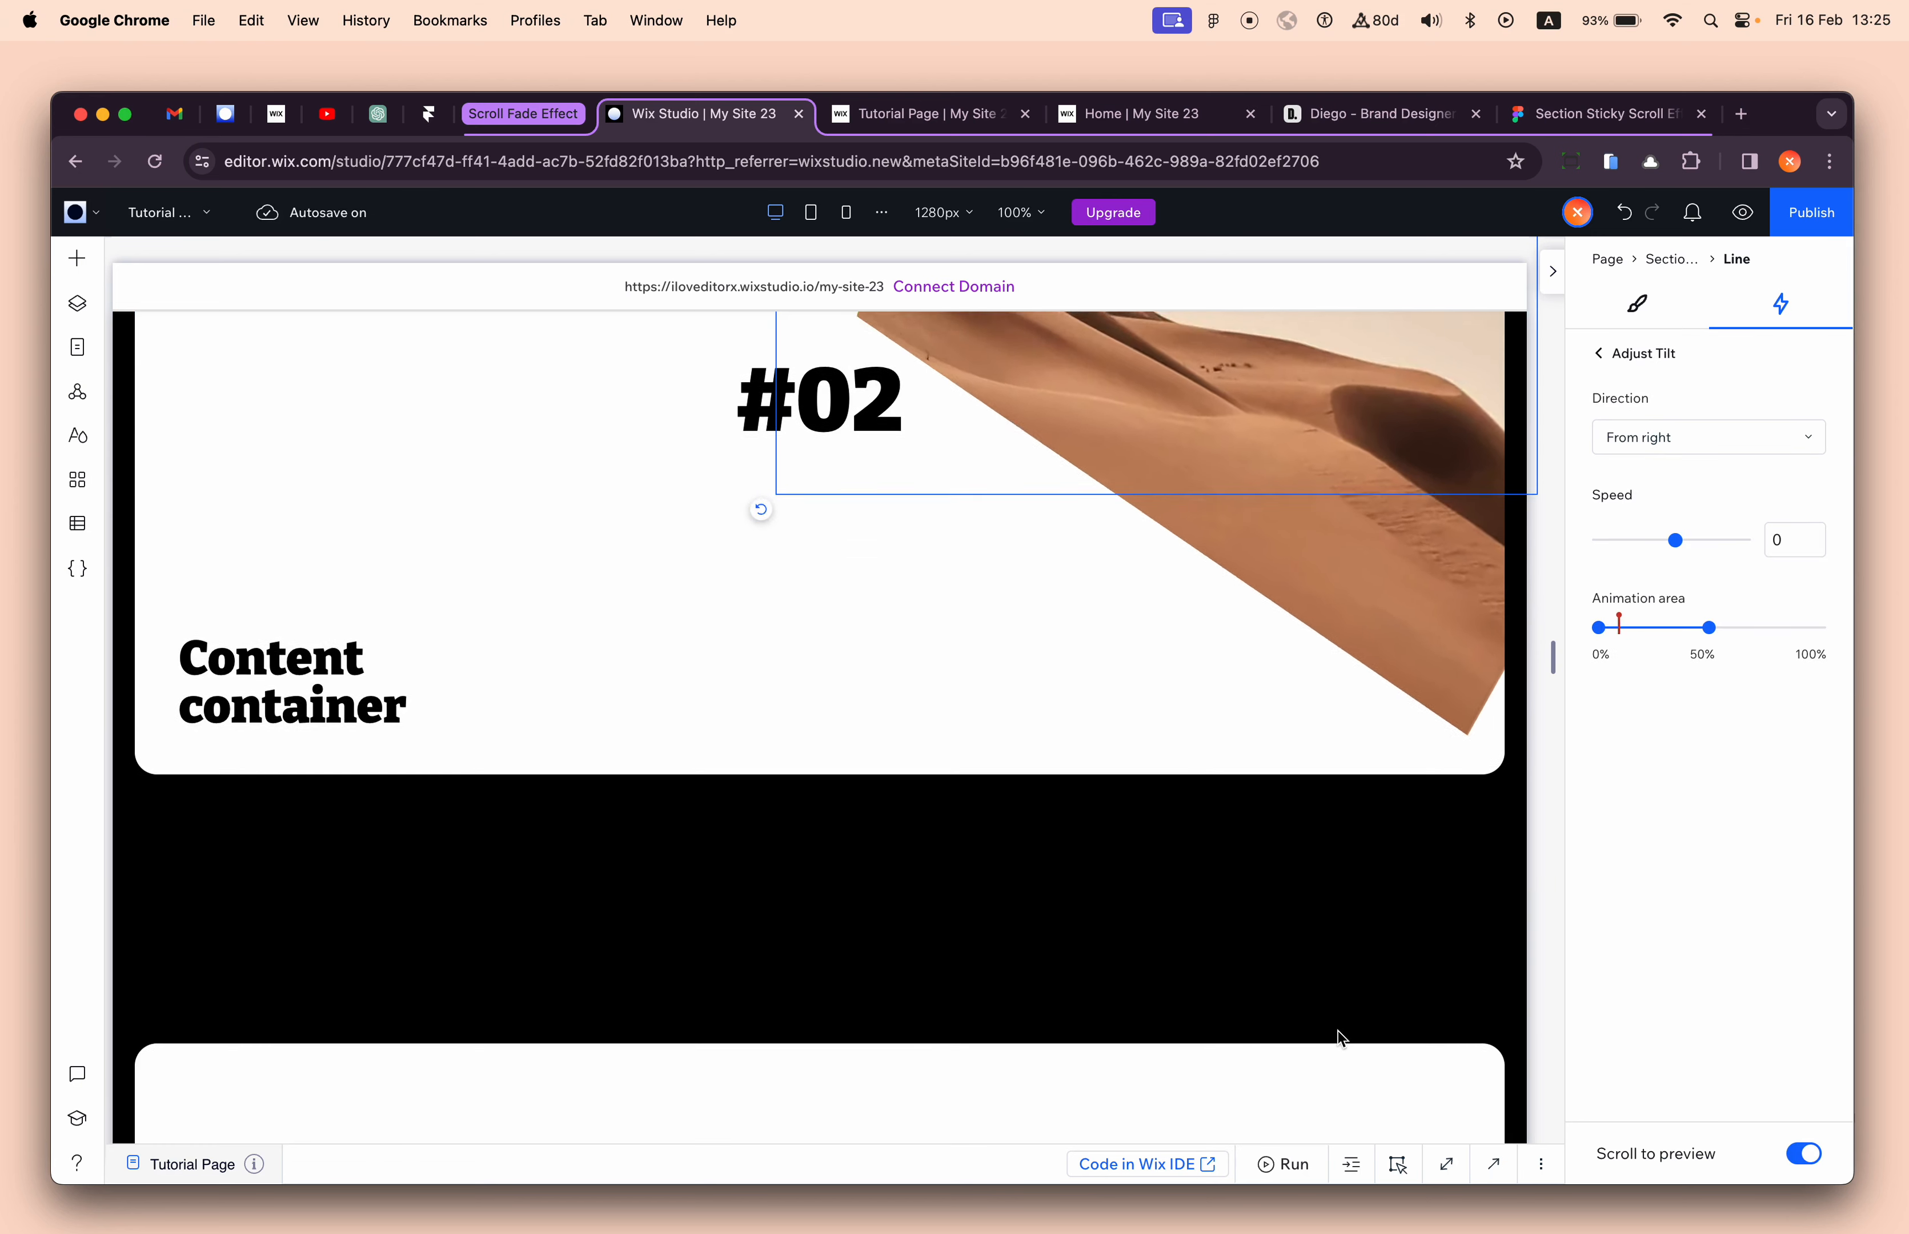
{"action": "scroll", "coordinate": [1348, 1025], "scroll_direction": "down", "scroll_amount": 3}
{"action": "scroll", "coordinate": [1348, 1023], "scroll_direction": "up", "scroll_amount": 1}
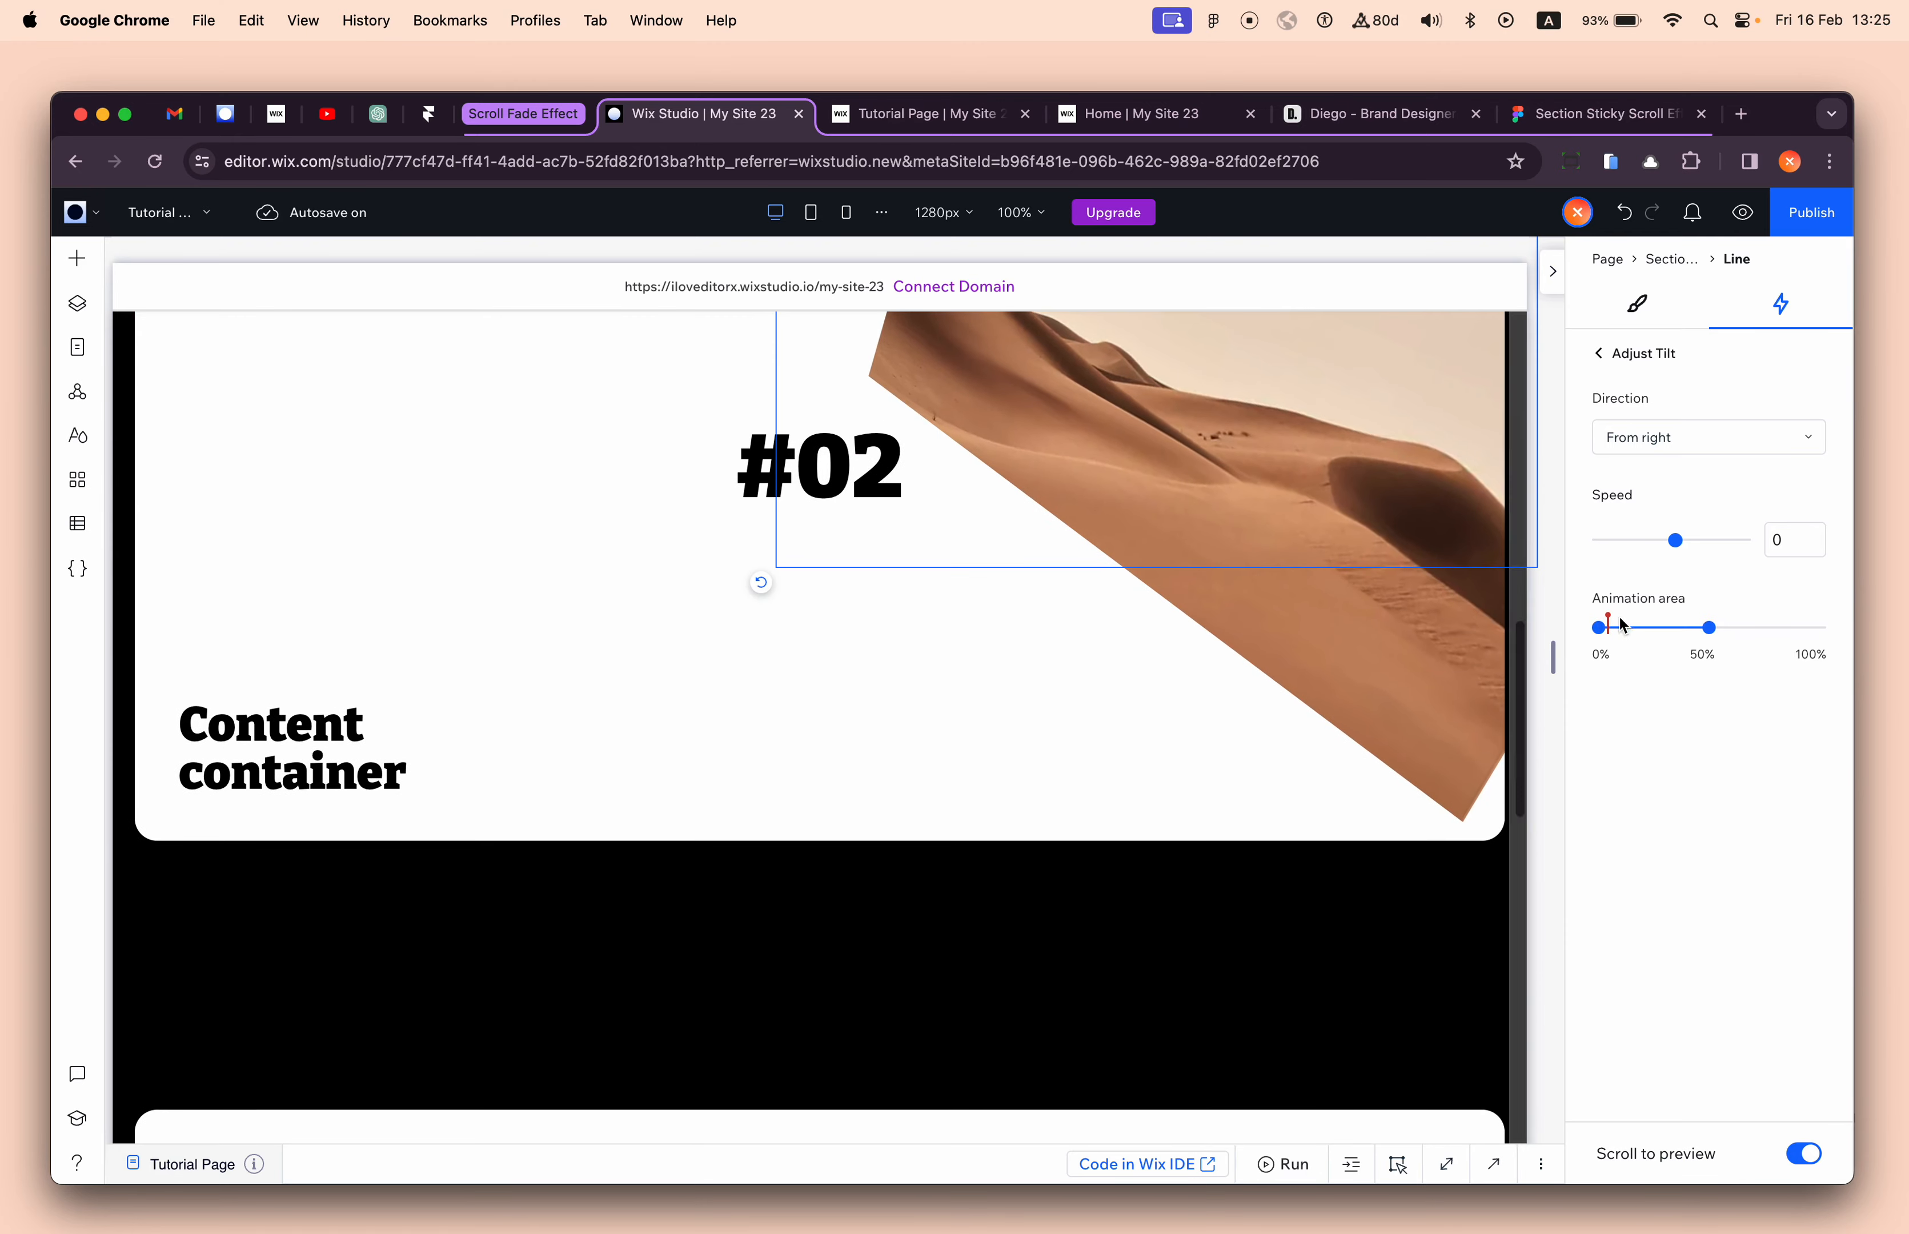
- Try a Tilt speed of -0.7, set it to 0.6 and preview the desert image's motion while scrolling
{"action": "left_click_drag", "start_coordinate": [1676, 543], "coordinate": [1622, 540]}
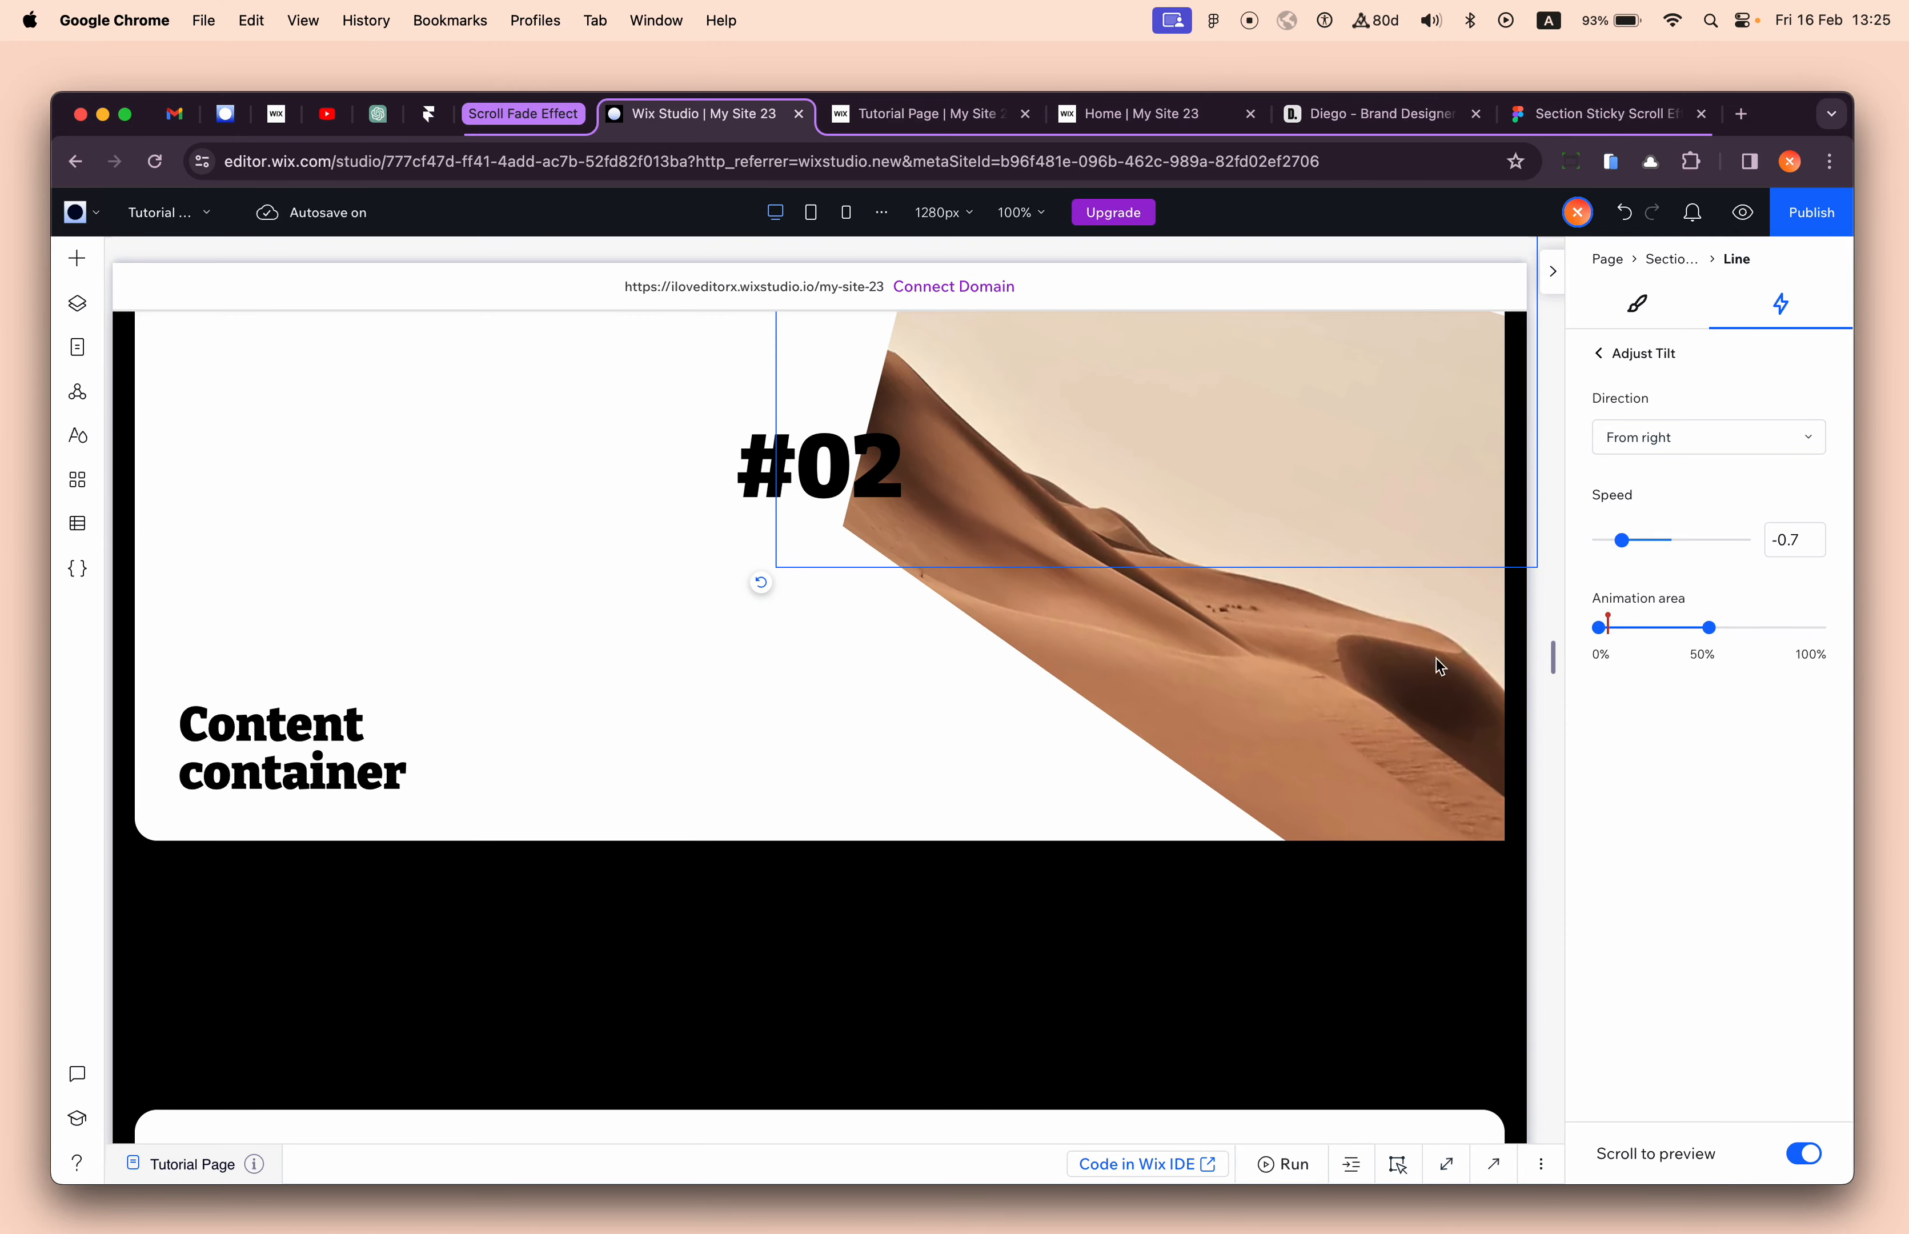
{"action": "scroll", "coordinate": [1370, 708], "scroll_direction": "up", "scroll_amount": 1}
{"action": "scroll", "coordinate": [1369, 709], "scroll_direction": "down", "scroll_amount": 2}
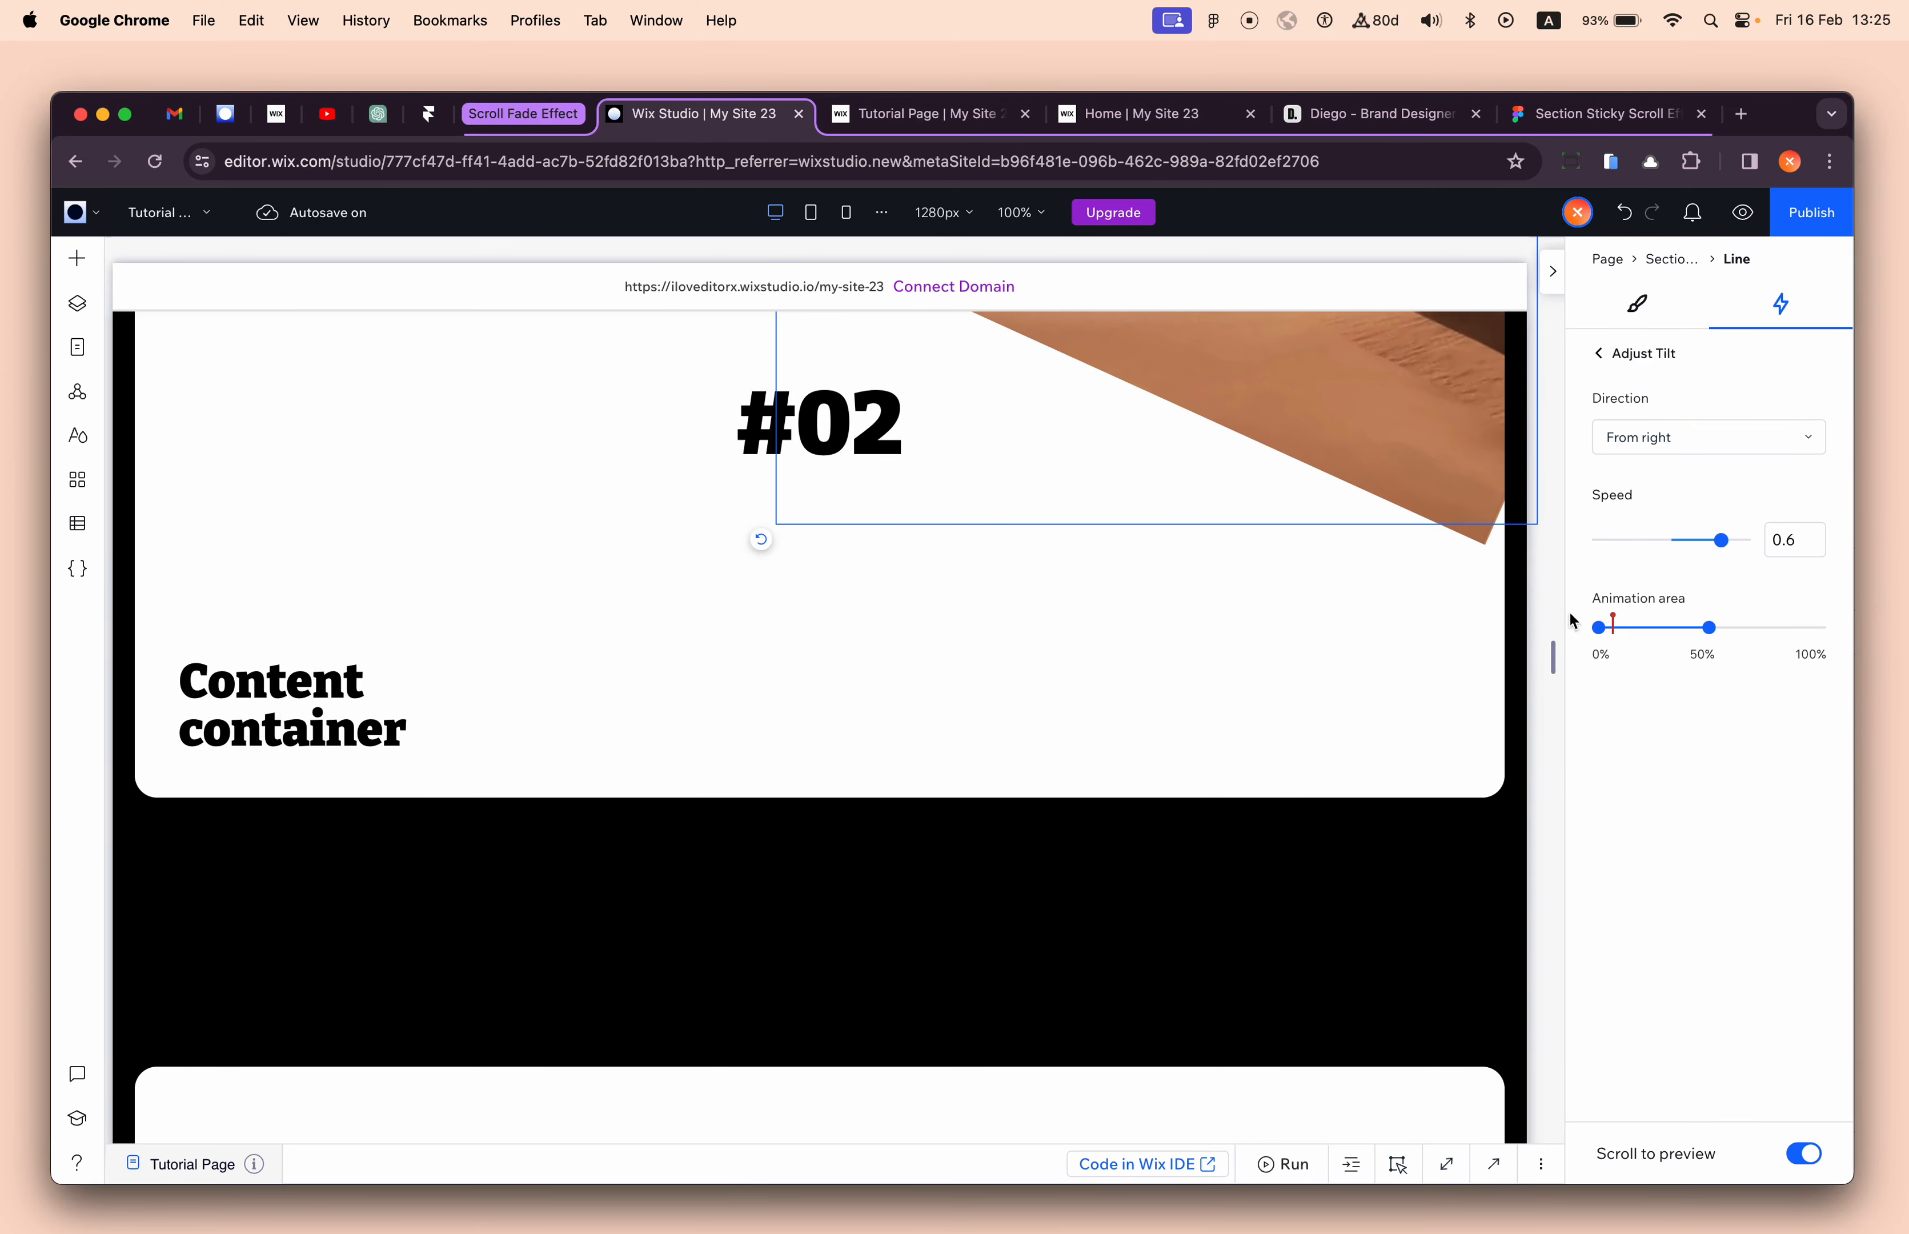
{"action": "scroll", "coordinate": [1308, 694], "scroll_direction": "up", "scroll_amount": 4}
{"action": "scroll", "coordinate": [1308, 693], "scroll_direction": "down", "scroll_amount": 4}
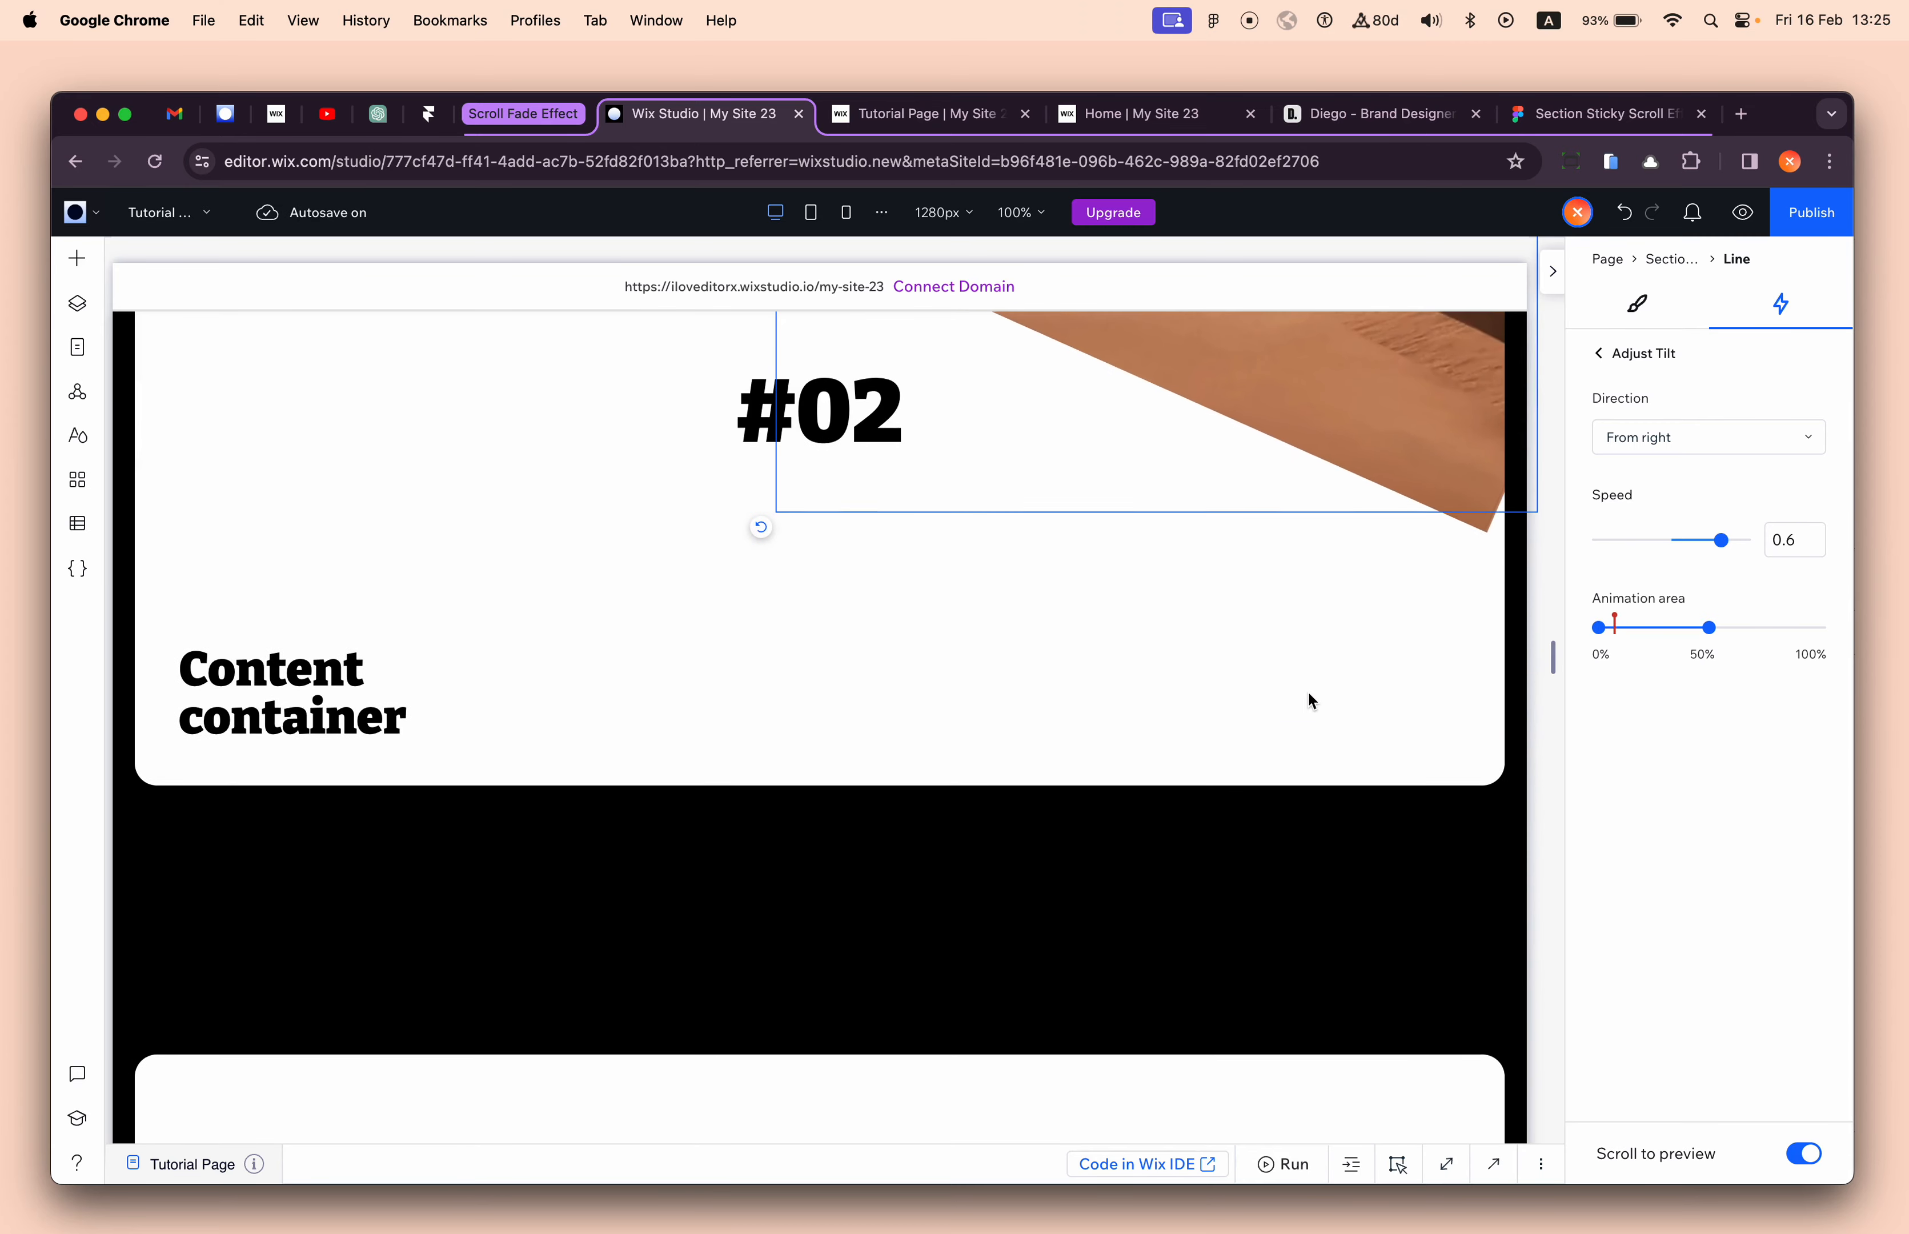
{"action": "scroll", "coordinate": [1309, 691], "scroll_direction": "up", "scroll_amount": 2}
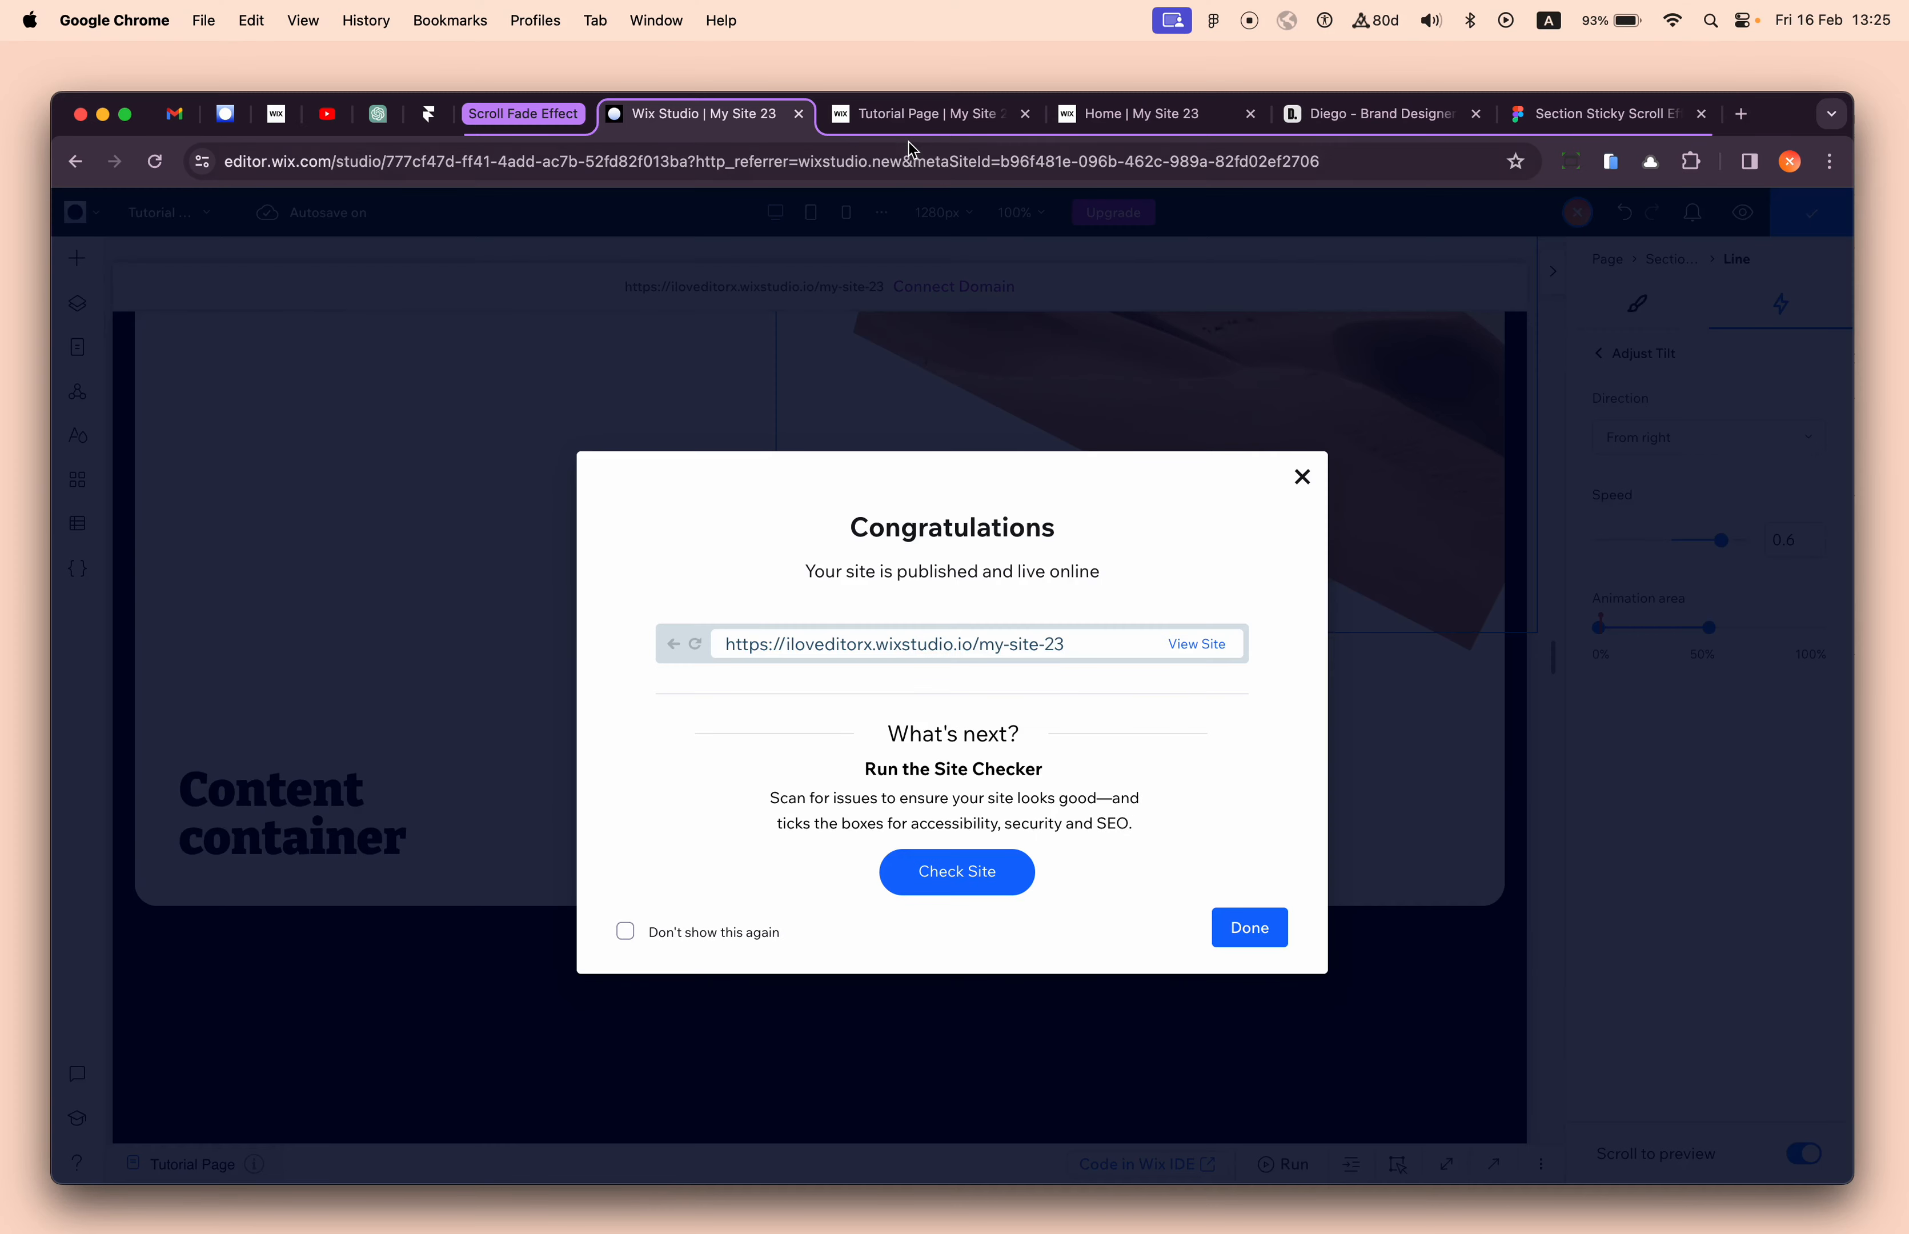
- Reload the published Tutorial Page and examine how the desert image tilts as containers #01, #02 and #03 scroll past
{"action": "left_click", "coordinate": [909, 128]}
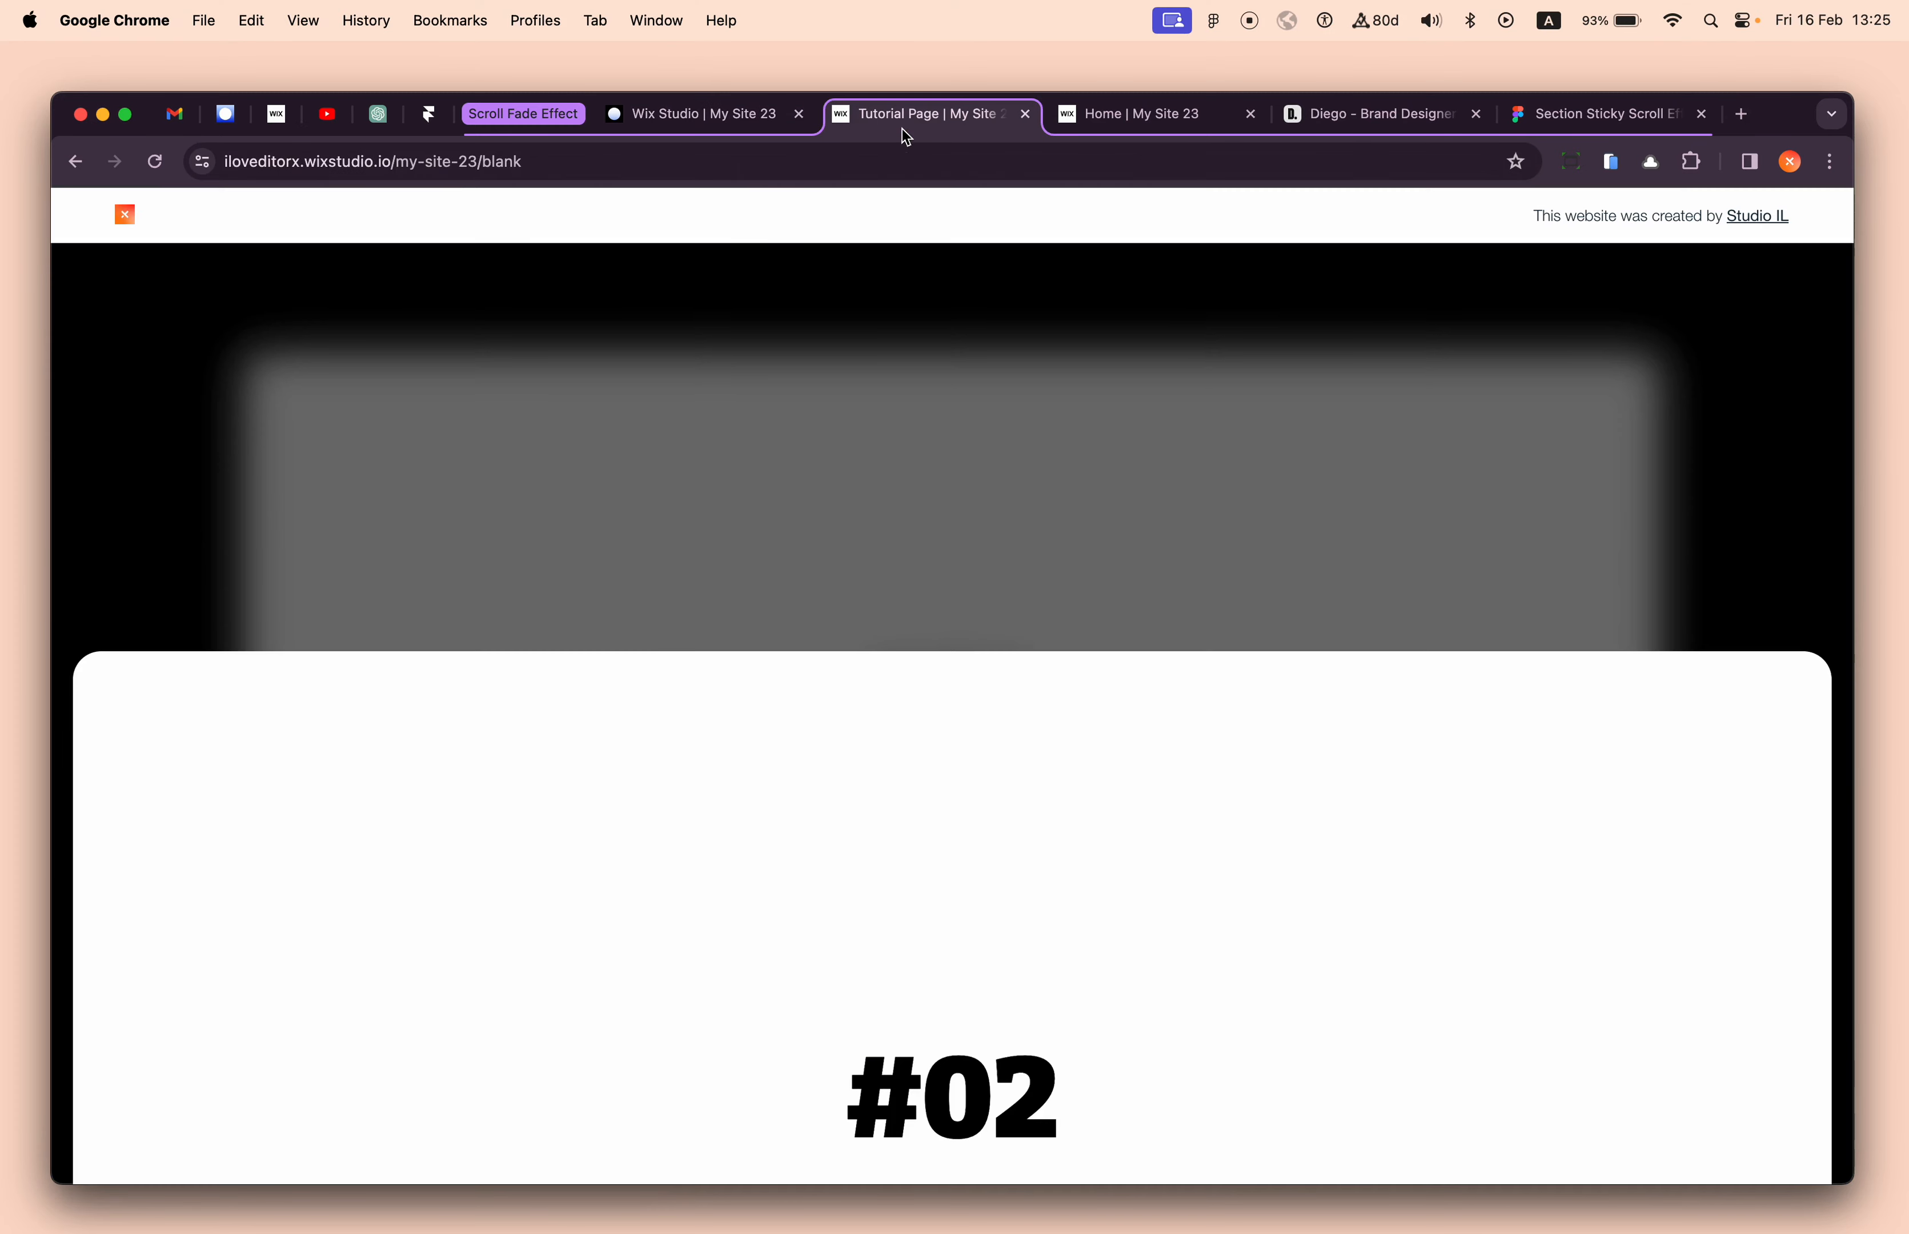
{"action": "left_click", "coordinate": [156, 164]}
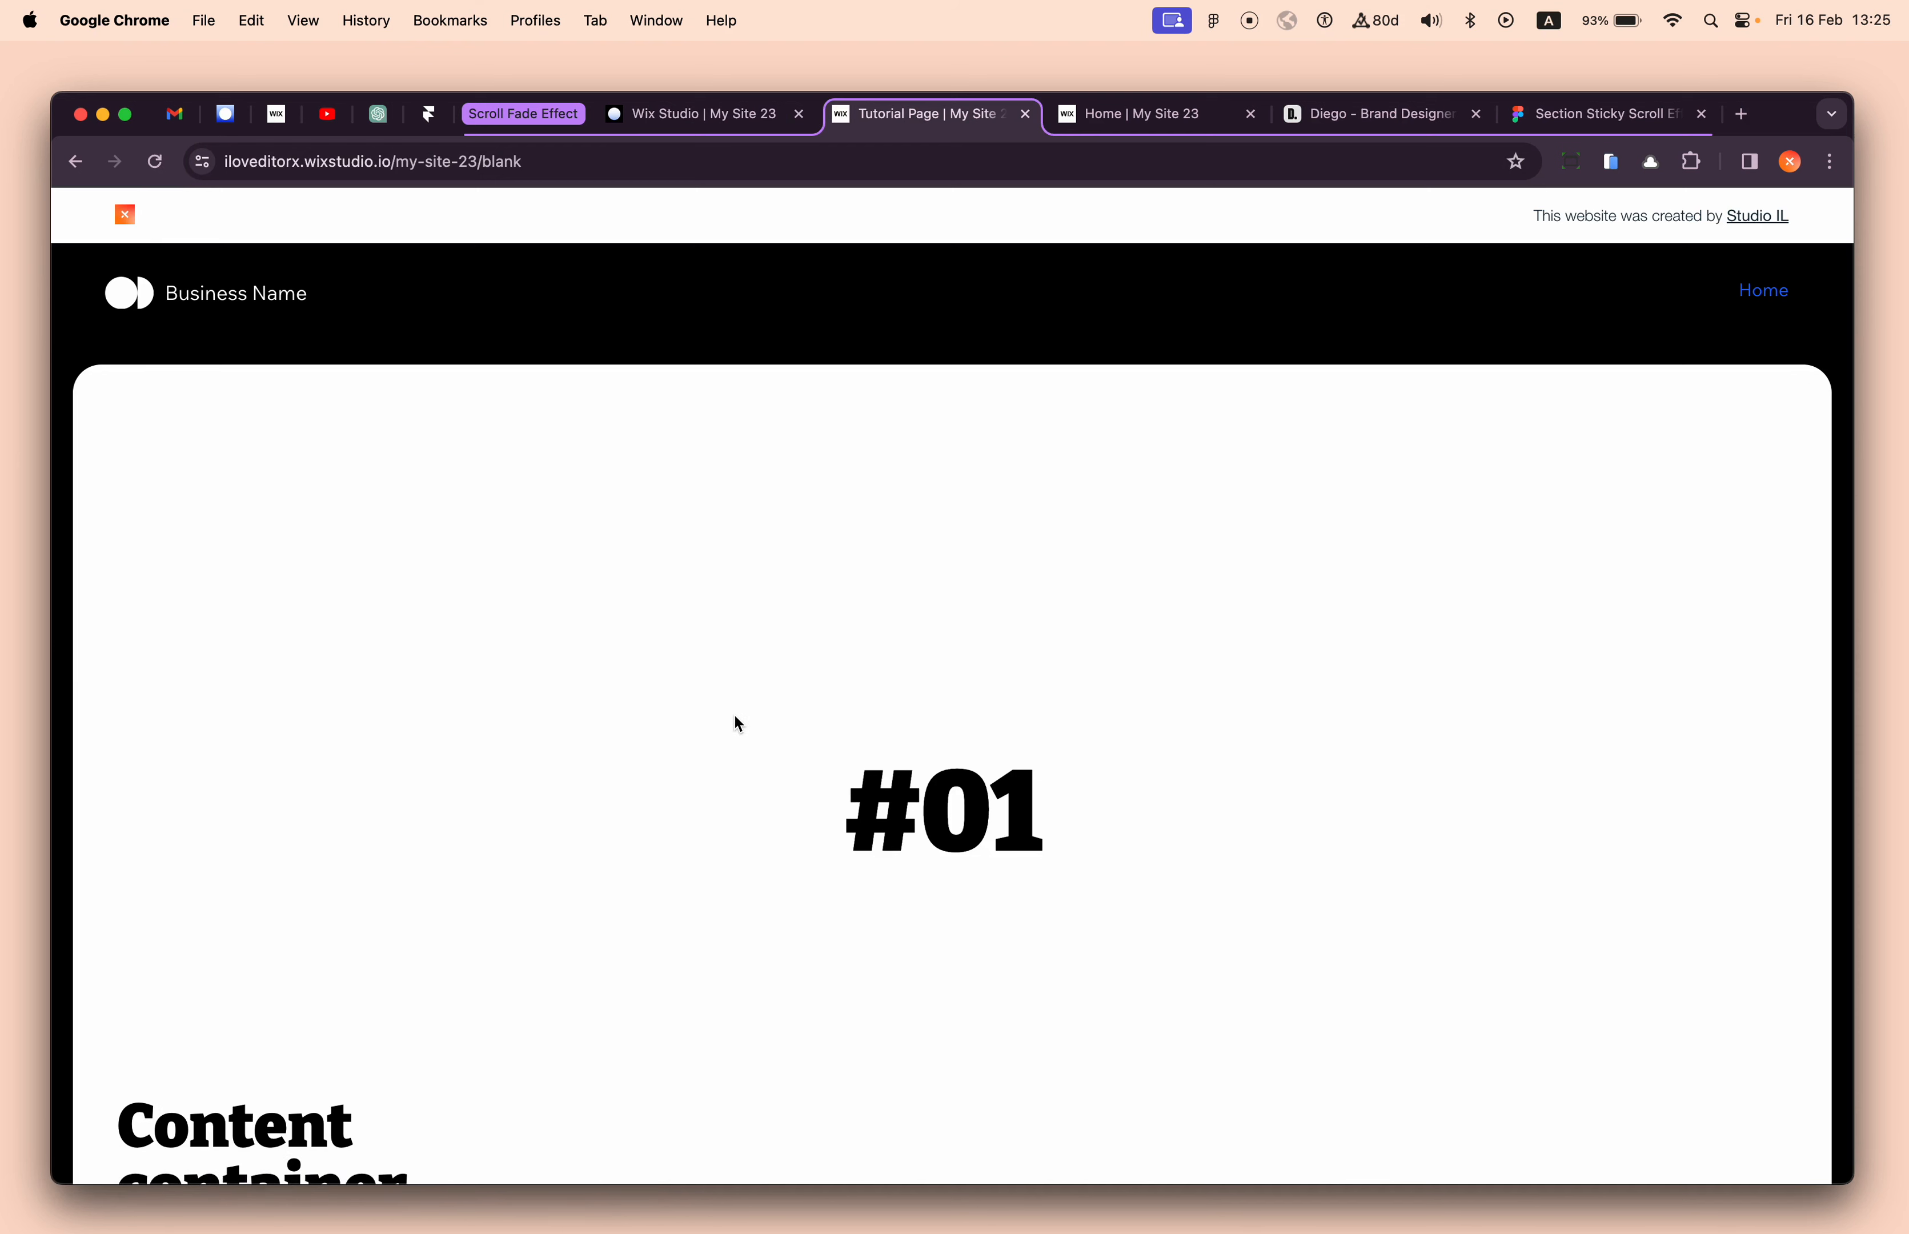
{"action": "scroll", "coordinate": [735, 714], "scroll_direction": "down", "scroll_amount": 5}
{"action": "scroll", "coordinate": [736, 716], "scroll_direction": "down", "scroll_amount": 5}
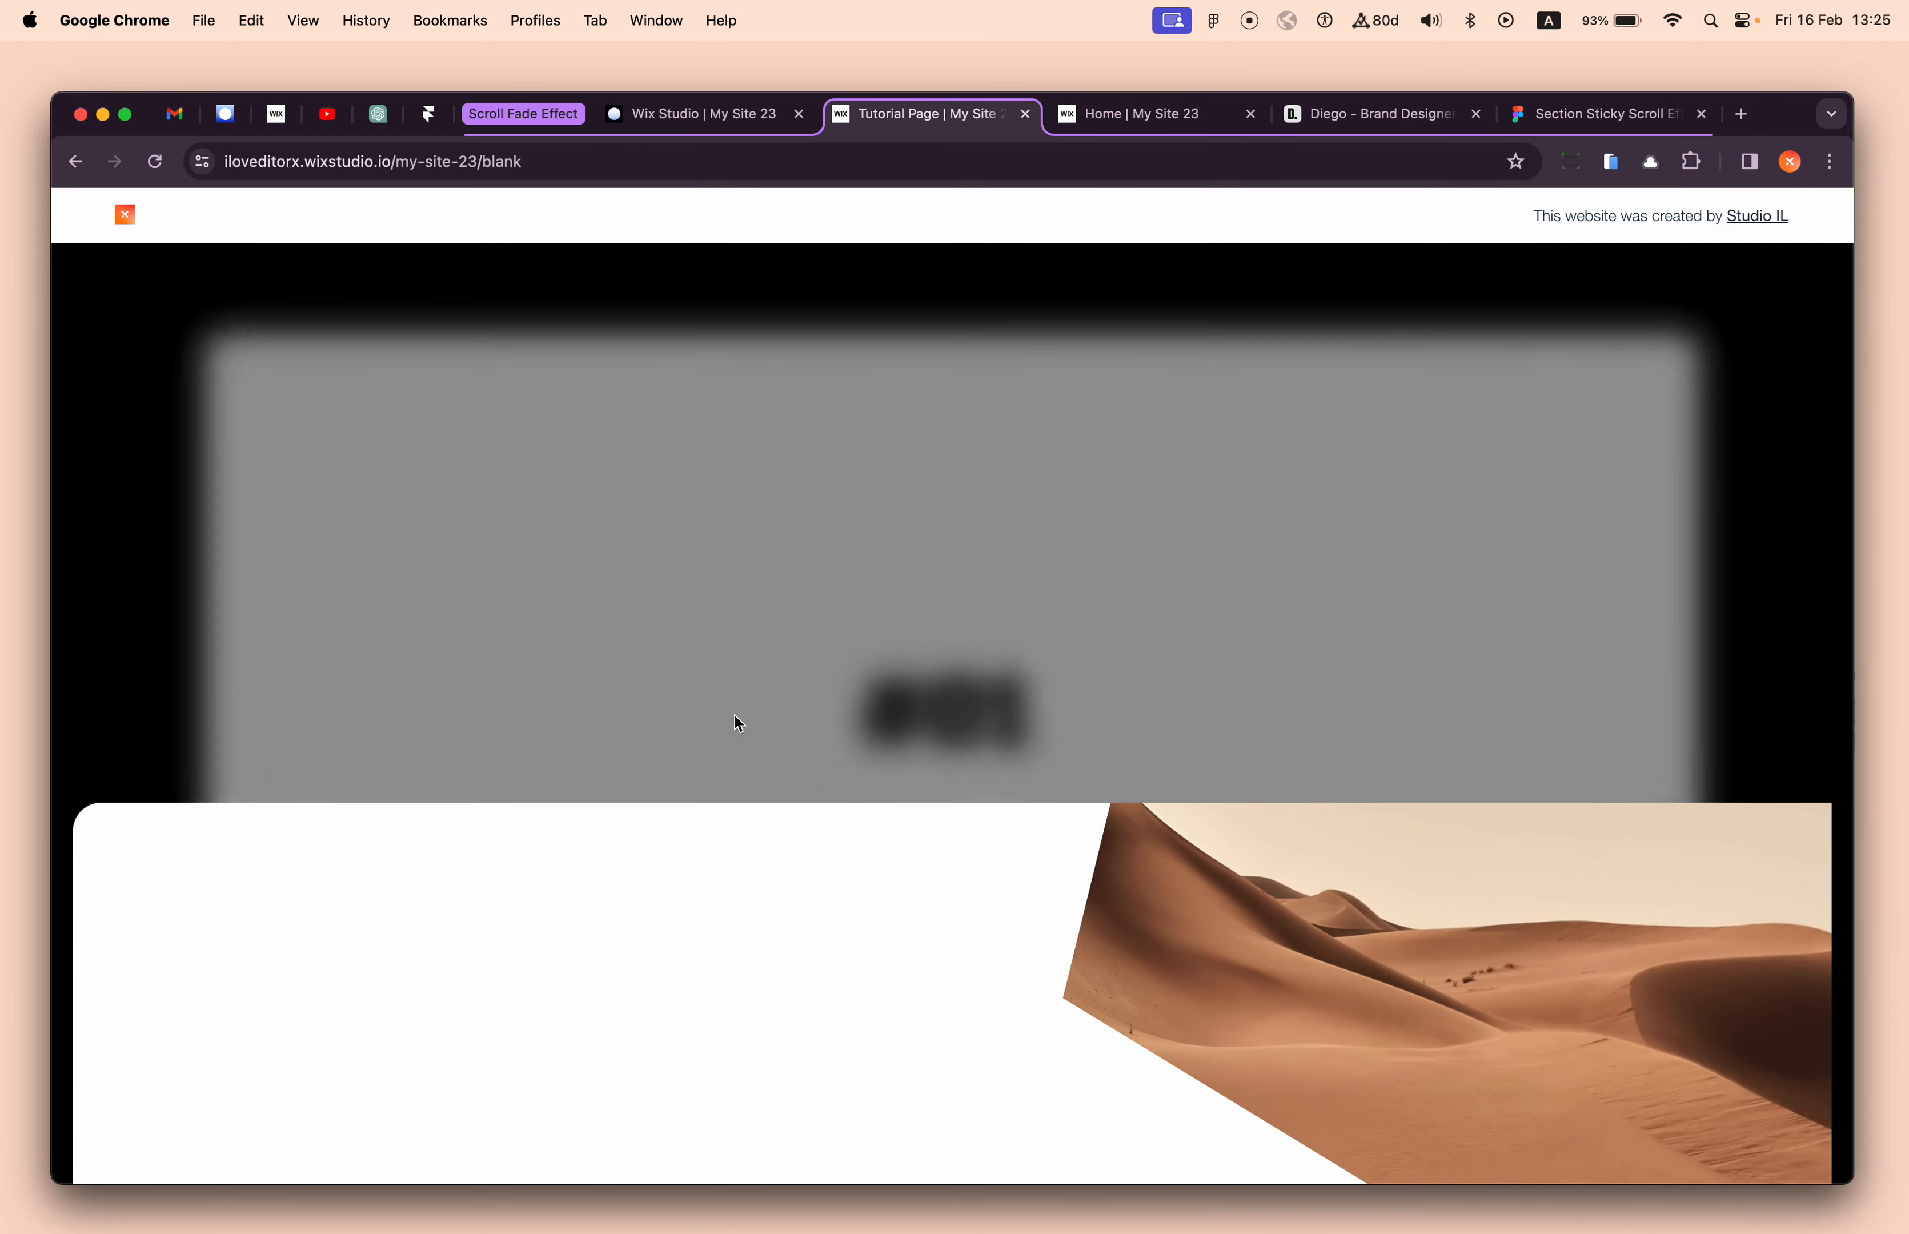
{"action": "scroll", "coordinate": [738, 724], "scroll_direction": "down", "scroll_amount": 3}
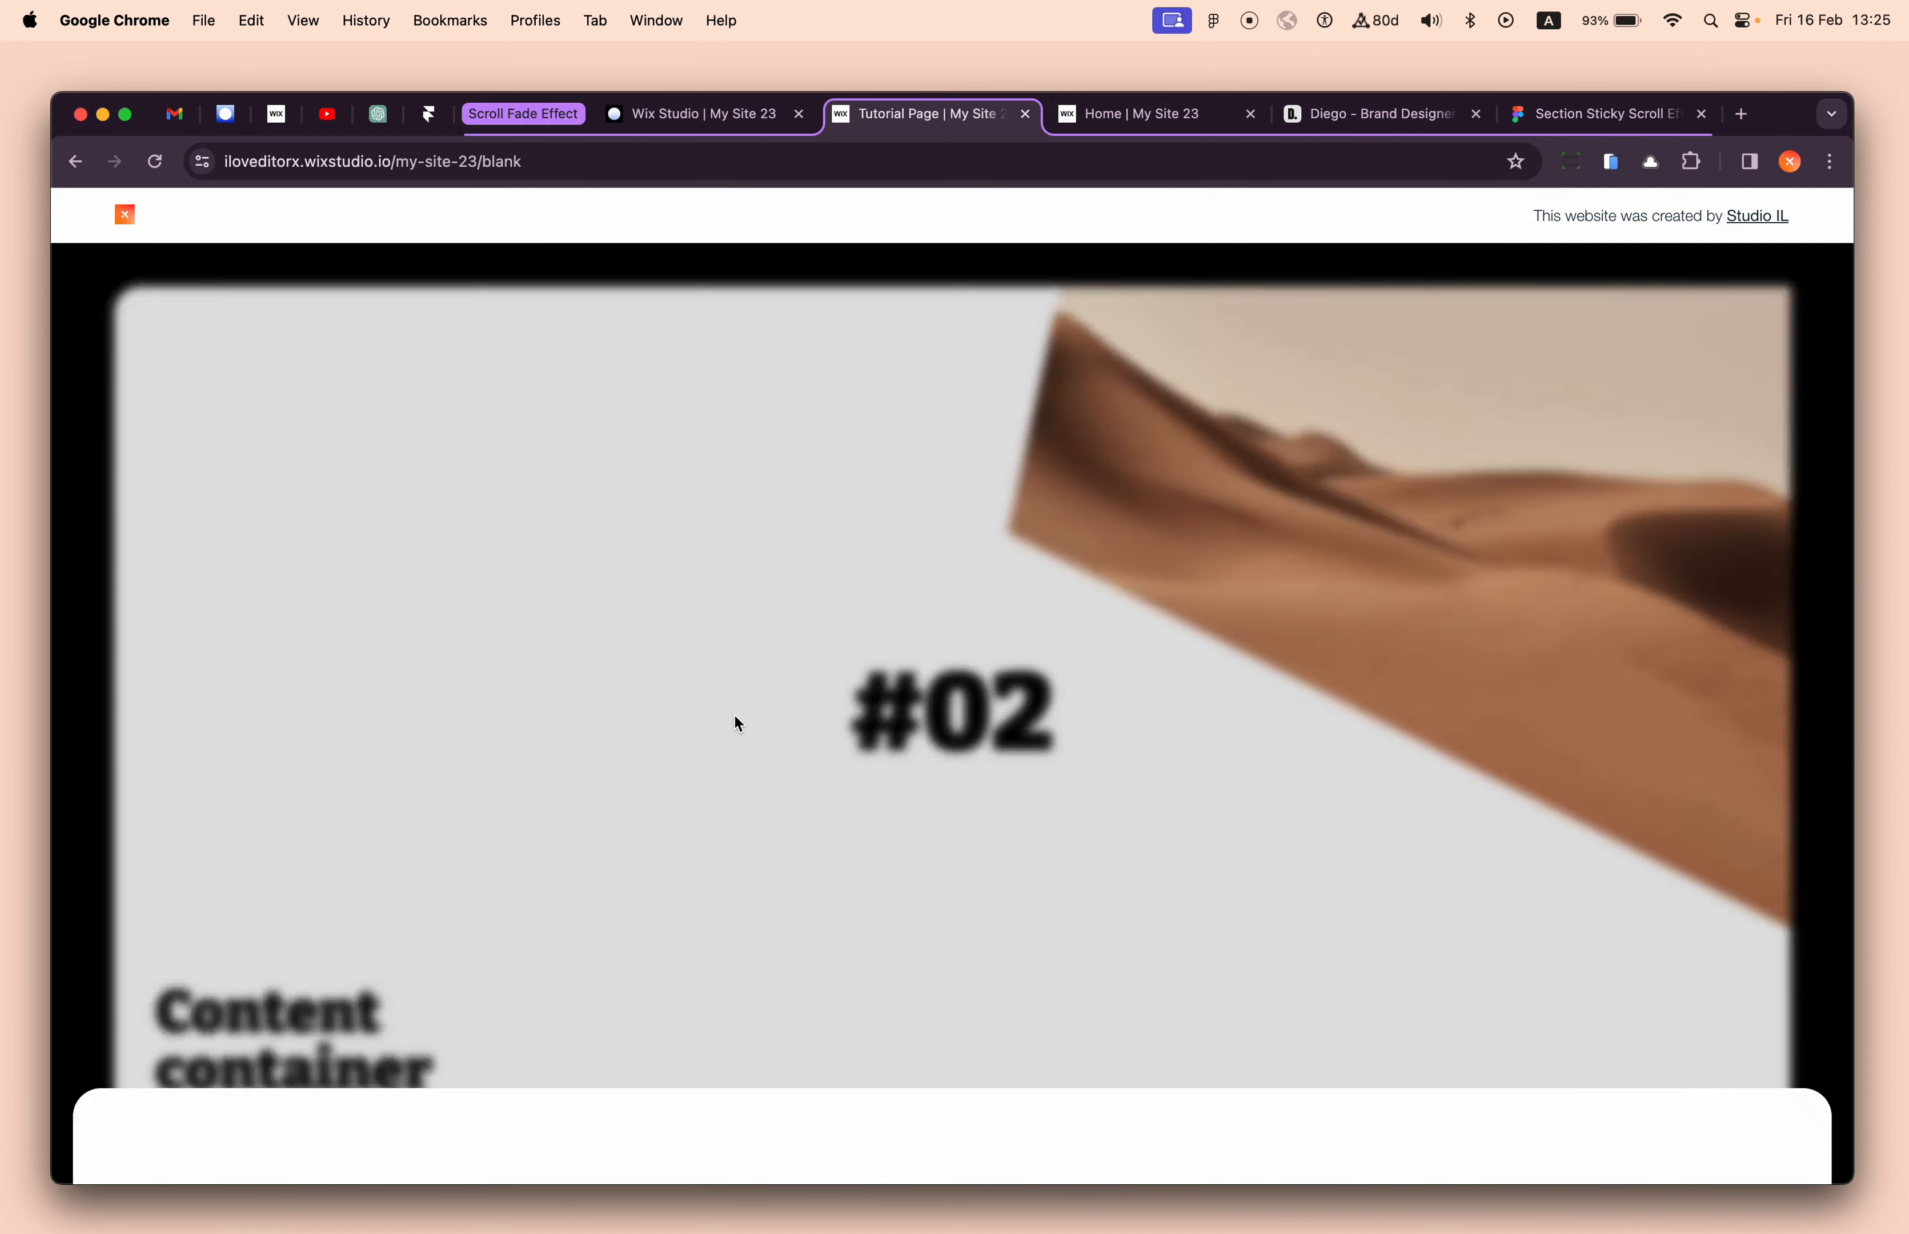
{"action": "scroll", "coordinate": [739, 724], "scroll_direction": "up", "scroll_amount": 4}
{"action": "scroll", "coordinate": [739, 723], "scroll_direction": "up", "scroll_amount": 3}
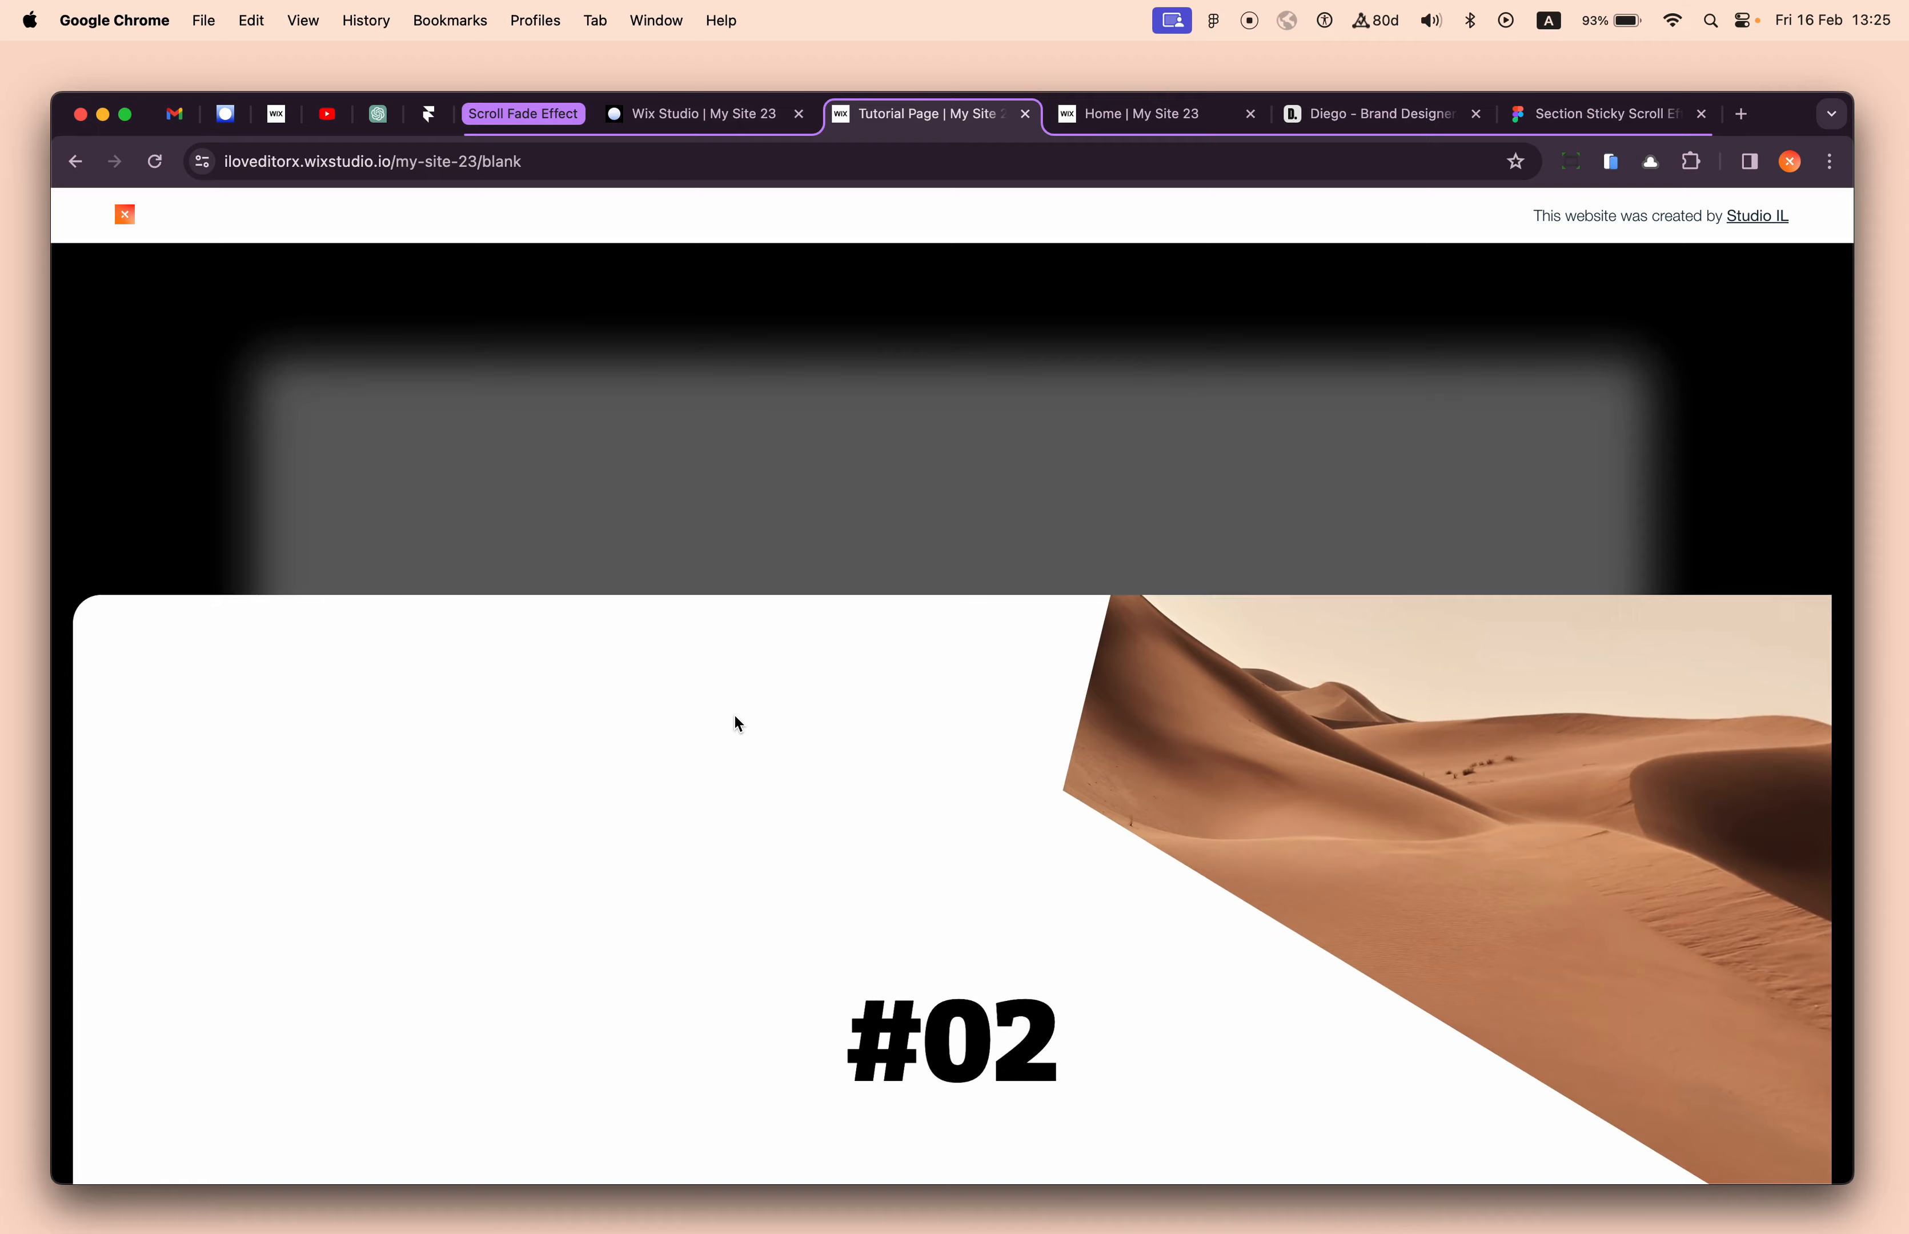
{"action": "scroll", "coordinate": [739, 724], "scroll_direction": "down", "scroll_amount": 6}
{"action": "scroll", "coordinate": [739, 724], "scroll_direction": "up", "scroll_amount": 2}
{"action": "scroll", "coordinate": [736, 716], "scroll_direction": "up", "scroll_amount": 3}
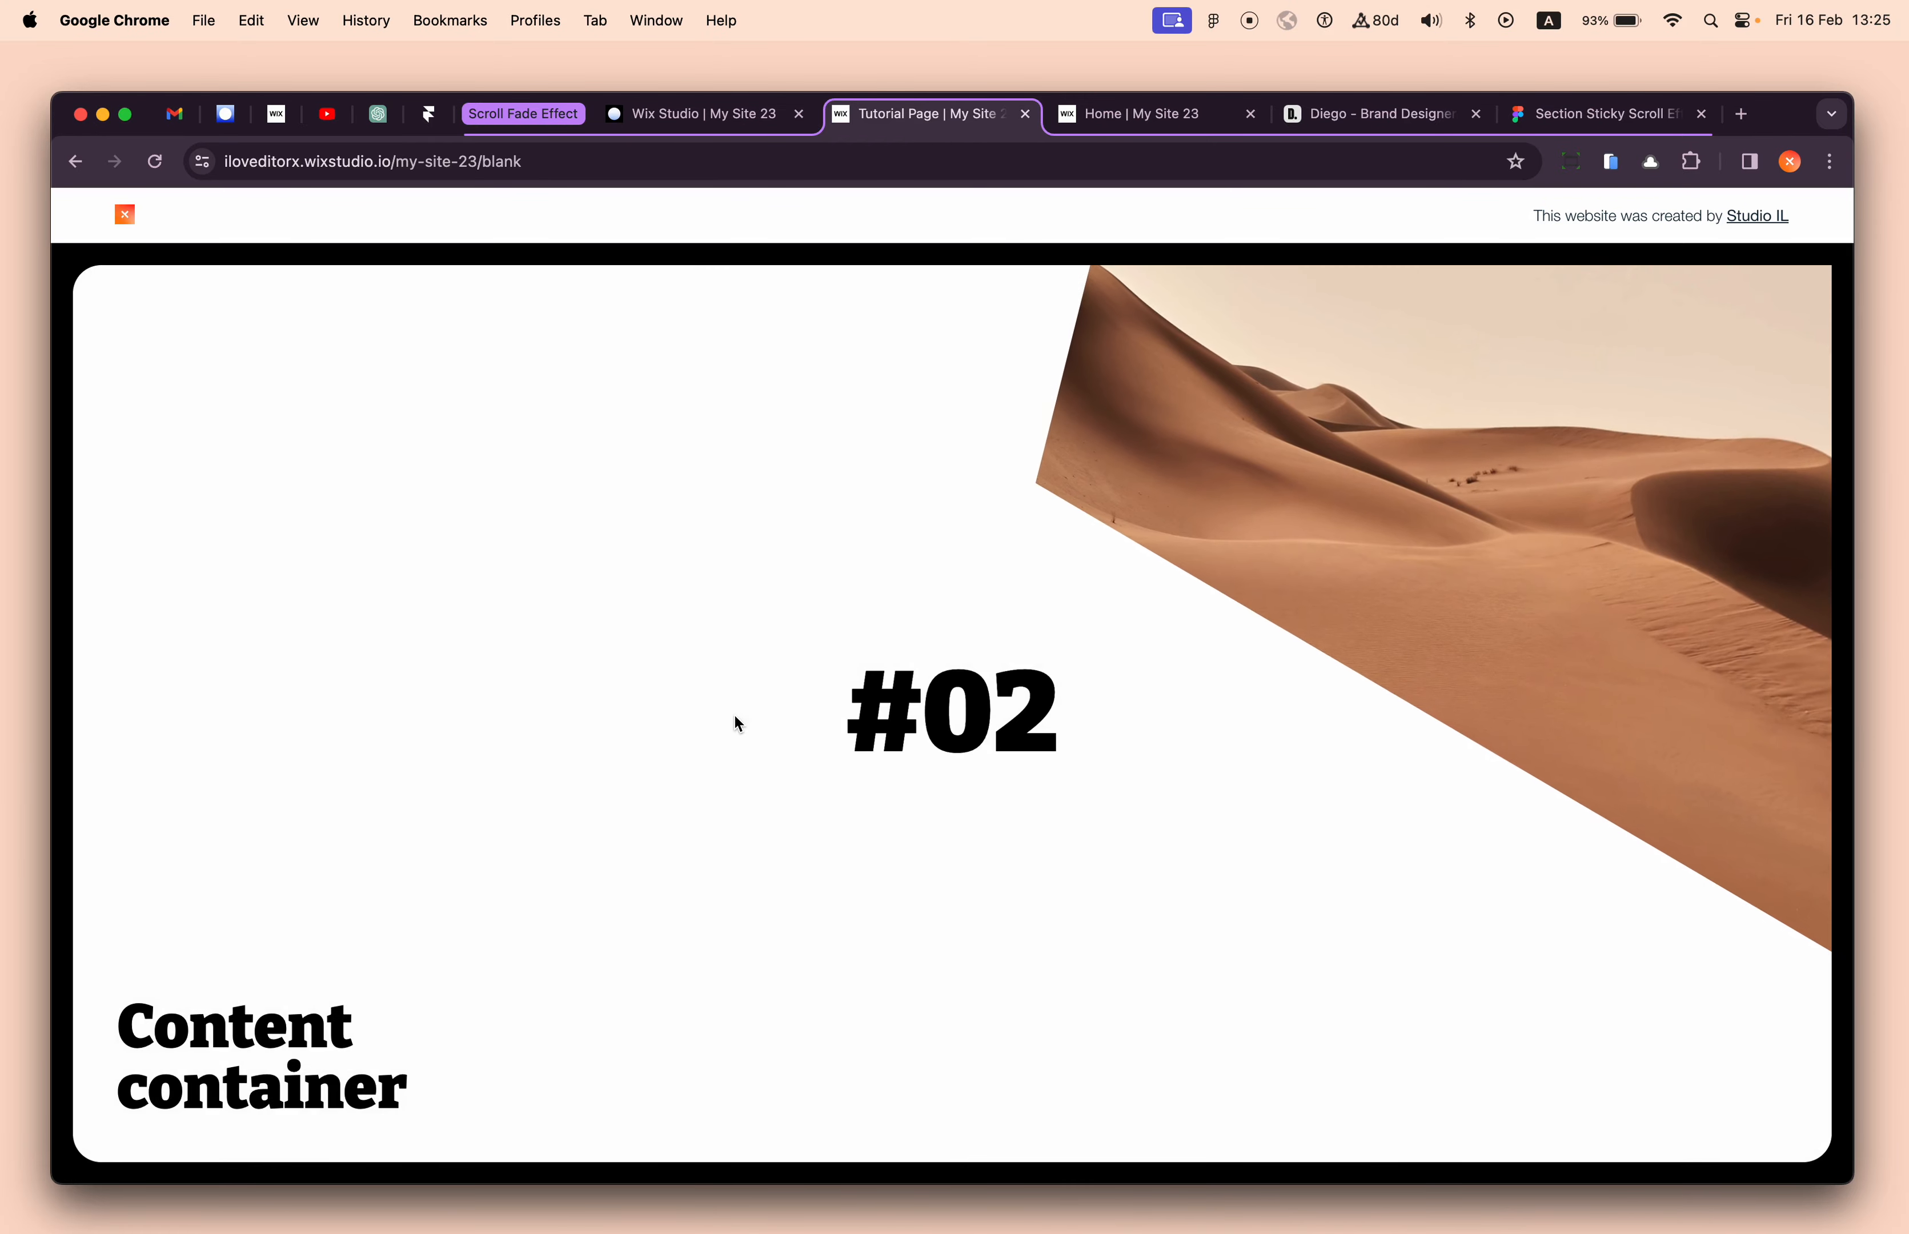
- Return to the Wix Studio editor and set the desert image's animation on the #02 trigger line to None
{"action": "left_click", "coordinate": [771, 121]}
{"action": "left_click", "coordinate": [507, 597]}
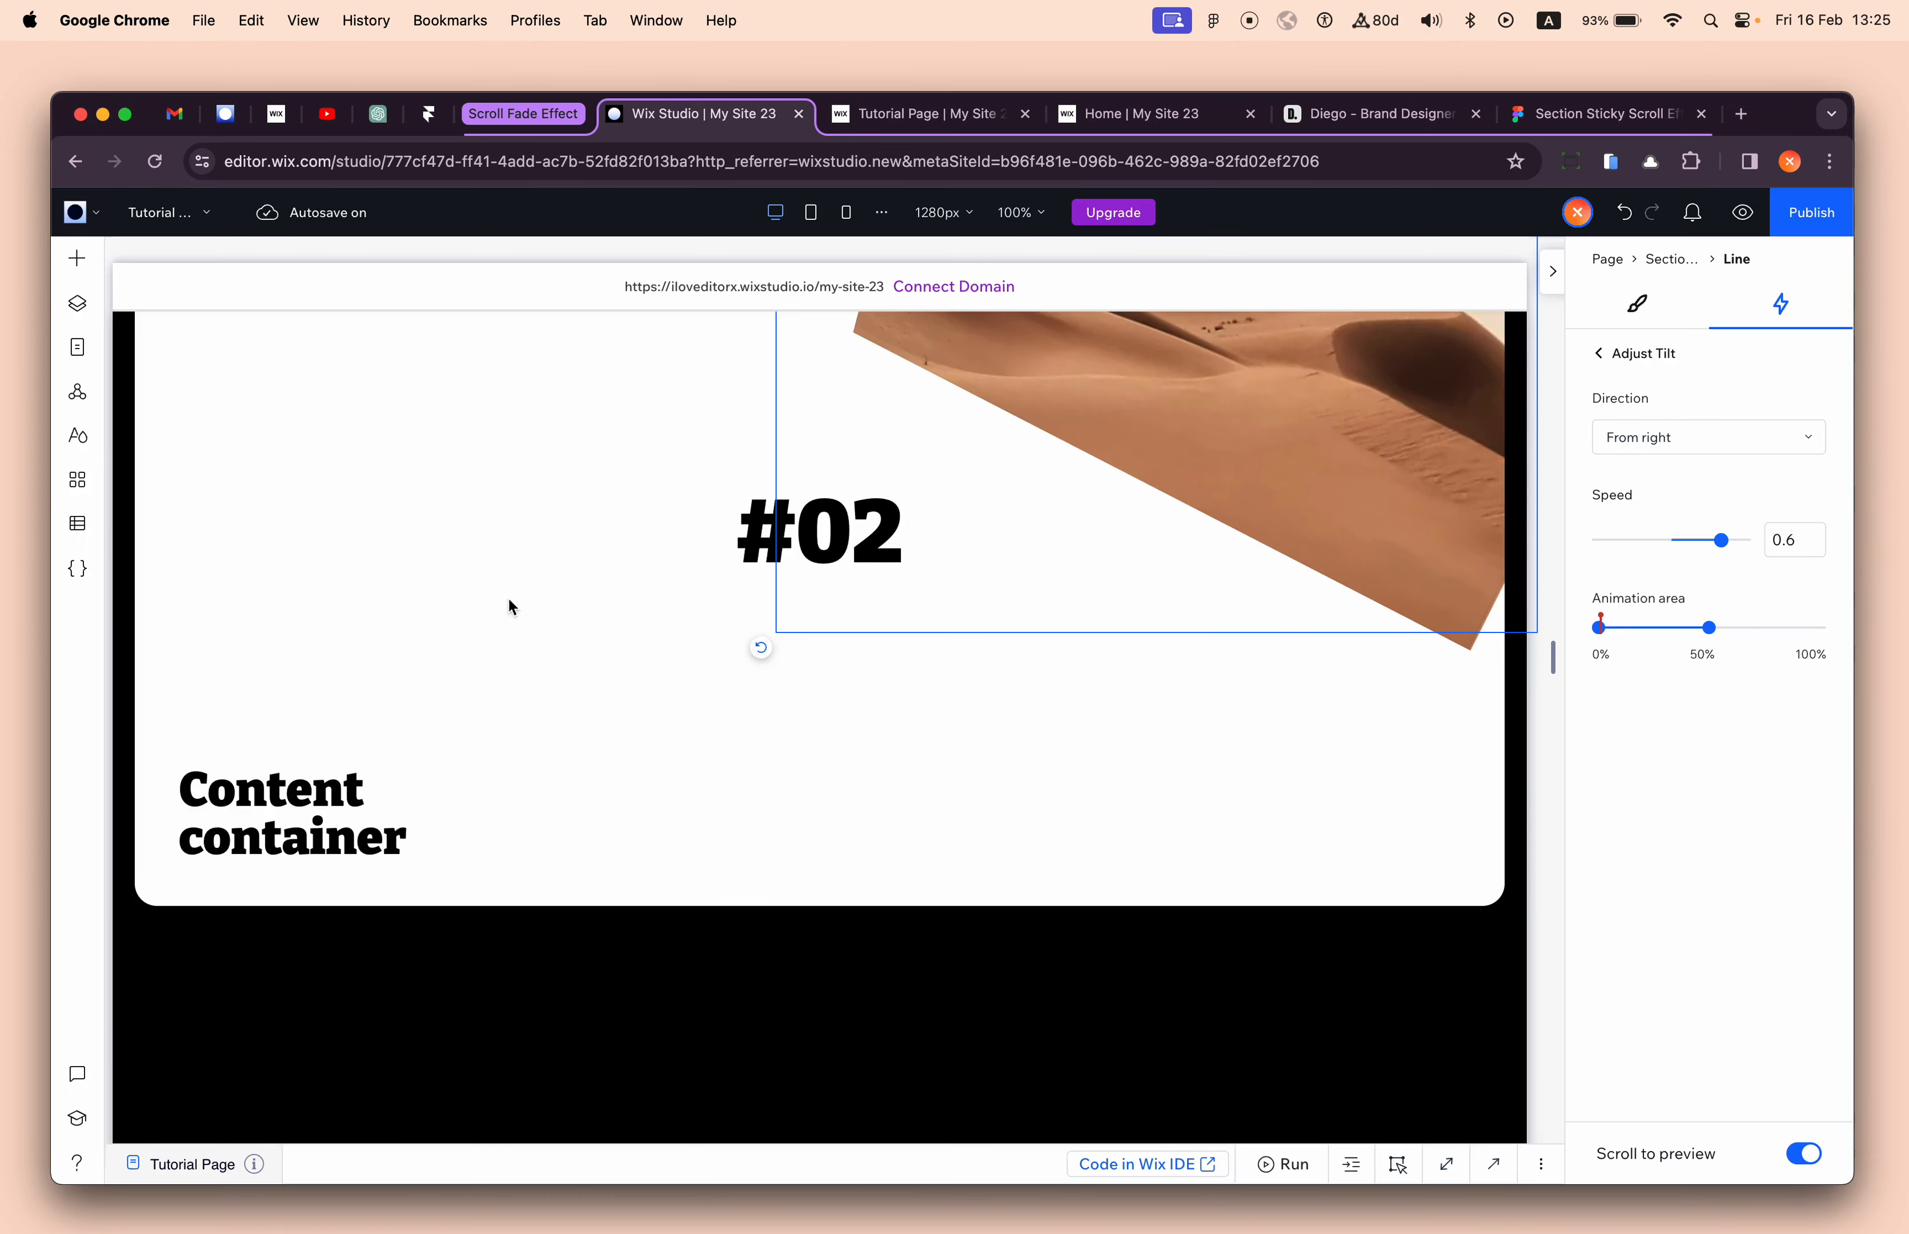
{"action": "scroll", "coordinate": [500, 618], "scroll_direction": "down", "scroll_amount": 5}
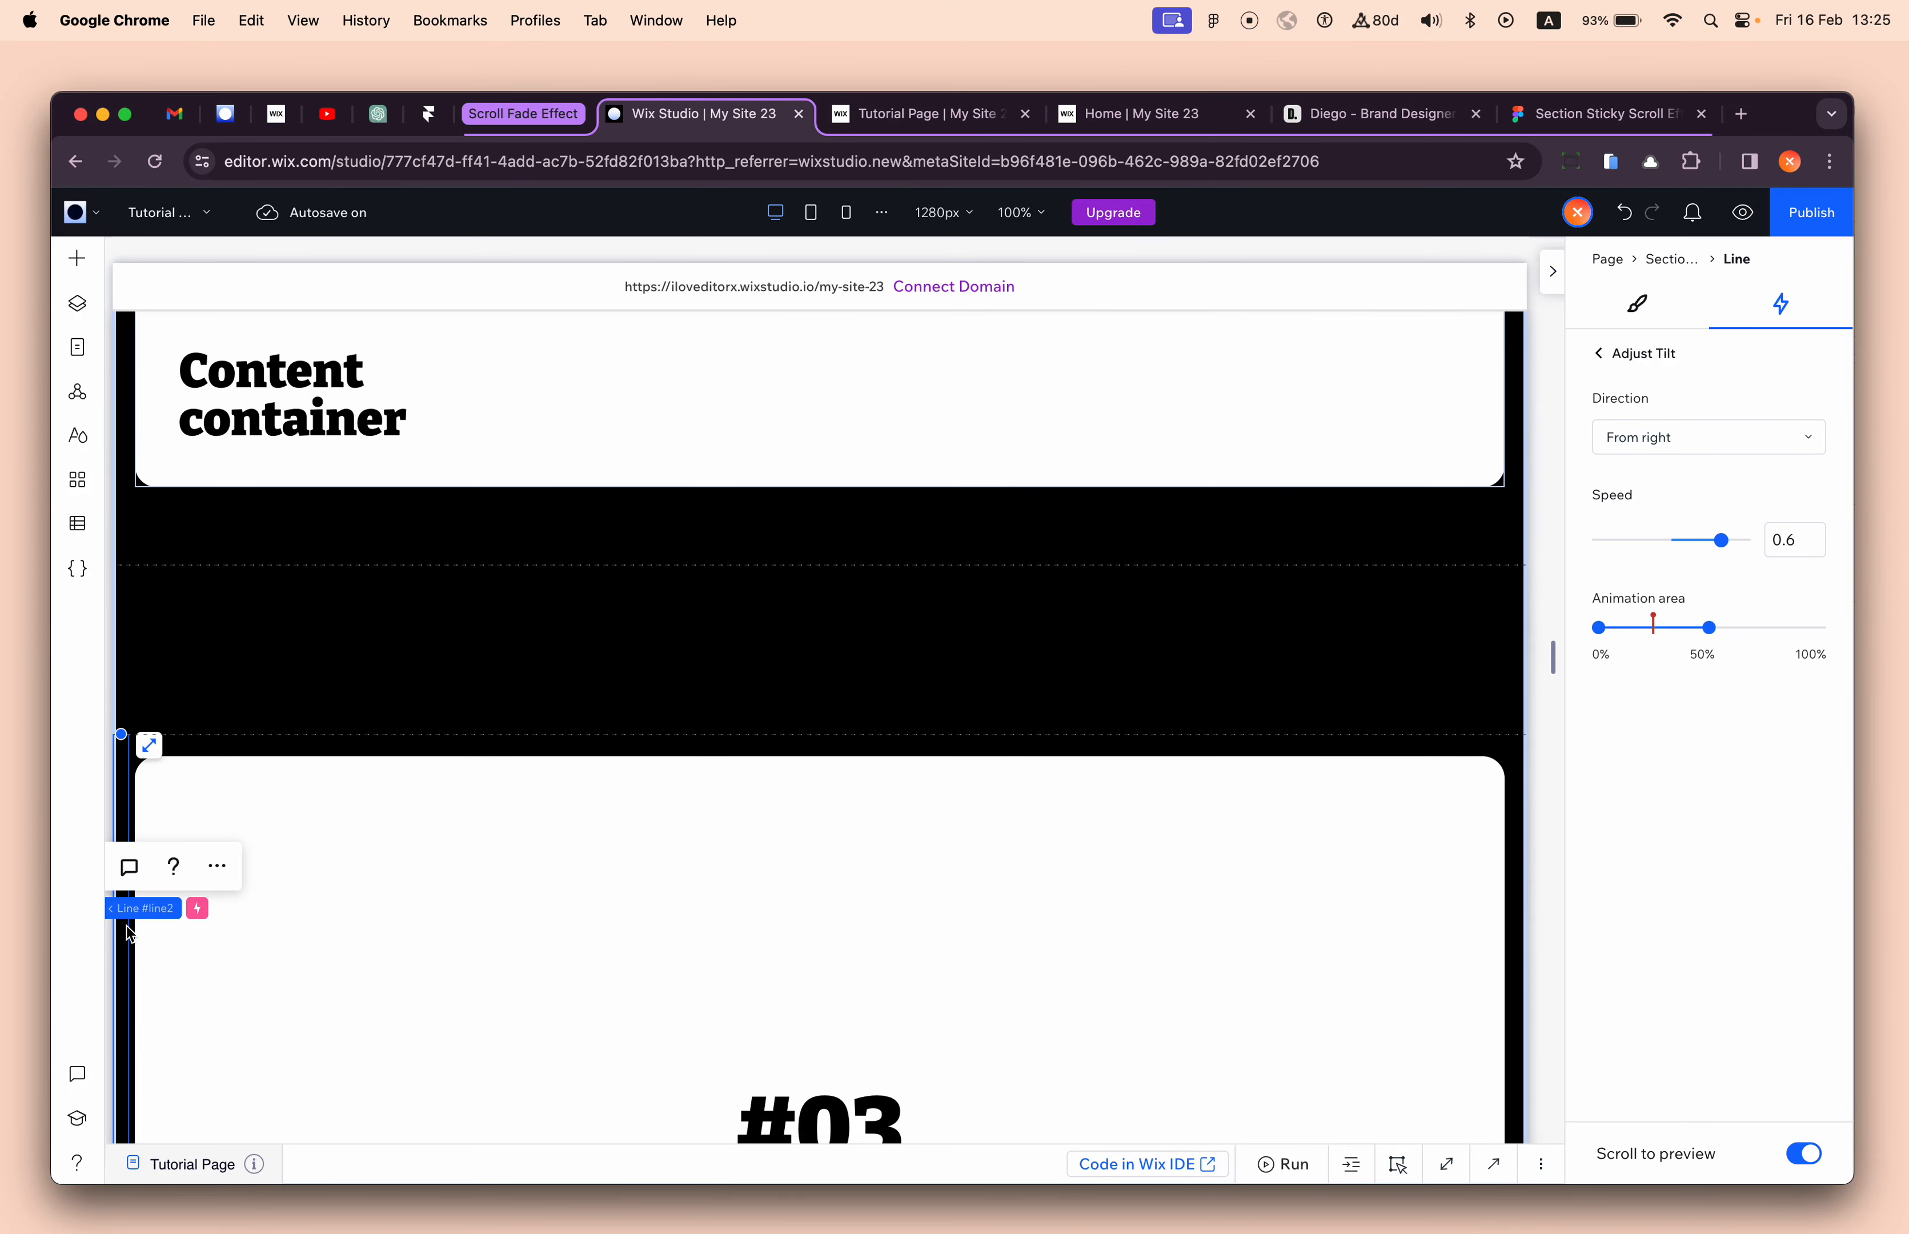
{"action": "scroll", "coordinate": [126, 925], "scroll_direction": "down", "scroll_amount": 3}
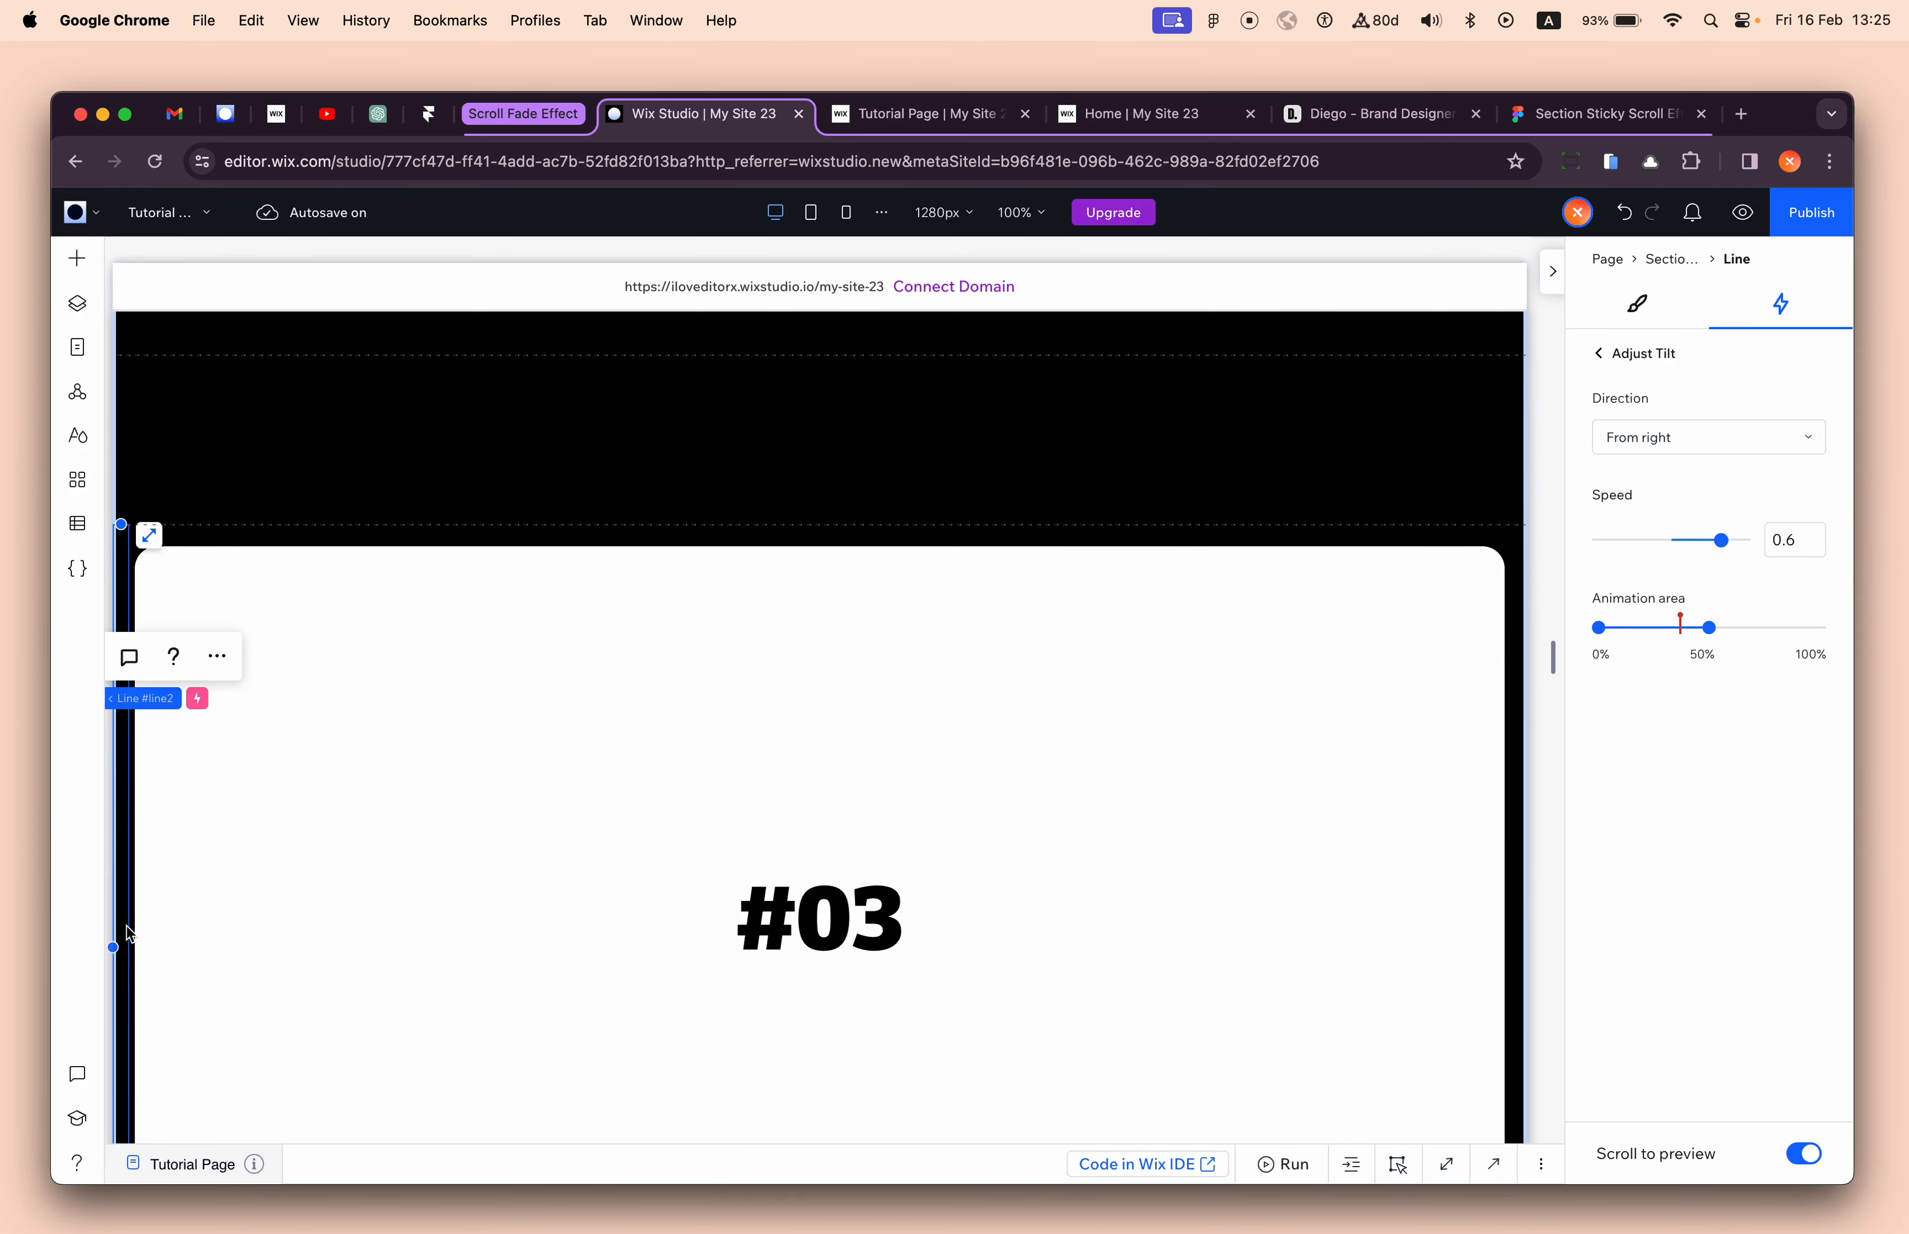
{"action": "left_click", "coordinate": [1598, 354]}
{"action": "scroll", "coordinate": [855, 630], "scroll_direction": "up", "scroll_amount": 10}
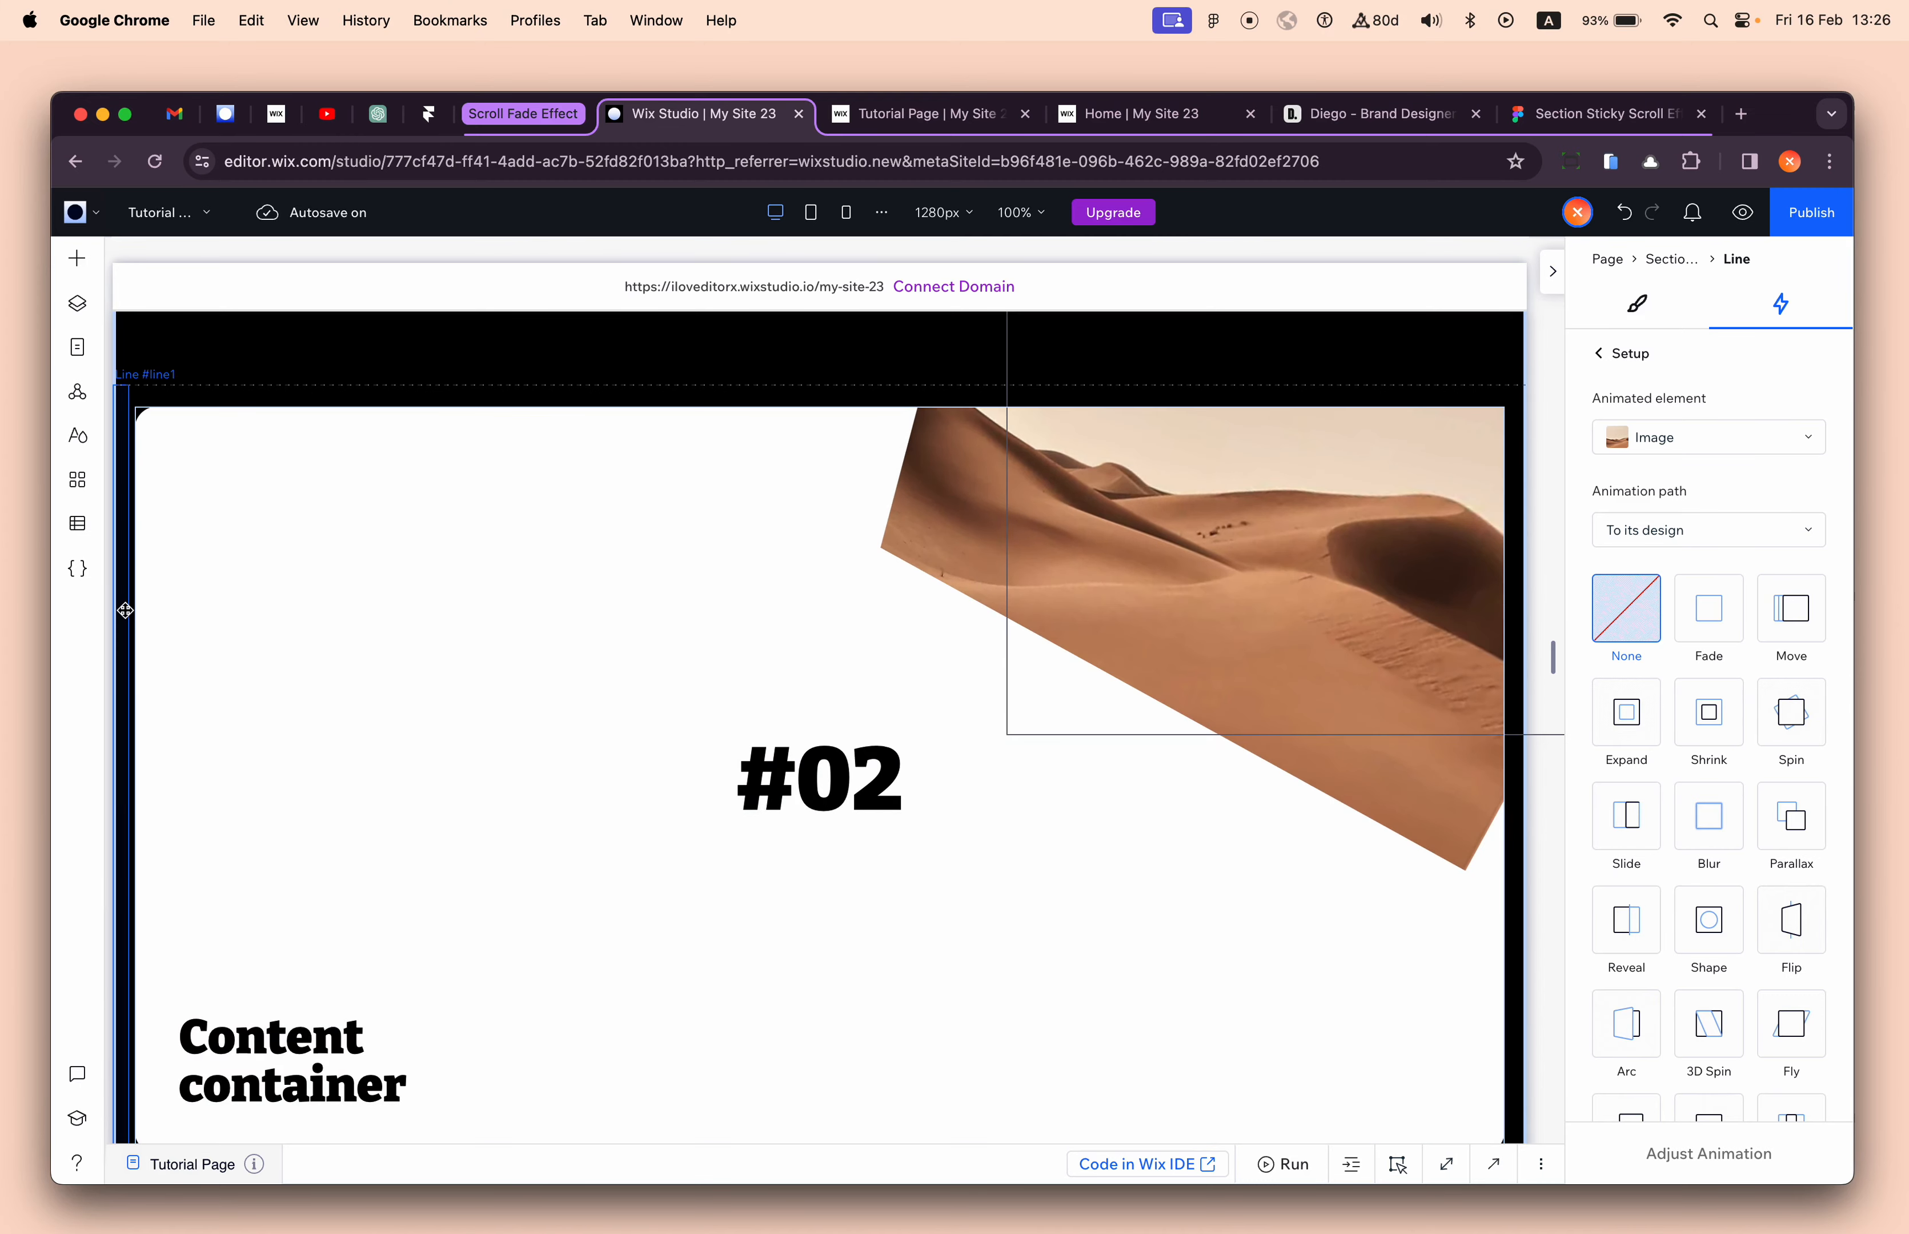
- Add a scroll animation to the #01 Layer Scroll Trigger line with the desert image in container #02 as its animated element
{"action": "left_click", "coordinate": [125, 610]}
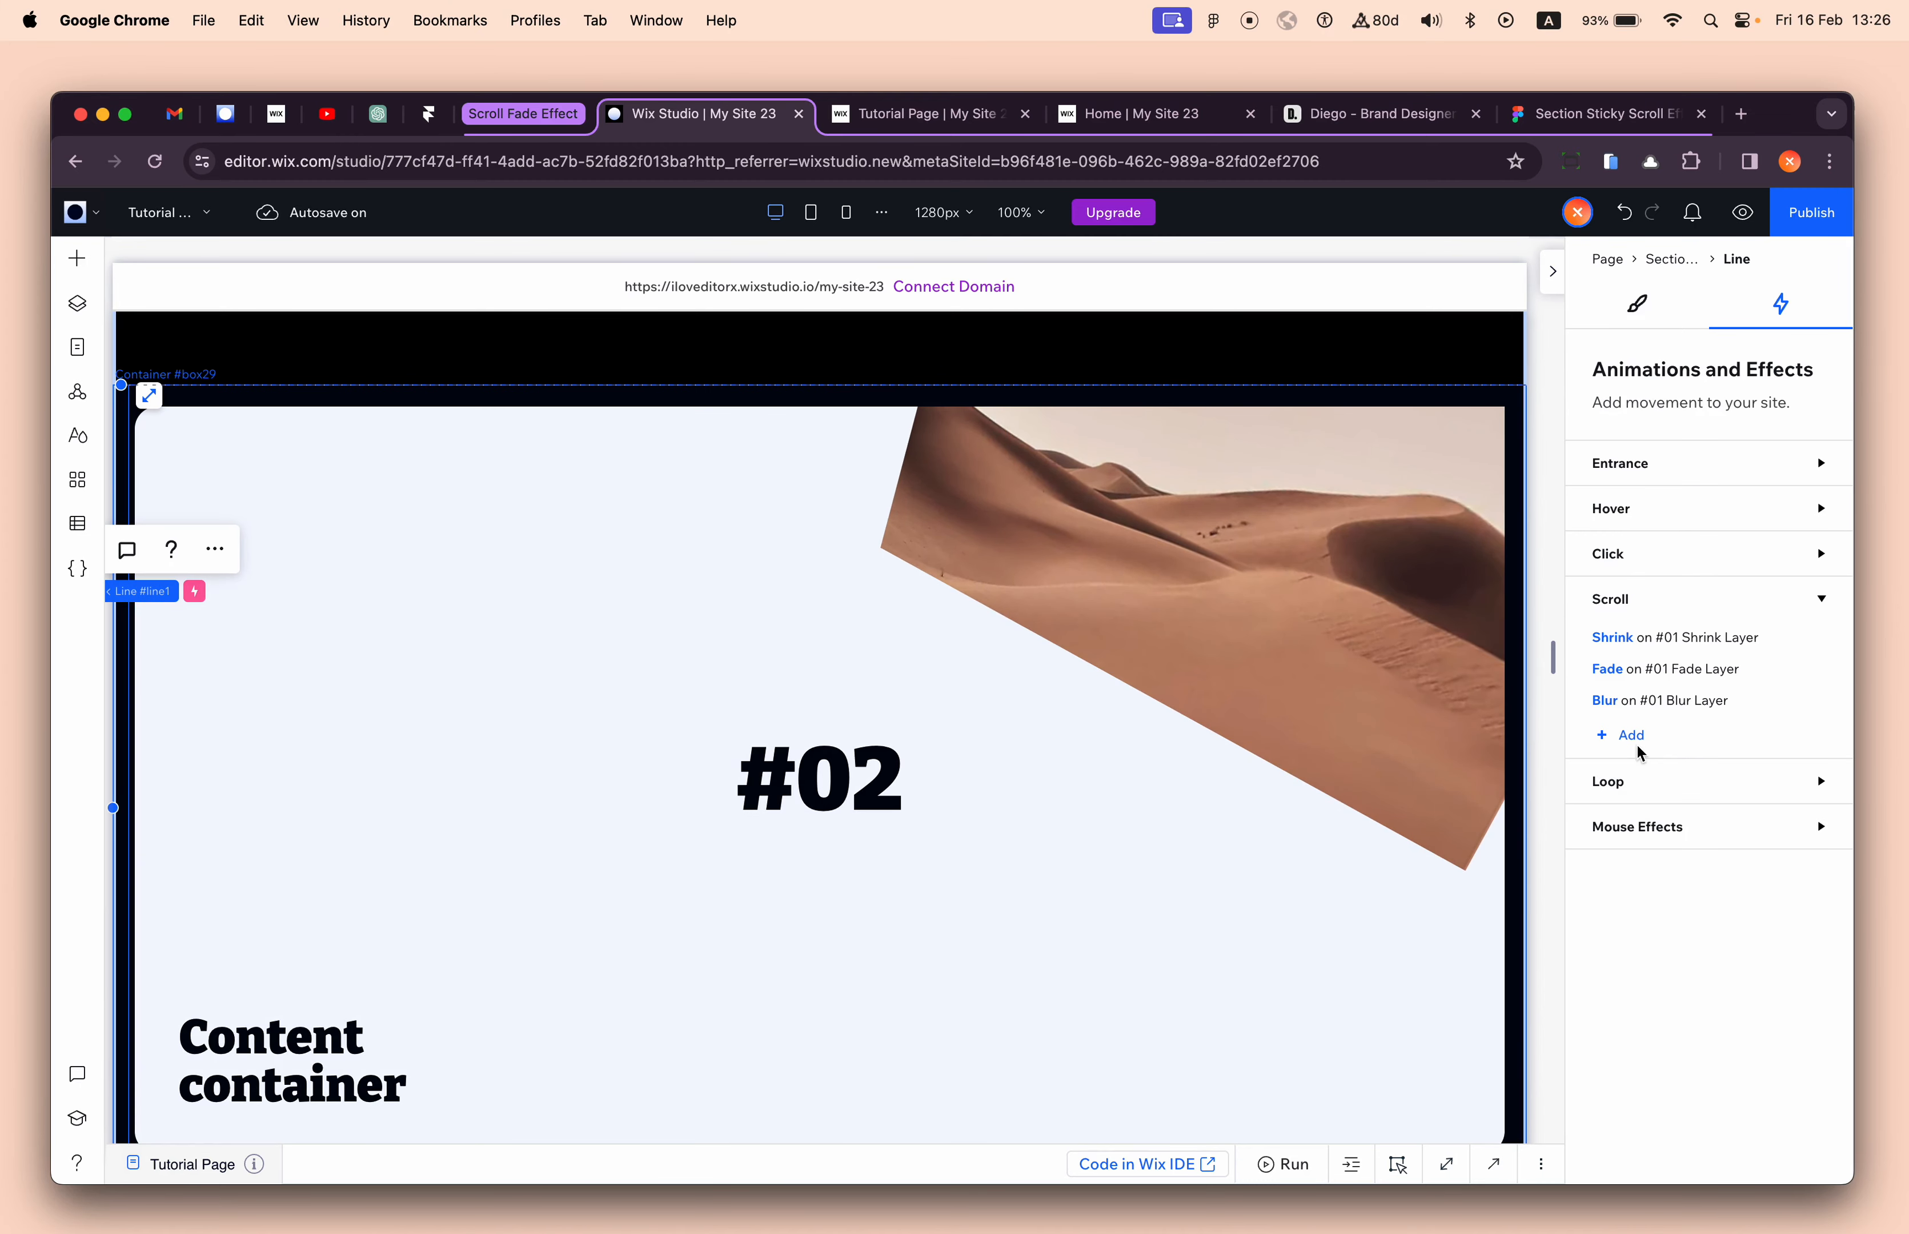
{"action": "left_click", "coordinate": [1625, 735]}
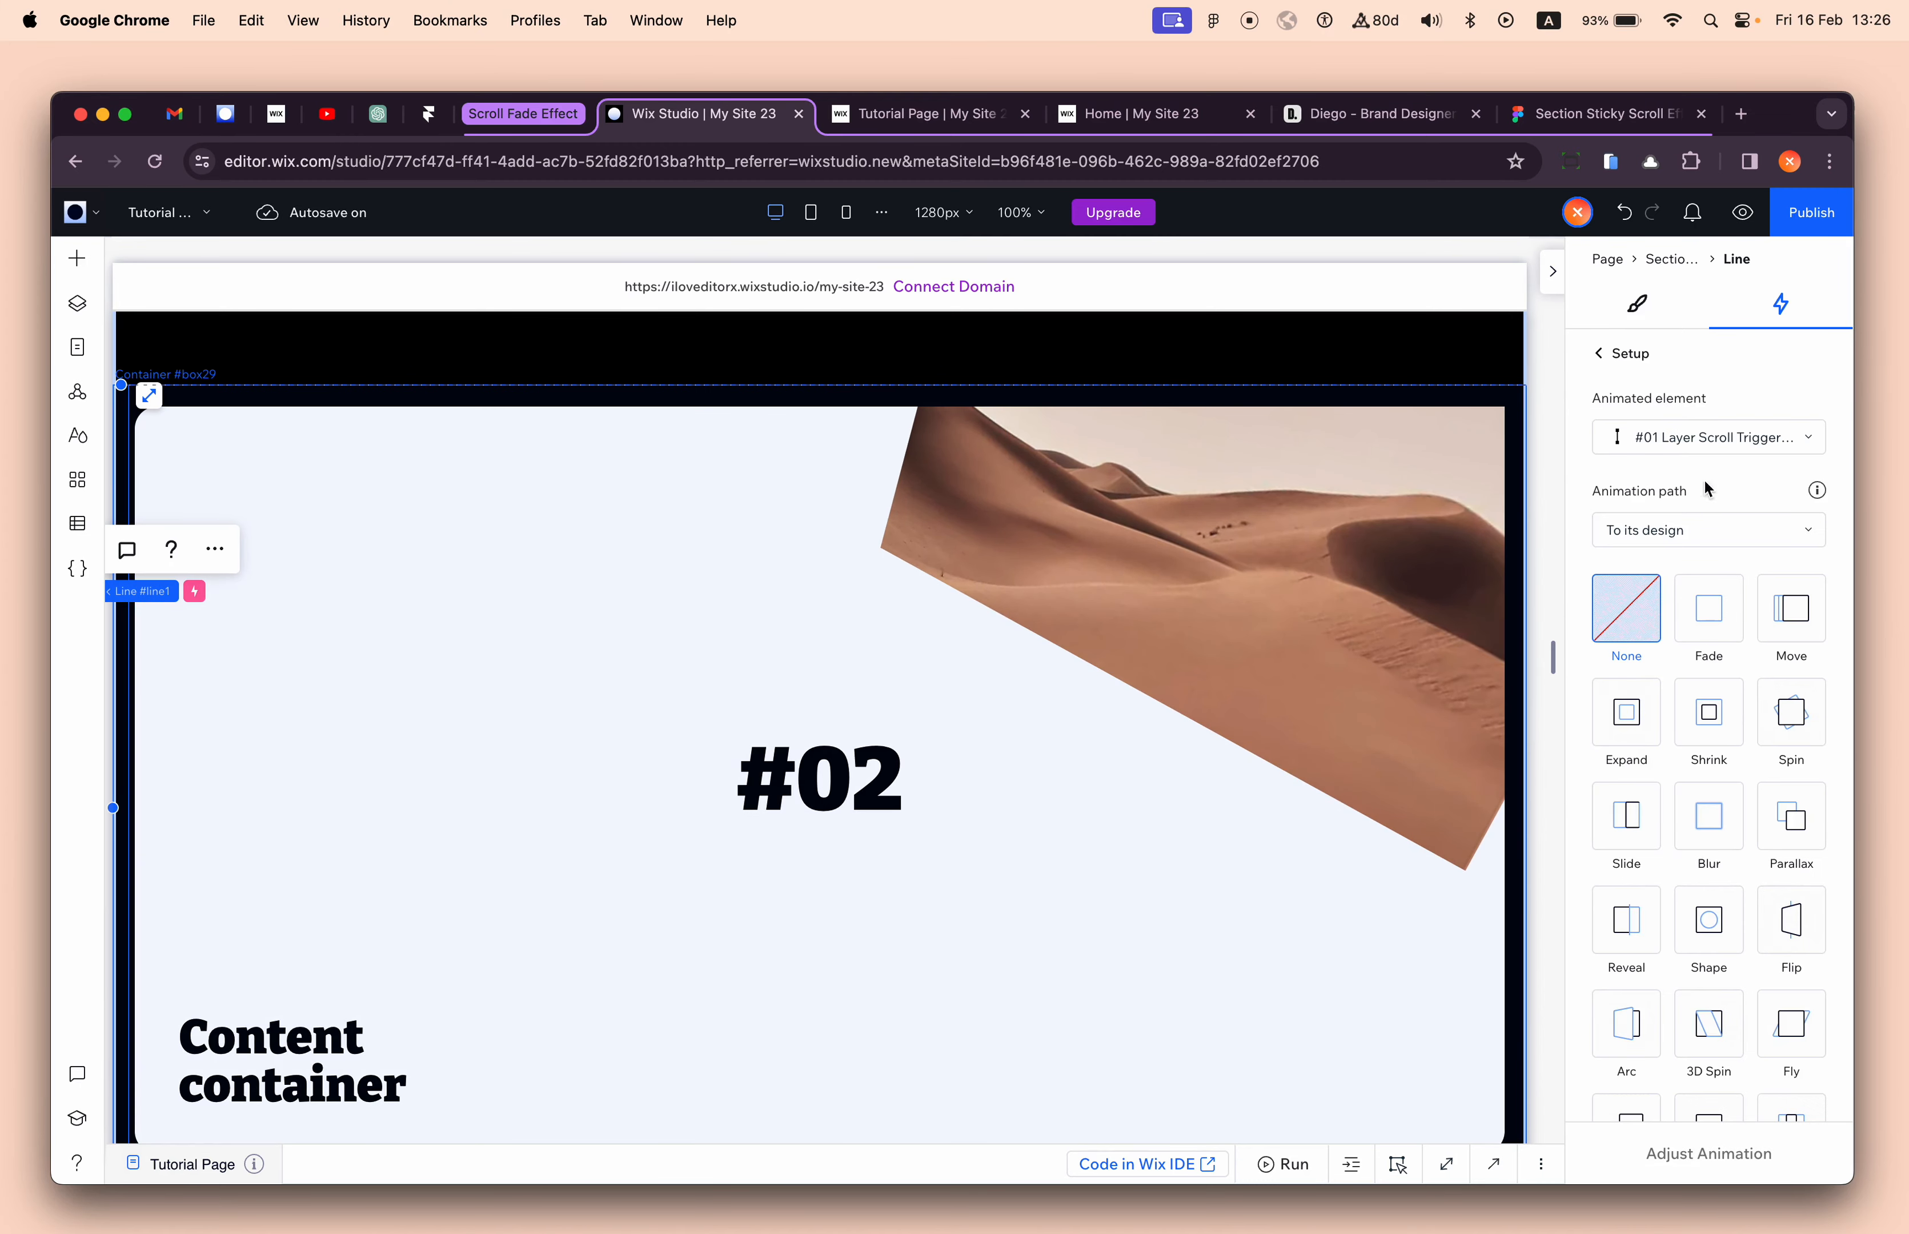
{"action": "left_click", "coordinate": [1707, 441]}
{"action": "left_click", "coordinate": [1710, 652]}
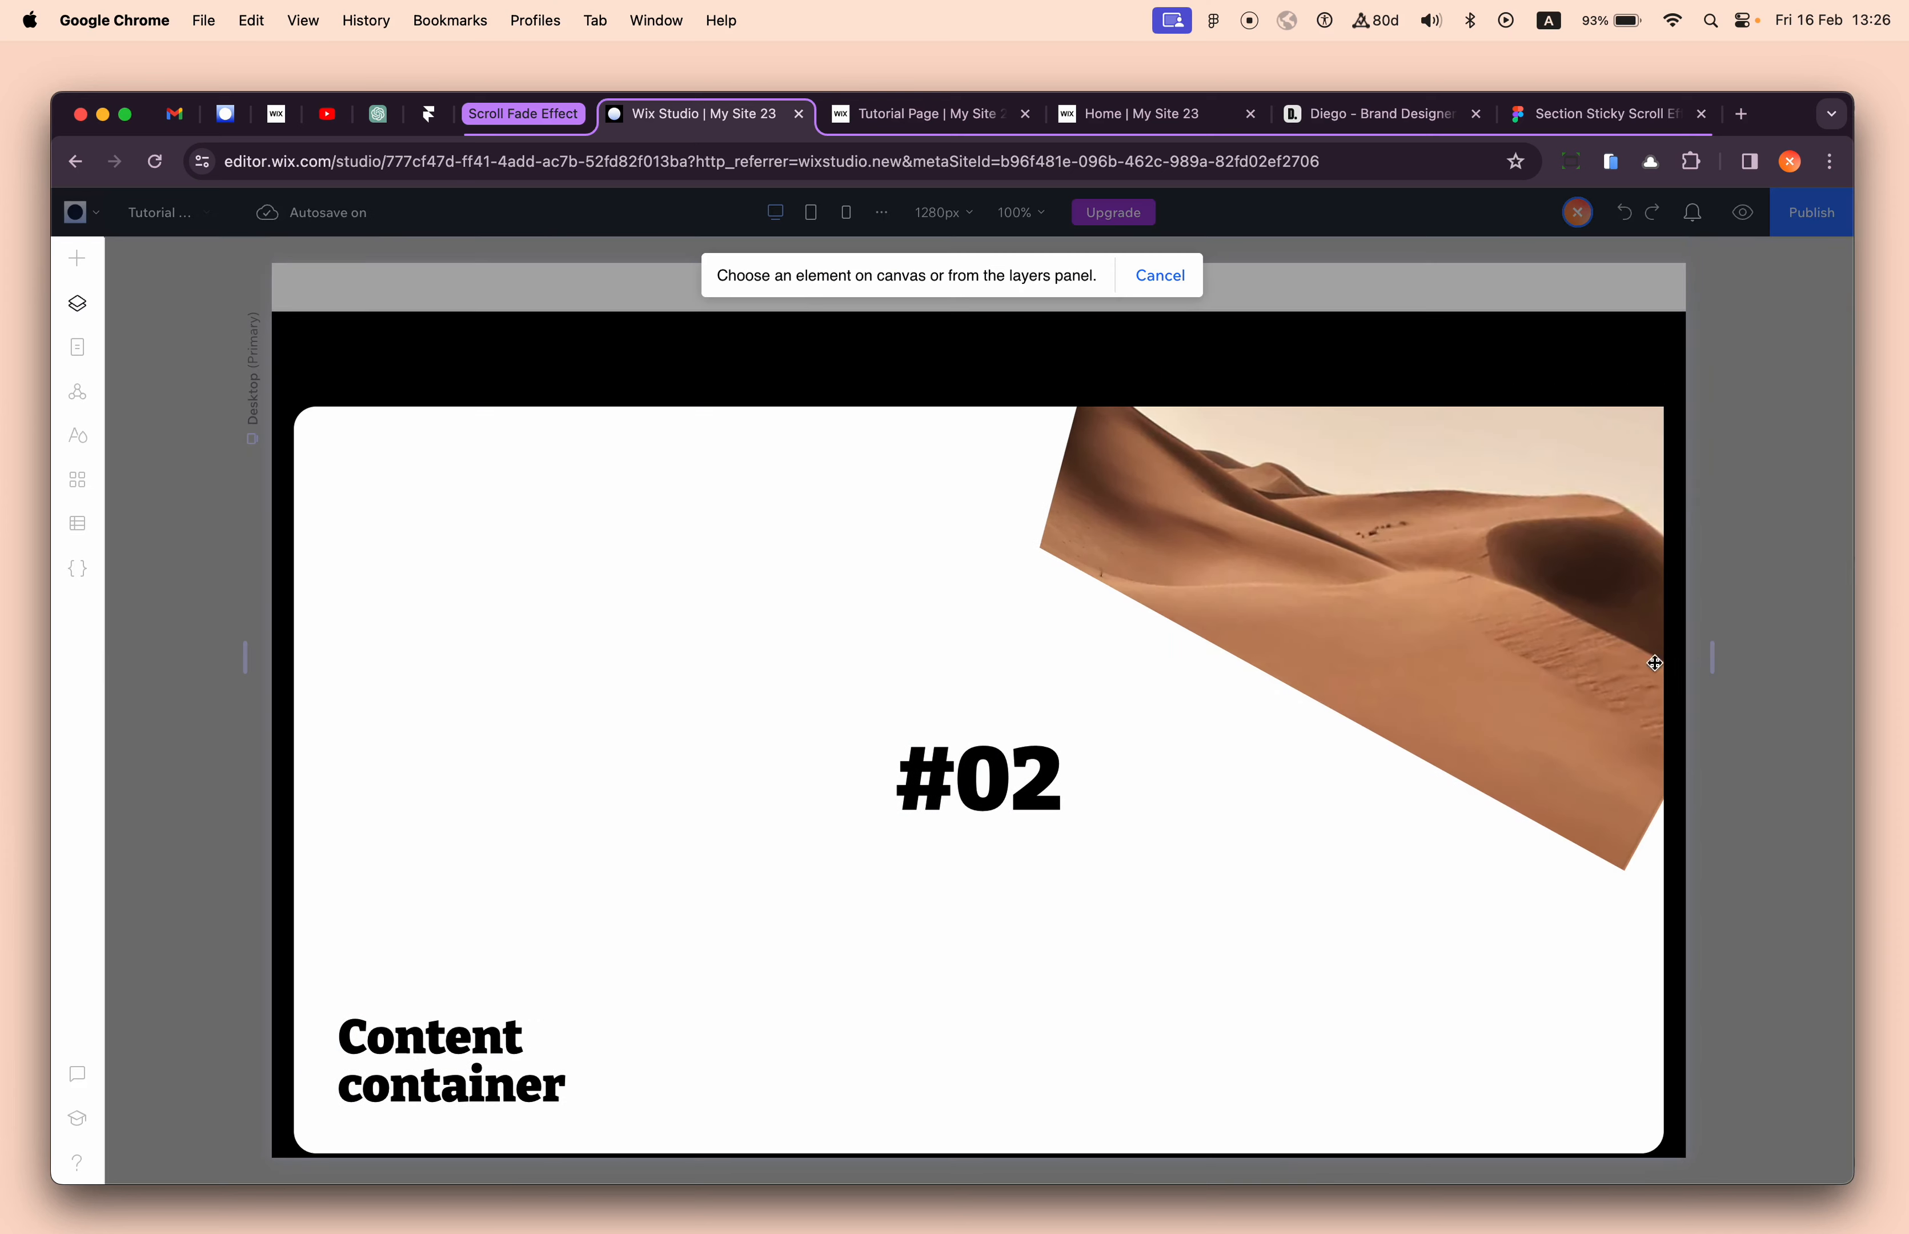
{"action": "left_click", "coordinate": [1386, 547]}
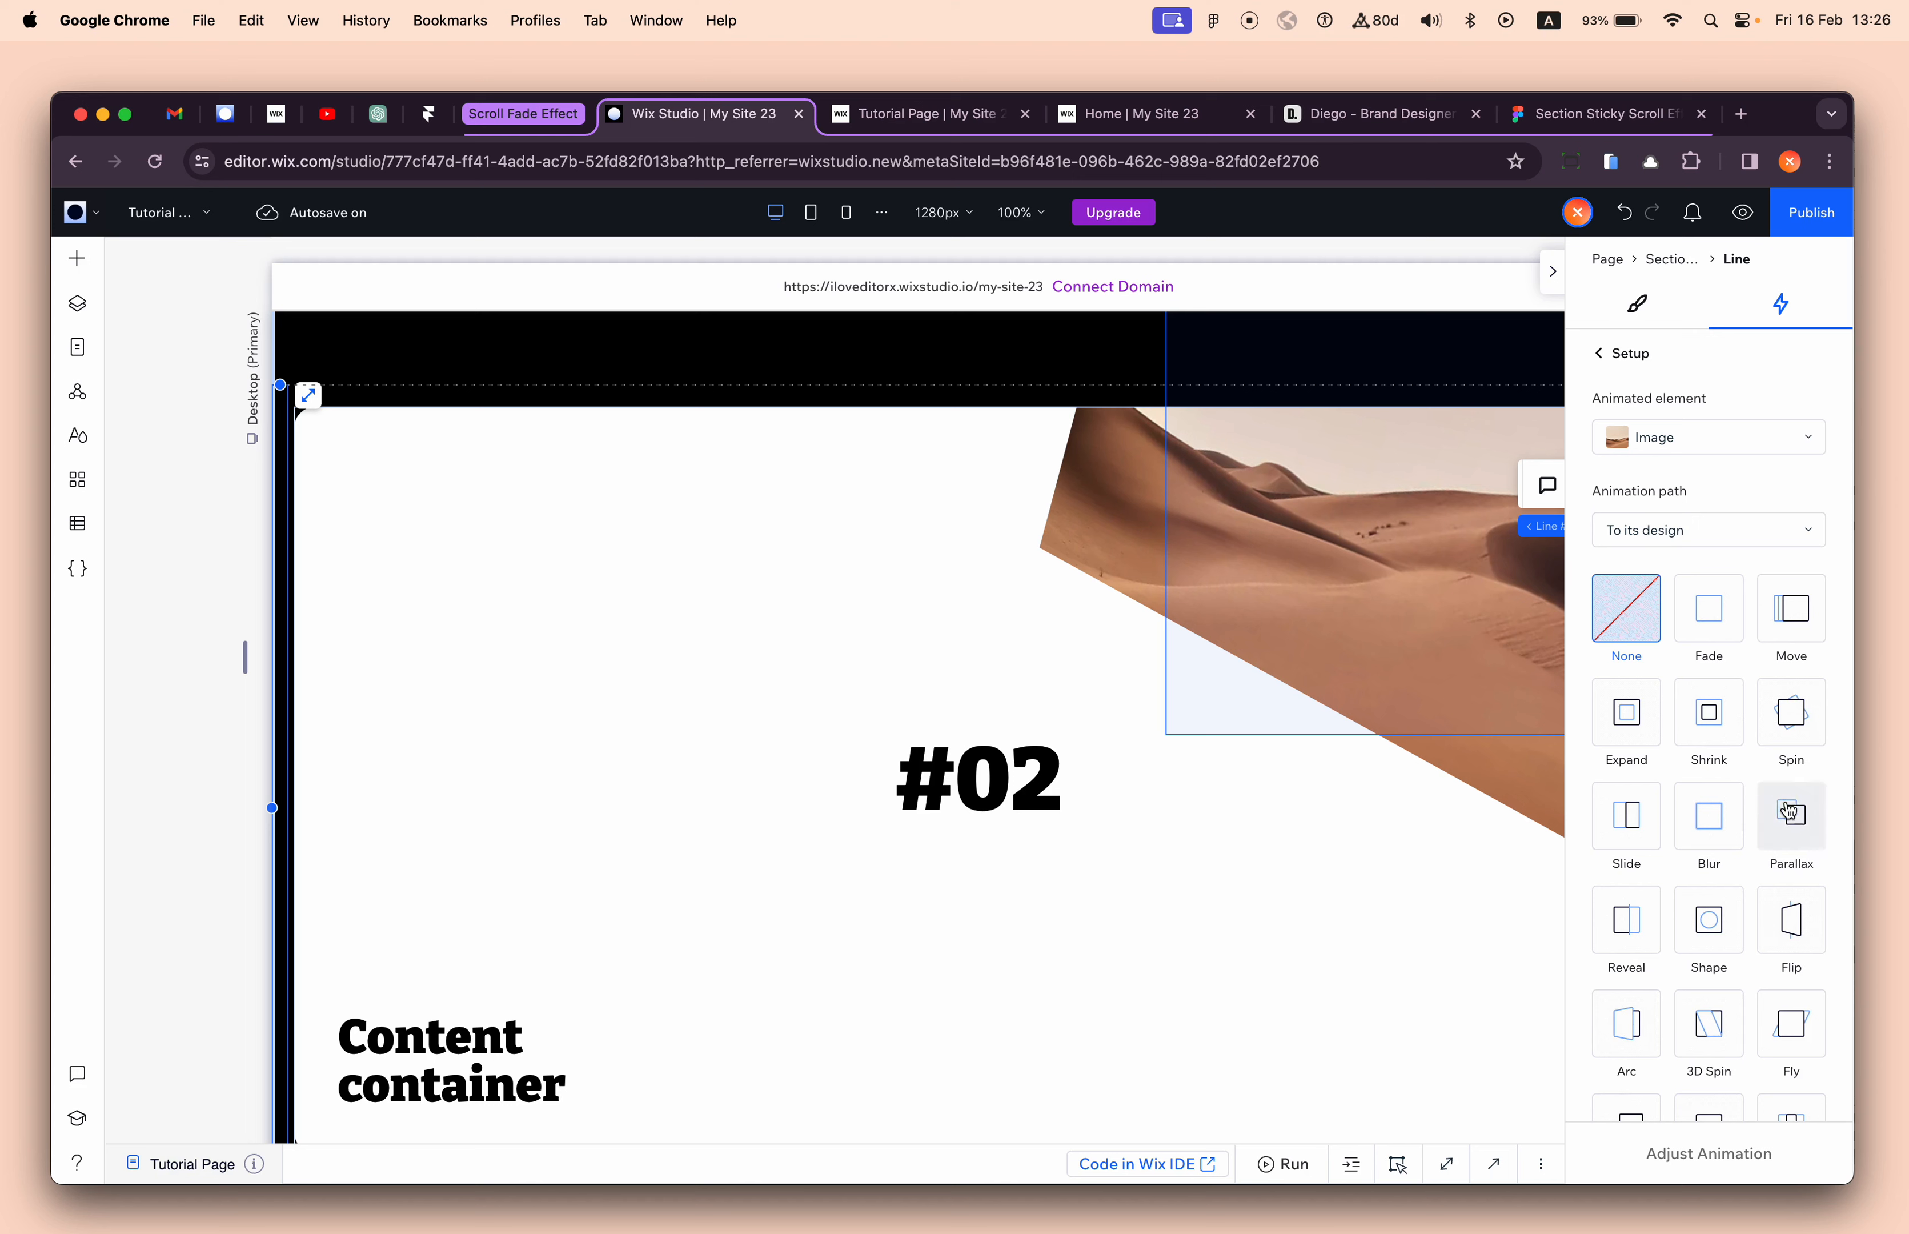
- Apply the Tilt scroll animation to the desert image on the #01 trigger line and open its adjustments
{"action": "scroll", "coordinate": [1773, 923], "scroll_direction": "down", "scroll_amount": 2}
{"action": "left_click", "coordinate": [1796, 949]}
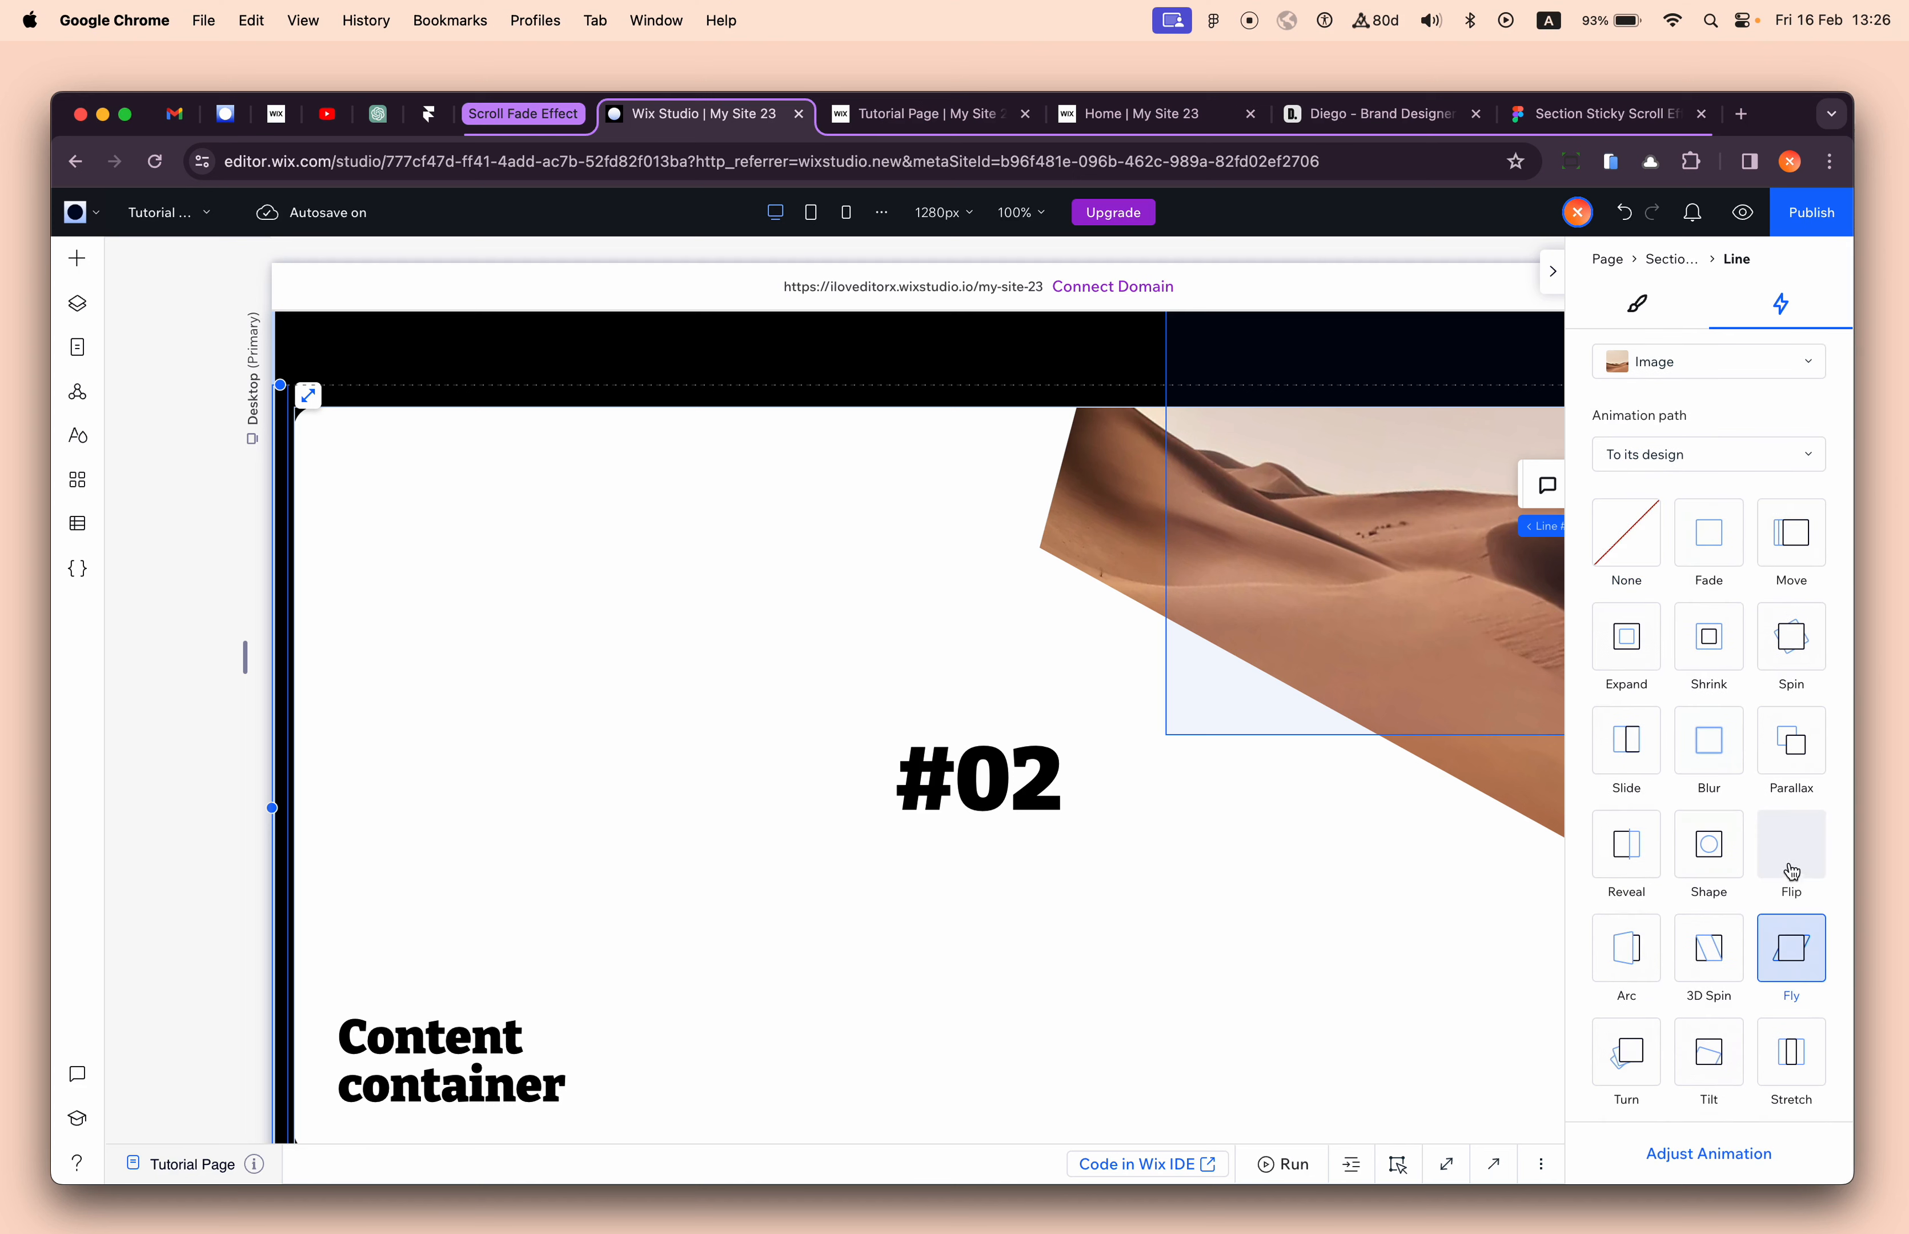
{"action": "left_click", "coordinate": [1723, 1054]}
{"action": "left_click", "coordinate": [1738, 1161]}
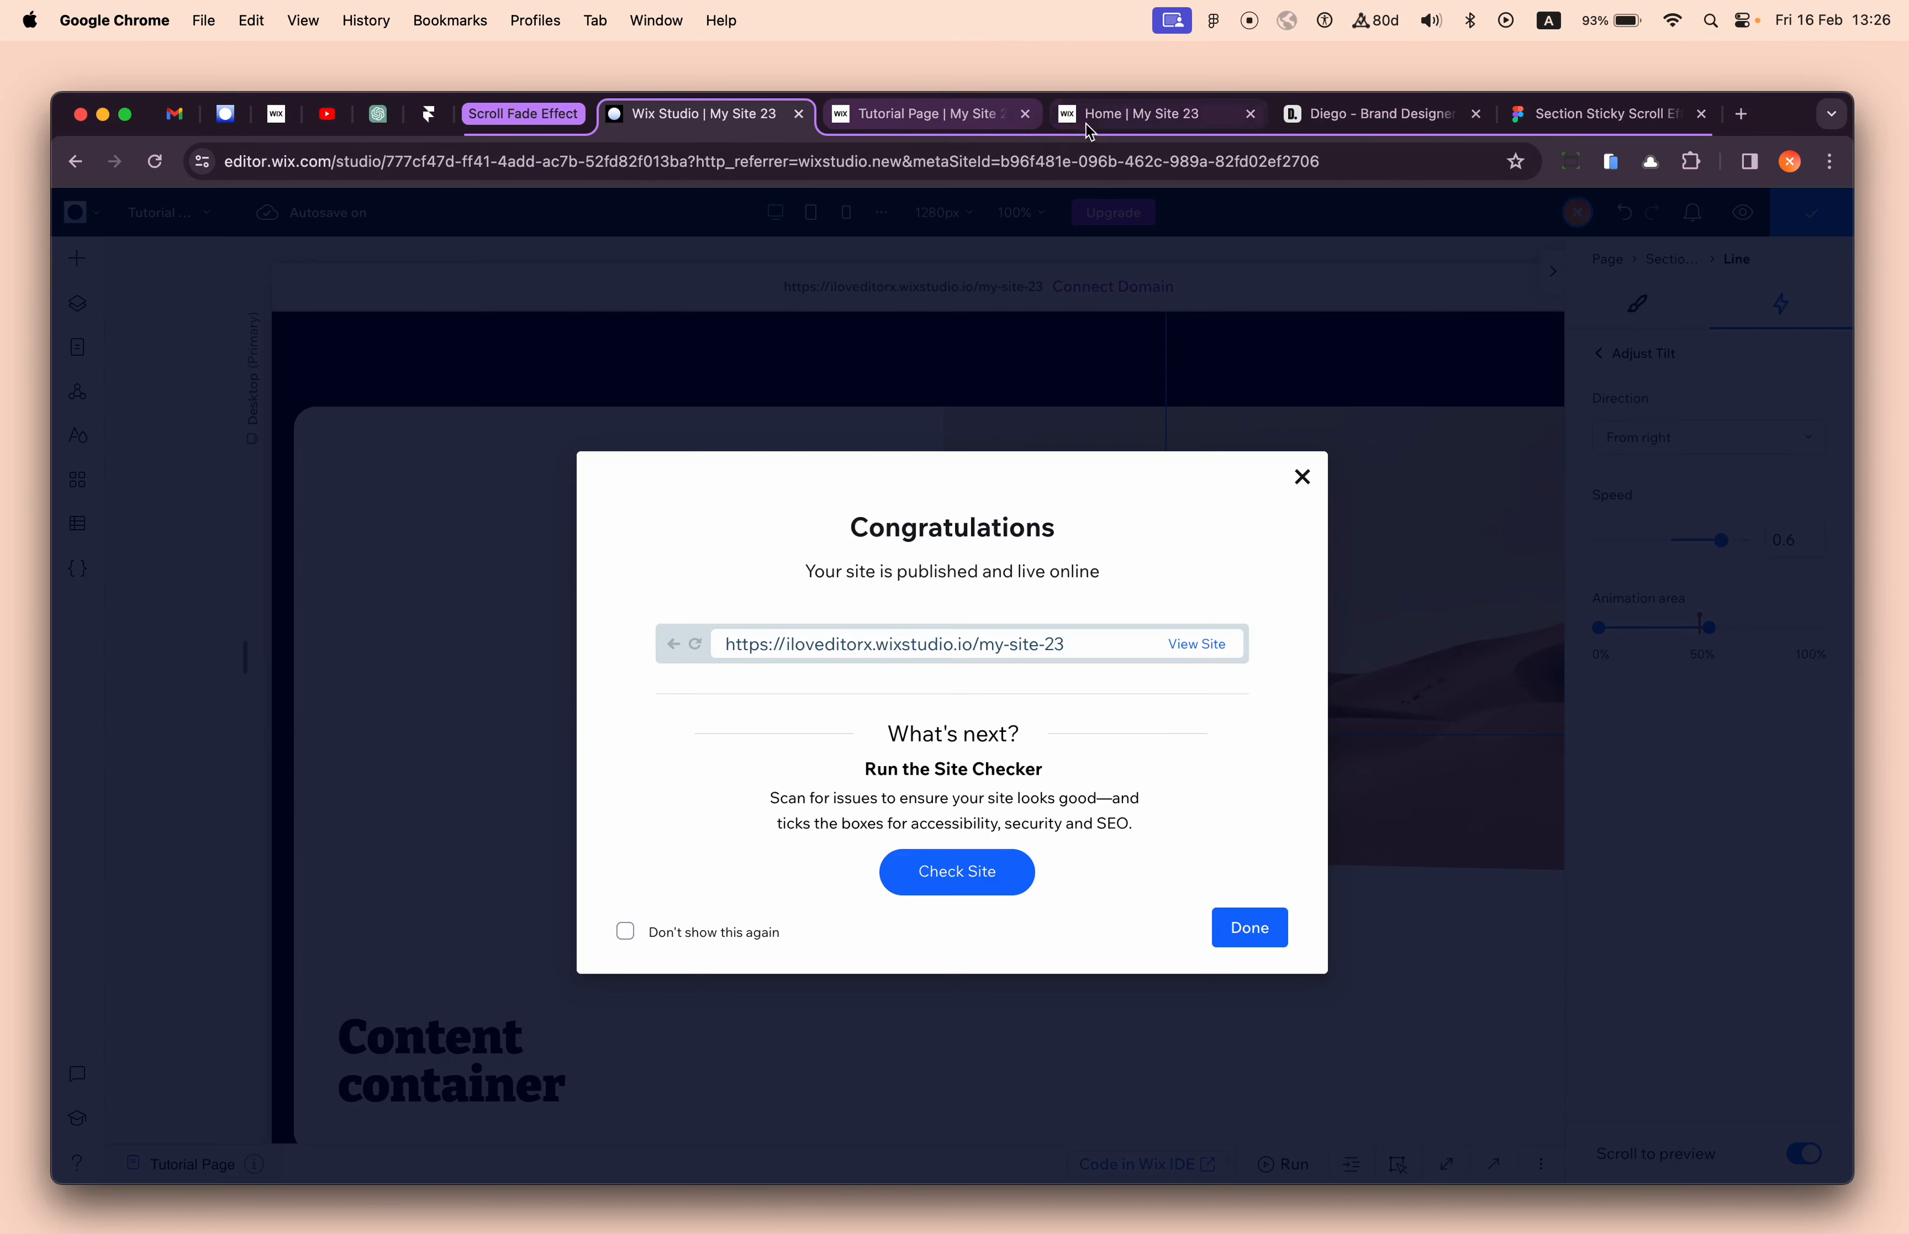
- Switch to the published Tutorial Page and reload it to load the updated image animation
{"action": "left_click", "coordinate": [919, 114]}
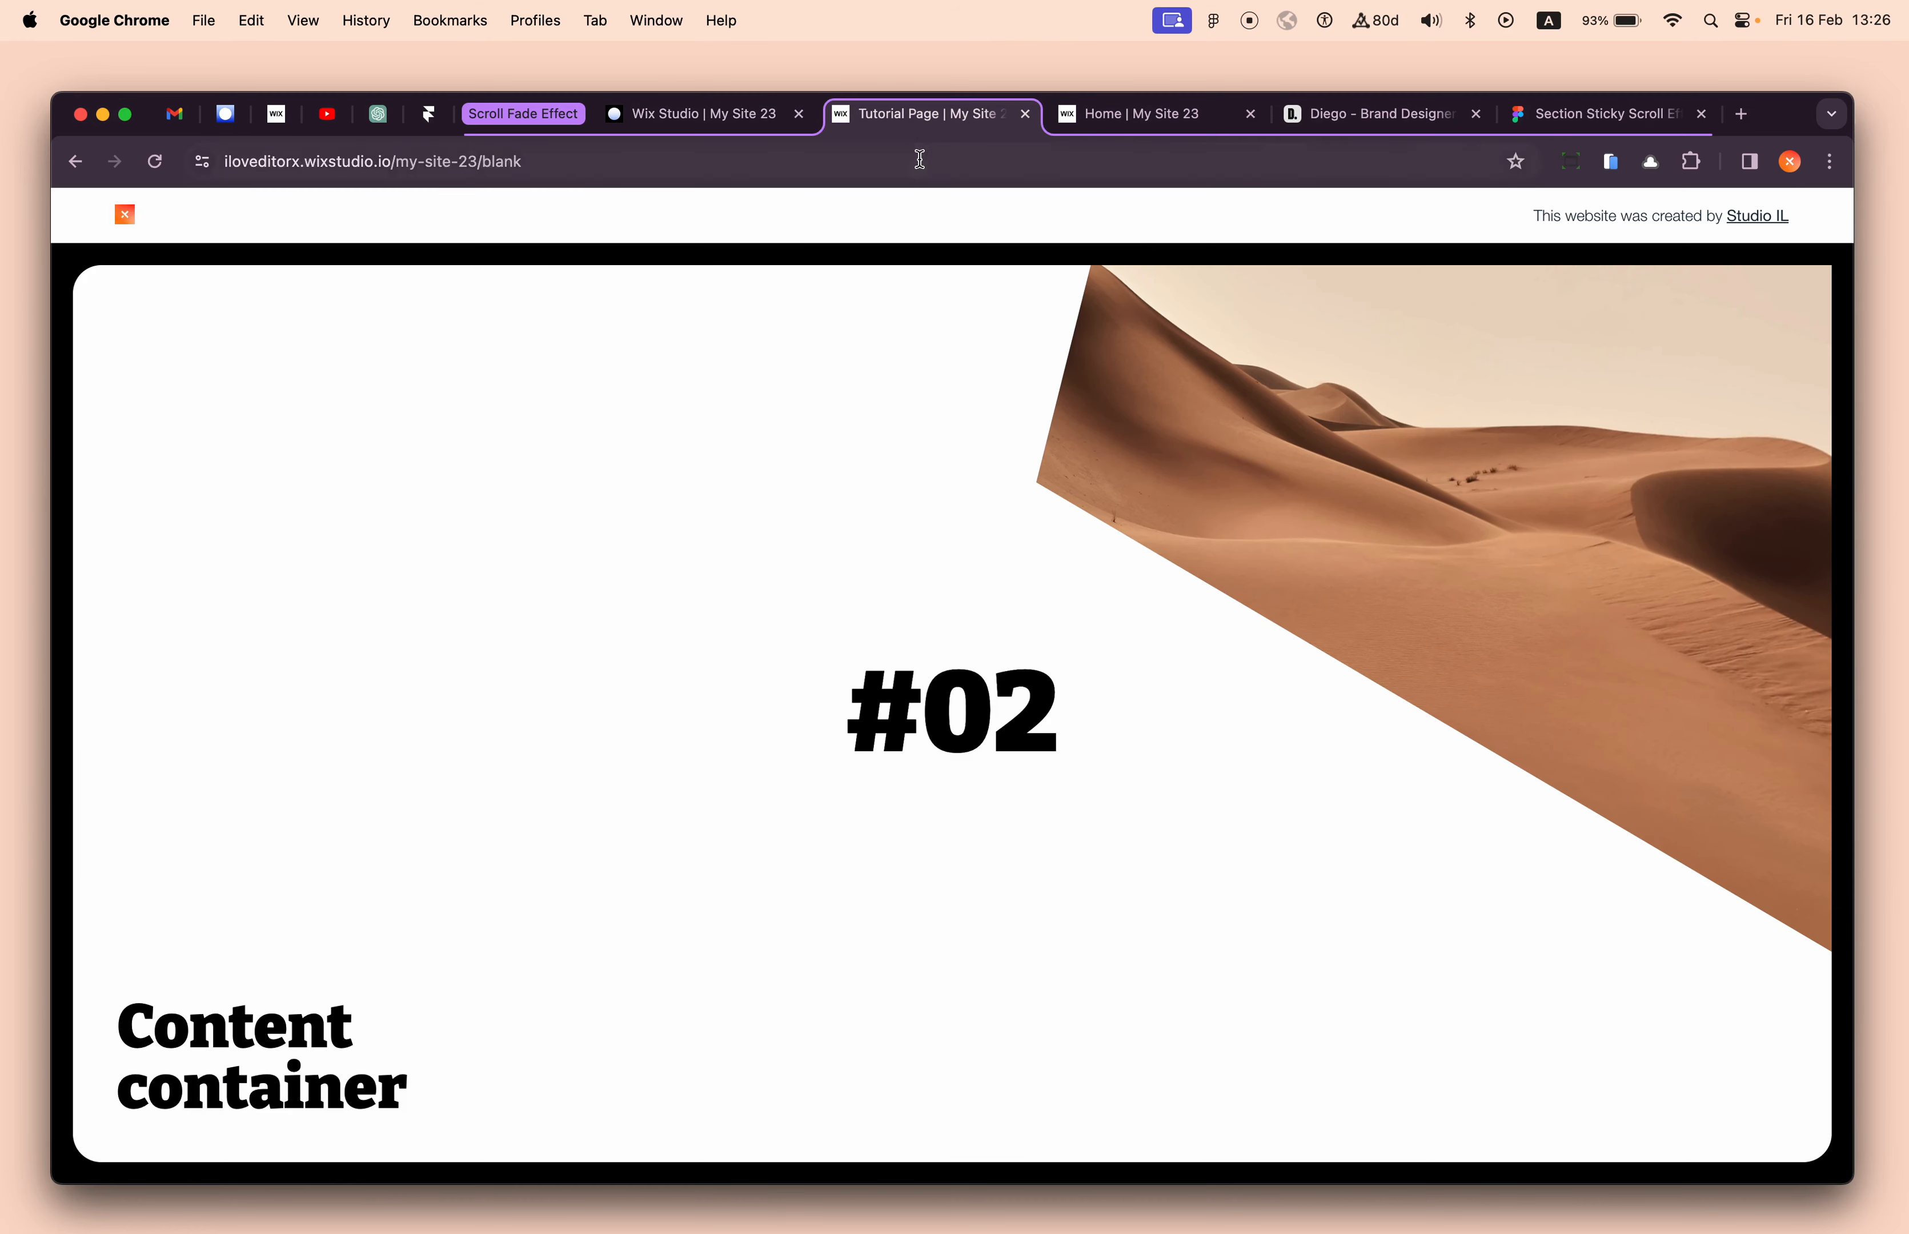
{"action": "left_click", "coordinate": [917, 163]}
{"action": "key", "text": "Return"}
{"action": "left_click", "coordinate": [917, 162]}
{"action": "key", "text": "Return"}
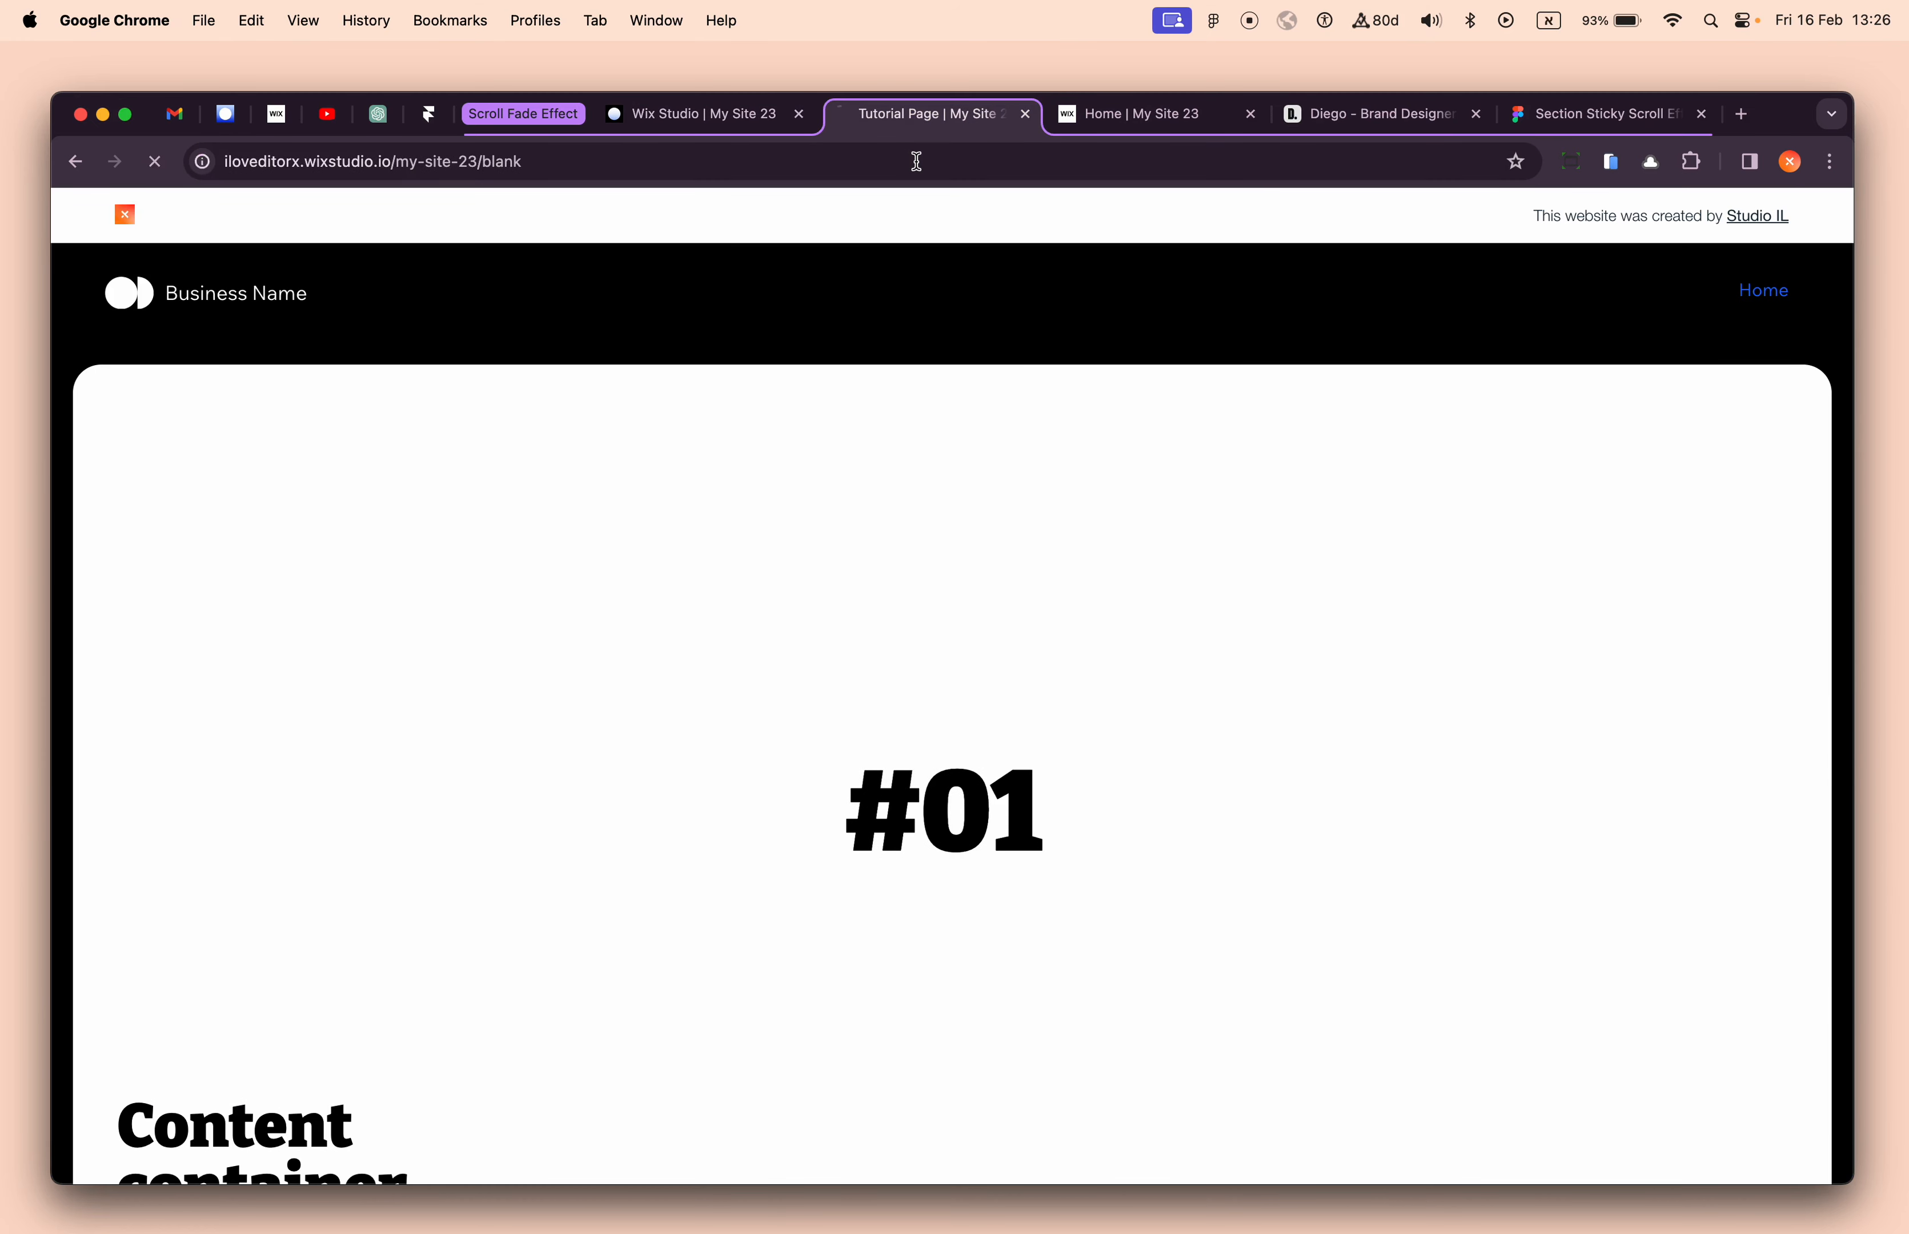
{"action": "left_click", "coordinate": [917, 162]}
{"action": "key", "text": "Return"}
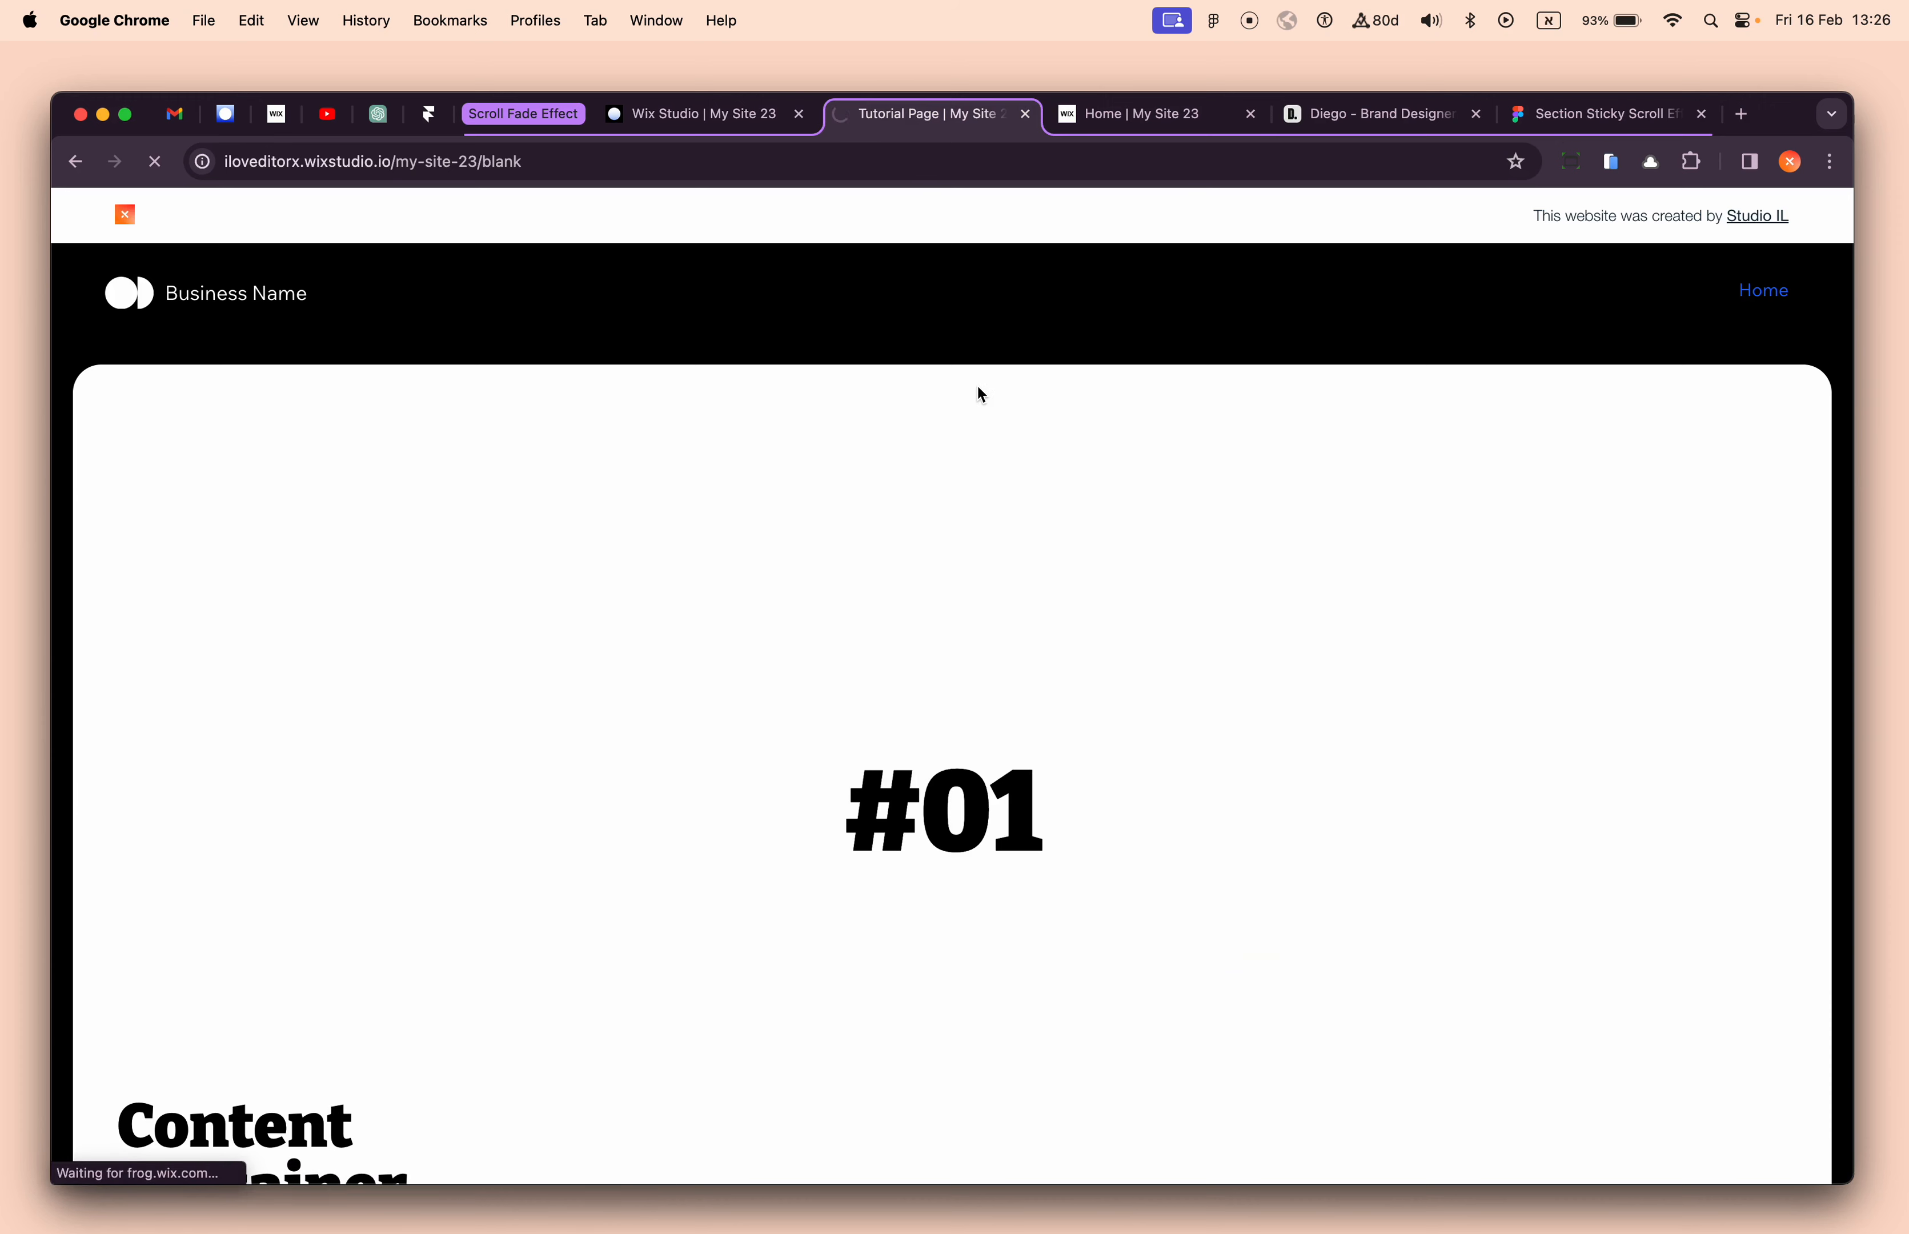
- Examine the desert image's tilt animation while moving through the three content containers on the live Tutorial Page
{"action": "scroll", "coordinate": [1032, 655], "scroll_direction": "down", "scroll_amount": 5}
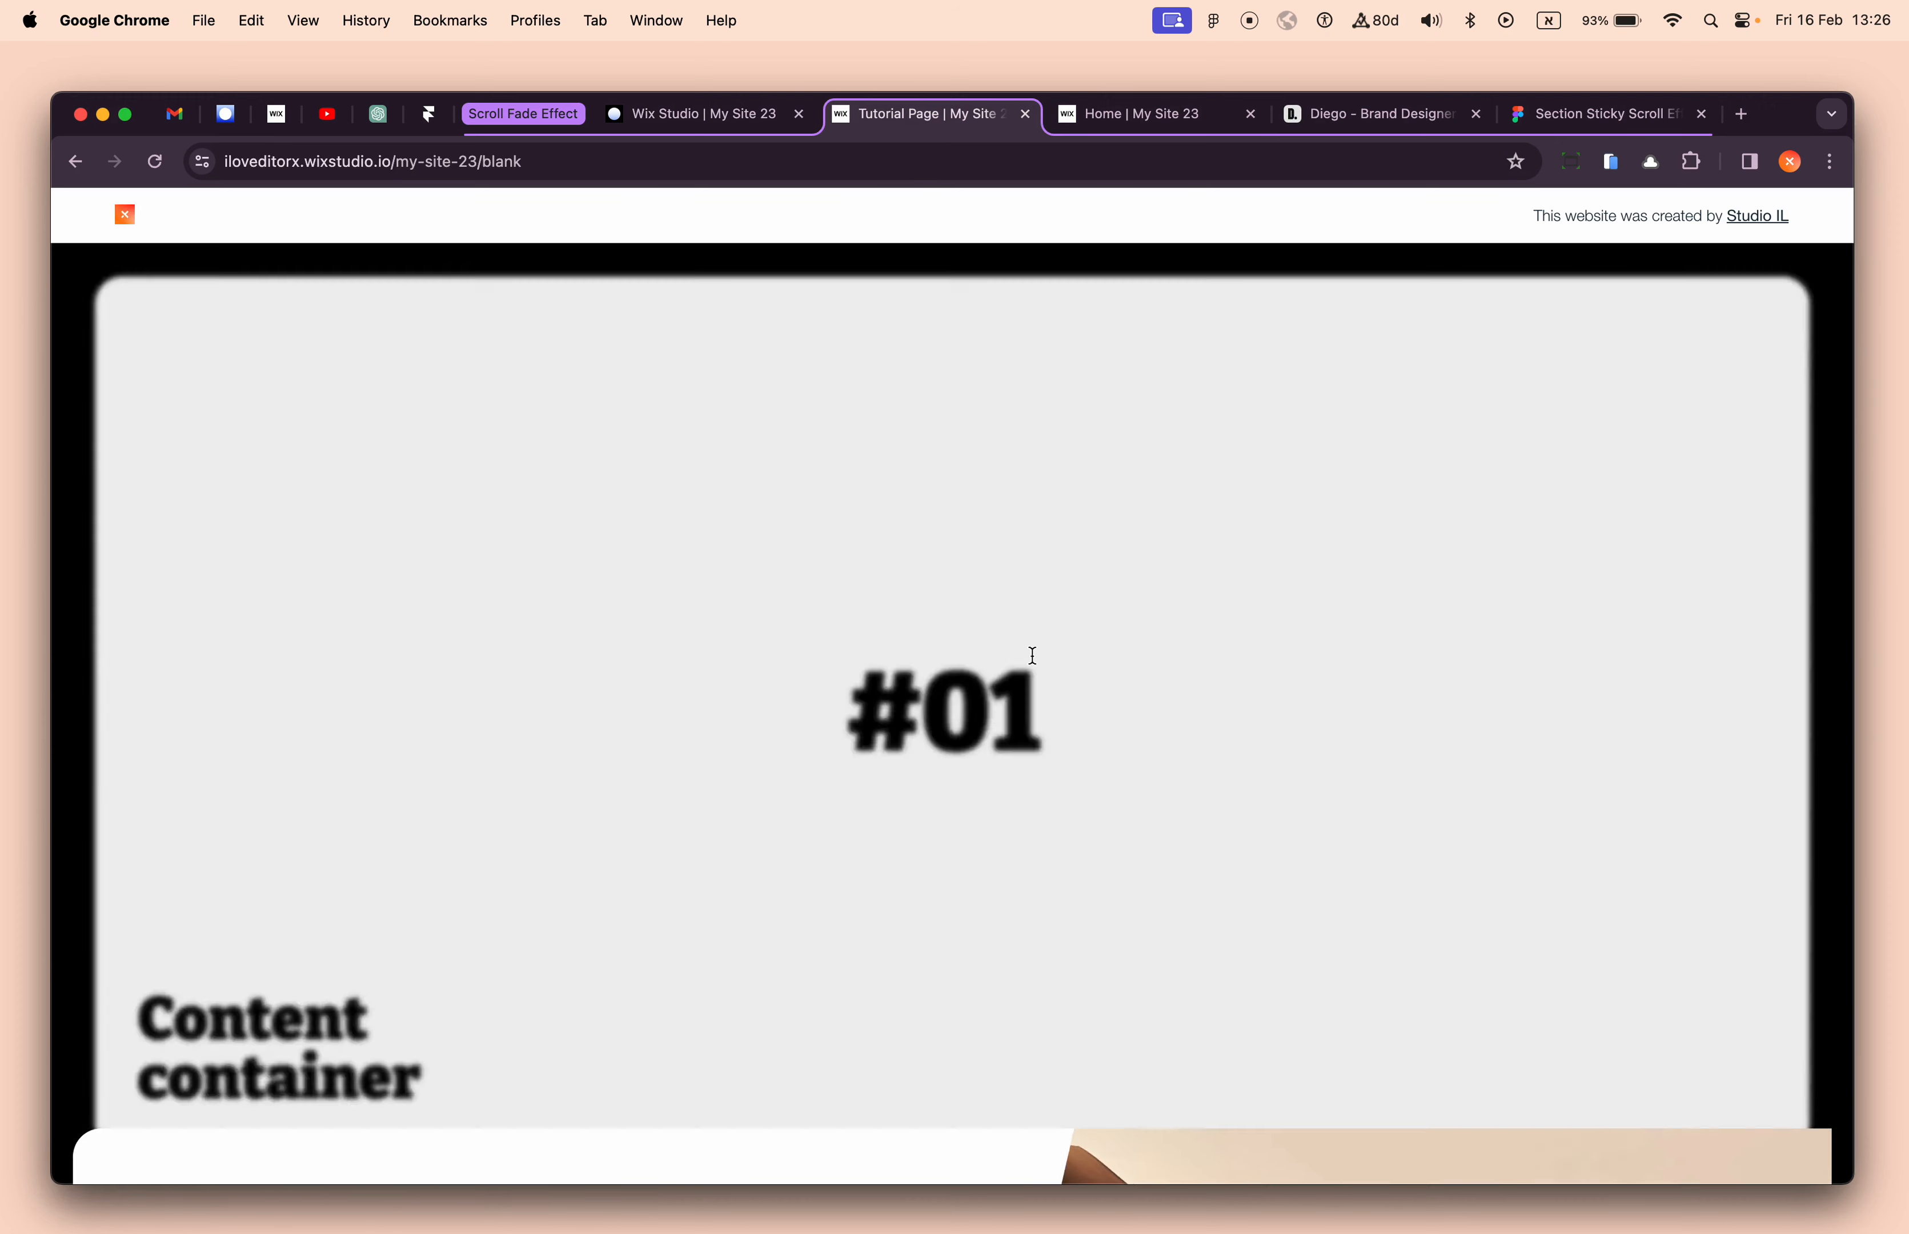
{"action": "scroll", "coordinate": [1033, 655], "scroll_direction": "down", "scroll_amount": 3}
{"action": "scroll", "coordinate": [1032, 654], "scroll_direction": "up", "scroll_amount": 2}
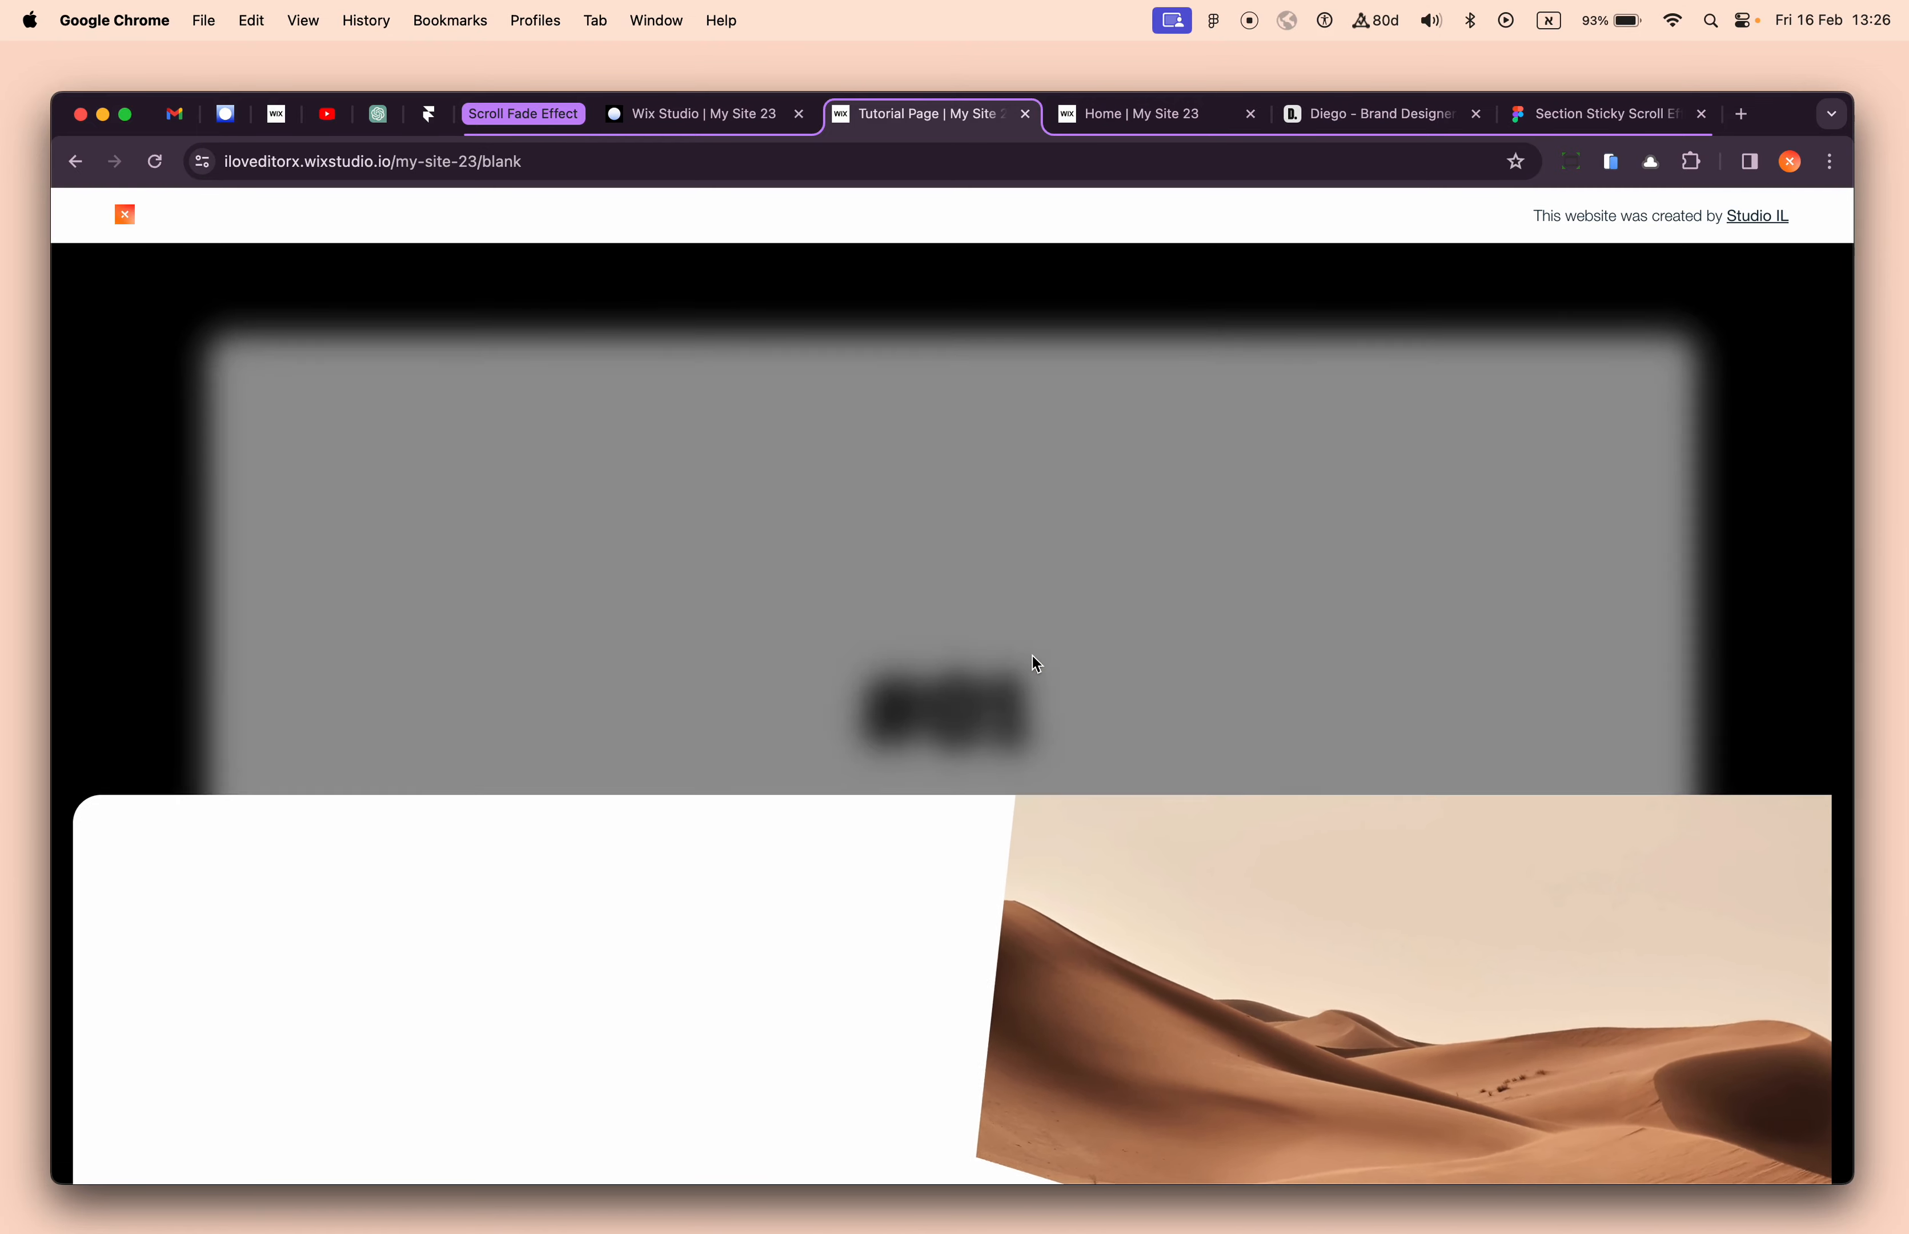
{"action": "scroll", "coordinate": [1032, 655], "scroll_direction": "down", "scroll_amount": 2}
{"action": "scroll", "coordinate": [1032, 655], "scroll_direction": "down", "scroll_amount": 3}
{"action": "scroll", "coordinate": [1033, 654], "scroll_direction": "up", "scroll_amount": 3}
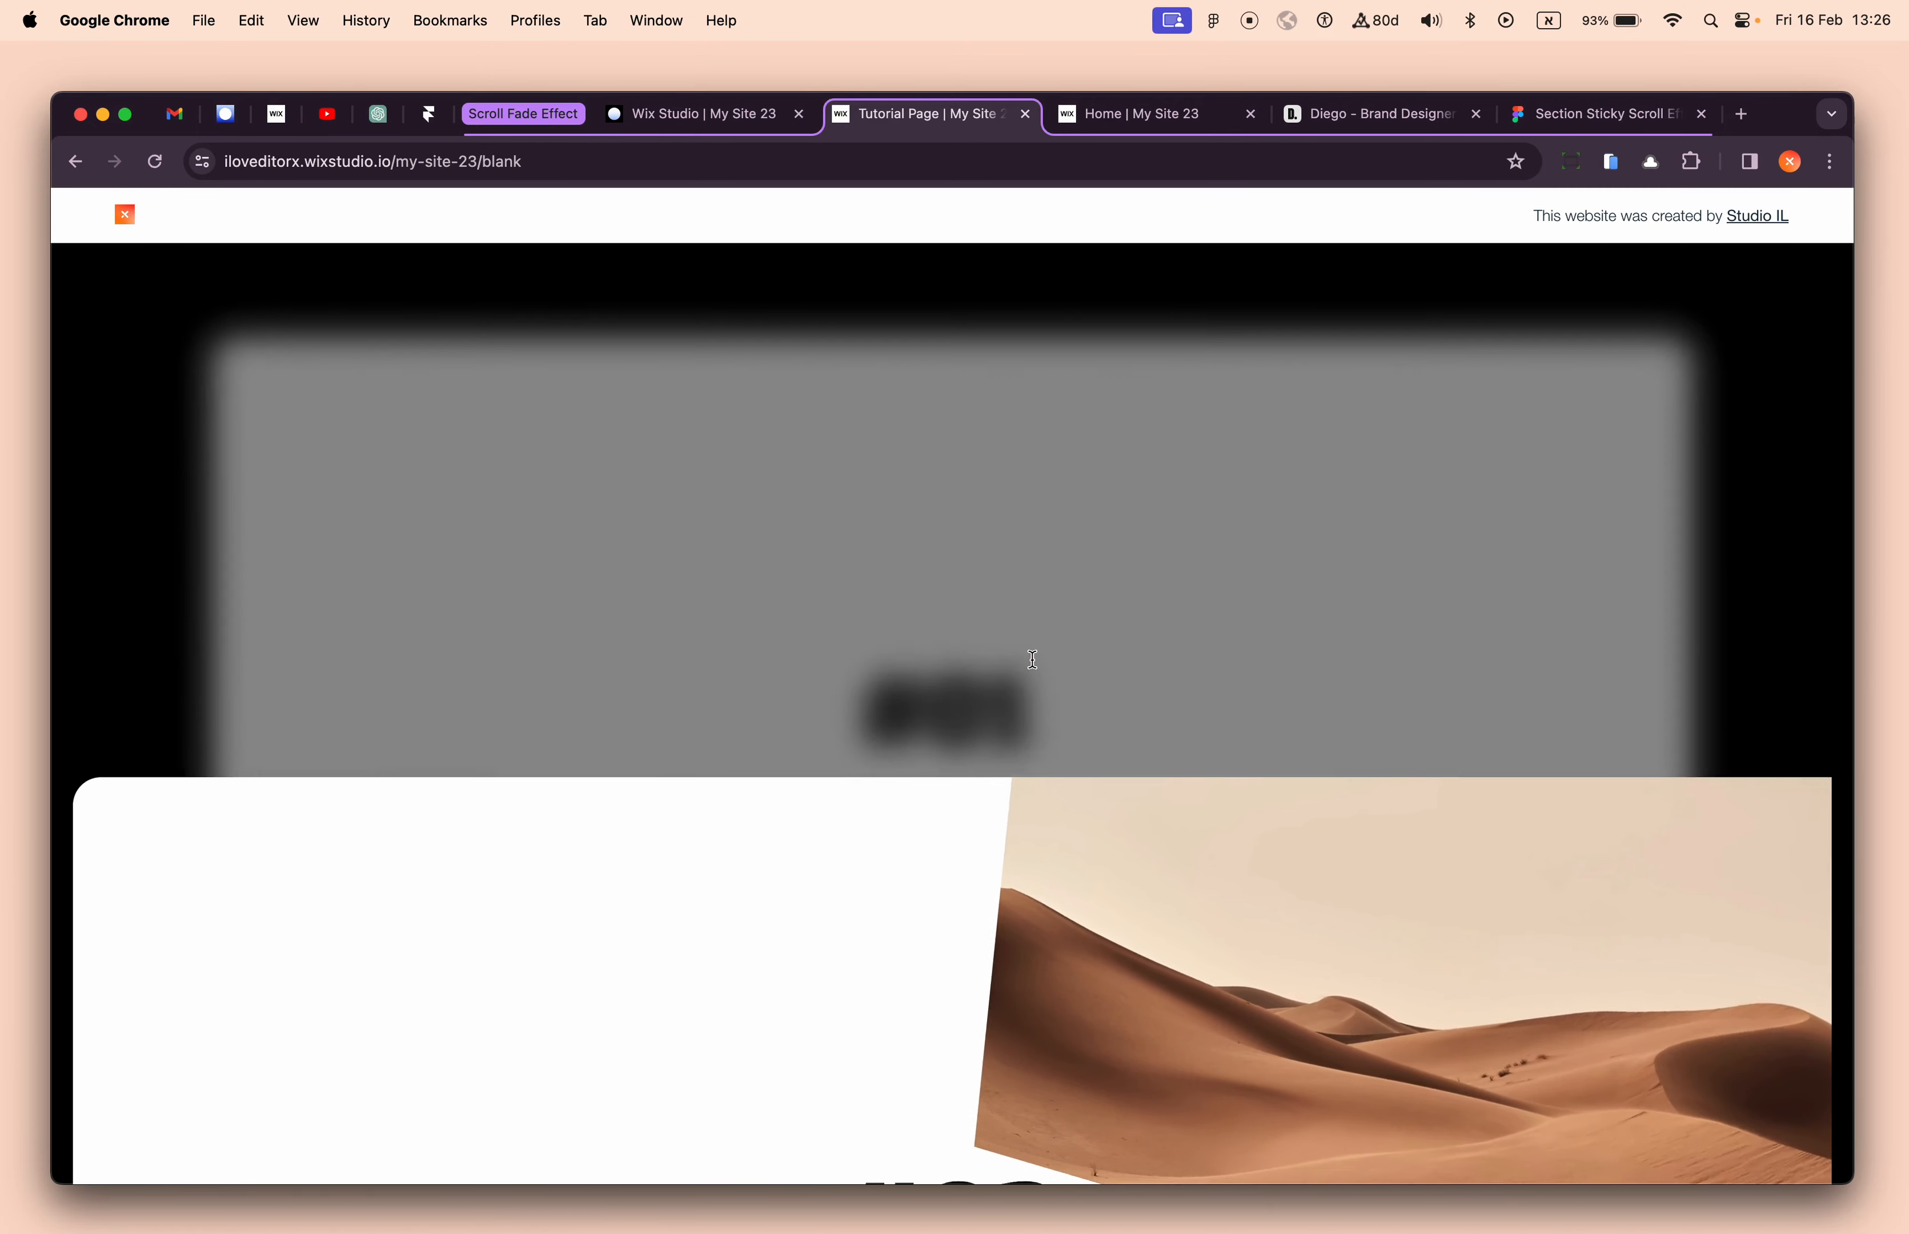
{"action": "scroll", "coordinate": [1033, 659], "scroll_direction": "down", "scroll_amount": 1}
{"action": "scroll", "coordinate": [1033, 659], "scroll_direction": "down", "scroll_amount": 3}
{"action": "scroll", "coordinate": [1033, 660], "scroll_direction": "up", "scroll_amount": 4}
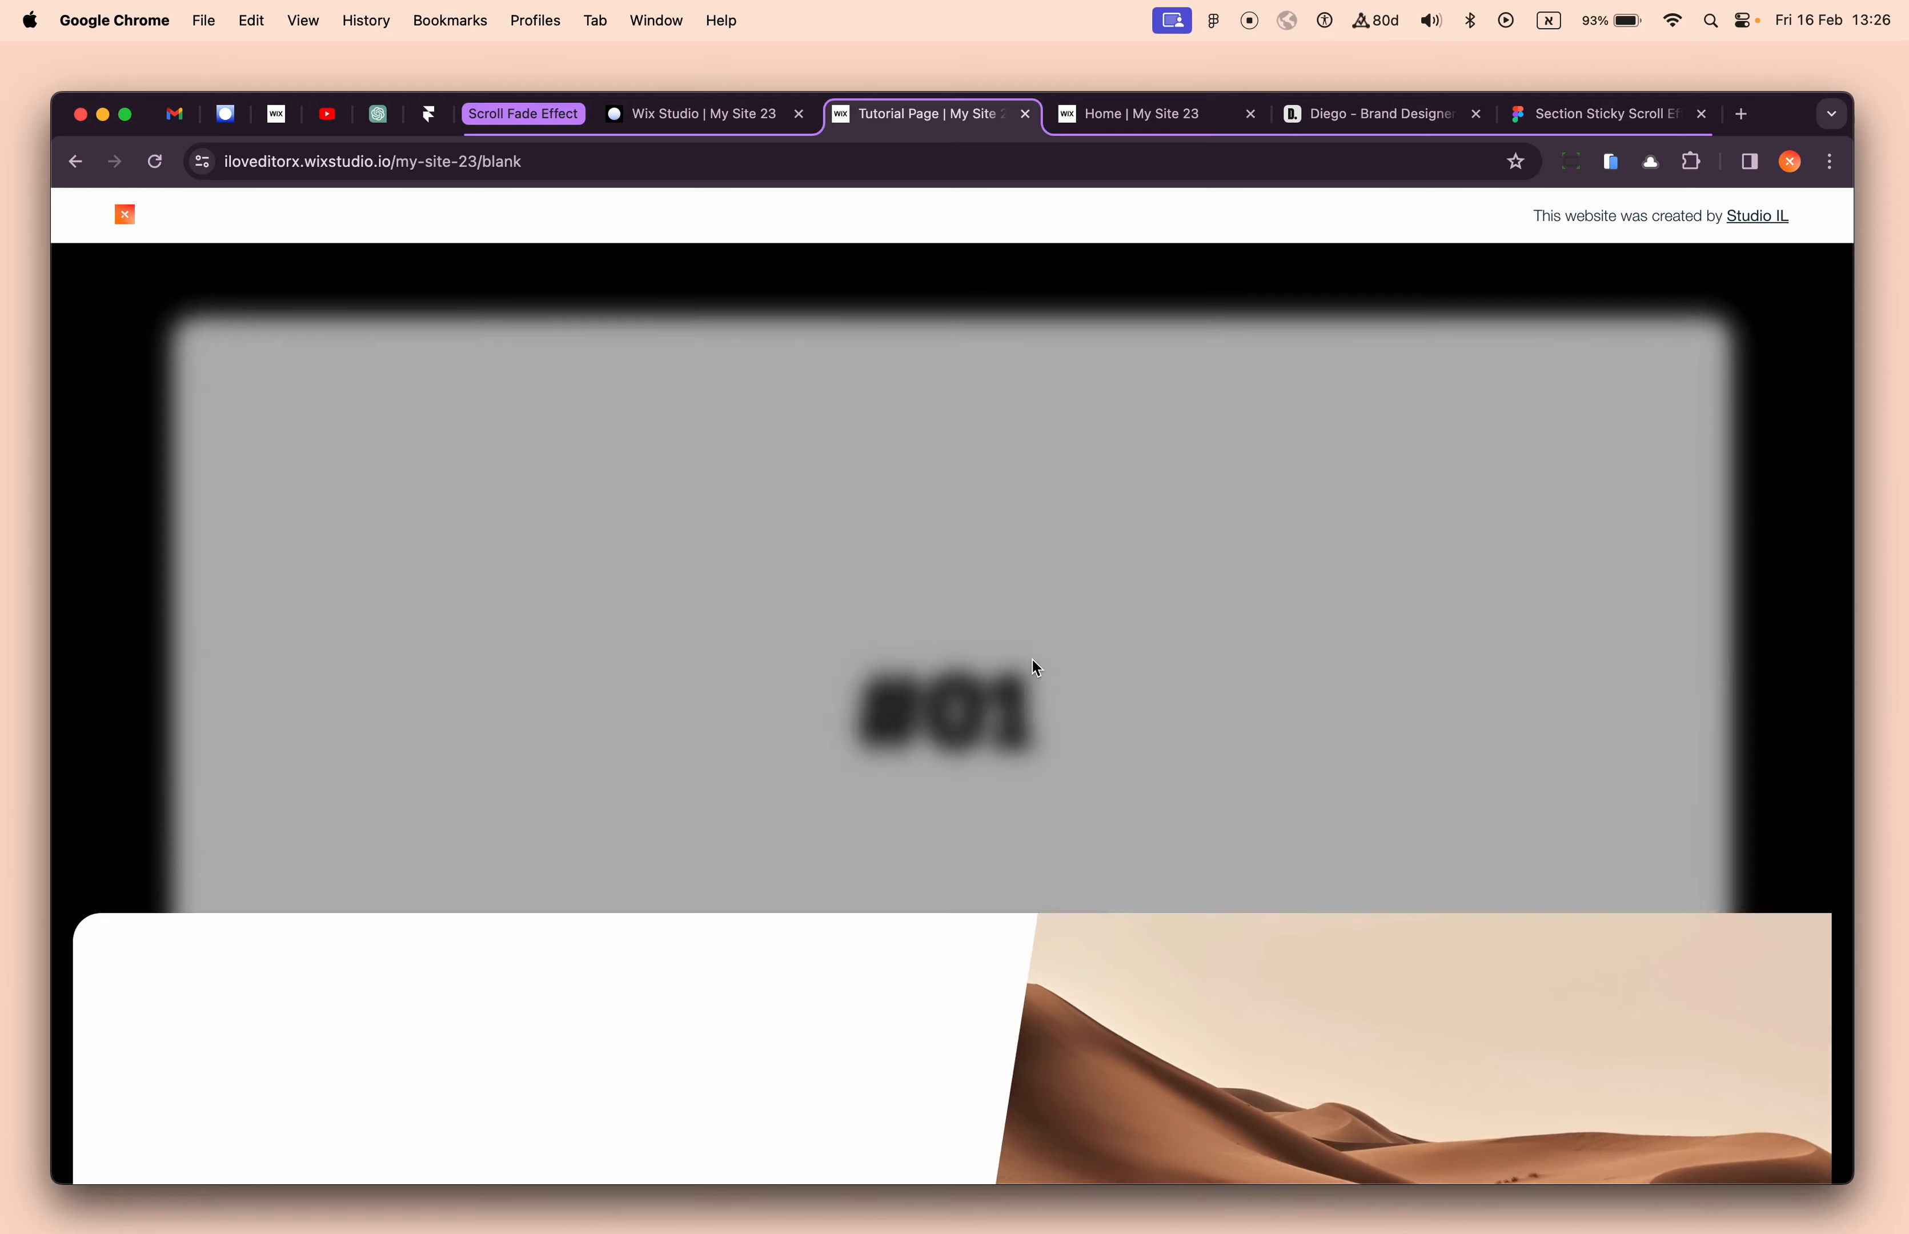
{"action": "scroll", "coordinate": [1033, 660], "scroll_direction": "down", "scroll_amount": 4}
{"action": "scroll", "coordinate": [1033, 660], "scroll_direction": "down", "scroll_amount": 5}
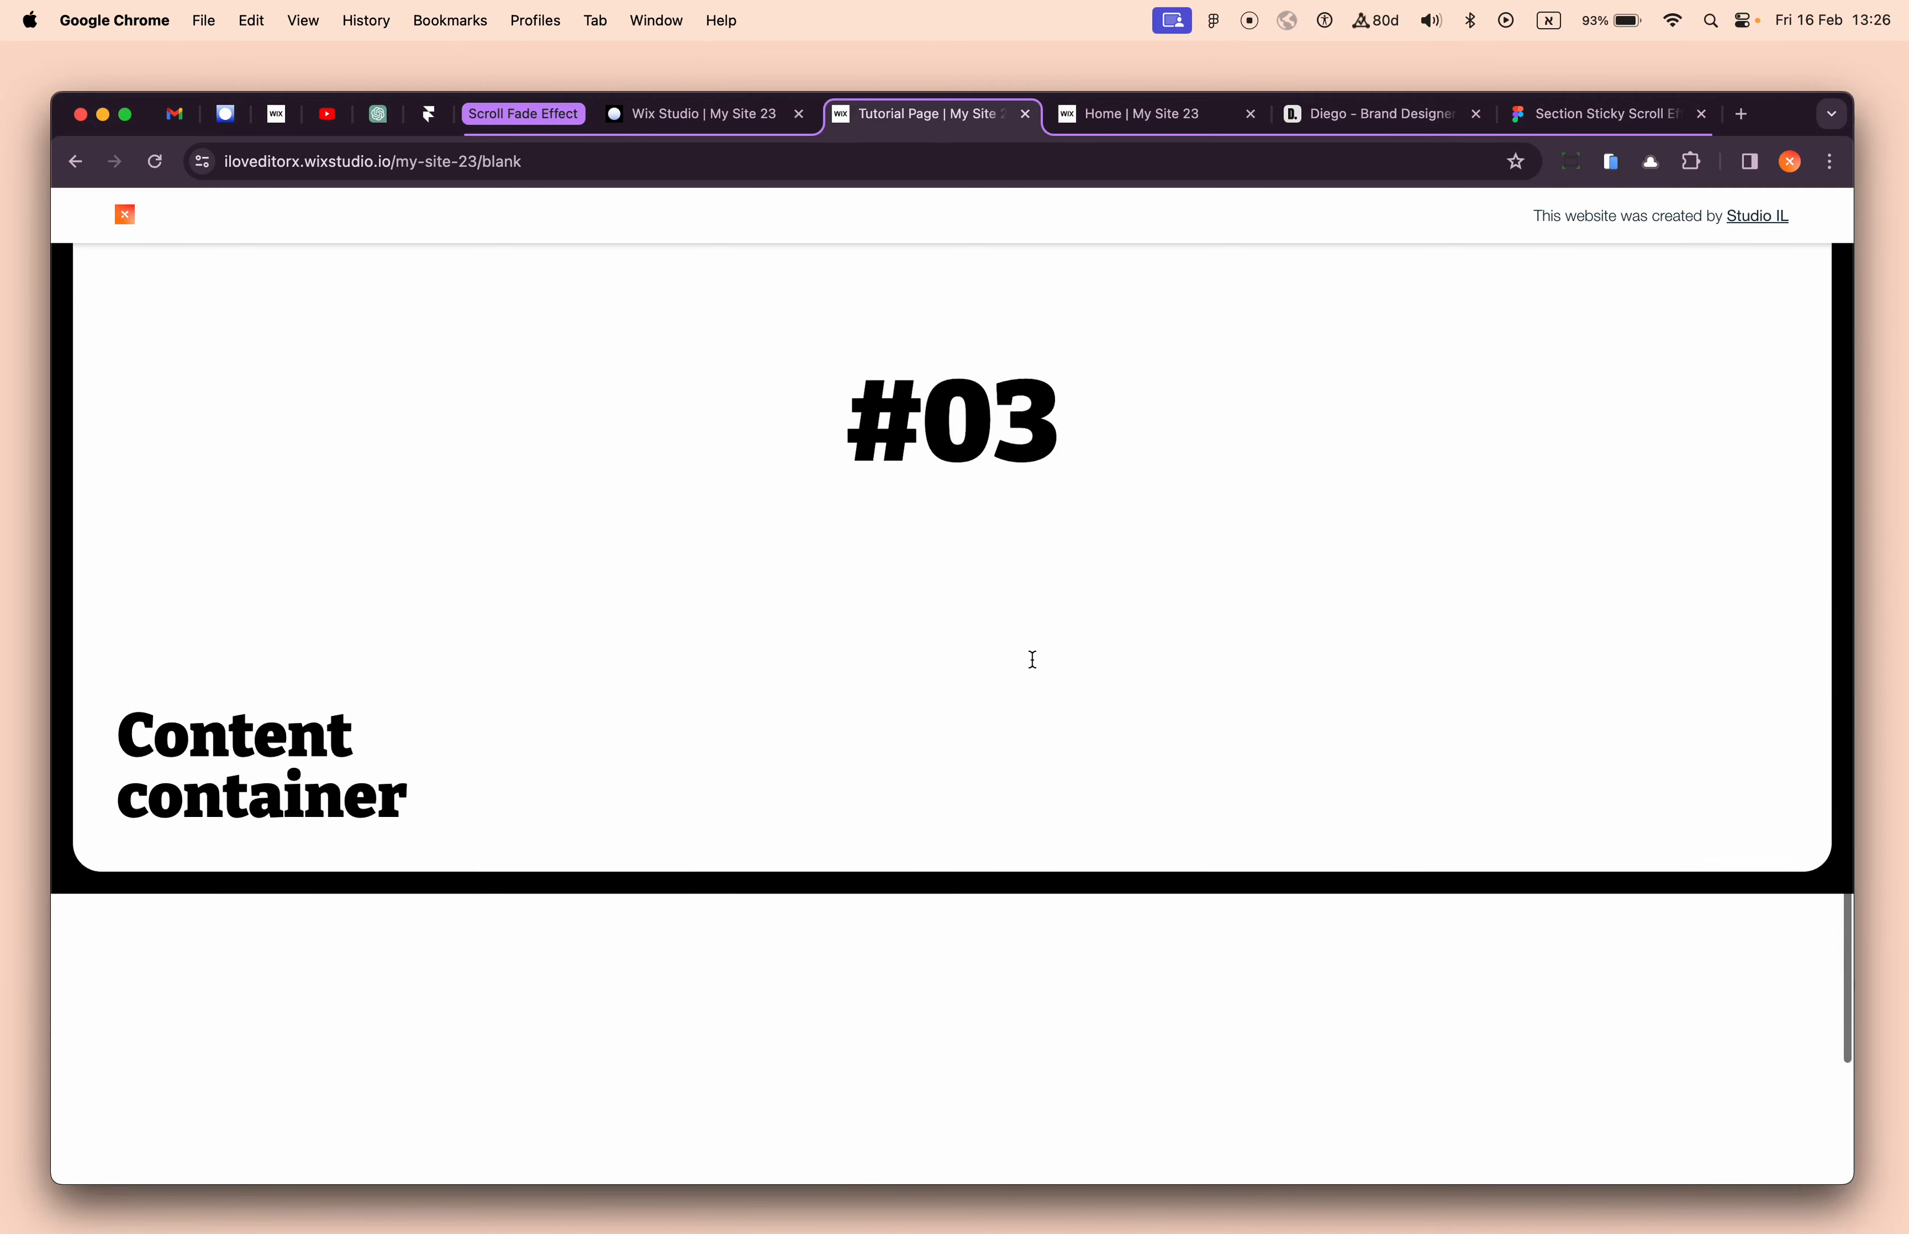
{"action": "scroll", "coordinate": [1035, 665], "scroll_direction": "up", "scroll_amount": 3}
{"action": "scroll", "coordinate": [1032, 662], "scroll_direction": "up", "scroll_amount": 8}
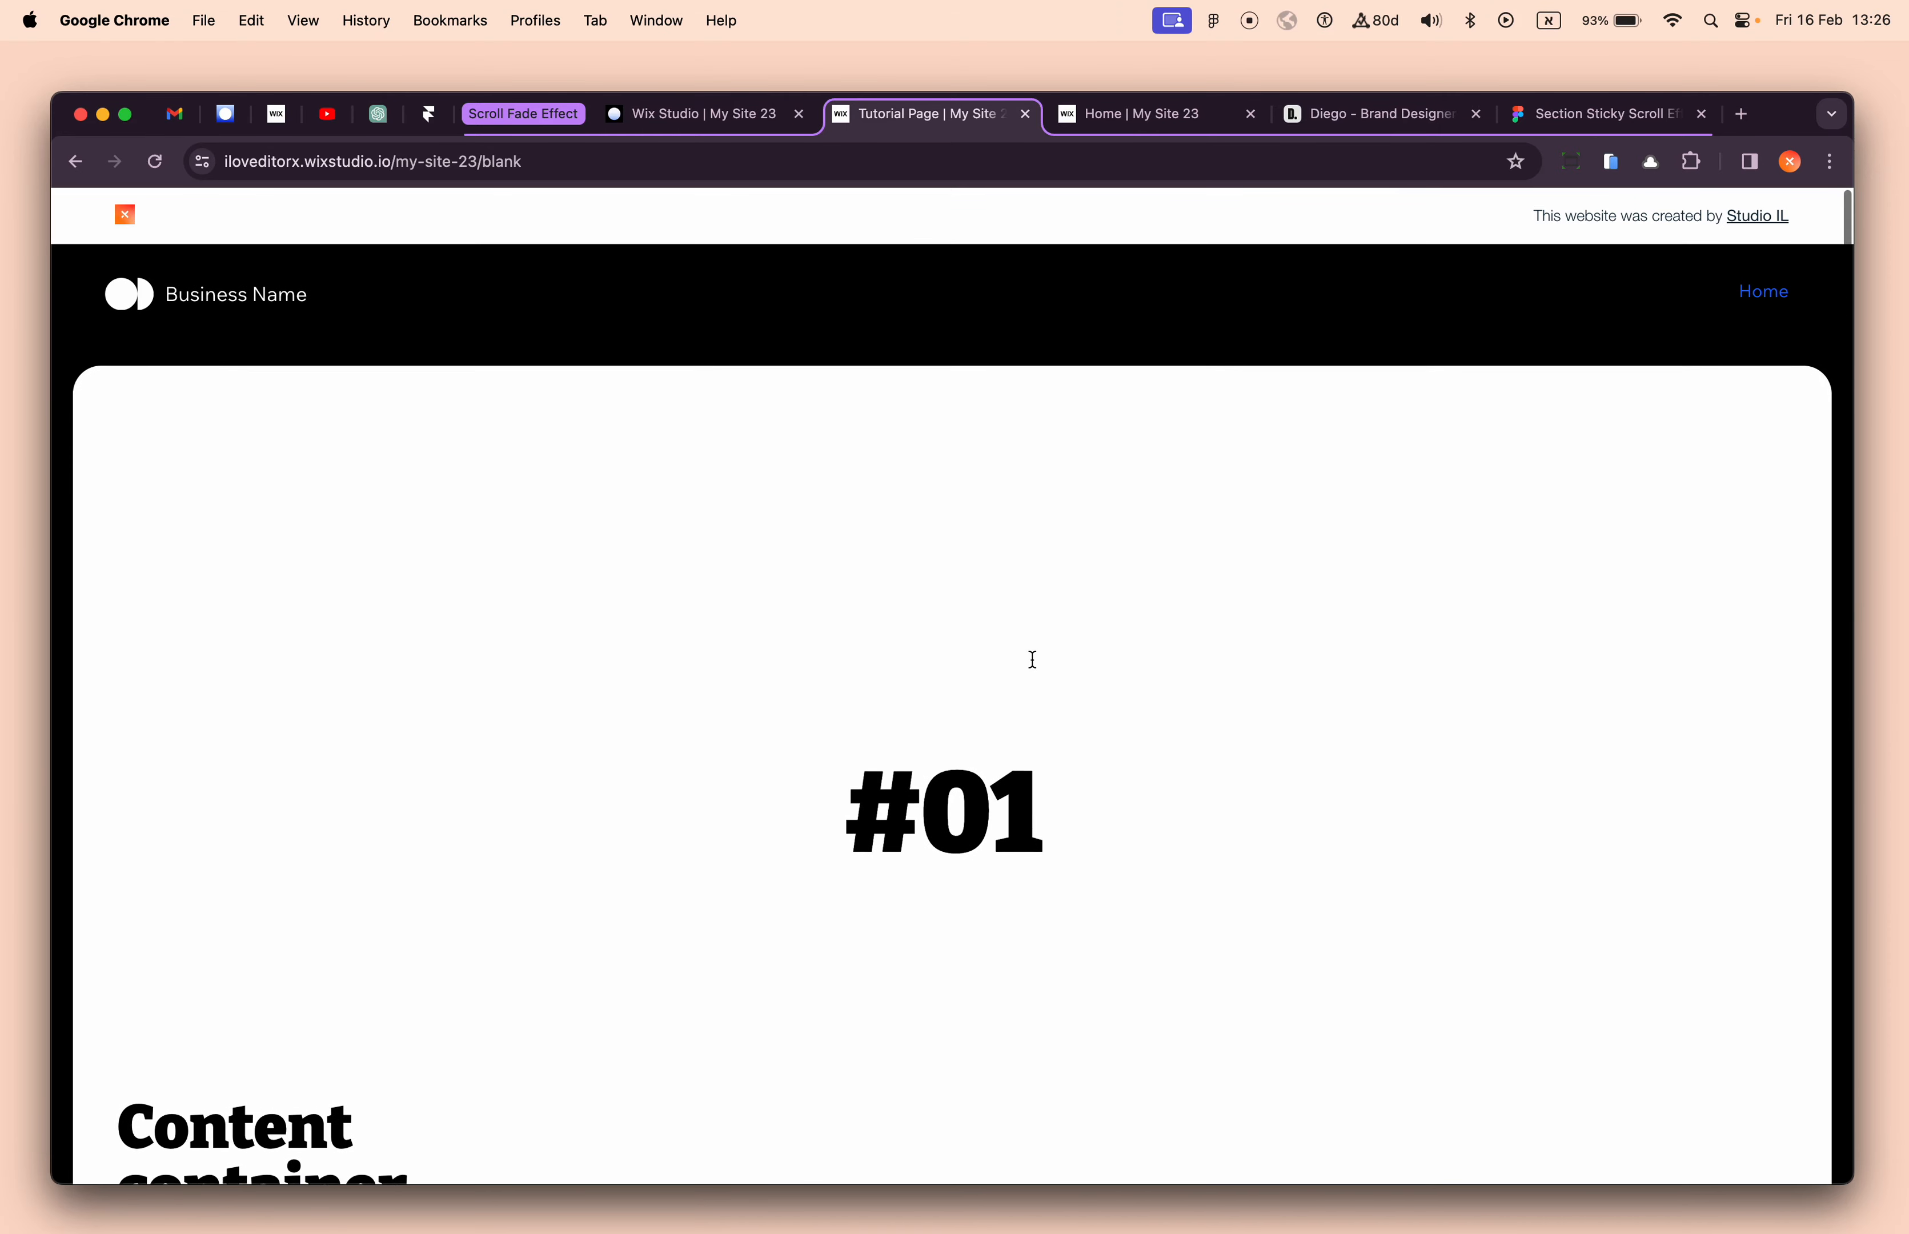
- Return to the Wix Studio editor, dismiss the publish confirmation and delete the desert image from container #02
{"action": "left_click", "coordinate": [686, 118]}
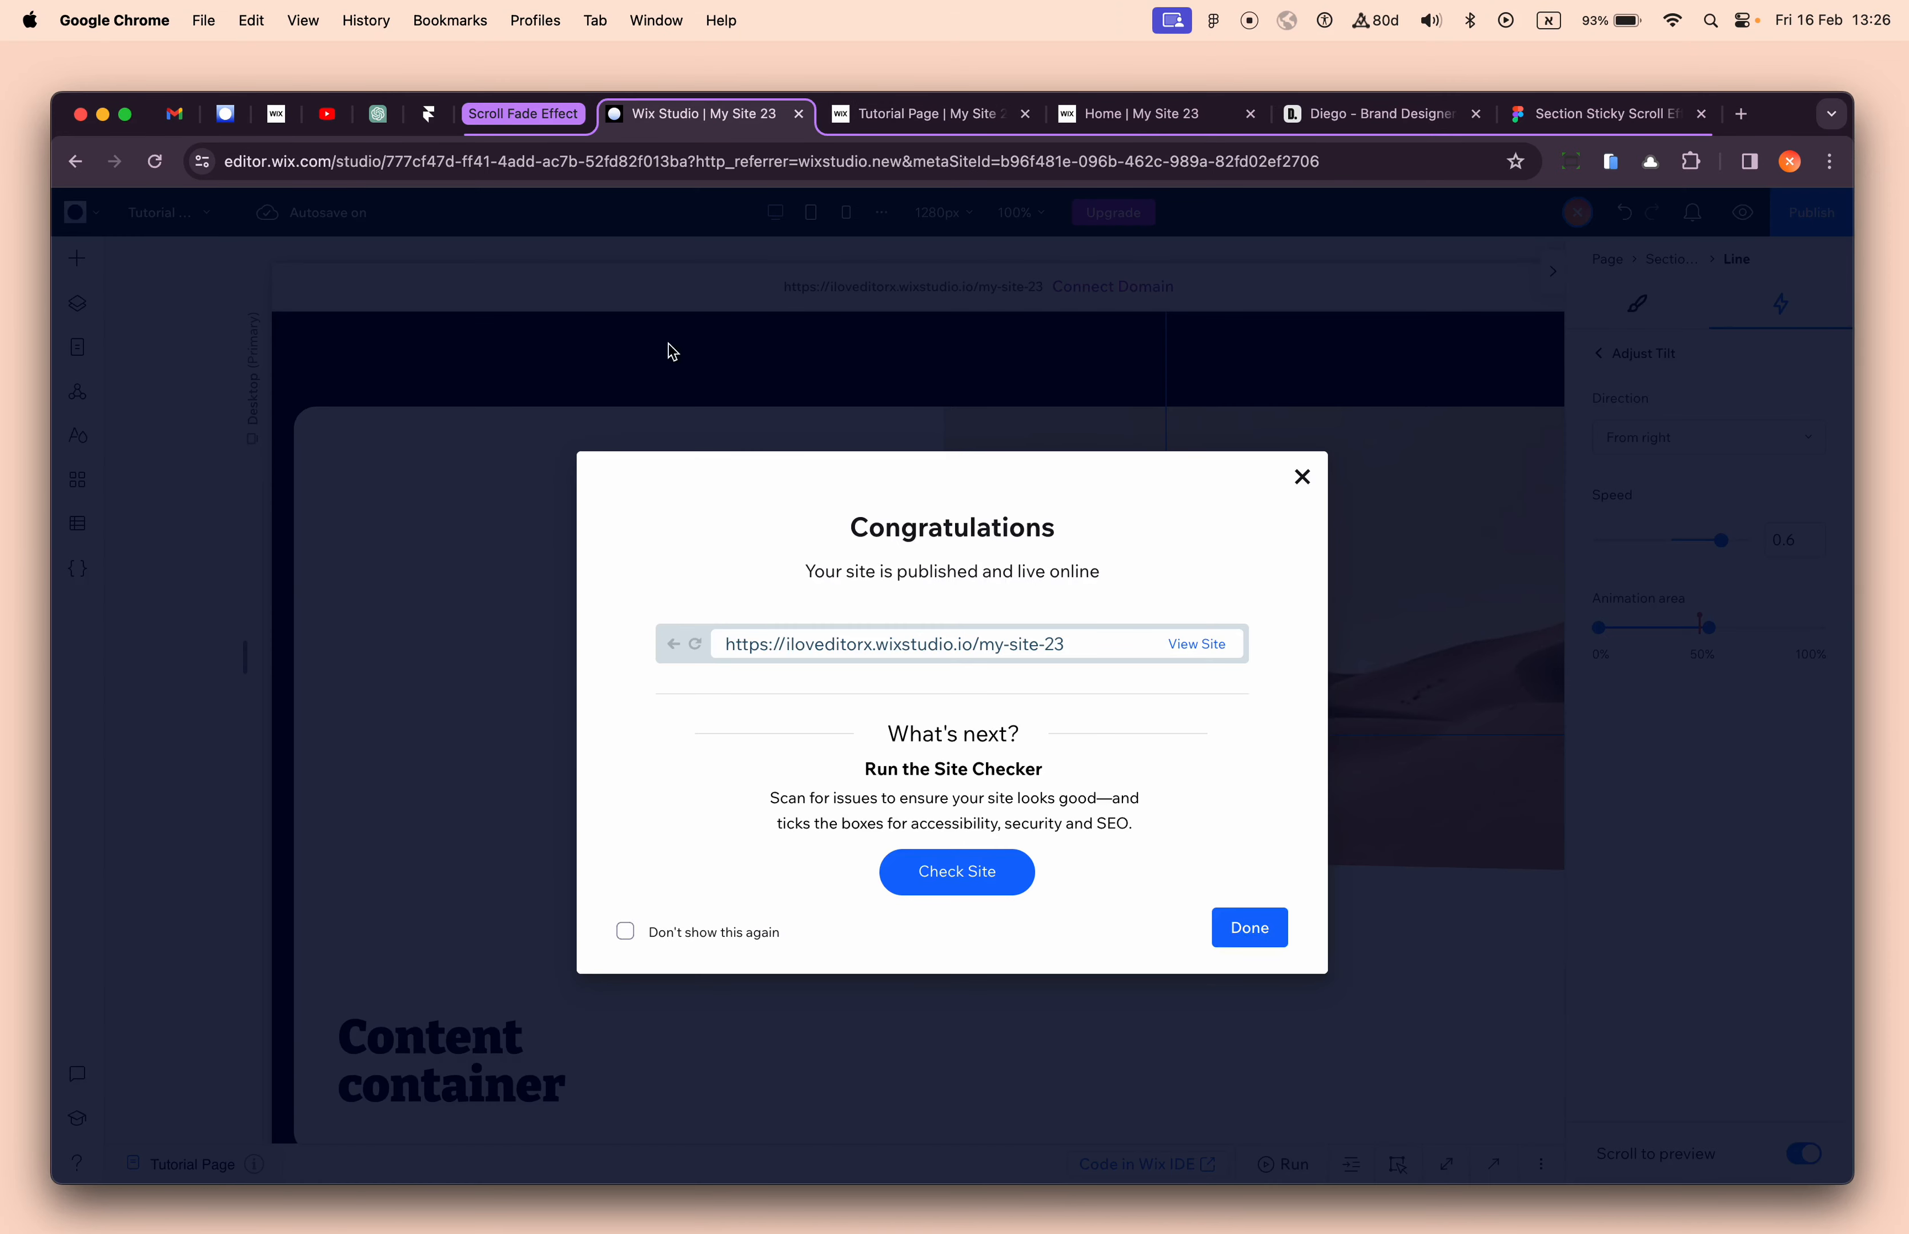
{"action": "left_click", "coordinate": [667, 432]}
{"action": "left_click", "coordinate": [1476, 587]}
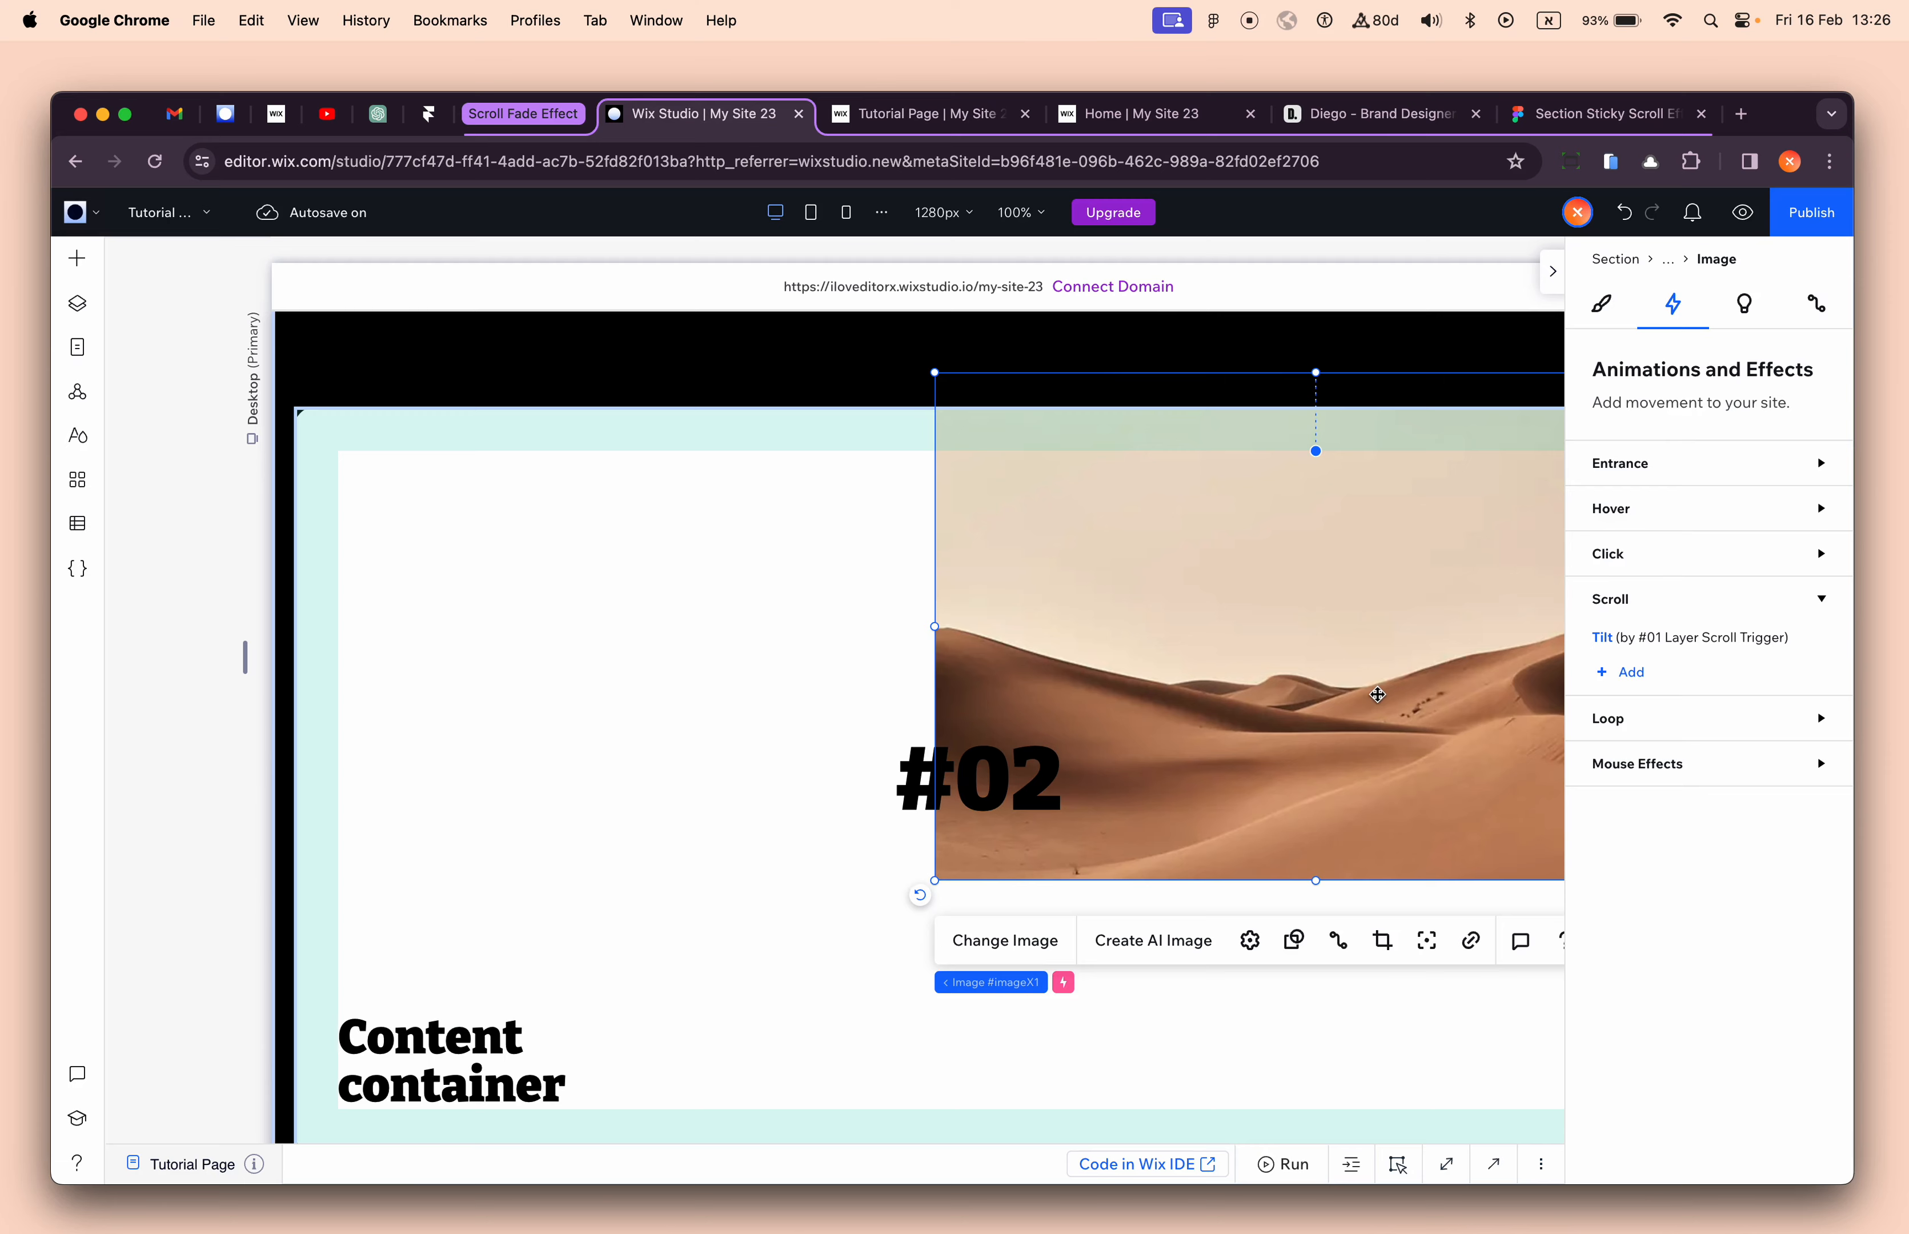
{"action": "key", "text": "Delete"}
- Rename the section holding the trigger lines and shrink layers as Scroll Animation Section and copy it
{"action": "scroll", "coordinate": [541, 537], "scroll_direction": "up", "scroll_amount": 5}
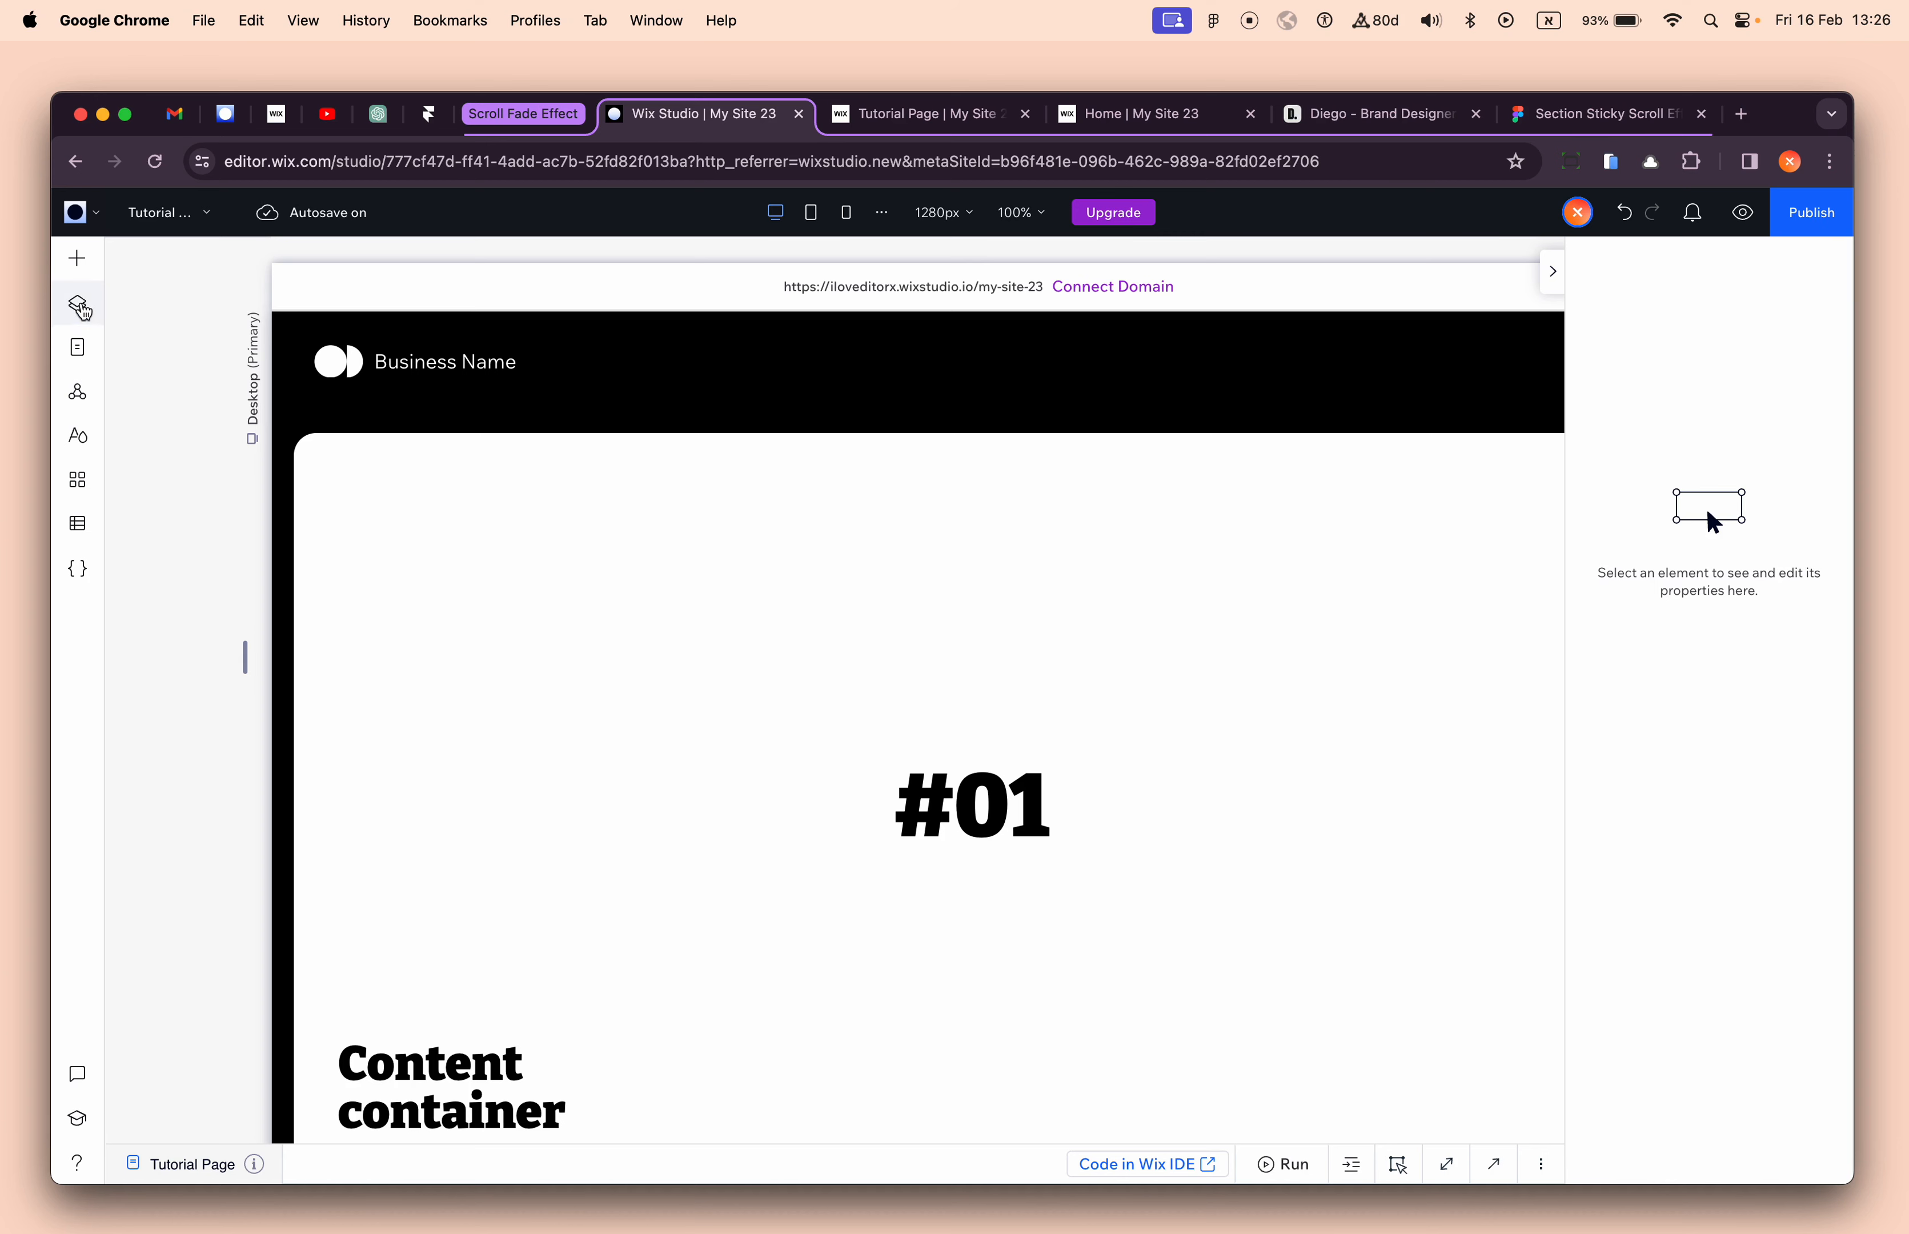
{"action": "left_click", "coordinate": [78, 306]}
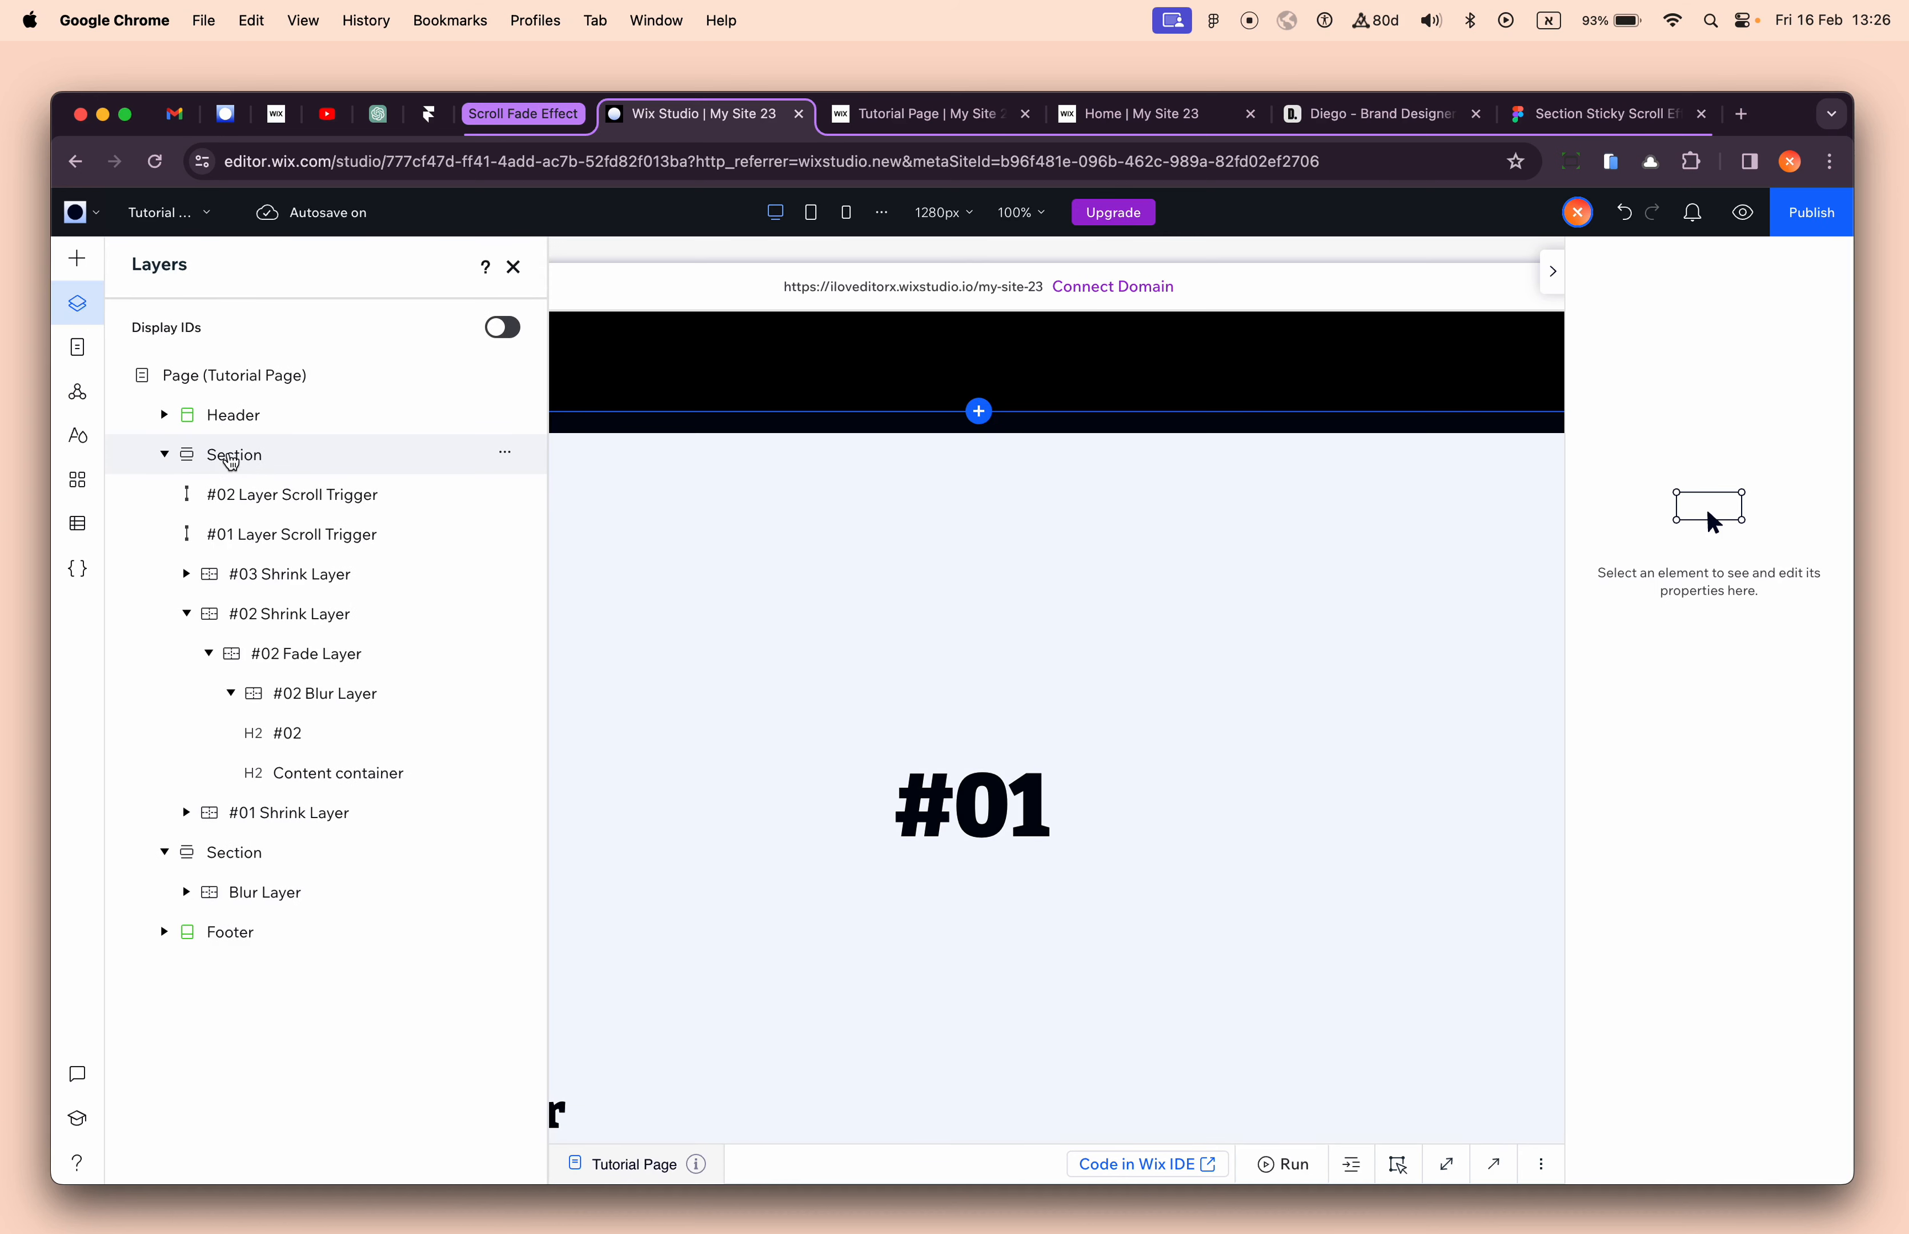
{"action": "double_click", "coordinate": [228, 456]}
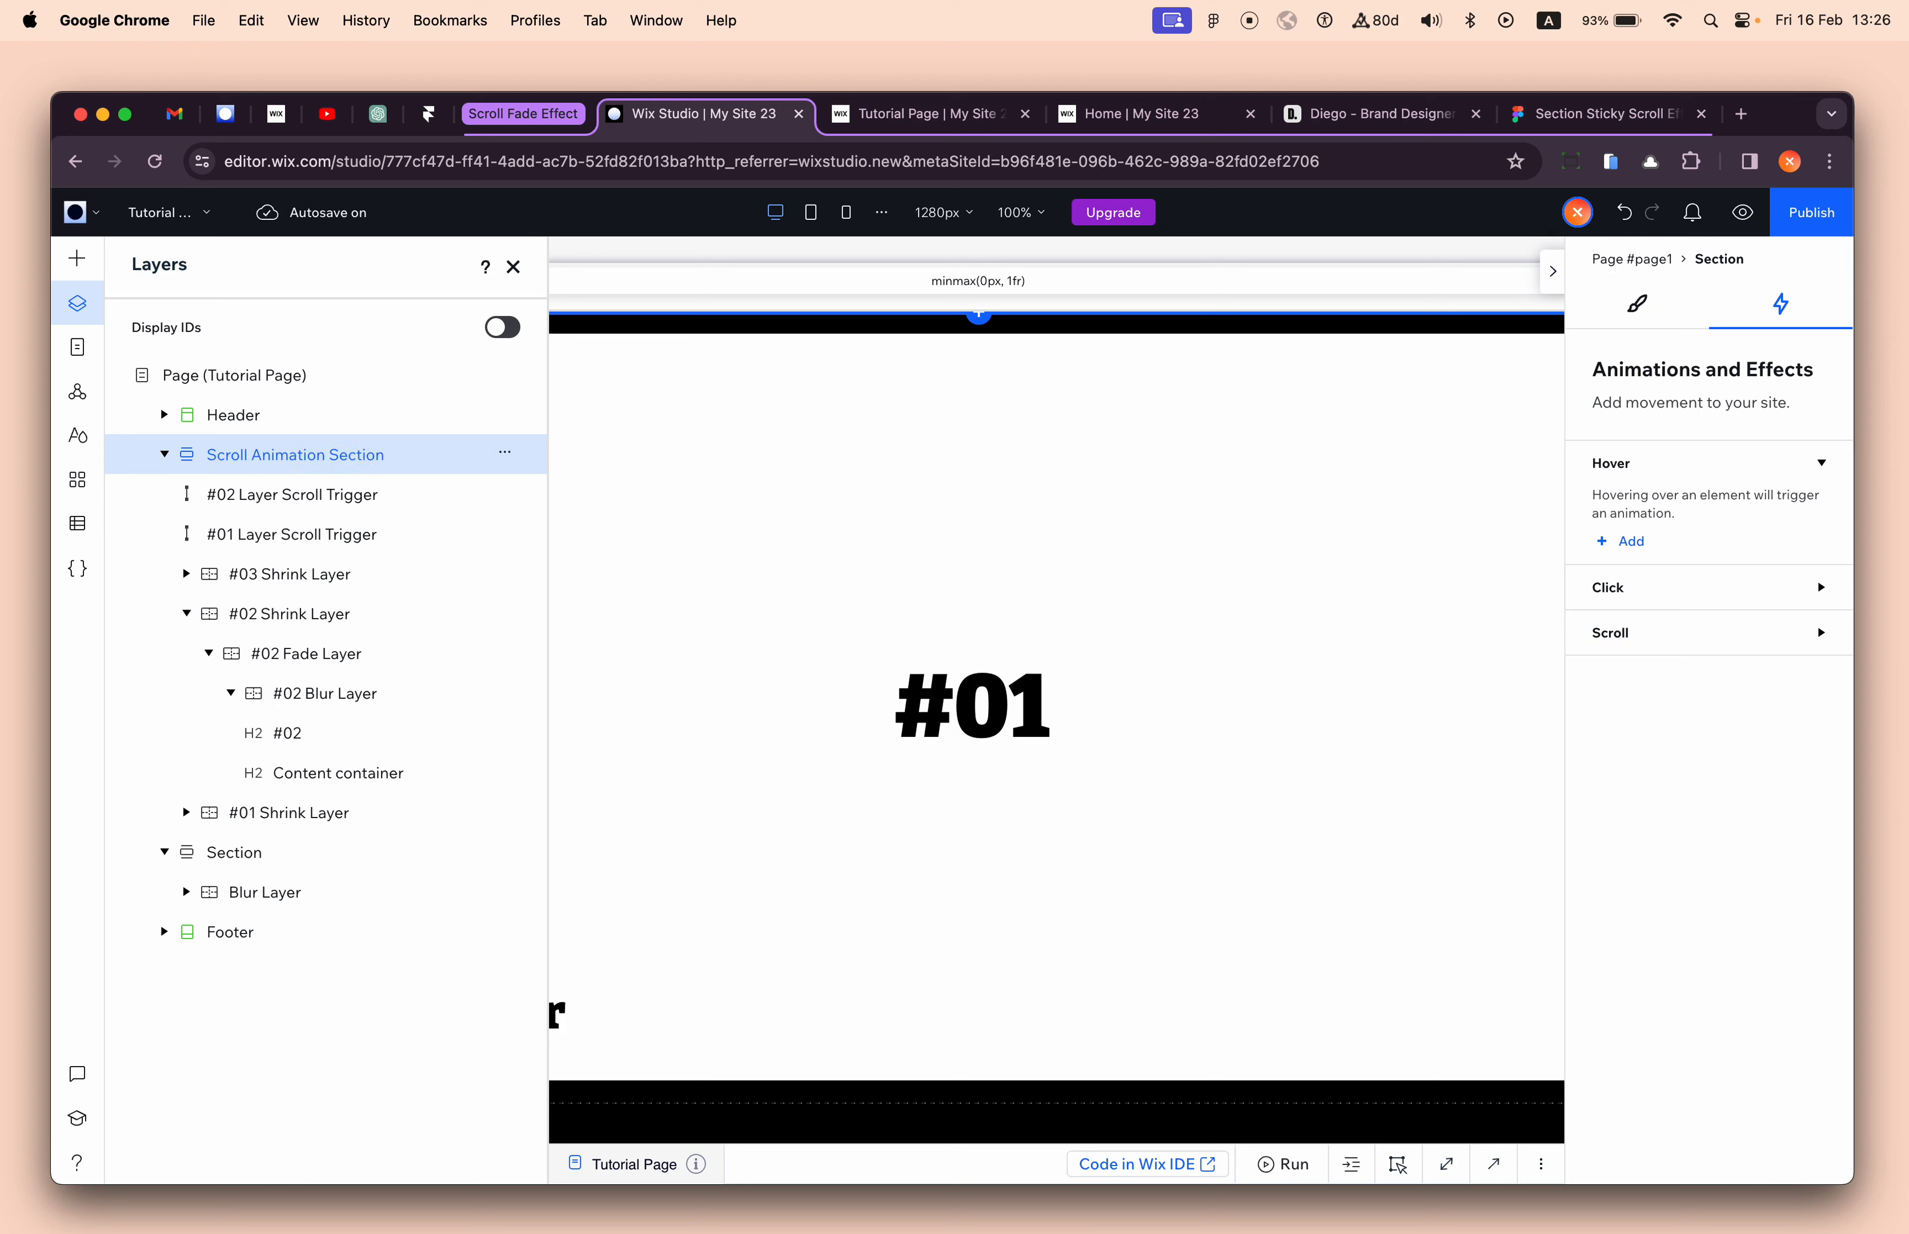
{"action": "left_click", "coordinate": [505, 453]}
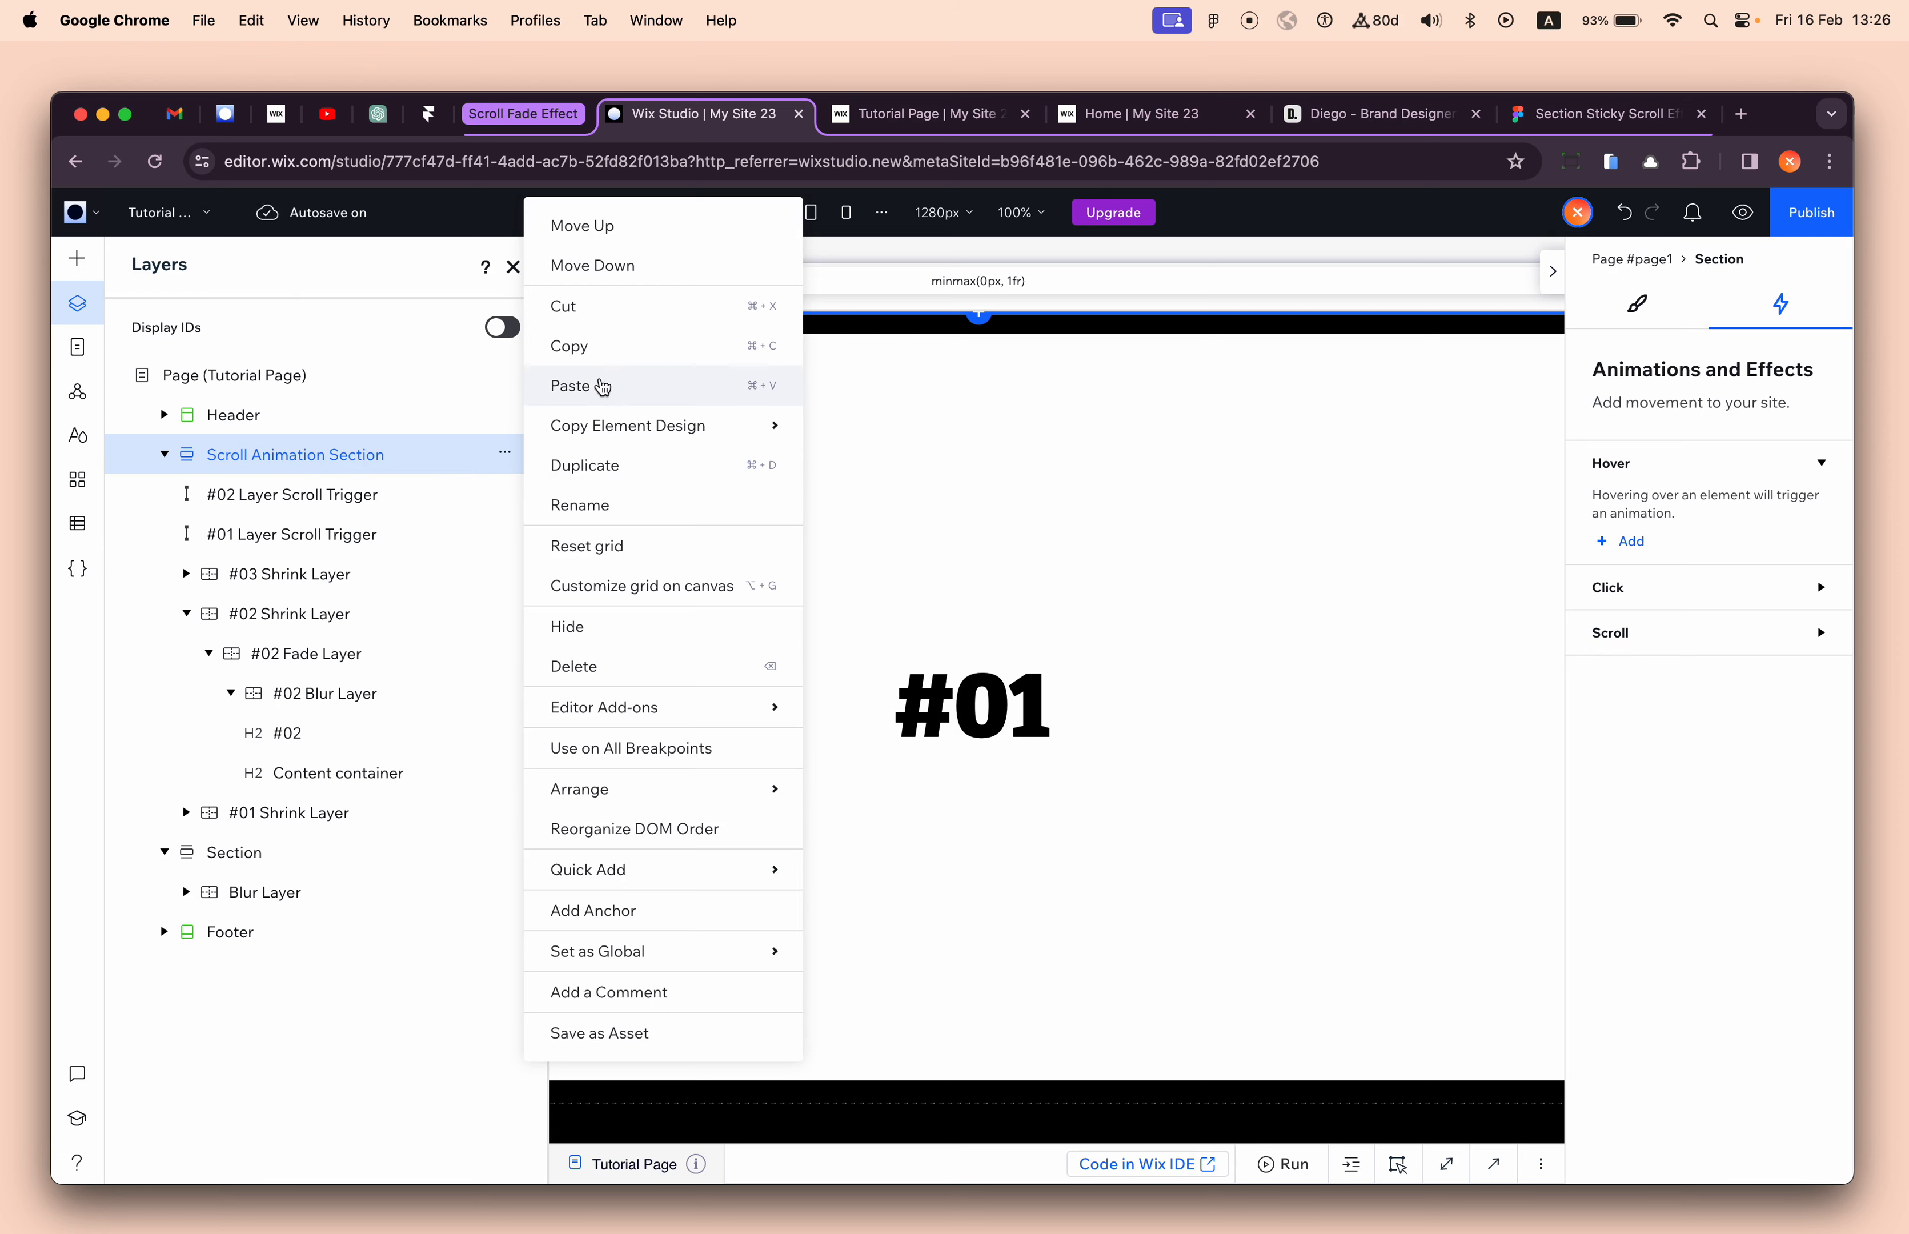
{"action": "left_click", "coordinate": [578, 355]}
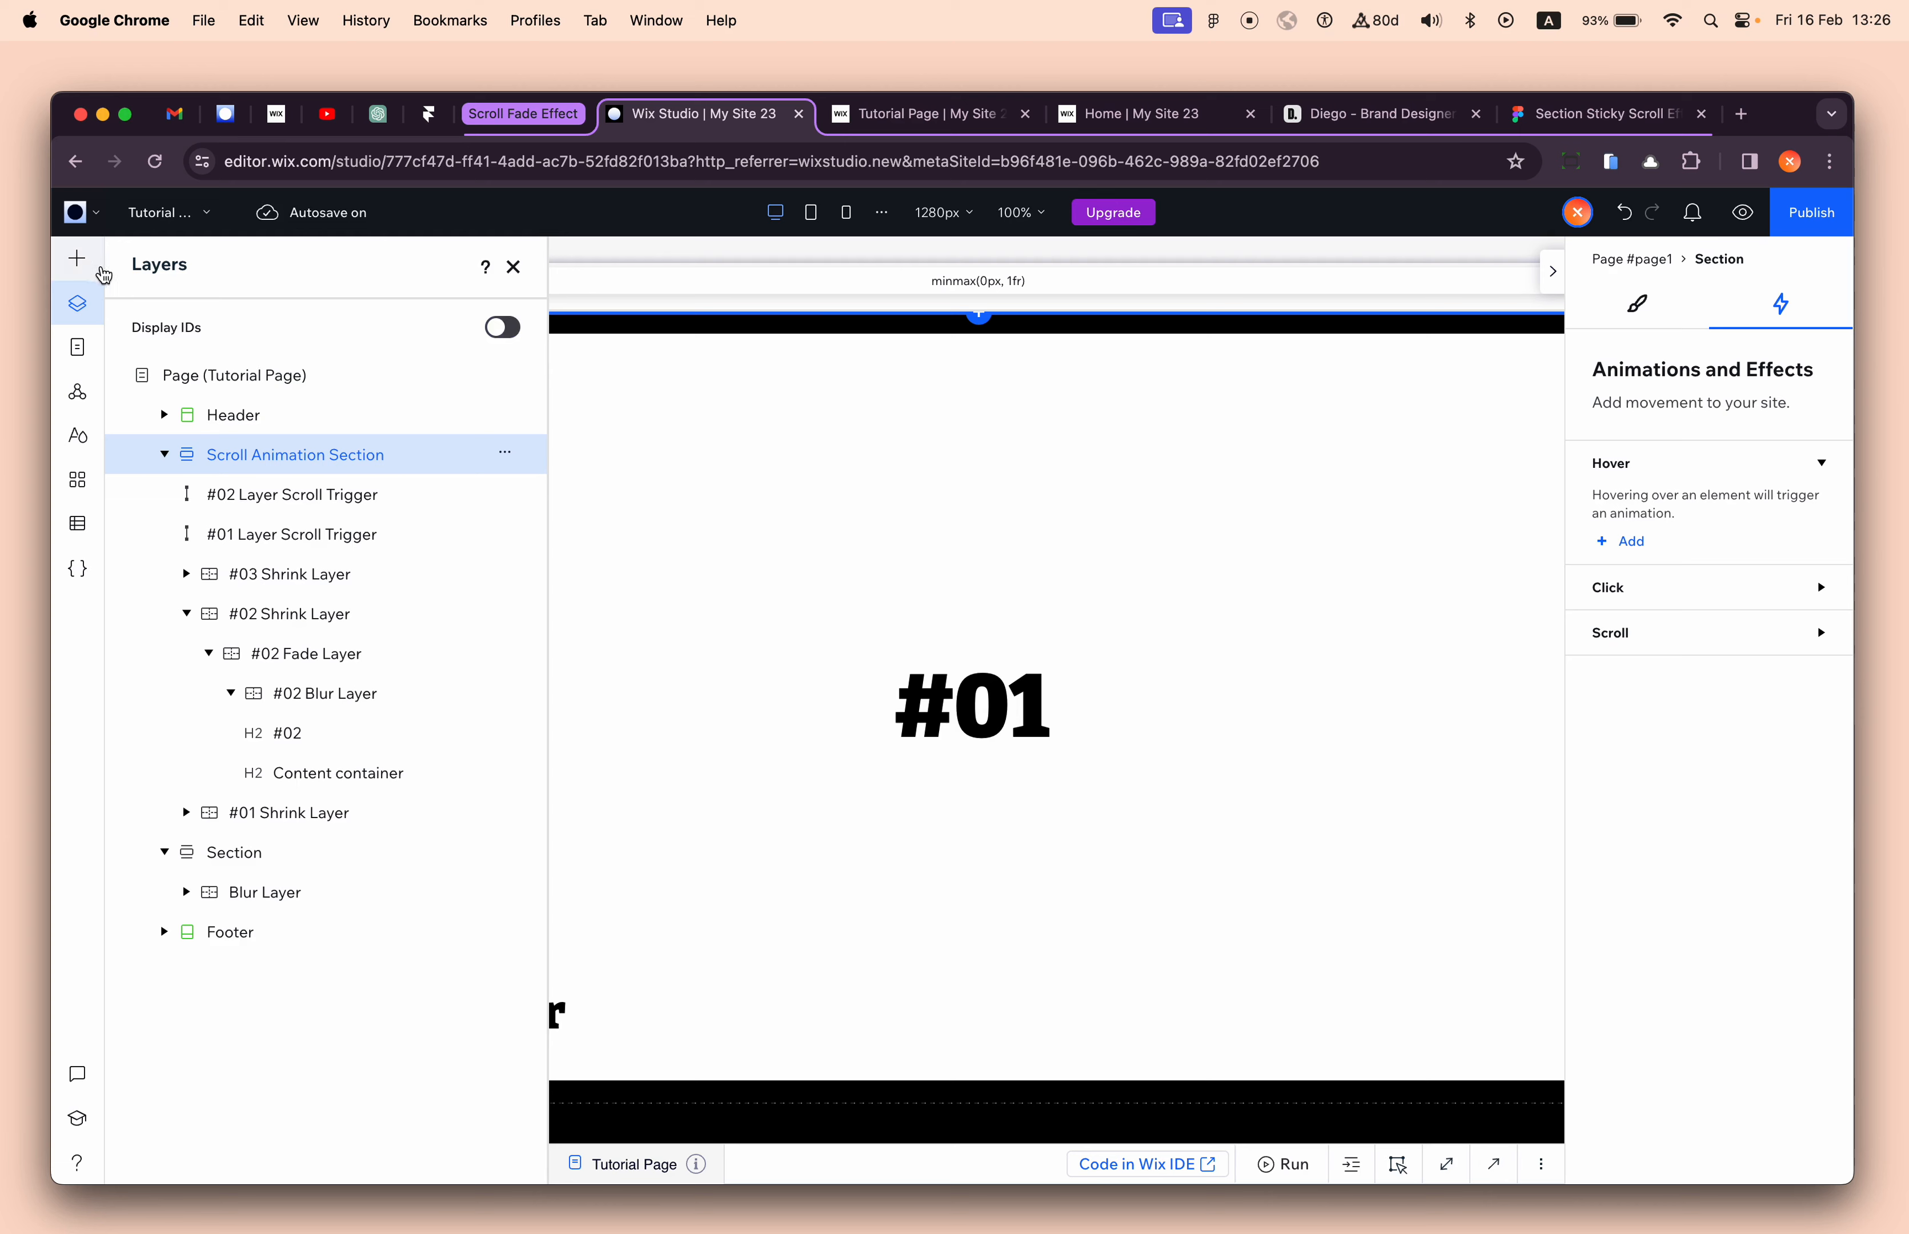
- Add a standard blank page to the site, keeping the name New Page
{"action": "left_click", "coordinate": [77, 258]}
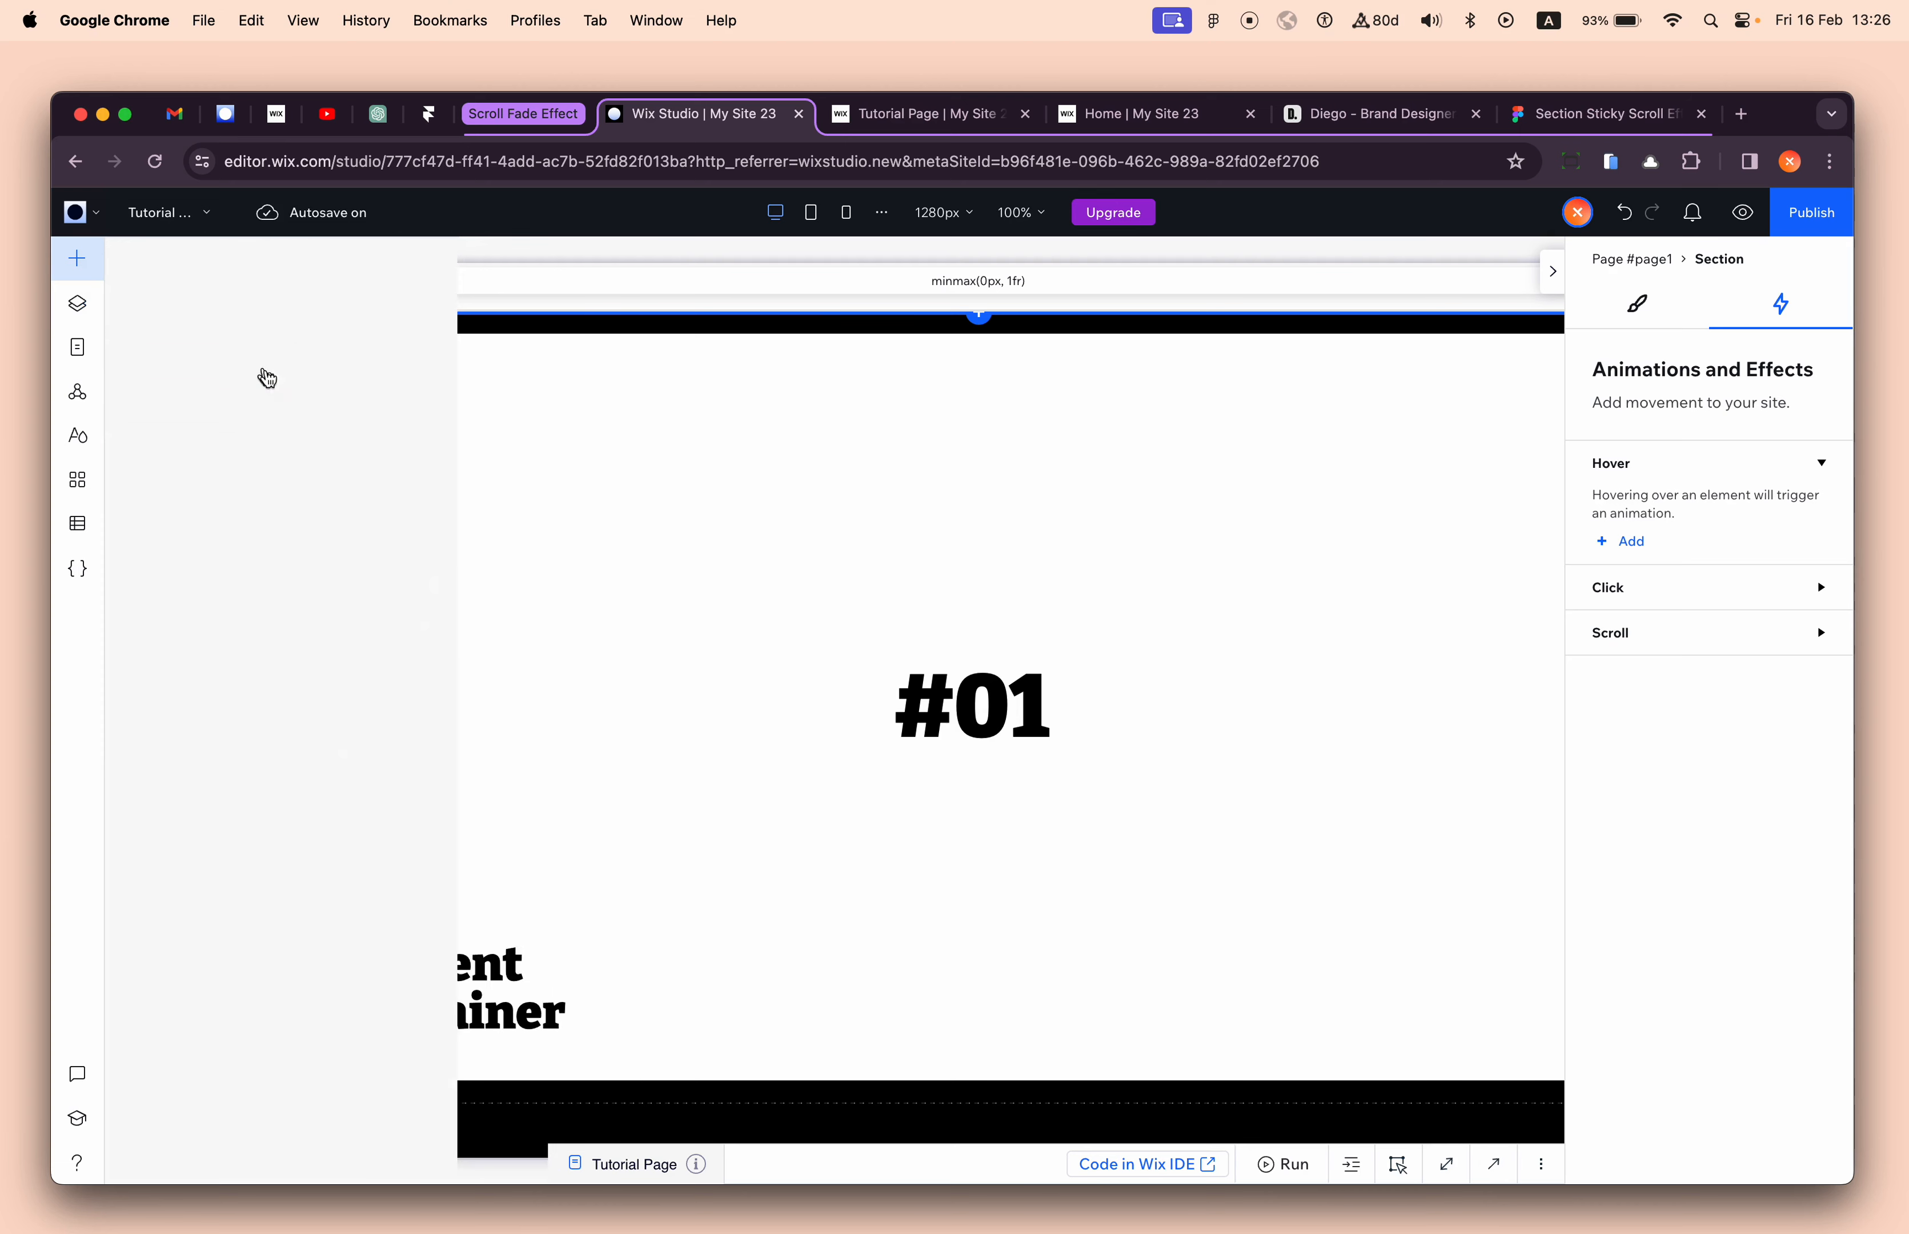
{"action": "left_click", "coordinate": [77, 346]}
{"action": "left_click", "coordinate": [407, 331]}
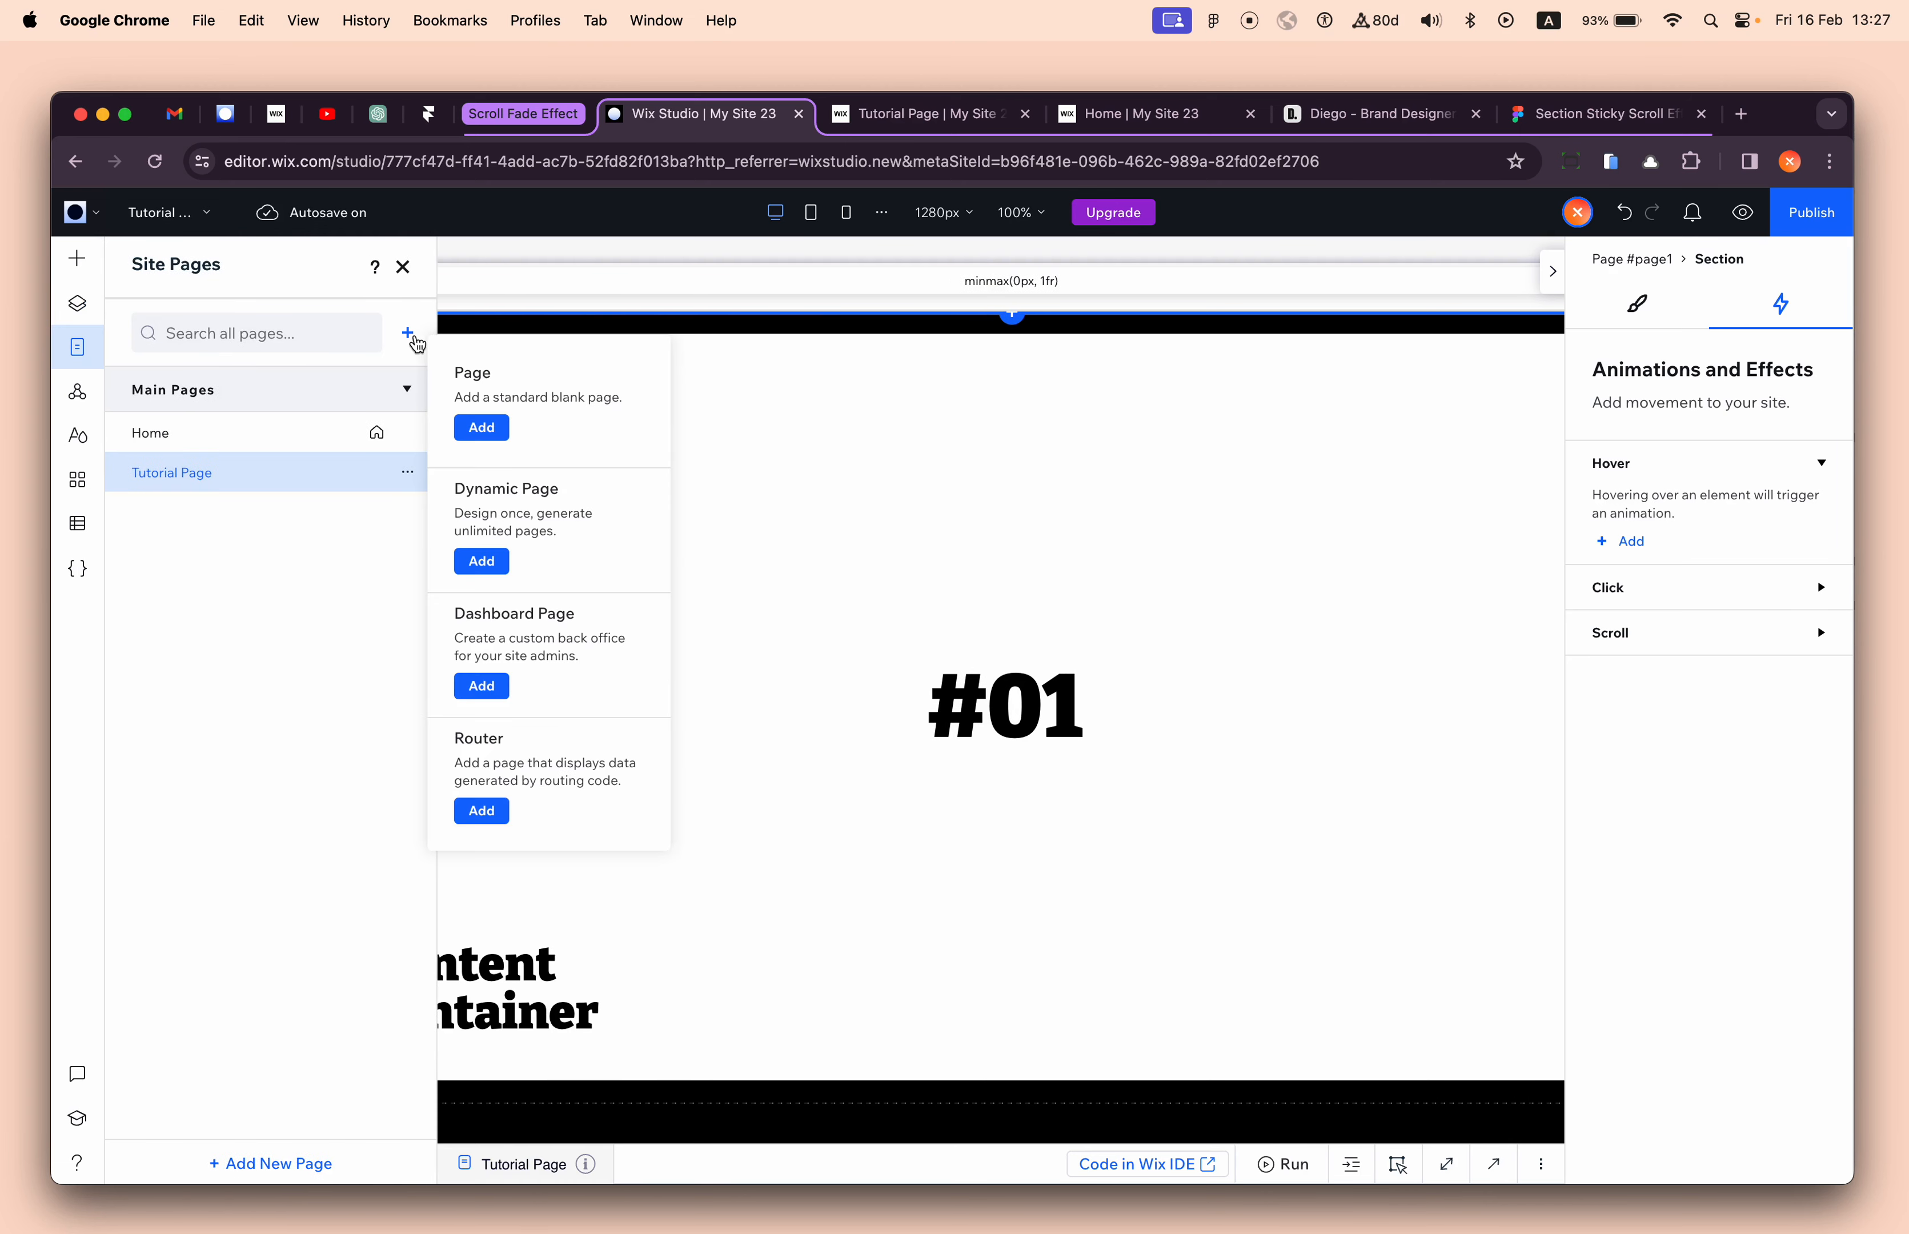
{"action": "left_click", "coordinate": [586, 421]}
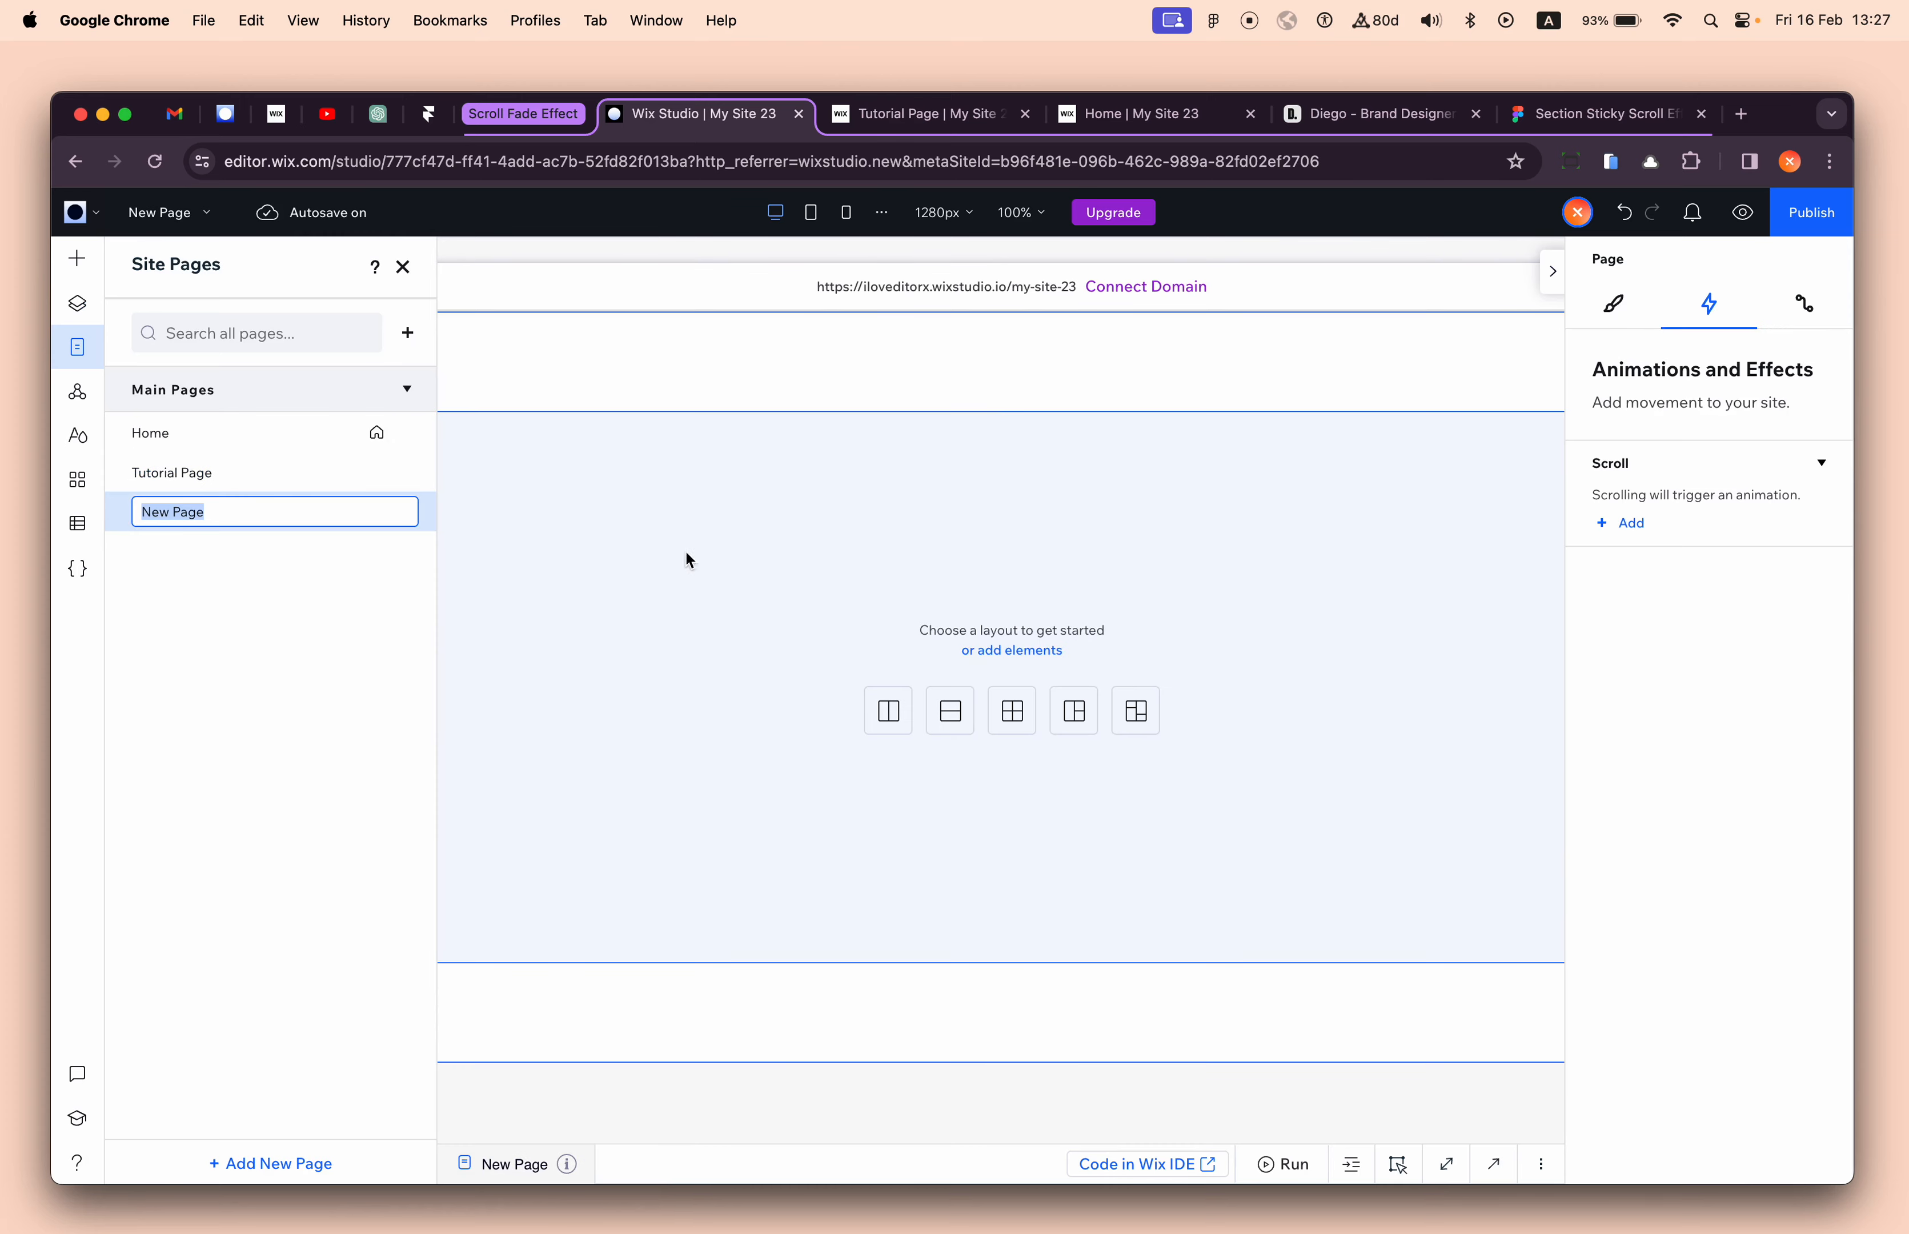
- Paste the copied Scroll Animation Section into the new page and delete the page's original empty section
{"action": "left_click", "coordinate": [689, 559]}
{"action": "key", "text": "super+v"}
{"action": "scroll", "coordinate": [742, 562], "scroll_direction": "down", "scroll_amount": 8}
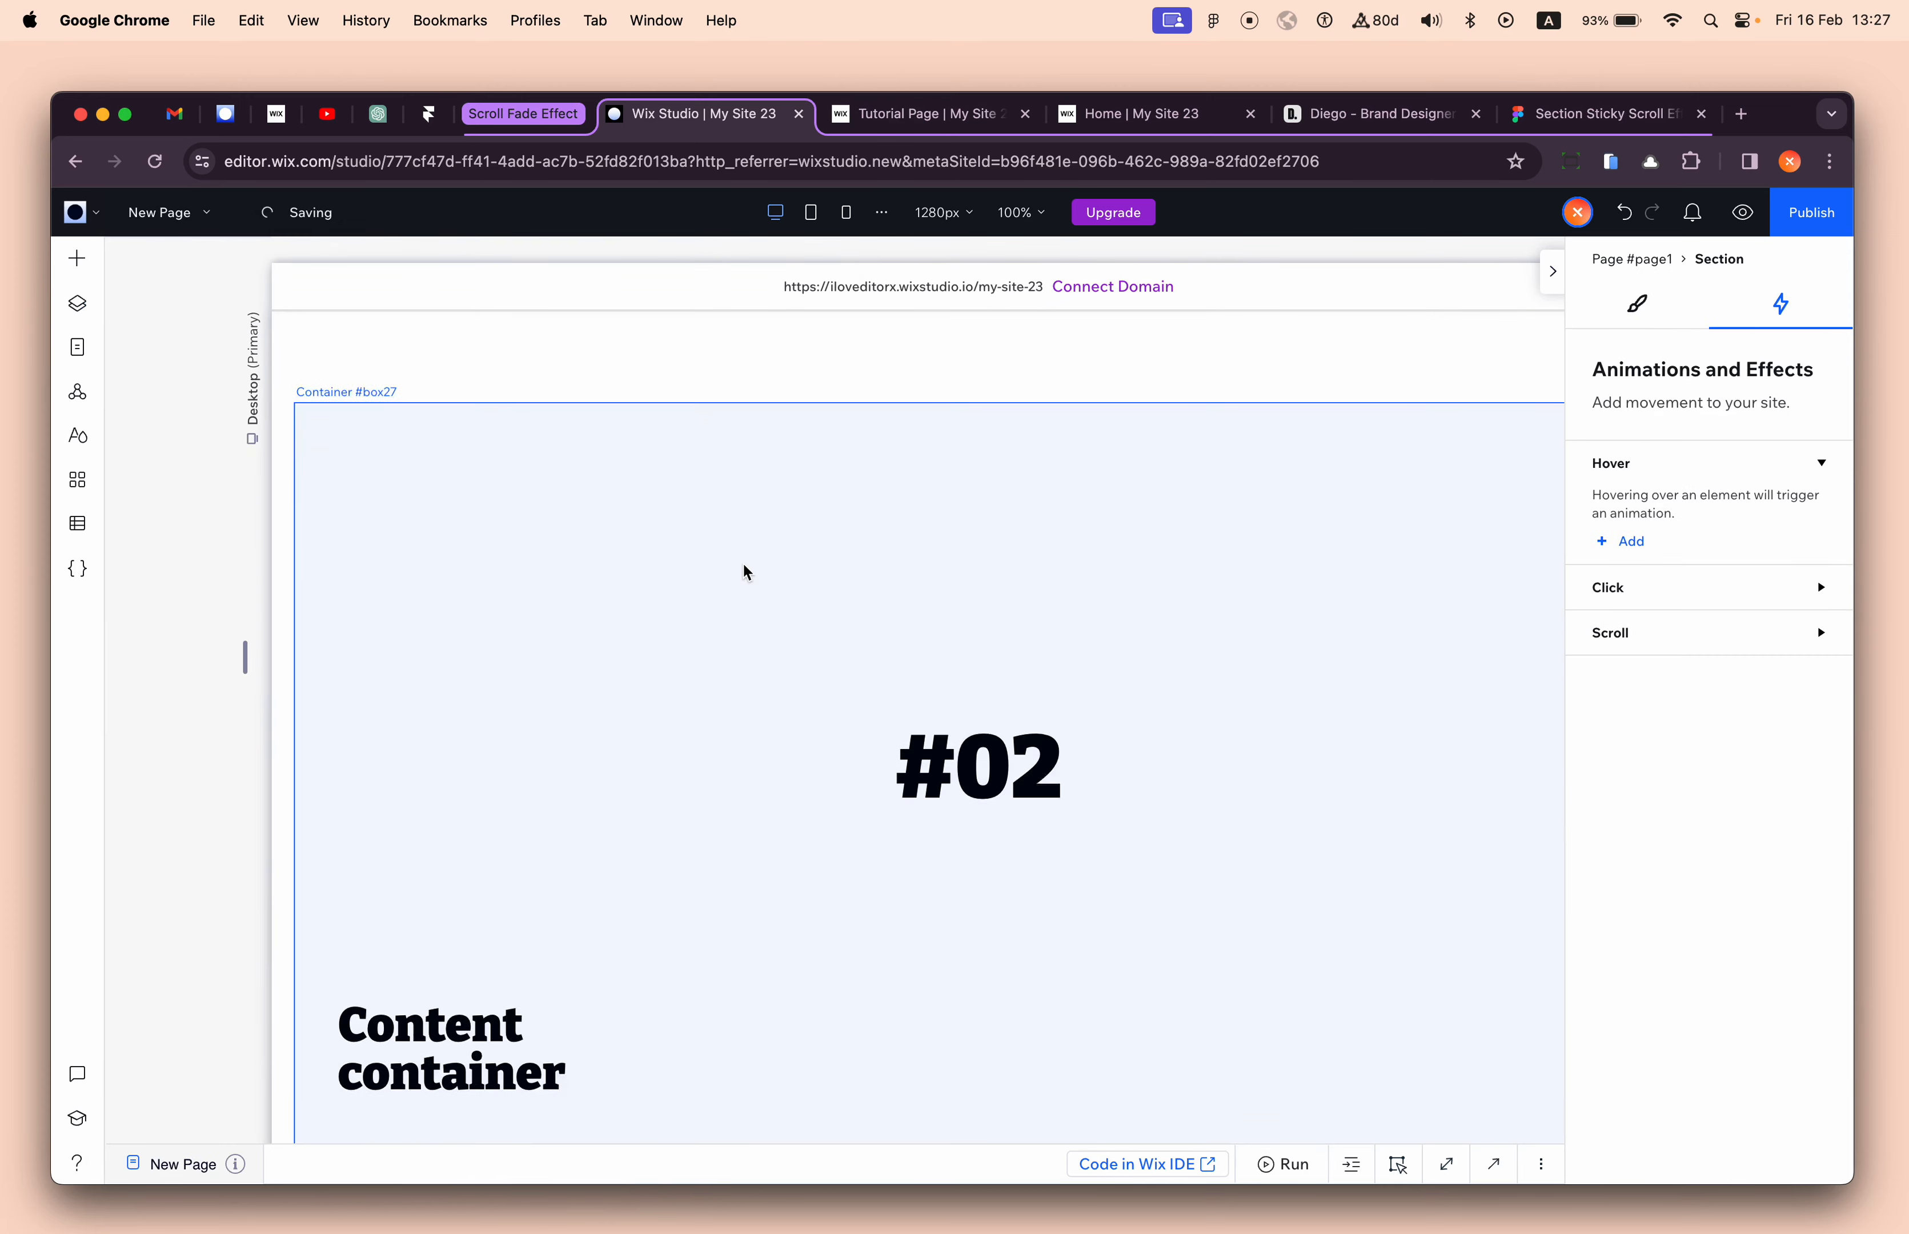
{"action": "scroll", "coordinate": [743, 561], "scroll_direction": "up", "scroll_amount": 10}
{"action": "scroll", "coordinate": [743, 564], "scroll_direction": "up", "scroll_amount": 5}
{"action": "left_click", "coordinate": [514, 553]}
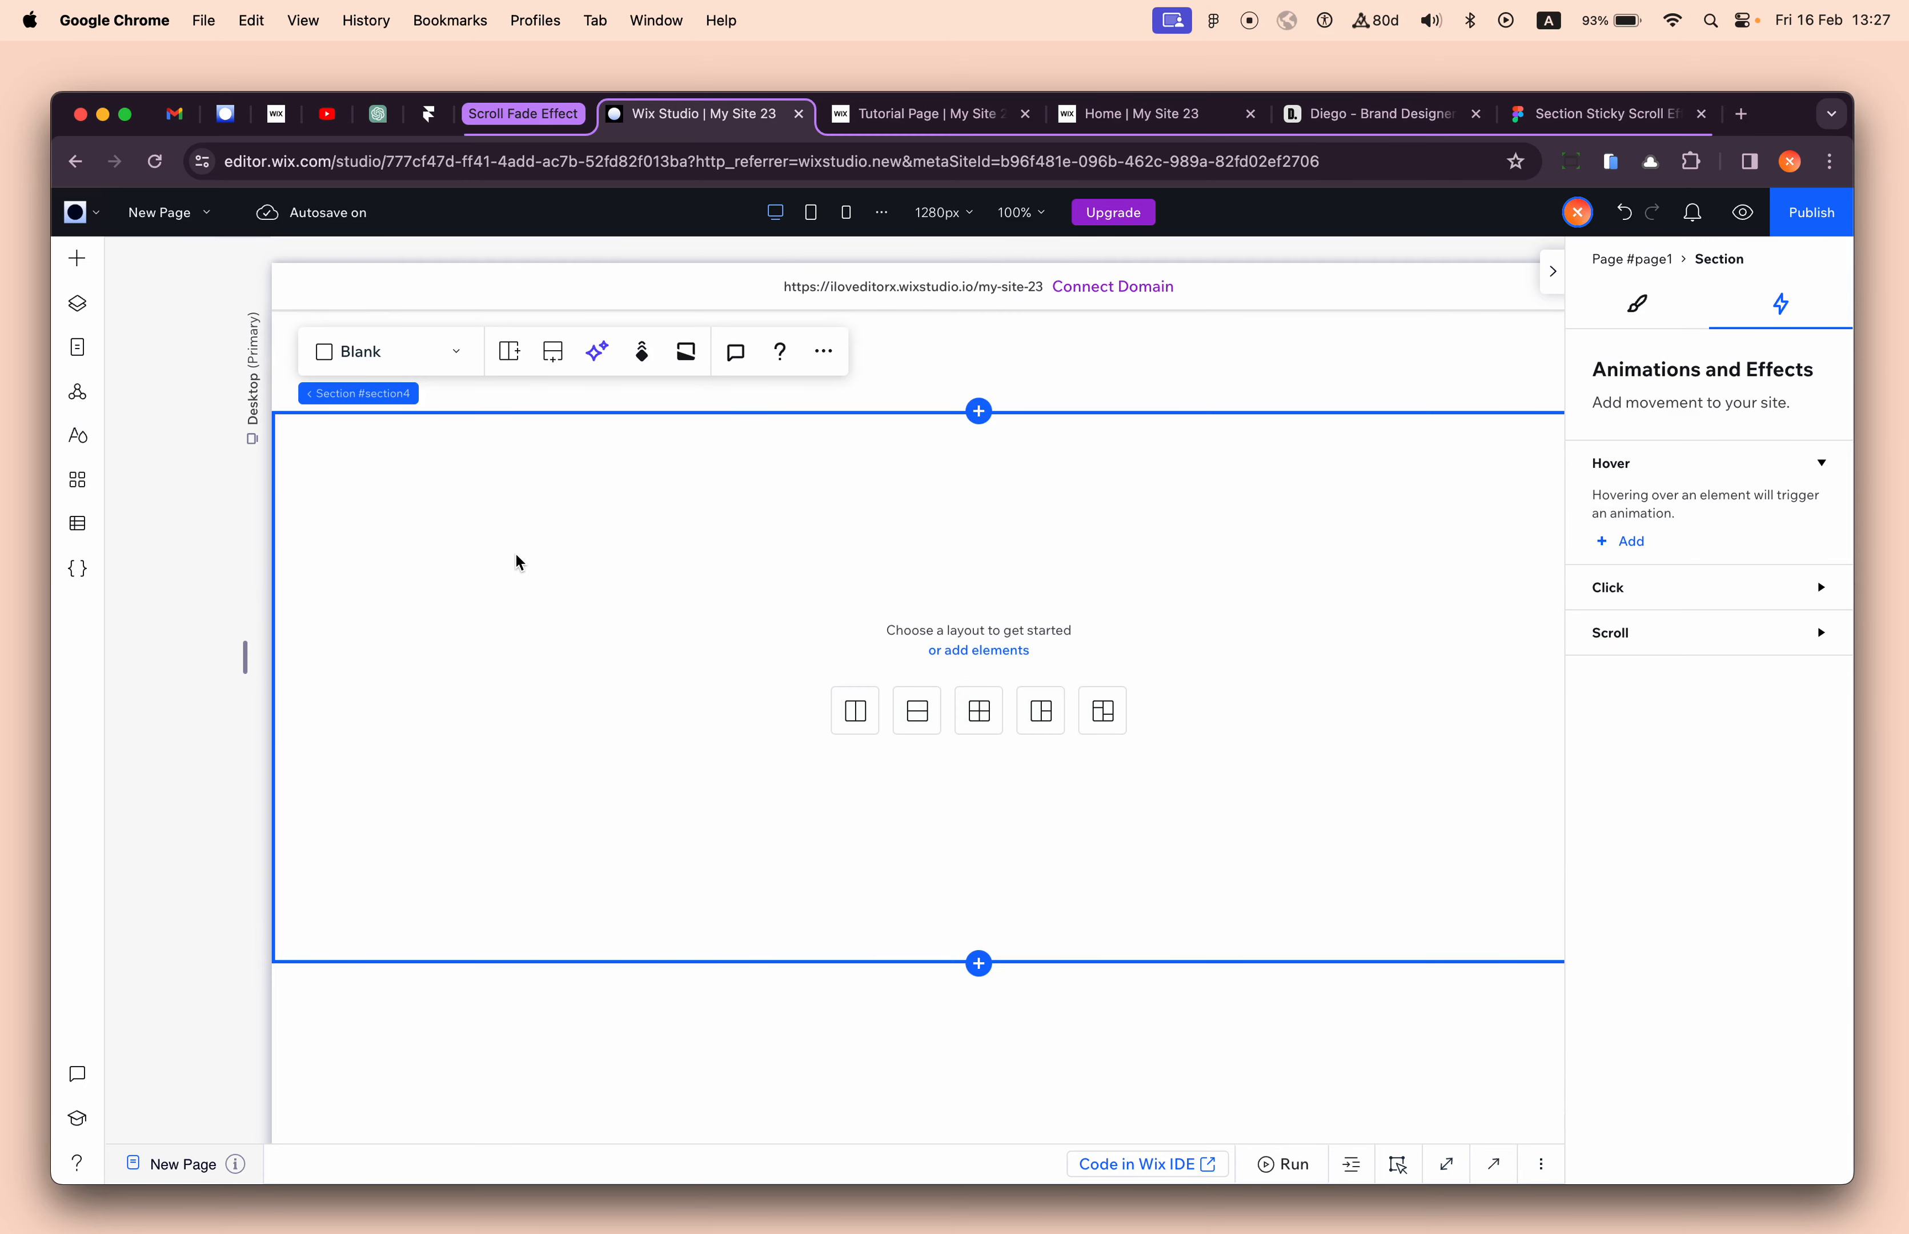
{"action": "key", "text": "Delete"}
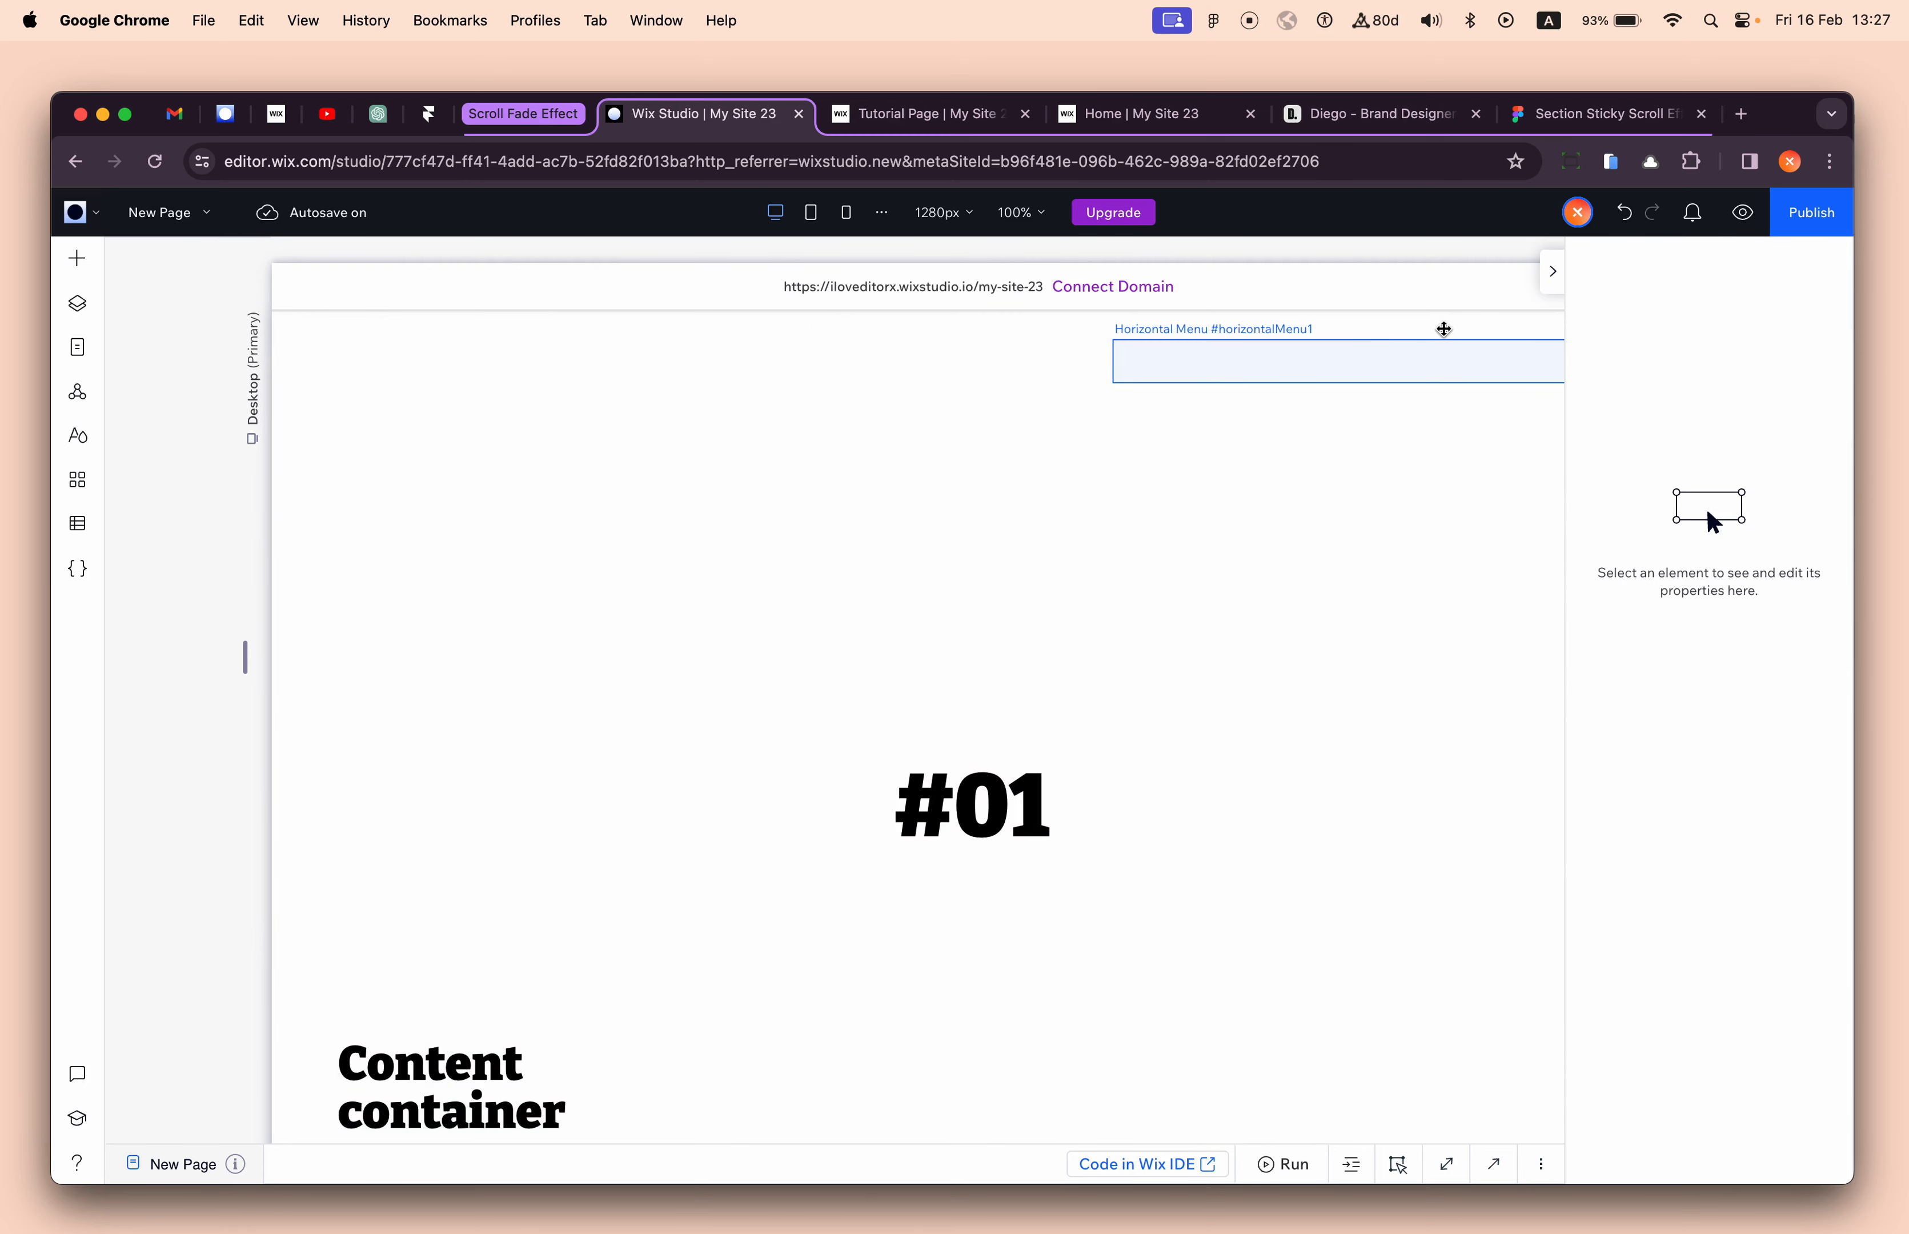
- Set the new page's background color to the bright blue theme color and publish the site
{"action": "left_click", "coordinate": [1381, 332]}
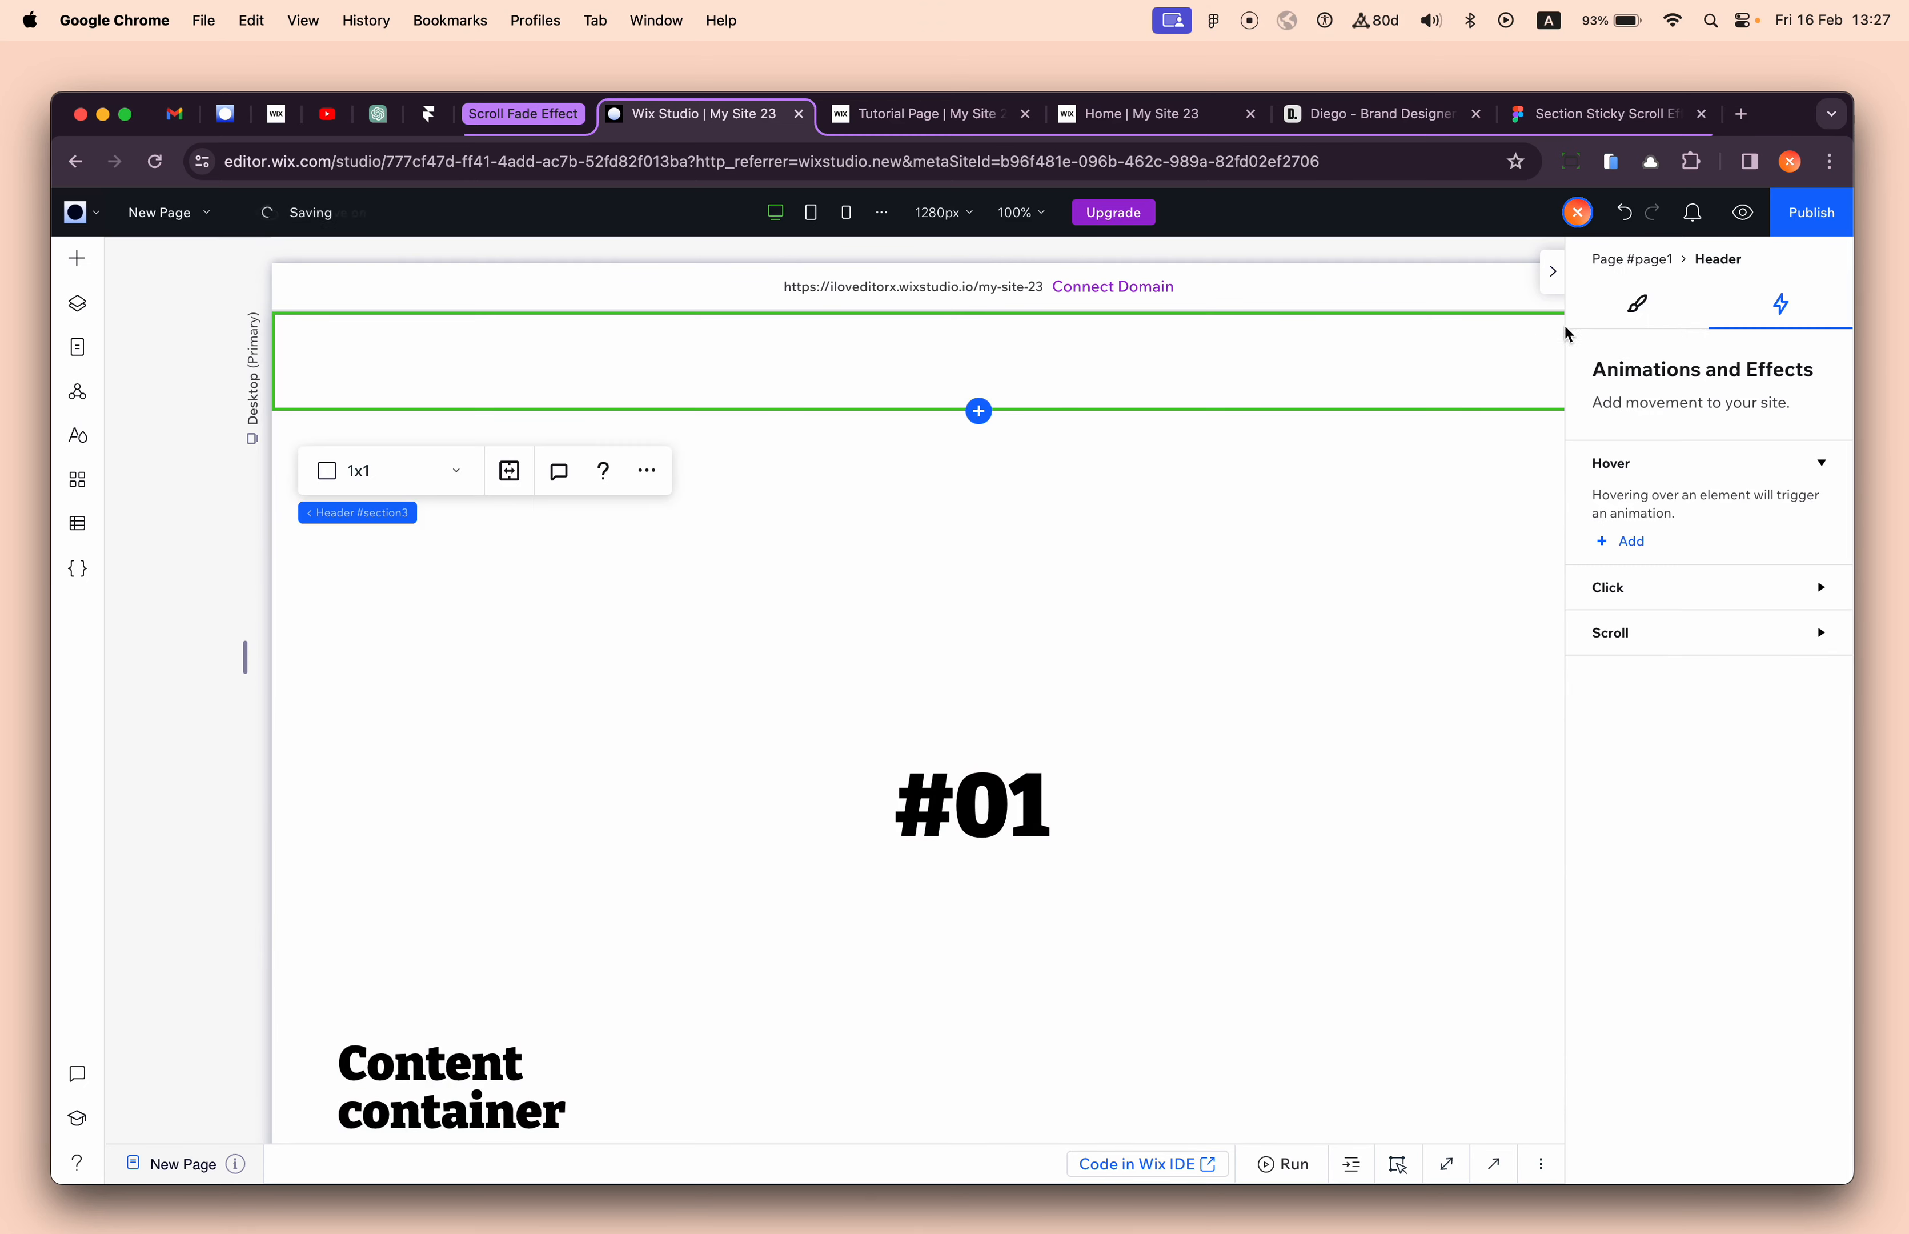
{"action": "left_click", "coordinate": [1620, 264]}
{"action": "left_click", "coordinate": [1615, 304]}
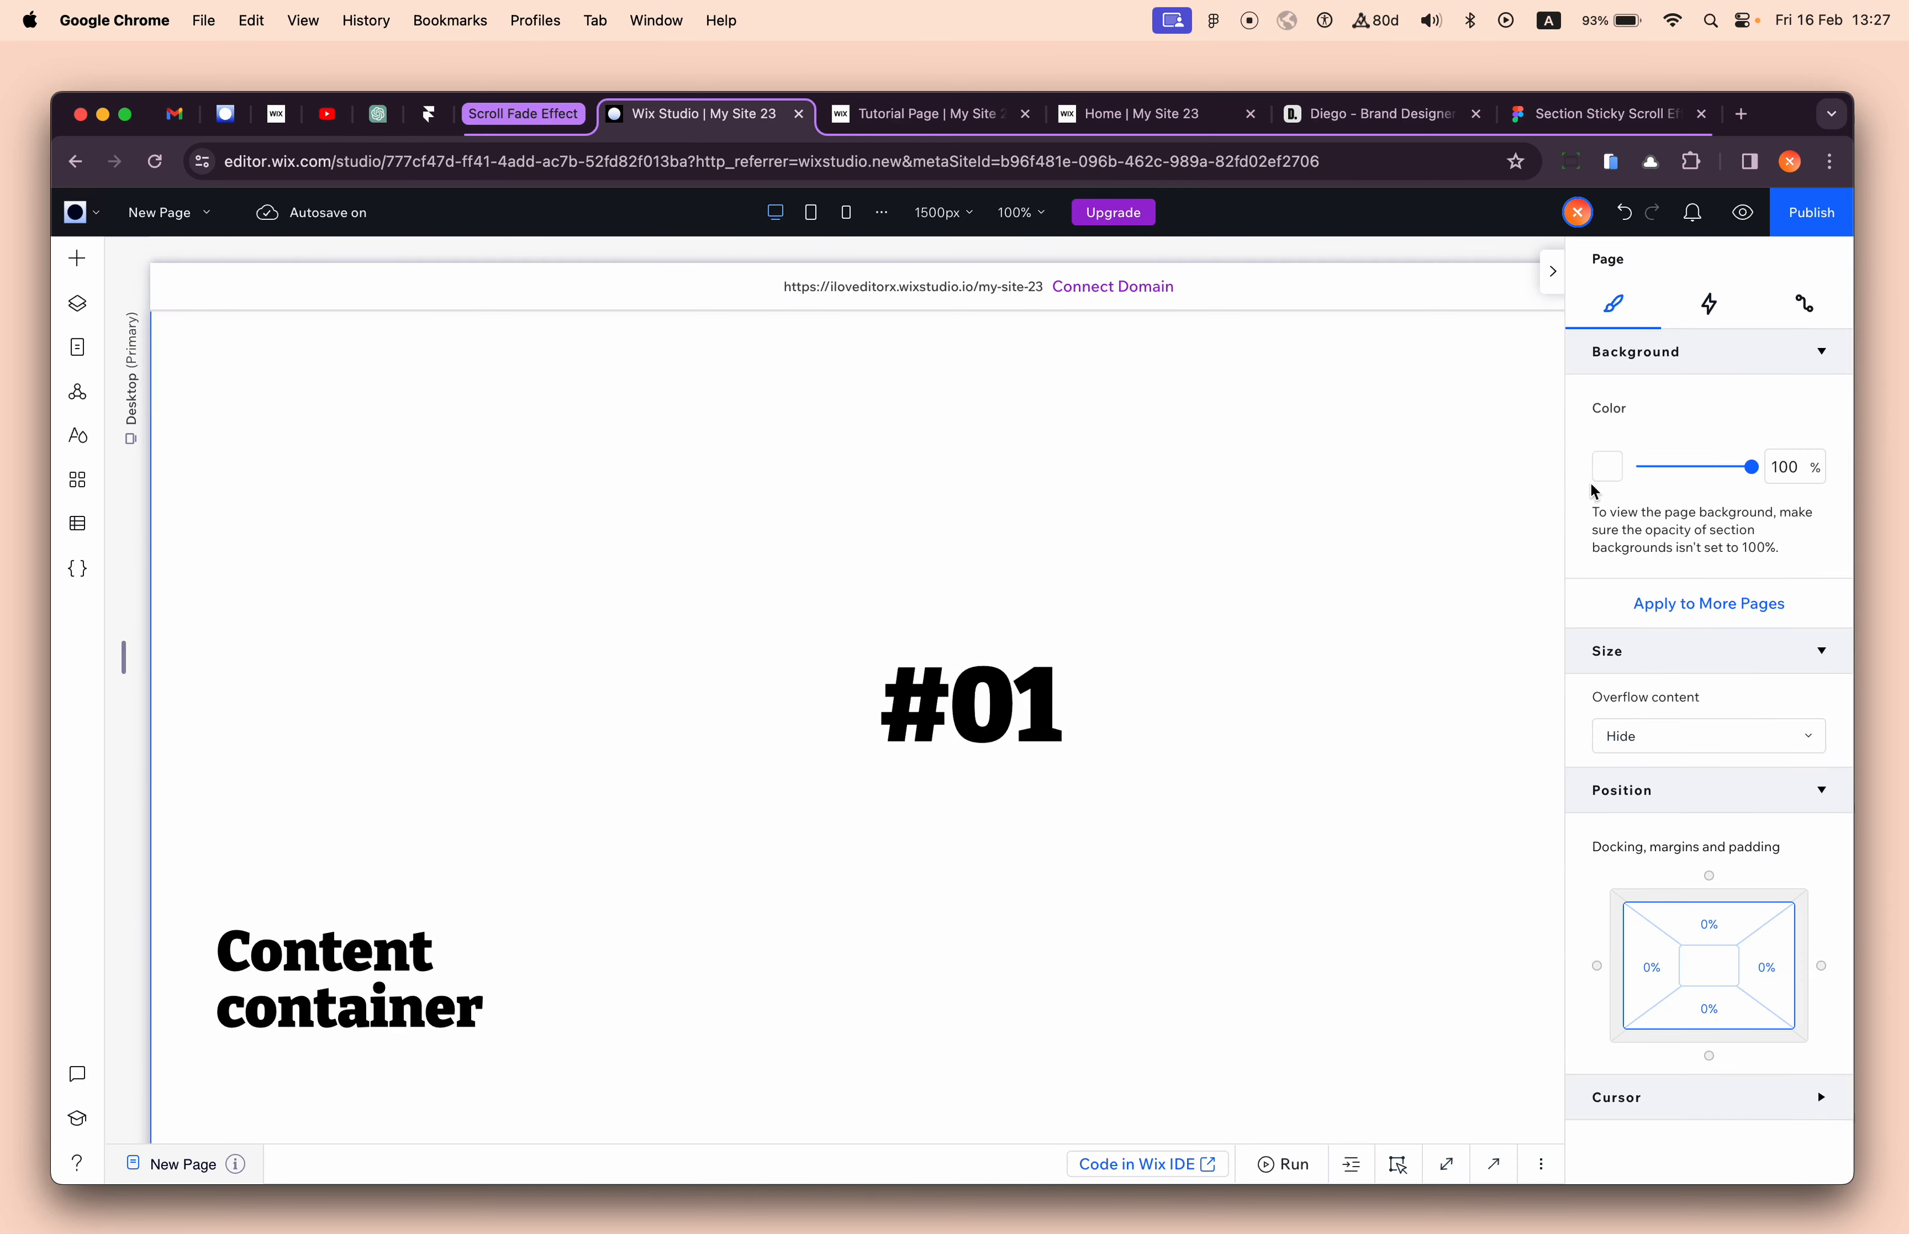
{"action": "left_click", "coordinate": [1607, 470]}
{"action": "left_click", "coordinate": [1440, 697]}
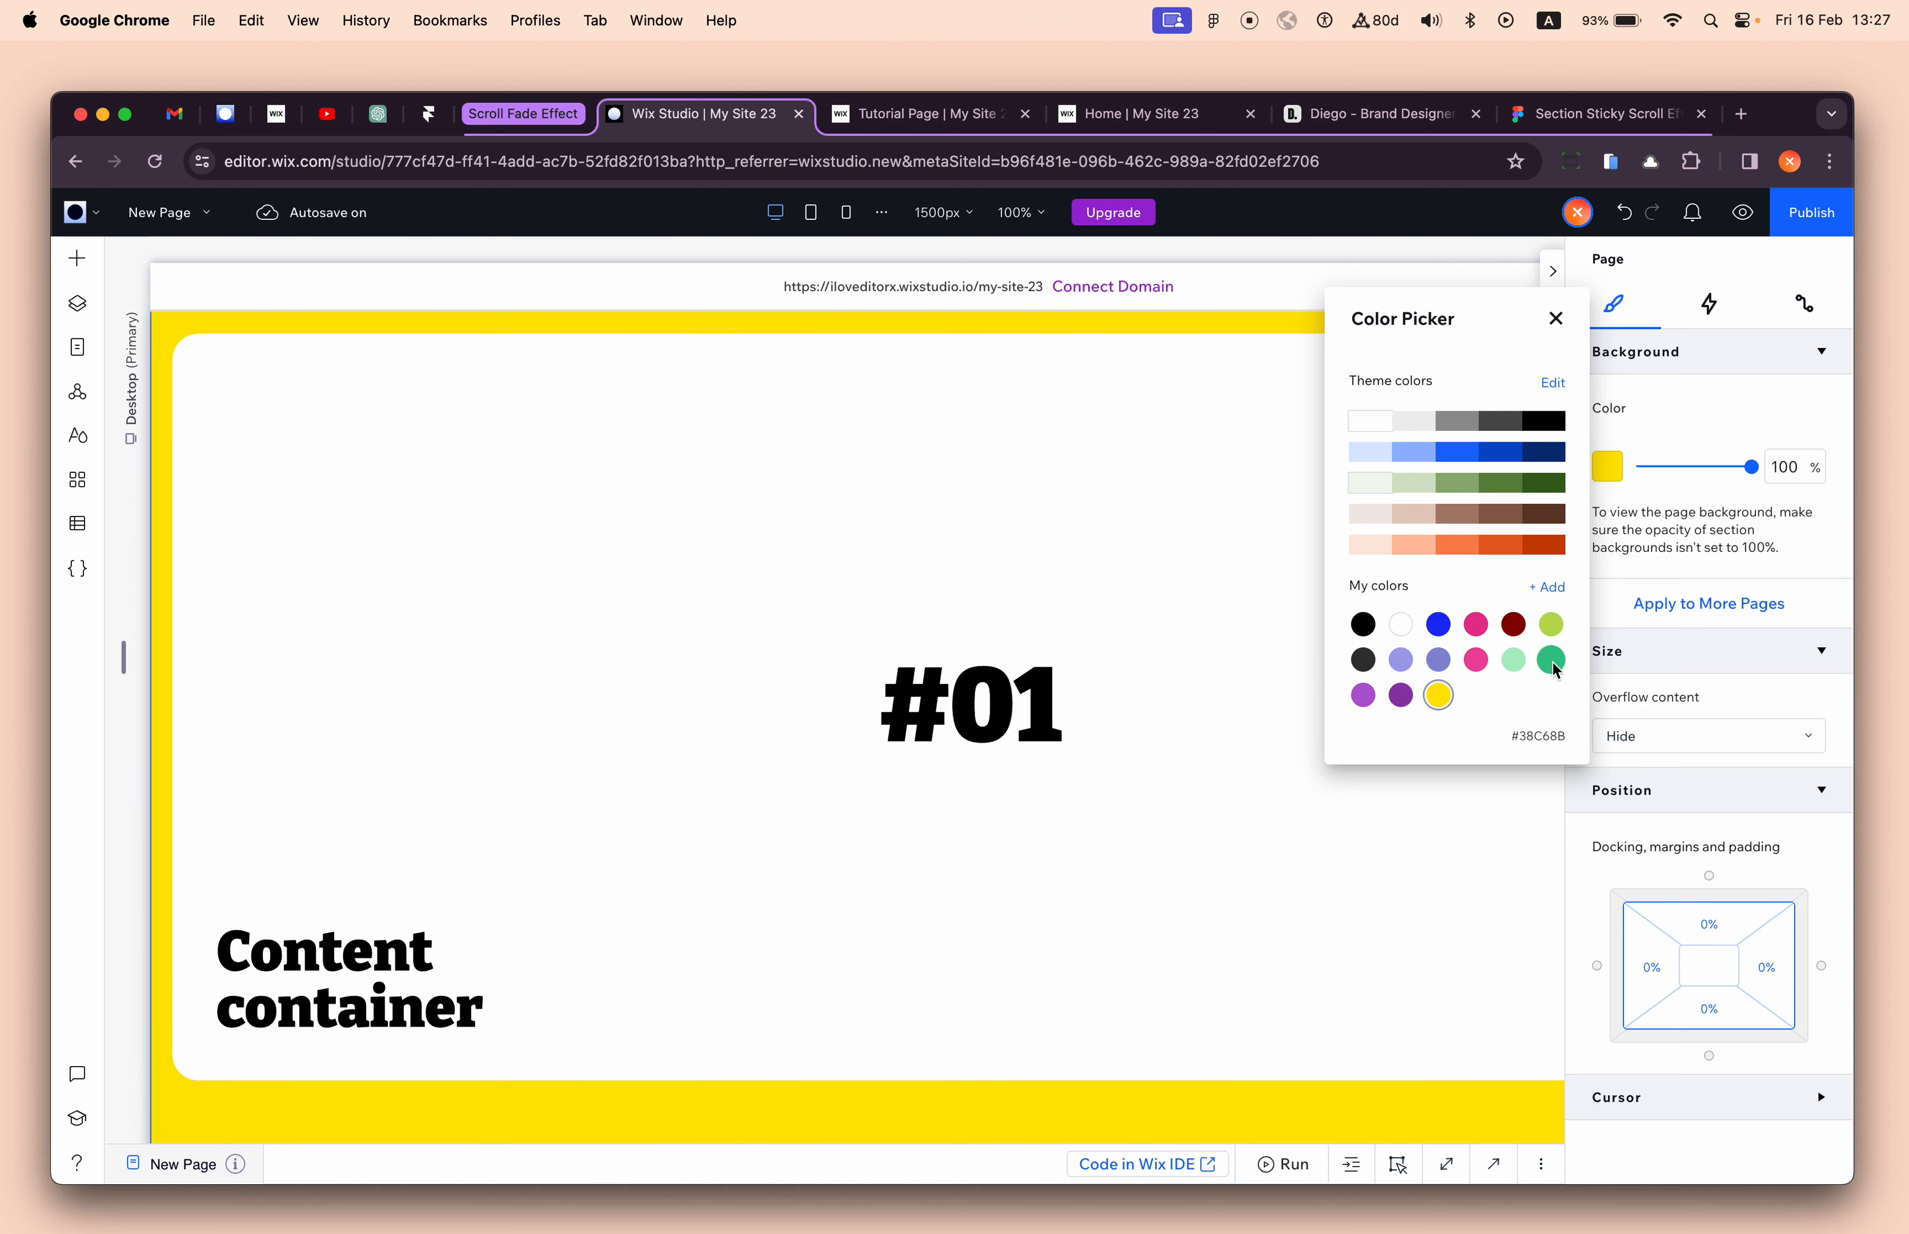
{"action": "left_click", "coordinate": [1514, 661]}
{"action": "left_click", "coordinate": [1460, 454]}
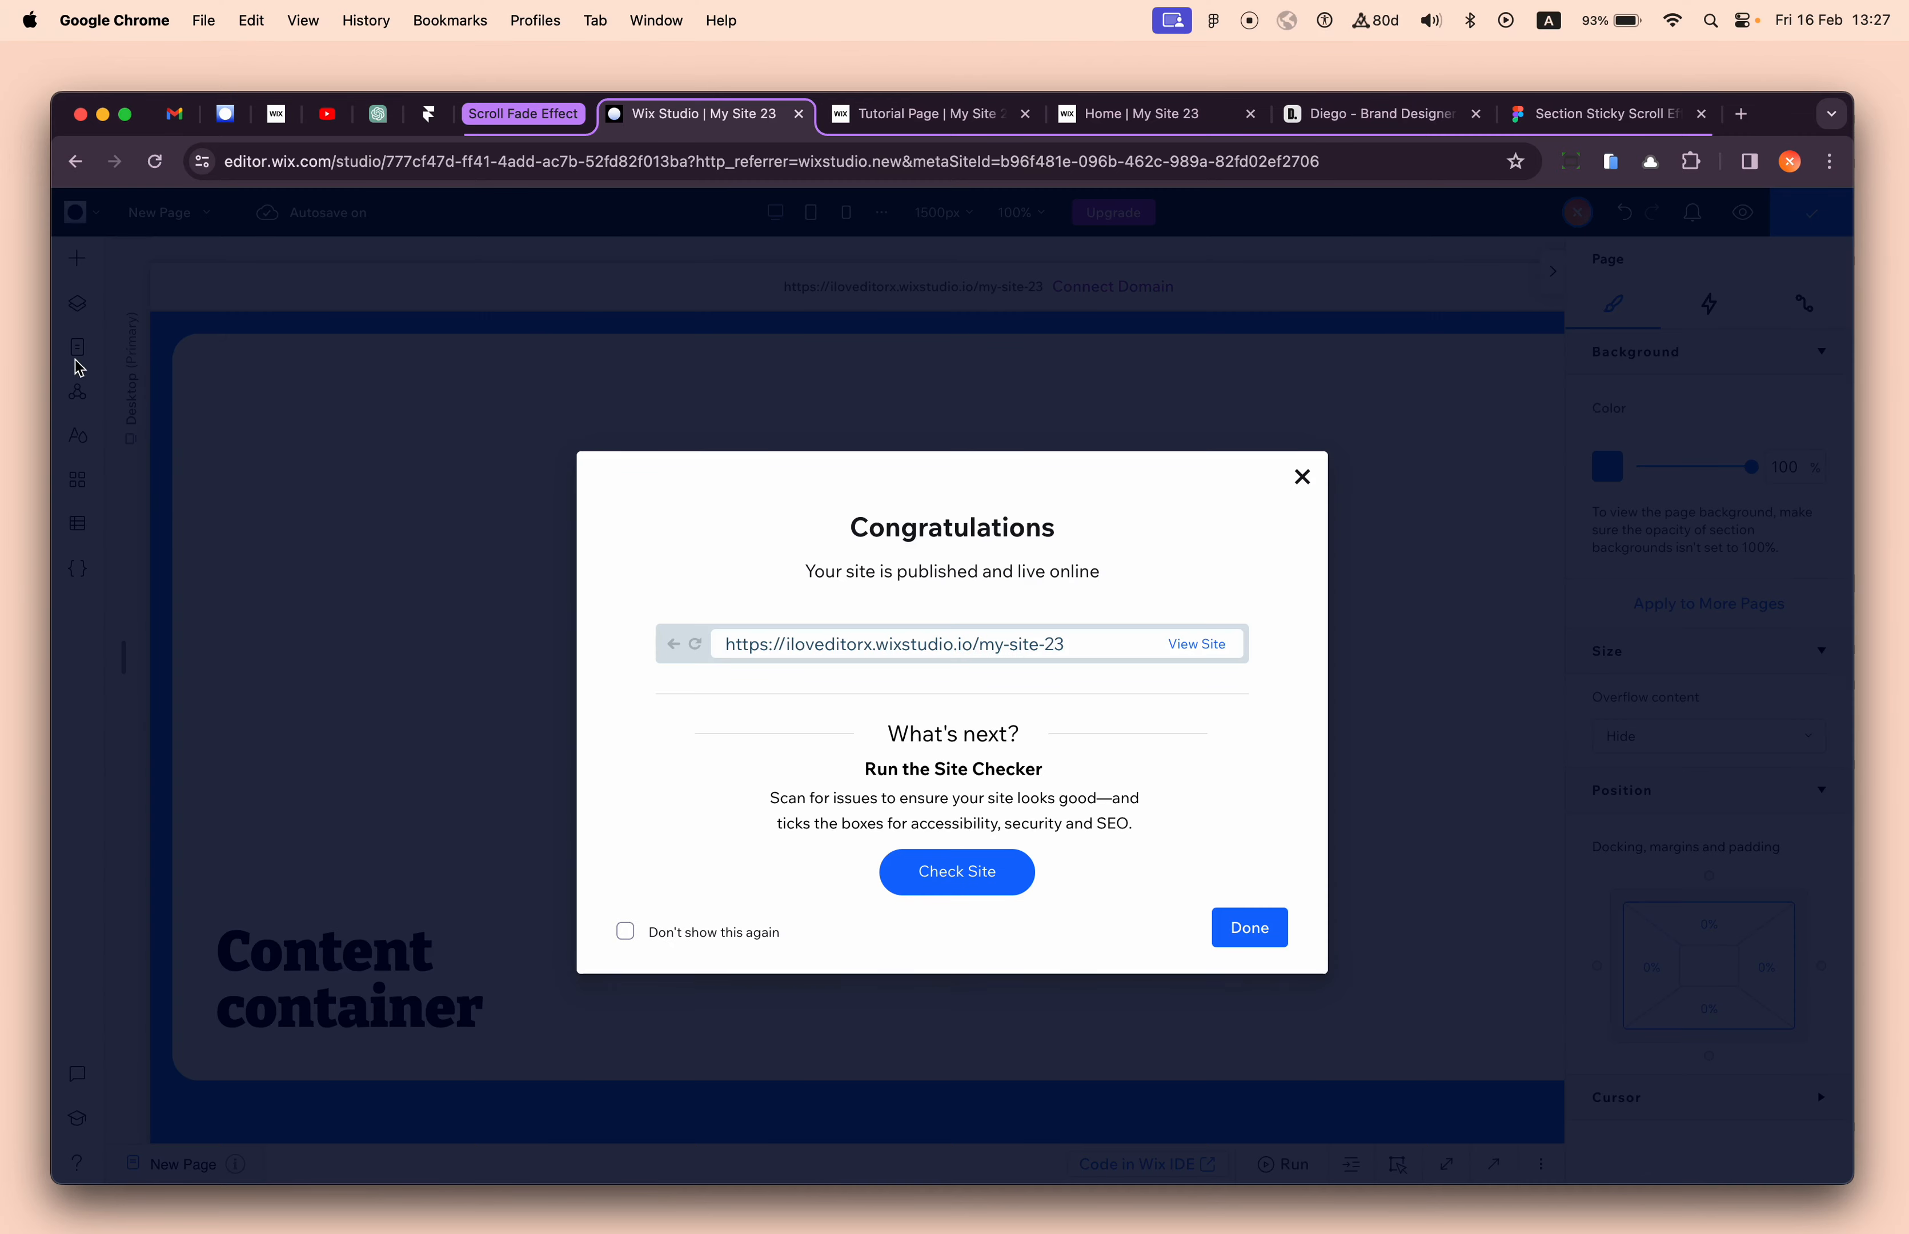
- Open the published New Page at my-site-23/blank-1 from its SEO basics page settings
{"action": "left_click", "coordinate": [74, 359]}
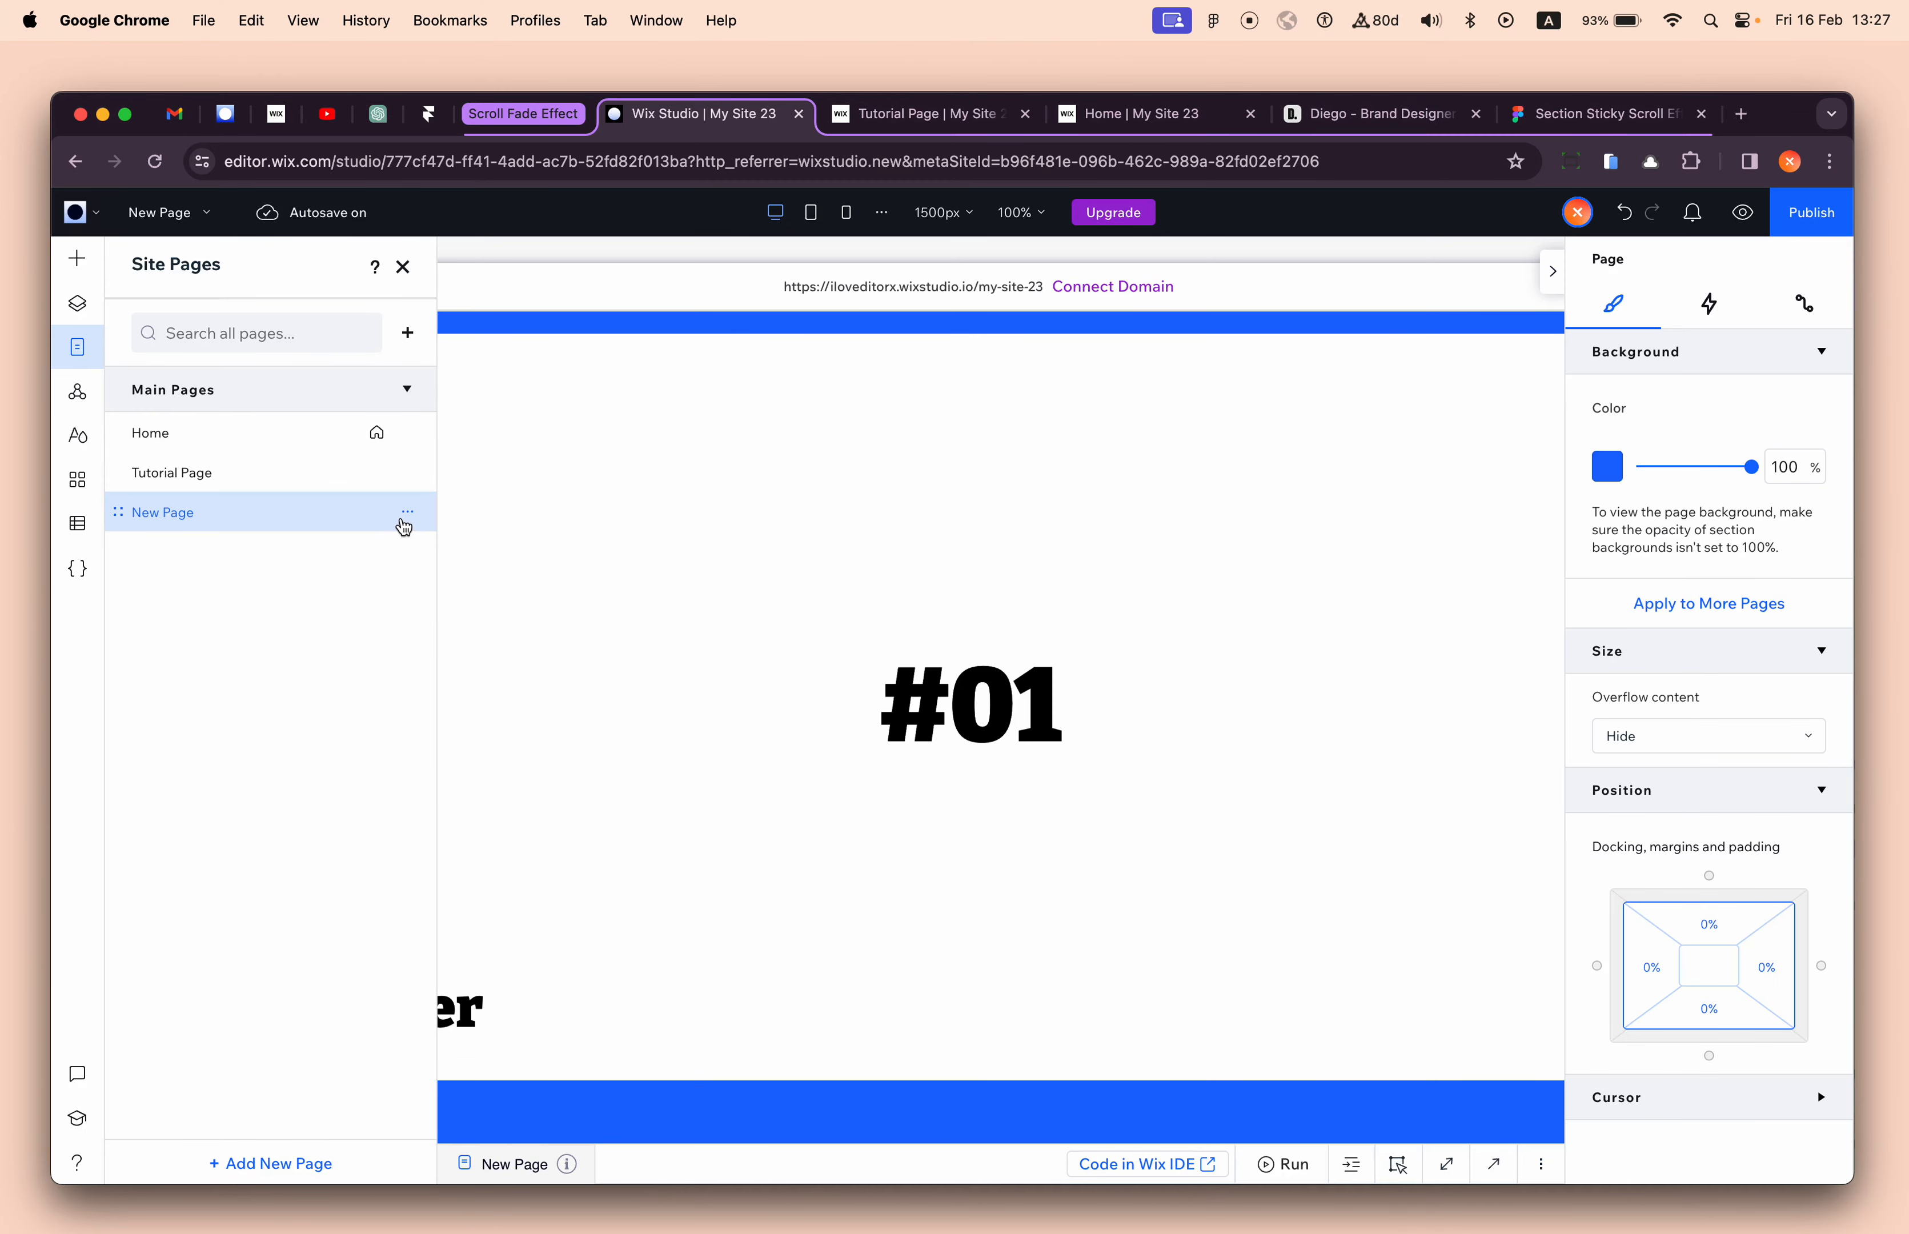
{"action": "left_click", "coordinate": [408, 513]}
{"action": "left_click", "coordinate": [534, 627]}
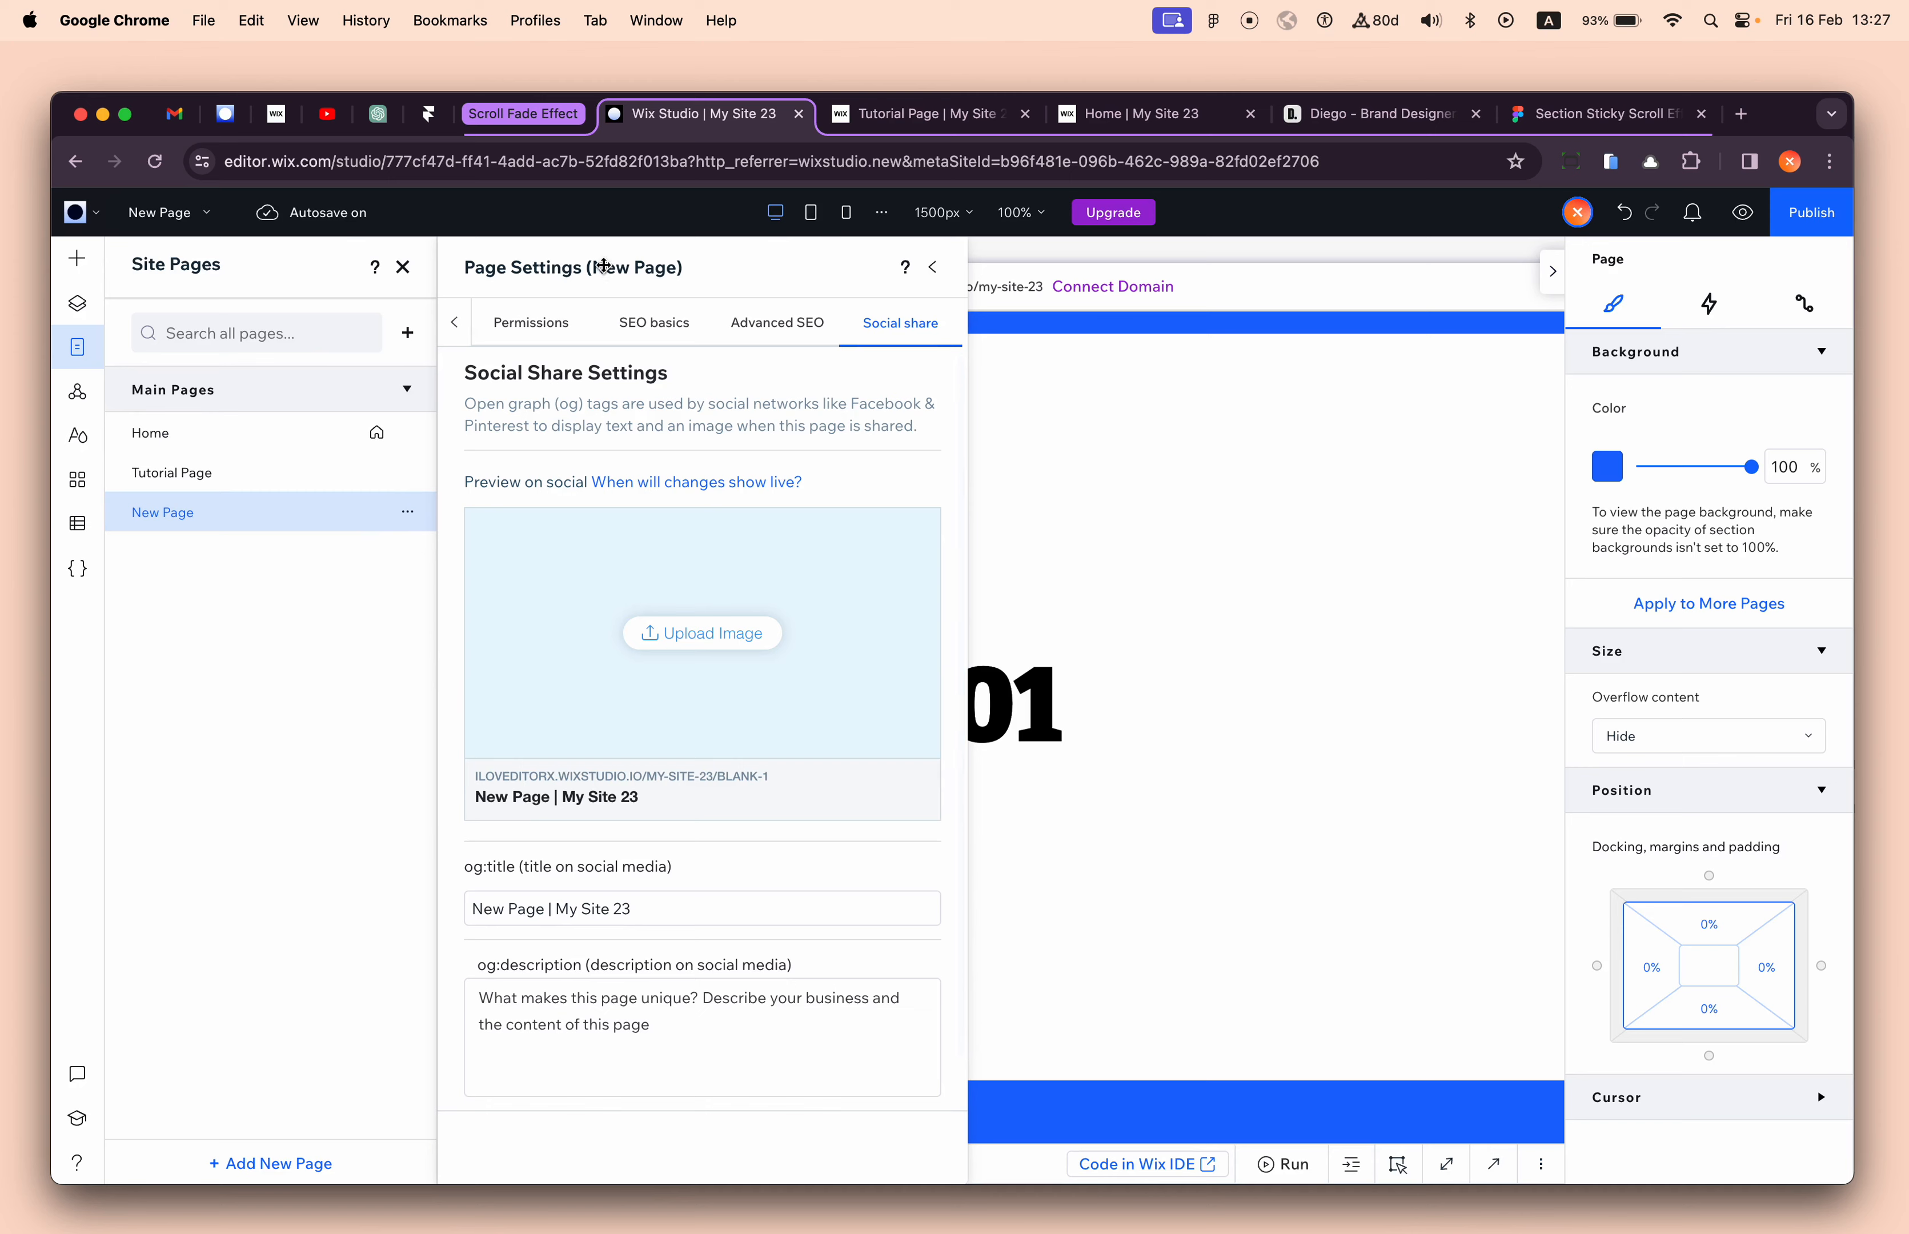
{"action": "left_click", "coordinate": [653, 323]}
{"action": "left_click", "coordinate": [514, 904]}
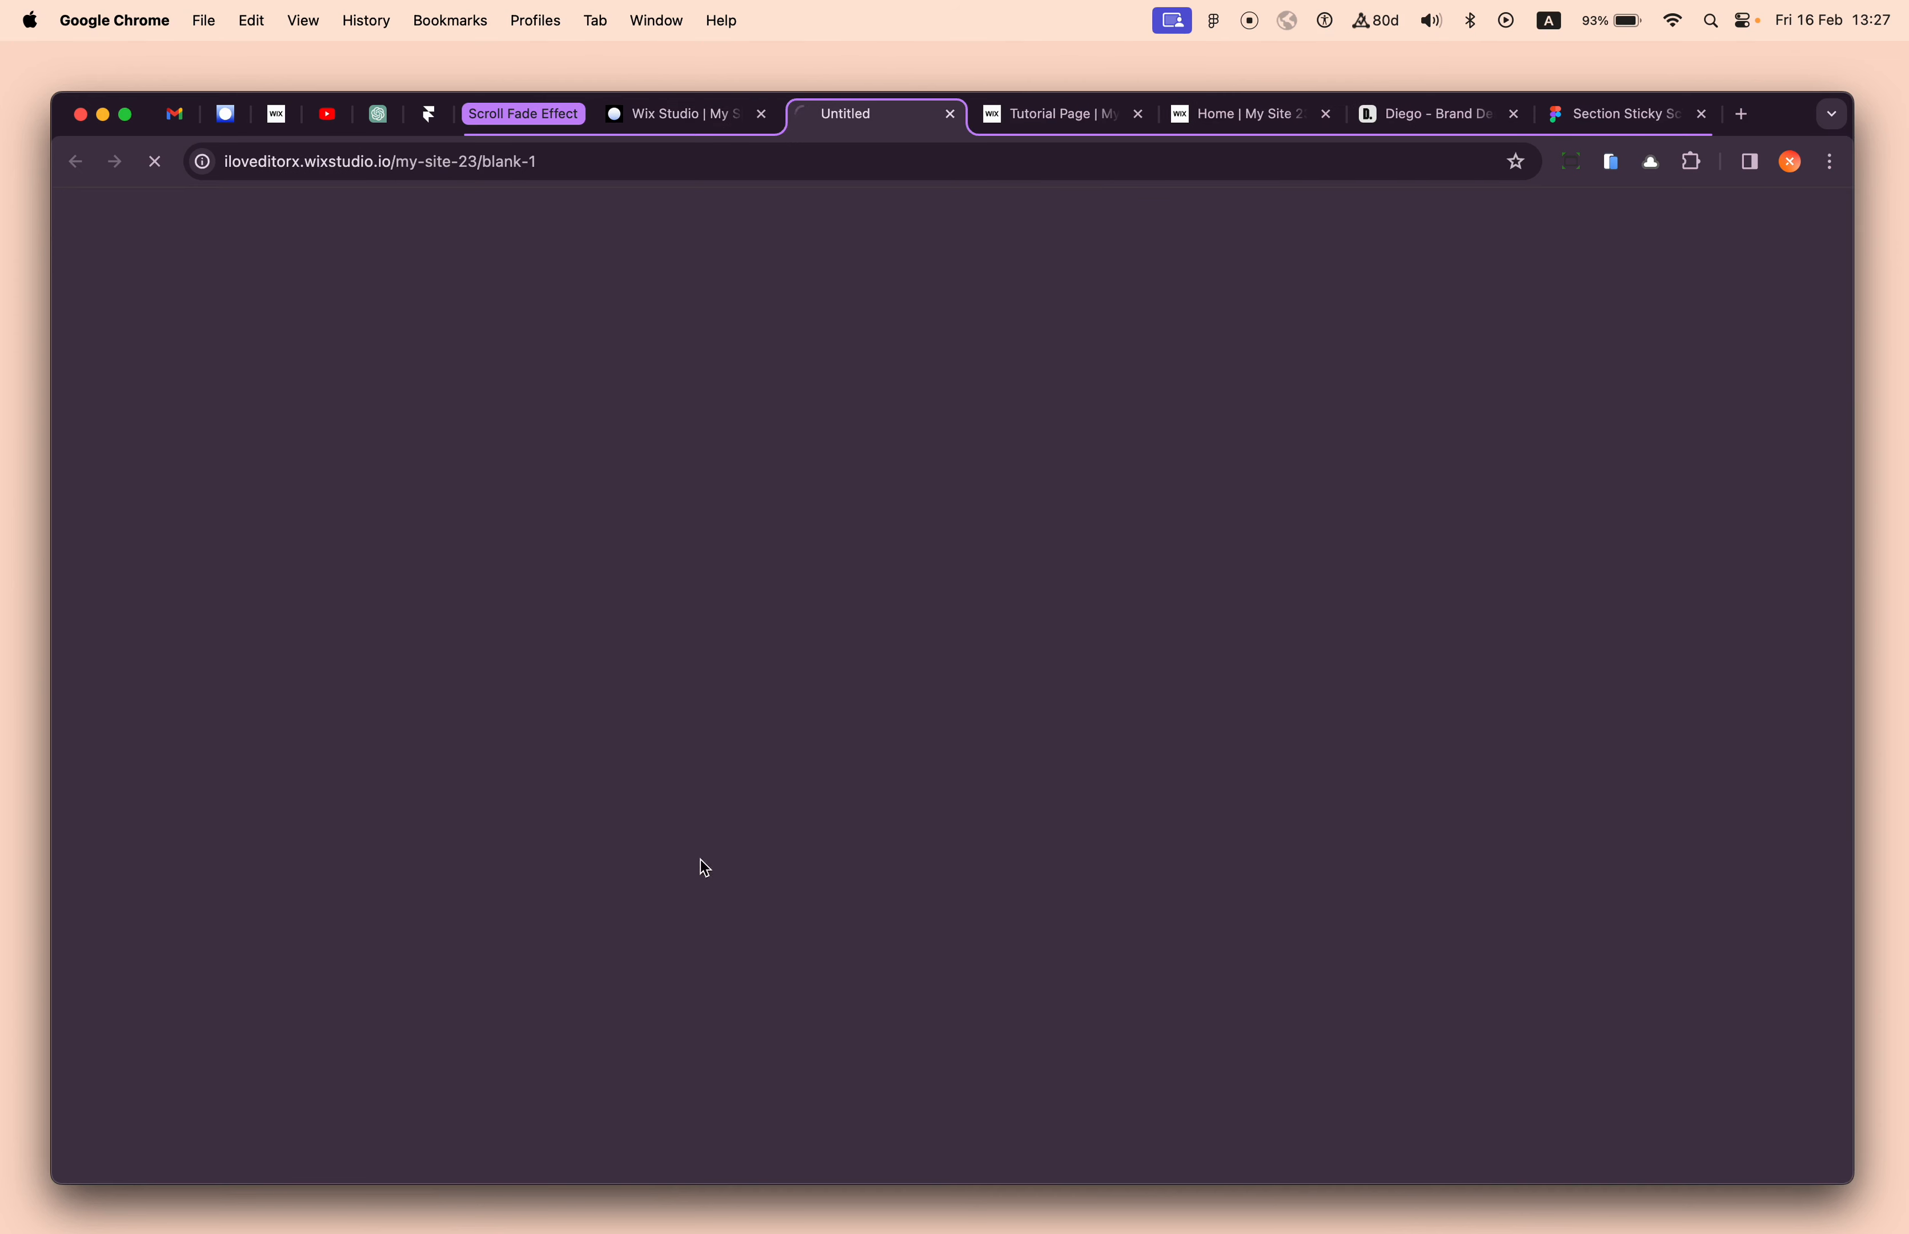
- Examine the shrink, fade and blur scroll animations of the pasted containers on the live New Page
{"action": "scroll", "coordinate": [1722, 960], "scroll_direction": "down", "scroll_amount": 3}
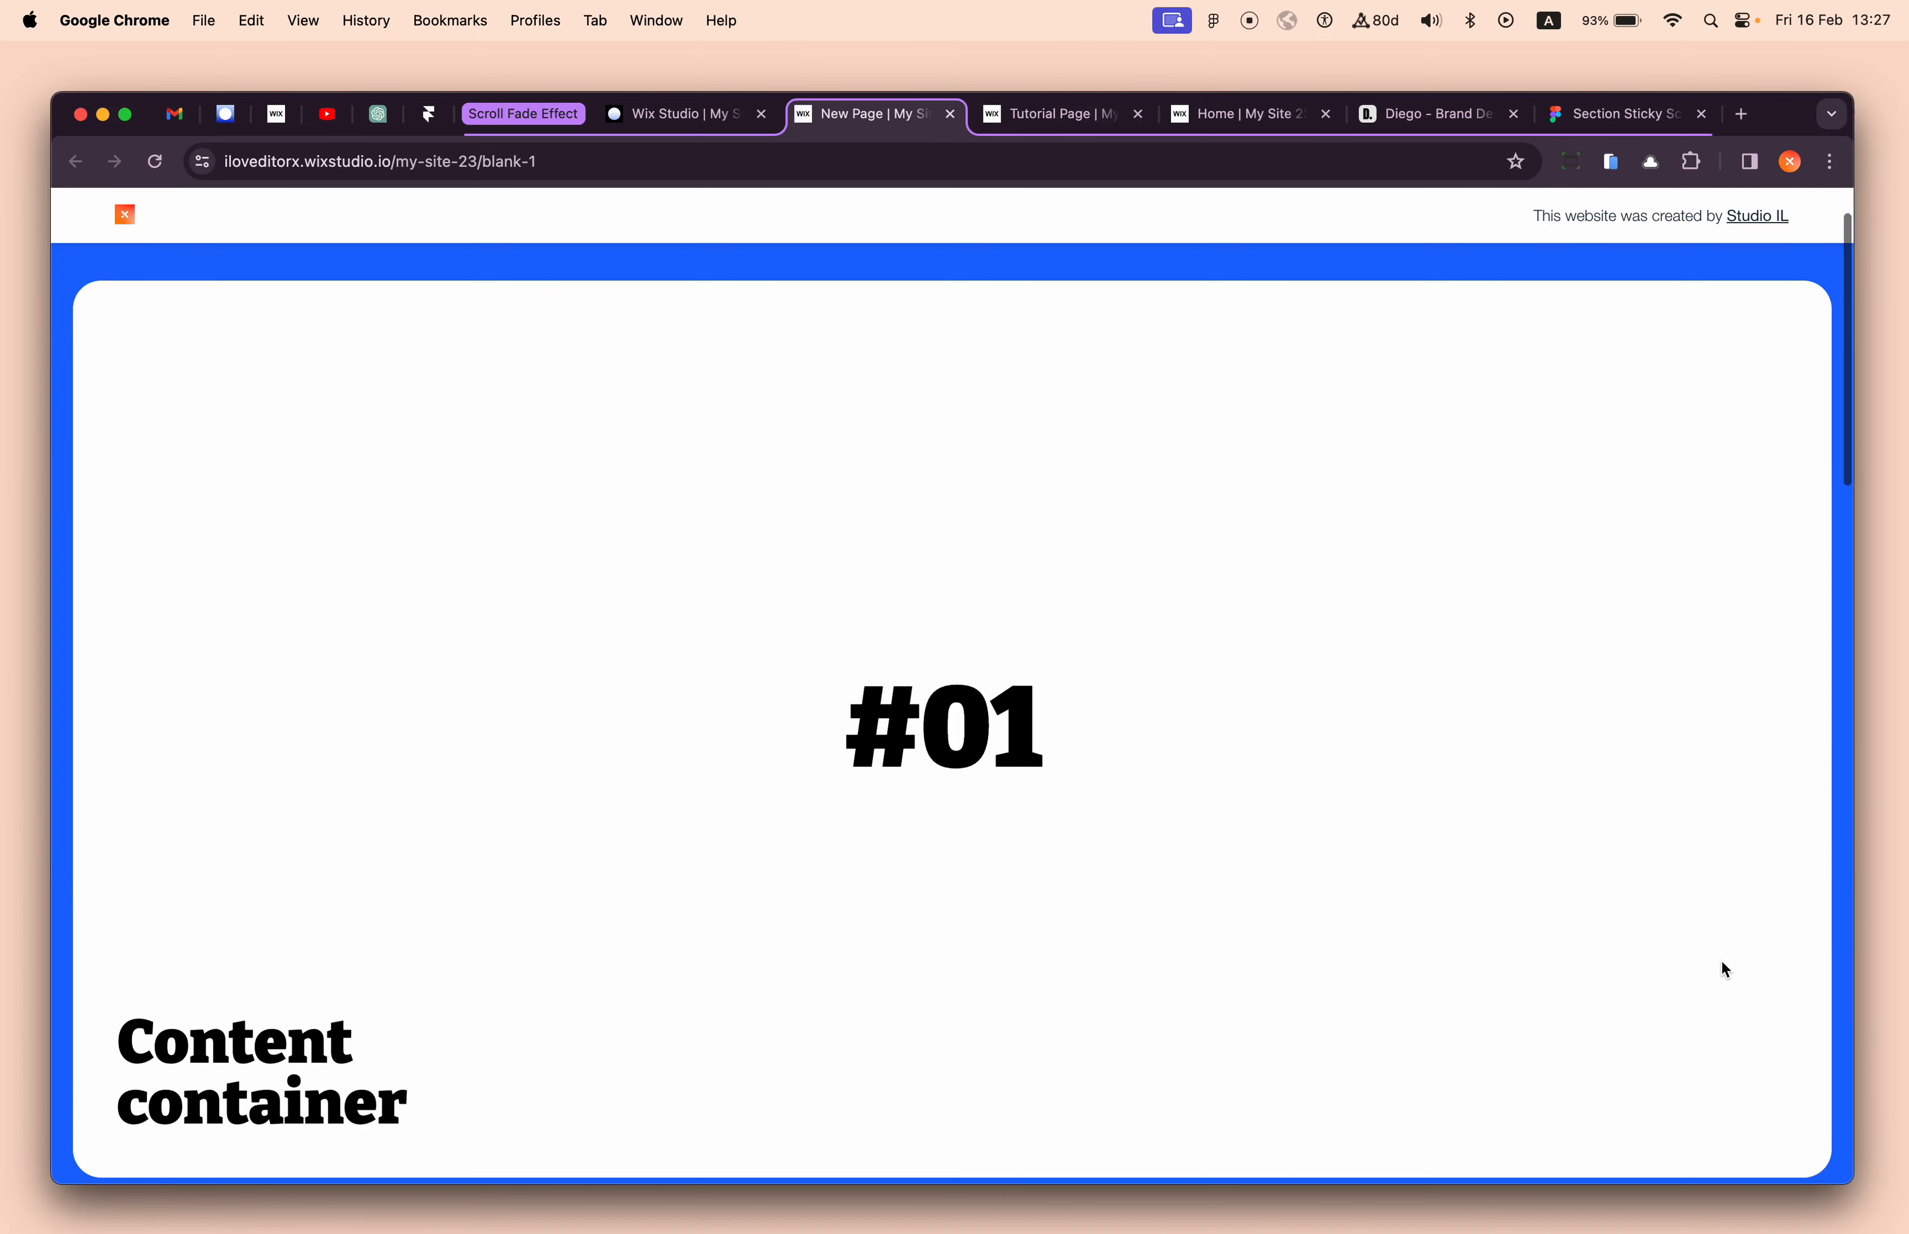
{"action": "scroll", "coordinate": [1721, 961], "scroll_direction": "down", "scroll_amount": 5}
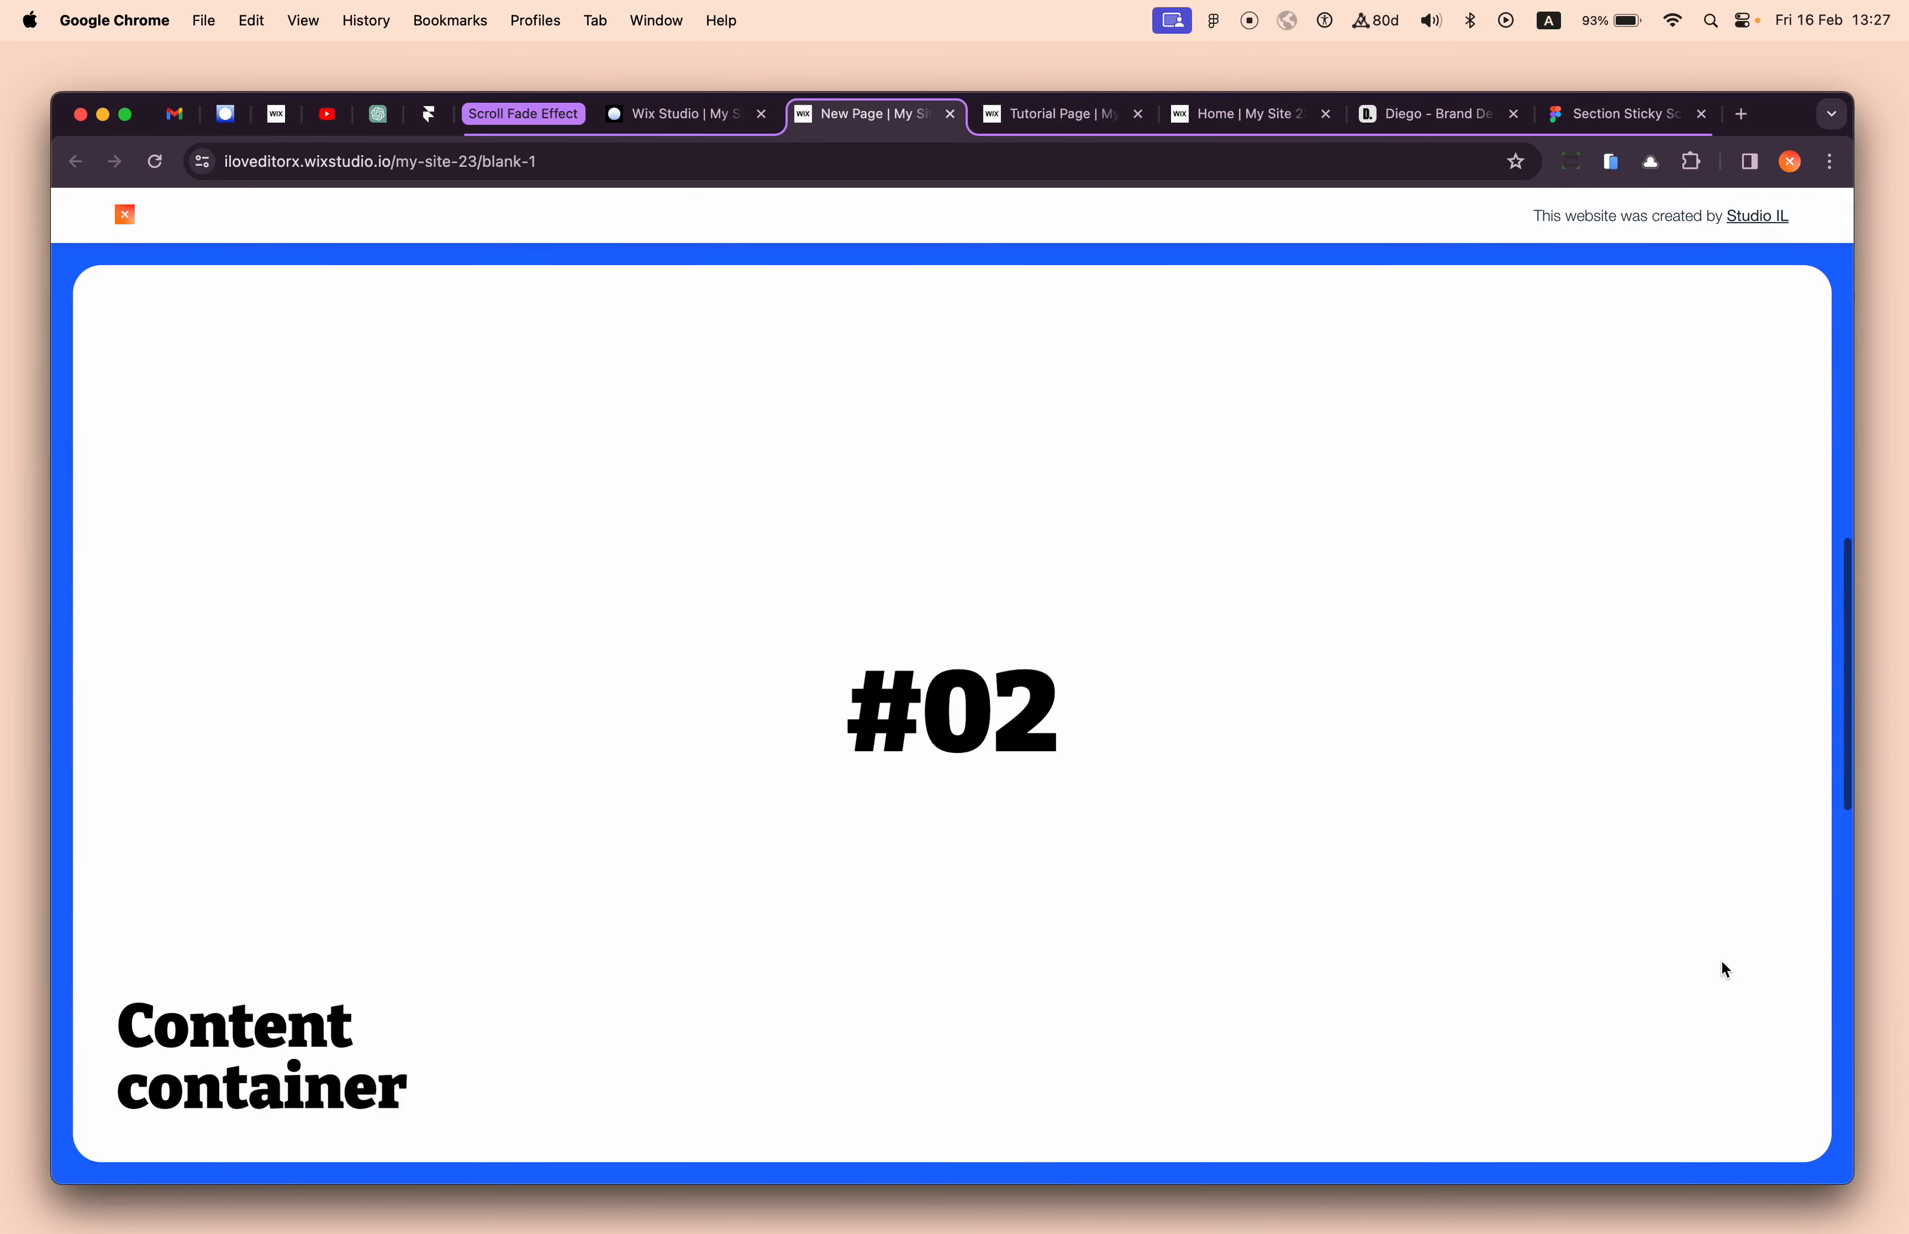
{"action": "scroll", "coordinate": [1721, 960], "scroll_direction": "down", "scroll_amount": 5}
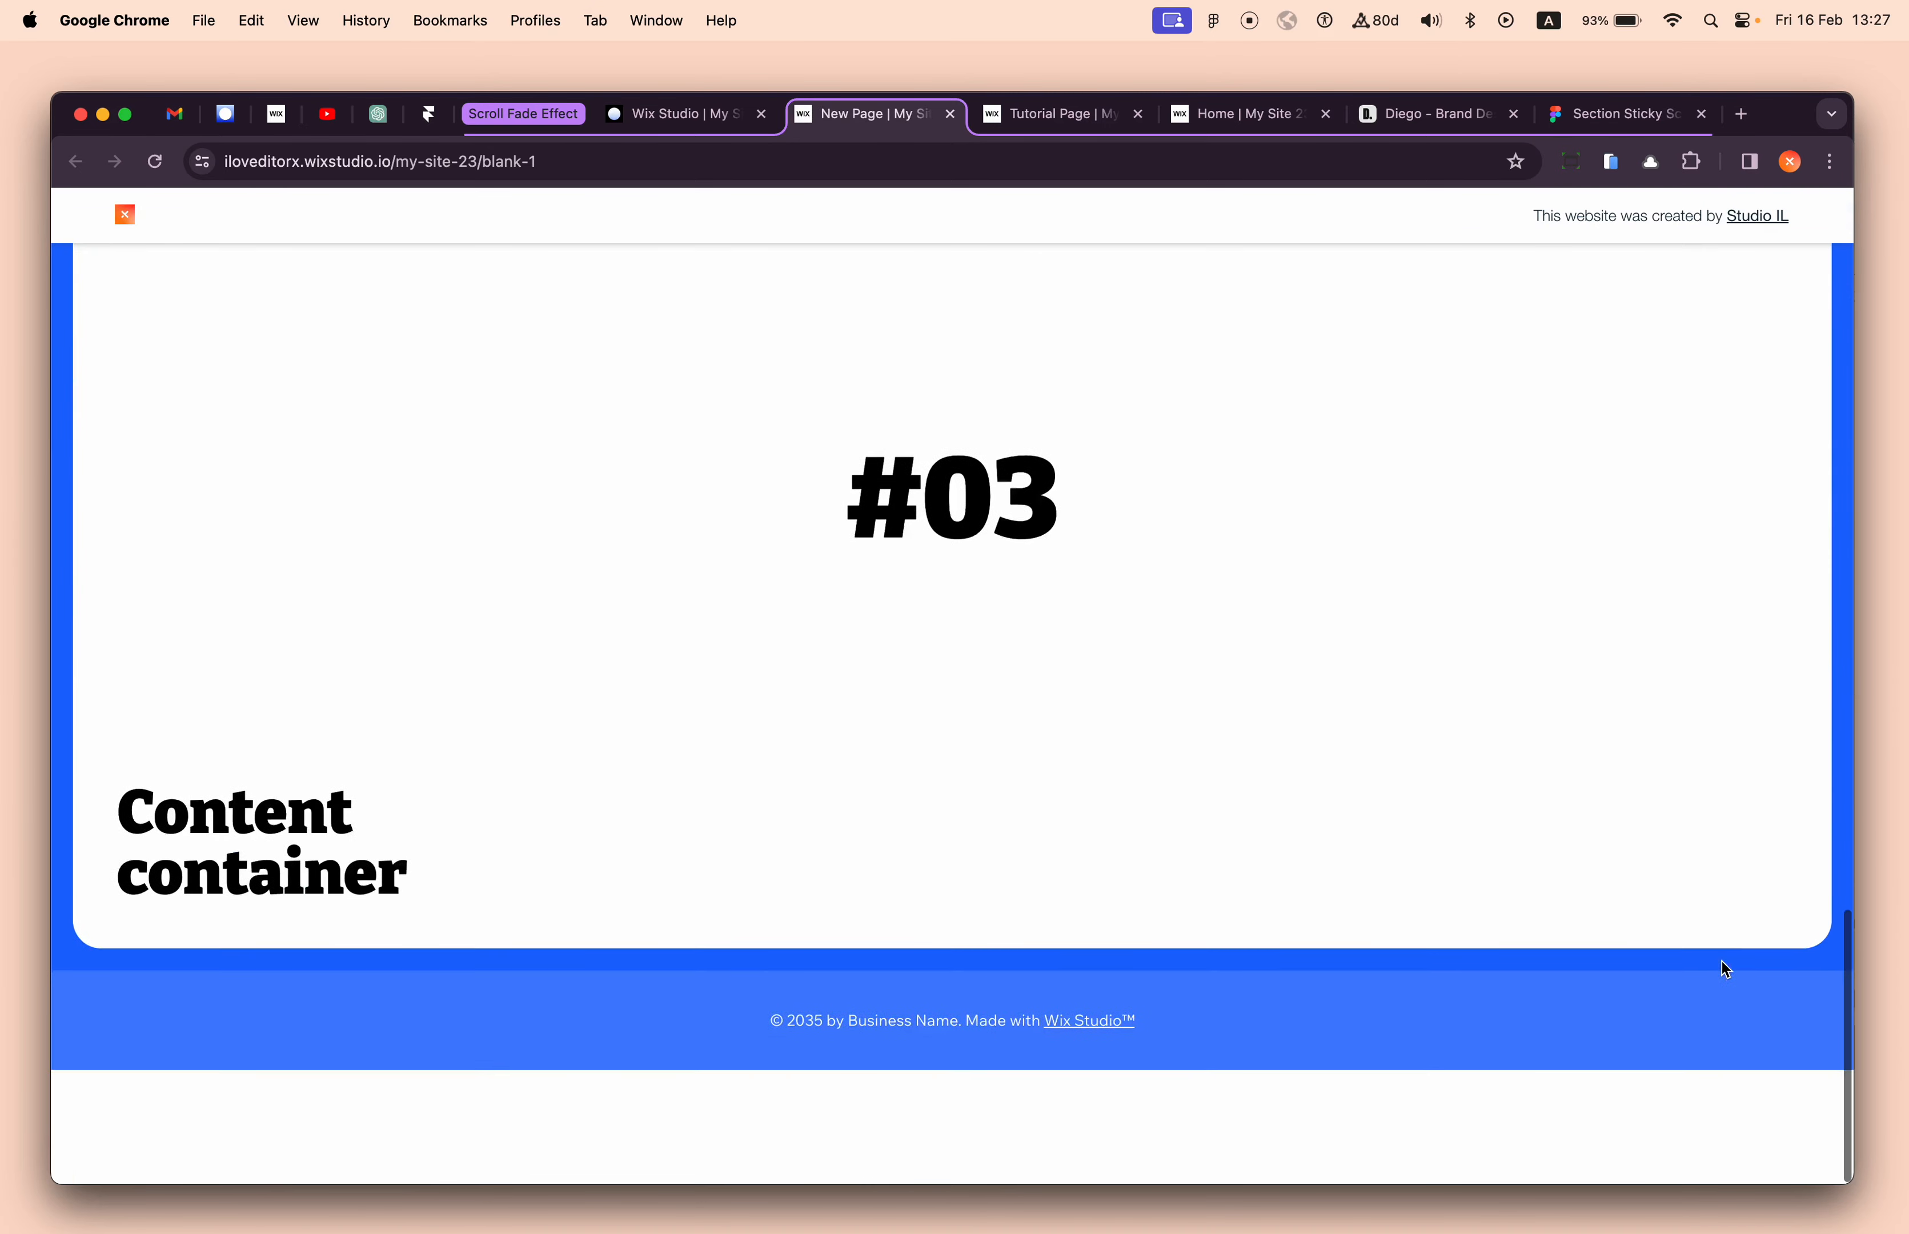
{"action": "scroll", "coordinate": [1722, 961], "scroll_direction": "up", "scroll_amount": 10}
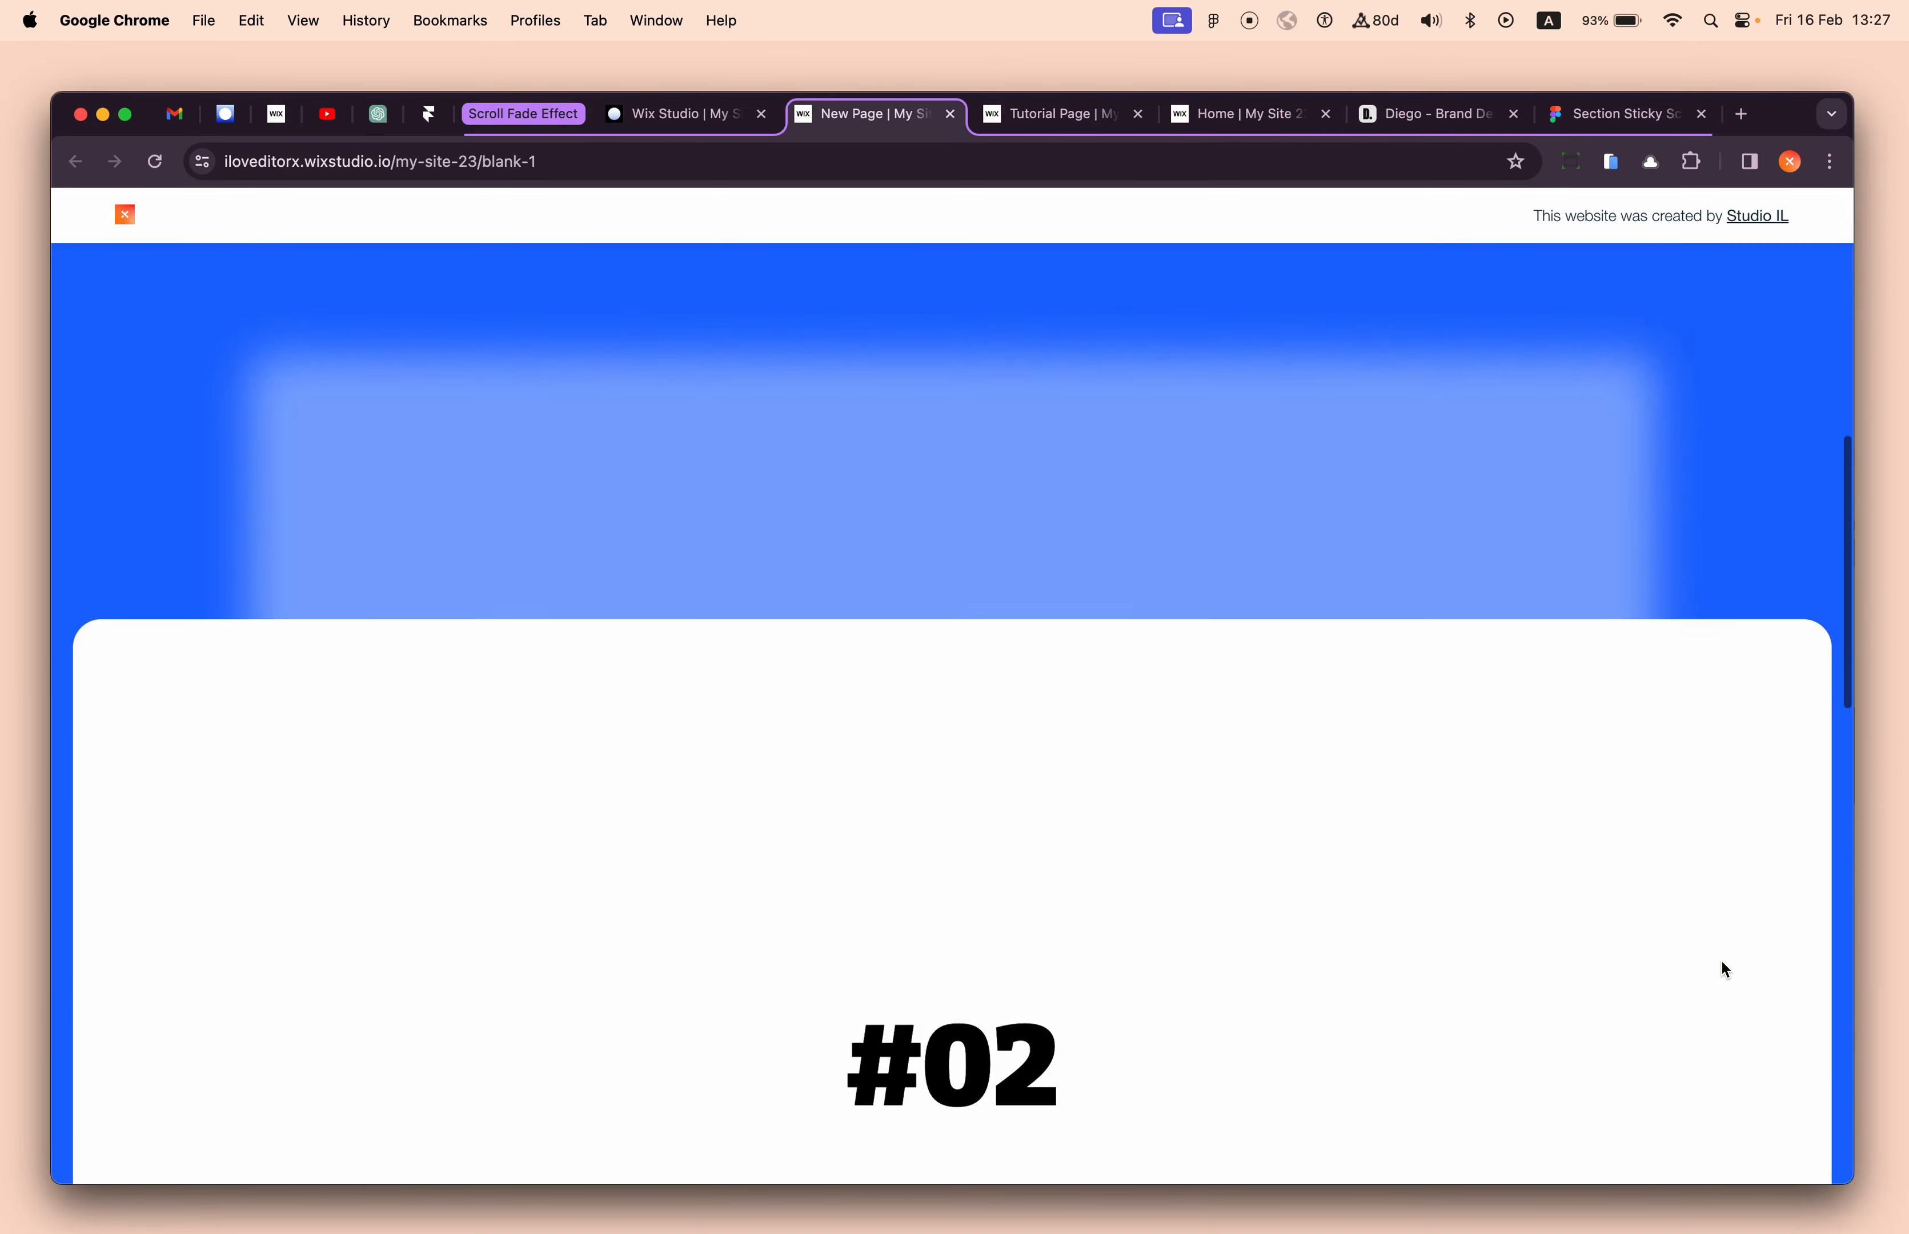
{"action": "scroll", "coordinate": [1722, 960], "scroll_direction": "down", "scroll_amount": 5}
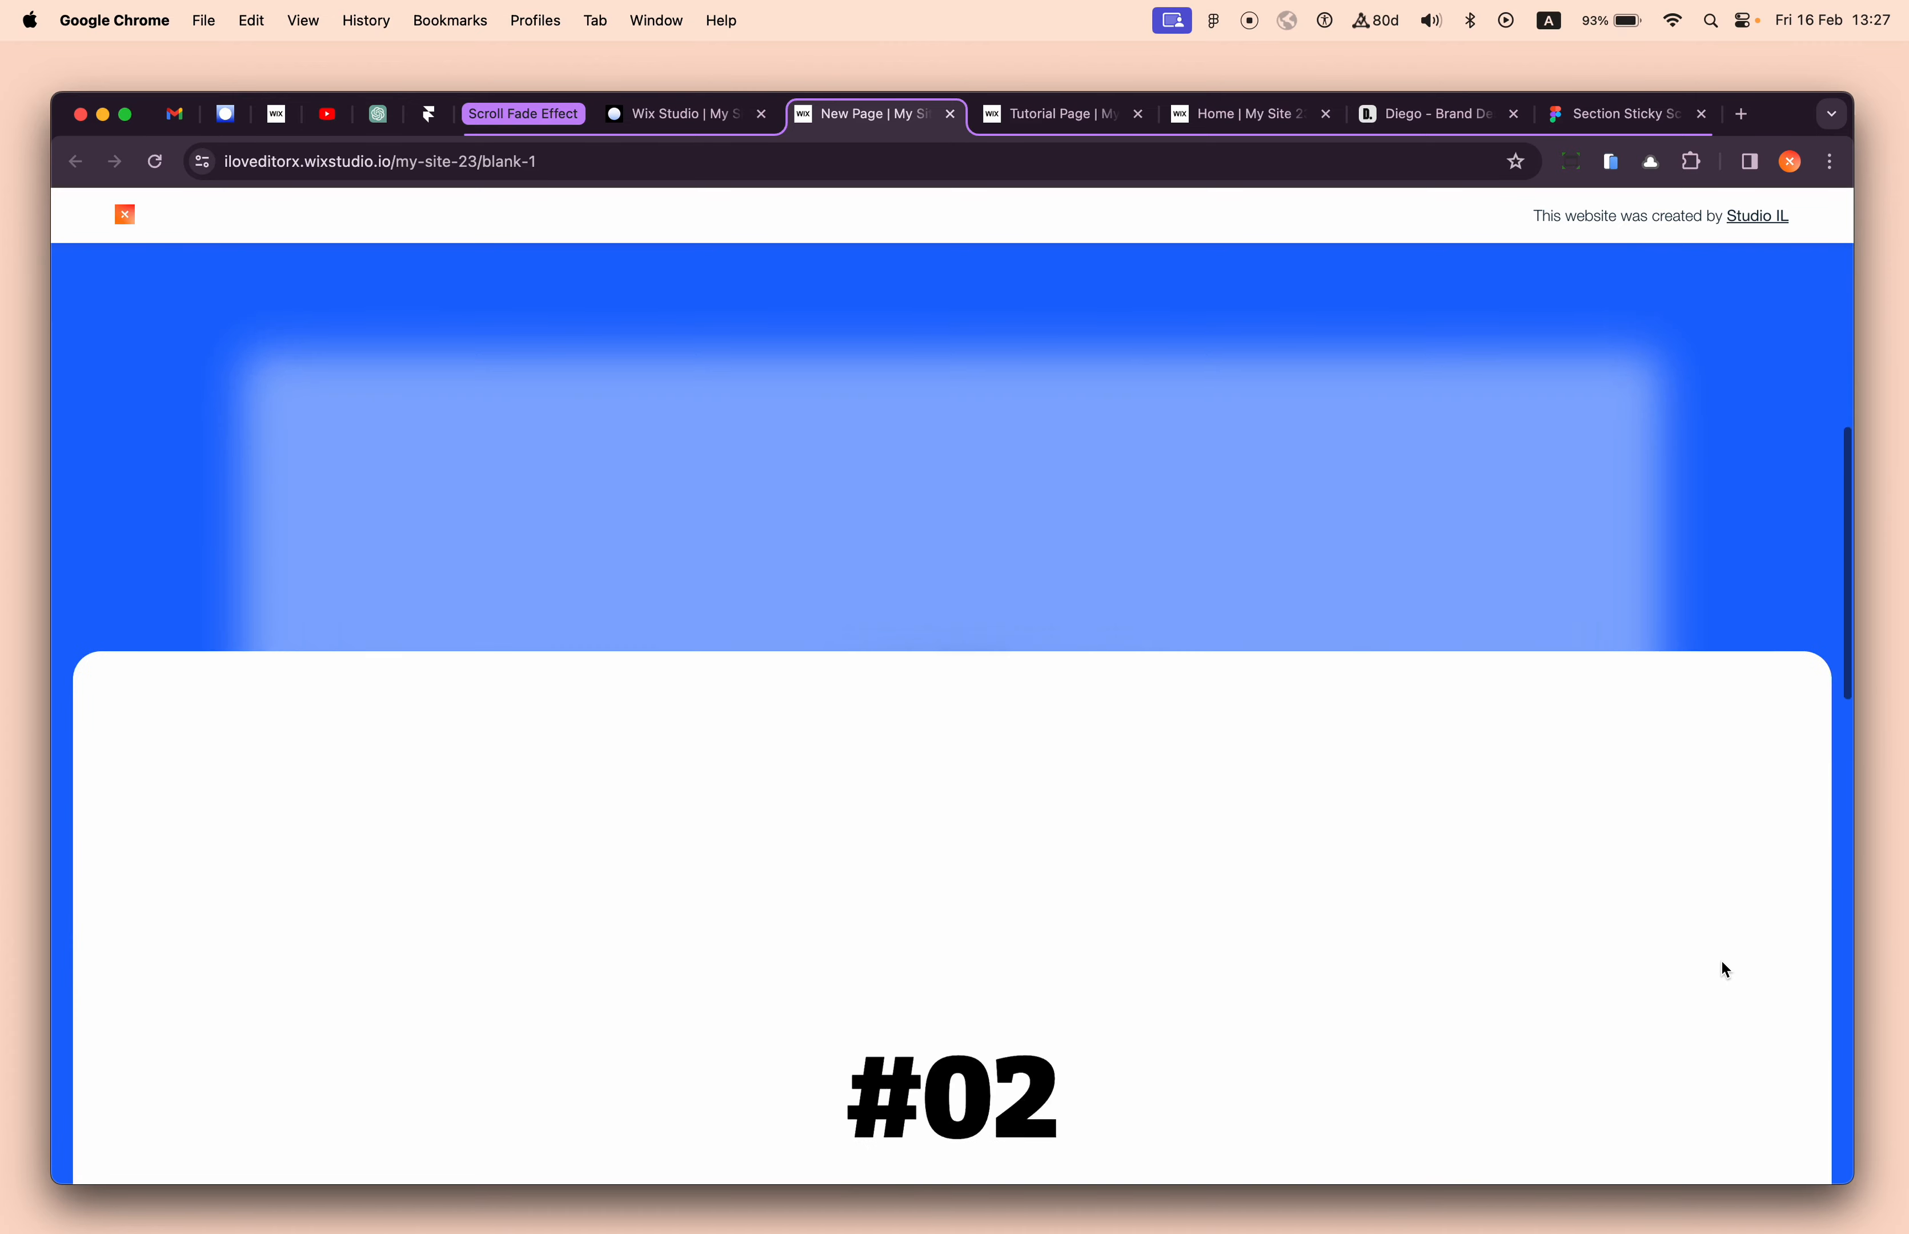
{"action": "scroll", "coordinate": [1721, 961], "scroll_direction": "down", "scroll_amount": 5}
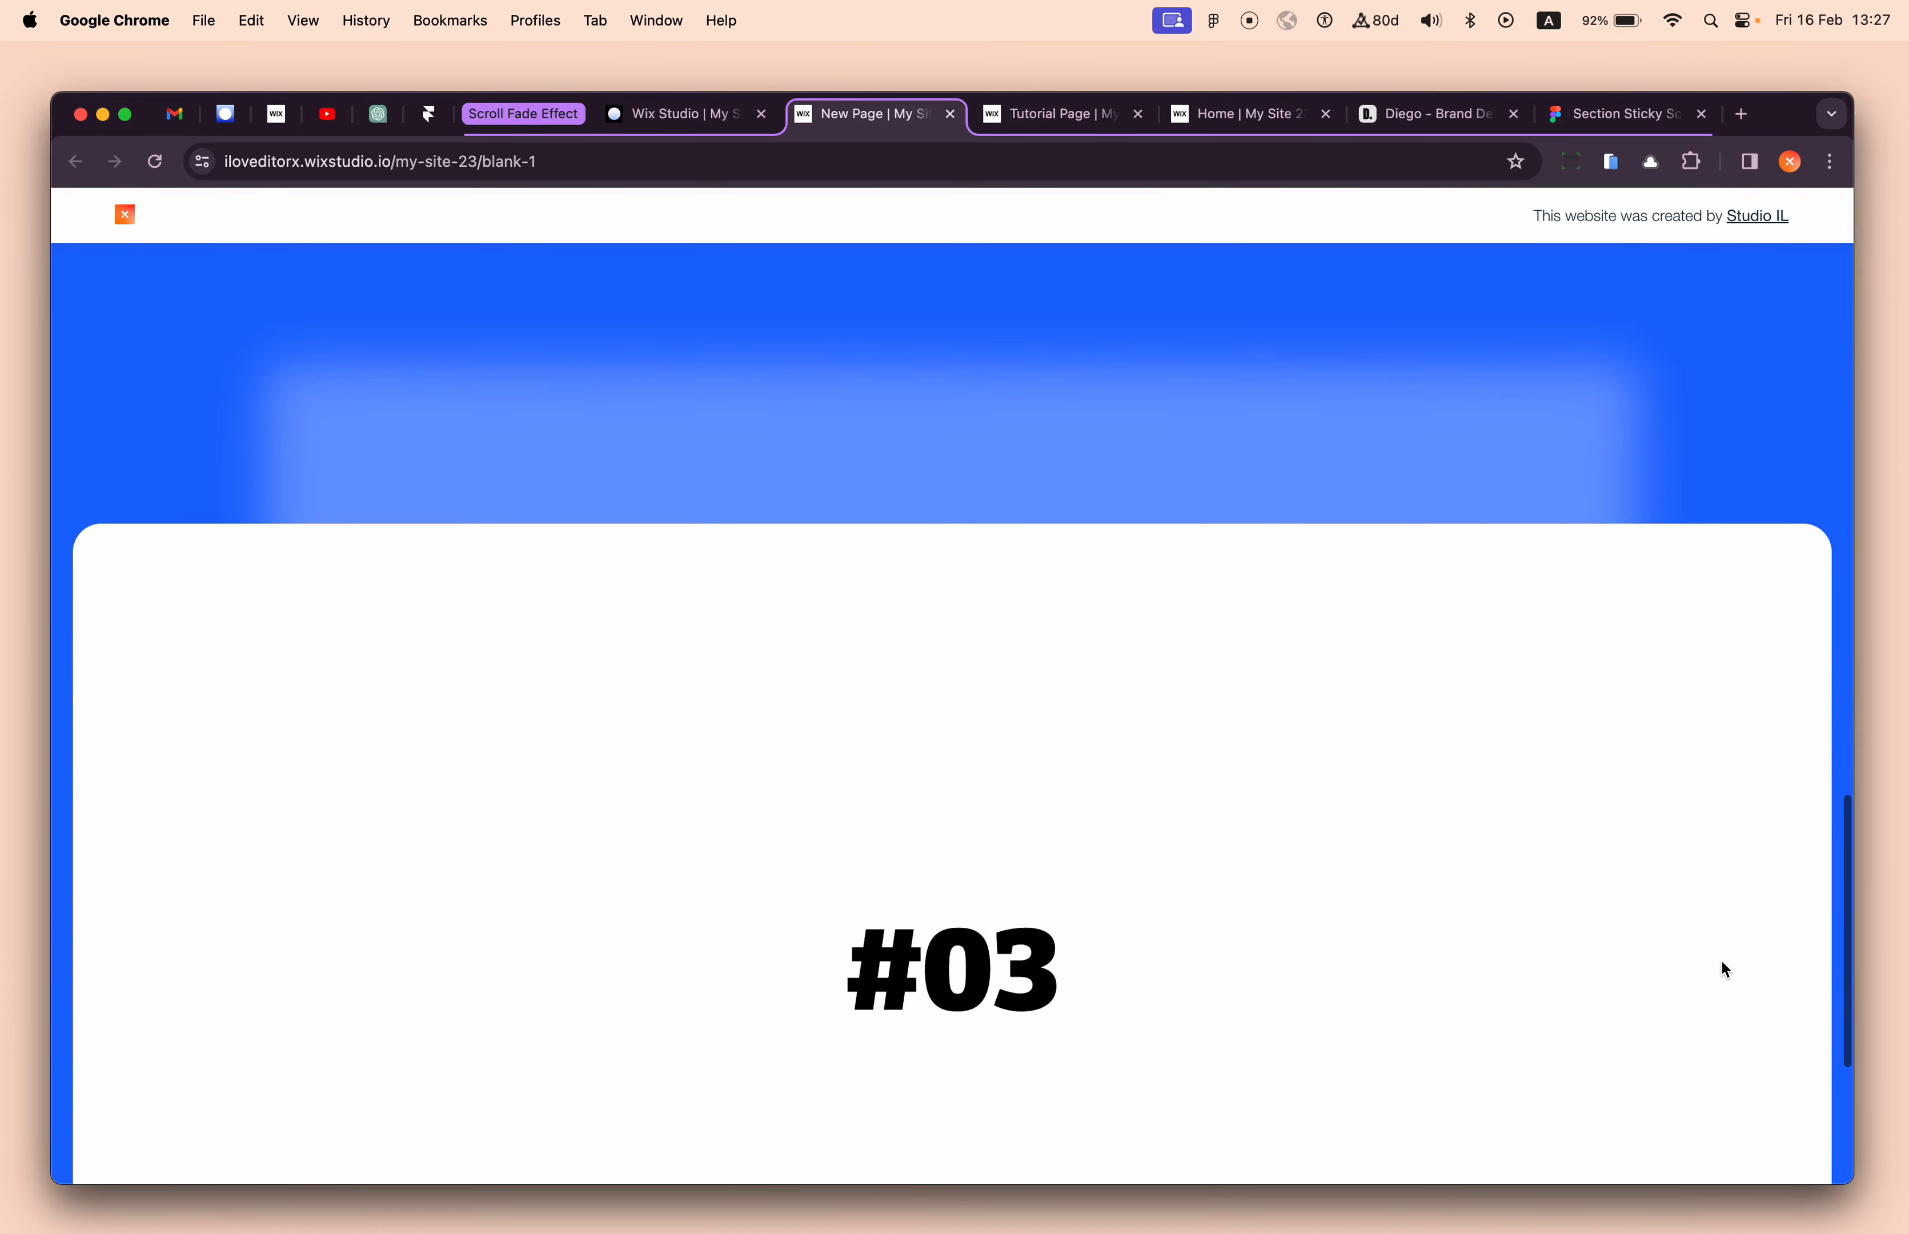
{"action": "scroll", "coordinate": [1722, 961], "scroll_direction": "up", "scroll_amount": 2}
{"action": "scroll", "coordinate": [1721, 960], "scroll_direction": "up", "scroll_amount": 8}
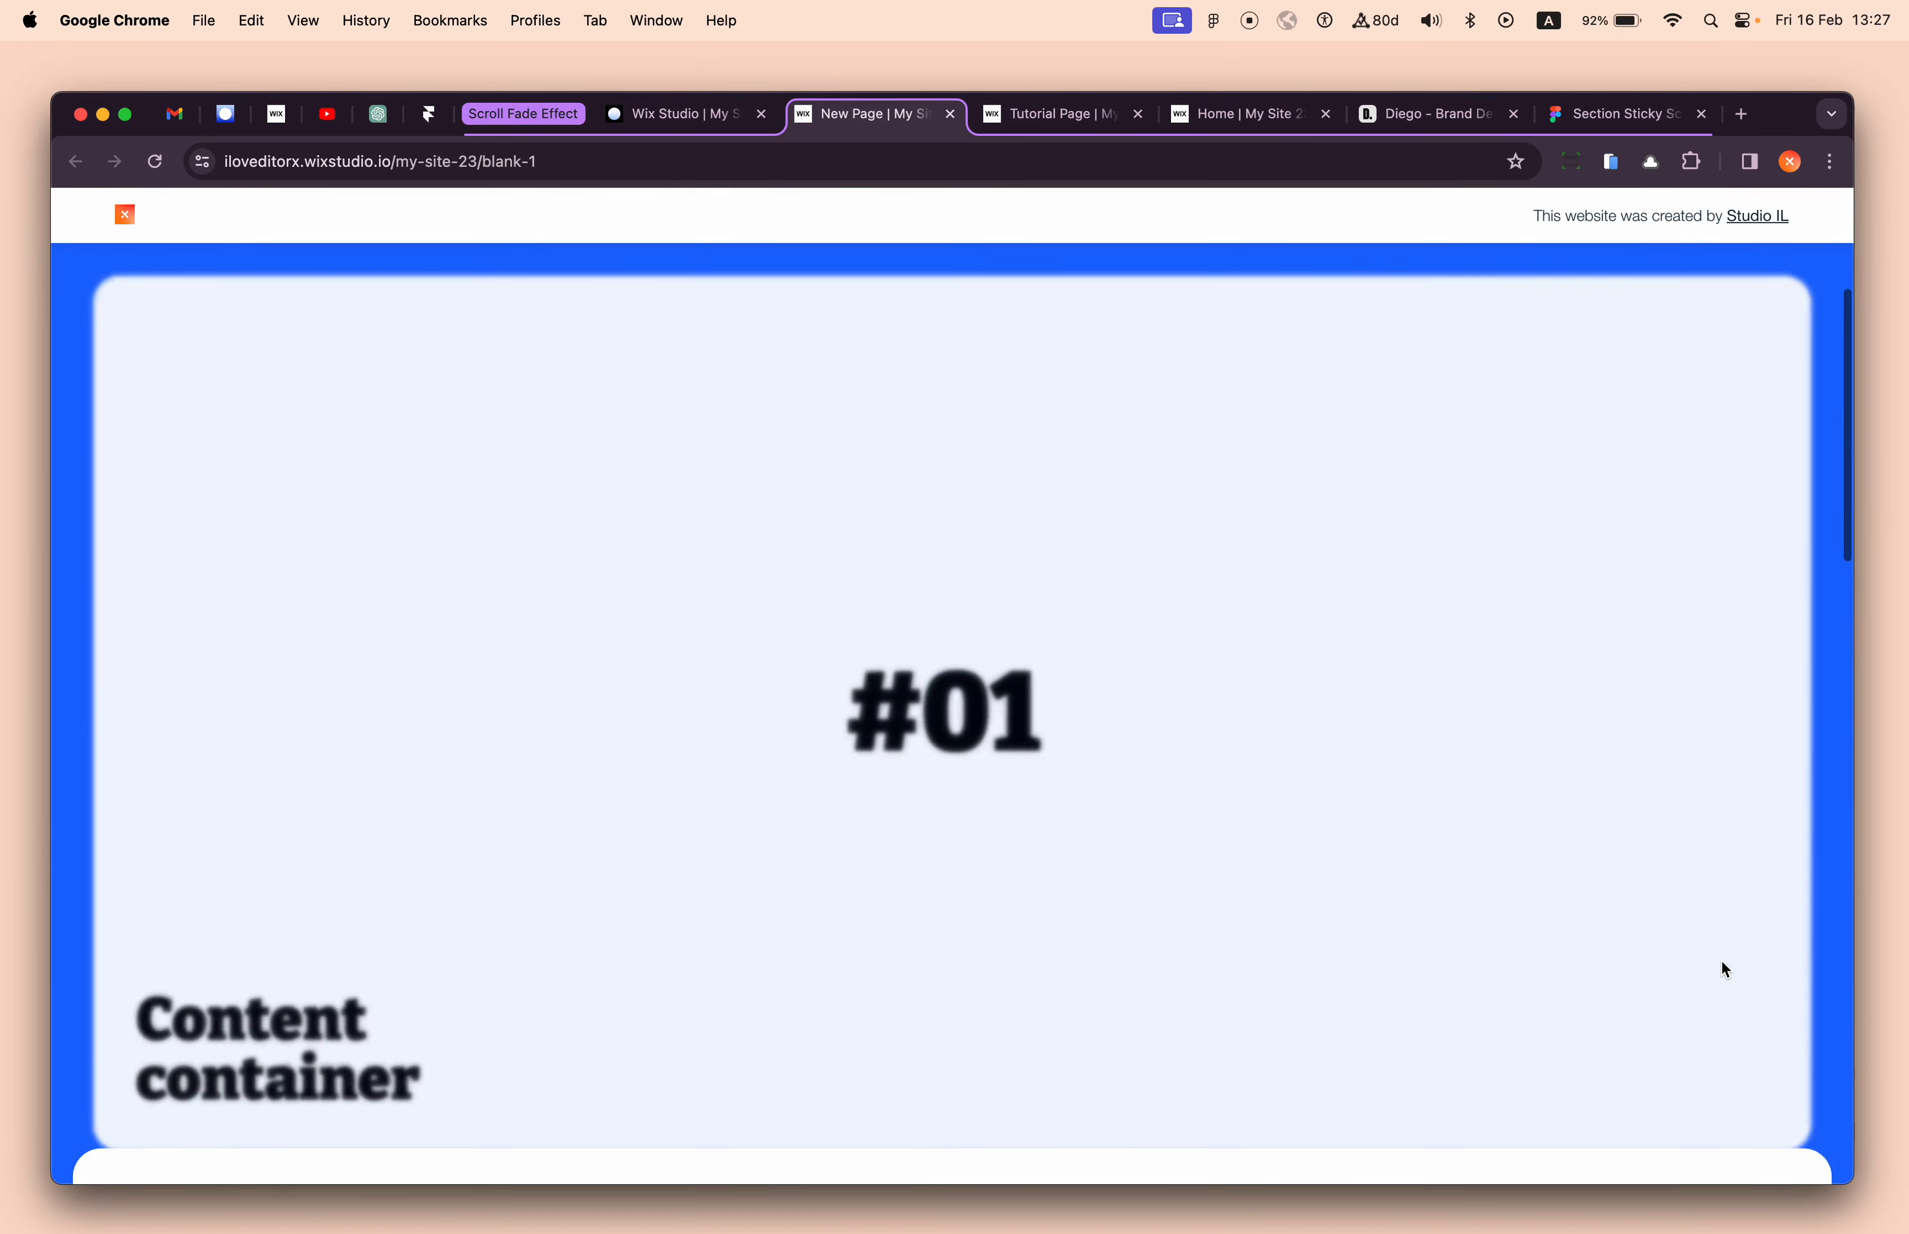
{"action": "scroll", "coordinate": [1502, 912], "scroll_direction": "up", "scroll_amount": 2}
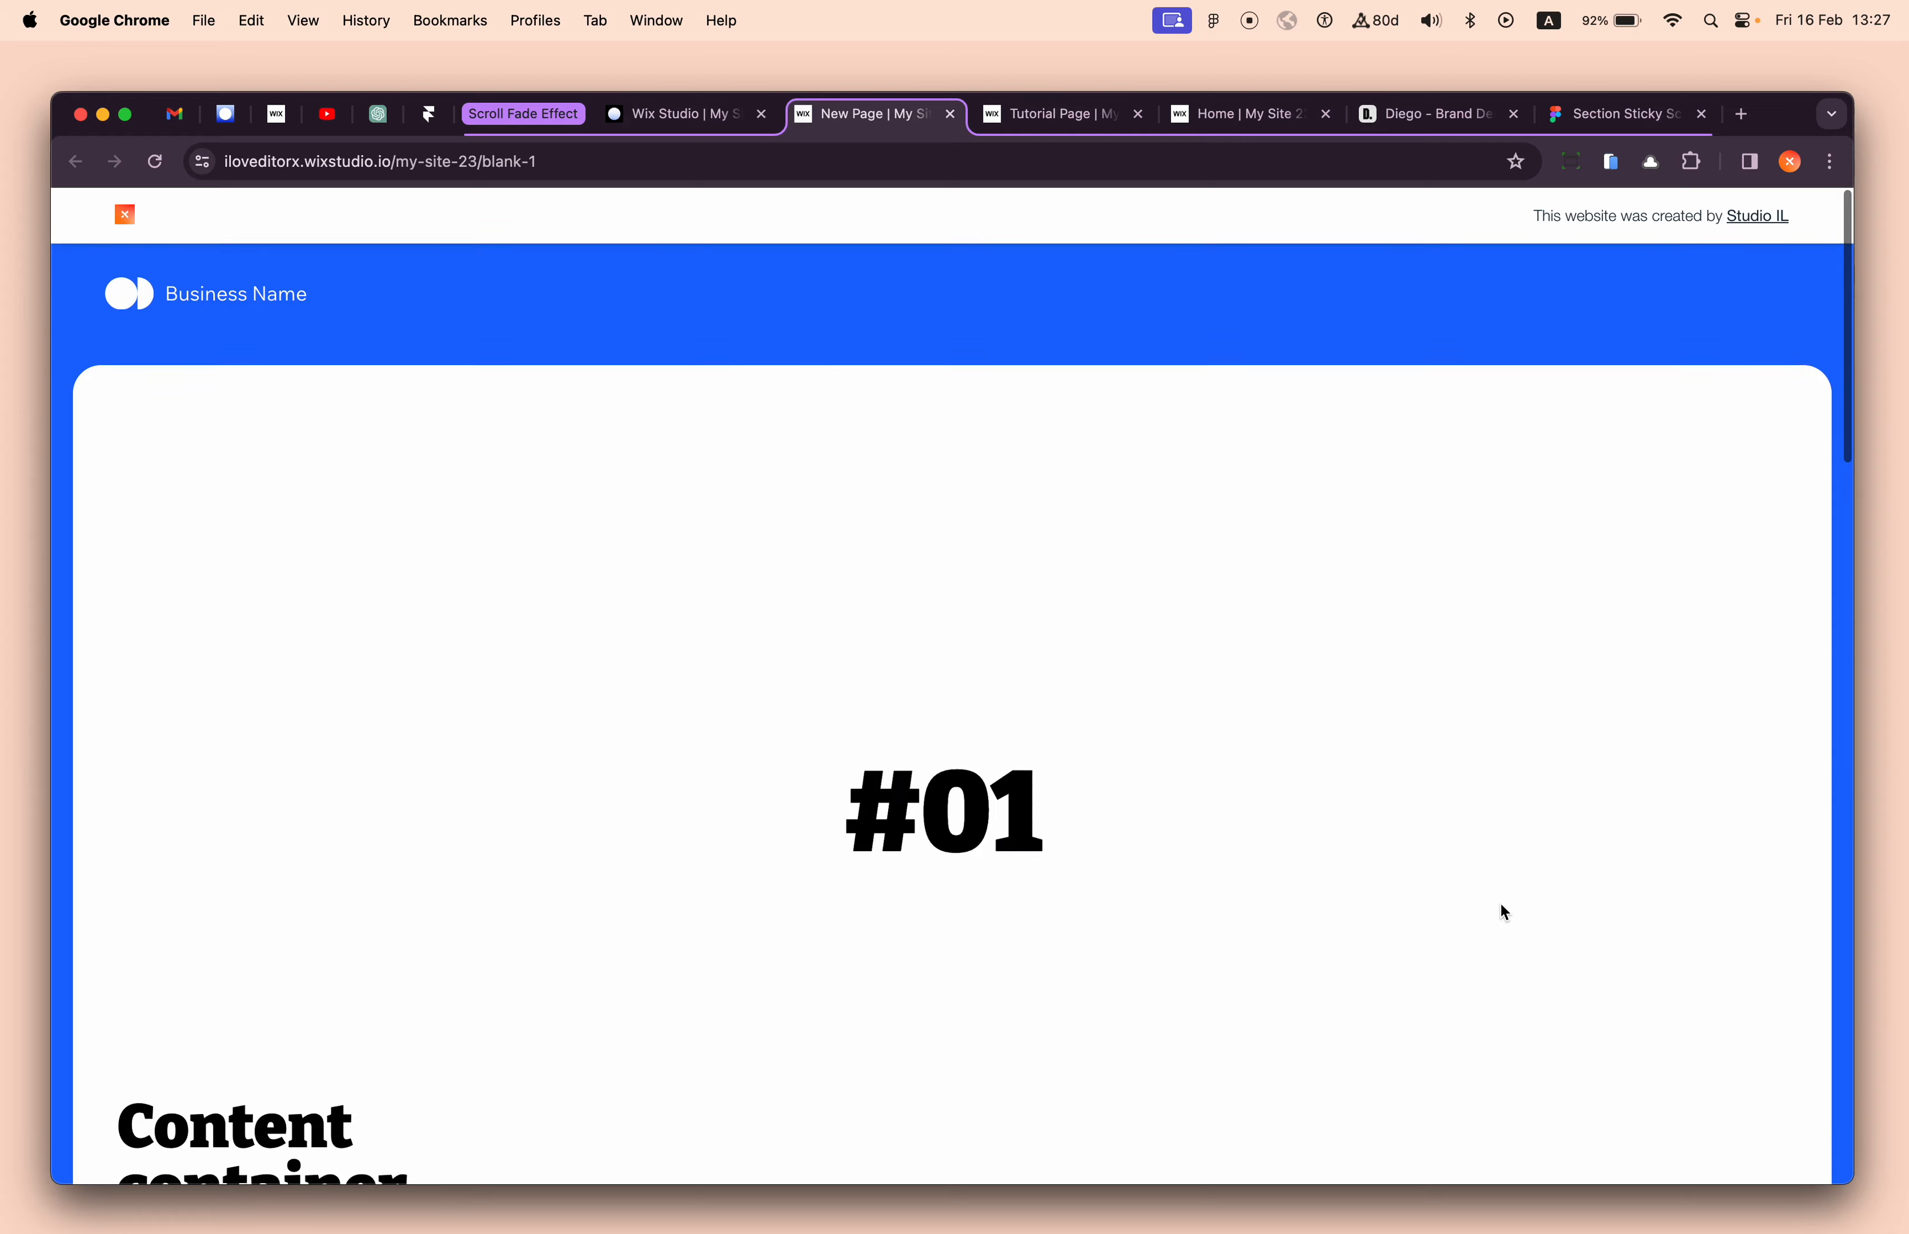
{"action": "scroll", "coordinate": [1501, 905], "scroll_direction": "down", "scroll_amount": 10}
{"action": "scroll", "coordinate": [1501, 905], "scroll_direction": "up", "scroll_amount": 6}
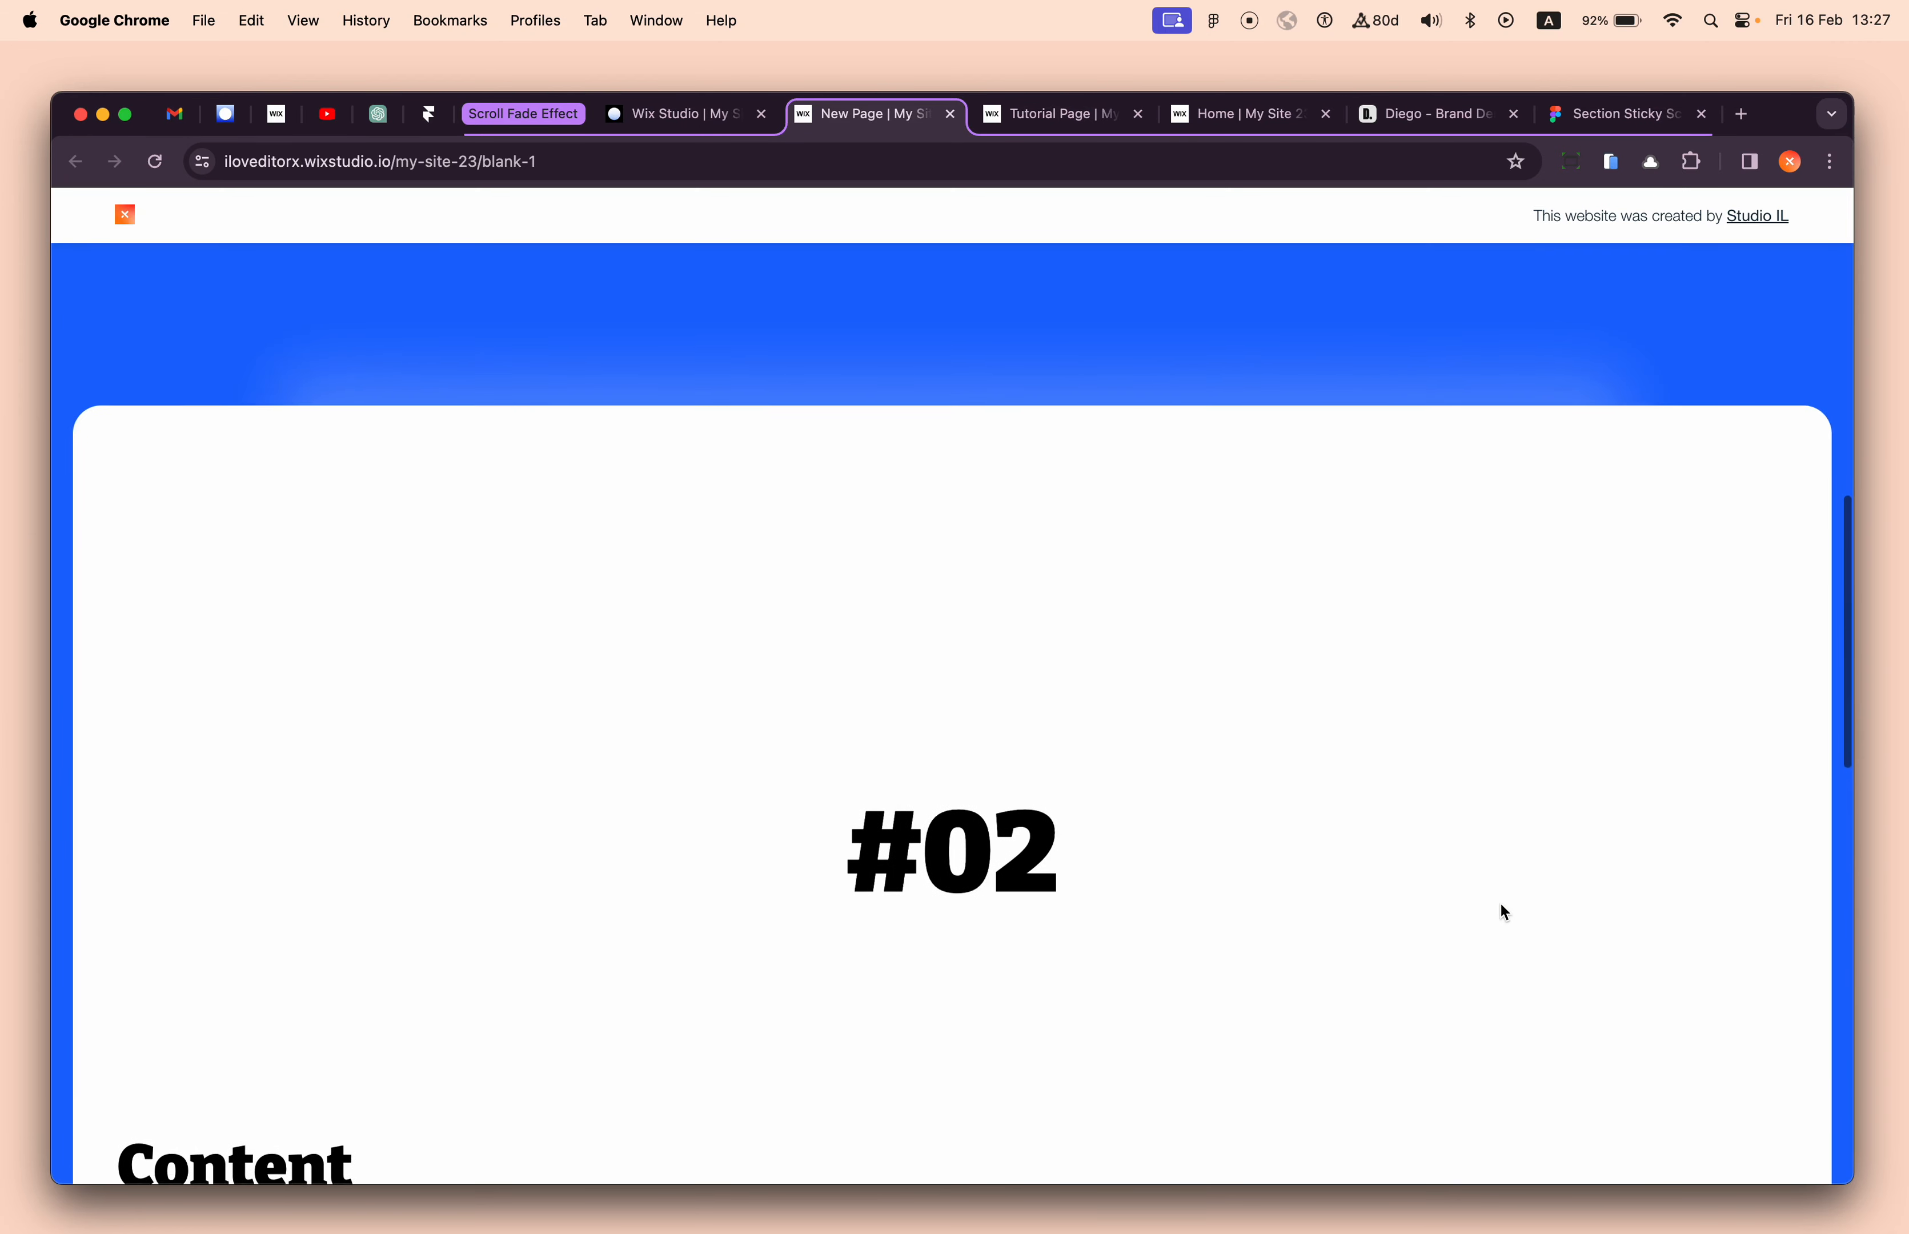
{"action": "scroll", "coordinate": [1499, 901], "scroll_direction": "up", "scroll_amount": 6}
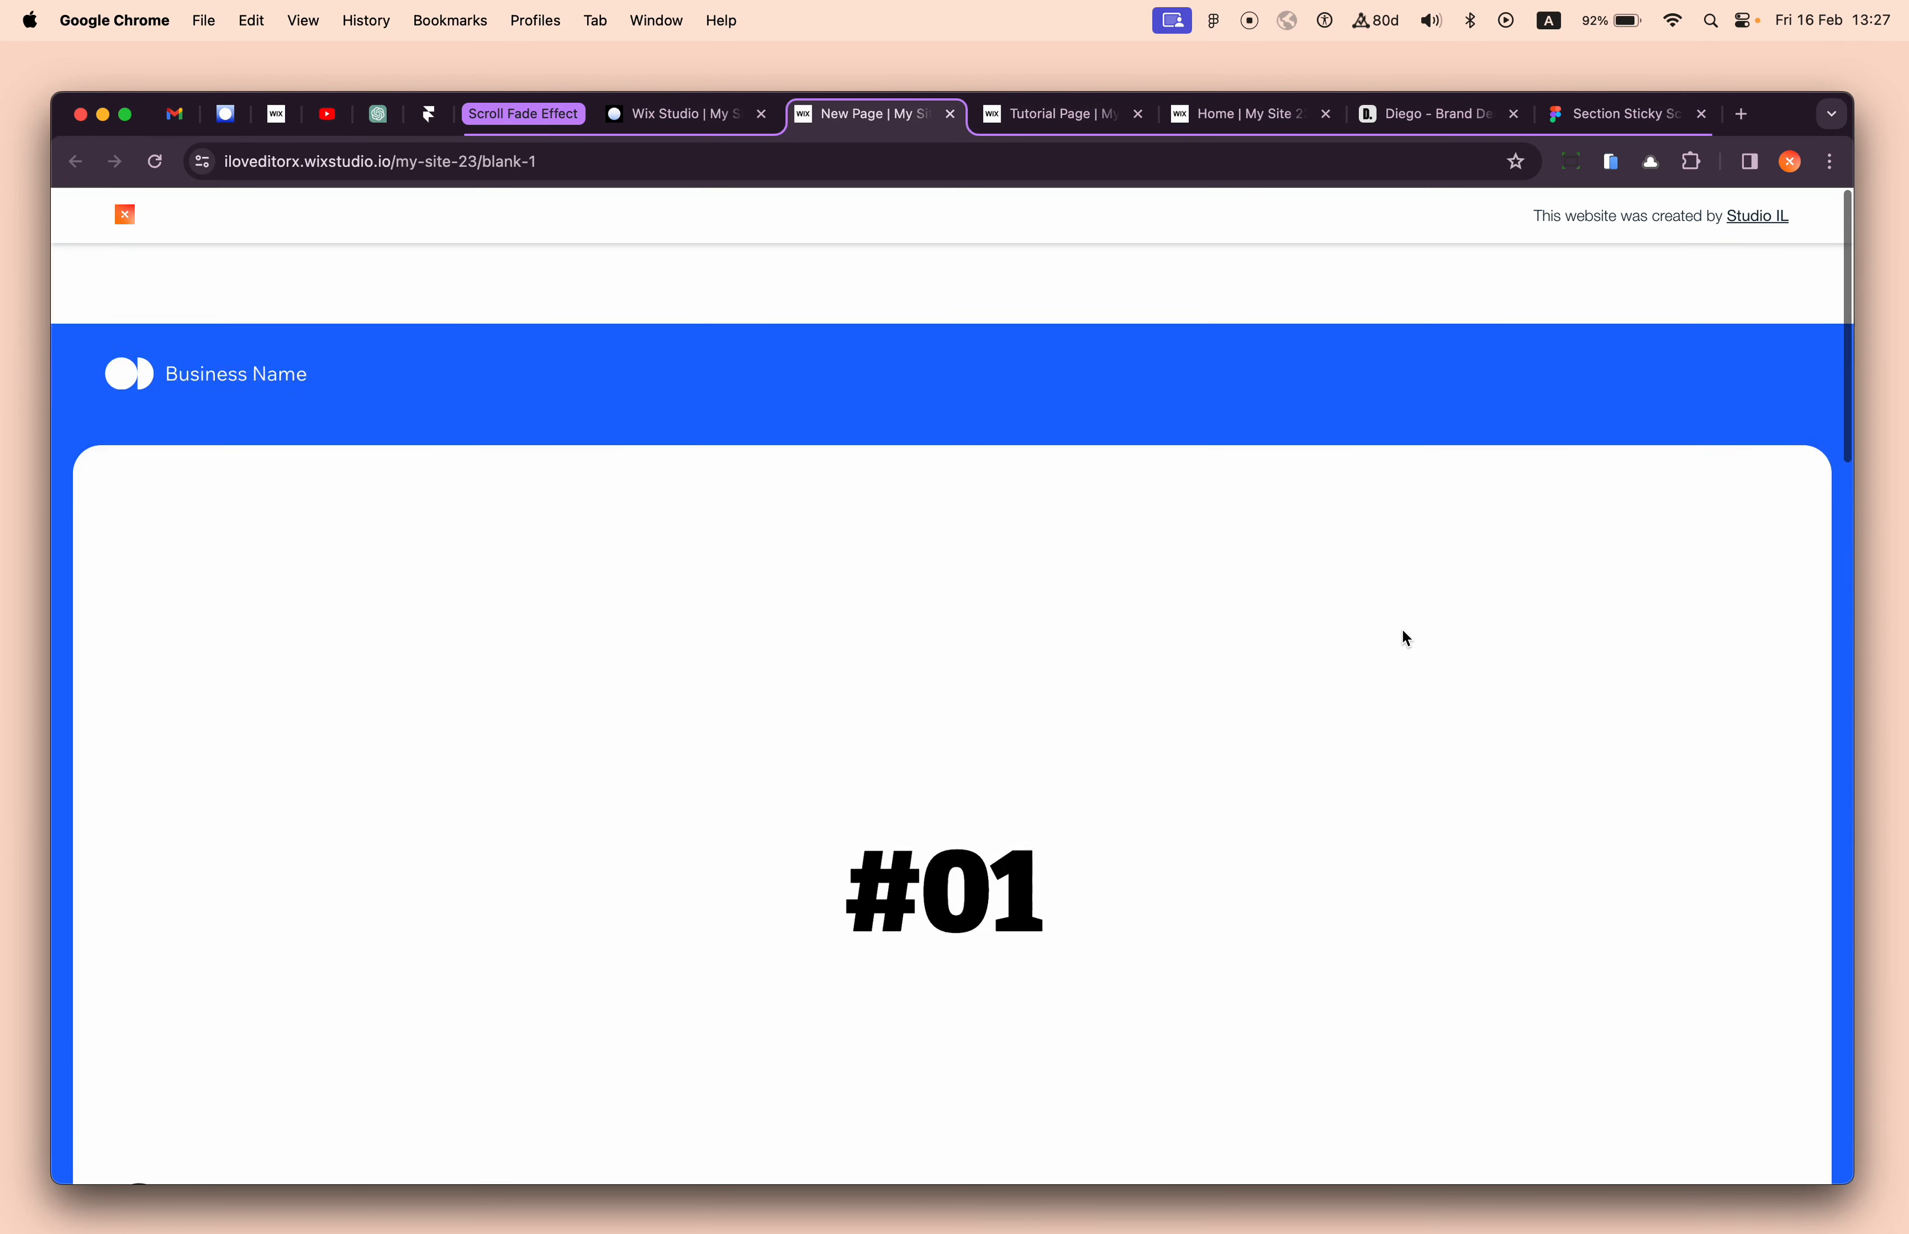